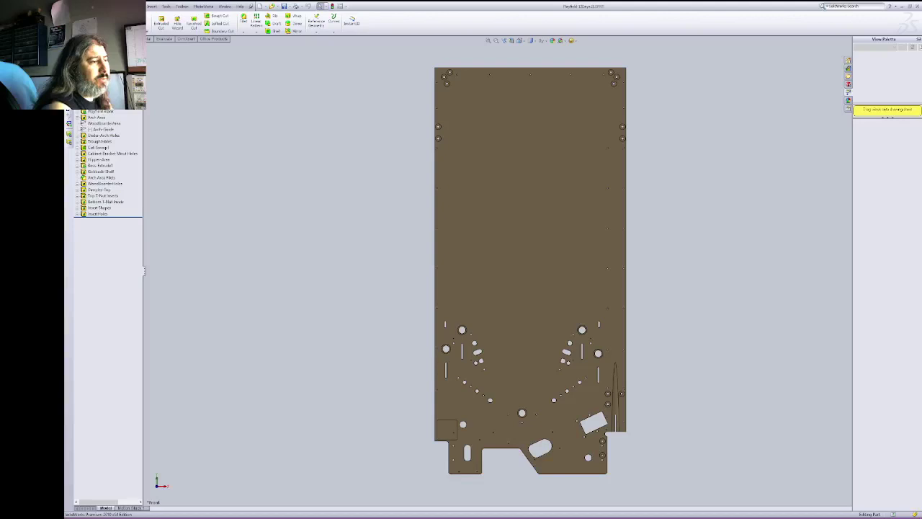
Step: Close the open playfield part and create a new empty assembly without inserting any component from the startup command
click(803, 85)
click(917, 40)
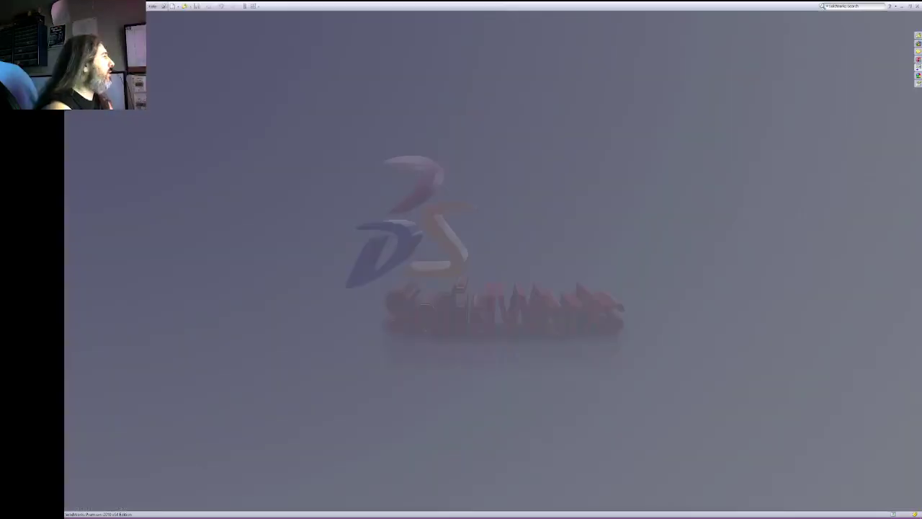
click(118, 6)
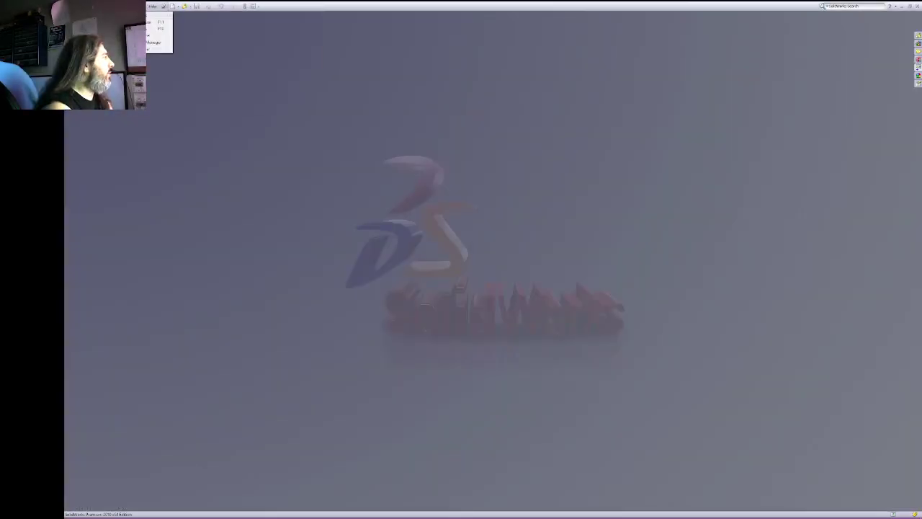
click(130, 15)
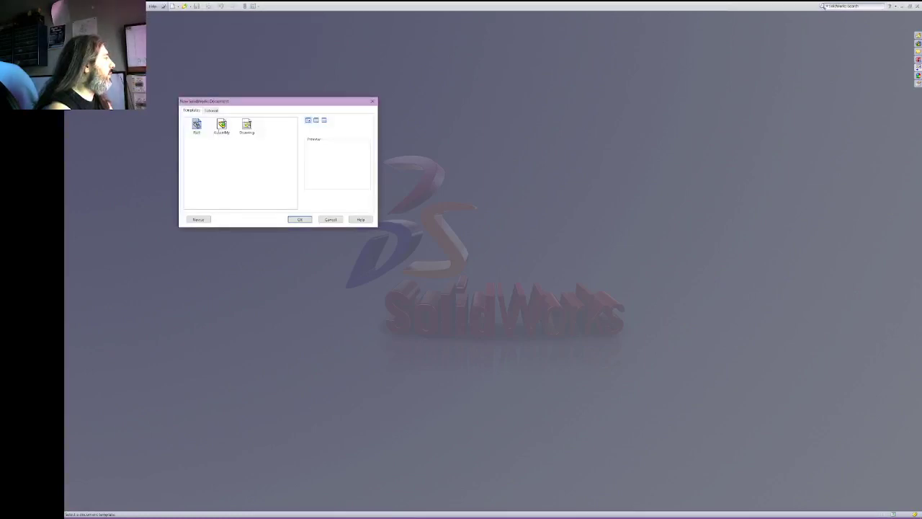
double_click(219, 128)
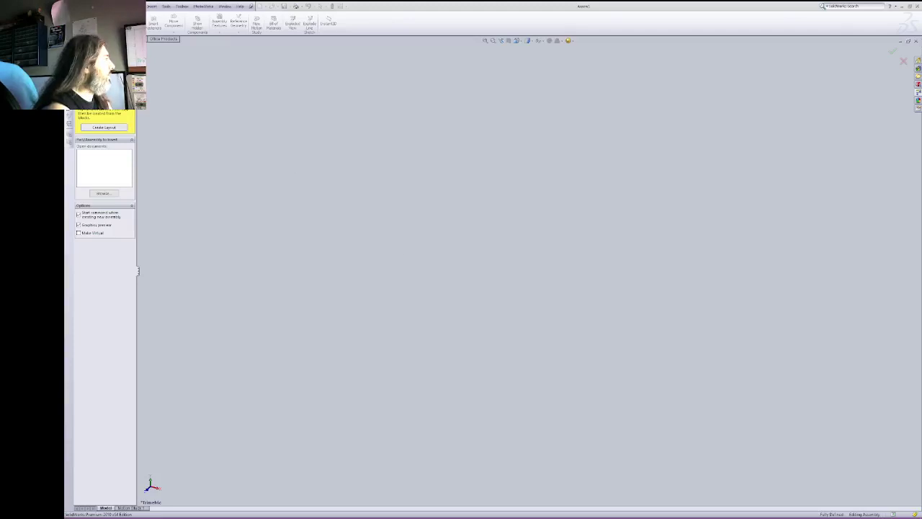
key(Escape)
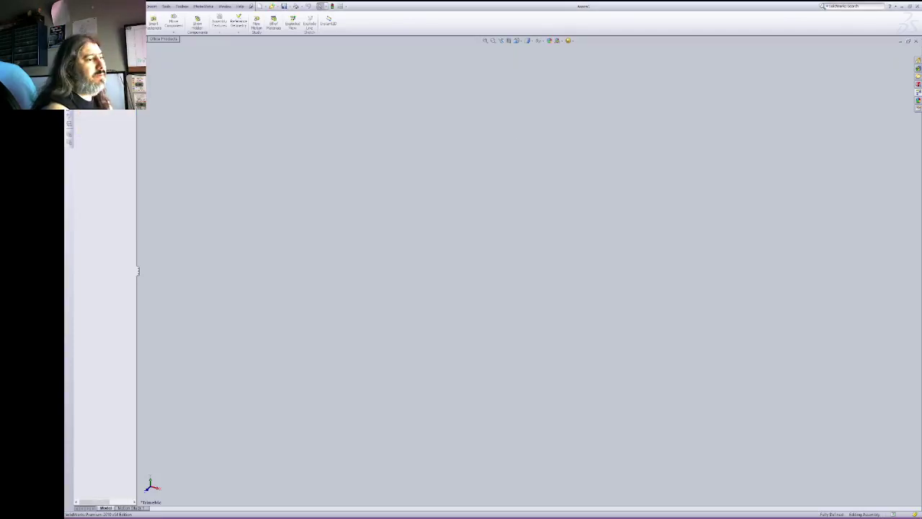
Step: Insert the Playfield-12Days part into the assembly and orient the view to its front
drag(921, 272, 547, 278)
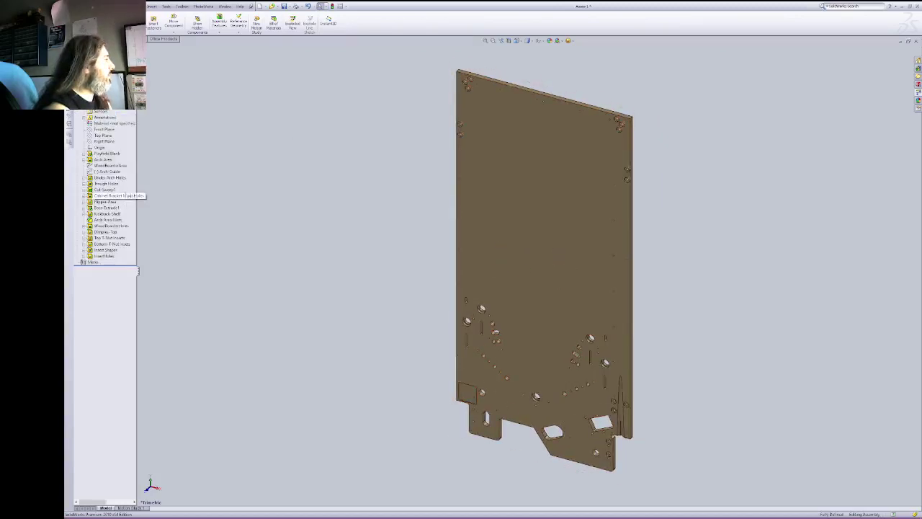
click(517, 41)
click(525, 47)
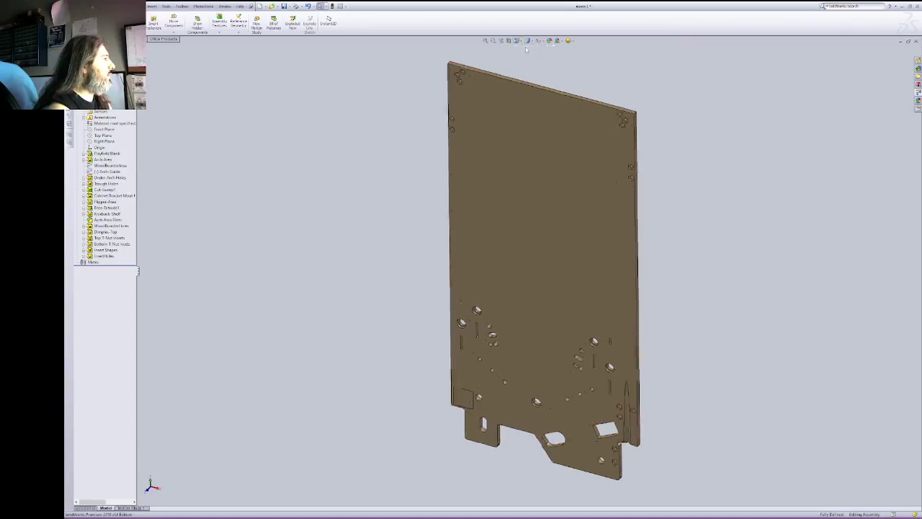
click(516, 41)
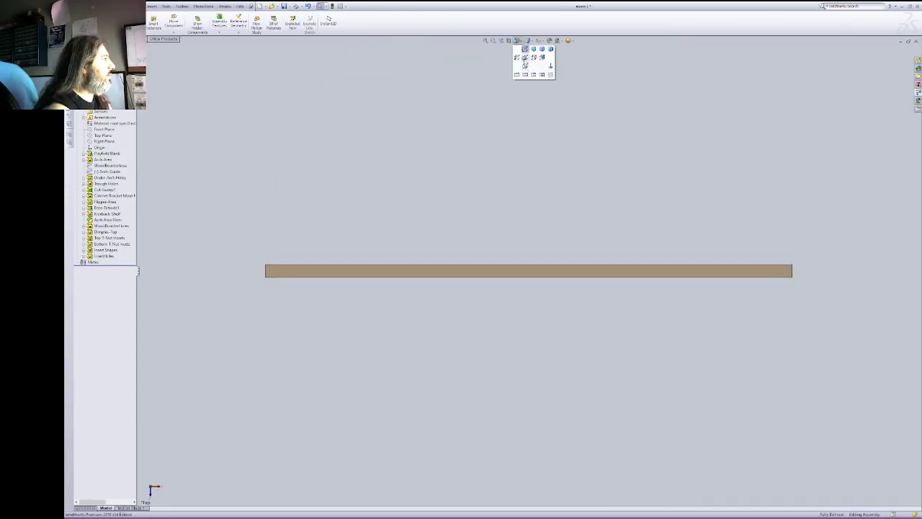
click(526, 65)
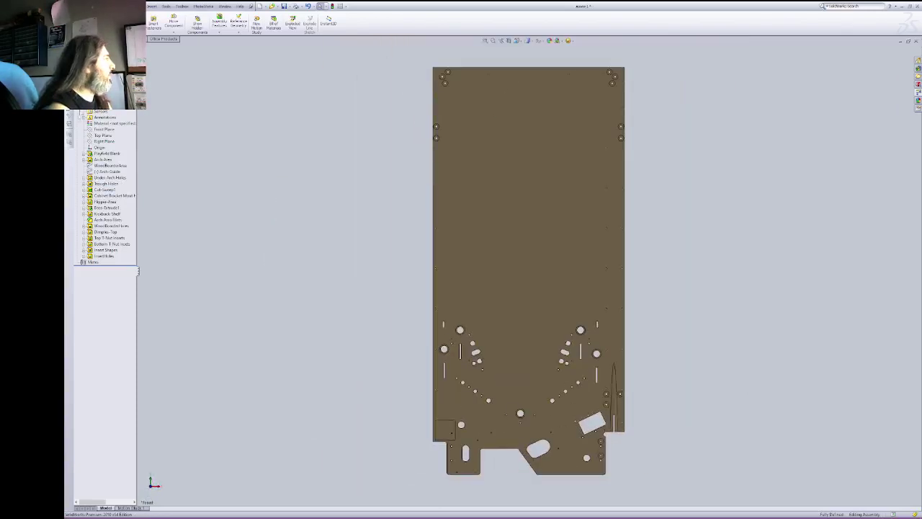
Step: Float the Playfield-12Days component so that it can be repositioned
right_click(95, 108)
right_click(93, 104)
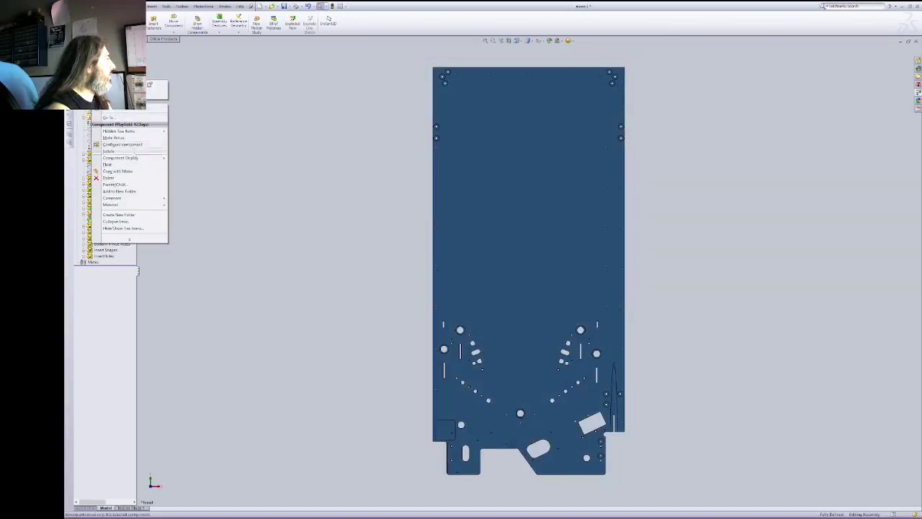
click(365, 116)
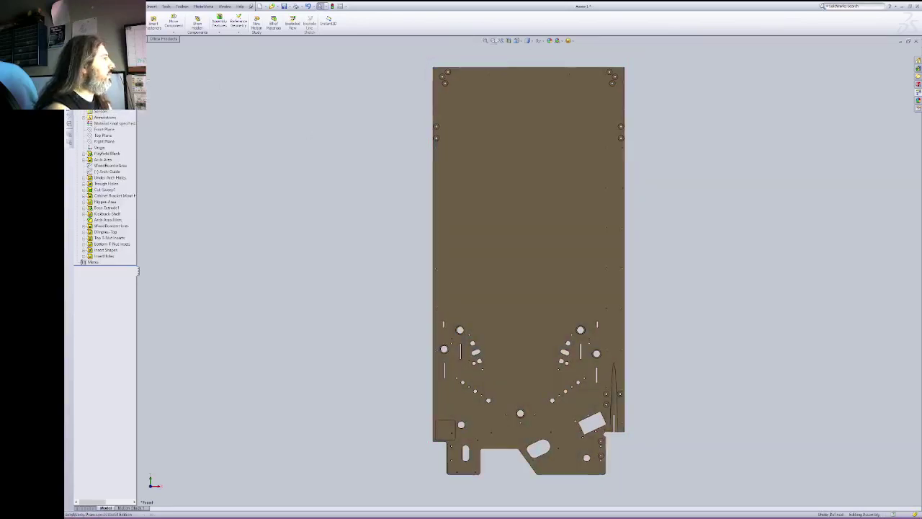
Step: Add a coincident mate between the playfield's underside face and the assembly's Top Plane
click(495, 41)
right_click(676, 126)
click(699, 159)
drag(642, 165, 342, 137)
right_click(666, 203)
right_click(342, 137)
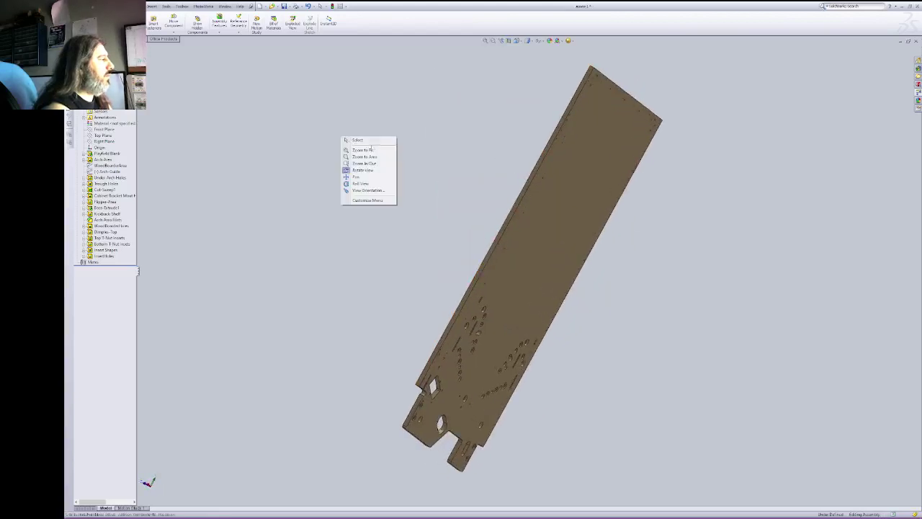
click(347, 140)
click(548, 194)
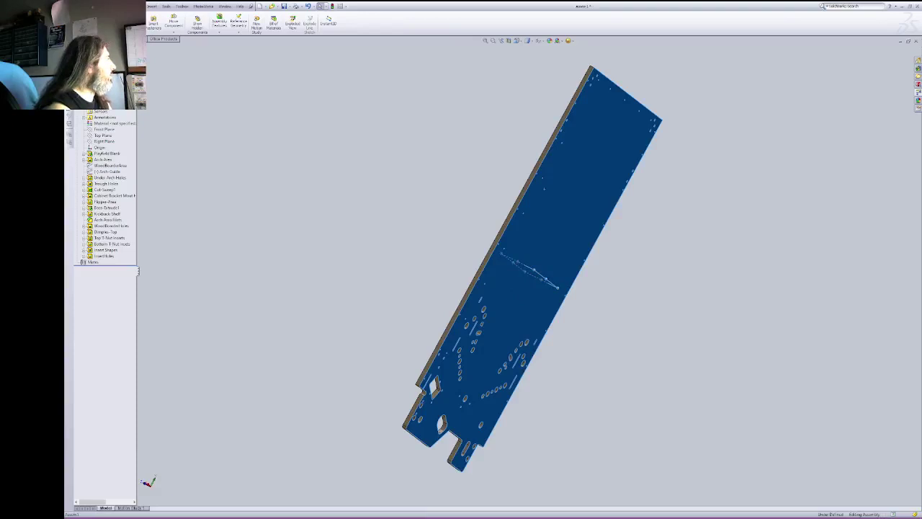
click(114, 22)
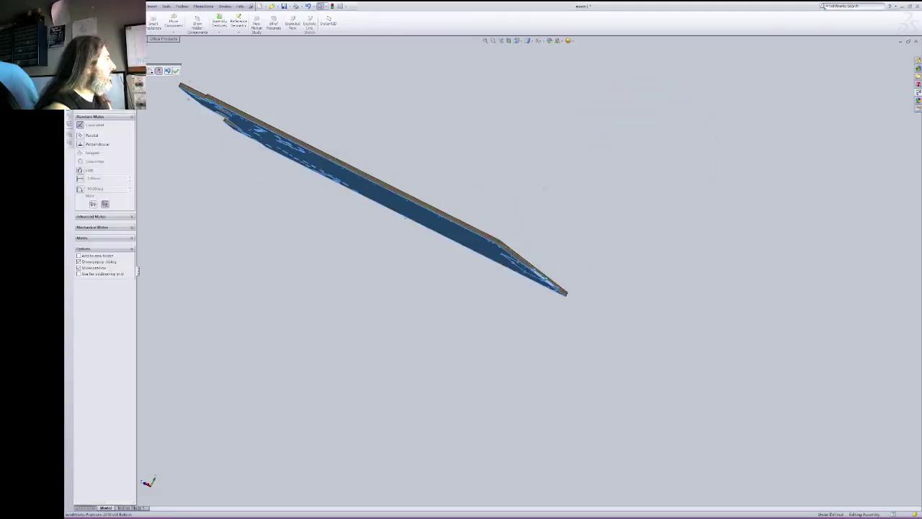
key(Return)
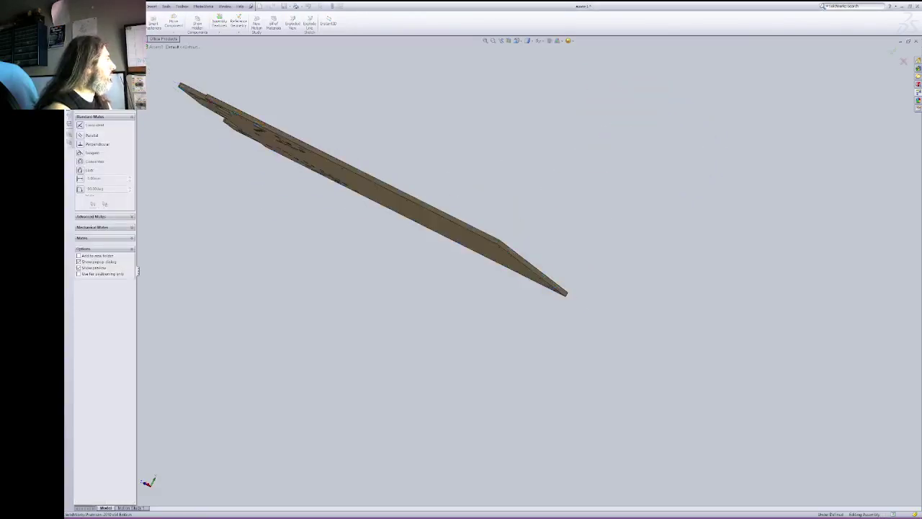
key(Escape)
Step: Fix the Playfield-12Days component in place and switch to the top view
right_click(96, 104)
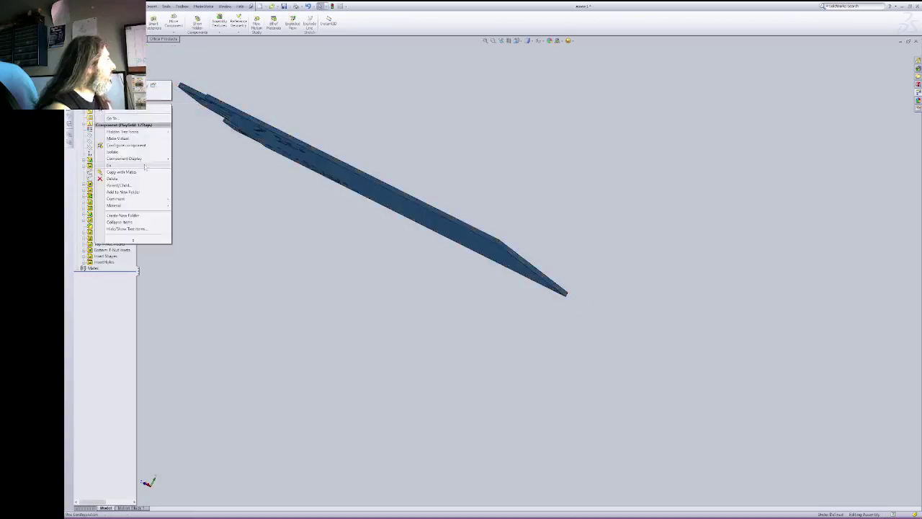
click(144, 166)
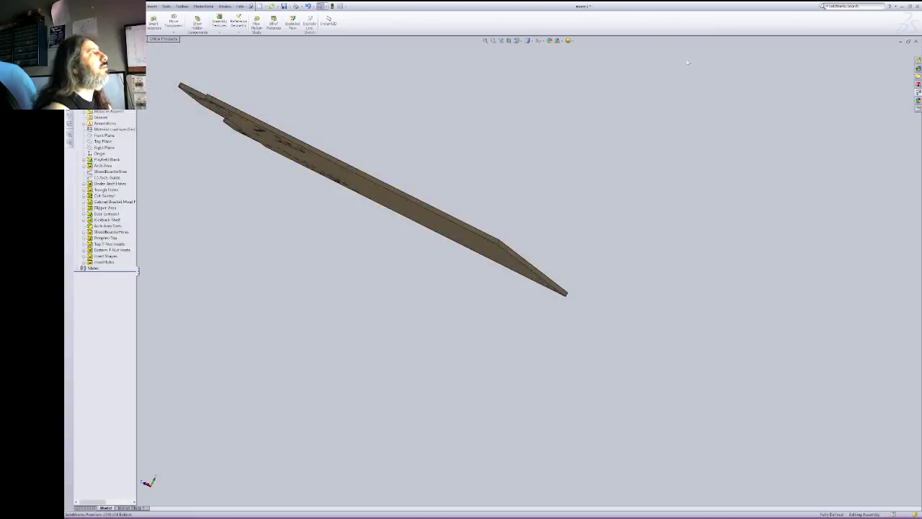
click(528, 41)
click(528, 52)
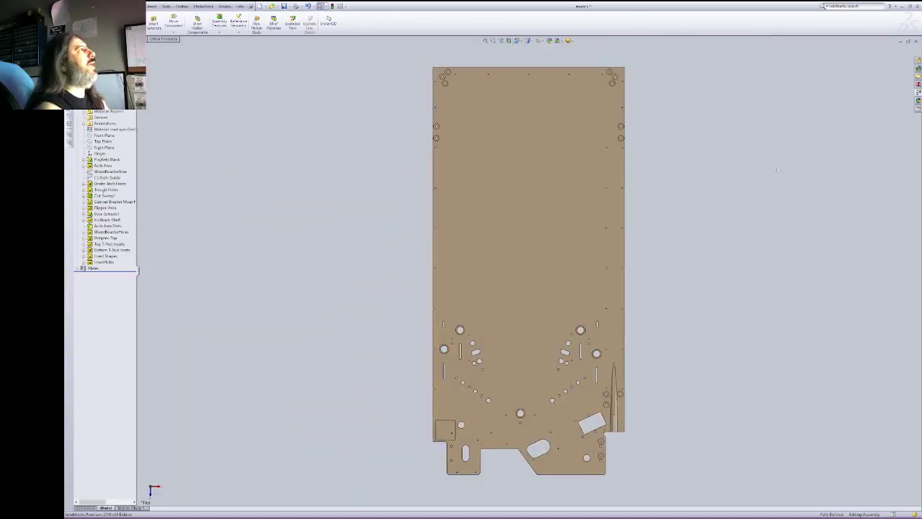
Step: Save the assembly as Playfield in the Solidworks folder, one level above Parts
click(115, 7)
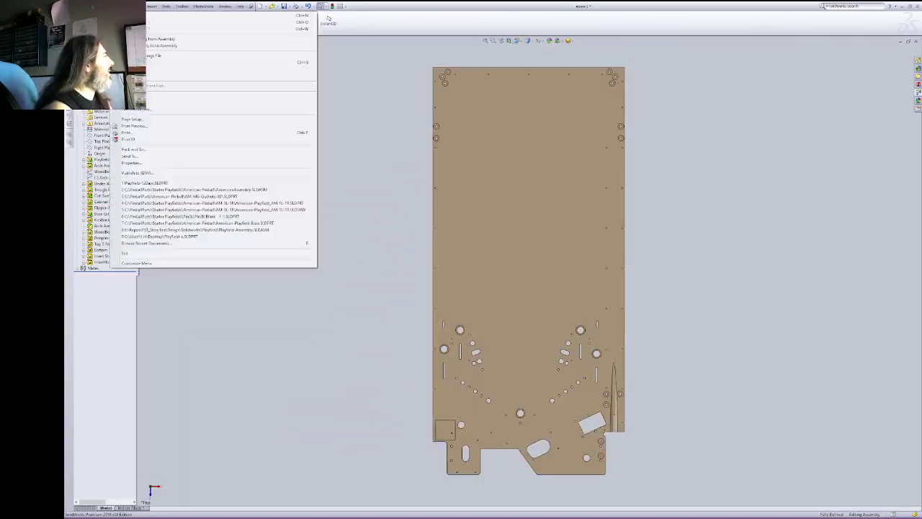
click(137, 62)
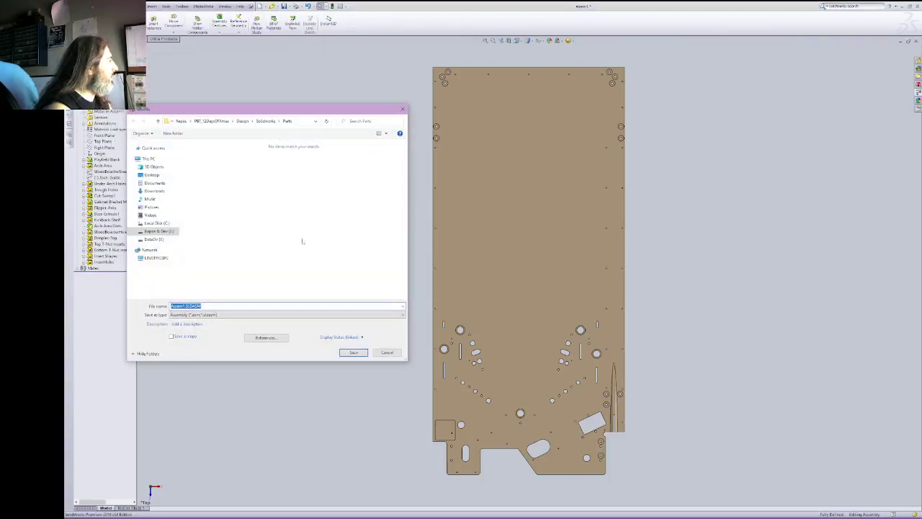
click(267, 121)
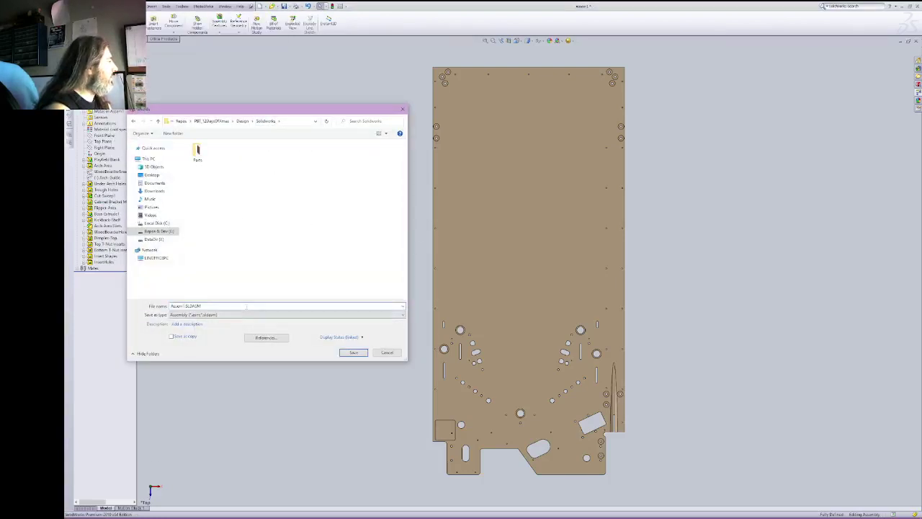
text(Playfield)
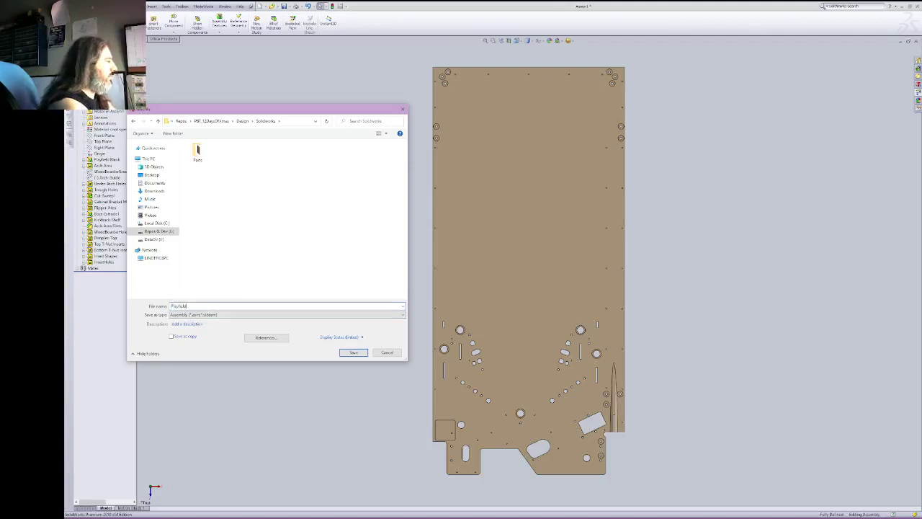
key(Return)
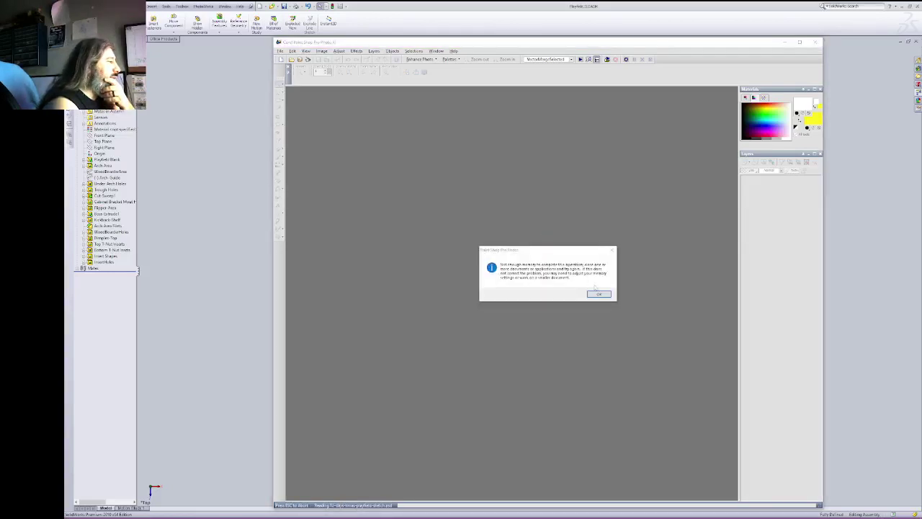
Step: Switch to Paint Shop Pro, dismiss its memory error and close the program
click(598, 294)
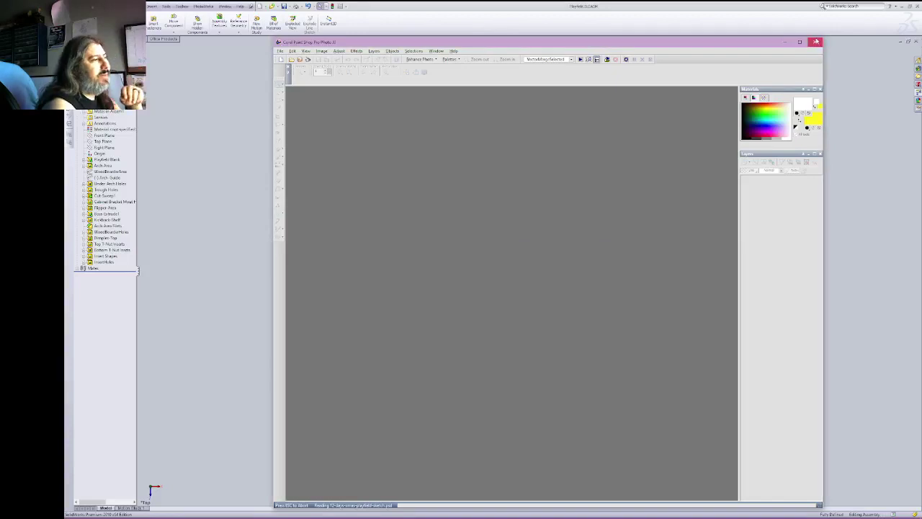
click(815, 41)
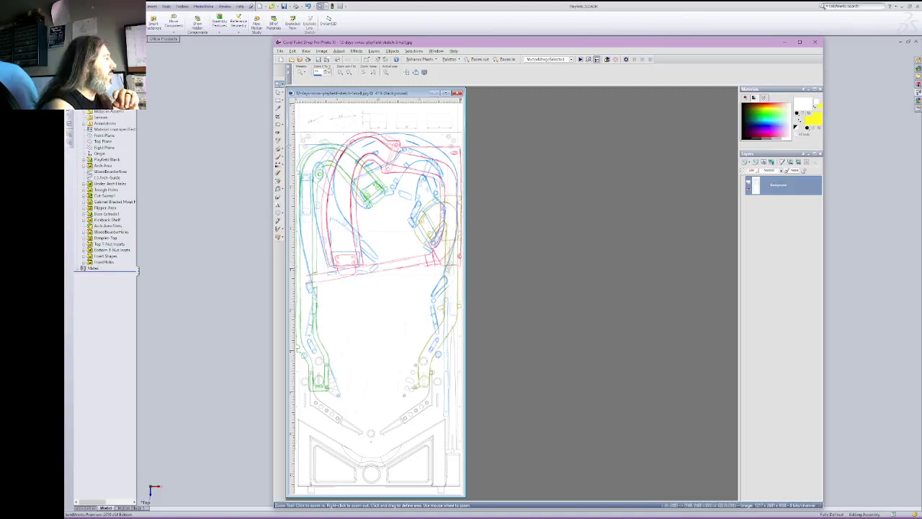
Step: Crop the small playfield sketch image in Paint Shop Pro to a rectangular selection around the playfield outline
scroll(308, 133, up, 5)
click(278, 101)
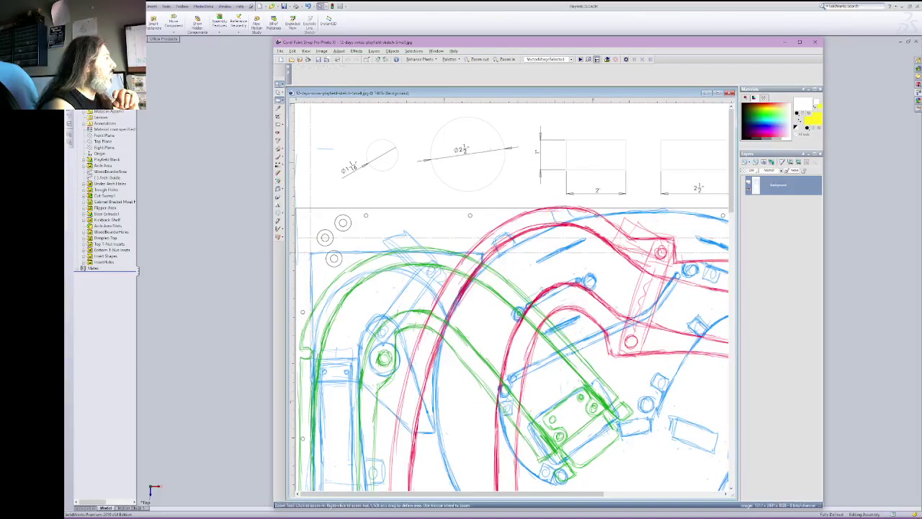
mouse_move(297, 209)
mouse_down()
mouse_move(598, 501)
mouse_move(731, 506)
mouse_move(723, 511)
mouse_move(728, 467)
mouse_up()
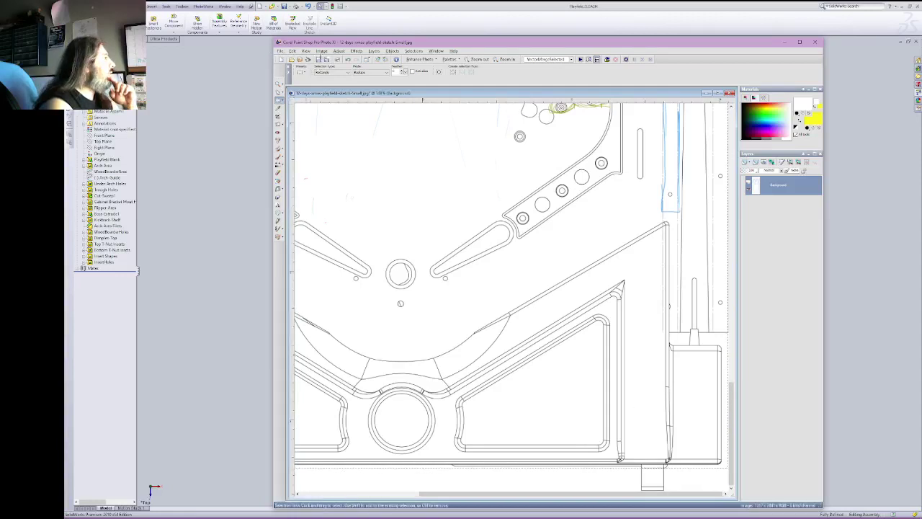
click(321, 51)
click(339, 105)
Step: Start saving the cropped playfield sketch as a separate file
click(281, 51)
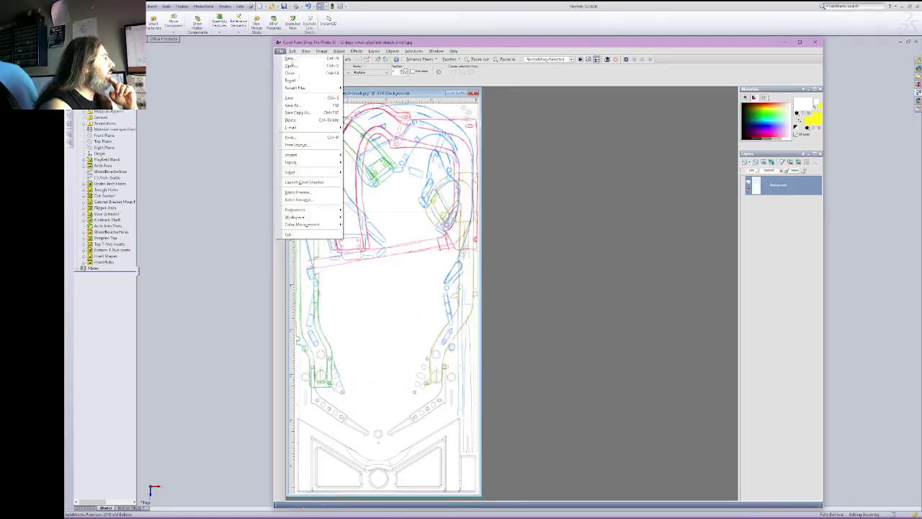
click(318, 106)
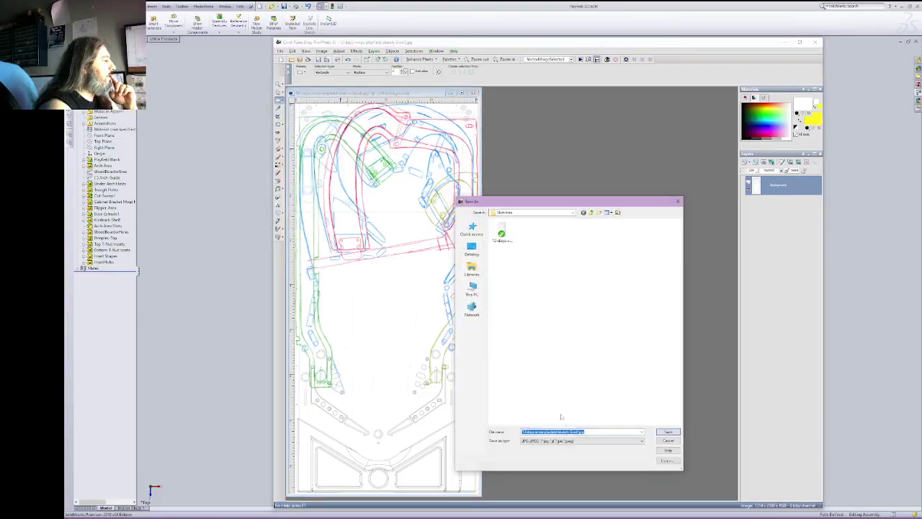
click(575, 440)
click(602, 358)
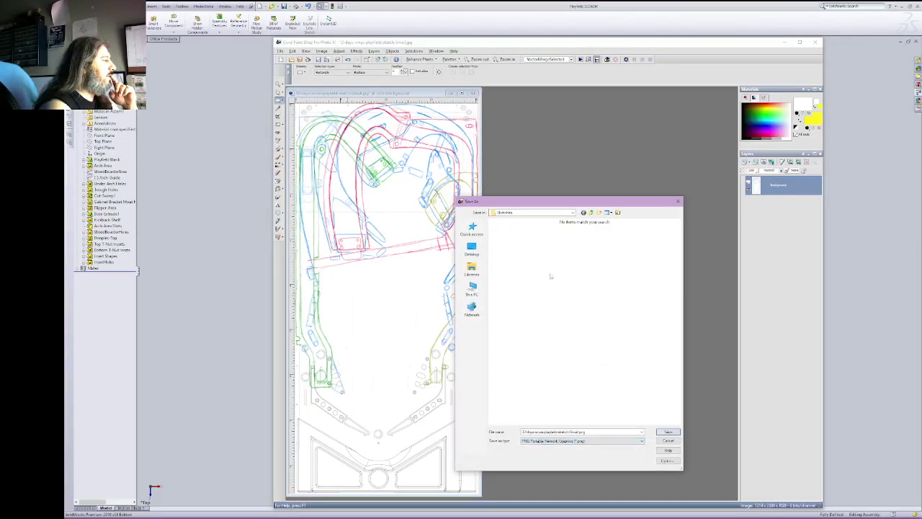
double_click(596, 432)
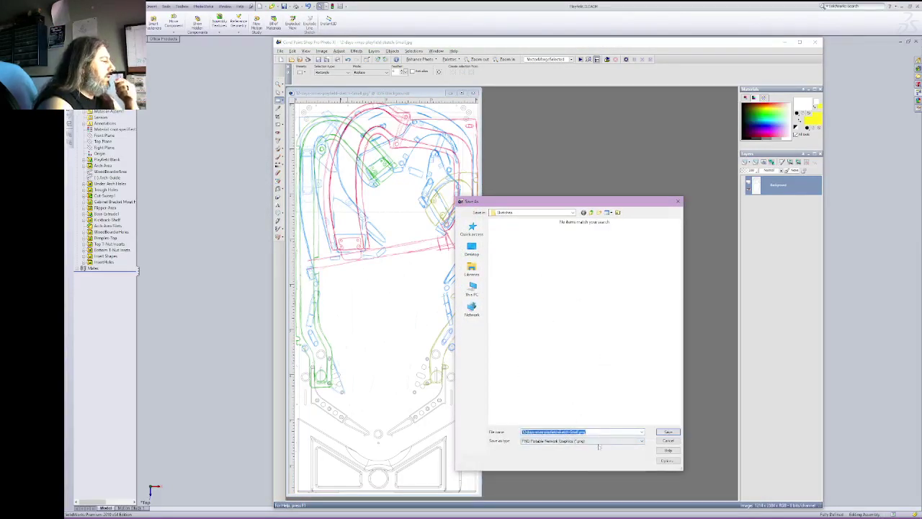
click(601, 441)
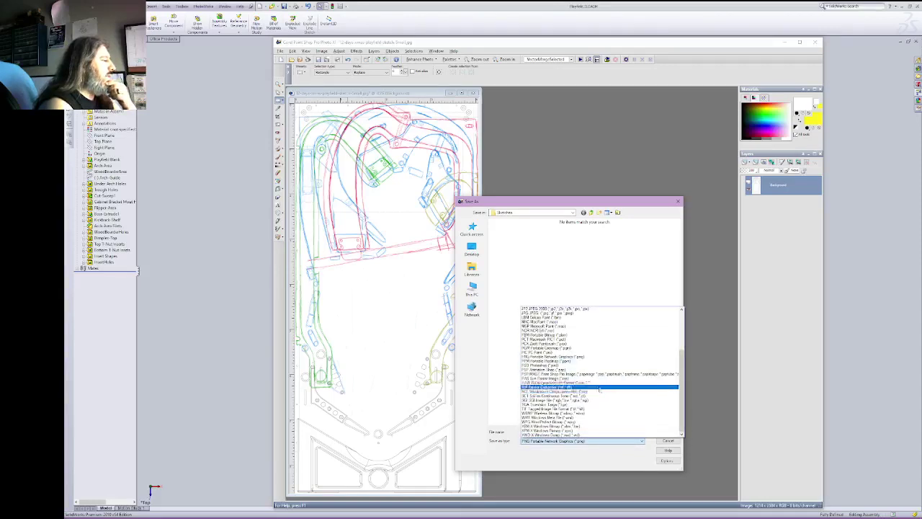
click(595, 313)
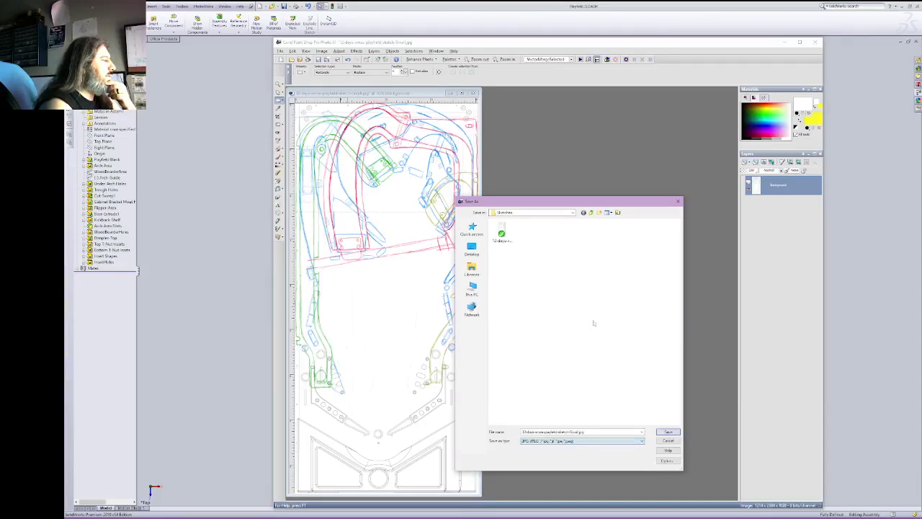
Step: Save the cropped sketch as a JPG whose file name ends in template instead of Small, and close Paint Shop Pro
double_click(605, 431)
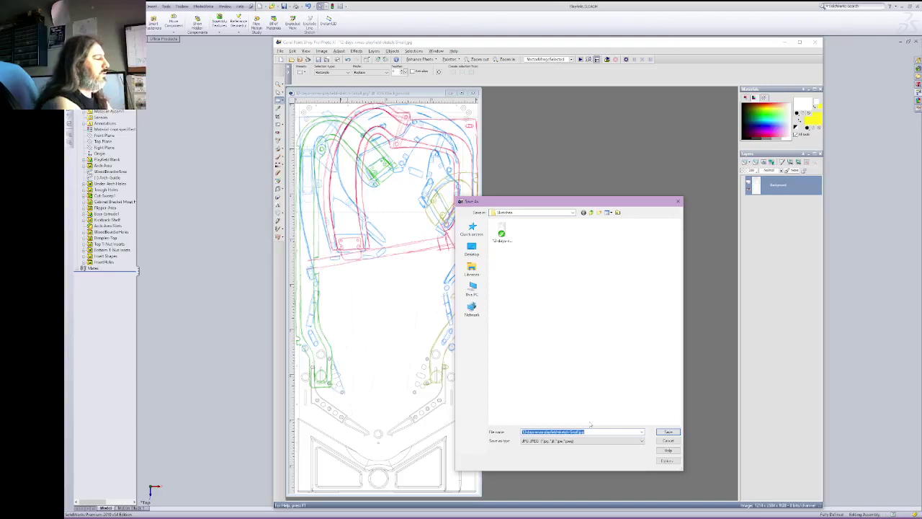
key(End)
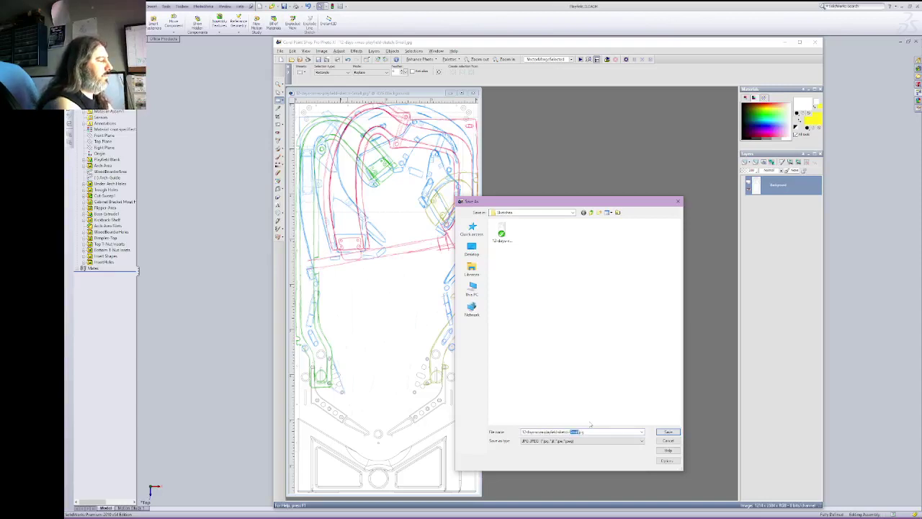
key(BackSpace)
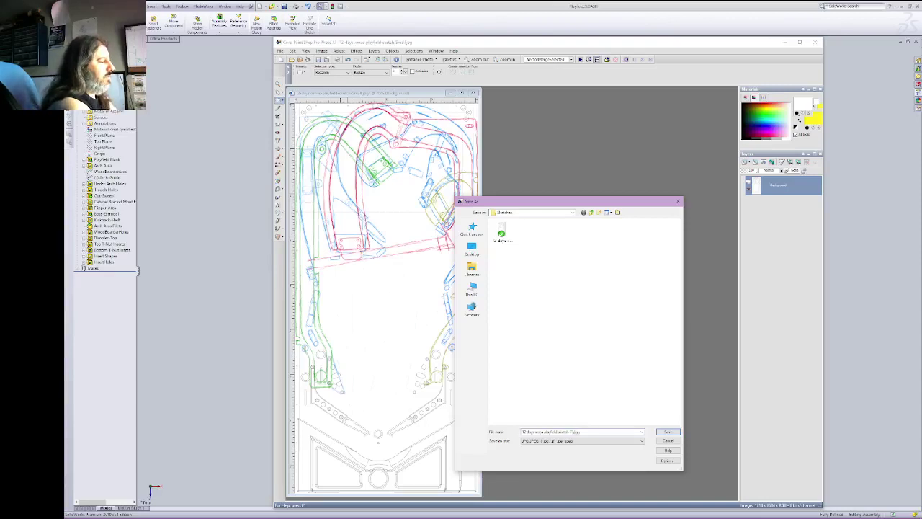
key(Return)
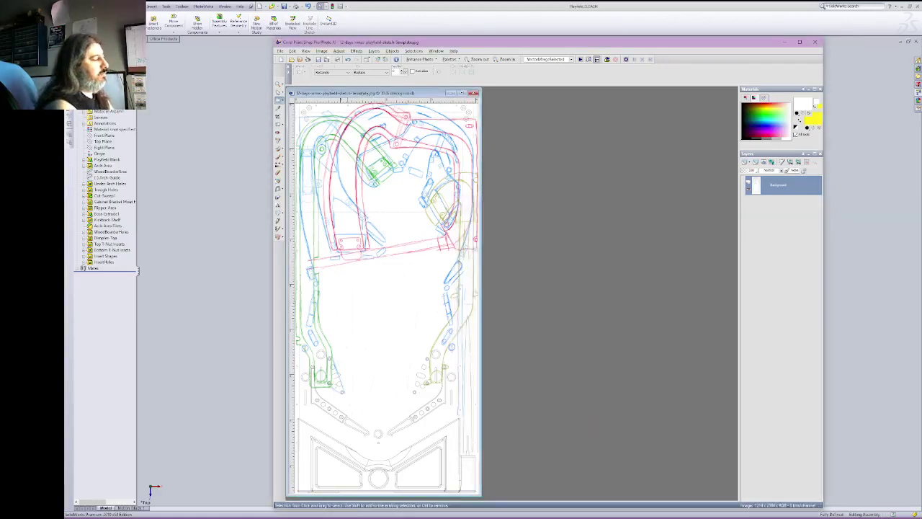
click(815, 42)
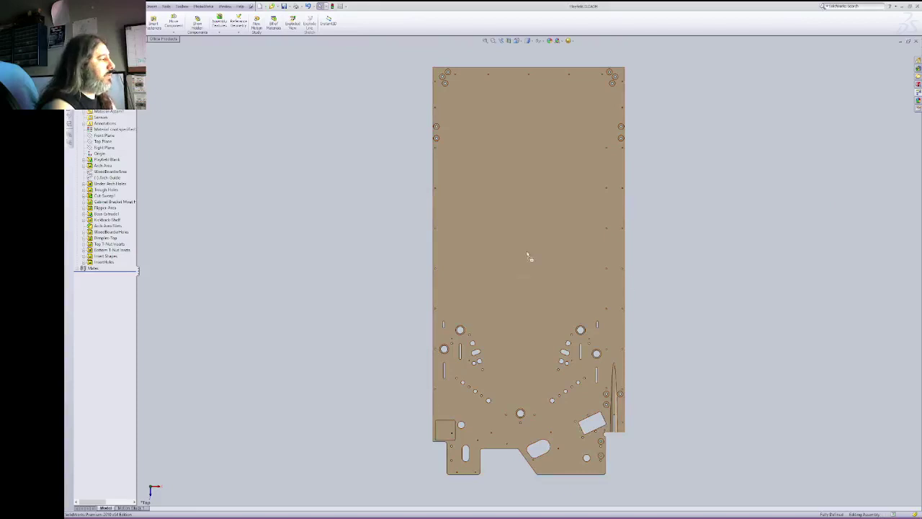
Step: Apply the cropped sketch image to the playfield's top face and open the resulting appearance for editing
click(528, 256)
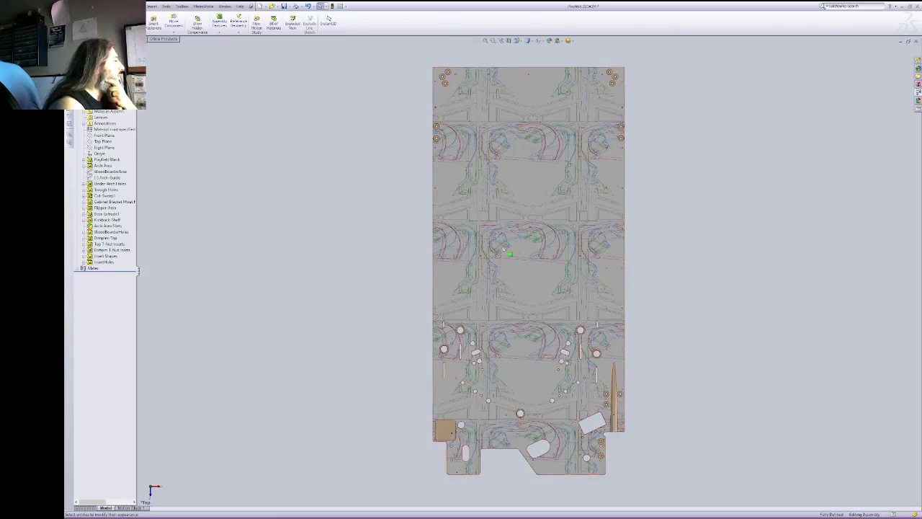
click(510, 253)
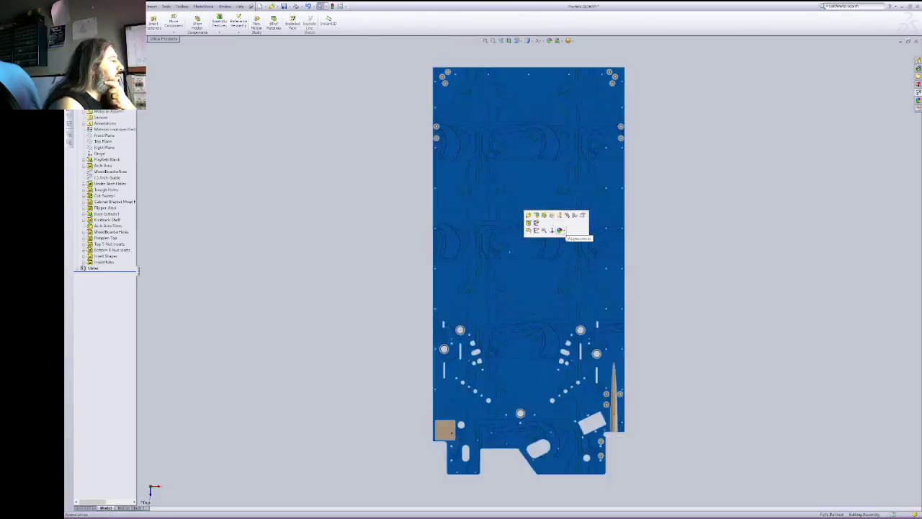
click(561, 231)
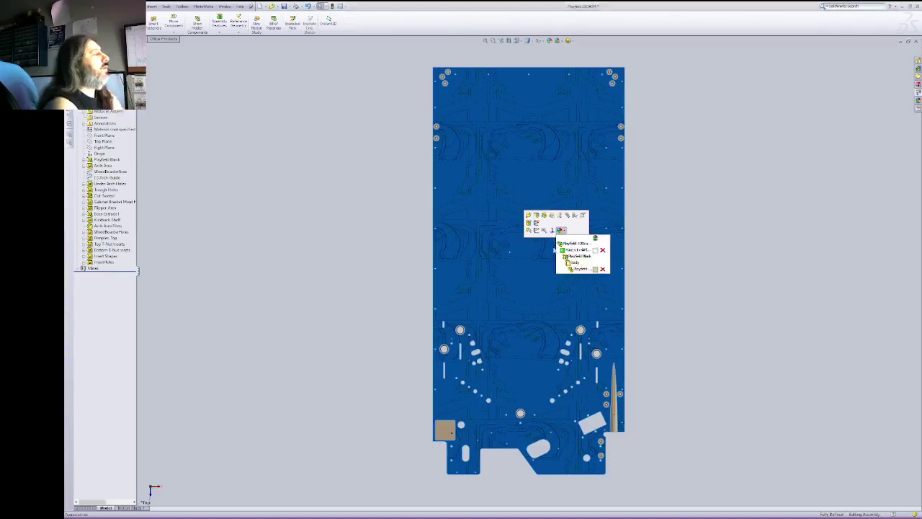
click(576, 256)
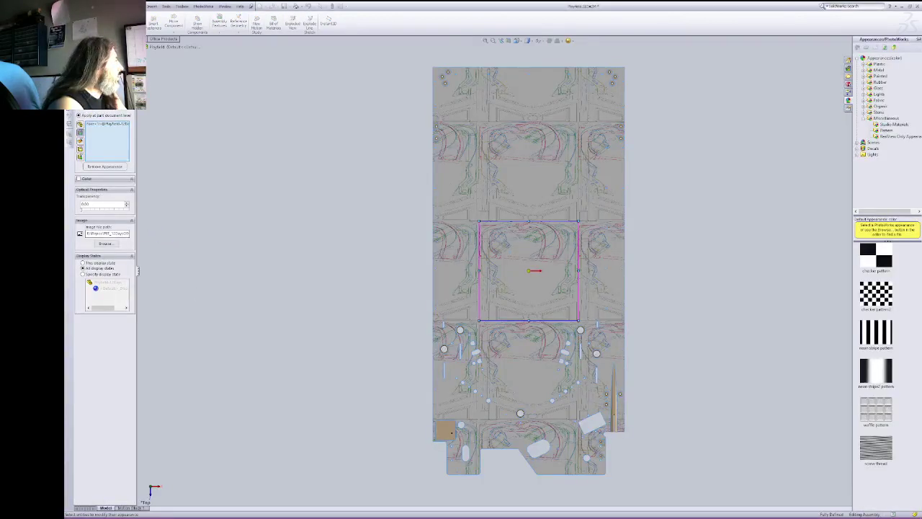
Step: Open the advanced mapping size and orientation settings of the face's sketch image, and leave them
click(115, 83)
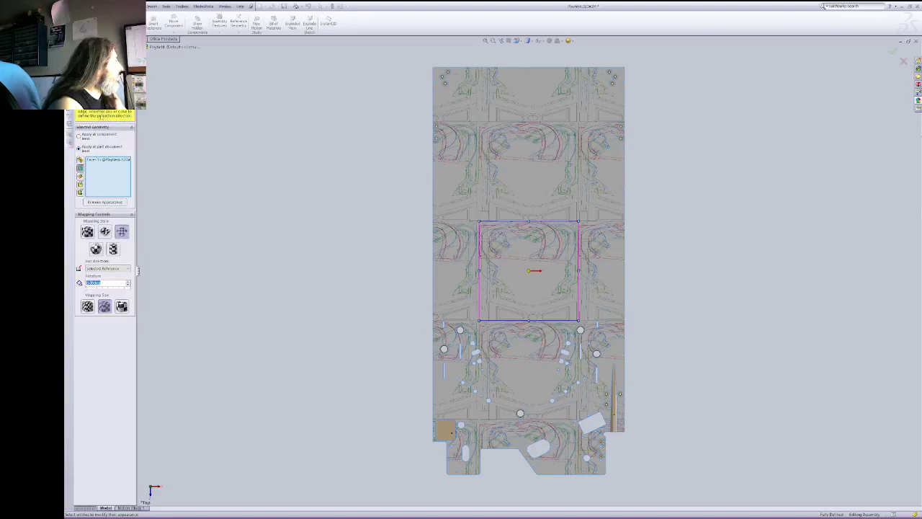
click(119, 73)
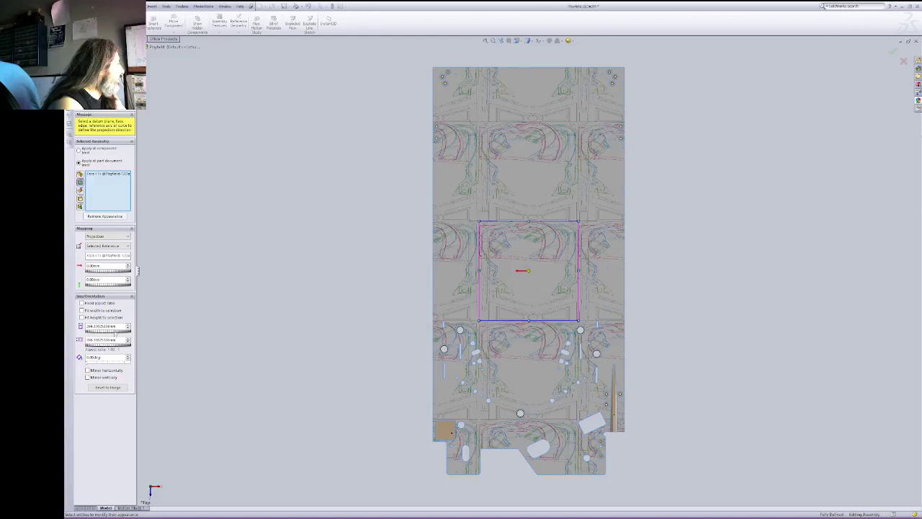
drag(118, 326, 67, 326)
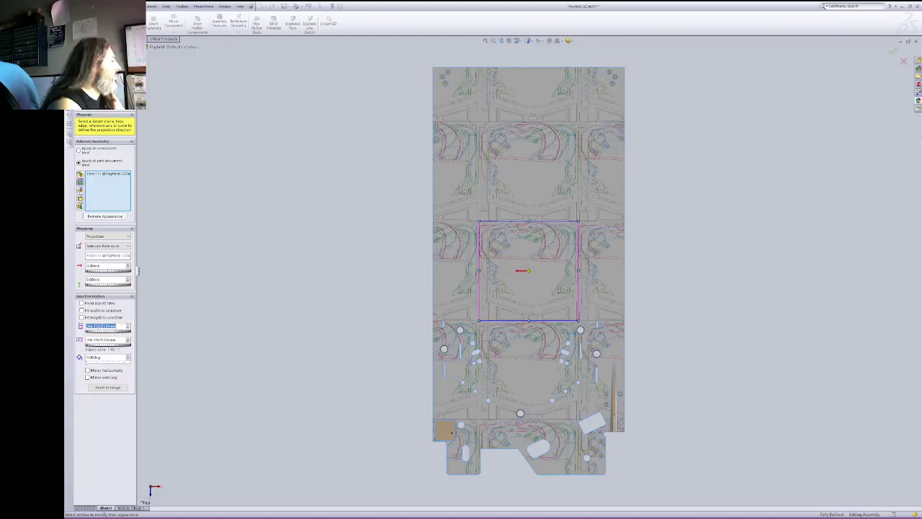
key(Return)
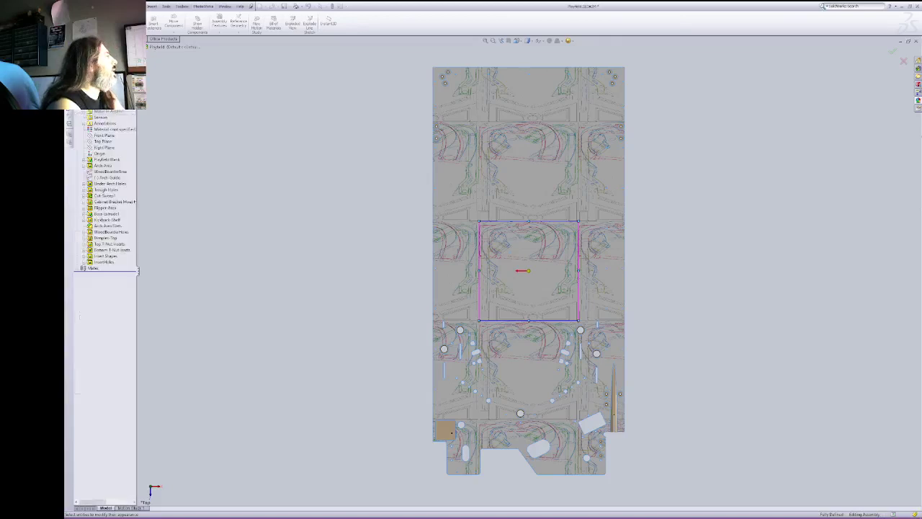
Step: Set the assembly's unit system to IPS with a length fraction denominator of 16
right_click(85, 64)
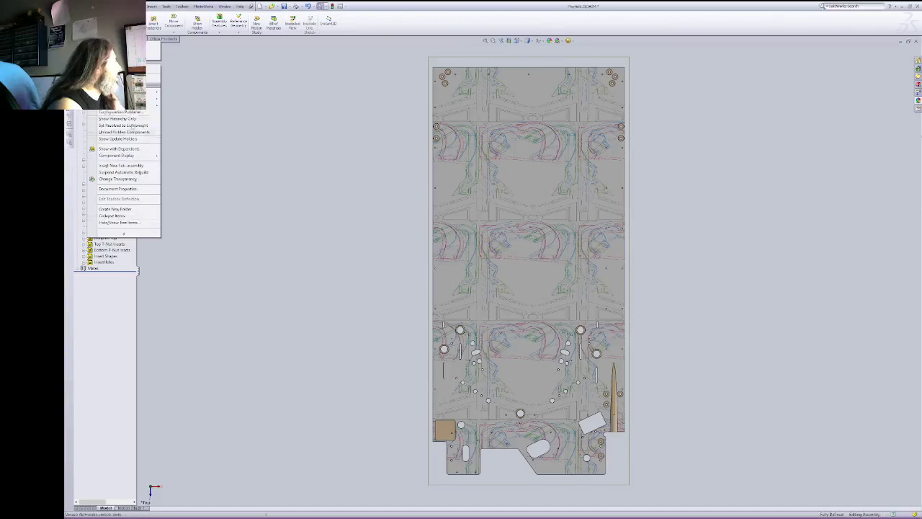
click(239, 214)
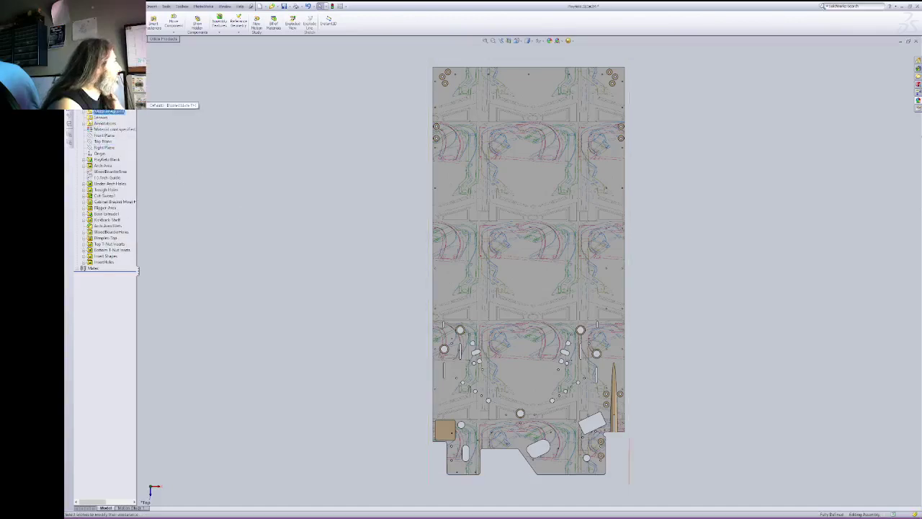
right_click(102, 63)
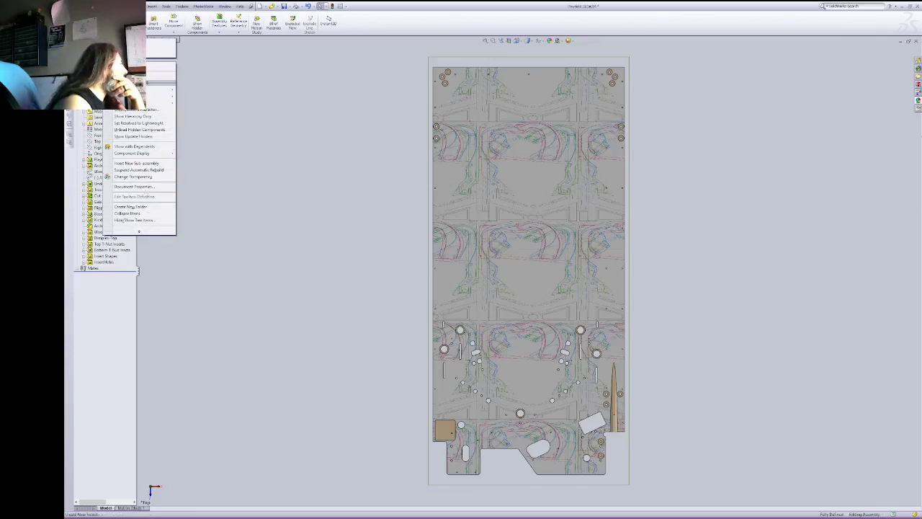
click(134, 187)
click(171, 156)
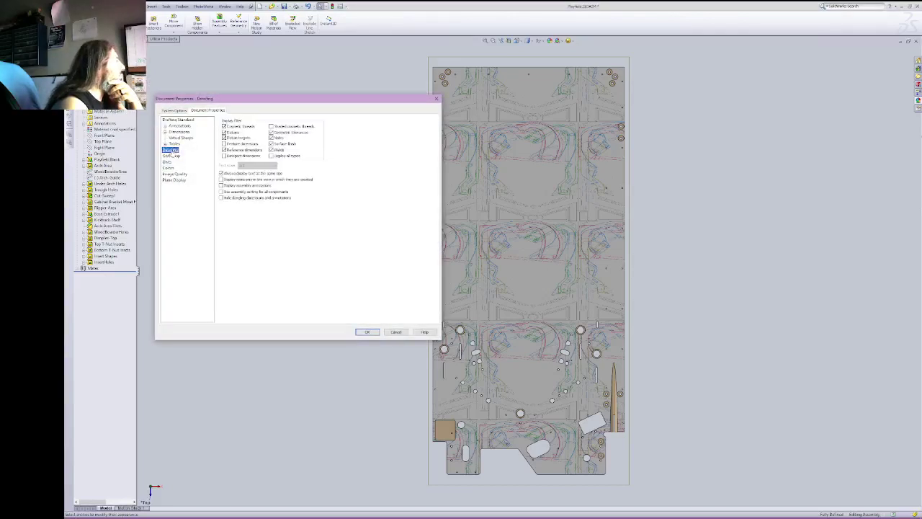
click(172, 149)
click(167, 161)
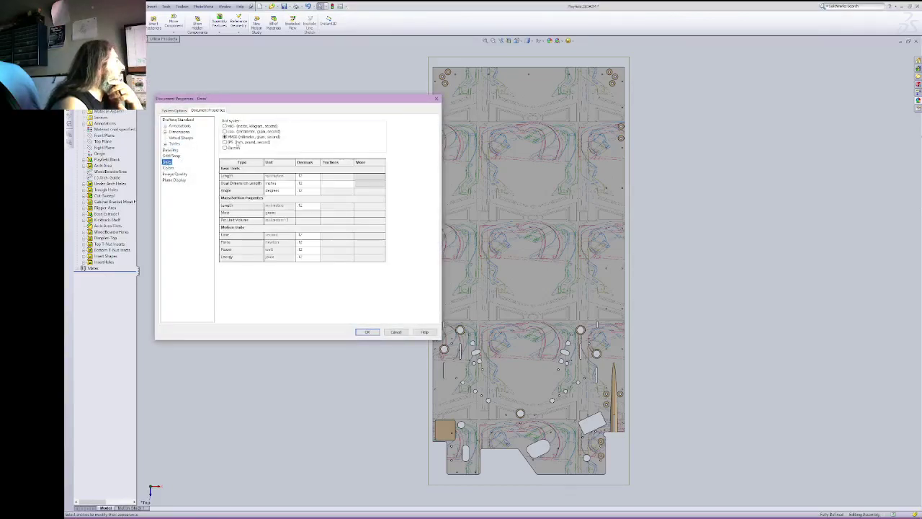
click(341, 176)
text(16)
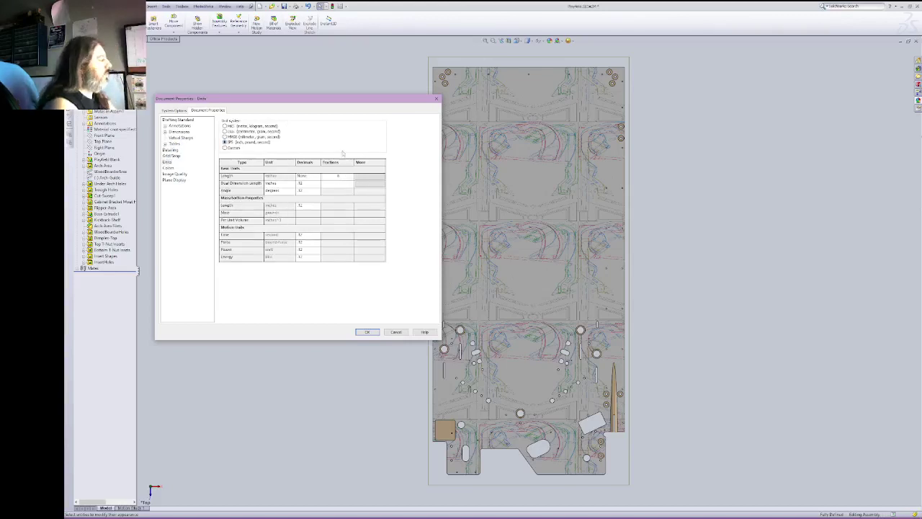
key(Tab)
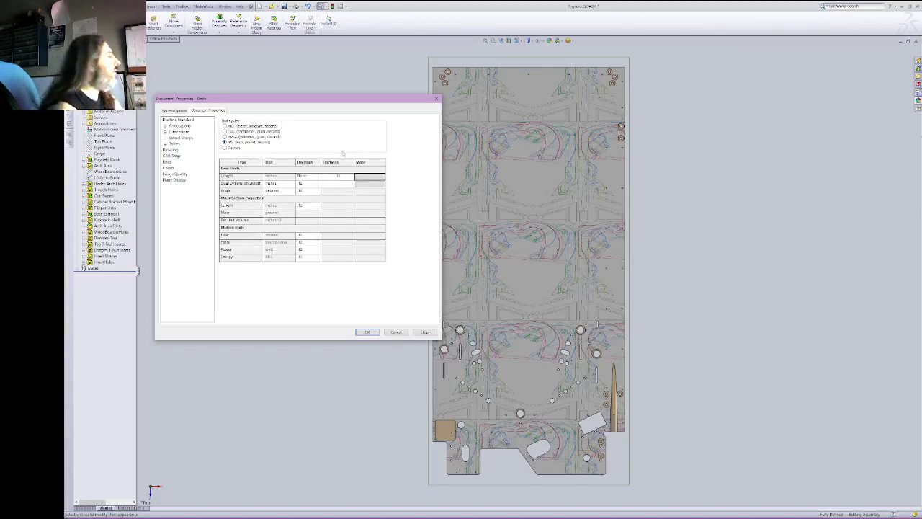
click(361, 332)
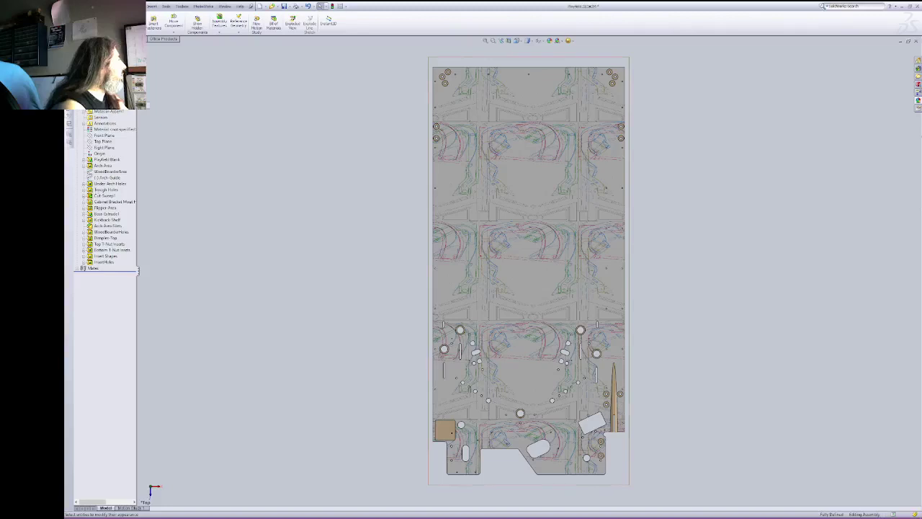
Step: Choose to wait for the unresponsive program to respond
right_click(89, 105)
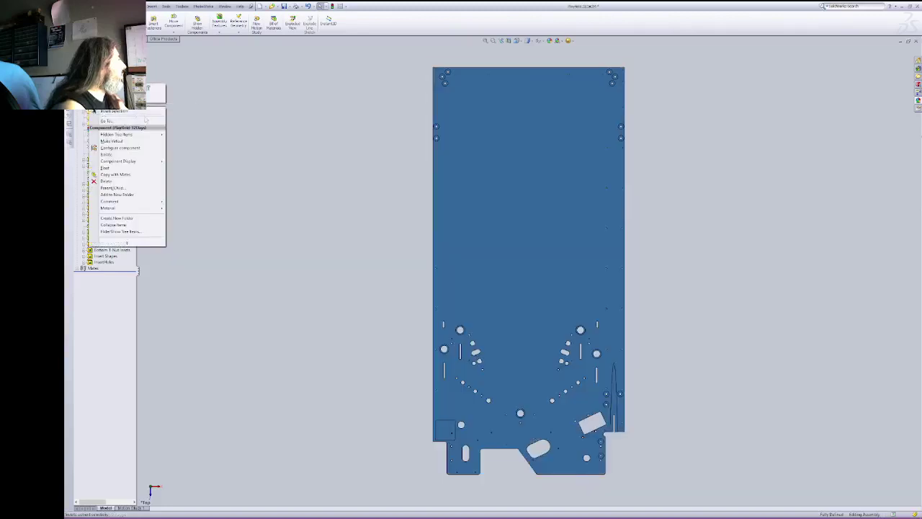
click(308, 210)
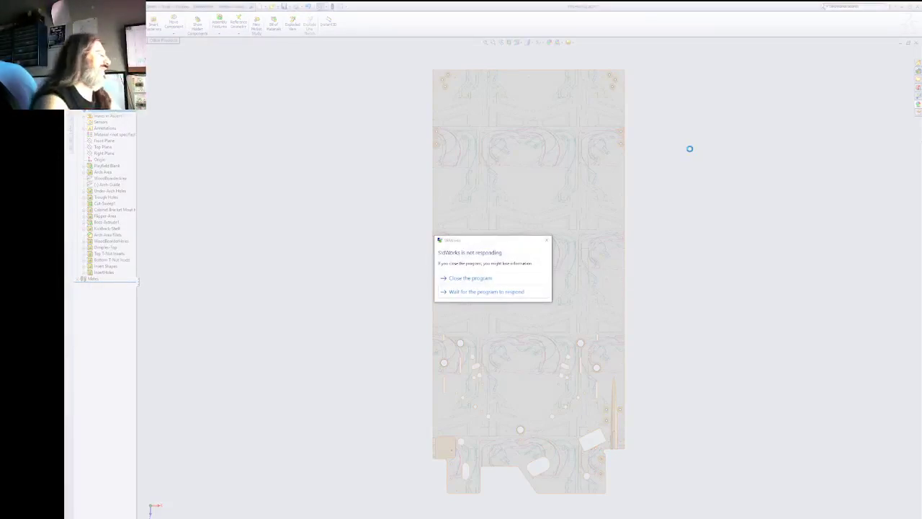
click(477, 292)
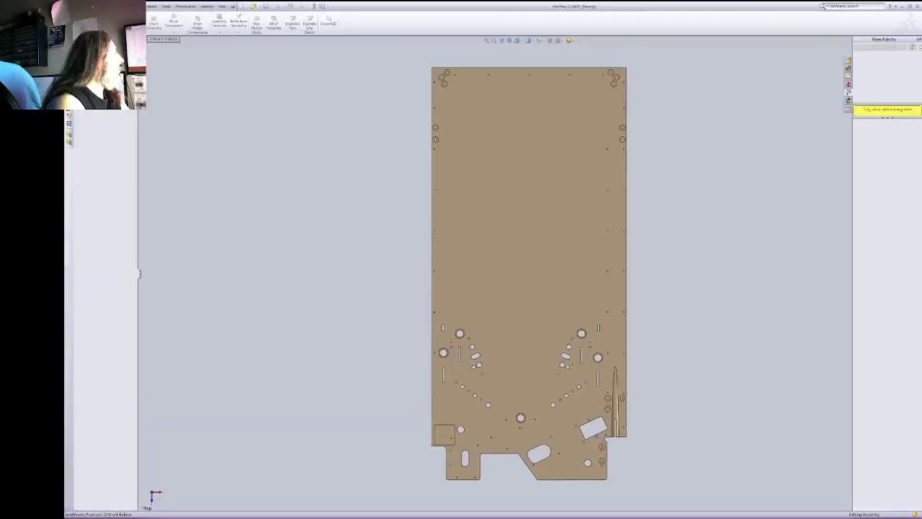
Step: Set the reopened assembly's document units to IPS with length fractions of 16, and save the assembly
right_click(89, 63)
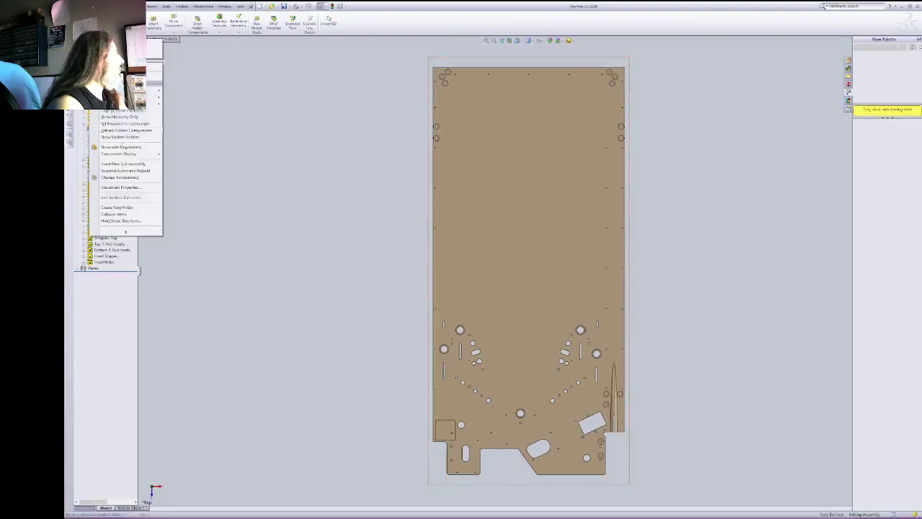
click(135, 187)
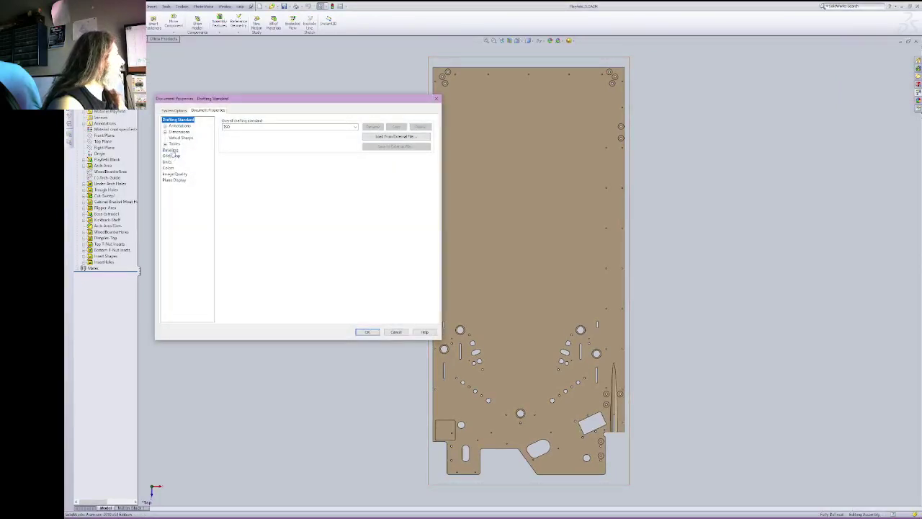
click(171, 150)
click(167, 161)
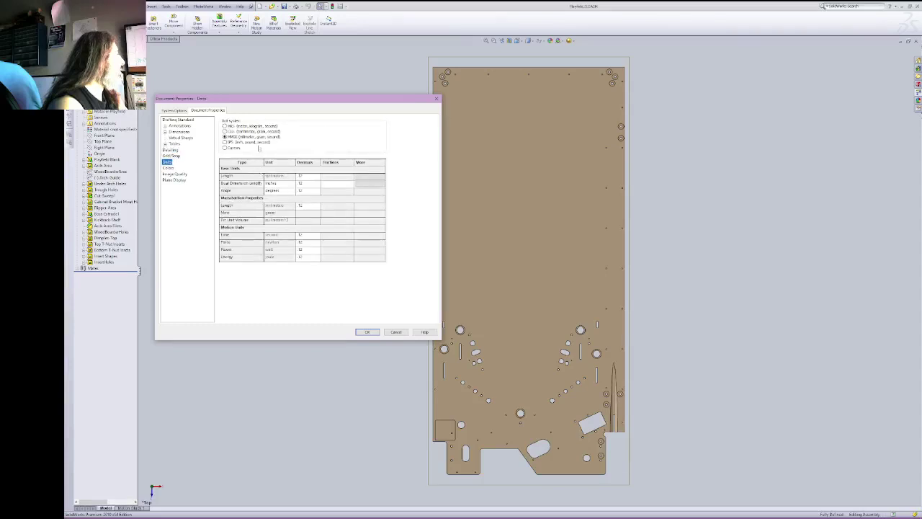
click(225, 142)
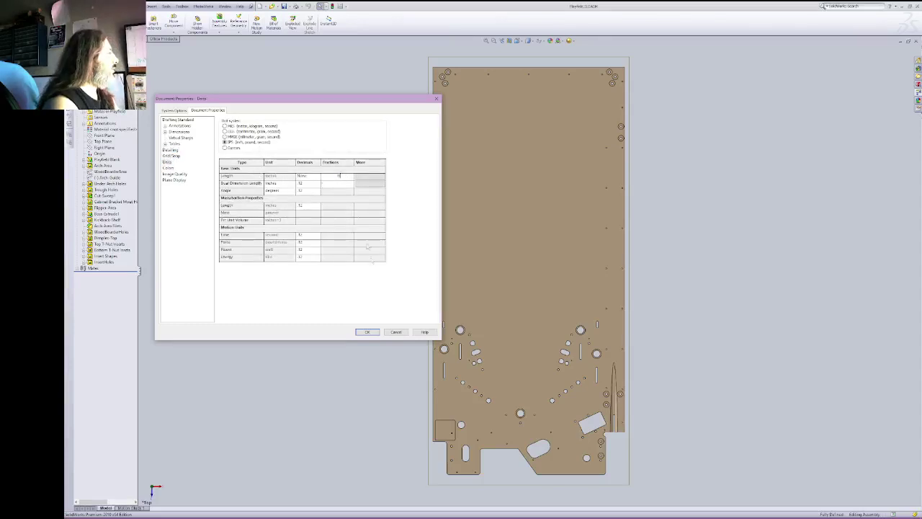
click(368, 332)
click(117, 7)
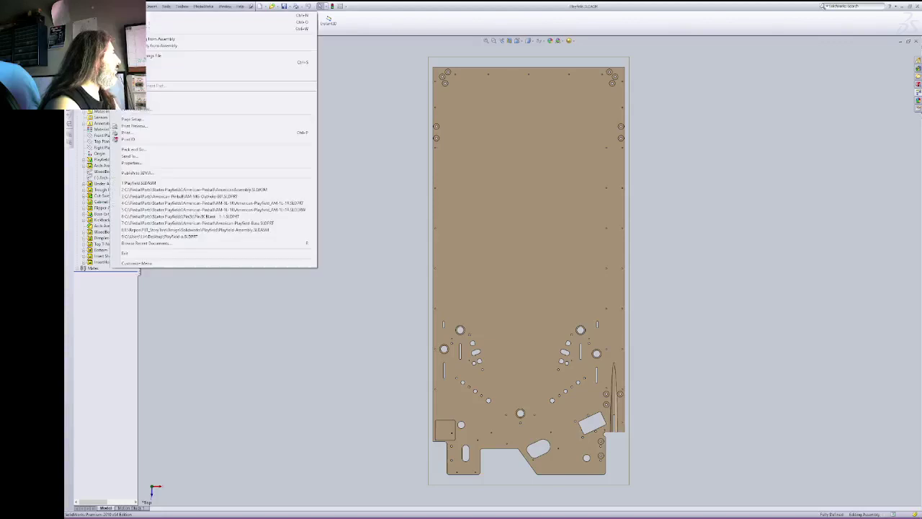
click(131, 62)
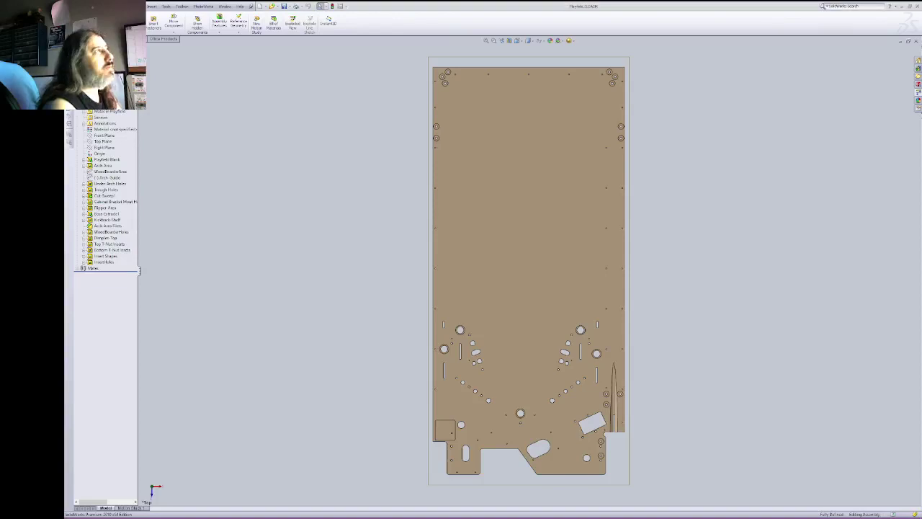
Step: Apply the playfield sketch image to the playfield's top face and open the advanced mapping settings of that face appearance
click(587, 268)
click(583, 263)
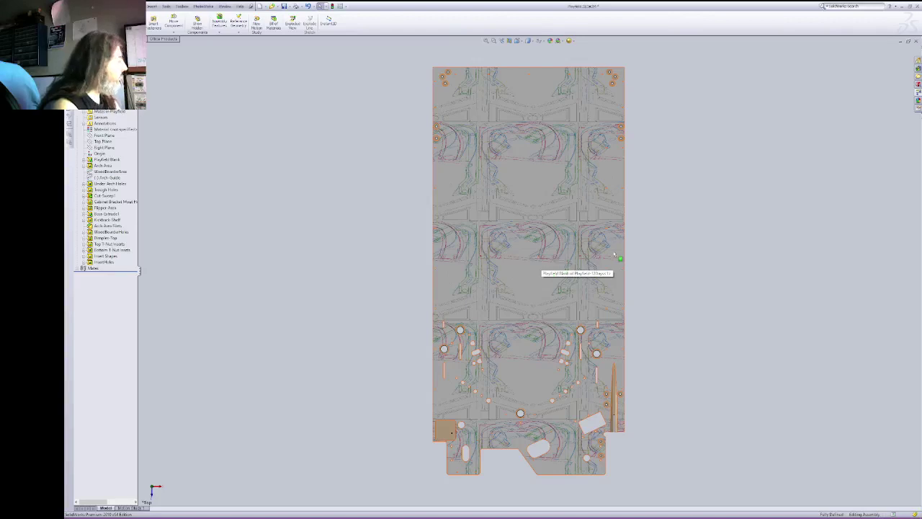
click(577, 243)
right_click(575, 243)
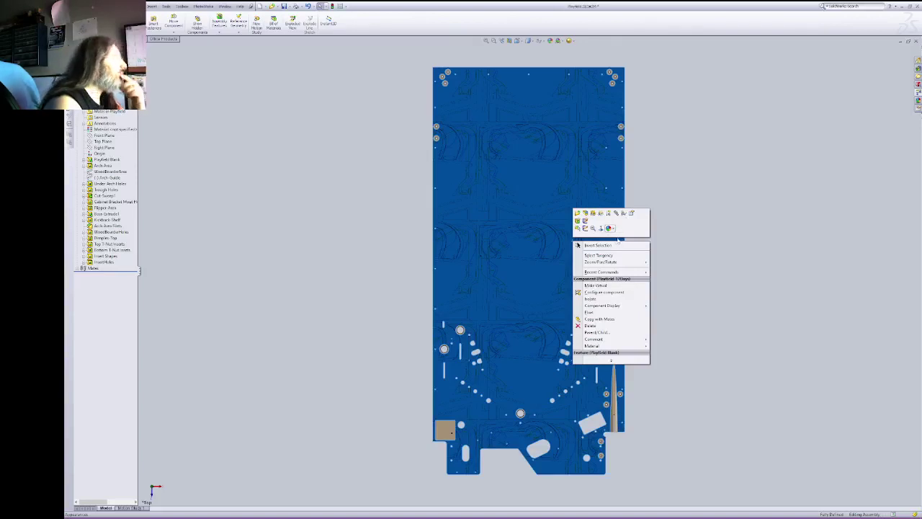
click(612, 228)
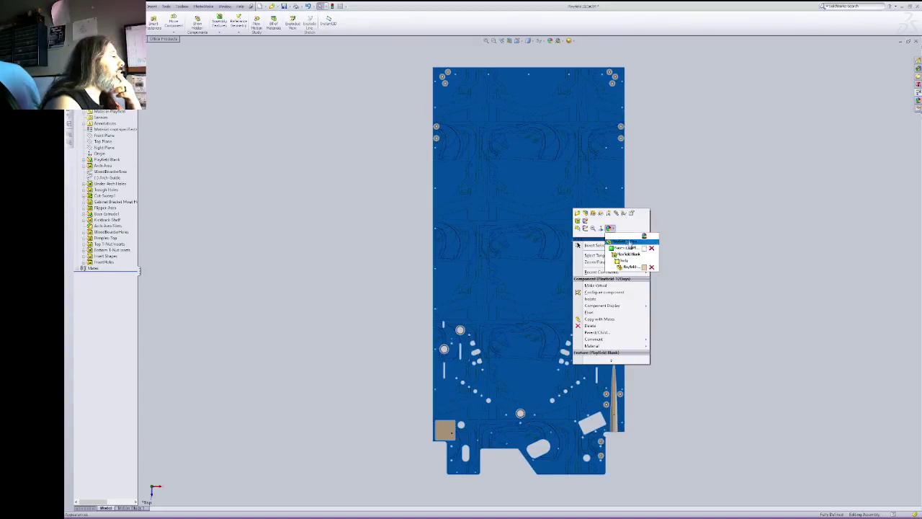
click(627, 254)
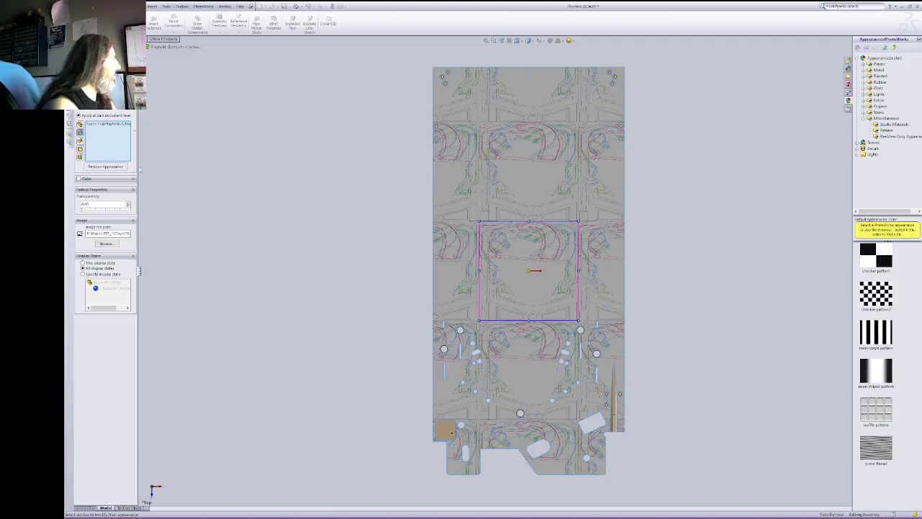
click(119, 84)
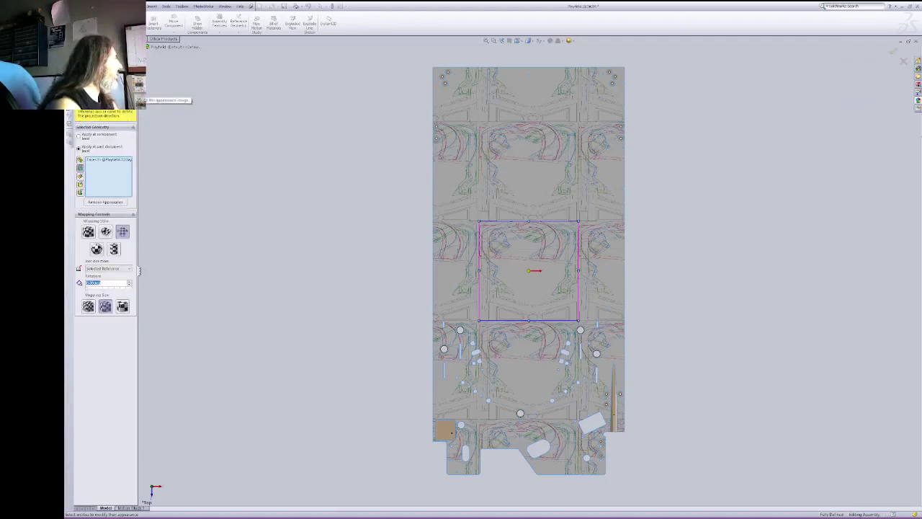
click(117, 79)
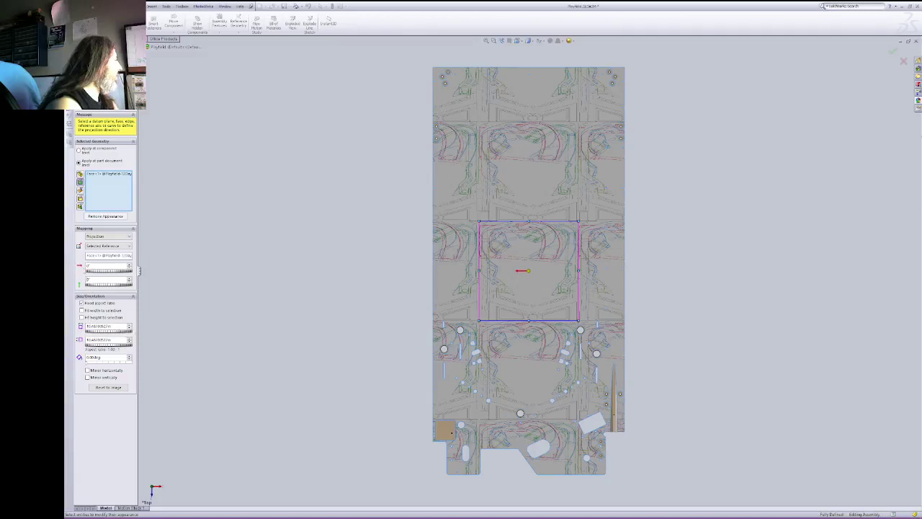
Step: Release the fixed aspect ratio, size the mapped image 20 1/4" wide by 43" high, and mirror it horizontally
drag(118, 326, 68, 338)
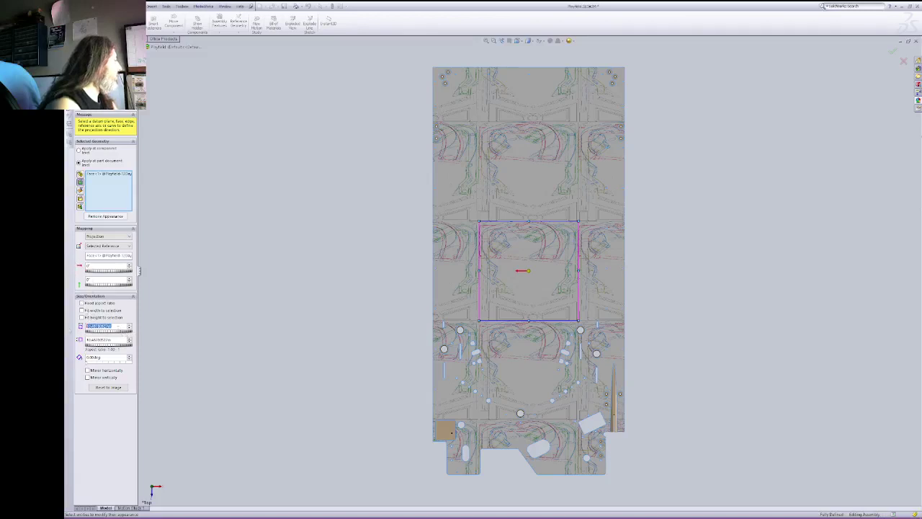
text(10)
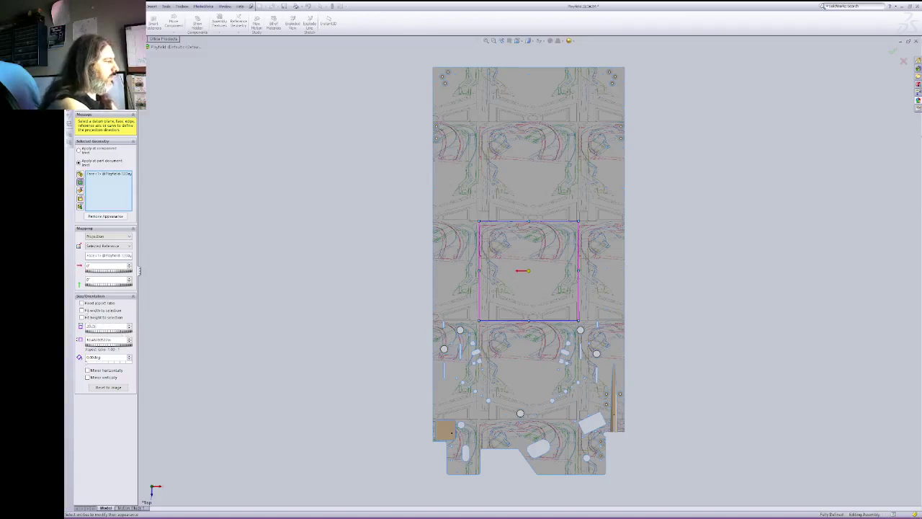
key(Tab)
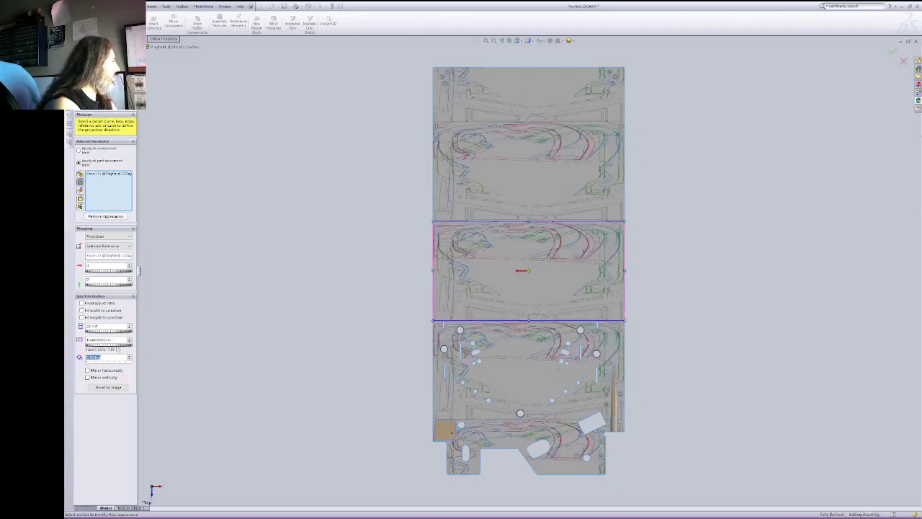
drag(119, 341, 77, 347)
text(5)
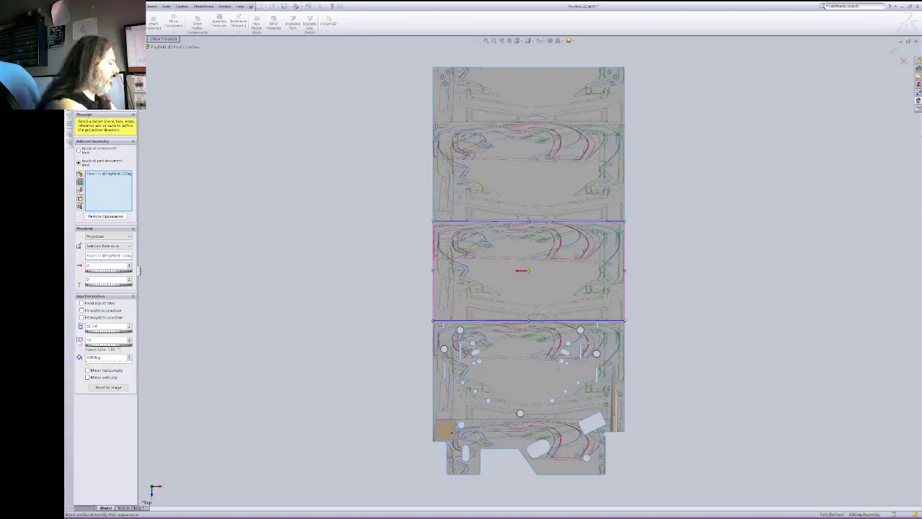
key(Tab)
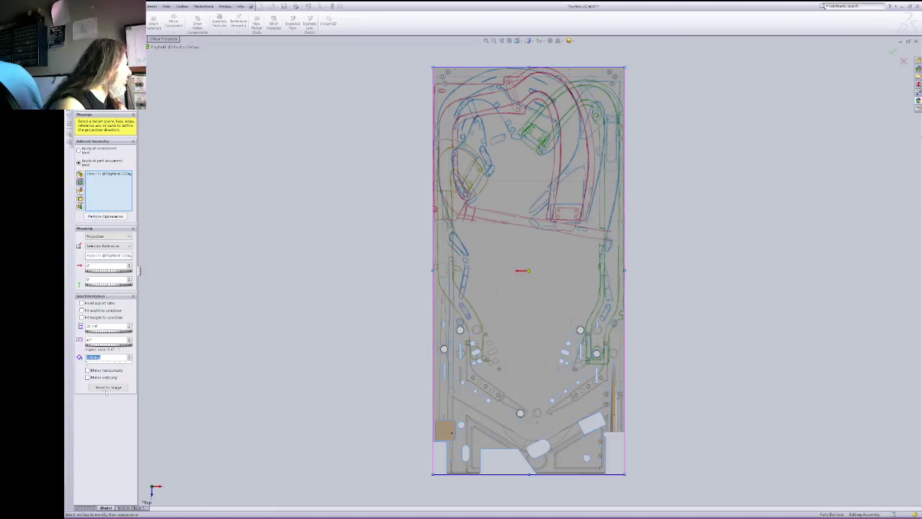
click(88, 370)
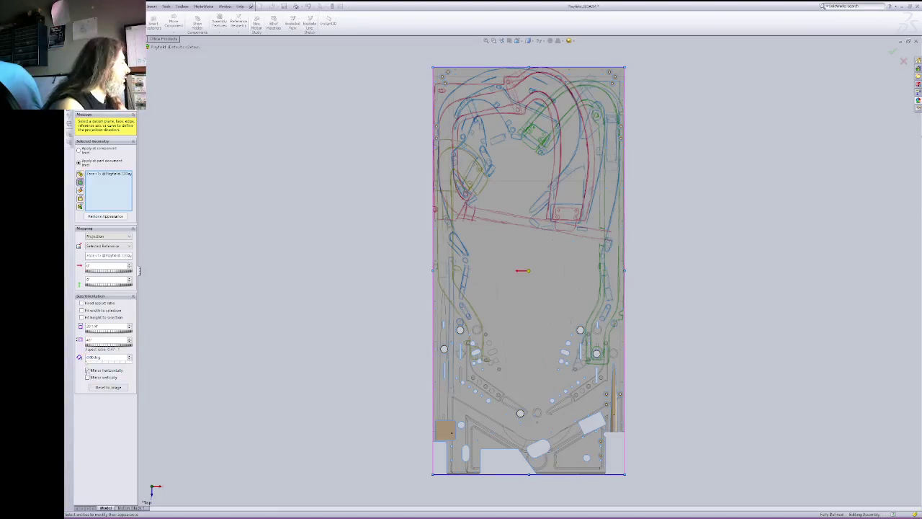
click(79, 67)
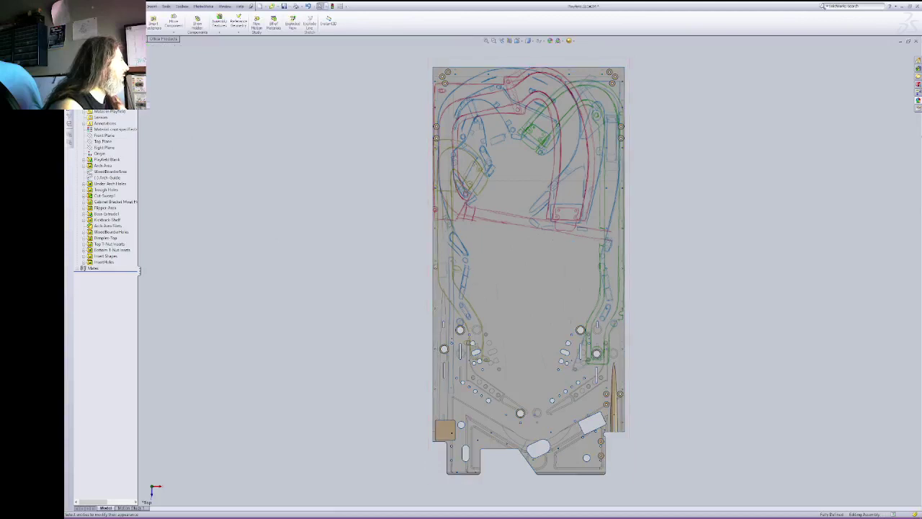
right_click(121, 108)
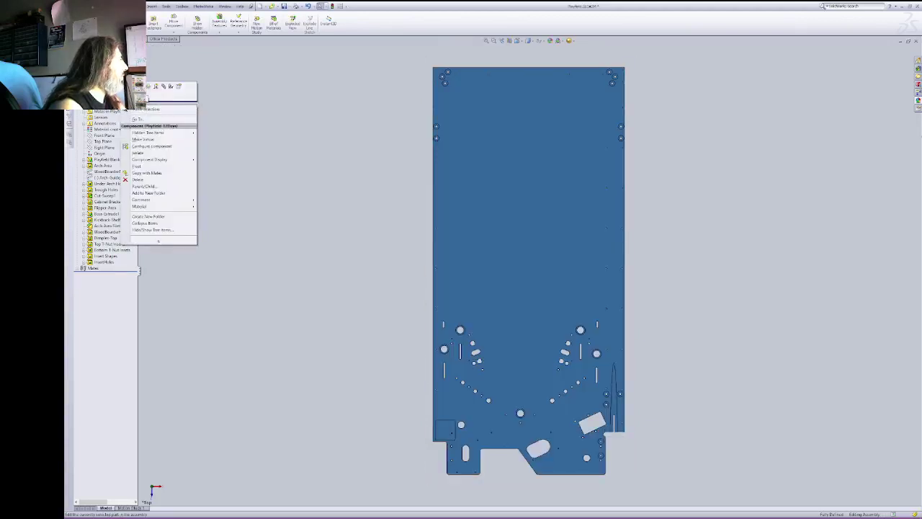
click(132, 86)
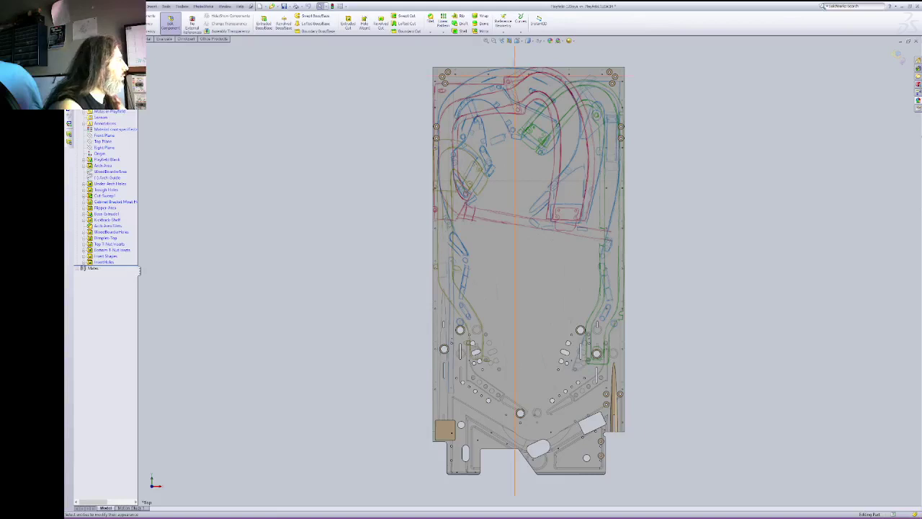
click(170, 23)
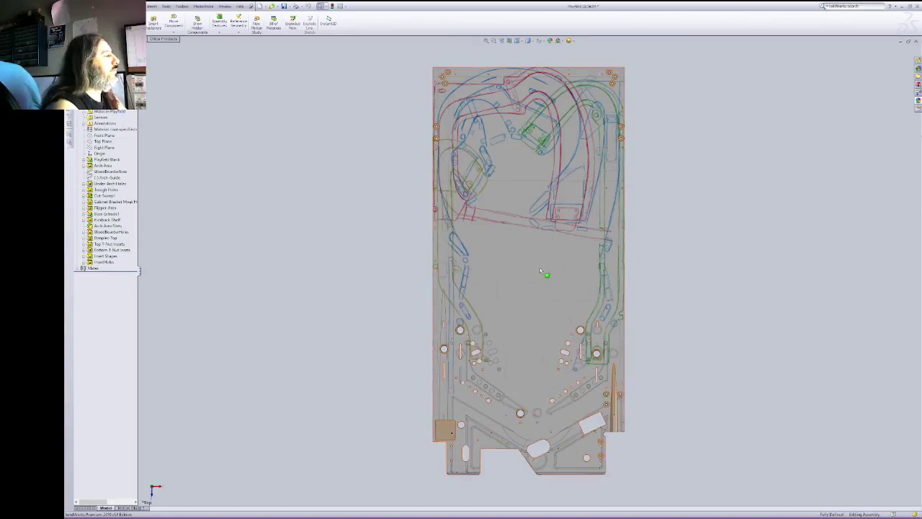
Step: Reopen the mapping settings of the top face's sketch image and turn off its horizontal mirroring
click(624, 272)
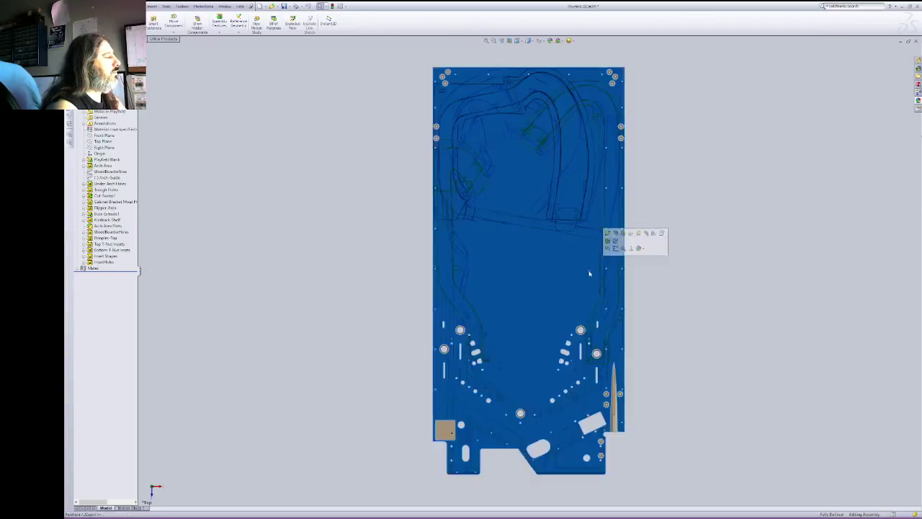
click(640, 248)
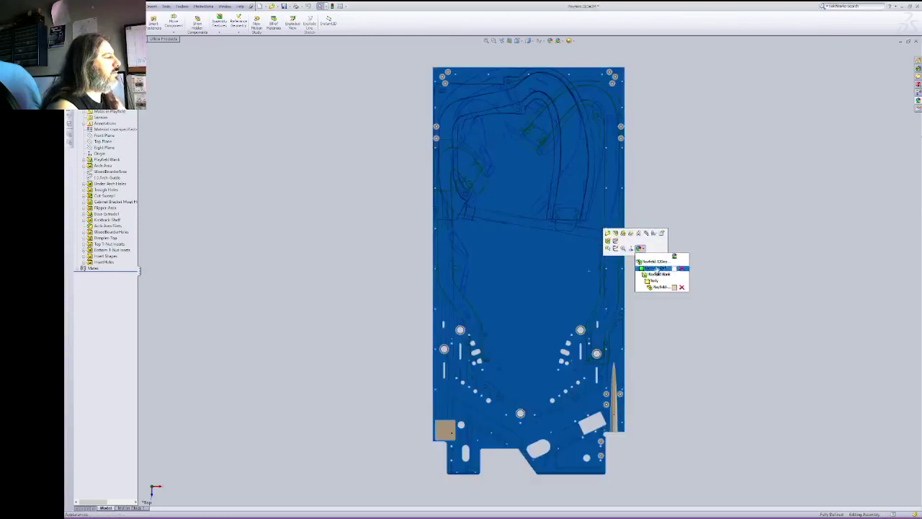
click(656, 273)
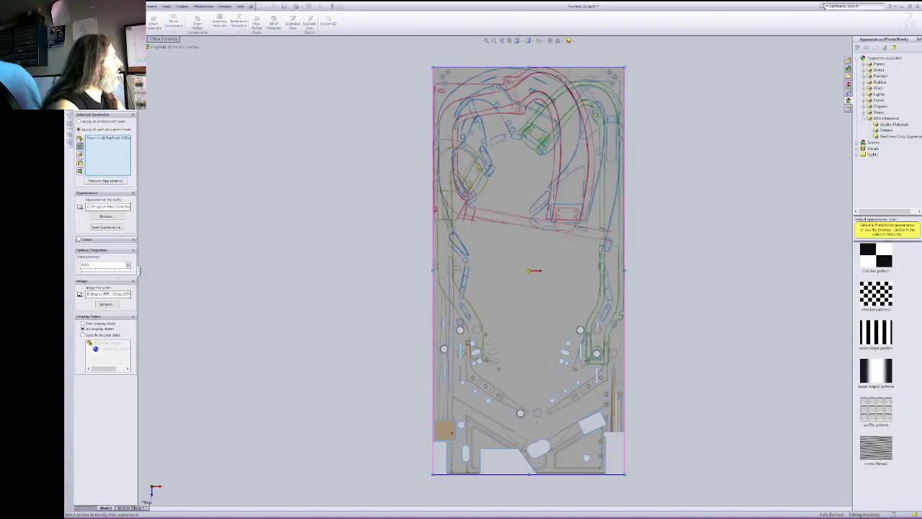
click(114, 105)
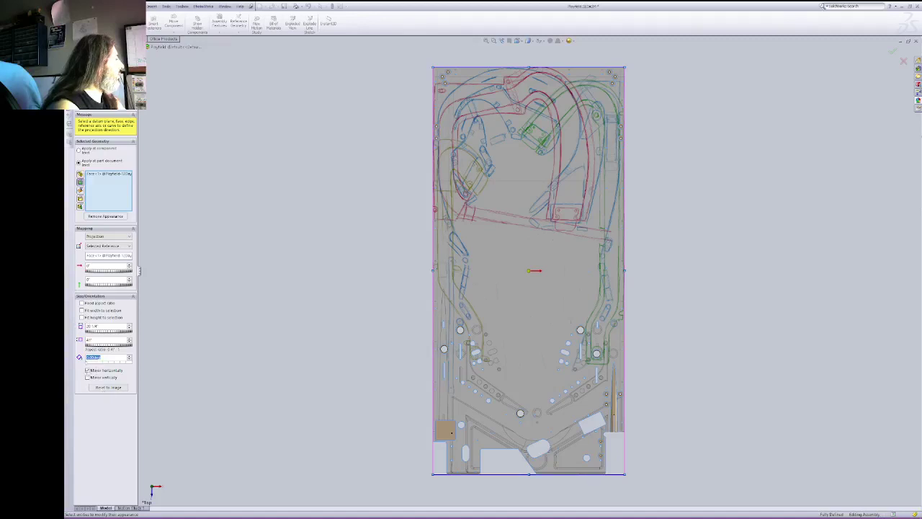
click(88, 378)
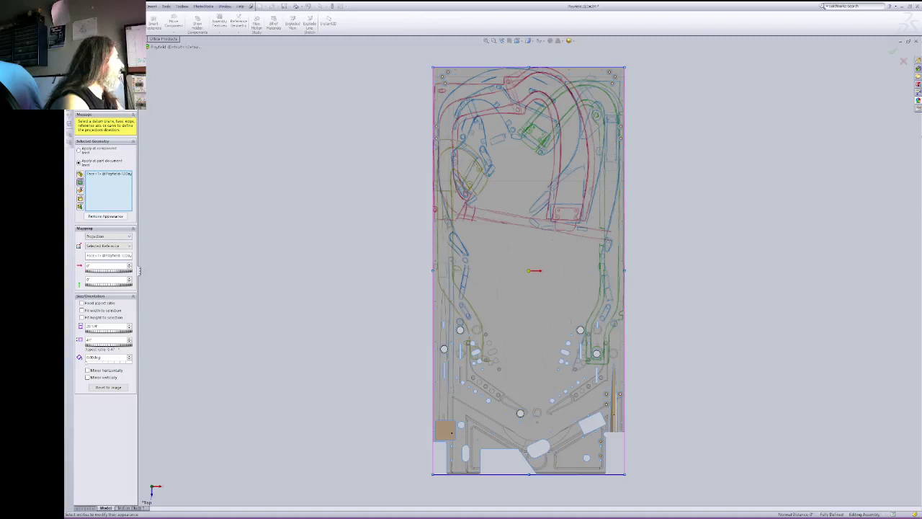
key(Return)
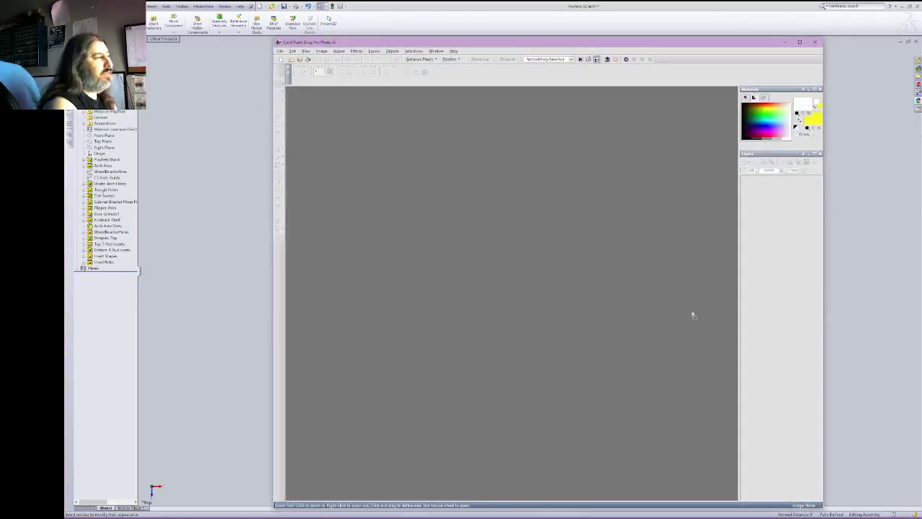
Step: In Corel Paint Shop Pro, mirror the playfield sketch template image left to right, save it, and close the program
key(ctrl+m)
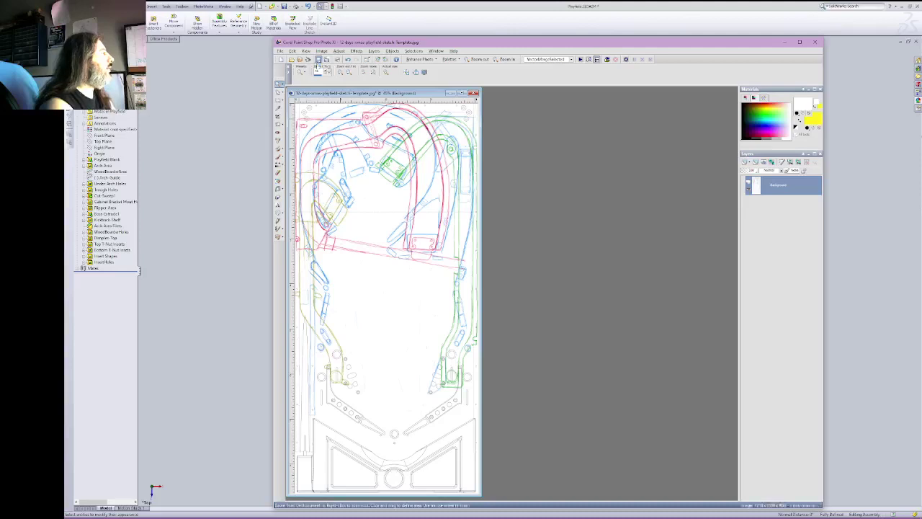
click(815, 43)
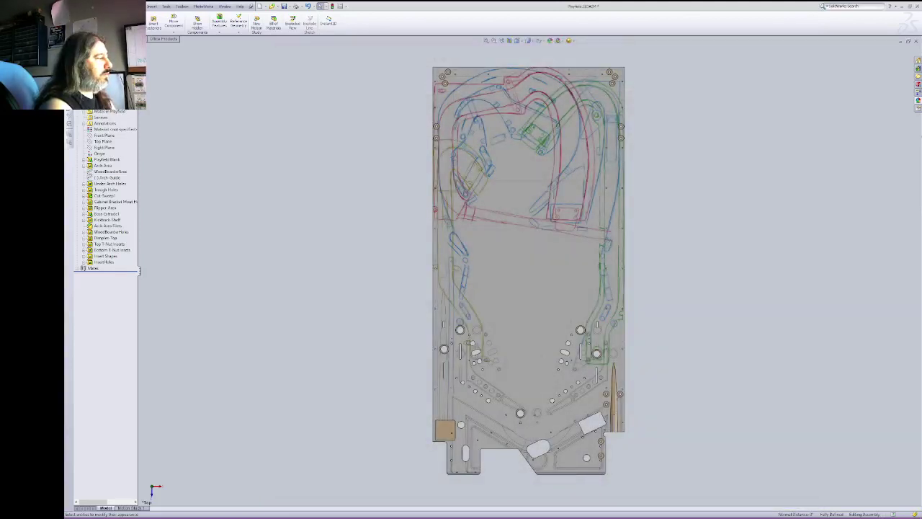
Step: Apply the mirrored sketch image to the playfield's top face and open the advanced mapping settings of that face appearance
click(540, 294)
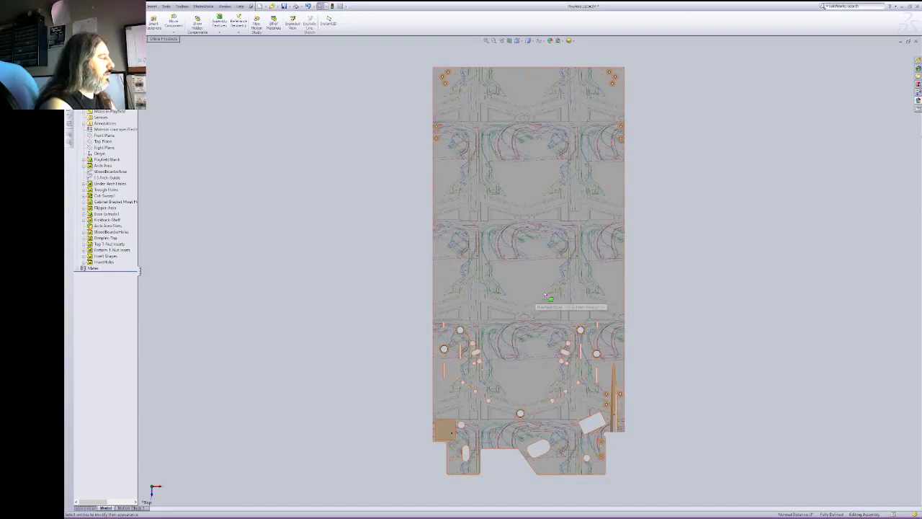
right_click(555, 284)
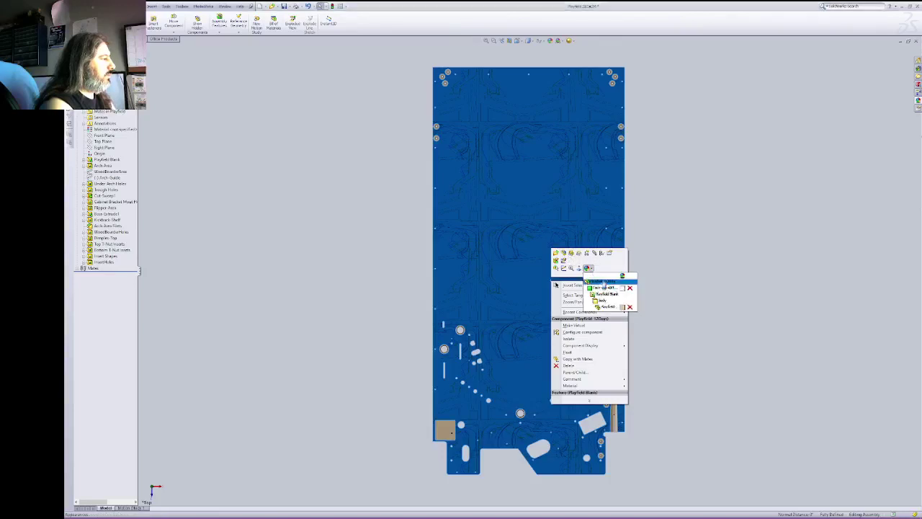
click(588, 268)
click(105, 177)
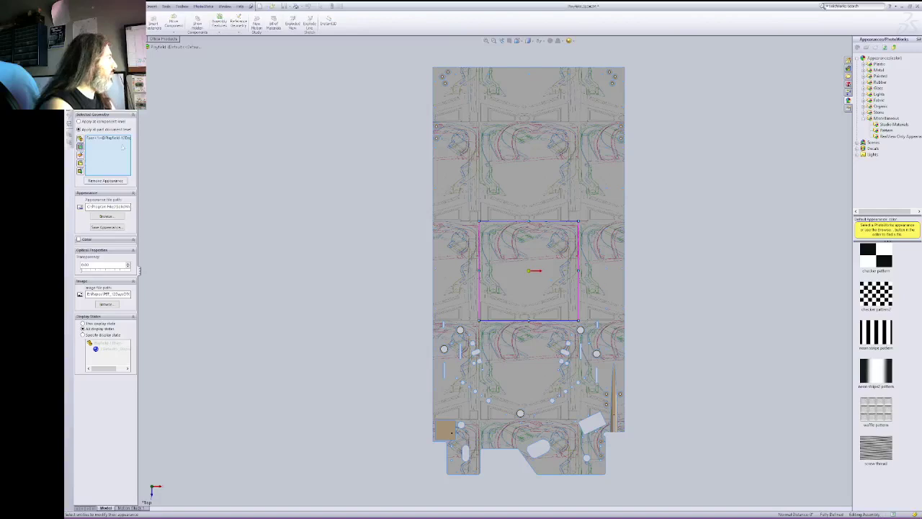
click(118, 103)
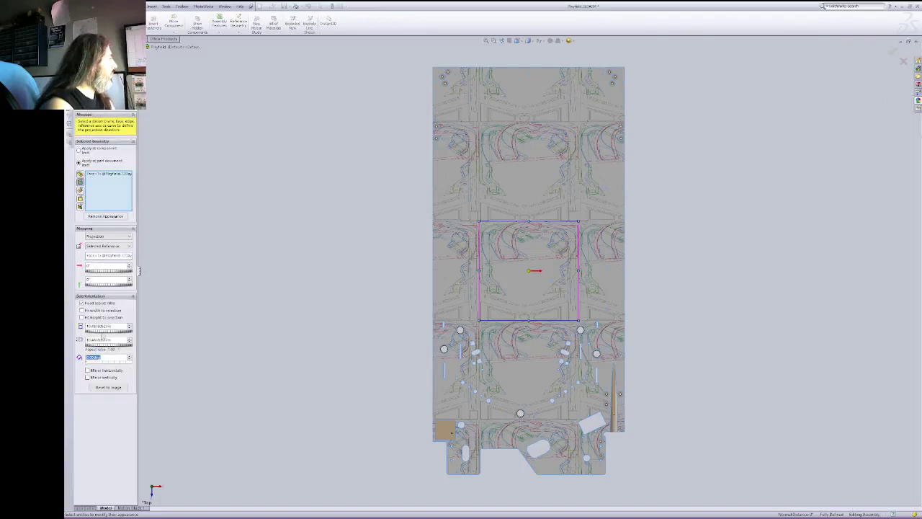
Step: Turn off the fixed aspect ratio and fit the image's width and height to the selected top face
drag(118, 327, 67, 310)
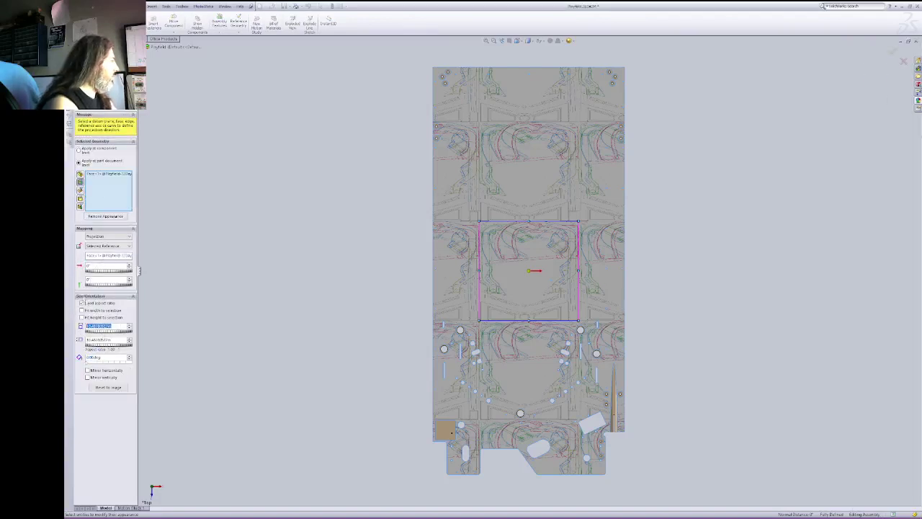
click(82, 303)
click(117, 327)
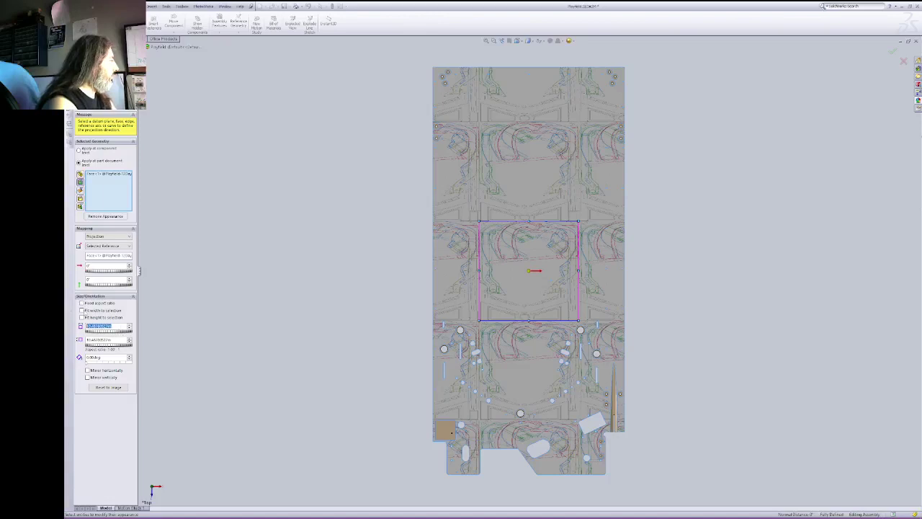
click(81, 310)
click(82, 317)
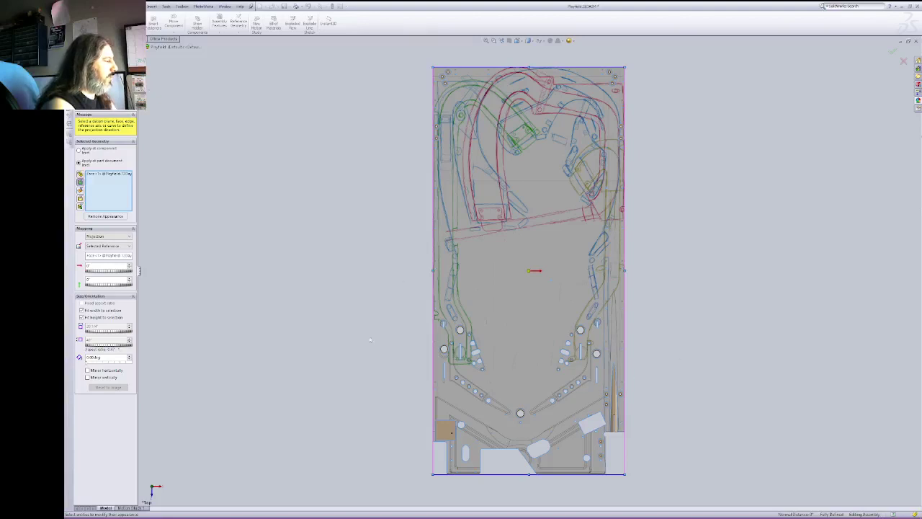
key(Return)
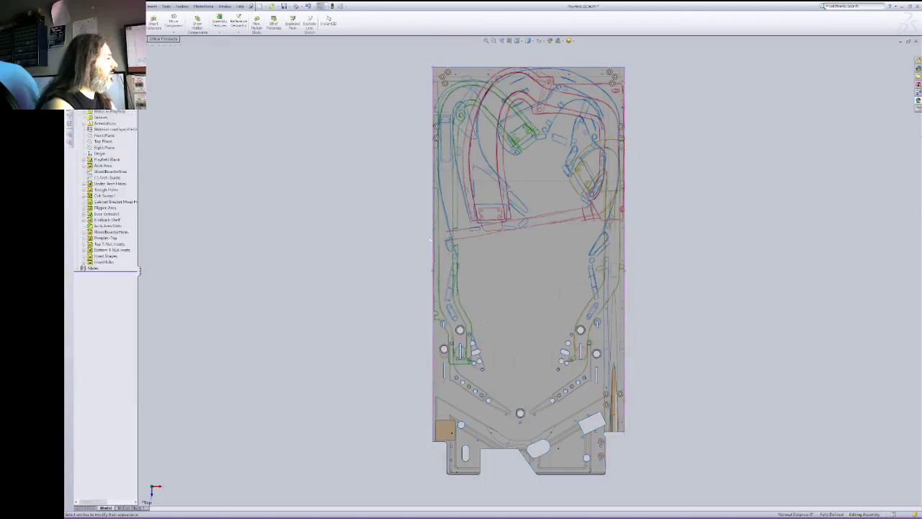
Step: Examine how the mapped sketch lines up with the holes, slots and lanes in the playfield's lower section
scroll(532, 374, up, 3)
scroll(532, 374, down, 5)
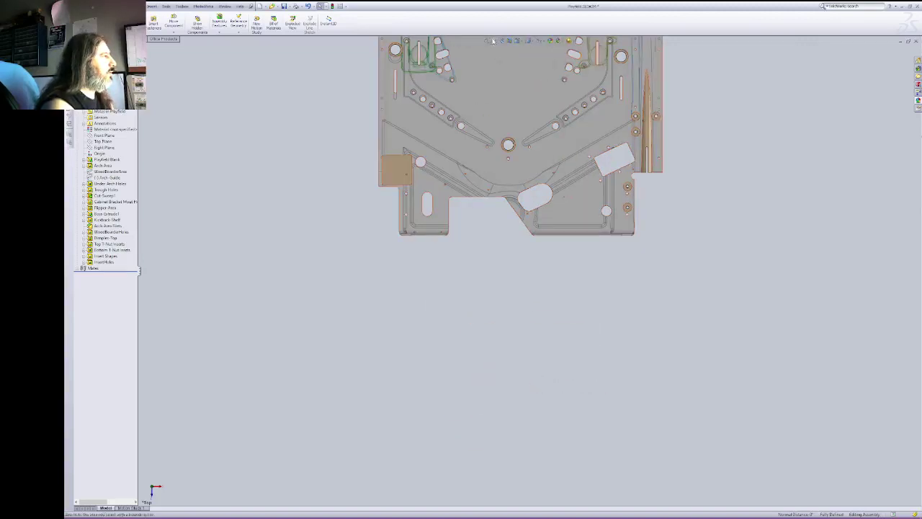
right_click(641, 90)
click(665, 116)
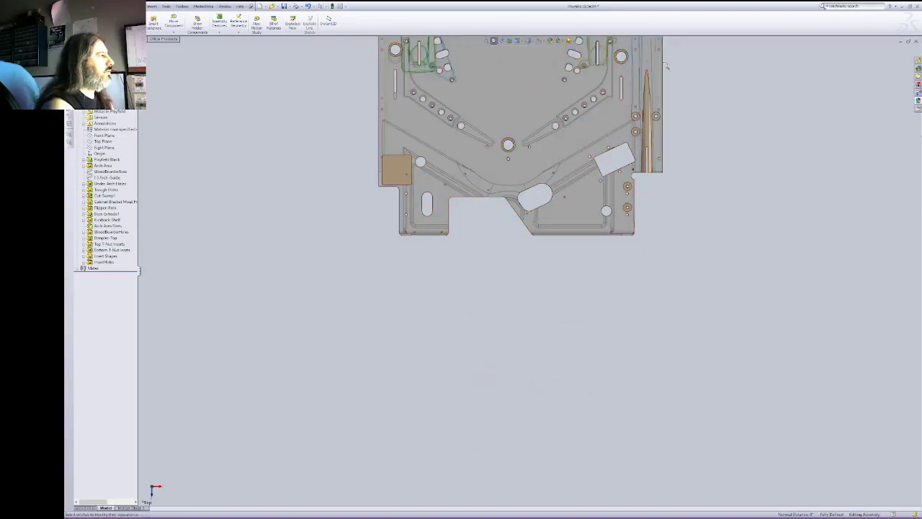
drag(664, 119, 667, 254)
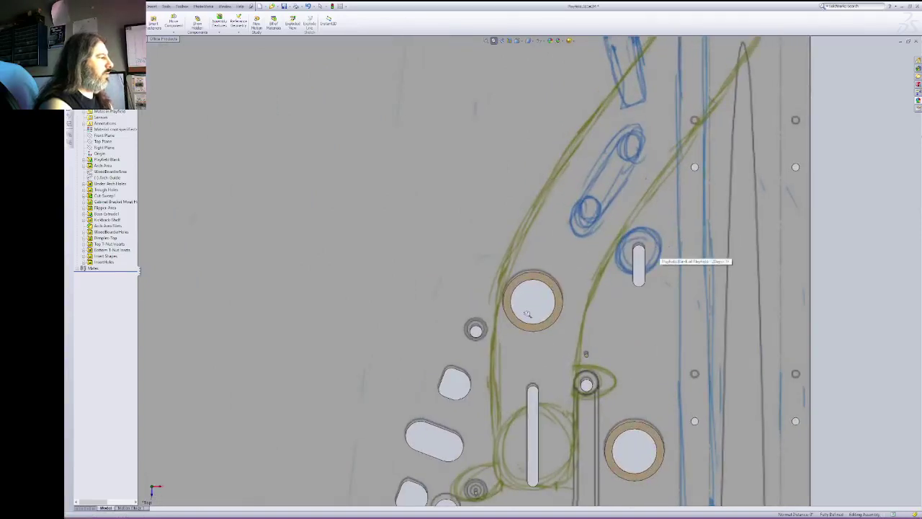
Step: Examine how the mapped sketch lines up with the outlane holes, slots and flipper area of the lower playfield
right_click(676, 357)
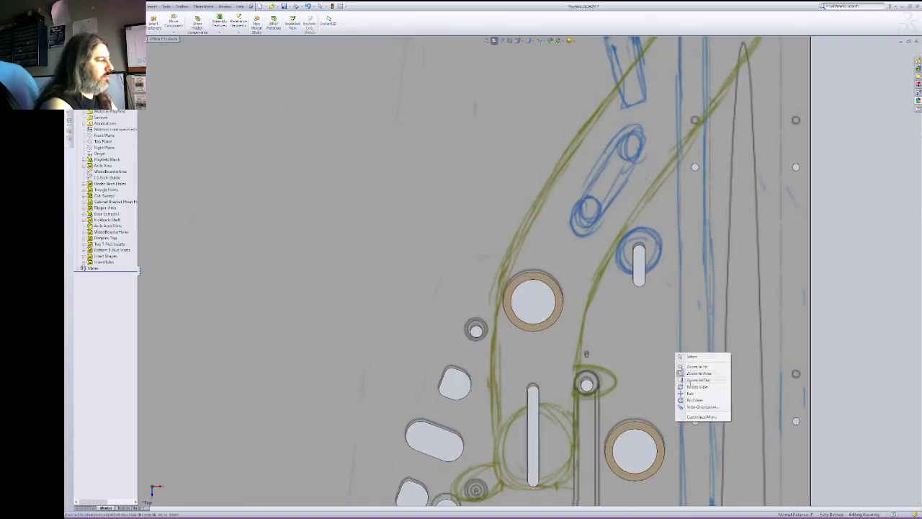
click(695, 395)
drag(639, 431, 656, 354)
right_click(676, 296)
click(700, 324)
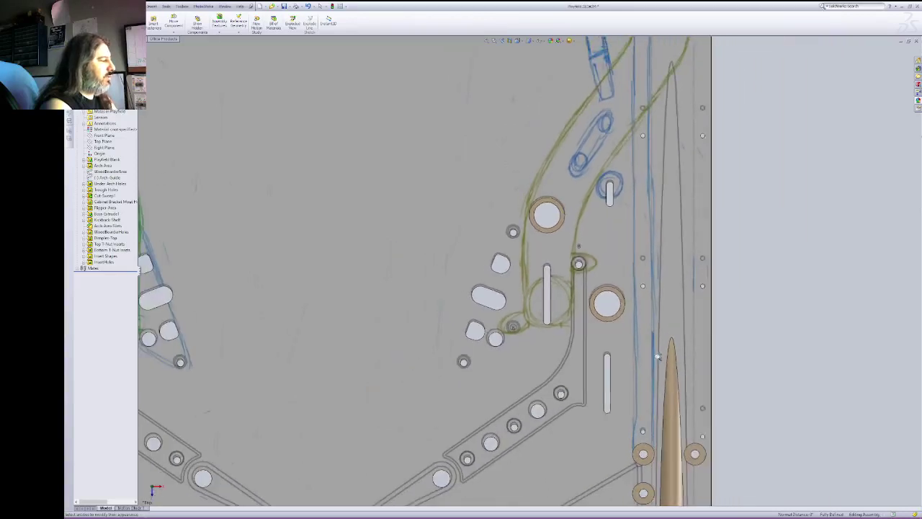
right_click(619, 386)
click(643, 427)
mouse_move(614, 435)
mouse_down()
mouse_move(738, 244)
mouse_move(736, 118)
mouse_move(712, 306)
mouse_up()
right_click(617, 264)
click(629, 265)
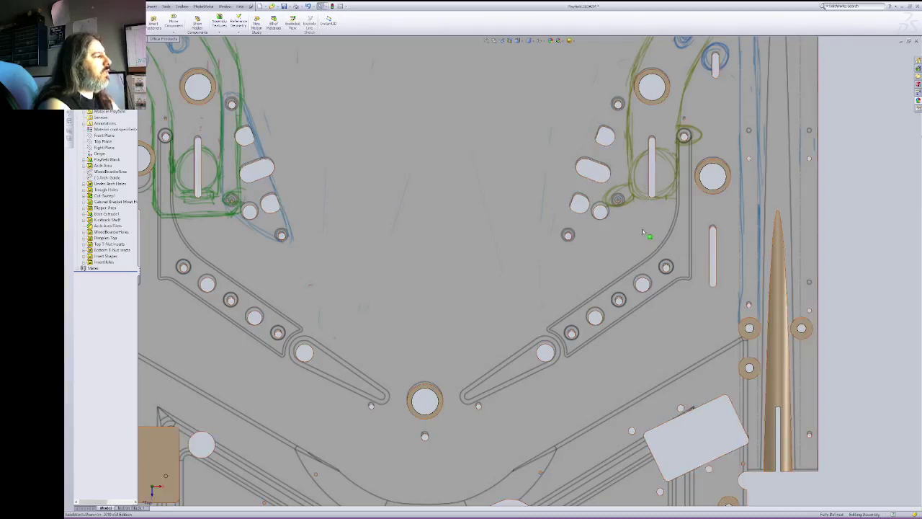
Step: Open the mapping settings of the sketch image appearance on the playfield's top face
click(657, 214)
click(696, 207)
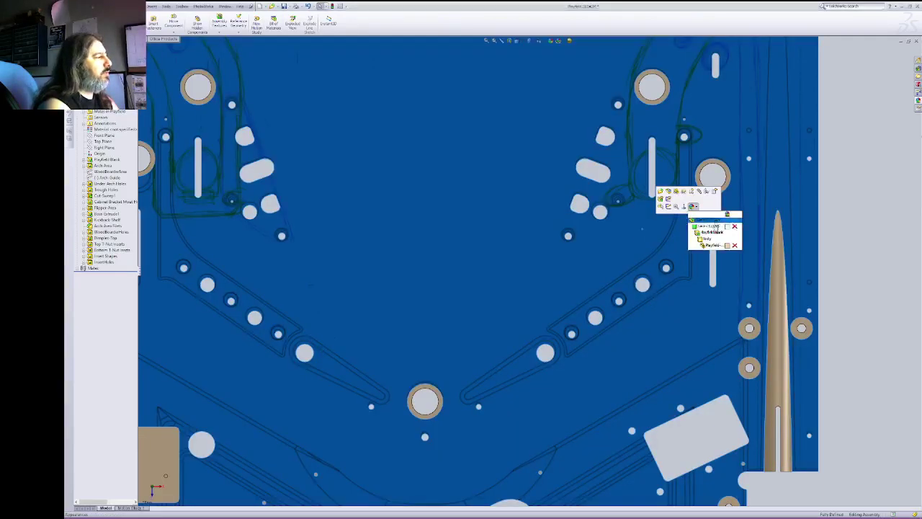
click(712, 227)
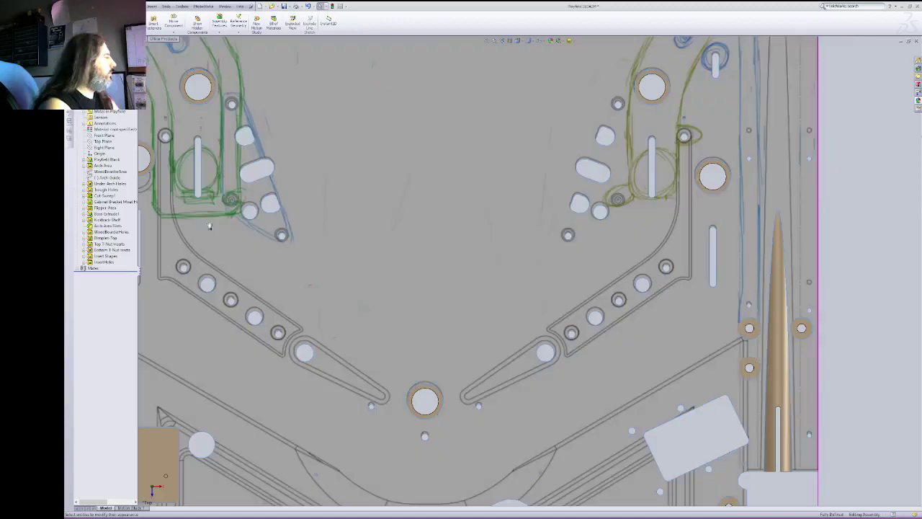
click(123, 108)
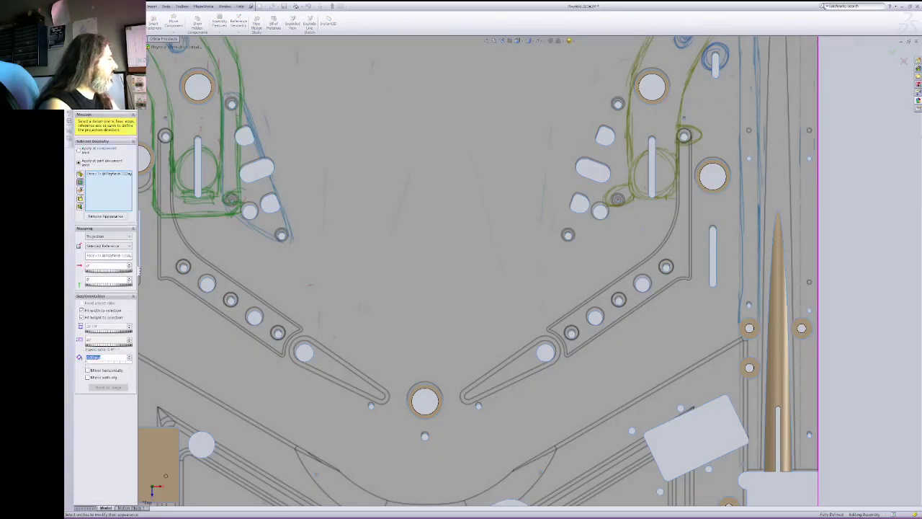
Step: Set the image's vertical mapping offset to -0.05 in, accept the appearance and save all files
click(128, 278)
click(130, 281)
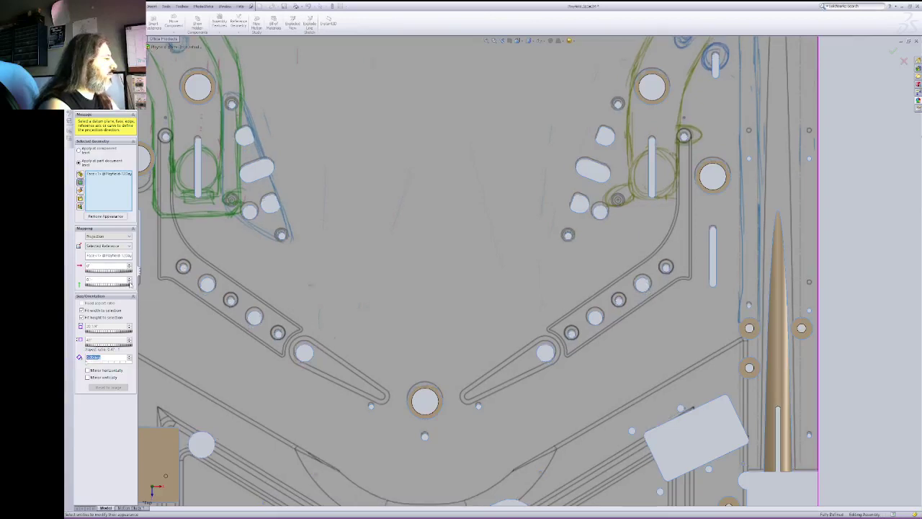
click(129, 282)
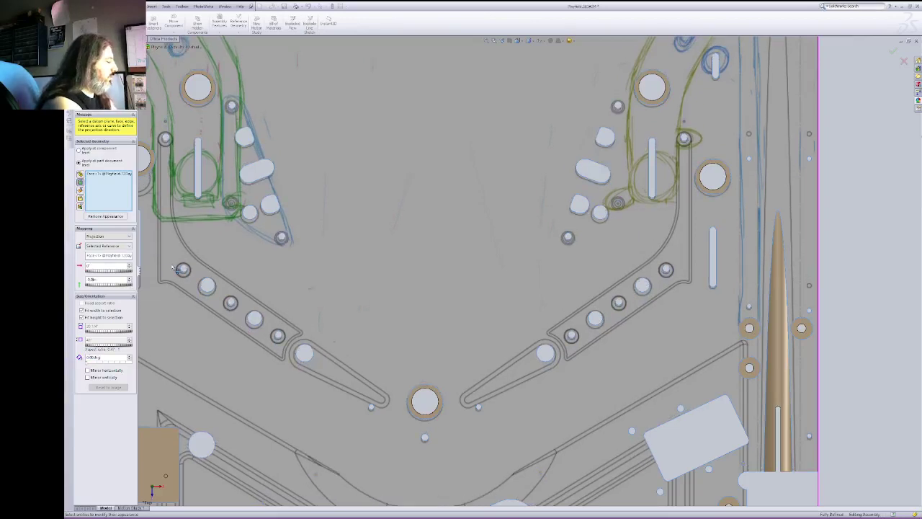
text(5)
key(Tab)
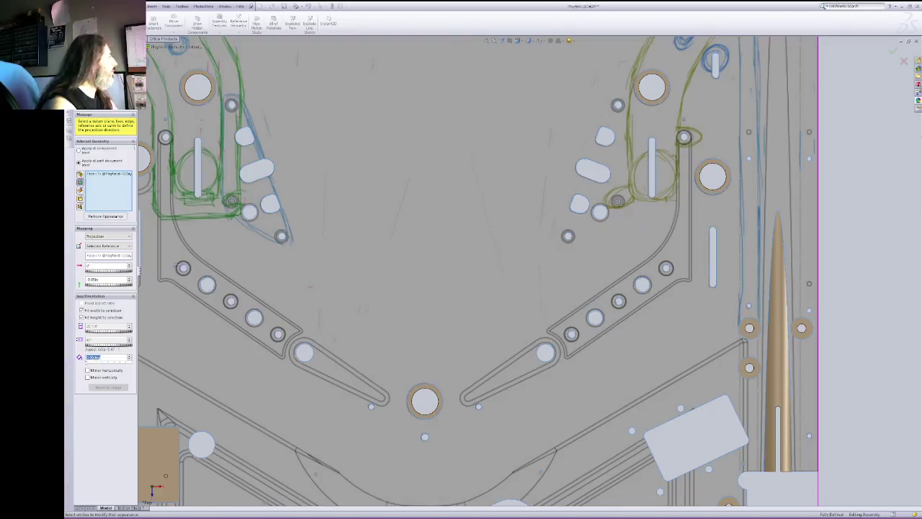
click(78, 70)
click(115, 5)
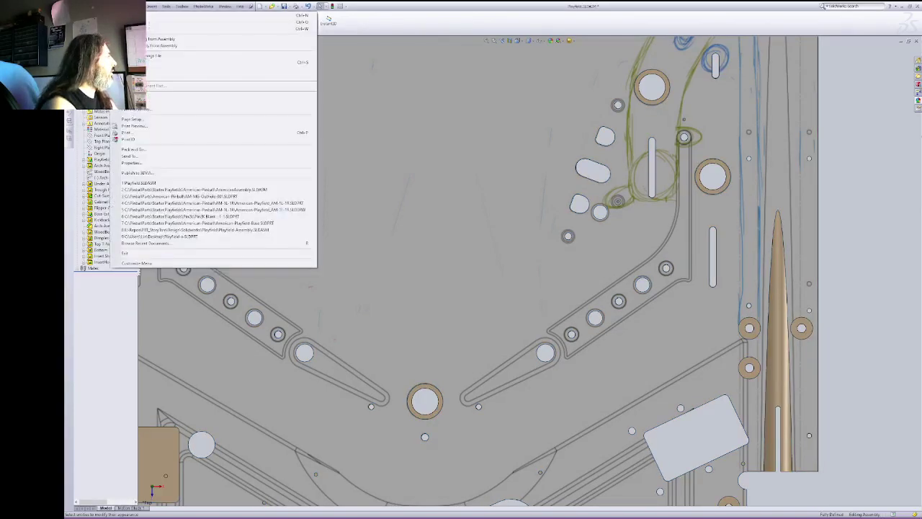
click(137, 76)
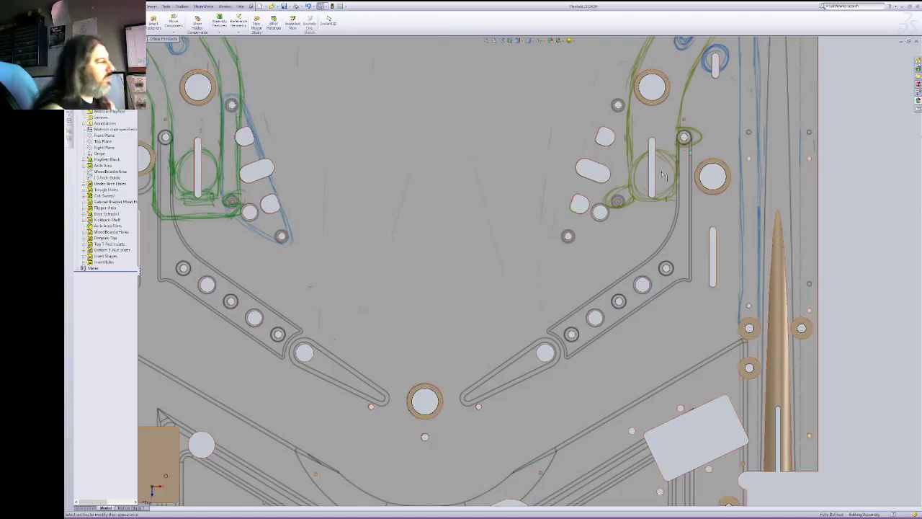
Step: Examine the sketch alignment over the whole playfield, from the flipper area up to the arch and back down
right_click(520, 126)
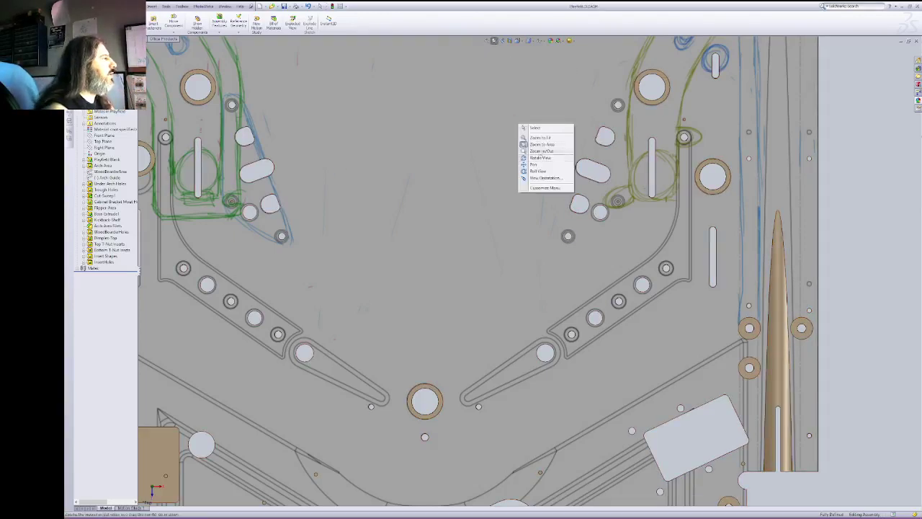
click(543, 151)
drag(542, 153, 513, 182)
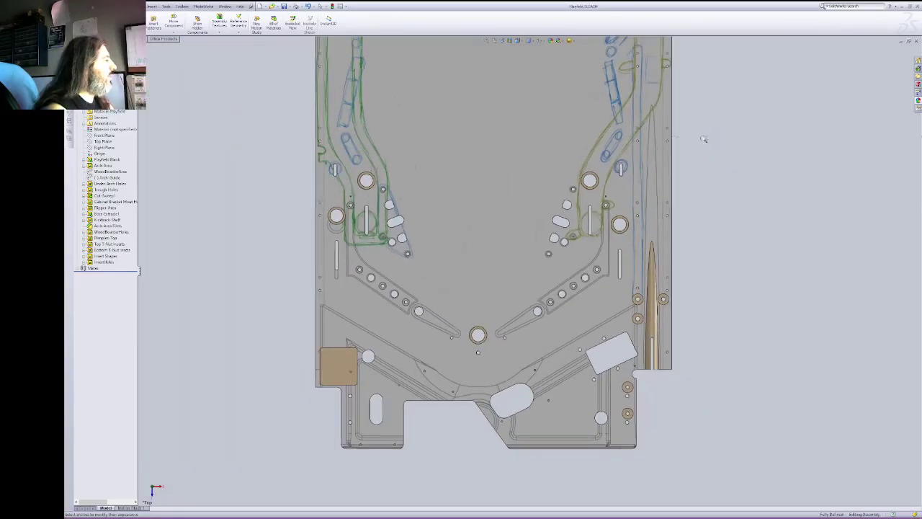
right_click(718, 140)
click(733, 180)
drag(741, 179, 696, 461)
right_click(730, 263)
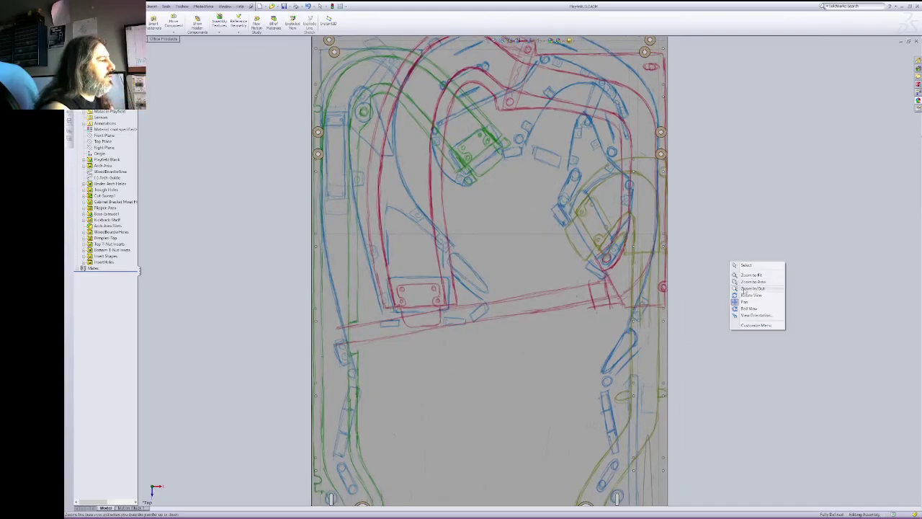
click(750, 288)
drag(612, 275, 609, 279)
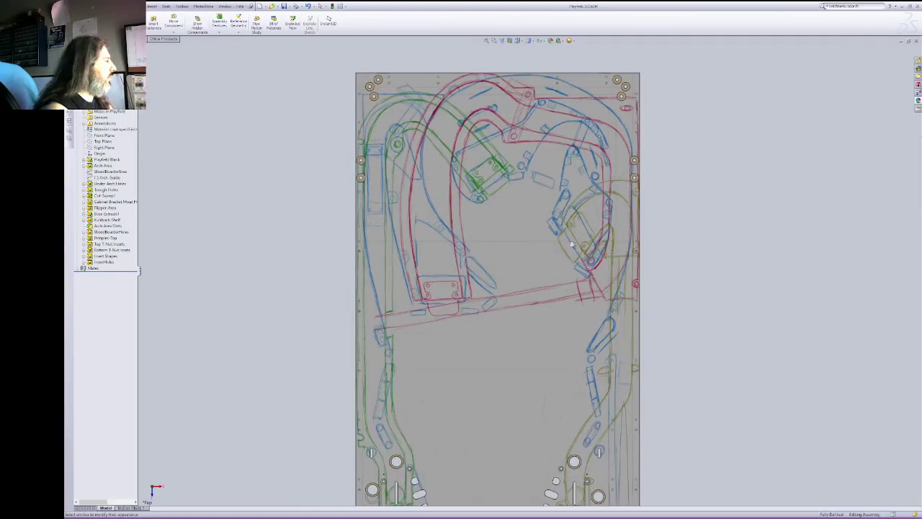
right_click(732, 218)
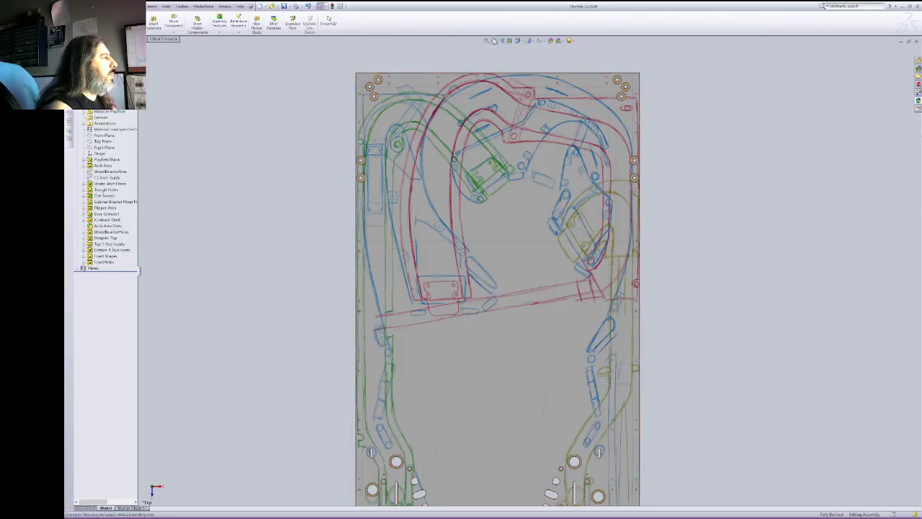
right_click(716, 99)
click(735, 139)
drag(709, 252, 701, 152)
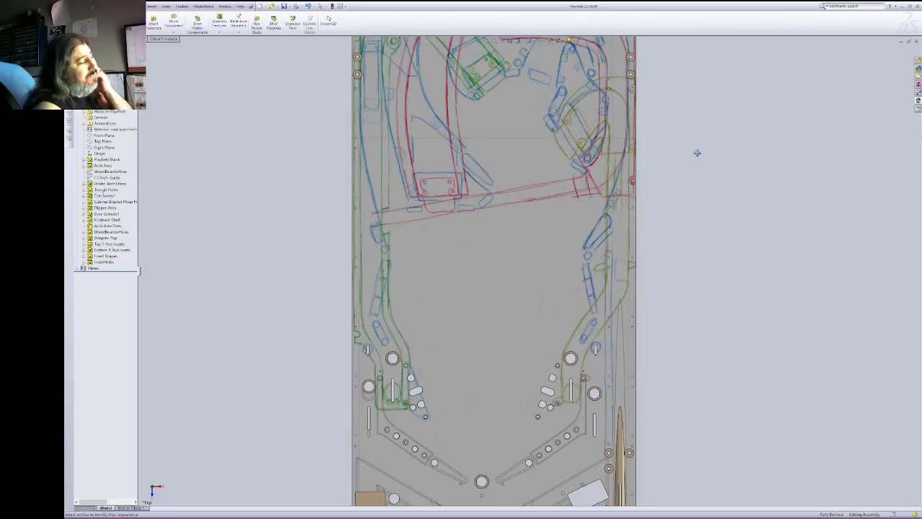
right_click(708, 167)
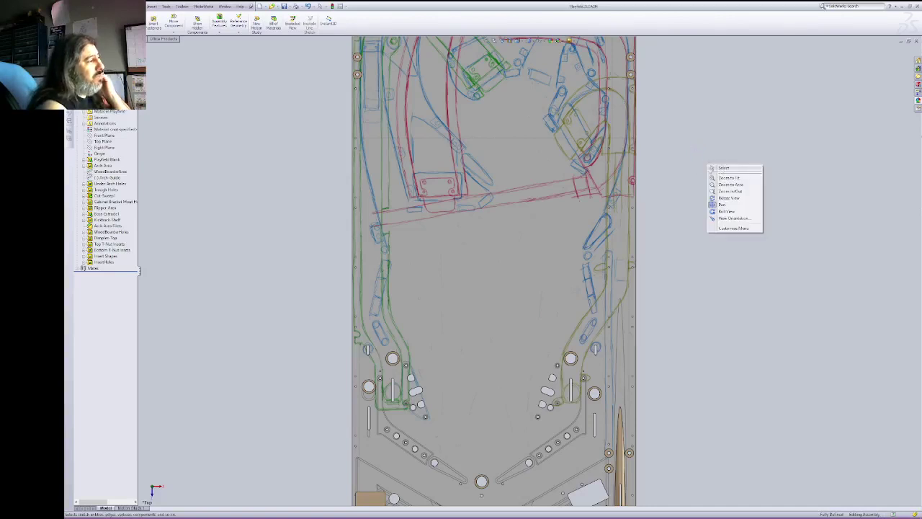
click(723, 168)
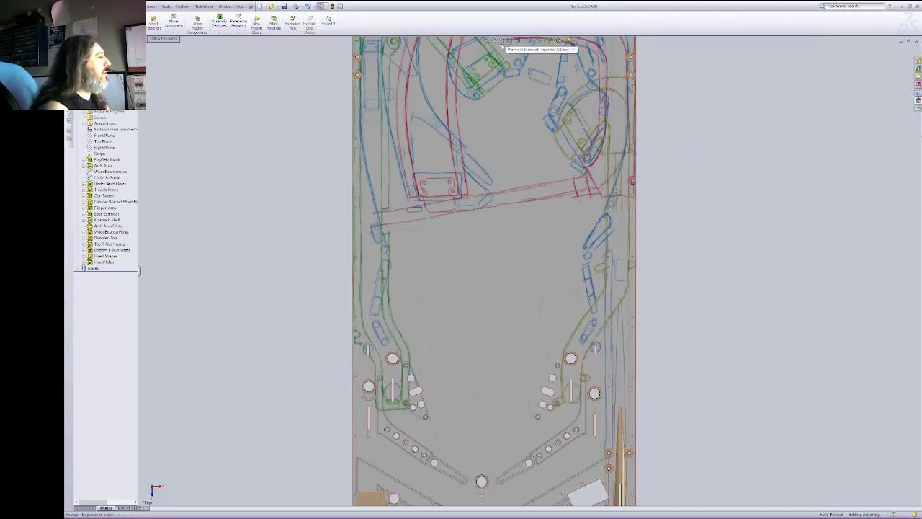
Step: Inspect the mapped playfield in a tilted 3D view and return to the full top view
right_click(723, 128)
click(742, 160)
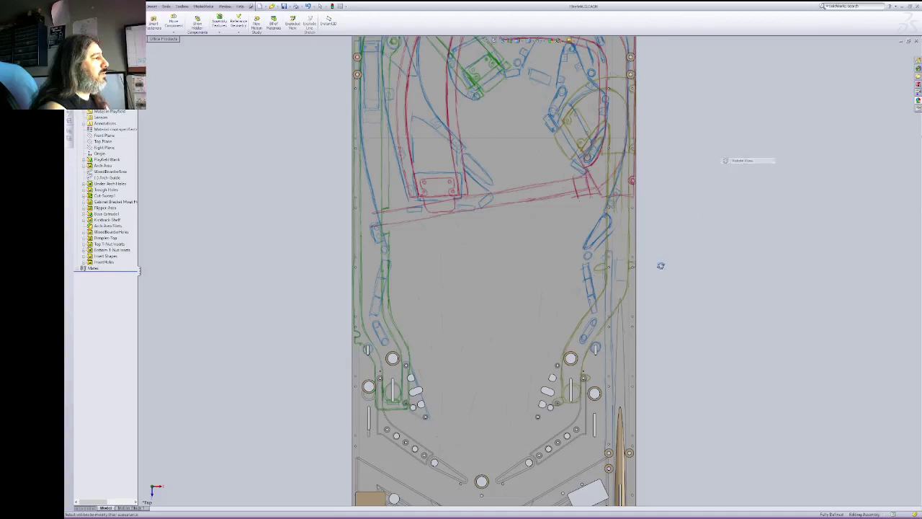
drag(661, 266, 393, 235)
drag(558, 240, 587, 345)
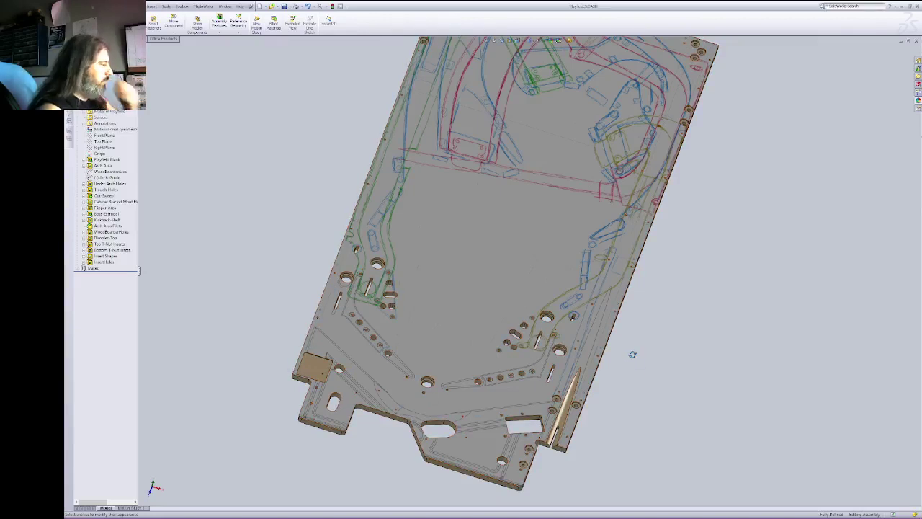
right_click(696, 312)
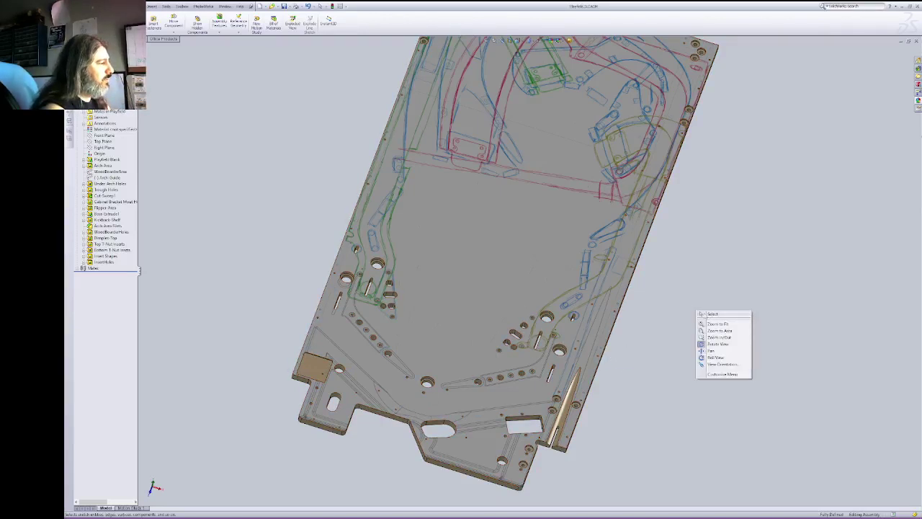
click(706, 314)
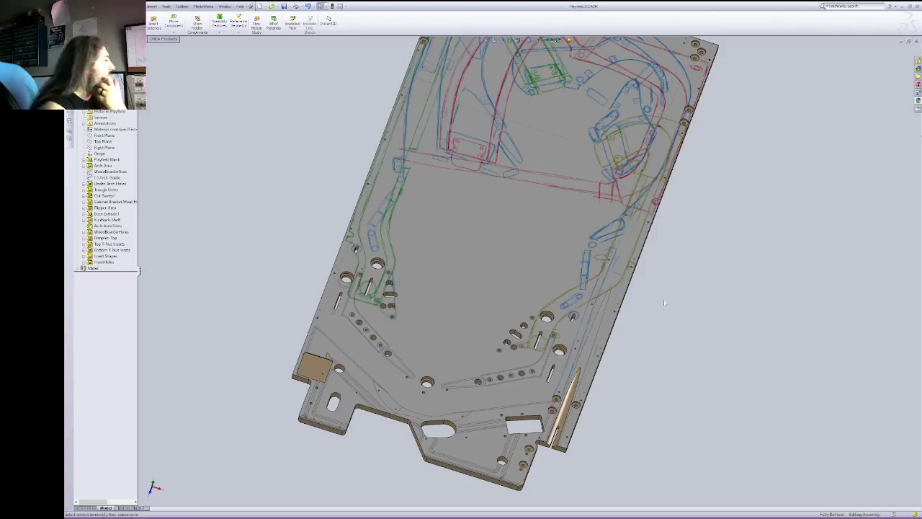
click(519, 41)
click(527, 50)
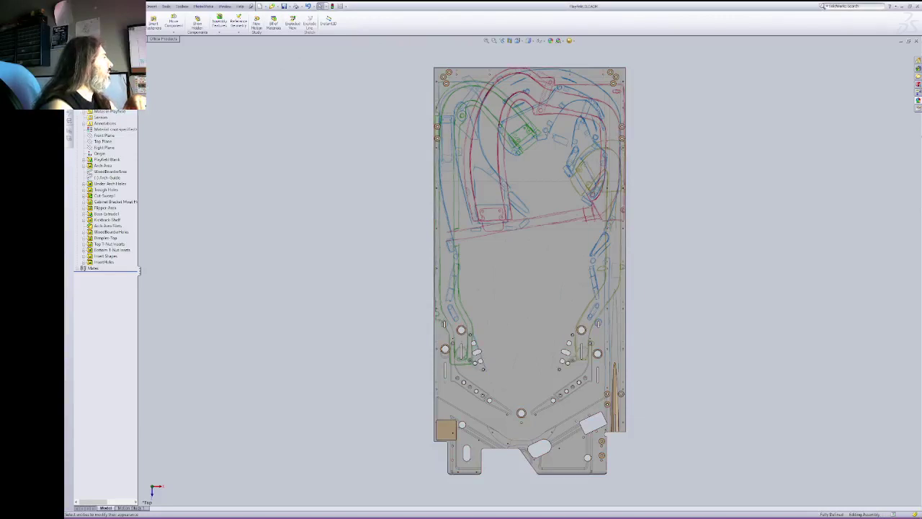
Step: Minimize the playfield assembly and create a new part document
click(114, 39)
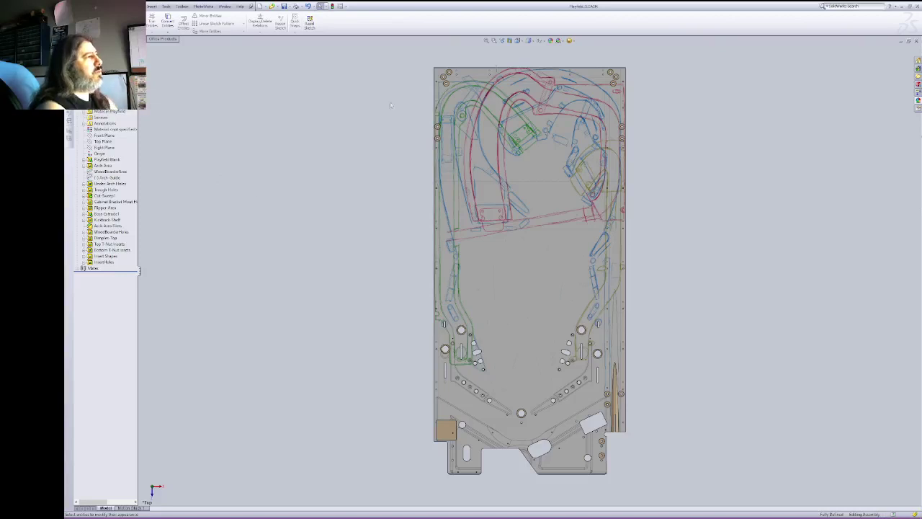
click(901, 42)
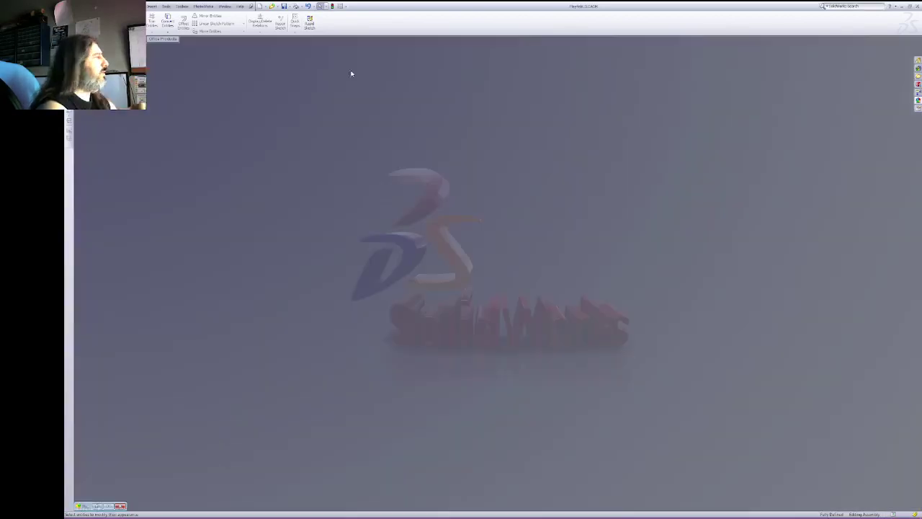
key(alt+f)
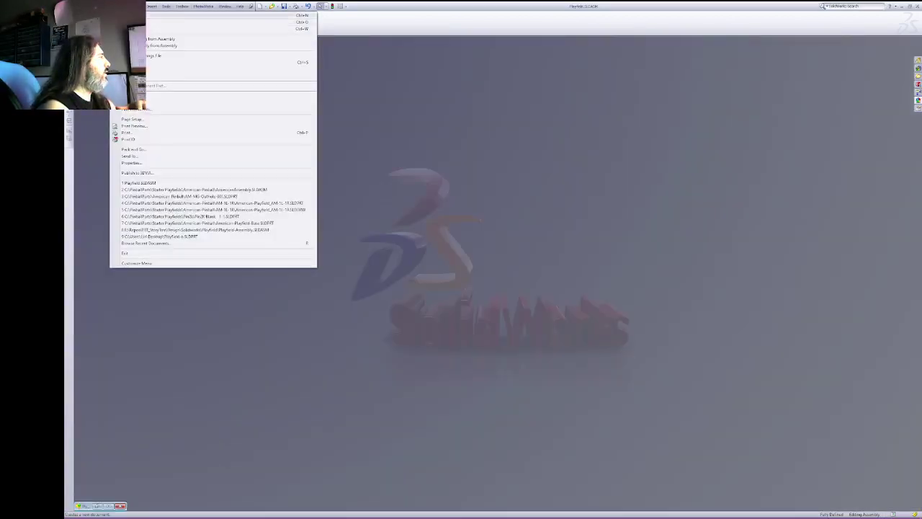
click(130, 15)
double_click(197, 126)
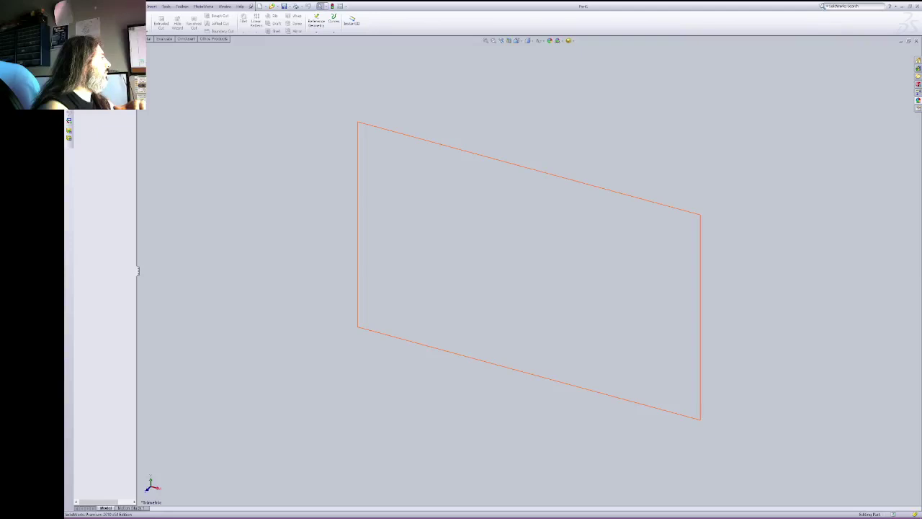
Step: Sketch a corner rectangle of about 115 by 90 mm on the Front Plane, starting at the origin
click(98, 89)
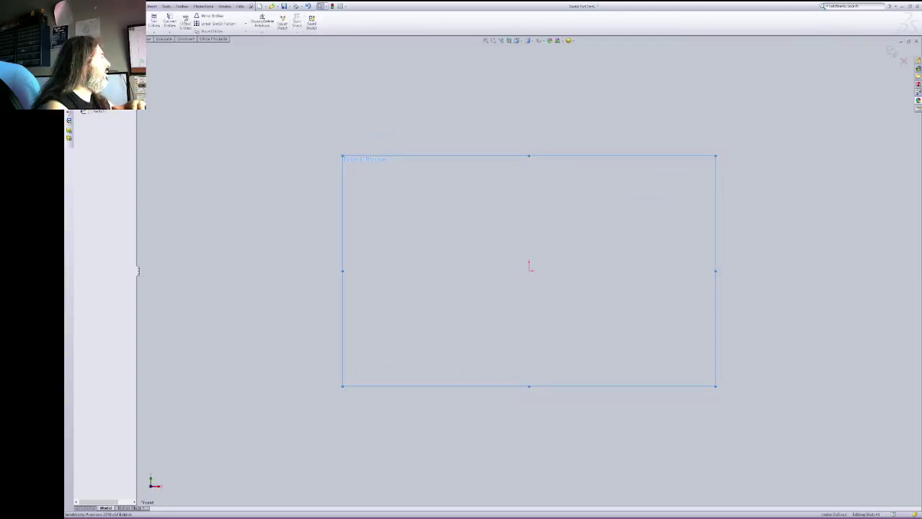
click(531, 270)
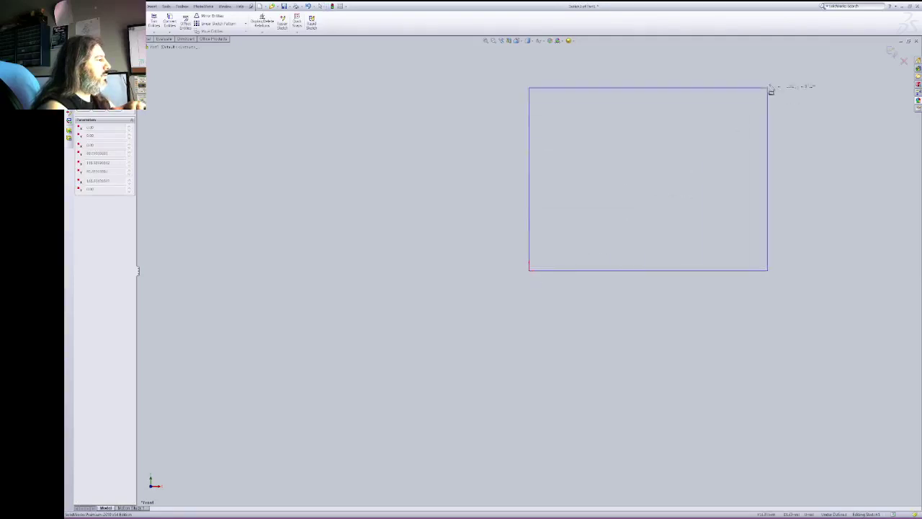
click(769, 82)
key(Escape)
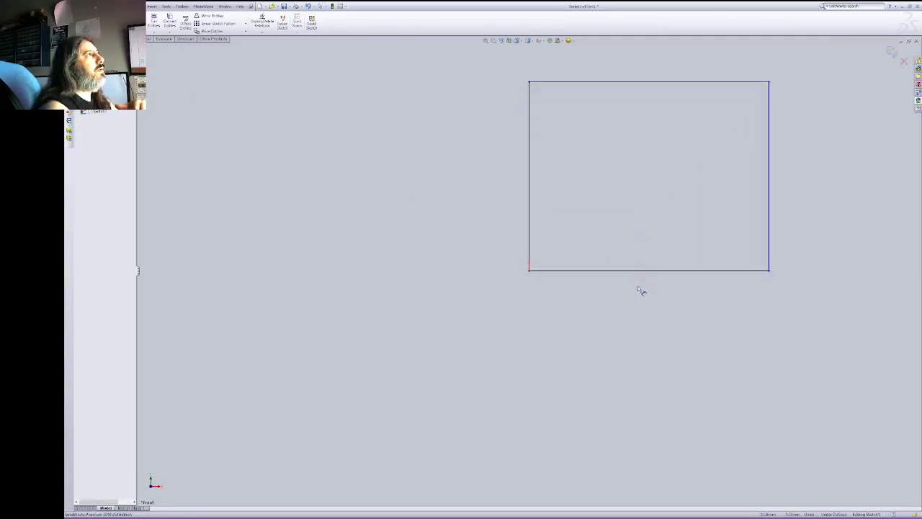
Step: Dimension the rectangle 20.25 in wide and 6 in high, and exit the sketch
click(702, 271)
click(697, 294)
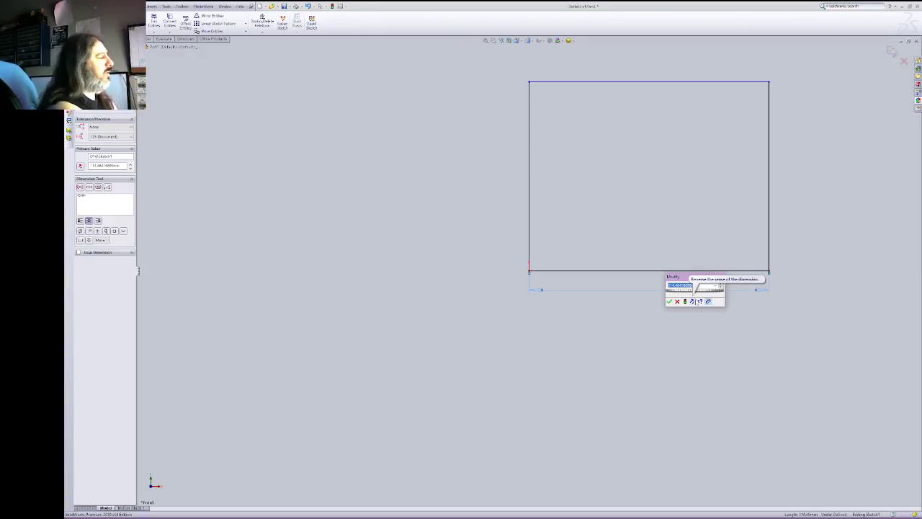
text(20.25)
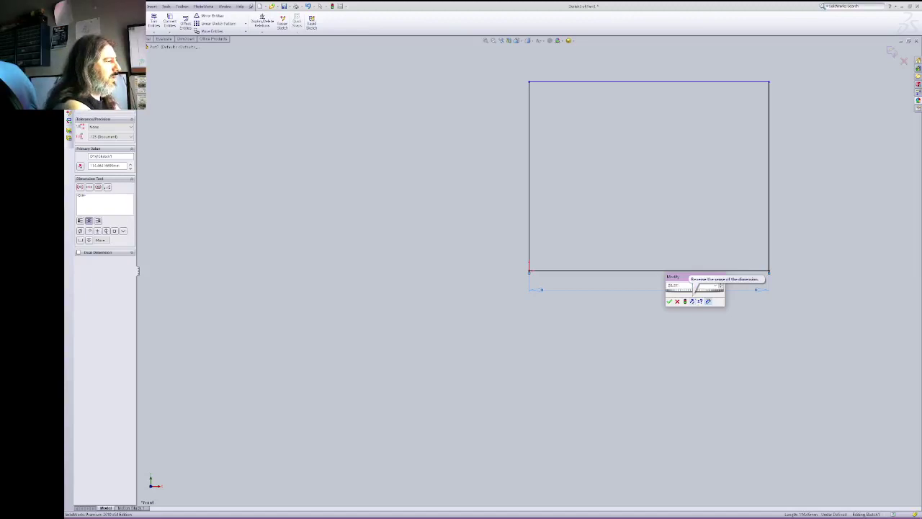
key(Return)
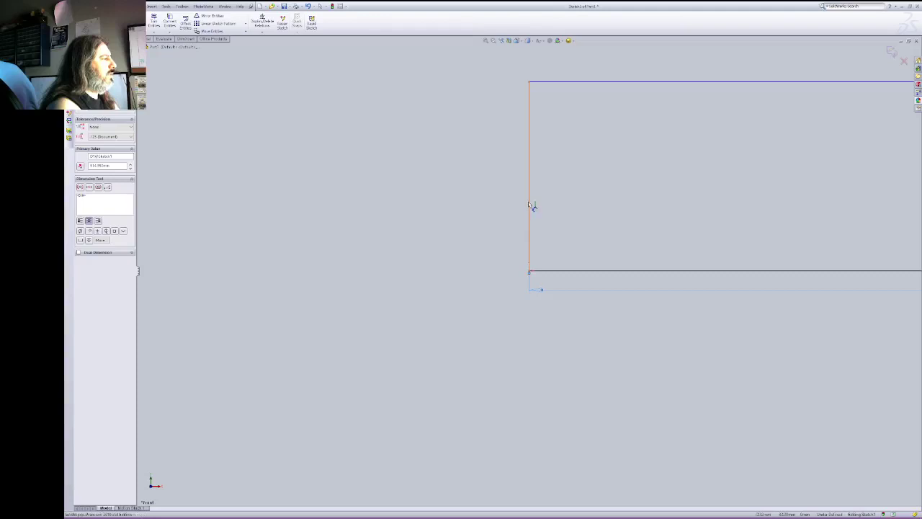
click(510, 211)
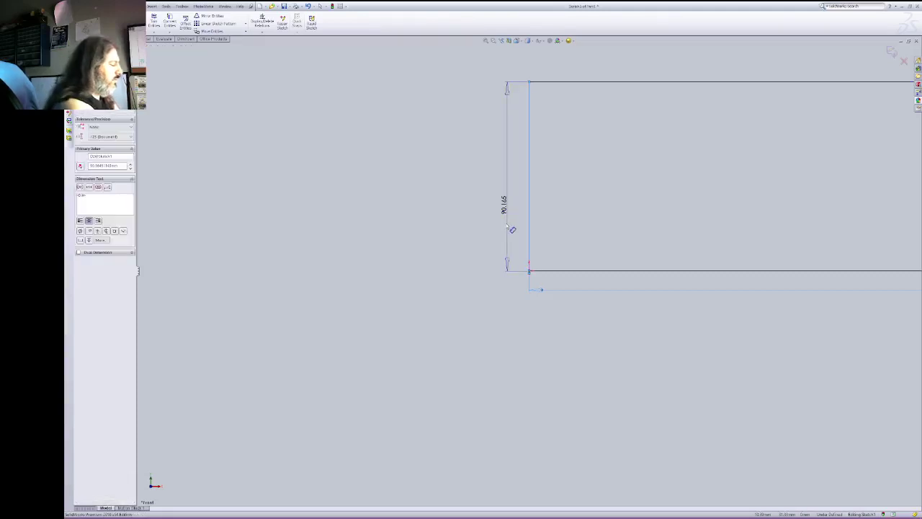
click(509, 226)
text(4)
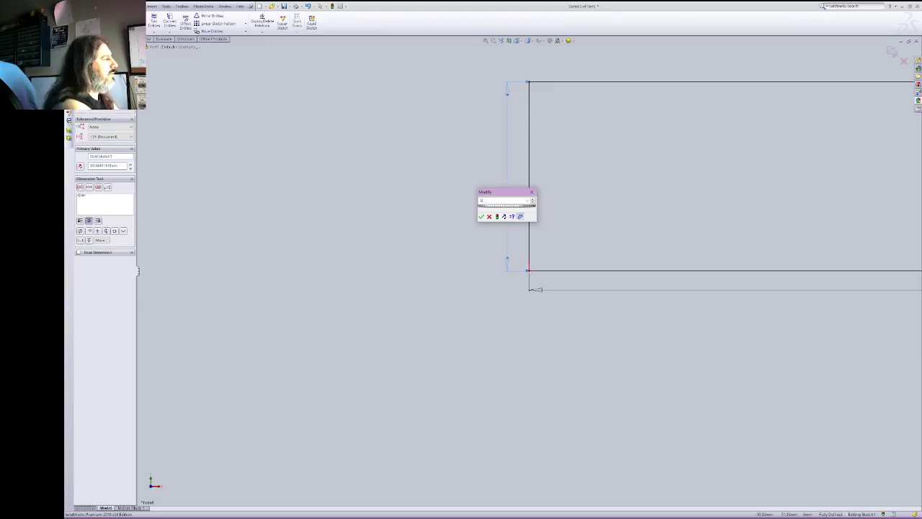
key(Return)
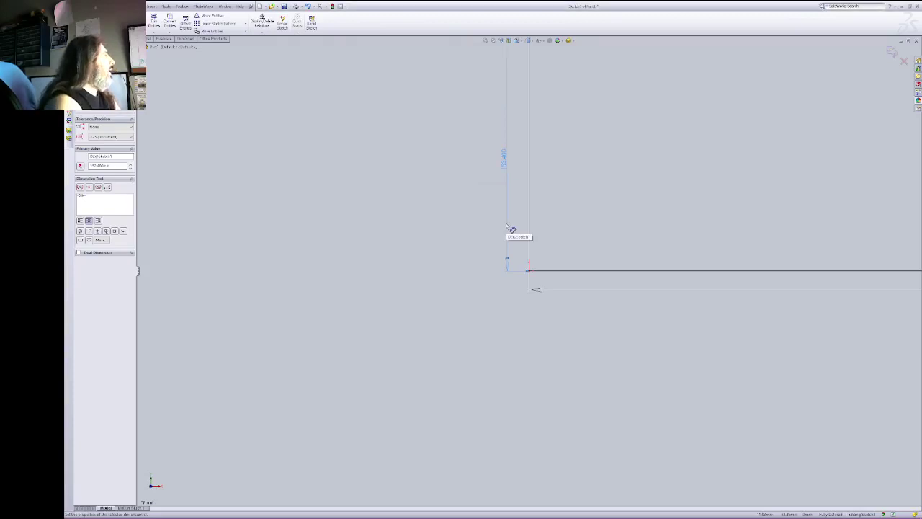
key(ctrl+b)
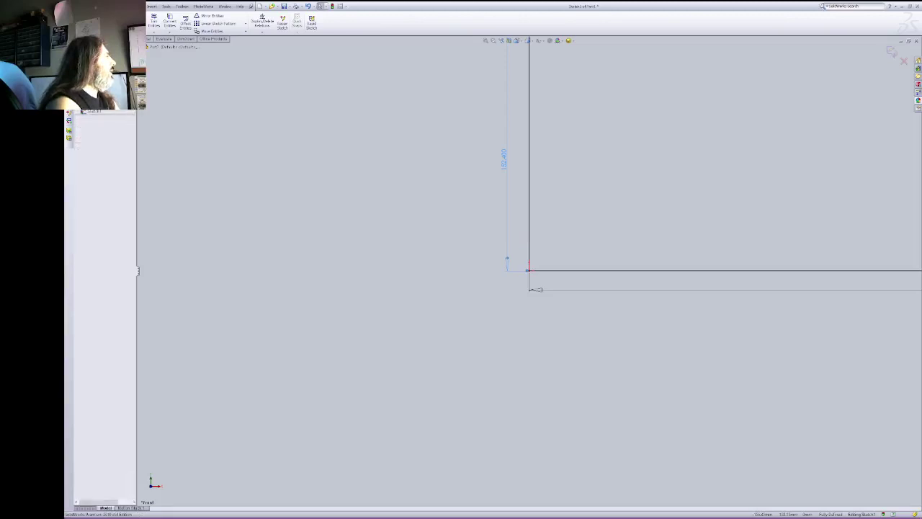
Step: Set the document unit system to IPS (inch, pound, second) with lengths shown as fractions
right_click(98, 111)
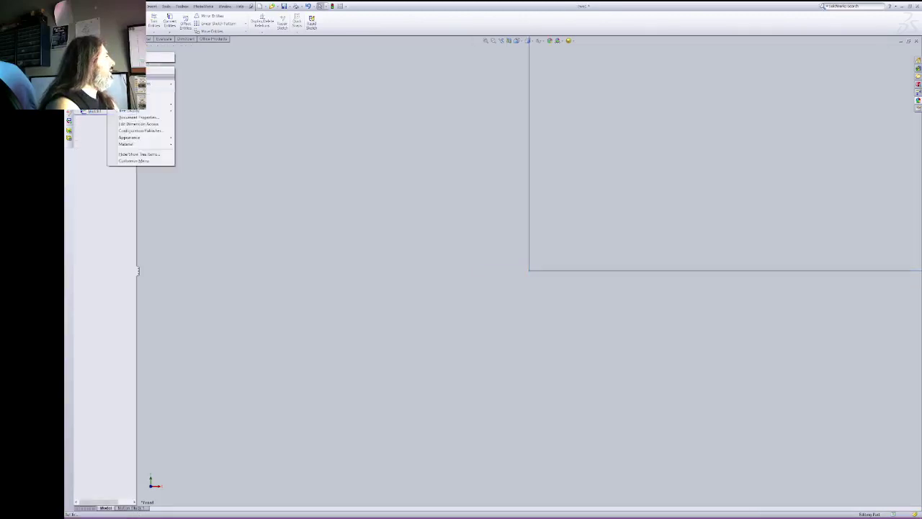
click(154, 118)
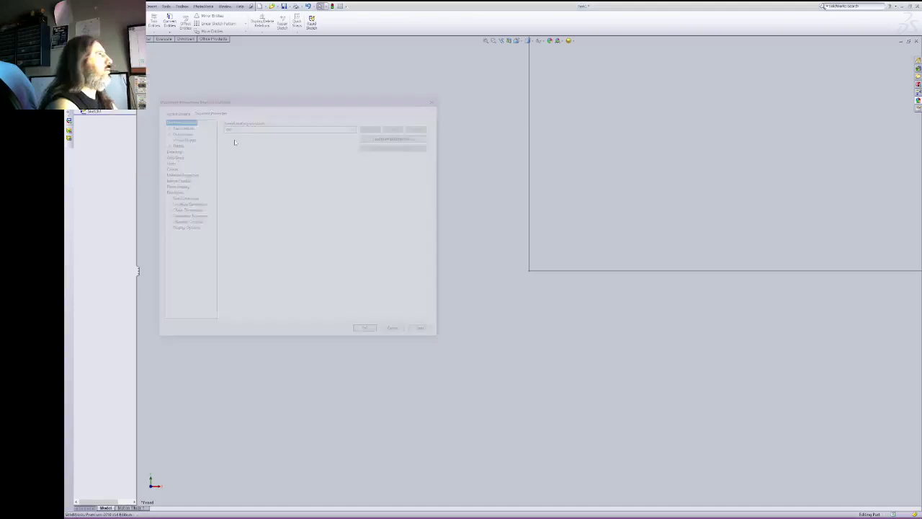
click(168, 162)
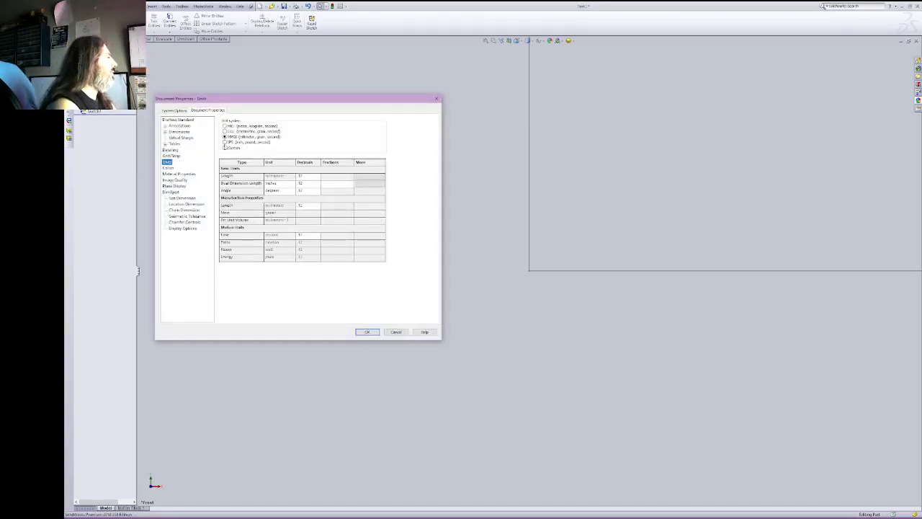
click(225, 141)
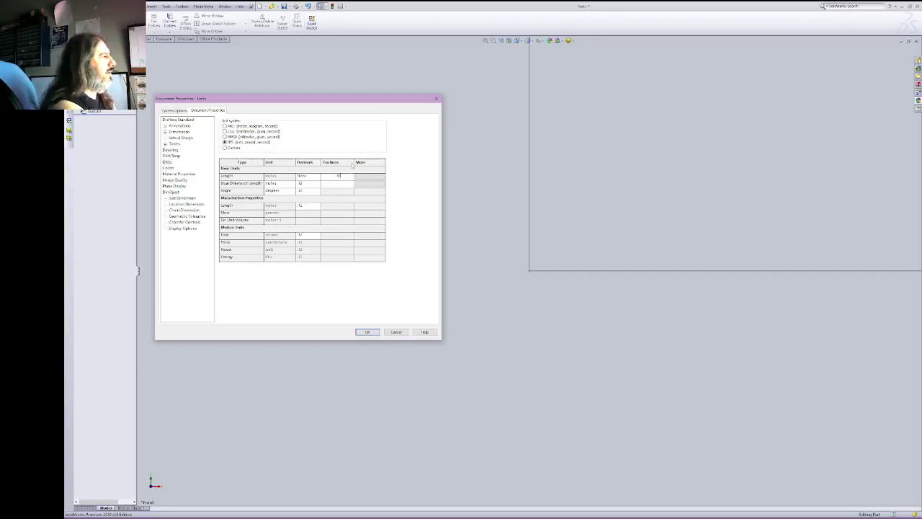
key(Tab)
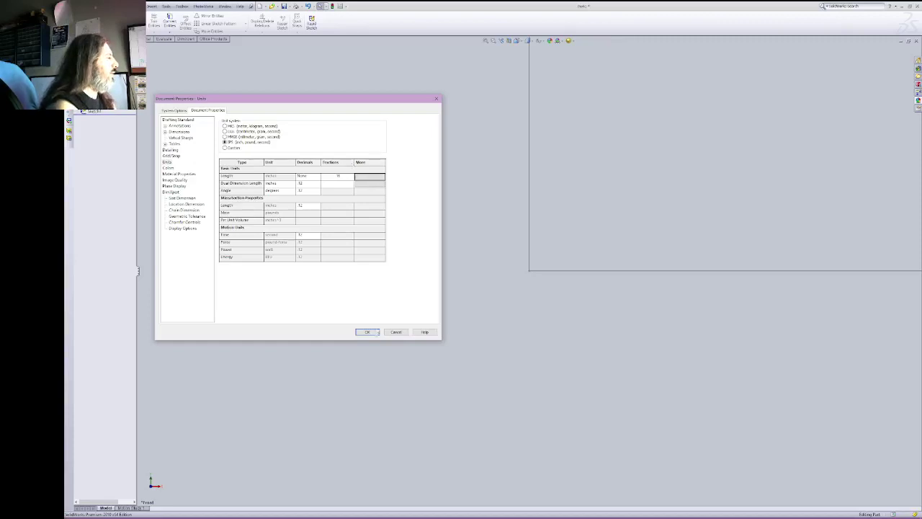
click(367, 331)
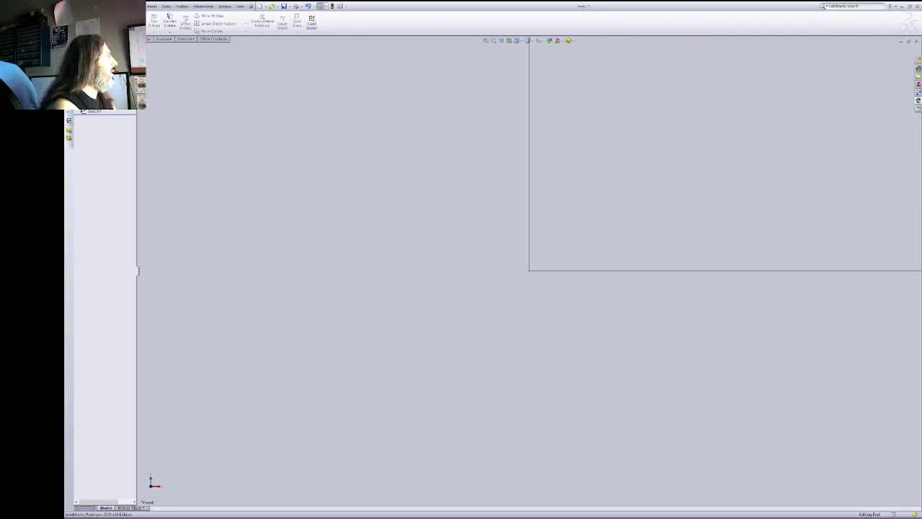
Step: Extrude the rectangle sketch 1/2 in into a solid board
click(76, 39)
click(77, 22)
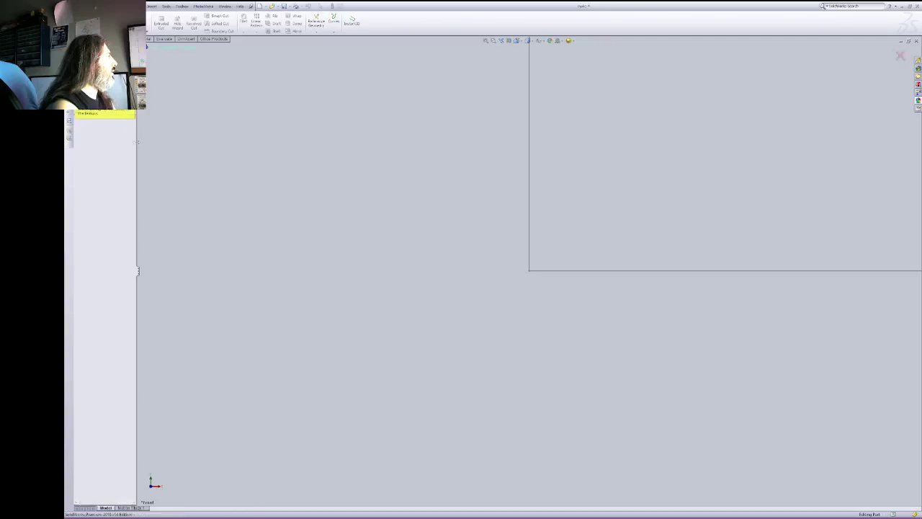
click(530, 147)
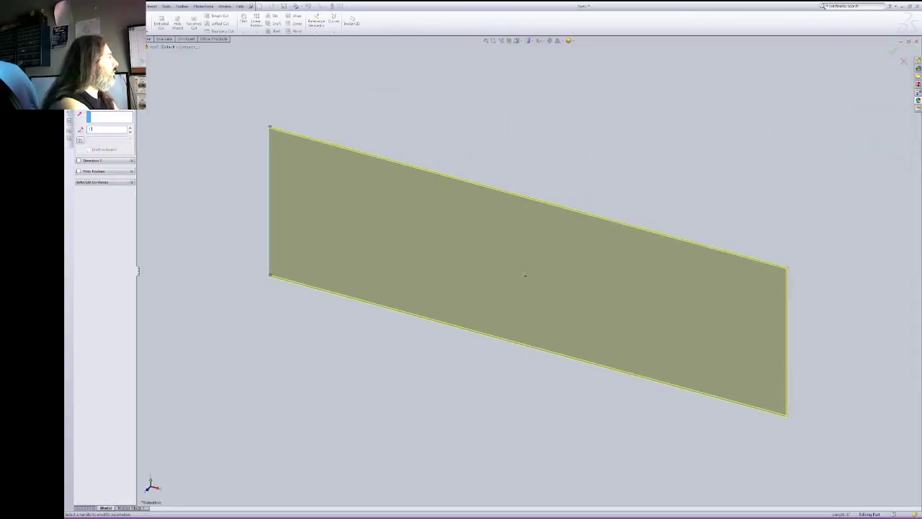
key(Return)
key(Return)
key(Return)
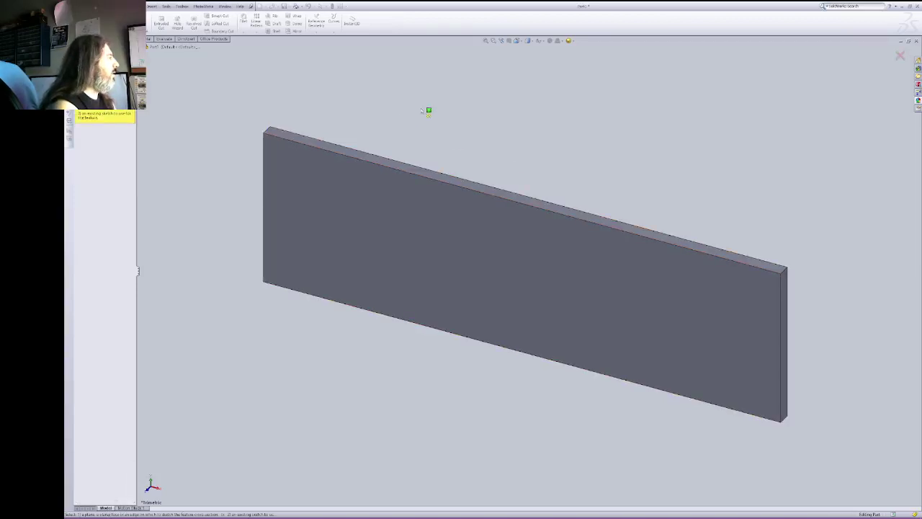
key(Escape)
Step: Apply a black appearance from the Sprayed paint category to the whole part
click(916, 93)
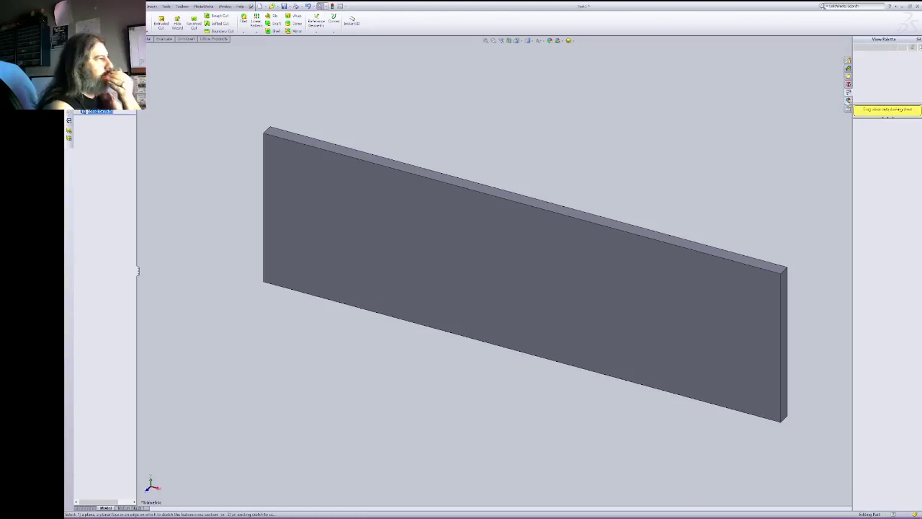
click(848, 100)
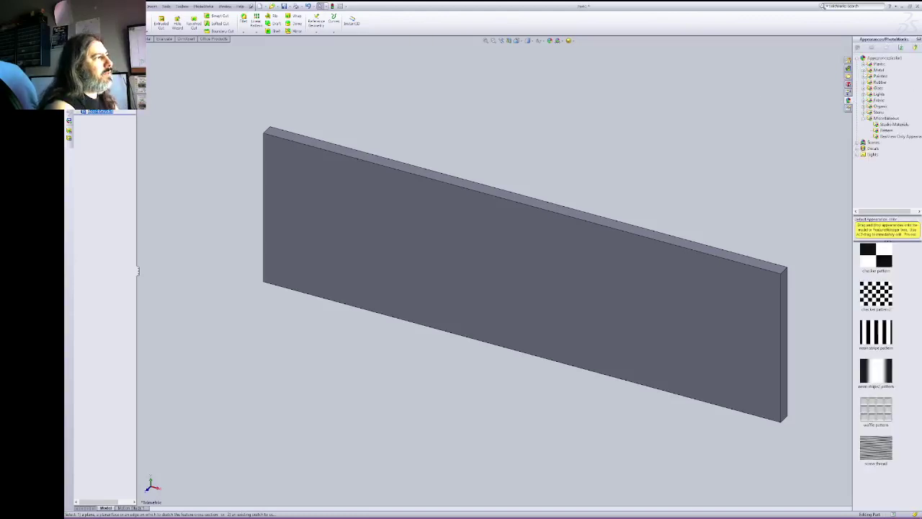
click(864, 76)
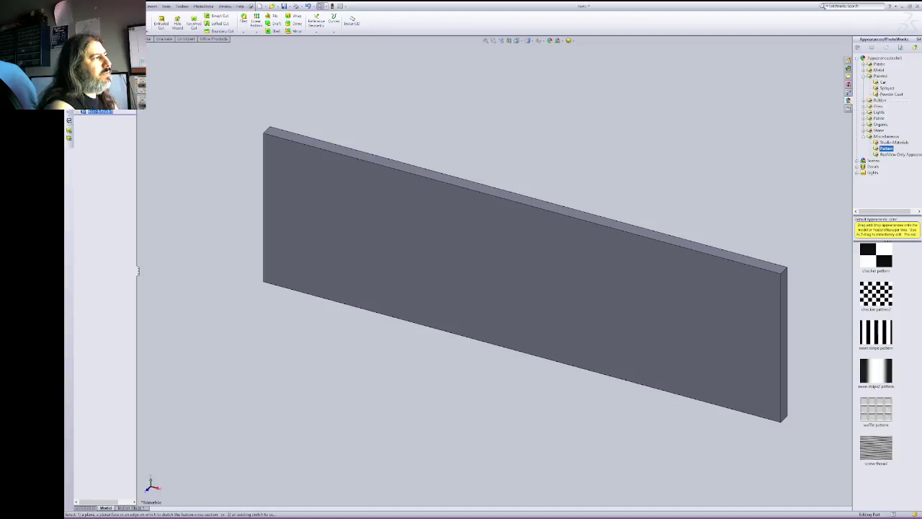
click(887, 88)
drag(877, 288, 708, 314)
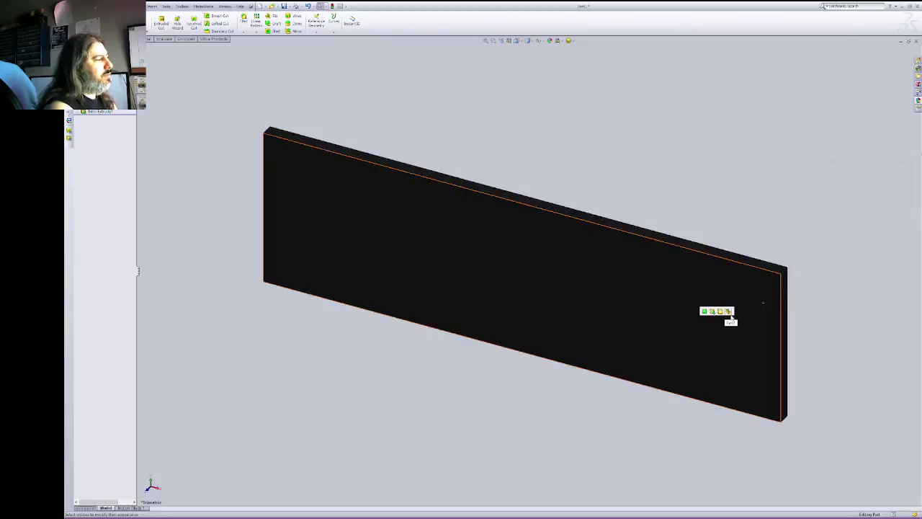
click(728, 312)
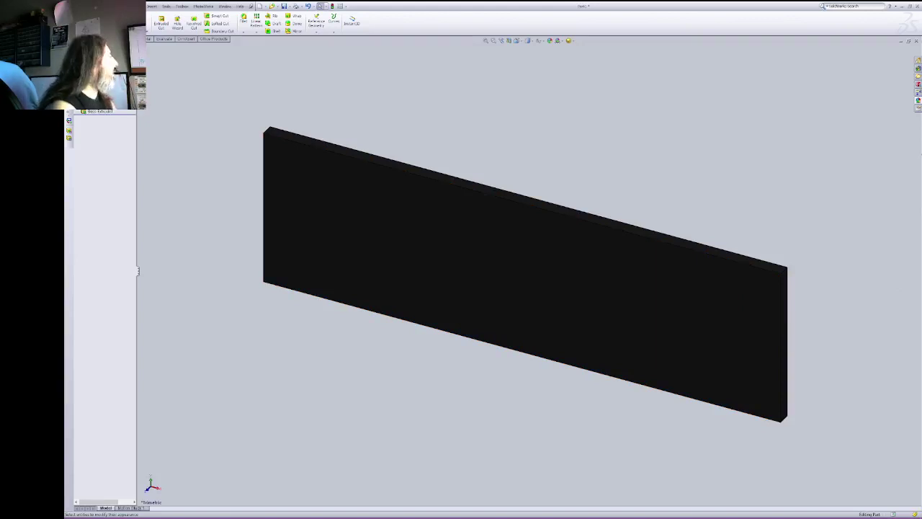
Step: Start saving the part under a new name and create and open a WoodBoarders folder inside the Parts folder
click(116, 6)
click(137, 70)
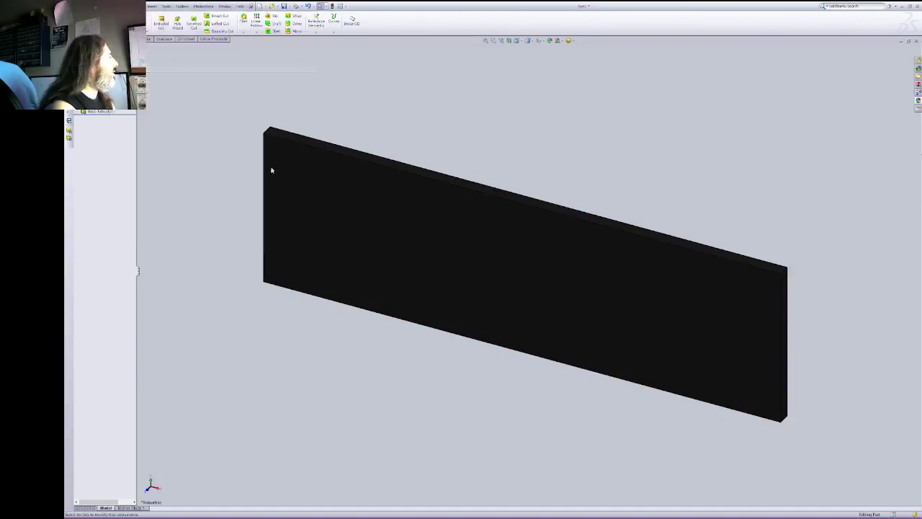
double_click(209, 155)
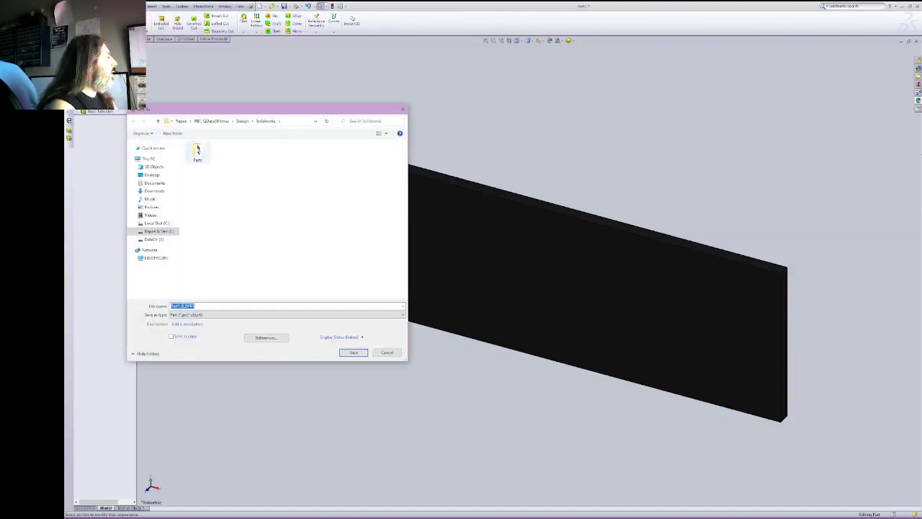
right_click(246, 201)
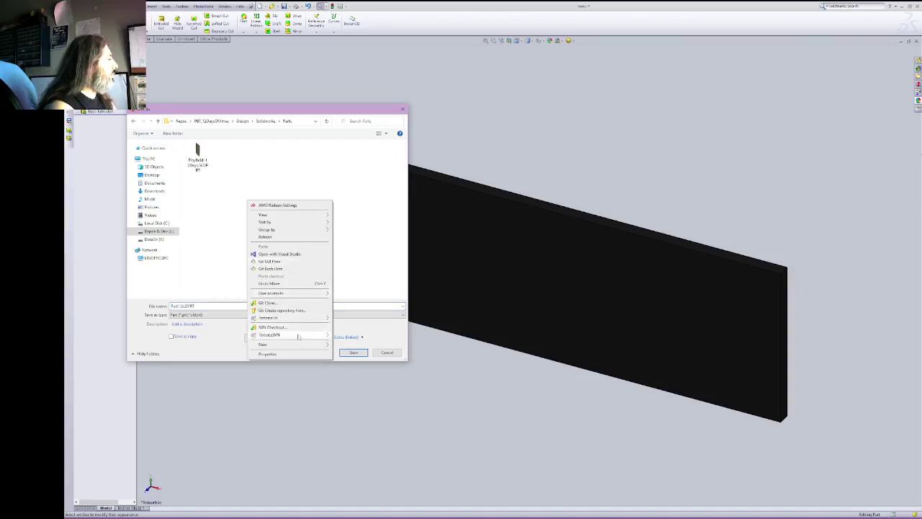
mouse_move(305, 345)
click(358, 346)
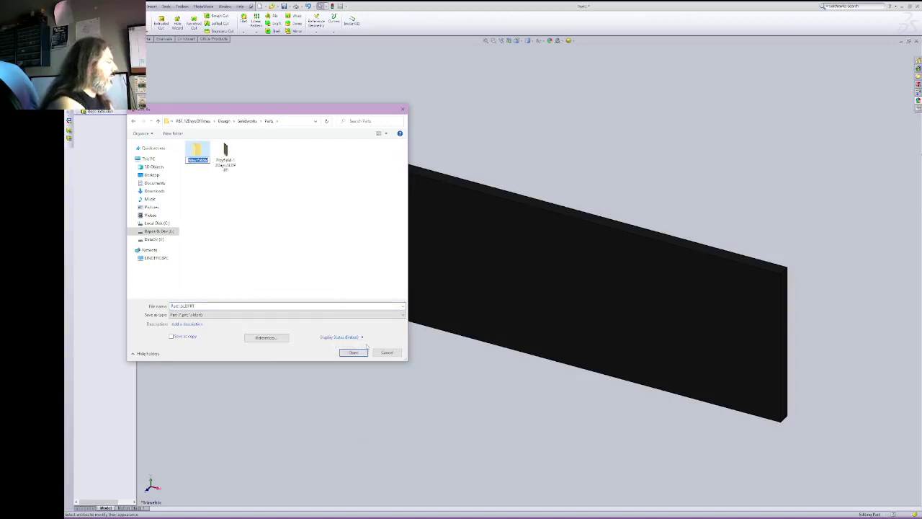
text(Wood)
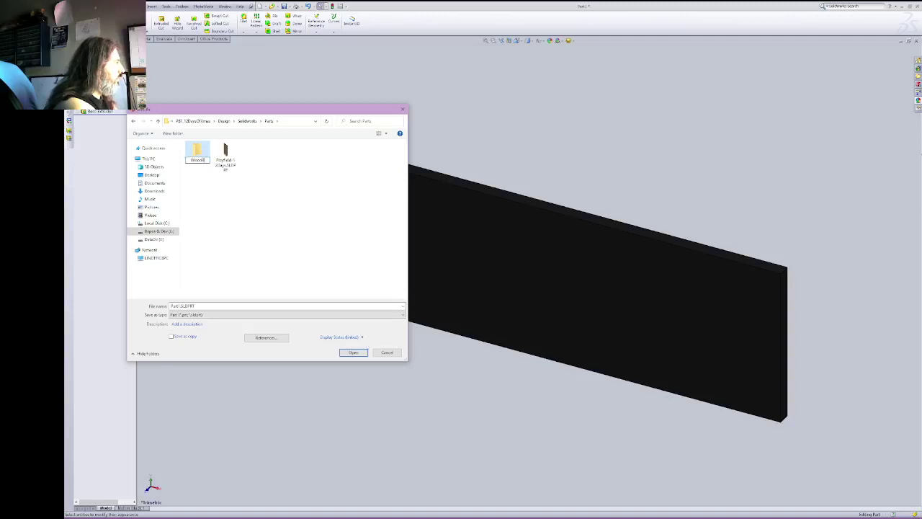
text(Boarders)
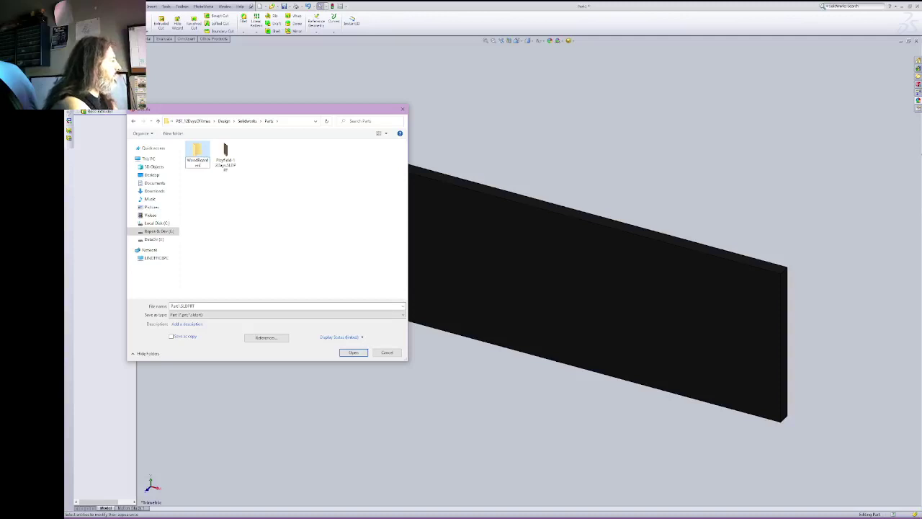
key(Return)
key(Return)
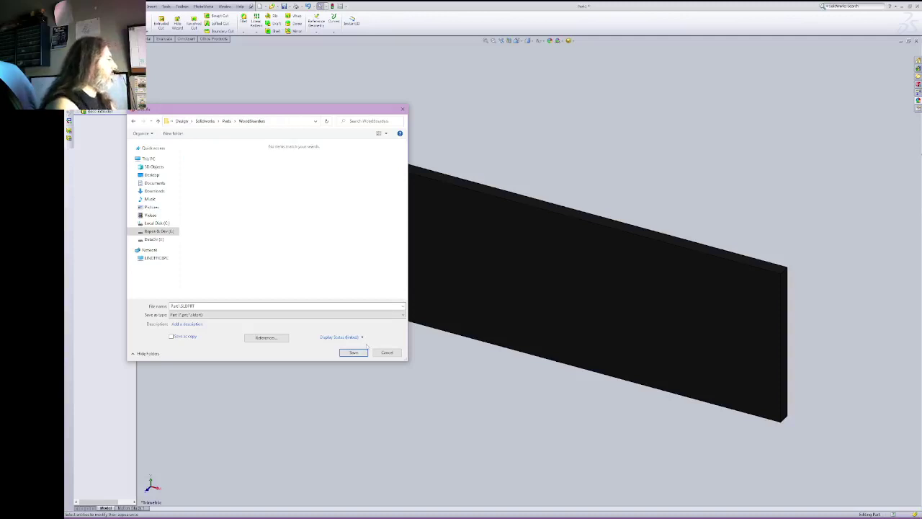
Step: Save the part as "WoodBoarder Backboard" in the WoodBoarders folder
click(364, 307)
text(WoodBoarder Backboa)
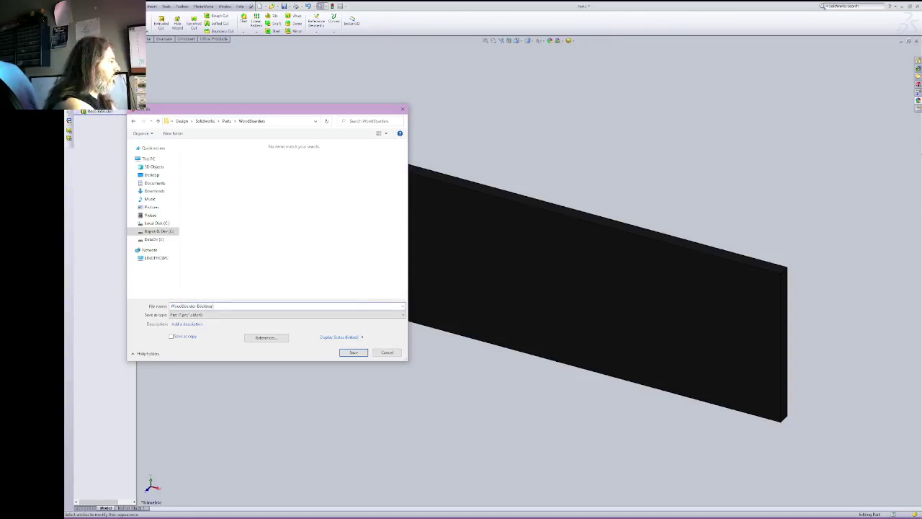
key(Return)
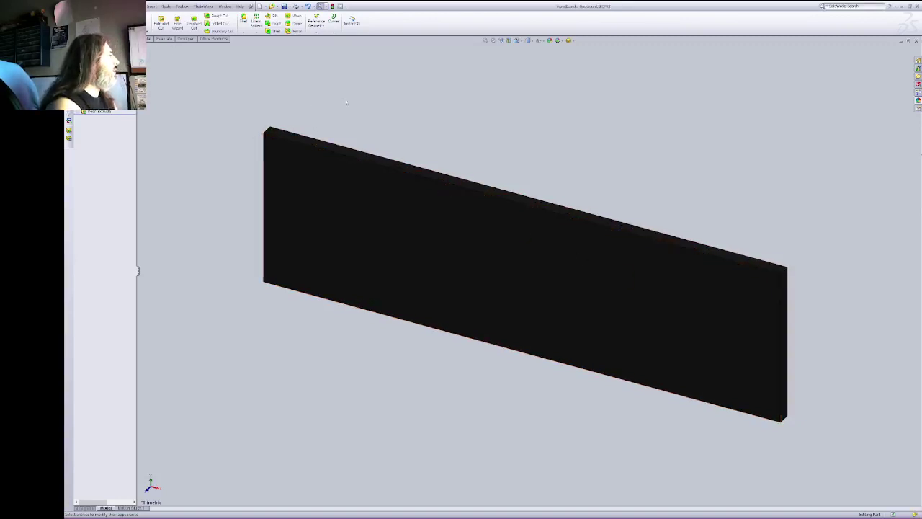
Step: Chamfer the board's two upper corners with a distance of 1 in at 45 degrees
click(245, 32)
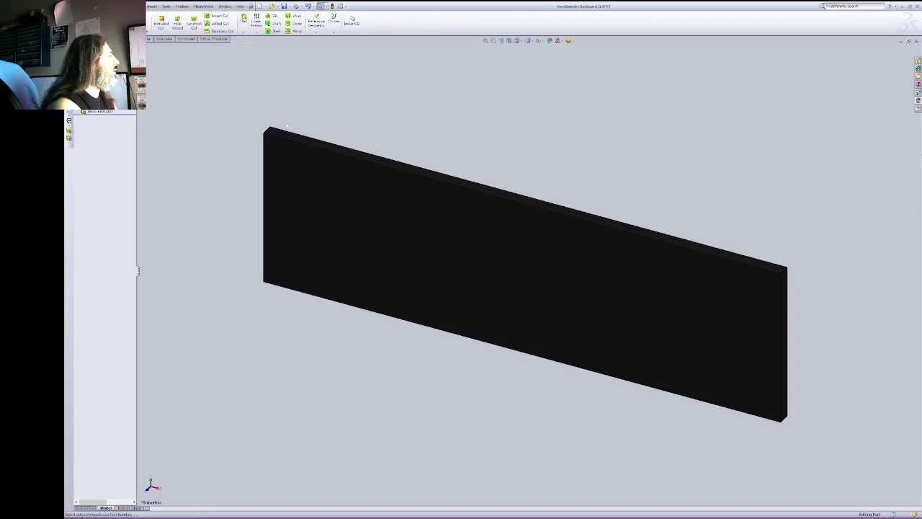
click(260, 44)
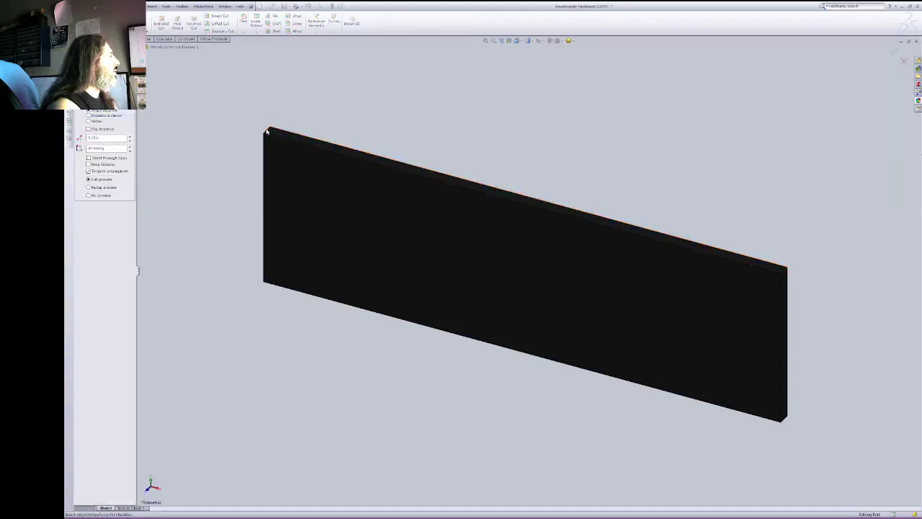
click(269, 134)
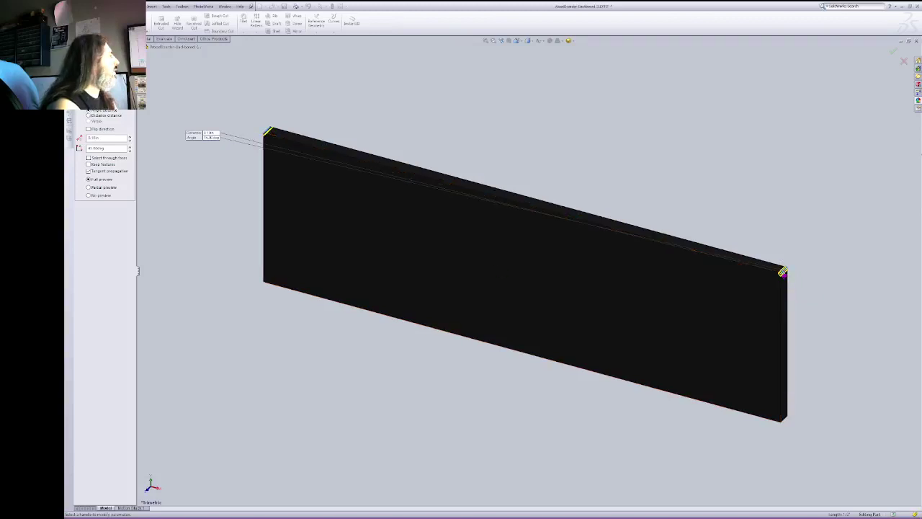
text(1)
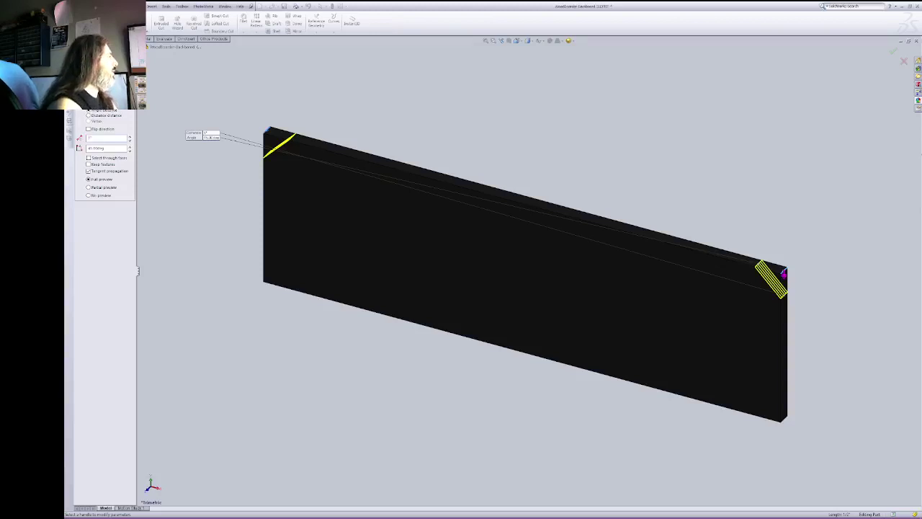
key(Return)
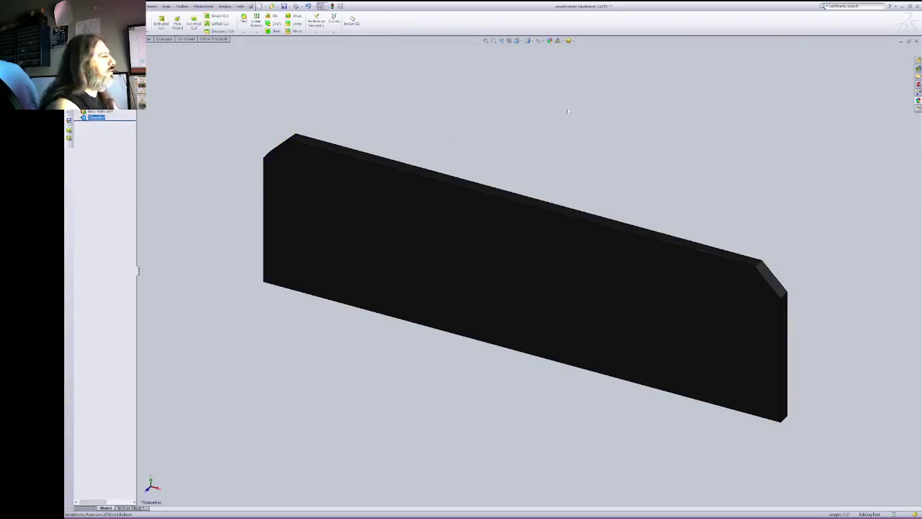
Step: Show the backboard from the front and save the part
click(516, 41)
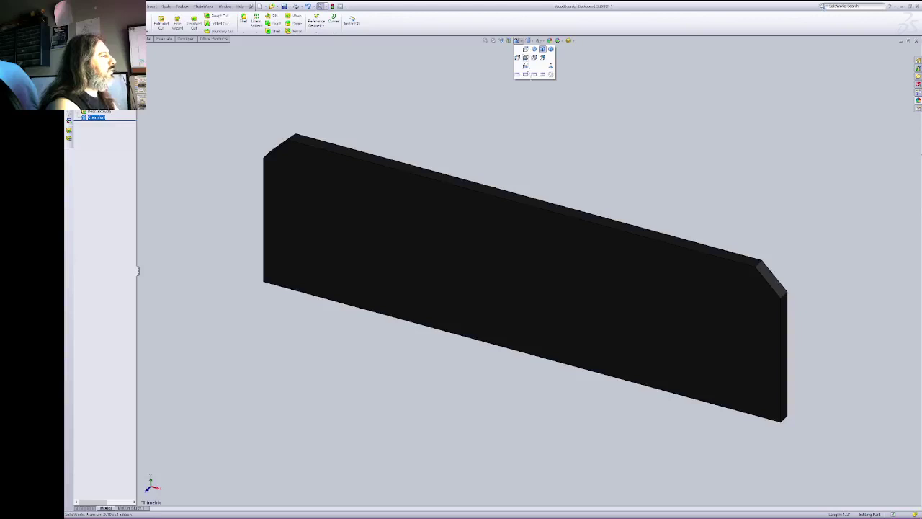
click(526, 59)
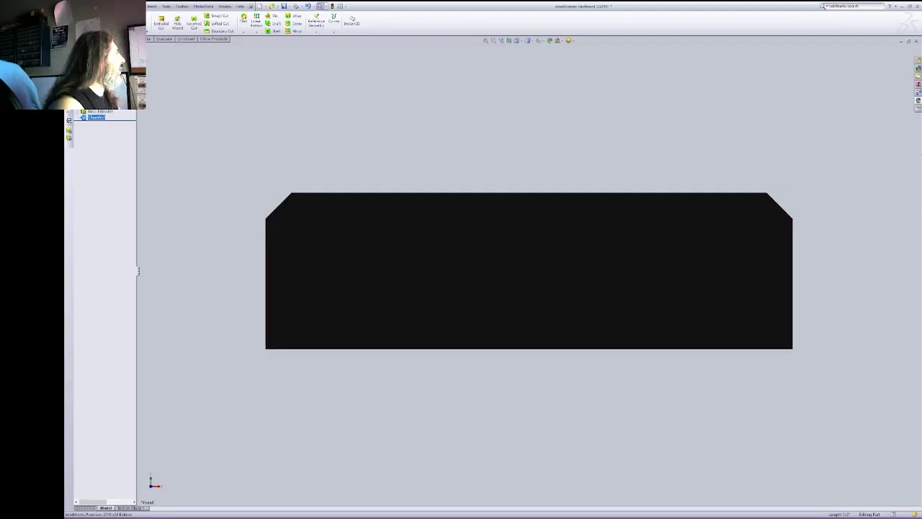
click(115, 7)
click(137, 63)
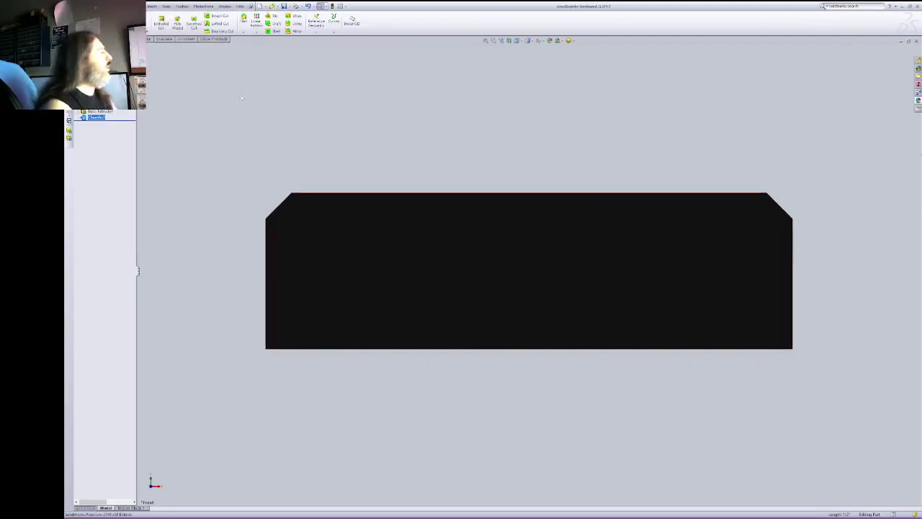
click(116, 7)
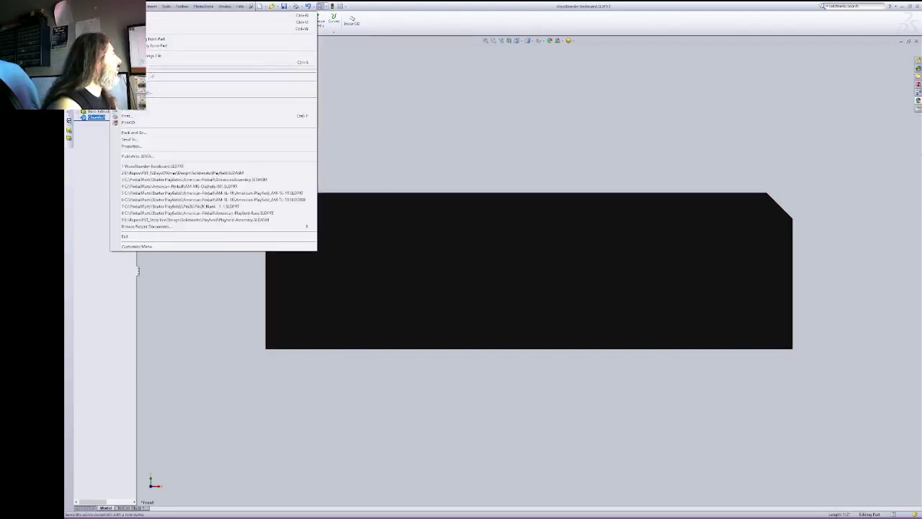
click(588, 135)
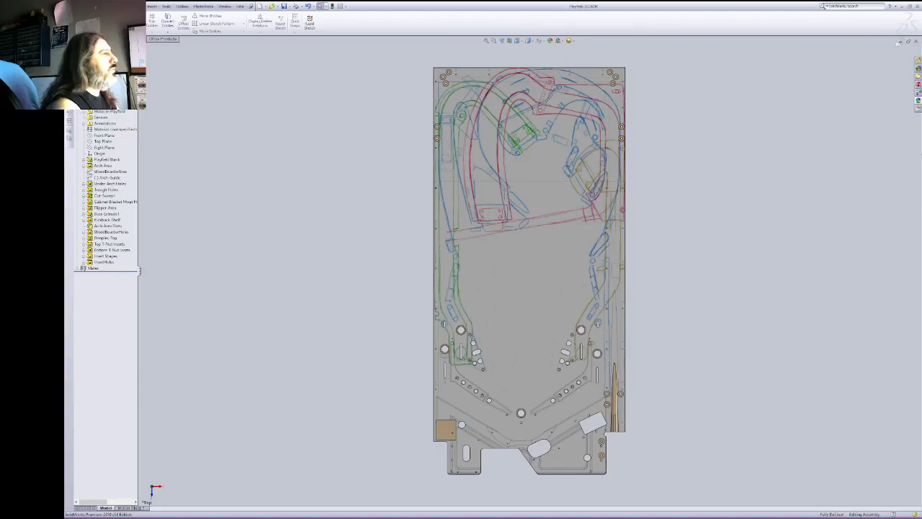
click(899, 42)
click(115, 7)
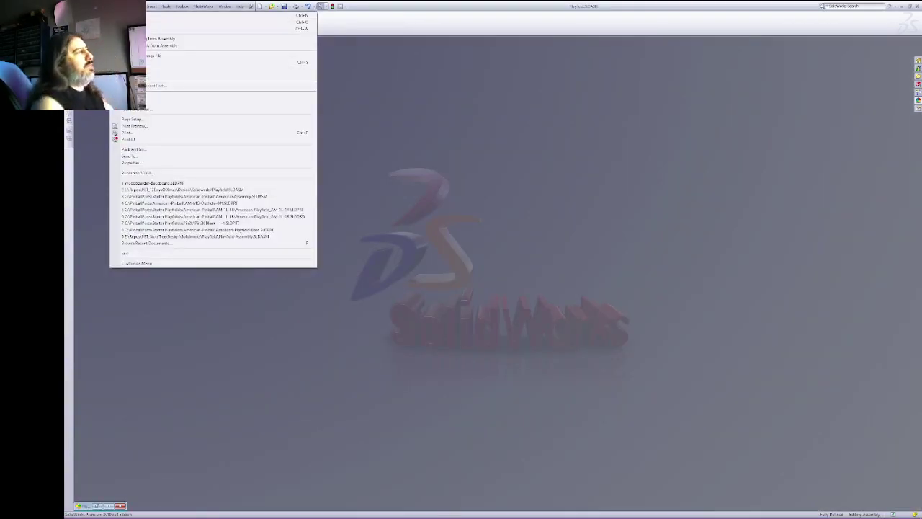
click(266, 400)
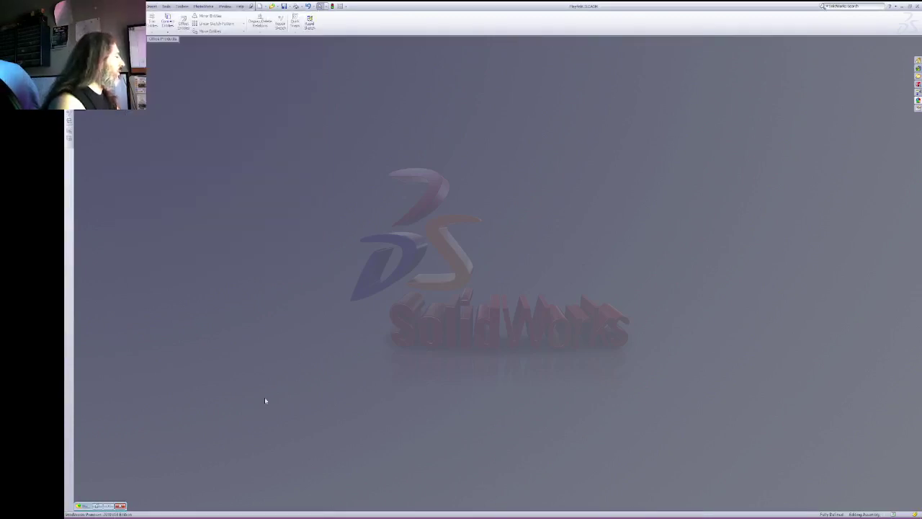
click(108, 506)
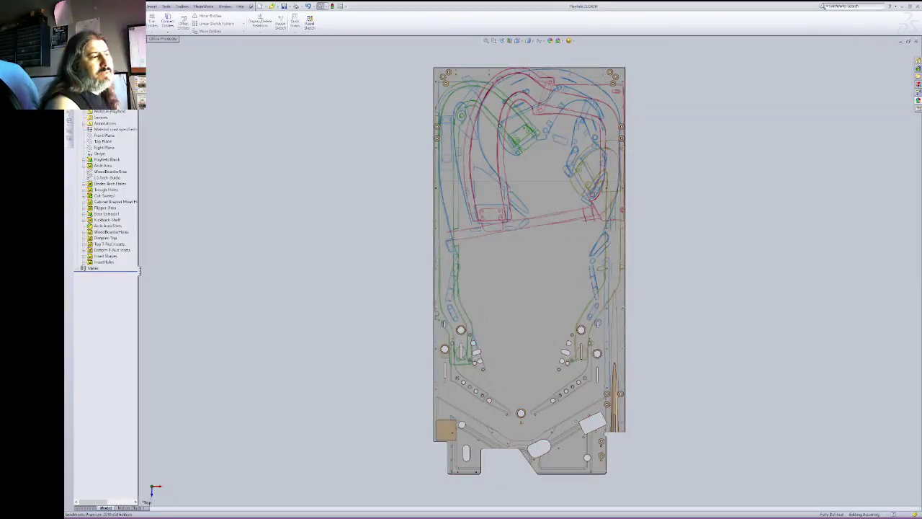
Step: Close the backboard part and insert it into the Playfield assembly, placing it across the playfield's upper area
click(917, 41)
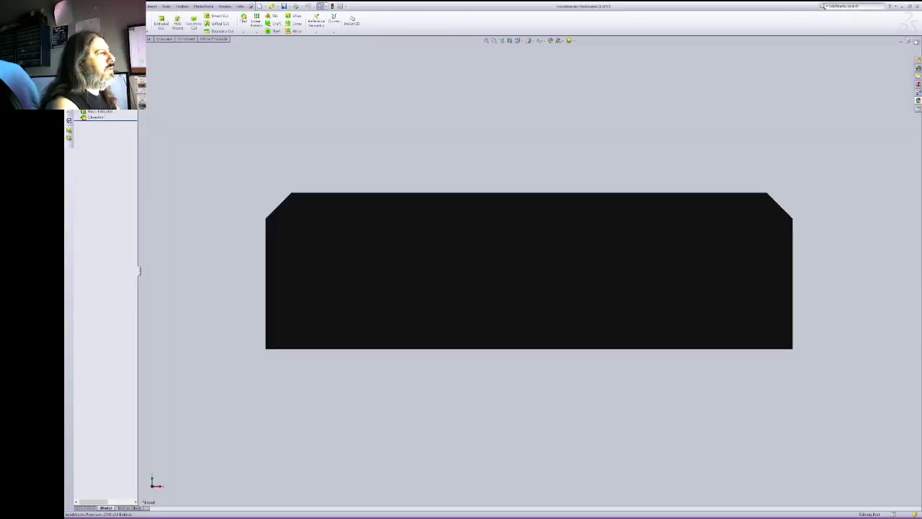
click(917, 41)
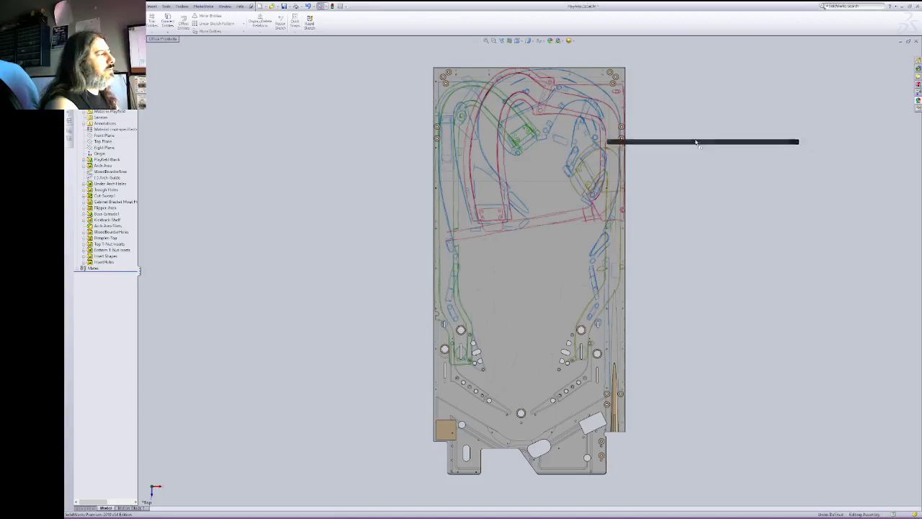
click(546, 93)
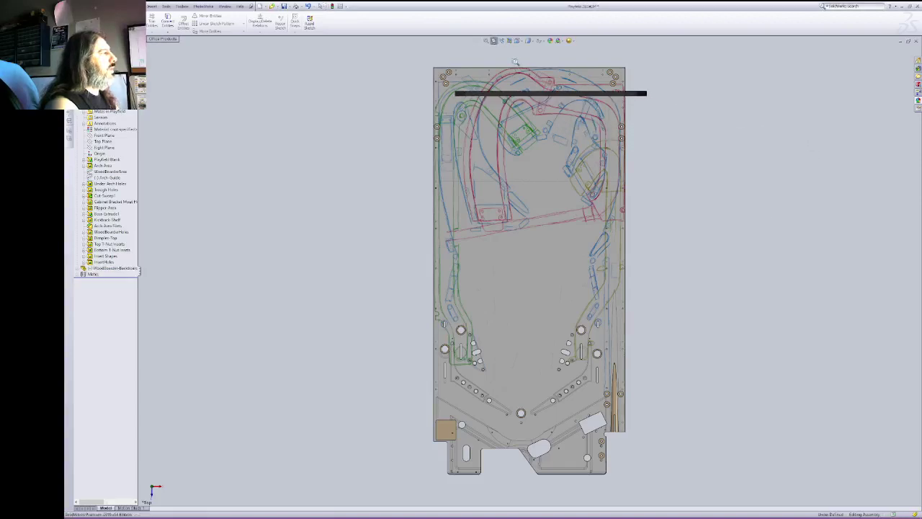
Step: Mate the backboard's bottom face coincident with the playfield's top face
scroll(657, 41, down, 5)
right_click(393, 163)
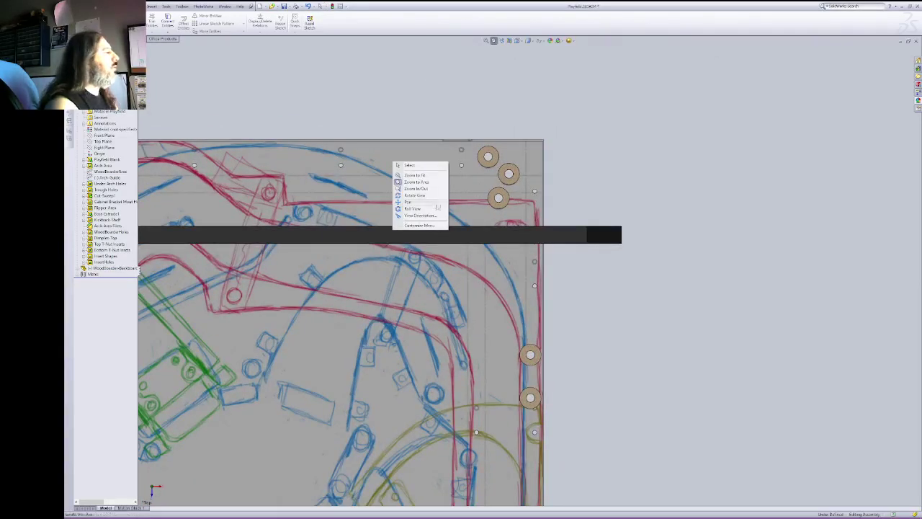
click(431, 195)
drag(433, 220, 380, 85)
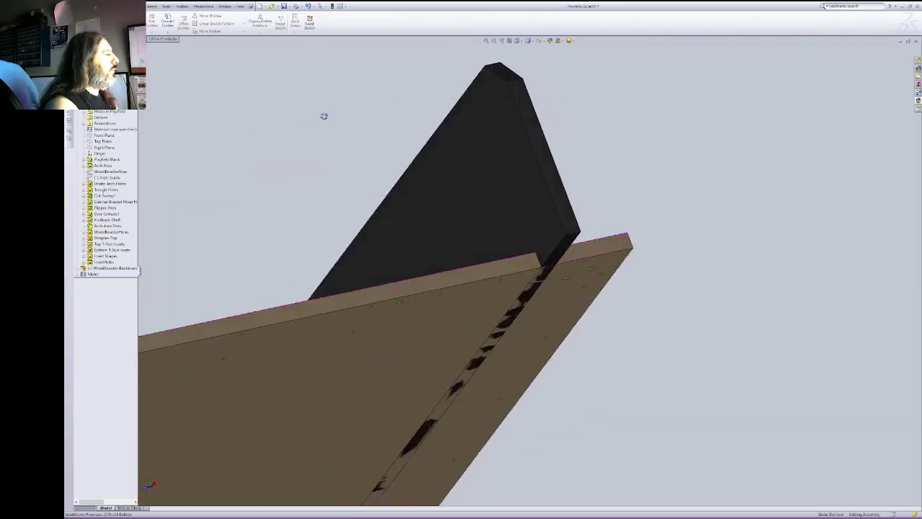
right_click(310, 121)
click(340, 127)
click(571, 242)
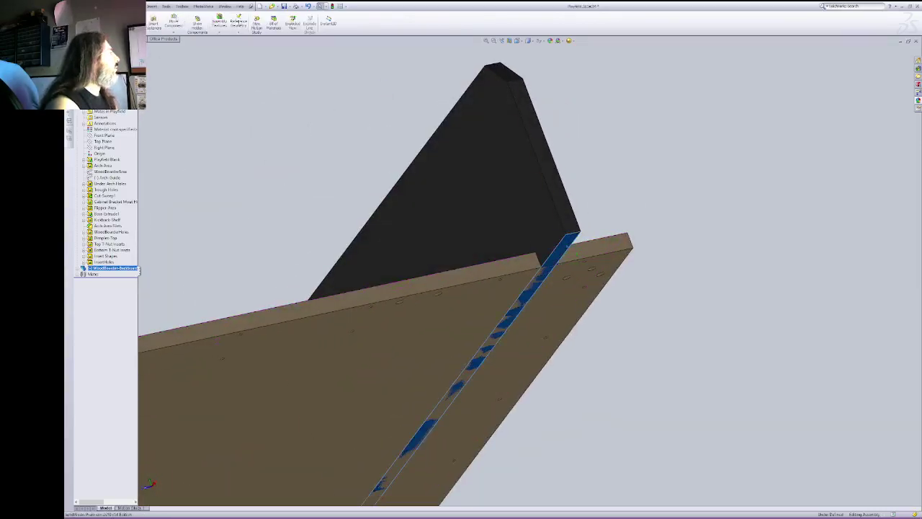
click(502, 41)
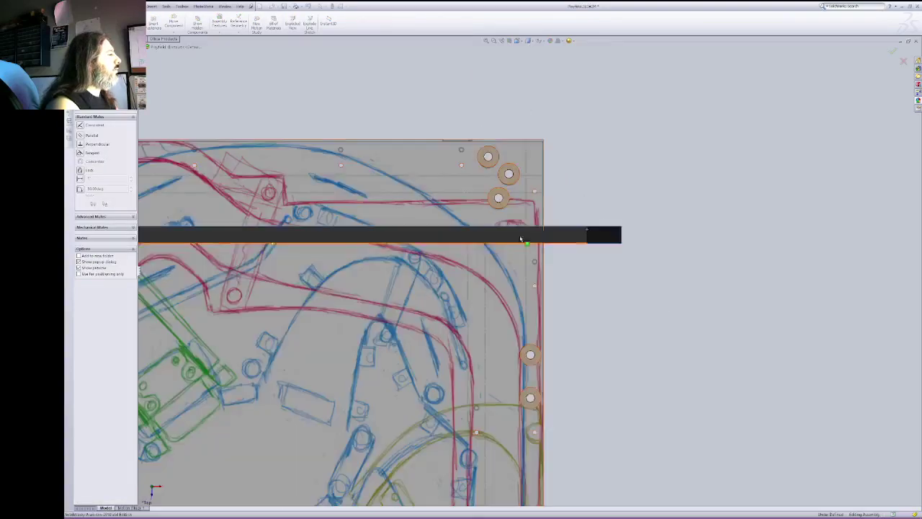
click(435, 180)
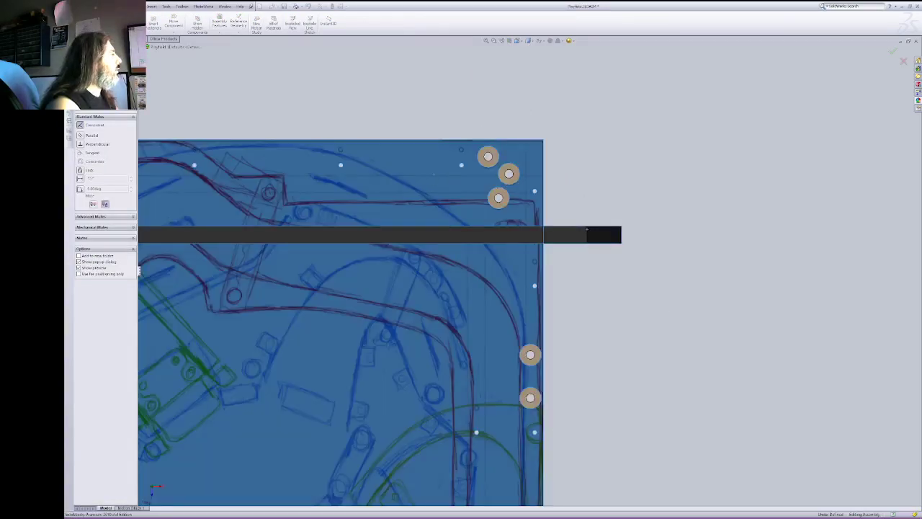
click(434, 174)
Step: Mate the backboard's short end face coincident with the playfield's long side face
right_click(520, 111)
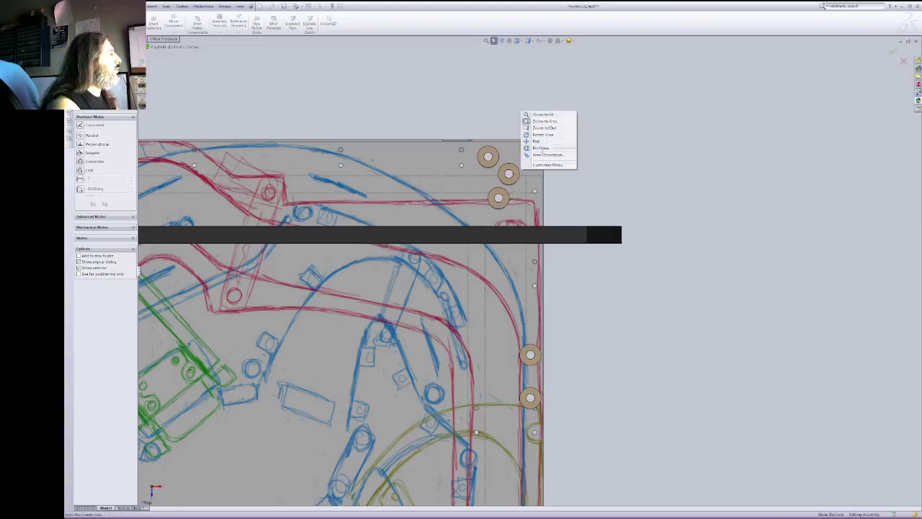
click(543, 135)
drag(543, 135, 470, 111)
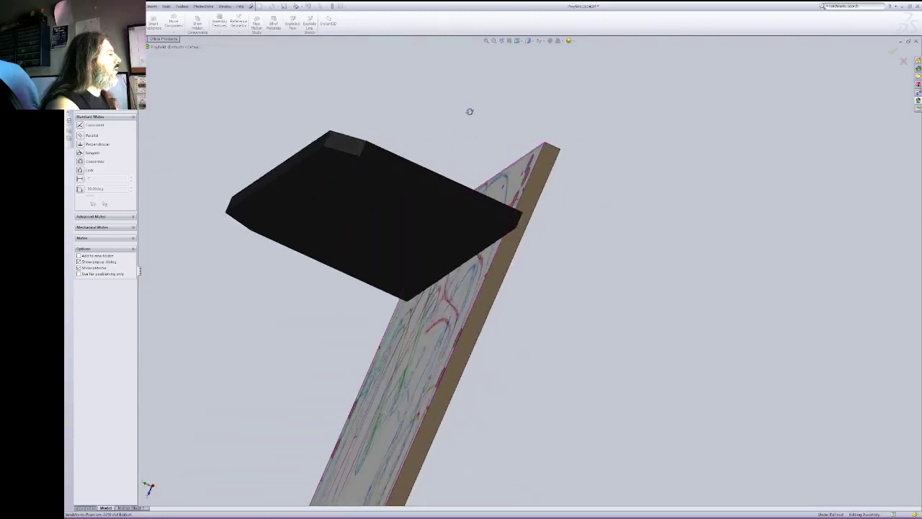
right_click(470, 111)
click(492, 134)
click(492, 209)
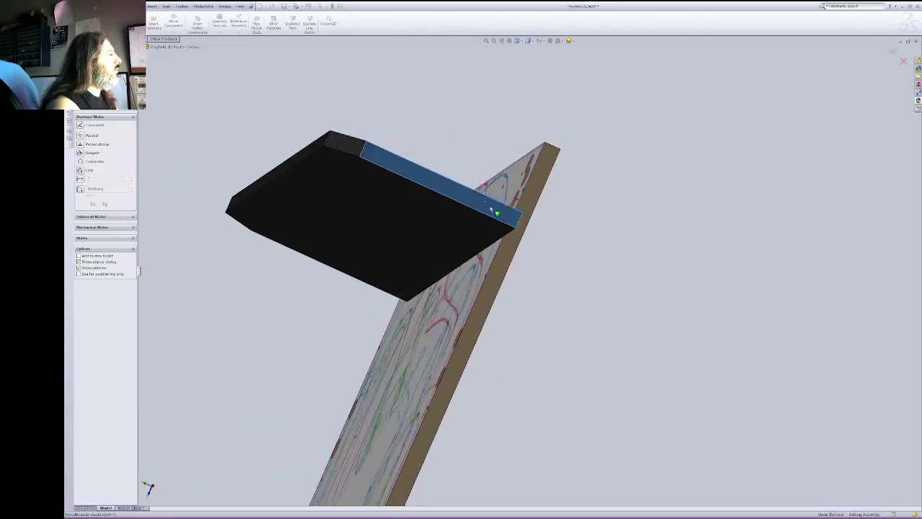
click(541, 205)
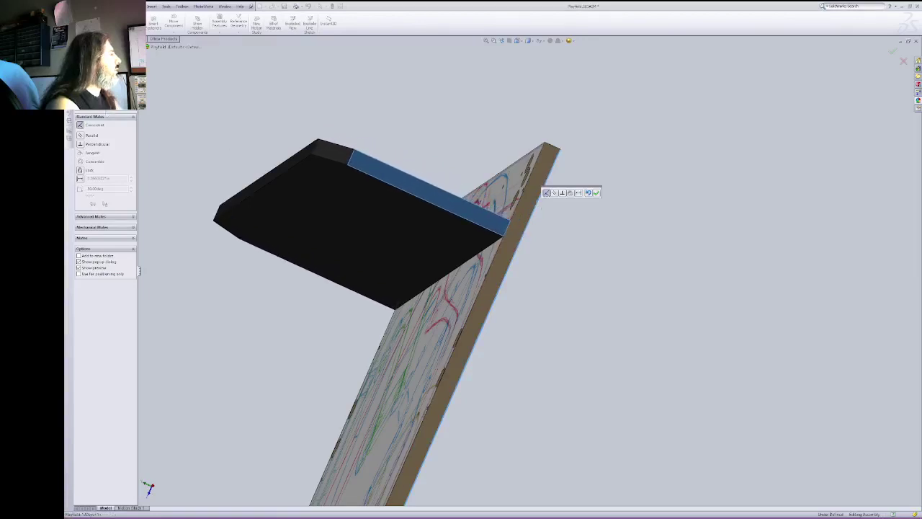
click(530, 201)
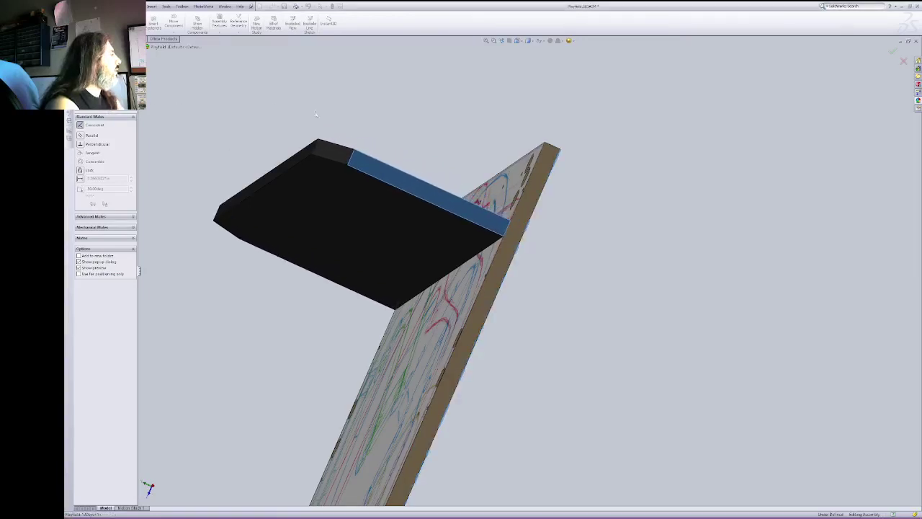
click(536, 195)
key(Return)
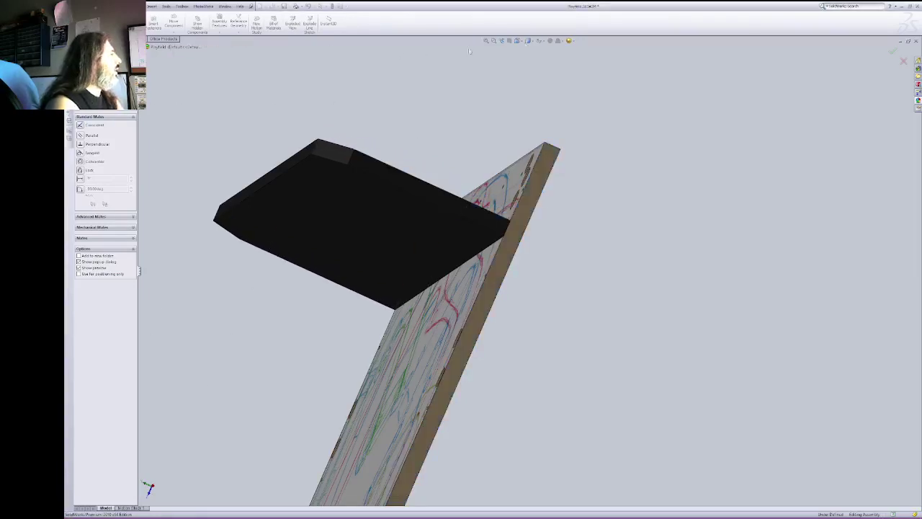
Step: Add a distance mate of 1 in between the backboard's rear face and the playfield's upper end face
click(493, 41)
right_click(596, 91)
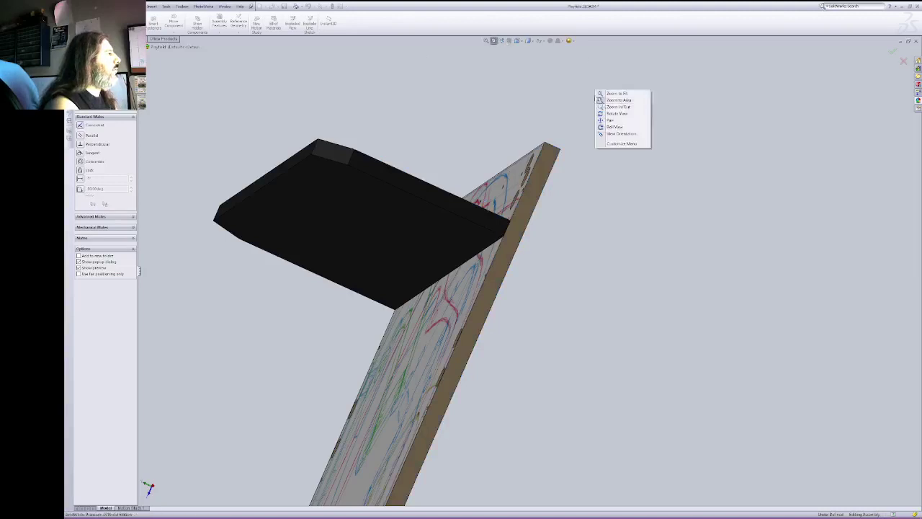
click(617, 113)
mouse_move(639, 114)
mouse_down()
mouse_move(560, 288)
mouse_move(577, 317)
mouse_up()
right_click(652, 115)
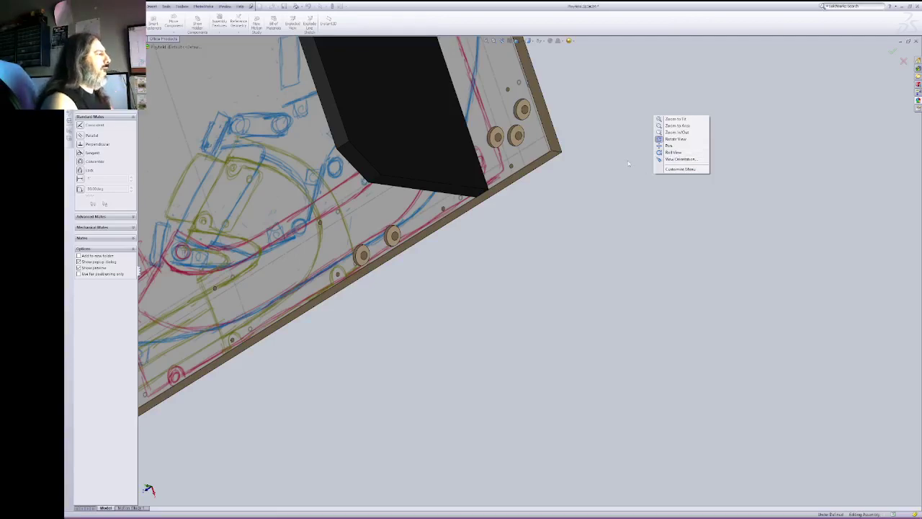
click(575, 145)
mouse_move(591, 134)
middle_down()
mouse_move(583, 128)
mouse_move(601, 122)
middle_up()
right_click(621, 113)
click(629, 145)
drag(656, 111, 630, 230)
right_click(619, 193)
click(633, 223)
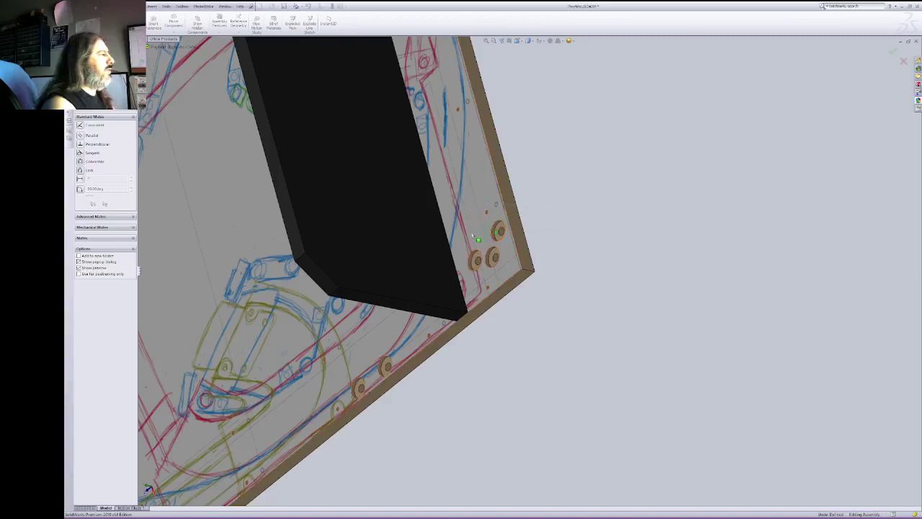
click(383, 235)
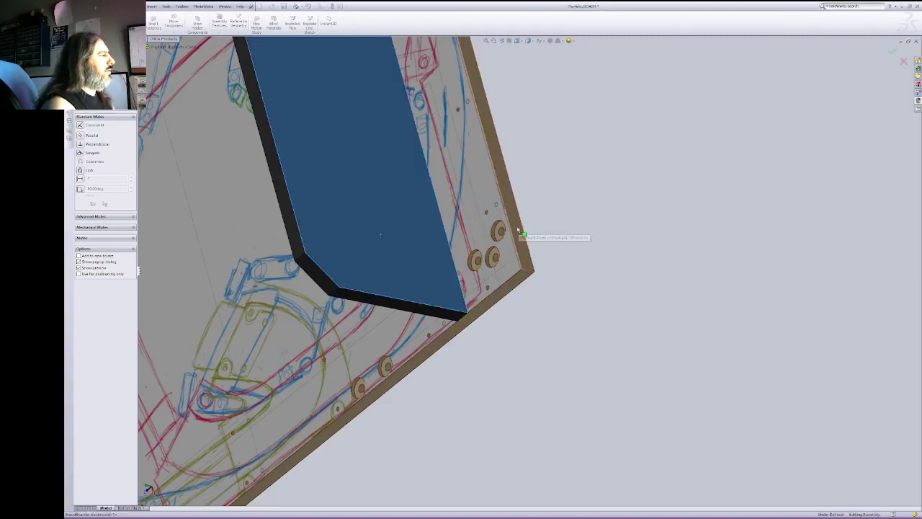
click(519, 231)
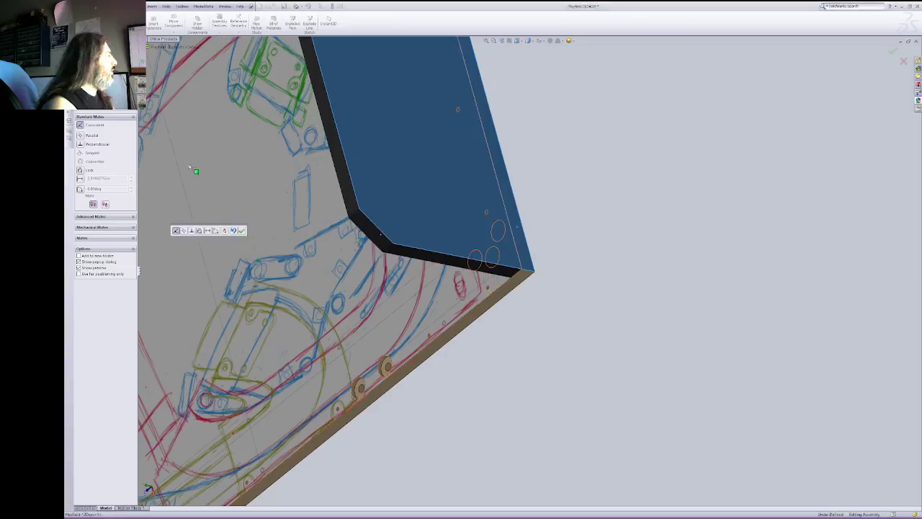
click(80, 180)
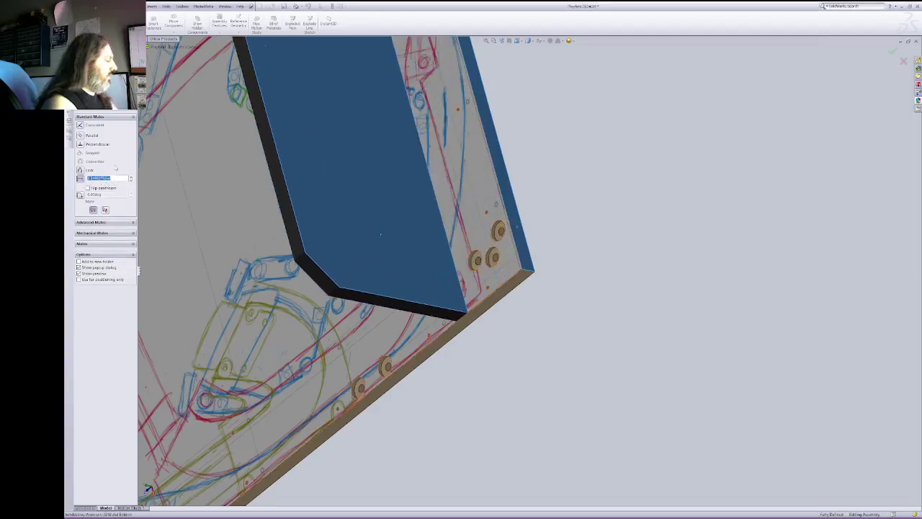
text(1)
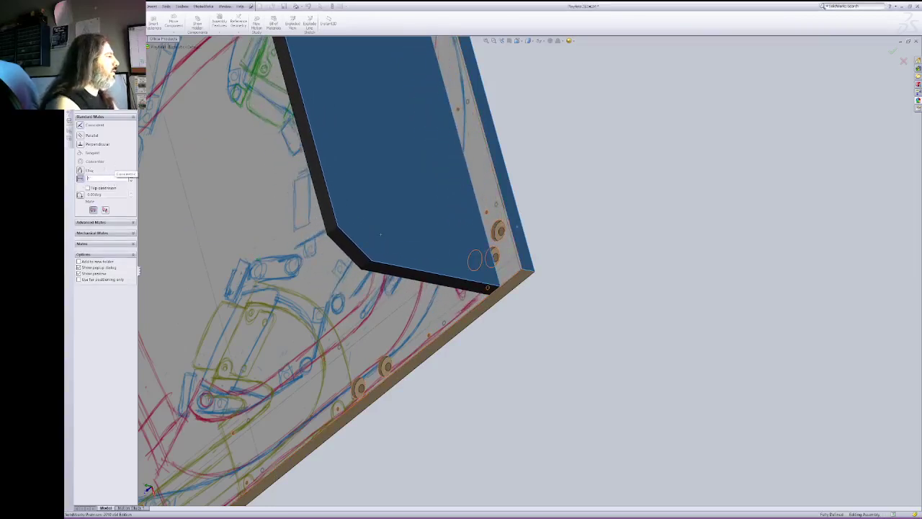
key(Return)
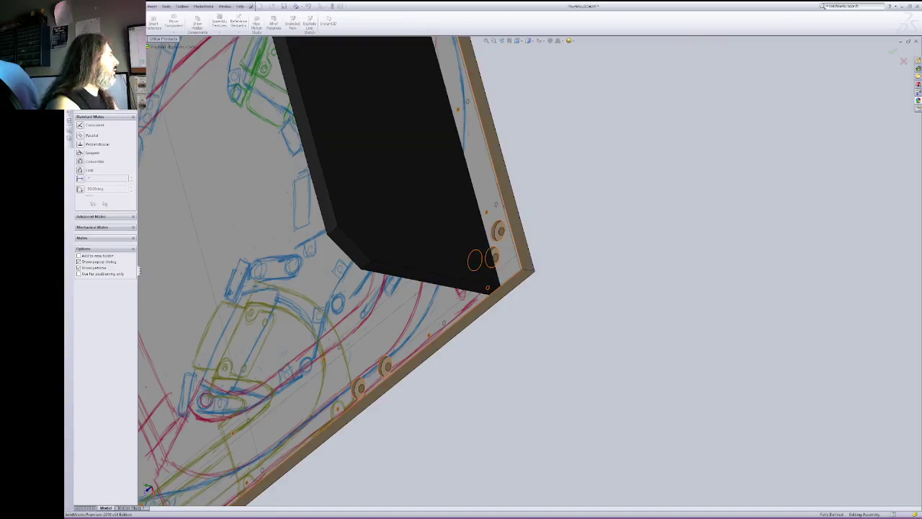
key(Return)
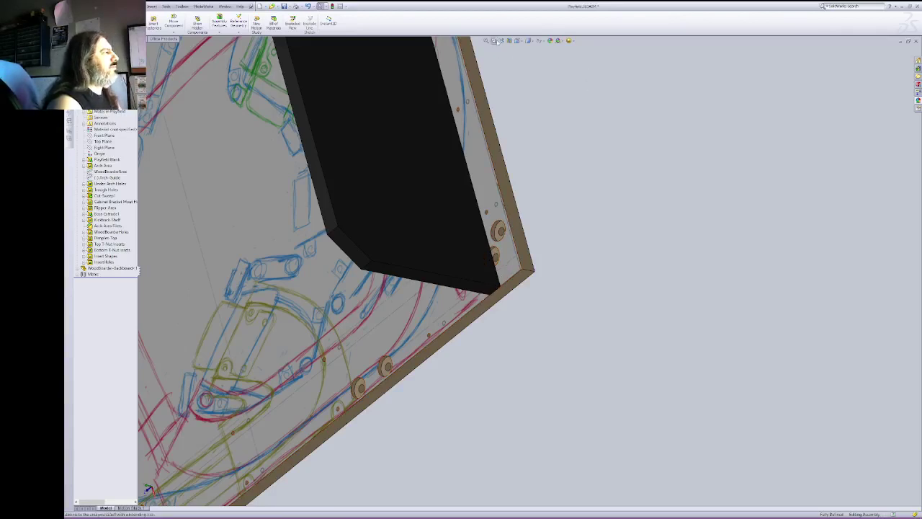
Step: Examine the backboard's position on the playfield and its corner relative to the nearby mounting holes
right_click(547, 138)
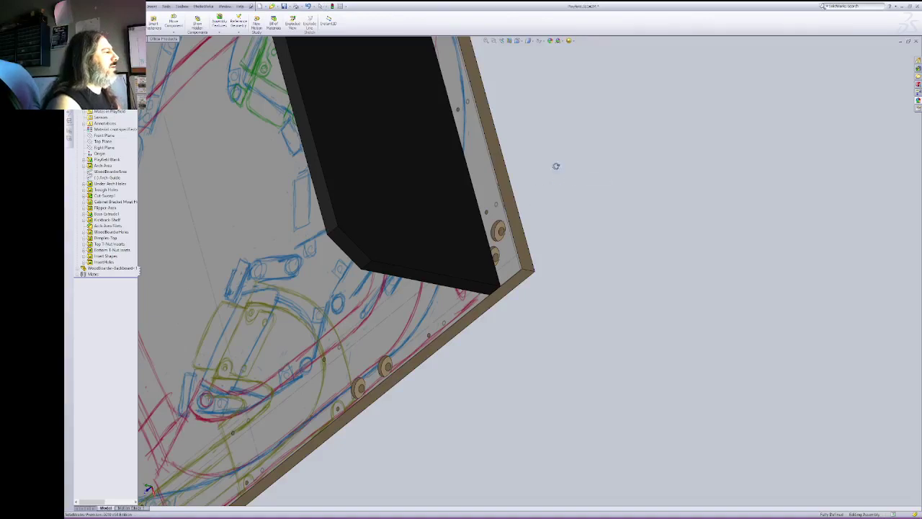
right_click(555, 166)
click(580, 194)
drag(560, 189, 563, 193)
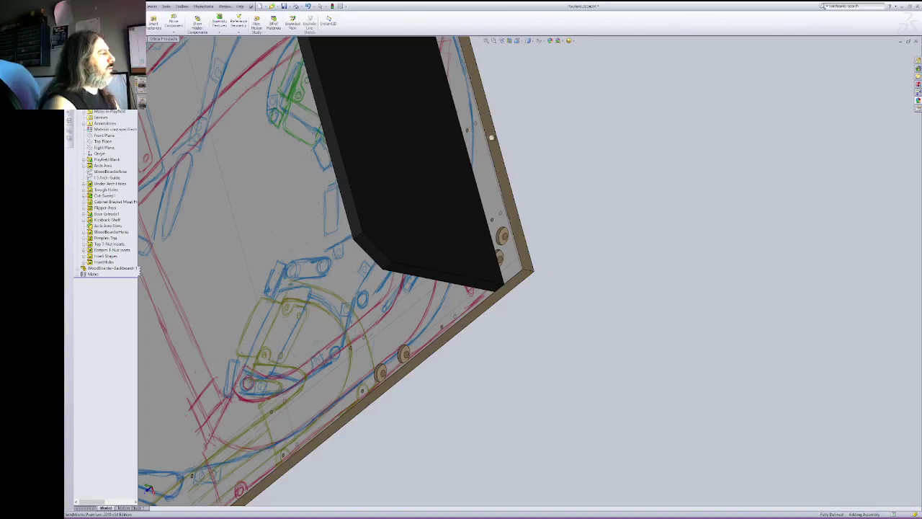
right_click(578, 187)
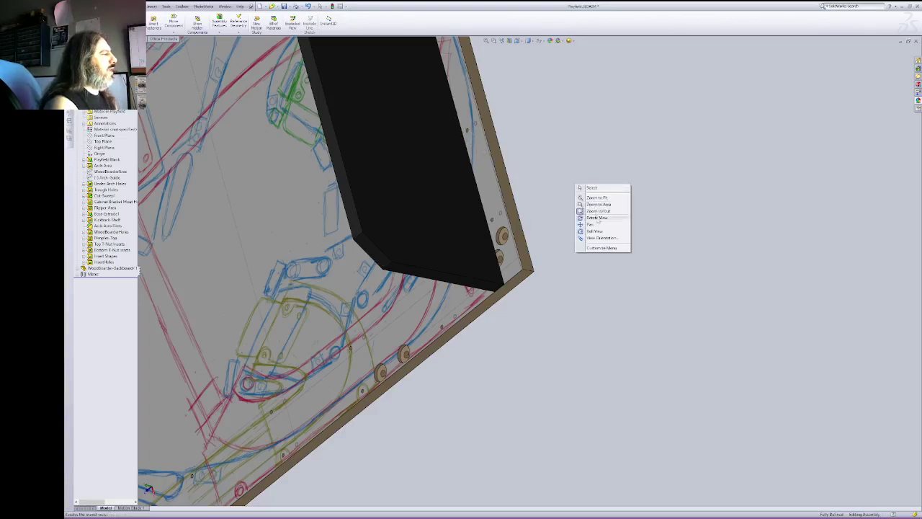
click(598, 217)
mouse_move(598, 217)
mouse_down()
mouse_move(546, 247)
mouse_move(553, 186)
mouse_move(540, 156)
mouse_move(570, 163)
mouse_move(545, 197)
mouse_move(583, 221)
mouse_move(505, 45)
mouse_move(536, 202)
mouse_move(533, 177)
mouse_move(631, 163)
mouse_up()
right_click(631, 163)
click(647, 166)
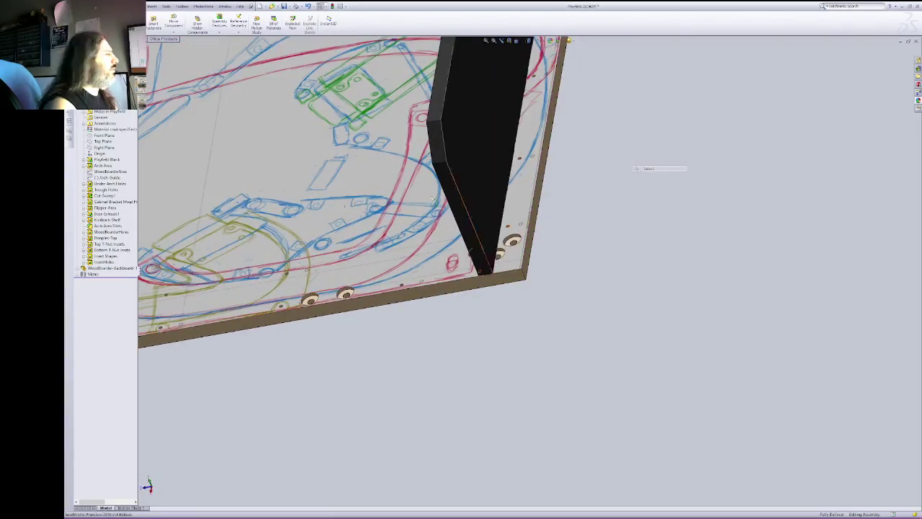
Step: Change the distance mate between the backboard's rear face and the playfield's upper end face to 0.5 in
click(83, 268)
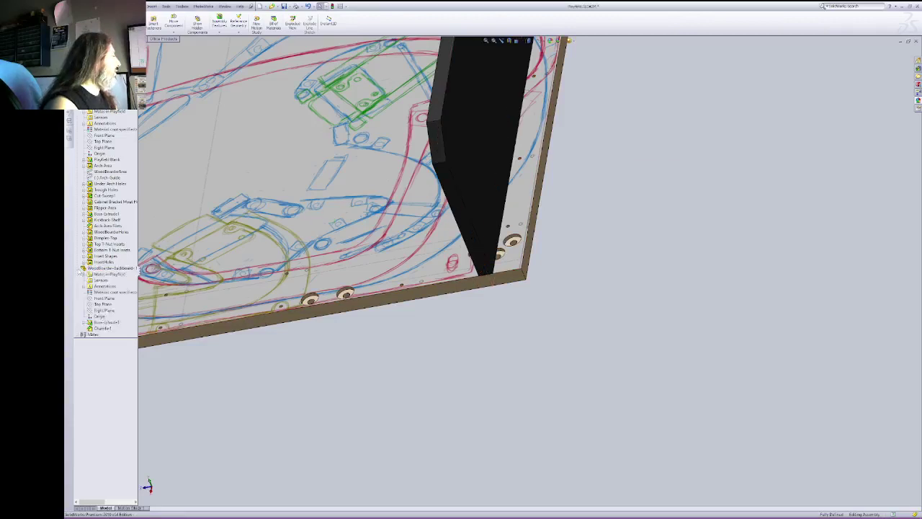
click(85, 275)
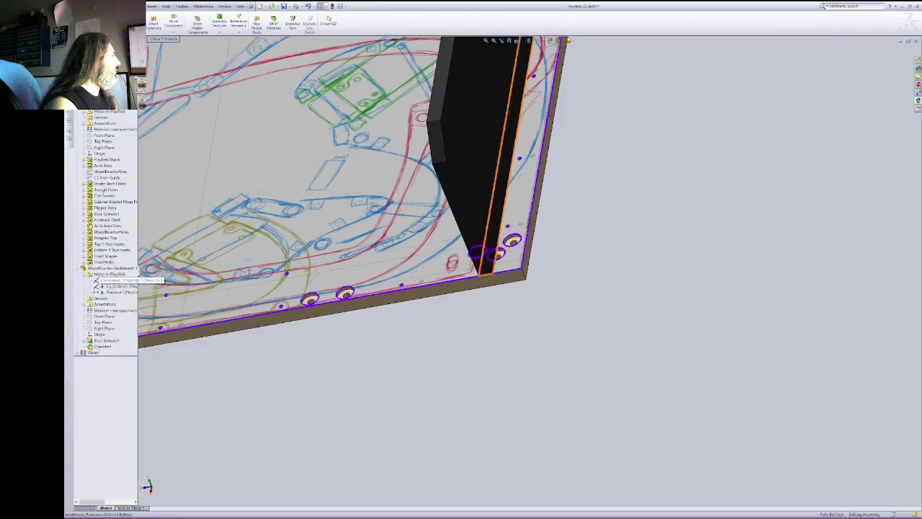
right_click(109, 291)
click(119, 275)
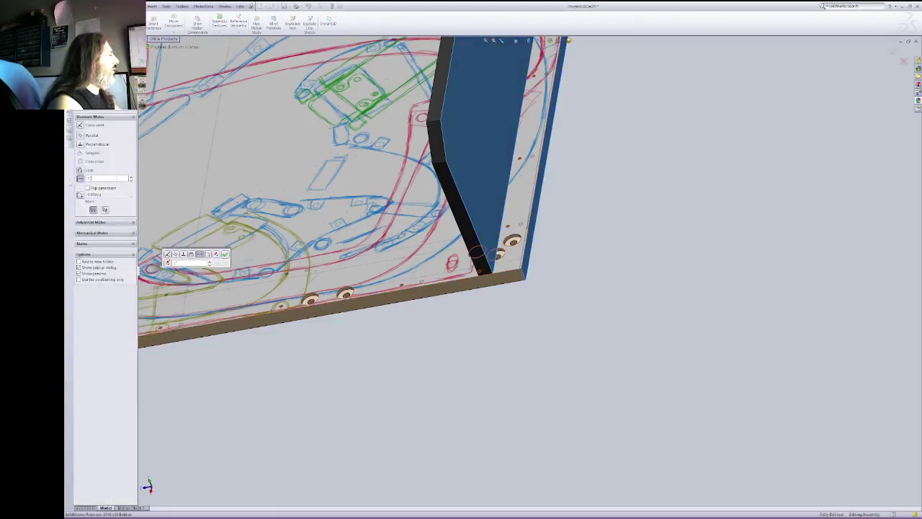
text(.5)
key(Return)
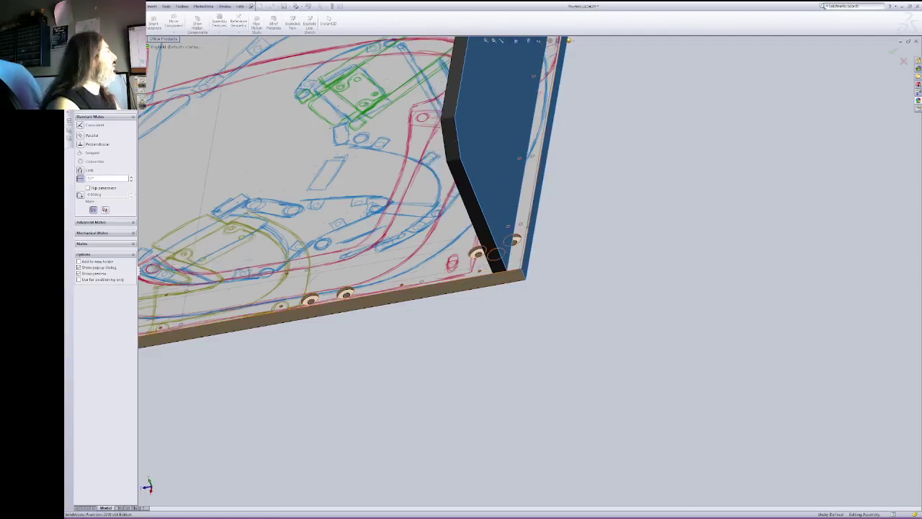
key(Return)
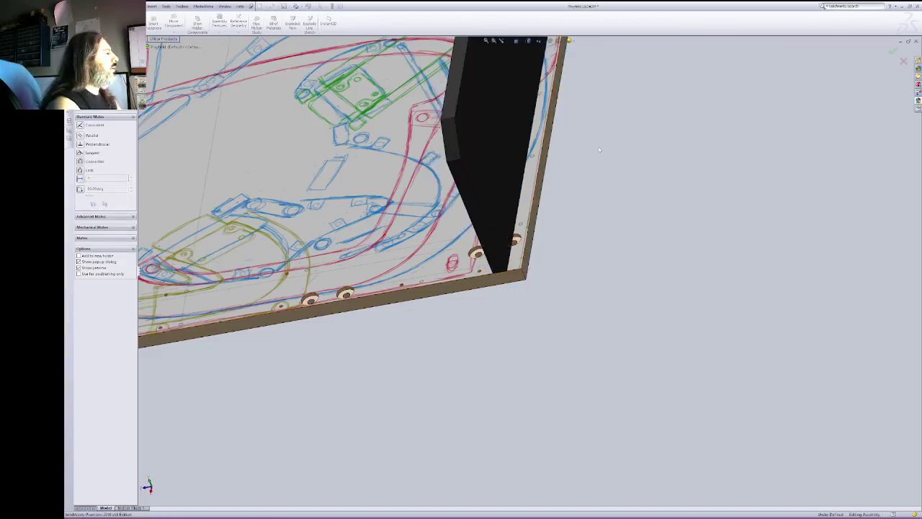
Step: Examine the moved backboard on the whole playfield from the side, from the top view and at an angle, and end mate editing
right_click(632, 99)
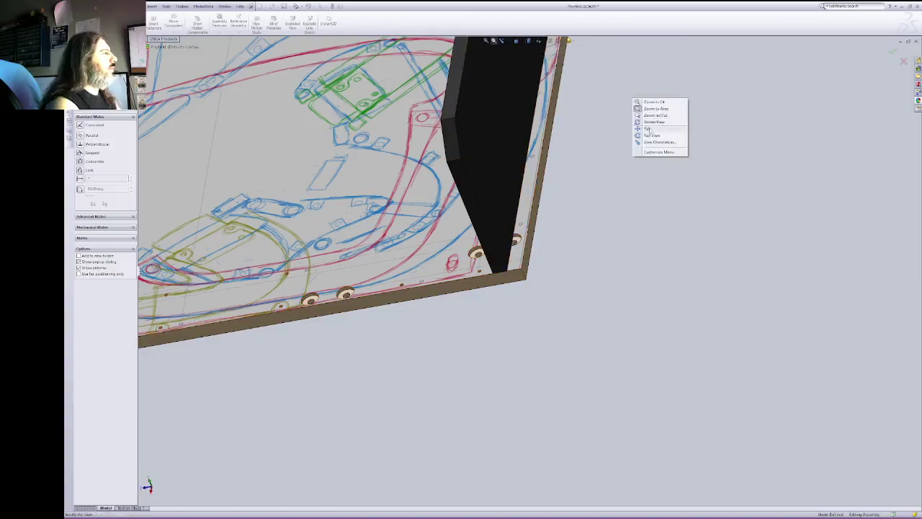
click(652, 117)
drag(645, 119, 630, 183)
right_click(630, 157)
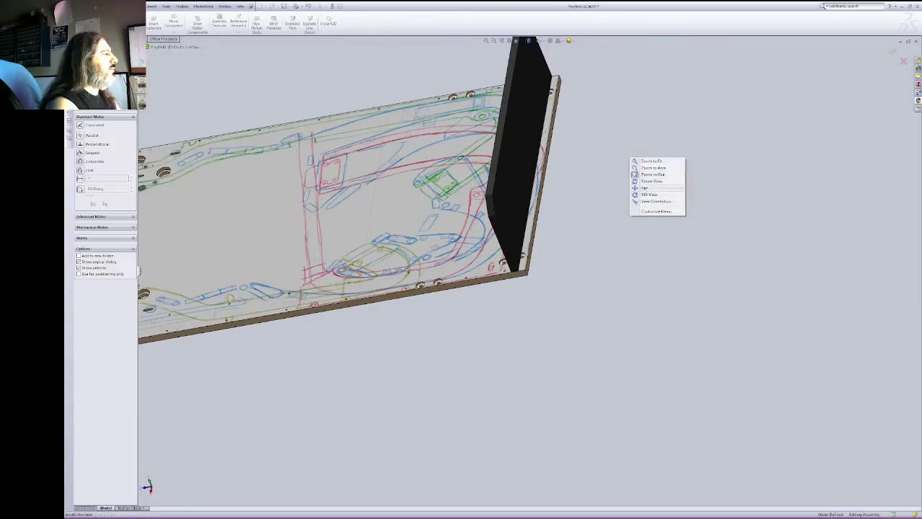
click(643, 188)
drag(144, 302, 335, 293)
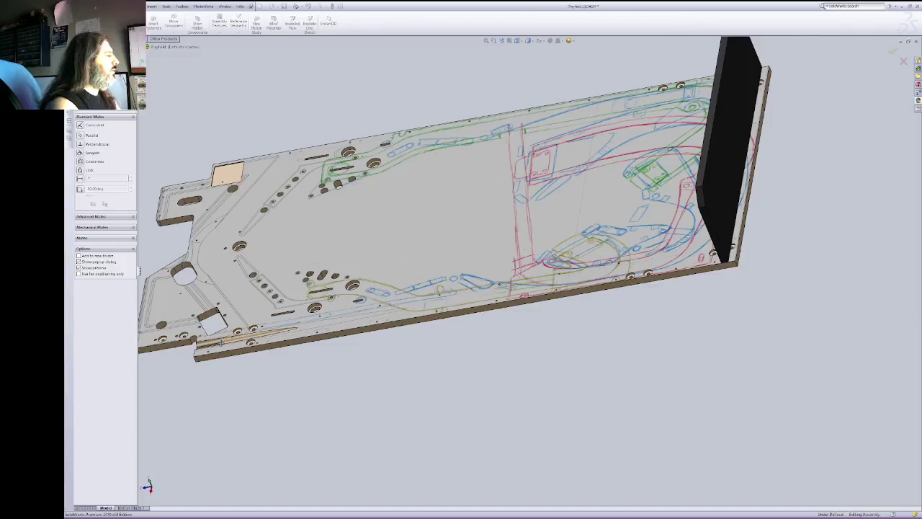
right_click(335, 101)
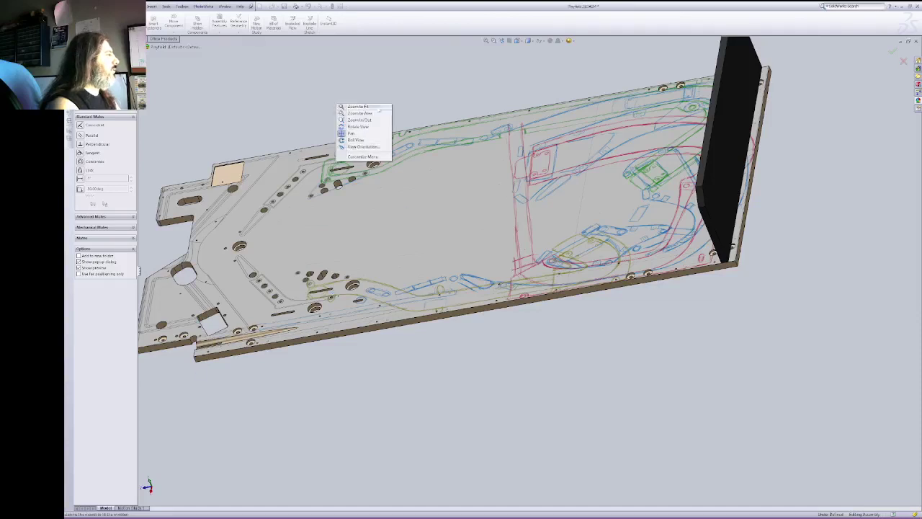
click(498, 67)
right_click(501, 72)
click(508, 103)
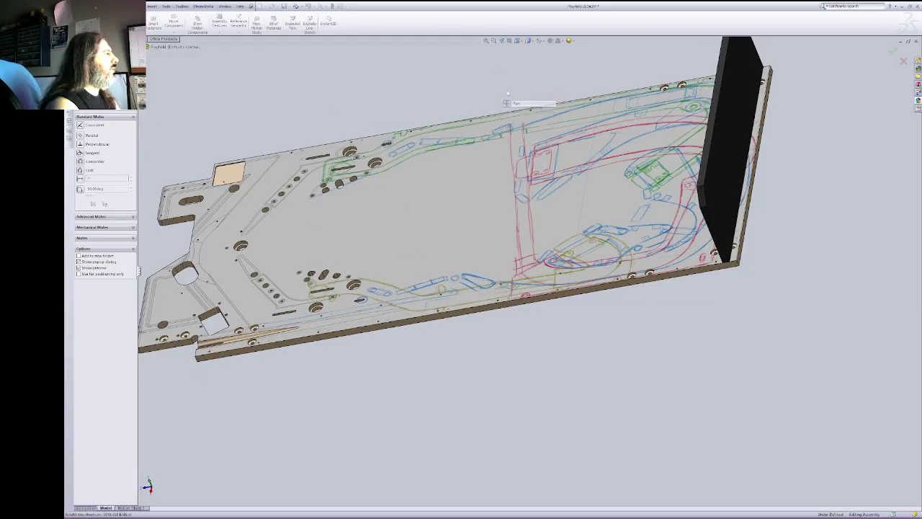
click(518, 41)
click(526, 48)
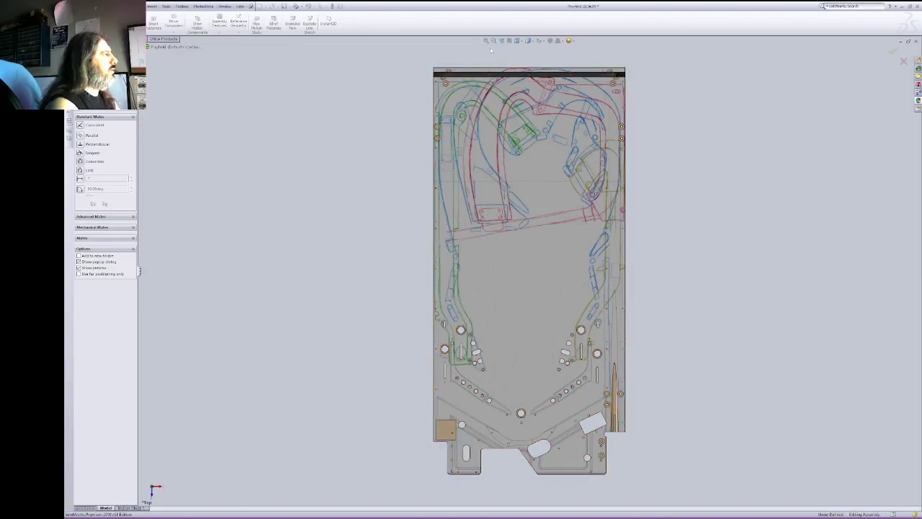
right_click(685, 95)
click(703, 121)
drag(682, 166, 655, 101)
right_click(655, 102)
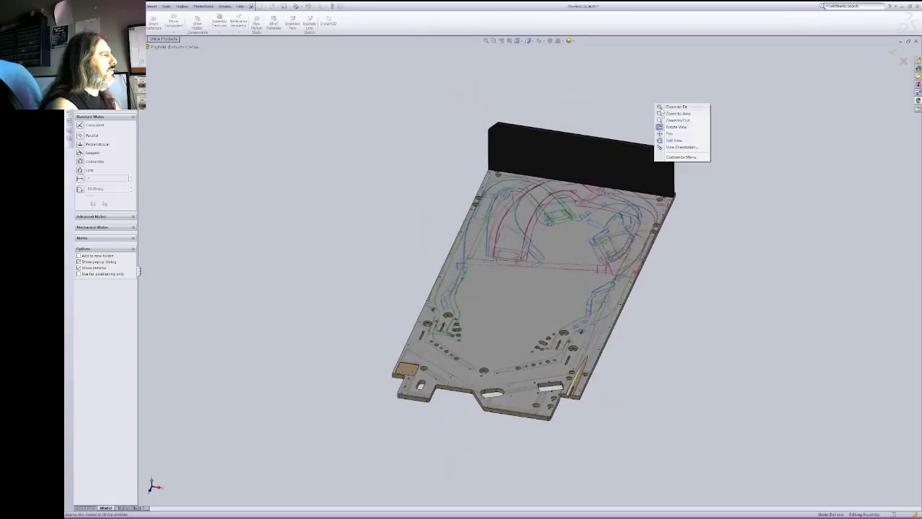
click(676, 127)
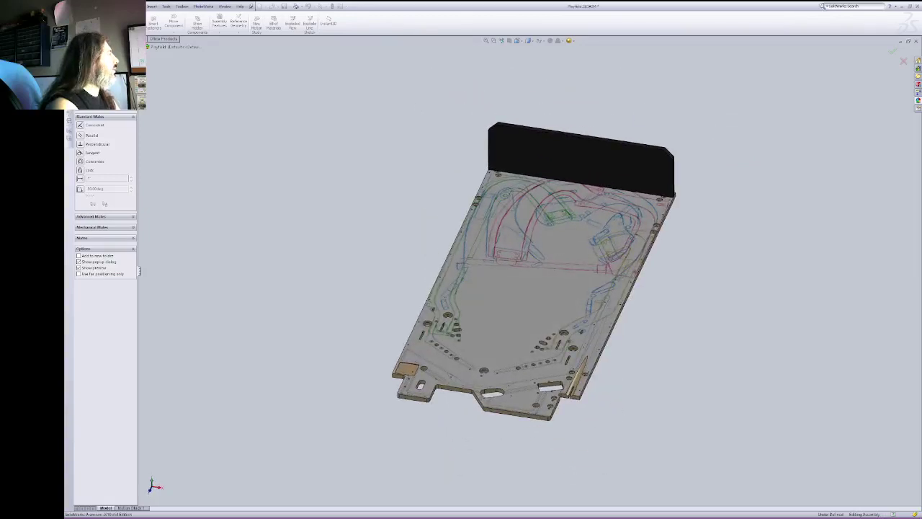
key(Escape)
Step: Measure the distance from the backboard's front face to the playfield's end face below the shooter lane
click(131, 39)
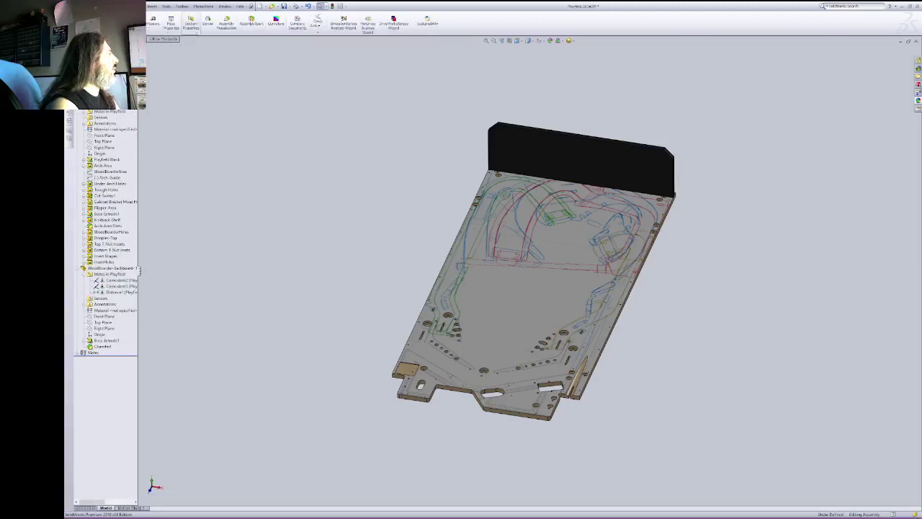
click(153, 21)
click(661, 208)
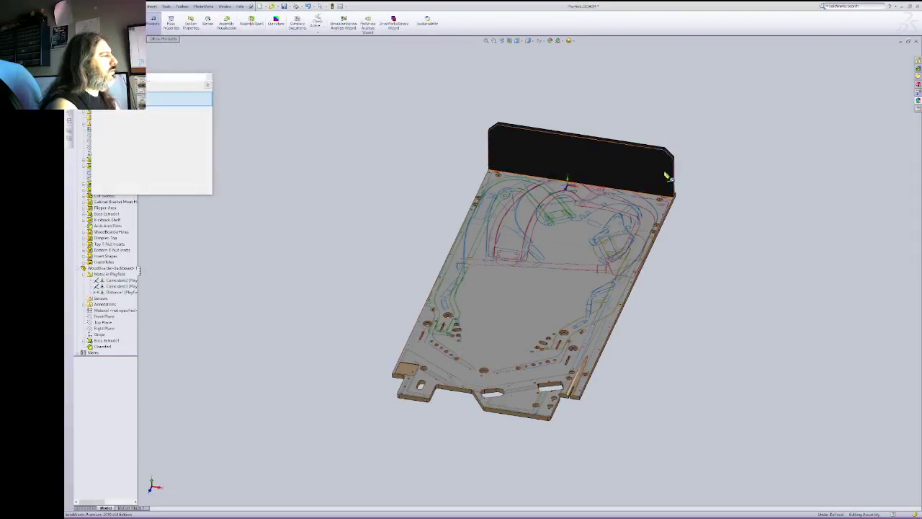
click(581, 402)
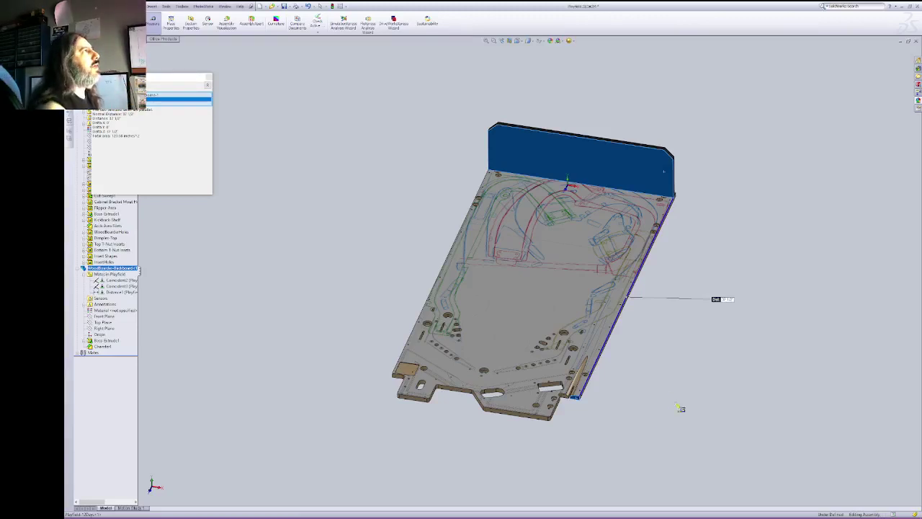
click(432, 201)
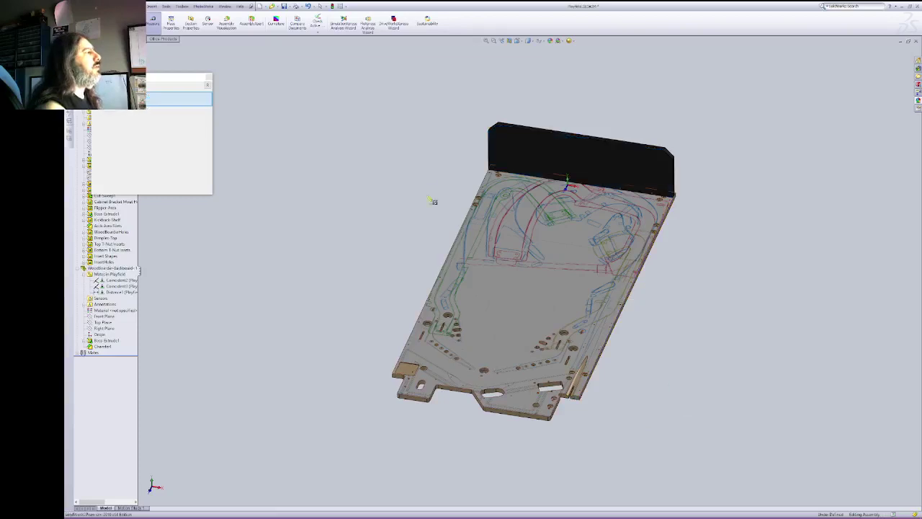
Step: Measure the distance from the backboard's front face to the playfield's lower end face on the side opposite the shooter lane
click(502, 148)
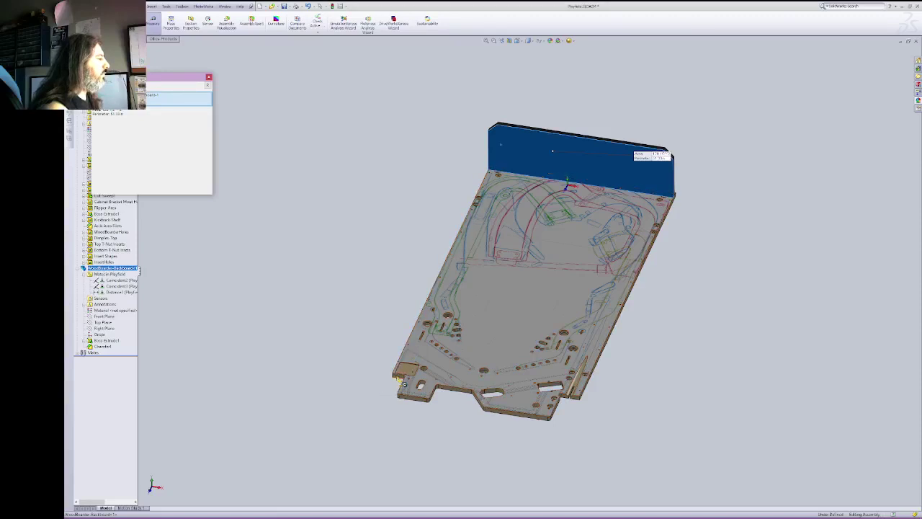
click(398, 377)
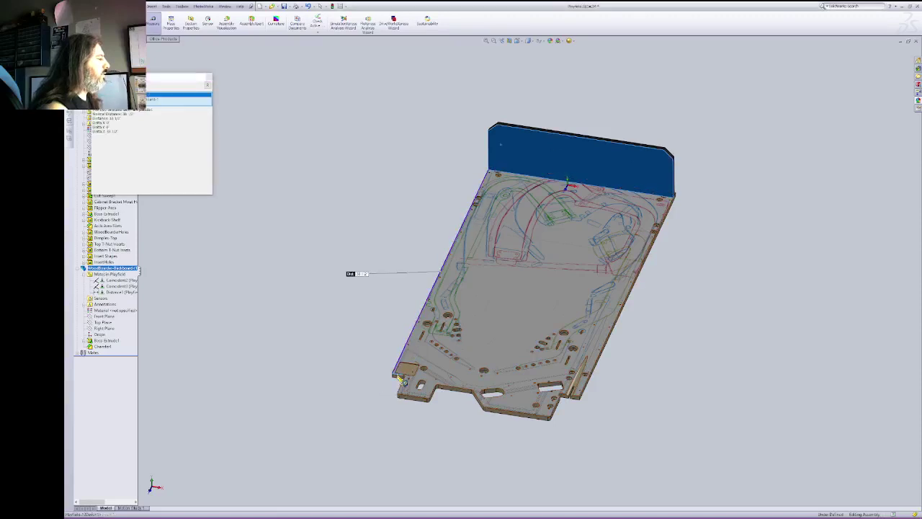
click(502, 40)
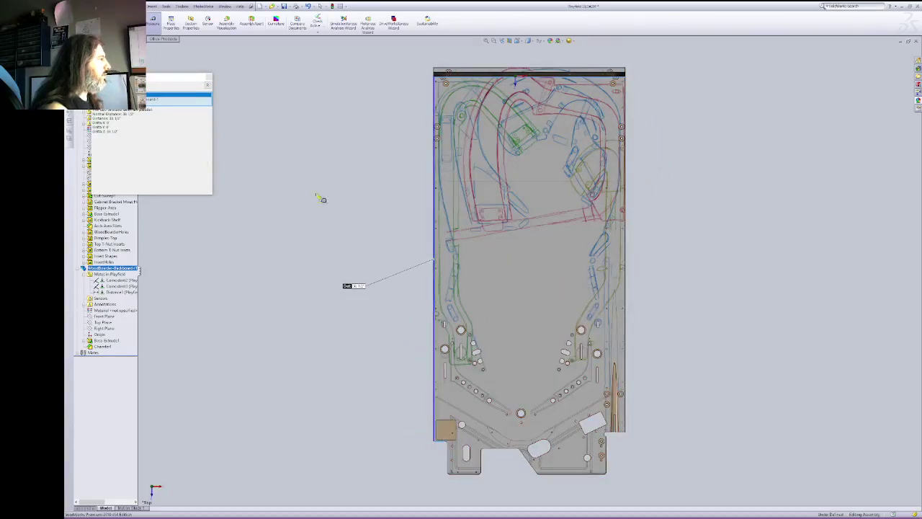
click(317, 195)
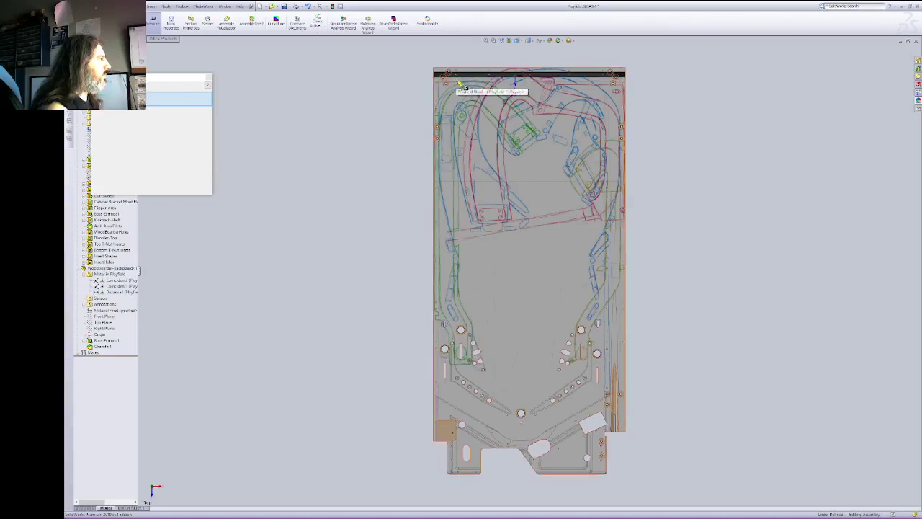
Step: Measure the distance from the backboard's front face to the lowest small border hole along the playfield's long edge opposite the shooter lane
click(494, 40)
right_click(371, 189)
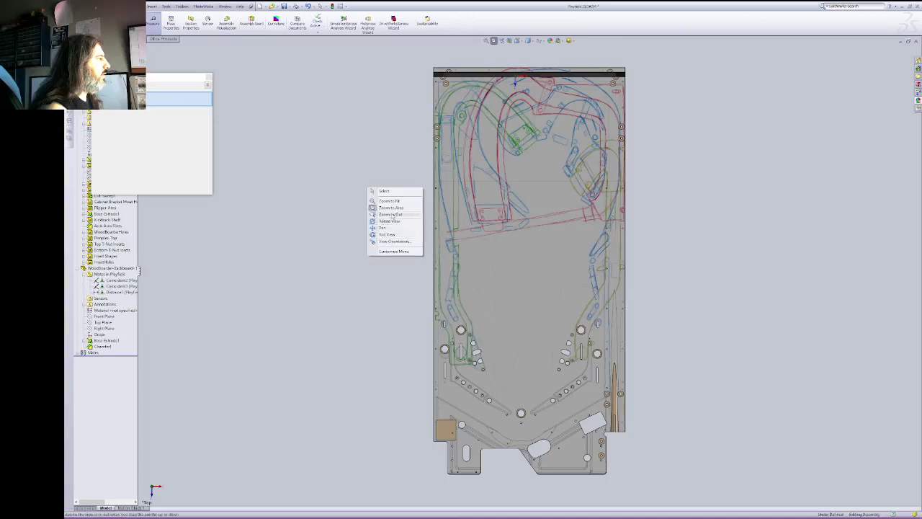
click(390, 220)
mouse_move(391, 223)
mouse_down()
mouse_move(401, 231)
mouse_move(404, 222)
mouse_up()
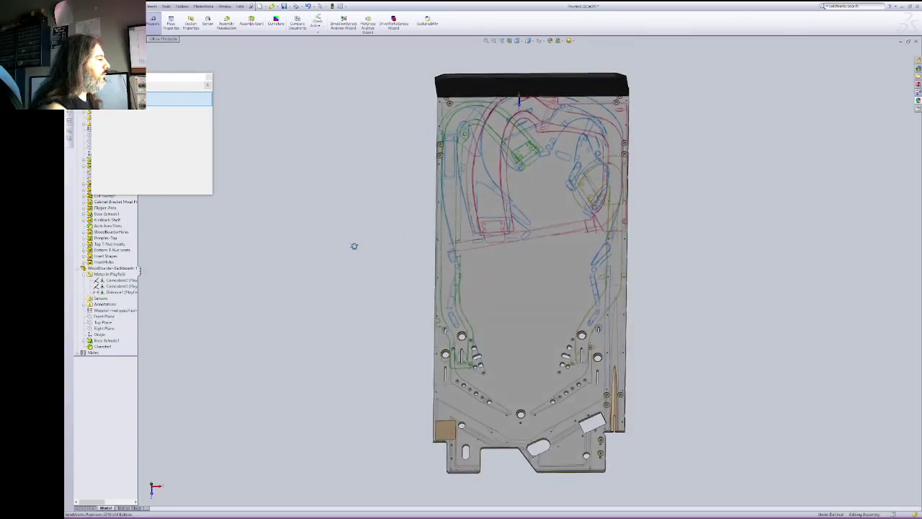
right_click(356, 247)
click(372, 249)
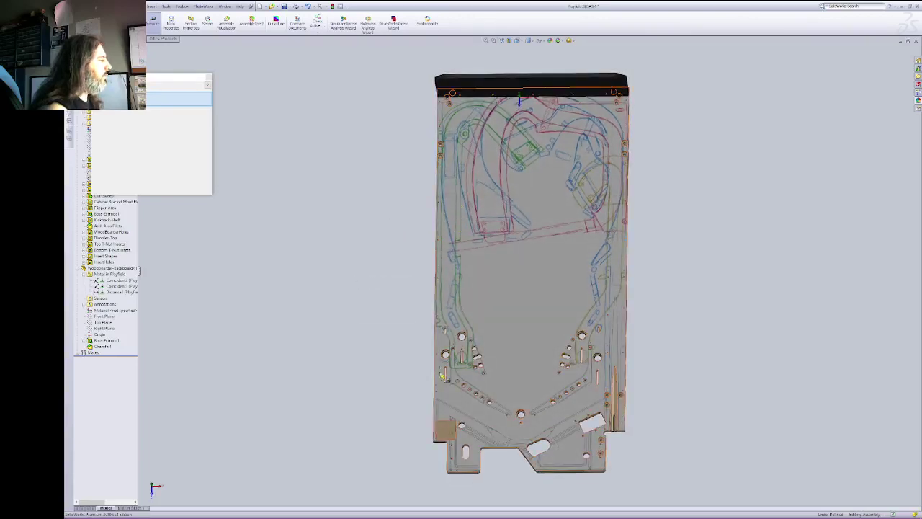
click(466, 90)
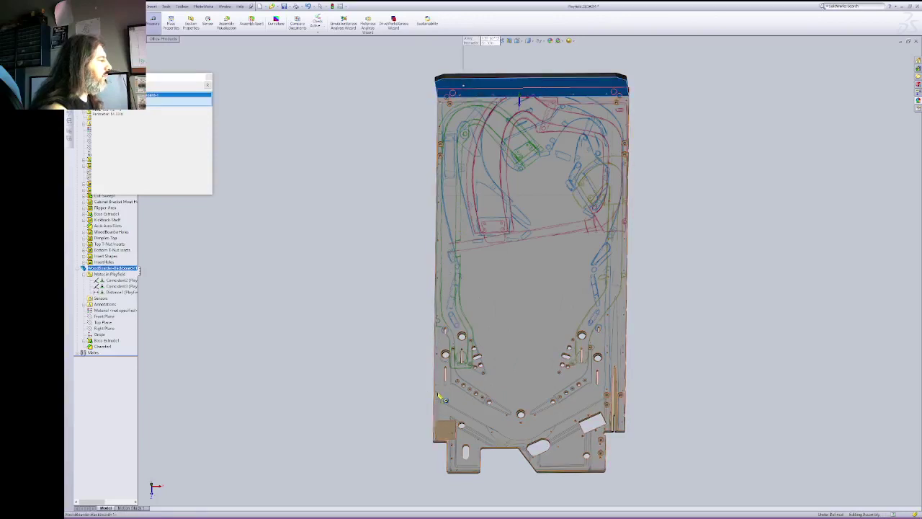
click(437, 394)
click(438, 394)
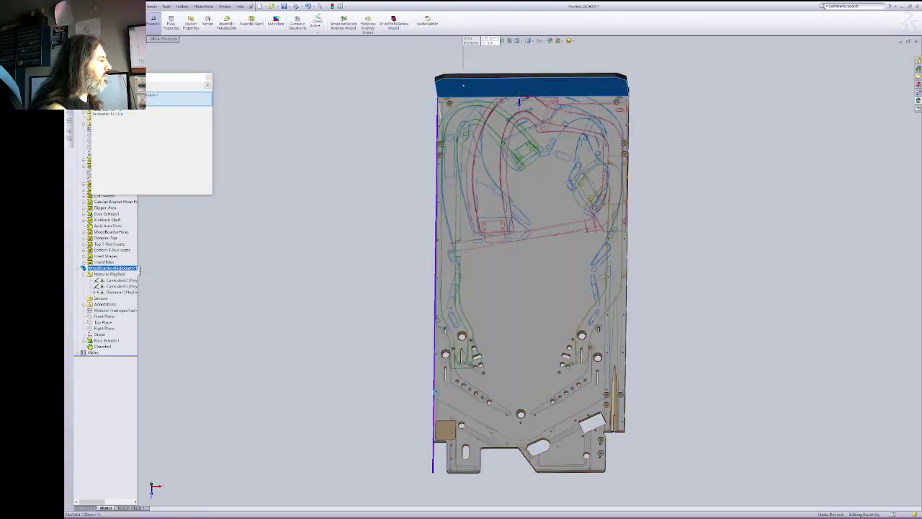
click(435, 393)
click(439, 394)
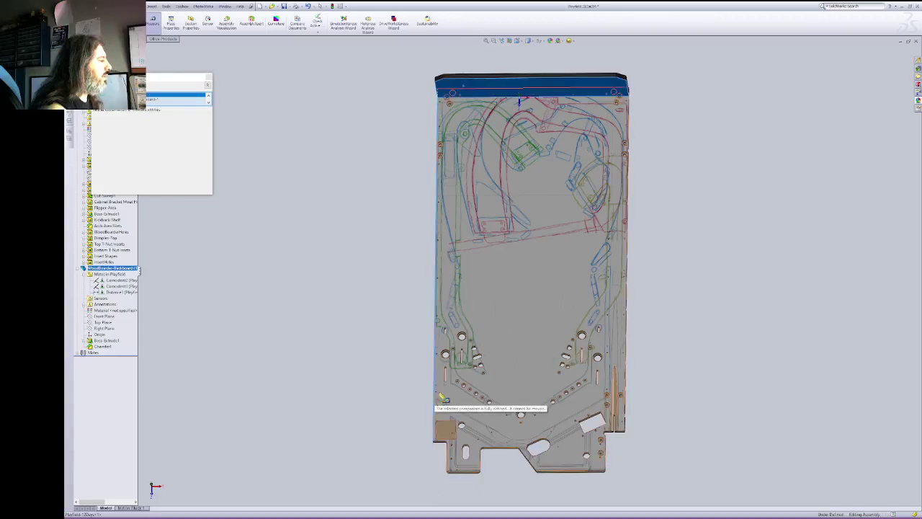
click(435, 391)
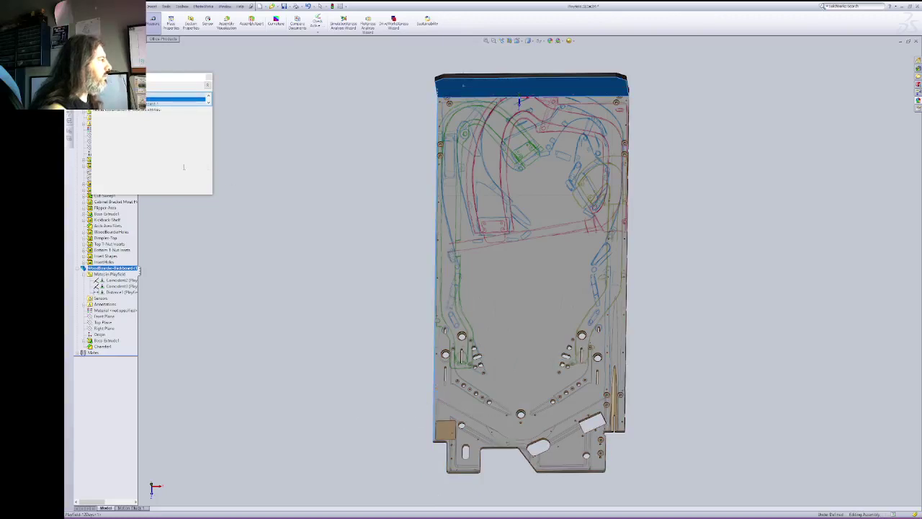
click(166, 150)
click(373, 352)
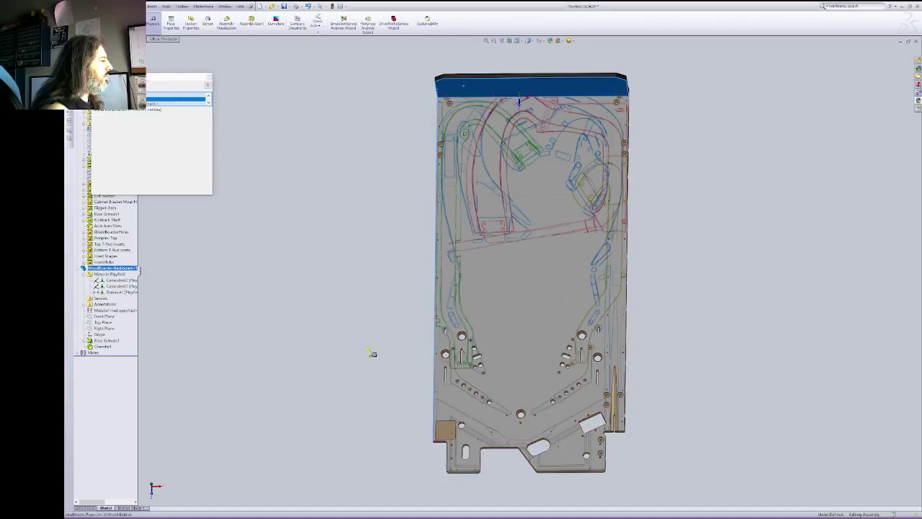
click(441, 399)
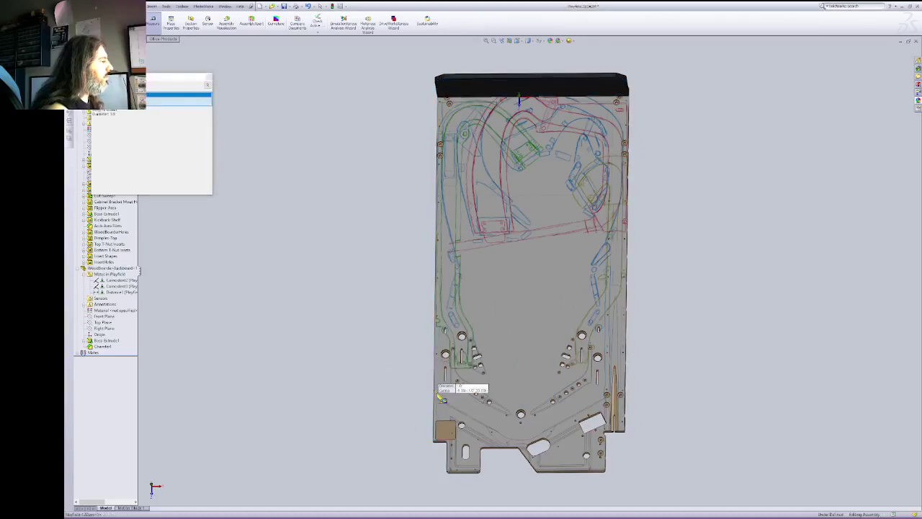
click(483, 91)
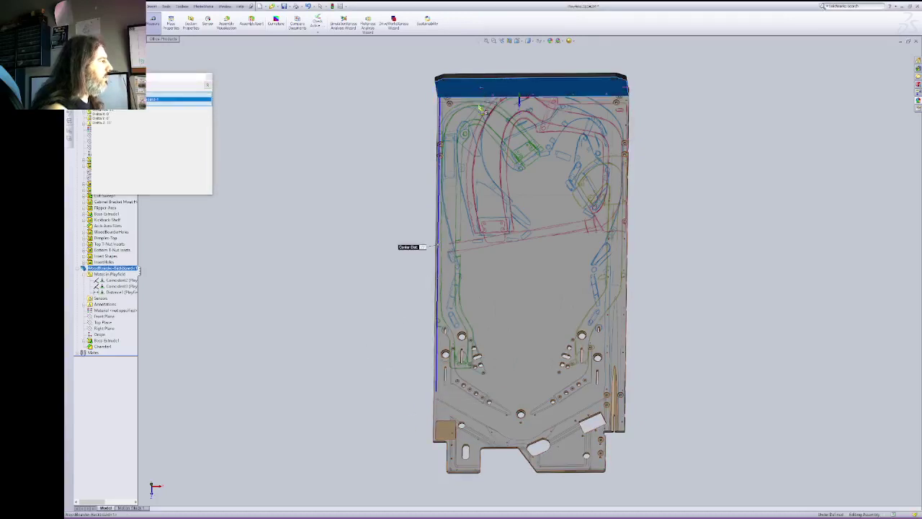
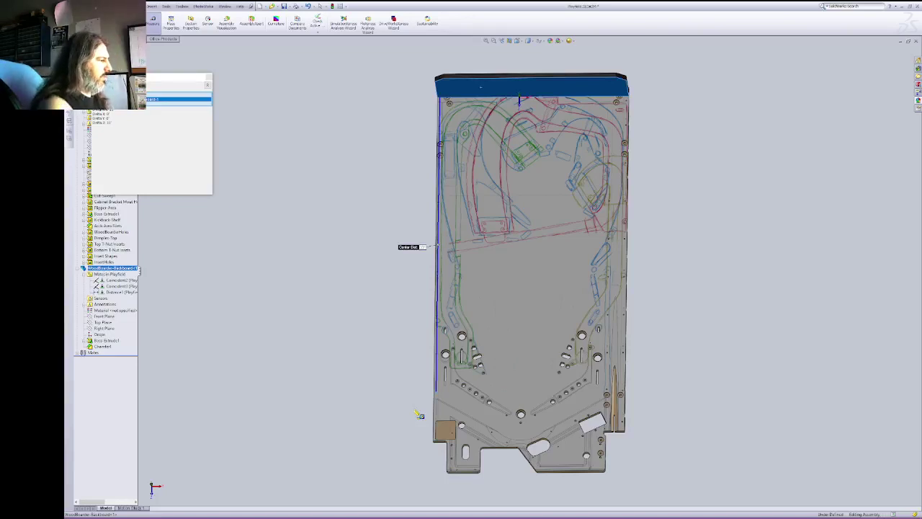
Step: Clear the measurement, close the Measure tool and close the Playfield assembly
click(702, 403)
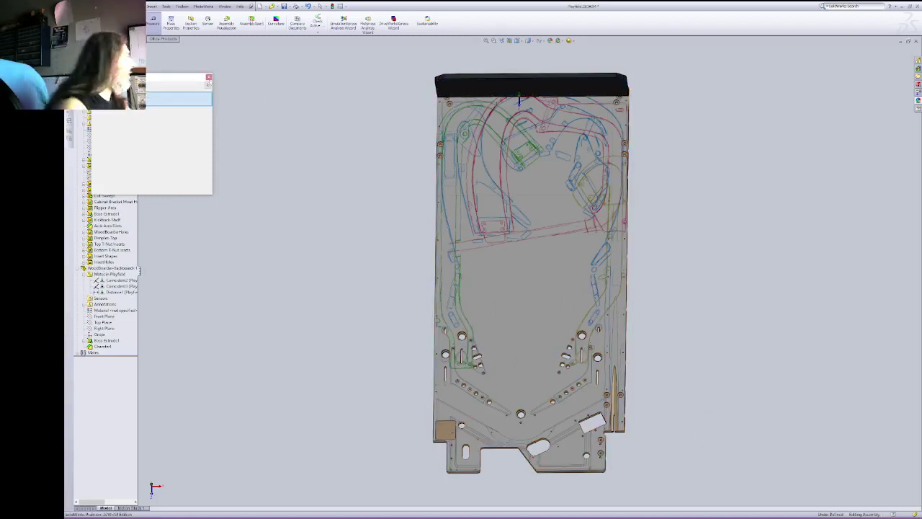
click(209, 78)
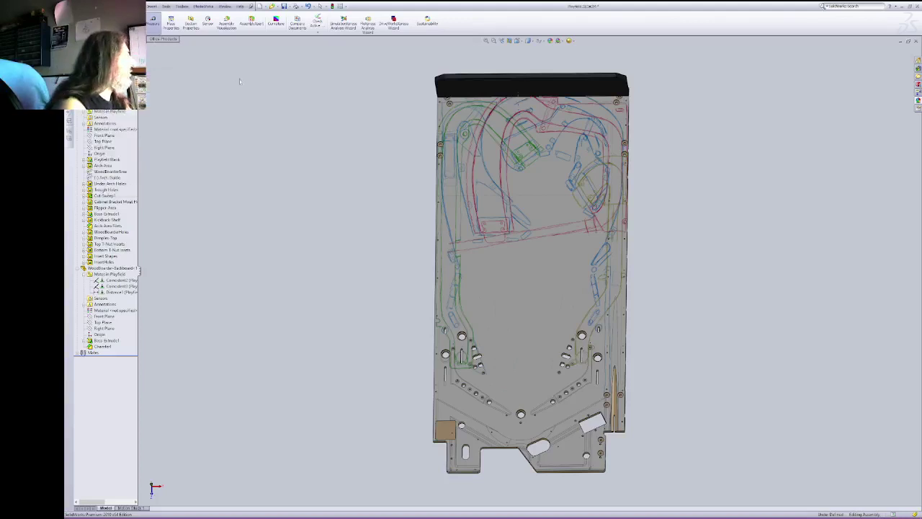
click(915, 41)
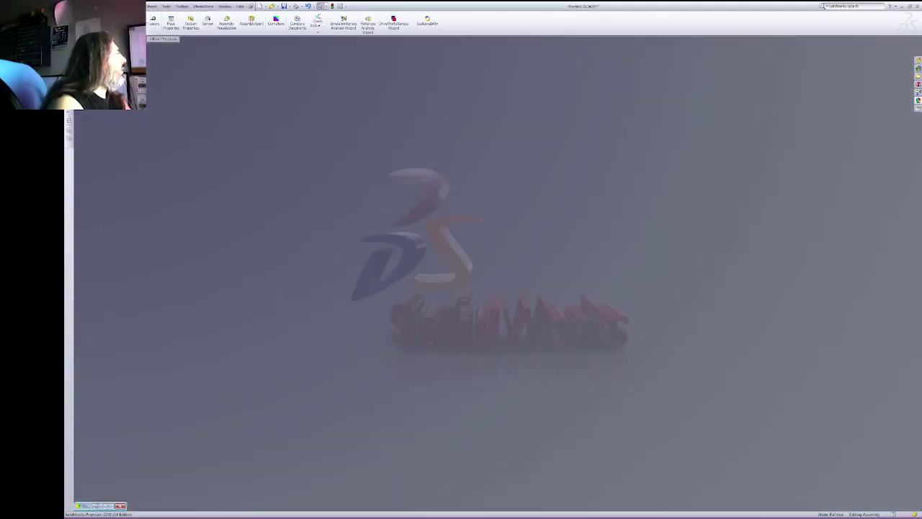
Step: Create a new part document
click(116, 6)
click(159, 15)
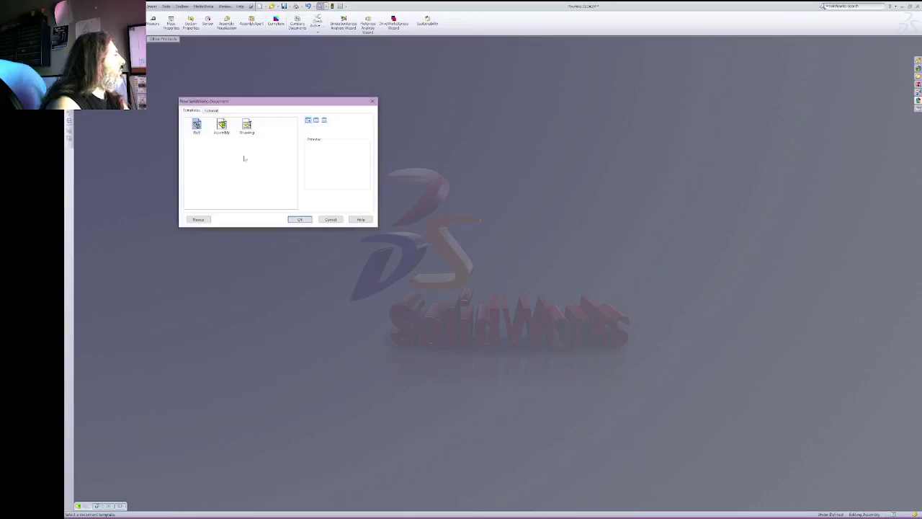
click(301, 219)
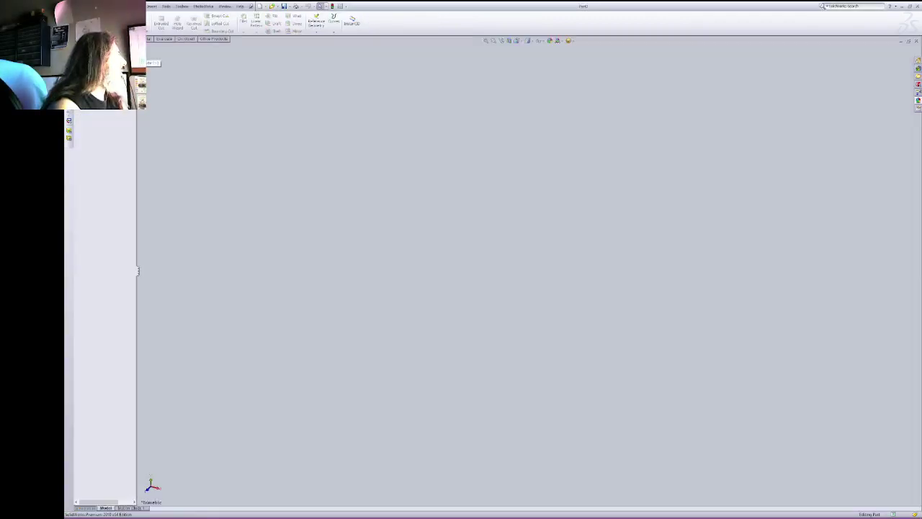
Step: Set the new part's unit system to IPS (inch, pound, second)
right_click(101, 62)
click(135, 114)
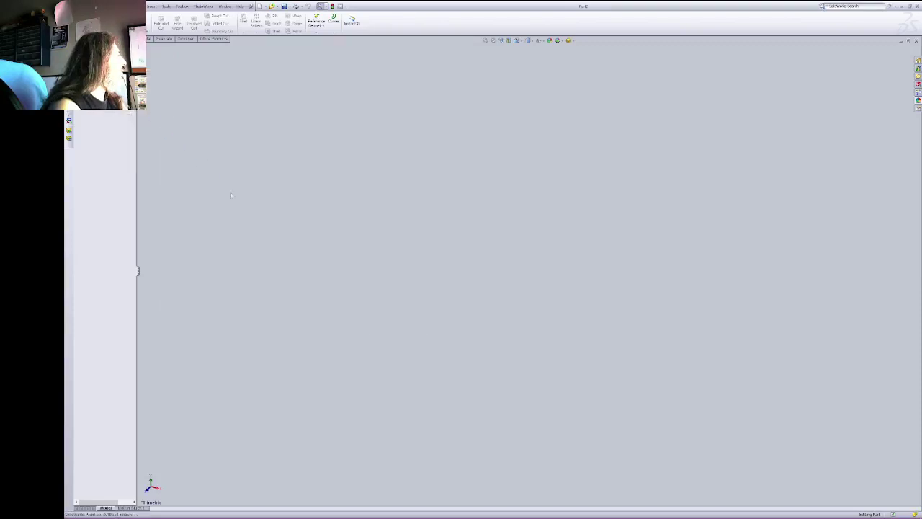
click(168, 162)
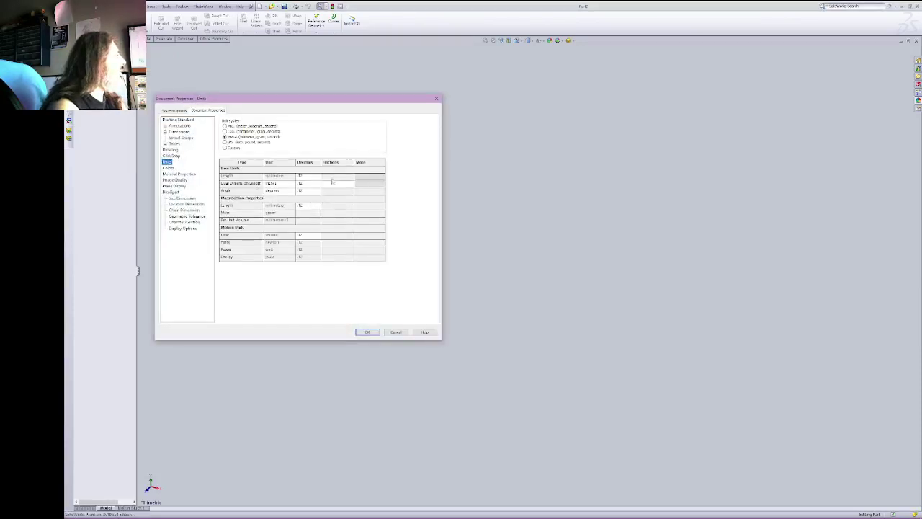
click(247, 143)
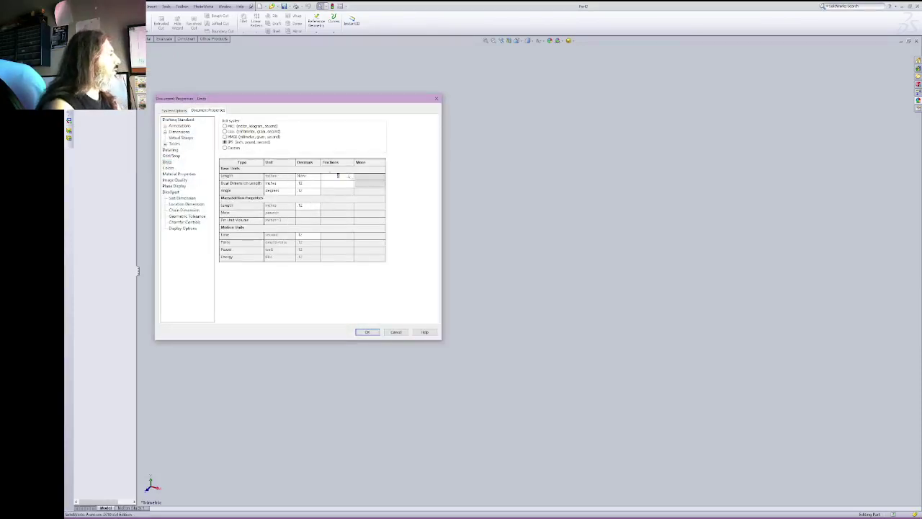
click(367, 331)
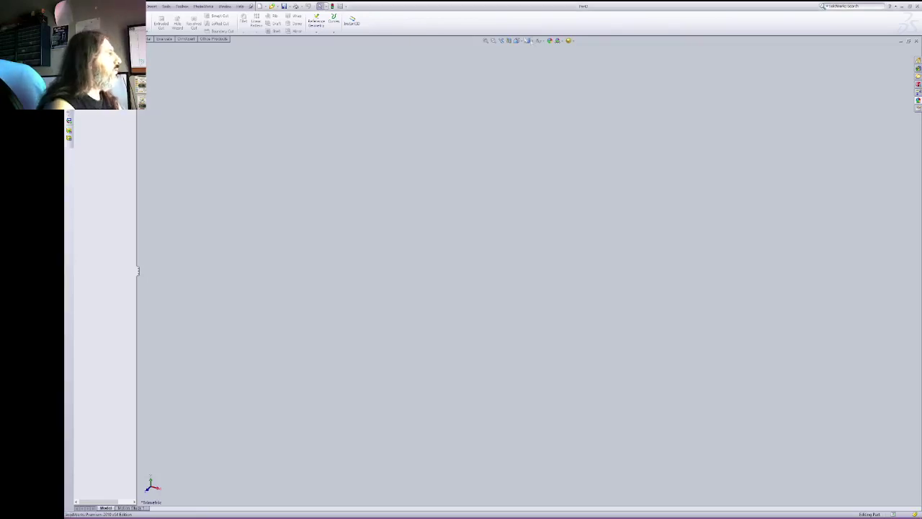
Step: On the Top plane, sketch a narrow vertical rectangle about 0.28 in wide and 2 11/16 in long, starting at the origin
click(518, 42)
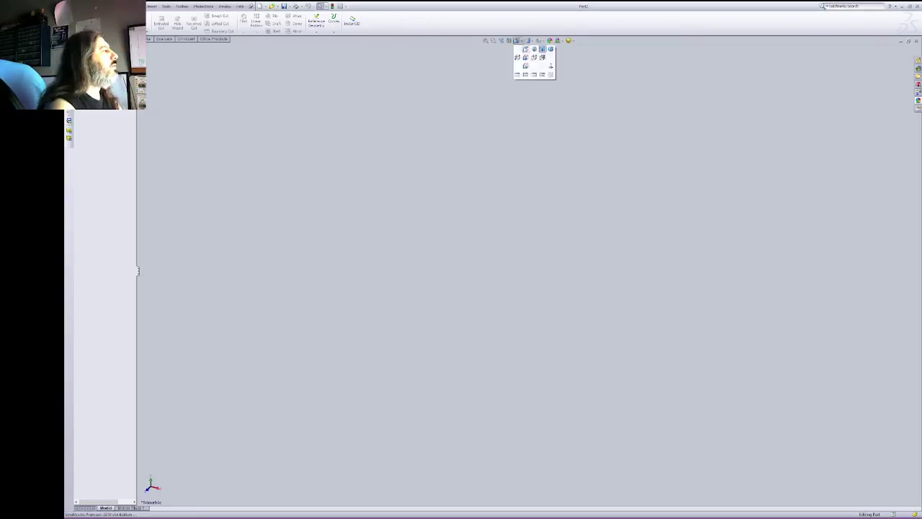
click(525, 49)
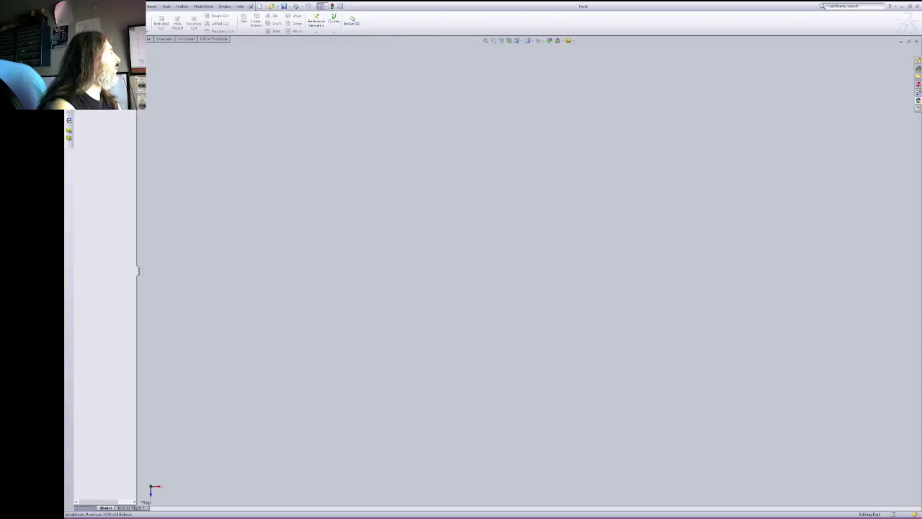
click(92, 85)
click(93, 38)
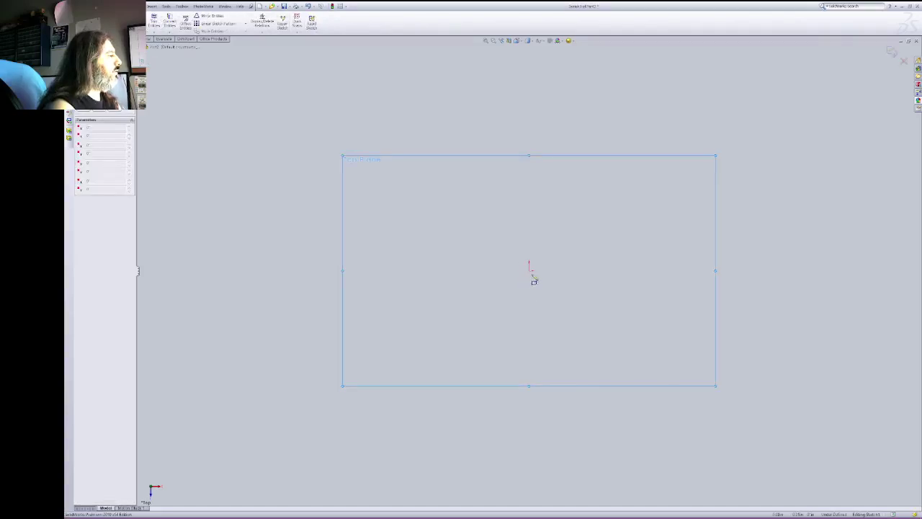
click(529, 271)
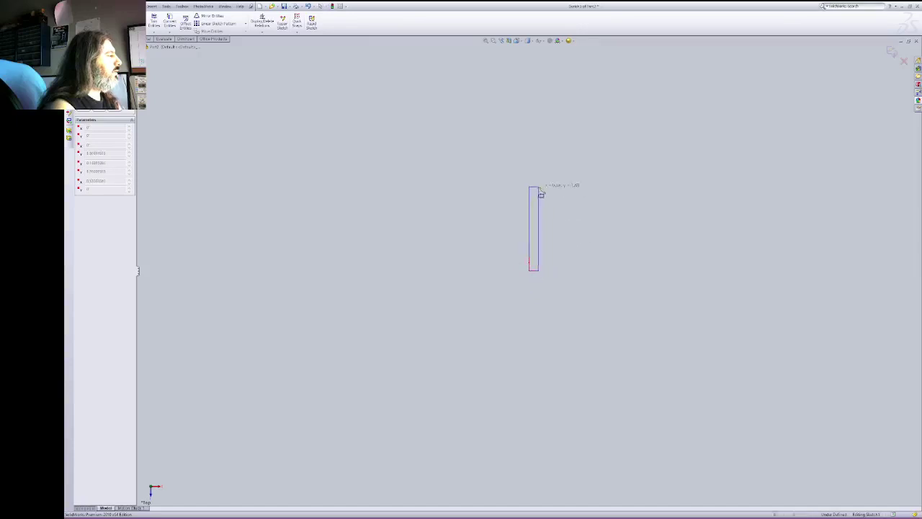
click(544, 128)
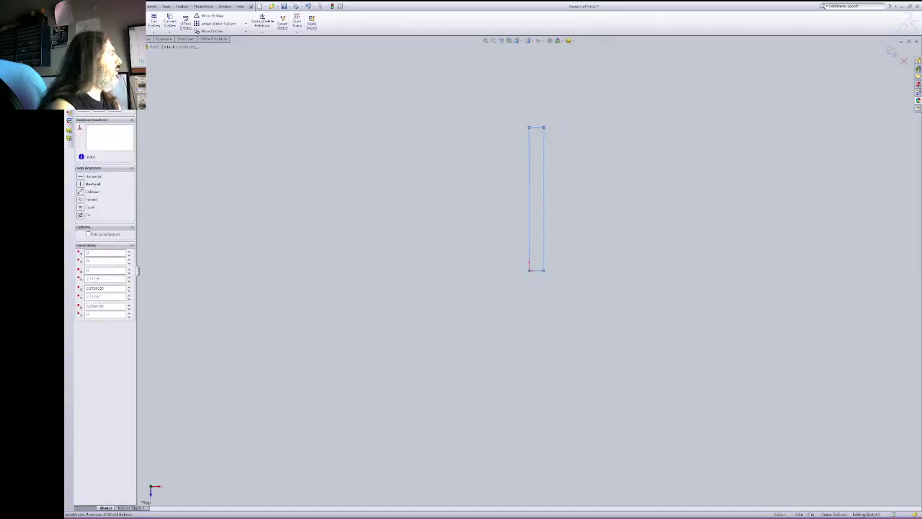
key(Escape)
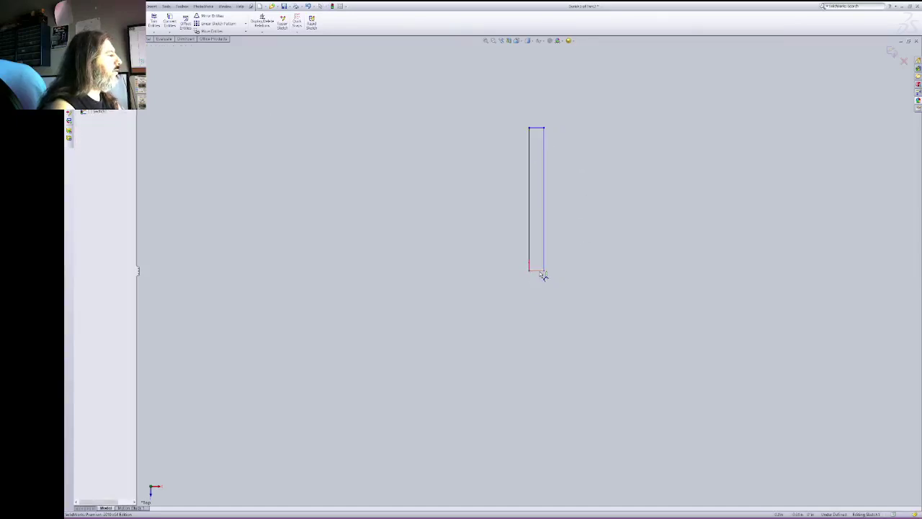
Step: Dimension the rectangle 1/2 in wide and 37 1/2 in long
click(536, 271)
click(541, 290)
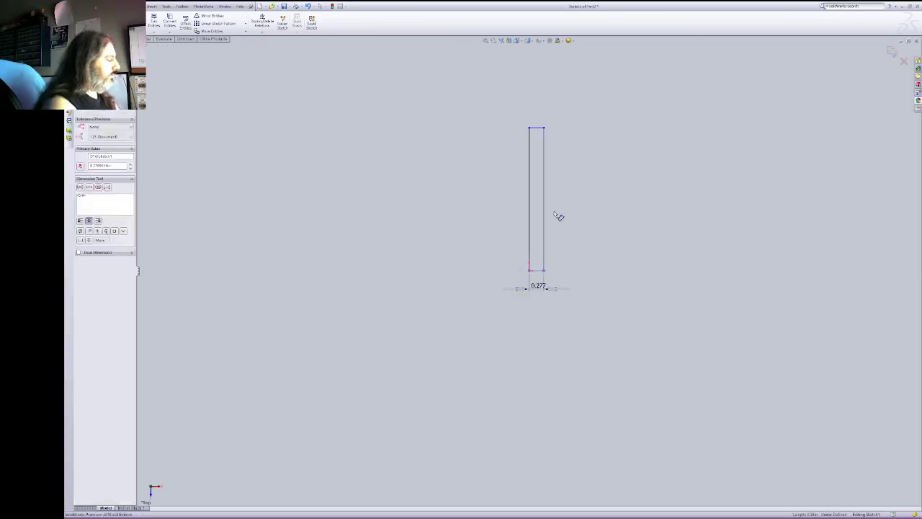
text(.2)
text(.5)
key(Return)
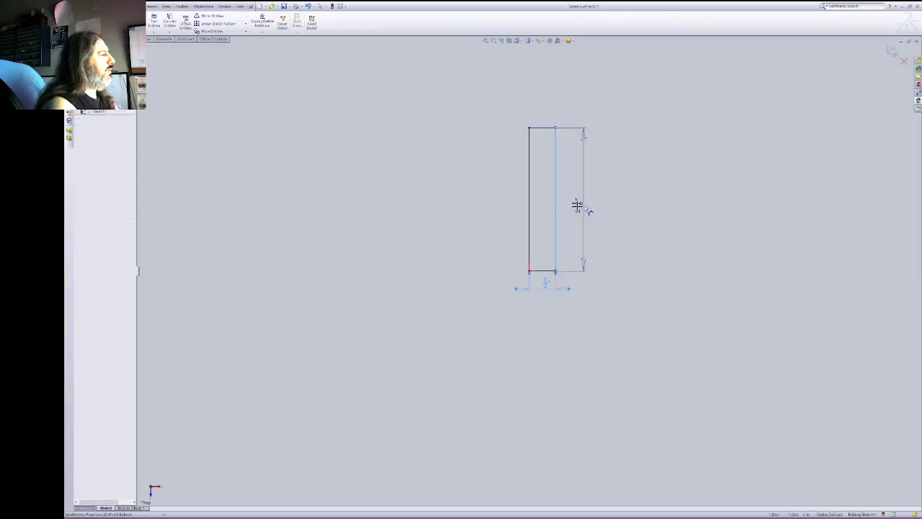
click(577, 205)
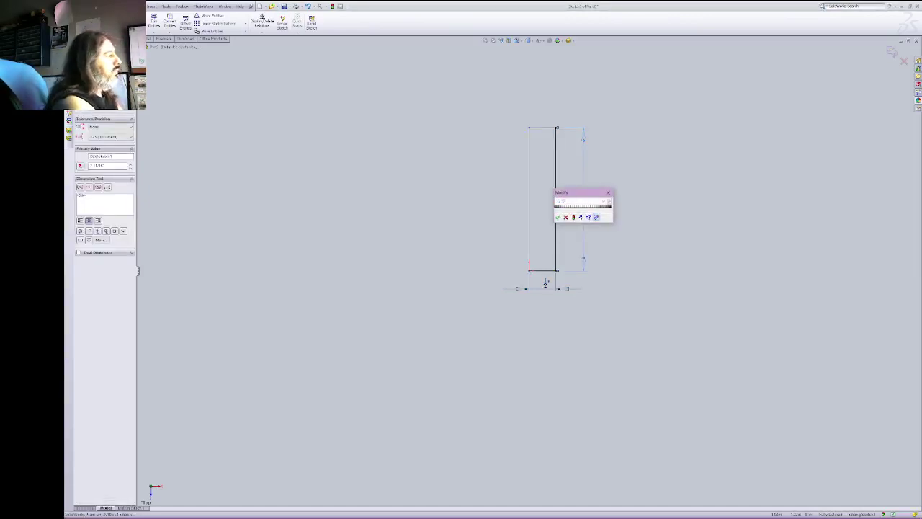
key(Return)
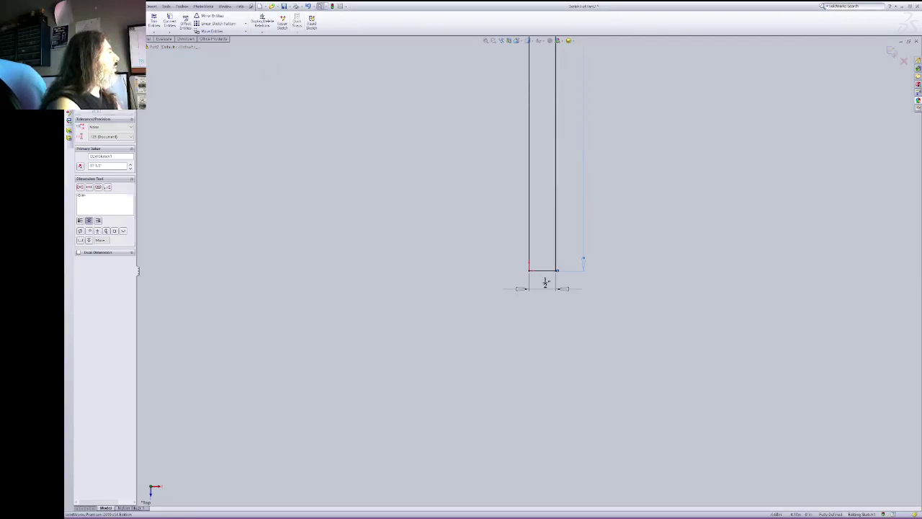
key(Escape)
Step: Finish the sketch and extrude the rectangle upward into a long border rail
key(ctrl+b)
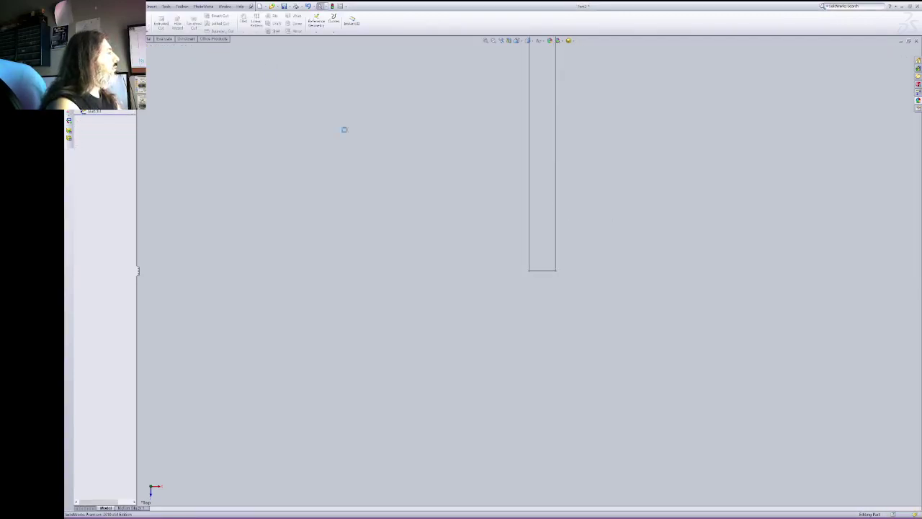
click(531, 129)
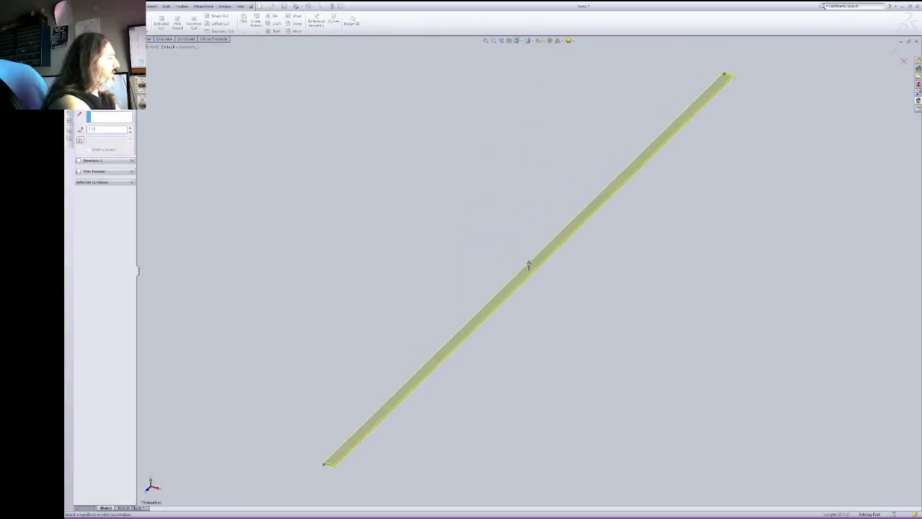
drag(528, 266, 458, 208)
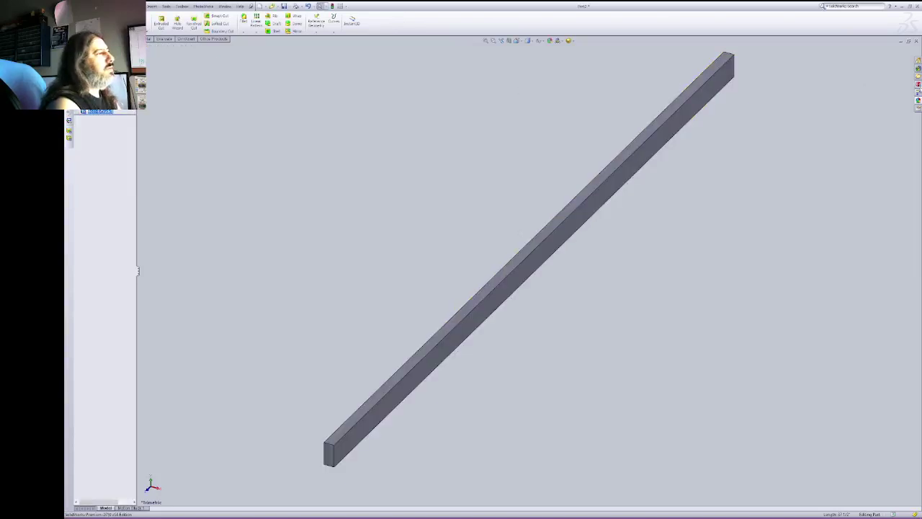
Step: Apply the black spray paint appearance to the whole part
click(918, 100)
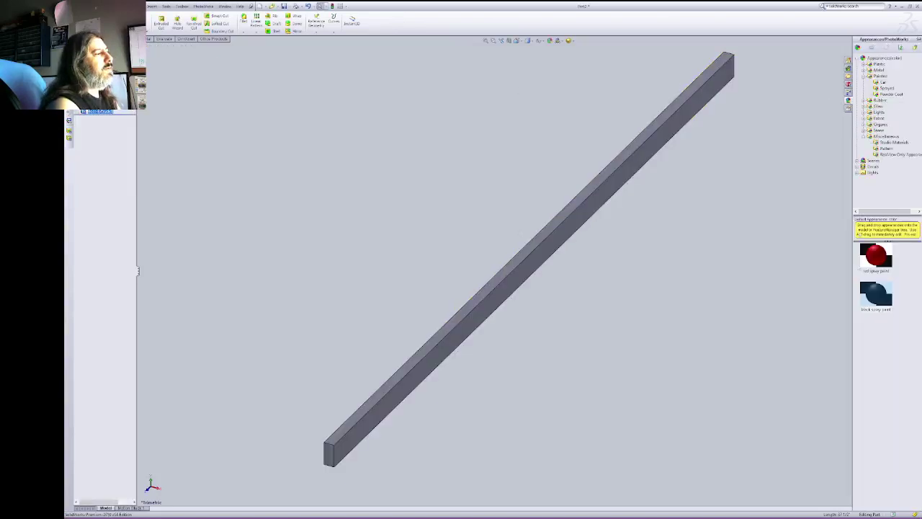
mouse_move(878, 294)
mouse_down()
mouse_move(649, 169)
mouse_move(637, 153)
mouse_up()
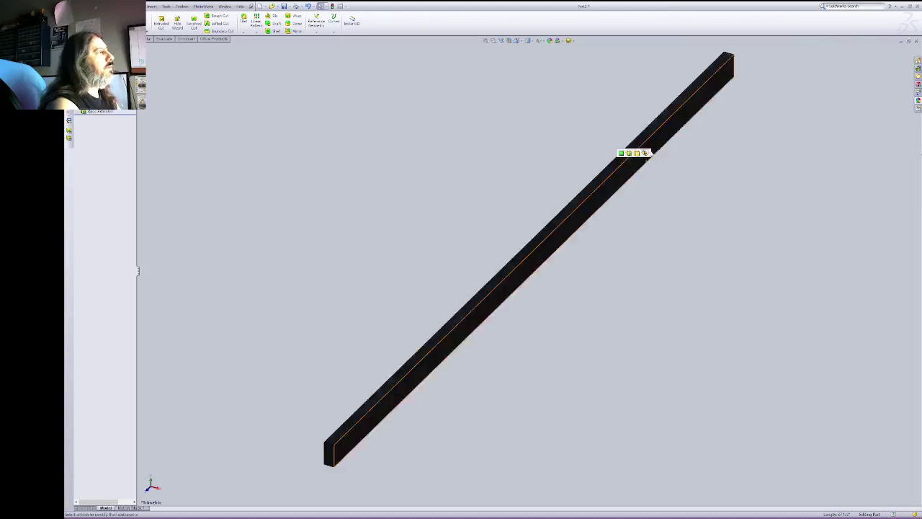
click(645, 153)
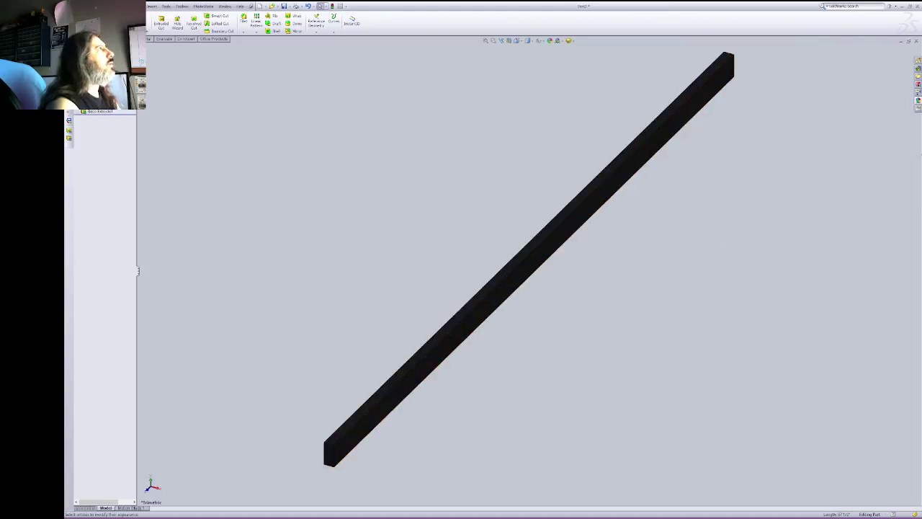
Step: Save the rail in the WoodBoarders folder as WoodBoarder-Right
click(117, 5)
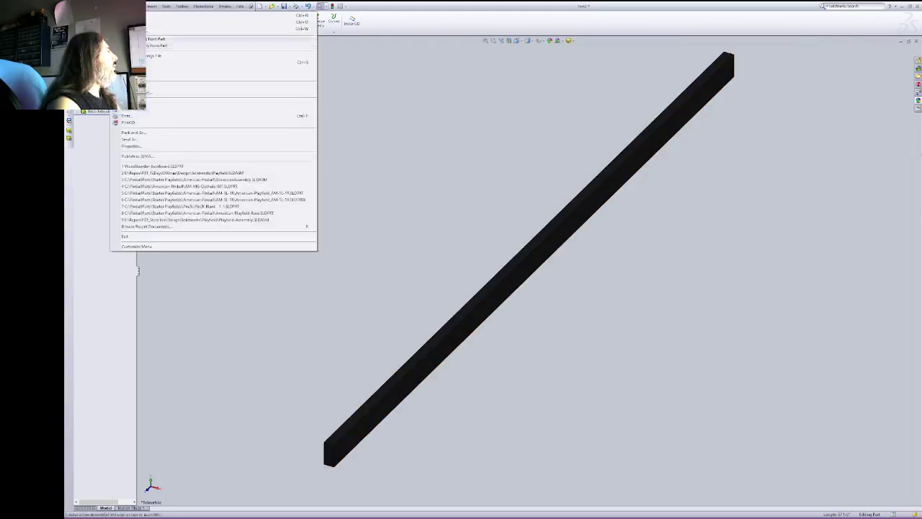
click(186, 77)
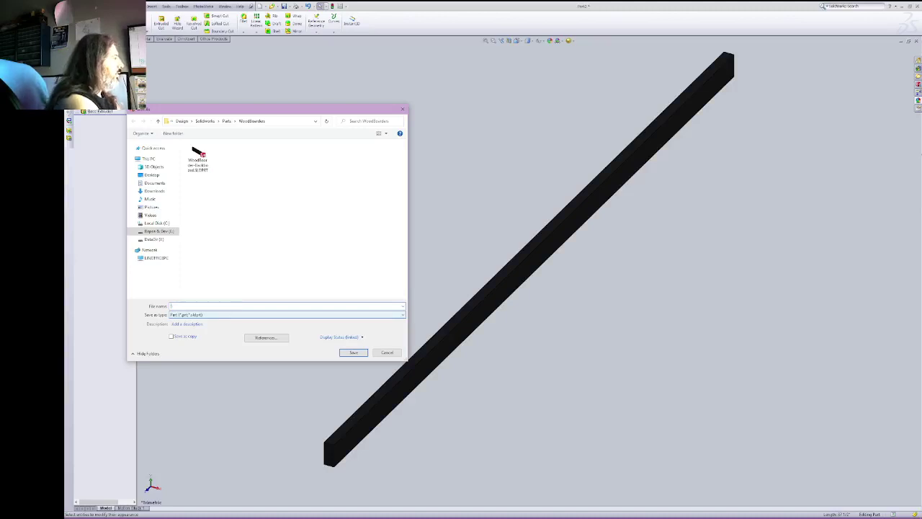
text(WoodBo)
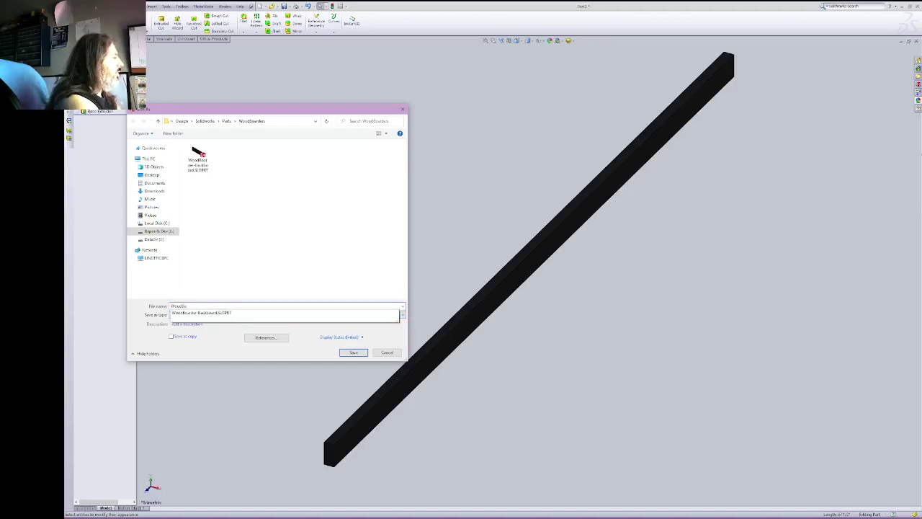
text(arder Rig)
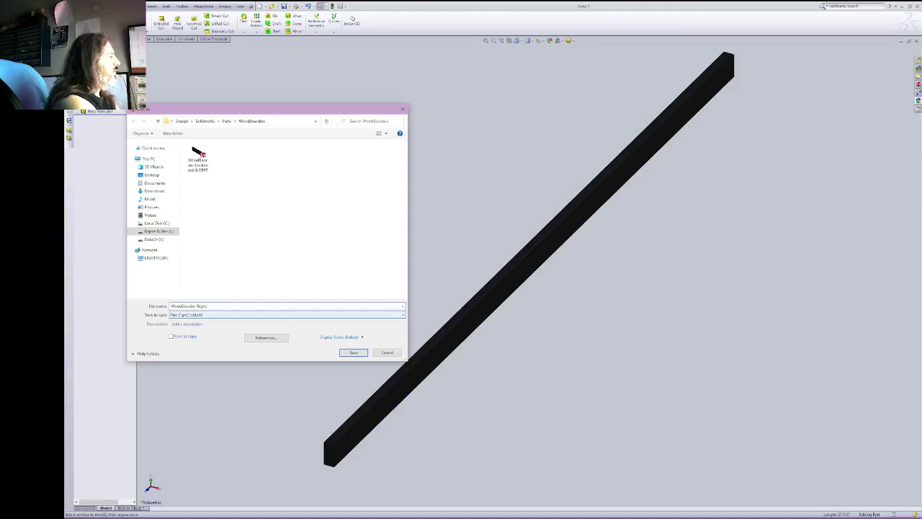
text(ht)
key(Return)
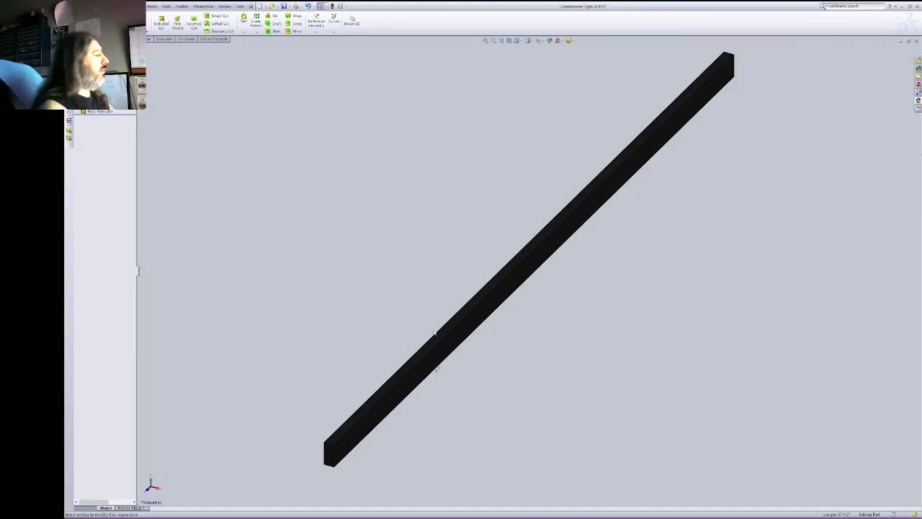
Step: Edit the rail's base sketch, set its length to 33 1/2 in and exit the sketch
click(400, 399)
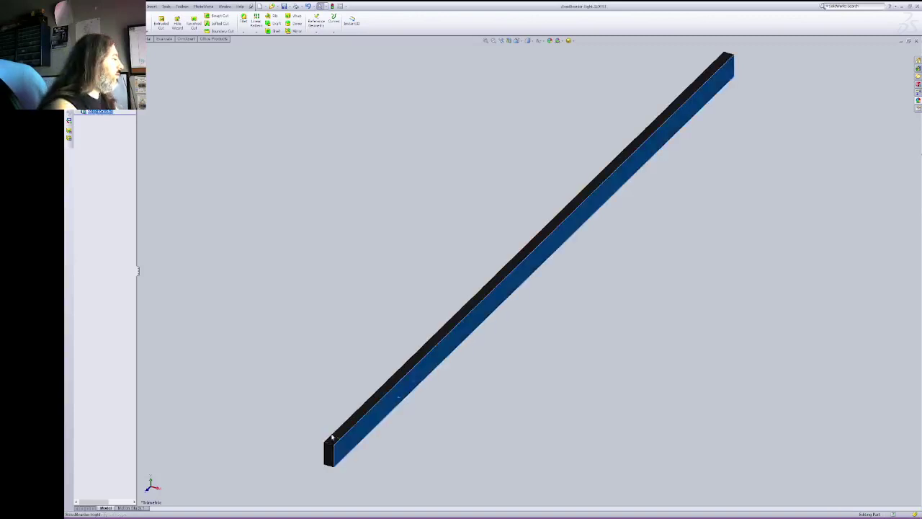
right_click(101, 119)
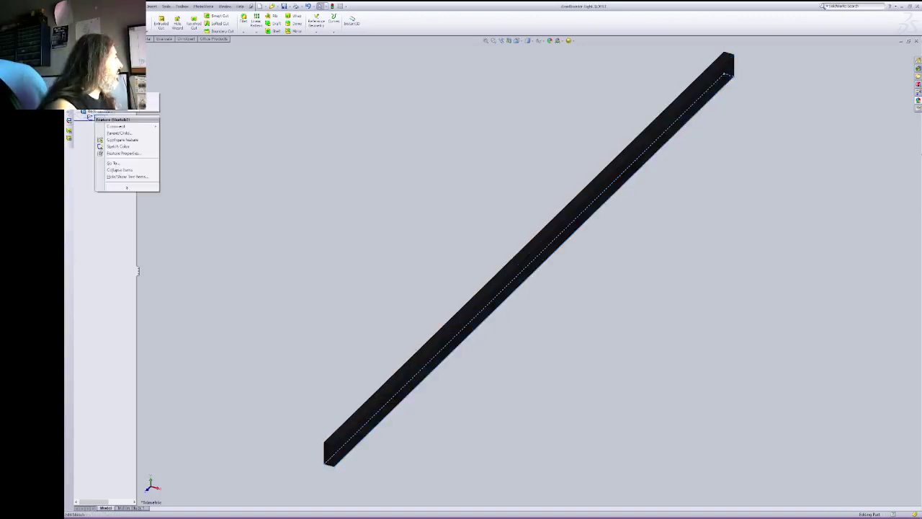
click(101, 99)
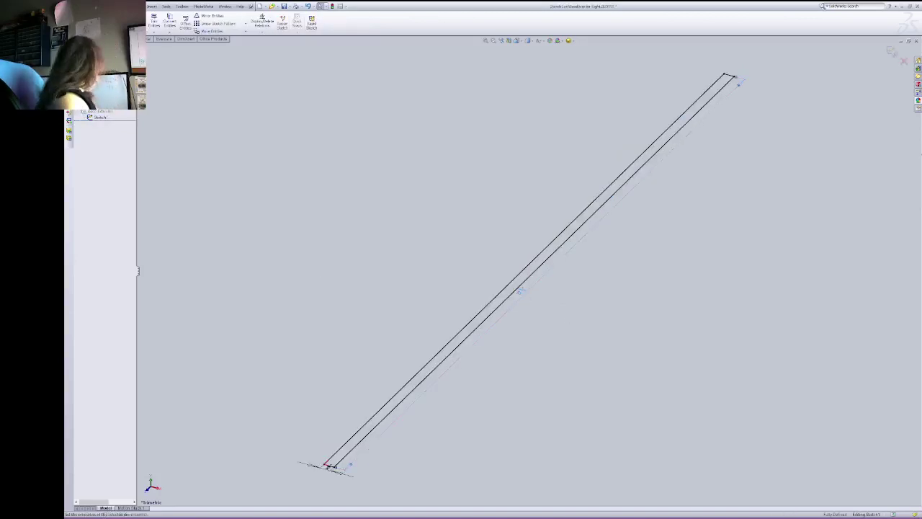
click(522, 299)
double_click(522, 298)
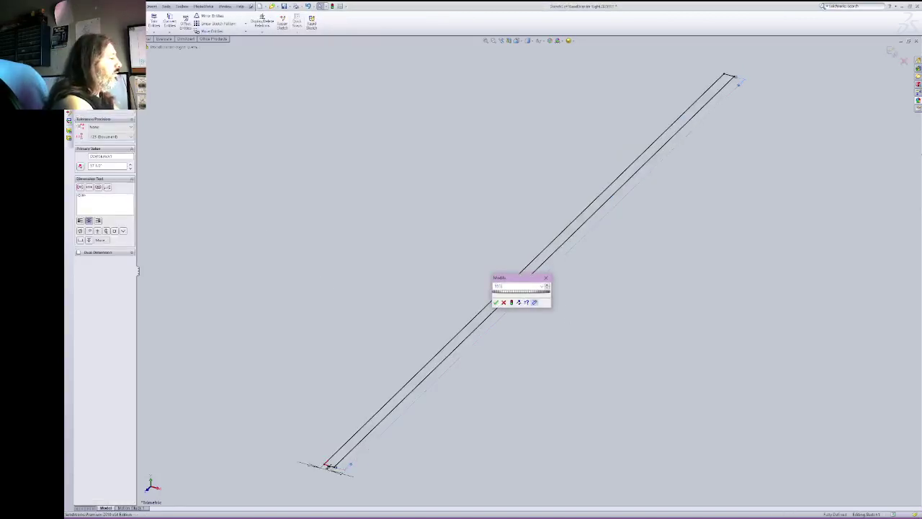
key(Return)
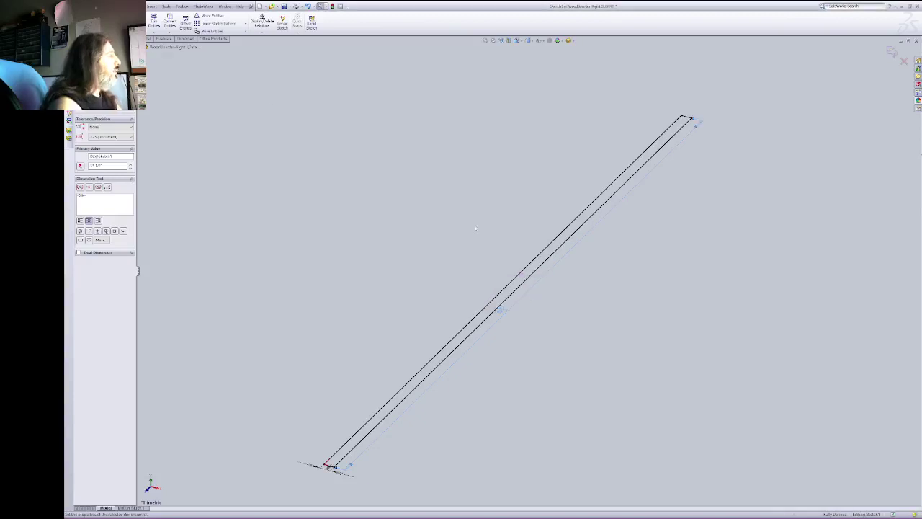
click(79, 22)
Step: Save the shortened rail as a separate part named WoodBoarder-Left in the WoodBoarders folder
click(116, 6)
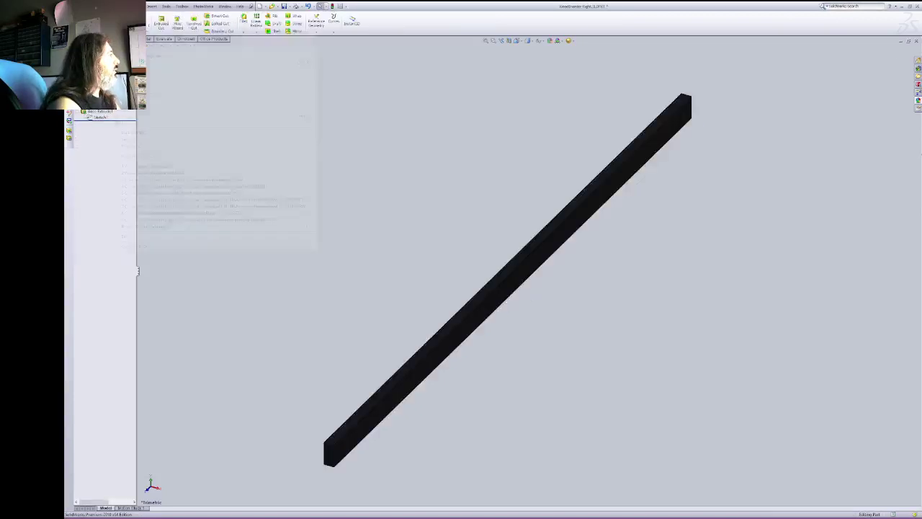
click(129, 71)
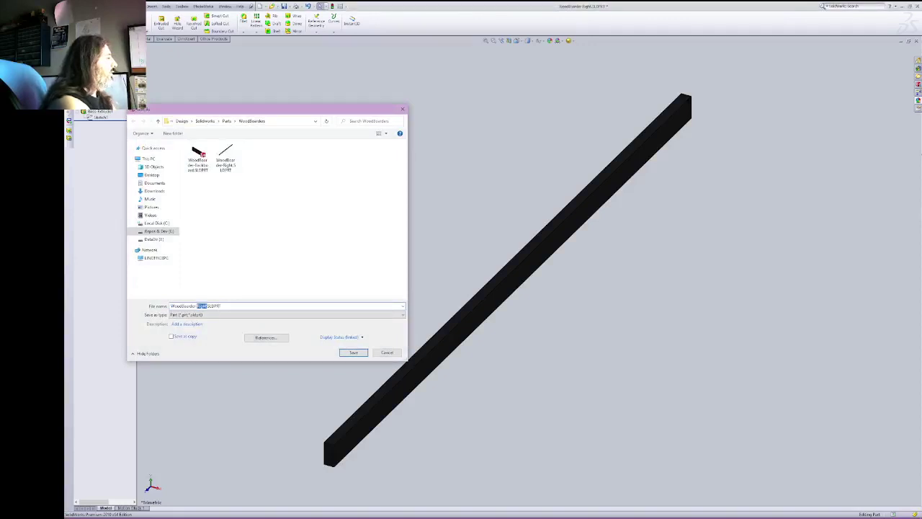
key(Return)
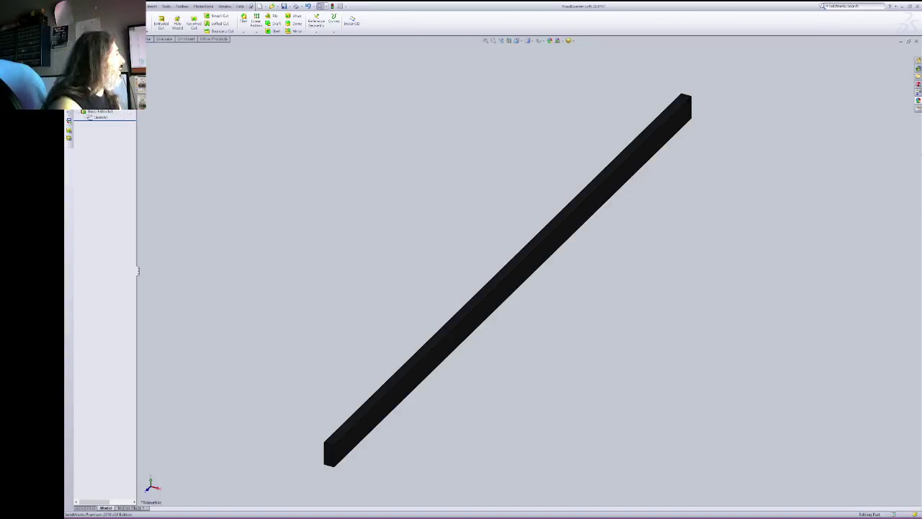
Step: Edit the left rail's base sketch, set its length to 10 in and exit the sketch
right_click(101, 117)
click(106, 98)
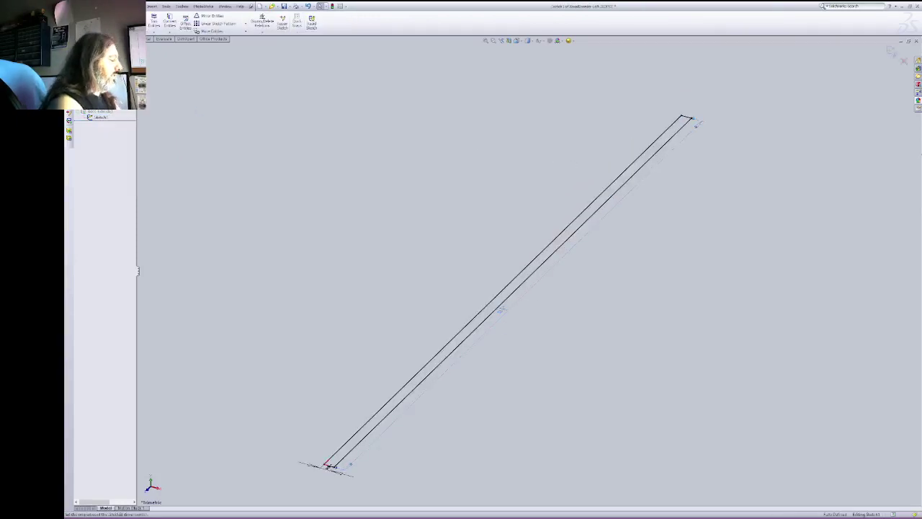
click(502, 315)
double_click(502, 315)
text(10)
key(Return)
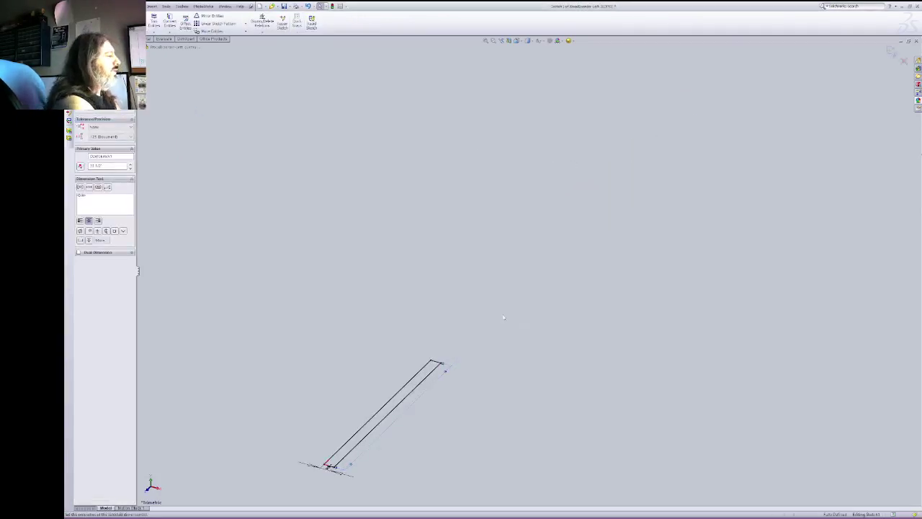
click(117, 7)
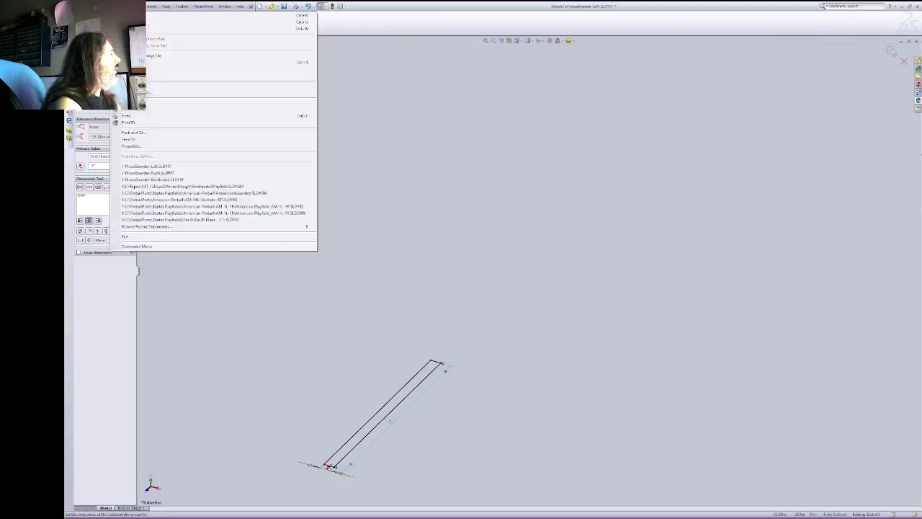
click(129, 62)
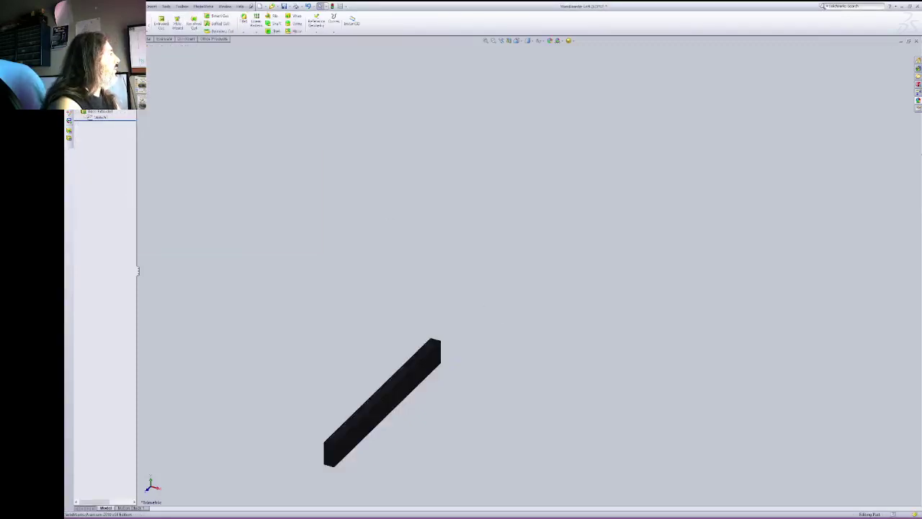
Step: Save the shortened rail in the WoodBoarders folder as a separate WoodBoarder part for the plunger side
click(117, 7)
click(128, 69)
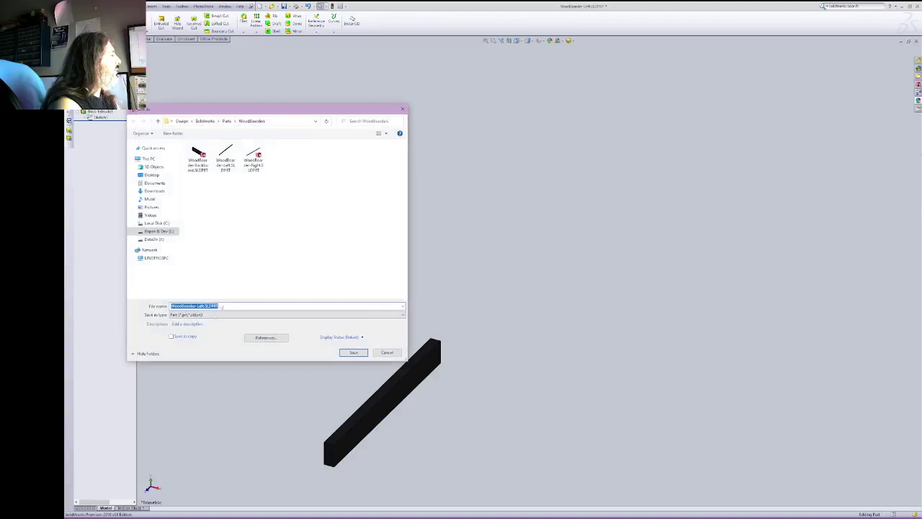
double_click(196, 306)
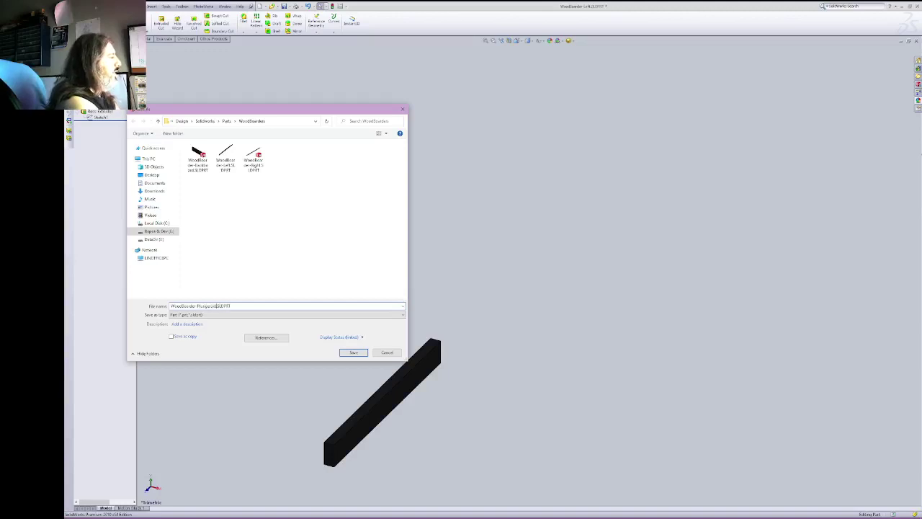
key(Return)
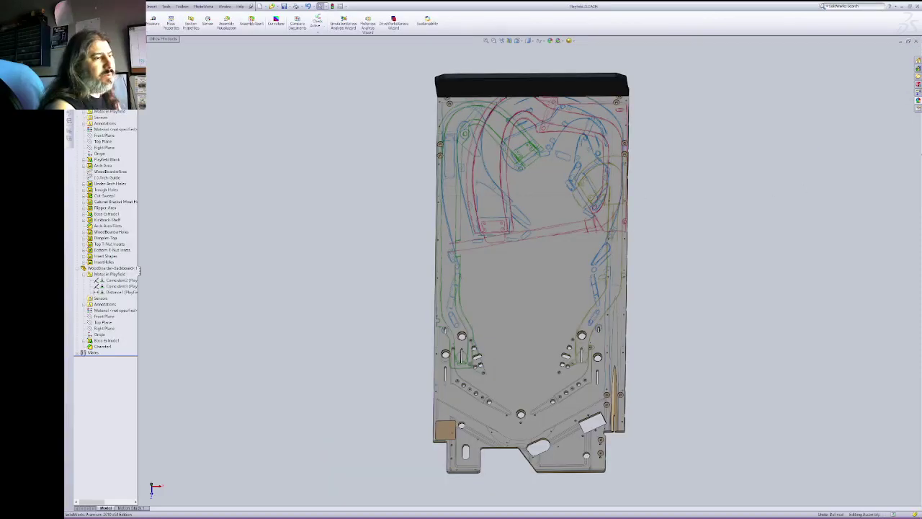
Step: Insert the plunger, right and left border parts into the Playfield assembly, placing each beside its side of the playfield
drag(919, 264, 642, 347)
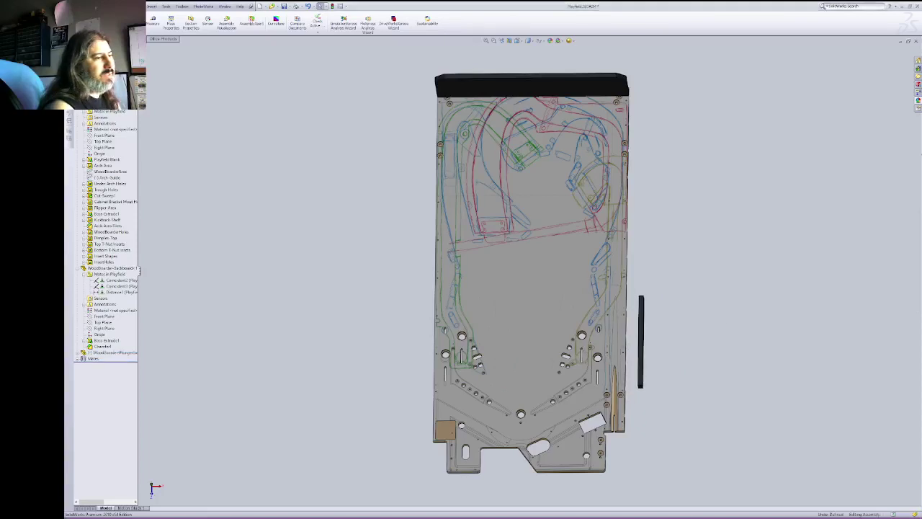
drag(921, 266, 678, 221)
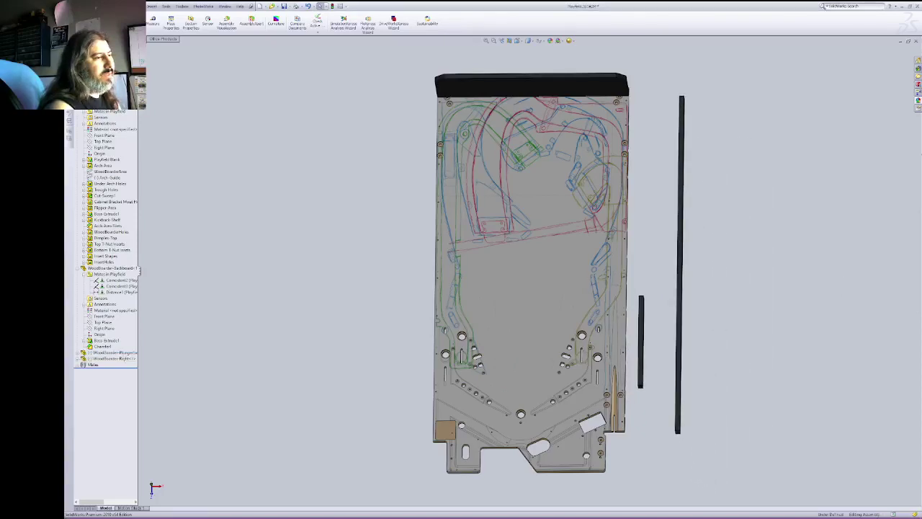
drag(921, 271, 413, 265)
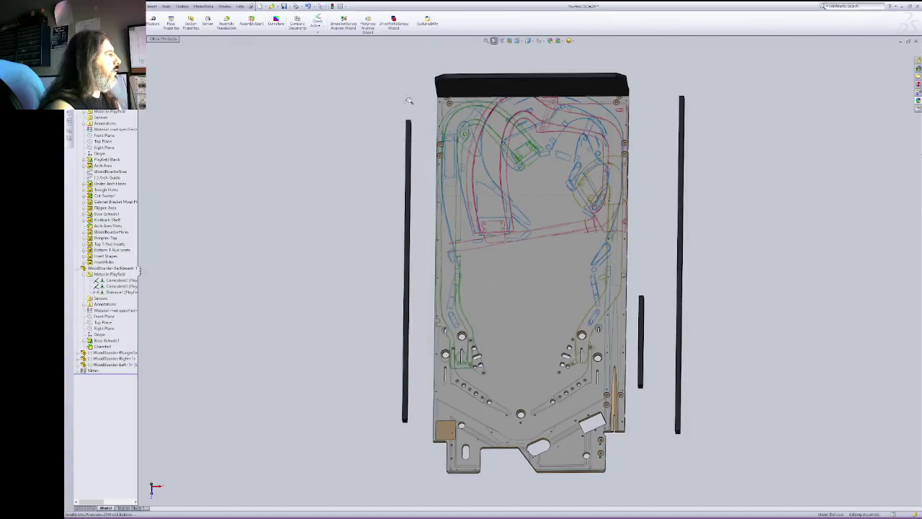
Step: Mate the left border's bottom face coincident with the playfield's top face
drag(365, 74, 548, 186)
right_click(549, 171)
click(577, 211)
right_click(408, 186)
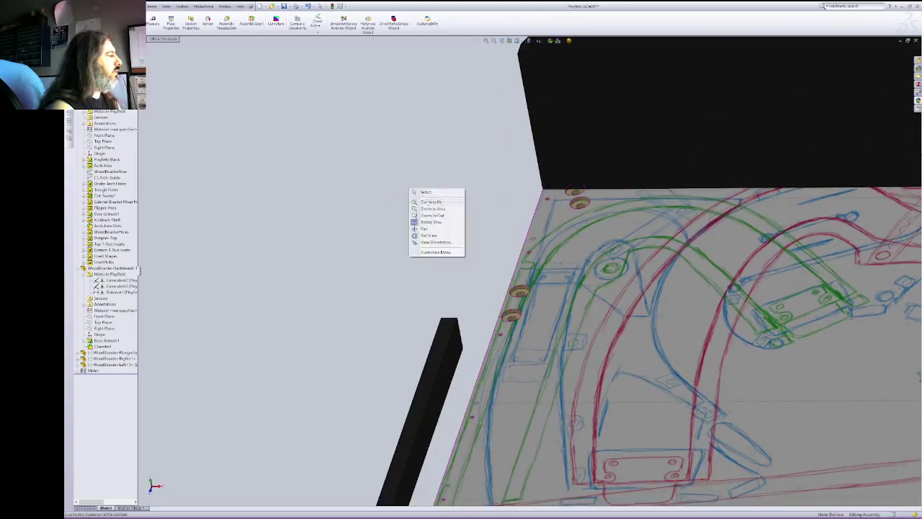
click(421, 193)
click(599, 257)
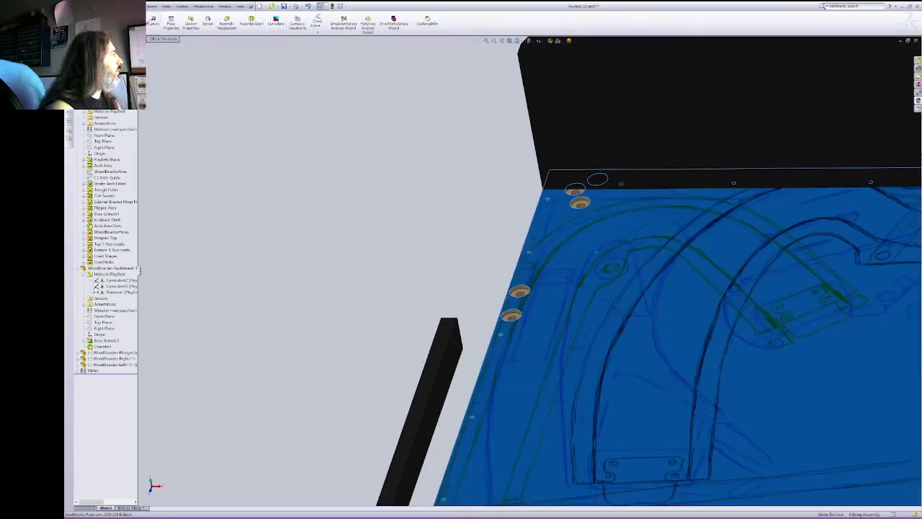
click(78, 39)
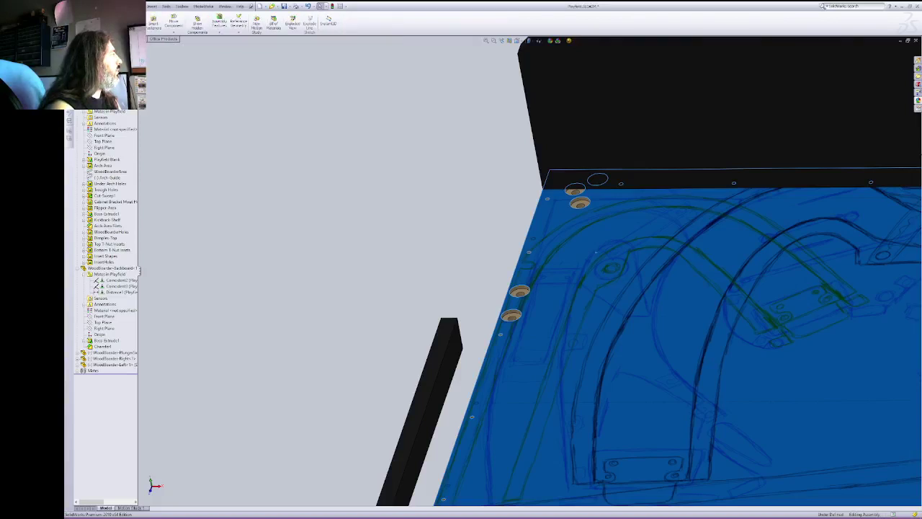
click(113, 22)
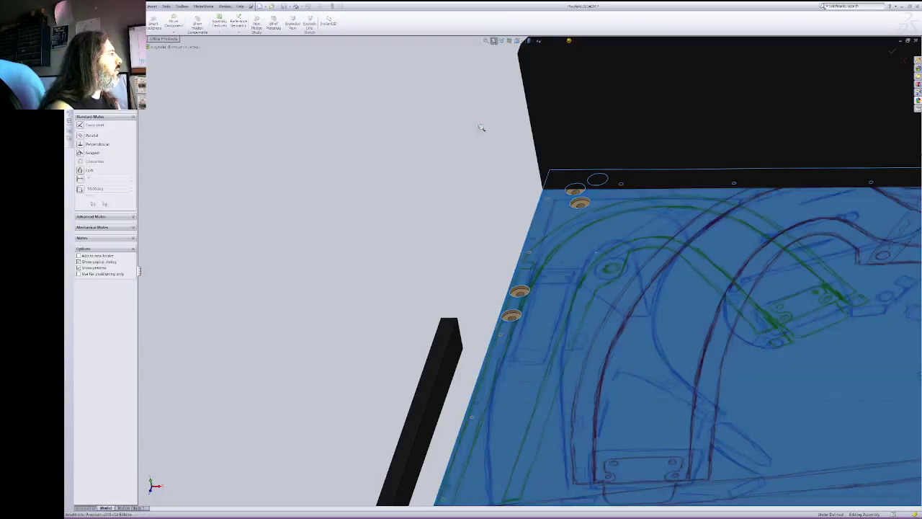
right_click(467, 146)
click(481, 177)
drag(480, 271, 540, 117)
right_click(539, 120)
click(559, 149)
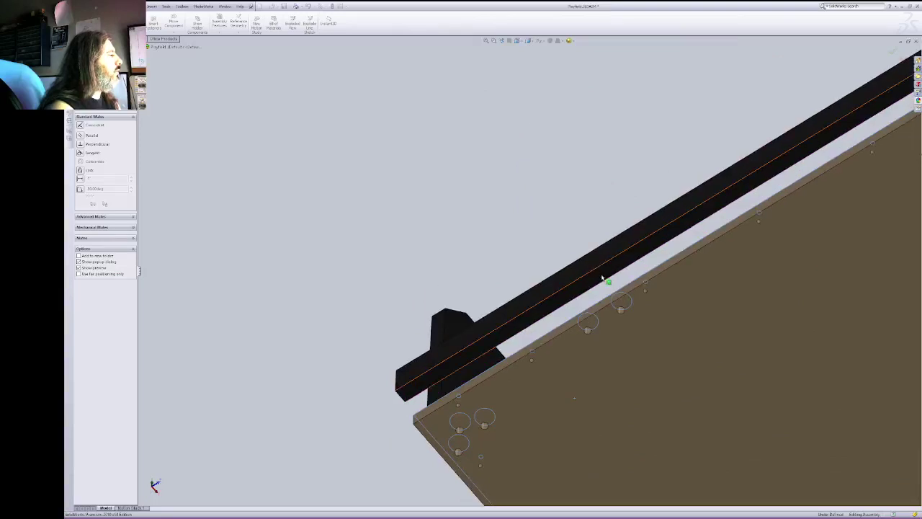
click(603, 276)
click(176, 96)
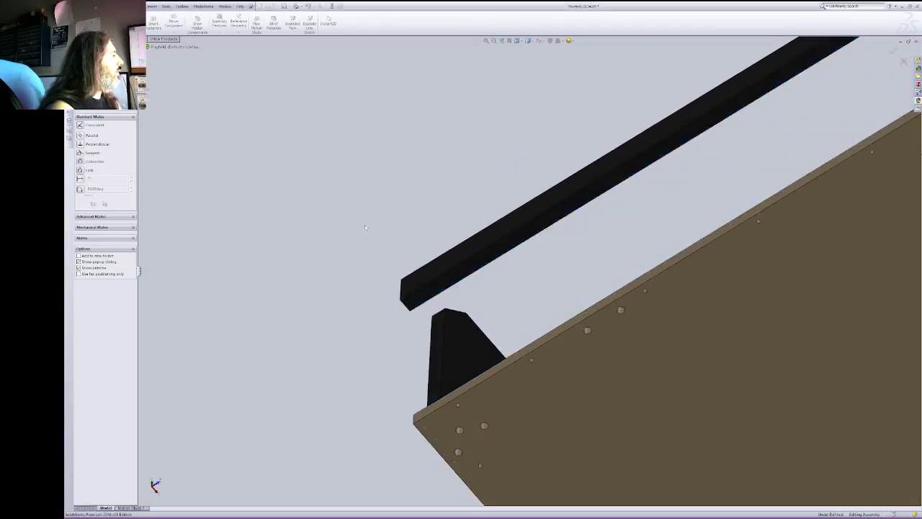
Step: Mate the left border's outer side face coincident with the playfield's left edge face
drag(443, 269, 570, 178)
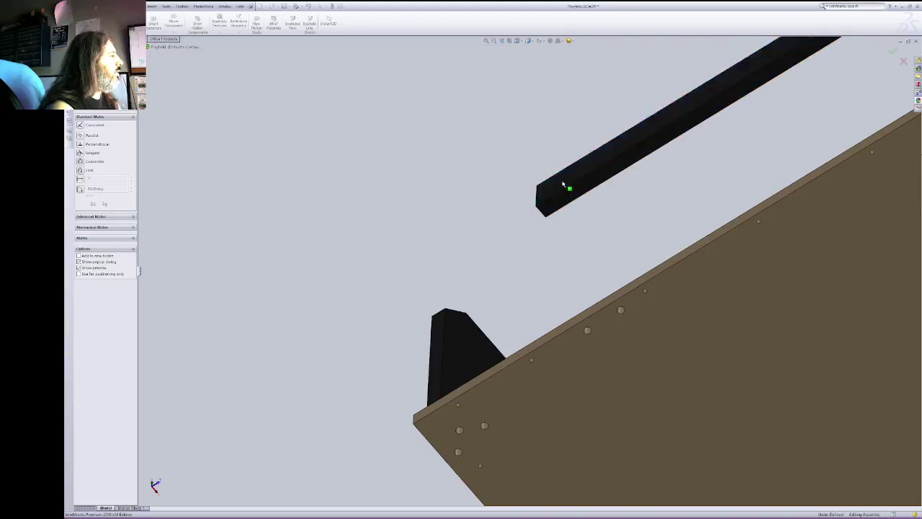
click(562, 190)
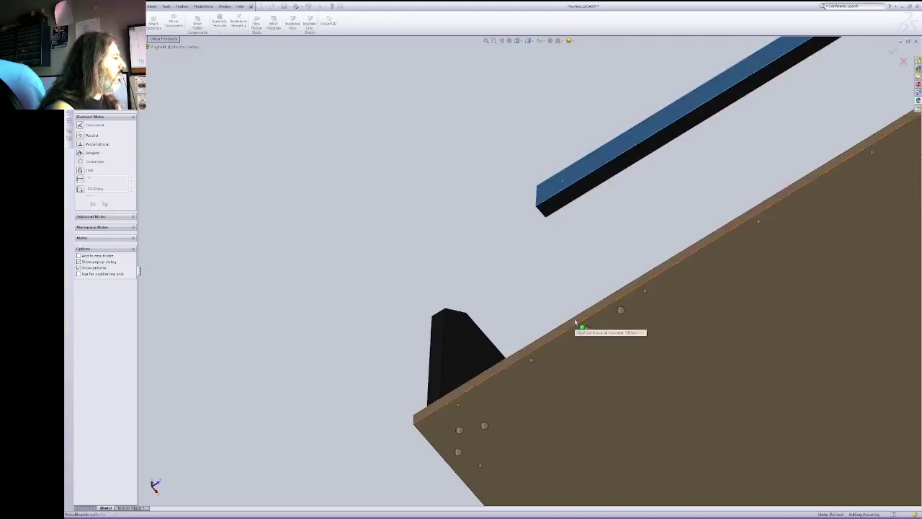
click(579, 326)
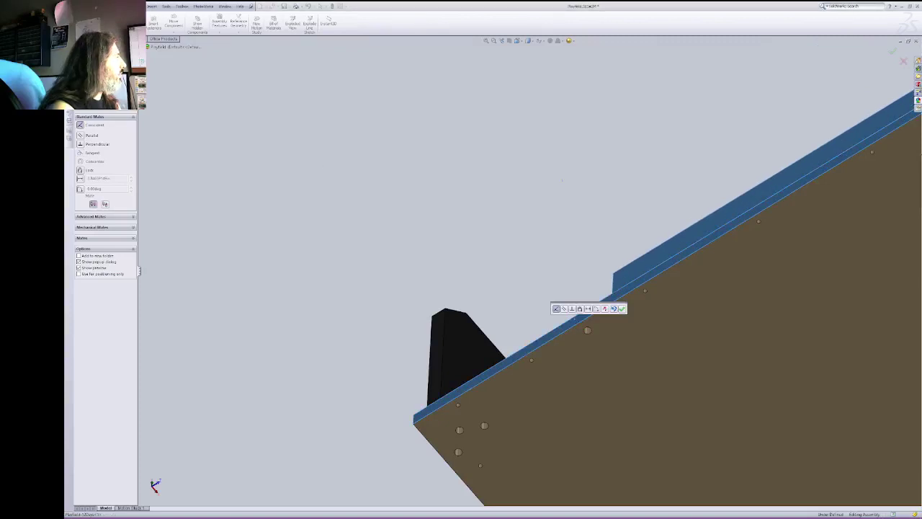
click(622, 308)
Step: Mate the left border's upper end face coincident with the backboard's front face
click(503, 41)
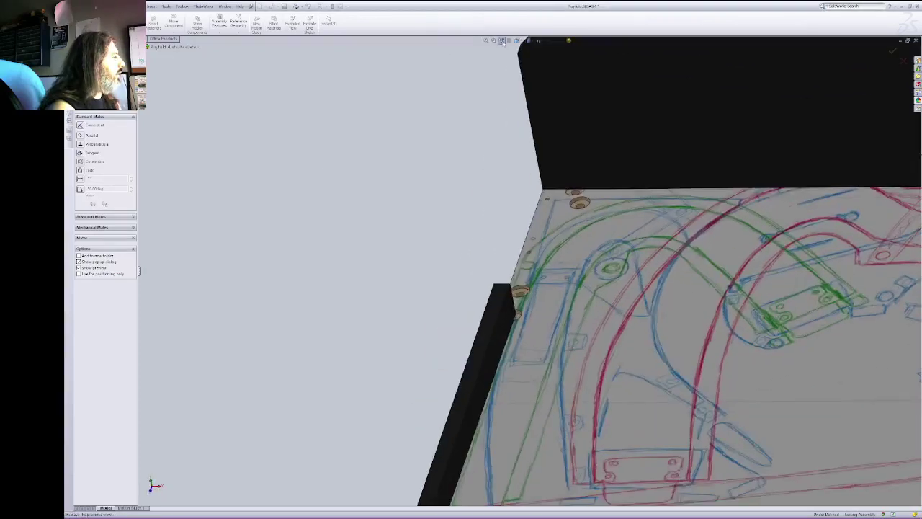
right_click(827, 215)
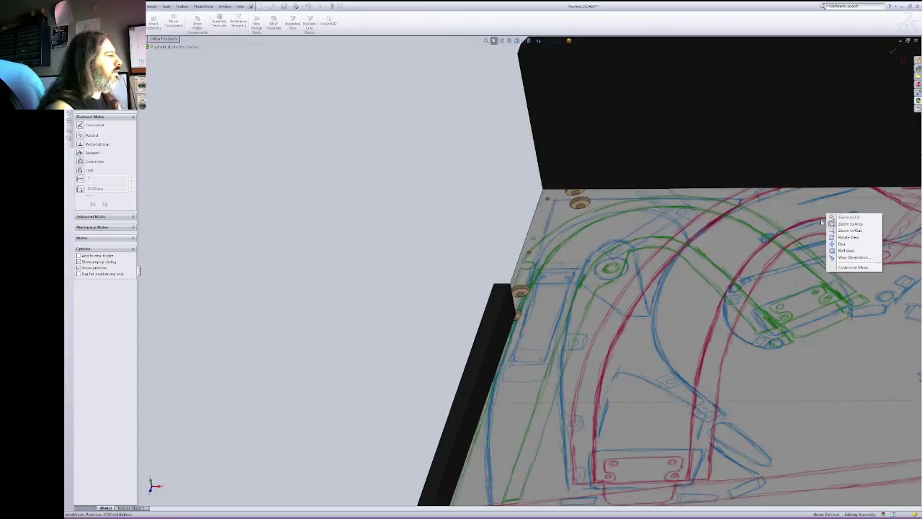
right_click(380, 163)
click(384, 172)
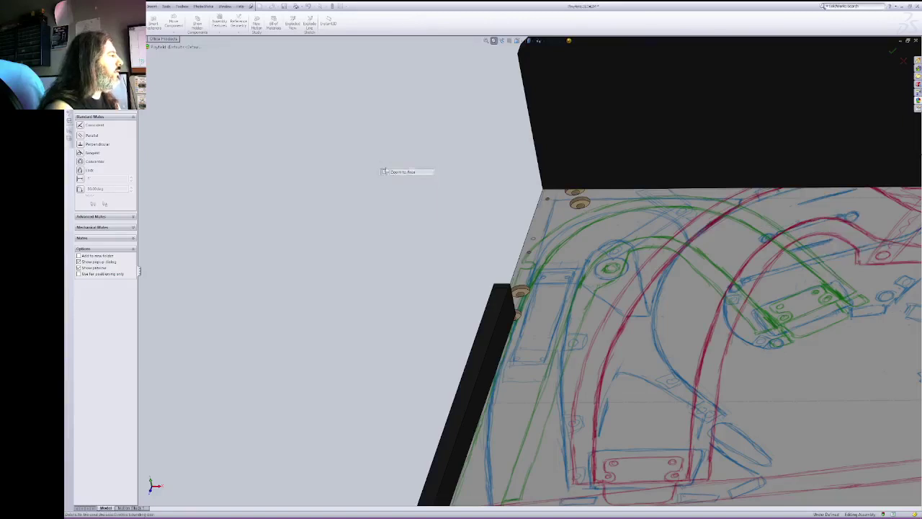
click(570, 151)
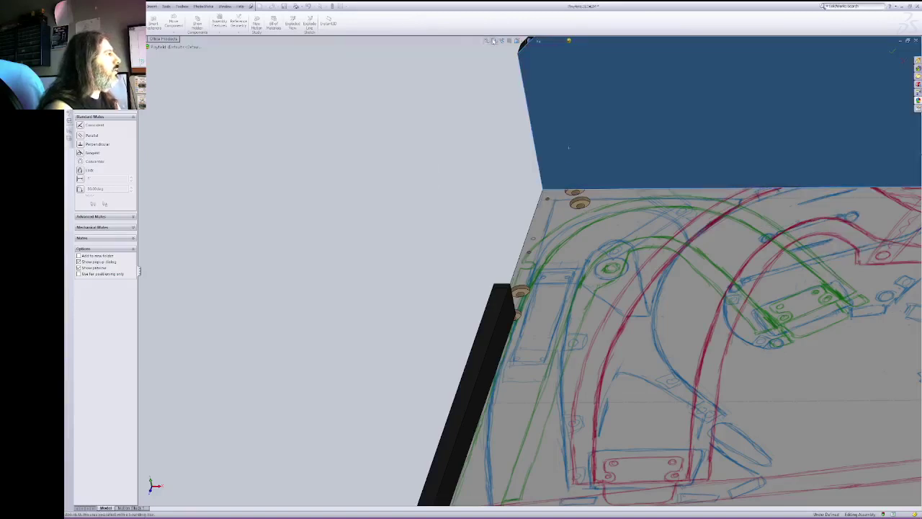
right_click(631, 149)
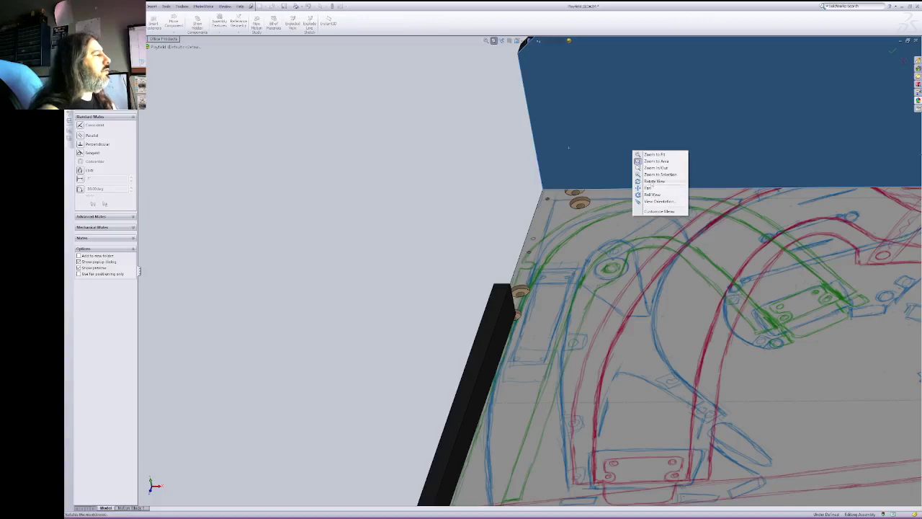
click(649, 181)
drag(649, 186, 759, 317)
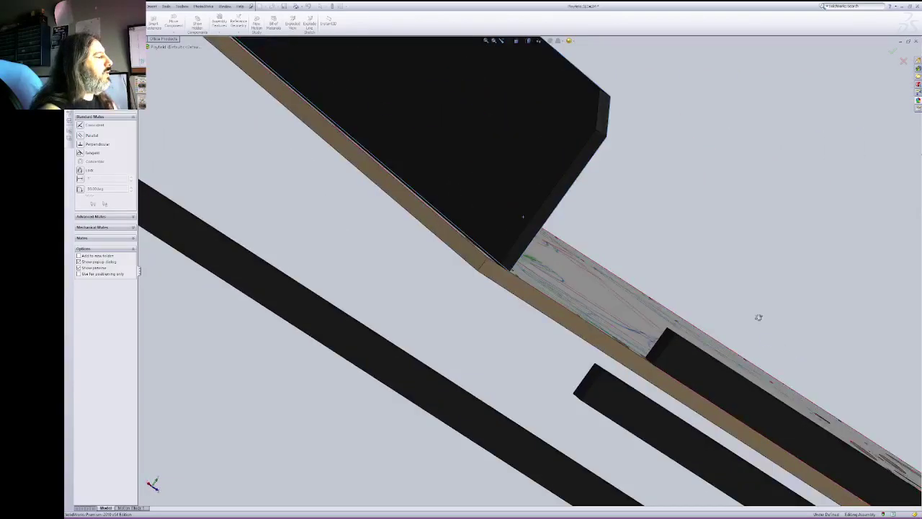
right_click(791, 272)
click(803, 304)
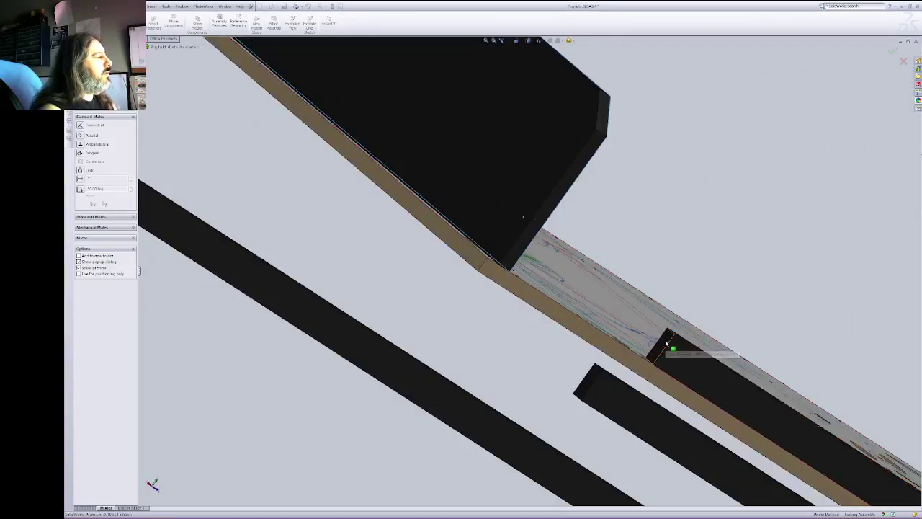
click(665, 344)
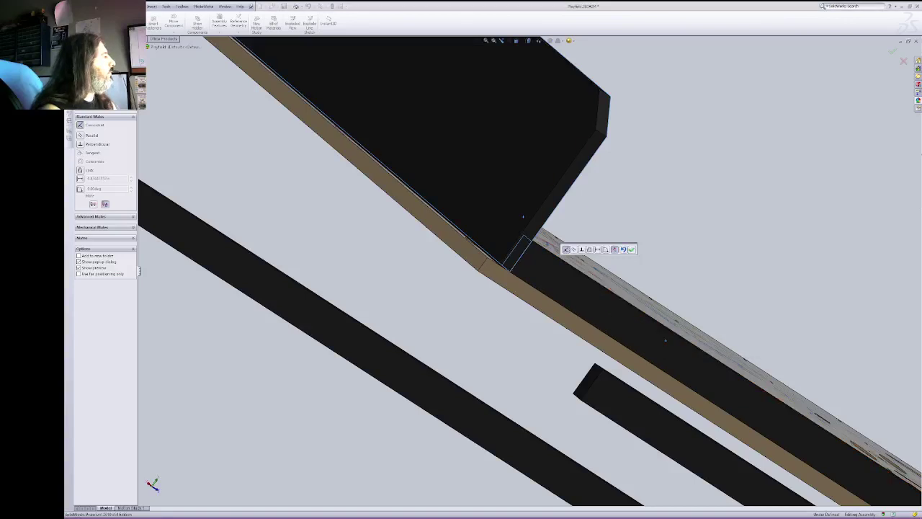
key(Escape)
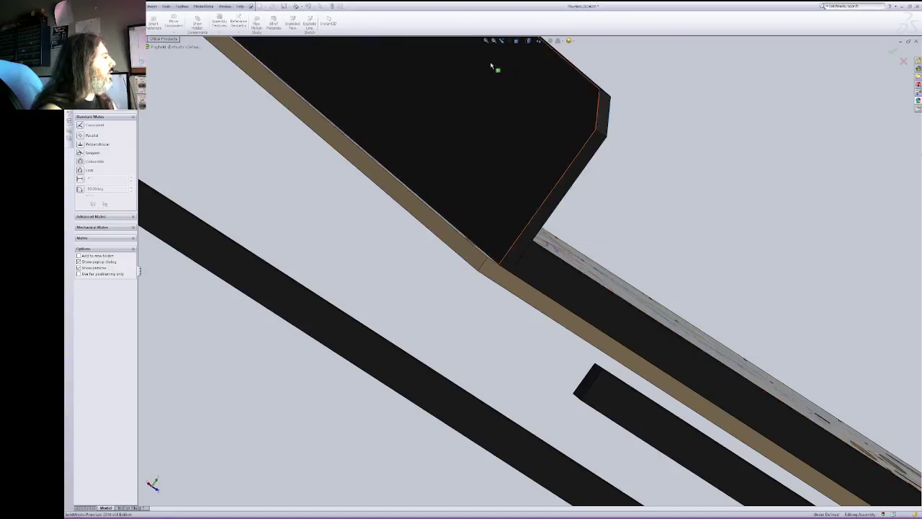
Step: Mate the right border's bottom face coincident with the playfield's top face
right_click(612, 78)
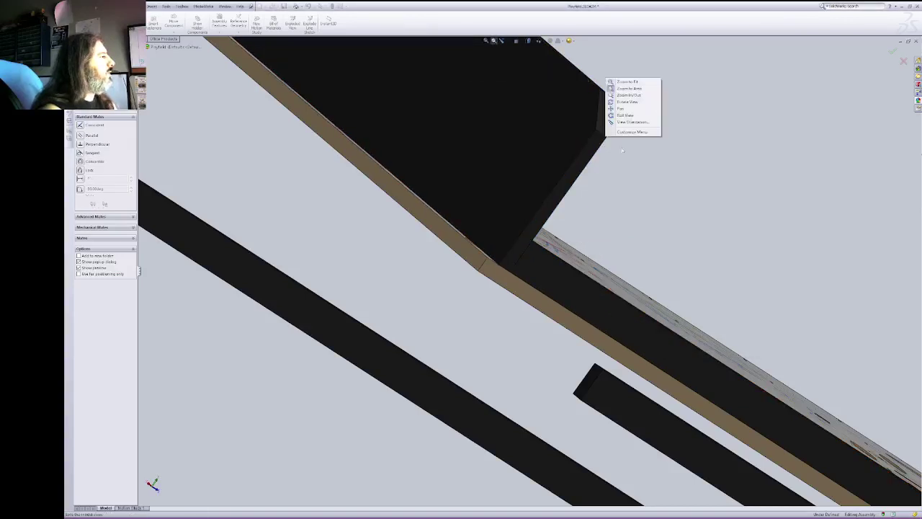
click(627, 101)
mouse_move(578, 159)
mouse_down()
mouse_move(367, 122)
mouse_move(327, 146)
mouse_move(320, 117)
mouse_up()
right_click(337, 143)
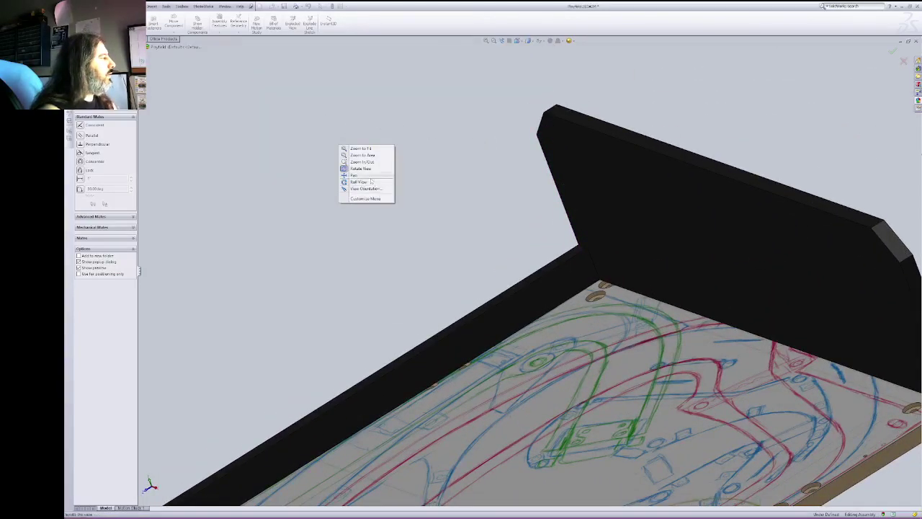
click(354, 176)
drag(509, 329, 383, 47)
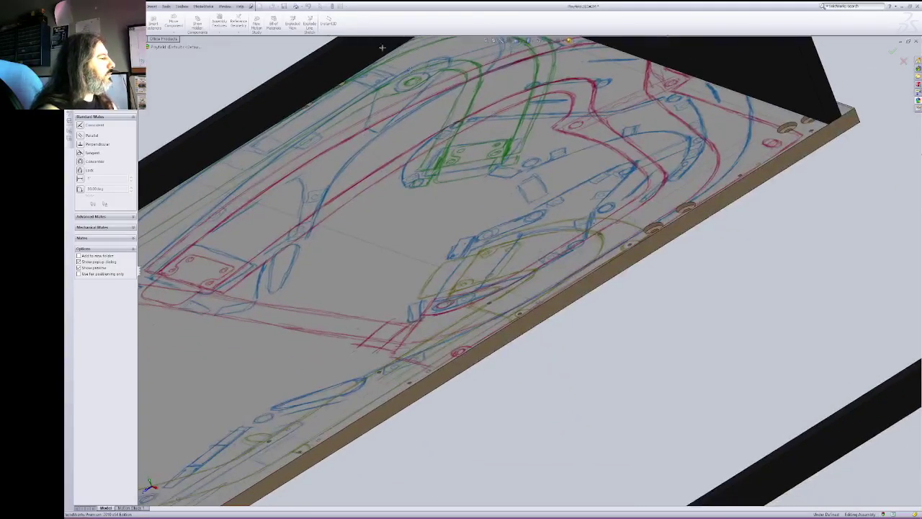
right_click(808, 240)
click(817, 271)
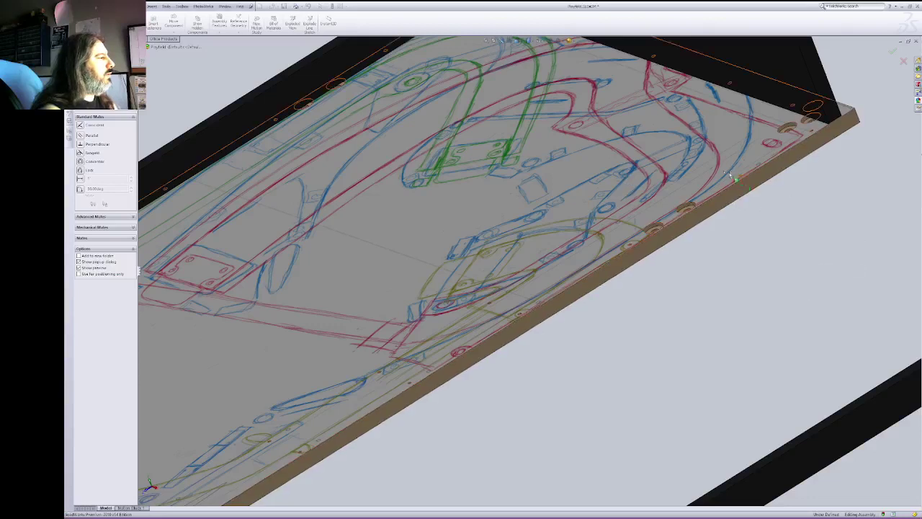
click(710, 178)
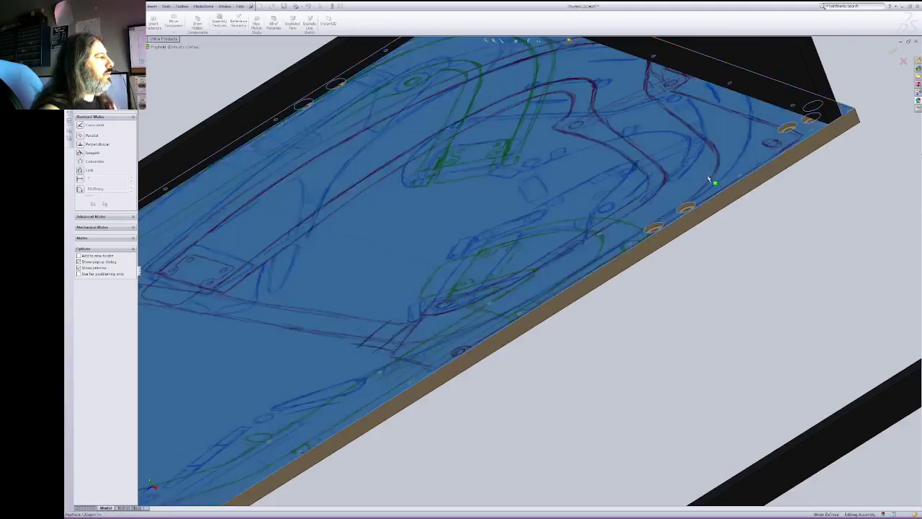
right_click(670, 145)
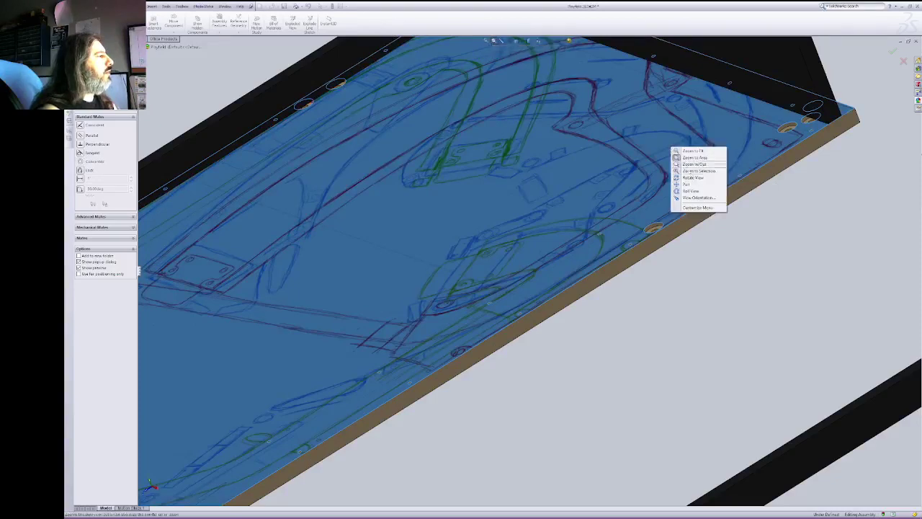
click(680, 178)
drag(678, 192, 645, 78)
right_click(593, 100)
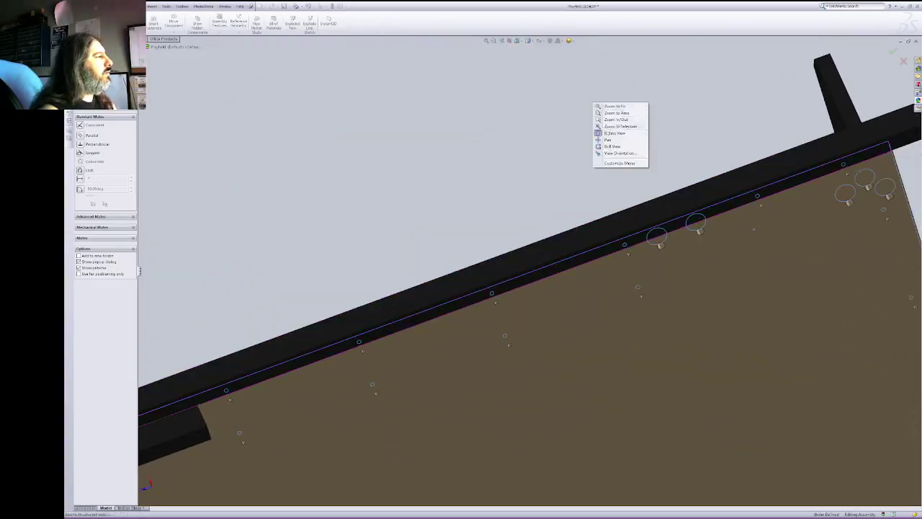
click(612, 134)
click(722, 210)
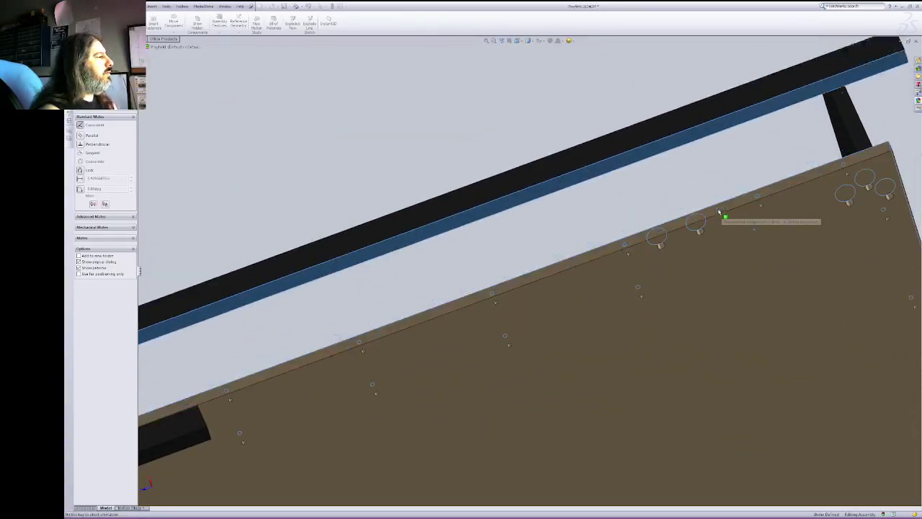
click(444, 89)
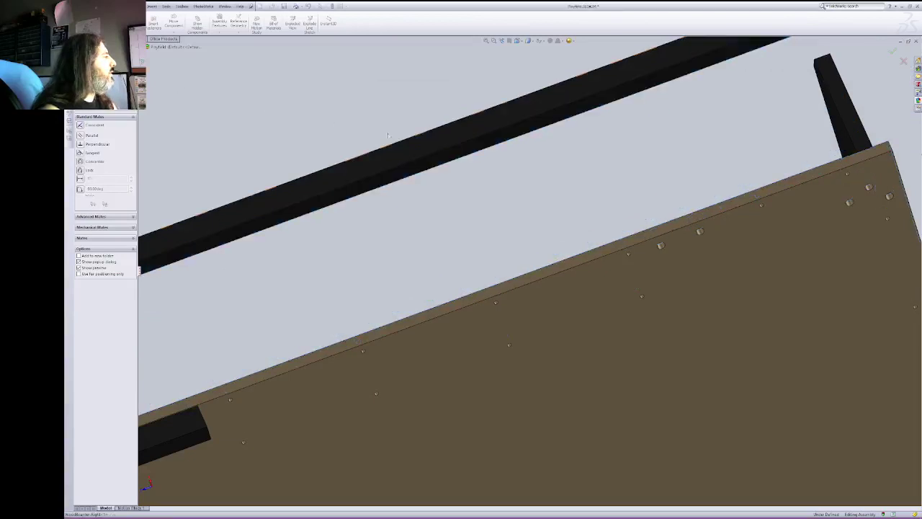
Step: Mate the right border's outer side face coincident with the playfield's right edge face
click(459, 134)
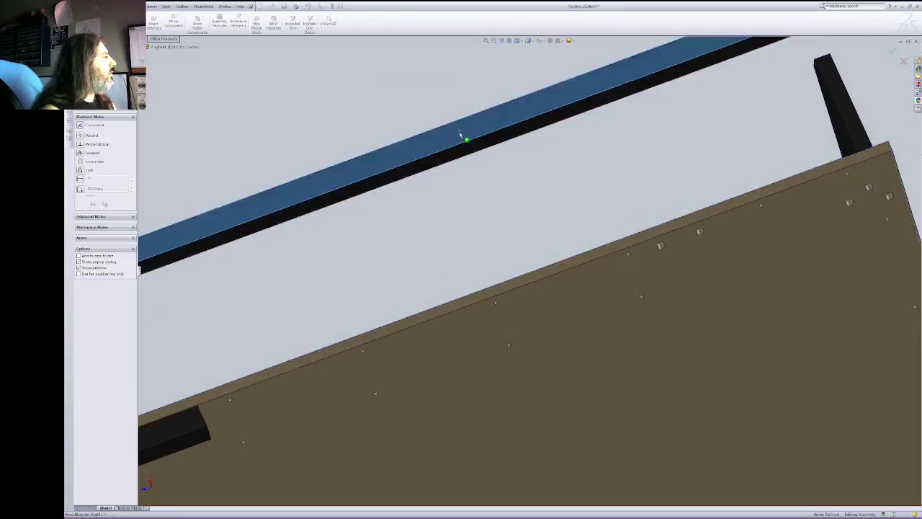
click(582, 263)
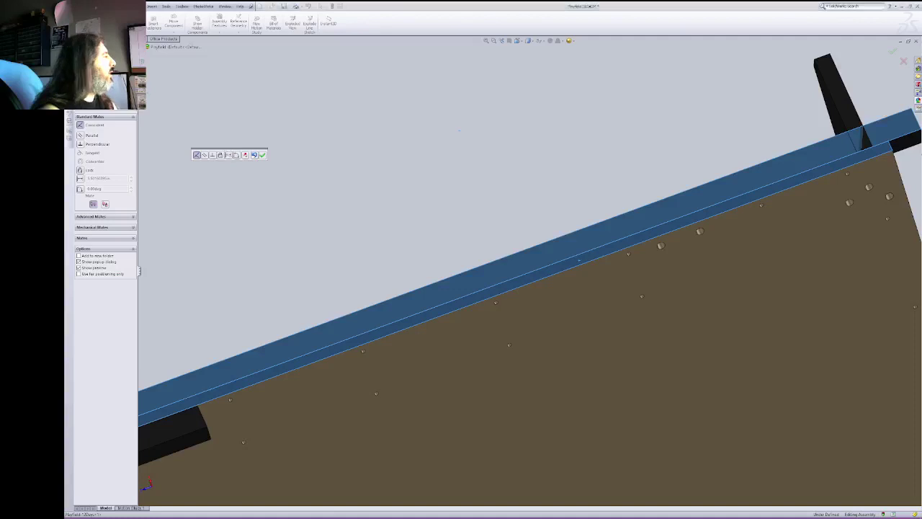
click(262, 155)
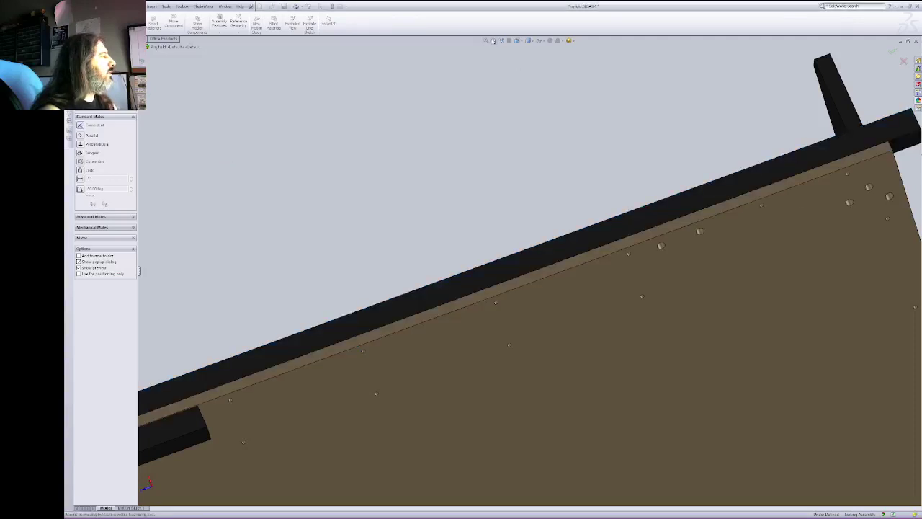
Step: Mate the right border's upper end face coincident with the backboard's front face
right_click(626, 94)
click(656, 126)
drag(705, 130, 485, 243)
right_click(509, 197)
click(531, 221)
drag(573, 294, 651, 270)
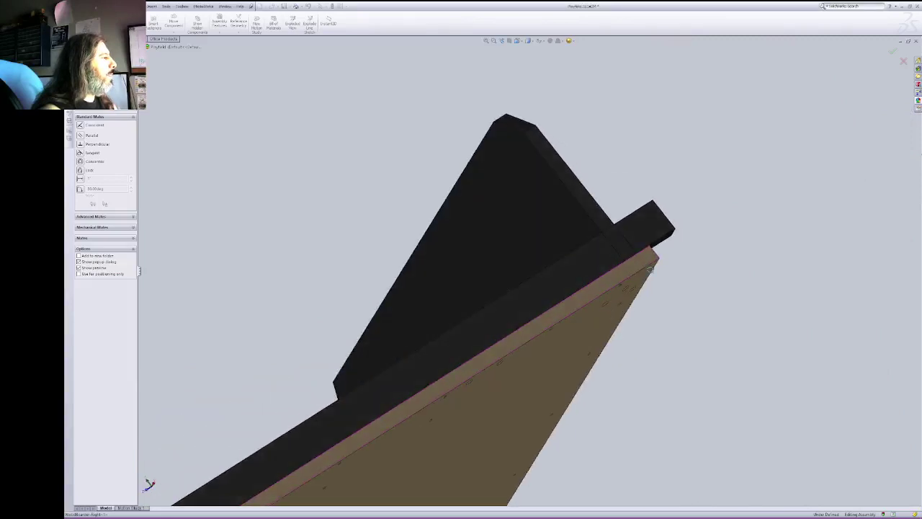
right_click(695, 151)
click(719, 176)
click(568, 208)
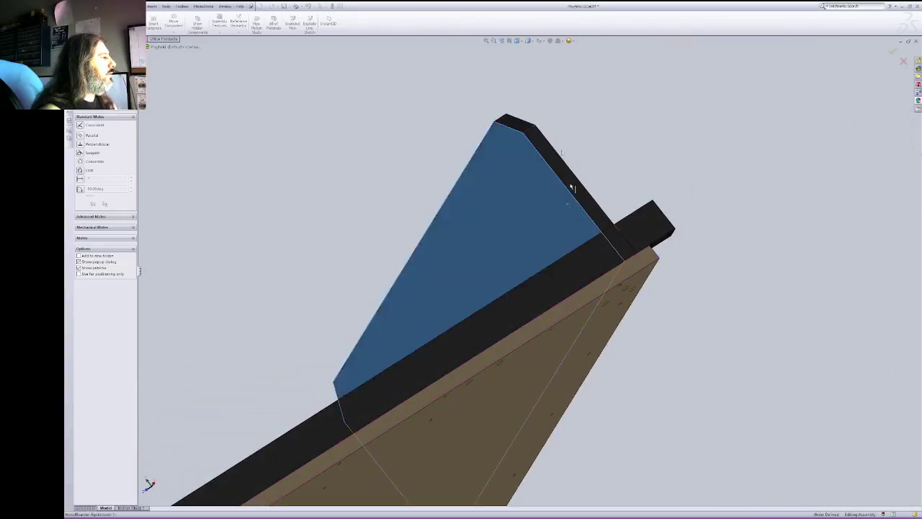
right_click(568, 77)
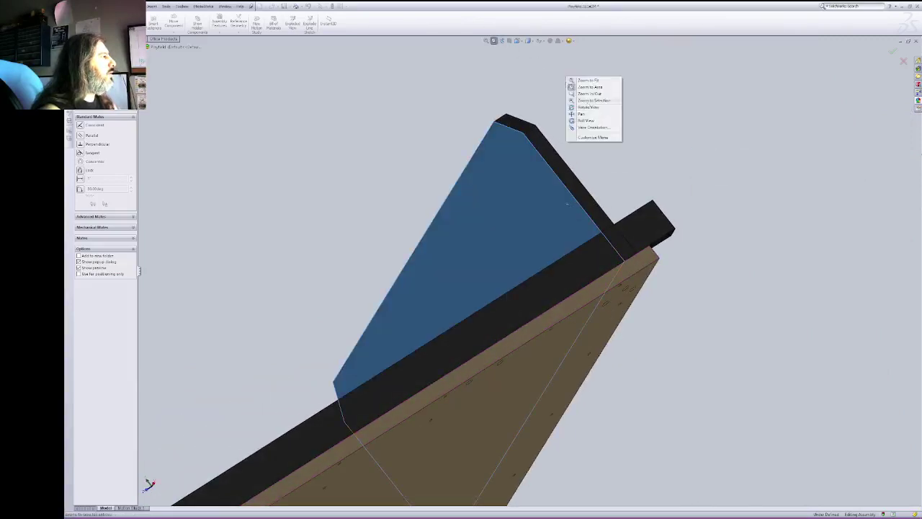
click(590, 109)
drag(585, 140, 389, 207)
right_click(383, 204)
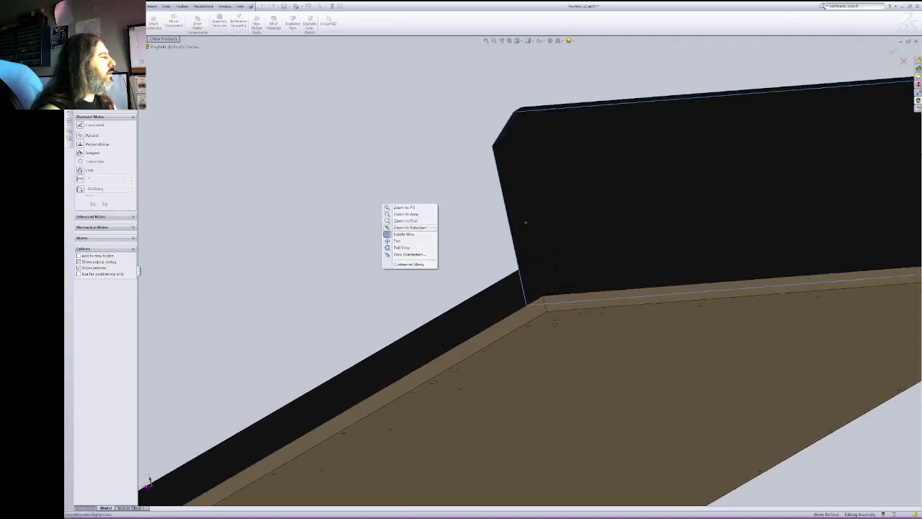
click(404, 234)
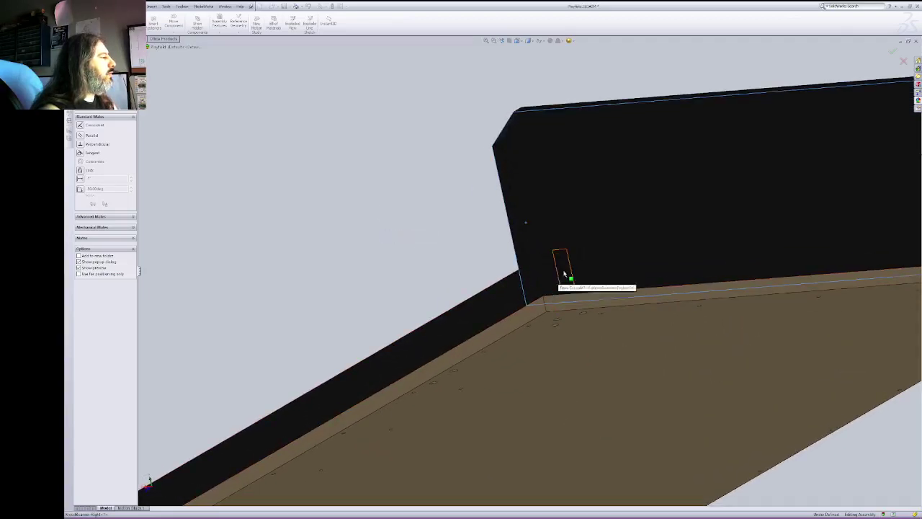
click(560, 276)
click(456, 204)
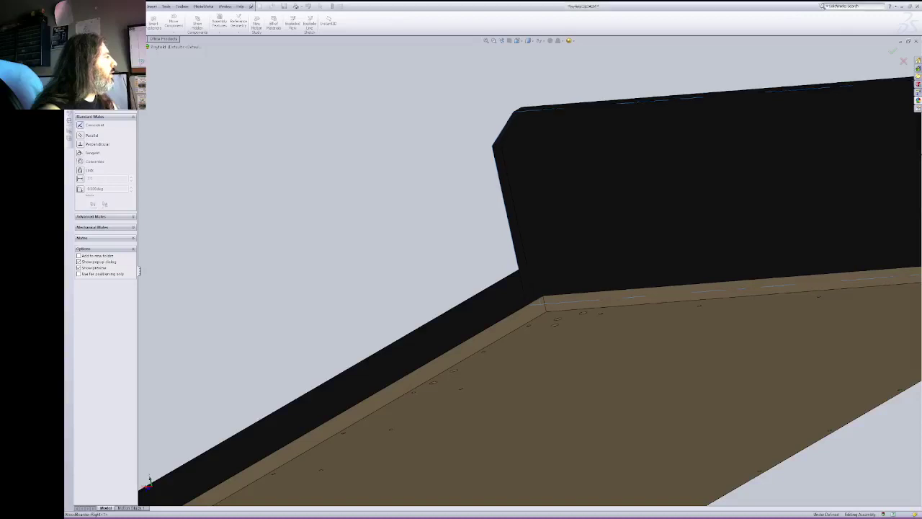
Step: Mate the plunger border's bottom face coincident with the playfield's top face
click(517, 40)
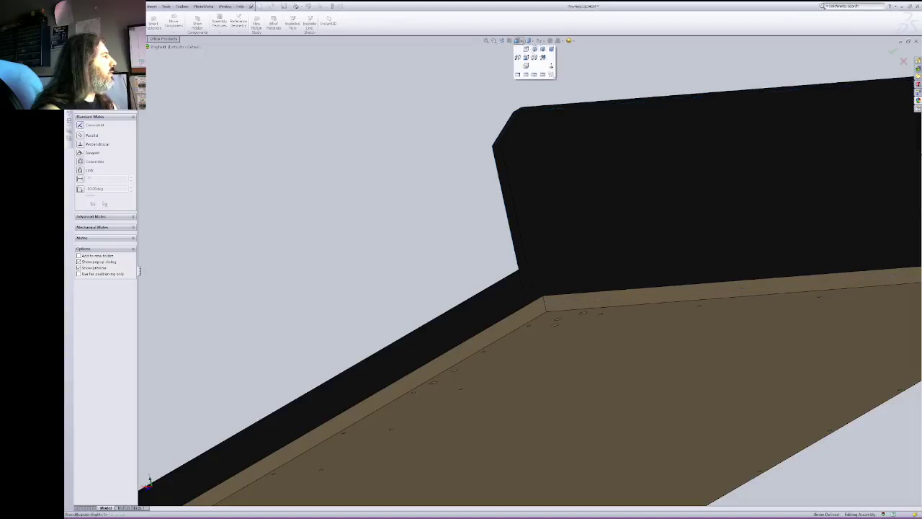
click(535, 51)
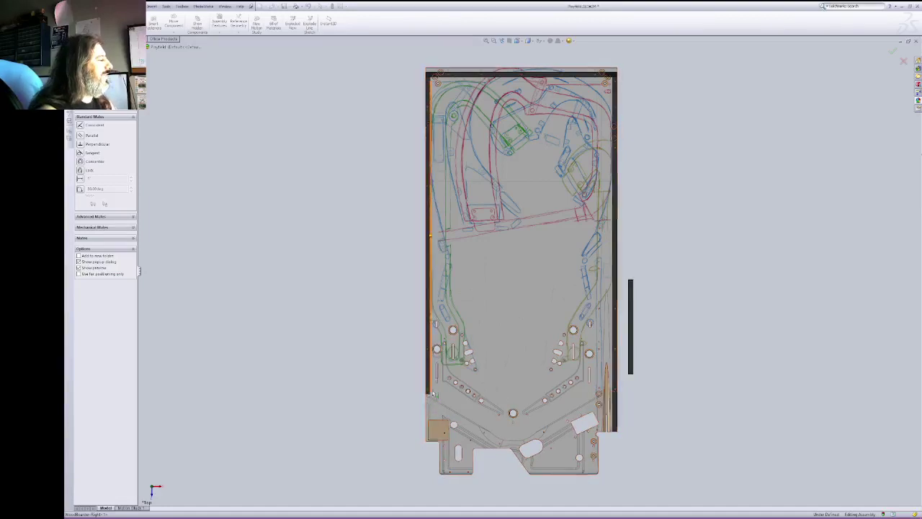
click(632, 364)
click(494, 40)
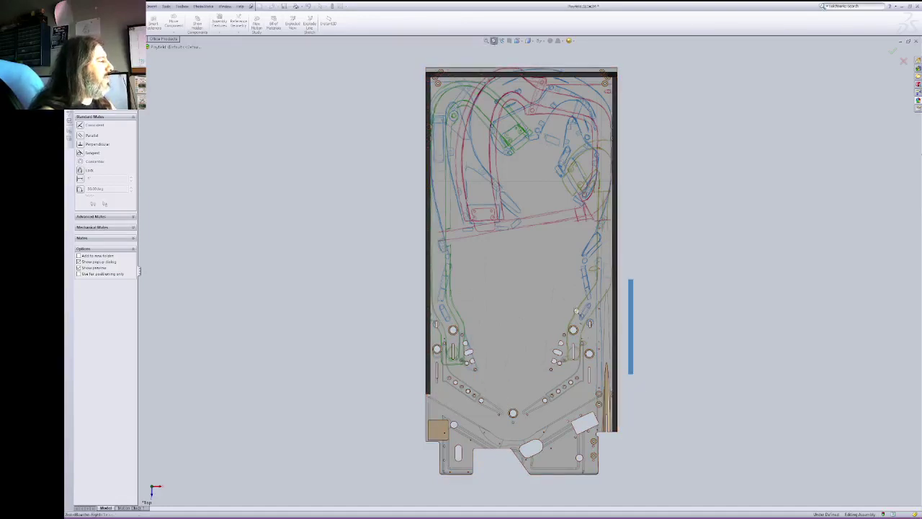
drag(558, 269, 730, 443)
right_click(617, 317)
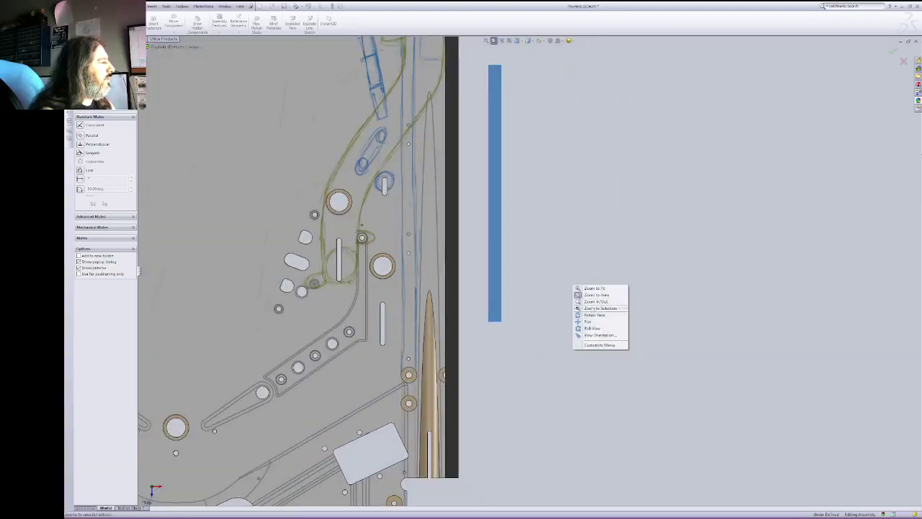
click(595, 315)
drag(533, 339, 552, 227)
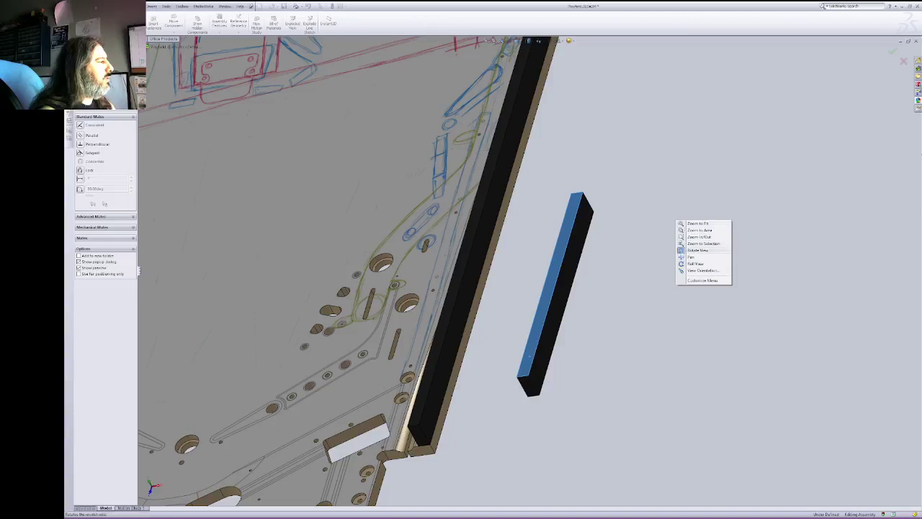
click(698, 250)
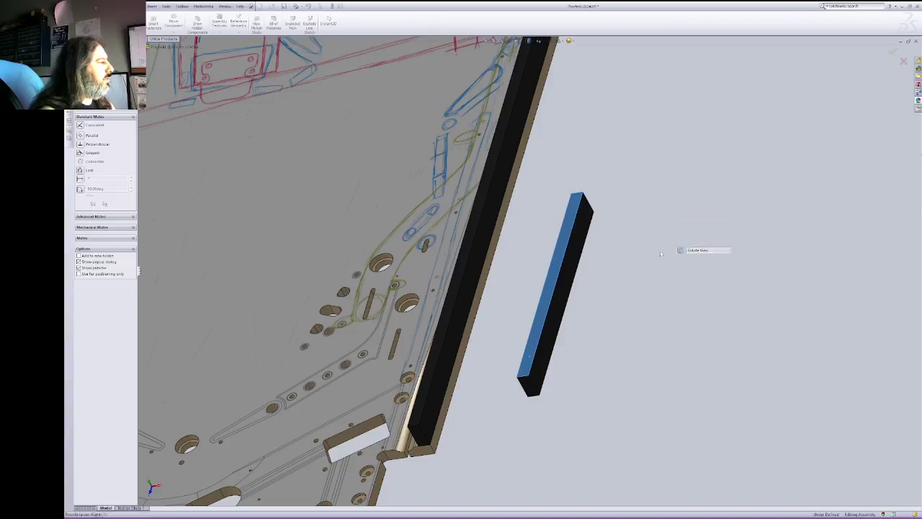
click(556, 272)
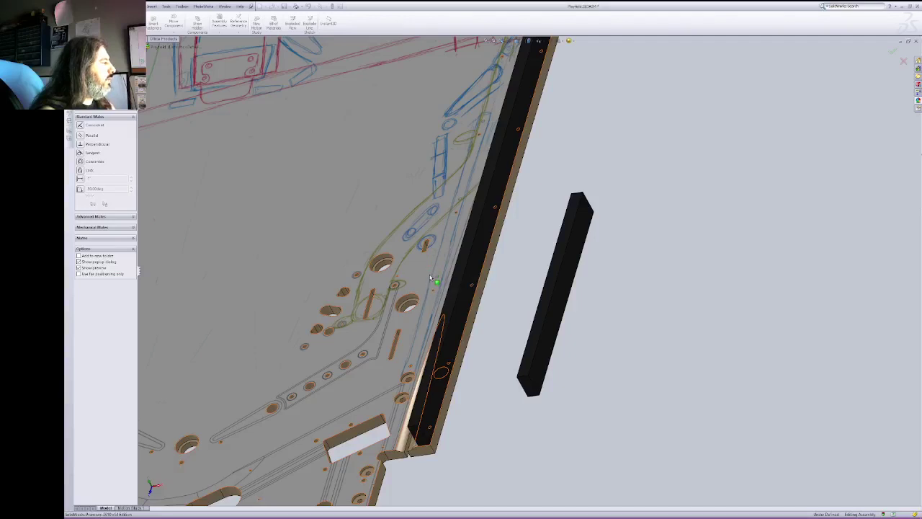
click(430, 278)
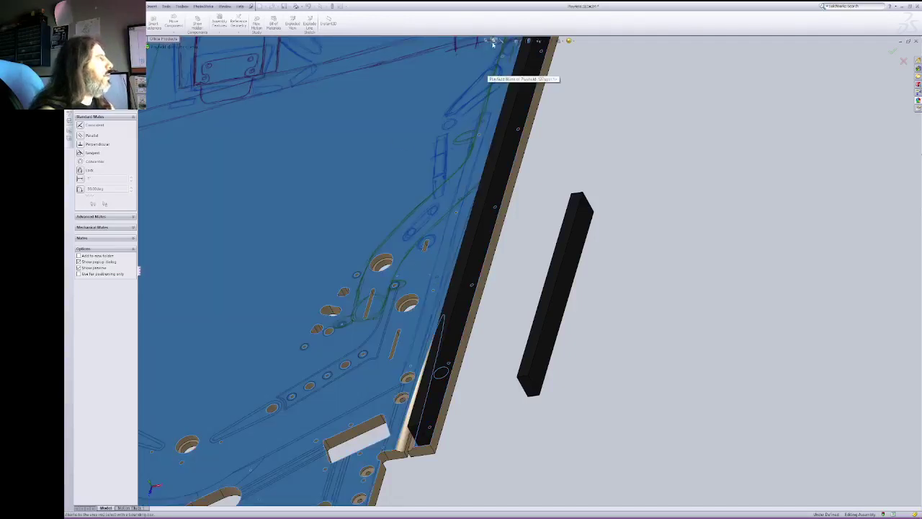
right_click(673, 117)
click(698, 147)
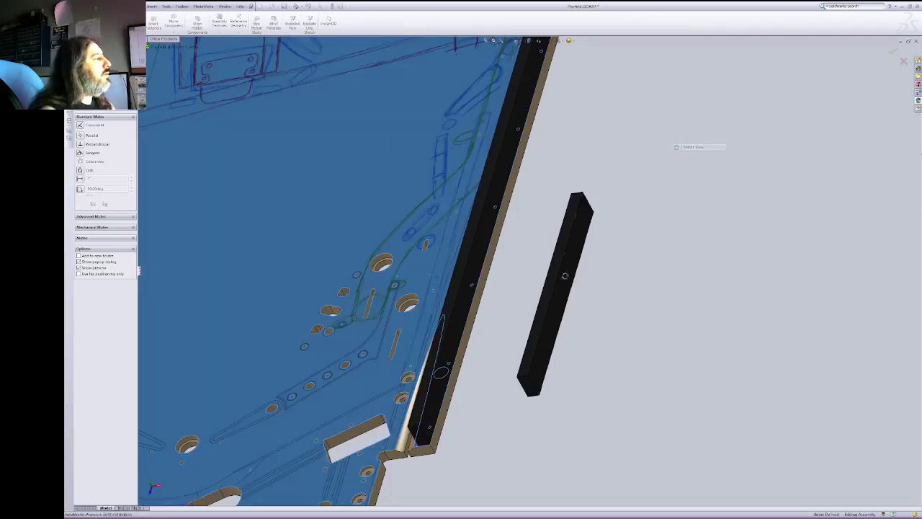
drag(700, 147, 402, 161)
right_click(402, 161)
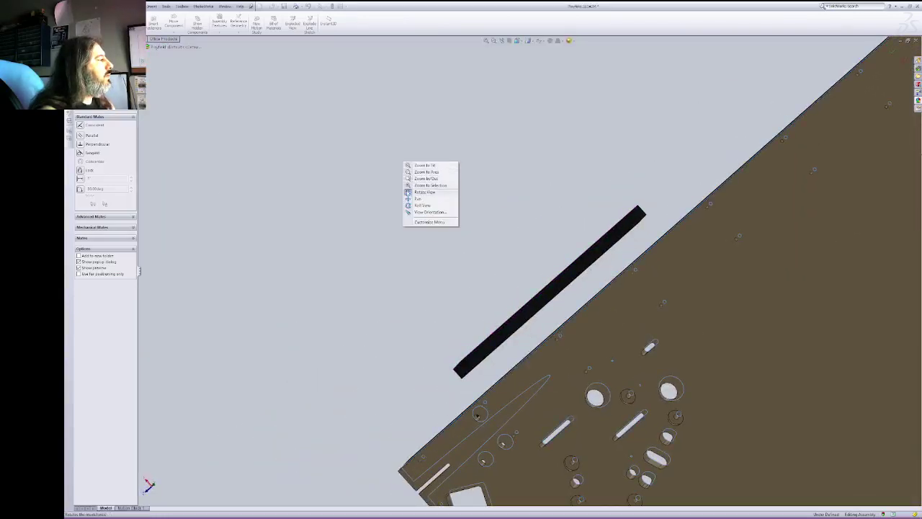
click(445, 189)
click(596, 257)
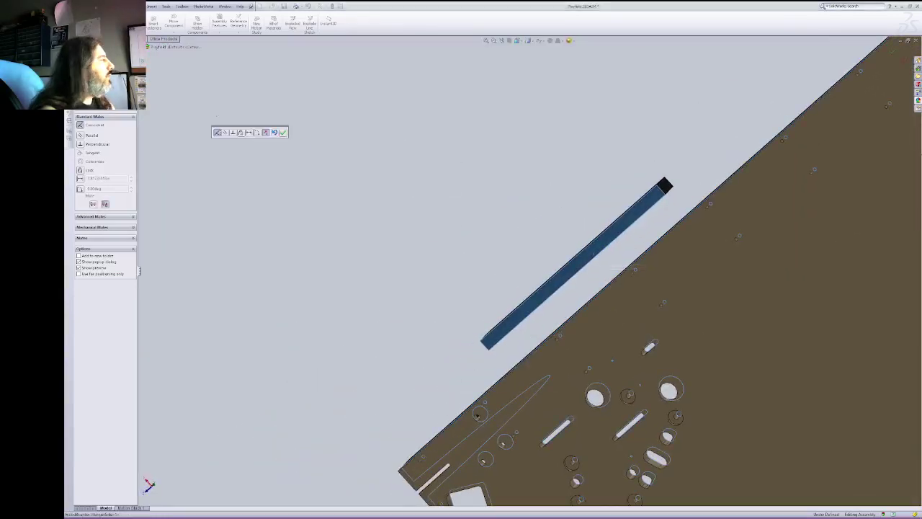
click(284, 132)
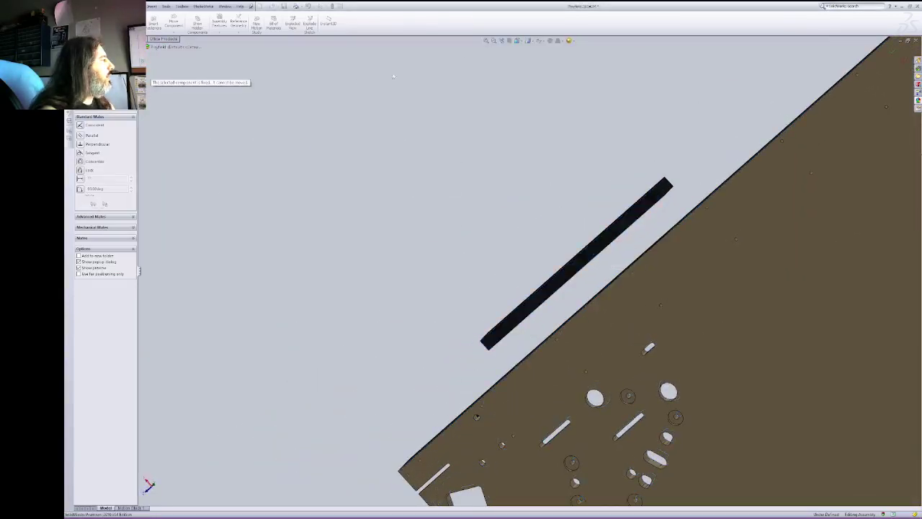
Step: Move the plunger border onto the playfield, along the inner side of the plunger lane
click(502, 41)
click(503, 42)
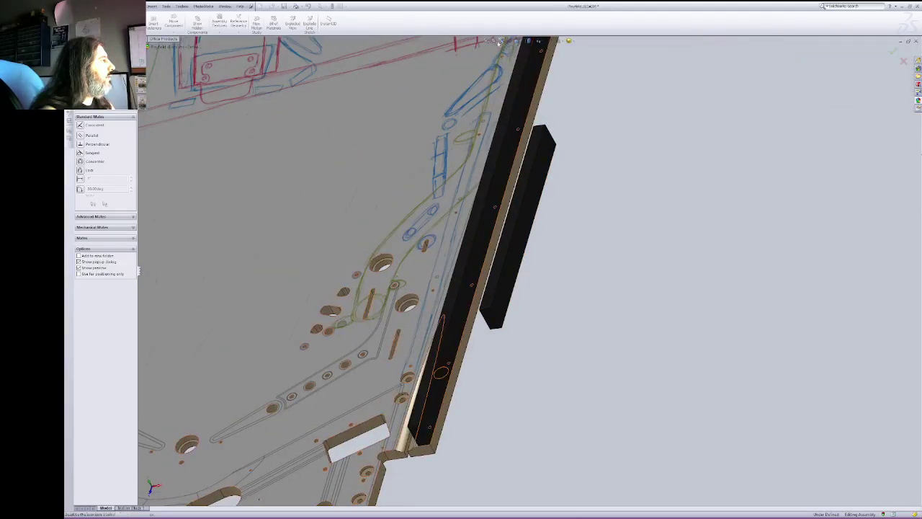
click(503, 41)
drag(498, 216, 413, 226)
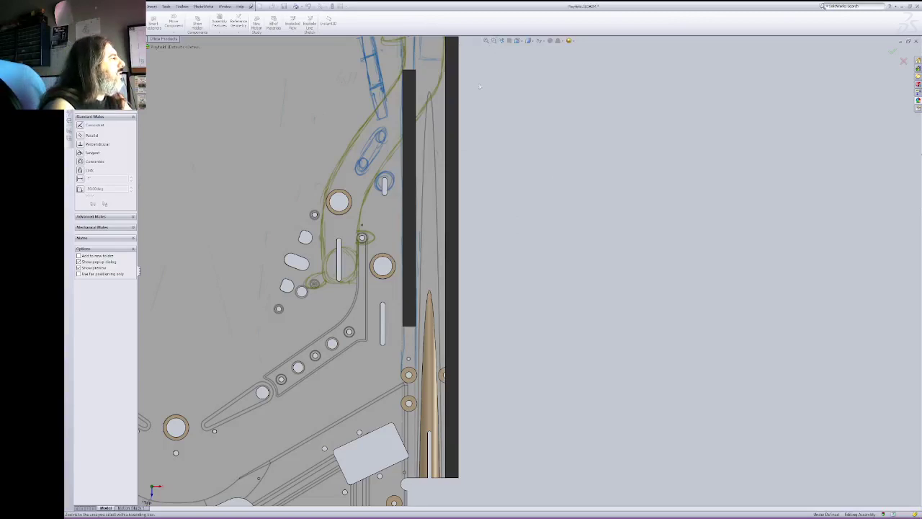
Step: Add a 1 3/16" distance mate between the right border's inner side face and the plunger border's side face toward the plunger lane
drag(338, 145, 500, 240)
right_click(552, 199)
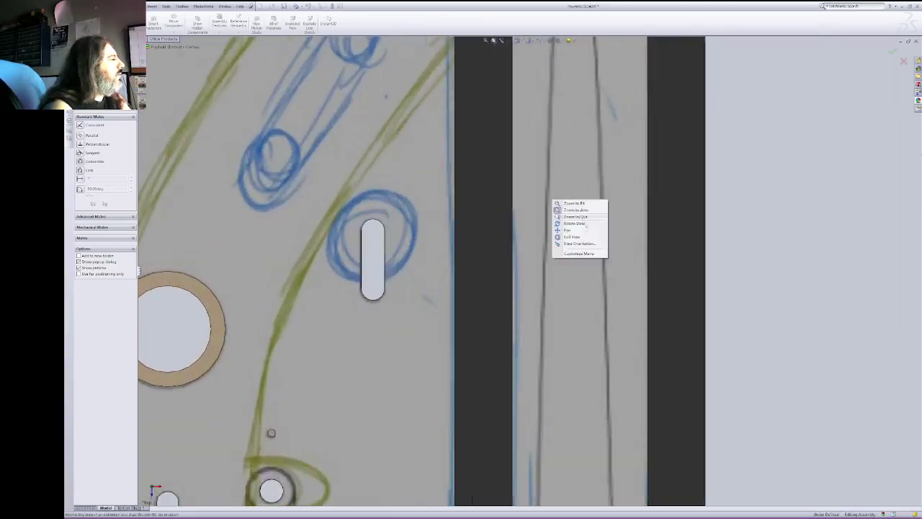
click(581, 222)
middle_drag(691, 256, 745, 204)
right_click(766, 208)
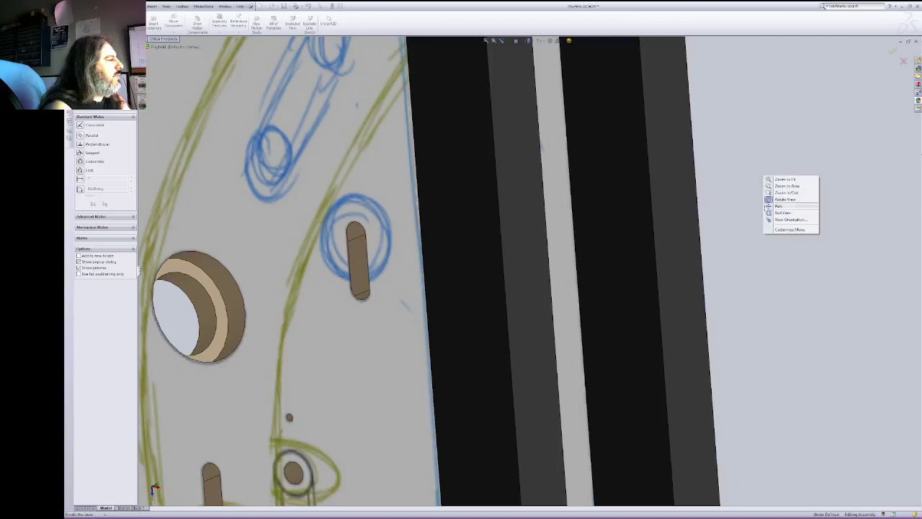
click(628, 250)
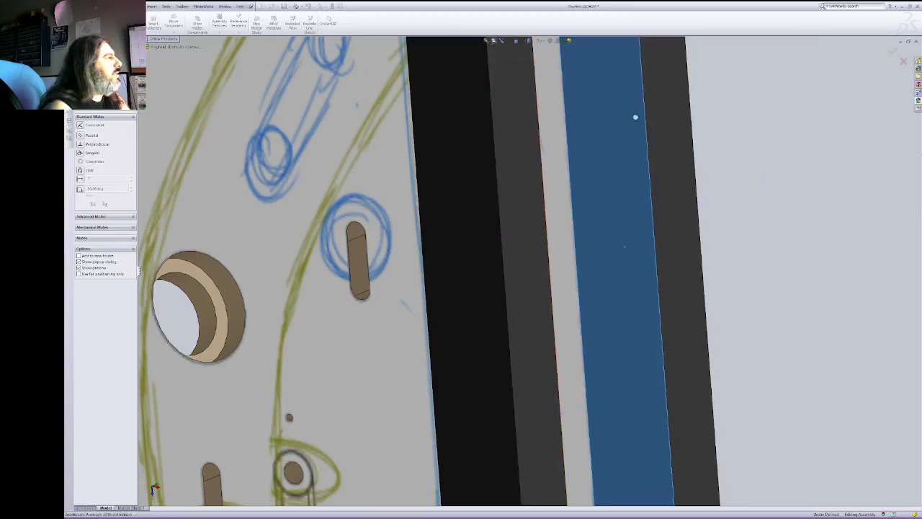
right_click(635, 116)
click(653, 146)
drag(618, 161, 420, 196)
right_click(420, 196)
click(425, 228)
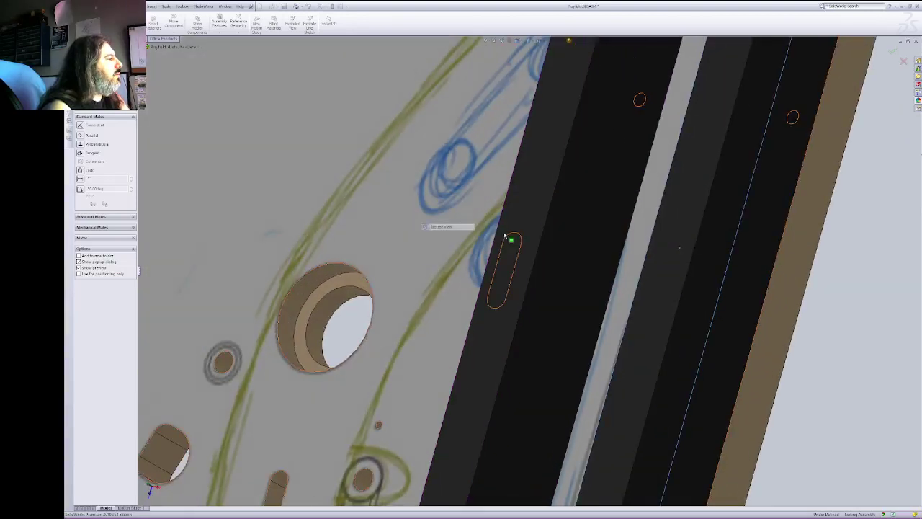
click(565, 241)
click(80, 179)
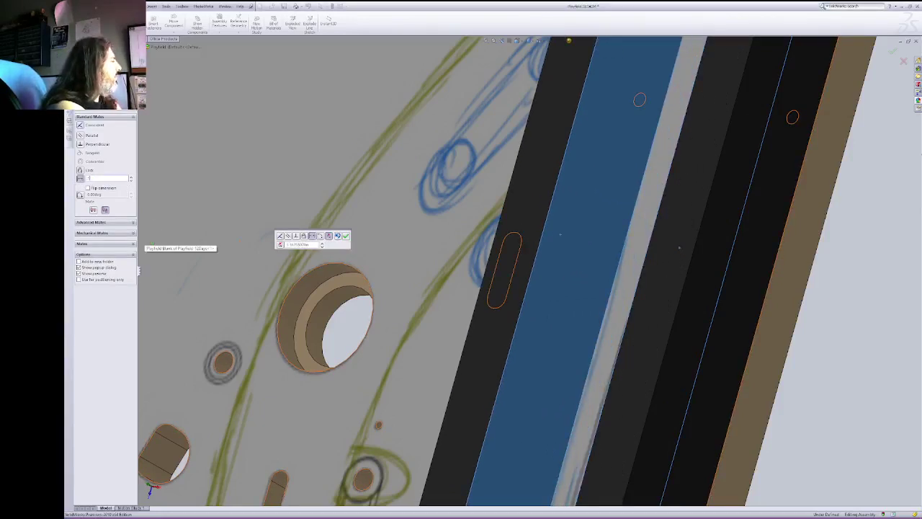
text(1 3/16")
key(Return)
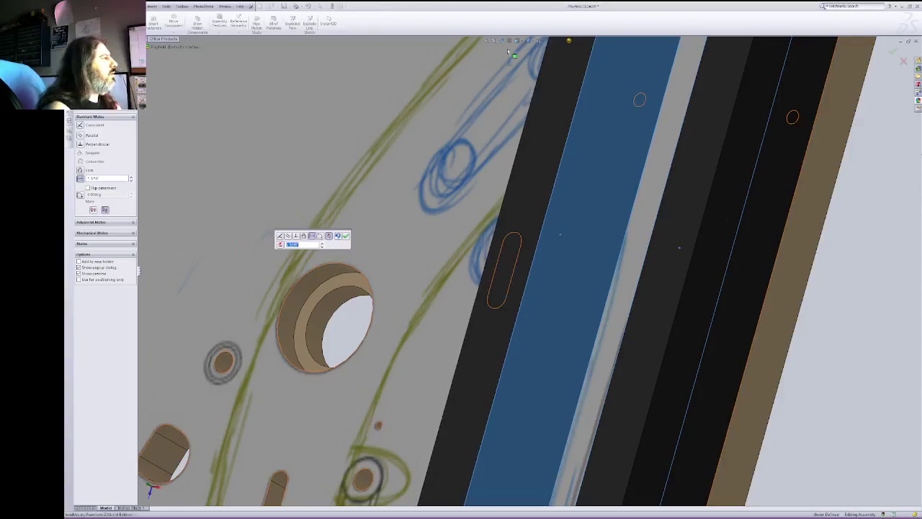
key(Return)
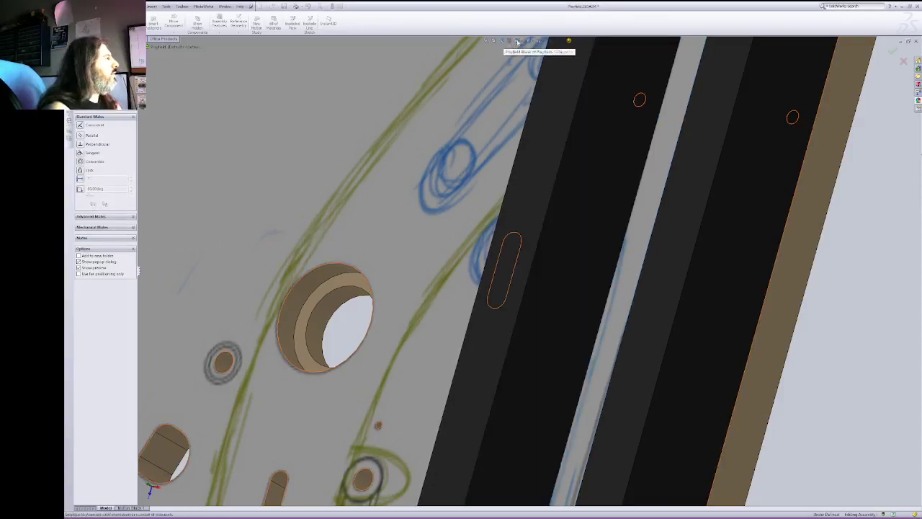
Step: Slide the plunger border down along the plunger lane until its lower end covers the upper of the two ringed holes
click(518, 41)
click(526, 49)
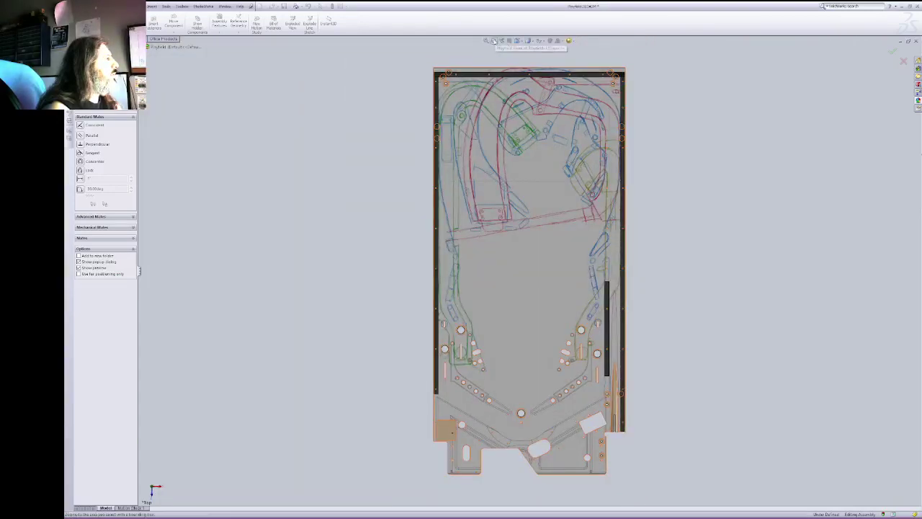
scroll(663, 397, down, 5)
right_click(616, 303)
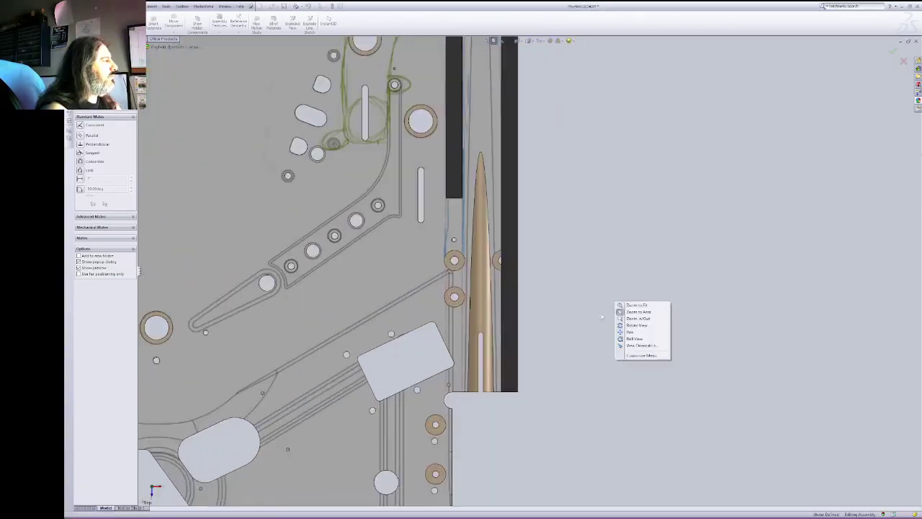
click(634, 312)
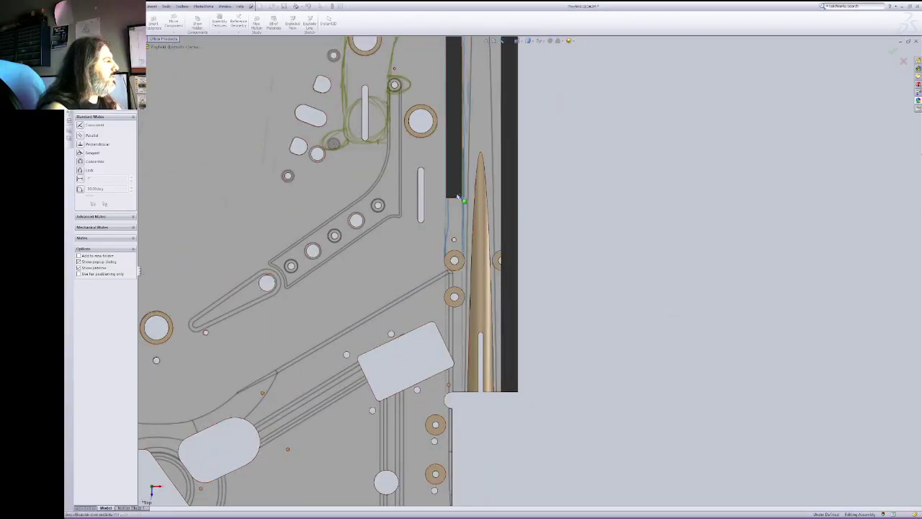
click(458, 238)
drag(457, 237, 458, 260)
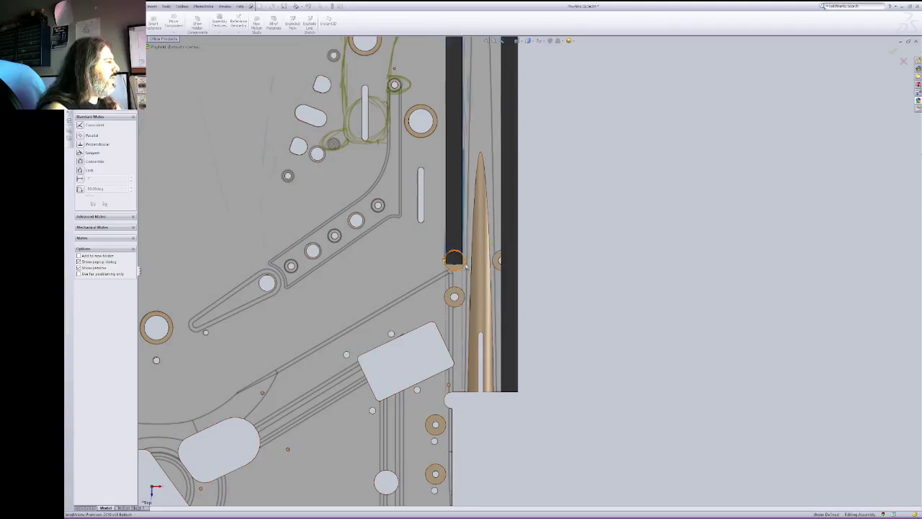
Step: Add a distance mate between the plunger border's lower end face and the right border's lower end face
right_click(586, 167)
click(581, 283)
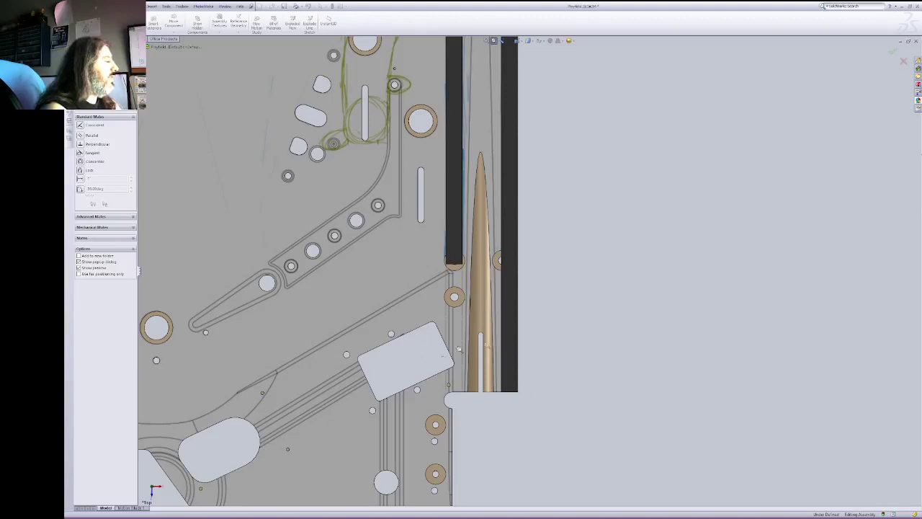
right_click(580, 130)
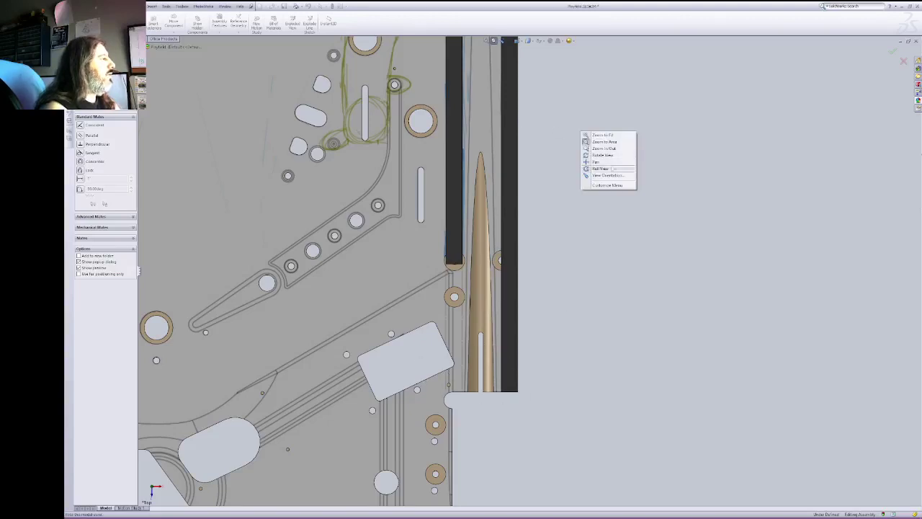
click(598, 161)
drag(591, 125, 622, 443)
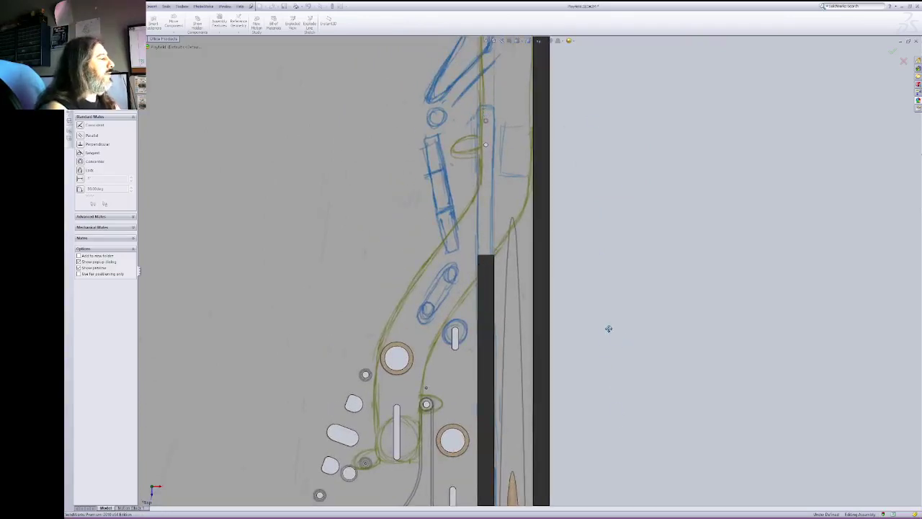
drag(604, 373, 584, 204)
right_click(570, 230)
click(591, 252)
right_click(595, 211)
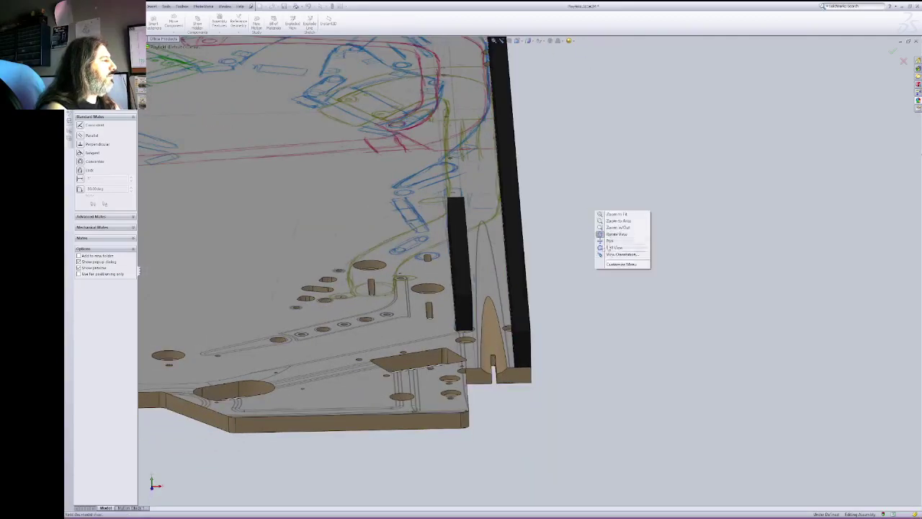
click(599, 234)
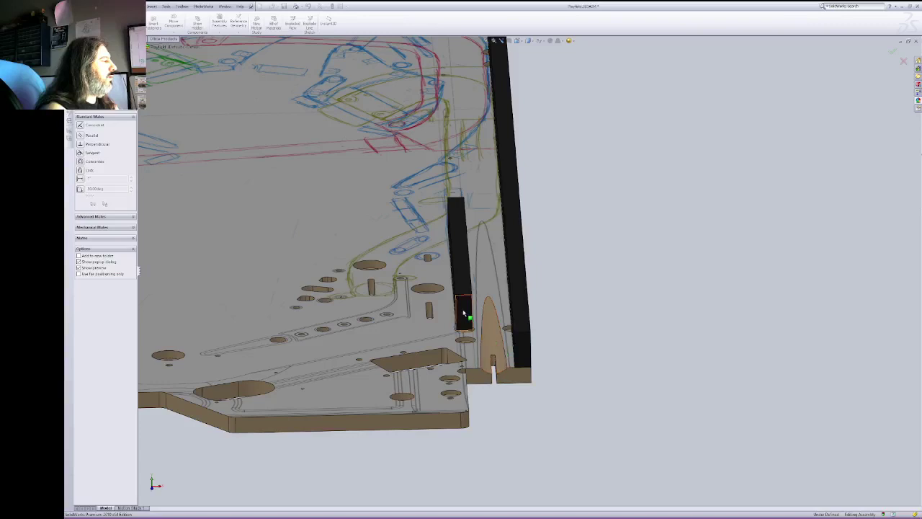
click(522, 350)
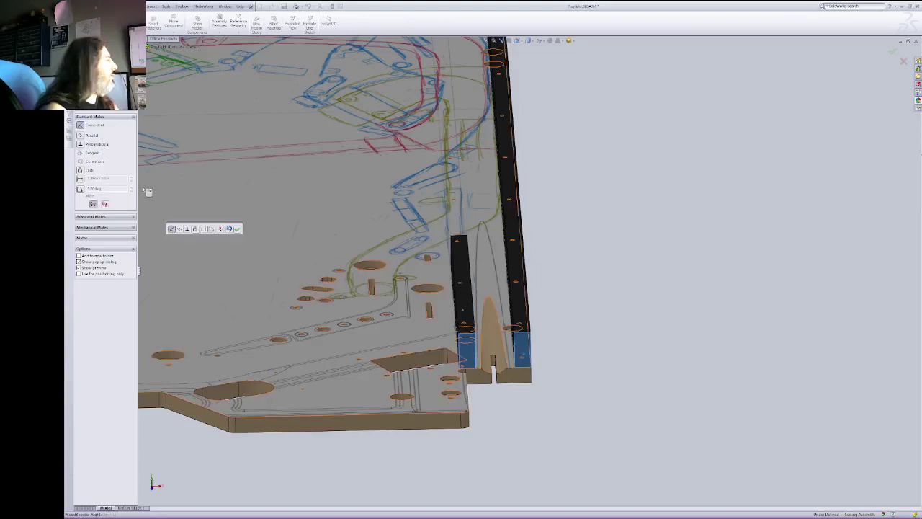
click(80, 178)
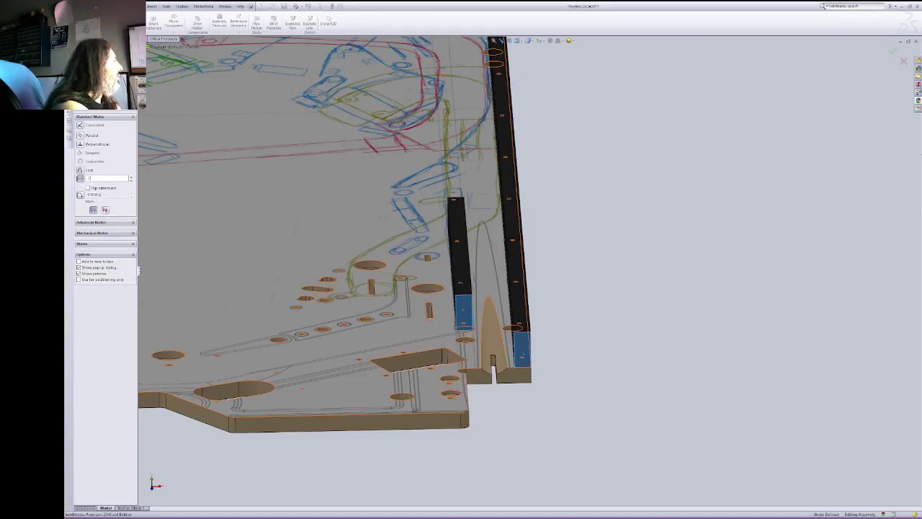
text(1.75)
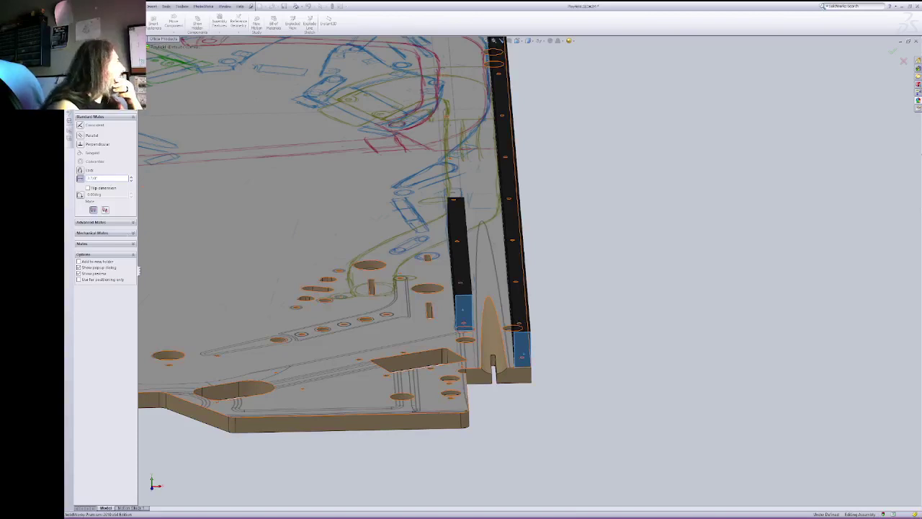
click(80, 64)
click(80, 63)
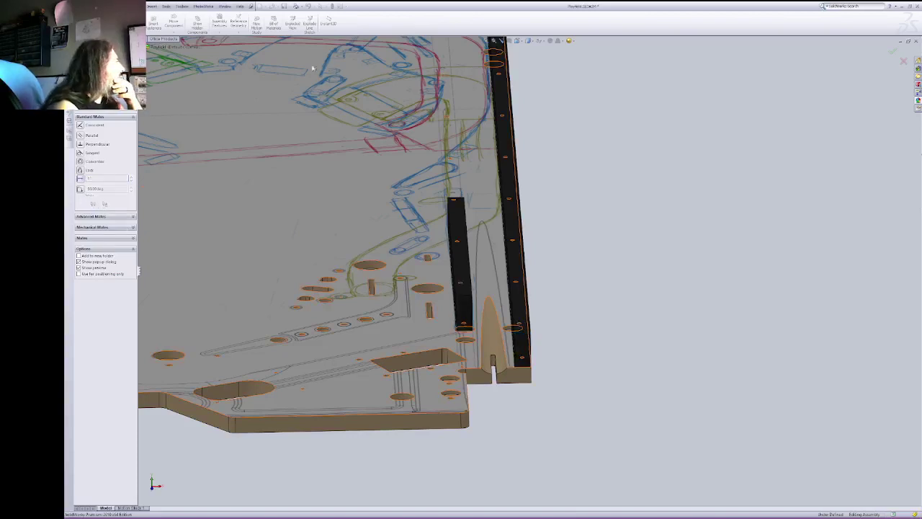
Step: Examine from above how the plunger border's two ends line up with the playfield's holes and layout drawing
click(525, 43)
click(526, 58)
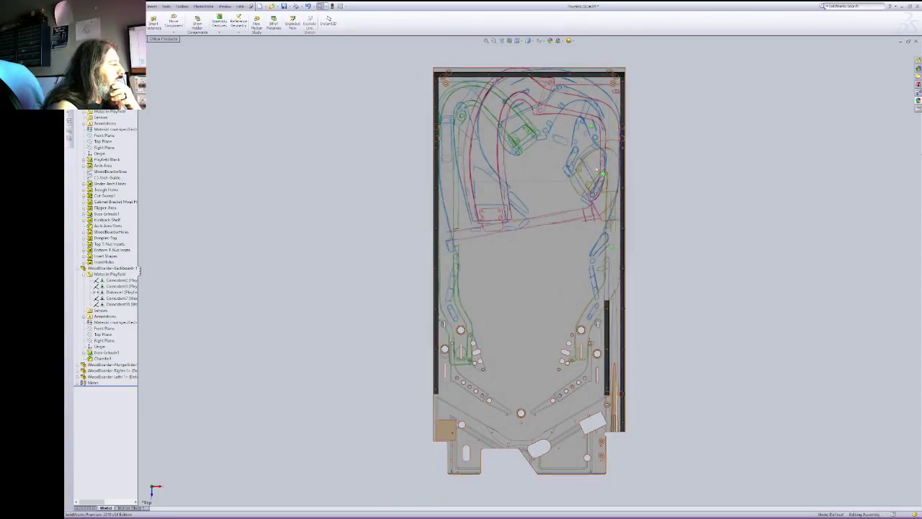
drag(667, 441, 583, 340)
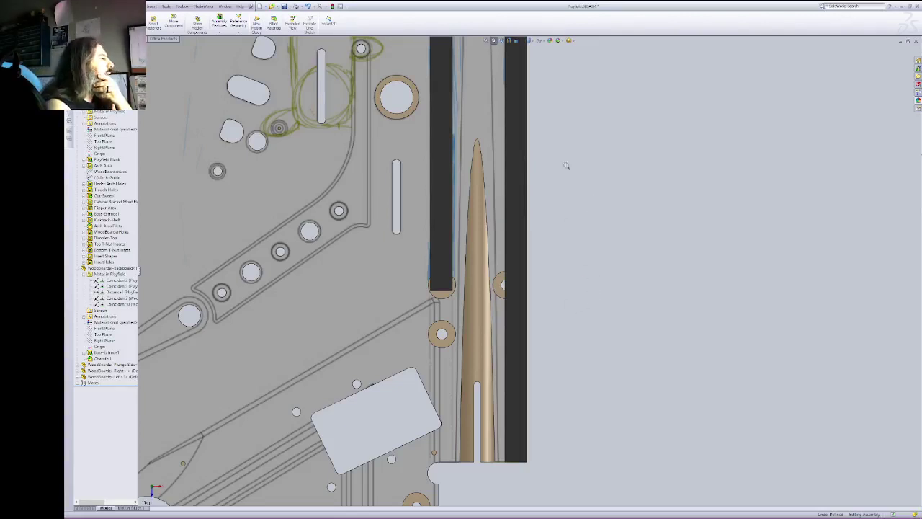
right_click(625, 191)
click(641, 233)
drag(567, 148, 629, 471)
drag(643, 233, 610, 354)
right_click(650, 124)
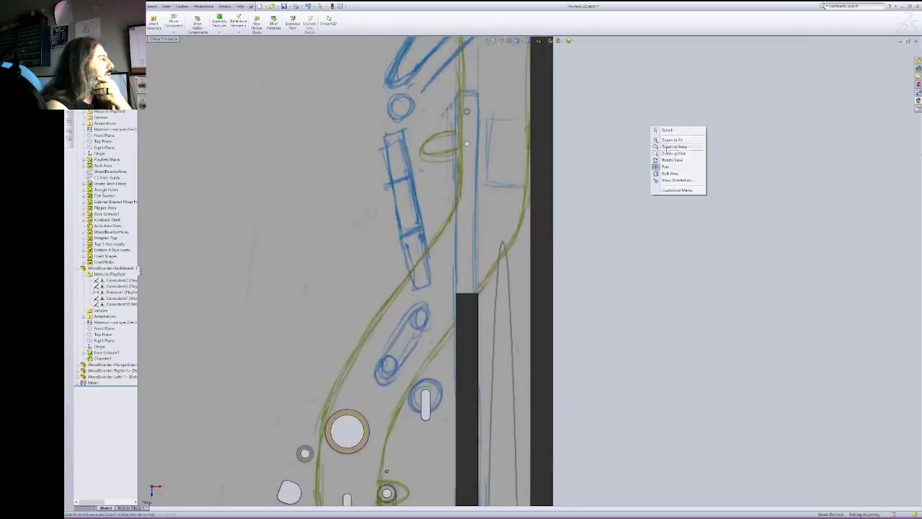
click(677, 154)
drag(656, 143, 613, 187)
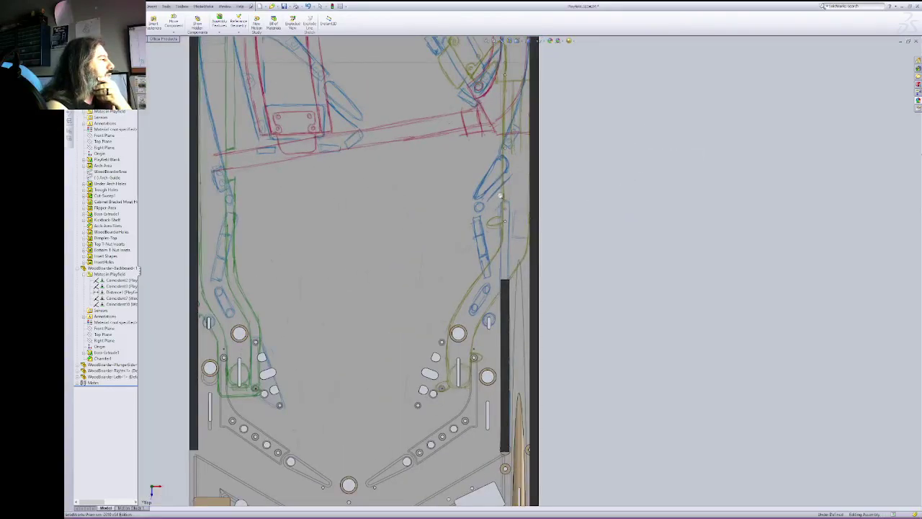
right_click(597, 235)
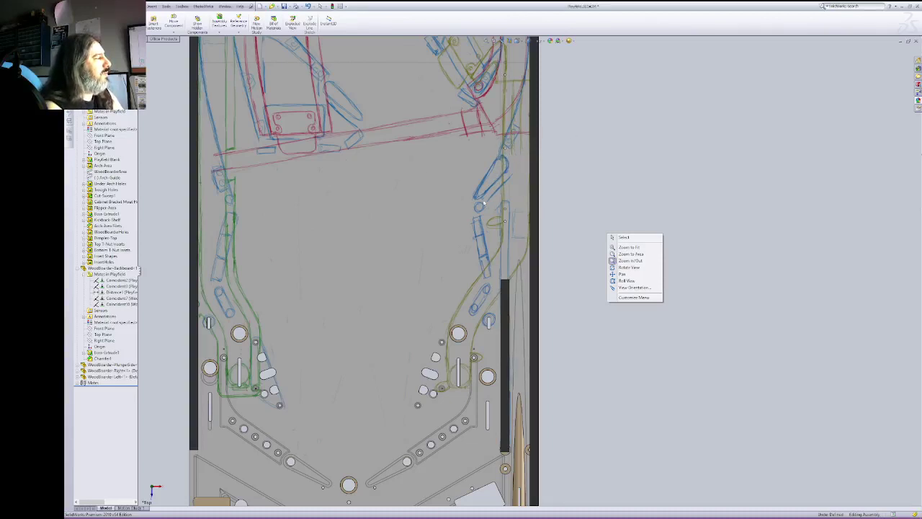
drag(517, 110, 518, 122)
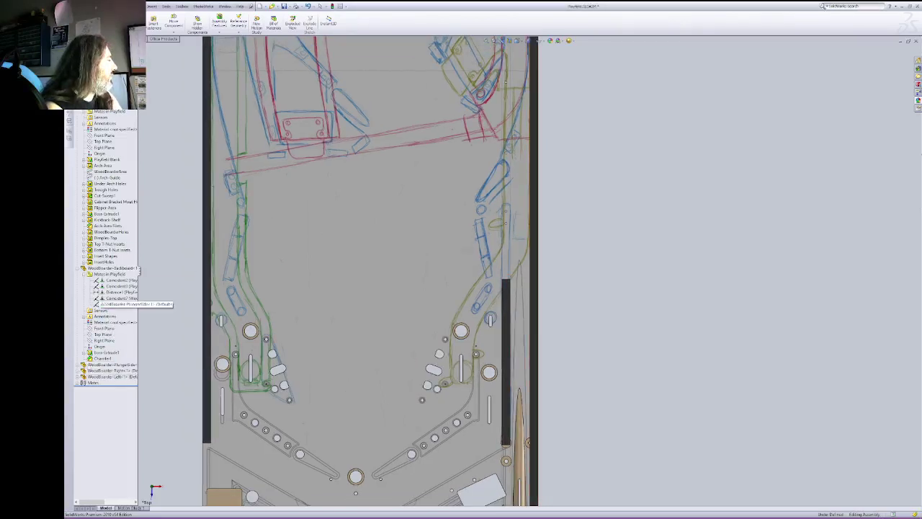
Step: Open the sketch of the plunger border's extrusion for editing within the assembly
click(79, 365)
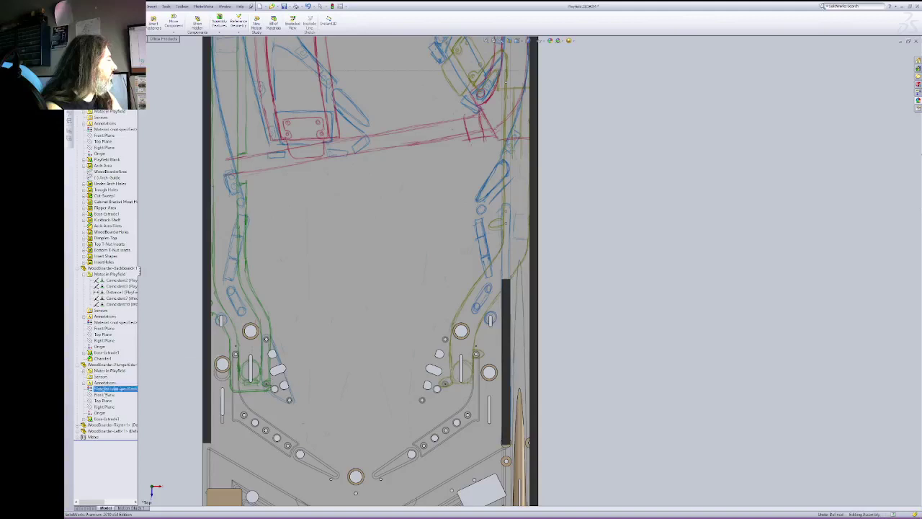
click(84, 418)
right_click(106, 425)
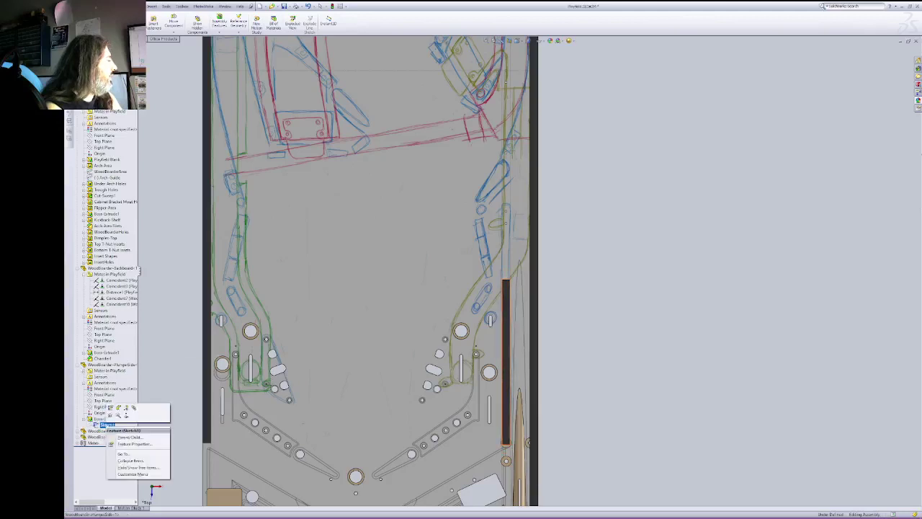
click(112, 408)
click(113, 409)
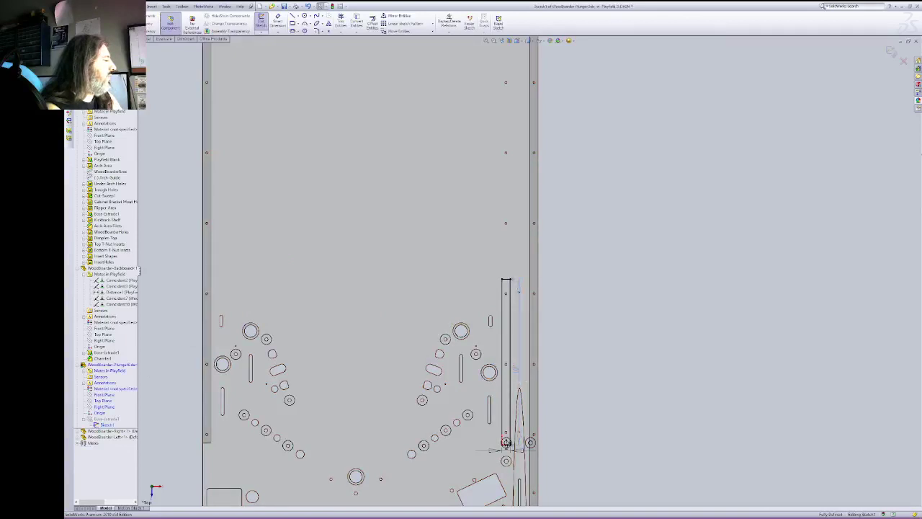
Step: Lengthen the plunger border's sketch to 15", shorten it to 13" and finish editing the part
double_click(516, 369)
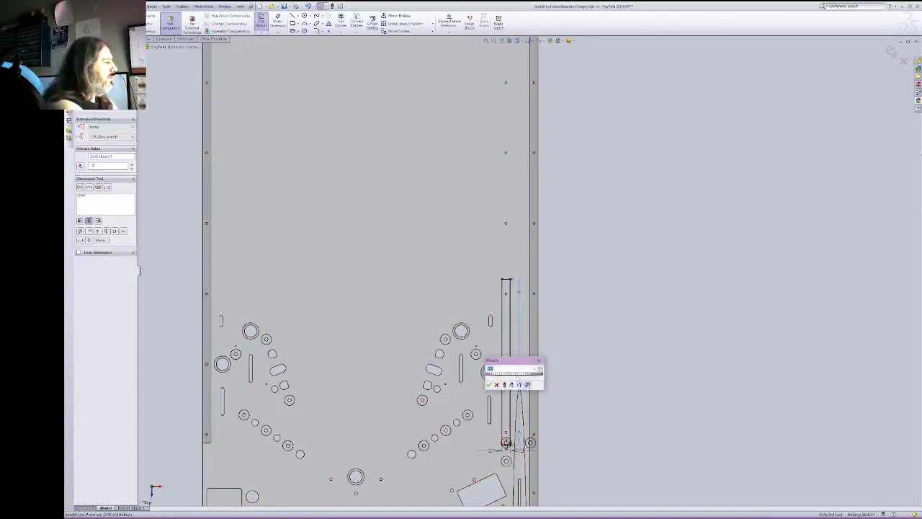
key(Return)
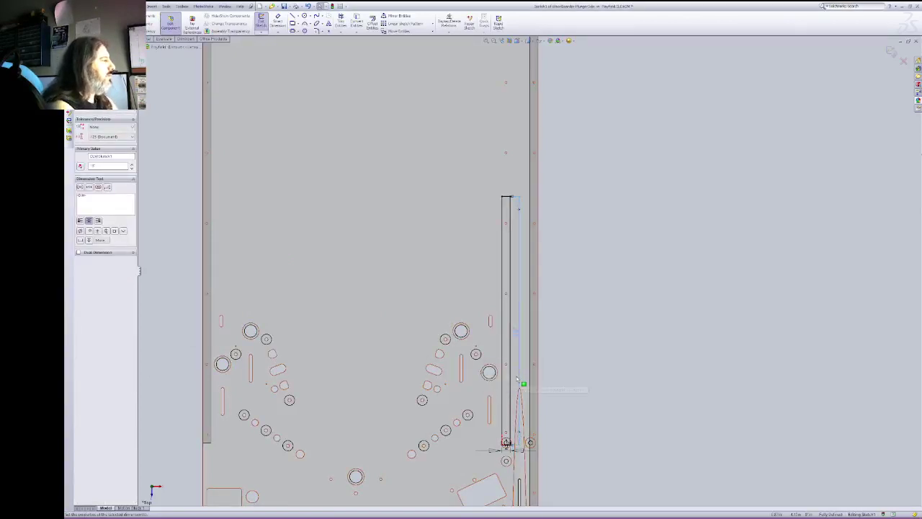
click(517, 379)
click(517, 336)
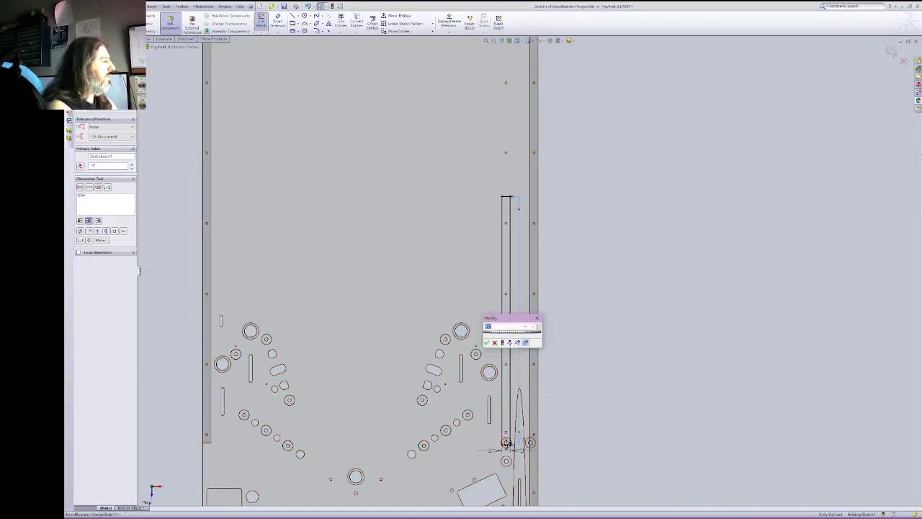
key(Return)
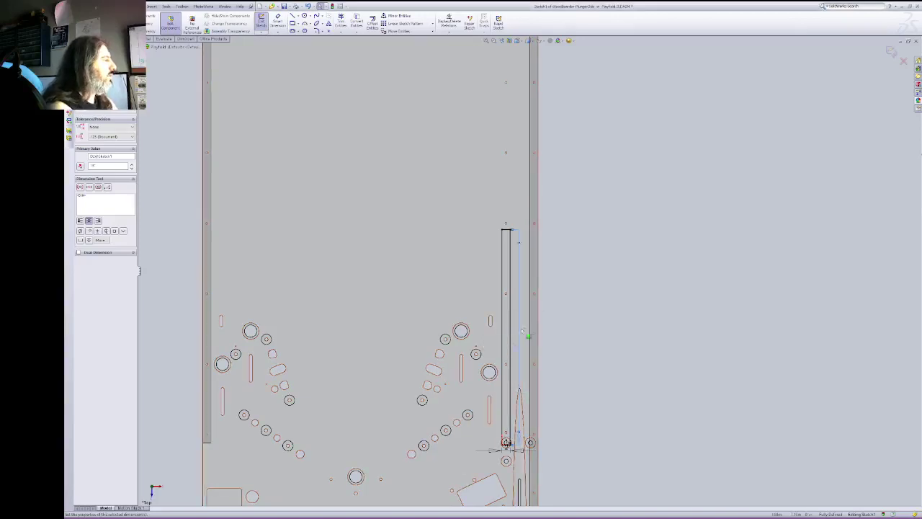
click(262, 22)
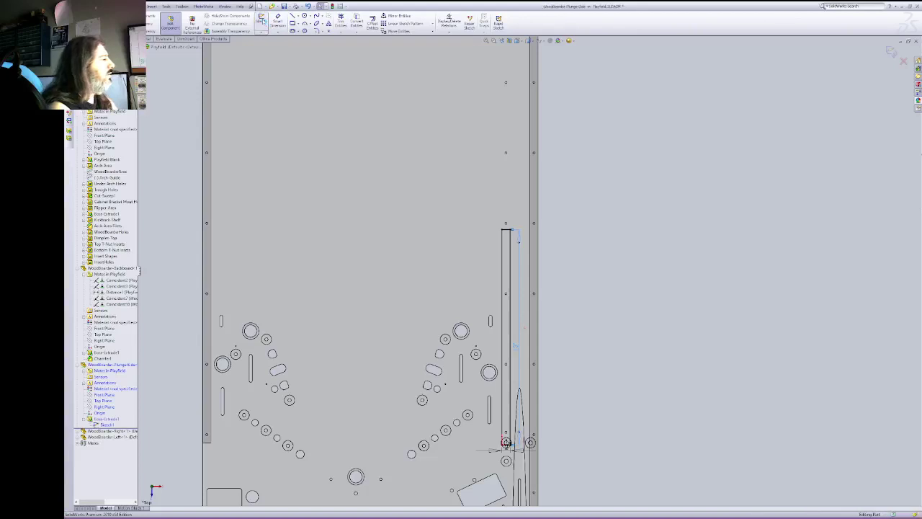
click(171, 21)
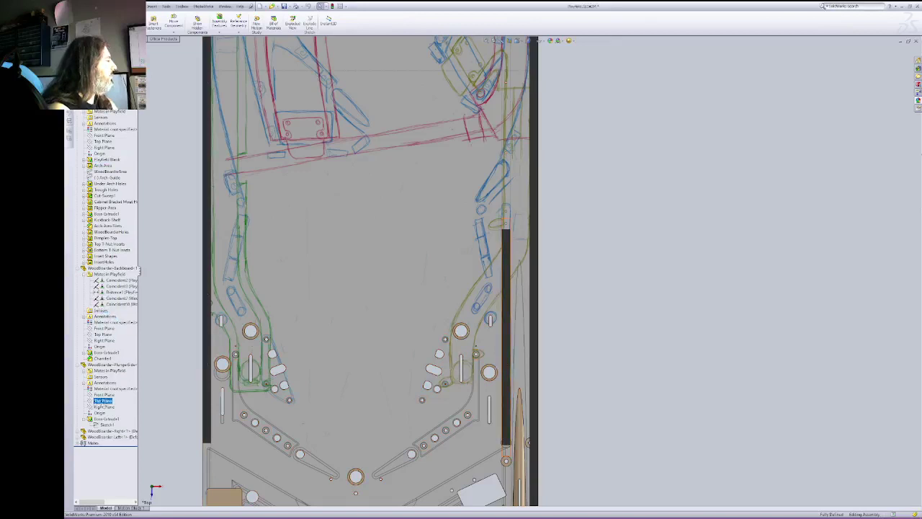
Step: Reopen the plunger border's extrusion sketch, set its length to 14 1/2" and finish editing the part
right_click(104, 425)
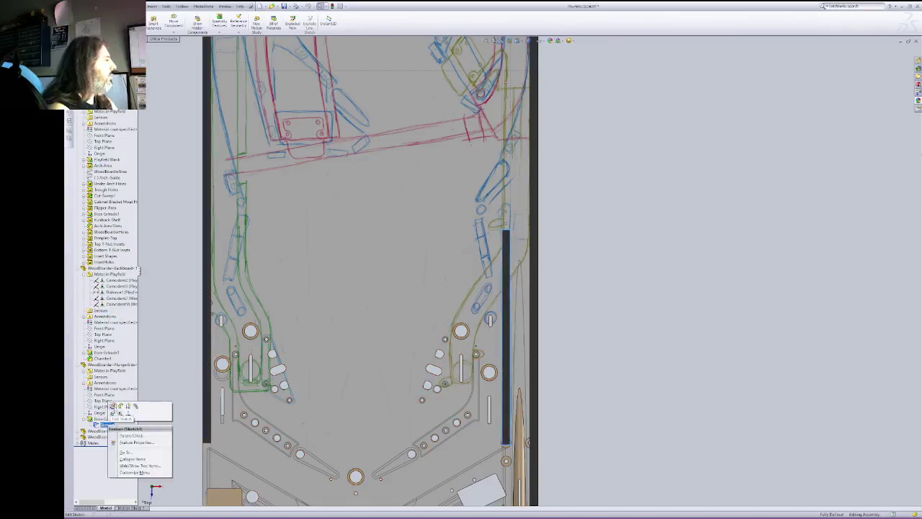
click(112, 407)
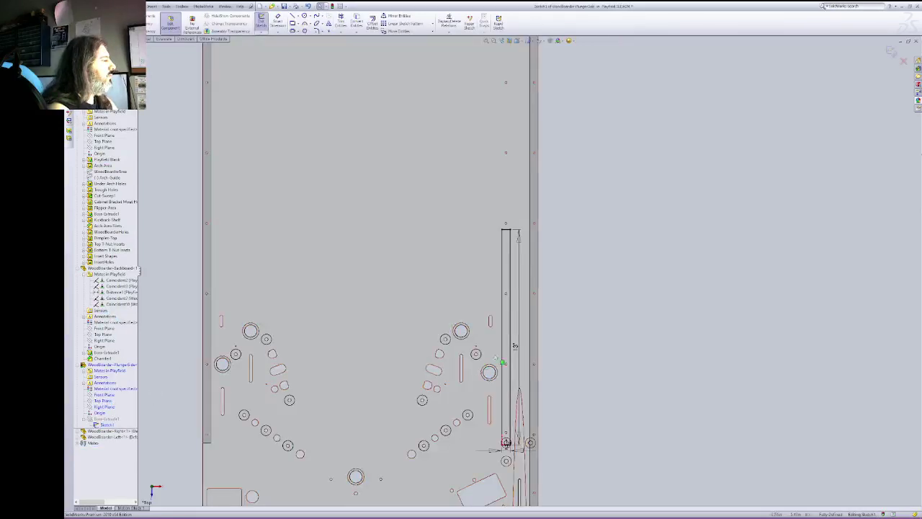
click(515, 344)
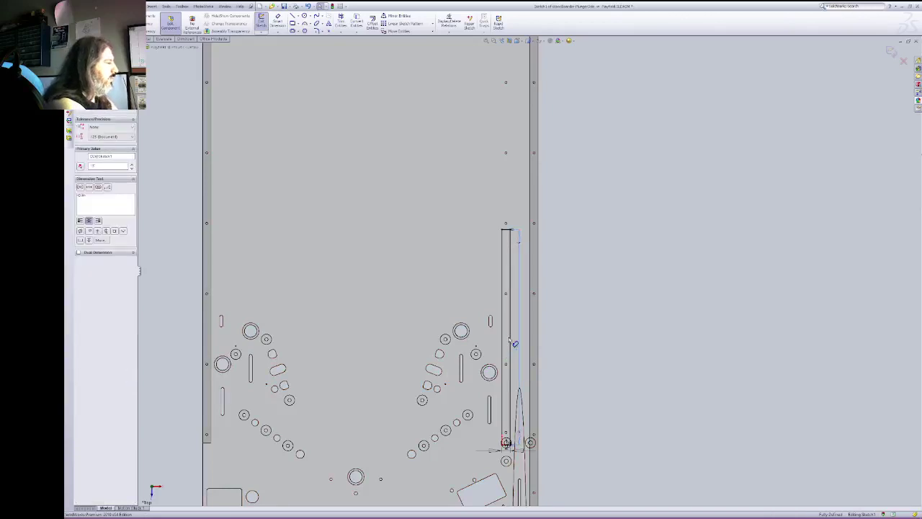
double_click(510, 339)
key(Return)
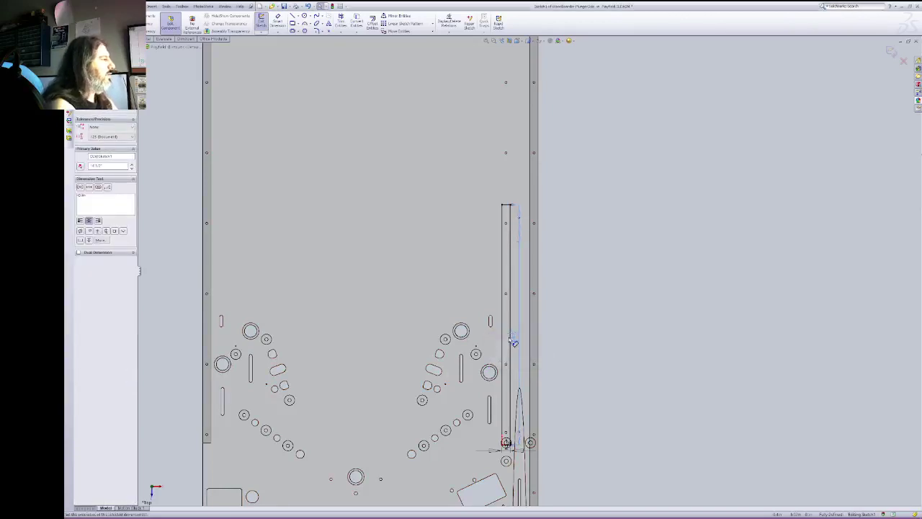
click(171, 22)
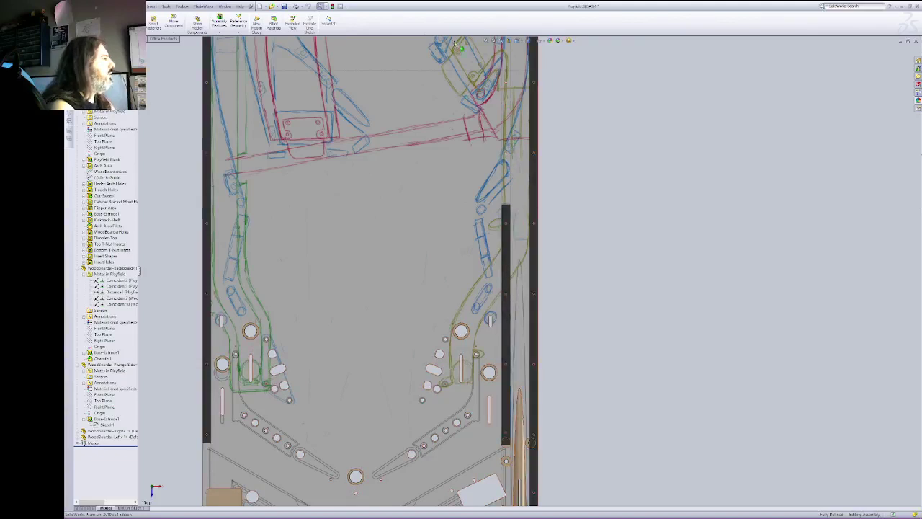
Step: Locate the sketch under the playfield's wood border holes feature and bring up its options
right_click(606, 109)
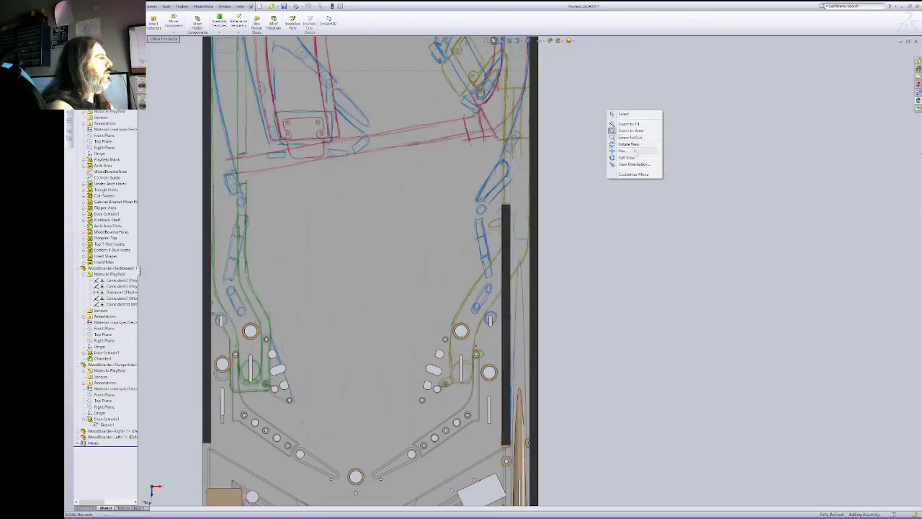
click(635, 152)
drag(604, 167, 582, 311)
right_click(542, 181)
click(559, 185)
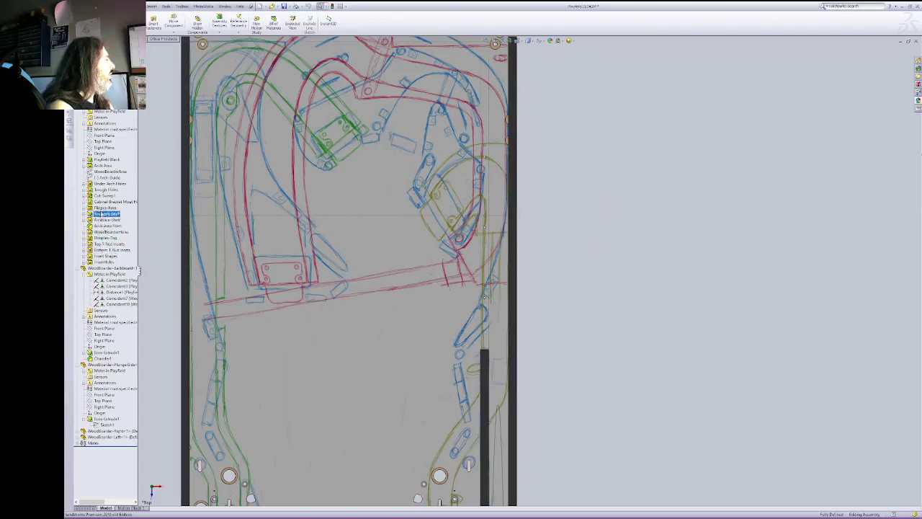
click(101, 172)
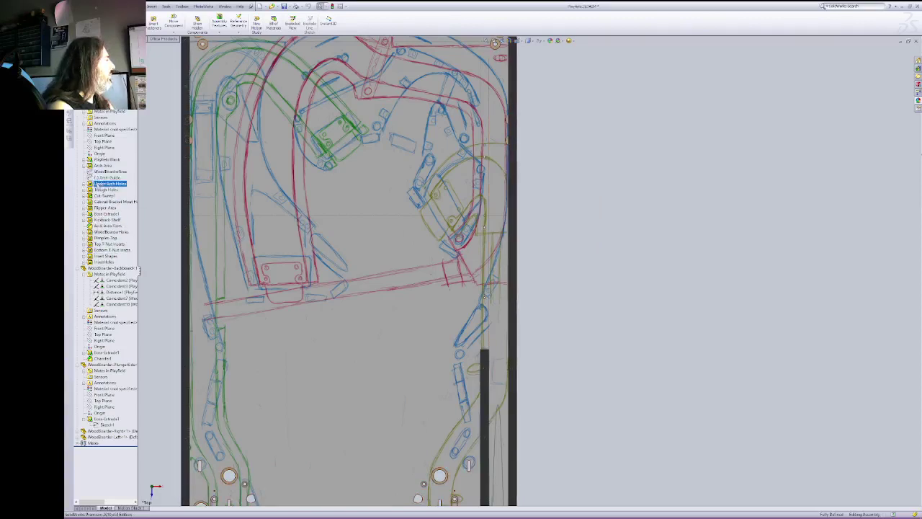
click(84, 202)
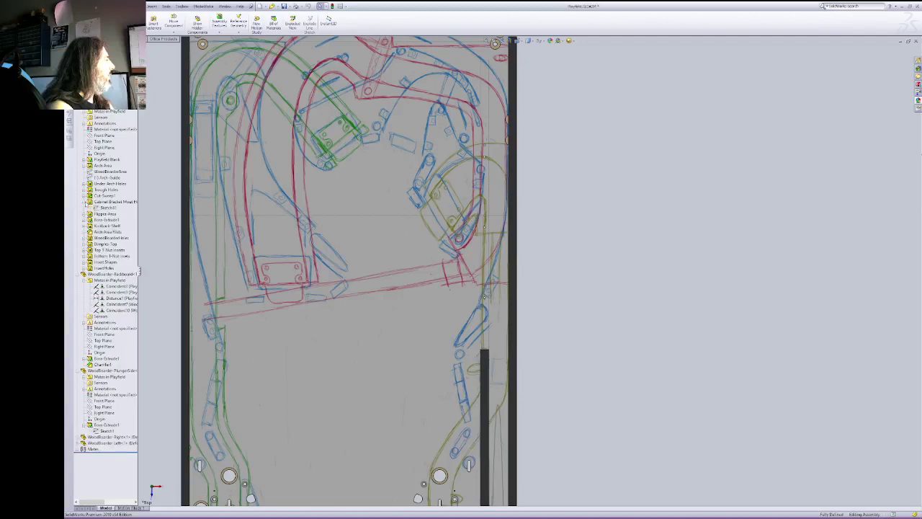
click(101, 220)
click(108, 238)
right_click(107, 239)
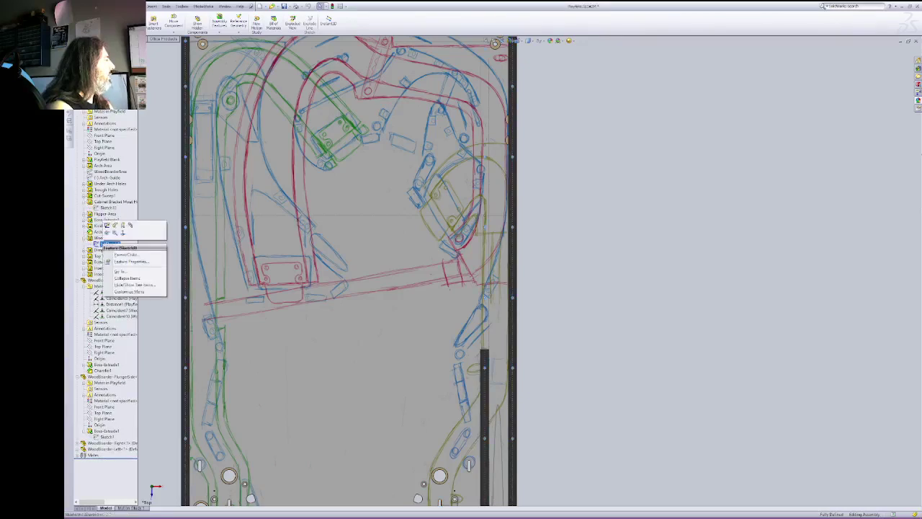
Step: Edit the WoodBoarderHoles sketch and convert the three hole circles above the short plunger-side border to construction geometry
click(107, 226)
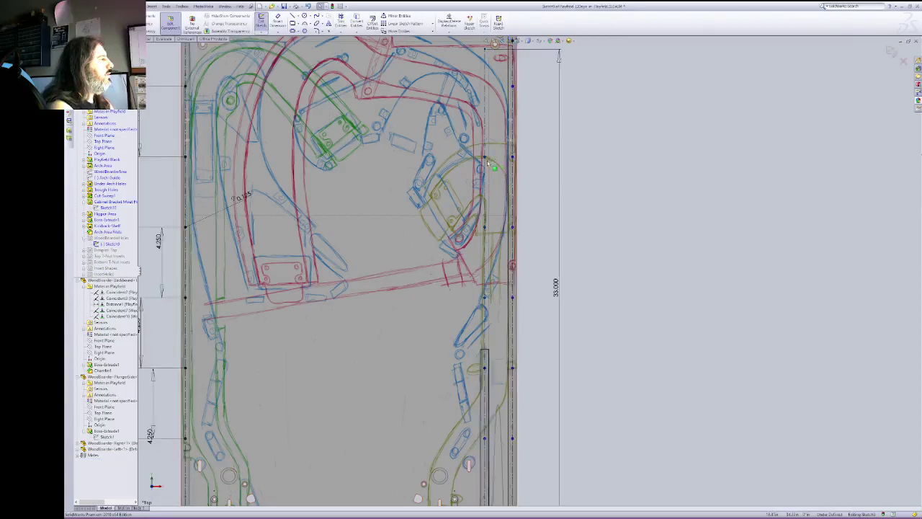
click(494, 44)
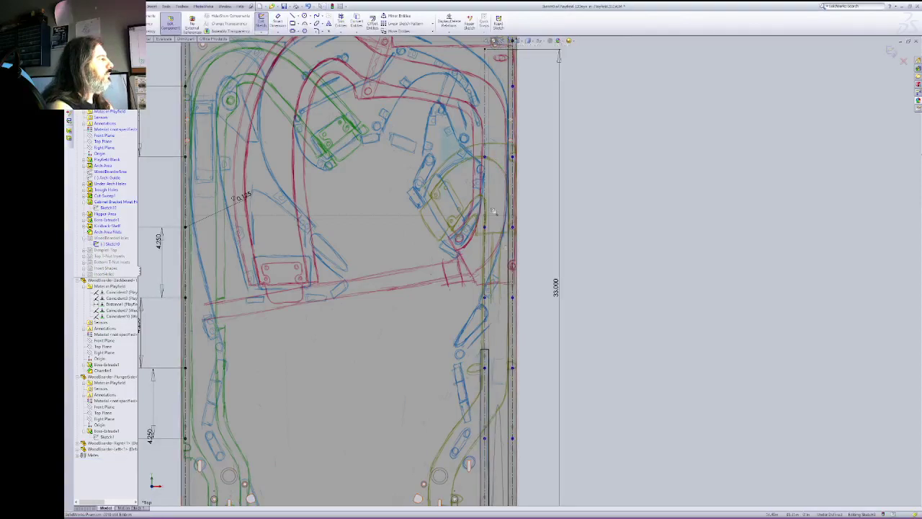
drag(439, 128, 531, 354)
right_click(533, 211)
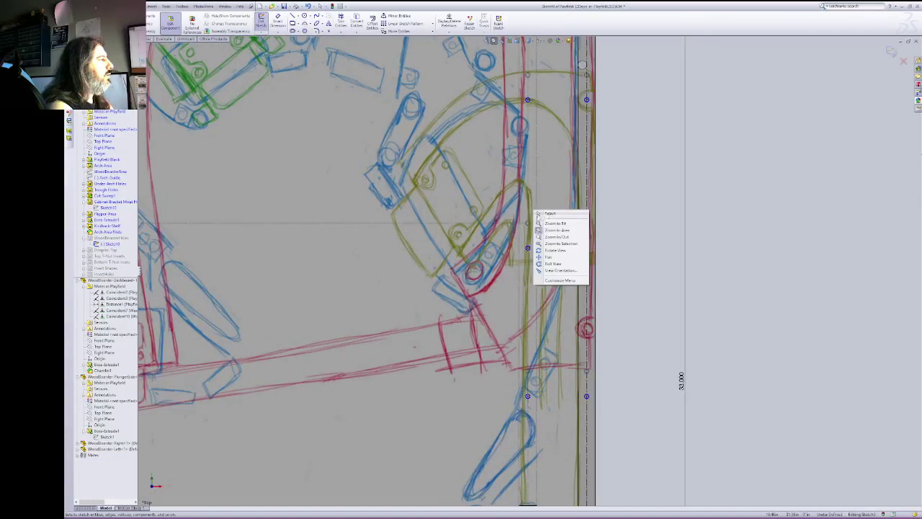
click(547, 214)
click(543, 268)
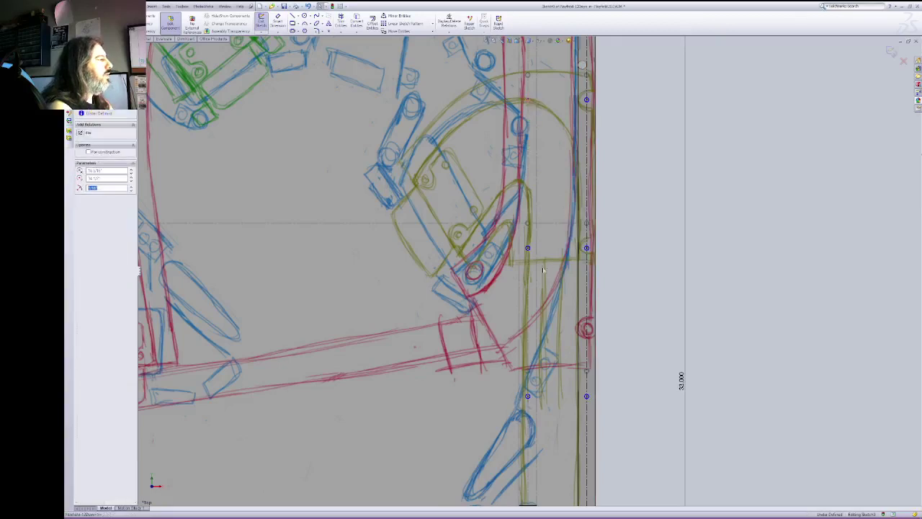
ctrl+click(529, 249)
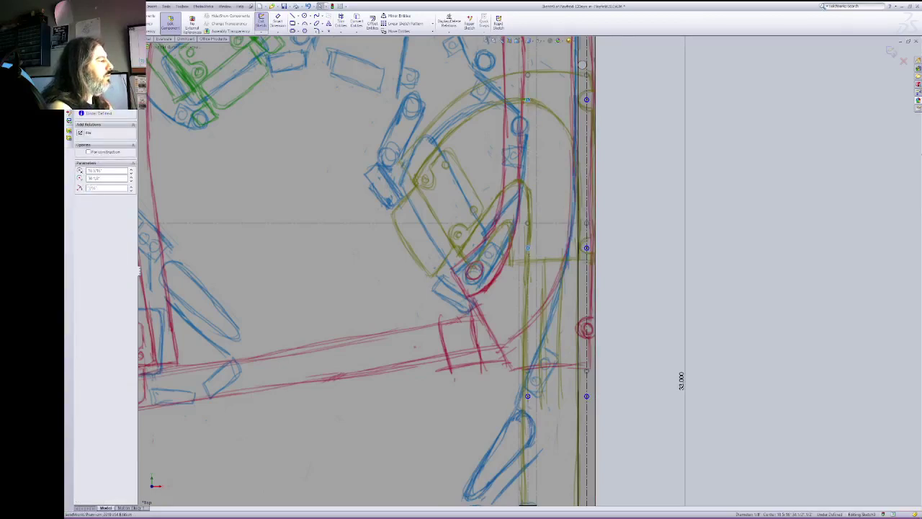
ctrl+click(528, 396)
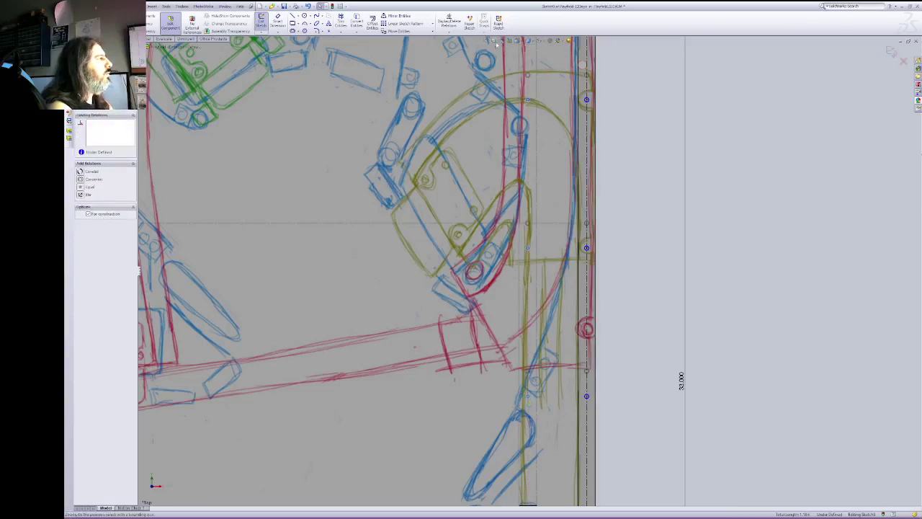
Step: Exit the hole sketch and finish editing the playfield part to return to the assembly
right_click(652, 86)
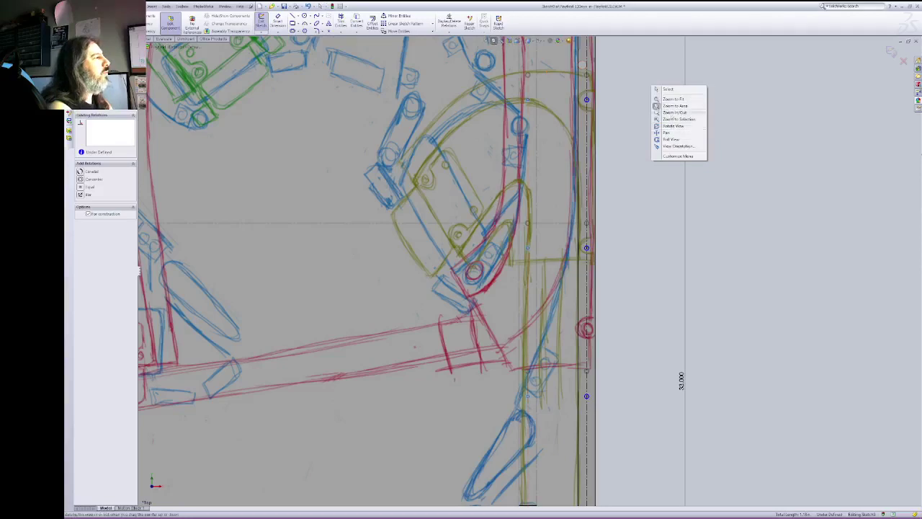
click(673, 114)
drag(639, 91, 640, 124)
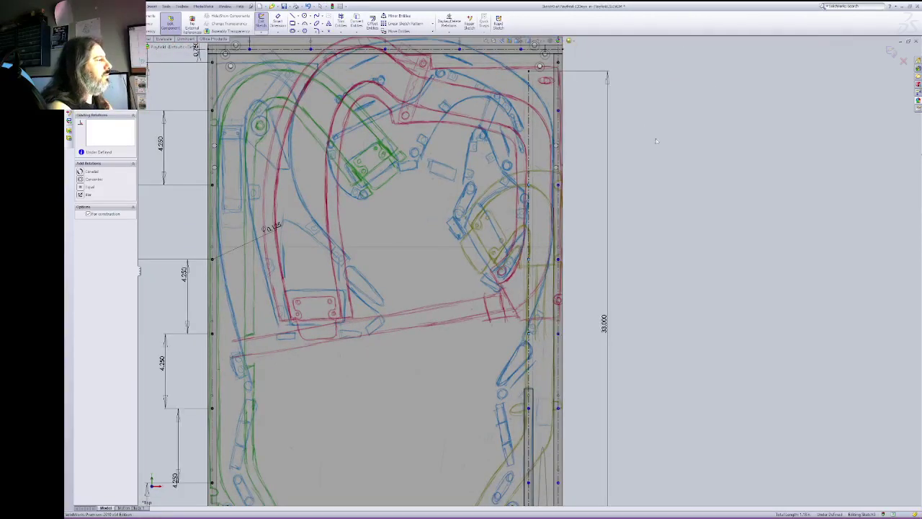
right_click(656, 138)
click(672, 142)
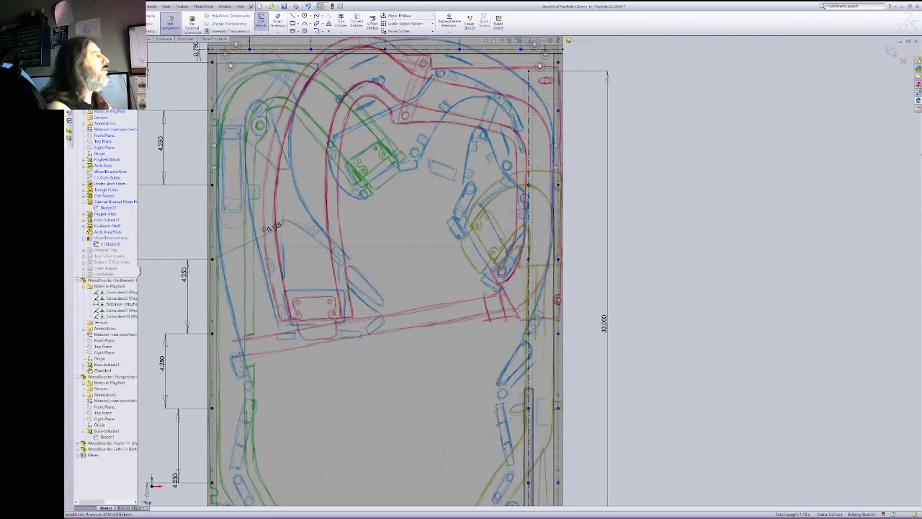
click(262, 23)
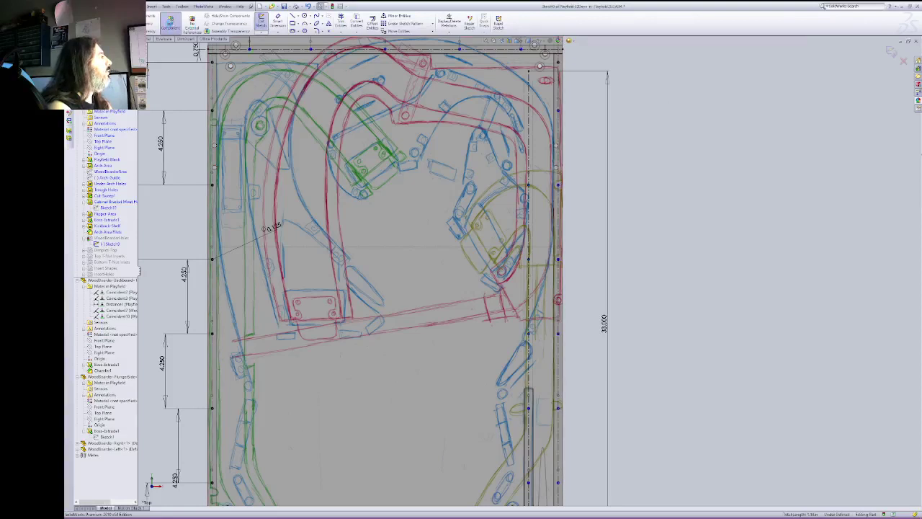
click(171, 23)
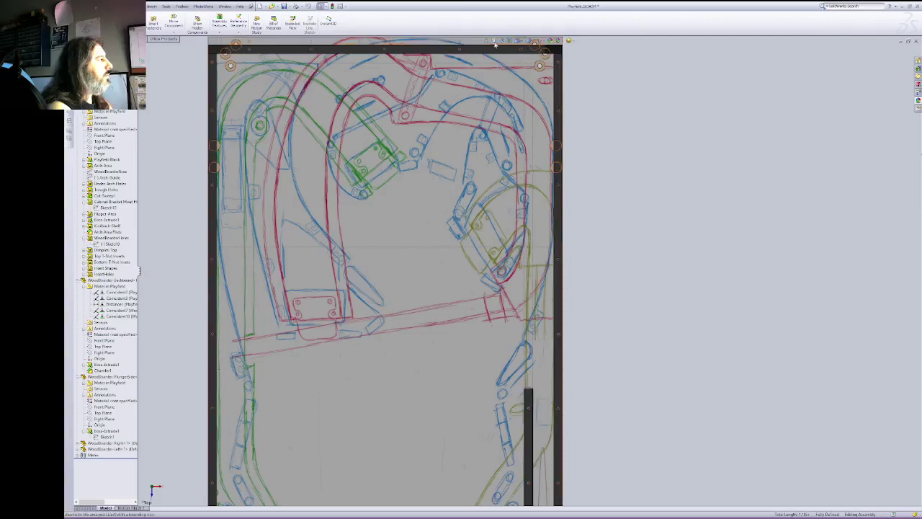
Step: Examine the playfield and its wood borders from an angle and in top view
right_click(648, 125)
click(668, 160)
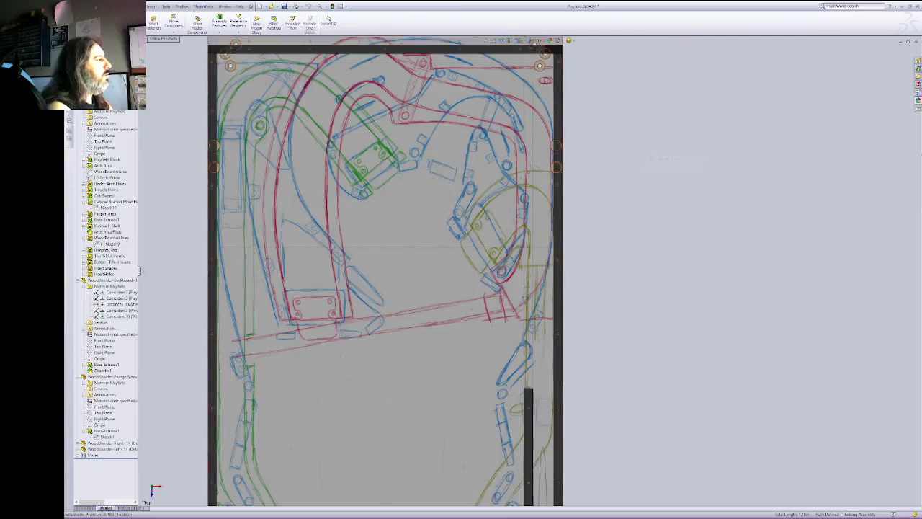
drag(669, 160, 546, 144)
right_click(670, 153)
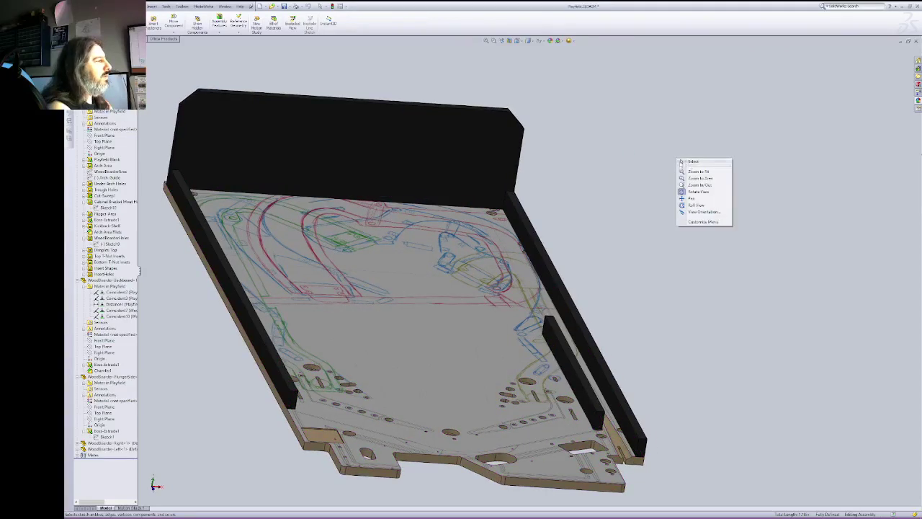
click(693, 161)
click(518, 41)
click(525, 50)
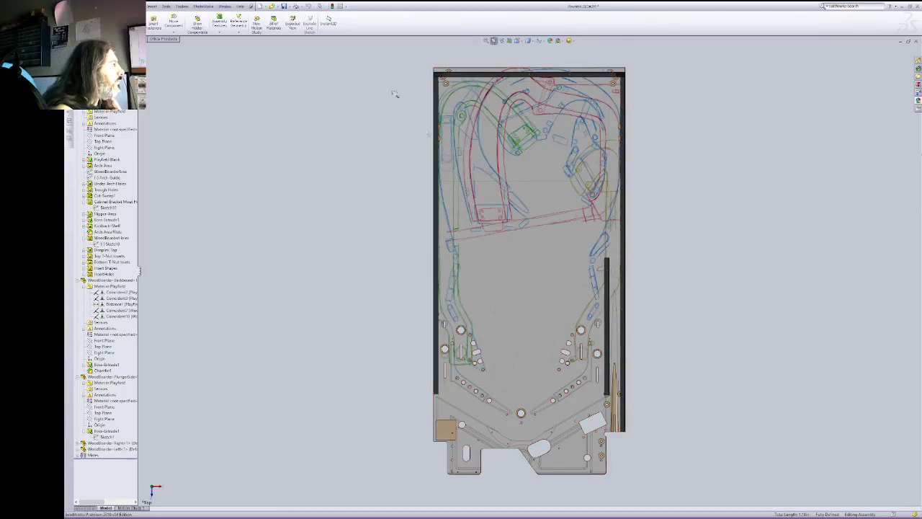
drag(391, 78, 663, 384)
right_click(728, 281)
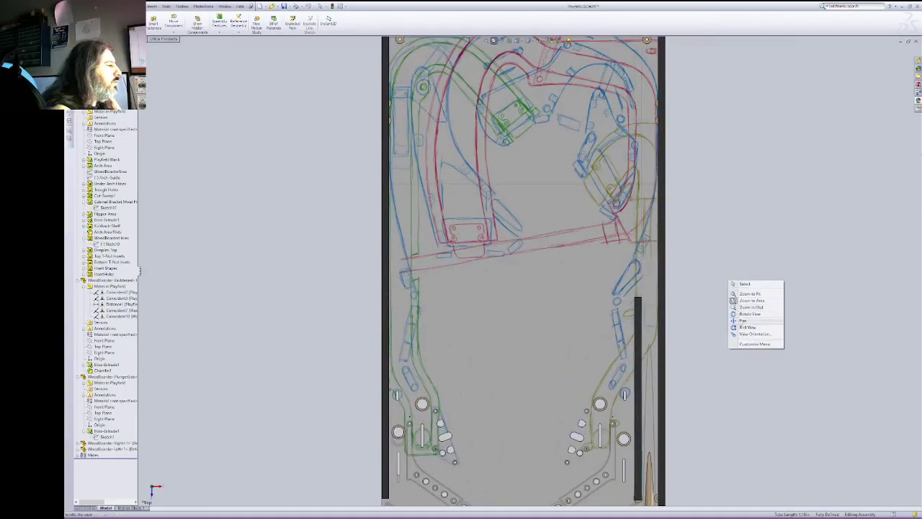
click(743, 320)
drag(731, 363, 697, 329)
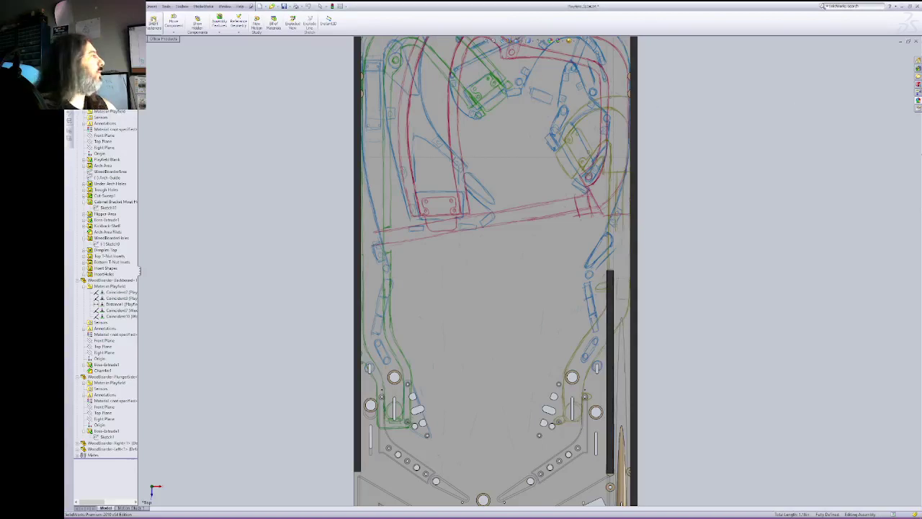
Step: Save the playfield assembly
click(119, 6)
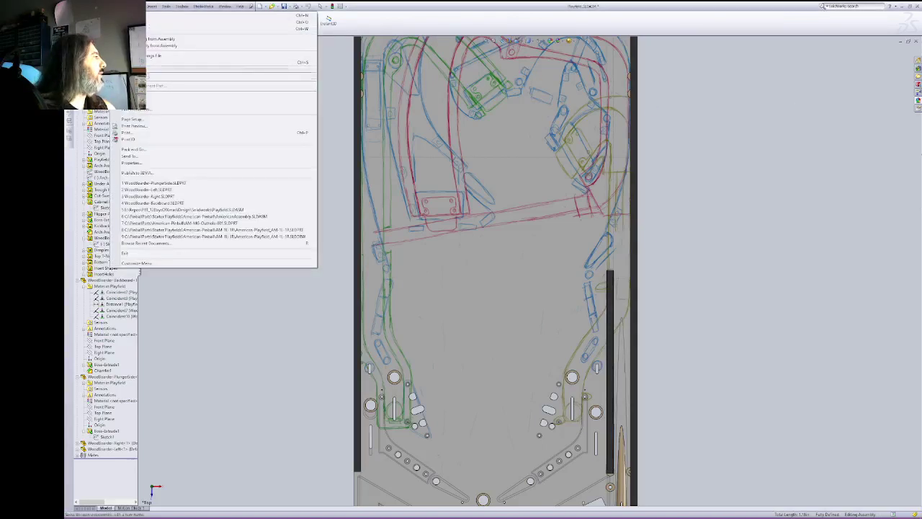
click(203, 77)
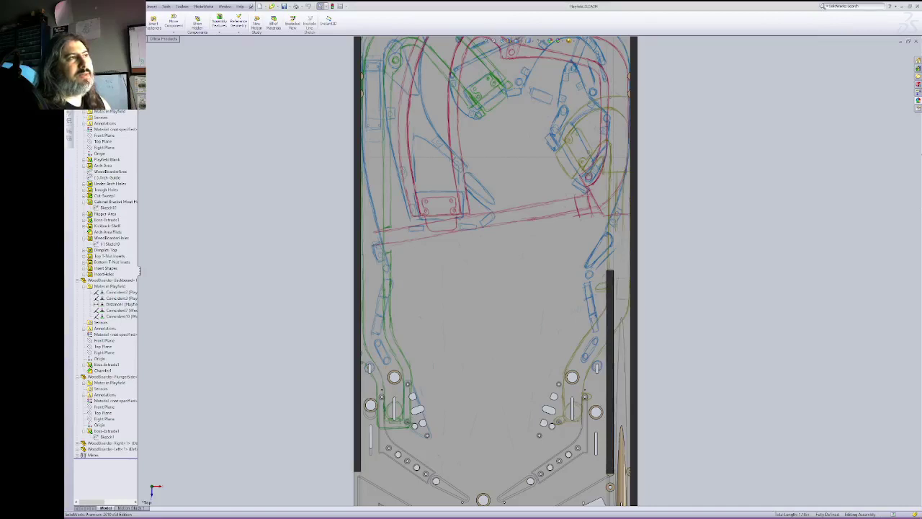
Step: Insert a RoundTarget component into the assembly, outside the playfield's right border
drag(789, 112, 921, 144)
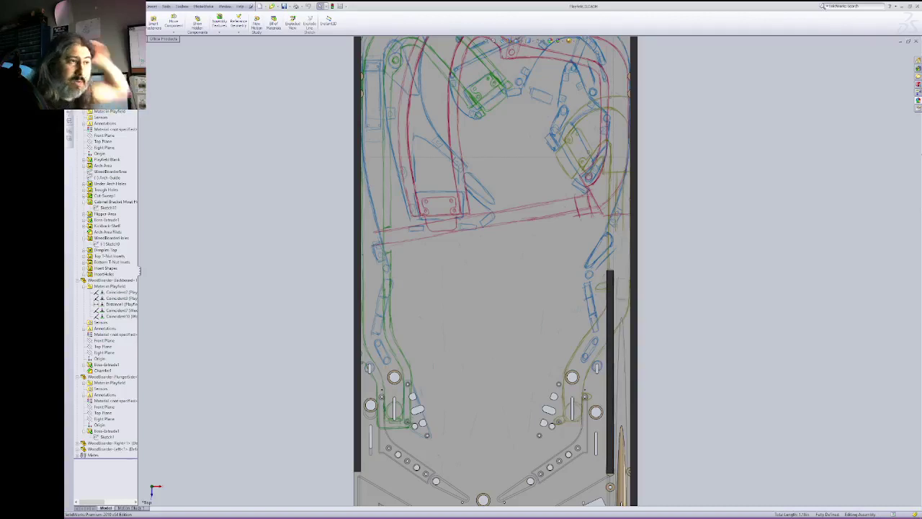
drag(921, 188, 673, 252)
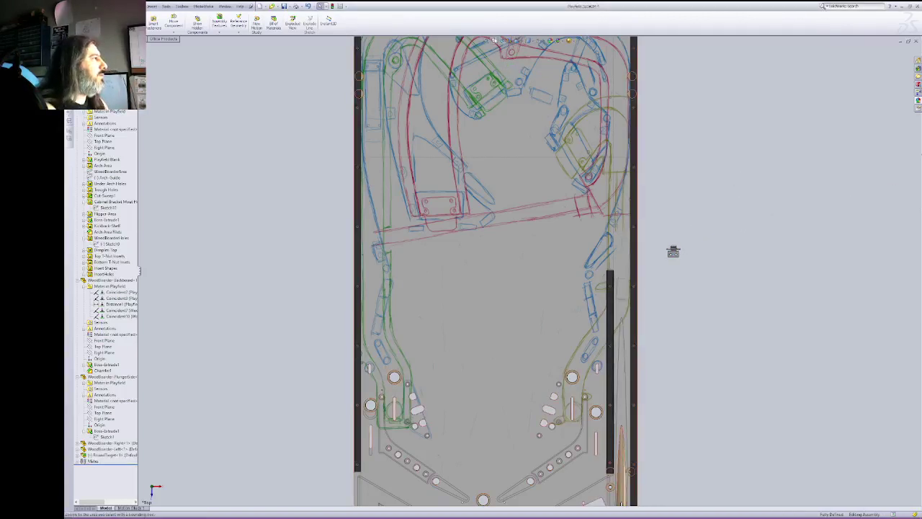
Step: Examine the inserted round target up close from an angle, and restore the top view of the playfield
drag(556, 166, 753, 302)
right_click(739, 249)
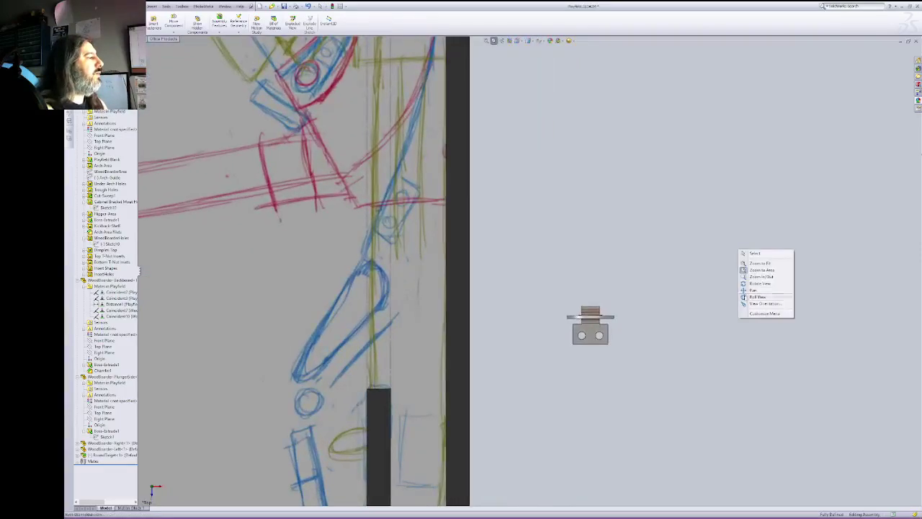
click(772, 285)
drag(667, 322, 692, 202)
right_click(687, 230)
click(702, 235)
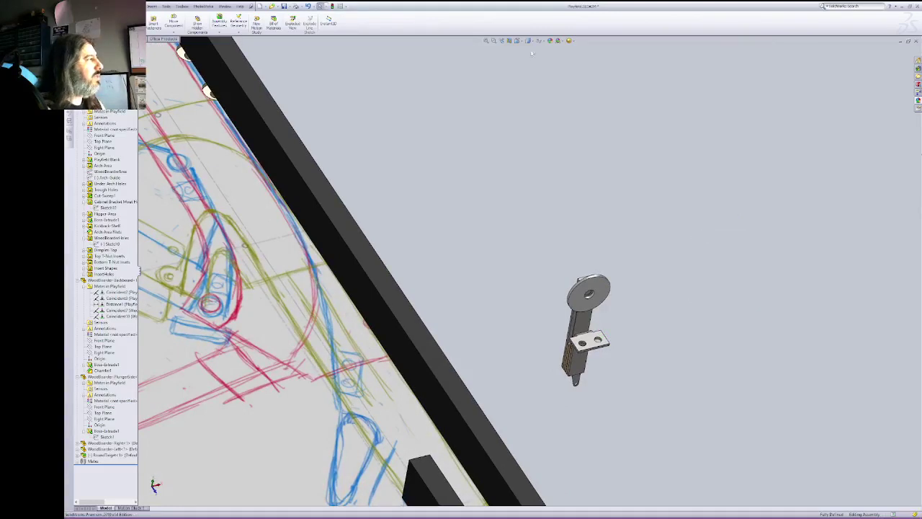
click(502, 40)
click(502, 40)
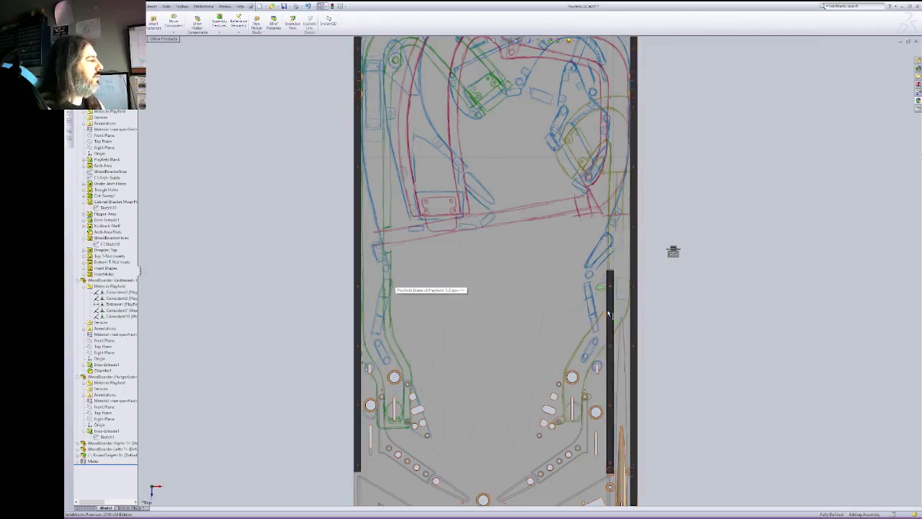
Step: Place ten more RoundTarget components outside the playfield, six beside its left border and four beside its right border
click(673, 251)
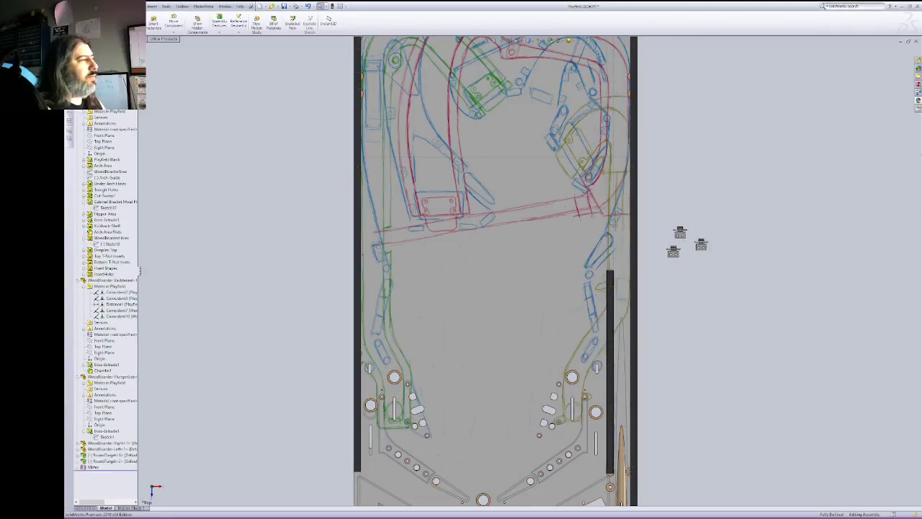
click(680, 232)
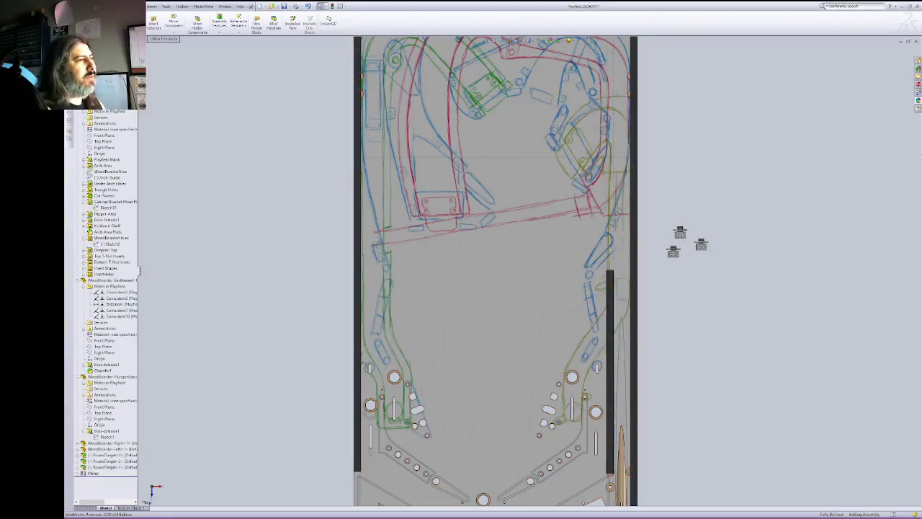
click(322, 328)
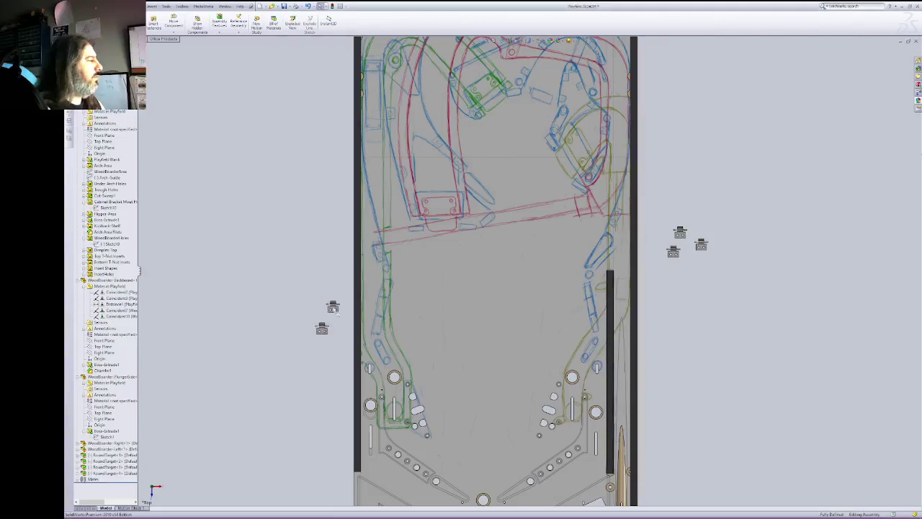
click(334, 306)
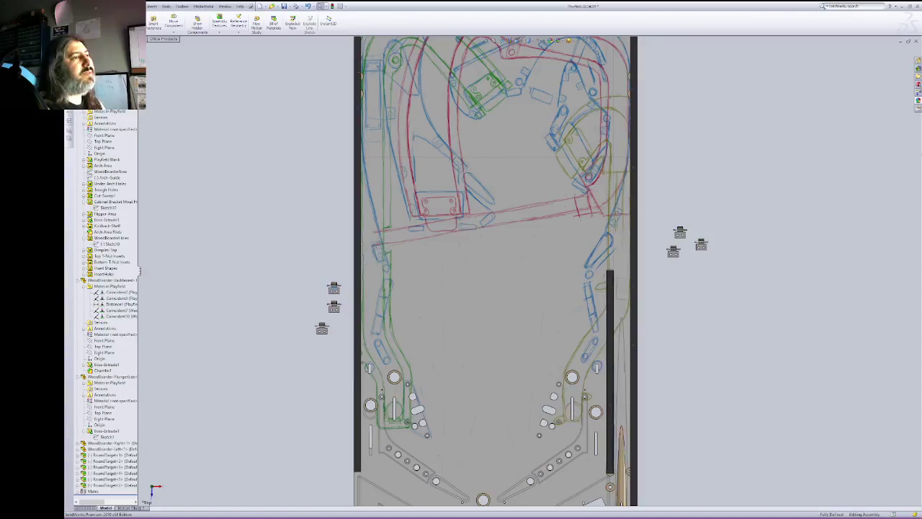
drag(713, 189, 322, 220)
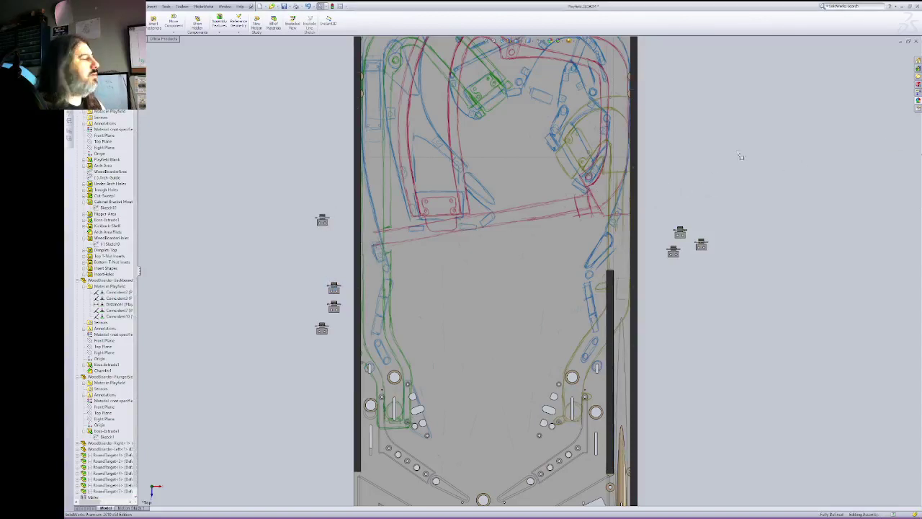
click(322, 219)
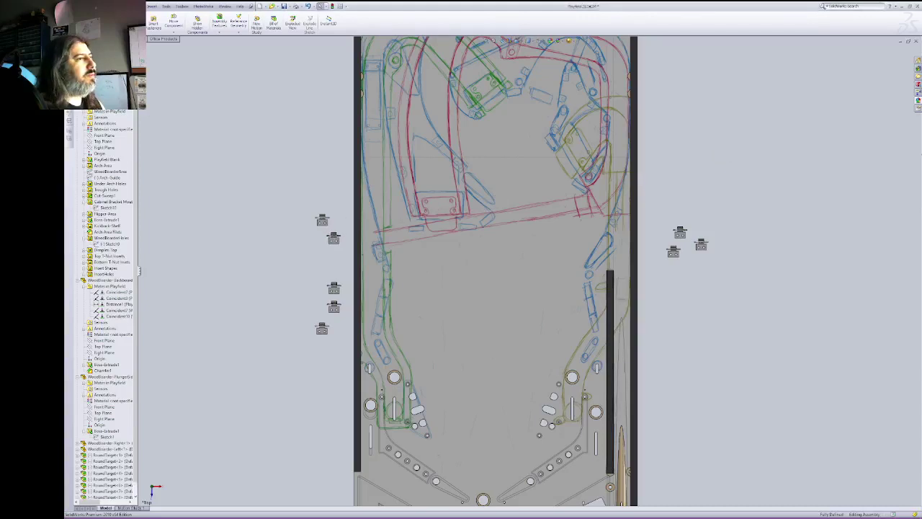
drag(921, 189, 331, 198)
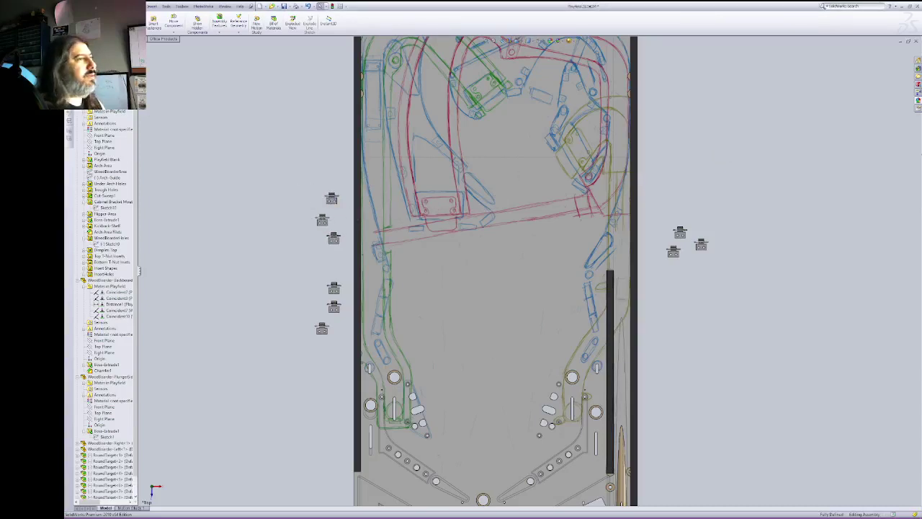
click(332, 198)
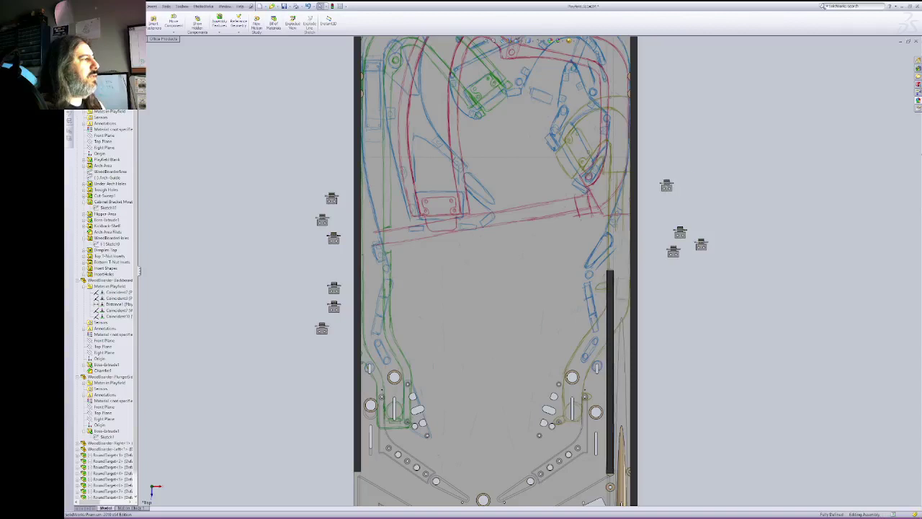
click(667, 186)
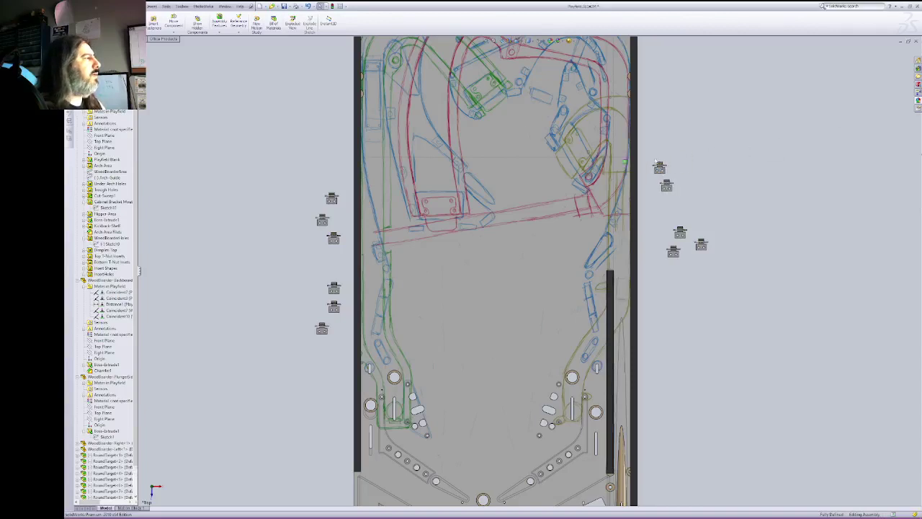
click(659, 167)
key(Escape)
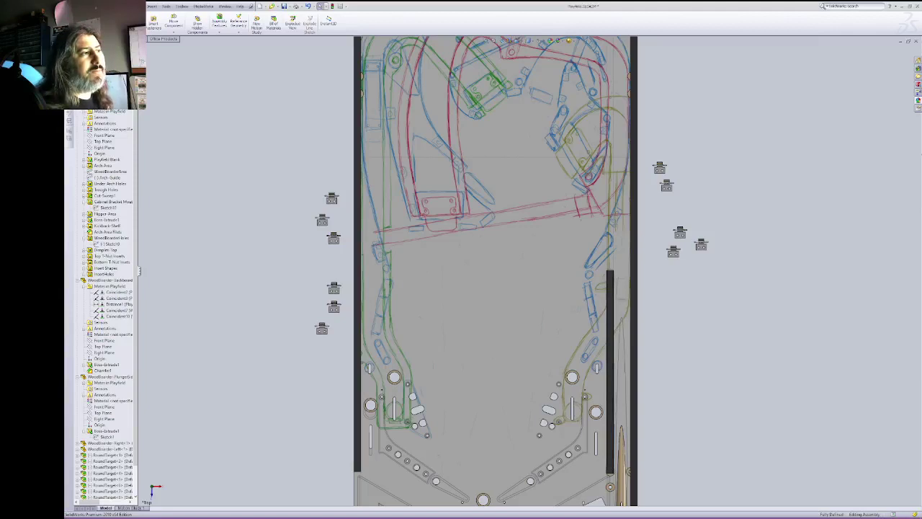
Step: Insert a wide rectangular target component outside the playfield's right border, near the round targets
drag(921, 216, 721, 204)
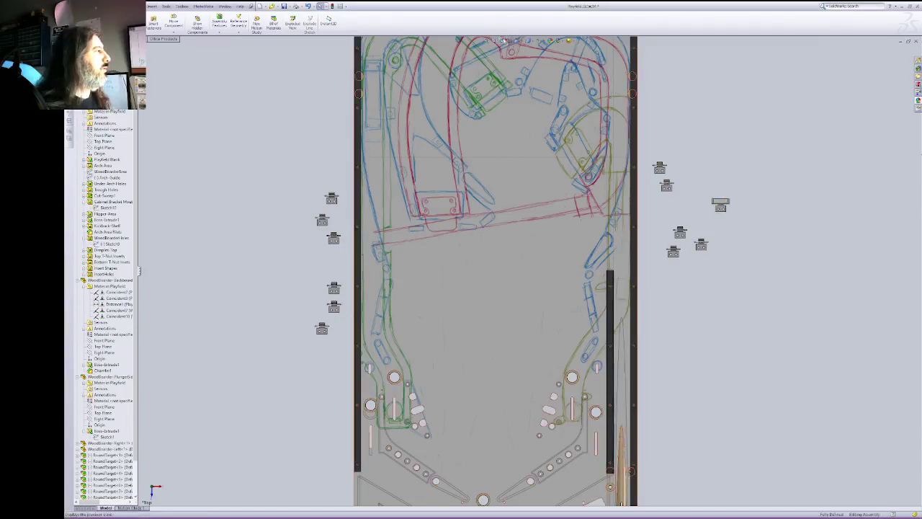
scroll(718, 228, down, 5)
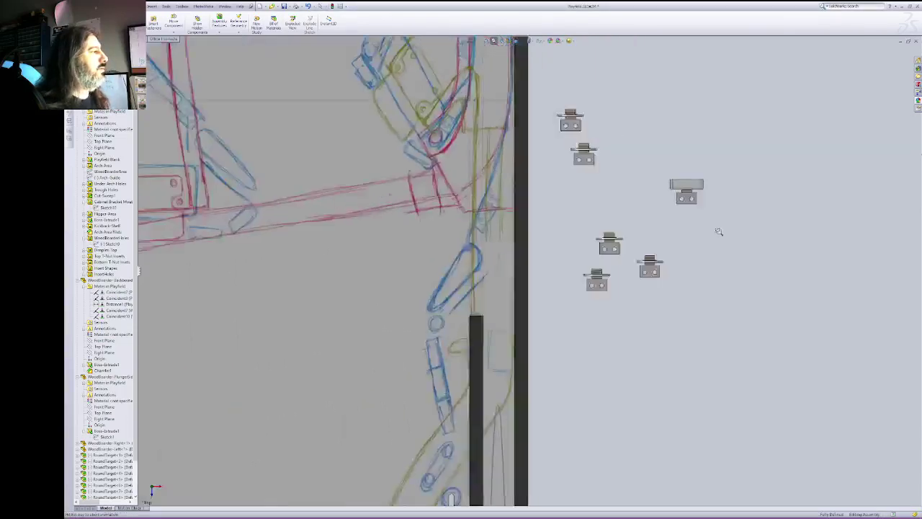
Step: Examine the inserted rectangular target beside the round targets up close from an angle, and look over the whole playfield
right_click(707, 205)
click(727, 238)
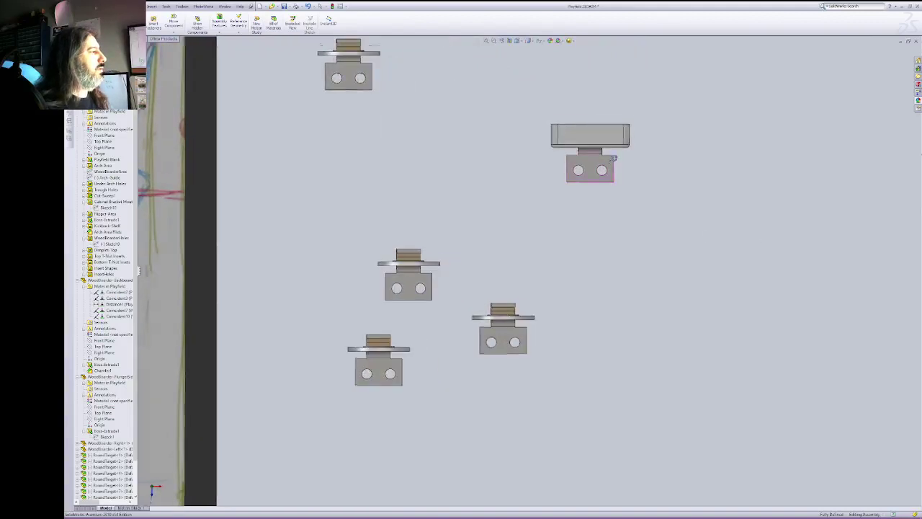
drag(727, 238, 655, 173)
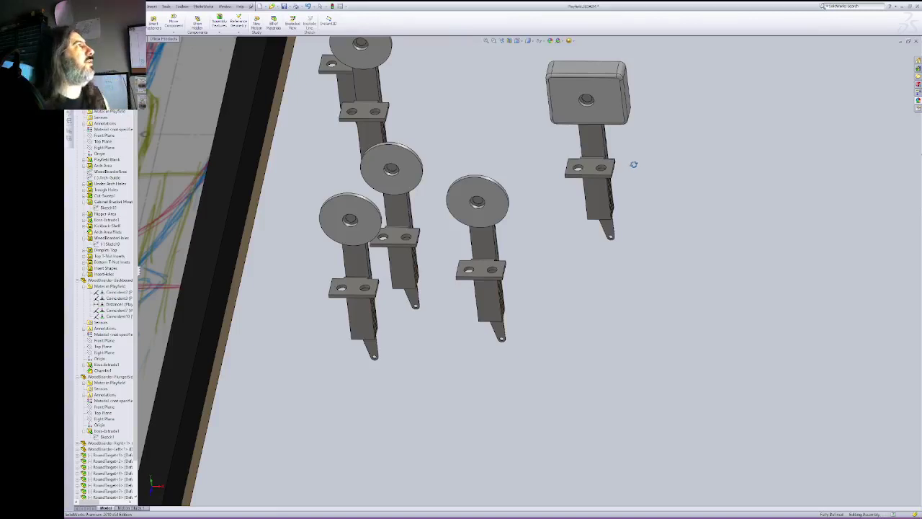
right_click(681, 140)
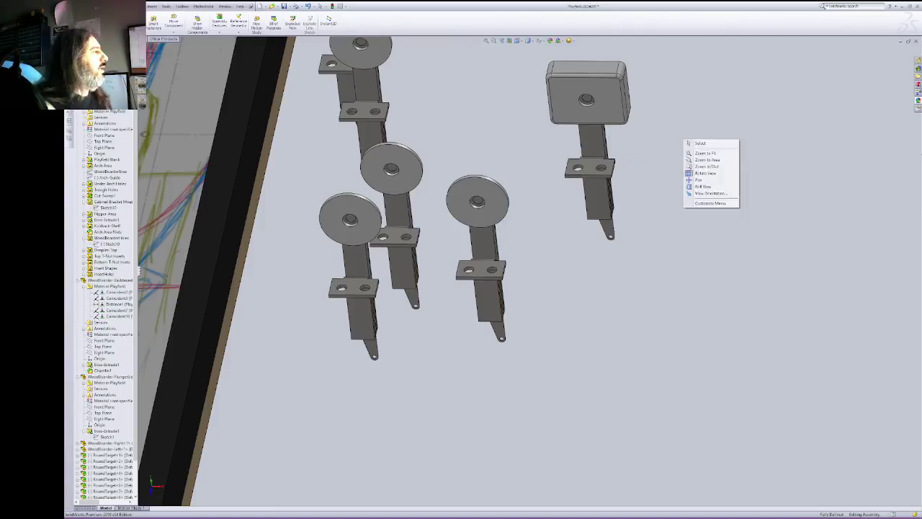
scroll(673, 213, up, 5)
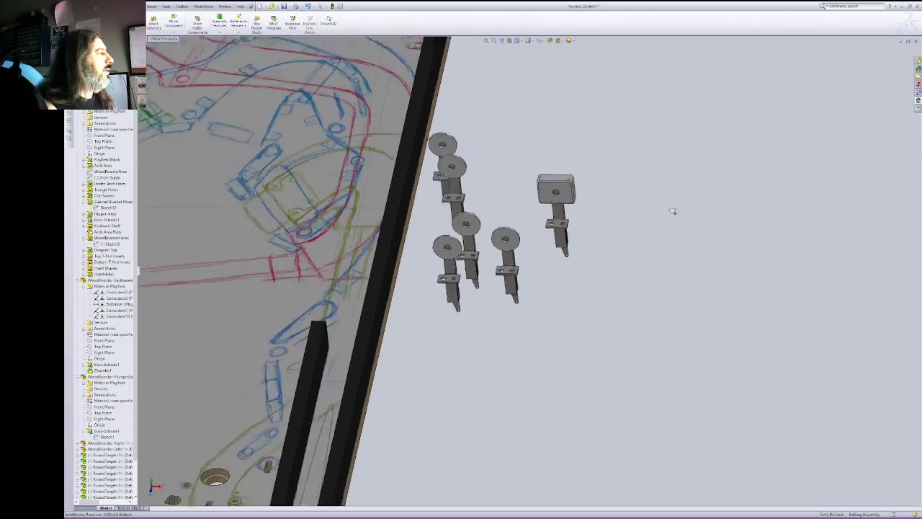
right_click(631, 234)
click(652, 268)
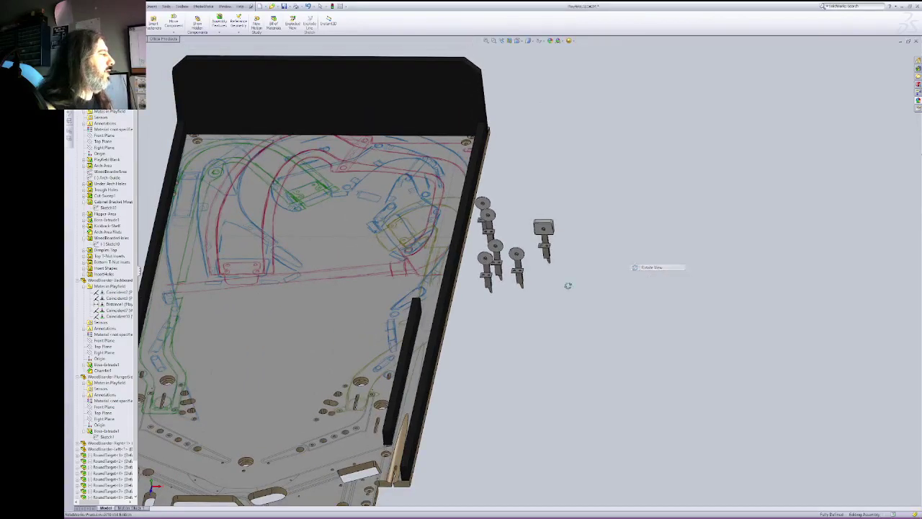
drag(646, 266, 563, 365)
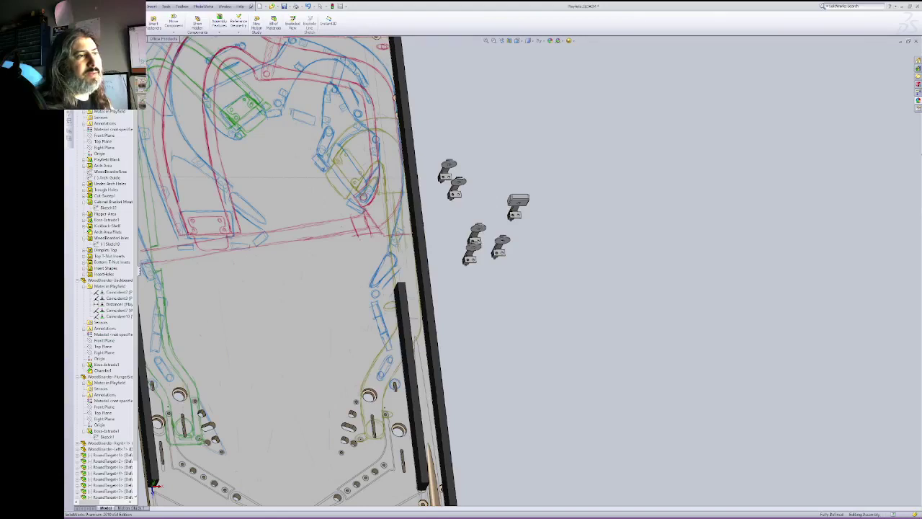
Step: Insert a single drop target assembly outside the playfield's right border and inspect its mounting bracket and coil up close
drag(862, 163, 575, 160)
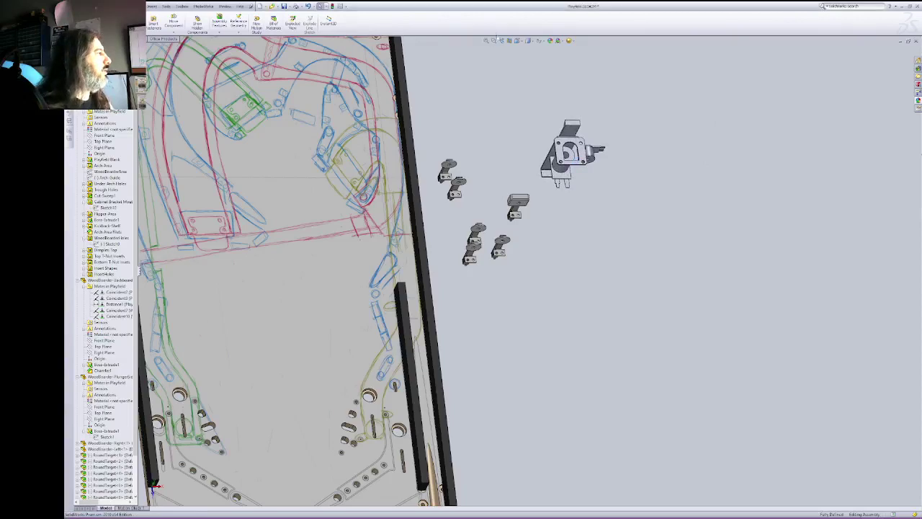
drag(521, 114, 657, 240)
right_click(595, 139)
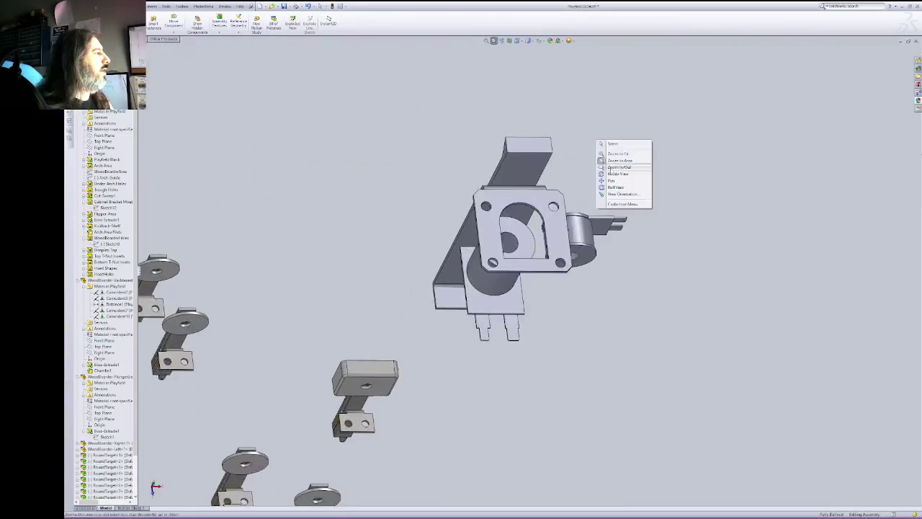
click(613, 173)
drag(578, 248, 527, 238)
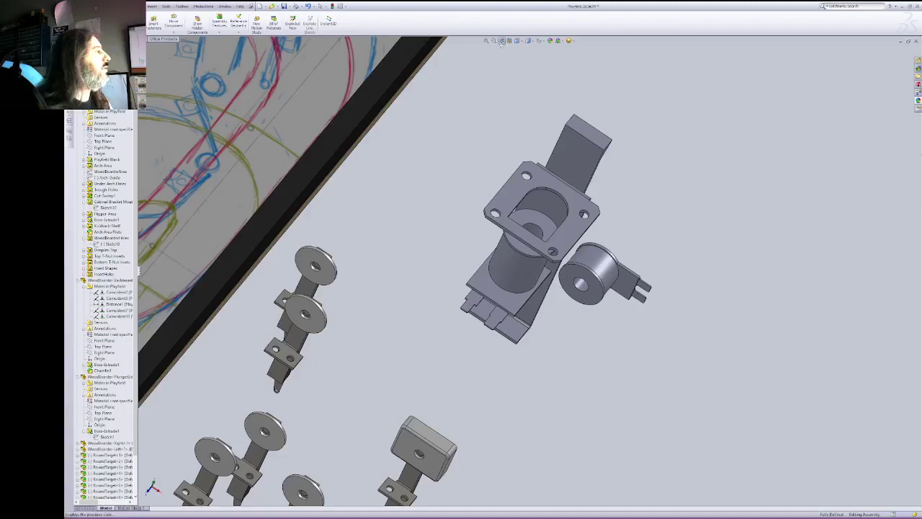
click(502, 42)
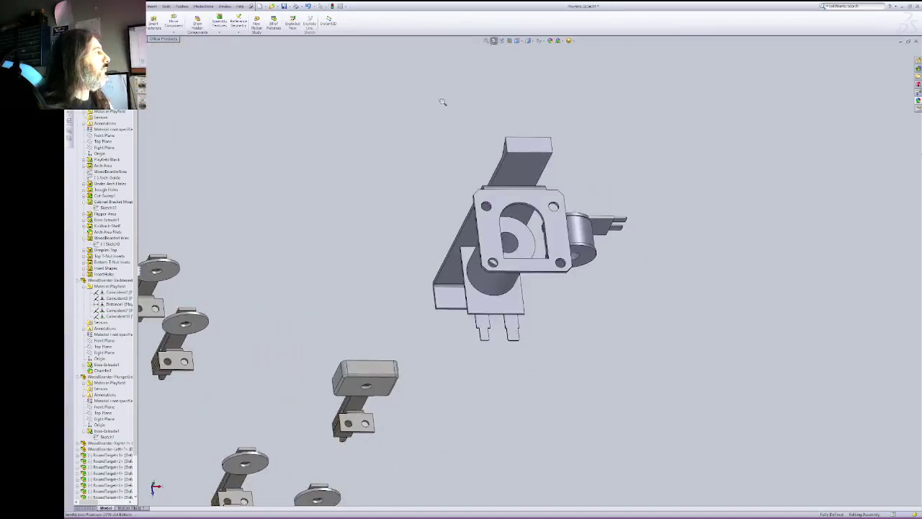
right_click(439, 99)
click(476, 127)
drag(510, 146, 630, 179)
right_click(487, 181)
click(504, 213)
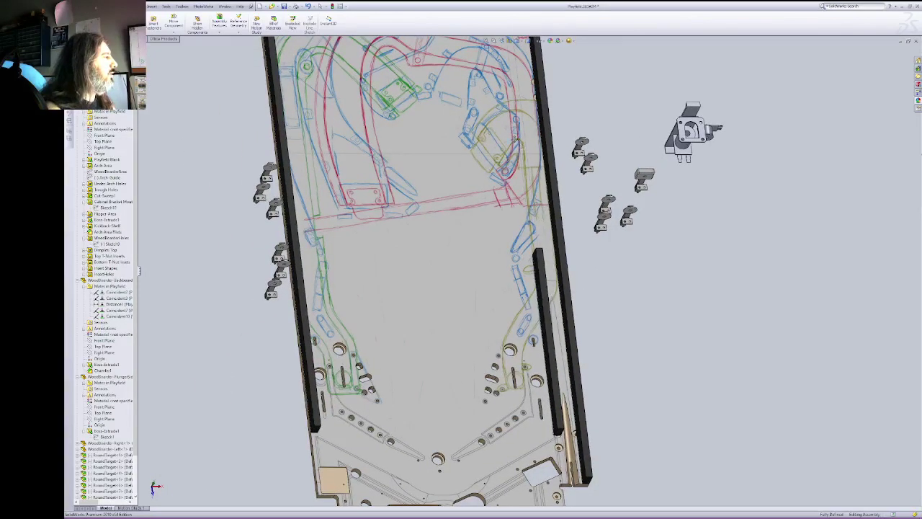
Step: Mate the top face of the drop target's mounting bracket coincident with the underside of the playfield
right_click(740, 183)
click(754, 218)
drag(753, 218, 649, 269)
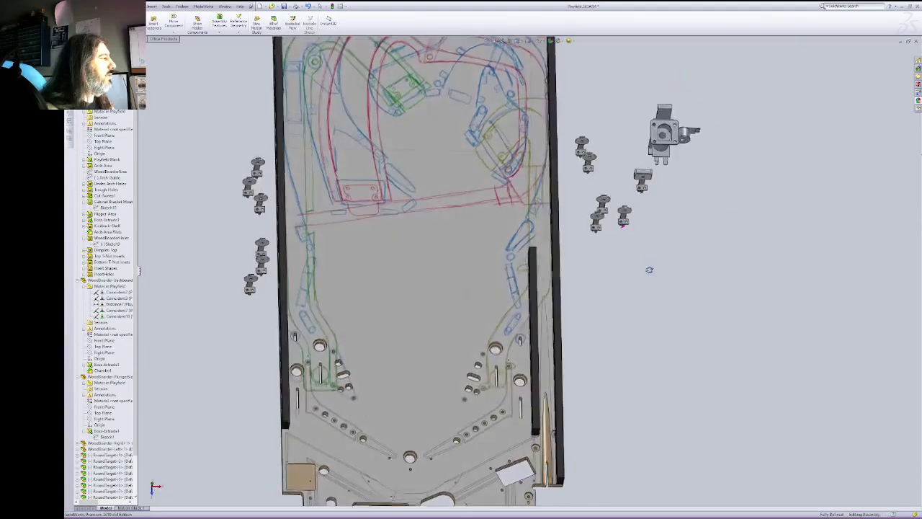
right_click(684, 211)
click(696, 218)
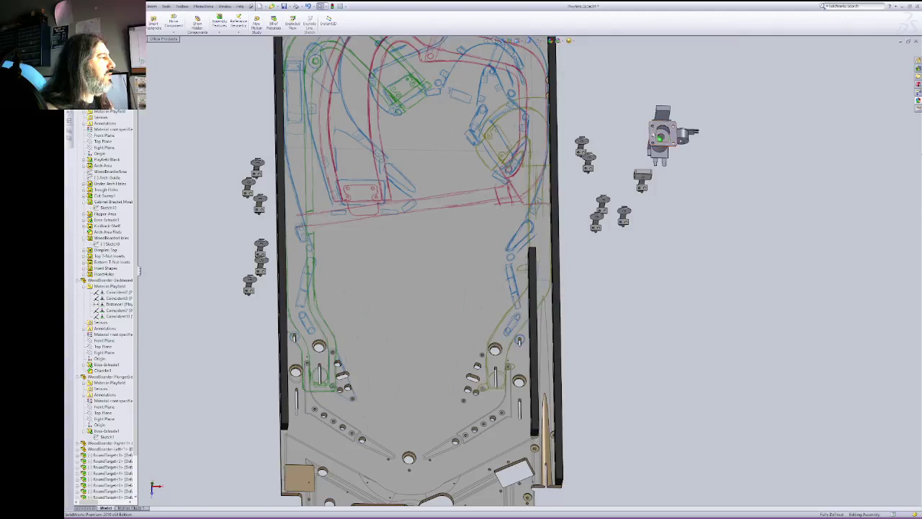
click(660, 137)
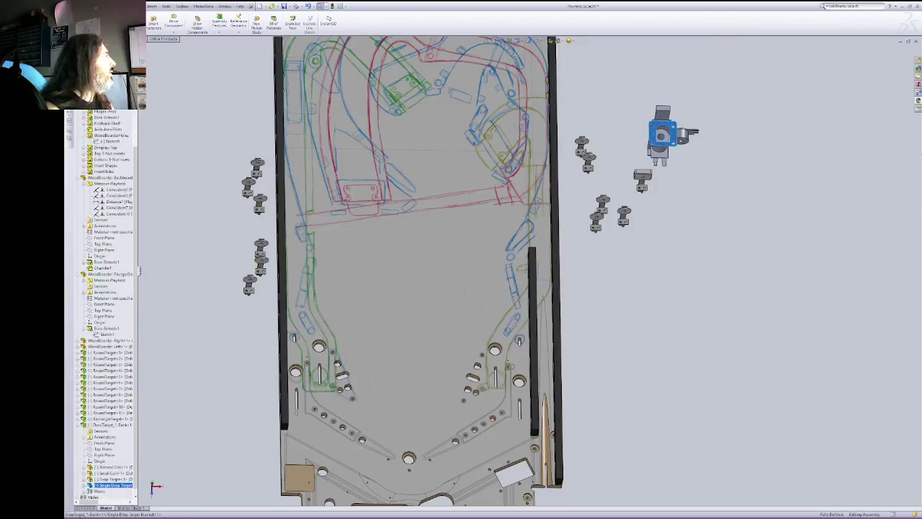
click(115, 22)
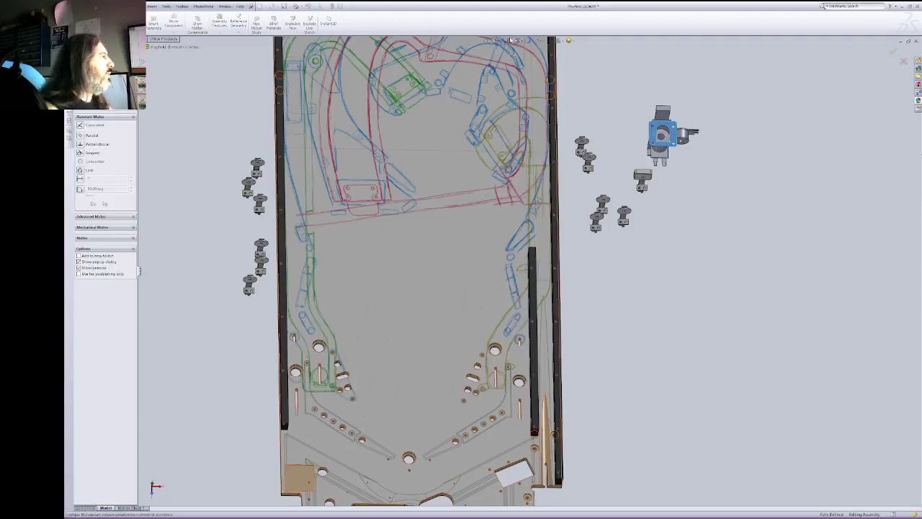
right_click(486, 126)
click(507, 155)
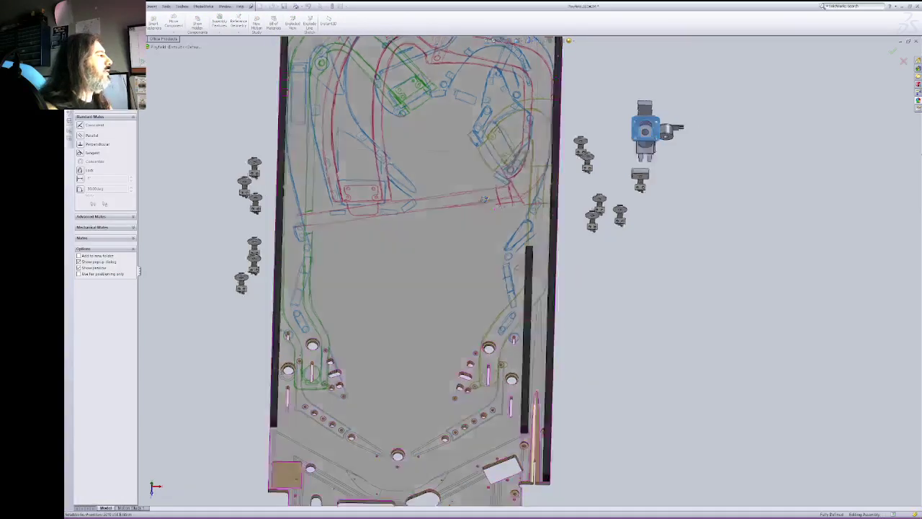
drag(504, 153, 374, 140)
right_click(374, 140)
click(393, 169)
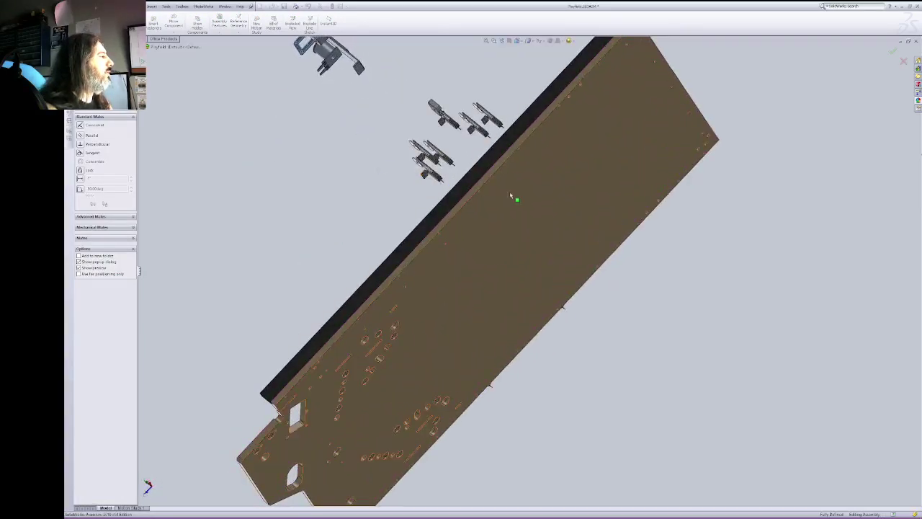
click(510, 195)
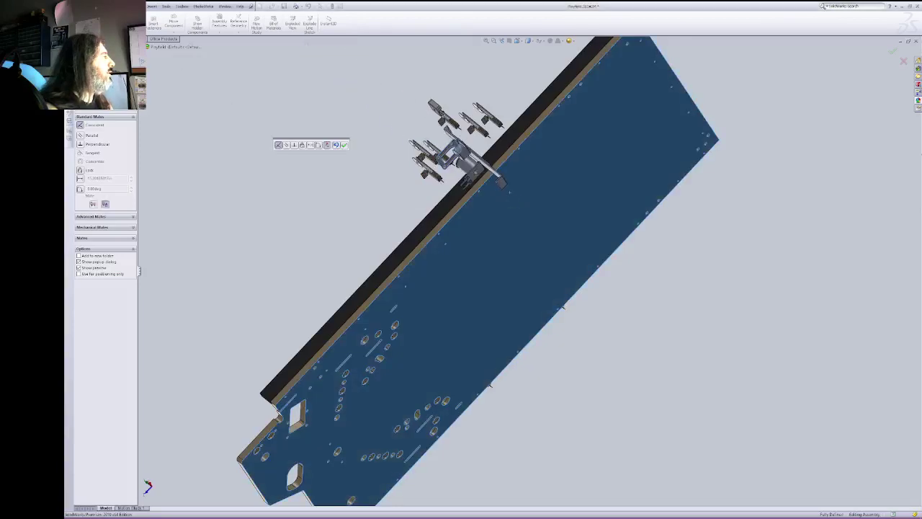
click(344, 145)
Step: Mate the rectangular target's mounting bracket face coincident with the underside of the playfield
click(494, 41)
drag(358, 78, 576, 218)
right_click(491, 79)
click(505, 102)
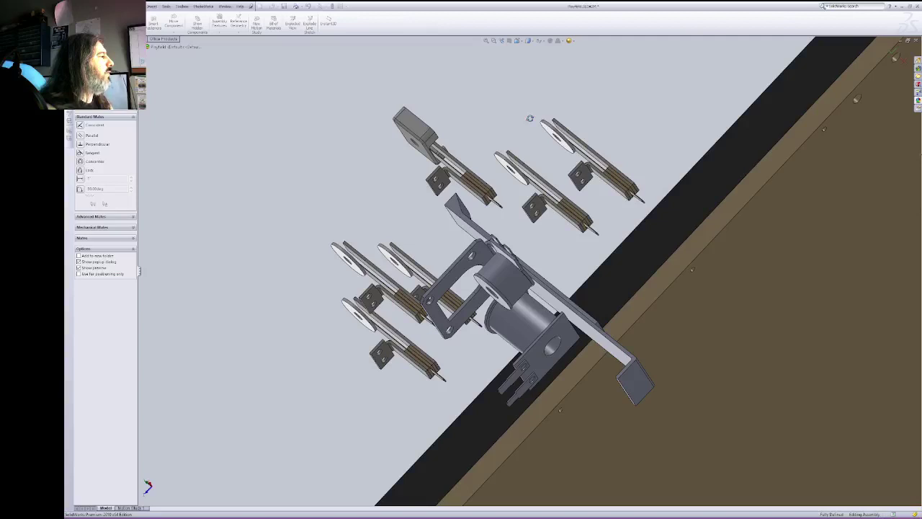
right_click(609, 111)
click(615, 134)
click(770, 287)
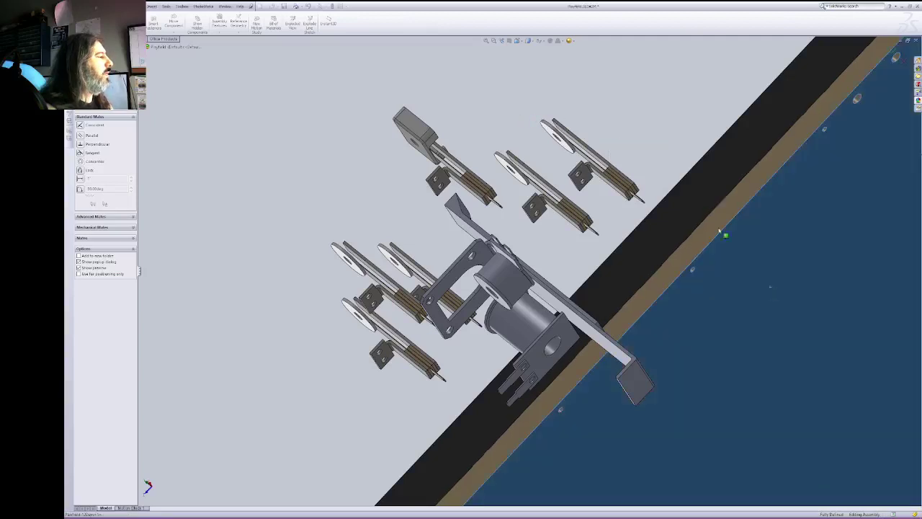
click(502, 41)
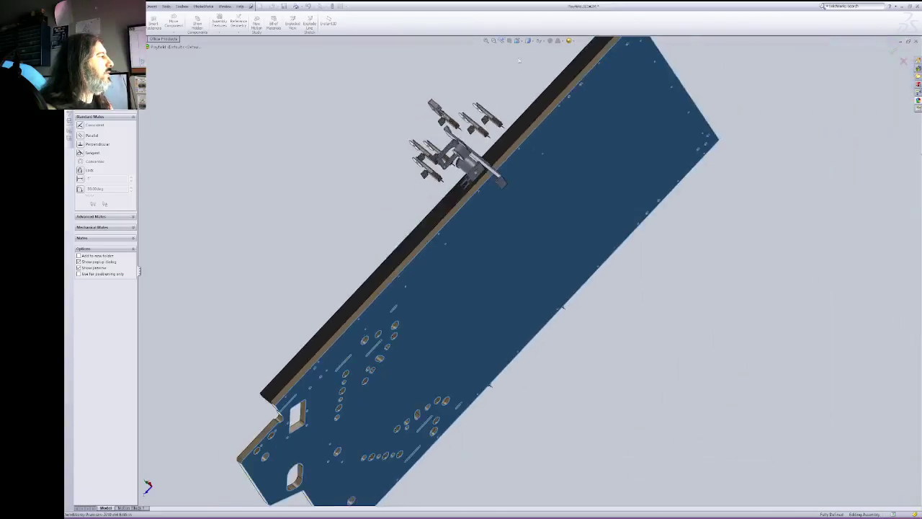
click(494, 41)
drag(389, 70, 600, 237)
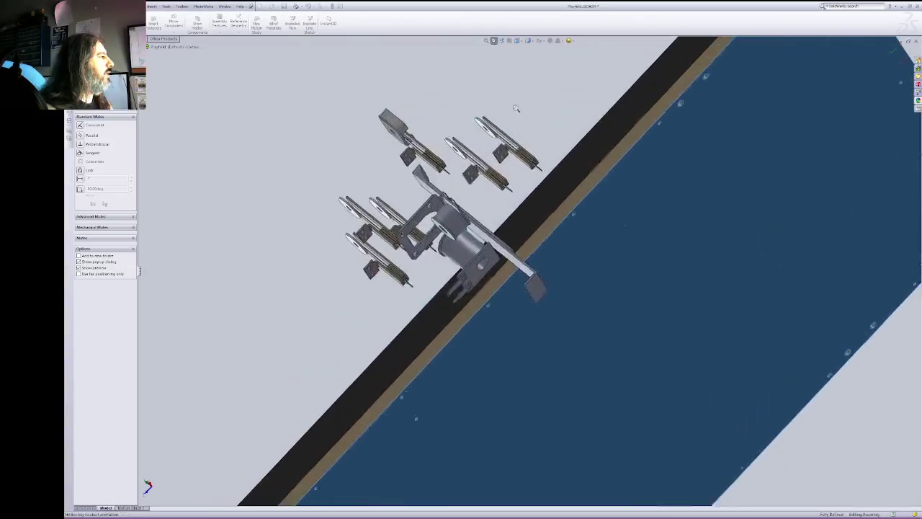
right_click(514, 107)
click(537, 136)
drag(517, 136, 531, 160)
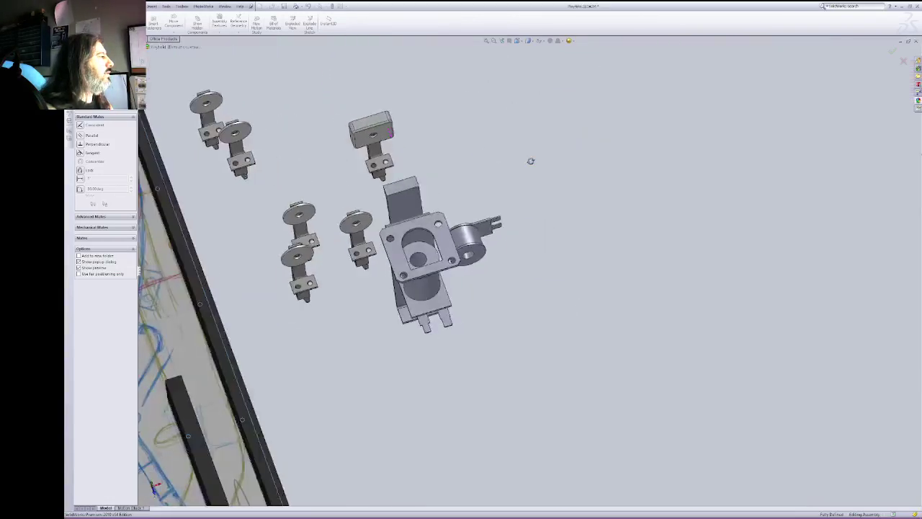
right_click(497, 145)
click(513, 175)
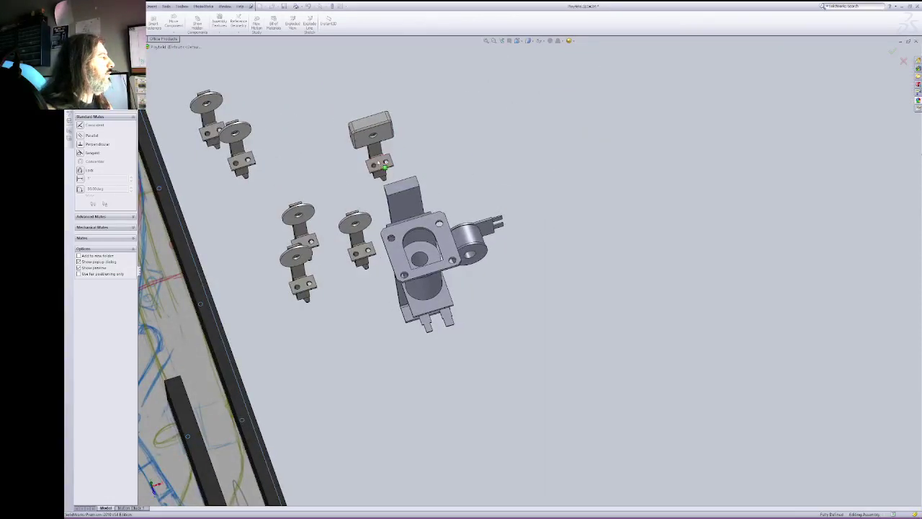
click(380, 163)
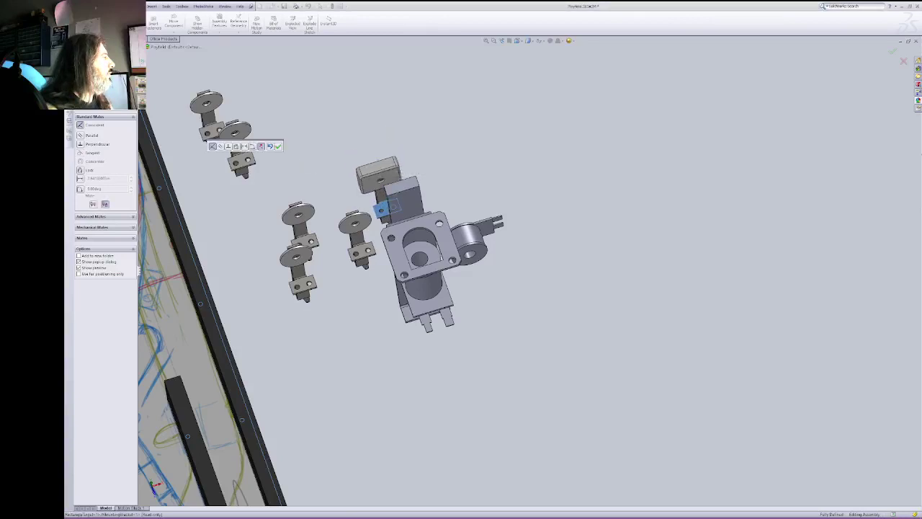
click(278, 146)
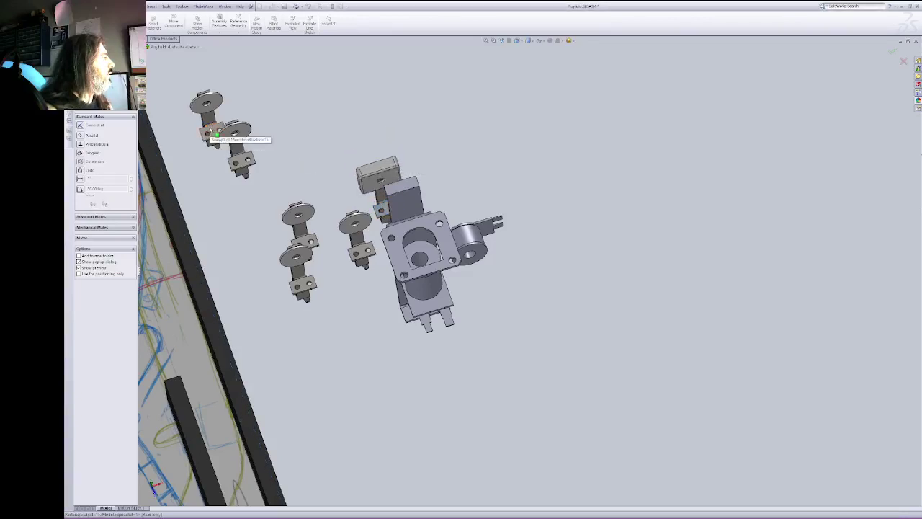
Step: Mate the bracket face of the uppermost round target outside the right border coincident with the playfield's underside
click(212, 132)
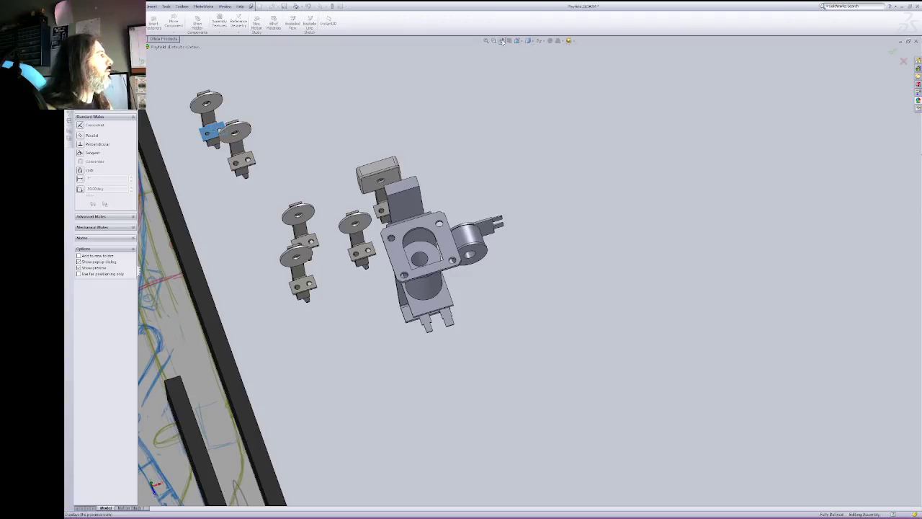
middle_drag(493, 62, 595, 161)
click(656, 215)
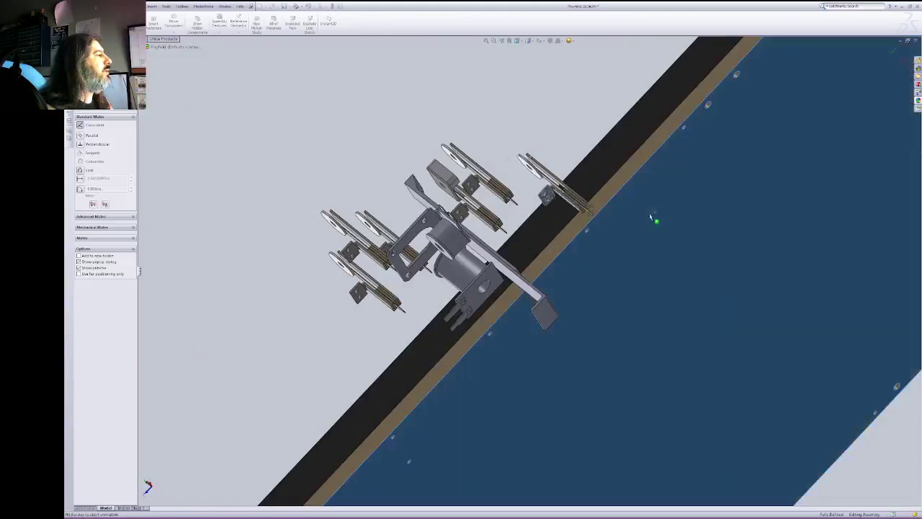
click(480, 156)
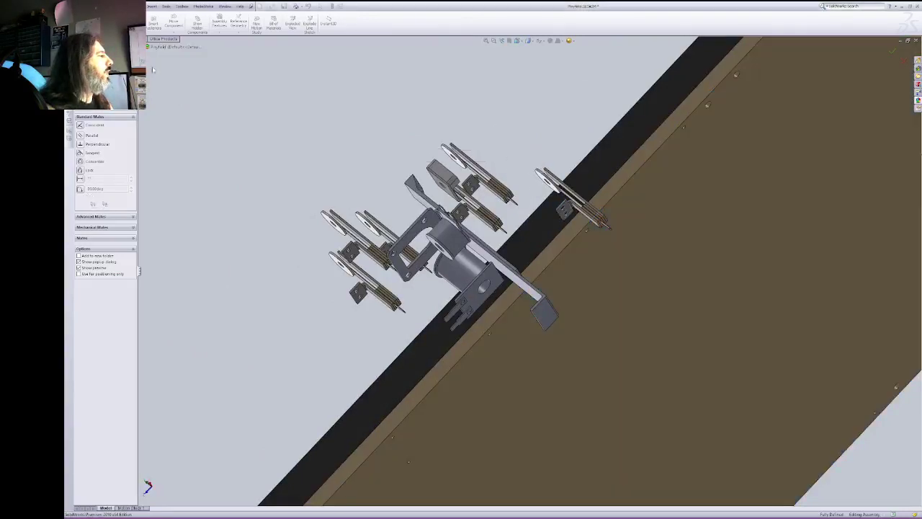
Step: Mate the bracket face of the other round target in the upper pair coincident with the playfield's underside
click(610, 292)
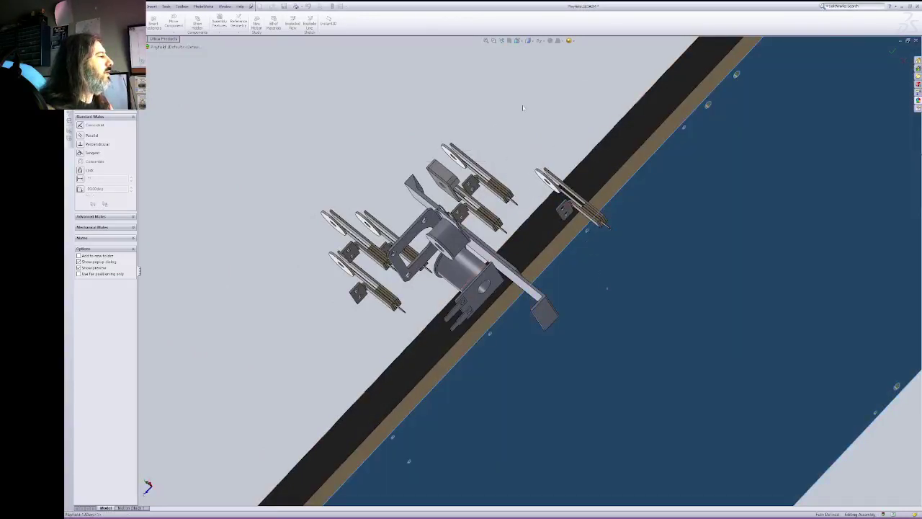
click(493, 41)
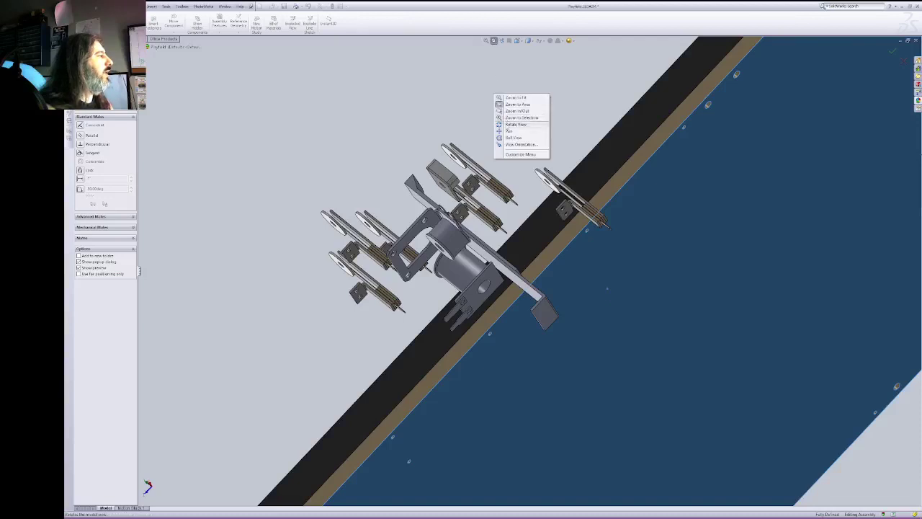
click(515, 125)
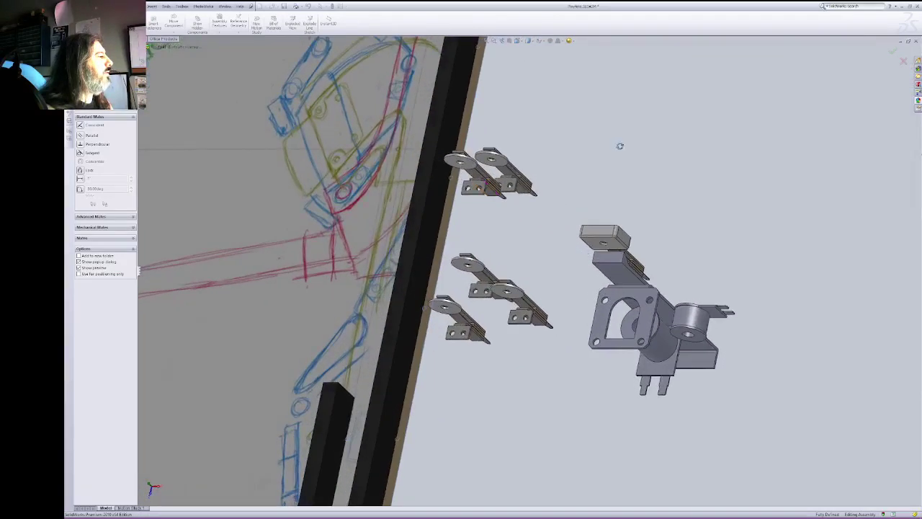
right_click(619, 146)
click(642, 177)
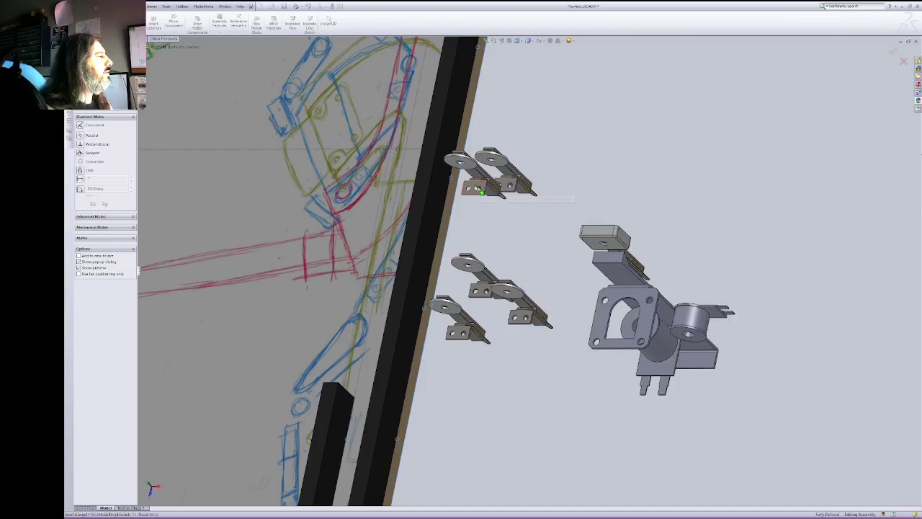
click(510, 190)
click(247, 134)
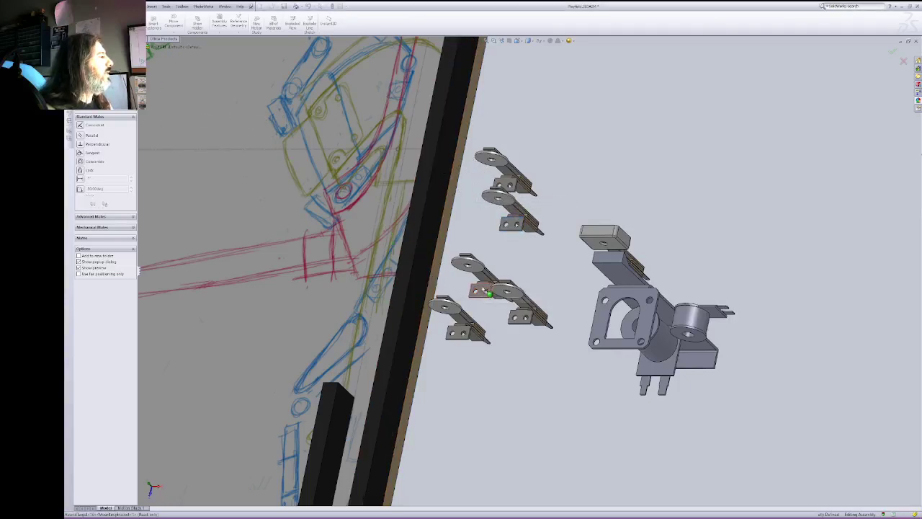
Step: Mate the bracket face of the uppermost round target in the lower trio outside the right border coincident with the playfield's underside
click(482, 290)
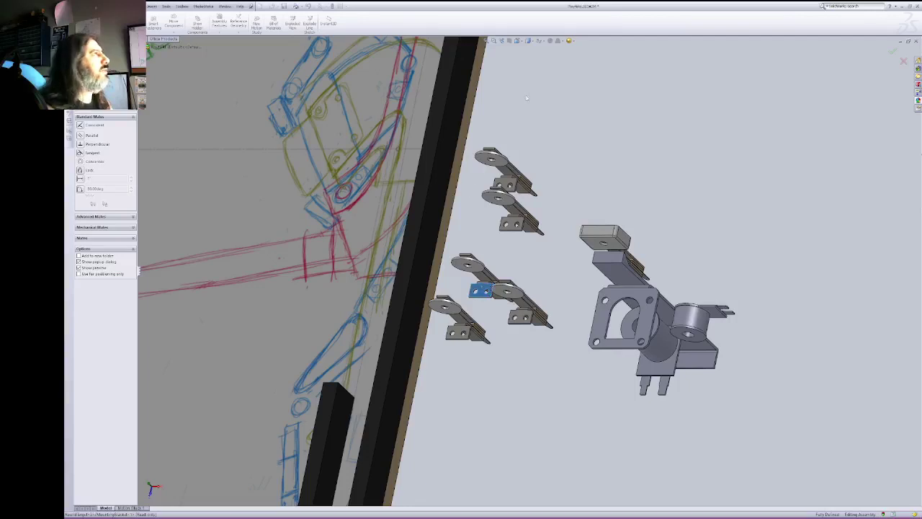
right_click(476, 85)
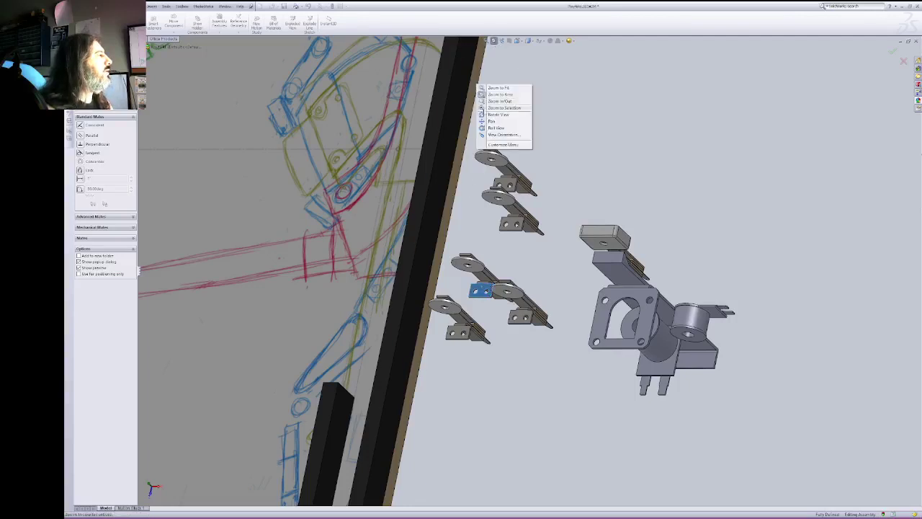
click(482, 114)
drag(475, 119, 329, 106)
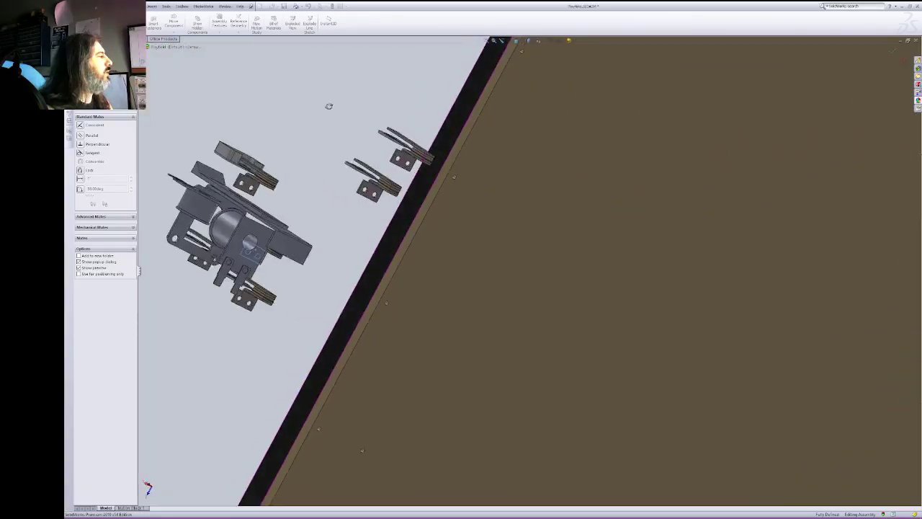
right_click(330, 104)
click(346, 134)
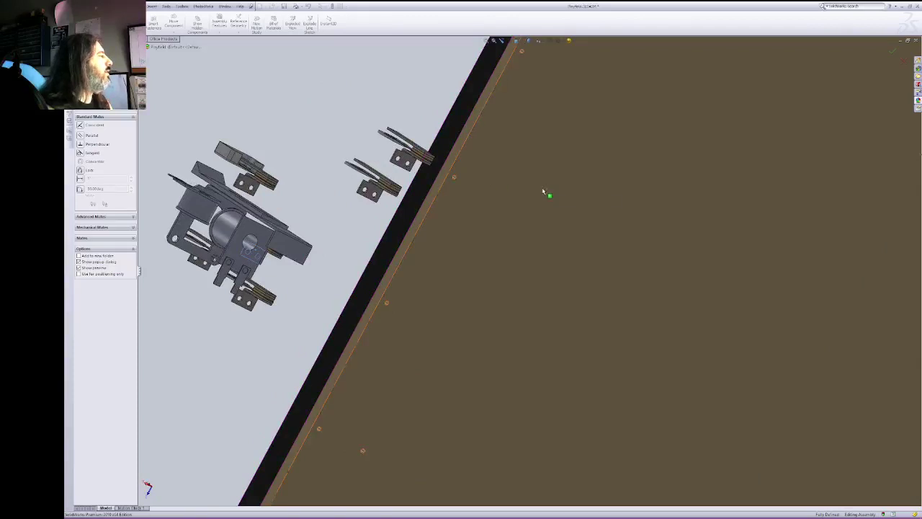
click(543, 192)
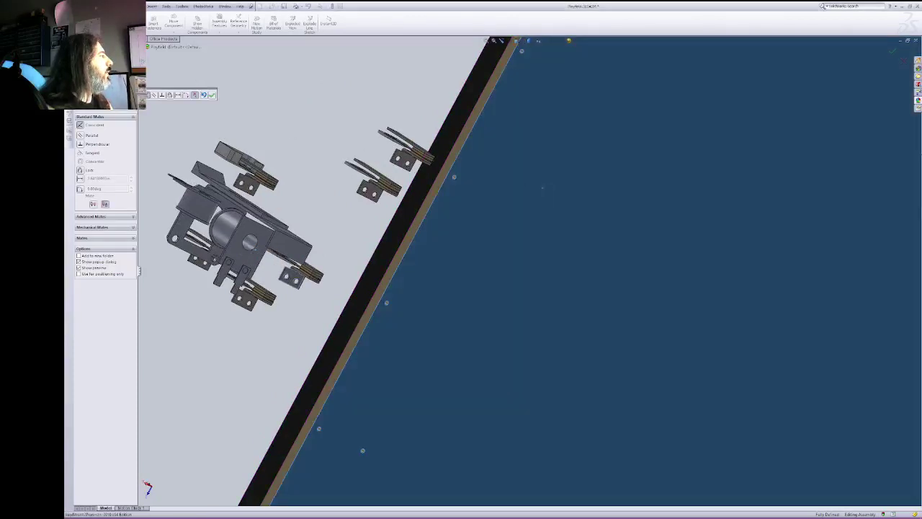
key(Return)
Step: Mate the bracket face of the round target farthest from the right border in the lower trio coincident with the playfield's underside
click(509, 192)
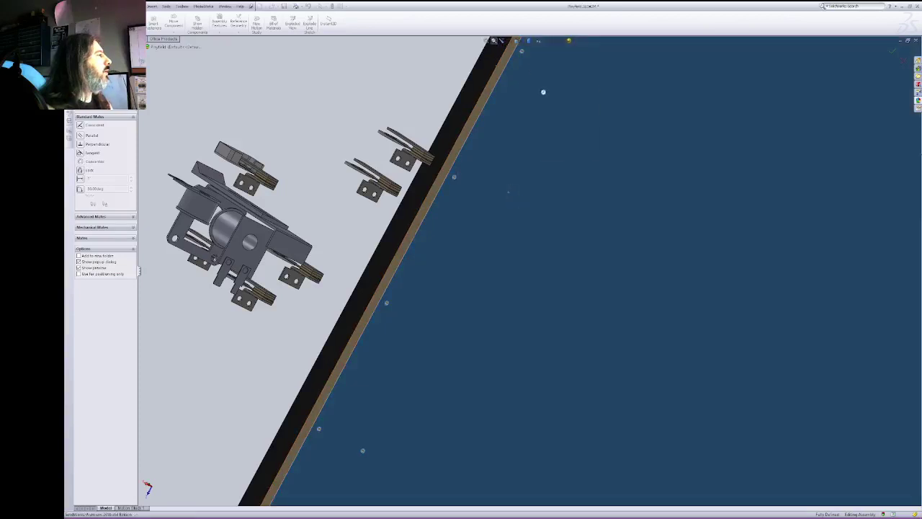
right_click(544, 91)
click(562, 120)
drag(514, 126, 642, 94)
right_click(649, 97)
click(658, 128)
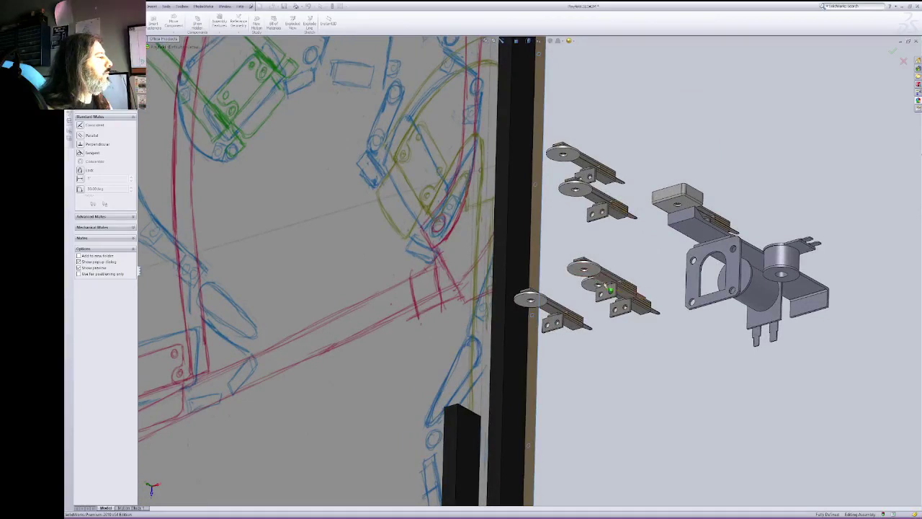
click(611, 296)
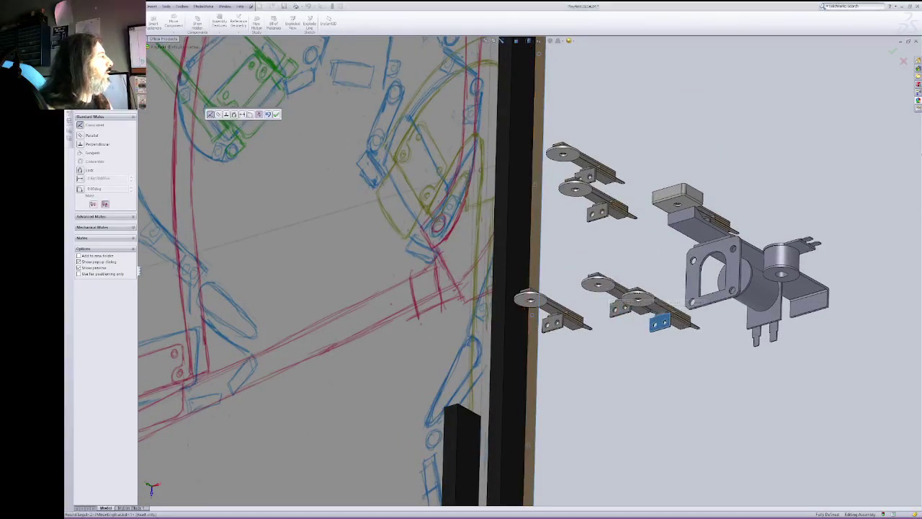
click(276, 114)
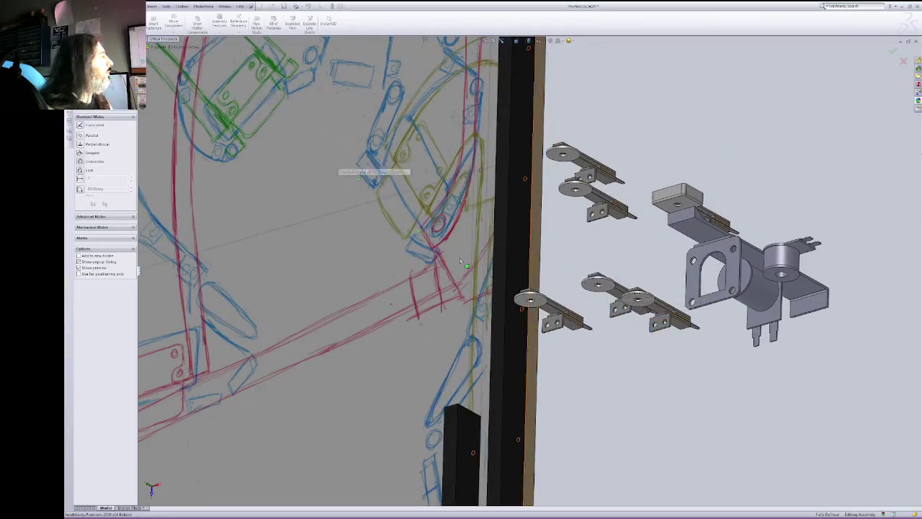
Step: Mate the bracket face of the last round target in the lower trio, nearest the right border, coincident with the playfield's underside
click(552, 325)
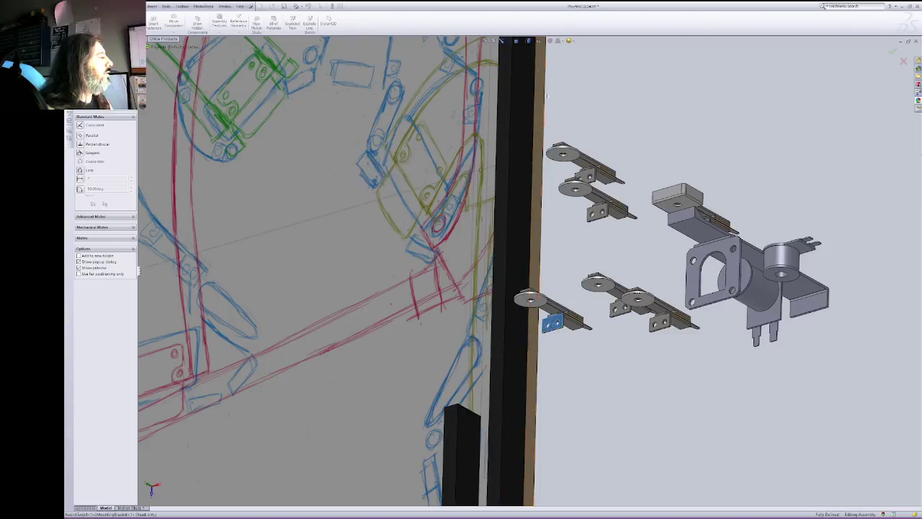
right_click(577, 69)
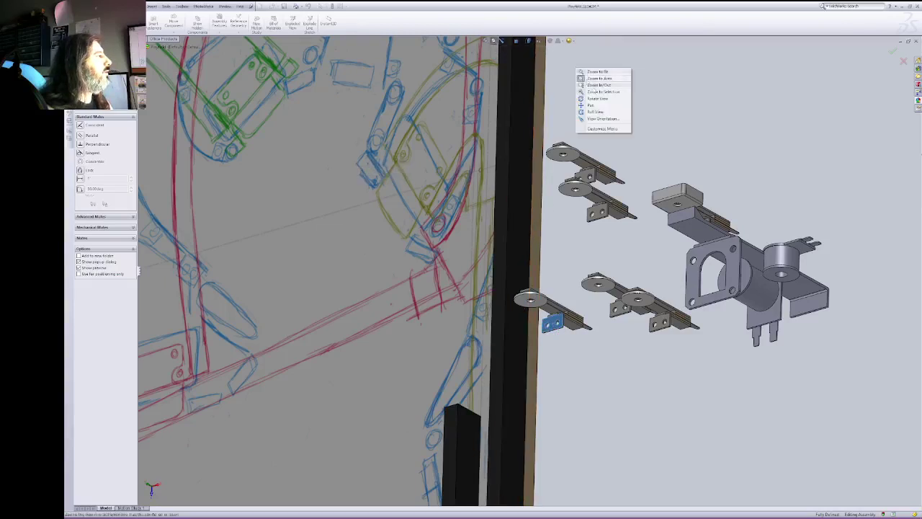
click(598, 99)
drag(597, 99, 379, 108)
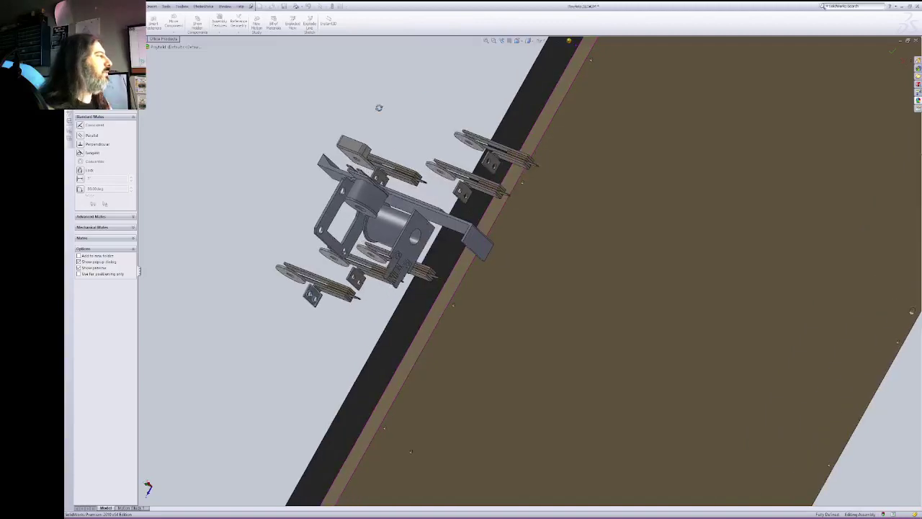
right_click(379, 108)
click(391, 137)
click(596, 208)
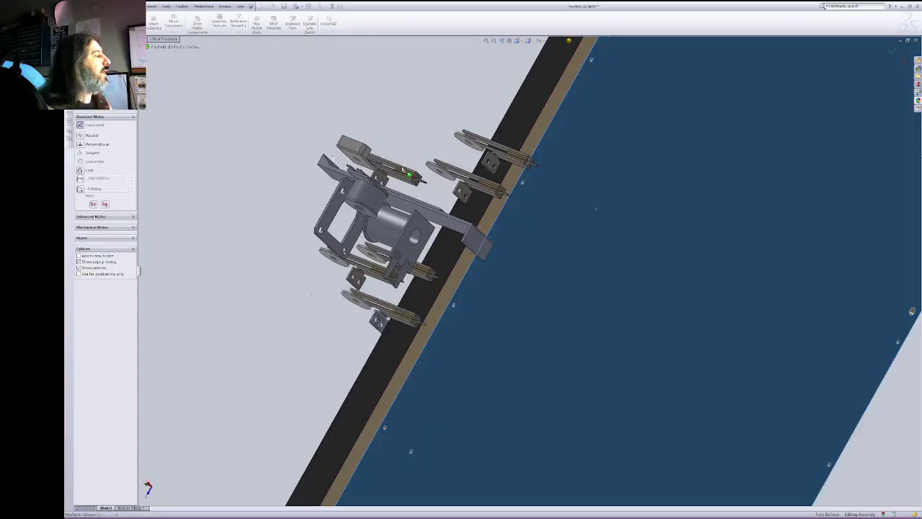
click(405, 163)
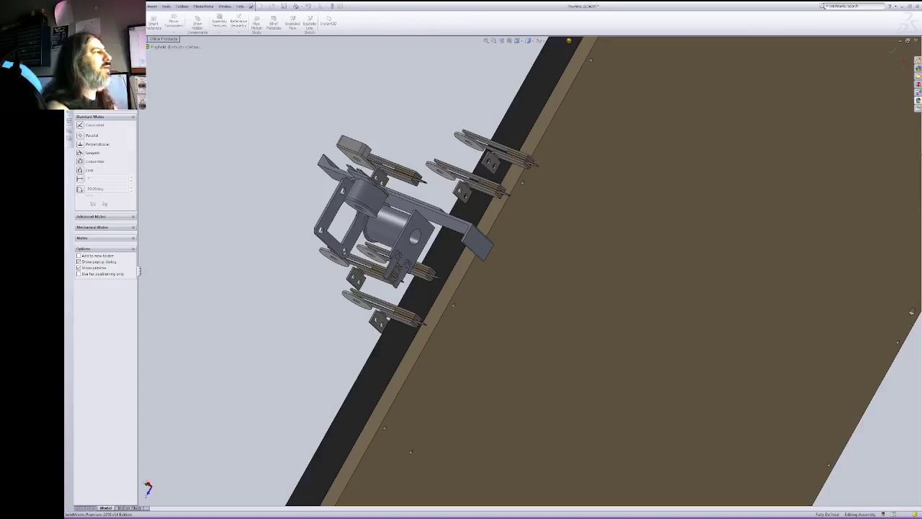
Step: Mate the bracket face of the uppermost round target outside the left border coincident with the playfield's underside
click(586, 98)
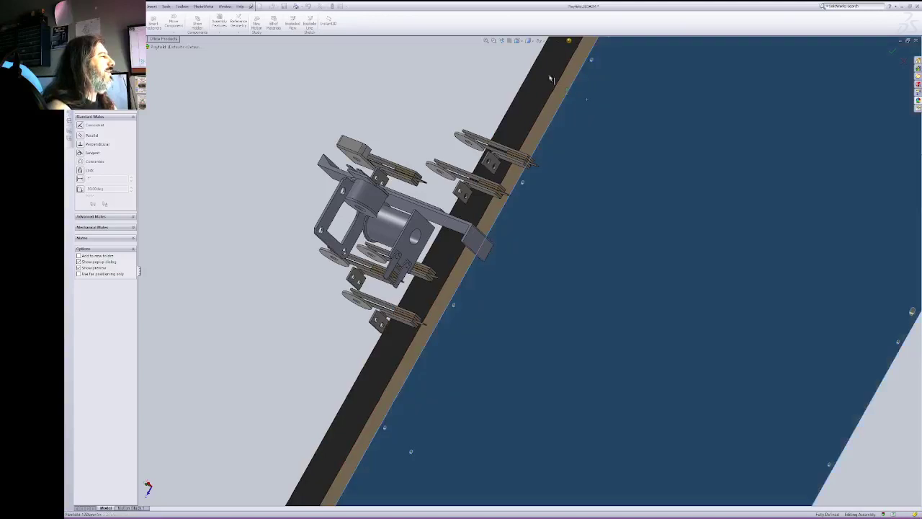
right_click(509, 76)
click(520, 115)
drag(503, 147, 831, 55)
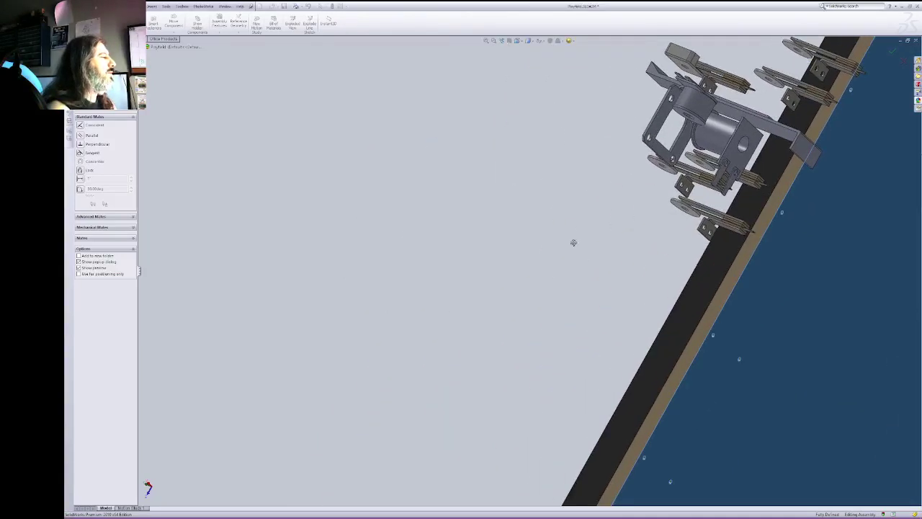
right_click(566, 235)
click(580, 272)
mouse_move(585, 320)
mouse_down()
mouse_move(696, 325)
mouse_move(651, 282)
mouse_up()
right_click(675, 271)
click(690, 306)
drag(477, 347, 879, 75)
drag(498, 272, 640, 182)
right_click(472, 148)
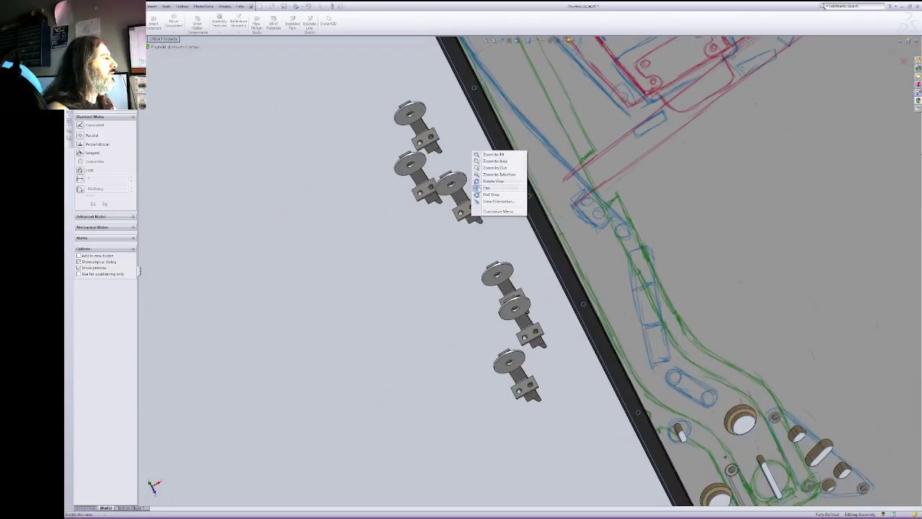
click(492, 188)
click(429, 141)
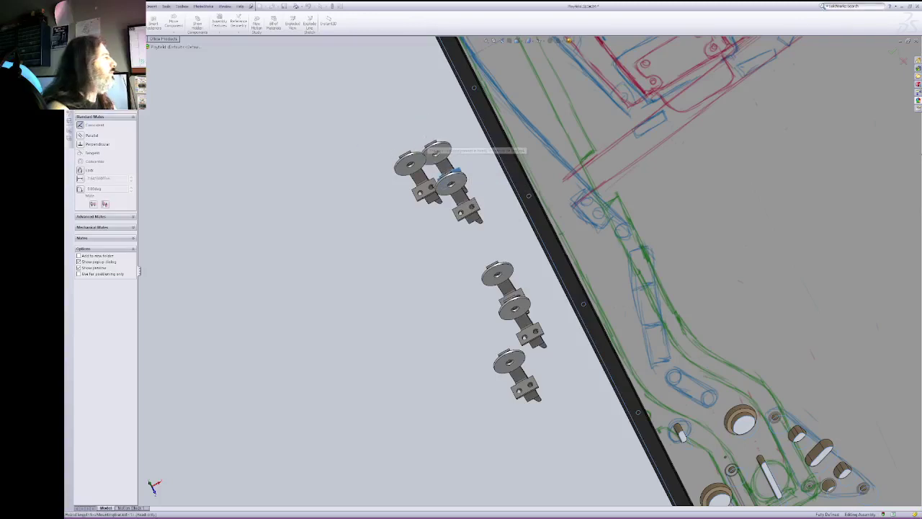
click(522, 150)
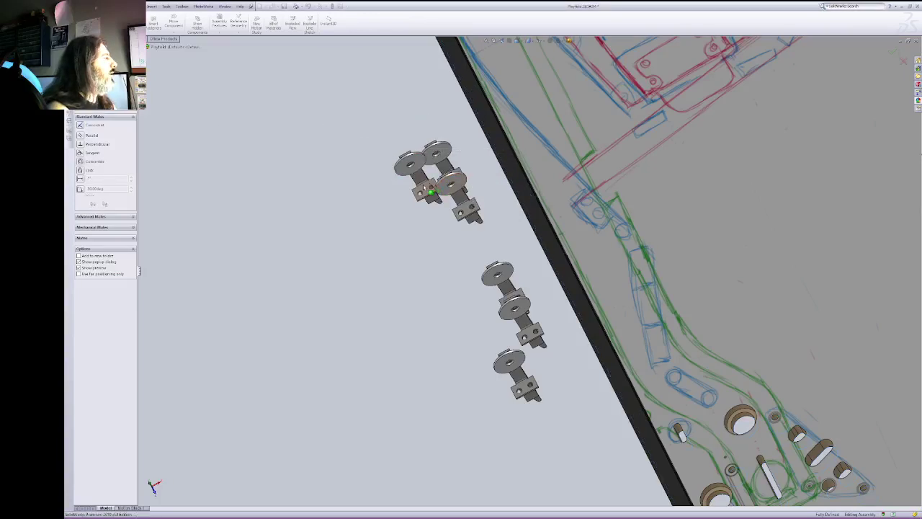
Step: Mate the bracket face of the round target farthest from the left border in the upper trio coincident with the playfield's underside
click(430, 193)
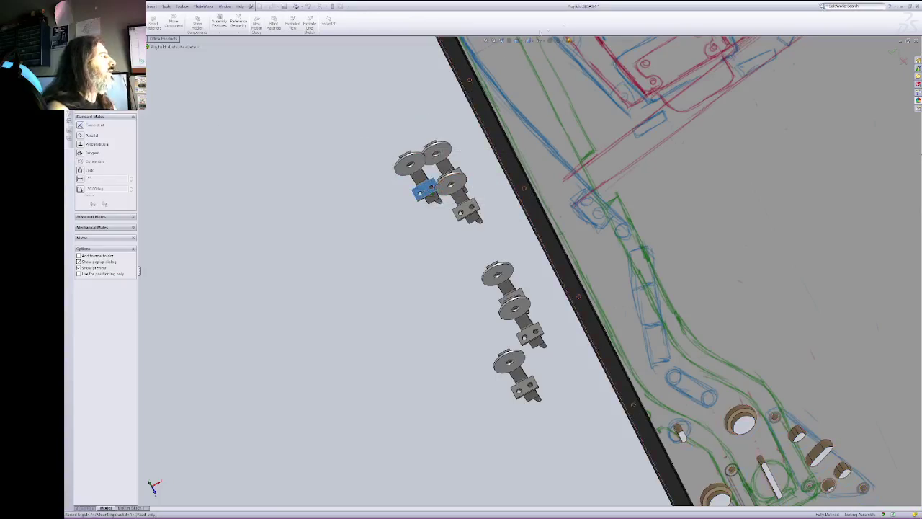
right_click(552, 104)
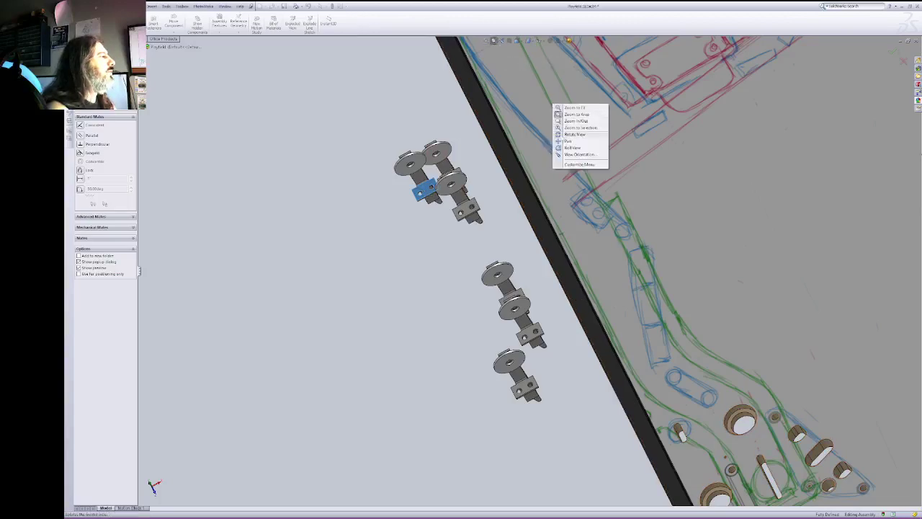
click(569, 136)
drag(569, 136, 627, 148)
middle_drag(627, 148, 677, 94)
right_click(677, 95)
click(598, 220)
click(599, 222)
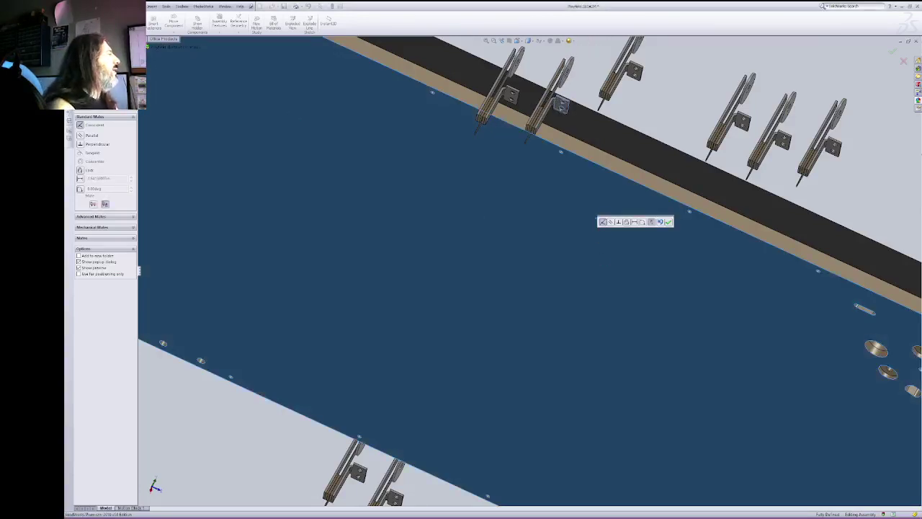
click(668, 222)
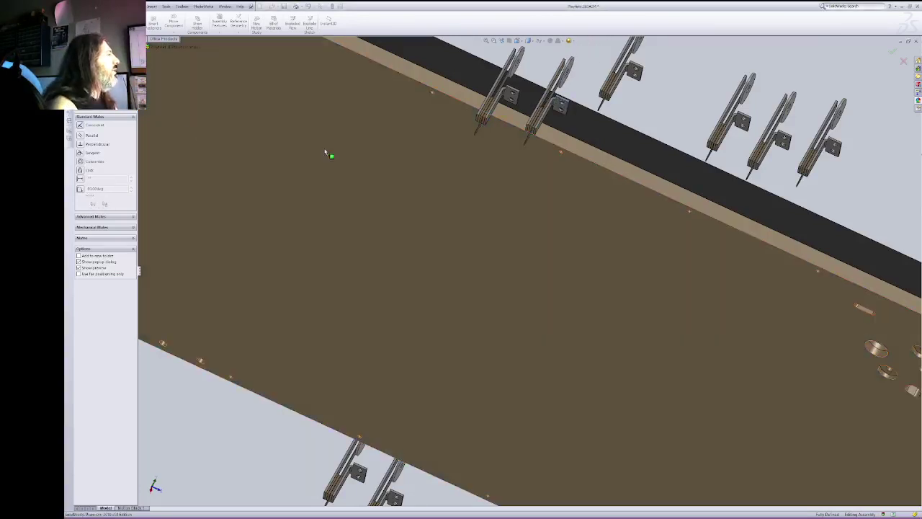
Step: Mate the bracket face of the remaining round target in the upper trio outside the left border coincident with the playfield's underside
click(563, 196)
click(502, 41)
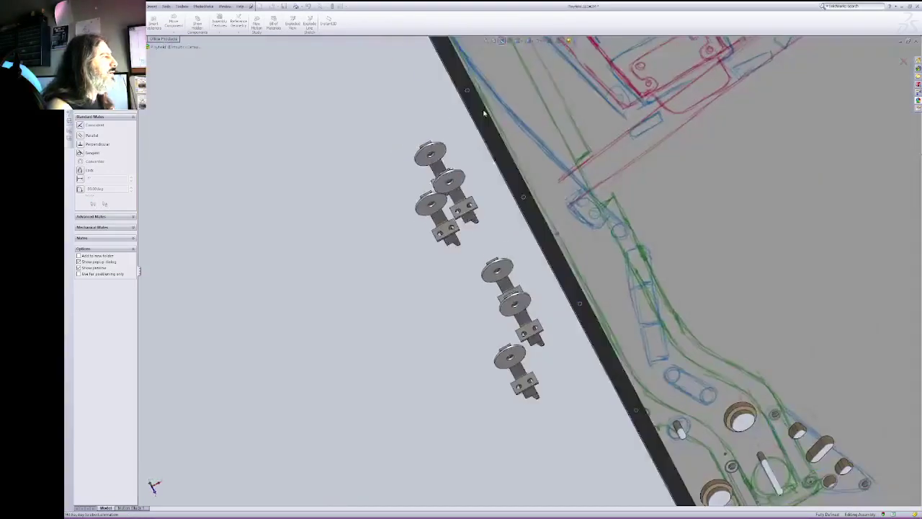
click(472, 216)
click(437, 209)
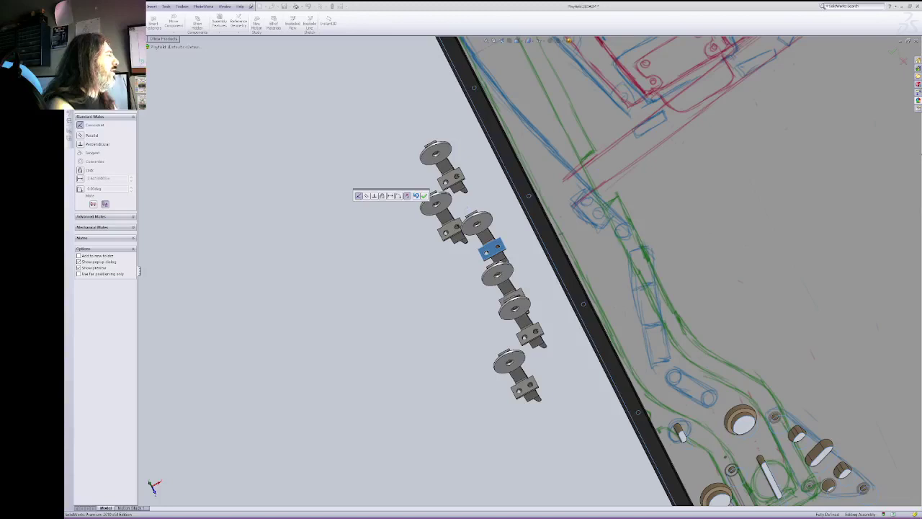
click(425, 196)
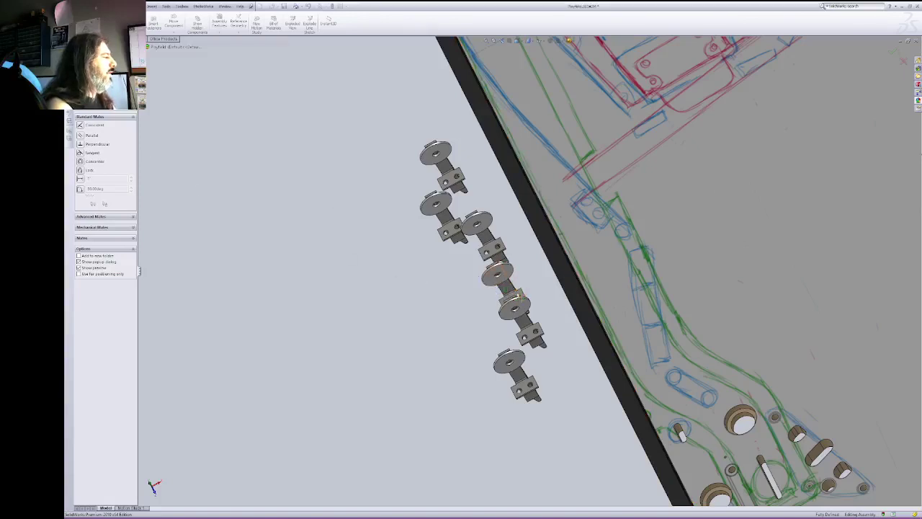
Step: Mate the bracket face of the uppermost round target in the lower trio outside the left border coincident with the playfield's underside
click(520, 298)
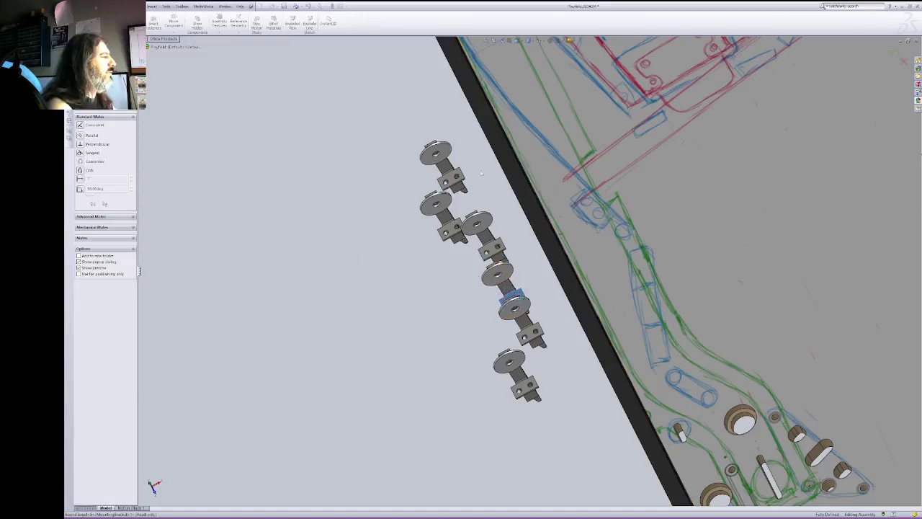
right_click(554, 110)
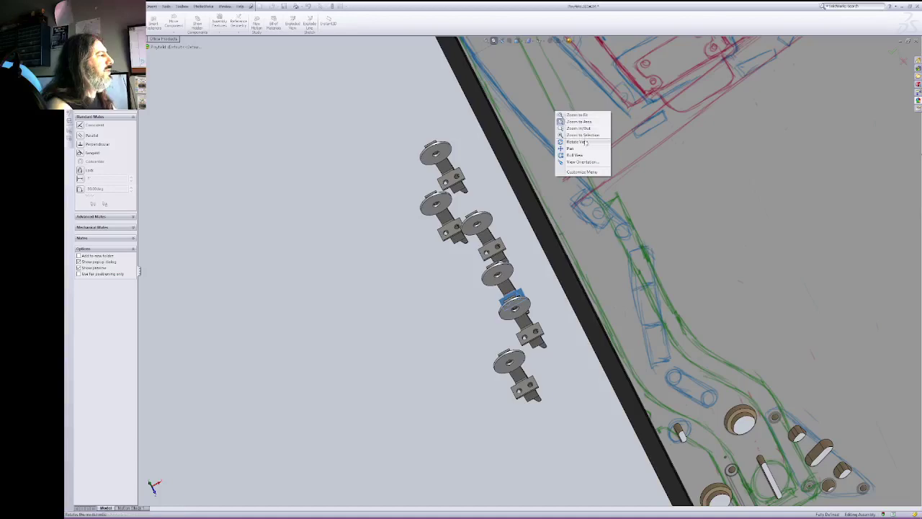
click(584, 142)
mouse_move(604, 249)
mouse_down()
mouse_move(655, 101)
mouse_move(665, 41)
mouse_up()
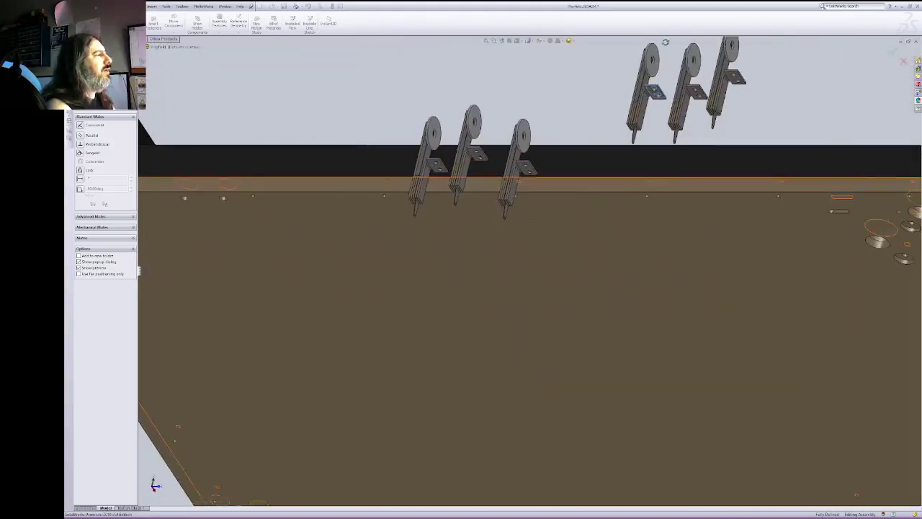
right_click(555, 98)
click(576, 129)
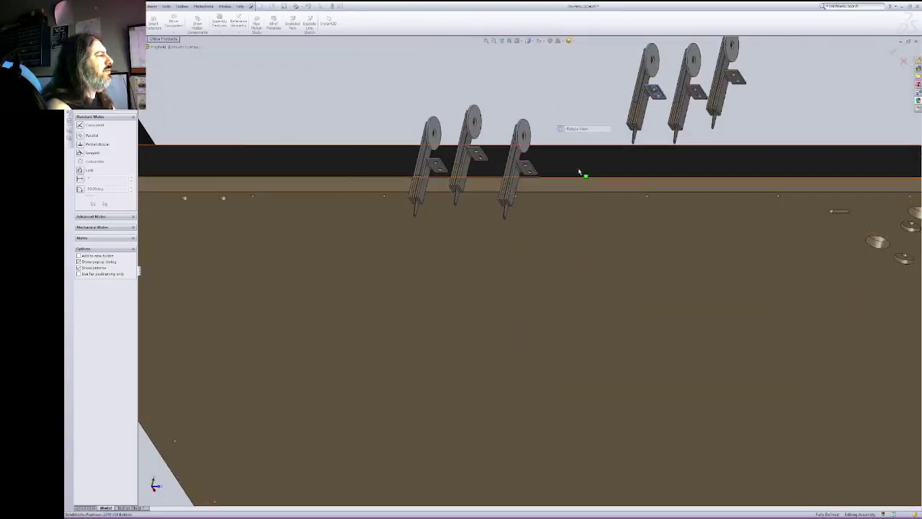
click(584, 264)
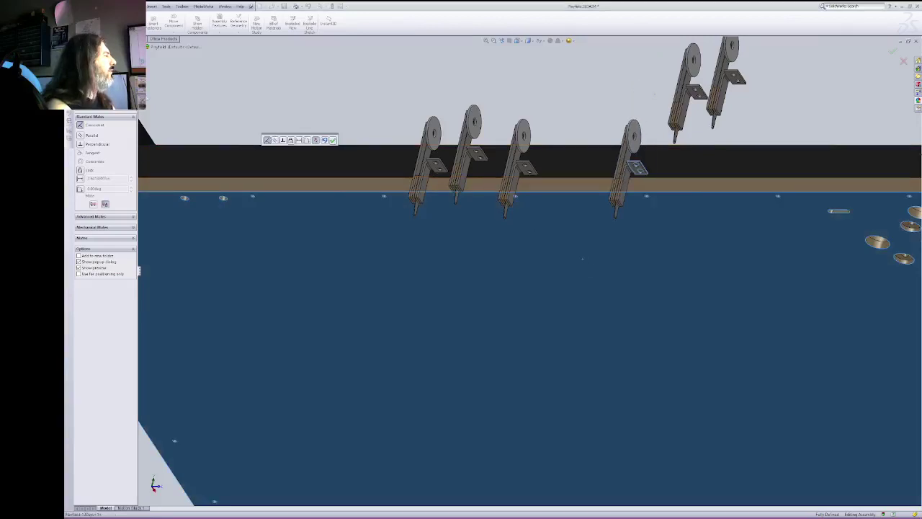
click(332, 140)
Step: Mate the bracket face of the middle round target in the lower trio outside the left border coincident with the playfield's underside
click(731, 250)
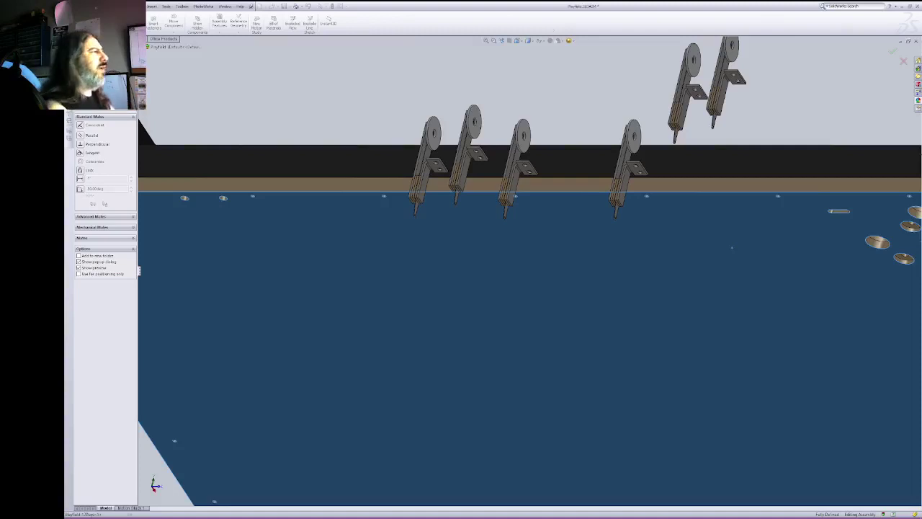
click(502, 41)
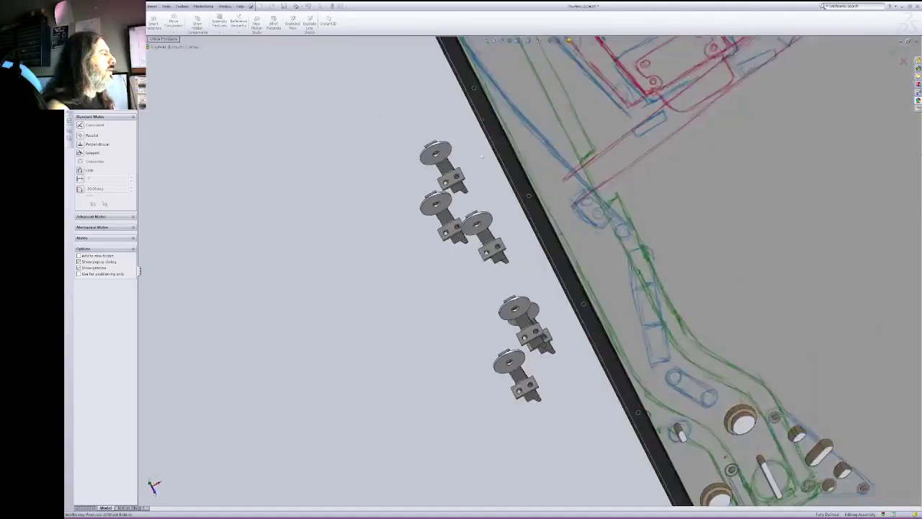
click(535, 338)
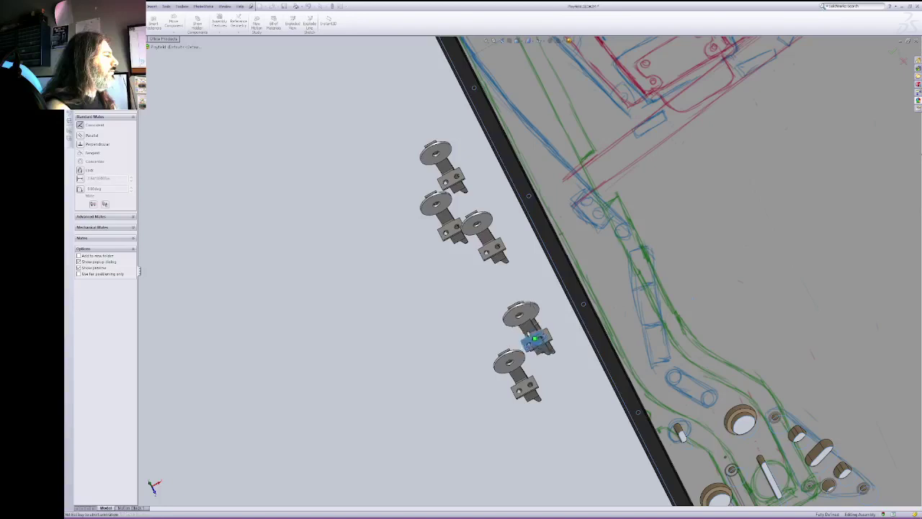
key(Return)
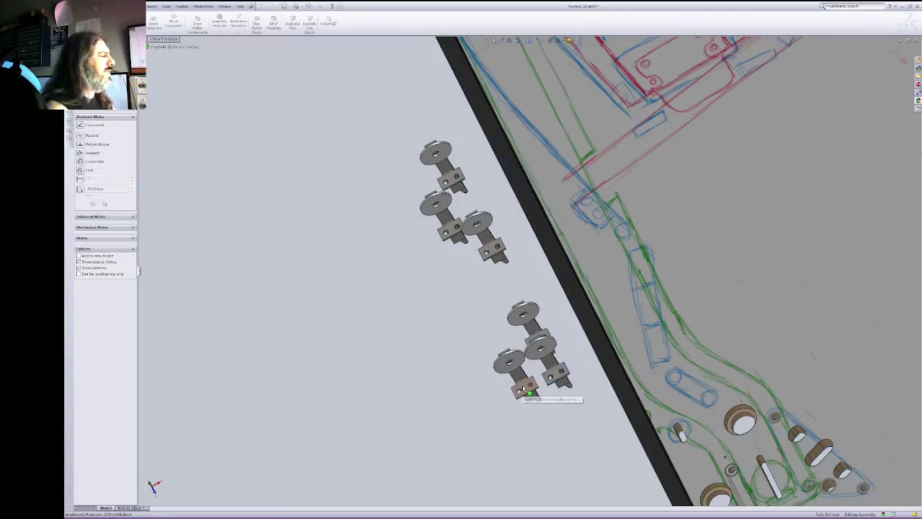
Step: Mate the bracket face of the lowest round target in the lower trio outside the left border coincident with the playfield's underside
click(526, 387)
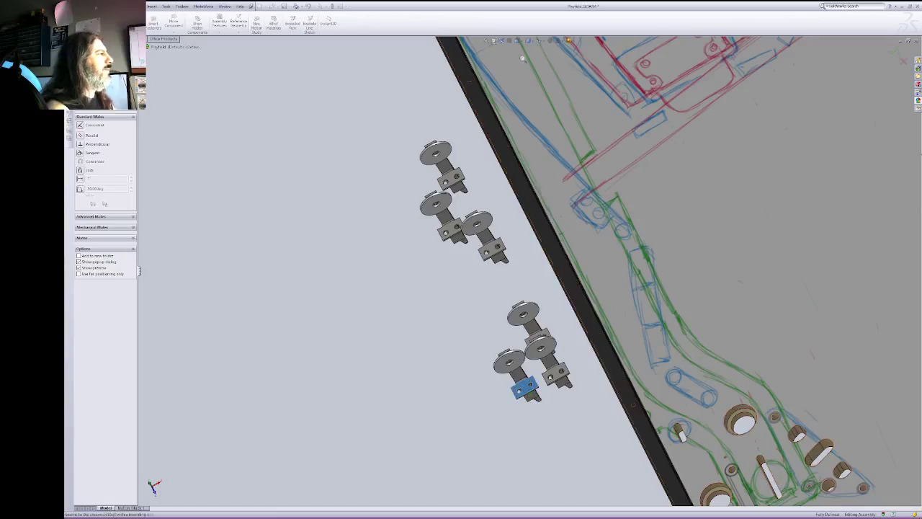
right_click(603, 126)
click(621, 157)
drag(621, 159, 695, 101)
right_click(670, 130)
click(692, 160)
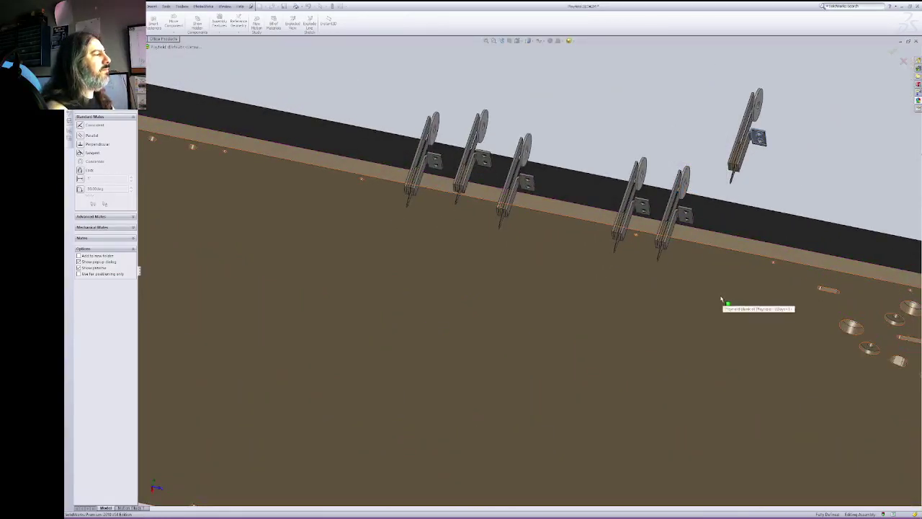
click(722, 302)
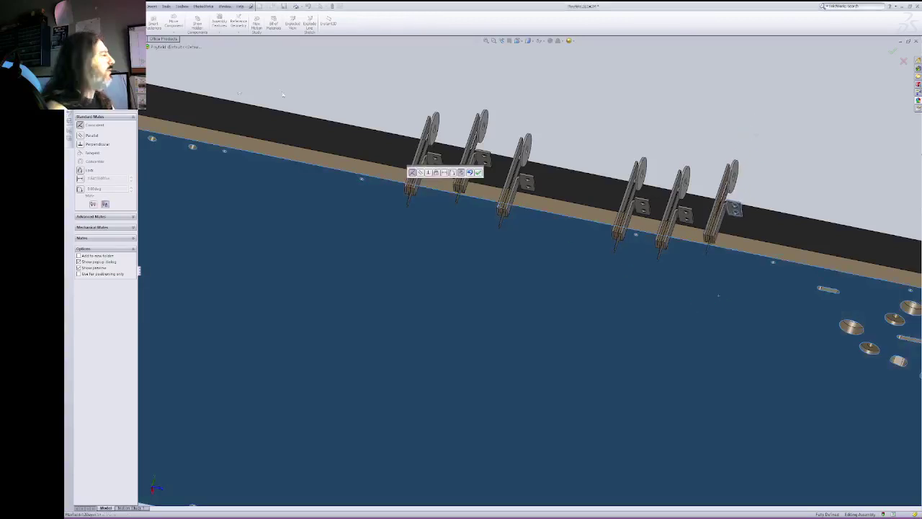
click(478, 172)
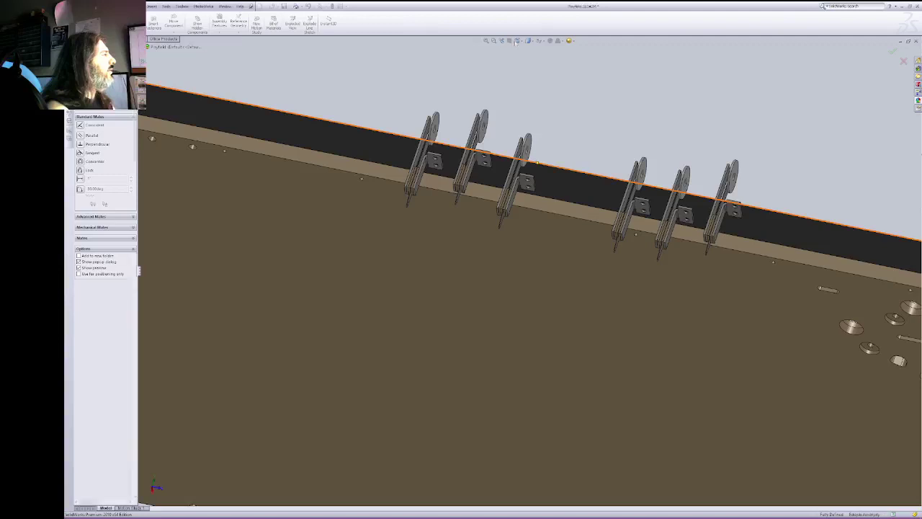
key(Escape)
Step: Move the uppermost round target of the lower trio onto the playfield, just inside the sketched green lane guide near the left border
click(502, 41)
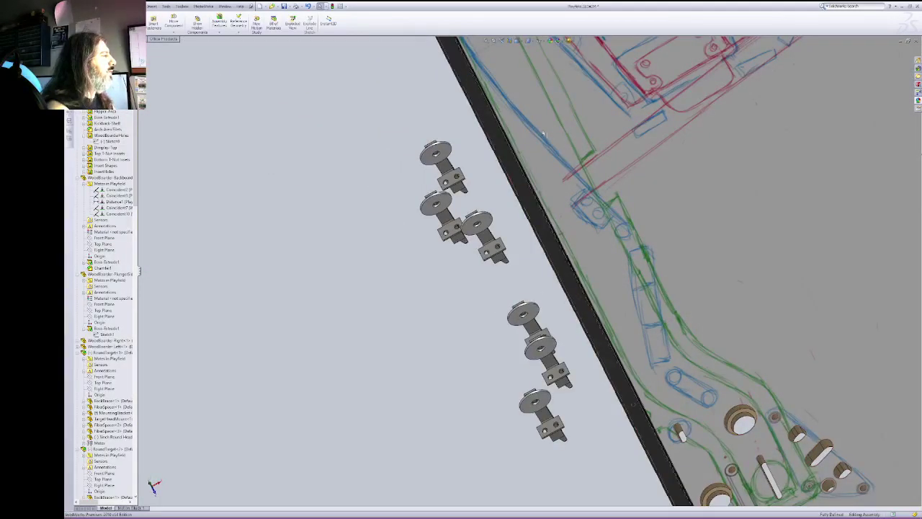
drag(524, 317, 671, 225)
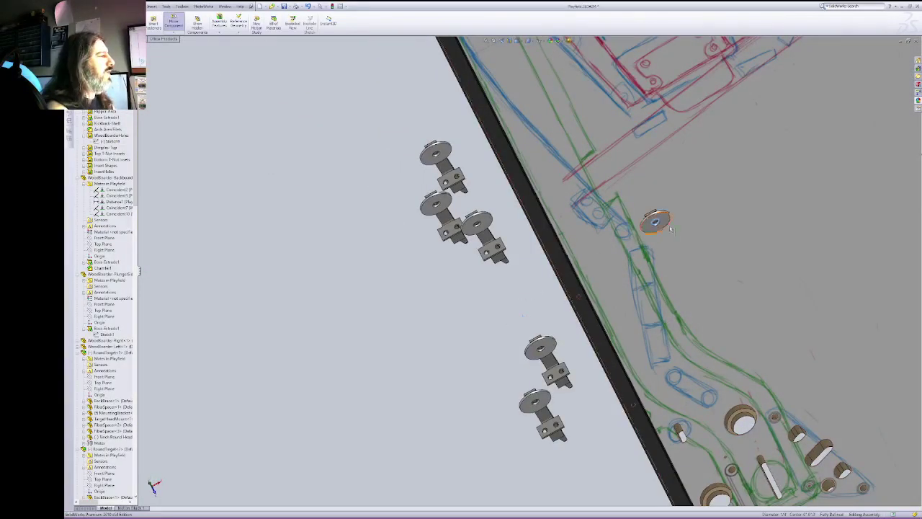
right_click(632, 124)
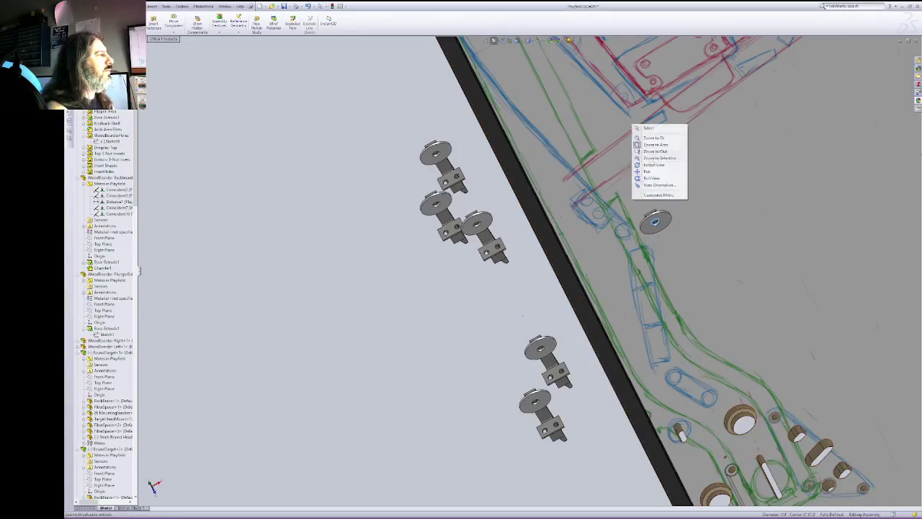
click(659, 165)
drag(658, 165, 648, 182)
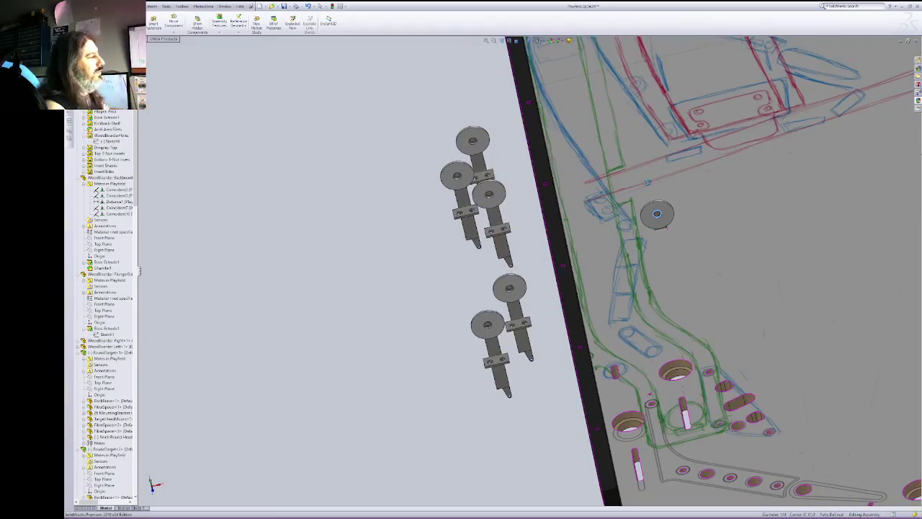
drag(647, 182, 675, 171)
right_click(674, 158)
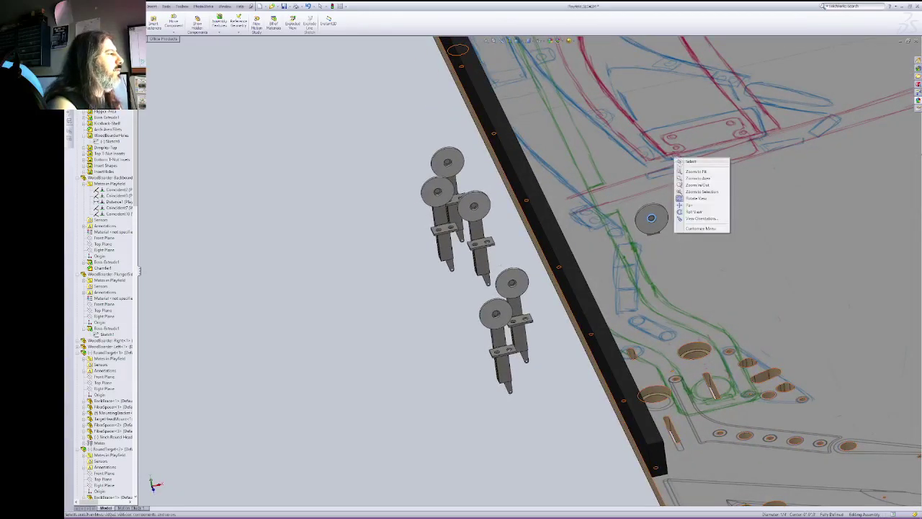
Step: Rotate and position the moved round target along the uppermost section of the sketched blue target strip, working in the top view
click(522, 41)
click(526, 51)
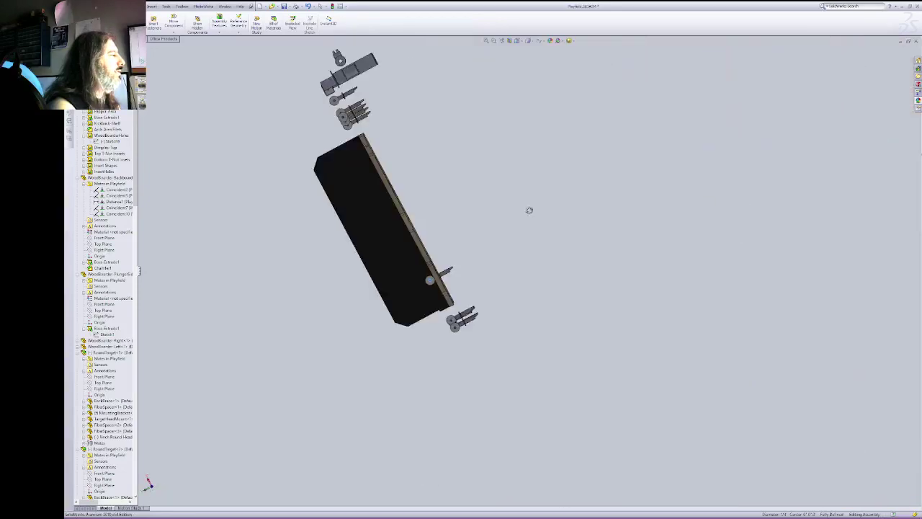
right_click(504, 105)
click(515, 110)
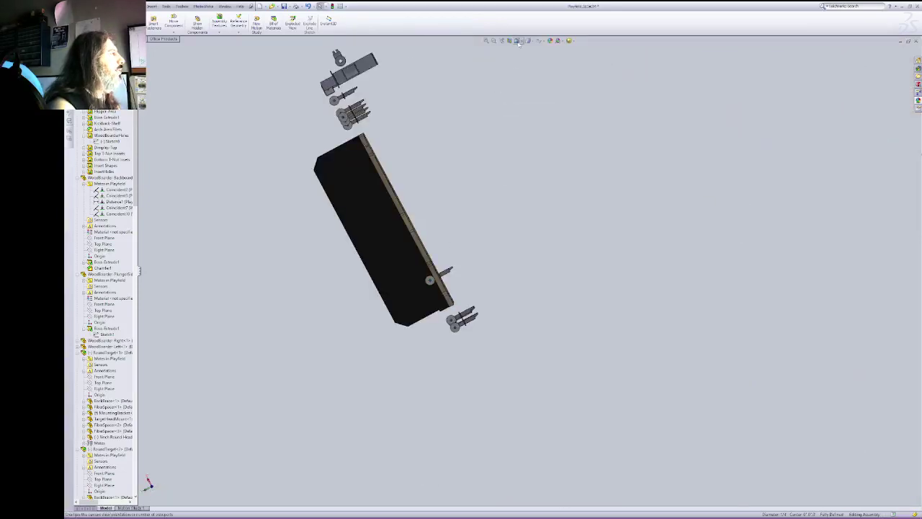
click(518, 41)
click(531, 56)
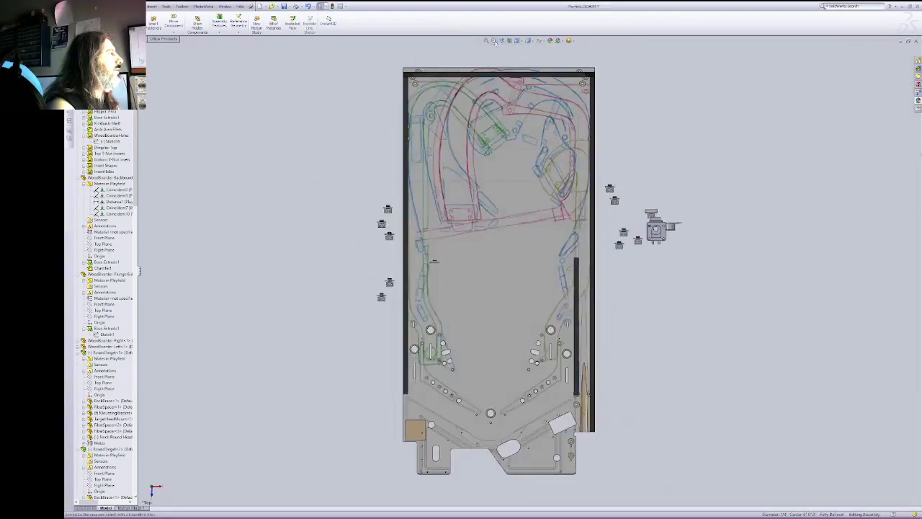
click(495, 41)
drag(377, 221, 473, 319)
right_click(525, 241)
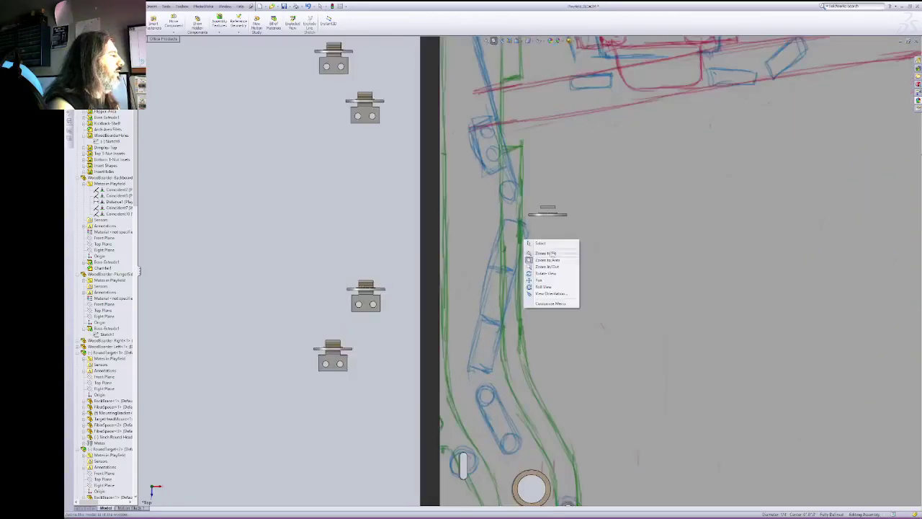
click(542, 242)
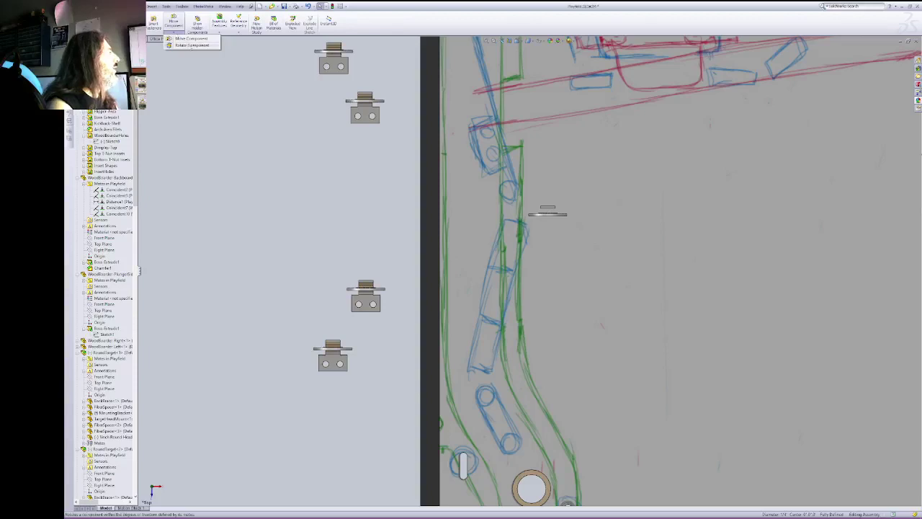
drag(545, 218, 498, 235)
right_drag(417, 212, 392, 199)
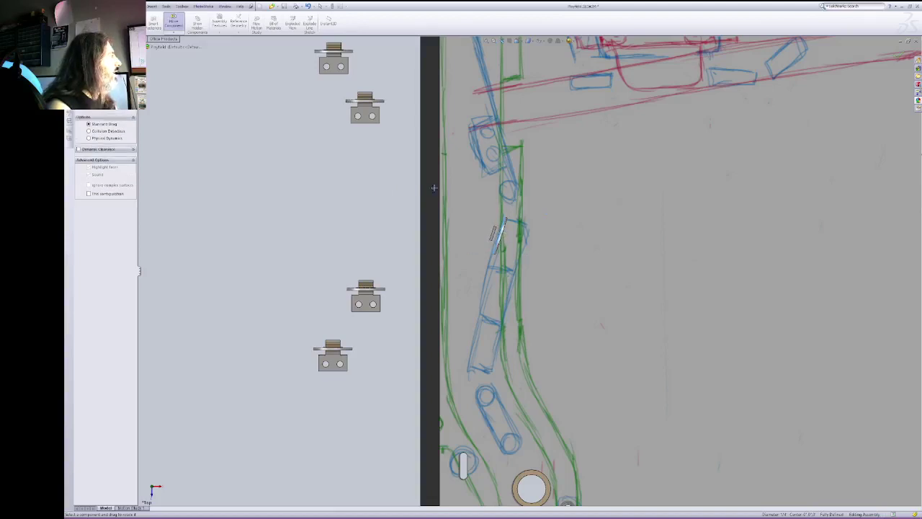
mouse_move(501, 237)
mouse_down()
mouse_move(524, 251)
mouse_move(512, 244)
mouse_up()
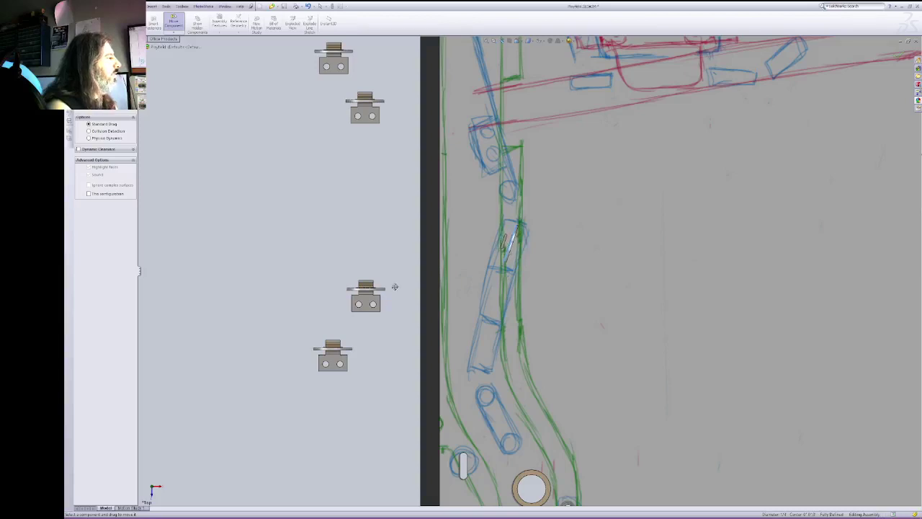
right_click(408, 253)
click(397, 257)
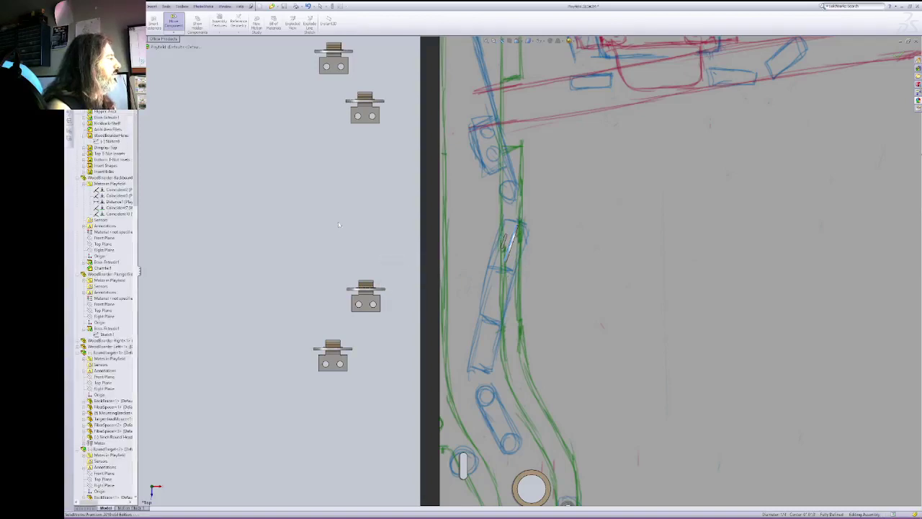
Step: Fix the RoundTarget subassembly placed on the sketched blue strip at its current position in the assembly
right_click(546, 152)
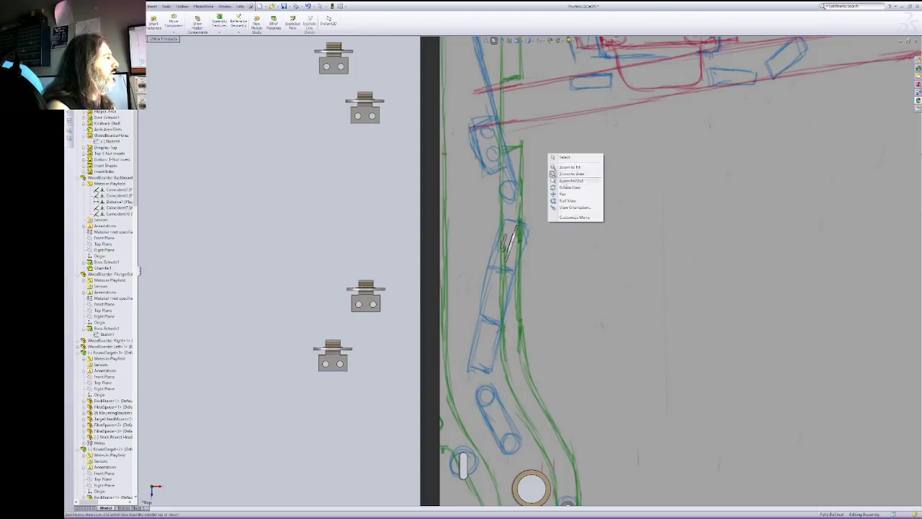
click(553, 209)
drag(554, 208, 468, 170)
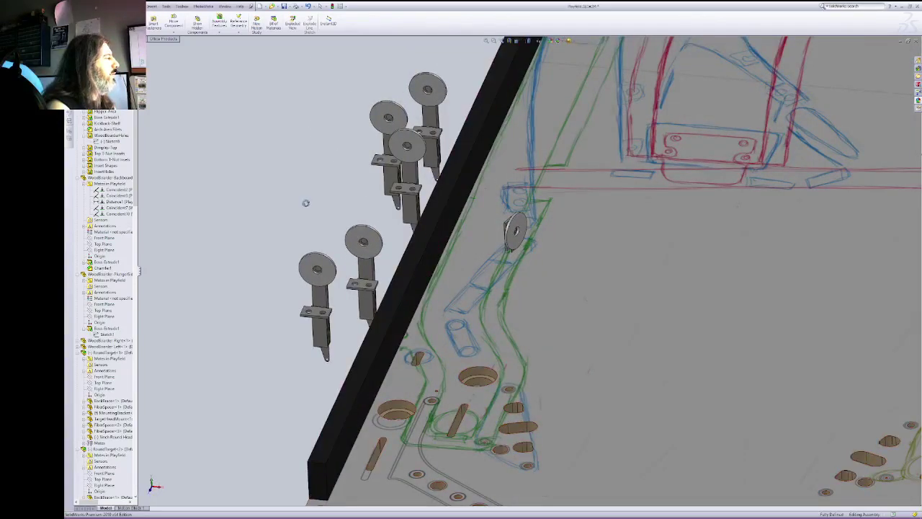
right_click(307, 203)
click(315, 209)
click(537, 247)
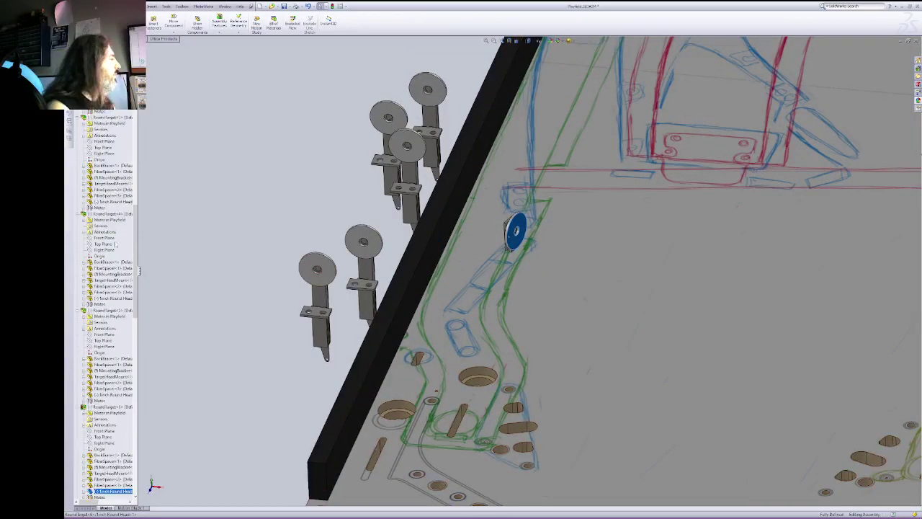
right_click(99, 407)
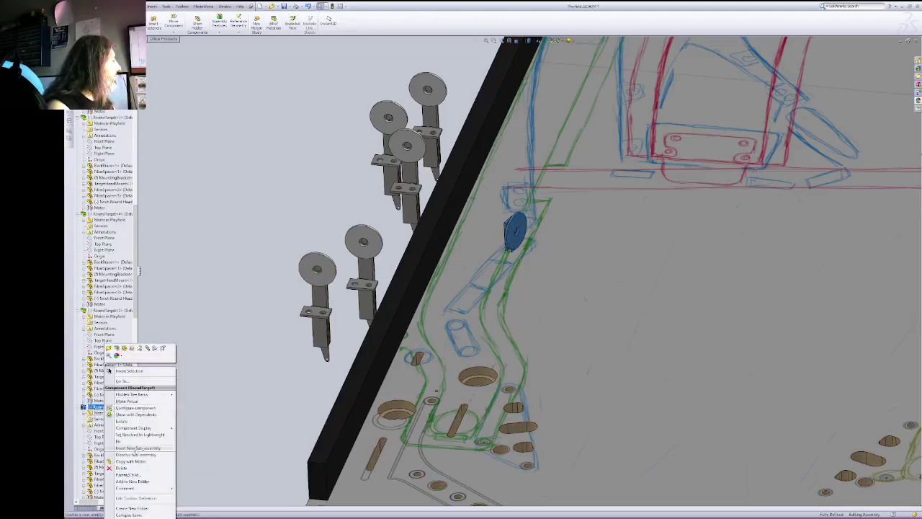
click(137, 442)
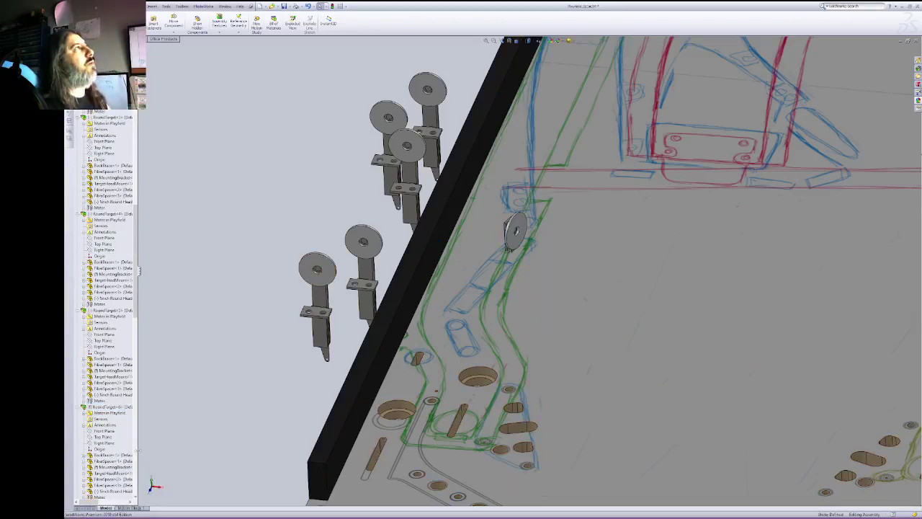
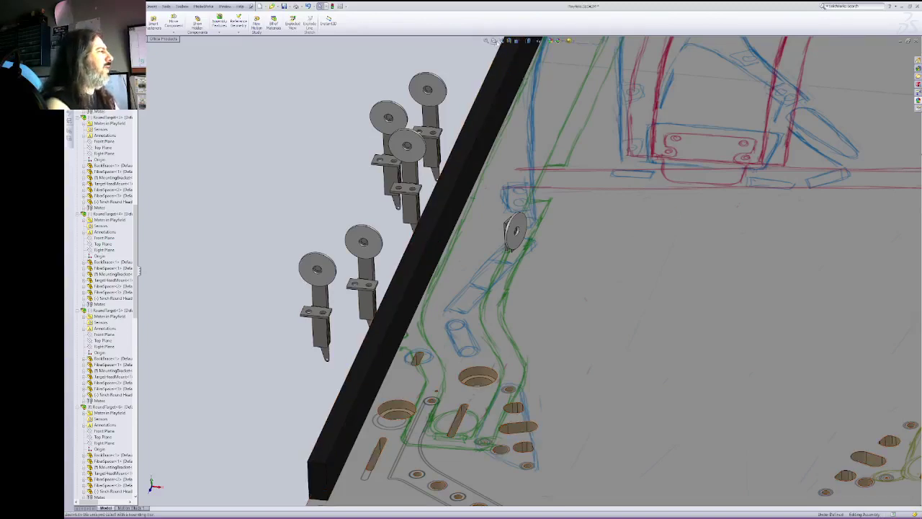
right_click(577, 78)
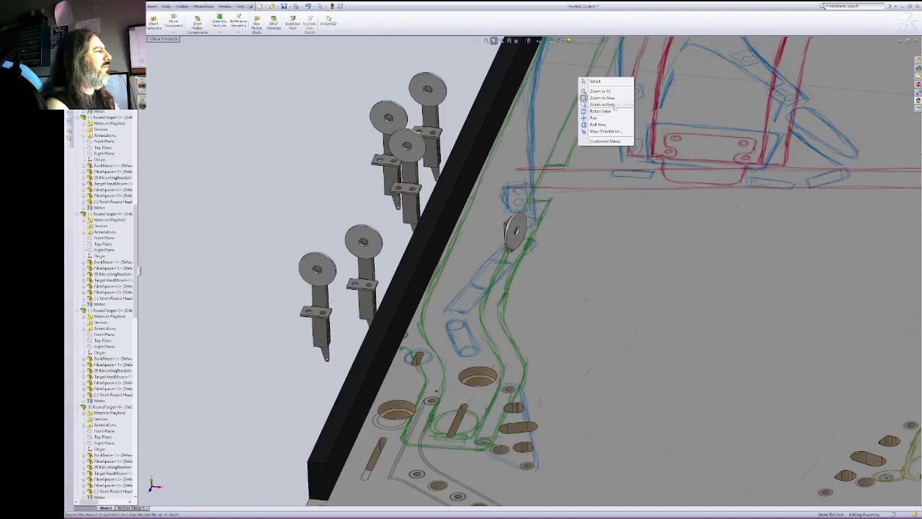
click(614, 106)
drag(659, 130, 665, 152)
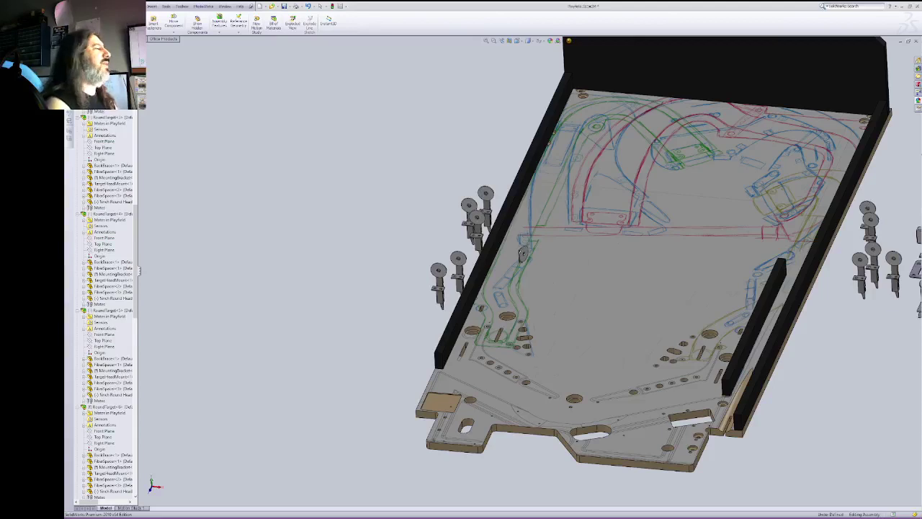
click(493, 40)
right_click(495, 116)
click(504, 151)
drag(576, 216, 577, 180)
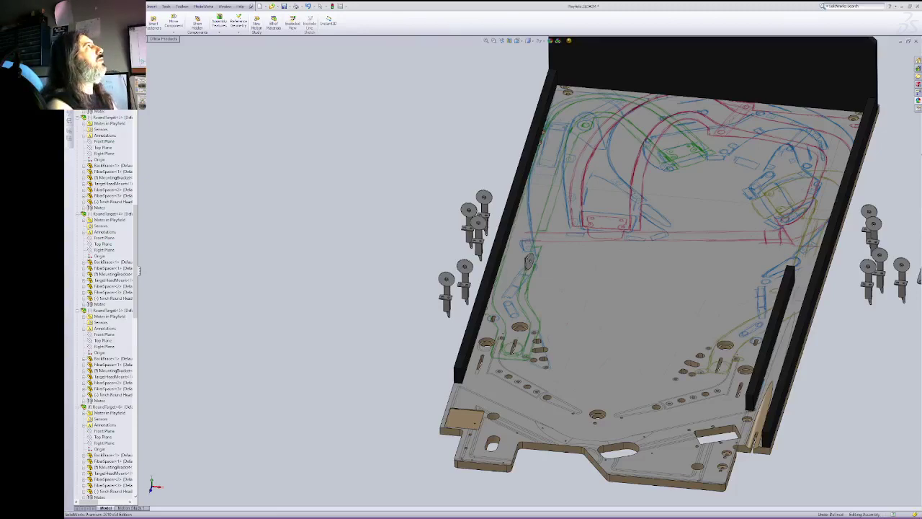
Step: Switch to the browser showing the Pinball Makers wiki, look through its page menus and enlarge the window over the model
drag(713, 0, 509, 73)
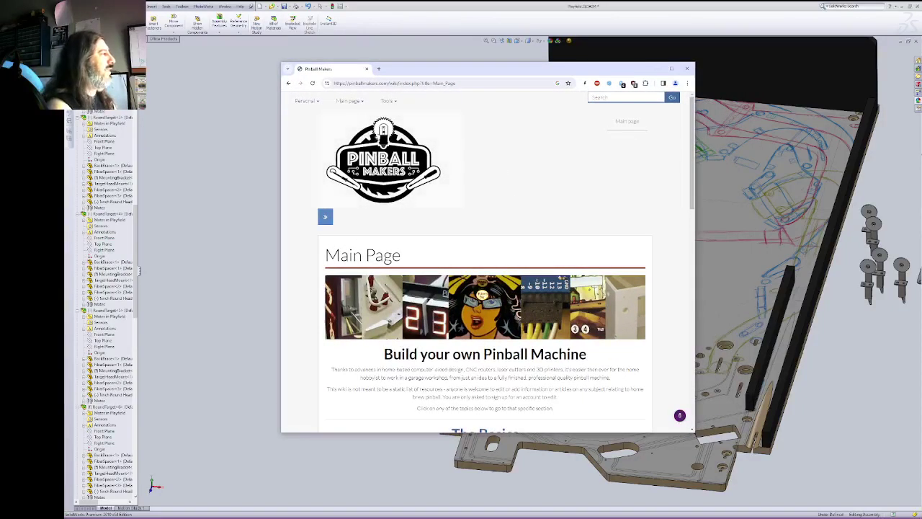
click(392, 100)
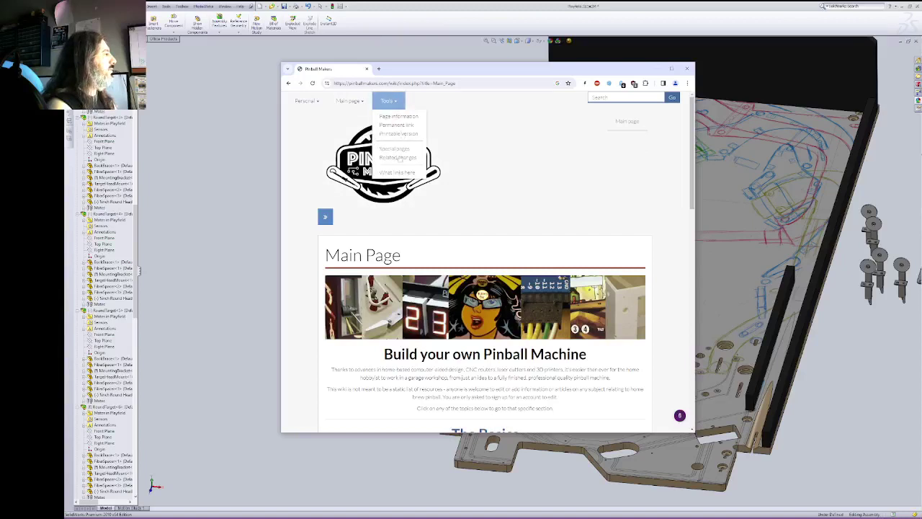
click(344, 102)
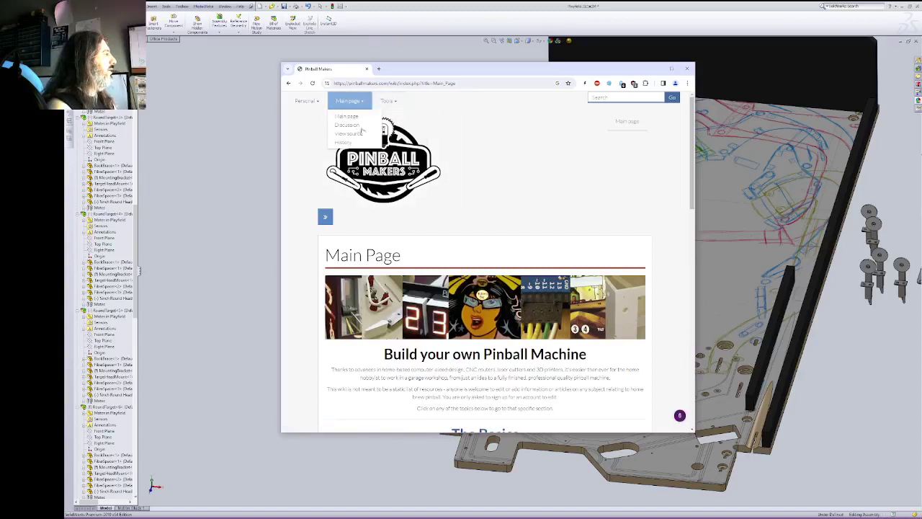
click(307, 101)
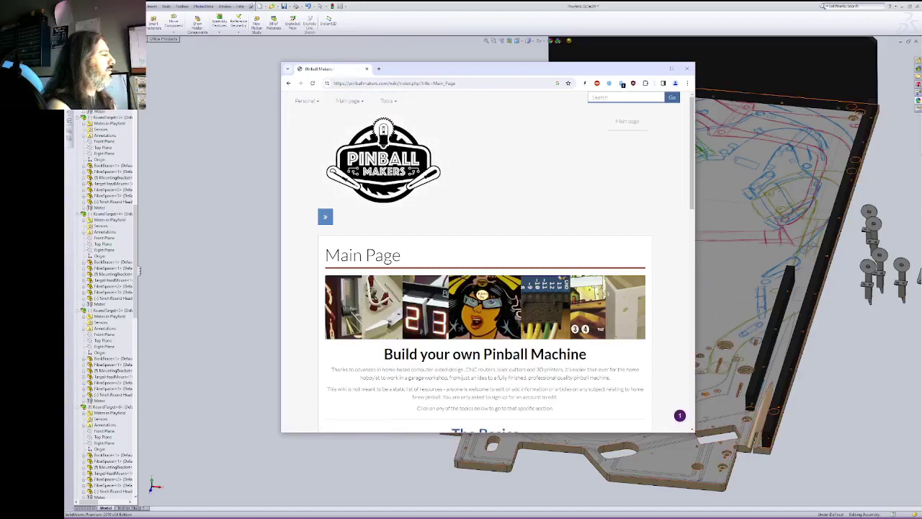
drag(694, 432, 755, 485)
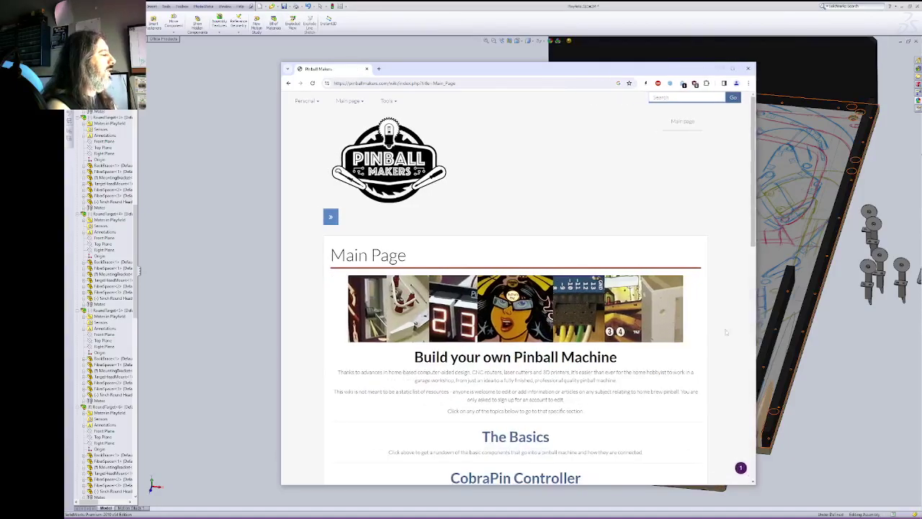
Step: Open the wiki's Files Section and examine its diagrams, playfield 2D CAD drawings and 3D templates
scroll(752, 258, down, 3)
drag(756, 257, 757, 409)
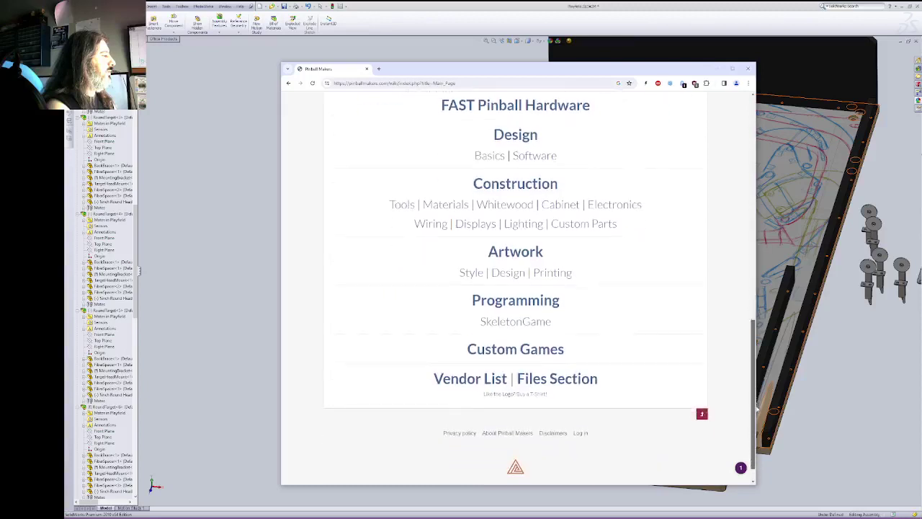
click(557, 377)
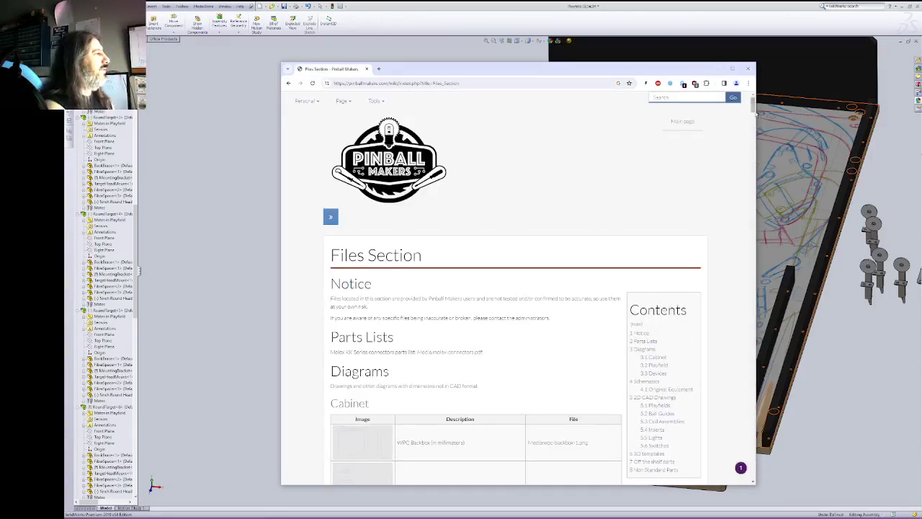
drag(752, 106, 753, 130)
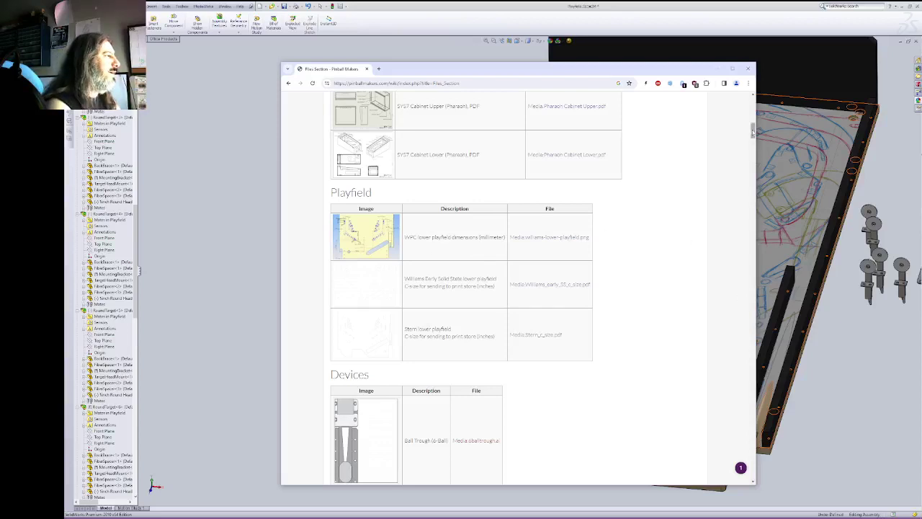
drag(753, 130, 754, 156)
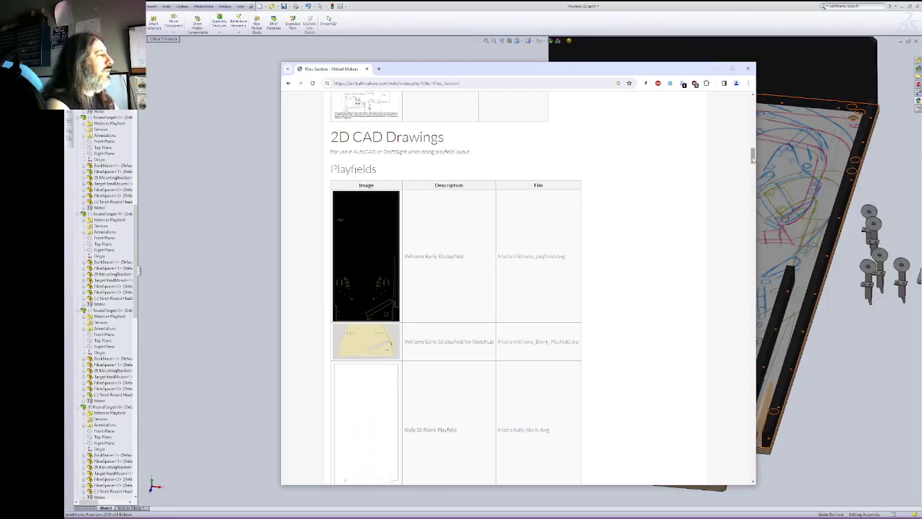
drag(752, 156, 754, 164)
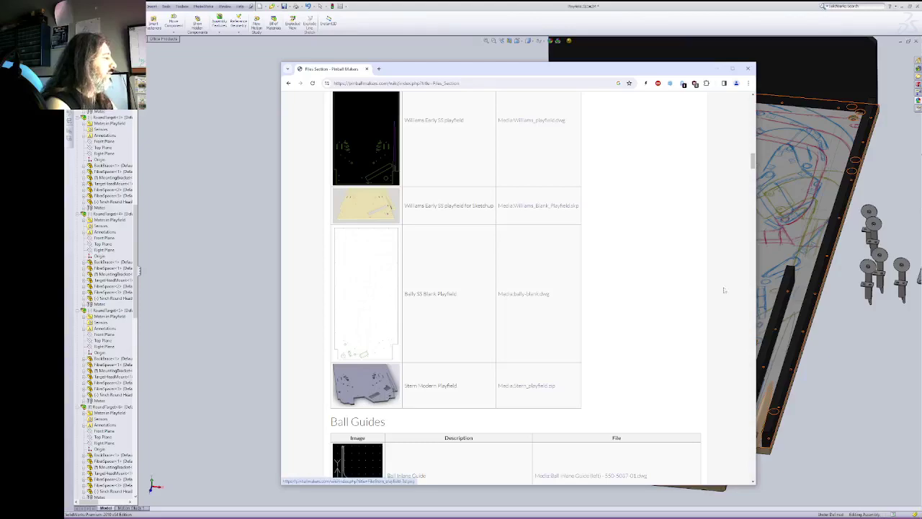
drag(752, 160, 754, 258)
scroll(709, 267, up, 2)
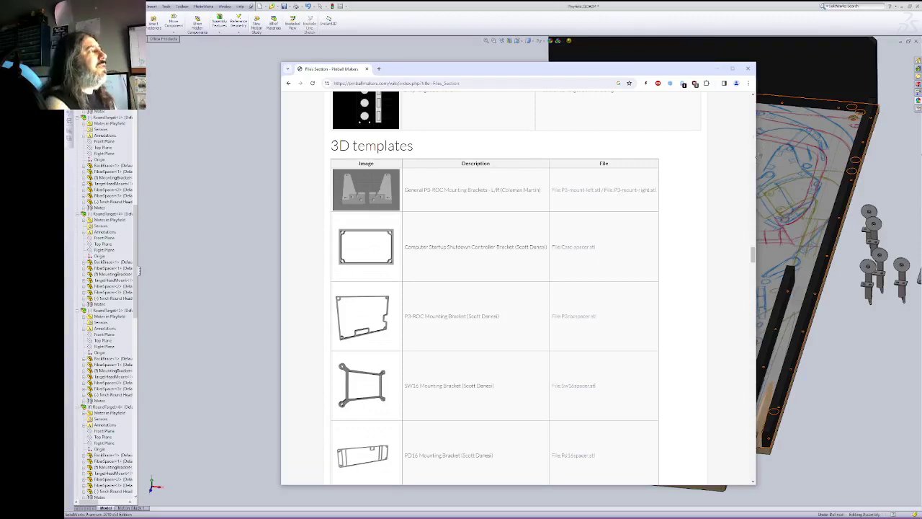
Step: Examine the SolidWorks part files, from mechanical assemblies and posts to the non-standard parts, and close the browser window
drag(753, 254, 753, 310)
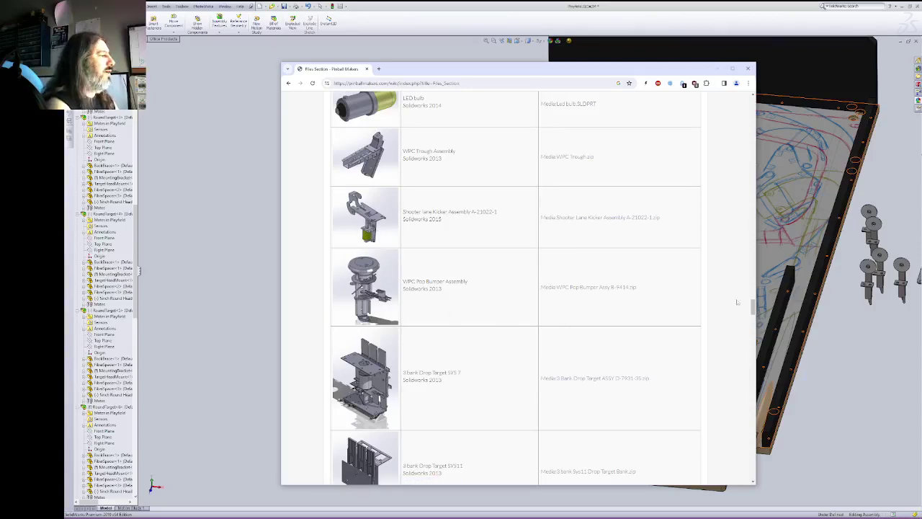
key(ctrl+a)
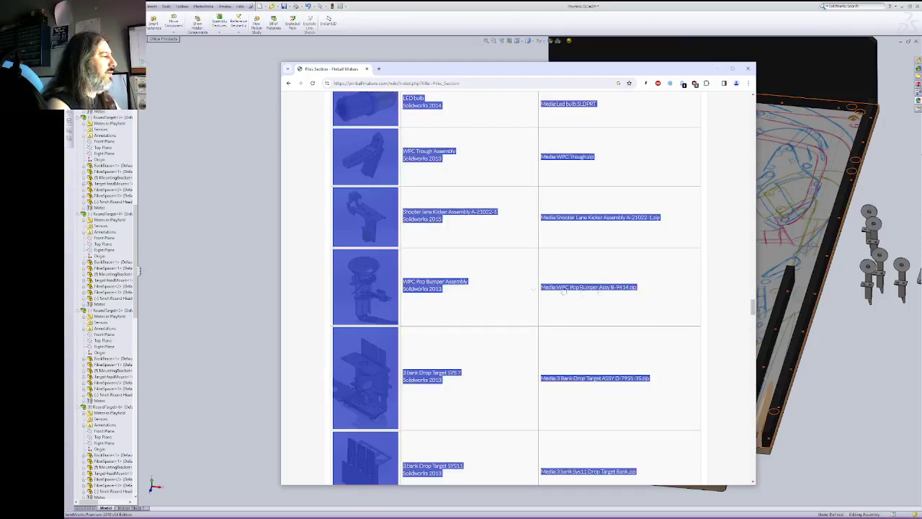
click(453, 282)
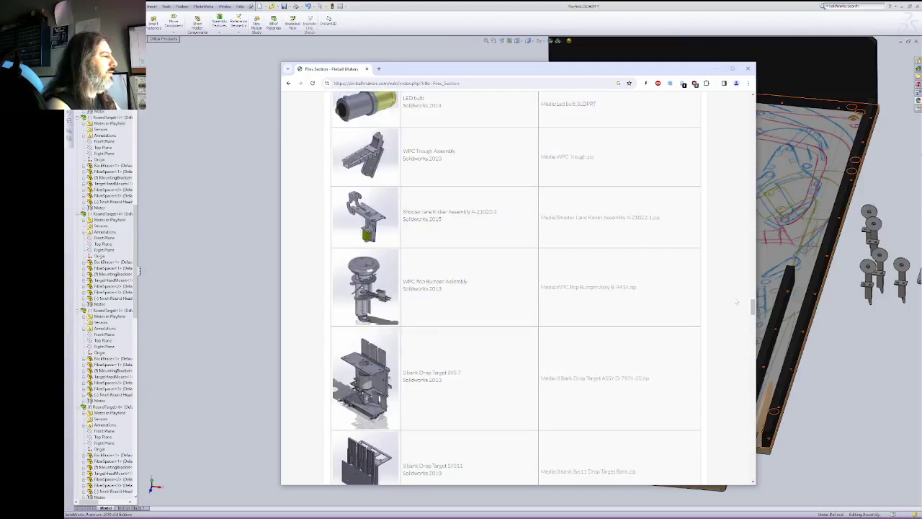
drag(752, 307, 760, 366)
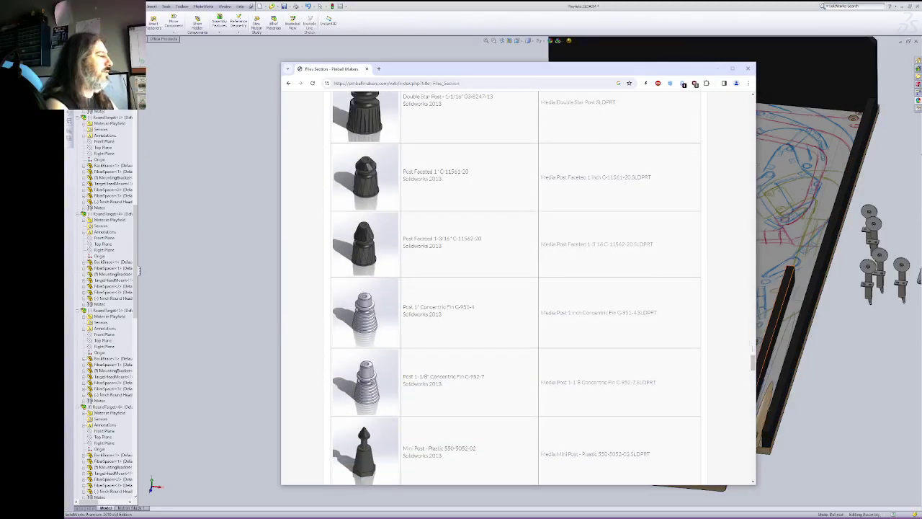
drag(753, 362, 732, 465)
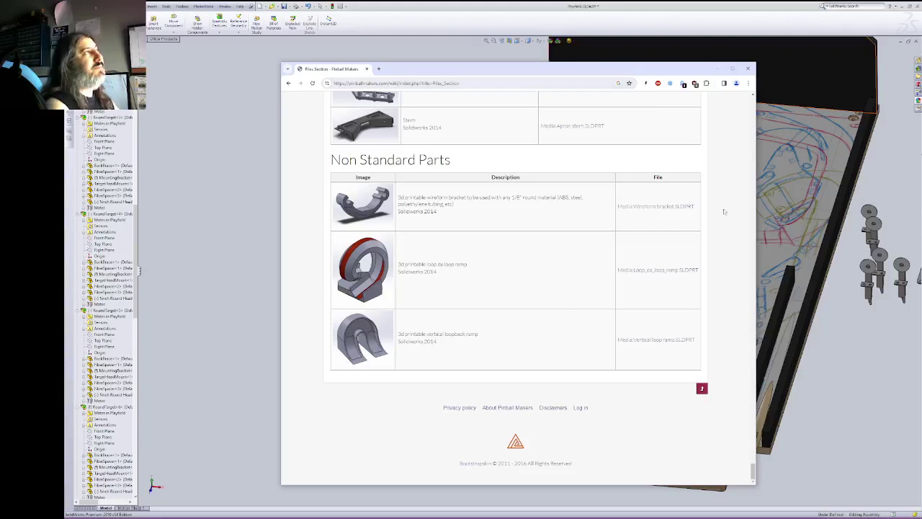
click(748, 68)
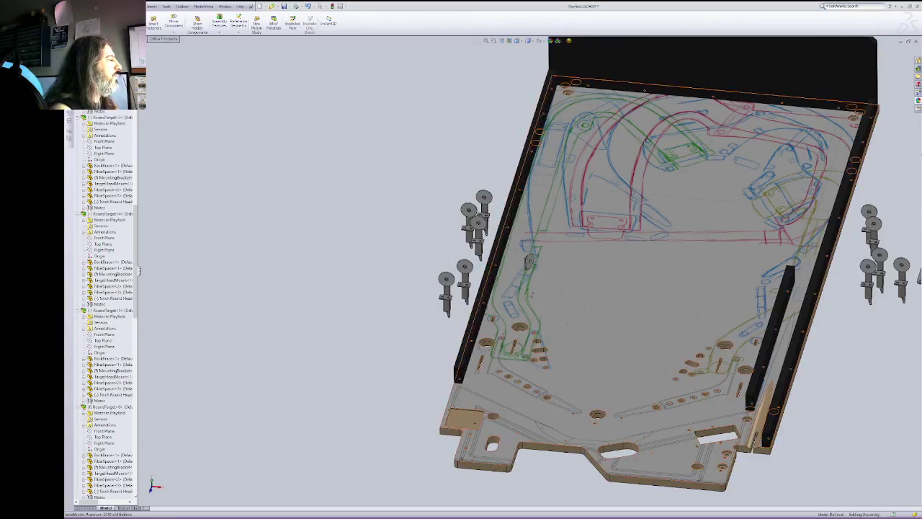
Step: Mate a loose round target's front face coincident with the front face of the target already placed on the sketched blue strip
middle_drag(544, 293, 533, 254)
drag(533, 253, 505, 271)
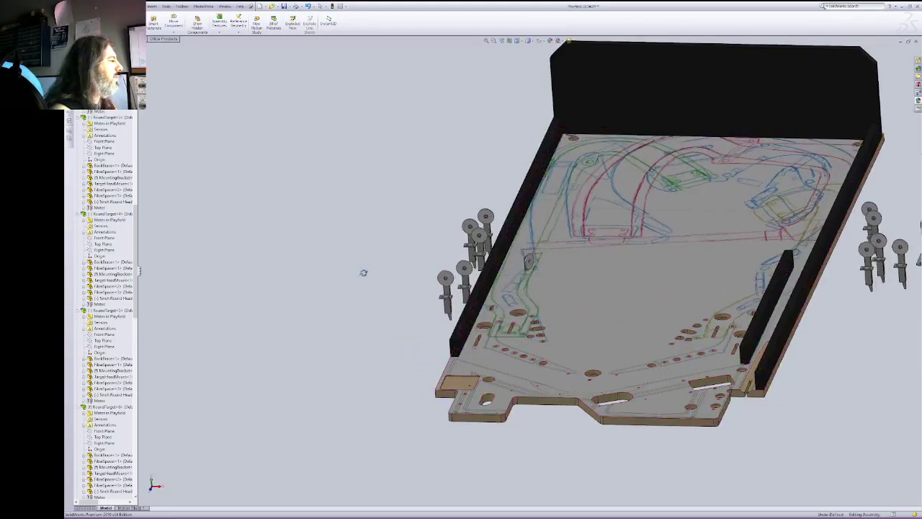
right_click(364, 273)
click(372, 276)
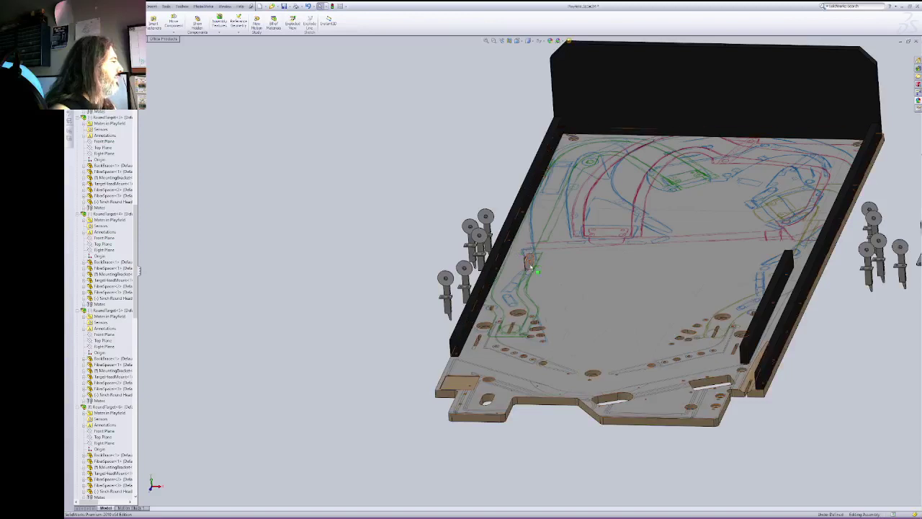
click(530, 261)
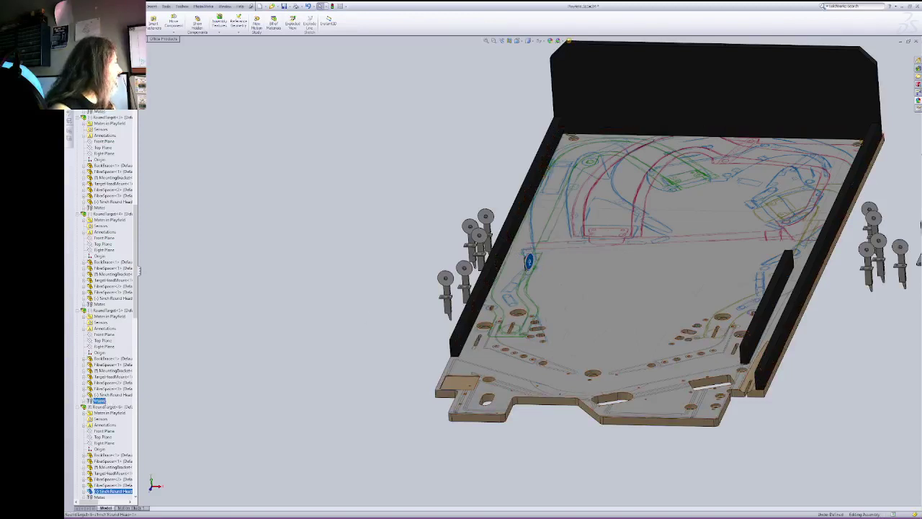
click(365, 297)
click(465, 269)
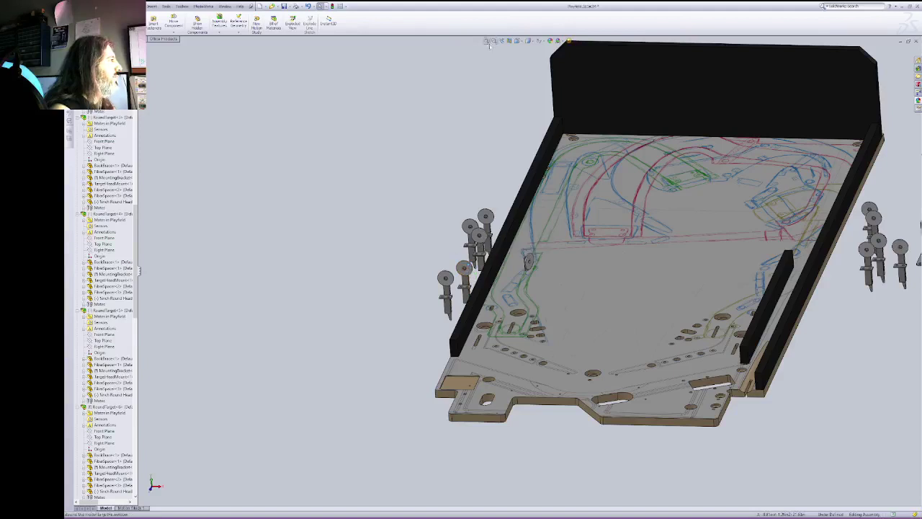
drag(369, 193, 594, 329)
right_click(565, 284)
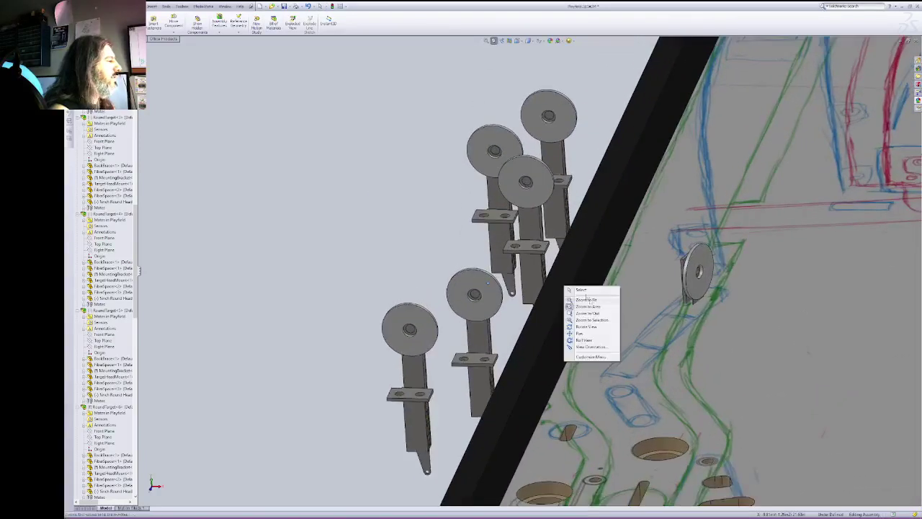
click(598, 291)
click(492, 307)
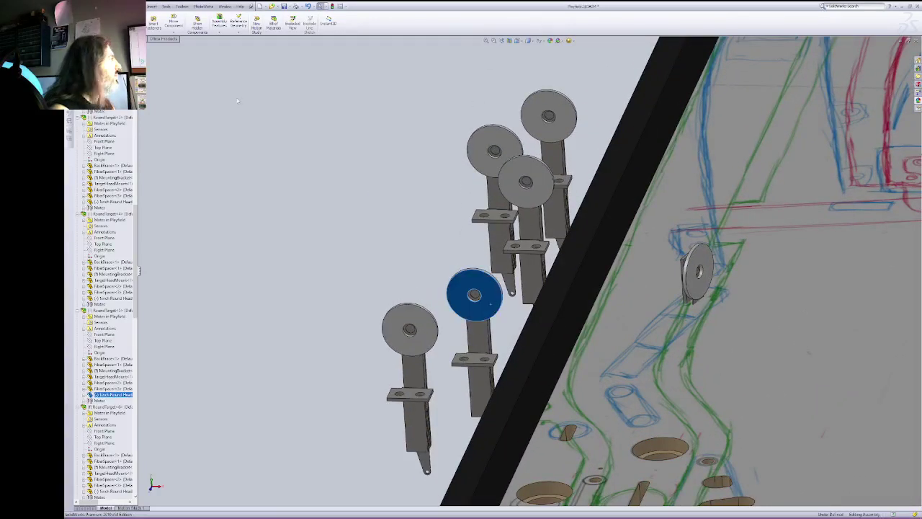
key(m)
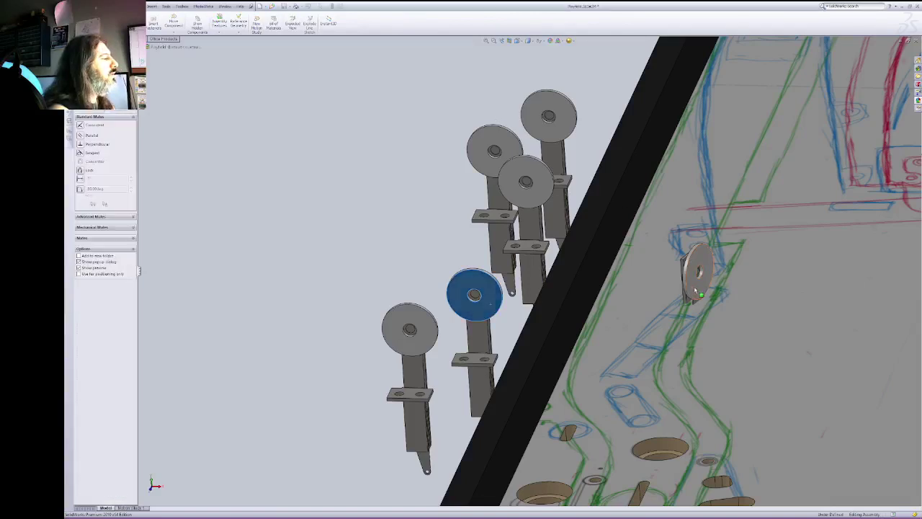
click(693, 287)
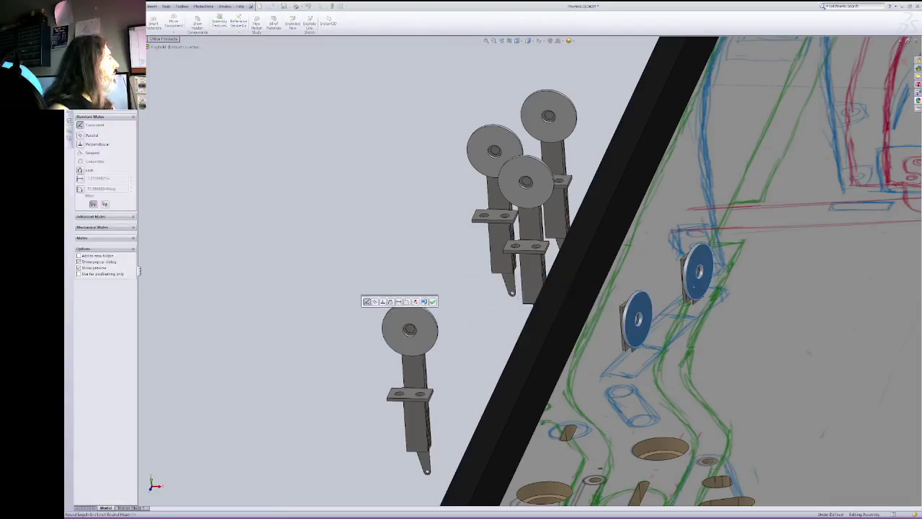
click(432, 302)
Step: Mate the lowest loose round target beside the left border coincident with the front face of the newly aligned target
click(631, 337)
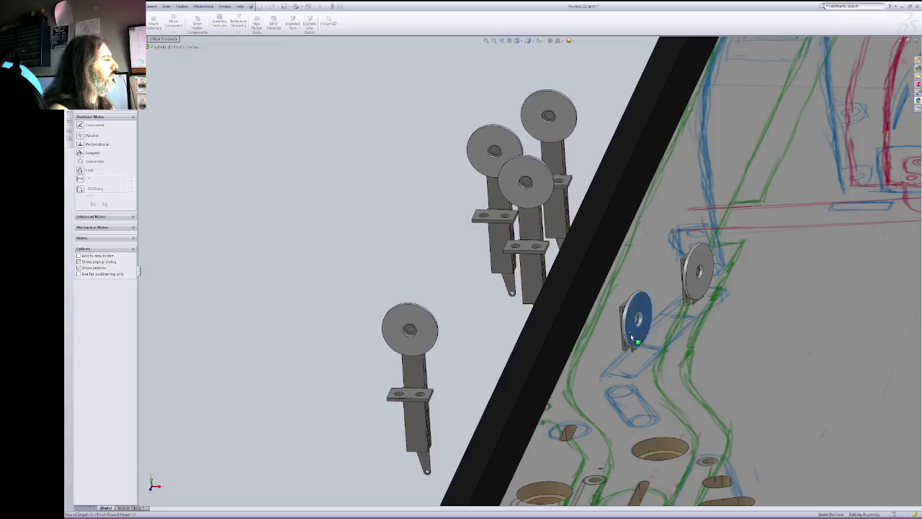
click(426, 330)
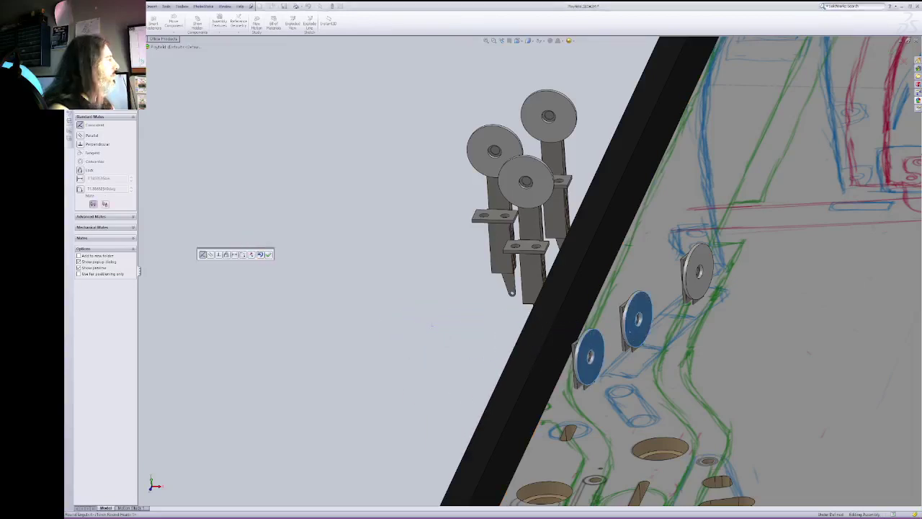
click(269, 254)
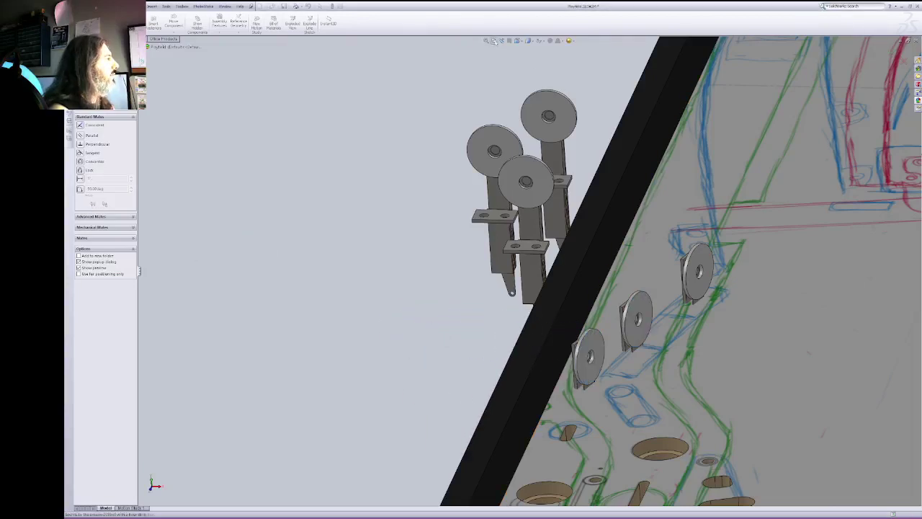
Step: Select the facing side faces of the two unfixed round targets' mounting brackets on the playfield underside for a new mate
right_click(660, 281)
click(681, 303)
drag(681, 303, 587, 121)
middle_drag(567, 87, 568, 90)
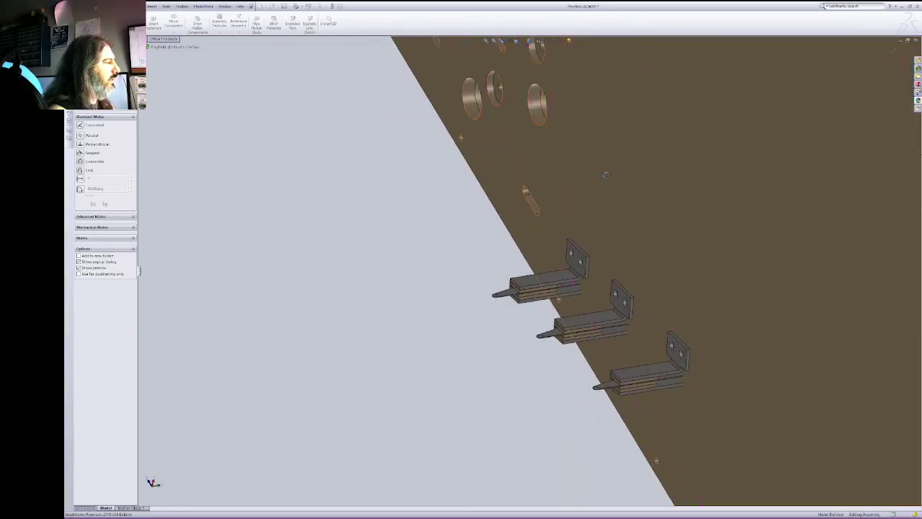
scroll(633, 274, down, 5)
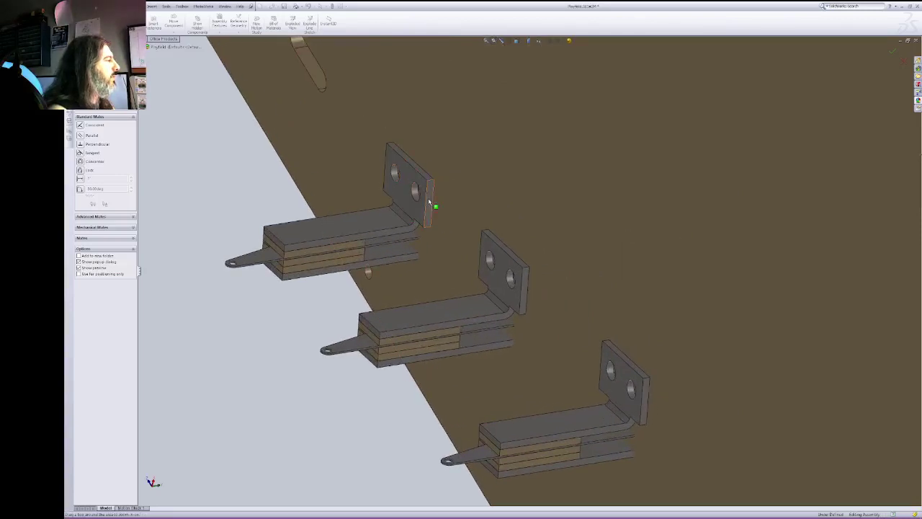
click(431, 202)
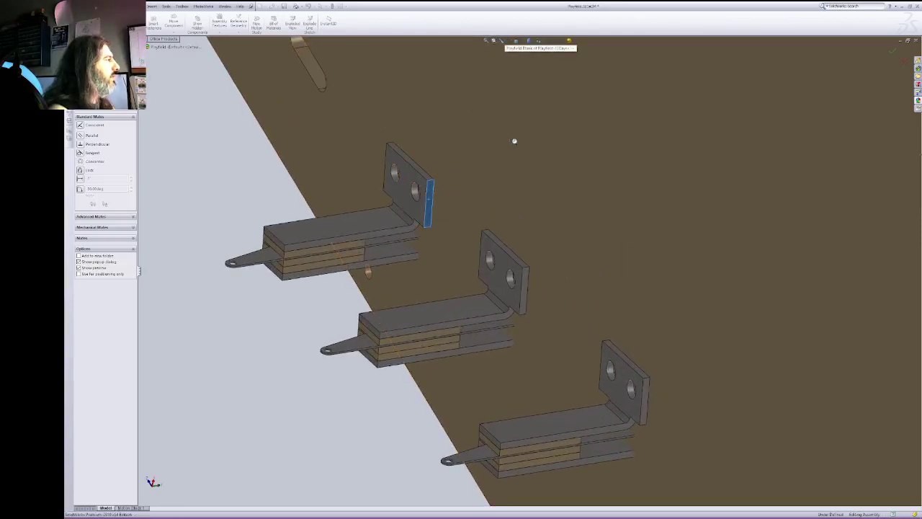
right_click(514, 140)
click(532, 171)
drag(503, 276, 562, 249)
right_click(566, 247)
click(589, 279)
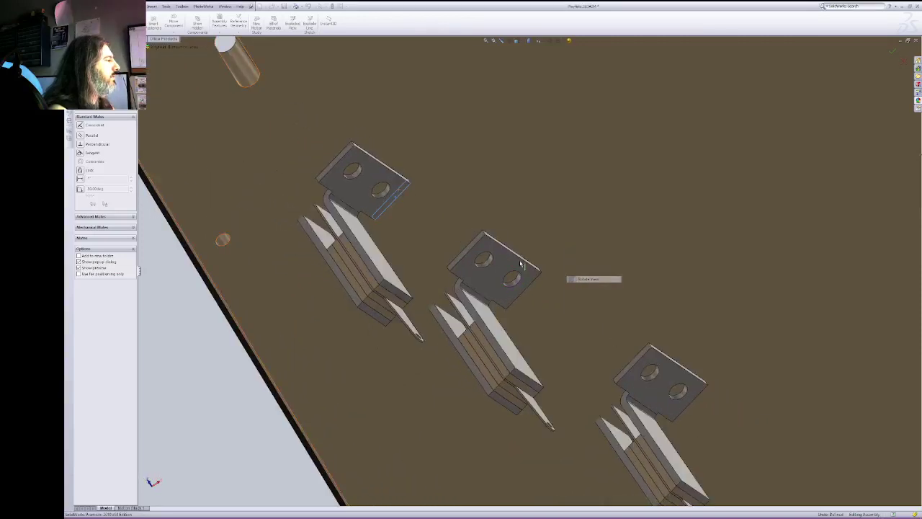
click(478, 243)
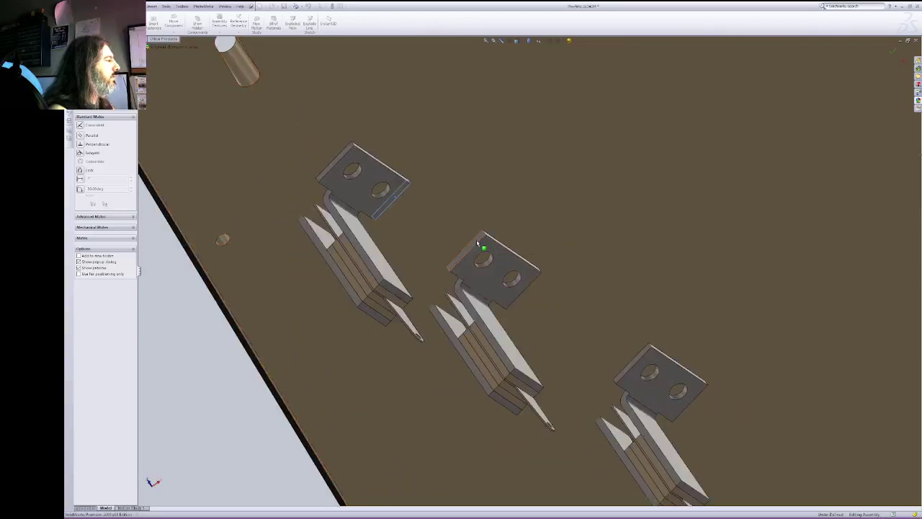
Step: Show the round targets over the sketched blue strip in the top view with wireframe display
click(518, 40)
click(526, 48)
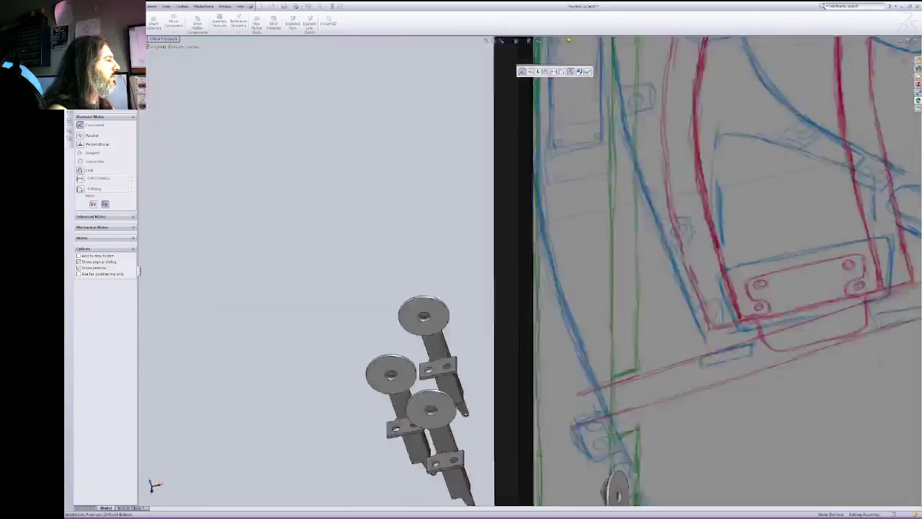
drag(382, 245, 463, 338)
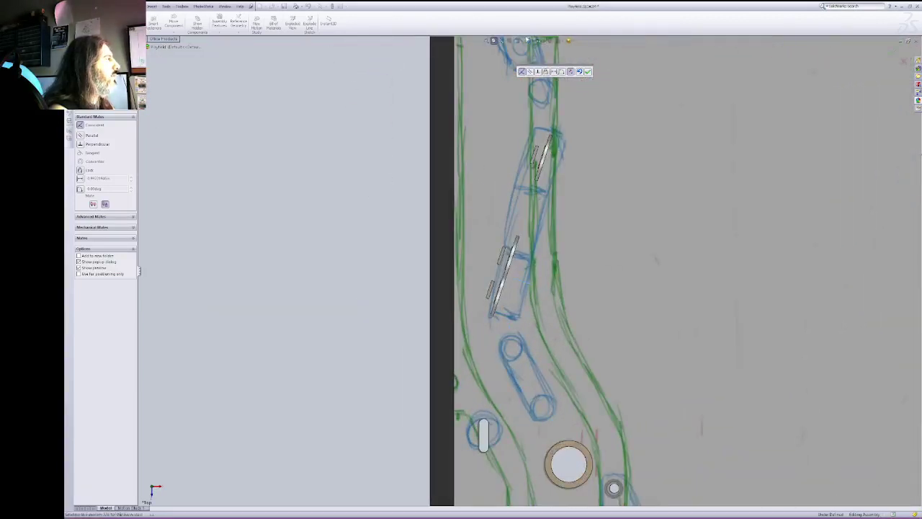
click(528, 42)
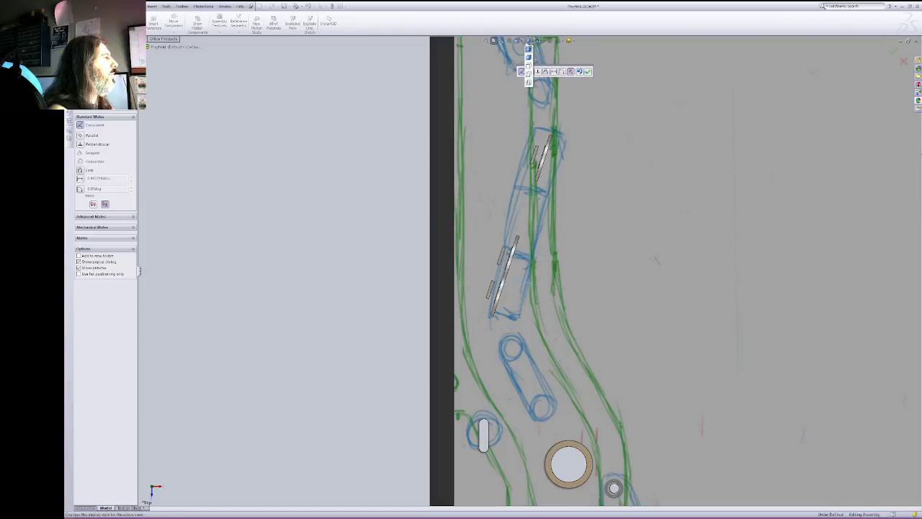
click(529, 82)
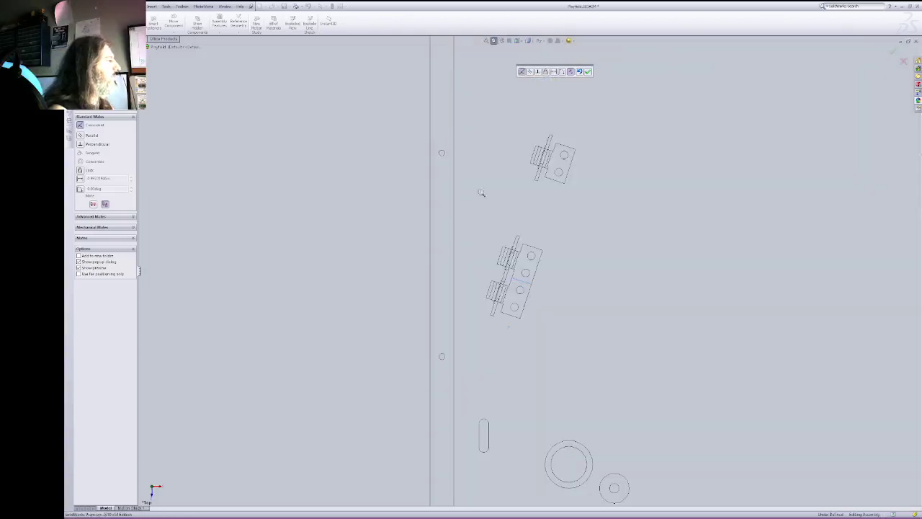
Step: Set a 0.5 inch distance mate between the facing bracket side faces of the two unfixed round targets
click(80, 179)
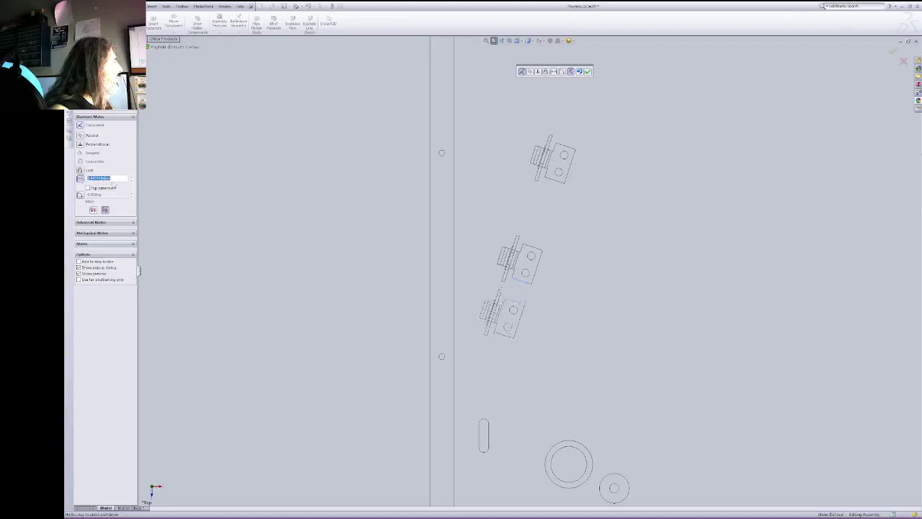
text(10)
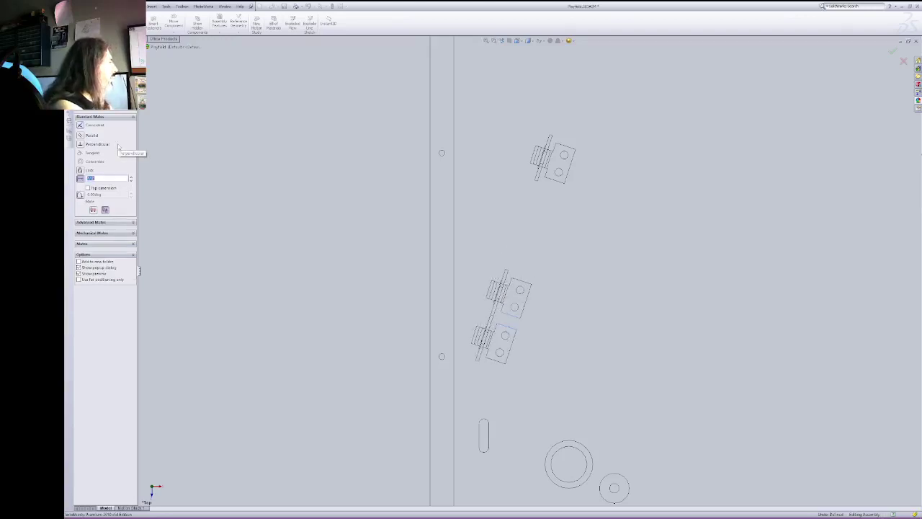
text(5)
key(Return)
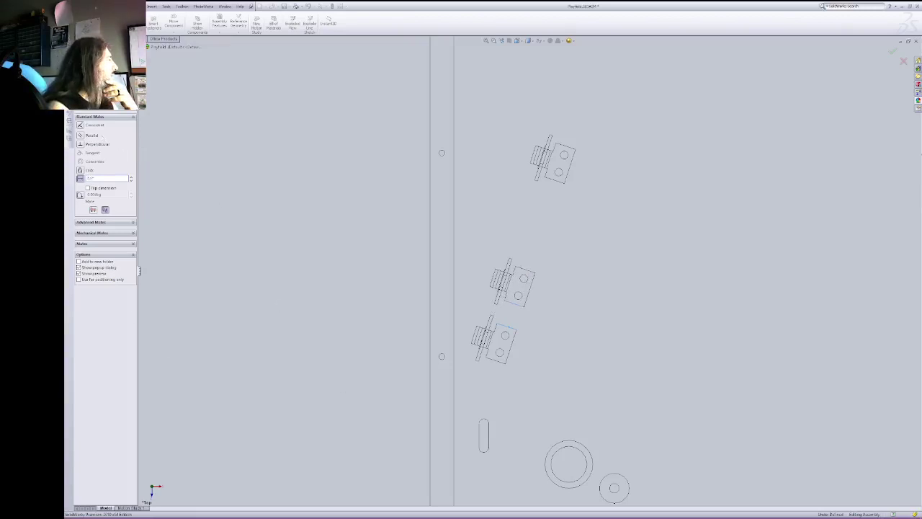
key(Return)
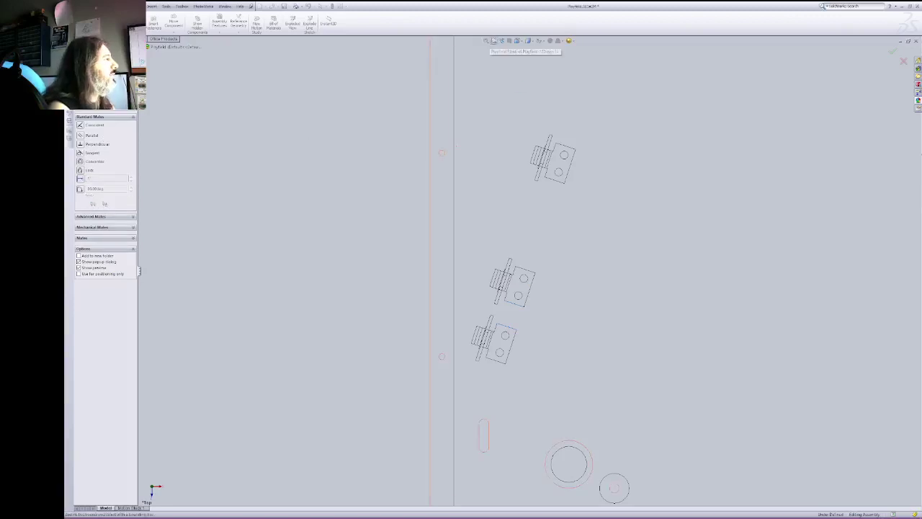
Step: Return the model to shaded display and show the three round targets' mounting brackets on the playfield underside
click(494, 40)
right_click(517, 163)
click(537, 186)
drag(536, 186, 556, 189)
right_click(520, 212)
click(530, 43)
click(529, 41)
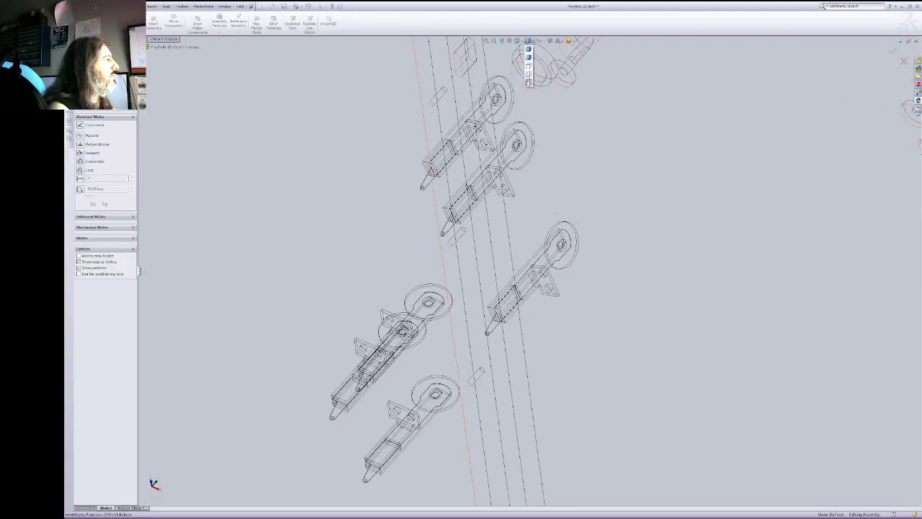
click(528, 82)
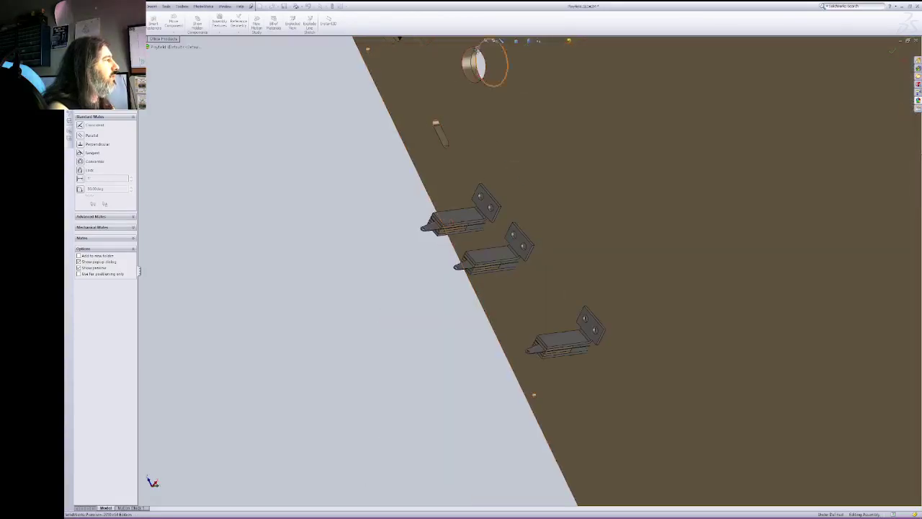
middle_drag(500, 206, 617, 350)
scroll(617, 350, down, 3)
Step: Add a 0.5 inch distance mate between the fixed round target's bracket side face and the facing side of the nearest bracket in the spaced pair
right_click(591, 200)
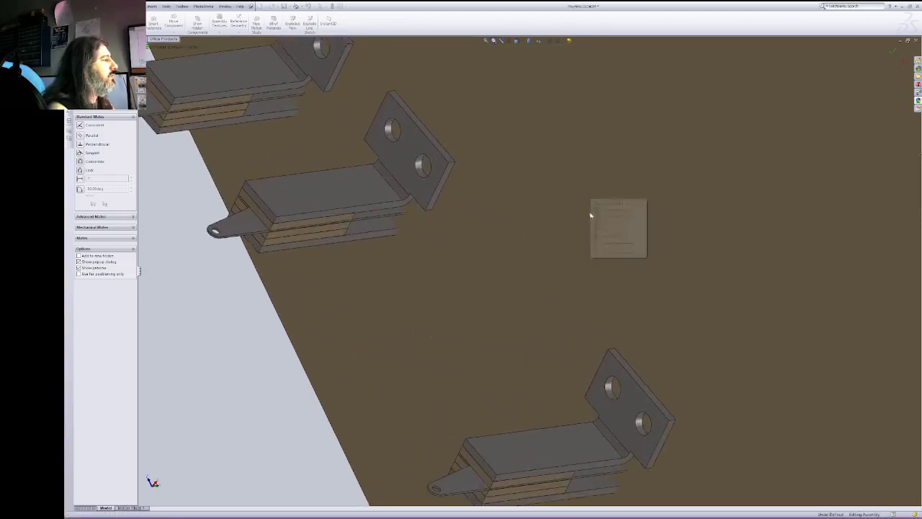
click(607, 215)
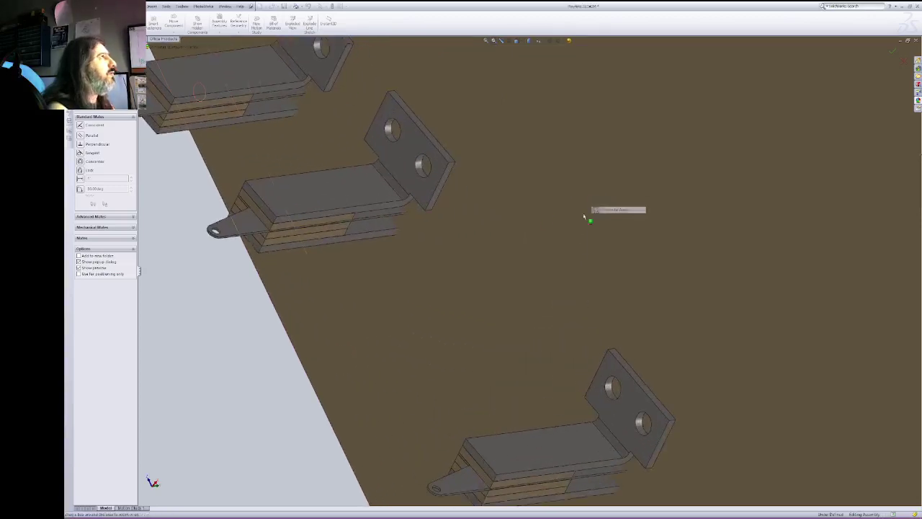
click(443, 185)
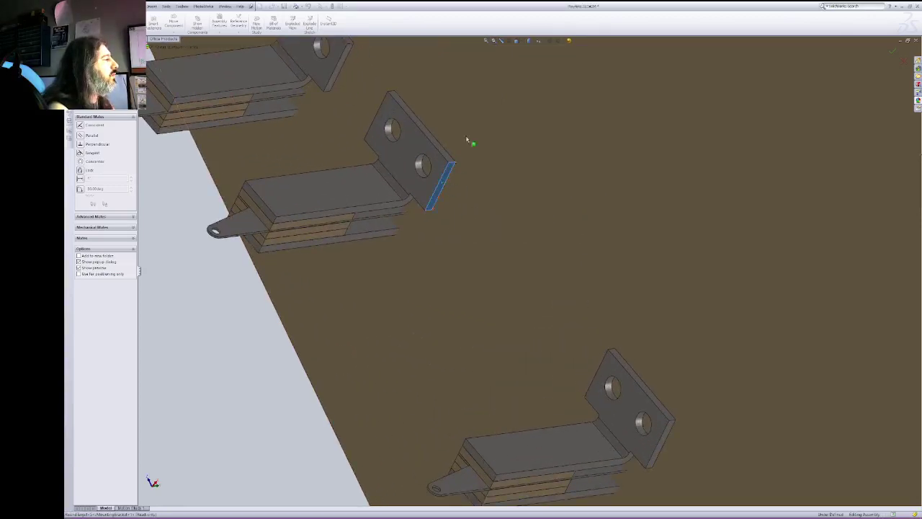
right_click(577, 198)
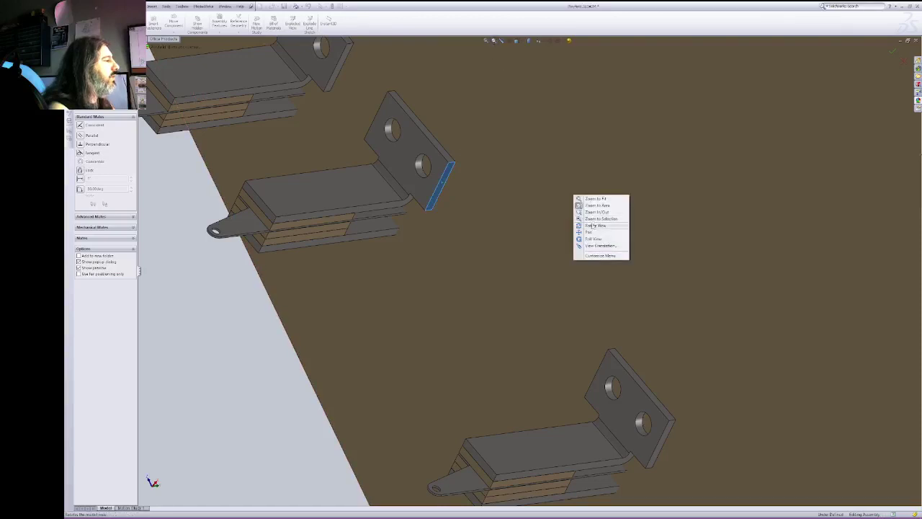
click(596, 225)
drag(596, 226, 624, 342)
right_click(624, 342)
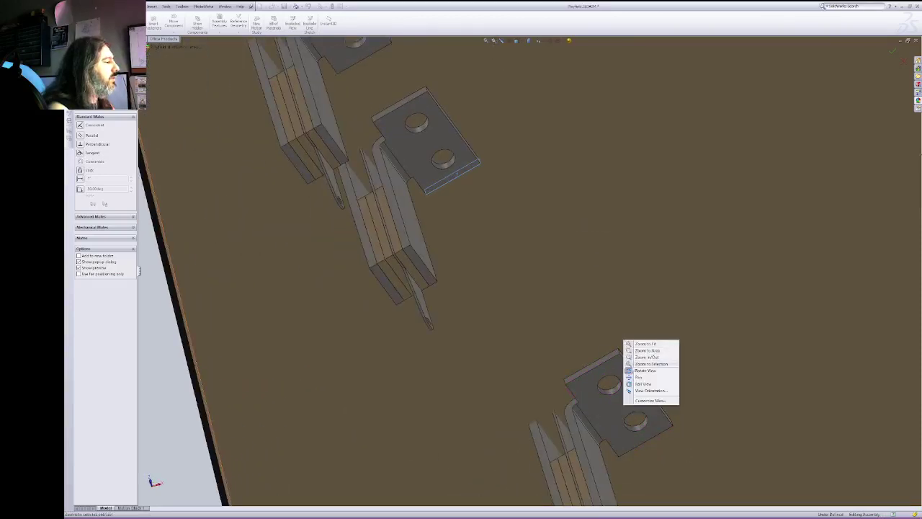
key(Escape)
click(603, 360)
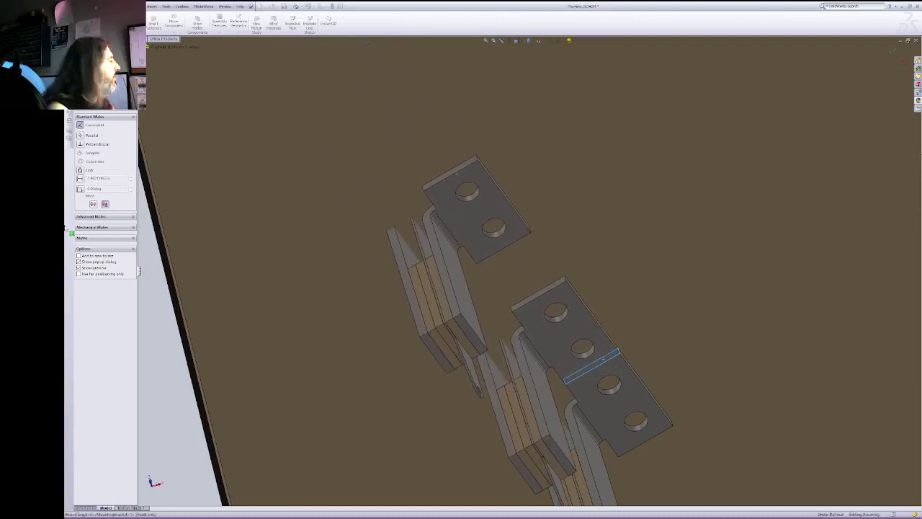
click(80, 179)
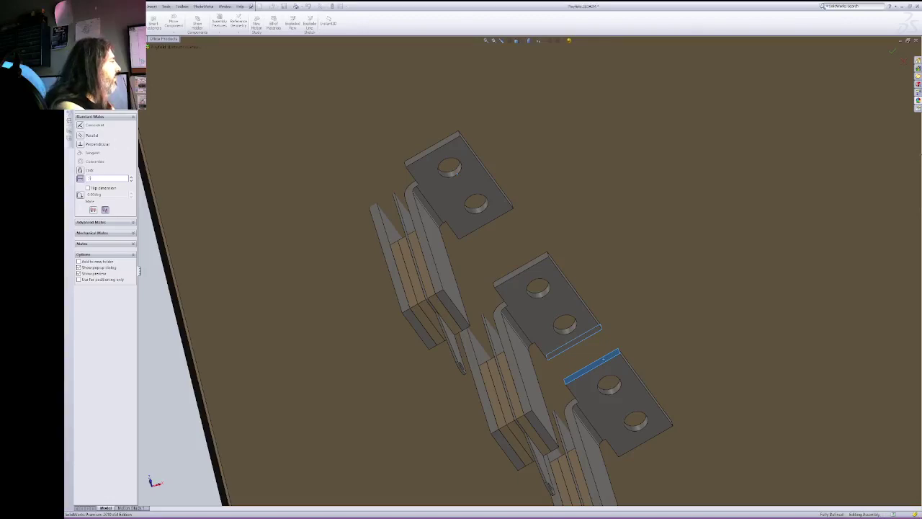
Step: Show the three round targets over the sketched blue strip in the top view, accept the distance mate and end mating
click(518, 41)
click(528, 49)
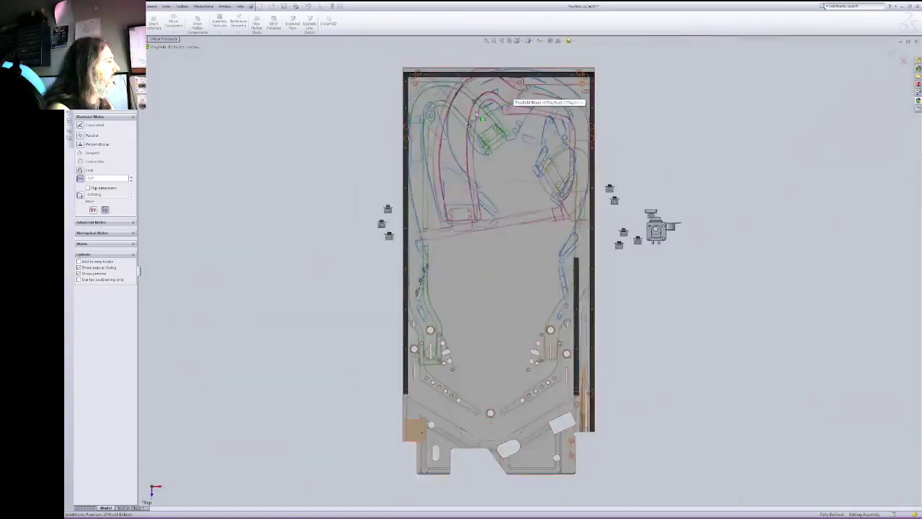
scroll(482, 321, down, 6)
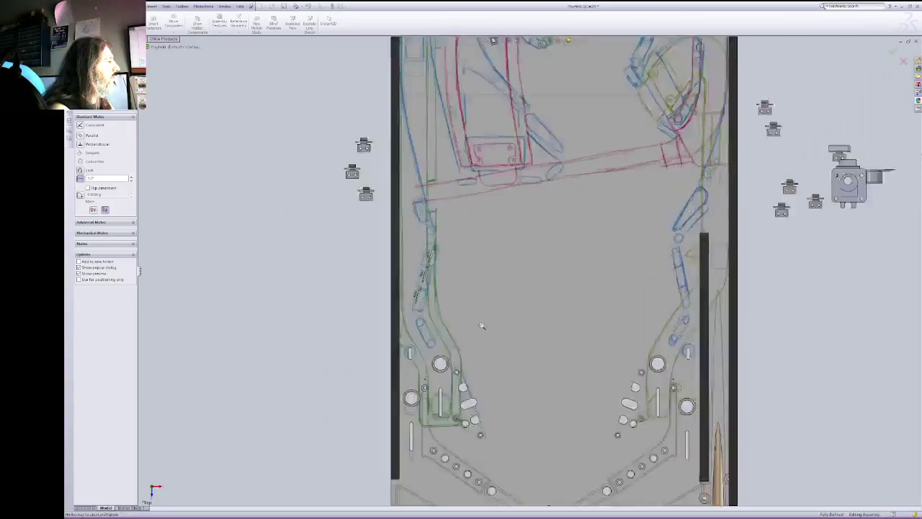
right_click(509, 221)
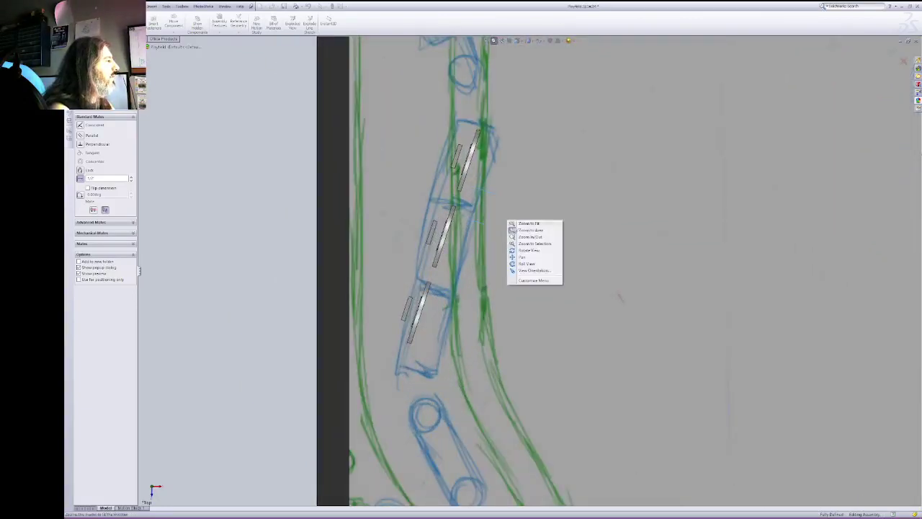
click(519, 237)
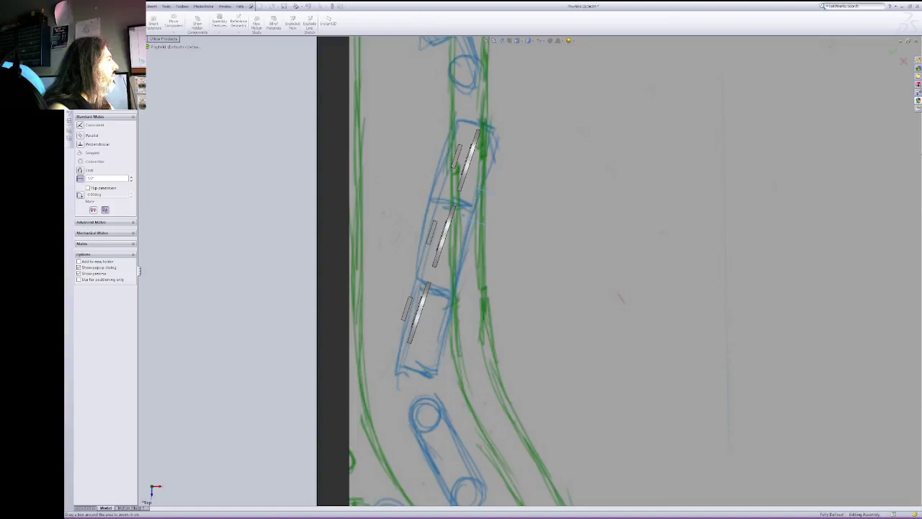
click(472, 188)
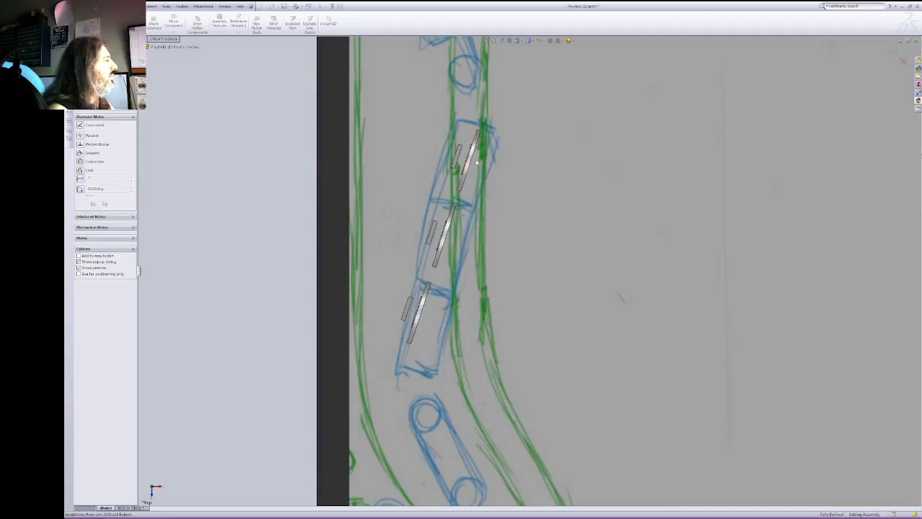
key(Escape)
click(471, 161)
key(Escape)
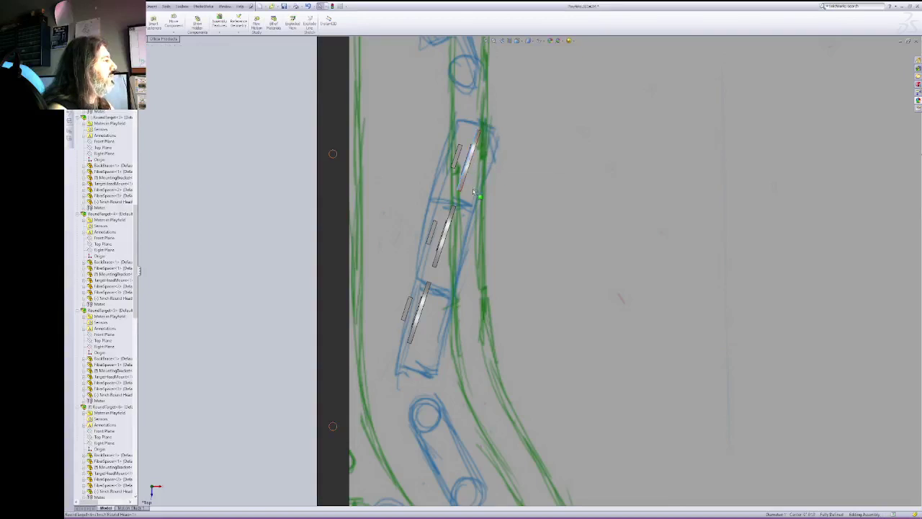
Step: Float the fixed uppermost round target and move the row of three onto the inner edge of the sketched blue strip
click(466, 177)
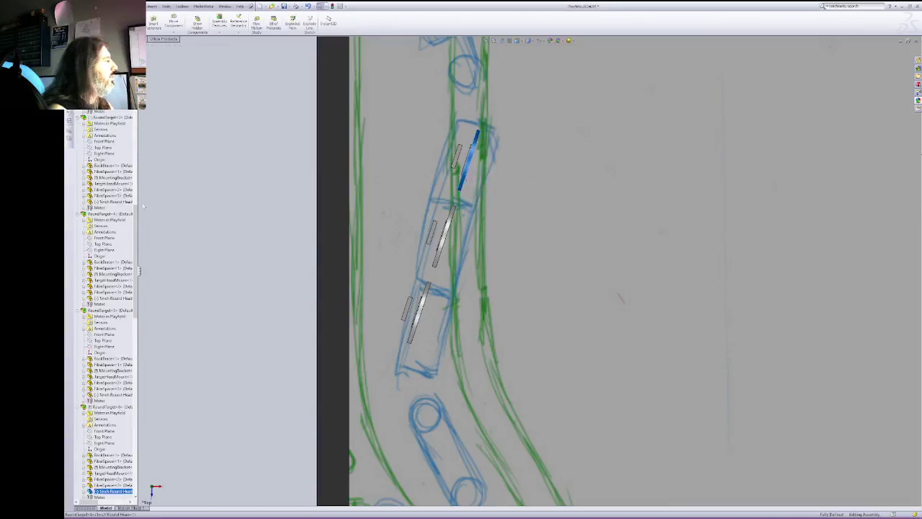
right_click(101, 407)
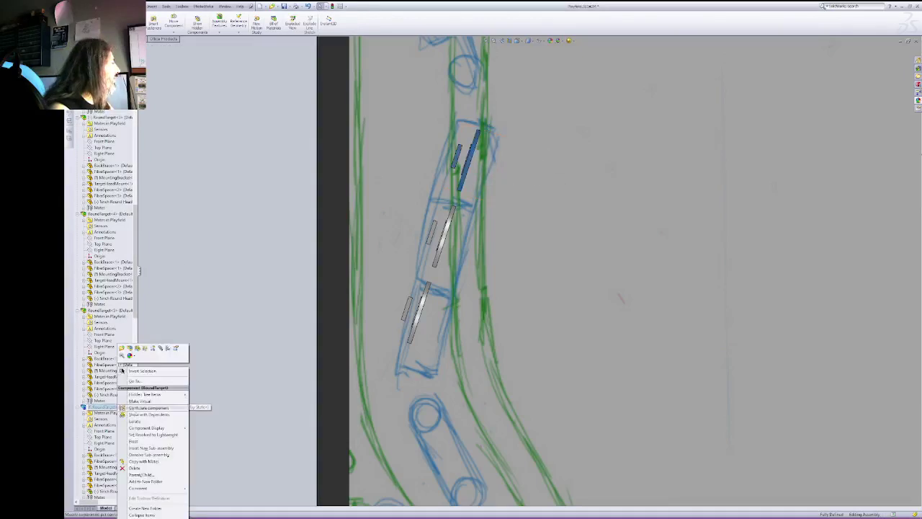
click(145, 441)
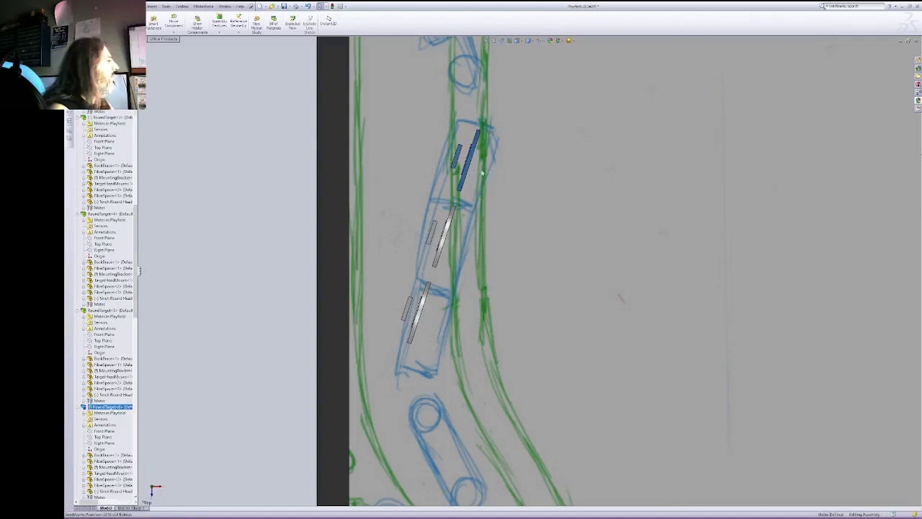
drag(482, 173, 486, 181)
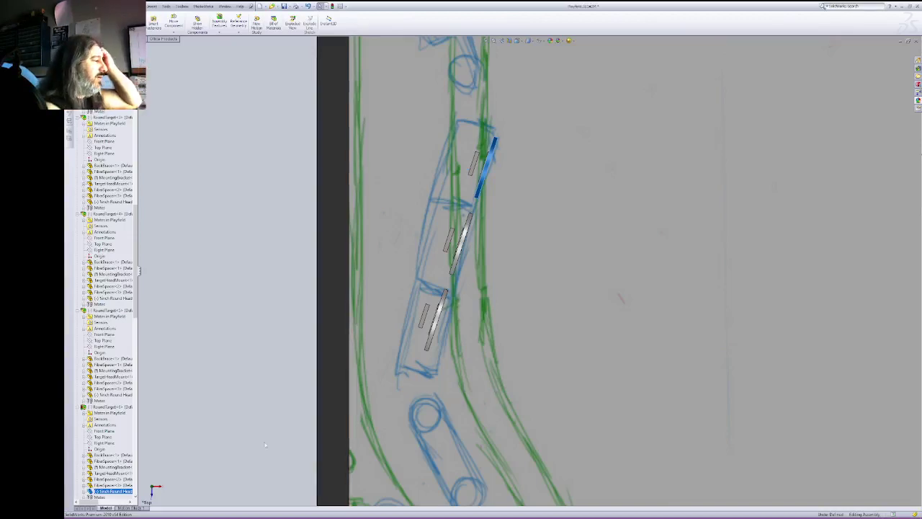
mouse_move(431, 348)
mouse_down()
mouse_move(431, 366)
mouse_move(426, 360)
mouse_up()
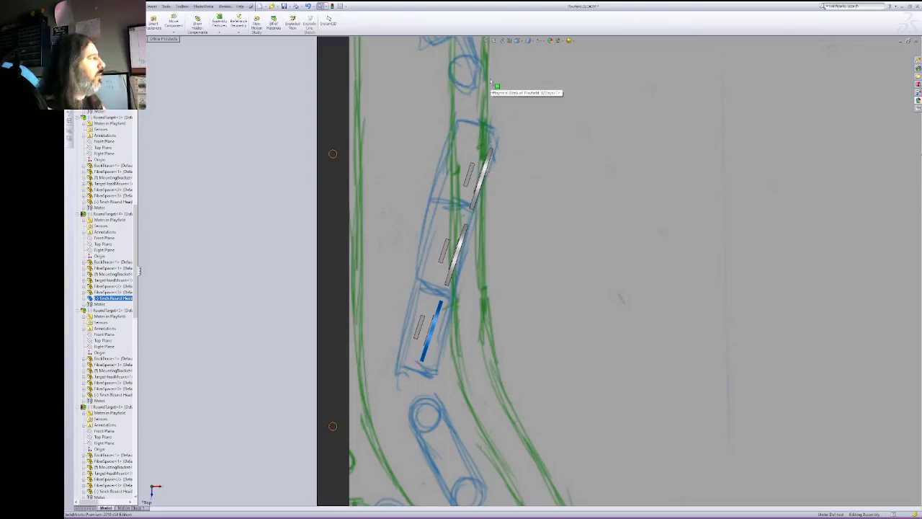
Step: Move two loose round targets from beside the playfield onto the sketched blue rectangles on either side of the red U-shaped outline
right_click(557, 123)
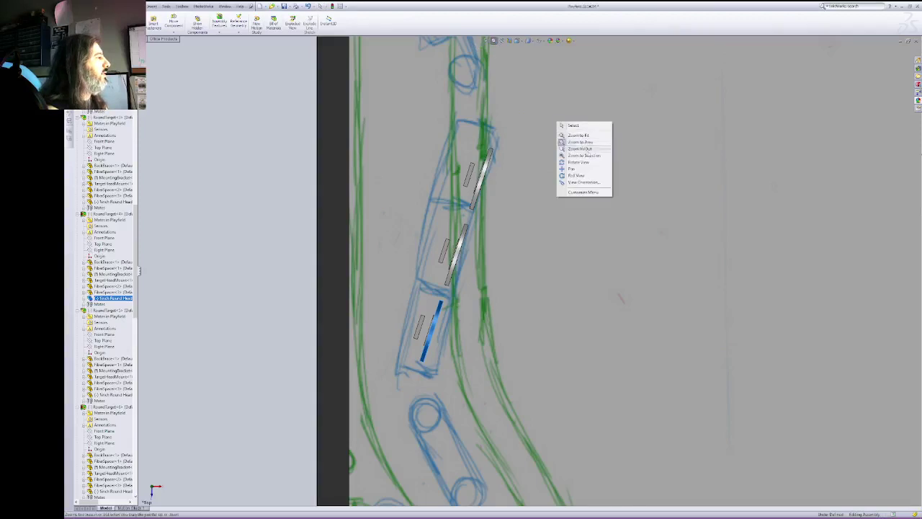
click(579, 135)
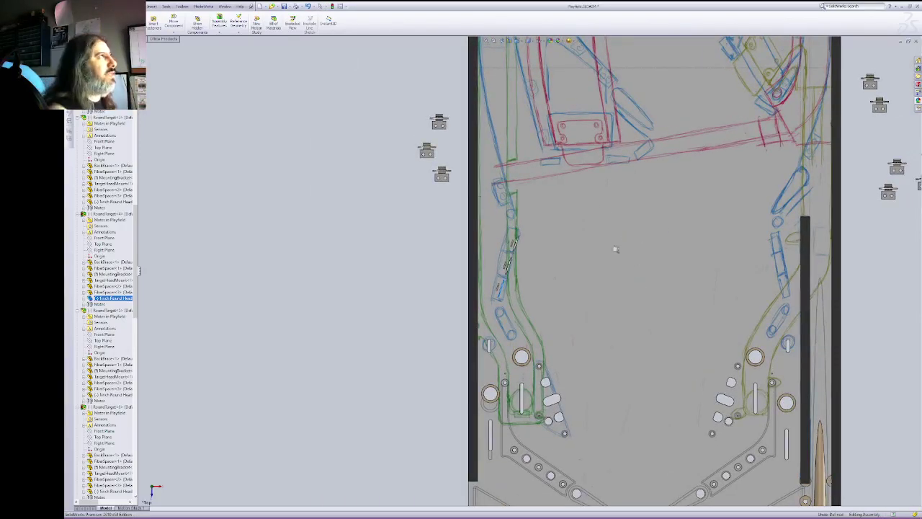
right_click(567, 162)
click(580, 166)
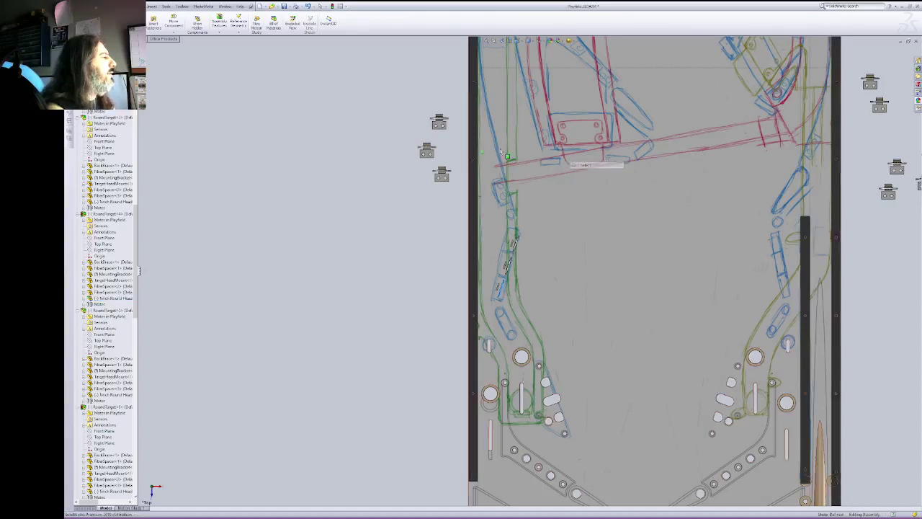
mouse_move(446, 118)
mouse_down()
mouse_move(499, 155)
mouse_move(446, 128)
mouse_move(572, 168)
mouse_move(560, 171)
mouse_up()
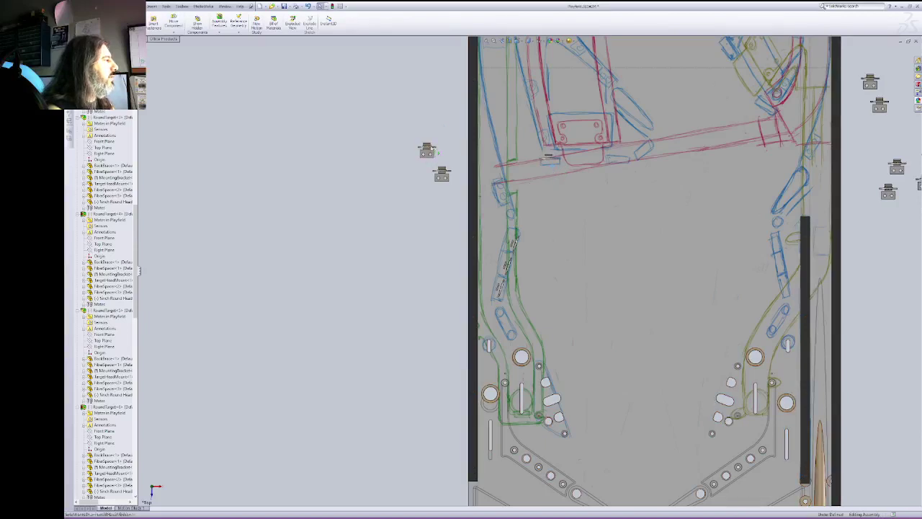
mouse_move(428, 151)
mouse_down()
mouse_move(645, 152)
mouse_move(630, 159)
mouse_up()
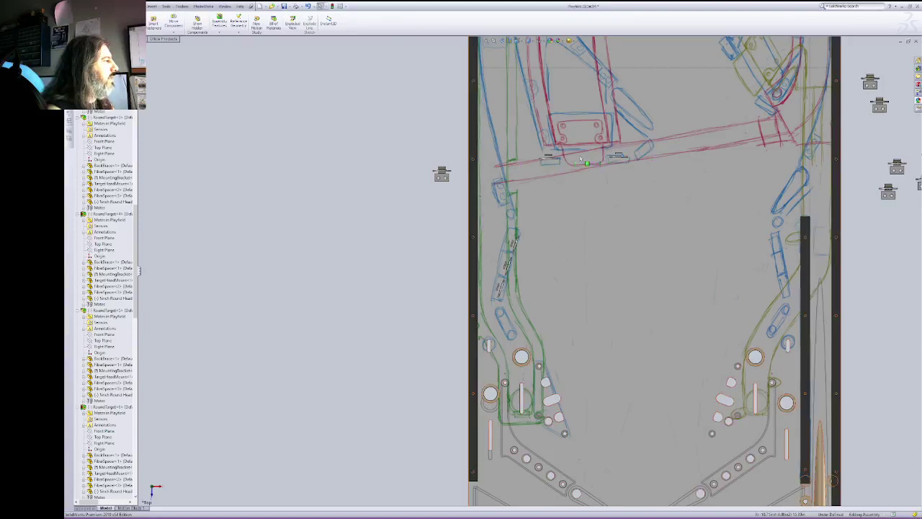
Step: Add a coincident mate between the front faces of the two round targets flanking the red U-shaped outline, and end mating in the top view
scroll(642, 188, down, 5)
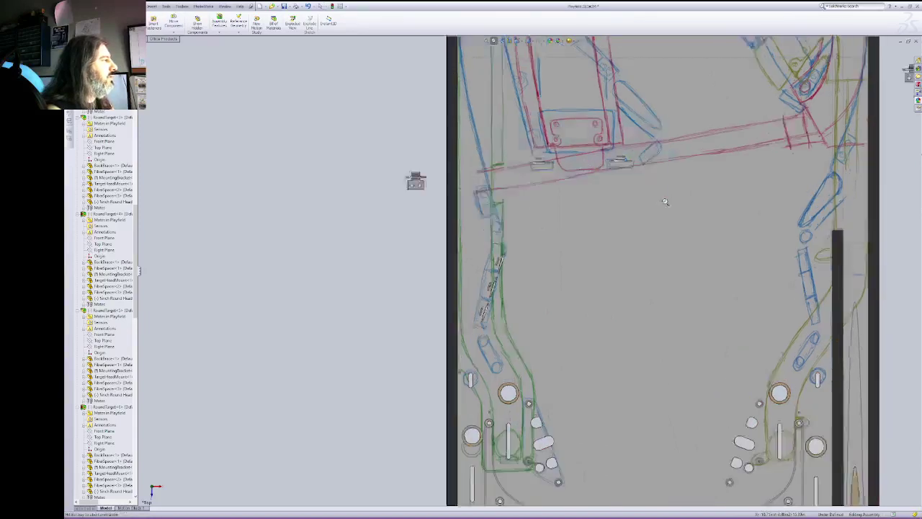
right_click(604, 153)
click(629, 175)
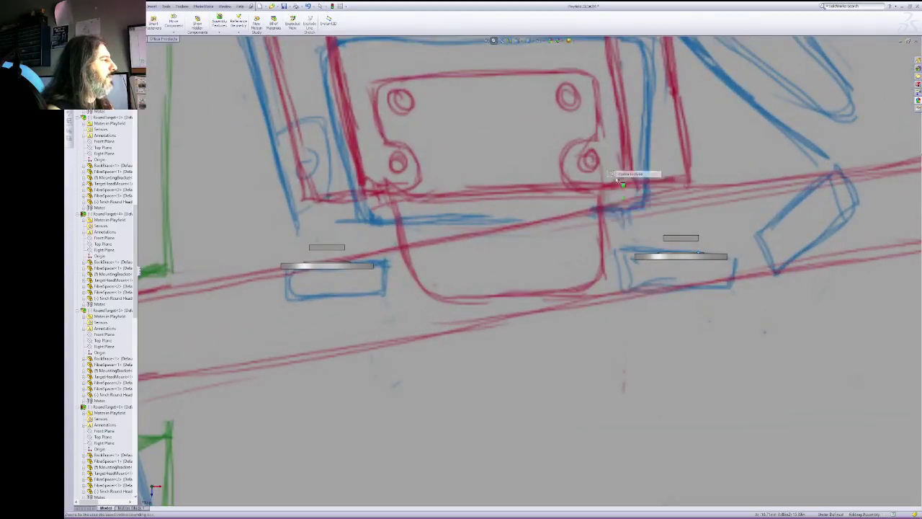
right_click(537, 163)
click(553, 205)
drag(552, 204, 544, 152)
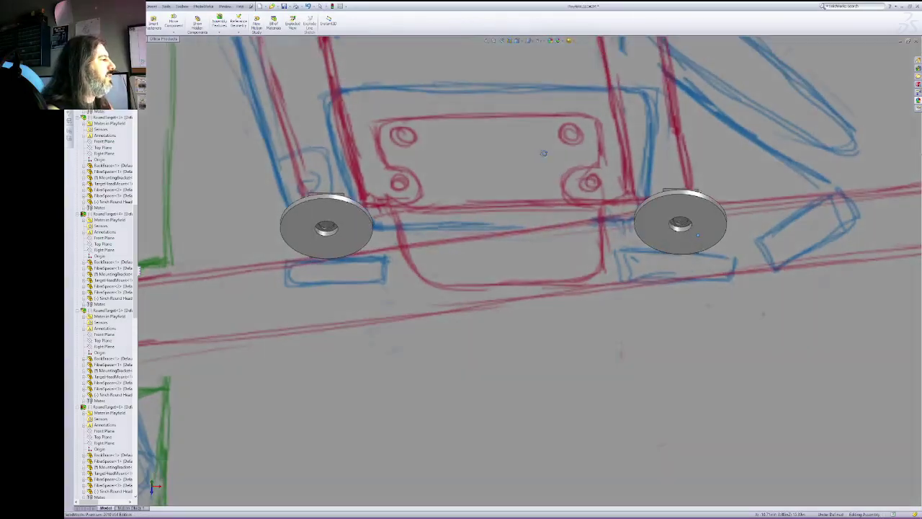
right_click(545, 152)
click(558, 157)
click(321, 234)
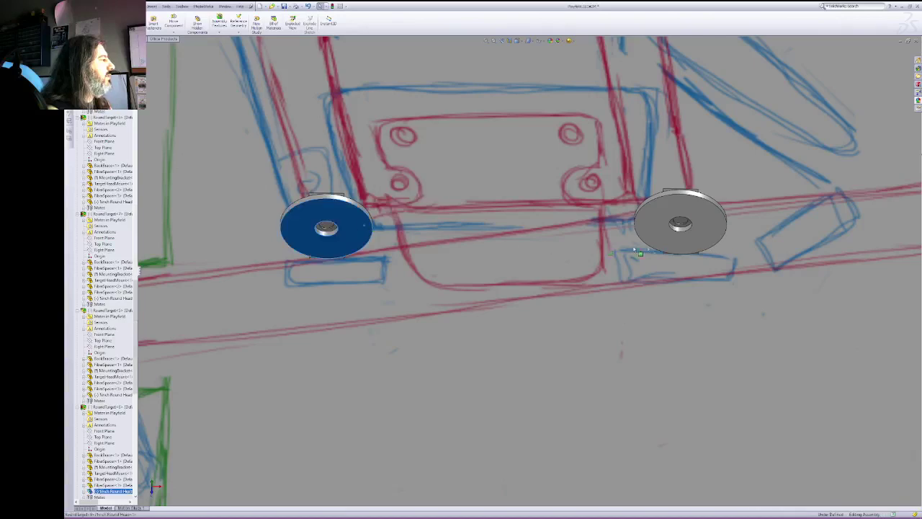
ctrl+click(656, 234)
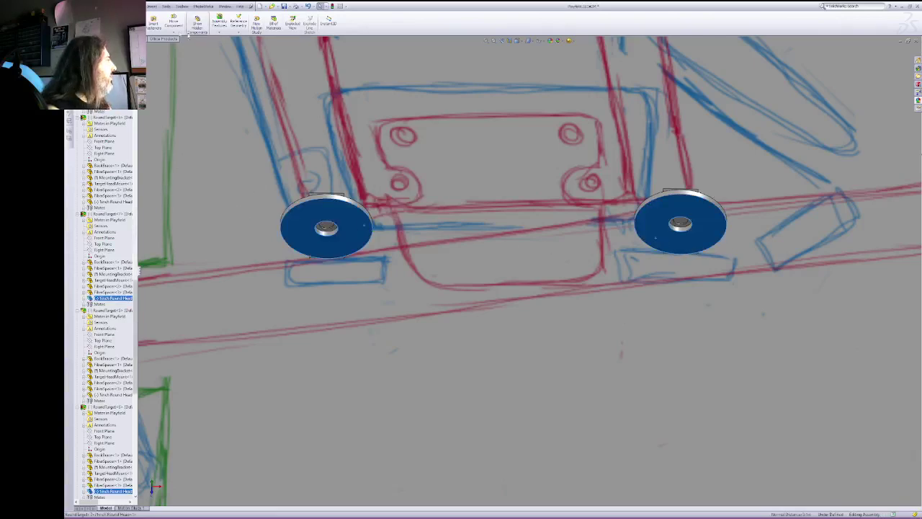
click(114, 21)
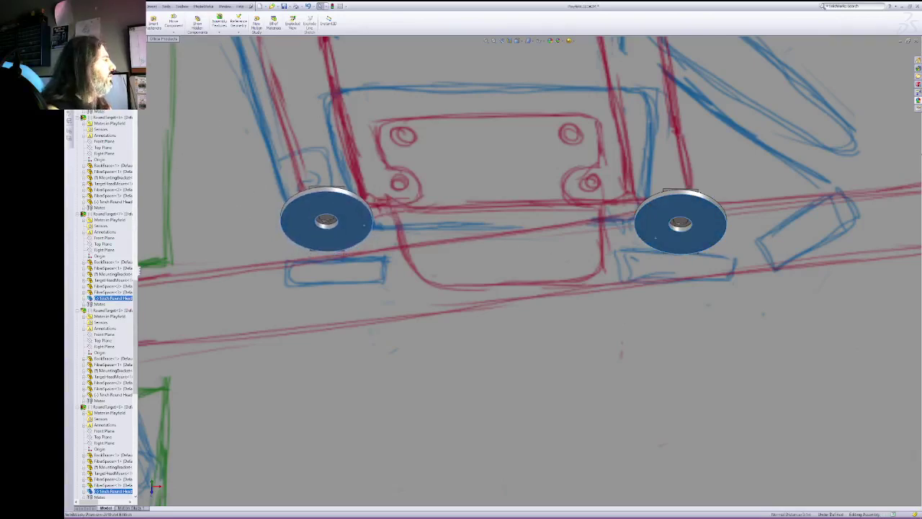
key(Return)
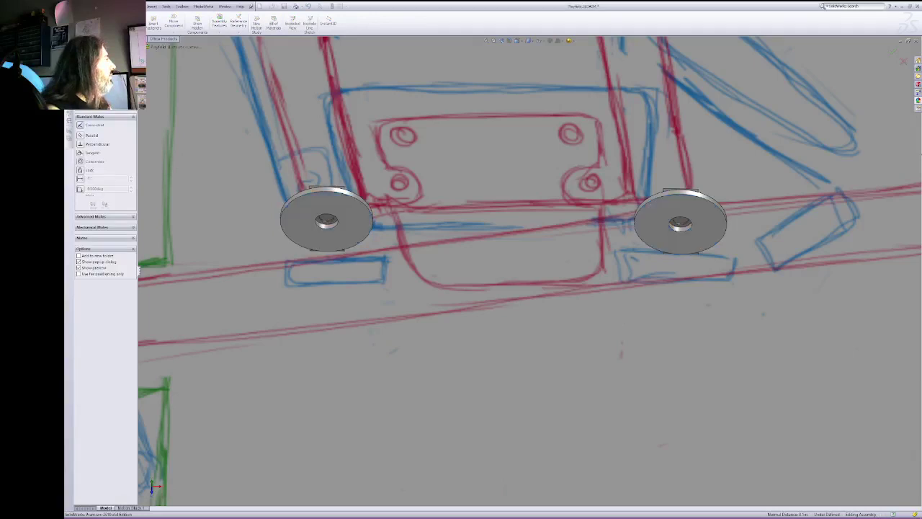
click(503, 42)
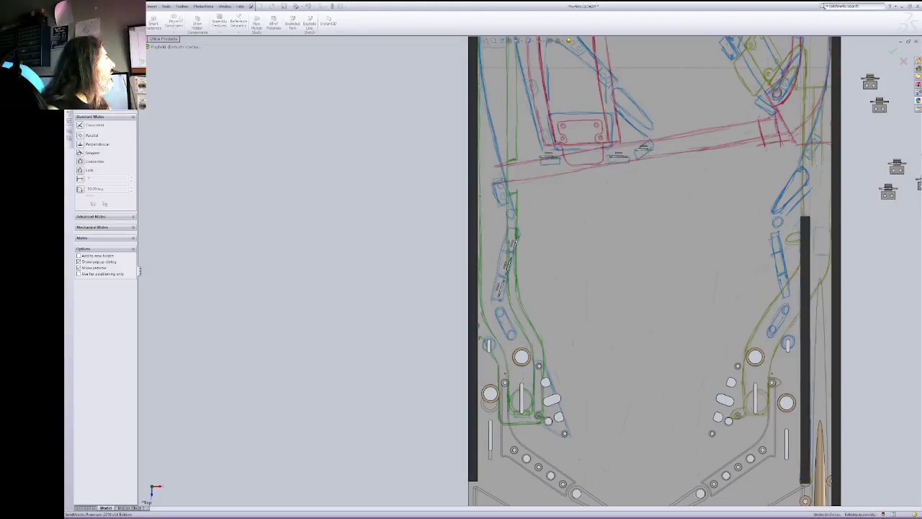
key(Escape)
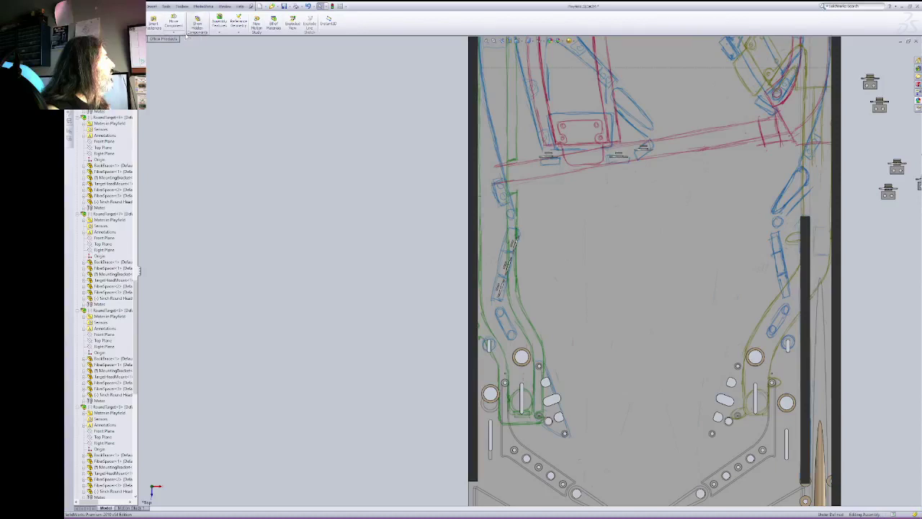
Step: Rotate the round target beside the red U-shaped outline to match the angle of the sketched slanted blue rectangle
click(173, 33)
click(191, 46)
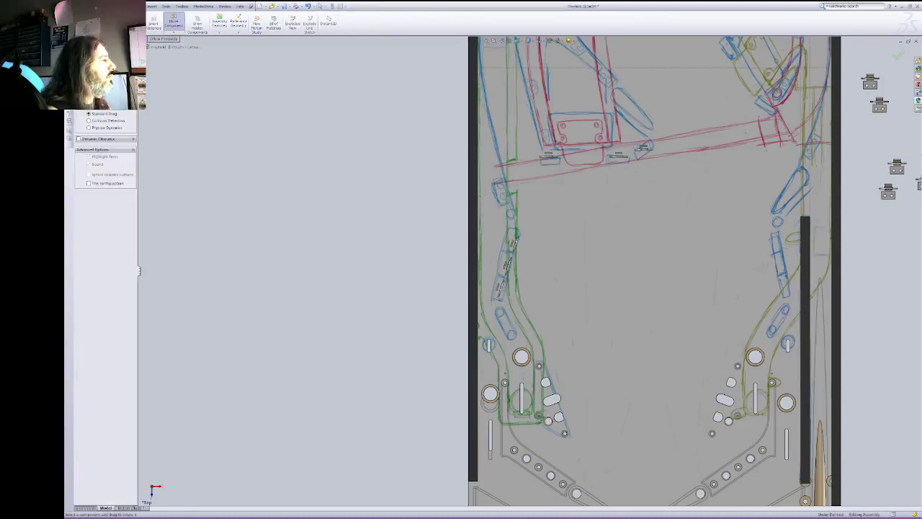
drag(609, 194, 508, 124)
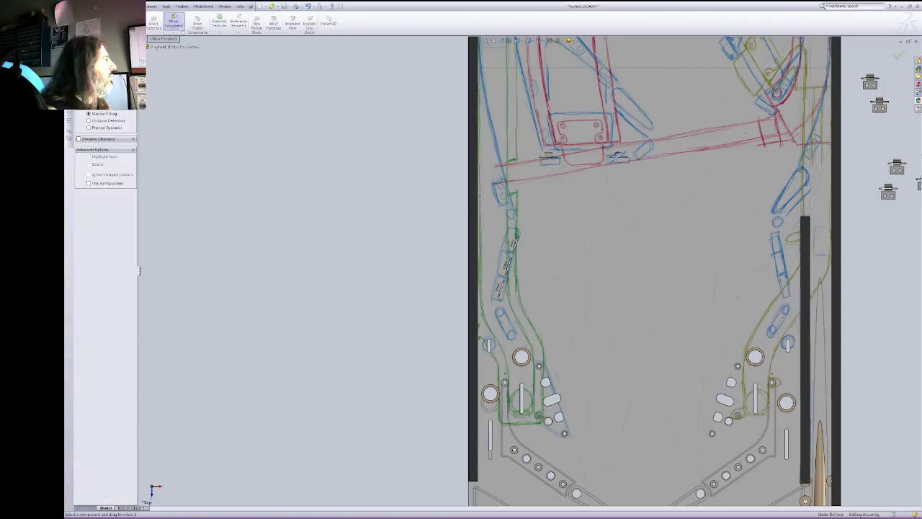
click(174, 21)
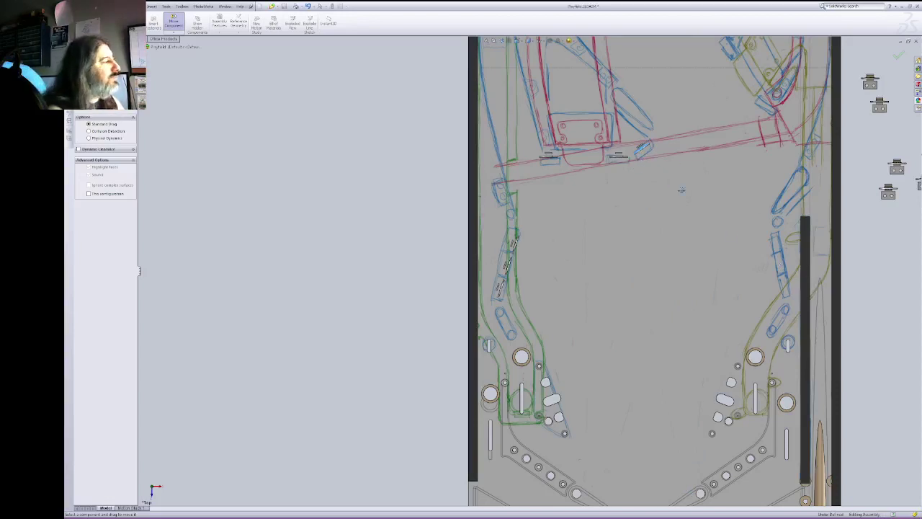
Step: Fine-position the angled round target on the slanted blue rectangle in a line-only display, and restore the shaded display
click(529, 41)
click(528, 83)
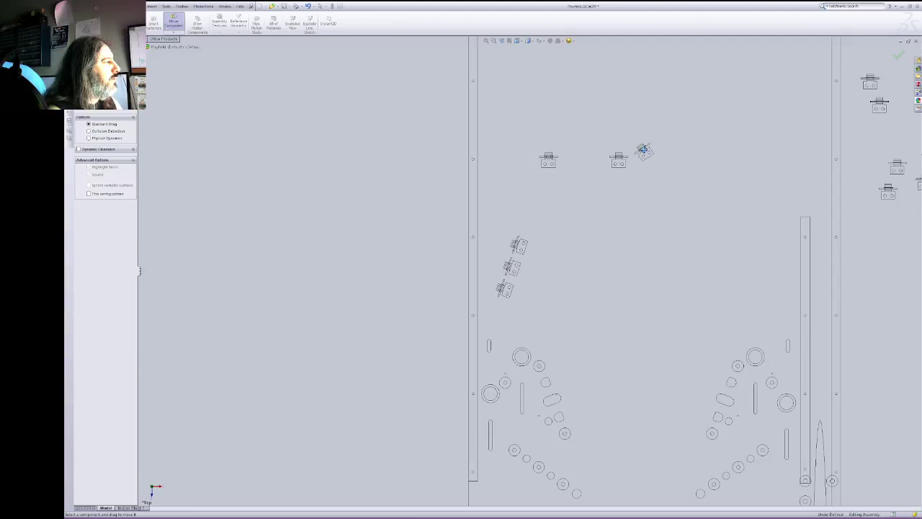
drag(643, 150, 644, 151)
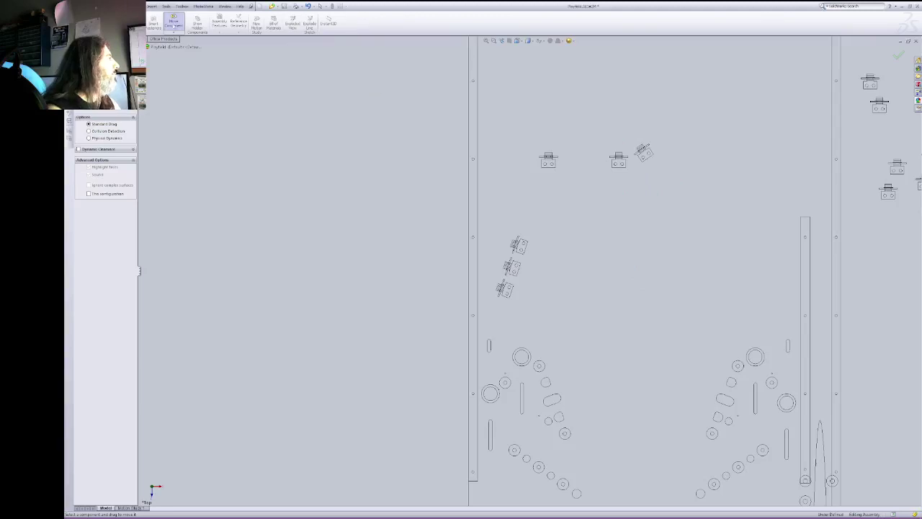
click(174, 22)
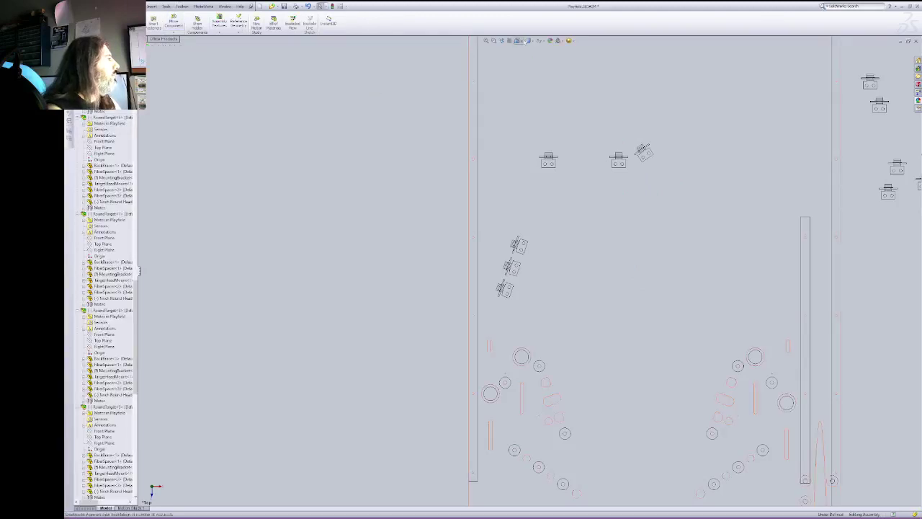
click(528, 41)
click(529, 49)
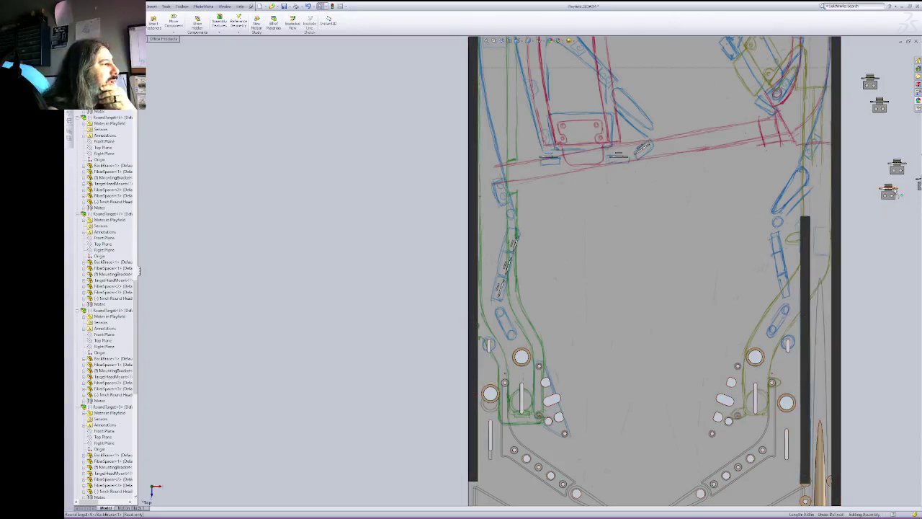
Step: Move a loose round target next to another beside the playfield and mate their front faces coincident
drag(900, 195, 878, 173)
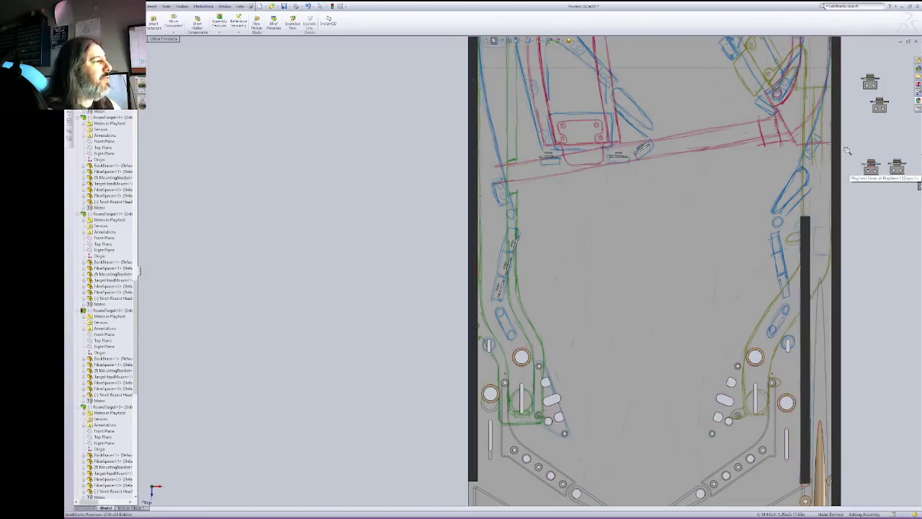
scroll(848, 150, down, 10)
right_click(552, 246)
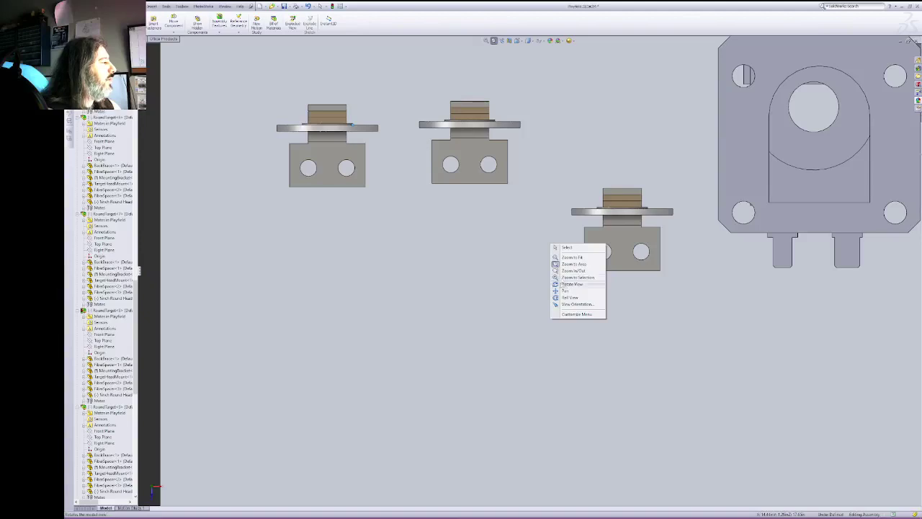
click(564, 284)
drag(487, 184, 533, 107)
right_click(552, 111)
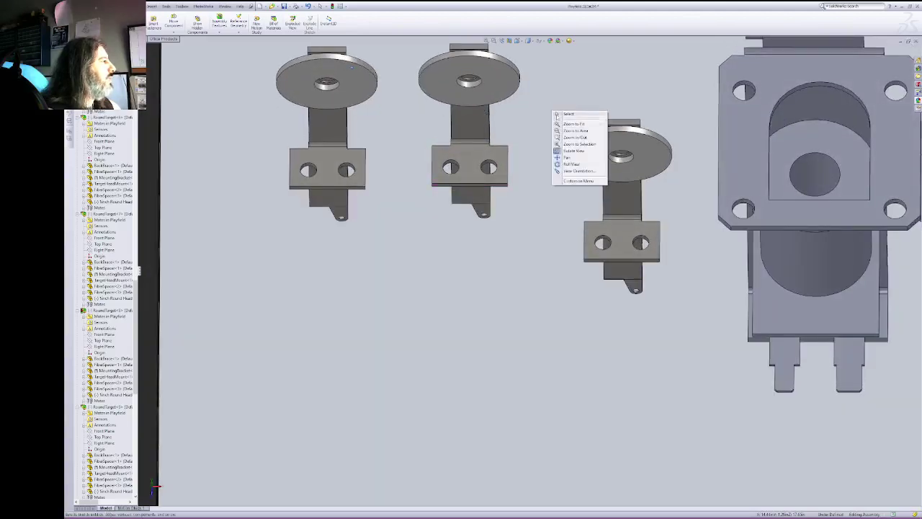
click(567, 114)
click(357, 95)
ctrl+click(458, 97)
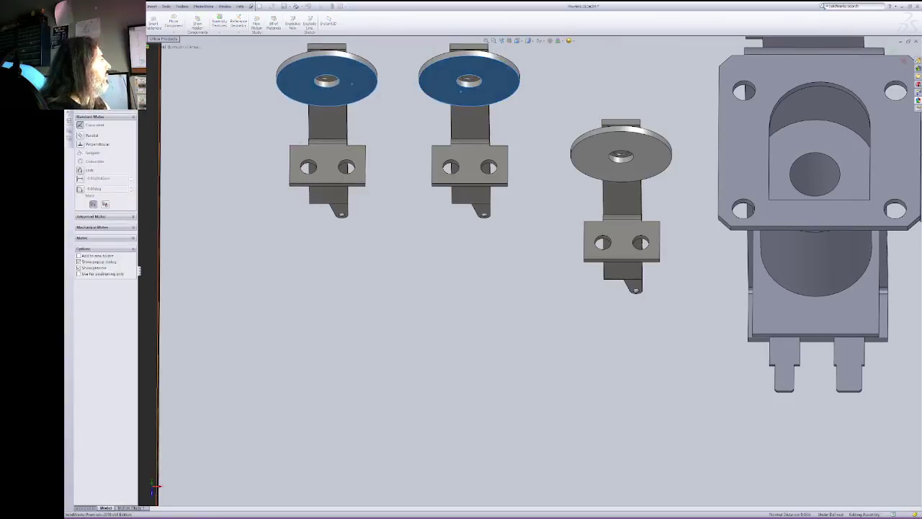
key(Return)
Step: Add a coincident mate between the front faces of the middle and third loose round targets
click(484, 97)
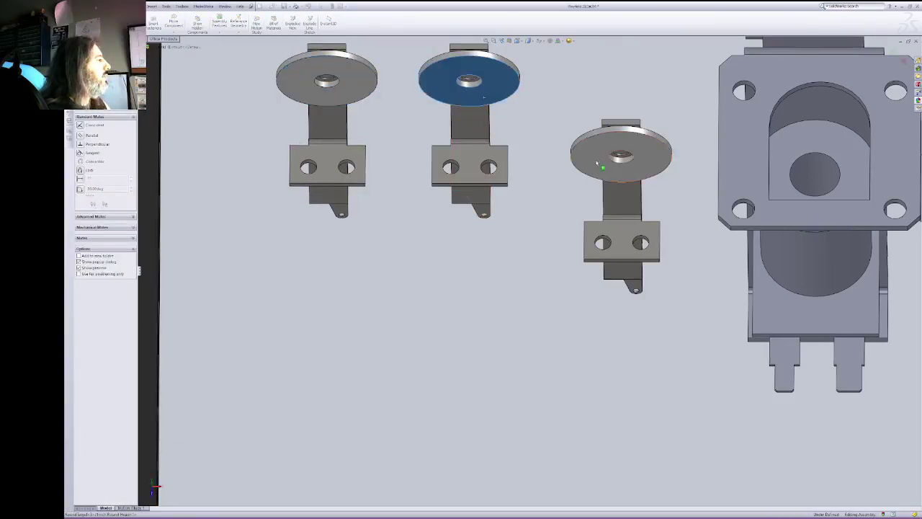
click(597, 164)
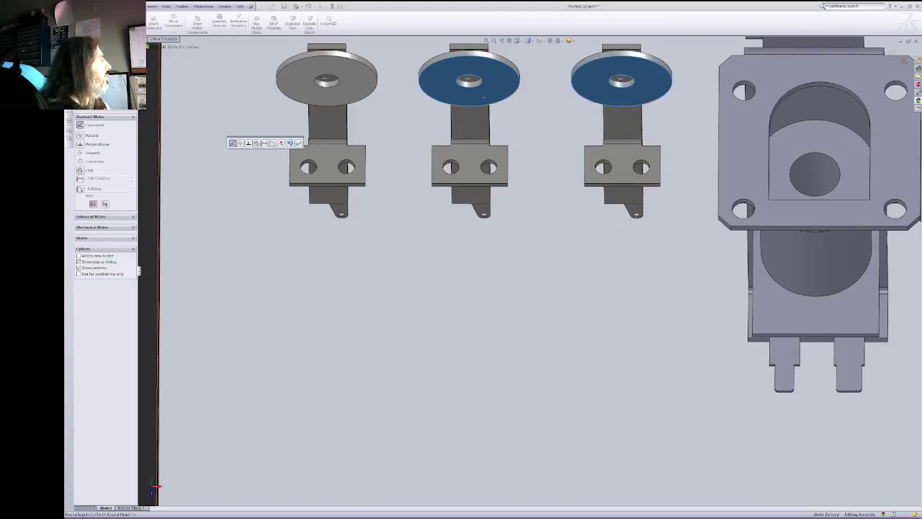
key(Return)
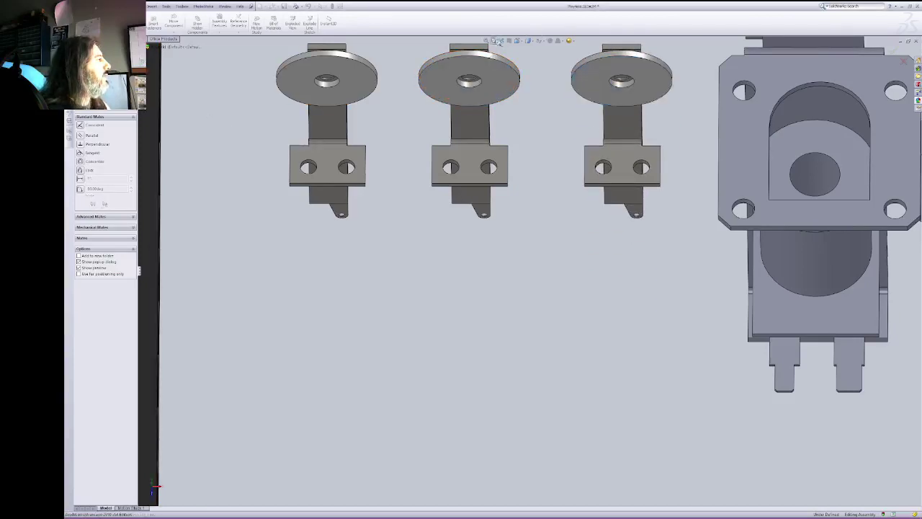
Step: Add a distance mate between the middle loose target's bracket side face and the facing side of the first target's bracket
right_click(456, 159)
click(470, 183)
drag(468, 177, 485, 133)
right_click(430, 120)
click(447, 143)
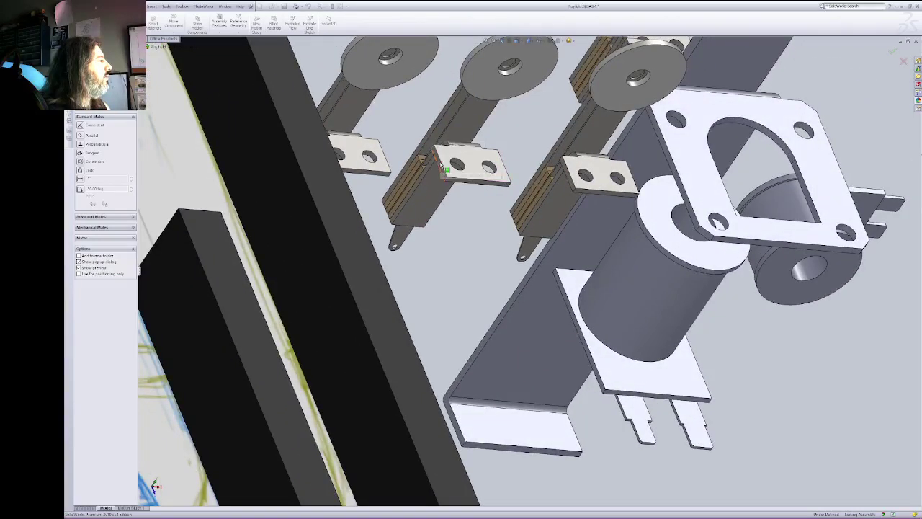
click(440, 165)
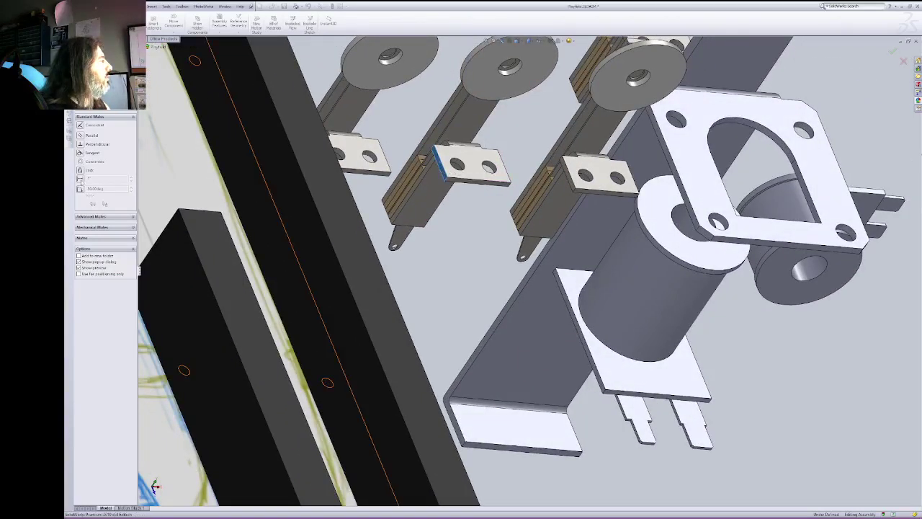
click(80, 180)
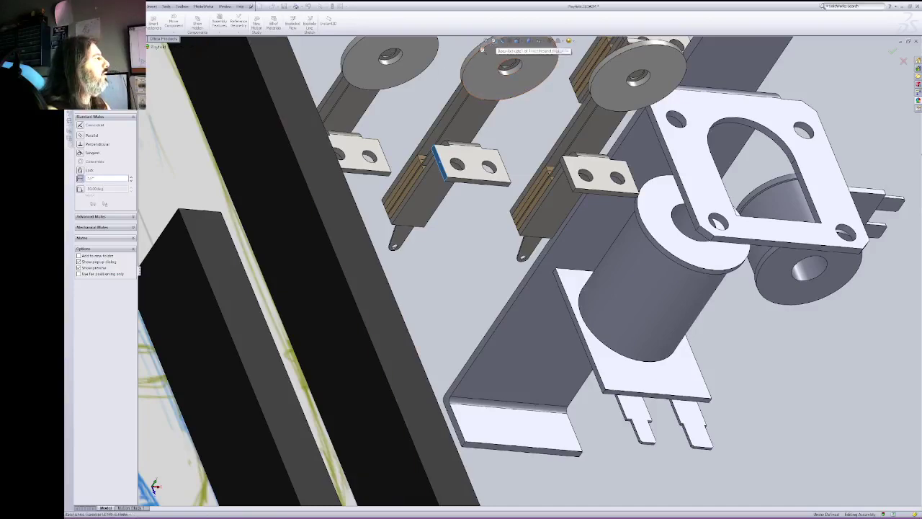
right_click(414, 107)
click(434, 135)
drag(386, 158, 297, 129)
right_click(297, 129)
click(305, 160)
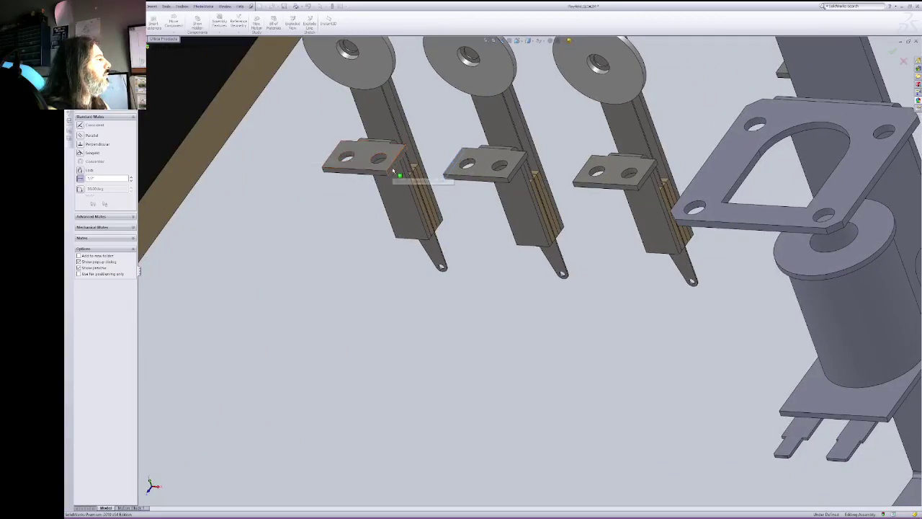
click(395, 170)
click(348, 158)
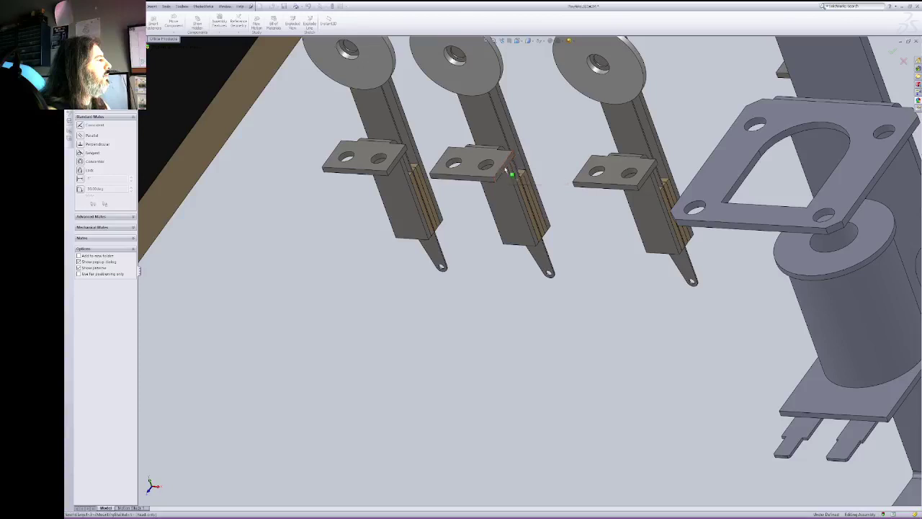
Step: Add a distance mate between the middle target's other bracket side face and the facing side of the third target's bracket, and end mating
click(507, 170)
click(80, 178)
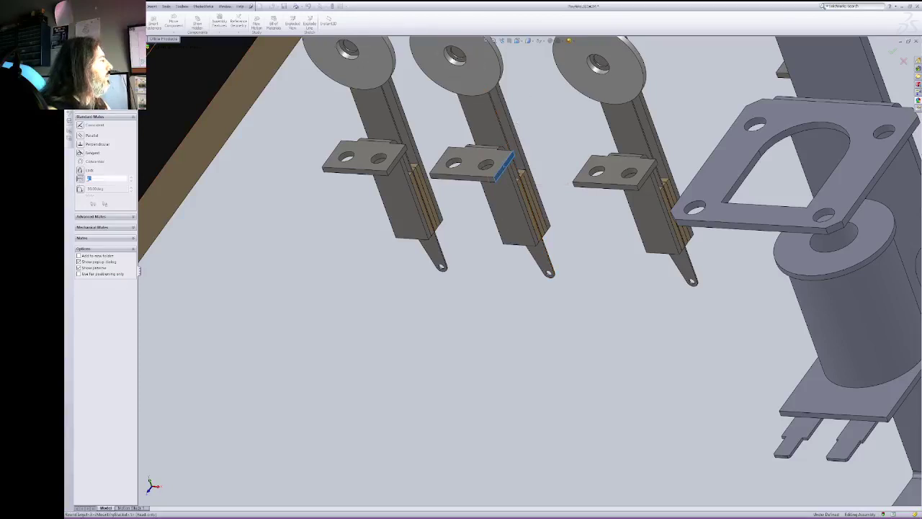
text(4)
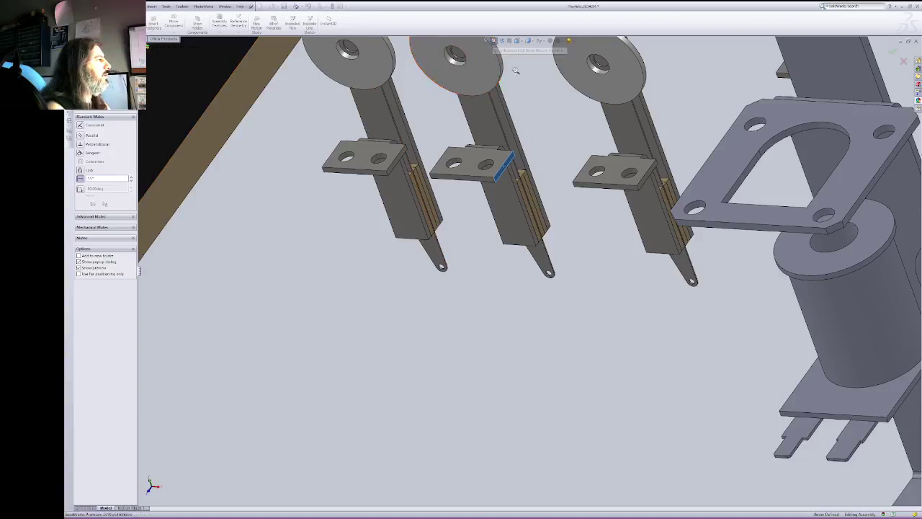
right_click(613, 132)
click(634, 162)
drag(634, 163, 587, 164)
right_click(518, 122)
click(540, 150)
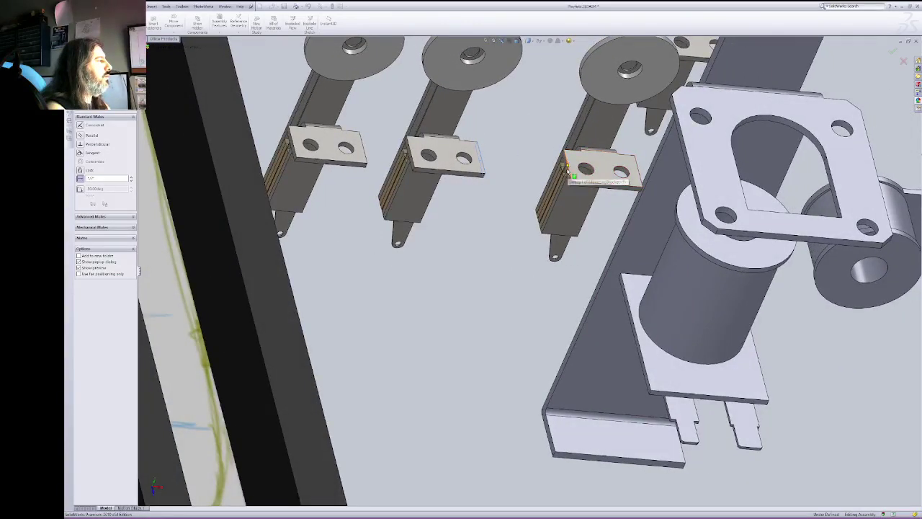
click(568, 174)
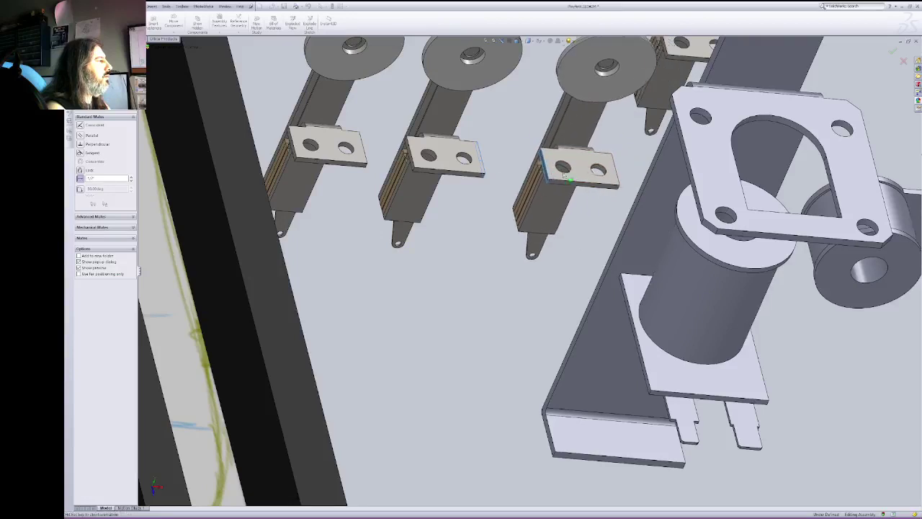
key(Return)
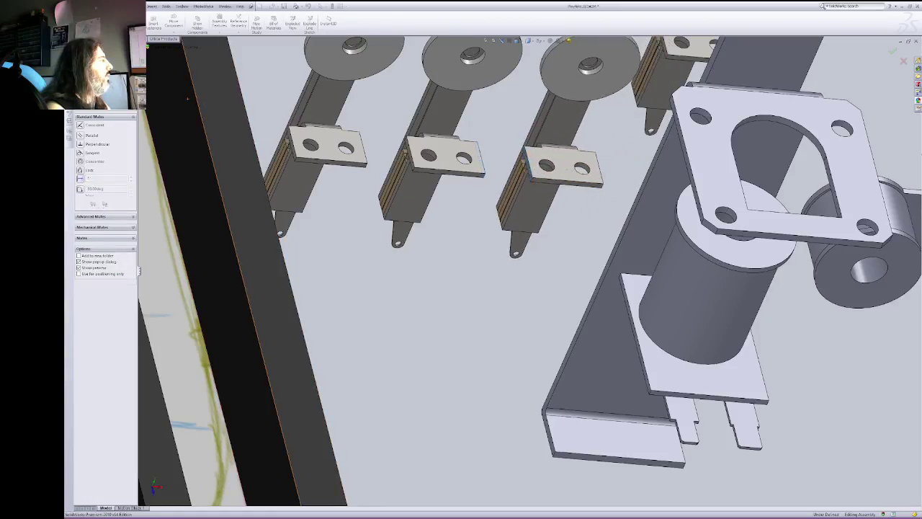
key(Escape)
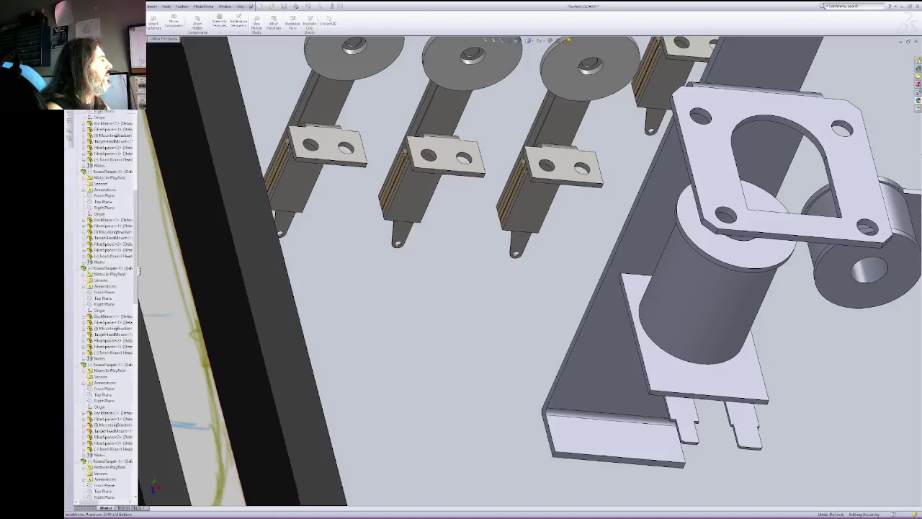
Step: From the top view, move the bank of three mated round targets onto the playfield near the sketched right-side target rectangles
click(518, 41)
click(518, 41)
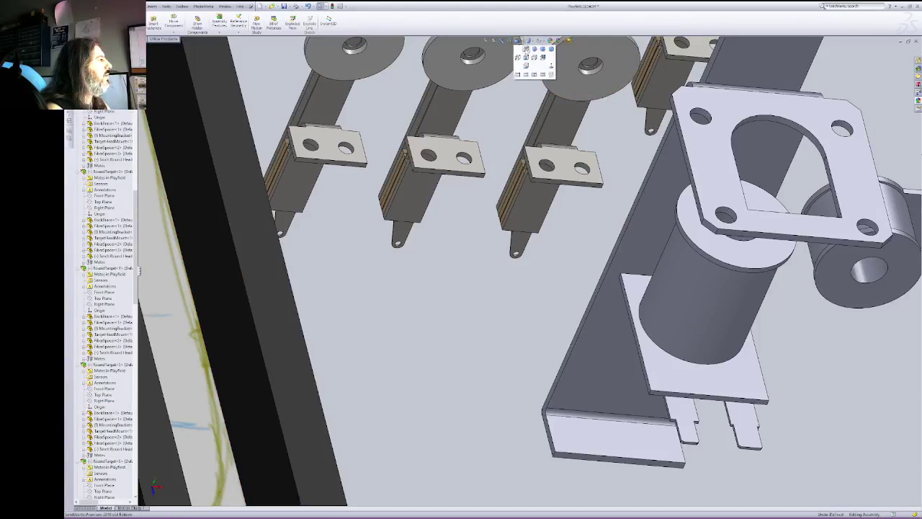
click(527, 58)
click(494, 40)
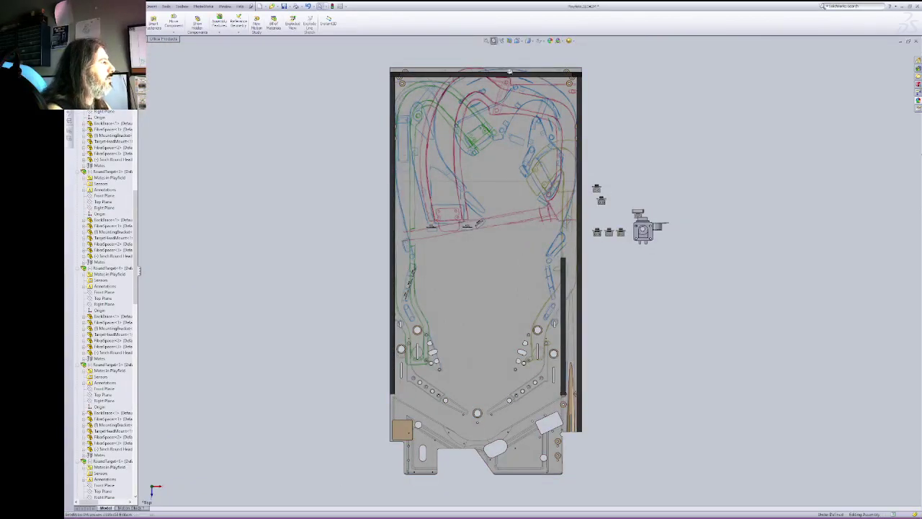
drag(519, 179, 667, 313)
right_click(556, 267)
click(569, 270)
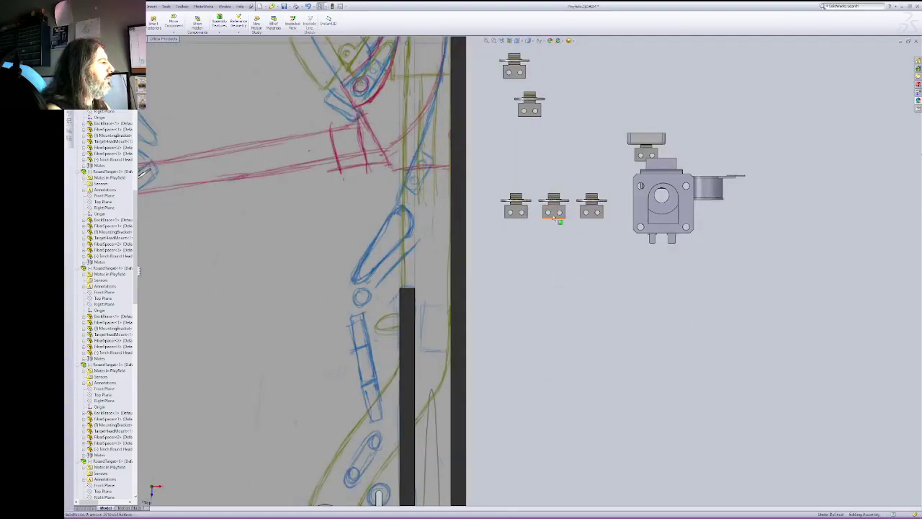
mouse_move(554, 211)
mouse_down()
mouse_move(535, 271)
mouse_move(366, 322)
mouse_move(352, 353)
mouse_up()
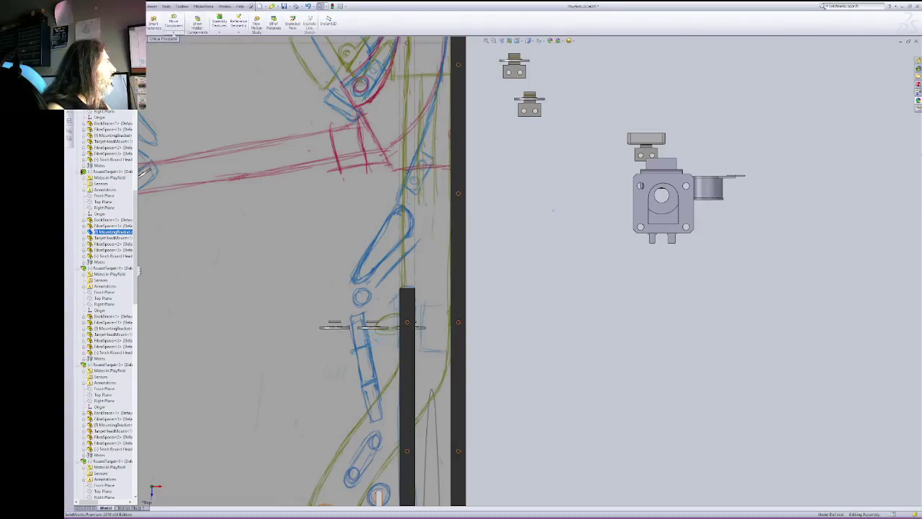
Step: Rotate the three-target bank to the slant of the sketched right-side rectangles and move it onto them
click(174, 30)
click(192, 45)
drag(405, 326, 416, 364)
drag(382, 262, 407, 201)
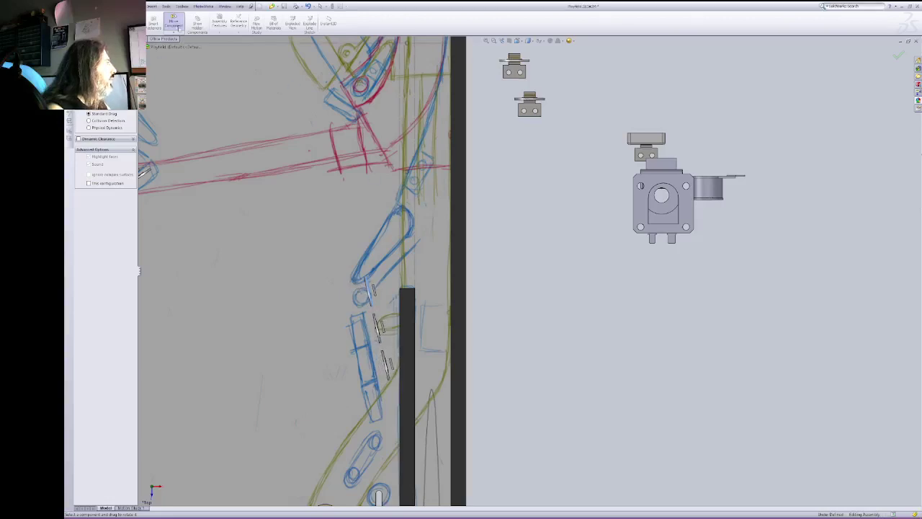
click(173, 22)
mouse_move(367, 298)
mouse_down()
mouse_move(369, 333)
mouse_move(359, 334)
mouse_up()
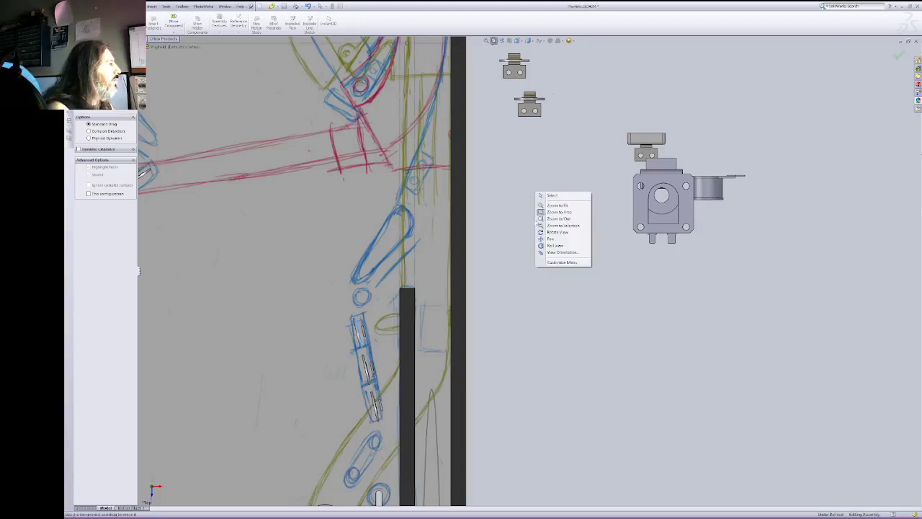
Step: Compare the right three-target bank with the left one and nudge it slightly toward the playfield's center, then end the component move
right_click(536, 192)
click(549, 239)
mouse_move(540, 305)
mouse_down()
mouse_move(753, 86)
mouse_move(805, 247)
mouse_move(829, 270)
mouse_up()
right_click(834, 250)
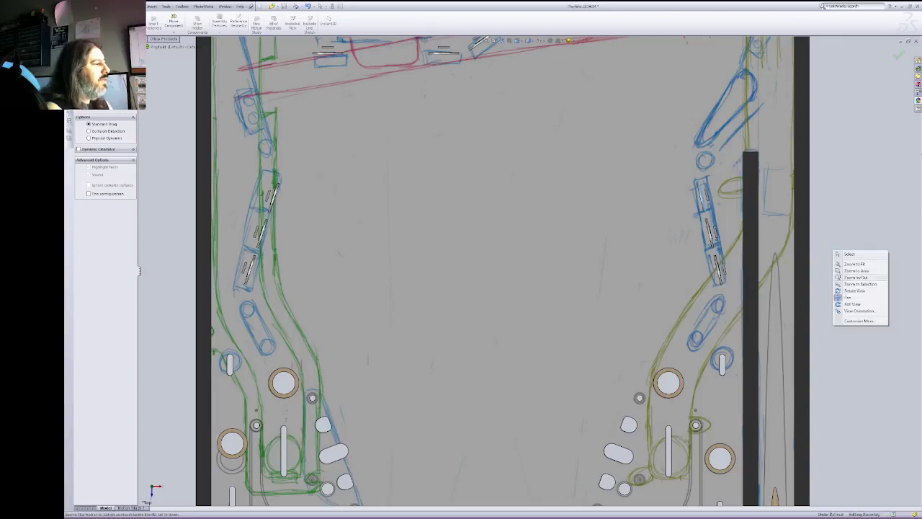
click(847, 298)
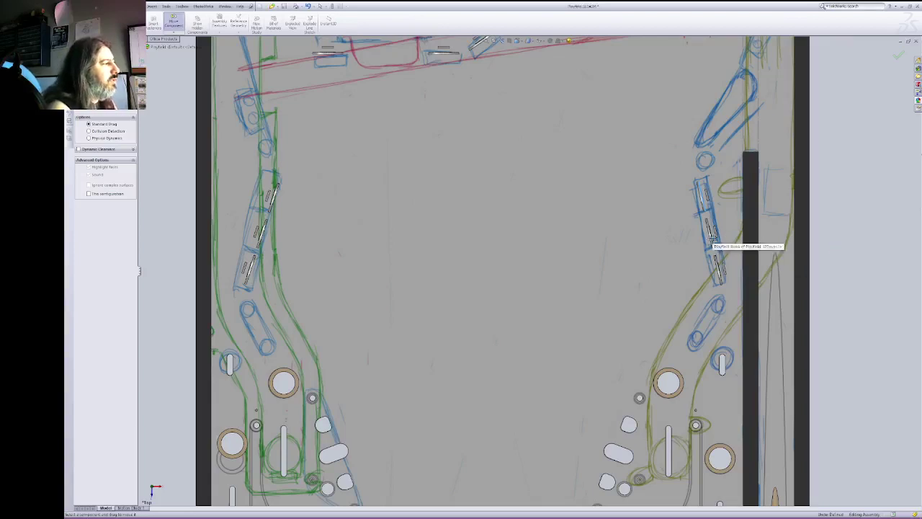
drag(711, 242, 708, 238)
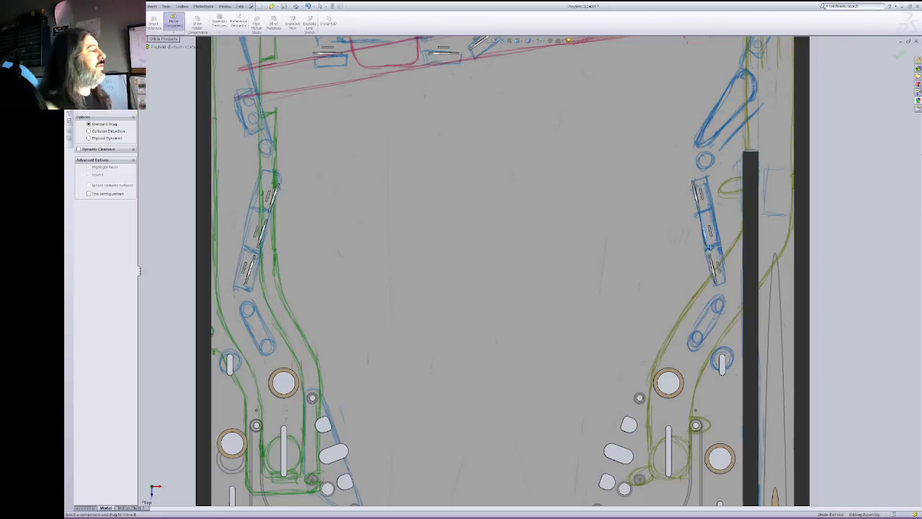
drag(264, 215, 261, 165)
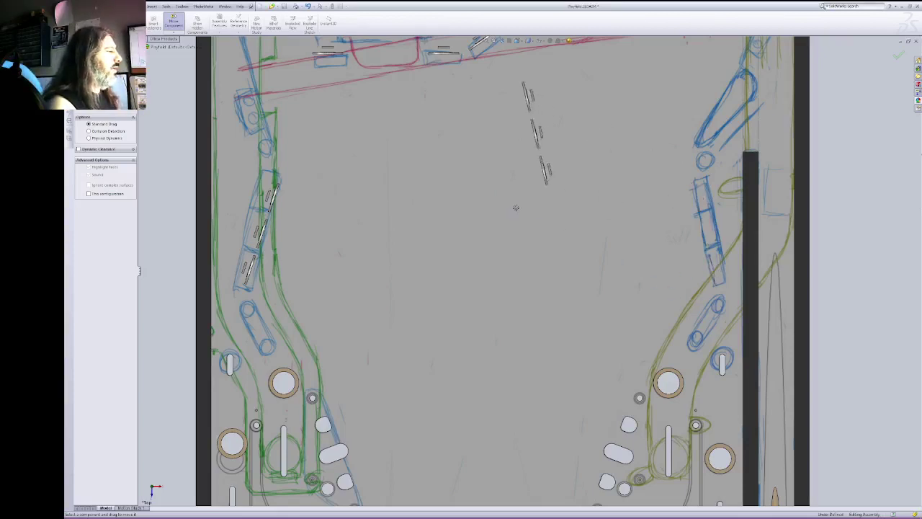
key(Escape)
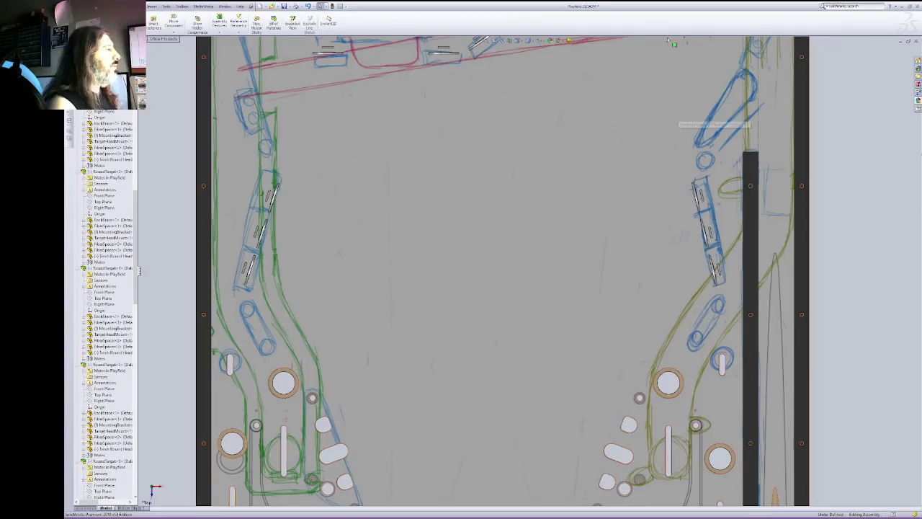
Step: Move the two remaining loose round targets onto the playfield at the sketched positions flanking the upper-right olive mechanism outline
right_click(712, 92)
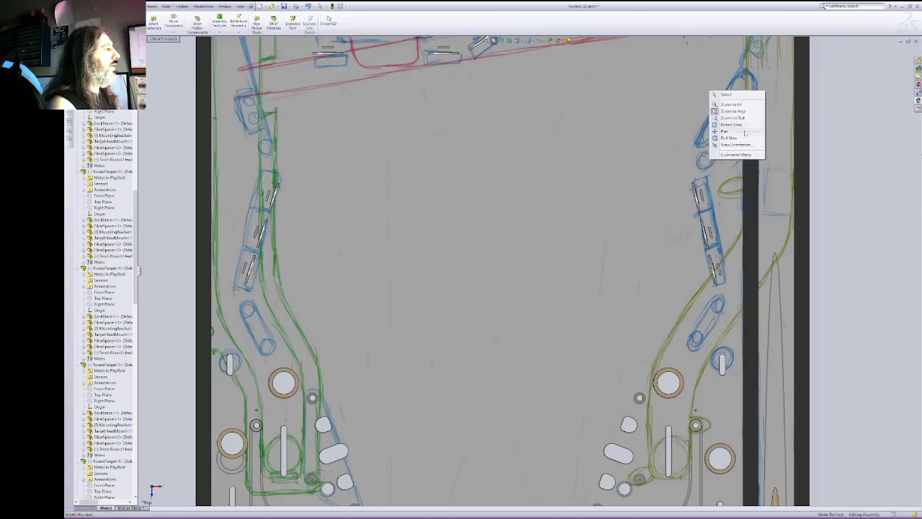
click(746, 132)
drag(858, 125, 732, 286)
right_click(705, 238)
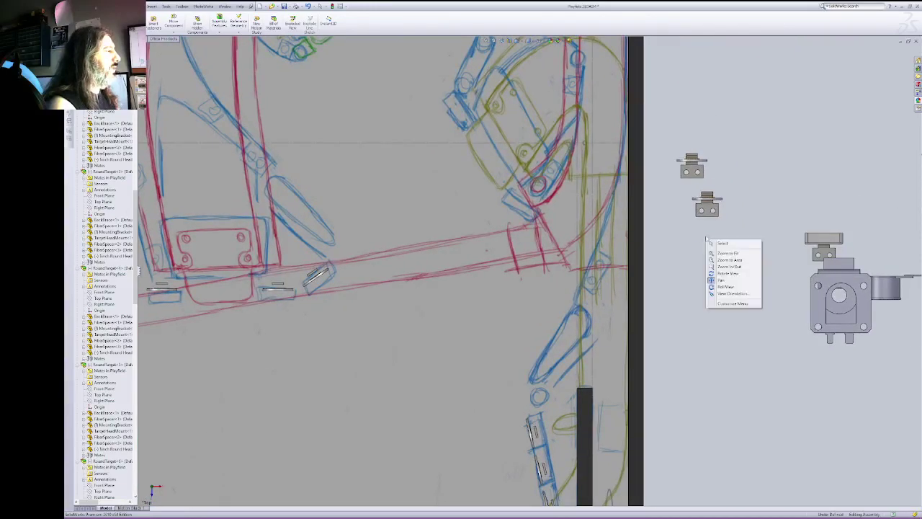
click(719, 244)
mouse_move(717, 198)
mouse_down()
mouse_move(644, 215)
mouse_move(504, 209)
mouse_move(523, 208)
mouse_up()
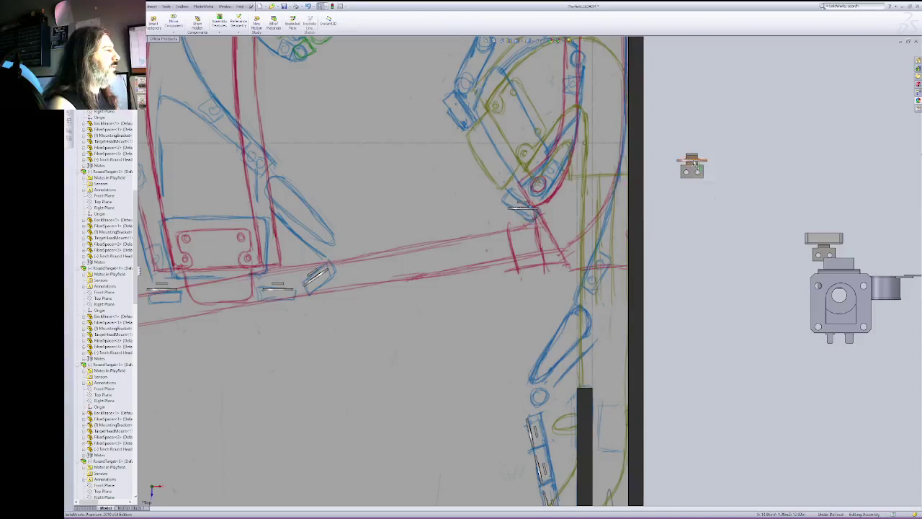
mouse_move(692, 164)
mouse_down()
mouse_move(493, 144)
mouse_move(455, 113)
mouse_up()
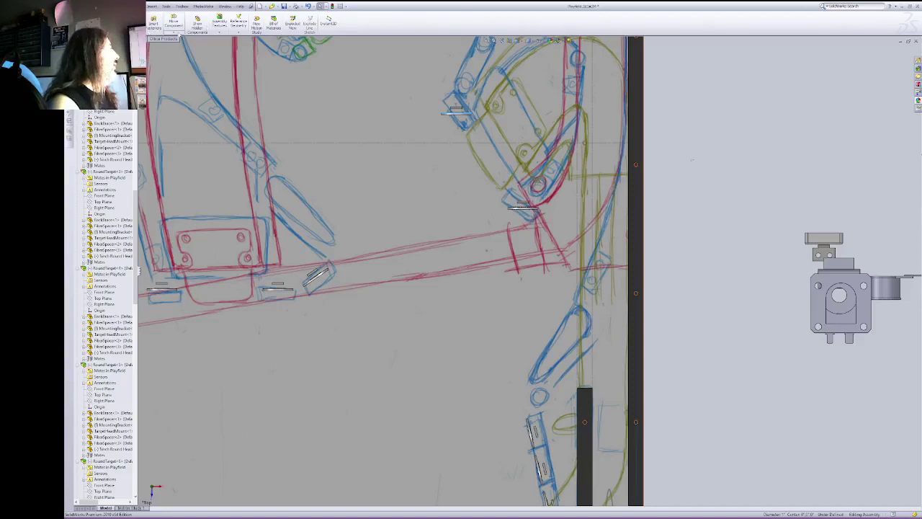
Step: Rotate the two newly placed round targets to match the angles of their sketched rectangles
click(174, 22)
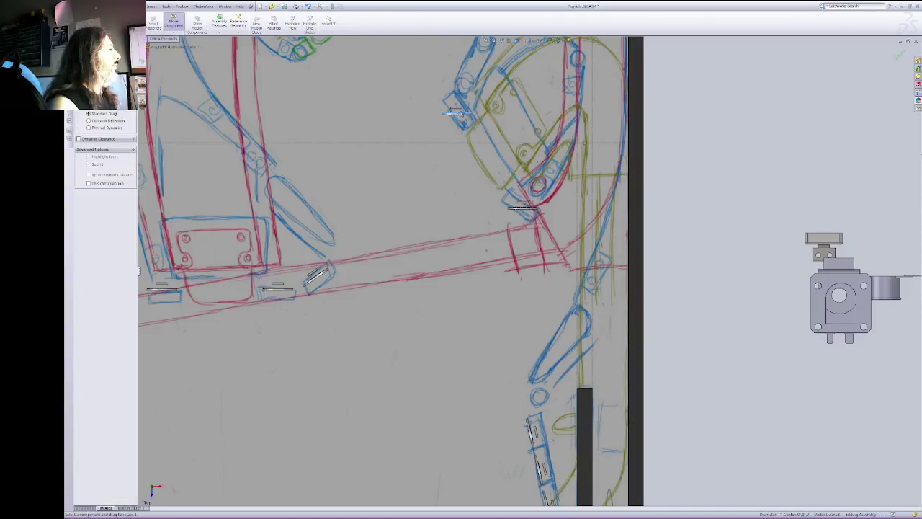
drag(461, 114, 503, 60)
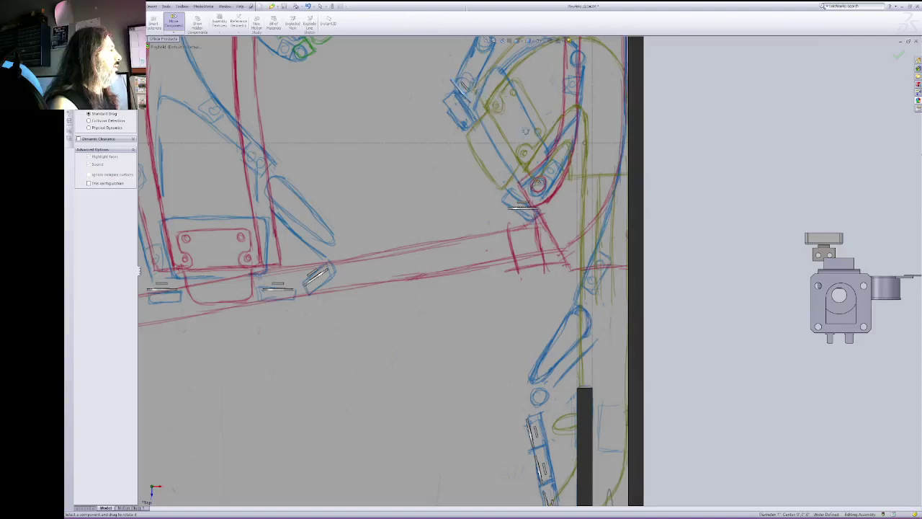
click(526, 209)
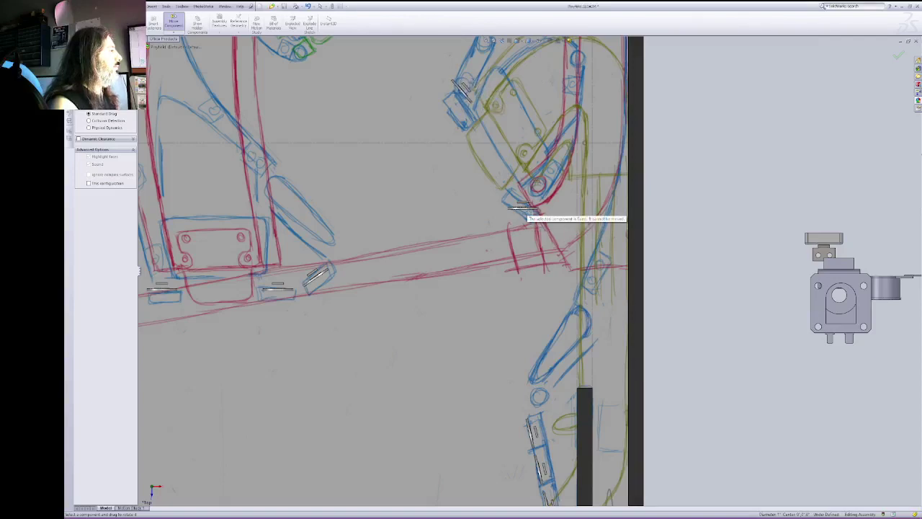
drag(526, 206, 468, 136)
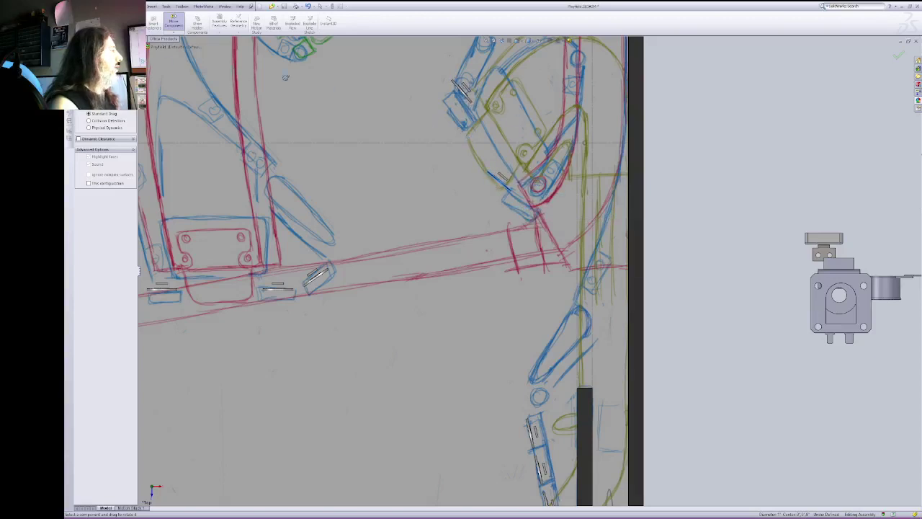
Step: Move the two rotated round targets into their sketched rectangles on either side of the olive mechanism outline
click(103, 75)
drag(502, 181, 524, 209)
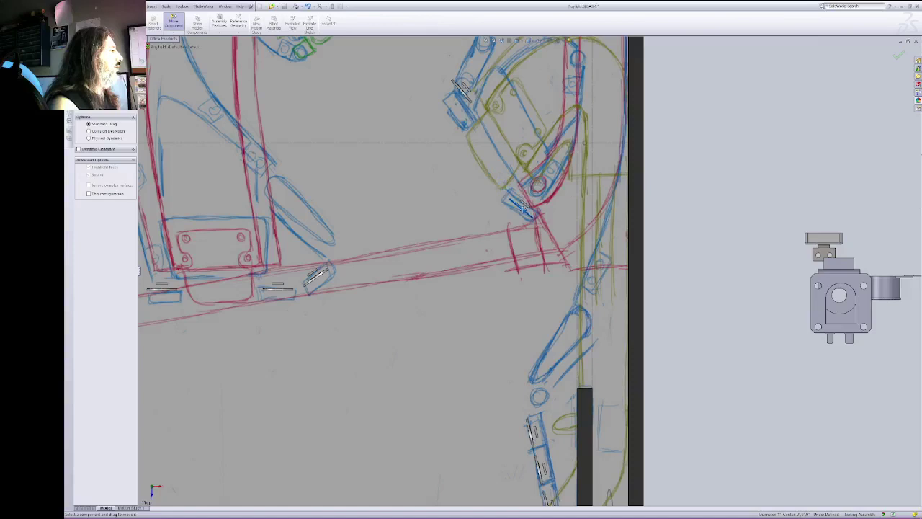
click(465, 94)
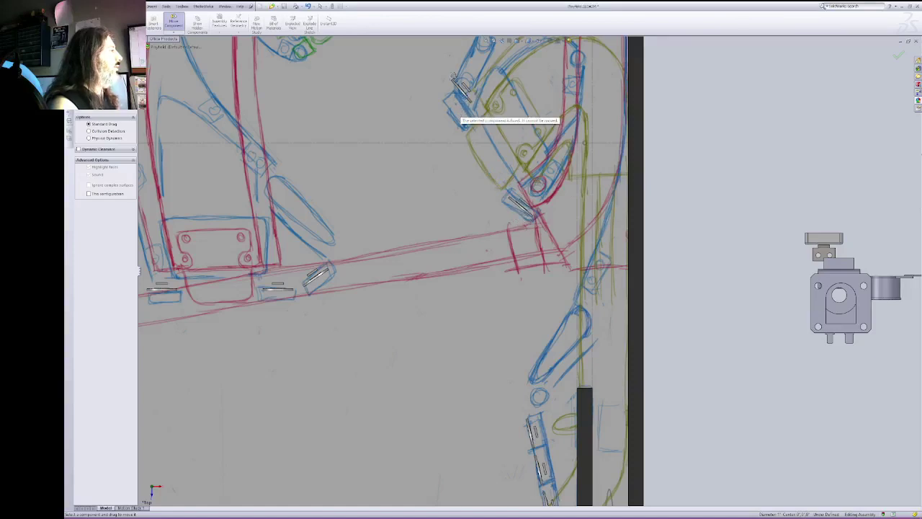
mouse_move(460, 87)
mouse_down()
mouse_move(454, 109)
mouse_move(464, 126)
mouse_up()
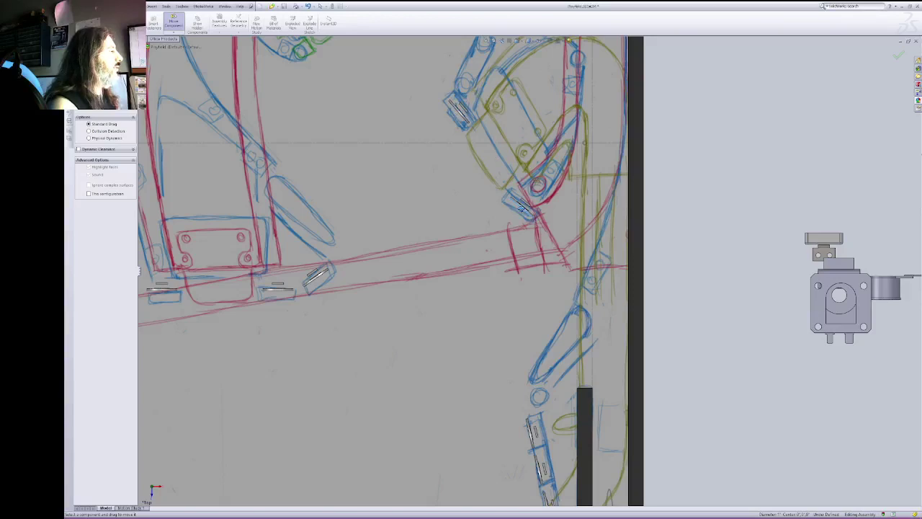
drag(519, 208, 516, 205)
click(462, 119)
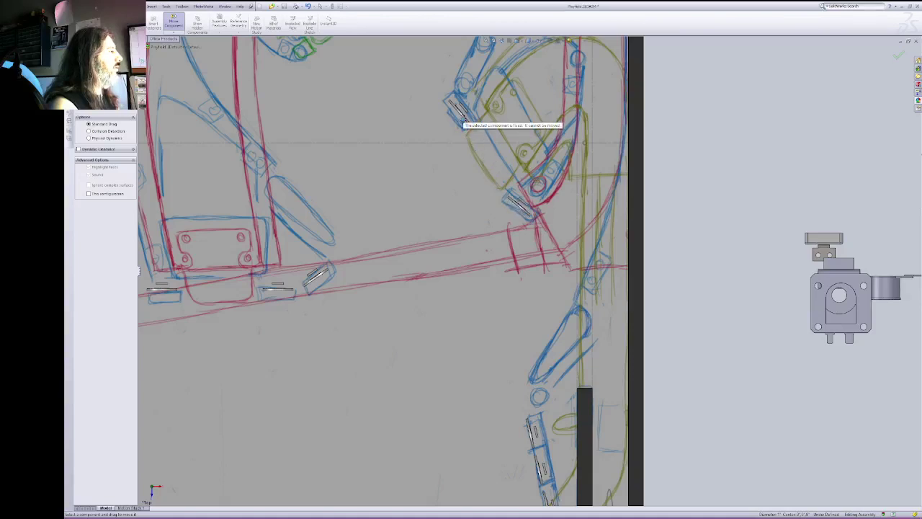
click(461, 113)
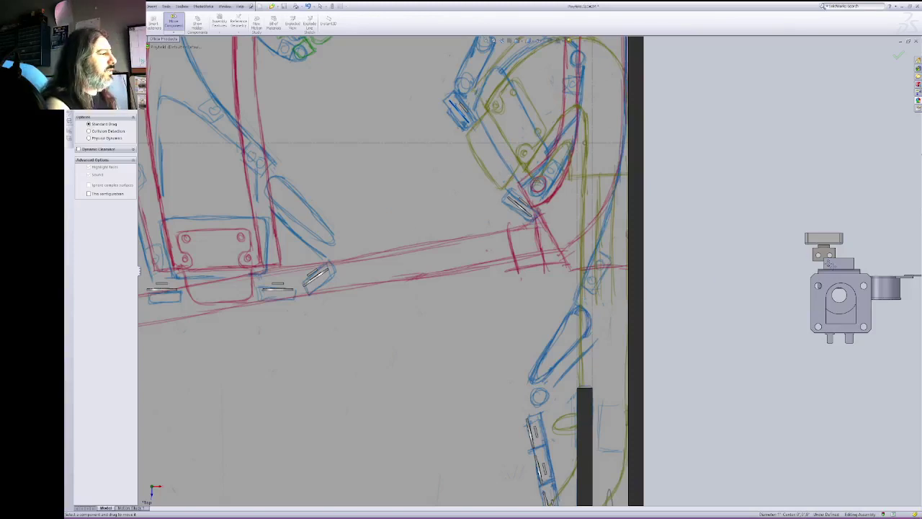
Step: Move the rectangular target onto the playfield and fit it over the sketched rectangle beside the green mechanism outline
mouse_move(831, 245)
mouse_down()
mouse_move(809, 235)
mouse_move(751, 172)
mouse_move(390, 84)
mouse_move(360, 67)
mouse_up()
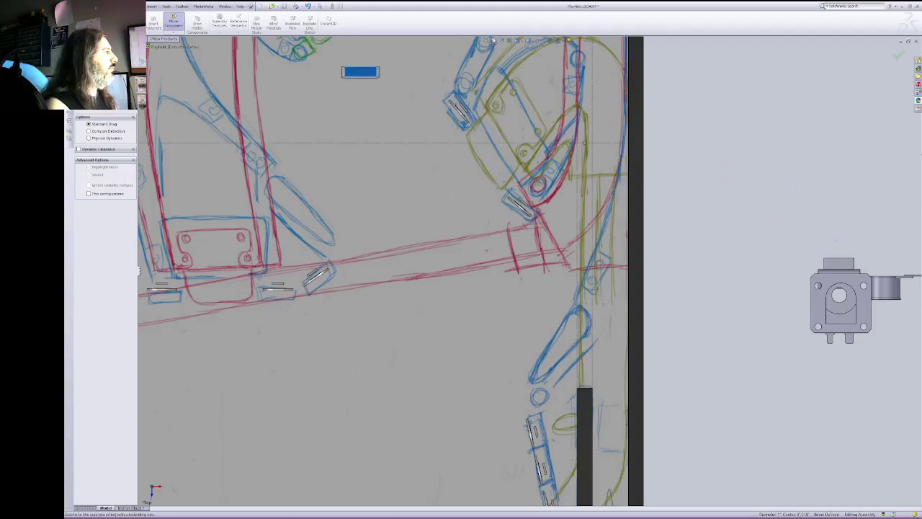
click(494, 41)
right_click(512, 90)
click(542, 143)
drag(524, 117, 577, 271)
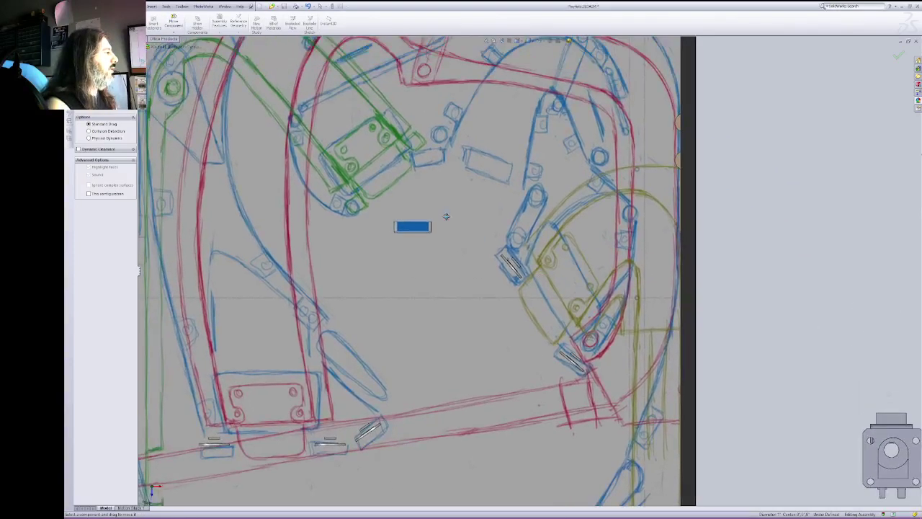
right_click(447, 216)
click(455, 220)
drag(412, 225, 431, 163)
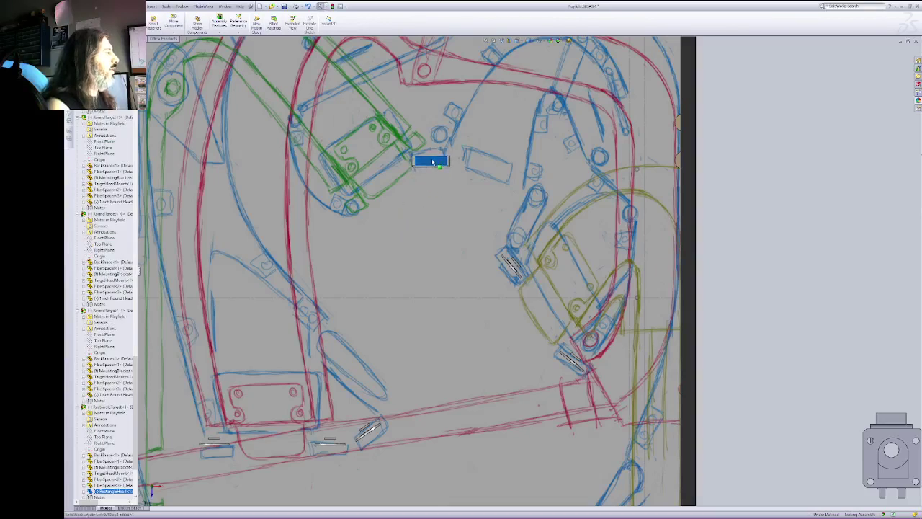
drag(433, 162, 433, 159)
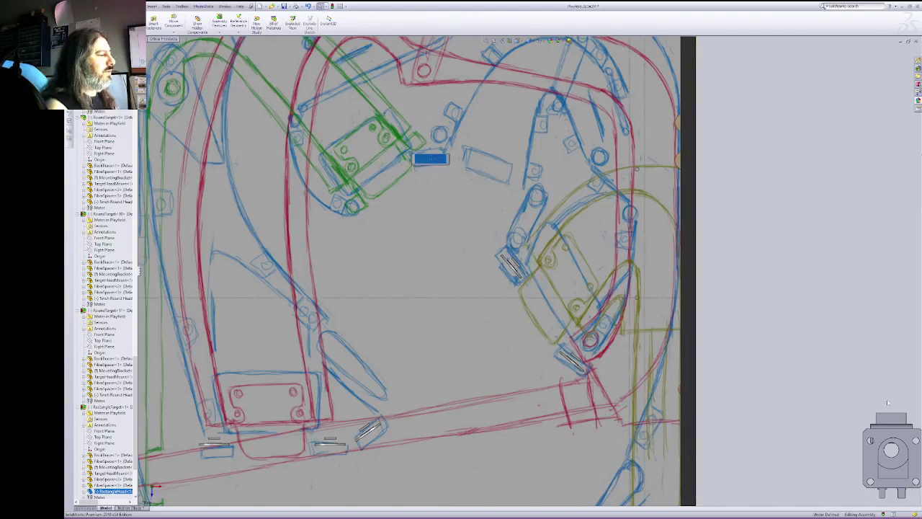
Step: Move the drop target onto the sketched slanted rectangle beside the rectangular target, rotate it to match, and center it in the outline
mouse_move(893, 422)
mouse_down()
mouse_move(521, 180)
mouse_move(688, 226)
mouse_move(481, 170)
mouse_move(493, 162)
mouse_up()
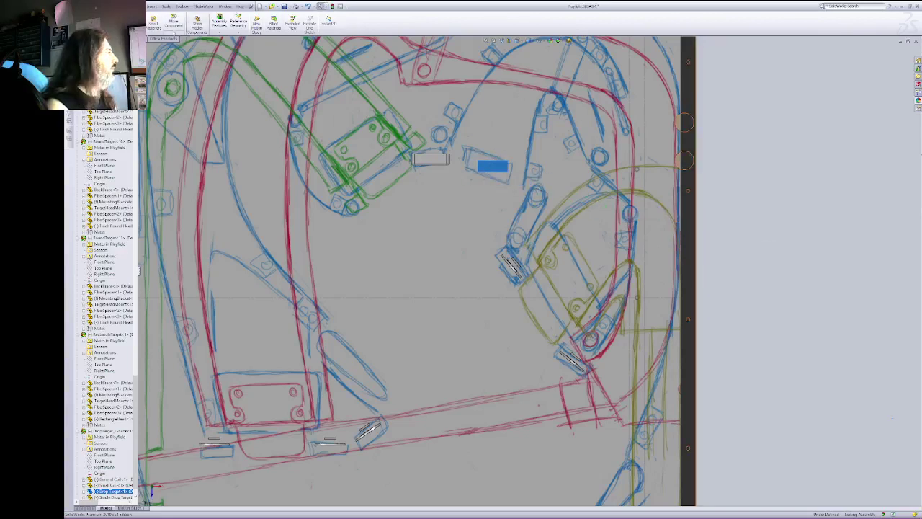
click(116, 39)
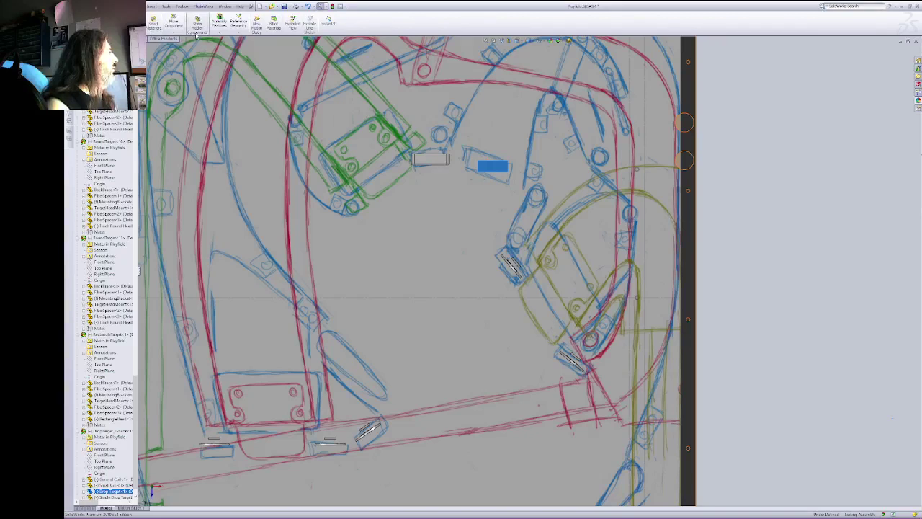
click(174, 23)
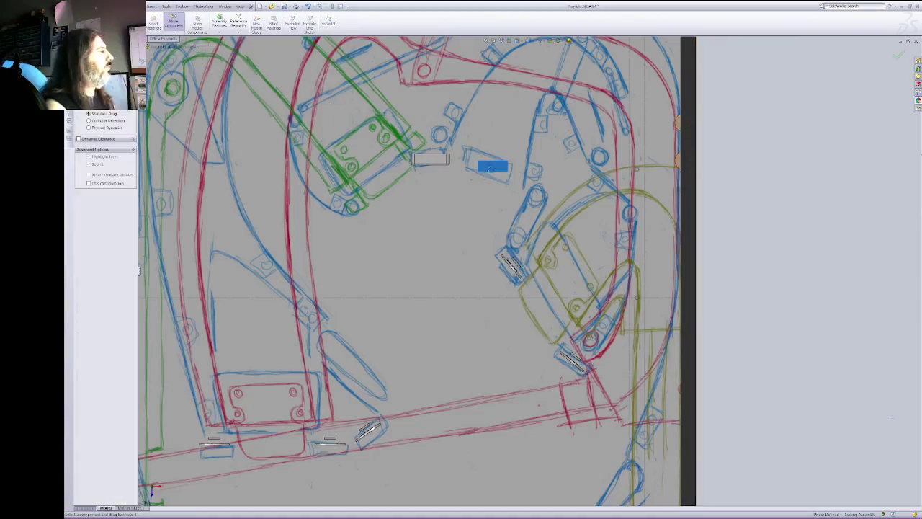
mouse_move(491, 168)
mouse_down()
mouse_move(514, 173)
mouse_move(509, 140)
mouse_move(478, 138)
mouse_move(505, 160)
mouse_move(490, 161)
mouse_move(448, 128)
mouse_move(478, 129)
mouse_move(396, 143)
mouse_move(480, 160)
mouse_up()
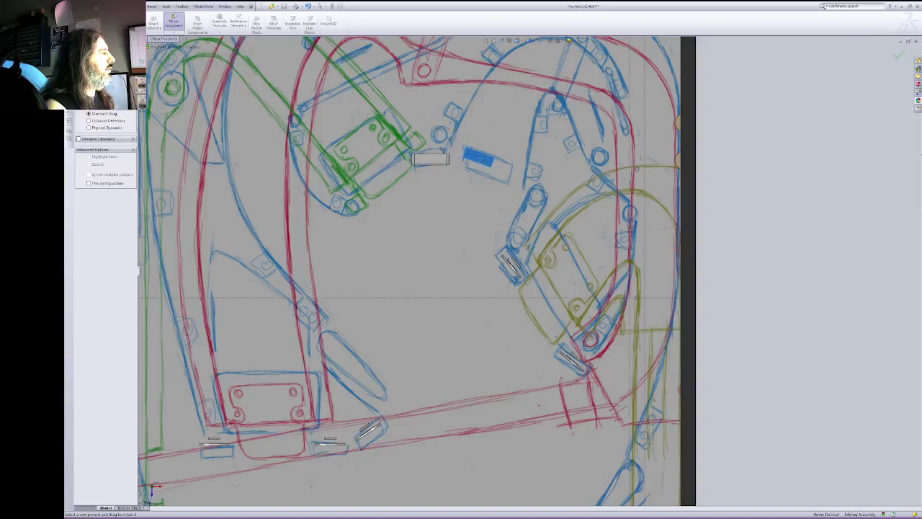
click(176, 25)
mouse_move(481, 161)
mouse_down()
mouse_move(499, 173)
mouse_move(493, 167)
mouse_up()
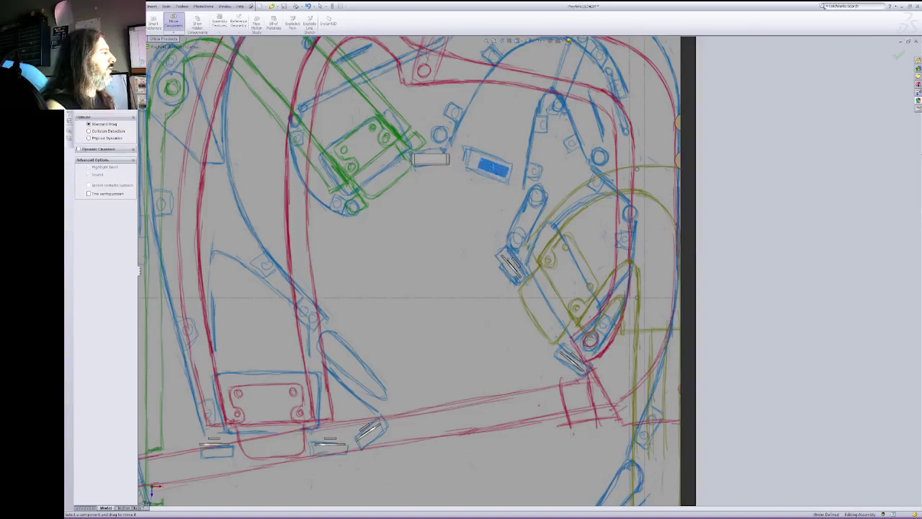
Step: Display the assembly as line edges including hidden ones to examine the target and coil positions beneath the playfield, and end the component move
click(528, 42)
click(528, 85)
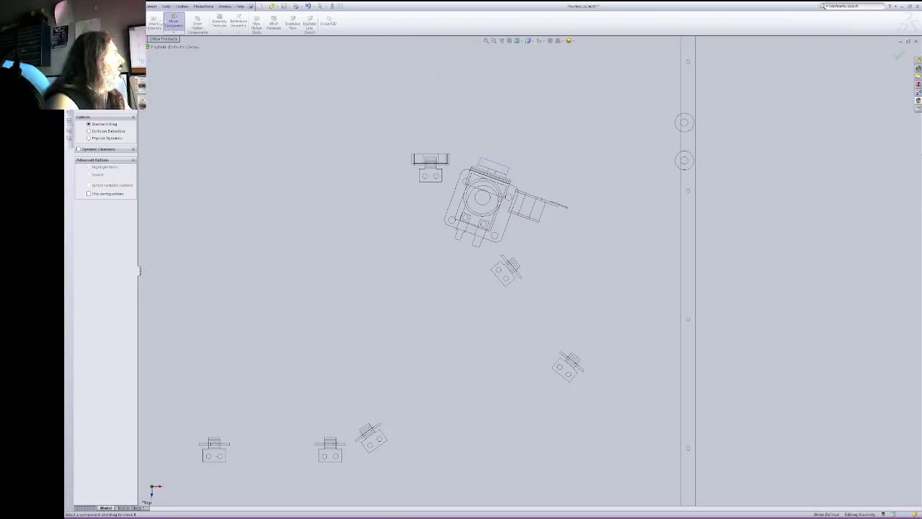
key(Escape)
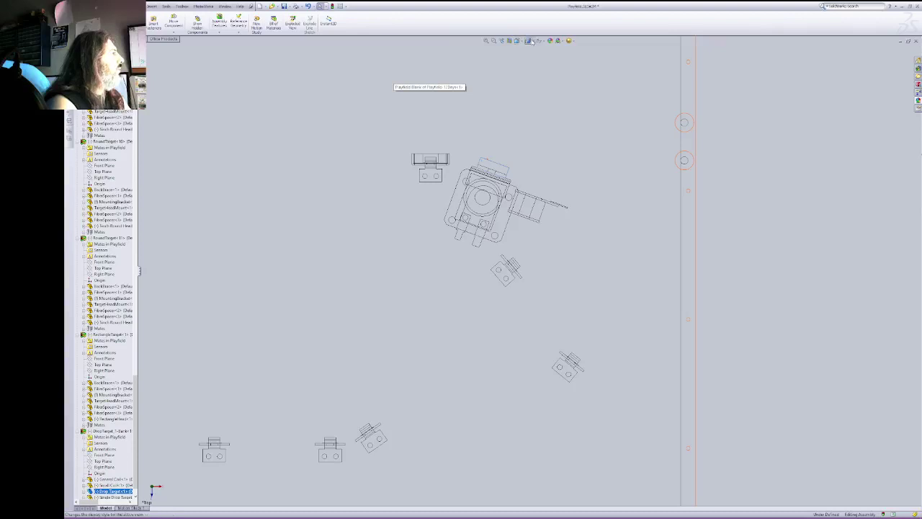
Step: Return the assembly to the shaded display with edges
click(531, 41)
click(531, 49)
click(493, 41)
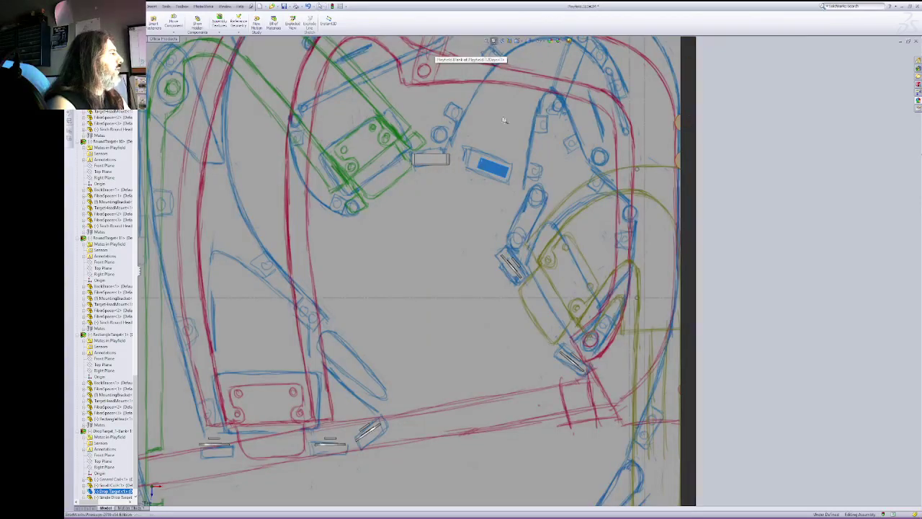
Step: Place a thin plastic post outside the playfield's right border, beside the lower playfield sketches
right_click(510, 128)
click(564, 178)
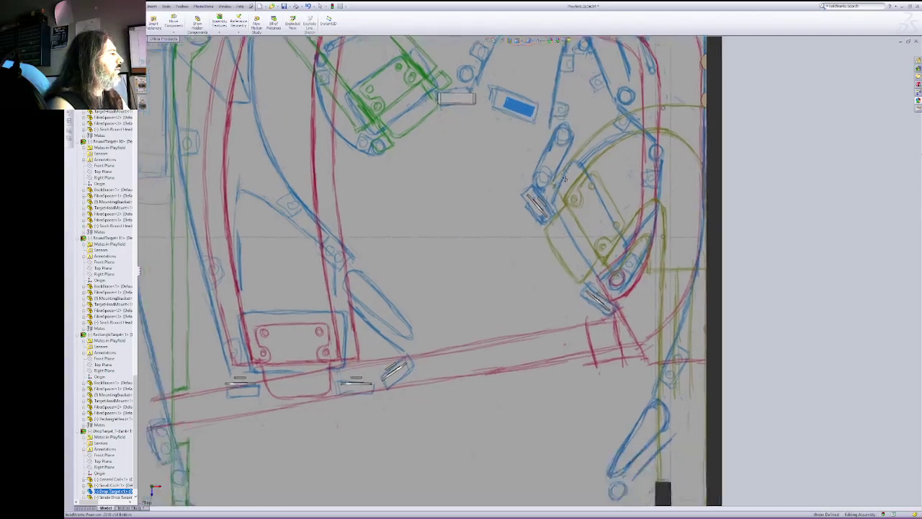
right_click(523, 191)
click(561, 220)
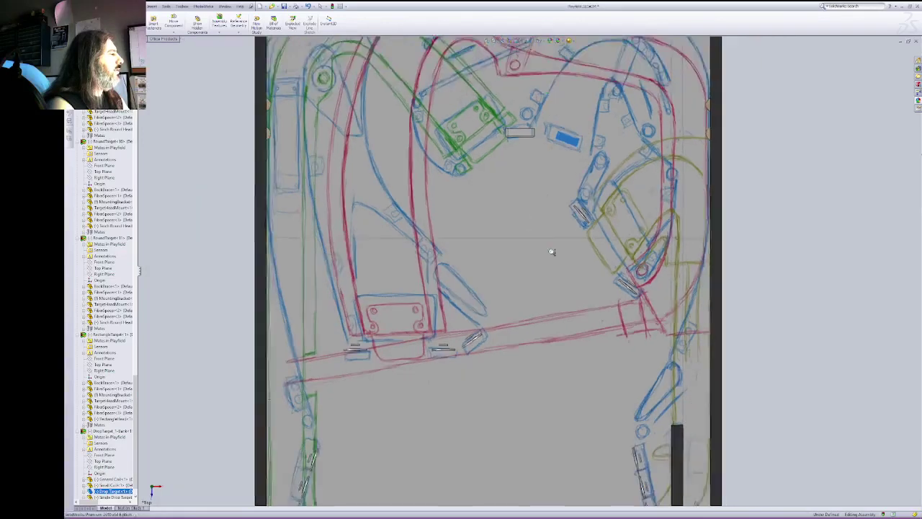
right_click(542, 301)
click(573, 344)
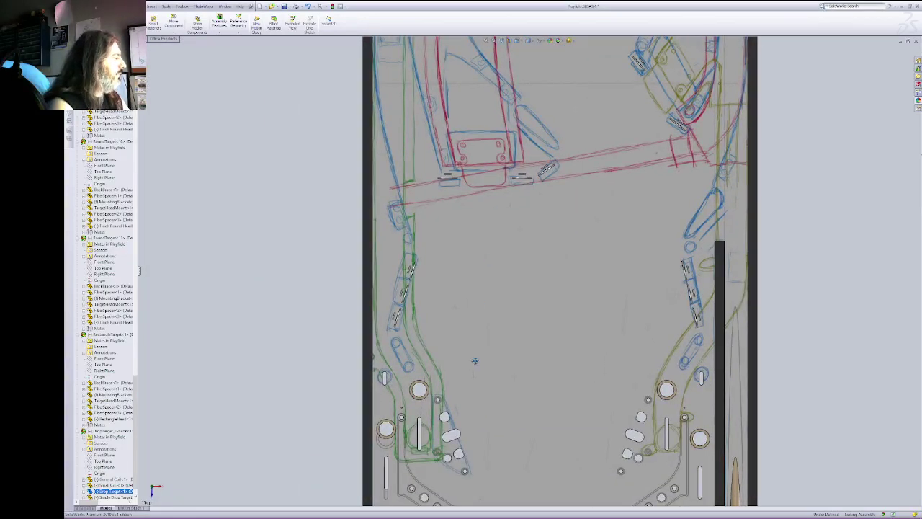
ctrl+middle_drag(475, 361, 437, 310)
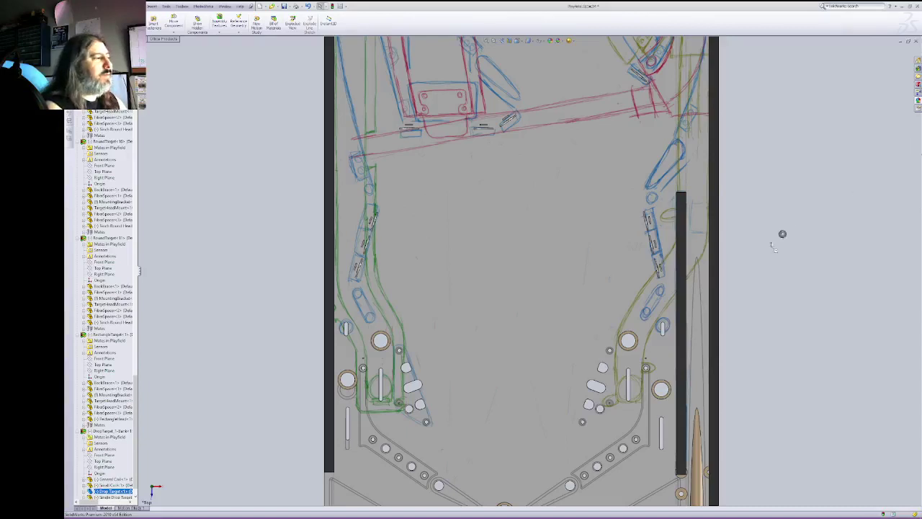
click(755, 278)
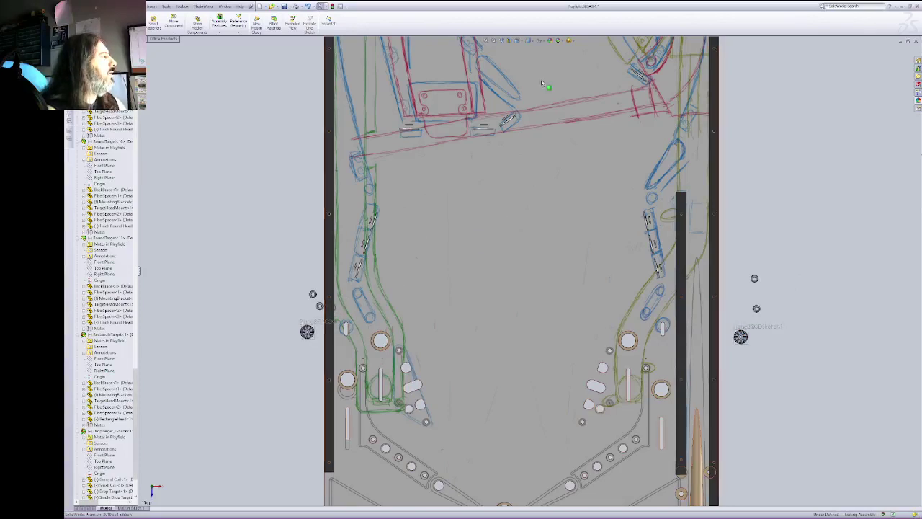
Step: Hide the reference plane displayed around the large plastic post outside the playfield's left border
drag(263, 287, 411, 366)
right_click(301, 238)
click(319, 245)
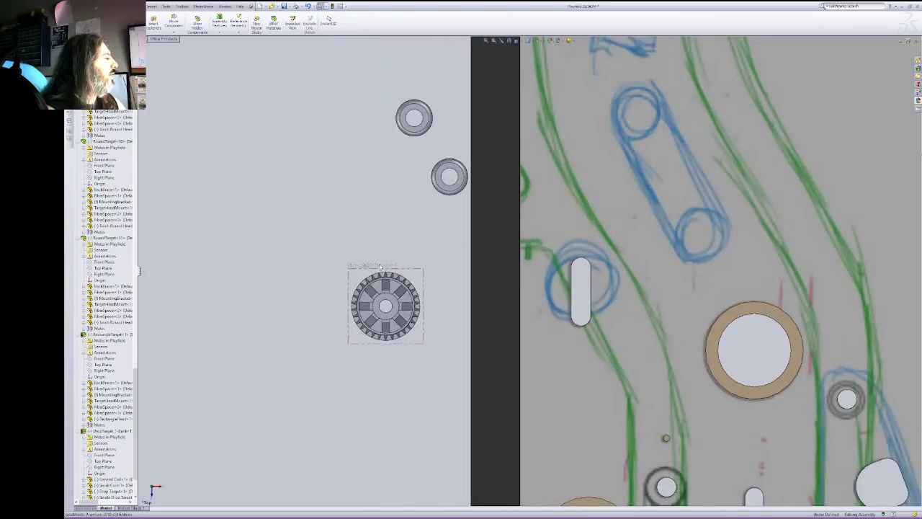
click(384, 274)
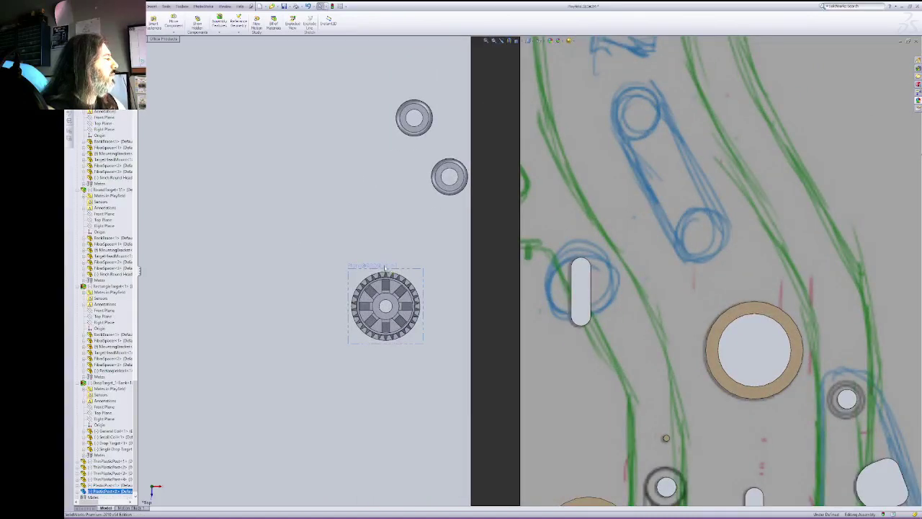
click(536, 42)
click(540, 41)
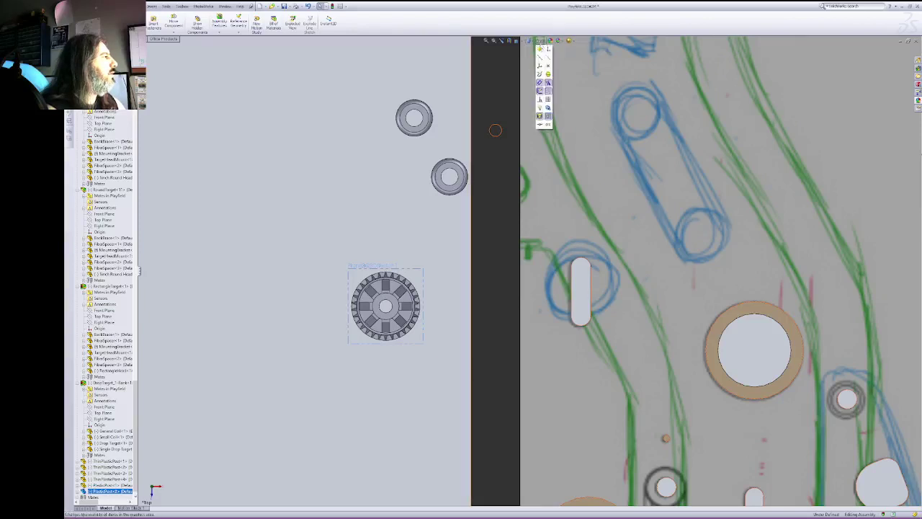
click(353, 226)
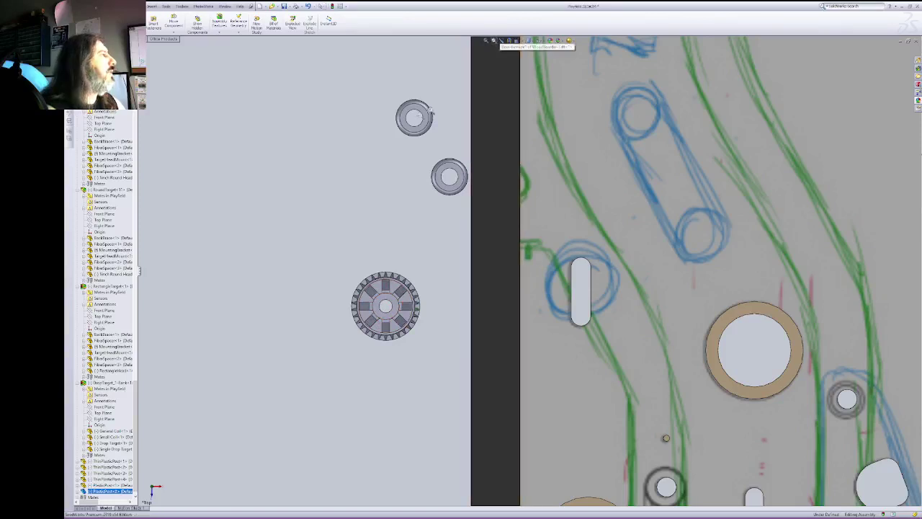
Step: Mate the bottom face of the large plastic post outside the left border coincident with the playfield's top surface
right_click(343, 197)
click(367, 238)
drag(375, 232, 322, 191)
right_click(252, 210)
click(269, 215)
click(561, 243)
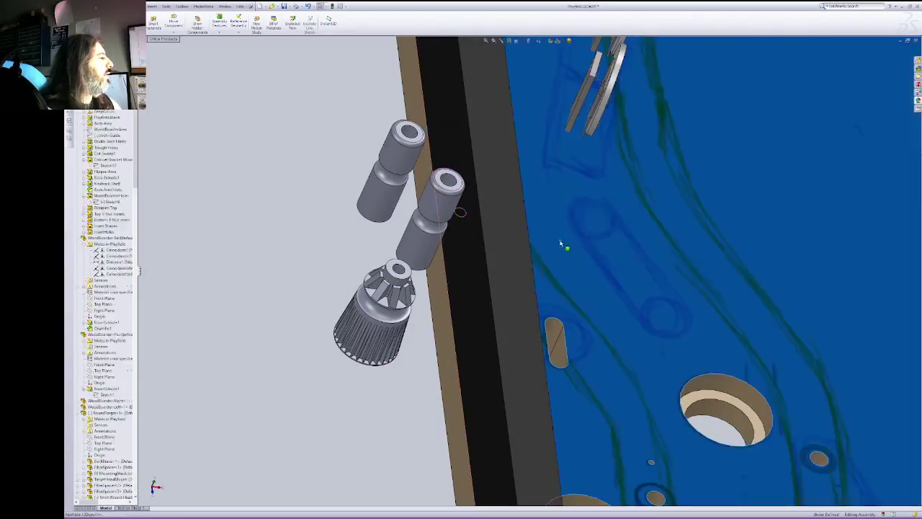
click(495, 46)
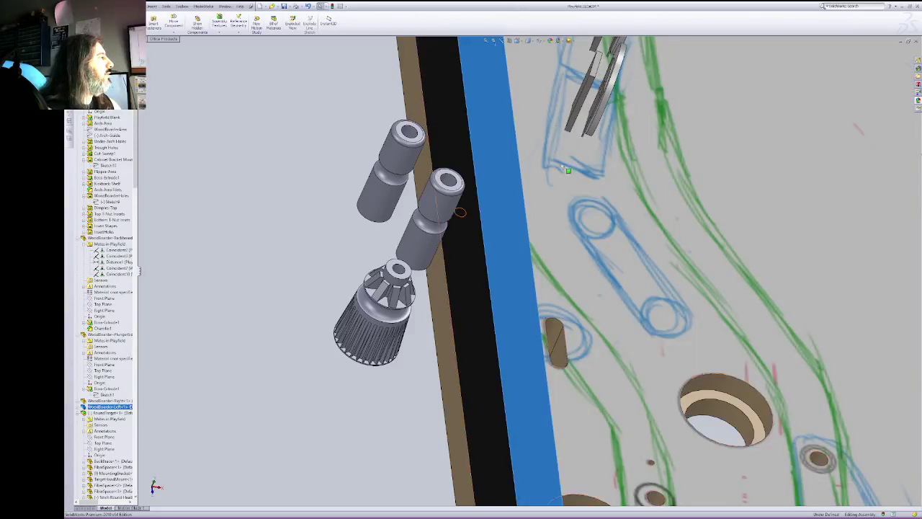
click(568, 190)
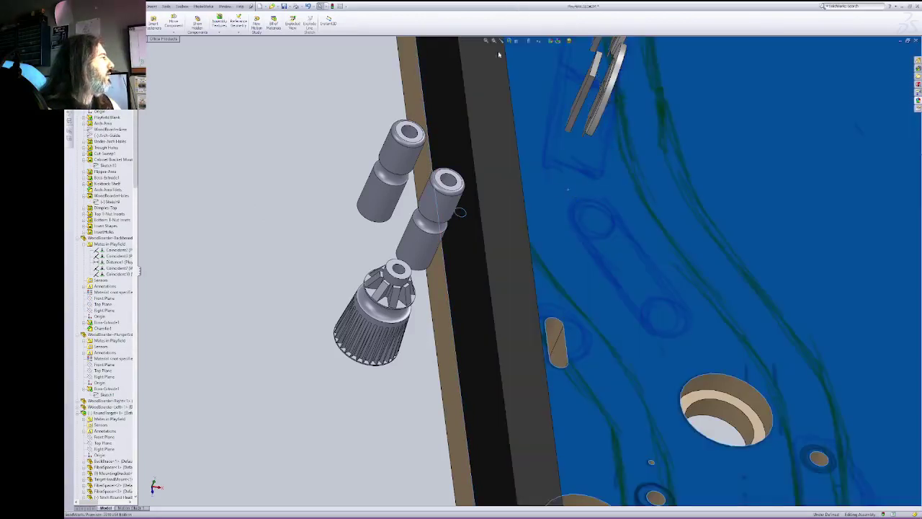
key(m)
right_click(335, 184)
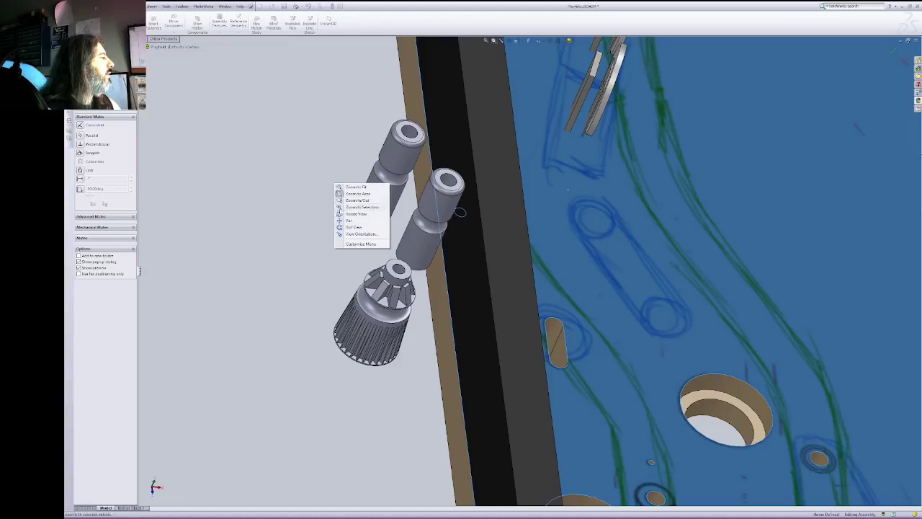
click(353, 214)
drag(355, 254, 436, 175)
right_click(439, 181)
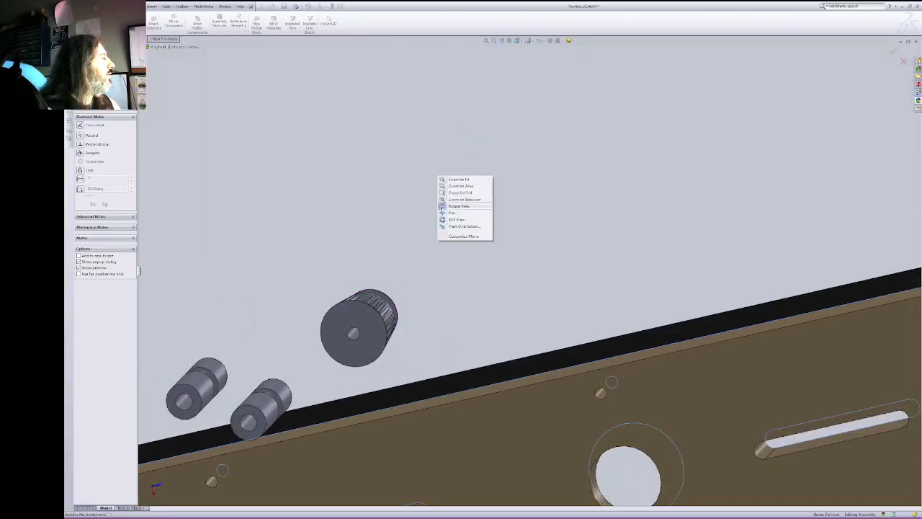
click(462, 206)
click(379, 338)
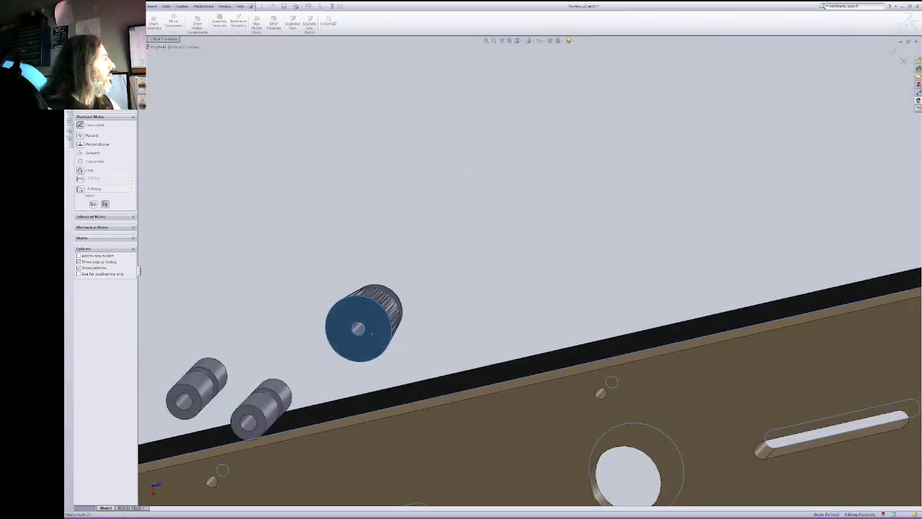
click(373, 333)
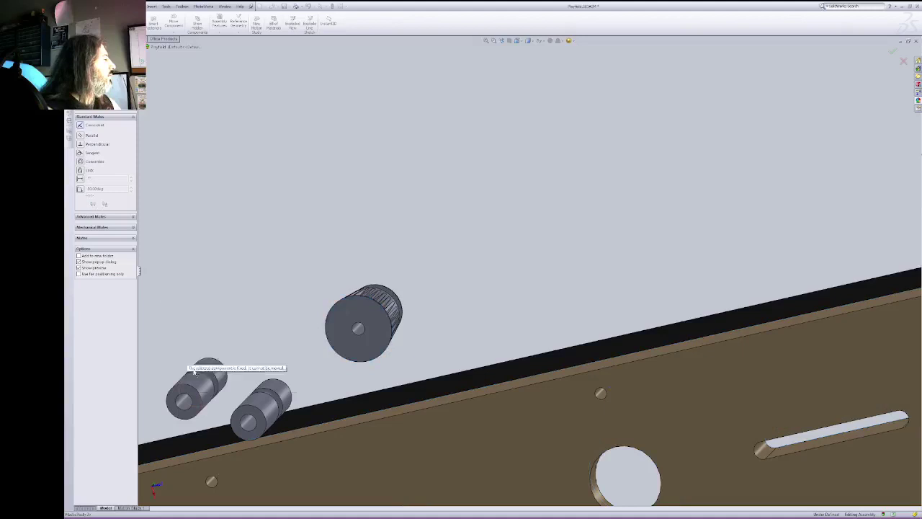
Step: Mate the bottom face of the thin post nearest the left border coincident with the playfield's top surface
click(258, 417)
click(503, 41)
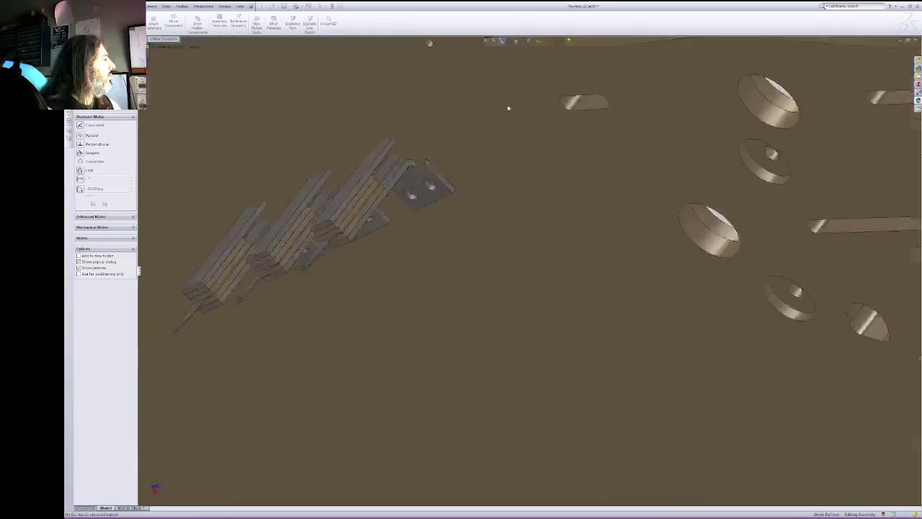
click(567, 236)
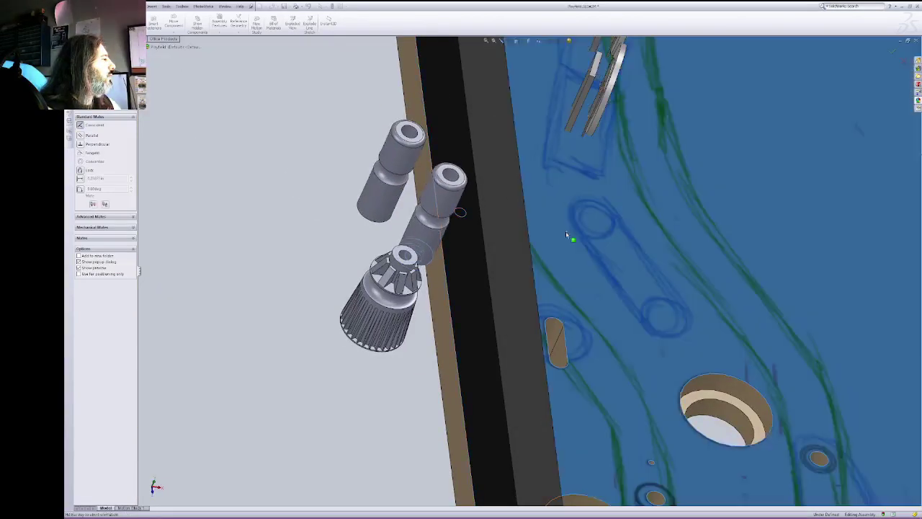
click(570, 203)
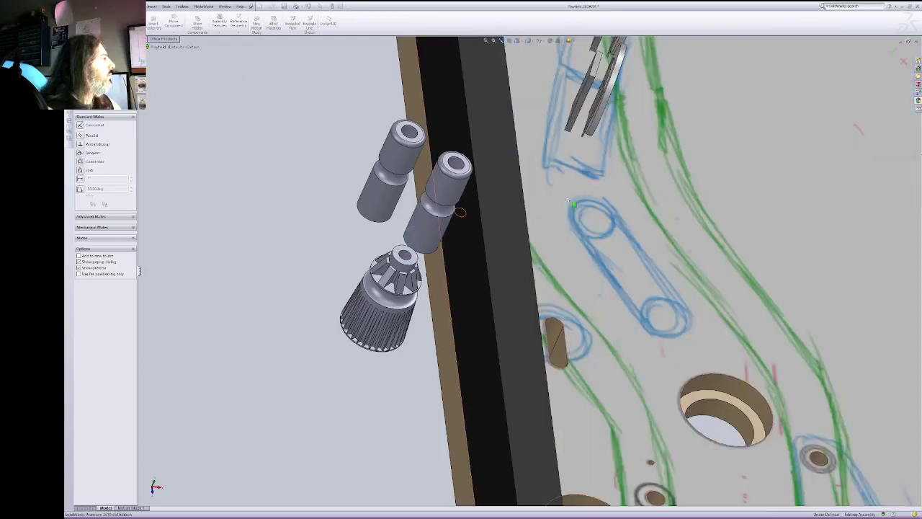
Step: Mate the bottom face of the remaining thin post on the left side coincident with the playfield's top surface
click(569, 211)
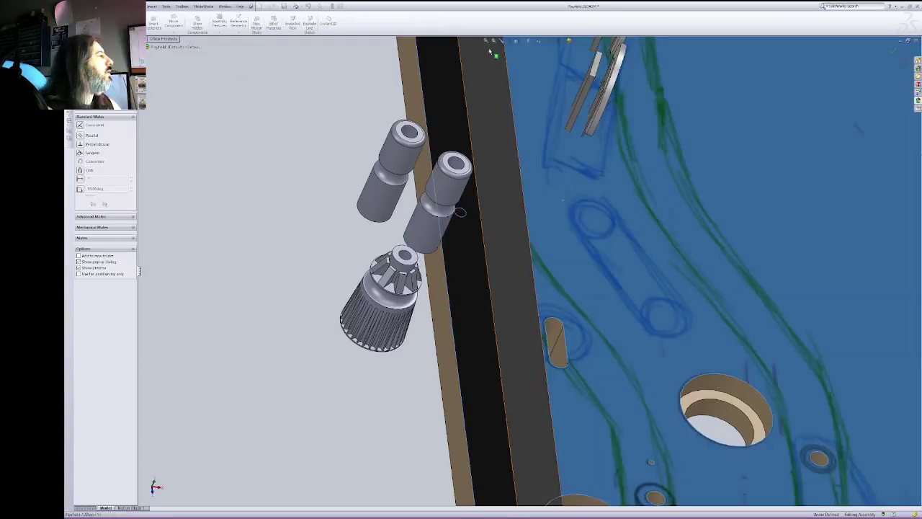
right_click(370, 163)
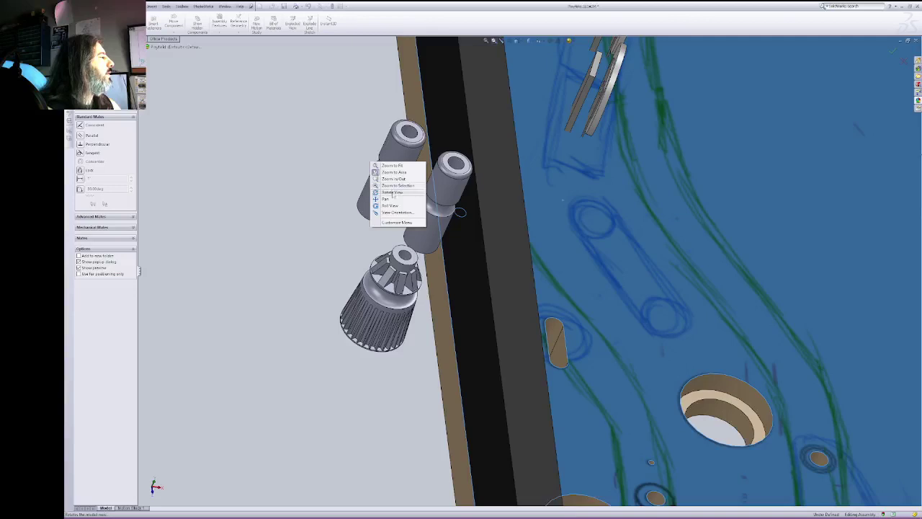
click(393, 193)
drag(393, 193, 463, 68)
right_click(461, 100)
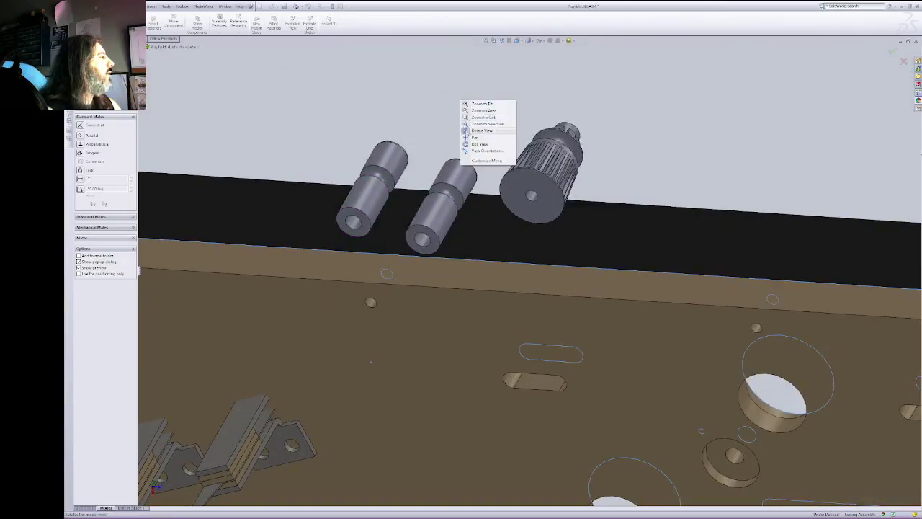
click(465, 131)
click(367, 227)
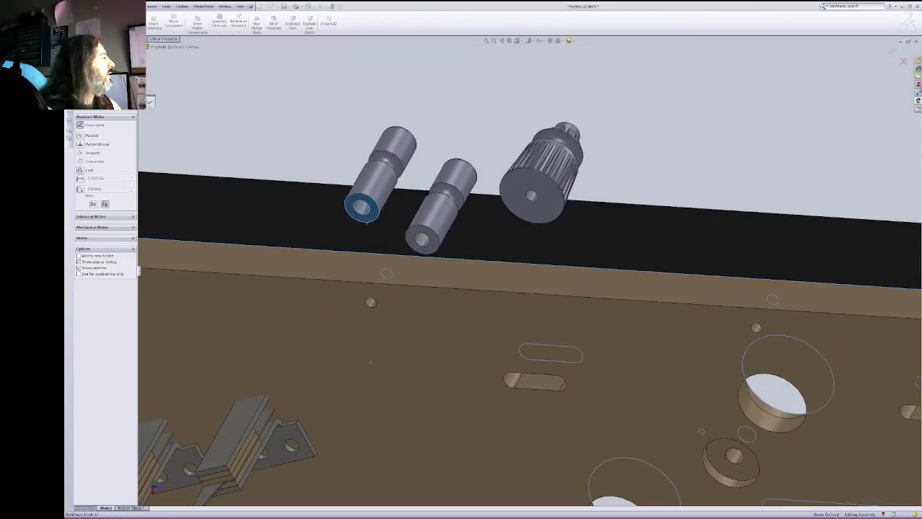
right_click(367, 224)
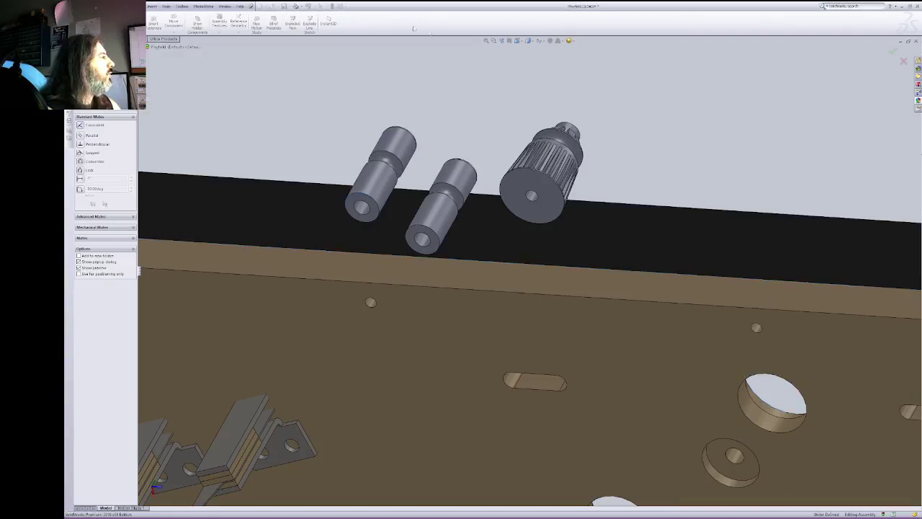
Step: Mate the bottom face of the large plastic post outside the right border coincident with the playfield's top surface
click(502, 41)
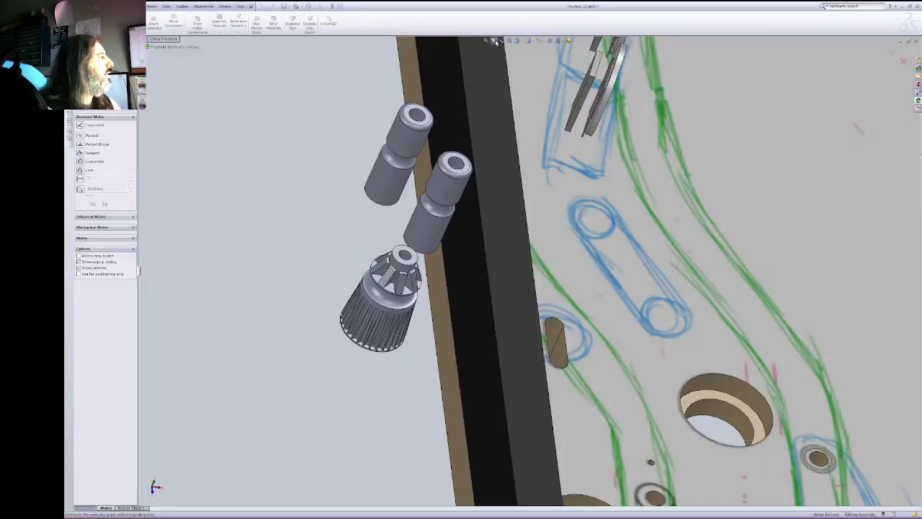
mouse_move(829, 199)
ctrl+middle_down()
mouse_move(329, 177)
mouse_move(268, 161)
ctrl+middle_up()
ctrl+middle_drag(713, 215, 252, 194)
ctrl+middle_drag(694, 193, 274, 201)
ctrl+middle_drag(683, 194, 262, 232)
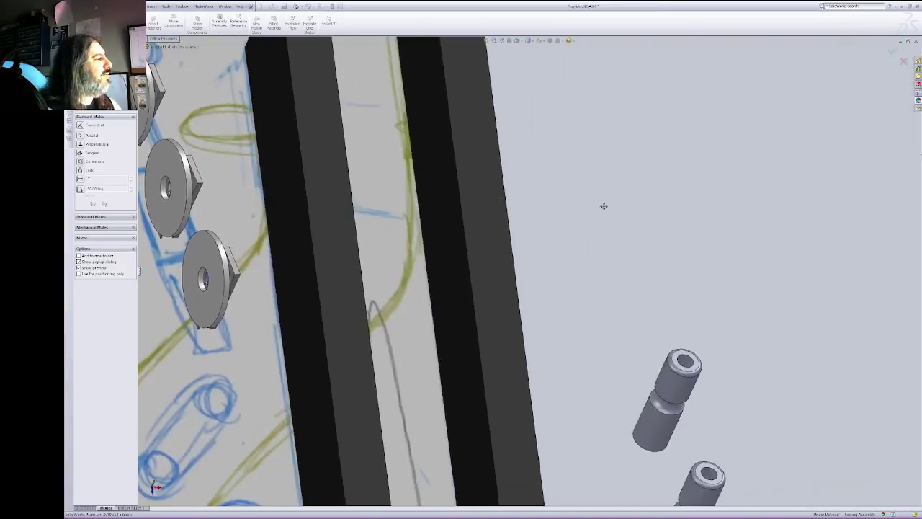
mouse_move(604, 206)
ctrl+middle_down()
mouse_move(563, 182)
mouse_move(627, 207)
ctrl+middle_up()
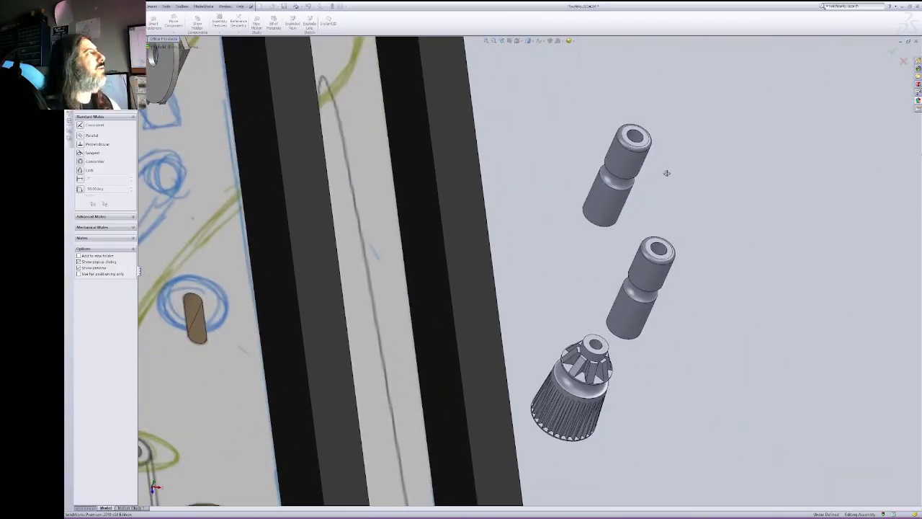
right_click(731, 214)
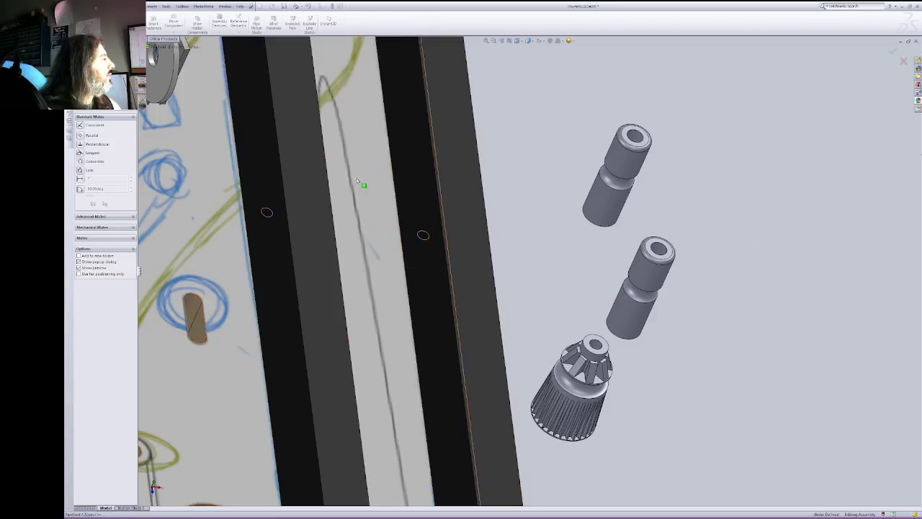
click(363, 183)
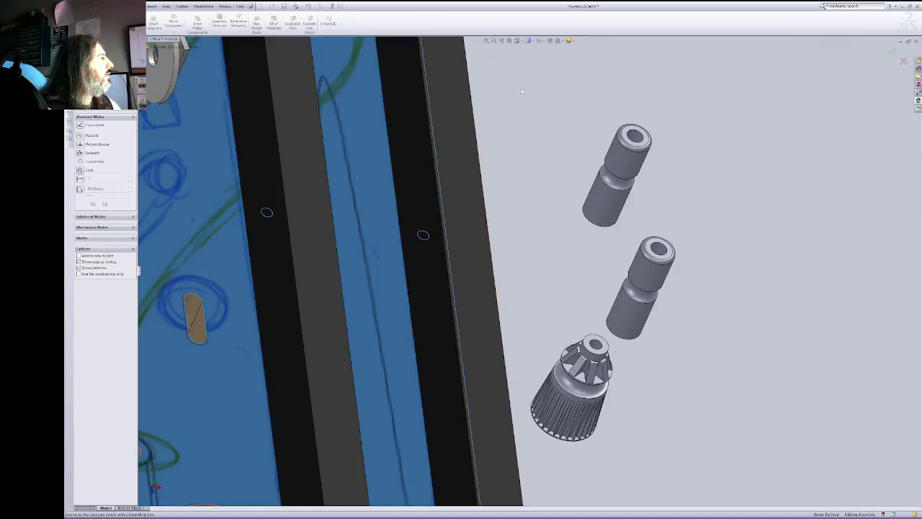
right_click(525, 132)
click(493, 43)
right_click(541, 148)
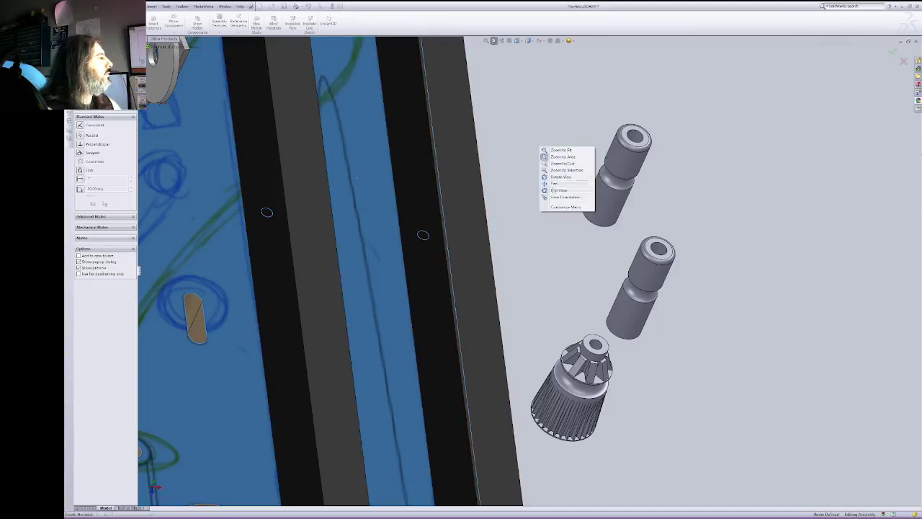
click(556, 178)
drag(596, 390, 597, 387)
drag(357, 179, 589, 228)
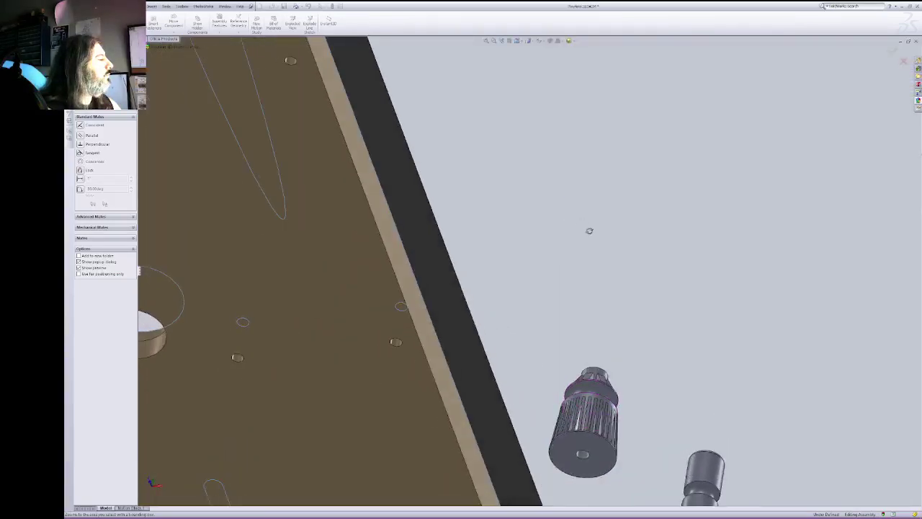
right_click(600, 231)
click(621, 261)
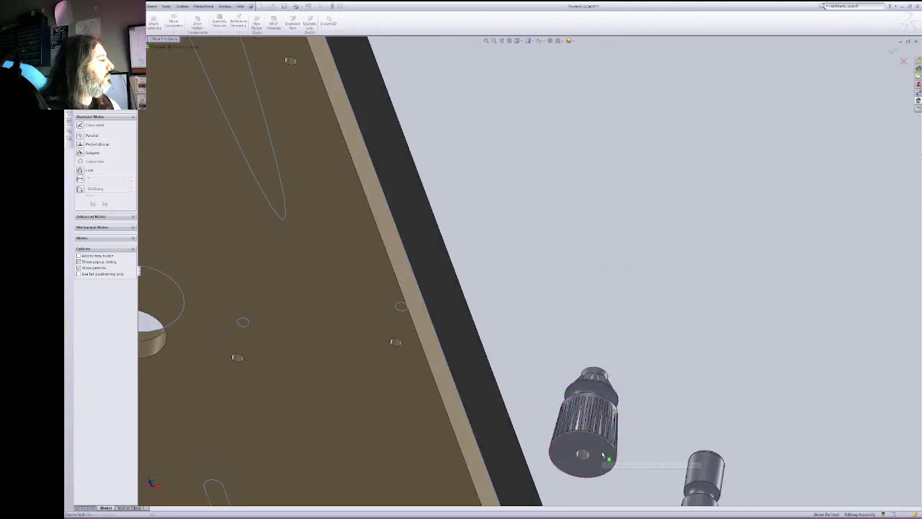
click(601, 451)
click(494, 40)
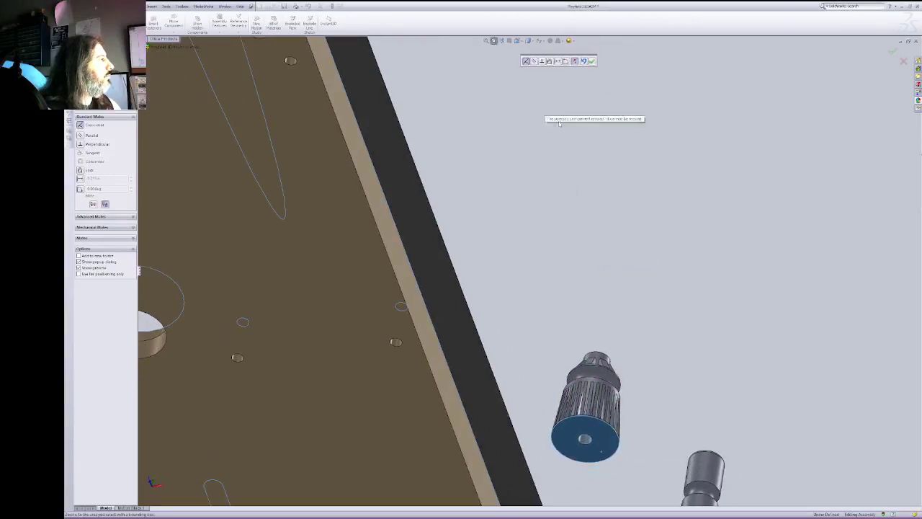
right_click(599, 195)
click(613, 231)
drag(691, 387, 599, 171)
right_click(604, 172)
click(618, 209)
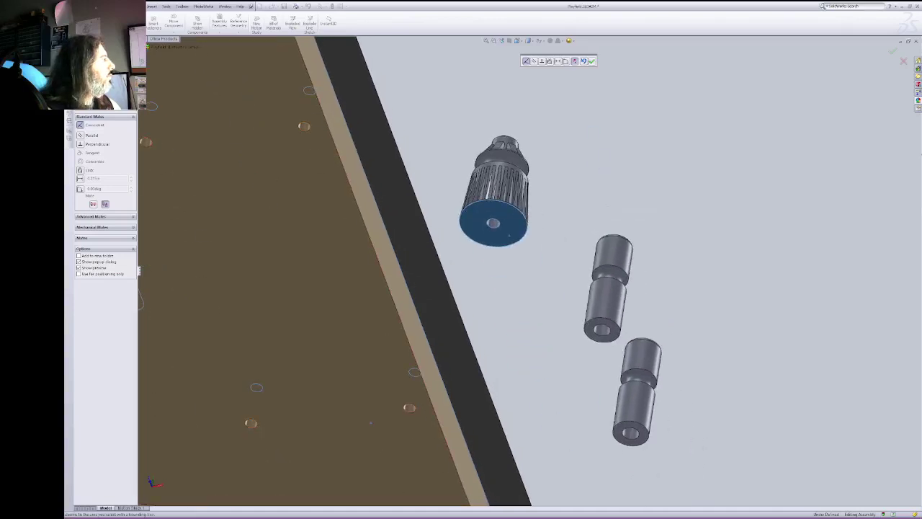
key(Return)
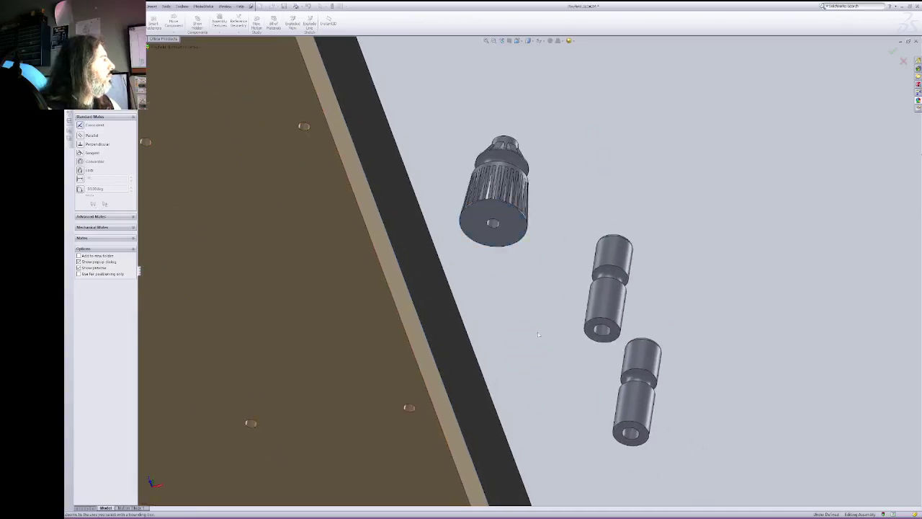
Step: Mate the bottom face of the right-side thin post nearest the large post coincident with the playfield's top surface
click(615, 333)
click(502, 42)
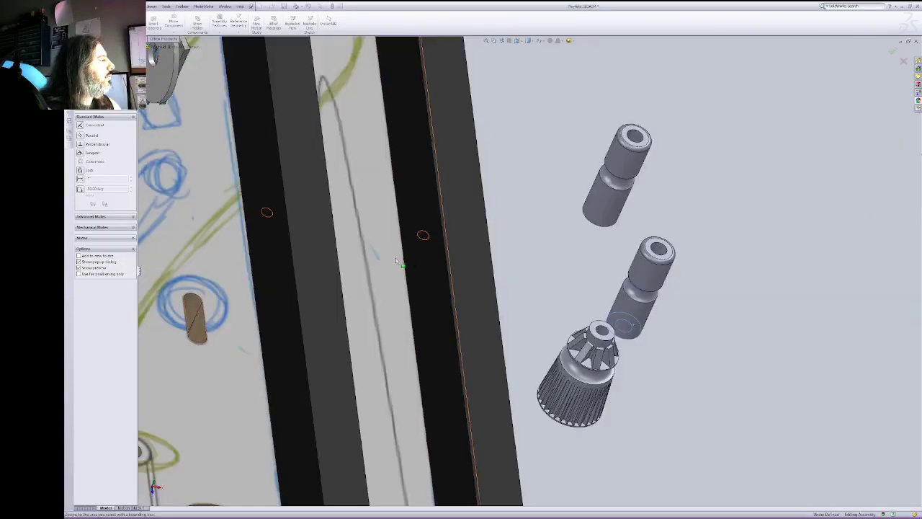
click(378, 264)
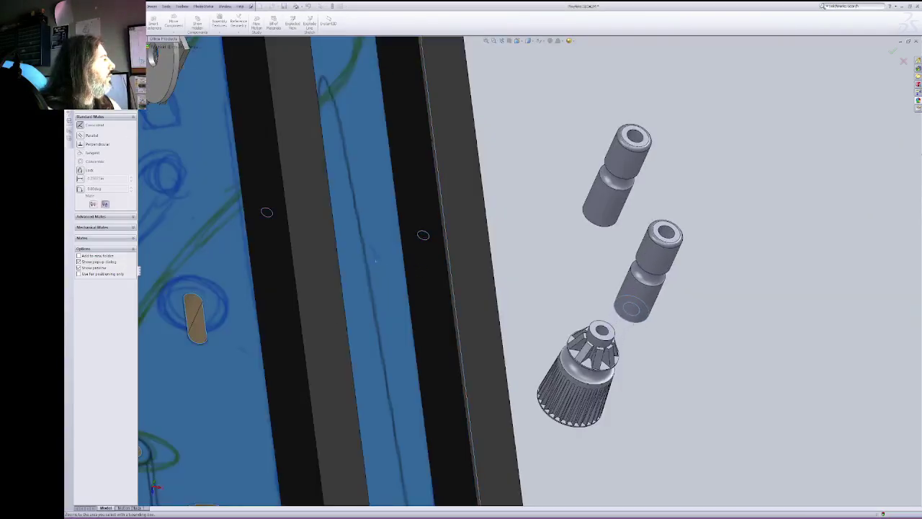
right_click(375, 261)
Step: Mate the bottom face of the remaining right-side thin post coincident with the playfield's top surface and close the Mate command
click(381, 216)
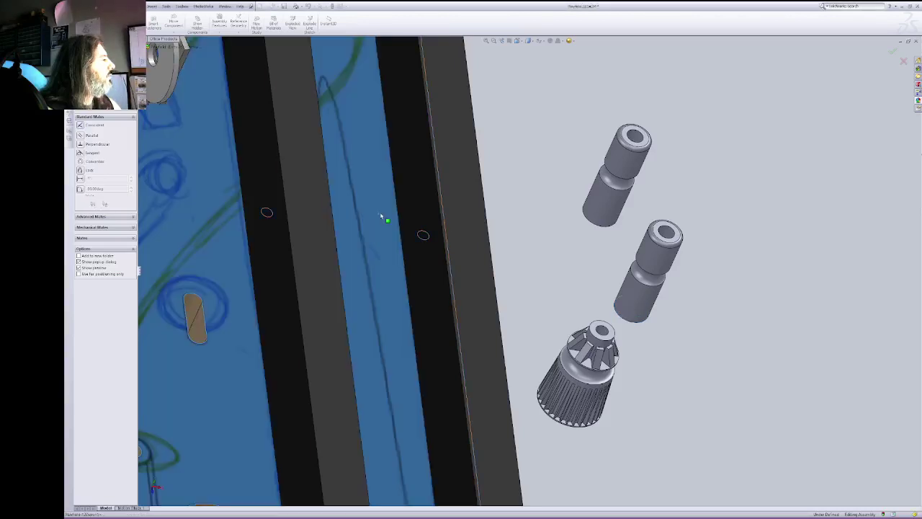
right_click(550, 143)
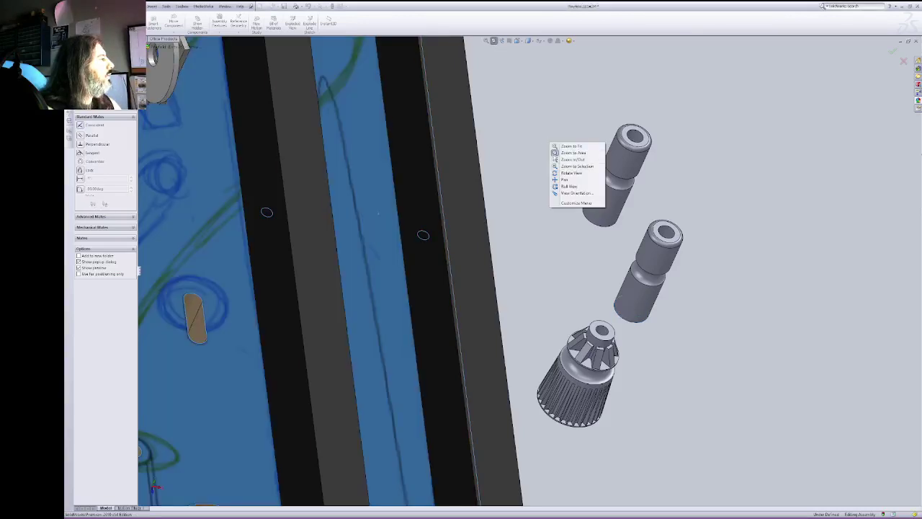
click(575, 173)
drag(577, 180, 726, 39)
right_click(677, 128)
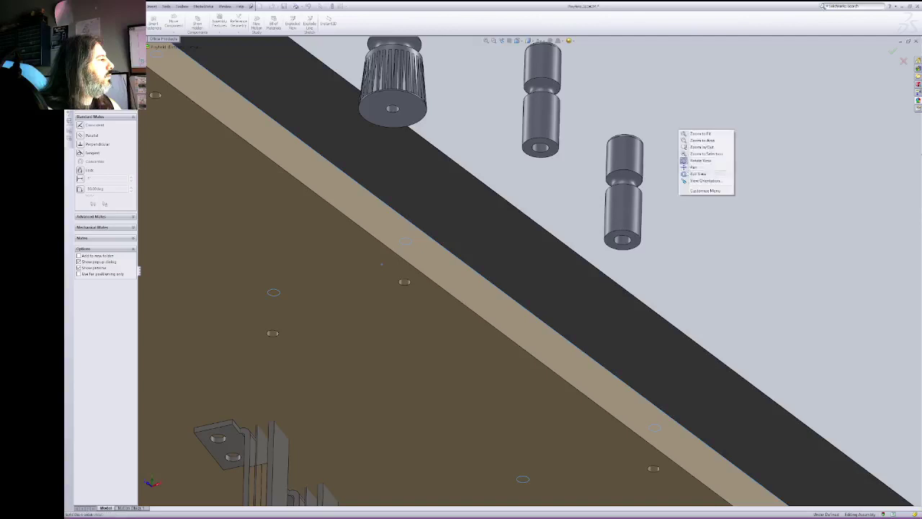
click(691, 158)
click(641, 245)
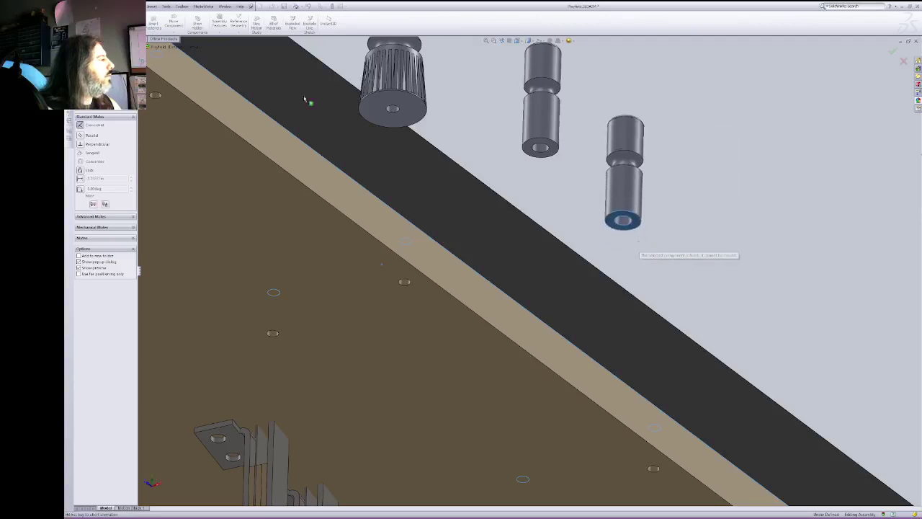
key(Return)
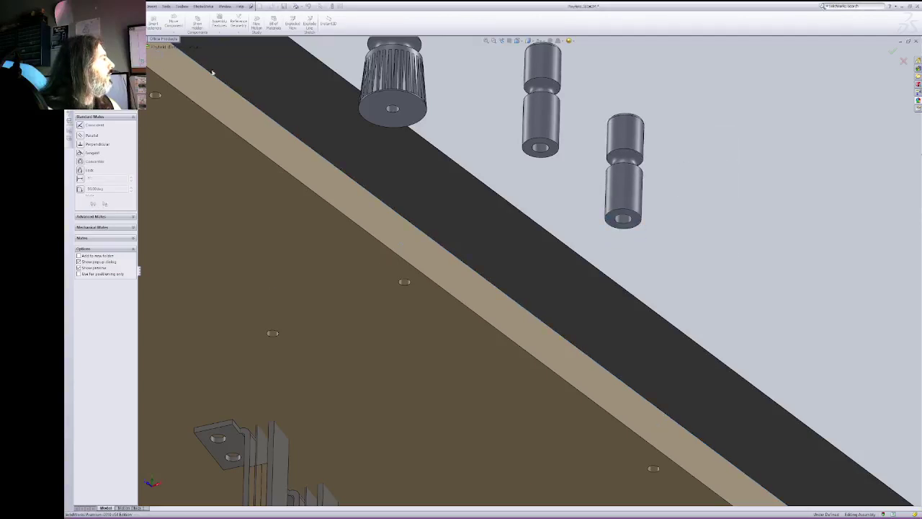
key(Escape)
Step: From the top view, move the two large plastic posts inside the borders onto their sketched circles beside the lower lanes
click(518, 41)
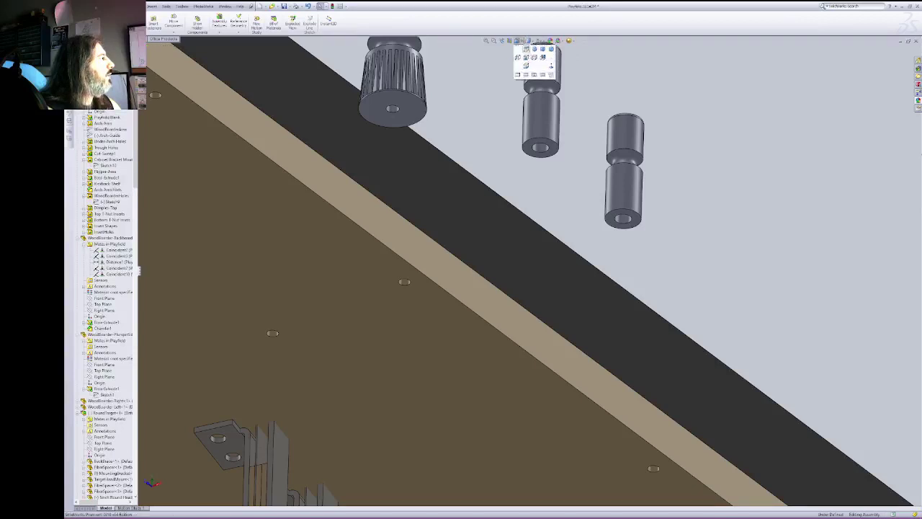
click(526, 49)
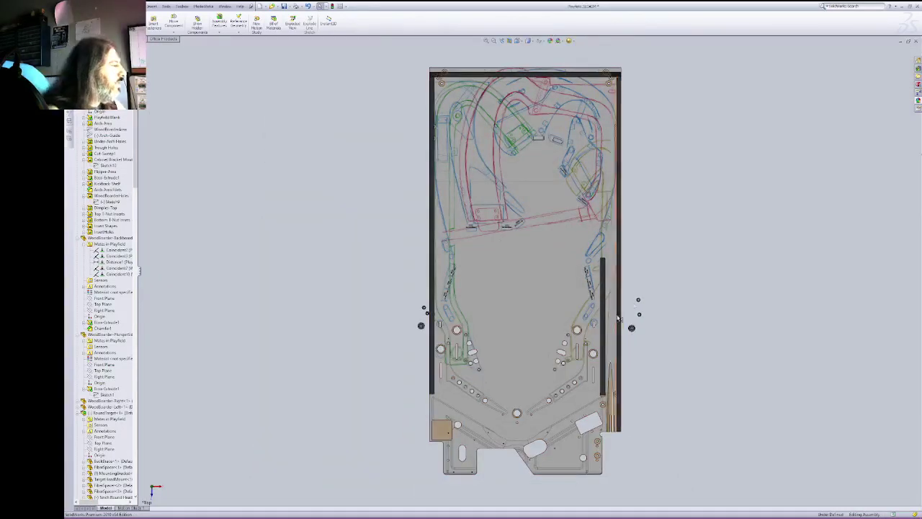
drag(631, 329, 594, 324)
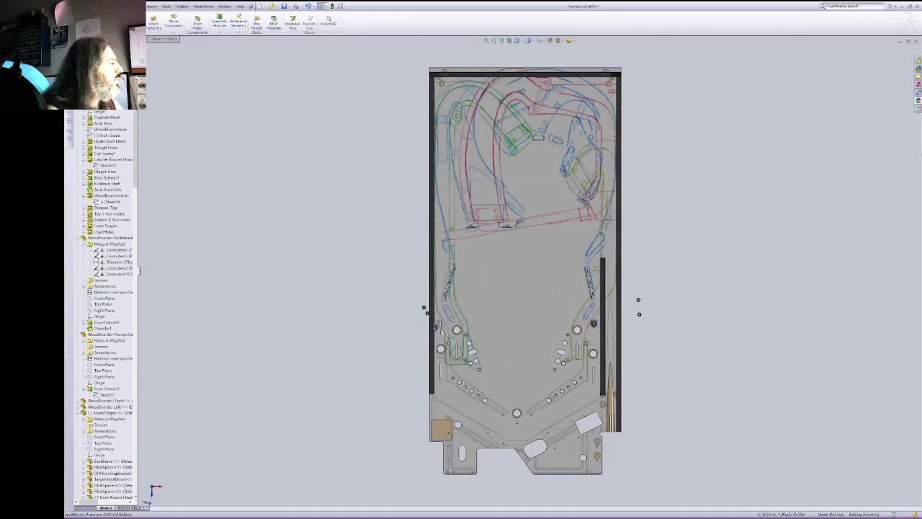
drag(436, 326, 440, 324)
Step: Move the four thin posts from outside the borders onto the sketched blue post outlines below the target banks
drag(428, 316, 455, 322)
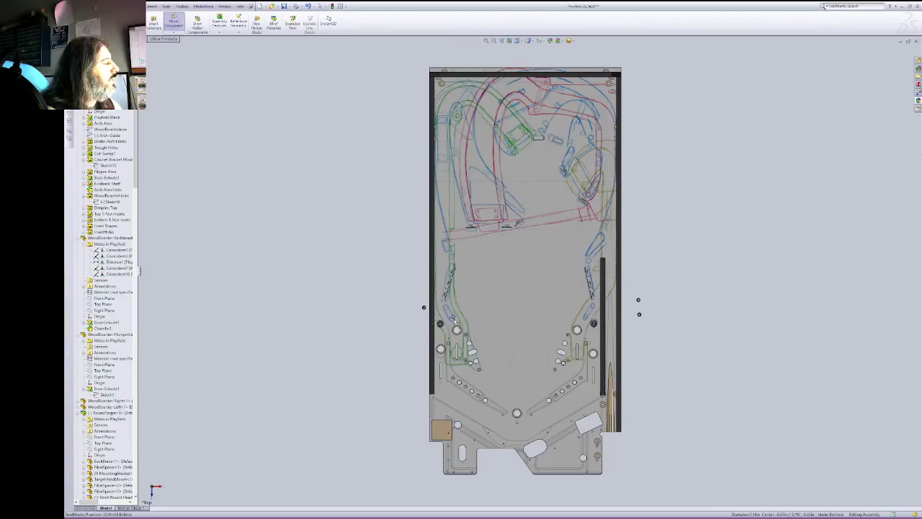
key(Escape)
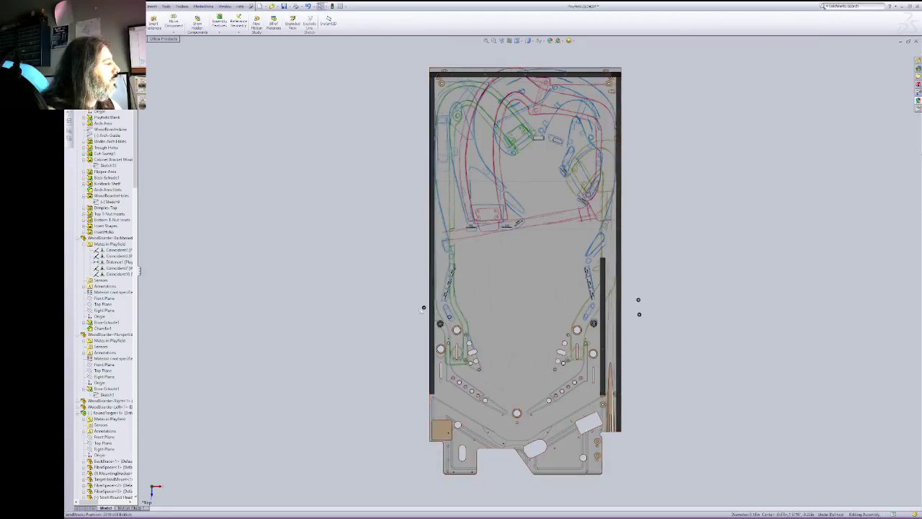
key(m)
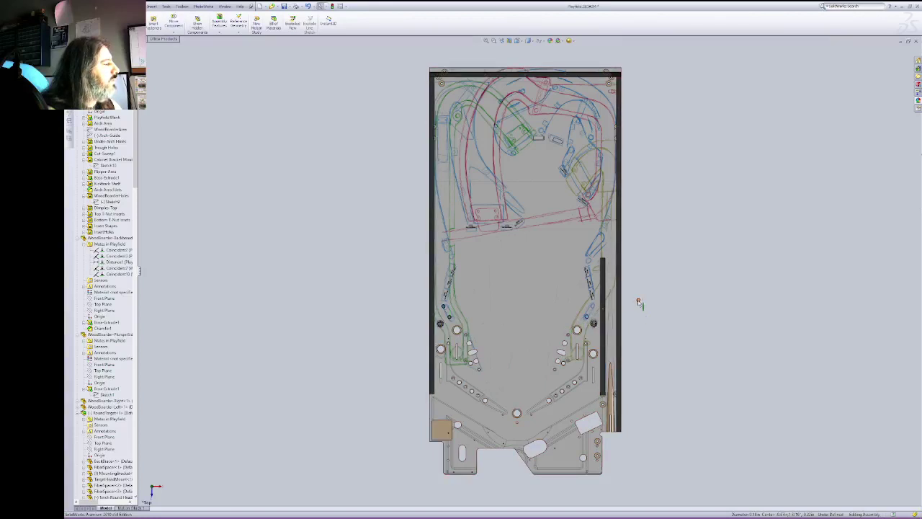
key(Escape)
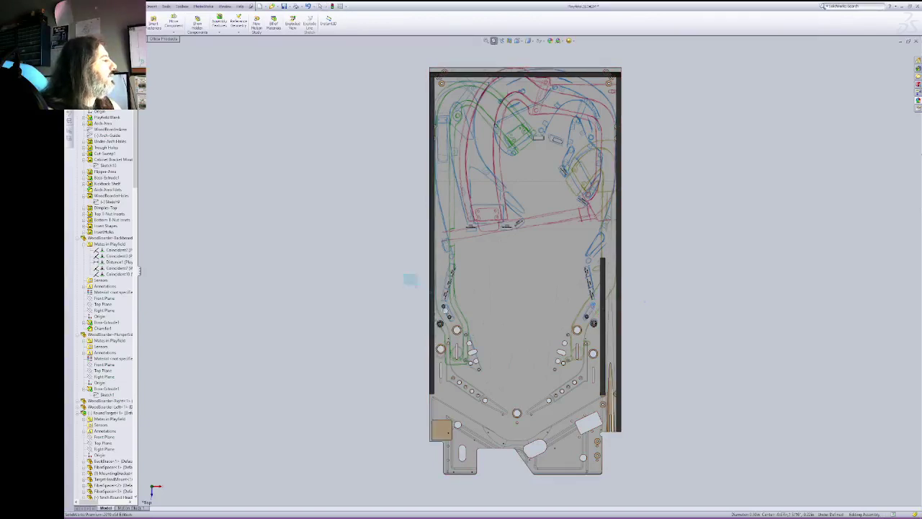
Step: Fine-tune the left pair of thin posts, shifting the upper one just beyond the upper outer end of its sketched outline
scroll(425, 282, down, 5)
right_click(576, 209)
click(590, 215)
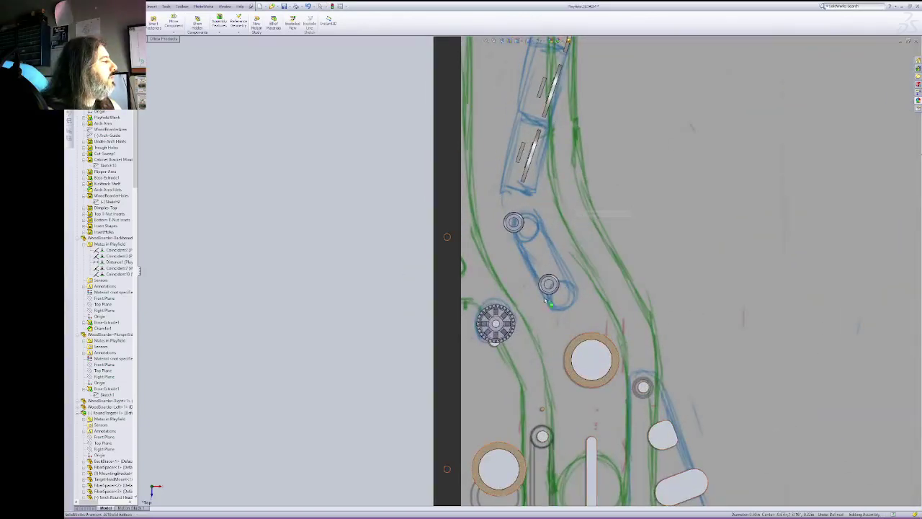
mouse_move(556, 288)
mouse_down()
mouse_move(569, 304)
mouse_move(557, 291)
mouse_up()
mouse_move(513, 221)
mouse_down()
mouse_move(508, 206)
mouse_move(515, 219)
mouse_move(508, 216)
mouse_up()
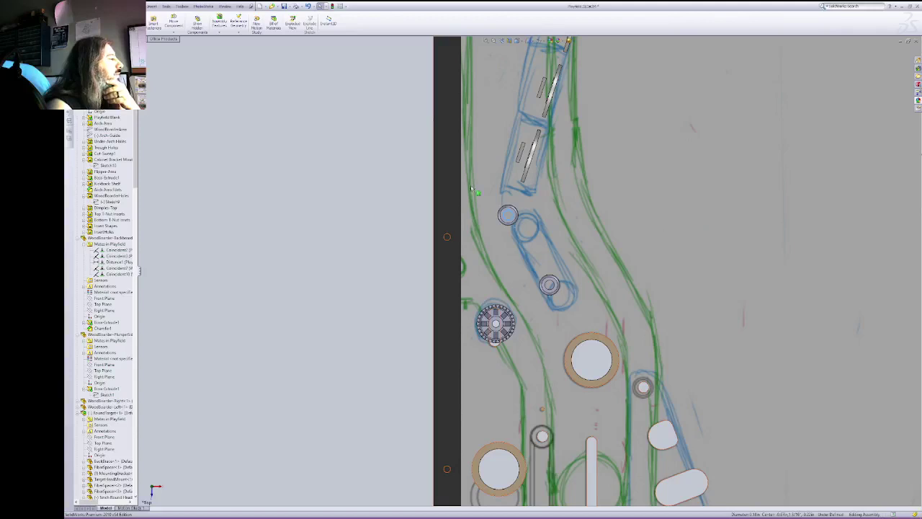
Step: Fine-tune the right pair of thin posts, shifting the upper one outward just beyond the upper end of its sketched outline
right_click(720, 148)
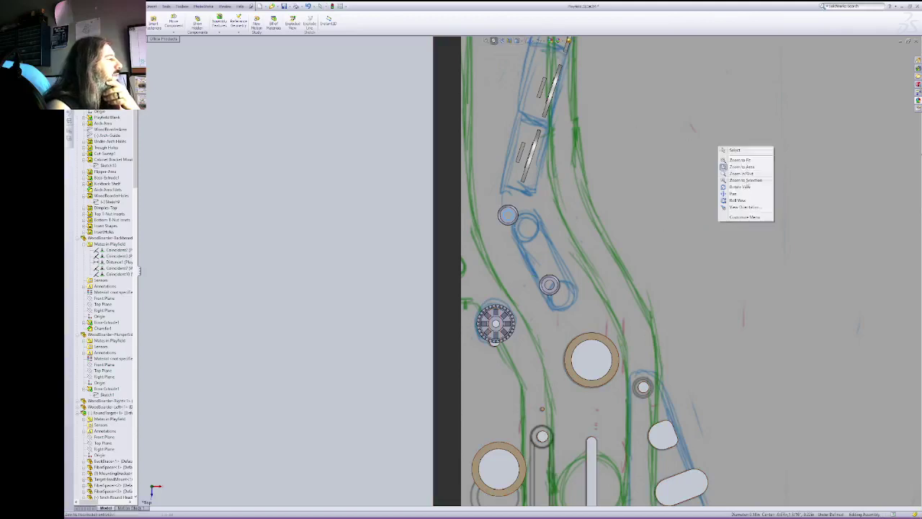
click(751, 195)
mouse_move(751, 257)
mouse_down()
mouse_move(508, 190)
mouse_move(369, 189)
mouse_up()
drag(800, 290, 496, 345)
right_click(516, 277)
click(525, 281)
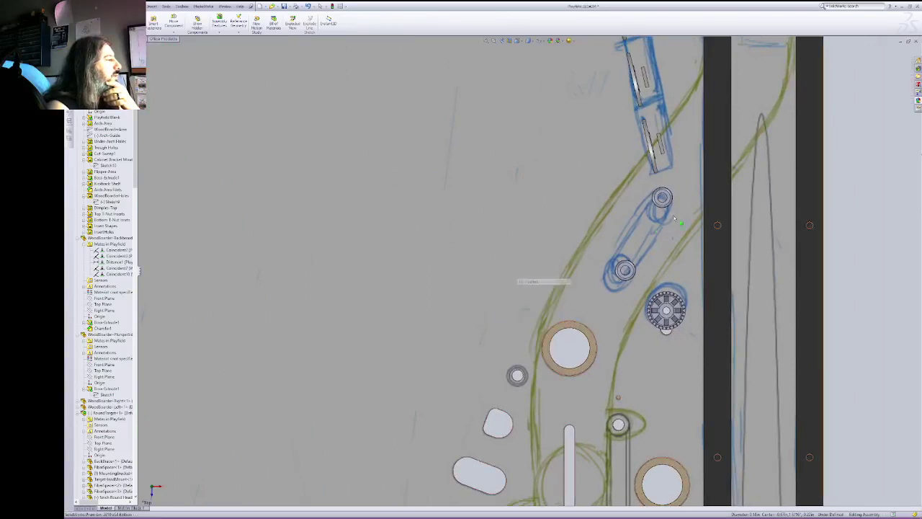
drag(669, 201, 679, 193)
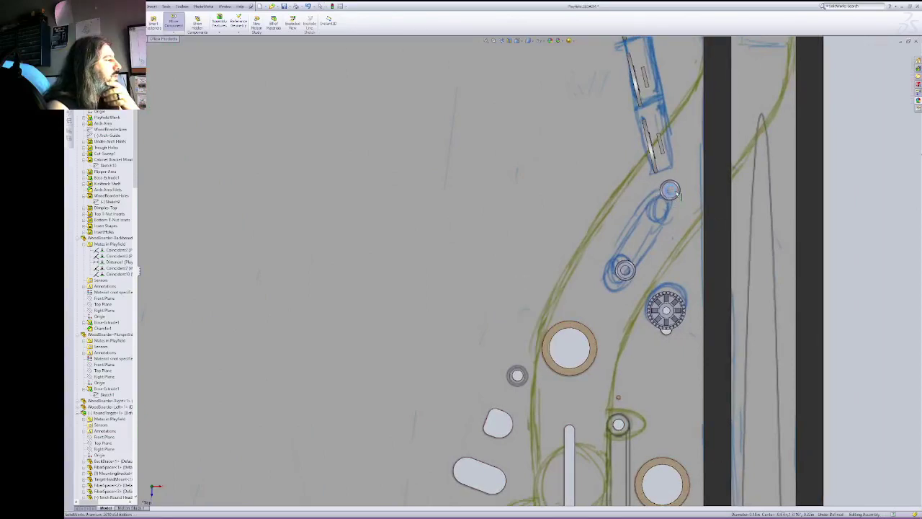
click(626, 273)
drag(626, 272, 628, 273)
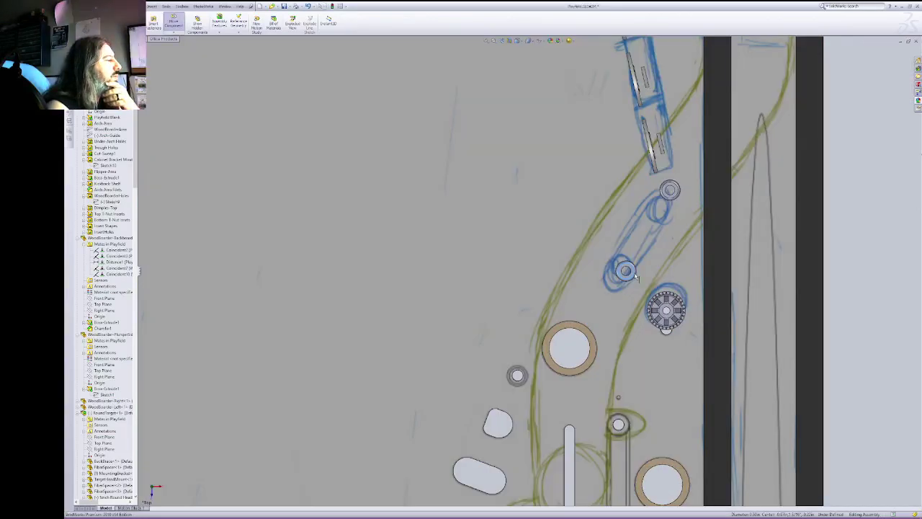
Step: Examine the placement of the targets and posts against the background sketch on both sides of the playfield
right_click(423, 169)
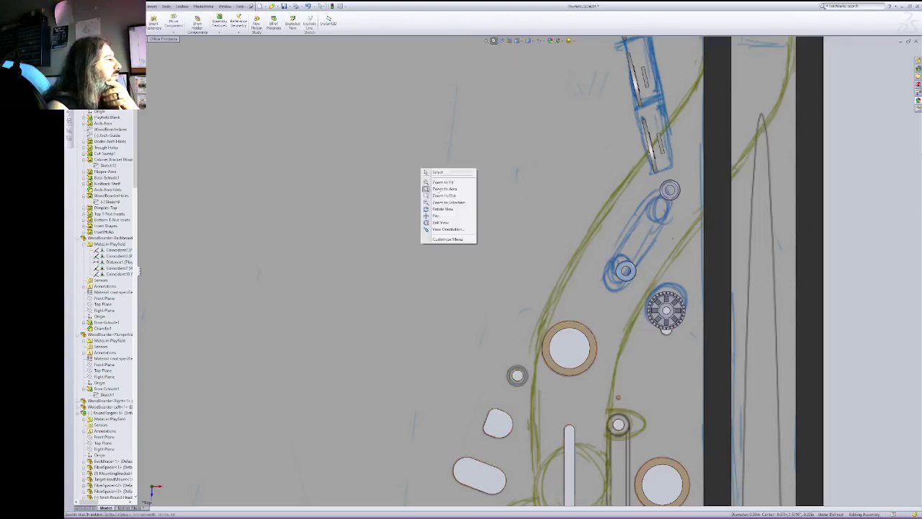
click(446, 216)
drag(392, 221, 486, 381)
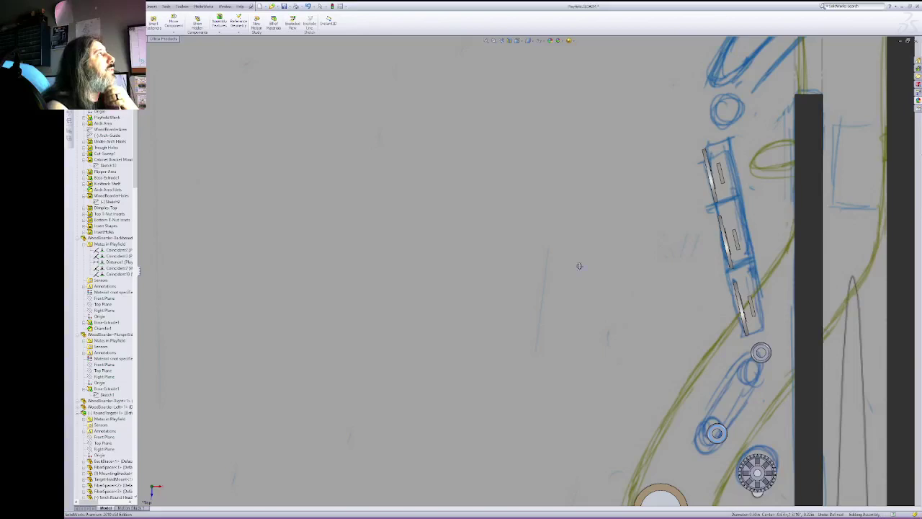
drag(437, 324, 397, 478)
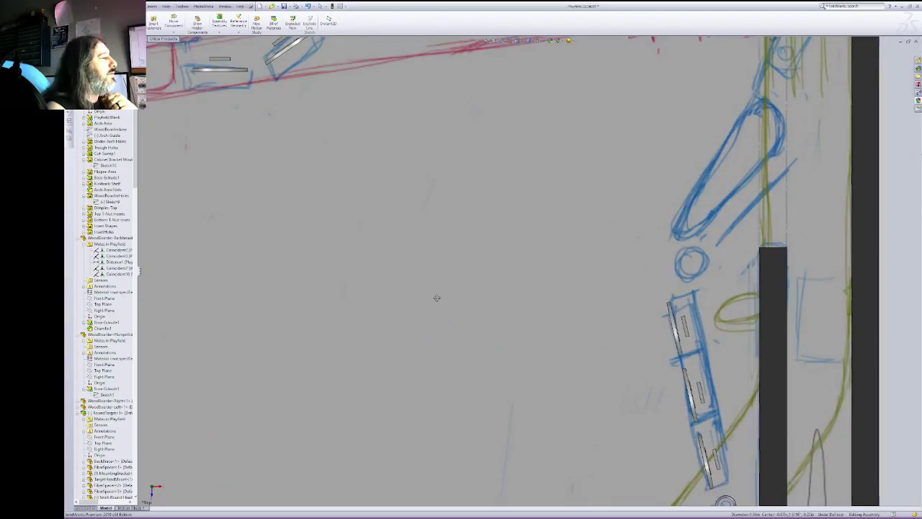
drag(443, 289, 712, 281)
drag(413, 355, 531, 216)
right_click(533, 218)
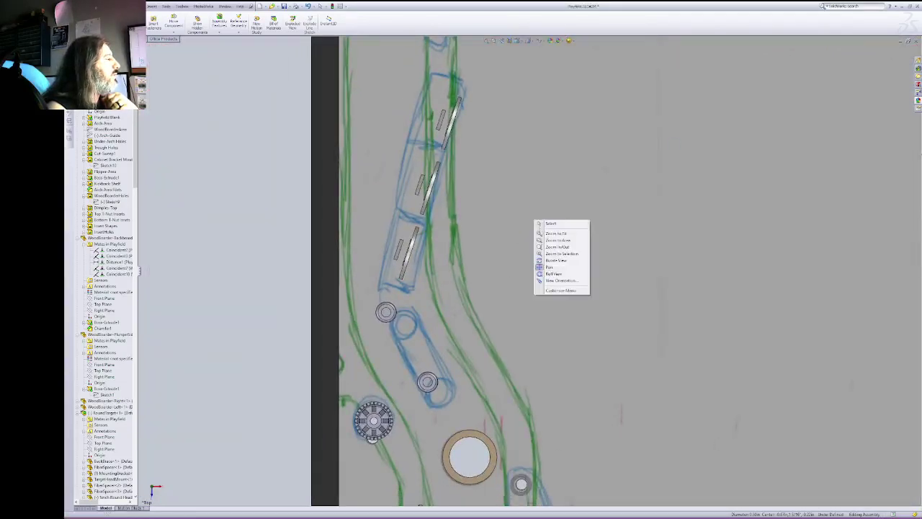
click(555, 222)
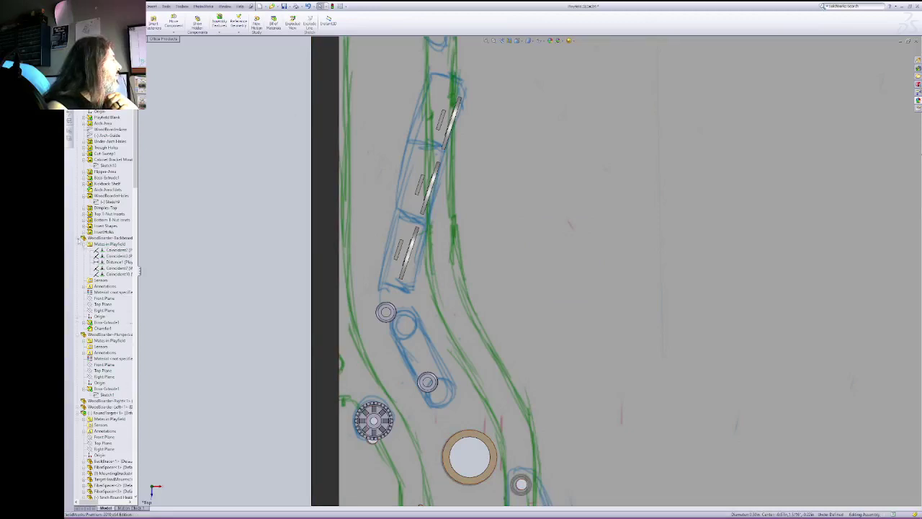
Step: Collapse the expanded wood border, round target and rectangle target components in the feature tree
click(79, 237)
click(83, 244)
click(79, 243)
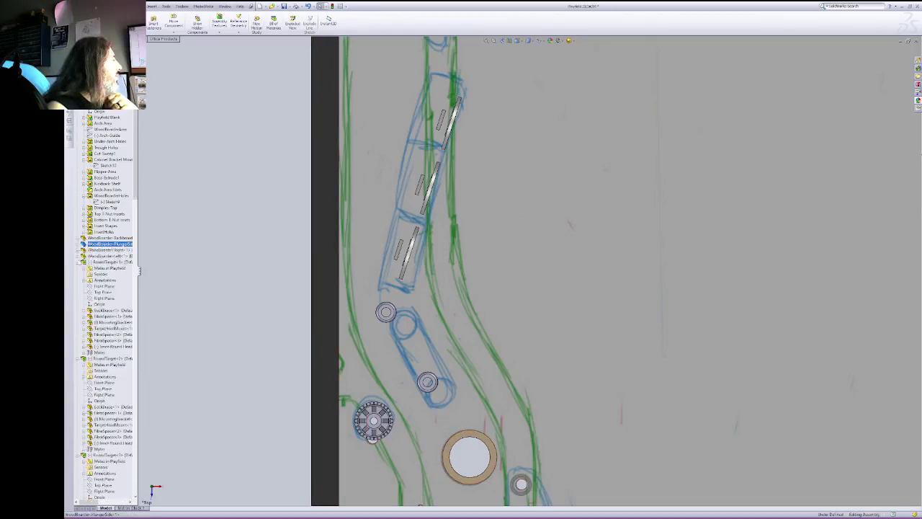
click(79, 262)
click(79, 268)
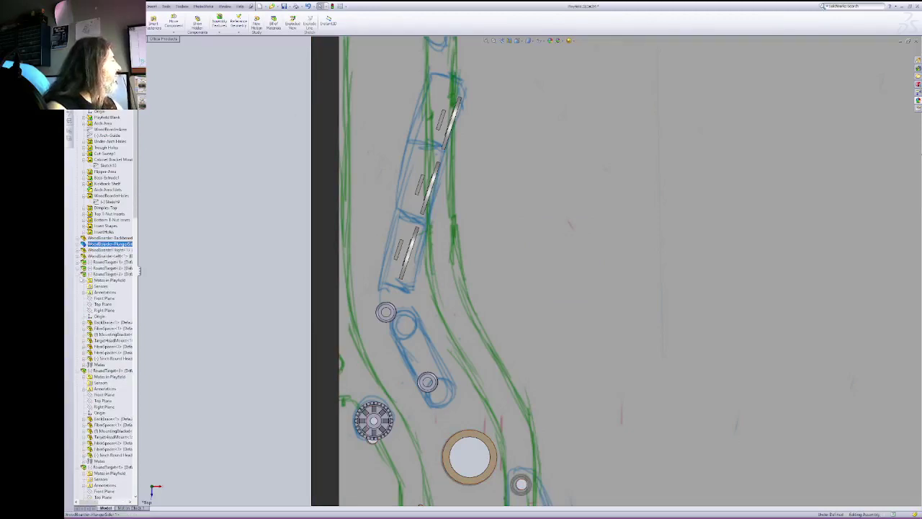
click(80, 280)
click(80, 286)
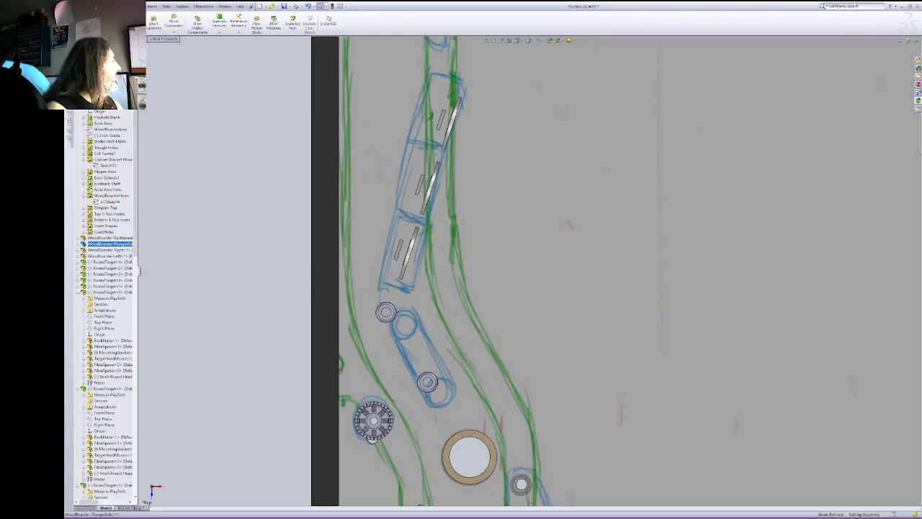
click(79, 292)
click(79, 298)
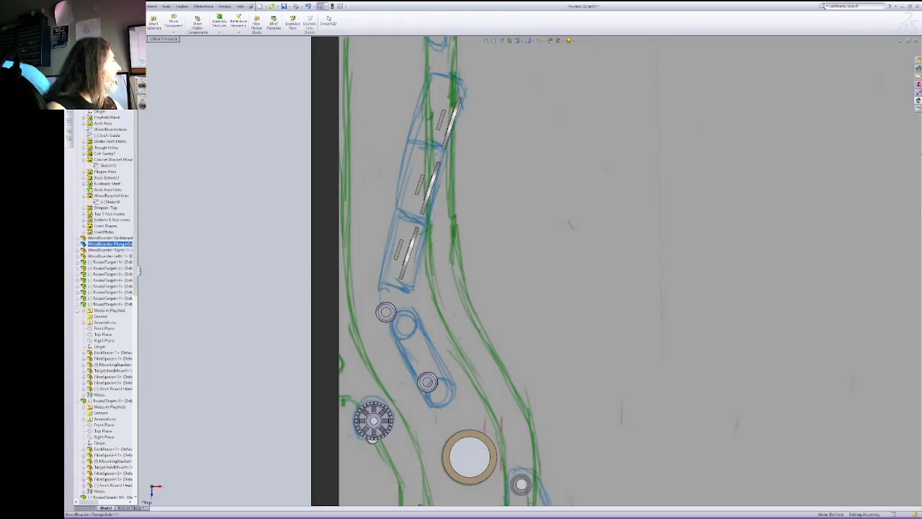
click(80, 303)
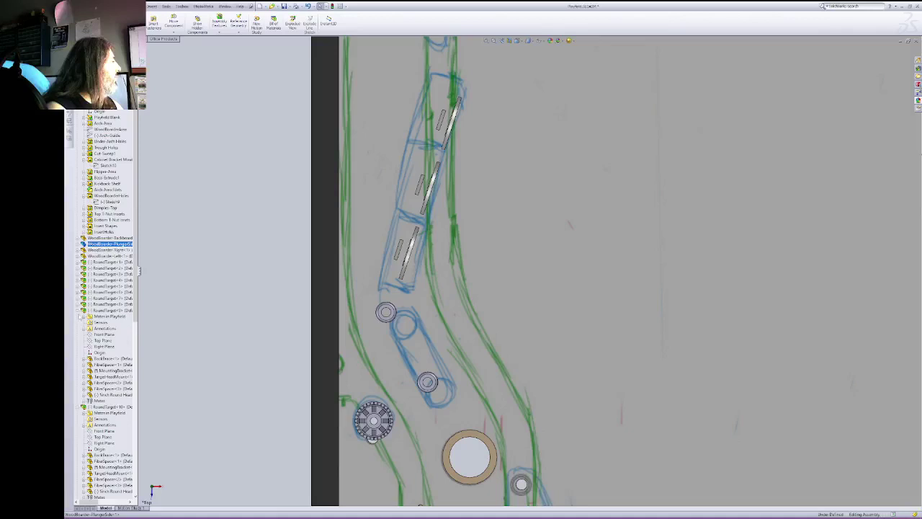
click(79, 309)
click(79, 315)
click(80, 322)
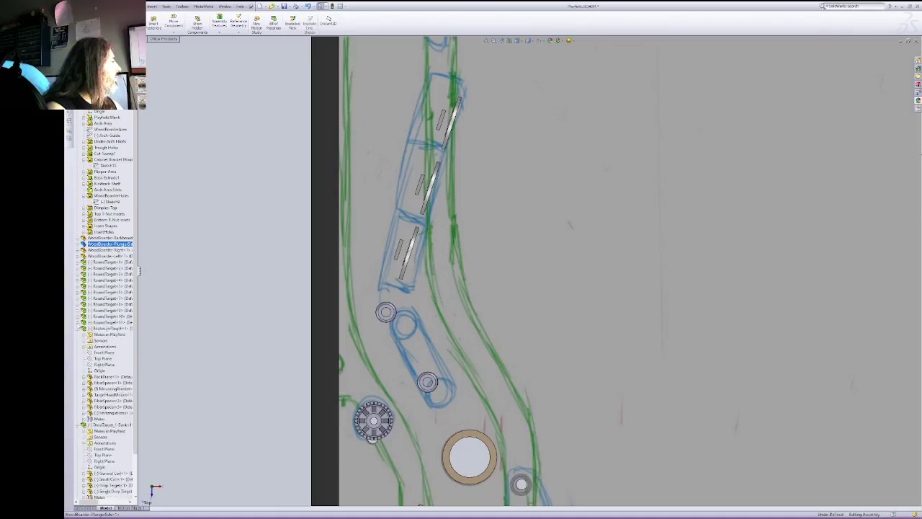
click(80, 328)
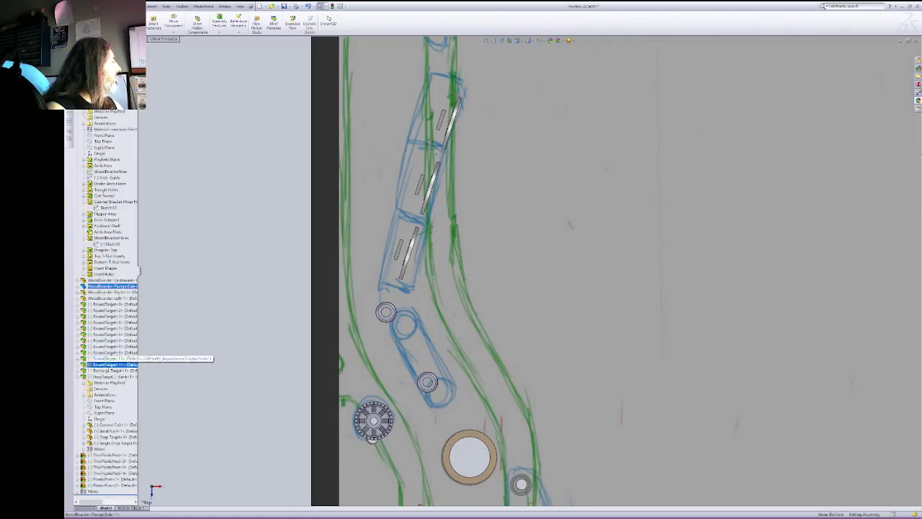
Step: Create a feature tree folder named Targets and move all the round targets and the rectangle target into it
drag(108, 370, 109, 300)
right_click(112, 322)
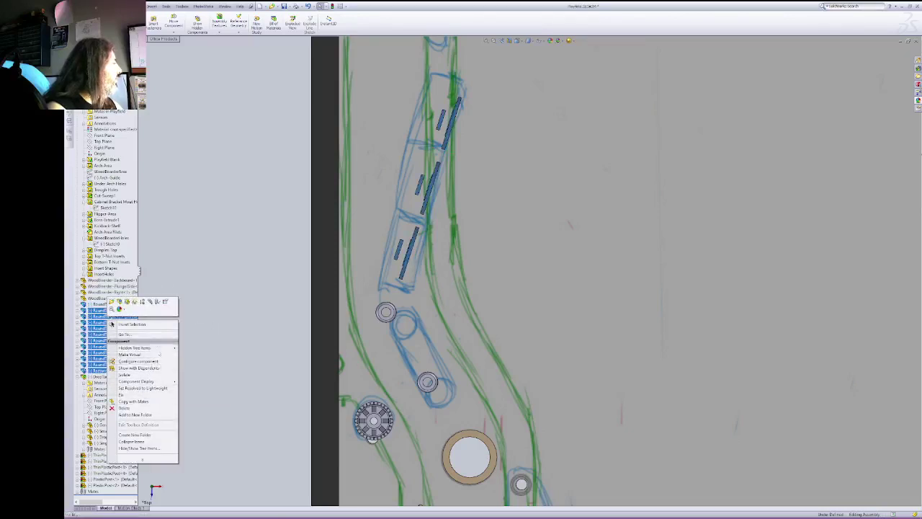
click(144, 436)
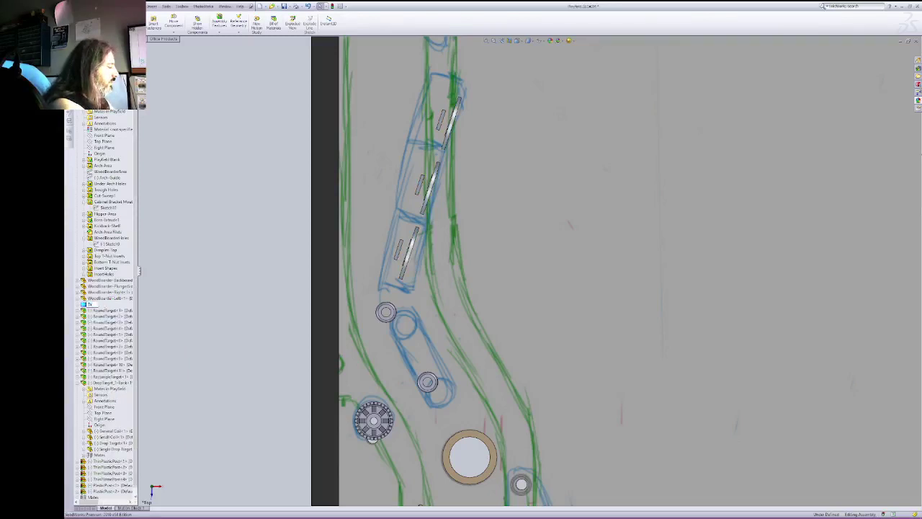
key(Return)
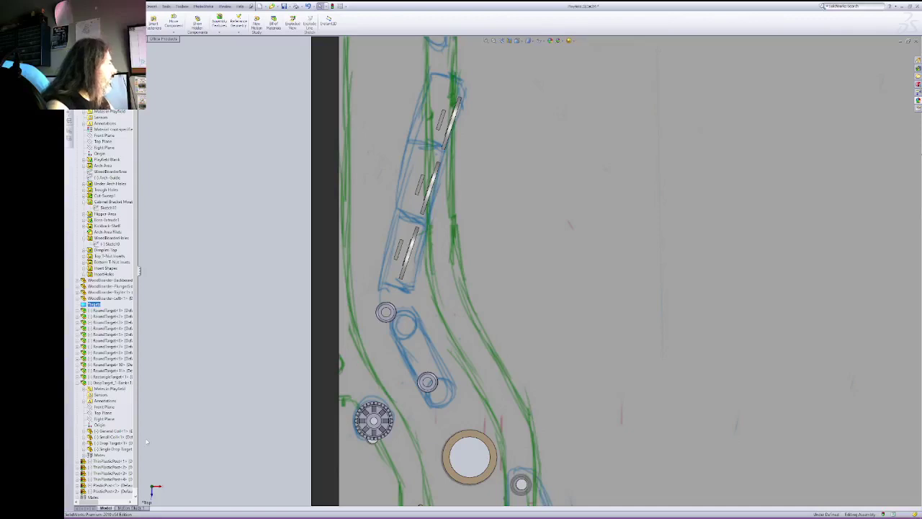
click(109, 310)
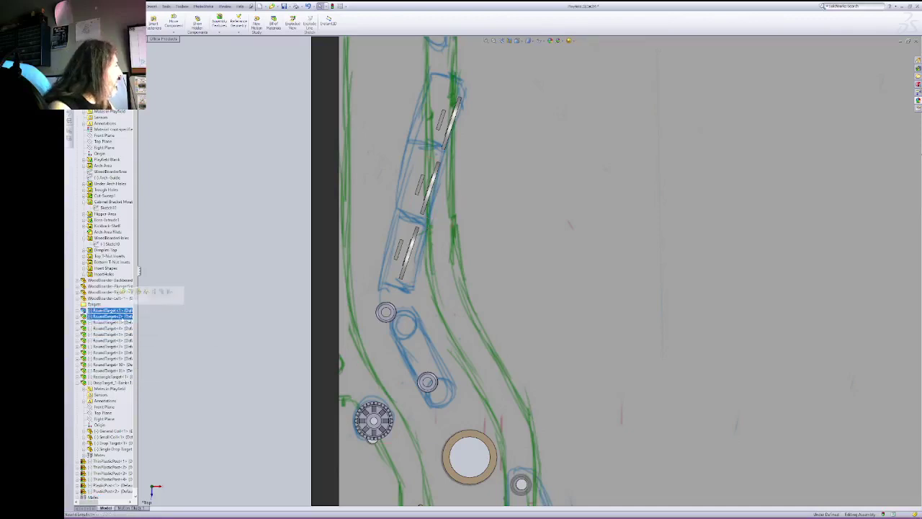
shift+click(115, 376)
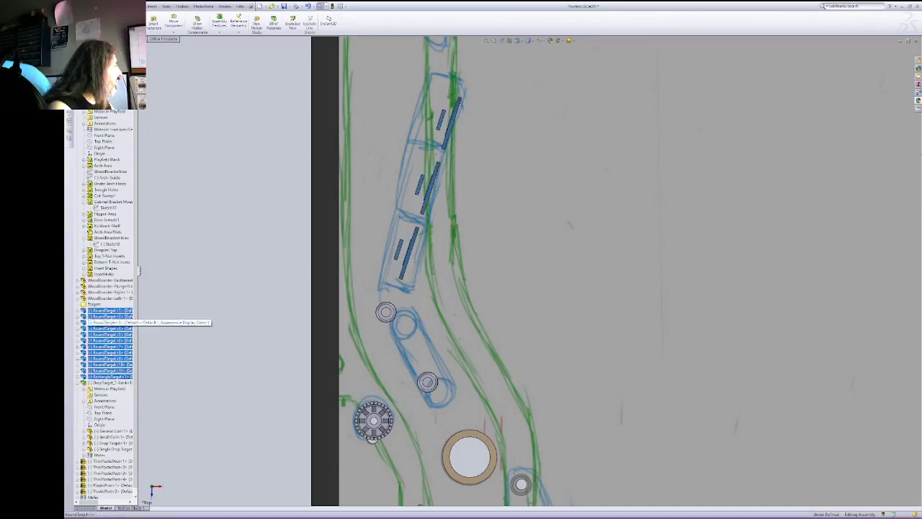
drag(115, 376, 94, 304)
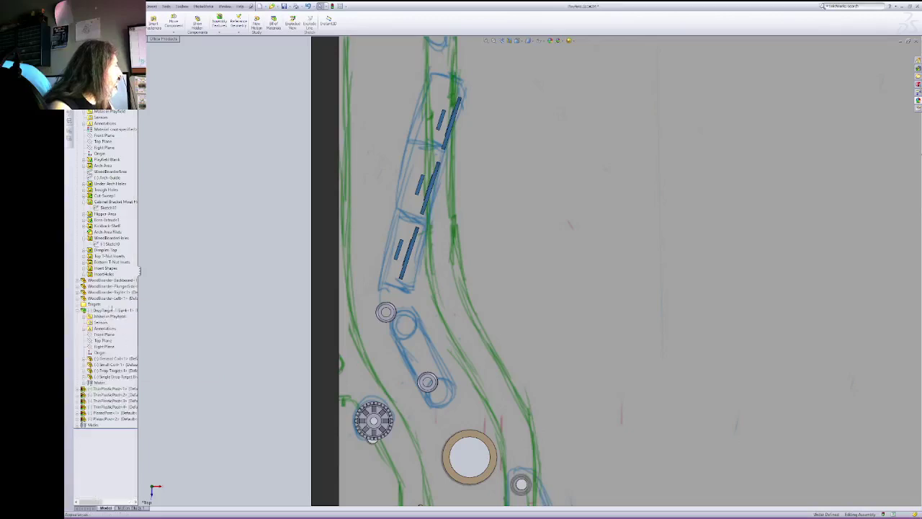
Step: Create a feature tree folder named Devices and move the drop target bank into it
click(128, 310)
right_click(131, 310)
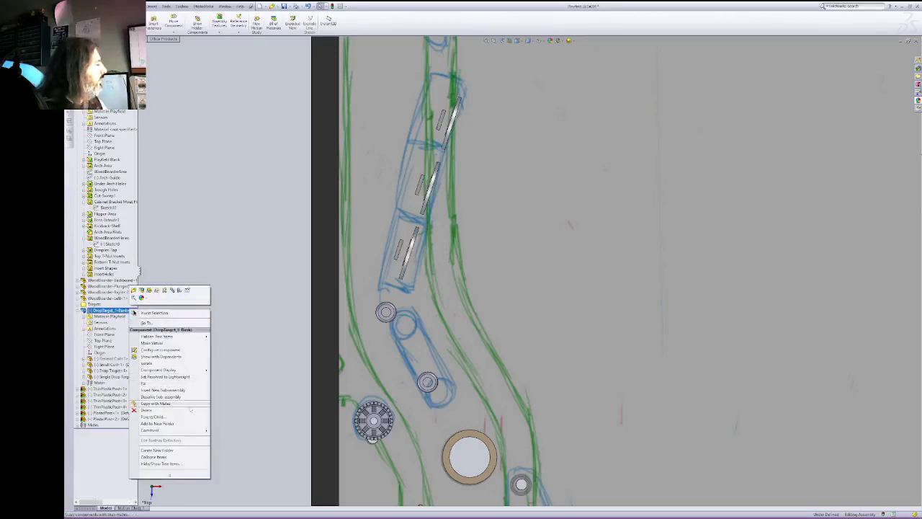
click(157, 451)
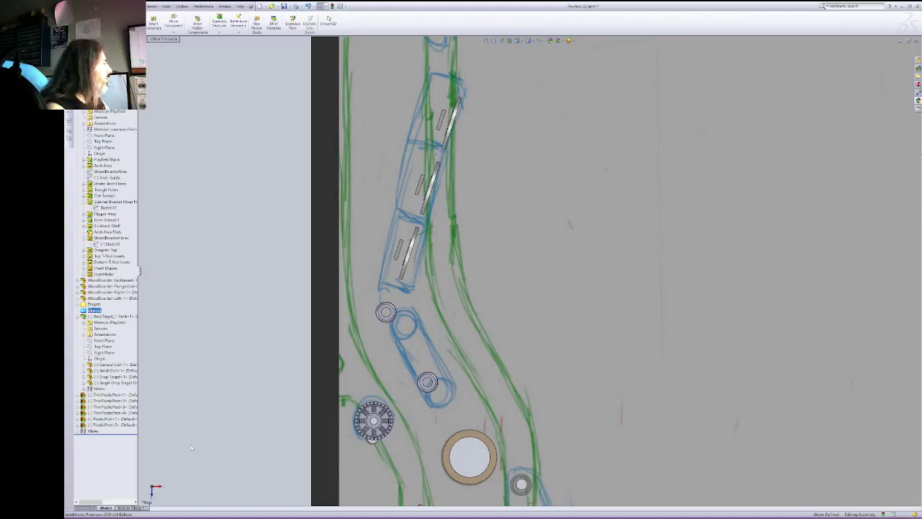
drag(108, 317, 94, 310)
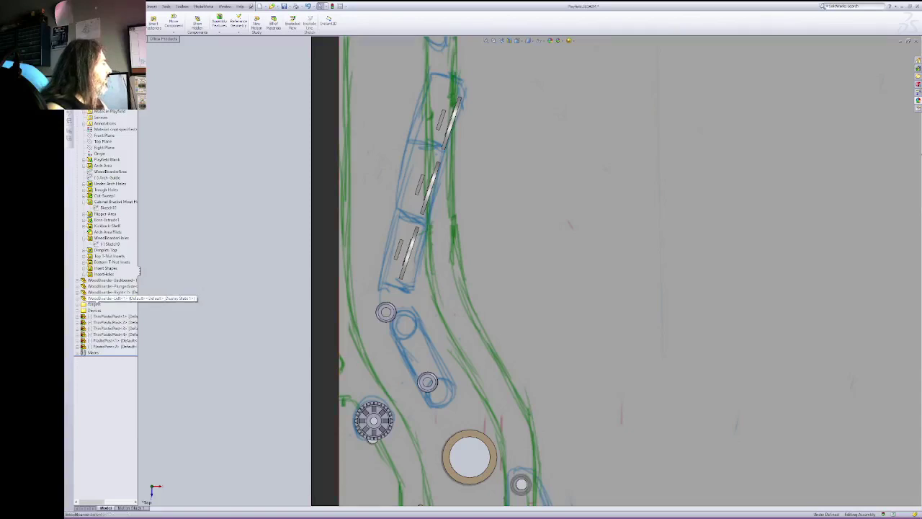
click(95, 298)
shift+click(90, 280)
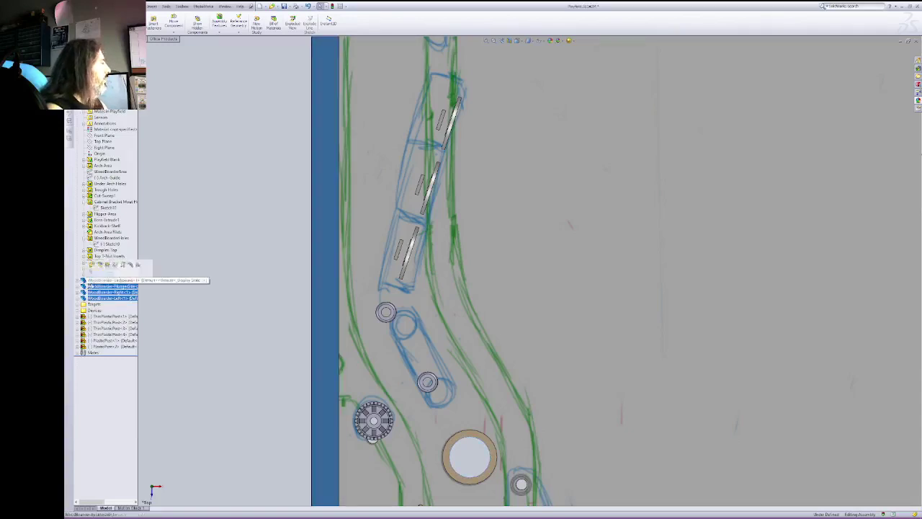
click(113, 315)
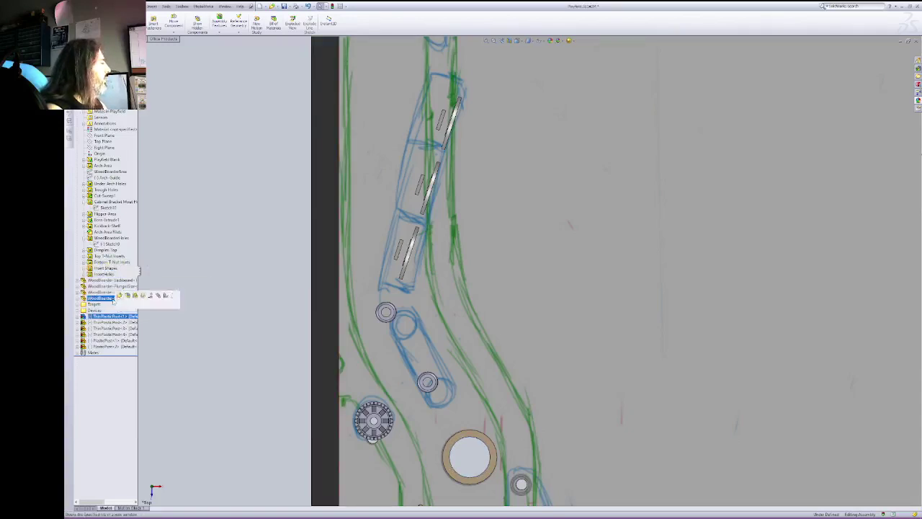
click(112, 297)
shift+click(103, 280)
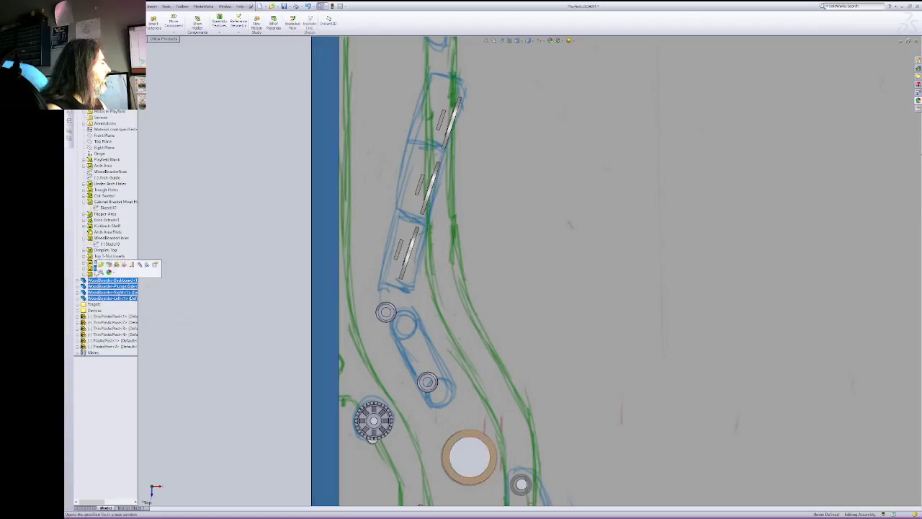
right_click(112, 290)
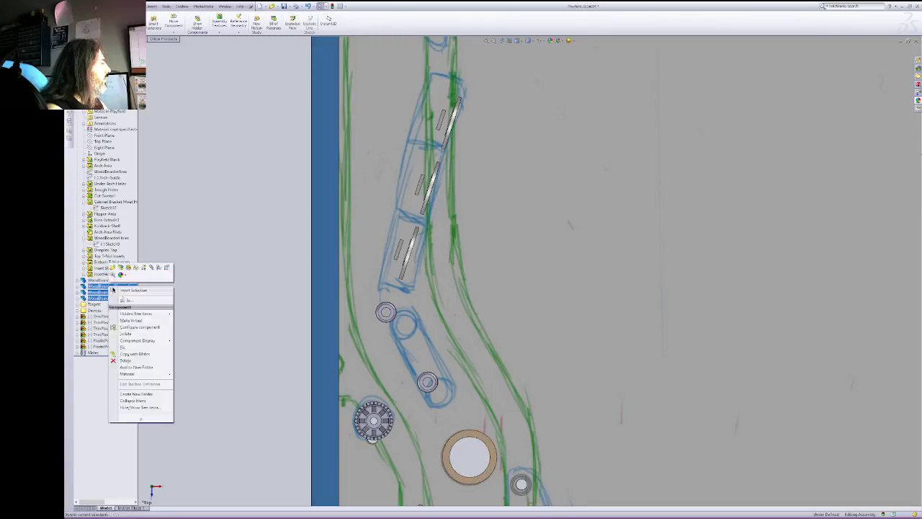
click(97, 283)
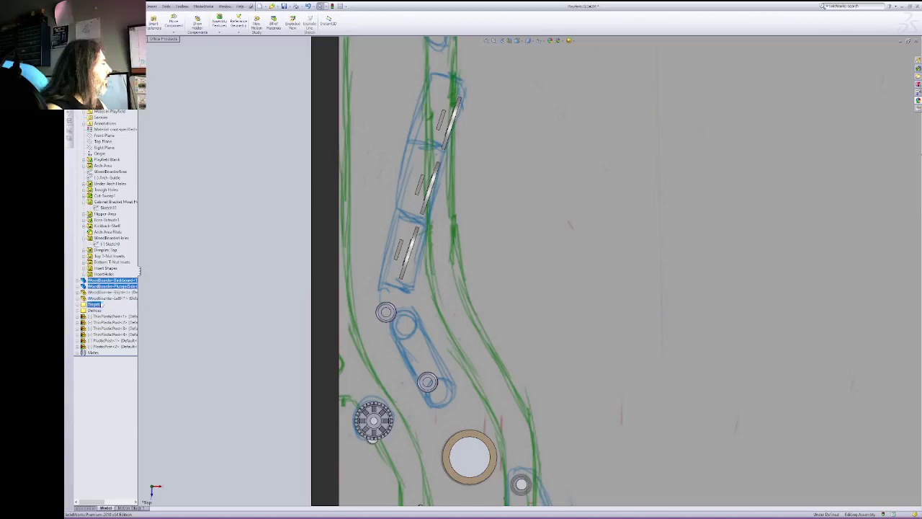
click(112, 298)
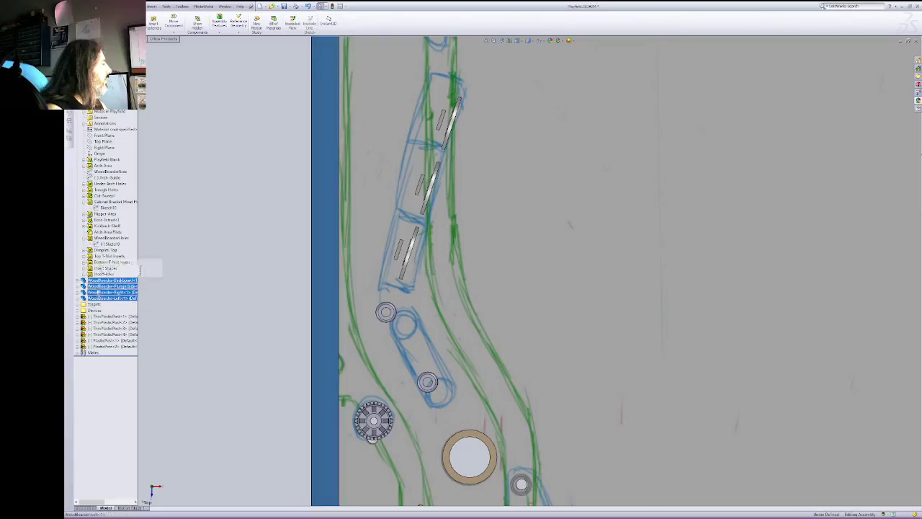
right_click(103, 292)
click(103, 273)
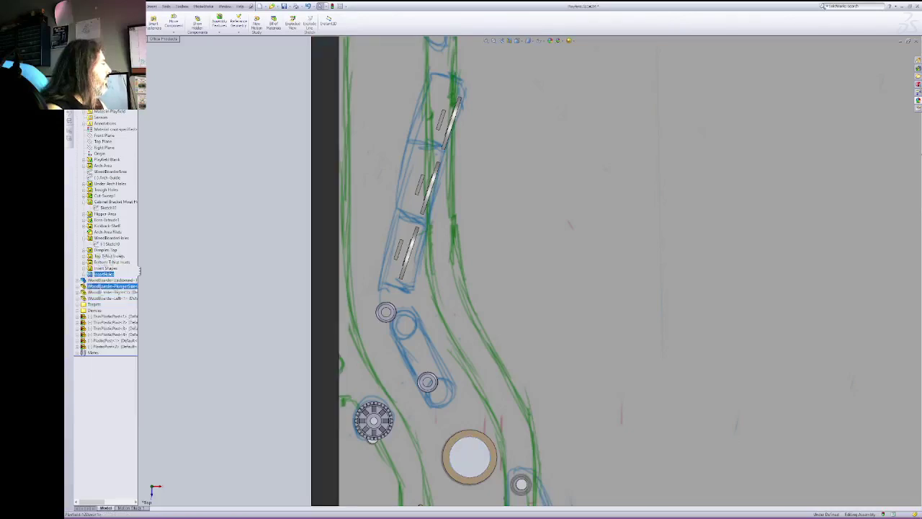
click(98, 298)
ctrl+click(95, 292)
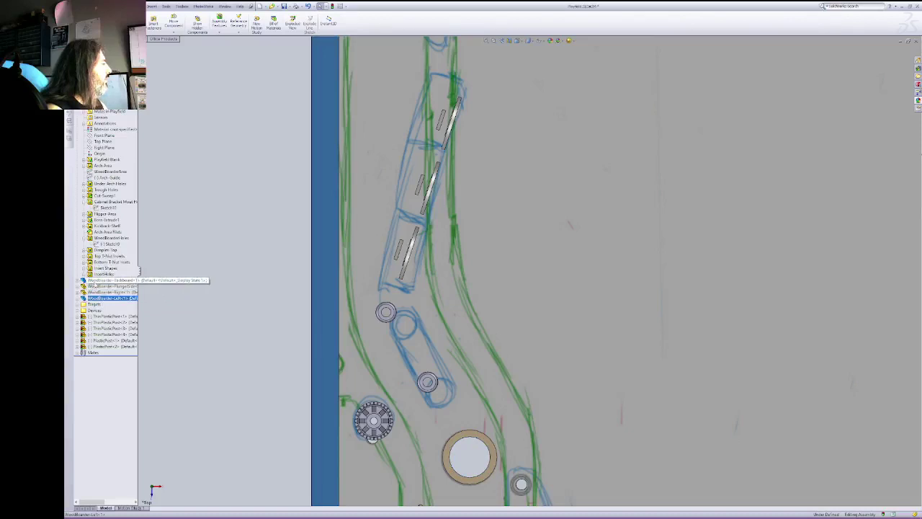
right_click(99, 281)
click(93, 298)
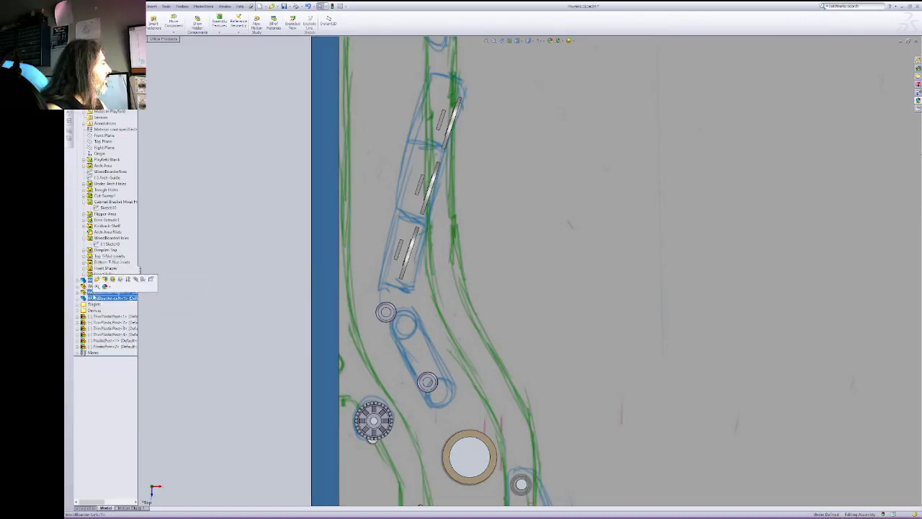
shift+click(93, 281)
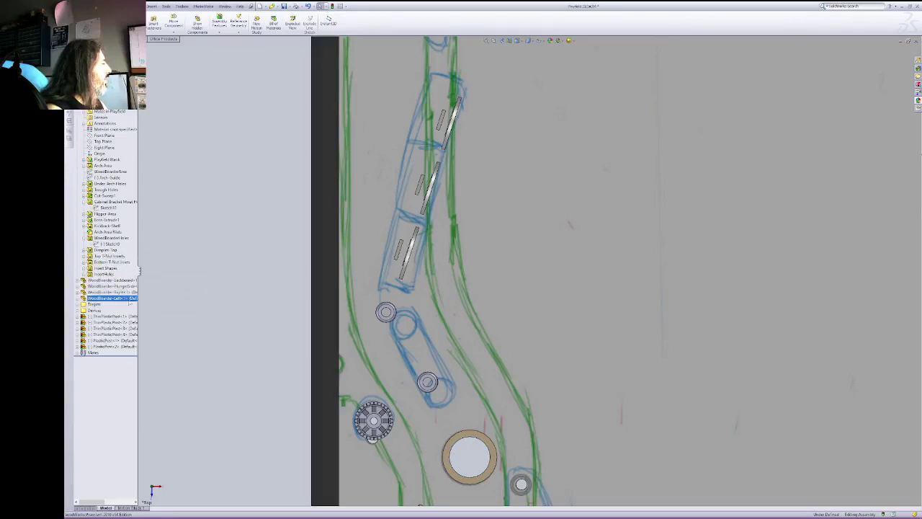
Step: Add the backboard, plunger side, right and left wood borders to a new folder named WoodBoarders
click(108, 297)
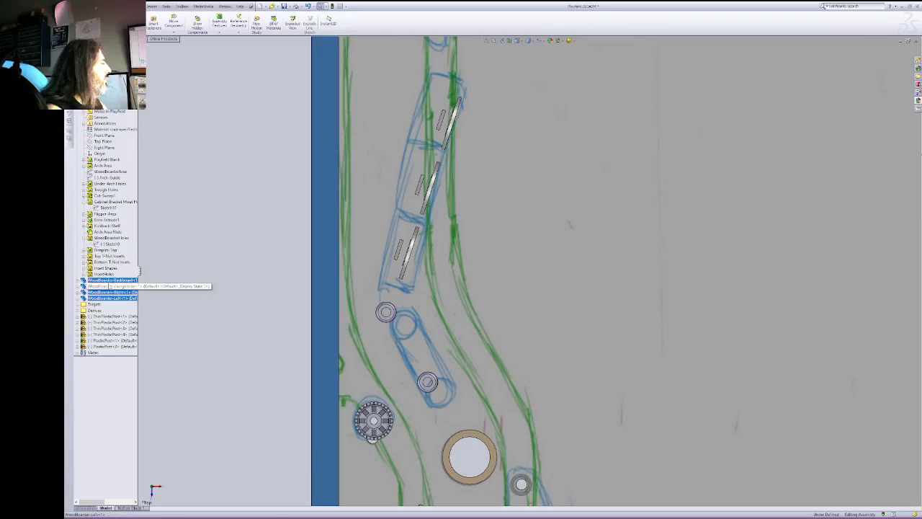
shift+click(108, 281)
right_click(118, 285)
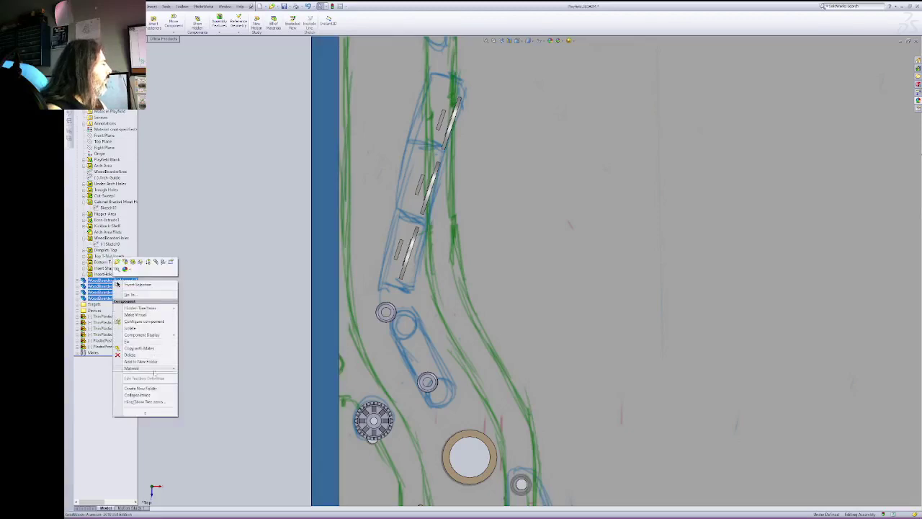
click(141, 361)
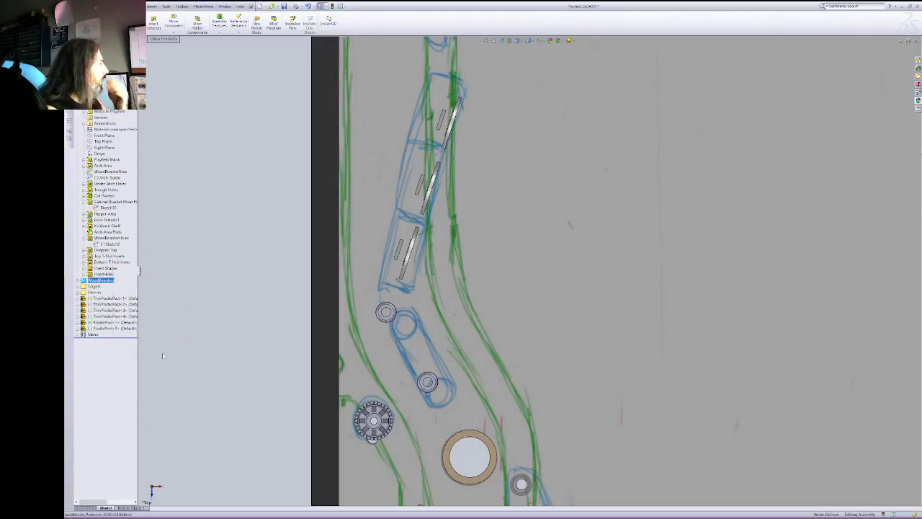
Step: Group all the thin plastic posts and plastic posts into a new feature tree folder named Posts-Plastic
click(117, 329)
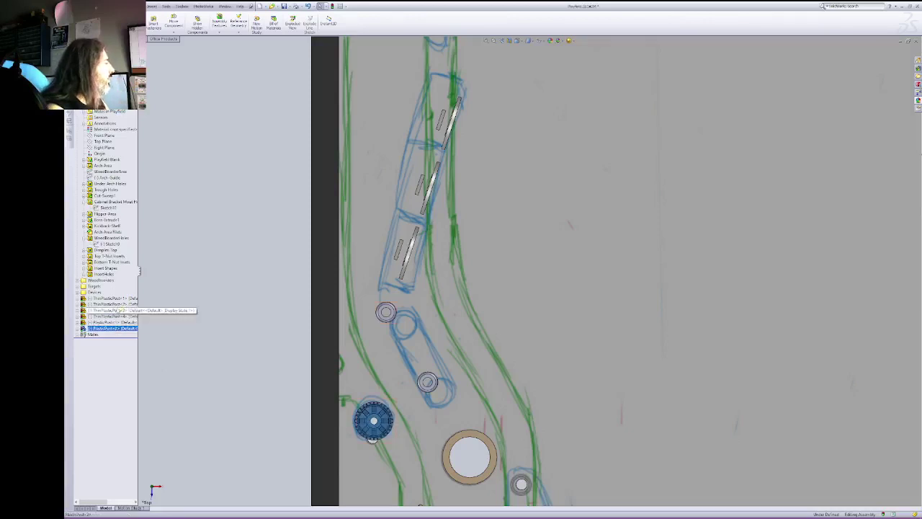
shift+click(114, 299)
right_click(115, 303)
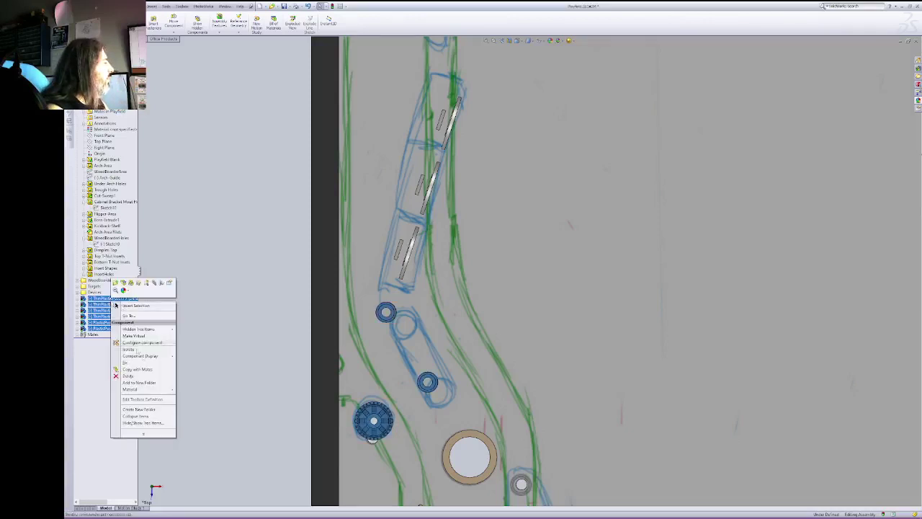
click(141, 382)
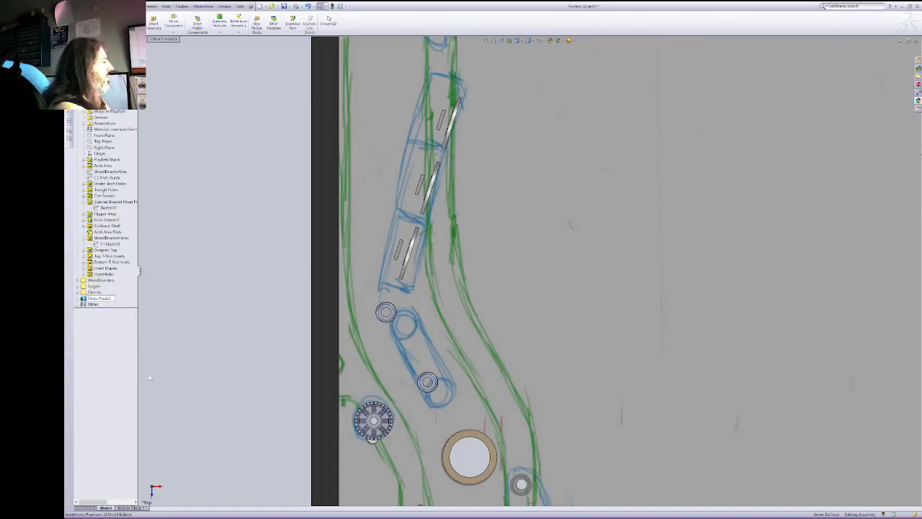
key(Return)
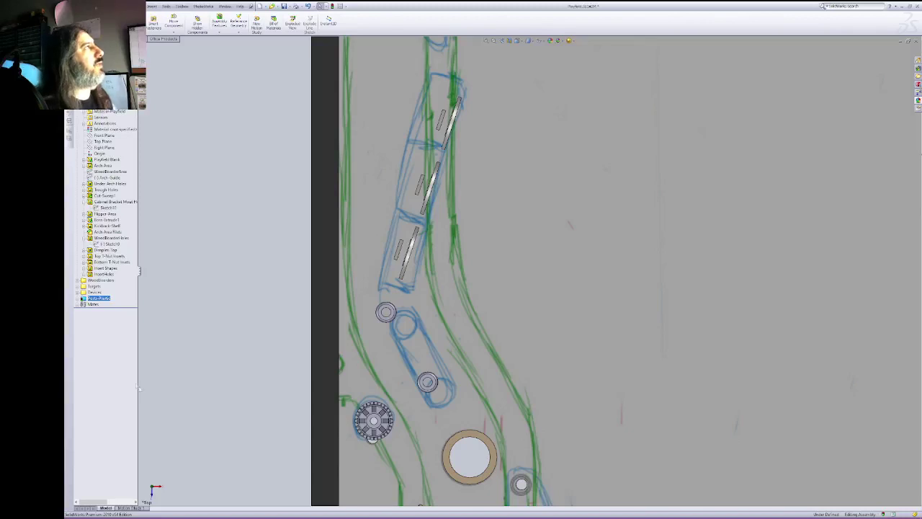
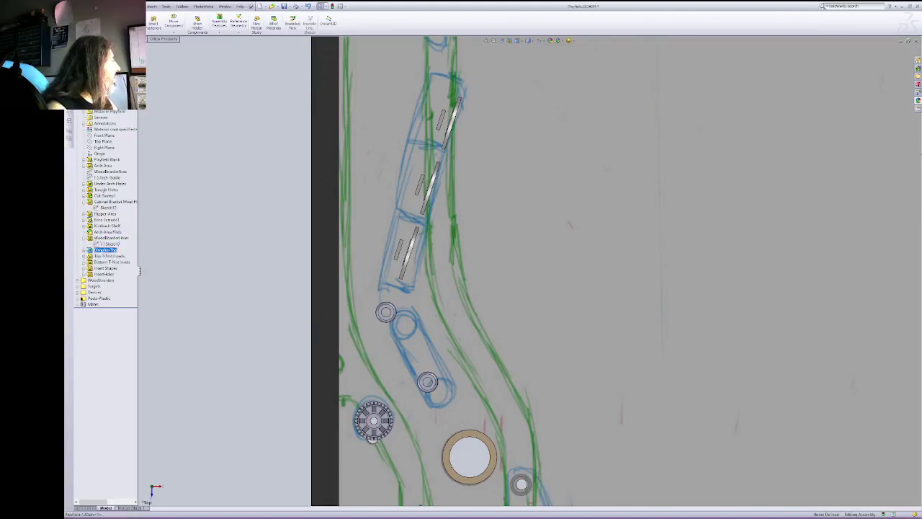
Step: Open the sketch under the playfield's Dimples Top feature for editing within the assembly
click(84, 251)
right_click(105, 256)
click(112, 236)
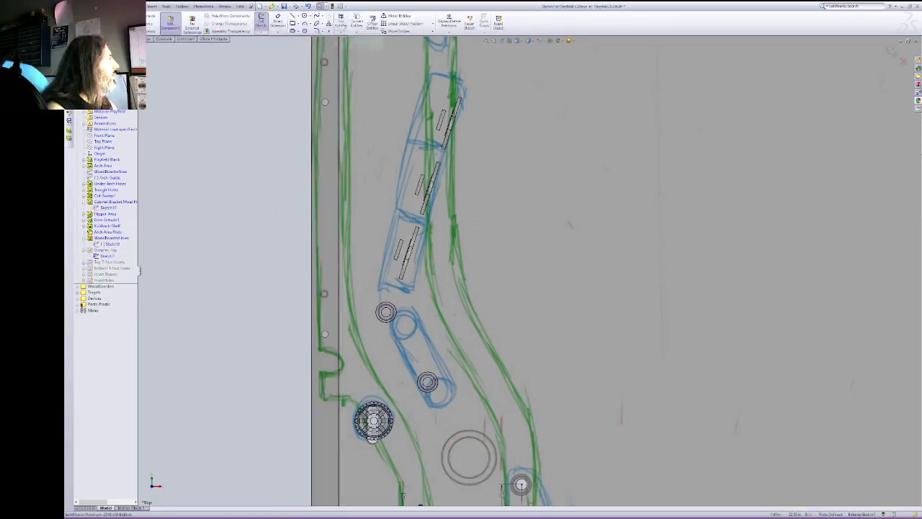
click(356, 31)
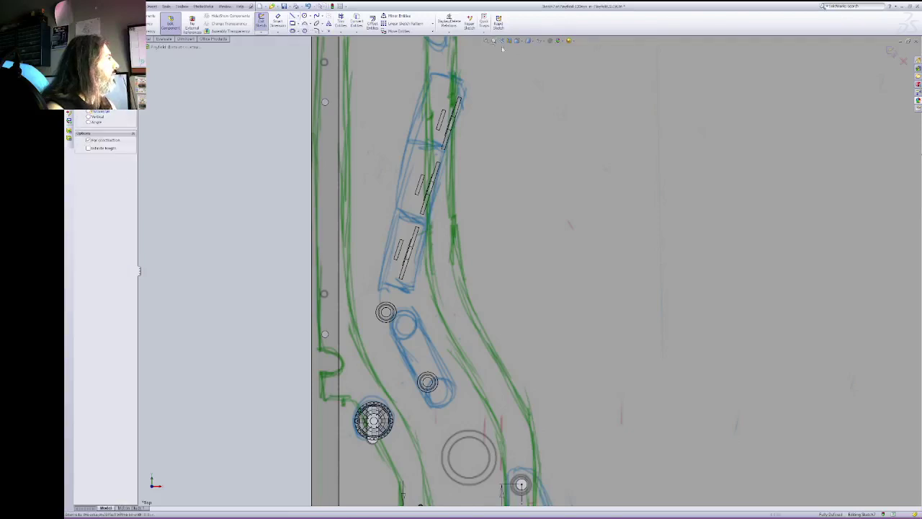
right_click(522, 132)
click(542, 179)
drag(528, 221, 452, 144)
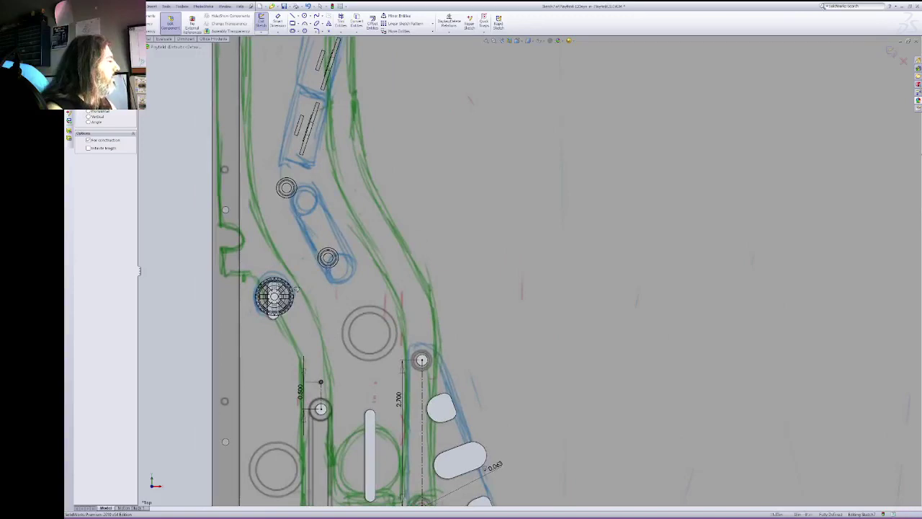
right_click(390, 202)
click(423, 249)
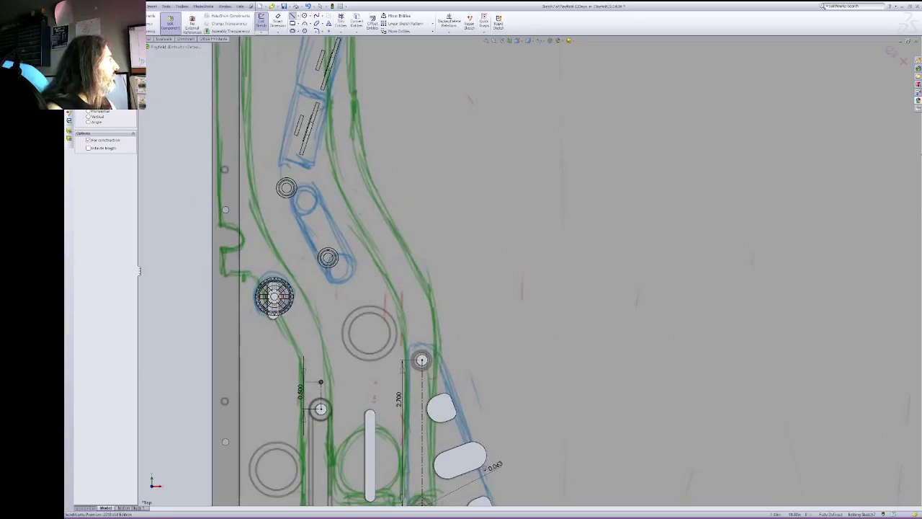
key(Escape)
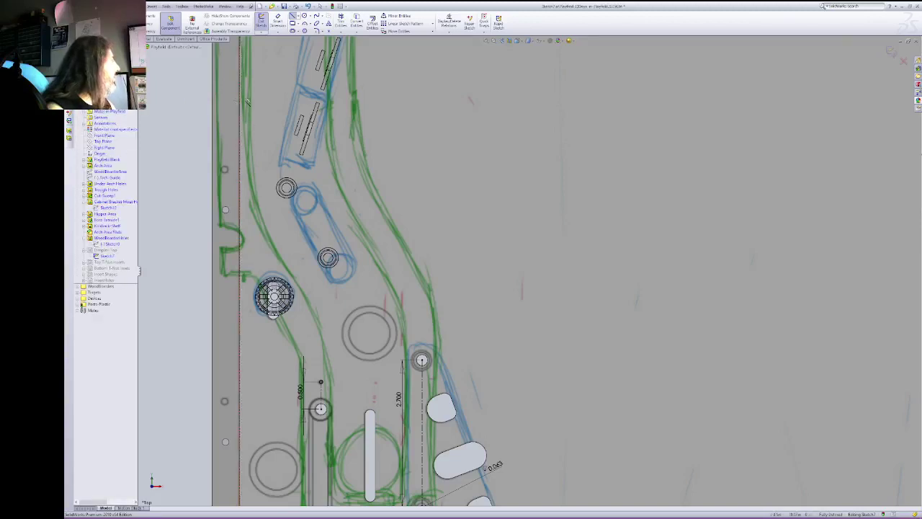
click(299, 16)
click(305, 23)
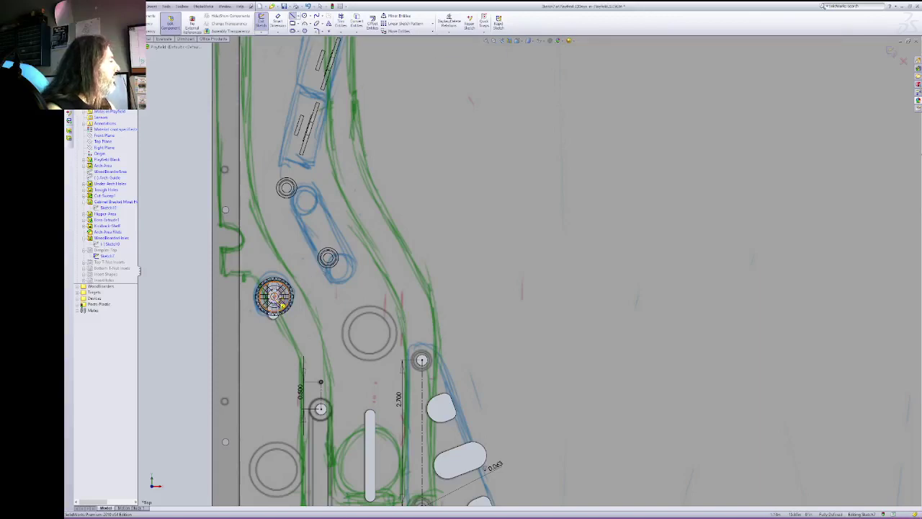
click(329, 258)
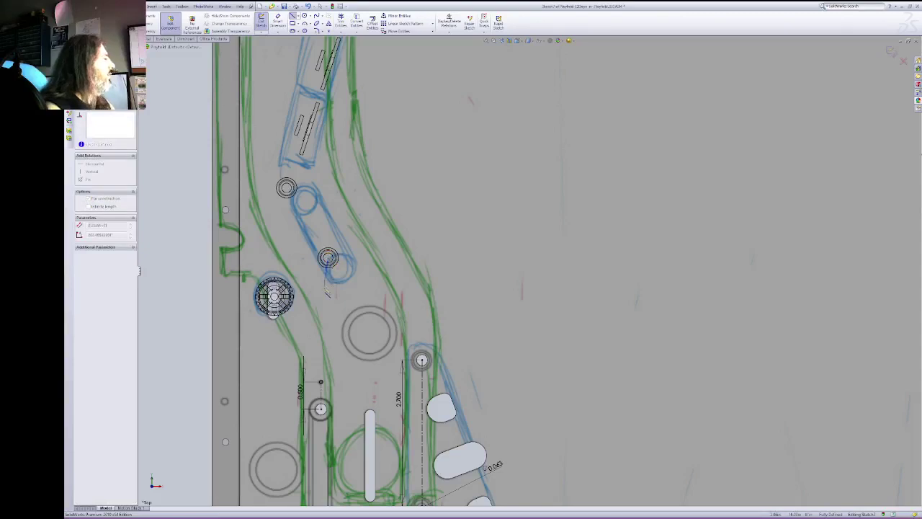
key(Escape)
key(Escape)
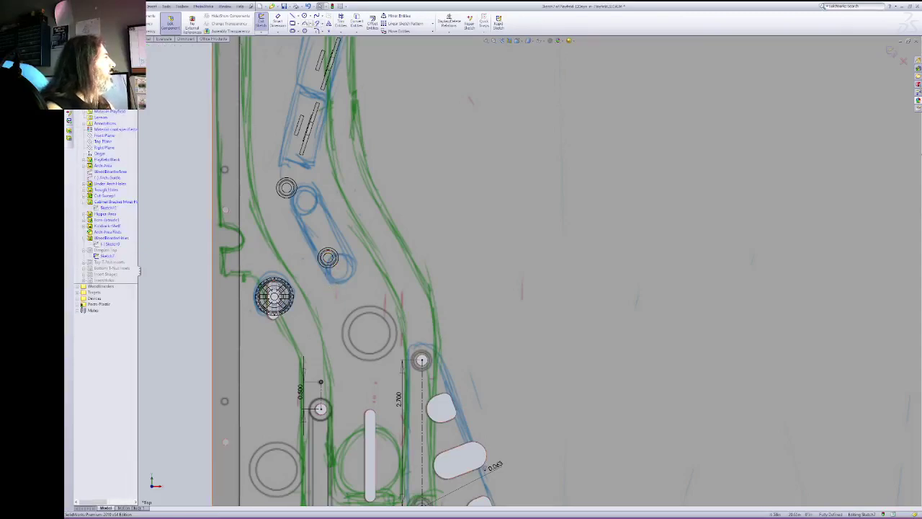
Step: Sketch a construction centerline between the centers of the two thin plastic posts beside the blue slot outline
click(298, 16)
click(302, 29)
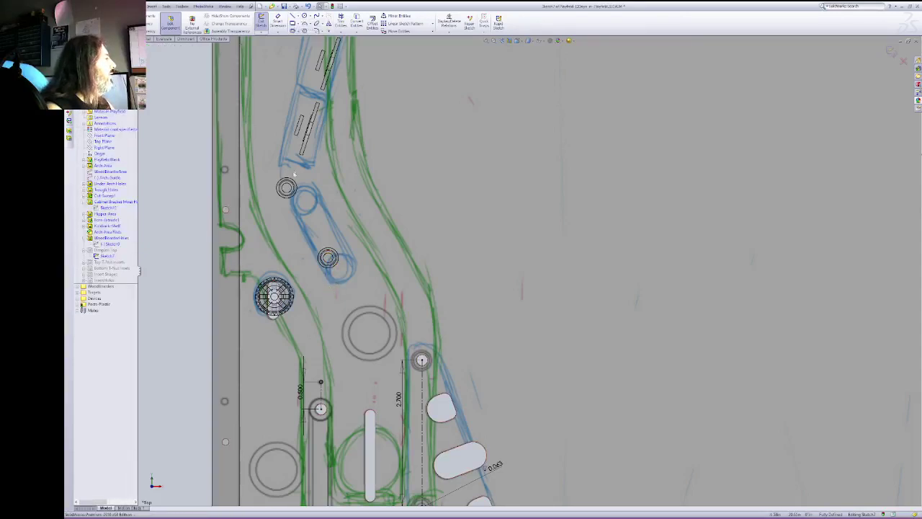
click(287, 189)
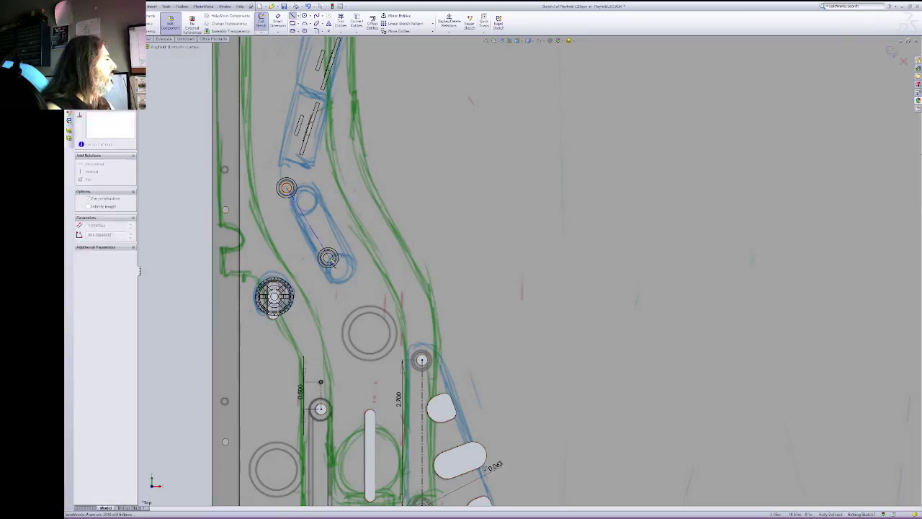
click(328, 258)
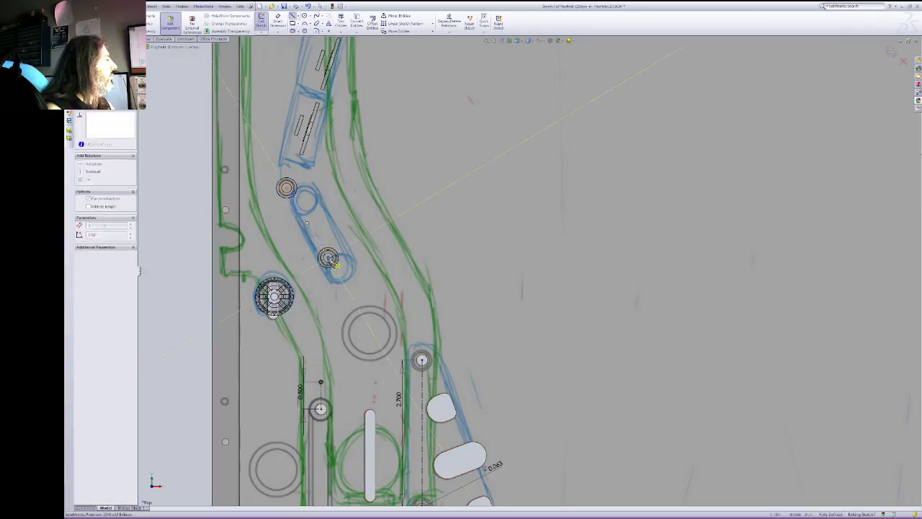
key(Escape)
Step: Replace the existing relation on the centerline's endpoint at the lower post with a Fix relation
click(328, 258)
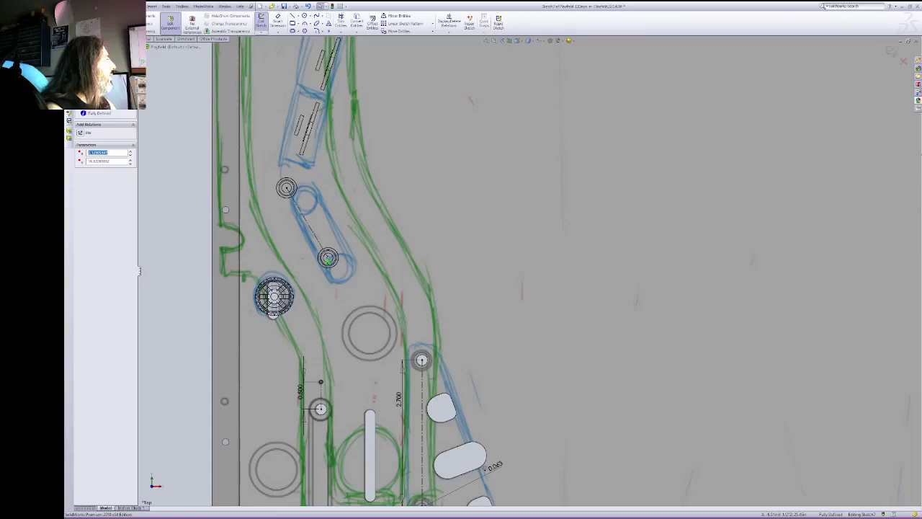
key(Delete)
click(80, 133)
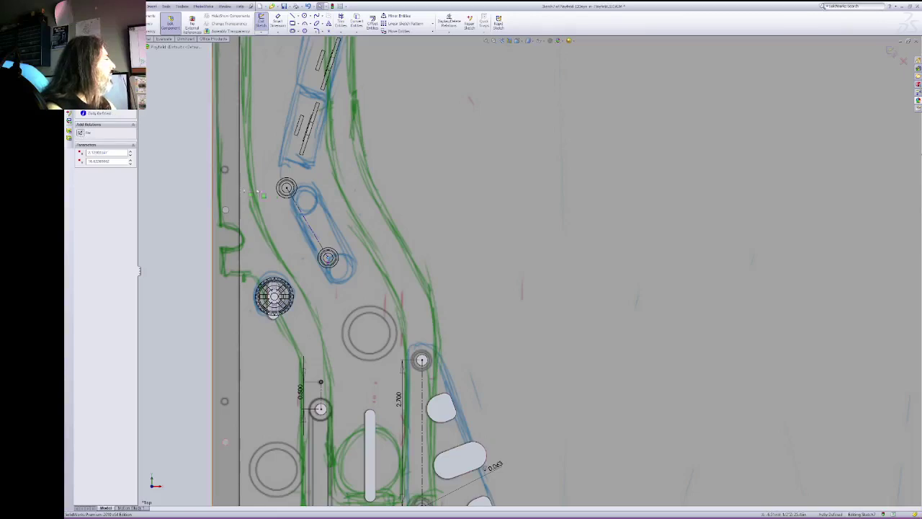
Step: Remove the Fix relation from the upper and lower post centre points of the left lane guide
click(286, 190)
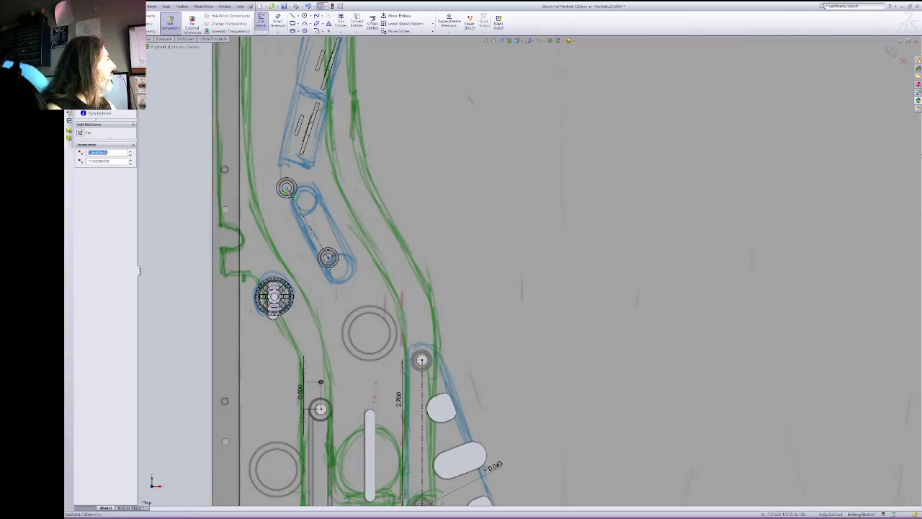
key(Delete)
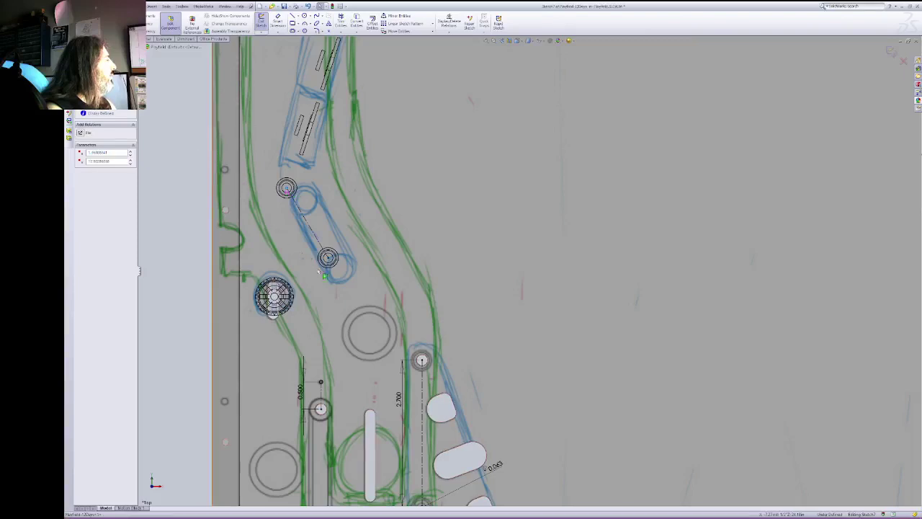
click(328, 258)
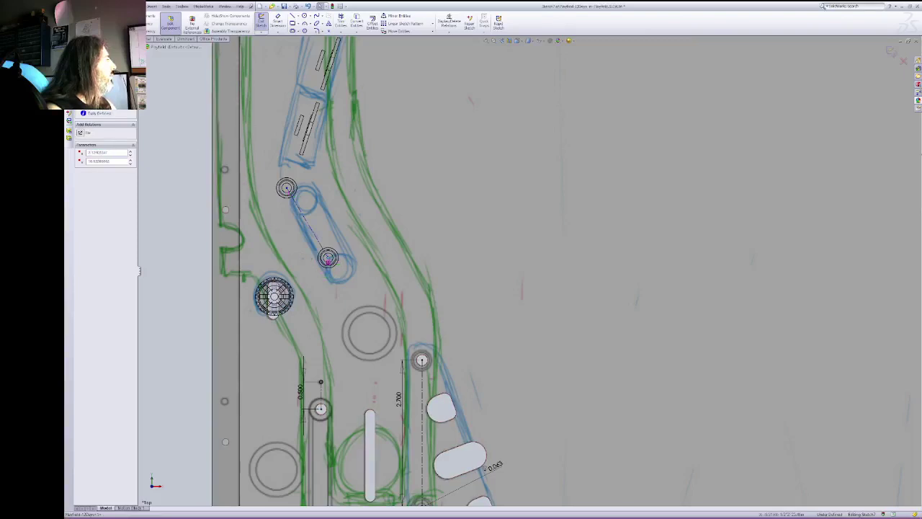
Step: Dimension the left guide's lower post centre from the playfield's left edge and set the distance to 2.125
click(277, 20)
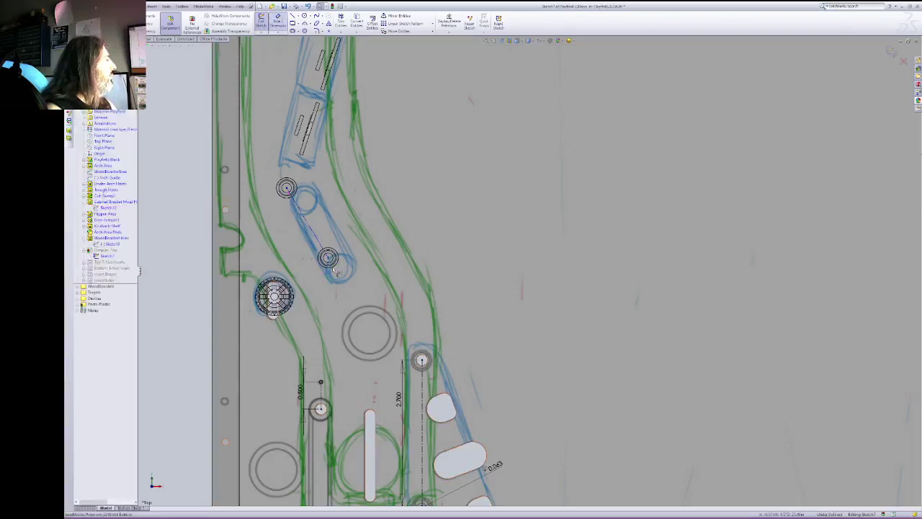
click(212, 257)
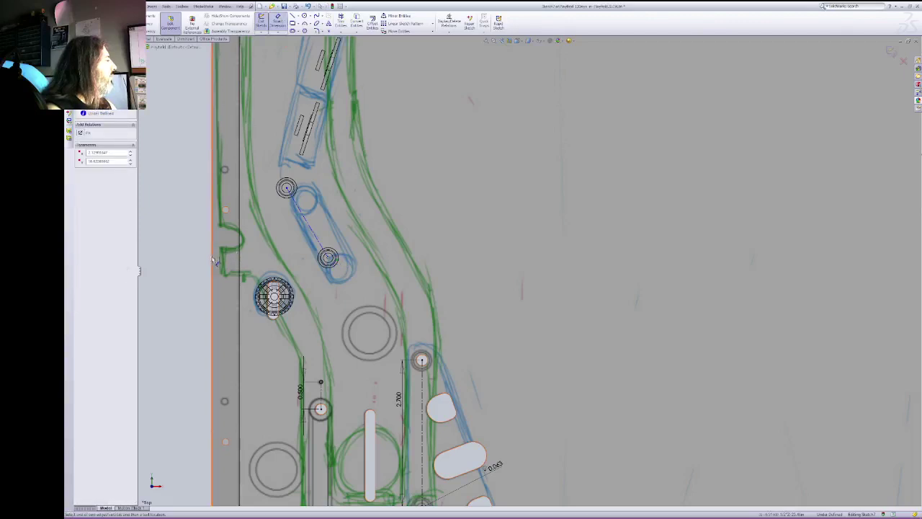
click(212, 256)
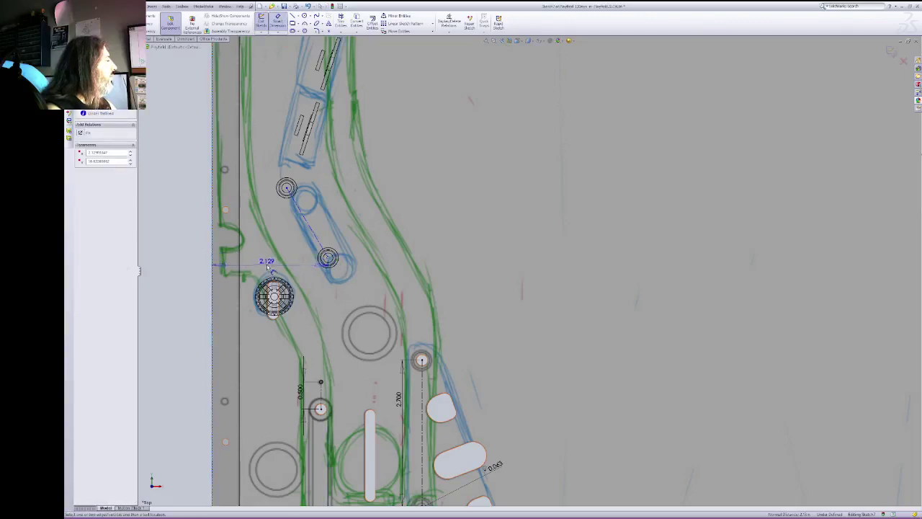
click(271, 268)
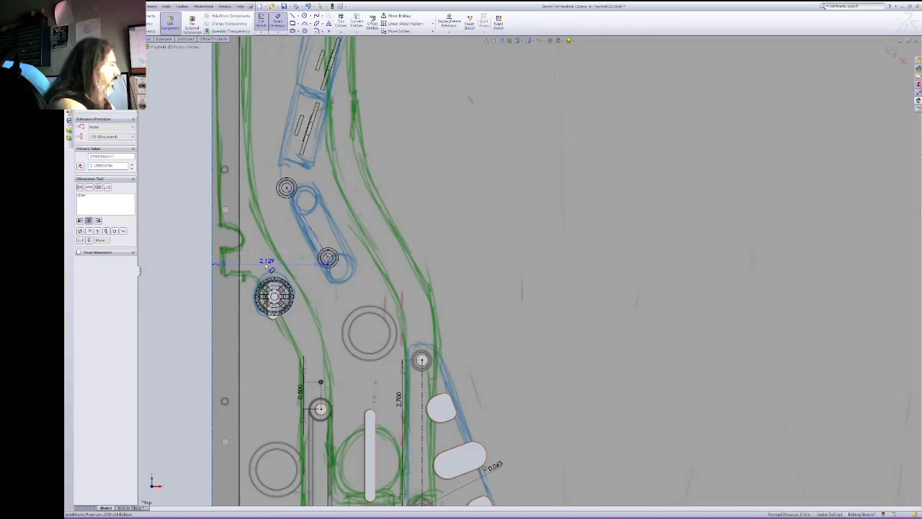
text(2.12)
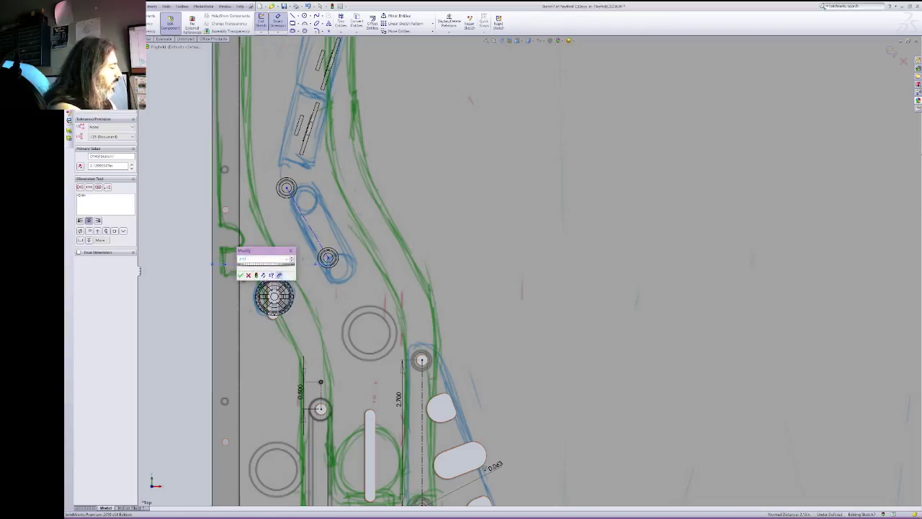
key(Return)
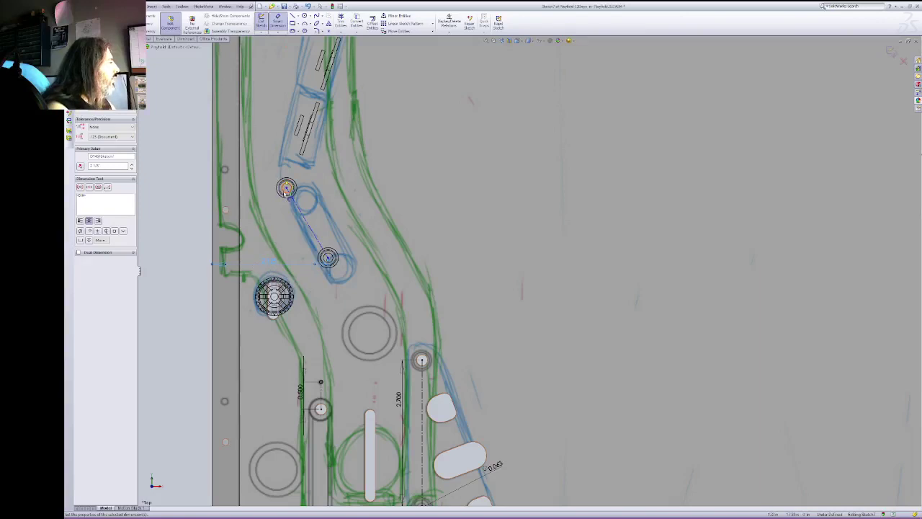
Step: Dimension the left guide's upper post centre from the playfield's left edge and set the distance to 1.375
click(287, 189)
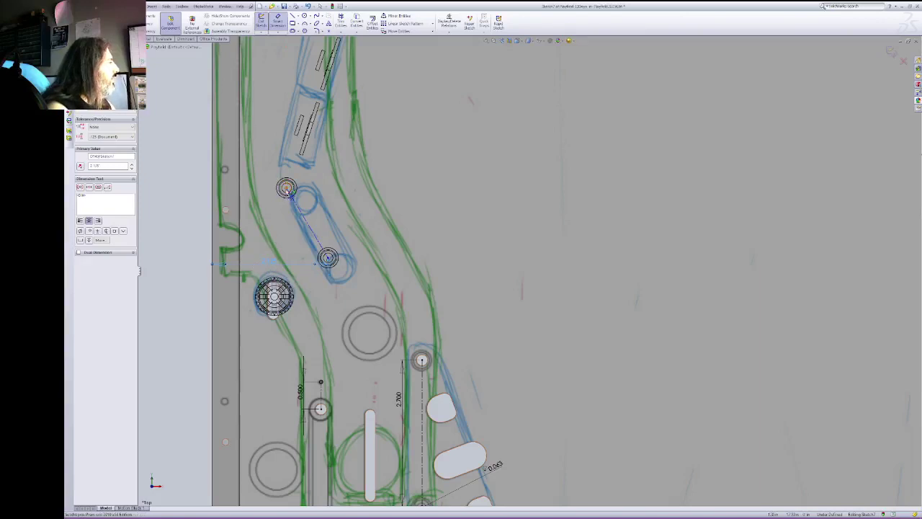
click(213, 202)
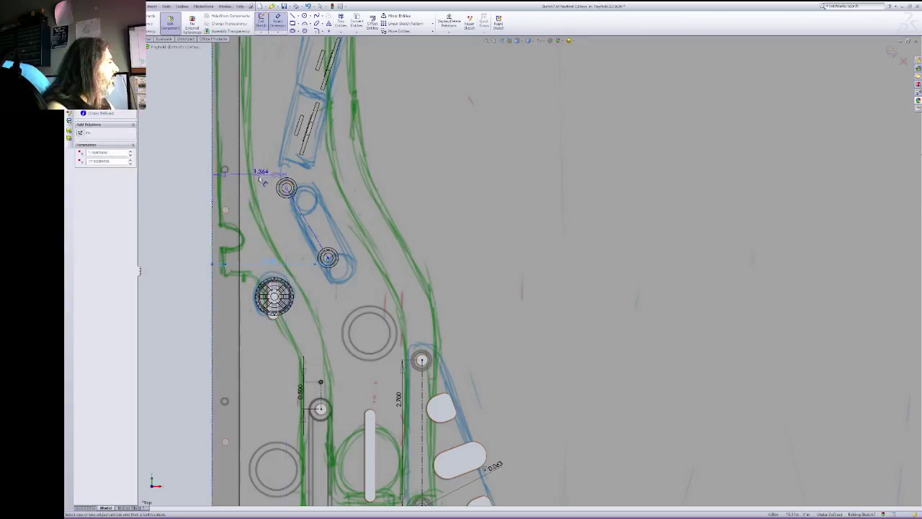
click(268, 214)
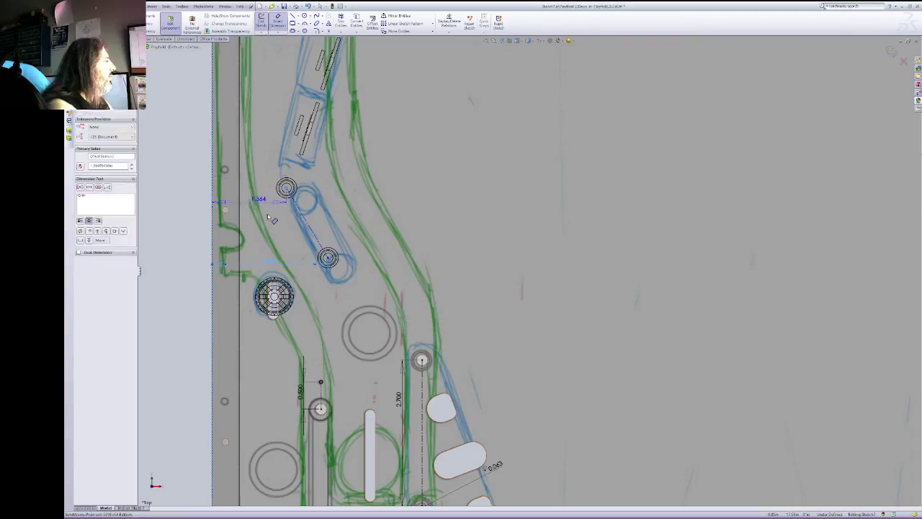
text(1.3)
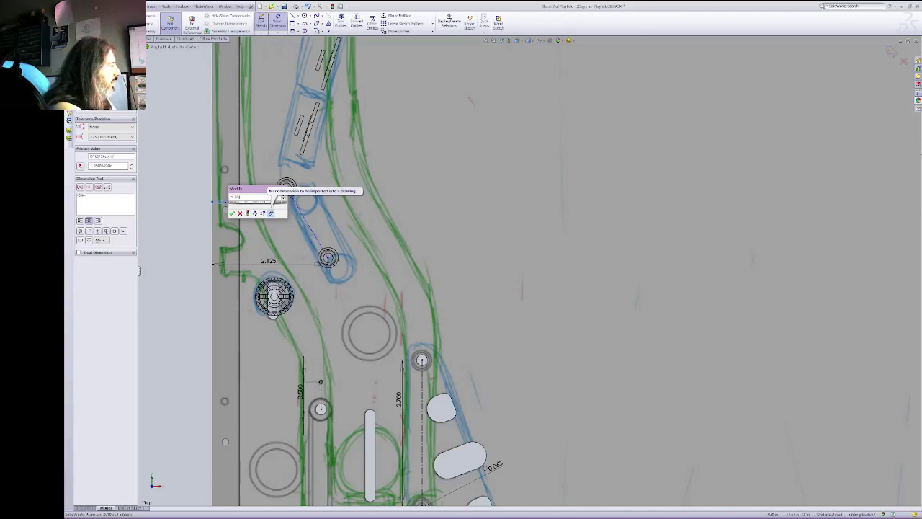
text(.5)
key(Return)
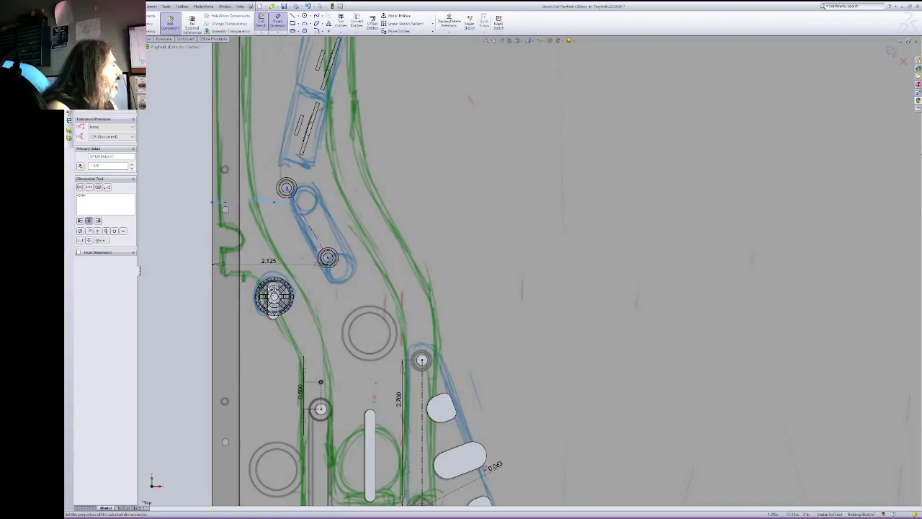
key(Escape)
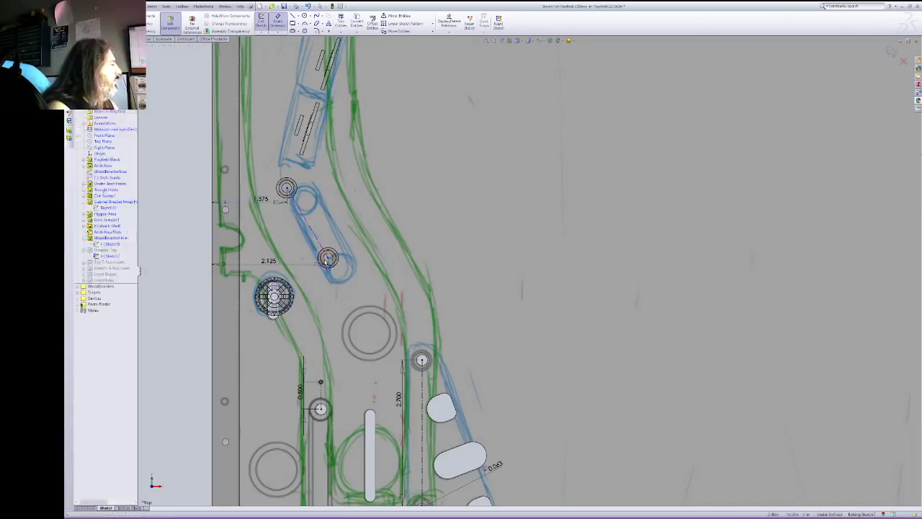
Step: Fix the left guide's lower post centre in place and delete its 2.125 dimension to the playfield edge
click(328, 257)
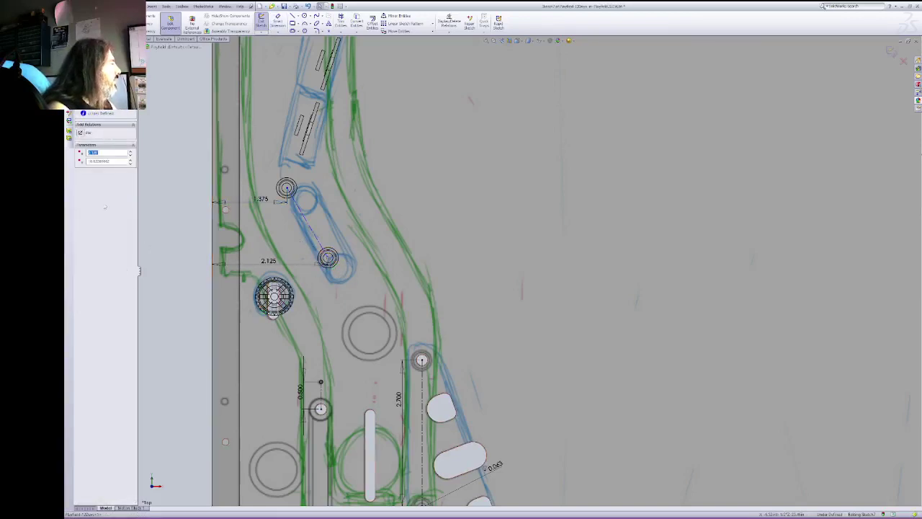
click(80, 133)
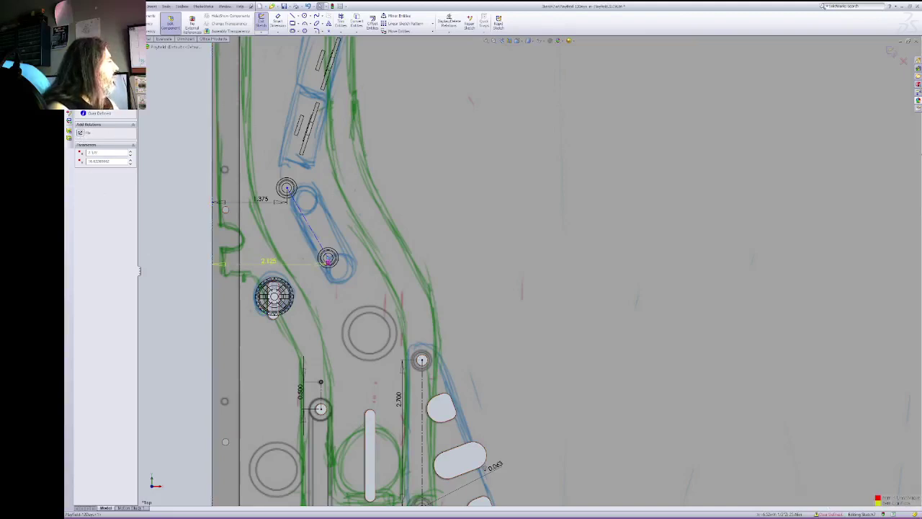
click(271, 264)
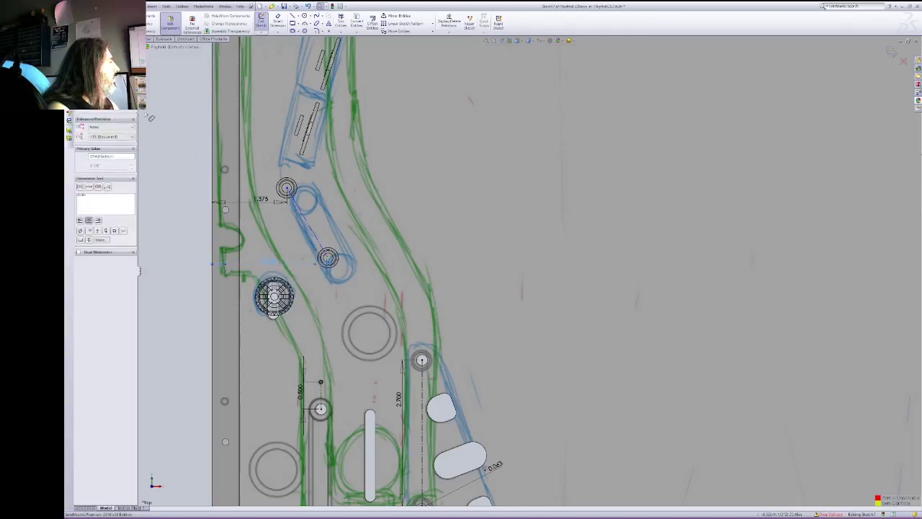
click(166, 269)
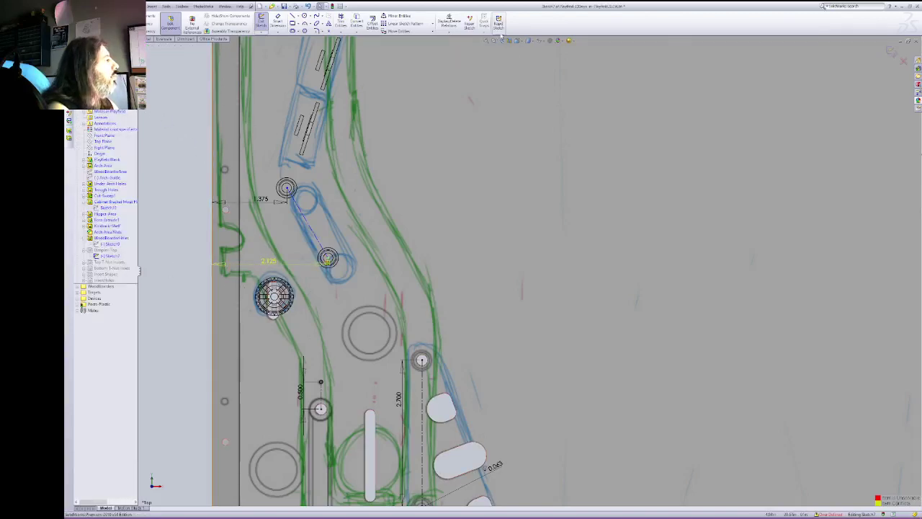
right_click(592, 113)
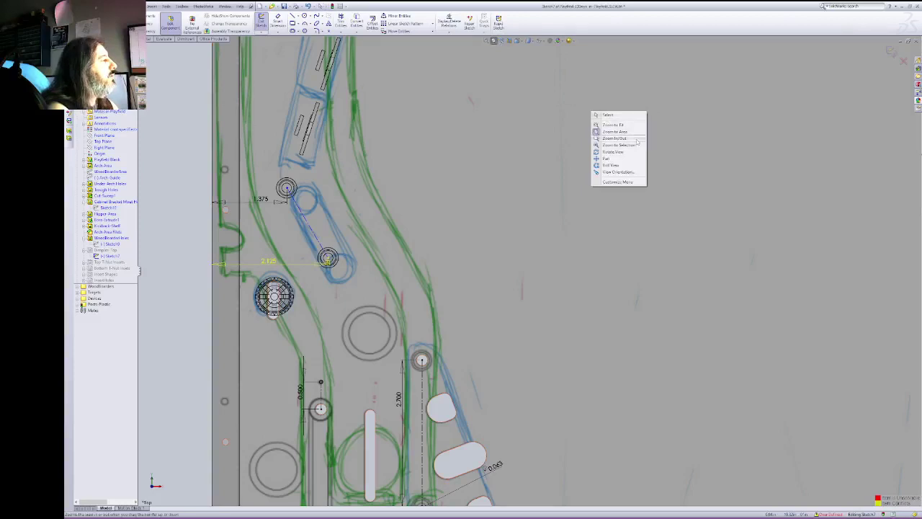
click(638, 145)
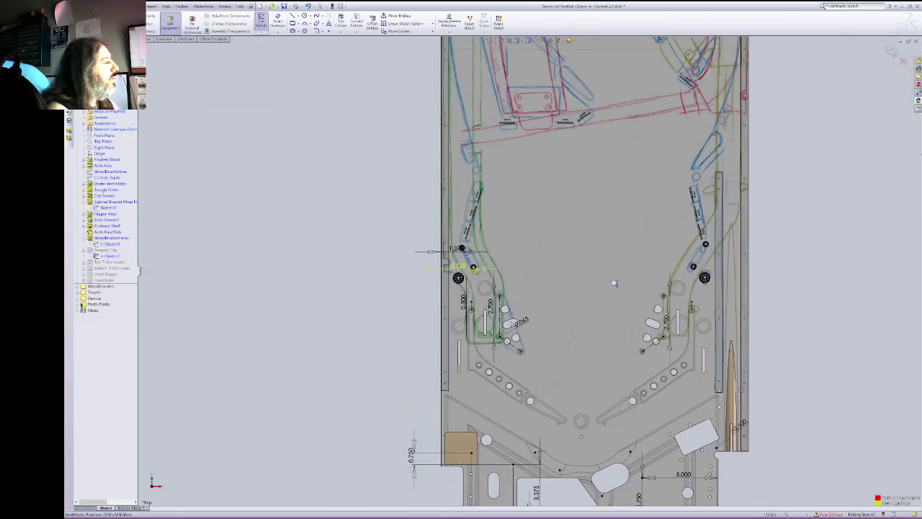
right_click(614, 283)
click(626, 289)
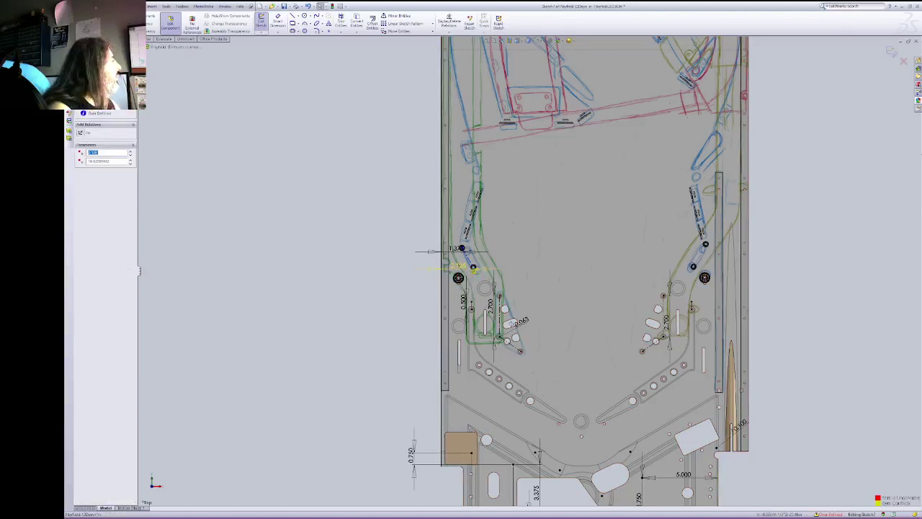
key(Delete)
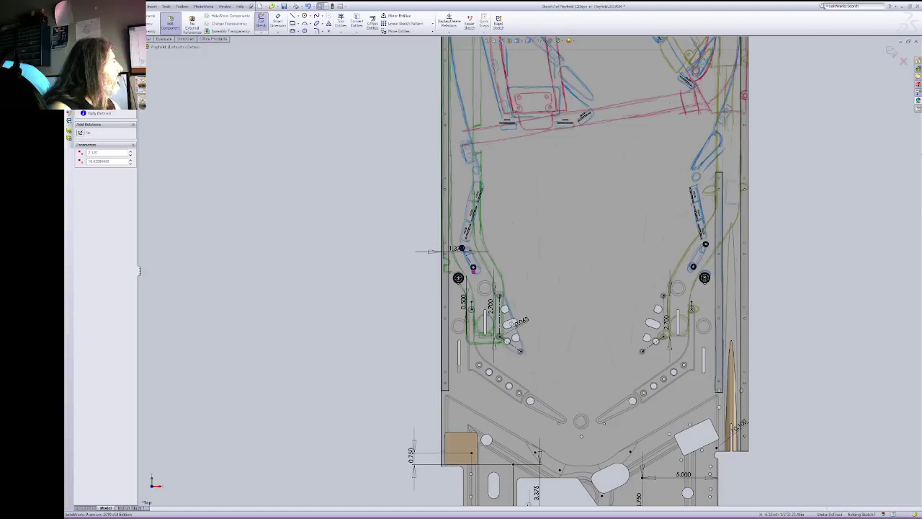
Step: Delete the 1.375 dimension and fix both post centre points of the left guide in place
click(299, 16)
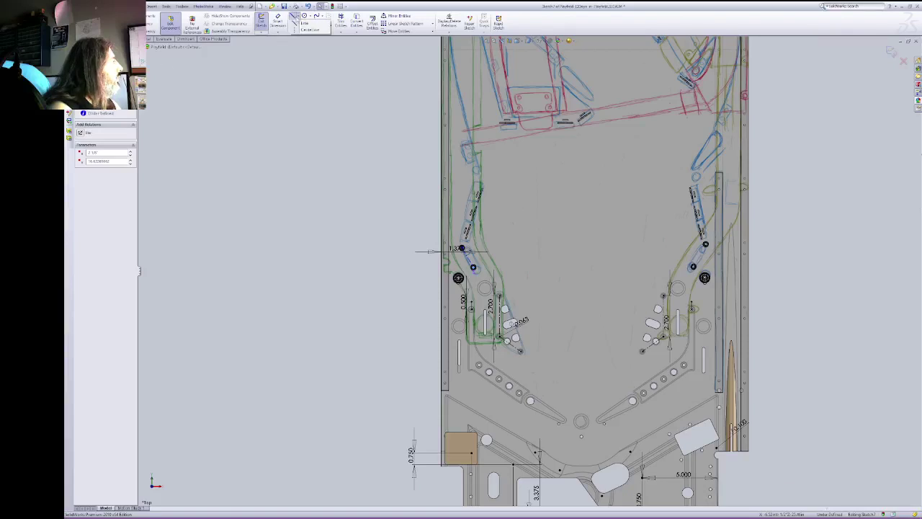
click(330, 296)
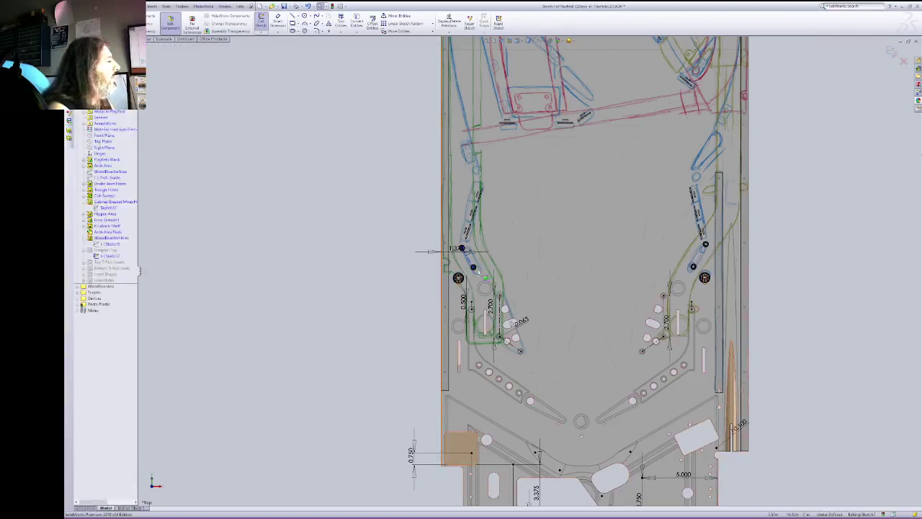
click(474, 268)
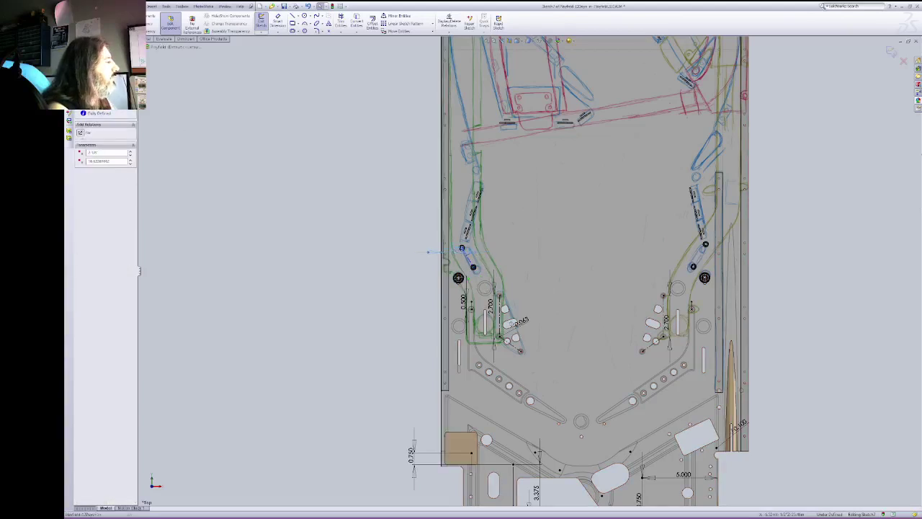
click(464, 251)
key(Delete)
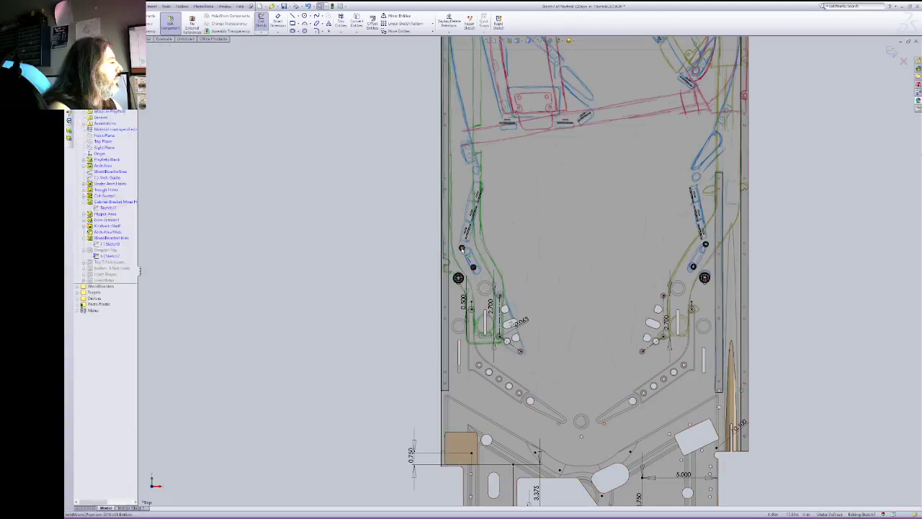
click(462, 248)
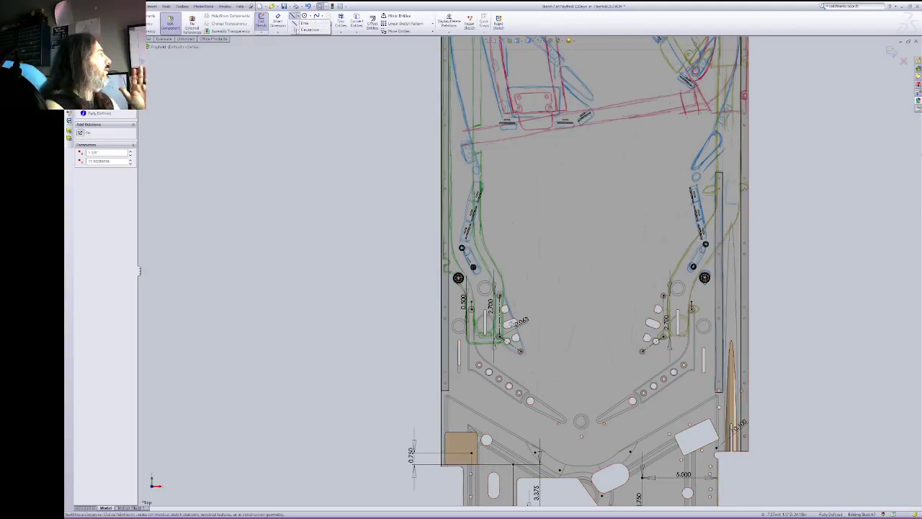
click(293, 15)
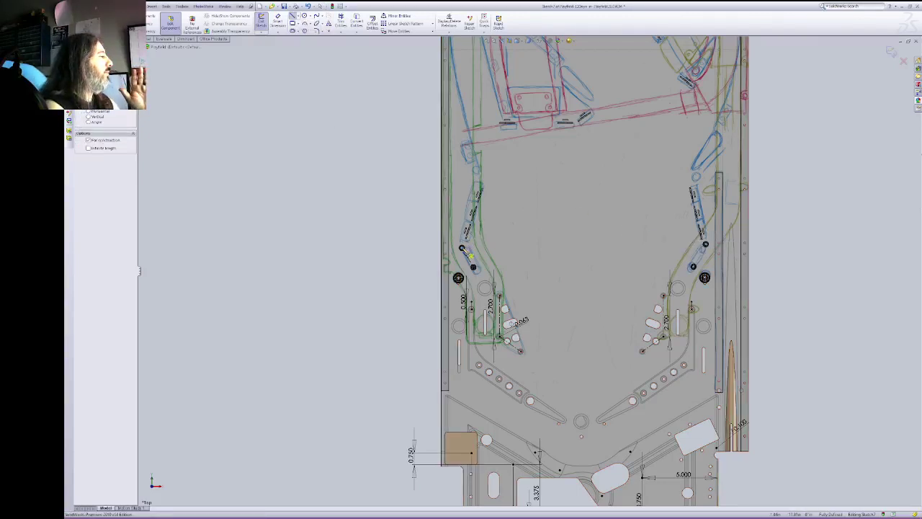
click(462, 249)
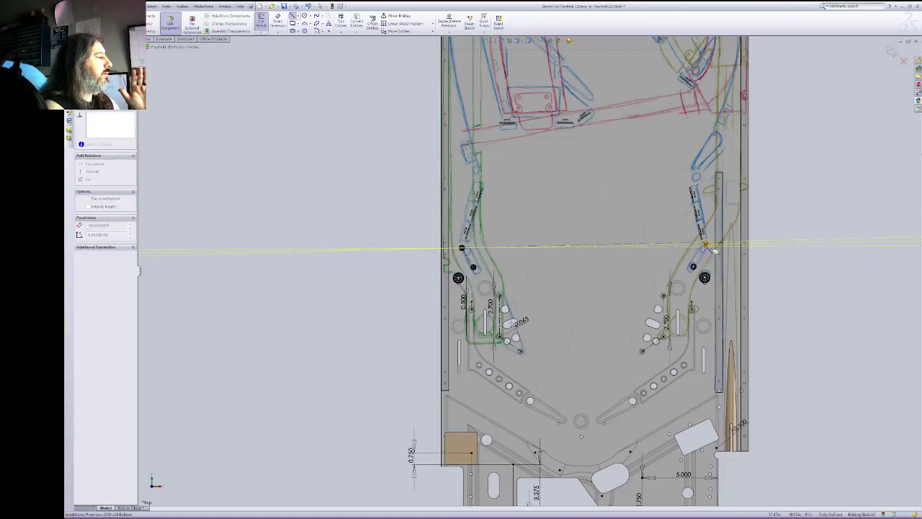
key(Escape)
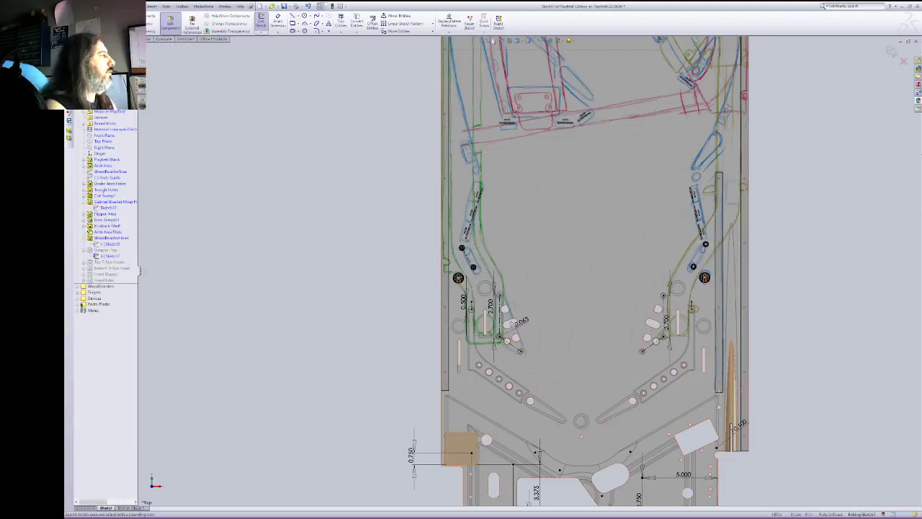
scroll(609, 282, down, 4)
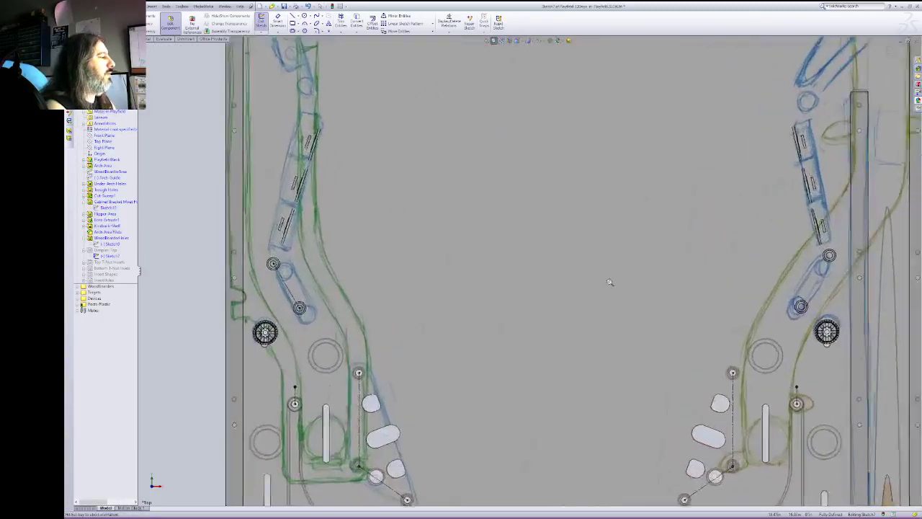
right_click(601, 279)
click(614, 282)
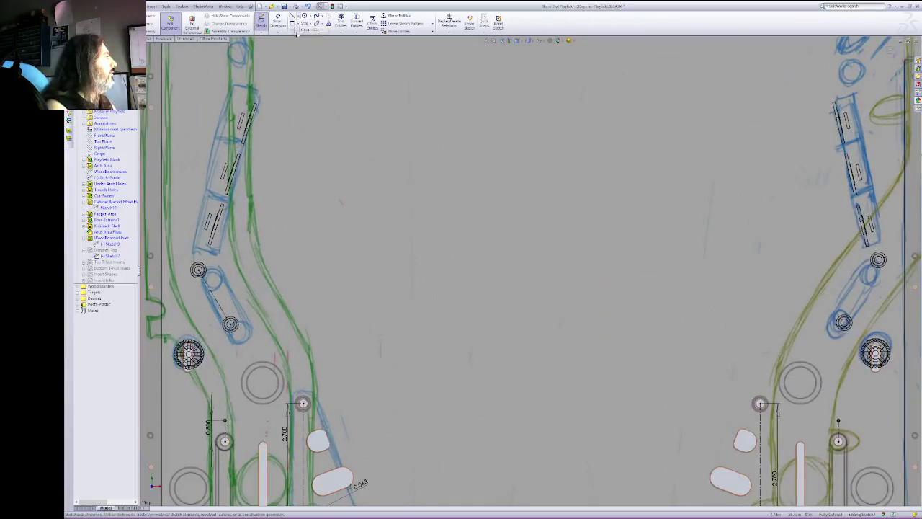
key(l)
click(198, 269)
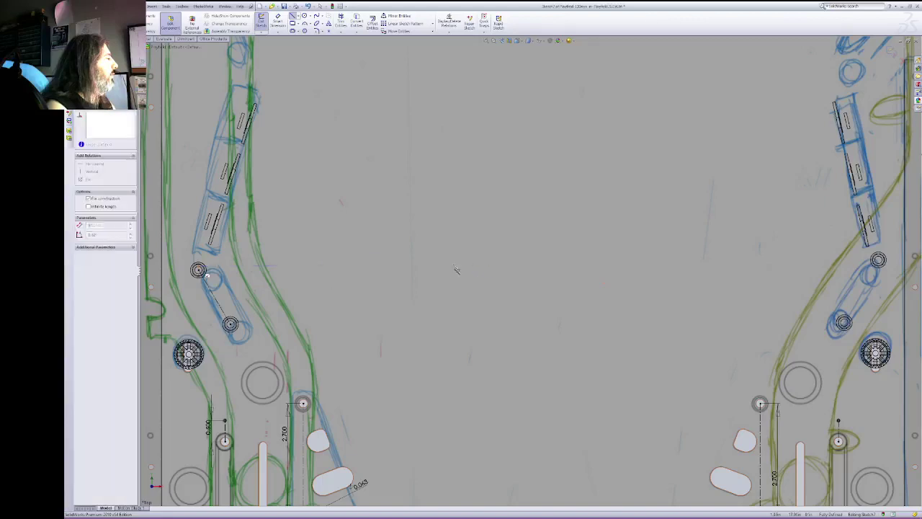
key(Escape)
Step: Draw a horizontal centerline from the left guide's upper post centre across towards the right guide
click(299, 16)
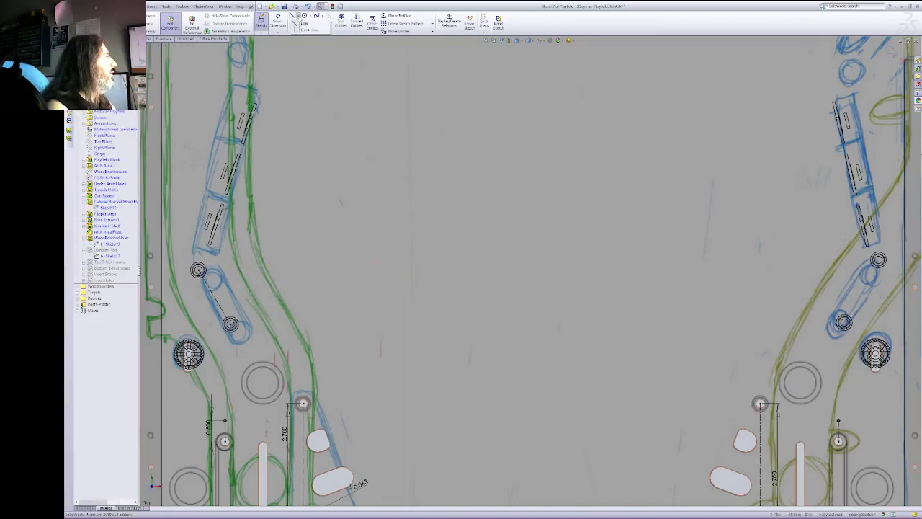
click(309, 32)
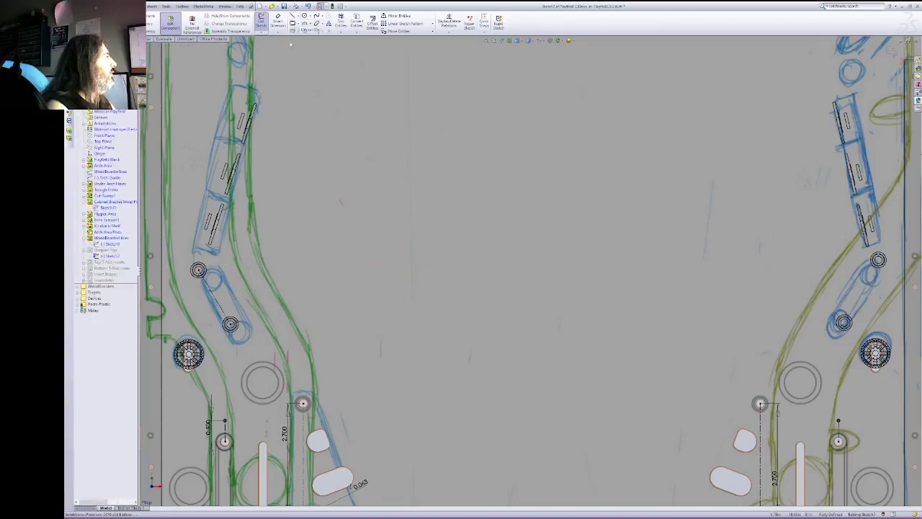
click(198, 271)
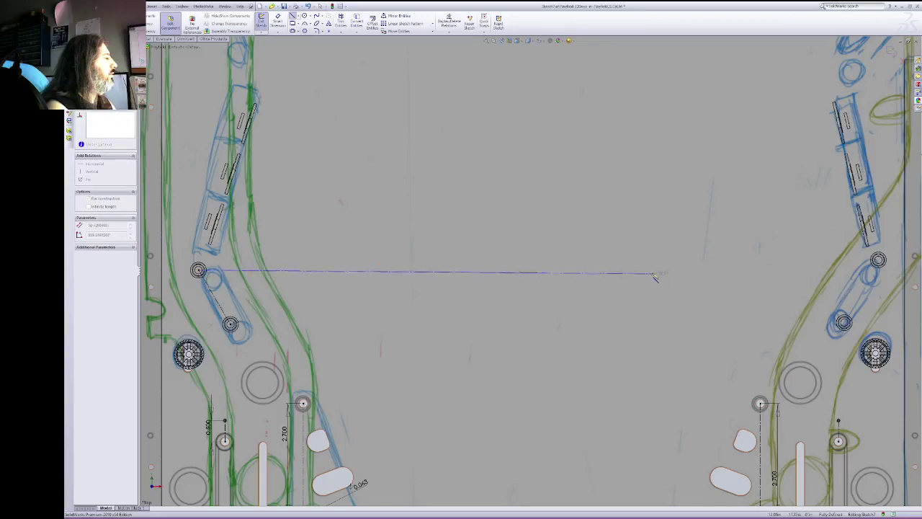
click(654, 271)
key(Escape)
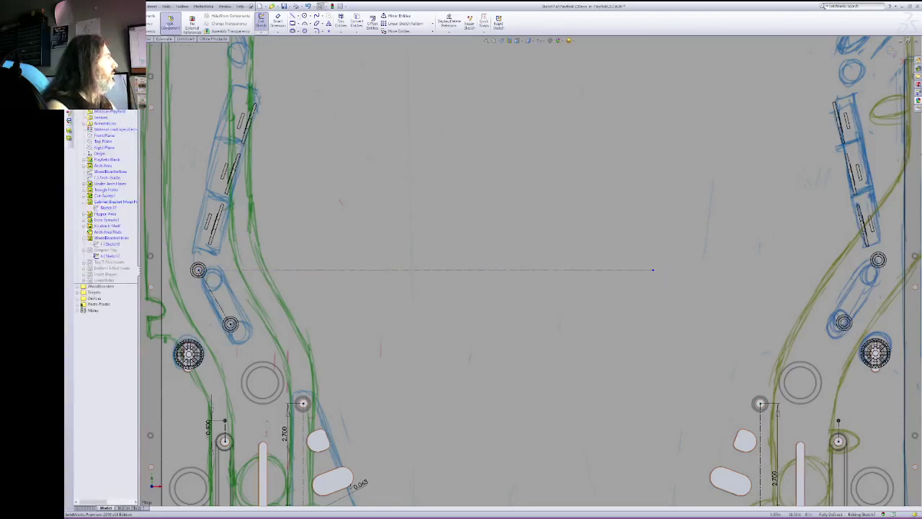
Step: Draw a second horizontal centerline from the left guide's lower post centre towards the right guide
click(298, 31)
click(298, 16)
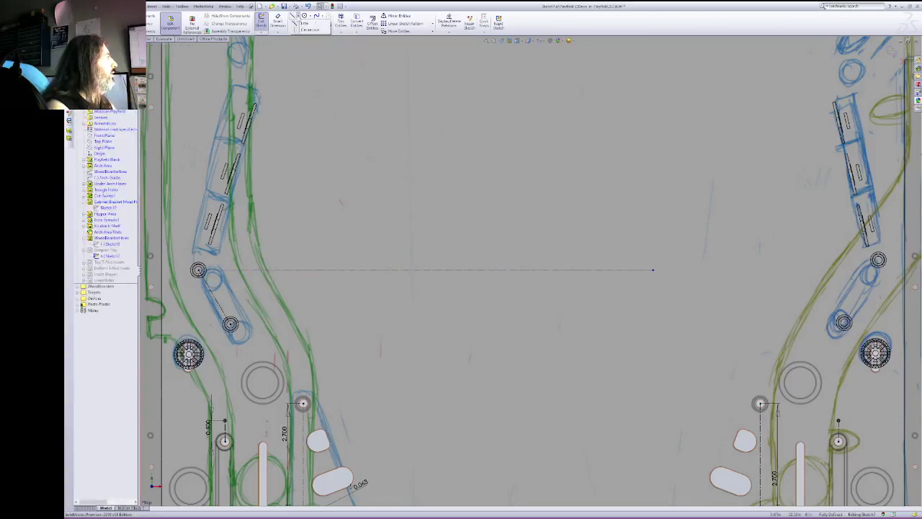
click(302, 29)
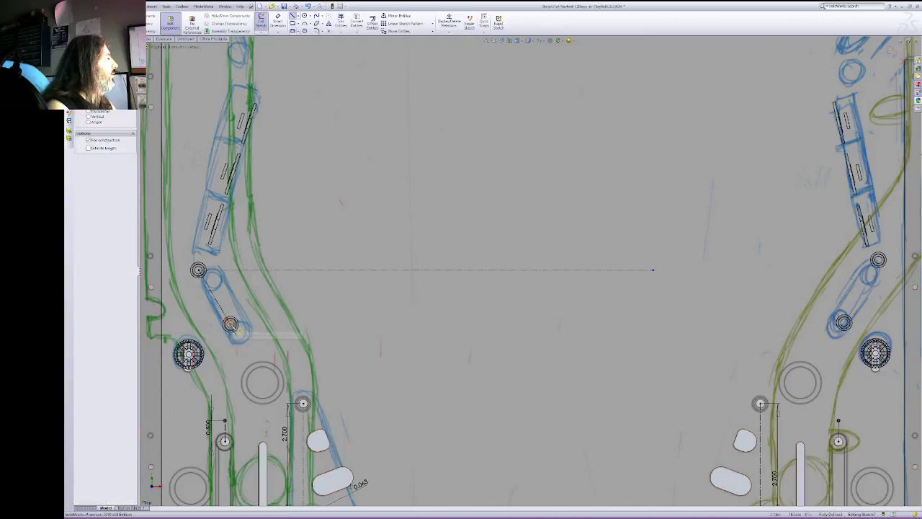
click(230, 325)
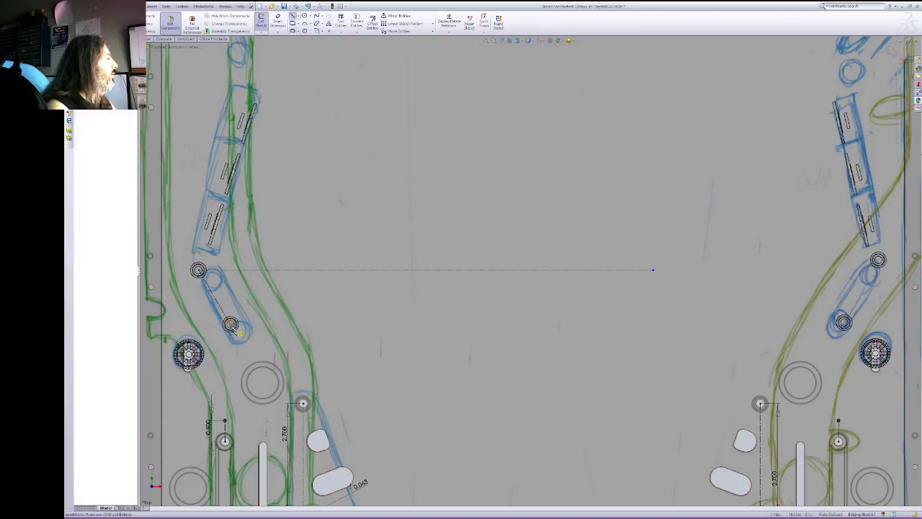
click(616, 324)
key(Escape)
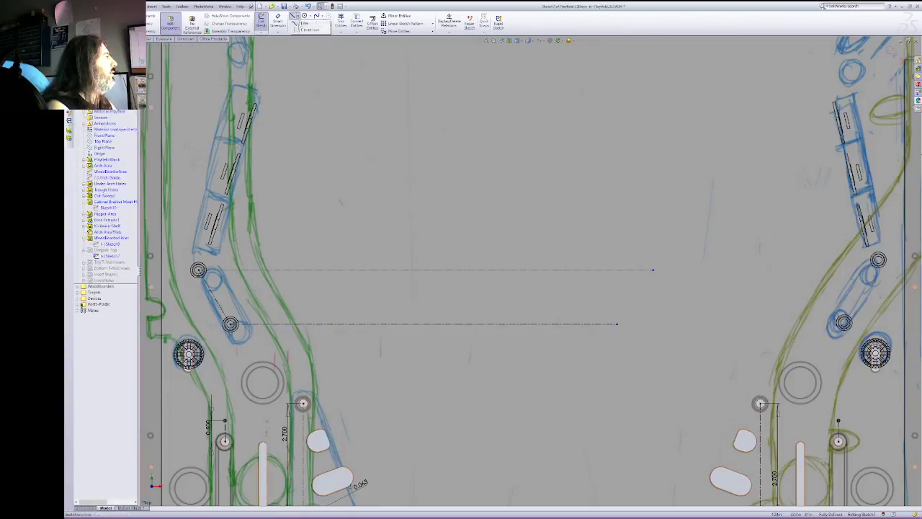
Step: Connect the midpoints of the two horizontal centerlines with a vertical centerline
key(Return)
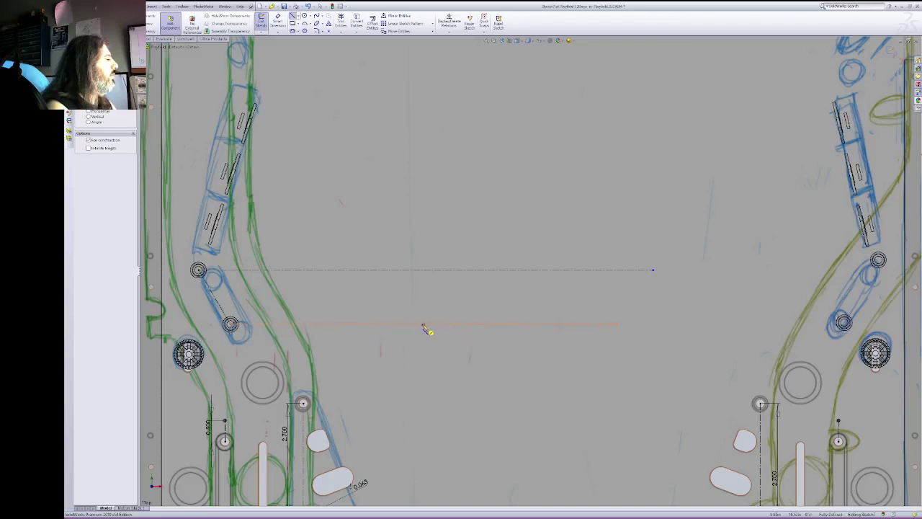
click(426, 325)
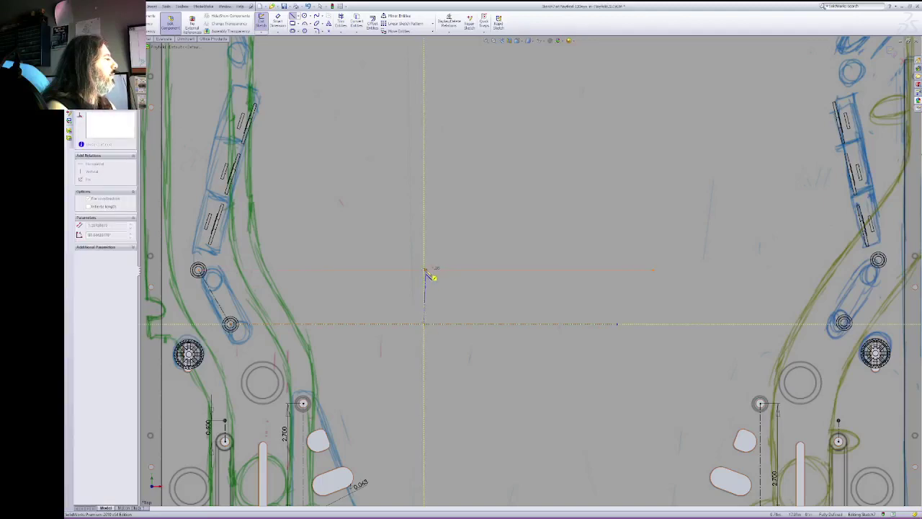
click(426, 271)
key(Escape)
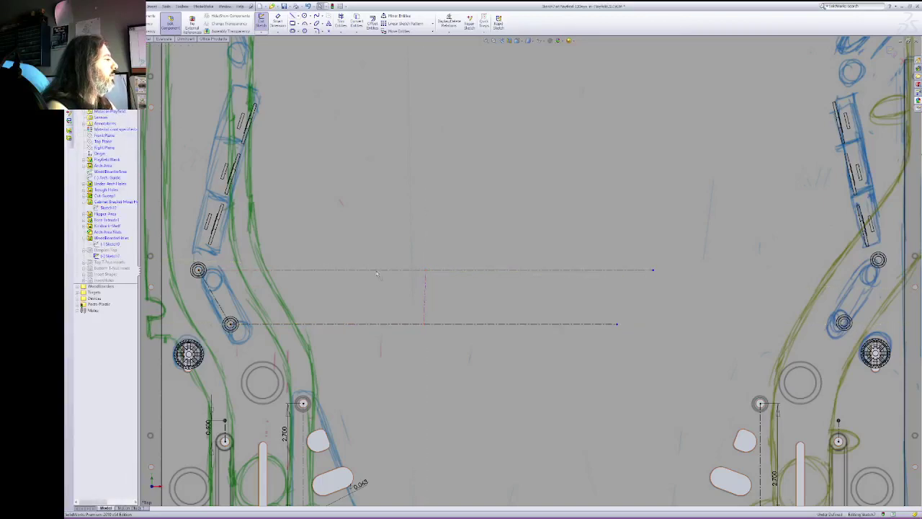
Step: Move the vertical connector towards the playfield's middle so both horizontal centerlines extend to the right guide's posts
click(425, 275)
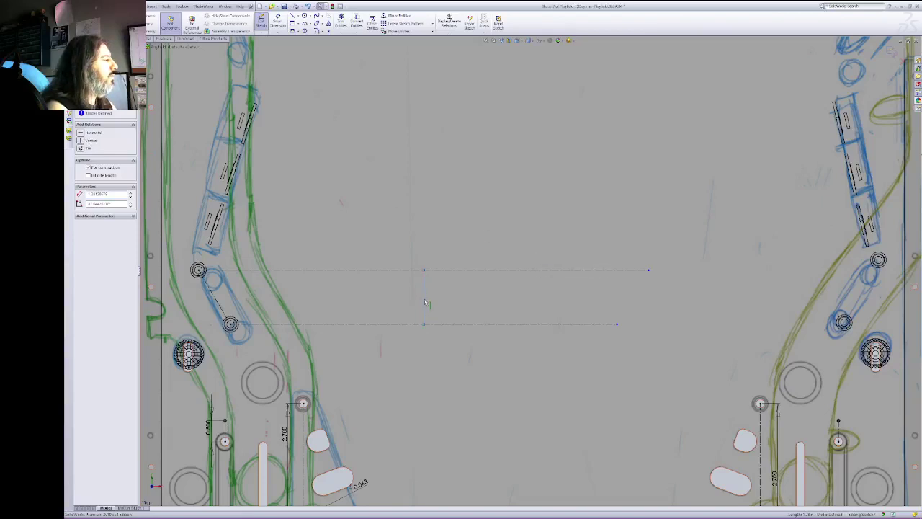
drag(425, 304, 533, 302)
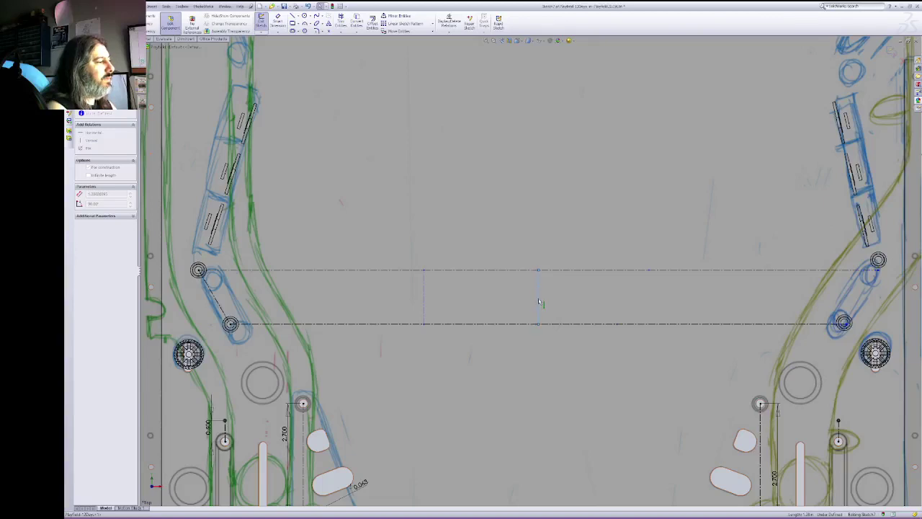
drag(539, 302, 538, 302)
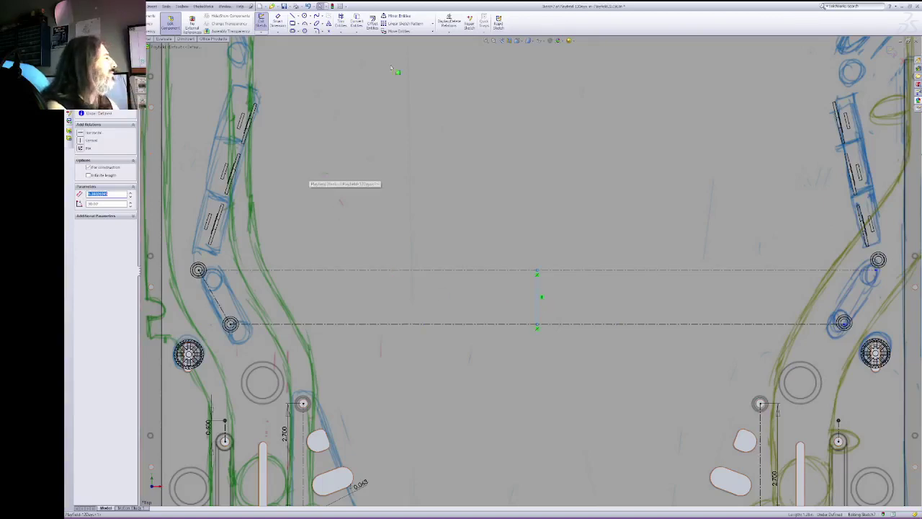
Step: Draw a centerline from the connector's lower end down to the small centre hole below the flippers
right_click(531, 156)
click(560, 196)
right_click(565, 167)
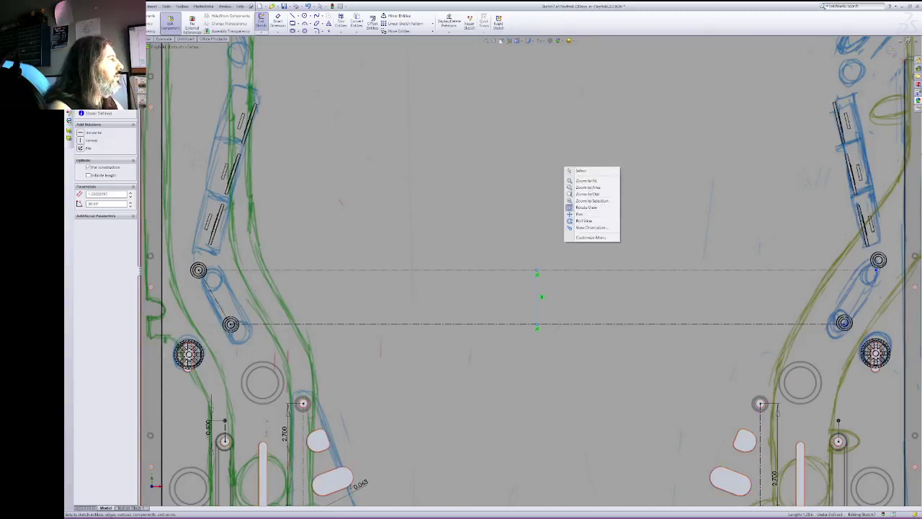
click(495, 40)
right_click(548, 150)
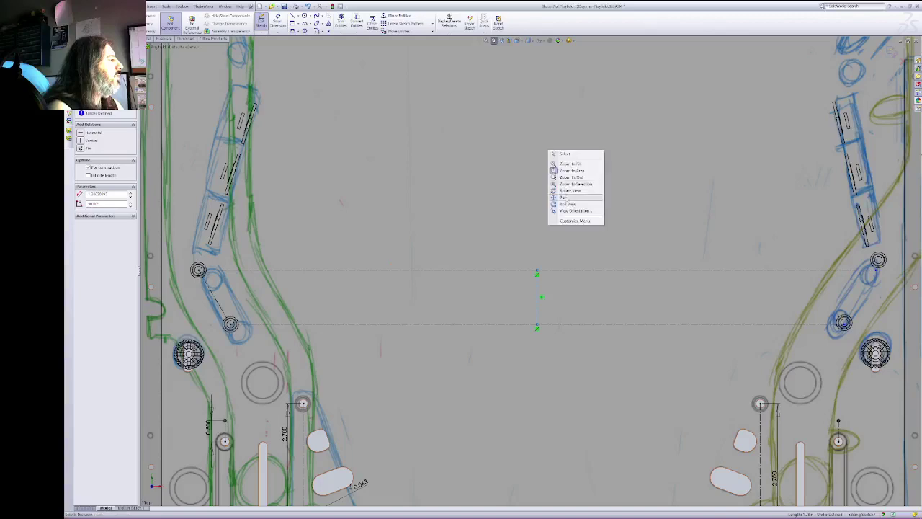
click(566, 198)
mouse_move(578, 272)
mouse_down()
mouse_move(575, 264)
mouse_move(565, 287)
mouse_move(614, 350)
mouse_up()
right_click(542, 229)
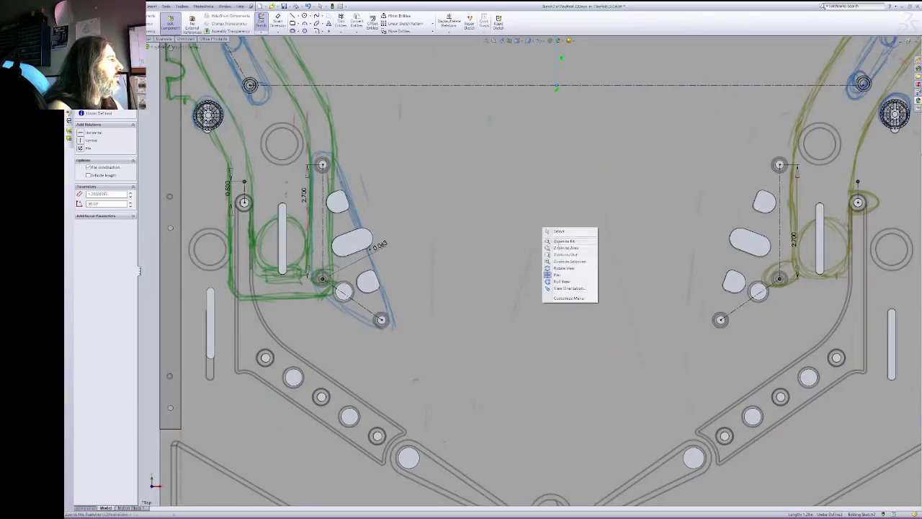
click(565, 241)
right_click(553, 250)
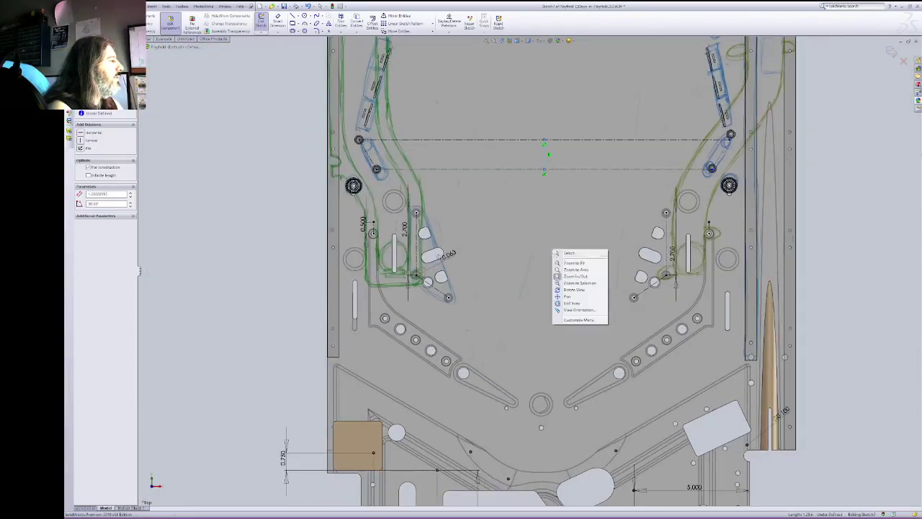
click(568, 253)
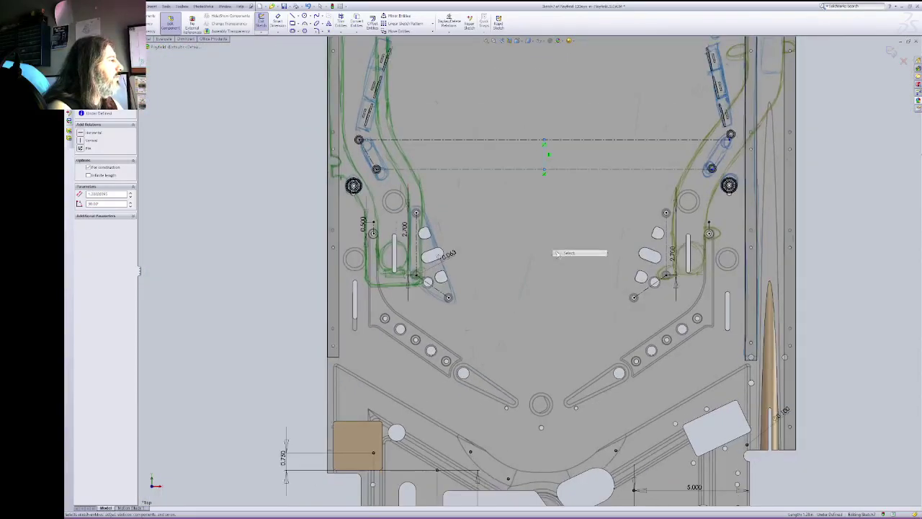
click(293, 15)
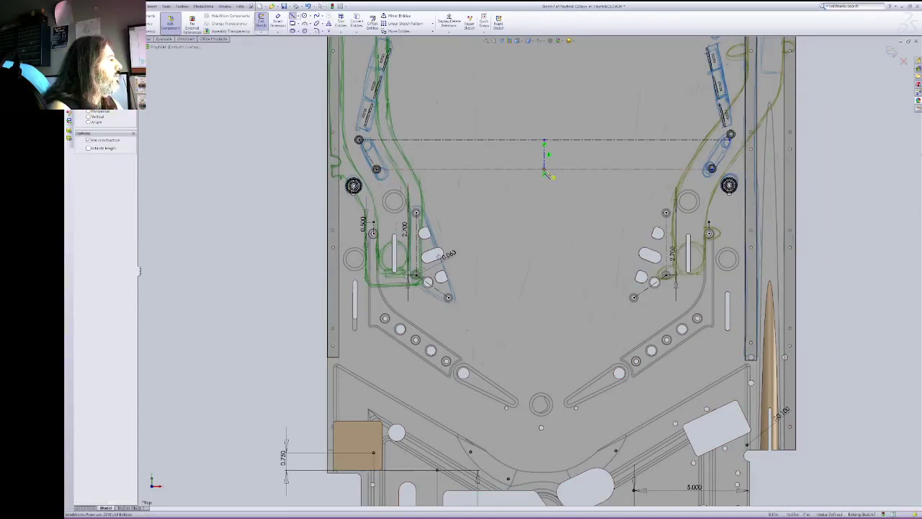
click(544, 171)
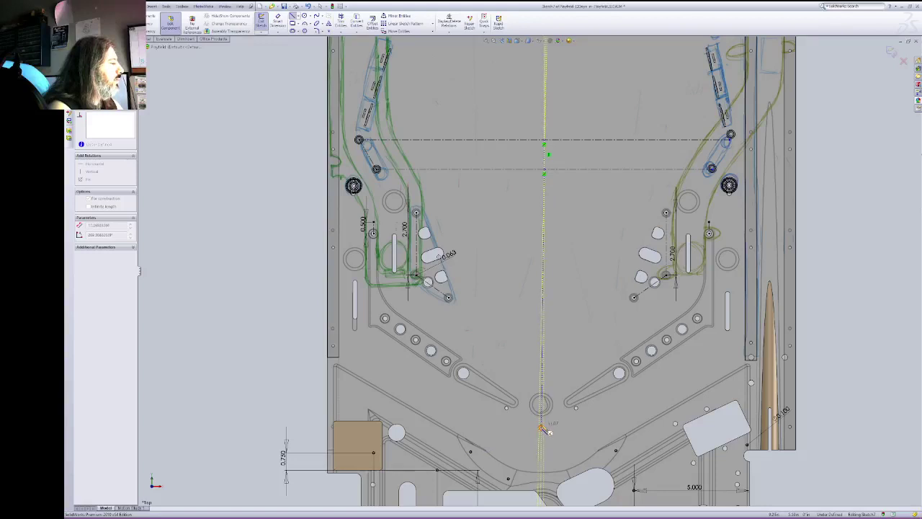
click(541, 428)
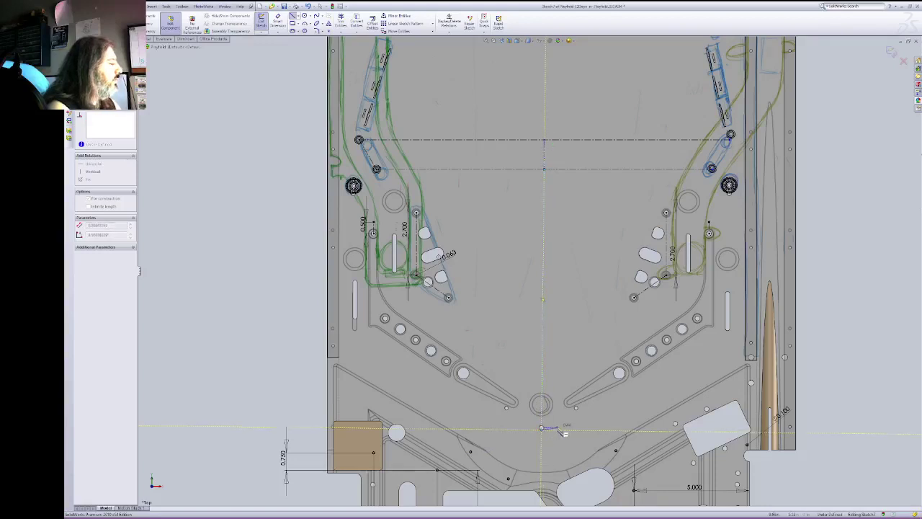
key(Escape)
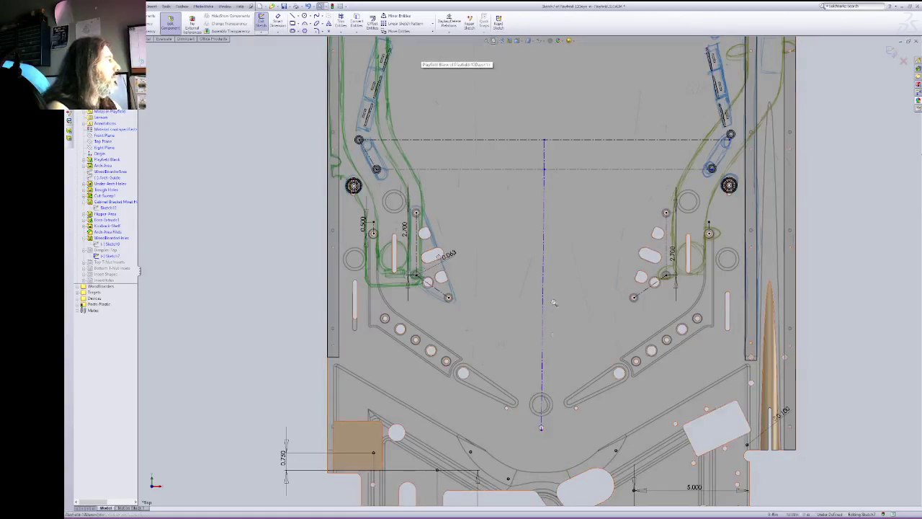
Step: Attach the long centerline's lower endpoint to the centre of the small drain hole and make the line vertical
scroll(535, 410, down, 5)
right_click(534, 304)
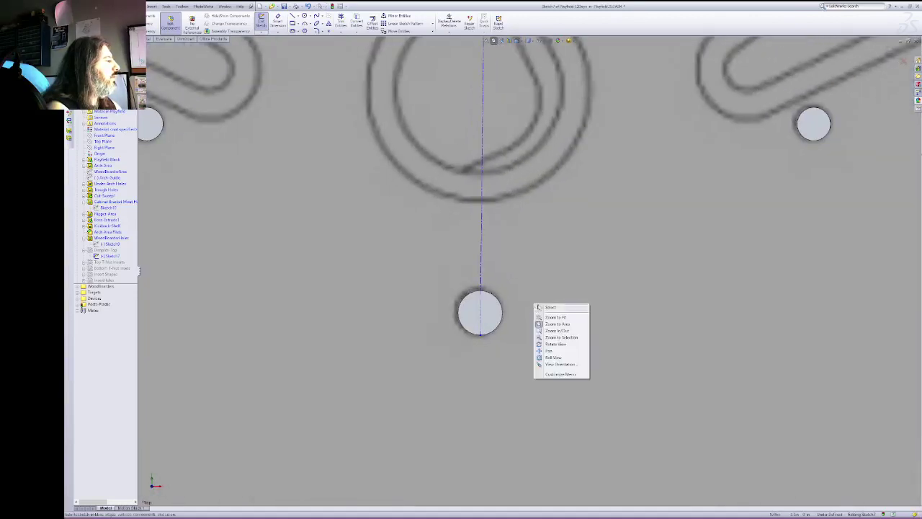
click(545, 308)
click(482, 337)
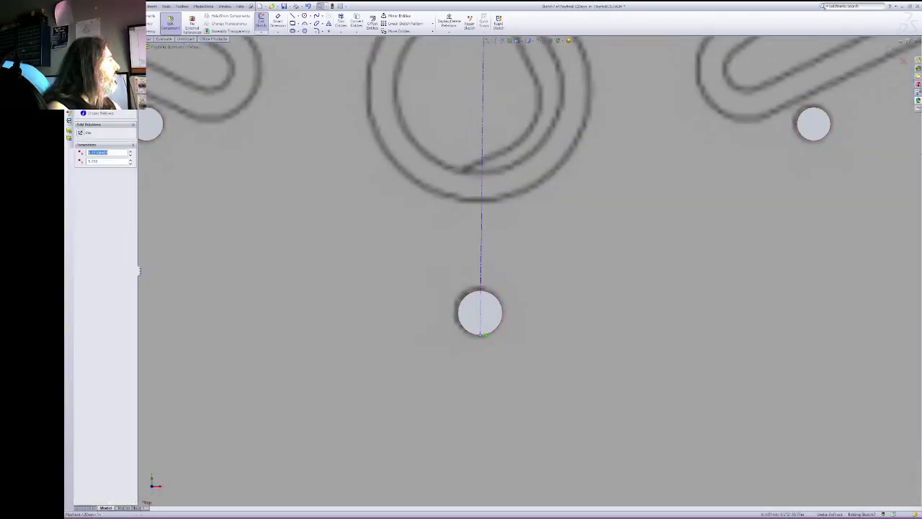
drag(483, 337, 480, 312)
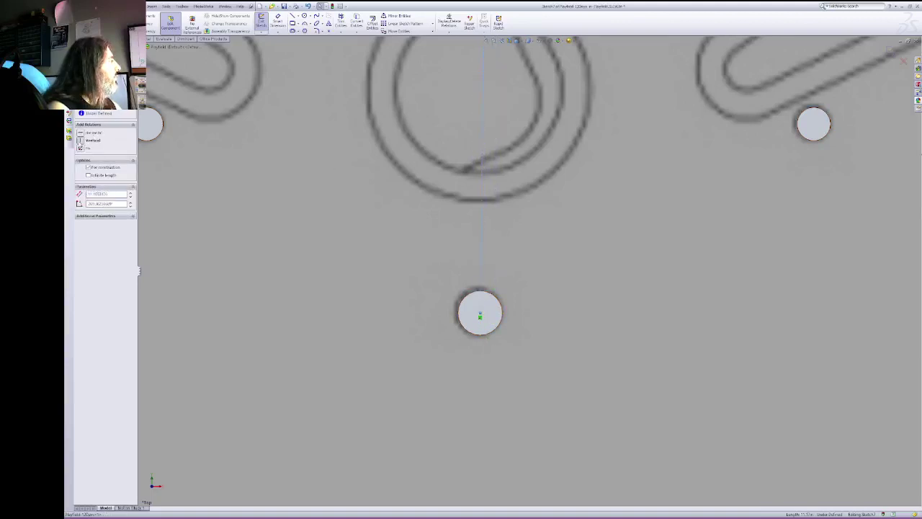
click(503, 41)
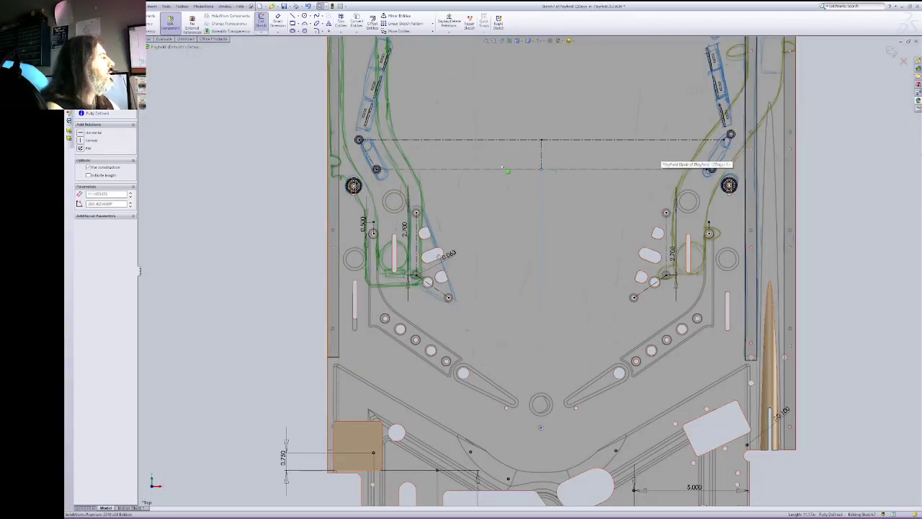
Step: Dimension the short vertical connector between the two horizontal centerlines and adjust its length to keep the guide posts' vertical spacing
click(358, 141)
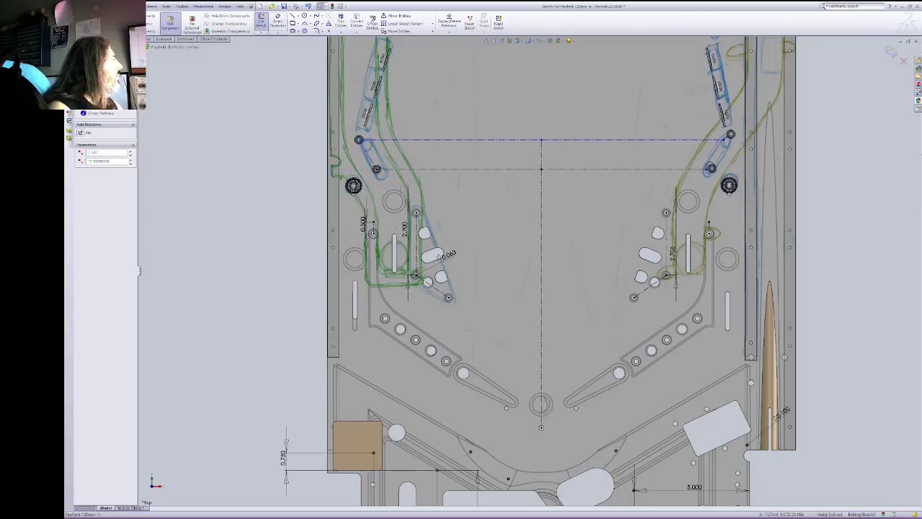
click(277, 22)
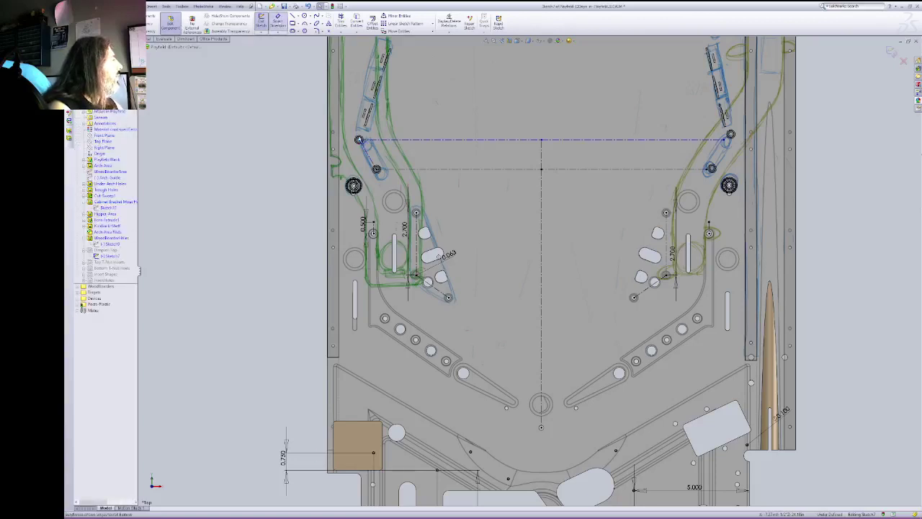
click(542, 162)
click(563, 164)
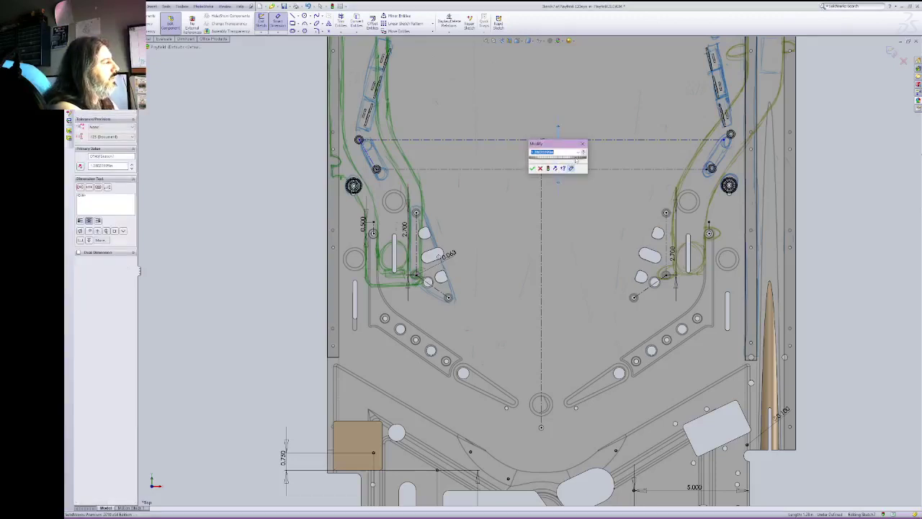
key(Return)
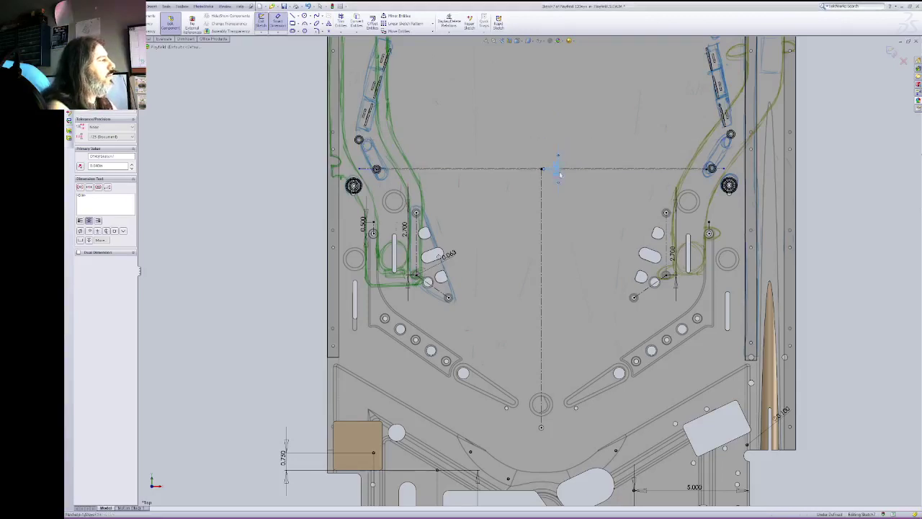
click(558, 167)
key(Return)
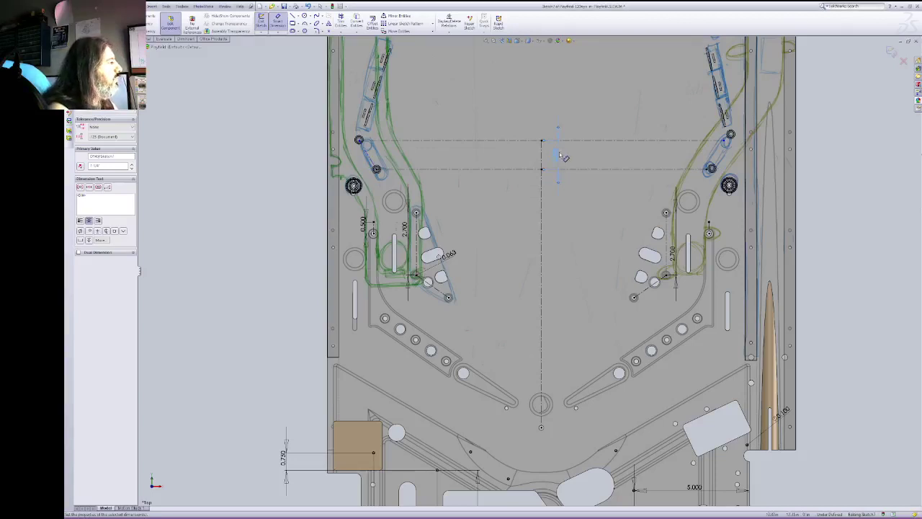
Step: Set the horizontal centerlines' vertical spacing to 1.375 and dimension the horizontal offset between the left guide posts as 0.750
double_click(560, 155)
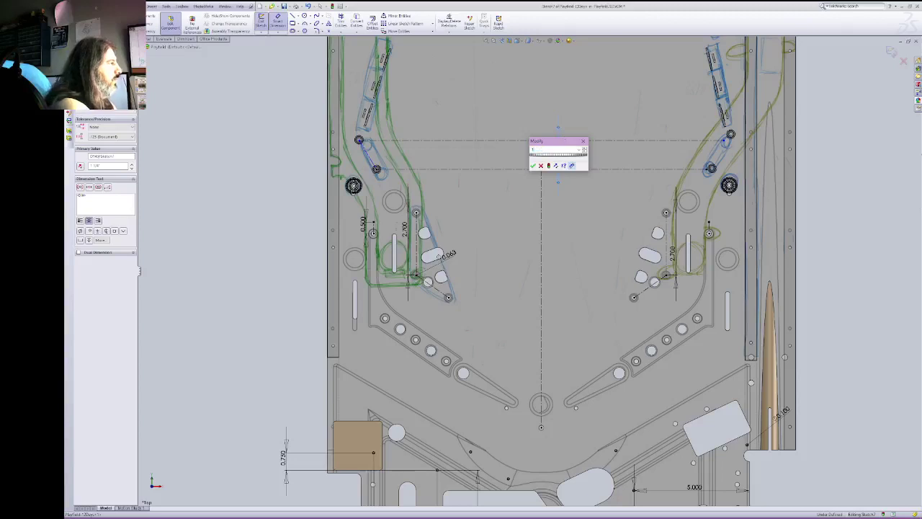
key(Return)
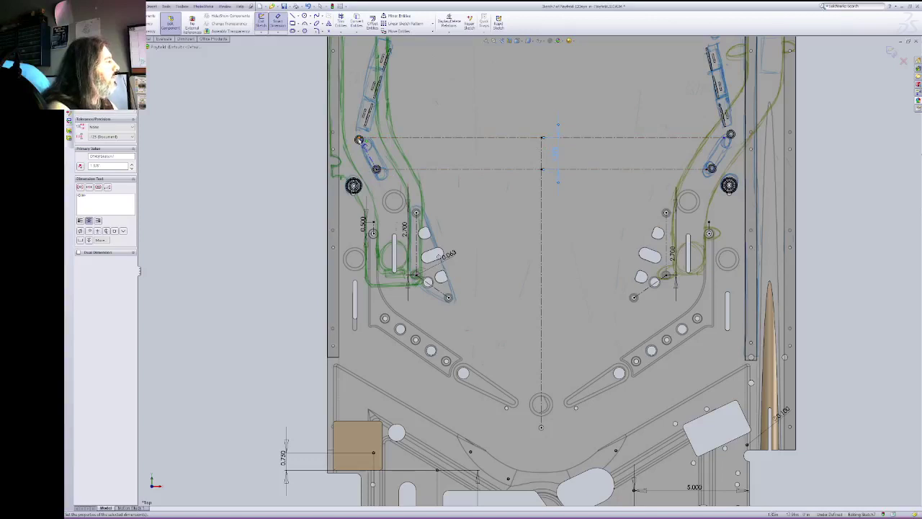
click(377, 172)
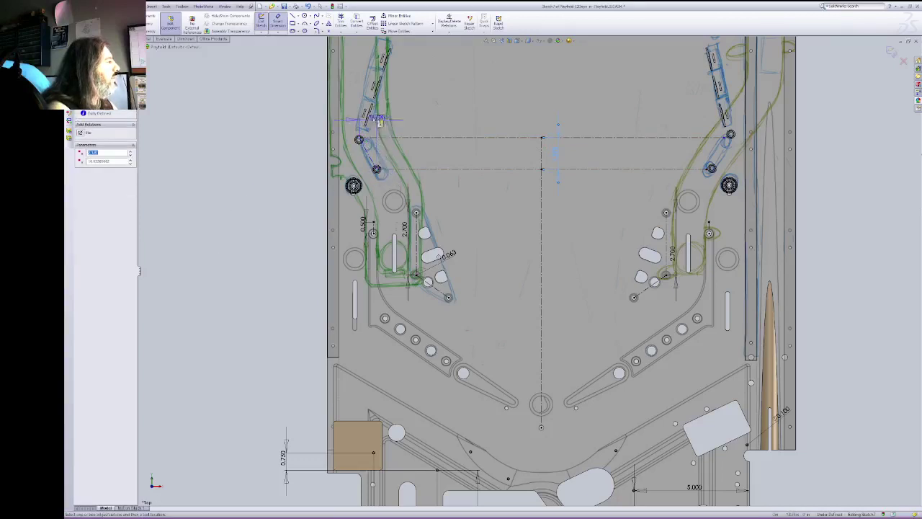
mouse_move(383, 134)
mouse_down()
mouse_move(380, 205)
mouse_move(380, 195)
mouse_up()
click(376, 191)
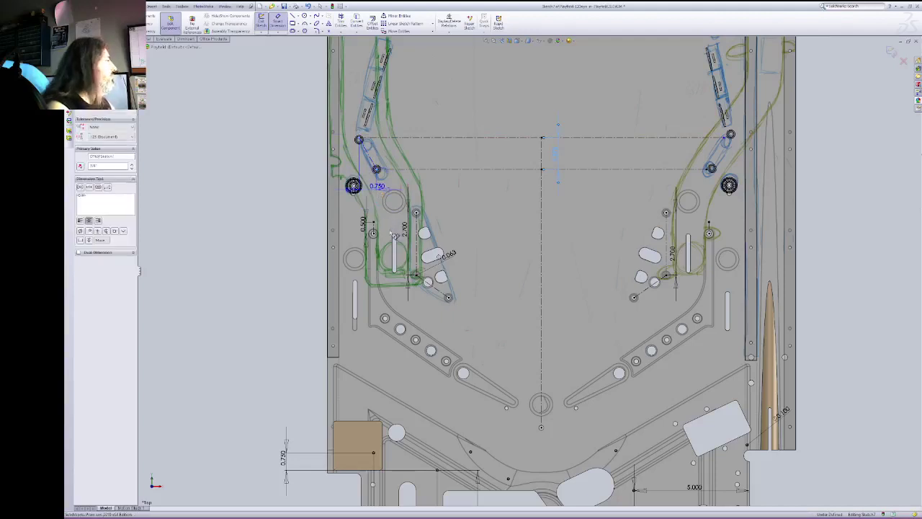
double_click(378, 186)
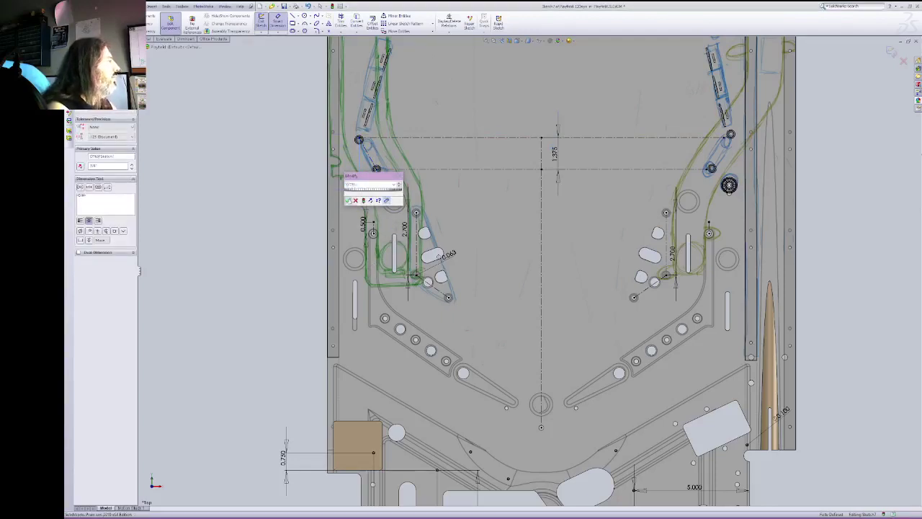
click(348, 200)
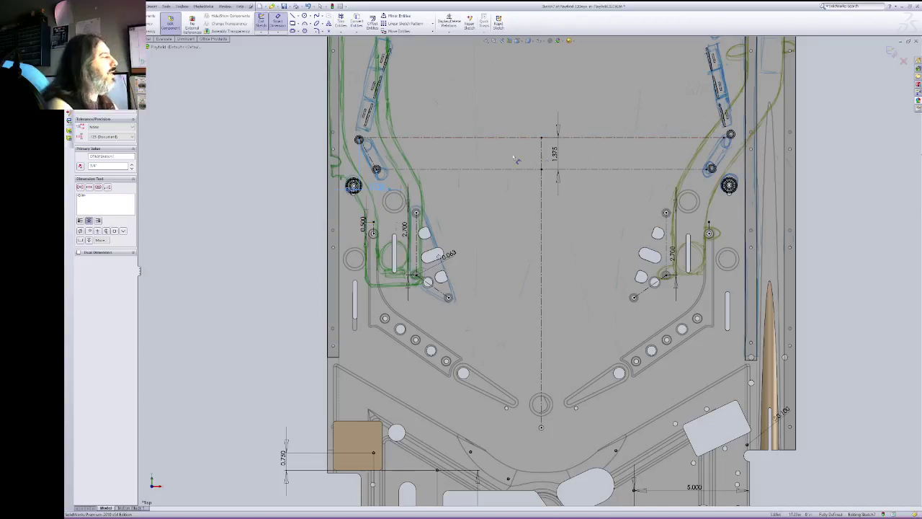
key(Escape)
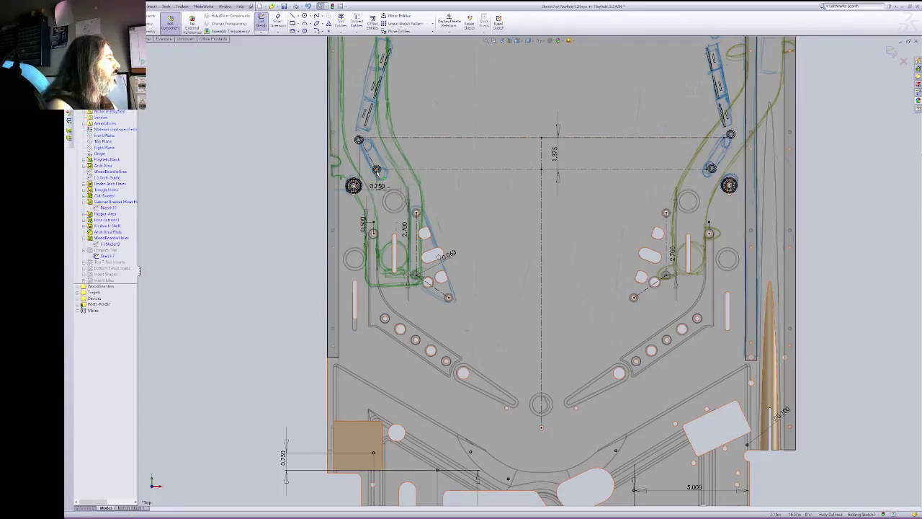
Step: Dimension the lower left guide point horizontally from the vertical centerline and set the distance to 7.125
click(376, 169)
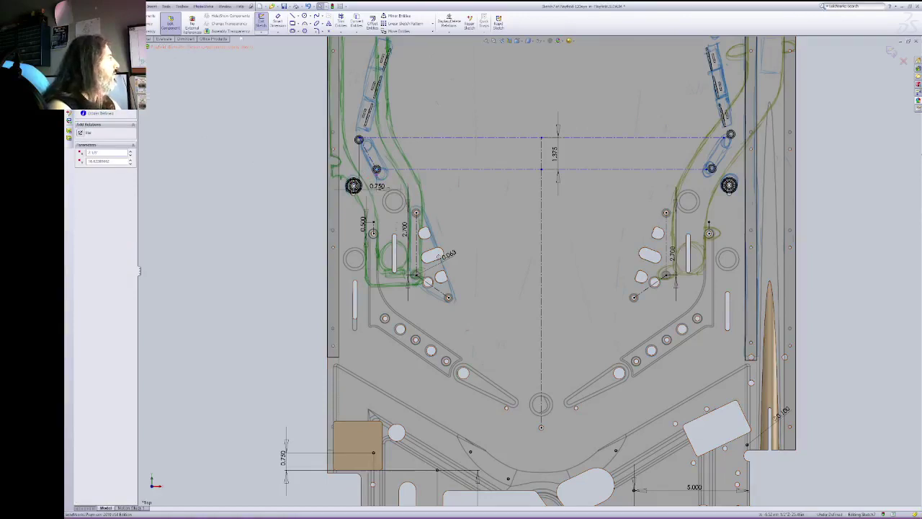
click(278, 21)
click(502, 170)
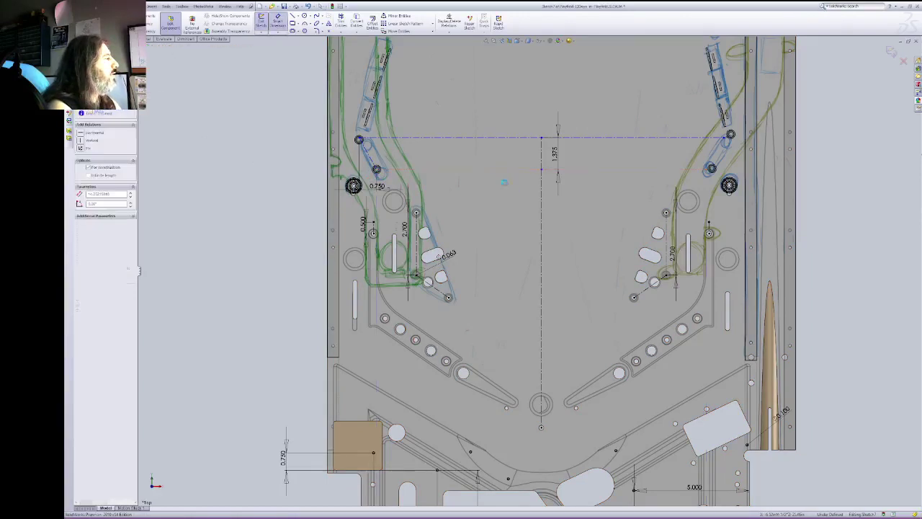
key(Escape)
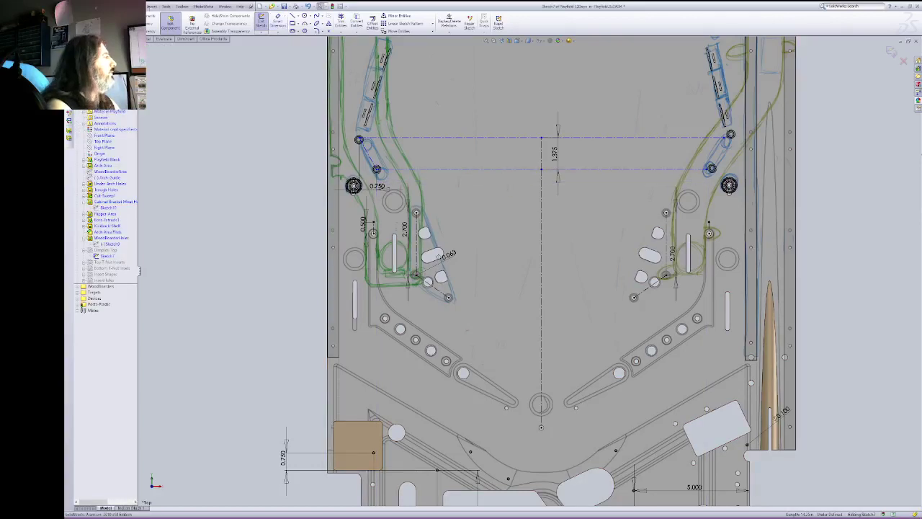
key(d)
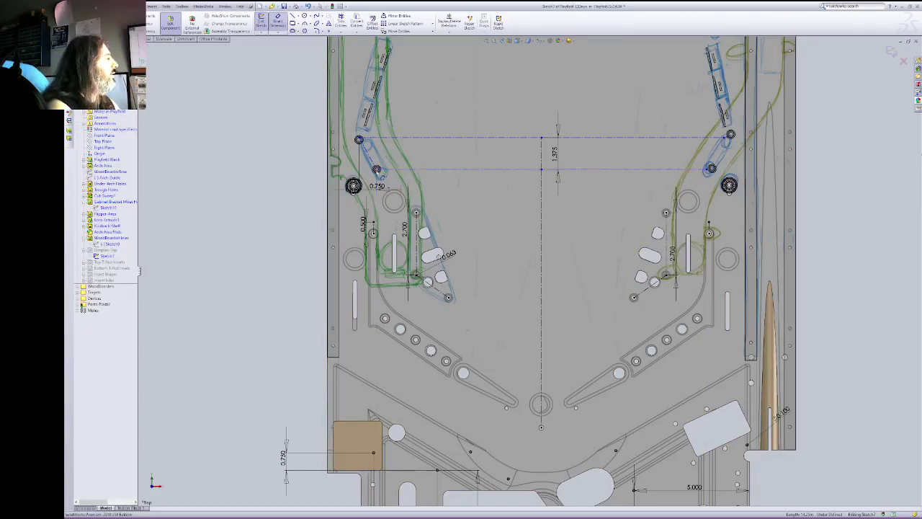
click(377, 170)
click(540, 195)
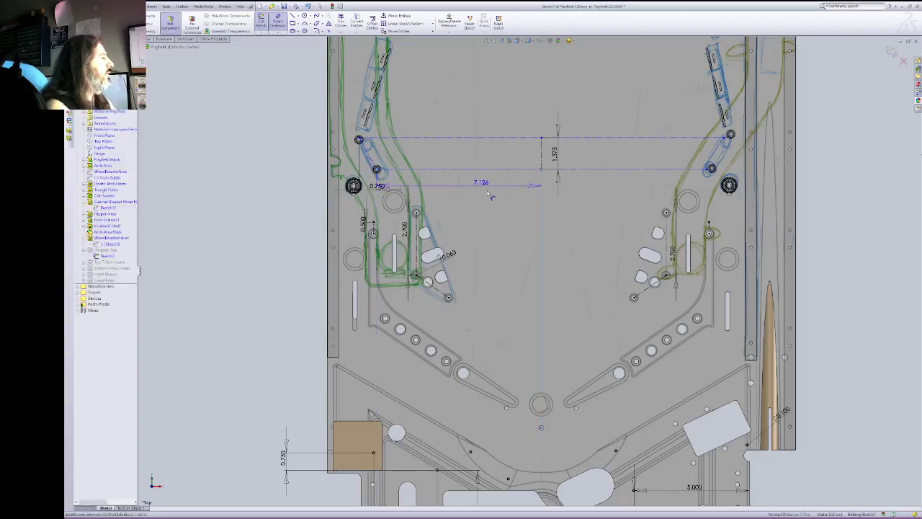
click(492, 195)
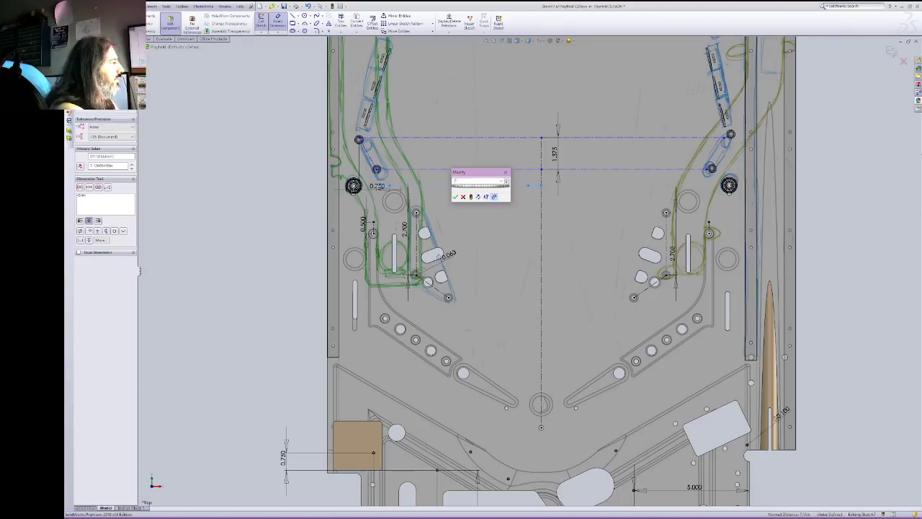
key(Return)
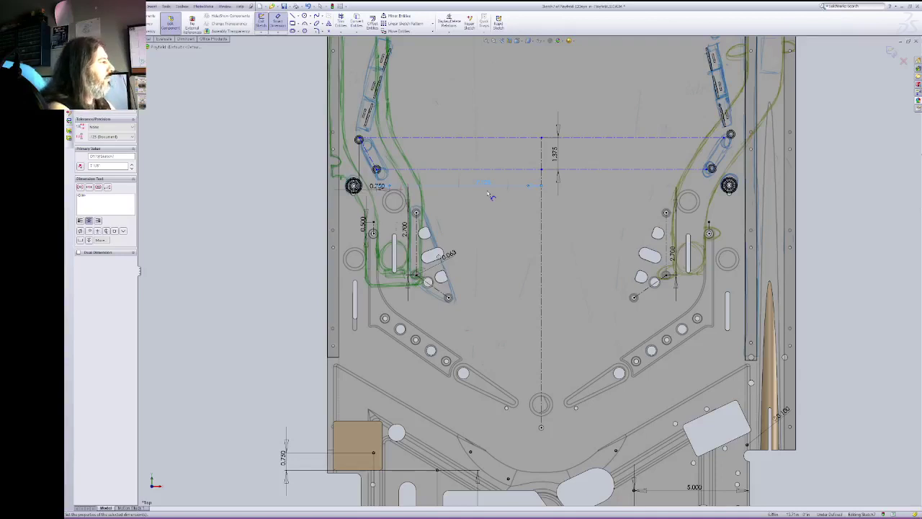
key(Escape)
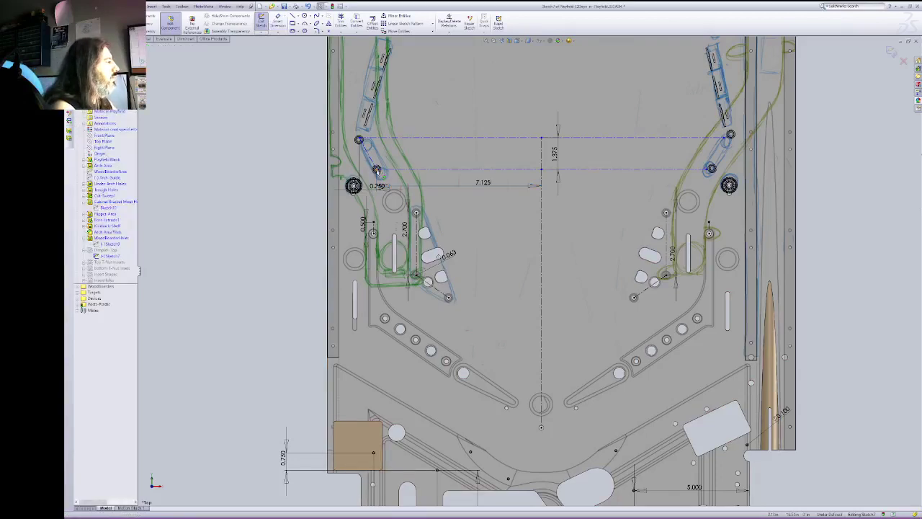
Step: Dimension the vertical distance from the lower horizontal centerline to the small drain hole and set it to 11.188
mouse_move(377, 169)
mouse_down()
mouse_move(378, 153)
mouse_move(379, 178)
mouse_up()
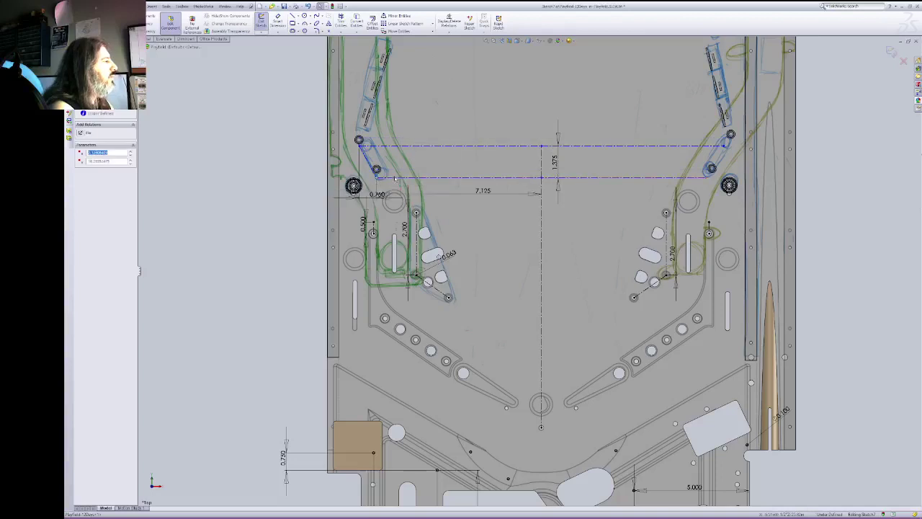
key(Escape)
click(260, 25)
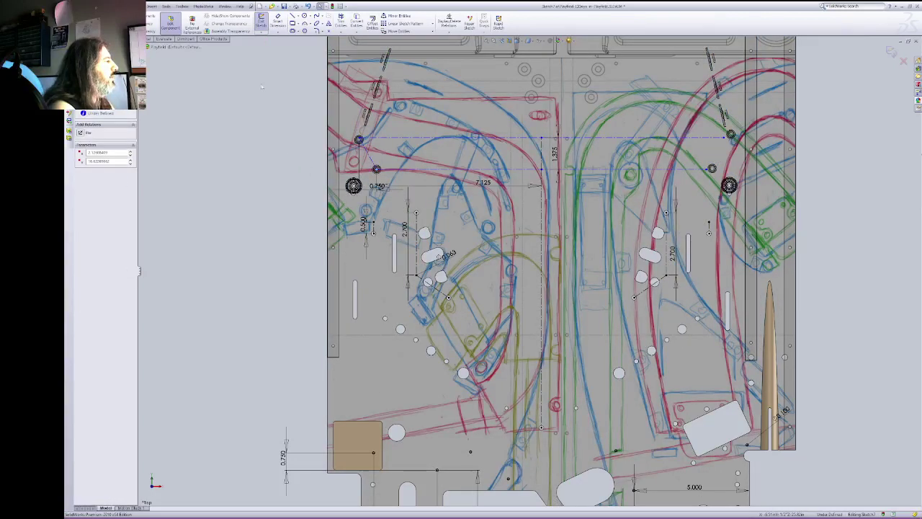
click(278, 22)
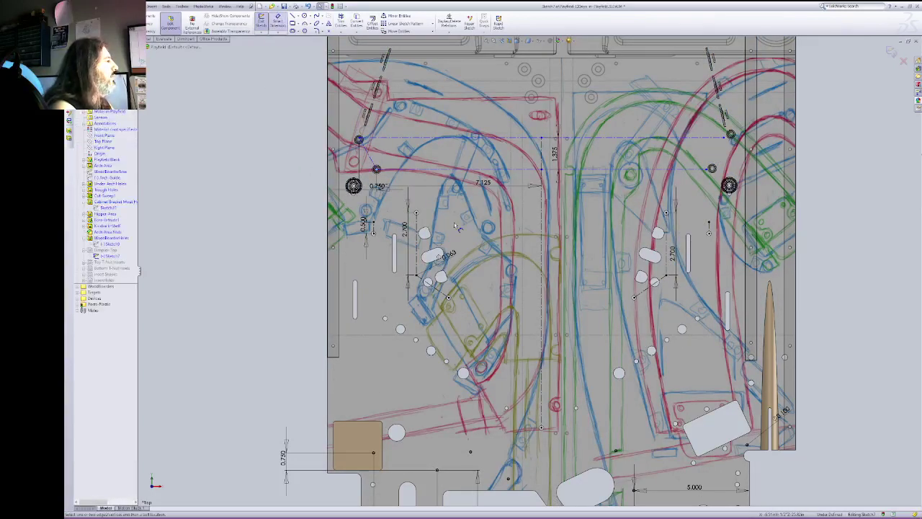
click(557, 218)
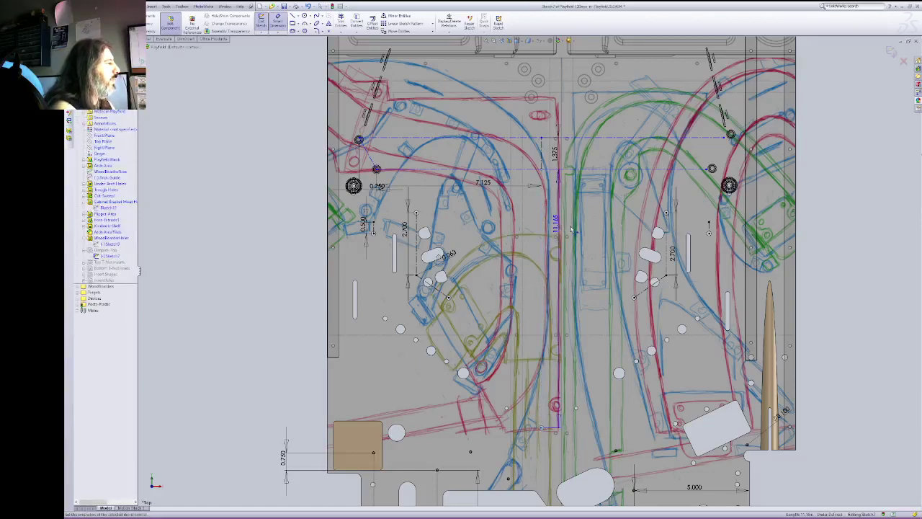
click(571, 229)
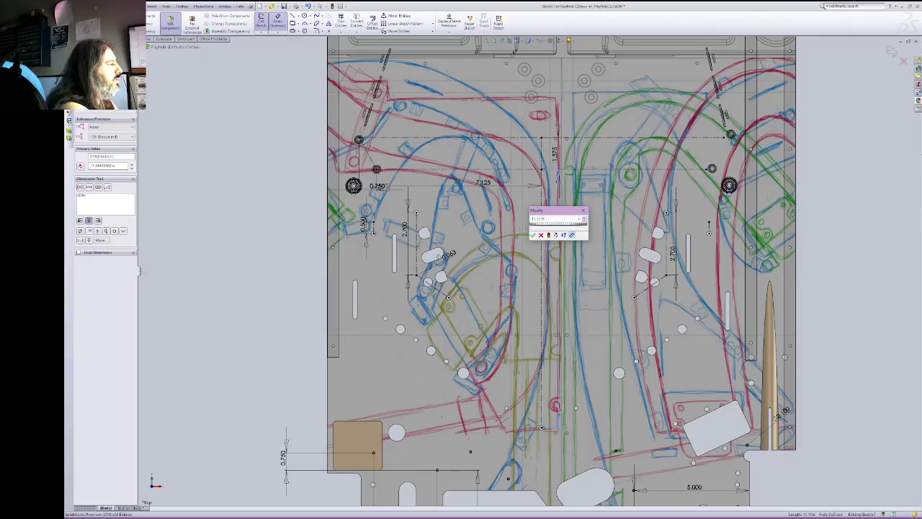
text(11.125)
key(Return)
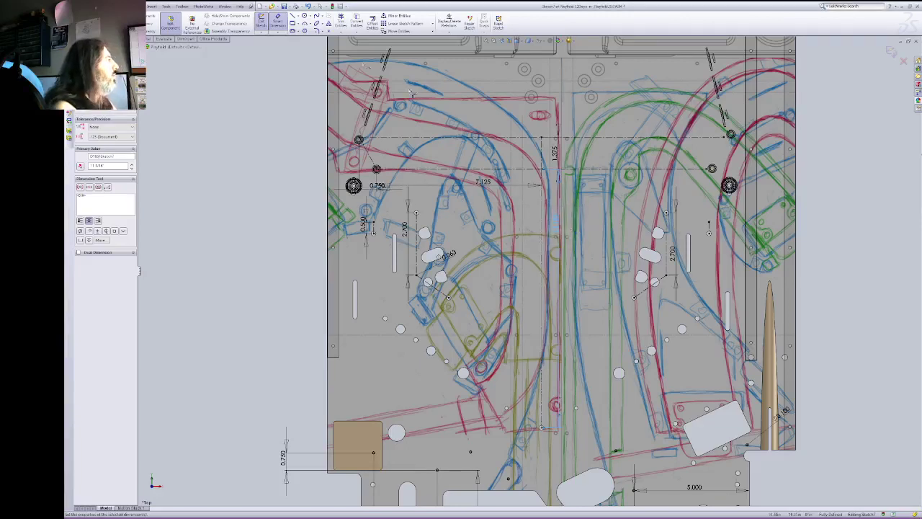
Step: Exit the sketch and the playfield component, and reopen the top dimples sketch for editing
click(262, 24)
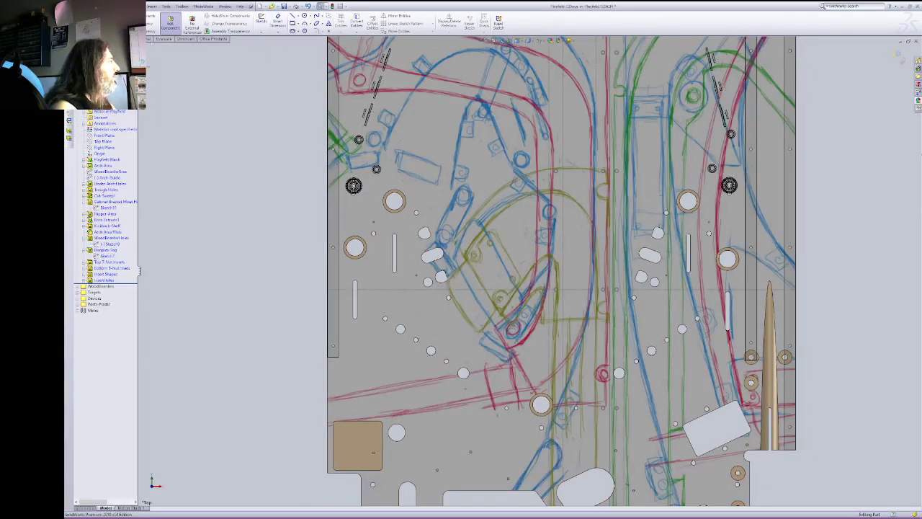
click(170, 23)
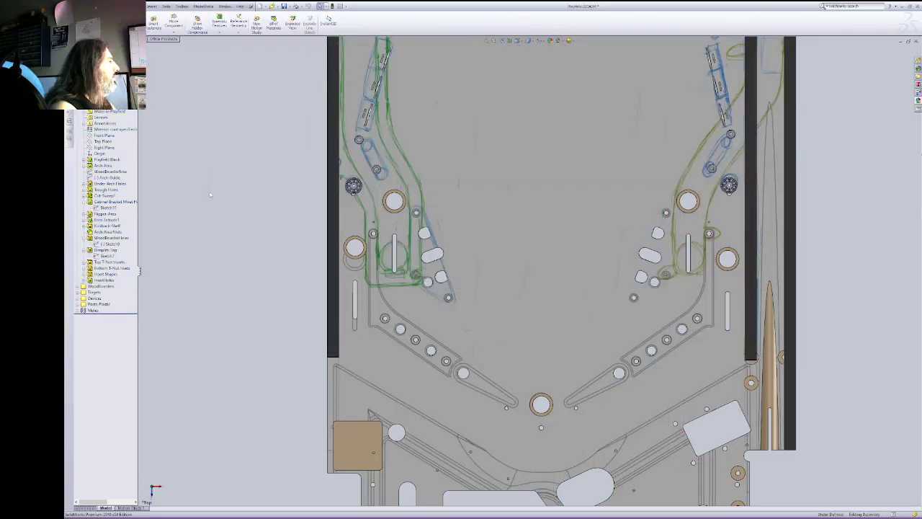
right_click(106, 256)
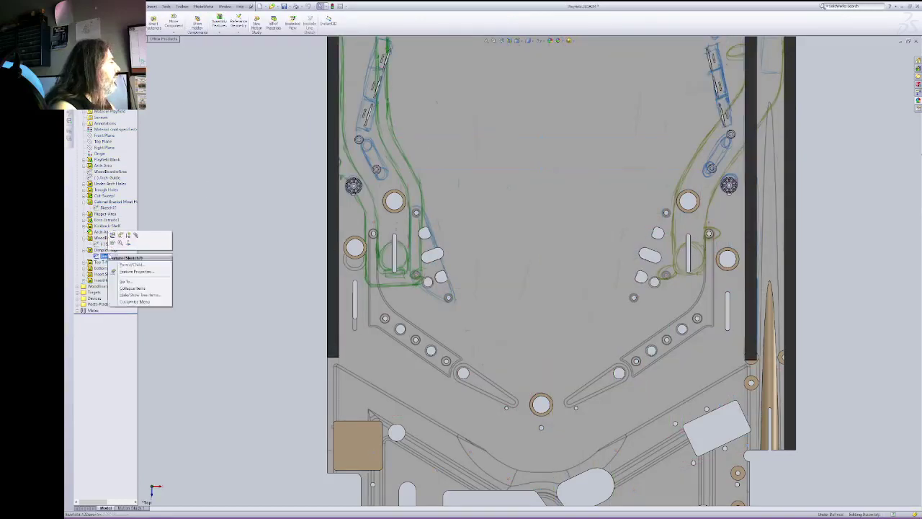
click(116, 235)
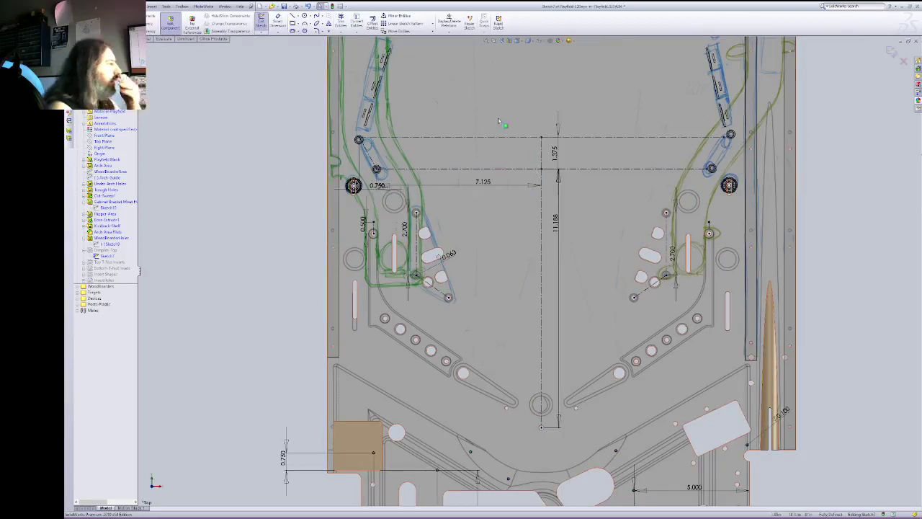
Step: Draw a circle centred on each of the two left guide post points at the ends of the horizontal centerlines
click(494, 42)
drag(315, 102, 487, 270)
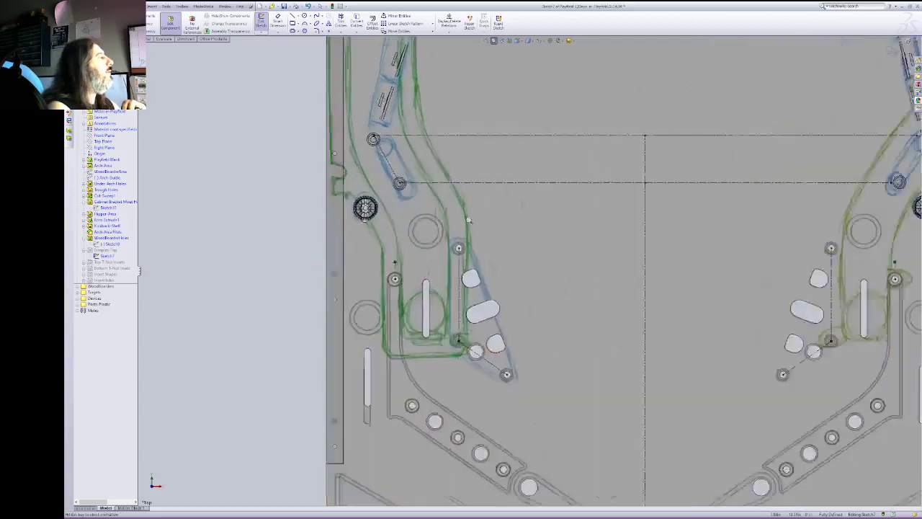
right_click(507, 148)
click(516, 153)
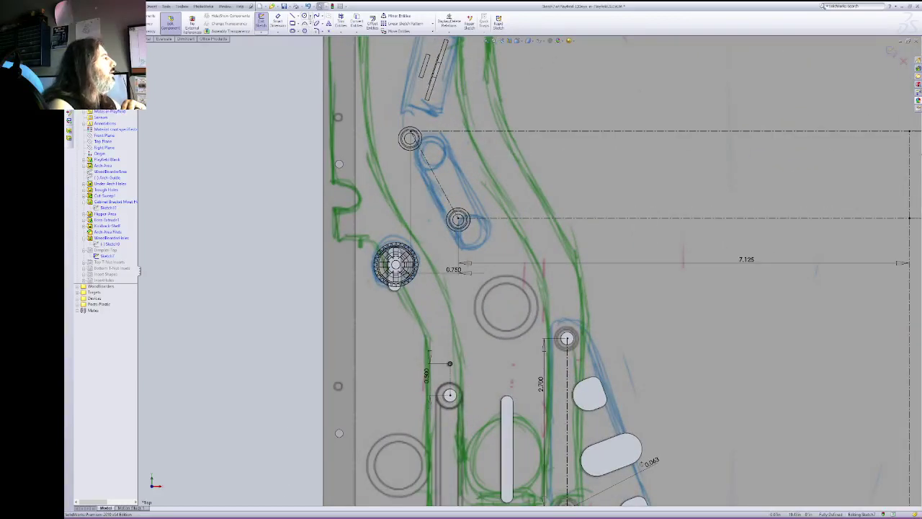
click(410, 131)
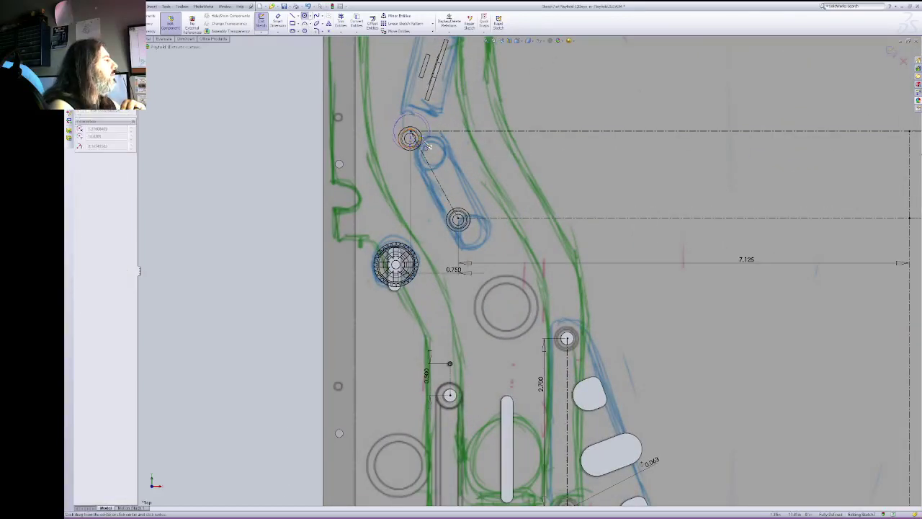
click(396, 117)
drag(459, 218, 479, 237)
Step: Draw a circle centred on each right-hand endpoint of the two horizontal centerlines for the right guide posts
right_click(649, 148)
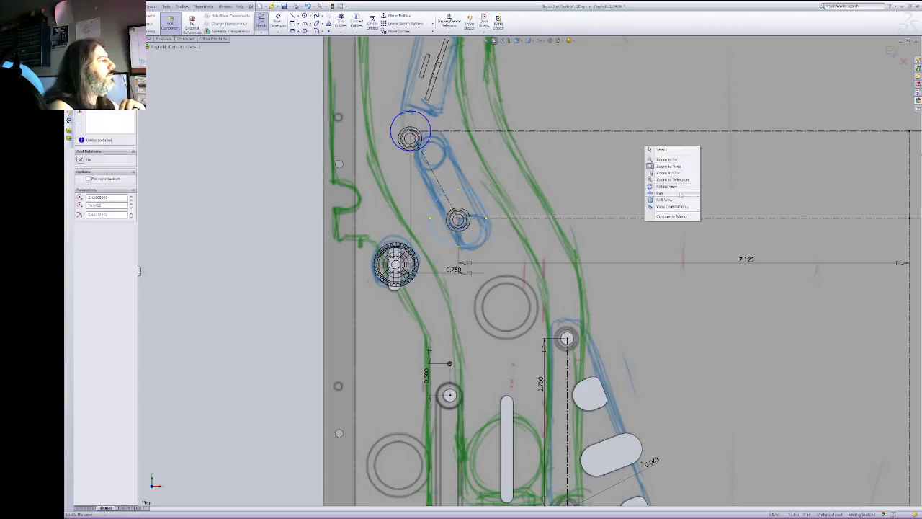
click(664, 170)
drag(620, 173, 289, 228)
right_click(521, 209)
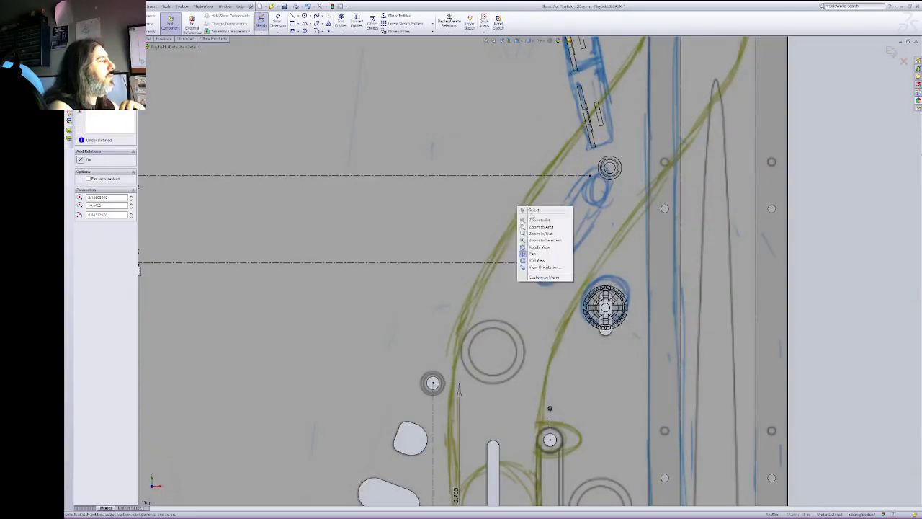
click(533, 210)
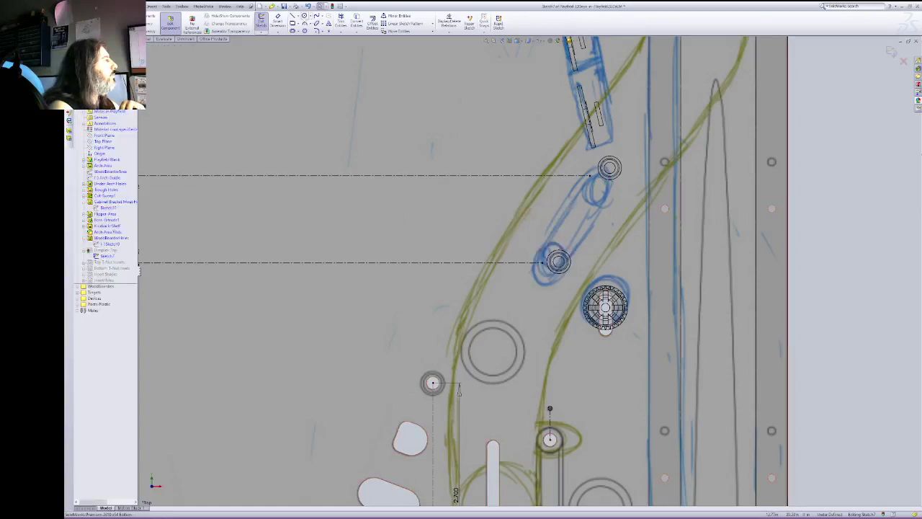
click(305, 15)
click(590, 175)
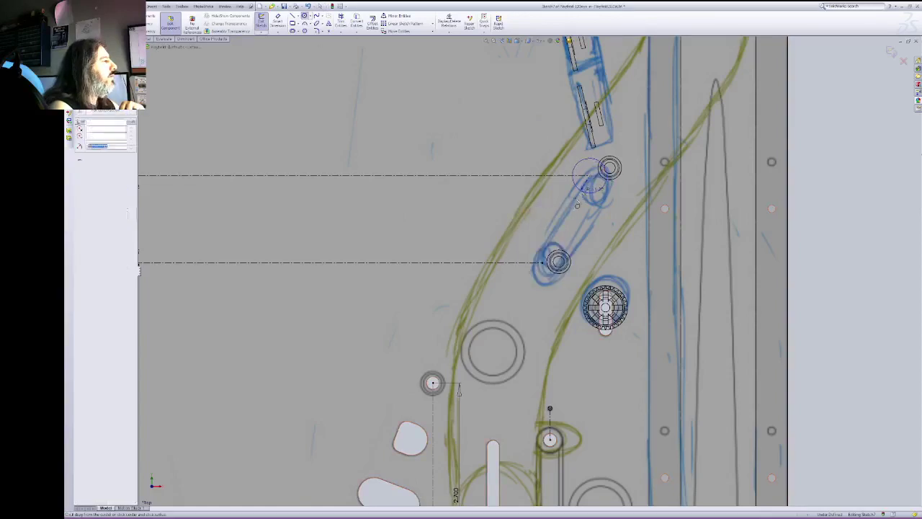
click(577, 205)
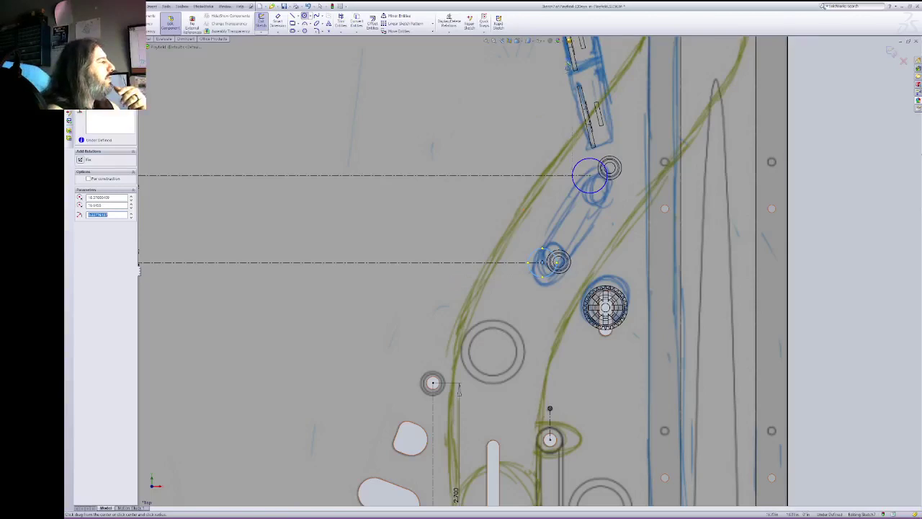
key(Escape)
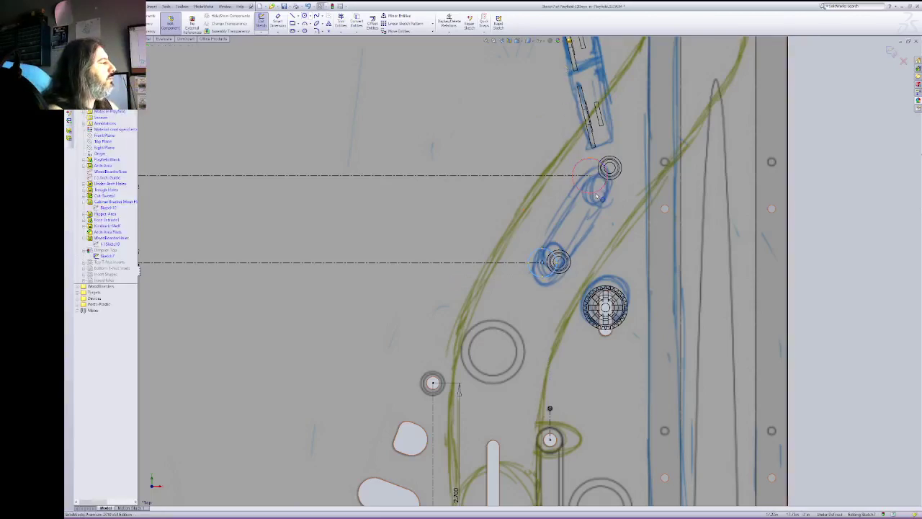
click(598, 192)
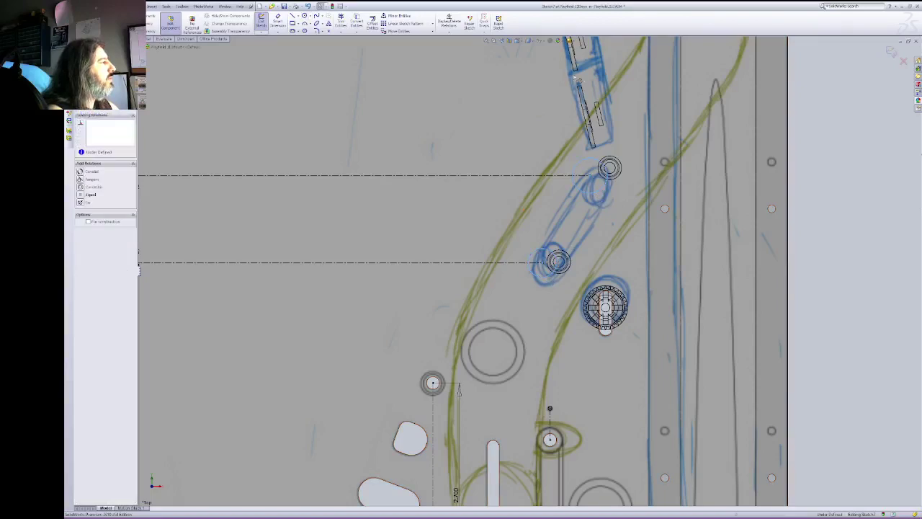
right_click(412, 154)
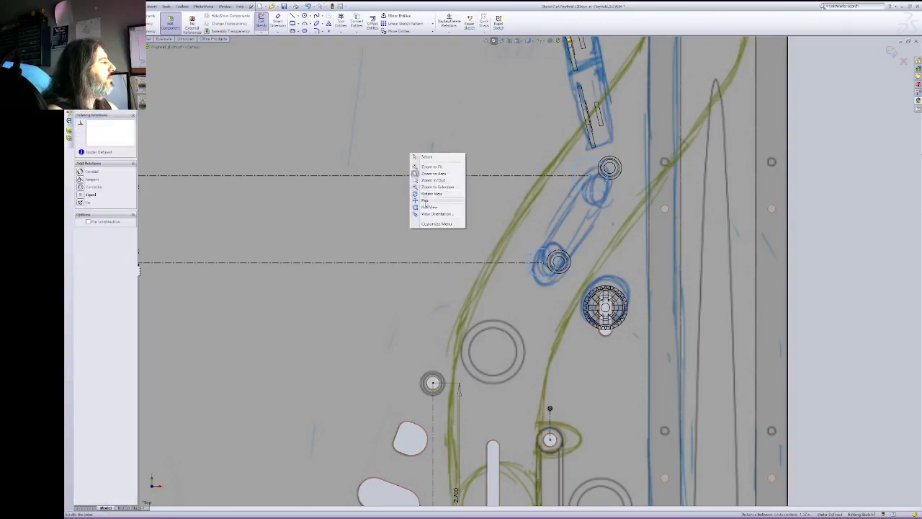
click(424, 202)
drag(422, 227, 835, 234)
drag(464, 255, 872, 268)
drag(541, 265, 583, 274)
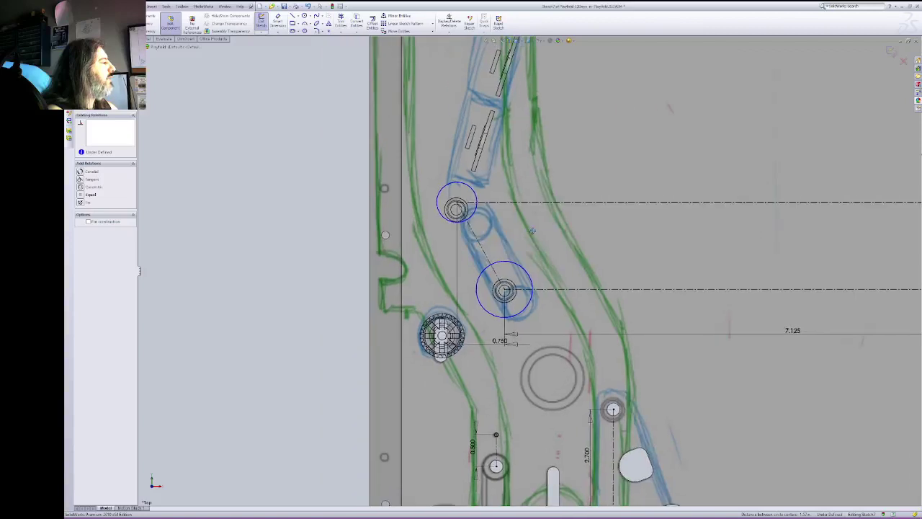
right_click(531, 231)
click(537, 279)
click(505, 259)
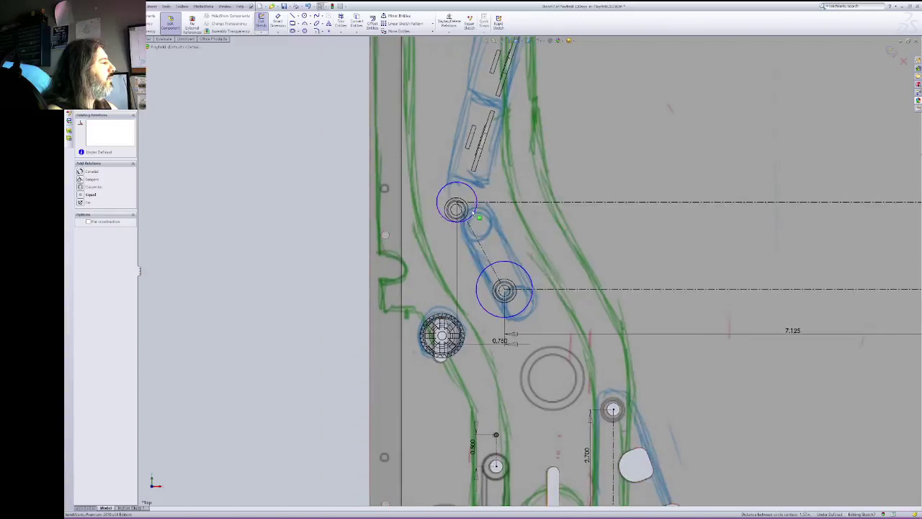
ctrl+click(527, 274)
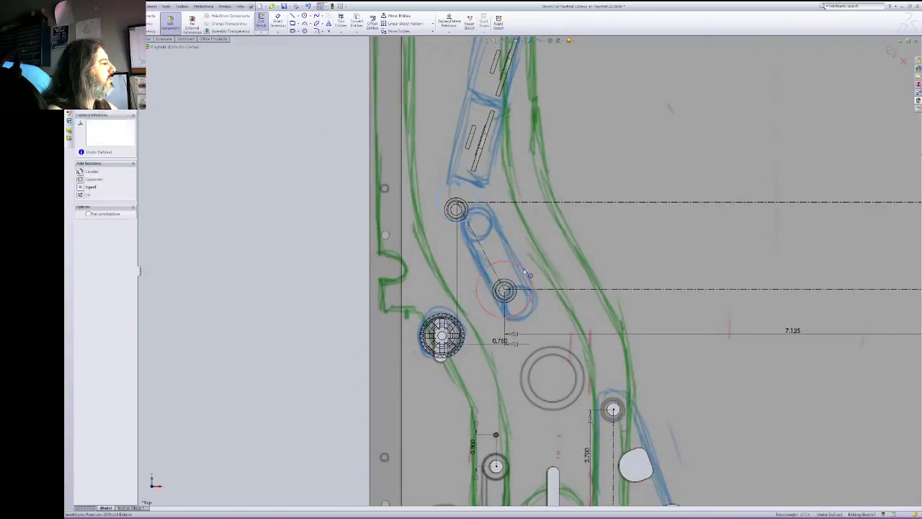
ctrl+click(496, 436)
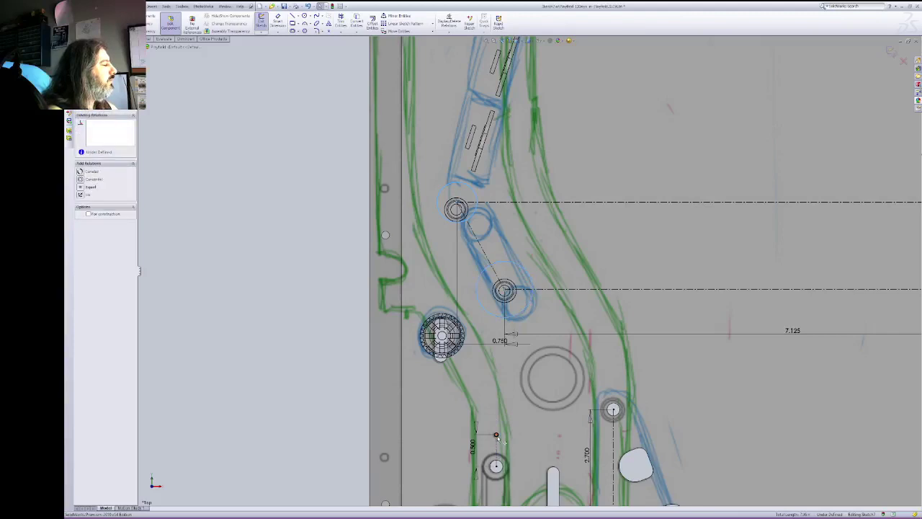
click(497, 436)
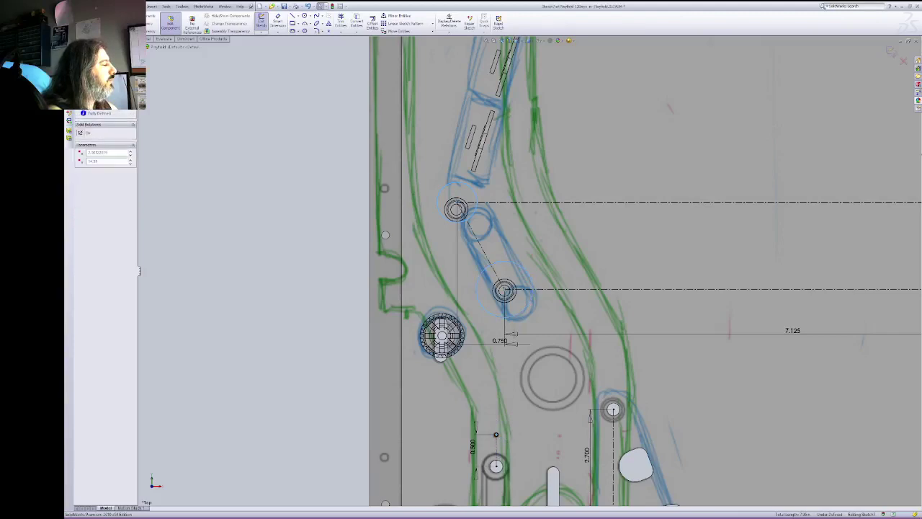
ctrl+click(497, 436)
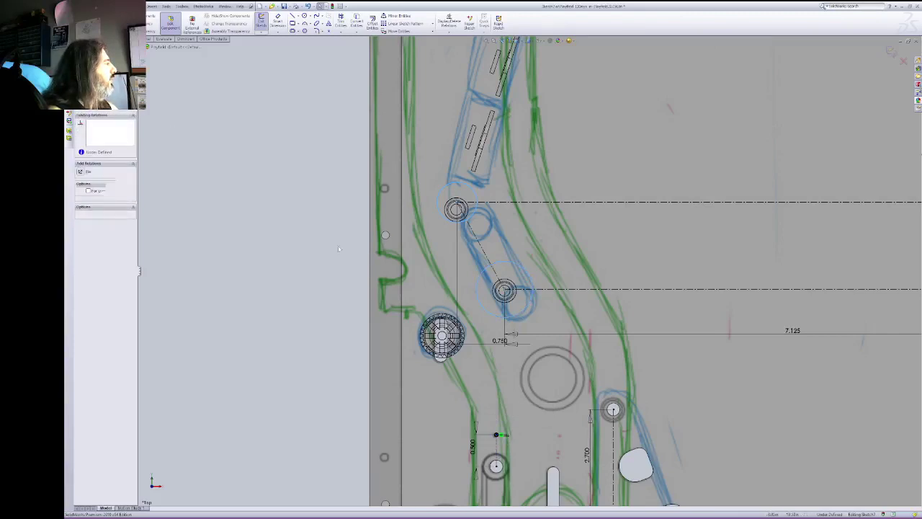
click(501, 437)
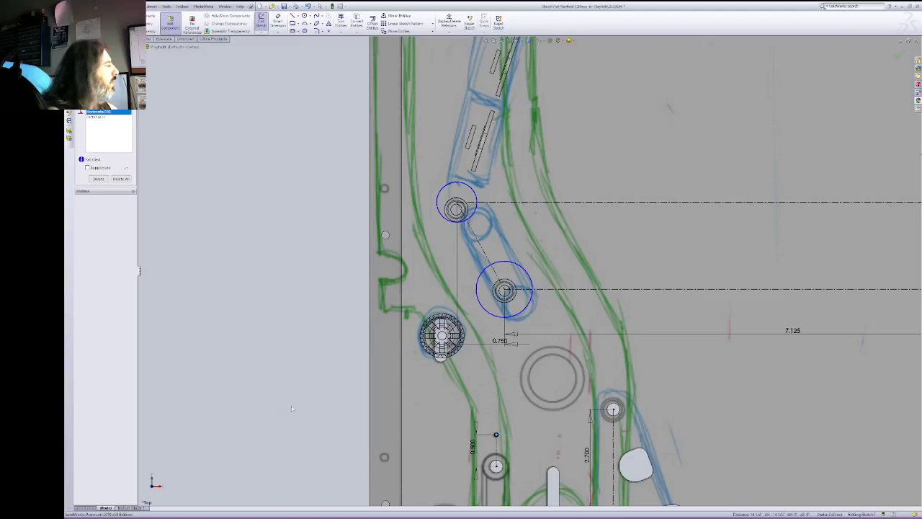
key(Escape)
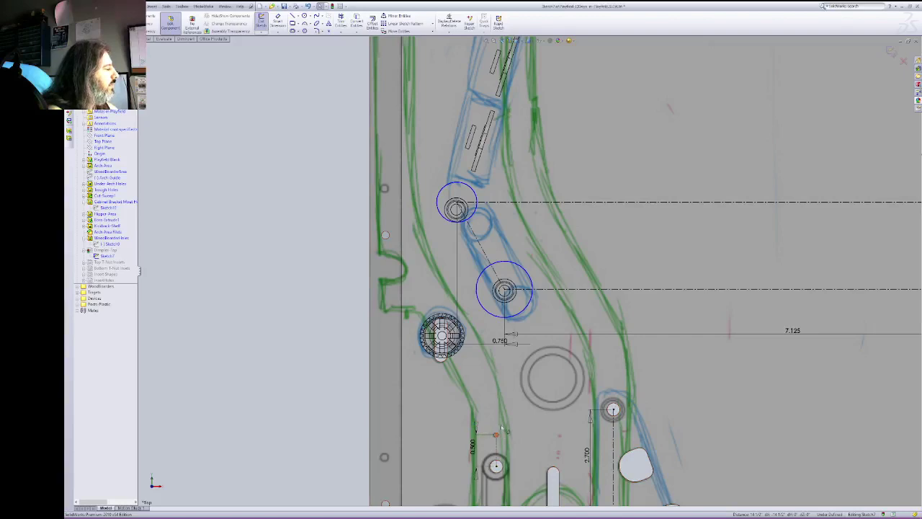
Step: Make the four guide post circles equal in size to the small existing dimple circle, and exit the sketch and the playfield component
click(496, 435)
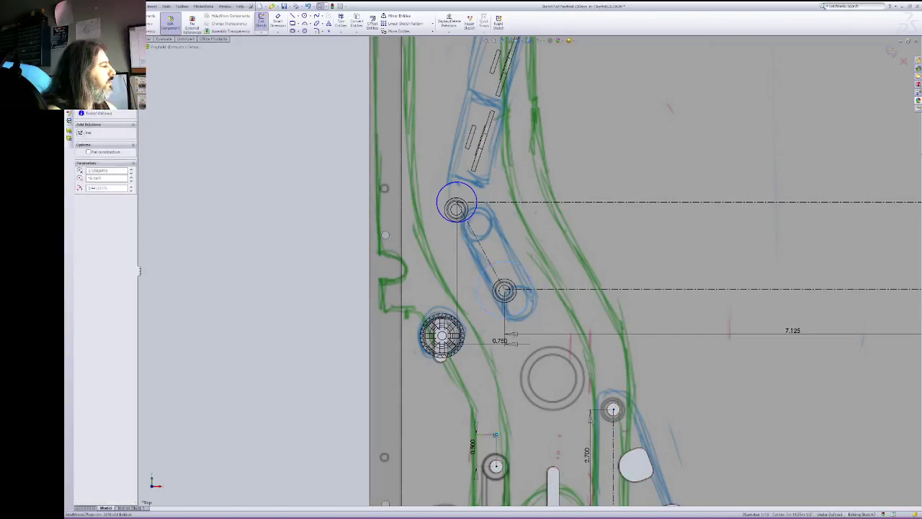
ctrl+click(457, 189)
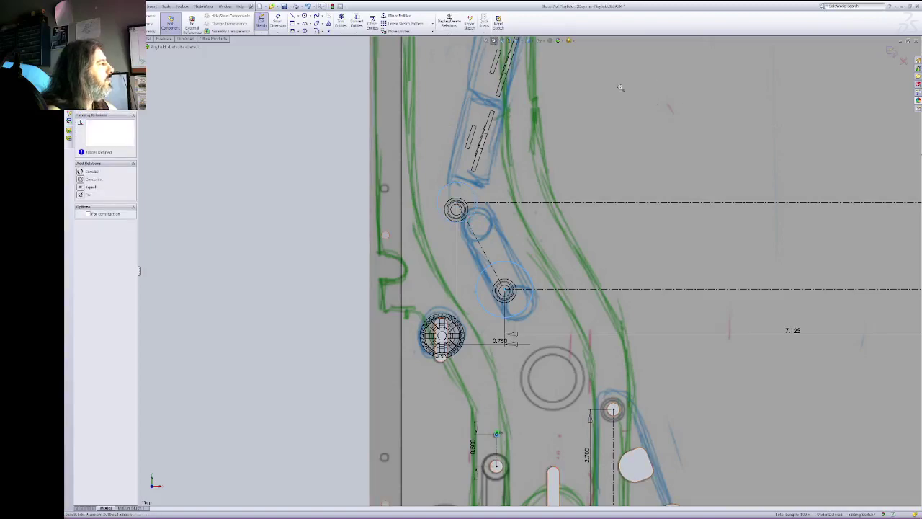
right_click(678, 109)
click(717, 156)
drag(793, 198, 285, 227)
drag(658, 241, 254, 217)
right_click(613, 186)
click(620, 234)
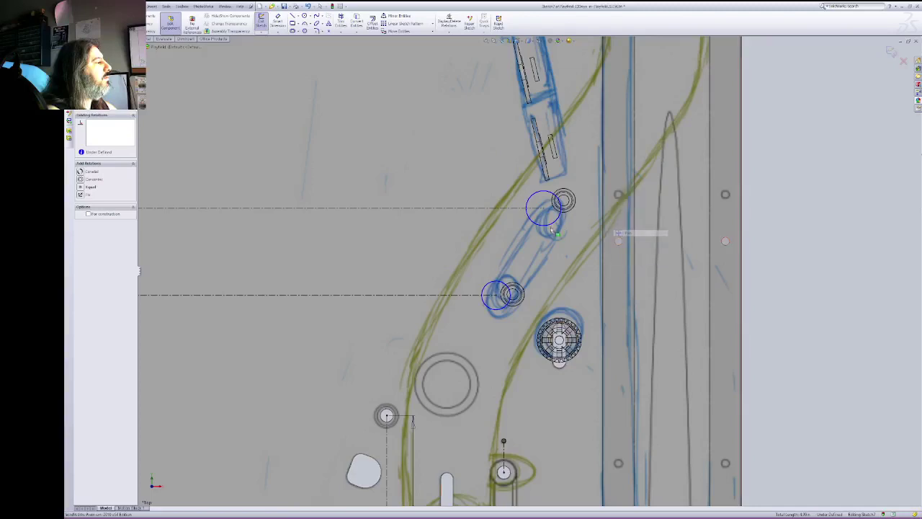
ctrl+click(519, 290)
ctrl+click(494, 310)
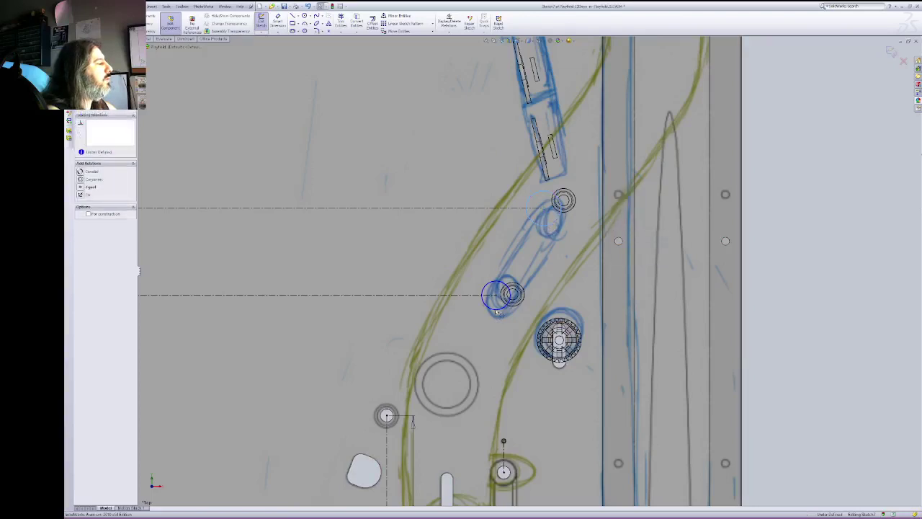
click(90, 188)
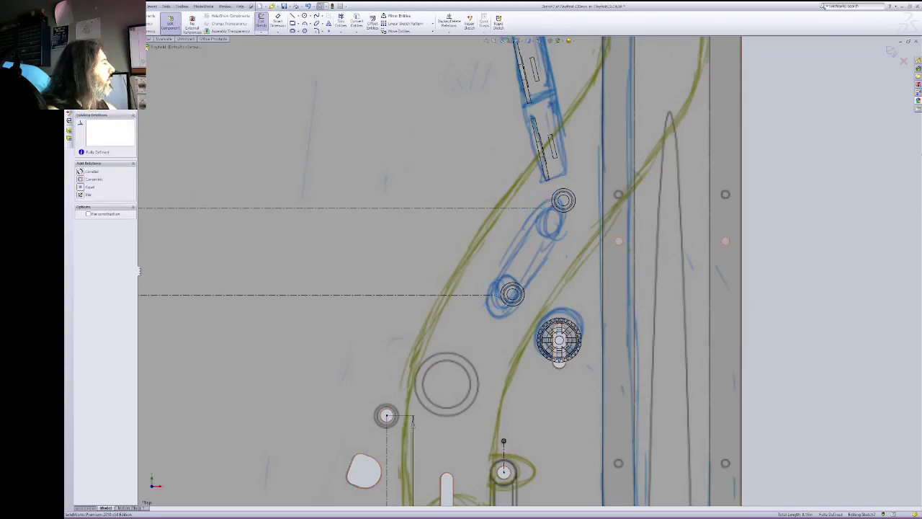
click(261, 22)
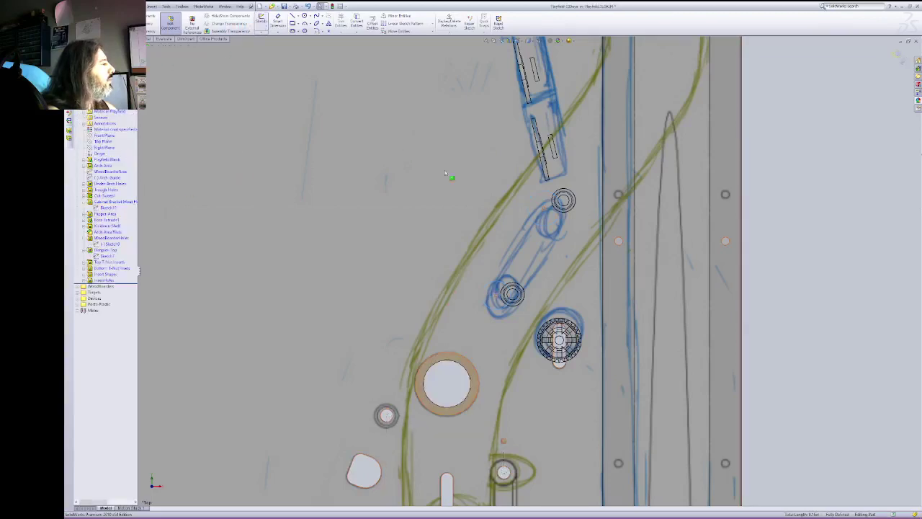
click(173, 24)
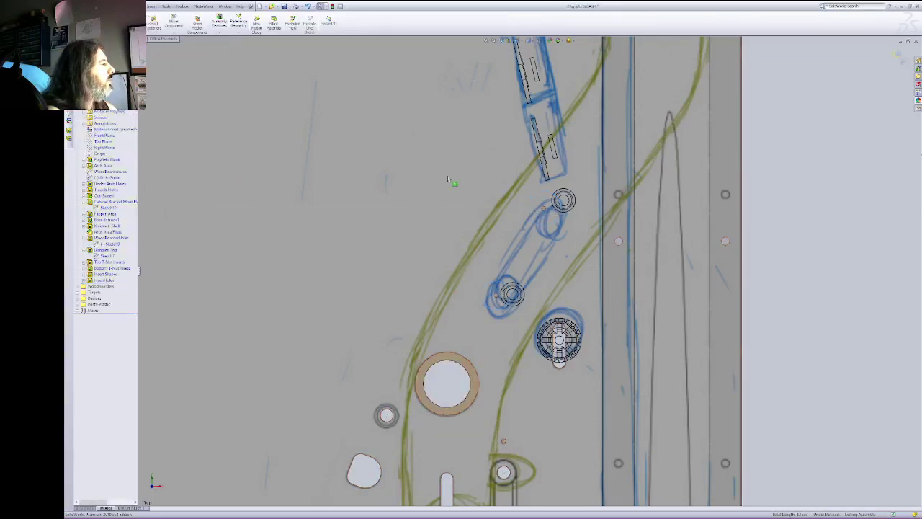
Step: Mate the bore of the upper guide post on the playfield's right side concentric with its new dimple hole
click(497, 41)
right_click(496, 161)
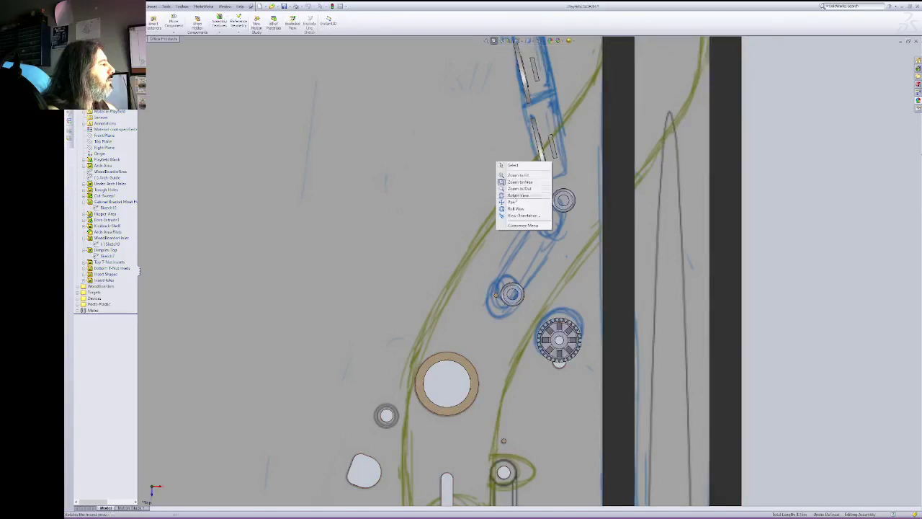
click(512, 197)
drag(513, 199, 595, 183)
click(494, 42)
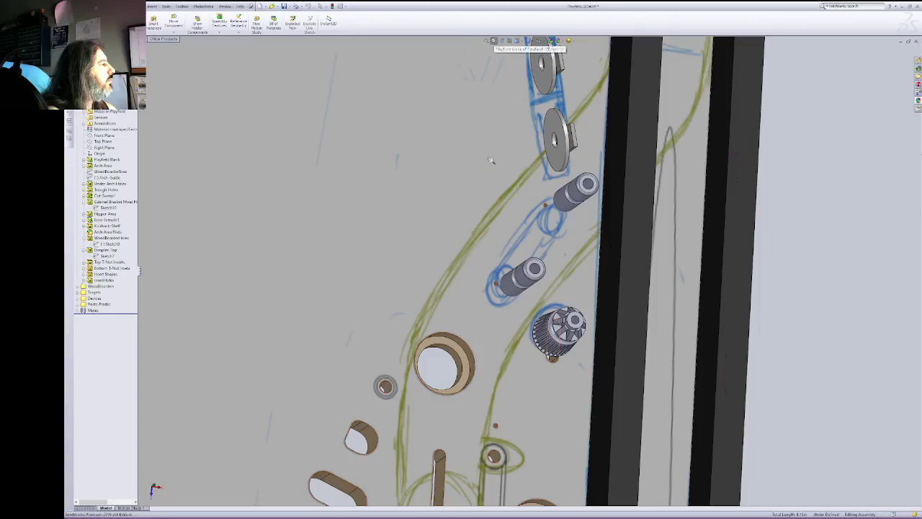
drag(474, 144, 628, 320)
right_click(535, 215)
click(552, 219)
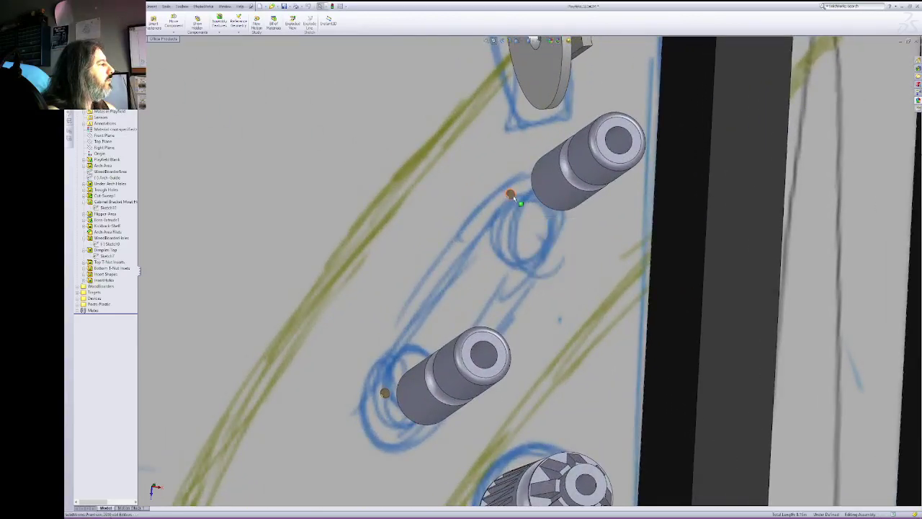
click(510, 194)
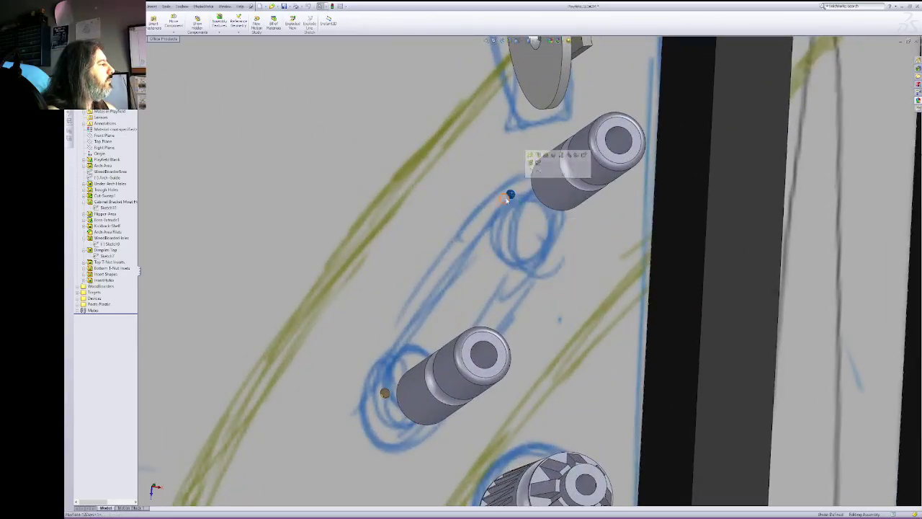
key(m)
click(624, 145)
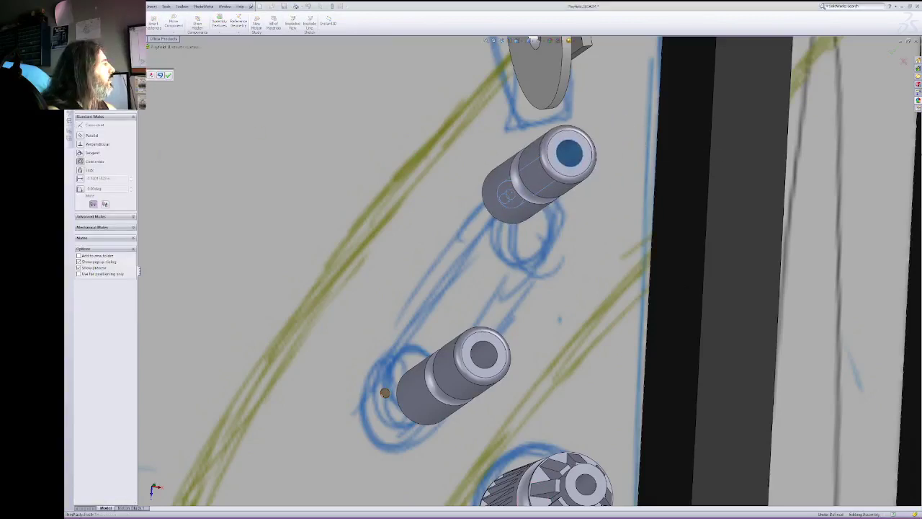
click(167, 75)
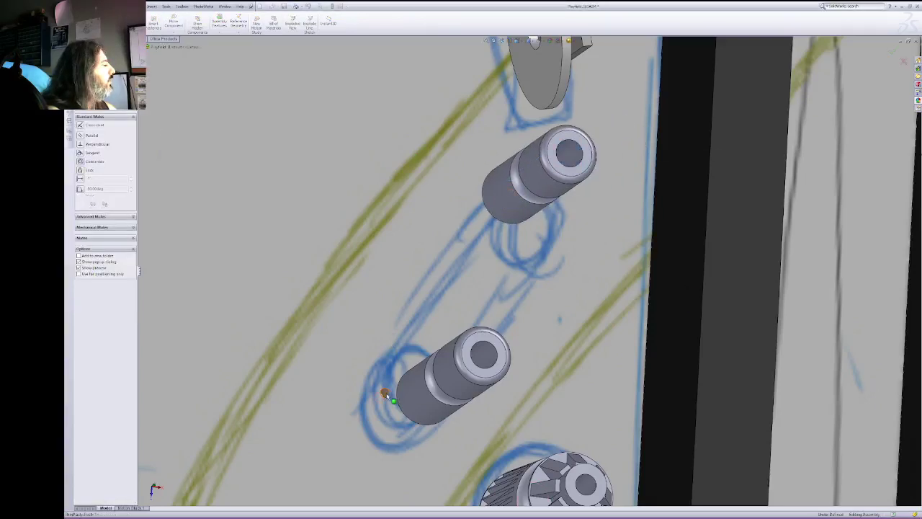
Step: Mate the bore of the lower right guide post concentric with its dimple hole
click(386, 394)
click(386, 395)
click(490, 364)
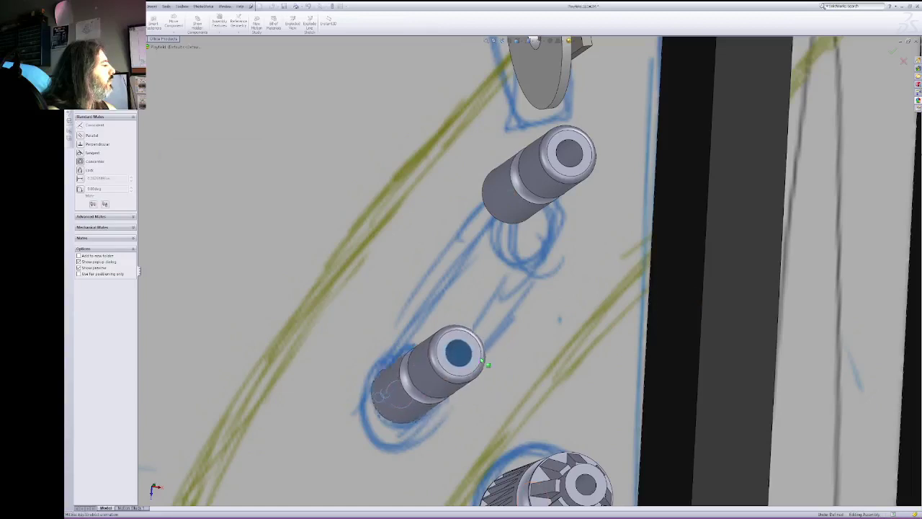
key(Return)
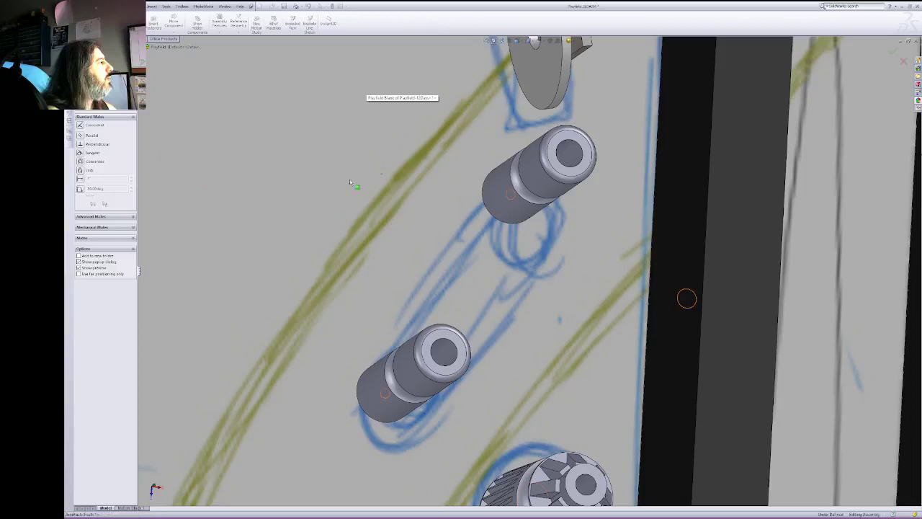
Step: Move the upper guide post on the playfield's left side clear of its dimple hole and mate its bore concentric with that hole
right_click(425, 122)
click(443, 152)
mouse_move(439, 197)
mouse_down()
mouse_move(612, 194)
mouse_move(808, 166)
mouse_up()
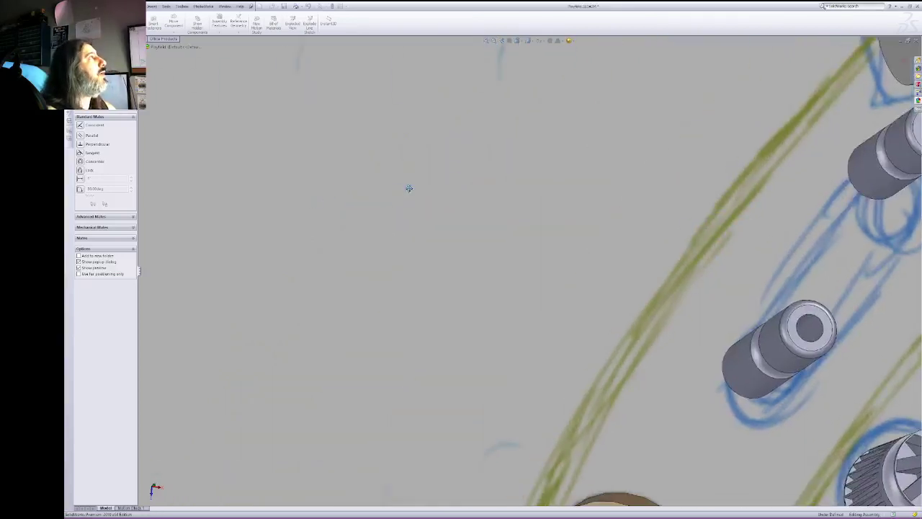
drag(406, 190, 637, 157)
drag(367, 181, 544, 146)
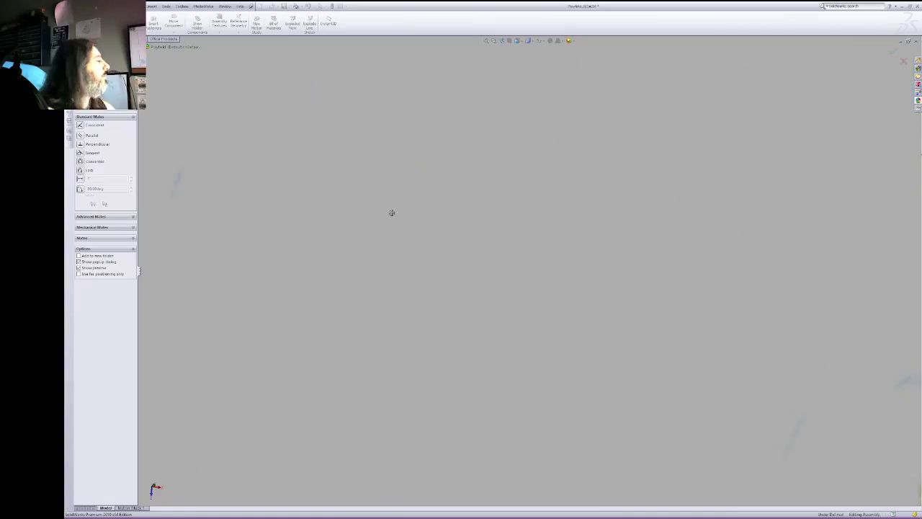
mouse_move(325, 252)
mouse_down()
mouse_move(371, 245)
mouse_move(411, 219)
mouse_move(498, 273)
mouse_move(554, 249)
mouse_move(608, 424)
mouse_up()
drag(438, 198, 573, 332)
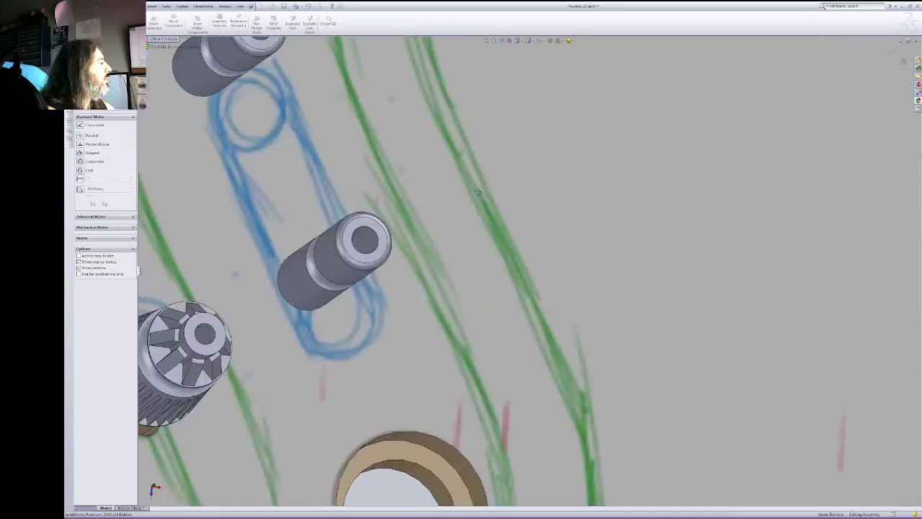
drag(477, 192, 522, 271)
right_click(480, 204)
click(490, 231)
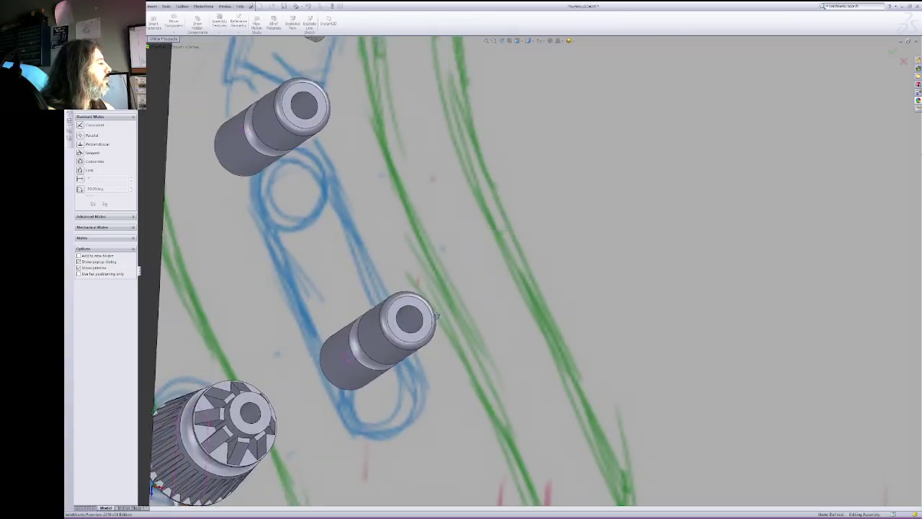
mouse_move(437, 317)
mouse_down()
mouse_move(359, 311)
mouse_move(377, 340)
mouse_move(409, 347)
mouse_up()
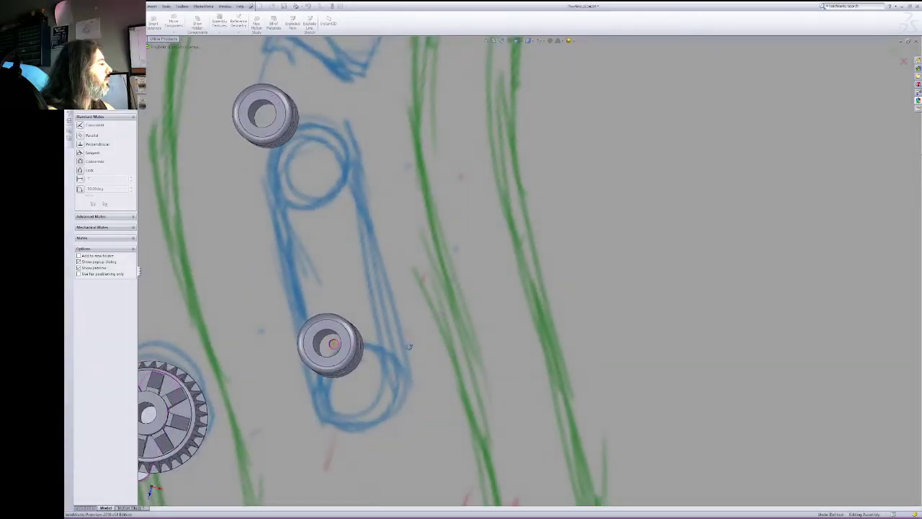
mouse_move(408, 346)
middle_down()
mouse_move(418, 357)
mouse_move(410, 342)
middle_up()
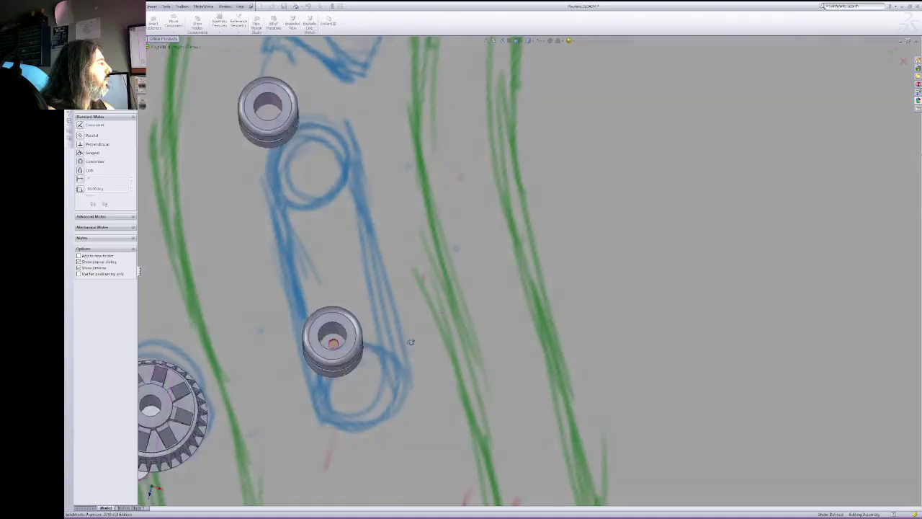
mouse_move(410, 342)
mouse_down()
mouse_move(397, 359)
mouse_move(356, 321)
mouse_move(300, 318)
mouse_up()
right_click(355, 255)
click(365, 278)
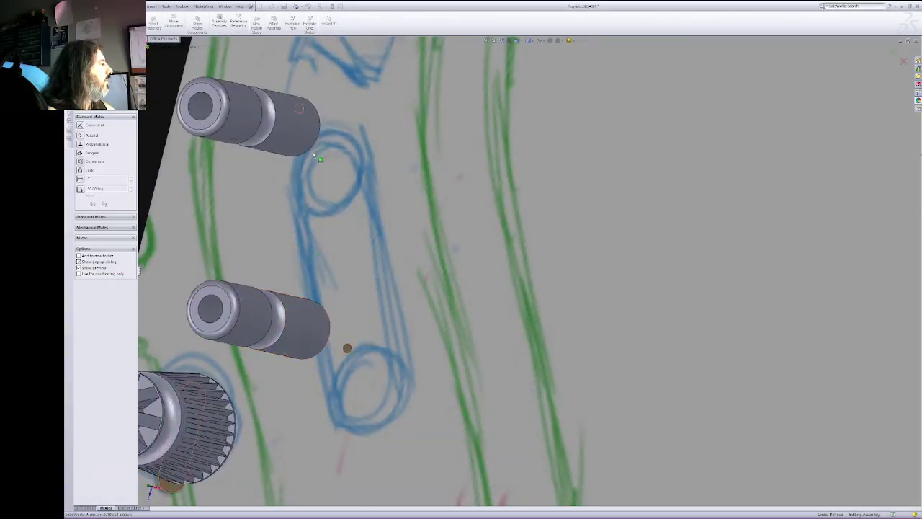
drag(314, 155, 296, 99)
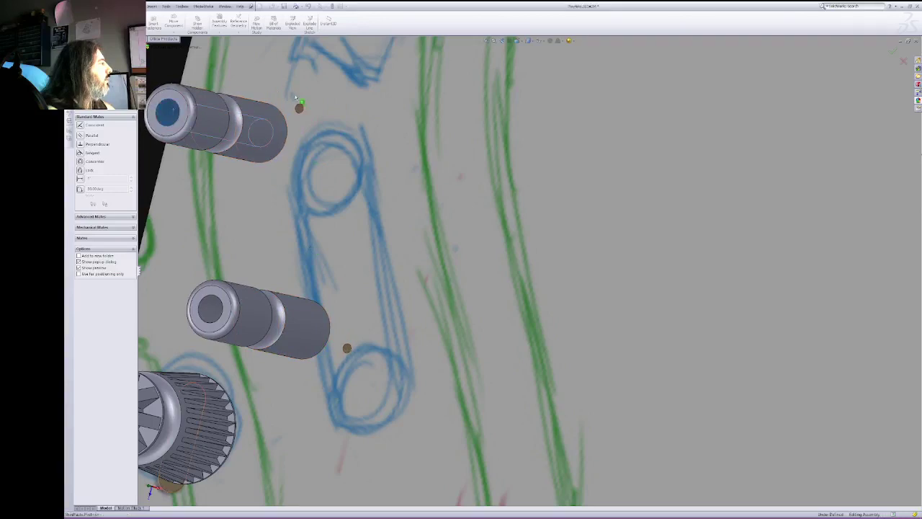
click(267, 116)
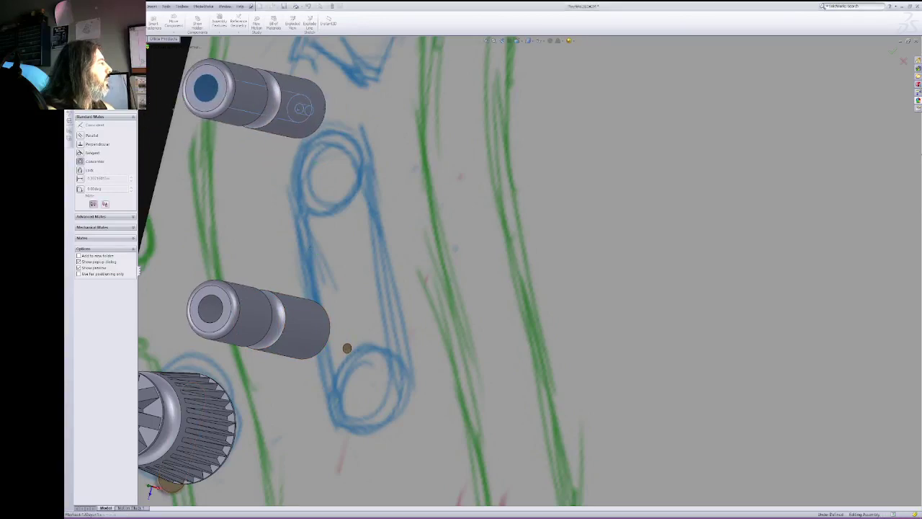
right_click(298, 108)
Step: Mate the bore of the lower guide post on the playfield's left side concentric with its dimple hole
click(213, 306)
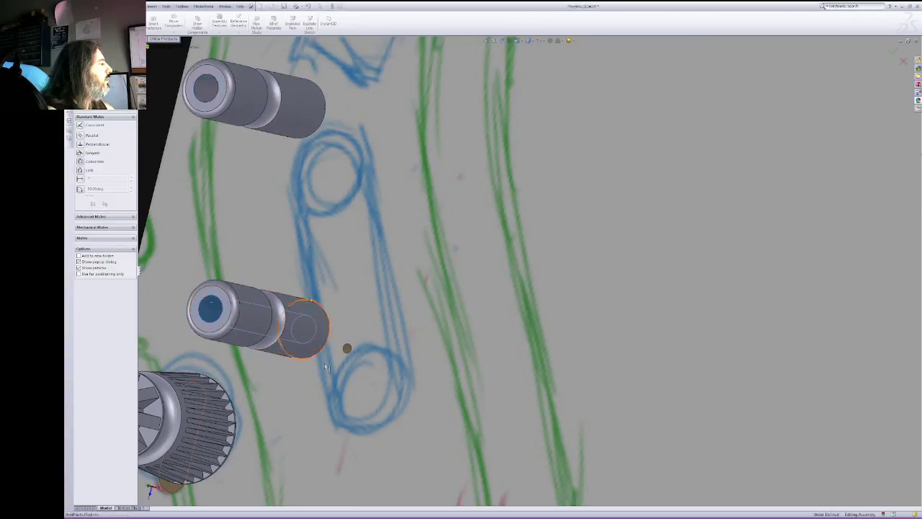
click(346, 349)
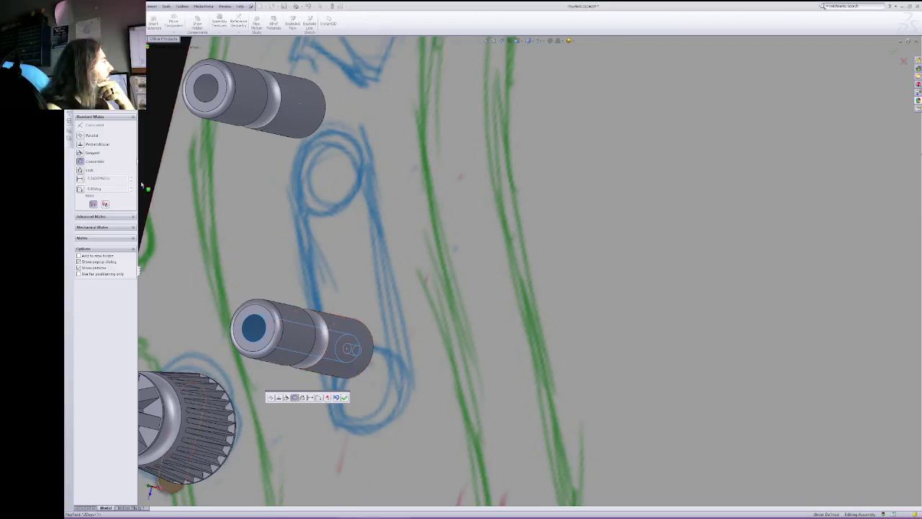
key(Return)
key(Escape)
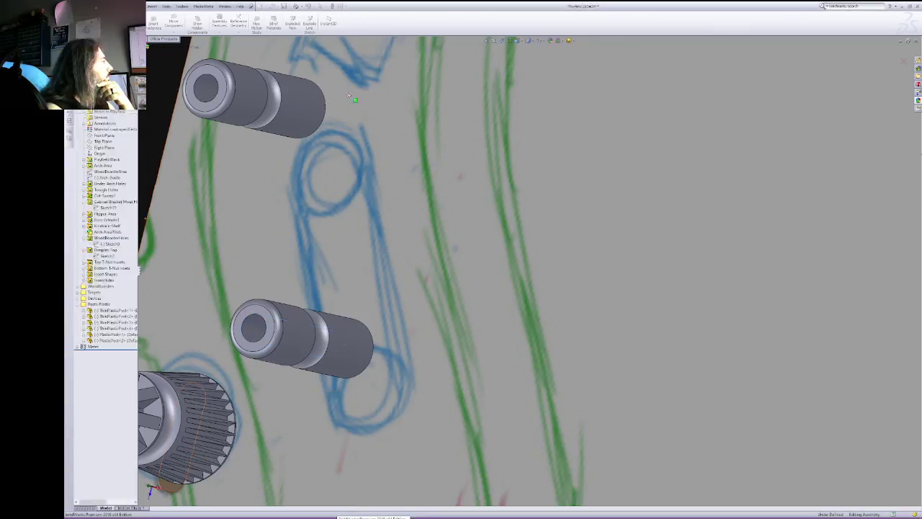
Step: Show the toothed post on the playfield's left side from the top in wireframe display
click(522, 41)
click(527, 52)
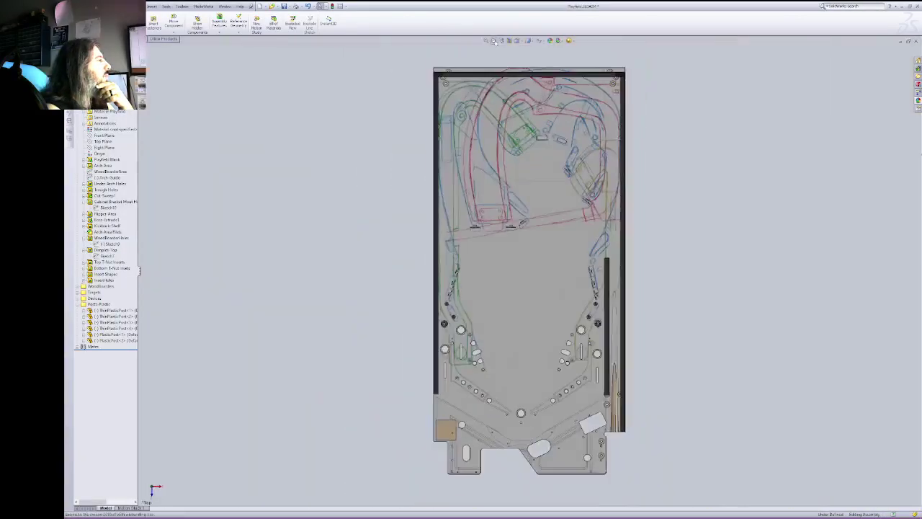
drag(422, 281, 505, 364)
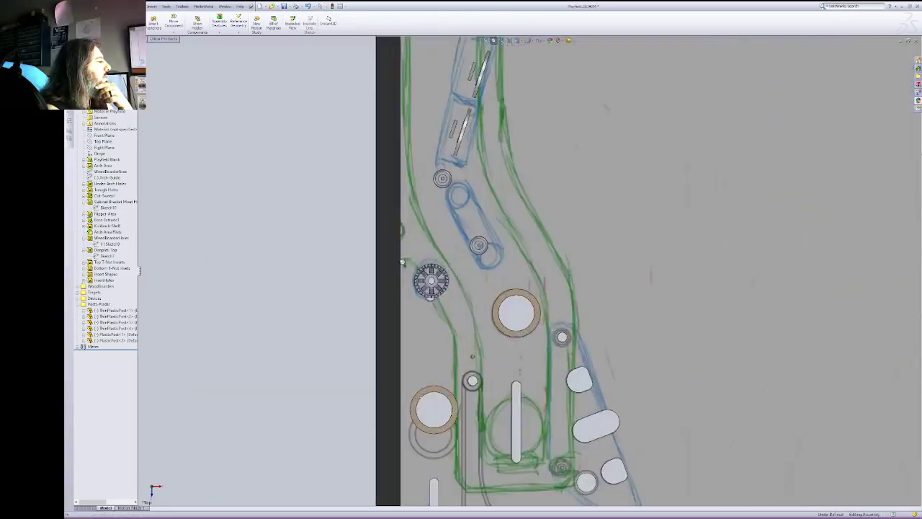
drag(403, 256, 484, 333)
right_click(531, 135)
click(536, 137)
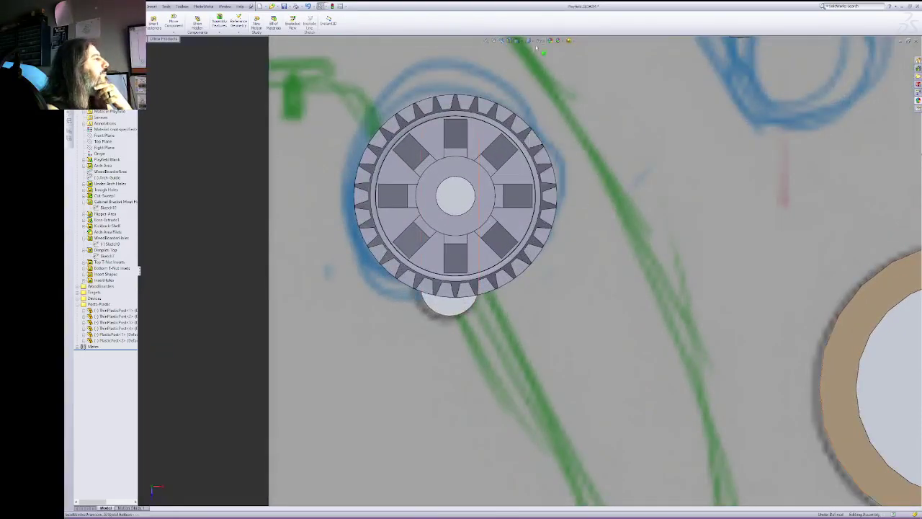
click(529, 42)
click(528, 83)
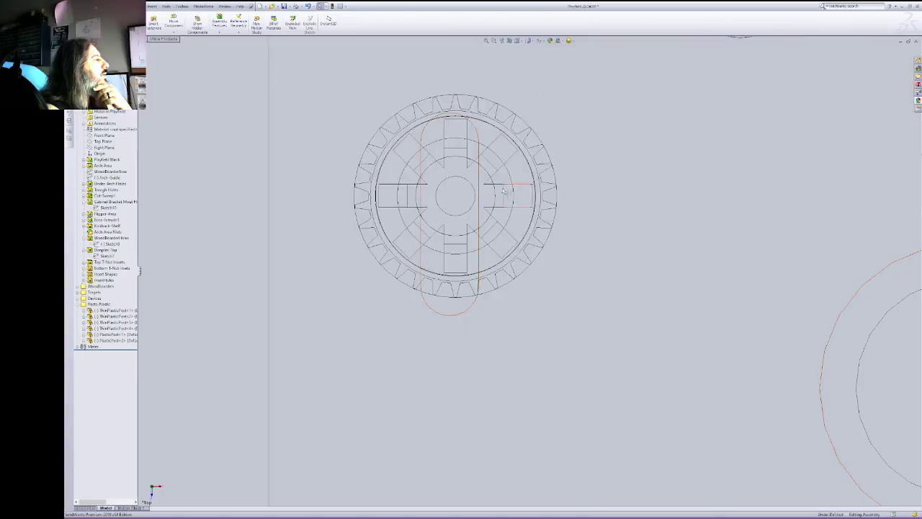
Step: Move the left toothed post down until its rim meets the lower end of the slot beneath it, and fix it in place
drag(495, 188, 491, 209)
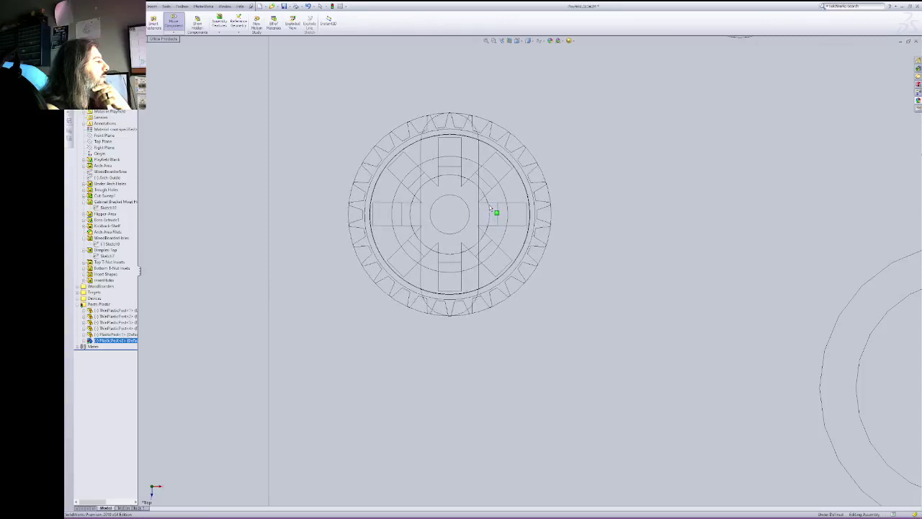
key(Escape)
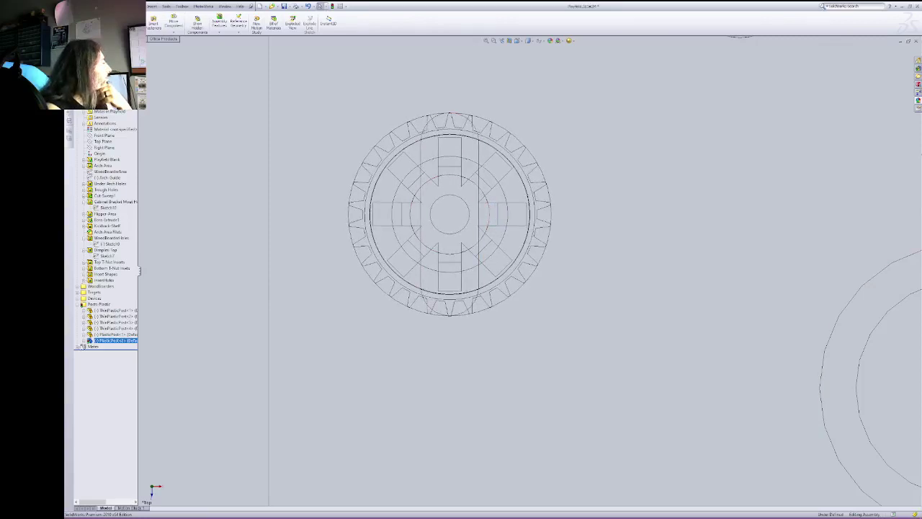
right_click(102, 340)
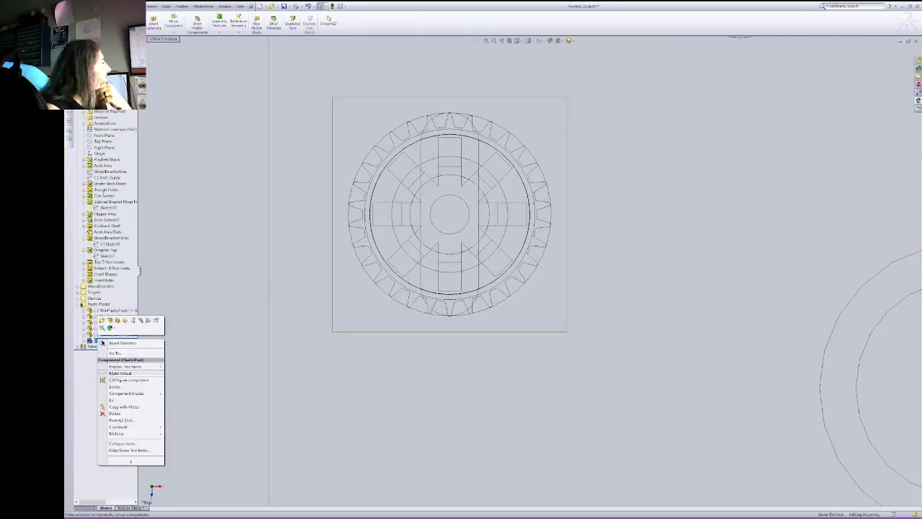
click(115, 400)
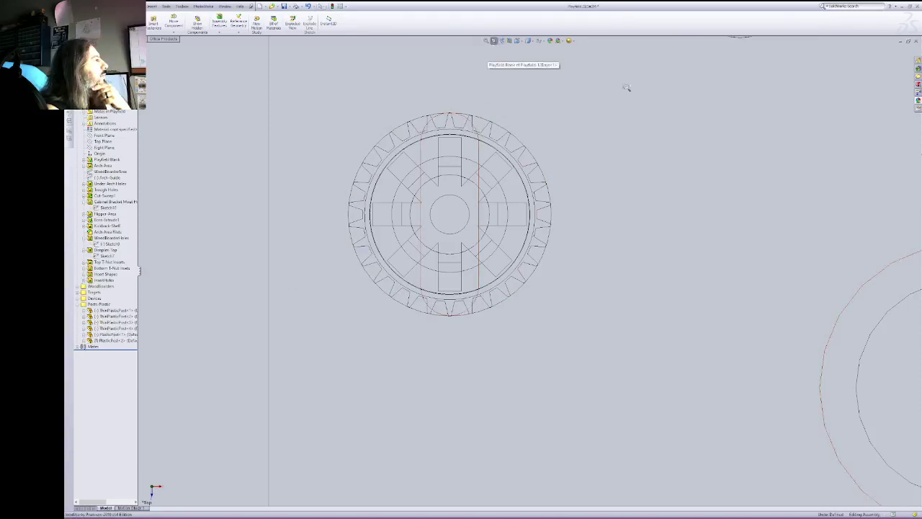
Step: Move the matching toothed post on the playfield's right side down to the lower end of its slot and fix it in place
right_click(699, 106)
click(729, 149)
mouse_move(747, 148)
mouse_down()
mouse_move(649, 284)
mouse_move(302, 262)
mouse_move(428, 221)
mouse_move(439, 268)
mouse_up()
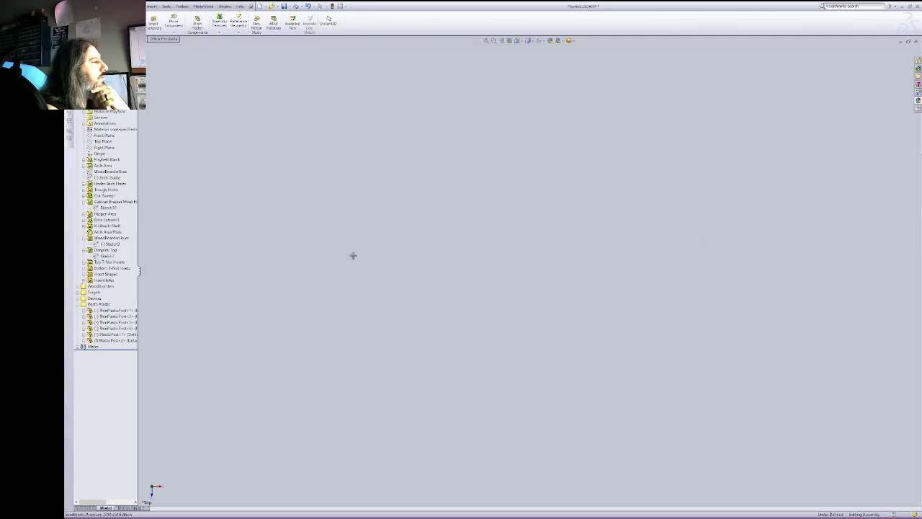
drag(710, 249, 214, 243)
drag(735, 338, 652, 172)
drag(811, 195, 396, 259)
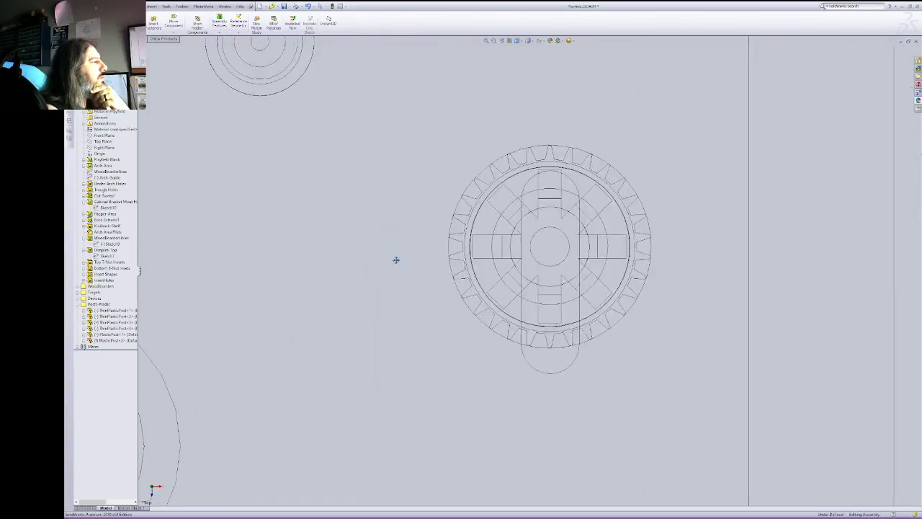
right_click(395, 261)
click(406, 264)
drag(570, 268, 570, 296)
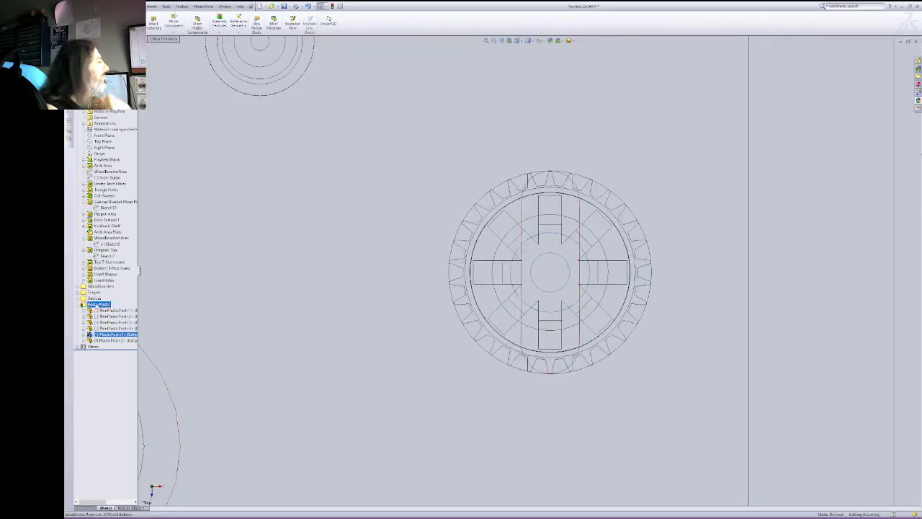
right_click(99, 336)
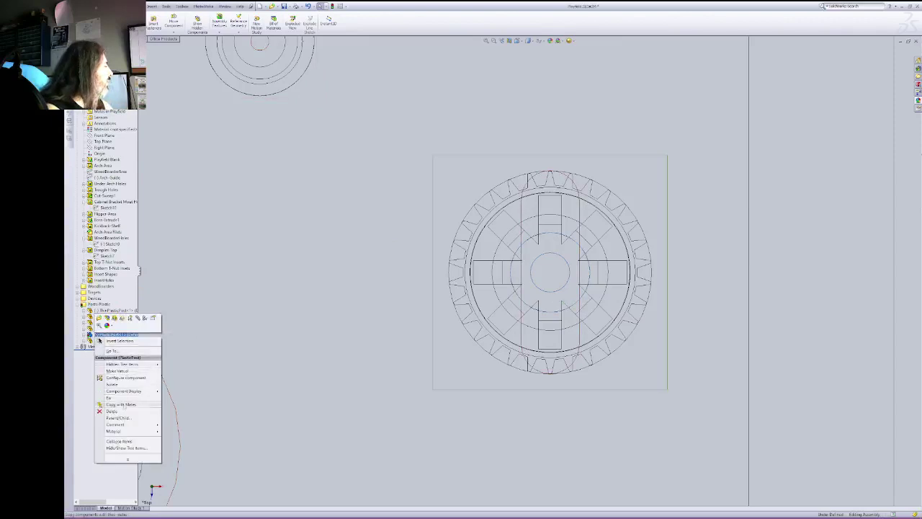
click(110, 397)
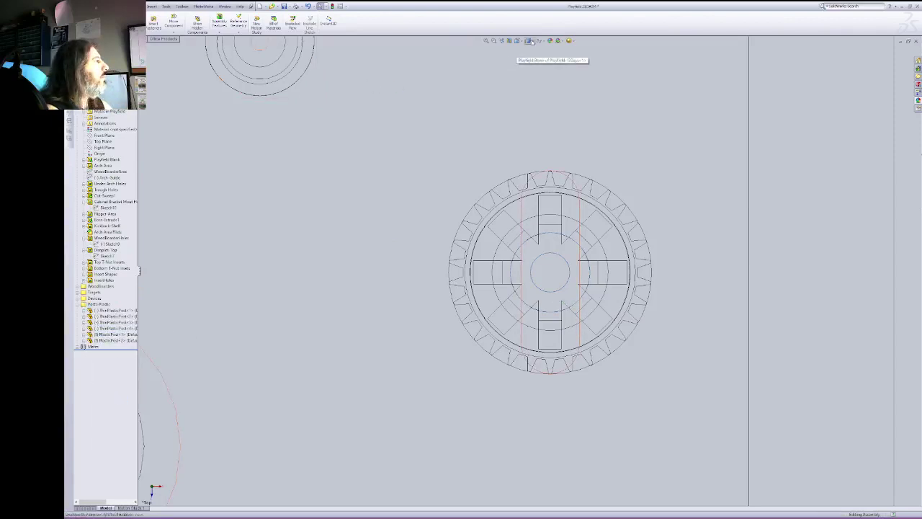
Step: Restore the shaded display and inspect the posts and targets along the playfield's left side at an angle
click(529, 40)
click(529, 51)
click(505, 41)
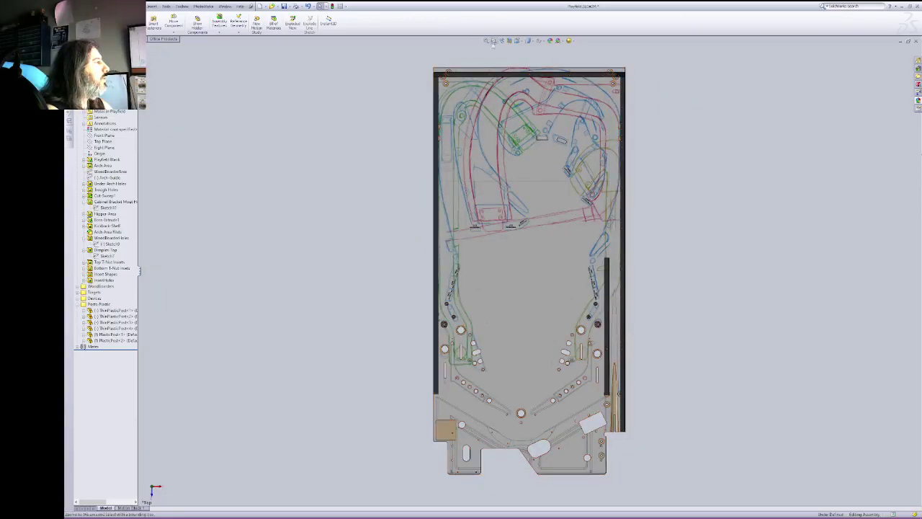
scroll(448, 310, up, 10)
right_click(524, 156)
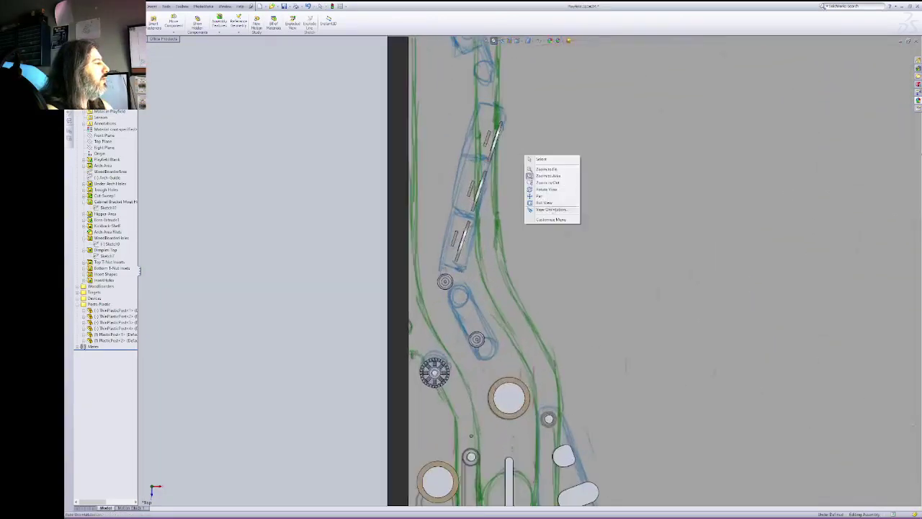
click(547, 188)
drag(546, 190, 544, 276)
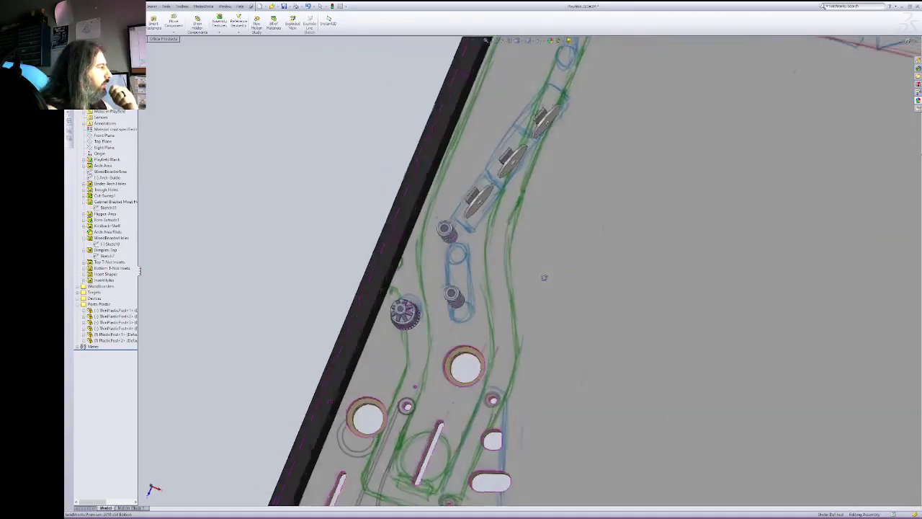
click(501, 42)
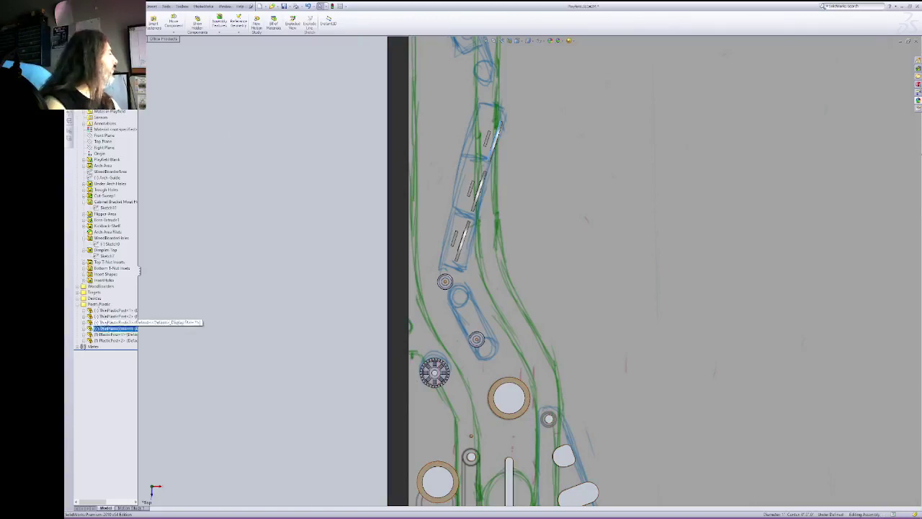
Step: Move and rotate the three targets on the playfield's left side to follow the blue target outline in the artwork
click(498, 141)
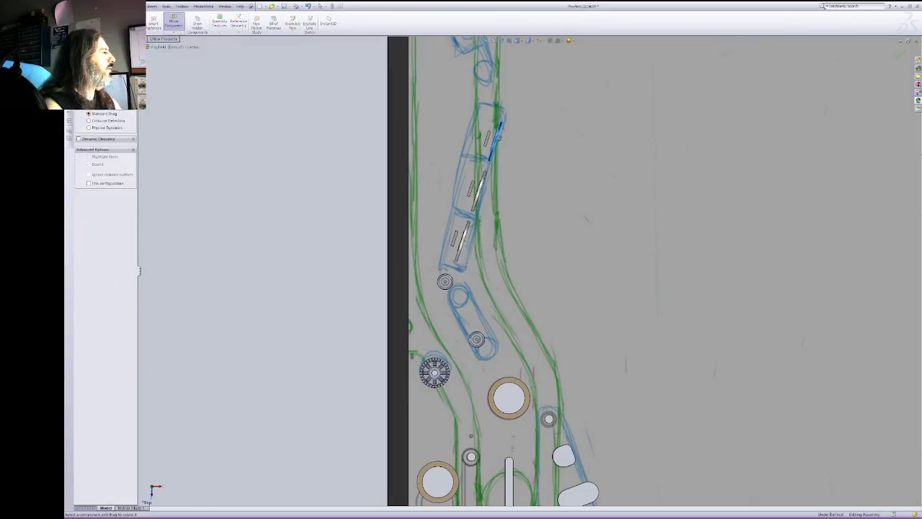
mouse_move(497, 134)
mouse_down()
mouse_move(512, 134)
mouse_move(480, 152)
mouse_move(495, 136)
mouse_move(492, 147)
mouse_up()
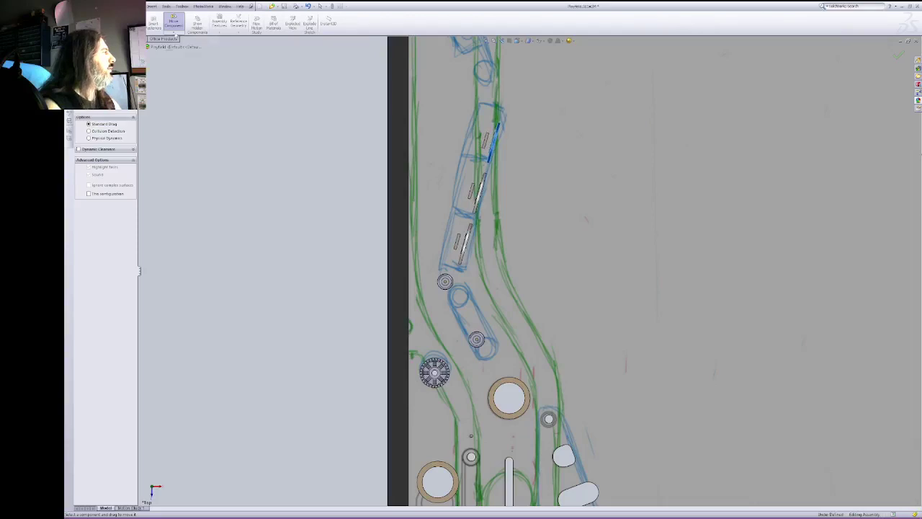
click(174, 33)
click(184, 46)
mouse_move(496, 137)
mouse_down()
mouse_move(484, 162)
mouse_move(488, 141)
mouse_up()
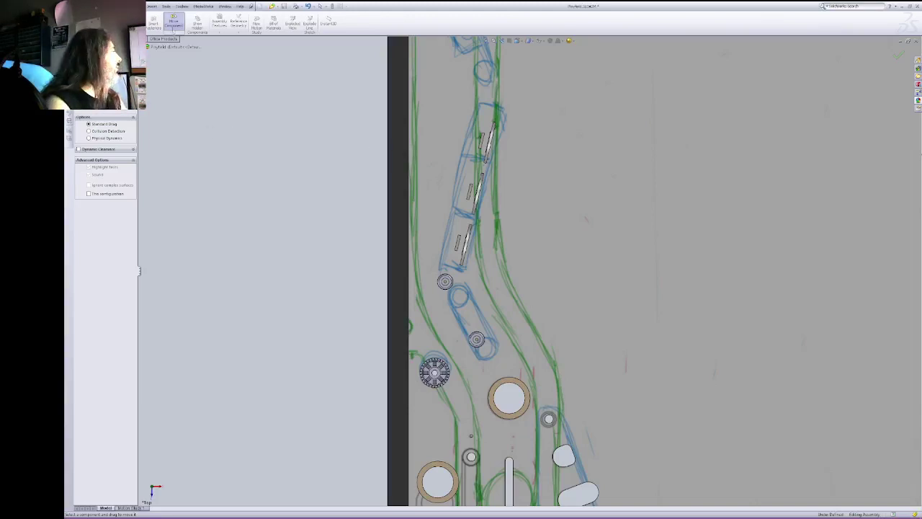
click(173, 24)
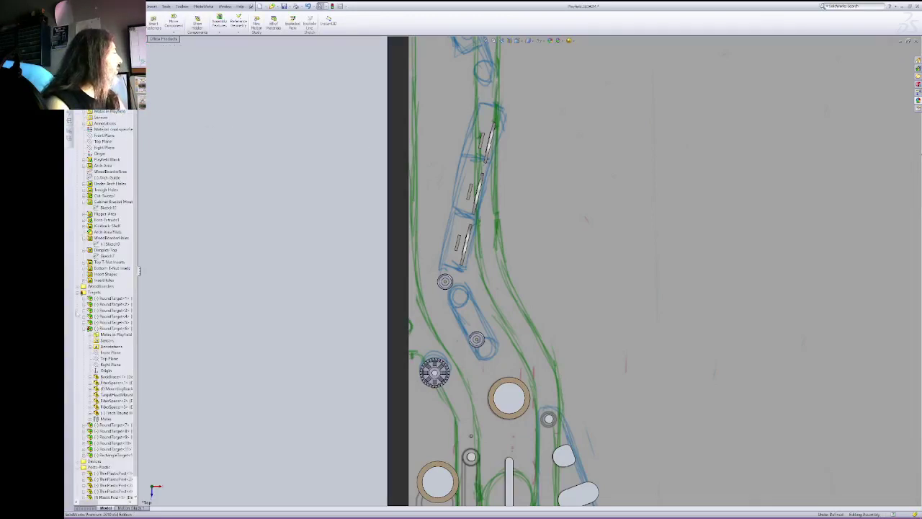
Step: Open the playfield component for editing and roll its features back to just before the top T-nut inserts
click(82, 292)
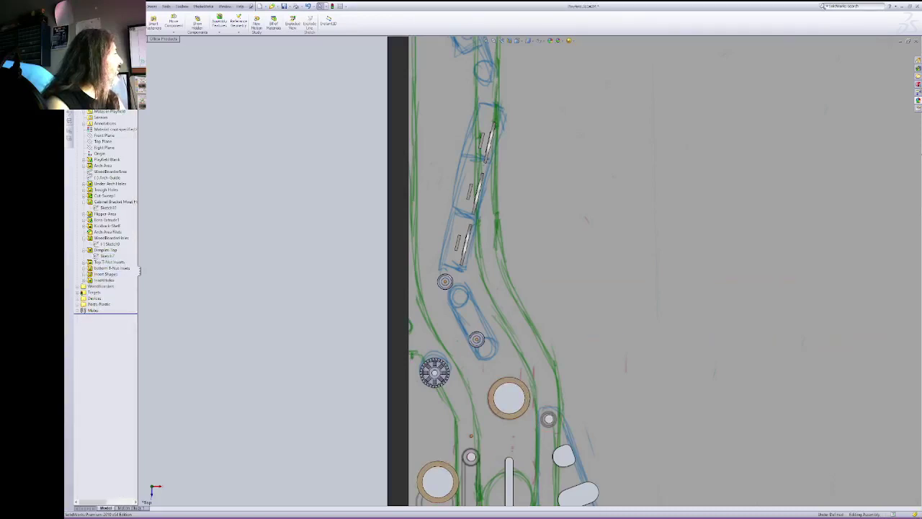
click(105, 274)
click(97, 280)
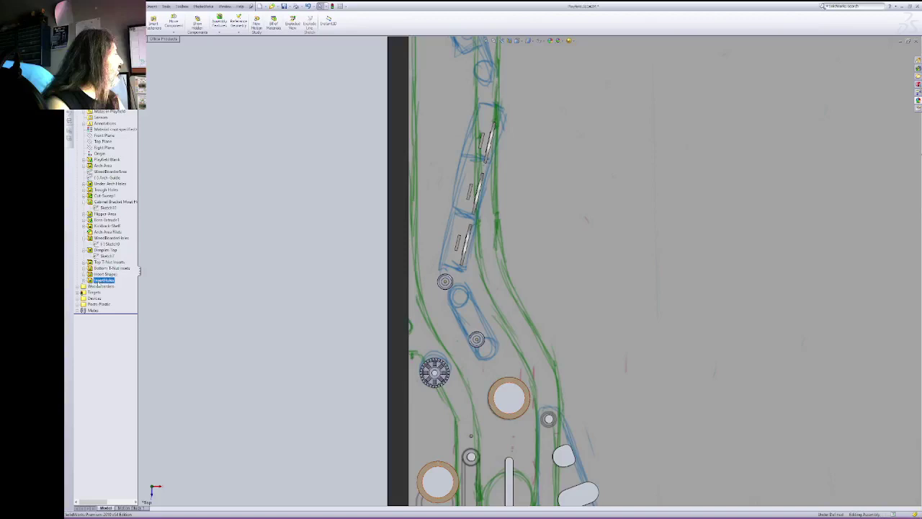
click(105, 274)
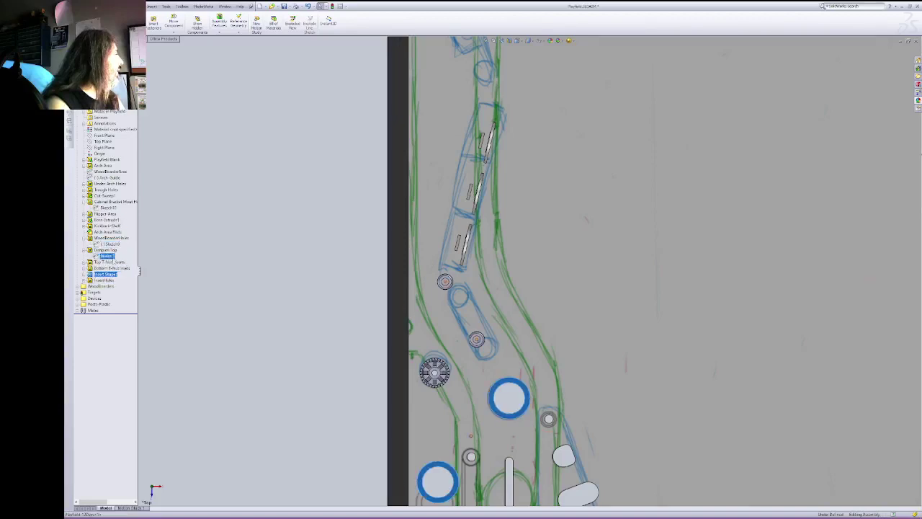
ctrl+click(95, 239)
ctrl+click(95, 240)
ctrl+click(110, 111)
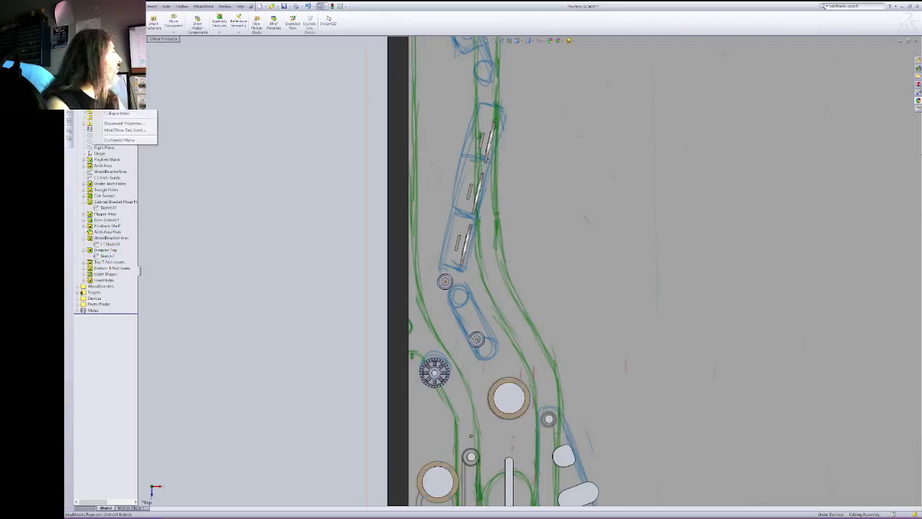
right_click(89, 112)
click(105, 87)
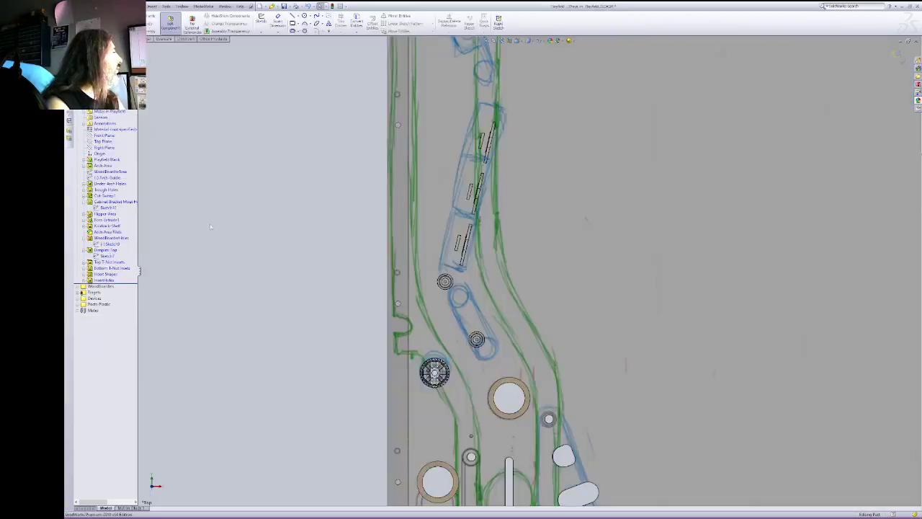
click(108, 238)
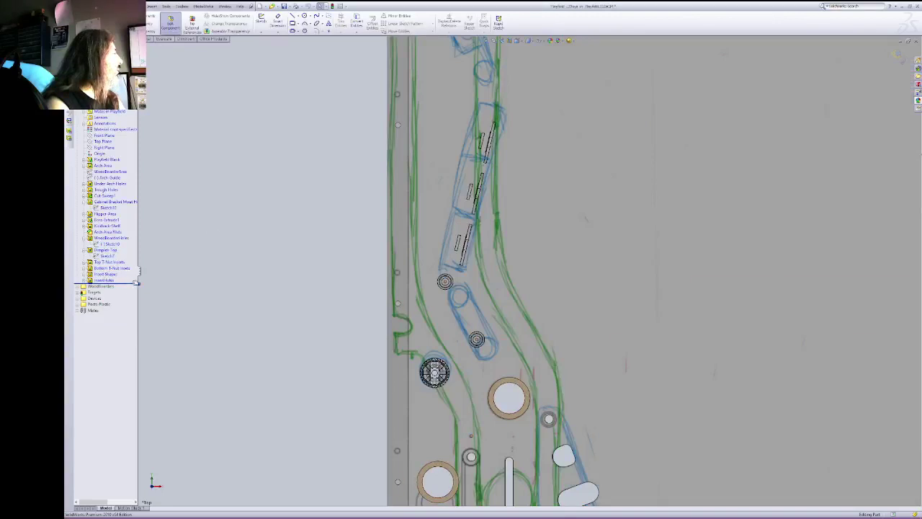
drag(137, 283, 140, 261)
drag(131, 260, 131, 261)
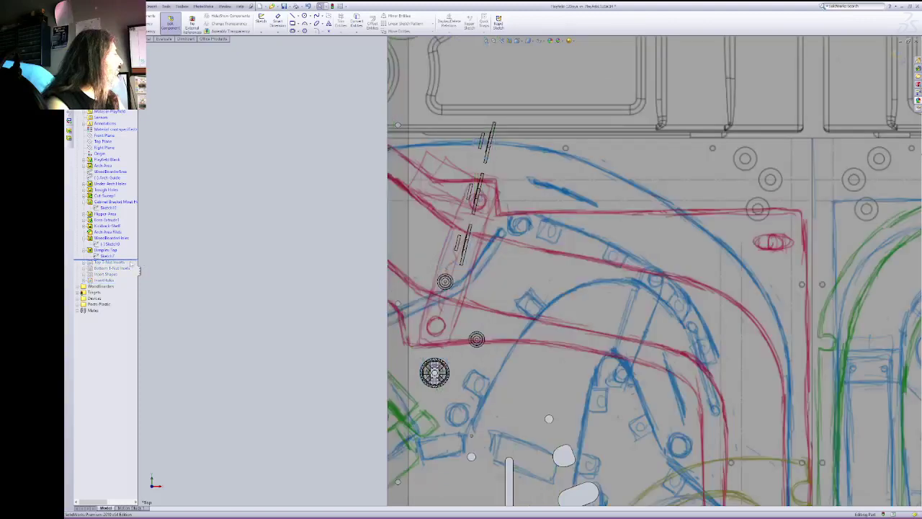
Step: Sketch a closed slanted rectangle on the playfield's top face around the three targets on its left side
click(525, 214)
click(261, 22)
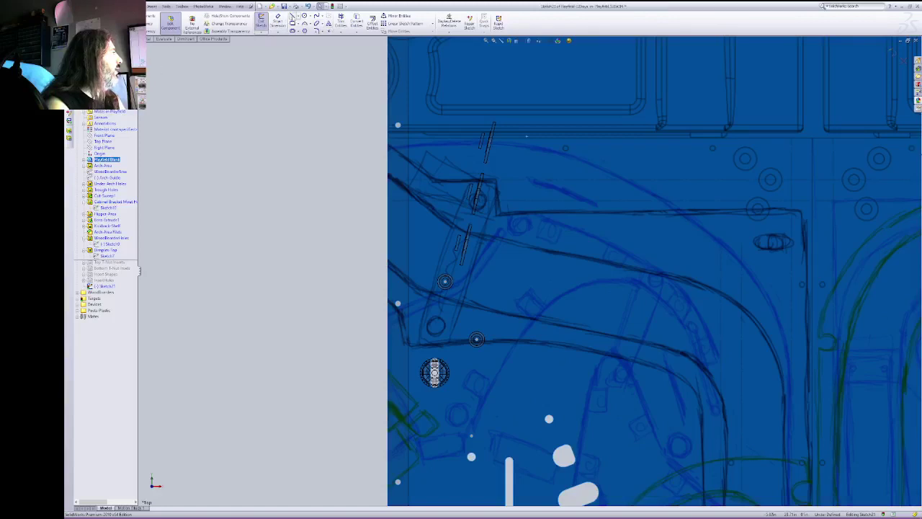
click(477, 109)
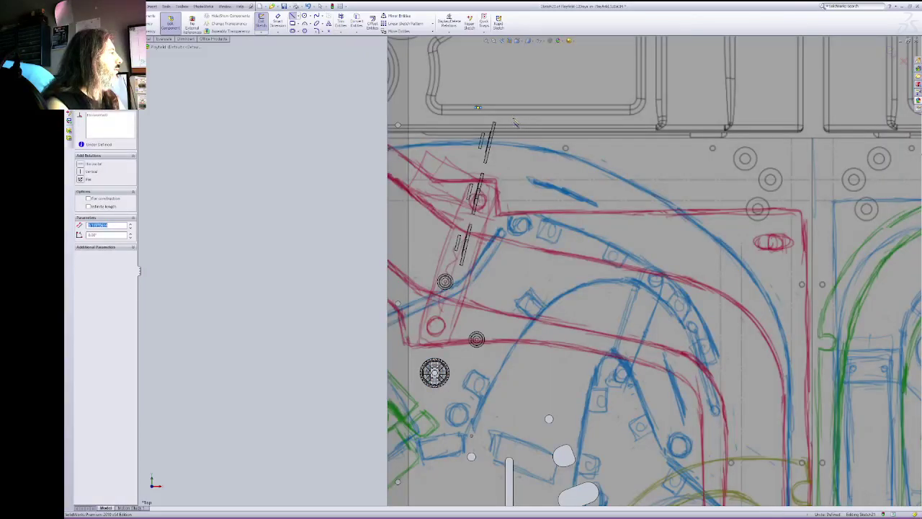
key(Escape)
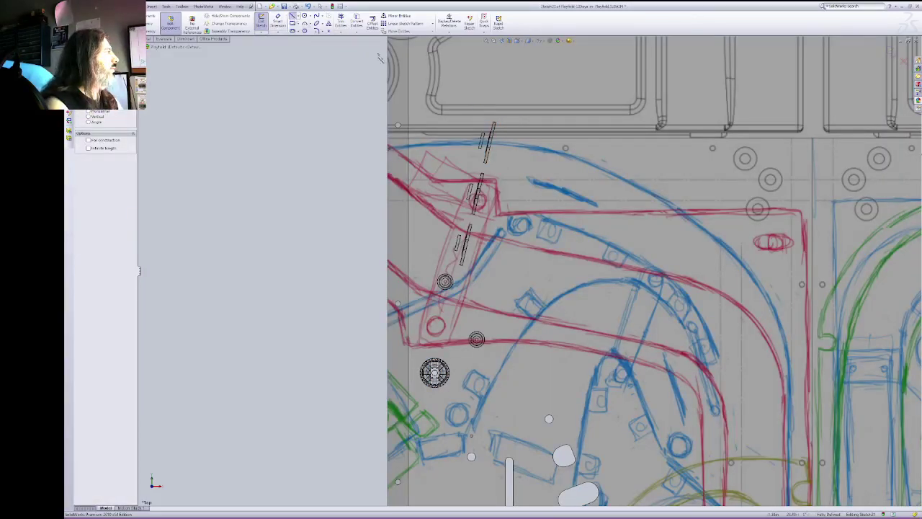
click(476, 108)
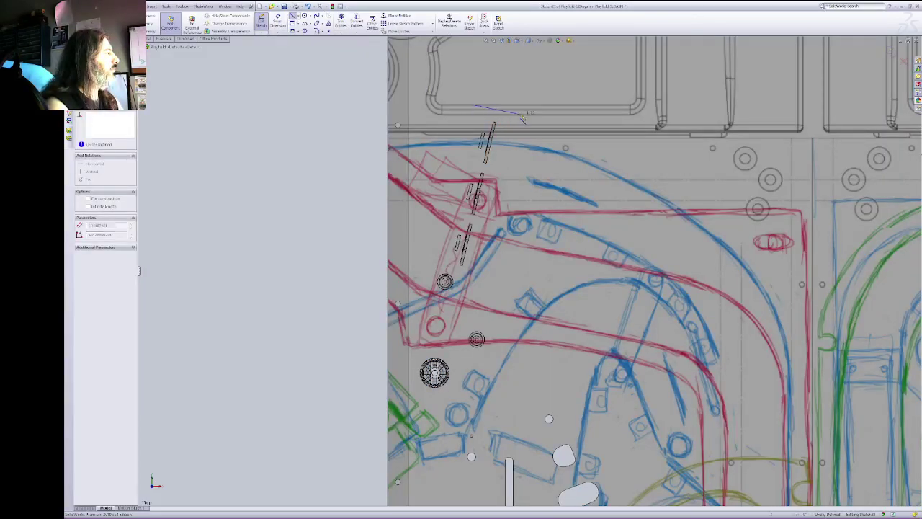
click(520, 114)
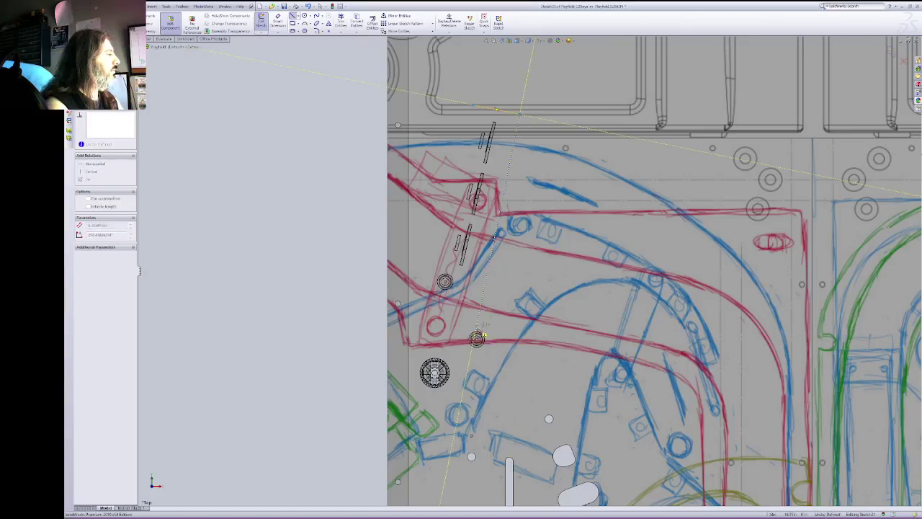
click(480, 317)
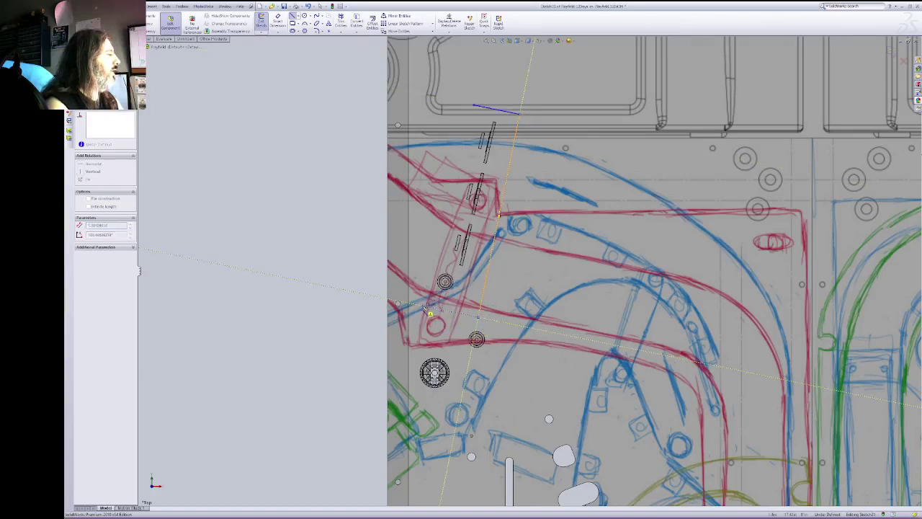
click(423, 305)
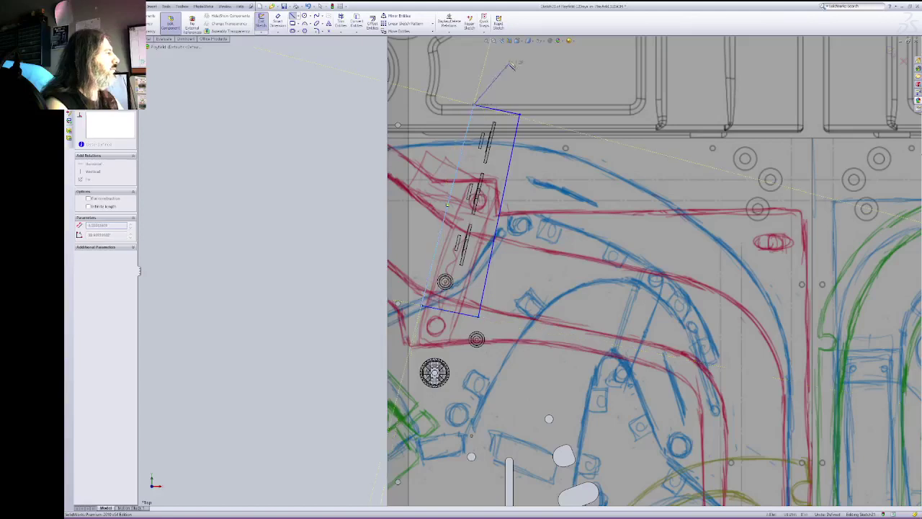
click(474, 107)
key(Escape)
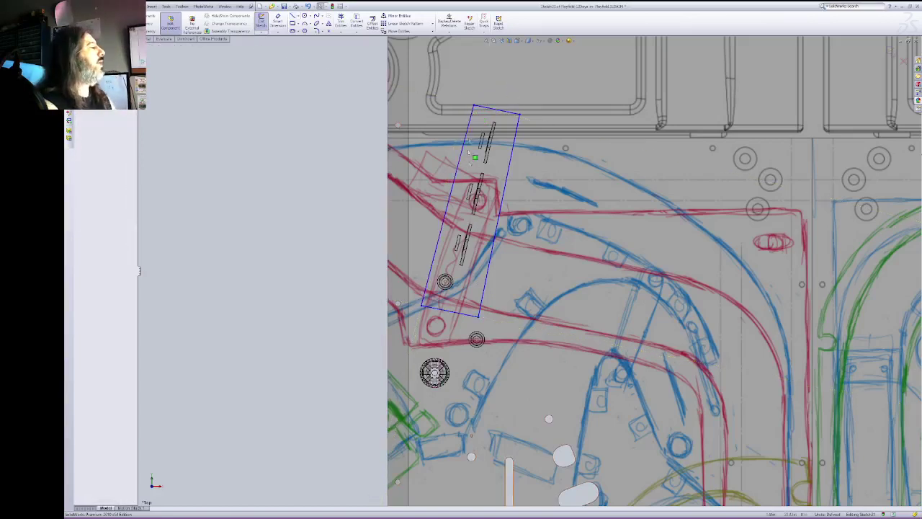
click(262, 21)
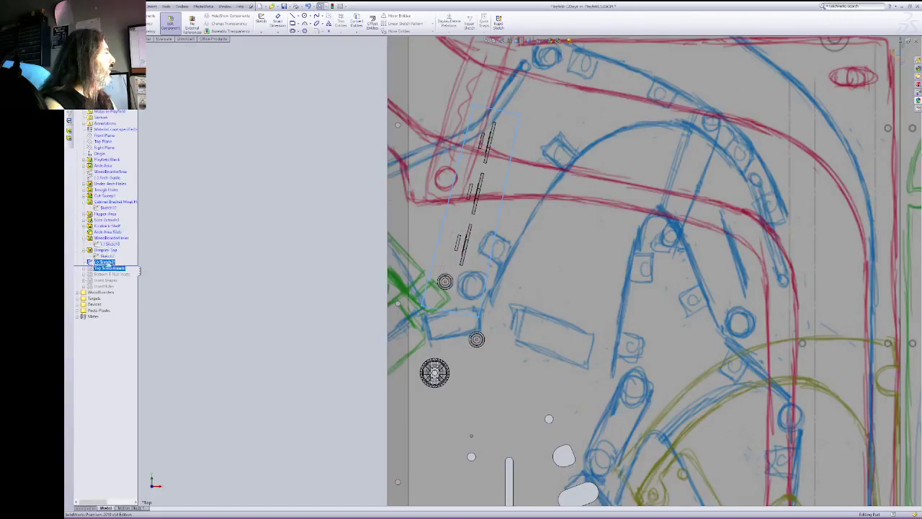
Step: Extrude-cut the slanted rectangle completely through the playfield beneath the three targets
right_click(101, 262)
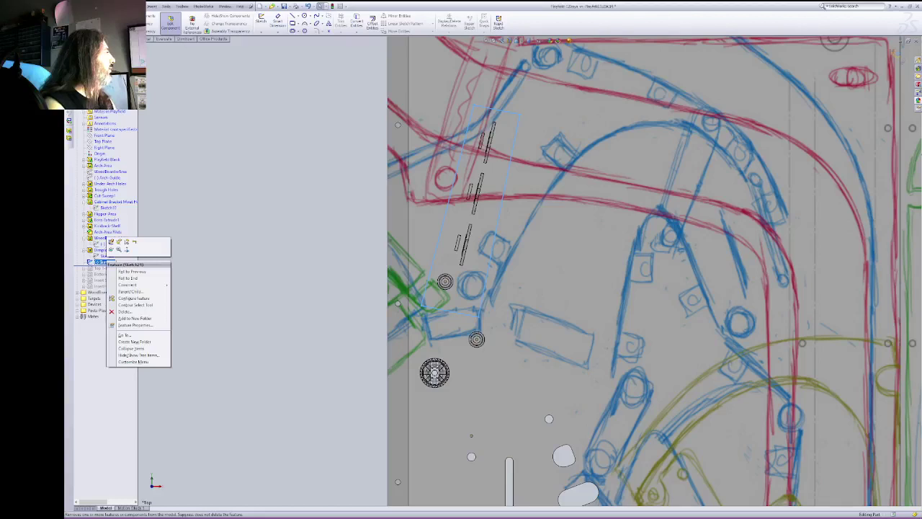
click(99, 39)
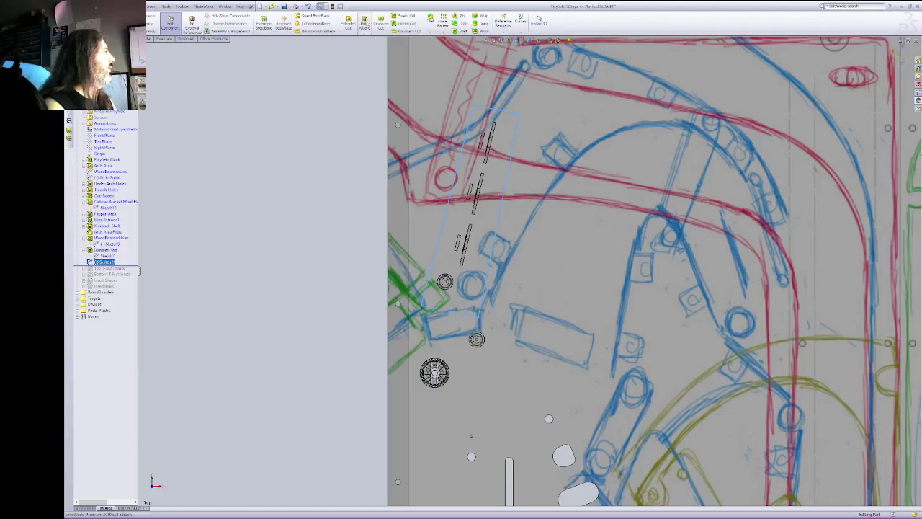
click(348, 22)
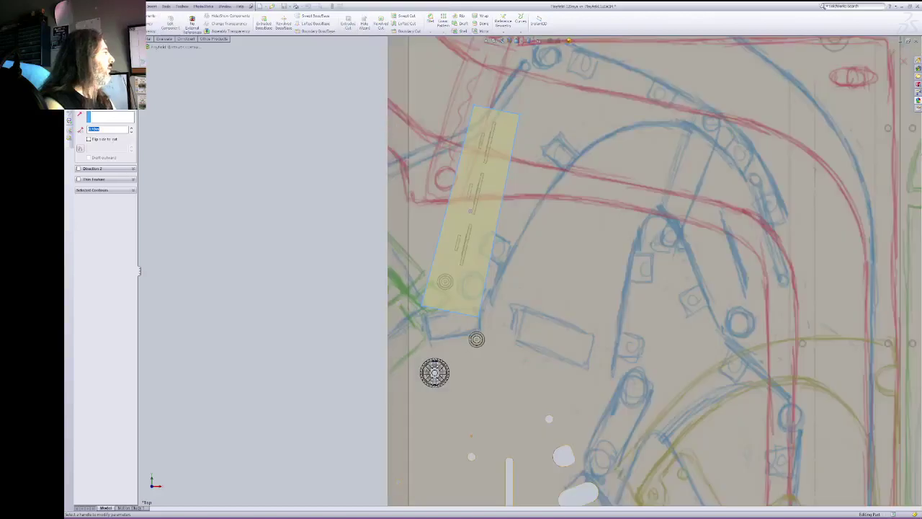
click(110, 113)
click(100, 123)
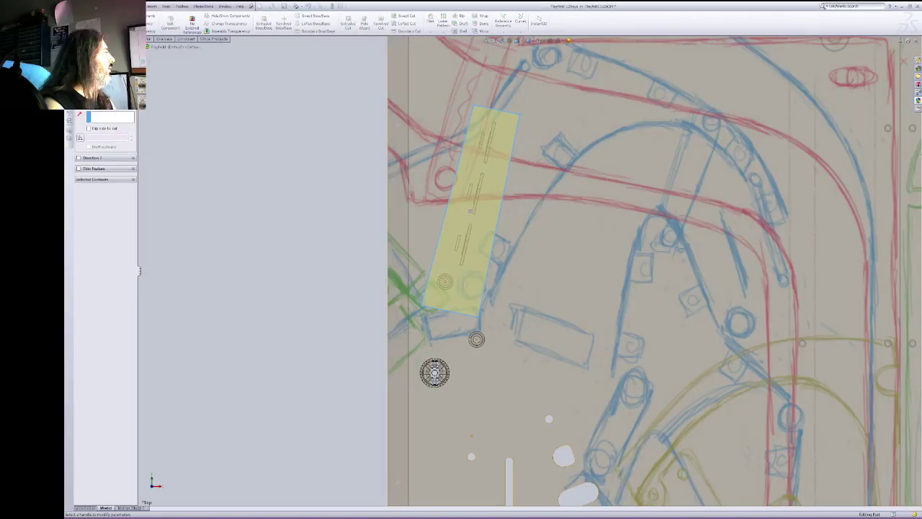
key(Return)
Step: Rename the new cut feature DeviceHoles and roll the playfield's features forward to the end
click(107, 256)
click(108, 264)
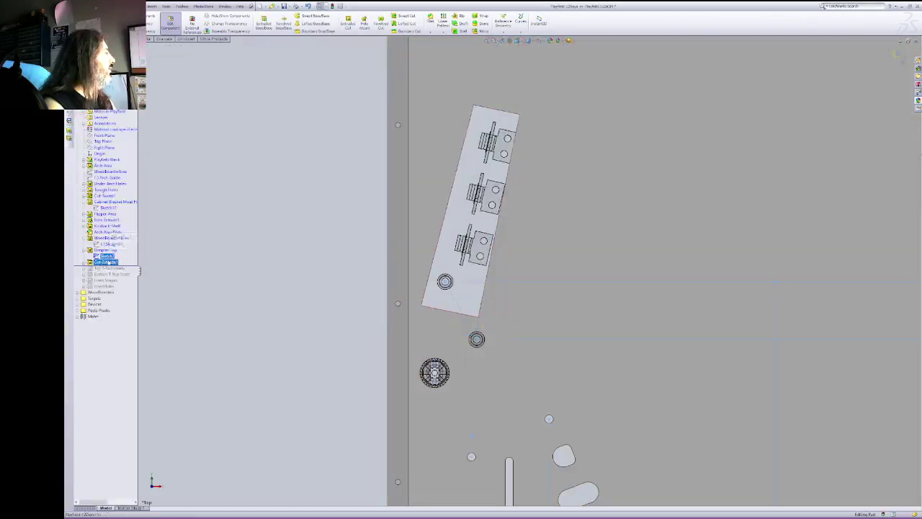
ctrl+click(120, 275)
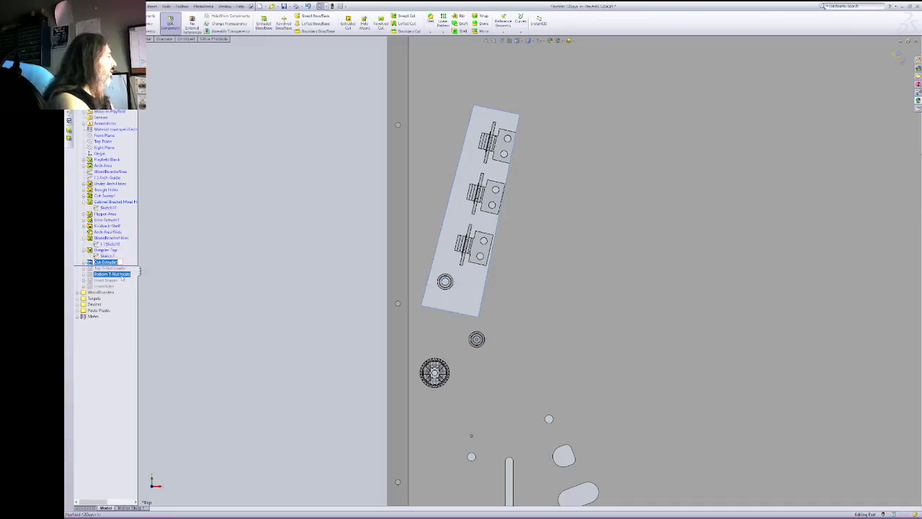
text(Door Holes)
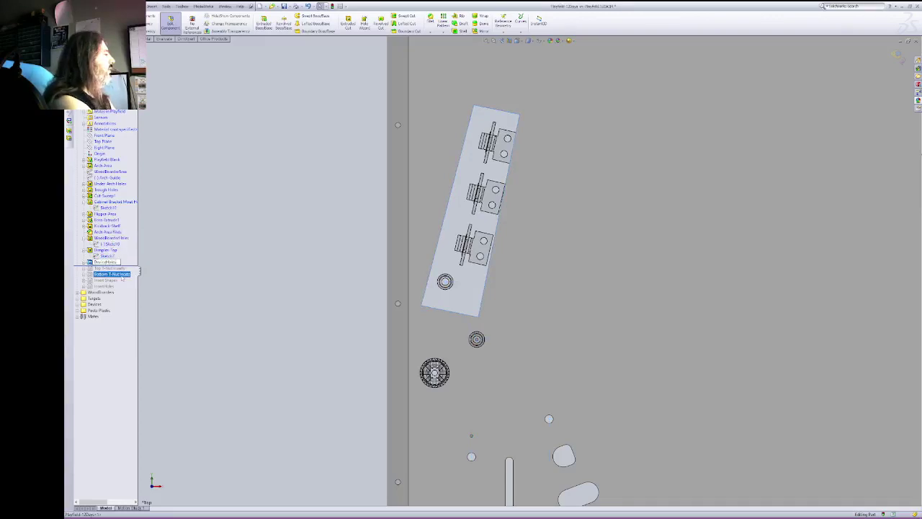
key(Return)
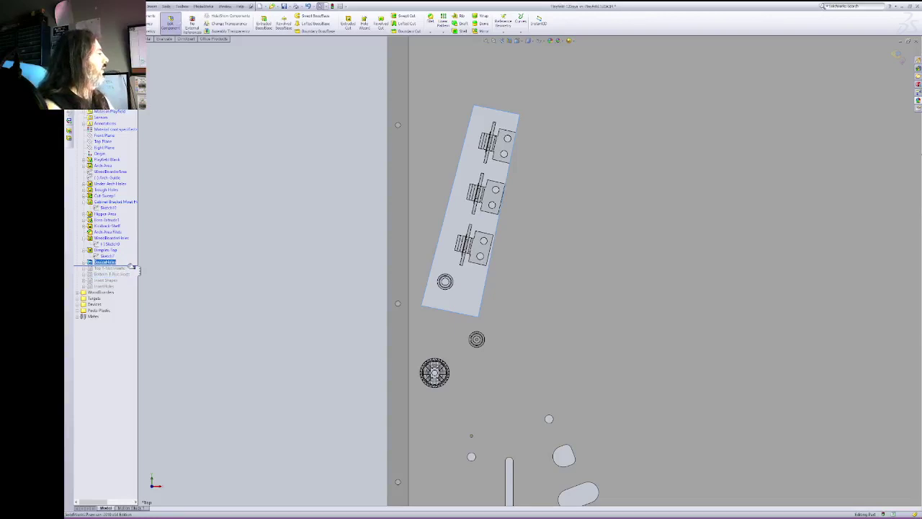
drag(136, 266, 137, 292)
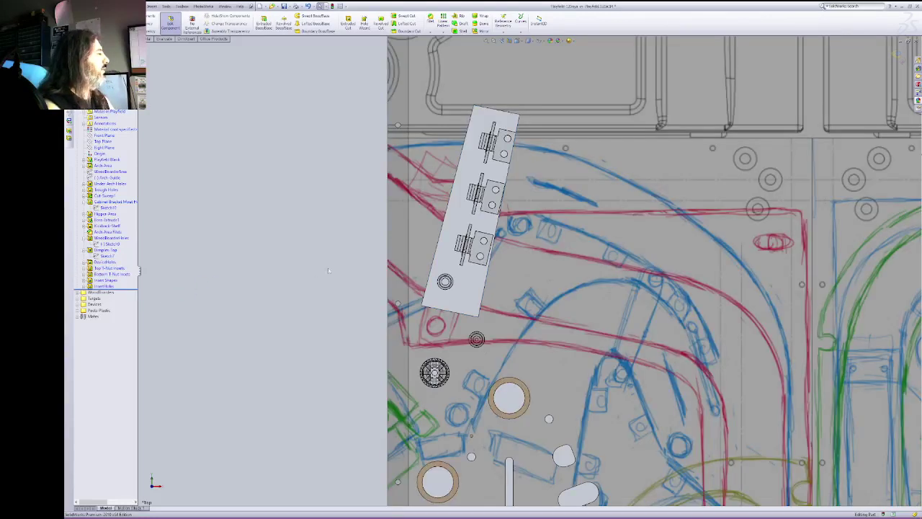
Step: Return to the assembly and reopen the sketch of the DeviceHoles cut for editing
click(170, 22)
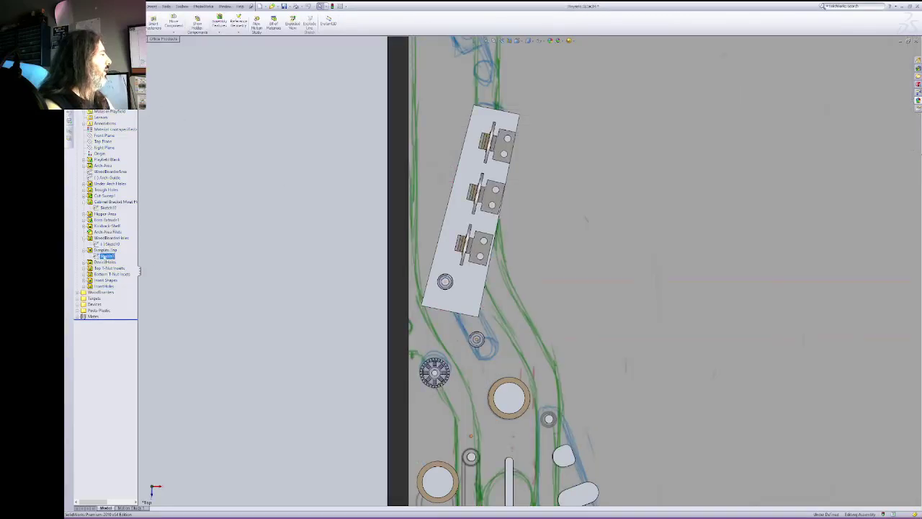
right_click(106, 256)
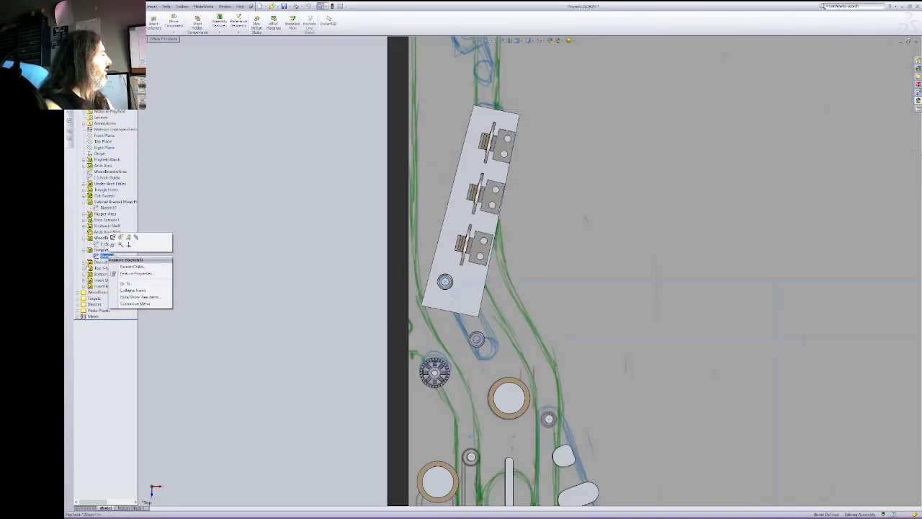
click(85, 262)
right_click(109, 268)
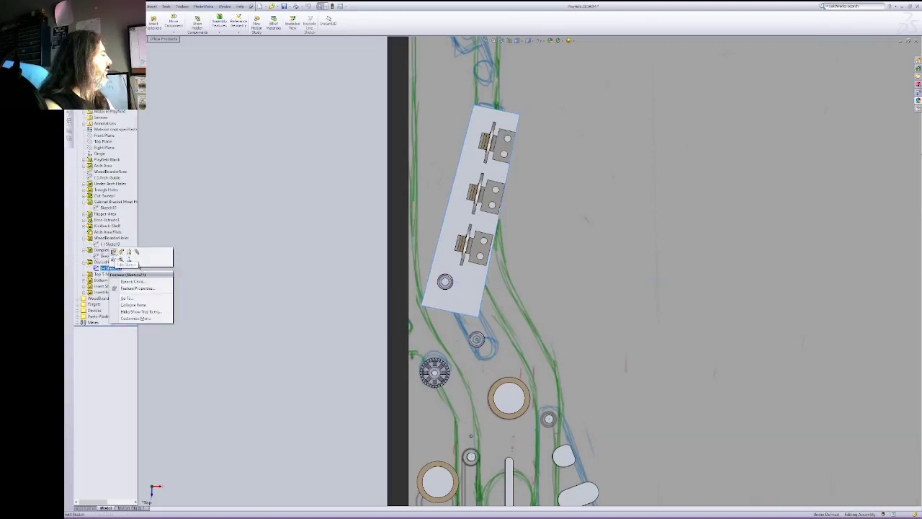
click(121, 253)
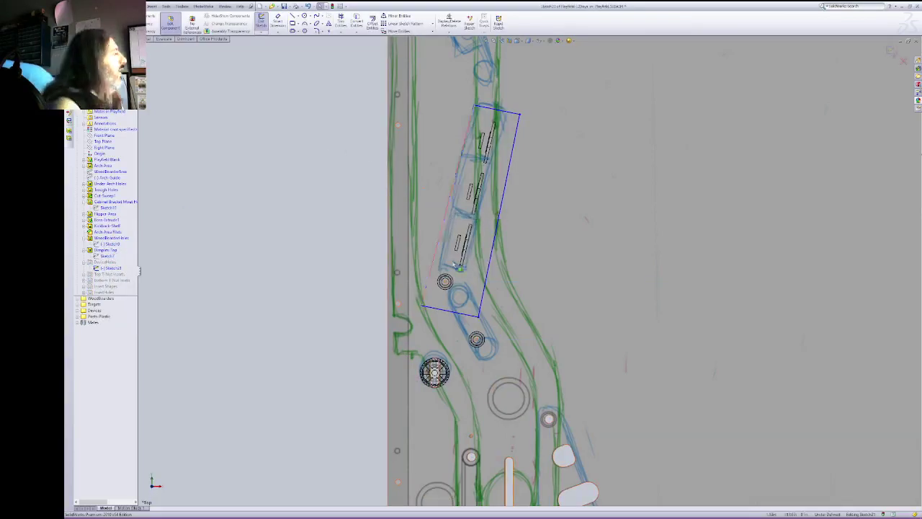
Step: Shrink the rectangle by its right-hand corners so that it fits closely around the three targets
click(455, 264)
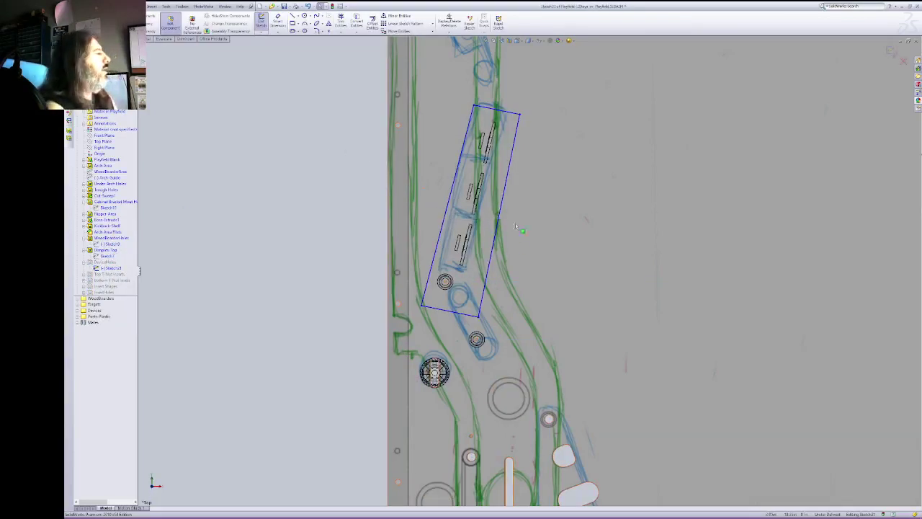
click(482, 307)
ctrl+click(467, 315)
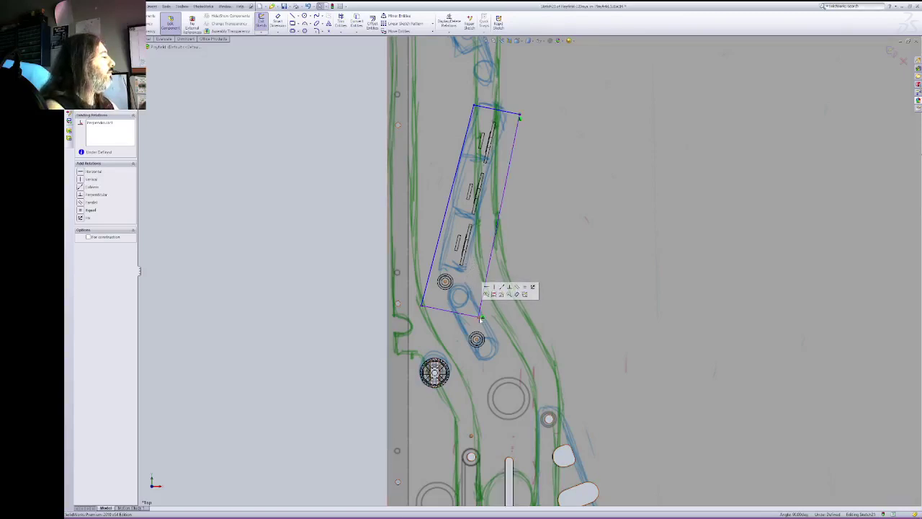
drag(481, 317, 466, 271)
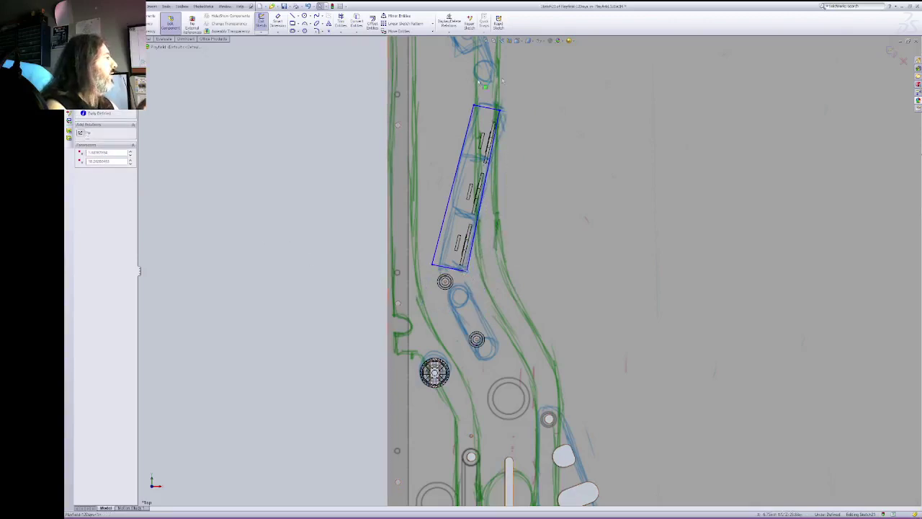
drag(499, 113, 506, 115)
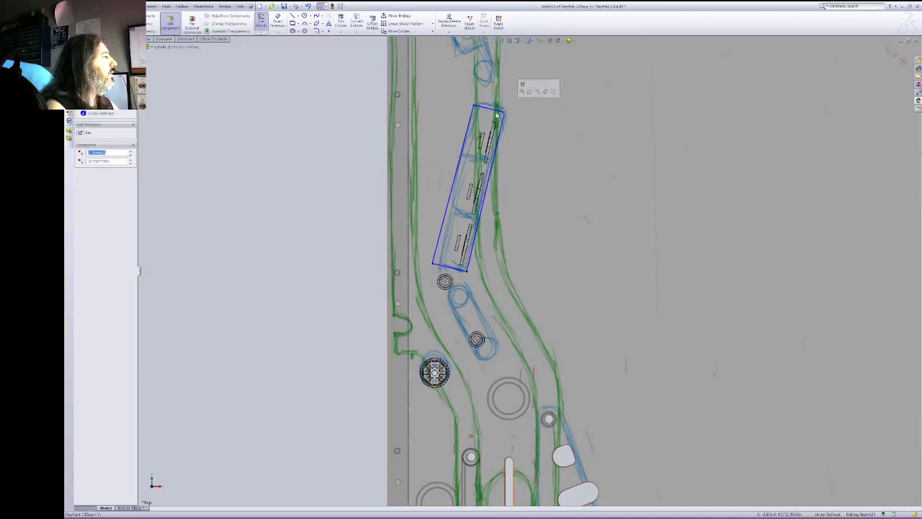
Step: Make the rectangle's long left edge perpendicular to its short upper and lower edges
click(497, 112)
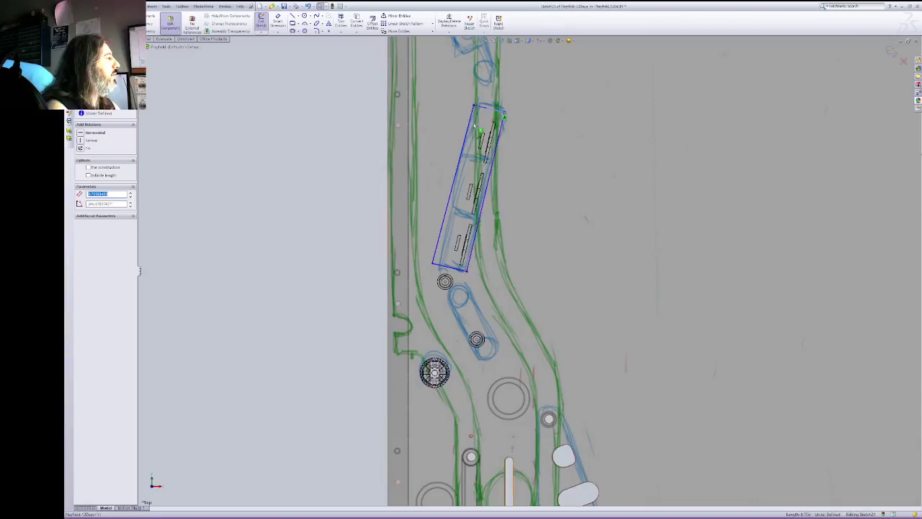
click(470, 124)
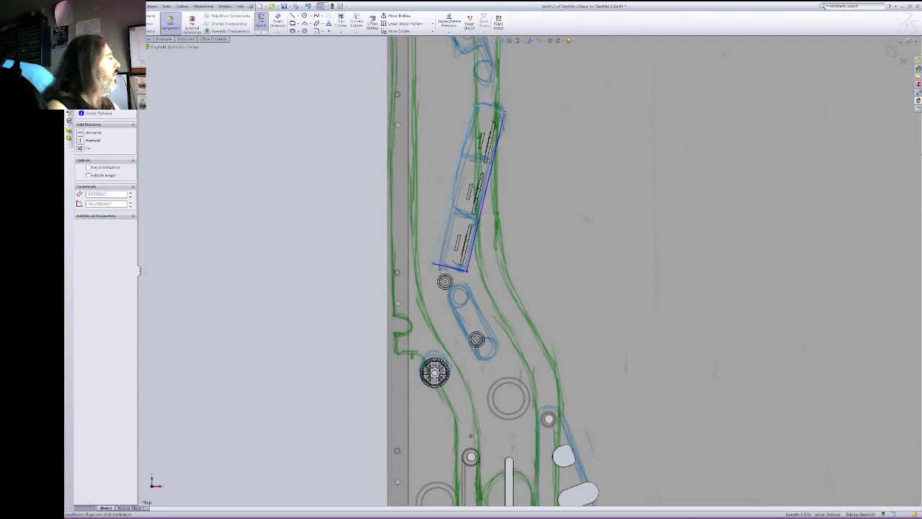
ctrl+click(503, 118)
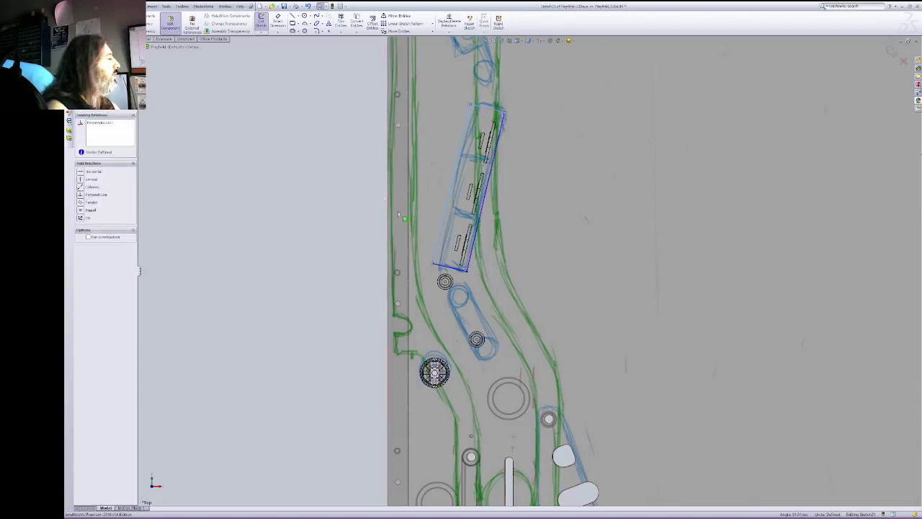
click(435, 253)
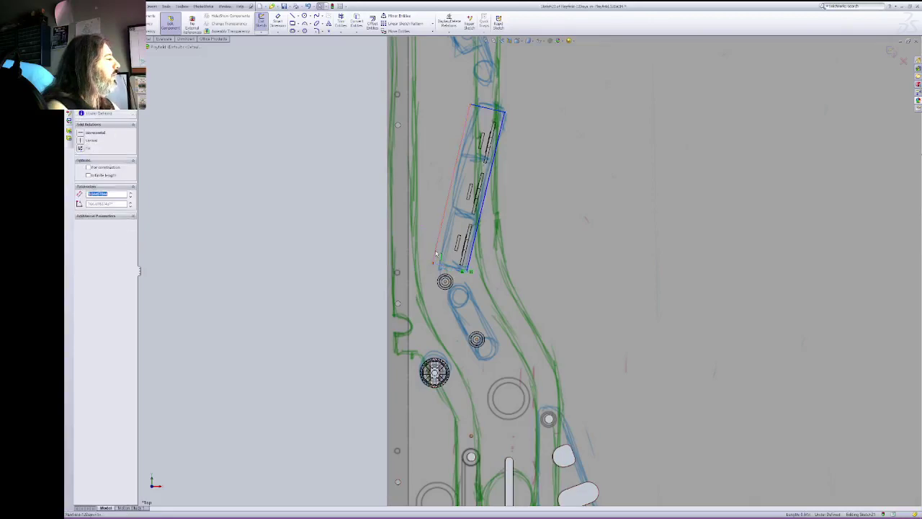
ctrl+click(449, 267)
click(92, 195)
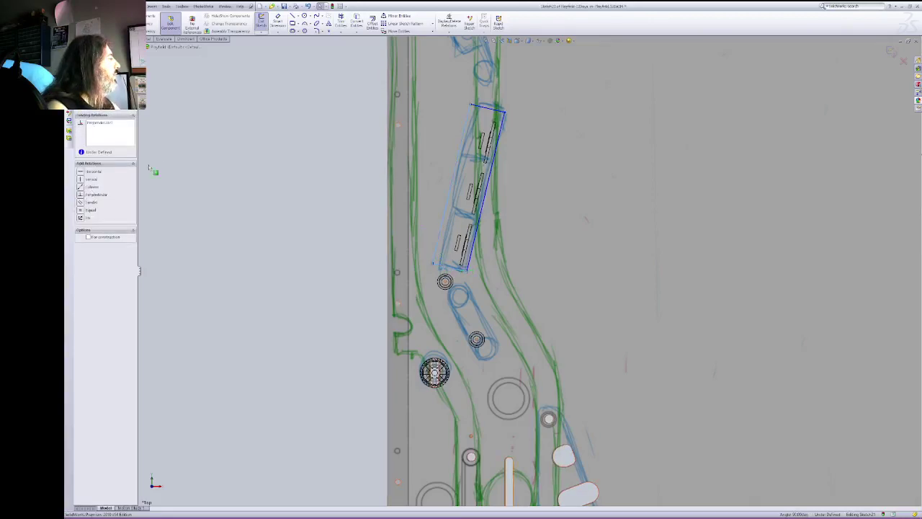
Step: Dimension the distance between the cutout rectangle's two long edges and set it to 0.5 in
click(277, 21)
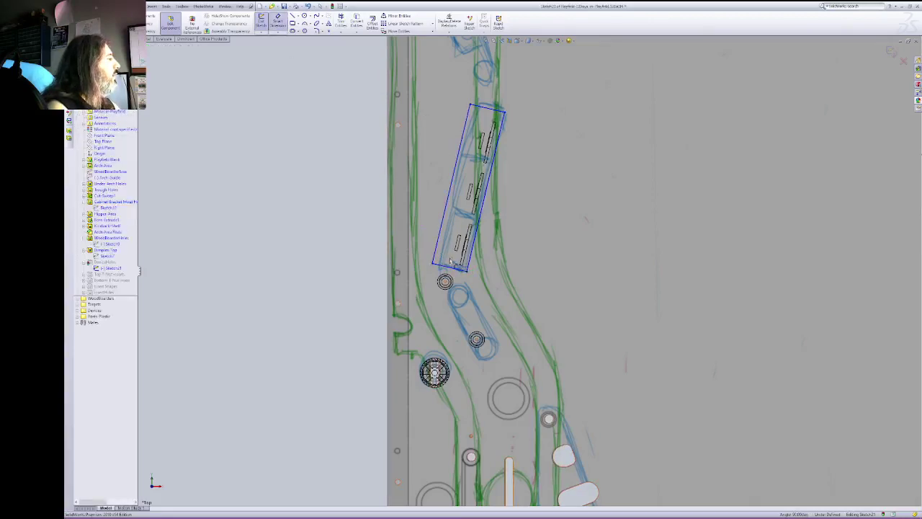
click(441, 227)
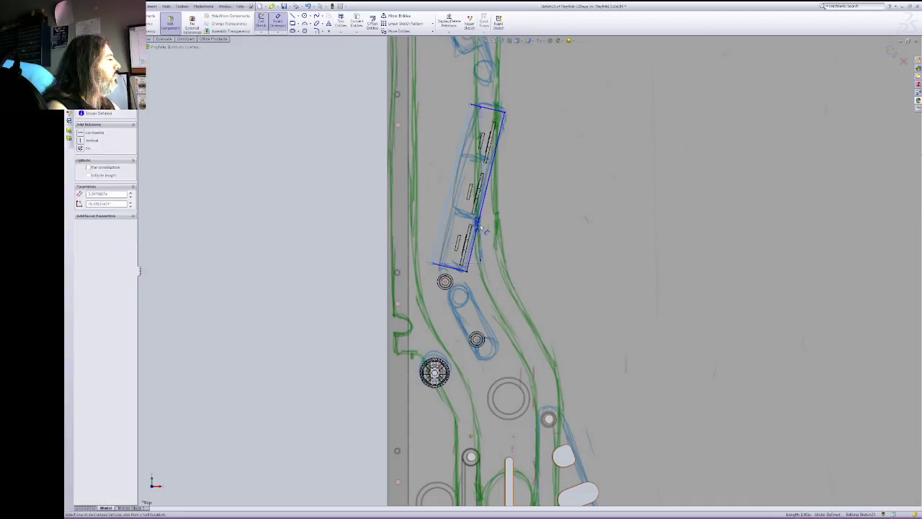
click(444, 282)
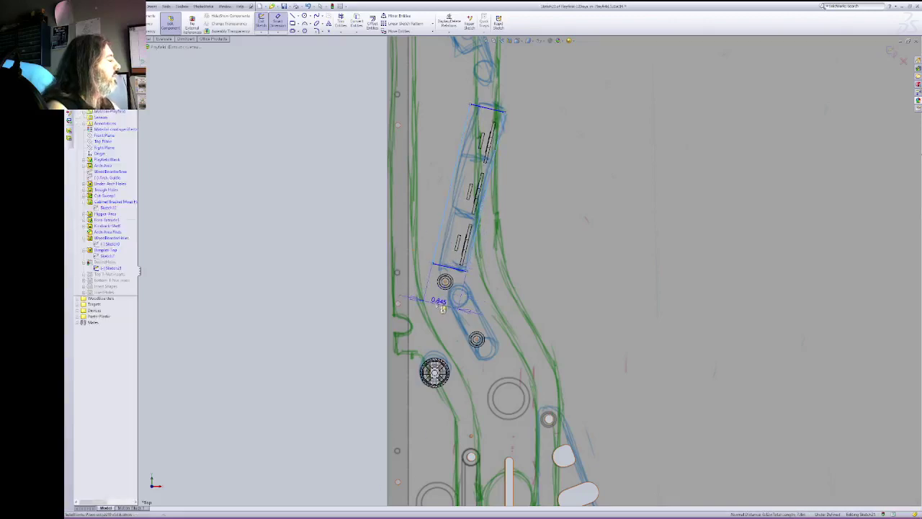
click(437, 298)
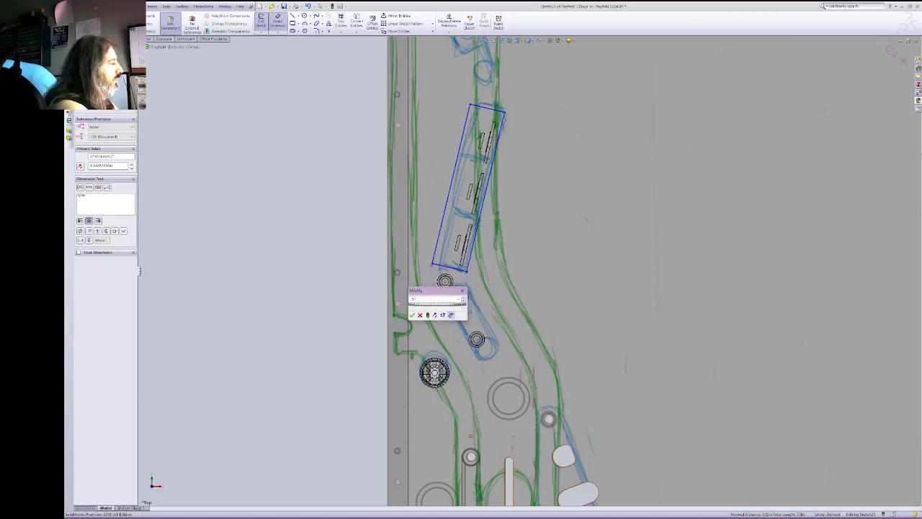
key(Return)
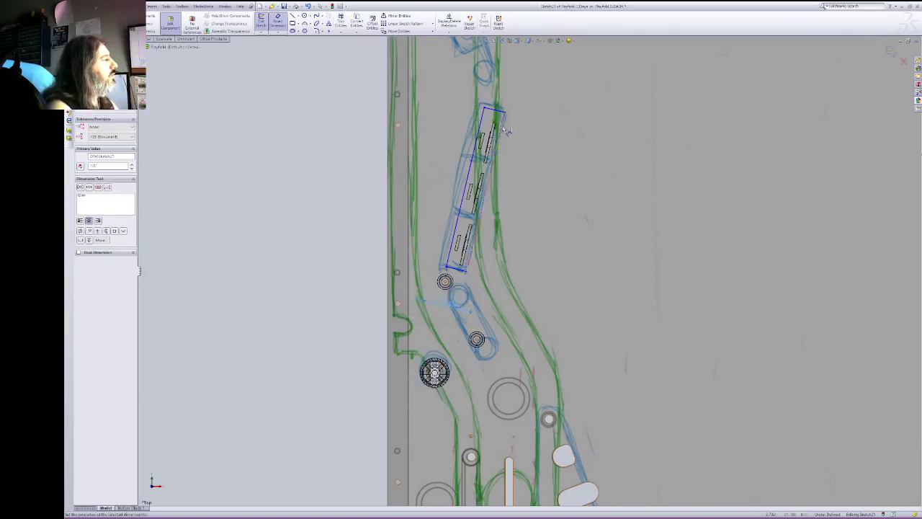
click(496, 111)
key(Escape)
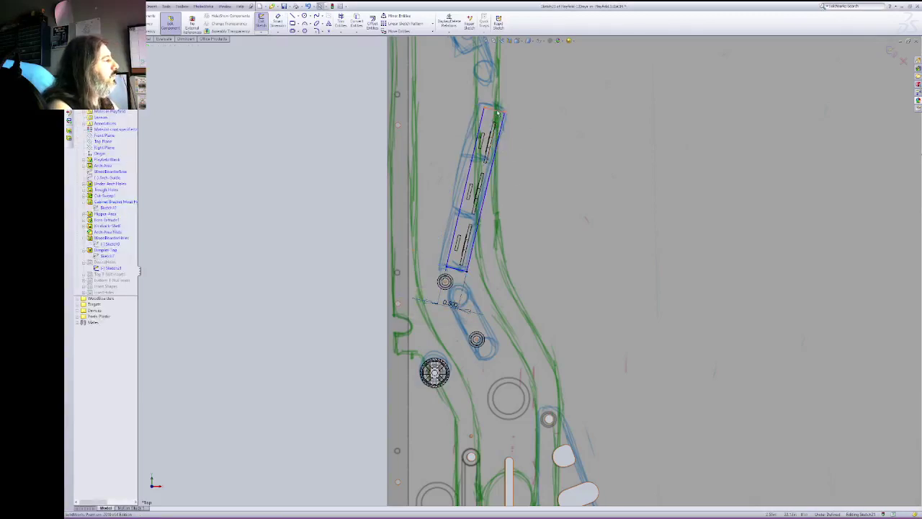
Step: Move the rectangle's short upper and lower edges inward so they sit close to the outer ends of the three targets
click(499, 132)
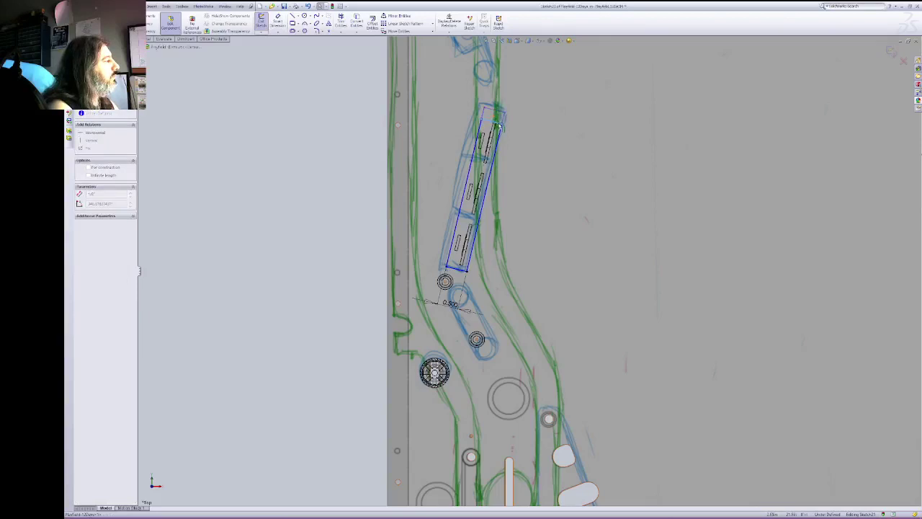
drag(462, 266, 469, 277)
click(467, 274)
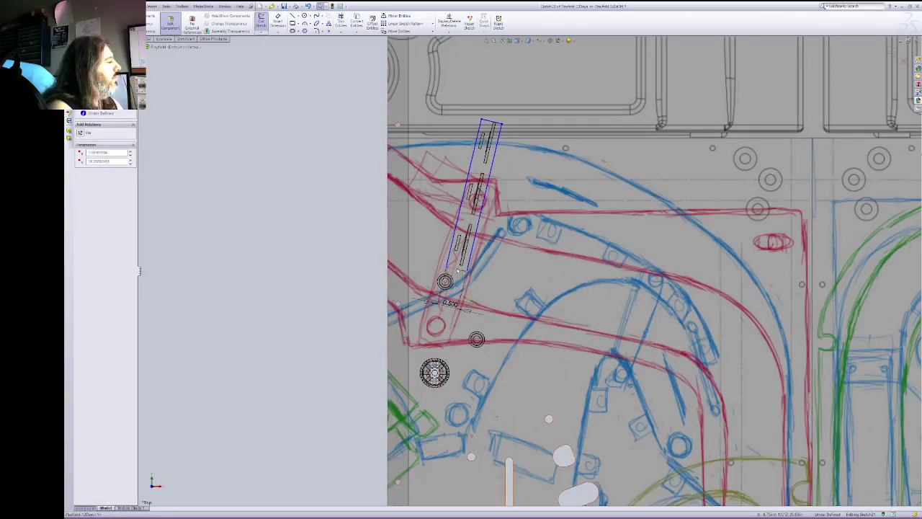
click(464, 258)
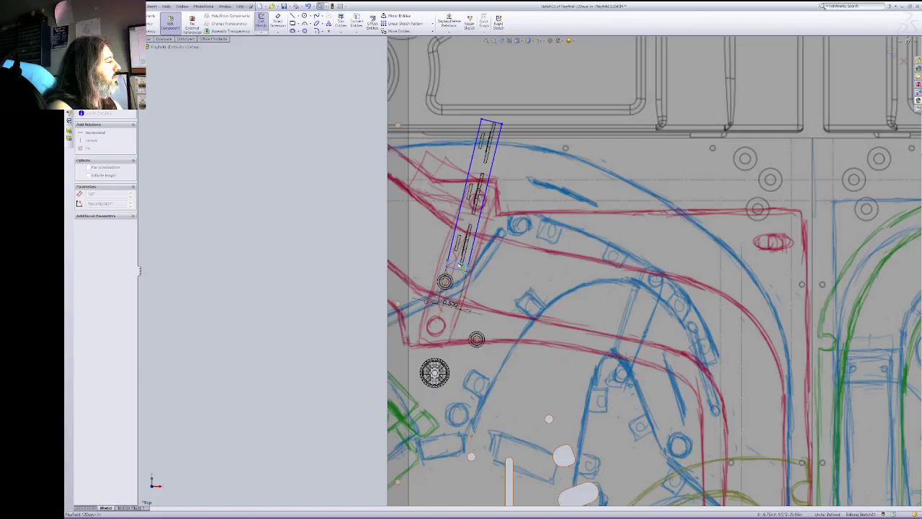
click(460, 267)
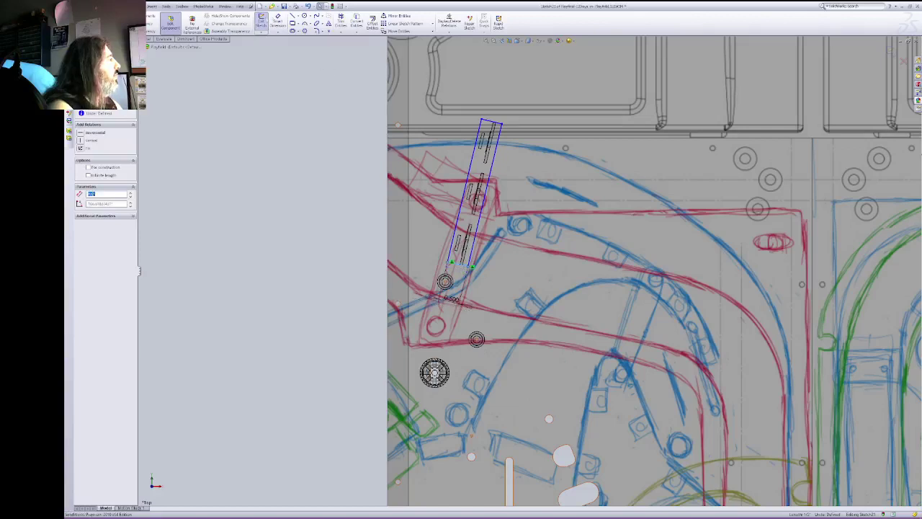
Step: Dimension the rectangle's long edge at 3.5 in and return to the assembly
click(277, 23)
click(474, 154)
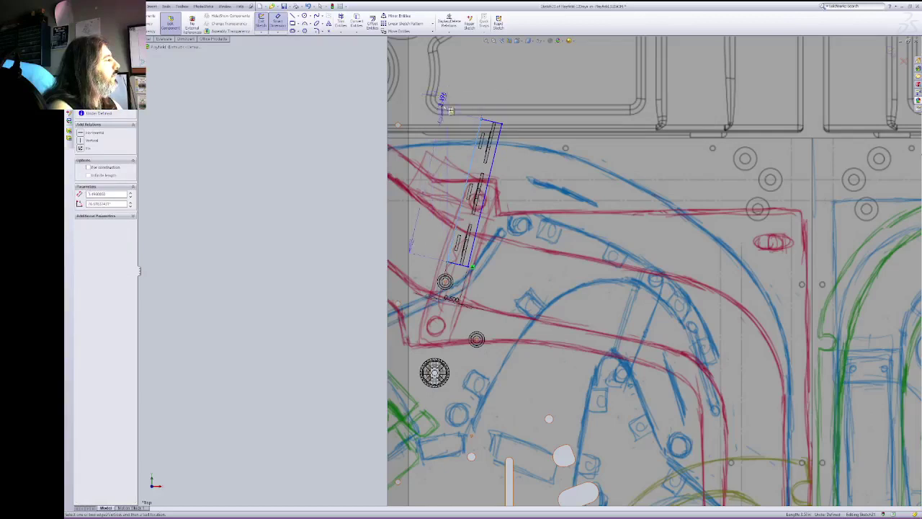
click(439, 108)
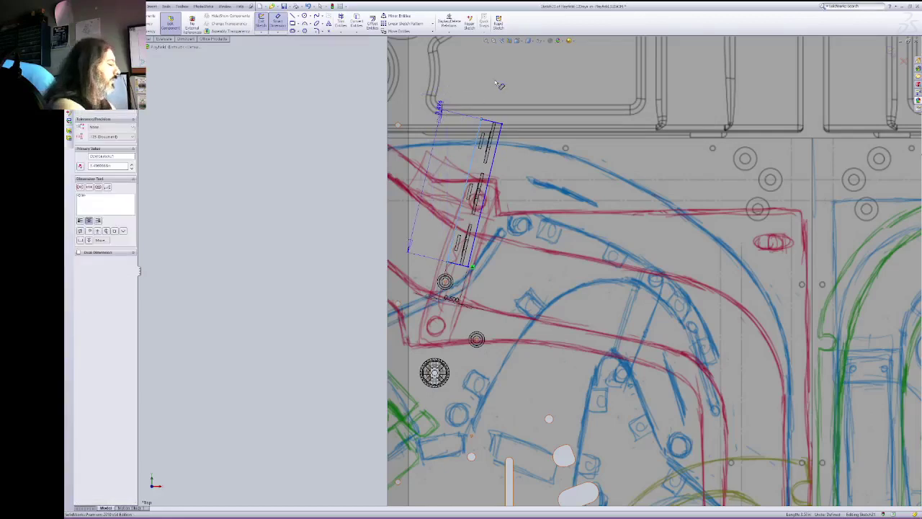
key(Return)
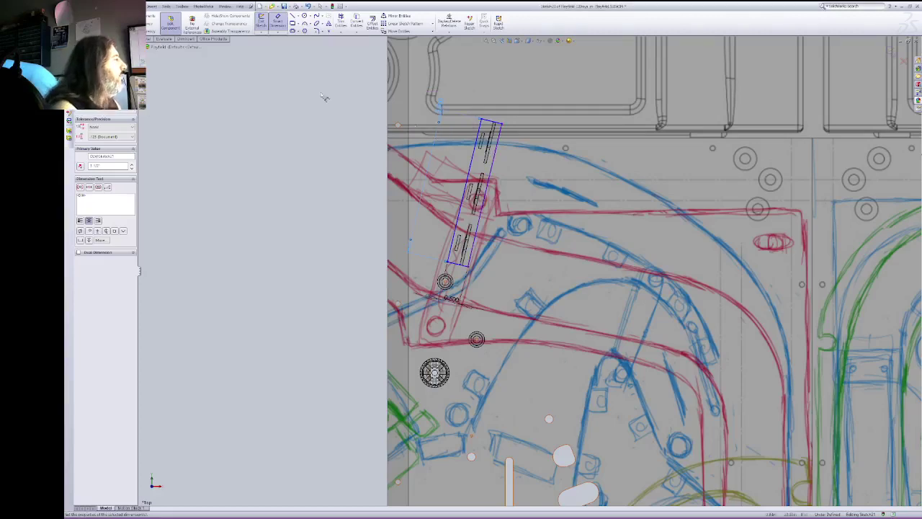
click(171, 23)
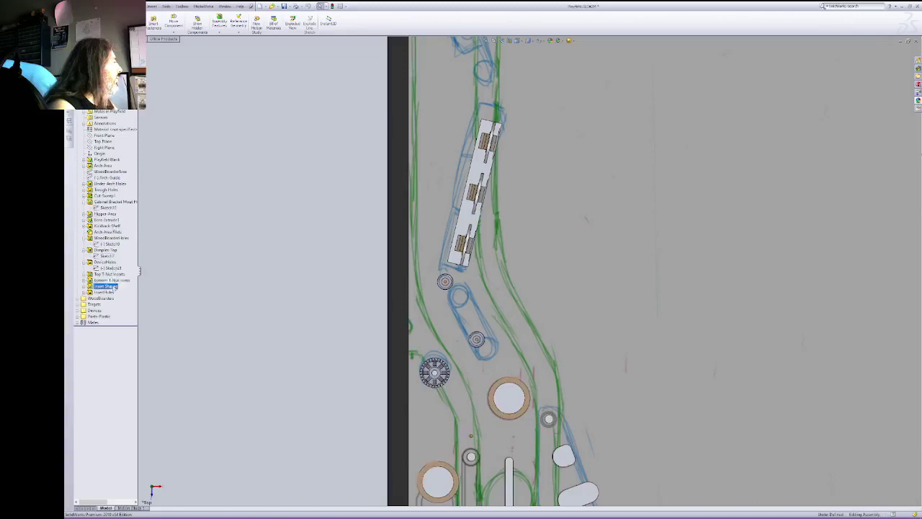
Step: Reopen the DeviceHoles sketch for editing and shift the dimensioned rectangle slightly left over the drawn target outlines
click(115, 268)
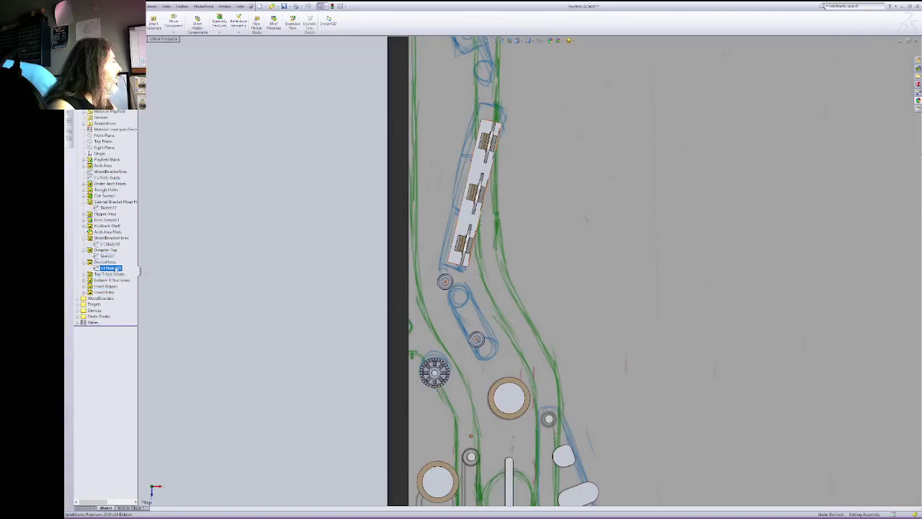
right_click(116, 269)
click(127, 250)
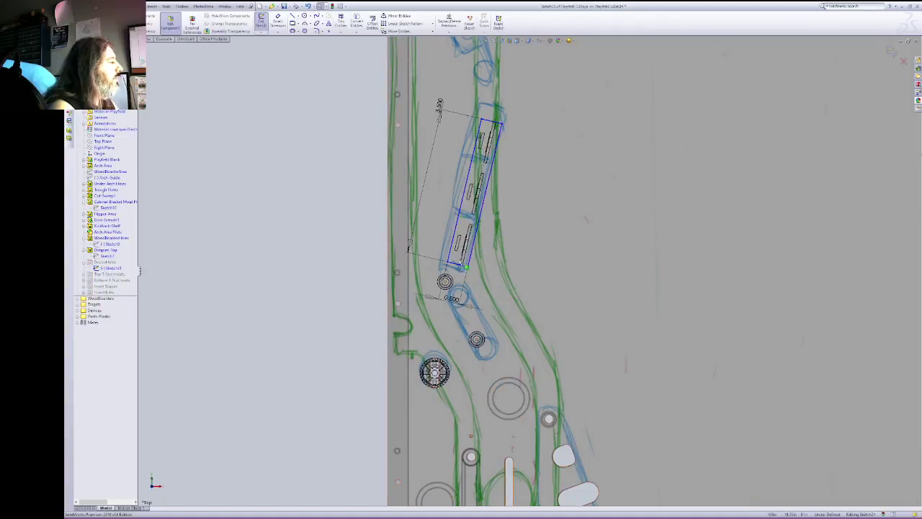
mouse_move(446, 238)
mouse_down()
mouse_move(433, 232)
mouse_move(441, 238)
mouse_up()
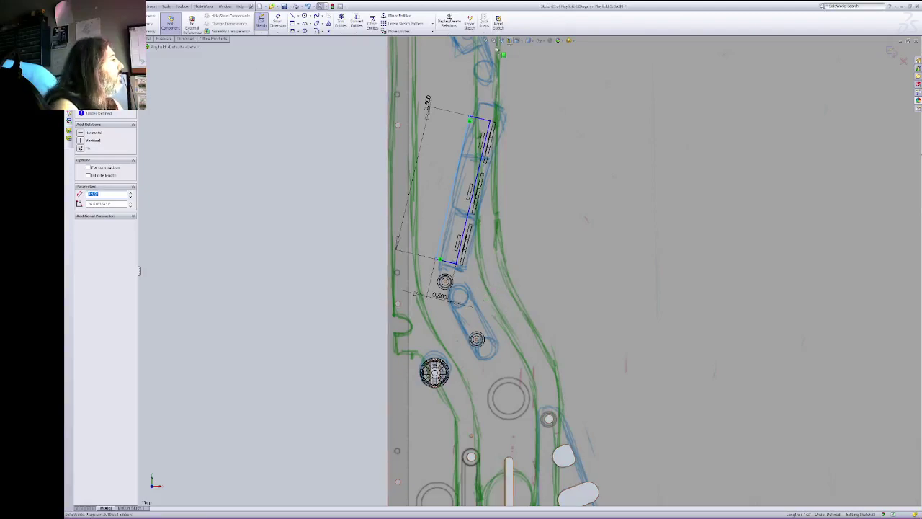
right_click(679, 89)
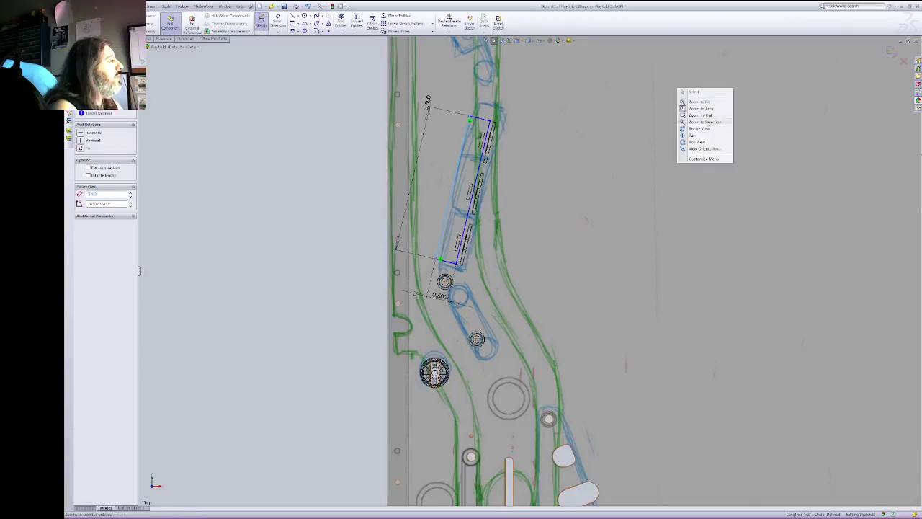
click(711, 102)
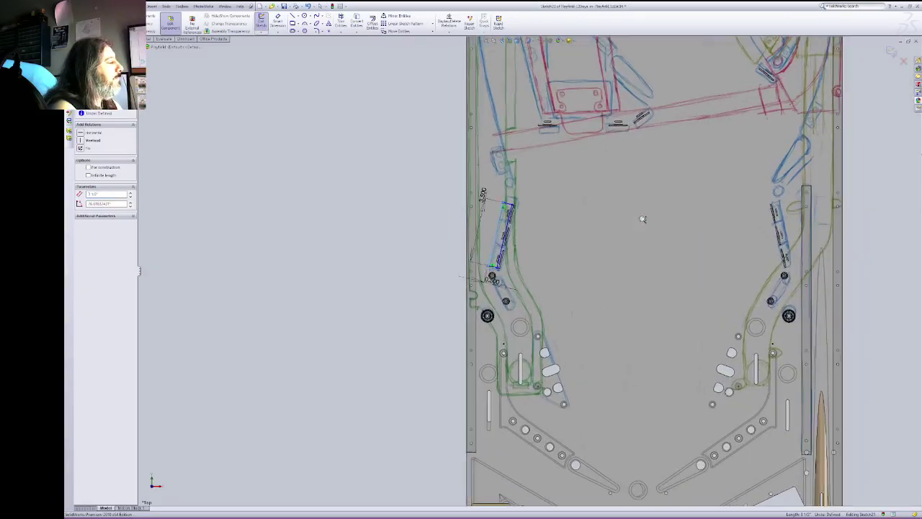
right_click(642, 216)
click(652, 221)
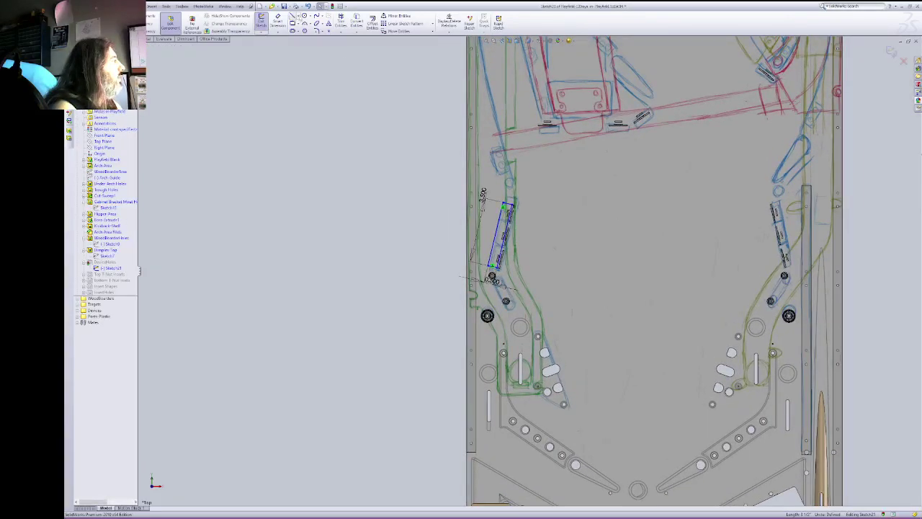
click(293, 16)
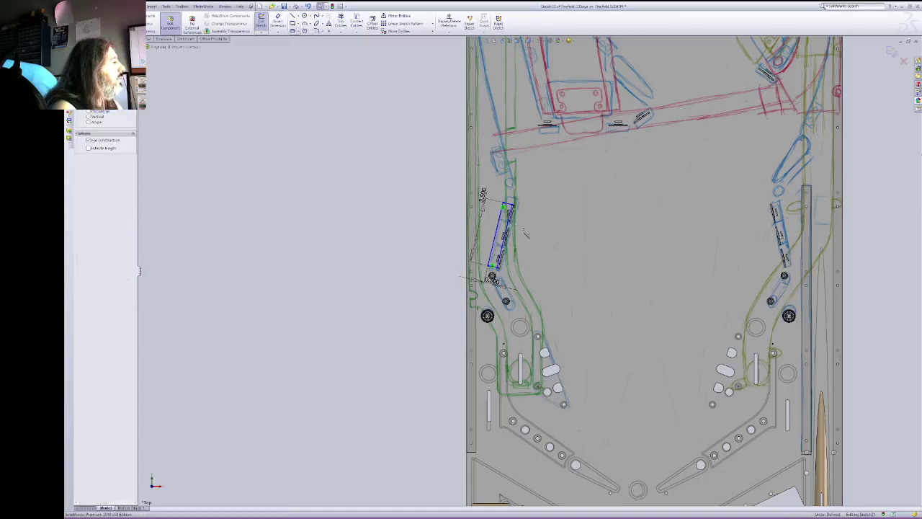
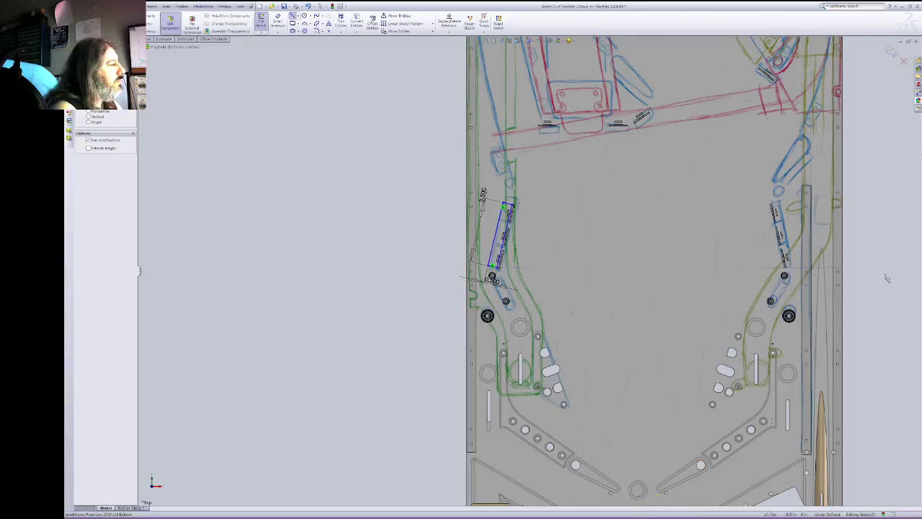
right_click(615, 128)
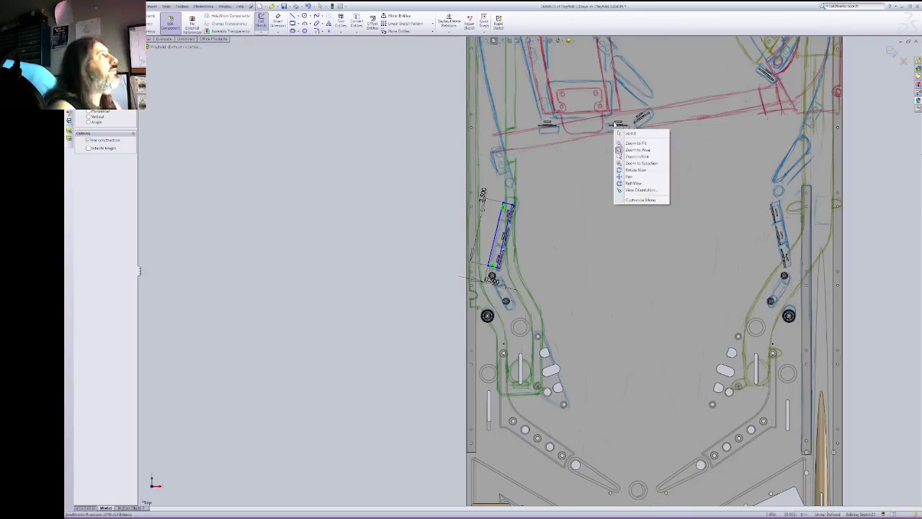
click(630, 177)
drag(679, 284, 622, 198)
right_click(620, 220)
click(625, 225)
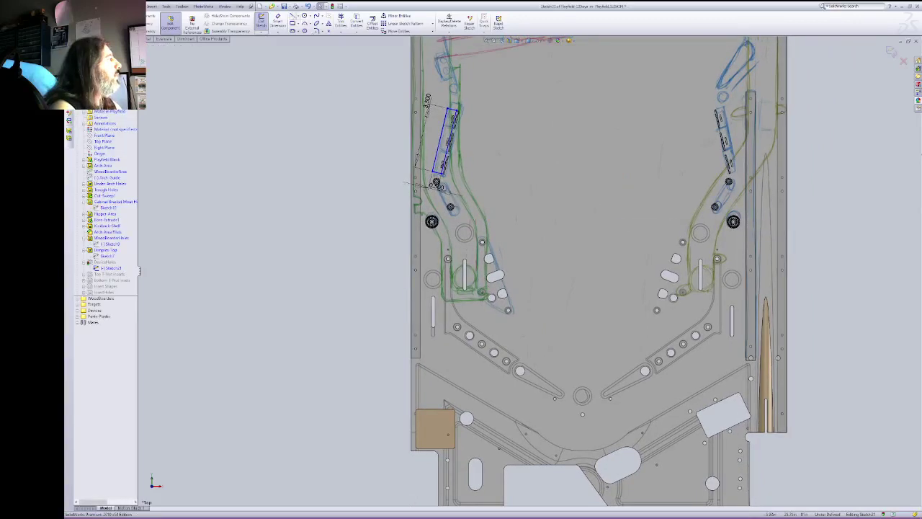
click(292, 15)
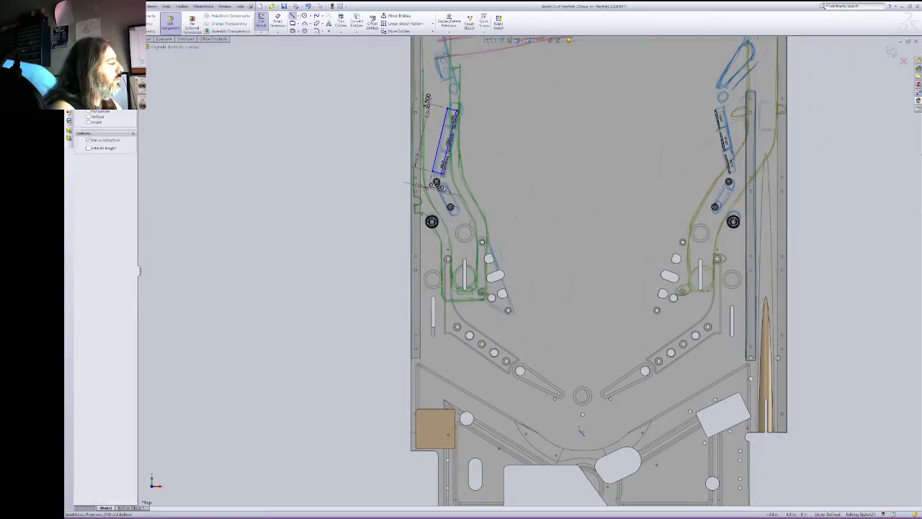
click(583, 416)
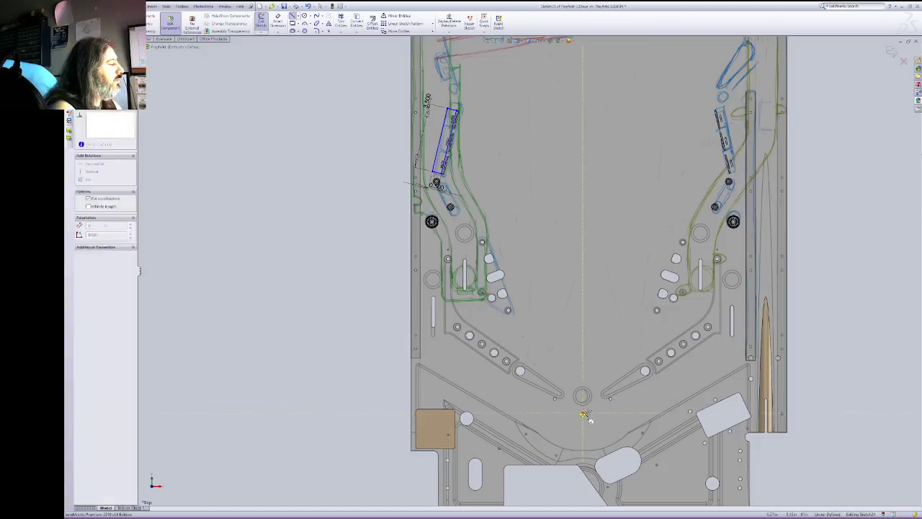
key(Escape)
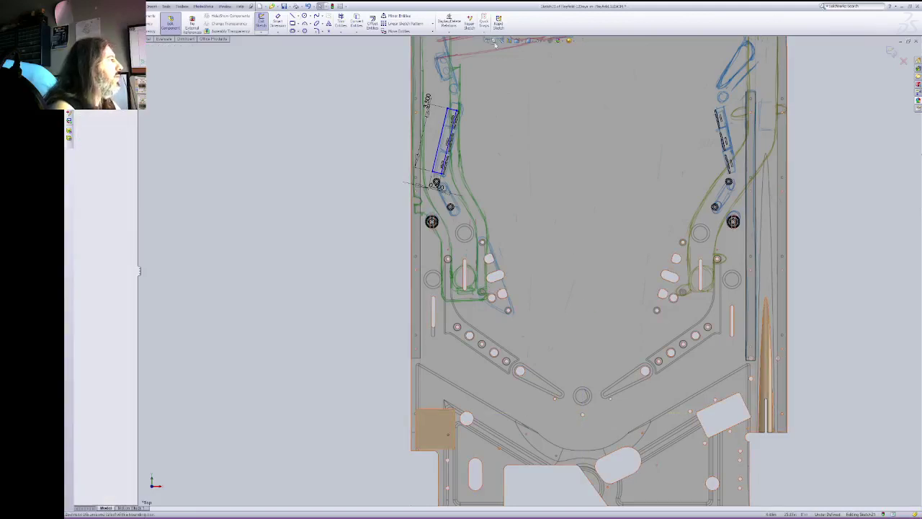
Step: Draw a vertical centreline from the centre of the small hole between the flippers, extending it upward past the target cutout
scroll(609, 441, up, 3)
right_click(601, 301)
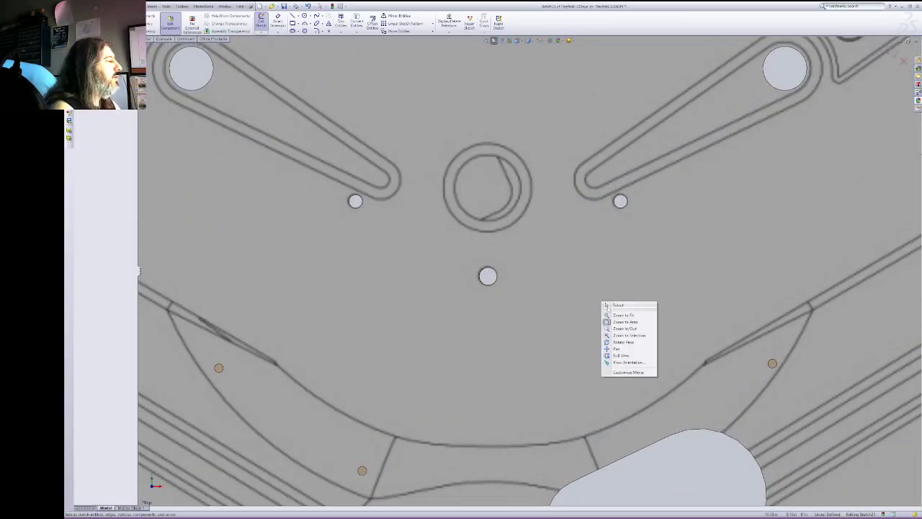
click(608, 305)
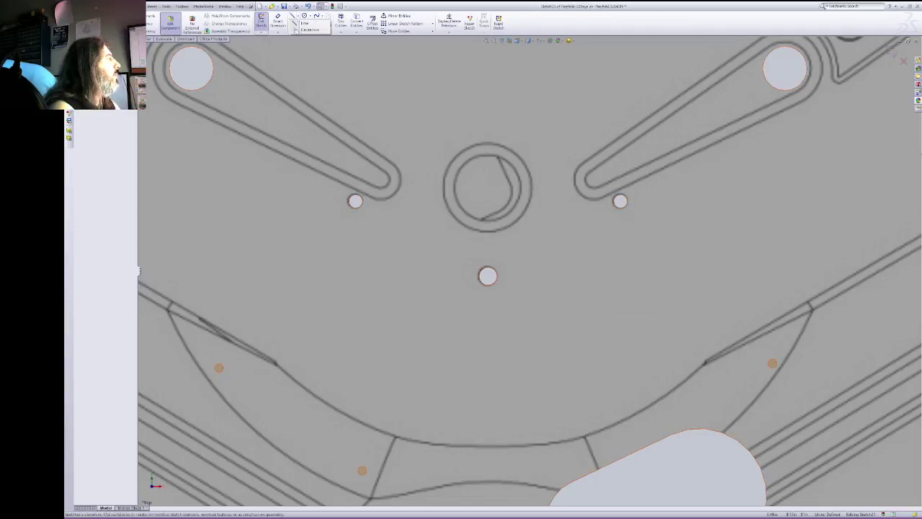
click(292, 16)
click(488, 276)
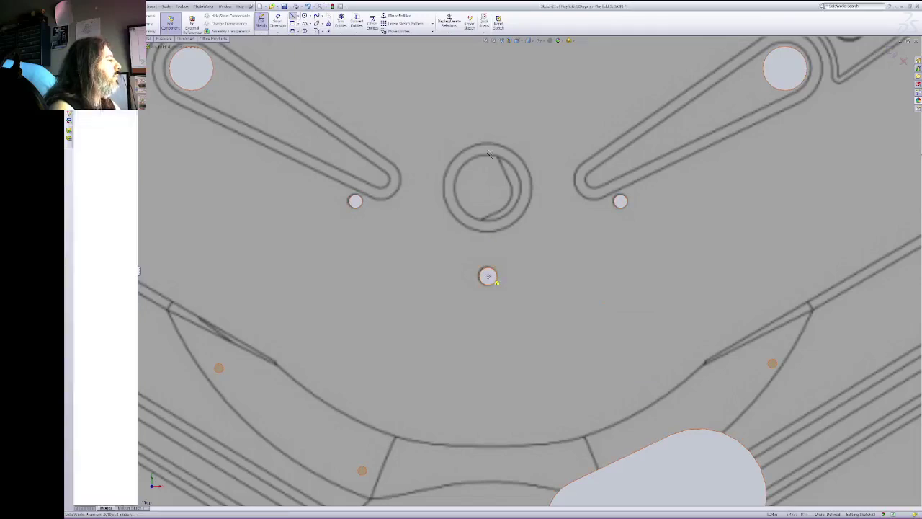
click(489, 83)
key(Escape)
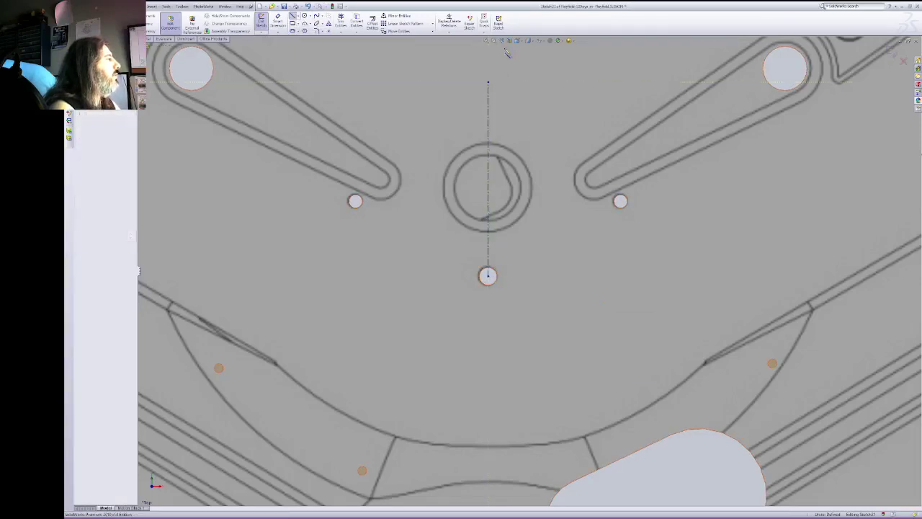
click(503, 41)
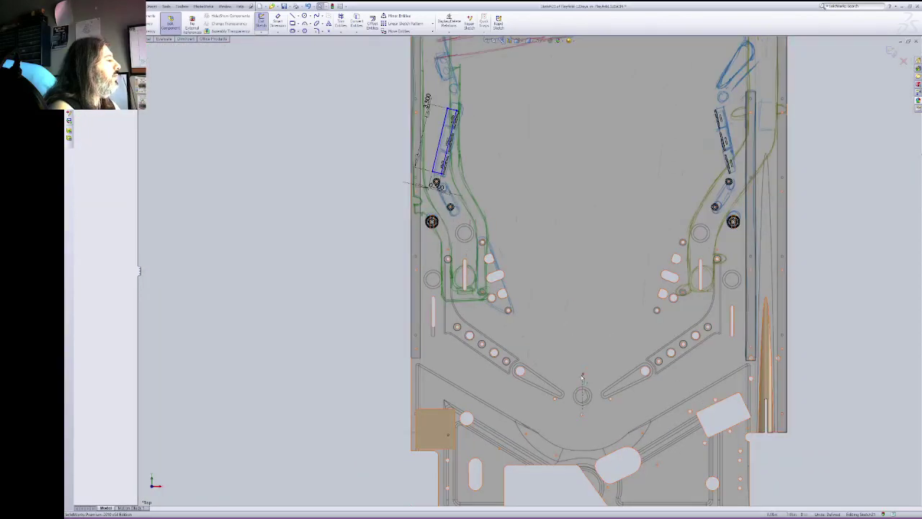
drag(583, 374, 583, 54)
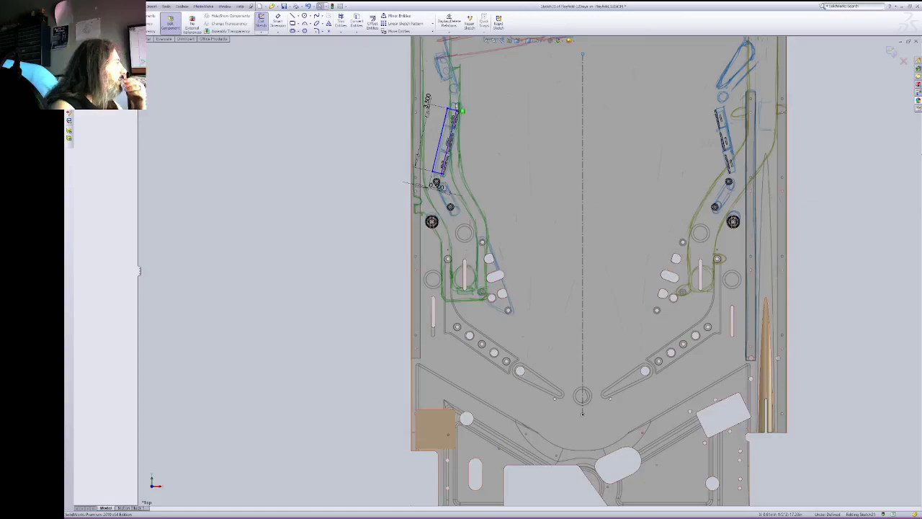
Step: Mirror all four lines of the left target cutout rectangle about the vertical centreline, keeping the original, to outline the right targets' cutout
click(455, 117)
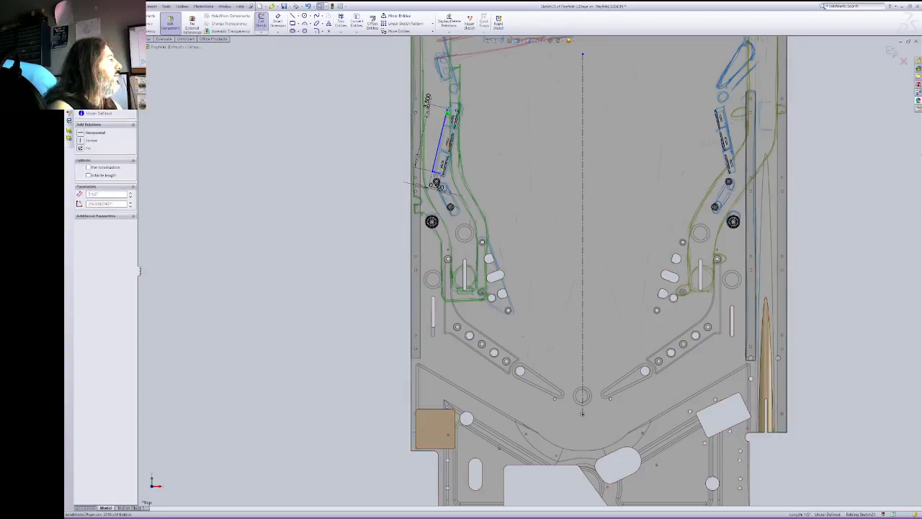
ctrl+click(441, 143)
click(441, 144)
ctrl+click(450, 144)
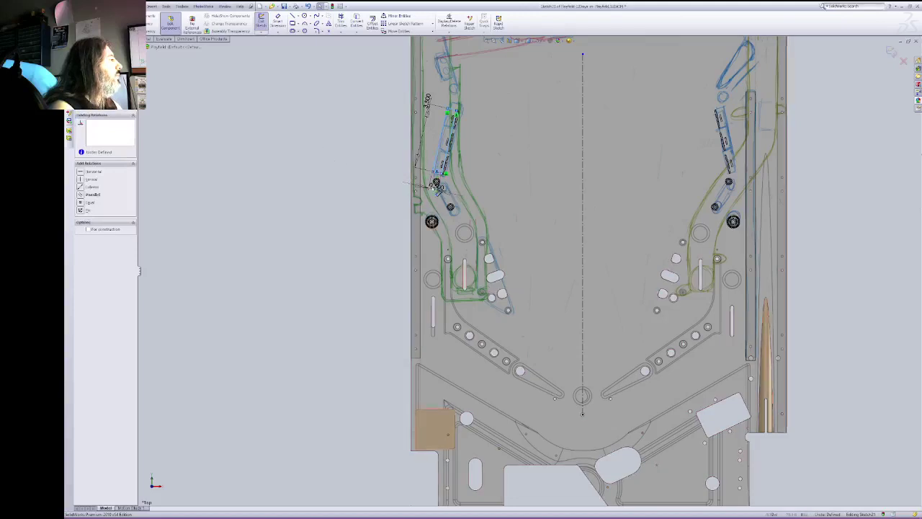
click(360, 225)
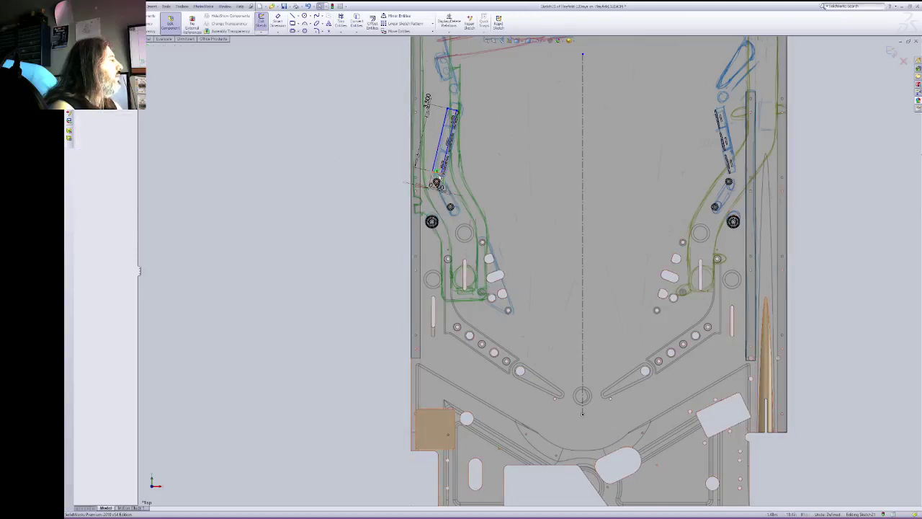
click(439, 177)
click(338, 254)
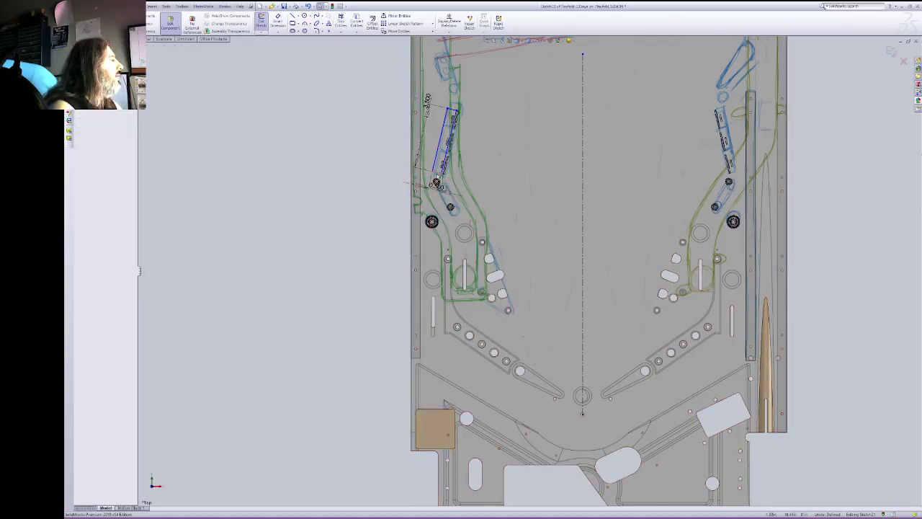
click(437, 173)
ctrl+click(437, 154)
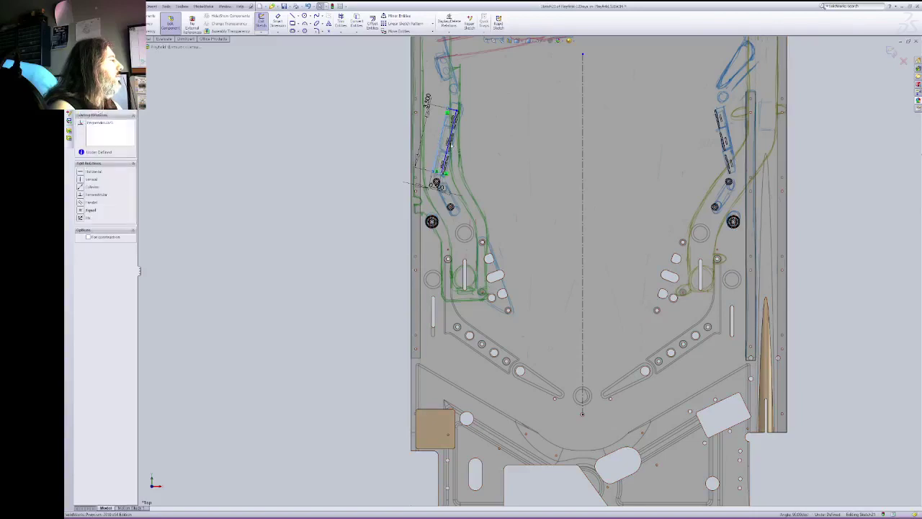
click(454, 134)
ctrl+click(448, 137)
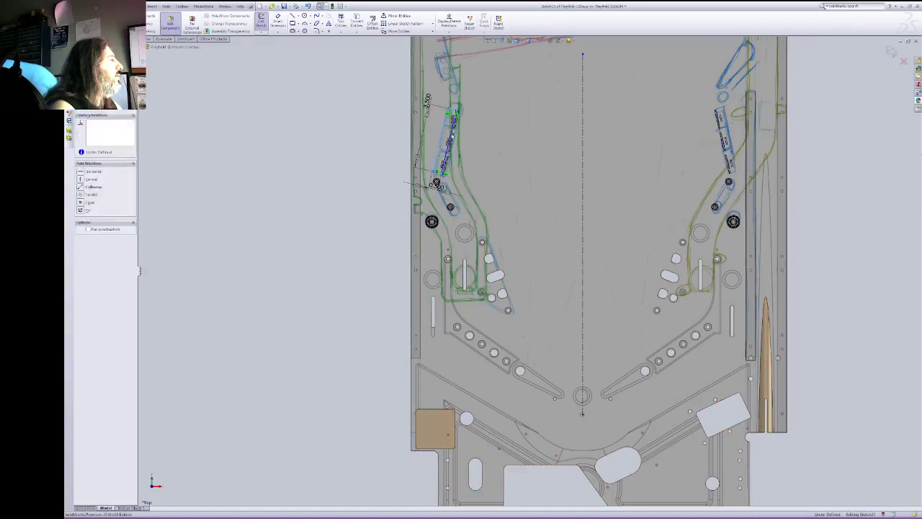
click(451, 138)
ctrl+click(443, 141)
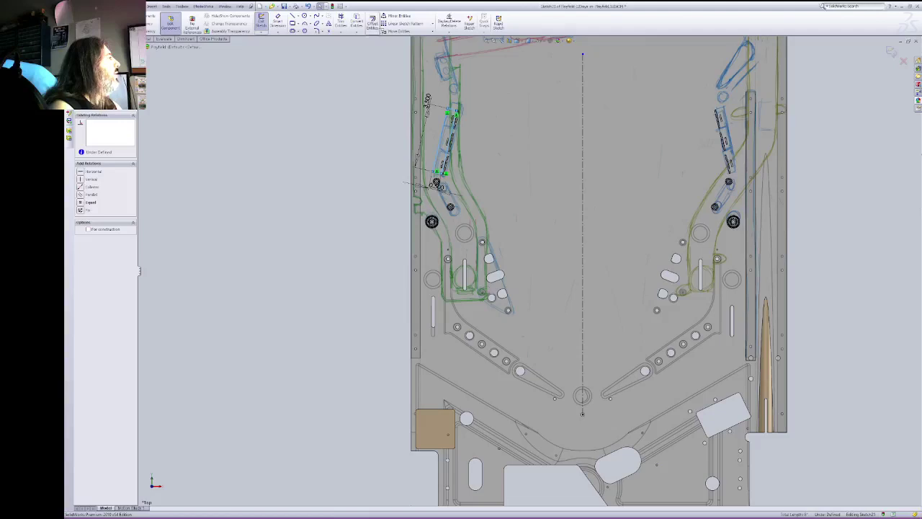
click(397, 15)
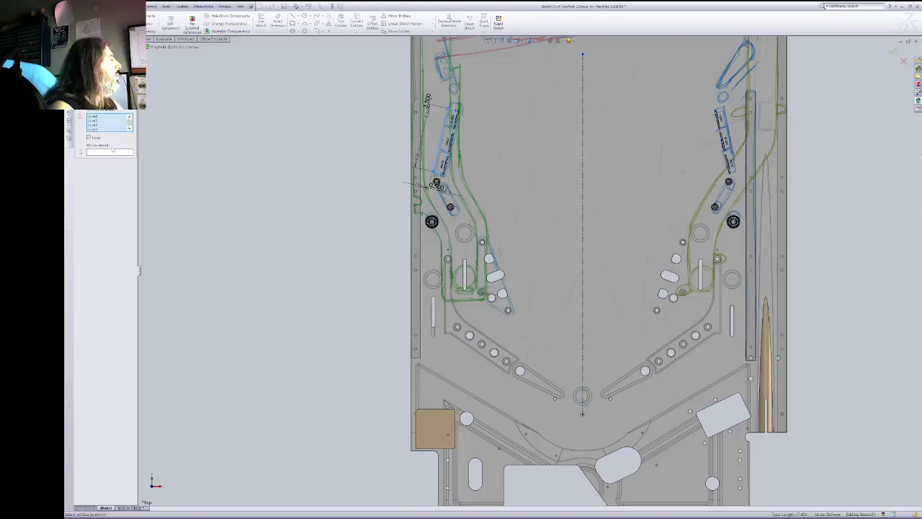
click(117, 153)
click(583, 129)
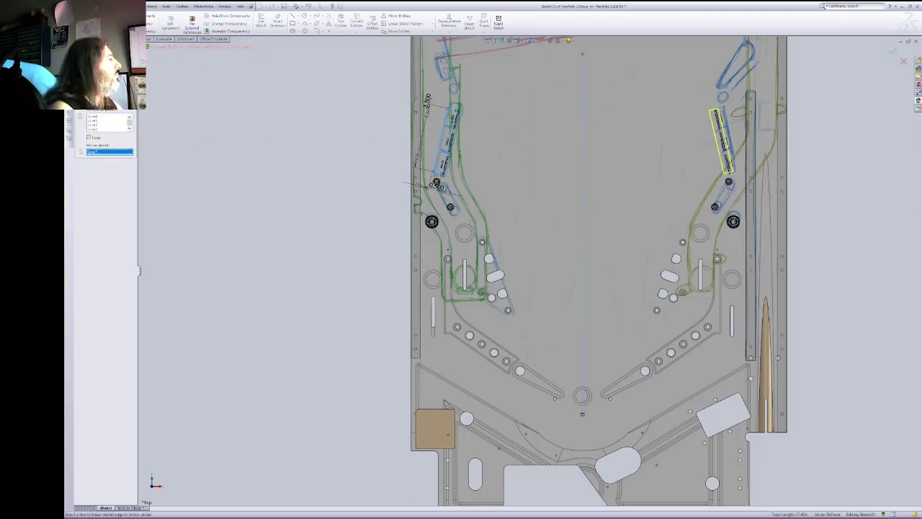
click(79, 65)
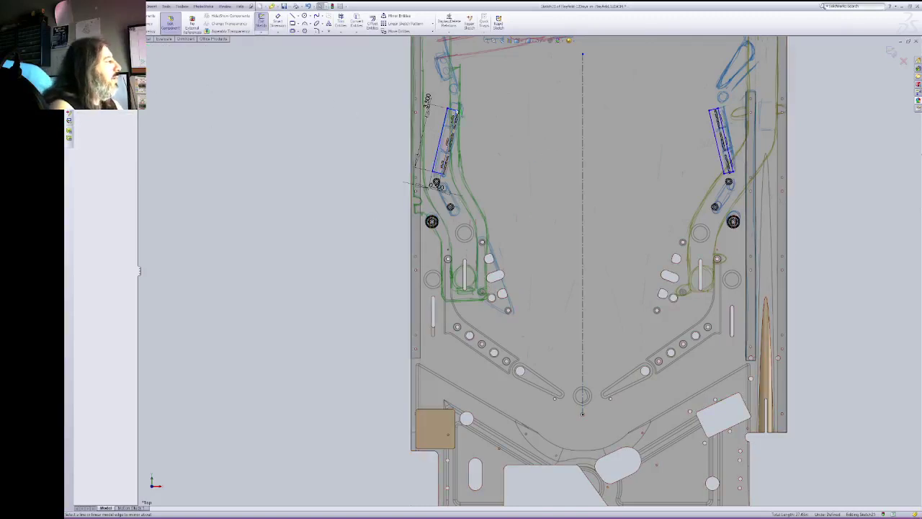
Step: Try shifting the left cutout rectangle inward from its upper corner, undo the move and exit the sketch
drag(455, 113, 496, 118)
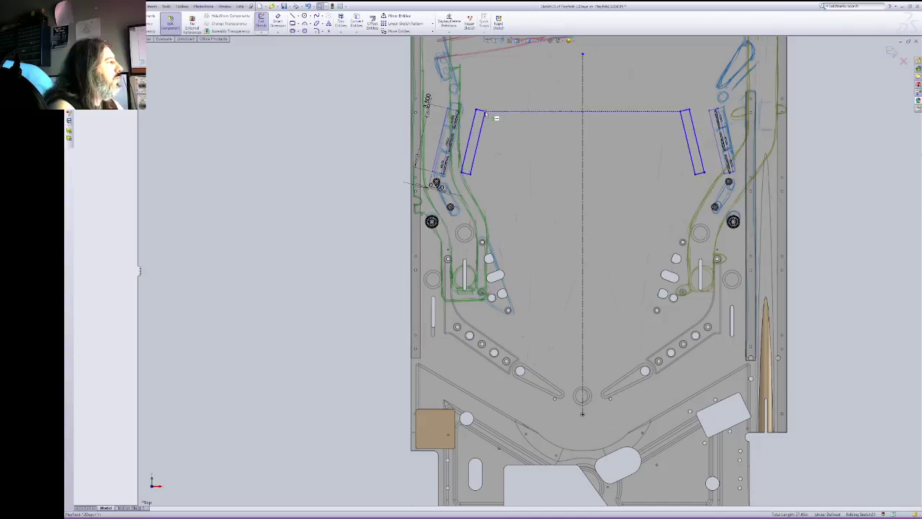
key(ctrl+z)
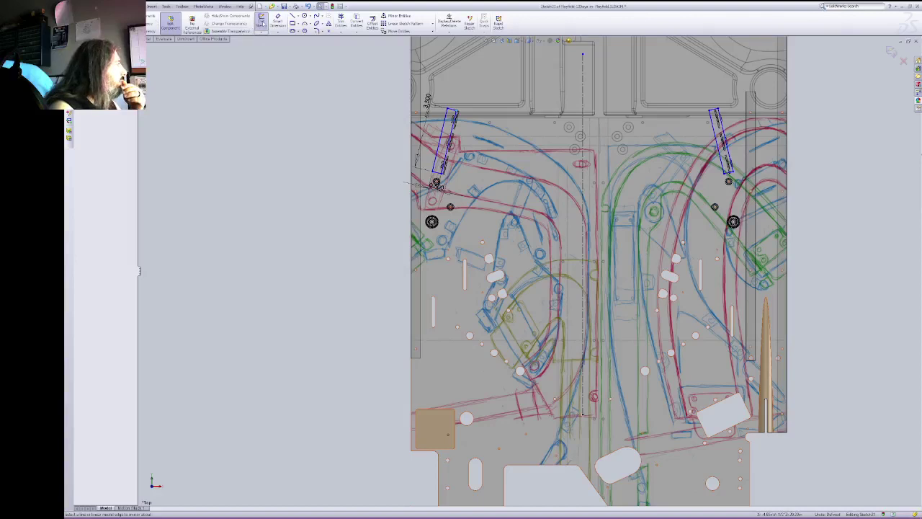
click(260, 24)
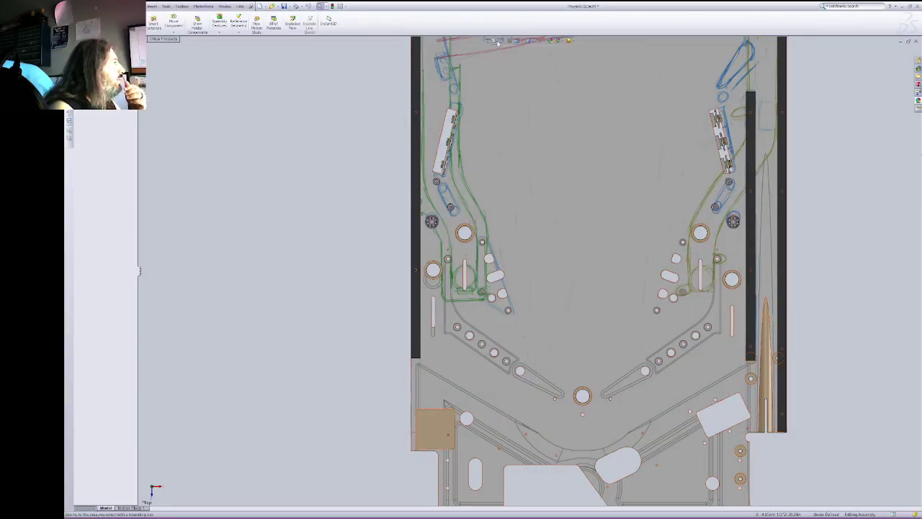
Step: Examine the three left targets in their cutout up close from an angle that exposes their disc faces
drag(402, 109, 500, 184)
right_click(526, 144)
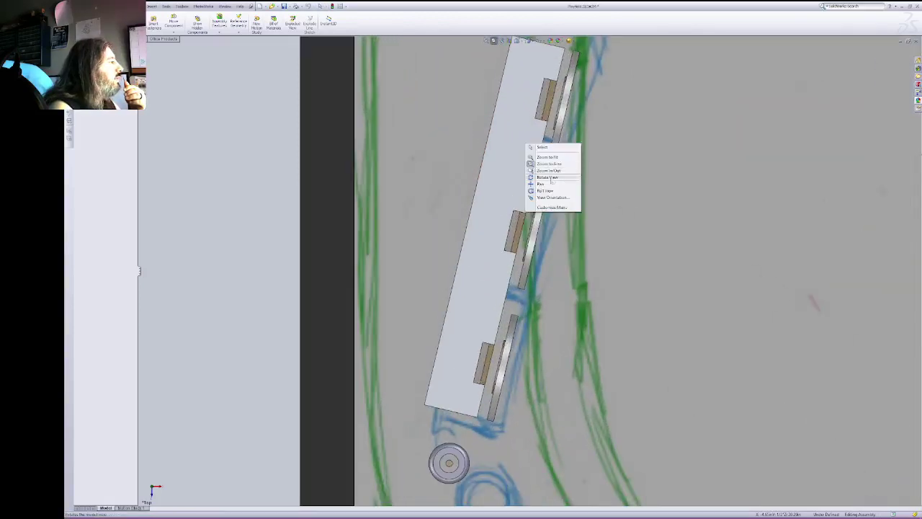
click(547, 177)
drag(556, 175, 225, 192)
right_click(224, 191)
click(249, 224)
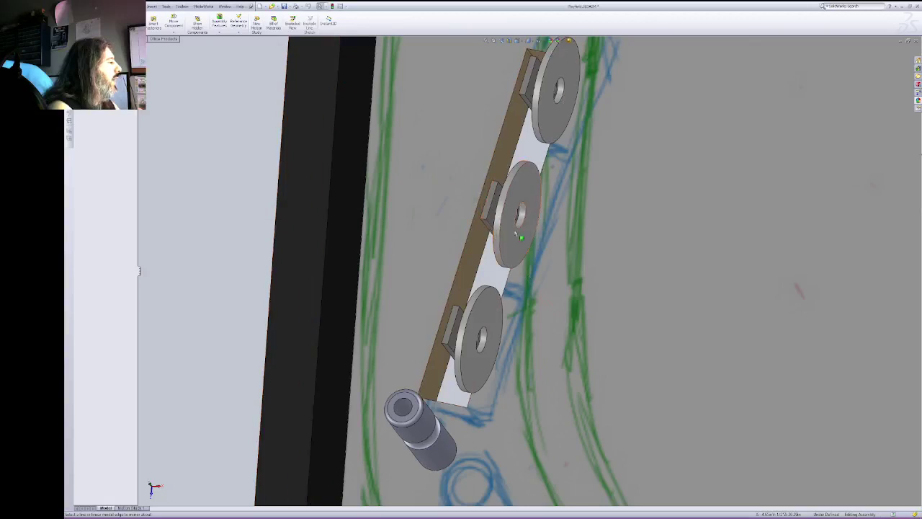
click(524, 240)
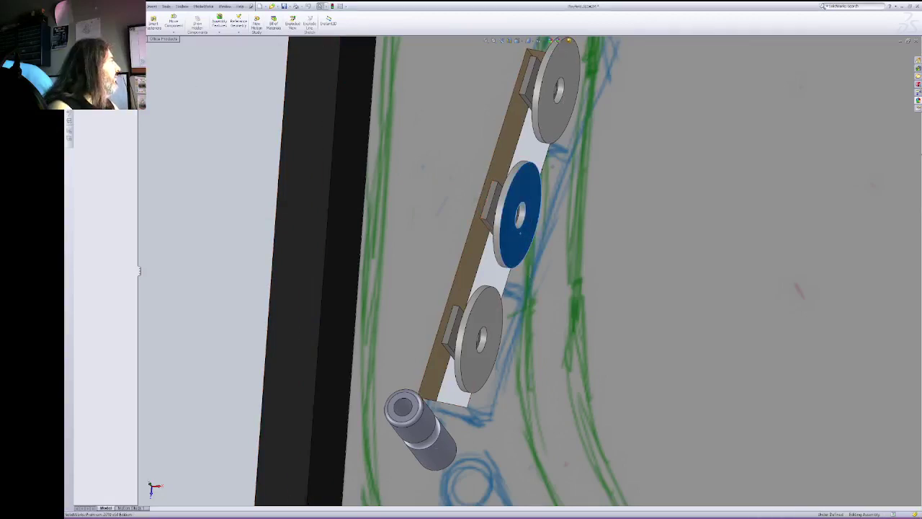
click(99, 39)
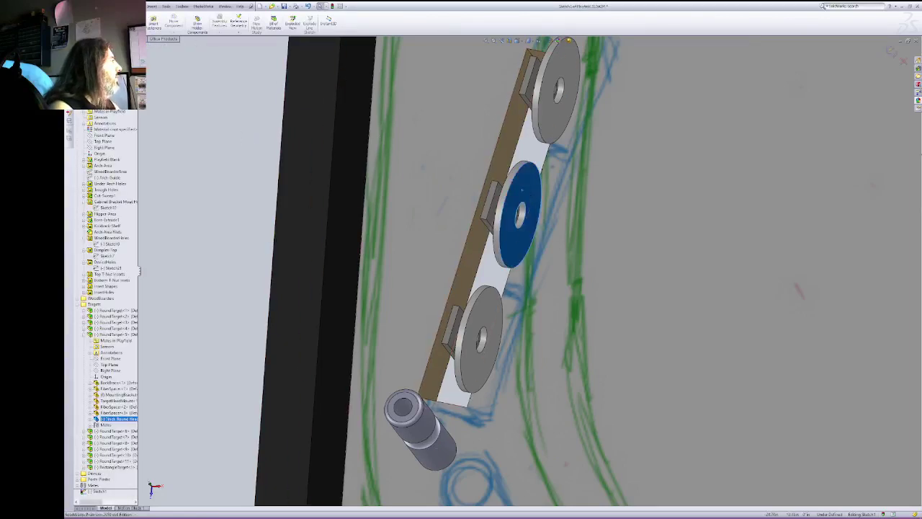
click(195, 151)
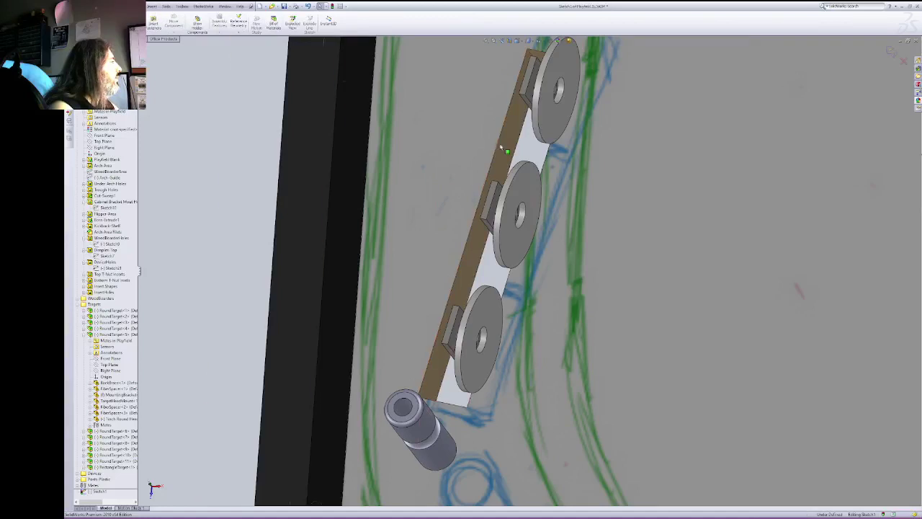
click(502, 149)
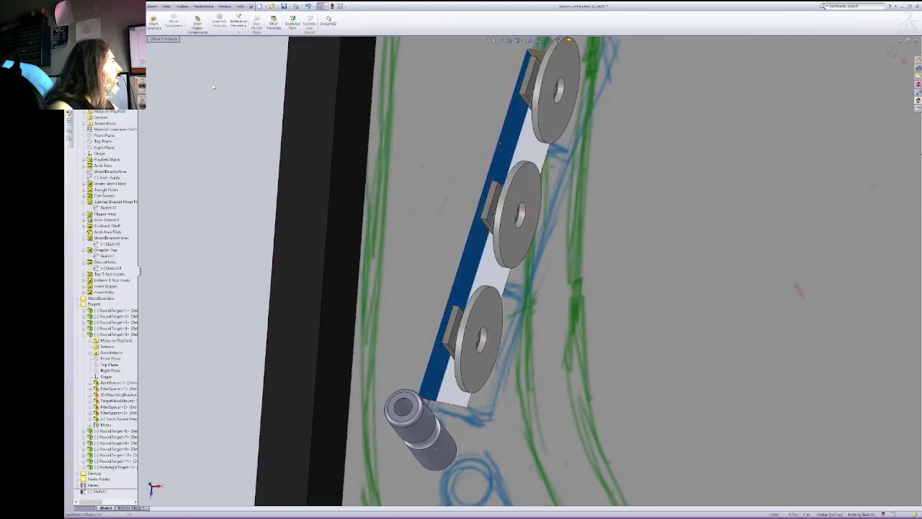
click(212, 87)
click(108, 106)
click(121, 87)
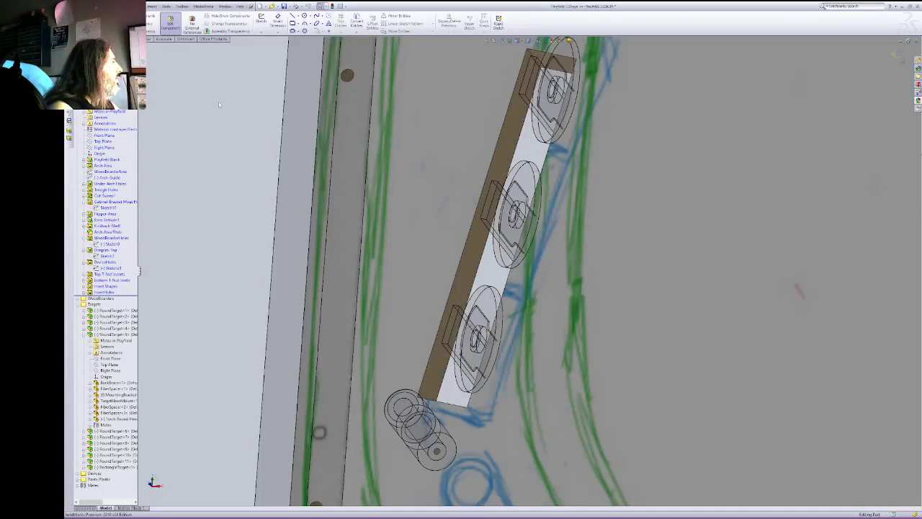
click(170, 22)
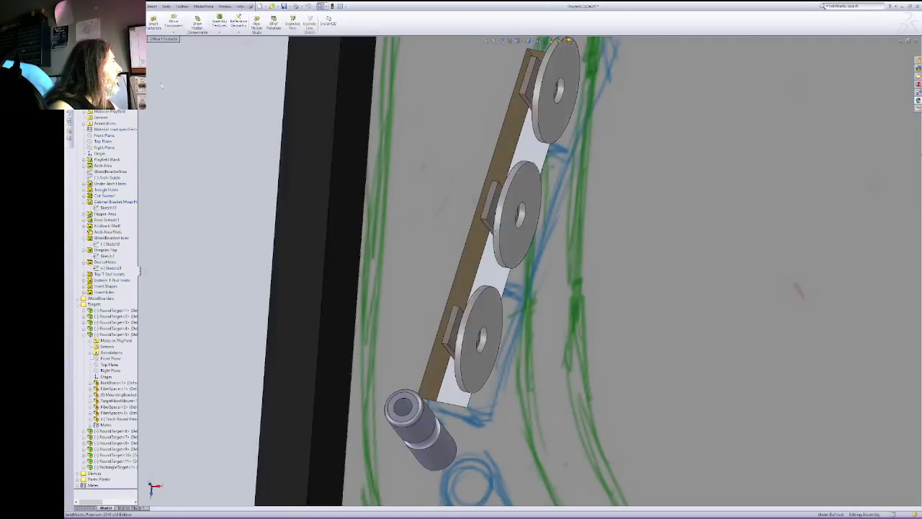
Step: Start a mate between the middle left target's disc face and the cutout's long wall nearest the playfield centre
click(525, 188)
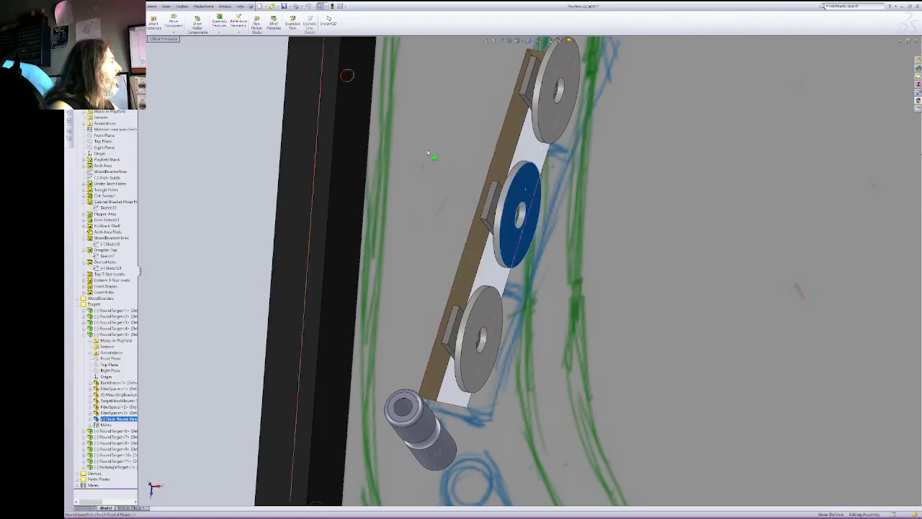
click(113, 22)
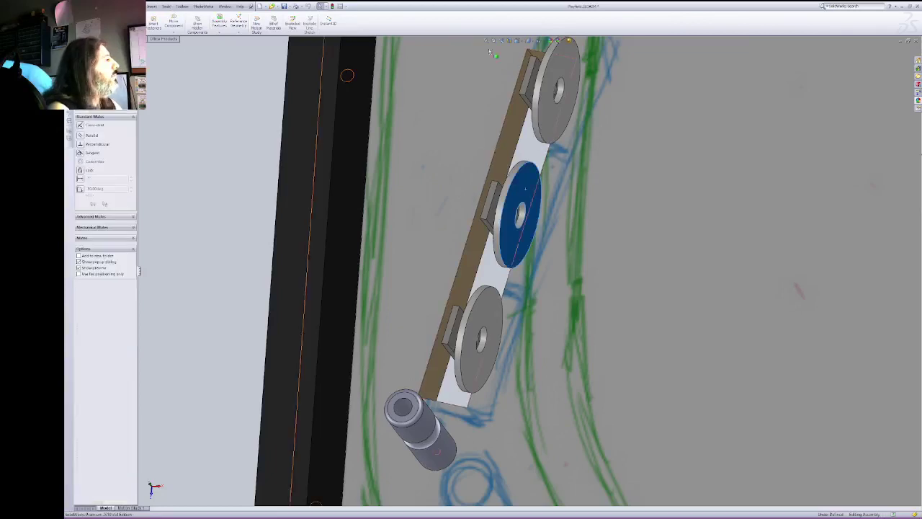
click(494, 41)
right_click(643, 100)
click(664, 130)
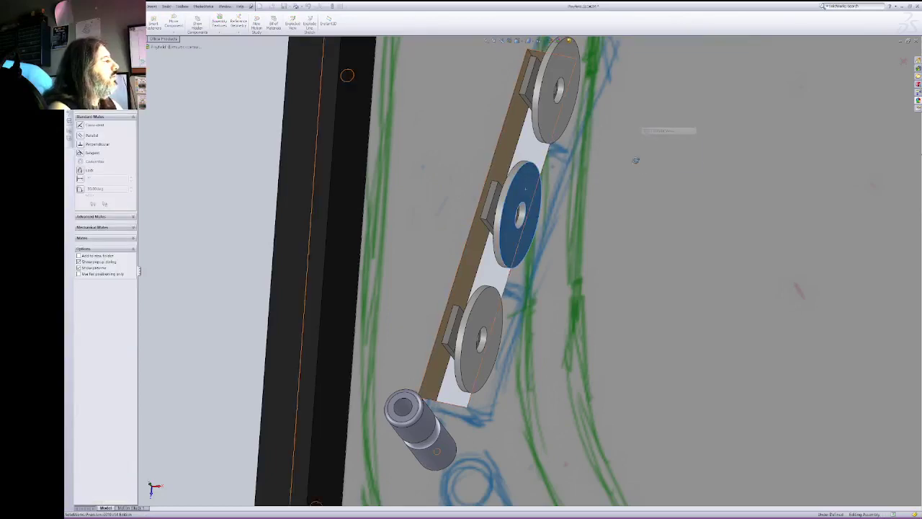
drag(636, 159, 670, 174)
right_click(670, 174)
click(690, 204)
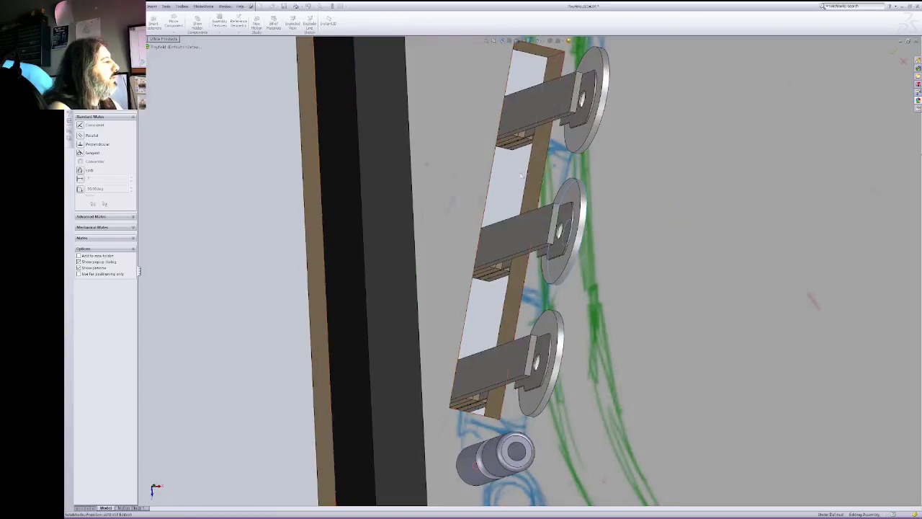
click(539, 181)
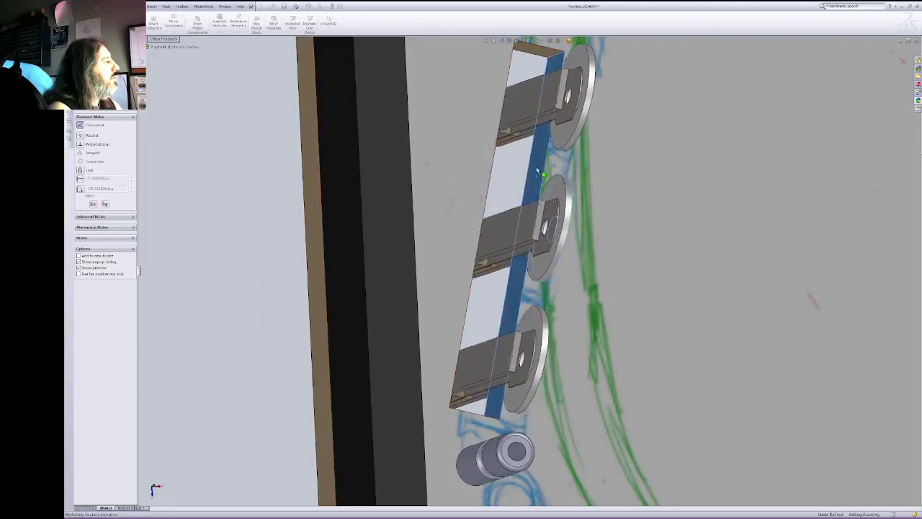
Step: Offset the middle left target's disc face 1/8" from the cutout's long wall nearest the playfield centre with a distance mate
click(501, 41)
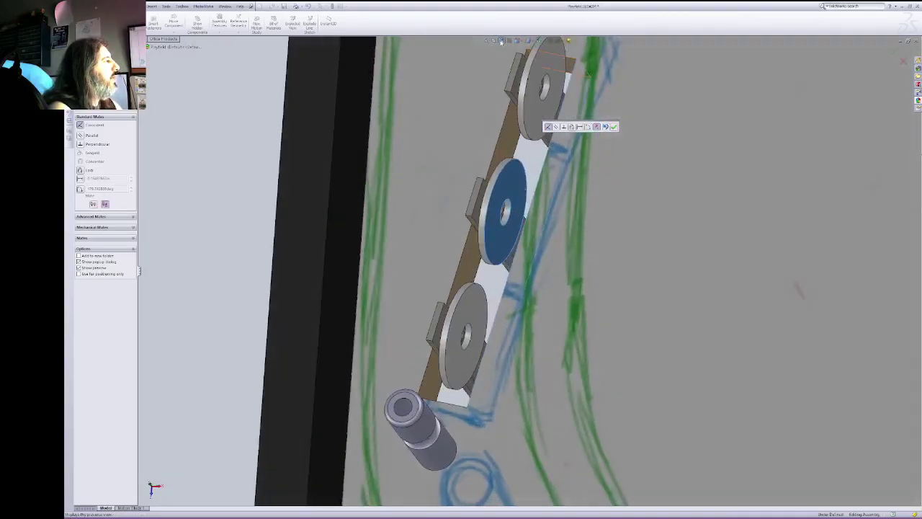
click(521, 42)
click(527, 50)
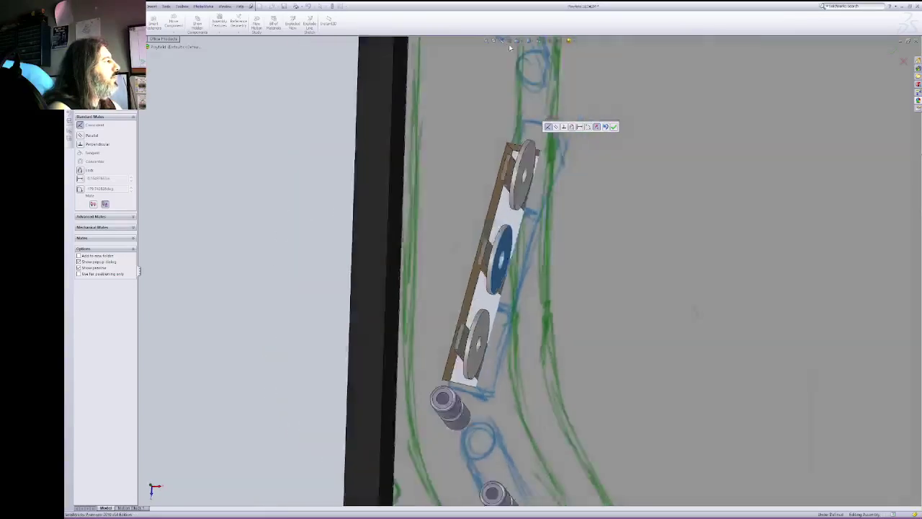
click(494, 41)
scroll(443, 278, down, 8)
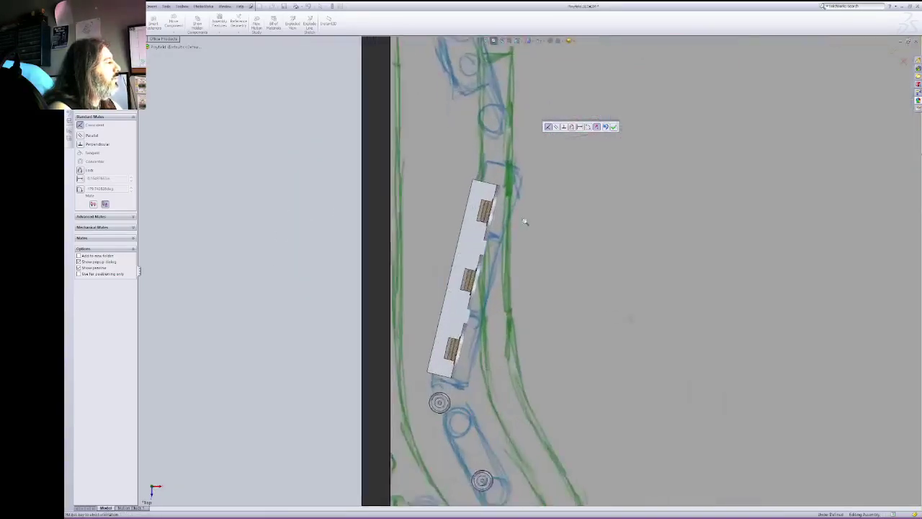
right_click(547, 225)
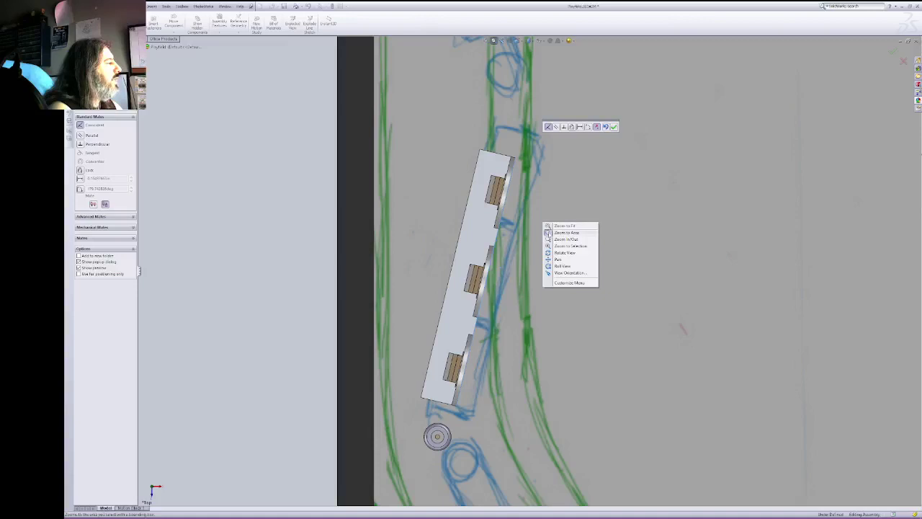
click(549, 232)
click(80, 178)
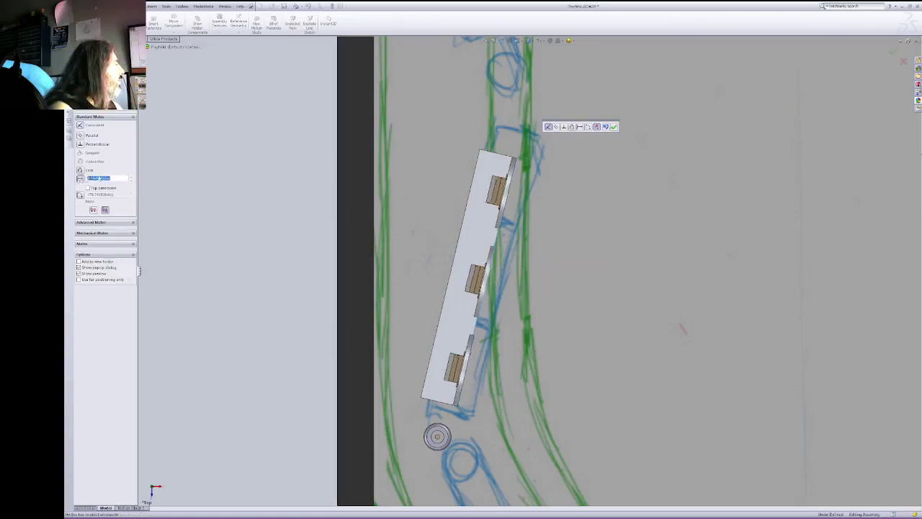
click(88, 188)
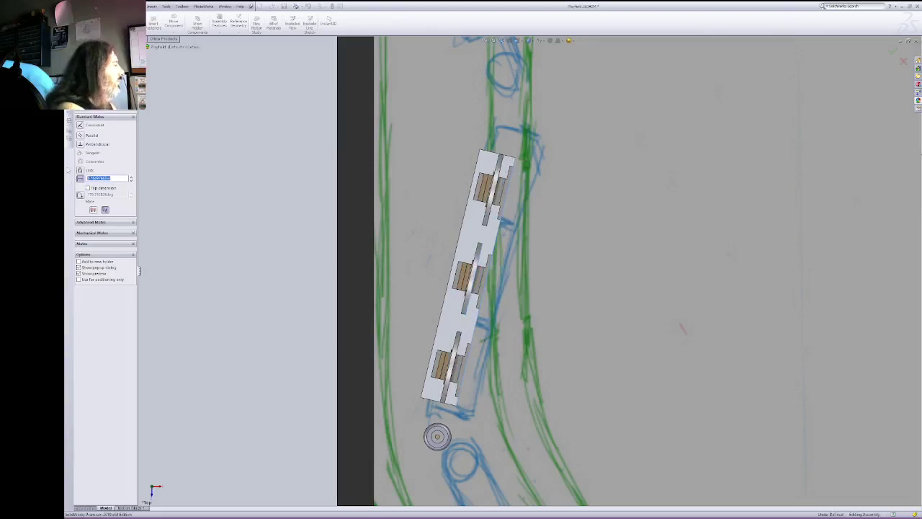
text(1.0")
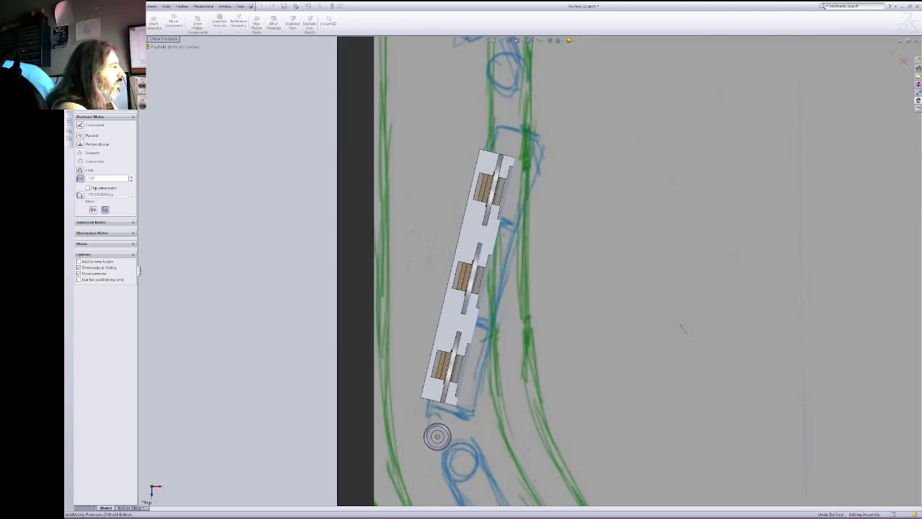
key(Return)
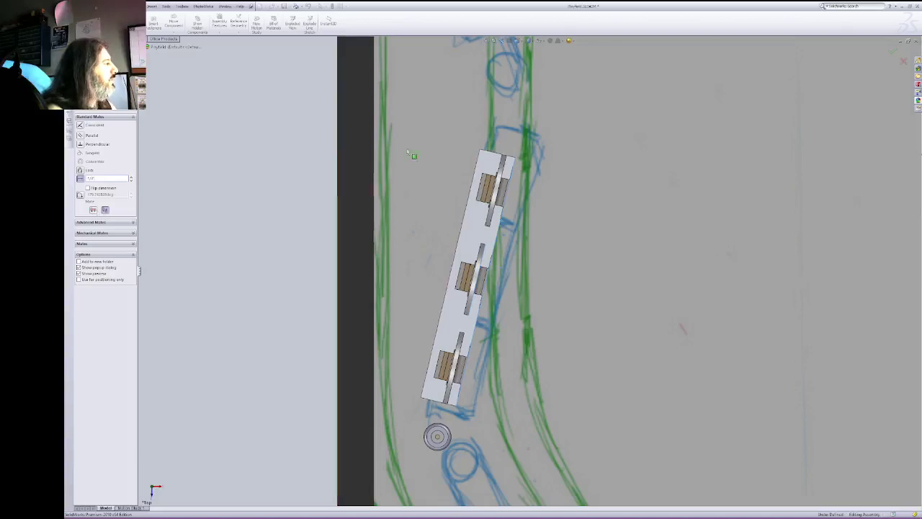
Step: Check the left targets' fit in wireframe display, accept the distance mate and restore the shaded display
click(528, 40)
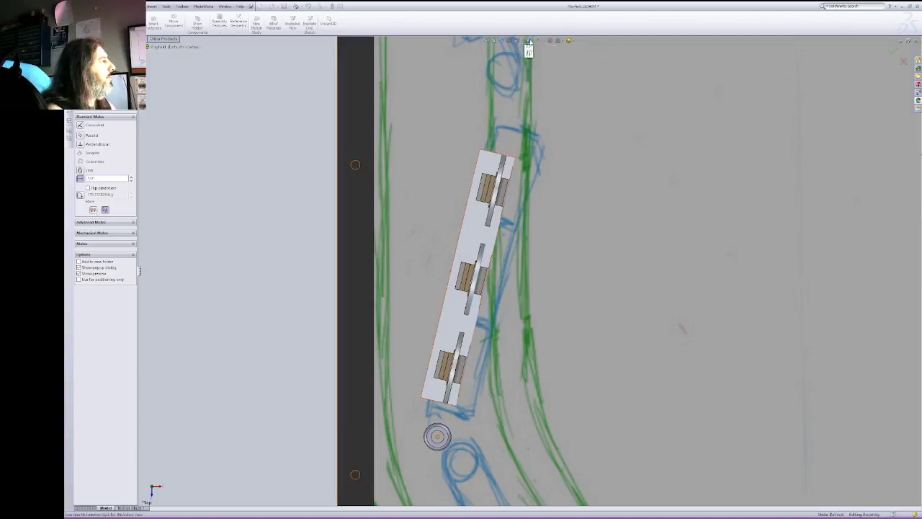
click(531, 76)
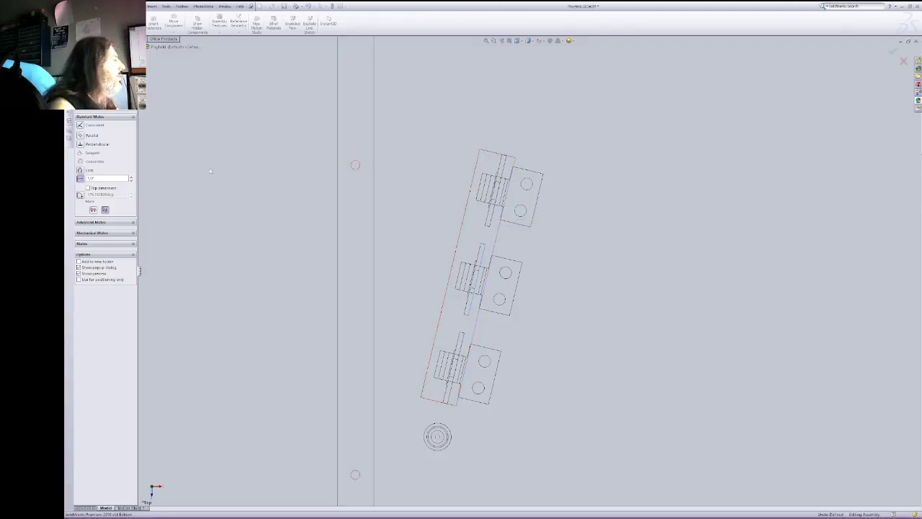
key(Return)
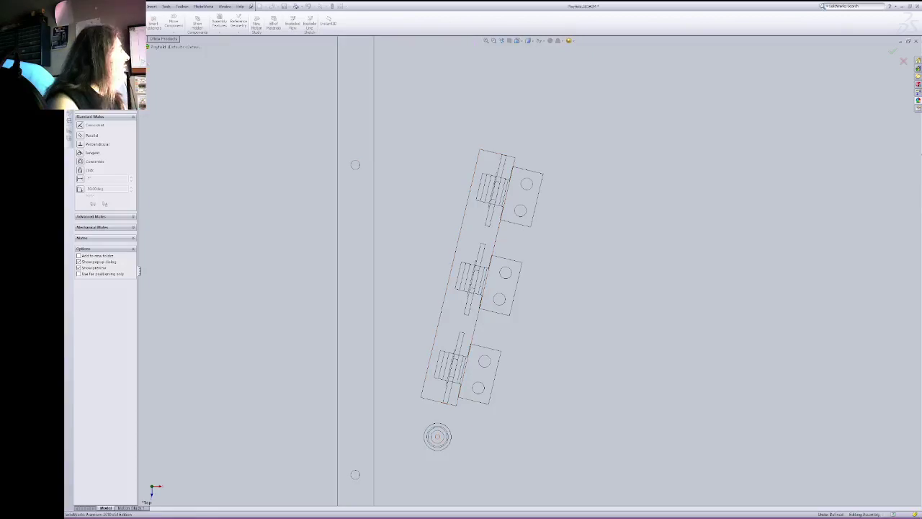
click(81, 64)
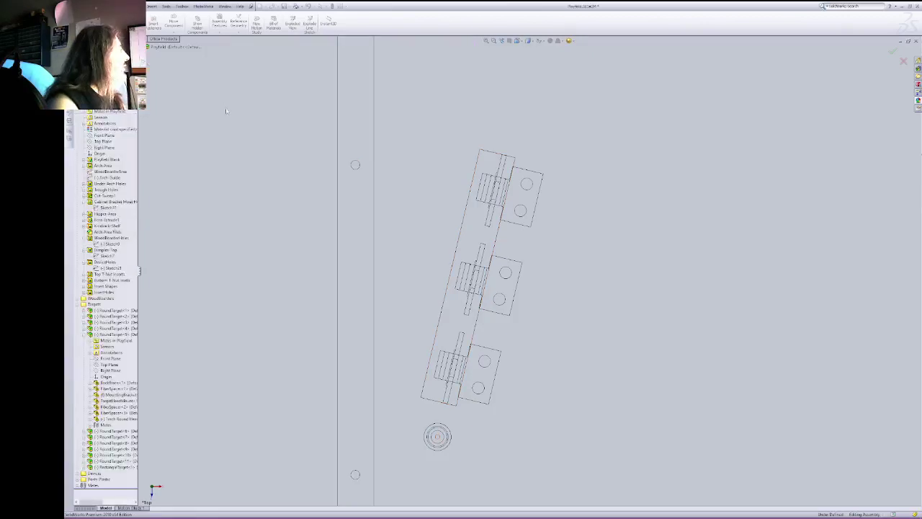
click(530, 42)
click(529, 57)
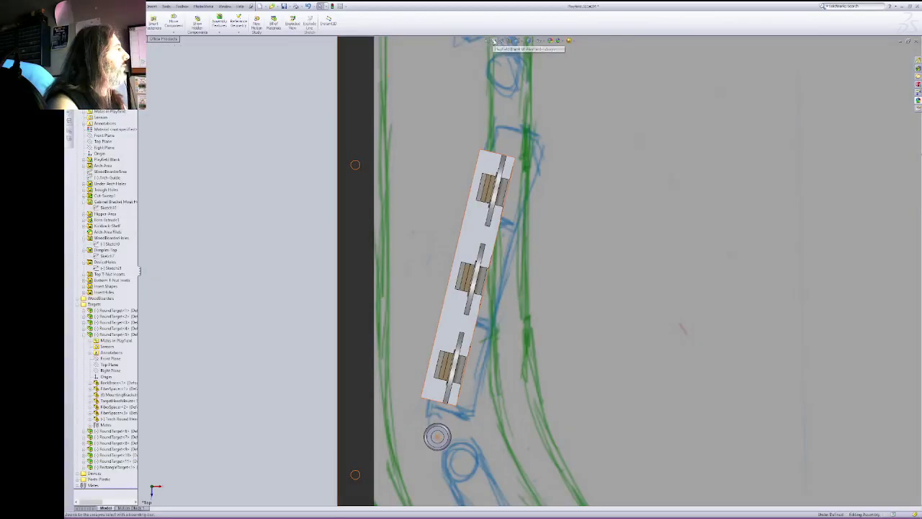
Step: Mate the uppermost right target's disc face at a 1/8" distance from its cutout's long wall nearest the playfield centre
right_click(630, 139)
click(670, 179)
drag(728, 206, 245, 234)
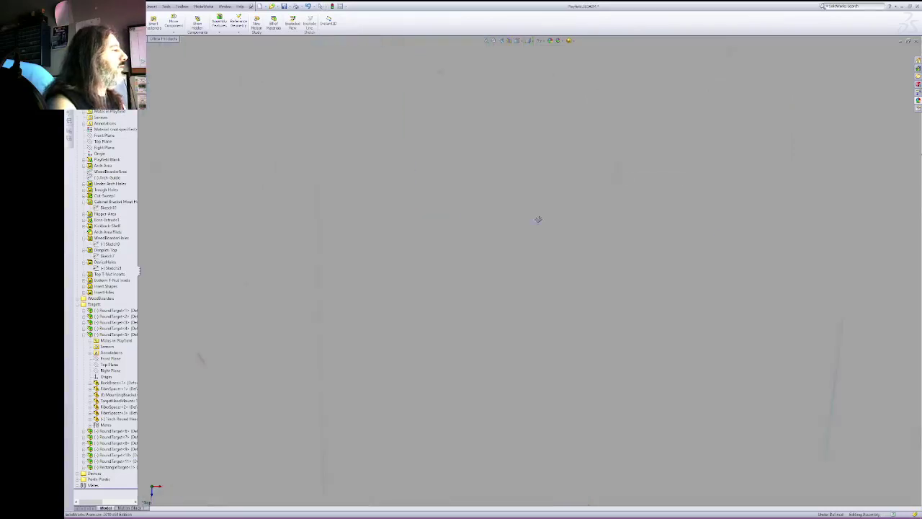
drag(789, 229, 379, 211)
drag(607, 216, 536, 194)
right_click(638, 166)
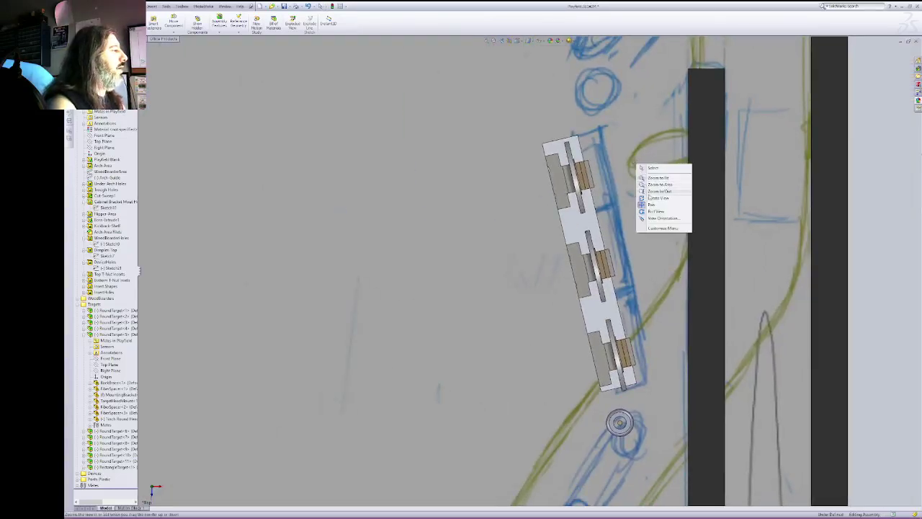
click(652, 198)
drag(604, 244, 630, 198)
right_click(630, 199)
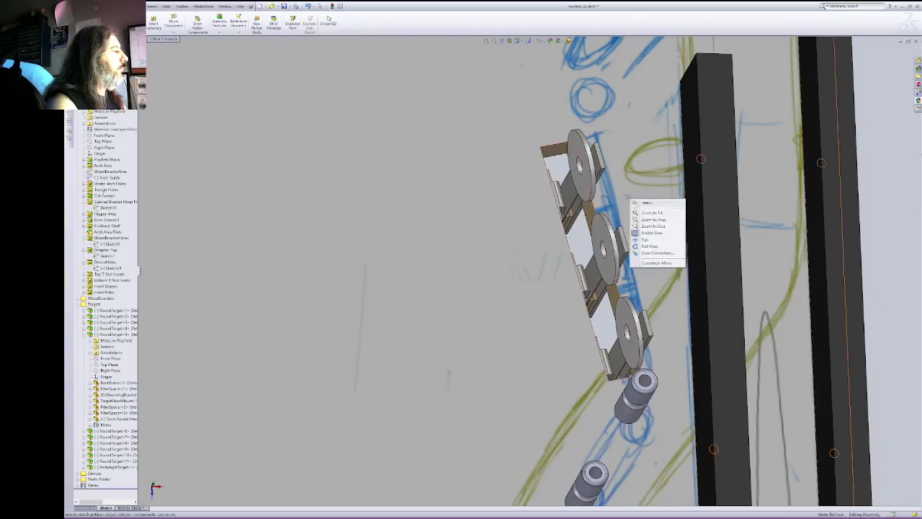
click(647, 202)
click(580, 164)
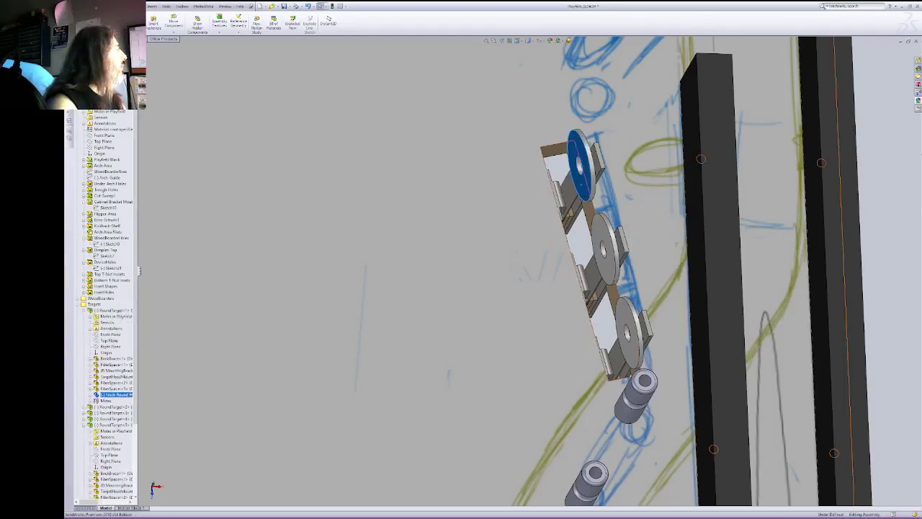
click(109, 22)
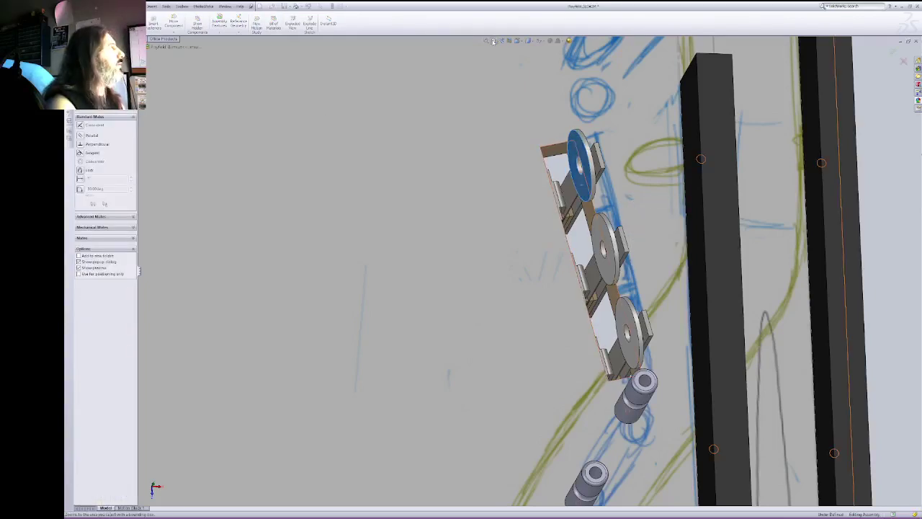
right_click(466, 237)
click(498, 268)
drag(507, 282, 469, 310)
right_click(481, 268)
click(485, 305)
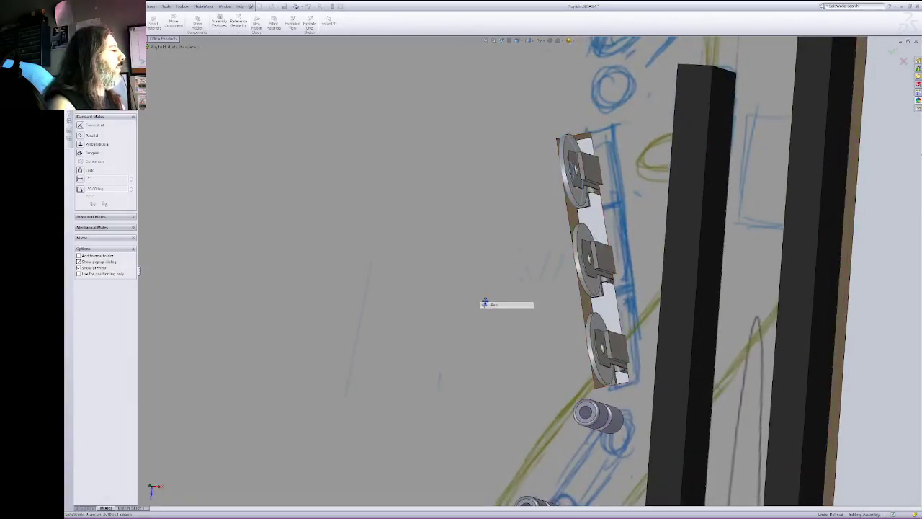
right_click(547, 229)
click(553, 265)
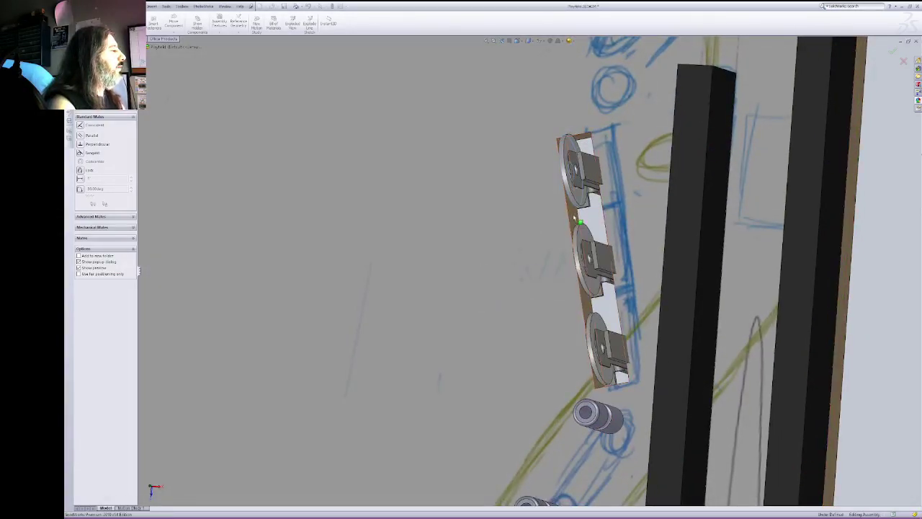
click(572, 223)
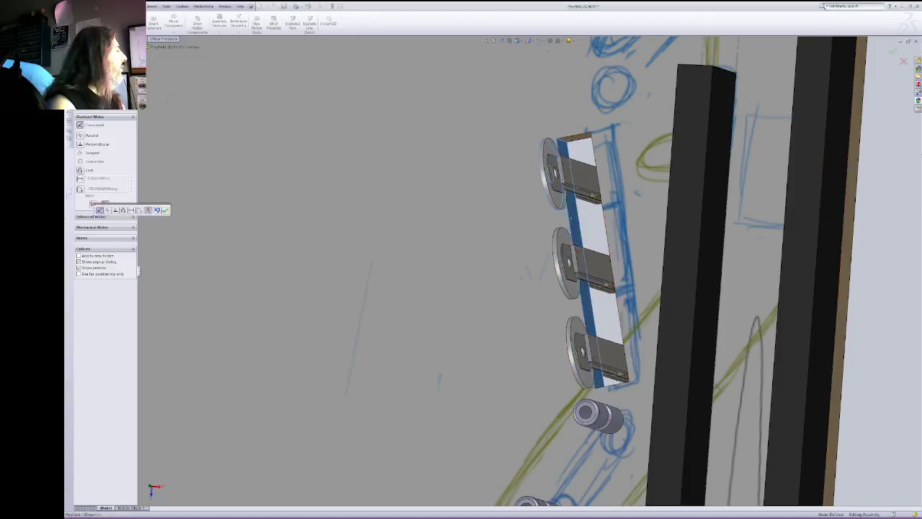
text(1/2")
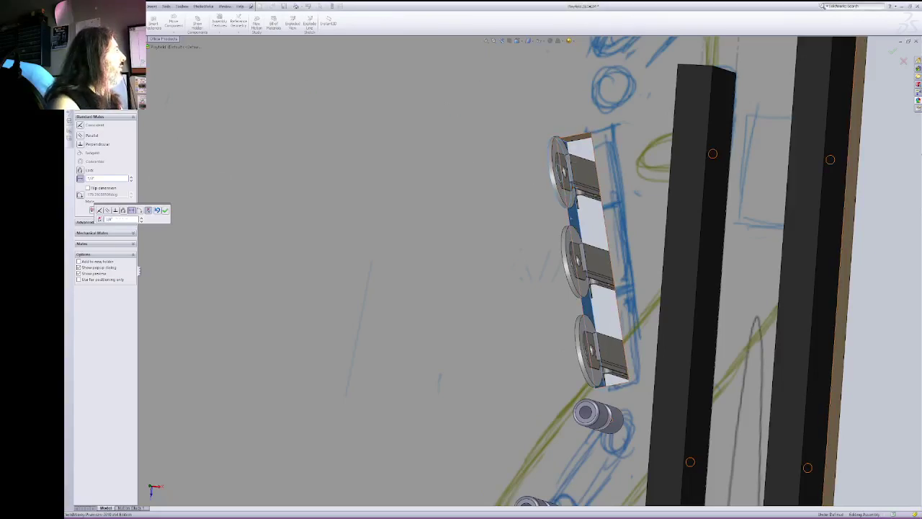
key(Return)
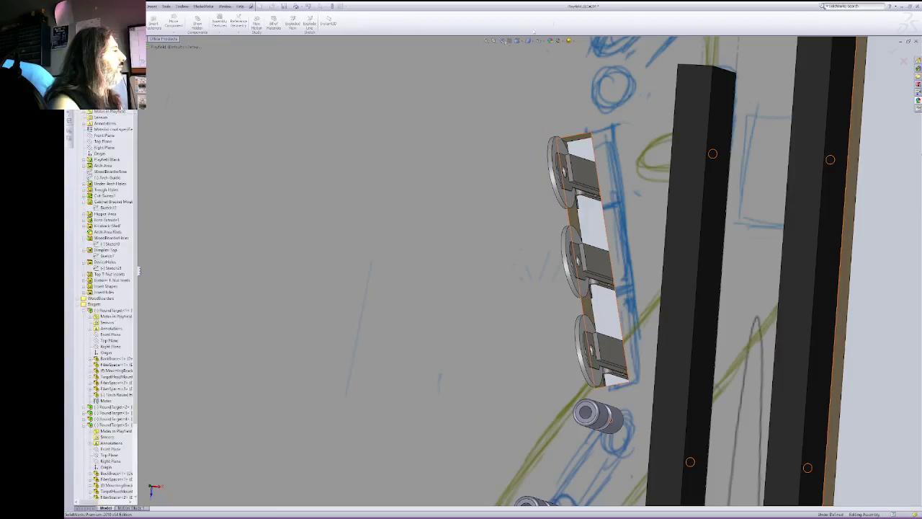
Step: Edit the playfield part in the assembly and roll its history back to directly below the DeviceHoles feature
click(519, 41)
click(526, 49)
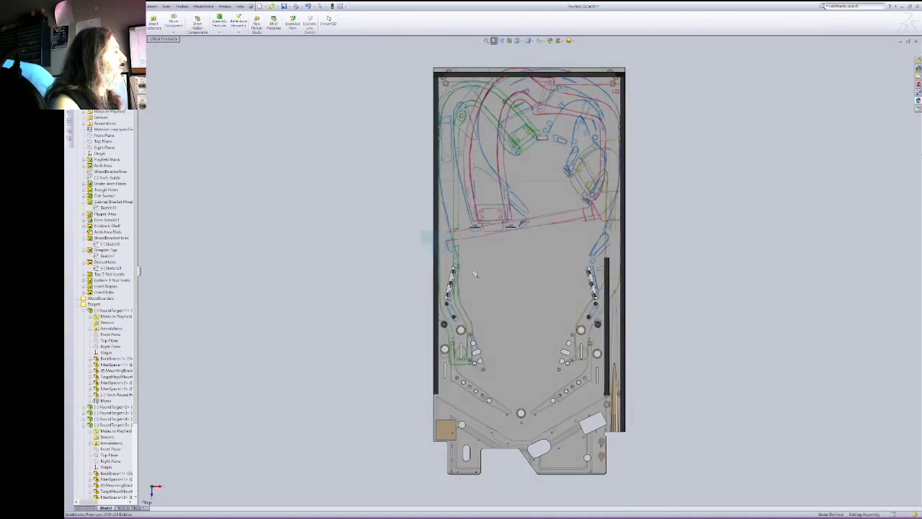
scroll(477, 276, down, 5)
right_click(430, 225)
click(435, 228)
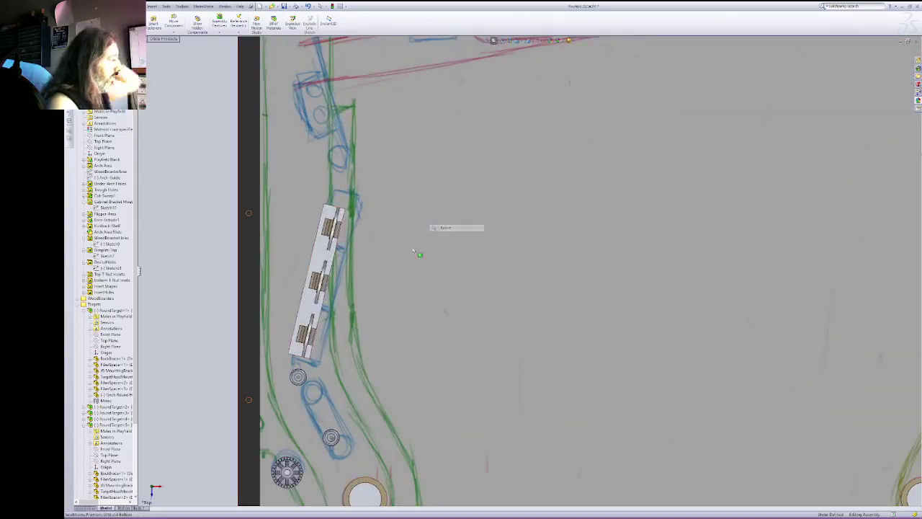
click(365, 223)
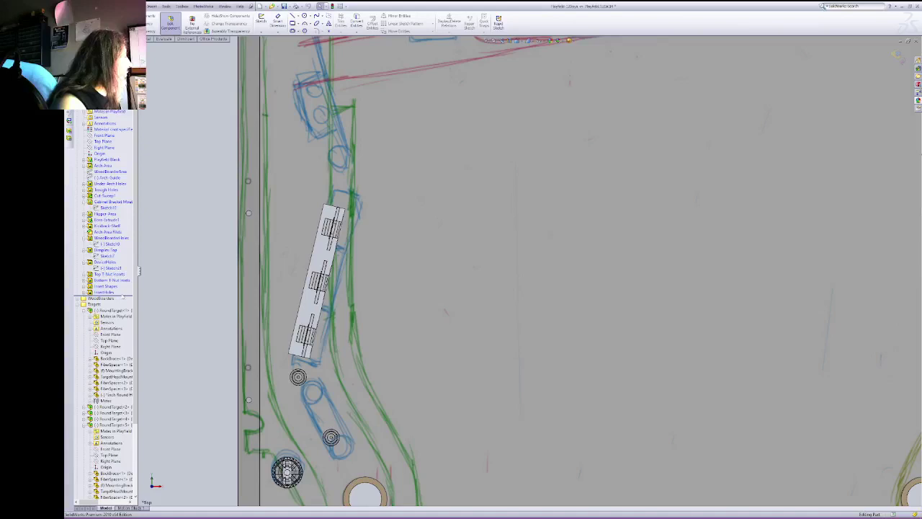
drag(127, 294, 132, 271)
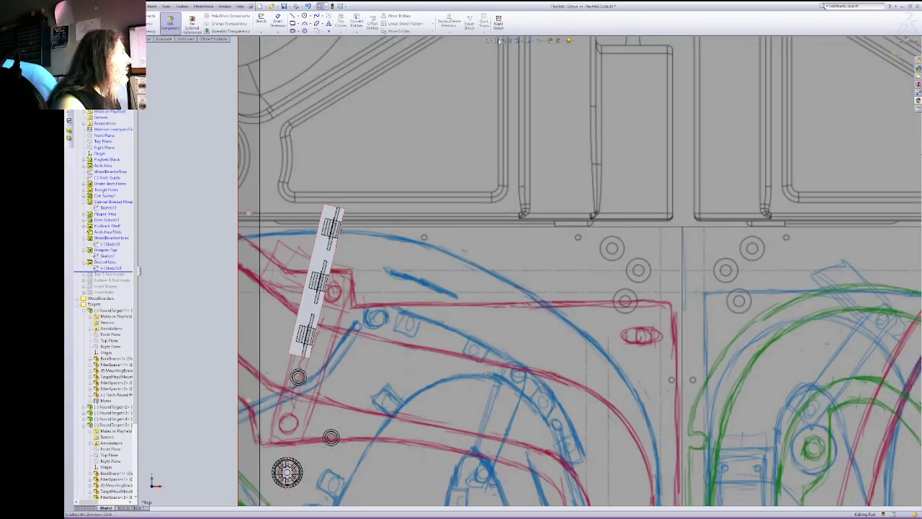
Step: Start a 0.125 in fillet on the playfield part, selecting the four vertical corner edges of the left target cutout
right_click(475, 161)
click(487, 195)
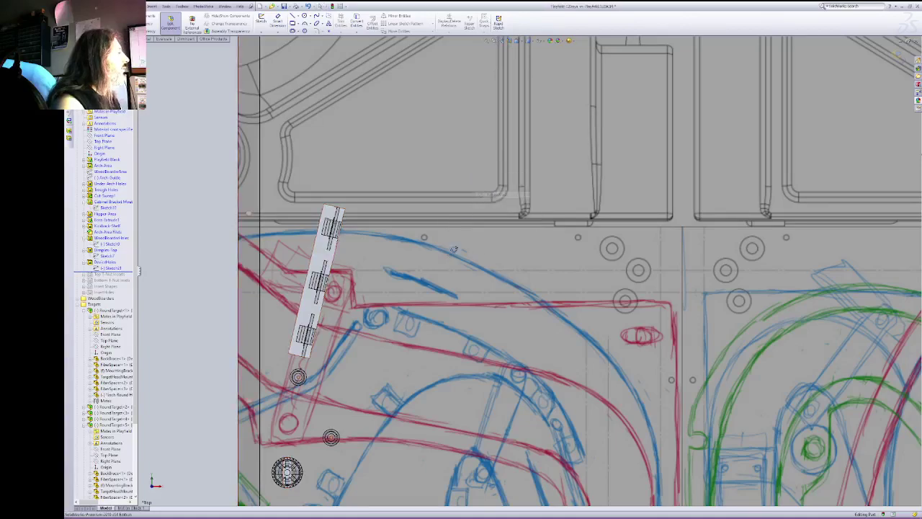
drag(519, 194, 460, 167)
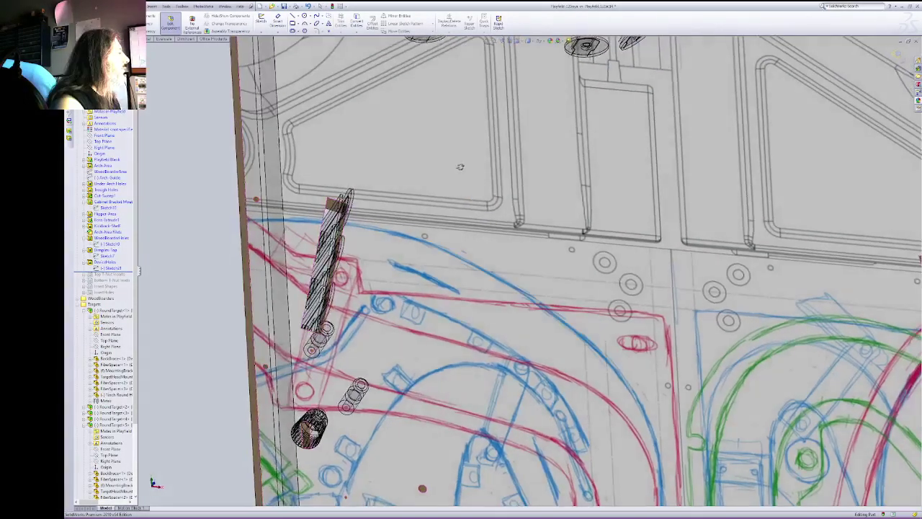
right_click(461, 168)
click(477, 172)
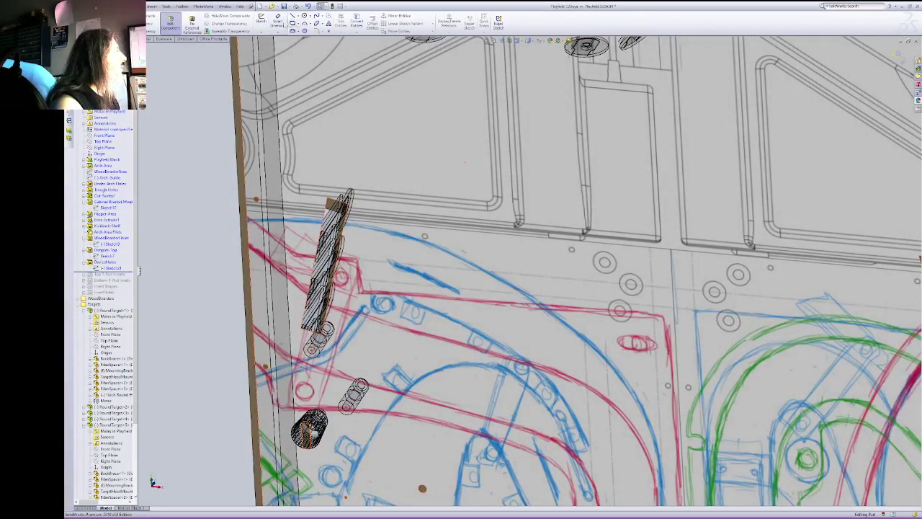
scroll(477, 22, up, 2)
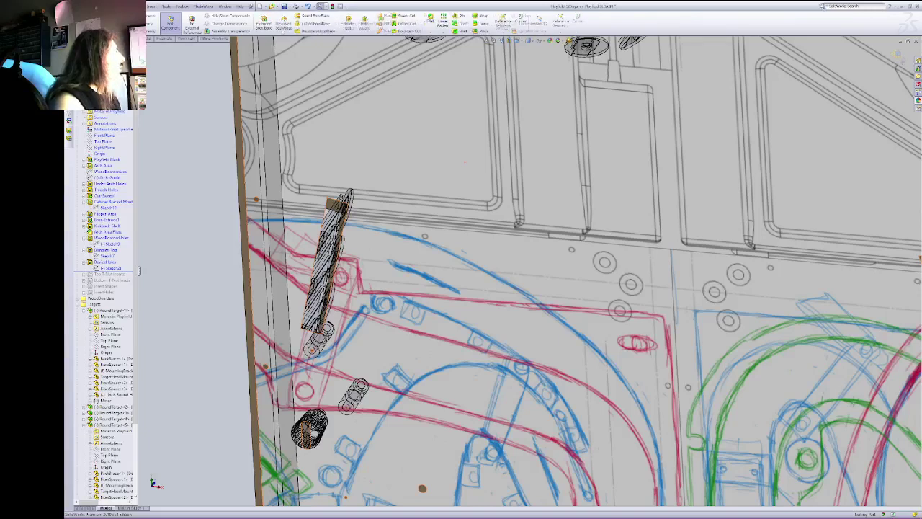
click(431, 17)
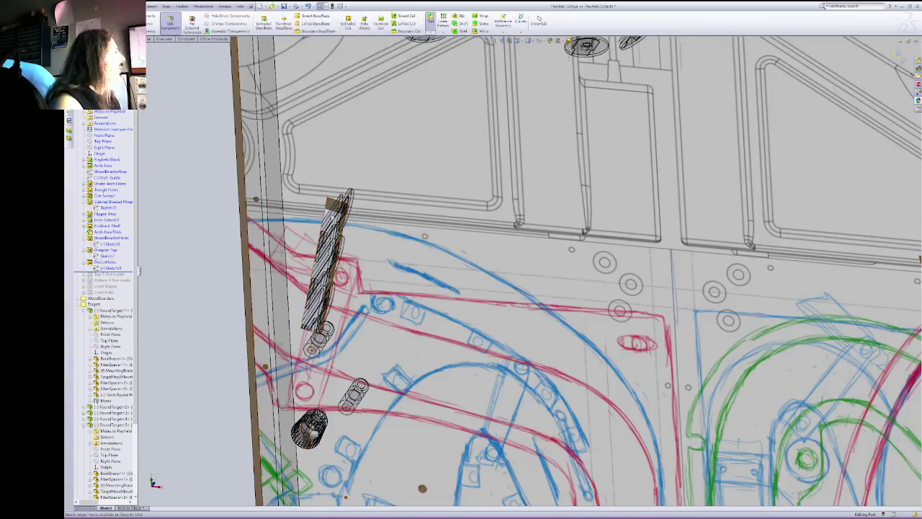
click(326, 203)
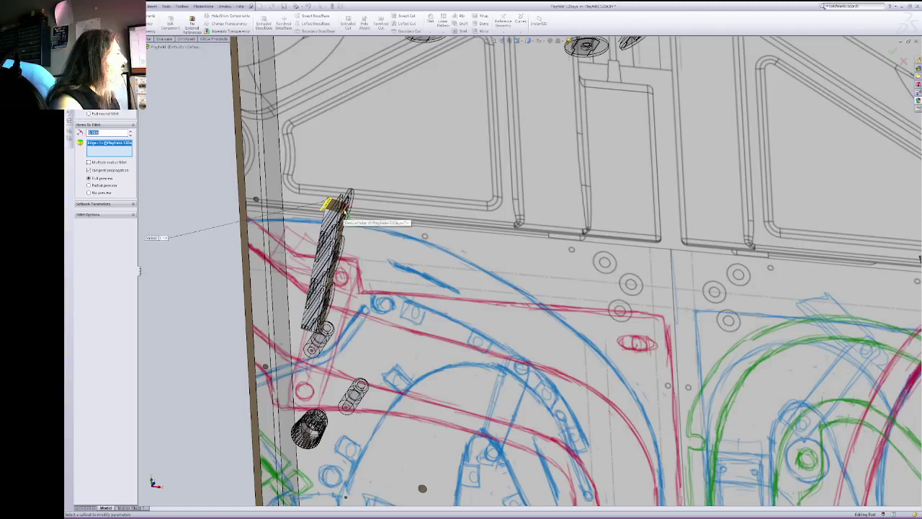
click(336, 203)
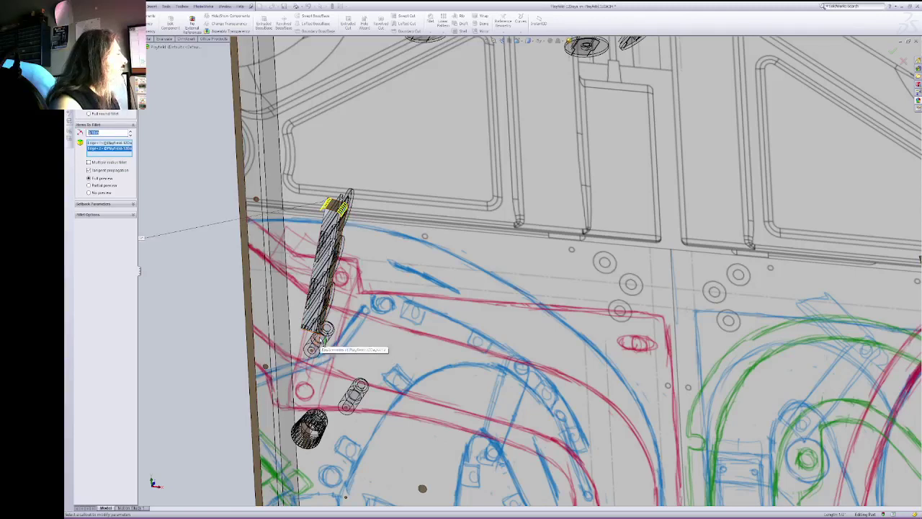
click(317, 337)
click(298, 333)
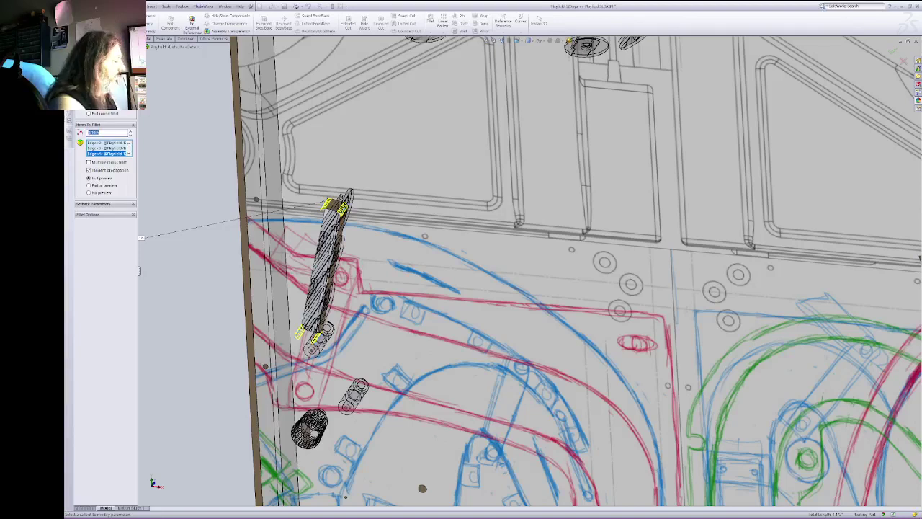
key(Return)
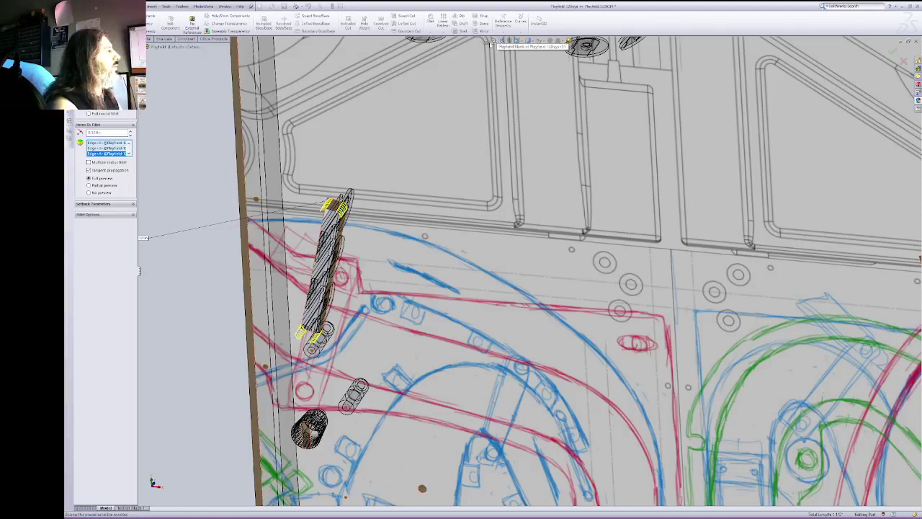
Step: Add the four vertical corner edges of the right target cutout to the fillet and complete it
right_click(624, 151)
click(647, 187)
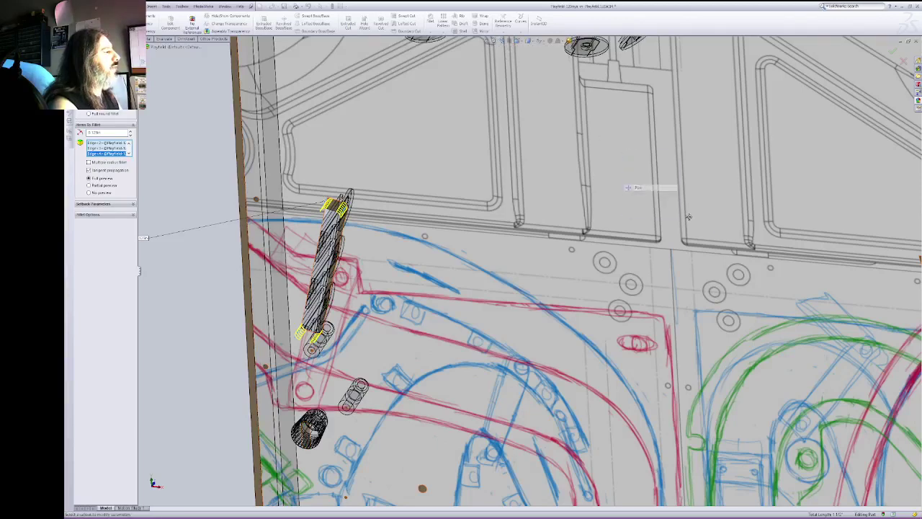
drag(754, 248, 306, 233)
drag(643, 273, 588, 255)
right_click(493, 219)
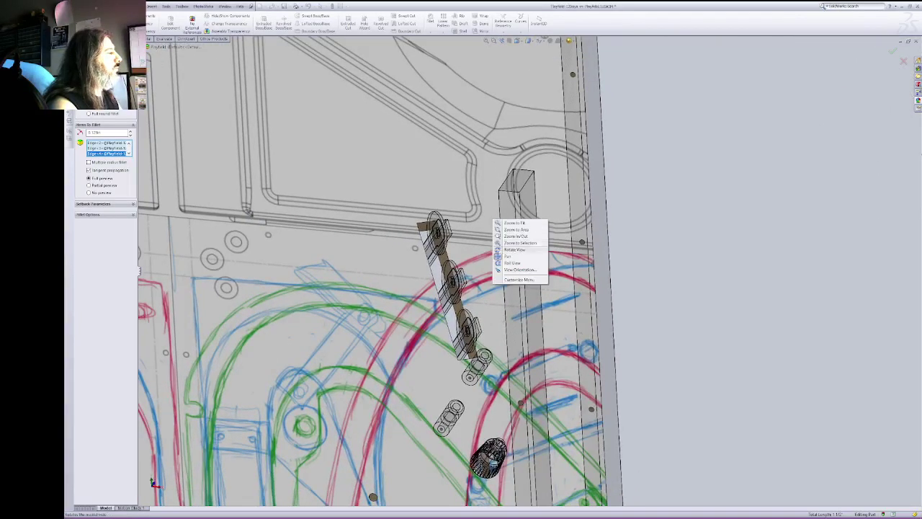
click(507, 257)
click(418, 232)
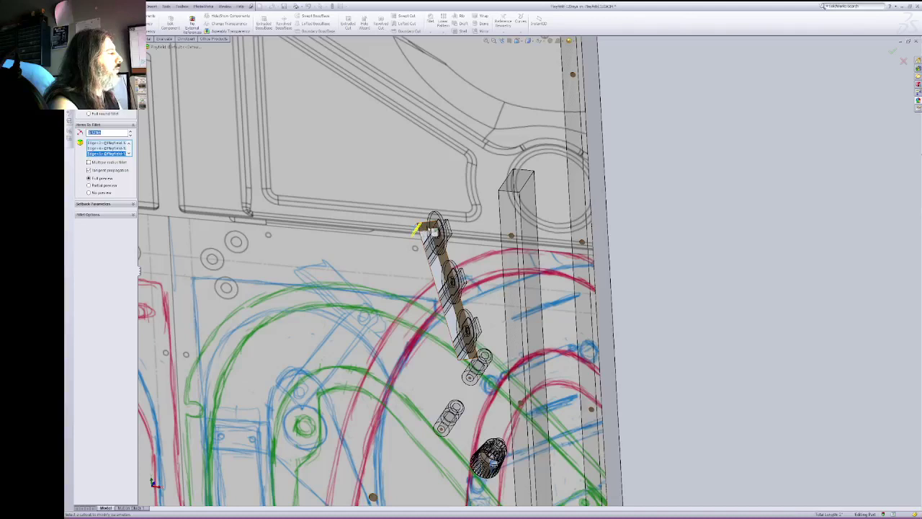
click(433, 230)
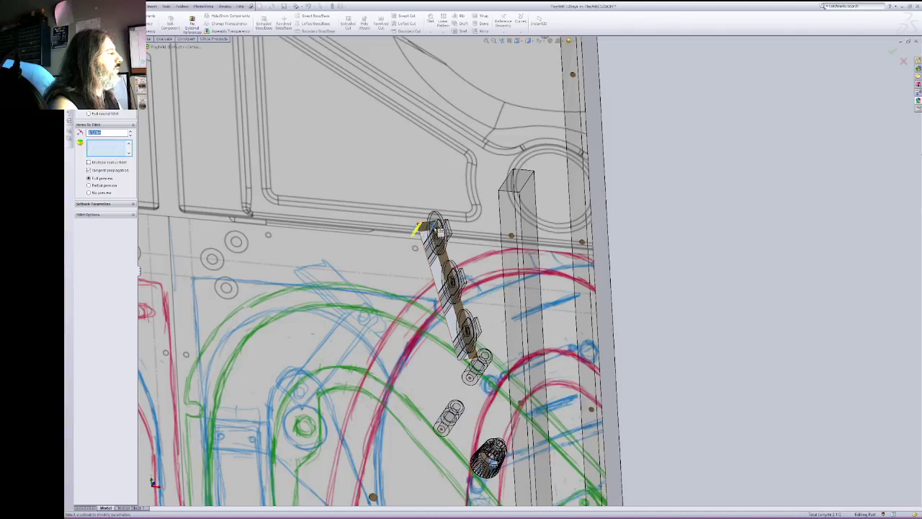
click(458, 364)
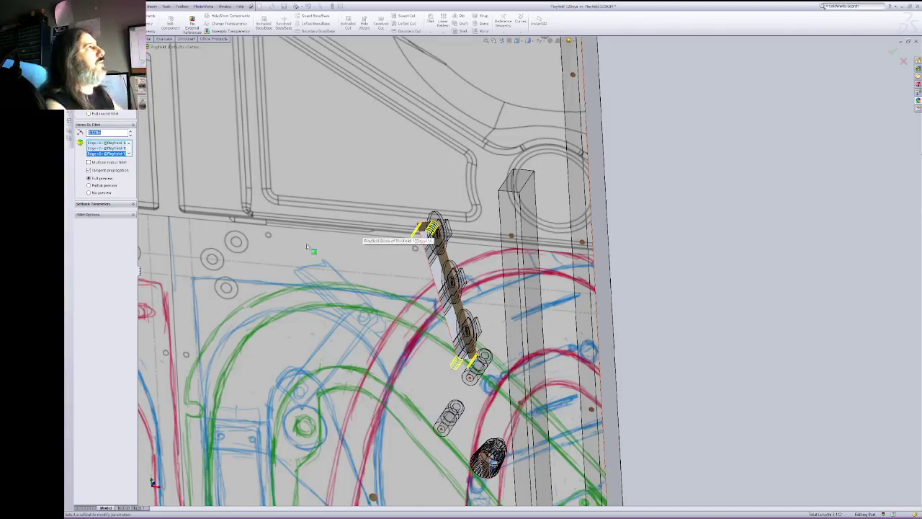
key(Return)
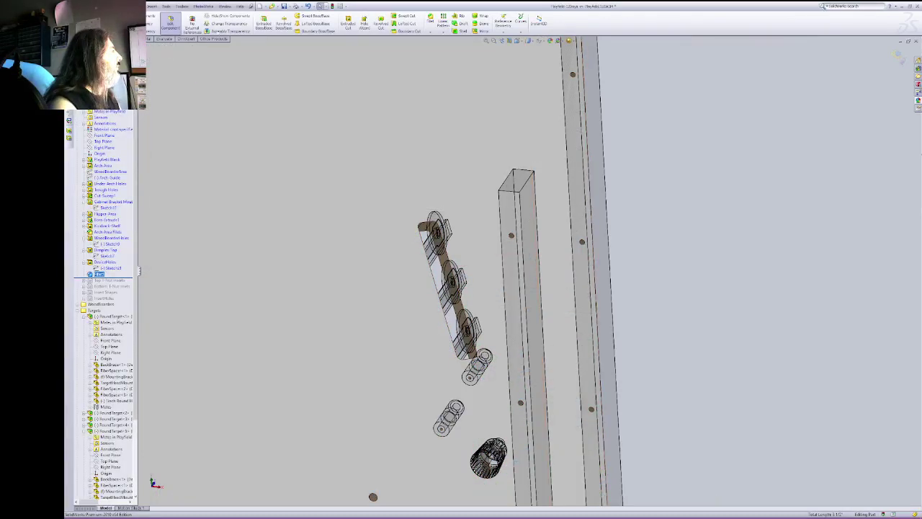
Step: Return to editing the assembly and check the rounded target cutouts from above
click(170, 22)
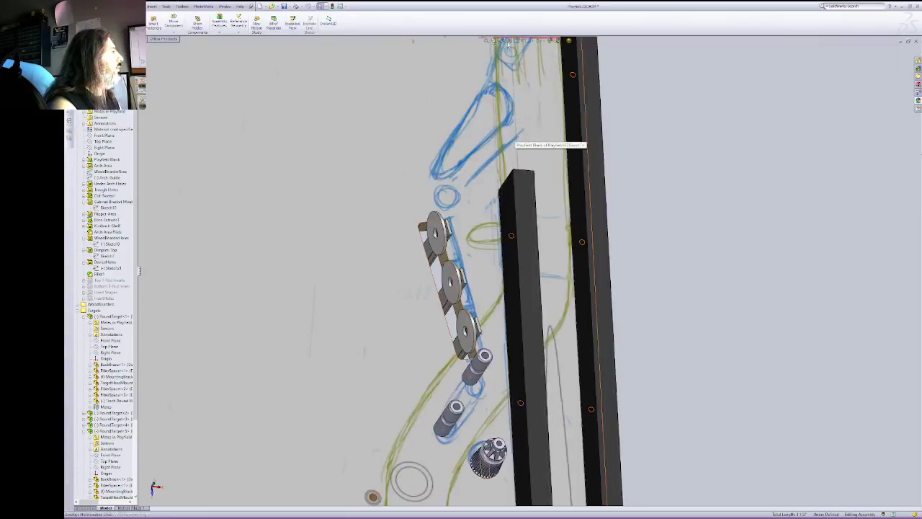
click(519, 41)
click(526, 48)
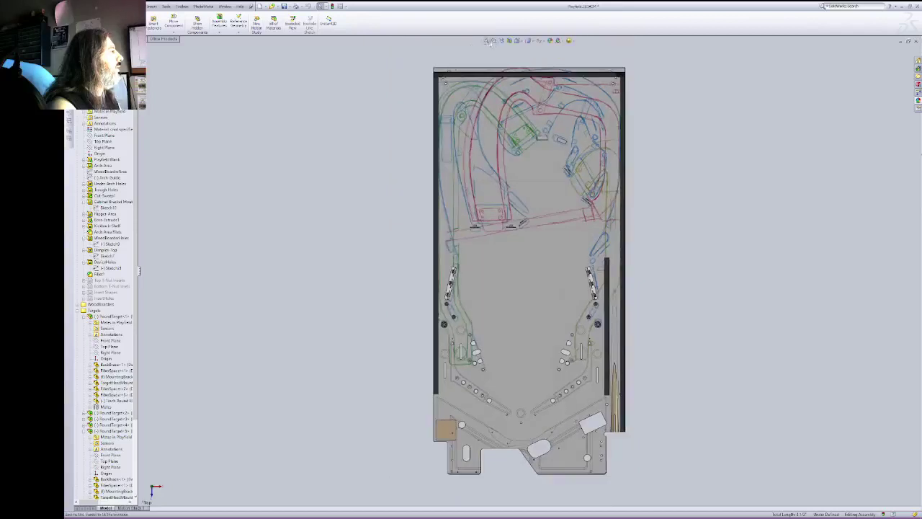
drag(423, 232, 651, 322)
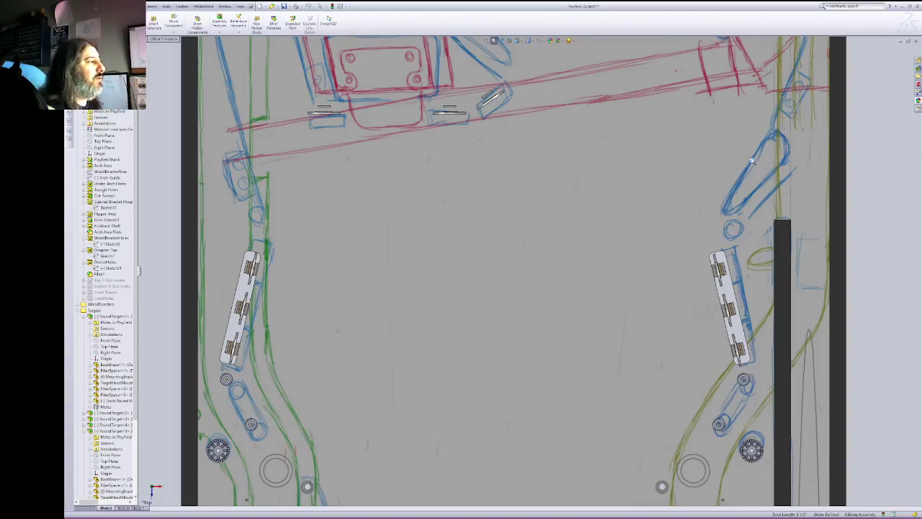
right_click(604, 203)
click(632, 230)
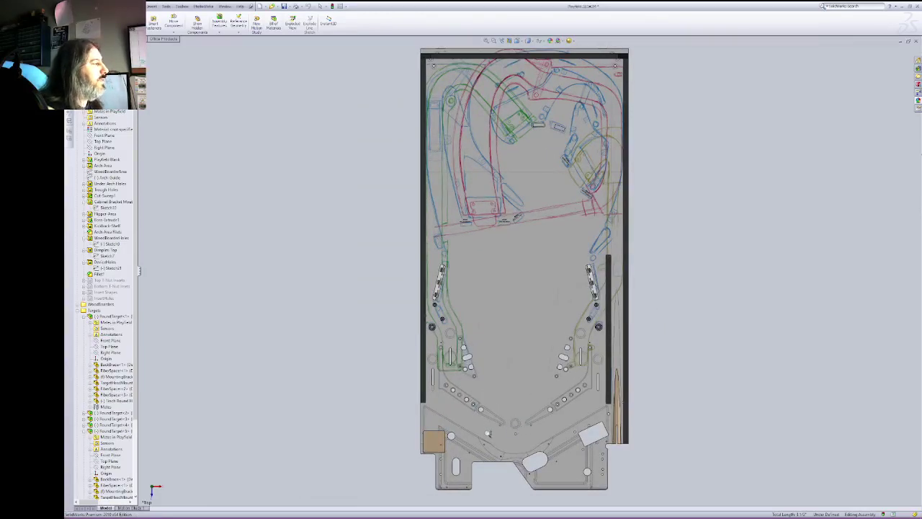
Step: Place the left and right flipper base assemblies and two flipper bats beside the playfield's lower half
right_click(769, 208)
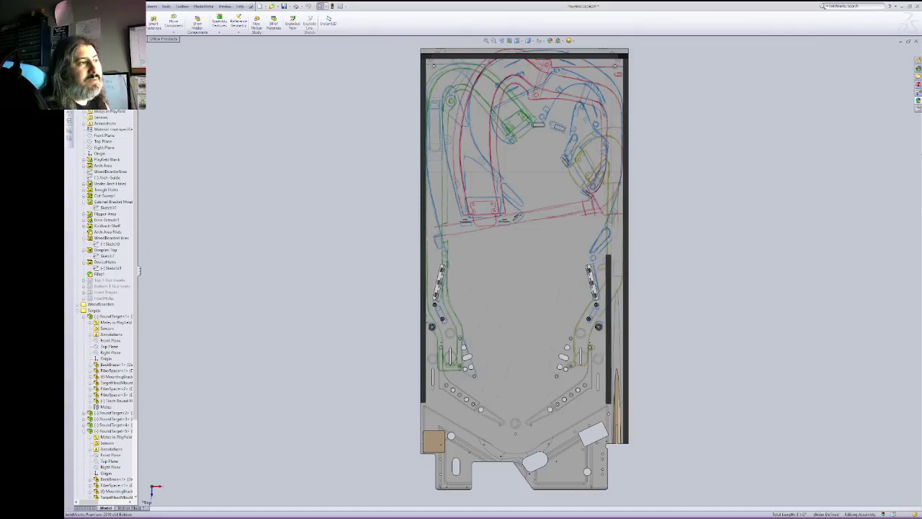
drag(708, 303, 382, 393)
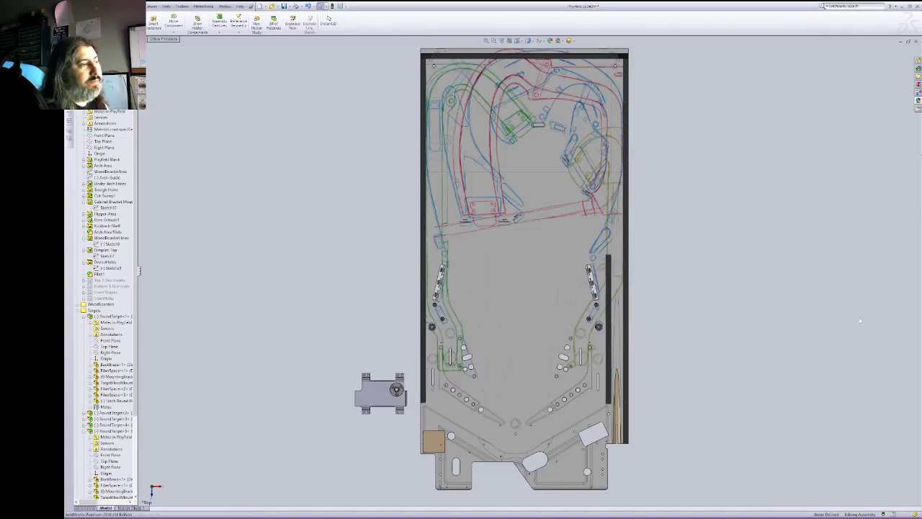
click(704, 421)
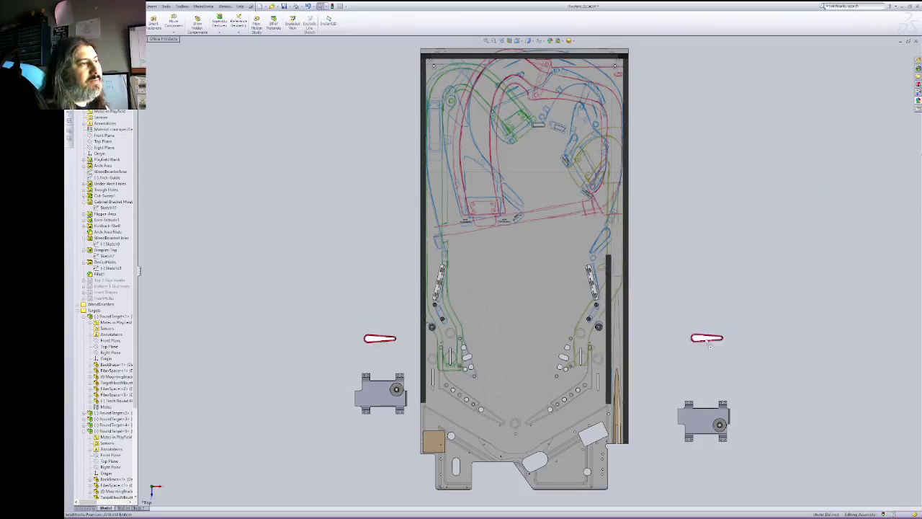
click(659, 373)
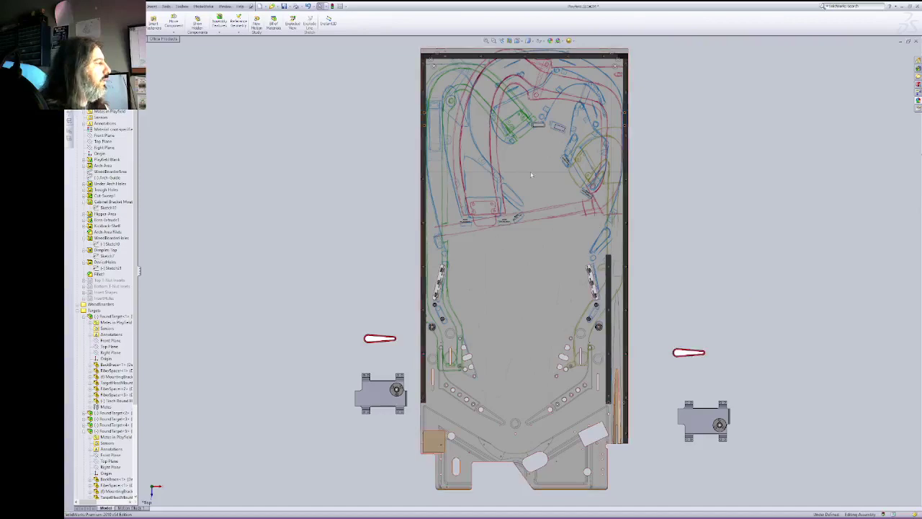
Step: Examine the underside of the left flipper base and the adjacent playfield area with the flipper hole
click(496, 41)
drag(336, 308, 559, 438)
right_click(495, 371)
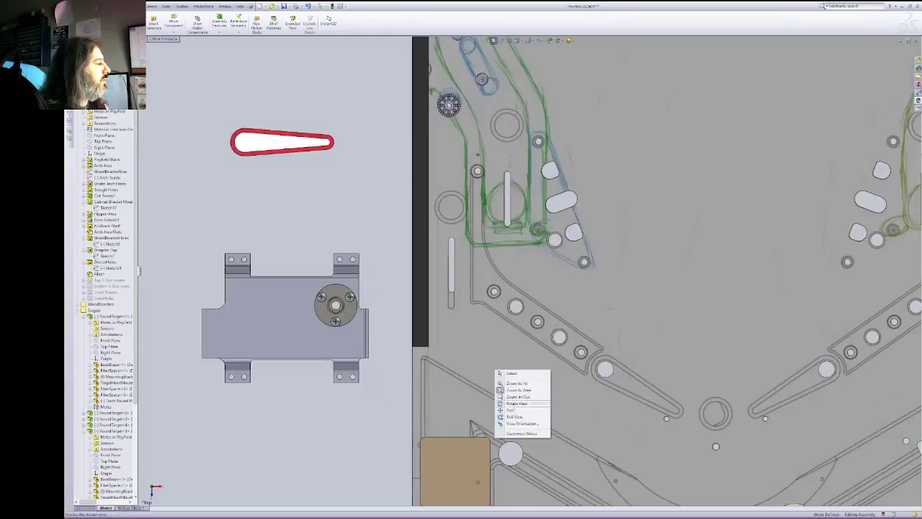
click(513, 404)
drag(513, 404, 544, 64)
right_click(398, 184)
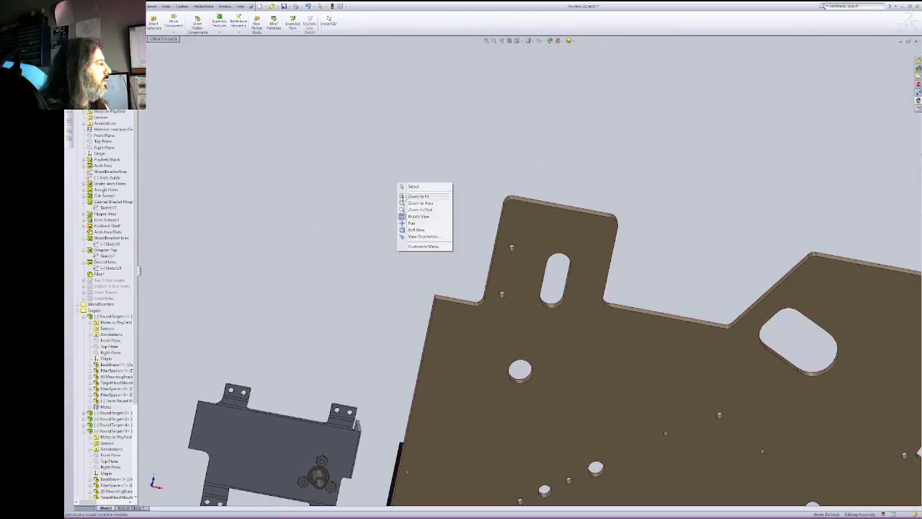
click(413, 186)
click(320, 476)
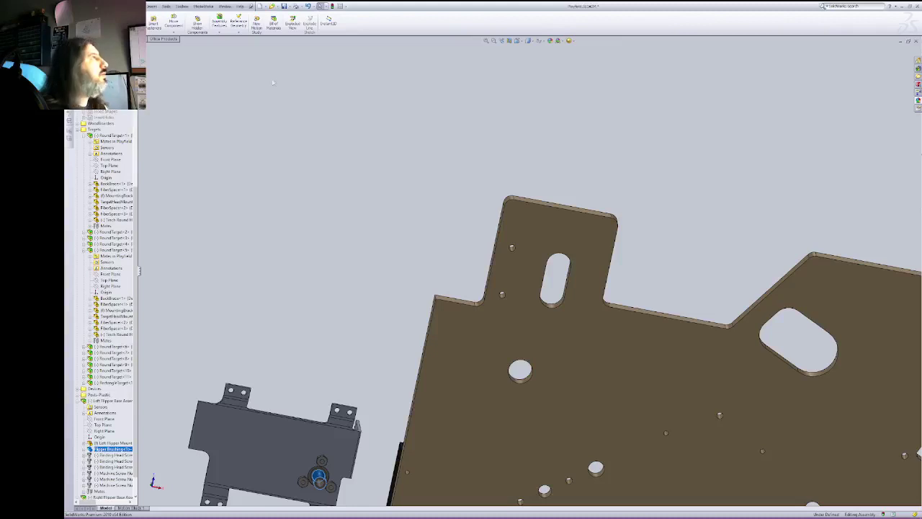
click(596, 470)
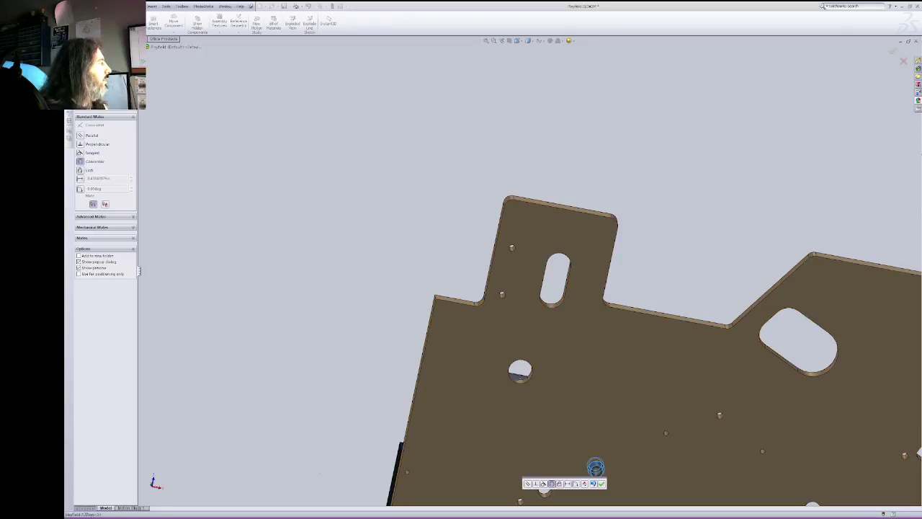
key(Escape)
Step: Mate the left flipper base's mounting tab face coincident with the playfield's underside, flip its alignment, and move the base near the playfield
click(343, 415)
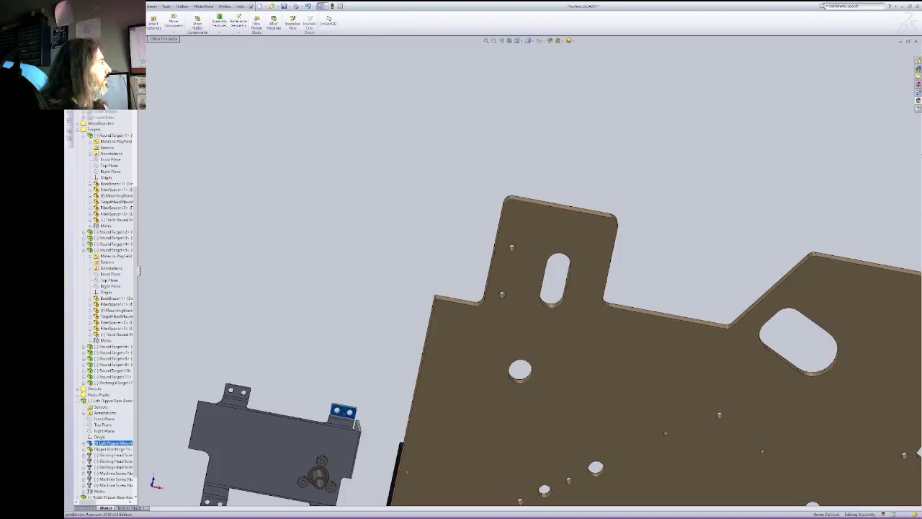
click(477, 353)
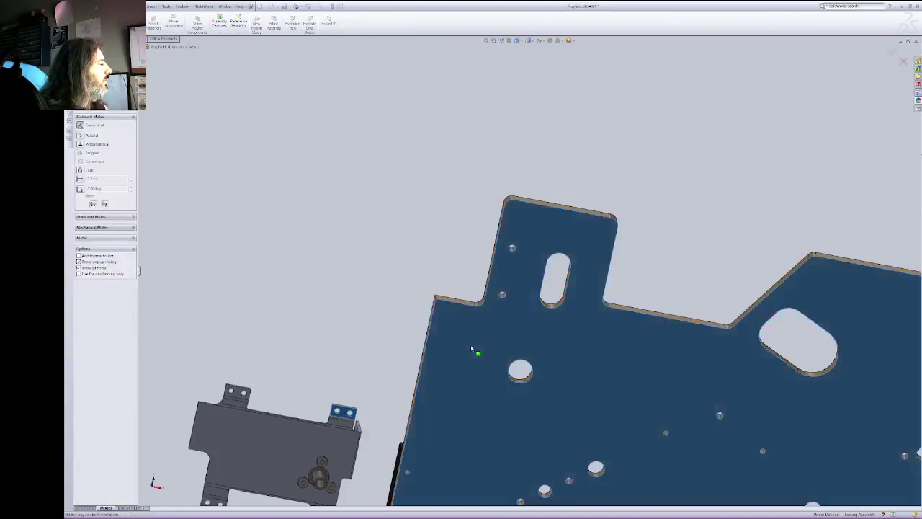
click(105, 204)
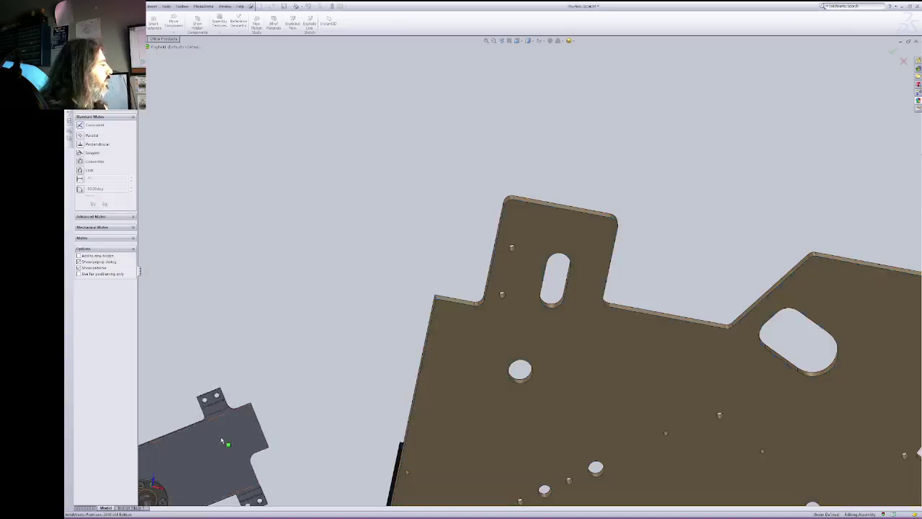
drag(223, 438, 356, 307)
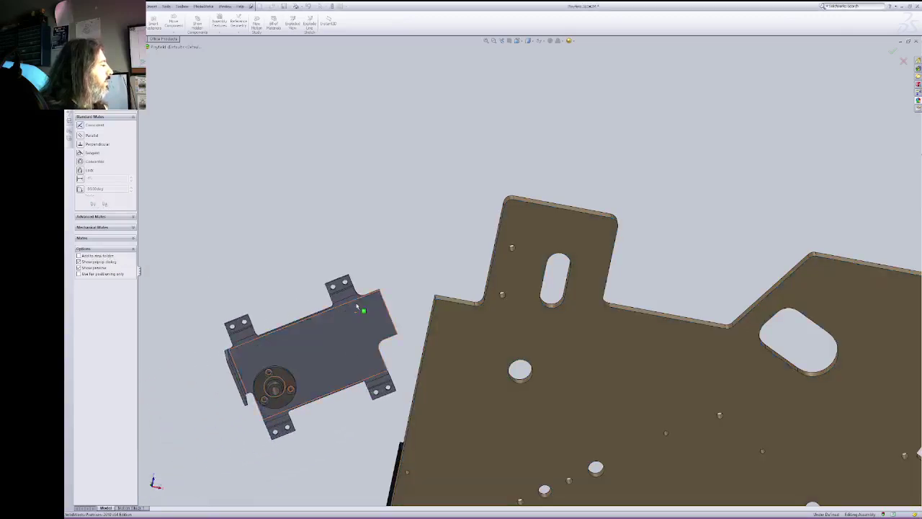
Step: Mate the left flipper base's bushing concentric with the playfield's left flipper hole and swing the base slightly about it
click(595, 476)
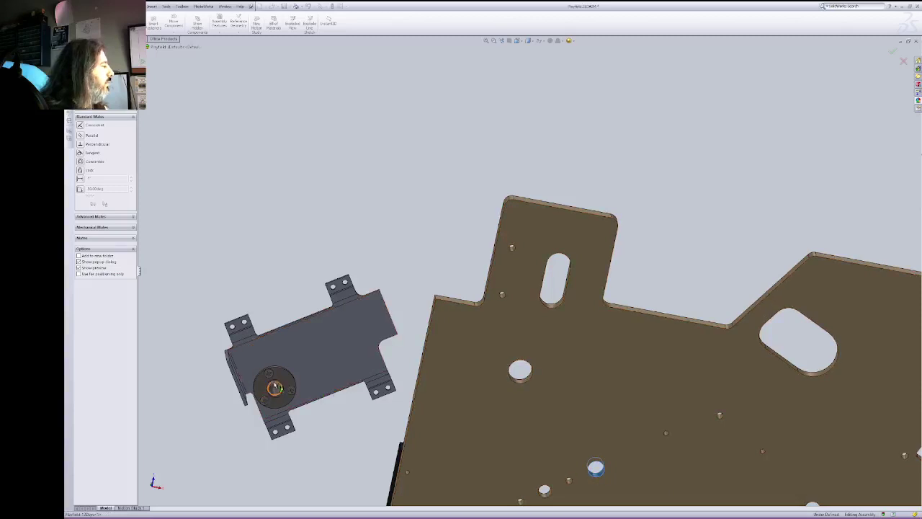
click(276, 388)
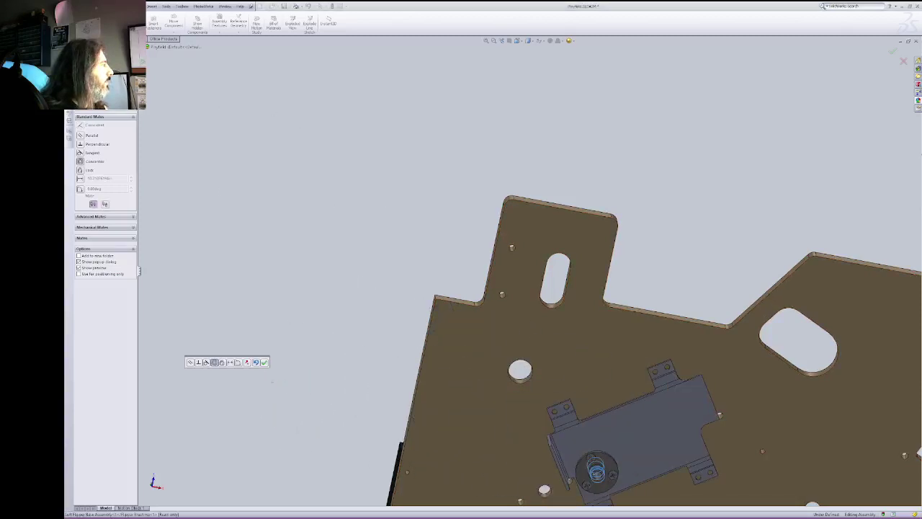
click(264, 362)
drag(690, 393, 677, 407)
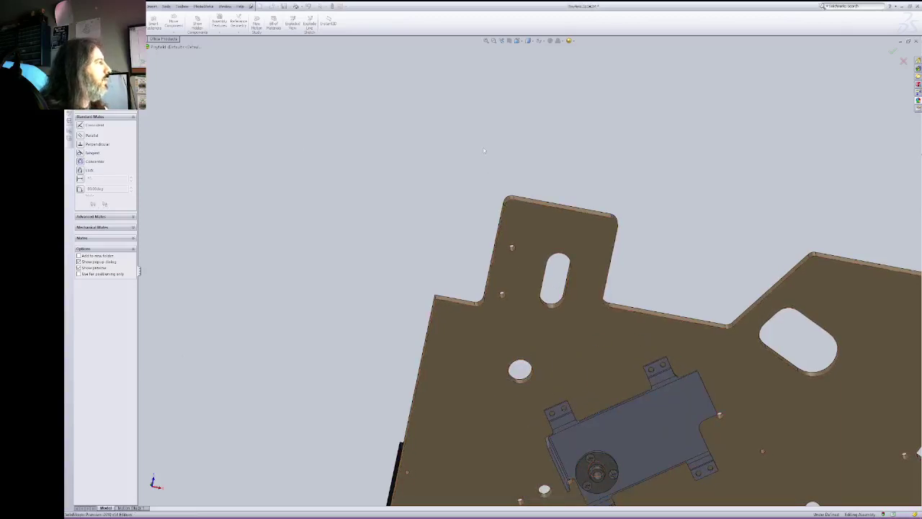
right_click(621, 106)
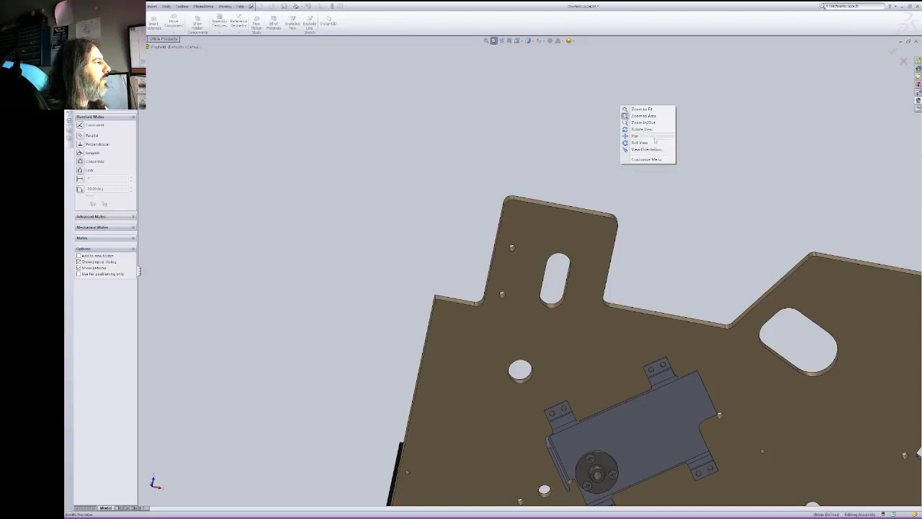
Step: Mate the right flipper base's mounting tab face coincident with the playfield's underside
click(653, 137)
drag(669, 214, 594, 177)
drag(669, 250, 579, 111)
drag(677, 190, 570, 214)
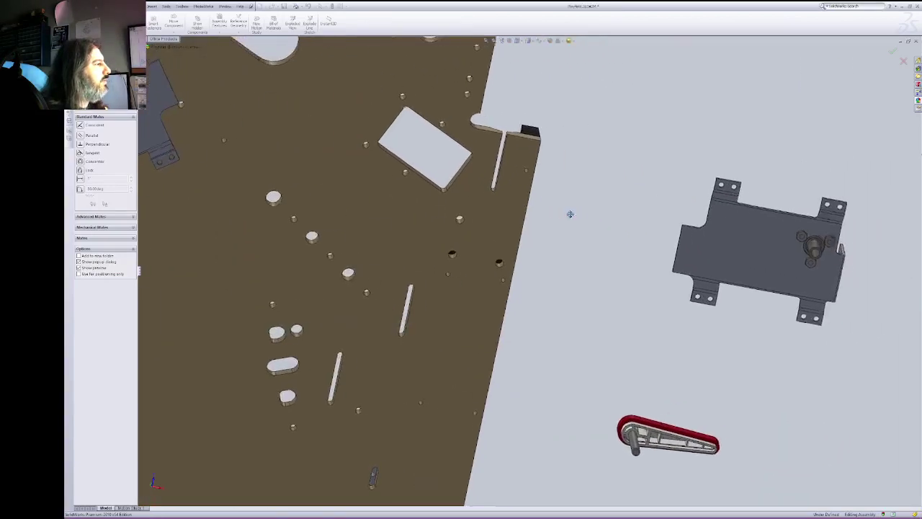
right_click(651, 189)
click(673, 192)
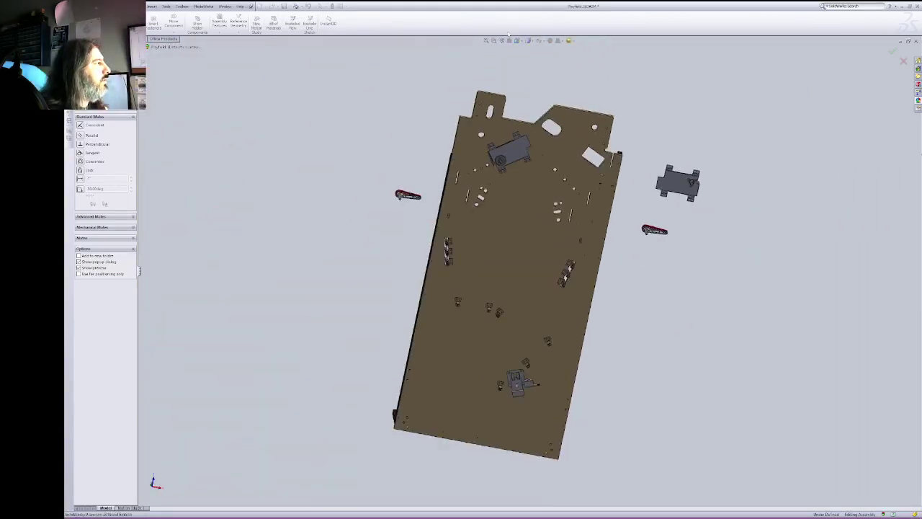
drag(531, 109, 724, 233)
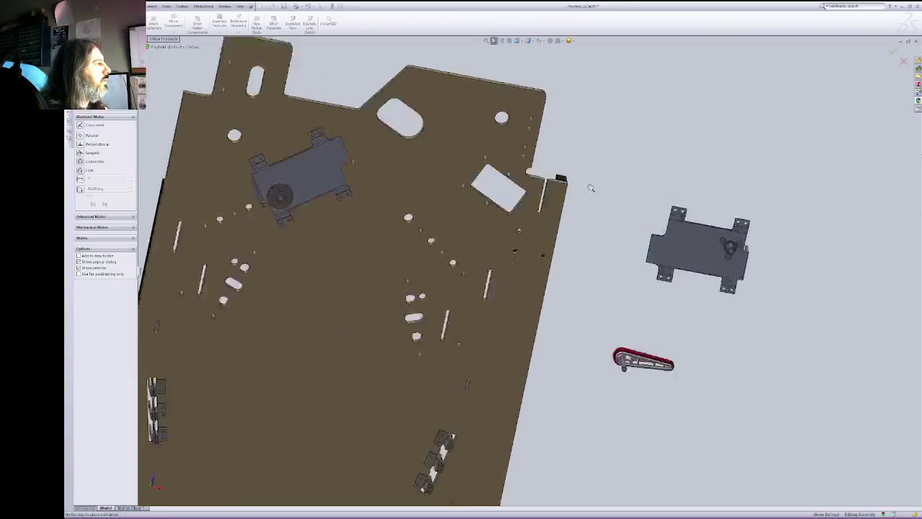
drag(236, 196, 708, 379)
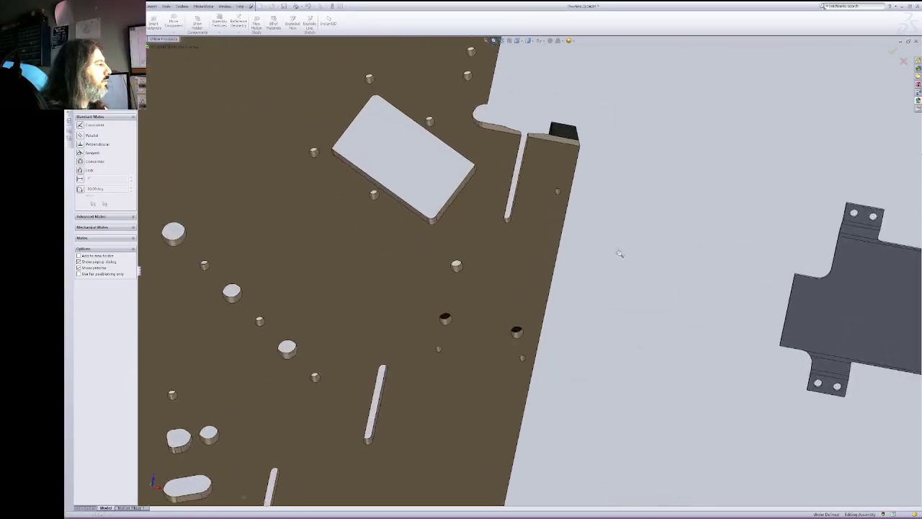
right_click(618, 251)
click(639, 261)
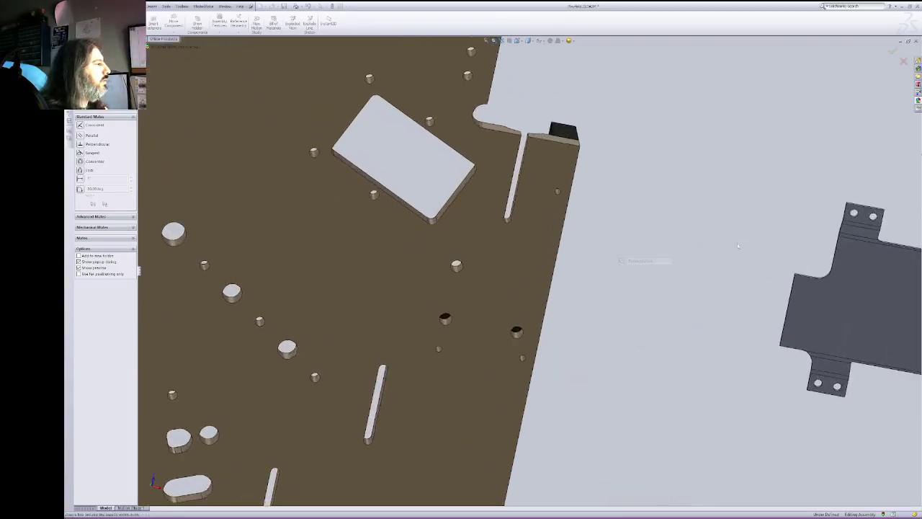
click(865, 226)
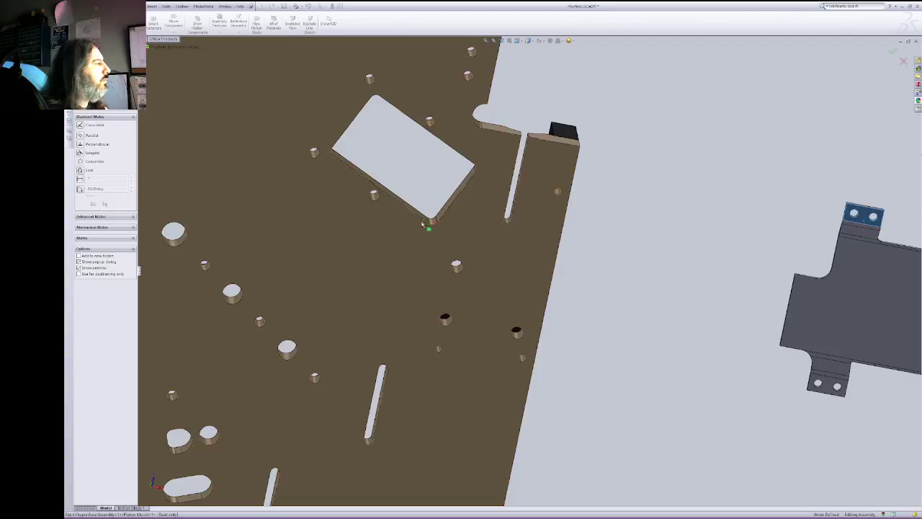
click(322, 246)
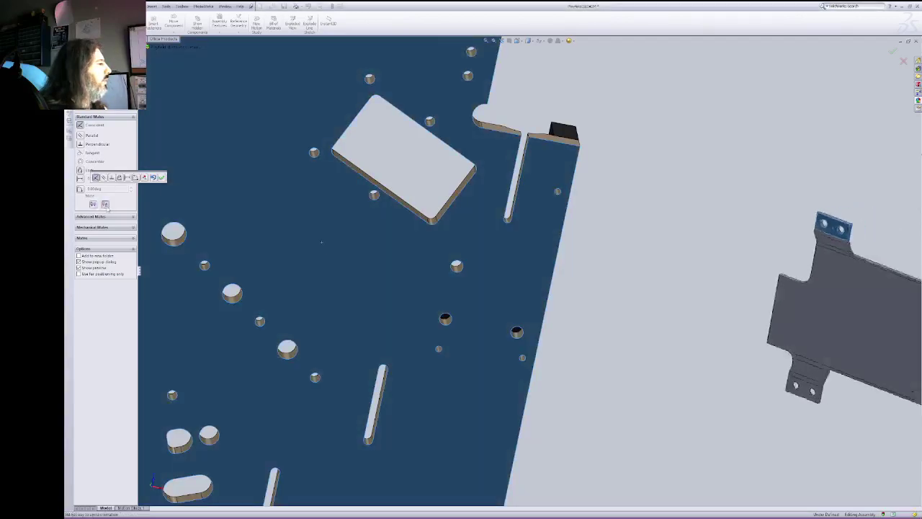
click(161, 177)
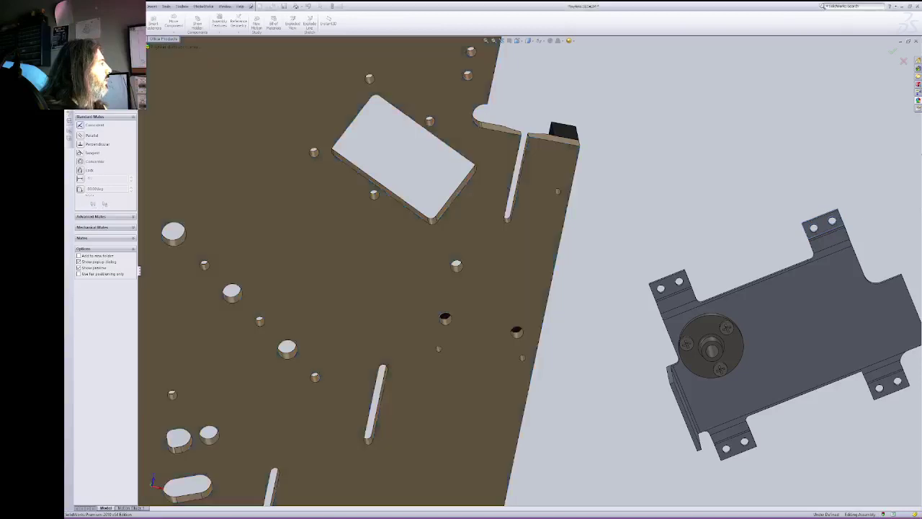
Step: Mate the right flipper base's bushing concentric with the playfield's right flipper hole and swing the base about it
click(179, 243)
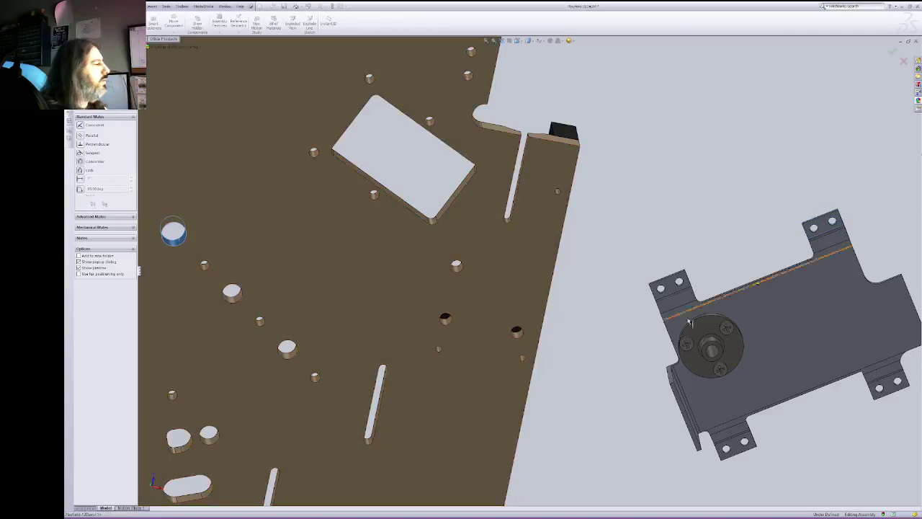
click(713, 349)
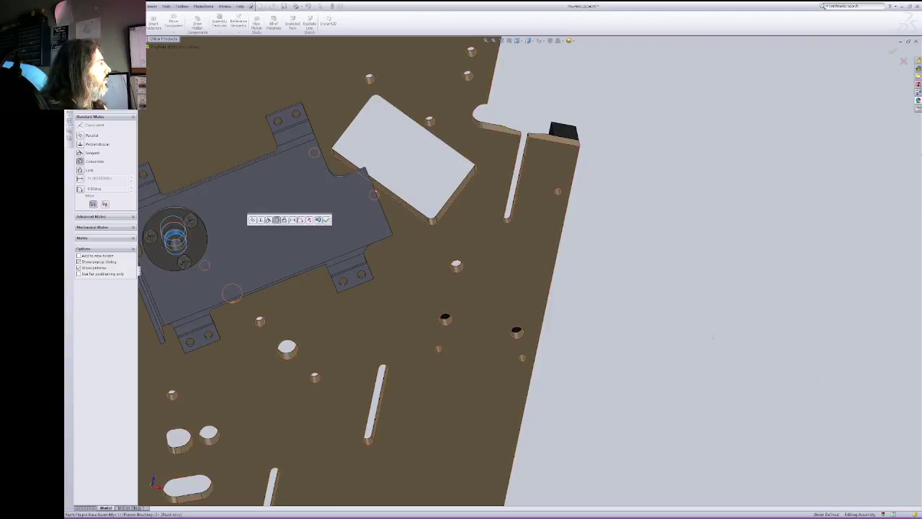
right_click(202, 87)
click(502, 40)
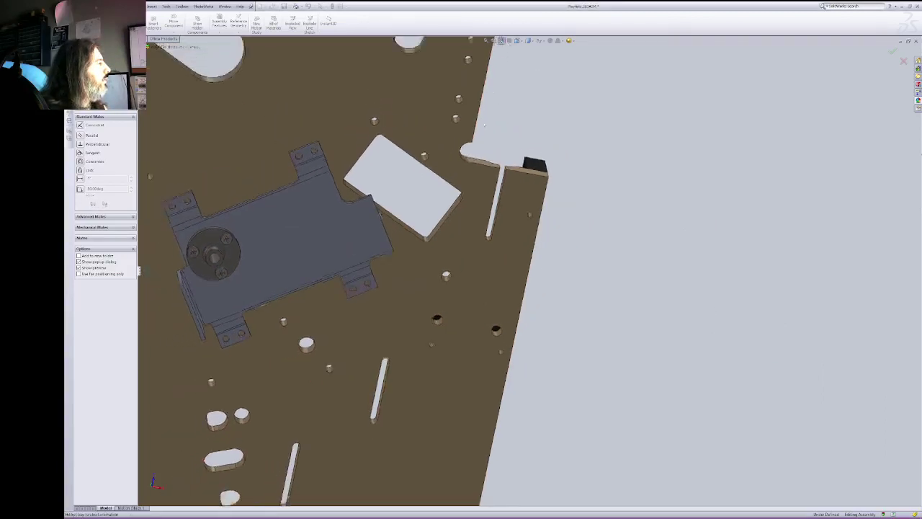
scroll(360, 262, up, 2)
drag(360, 262, 183, 166)
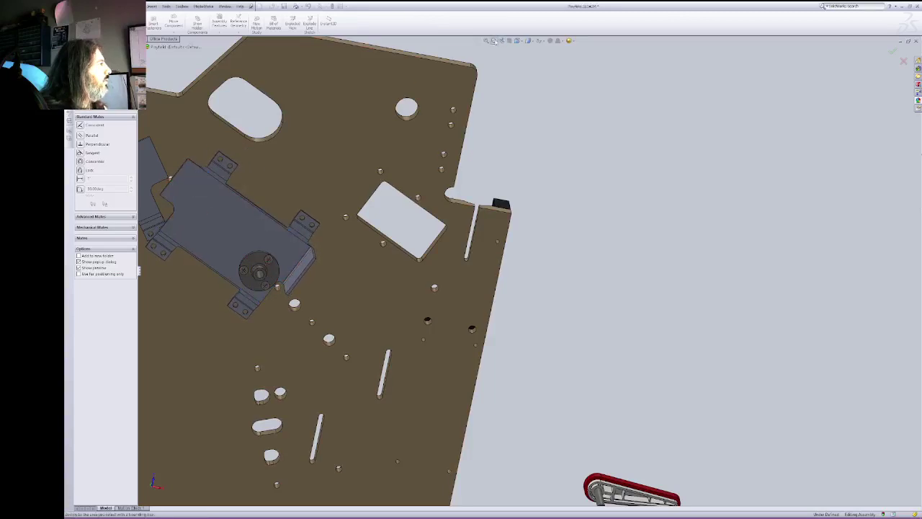
Step: Swing the left and right flipper bases about their bushings to angle them toward each other on the playfield's underside
right_click(331, 153)
click(346, 184)
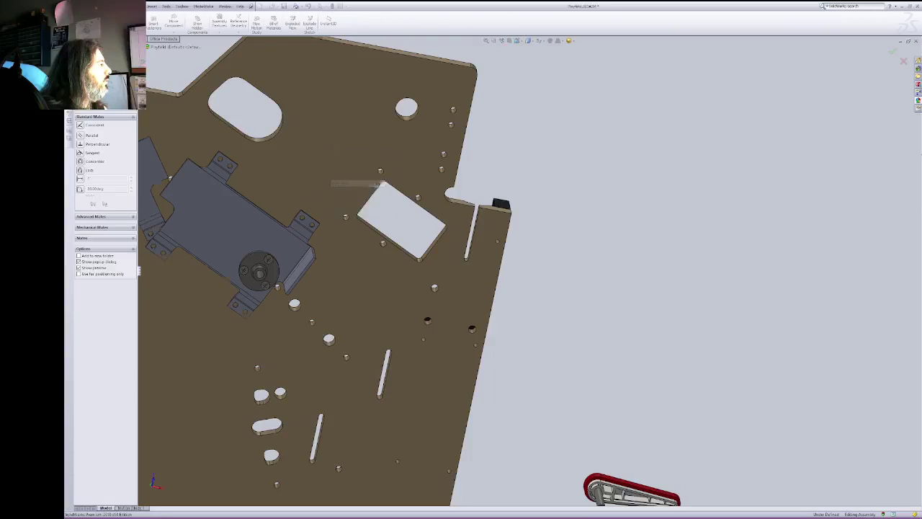
drag(173, 167, 431, 129)
right_click(501, 145)
click(447, 139)
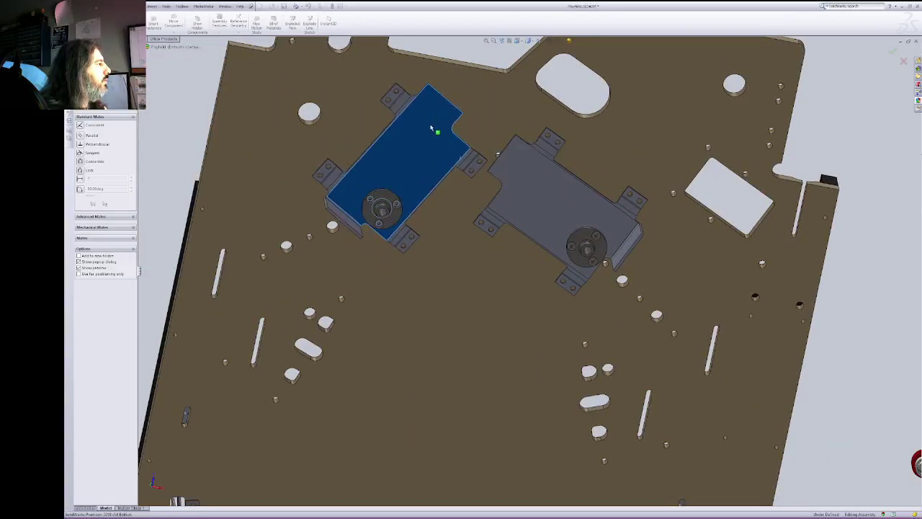
click(508, 154)
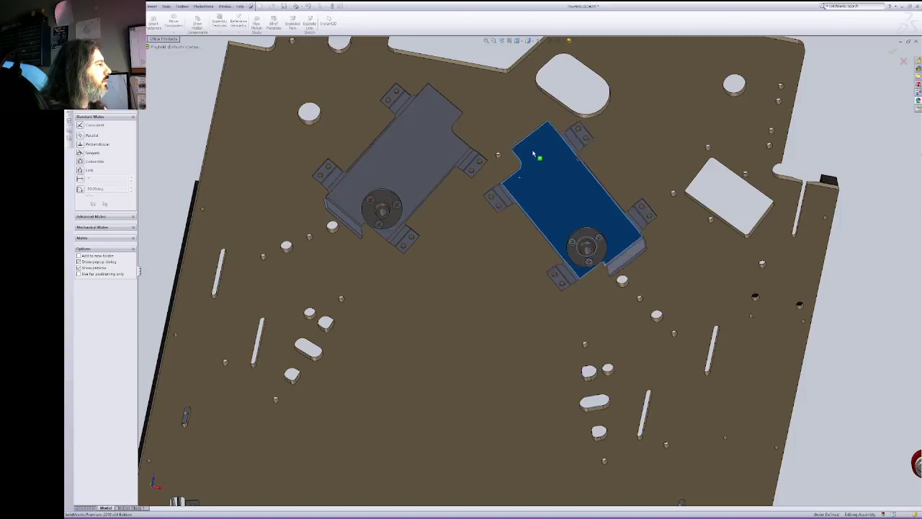
click(504, 155)
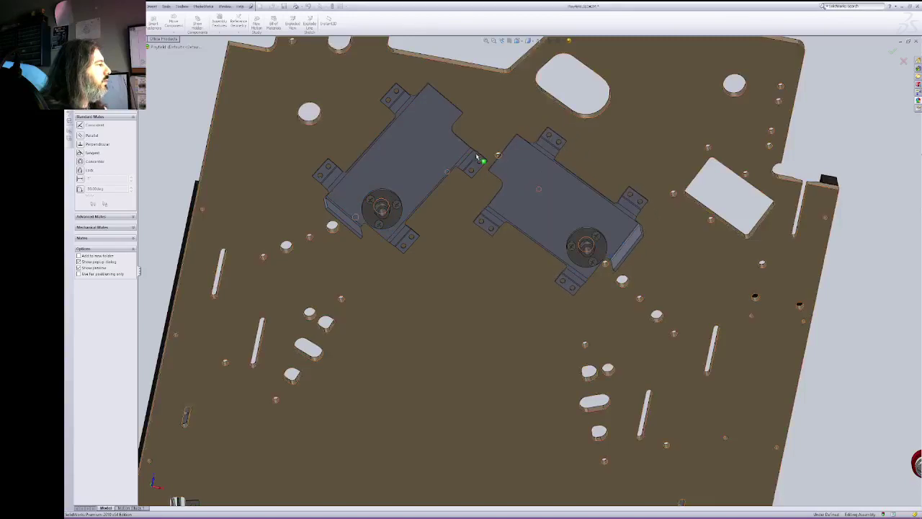
click(426, 148)
drag(425, 148, 424, 145)
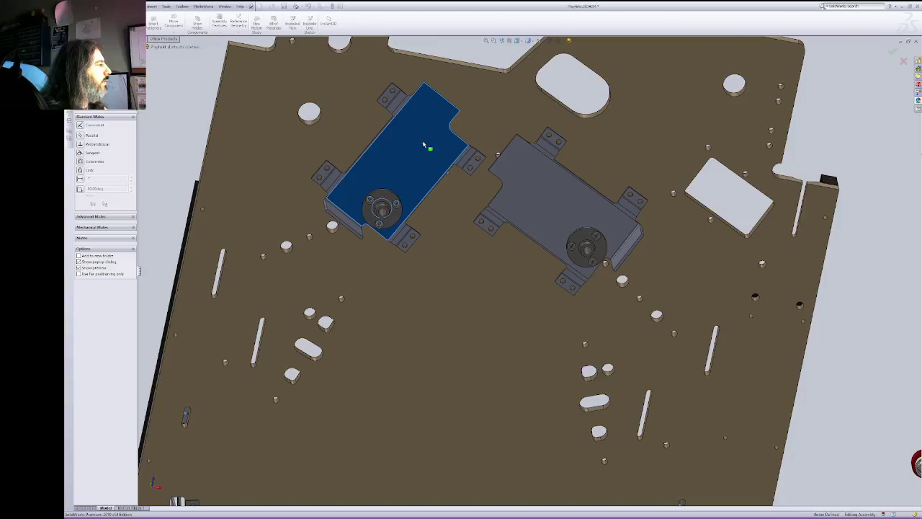
click(423, 144)
Step: View the assembly from the top and display it in wireframe
click(495, 41)
right_click(514, 103)
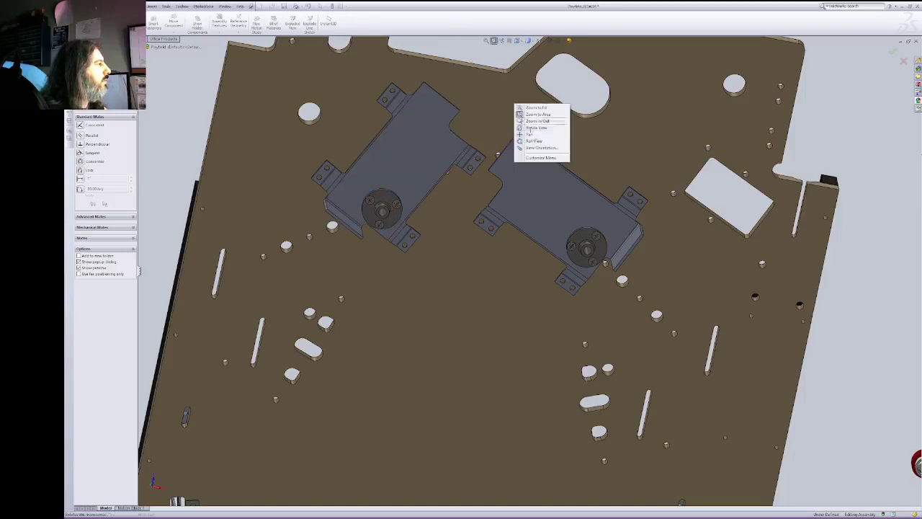
click(544, 129)
drag(546, 170, 598, 407)
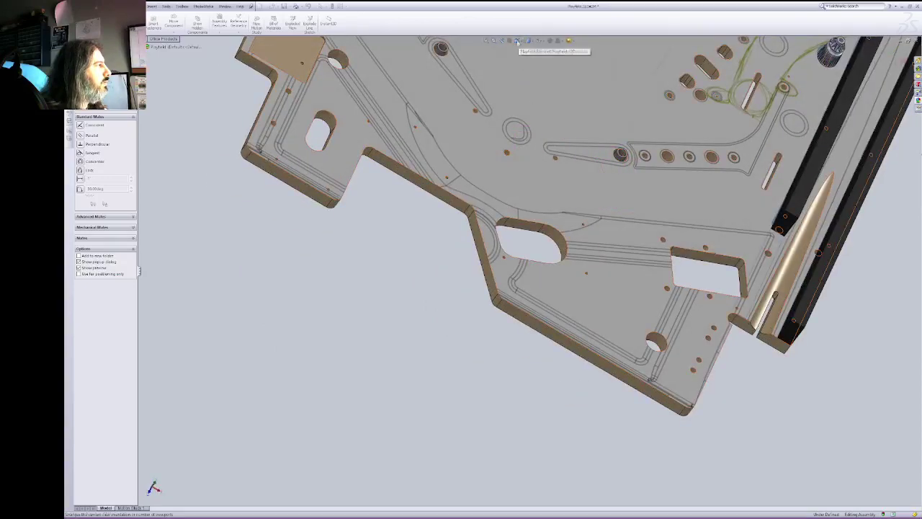
click(517, 41)
click(526, 48)
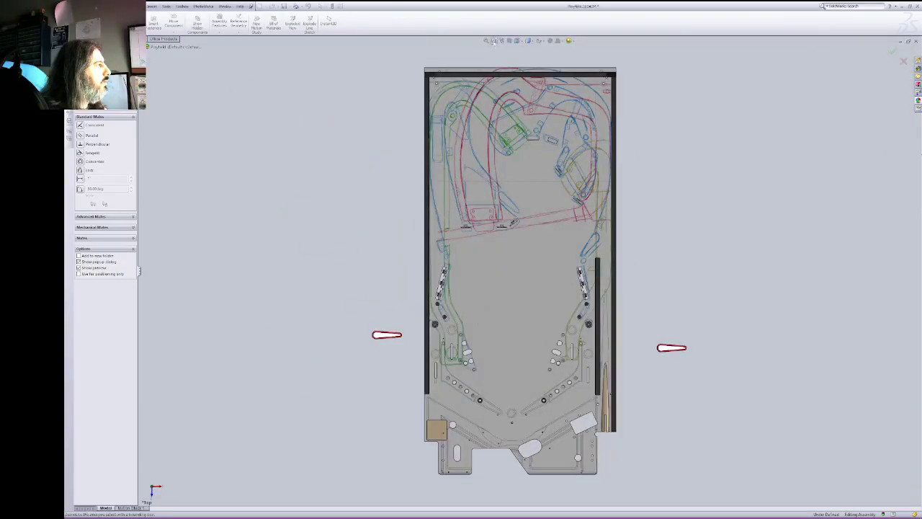
click(529, 41)
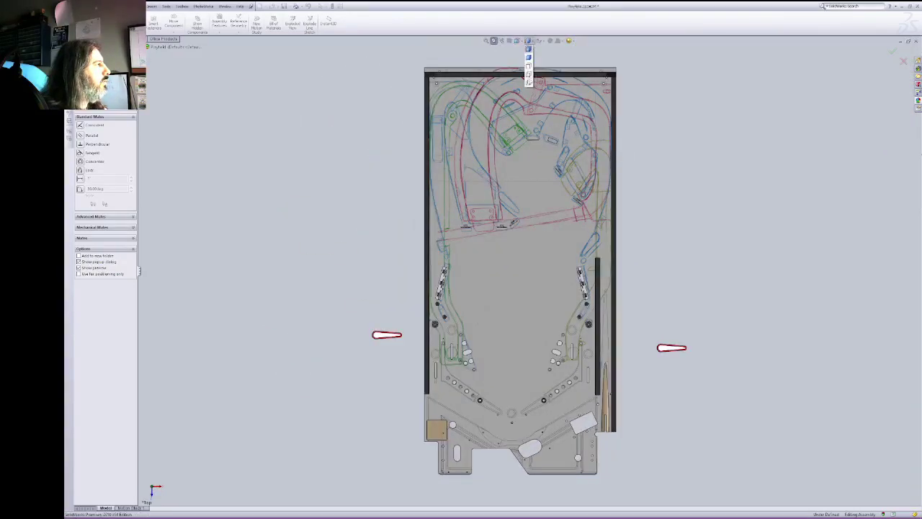
click(528, 83)
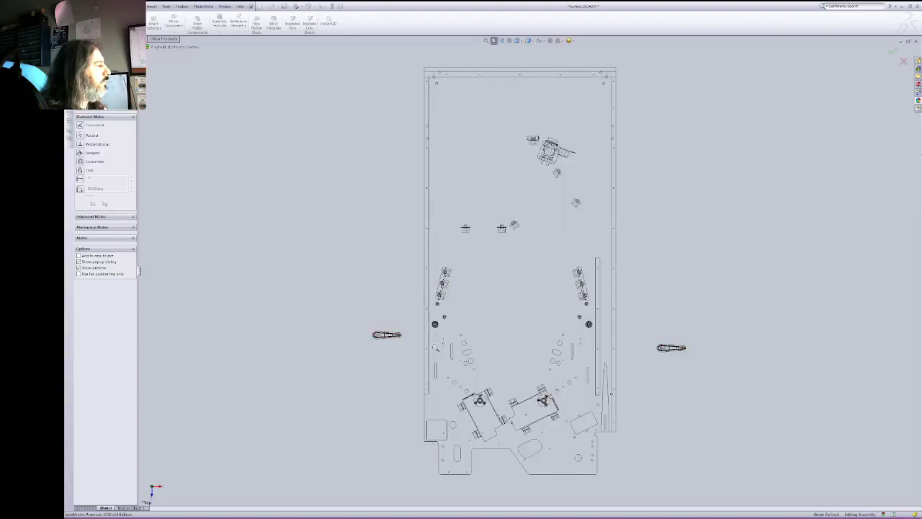
Step: Examine in wireframe how both flipper bases and their mounting tabs sit relative to the playfield's holes and cutouts
drag(466, 402, 472, 408)
right_click(680, 295)
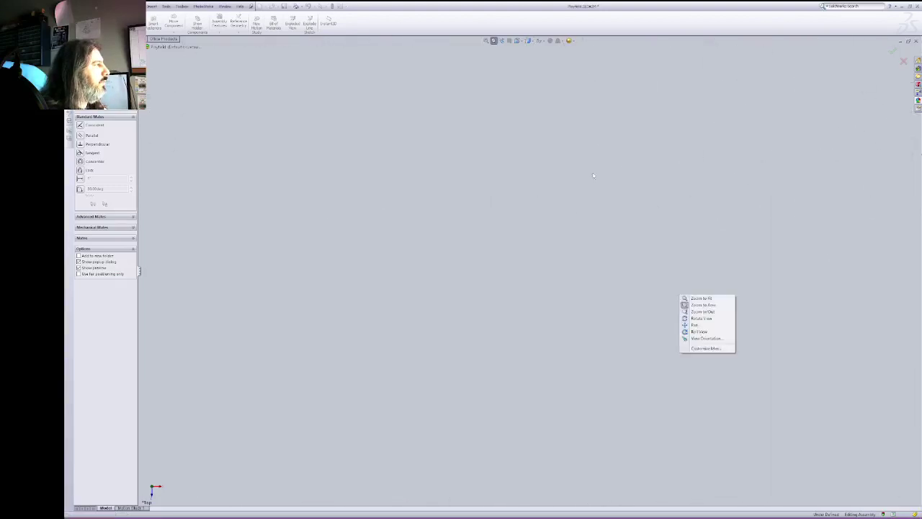
click(503, 47)
click(502, 41)
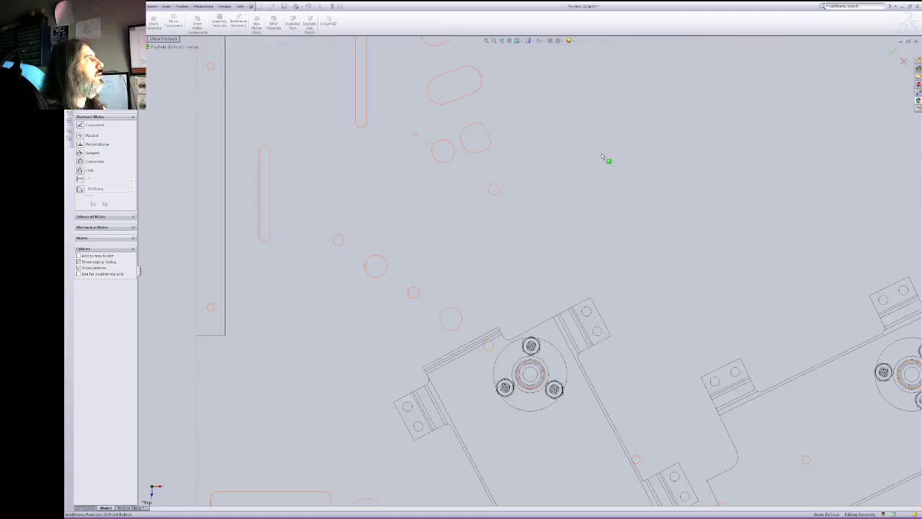
right_click(700, 173)
click(720, 204)
drag(760, 283, 554, 96)
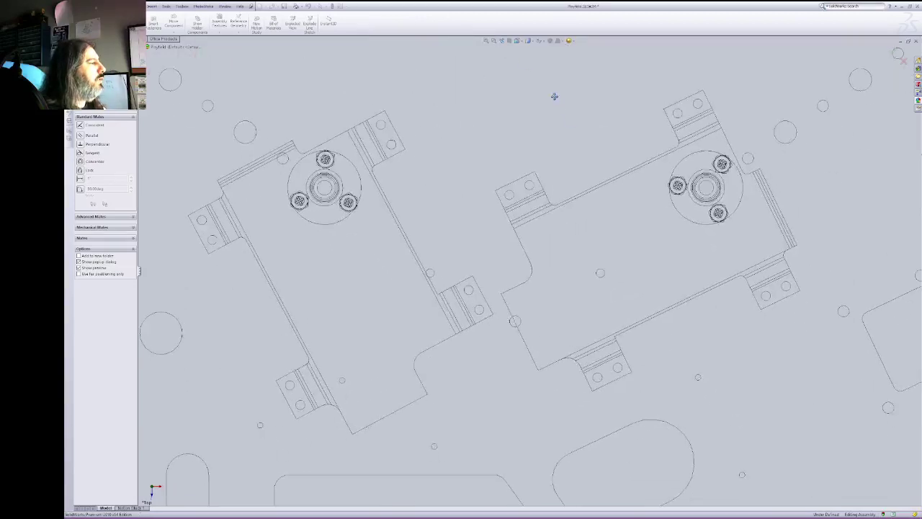
right_click(588, 199)
click(605, 222)
drag(606, 223, 612, 255)
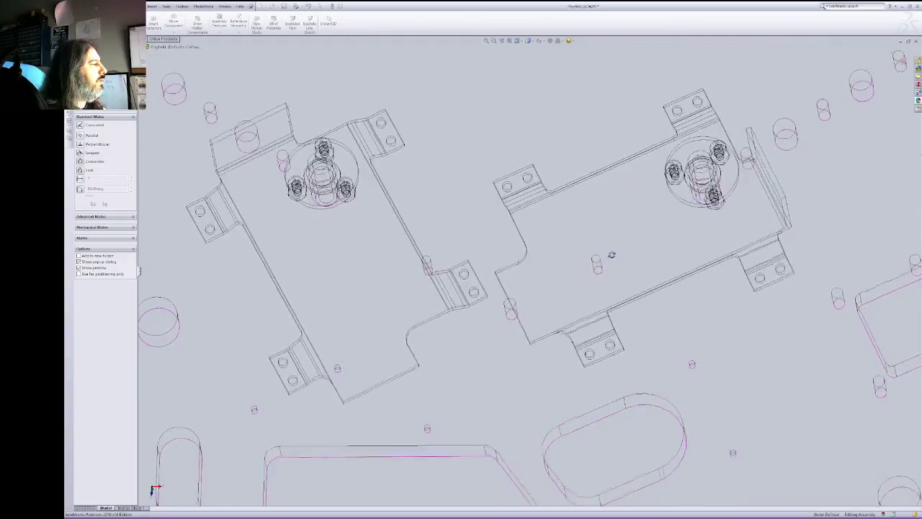
click(501, 41)
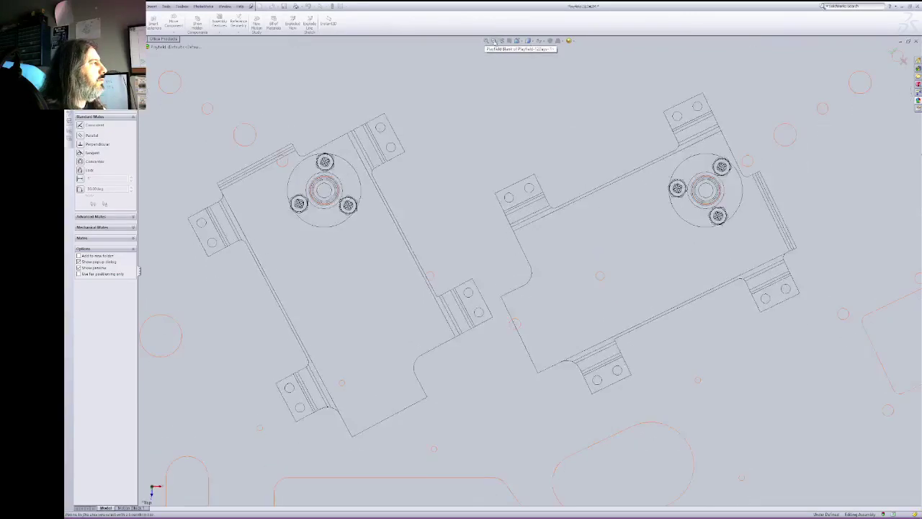
right_click(549, 110)
click(569, 129)
drag(569, 128, 610, 199)
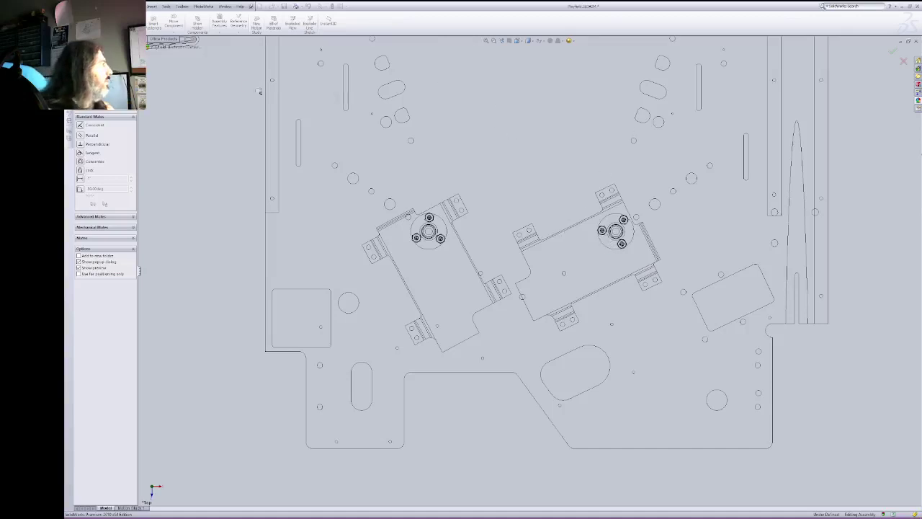
Step: Restore the shaded display and mate the left flipper bat's shaft concentric with the left flipper base's bushing
click(528, 41)
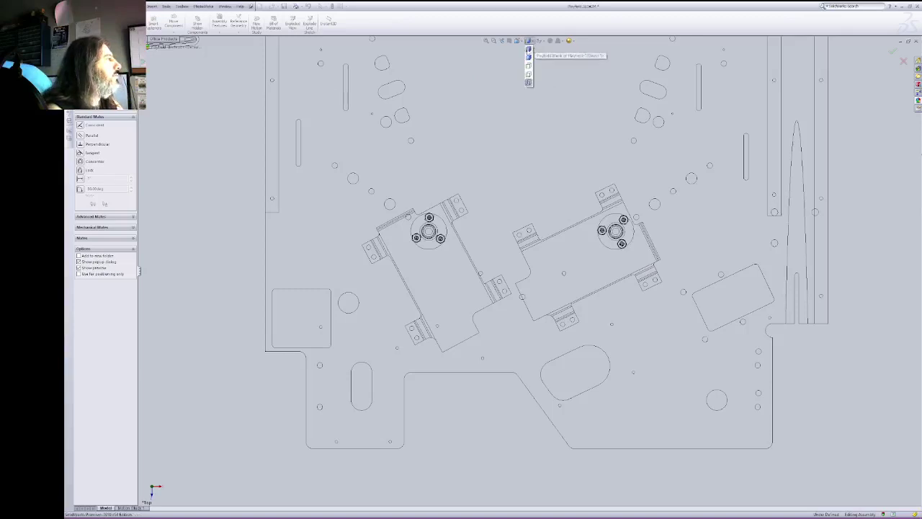
click(530, 54)
right_click(622, 78)
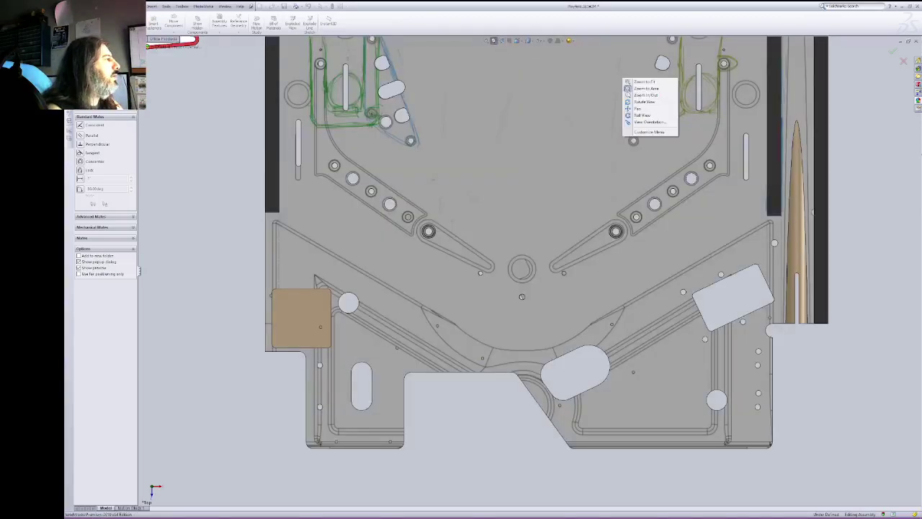
click(646, 102)
mouse_move(671, 155)
mouse_down()
mouse_move(637, 54)
mouse_move(695, 64)
mouse_move(668, 59)
mouse_up()
right_click(208, 256)
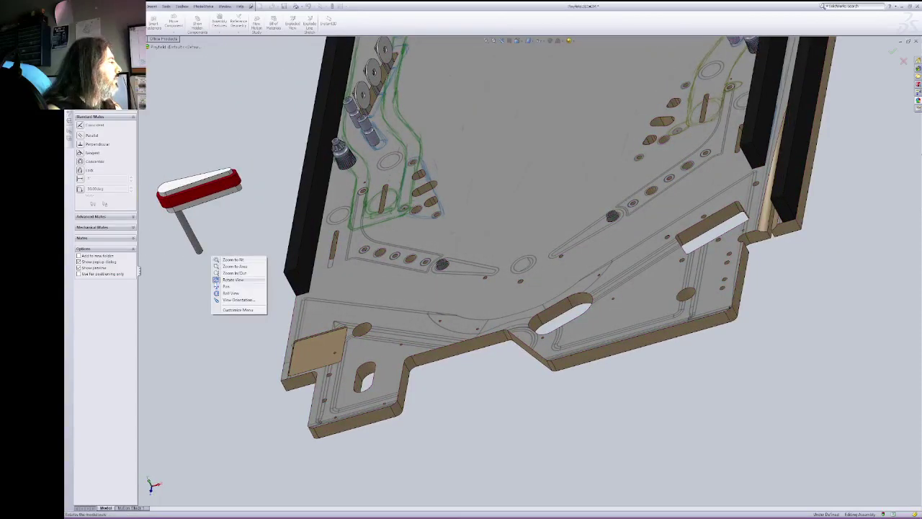
click(248, 283)
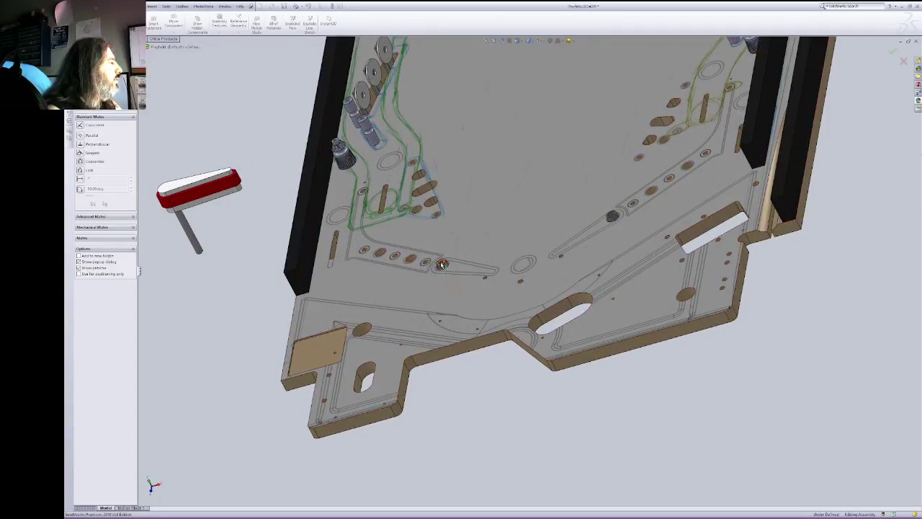
click(443, 266)
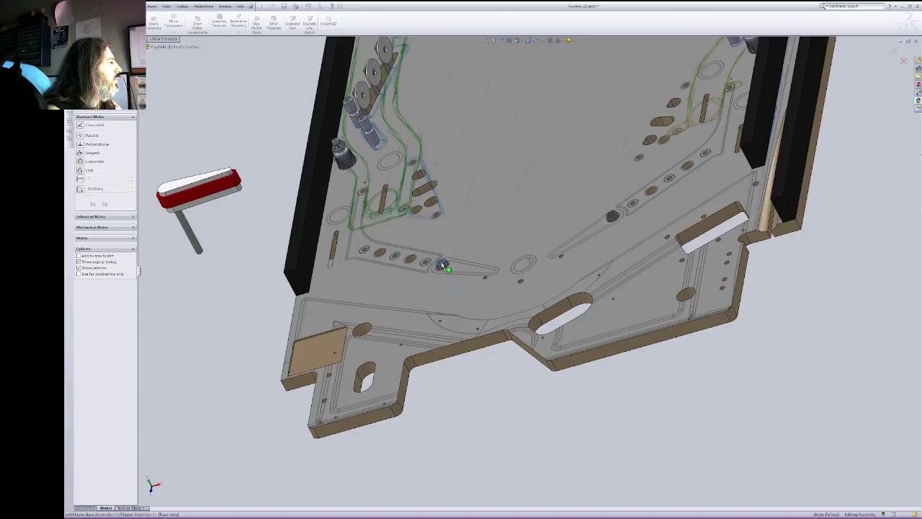
click(196, 242)
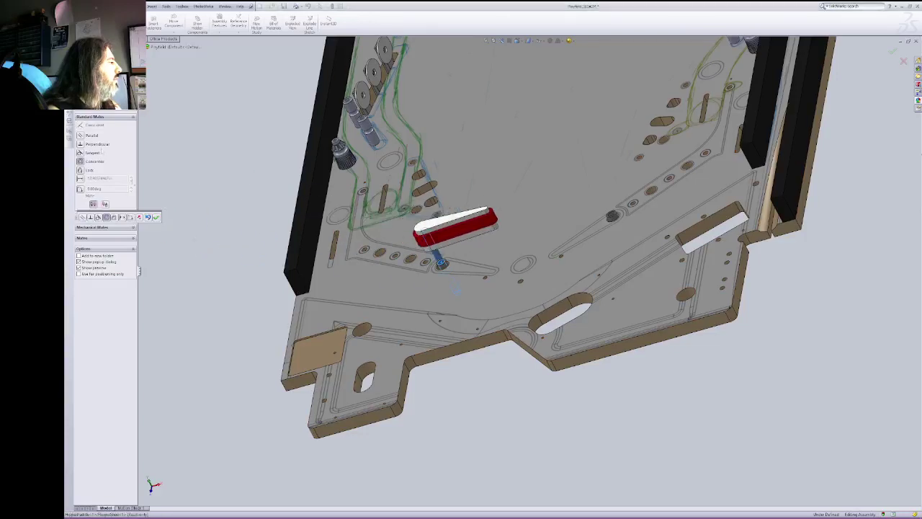
click(156, 217)
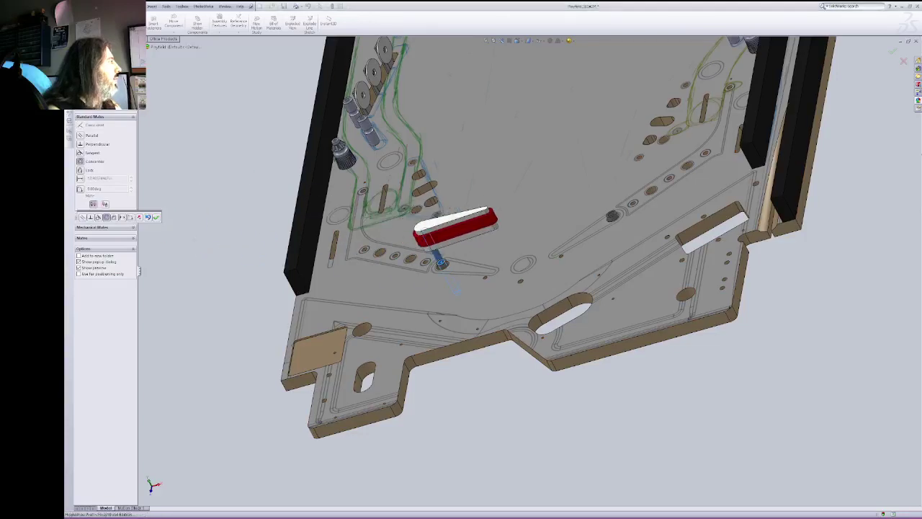
Step: Mate the right flipper bat's shaft concentric with the bushing of the right flipper base
click(612, 217)
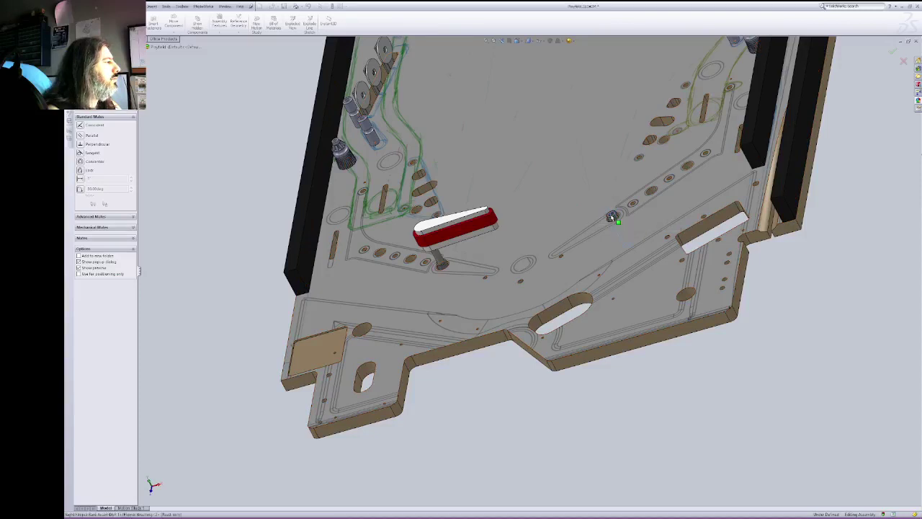
right_click(709, 112)
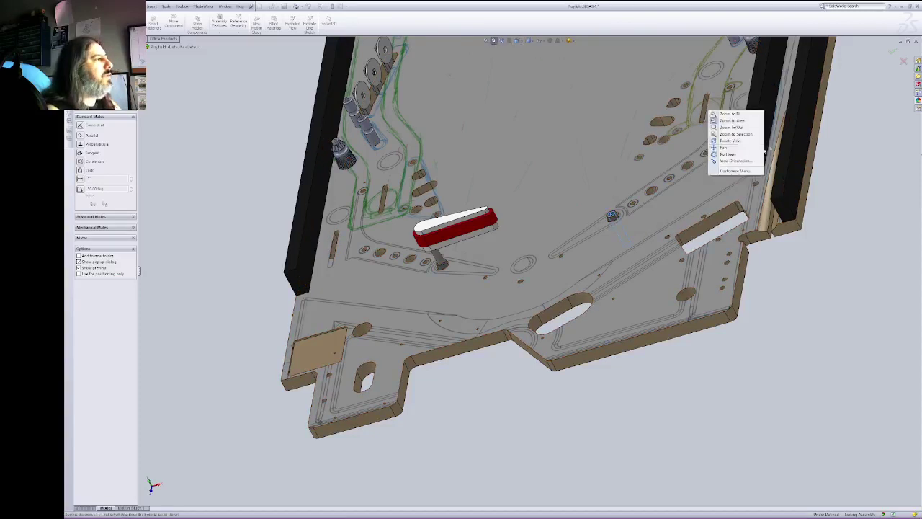
click(726, 148)
drag(803, 163, 580, 238)
right_click(652, 194)
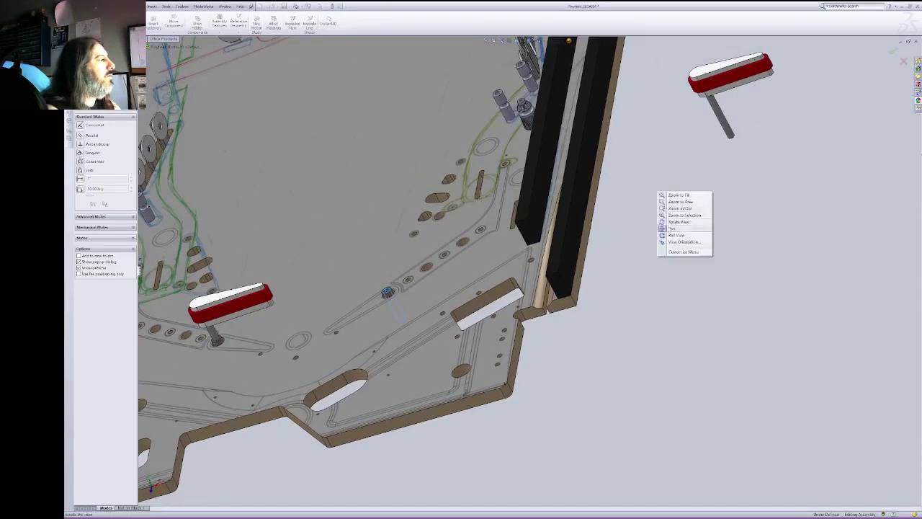
click(662, 229)
click(729, 134)
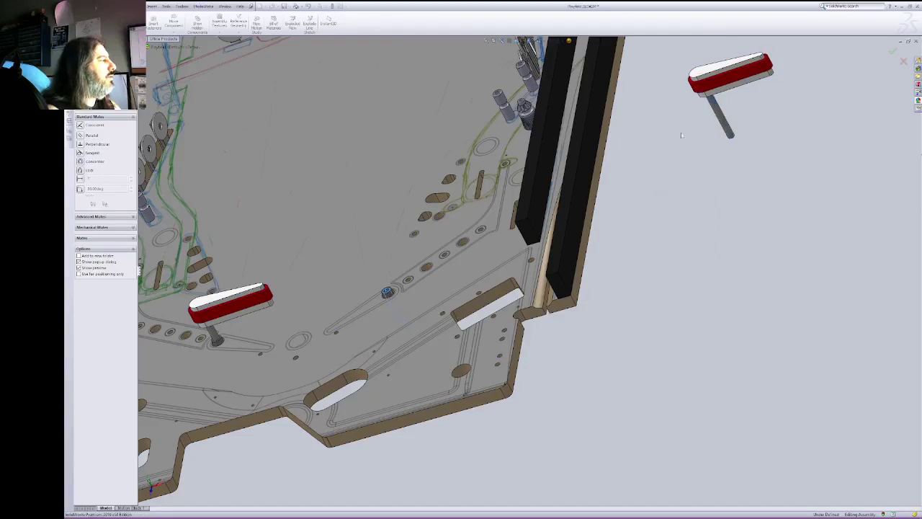
click(387, 291)
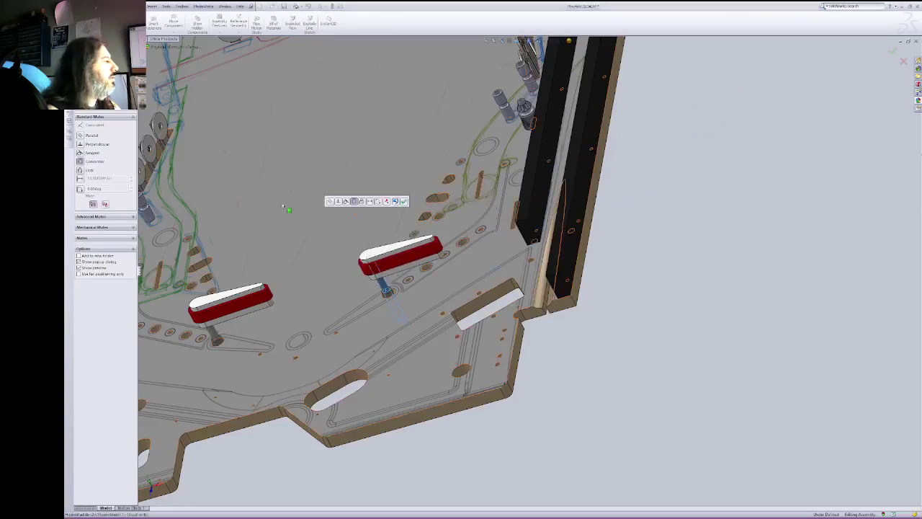
click(405, 201)
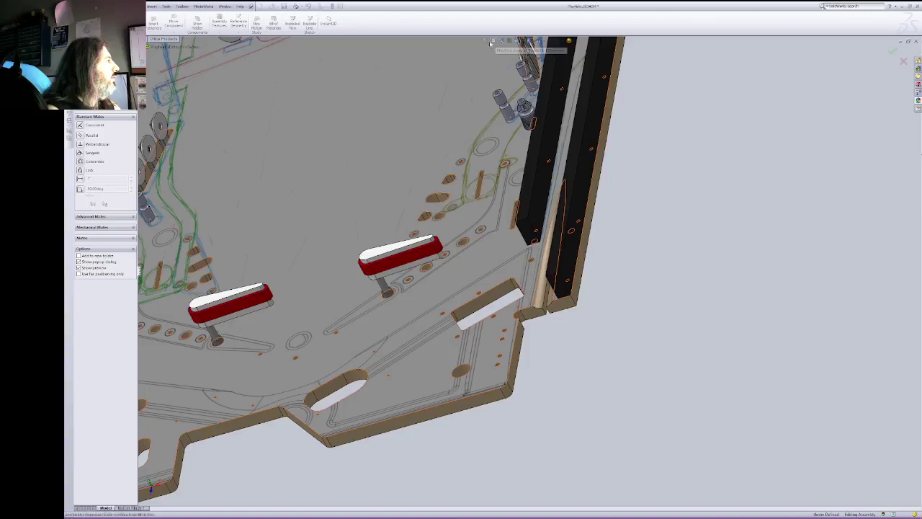
Step: Add a 1/16 in distance mate between the right flipper bat's underside and the top face of its bushing
scroll(216, 303, down, 5)
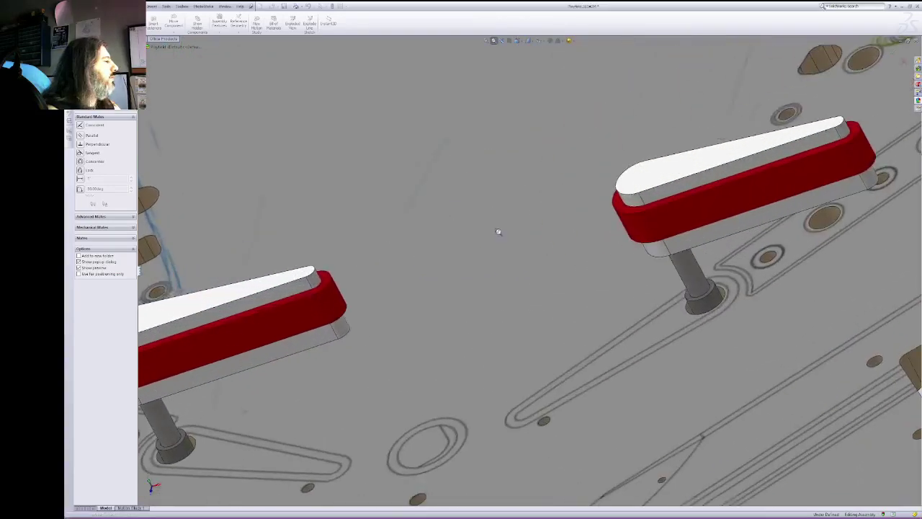
right_click(498, 231)
click(518, 253)
drag(520, 256, 556, 193)
right_click(580, 149)
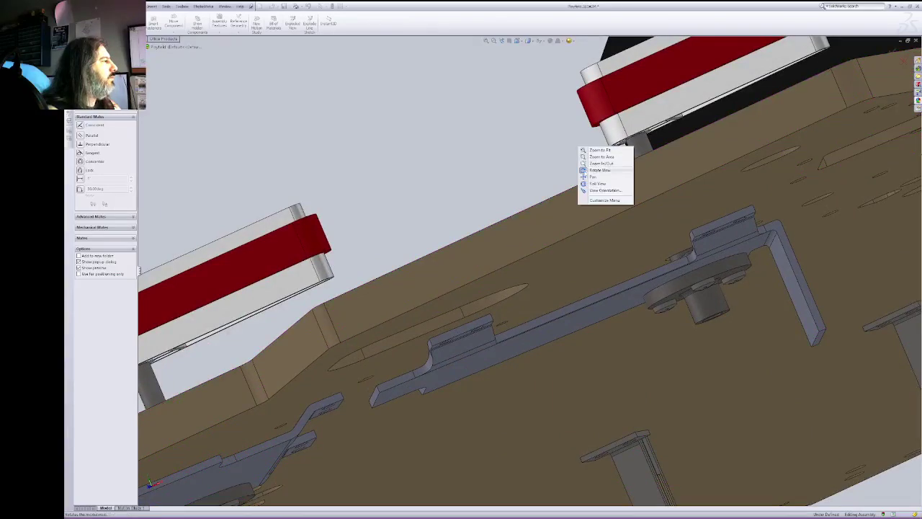
click(600, 170)
click(614, 148)
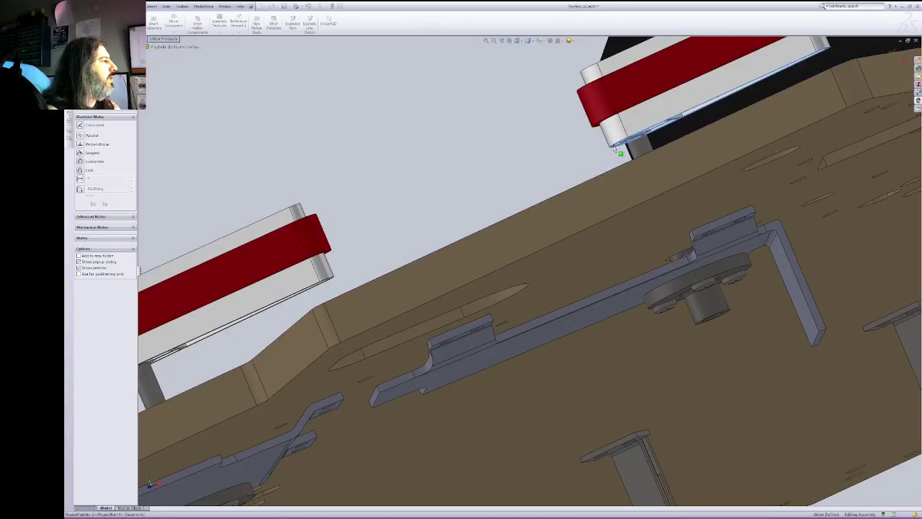
click(502, 41)
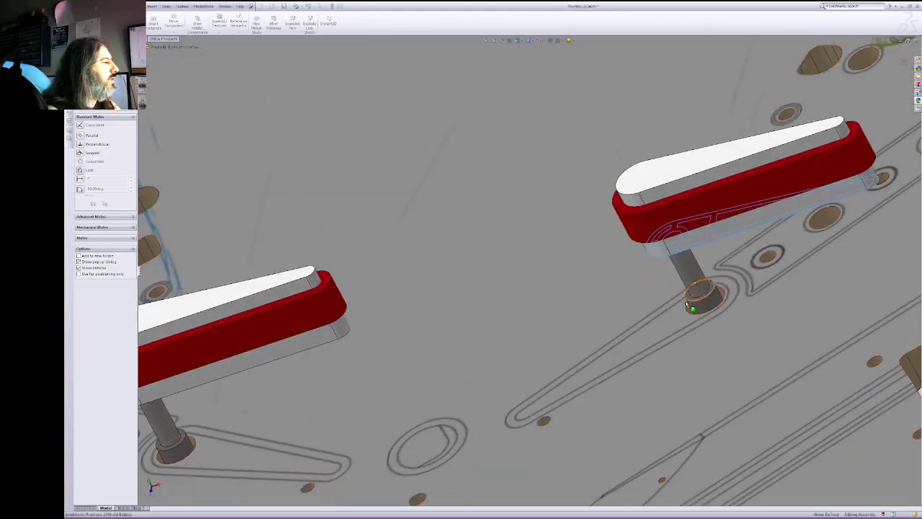
click(690, 300)
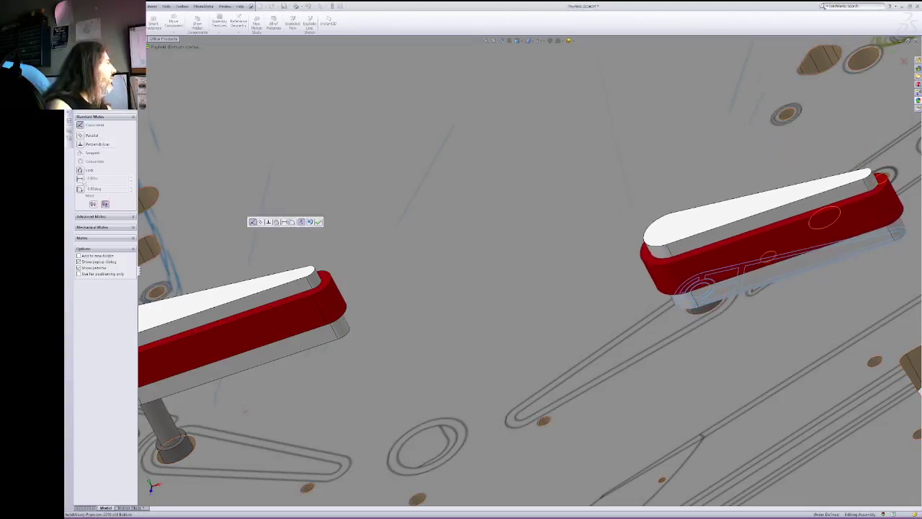
click(81, 179)
text(1/1)
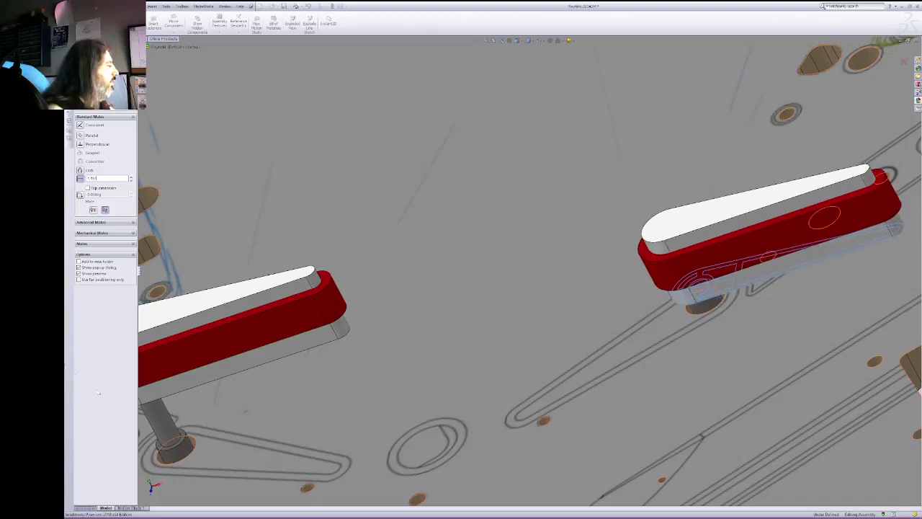
key(Return)
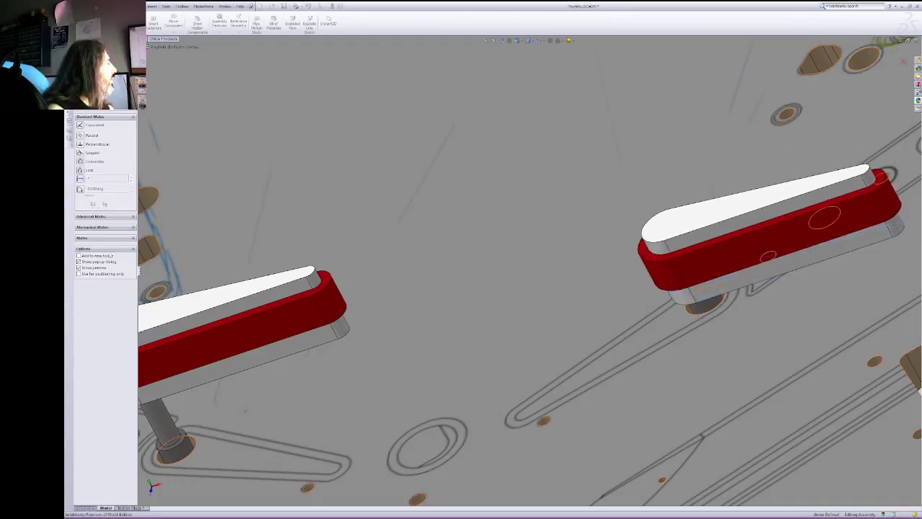
Step: Add a 1/16 in distance mate between the left flipper bat's underside and the top face of its bushing
click(185, 439)
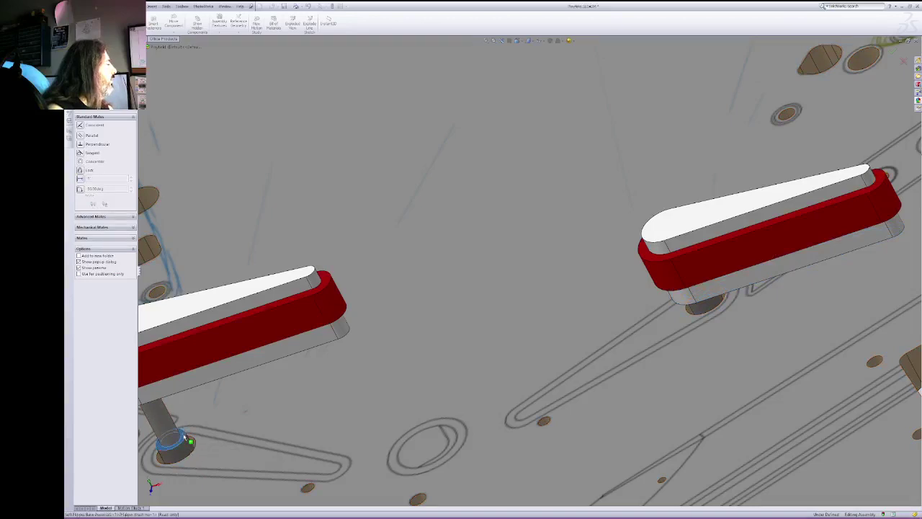
click(495, 40)
right_click(387, 141)
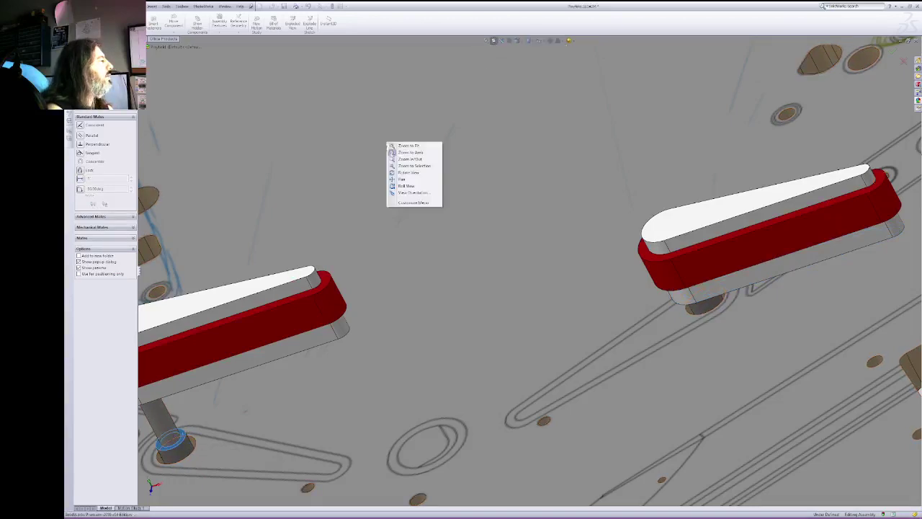
click(403, 178)
drag(324, 282, 587, 208)
right_click(473, 211)
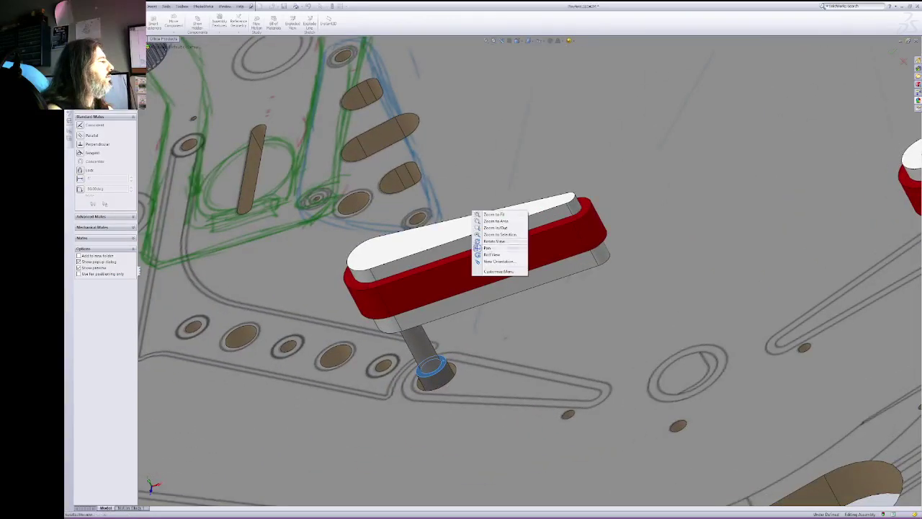
click(494, 241)
drag(461, 291, 441, 201)
right_click(441, 201)
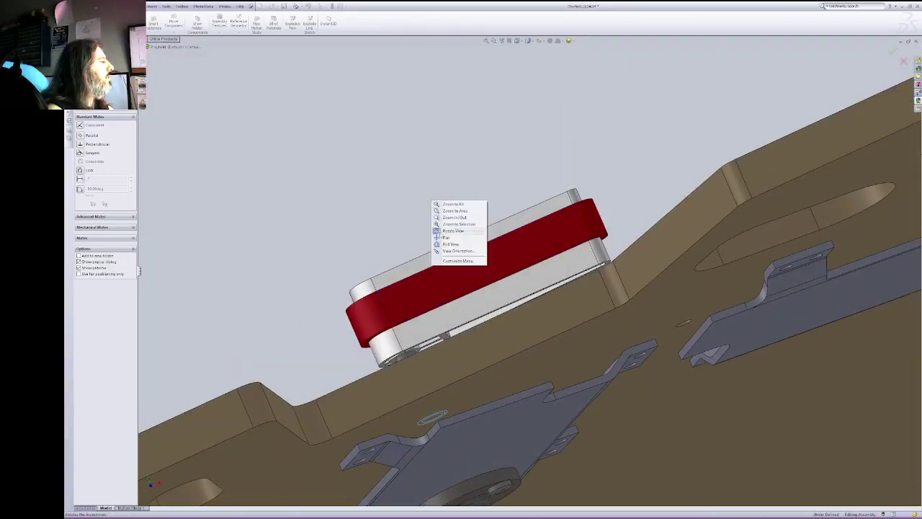
click(441, 235)
click(444, 338)
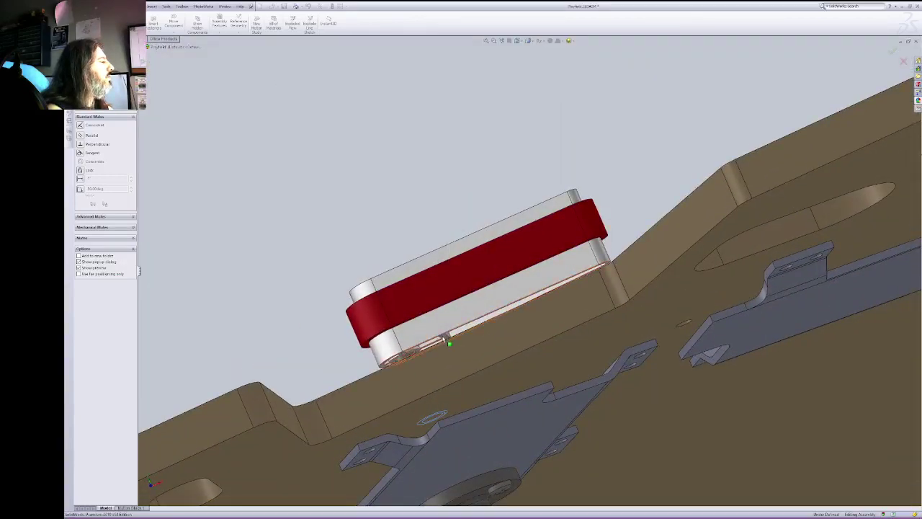
click(502, 41)
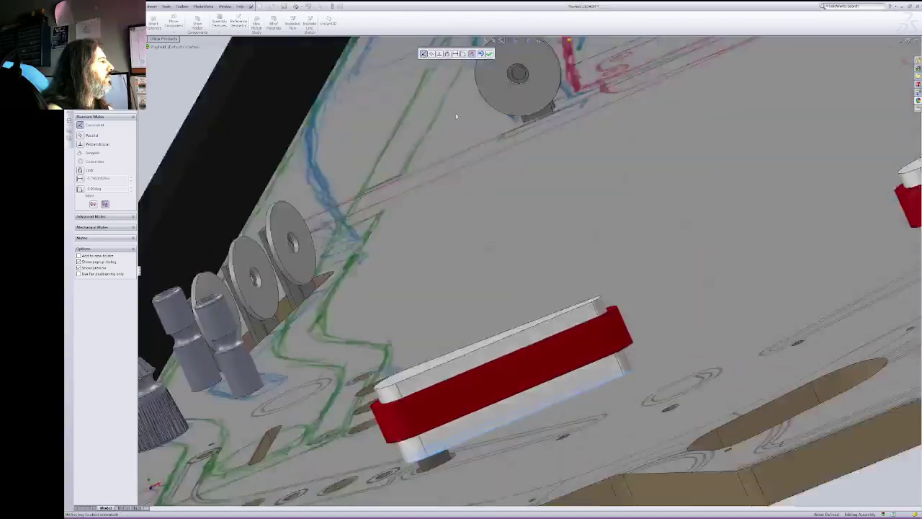
click(82, 178)
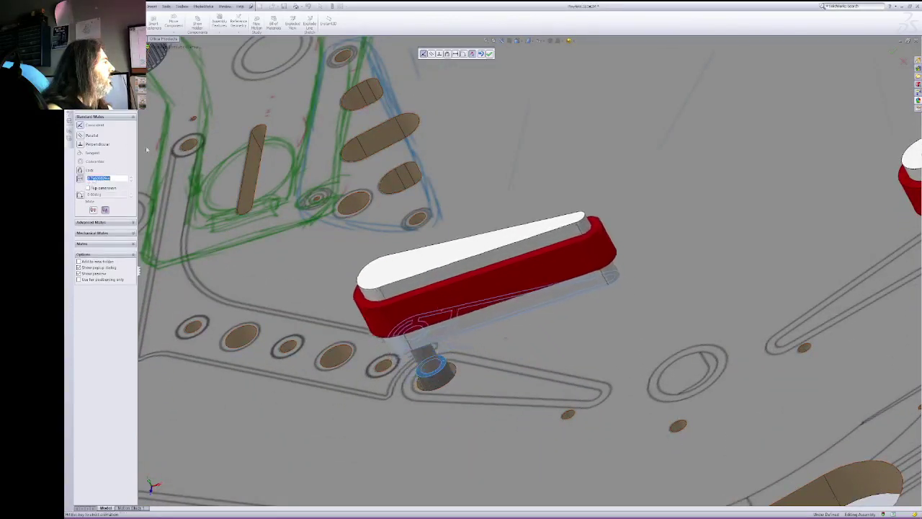
text(1/16)
key(Return)
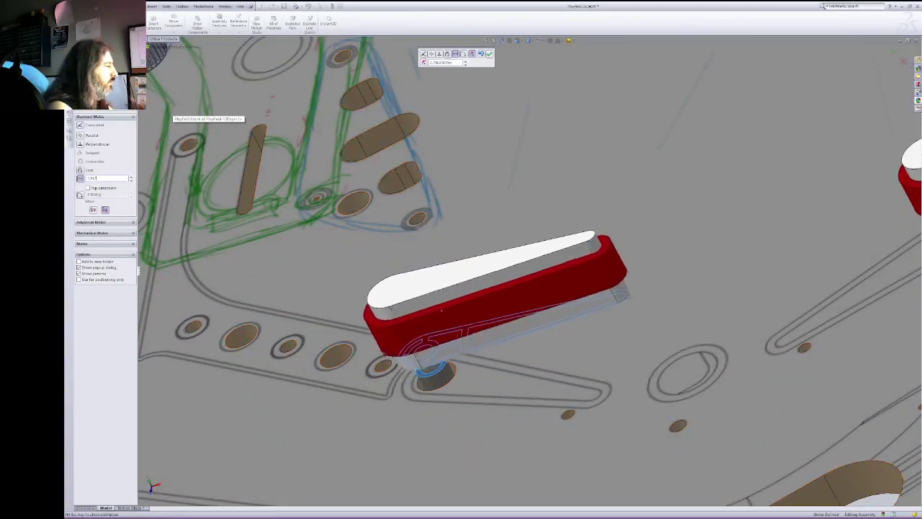
click(518, 41)
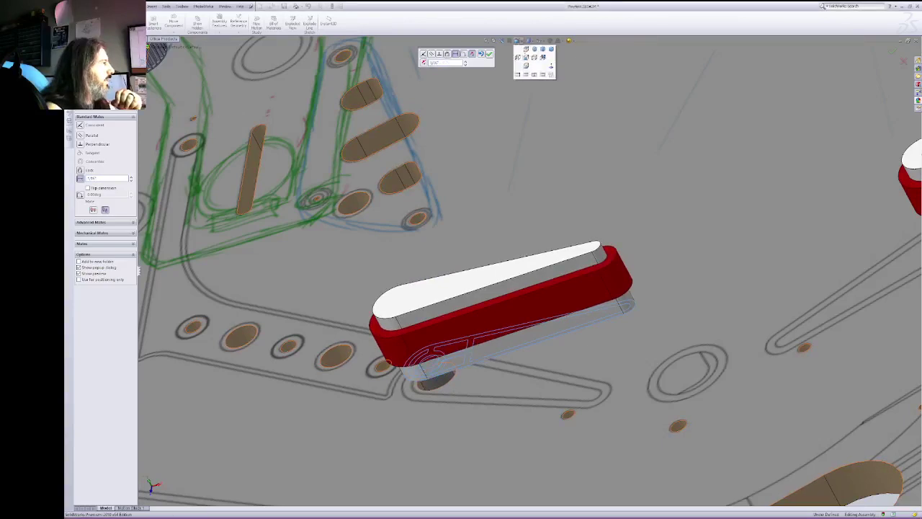
Step: Swing both flipper paddles down onto their resting outlines on the playfield and finish the distance mate
click(519, 58)
click(494, 41)
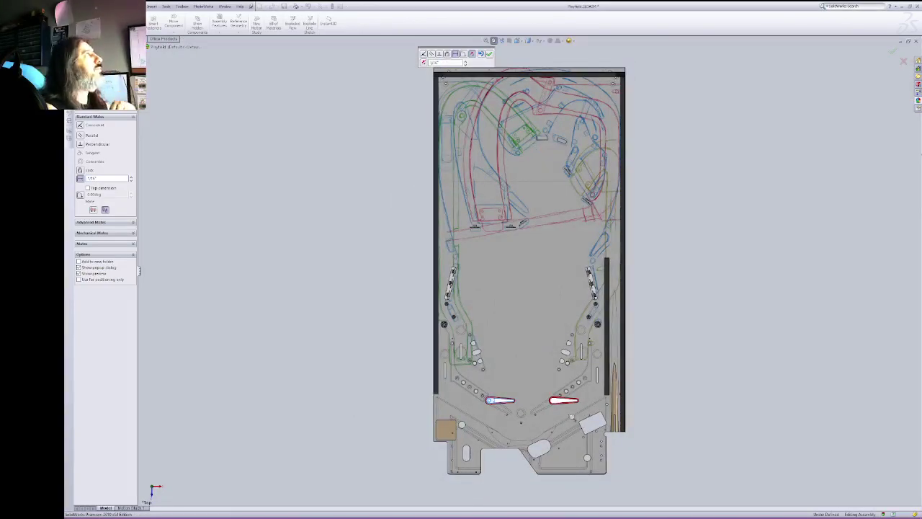
drag(456, 358, 617, 457)
right_click(501, 339)
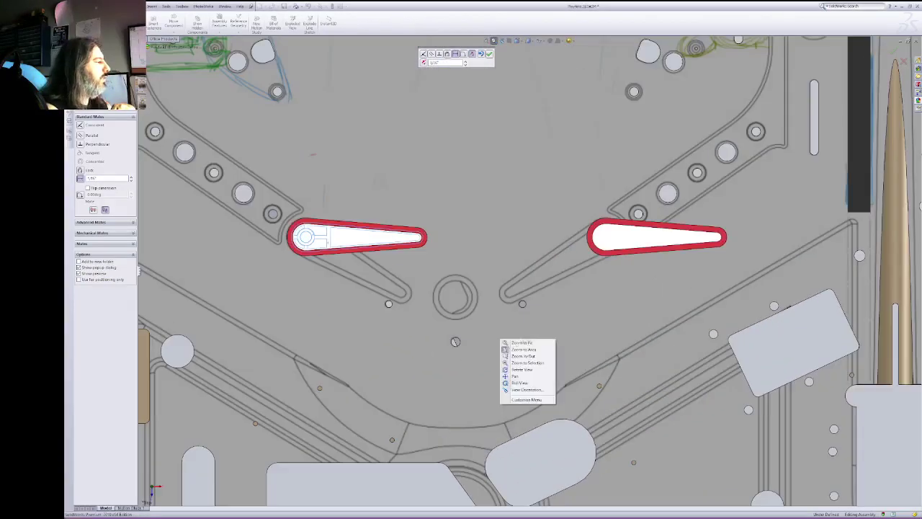
click(505, 350)
mouse_move(422, 243)
mouse_down()
mouse_move(431, 314)
mouse_move(447, 322)
mouse_up()
drag(723, 236, 485, 326)
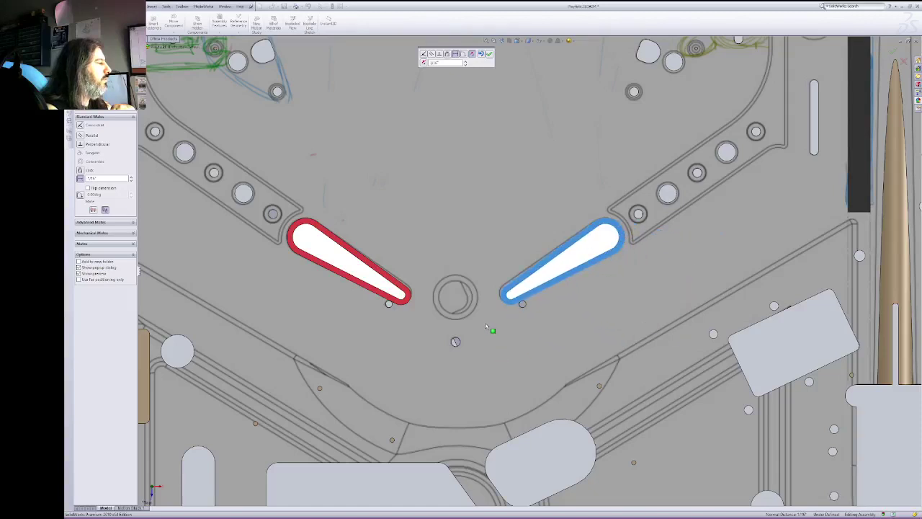
drag(485, 322, 485, 325)
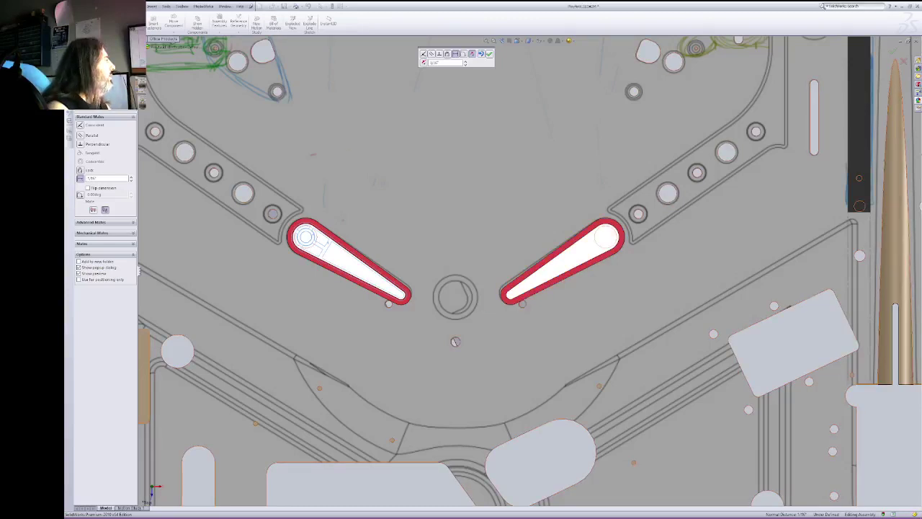
key(Return)
key(Escape)
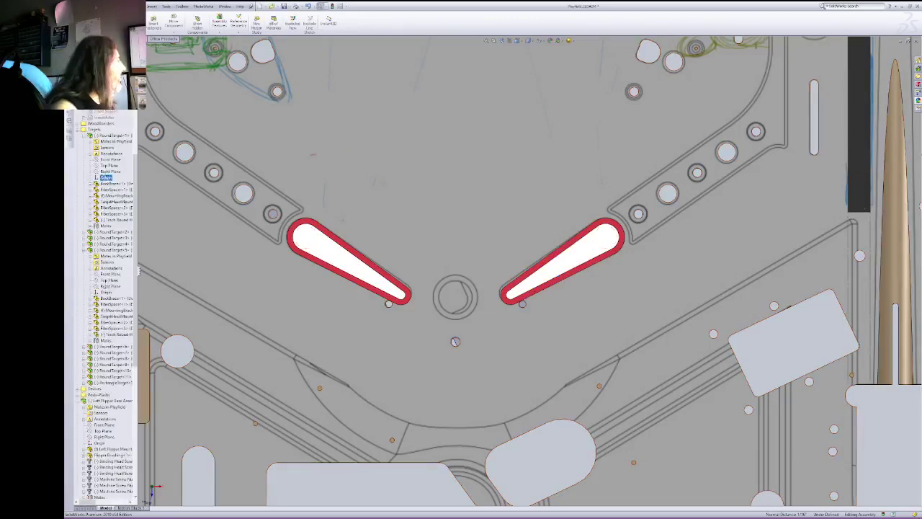
Step: Try to fix both FlipperPaddle components in place in the assembly
click(77, 400)
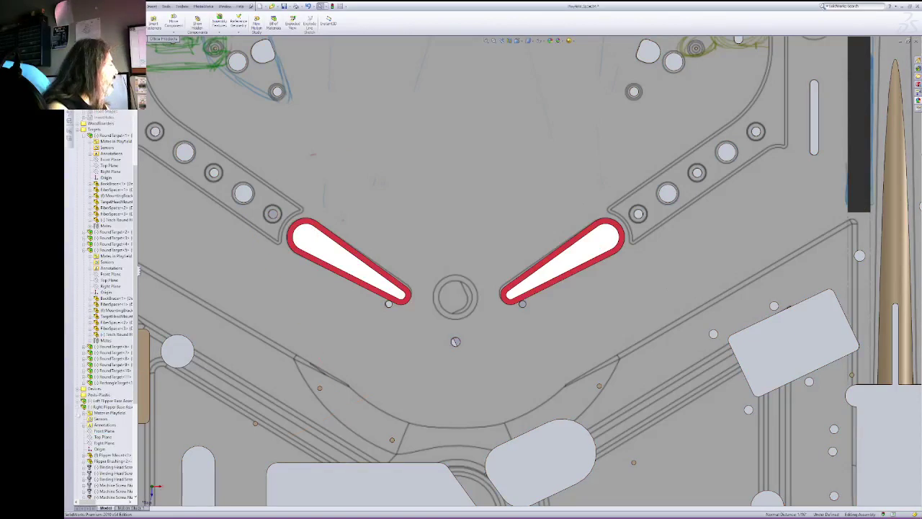
click(77, 407)
click(78, 413)
click(78, 419)
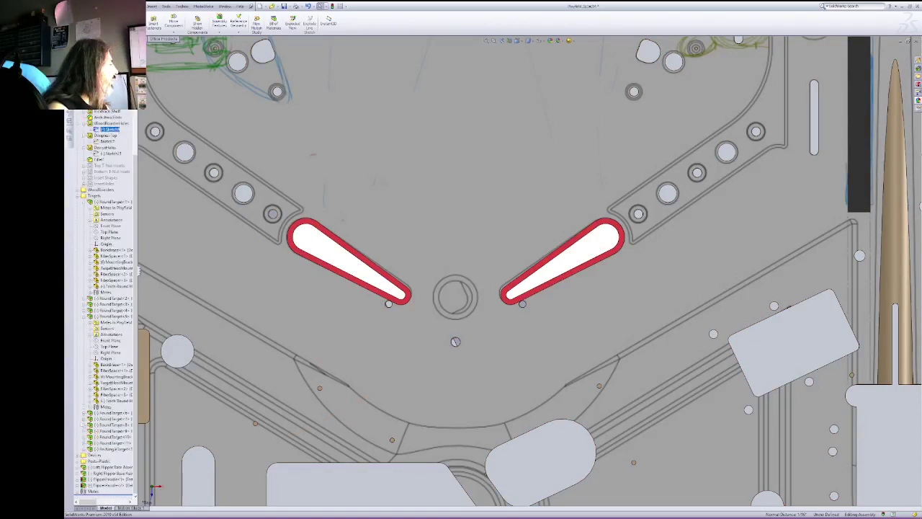
click(105, 486)
ctrl+click(108, 479)
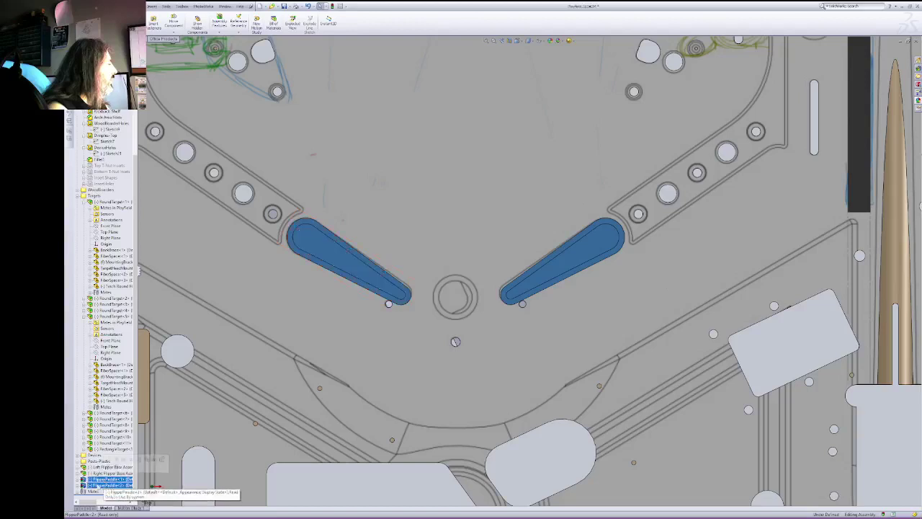
right_click(108, 482)
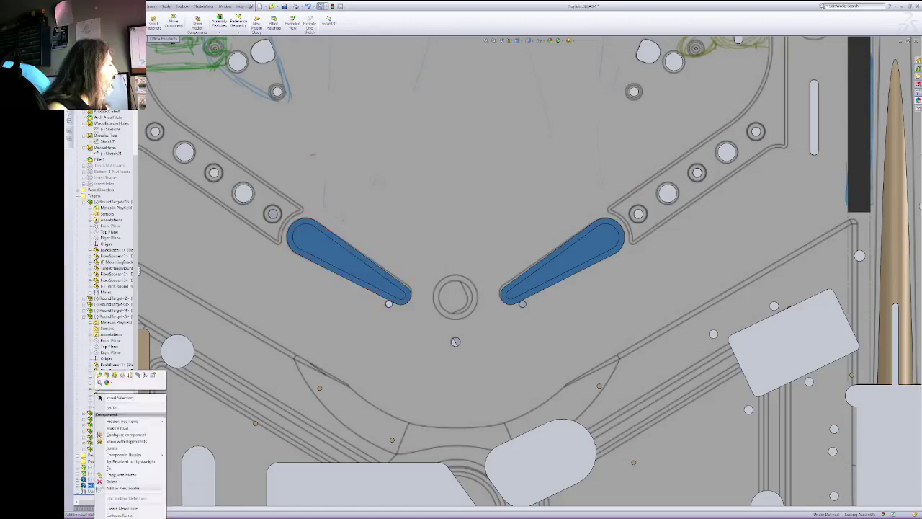
click(115, 469)
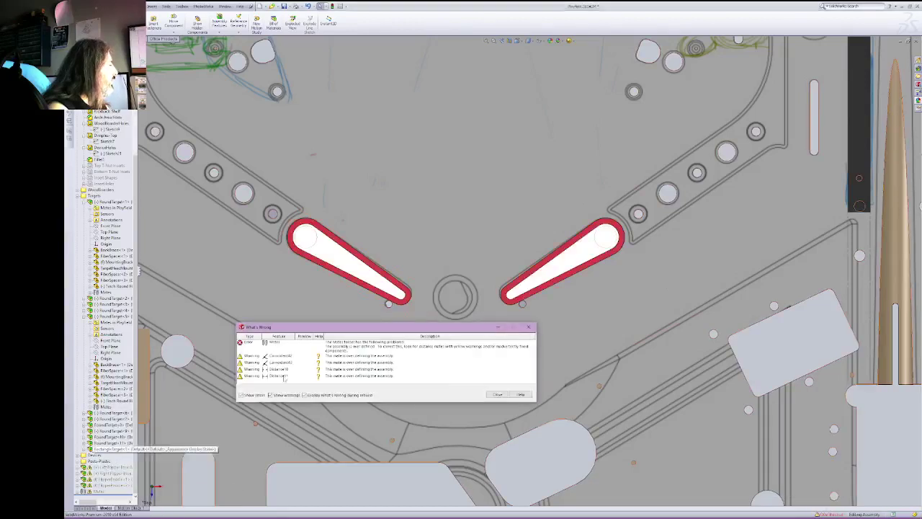
click(497, 395)
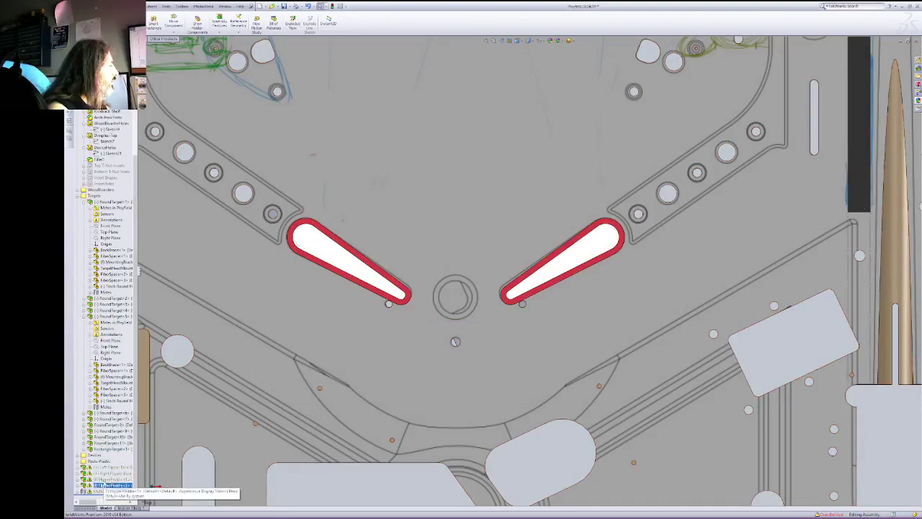
click(113, 479)
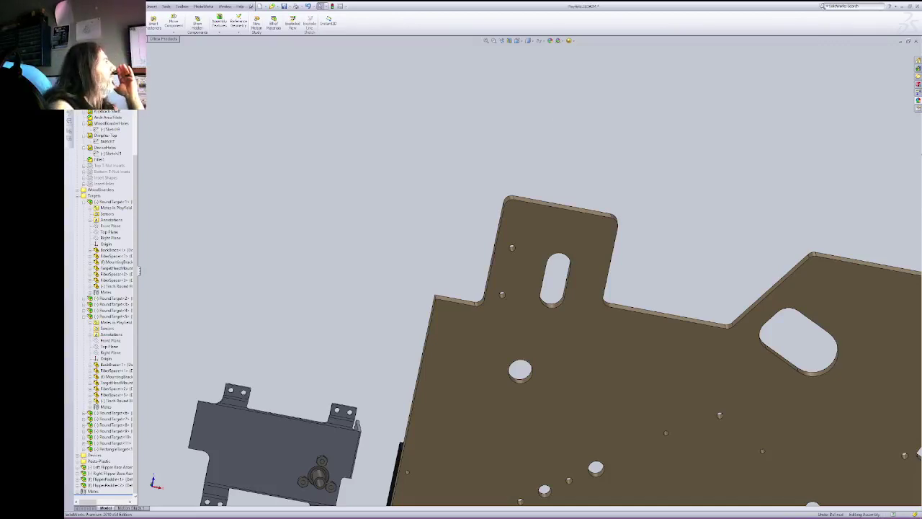
Step: Show the whole assembly from the top and save it
click(127, 6)
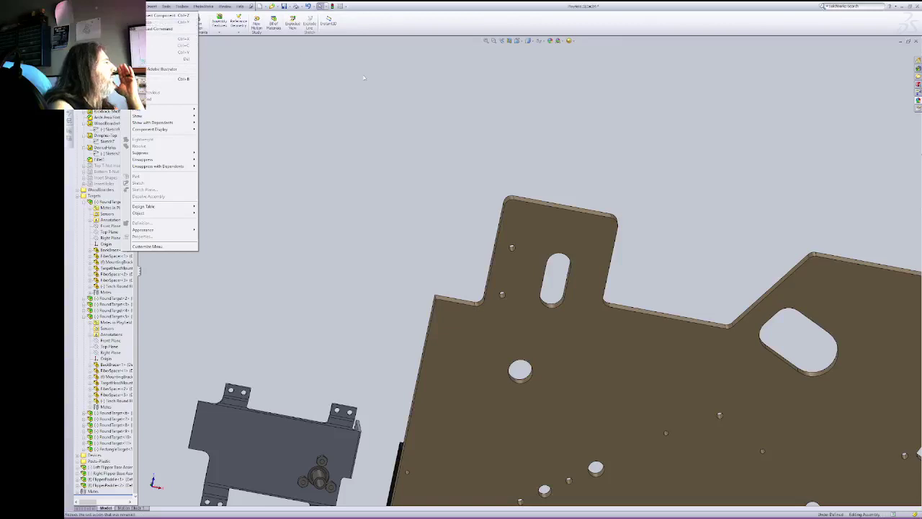
click(524, 50)
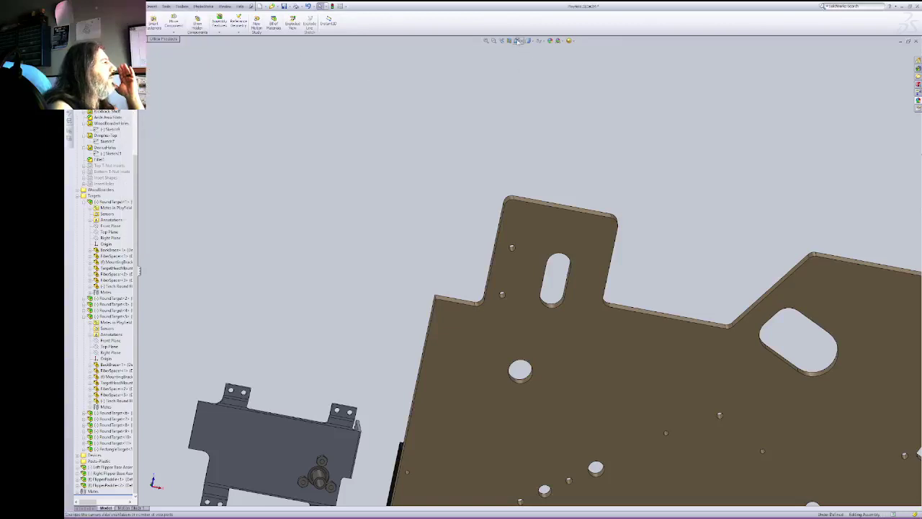
click(518, 40)
click(526, 58)
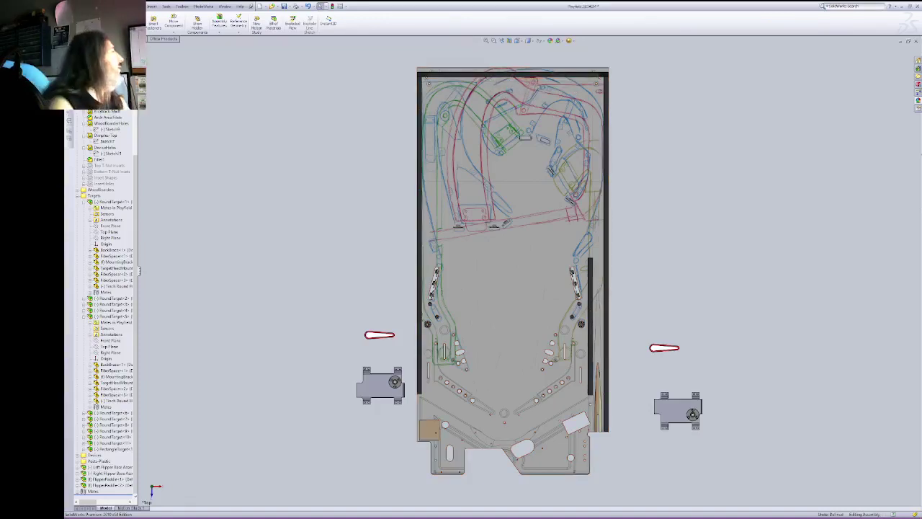
click(114, 6)
click(134, 62)
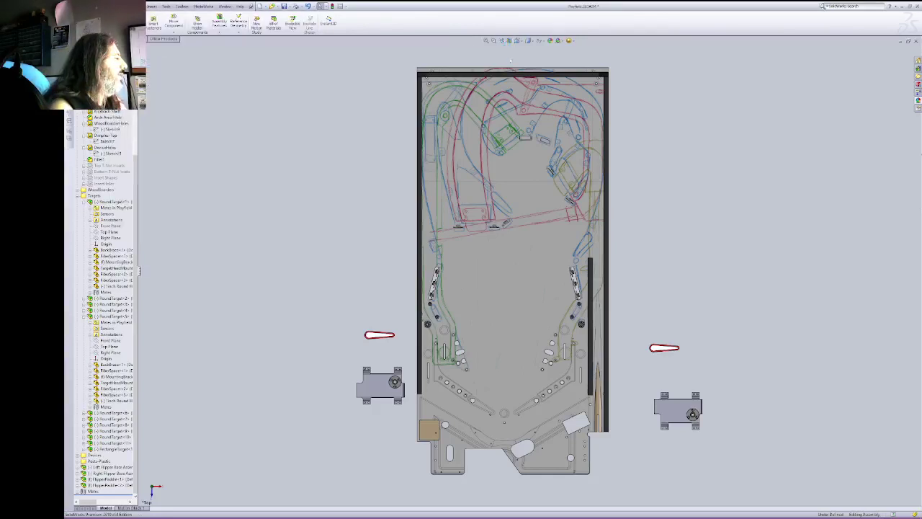
Step: Mate the left flipper mount's tab face coincident with the underside of the playfield, with the mate alignment flipped
click(494, 42)
drag(353, 322, 508, 467)
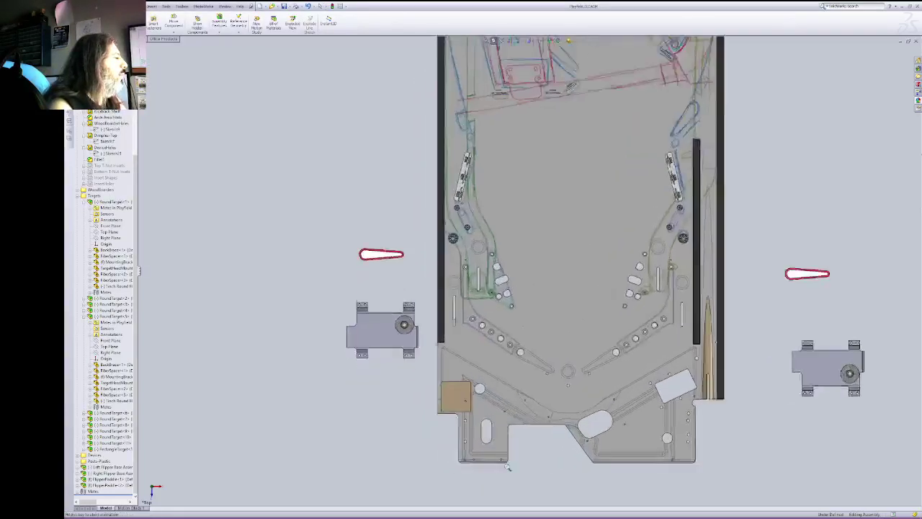
right_click(542, 292)
click(582, 328)
drag(554, 325, 603, 189)
right_click(610, 200)
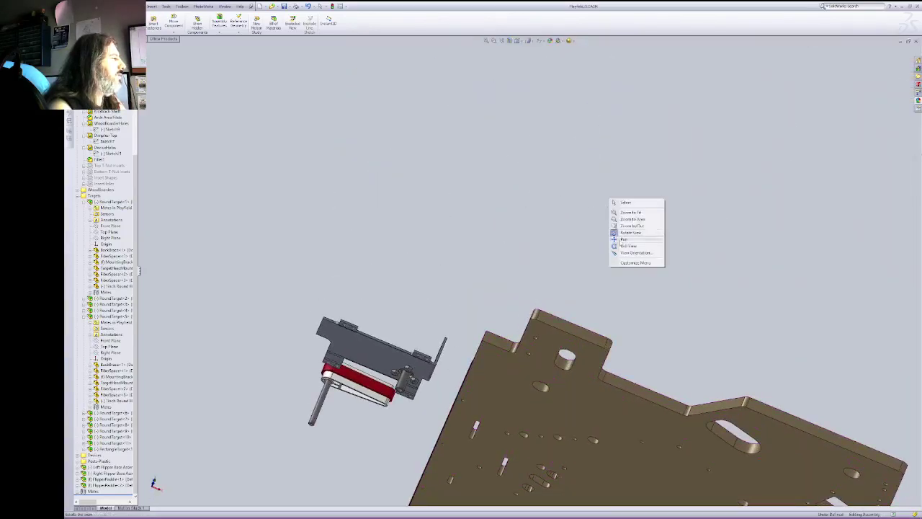
click(627, 239)
drag(529, 450, 552, 152)
right_click(552, 209)
click(574, 234)
right_click(553, 151)
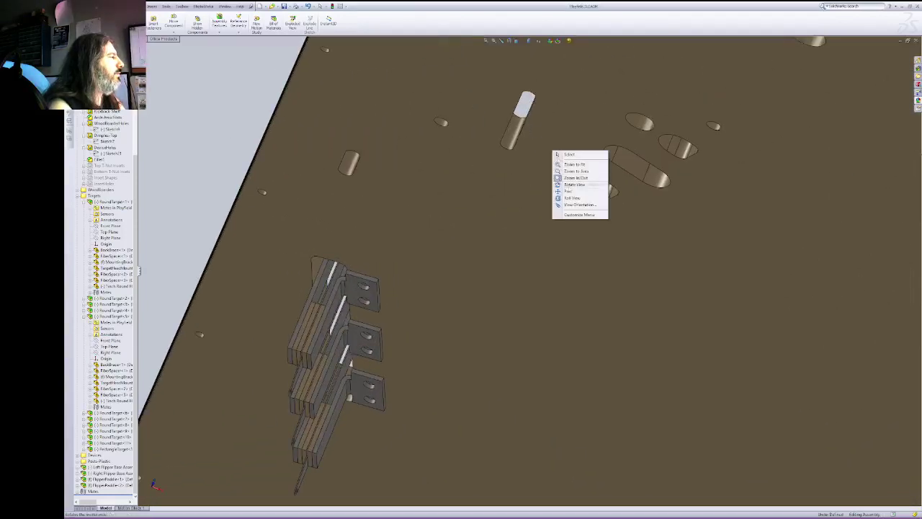
click(568, 191)
drag(483, 127, 629, 264)
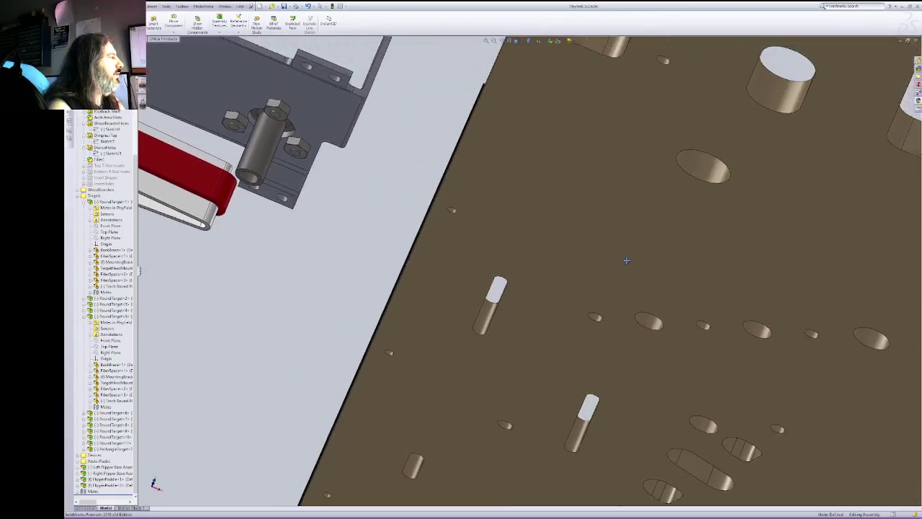
right_click(629, 263)
click(634, 265)
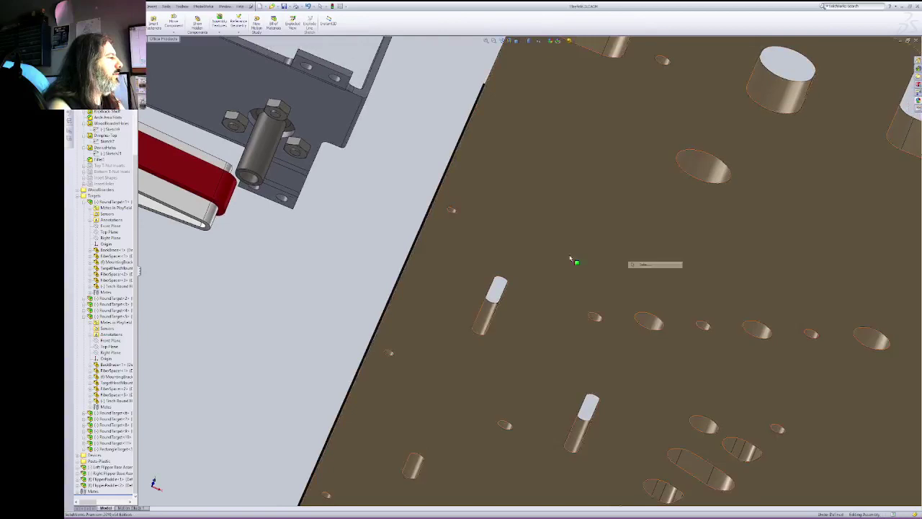
click(335, 77)
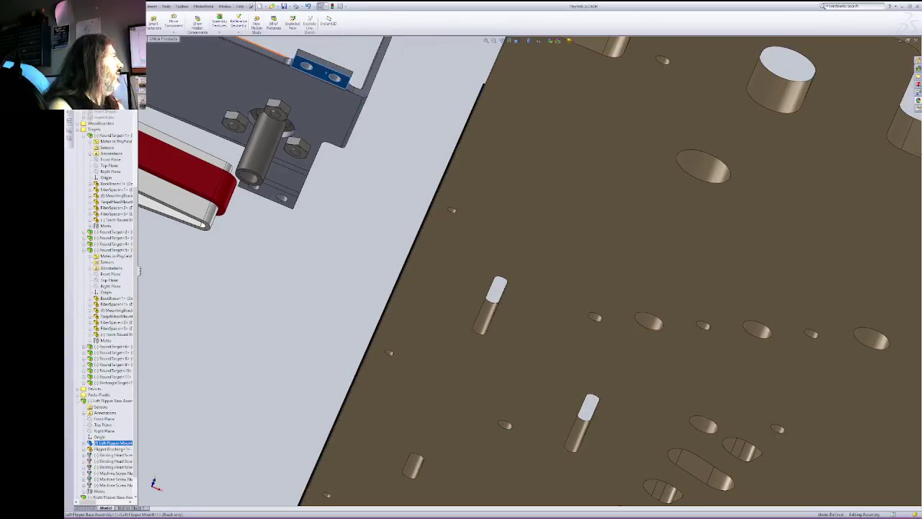
key(m)
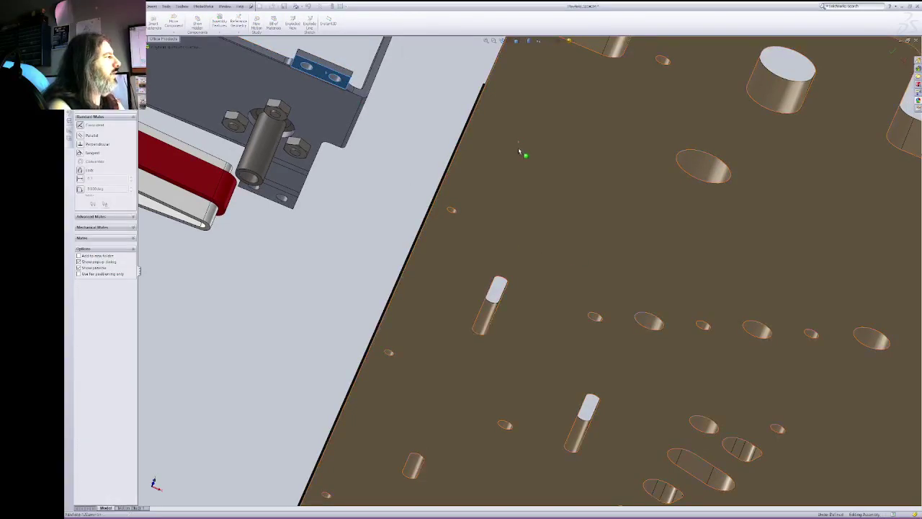
click(518, 147)
click(105, 204)
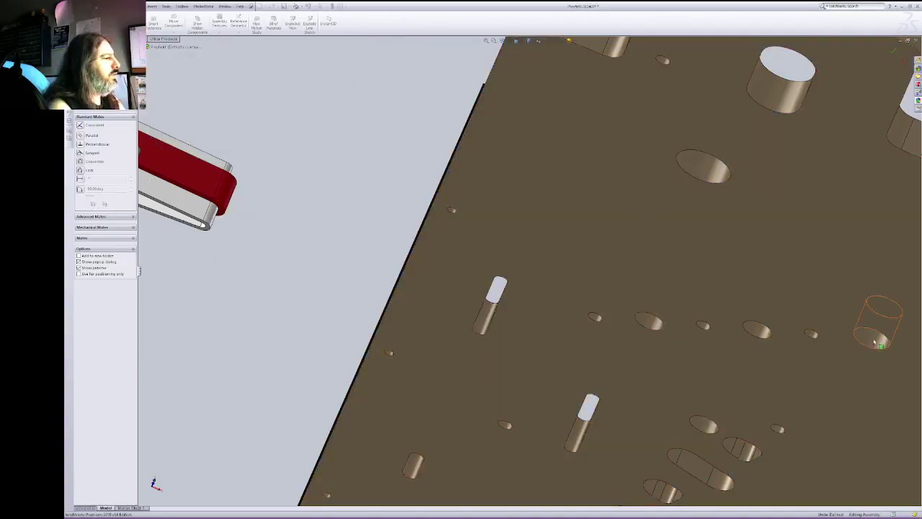
Step: Mate the left flipper base's bushing concentric with its flipper hole in the playfield
click(871, 344)
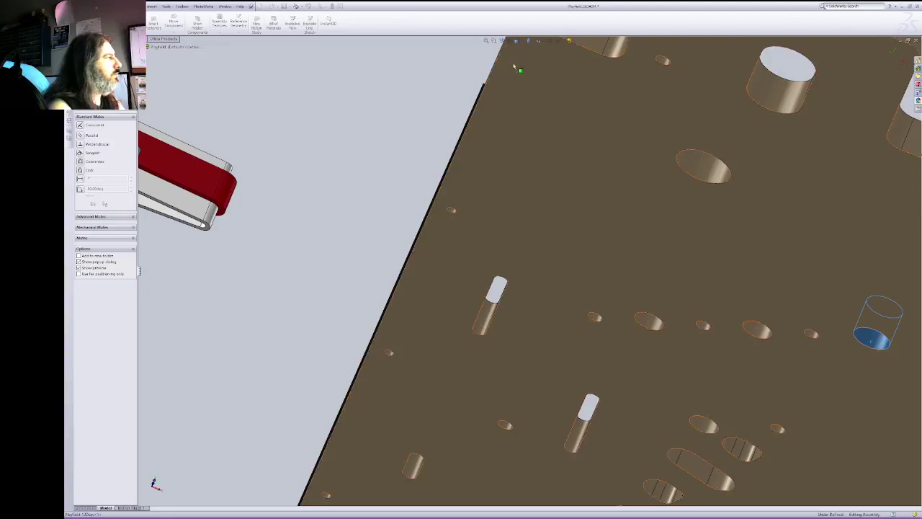
click(501, 40)
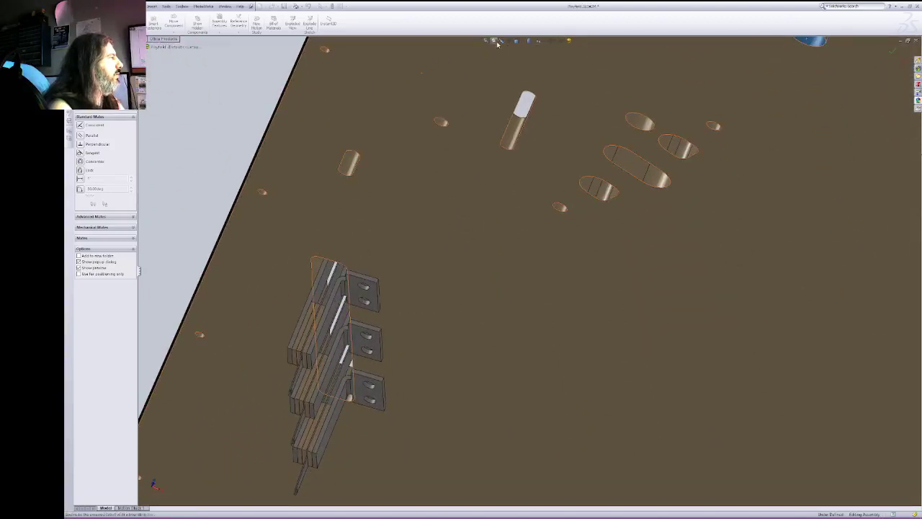
click(496, 41)
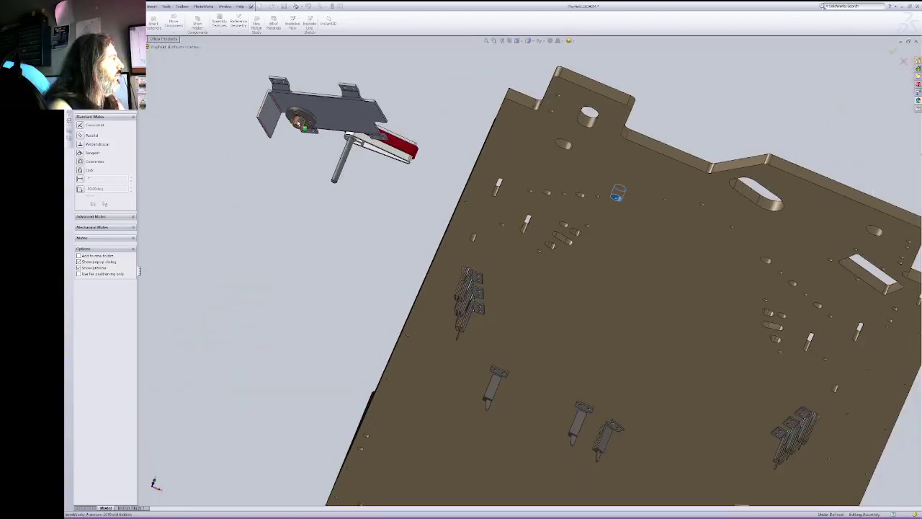
click(299, 123)
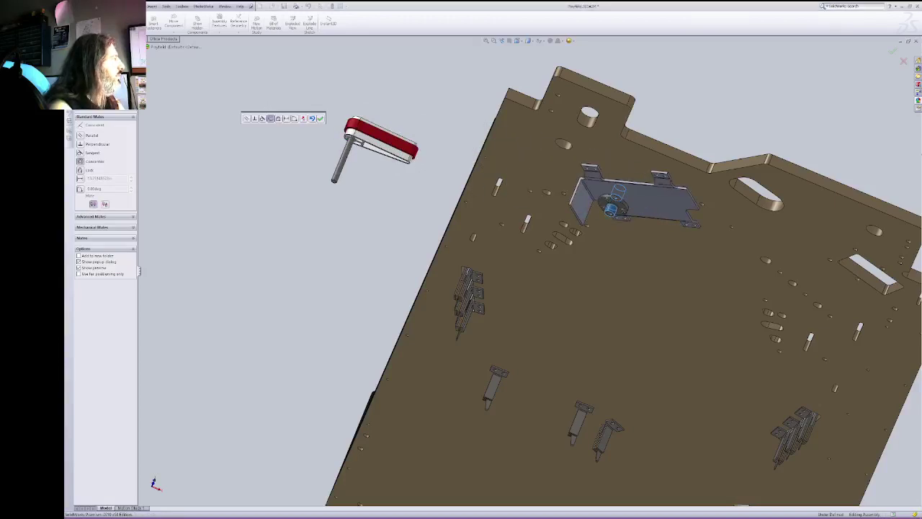
key(Return)
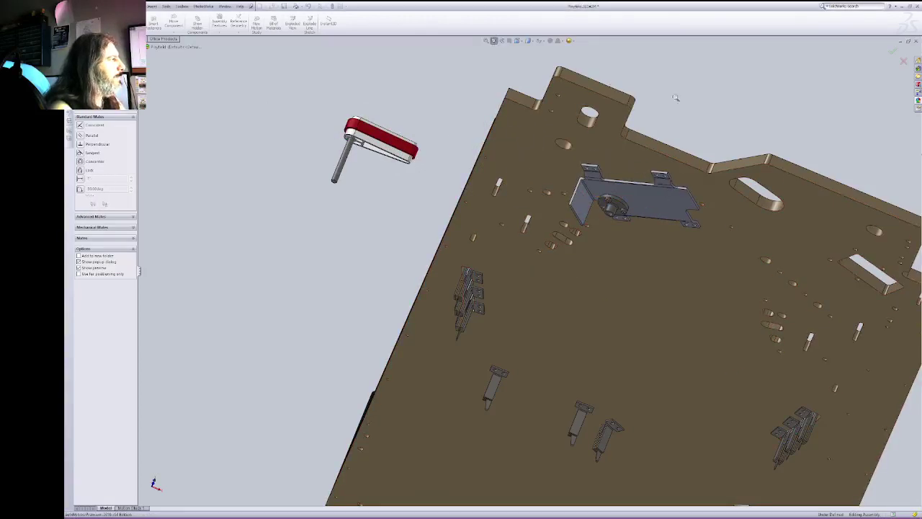
Step: Mate the right flipper mount's tab face coincident with the playfield's underside, with the mate alignment flipped
right_click(726, 94)
click(754, 126)
drag(805, 151, 548, 116)
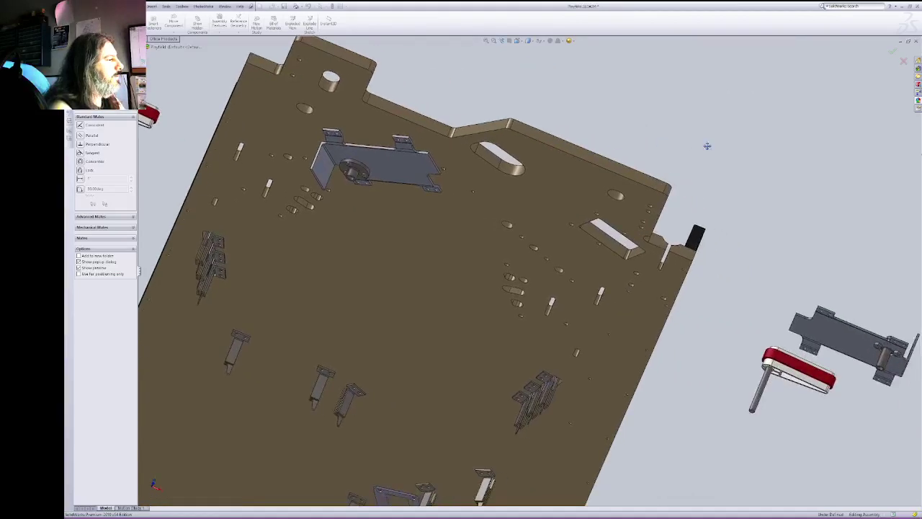
right_click(708, 146)
click(723, 176)
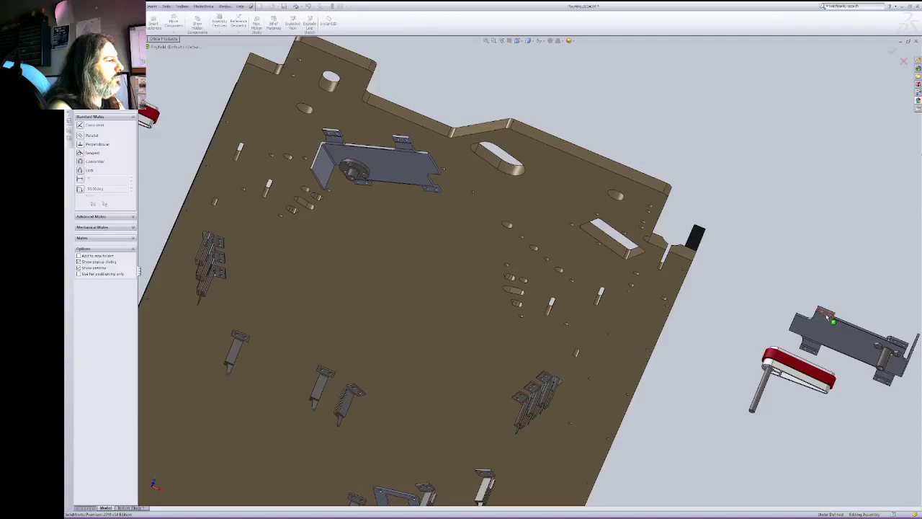
click(827, 316)
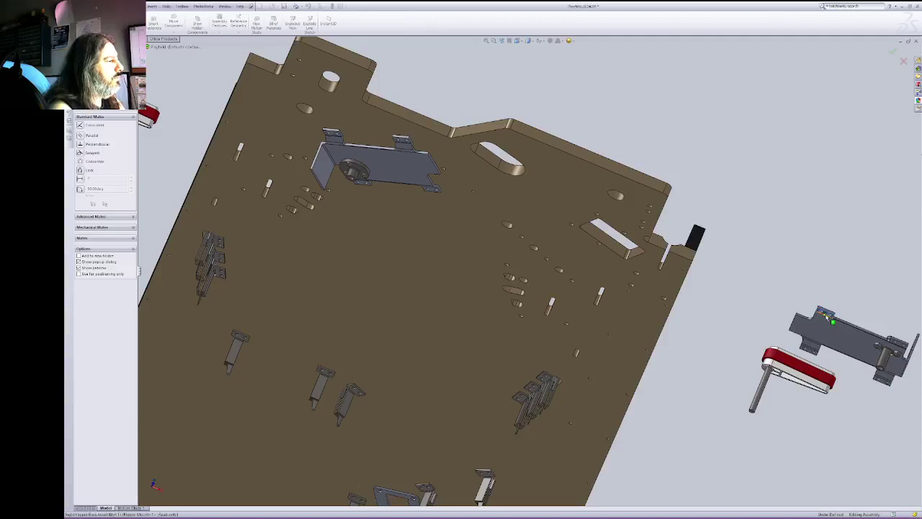
click(581, 264)
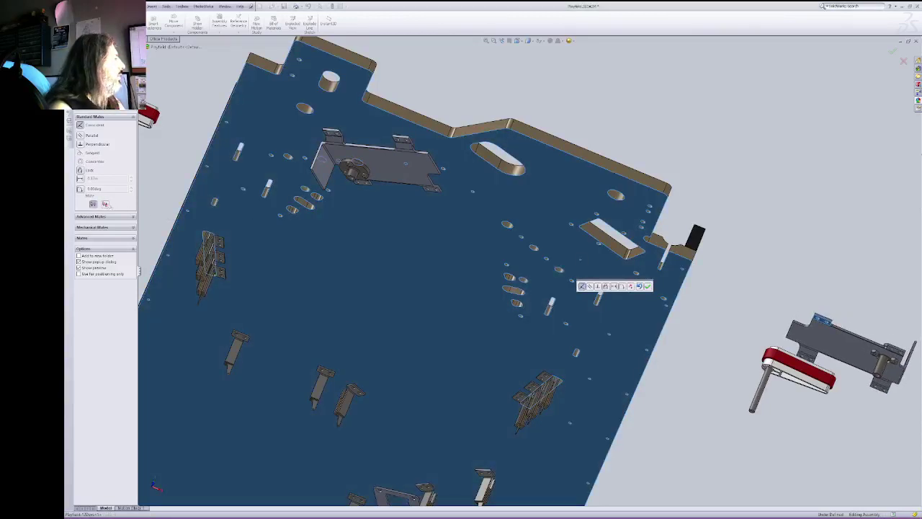
click(106, 205)
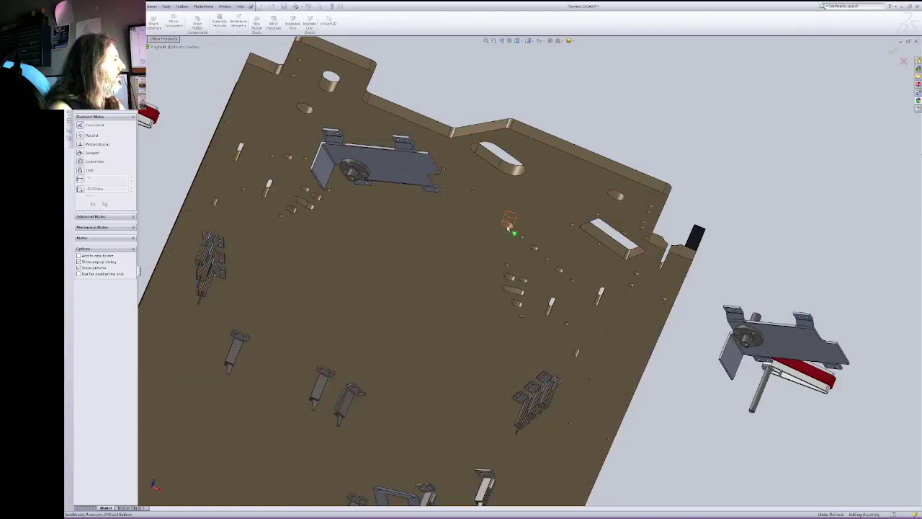
Step: Mate the right flipper base's bushing concentric with its flipper hole in the playfield
click(509, 225)
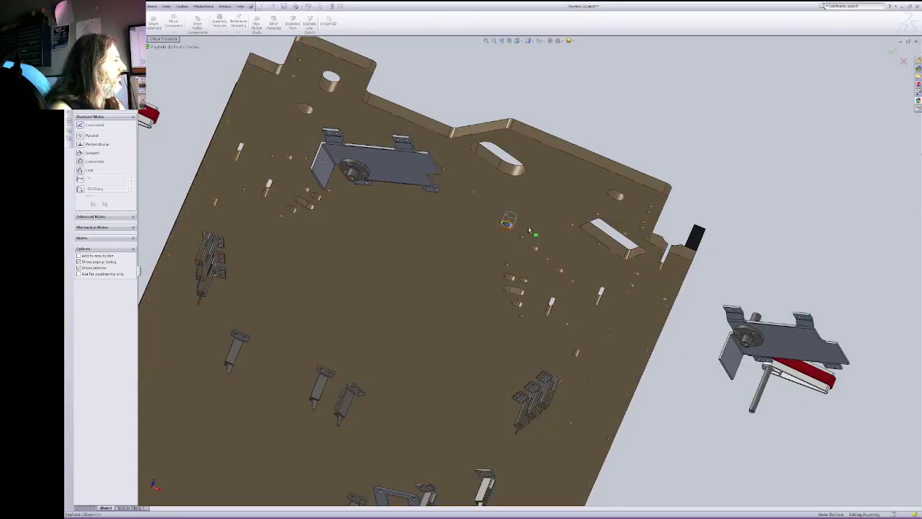
click(757, 317)
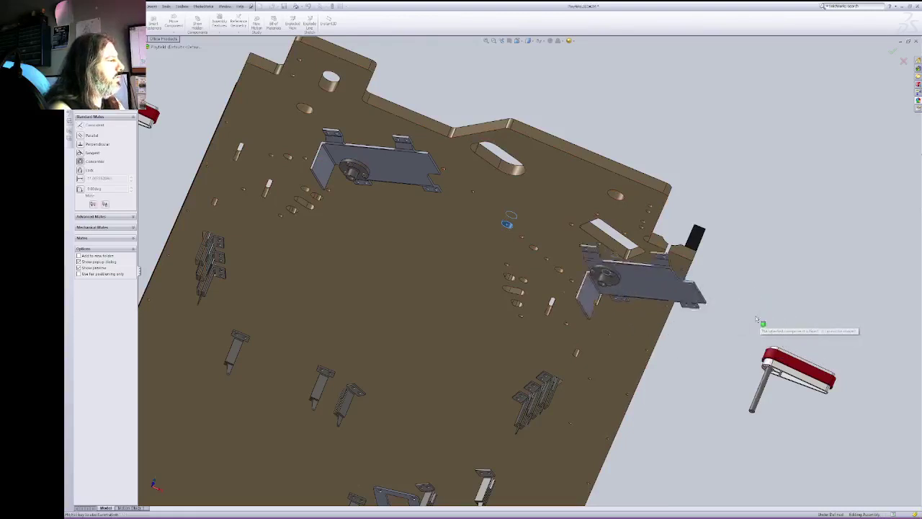
key(Return)
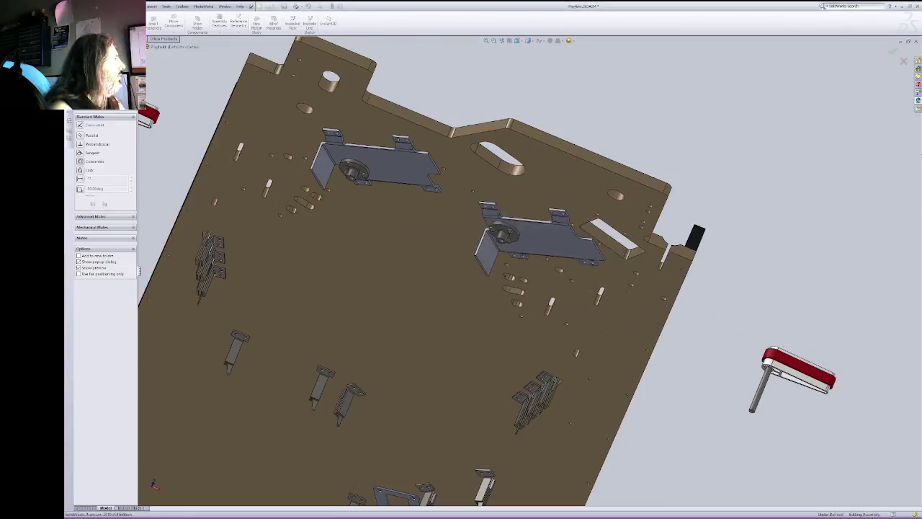
key(Escape)
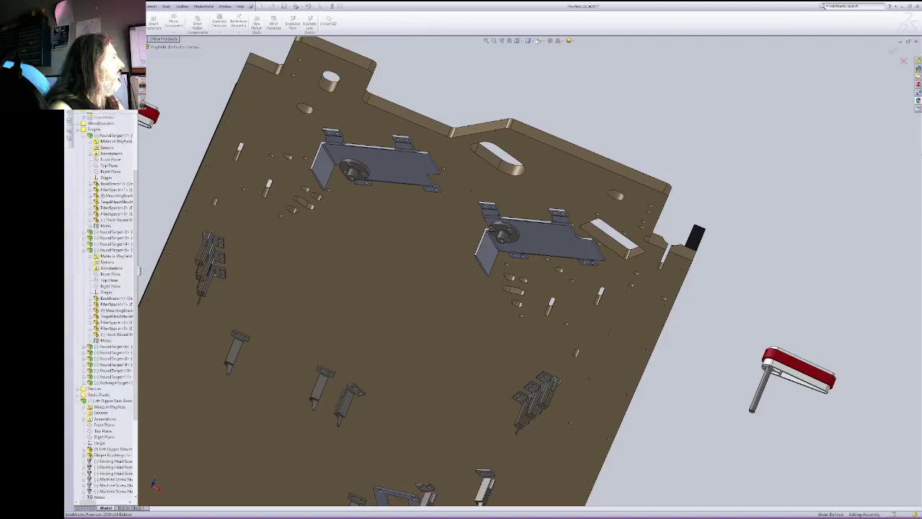
Step: From the bottom view, try to reposition the right flipper base on the playfield's underside and undo the move
click(518, 40)
click(526, 66)
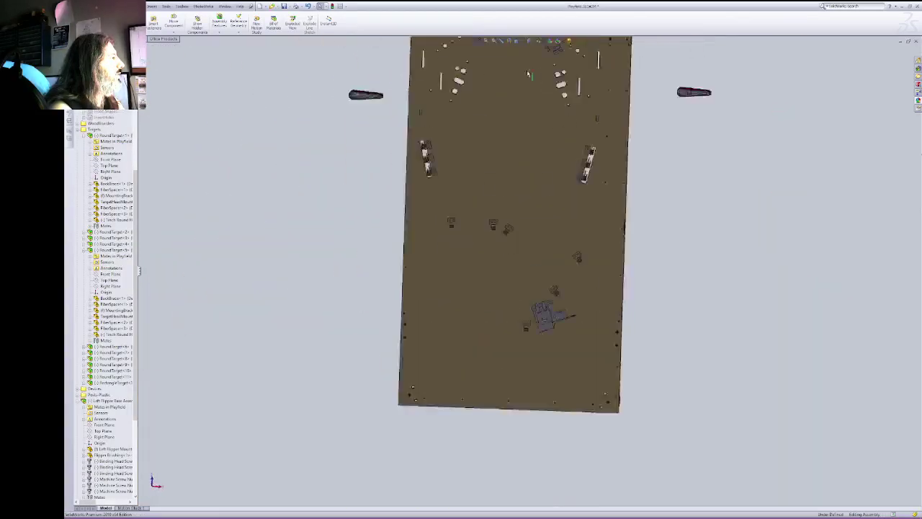
drag(575, 134, 599, 96)
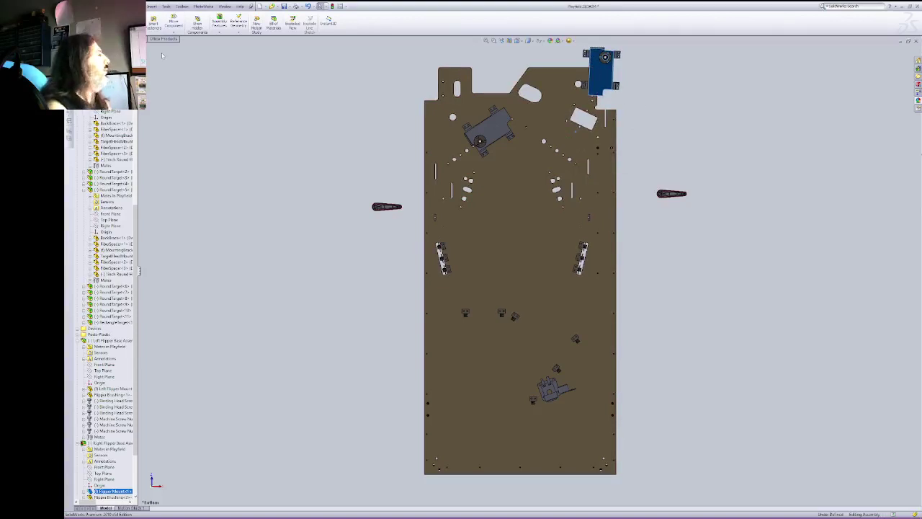
click(307, 6)
Step: Swing the flipper bases about their playfield holes to angle them on the underside, and save the assembly
drag(573, 138, 491, 116)
click(115, 268)
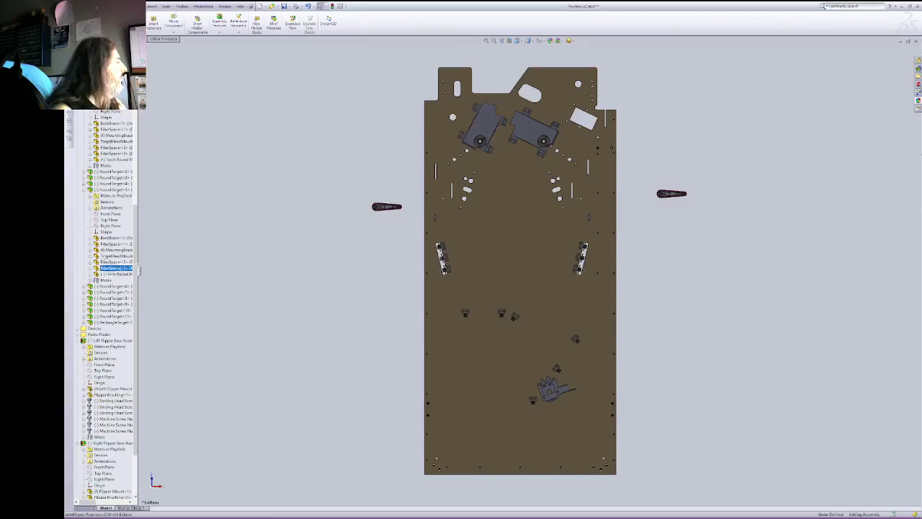
click(116, 7)
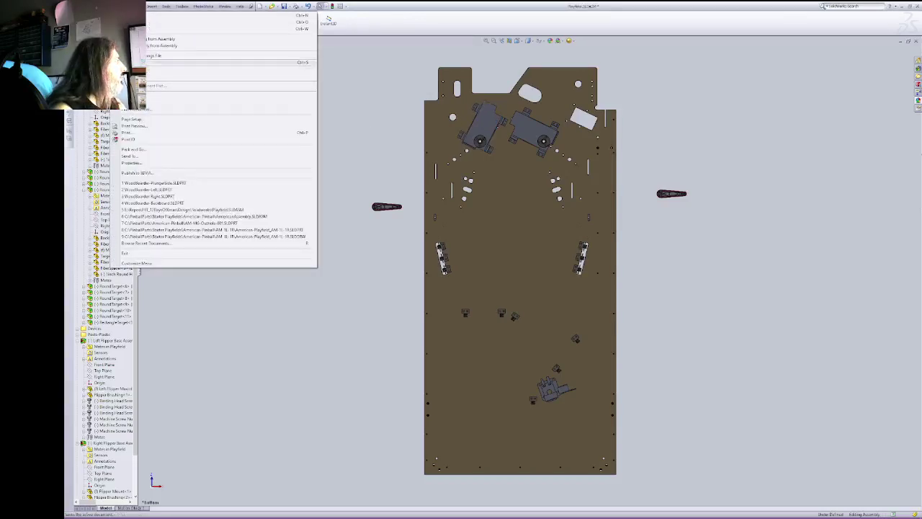
click(192, 64)
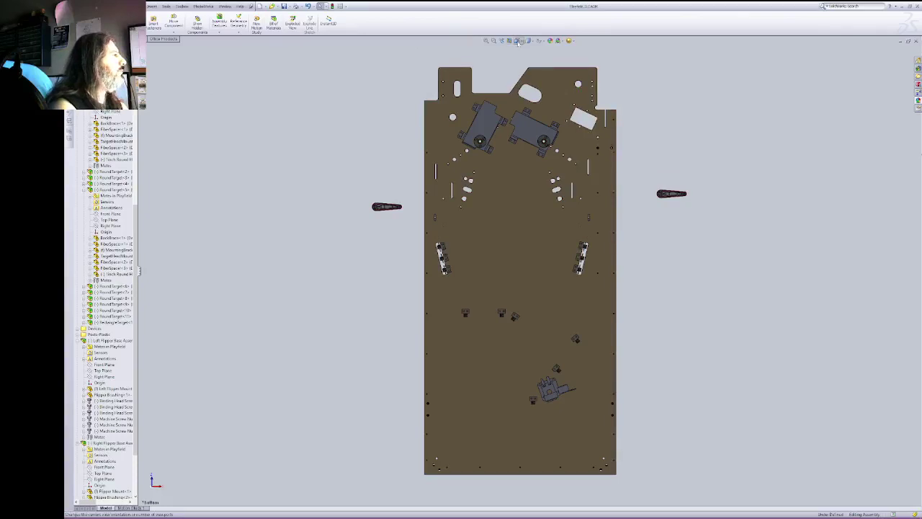
Step: Examine the loose flipper paddles and the flipper bushings in the playfield from the top and at a tilted angle
click(518, 42)
click(526, 53)
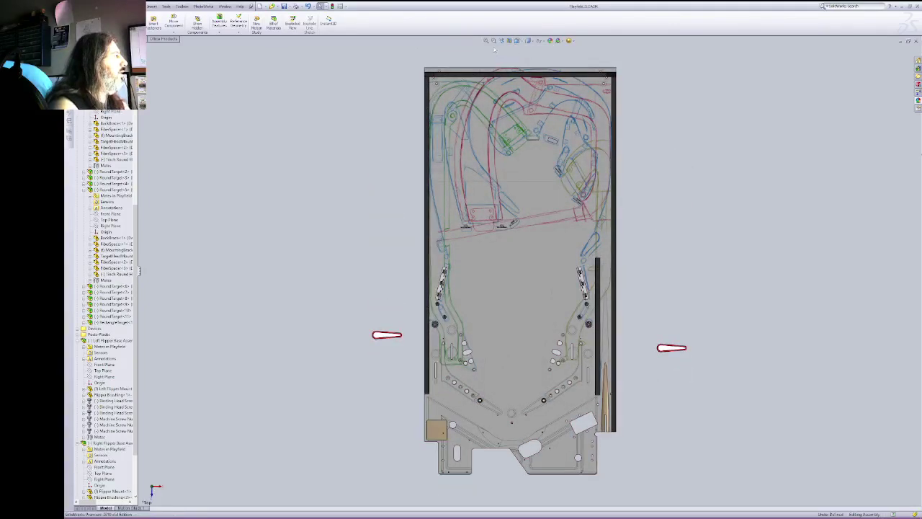
click(493, 41)
drag(311, 293, 702, 382)
scroll(529, 265, down, 2)
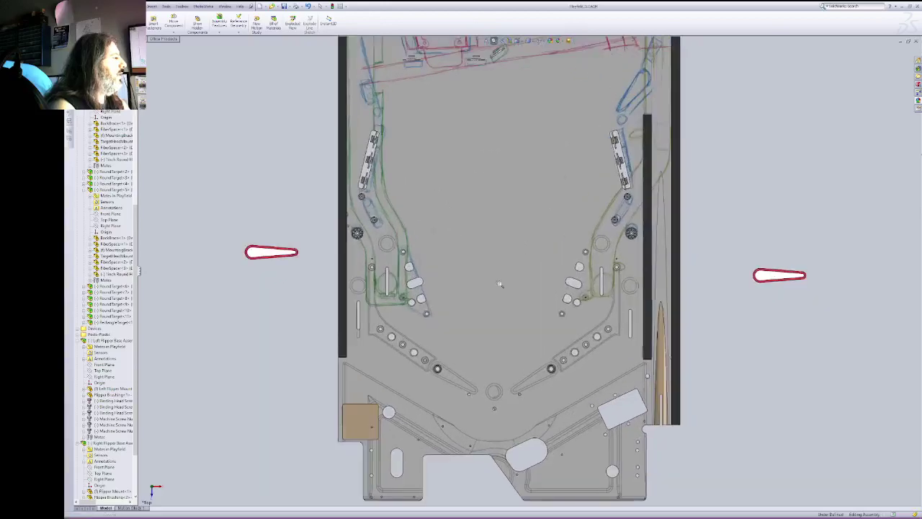
drag(188, 221, 849, 420)
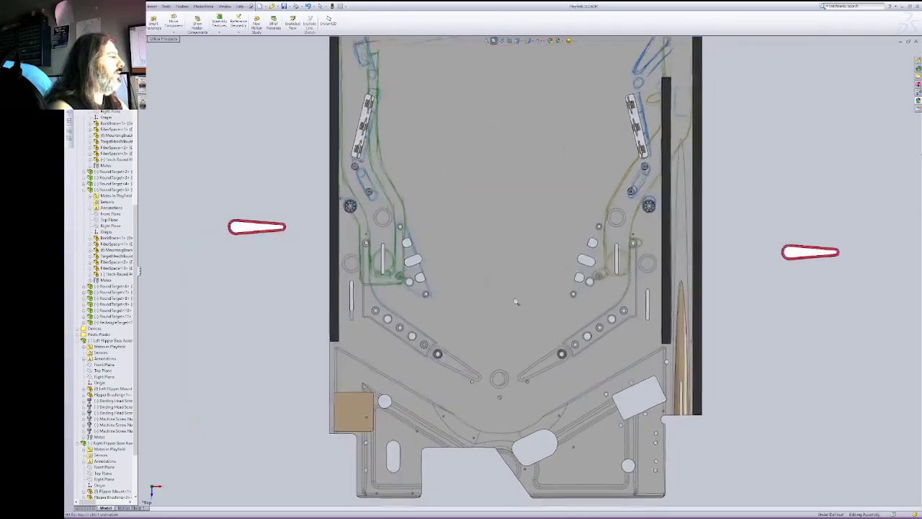
right_click(491, 263)
click(510, 296)
drag(505, 309, 494, 178)
right_click(278, 151)
click(298, 186)
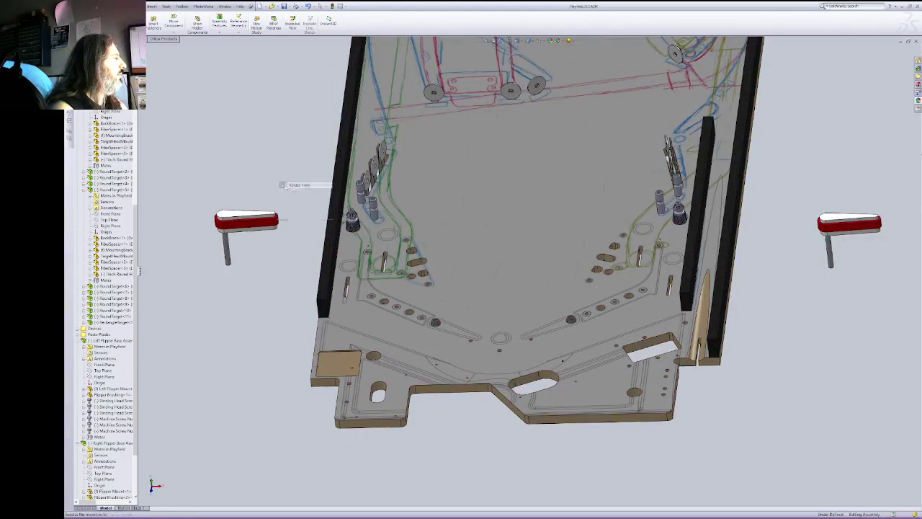
click(436, 322)
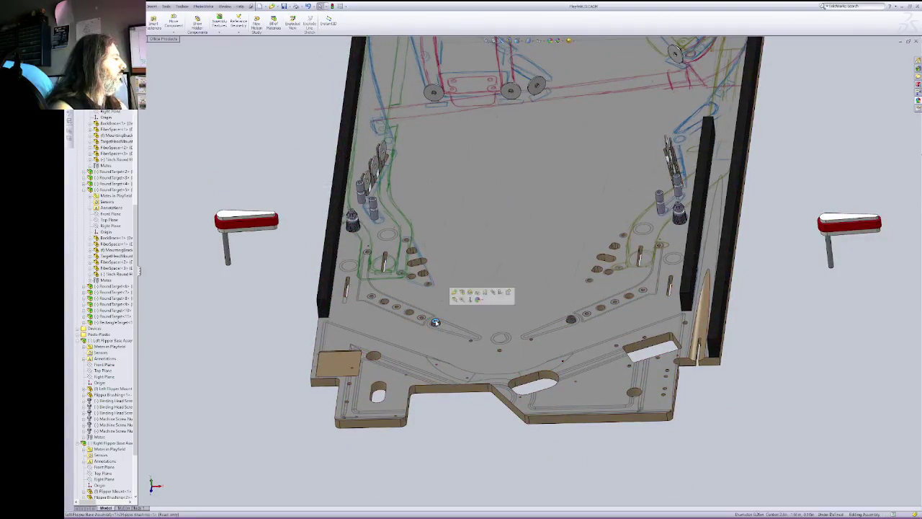
key(Escape)
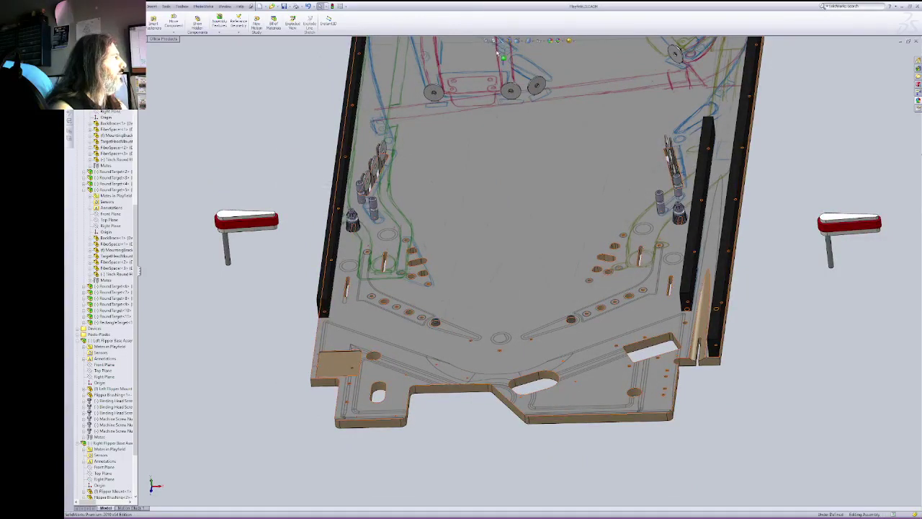
click(496, 42)
drag(176, 210, 551, 392)
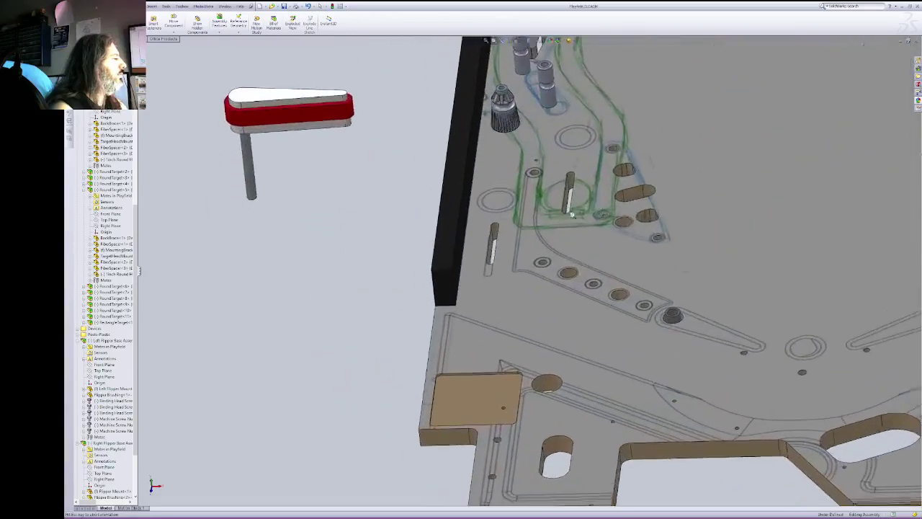
right_click(568, 211)
click(594, 233)
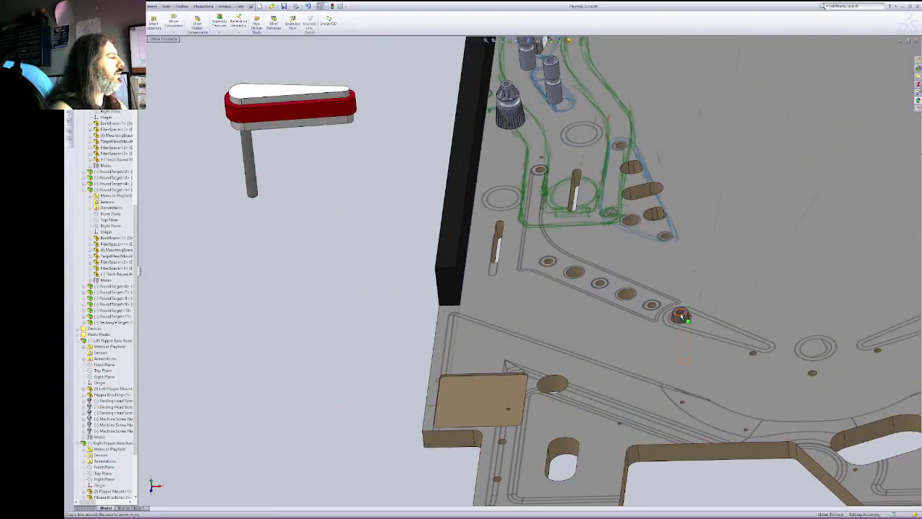
Step: Try to mate the left flipper paddle's shaft with the bore of the left flipper bushing
click(681, 317)
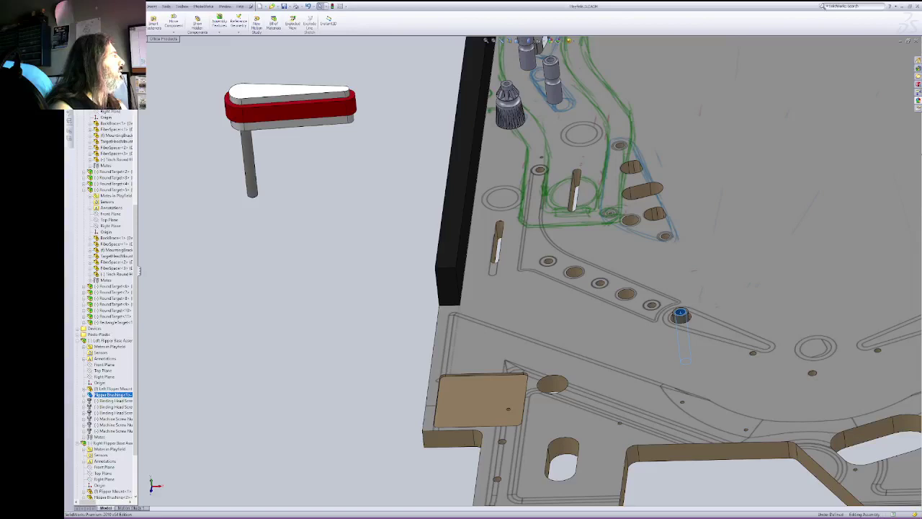
key(m)
click(252, 170)
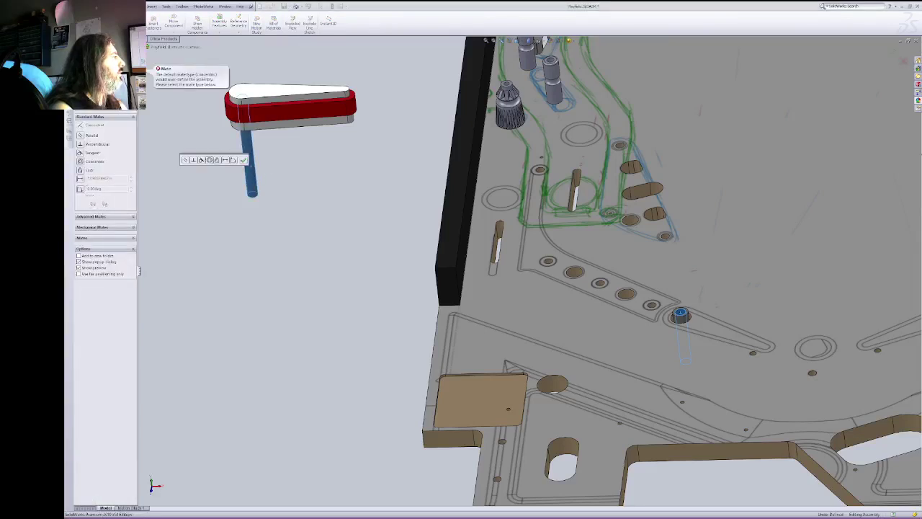
key(Escape)
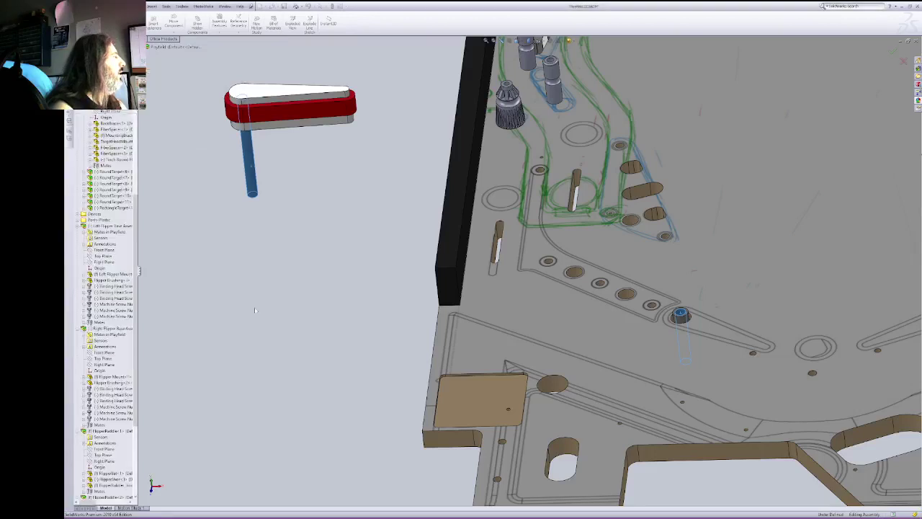
Step: Change the left flipper paddle subassembly from fixed to floating
click(251, 170)
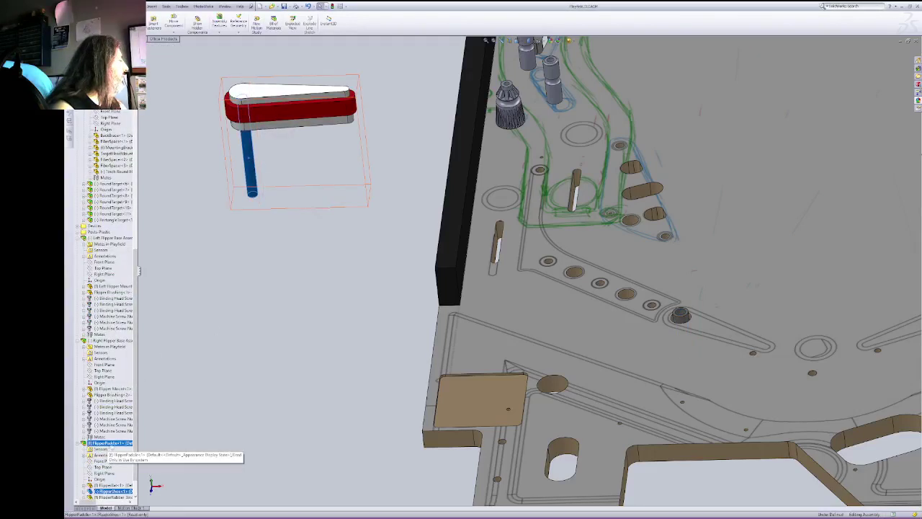
right_click(108, 446)
click(128, 440)
click(276, 221)
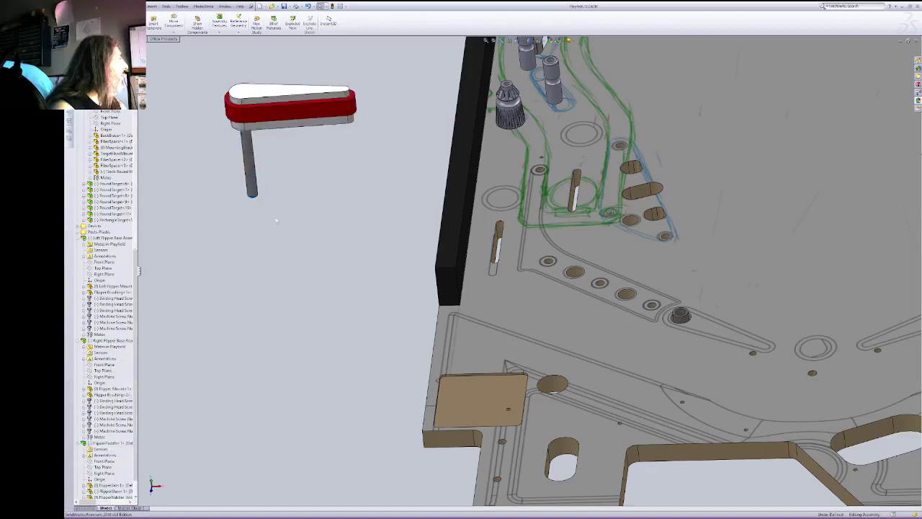
Step: Mate the left flipper paddle's shaft concentric with the left flipper bushing
click(251, 170)
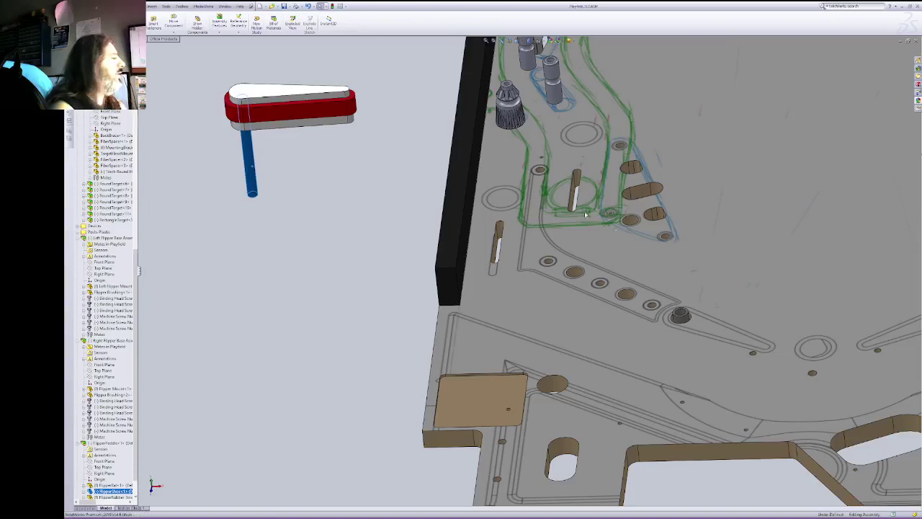
key(m)
click(683, 314)
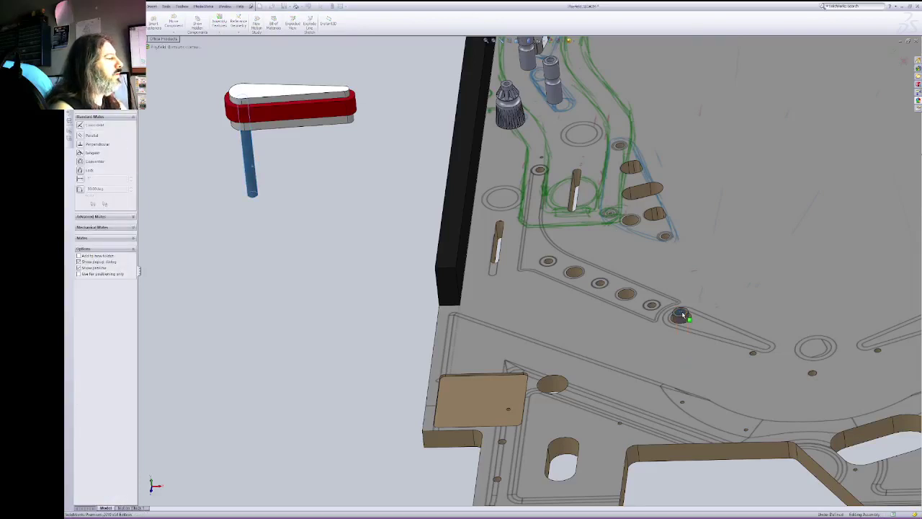
click(683, 315)
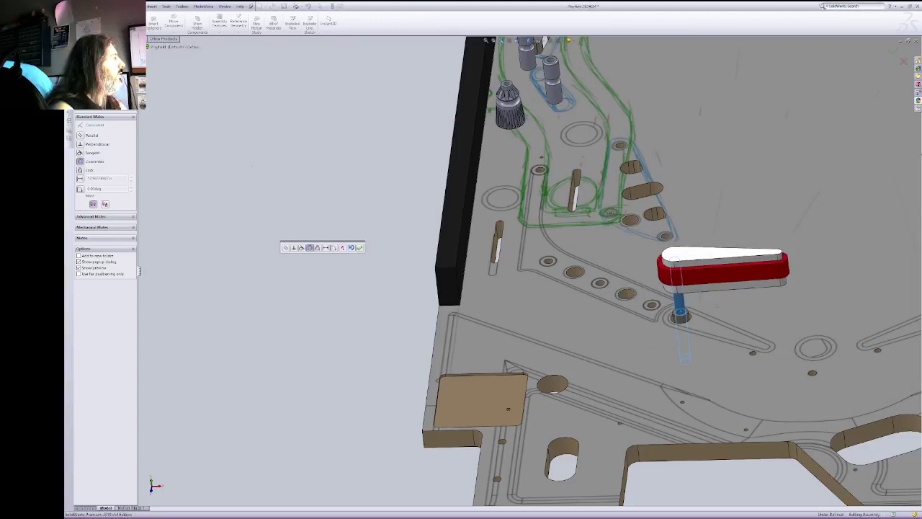
click(359, 247)
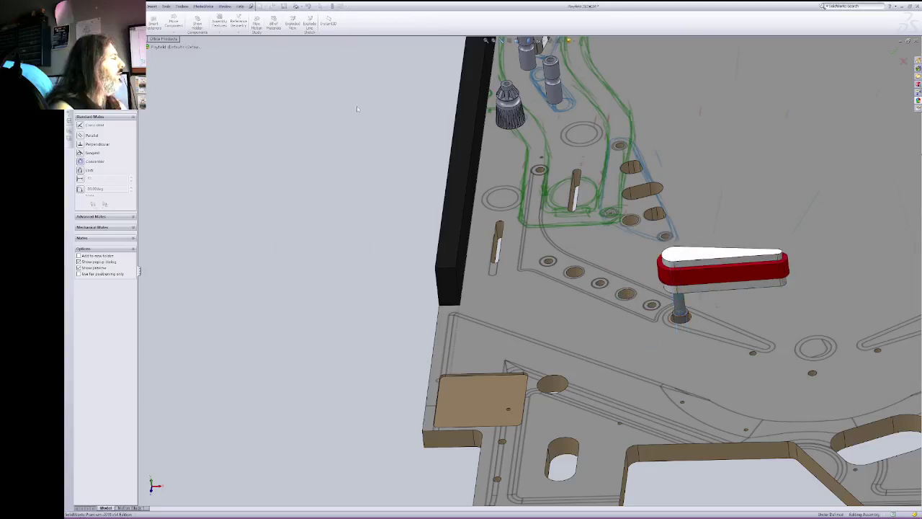
Step: Apply a distance mate between the left flipper bushing's top face and the underside of the left flipper paddle
click(493, 41)
drag(640, 266, 758, 350)
right_click(638, 252)
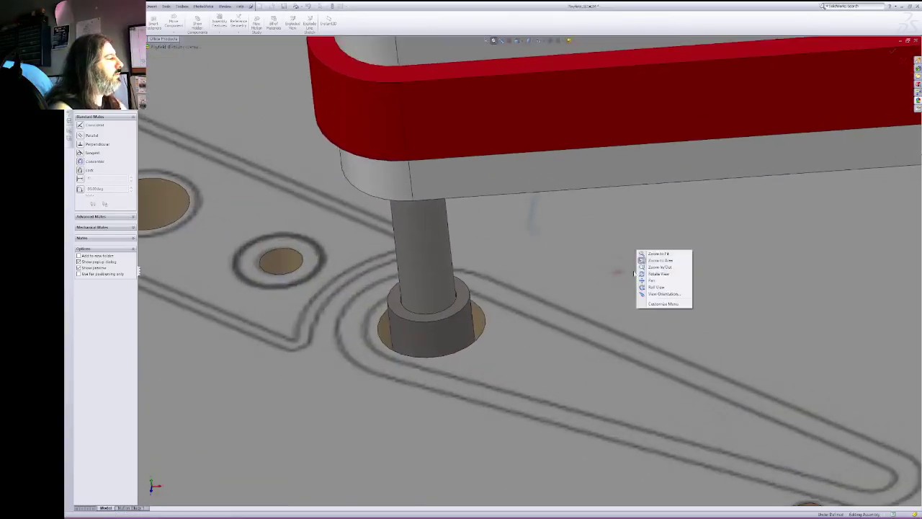
click(642, 262)
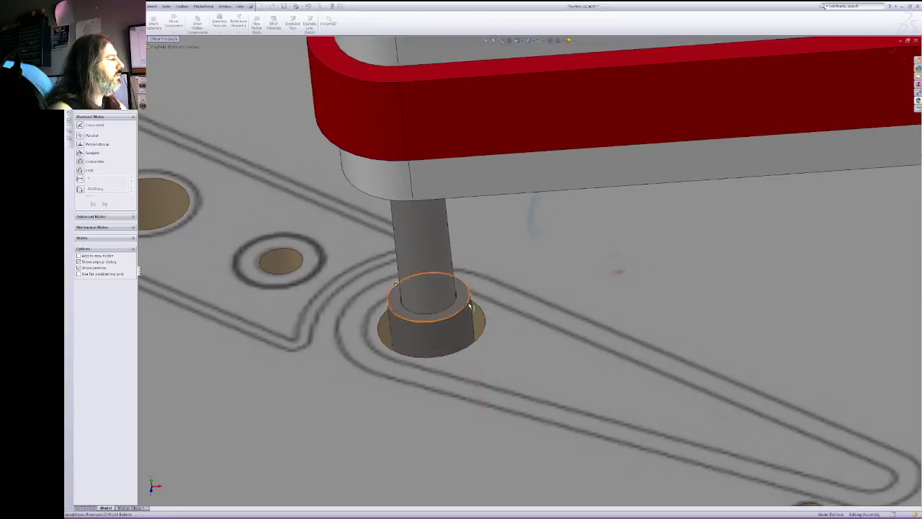
click(465, 295)
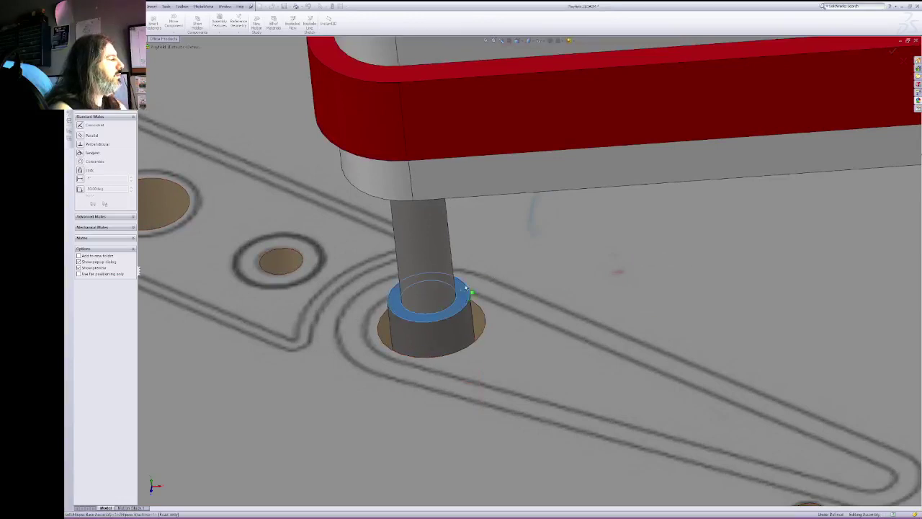
right_click(508, 108)
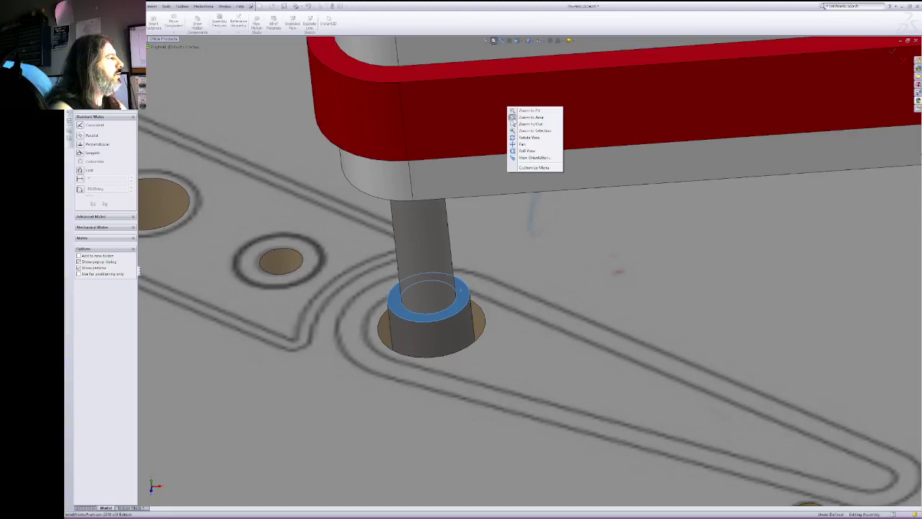
click(524, 141)
drag(524, 154, 518, 77)
right_click(524, 119)
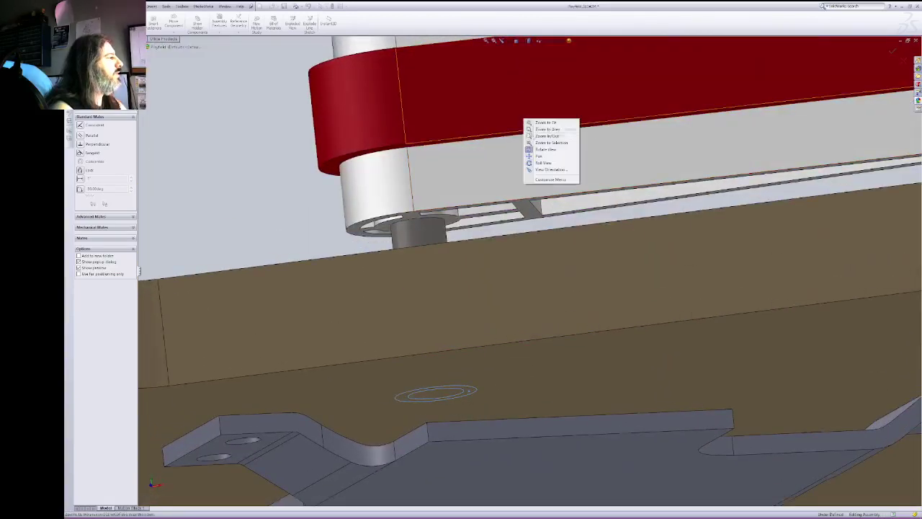
click(535, 149)
click(531, 208)
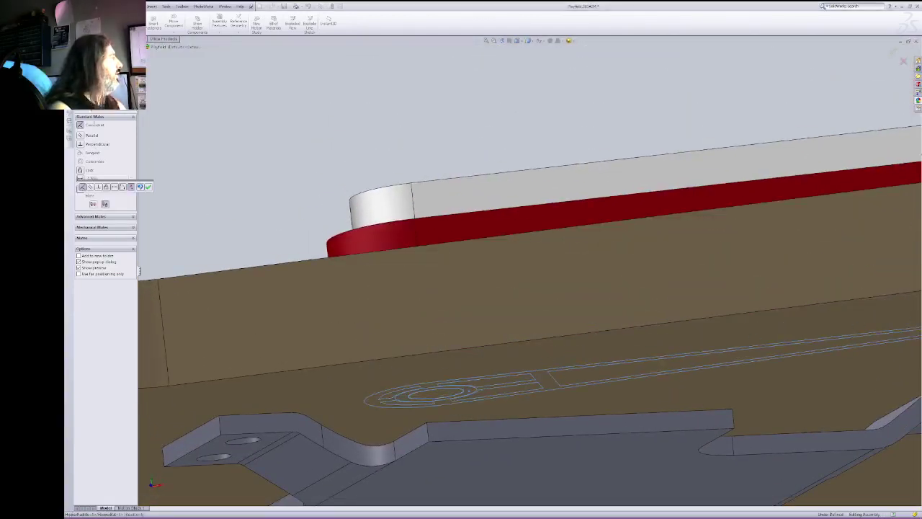
drag(125, 181, 342, 45)
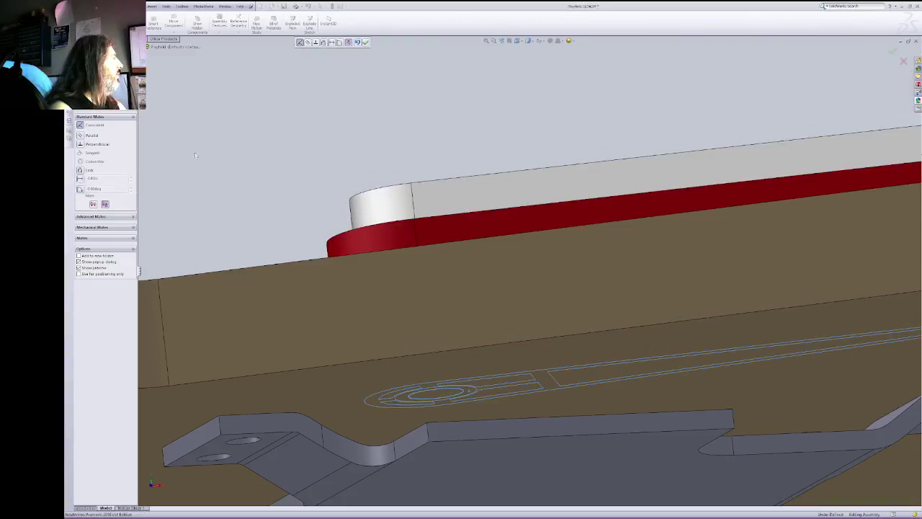
click(80, 178)
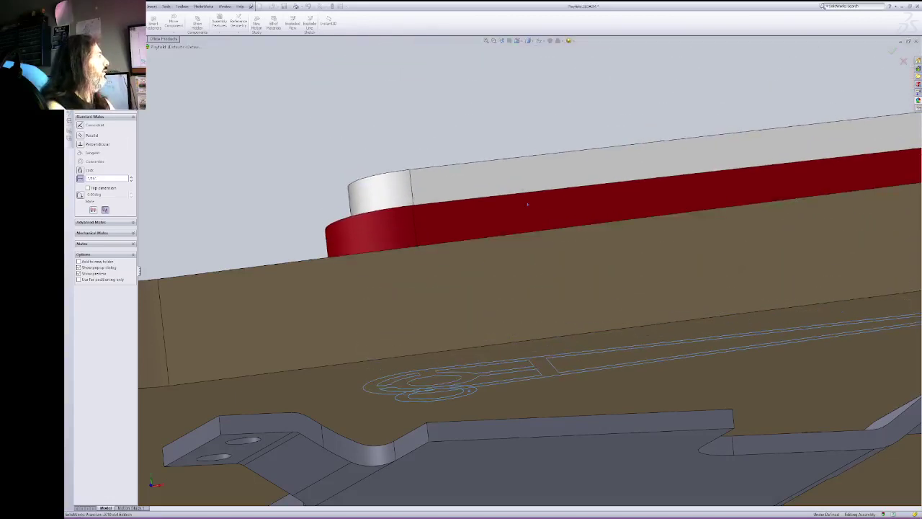
key(Return)
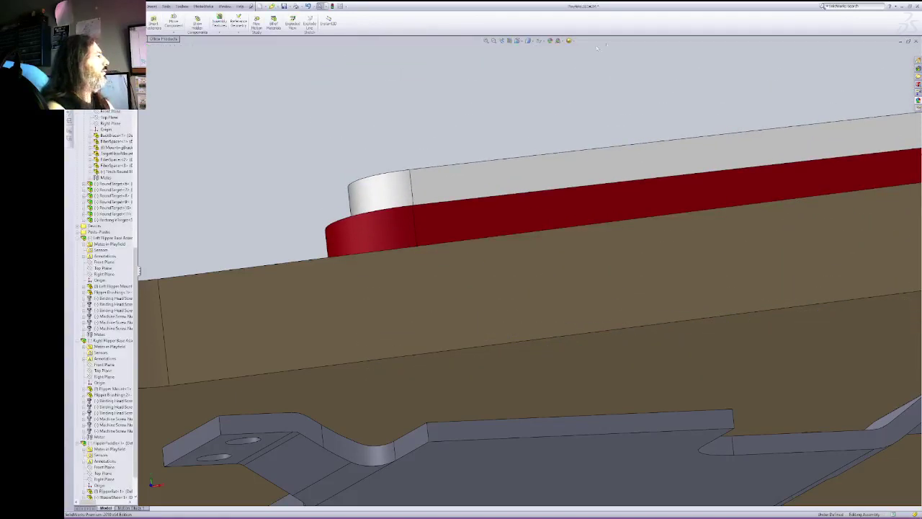
Step: Try to mate the right flipper paddle's shaft with the bore of the right flipper bushing
right_click(665, 98)
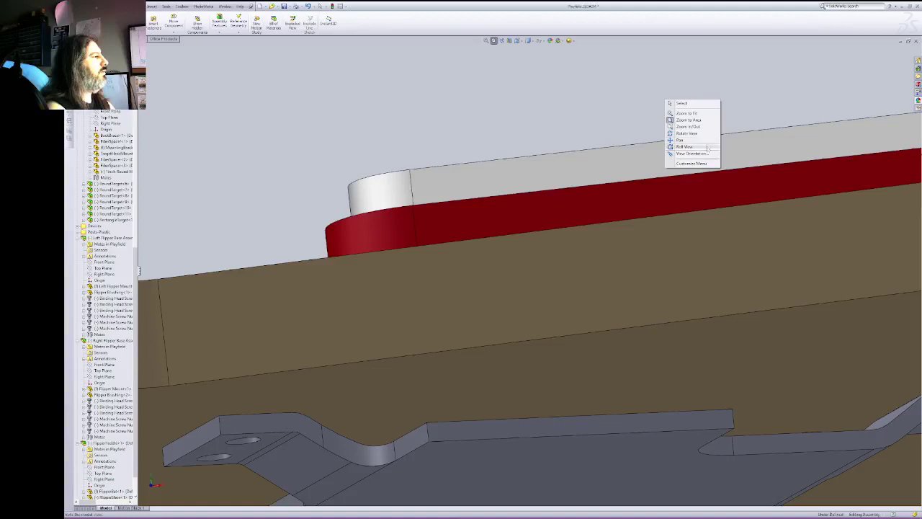
click(677, 142)
drag(813, 225, 178, 190)
right_click(573, 206)
click(591, 233)
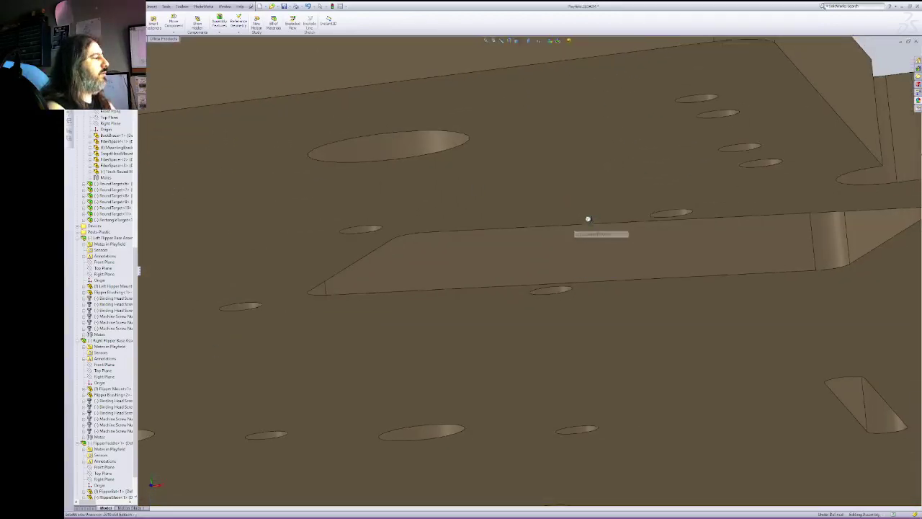
drag(587, 218, 600, 282)
right_click(750, 160)
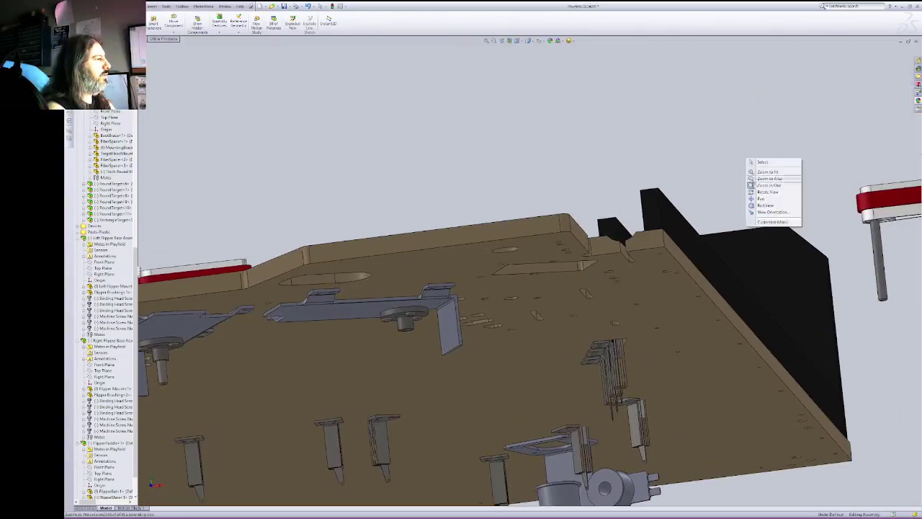
click(757, 185)
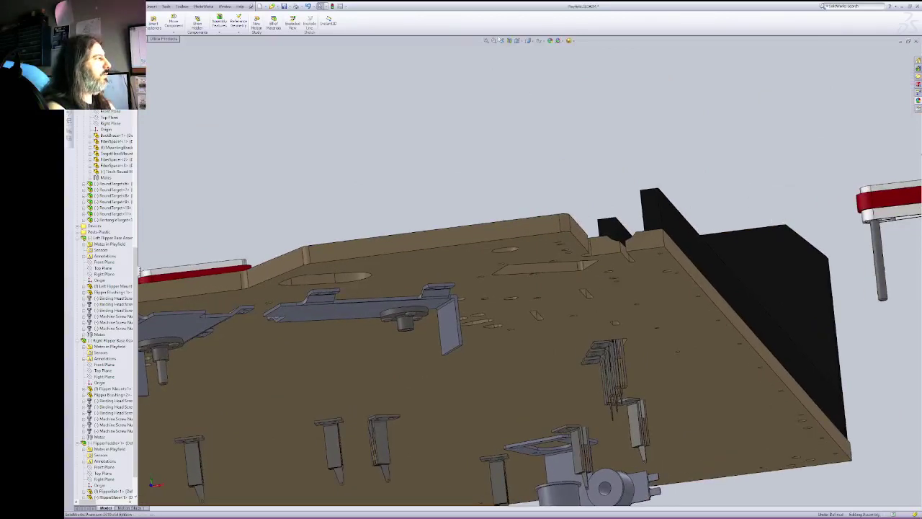
right_click(540, 105)
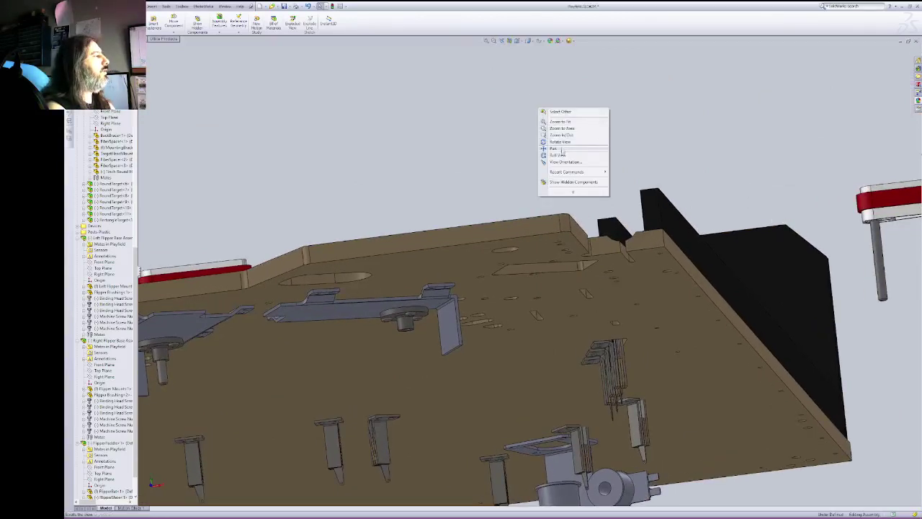
click(587, 151)
drag(586, 151, 630, 132)
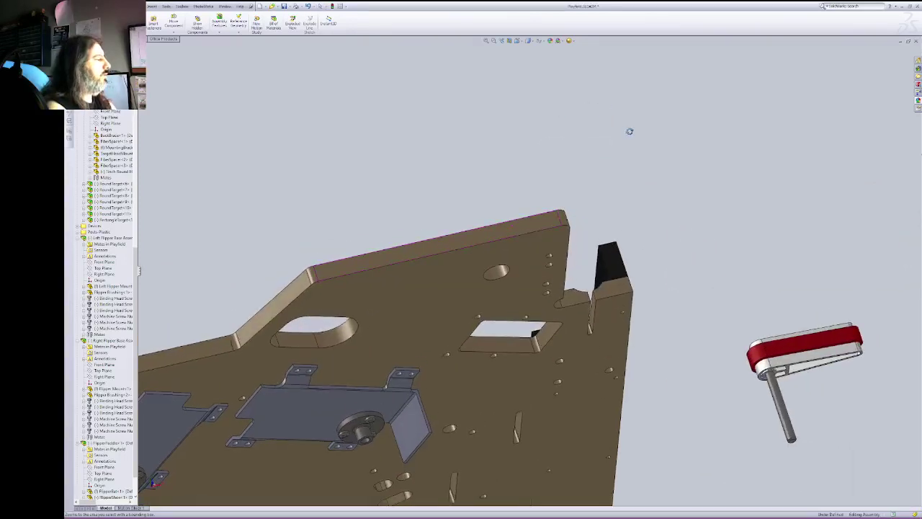
right_click(630, 132)
click(652, 165)
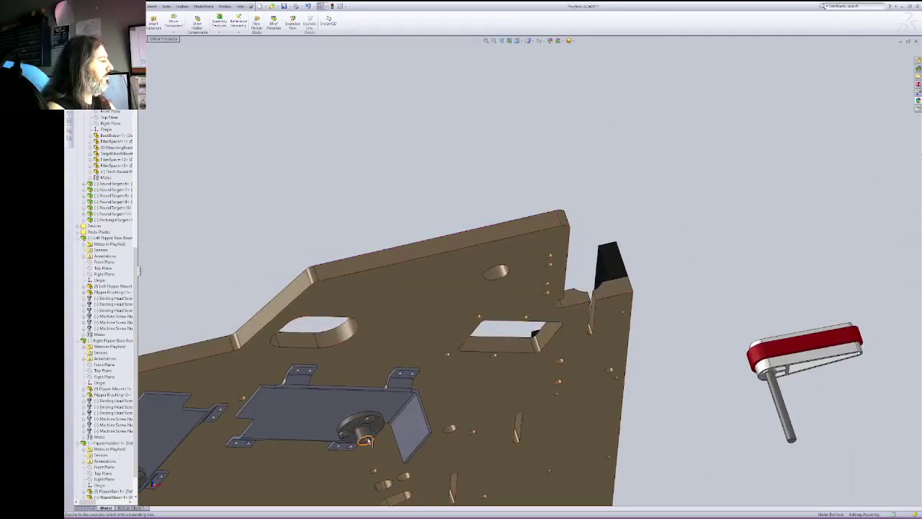
click(366, 442)
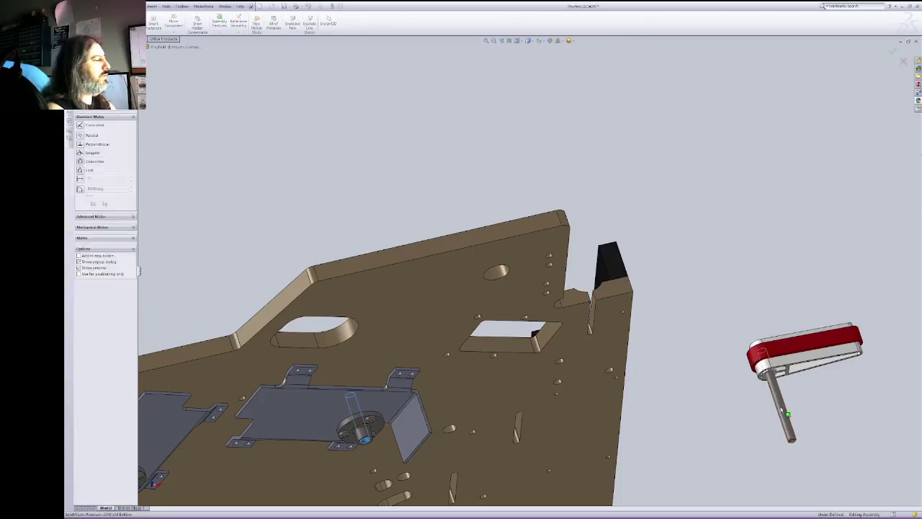
click(784, 409)
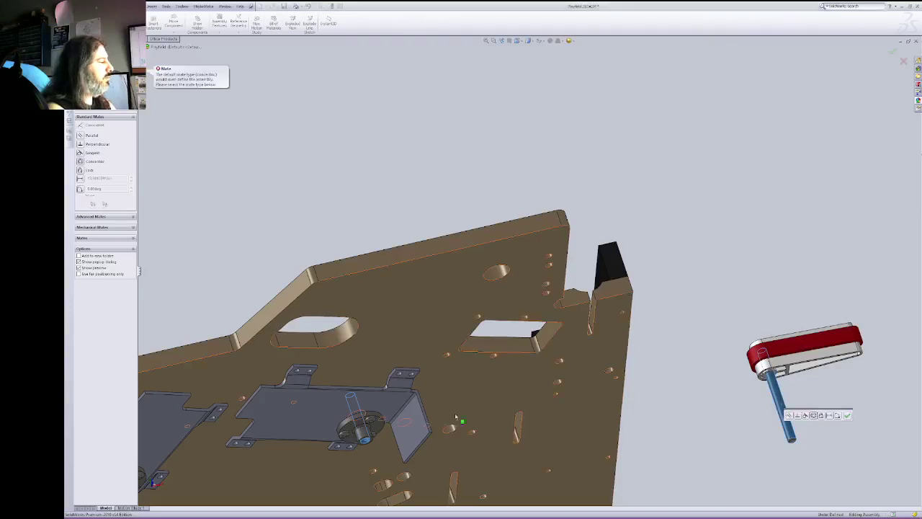
key(Escape)
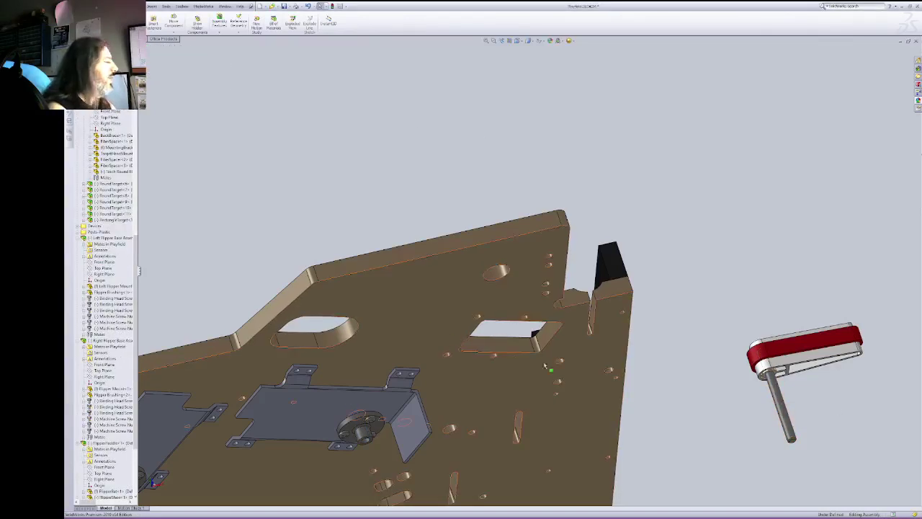
Step: Change the right flipper paddle subassembly from fixed to floating
click(784, 407)
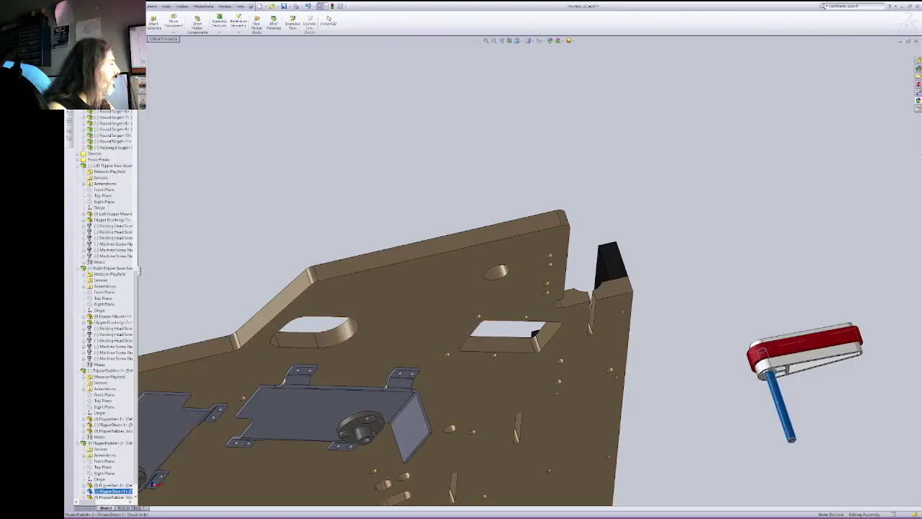
right_click(94, 443)
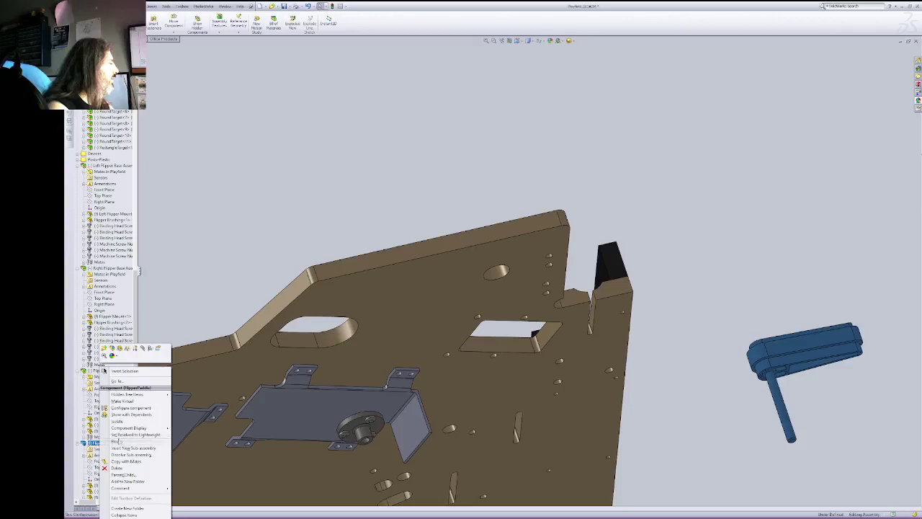
click(117, 441)
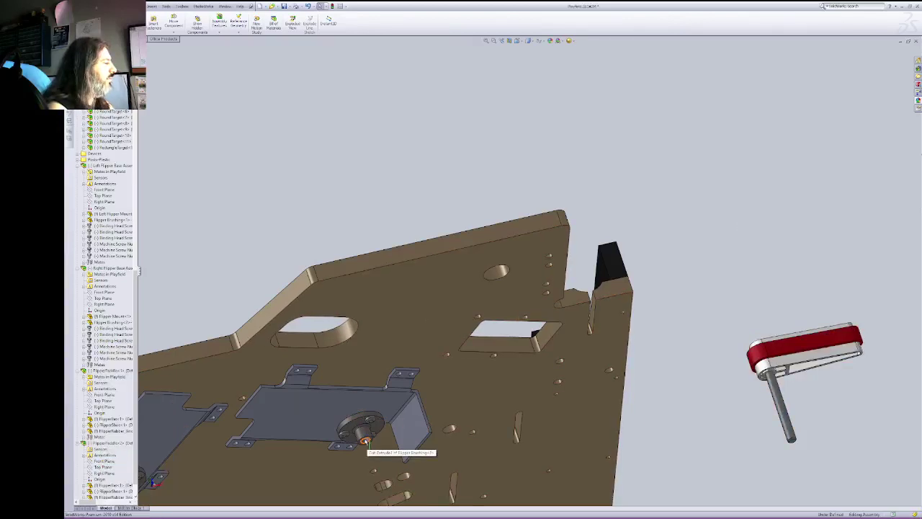
Step: Mate the right flipper paddle's shaft concentric with the bore of the right flipper bushing
click(365, 443)
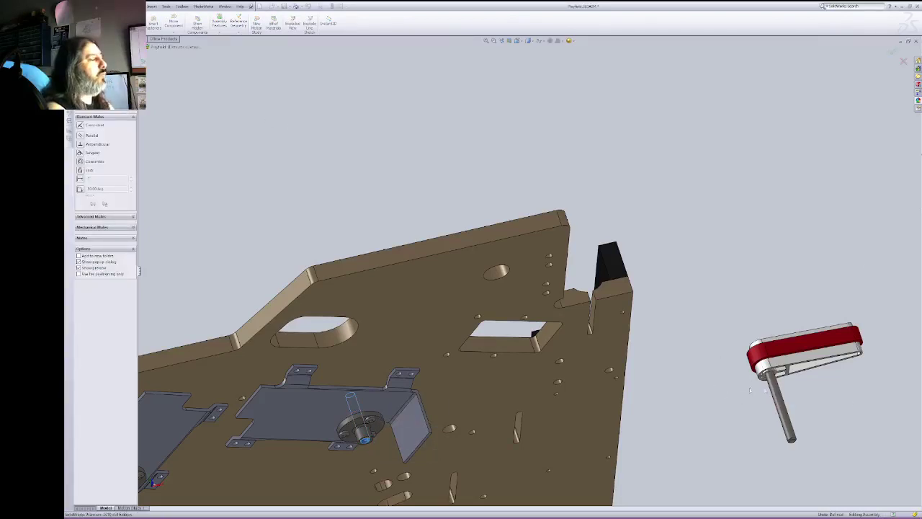
click(782, 411)
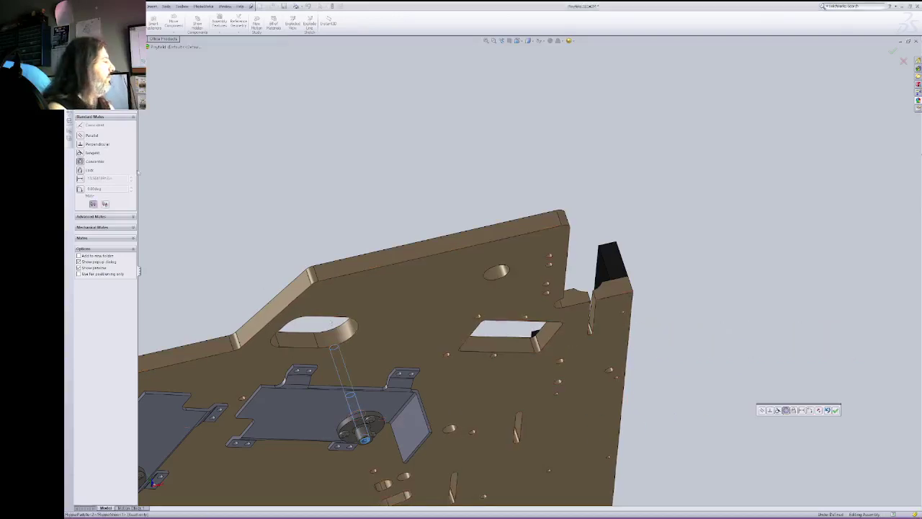
click(79, 65)
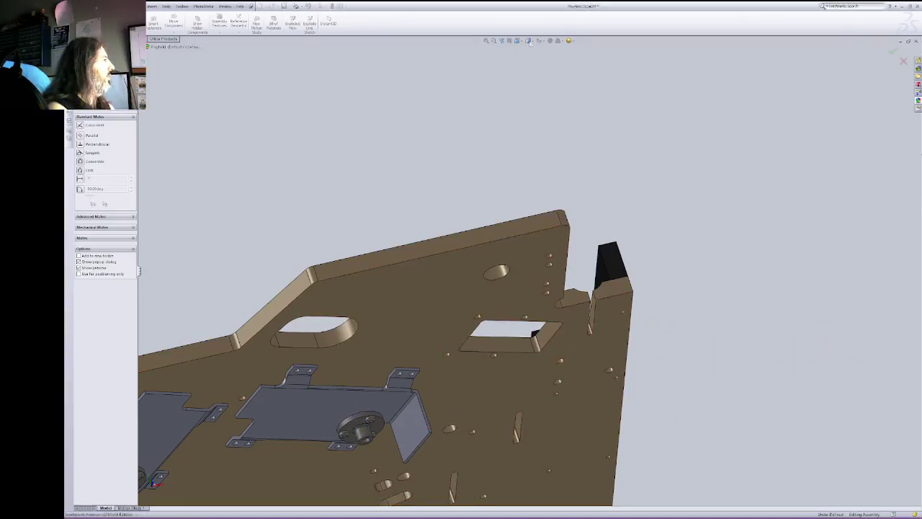
Step: Apply a distance mate between the right flipper bushing's top face and the underside of the right flipper paddle
right_click(308, 208)
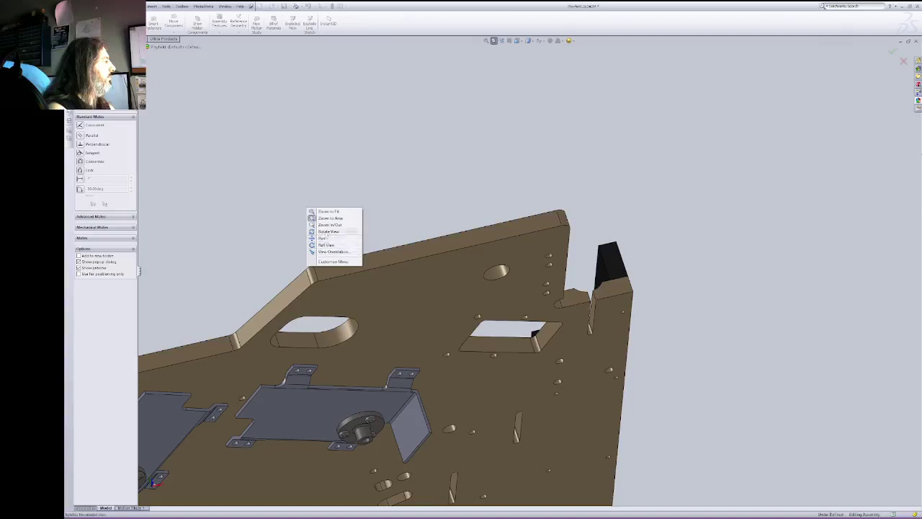
click(326, 232)
drag(327, 237, 404, 363)
middle_drag(405, 363, 399, 382)
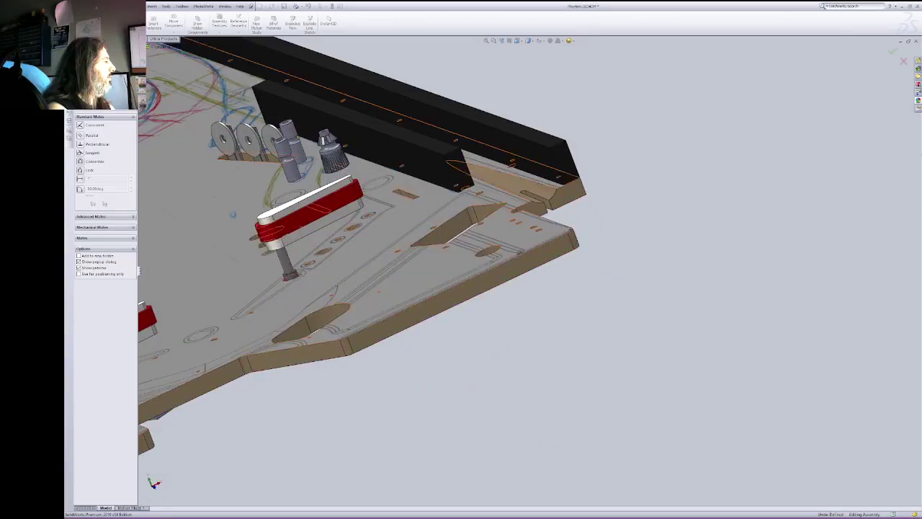
right_click(234, 215)
click(256, 225)
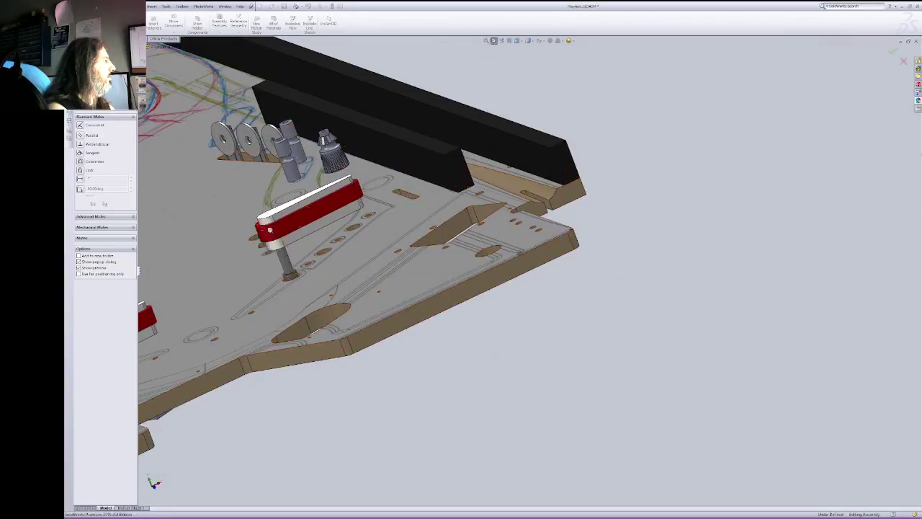
drag(247, 215, 352, 298)
right_click(408, 218)
click(433, 242)
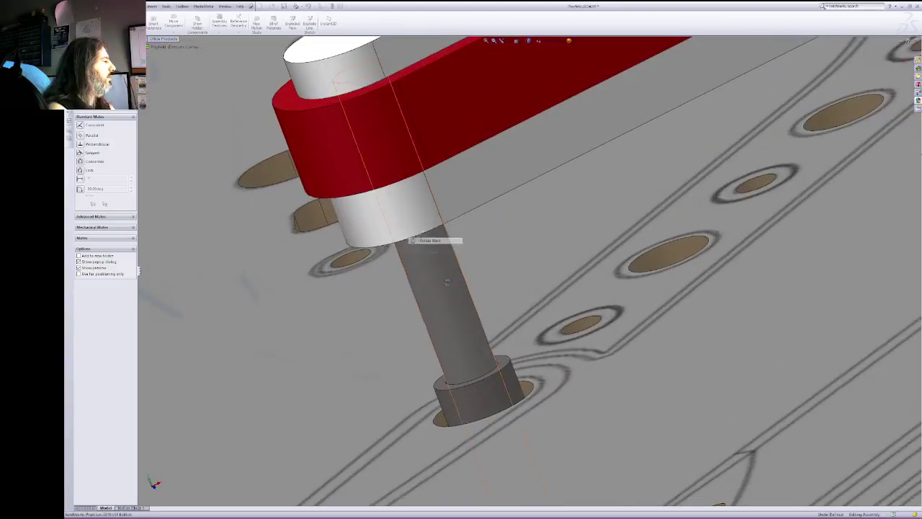
drag(439, 331, 407, 327)
right_click(461, 309)
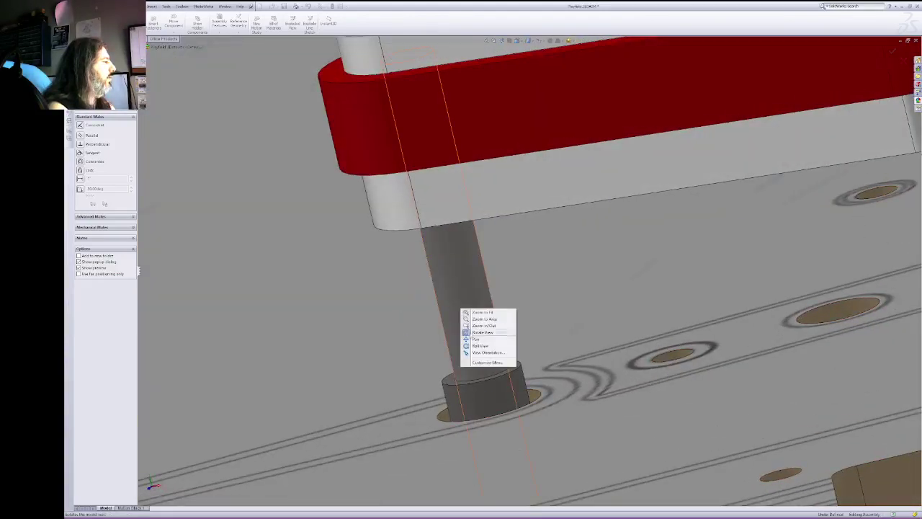
click(483, 333)
click(517, 362)
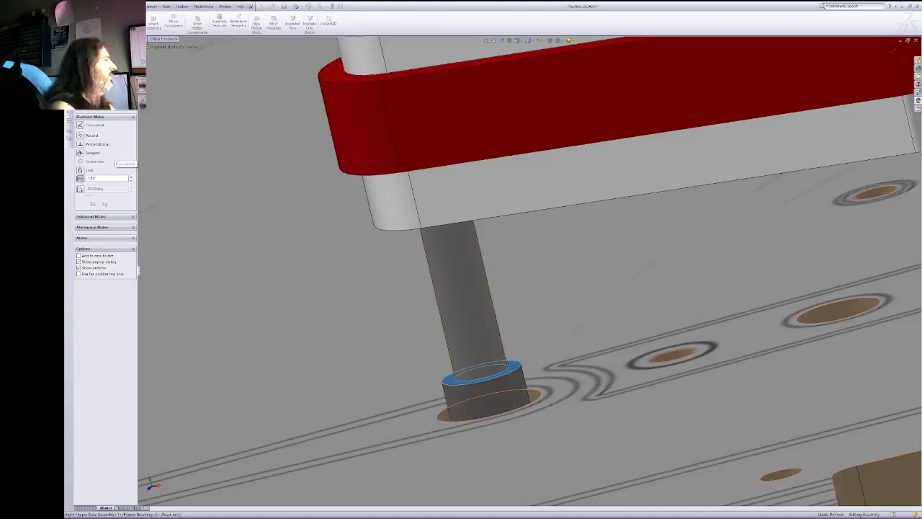
right_click(484, 113)
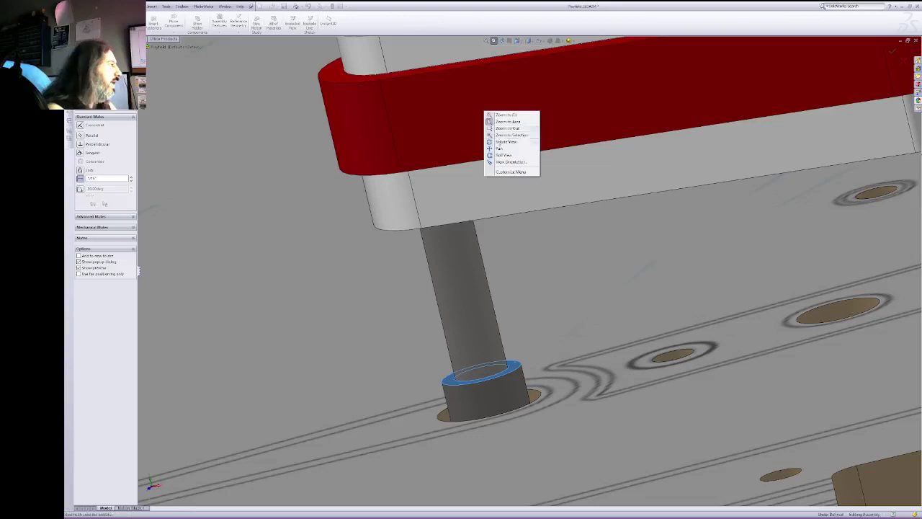
click(504, 142)
drag(503, 169, 529, 120)
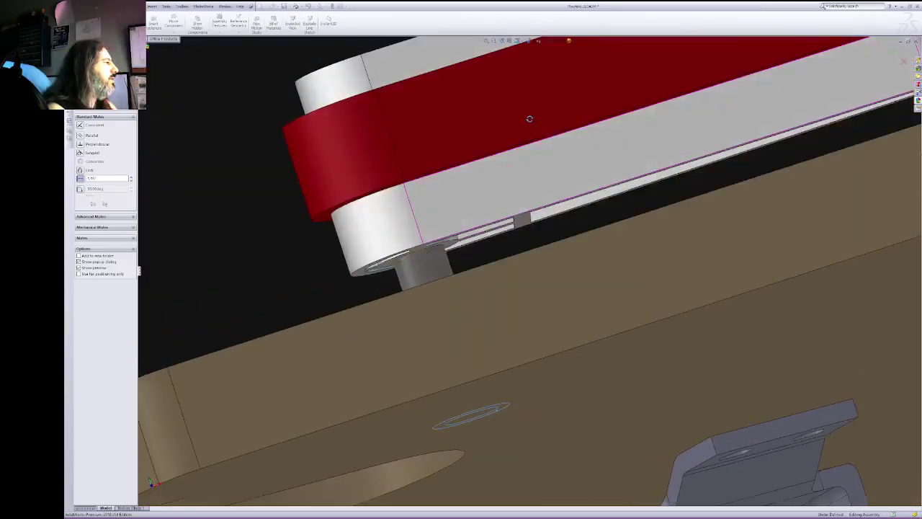
right_click(471, 149)
click(515, 207)
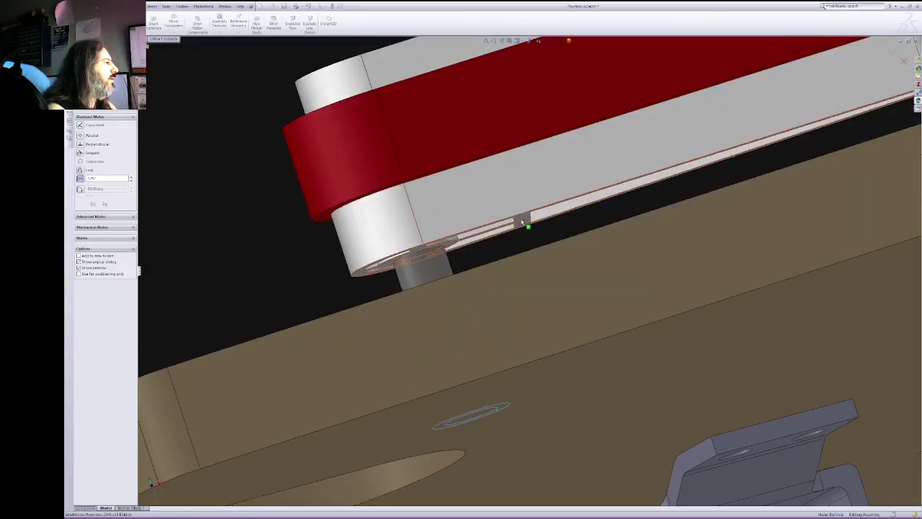
click(524, 225)
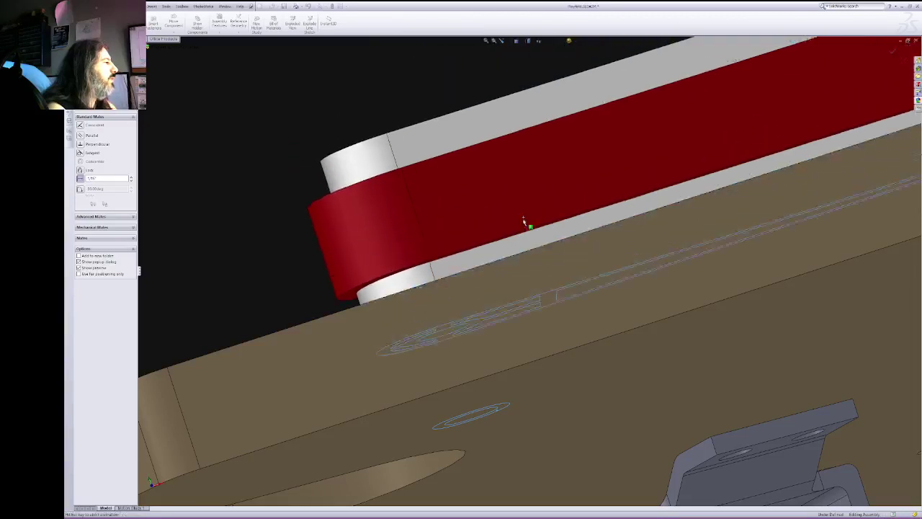
key(Return)
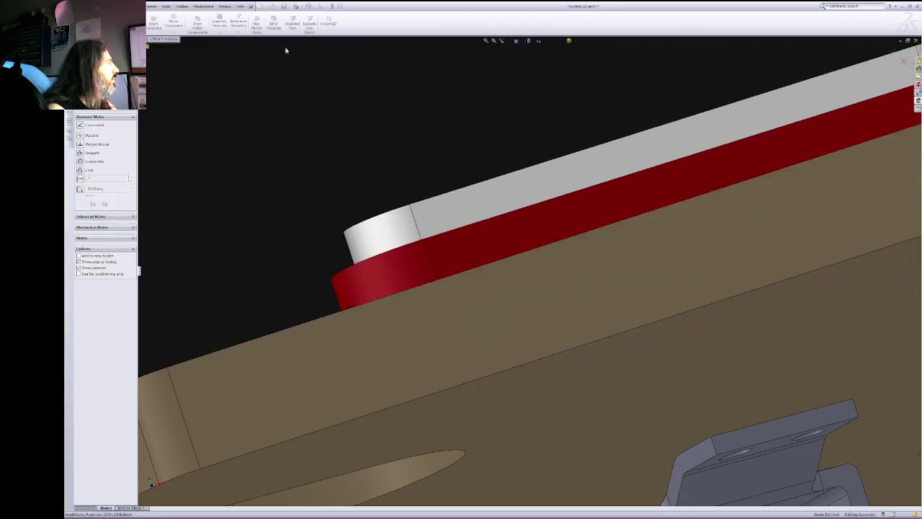
key(Escape)
Step: Show the whole playfield assembly in the Top view and save it
click(518, 41)
click(526, 49)
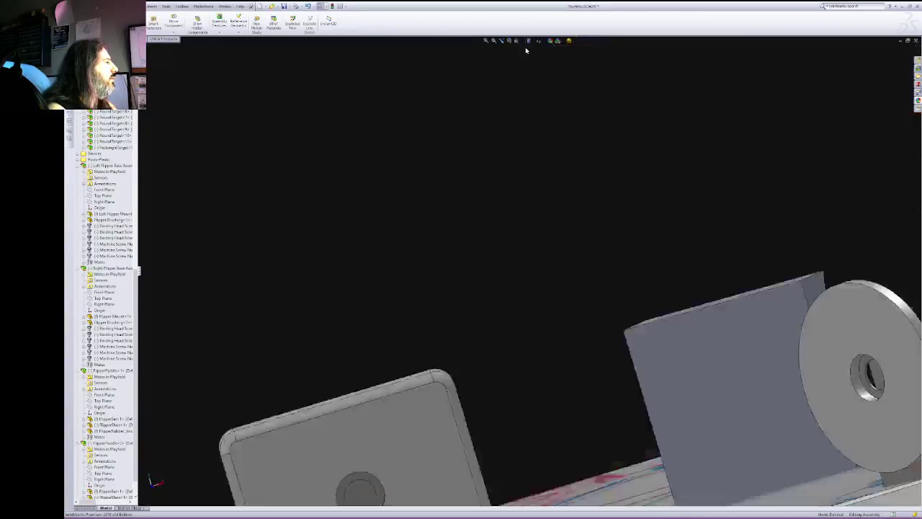
click(114, 6)
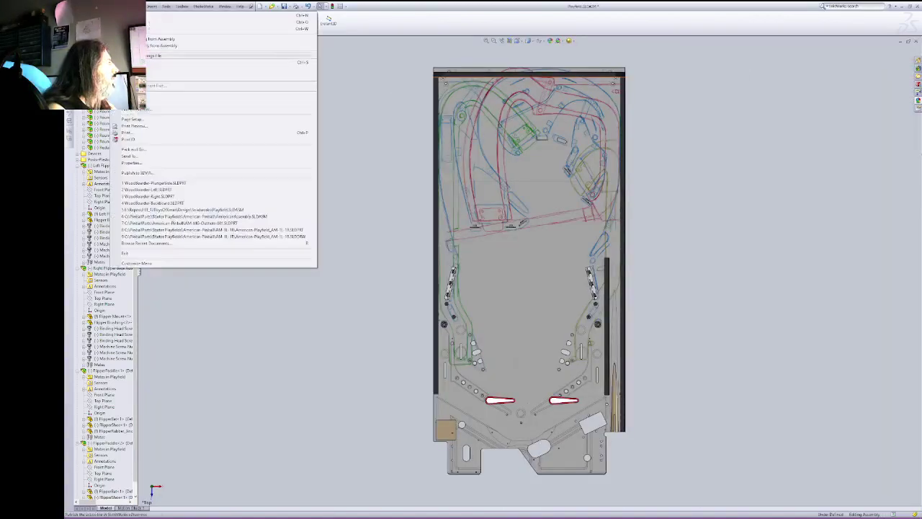
click(133, 62)
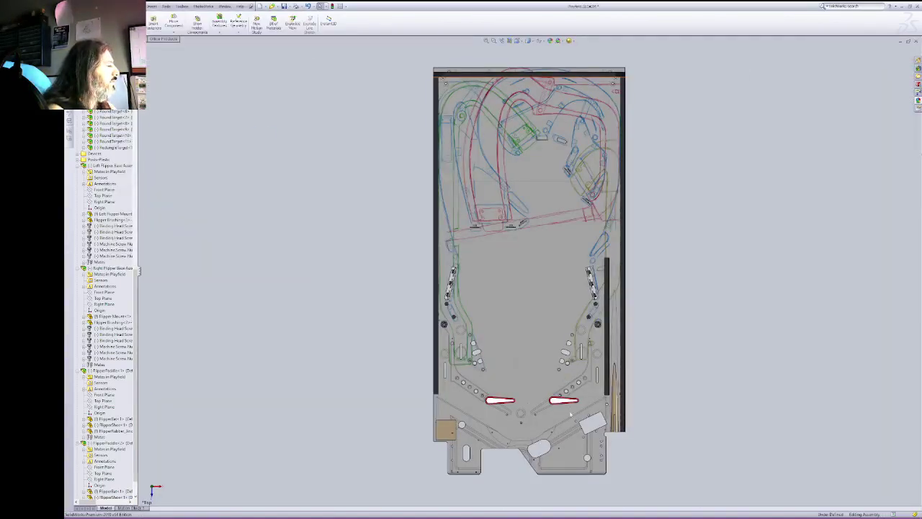
Step: Rotate the right and left flipper paddles about their shafts to line up with the flipper outlines drawn on the playfield
drag(574, 402, 528, 411)
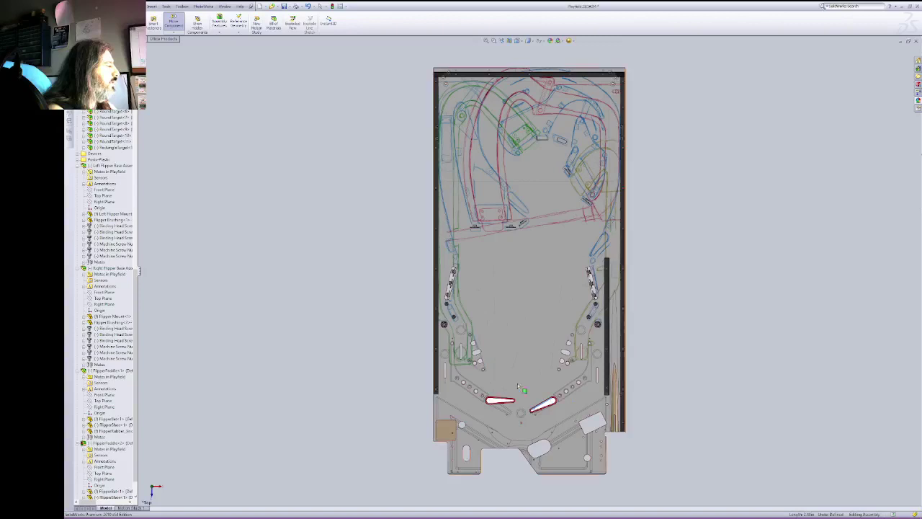
key(Escape)
scroll(546, 417, down, 6)
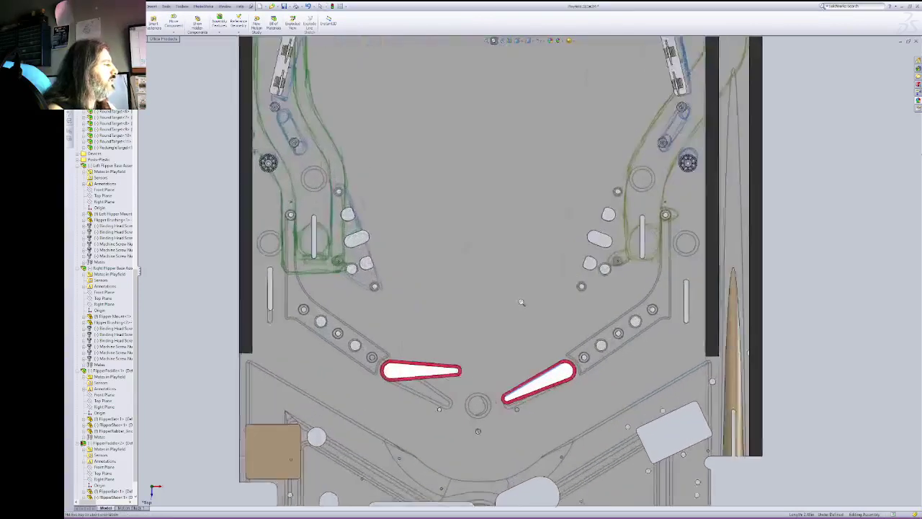
right_click(474, 283)
click(478, 303)
drag(518, 378, 523, 388)
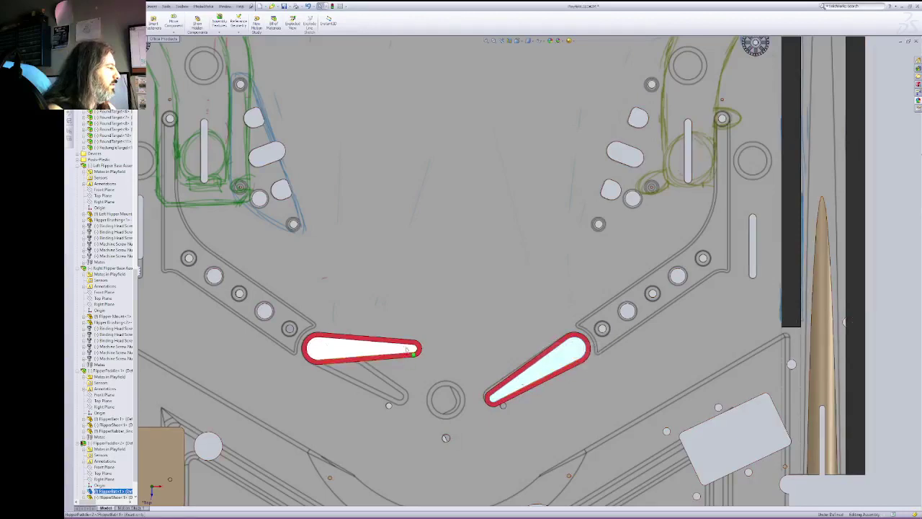
drag(411, 352, 426, 423)
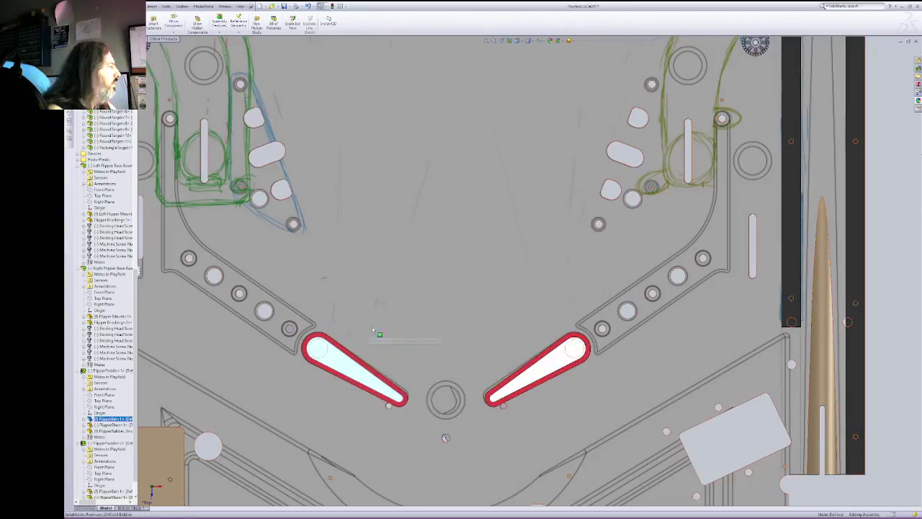
Step: Save the assembly and fix the left flipper paddle in place
click(116, 6)
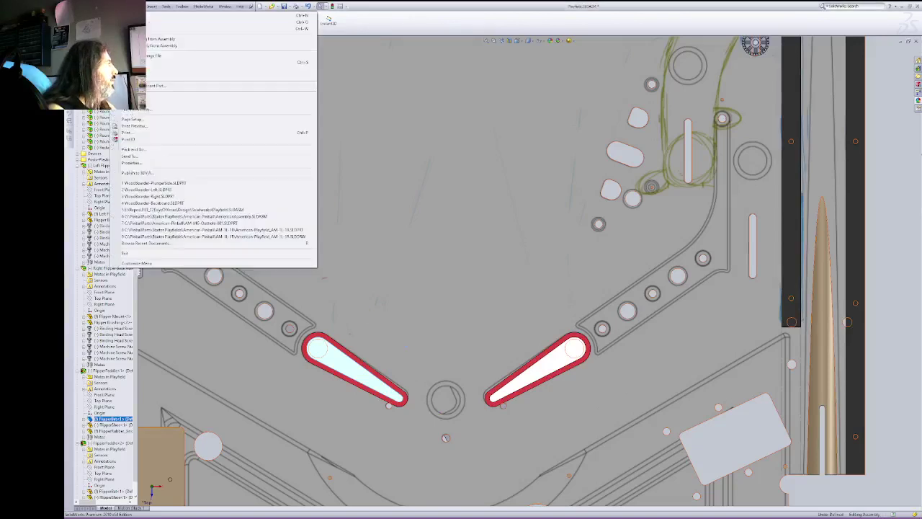
click(137, 63)
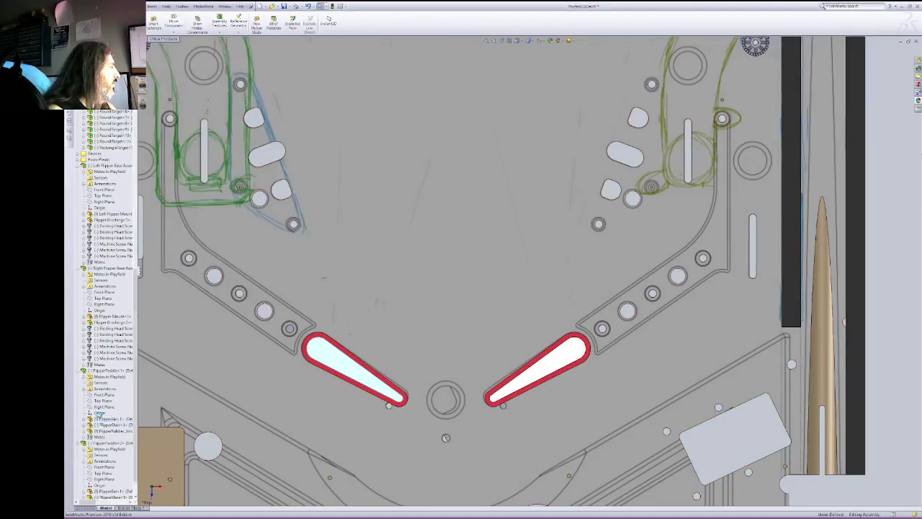
click(82, 370)
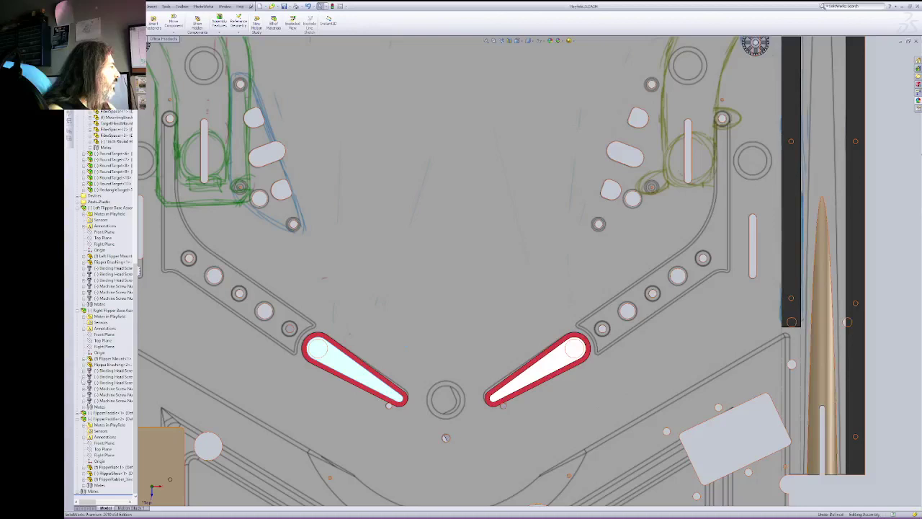
scroll(83, 427, up, 4)
right_click(97, 478)
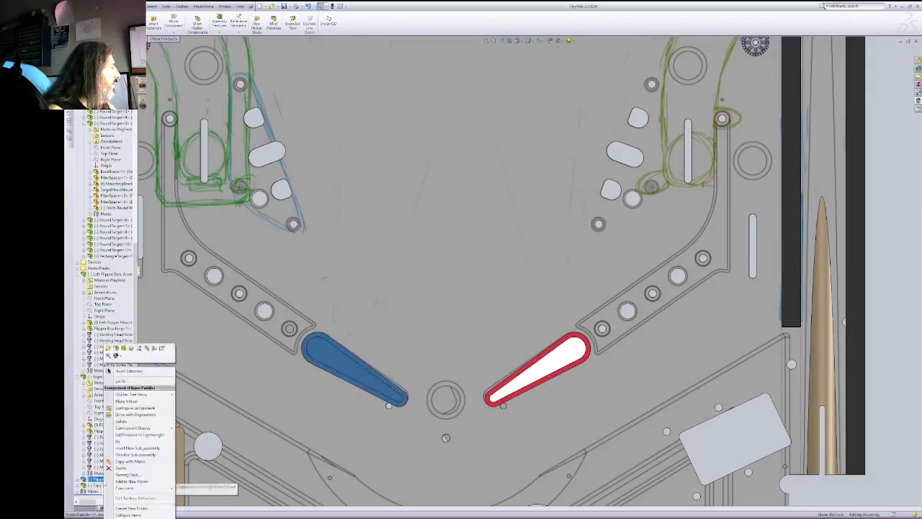
click(126, 442)
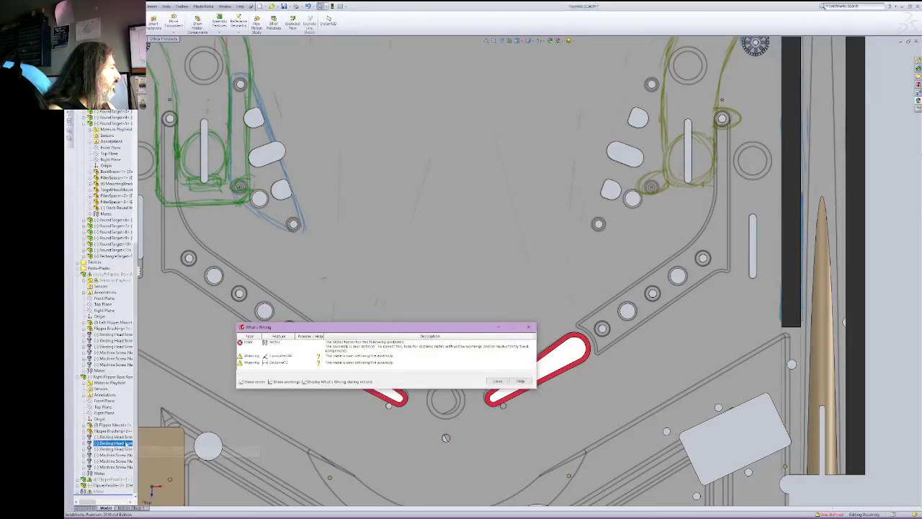
click(499, 382)
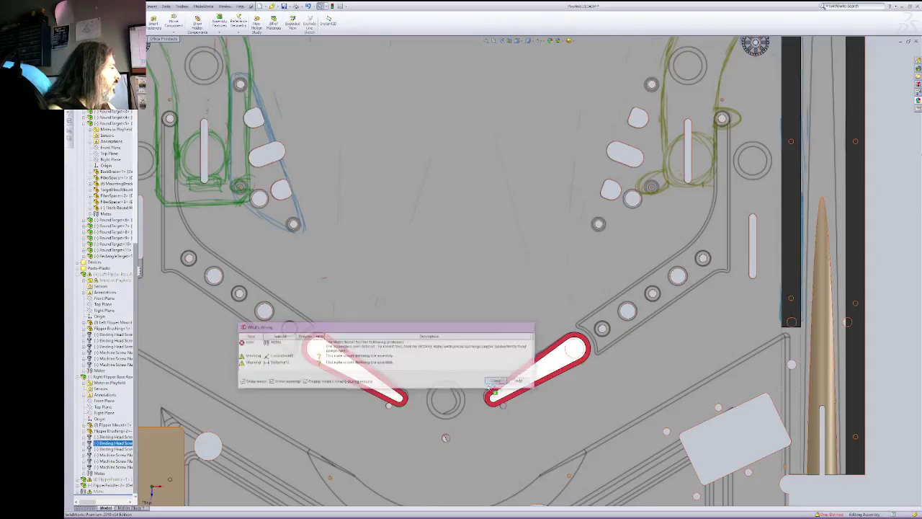
Step: Delete the over-defining distance mate between the left flipper base assembly and its paddle
click(138, 489)
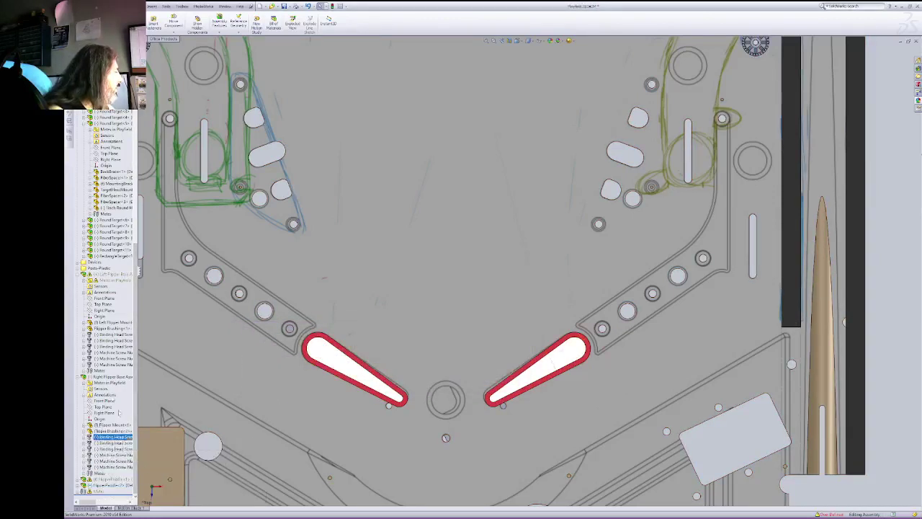
click(78, 376)
click(84, 377)
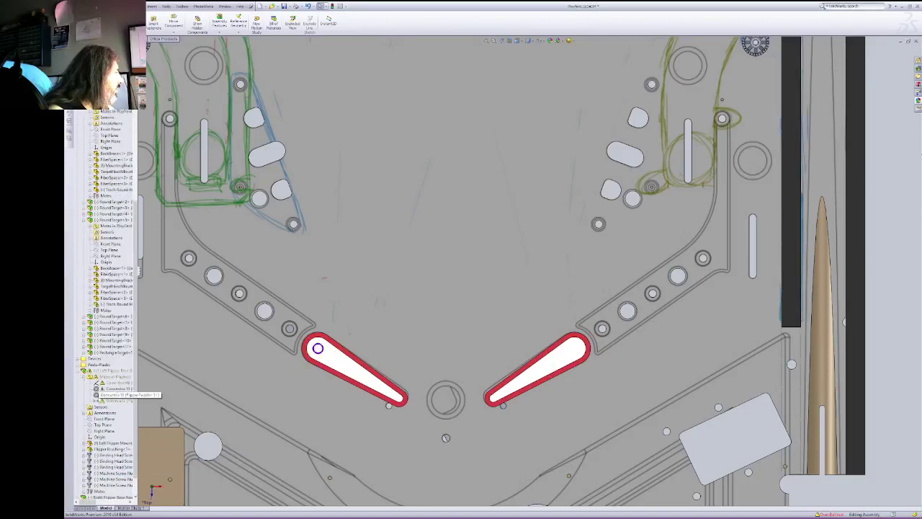
click(109, 401)
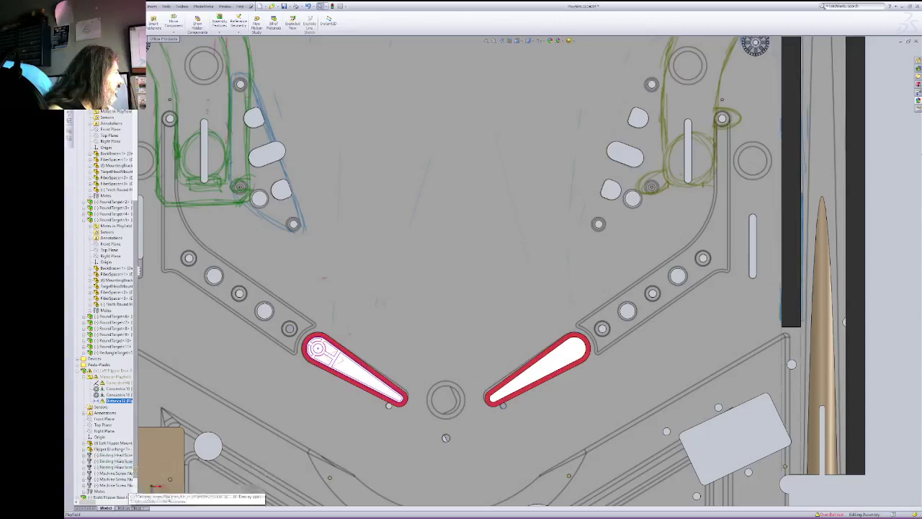
click(115, 383)
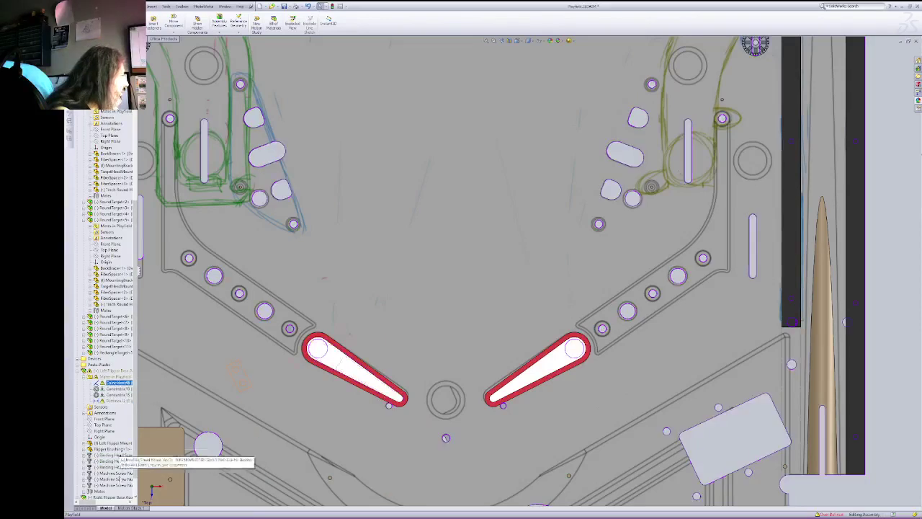
click(114, 497)
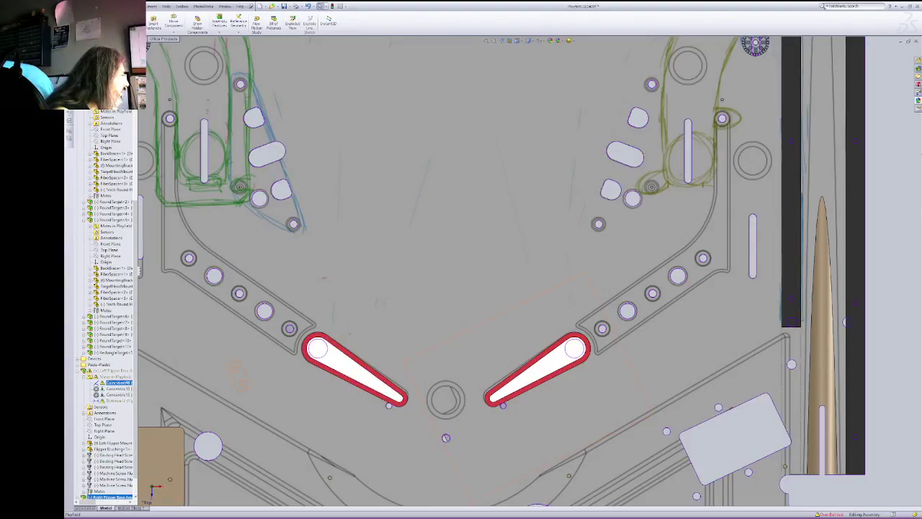
click(104, 419)
click(112, 401)
key(Delete)
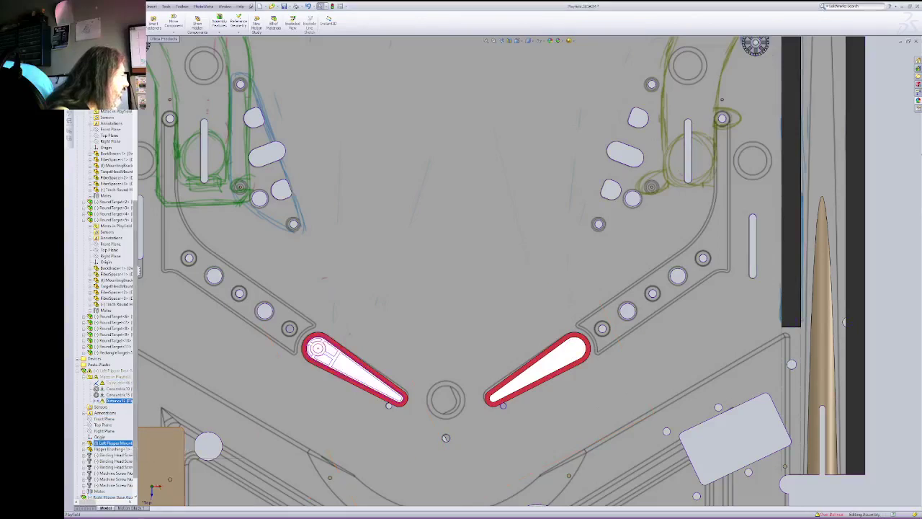
key(Return)
key(Return)
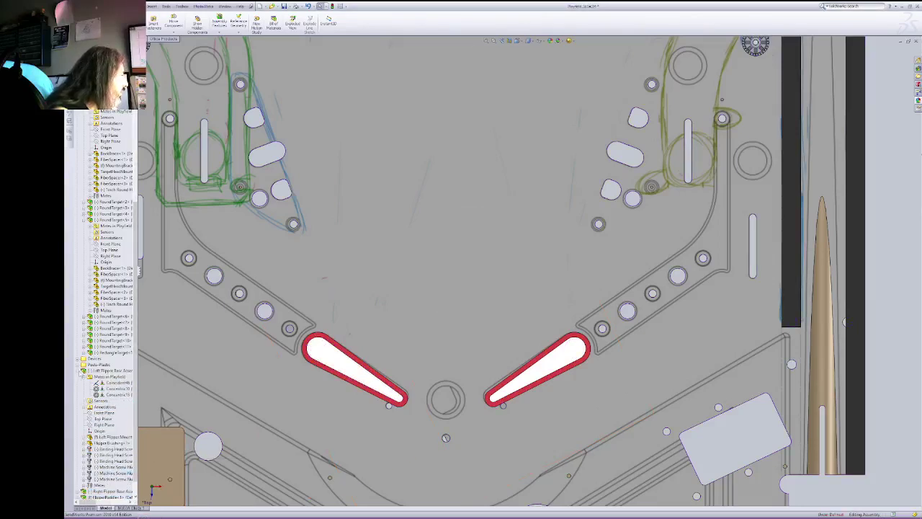
Step: Fix the right flipper paddle in place
click(84, 376)
click(80, 372)
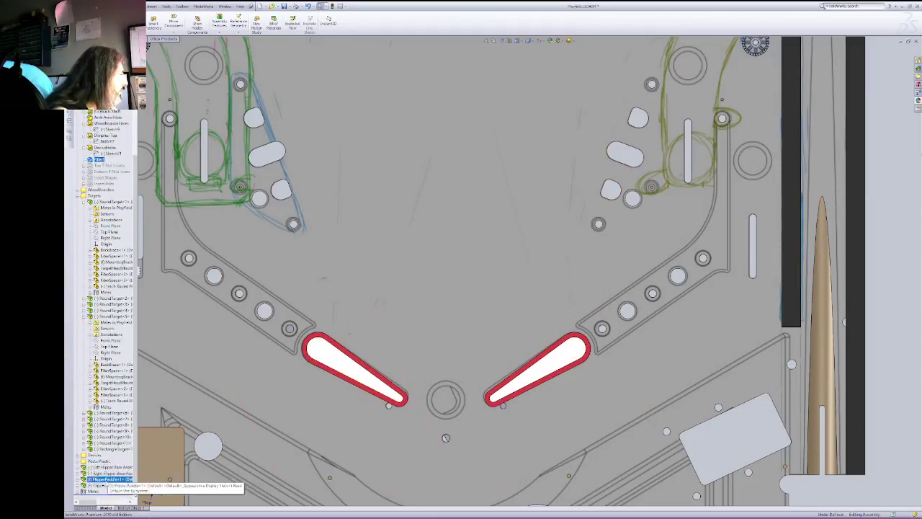
click(105, 479)
click(109, 485)
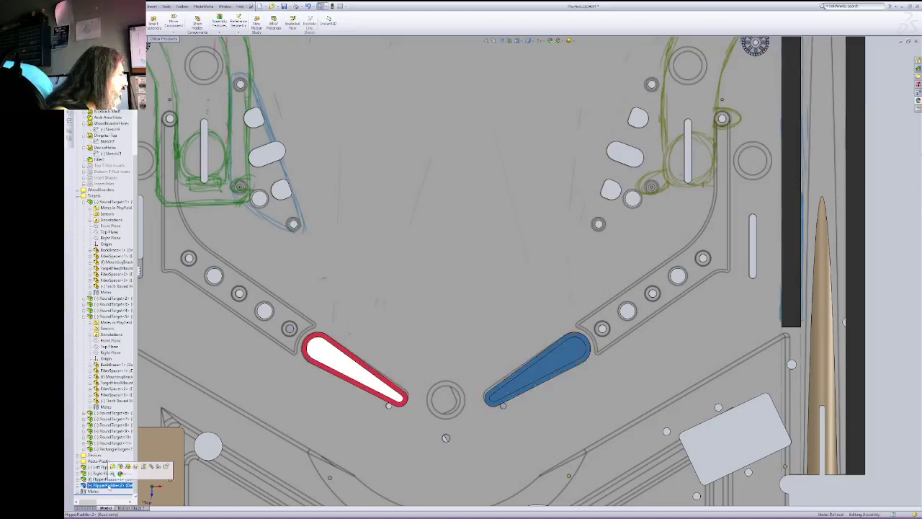
right_click(107, 485)
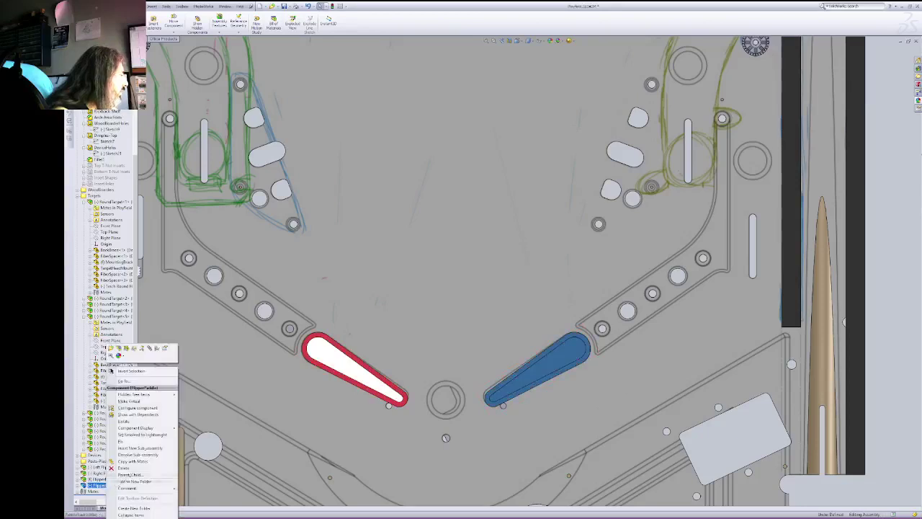
click(125, 441)
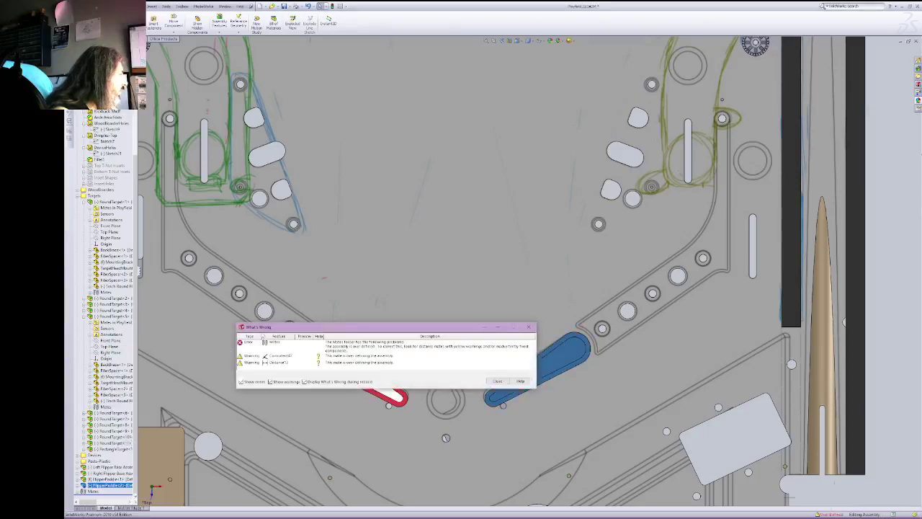
click(498, 381)
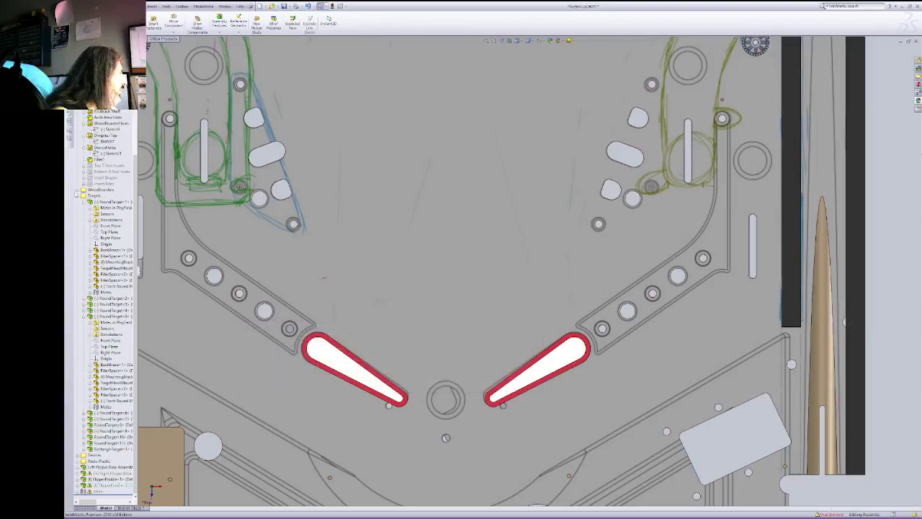
Step: Delete the over-defining distance mate between the right flipper paddle and the right flipper base assembly
click(85, 202)
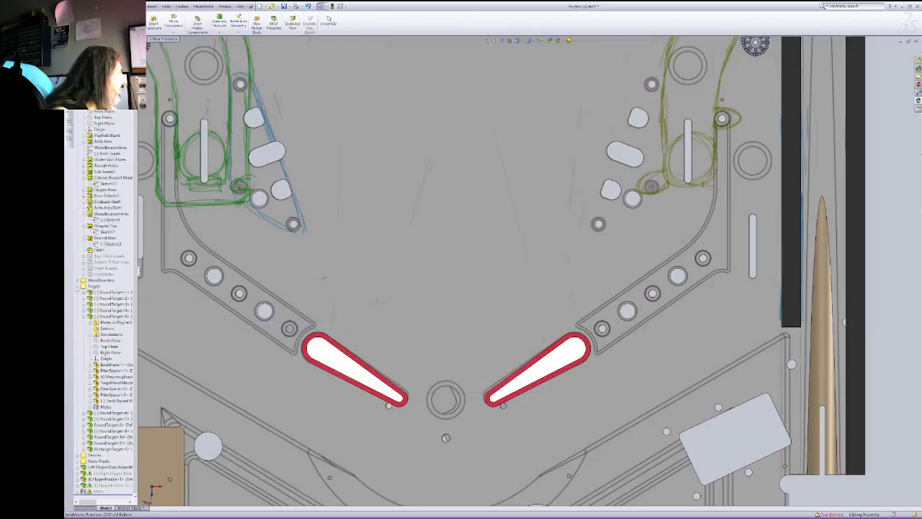
click(78, 286)
click(84, 347)
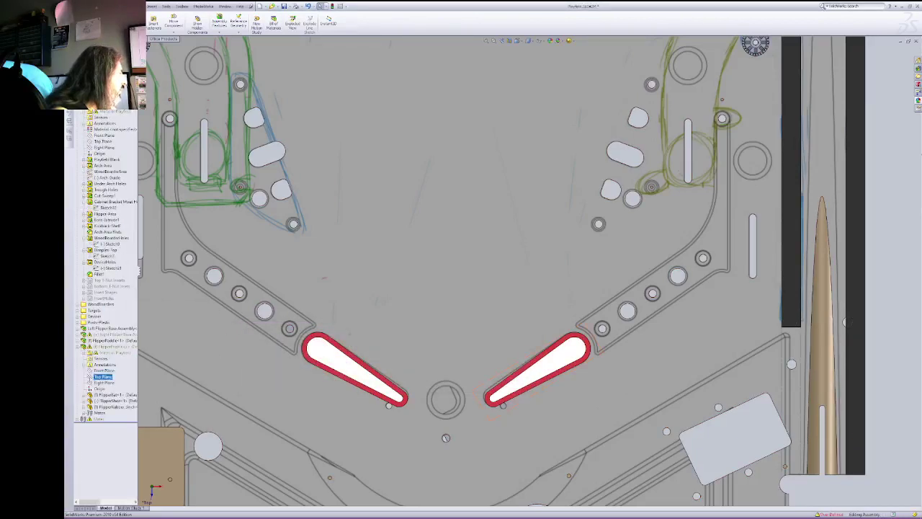
click(90, 353)
click(101, 370)
click(104, 365)
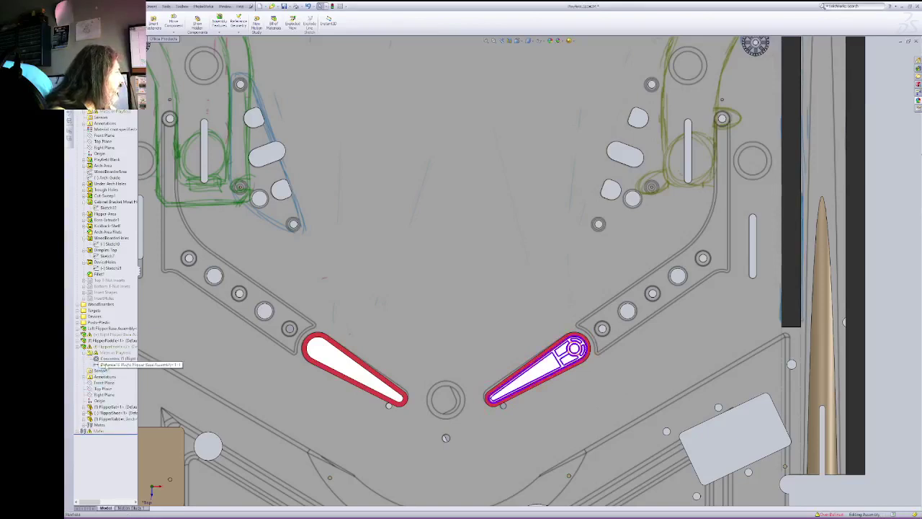
key(Delete)
key(Return)
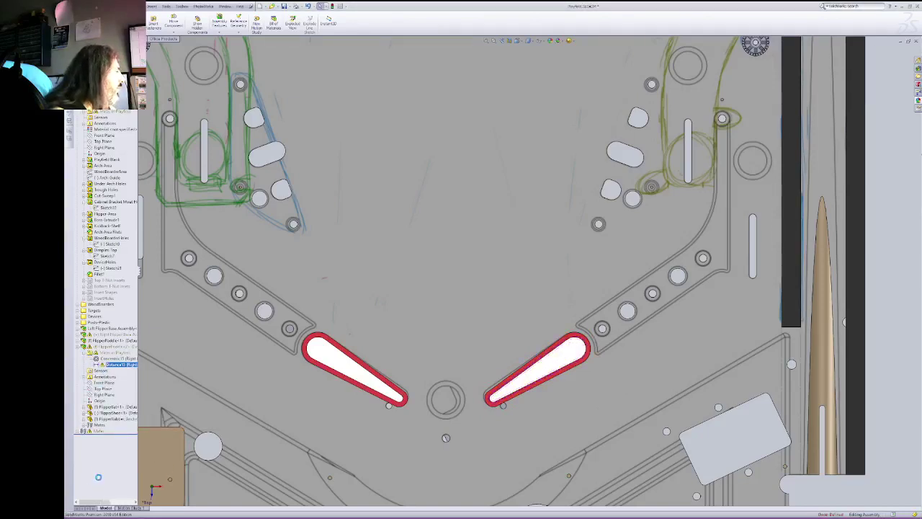
click(79, 346)
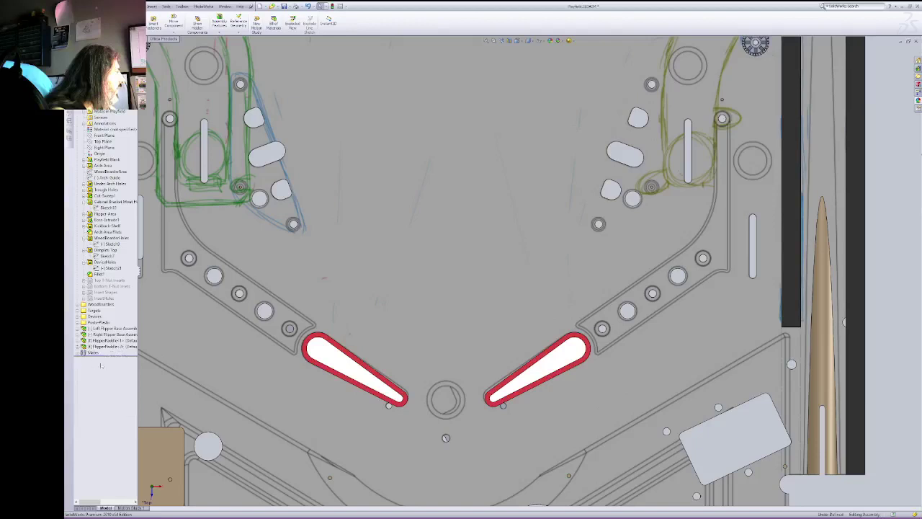
Step: Move both flipper base assemblies and both flipper paddles into the Devices folder
click(101, 347)
shift+click(100, 329)
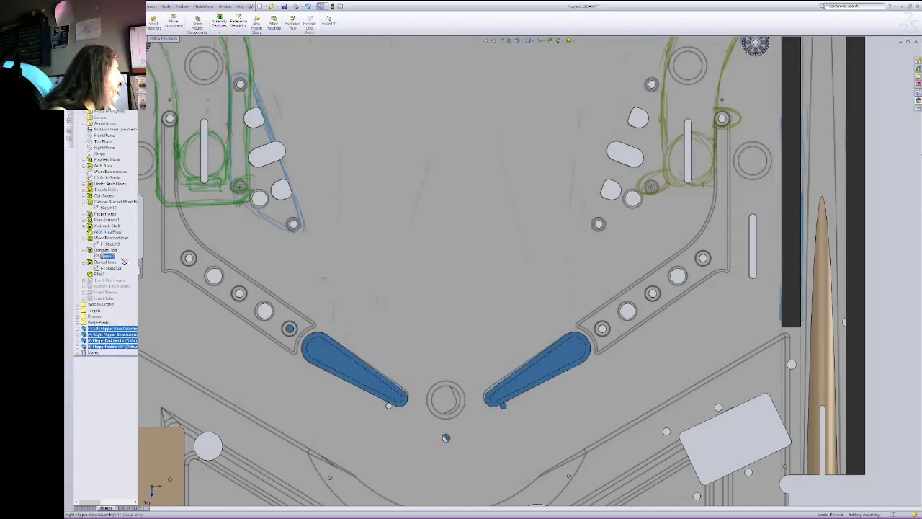
drag(121, 317, 98, 316)
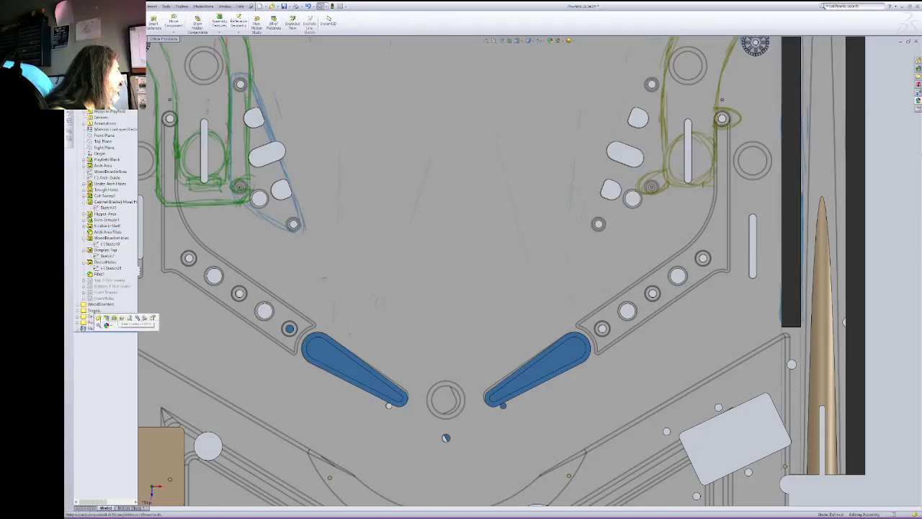
click(77, 316)
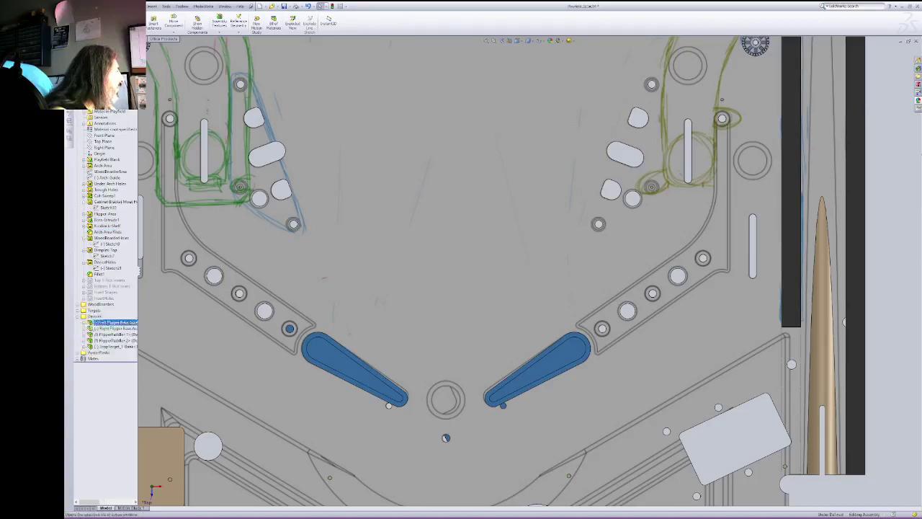
Step: Fix the left and right flipper base assemblies in place and save the playfield assembly
click(114, 329)
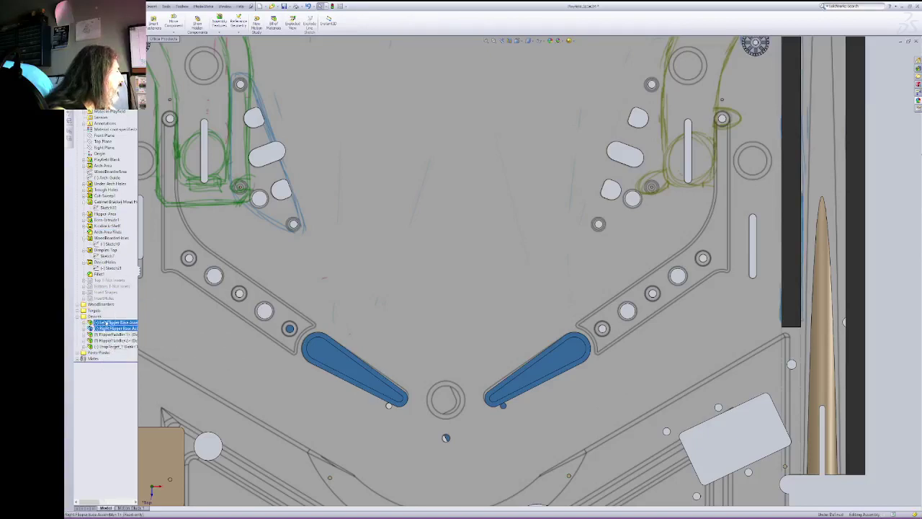
right_click(107, 330)
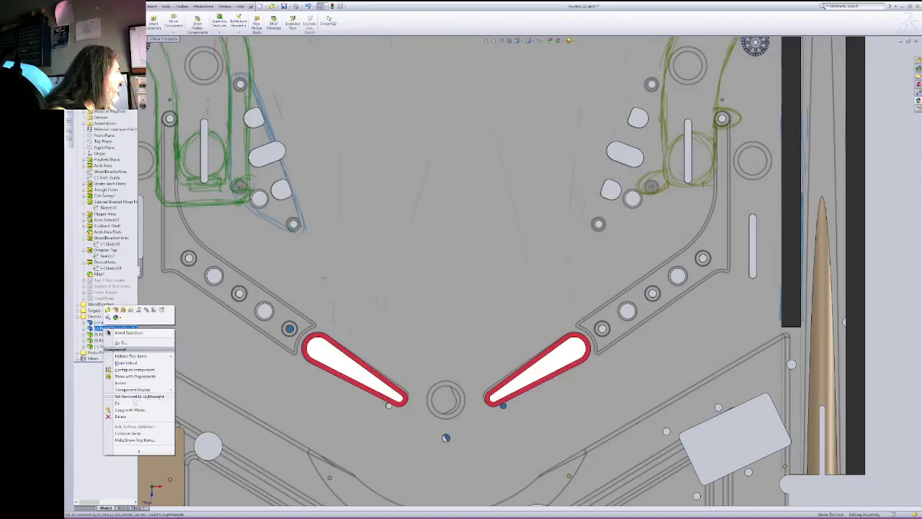
click(135, 403)
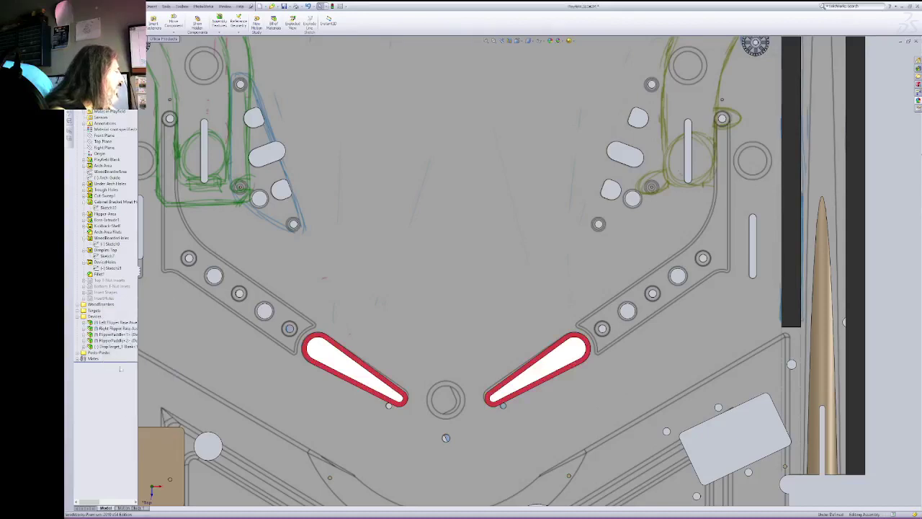
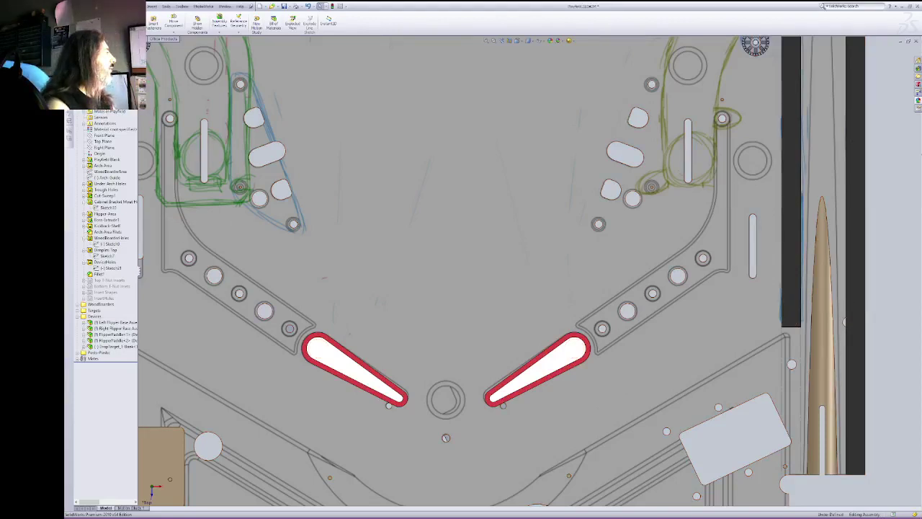
click(116, 6)
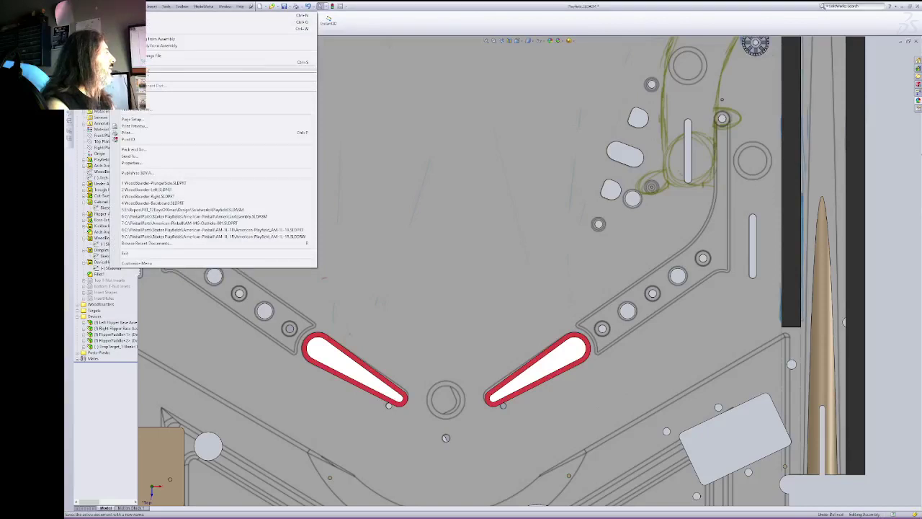
click(167, 62)
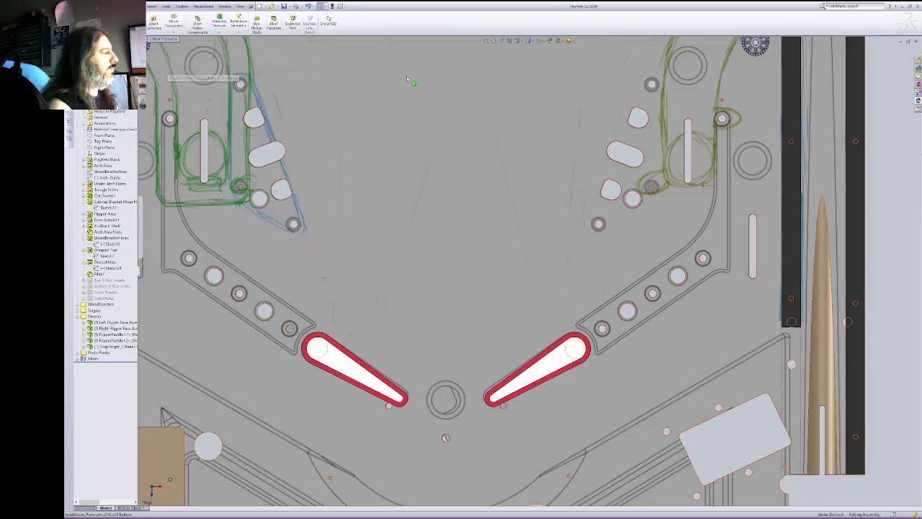
Step: Zoom out and pan the Top view to examine the playfield area above the flippers
right_click(507, 134)
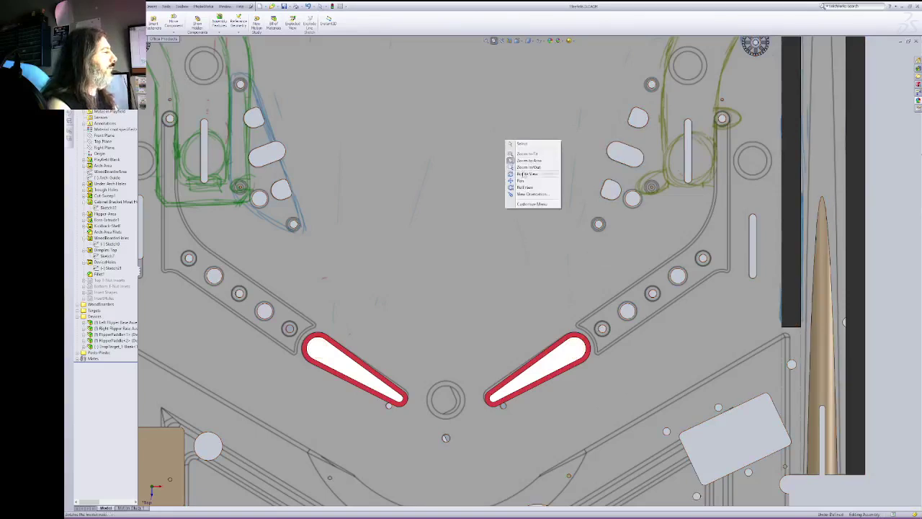
click(537, 188)
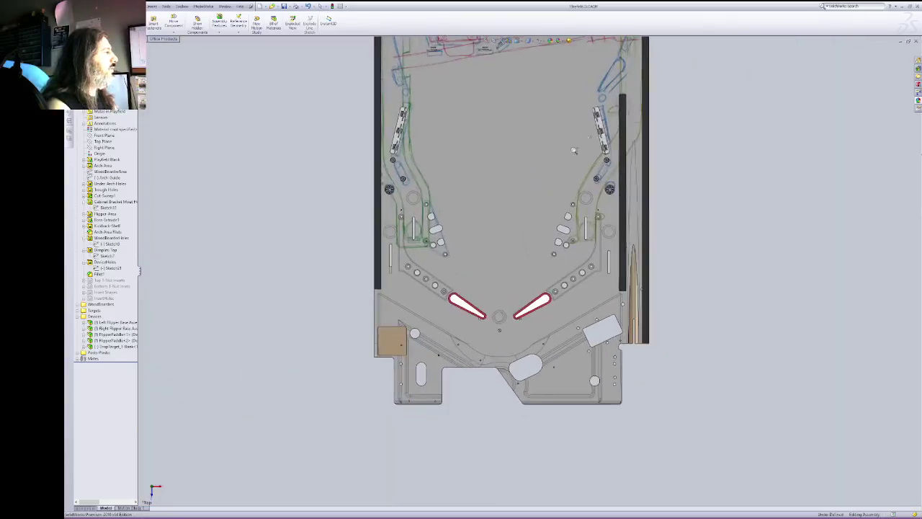
right_click(705, 88)
click(720, 125)
drag(731, 109, 686, 237)
right_click(690, 212)
click(694, 213)
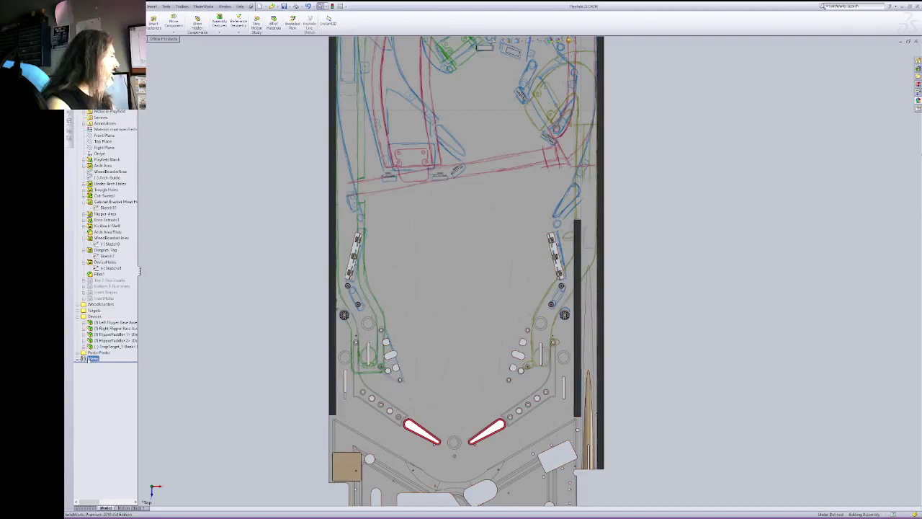
Step: Sketch three connected construction lines on the playfield surface, from the left flipper's tip to the upper right side and back, about 1.54 in apart
click(436, 245)
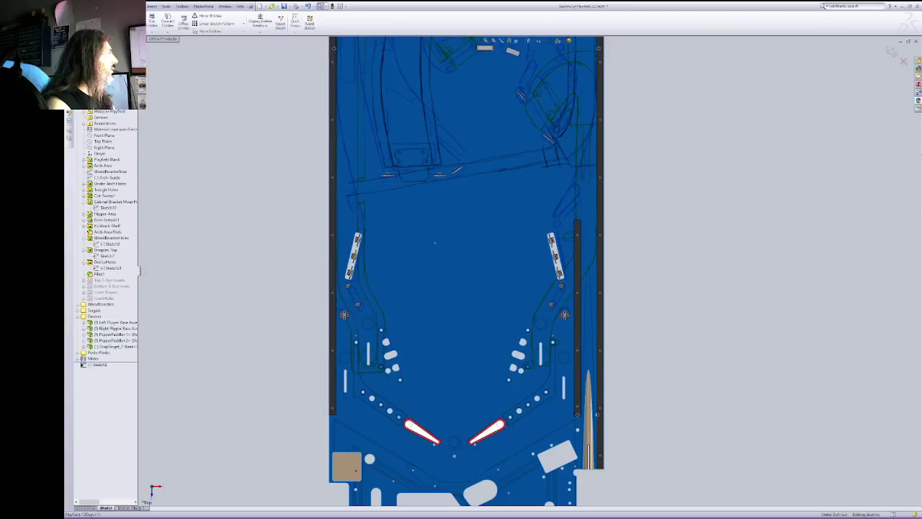
key(l)
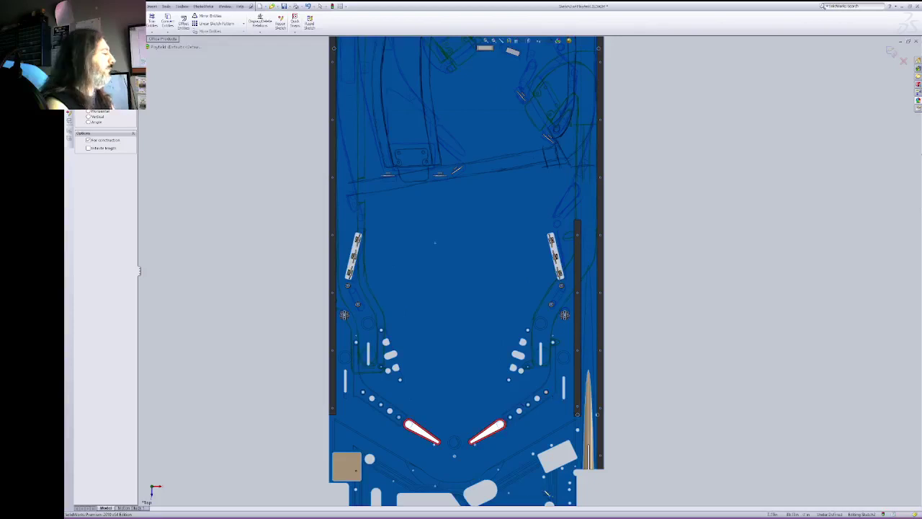
key(Escape)
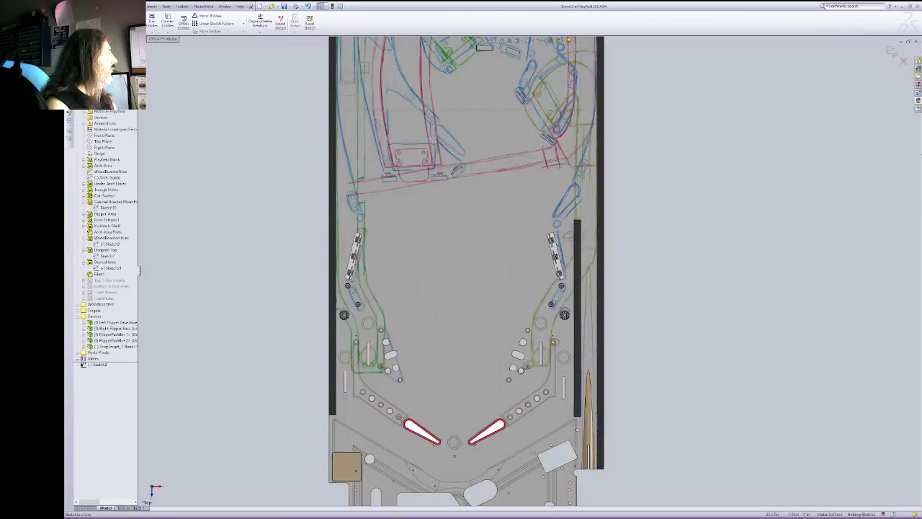
key(l)
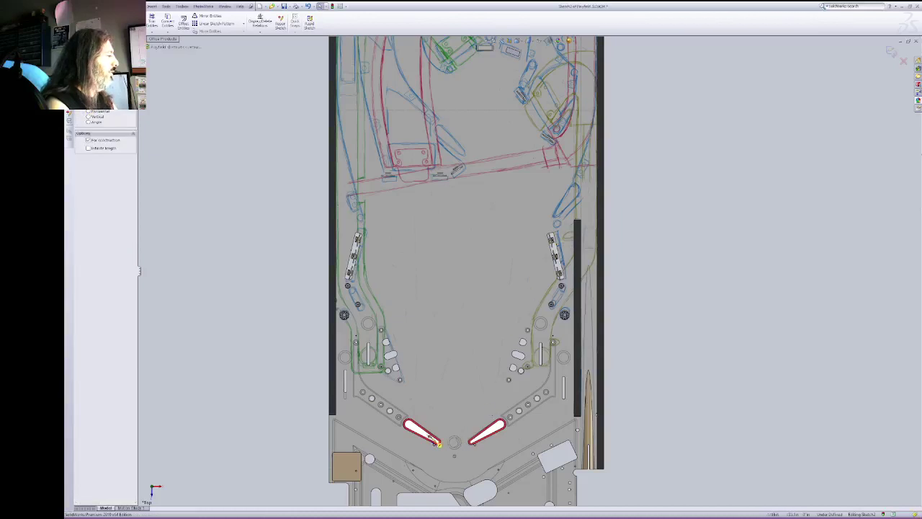
click(442, 441)
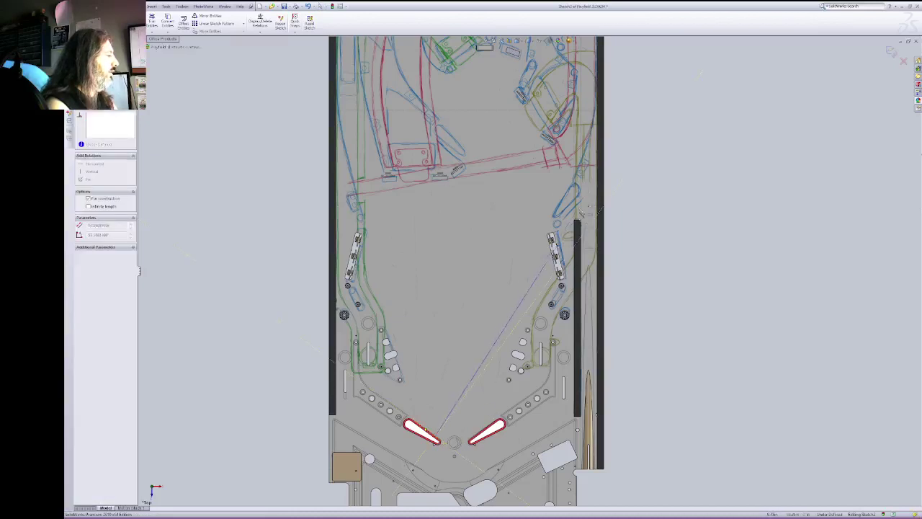
click(597, 127)
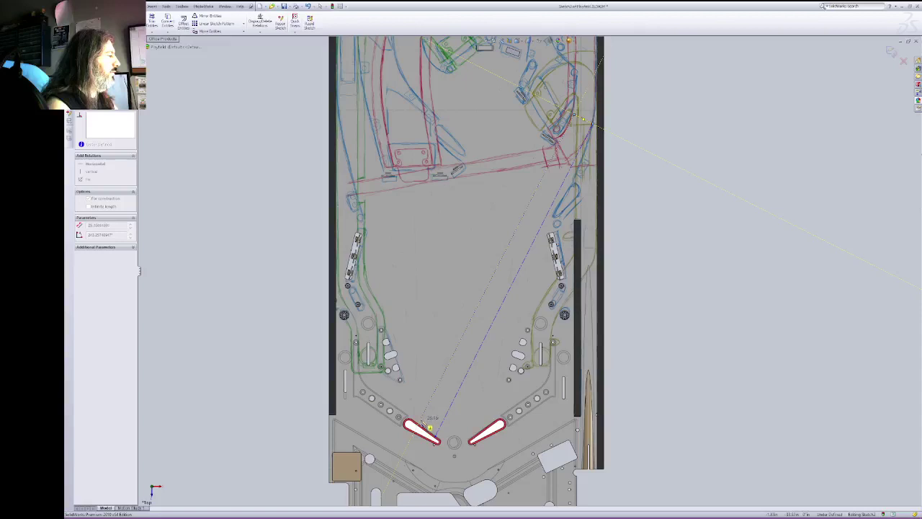
click(430, 428)
key(Escape)
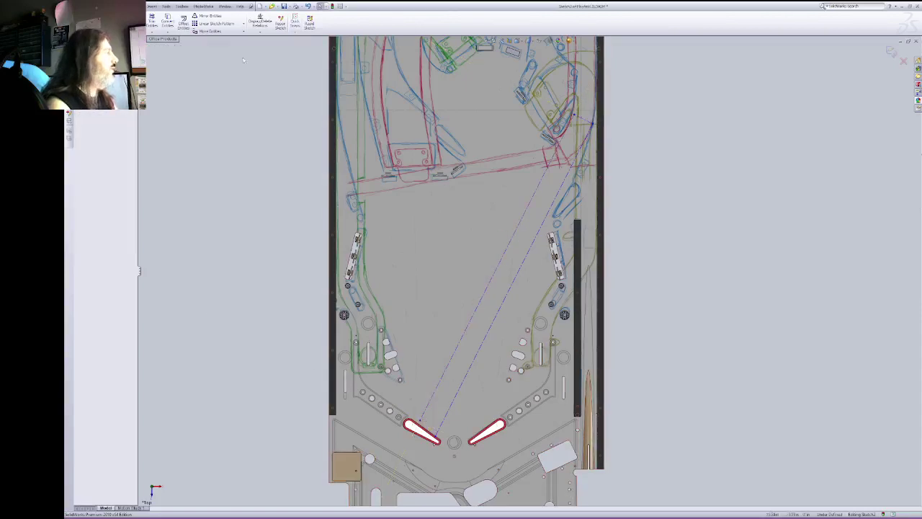
Step: Dimension the spacing between the two long construction lines and set it to 1.5 in
click(495, 275)
click(511, 287)
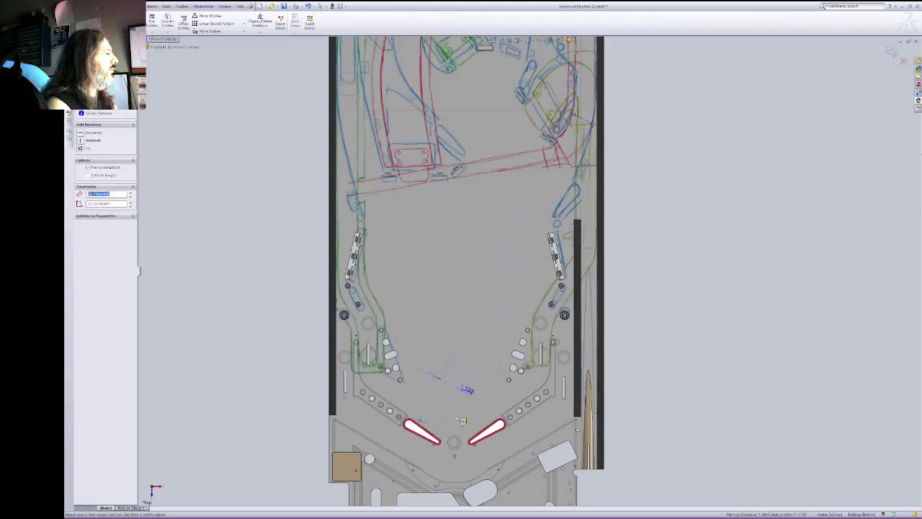
click(417, 456)
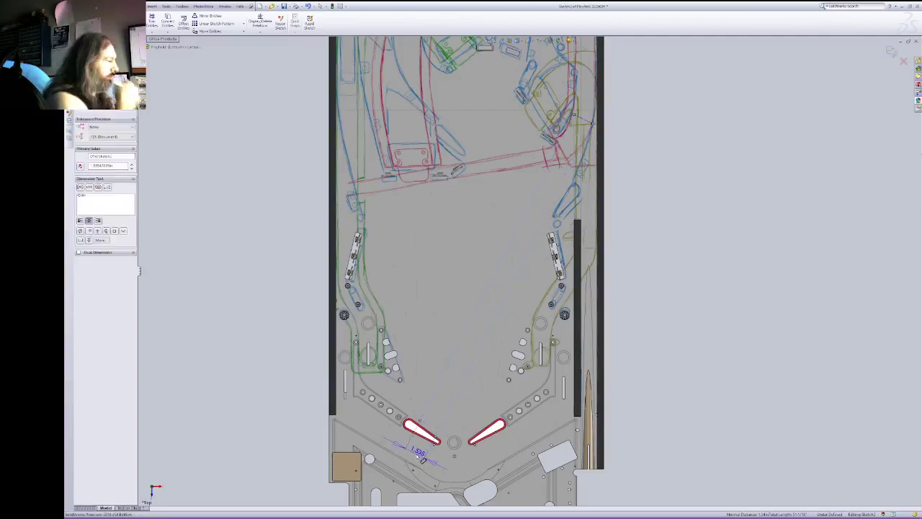
double_click(421, 454)
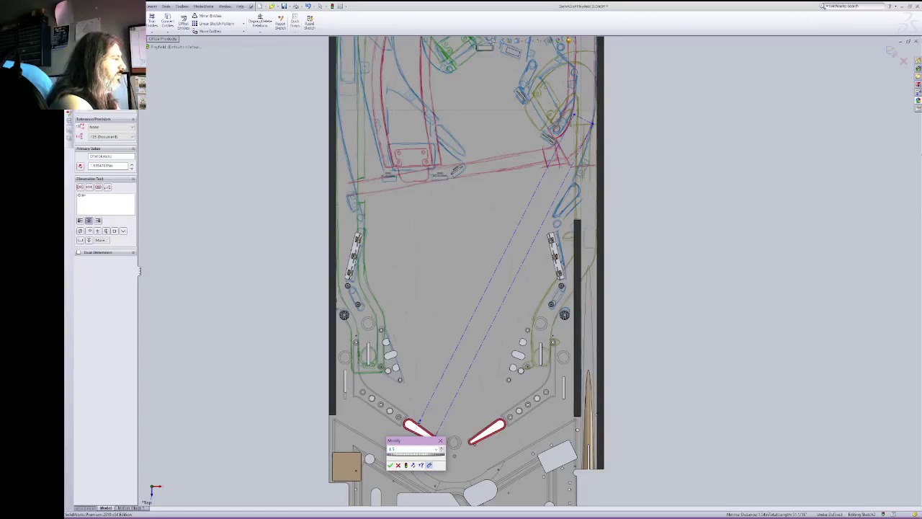
text(1.5)
key(Return)
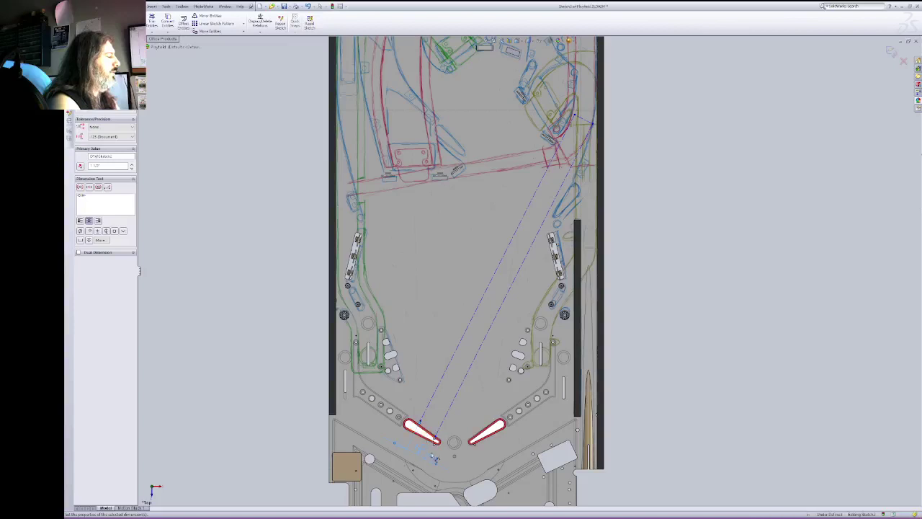
key(Escape)
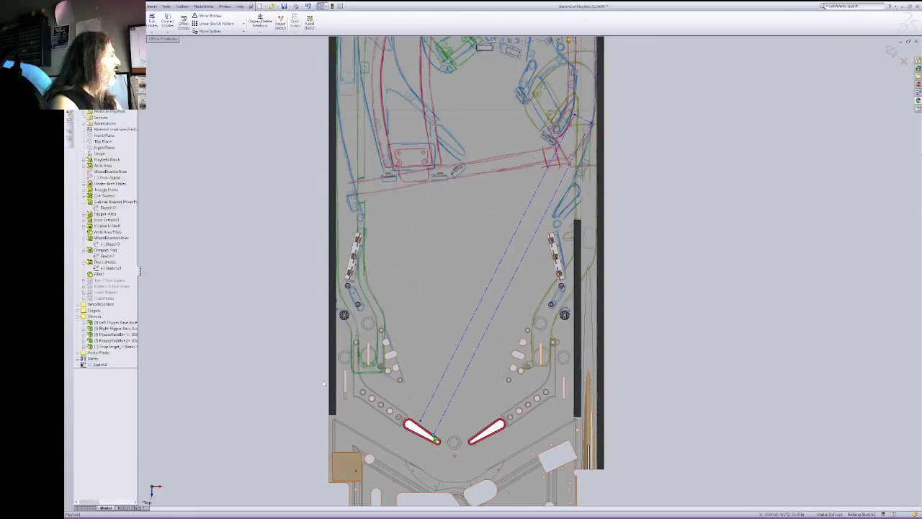
Step: Move the lower end of the outer long line up off the left flipper and connect both lower ends with a short construction line
click(448, 409)
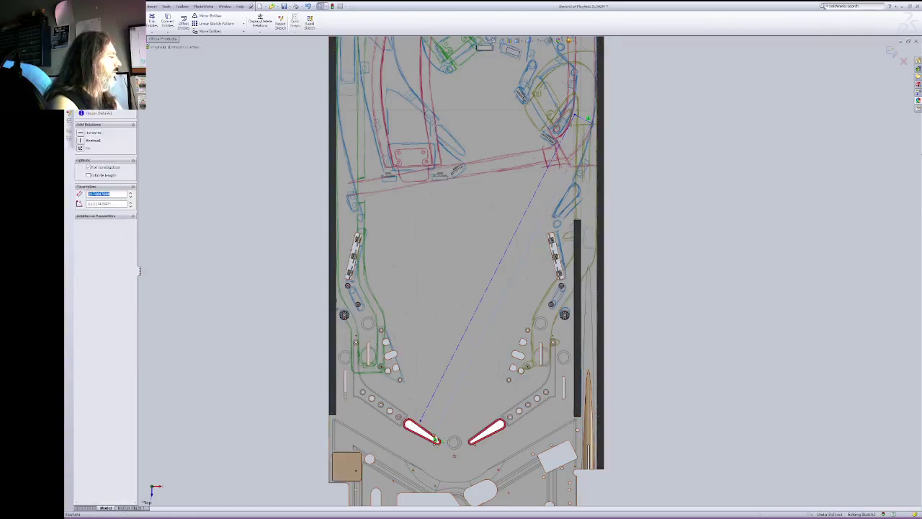
click(436, 439)
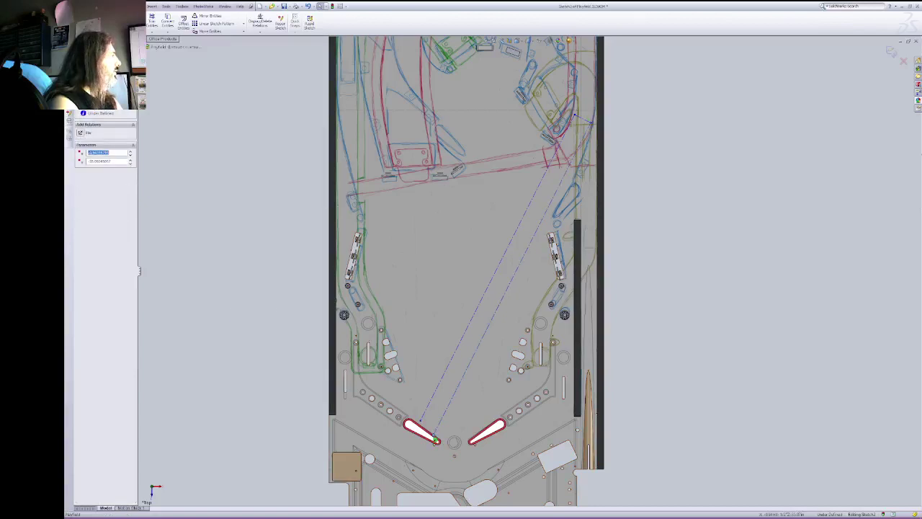
mouse_move(436, 439)
mouse_down()
mouse_move(443, 426)
mouse_move(437, 431)
mouse_up()
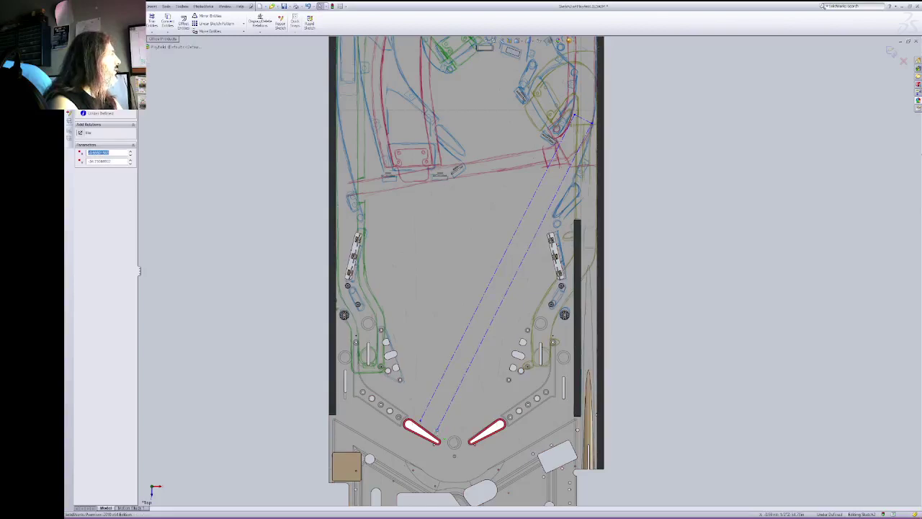
click(114, 33)
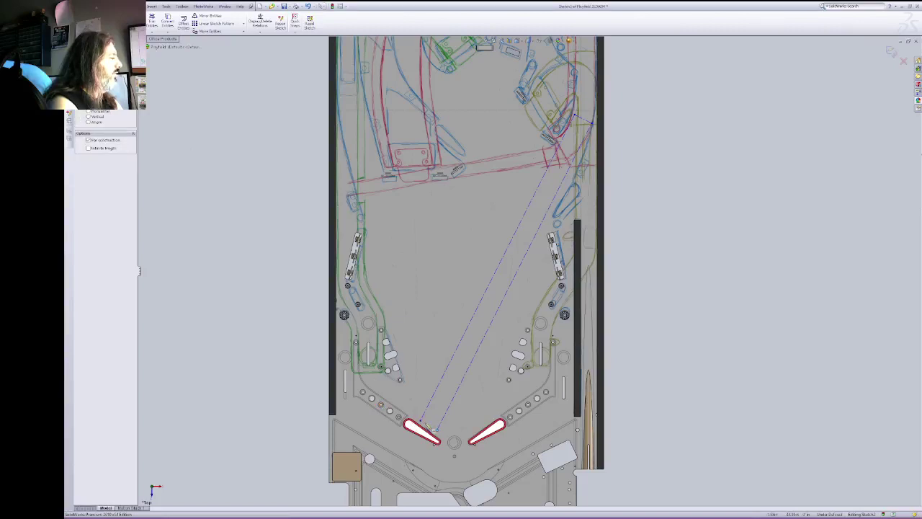
click(430, 430)
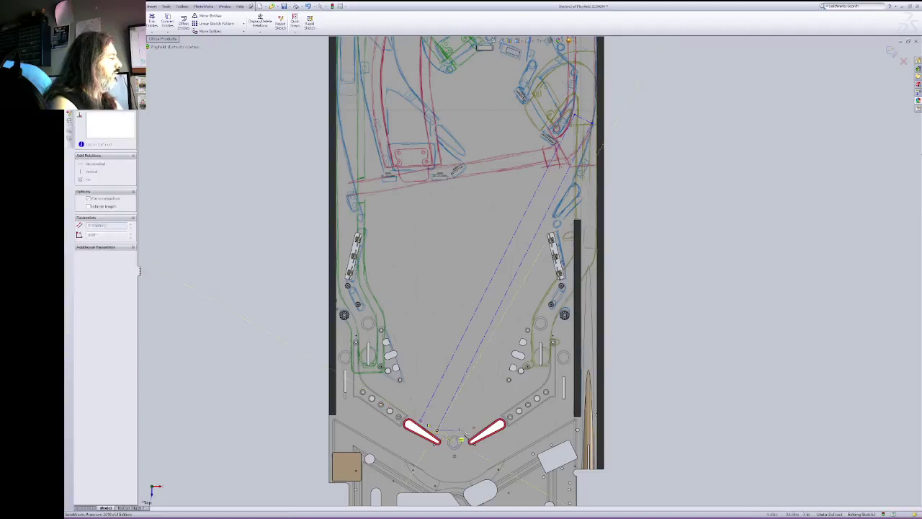
key(Escape)
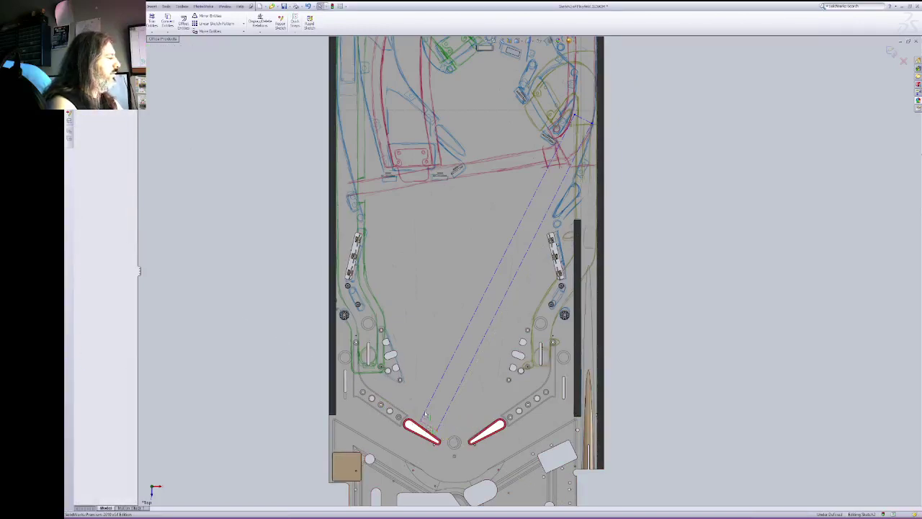
Step: Make the short upper and lower end lines perpendicular to the long construction lines to form a rectangle
click(426, 415)
ctrl+click(579, 119)
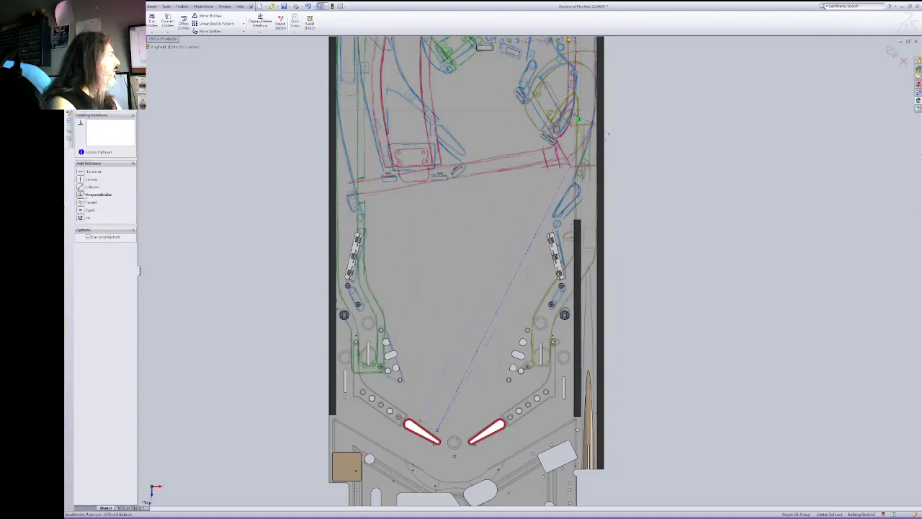
click(85, 195)
click(433, 429)
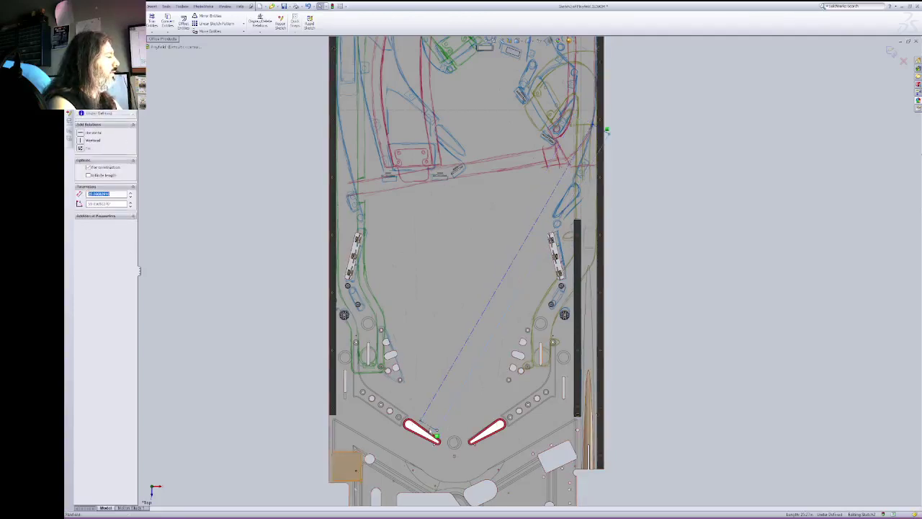
ctrl+click(429, 427)
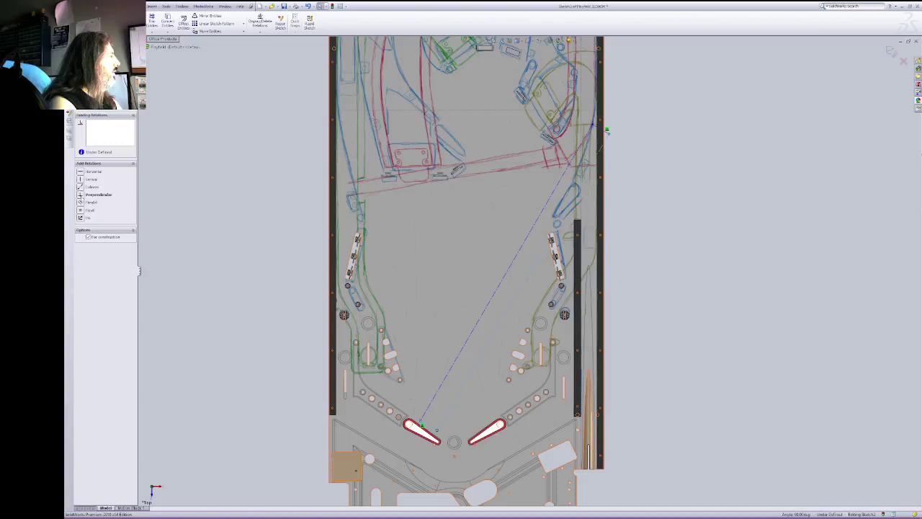
click(81, 197)
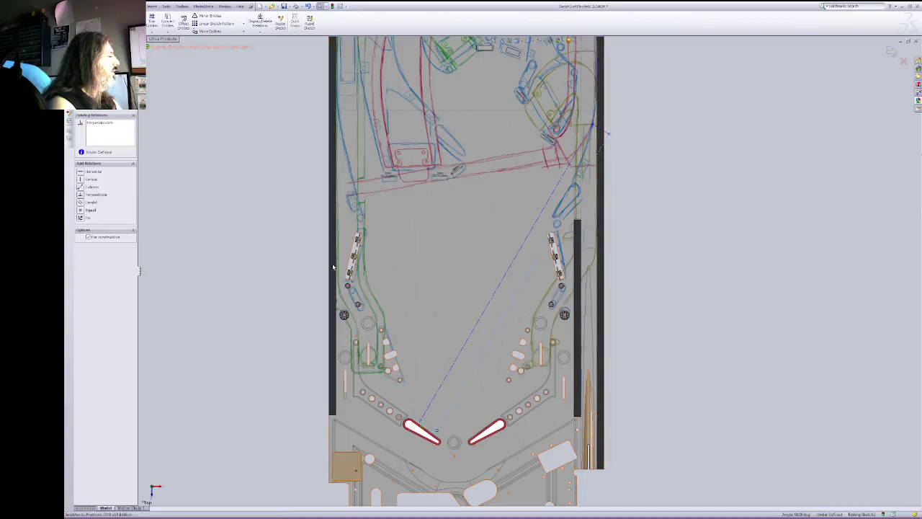
Step: Draw a construction centerline between the midpoints of the two short end lines and stretch the rectangle to about 2.17 in wide
click(108, 30)
click(439, 428)
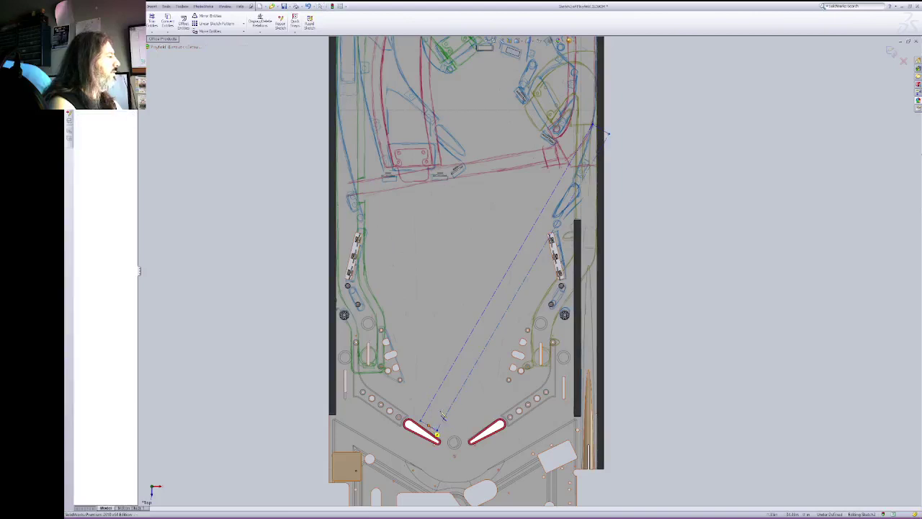
click(605, 134)
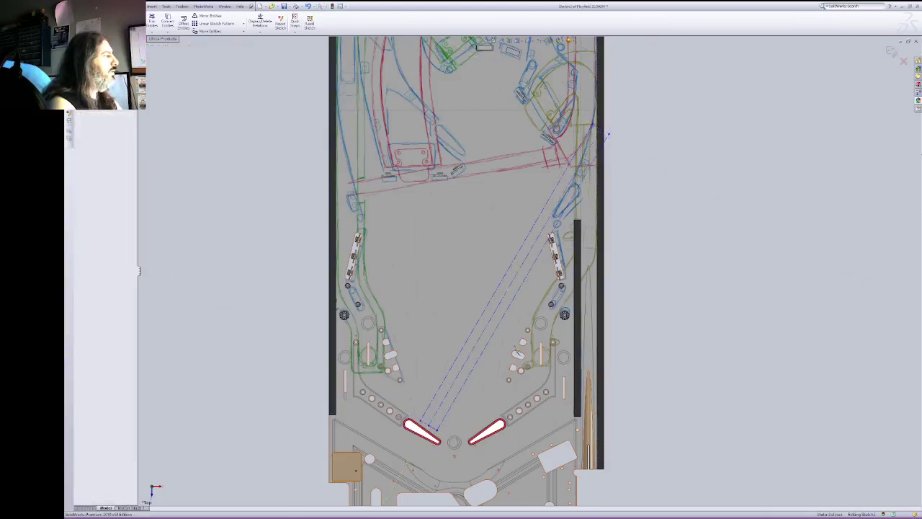
mouse_move(430, 425)
mouse_down()
mouse_move(422, 436)
mouse_move(430, 428)
mouse_move(438, 435)
mouse_up()
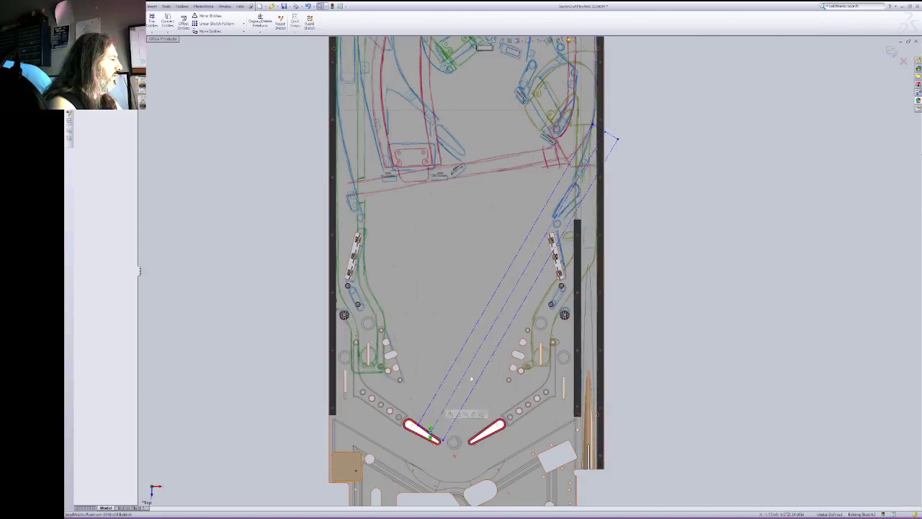
Step: Examine the relations between the centerline, the long side lines and the short end lines of the construction rectangle
click(457, 343)
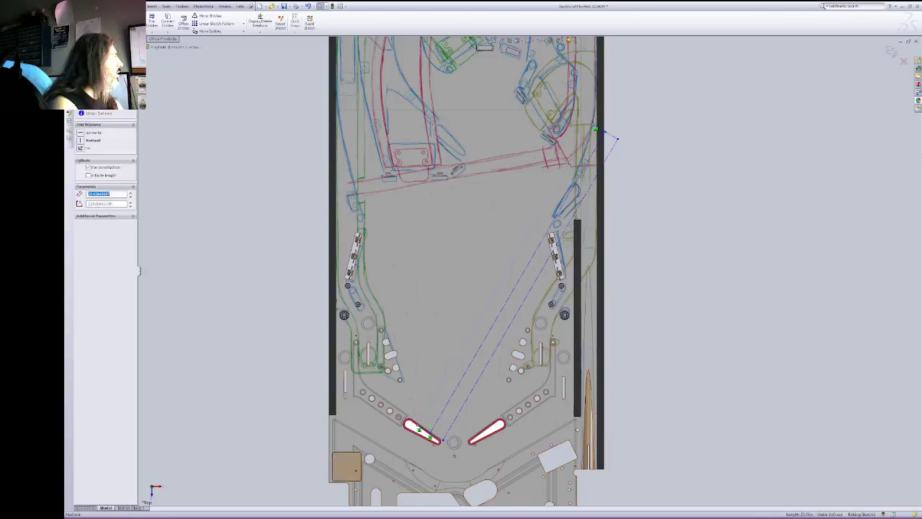
click(108, 91)
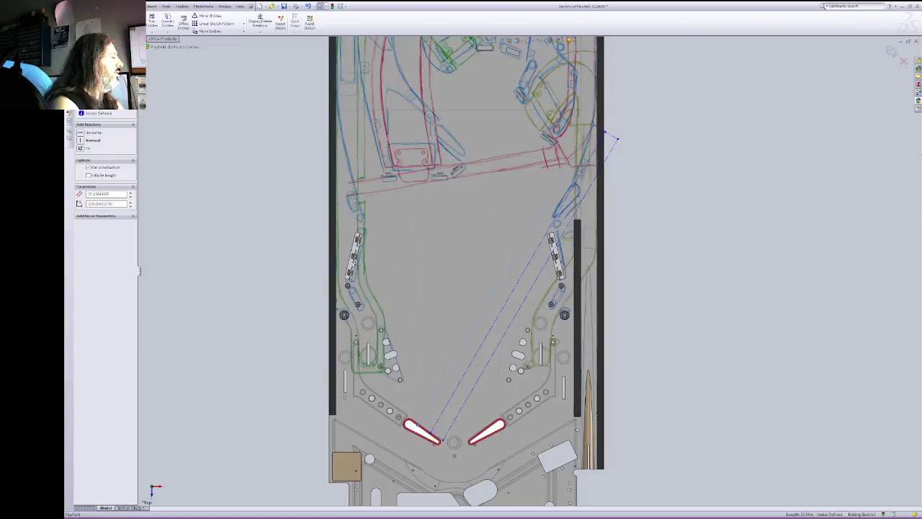
click(614, 139)
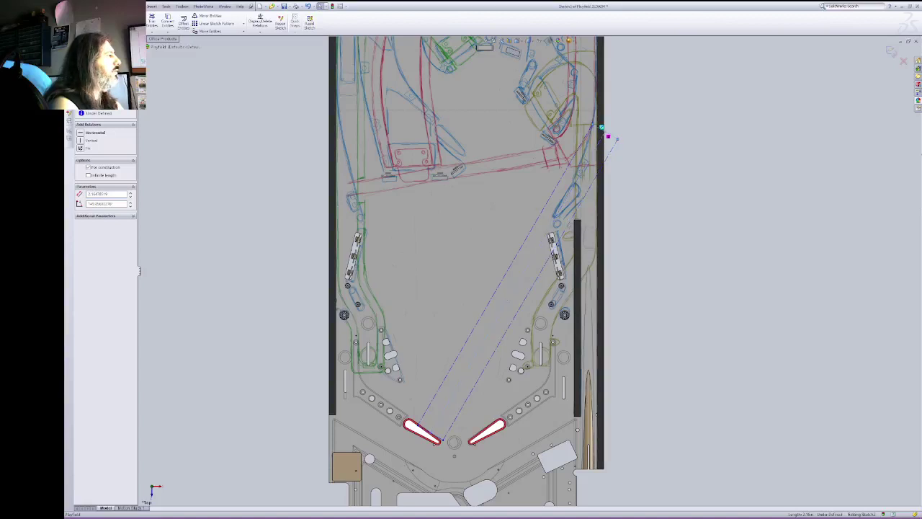
click(606, 149)
click(598, 148)
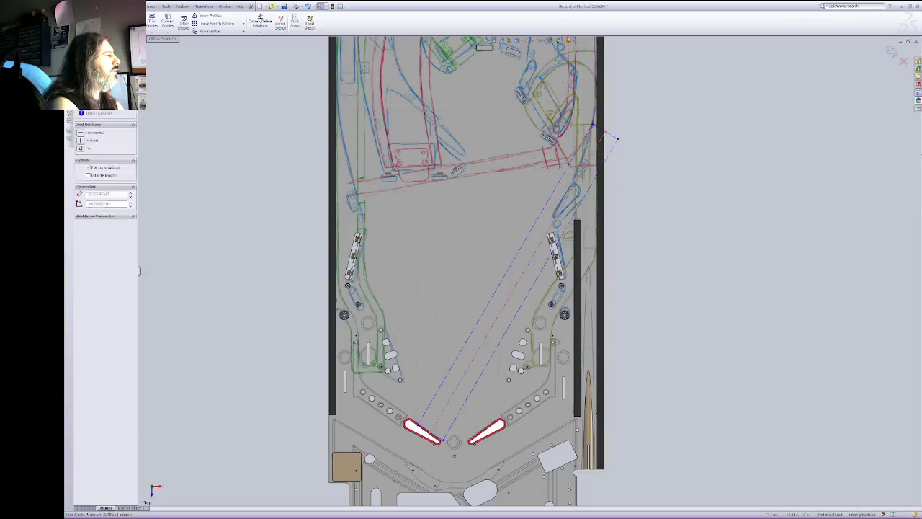
click(611, 139)
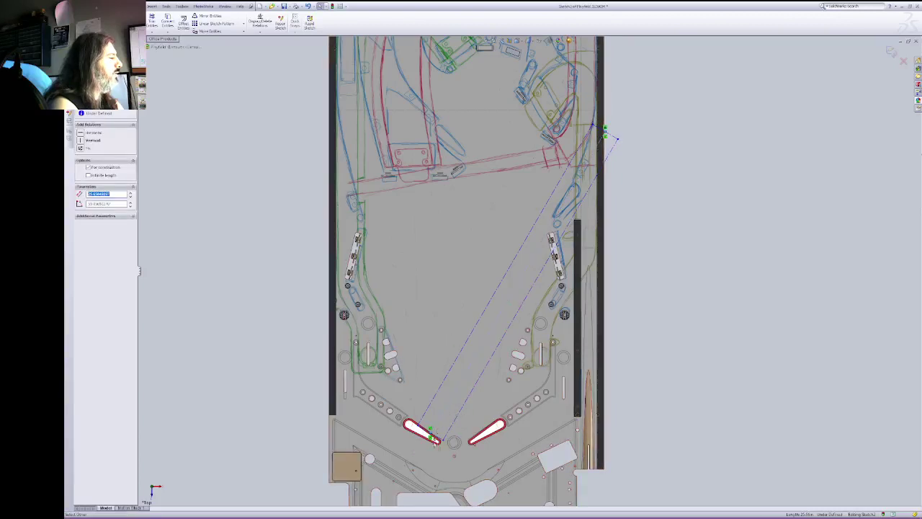
click(436, 438)
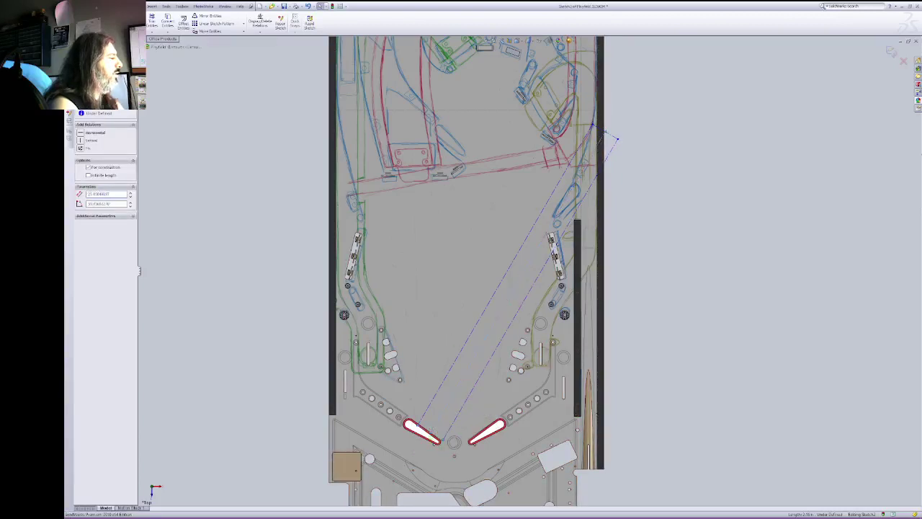
ctrl+click(437, 438)
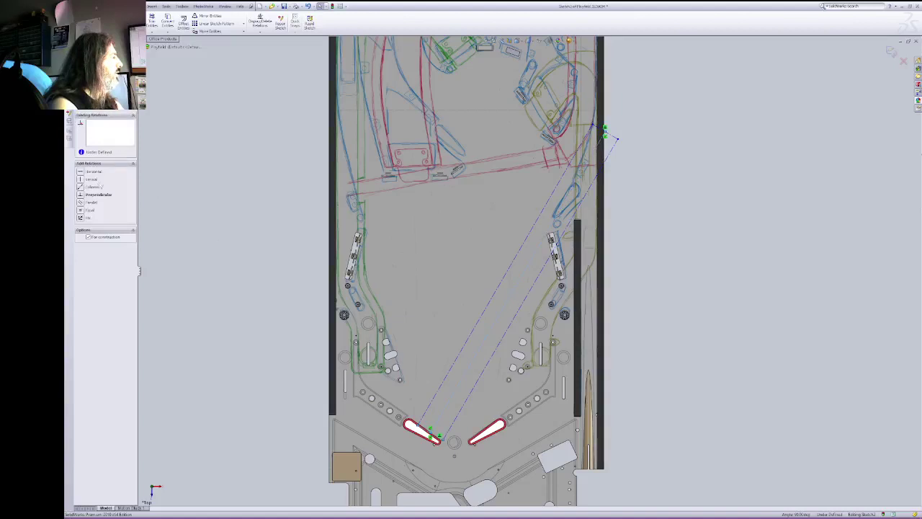
click(452, 423)
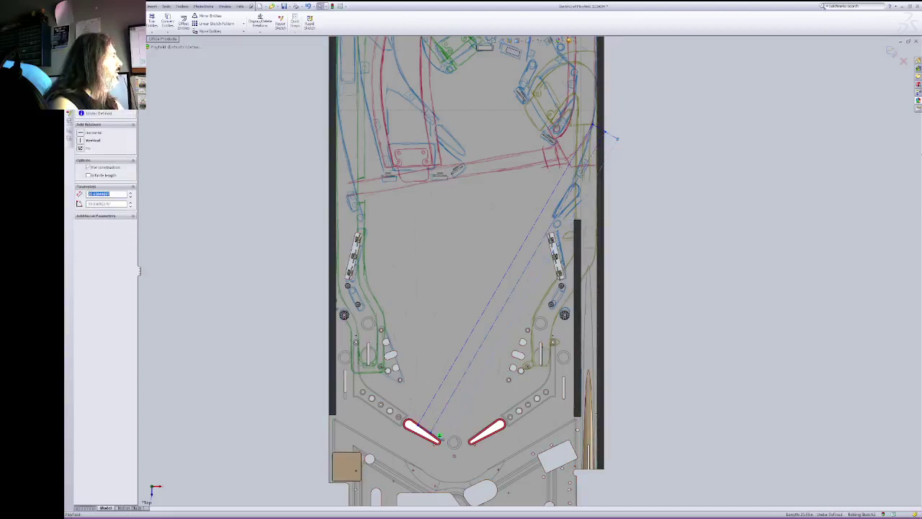
Step: Dimension the upper short end line of the construction shape and set its length to 2 in
key(d)
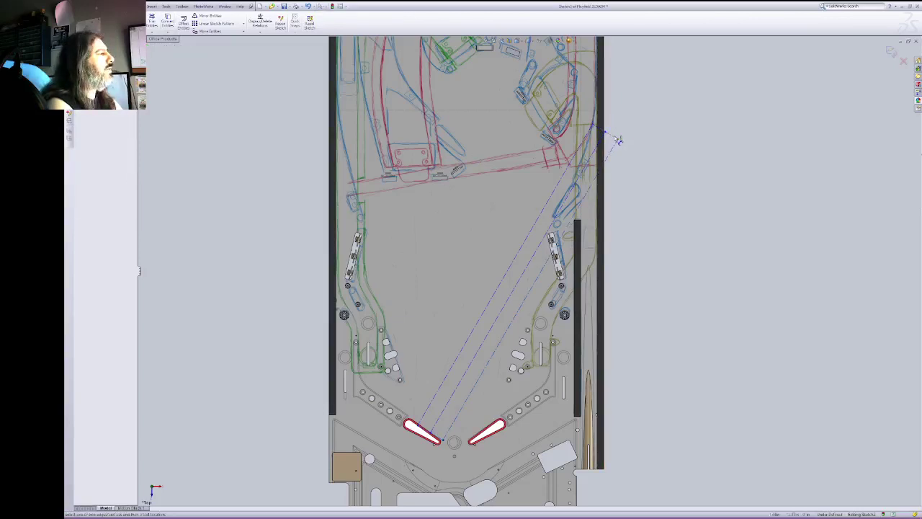
click(627, 119)
click(630, 117)
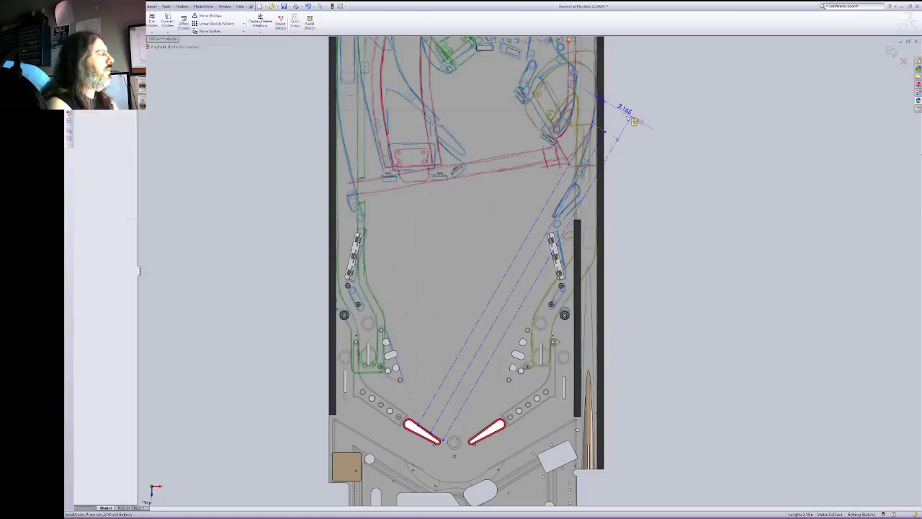
text(2)
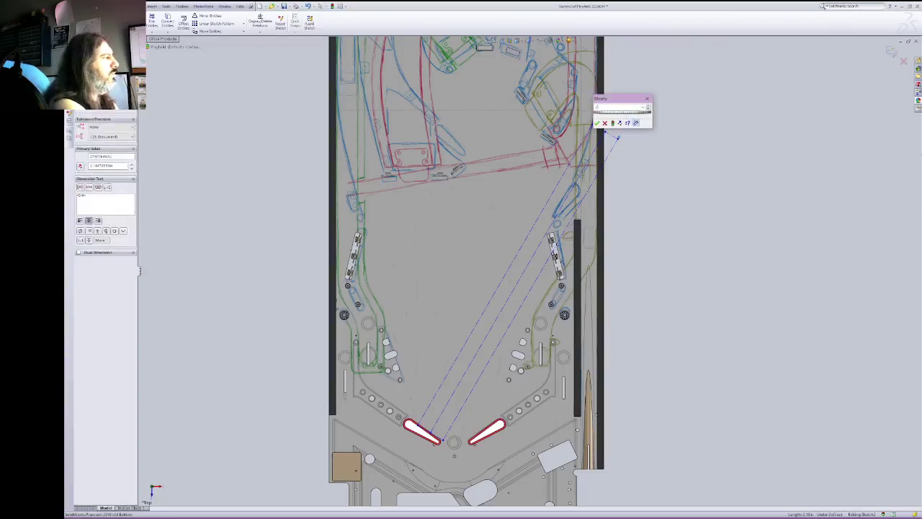
key(Return)
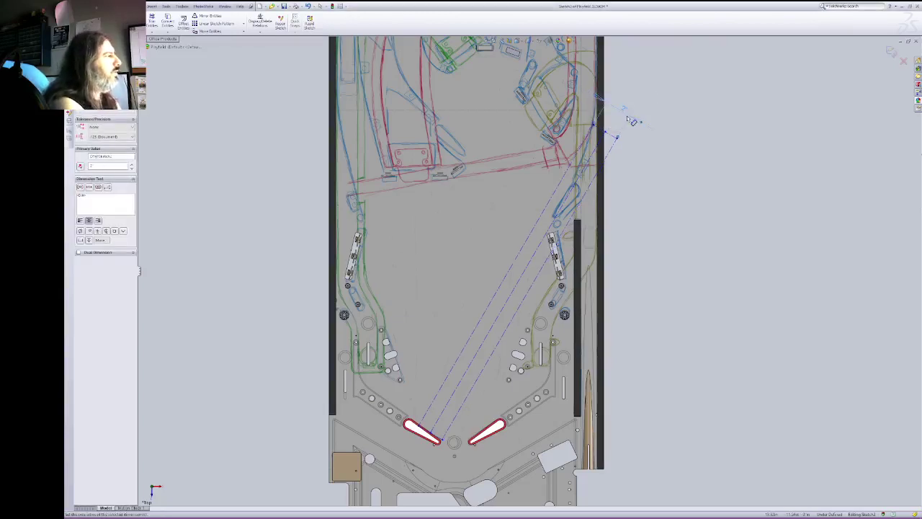
Step: Dimension the lower short end line on the left flipper at 1-1/8 in and finish dimensioning
click(434, 438)
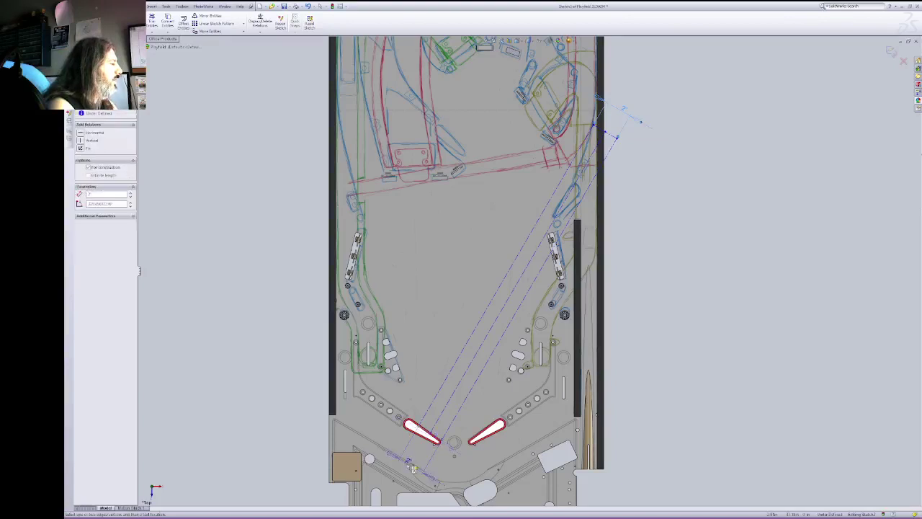
click(415, 456)
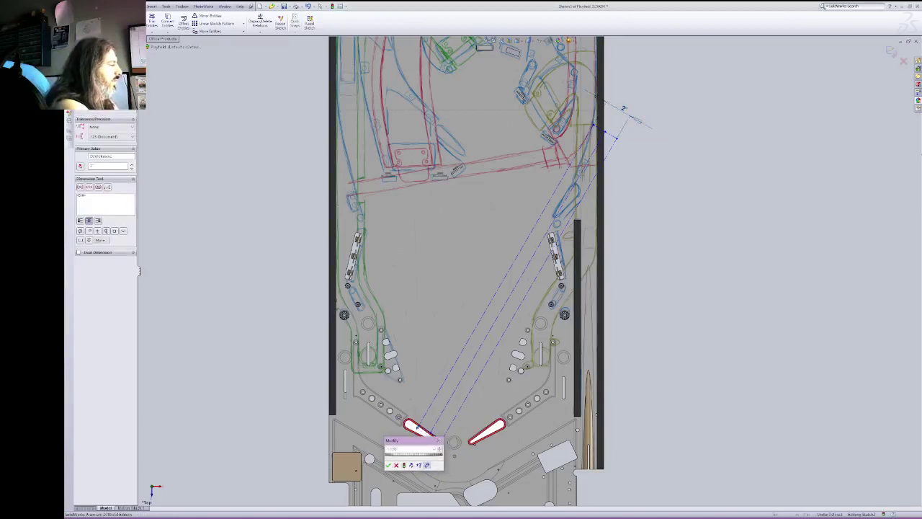
key(Return)
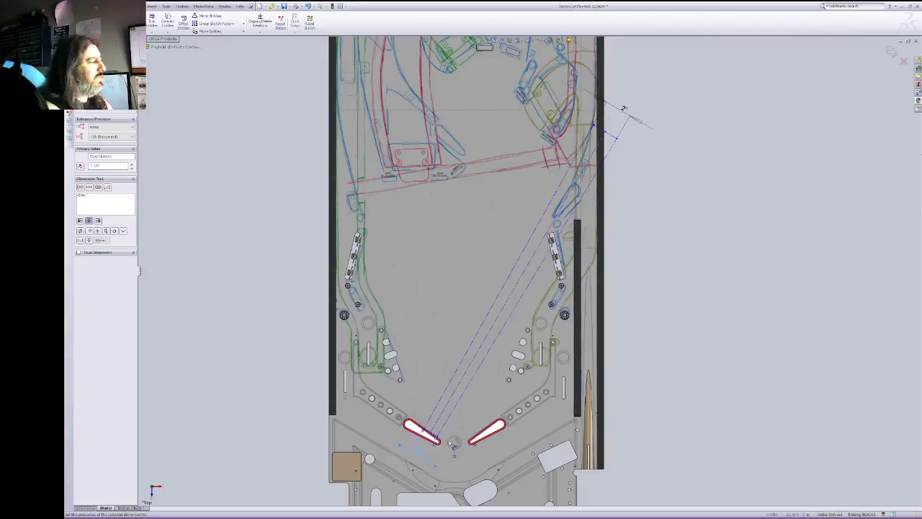
key(Escape)
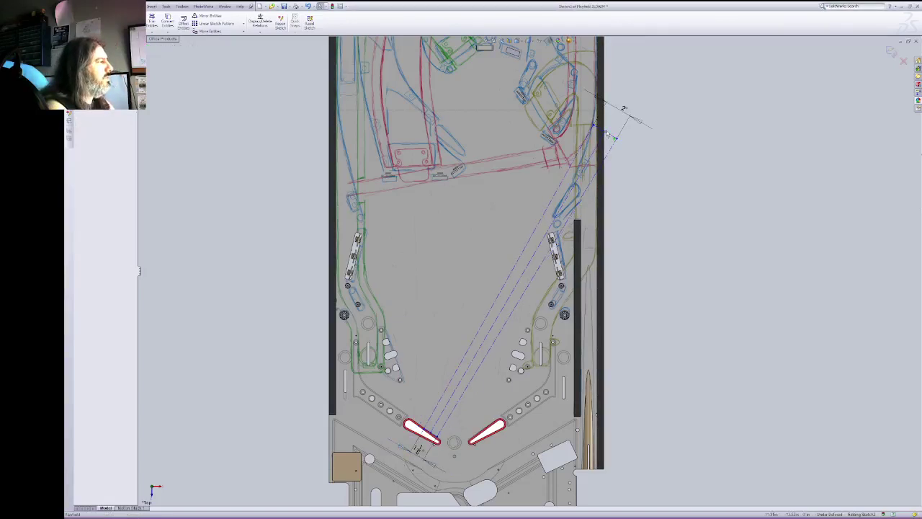
Step: Swing the shot path's upper end inward from the right rail and shift its lower end up along the left flipper
mouse_move(607, 134)
mouse_down()
mouse_move(577, 115)
mouse_move(596, 108)
mouse_move(588, 119)
mouse_move(598, 123)
mouse_move(591, 118)
mouse_up()
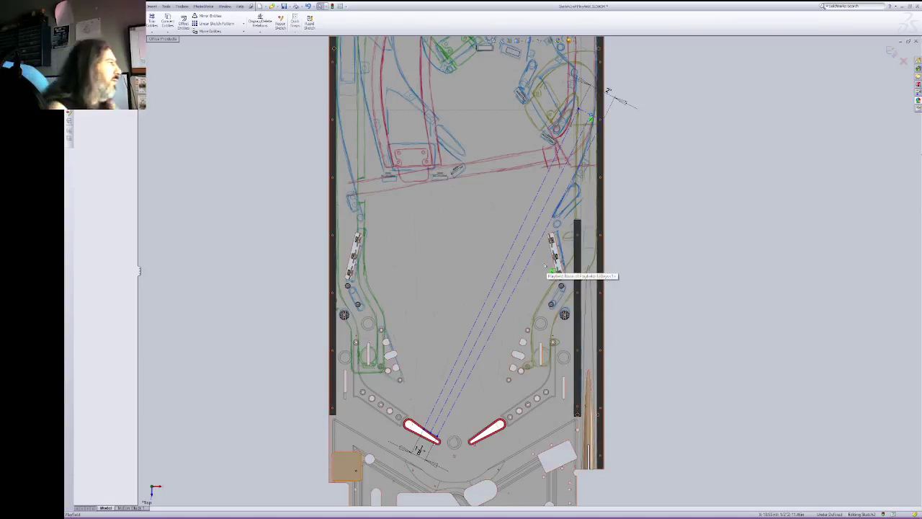
drag(591, 119, 588, 116)
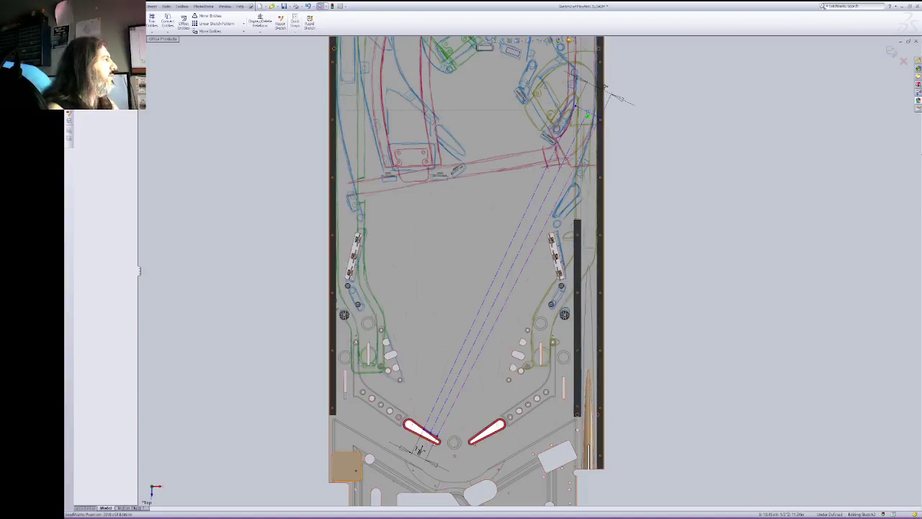
right_click(715, 65)
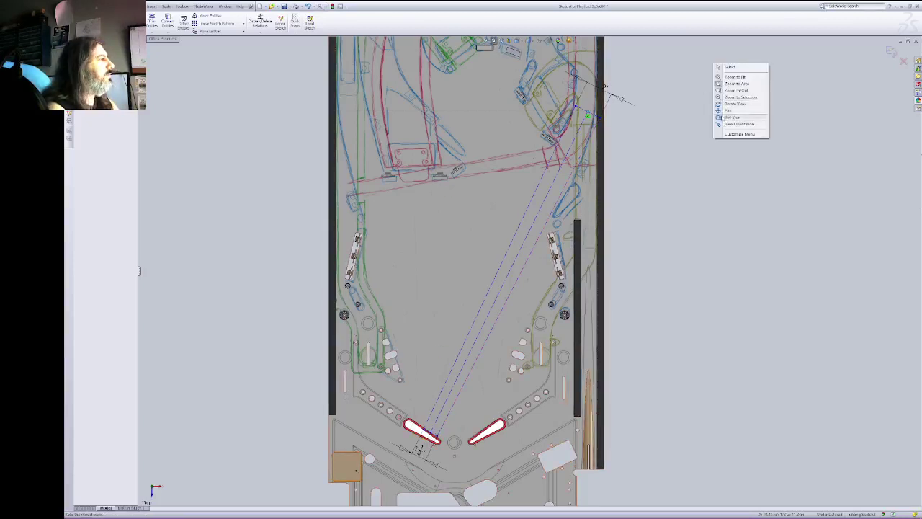
click(725, 111)
drag(715, 115, 740, 165)
right_click(702, 145)
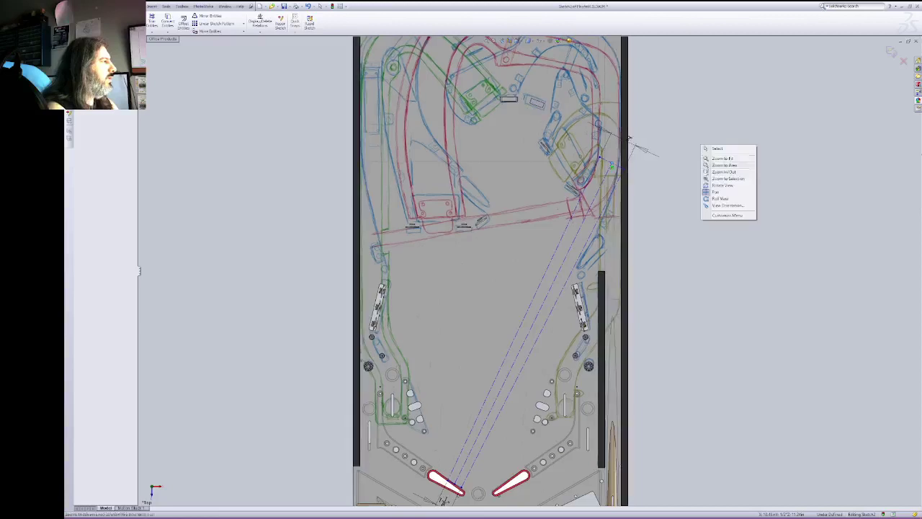
click(724, 171)
drag(700, 193, 700, 202)
right_click(683, 189)
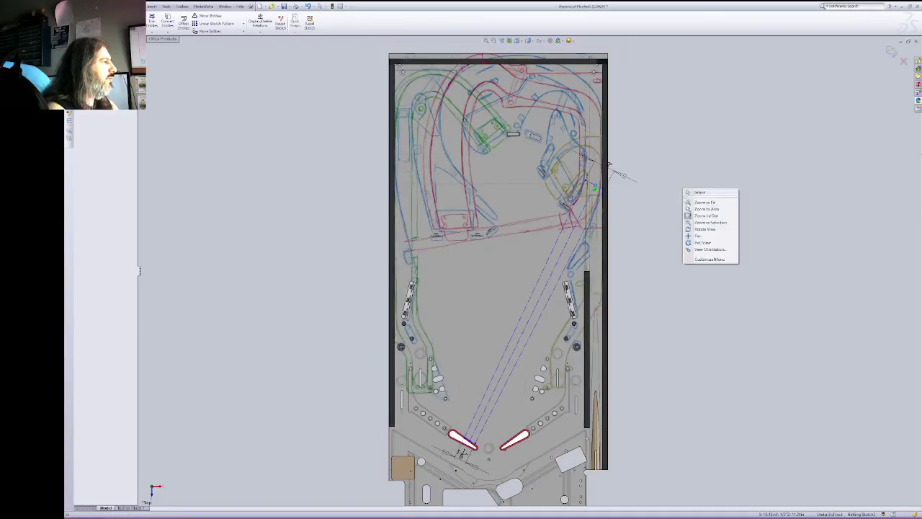
click(700, 193)
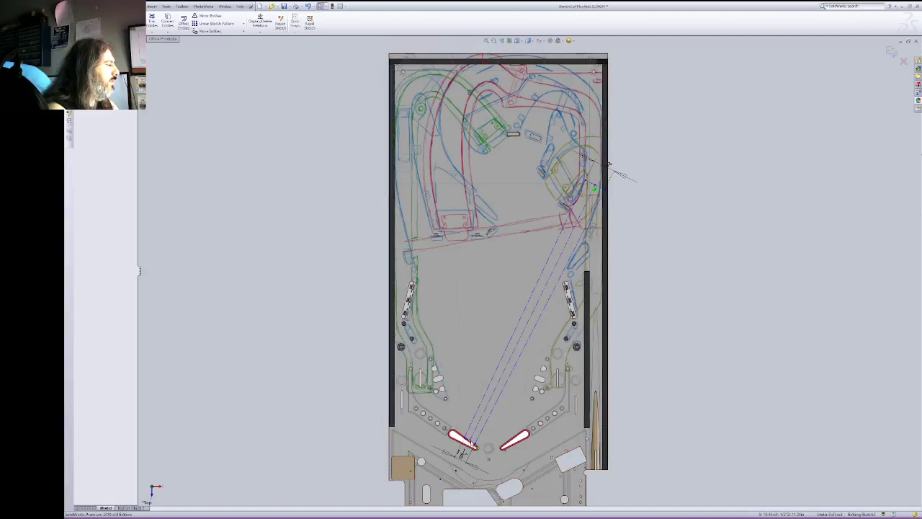
drag(471, 442, 465, 437)
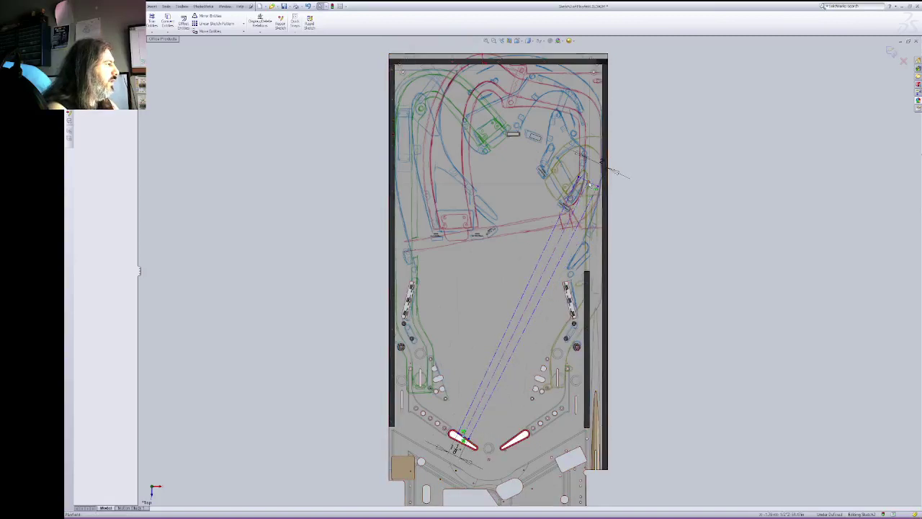
Step: Swing the shot path's upper end to the upper central targets and back to the right lane, adjusting its base on the left flipper
mouse_move(588, 182)
mouse_down()
mouse_move(515, 135)
mouse_move(526, 148)
mouse_move(513, 143)
mouse_up()
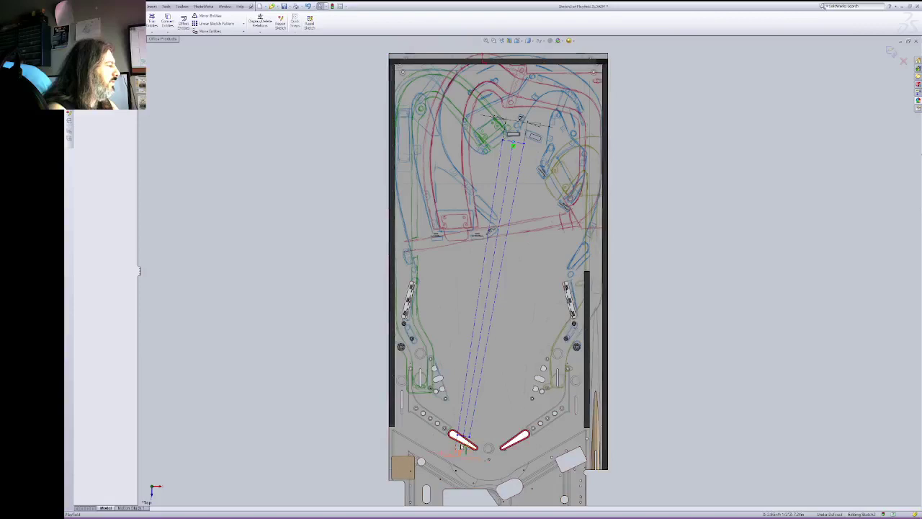
drag(464, 438, 468, 440)
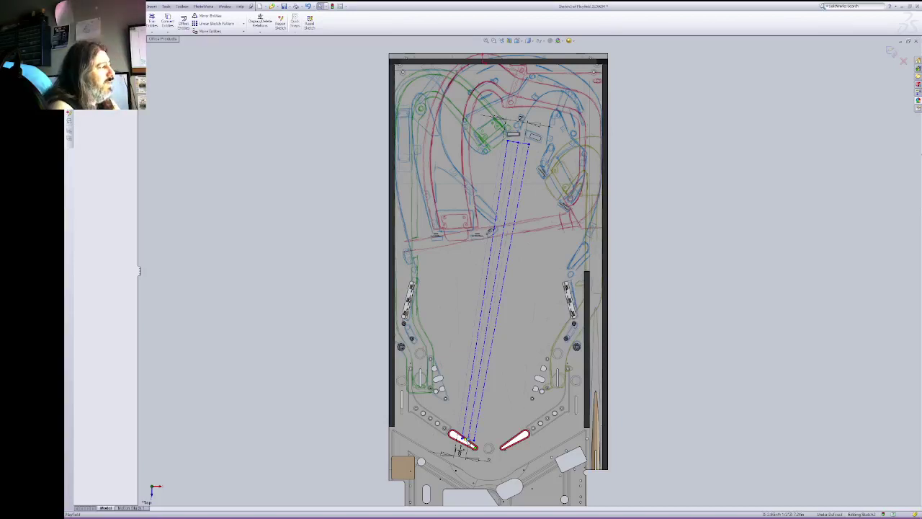
drag(468, 439, 467, 436)
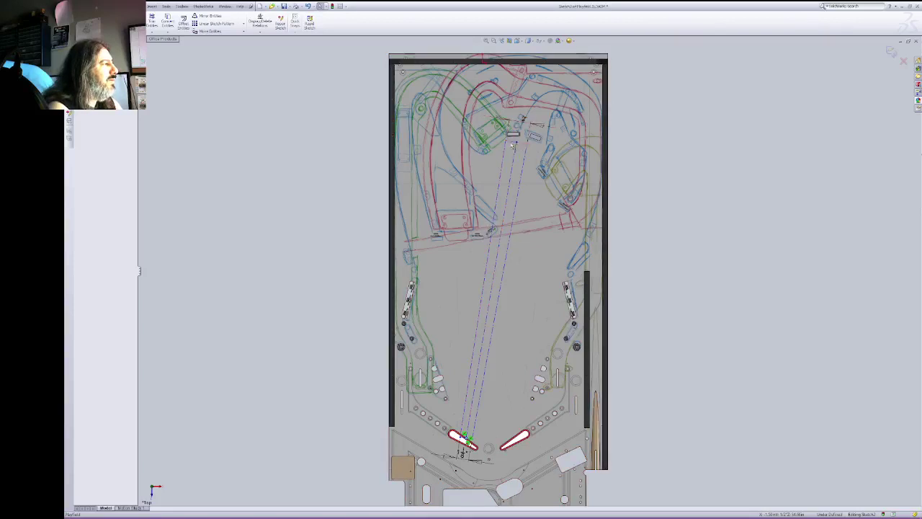
mouse_move(518, 144)
mouse_down()
mouse_move(546, 135)
mouse_move(532, 146)
mouse_up()
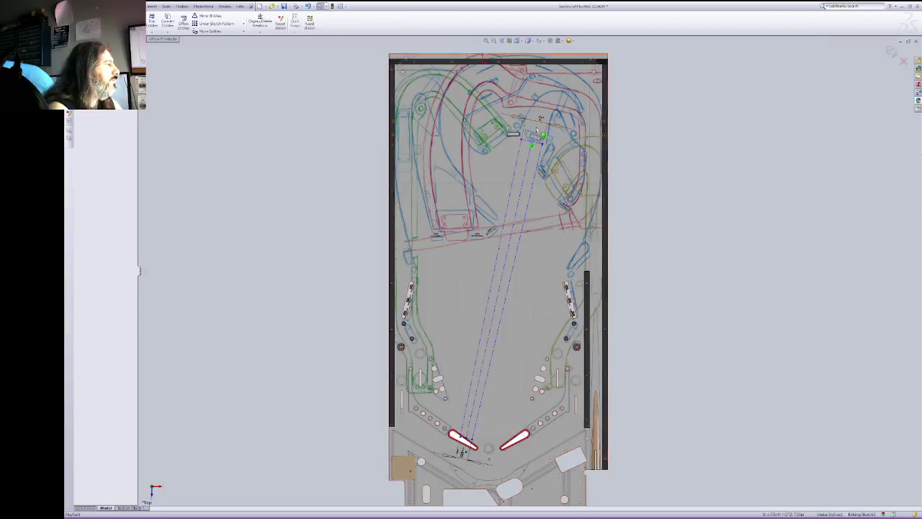
drag(534, 145, 588, 205)
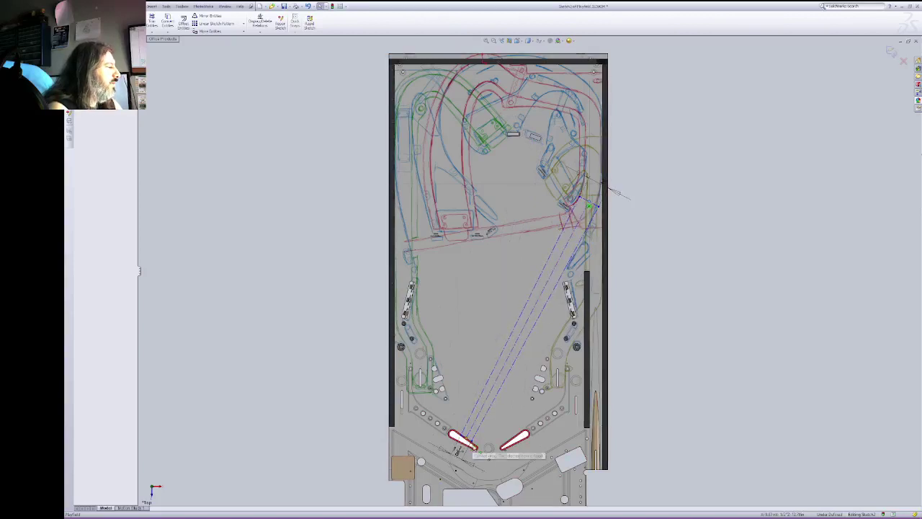
Step: Free the pinned midpoint of the lower end line and move it down toward the left flipper's tip
click(471, 442)
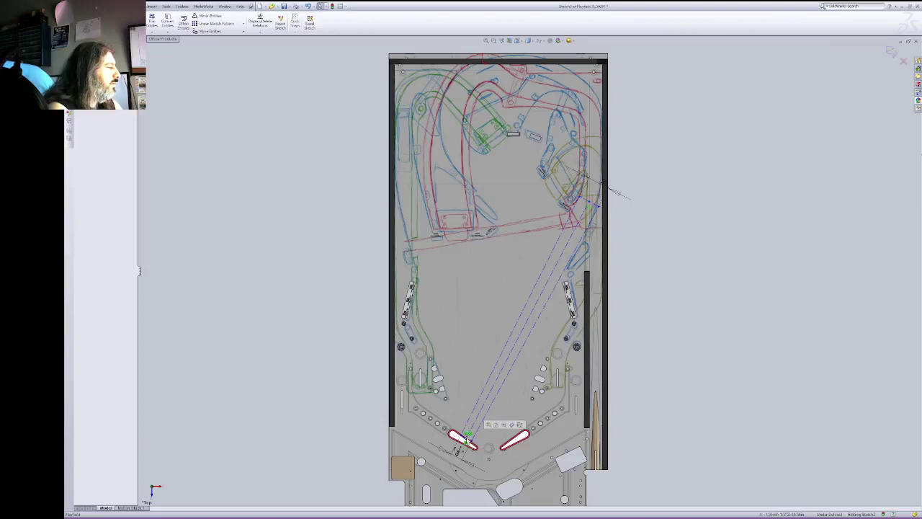
click(472, 439)
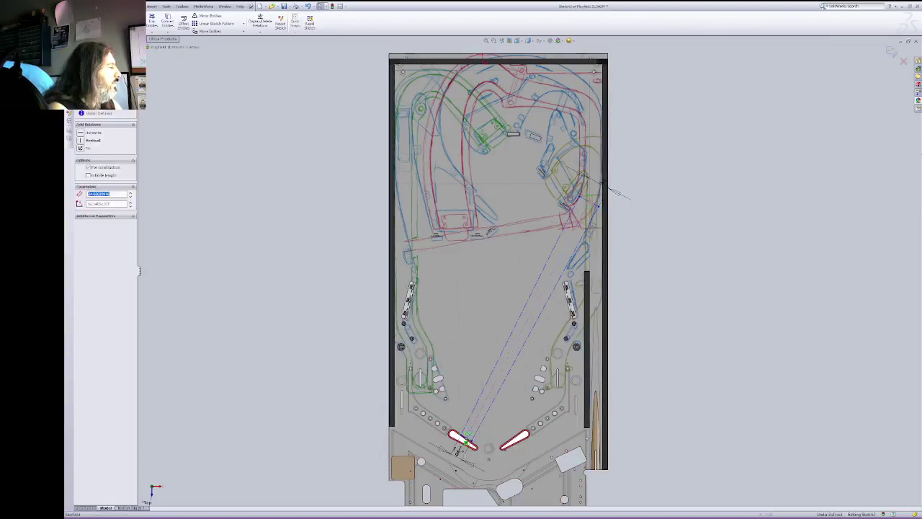
click(468, 438)
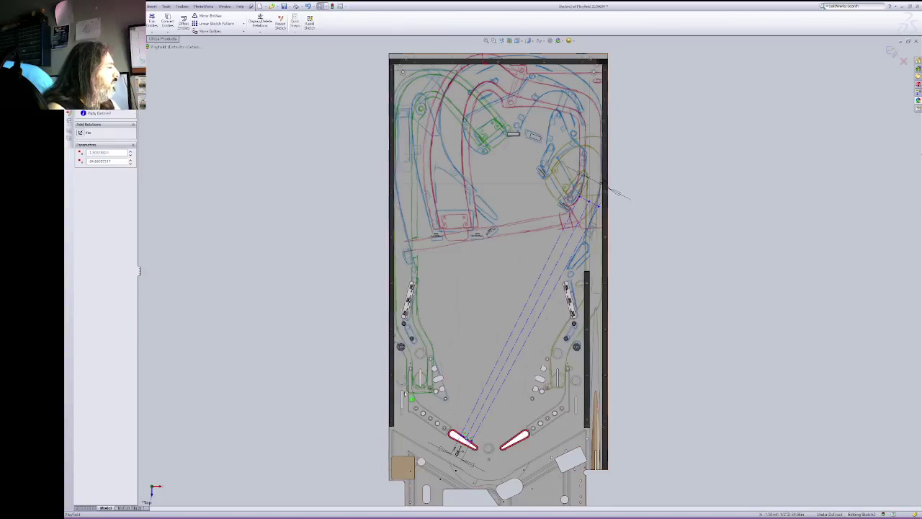
click(465, 438)
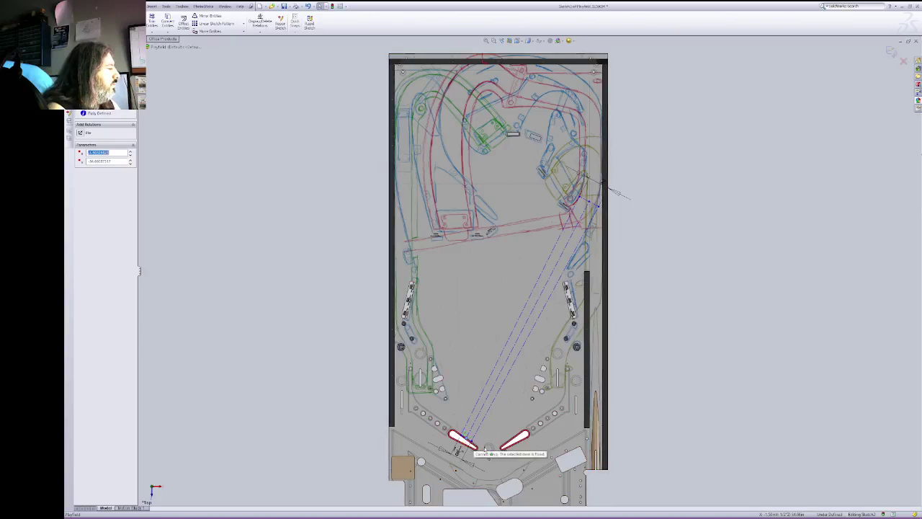
key(Escape)
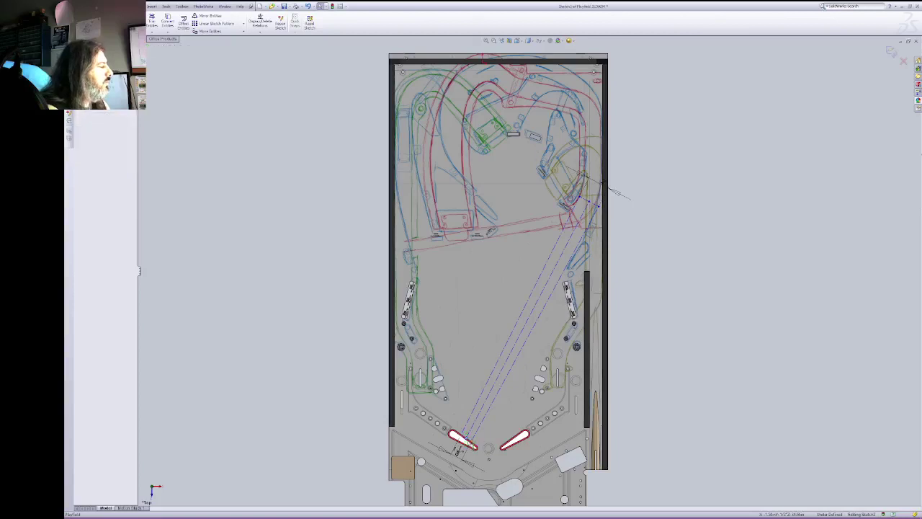
click(467, 438)
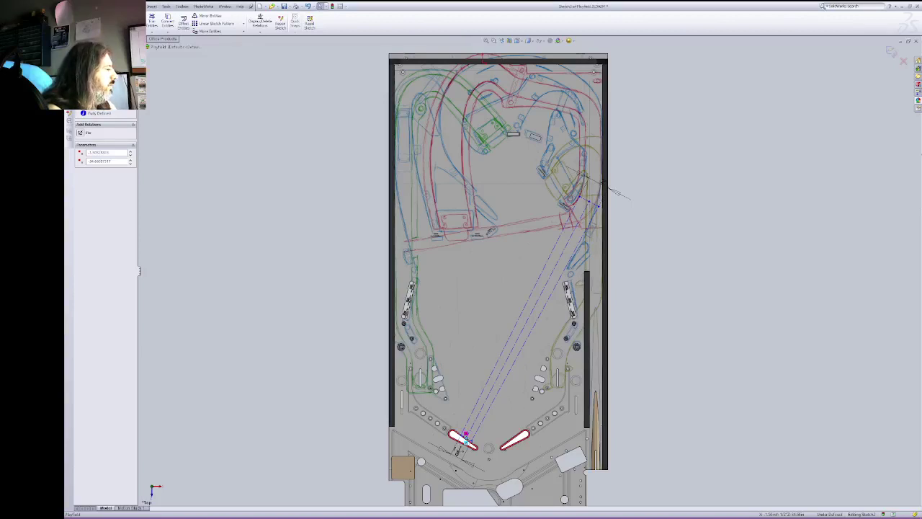
drag(467, 437, 474, 444)
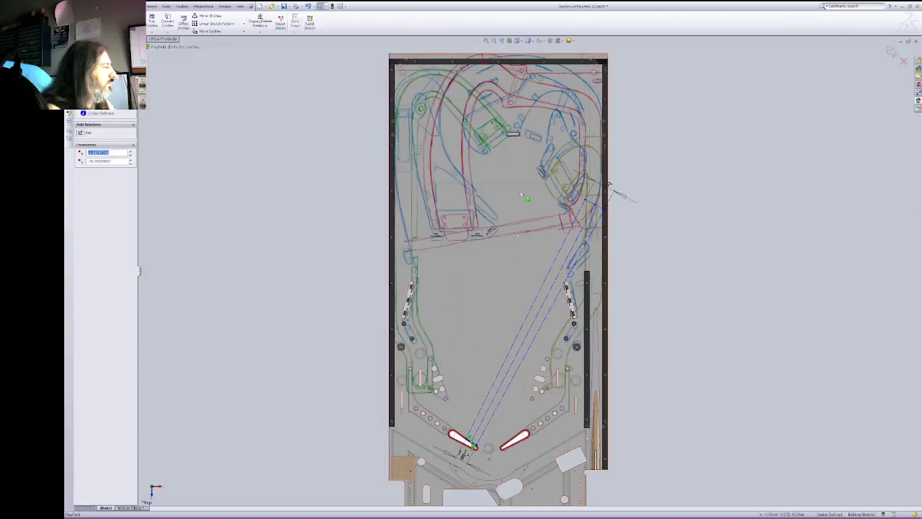
Step: Nudge the lower end line's midpoint slightly toward the tip along the left flipper's upper edge
key(ctrl+z)
drag(433, 411, 508, 488)
key(Escape)
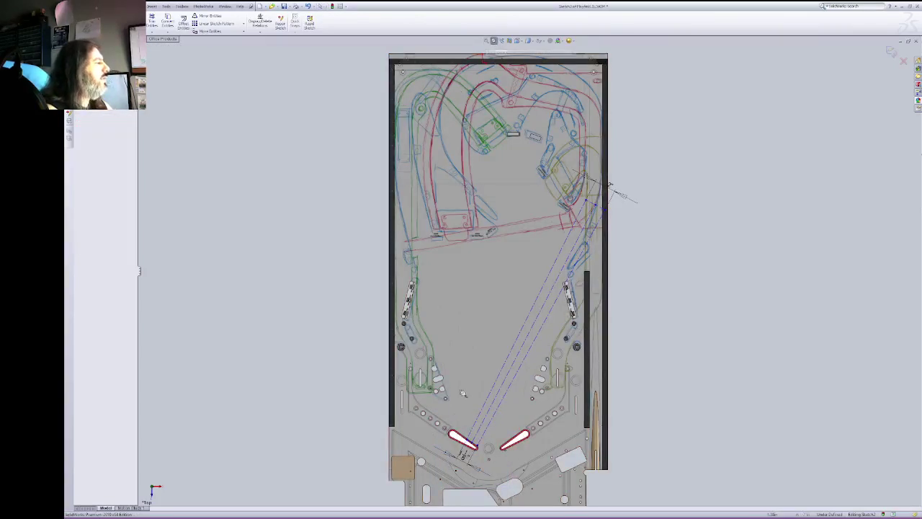
drag(436, 370, 565, 499)
right_click(505, 368)
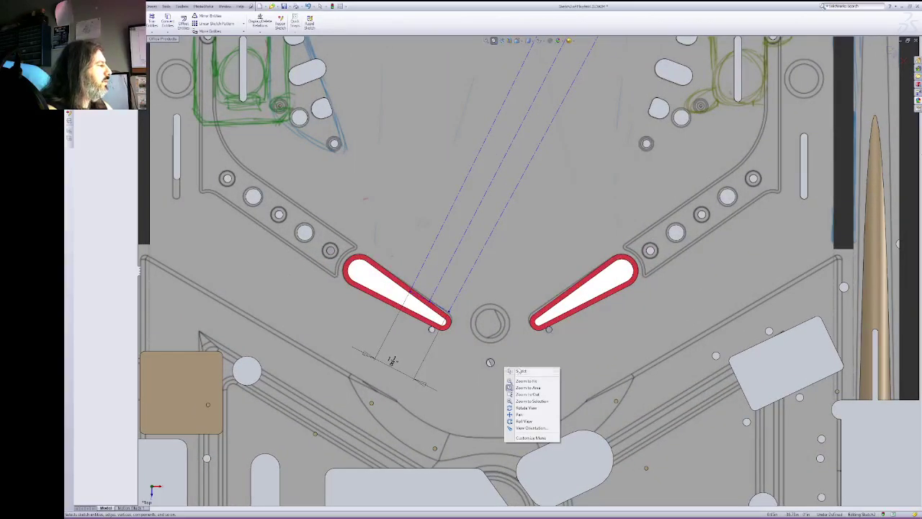
click(512, 371)
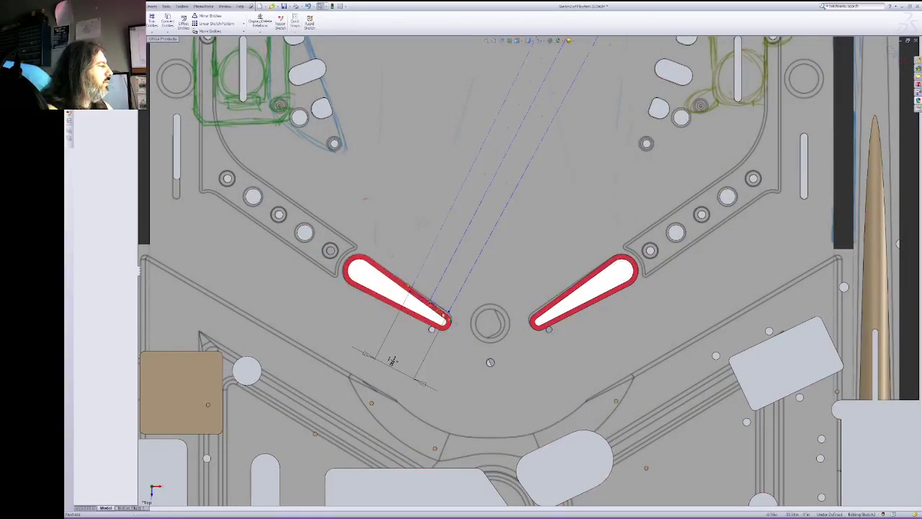
drag(430, 301, 432, 302)
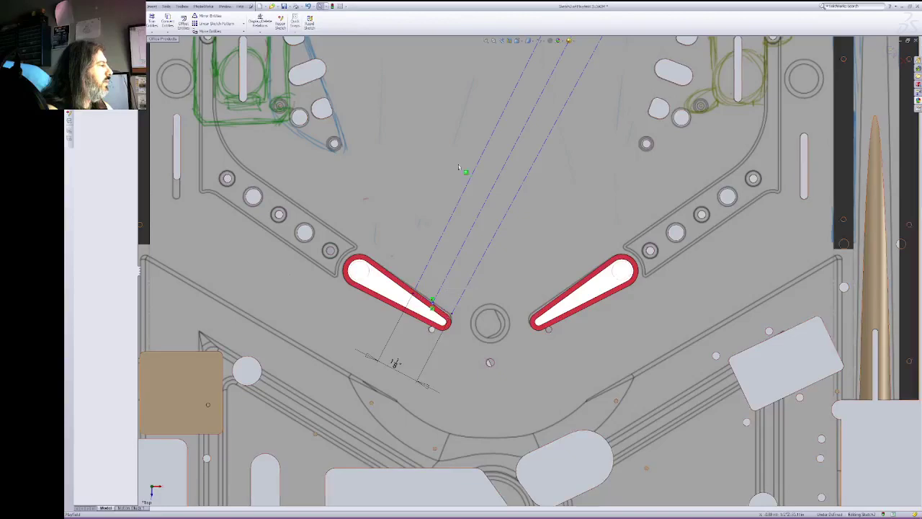
Step: Aim the shot path's upper end slightly further inward at the right lane entrance and exit the sketch
click(502, 41)
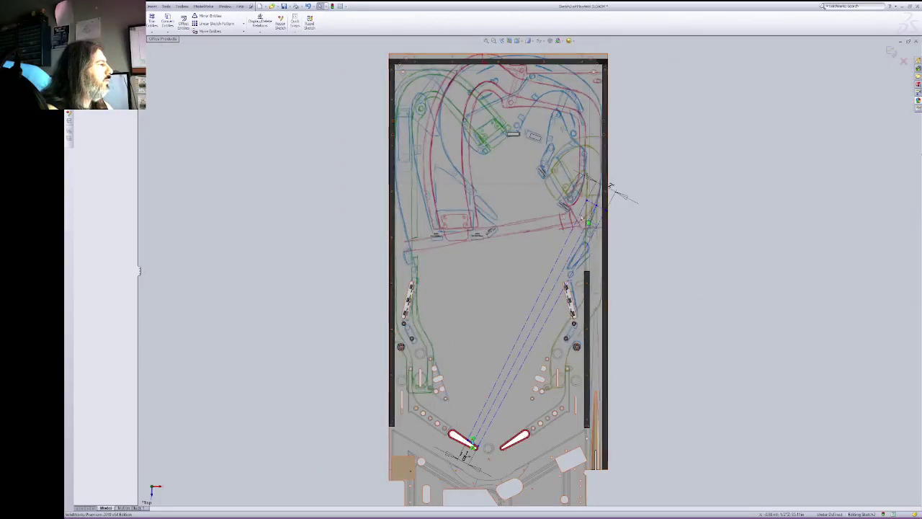
drag(597, 209, 589, 203)
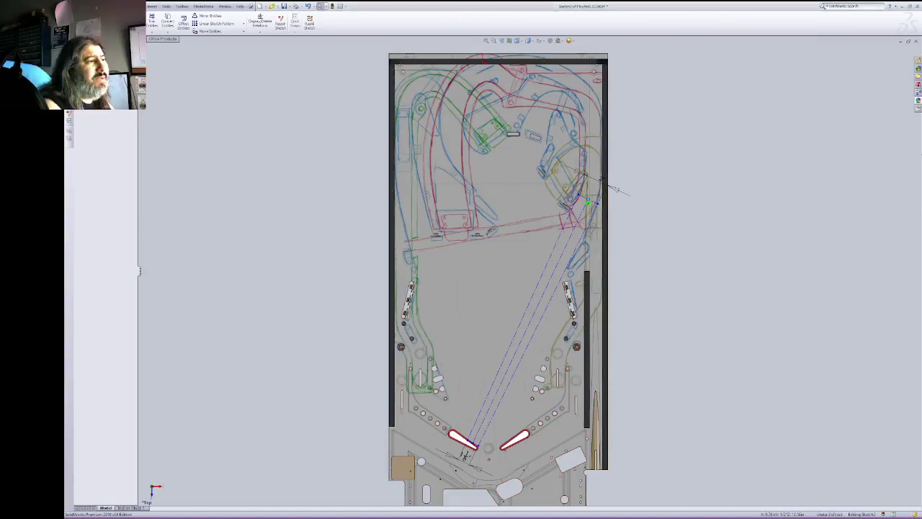
drag(836, 222, 921, 137)
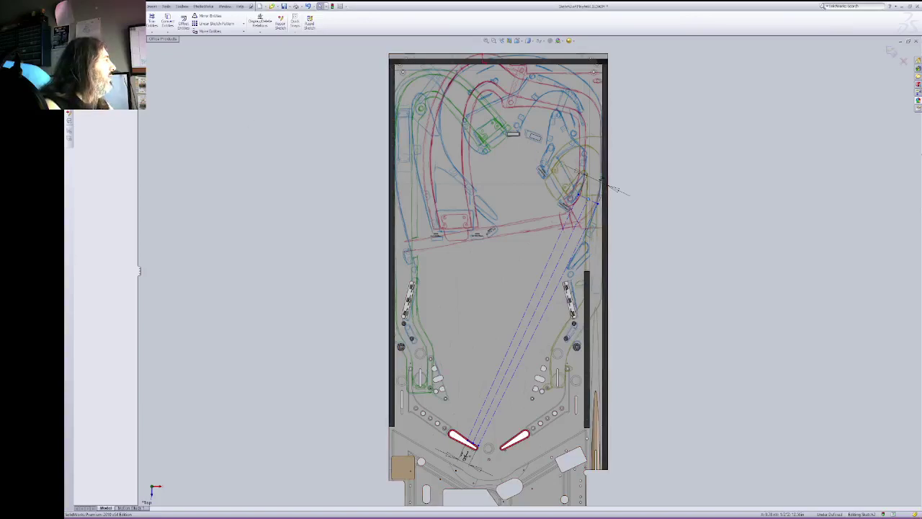
click(892, 52)
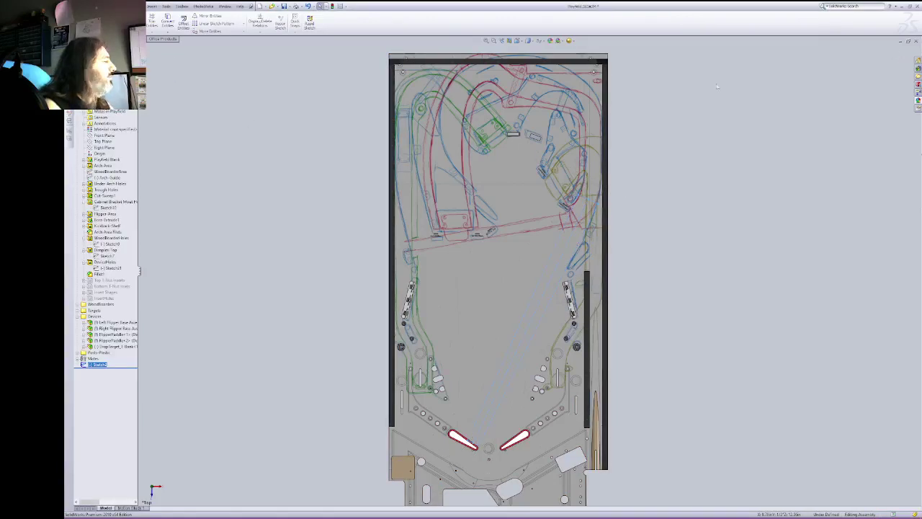
Step: Insert another right flipper base assembly beside the playfield and mate its mounting tab coincident with the playfield's underside, with the alignment flipped
drag(851, 225, 692, 264)
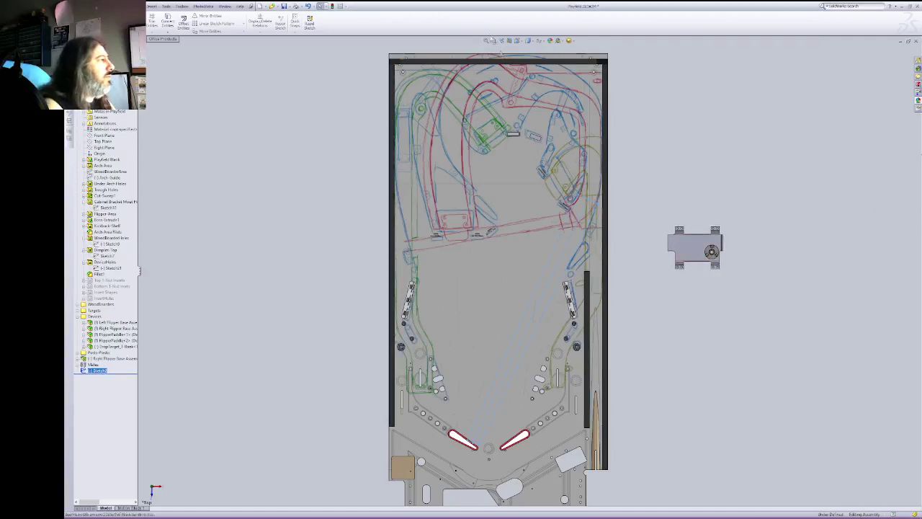
right_click(656, 93)
click(676, 133)
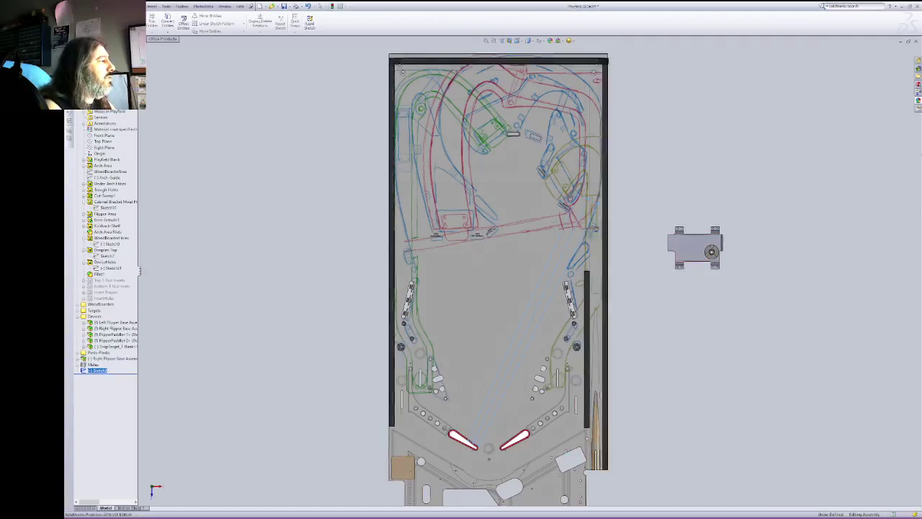
drag(676, 134, 562, 84)
right_click(577, 150)
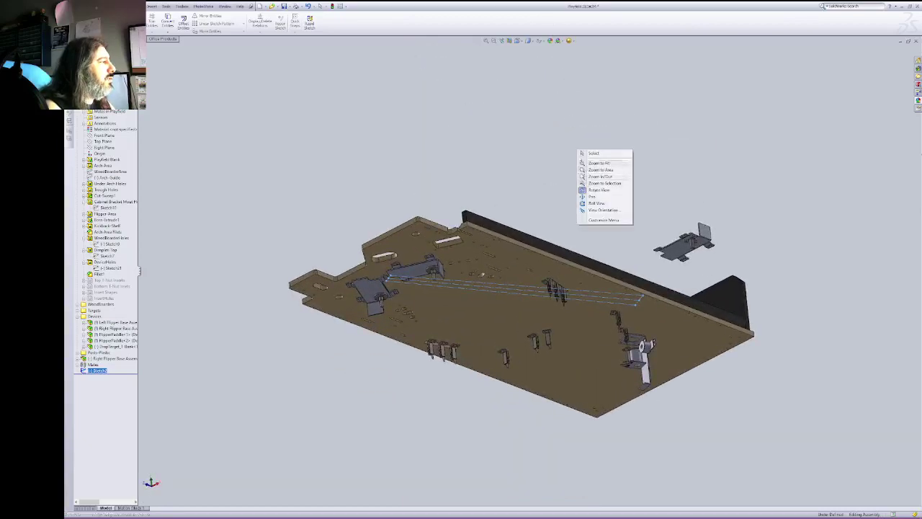
click(601, 169)
drag(570, 200, 745, 316)
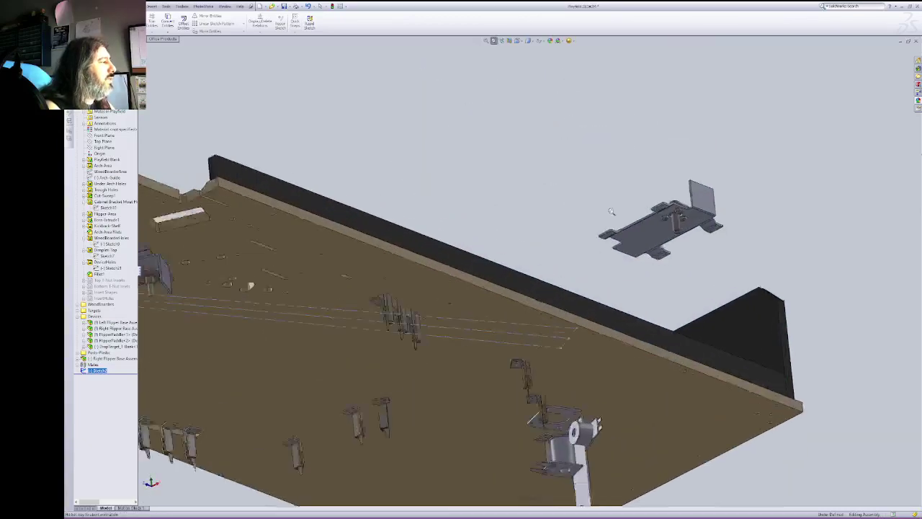
right_click(514, 168)
click(535, 172)
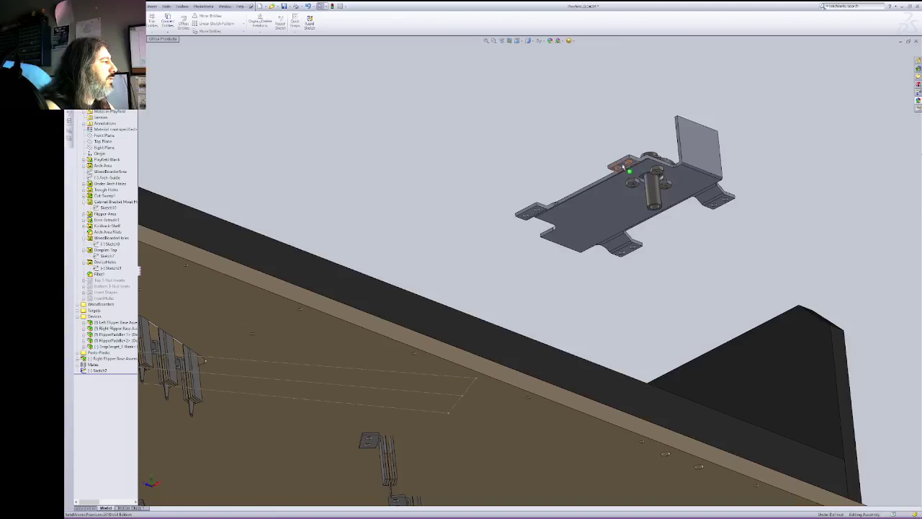
click(628, 165)
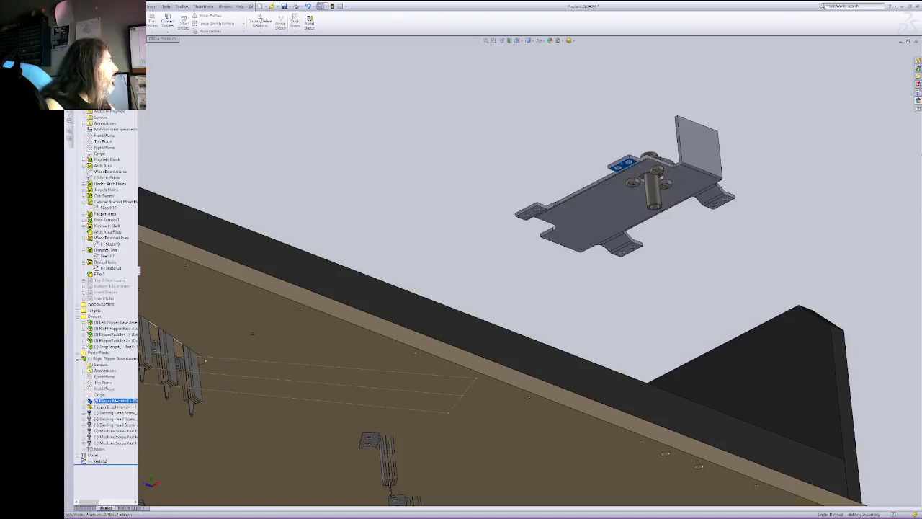
click(78, 39)
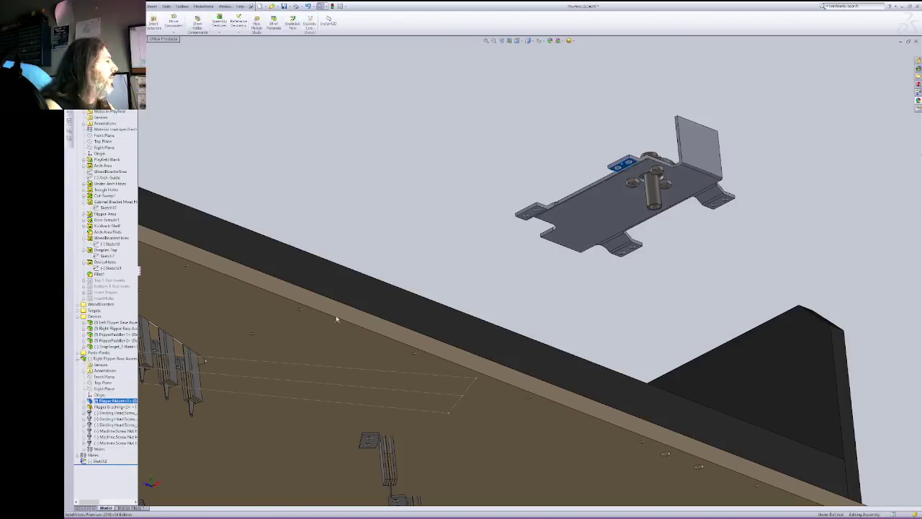
click(356, 347)
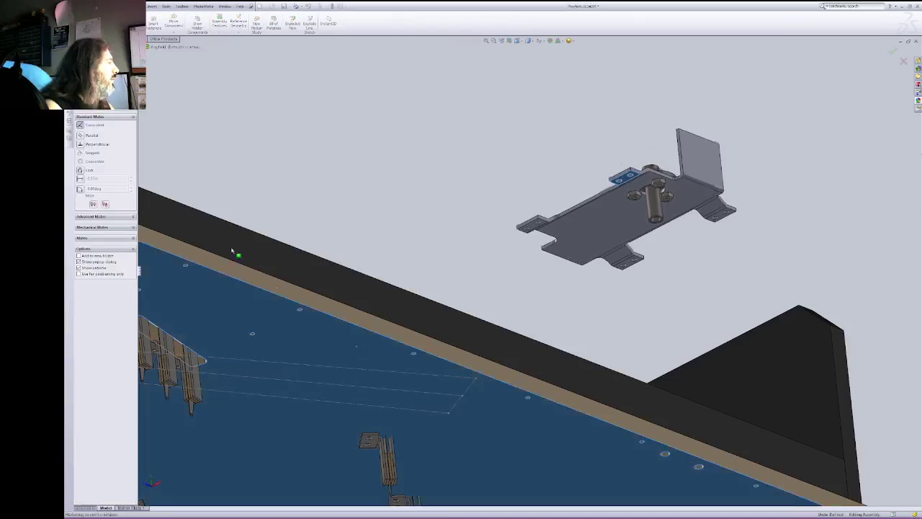
click(105, 205)
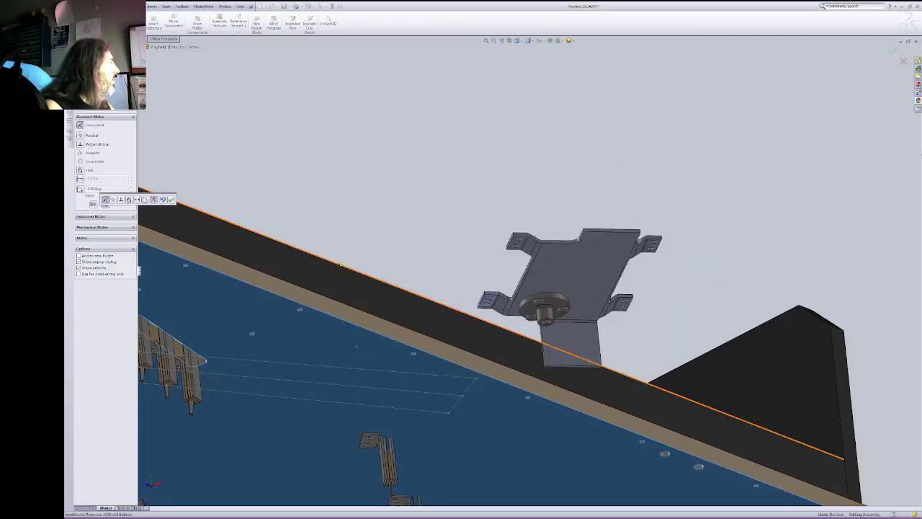
key(Return)
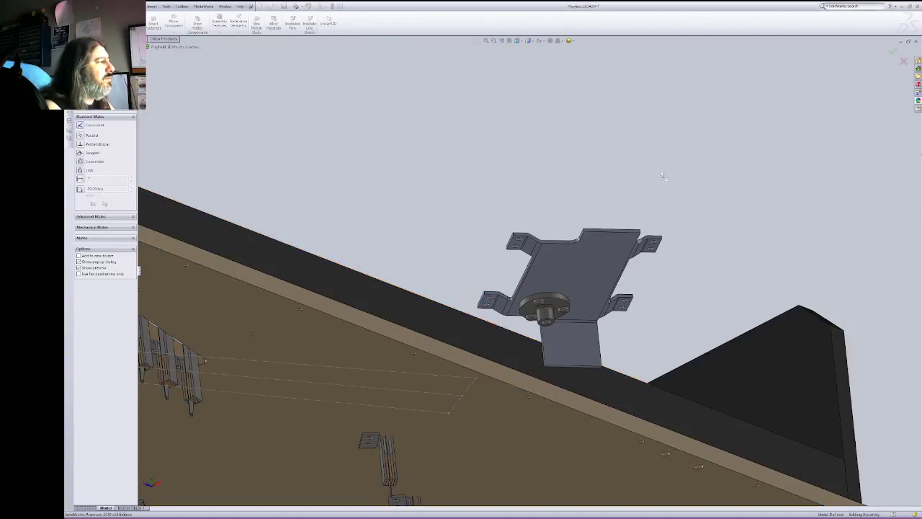
key(Escape)
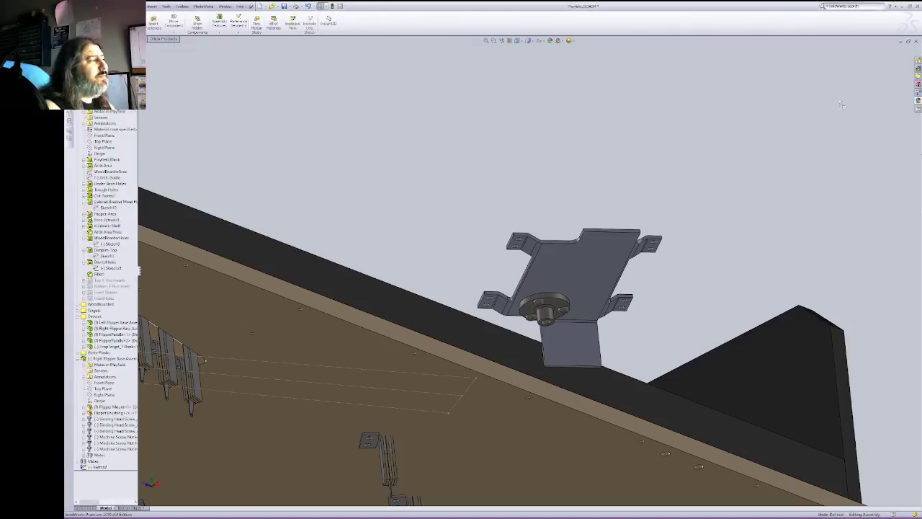
Step: Insert a flipper paddle near the new base and mate its shaft concentric with the bore of the base's bushing
drag(842, 104, 551, 186)
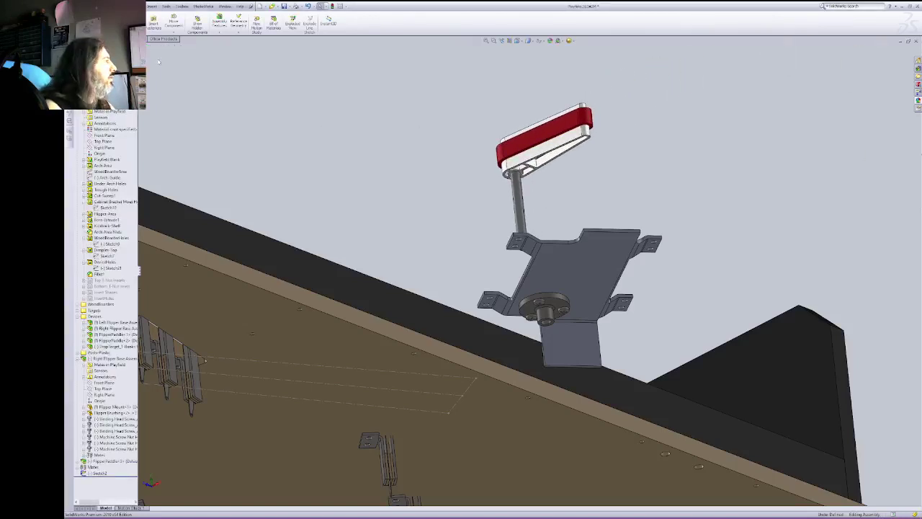
key(Return)
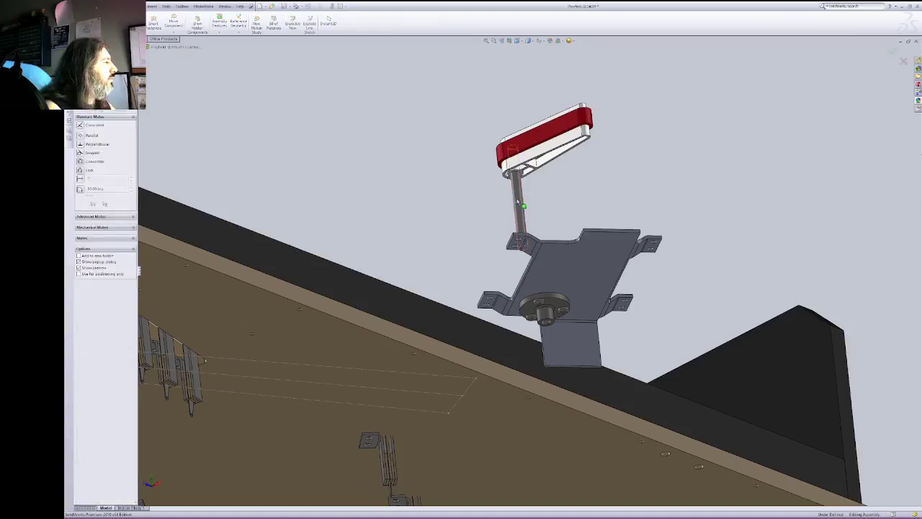
click(516, 205)
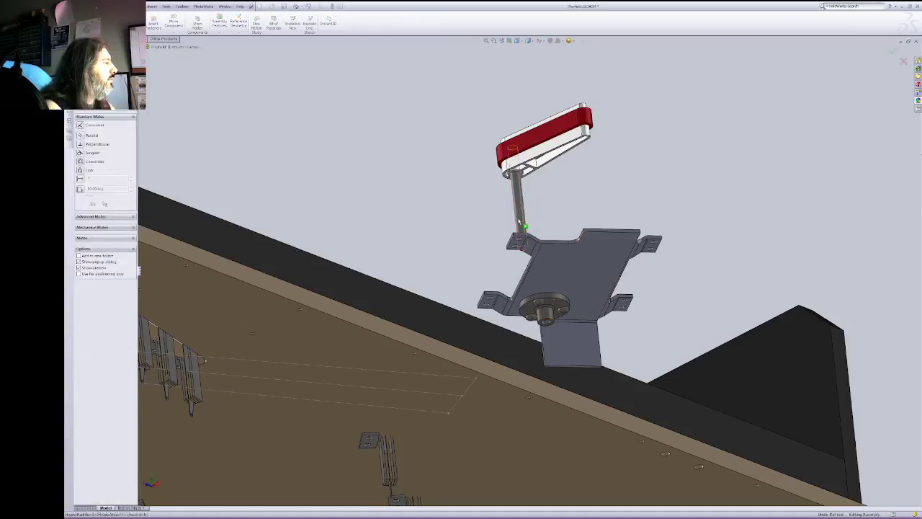
click(519, 212)
click(545, 324)
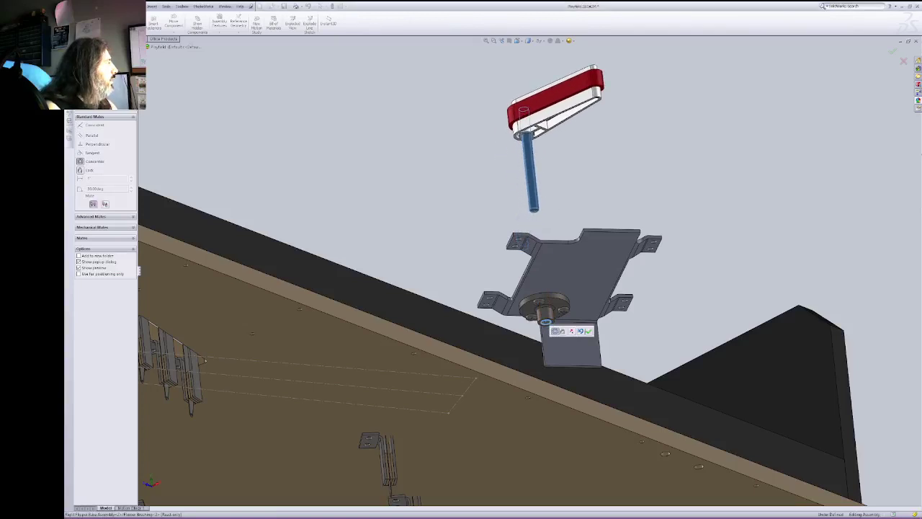
click(546, 324)
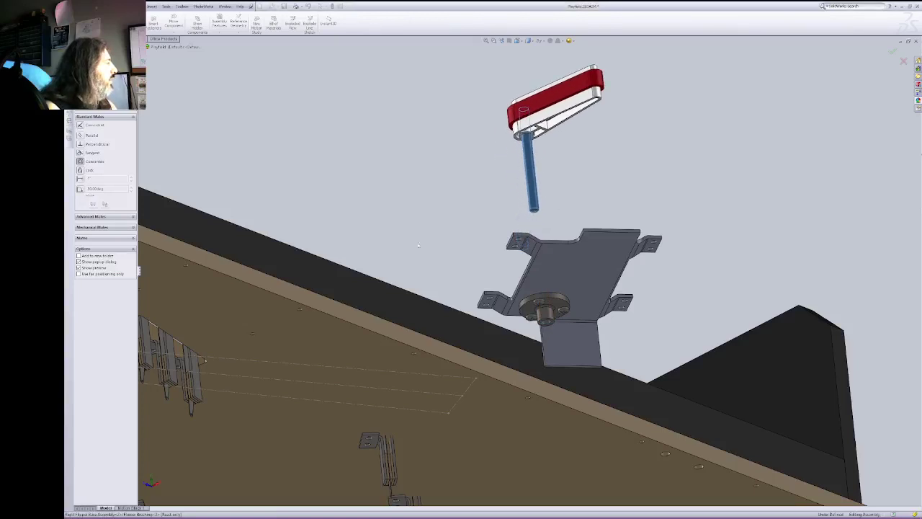
click(548, 326)
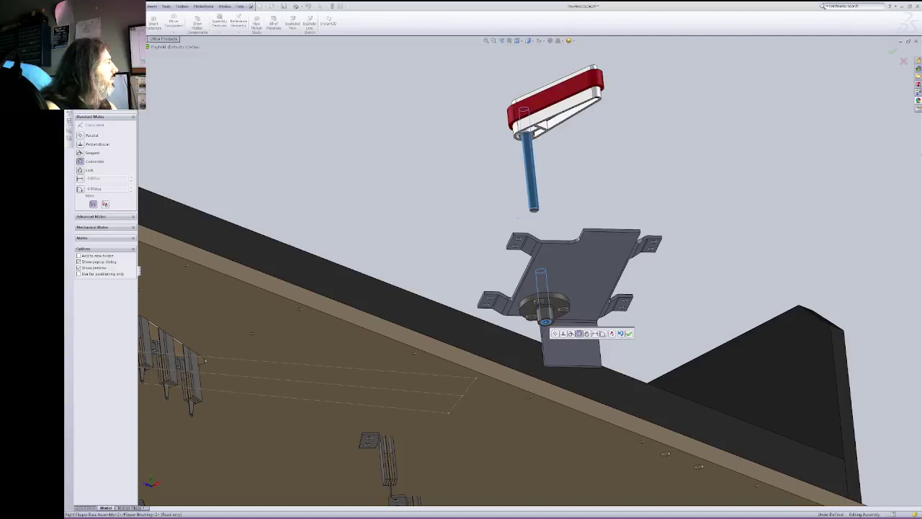
key(Return)
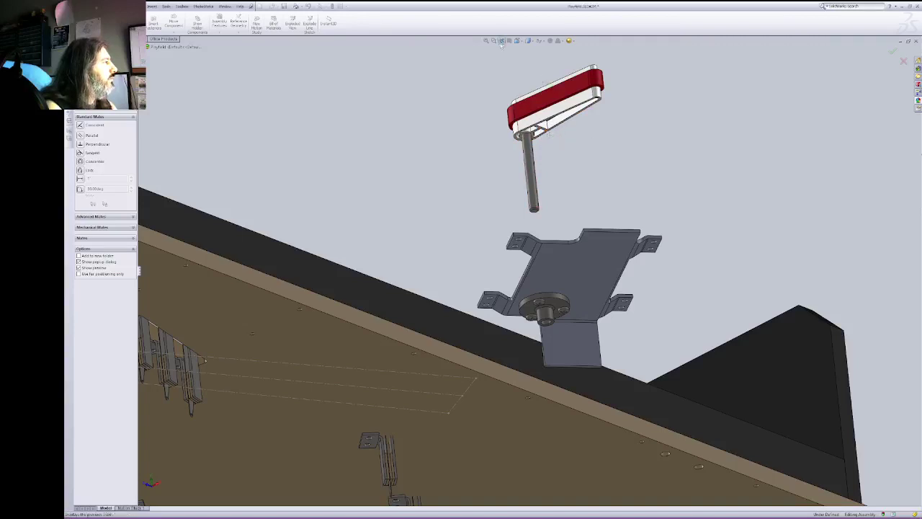
Step: Add a distance mate between the paddle's underside and the end face of the flipper bushing
drag(401, 103, 505, 202)
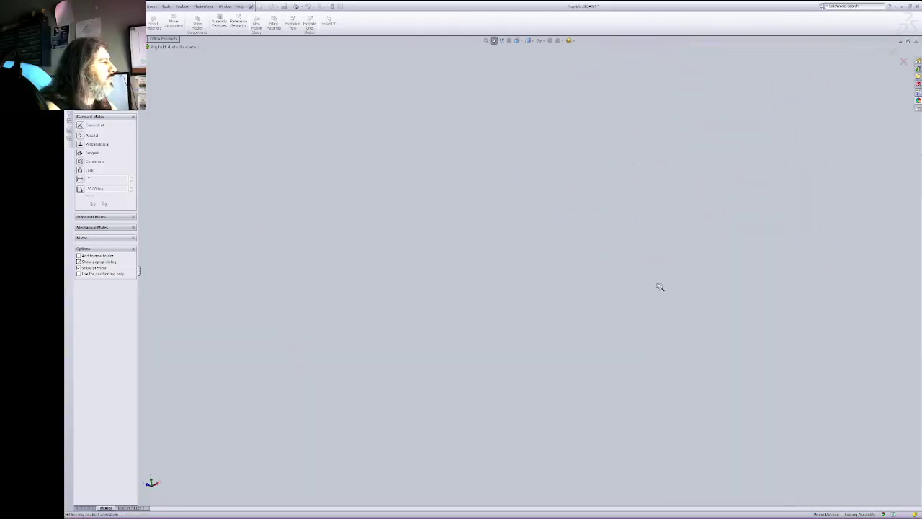
right_click(659, 286)
click(680, 288)
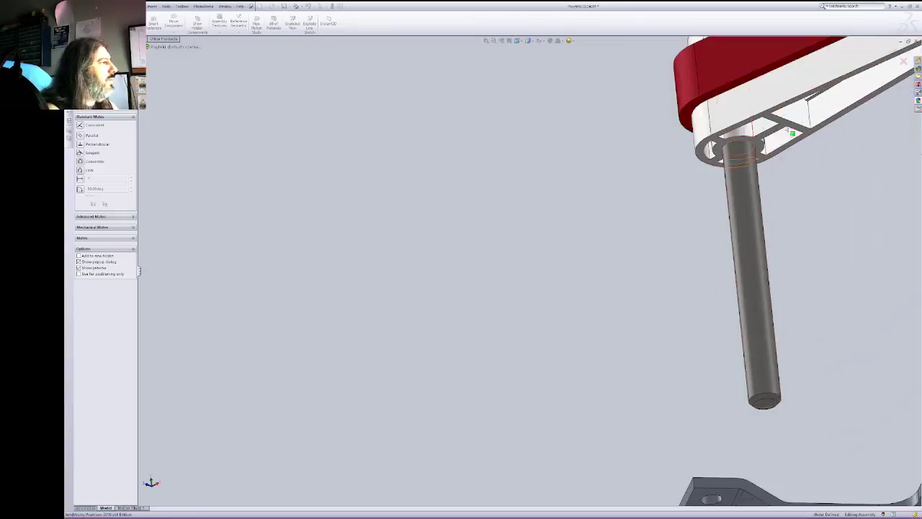
click(786, 125)
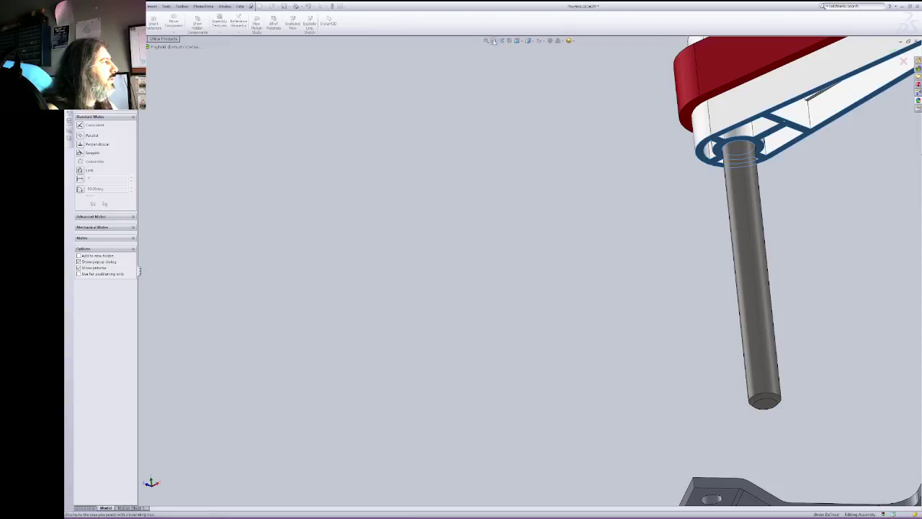
right_click(637, 252)
click(664, 282)
drag(684, 362, 645, 368)
right_click(622, 320)
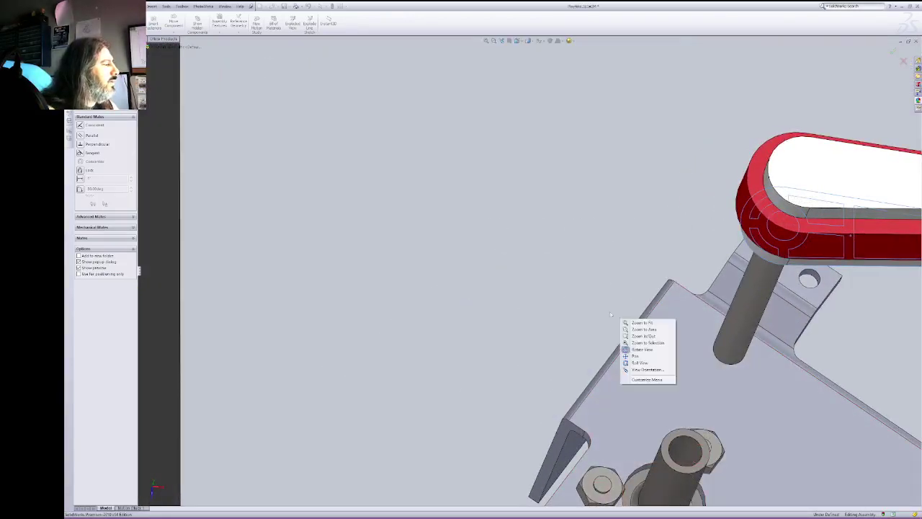
click(641, 349)
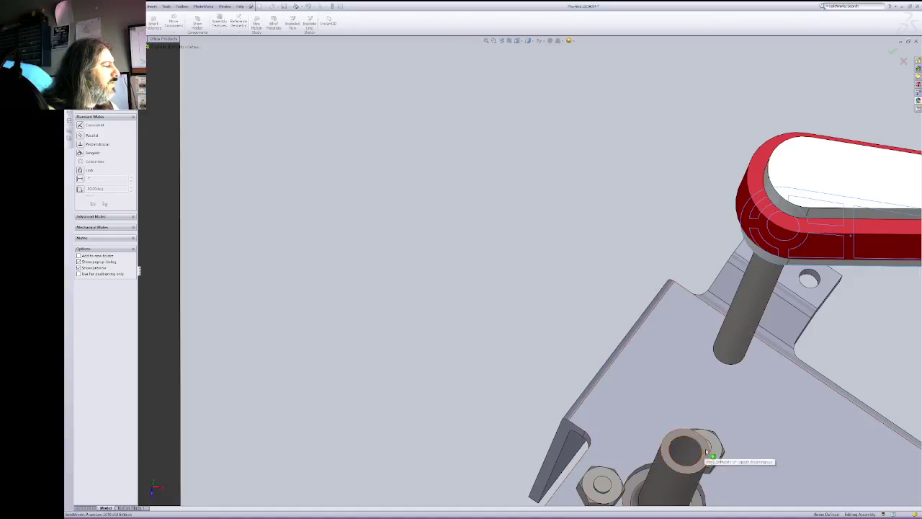
click(704, 452)
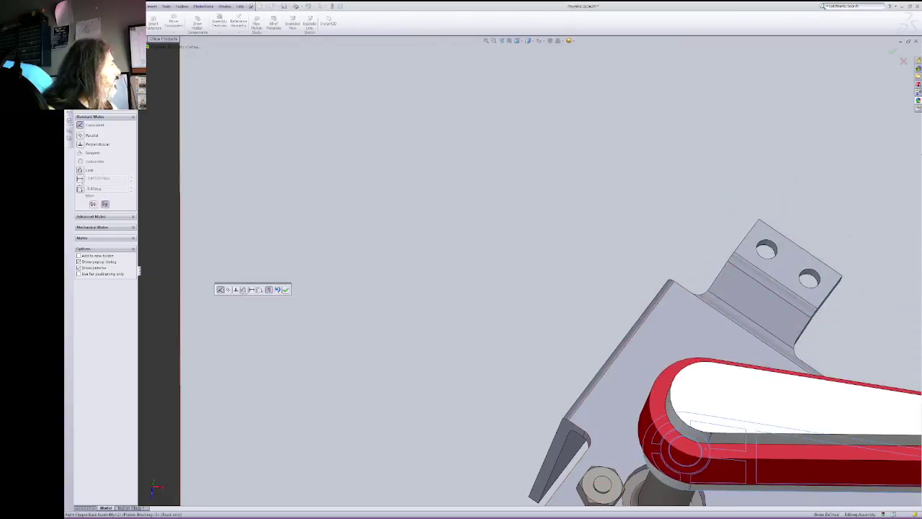
click(80, 179)
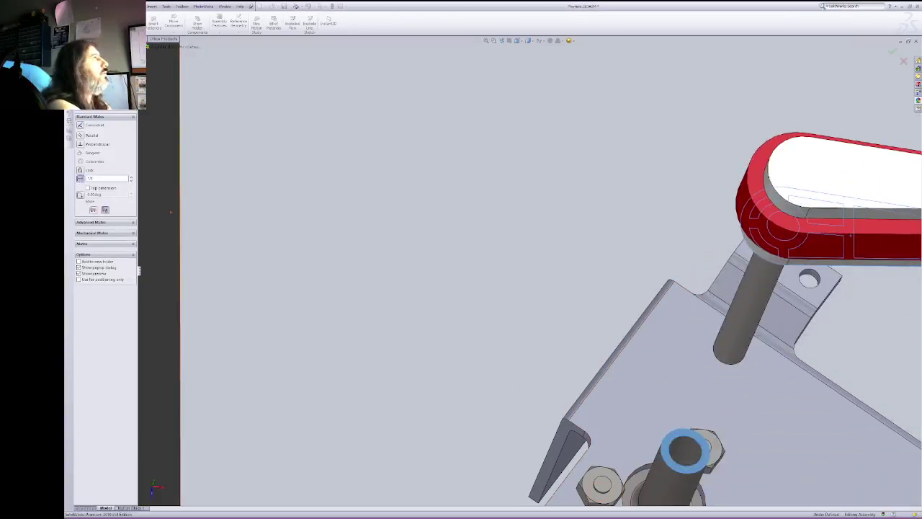
key(Return)
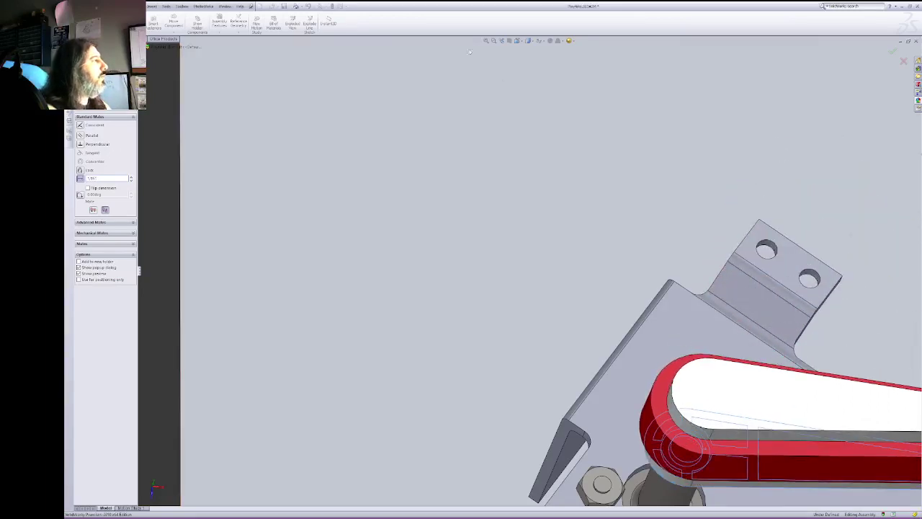
click(518, 40)
click(529, 56)
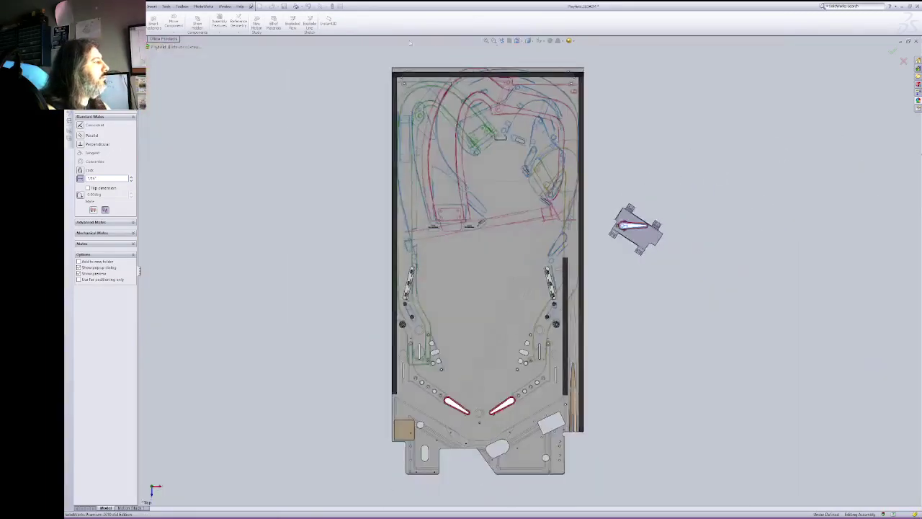
key(Return)
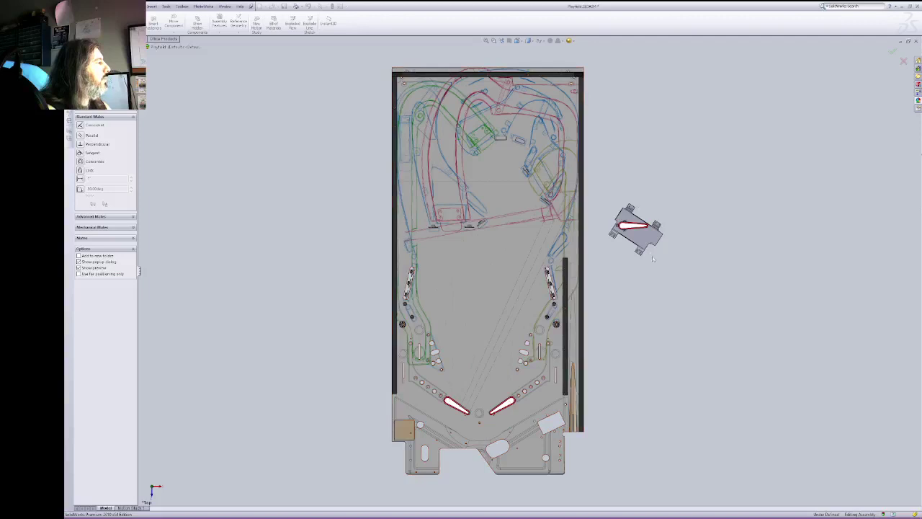
Step: Move the new flipper base with its paddle onto the playfield above the right lane wall and finish mating
drag(644, 242, 570, 259)
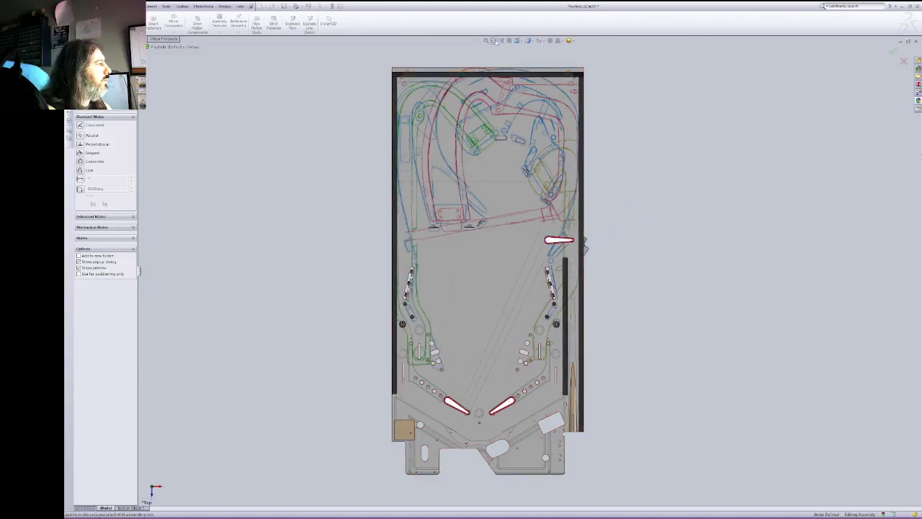
key(Escape)
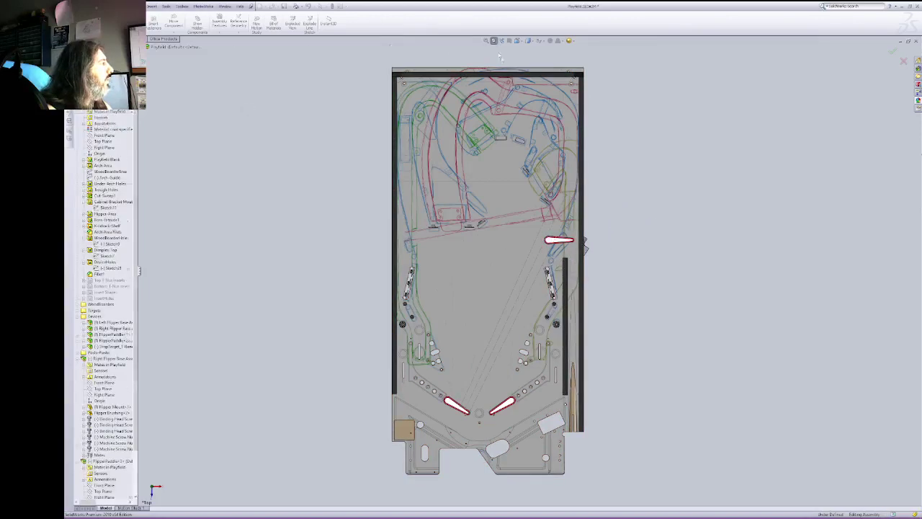
Step: Display the area around the new upper right flipper in wireframe to expose its base beneath the playfield
drag(480, 178, 651, 320)
right_click(670, 236)
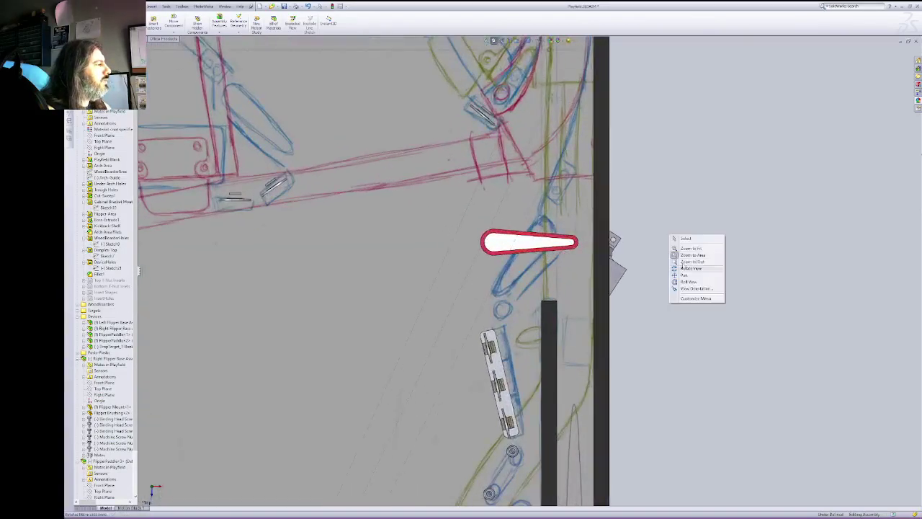
click(521, 43)
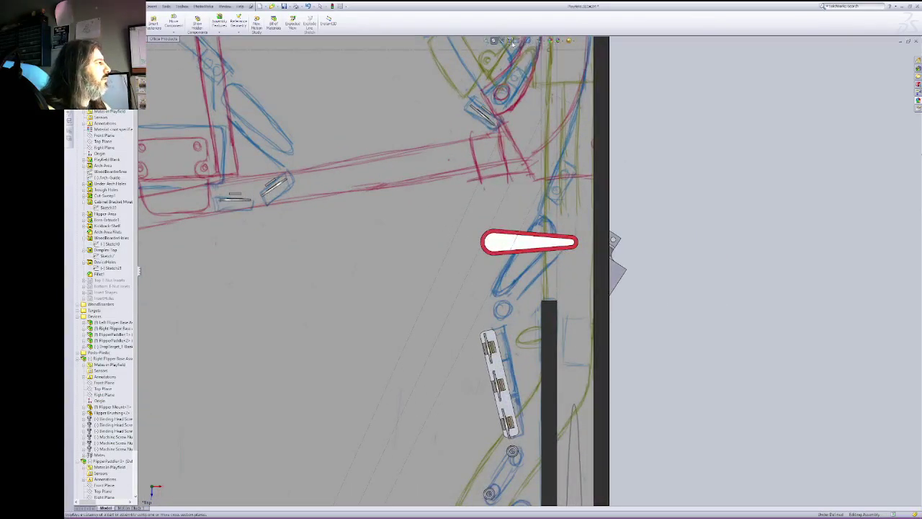
click(529, 40)
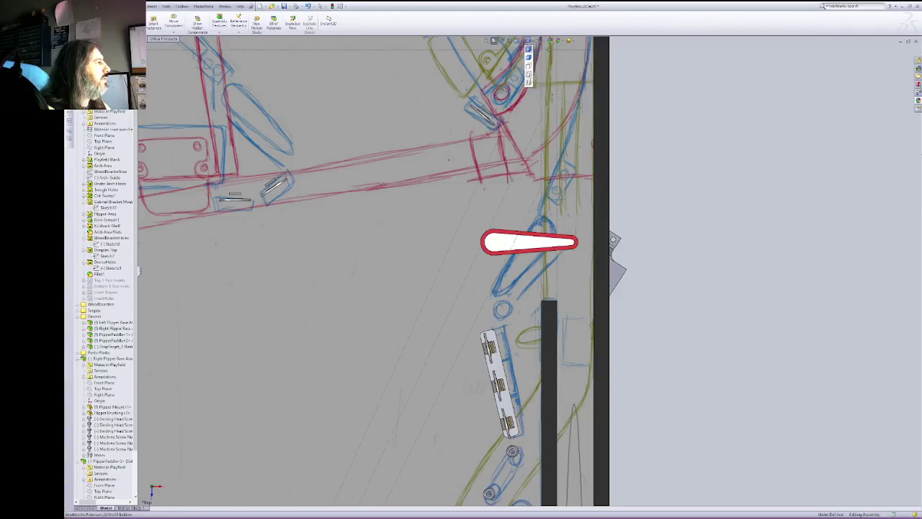
click(529, 83)
right_click(679, 177)
click(691, 181)
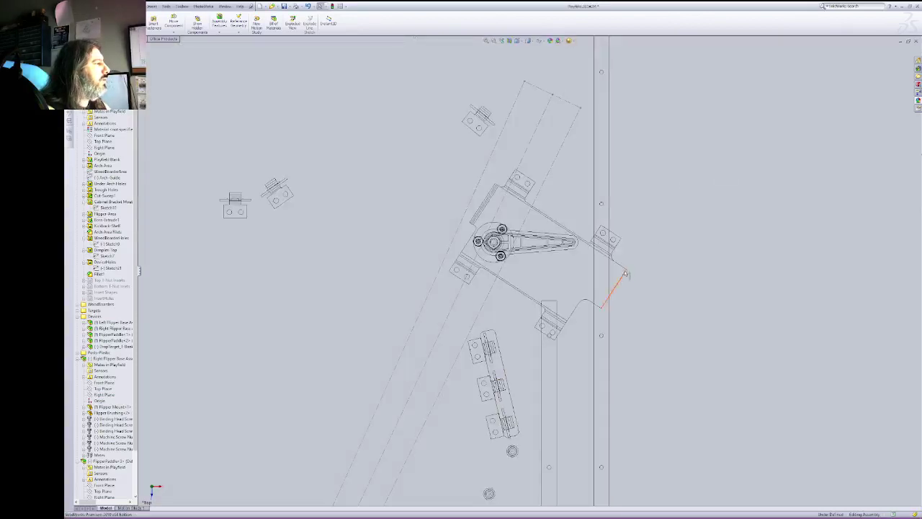
Step: Rotate the new flipper base until its bracket lies nearly horizontal, with the bushing end facing the playfield's right wall
click(481, 203)
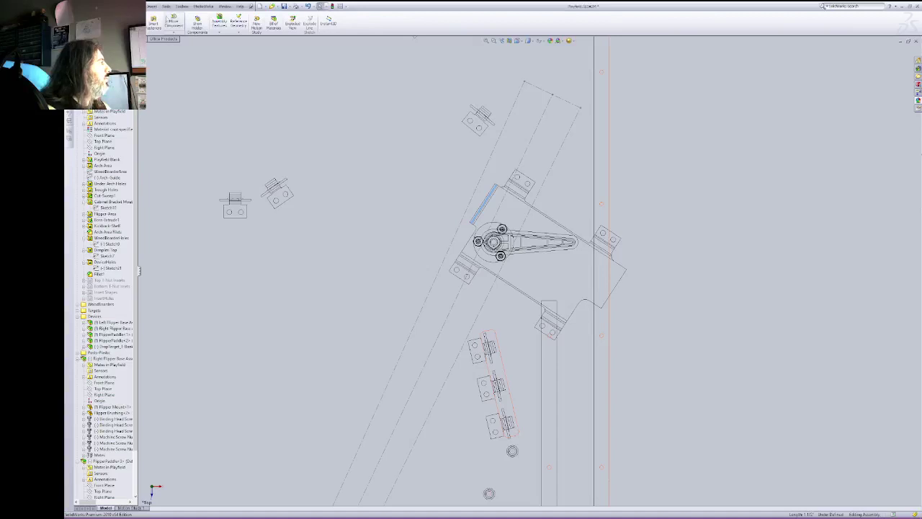
click(173, 32)
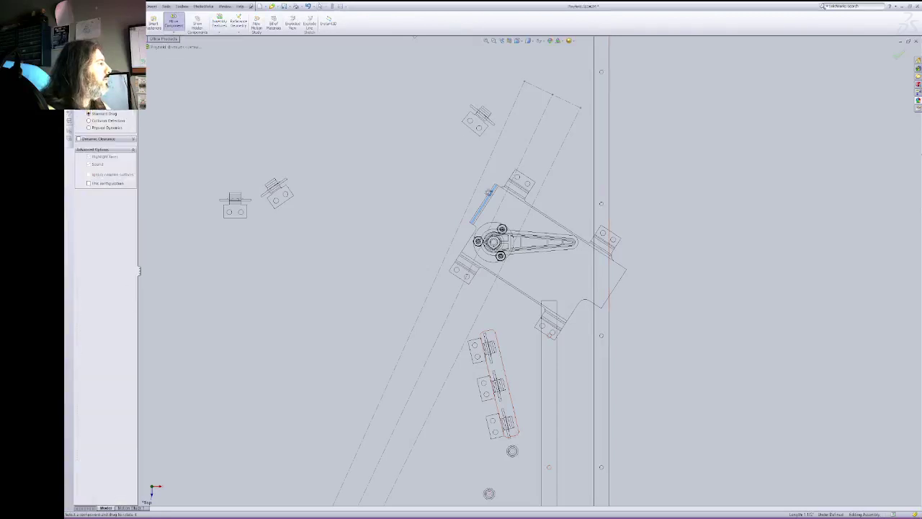
drag(488, 199, 730, 170)
mouse_move(730, 170)
right_down()
mouse_move(716, 180)
mouse_move(730, 169)
right_up()
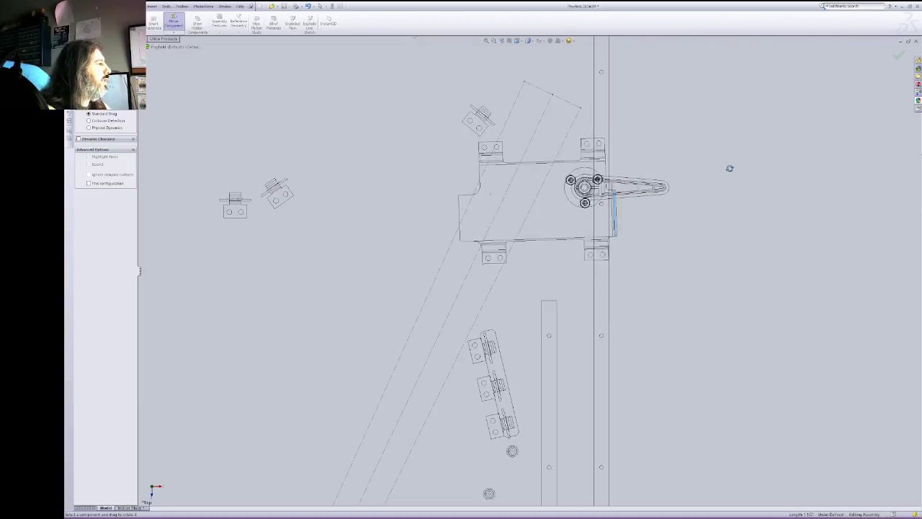
click(178, 23)
Step: Return to shaded display and move the flipper assembly so its paddle pivot sits over the sketched upper right flipper's pivot
click(529, 41)
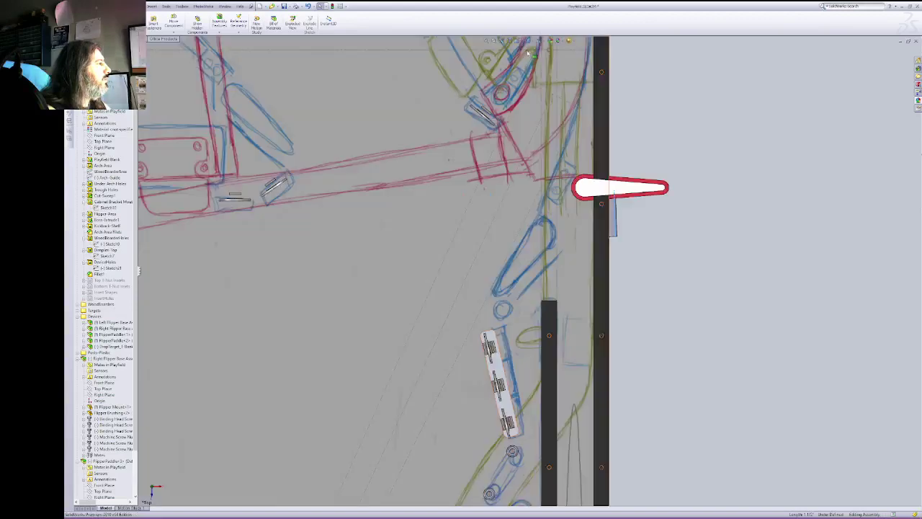
click(529, 74)
mouse_move(581, 195)
mouse_down()
mouse_move(555, 211)
mouse_move(542, 243)
mouse_up()
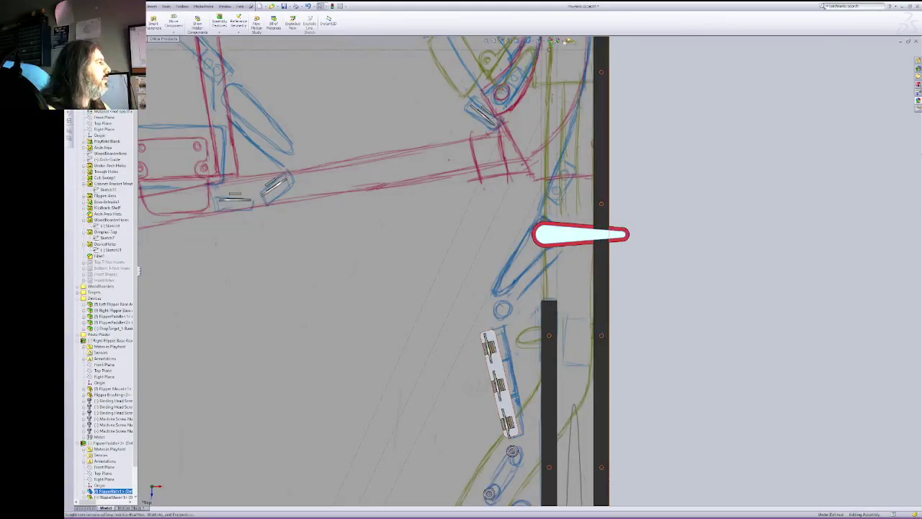
Step: Switch to wireframe display and shift the flipper assembly slightly up the playfield and away from the right wall
click(530, 41)
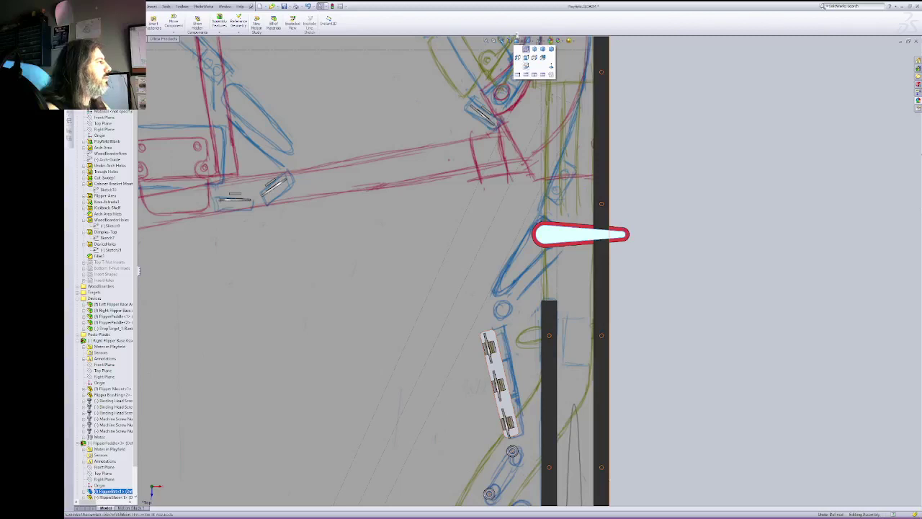
click(529, 41)
click(528, 81)
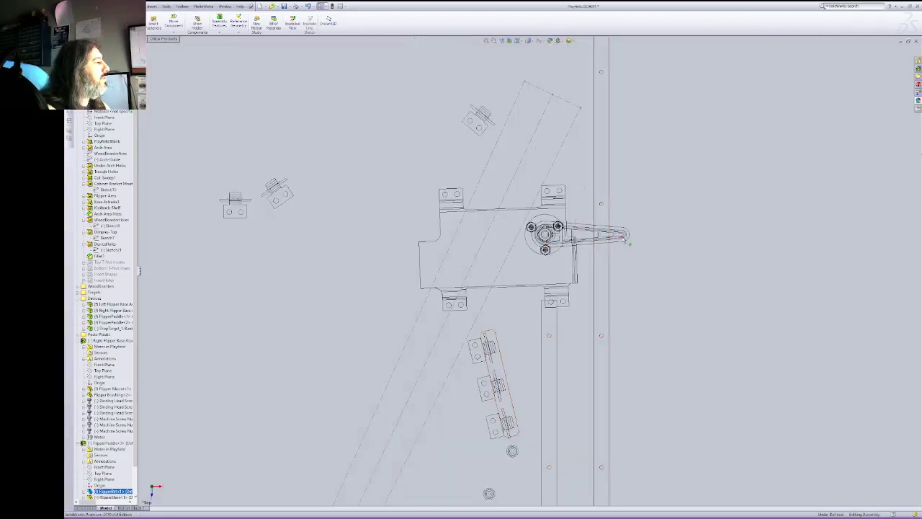
mouse_move(626, 243)
mouse_down()
mouse_move(621, 276)
mouse_move(624, 248)
mouse_move(612, 234)
mouse_up()
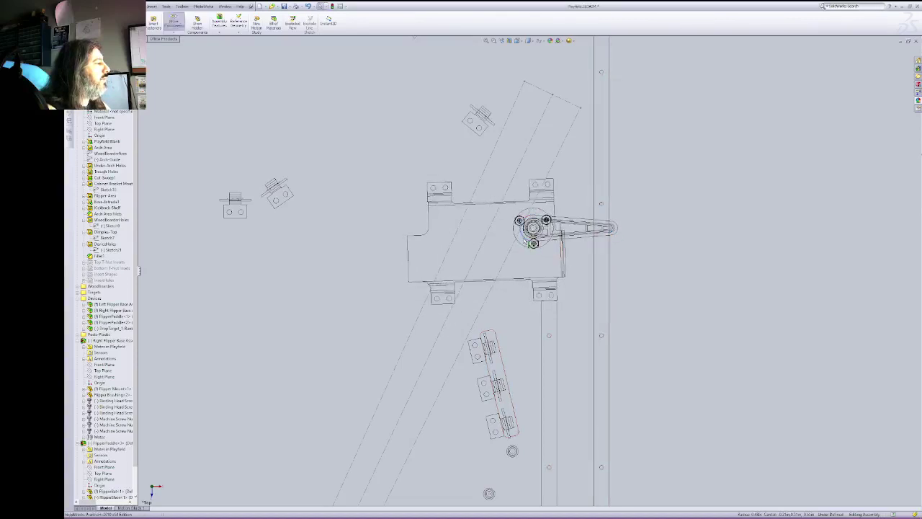
Step: Collapse the Devices folder and the new right flipper base's component tree, and fix that base assembly in place
click(521, 244)
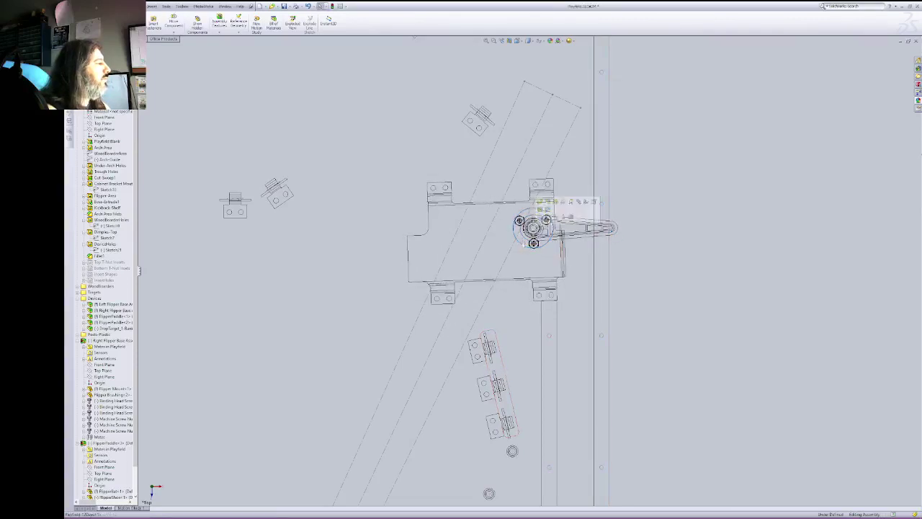
click(563, 254)
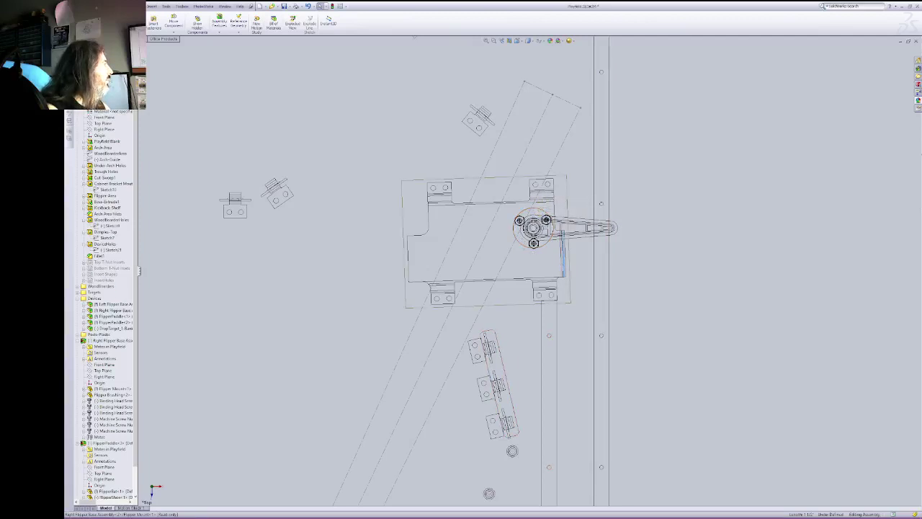
click(78, 298)
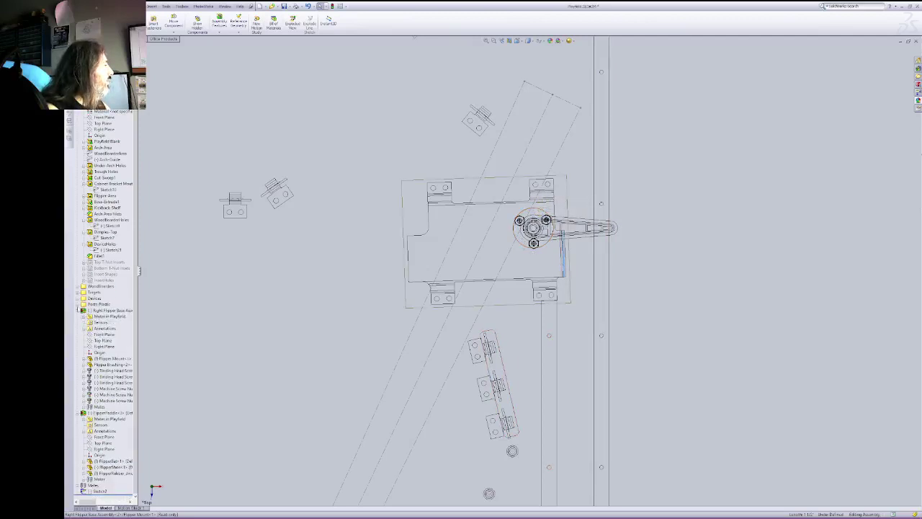
click(80, 310)
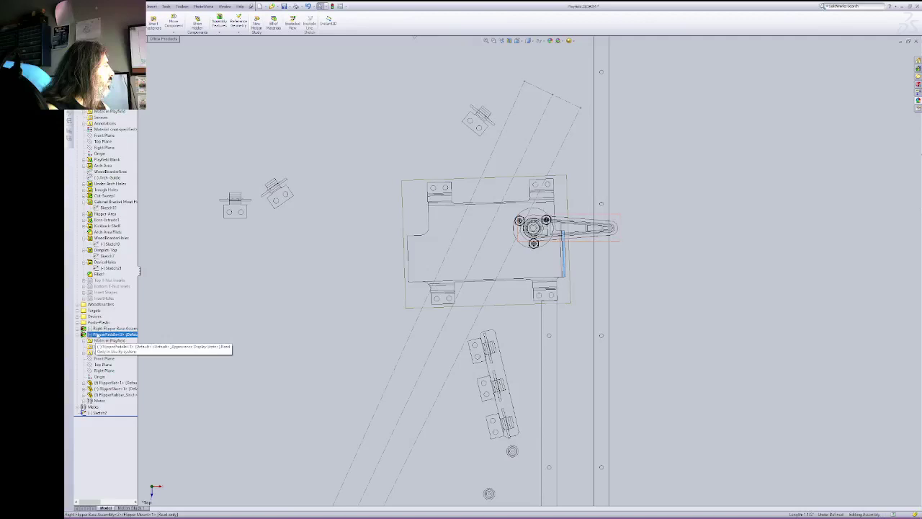
click(96, 329)
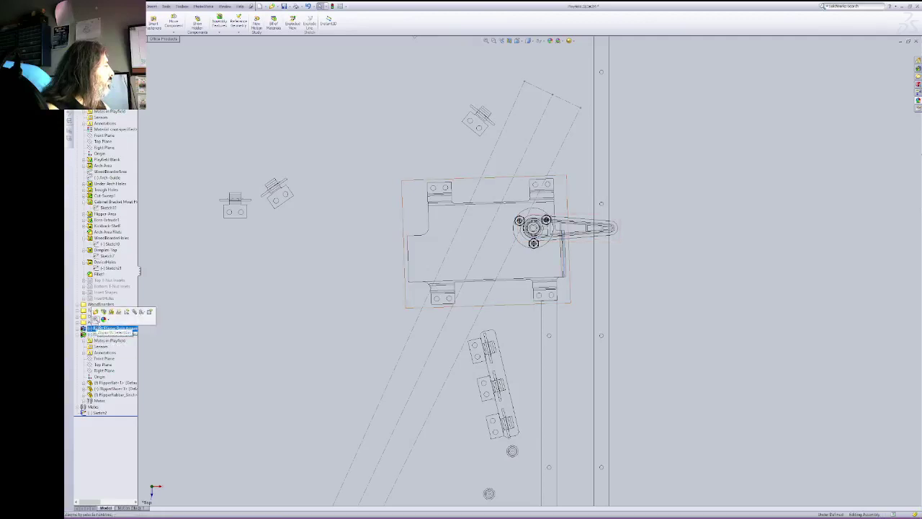
right_click(101, 332)
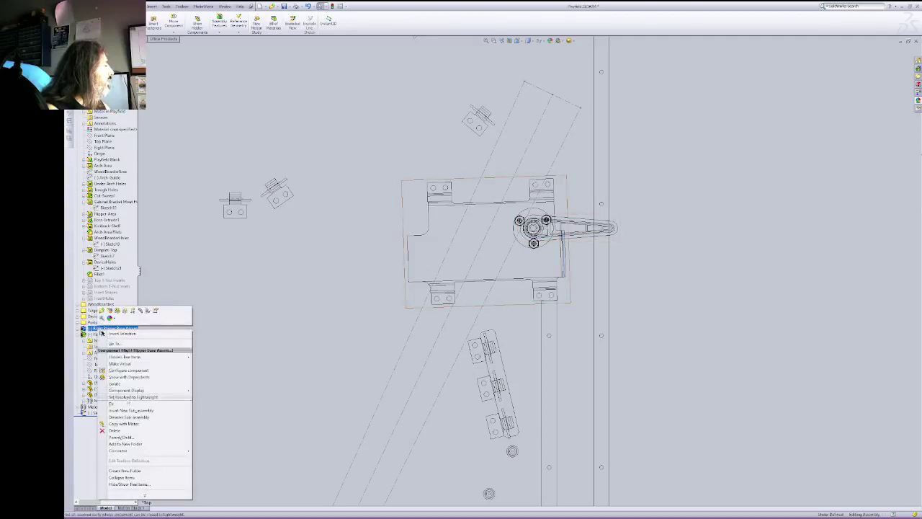
click(139, 404)
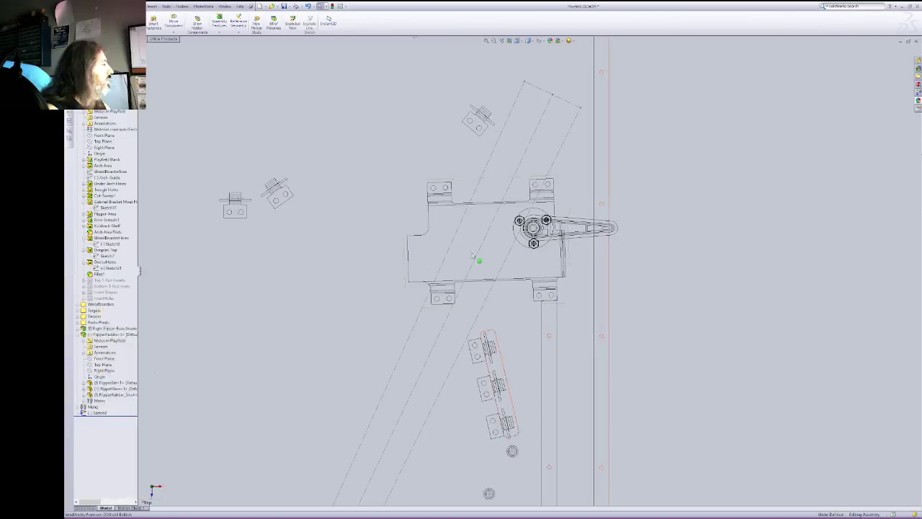
Step: Swing the paddle toward the playfield's lower left and match its angle to the sketched upper right flipper in shaded display
drag(602, 228, 475, 273)
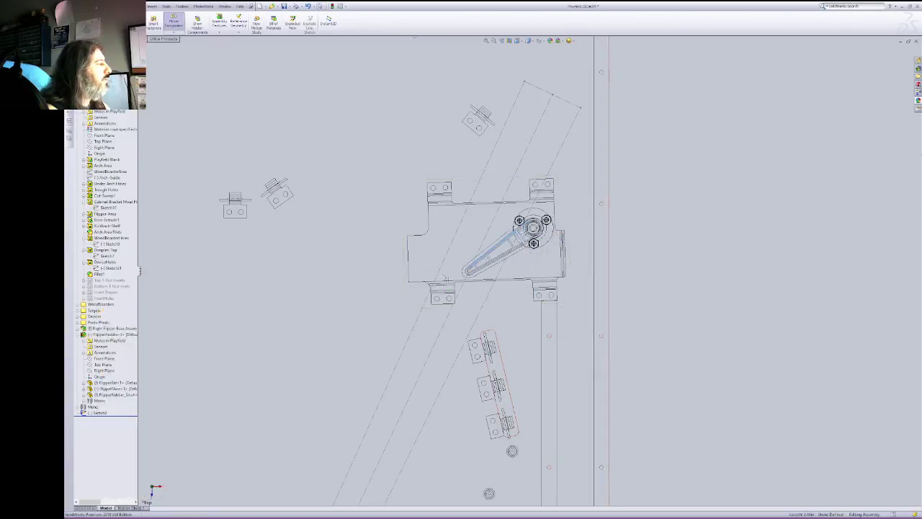
click(531, 41)
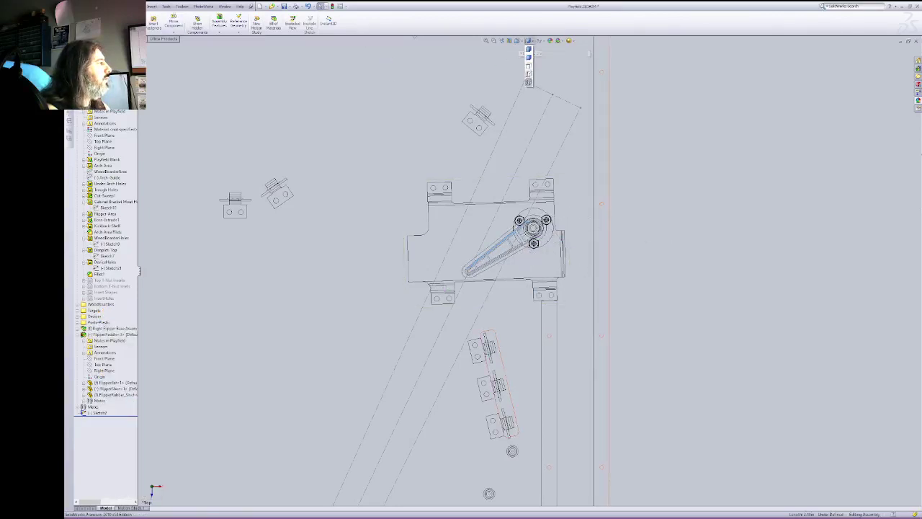
click(529, 49)
drag(489, 262, 509, 282)
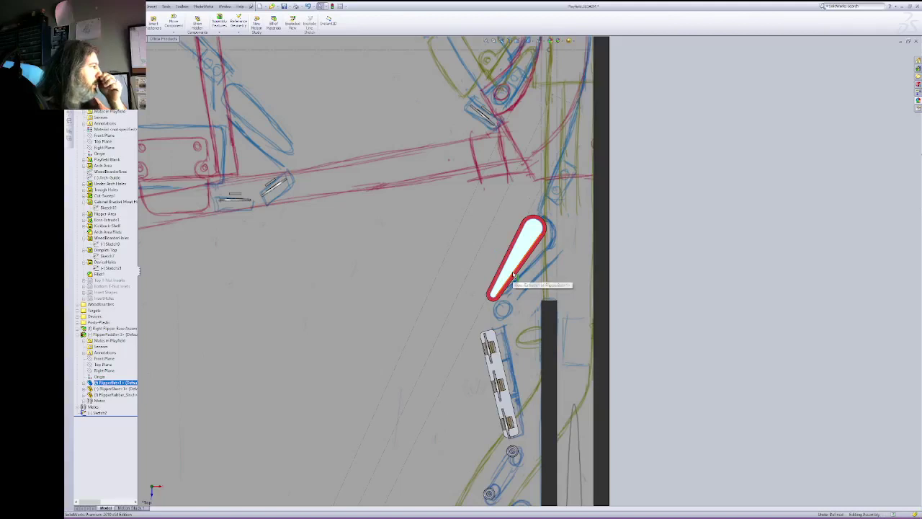
drag(531, 245, 530, 248)
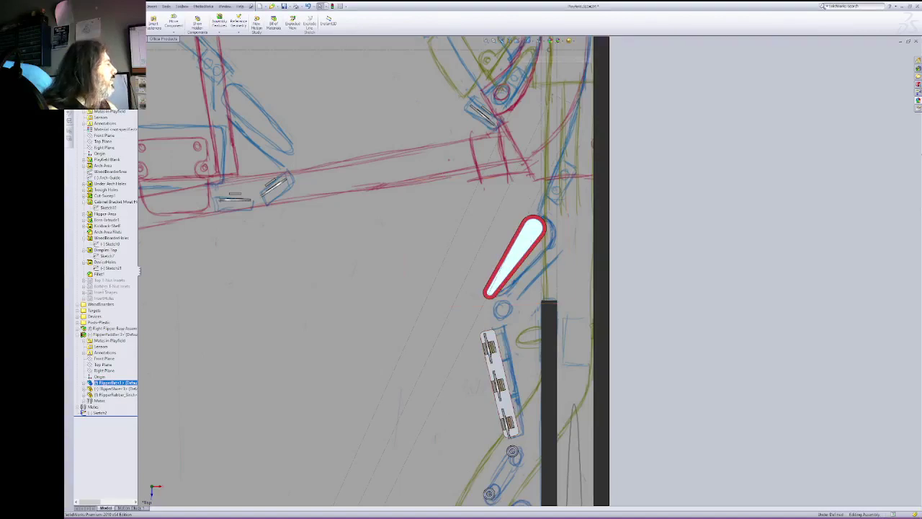
Step: Float the new right flipper base assembly and move it with its paddle onto the sketched upper right flipper outline
right_click(108, 383)
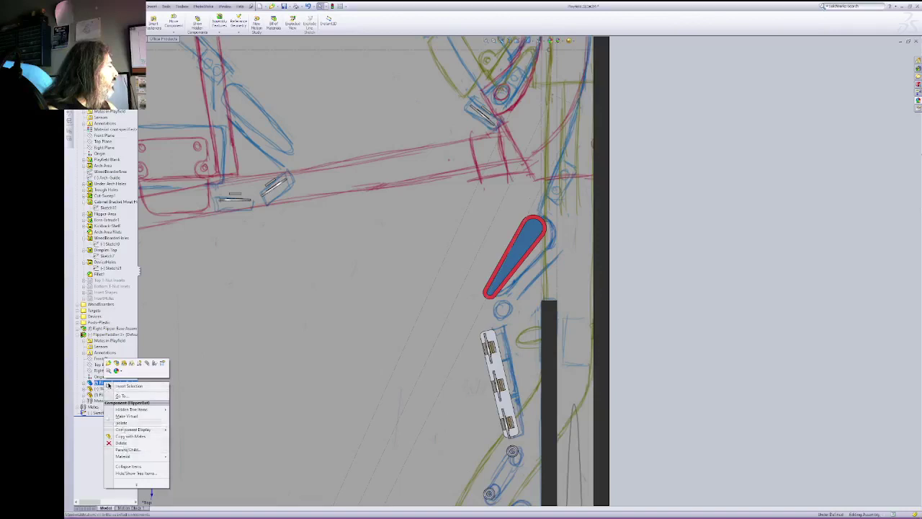
click(100, 328)
right_click(101, 328)
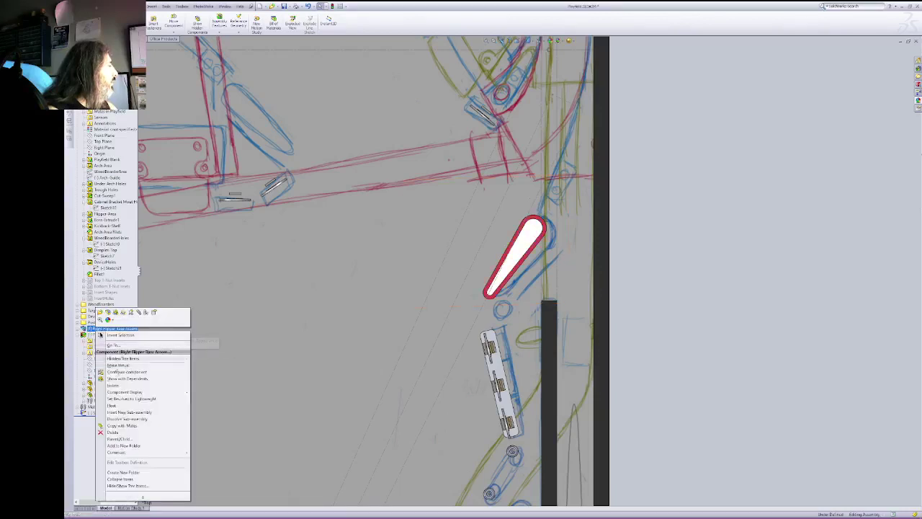
click(115, 405)
drag(529, 240, 538, 243)
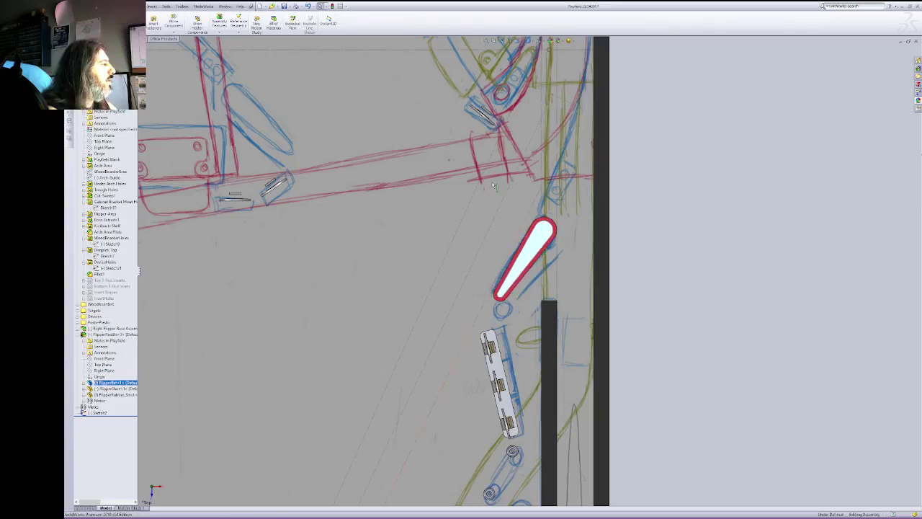
Step: Inspect the flipper base's clearance from the walls and target bank in wireframe, and return to shaded display
click(528, 41)
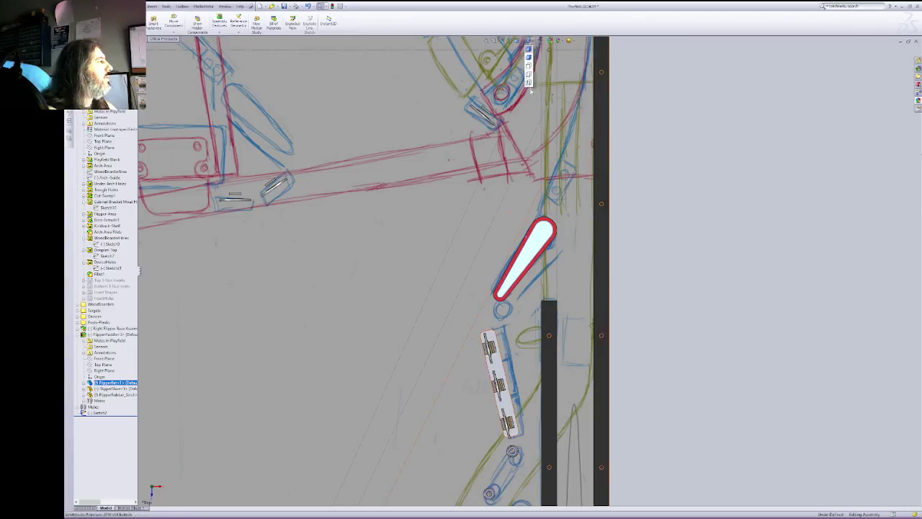
click(529, 82)
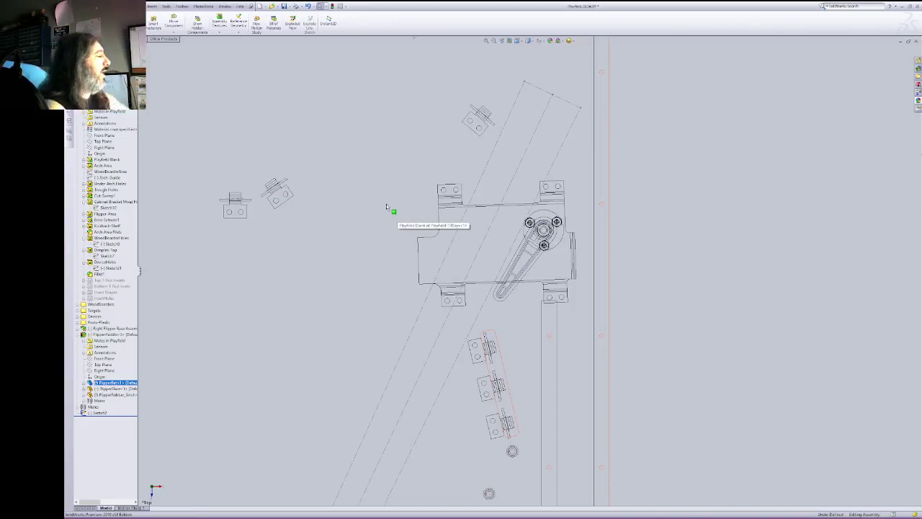
click(532, 44)
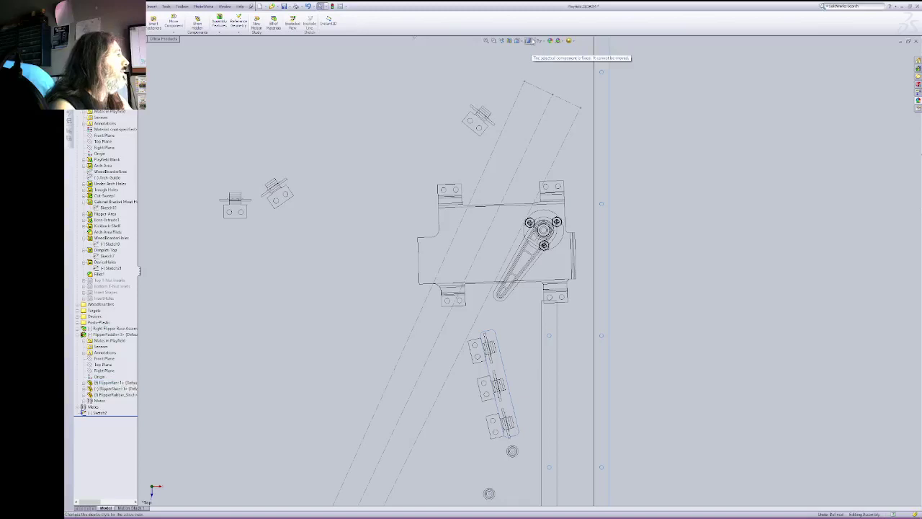
click(518, 40)
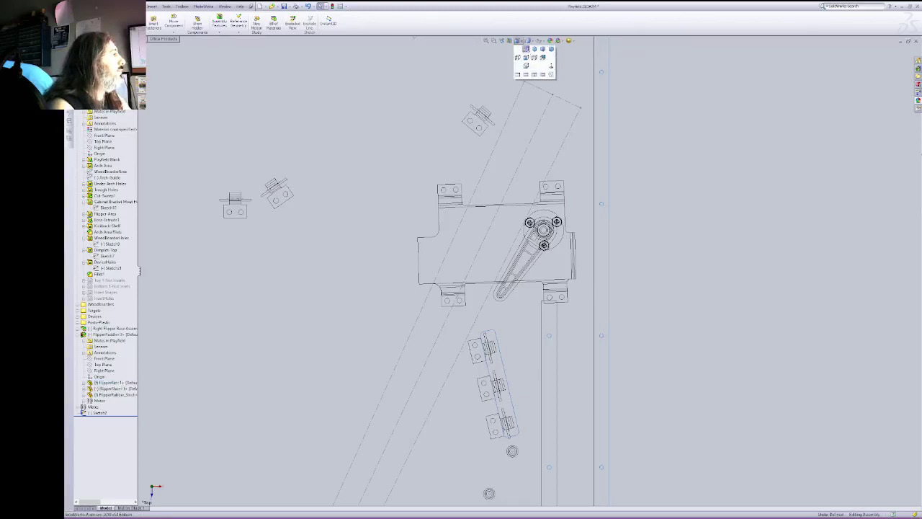
click(528, 41)
click(529, 50)
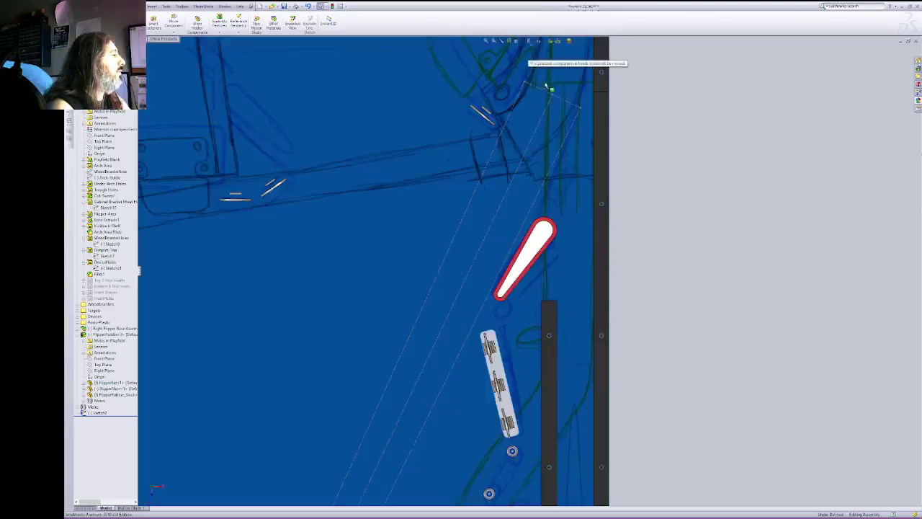
key(Escape)
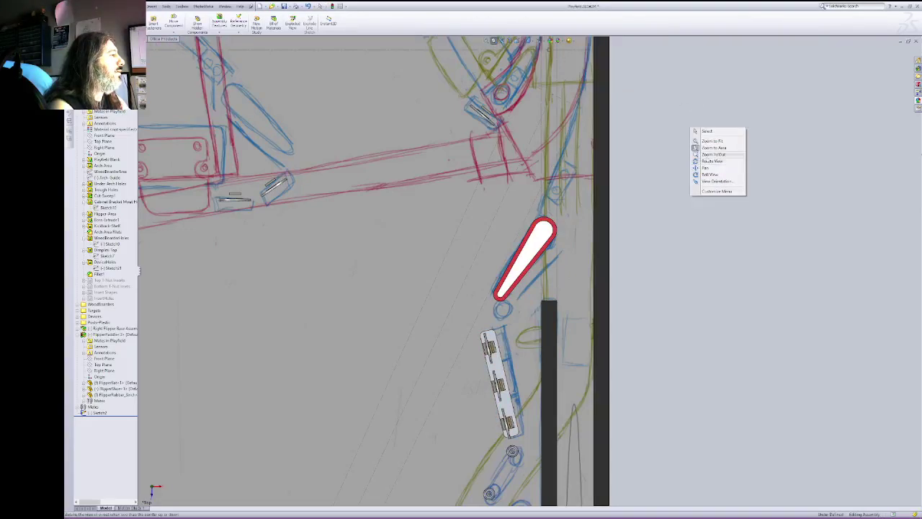
Step: Shift the upper right flipper slightly down the playfield, judging its placement against the full layout
click(692, 175)
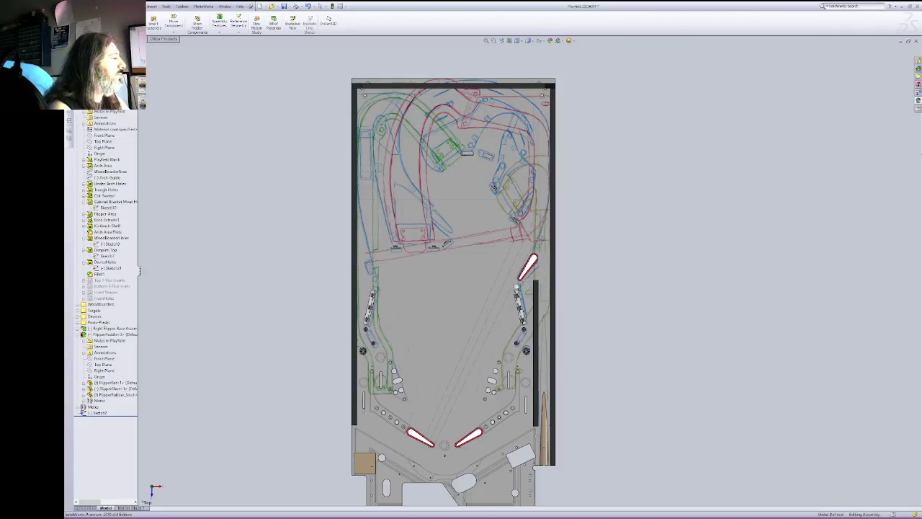
right_click(616, 237)
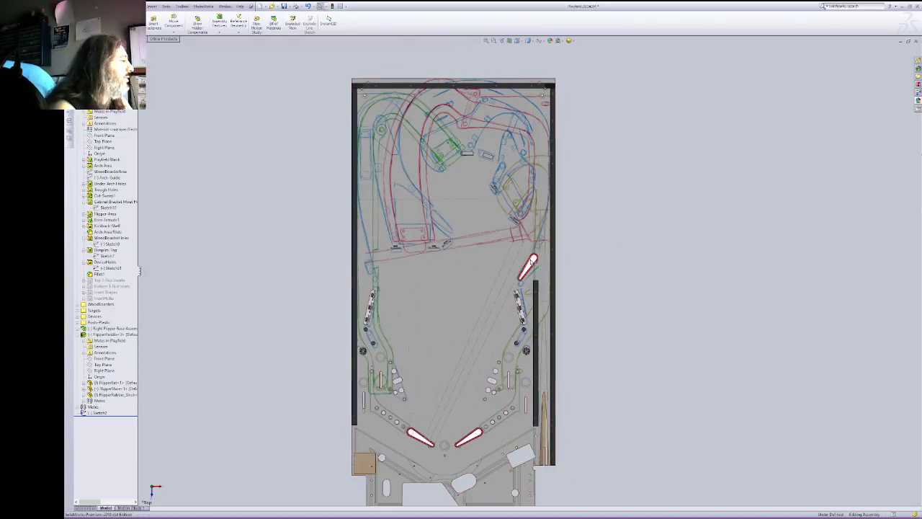
drag(532, 262, 530, 267)
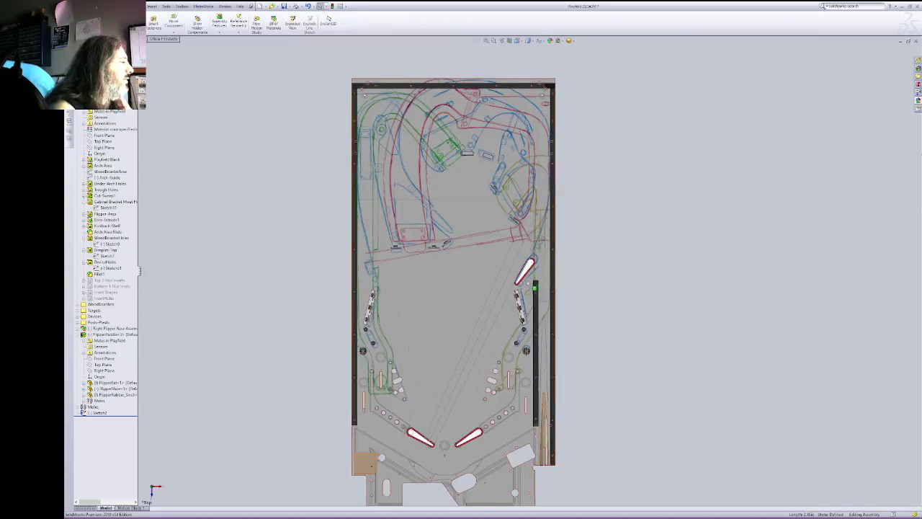
Step: Nudge the upper right flipper back and forth to settle its position just above the short black lane wall
drag(526, 271, 523, 274)
key(Escape)
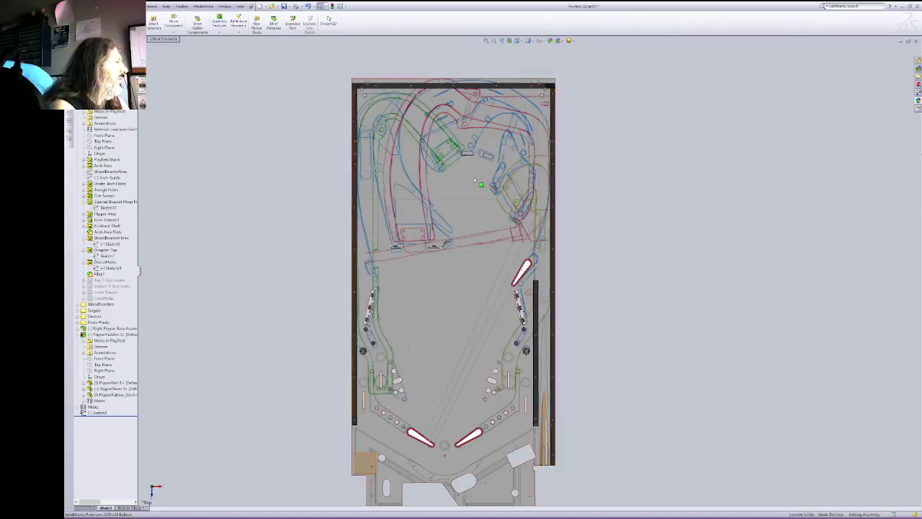
click(501, 267)
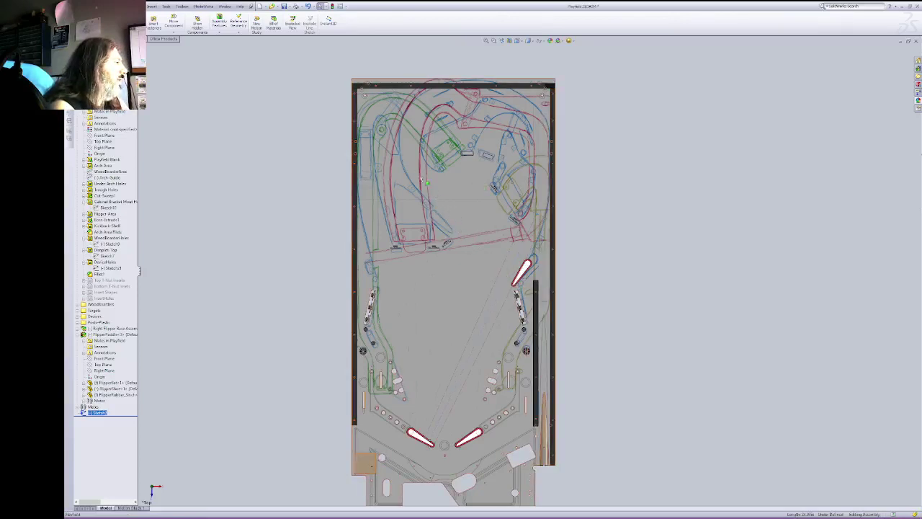
click(435, 195)
click(512, 208)
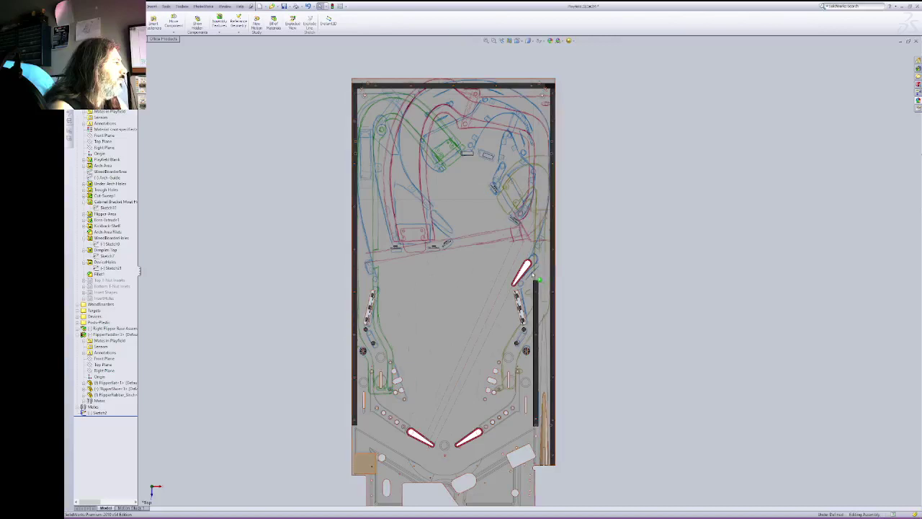
drag(530, 265, 531, 267)
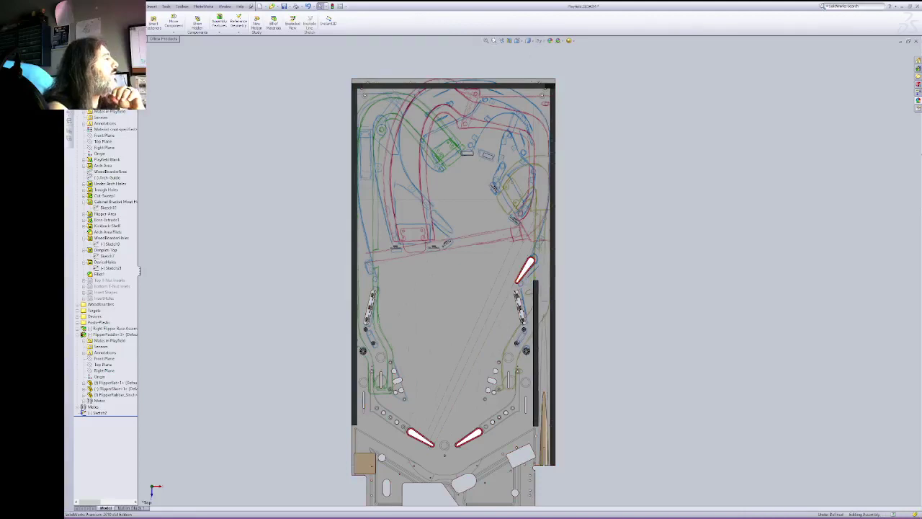
Step: Open the sketch of the playfield's DeviceHoles feature for editing, with the upper right flipper in close view
drag(490, 252, 592, 291)
right_click(678, 196)
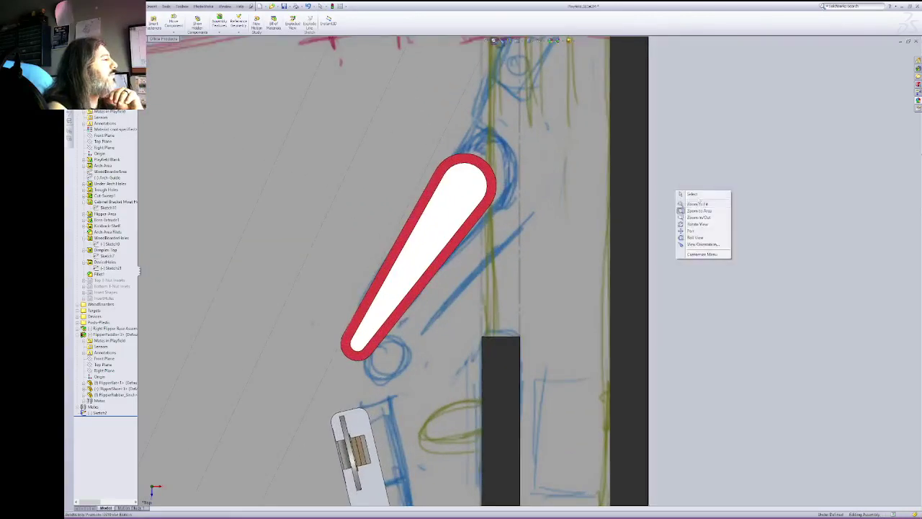
click(691, 194)
click(106, 256)
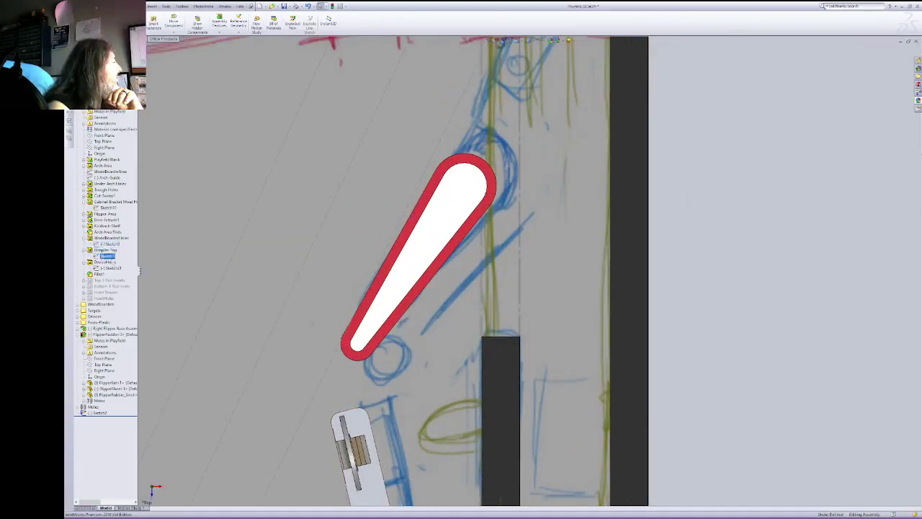
right_click(112, 272)
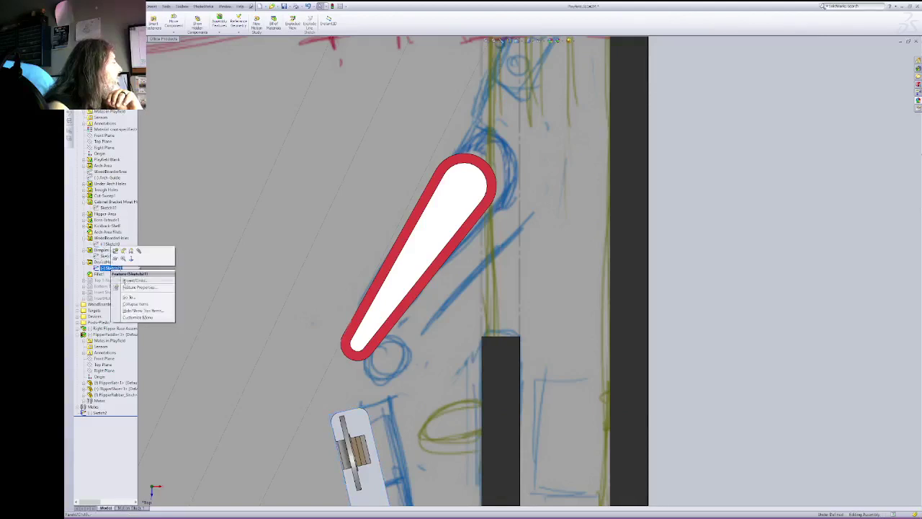
click(115, 251)
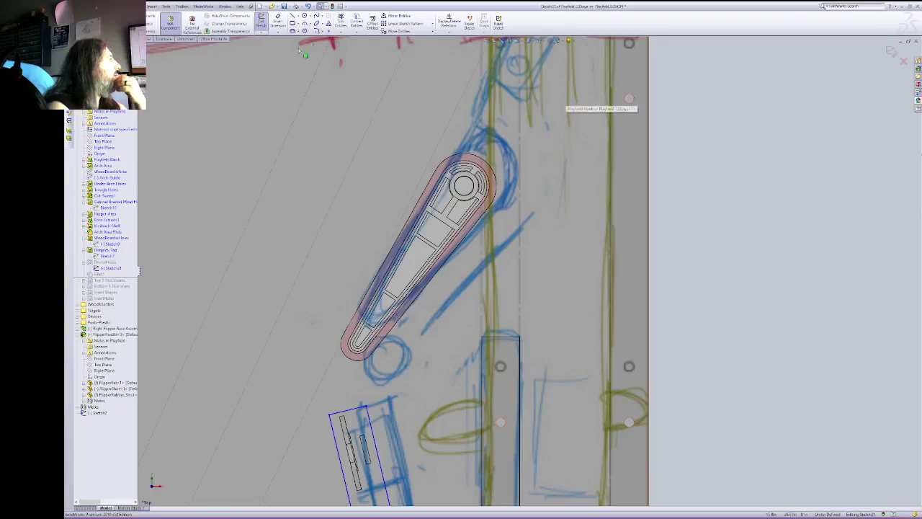
Step: Draw a circle centred on the upper right flipper's pivot and set its diameter to 0.5
click(304, 15)
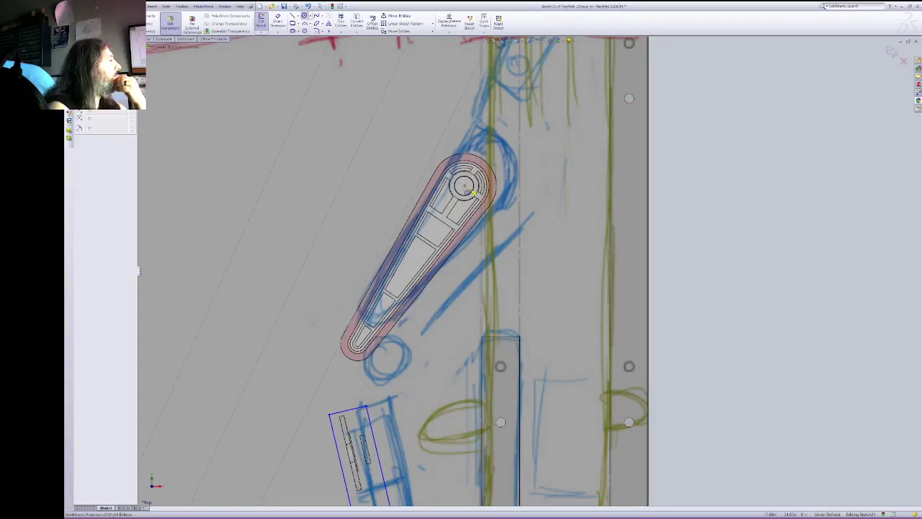
click(464, 186)
click(407, 143)
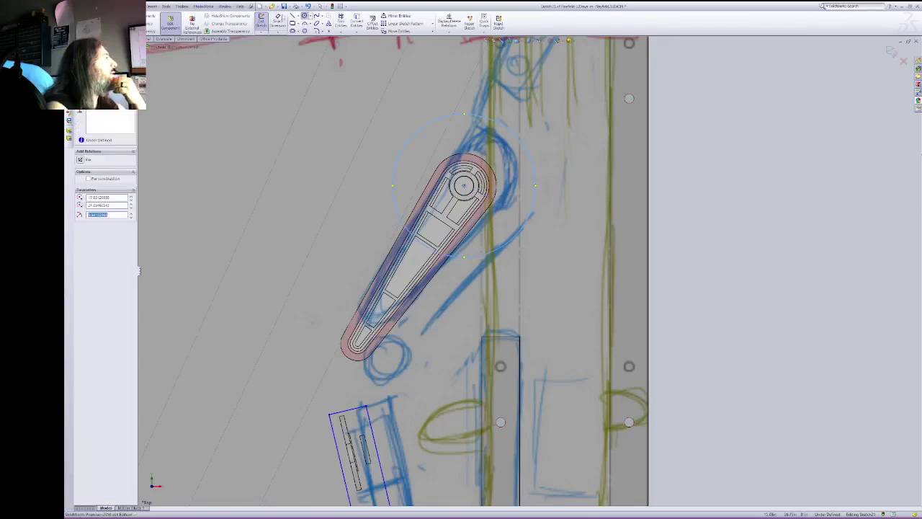
click(278, 22)
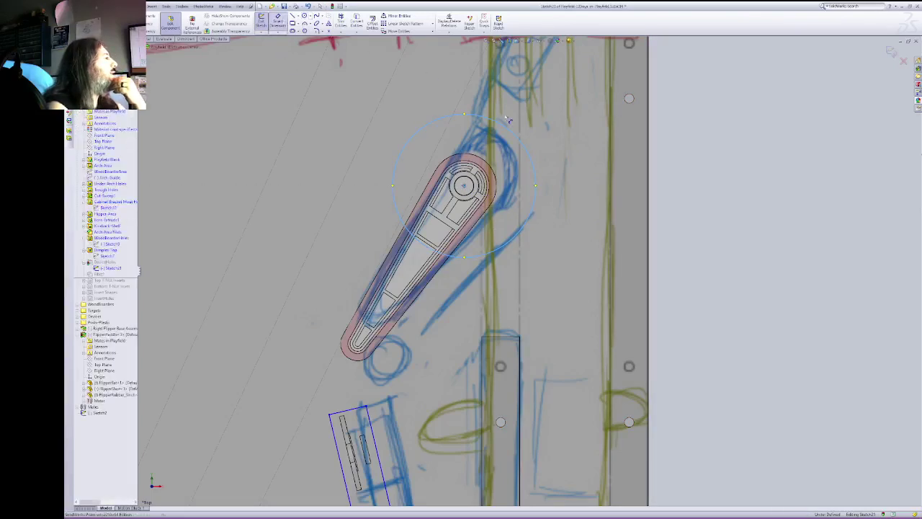
click(556, 137)
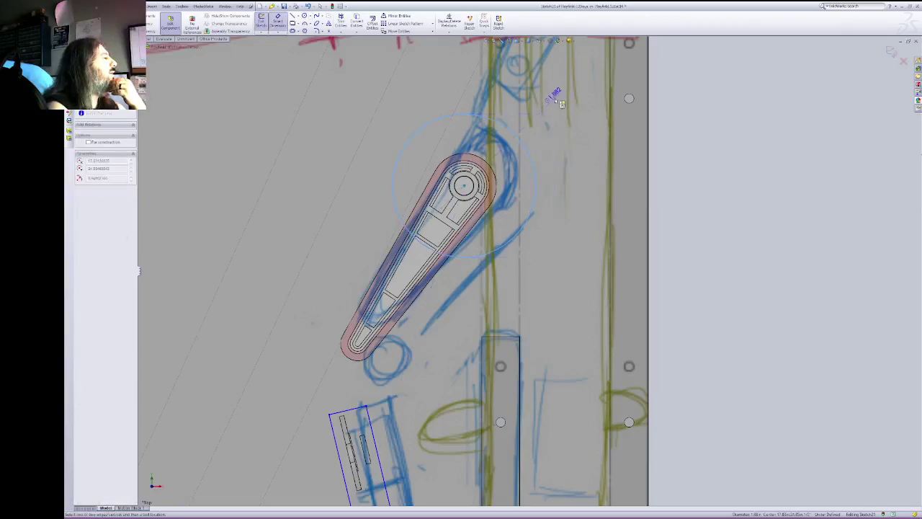
click(567, 77)
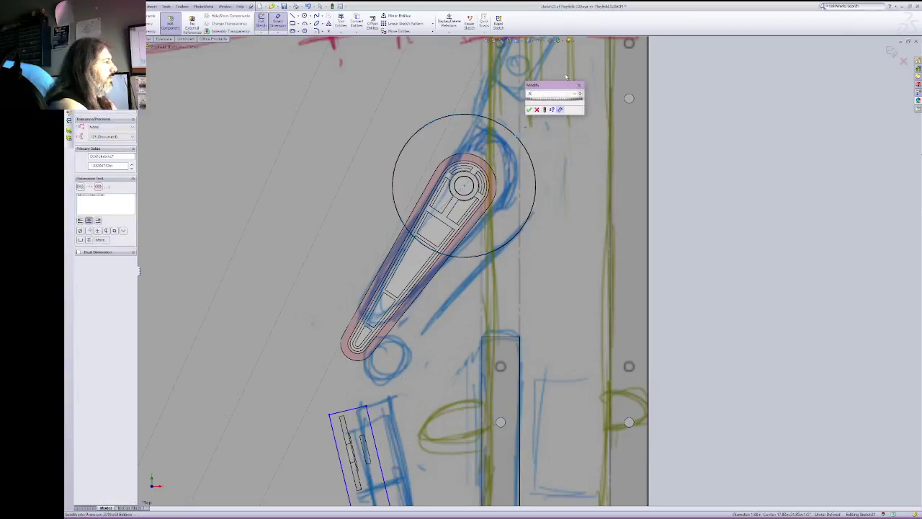
key(Return)
key(Escape)
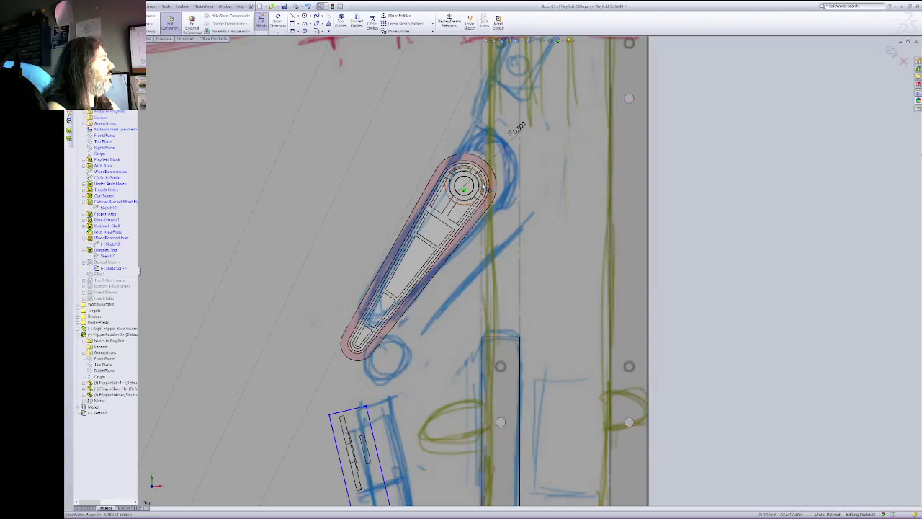
click(464, 186)
click(465, 186)
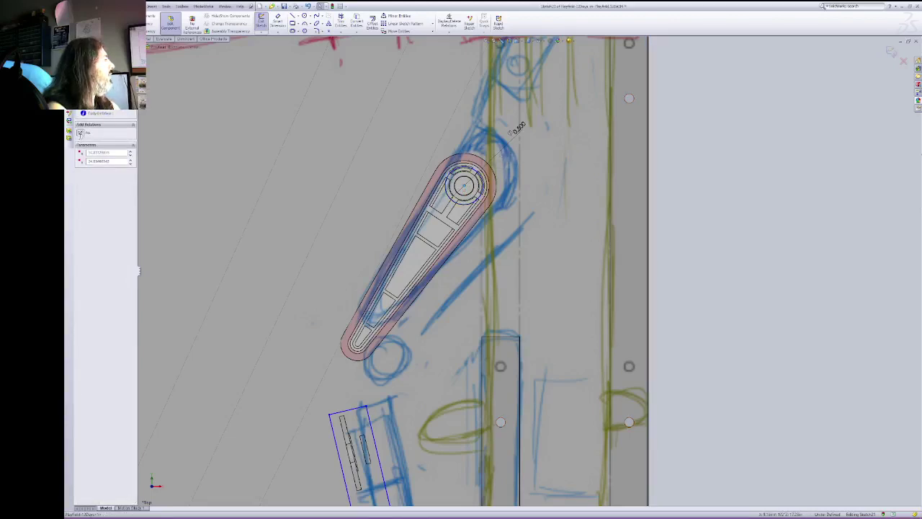
Step: Finish the hole sketch, roll the playfield's feature history forward to its end, and return to editing the assembly
click(263, 25)
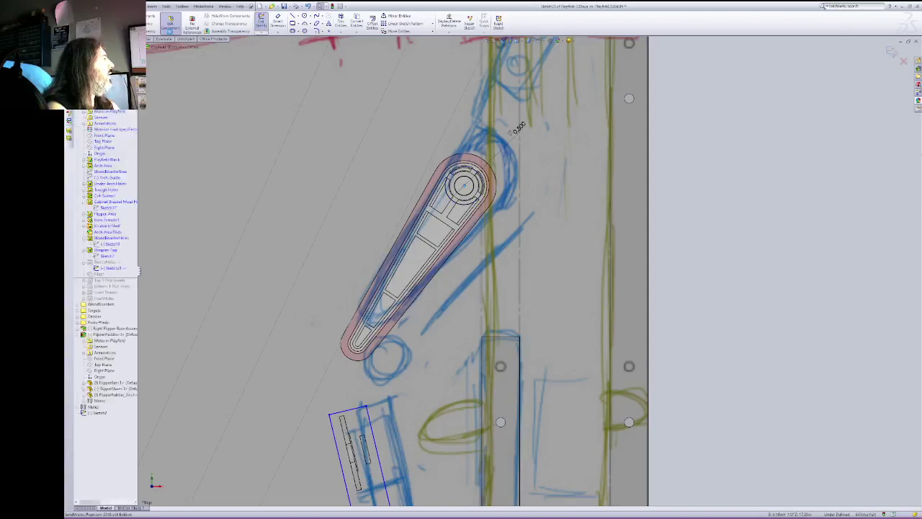
click(122, 280)
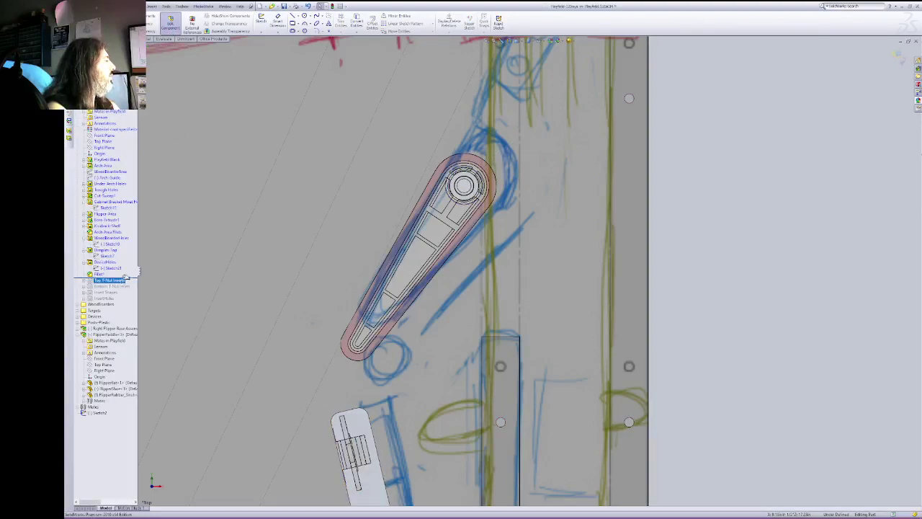
drag(125, 276, 130, 301)
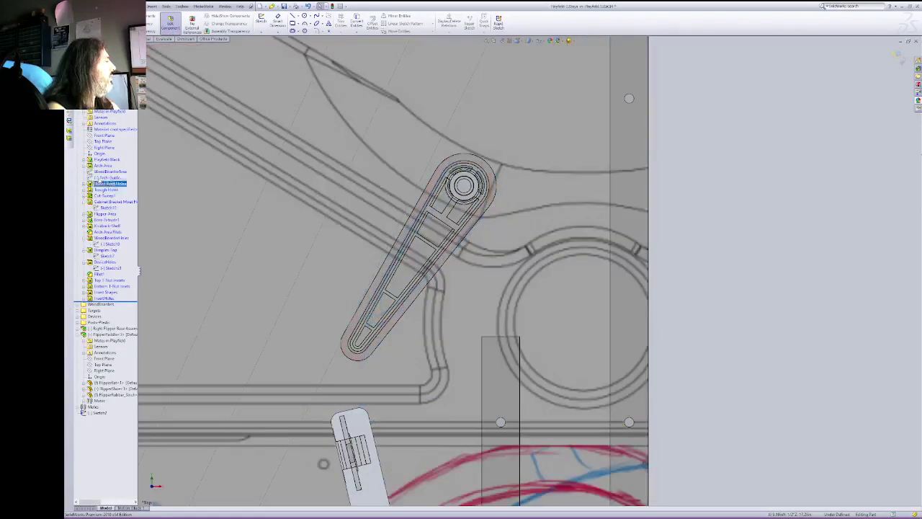
click(170, 25)
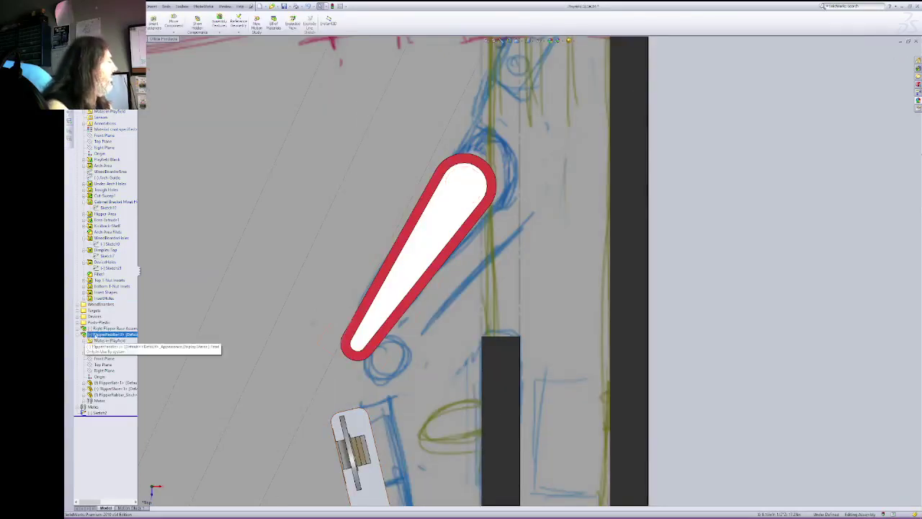
Step: From a tilted view, pull the upper right flipper off its new pivot hole to expose the hole and bushing
click(495, 42)
right_click(527, 113)
click(550, 142)
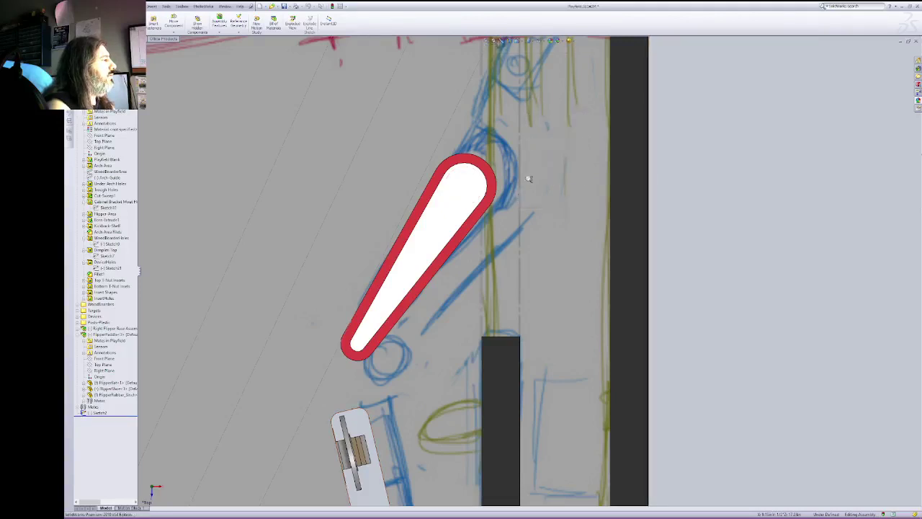
right_click(524, 175)
click(541, 210)
drag(468, 209, 512, 107)
right_click(512, 107)
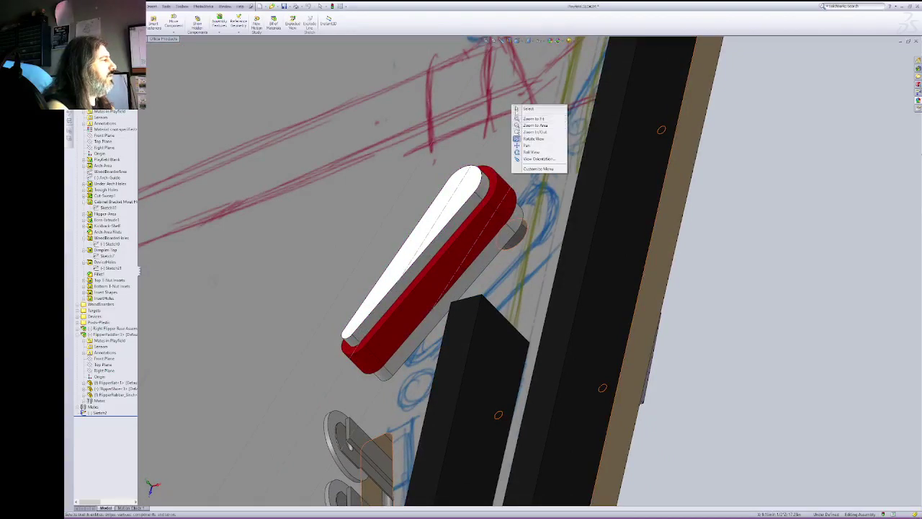
click(529, 109)
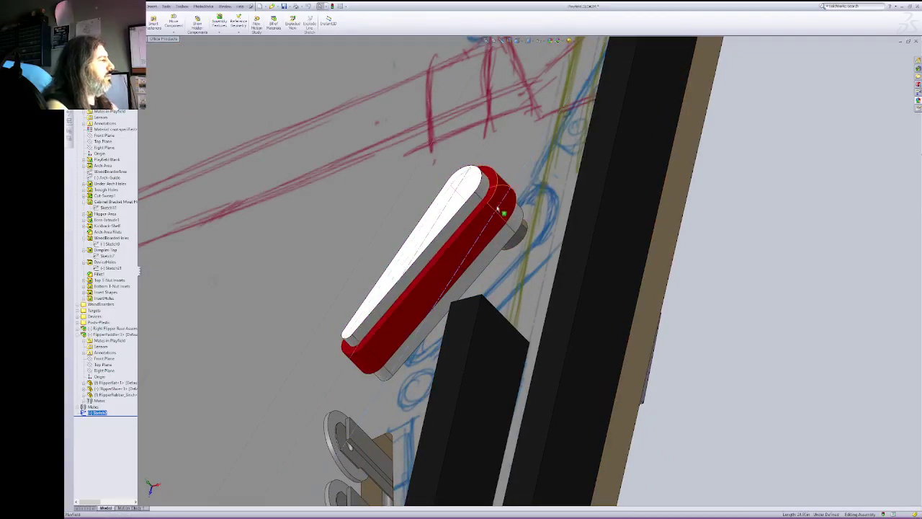
mouse_move(505, 212)
mouse_down()
mouse_move(484, 203)
mouse_move(494, 217)
mouse_up()
Step: Mate the flipper bushing concentric with the new pivot hole and show the playfield in a wireframe top view
click(469, 194)
click(511, 233)
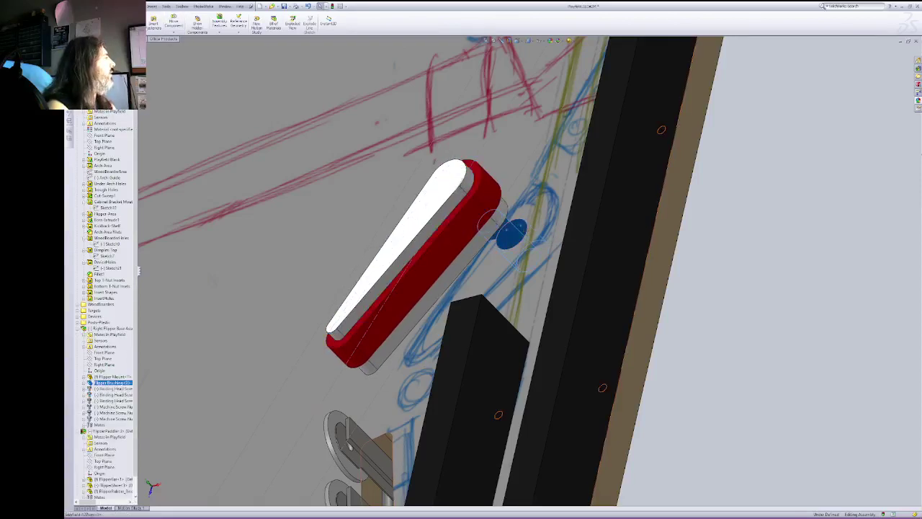
click(114, 22)
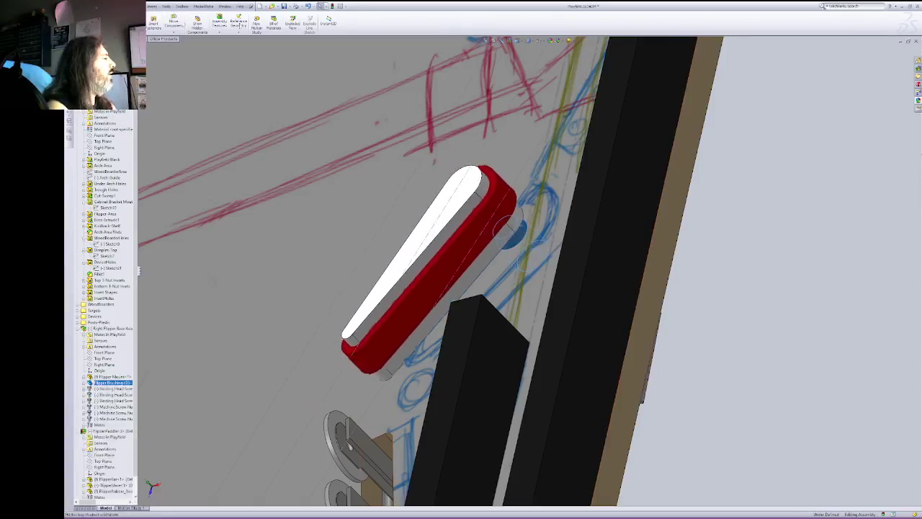
click(529, 40)
click(519, 41)
click(529, 40)
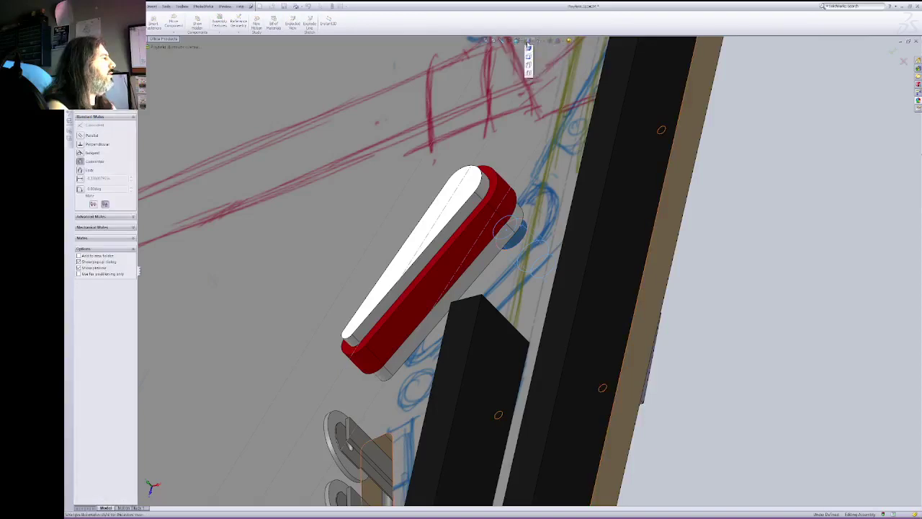
click(529, 84)
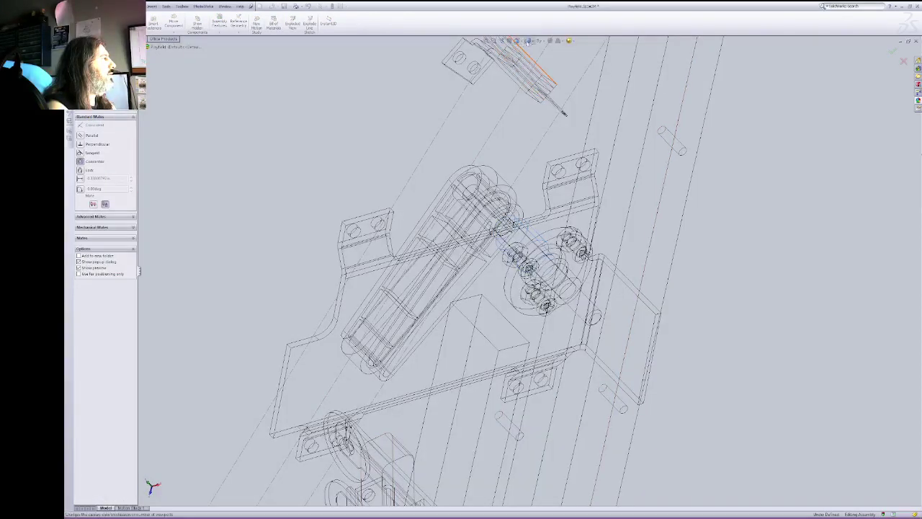
click(529, 82)
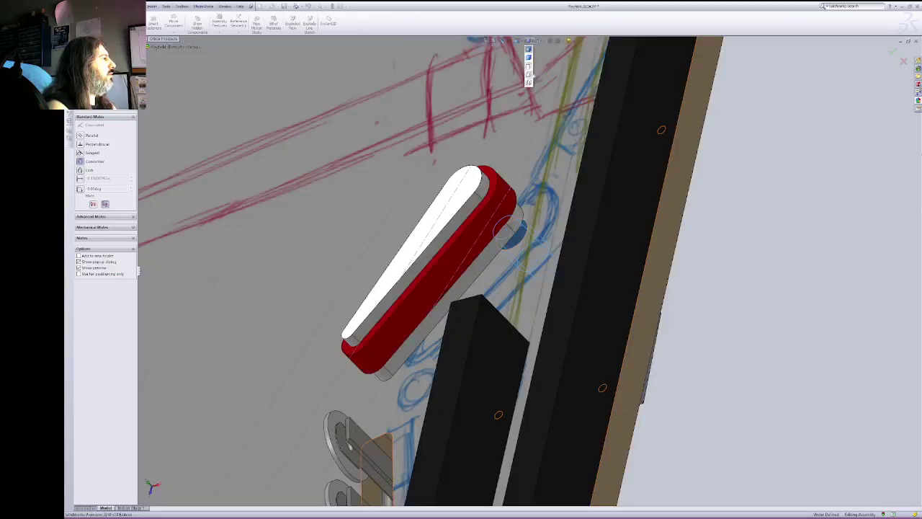
click(529, 82)
click(518, 41)
click(527, 51)
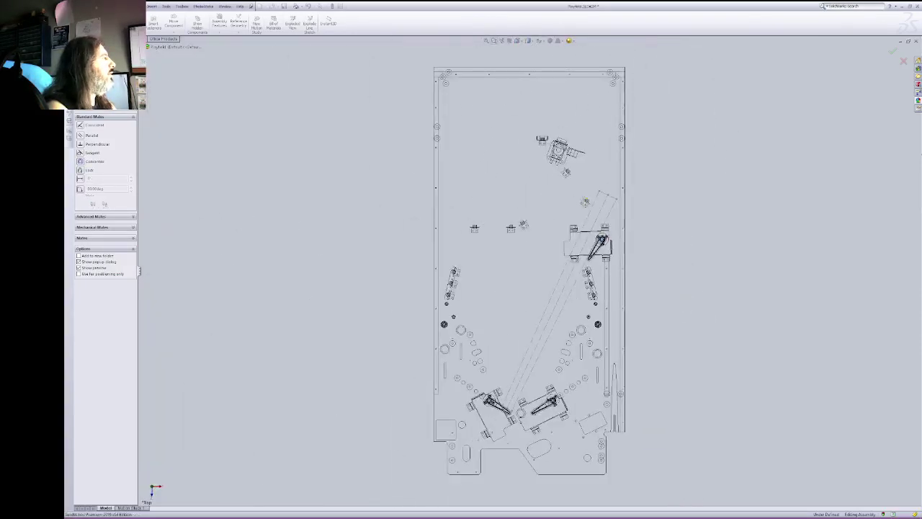
key(Escape)
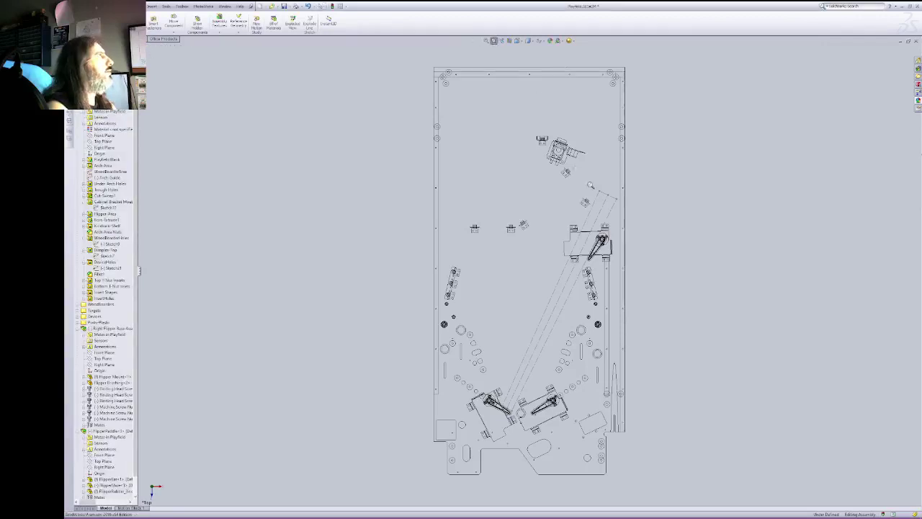
Step: Swing the upper right flipper base around its pivot to test its angle, and turn it back square to the playfield
drag(555, 212, 665, 298)
right_click(502, 204)
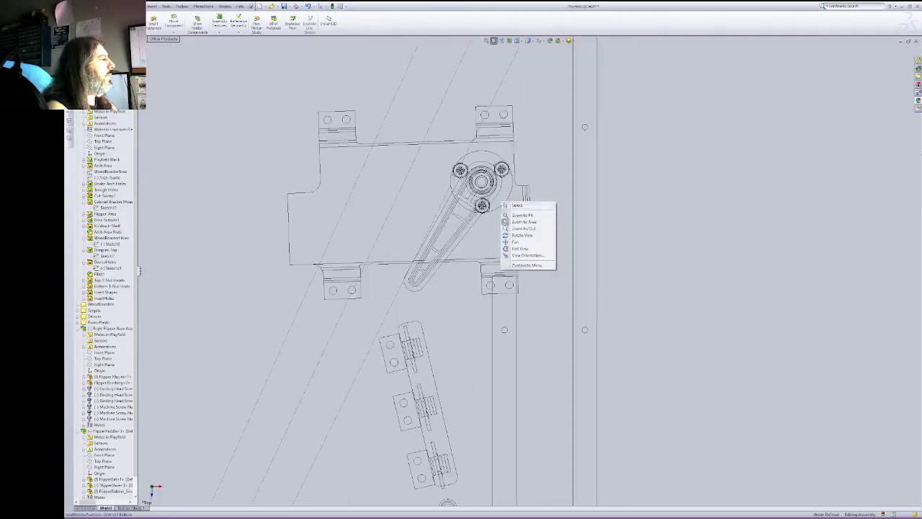
click(517, 206)
drag(311, 198, 432, 251)
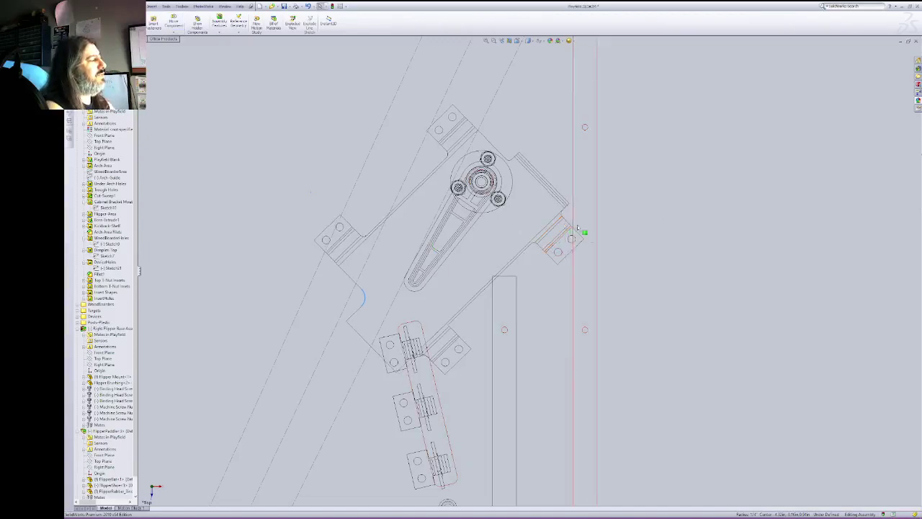
drag(352, 251, 324, 136)
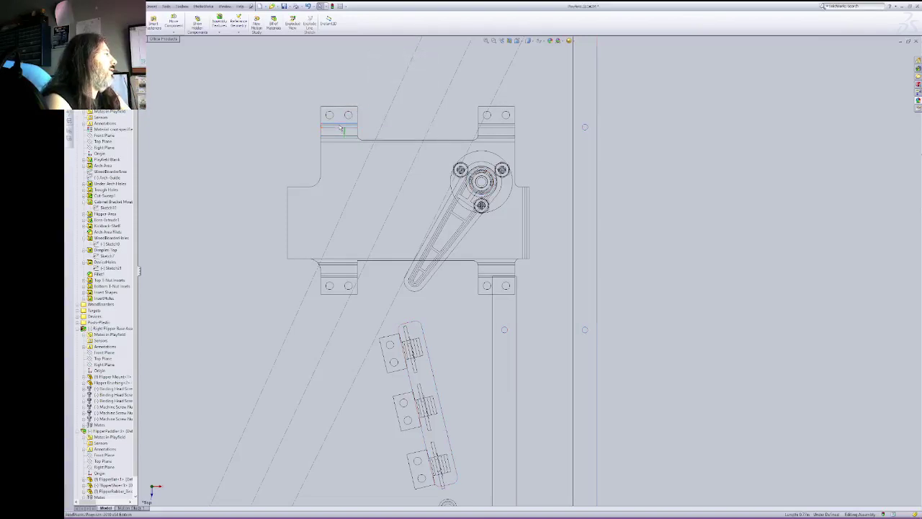
mouse_move(338, 129)
mouse_down()
mouse_move(354, 75)
mouse_move(359, 93)
mouse_move(338, 126)
mouse_up()
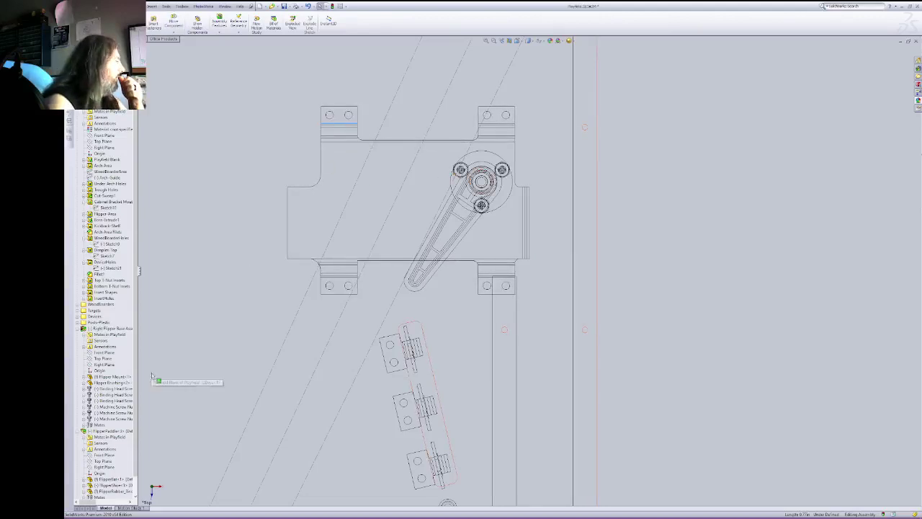
Step: Fix the upper right flipper base assembly in place
click(107, 329)
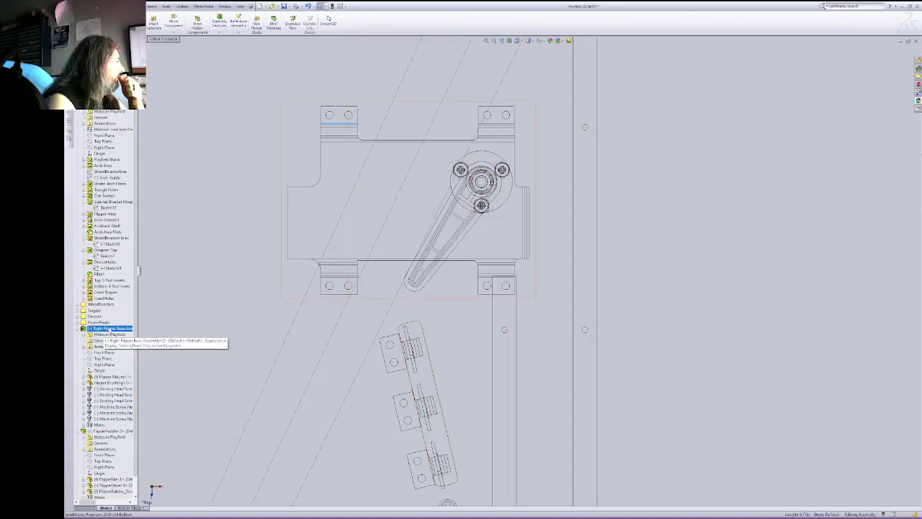
right_click(109, 328)
click(158, 404)
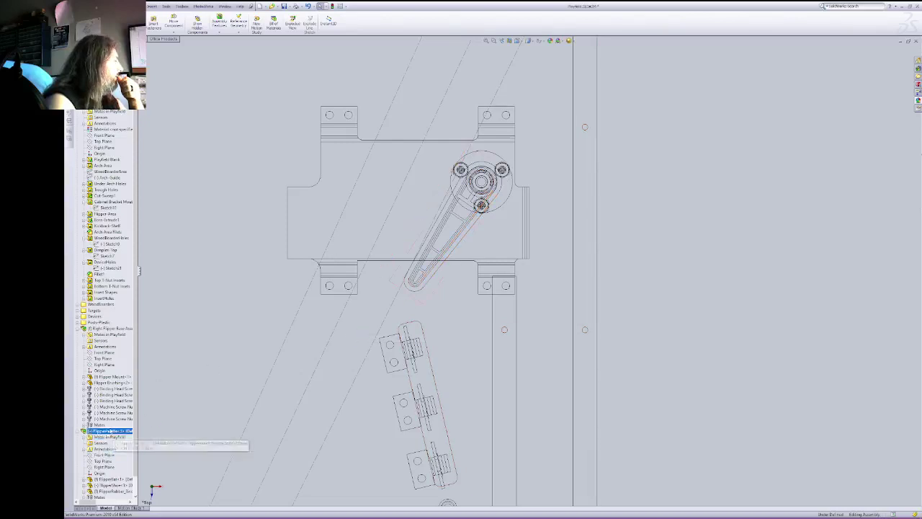
Step: Fix the upper right flipper paddle in place and move the flipper base and paddle assemblies into the Devices folder
right_click(100, 431)
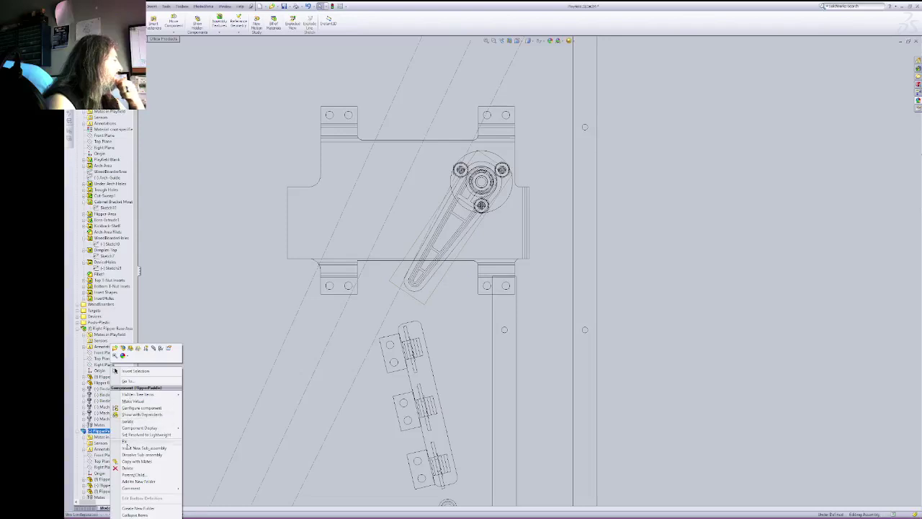
click(128, 442)
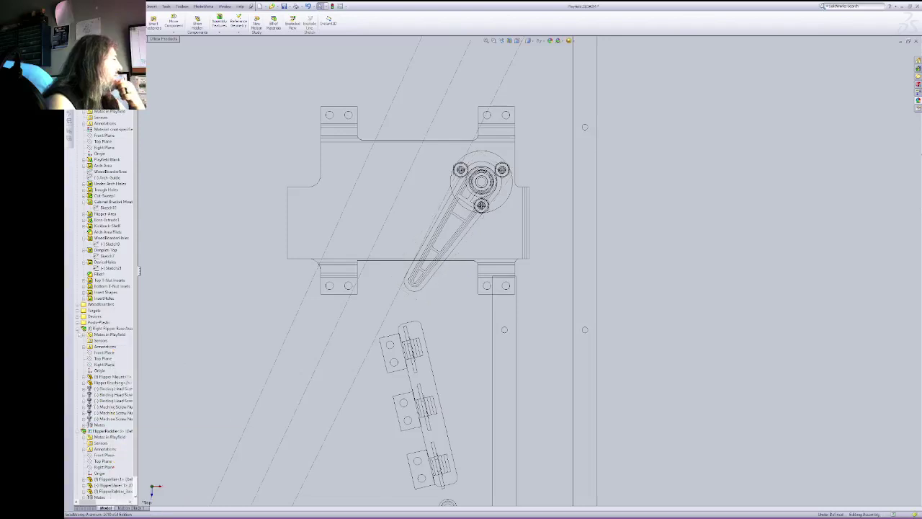
click(78, 329)
click(78, 334)
click(108, 334)
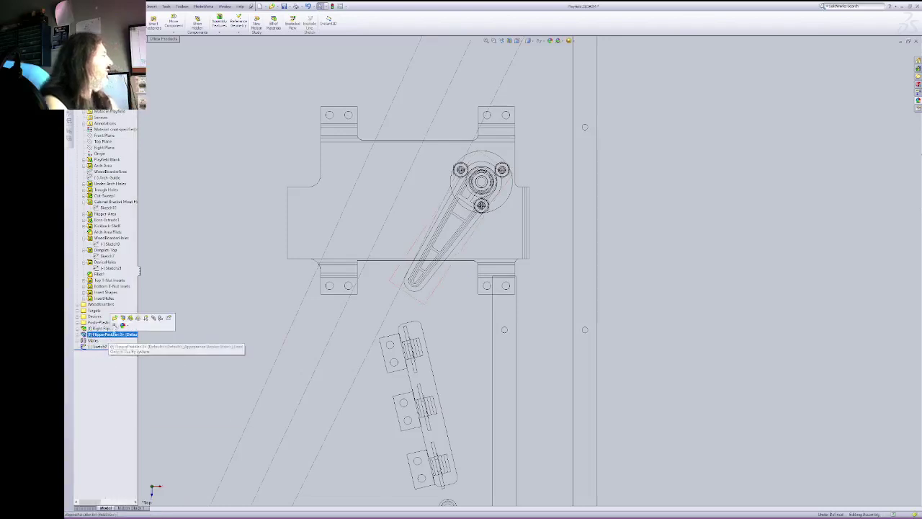
ctrl+click(108, 328)
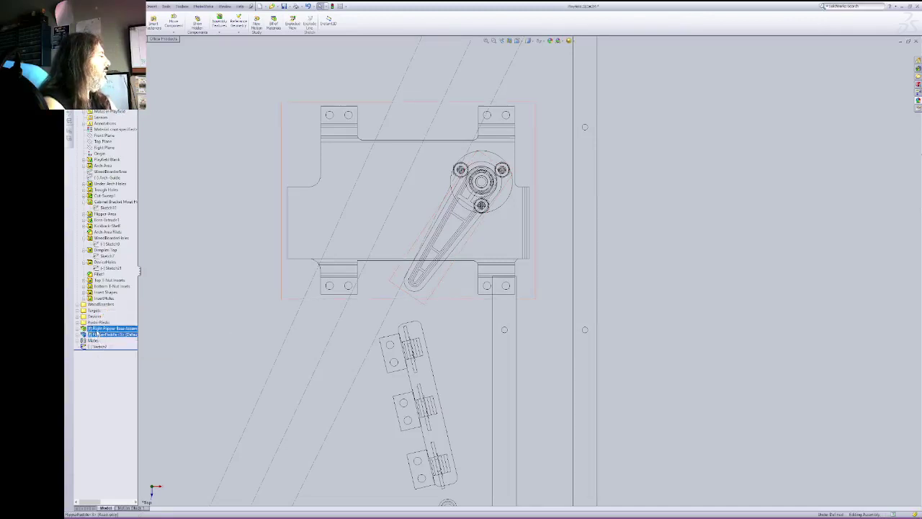
drag(85, 333, 95, 317)
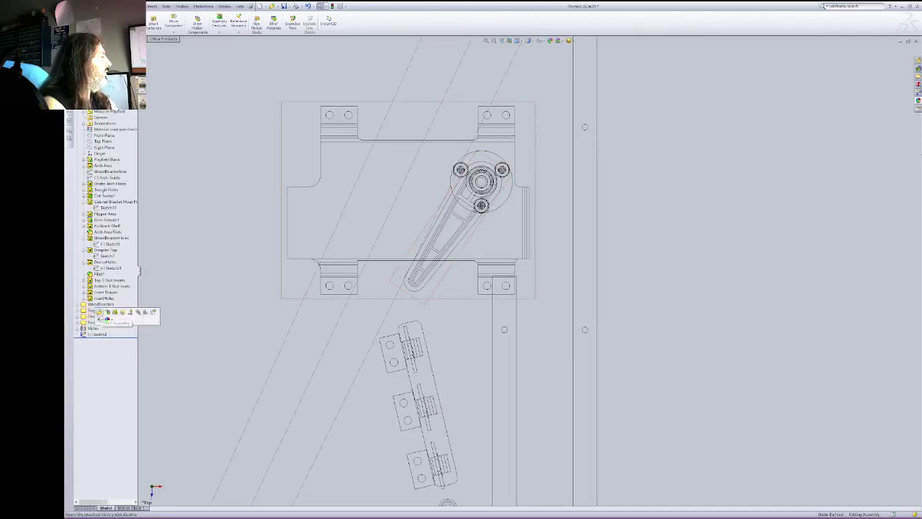
Step: Display the assembly shaded and bring the whole playfield with the new flipper into view
click(519, 41)
click(528, 41)
click(529, 49)
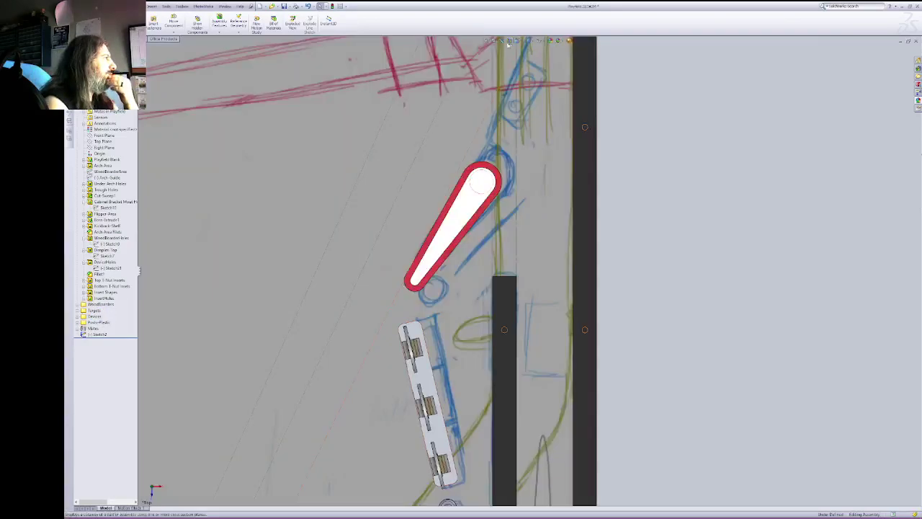
right_click(609, 108)
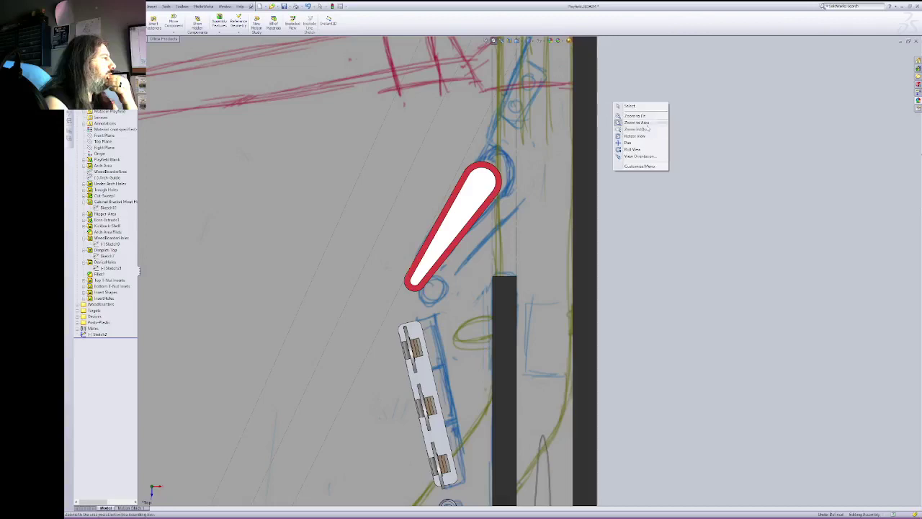
click(648, 130)
drag(609, 172, 622, 219)
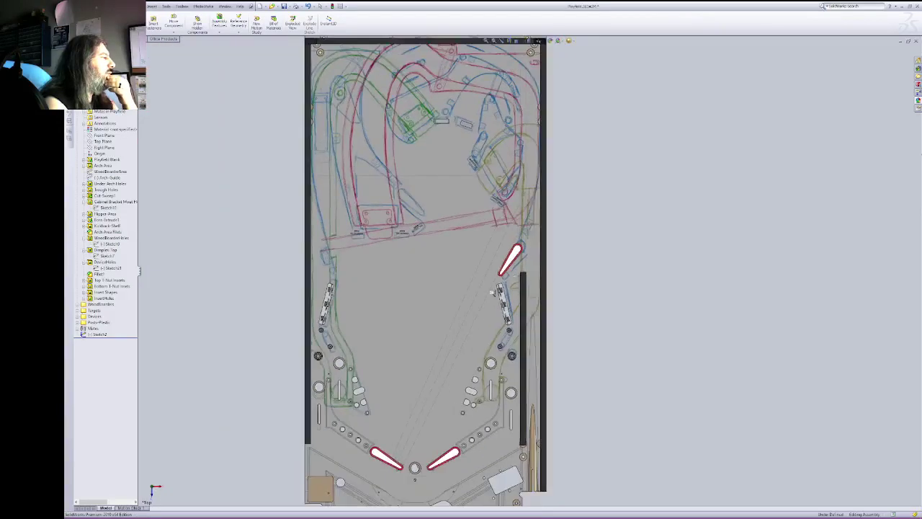
Step: Examine the flipper and target layout from tilted and top views, including the area around the right target bank
right_click(645, 228)
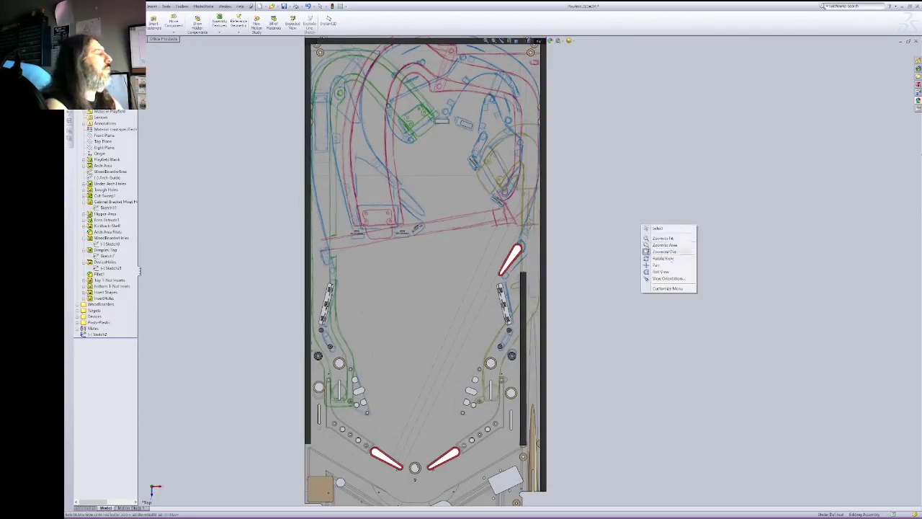
click(648, 263)
drag(577, 313, 515, 289)
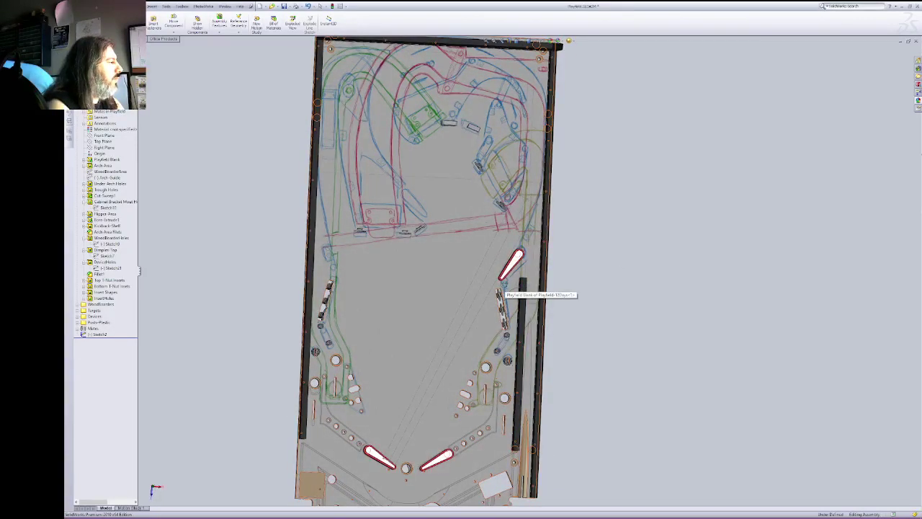
drag(606, 249, 576, 281)
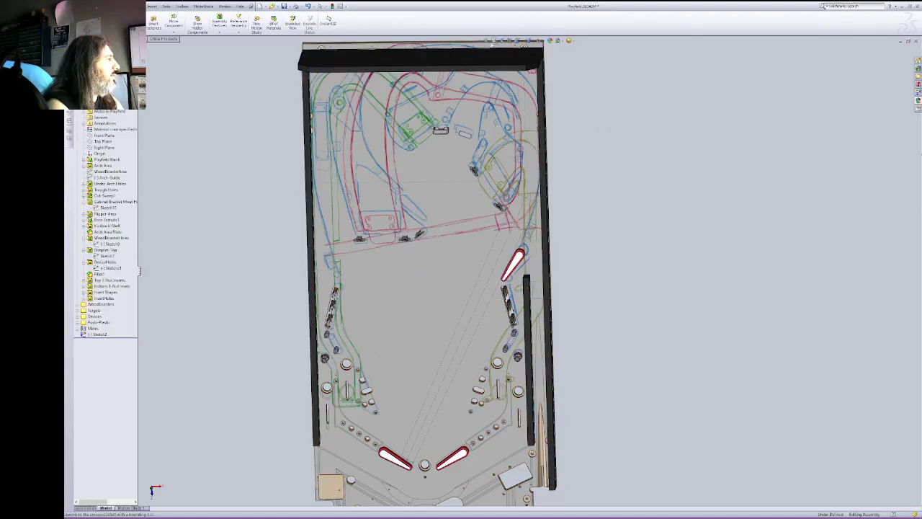
middle_drag(509, 271, 504, 257)
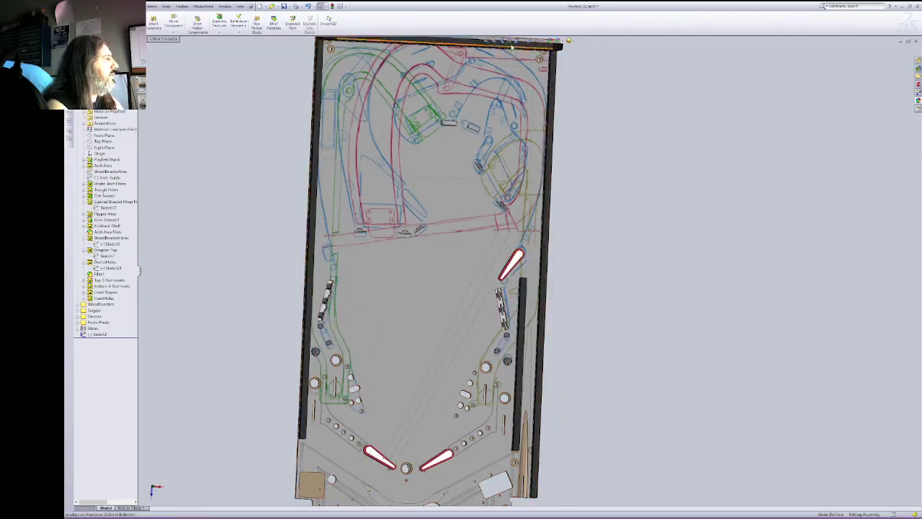
key(ctrl+5)
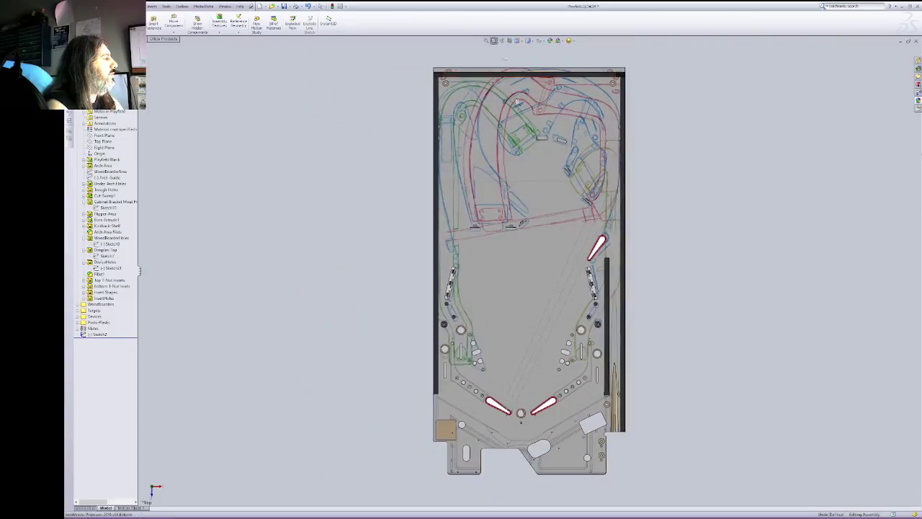
scroll(635, 317, up, 5)
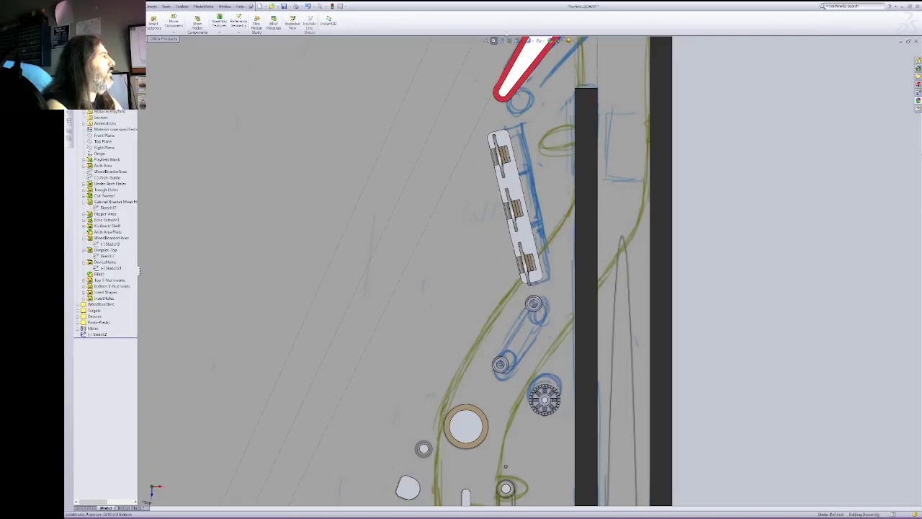
right_click(755, 88)
click(768, 117)
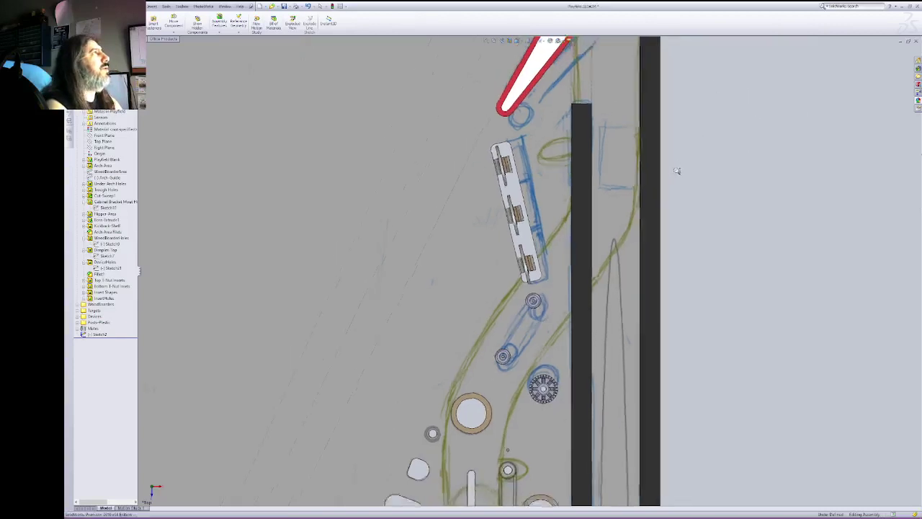
right_click(674, 191)
click(687, 199)
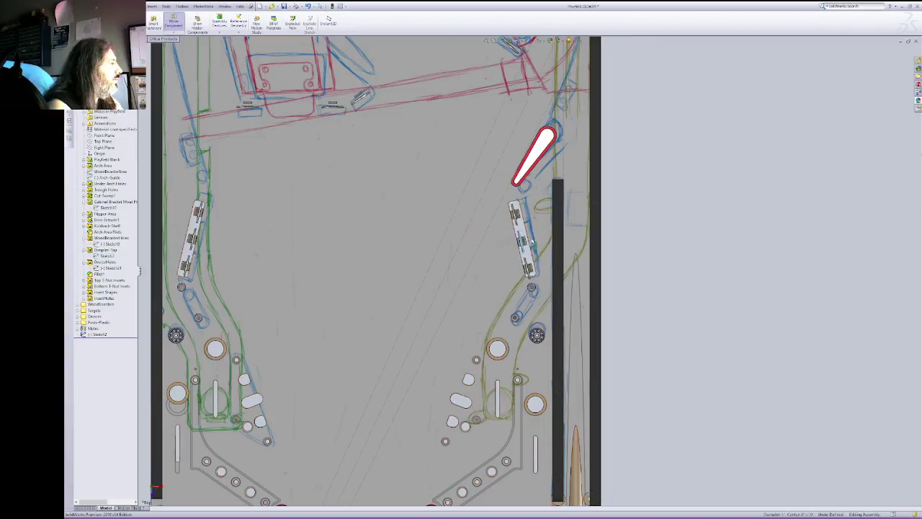
Step: Open the sketch of the playfield's device holes for editing
drag(532, 241, 531, 240)
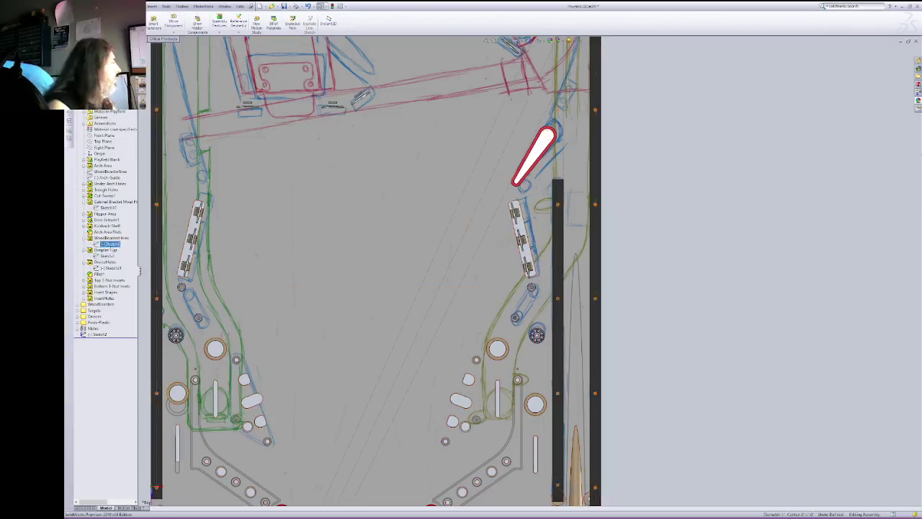
click(104, 261)
click(113, 267)
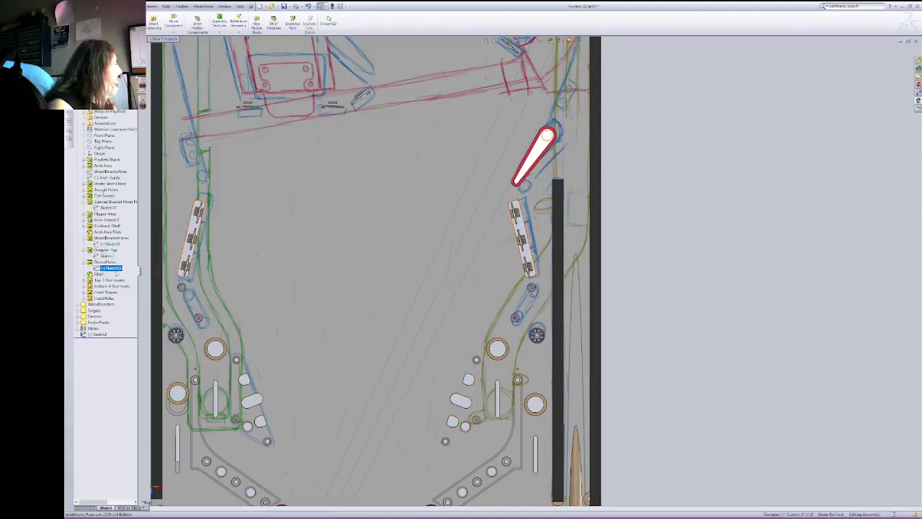
right_click(116, 270)
click(121, 257)
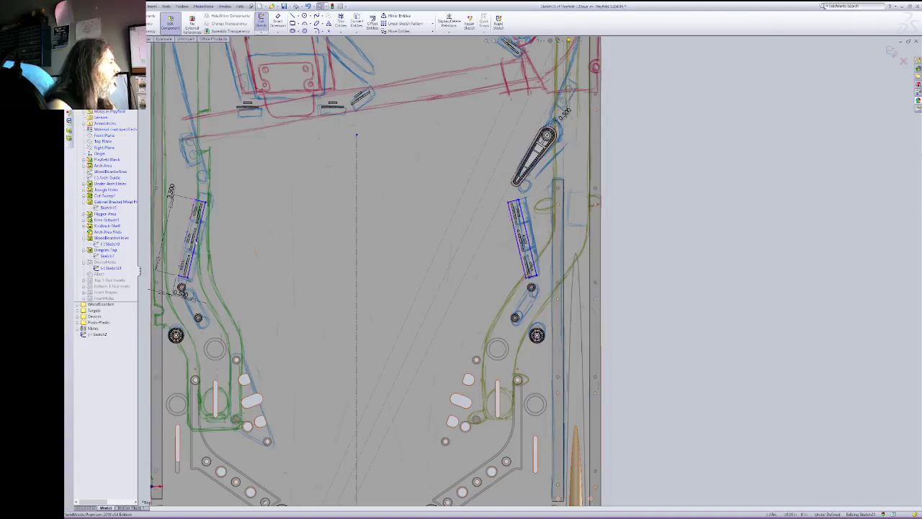
Step: Remove the symmetric relations from the upper corners and the lower outer corner of the right target bank rectangle
click(515, 228)
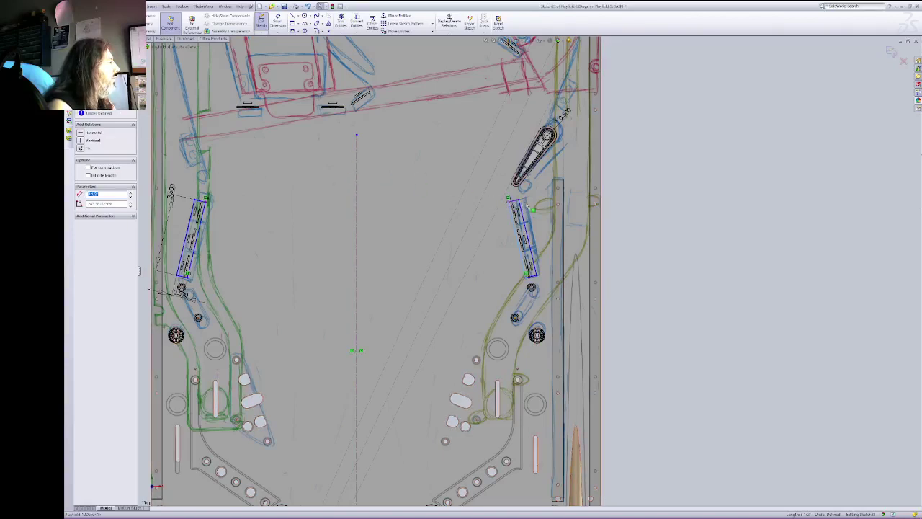
click(510, 205)
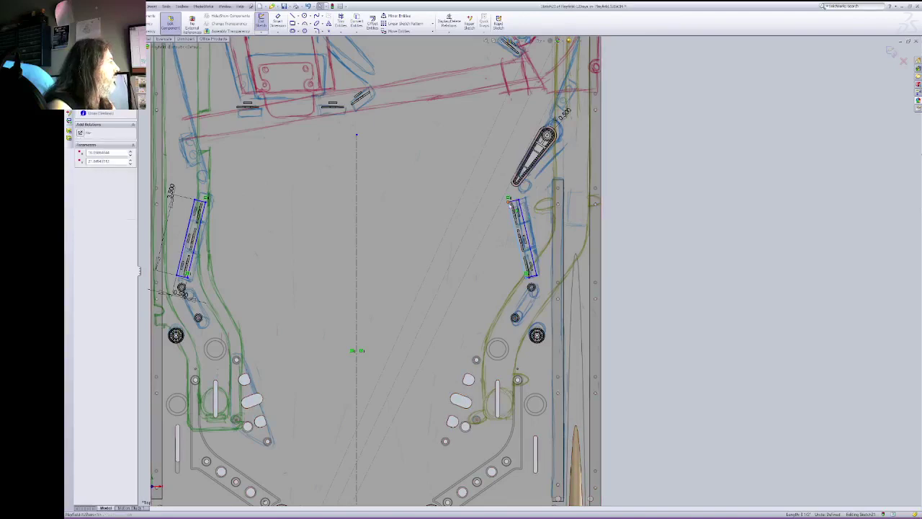
click(509, 198)
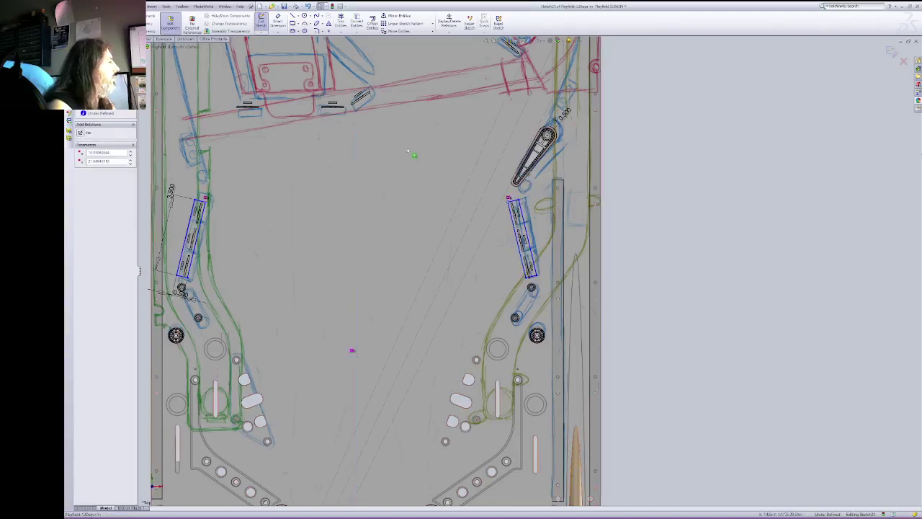
click(519, 198)
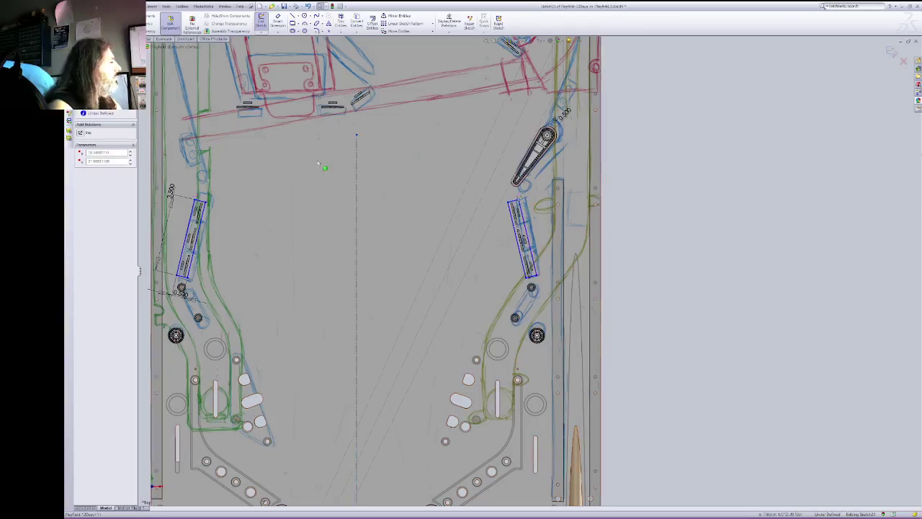
click(540, 279)
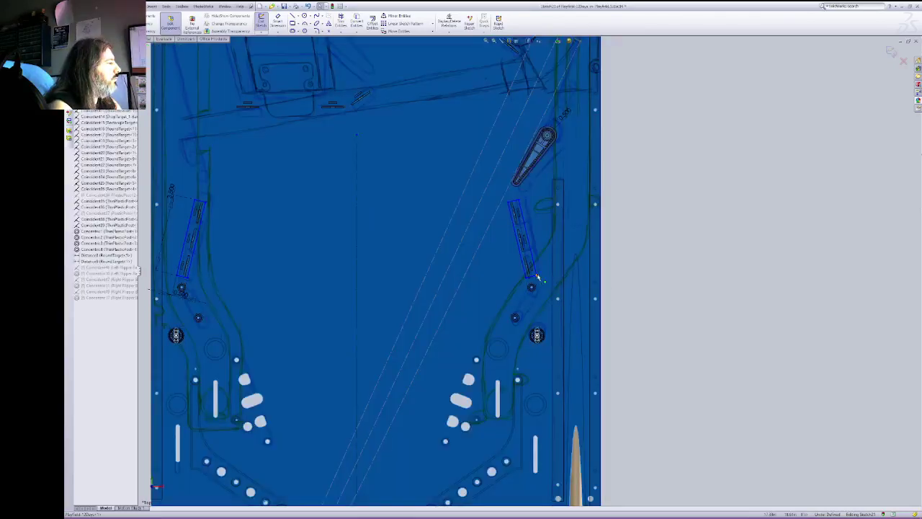
click(356, 229)
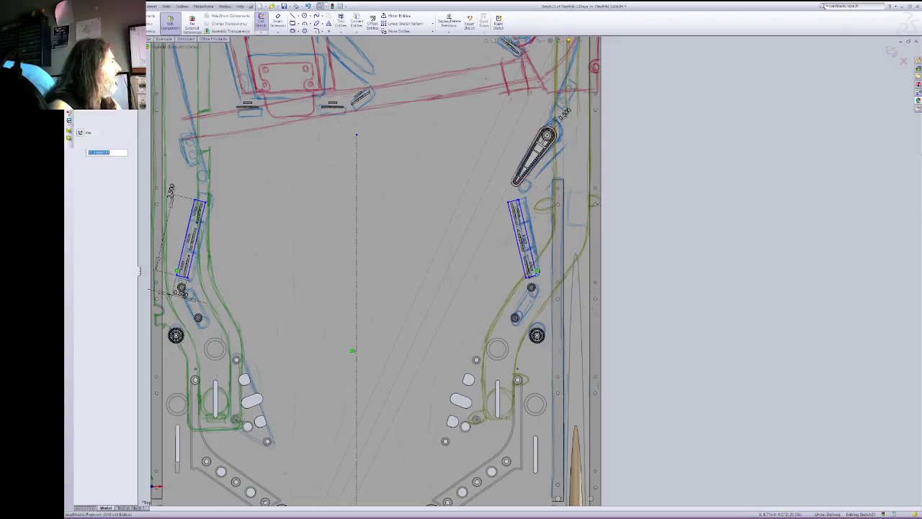
click(678, 126)
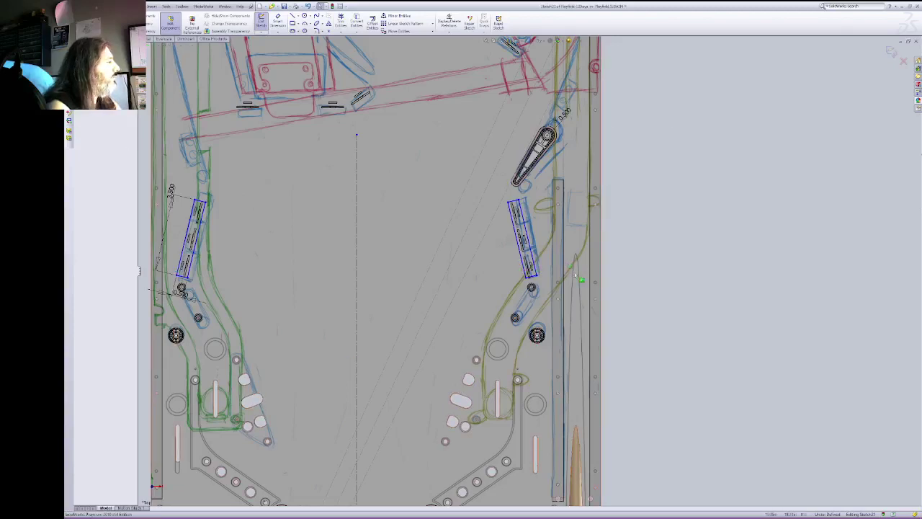
Step: Remove the symmetric relation from the right target bank's lower inner corner and delete the sketch's vertical centerline
click(531, 275)
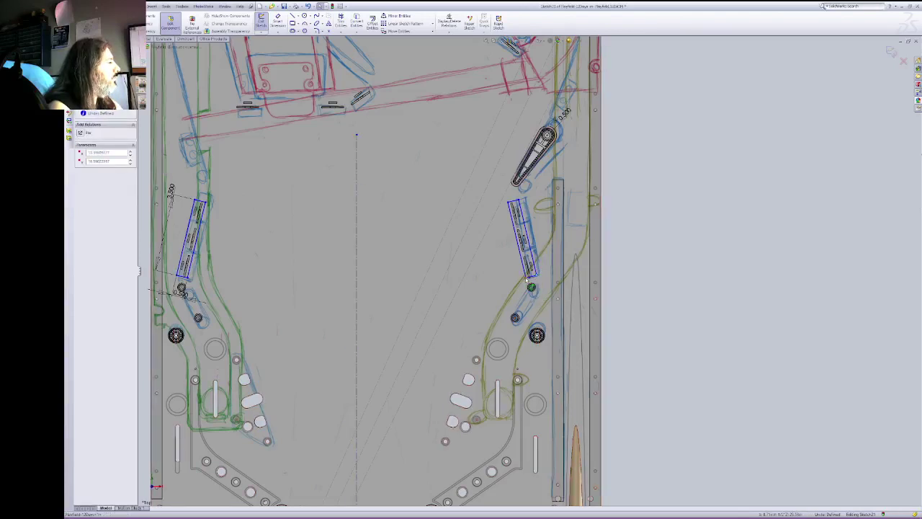
click(527, 278)
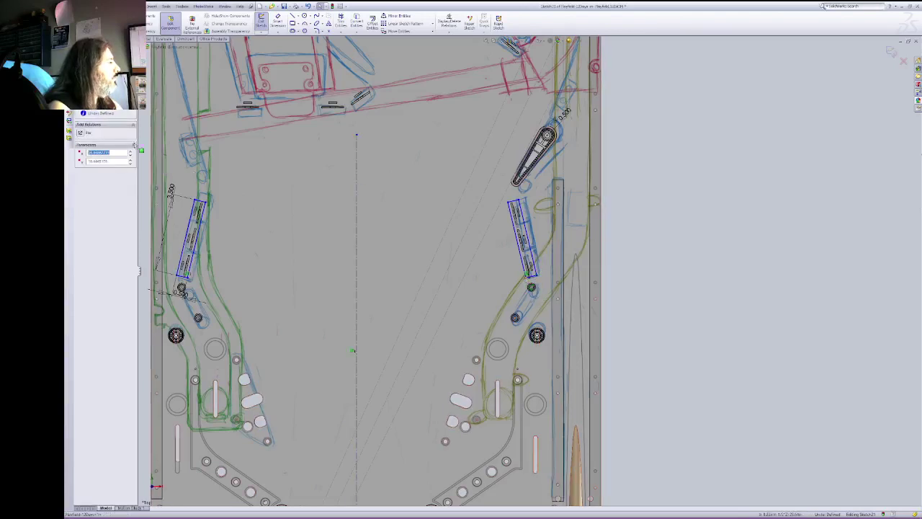
click(358, 210)
key(Delete)
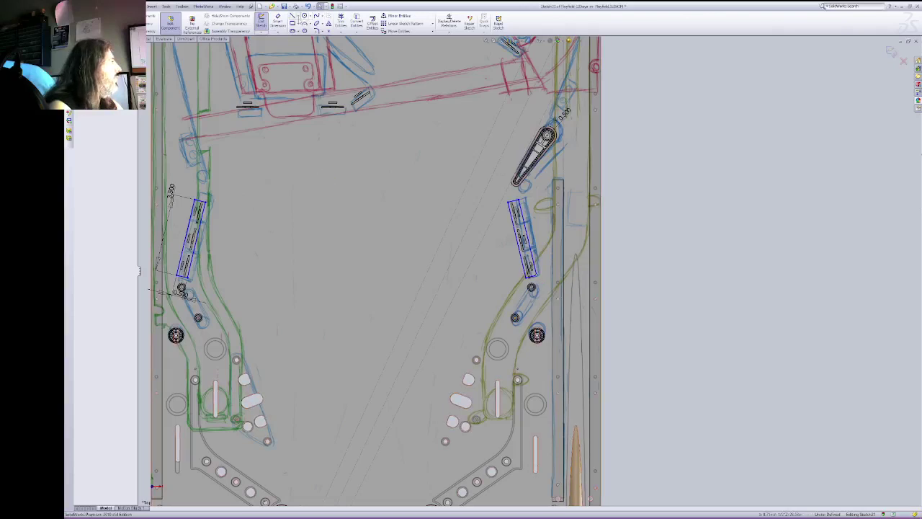
click(293, 16)
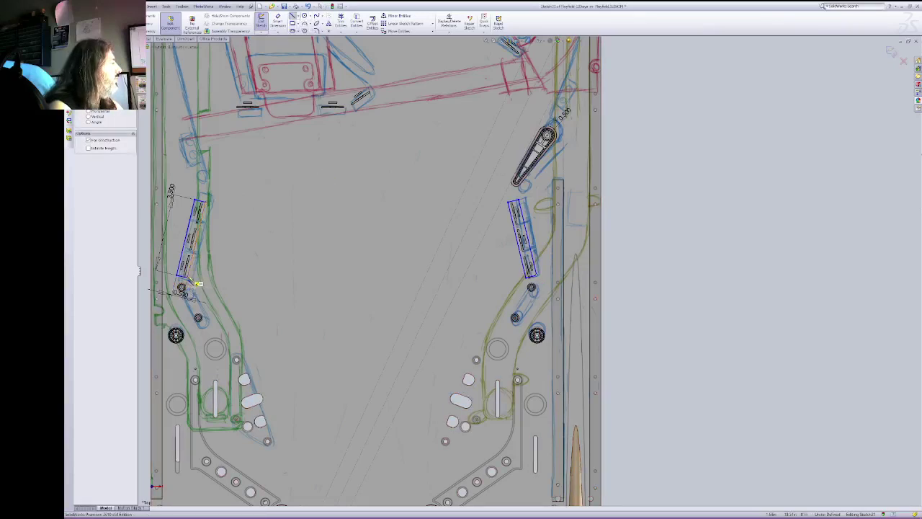
click(185, 275)
key(Escape)
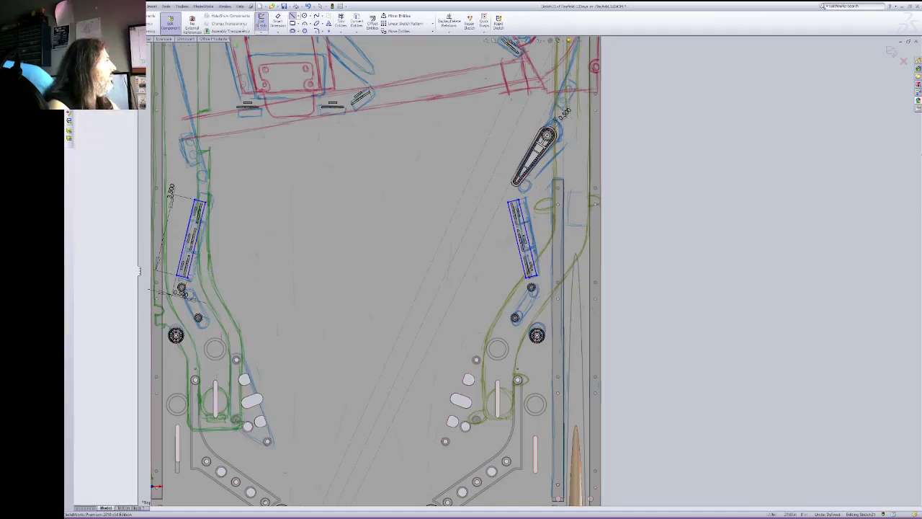
Step: Draw a horizontal centerline from the lower inner corner of the left target bank to that of the right bank
click(298, 16)
click(309, 29)
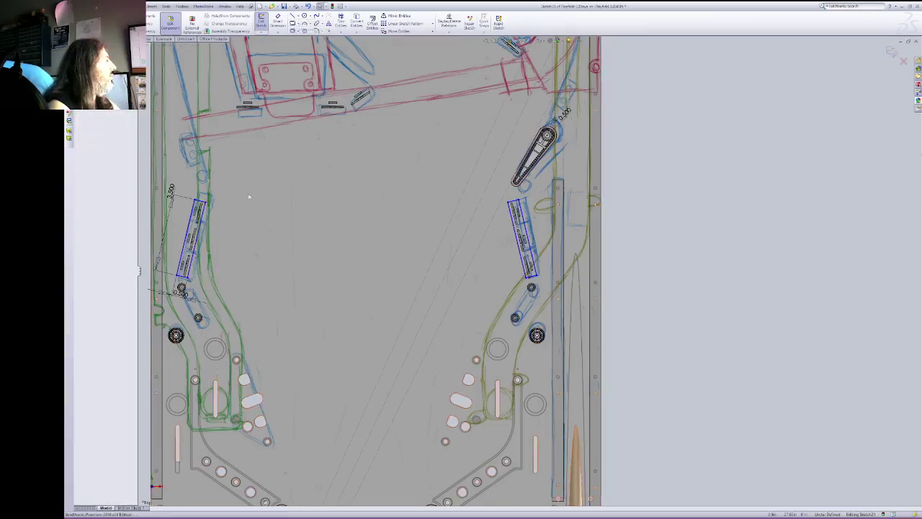
click(186, 277)
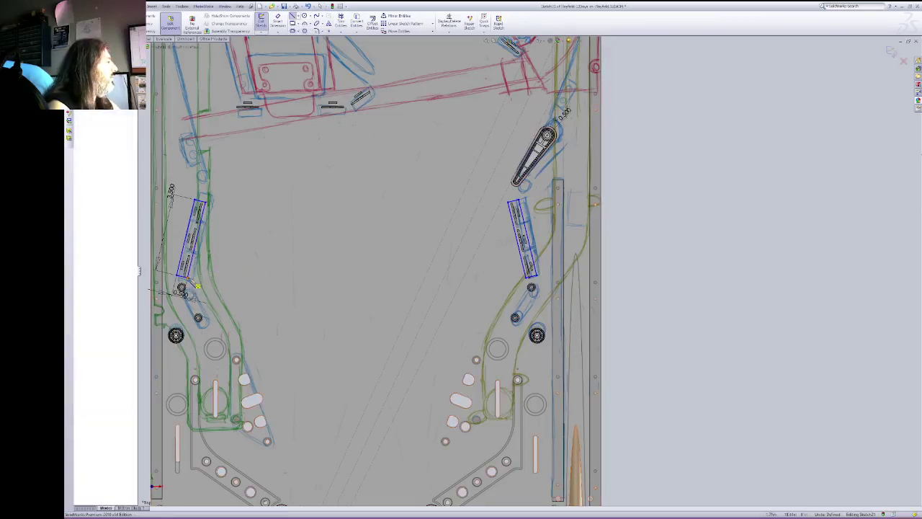
click(531, 278)
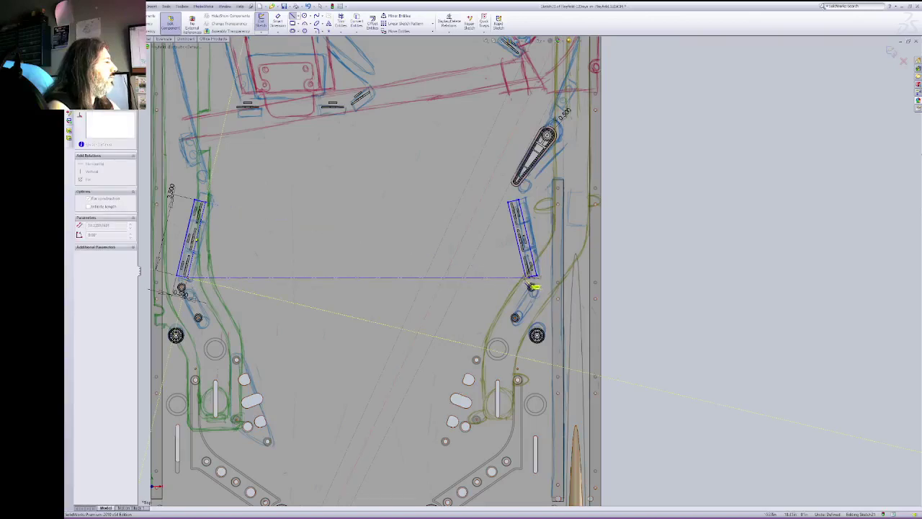
key(Escape)
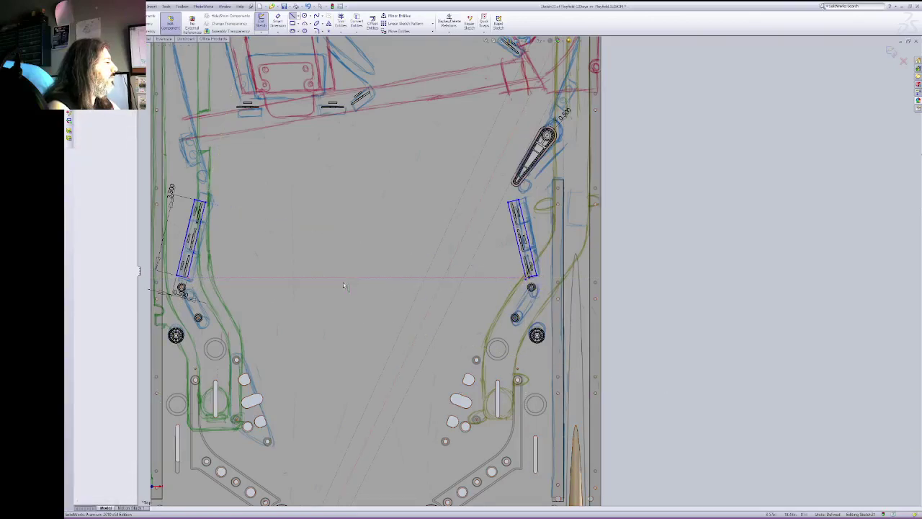
Step: Add equal-length relations between the left and right target banks' long sides and between their lower short edges
click(499, 300)
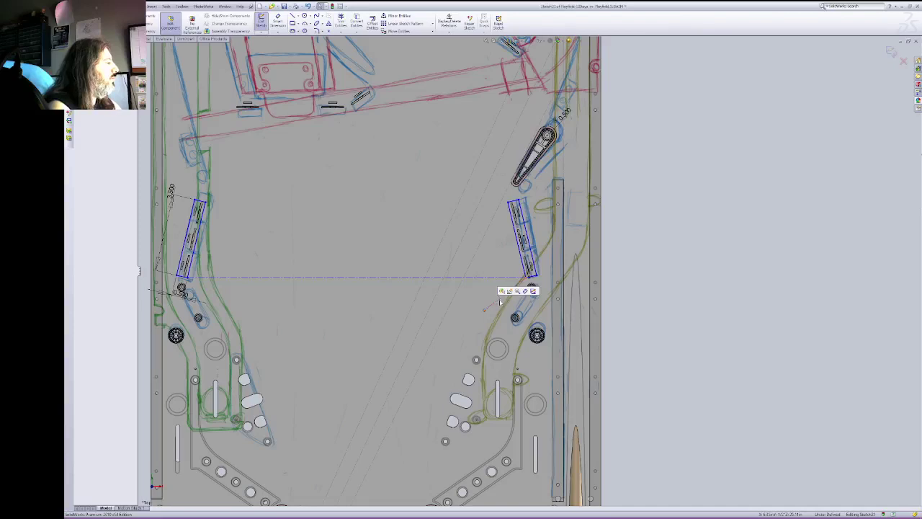
click(356, 281)
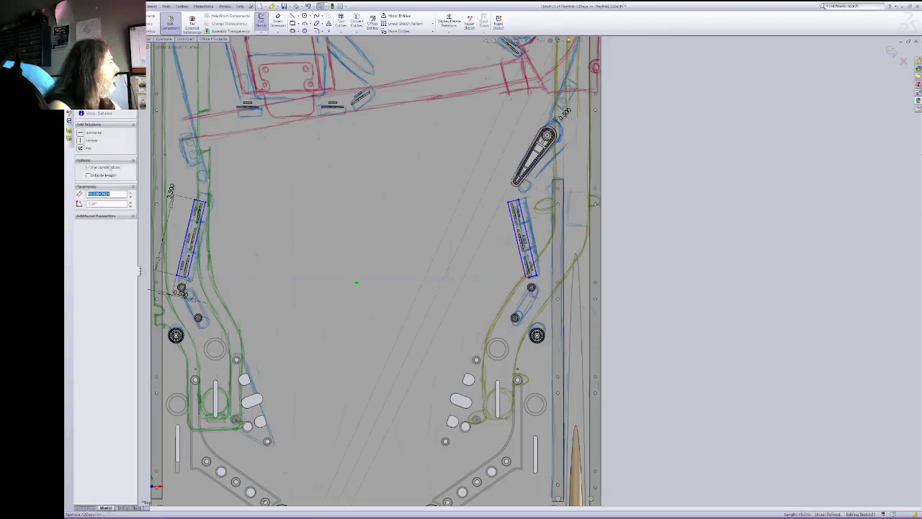
click(186, 277)
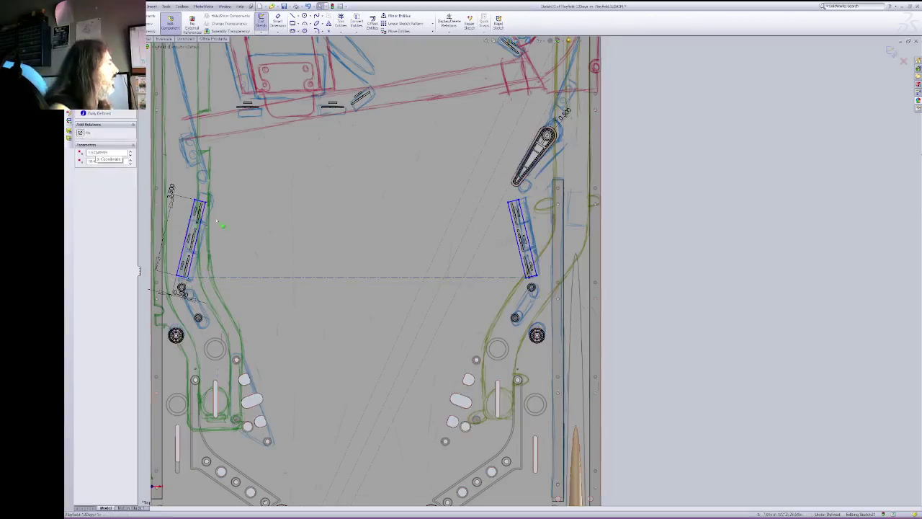
click(526, 230)
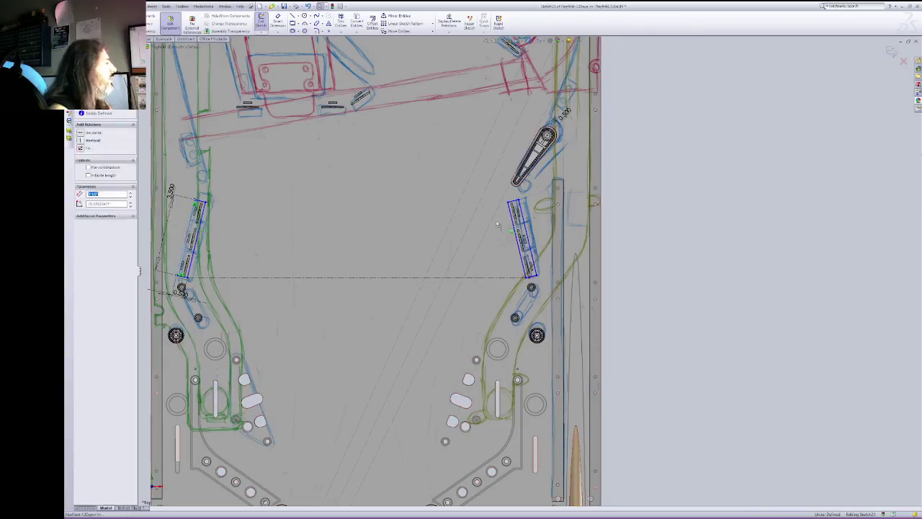
ctrl+click(188, 232)
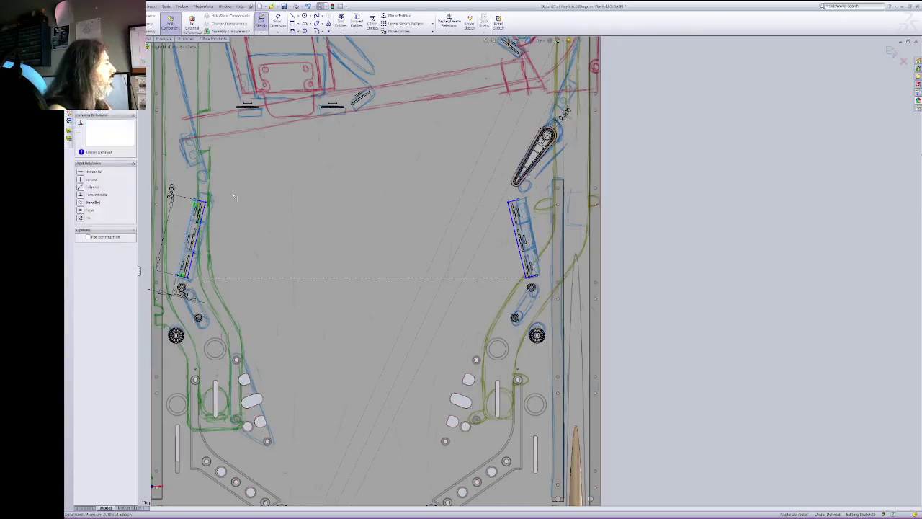
click(89, 210)
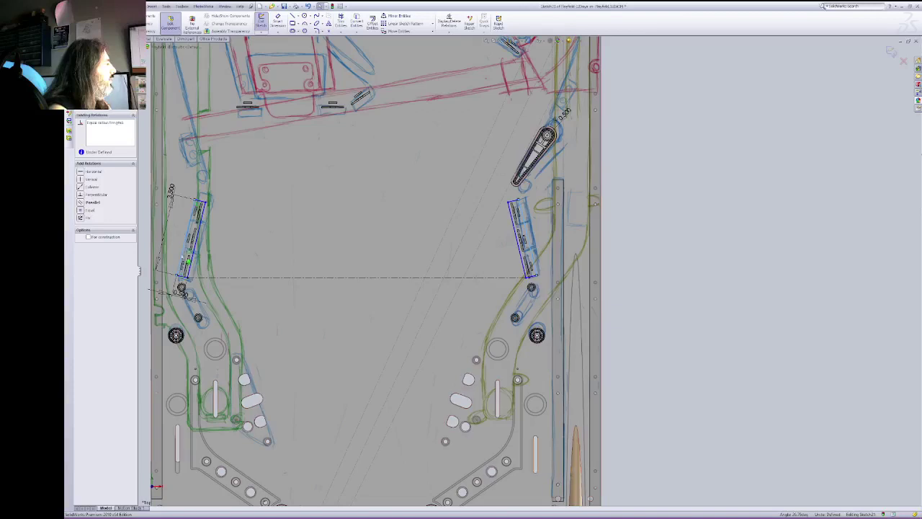
click(182, 280)
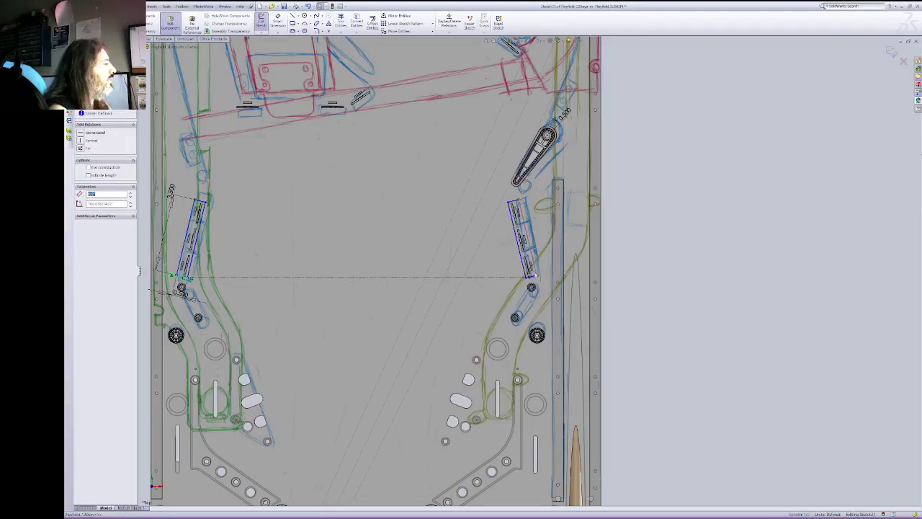
ctrl+click(534, 278)
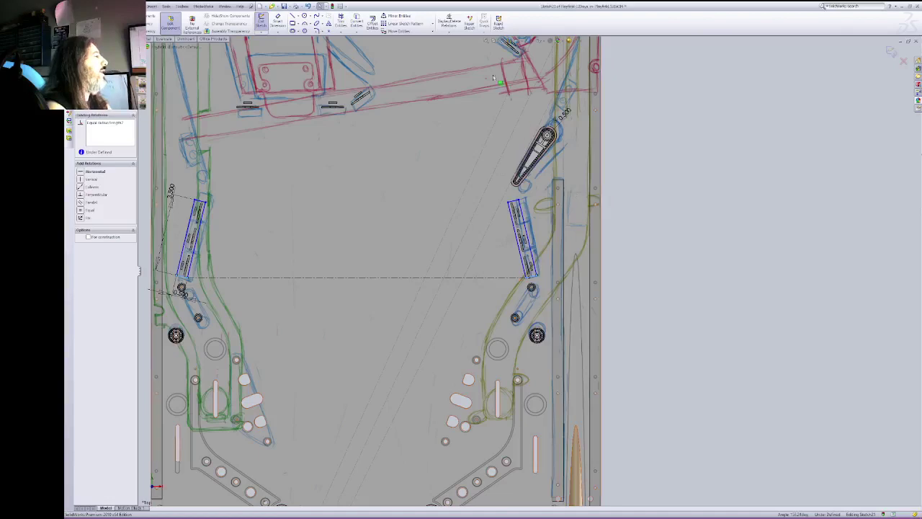
Step: Make the upper short edge of the right target bank rectangle perpendicular to its inner long side
right_click(659, 87)
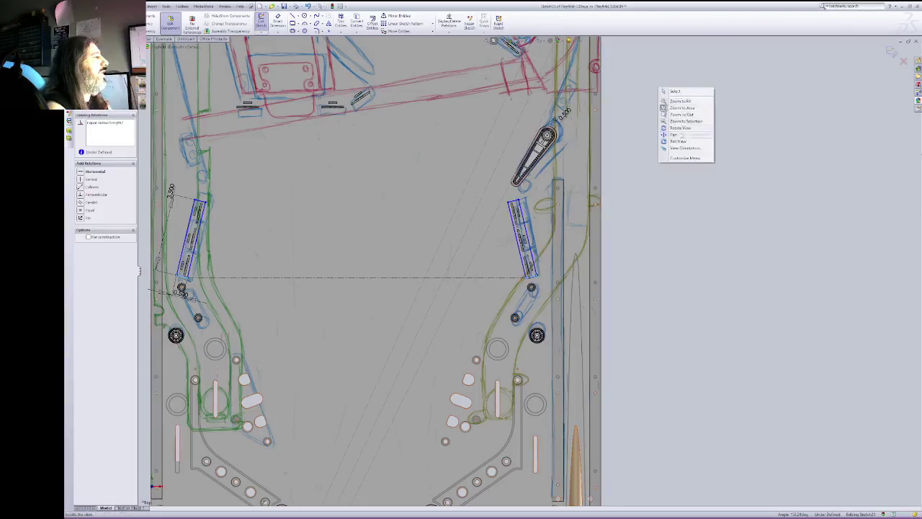
click(680, 136)
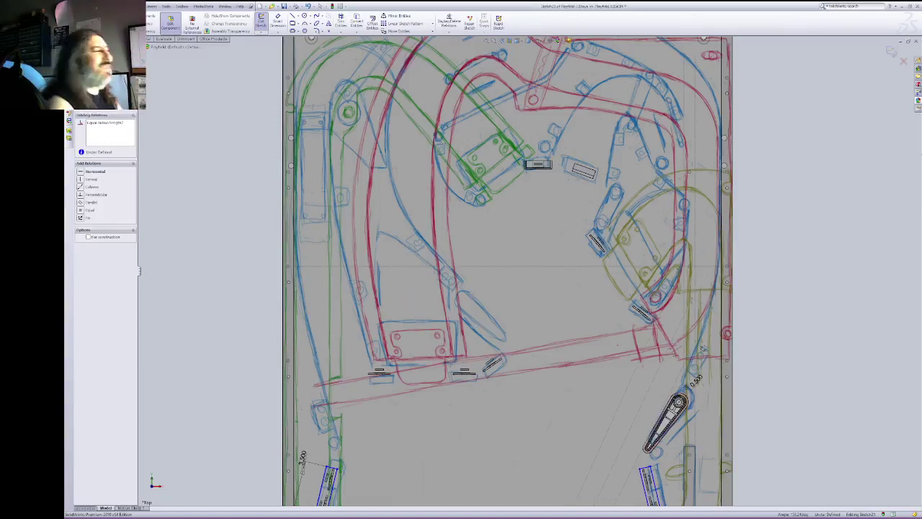
mouse_move(817, 336)
ctrl+middle_down()
mouse_move(786, 299)
mouse_move(762, 185)
mouse_move(782, 167)
ctrl+middle_up()
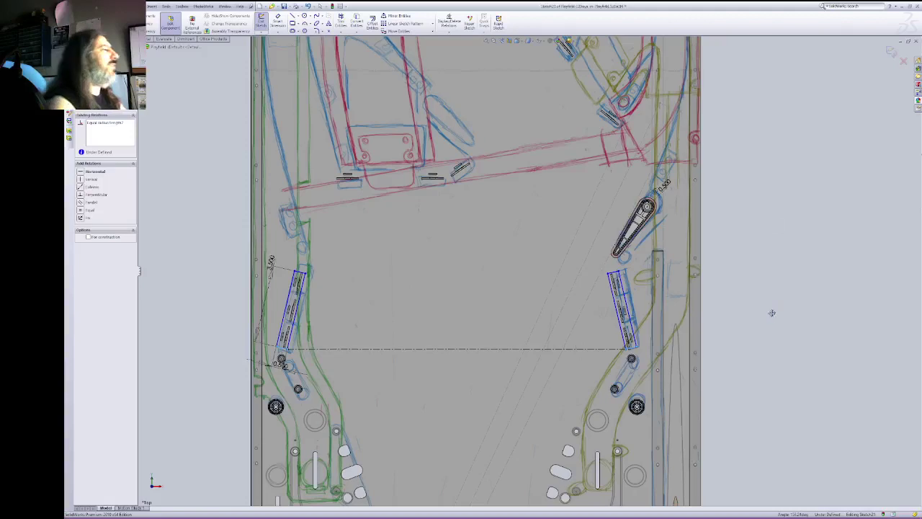
ctrl+middle_drag(771, 313, 790, 286)
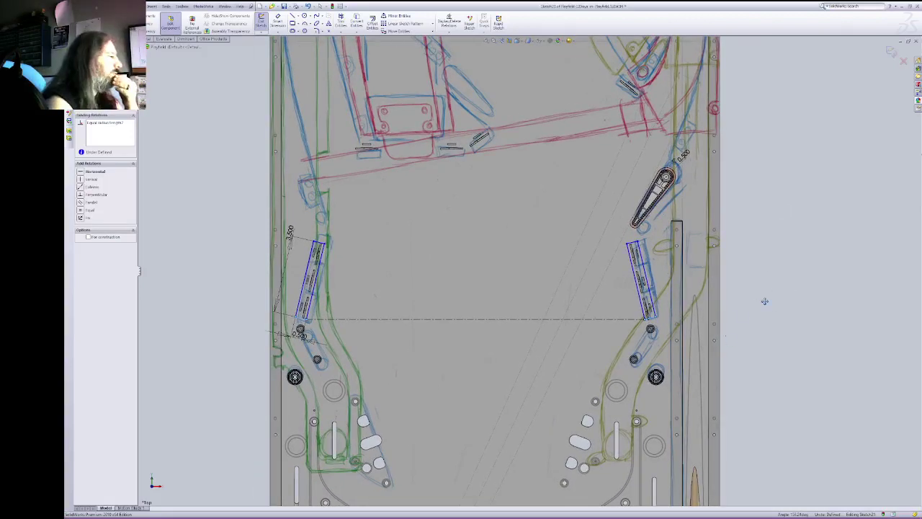
right_click(766, 301)
click(780, 306)
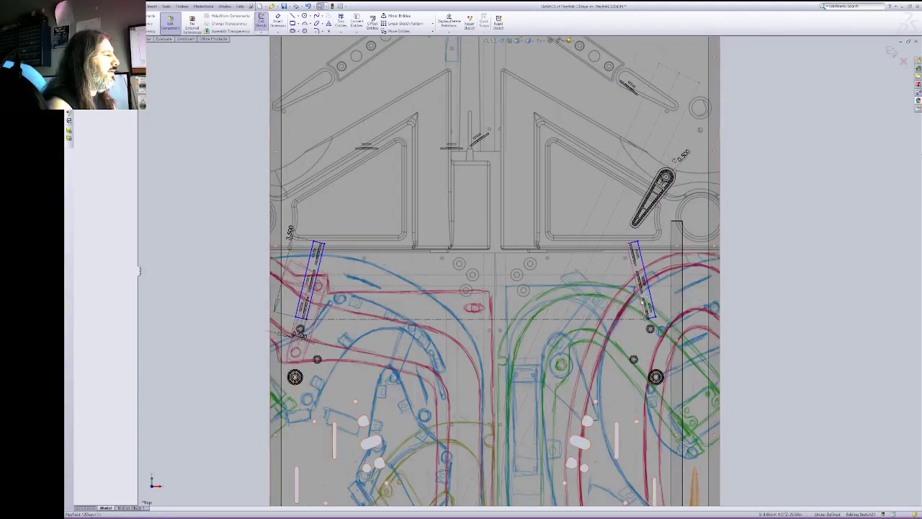
click(648, 296)
click(634, 242)
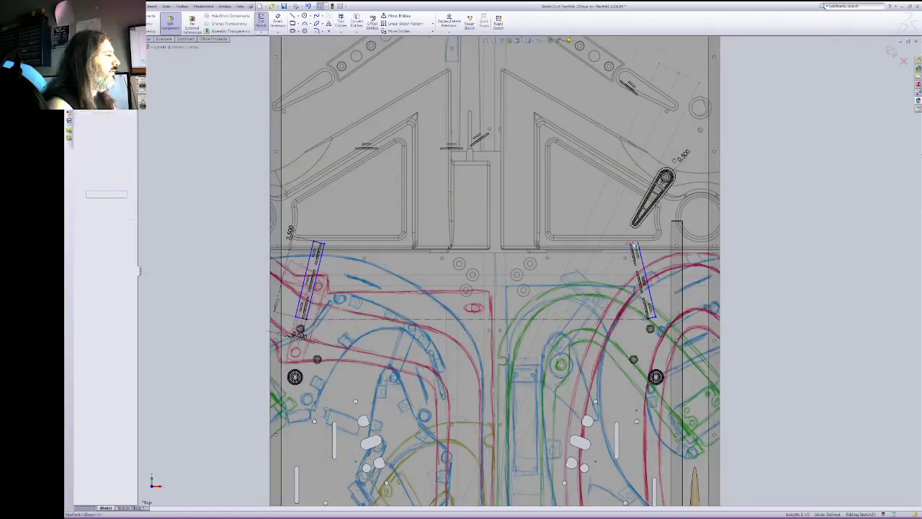
ctrl+click(631, 248)
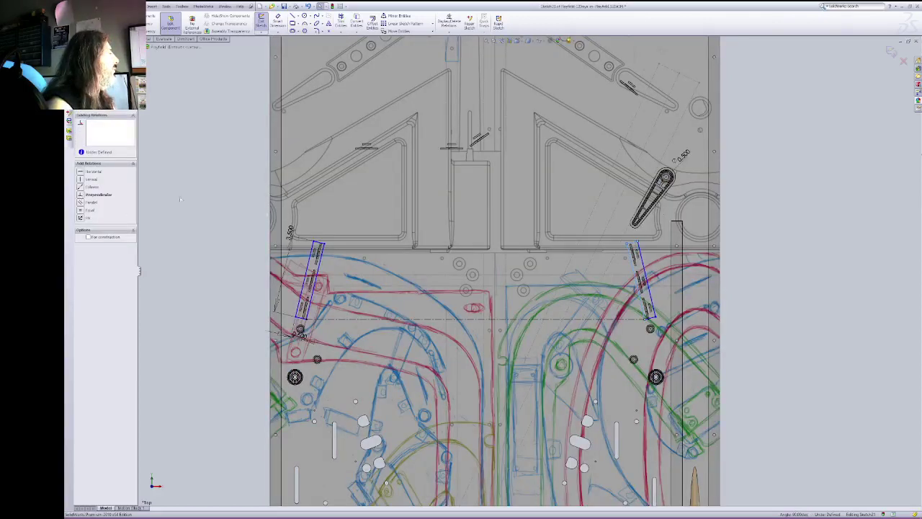
click(161, 209)
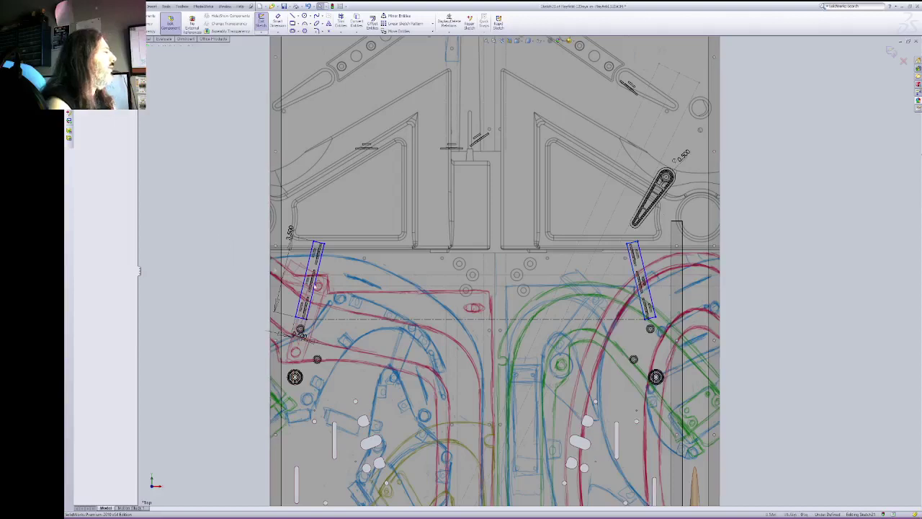
click(633, 264)
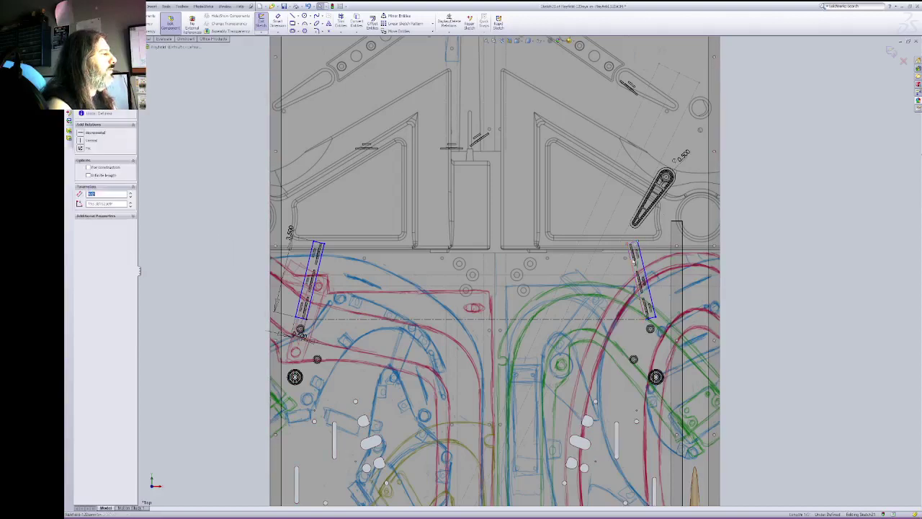
ctrl+click(634, 243)
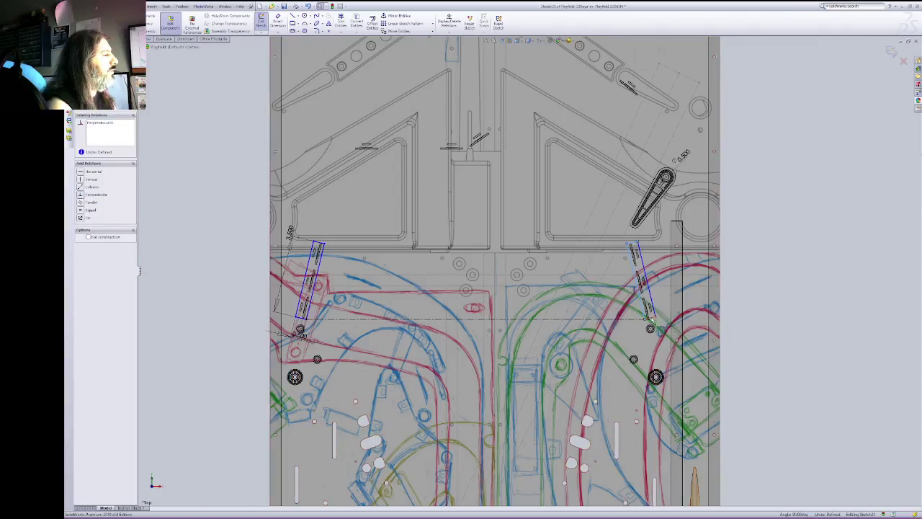
Step: Add perpendicular relations at the two lower corners and the upper outer corner of the right target bank rectangle
click(646, 314)
ctrl+click(649, 312)
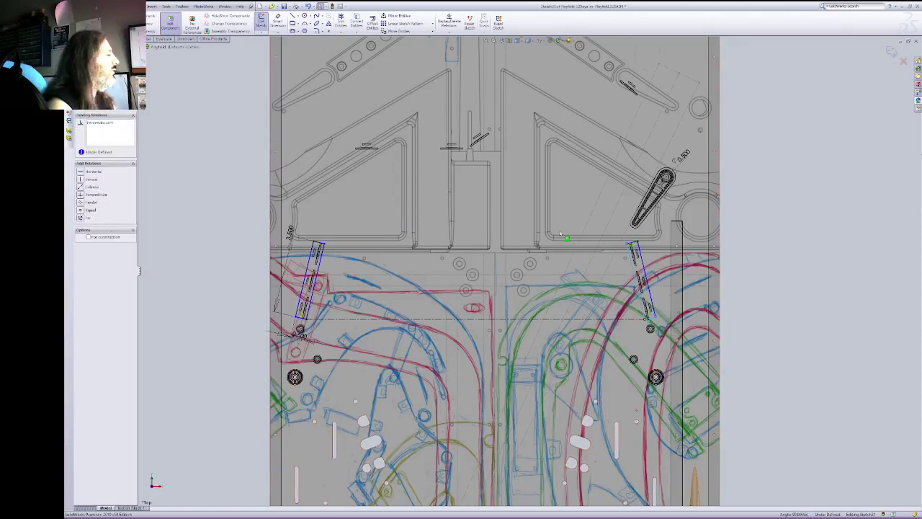
click(654, 317)
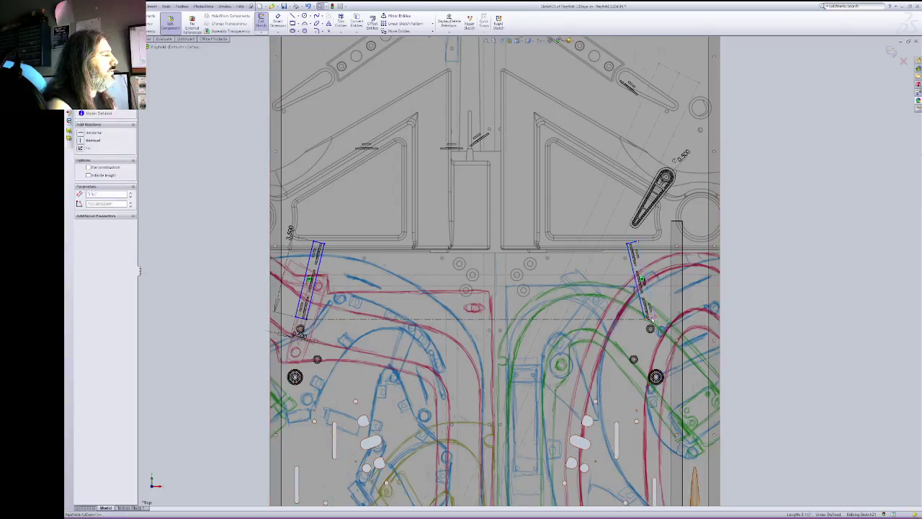
ctrl+click(649, 317)
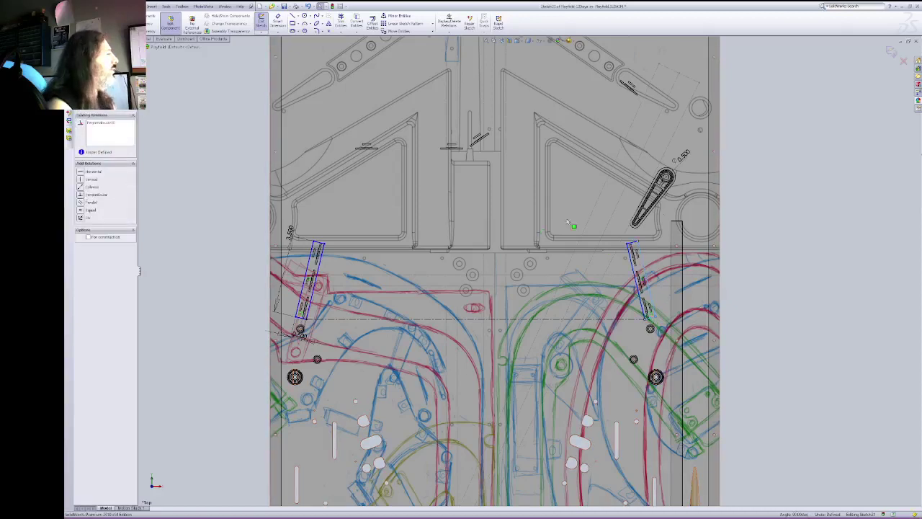
click(641, 252)
ctrl+click(642, 253)
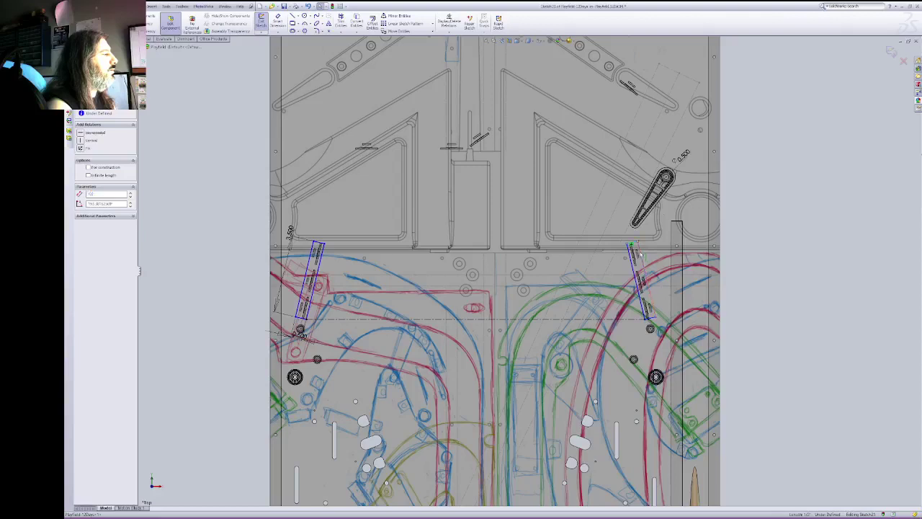
click(85, 196)
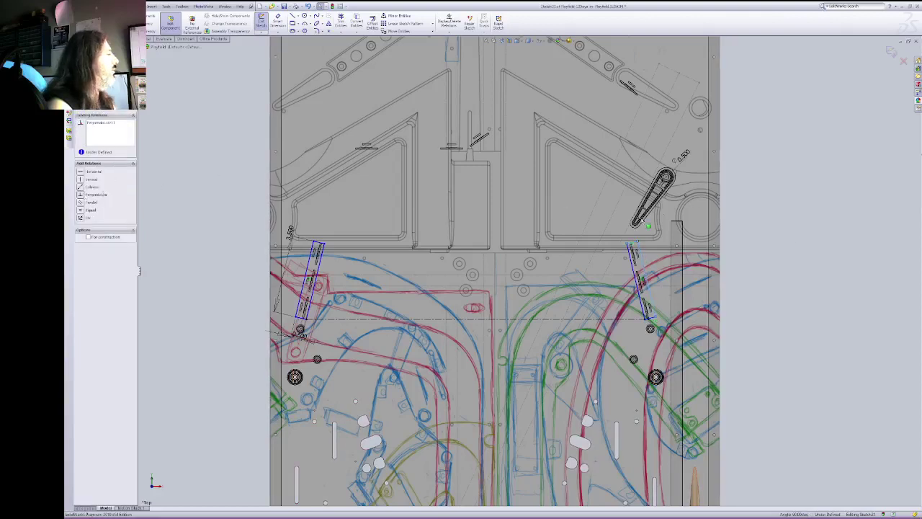
click(761, 291)
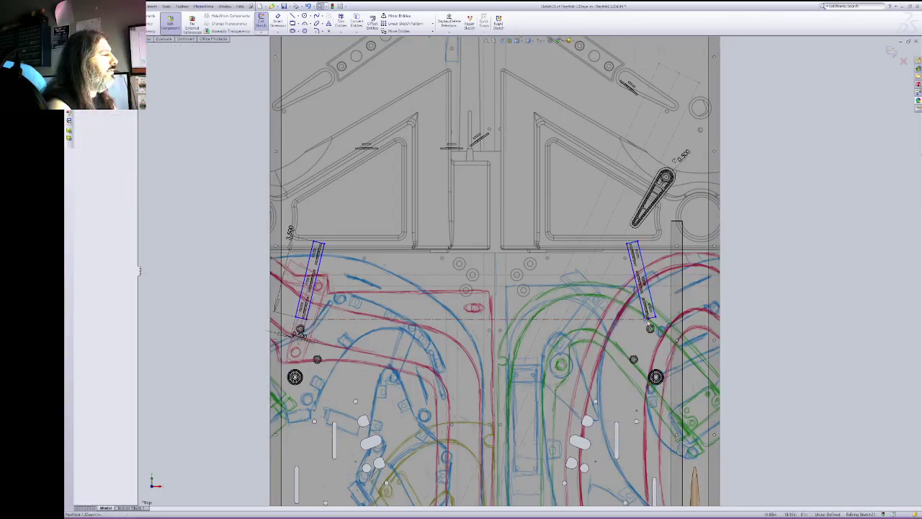
Step: Try to reposition the right target bank rectangle by its lower inner corner, and undo the move
drag(645, 319, 655, 319)
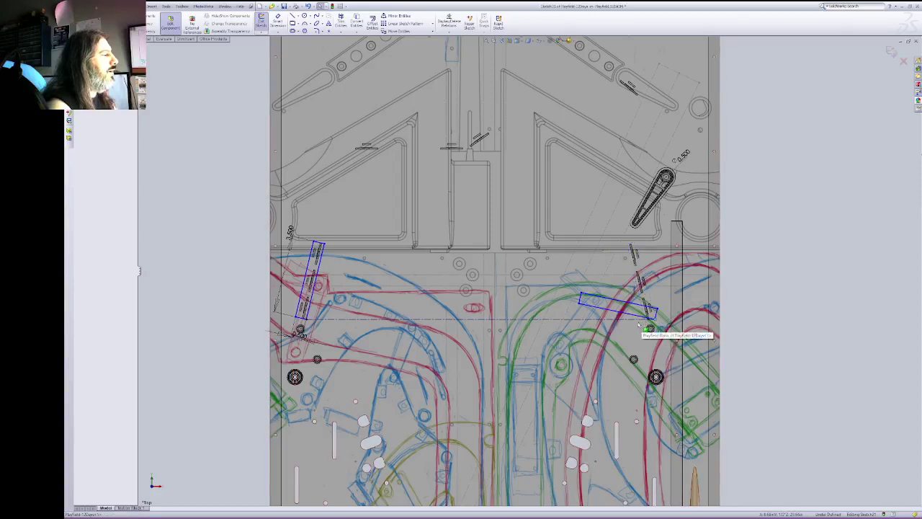
key(ctrl+z)
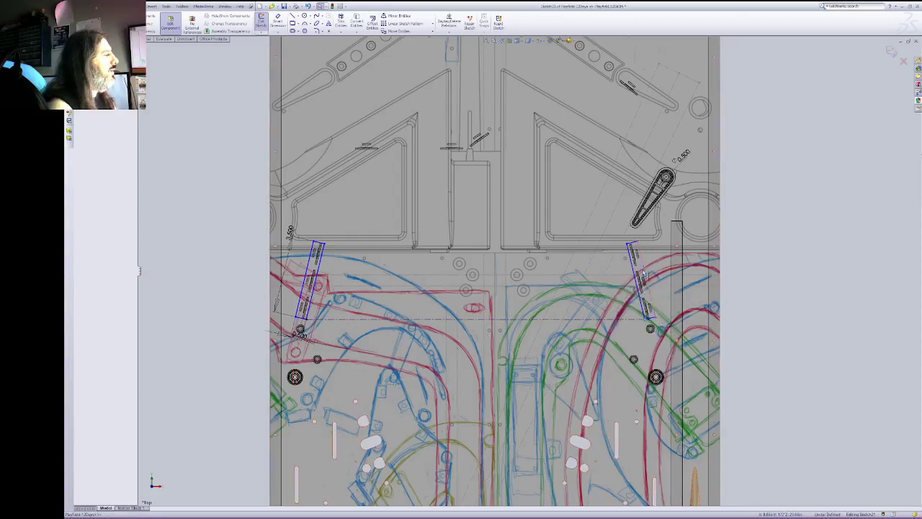
click(241, 6)
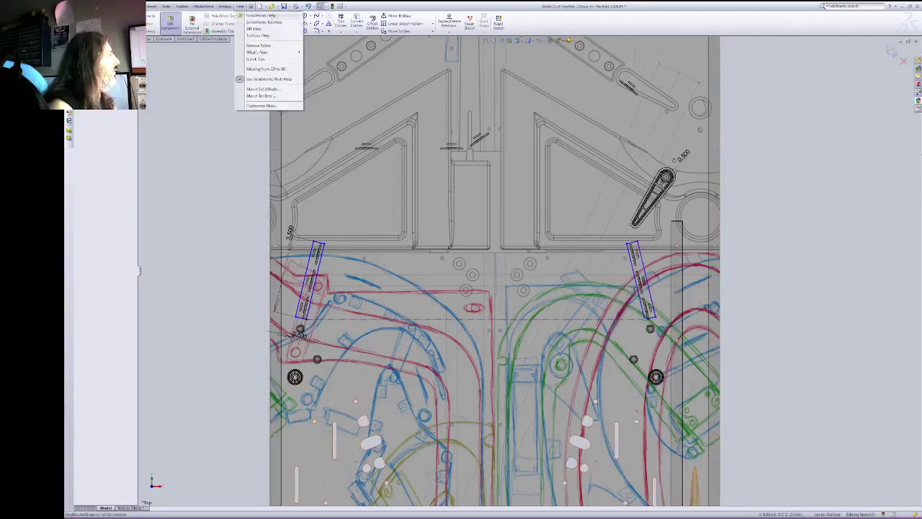
click(259, 16)
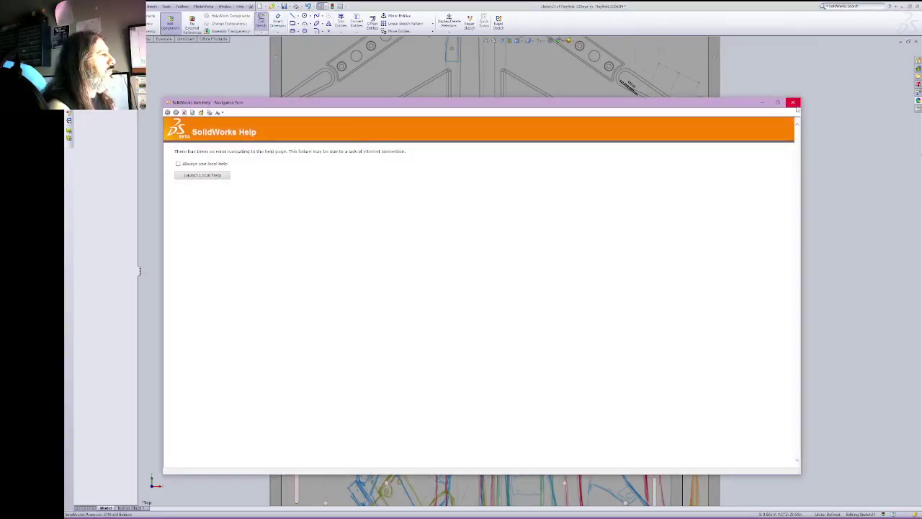
click(793, 103)
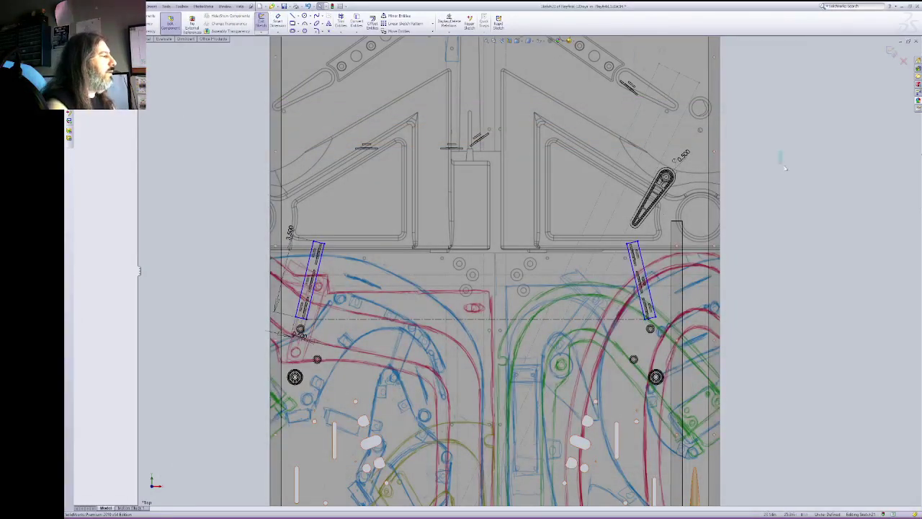
Step: Shift the right target bank rectangle slightly outward by its outer long side and finish editing the sketch
click(653, 283)
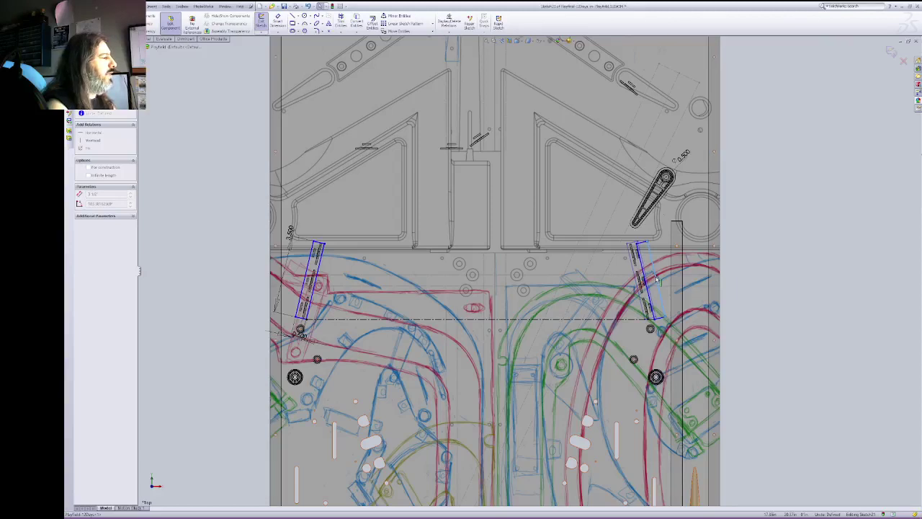
drag(656, 279, 657, 280)
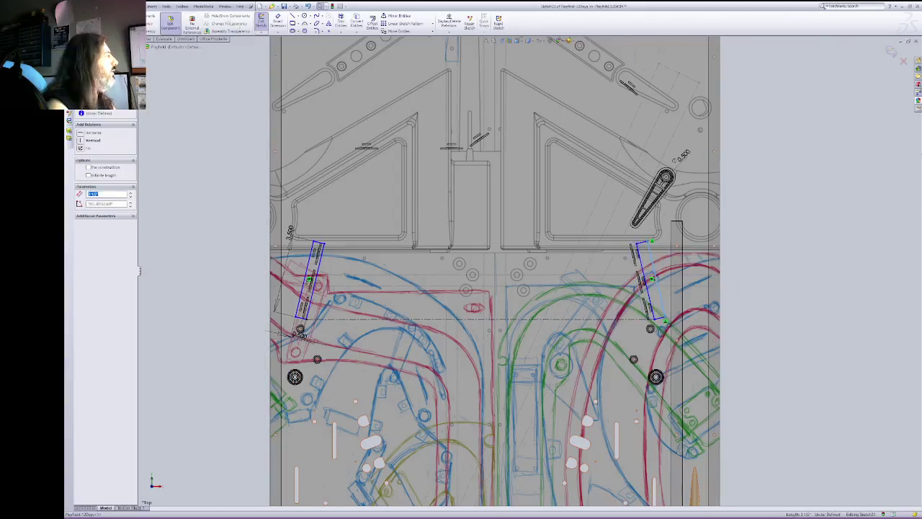
click(193, 23)
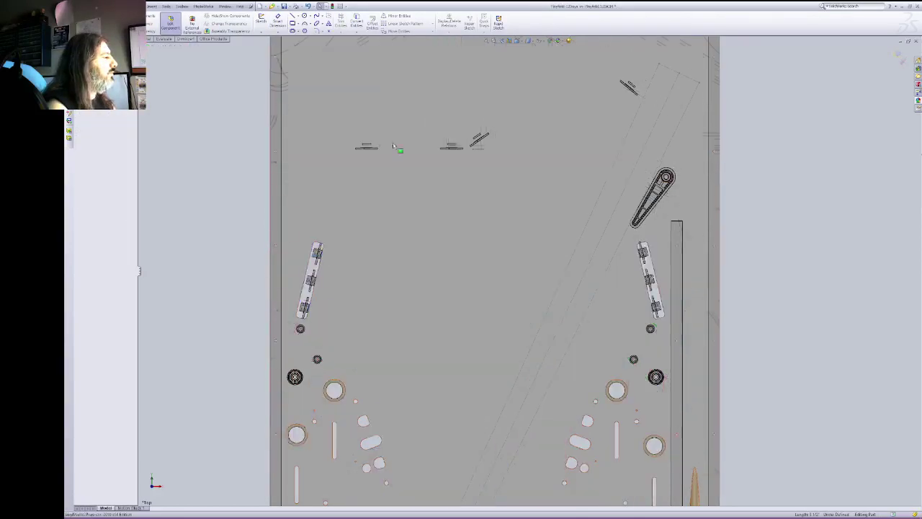
Step: Return to the assembly and open the sketch of the playfield's top dimples feature for editing
click(170, 22)
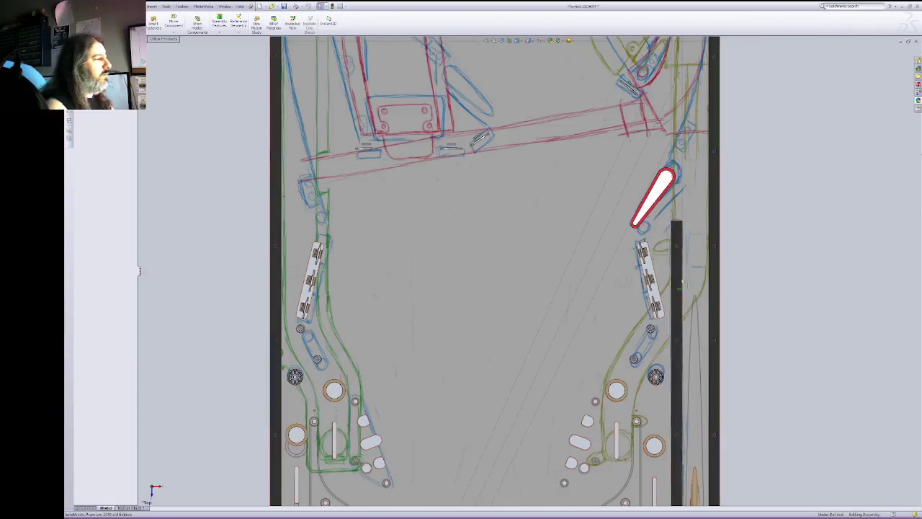
click(650, 330)
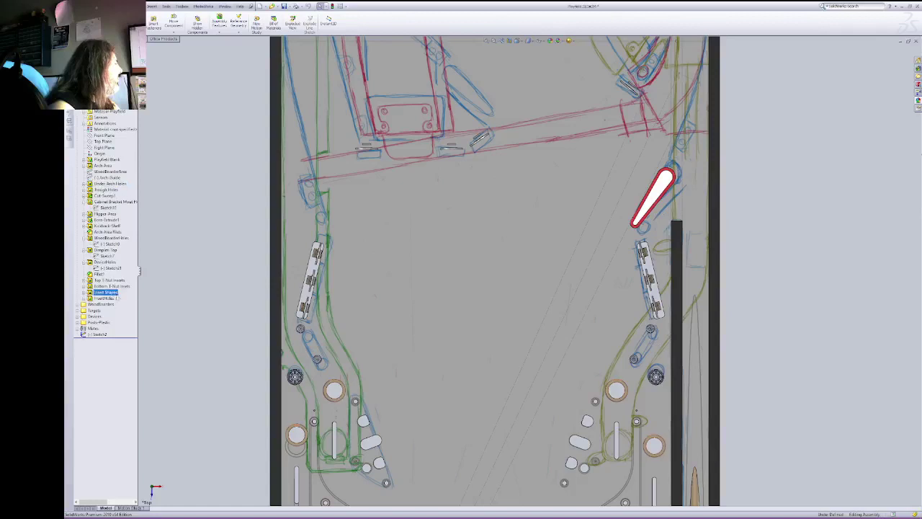
click(107, 256)
right_click(109, 257)
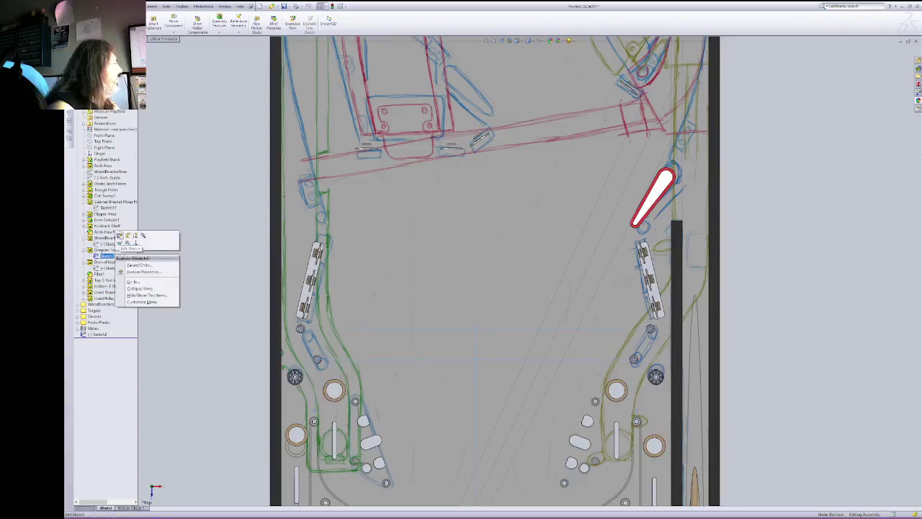
click(121, 236)
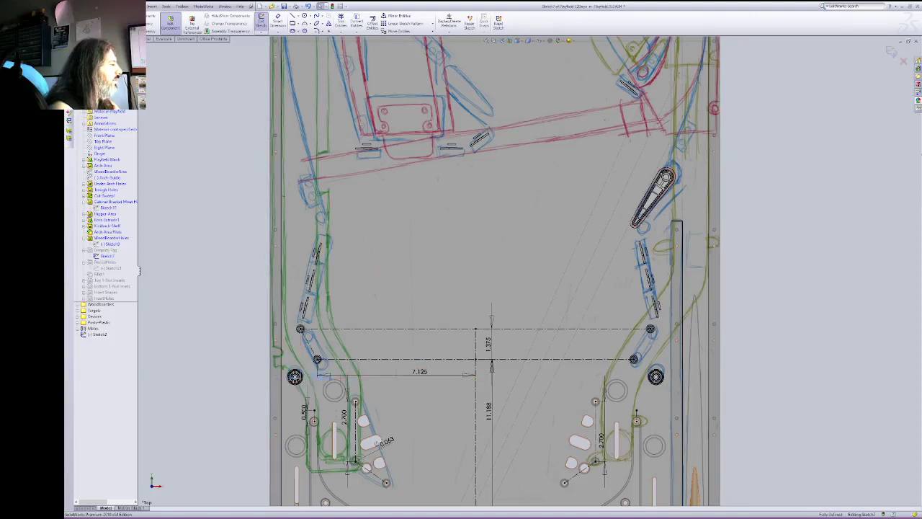
Step: Increase the horizontal offset between the upper and lower posts beneath the left target bank, and return to the assembly
click(315, 378)
click(323, 374)
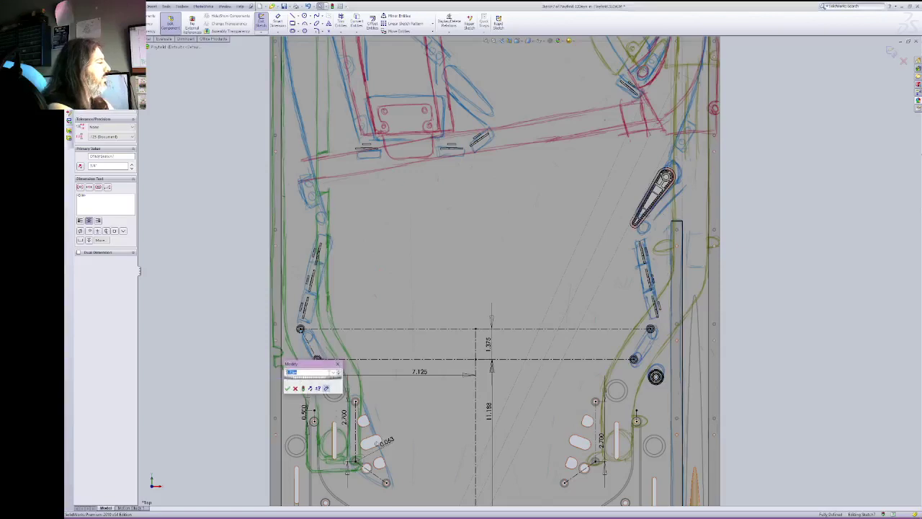
key(Return)
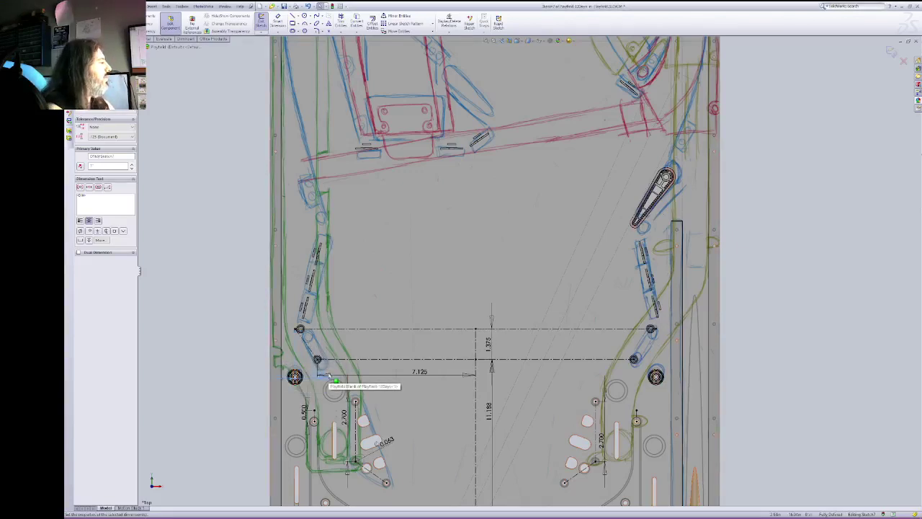
click(259, 25)
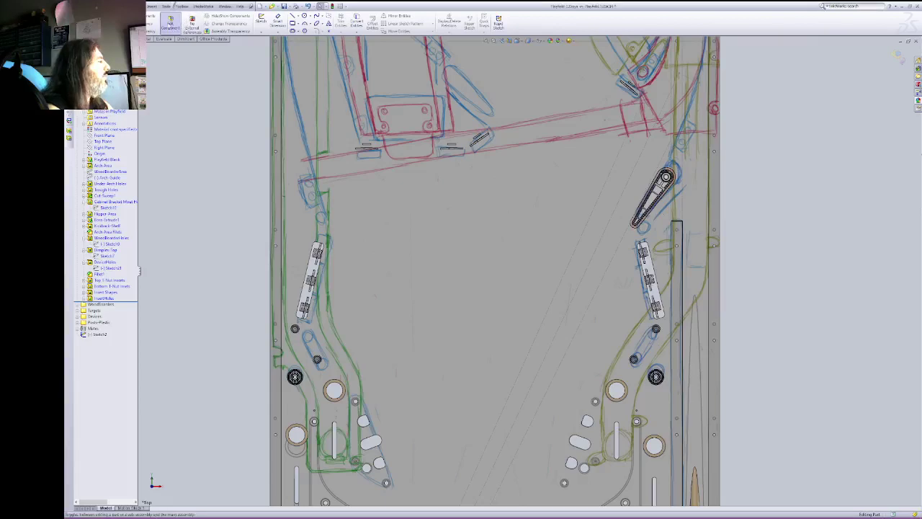
click(170, 22)
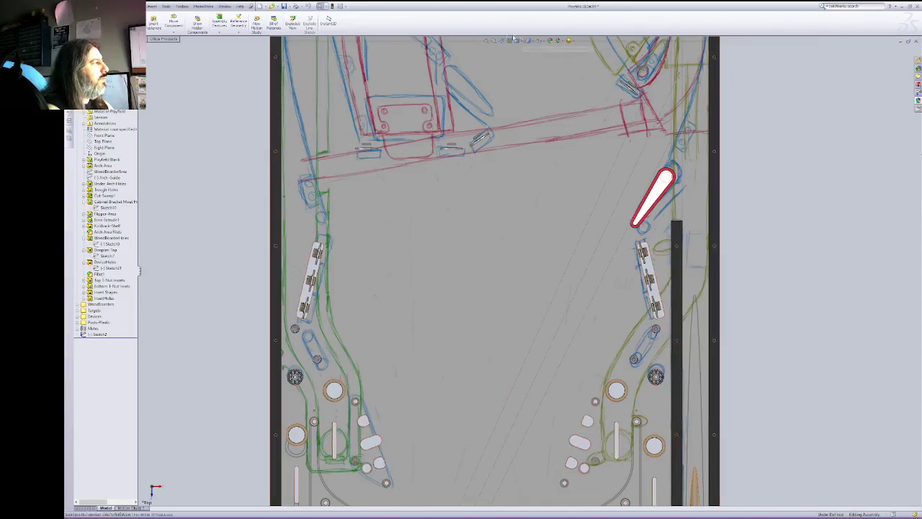
Step: Examine the spacing of the relocated posts and target banks close up from several angles and from the top
drag(619, 352, 720, 434)
right_click(791, 291)
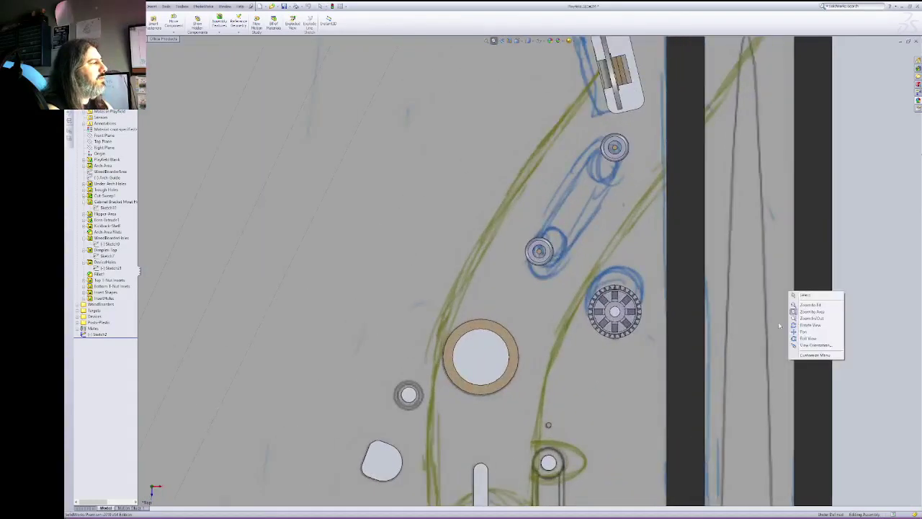
click(809, 327)
drag(634, 317, 640, 283)
middle_drag(546, 430, 525, 361)
right_click(457, 169)
drag(525, 361, 649, 462)
right_click(582, 335)
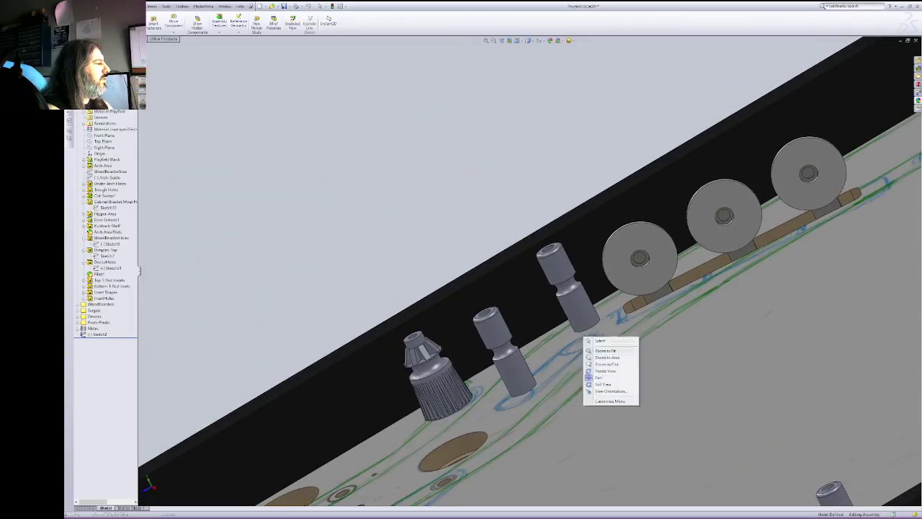
click(607, 373)
middle_drag(580, 308, 637, 446)
click(502, 42)
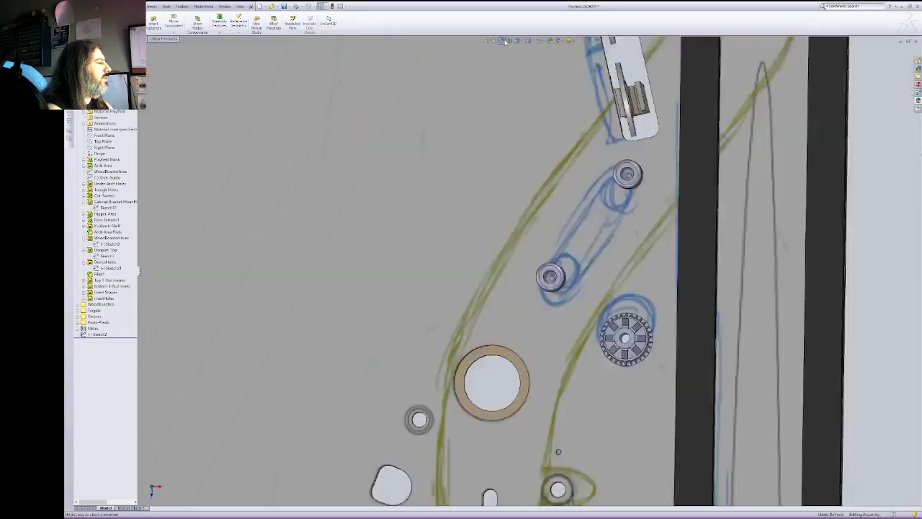
click(504, 41)
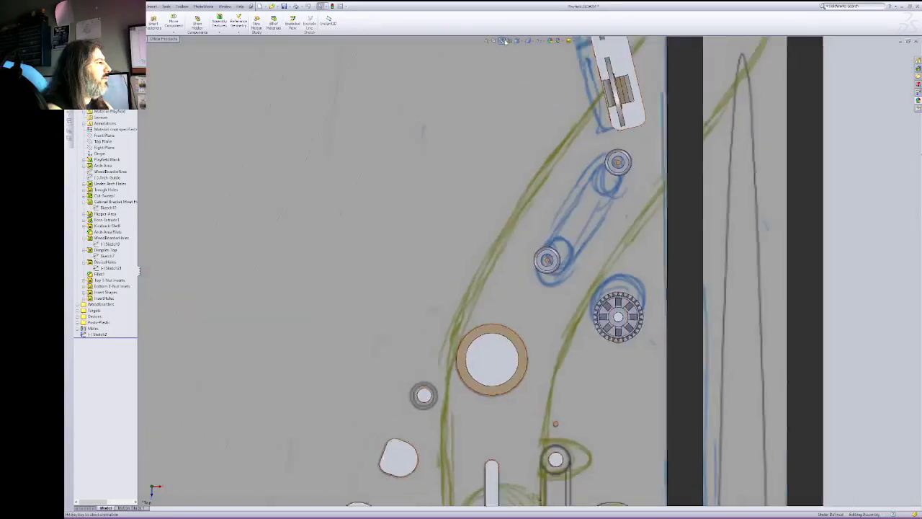
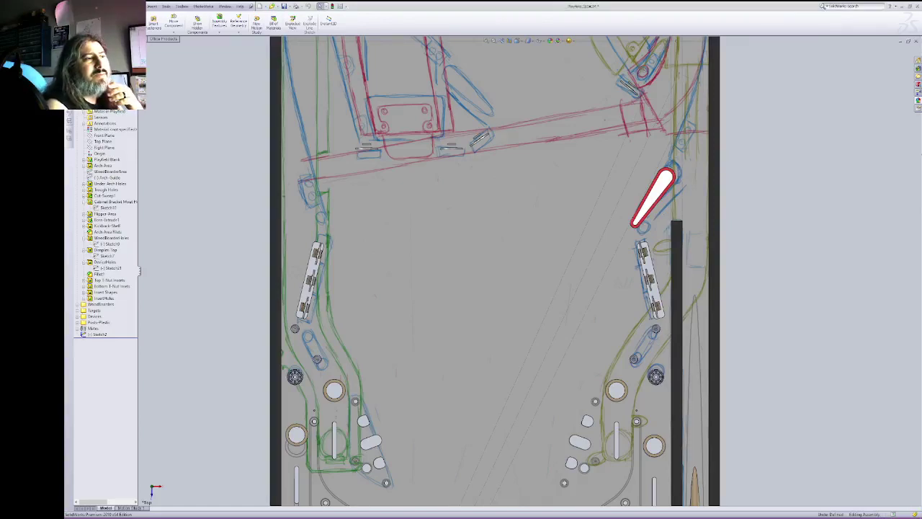
Step: Place a solid black rubber post in the empty space beside the playfield, near the upper right flipper
click(757, 253)
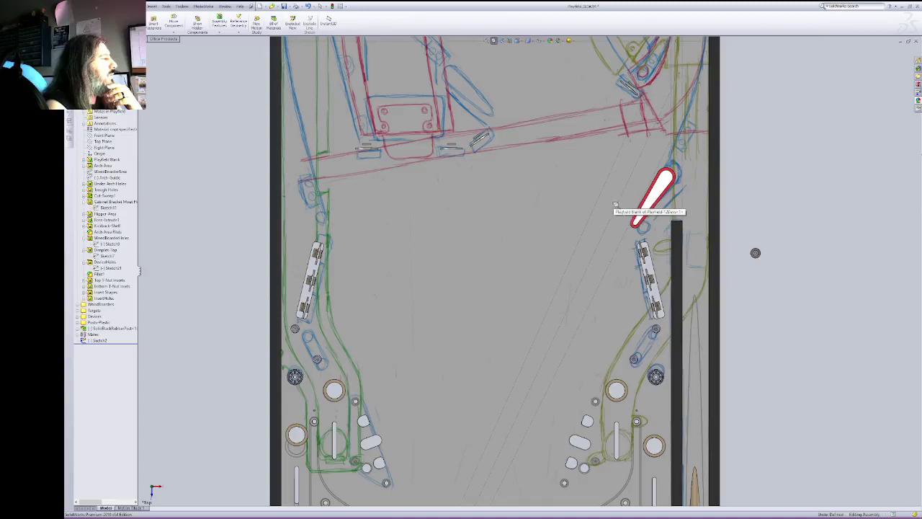
drag(598, 169, 810, 310)
right_click(777, 242)
click(783, 278)
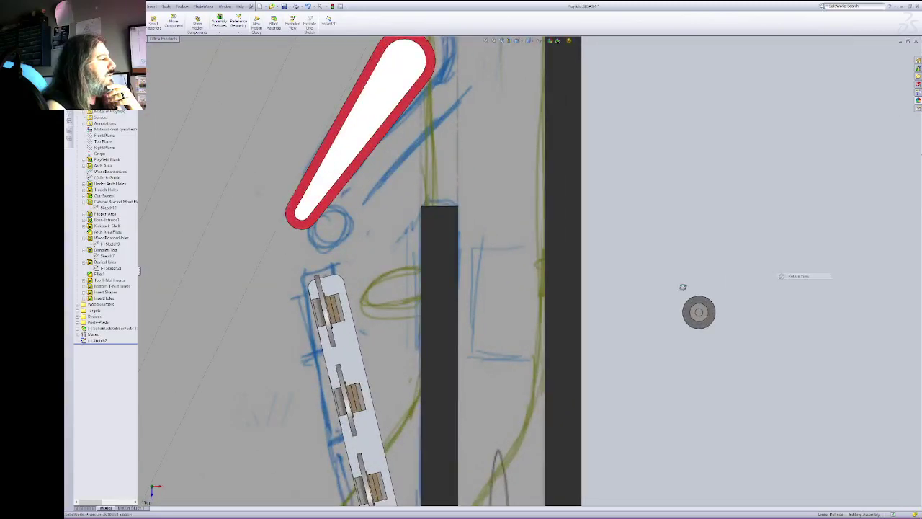
drag(683, 286, 708, 209)
right_click(728, 230)
click(749, 235)
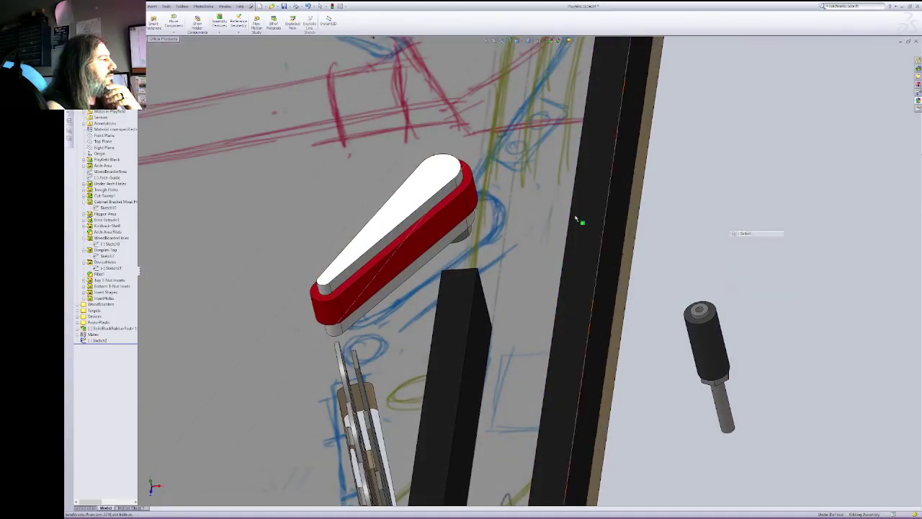
Step: Mate the rubber post's hex underside coincident with the playfield's top face and move the post between the flipper tip and right target bank
click(533, 226)
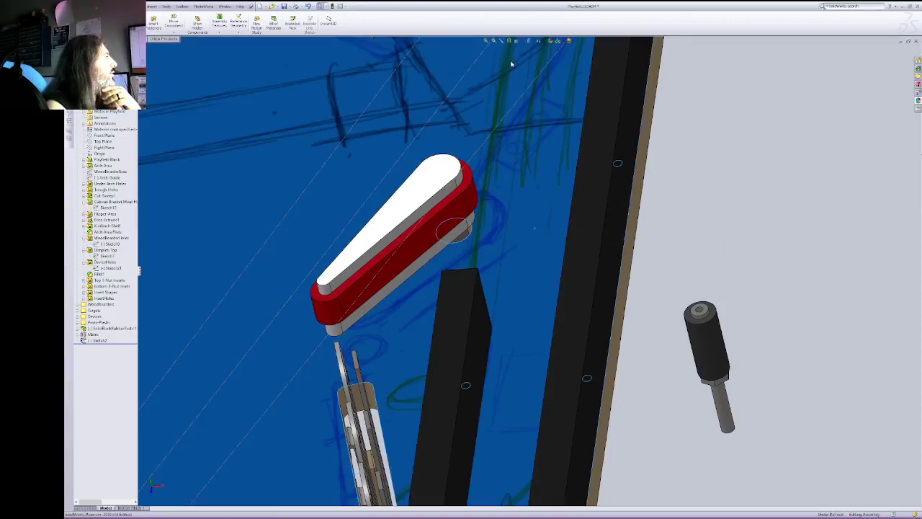
key(m)
right_click(602, 129)
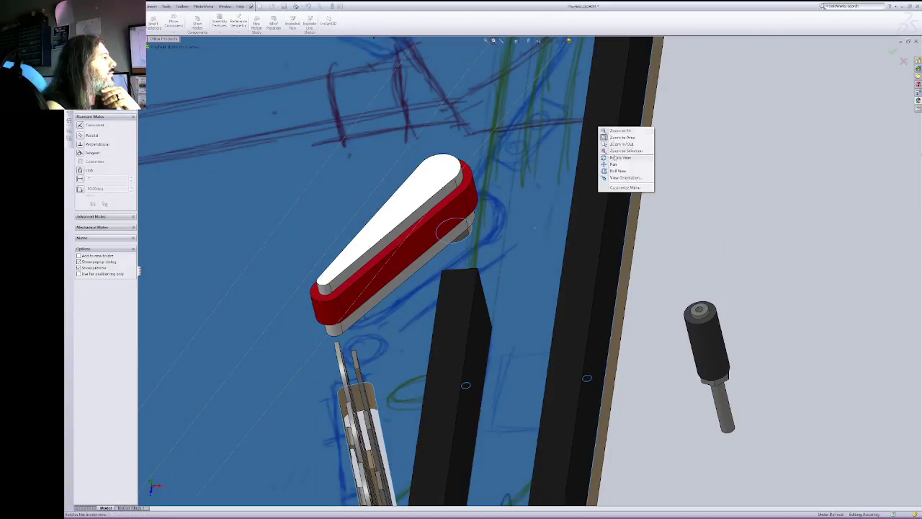
click(619, 157)
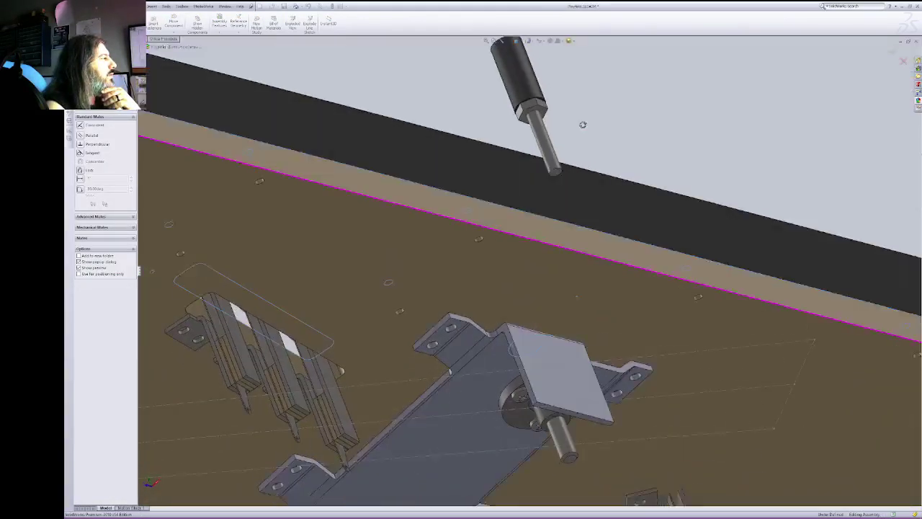
drag(583, 124, 587, 93)
right_click(588, 93)
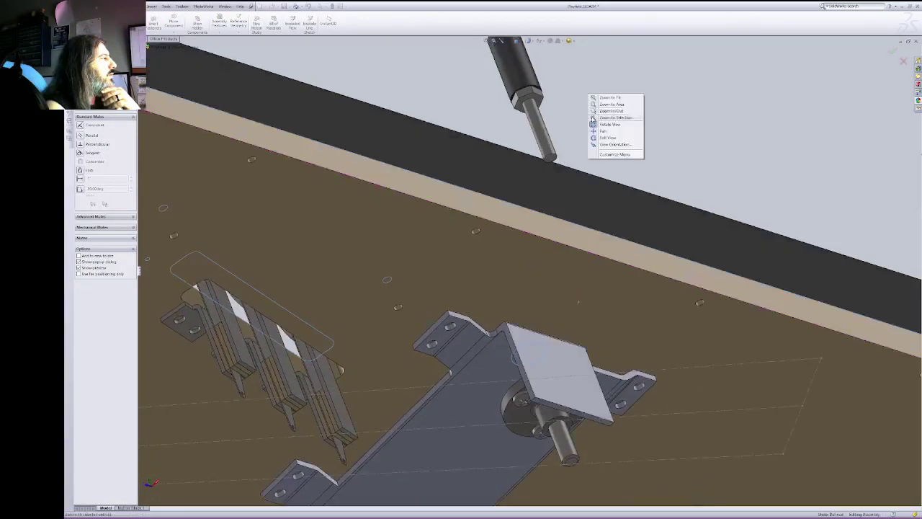
click(597, 124)
click(539, 105)
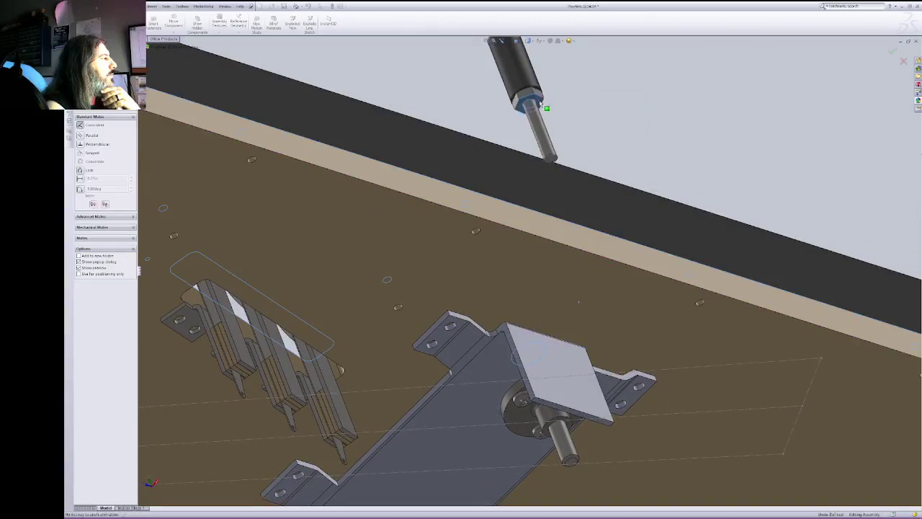
click(502, 43)
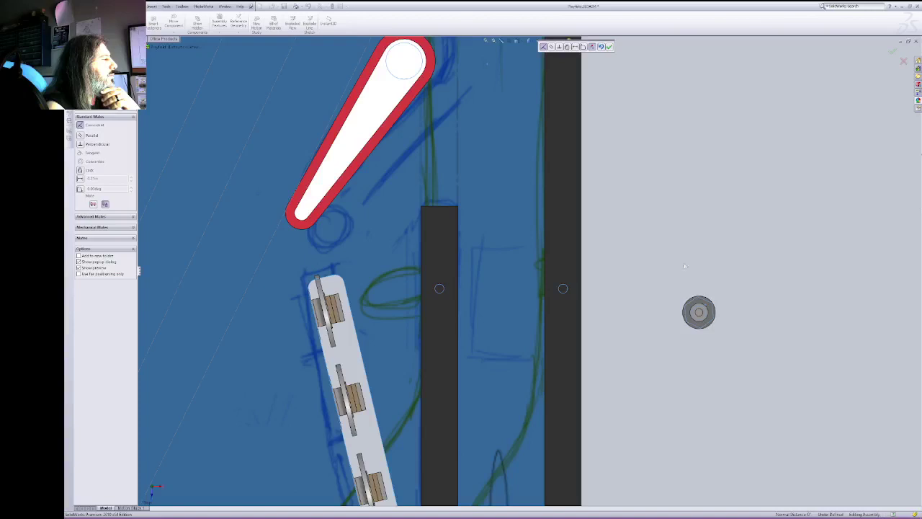
click(609, 46)
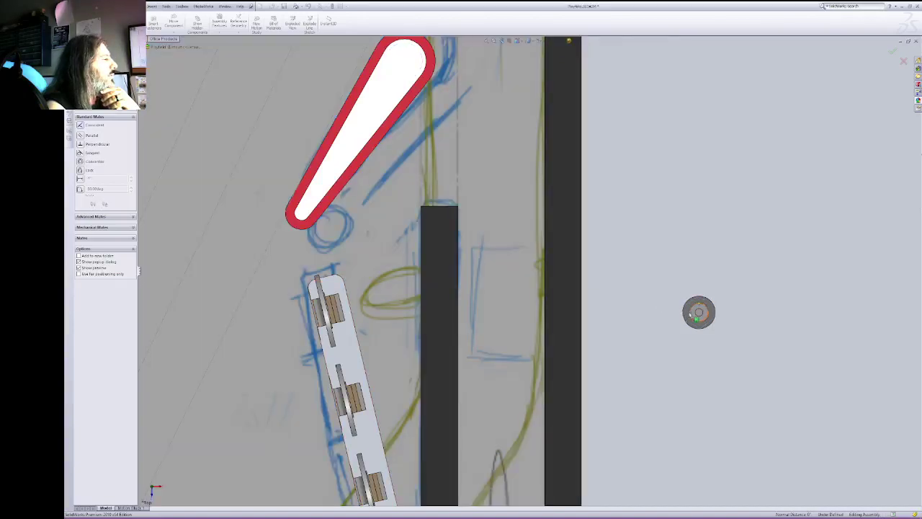
drag(693, 314, 317, 248)
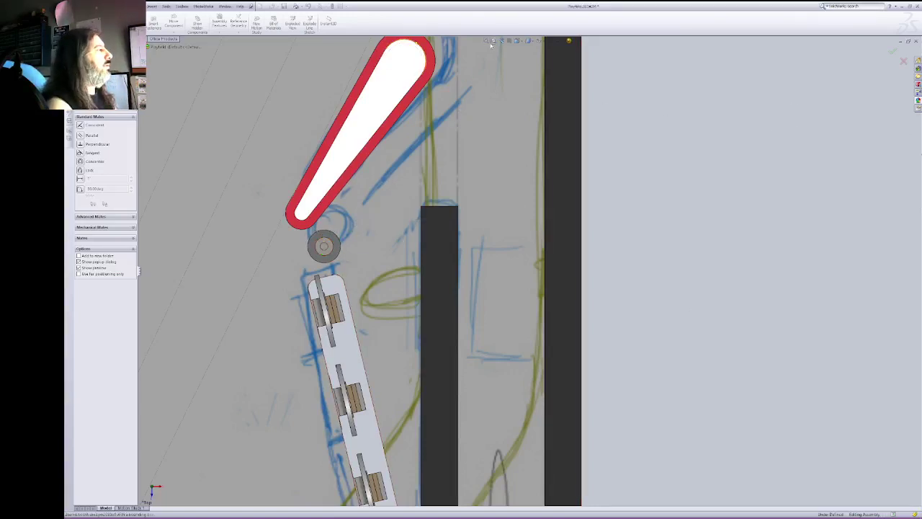
Step: Examine the area above the left target bank and the overall playfield layout, and leave the Mate command
right_click(437, 117)
click(452, 147)
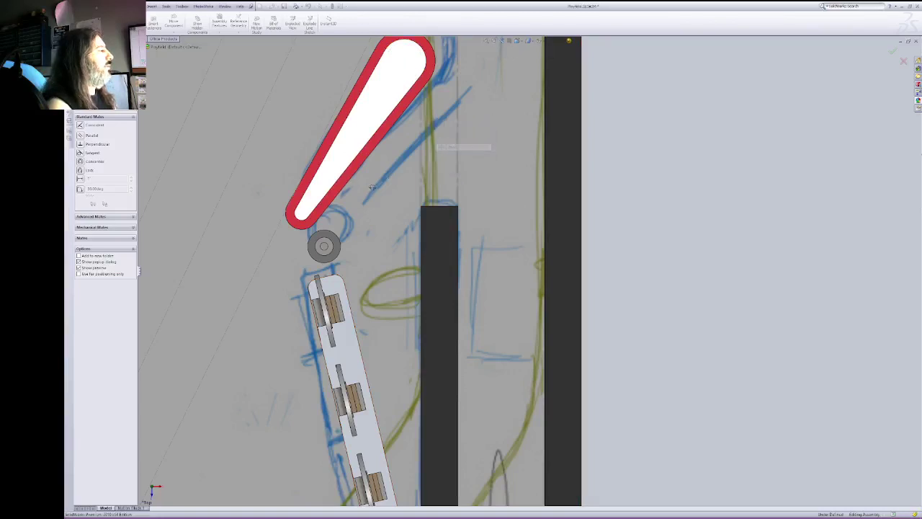
drag(377, 192, 860, 193)
drag(457, 223, 865, 216)
drag(509, 221, 638, 161)
right_click(642, 158)
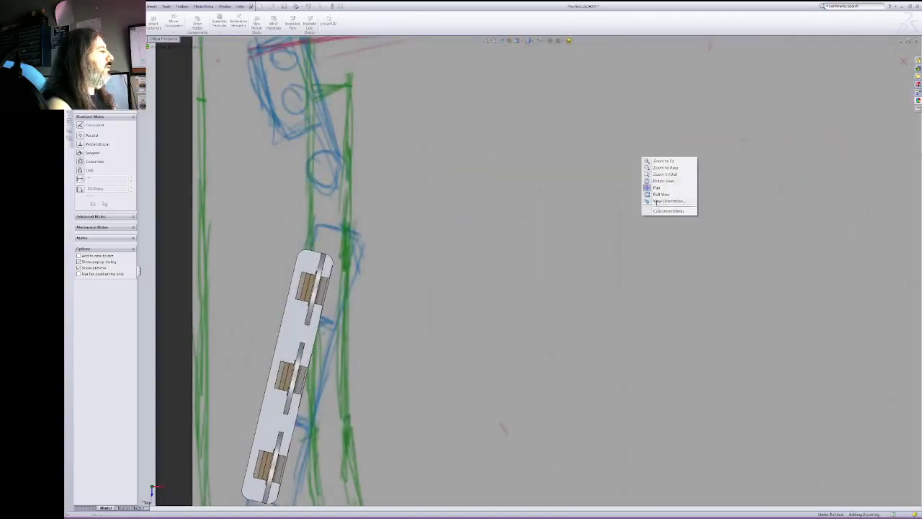
click(662, 177)
drag(750, 199, 743, 242)
right_click(669, 269)
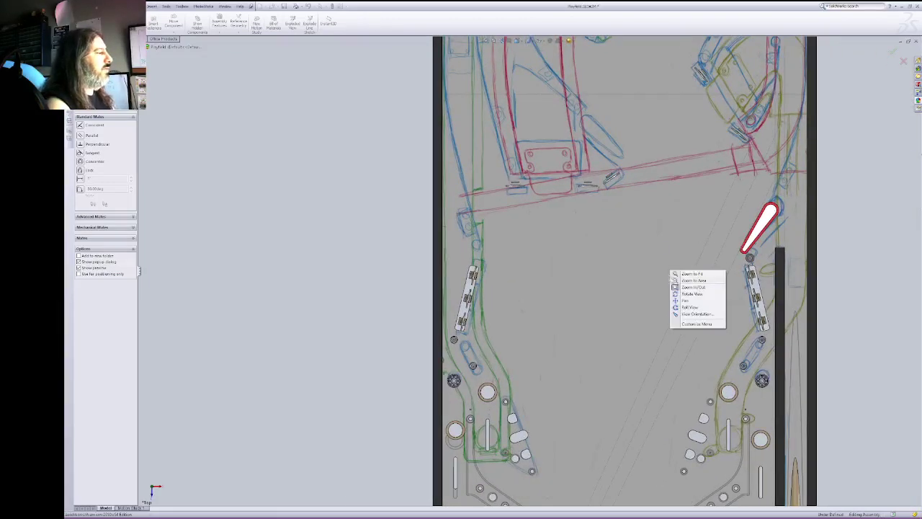
click(678, 288)
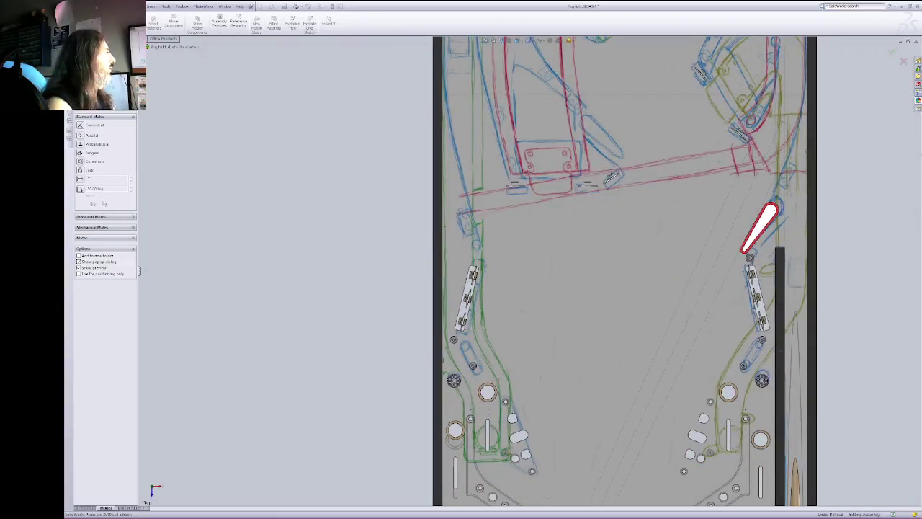
key(Escape)
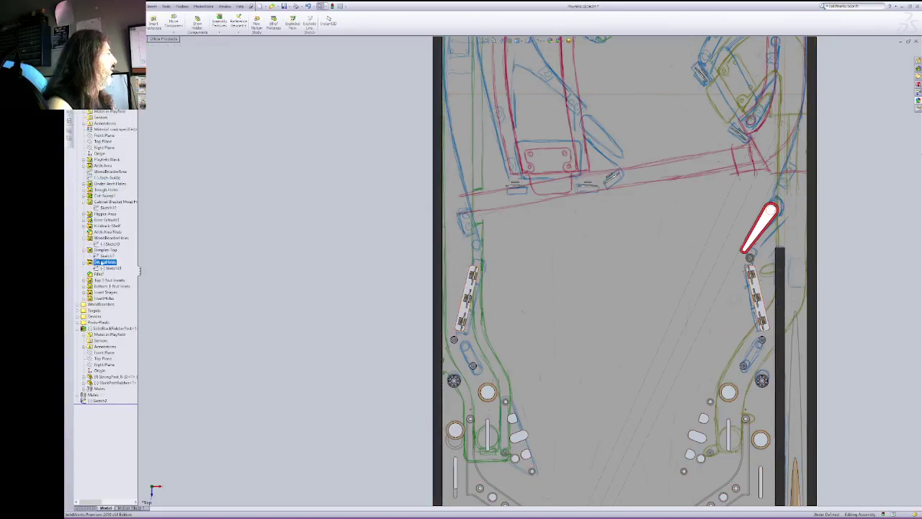
Step: Open the device holes sketch for editing and draw a circle centred on the rubber post between the upper flipper tip and right target bank
right_click(105, 262)
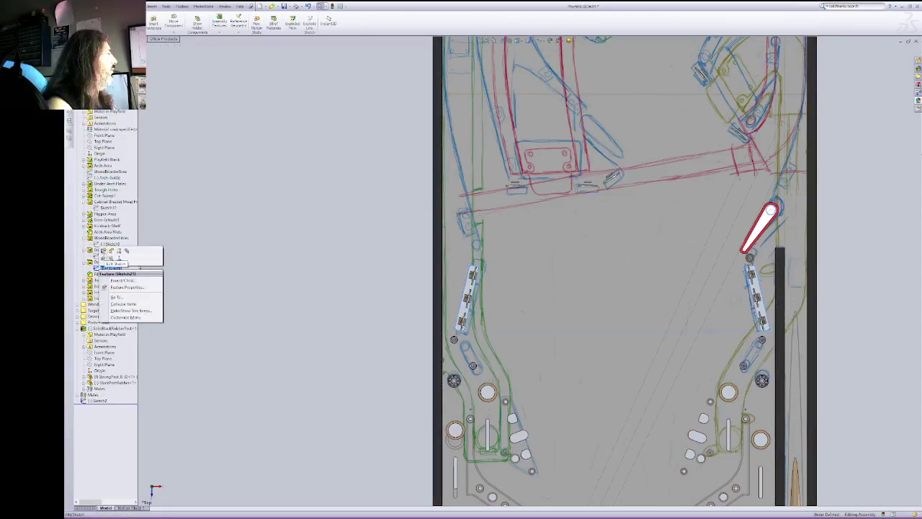
click(103, 258)
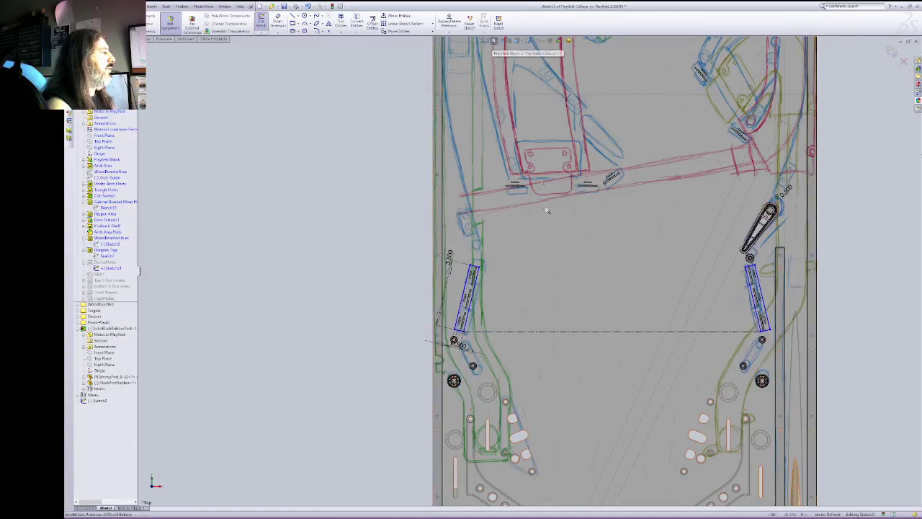
drag(621, 196, 814, 336)
right_click(636, 229)
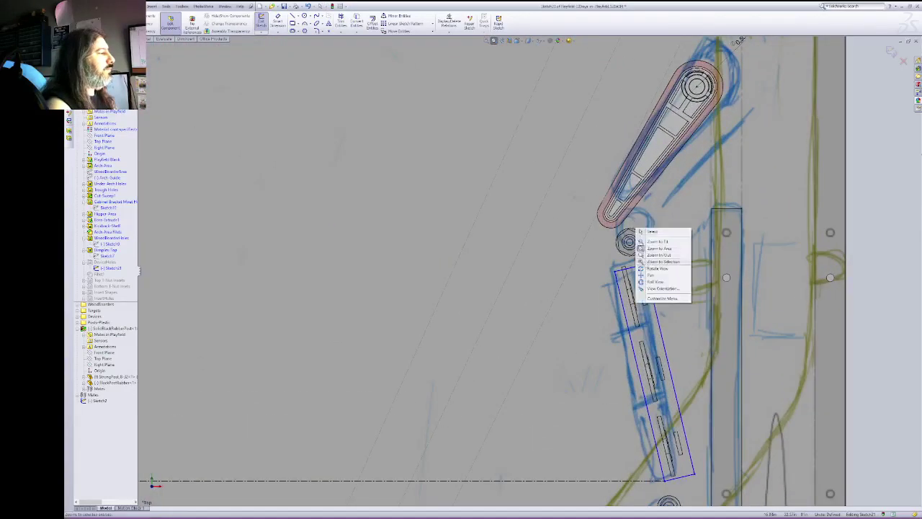
click(658, 268)
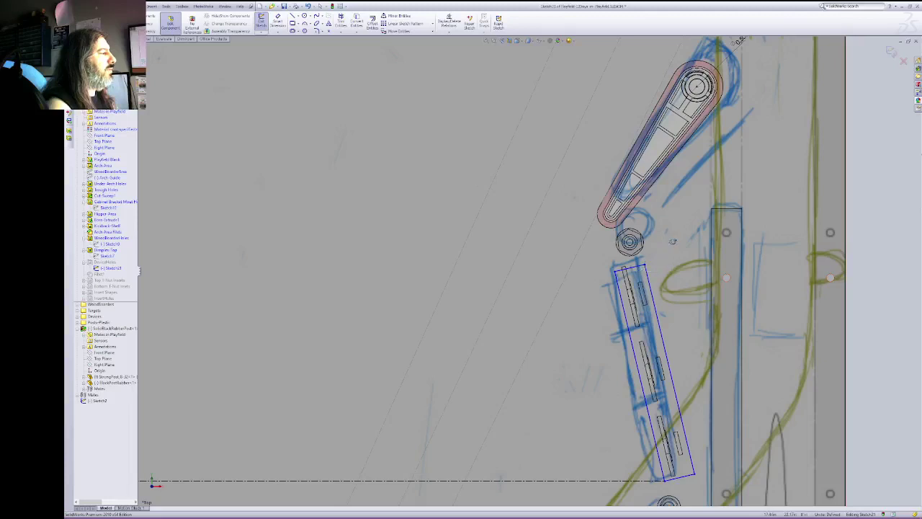
right_click(672, 241)
click(691, 244)
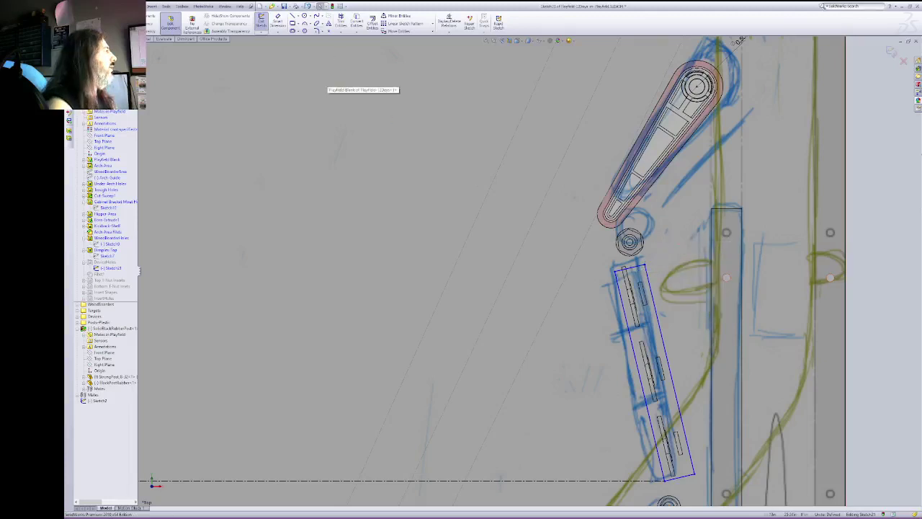
click(630, 241)
key(Escape)
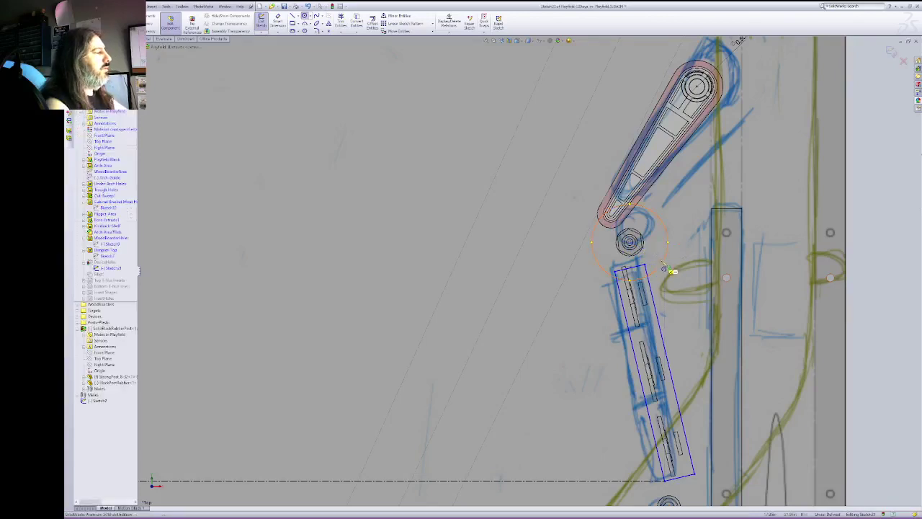
key(ctrl+z)
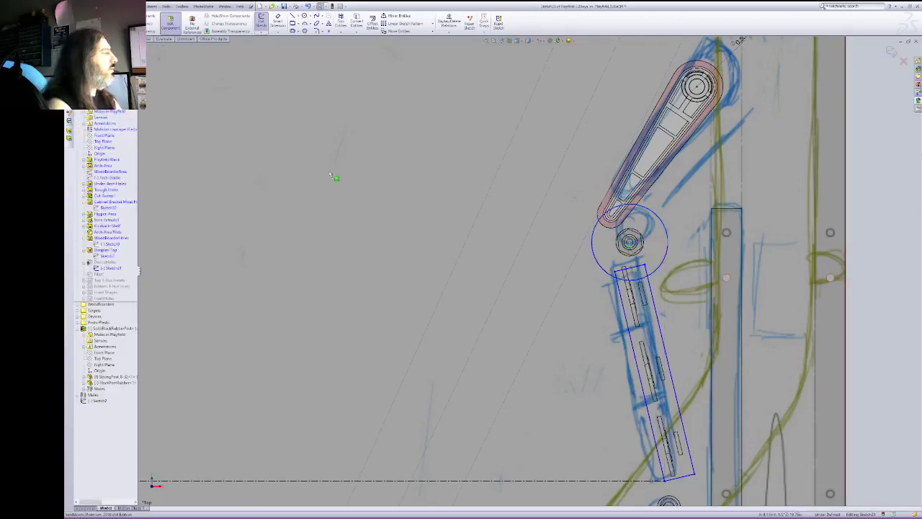
Step: Shrink the circle around the rubber post to about 0.79 in diameter
click(669, 247)
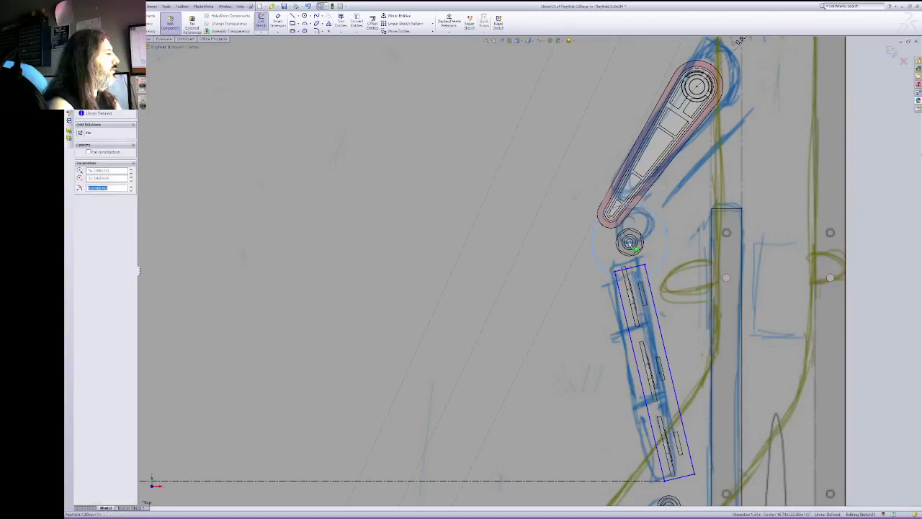
click(629, 242)
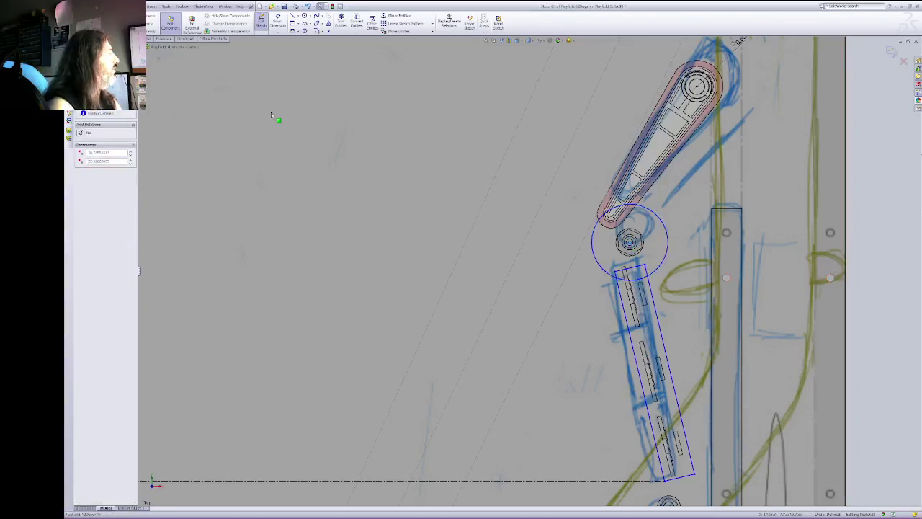
click(663, 249)
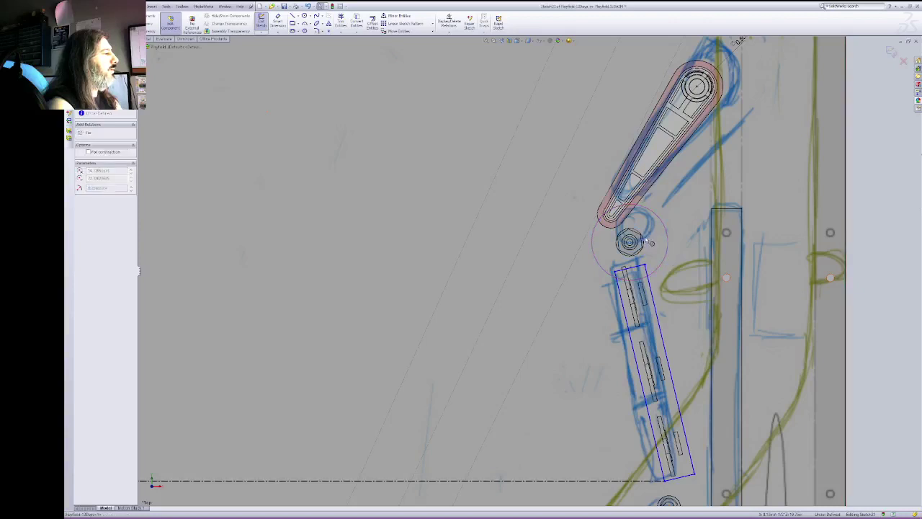
Step: Draw a horizontal construction line from the right circle's centre across the playfield to just above the left target bank
right_click(486, 148)
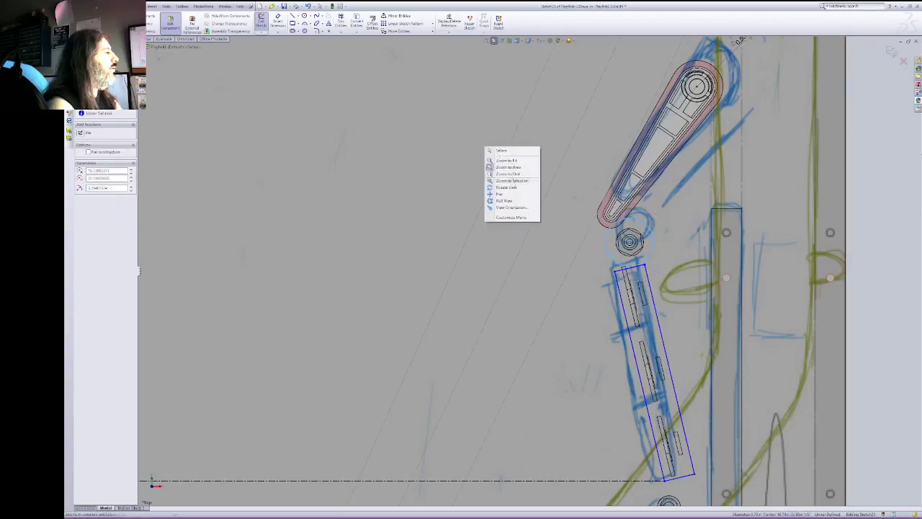
click(499, 193)
drag(504, 193, 659, 208)
right_click(569, 191)
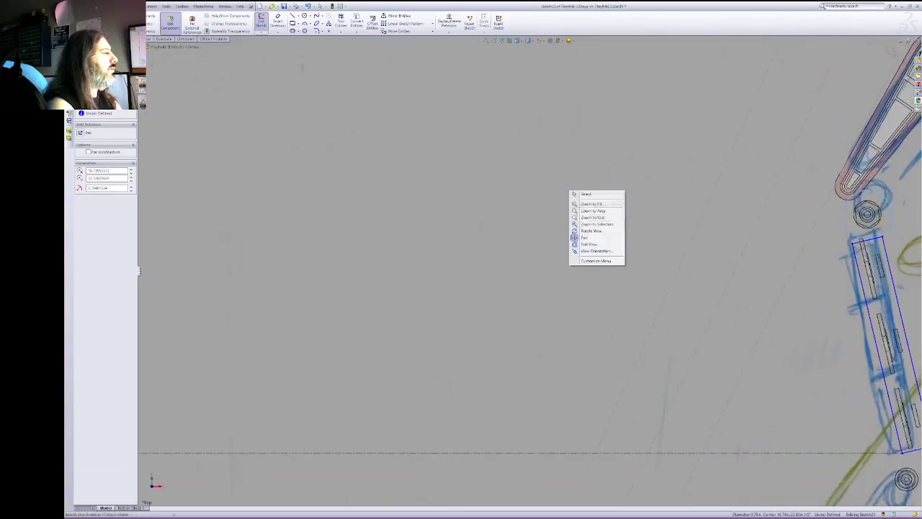
click(582, 218)
drag(579, 201, 529, 220)
right_click(526, 217)
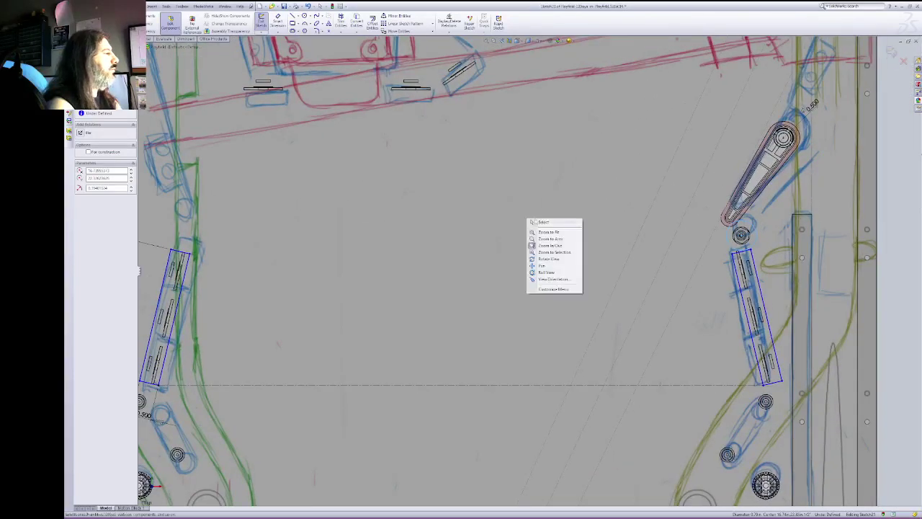
click(537, 222)
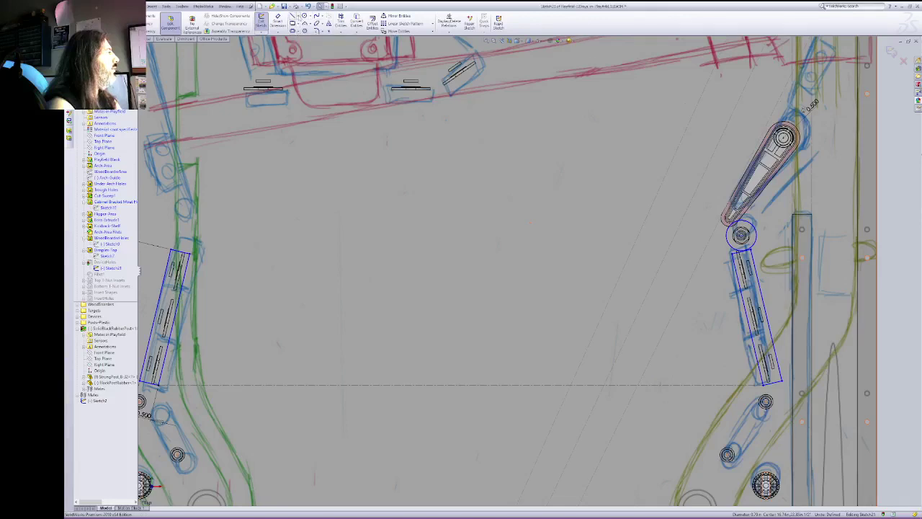
click(293, 15)
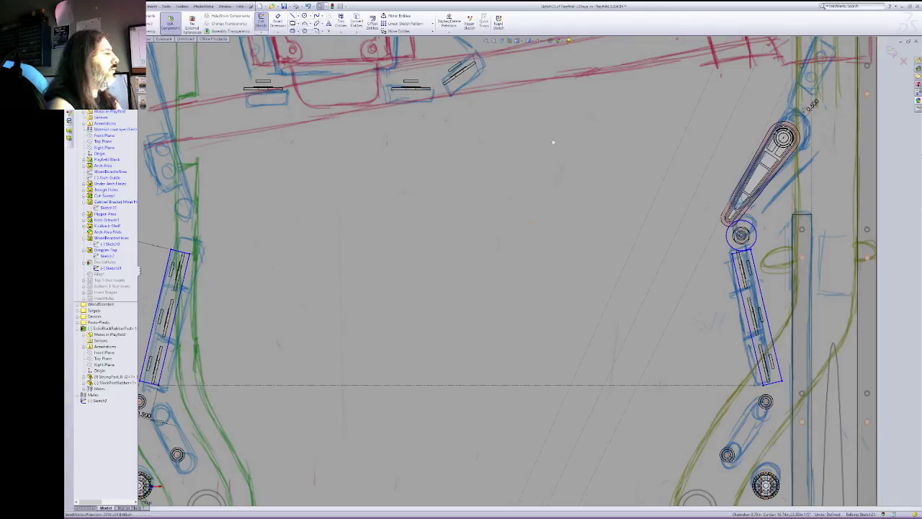
click(740, 235)
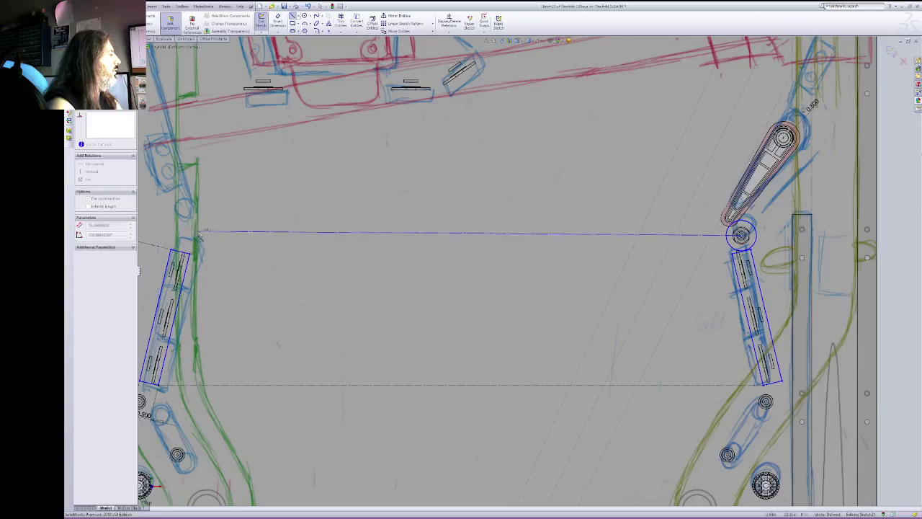
click(191, 236)
key(Escape)
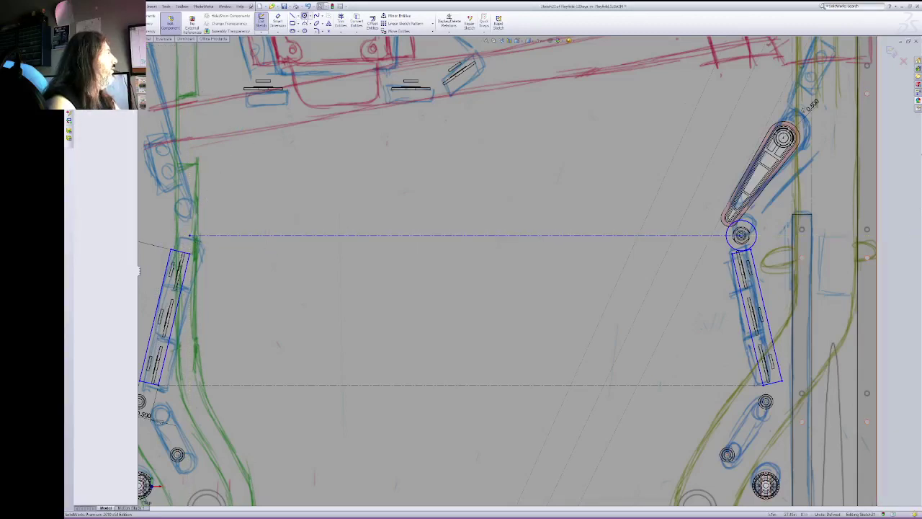
Step: Draw a circle at the construction line's left end and make it equal to the circle around the right post
click(305, 16)
click(190, 235)
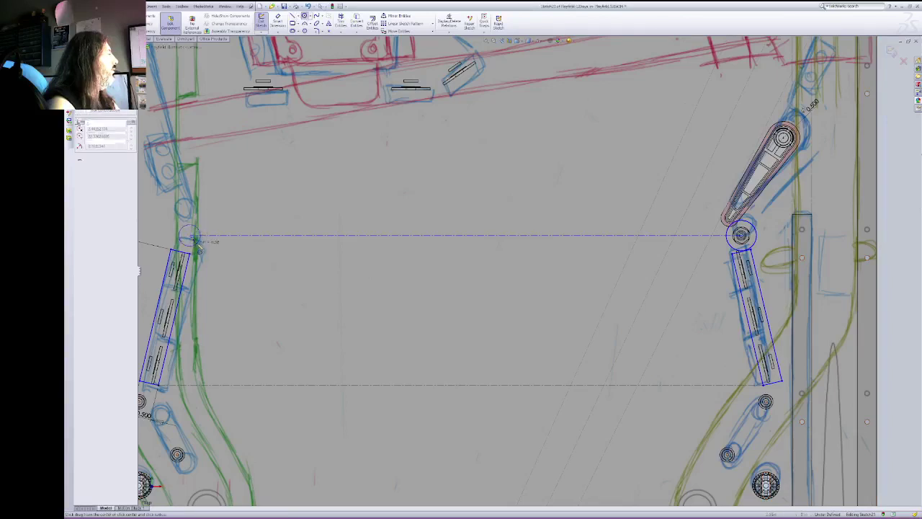
click(199, 245)
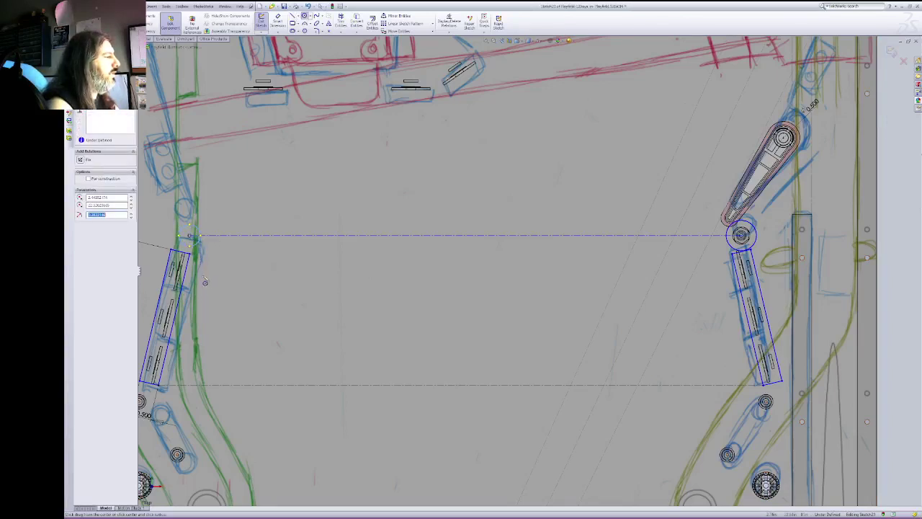
key(Escape)
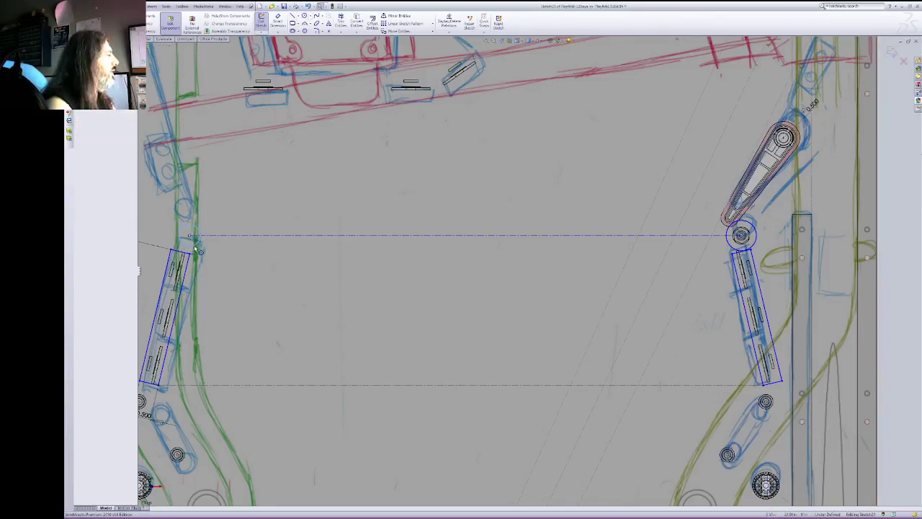
click(192, 245)
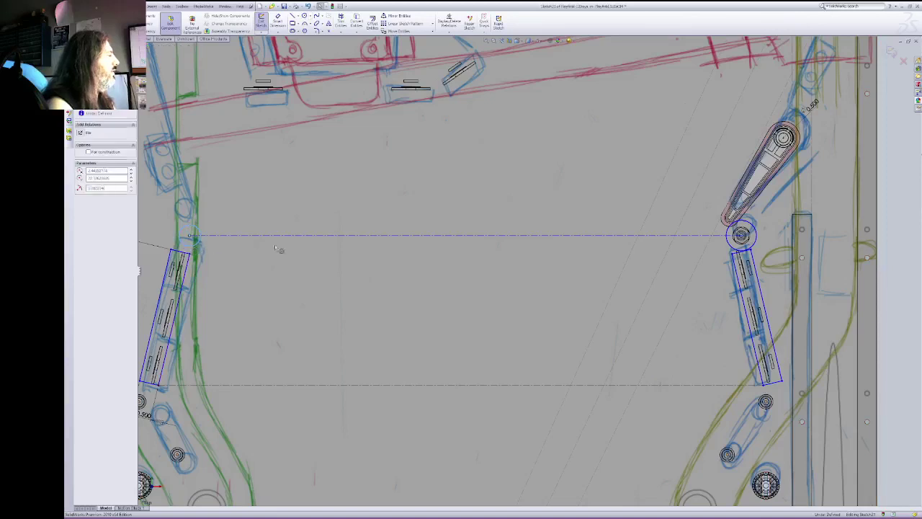
ctrl+click(741, 235)
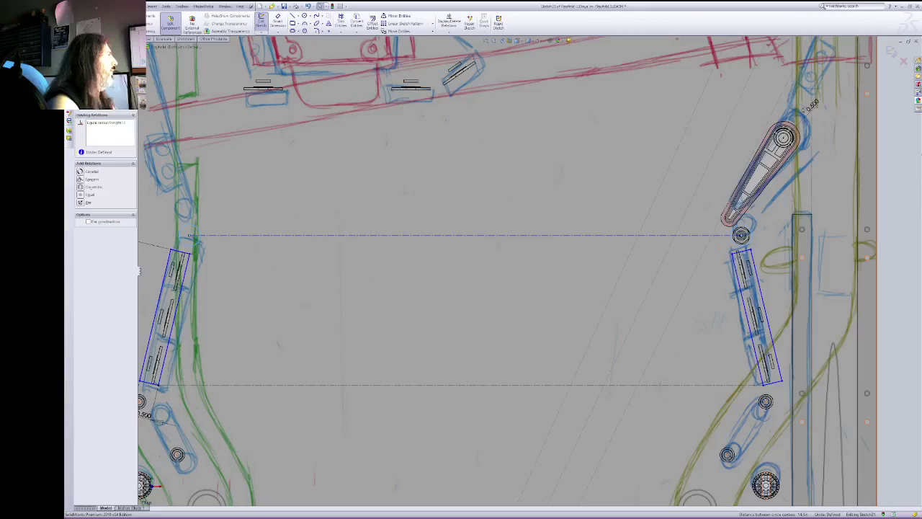
Step: Dimension the left circle's diameter at 0.2 in
click(278, 23)
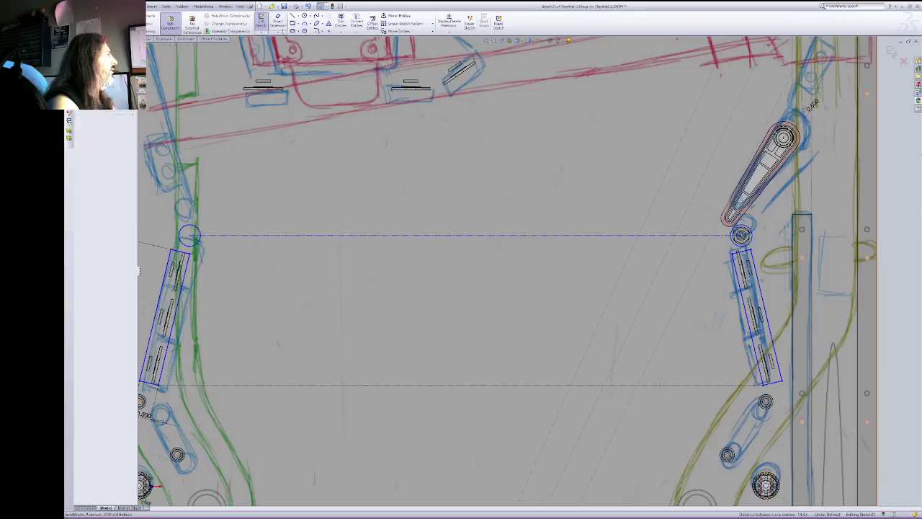
click(211, 229)
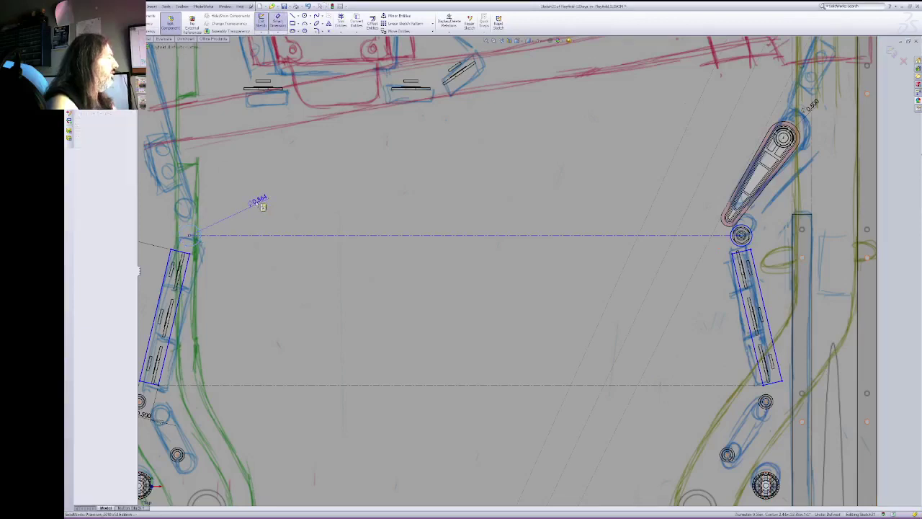
click(261, 207)
text(.2)
key(Return)
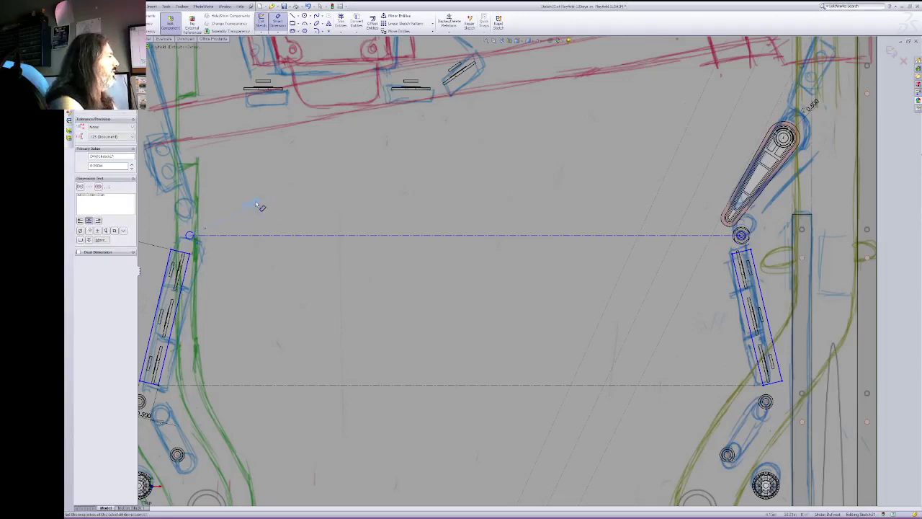
key(Escape)
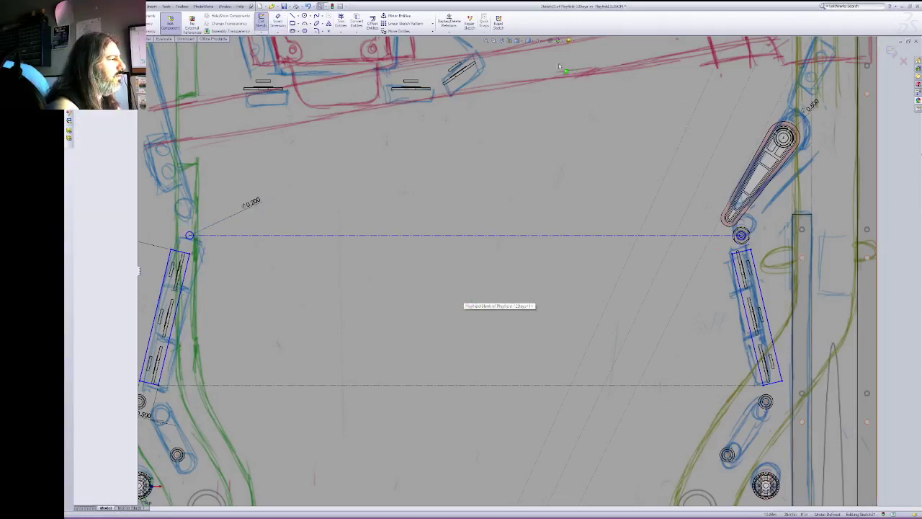
Step: Examine how the right hole circle fits the rubber post's stud, close up from an angle and from the top
click(502, 41)
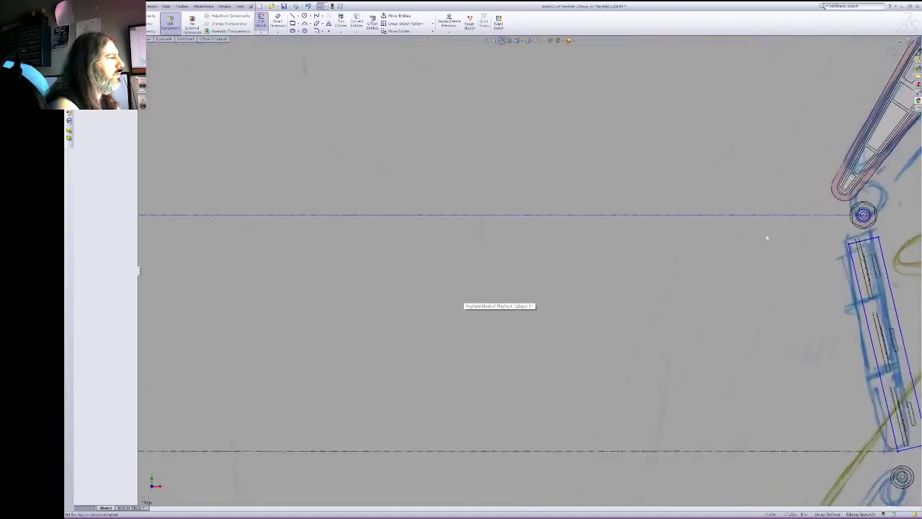
right_click(796, 192)
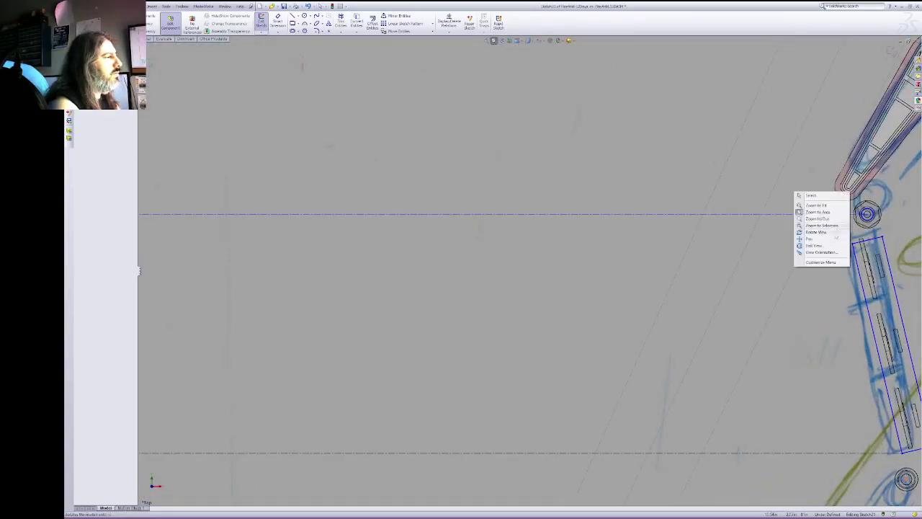
click(826, 238)
drag(854, 213, 614, 255)
right_click(661, 242)
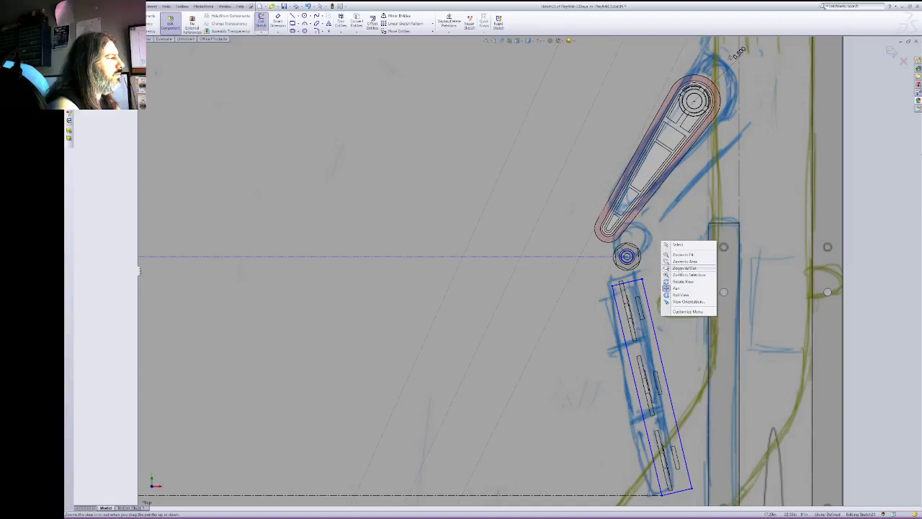
click(685, 267)
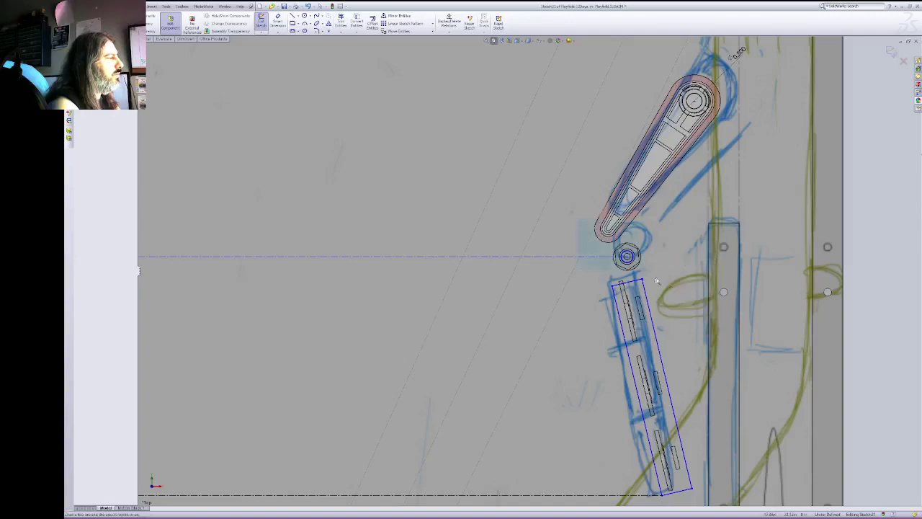
mouse_move(656, 281)
mouse_down()
mouse_move(682, 292)
mouse_move(669, 294)
mouse_move(777, 324)
mouse_move(782, 340)
mouse_move(674, 313)
mouse_move(653, 179)
mouse_up()
right_click(703, 254)
click(727, 294)
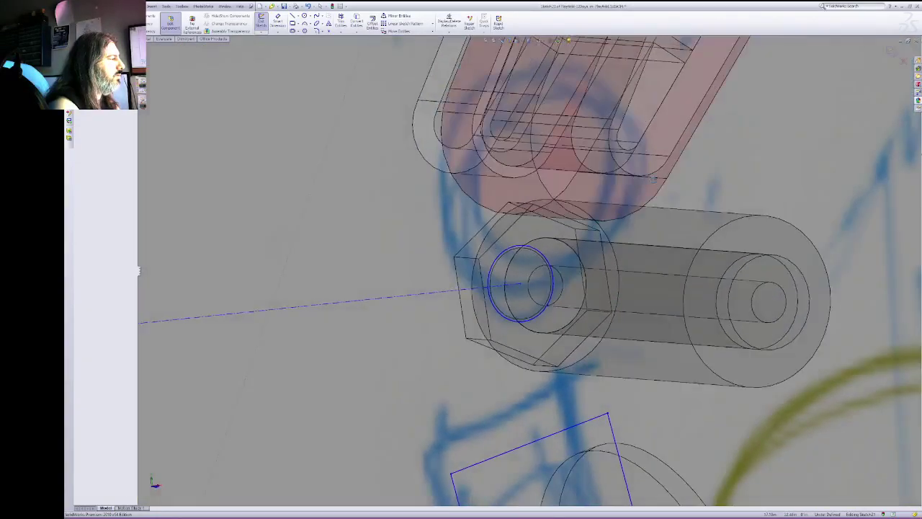
click(503, 41)
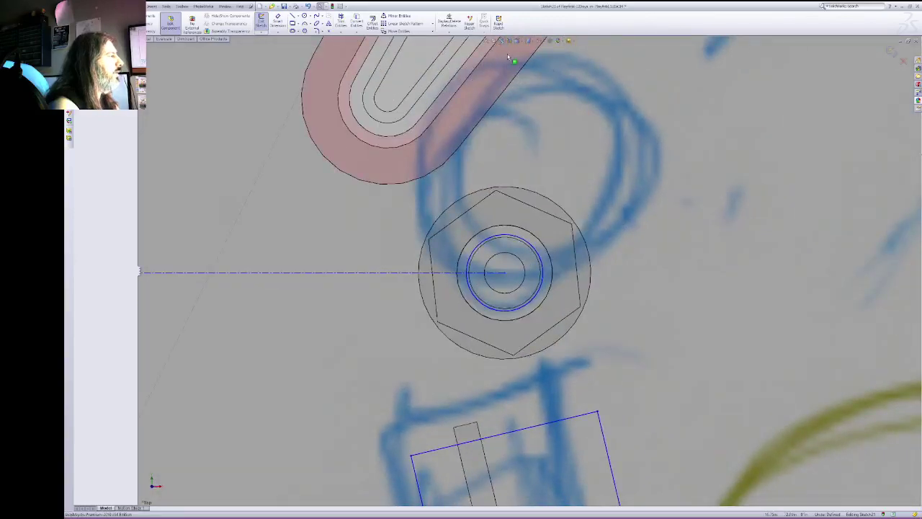
click(504, 42)
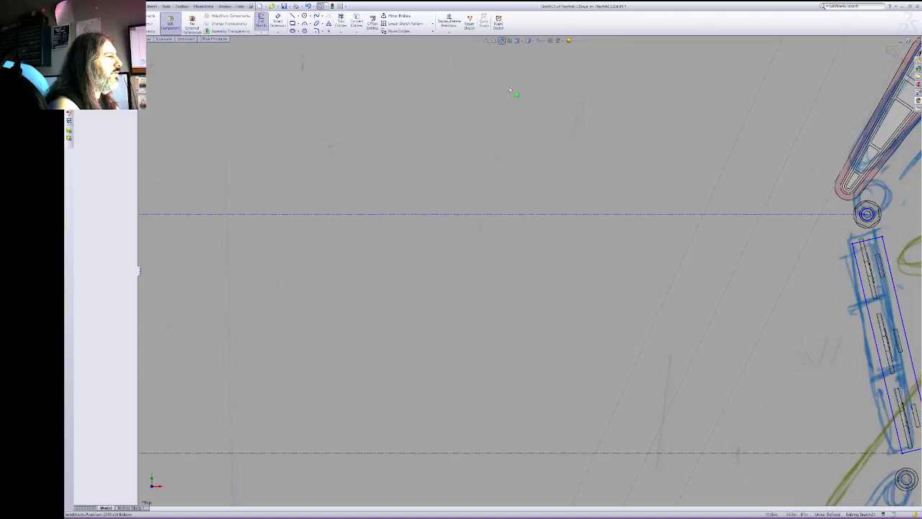
Step: Dimension the horizontal distance between the right hole circle and the right target bank's upper outer corner at 1/4 in
click(280, 21)
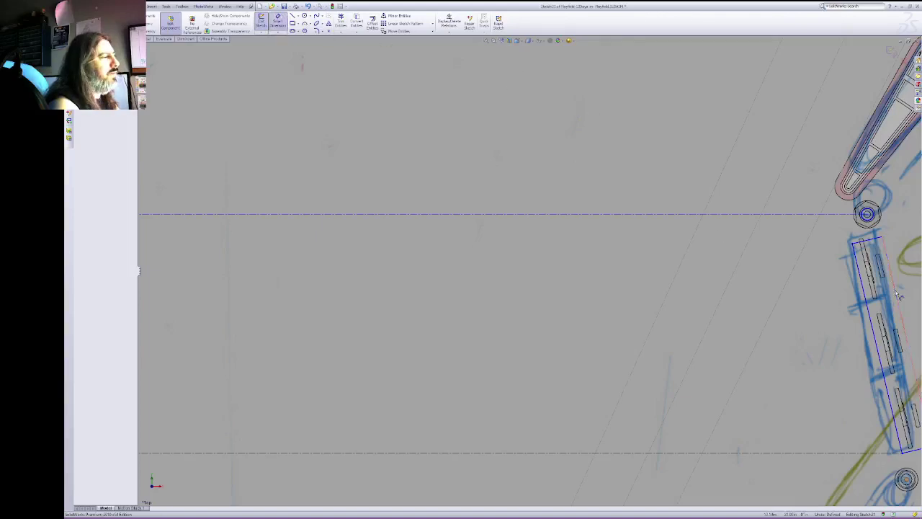
click(885, 240)
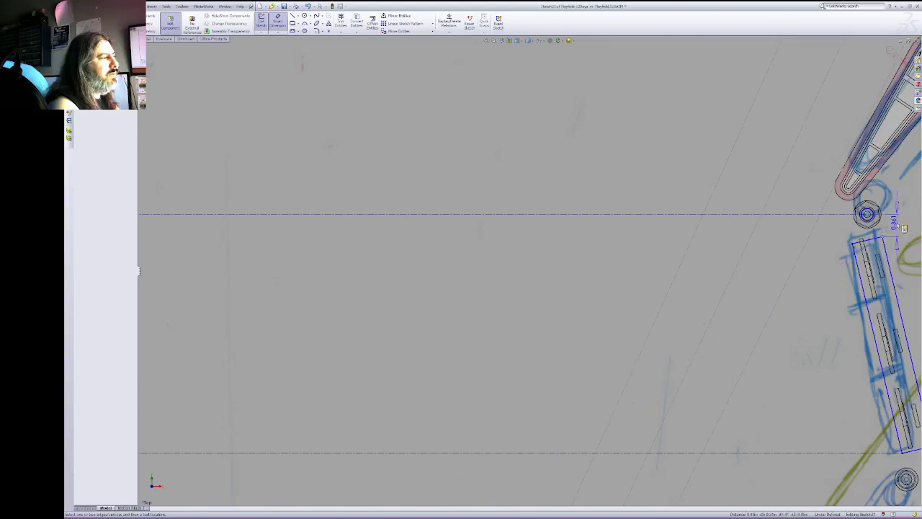
click(888, 193)
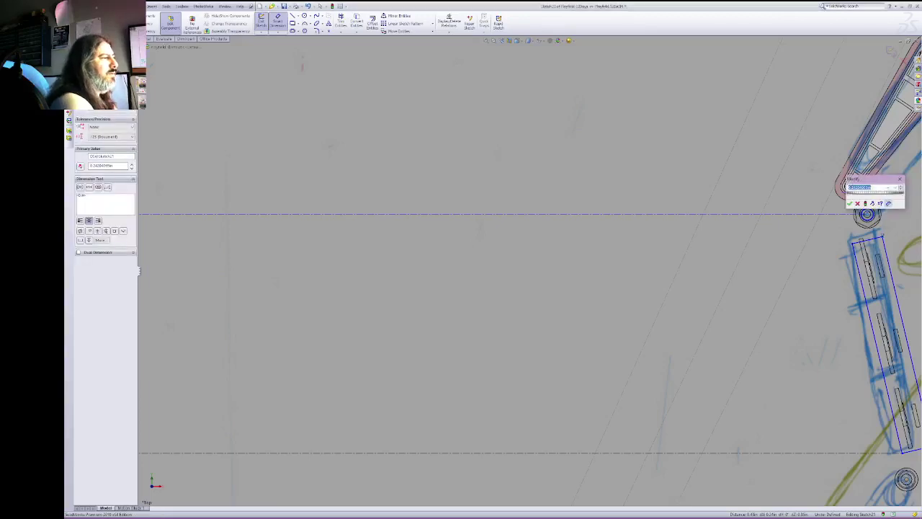
text(1/4)
key(Return)
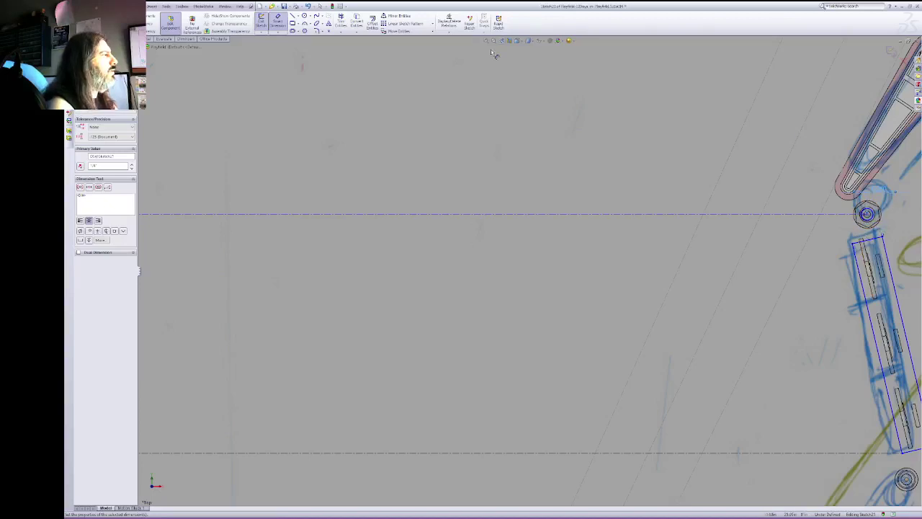
Step: Dimension the horizontal distance between the left hole circle and the left target bank's upper outer corner at 1/4 in
right_click(446, 120)
click(463, 168)
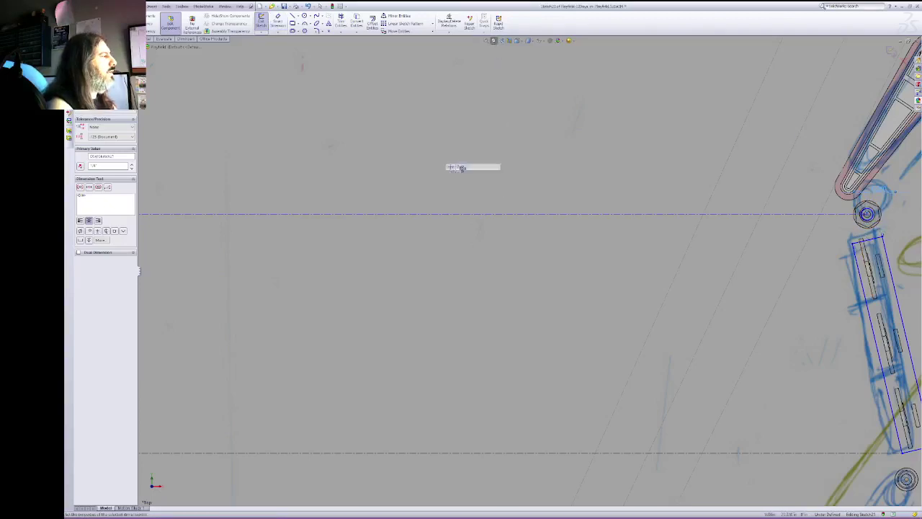
drag(331, 203, 750, 222)
drag(484, 223, 543, 222)
right_click(566, 196)
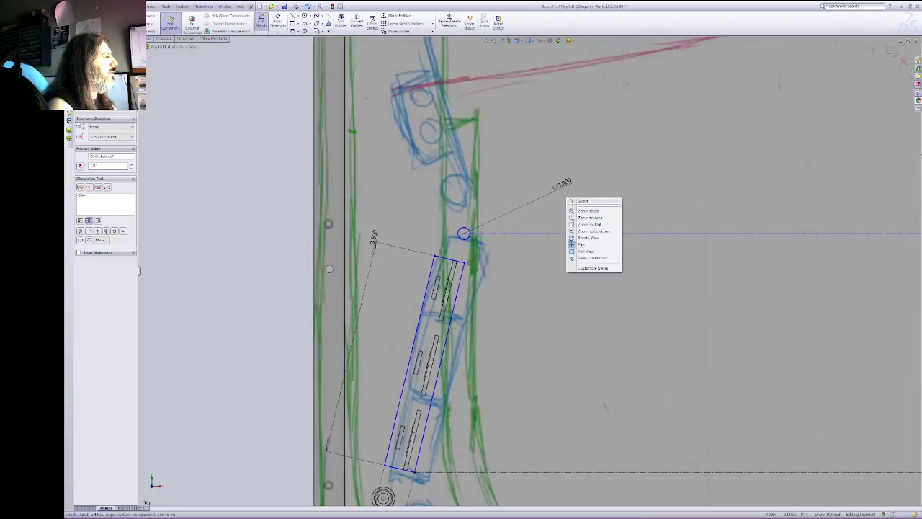
click(584, 201)
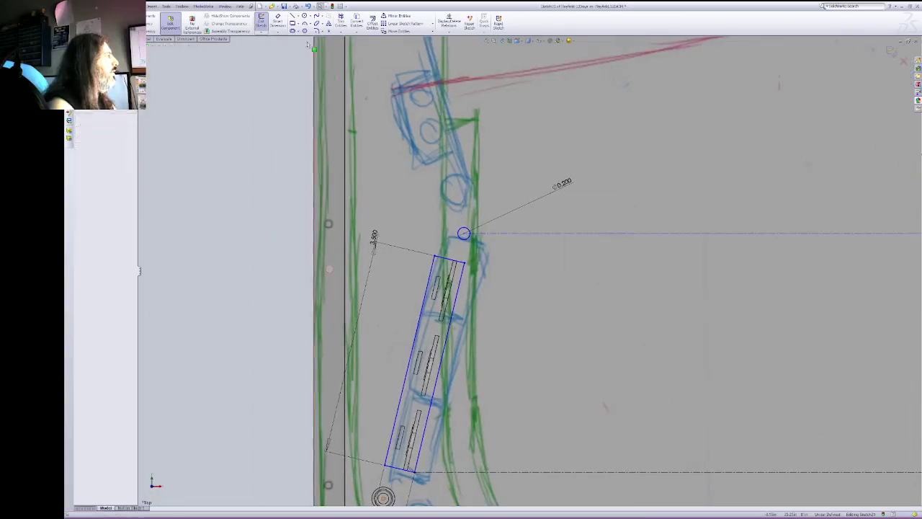
click(463, 234)
click(435, 256)
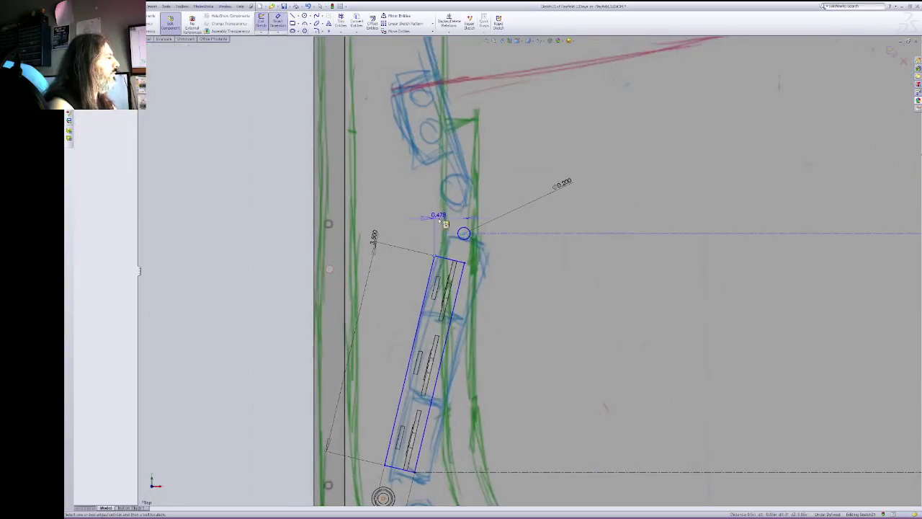
click(442, 221)
text(1/4)
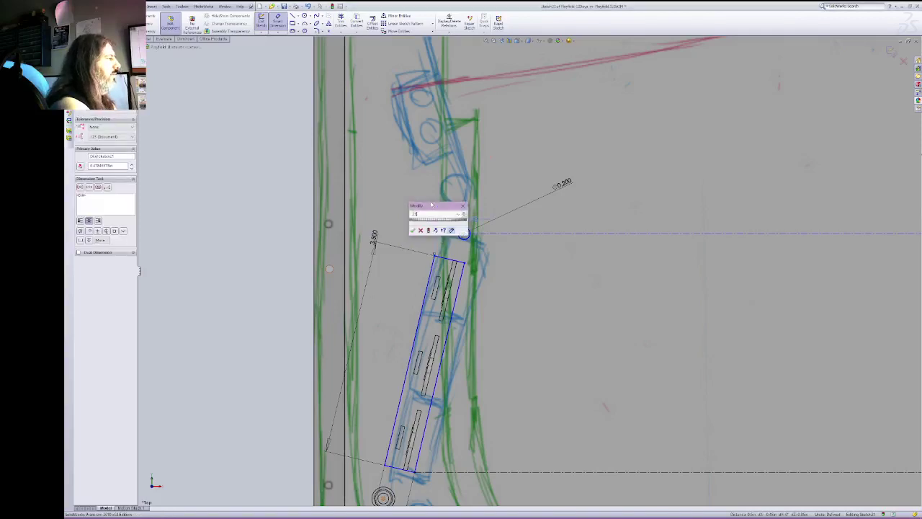
key(Return)
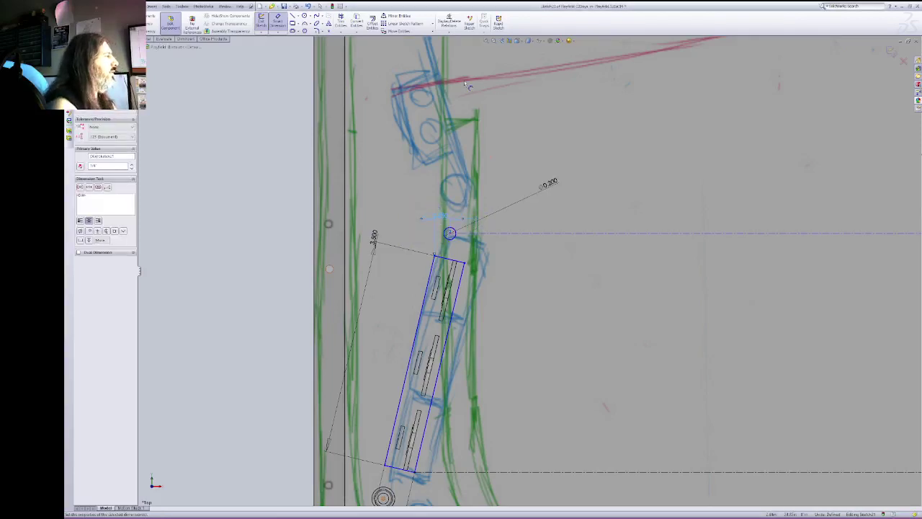
Step: Finish the hole sketch and leave editing of the playfield part to return to the assembly
right_click(652, 105)
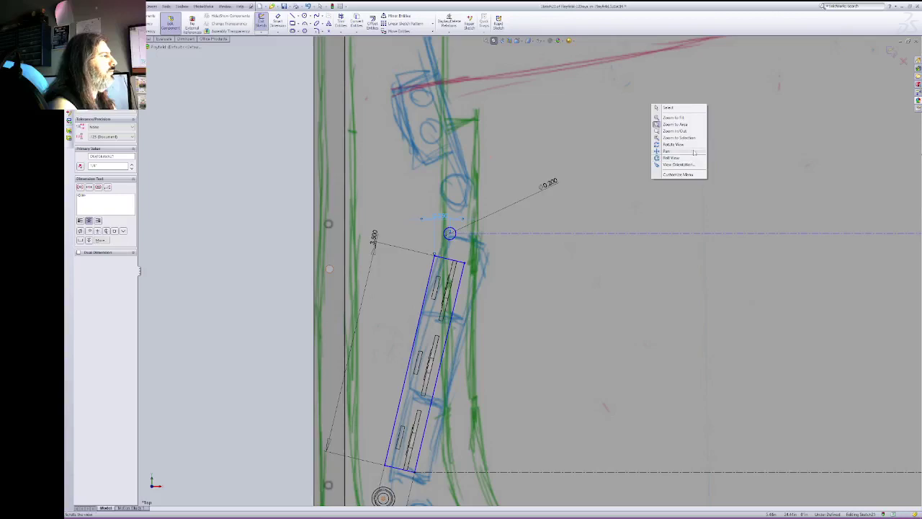
click(695, 152)
drag(659, 194, 258, 216)
mouse_move(673, 222)
mouse_down()
mouse_move(360, 200)
mouse_move(706, 229)
mouse_up()
drag(216, 221, 554, 214)
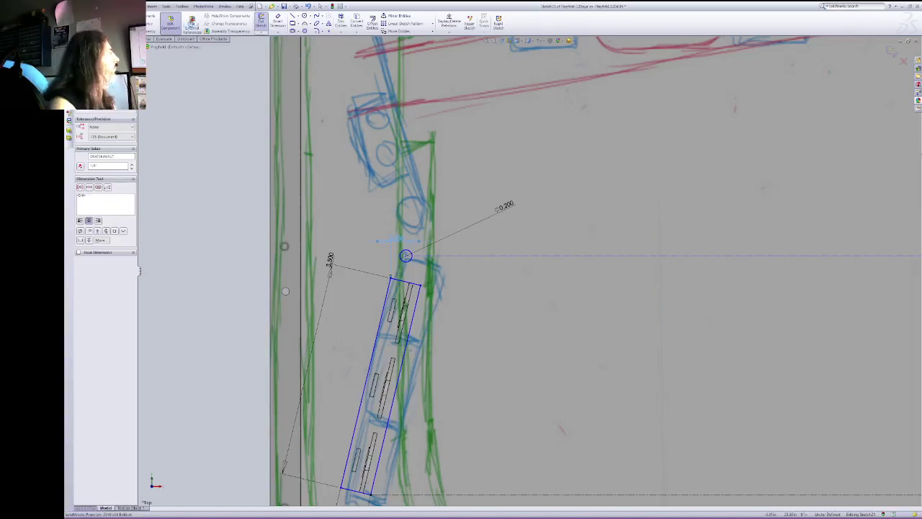
click(170, 23)
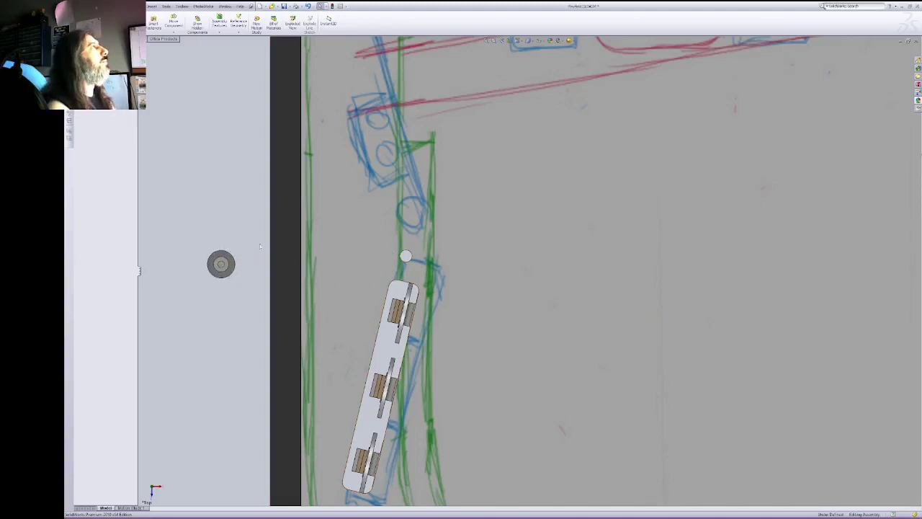
Step: Try to mate the loose rubber post's hex base to the playfield's top face
drag(154, 203, 461, 330)
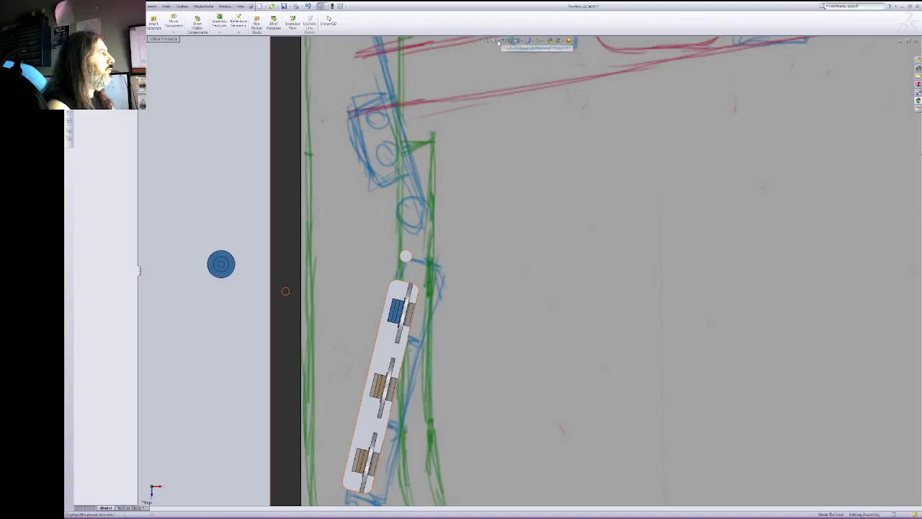
right_click(447, 159)
click(452, 201)
drag(453, 201, 480, 175)
right_click(479, 175)
click(496, 181)
click(238, 298)
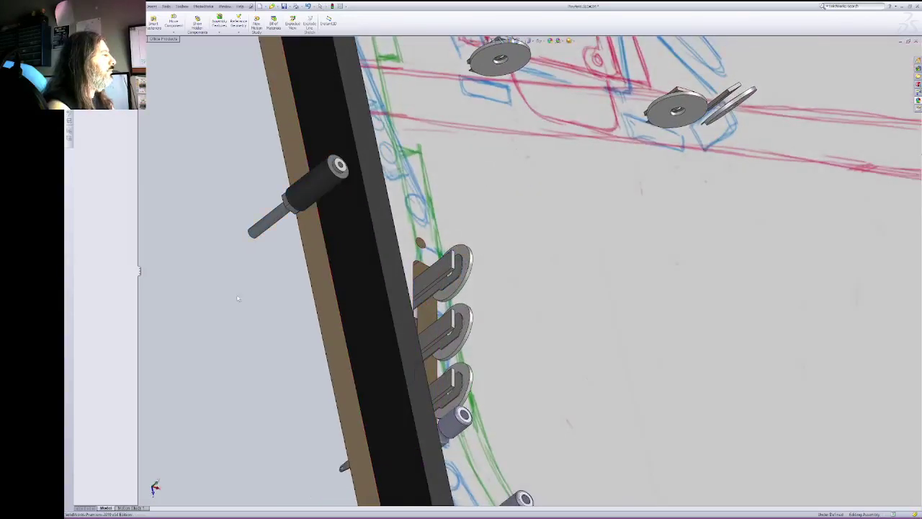
click(267, 224)
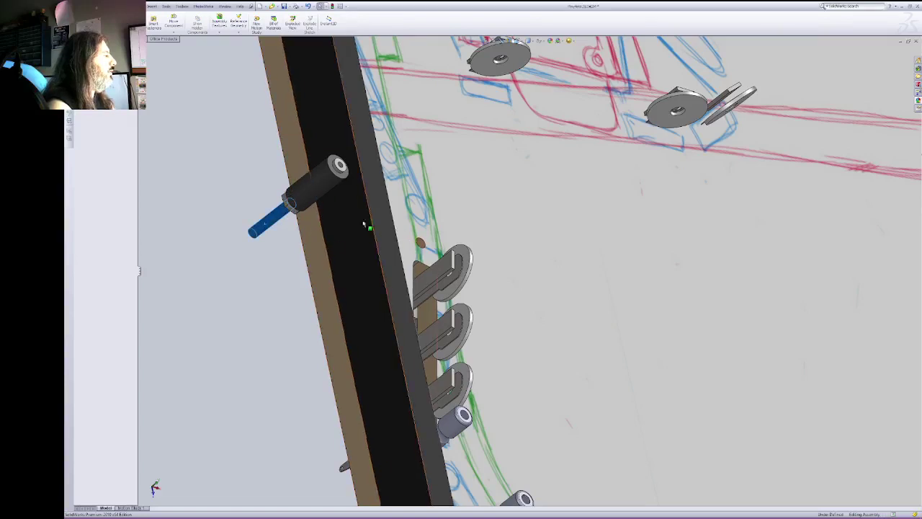
click(455, 223)
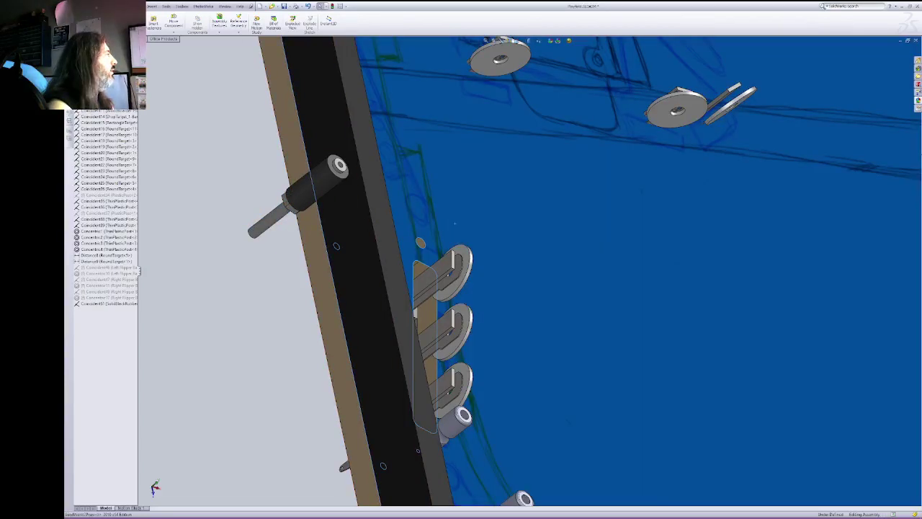
click(511, 41)
right_click(426, 110)
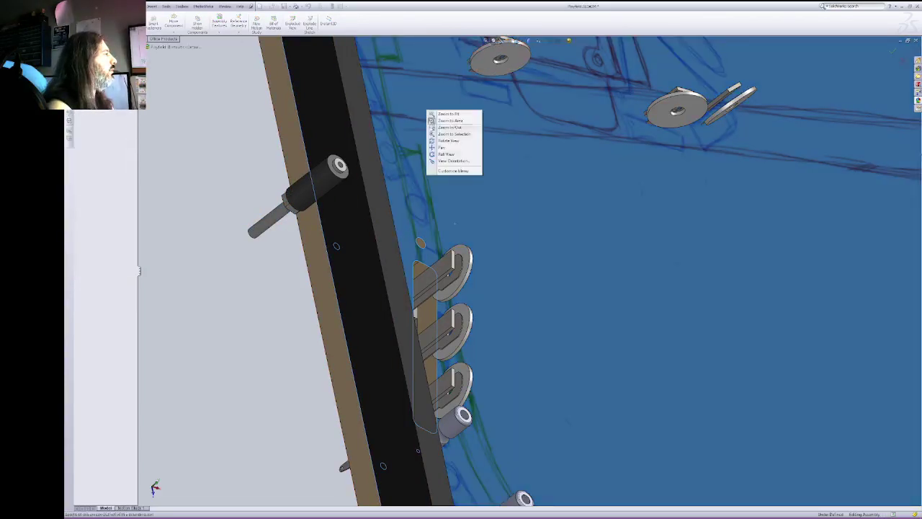
click(436, 142)
drag(302, 198, 424, 99)
right_click(389, 144)
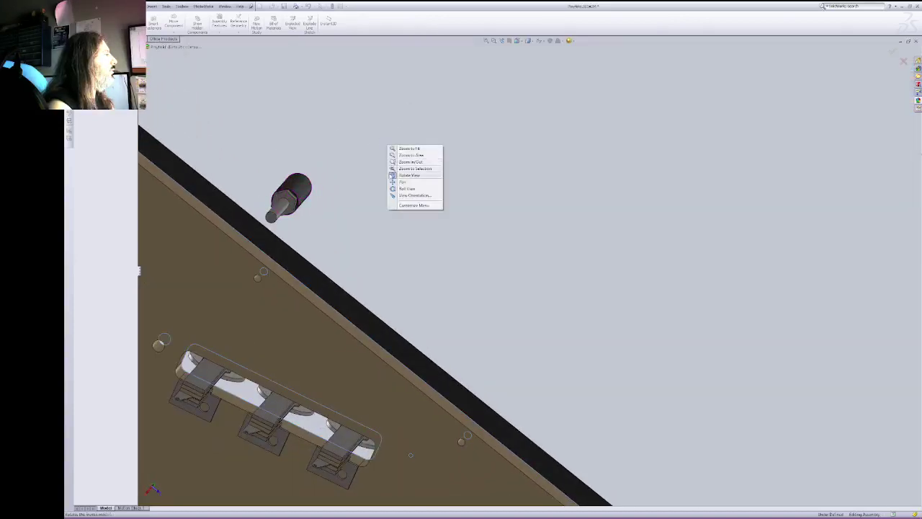
click(398, 175)
click(292, 198)
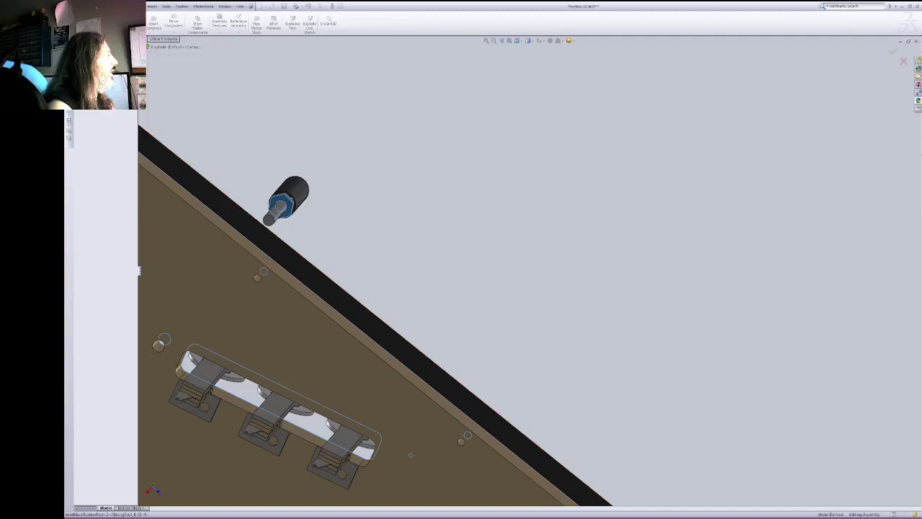
key(Escape)
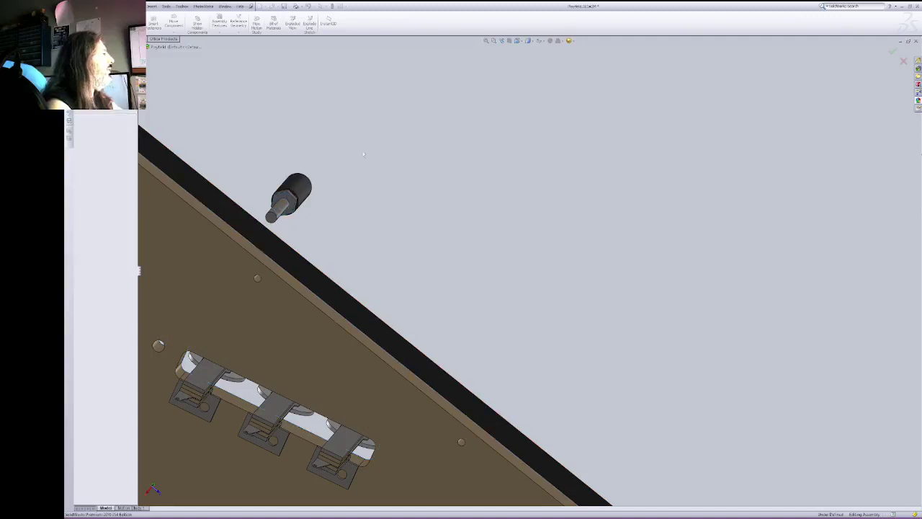
click(291, 205)
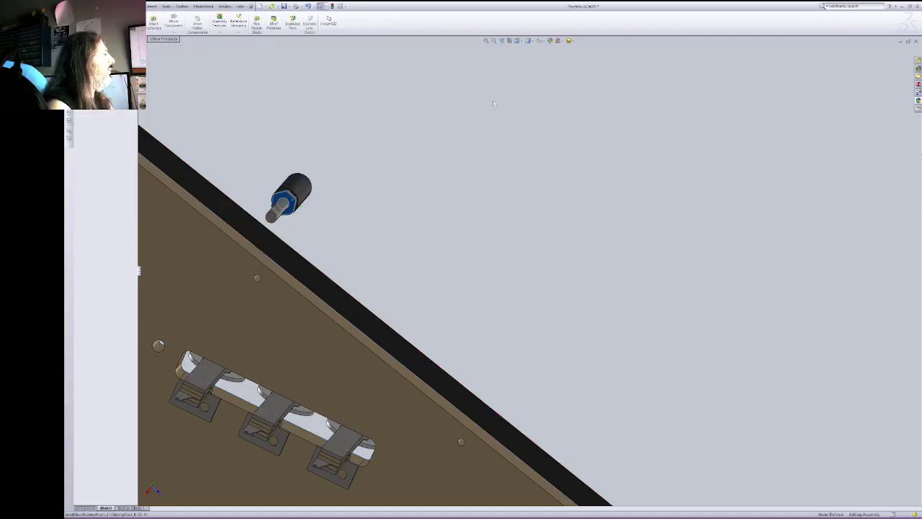
click(502, 41)
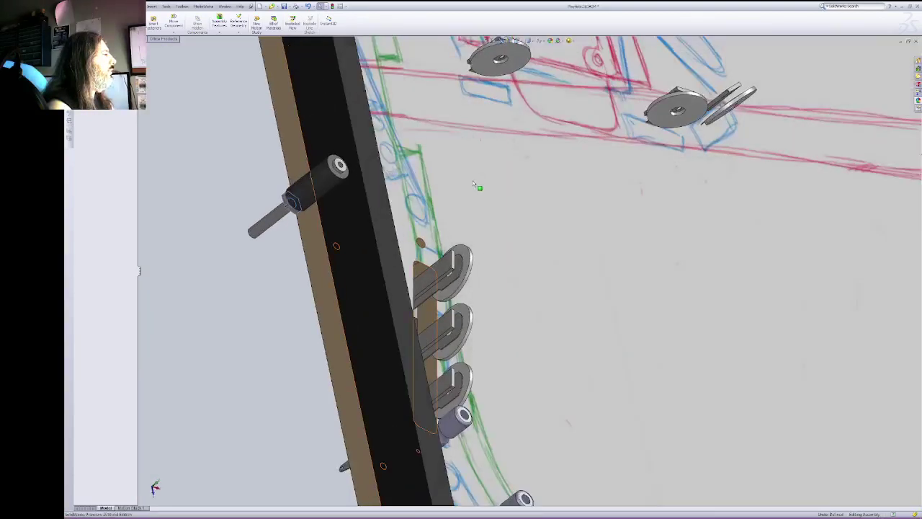
click(468, 183)
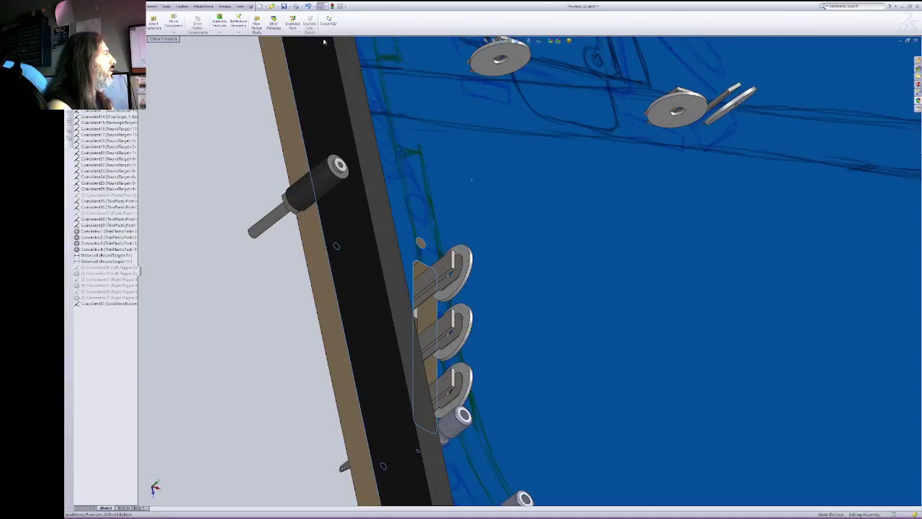
key(Escape)
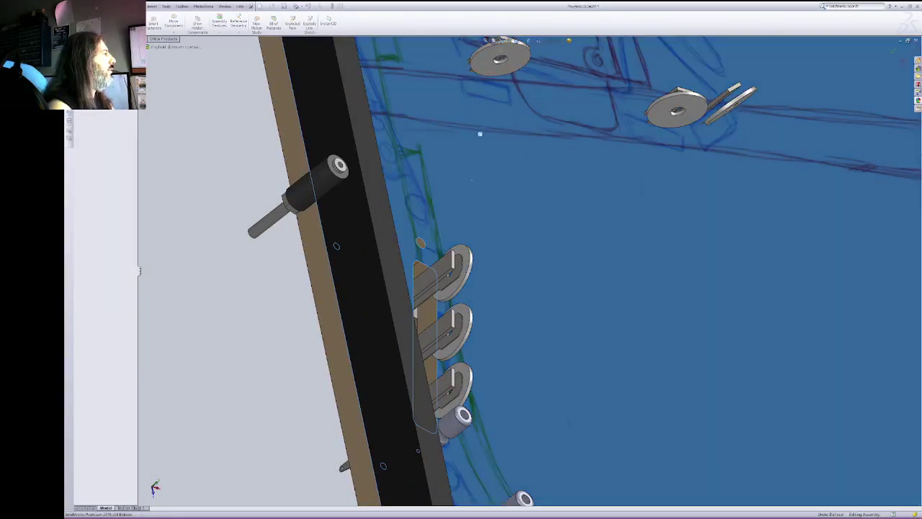
right_click(479, 134)
click(499, 162)
mouse_move(498, 162)
mouse_down()
mouse_move(441, 179)
mouse_move(494, 148)
mouse_up()
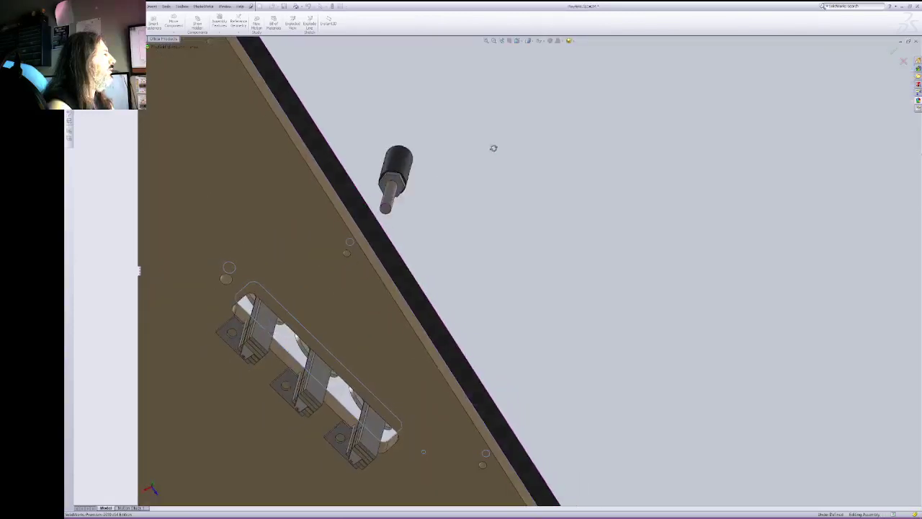
right_click(495, 146)
click(500, 175)
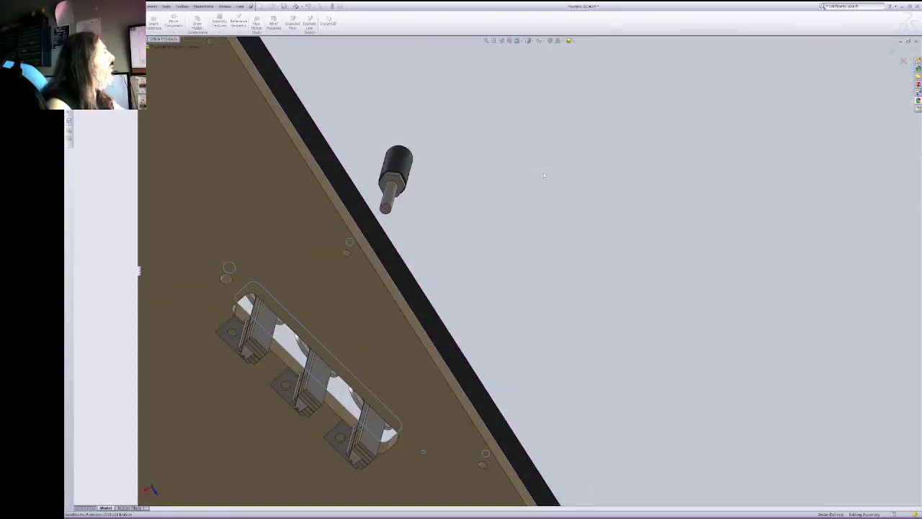
key(Escape)
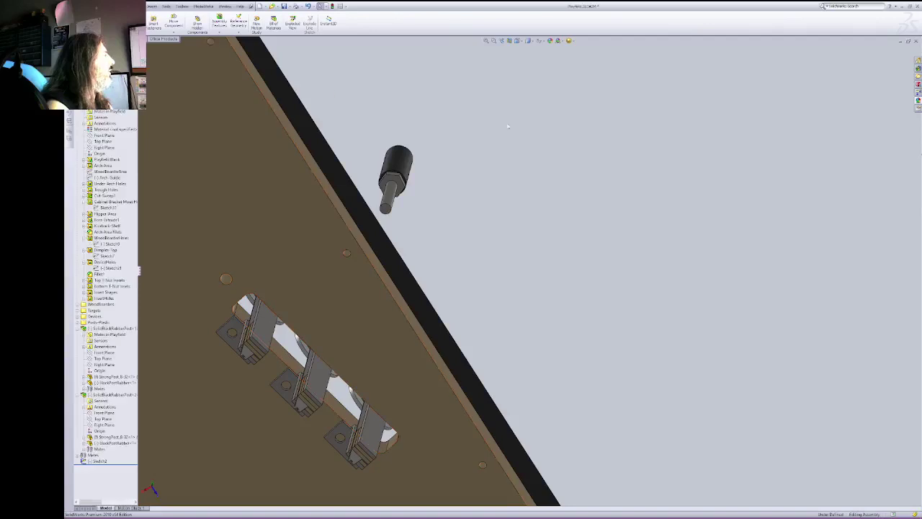
Step: Mate the underside of the loose rubber post's hex base coincident with the playfield's top face
click(394, 182)
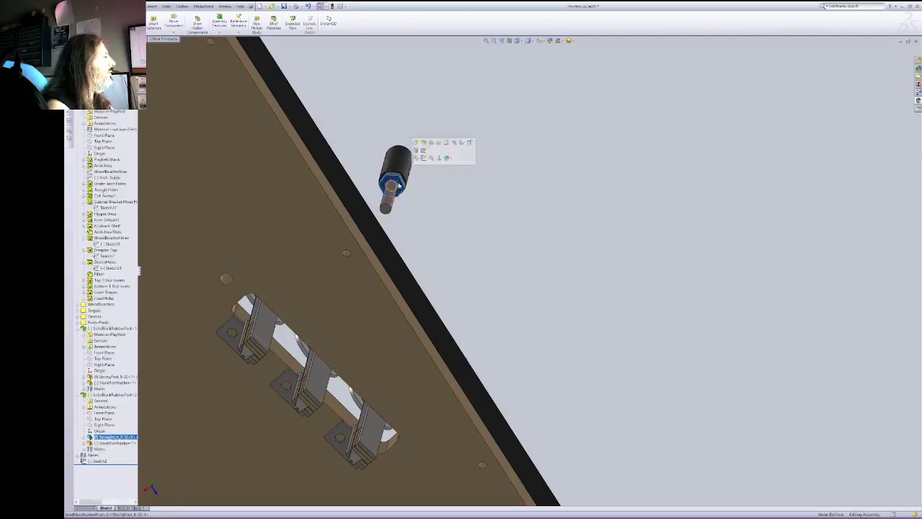
right_click(455, 131)
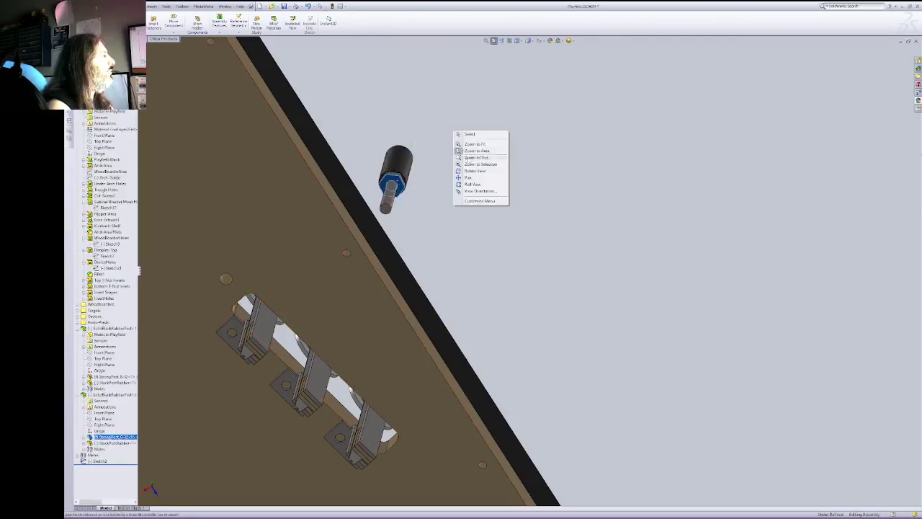
click(474, 170)
drag(430, 171, 284, 221)
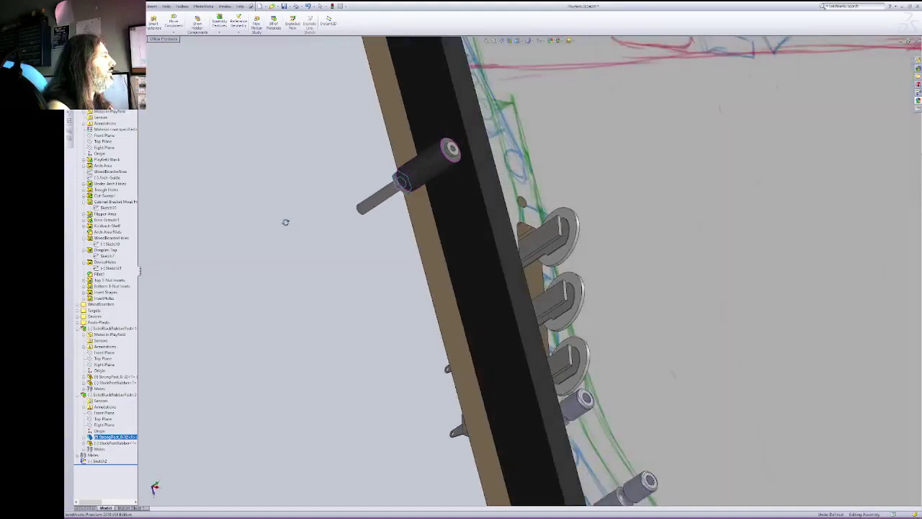
key(m)
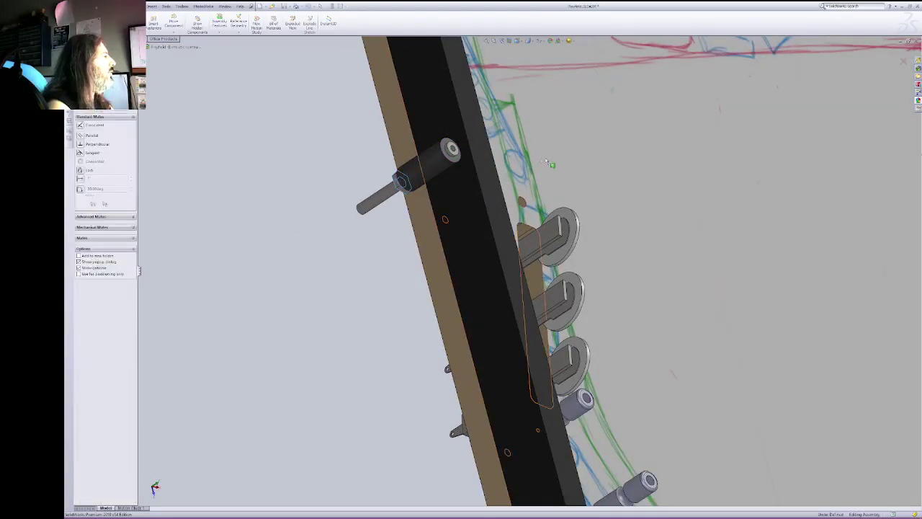
click(586, 159)
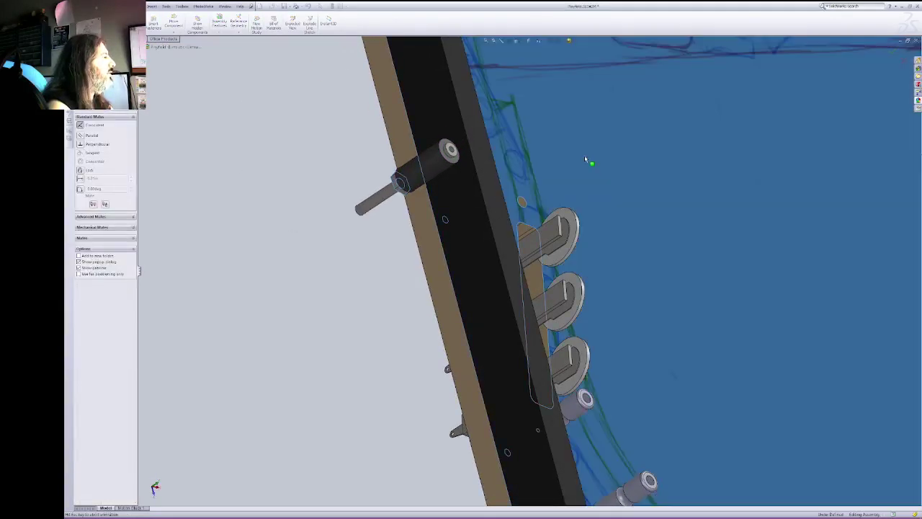
click(209, 70)
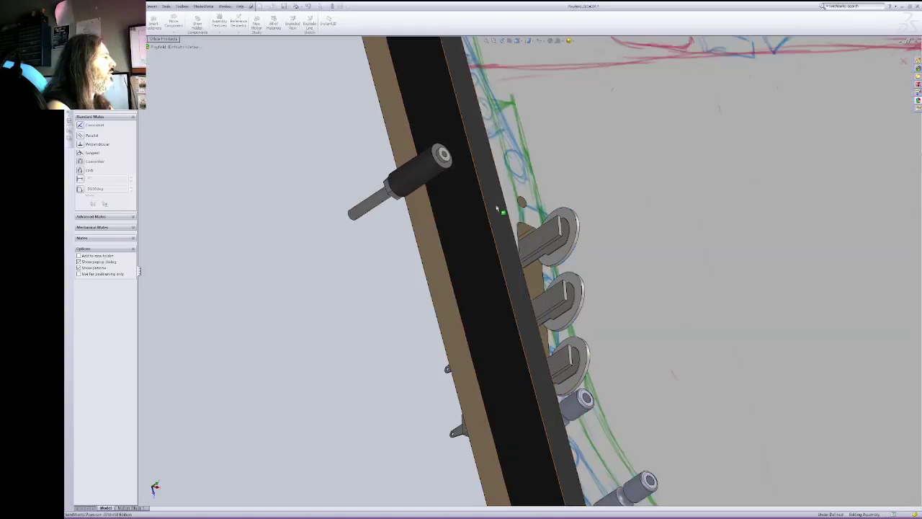
Step: Mate the loose rubber post's threaded shaft concentric with the mounting hole above the left target bank
click(523, 204)
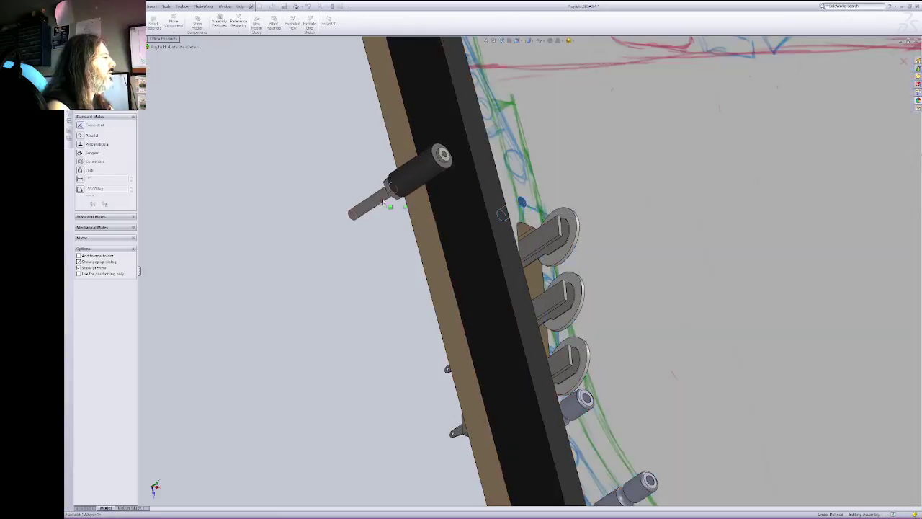
click(371, 203)
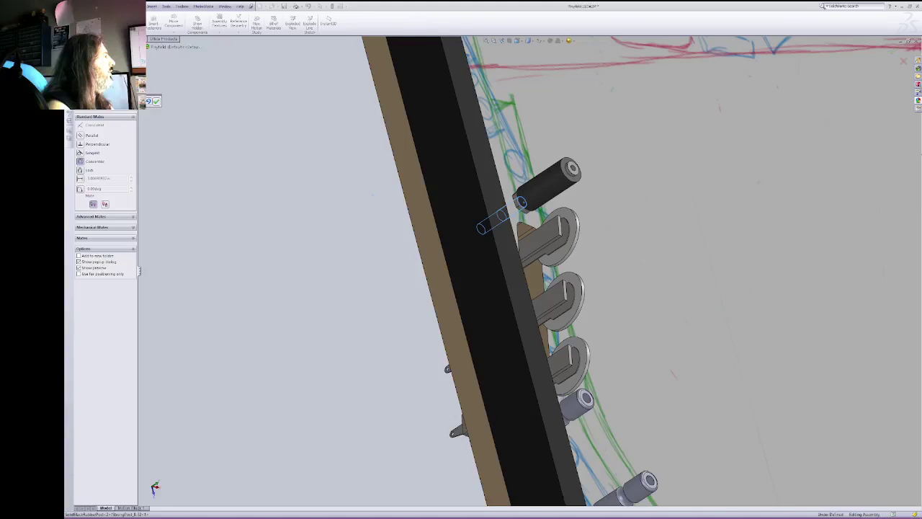
click(156, 101)
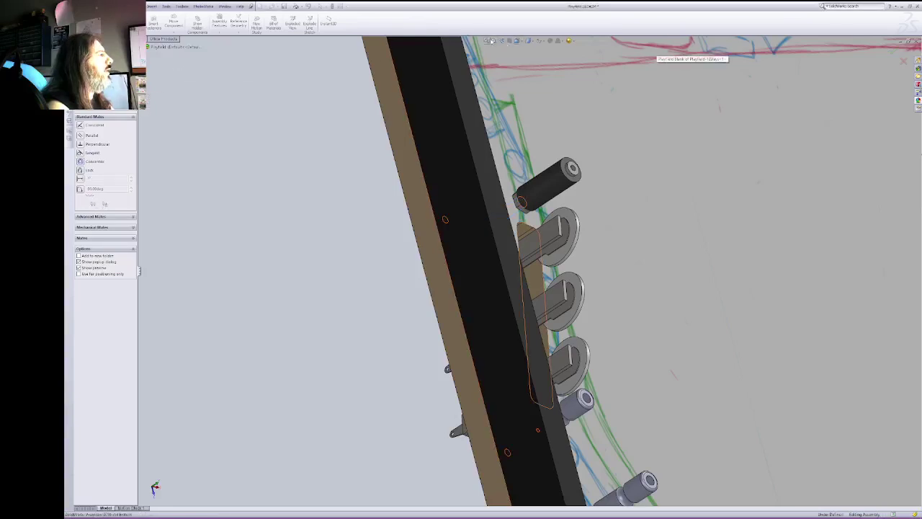
Step: Pull the second rubber post clear of the playfield and mate its shaft concentric with the hole between the upper flipper and right target bank
right_click(713, 116)
click(751, 147)
drag(770, 159, 522, 199)
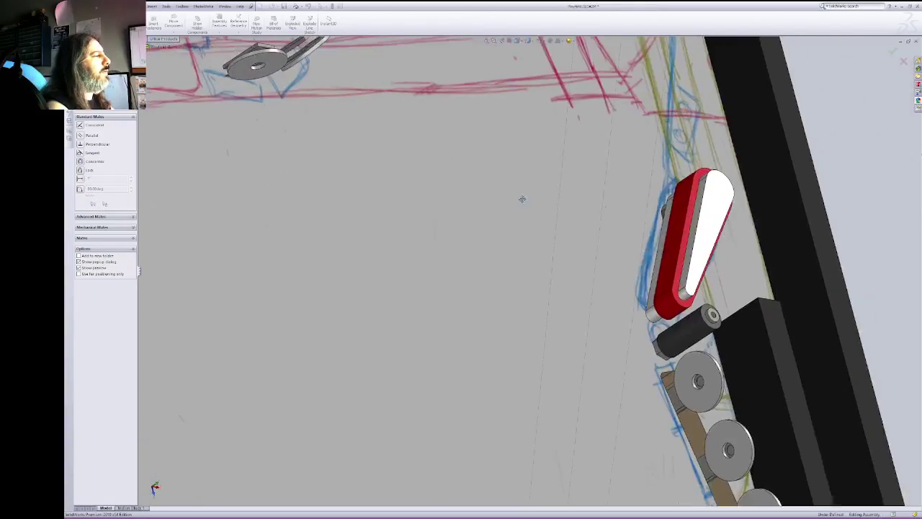
drag(714, 228, 598, 137)
right_click(657, 167)
click(674, 198)
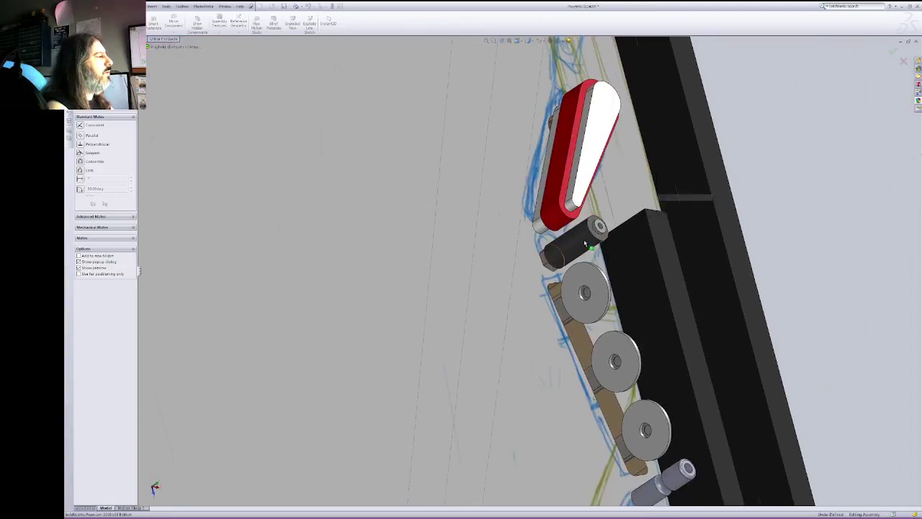
drag(585, 244, 780, 207)
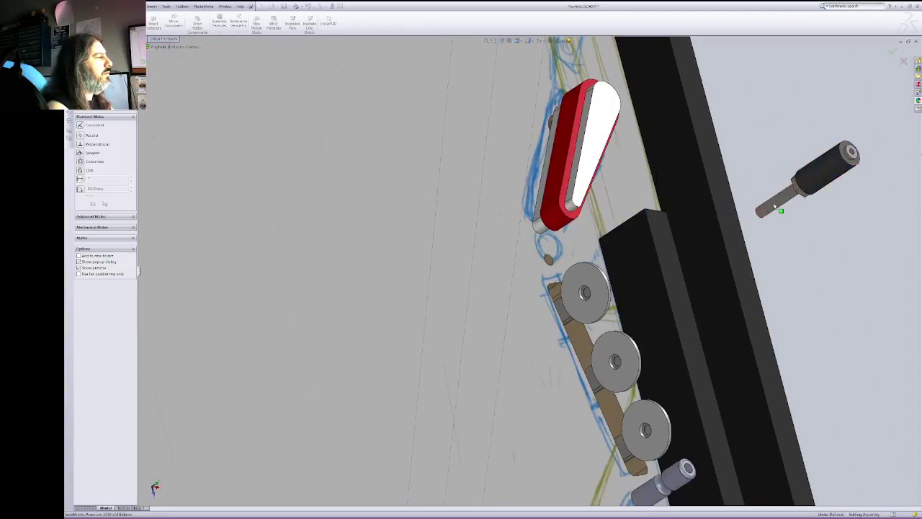
click(775, 207)
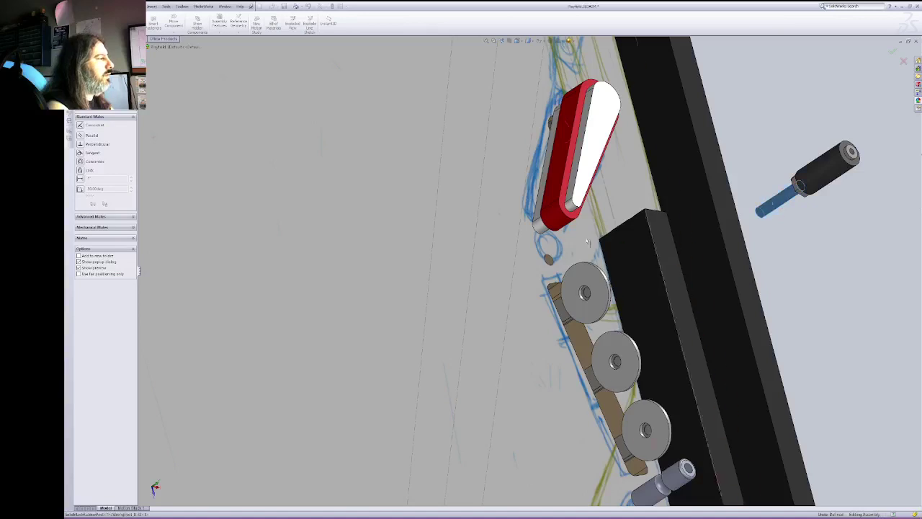
click(549, 264)
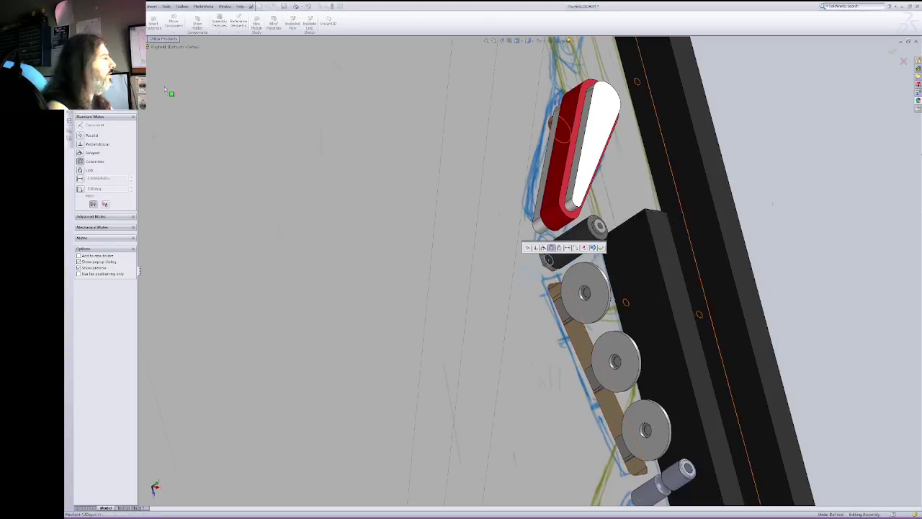
key(Return)
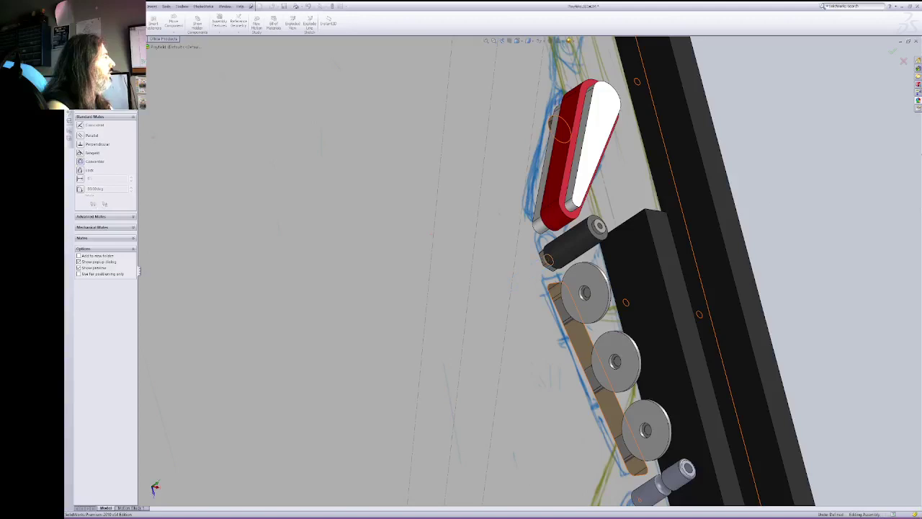
key(Return)
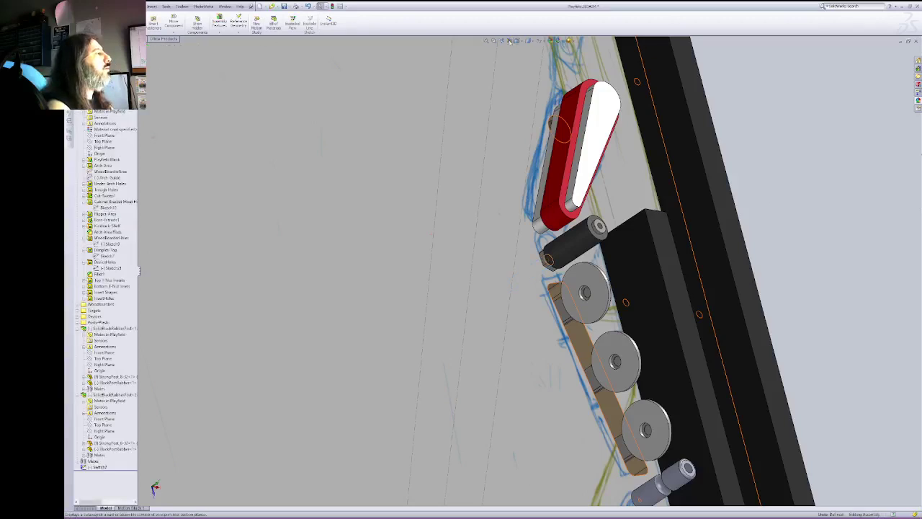
Step: Show the whole playfield from the top and collapse the expanded playfield and rubber post components in the assembly tree
click(518, 41)
click(527, 54)
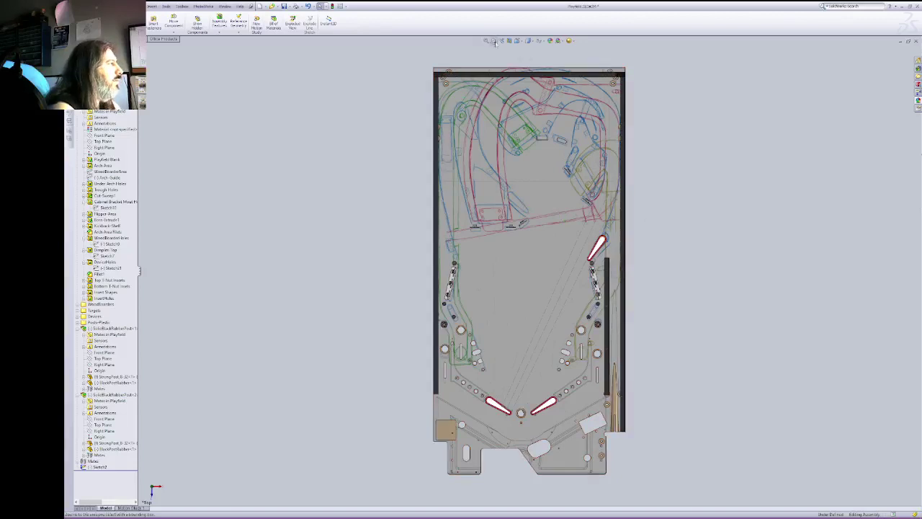
click(77, 105)
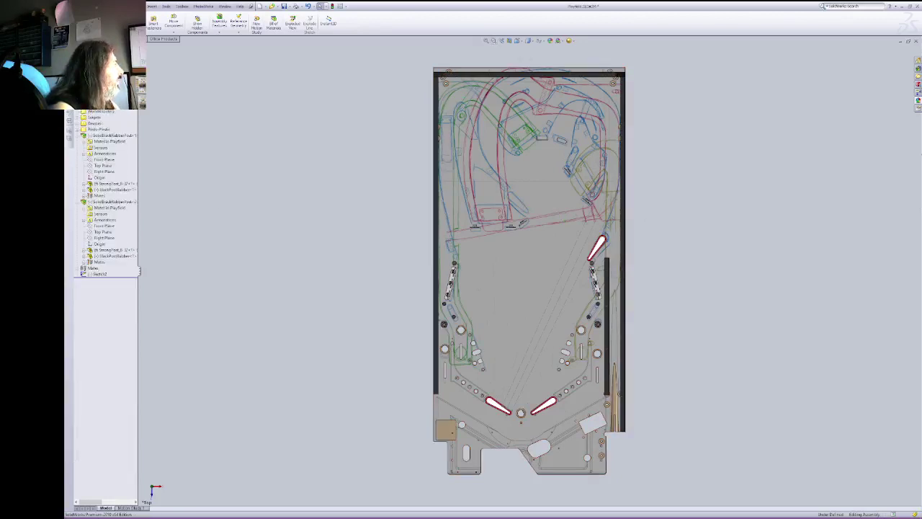
click(77, 135)
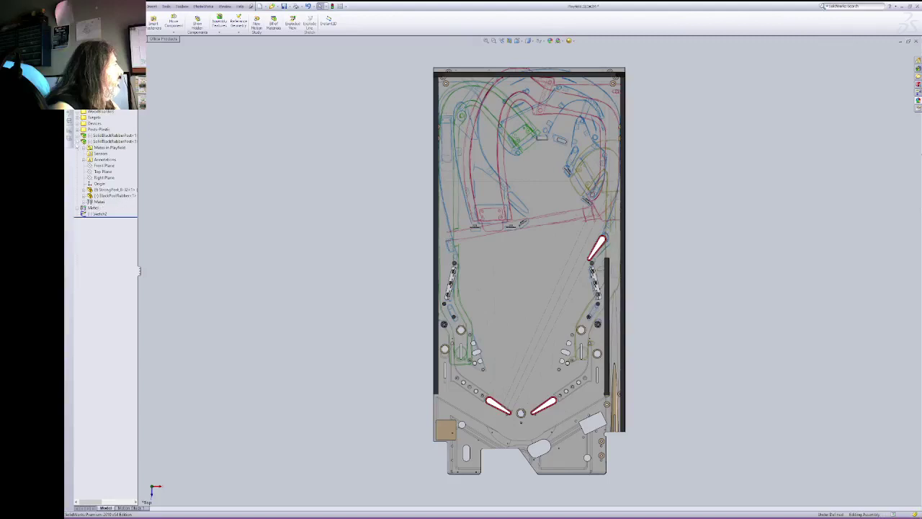
click(78, 141)
click(92, 153)
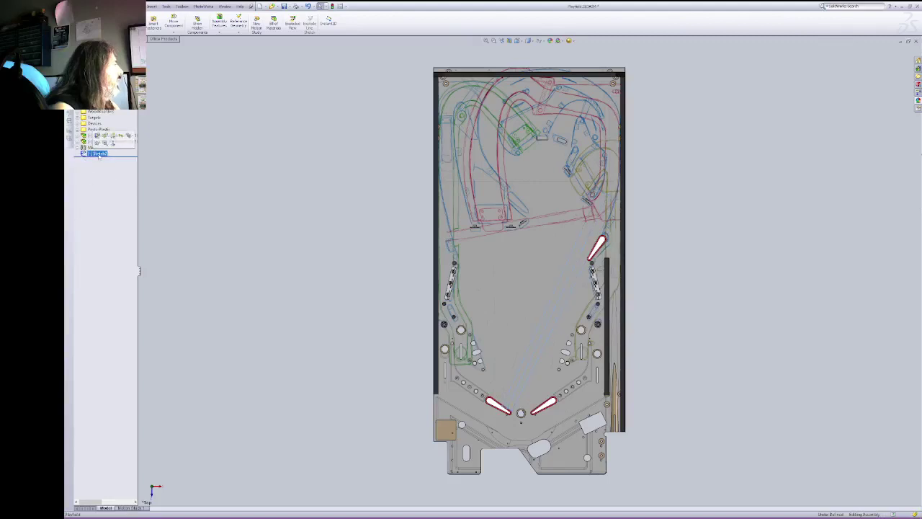
Step: Rename the assembly's existing sketch as "Flipper Guides"
click(98, 155)
click(104, 153)
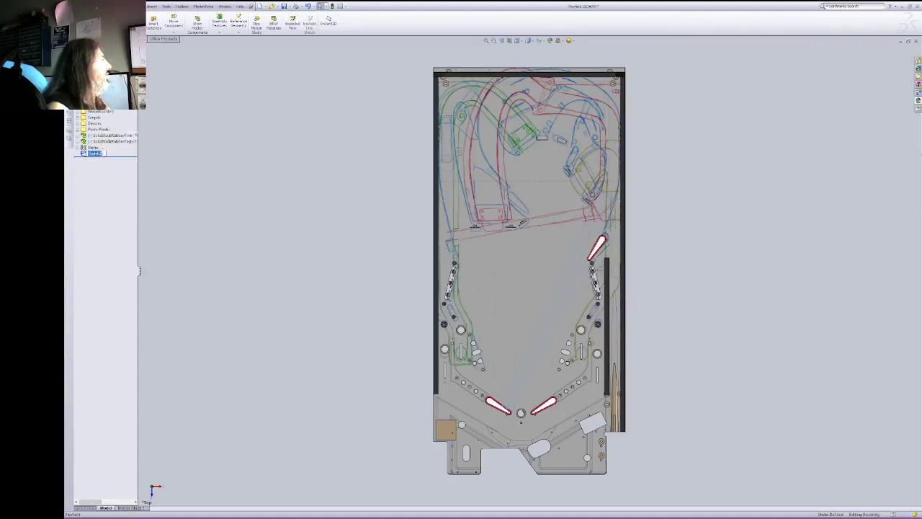
text(Pl)
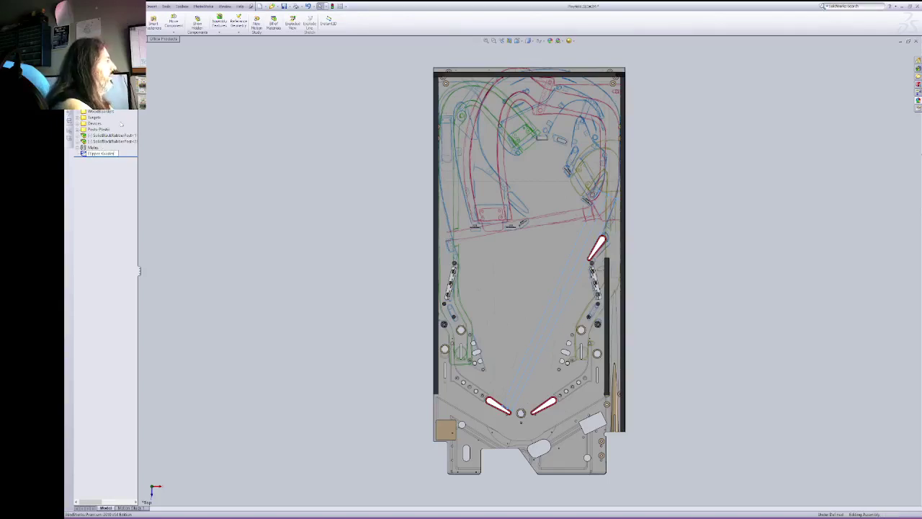
key(Return)
click(290, 209)
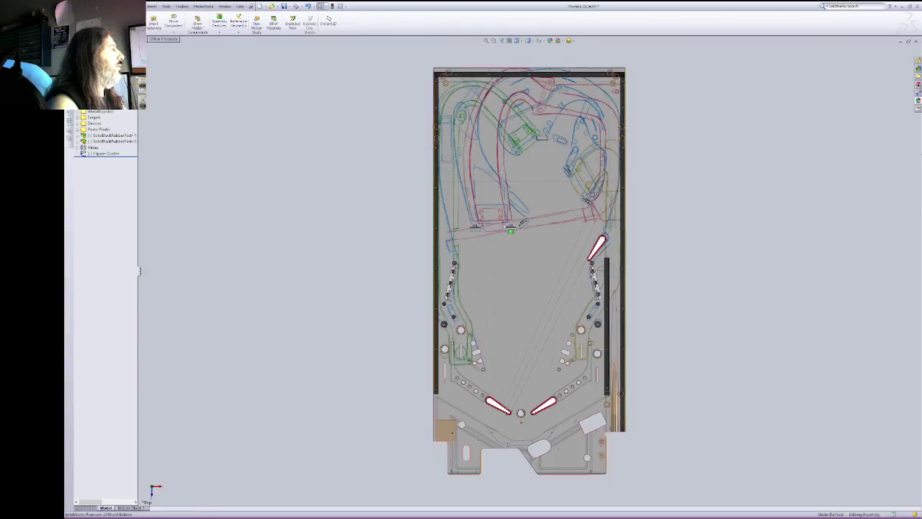
Step: Start a new sketch on the playfield's top face
click(439, 204)
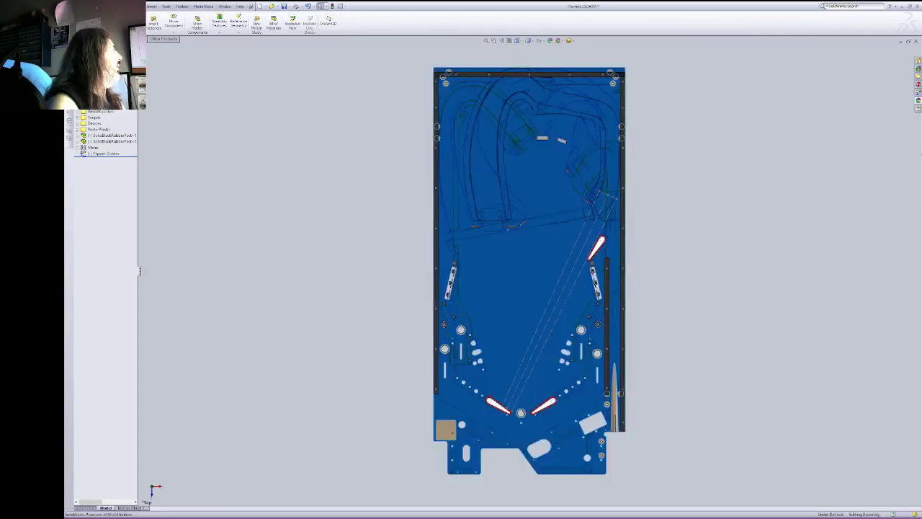
click(111, 38)
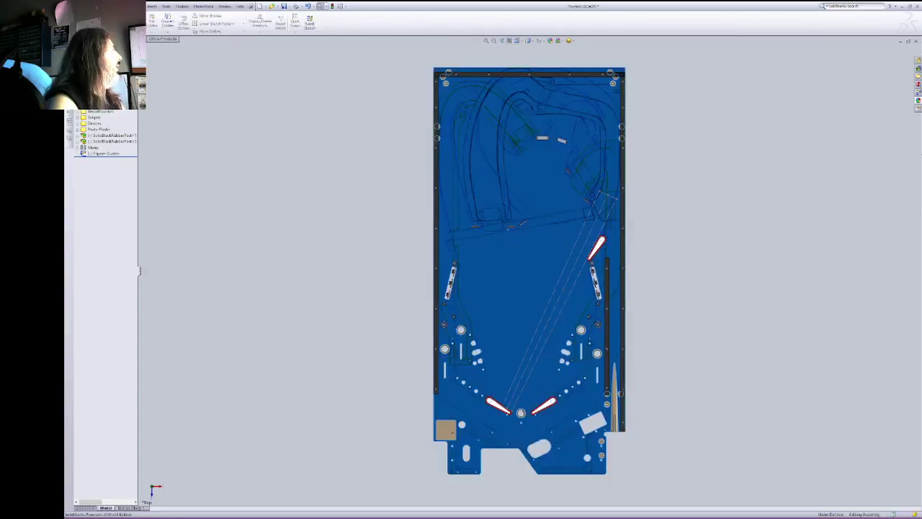
click(77, 21)
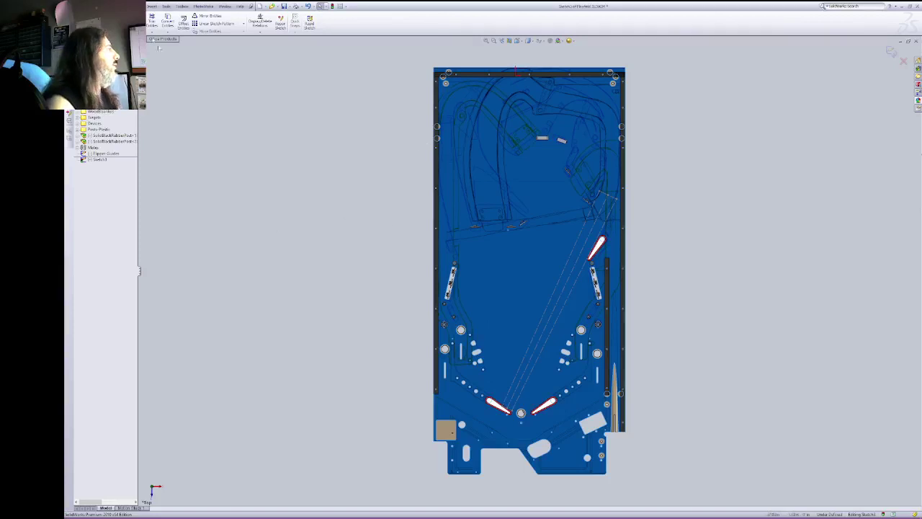
click(271, 189)
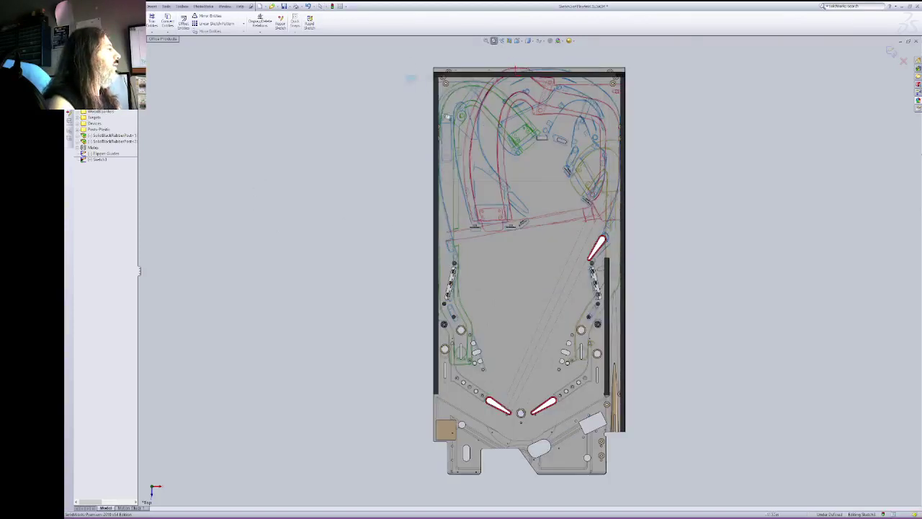
Step: Sketch a slanted line from the left post to the side rail and continue it up the rail, following the traced blue guide
drag(447, 116, 575, 292)
right_click(544, 223)
click(557, 227)
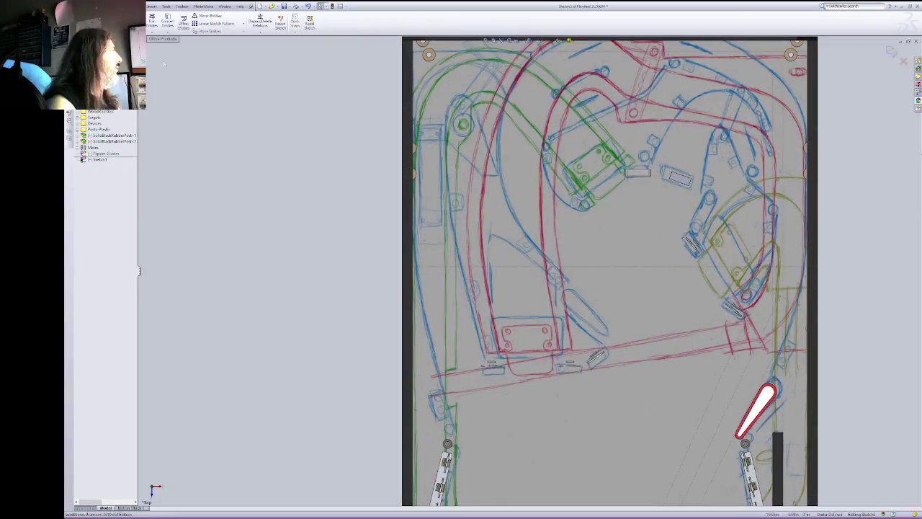
key(l)
click(452, 435)
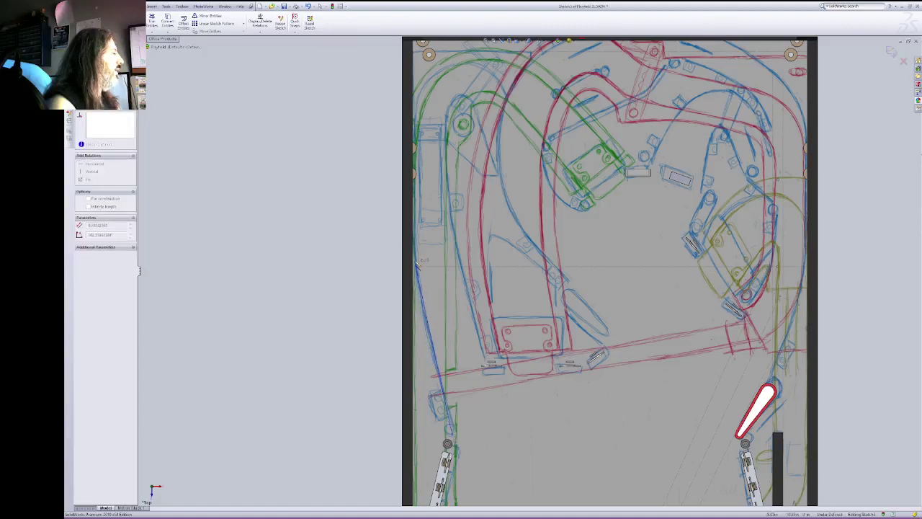
click(418, 124)
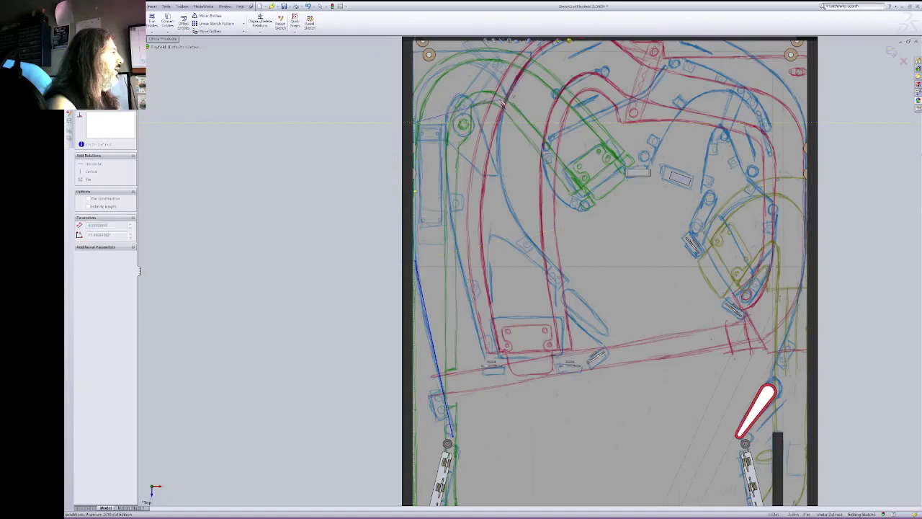
key(Escape)
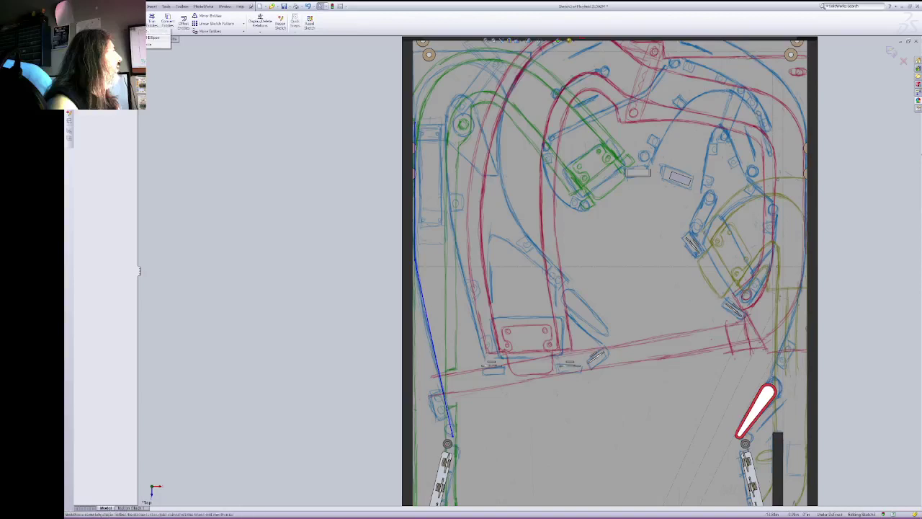
Step: Draw a tangent arc from the rail line's upper end over to the traced red curve and adjust its start along the rail
click(130, 39)
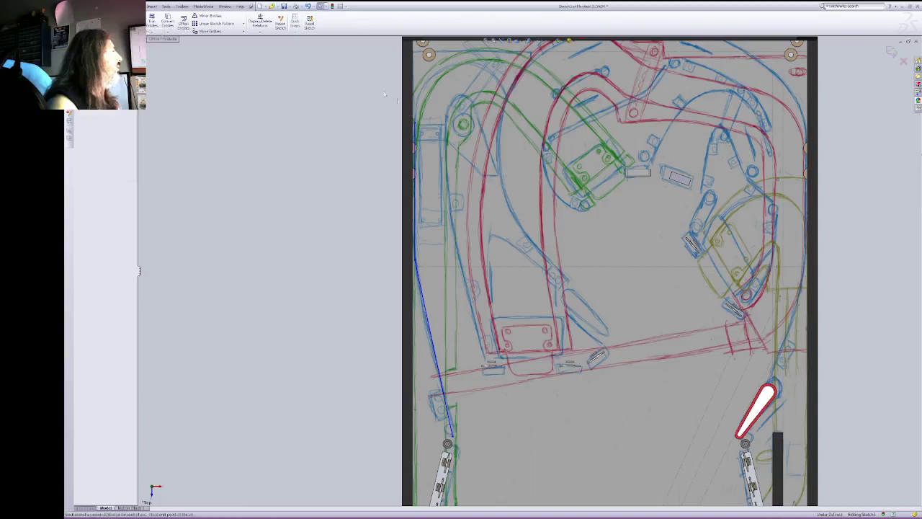
click(416, 123)
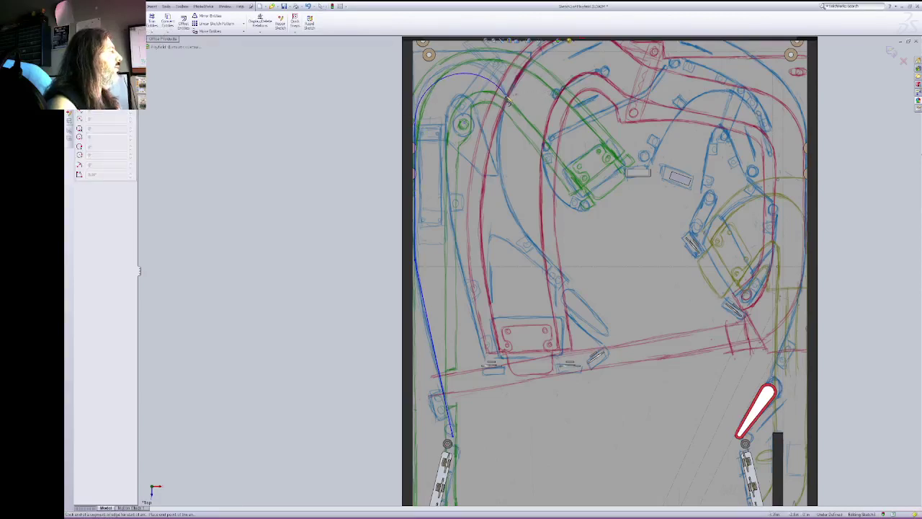
click(503, 98)
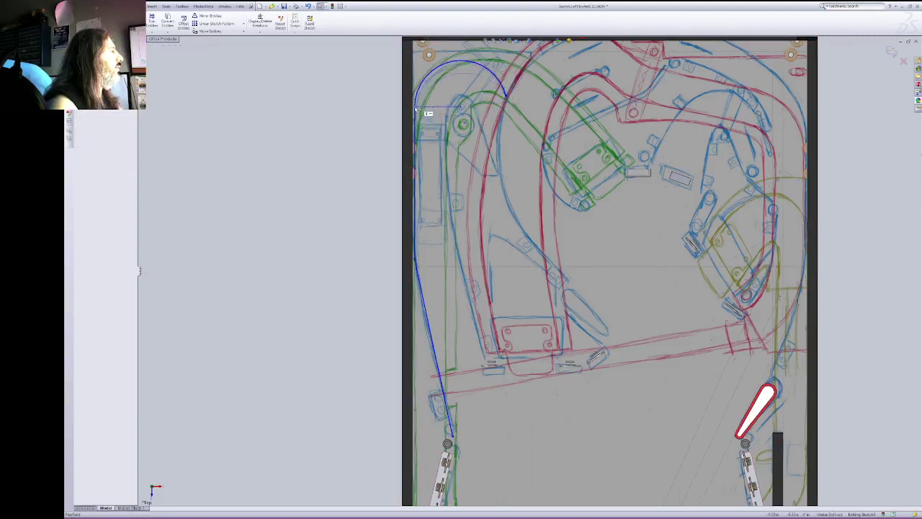
drag(416, 109, 417, 108)
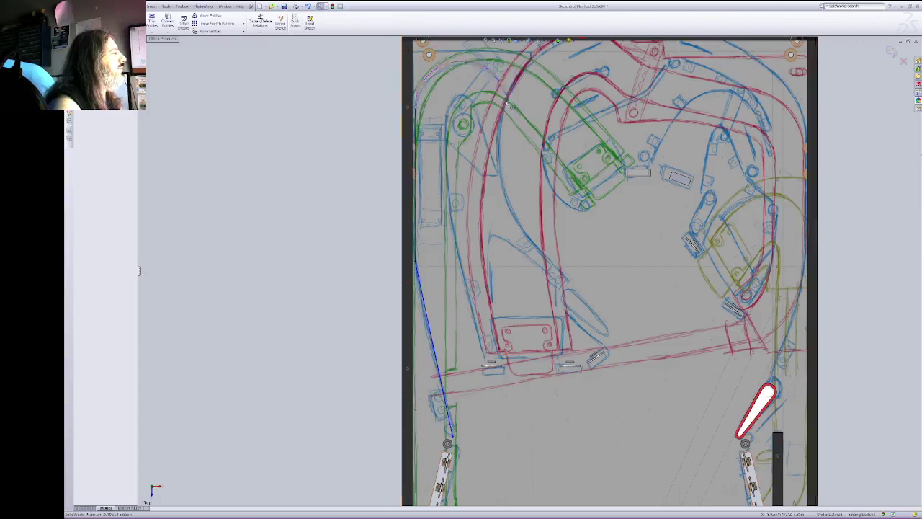
click(417, 118)
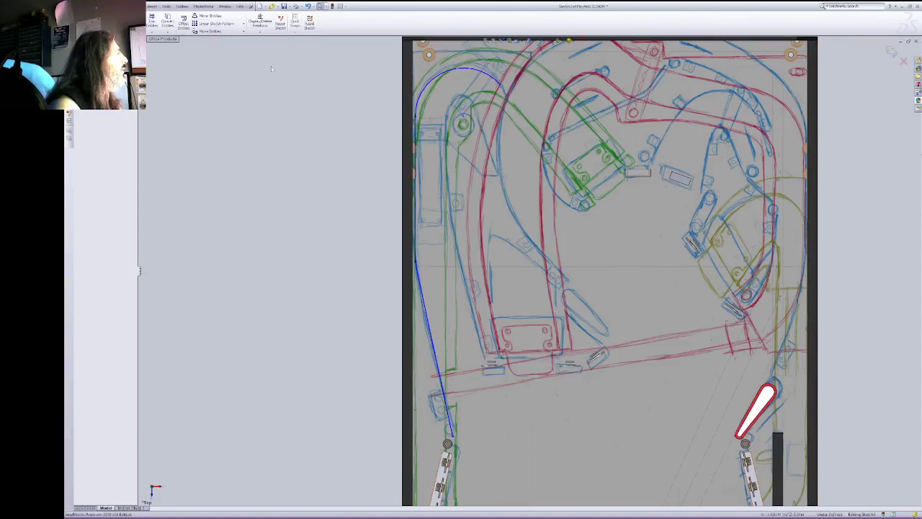
key(l)
click(508, 93)
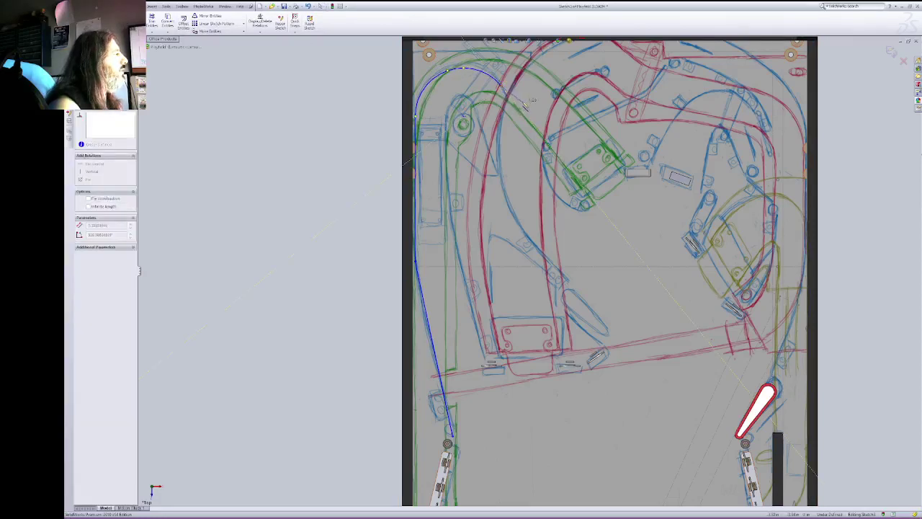
key(Escape)
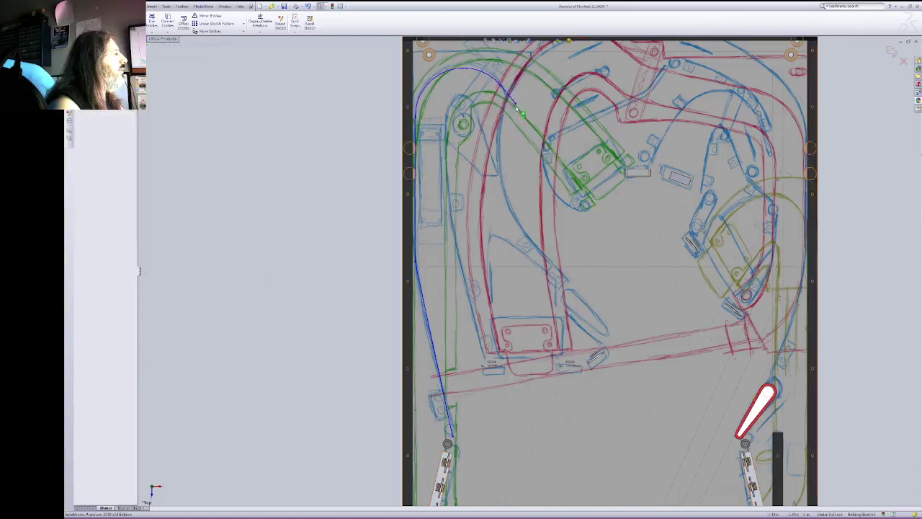
Step: Move the arc's free end back onto the traced red curve above the green loop
drag(508, 108, 506, 99)
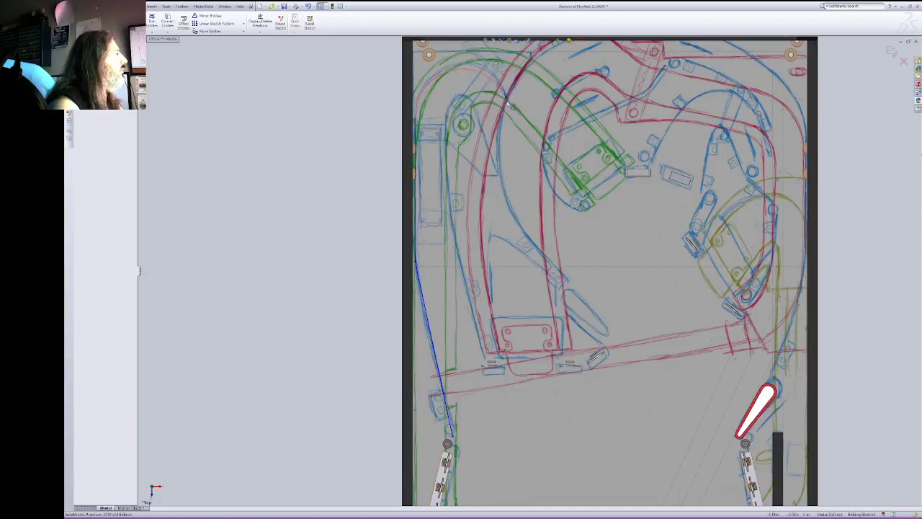
click(507, 98)
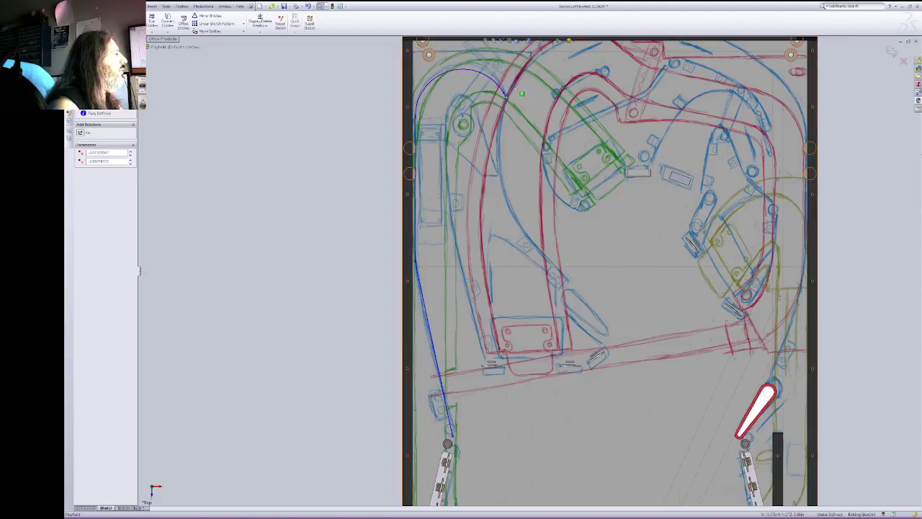
click(417, 131)
key(Escape)
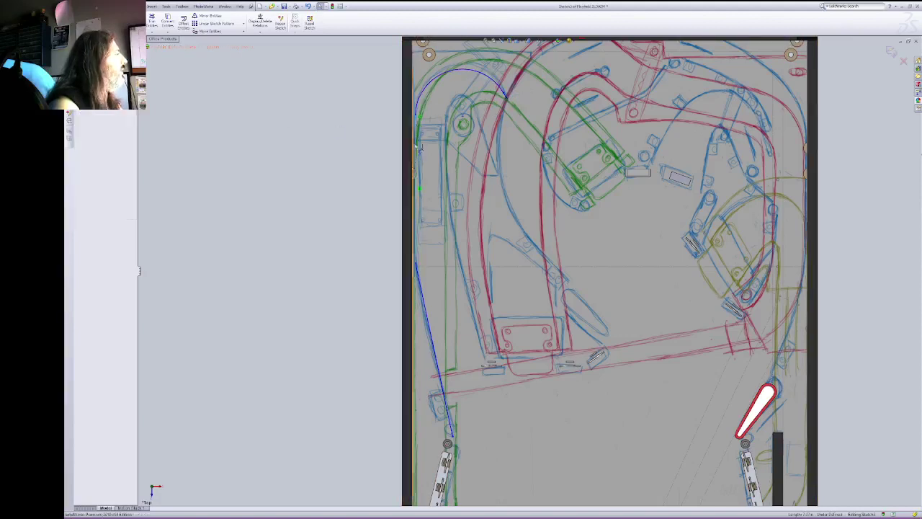
Step: Dimension the vertical guide line 1/16 in from the inner edge of the left side rail
click(416, 134)
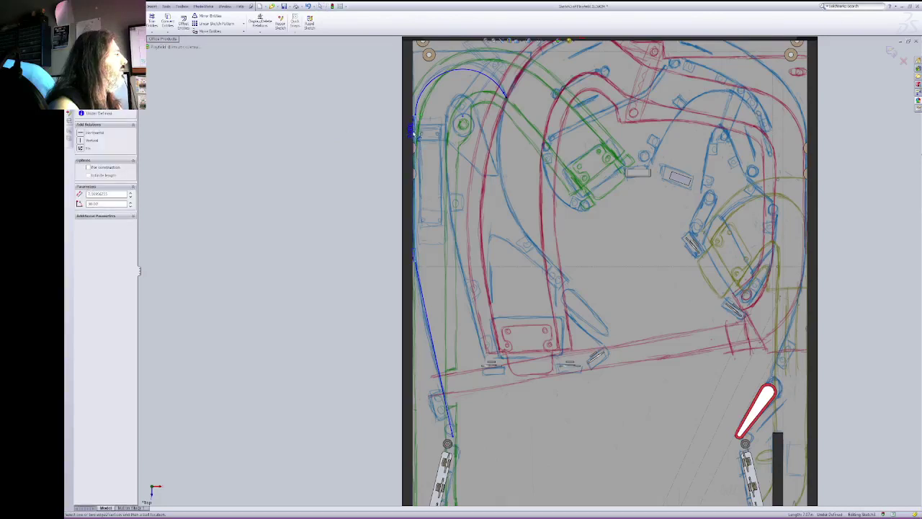
click(414, 135)
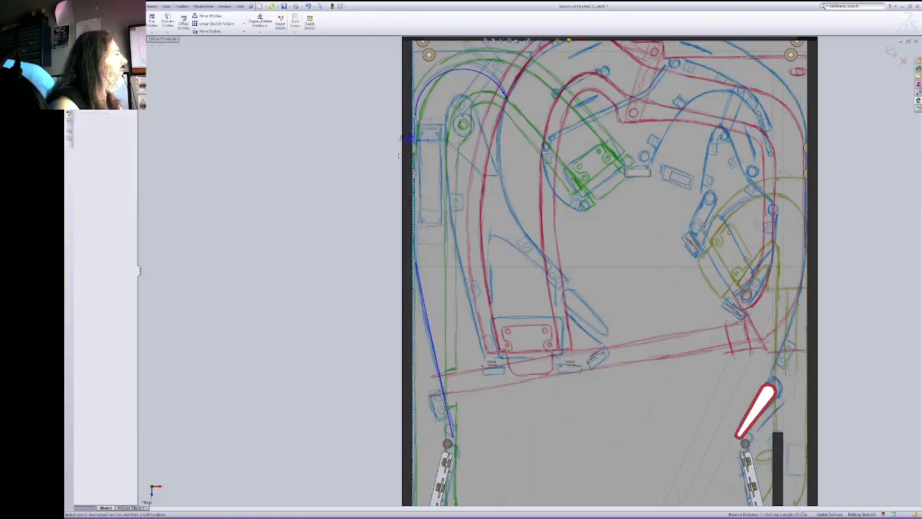
click(383, 279)
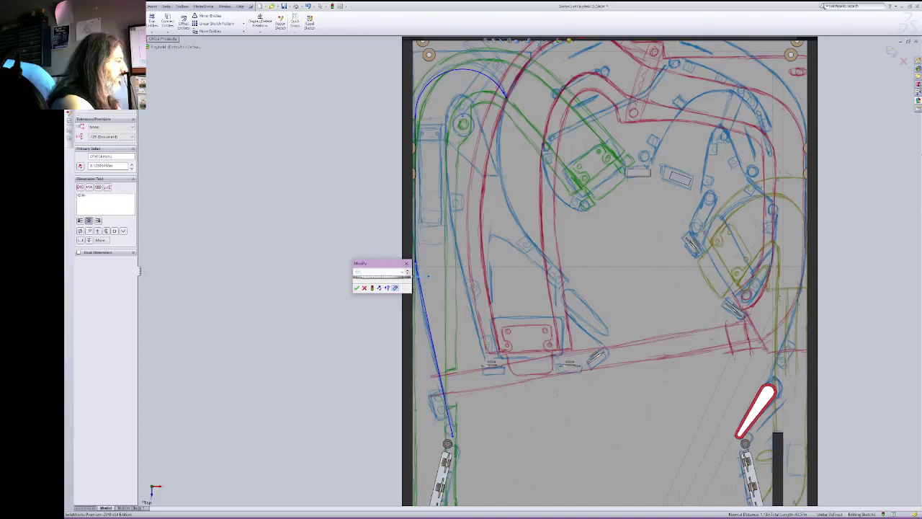
key(Return)
key(Escape)
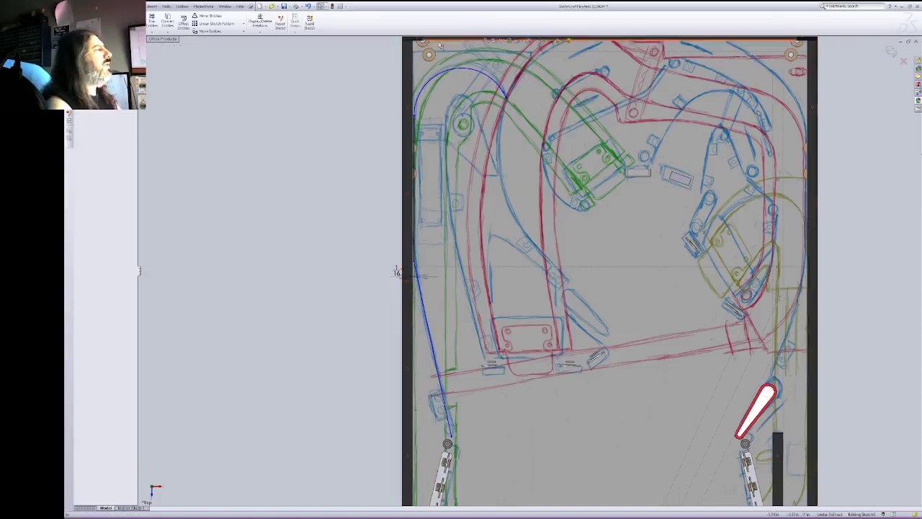
Step: Reshape the guide's top arc higher, keeping its free end on the traced red curve
click(503, 92)
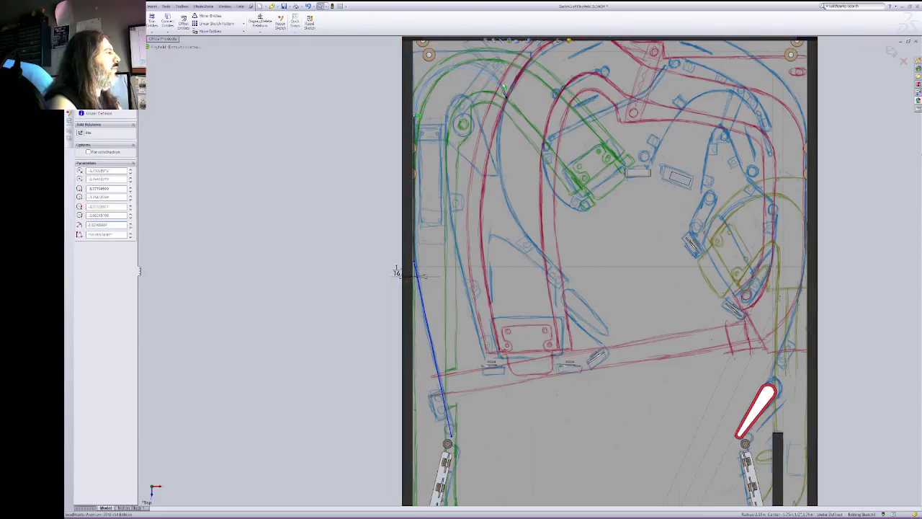
click(502, 90)
drag(499, 86, 504, 95)
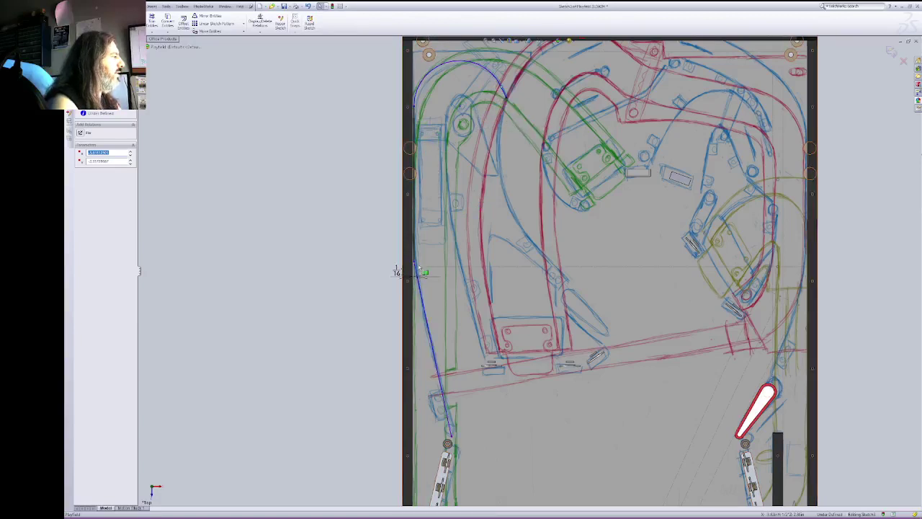
Step: Fillet the corner between the vertical and slanted guide lines with a 4 in radius and delete the fillet's radius dimension
click(416, 268)
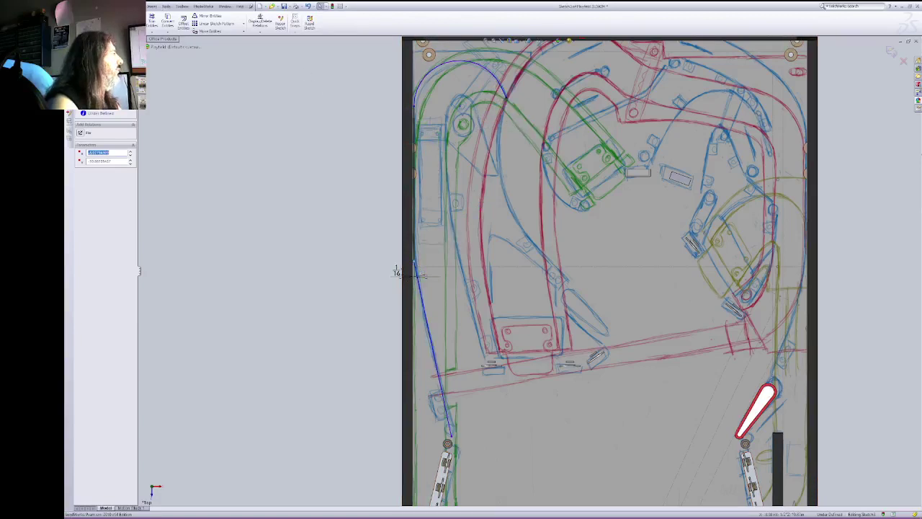
click(127, 31)
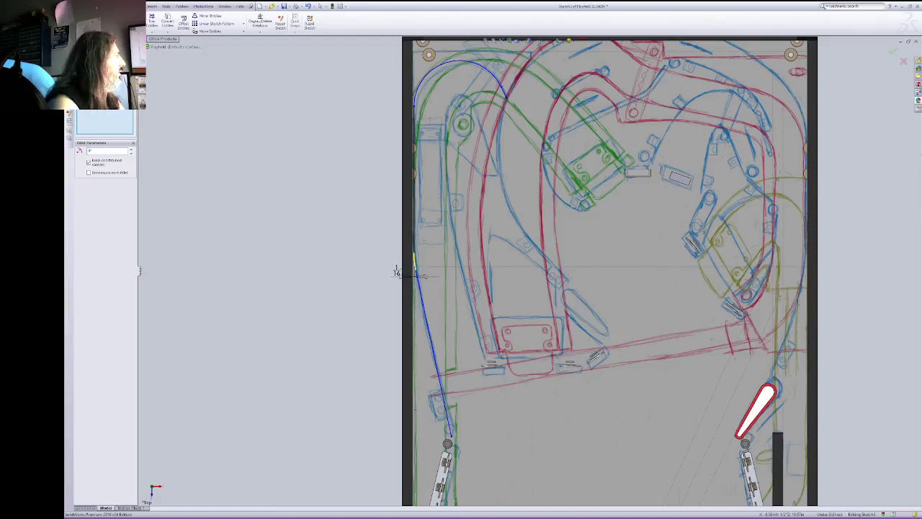
click(396, 270)
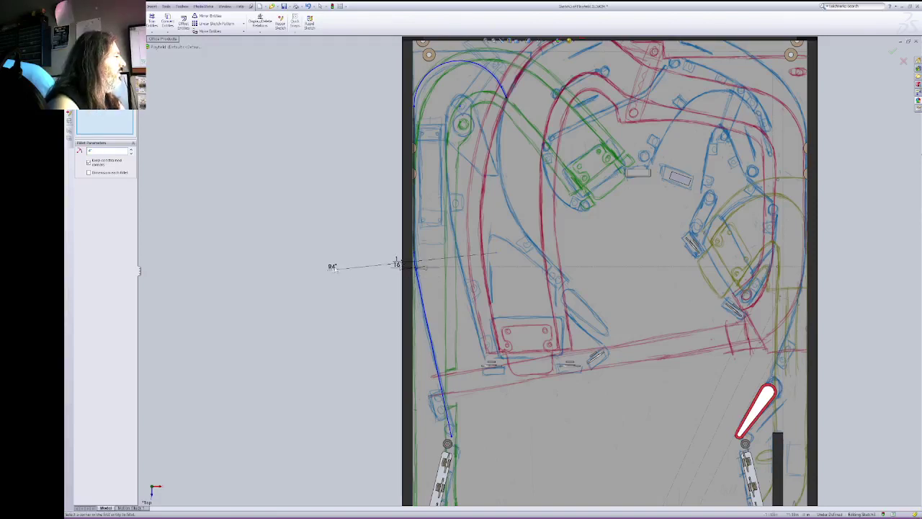
key(Return)
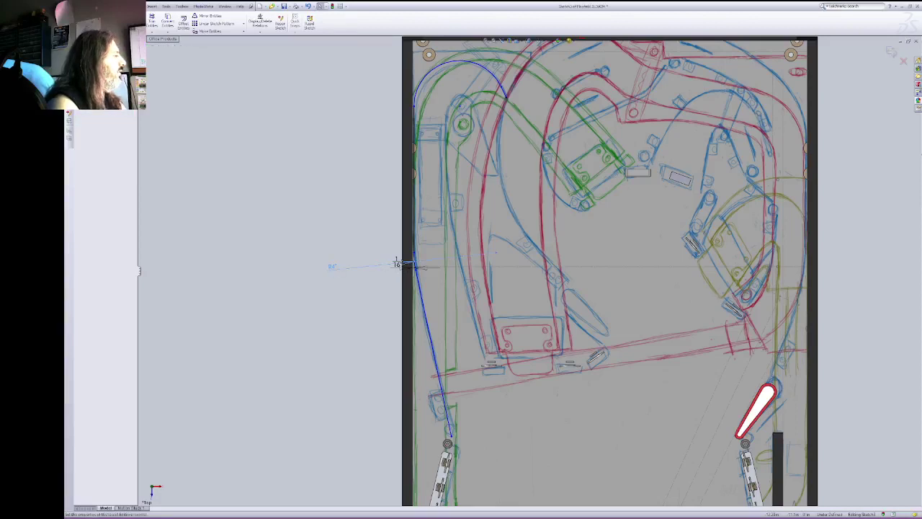
key(Delete)
Step: Move the 1/16 in dimension up the rail and stretch the fillet's tangent points along both lines for a gentler bend
drag(423, 266, 420, 225)
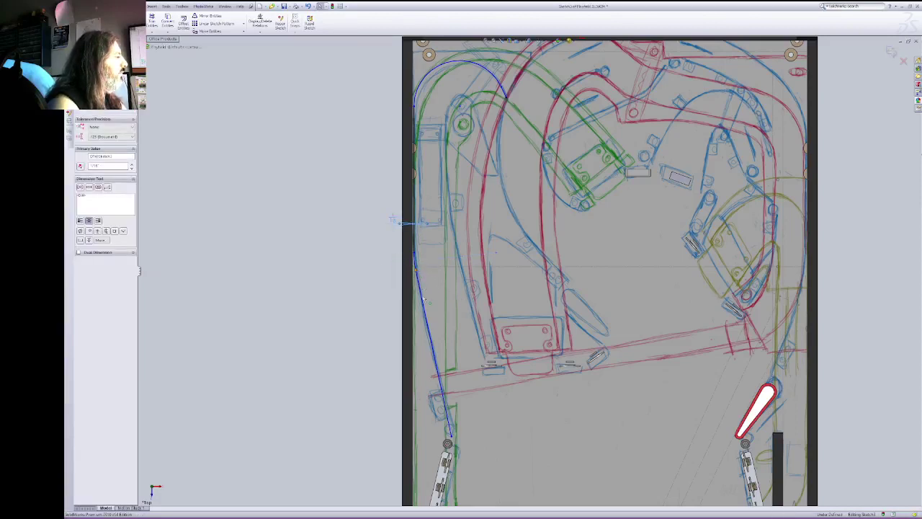
drag(423, 299, 428, 339)
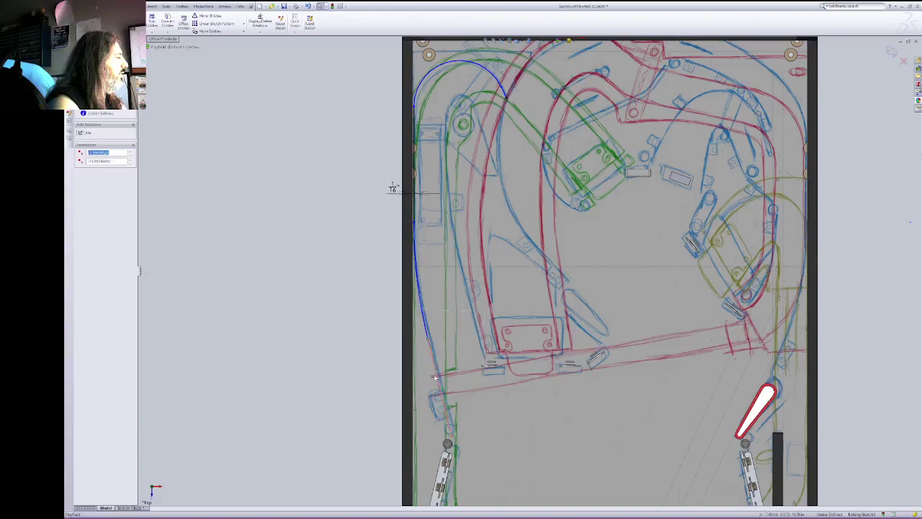
click(415, 223)
drag(415, 225, 416, 249)
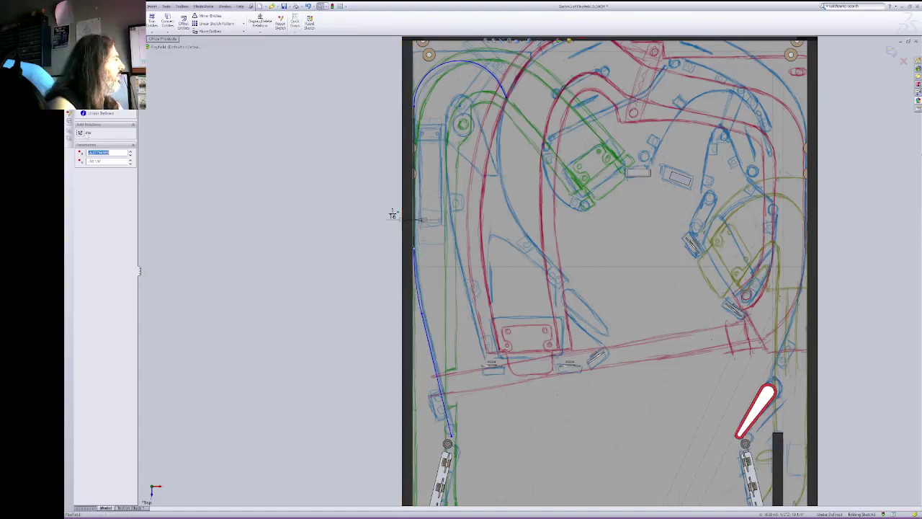
Step: Fix the fillet's upper tangent point in place and delete the 1/16 in rail dimension
click(394, 214)
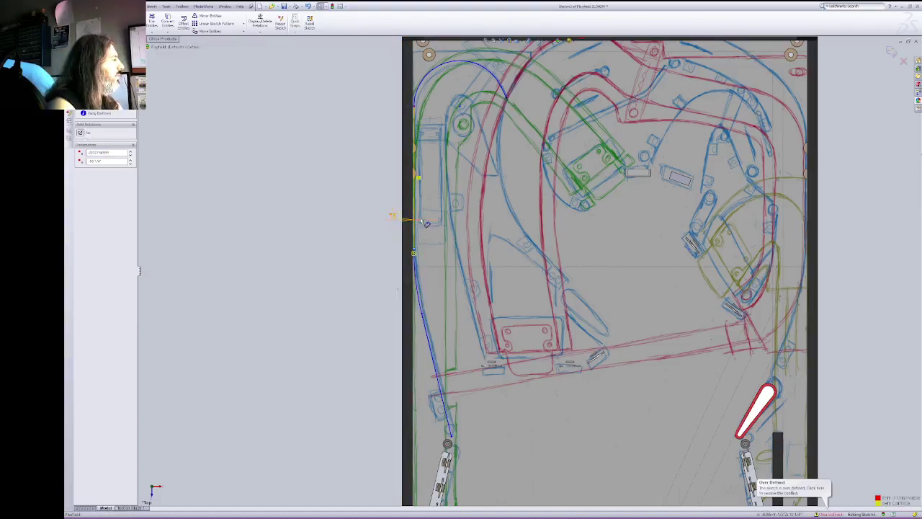
click(395, 218)
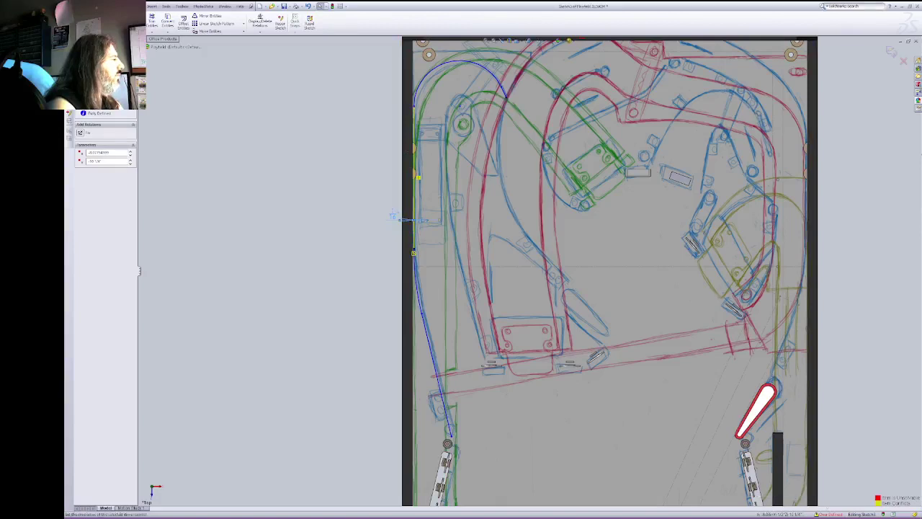
key(Delete)
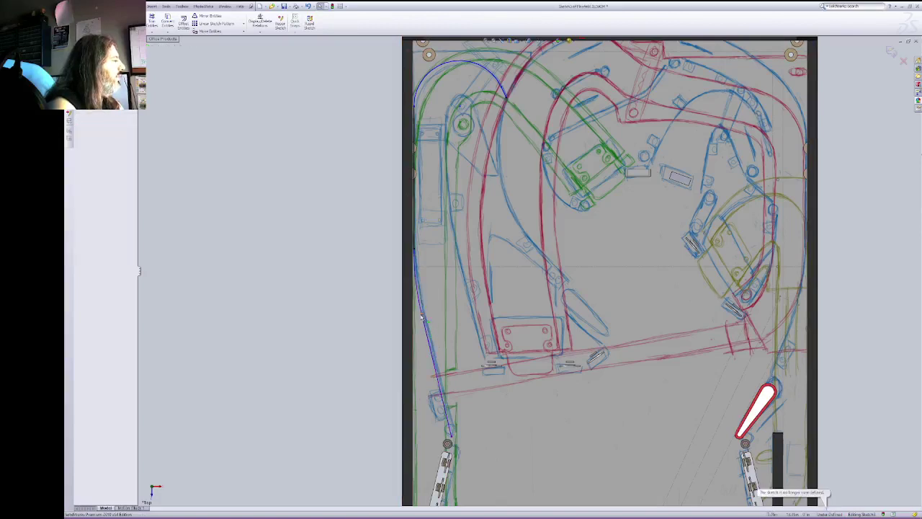
Step: Fix the slanted guide line and its lower endpoint in place
drag(451, 436, 458, 434)
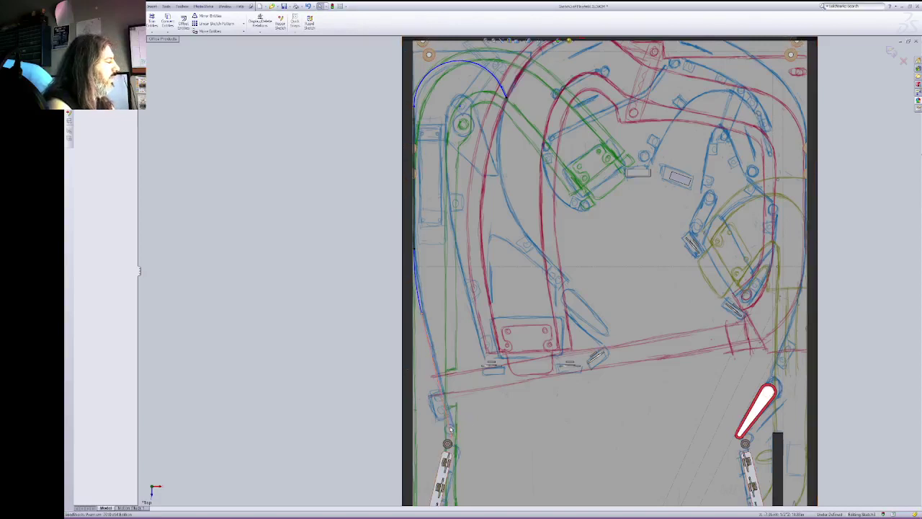
click(451, 432)
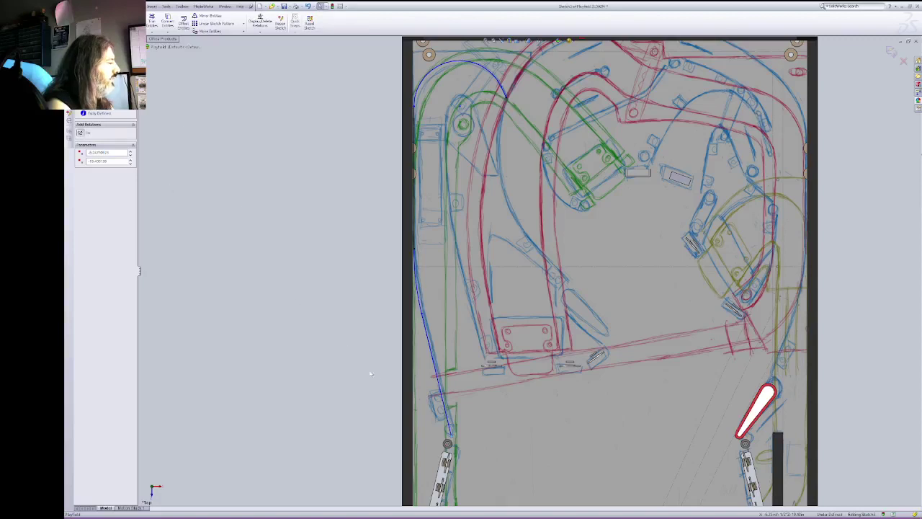
click(441, 393)
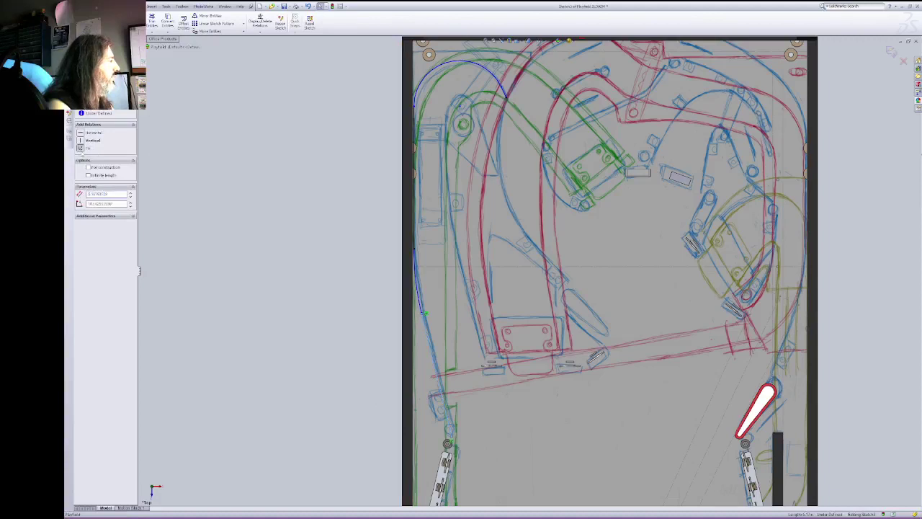
key(Escape)
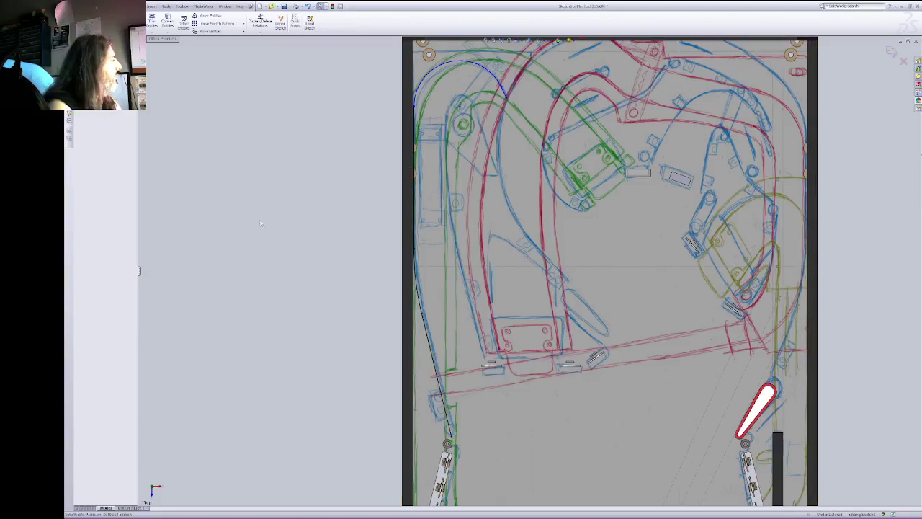
Step: Remove the fixed relations from the slanted guide line and its lower endpoint
click(446, 419)
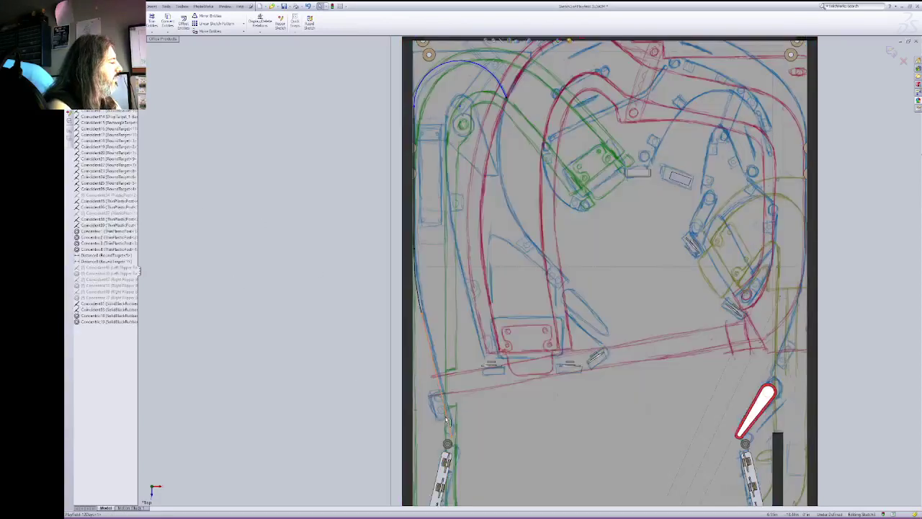
click(451, 437)
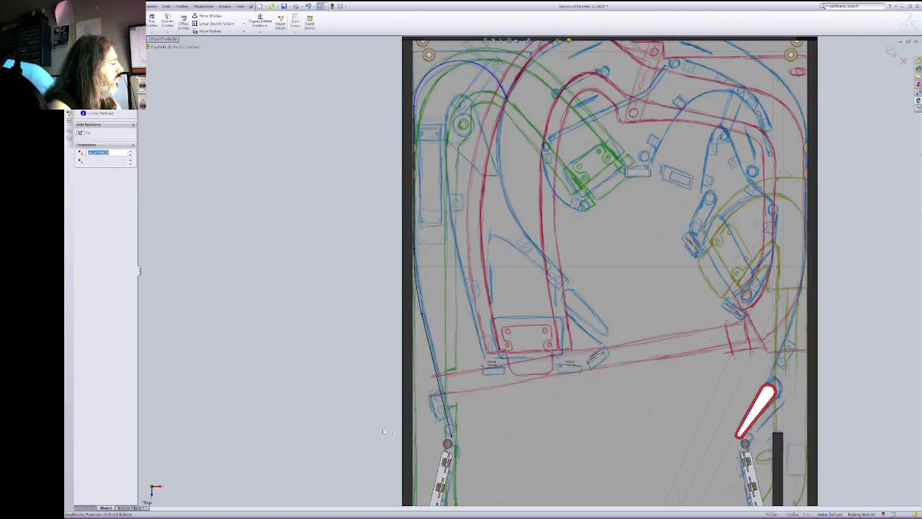
click(447, 428)
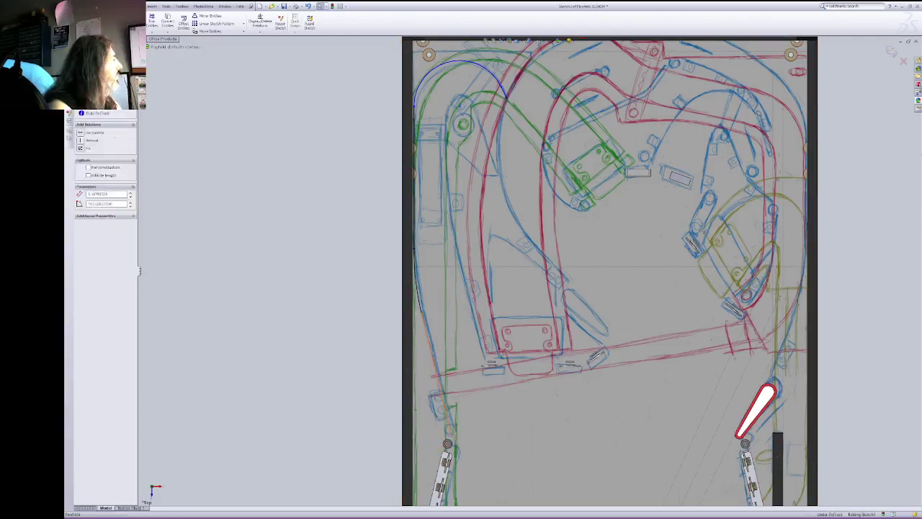
click(268, 247)
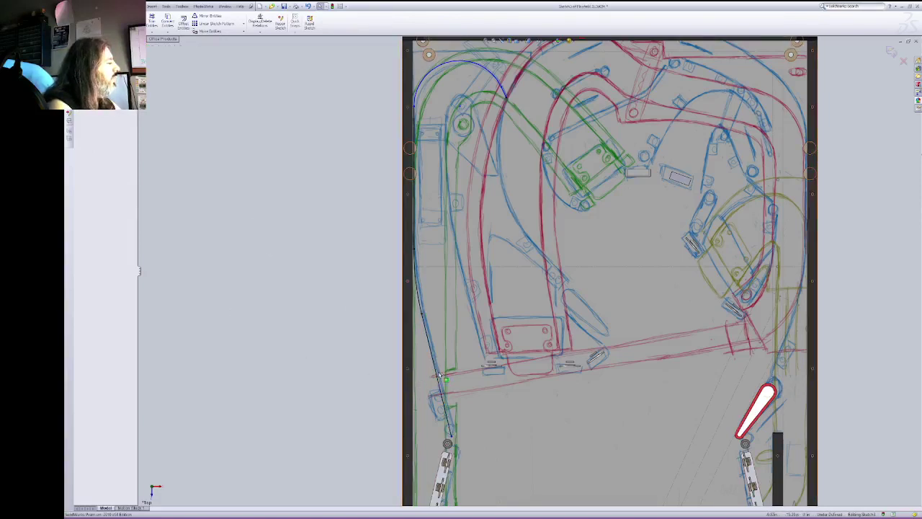
click(434, 379)
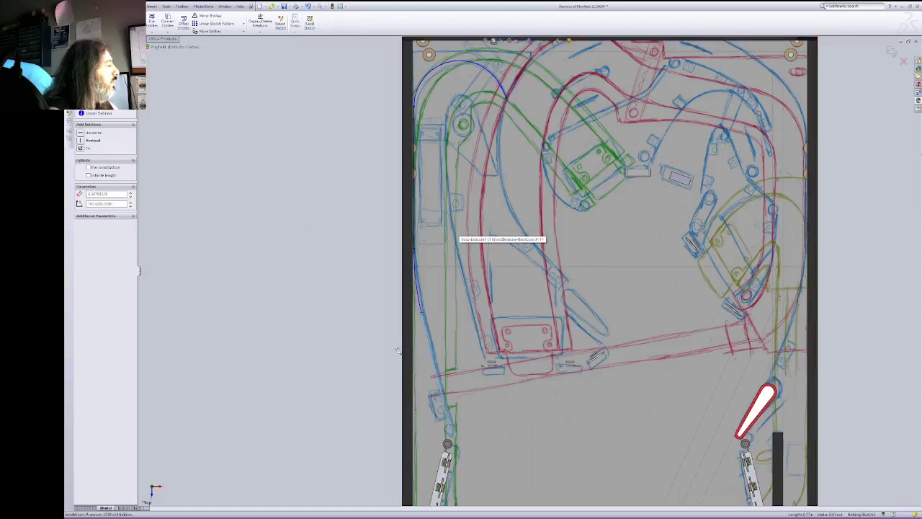
Step: Move the slanted line's lower endpoint down beside the left rubber post's upper-right edge and fix it there
scroll(418, 446, down, 5)
right_click(660, 345)
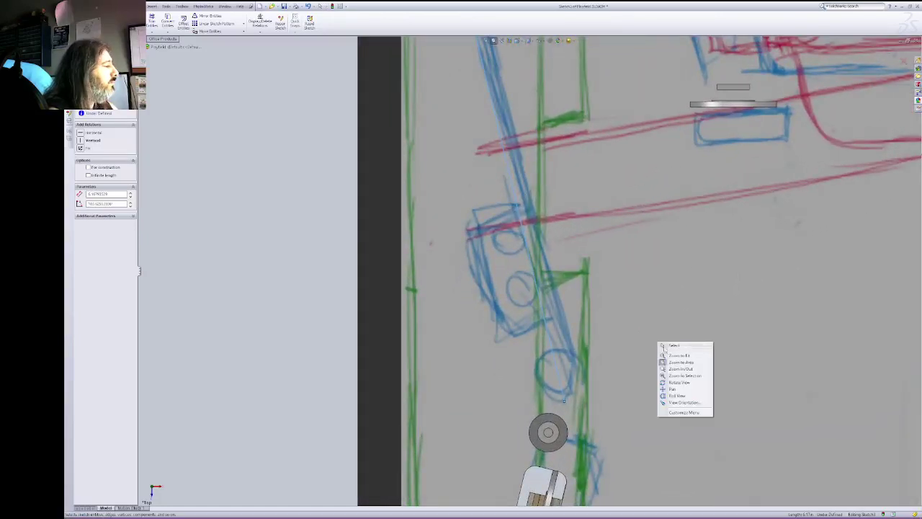
click(666, 346)
drag(566, 404, 570, 425)
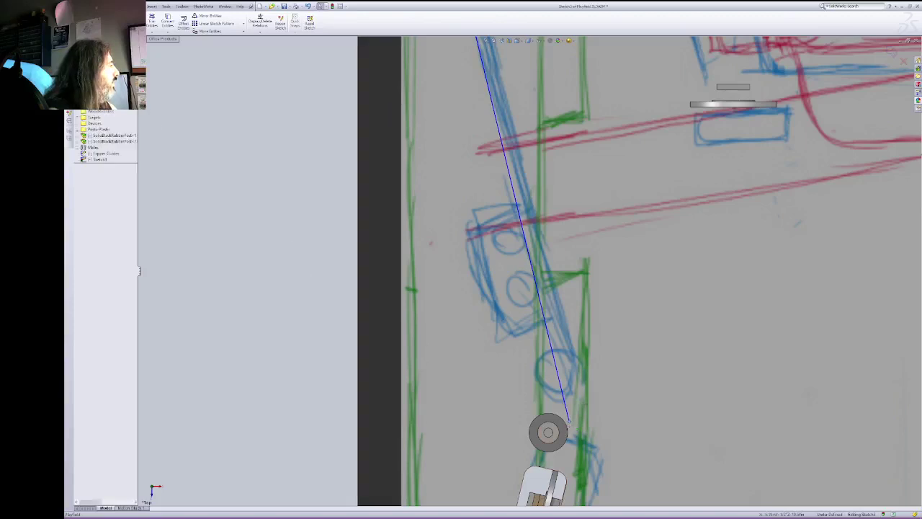
click(545, 325)
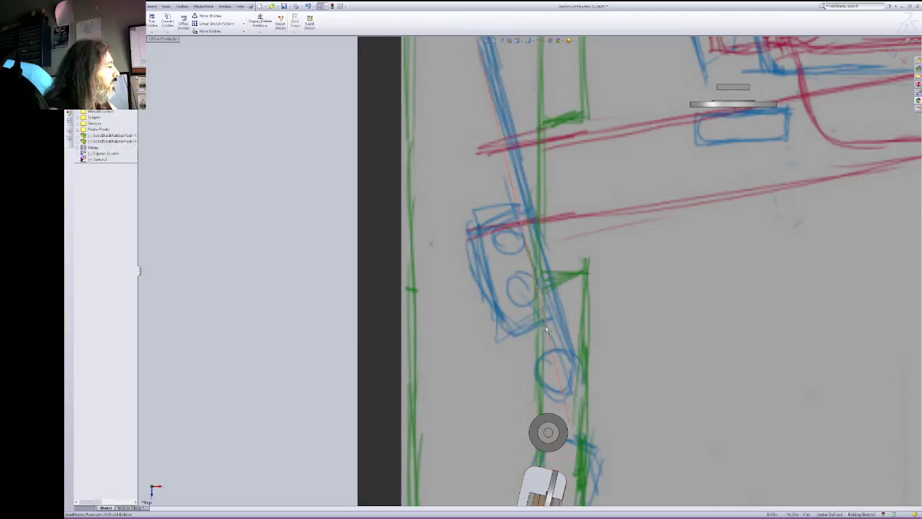
click(570, 422)
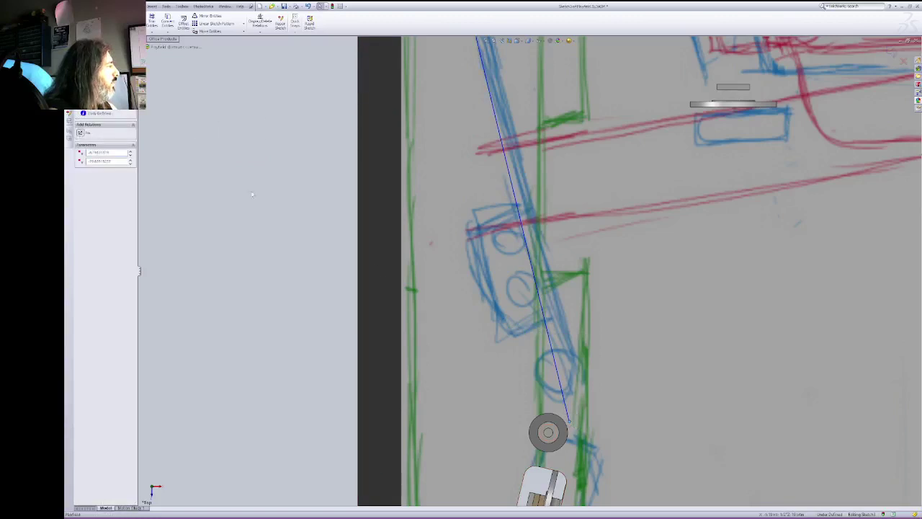
click(257, 163)
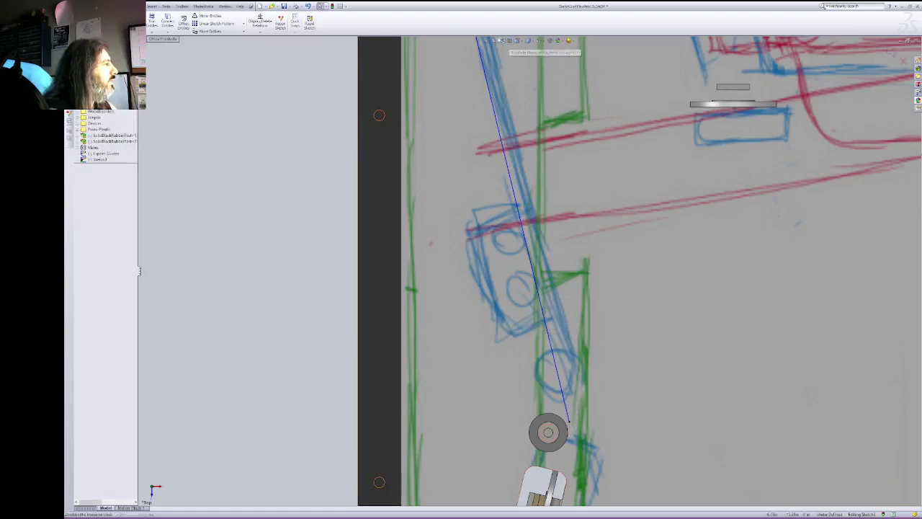
Step: Lengthen the bend by moving the fillet's lower tangent point down to the traced red crossing lines
right_click(590, 111)
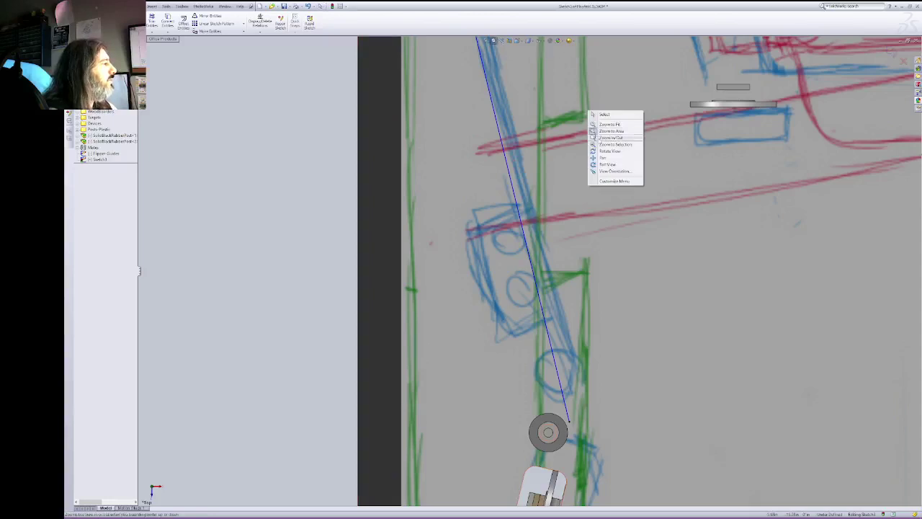
click(596, 137)
mouse_move(598, 140)
mouse_down()
mouse_move(608, 148)
mouse_move(600, 193)
mouse_up()
right_click(545, 173)
click(554, 178)
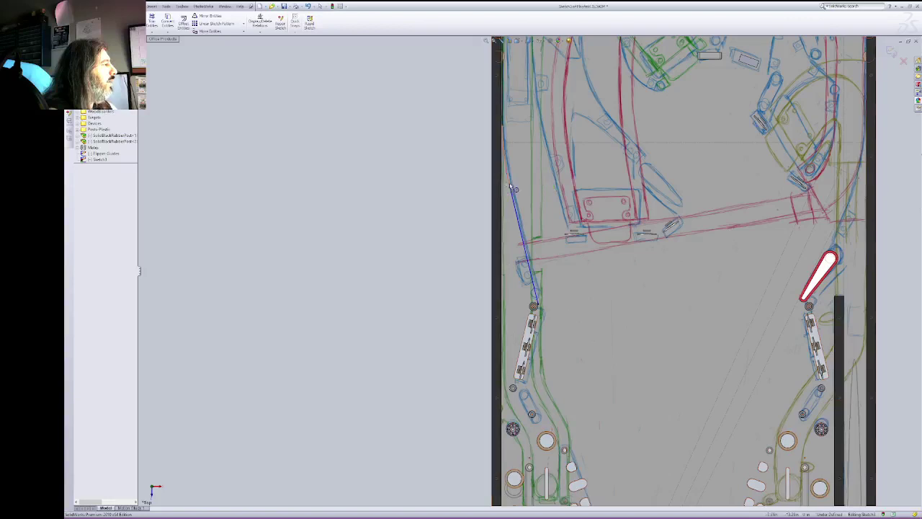
drag(510, 186, 515, 219)
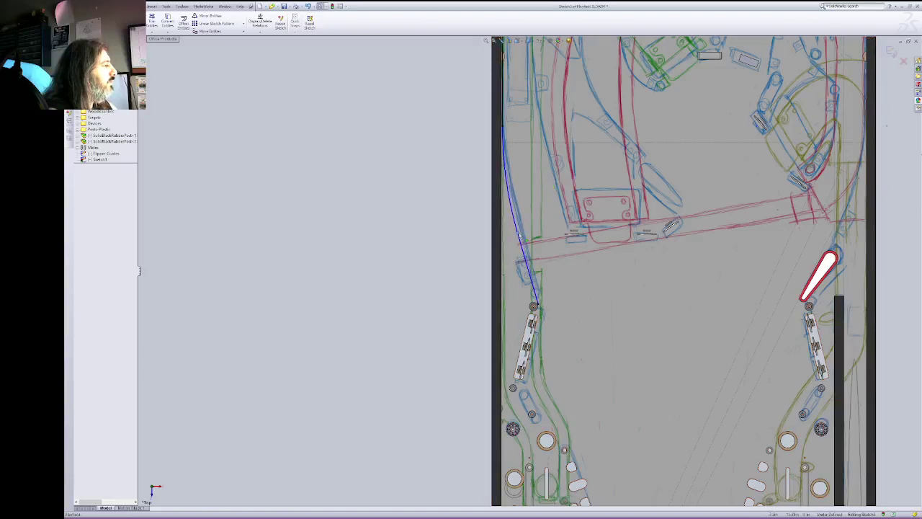
drag(520, 236, 518, 233)
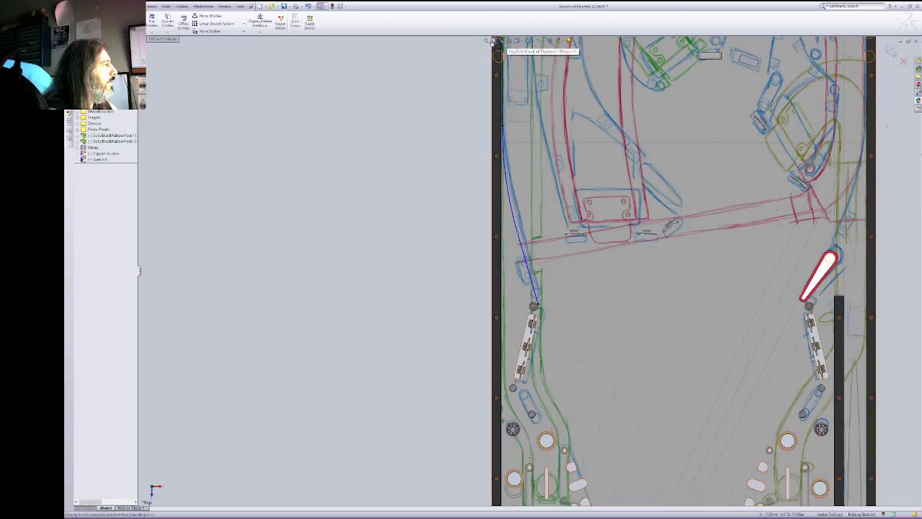
right_click(589, 153)
click(604, 199)
drag(614, 270, 537, 111)
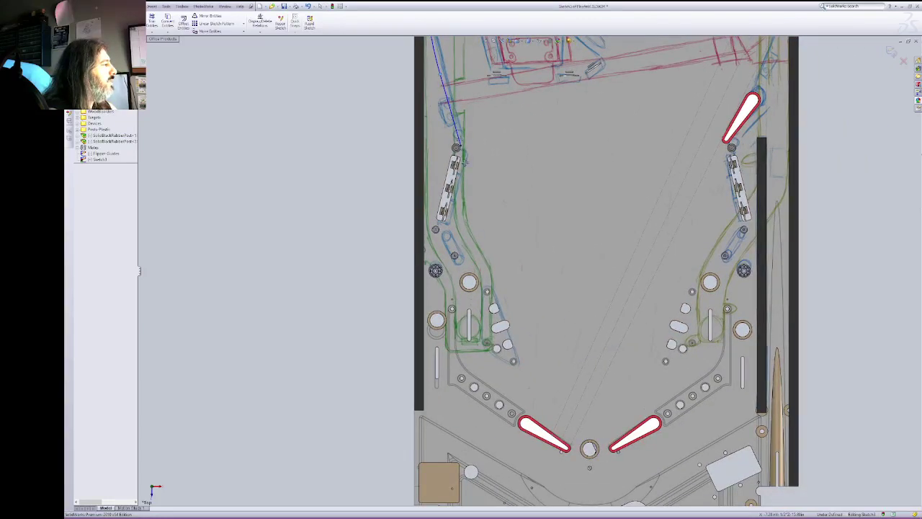
Step: Draw a construction line from the slanted guide line's midpoint down to just above the left flipper
right_click(507, 144)
click(513, 152)
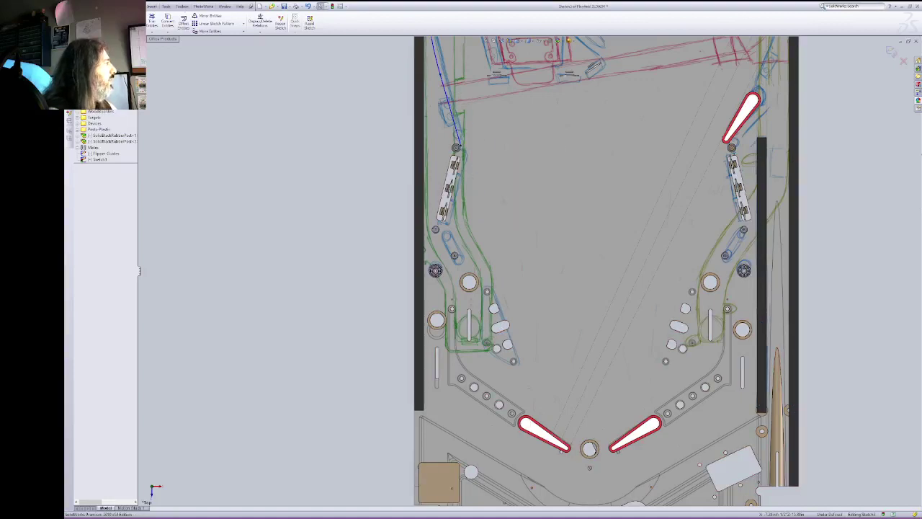
click(108, 29)
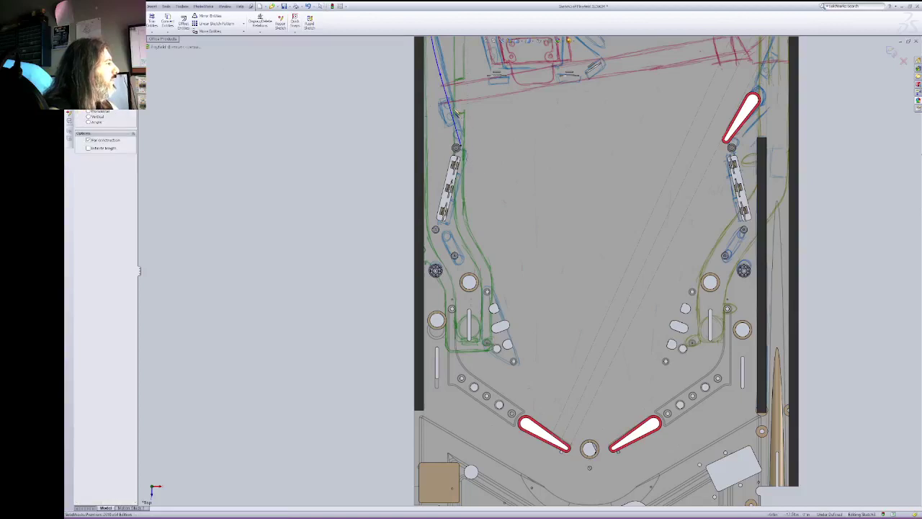
click(454, 112)
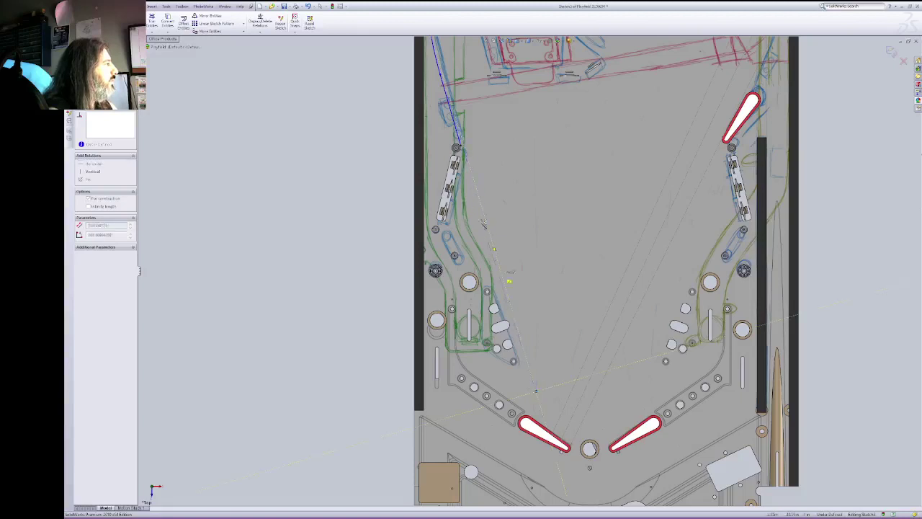
click(535, 391)
key(Escape)
Step: Make the new construction line parallel to the slanted guide line
click(467, 160)
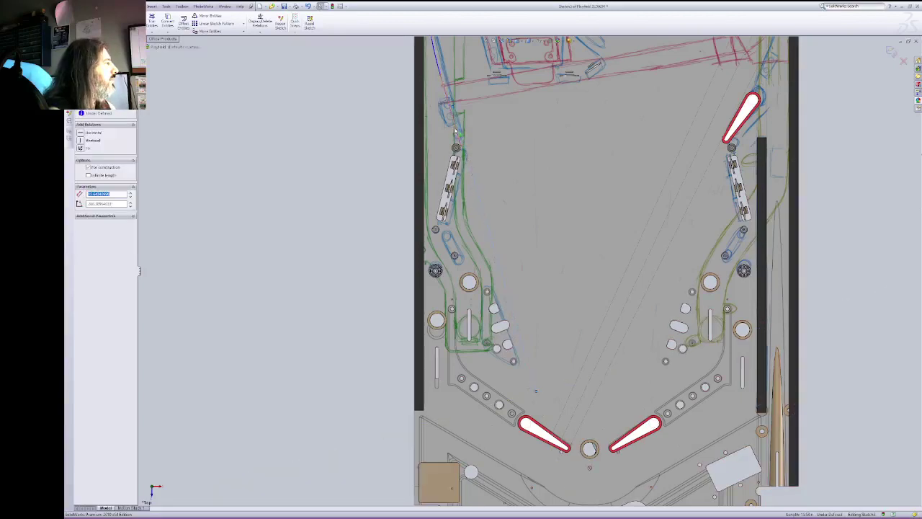
ctrl+click(439, 70)
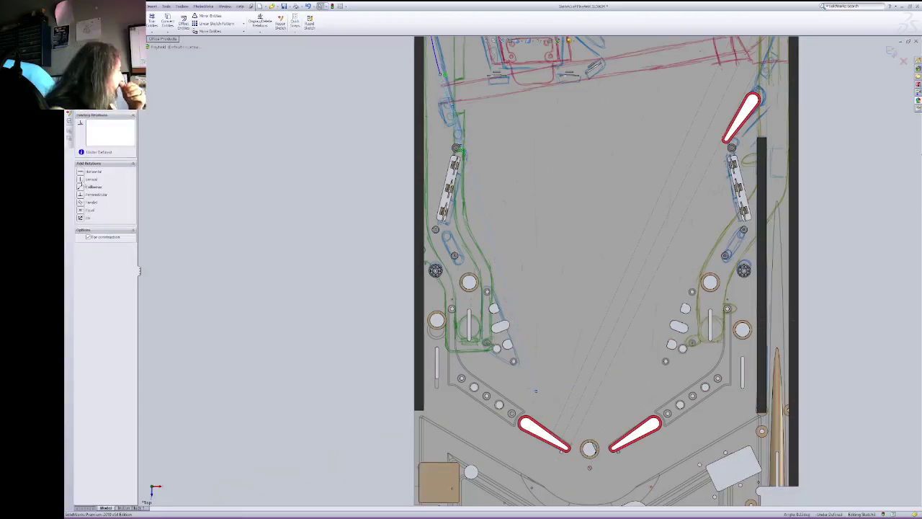
click(82, 205)
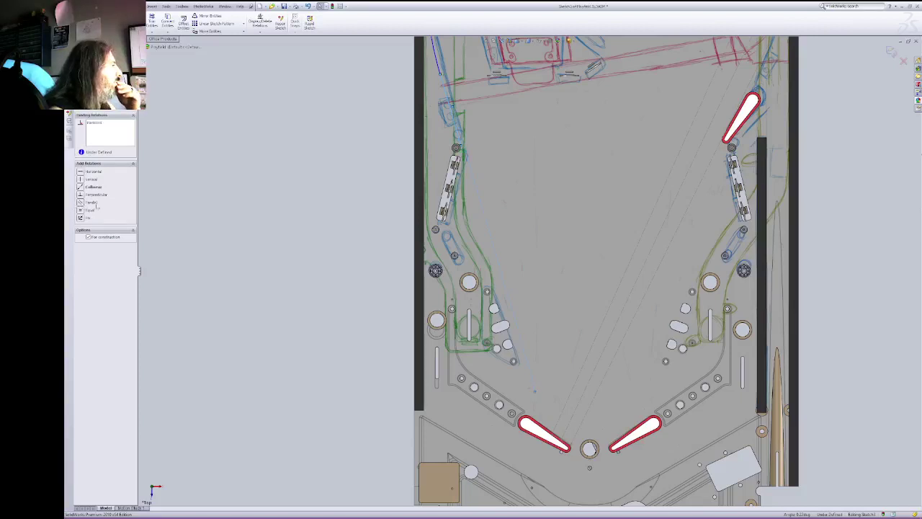
click(268, 207)
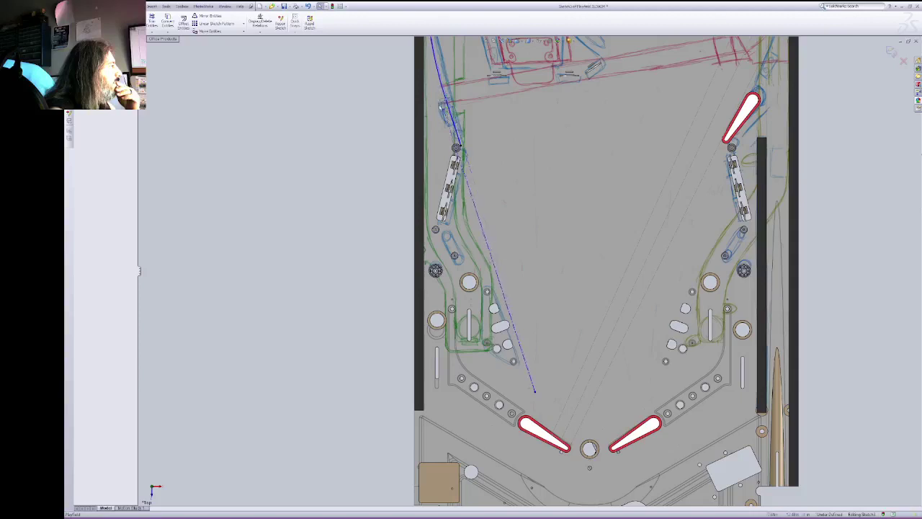
Step: Reshape the guide's lower bend by moving its lower tangent point down between the two traced red crossing lines
mouse_move(440, 106)
mouse_down()
mouse_move(441, 80)
mouse_move(452, 107)
mouse_up()
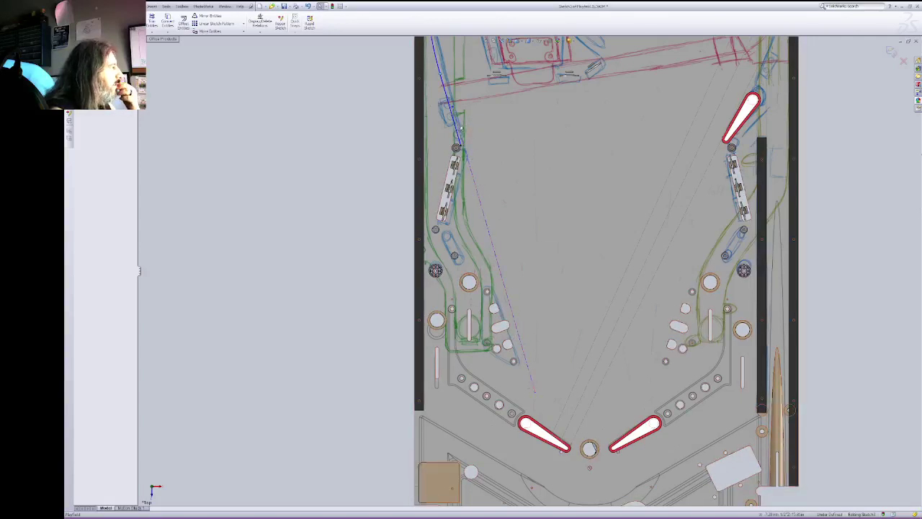
drag(451, 111, 450, 110)
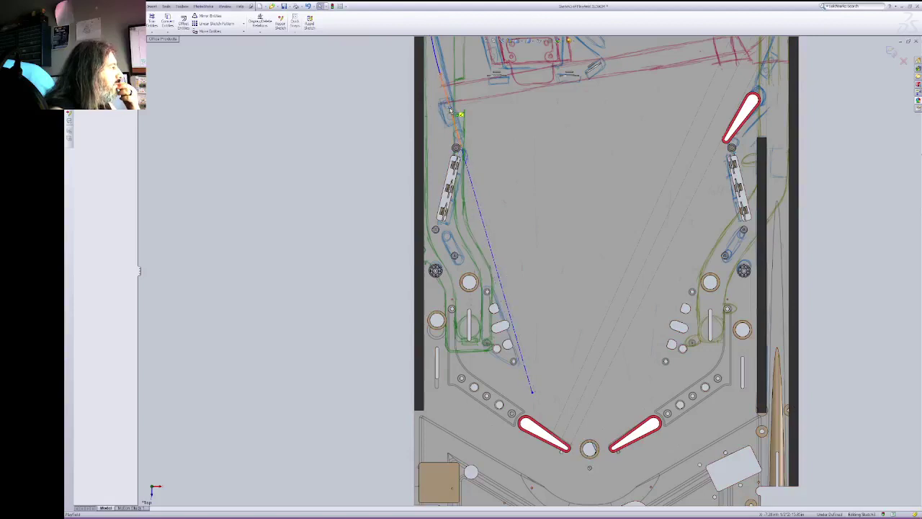
click(533, 390)
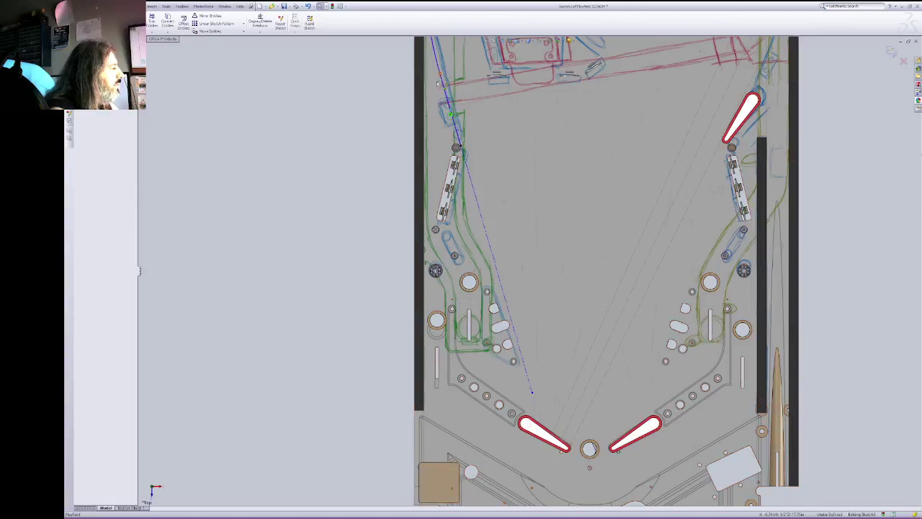
drag(438, 82, 432, 95)
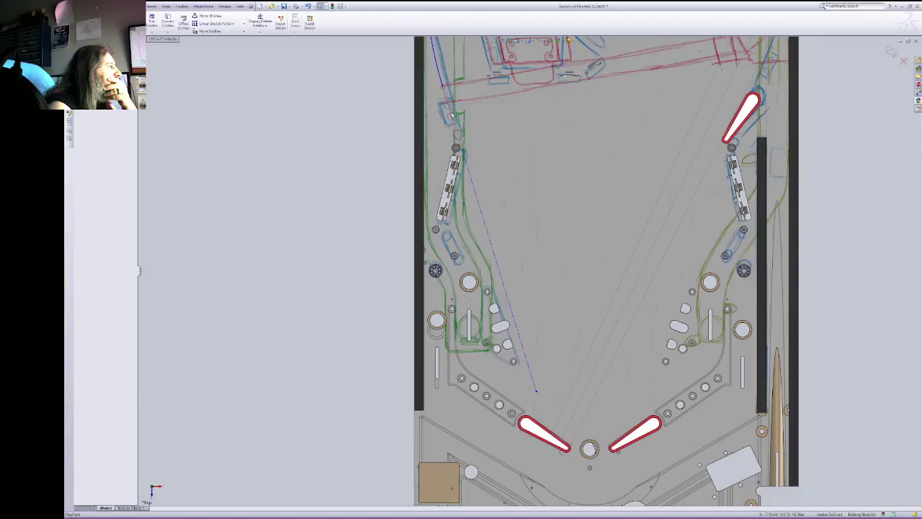
mouse_move(452, 115)
mouse_down()
mouse_move(441, 84)
mouse_move(451, 115)
mouse_move(445, 93)
mouse_up()
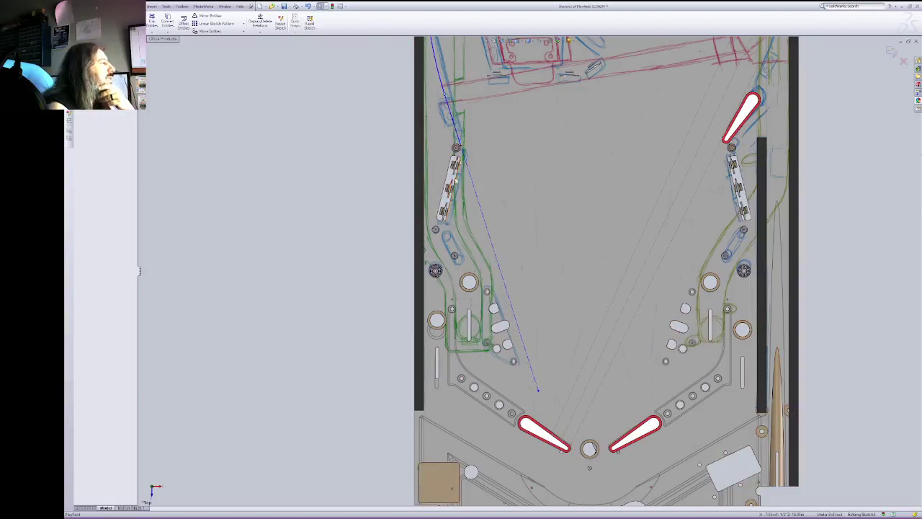
Step: Raise the guide's top arc slightly by adjusting the tangent point where it meets the short end line
right_click(519, 103)
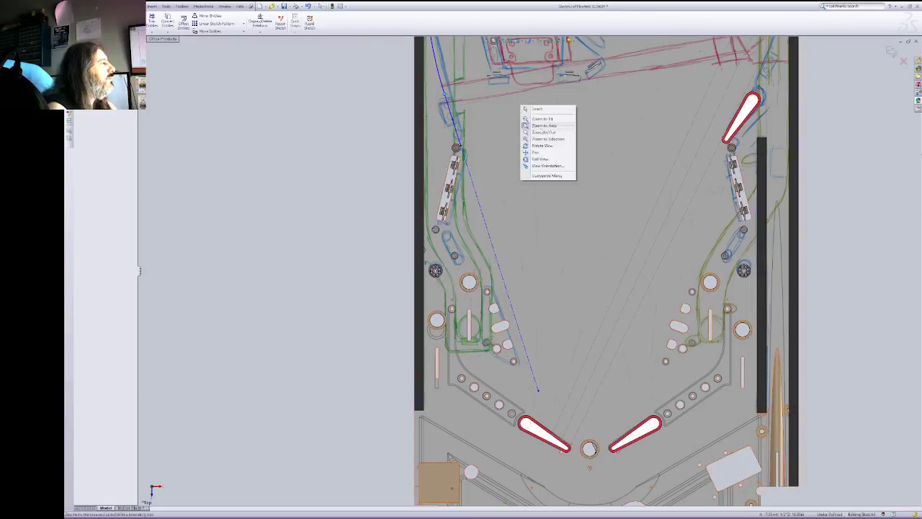
click(557, 142)
scroll(557, 143, down, 2)
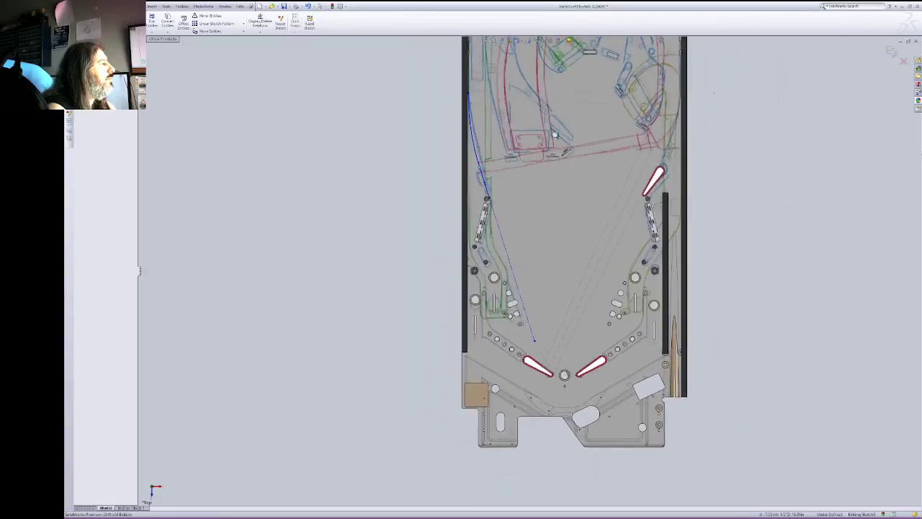
right_click(358, 183)
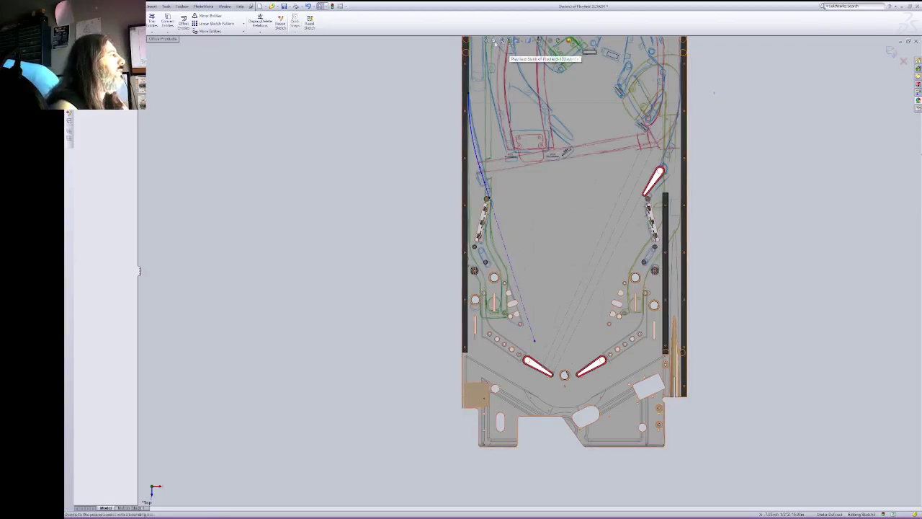
right_click(522, 101)
click(549, 149)
drag(552, 150, 563, 314)
right_click(558, 245)
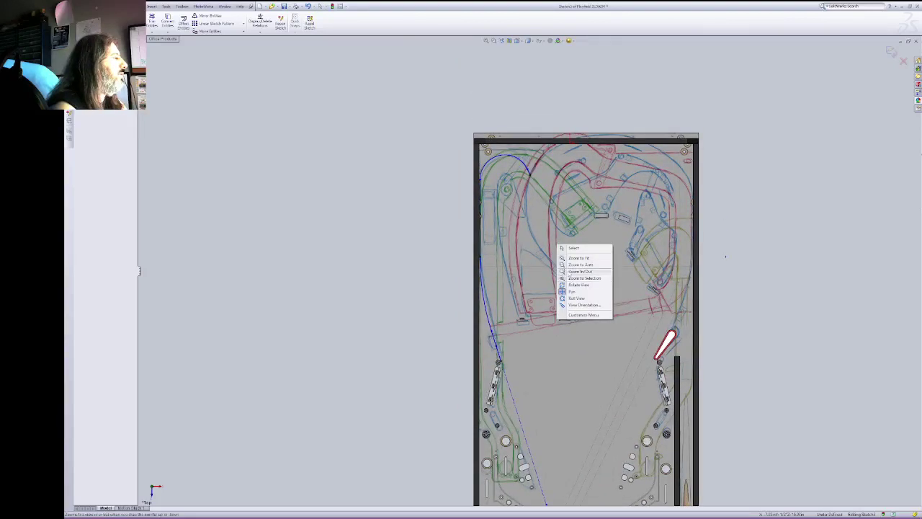
click(580, 271)
drag(570, 275, 554, 247)
right_click(554, 203)
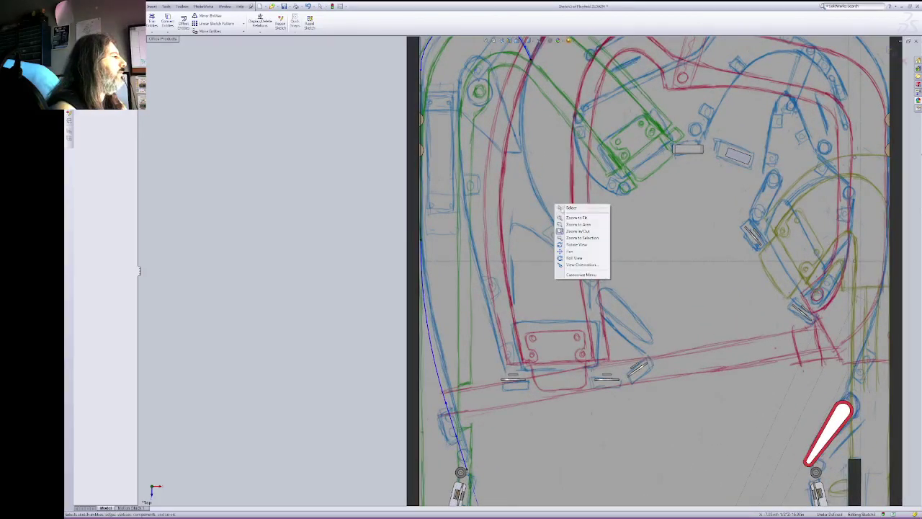
click(560, 208)
click(529, 56)
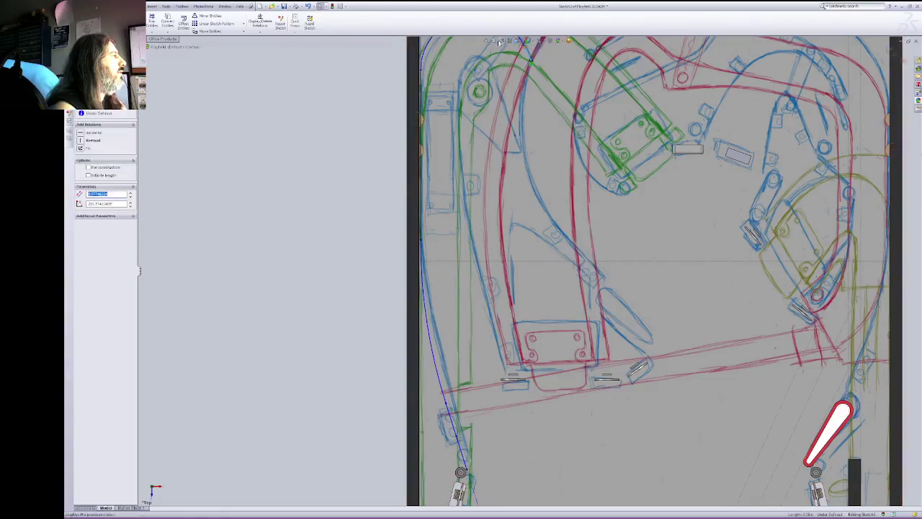
right_click(562, 106)
click(583, 119)
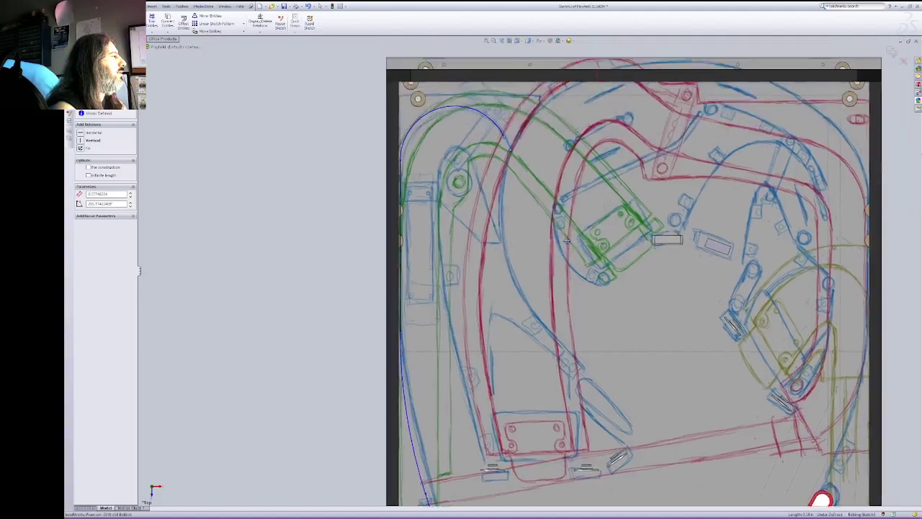
right_click(534, 237)
click(538, 238)
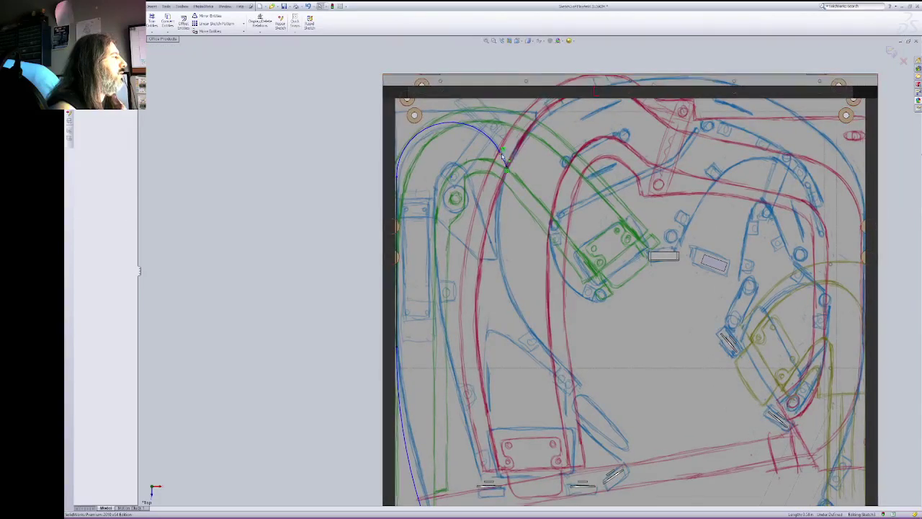
mouse_move(502, 150)
mouse_down()
mouse_move(513, 153)
mouse_move(502, 152)
mouse_up()
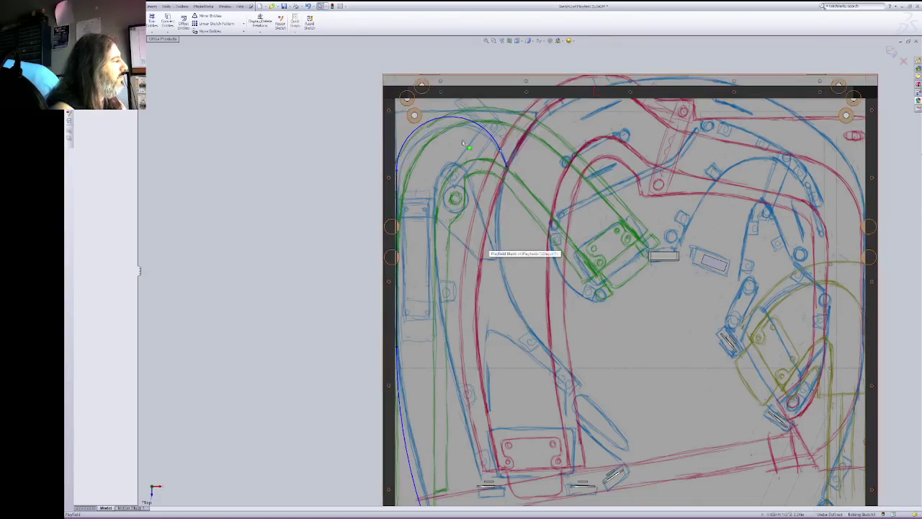
Step: Fix the short end line of the top arc in place
click(506, 164)
click(506, 165)
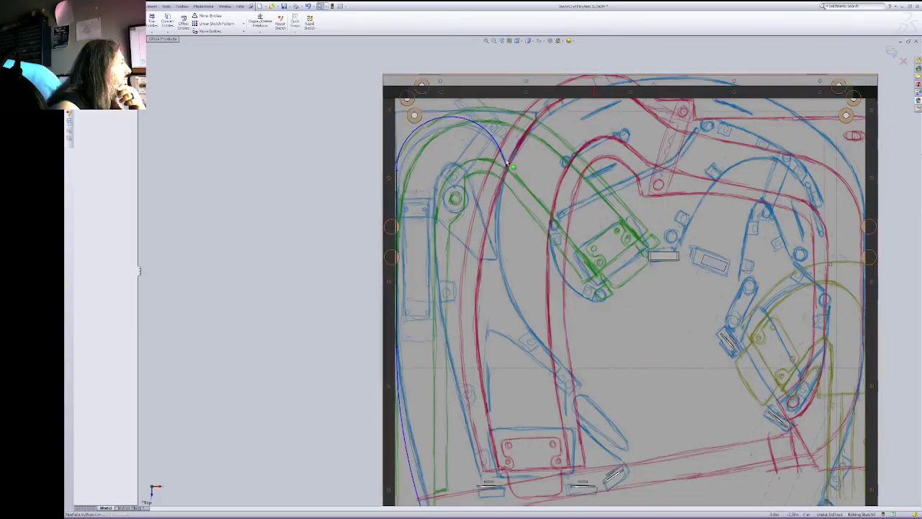
click(444, 163)
key(Escape)
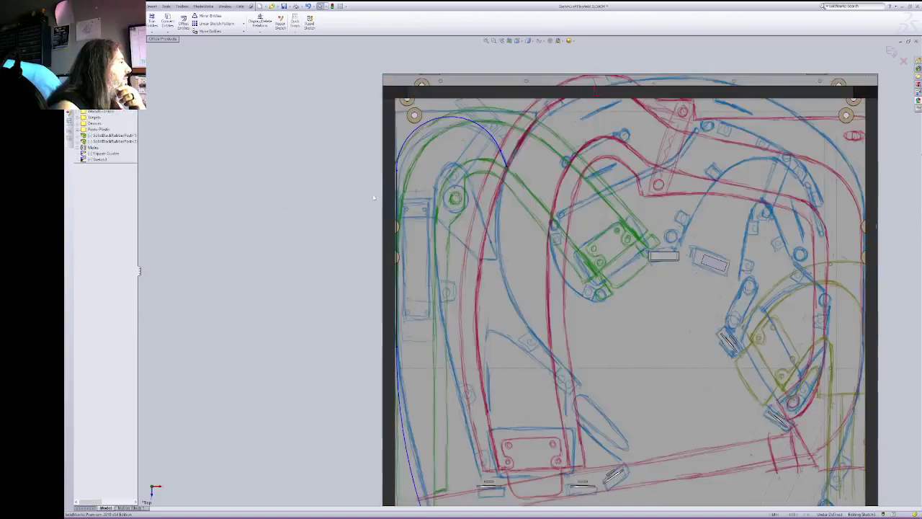
click(507, 164)
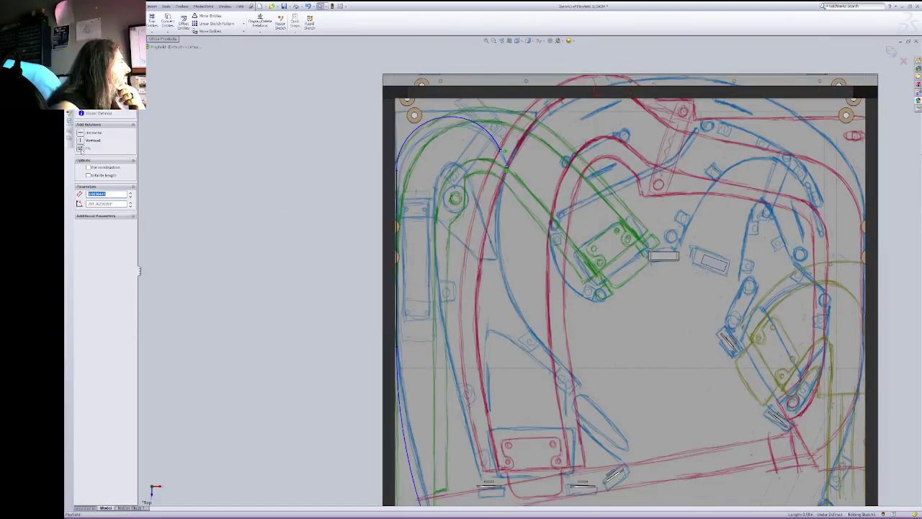
key(Escape)
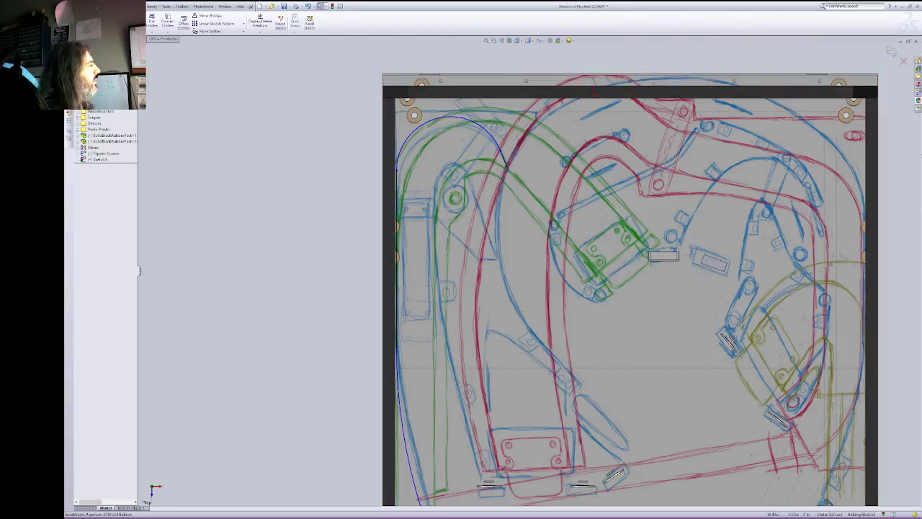
Step: Draw a vertical line along the traced inner guide, just beside the long blue rectangle in the left lane
key(l)
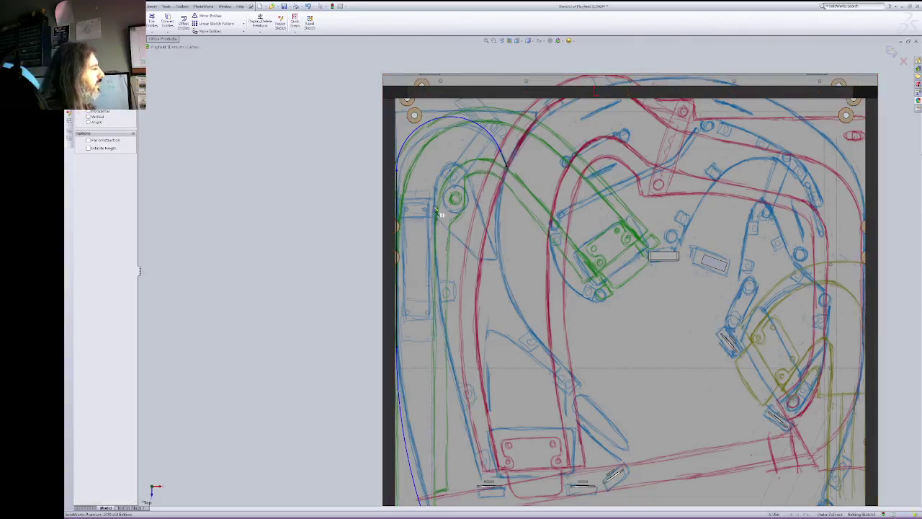
click(438, 212)
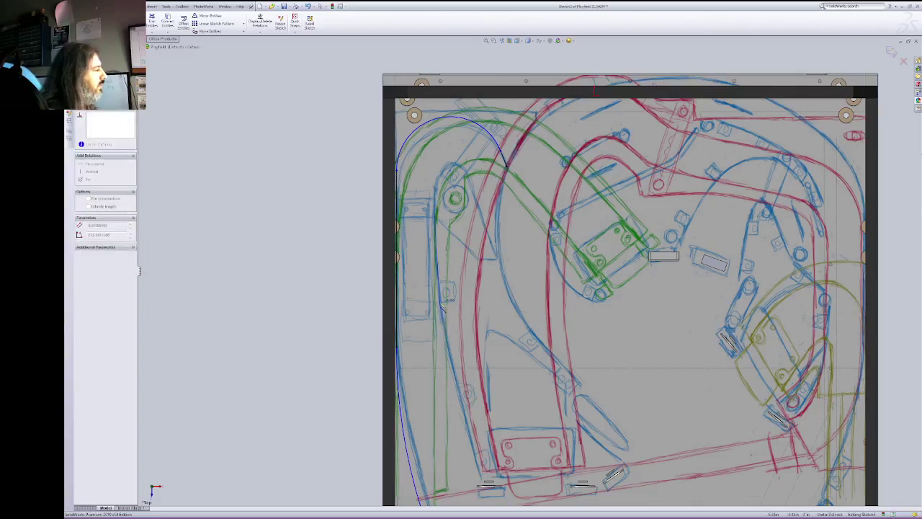
click(437, 342)
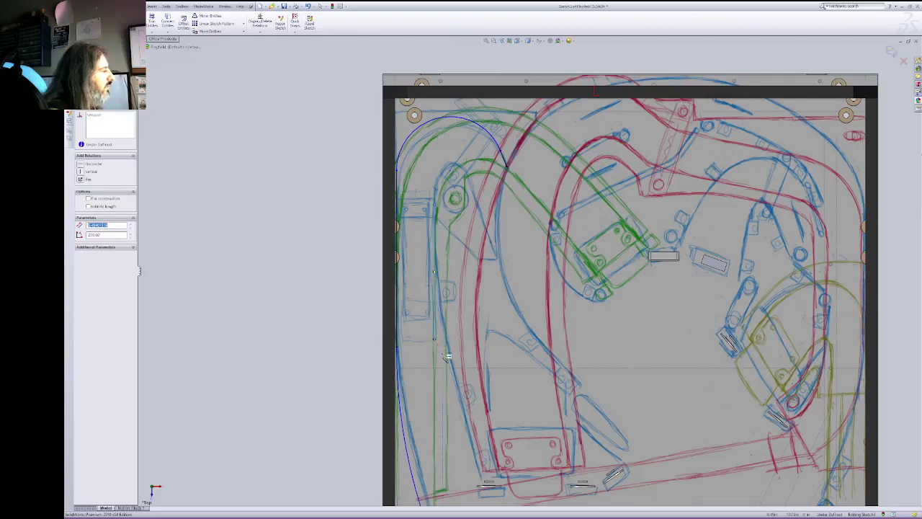
key(Escape)
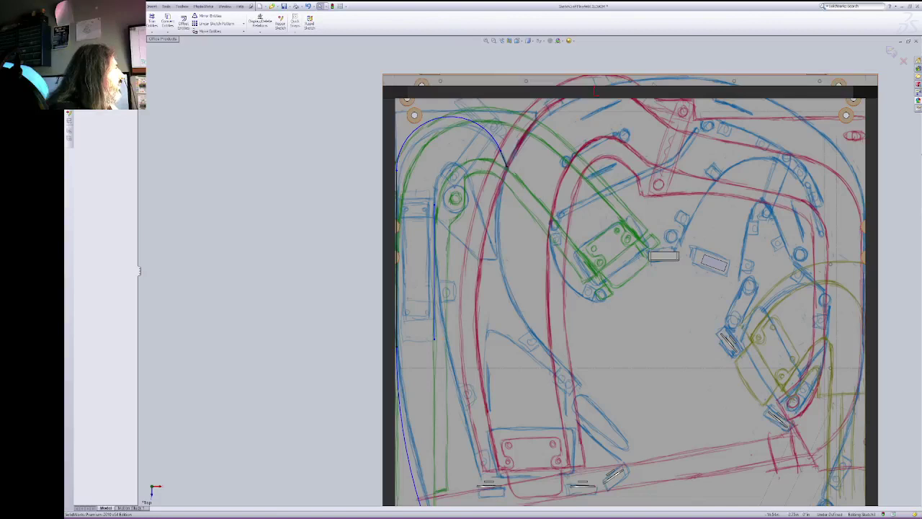
Step: Dimension the new vertical line 1 1/2" from the guide's vertical line along the left rail
click(434, 281)
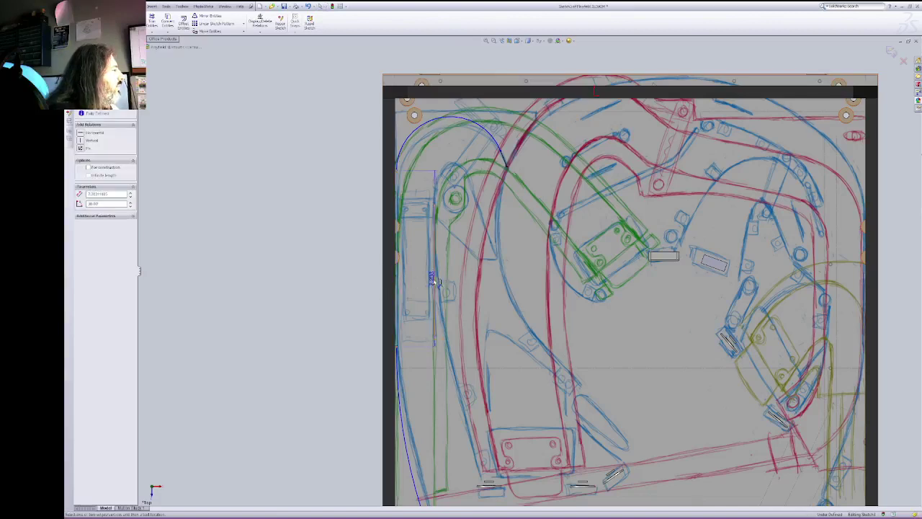
click(435, 283)
click(419, 303)
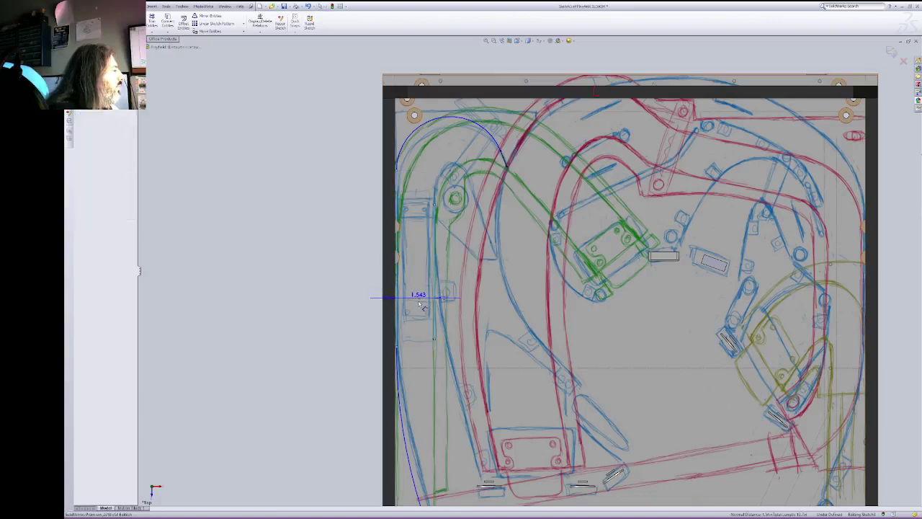
click(424, 306)
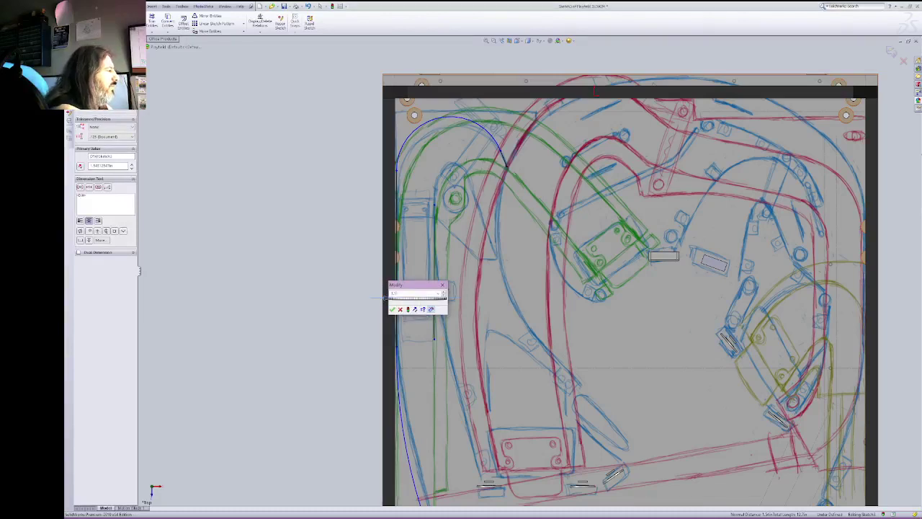
key(Return)
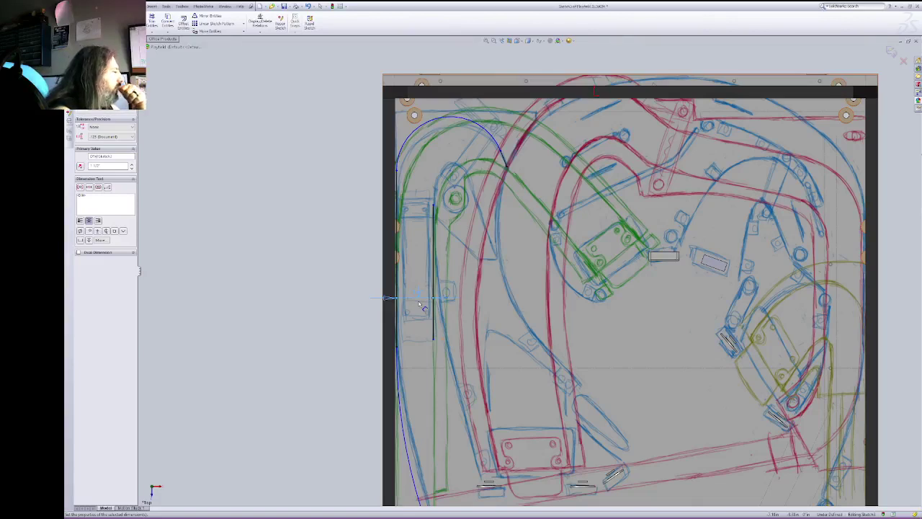
click(417, 293)
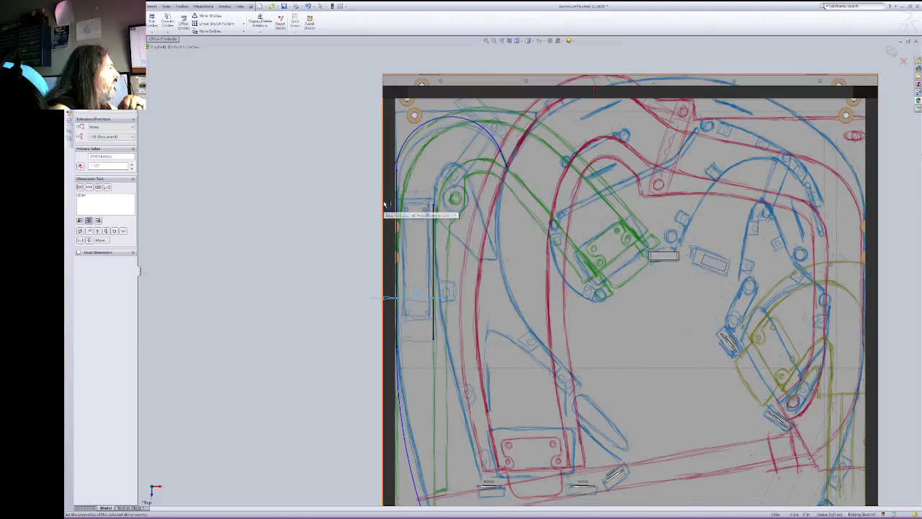
key(Return)
key(Escape)
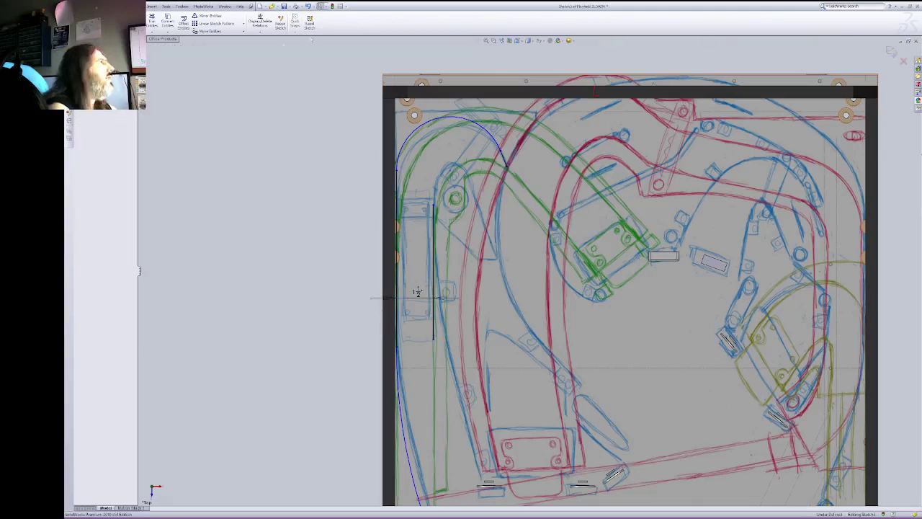
Step: Draw a tangent arc from the inner vertical line's lower end along the traced lane guide, finishing with a short straight line
click(425, 208)
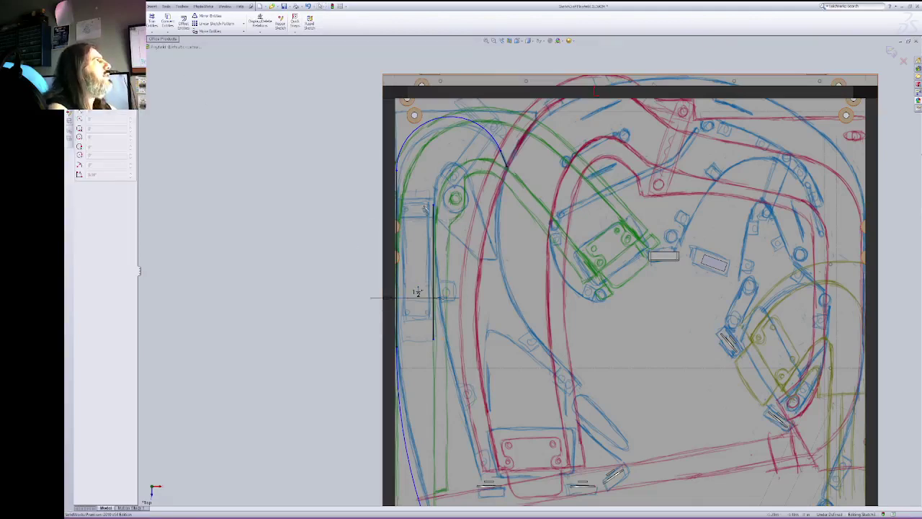
click(434, 339)
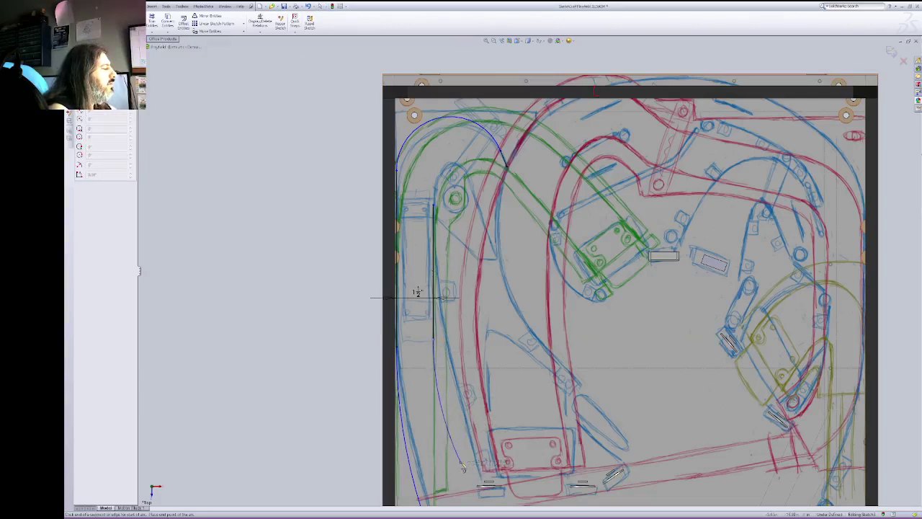
double_click(459, 462)
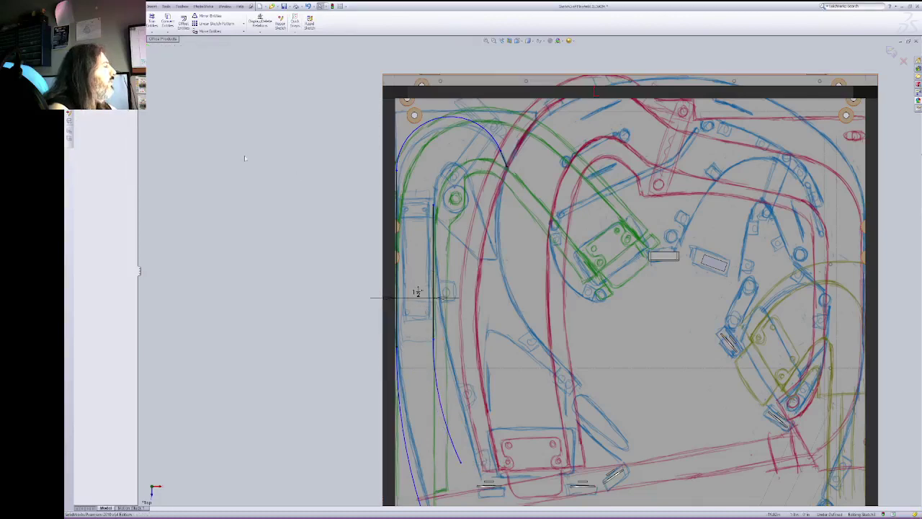
click(468, 474)
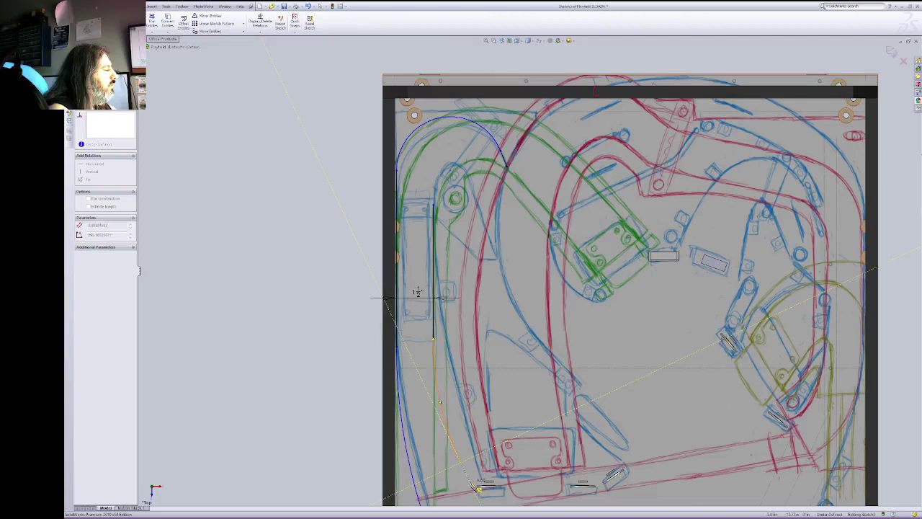
key(Escape)
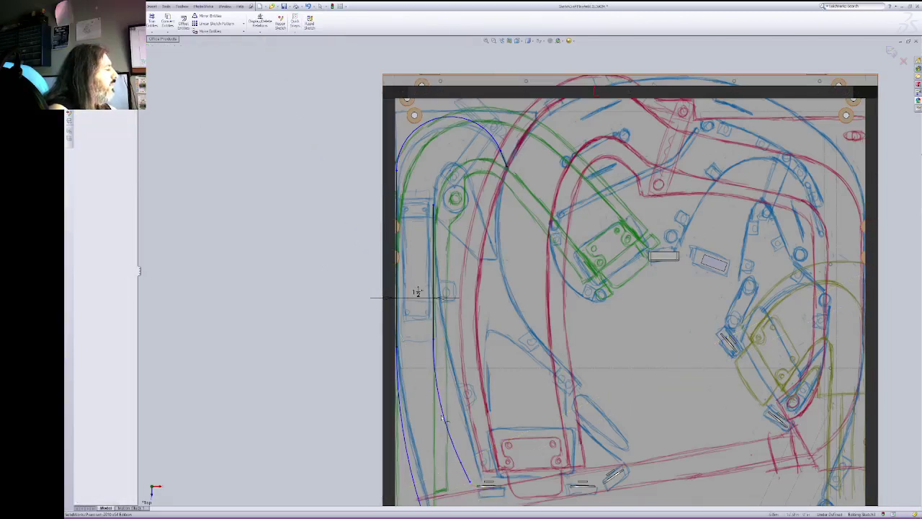
Step: Dimension the short end line of the inner guide to 1/2"
click(466, 473)
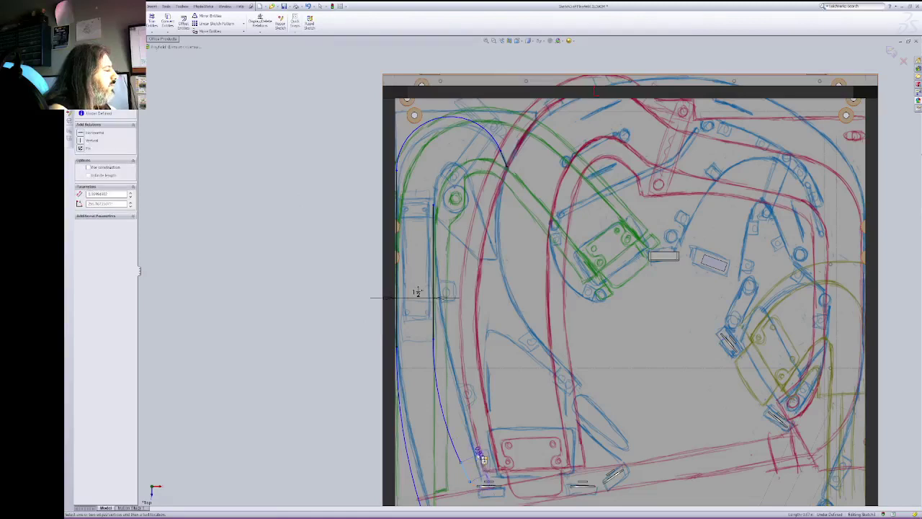
click(480, 458)
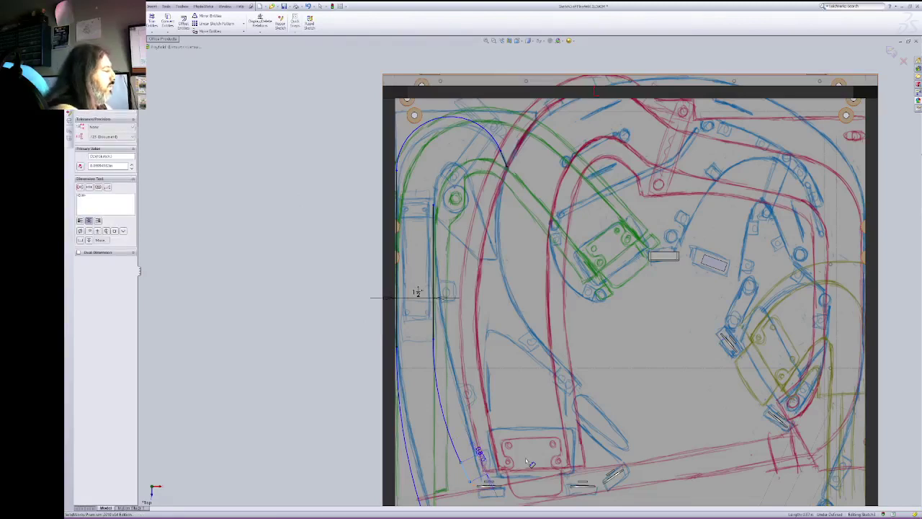
text(1/2)
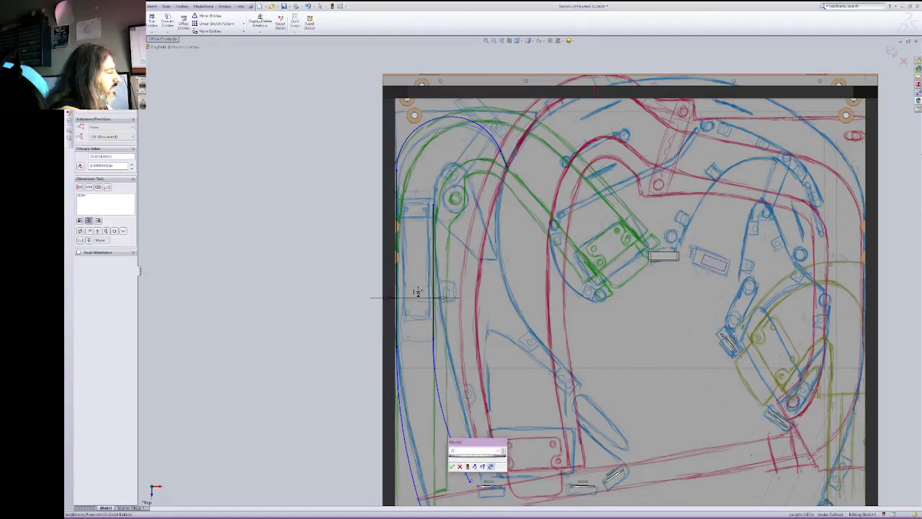
key(Return)
key(Escape)
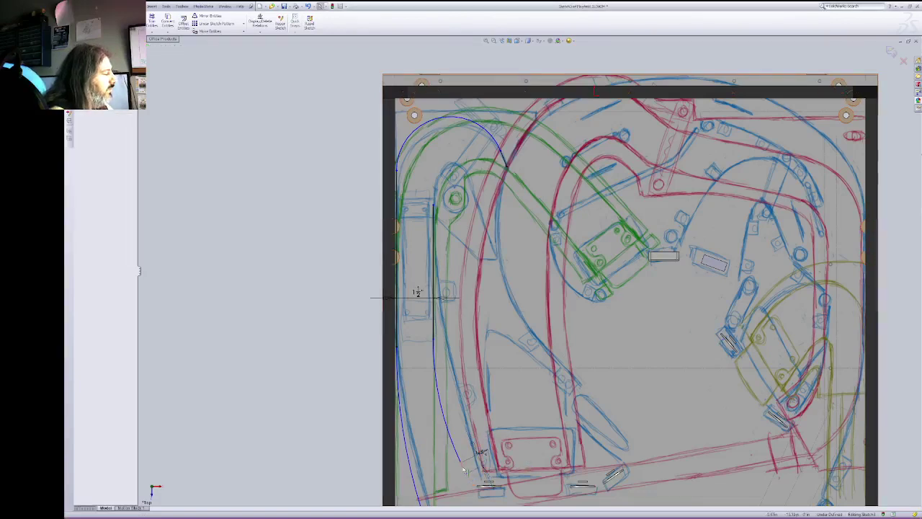
Step: Reposition the short end line near the lower end of the traced inner guide and fix its free endpoint in place
drag(467, 476, 471, 487)
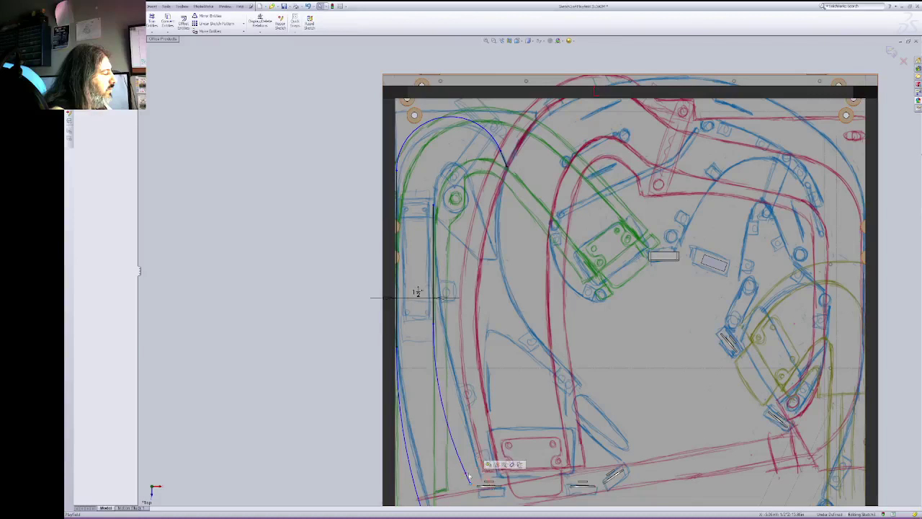
drag(472, 483, 474, 478)
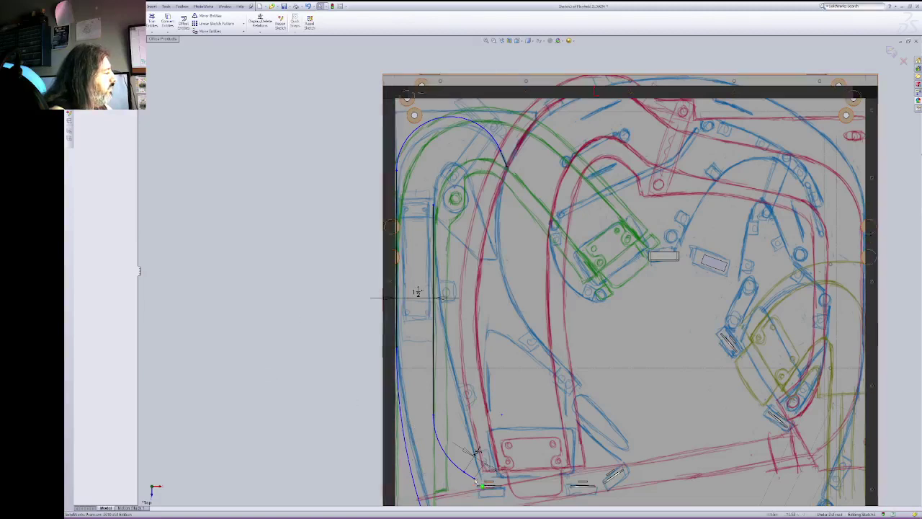
click(475, 484)
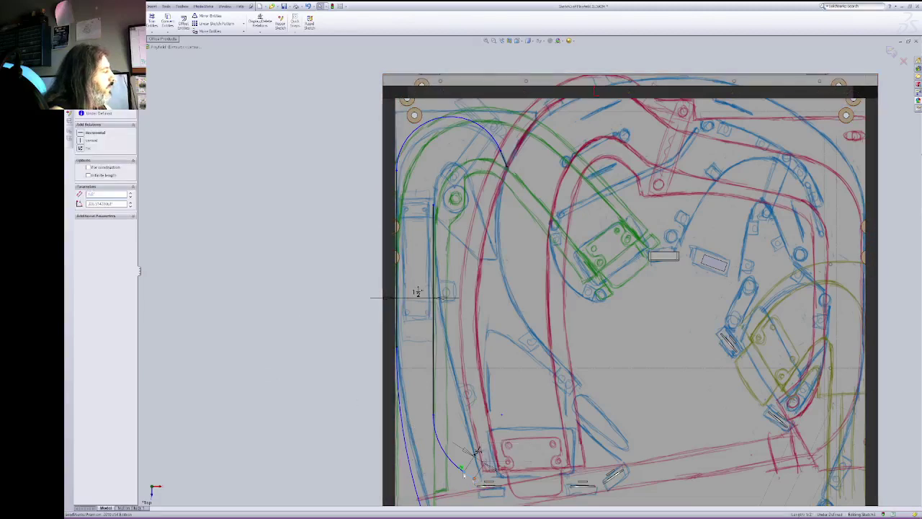
click(80, 133)
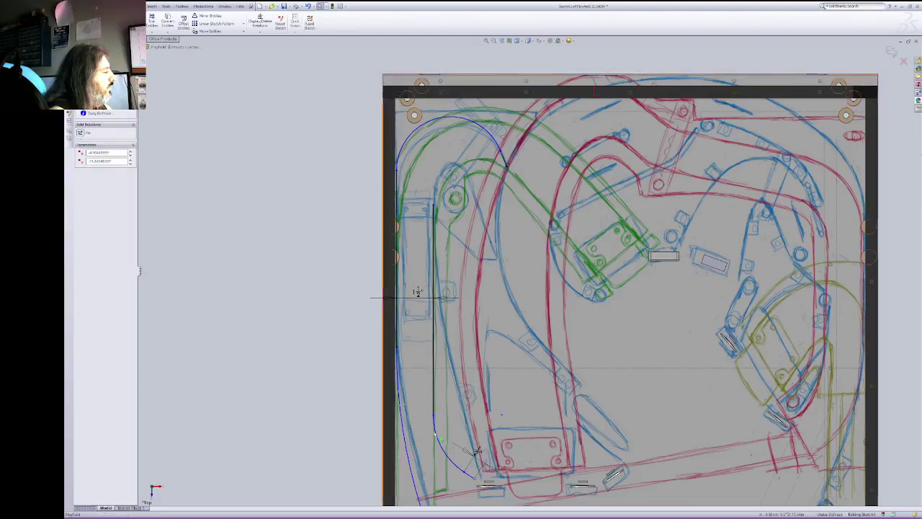
Step: Raise the arc's junctions with the vertical line and the end line so the curve follows the traced inner guide
drag(433, 418, 440, 329)
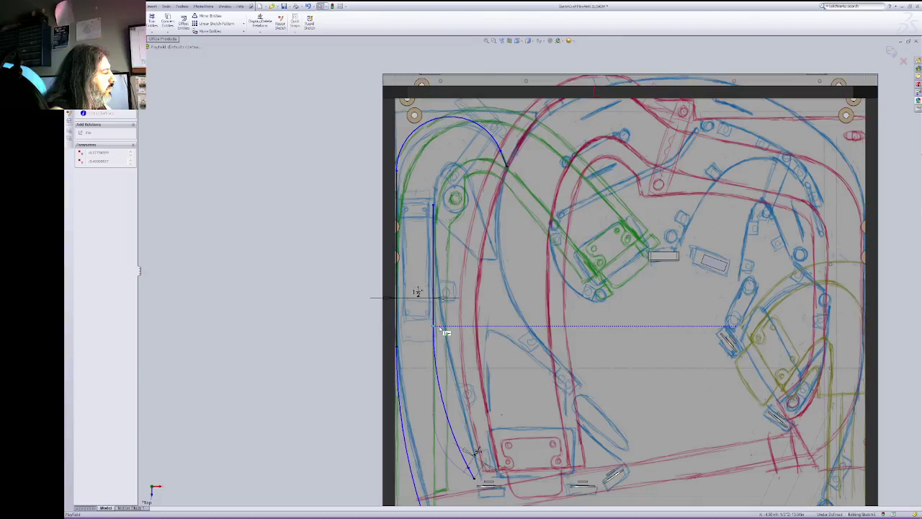
drag(441, 330, 441, 329)
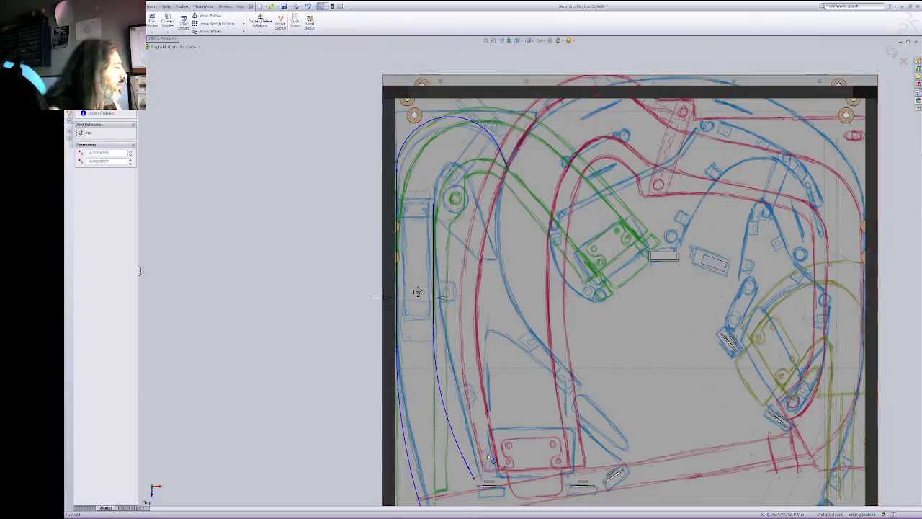
key(Escape)
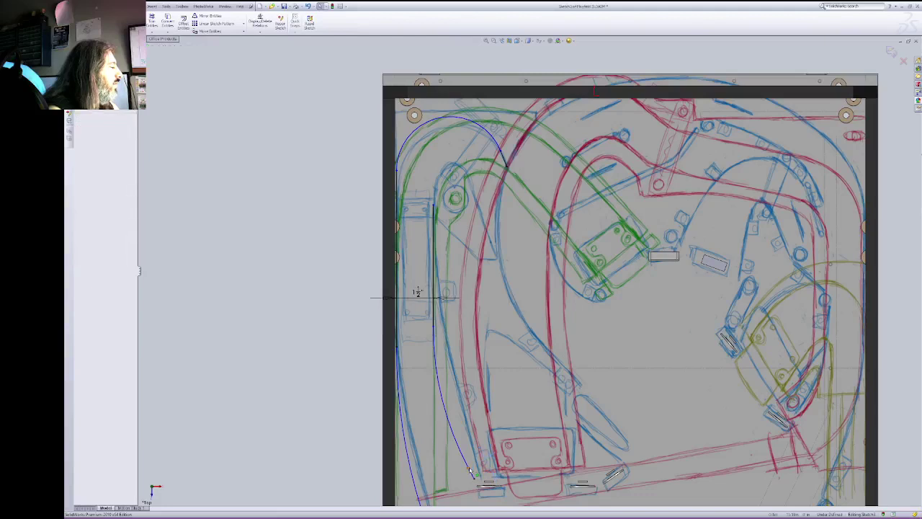
mouse_move(470, 469)
mouse_down()
mouse_move(441, 383)
mouse_move(446, 372)
mouse_up()
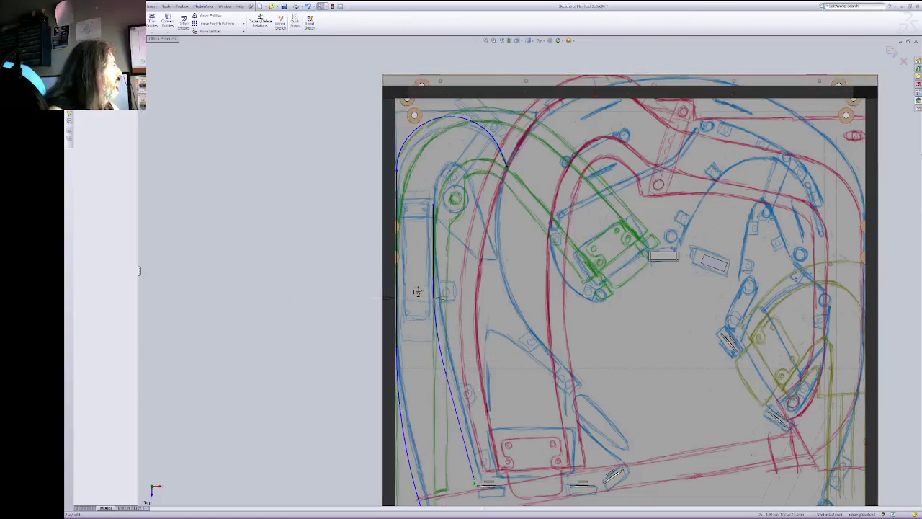
Step: Move the inner guide's fixed lower end onto the traced line and fix it again, and extend the vertical line's upper end slightly
click(81, 46)
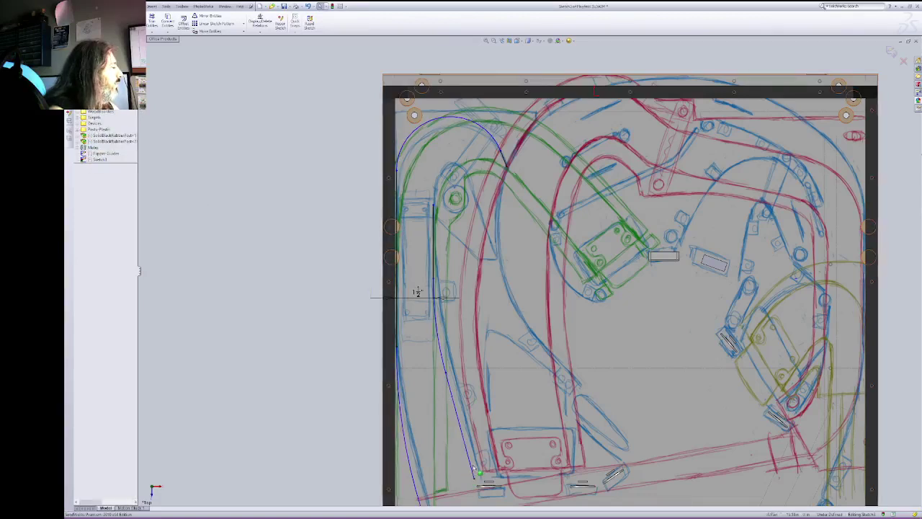
click(473, 468)
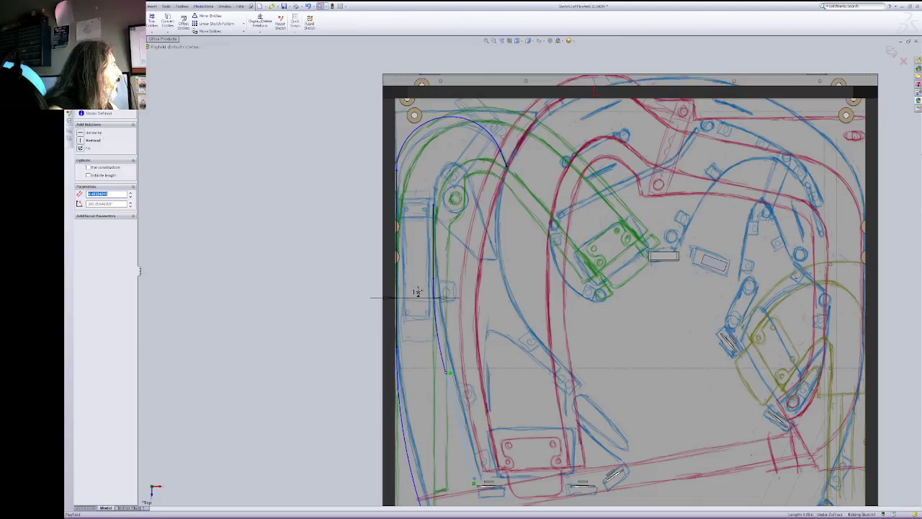
key(Escape)
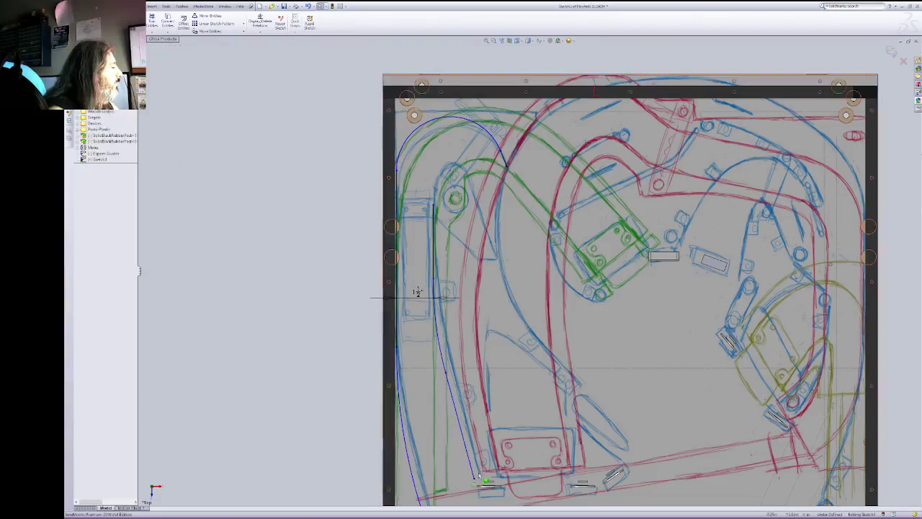
click(474, 483)
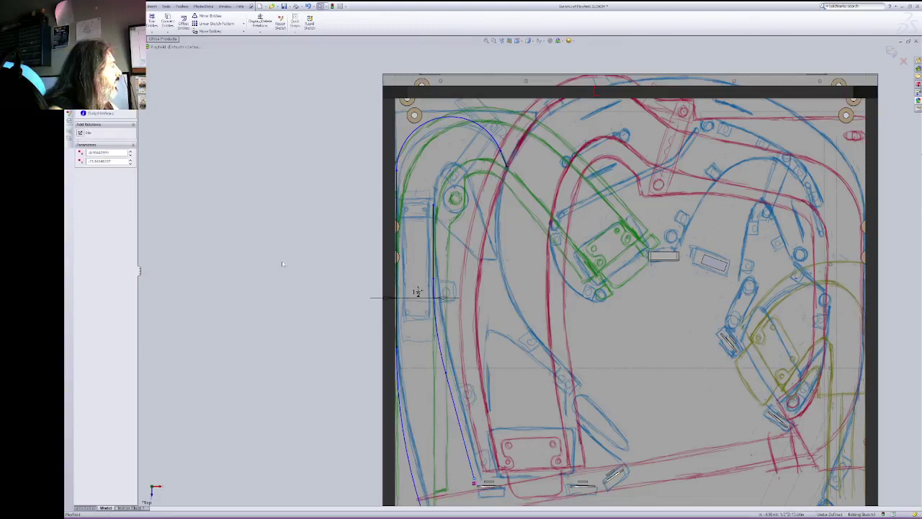
drag(474, 483, 480, 477)
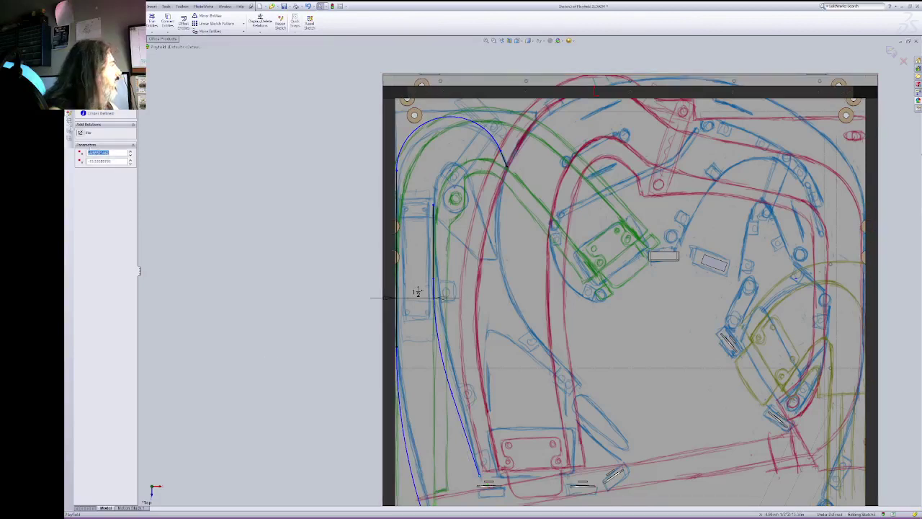
click(80, 133)
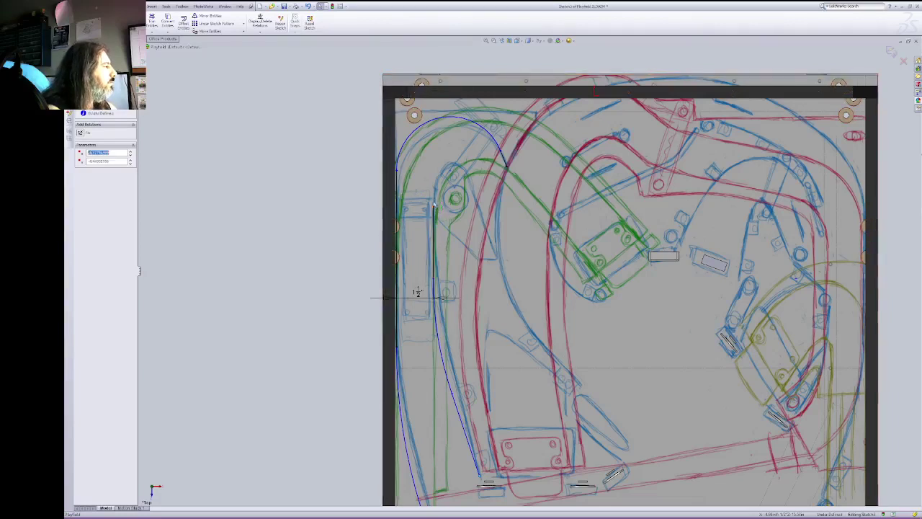
drag(434, 186, 433, 184)
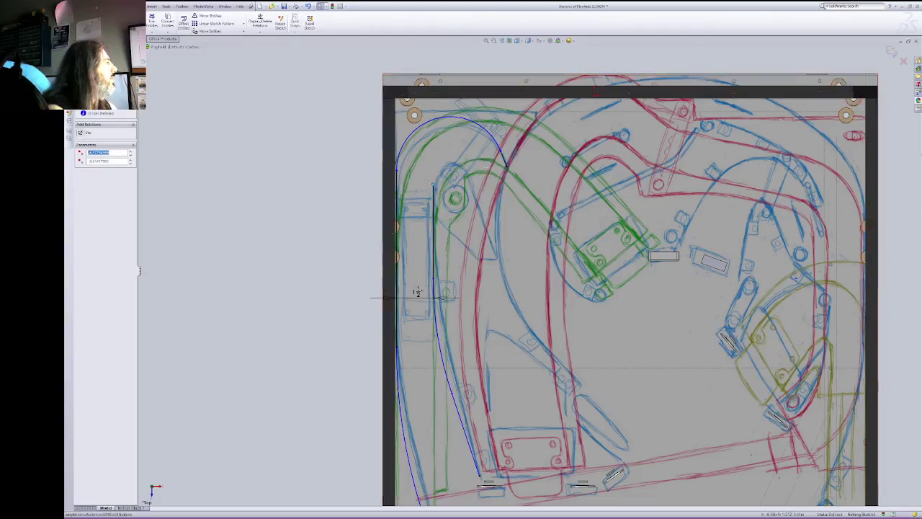
Step: Draw a short slanted line beside the green circle and make it parallel to the short end line of the outer guide's top arc
key(l)
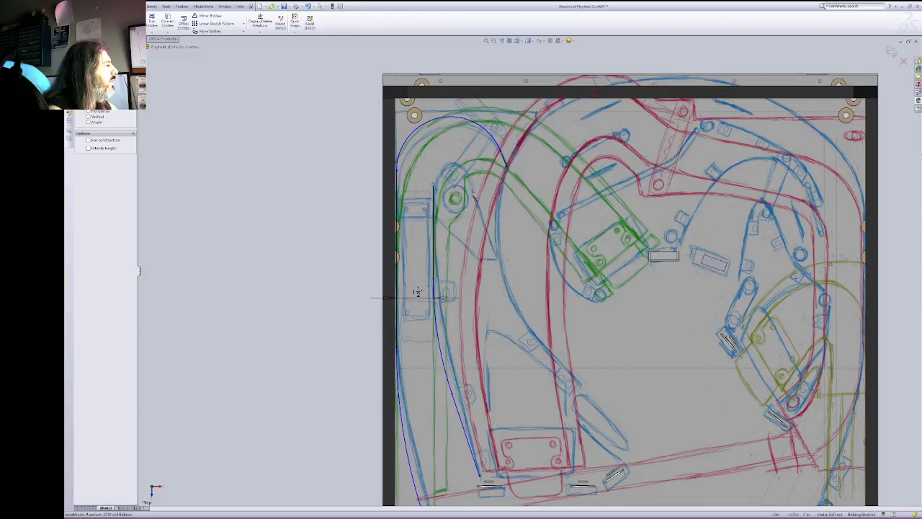
click(475, 199)
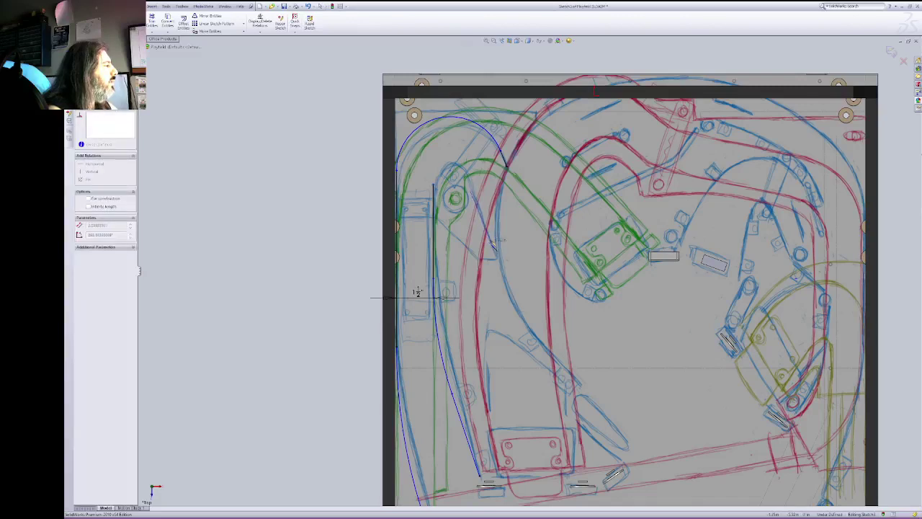
key(Escape)
click(484, 222)
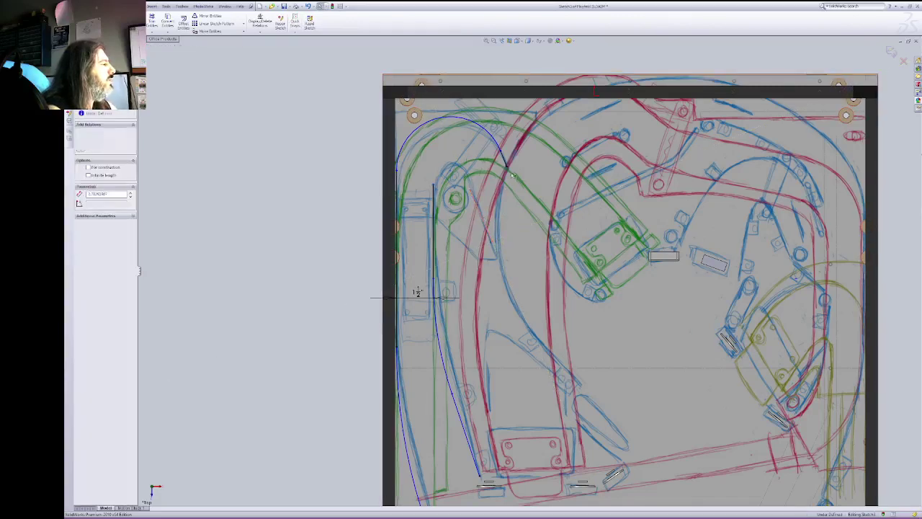
ctrl+click(506, 160)
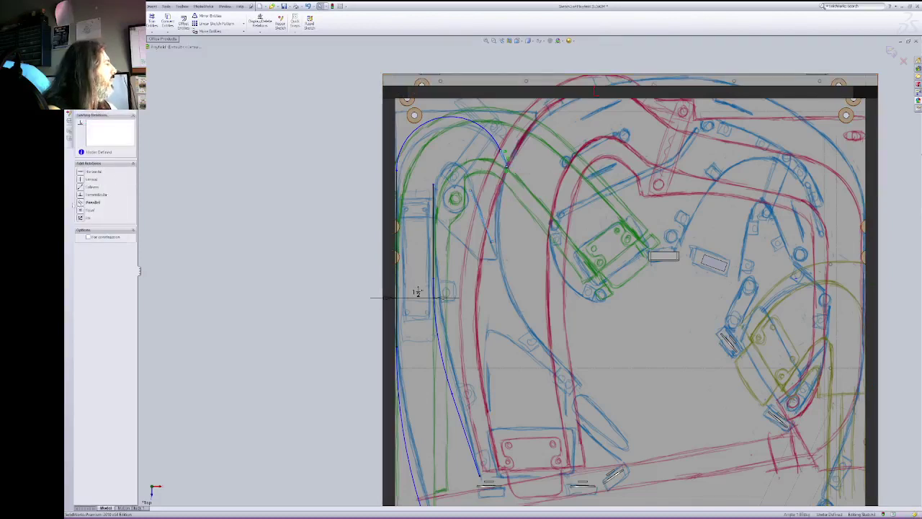
click(93, 203)
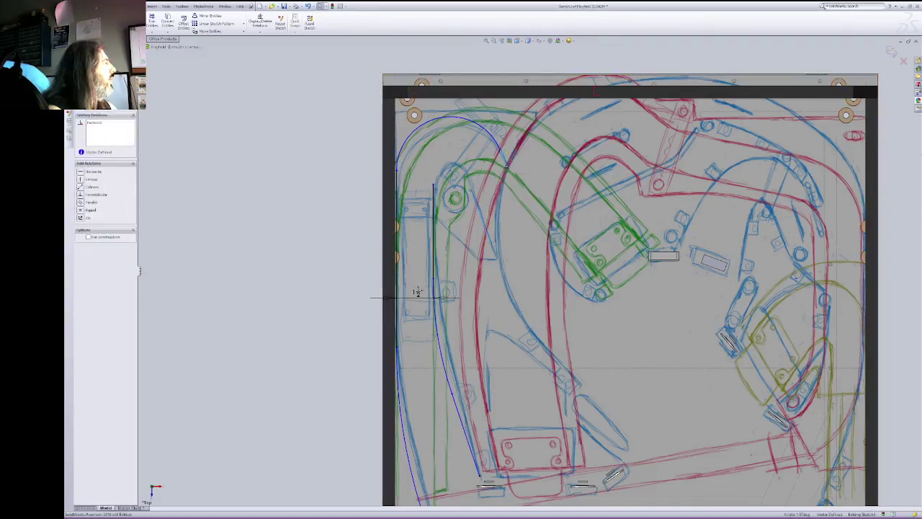
key(Escape)
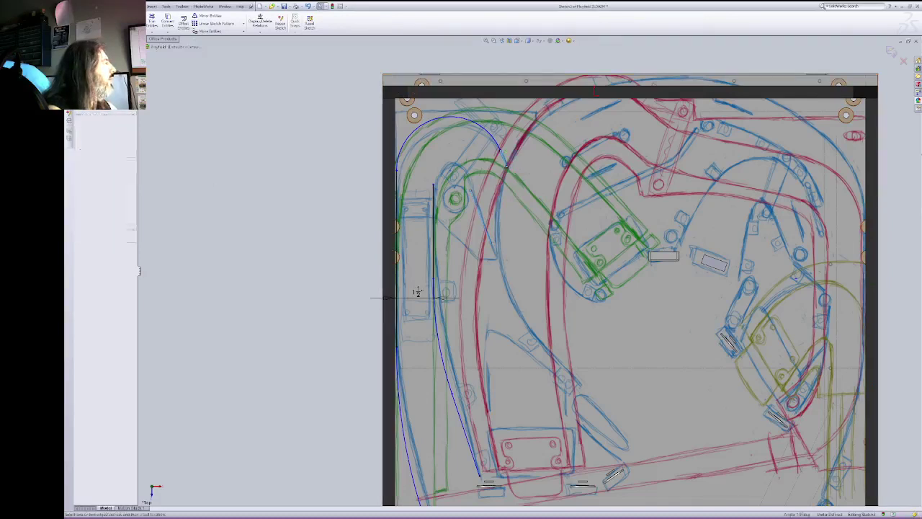
Step: Dimension the new slanted line 1 3/8" from the short end line of the outer guide's top arc
click(510, 170)
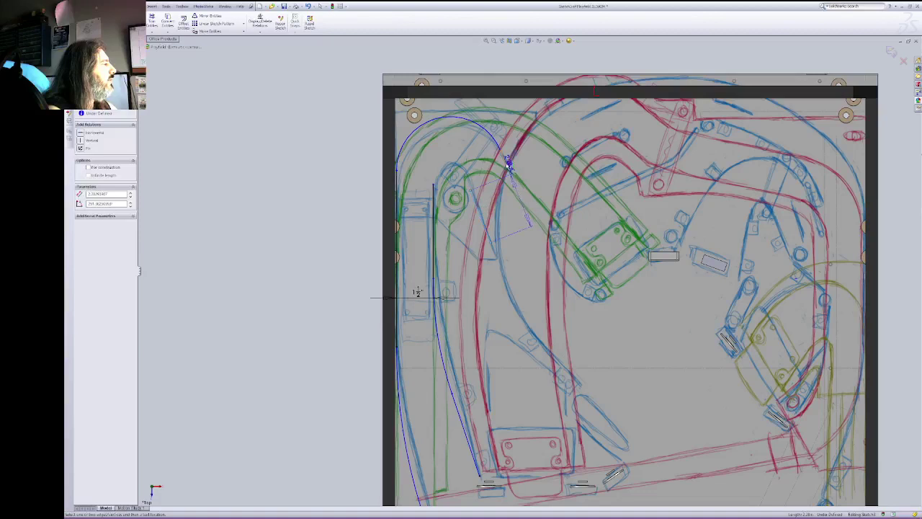
click(504, 205)
click(501, 233)
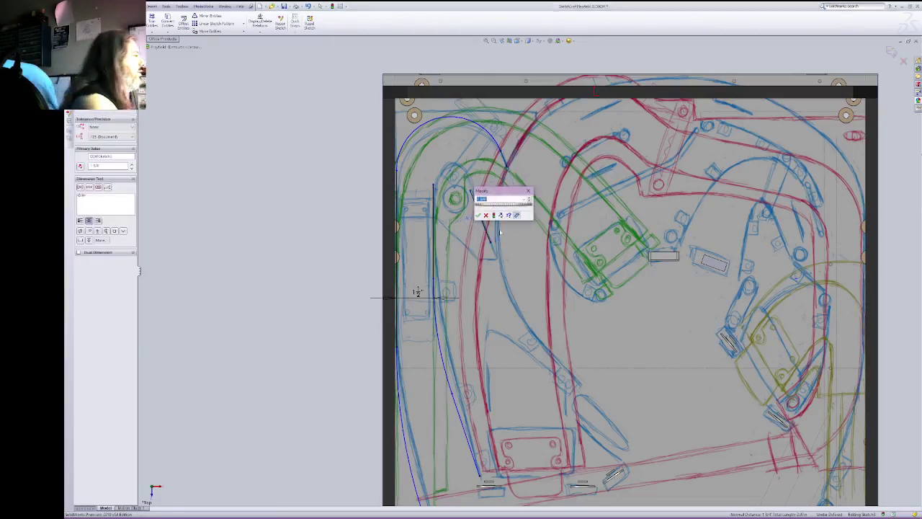
text(1)
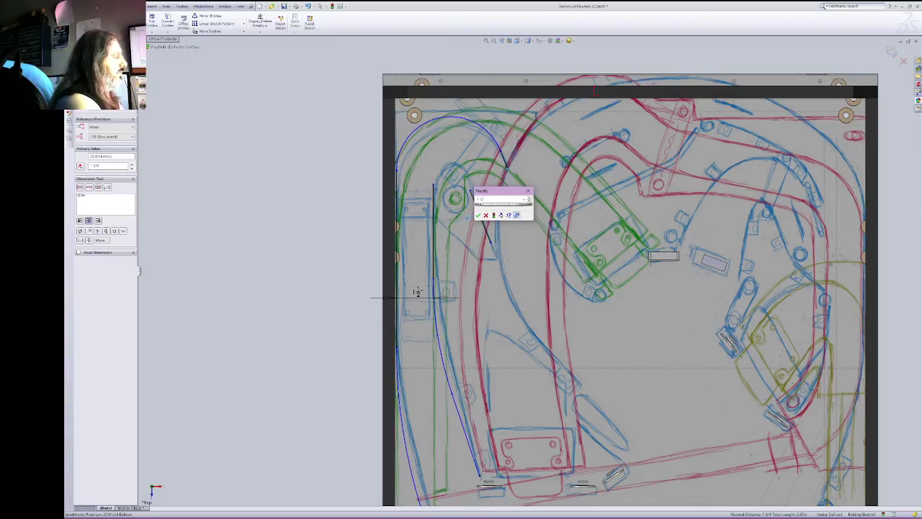
key(Return)
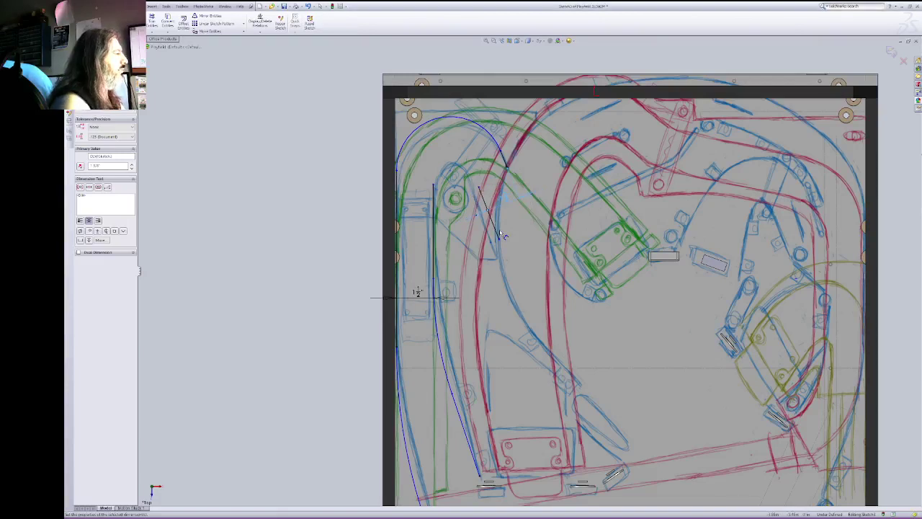
key(Escape)
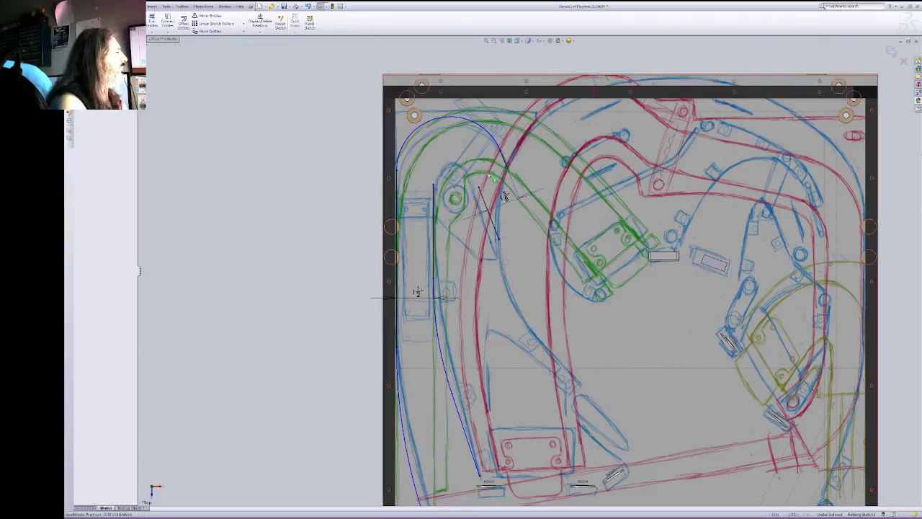
Step: Release the fixed end of the outer top arc's short end line, shift the line inward and down, and fix it again
click(507, 164)
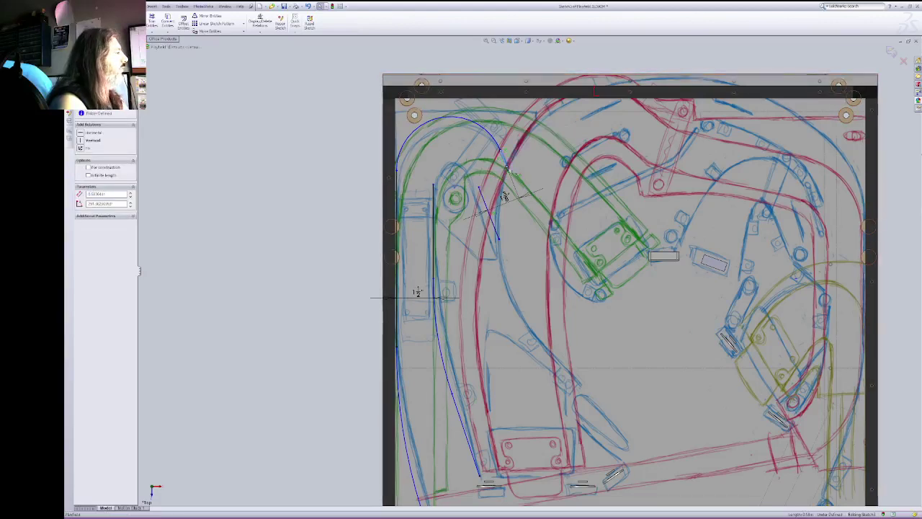
click(507, 168)
click(104, 86)
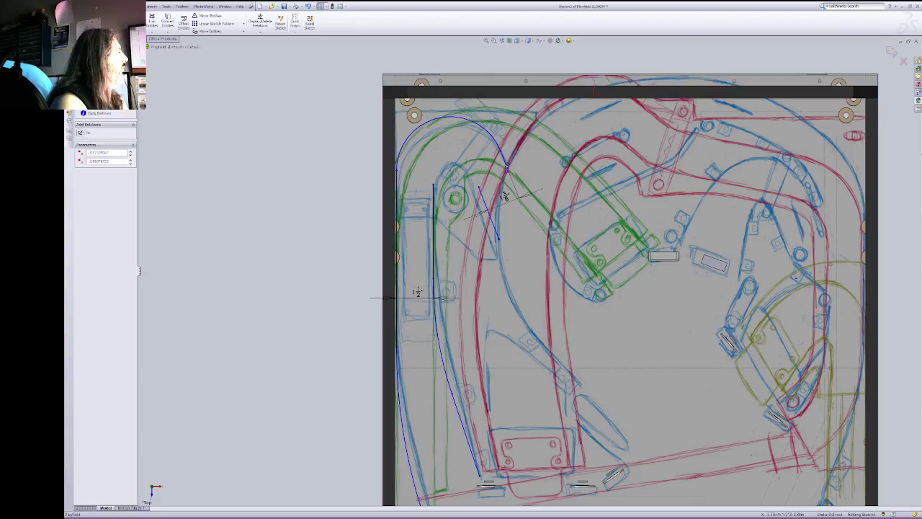
key(Delete)
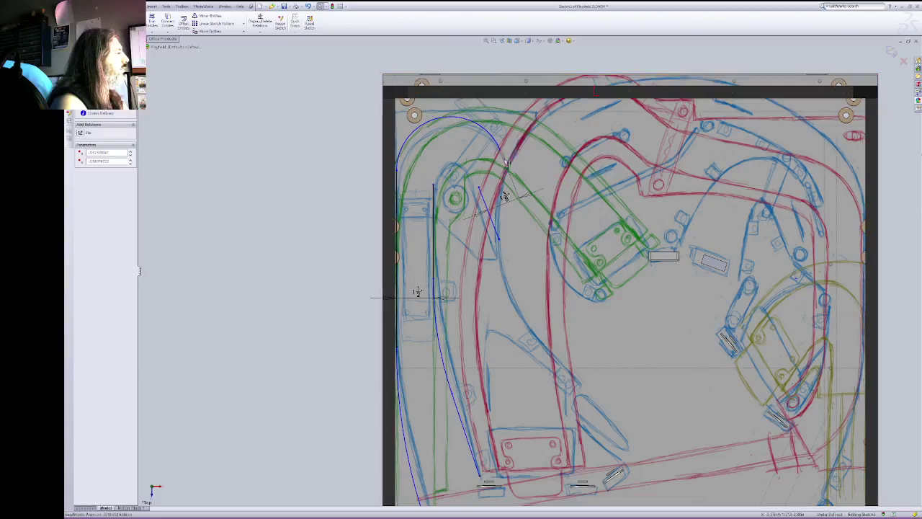
drag(505, 161, 499, 170)
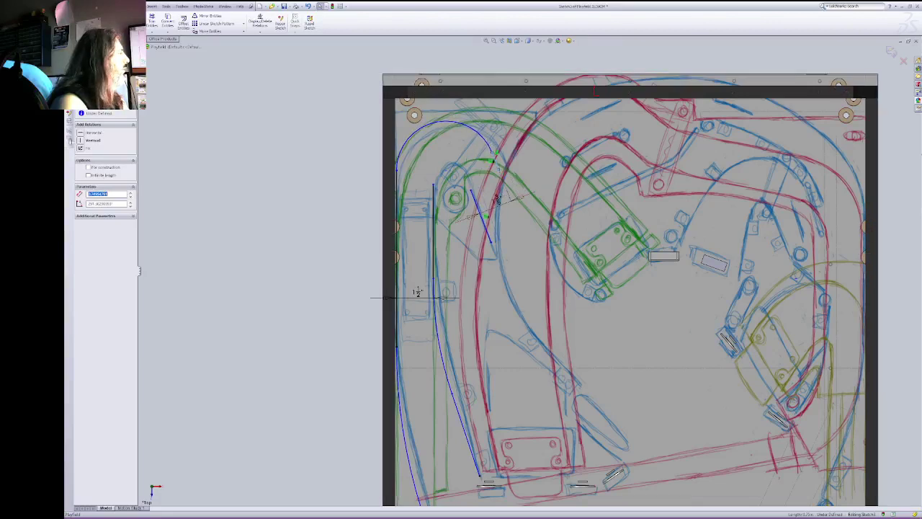
click(80, 148)
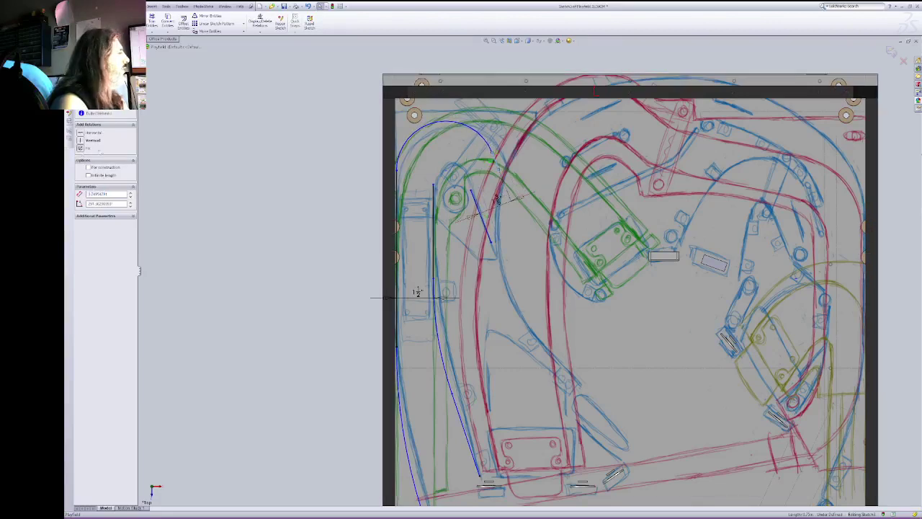
click(502, 179)
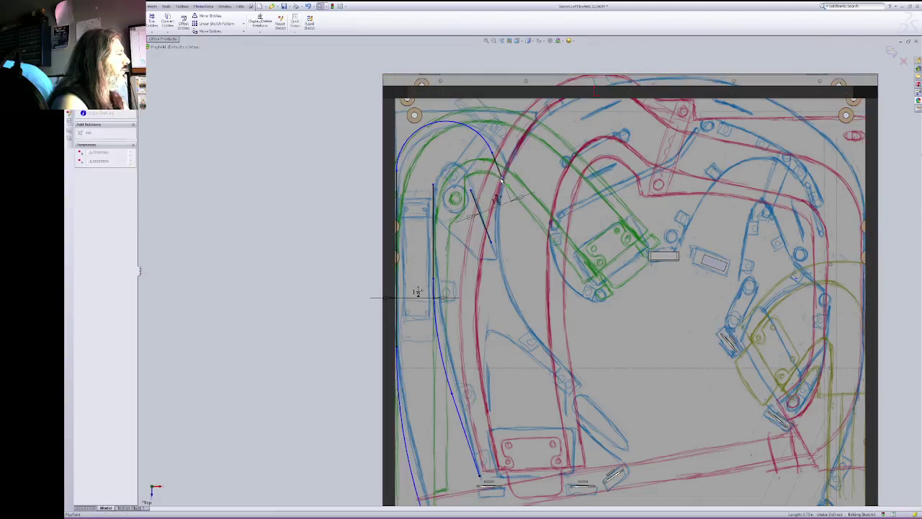
Step: Extend the inner slanted line's lower end to the traced corner and fix that endpoint
click(480, 228)
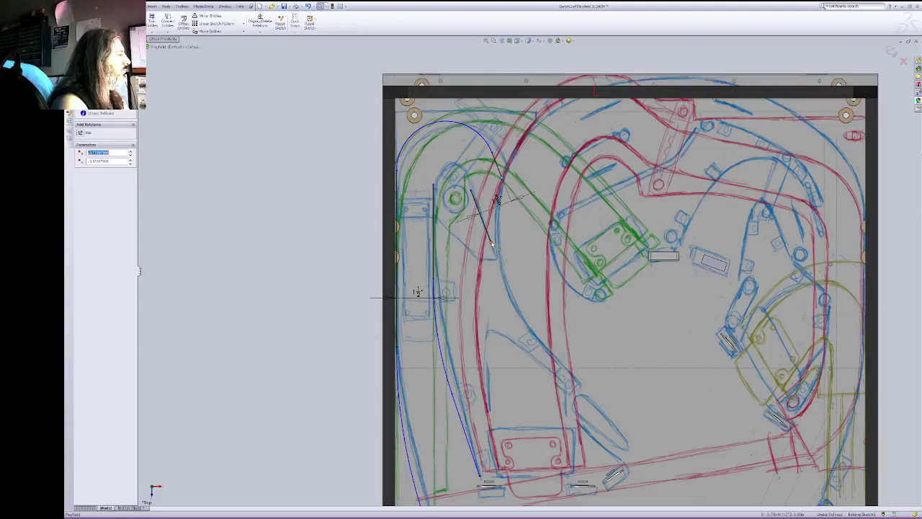
mouse_move(492, 246)
mouse_down()
mouse_move(497, 265)
mouse_move(497, 257)
mouse_up()
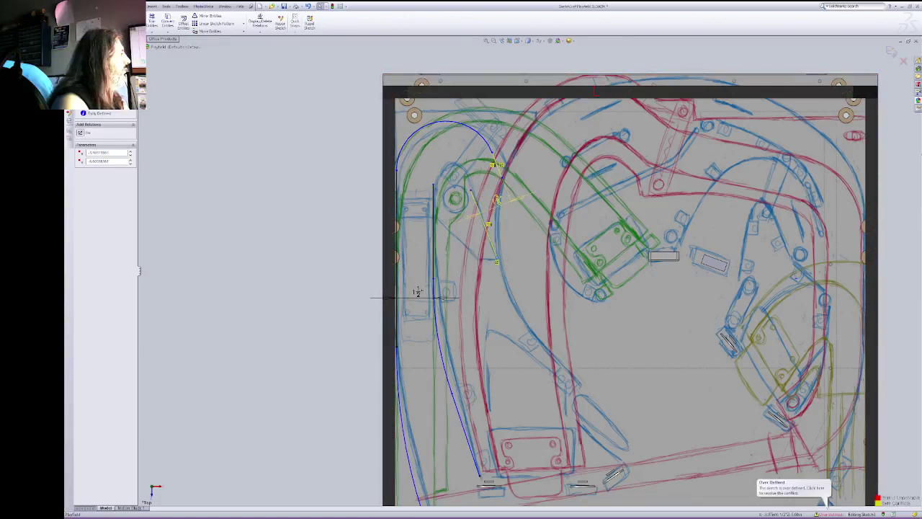
key(Escape)
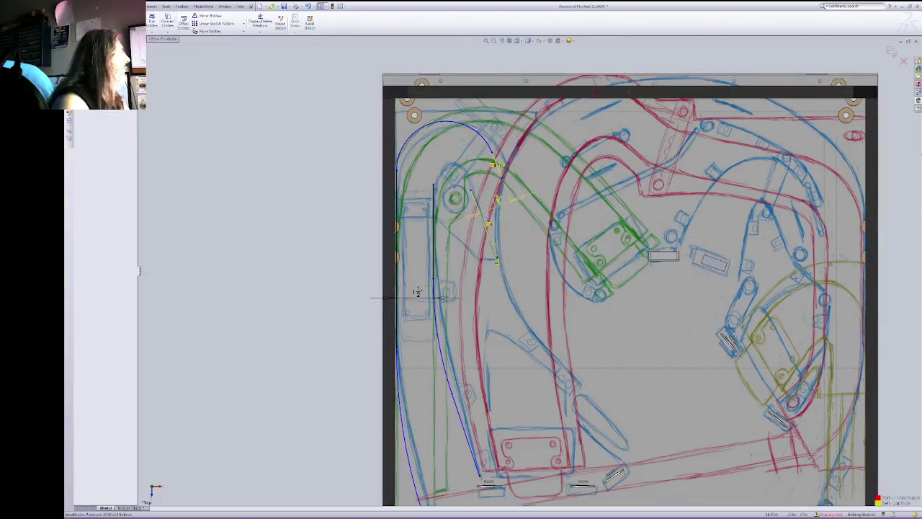
Step: Draw an arc from the inner vertical line's upper end to the slanted line's upper end and make it tangent to the slanted line
click(433, 184)
click(472, 198)
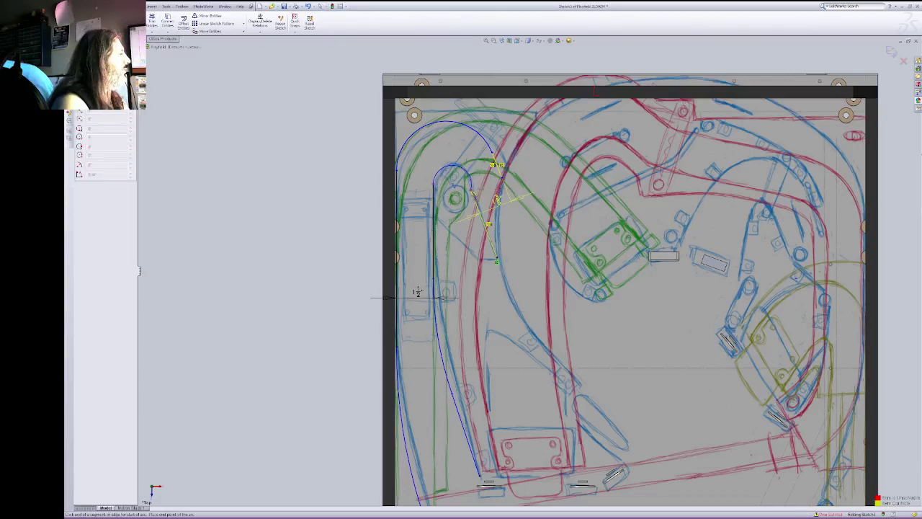
key(Escape)
click(474, 199)
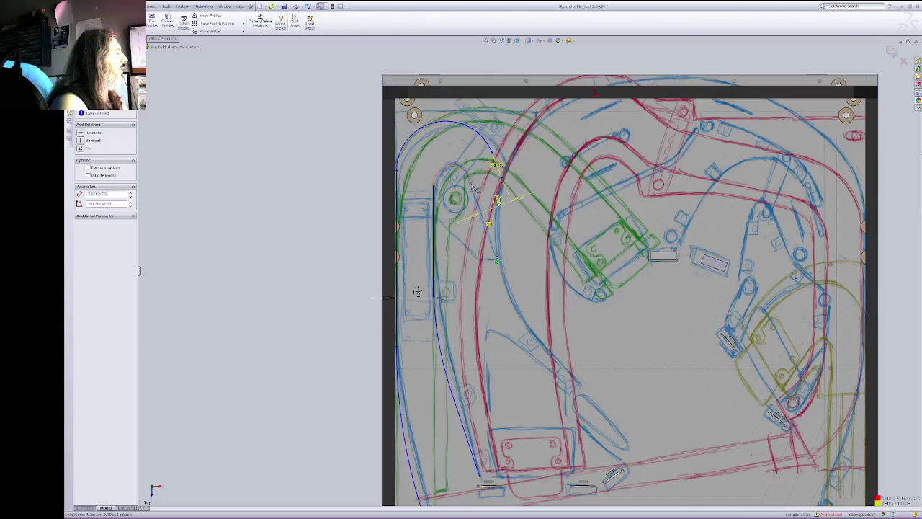
click(471, 186)
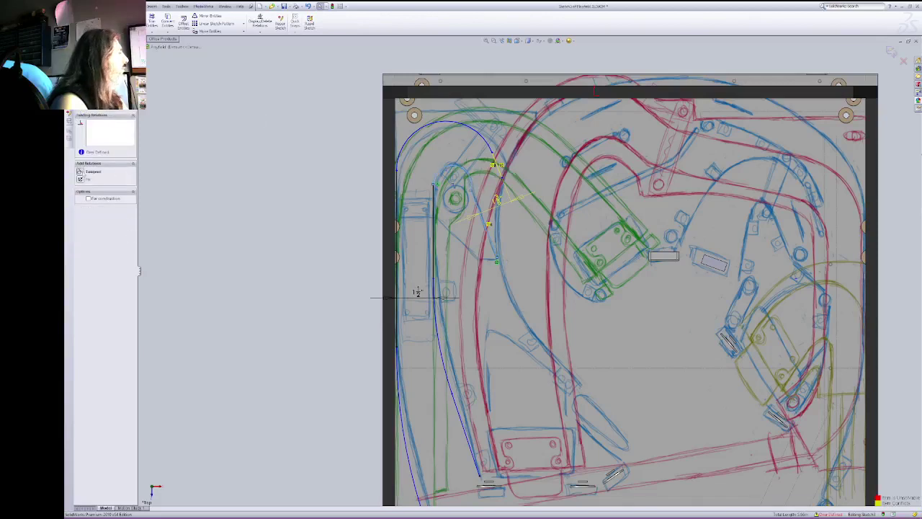
click(92, 172)
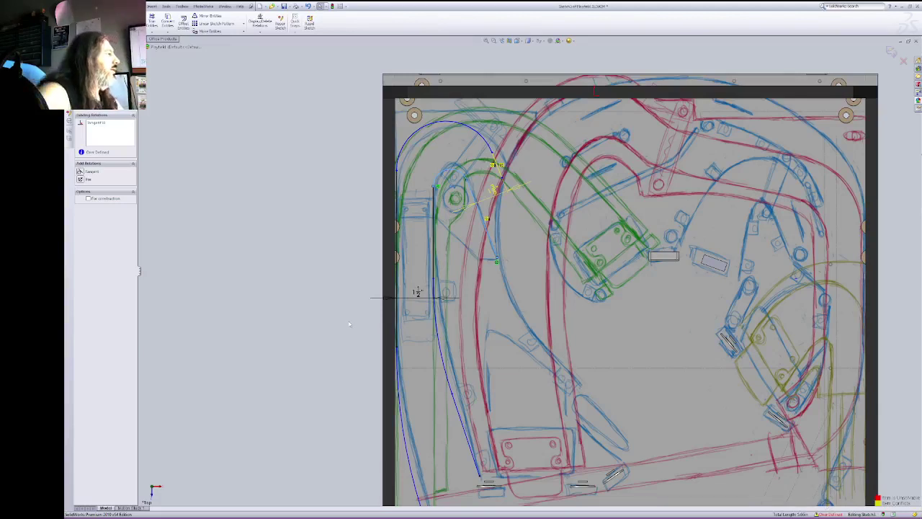
Step: Raise the inner arc and connect its start to the outer arc's start with a horizontal construction line
click(295, 294)
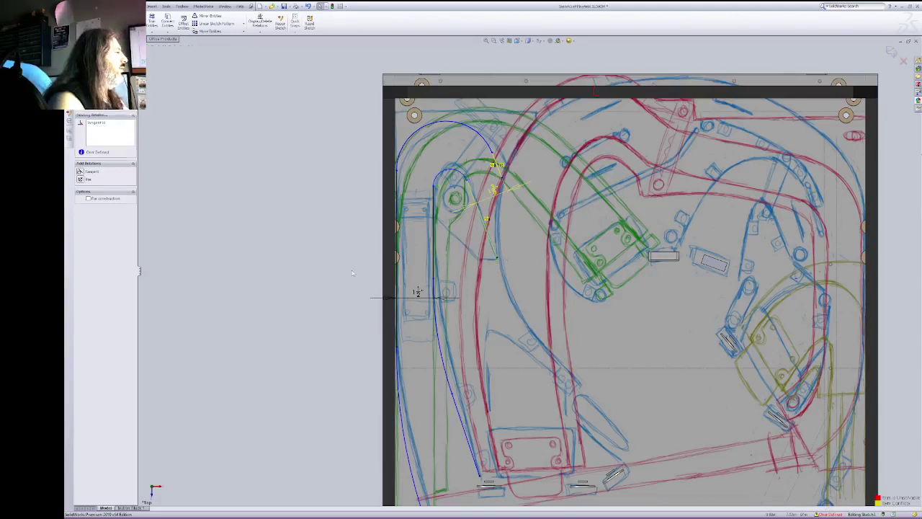
drag(467, 182, 461, 173)
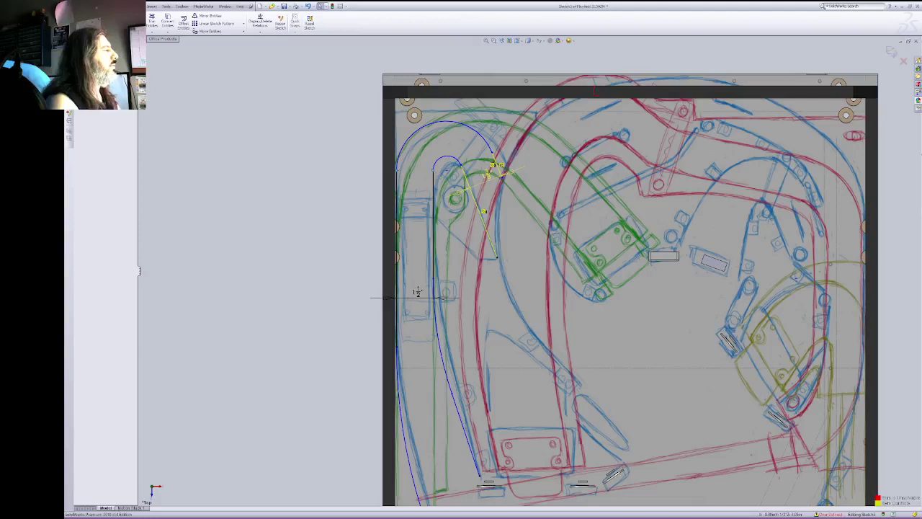
click(414, 219)
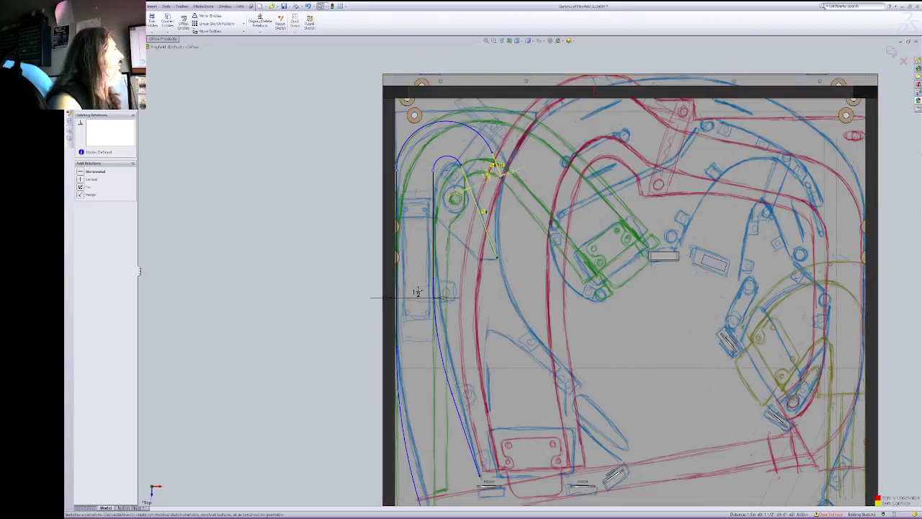
click(111, 30)
click(398, 171)
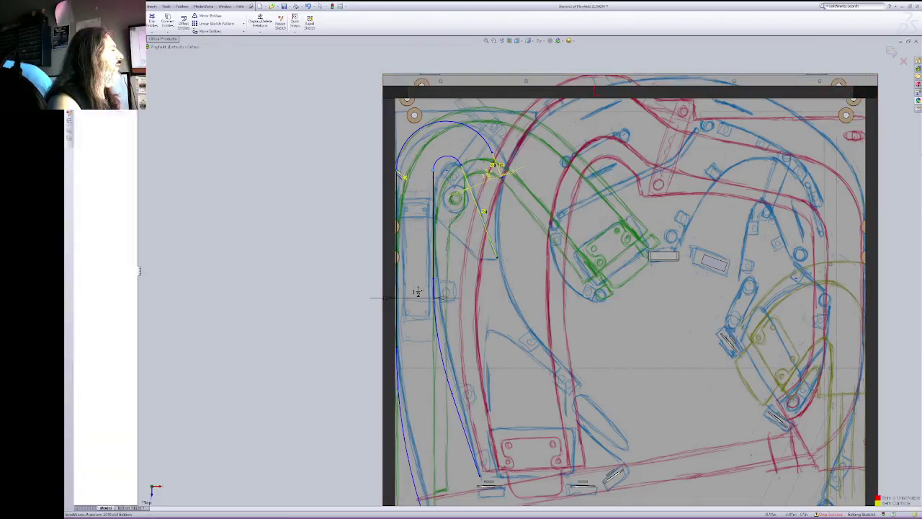
click(433, 172)
key(Escape)
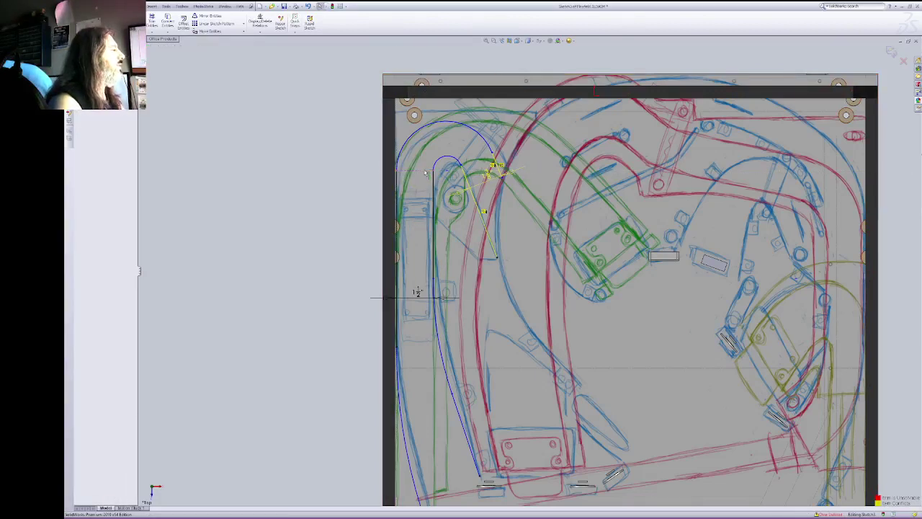
click(426, 172)
click(92, 133)
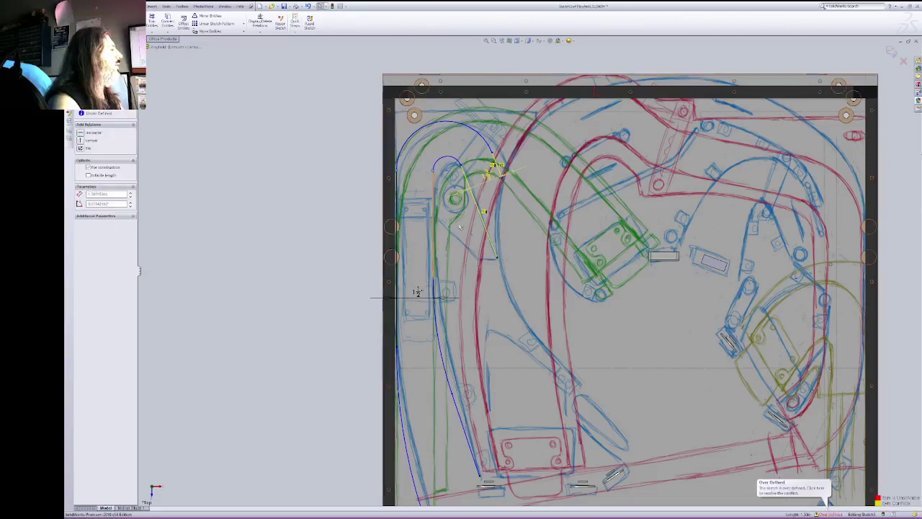
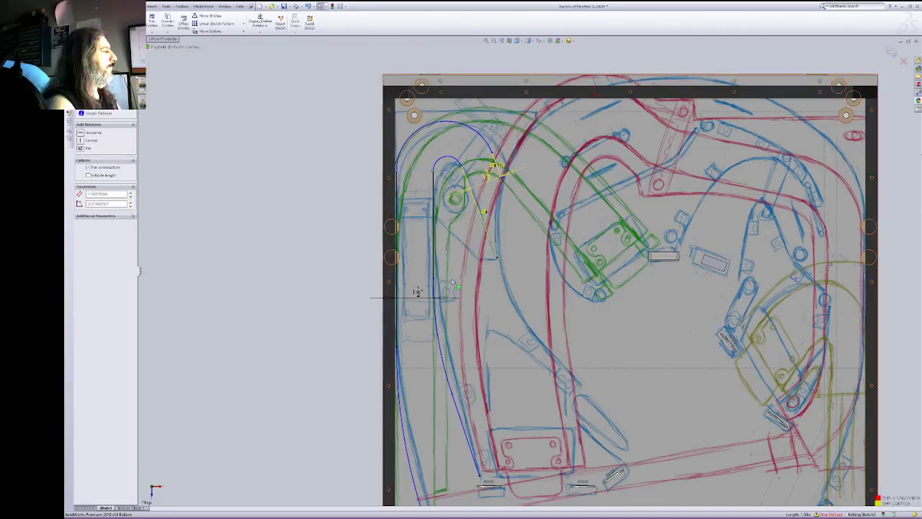
Step: Remove the Fix relation from the inner slanted line's lower endpoint
click(495, 255)
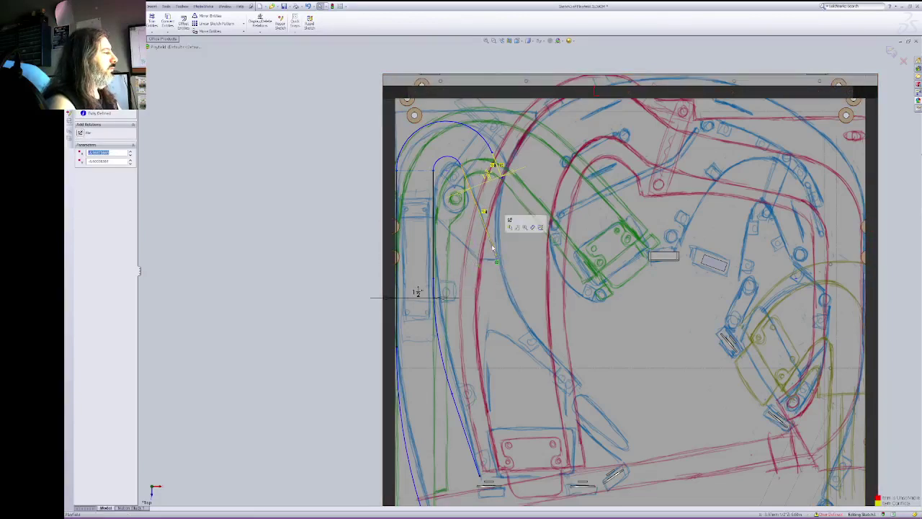
click(490, 248)
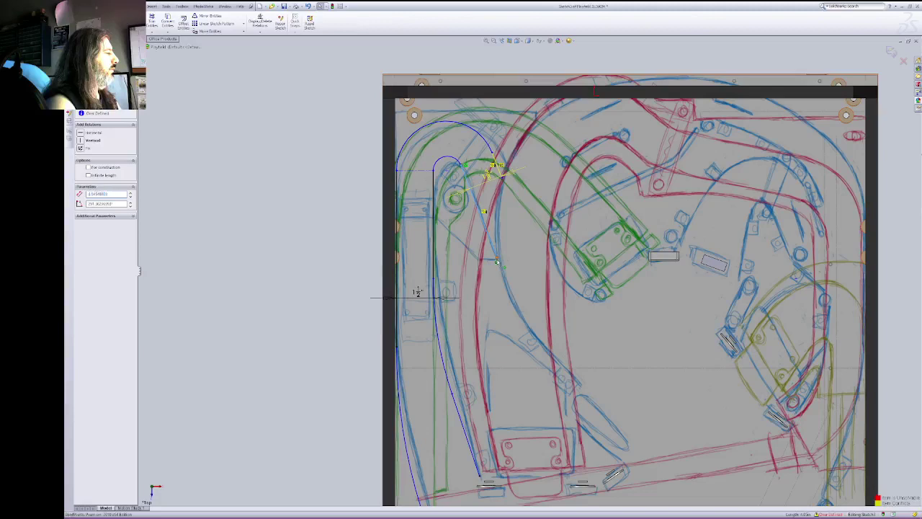
click(496, 262)
key(ctrl+z)
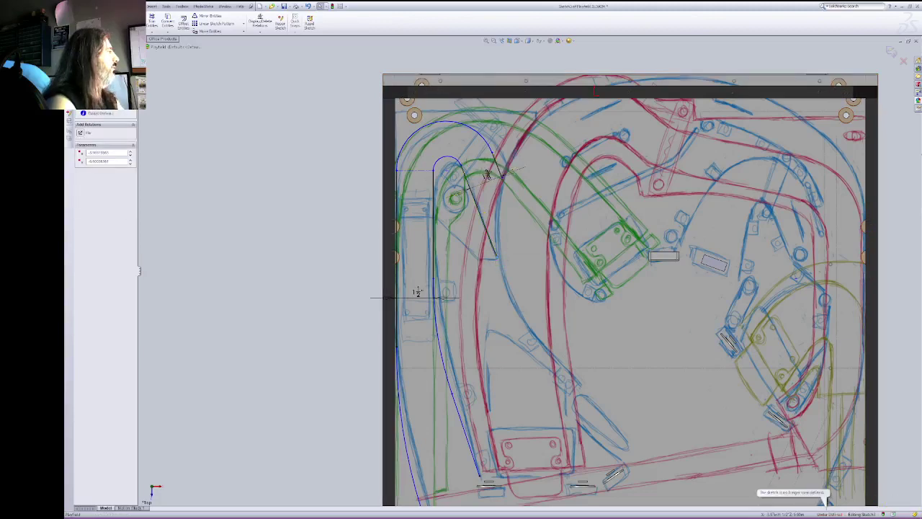
Step: Dimension the inner slanted line's length to 4"
key(Escape)
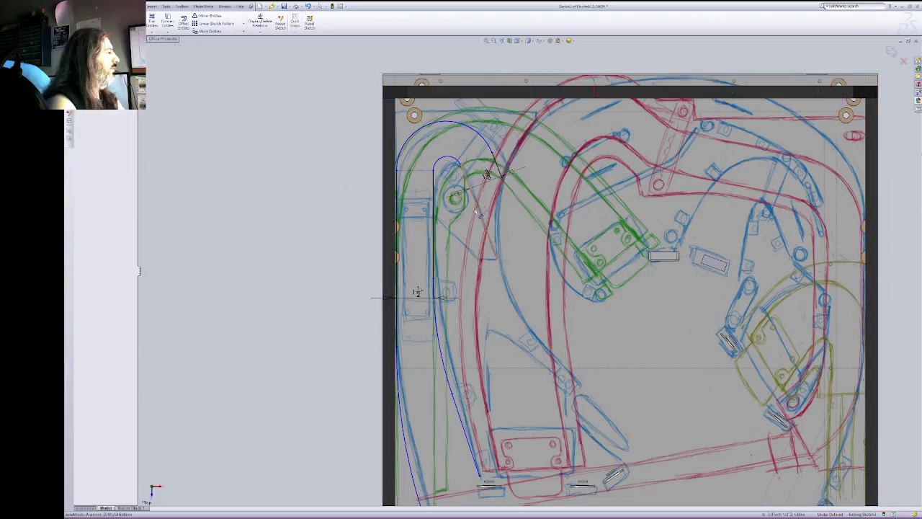
click(472, 220)
click(472, 222)
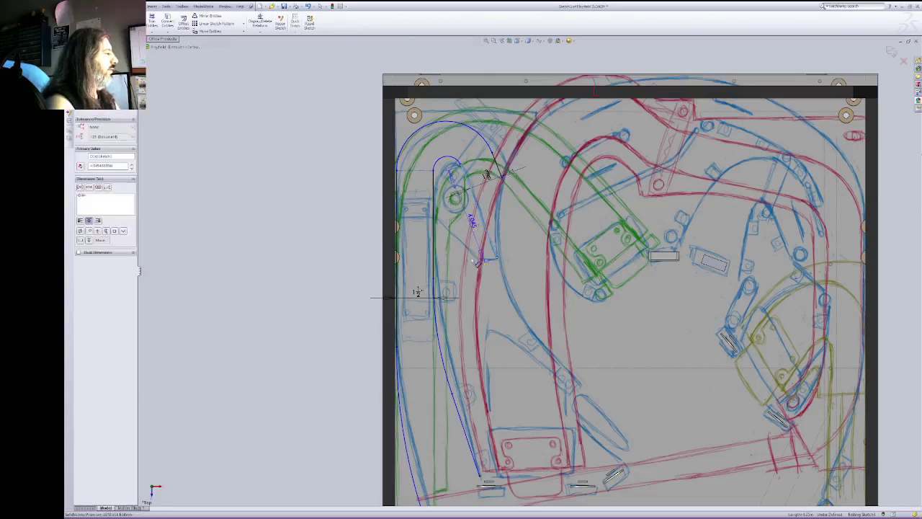
text(4)
key(Return)
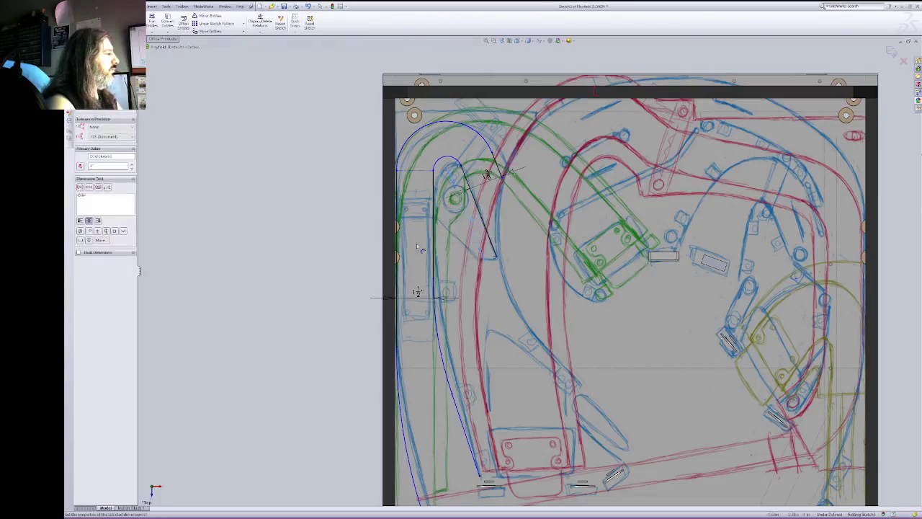
Step: Dimension the length of the short end line on the outer guide's top arc
click(515, 155)
click(533, 190)
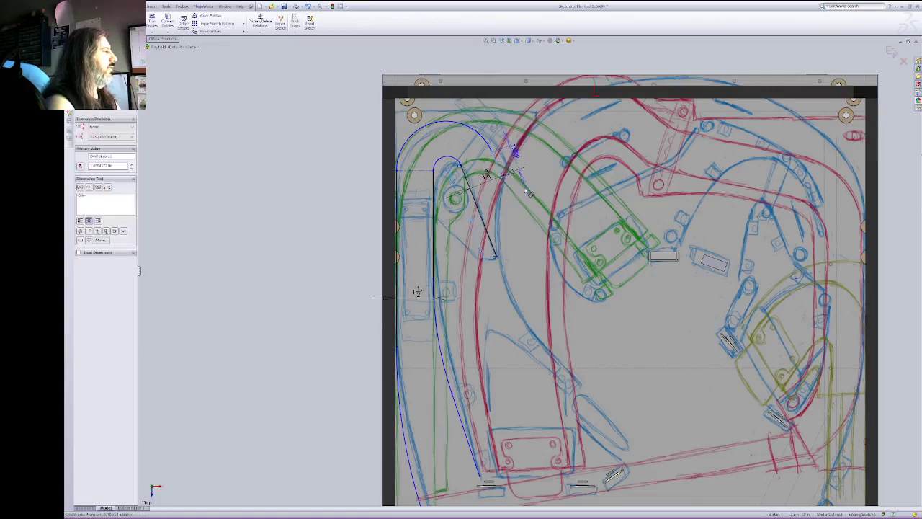
key(Return)
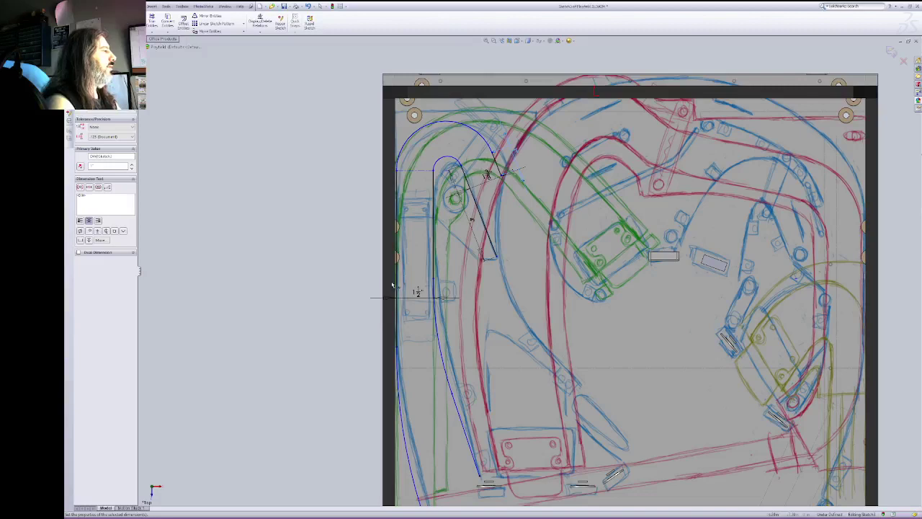
key(Escape)
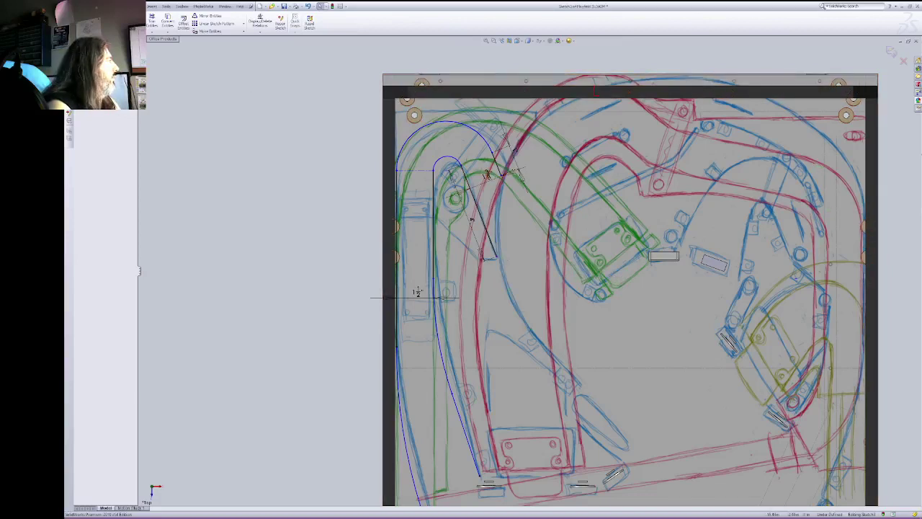
Step: Draw a diagonal line along the straight lower part of the blue traced guide in the middle-left of the playfield
key(l)
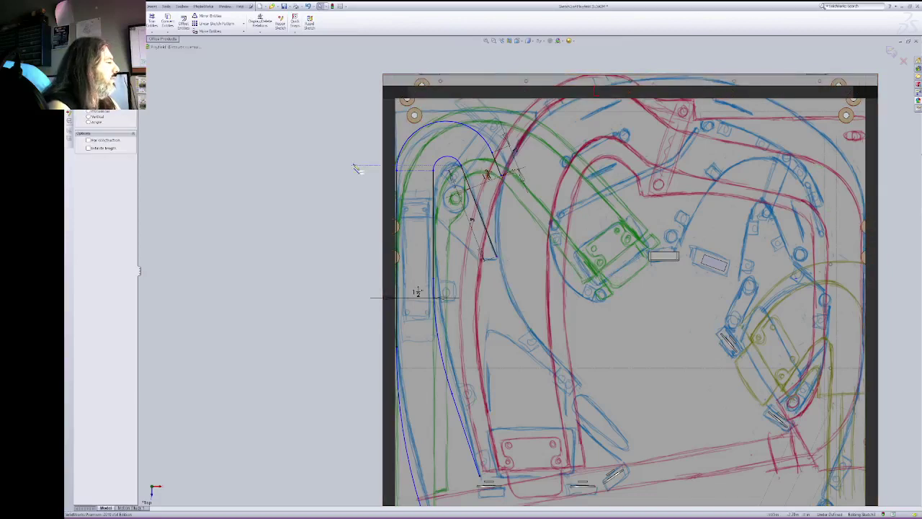
click(584, 391)
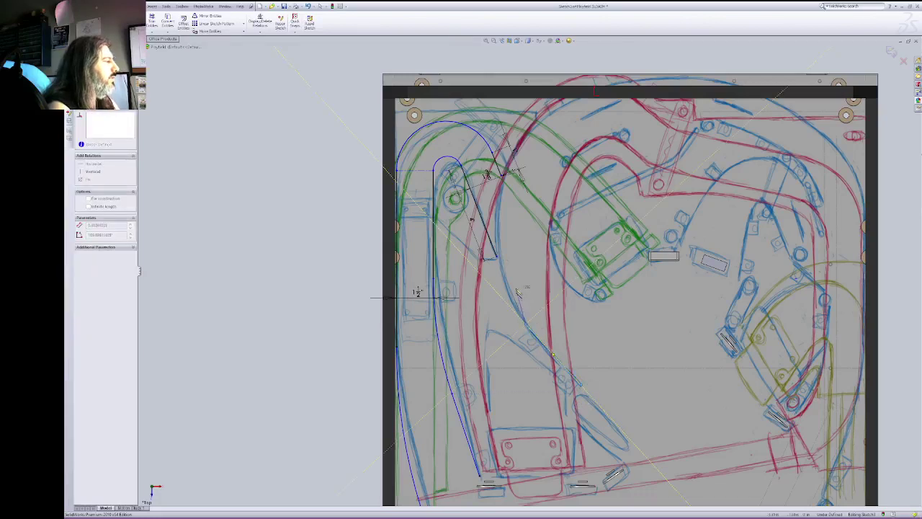
click(526, 324)
key(Escape)
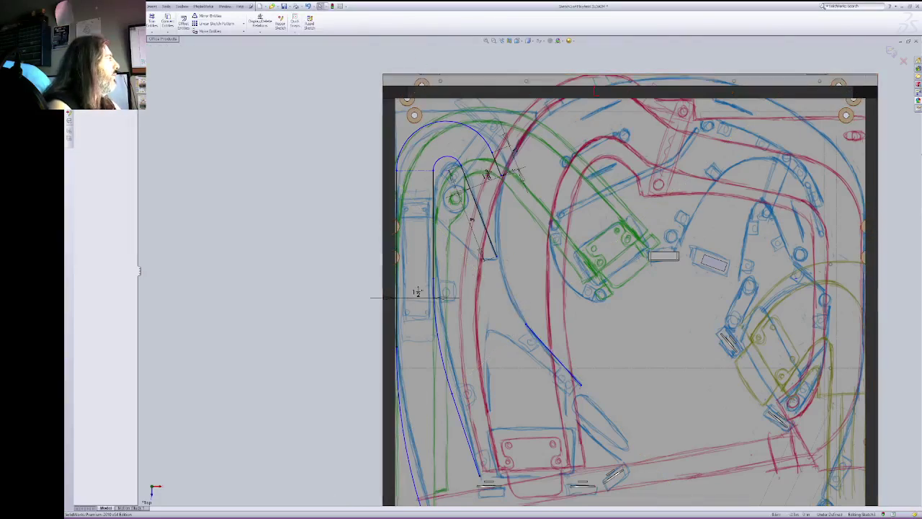
Step: Draw a short slanted line along the blue traced top guide, ending near the playfield's top edge
key(l)
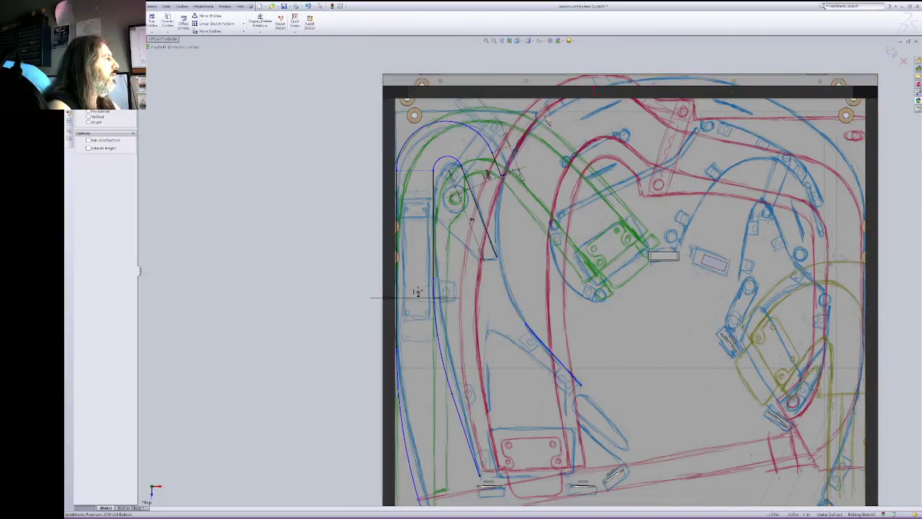
click(549, 120)
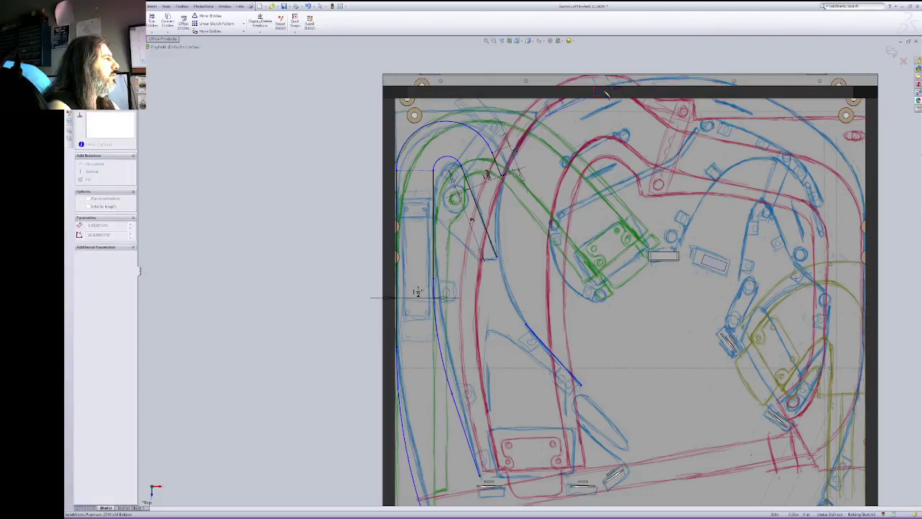
click(608, 94)
key(Escape)
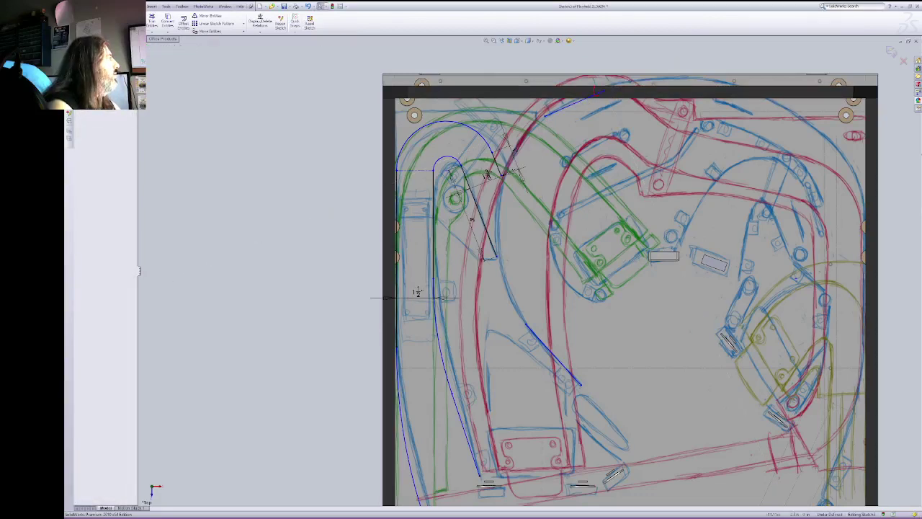
Step: Draw a three-point arc from the lower diagonal line to the short upper line and make it tangent to the upper line
click(514, 312)
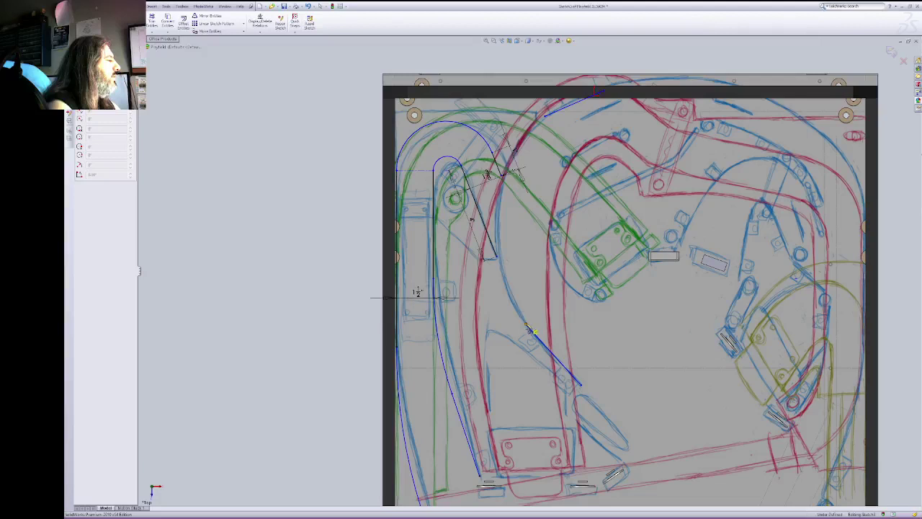
click(527, 324)
click(547, 118)
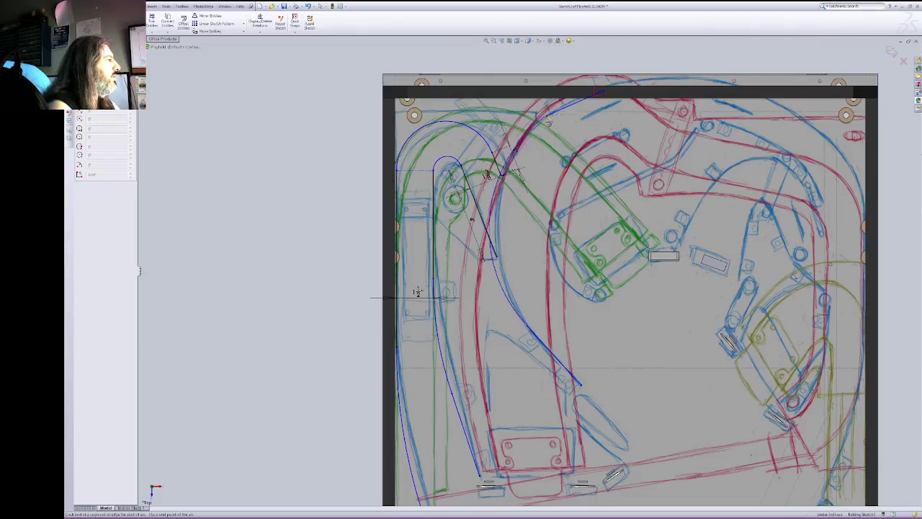
click(547, 122)
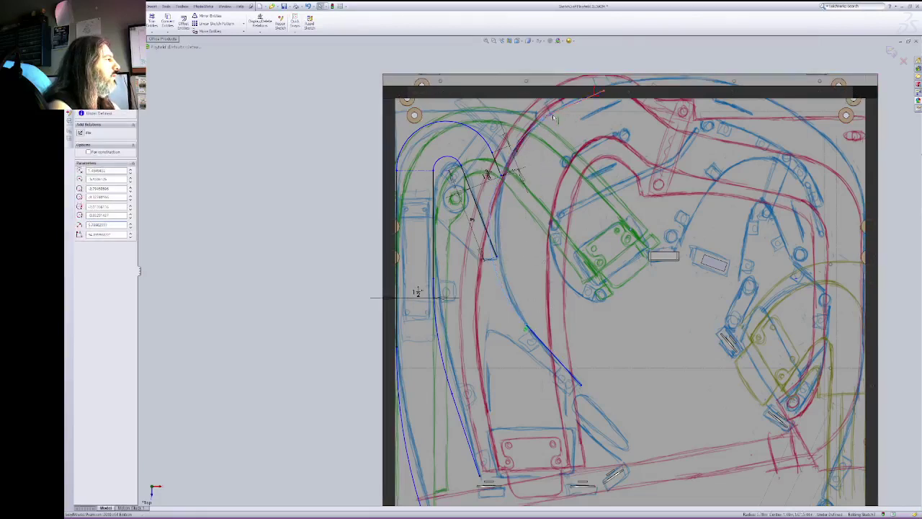
ctrl+click(553, 118)
click(88, 174)
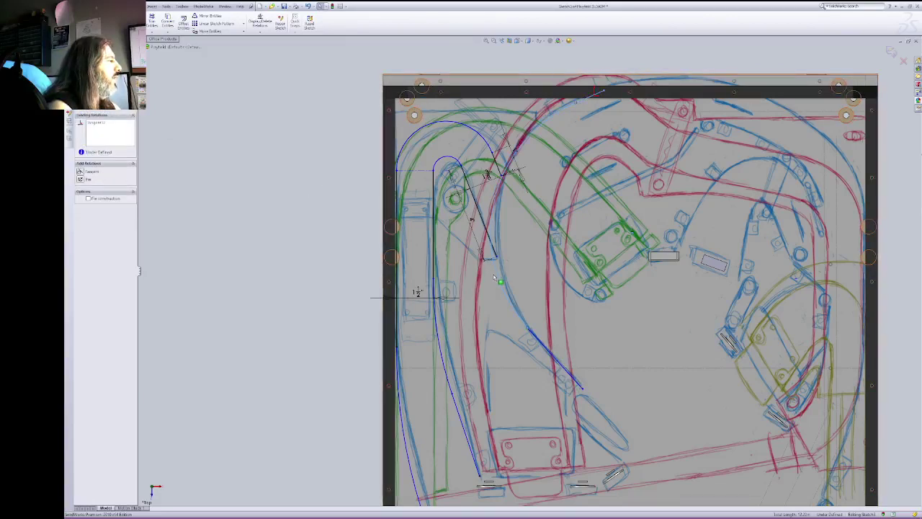
Step: Move the arc's junction with the lower diagonal line onto the blue trace and fix the diagonal line in place
click(527, 330)
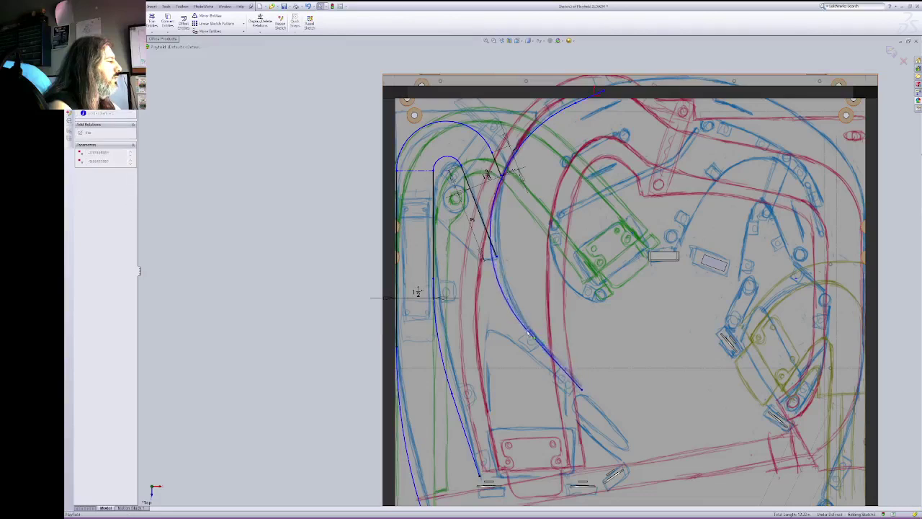
drag(529, 333, 527, 329)
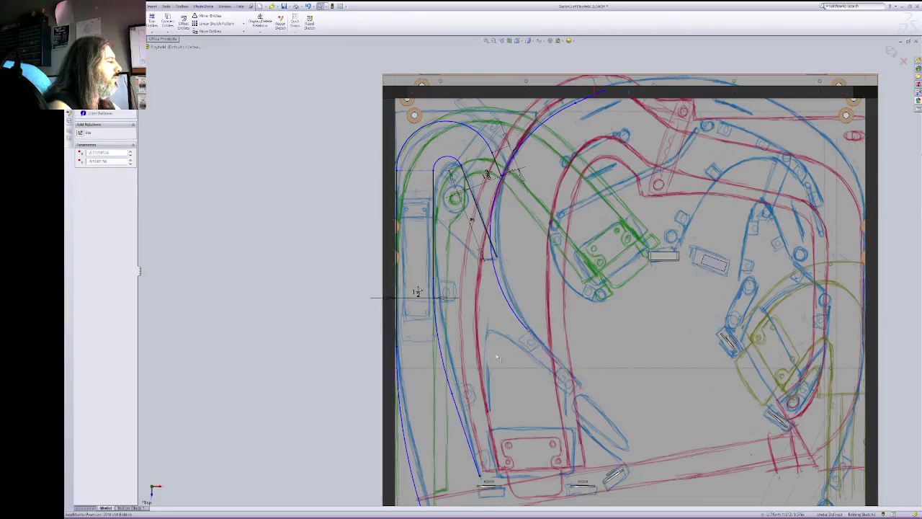
click(549, 355)
click(80, 148)
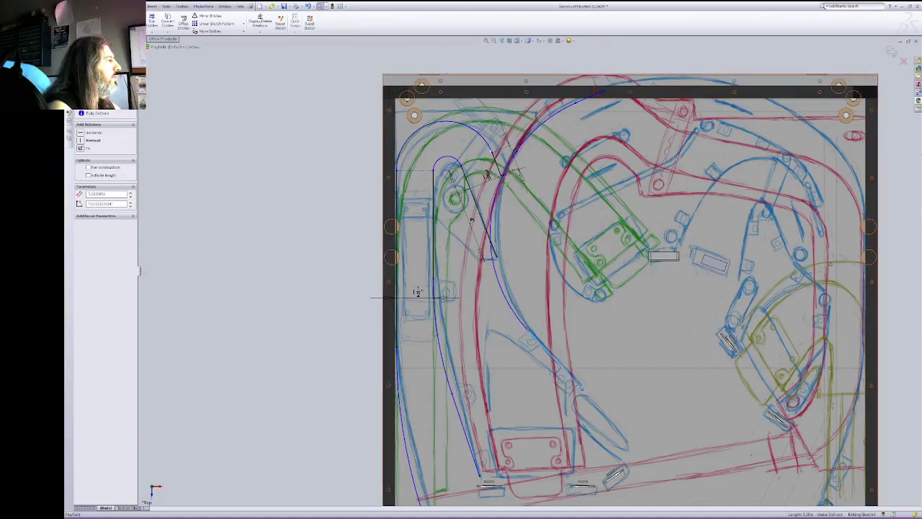
Step: Move the end points of the arc and the short upper line until the curve follows the blue traced guide
click(595, 101)
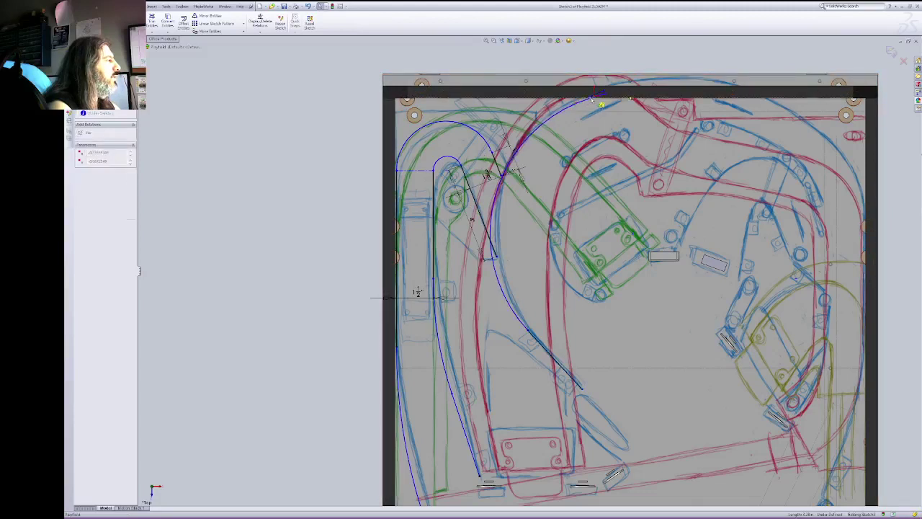
drag(591, 98, 552, 113)
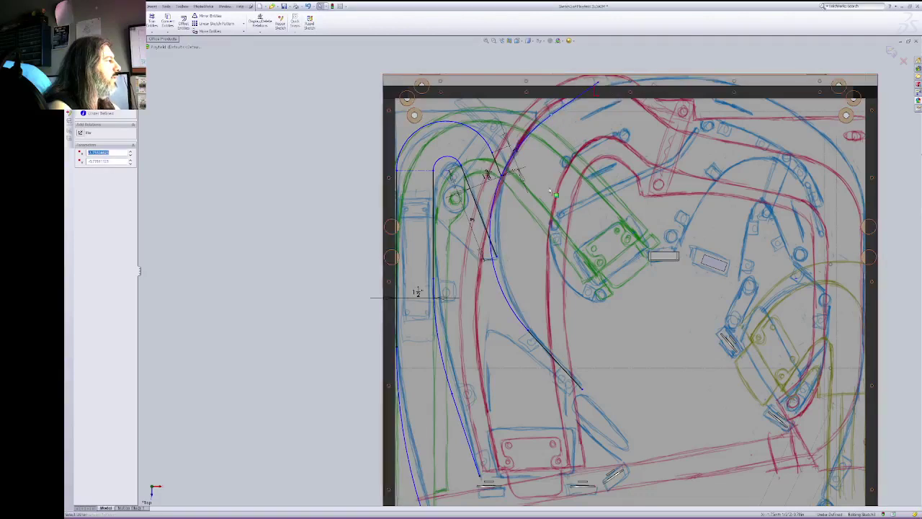
mouse_move(599, 83)
mouse_down()
mouse_move(619, 87)
mouse_move(597, 90)
mouse_up()
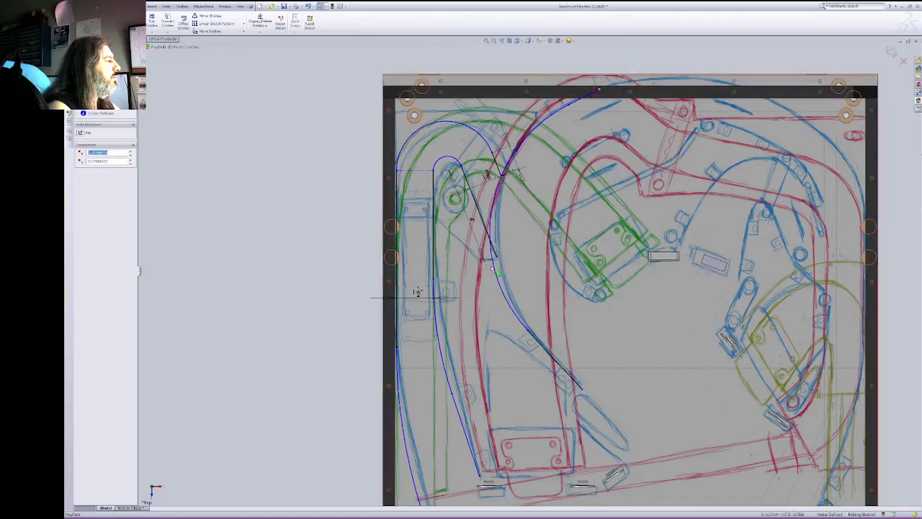
drag(528, 330, 537, 340)
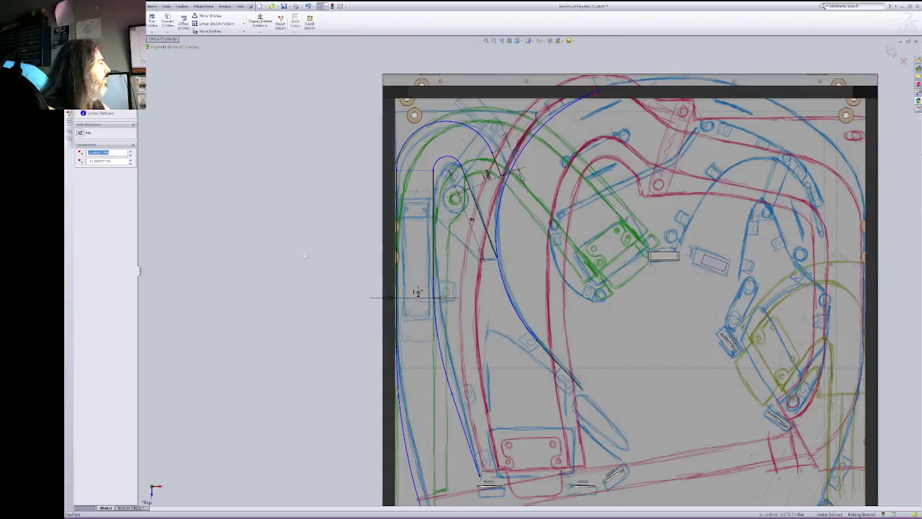
key(Escape)
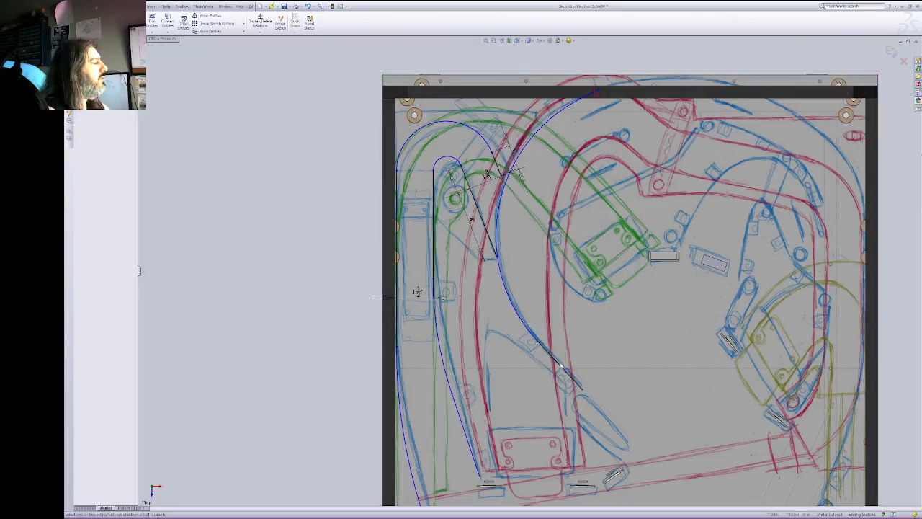
Step: Dimension the lower diagonal line's length to 2 3/4"
key(l)
click(561, 369)
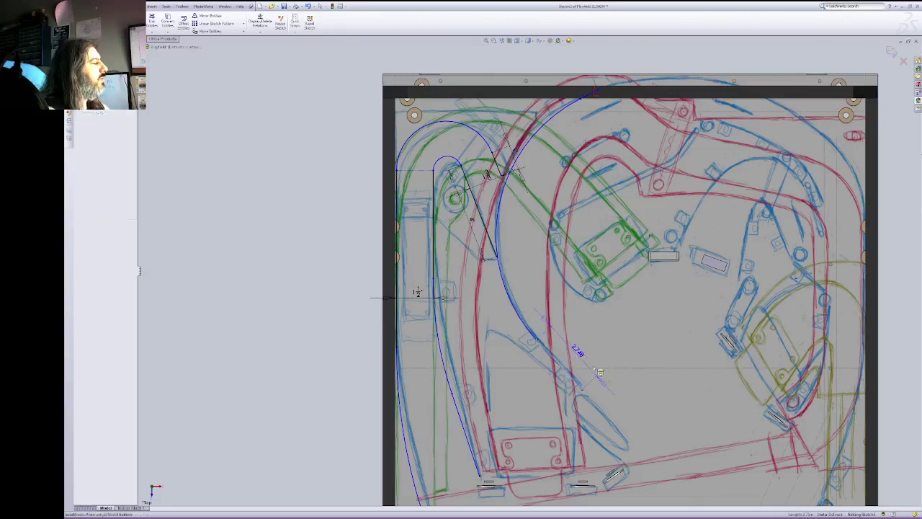
click(636, 405)
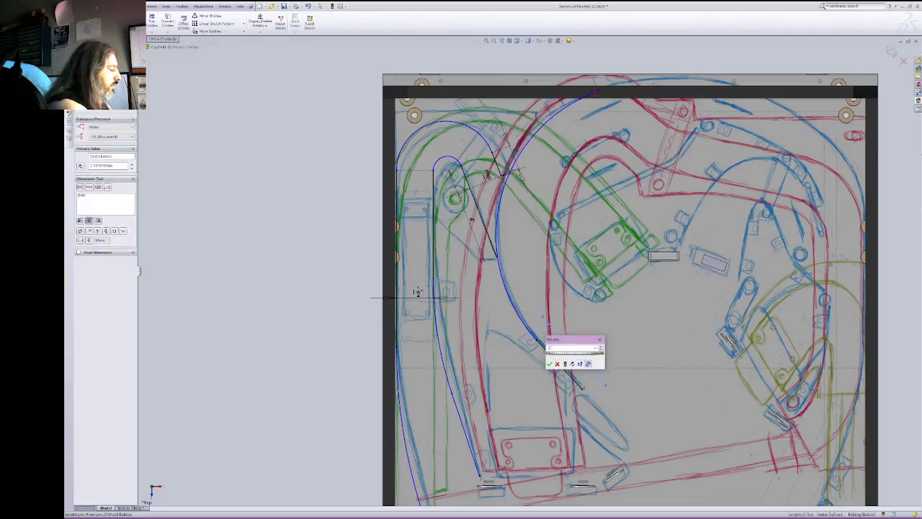
key(Return)
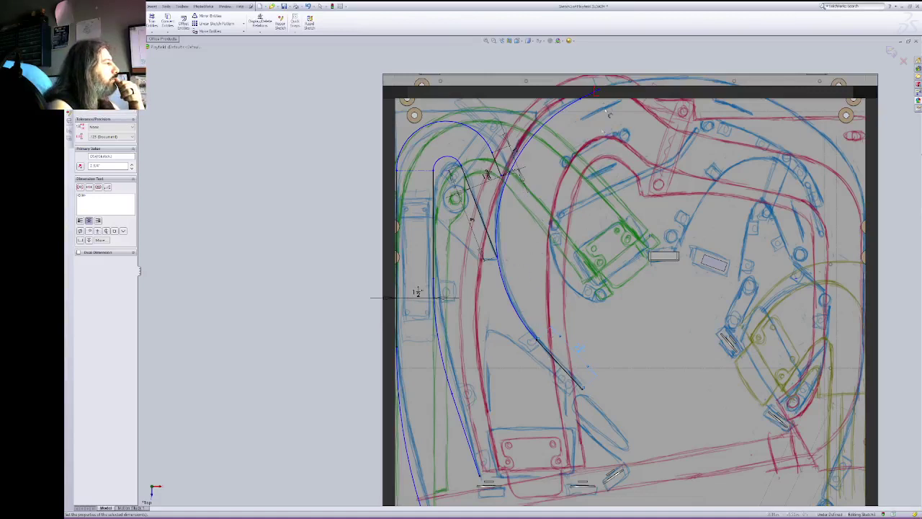
key(Escape)
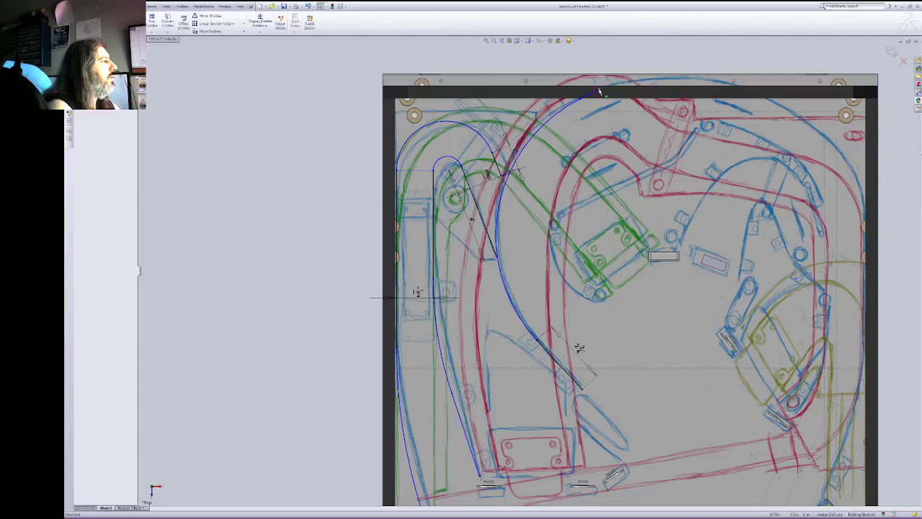
Step: Try to fit the arc and short upper line to the blue trace by repositioning their upper end points
mouse_move(599, 92)
mouse_down()
mouse_move(620, 88)
mouse_move(552, 119)
mouse_move(607, 106)
mouse_move(582, 102)
mouse_move(586, 95)
mouse_up()
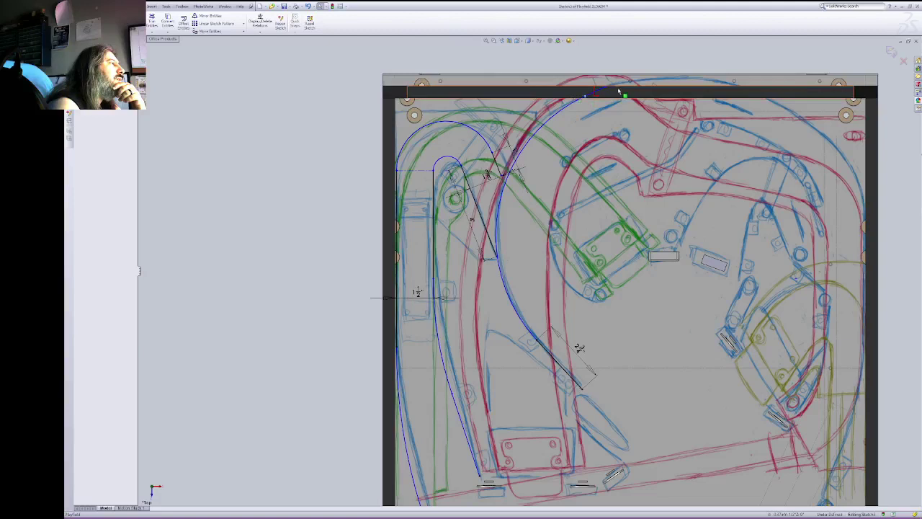
drag(607, 89, 626, 85)
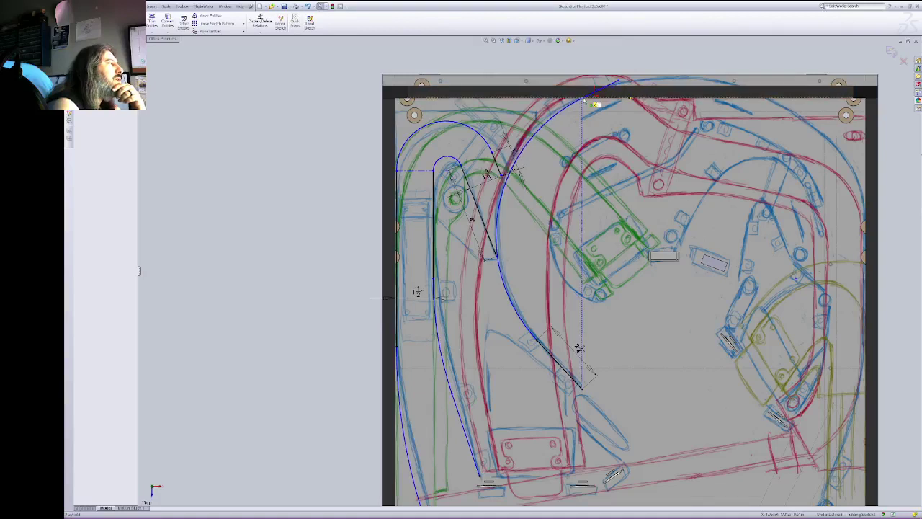
drag(585, 100, 587, 95)
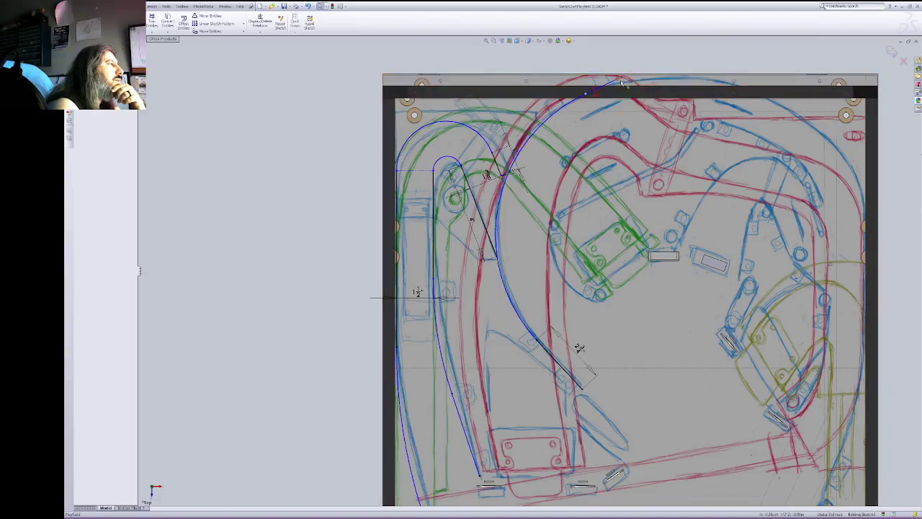
mouse_move(621, 83)
mouse_down()
mouse_move(613, 92)
mouse_move(622, 75)
mouse_up()
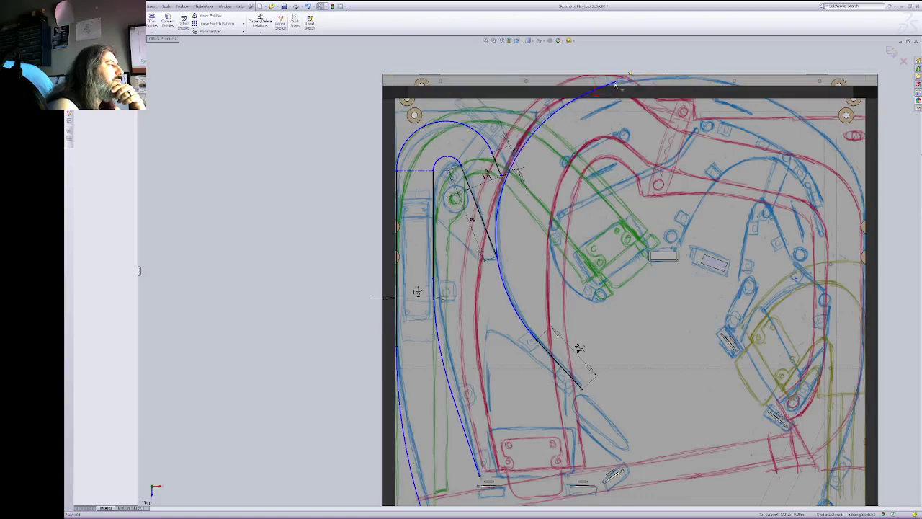
drag(601, 92, 601, 90)
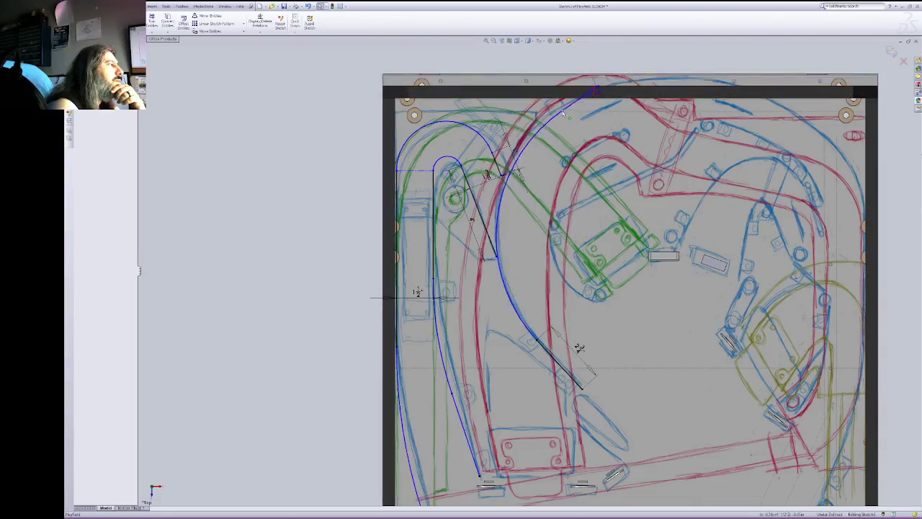
drag(559, 109, 541, 122)
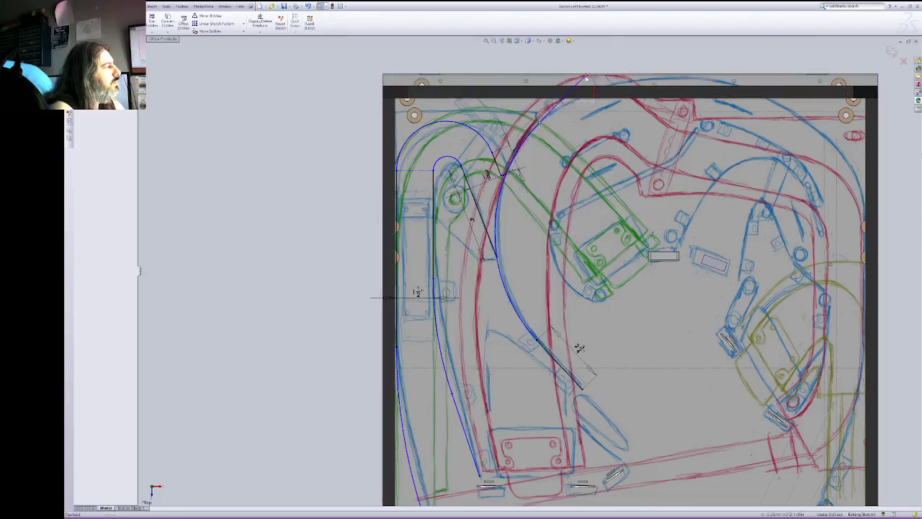
drag(587, 78, 537, 117)
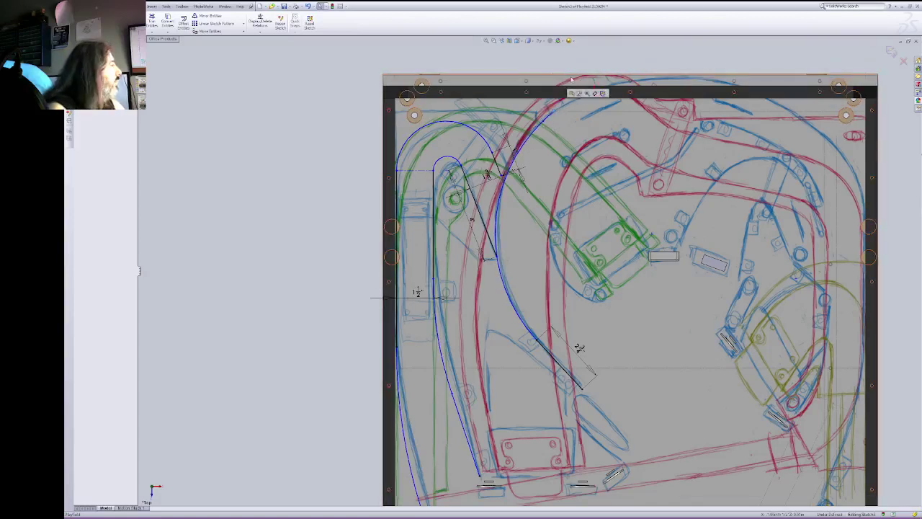
Step: Delete the short upper line and shorten the arc to end at the leftmost part of the blue traced curve
click(572, 81)
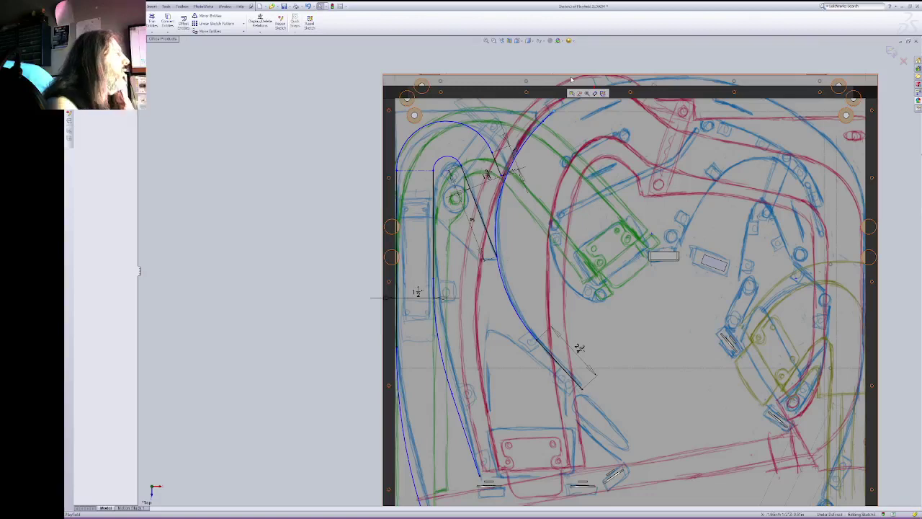
click(550, 117)
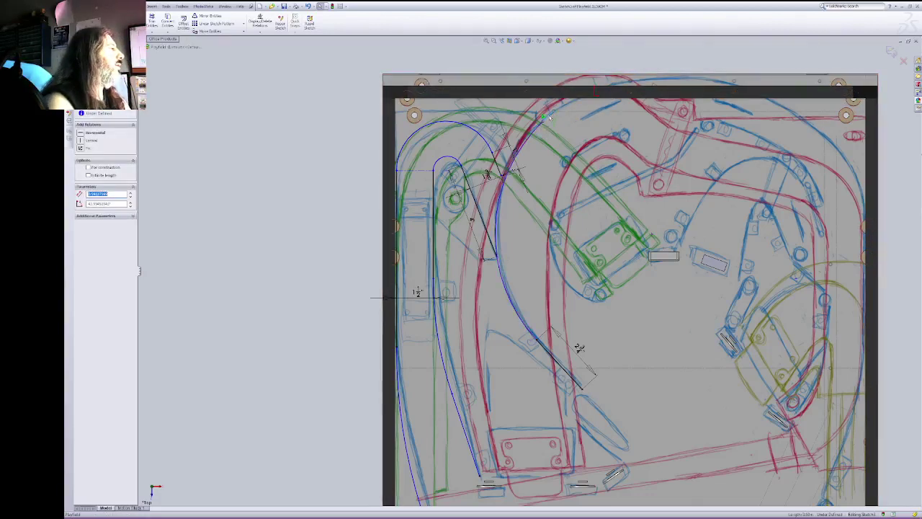
key(Escape)
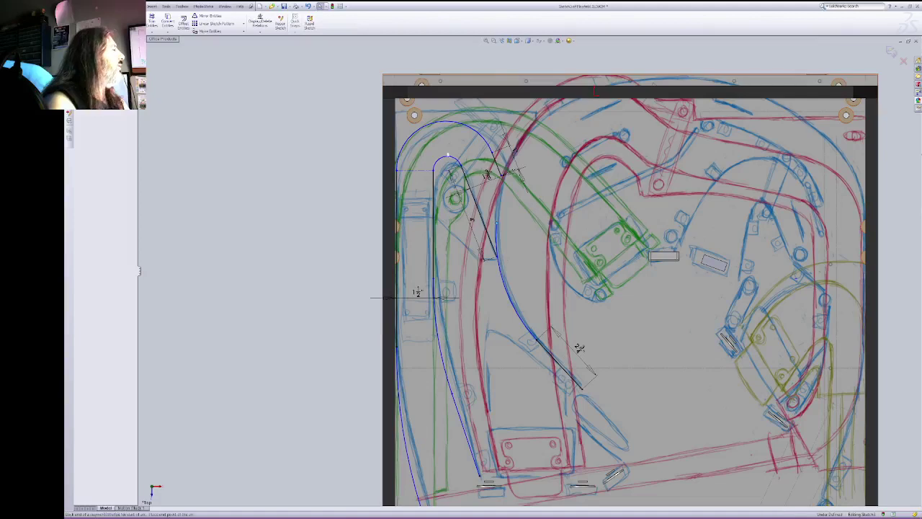
Step: Draw a second three-point arc from the shortened arc's upper end along the blue trace toward the playfield's top edge
key(a)
click(497, 224)
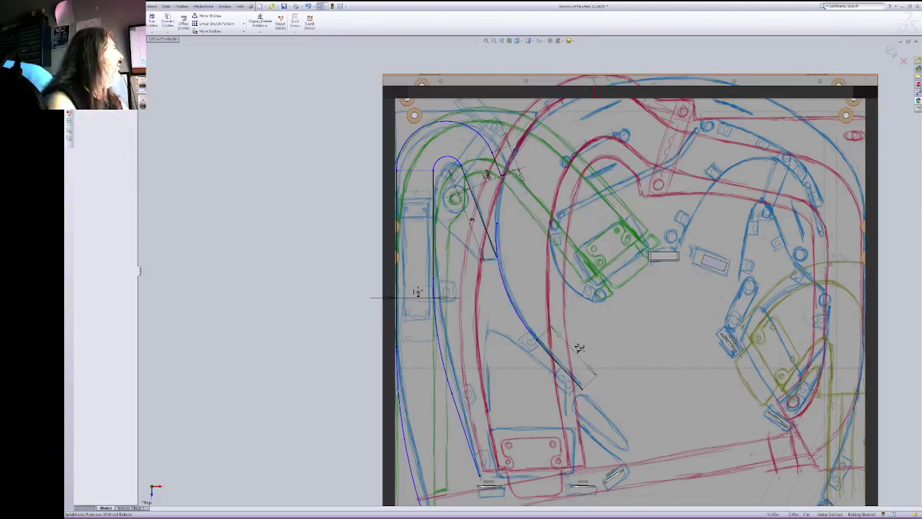
click(549, 206)
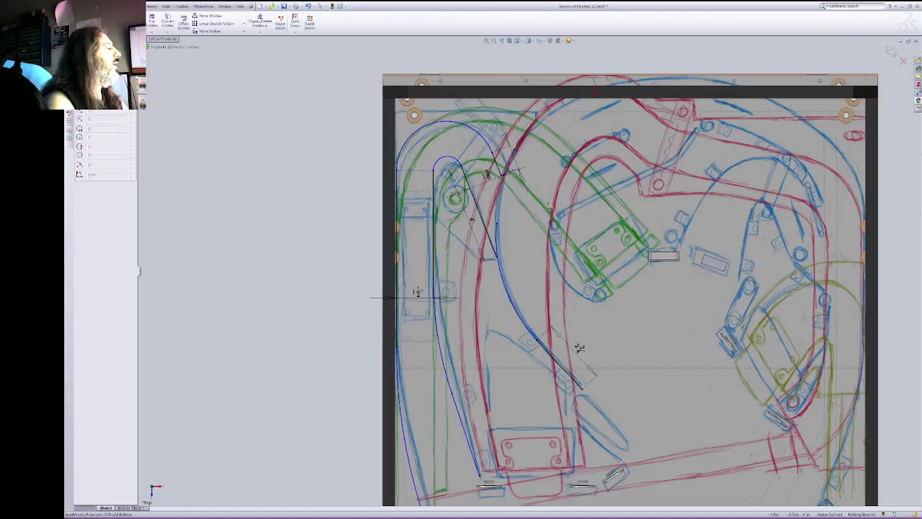
click(497, 224)
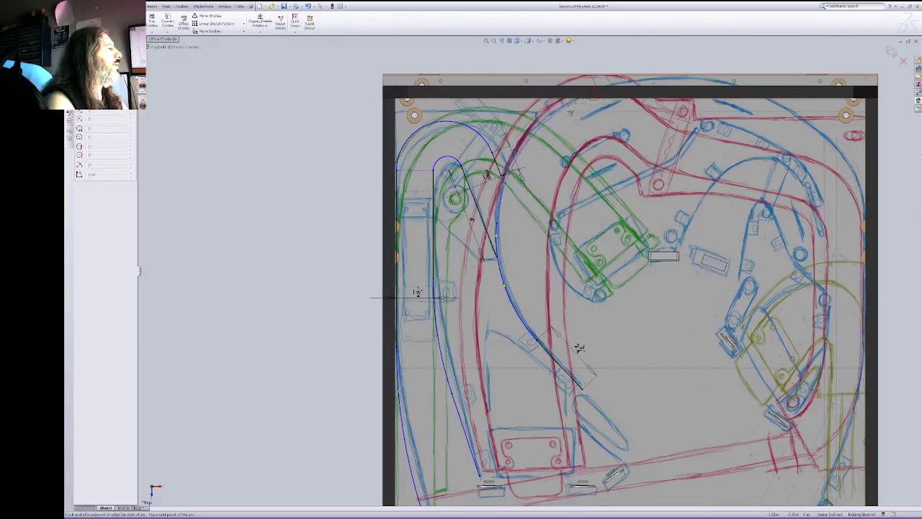
key(Escape)
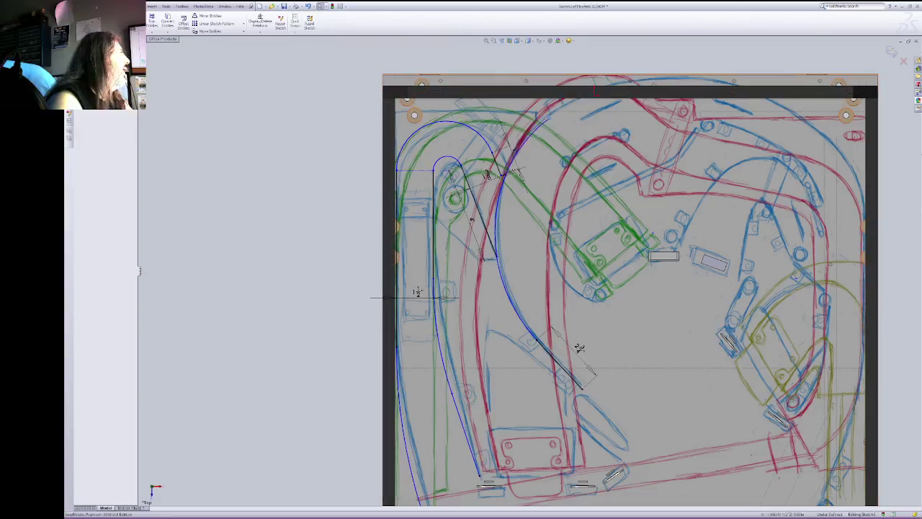
Step: Draw a short slanted line from the second arc's upper end along the blue trace to the playfield's top edge
key(l)
click(557, 124)
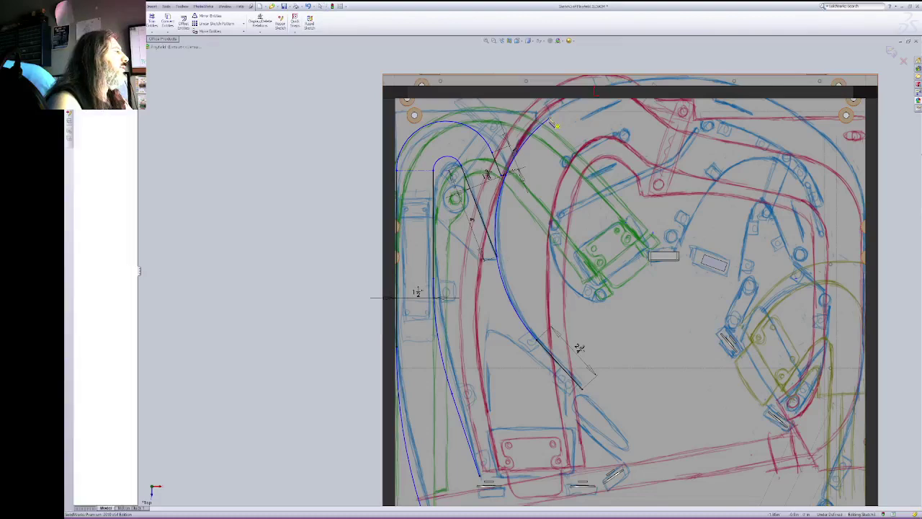
click(608, 91)
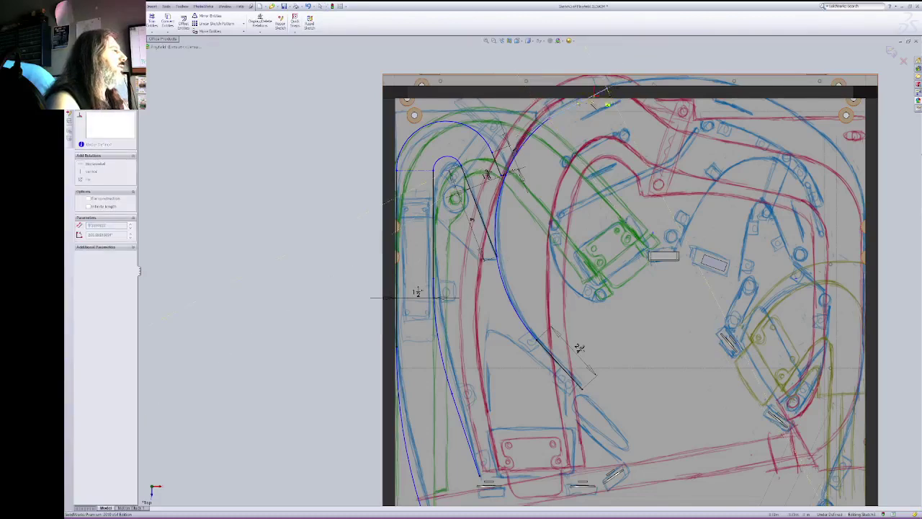
key(Escape)
Step: Make the second arc and the new short slanted line tangent to each other
click(545, 127)
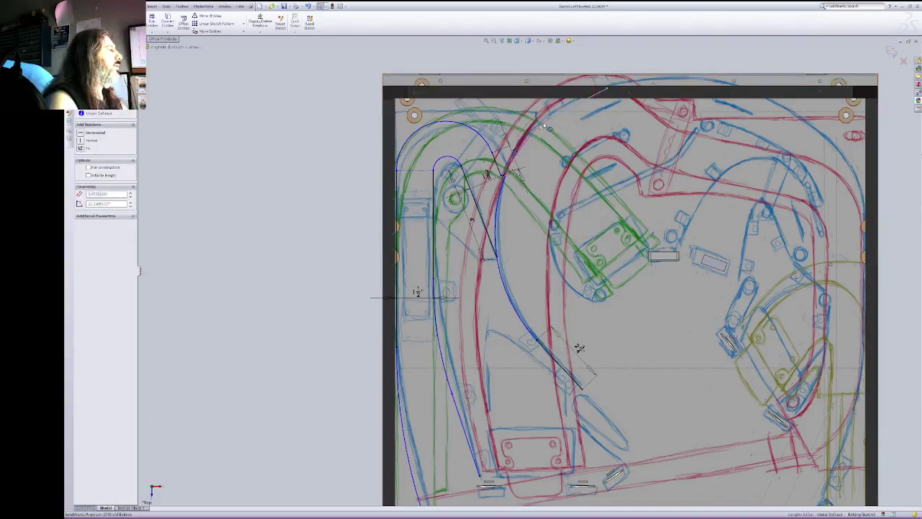
click(540, 131)
ctrl+click(561, 115)
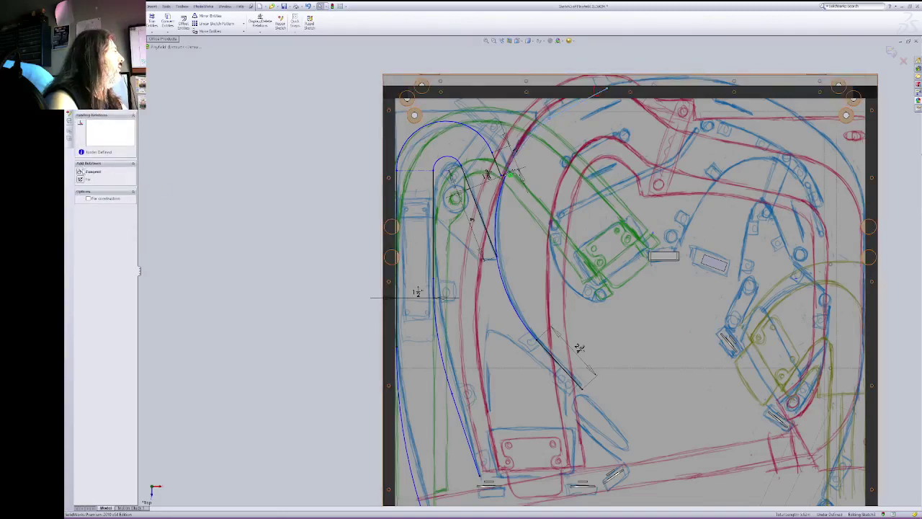
click(567, 109)
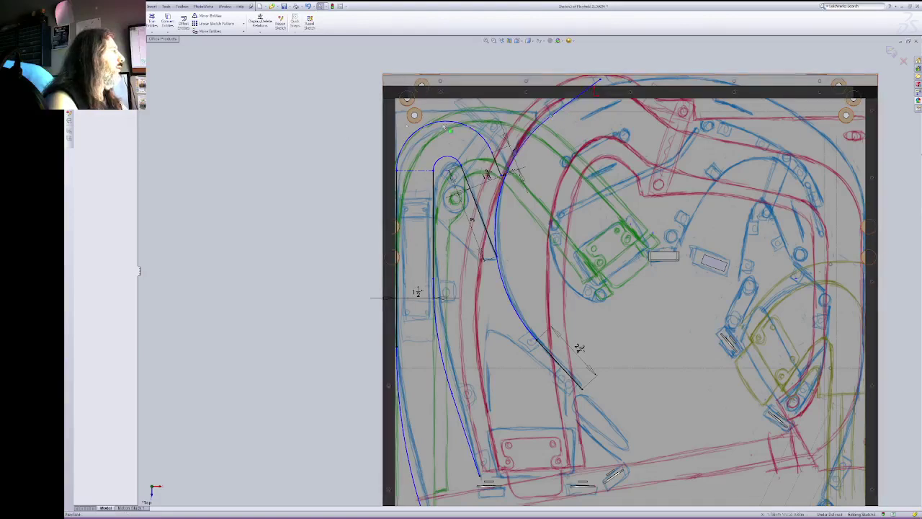
Step: Try to lower the short slanted line's upper end onto the playfield's top border and fix the line in place
click(569, 107)
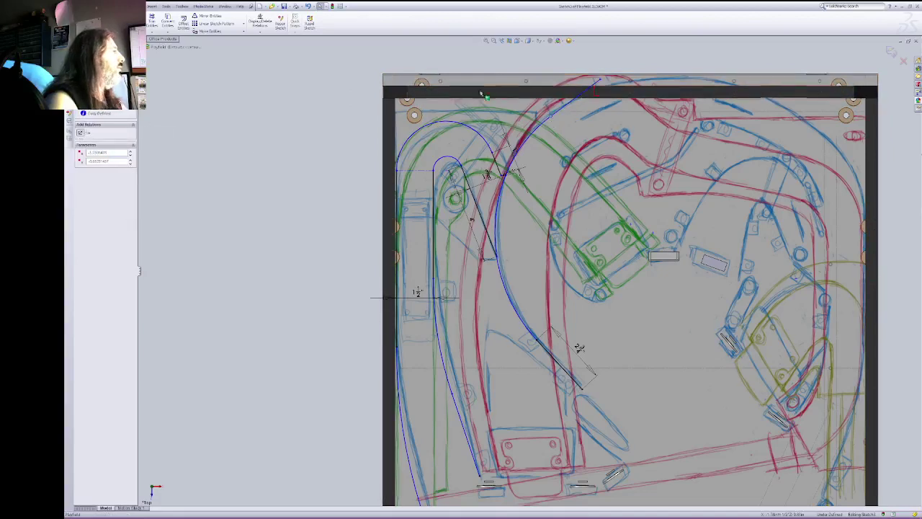
drag(601, 79, 605, 89)
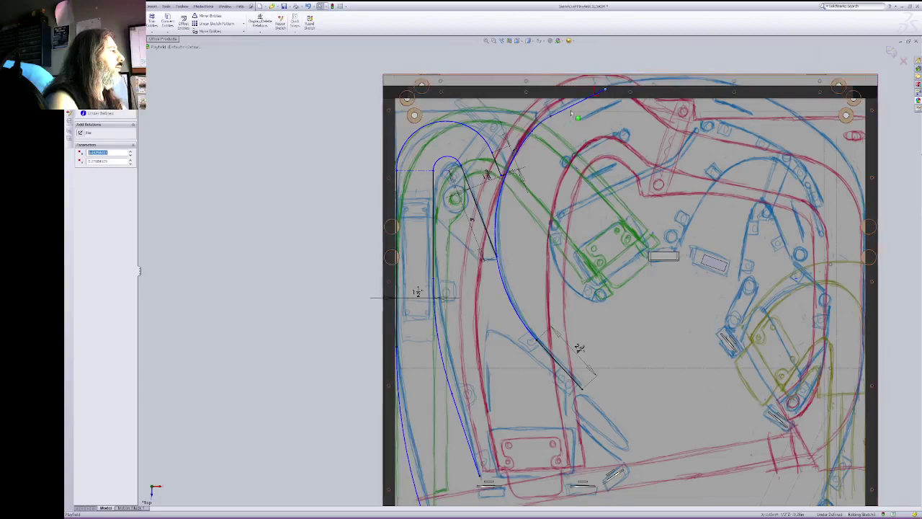
drag(605, 90, 602, 95)
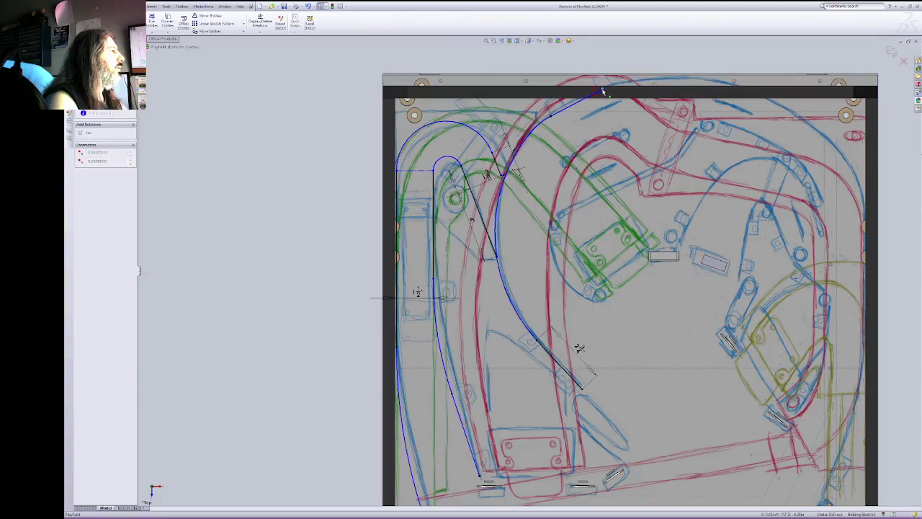
drag(603, 89, 602, 89)
click(570, 106)
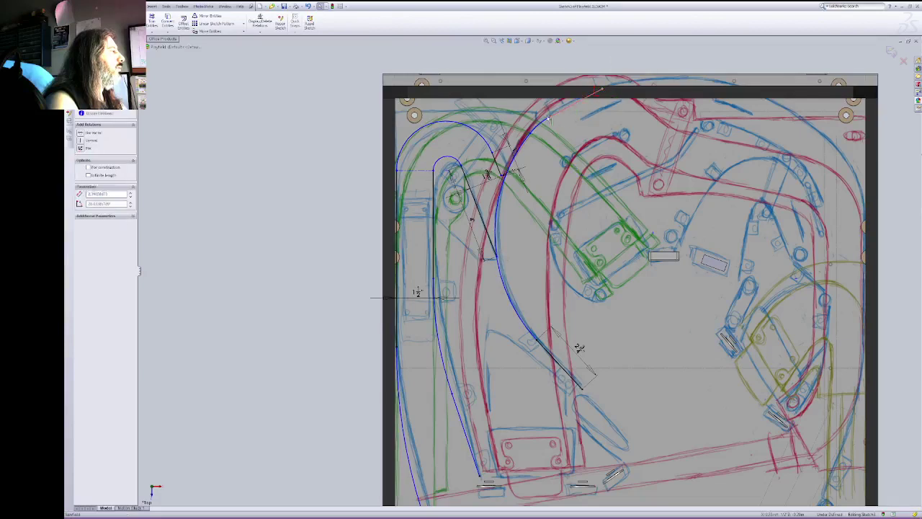
click(81, 149)
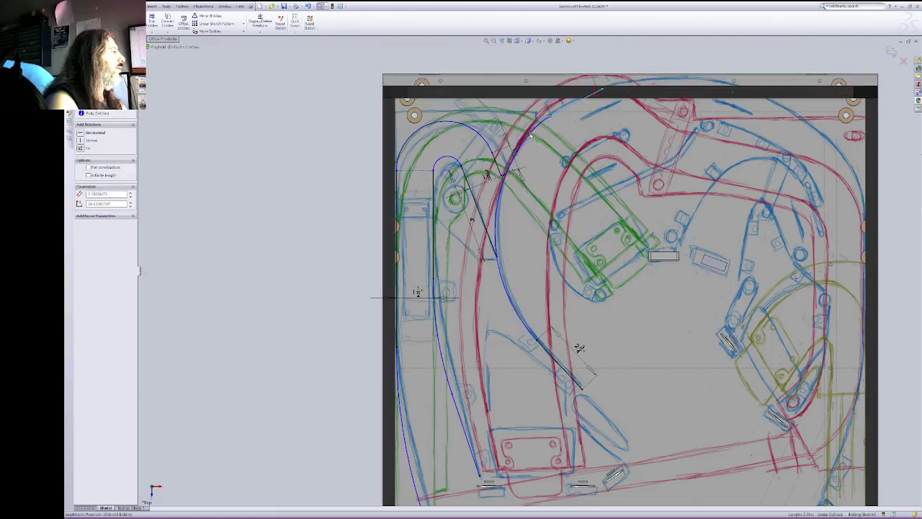
Step: Try to adjust the second arc at its joint with the fixed line, and release the line's fixed relation
click(510, 174)
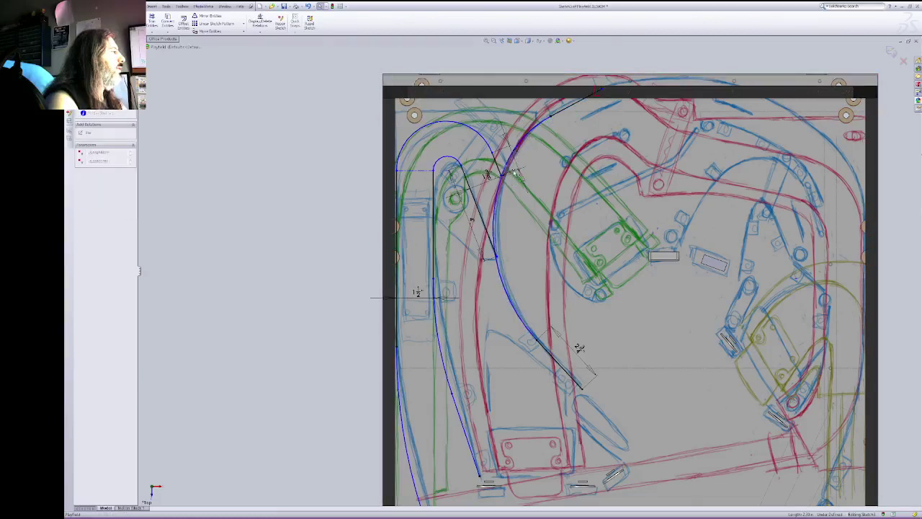
click(551, 117)
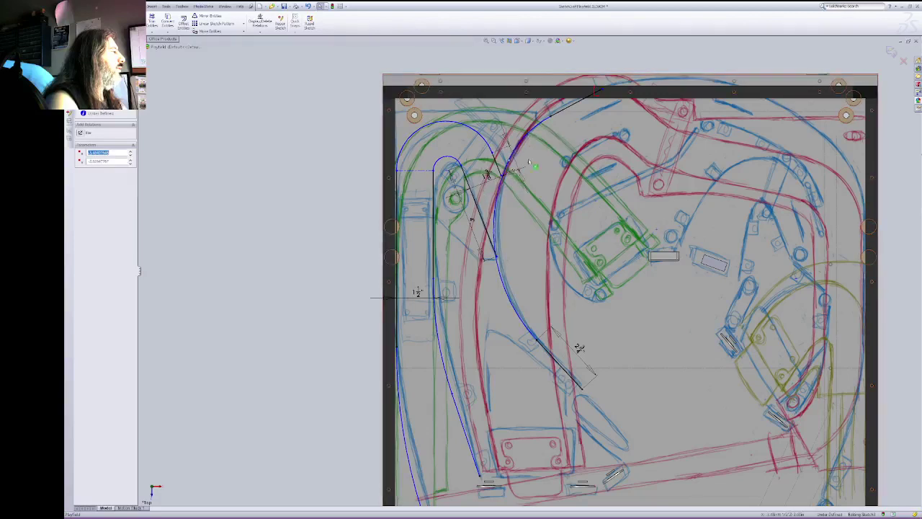
drag(551, 117, 551, 121)
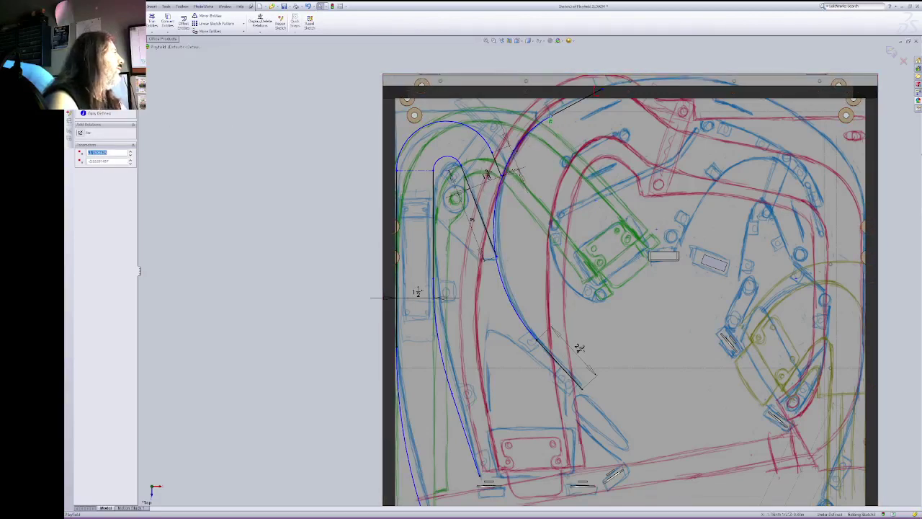
click(577, 101)
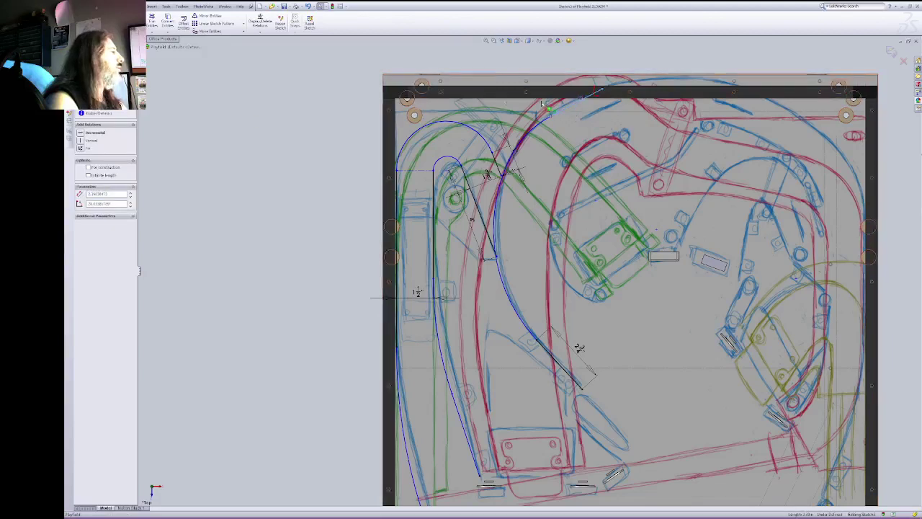
drag(565, 108, 549, 114)
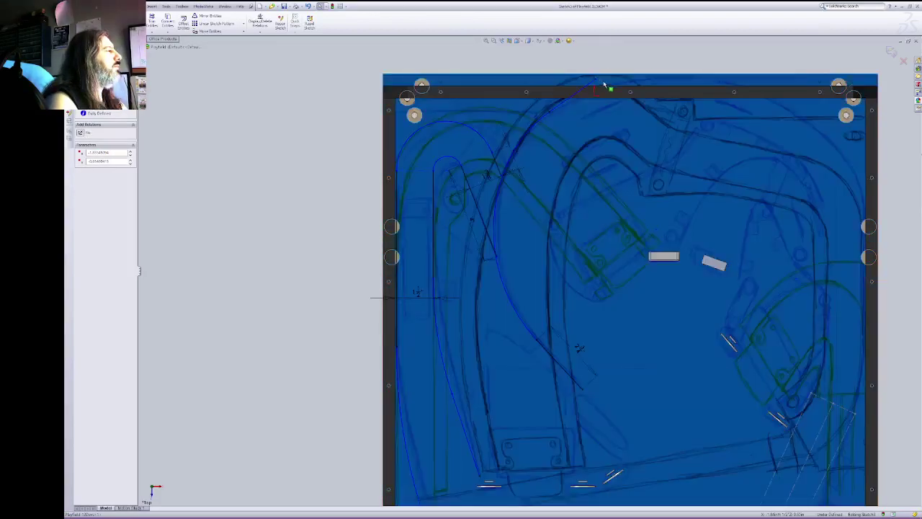
Step: Try to attach the short slanted line's upper end to the edge of the top wood border
click(598, 85)
click(611, 87)
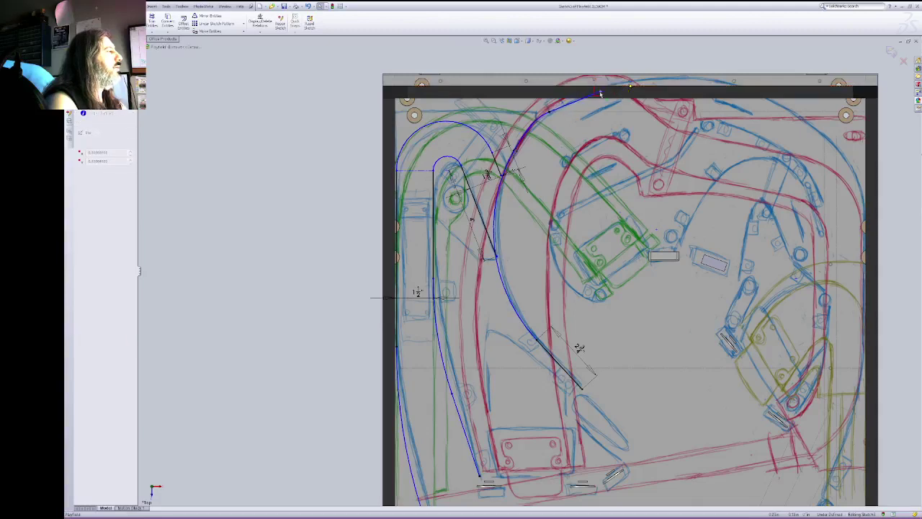
drag(602, 90, 602, 84)
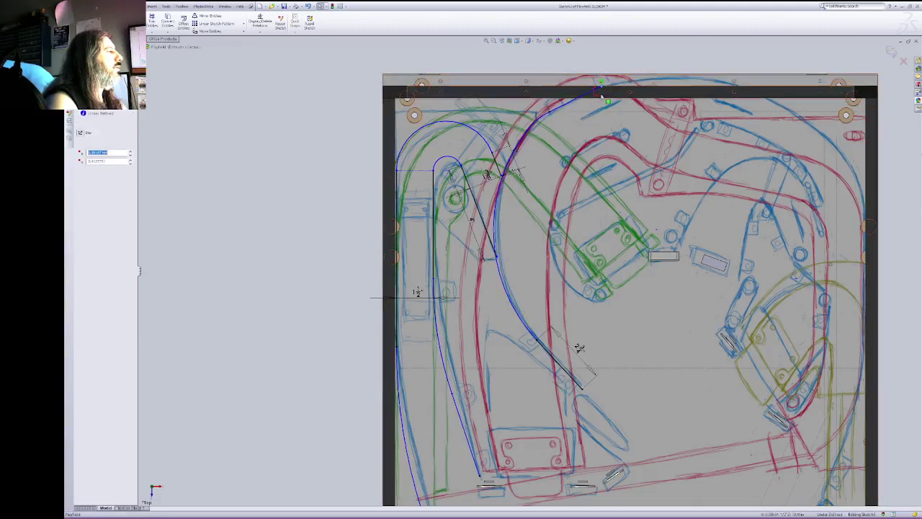
click(235, 117)
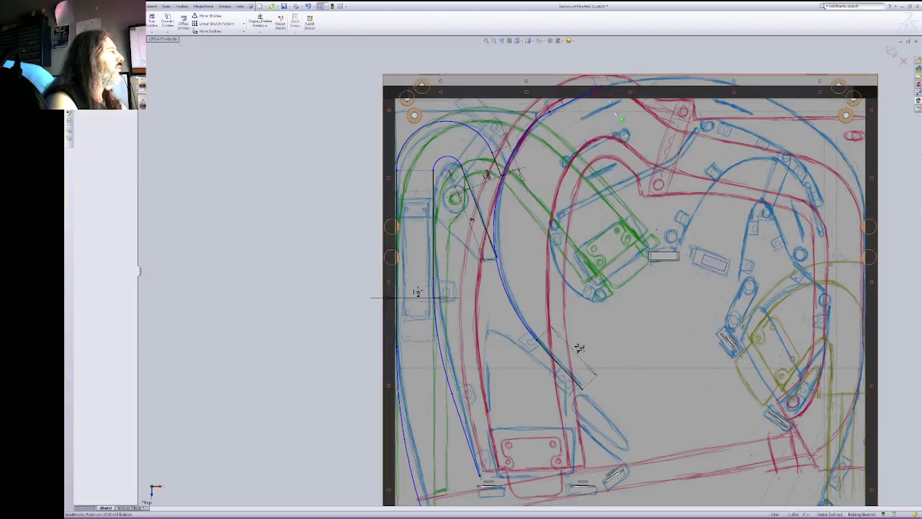
click(608, 90)
click(603, 86)
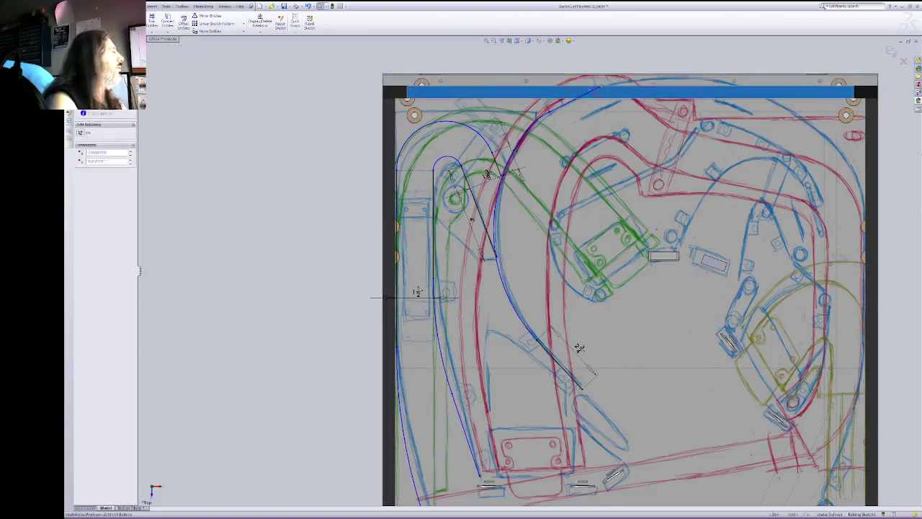
click(196, 115)
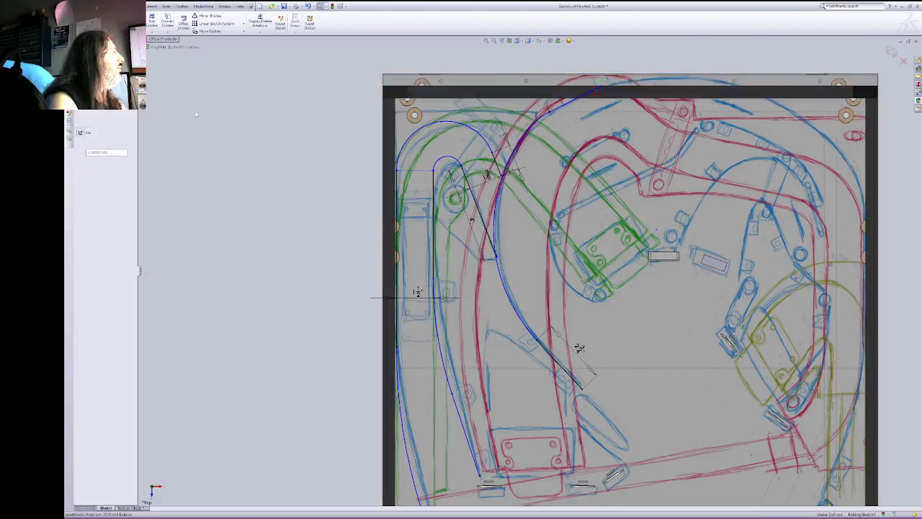
click(606, 93)
click(601, 83)
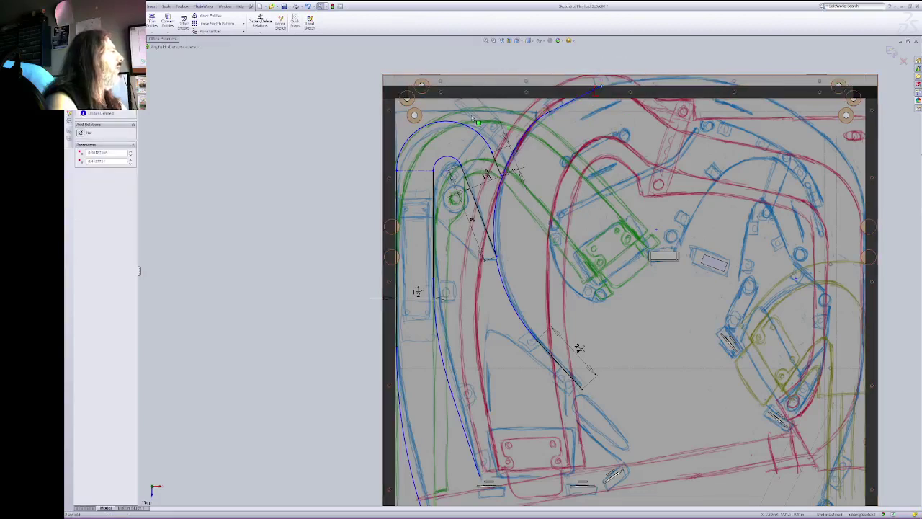
Step: Move the short slanted line's upper end to the marked point on the top border and fix the line
click(601, 88)
drag(602, 88, 596, 92)
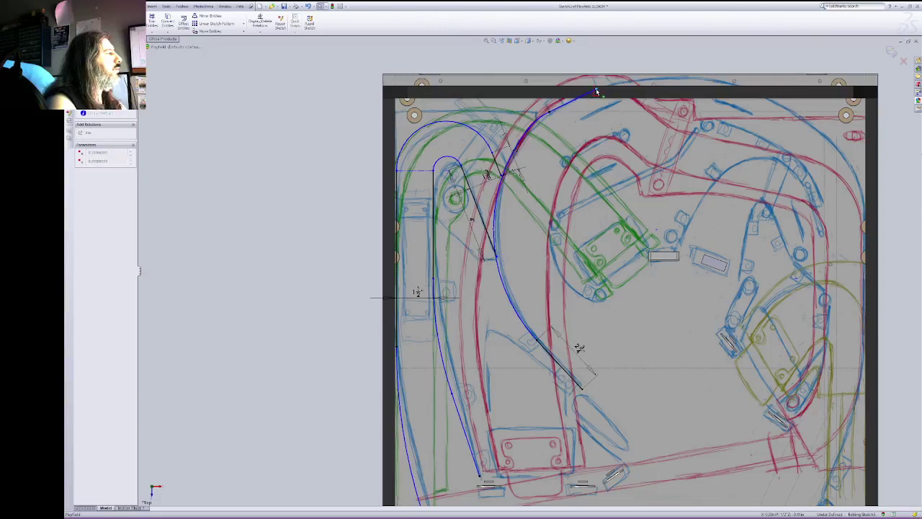
drag(595, 91, 594, 89)
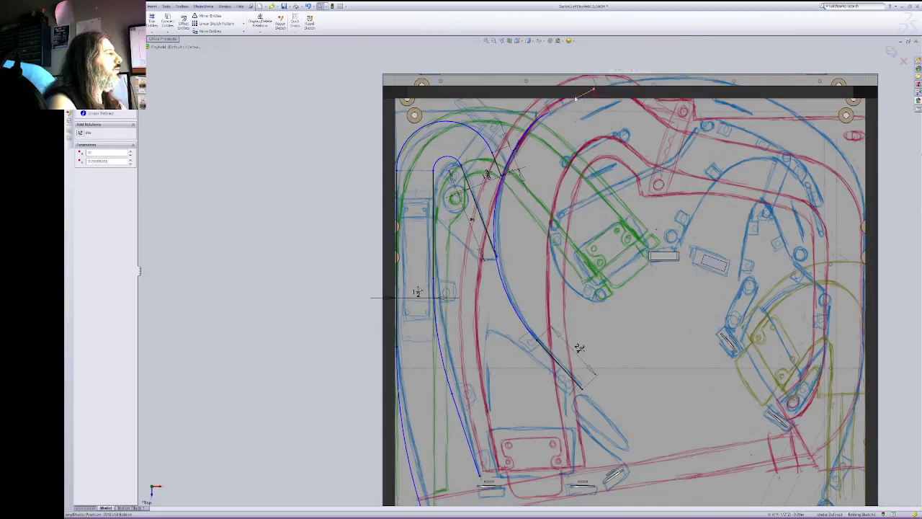
click(586, 94)
click(80, 148)
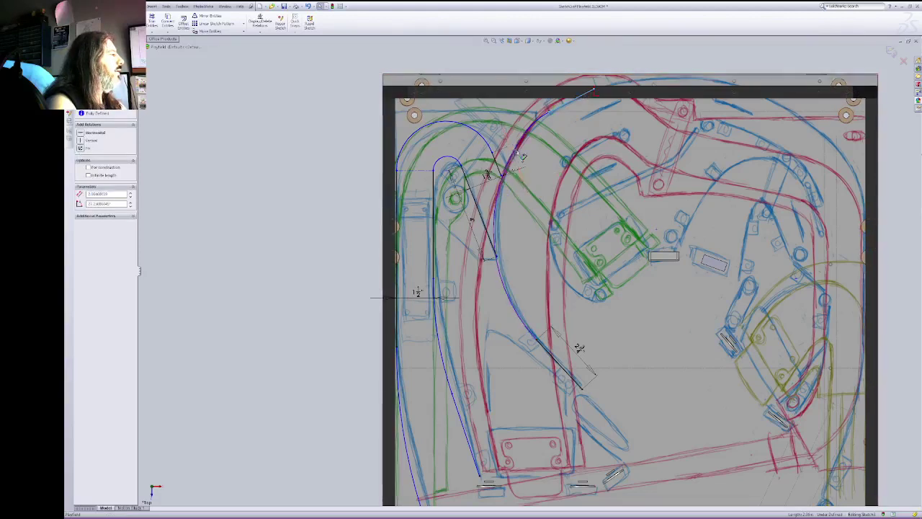
Step: Pull the central guide's second arc slightly toward the left-side guides and reposition the nearby short end line's length dimension
click(527, 134)
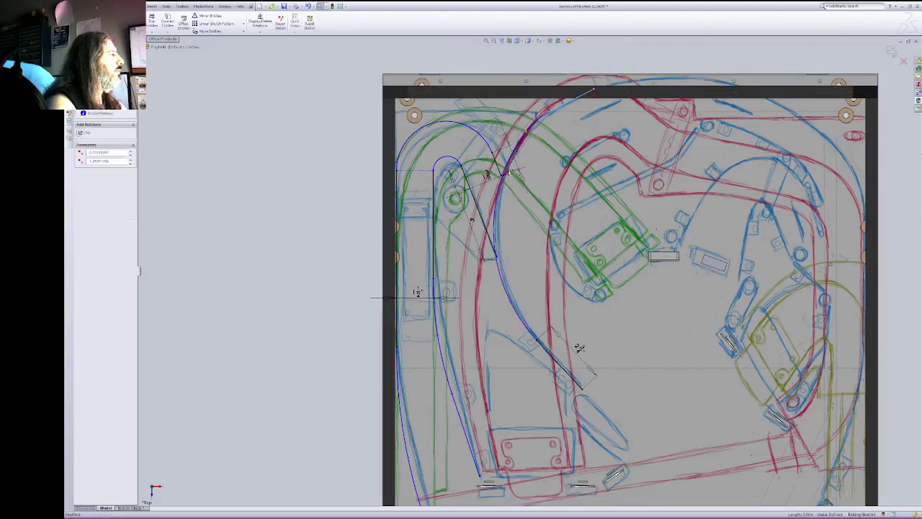
drag(506, 192, 508, 192)
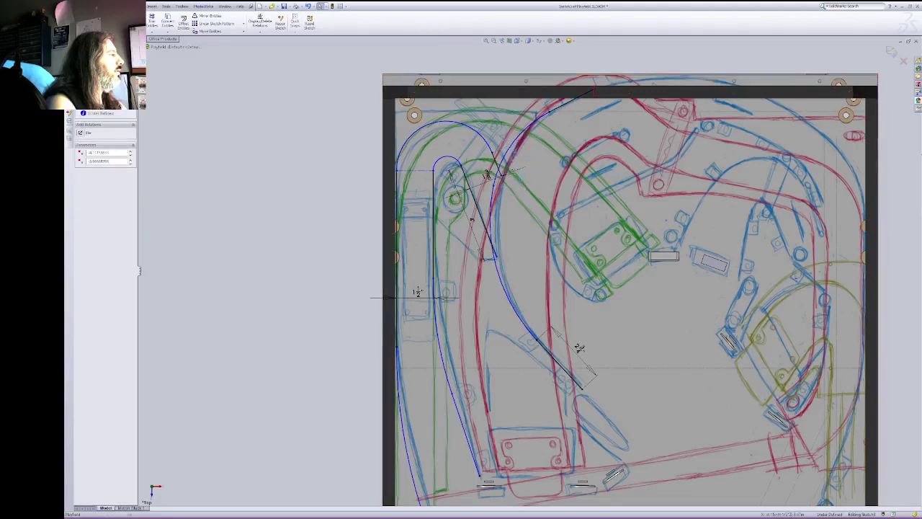
click(506, 174)
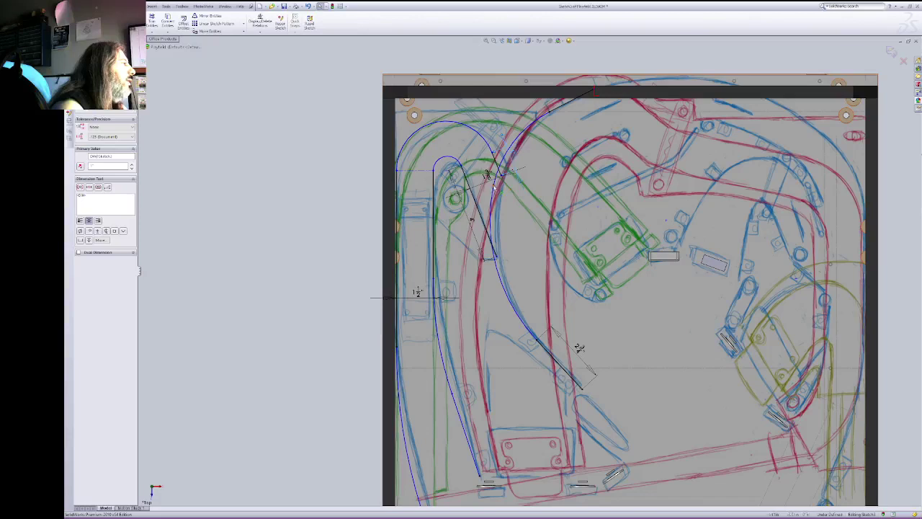
click(506, 175)
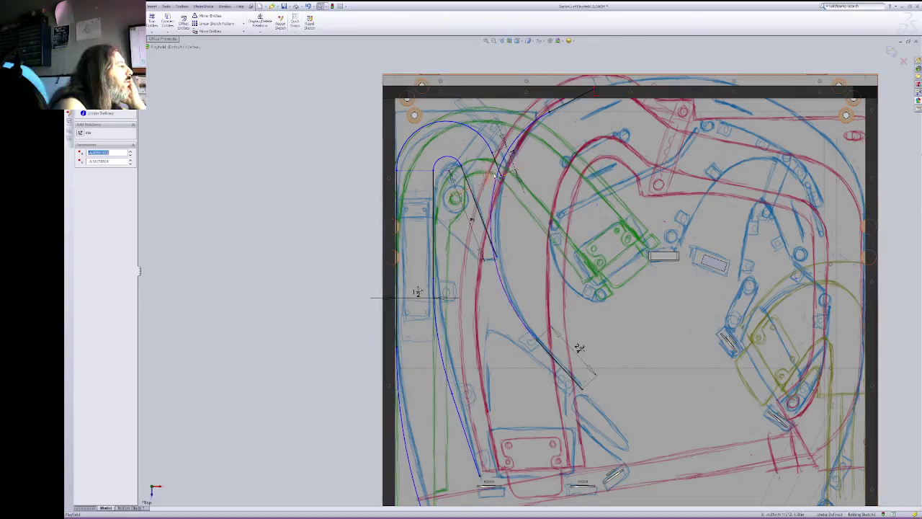
Step: Set the outer left guide's short end line to 1/2 inch and the inner guide's slanted line to 3 1/2 inches
click(486, 228)
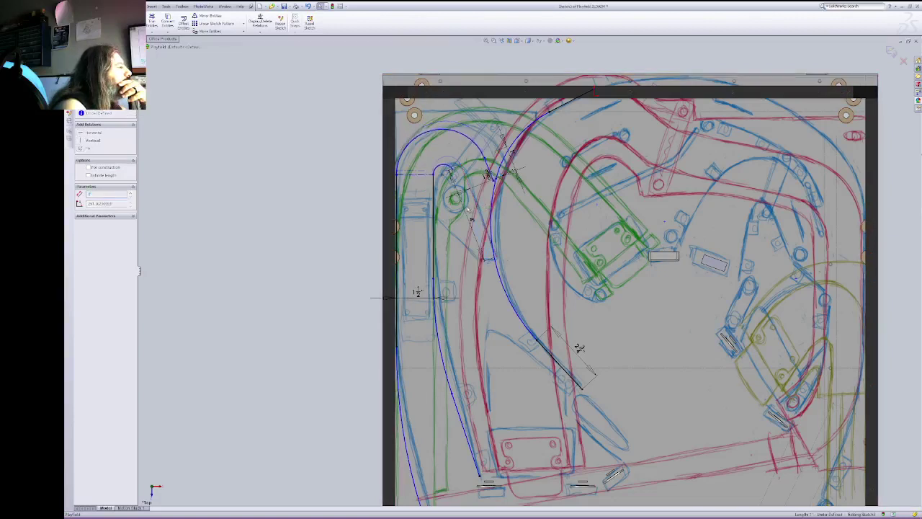
drag(469, 209, 465, 172)
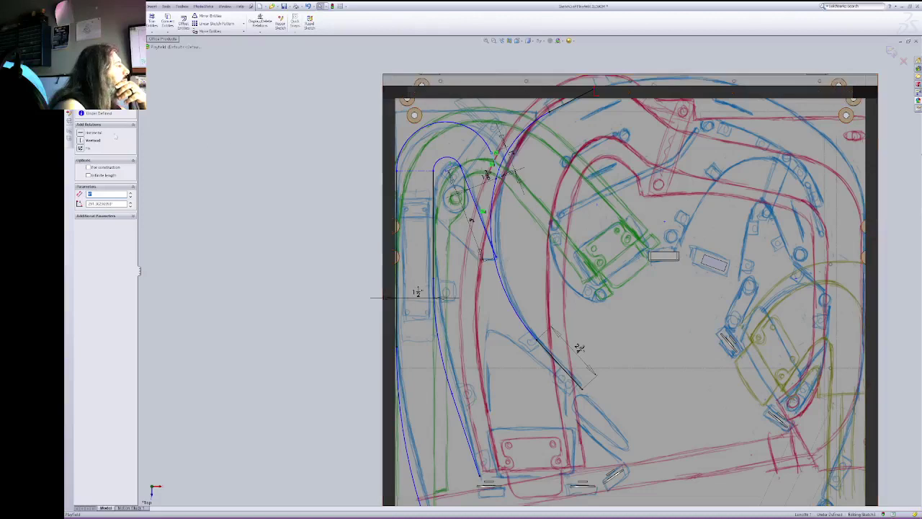
click(515, 154)
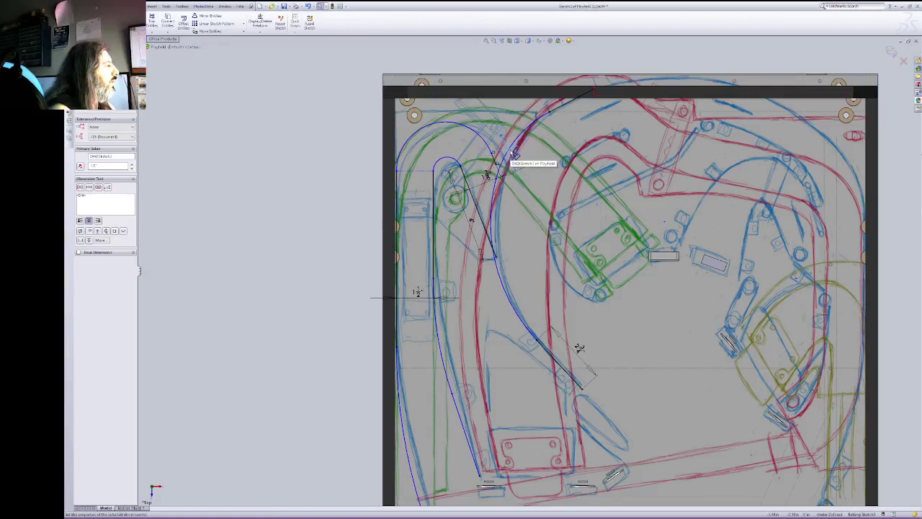
double_click(514, 154)
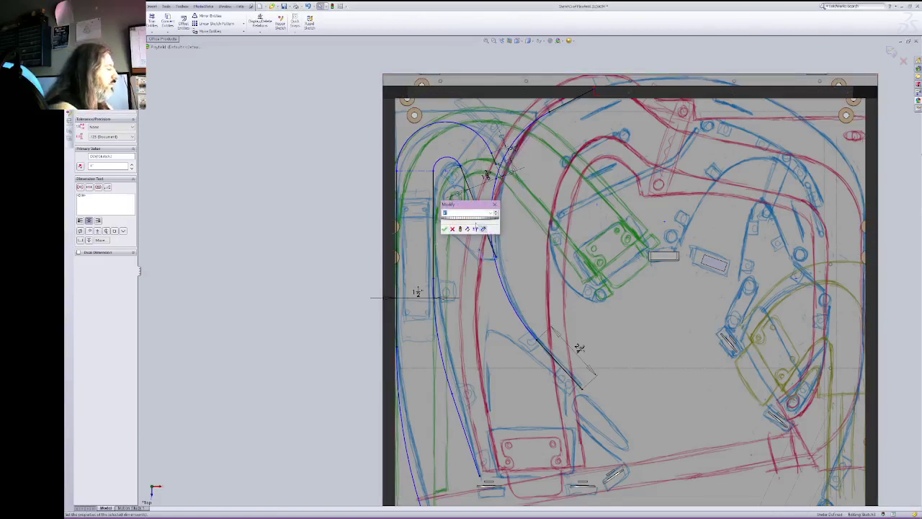
key(Return)
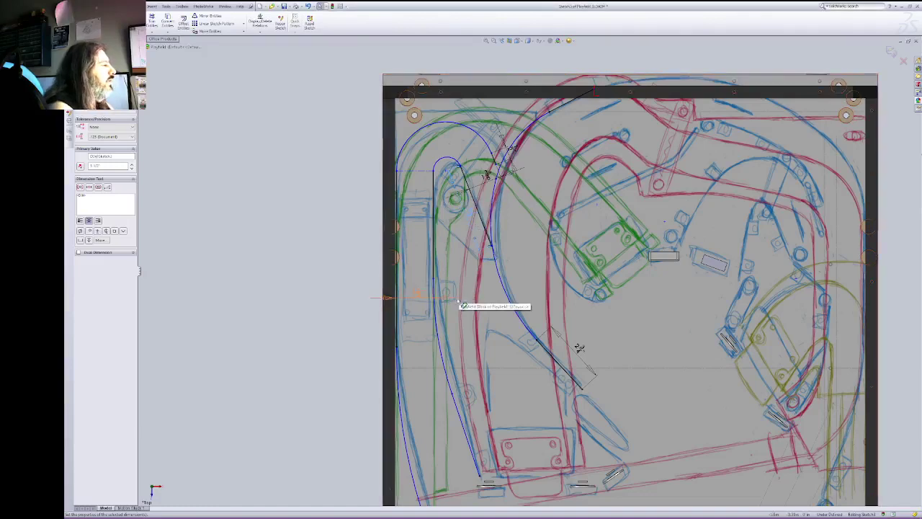
click(429, 231)
click(288, 281)
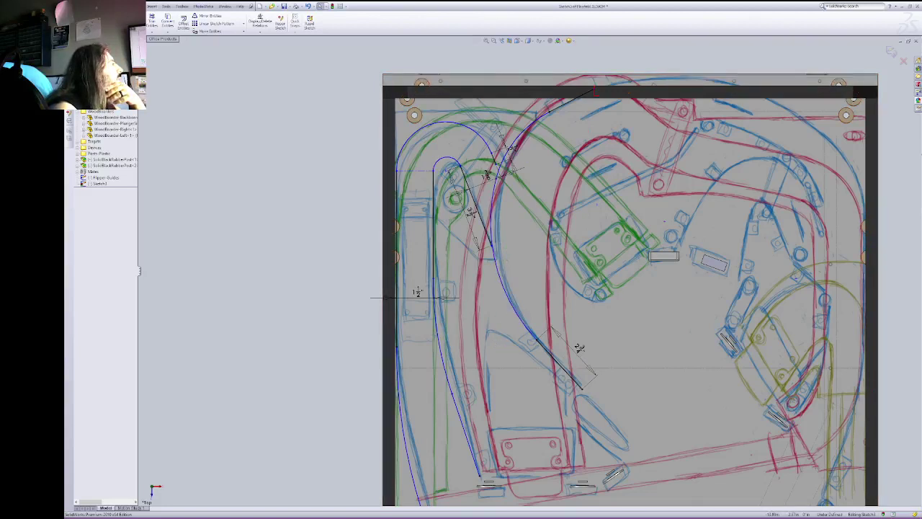
Step: Draw a tangent arc from the fixed slanted line's upper end across the playfield's top edge to the right-hand blue trace
click(633, 84)
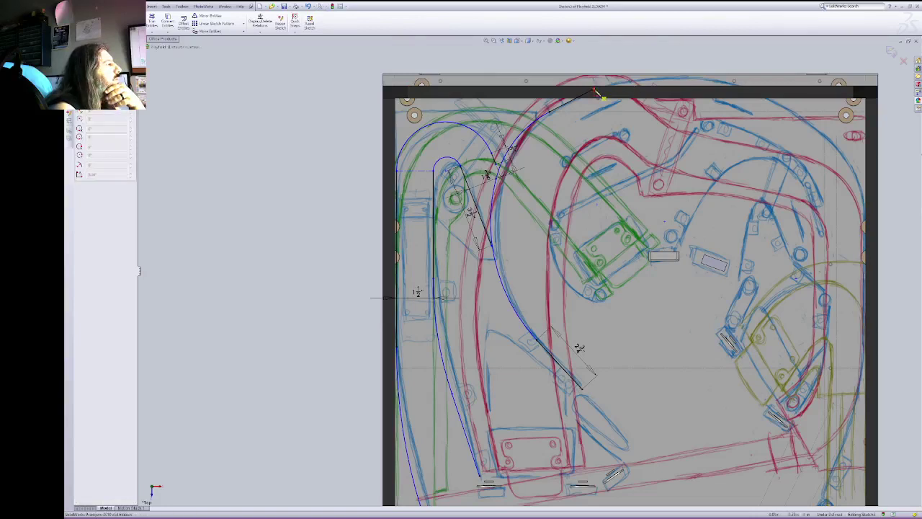
click(595, 92)
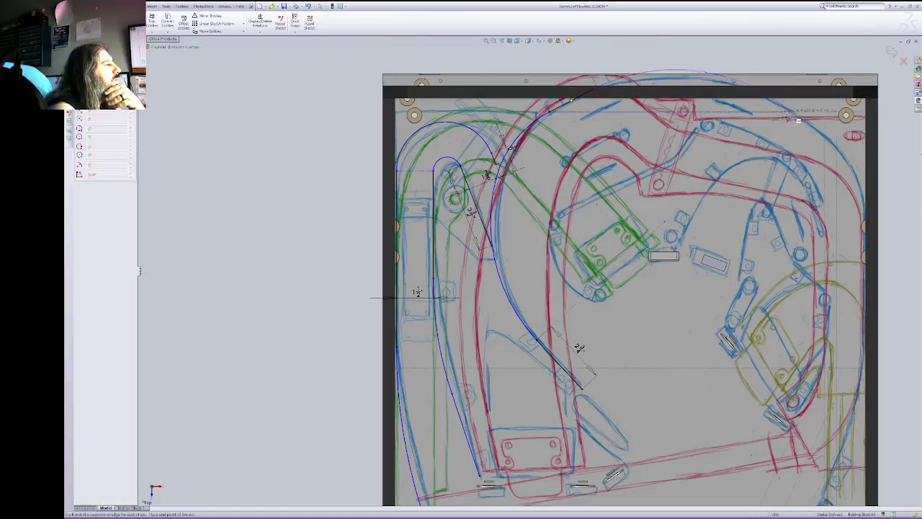
click(749, 91)
key(Escape)
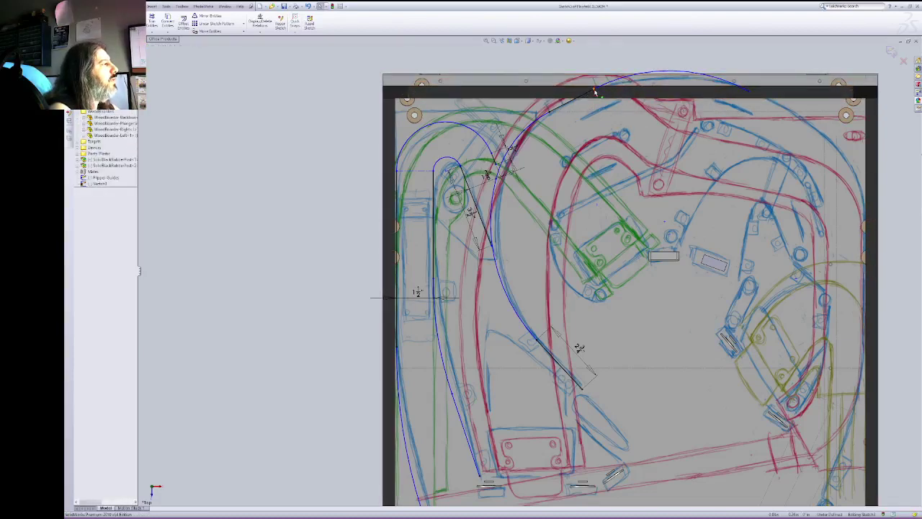
drag(594, 91, 580, 100)
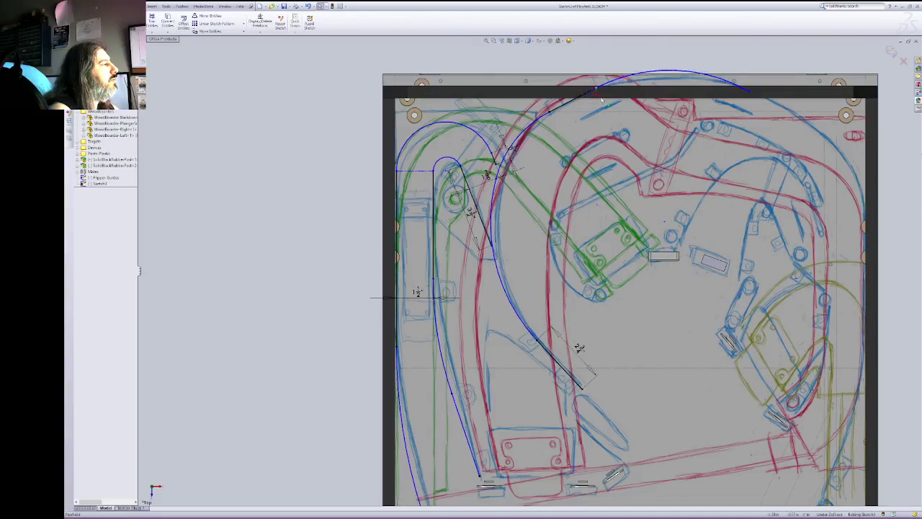
click(602, 100)
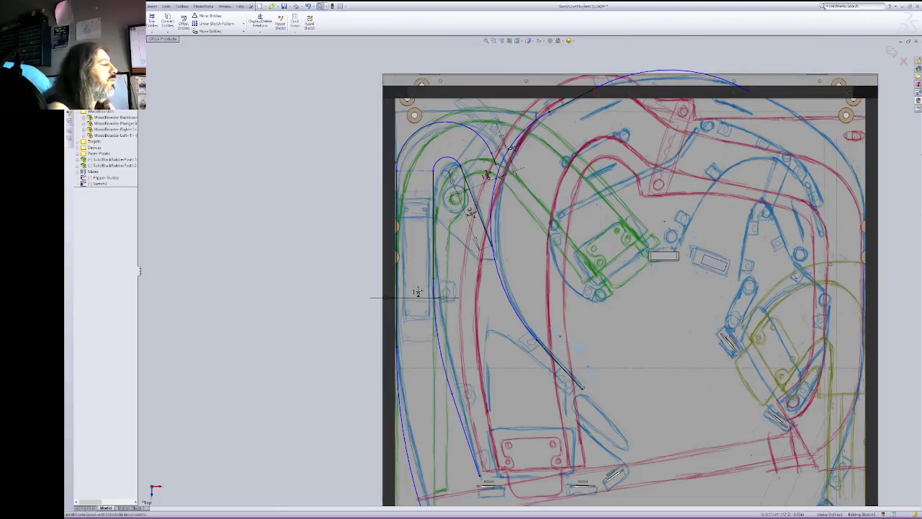
Step: Set the central guide's lower end line to 2 inches and shift the junction of its two arcs onto the blue trace
click(580, 359)
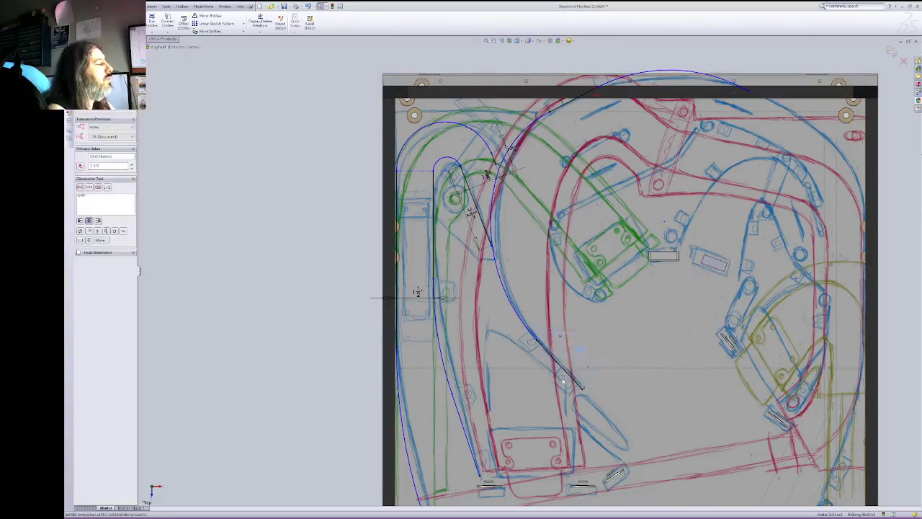
click(503, 176)
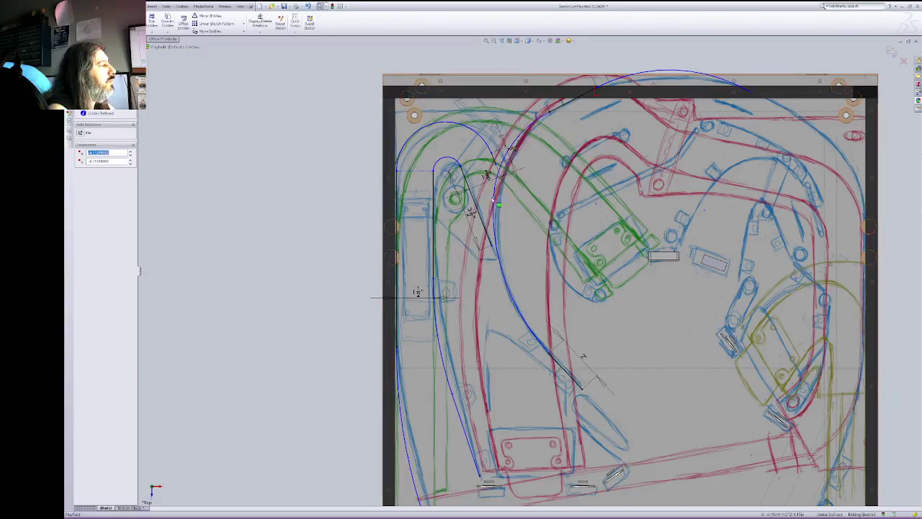
mouse_move(495, 200)
mouse_down()
mouse_move(517, 172)
mouse_move(522, 195)
mouse_up()
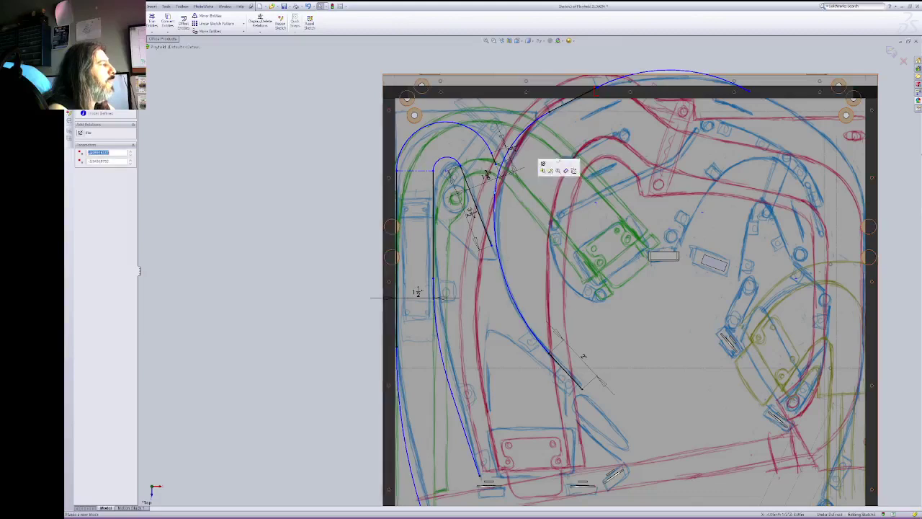
click(549, 114)
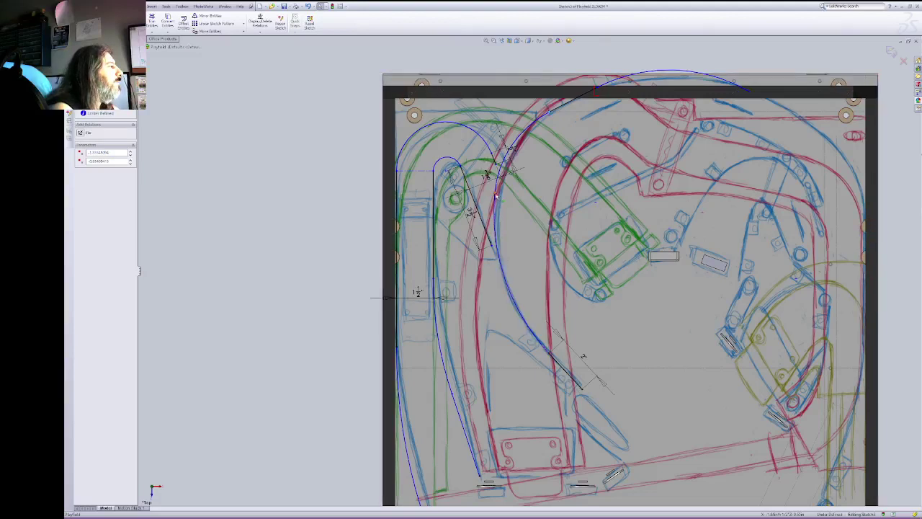
mouse_move(495, 195)
mouse_down()
mouse_move(513, 204)
mouse_move(500, 196)
mouse_up()
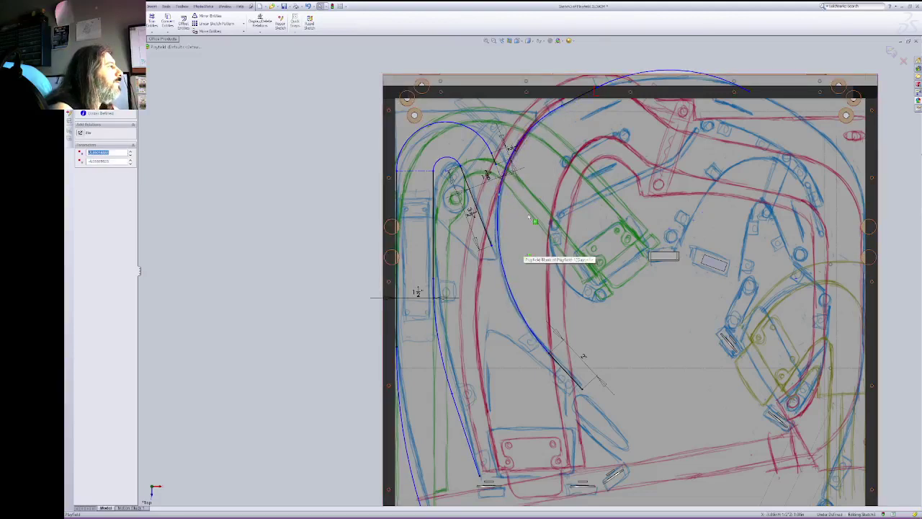
Step: Pull the upper slanted line's end back along the trace and dimension the line's length at 1 inch
click(595, 93)
drag(595, 94, 582, 95)
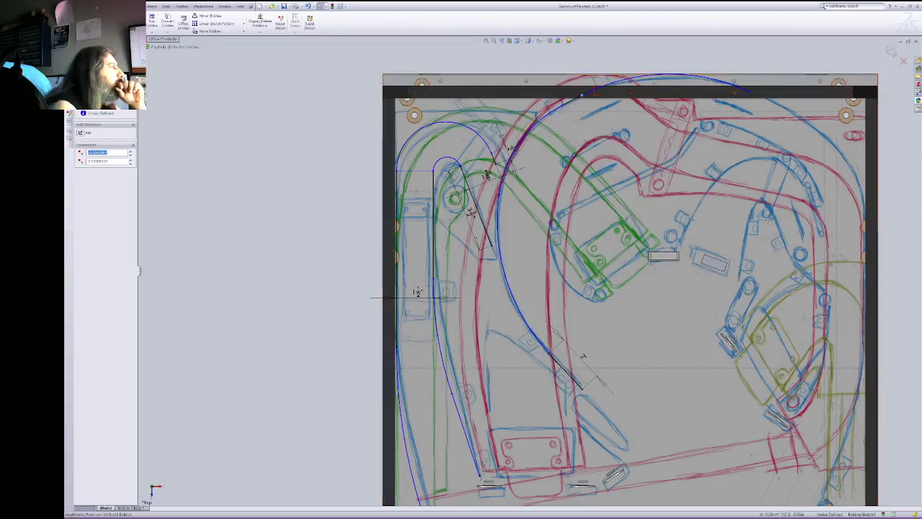
key(Escape)
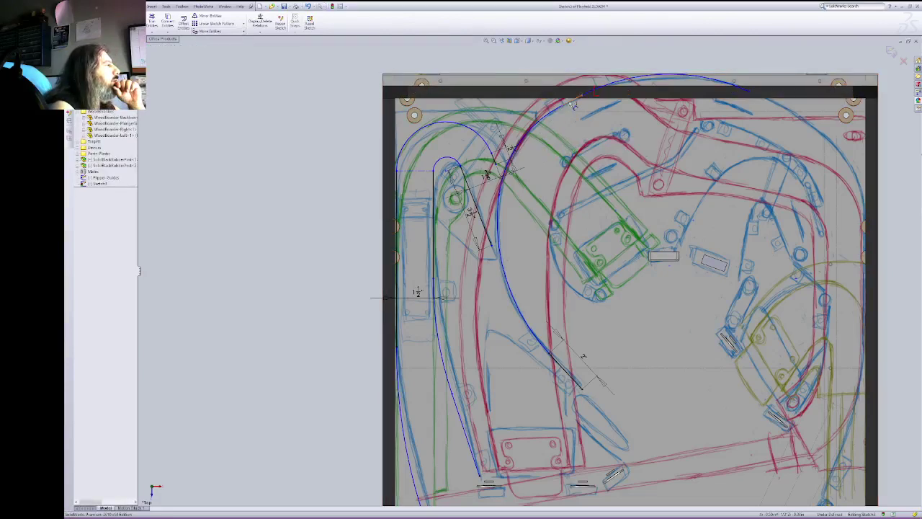
click(563, 95)
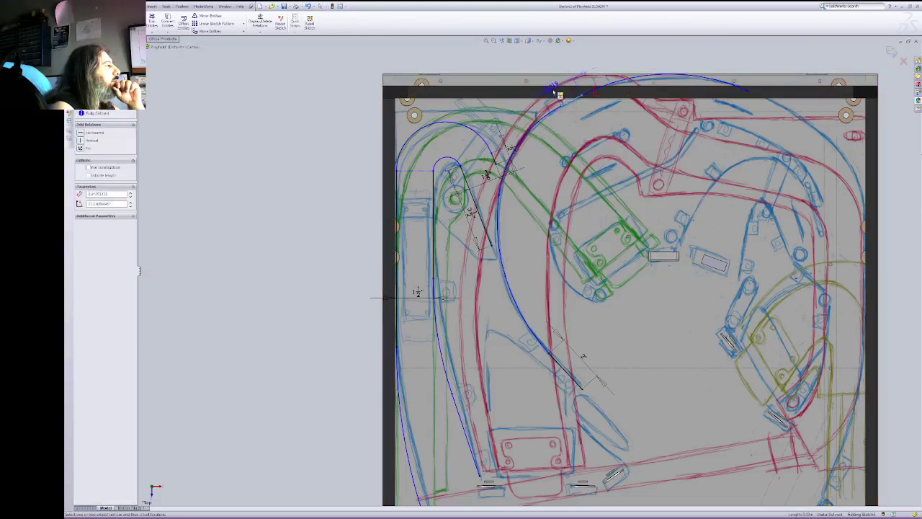
click(555, 93)
click(541, 128)
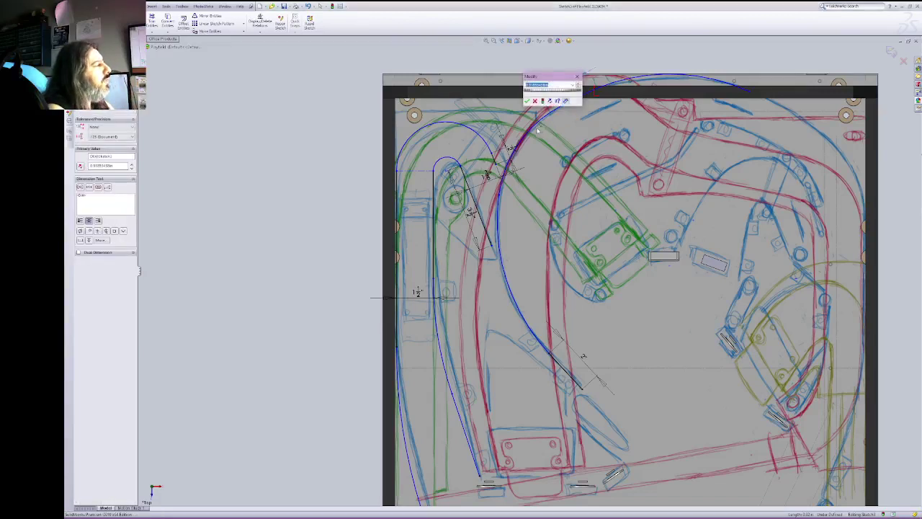
text(1)
key(Return)
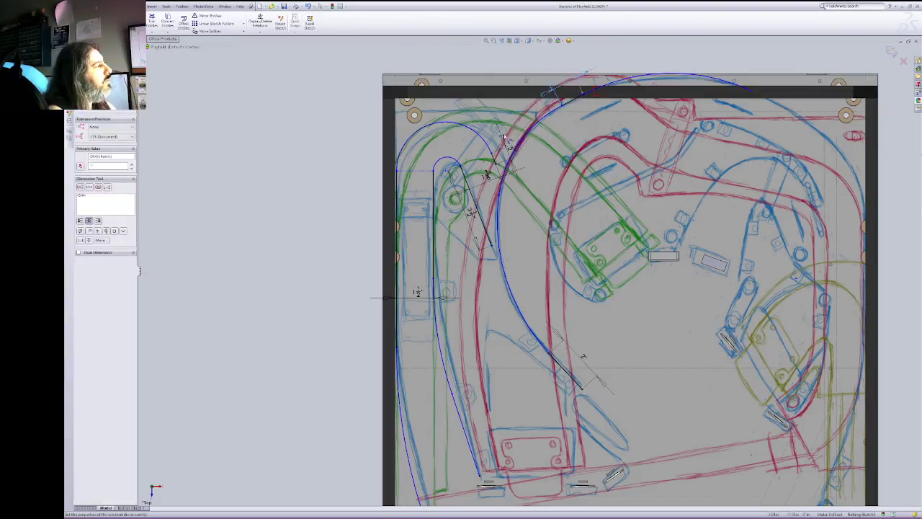
key(Escape)
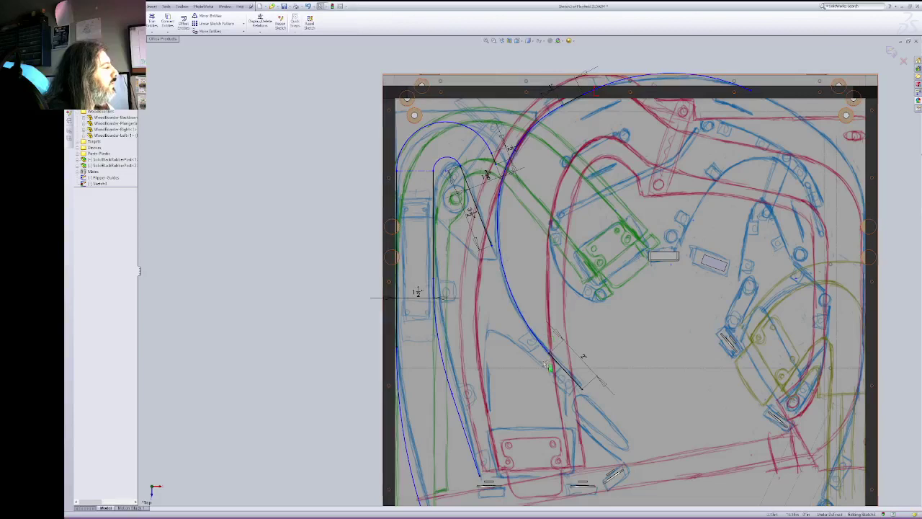
Step: Set the central guide's lower end line to 2 1/2 inches and readjust it to 2 1/4 inches
click(588, 364)
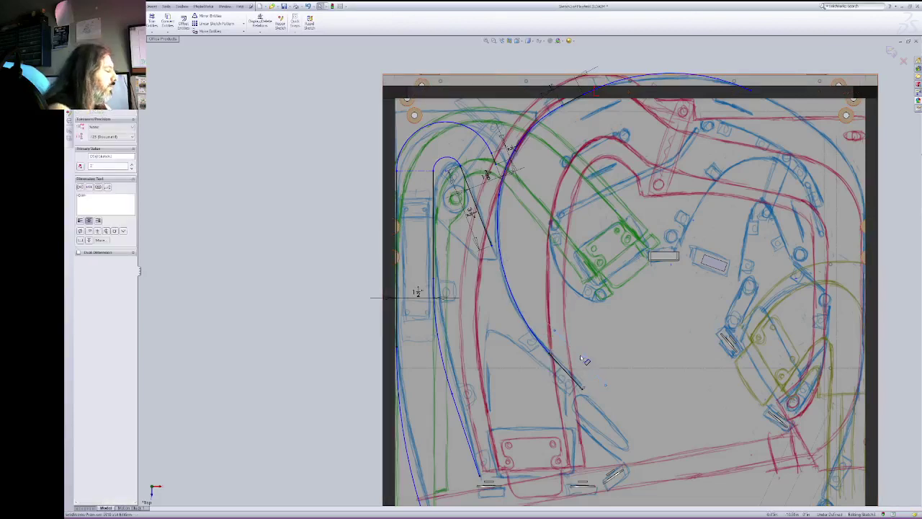
click(582, 354)
key(Return)
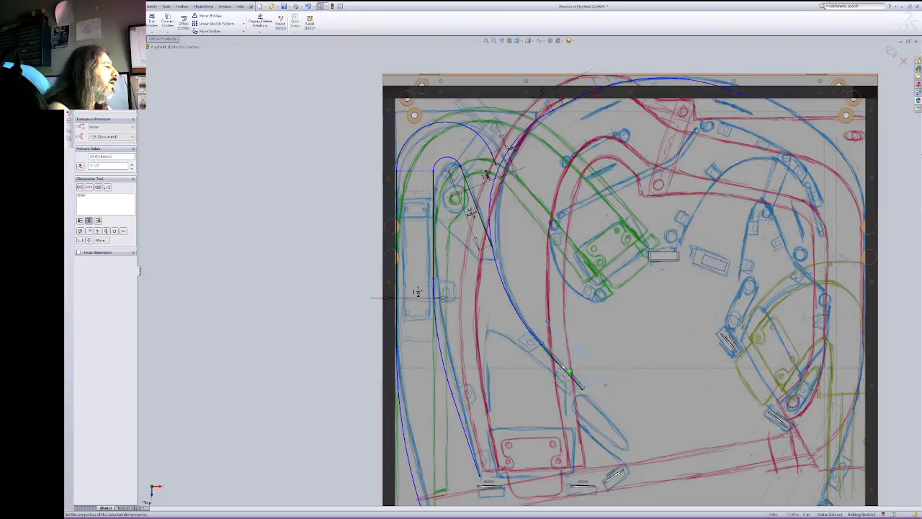
click(585, 355)
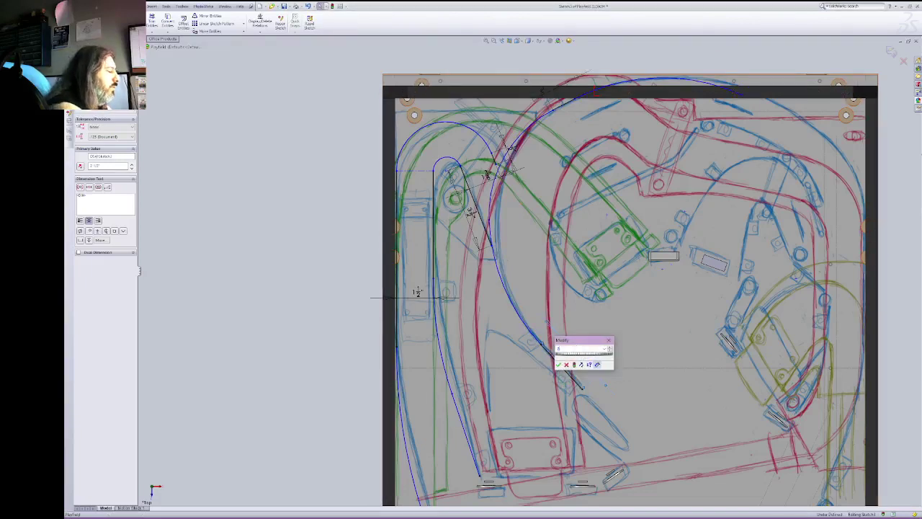
key(Return)
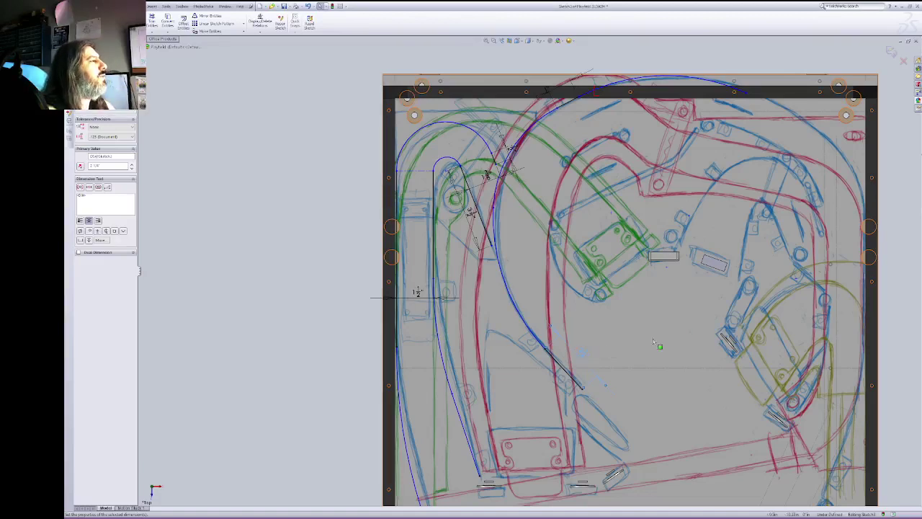
Step: Adjust the top arc's right end on the blue trace and draw a short line from it down along the trace
click(746, 93)
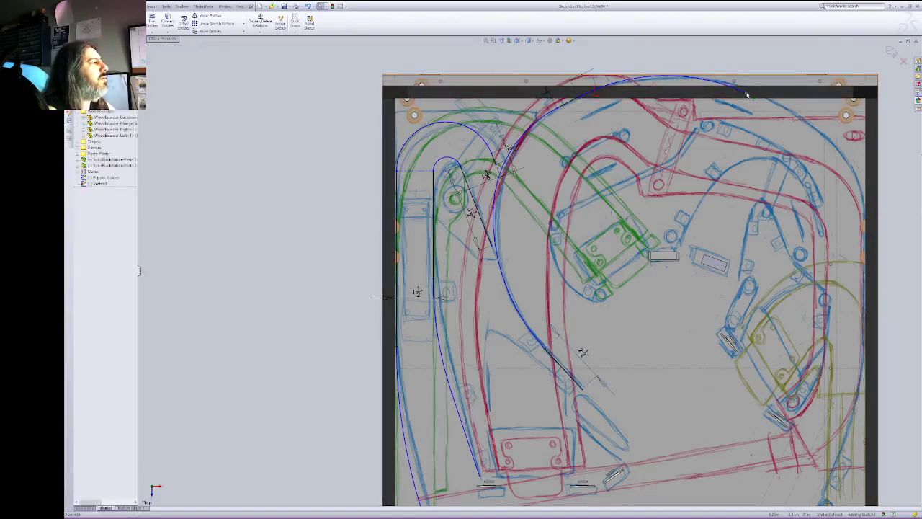
drag(747, 92, 745, 91)
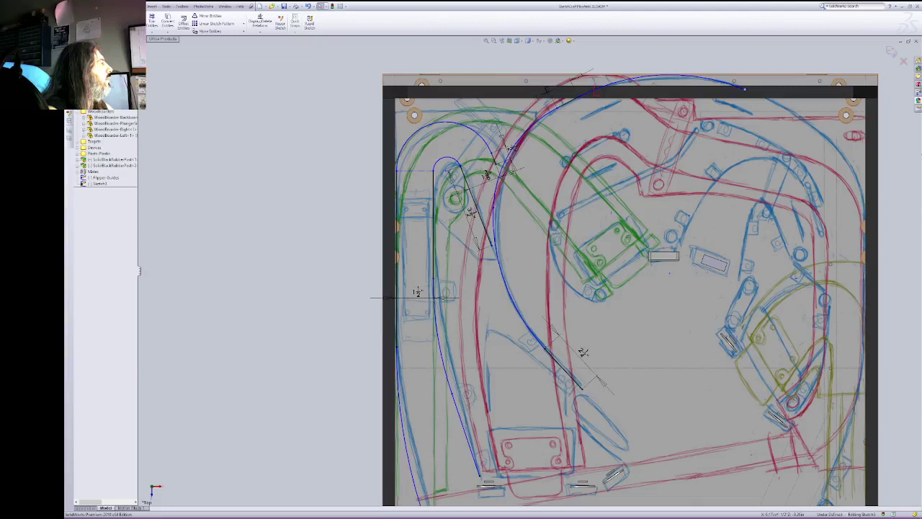
click(745, 90)
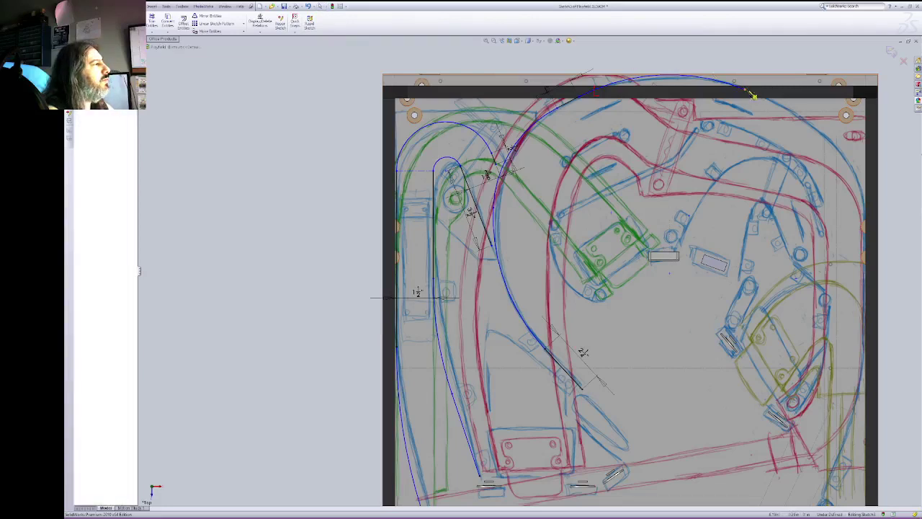
click(789, 112)
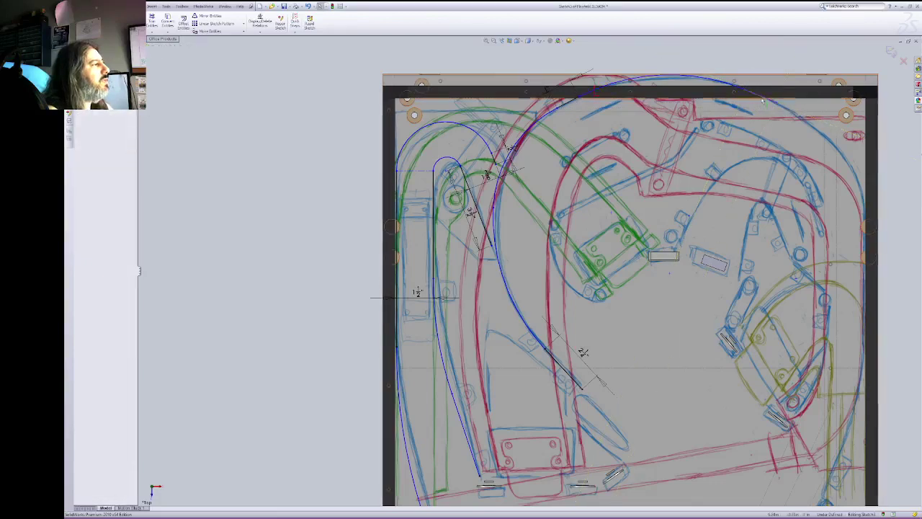
Step: Make the short lines at both ends of the top arc equal in length
click(574, 108)
ctrl+click(567, 103)
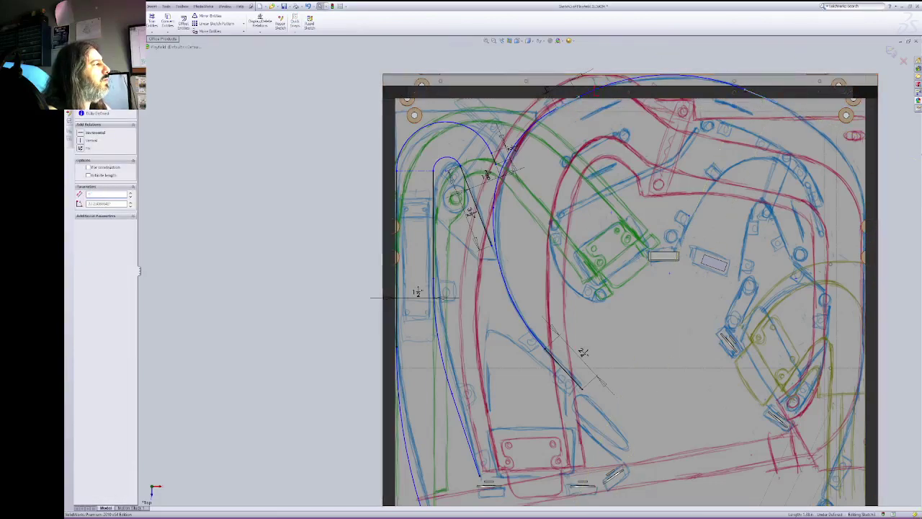
click(87, 210)
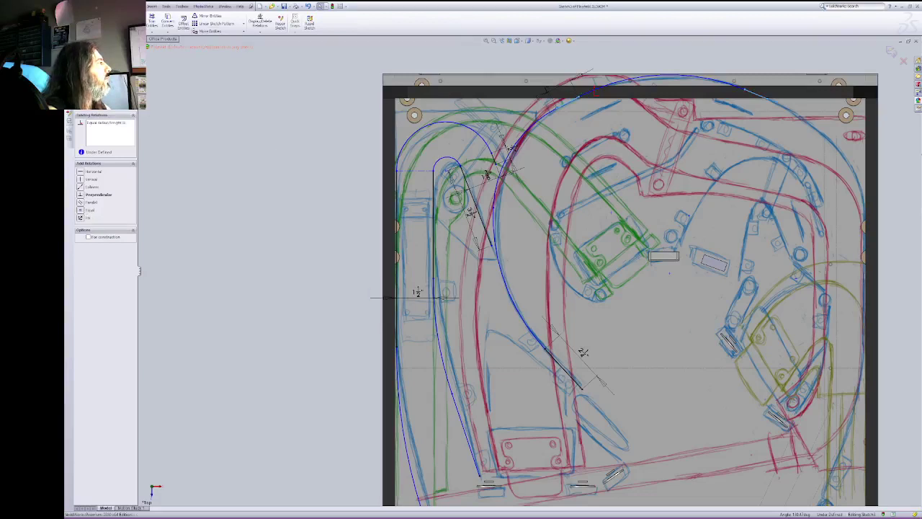
Step: Draw a construction line between the top arc's two endpoints and make it horizontal
click(109, 25)
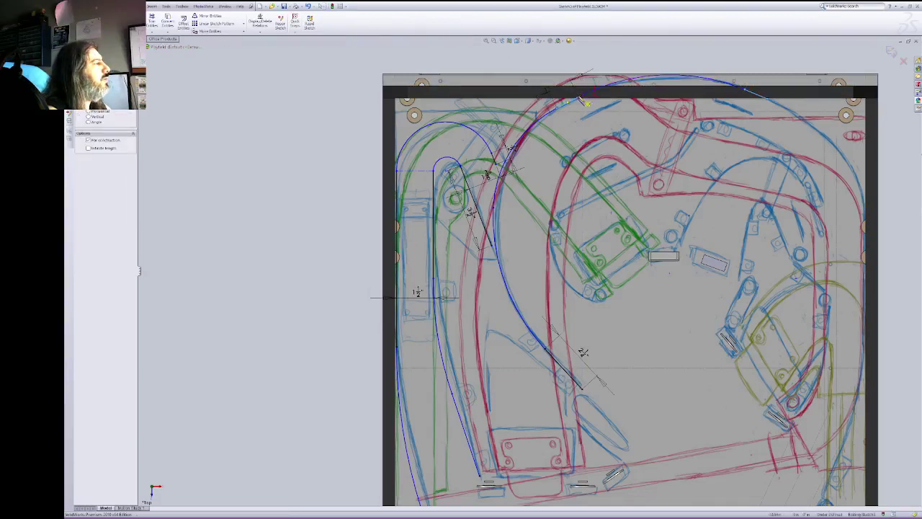
click(579, 97)
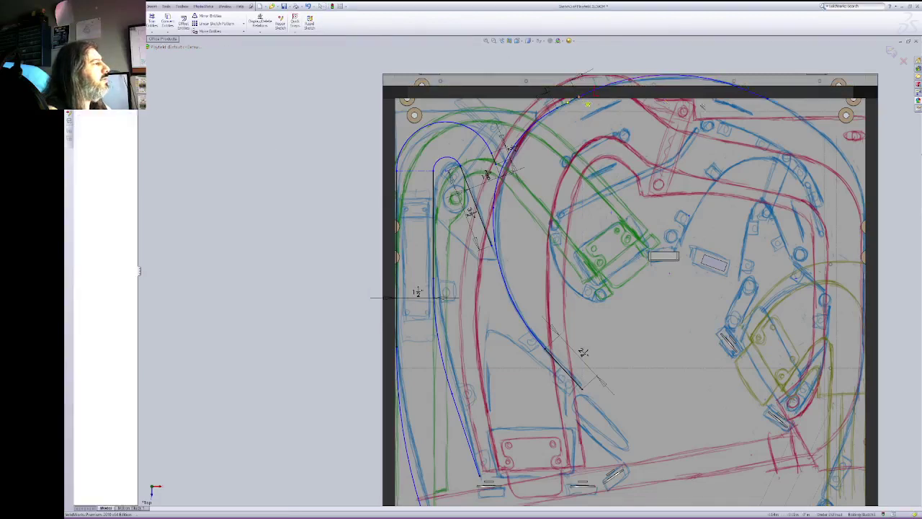
click(742, 101)
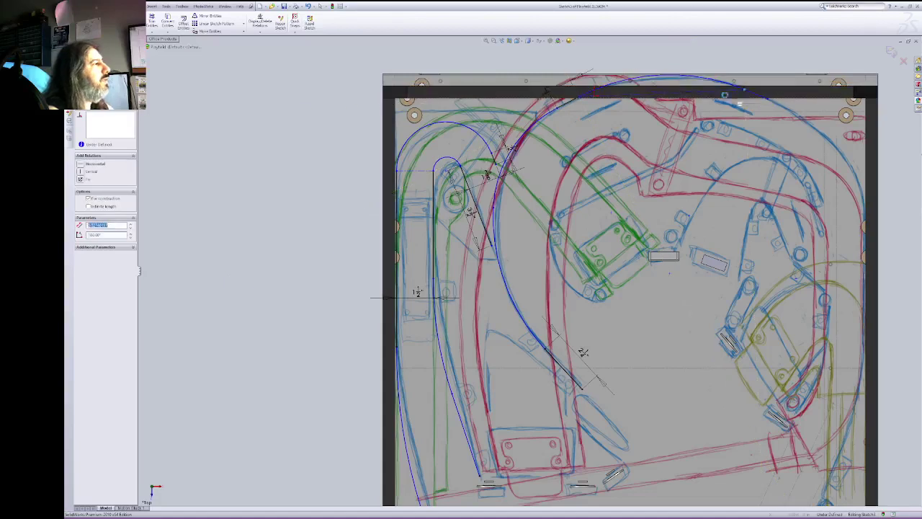
key(Escape)
click(706, 93)
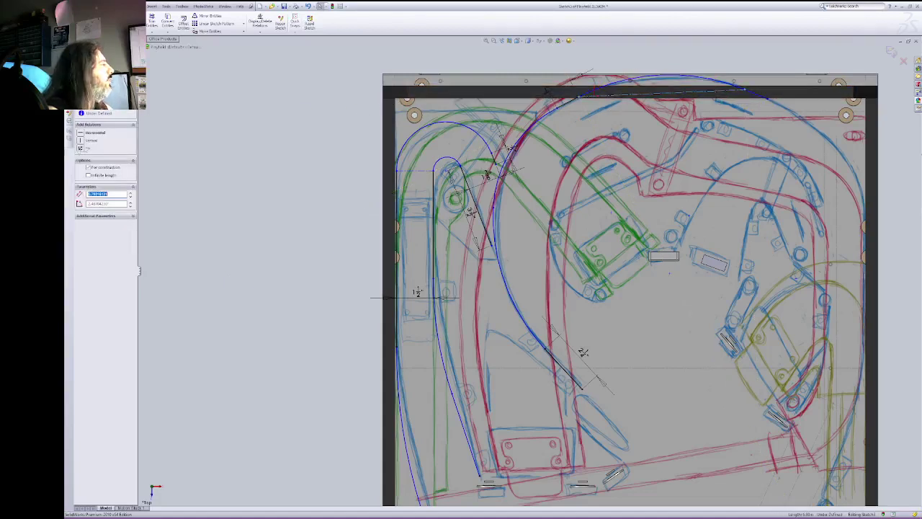
click(83, 133)
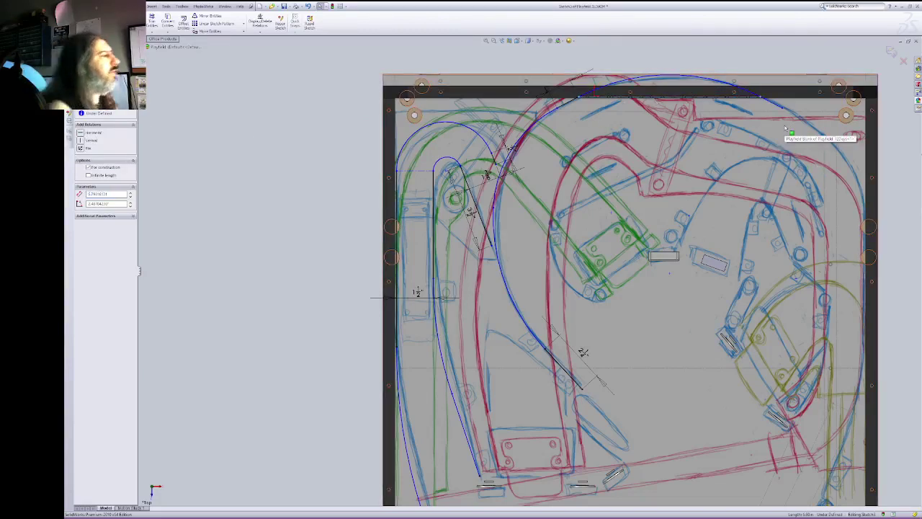
Step: Add a vertical construction line from the horizontal construction line's midpoint up to the top arc
key(Escape)
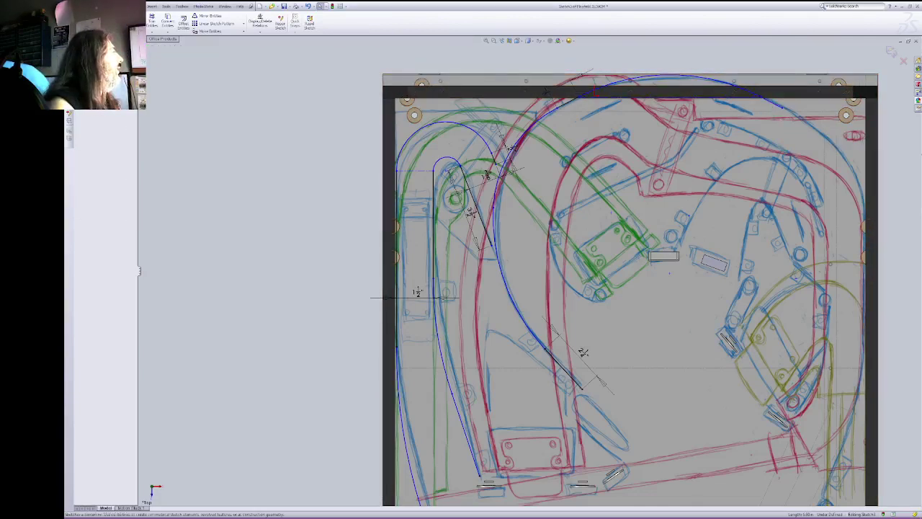
key(l)
click(678, 101)
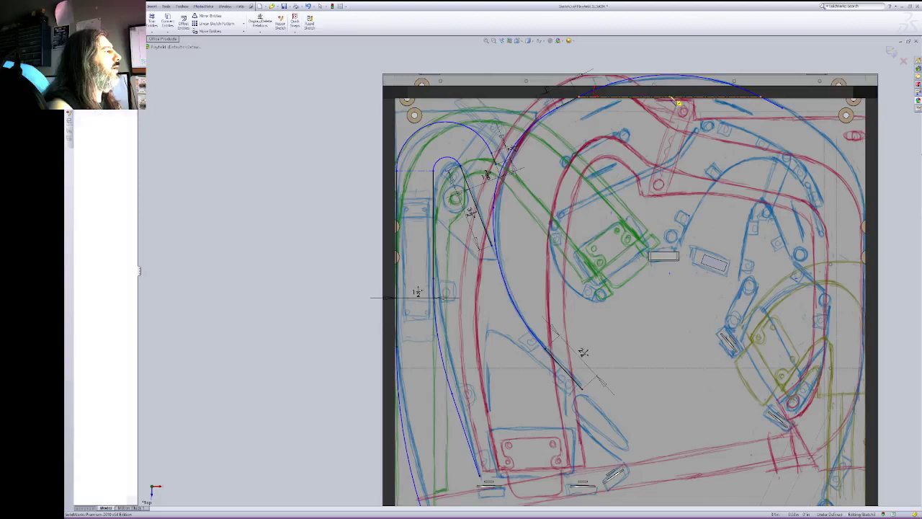
click(670, 75)
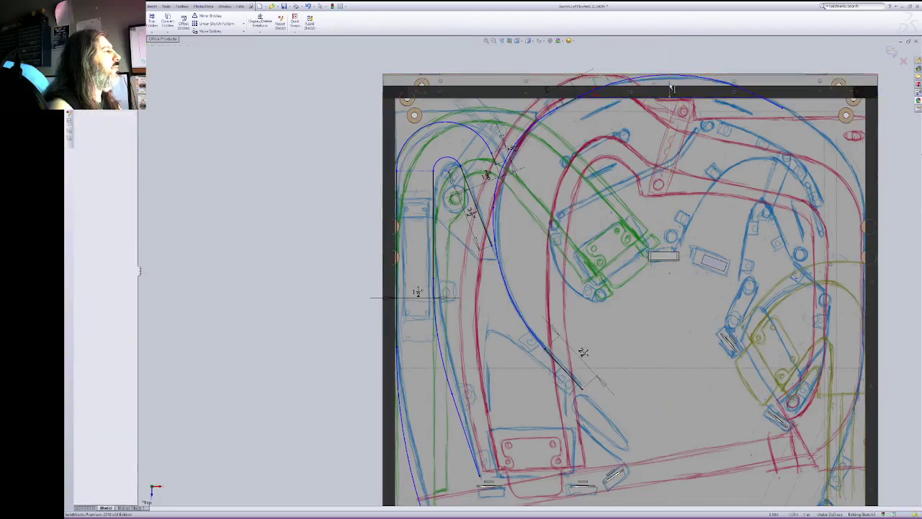
key(Escape)
click(82, 140)
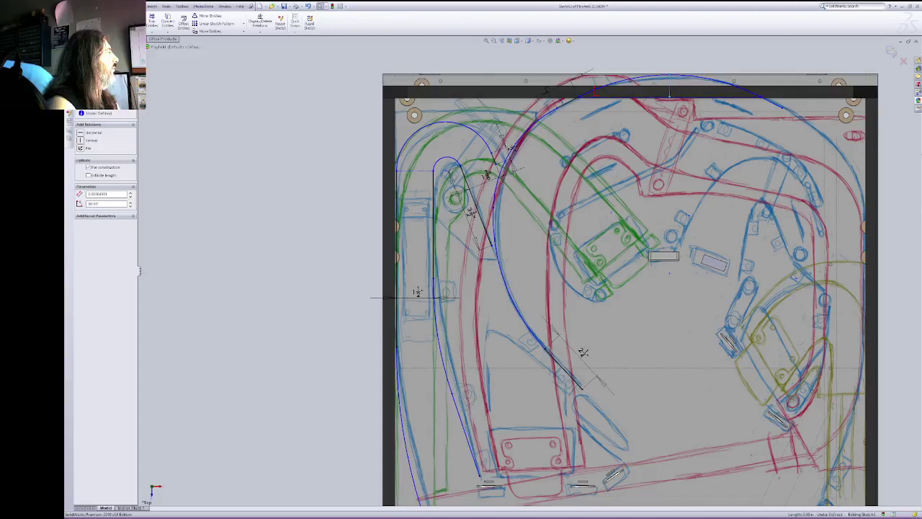
key(Escape)
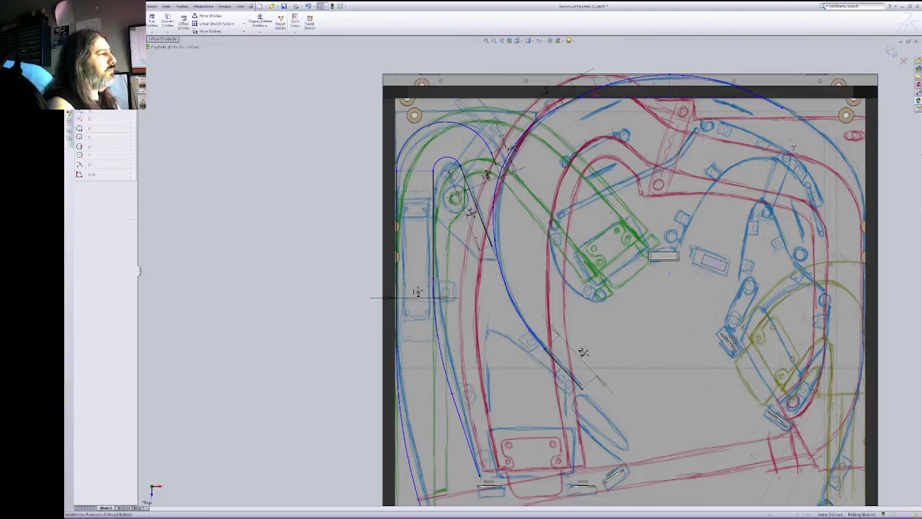
Step: Try to move the free end of the short line at the top arc's right end farther along the blue trace
click(778, 109)
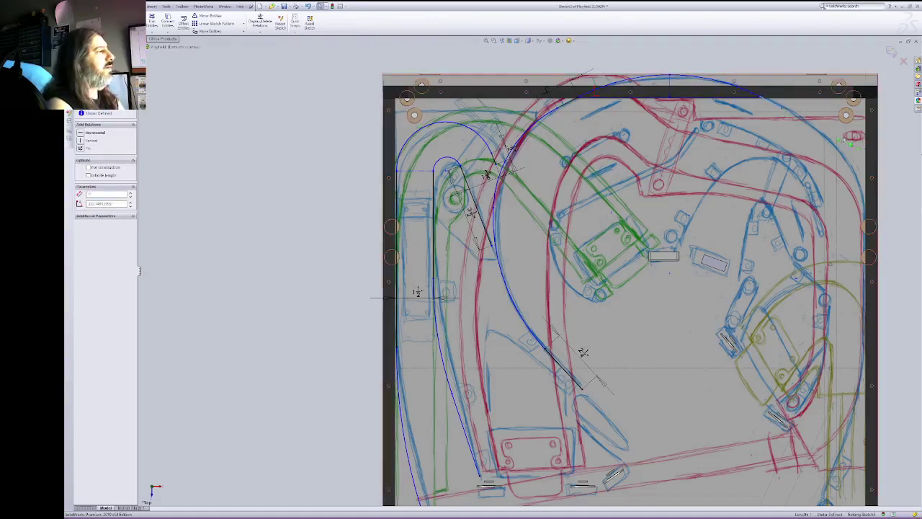
mouse_move(784, 108)
mouse_down()
mouse_move(816, 126)
mouse_move(782, 108)
mouse_up()
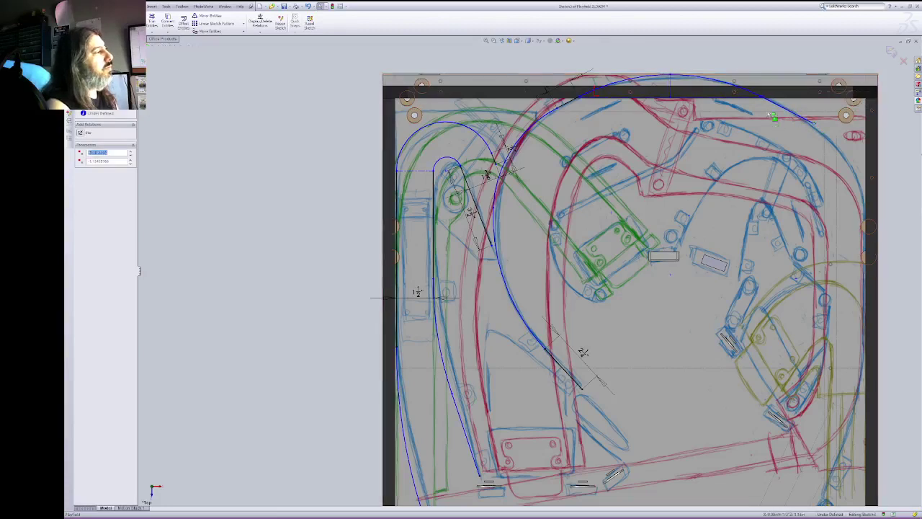
key(Escape)
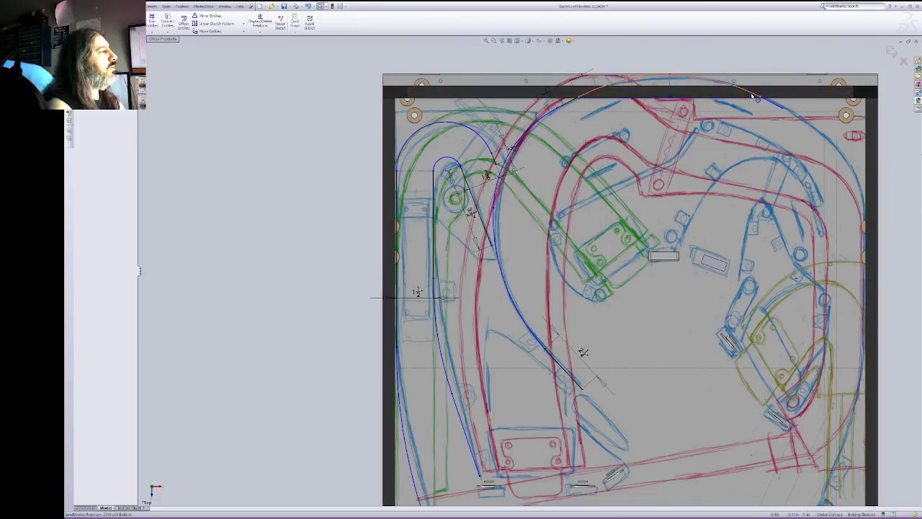
Step: Fix the endpoint where the top arc meets the short line, and extend that line farther along the traced blue outline
click(754, 96)
click(756, 94)
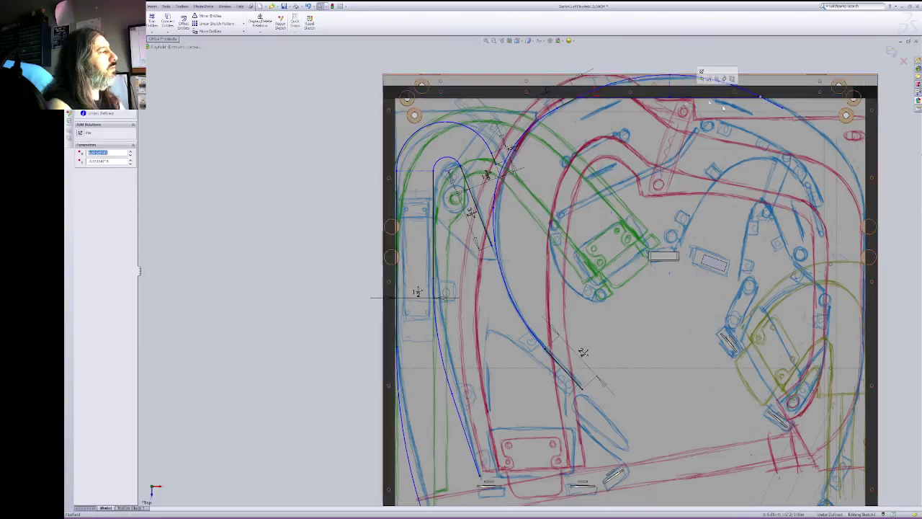
click(81, 132)
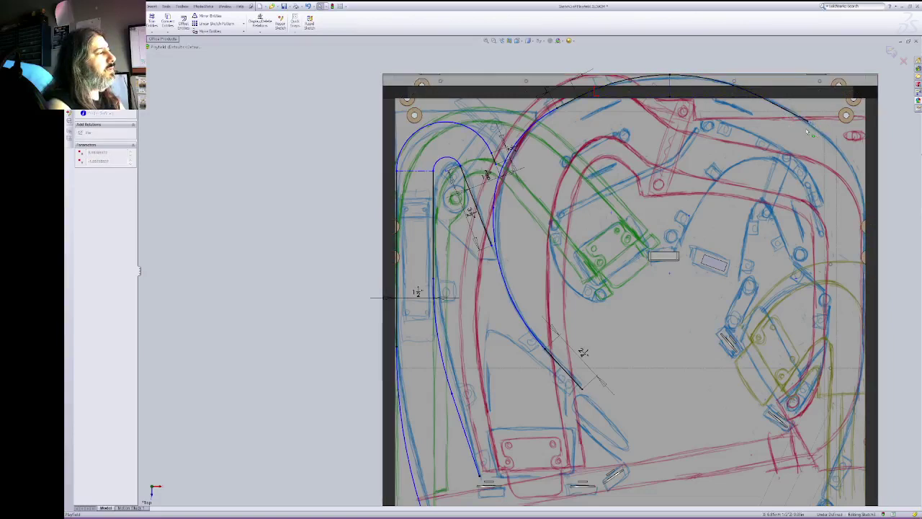
click(808, 132)
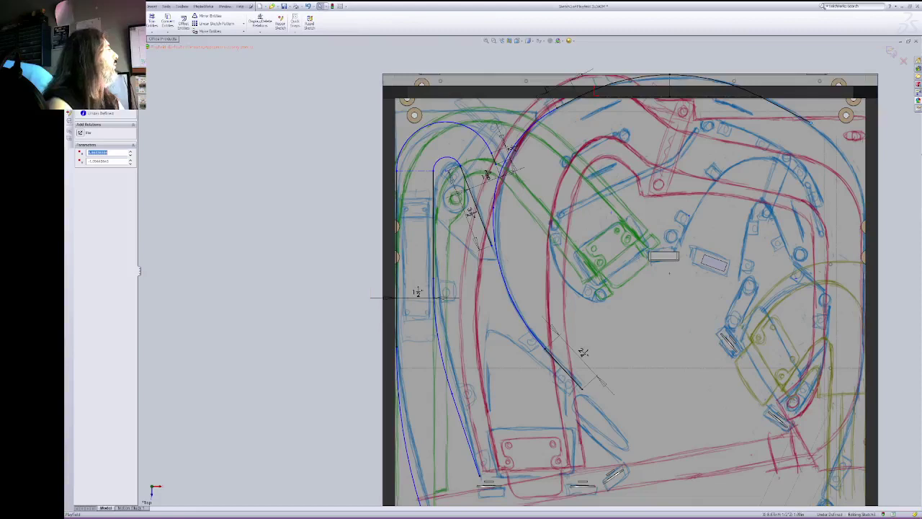
Step: Draw a tangent arc from the short line's free end around the upper-right corner to the playfield's right wall
click(101, 23)
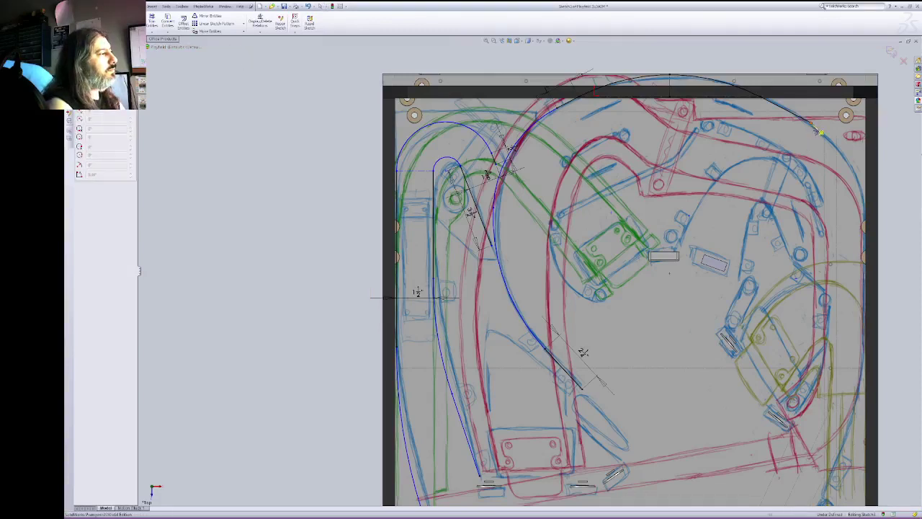
click(812, 123)
click(865, 210)
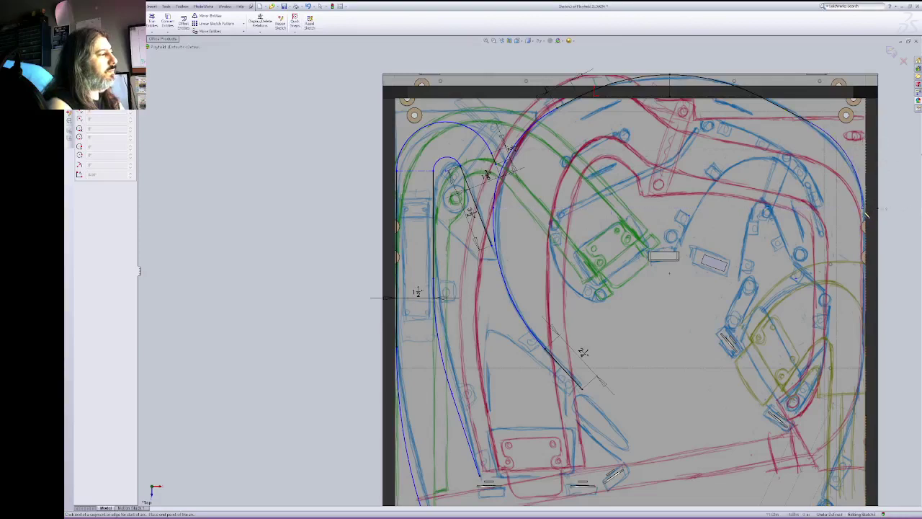
key(Escape)
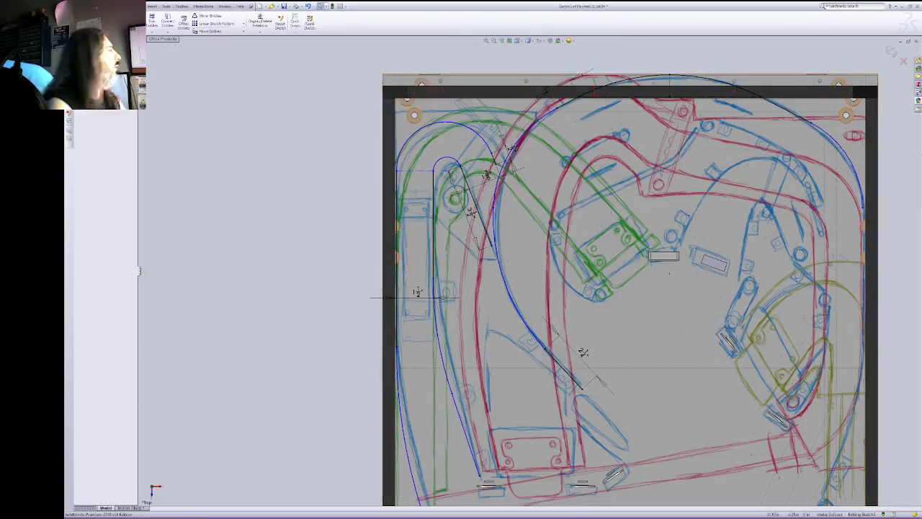
Step: Draw a line from the corner arc's lower end down along the playfield's right wall
key(l)
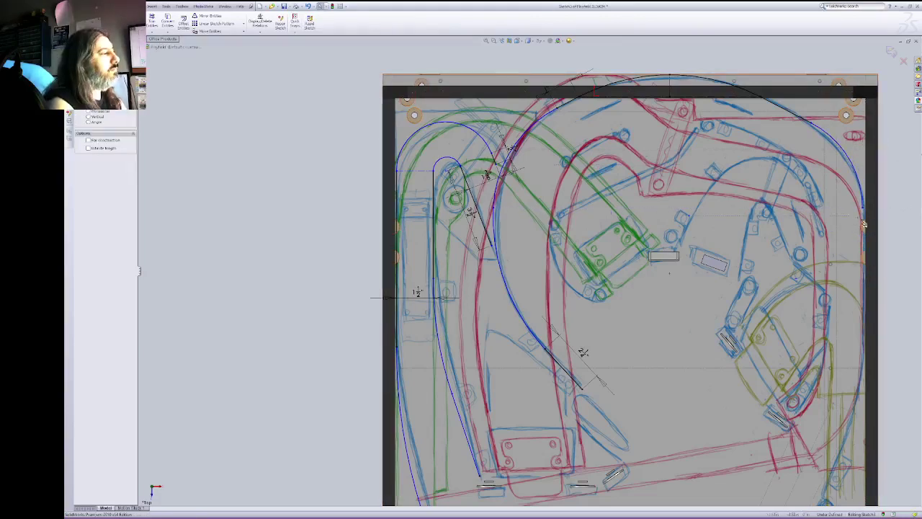
click(865, 211)
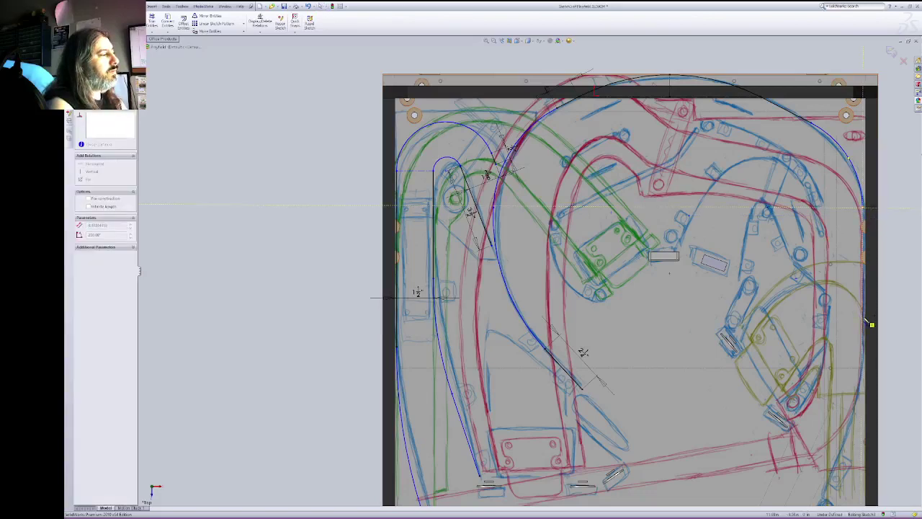
key(Escape)
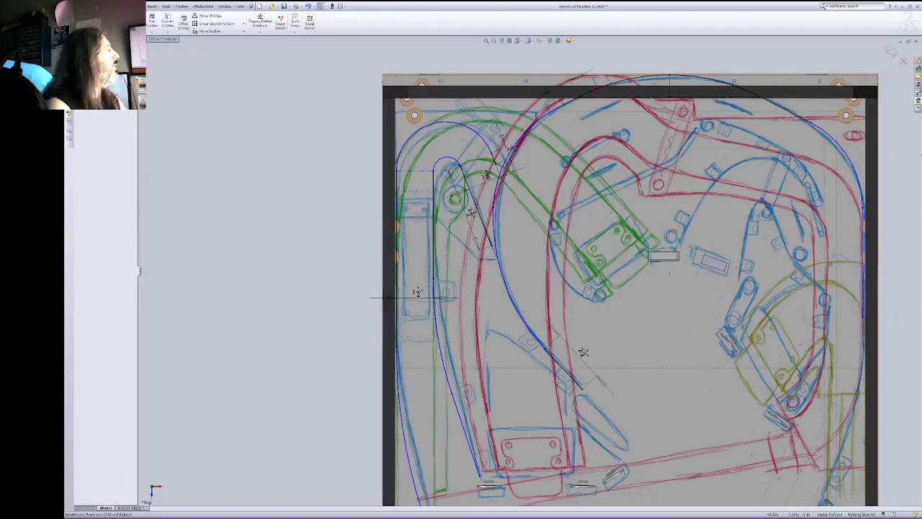
Step: Dimension the new line at 1/16 in from the inner edge of the right wall
click(865, 257)
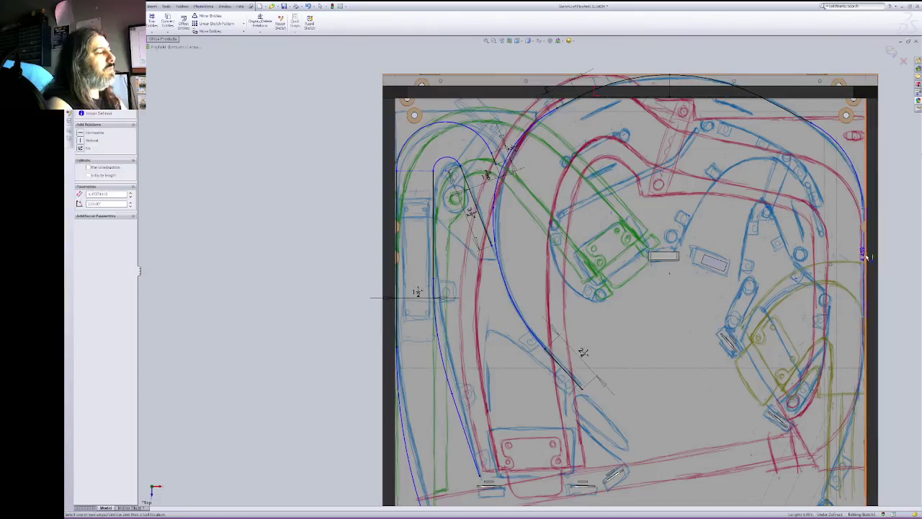
click(867, 253)
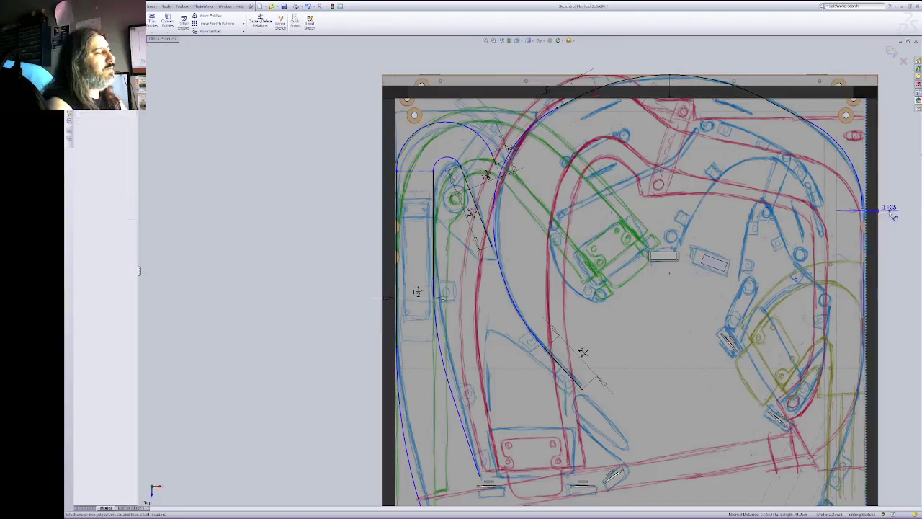
click(893, 261)
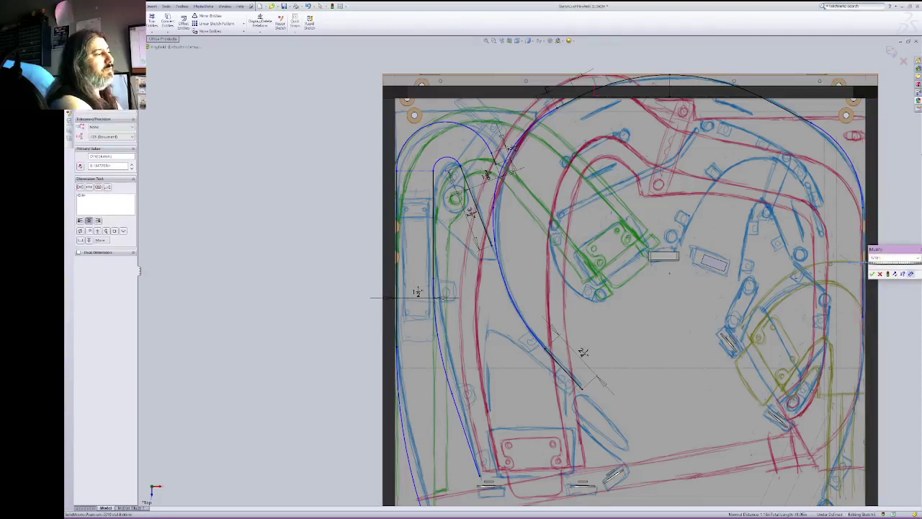
key(Return)
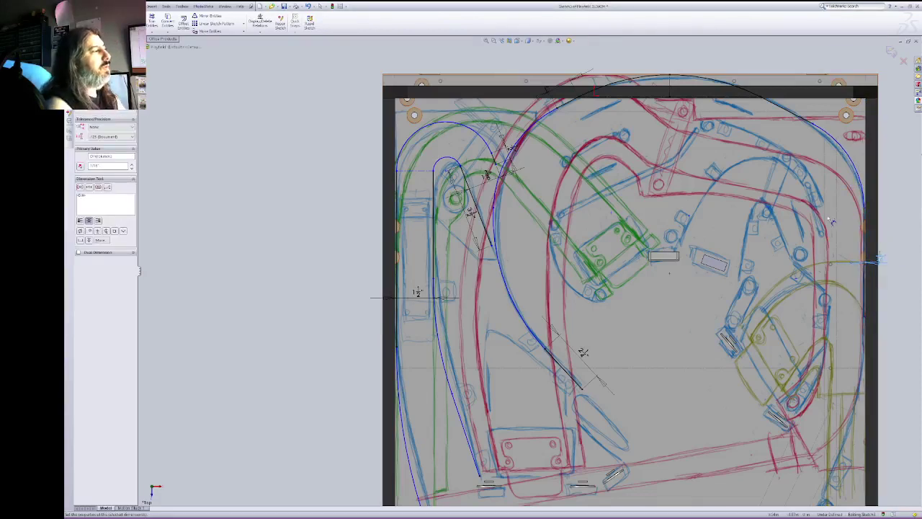
key(Escape)
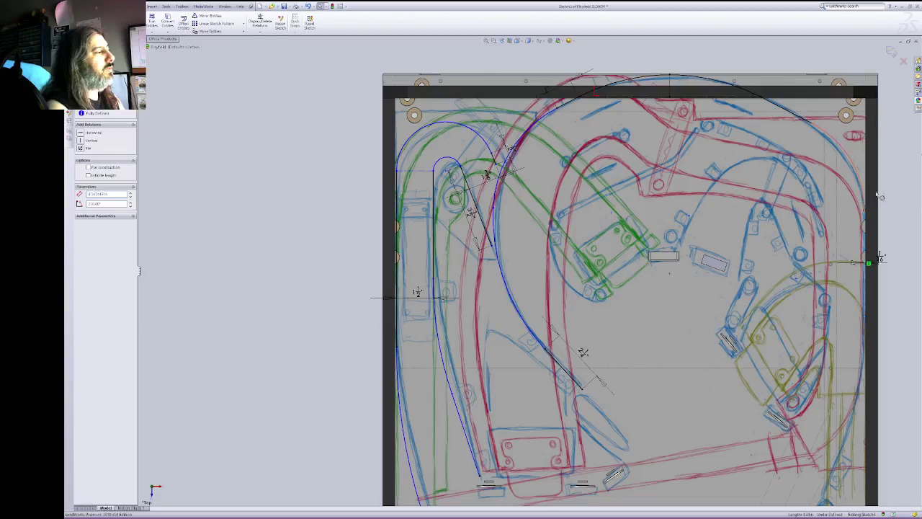
Step: Make the corner arc tangent to the wall line and move their shared endpoint slightly upward to match the traced outline
click(863, 193)
ctrl+click(864, 245)
click(92, 172)
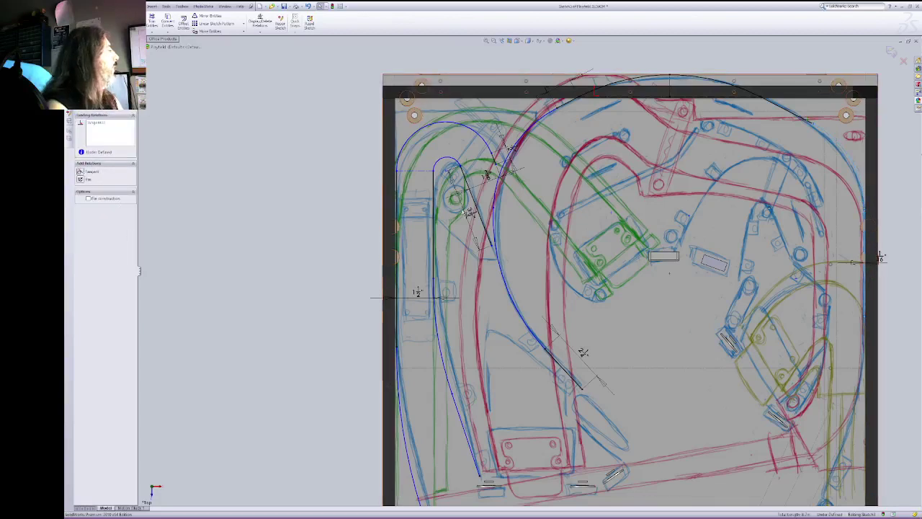
click(865, 234)
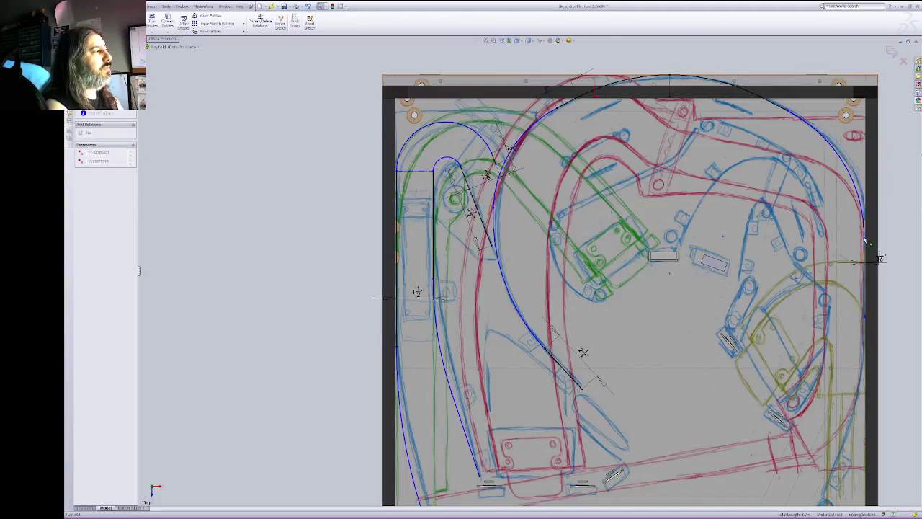
drag(865, 242, 863, 227)
click(833, 182)
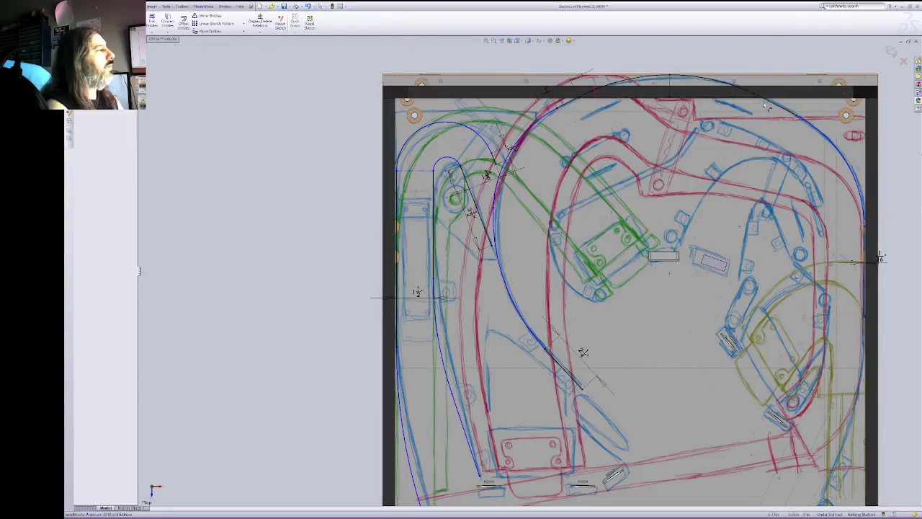
Step: Dimension the length of the short line joining the top arc and the corner arc
click(780, 106)
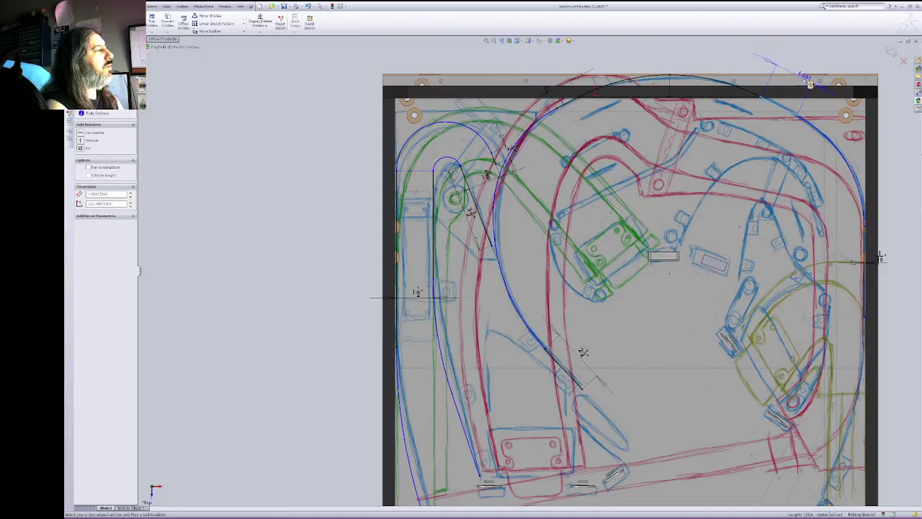
click(810, 86)
click(776, 86)
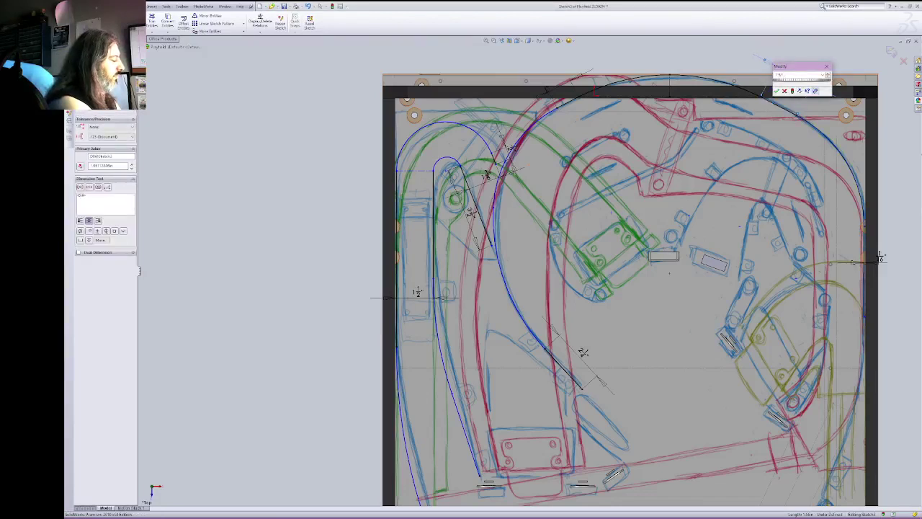
key(Return)
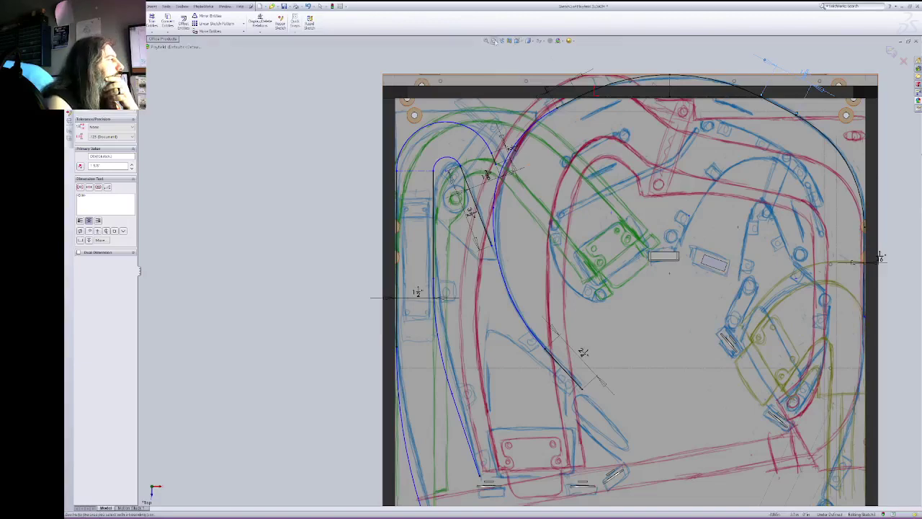
Step: Draw a slanted line about 2.4 in long from just above the right-side red and white flipper up along the blue outline
right_click(652, 143)
click(670, 191)
drag(799, 360, 652, 230)
right_click(652, 230)
click(659, 234)
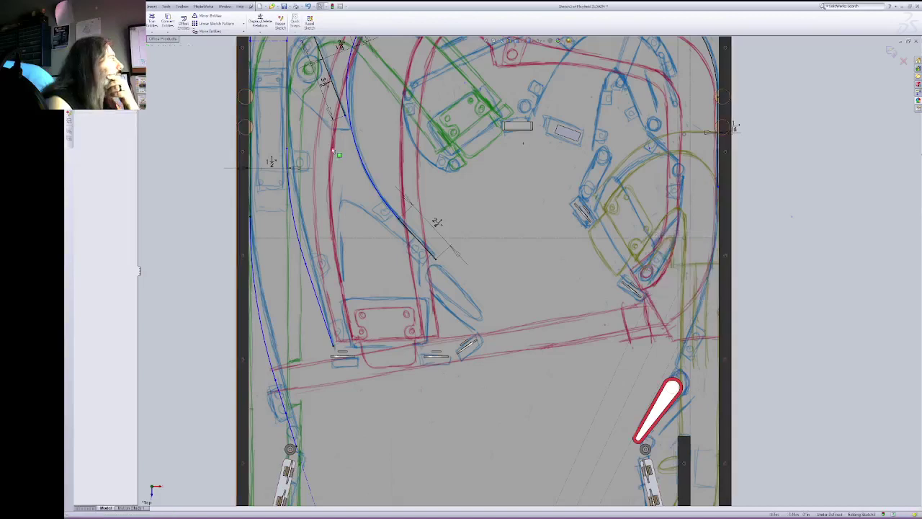
key(l)
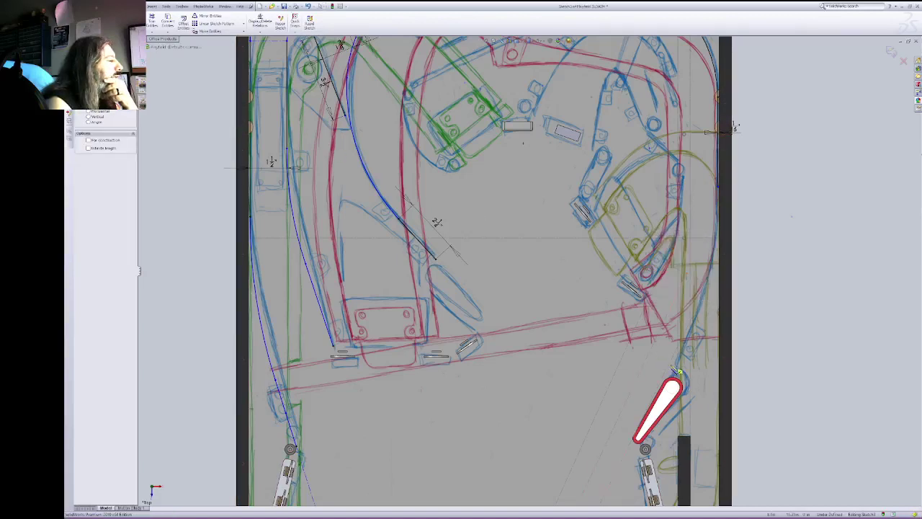
click(672, 376)
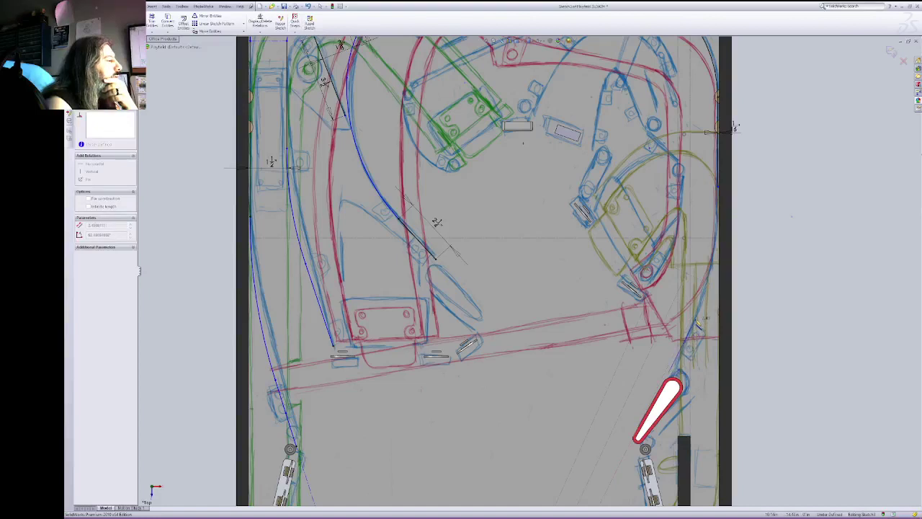
click(695, 321)
key(Escape)
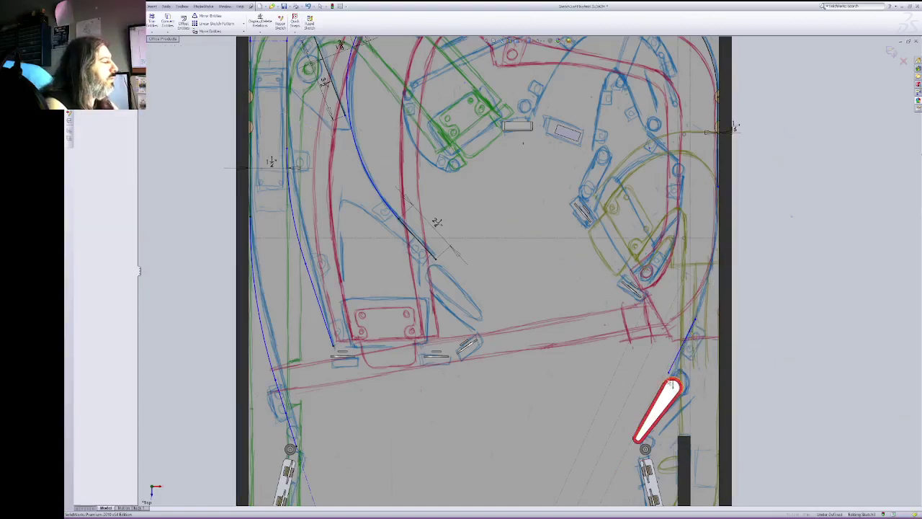
Step: Reposition the slanted line's lower endpoint just clear of the flipper's rounded upper end and fix it in place
drag(669, 372, 672, 365)
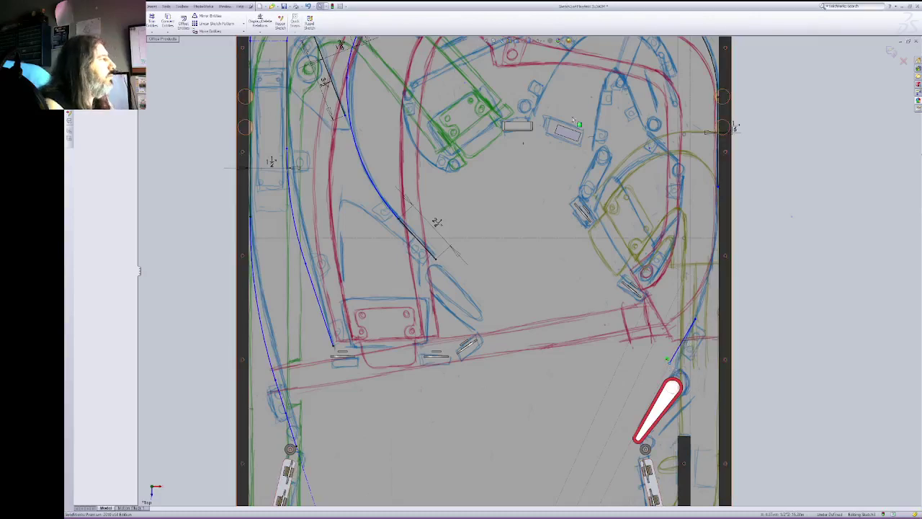
scroll(717, 368, up, 5)
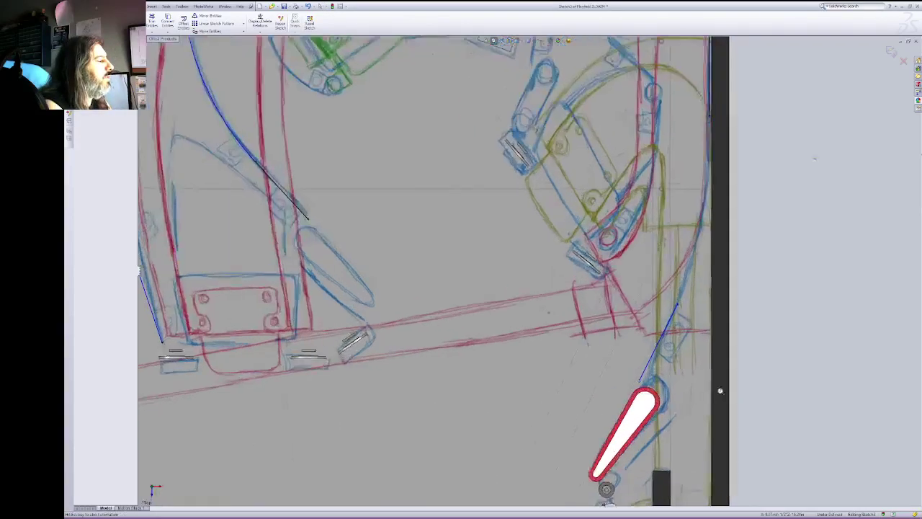
right_click(609, 351)
click(617, 386)
drag(610, 378, 708, 255)
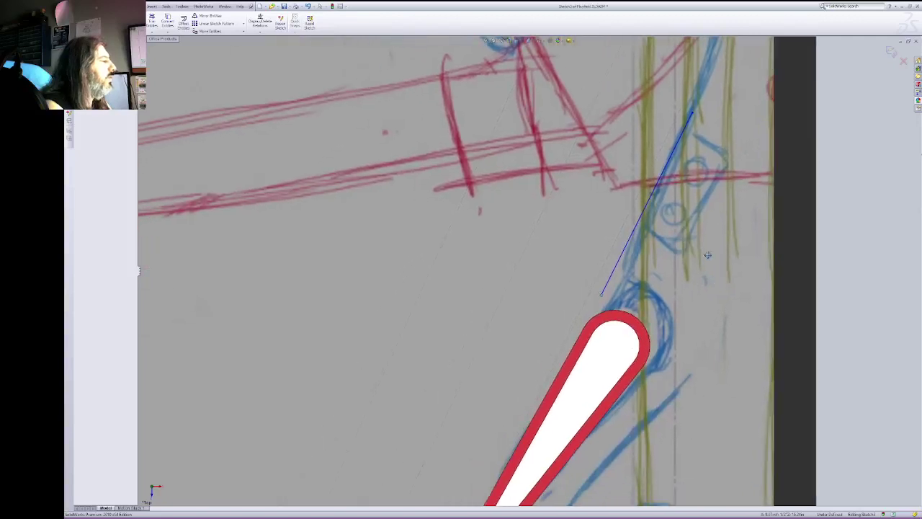
right_click(707, 252)
click(710, 241)
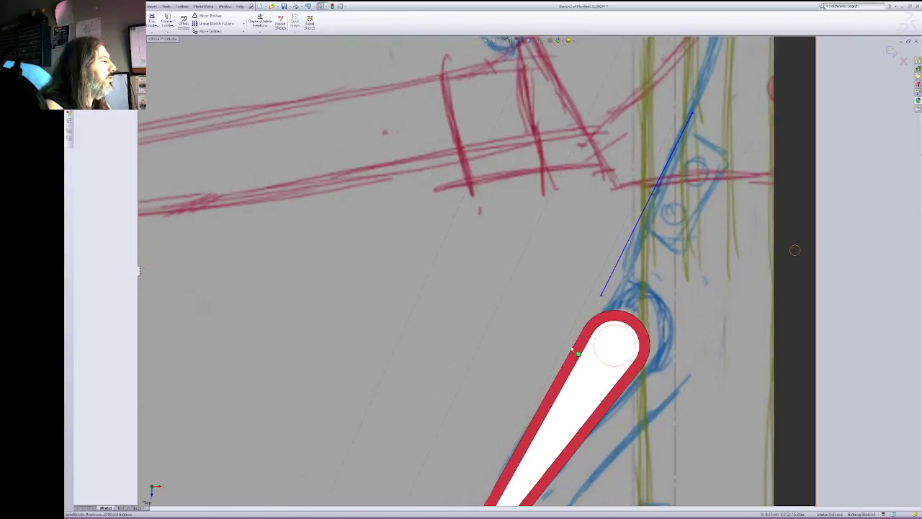
mouse_move(601, 295)
mouse_down()
mouse_move(589, 287)
mouse_move(597, 291)
mouse_up()
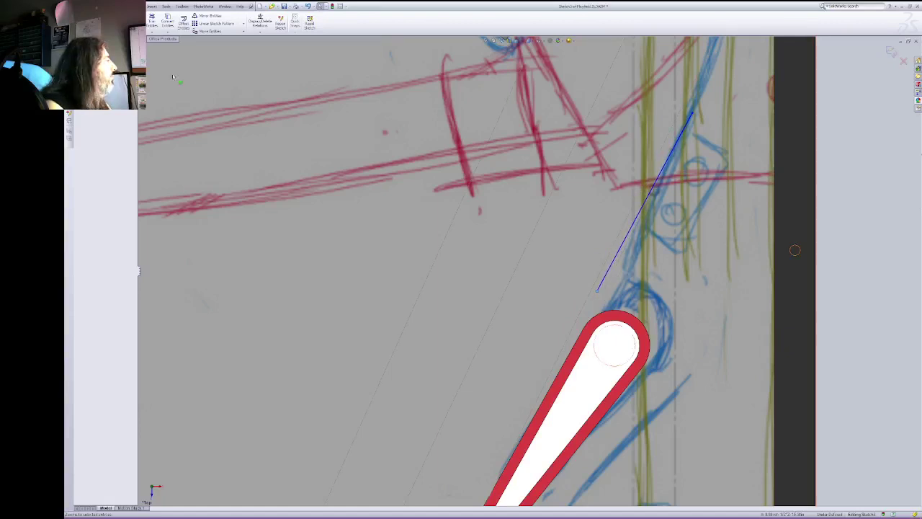
click(595, 293)
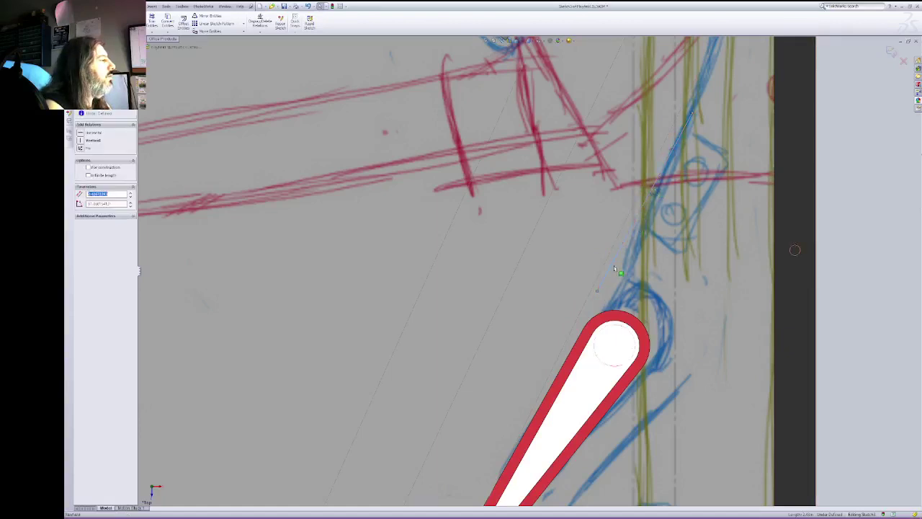
click(597, 290)
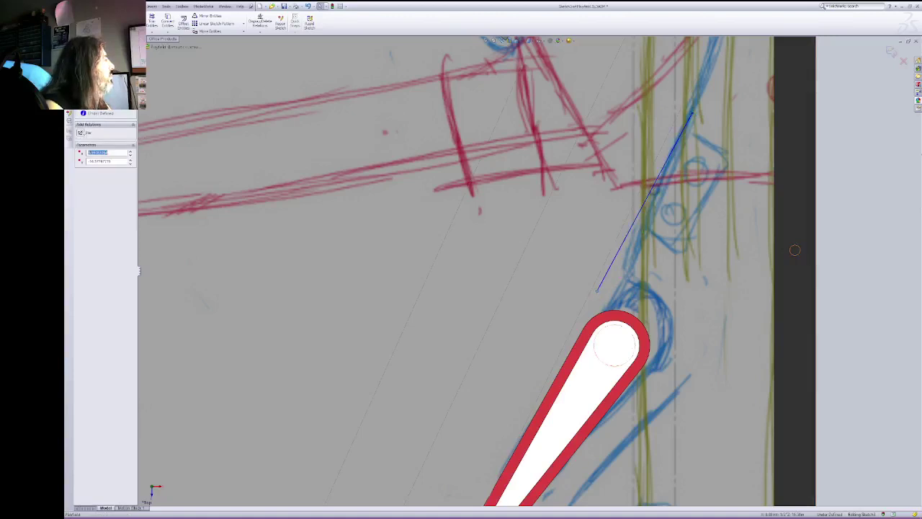
click(504, 43)
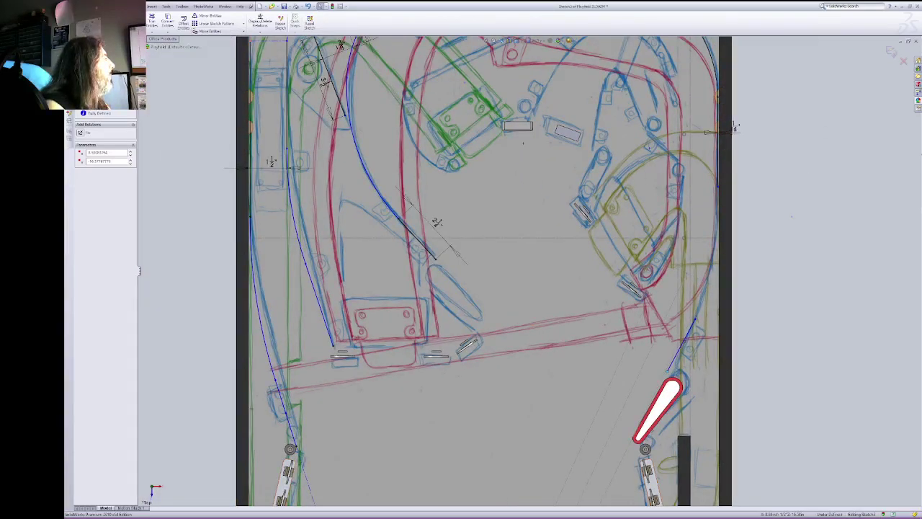
key(Escape)
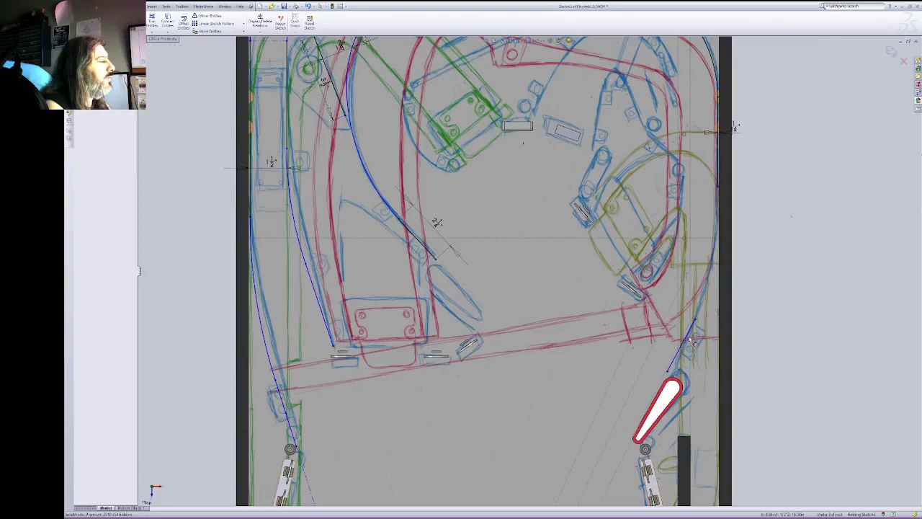
Step: Dimension the slanted line above the right-side flipper to a length of 2 in
click(691, 339)
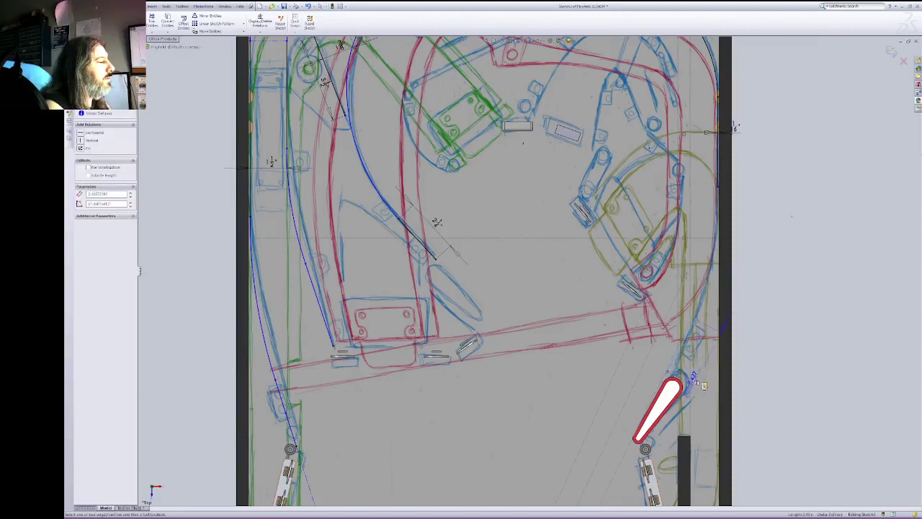
click(709, 403)
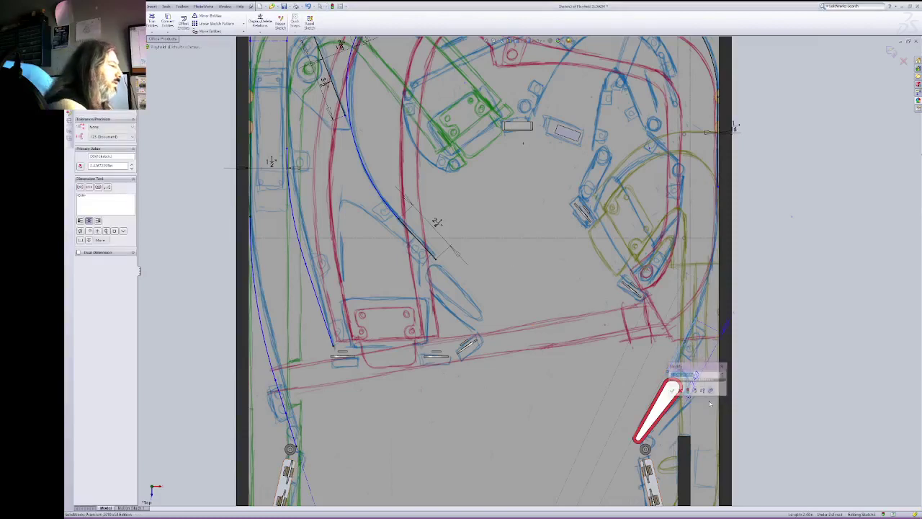
text(3)
key(Return)
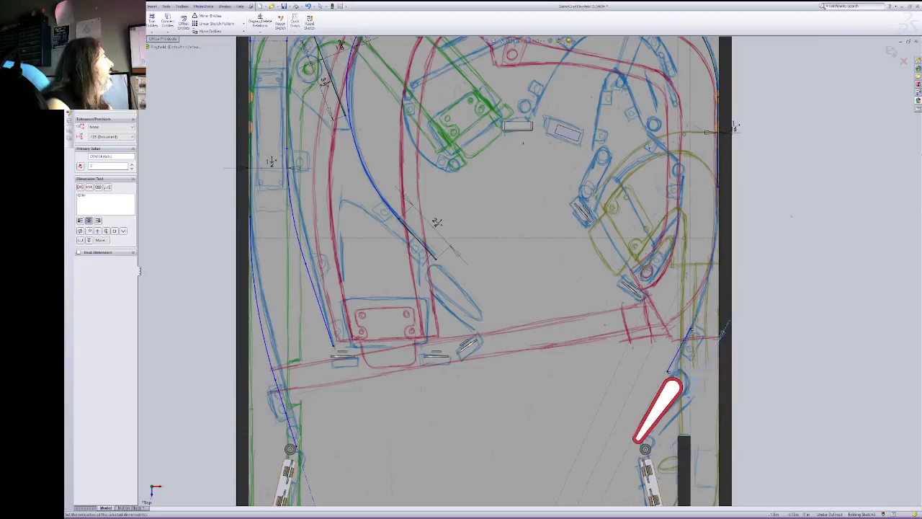
key(Escape)
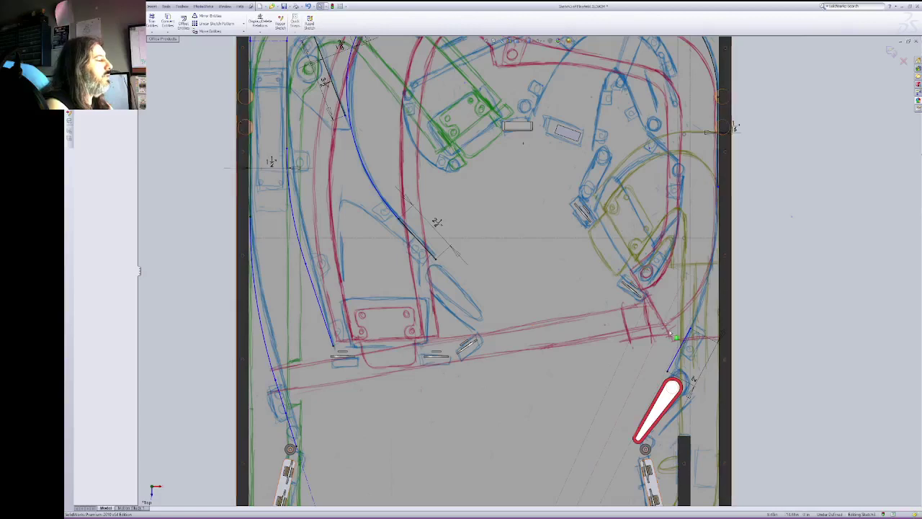
Step: Fix the slanted line in place and draw an arc joining the right wall line's lower end to the slanted line's upper end
click(682, 353)
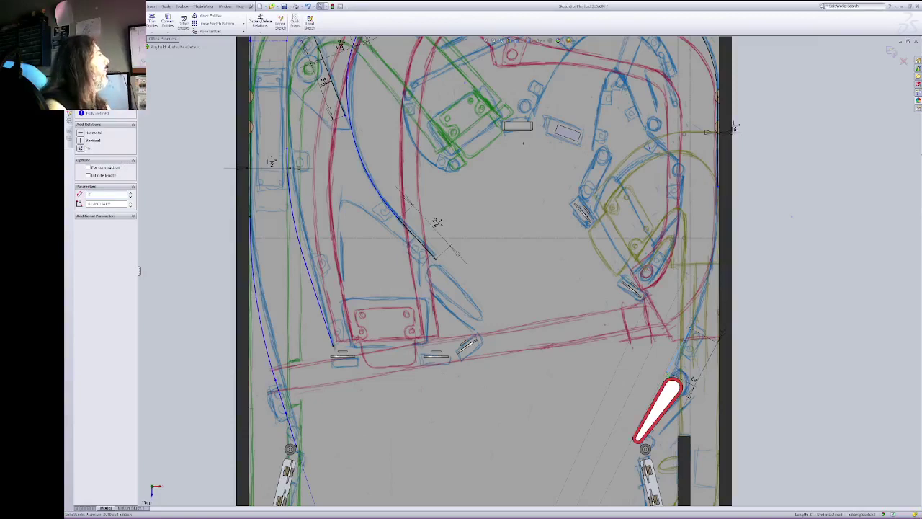
key(a)
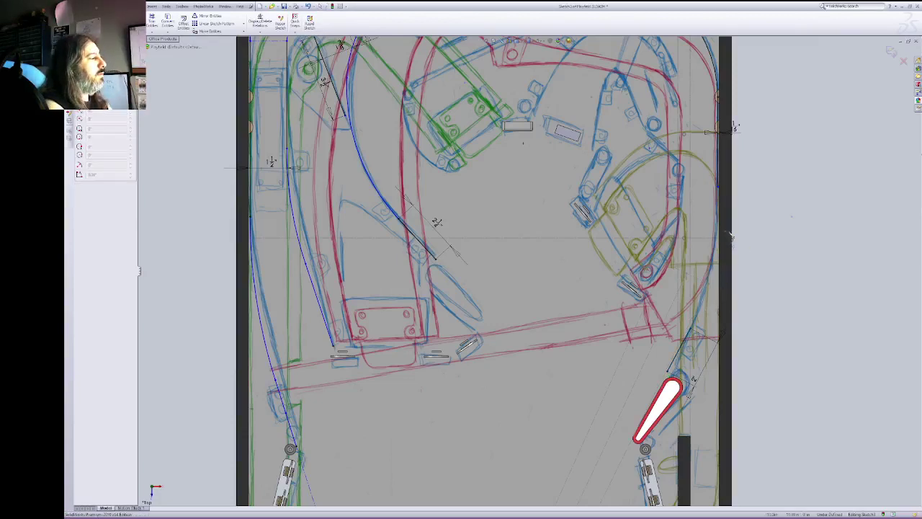
click(694, 329)
key(Escape)
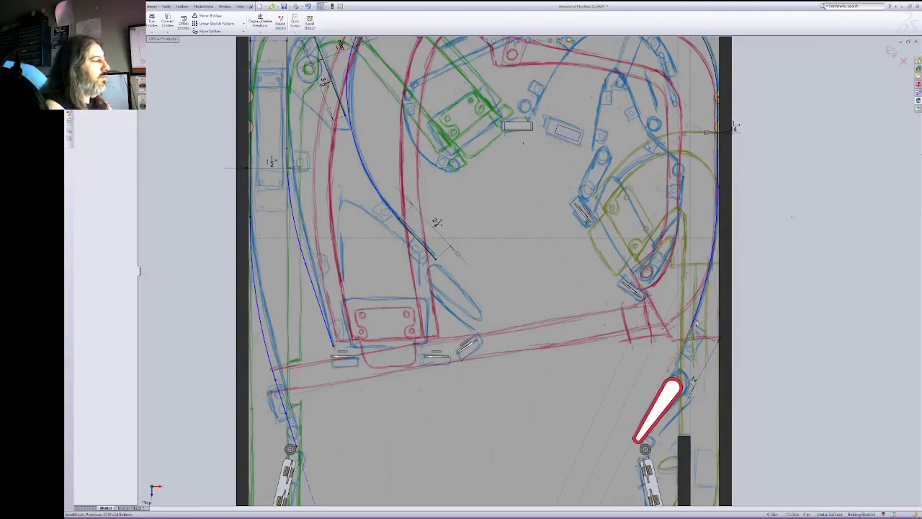
Step: Make the new arc tangent to the slanted line above the right-side flipper
click(697, 327)
click(701, 302)
ctrl+click(681, 344)
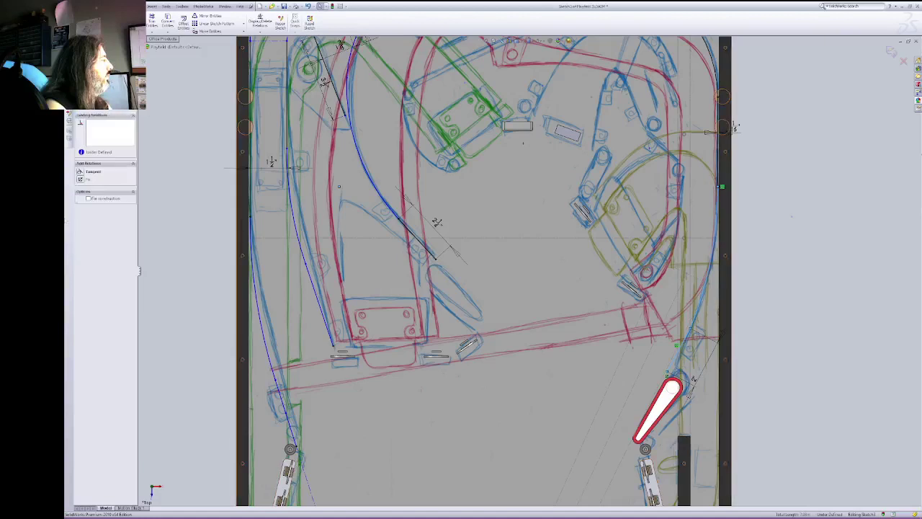
click(80, 172)
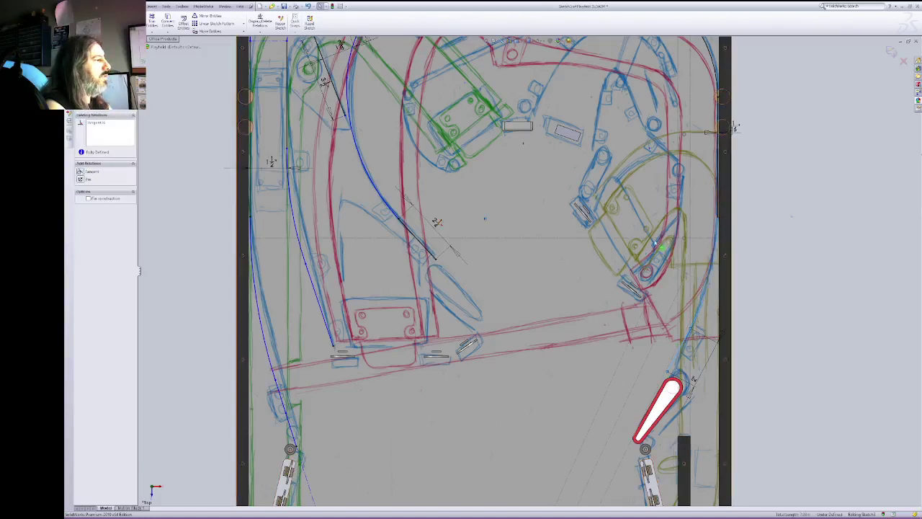
click(795, 220)
click(795, 220)
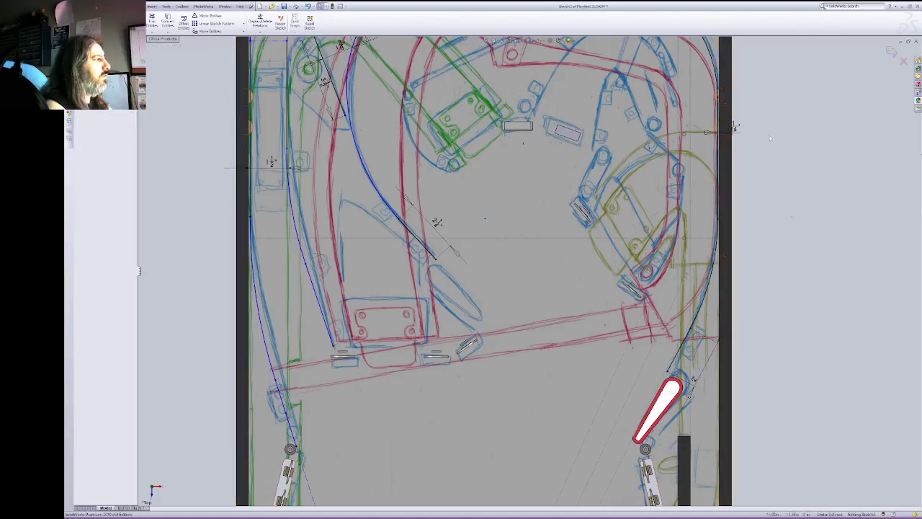
Step: Display the playfield as unshaded line work to examine the complete upper guide outline
right_click(820, 90)
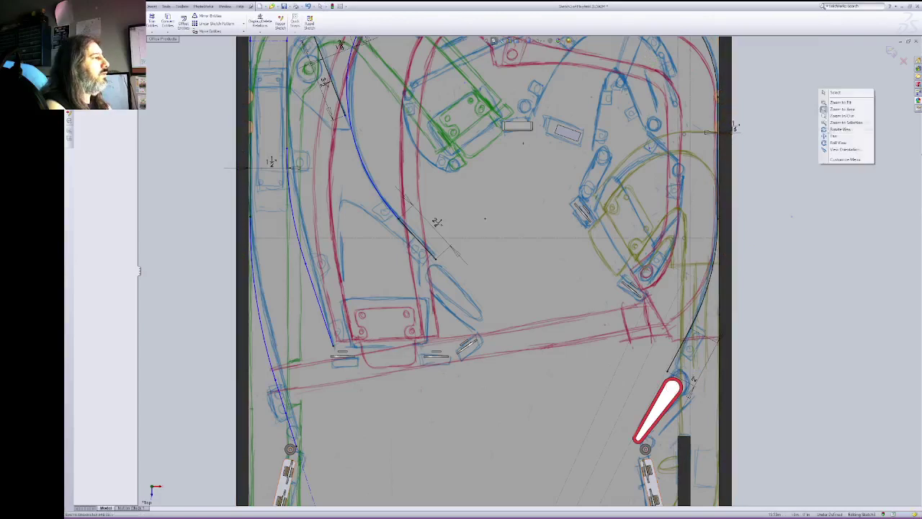
click(833, 116)
drag(818, 119, 774, 164)
right_click(738, 150)
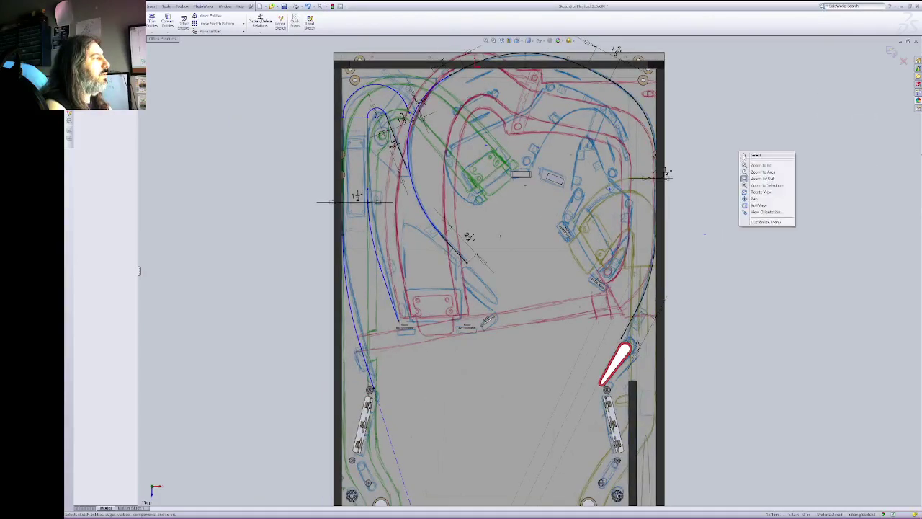
click(750, 156)
click(528, 40)
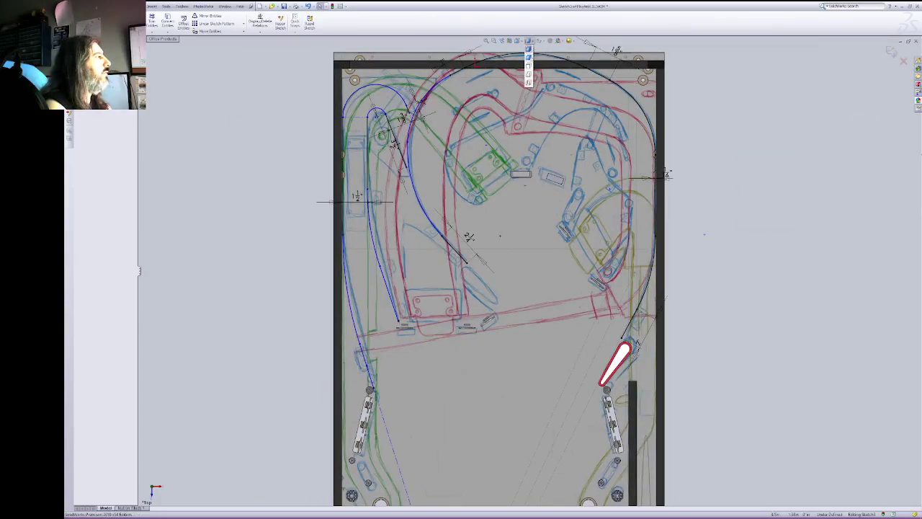
click(529, 74)
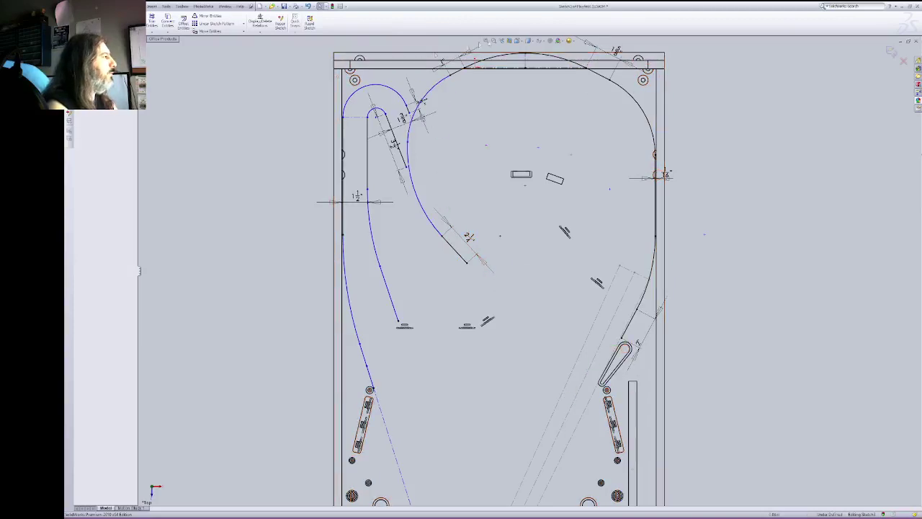
Step: Review the guide sketch across the whole playfield and exit the sketch to return to the assembly
right_click(733, 147)
click(749, 192)
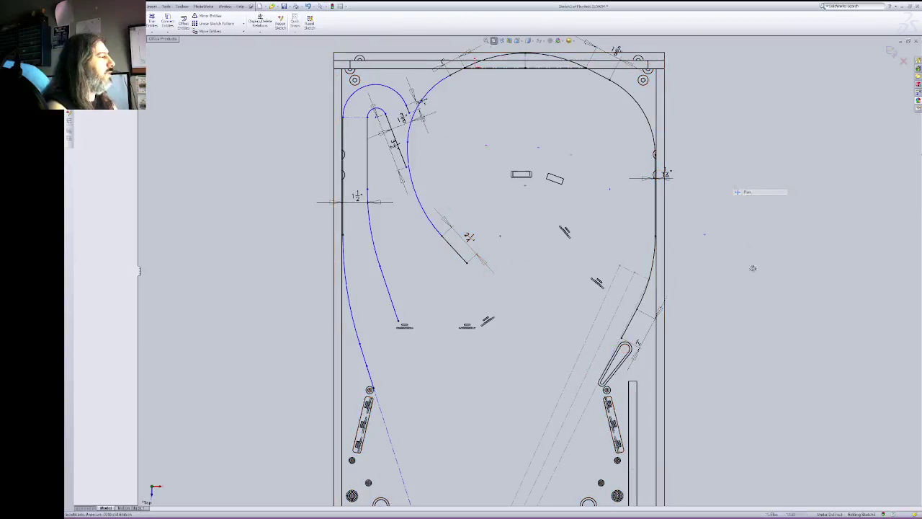
drag(753, 268, 717, 83)
drag(747, 153, 737, 288)
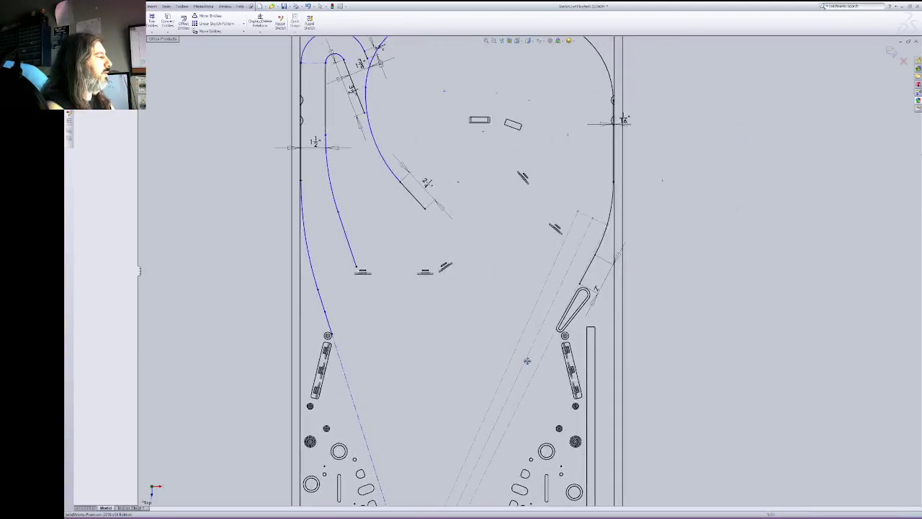
right_click(713, 255)
click(730, 282)
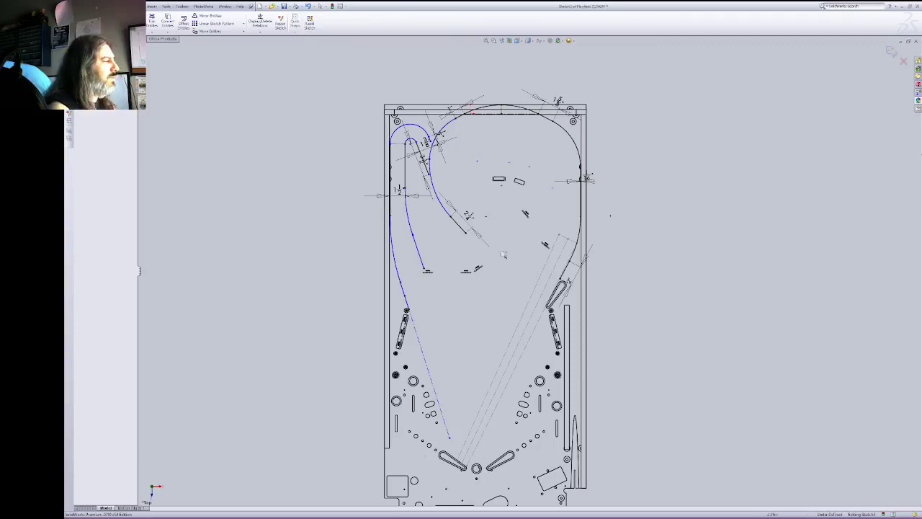
right_click(673, 208)
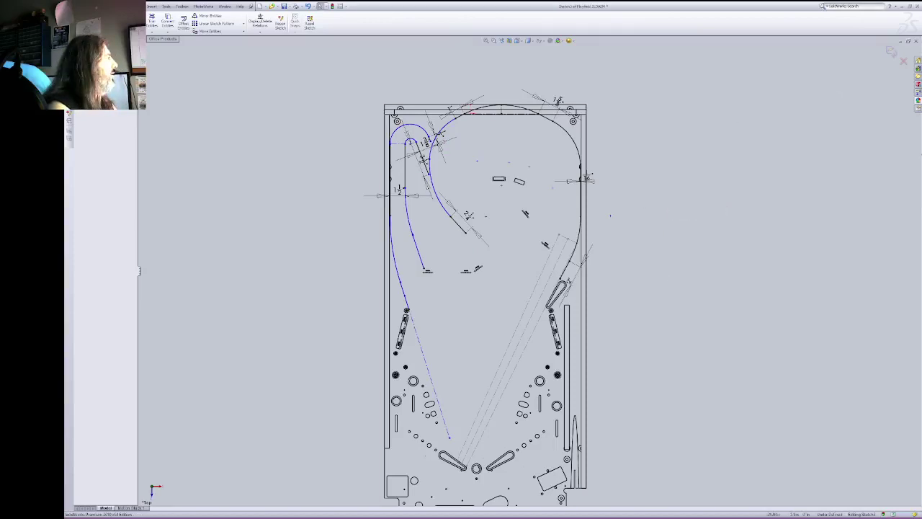
click(74, 22)
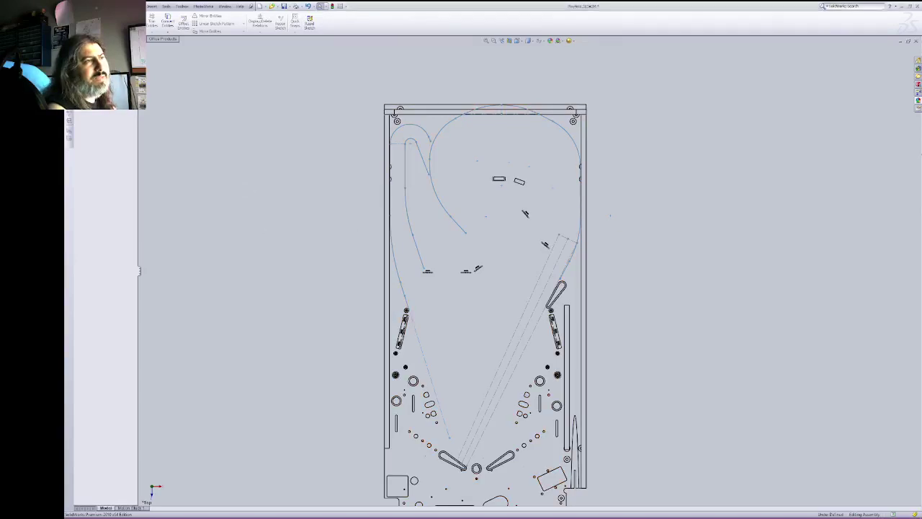
key(Escape)
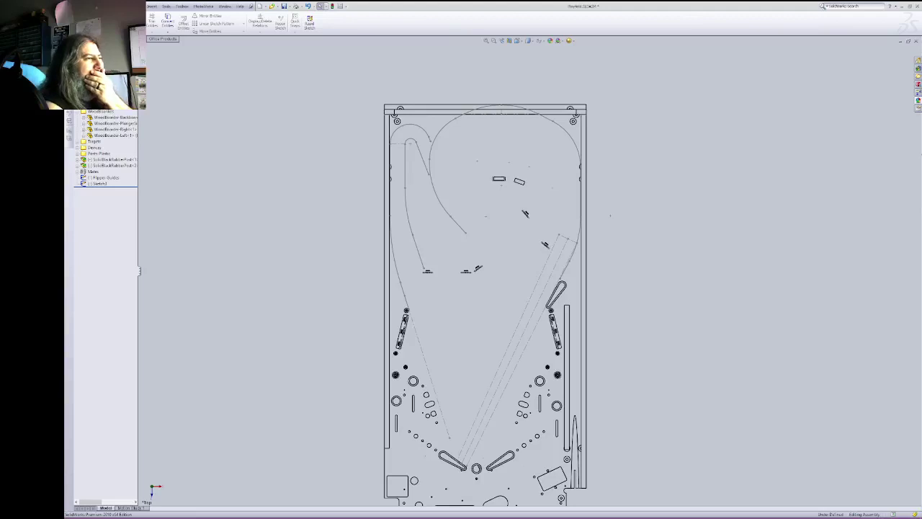
Step: Insert the left flipper base assembly and a flipper paddle outside the playfield's left wall, and restore the shaded display
drag(921, 216, 347, 276)
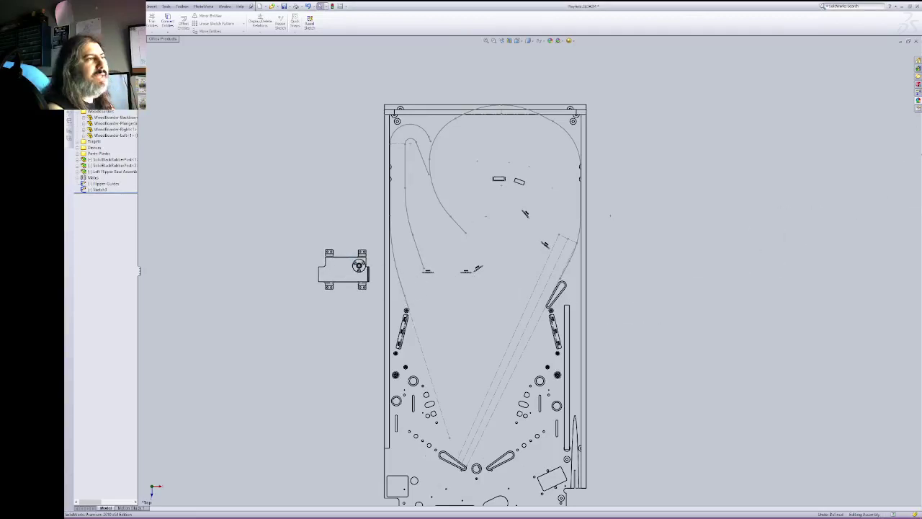
drag(921, 159, 486, 289)
right_click(547, 250)
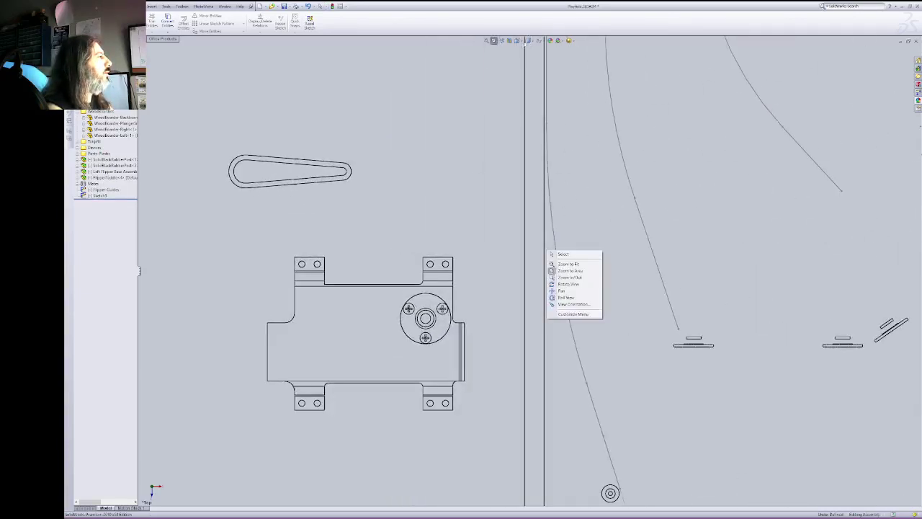
click(527, 42)
click(528, 42)
click(528, 41)
click(530, 51)
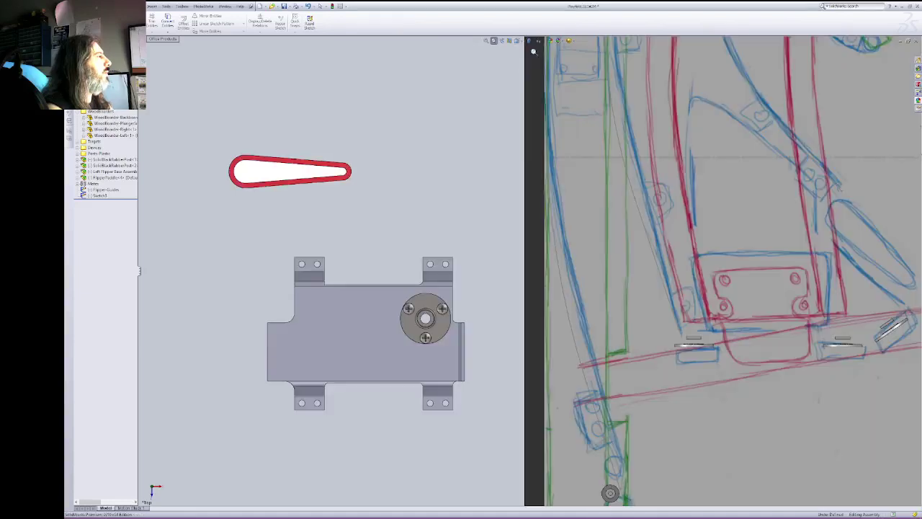
Step: Mate the flipper mount's tab face coincident with the playfield board's underside, switching the mate alignment
right_click(492, 158)
click(507, 191)
drag(508, 191, 791, 89)
right_click(791, 88)
click(807, 121)
drag(807, 122, 793, 106)
right_click(793, 107)
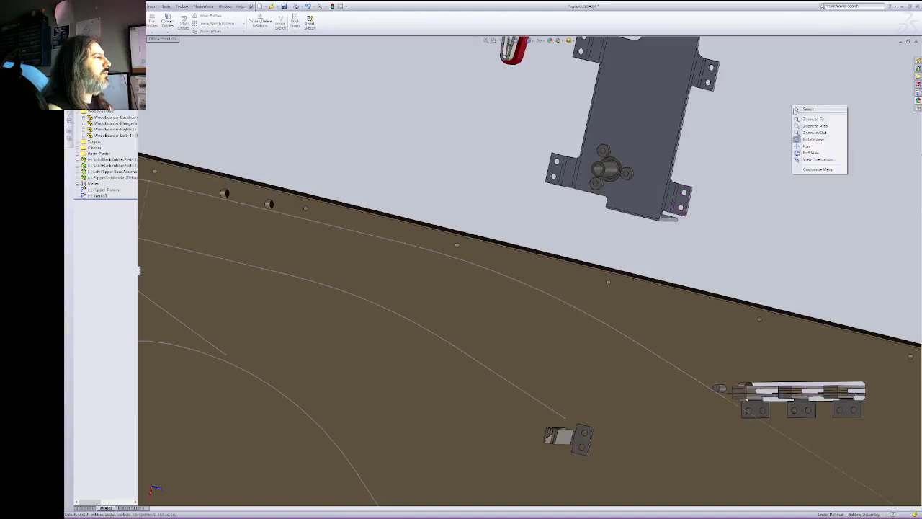
click(806, 110)
click(556, 166)
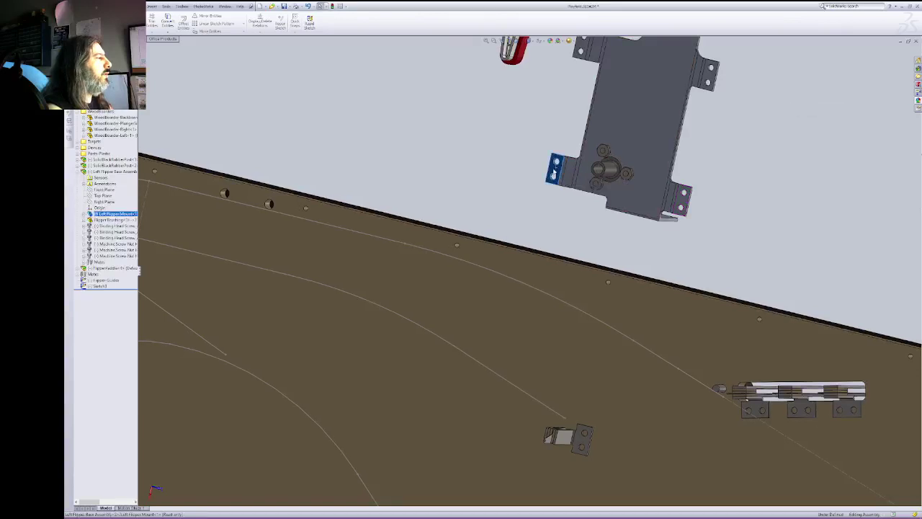
ctrl+click(447, 298)
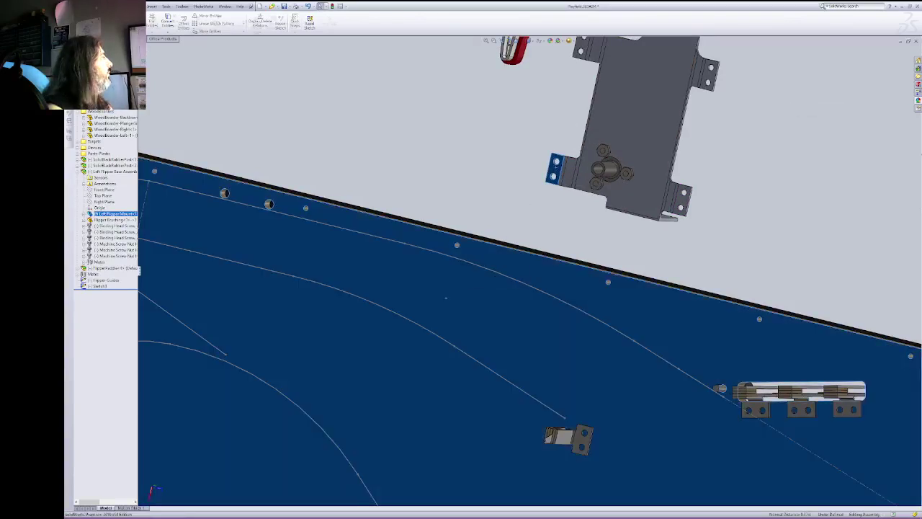
key(m)
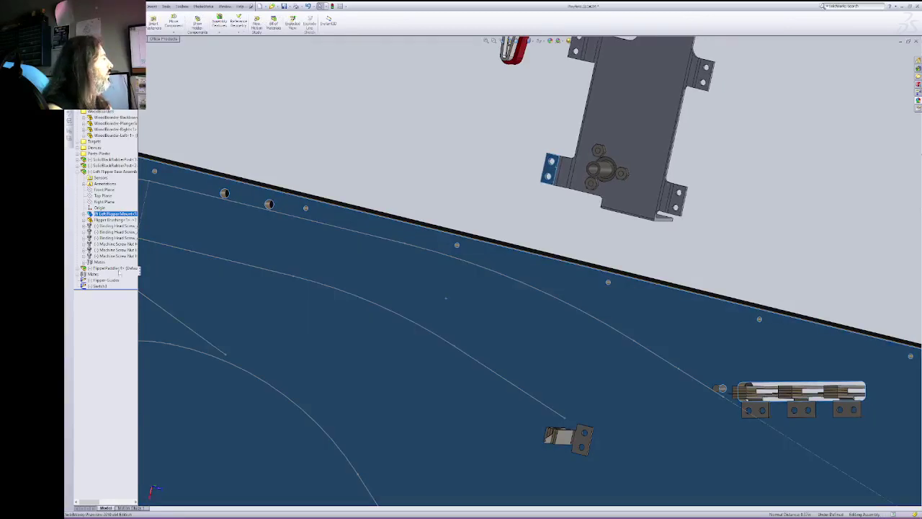
click(105, 205)
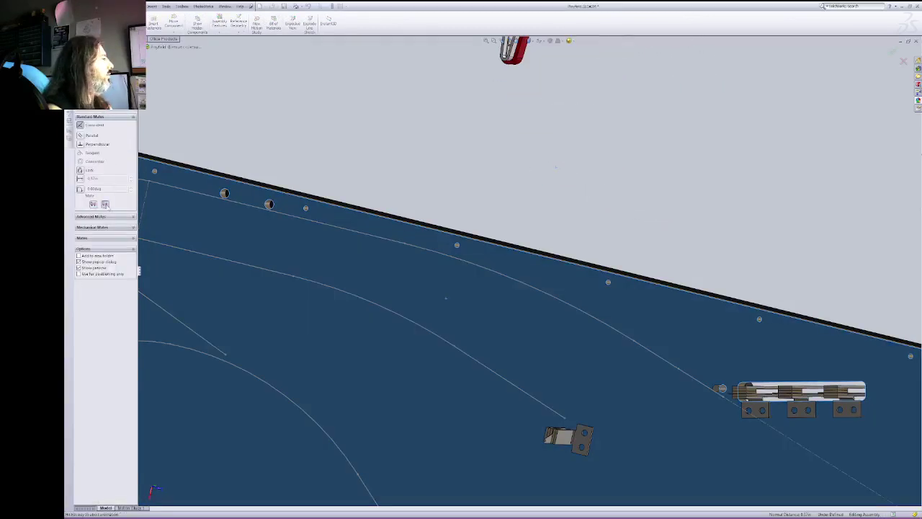
key(Return)
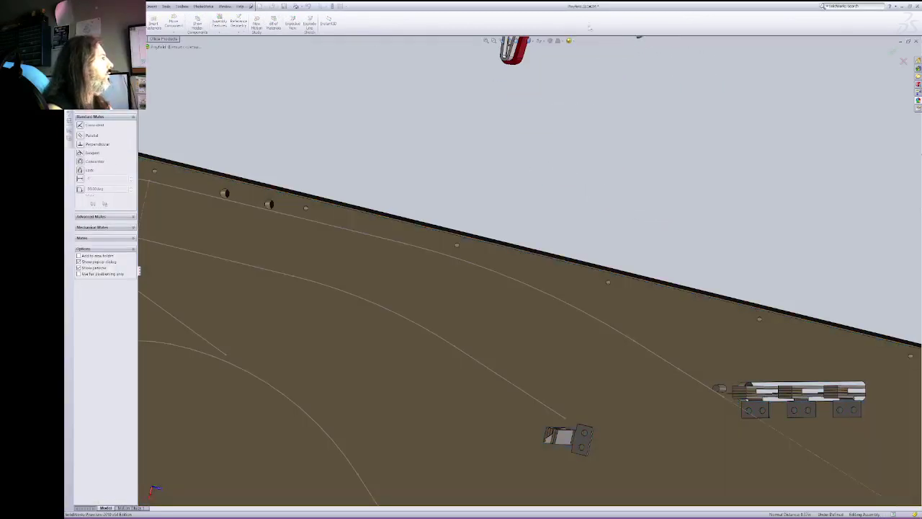
Step: Mate the flipper paddle's shaft concentric with the bushing on the left flipper base assembly
click(502, 41)
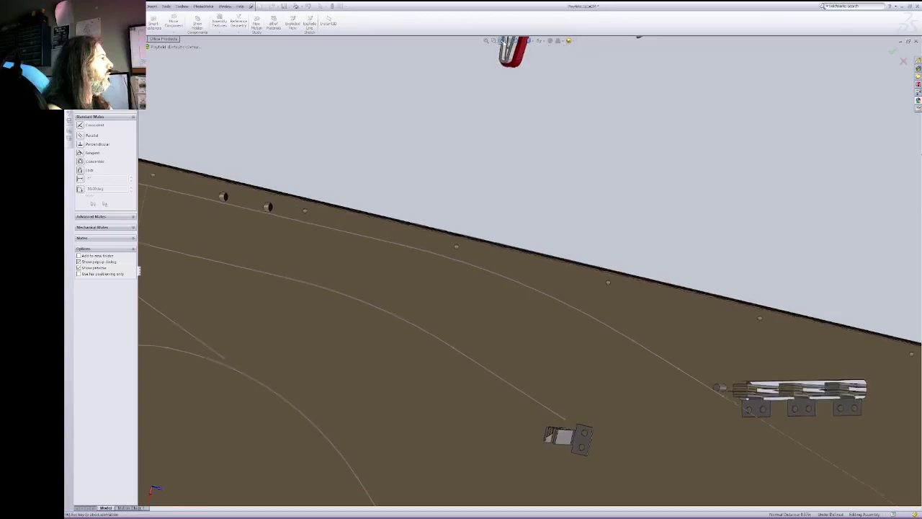
click(503, 41)
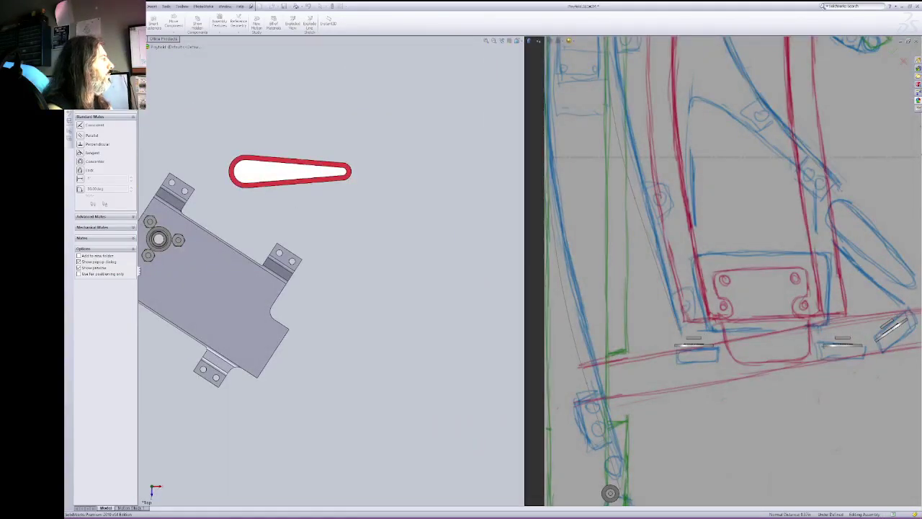
click(494, 41)
right_click(430, 154)
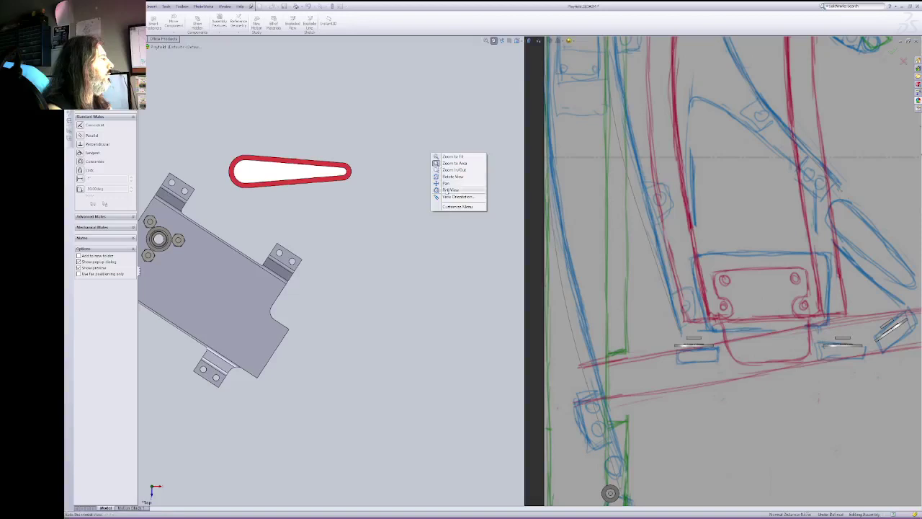
click(447, 183)
drag(371, 238, 538, 134)
right_click(561, 144)
click(582, 168)
right_click(539, 134)
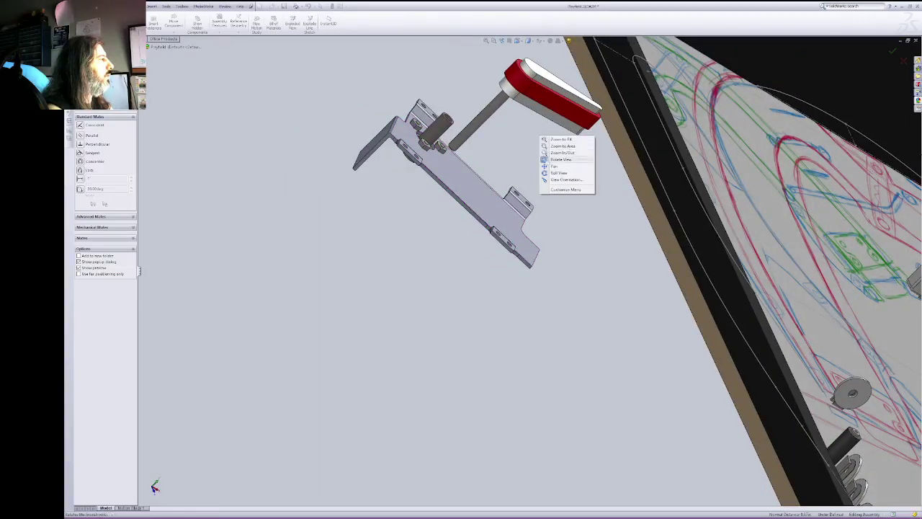
click(569, 160)
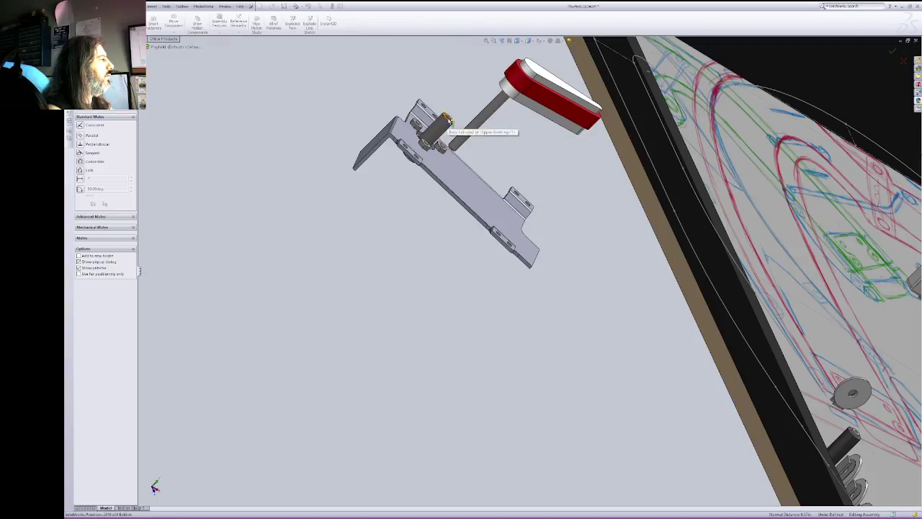
click(449, 122)
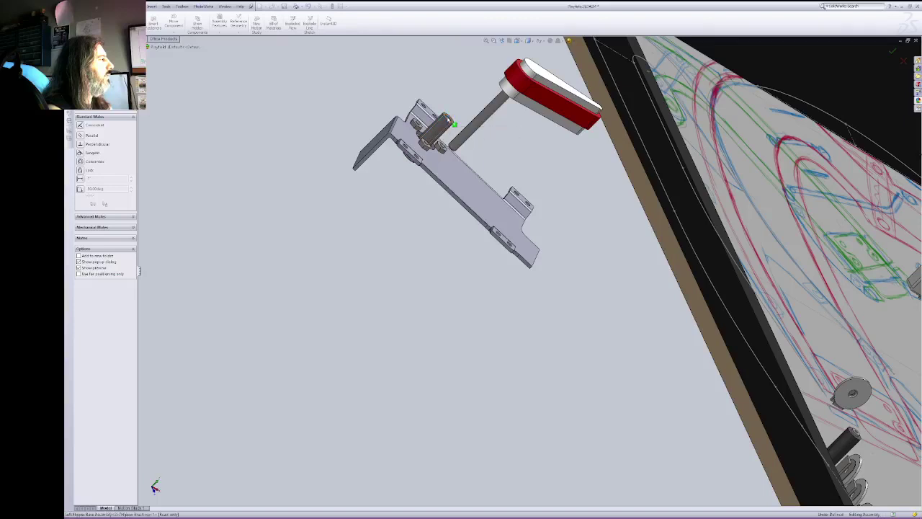
click(484, 127)
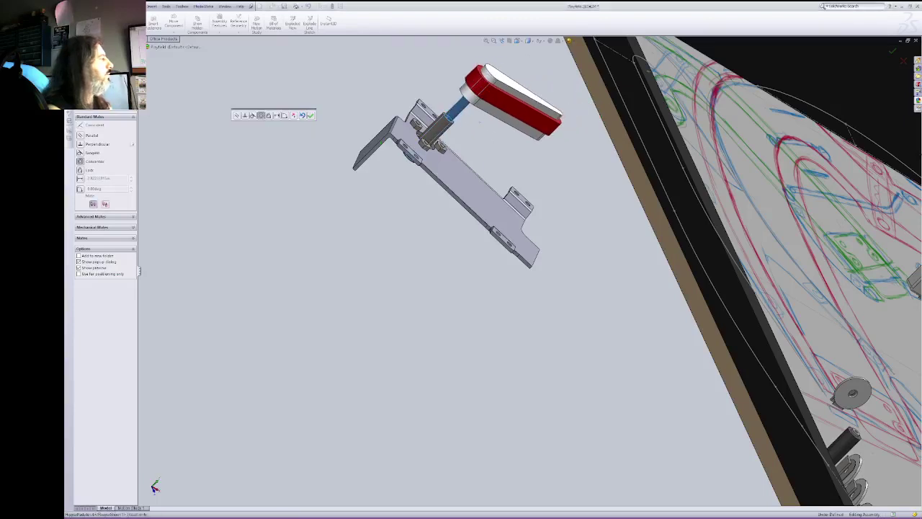
click(310, 115)
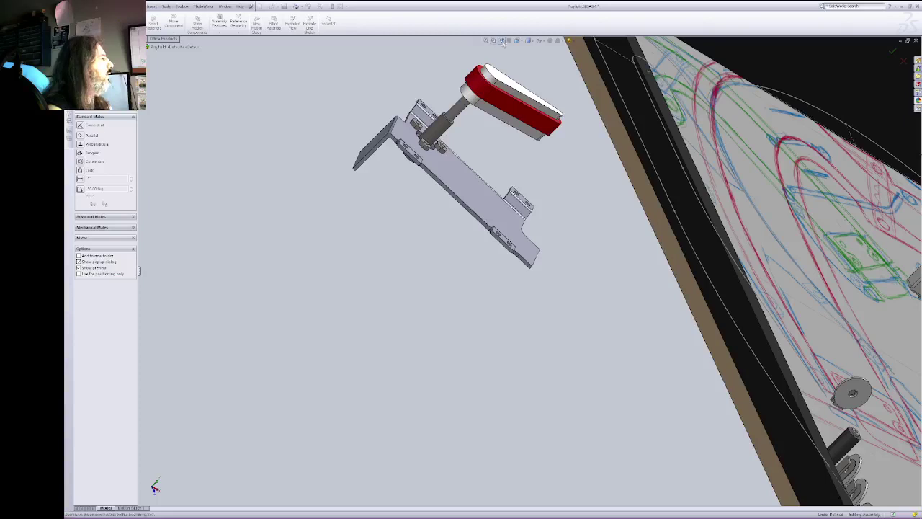
Step: Add a 1/16 distance mate between the bushing's end face and the underside of the flipper paddle, and finish mating
click(494, 40)
drag(407, 68, 555, 170)
right_click(395, 117)
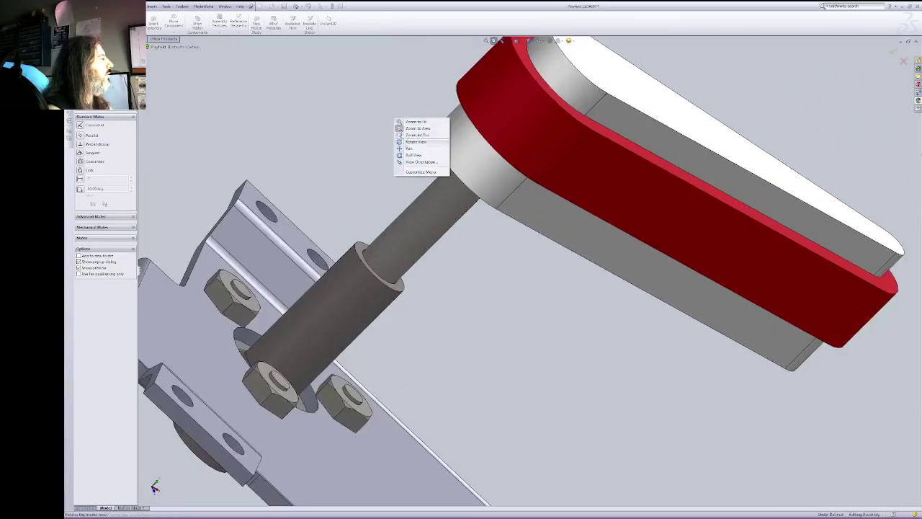
click(410, 128)
click(398, 289)
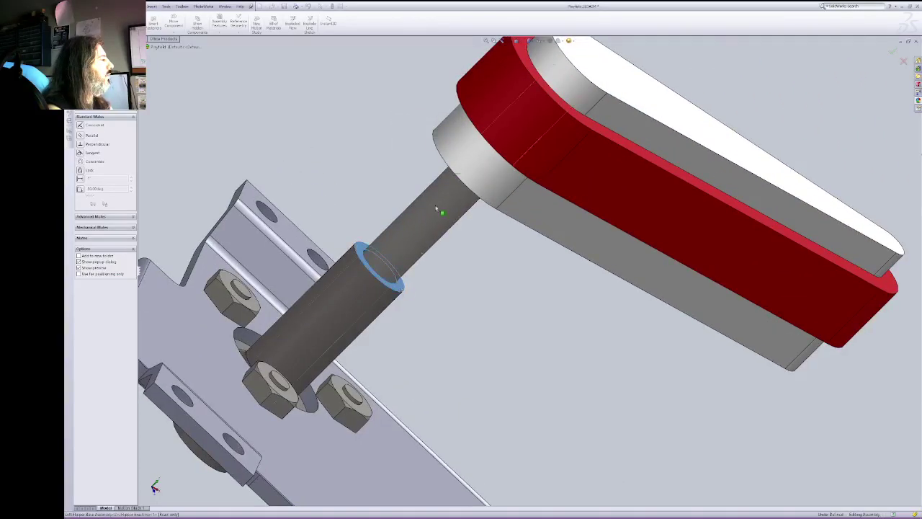
right_click(535, 80)
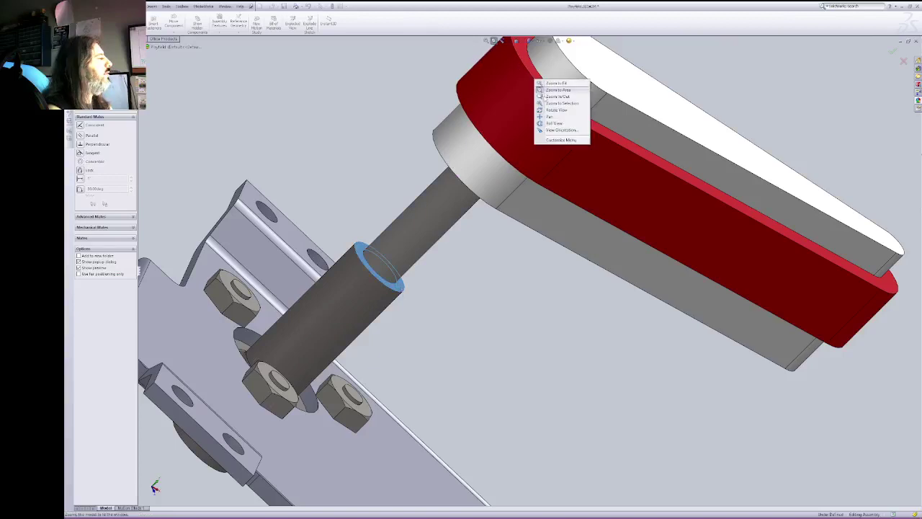
click(557, 112)
drag(556, 190, 540, 74)
right_click(540, 75)
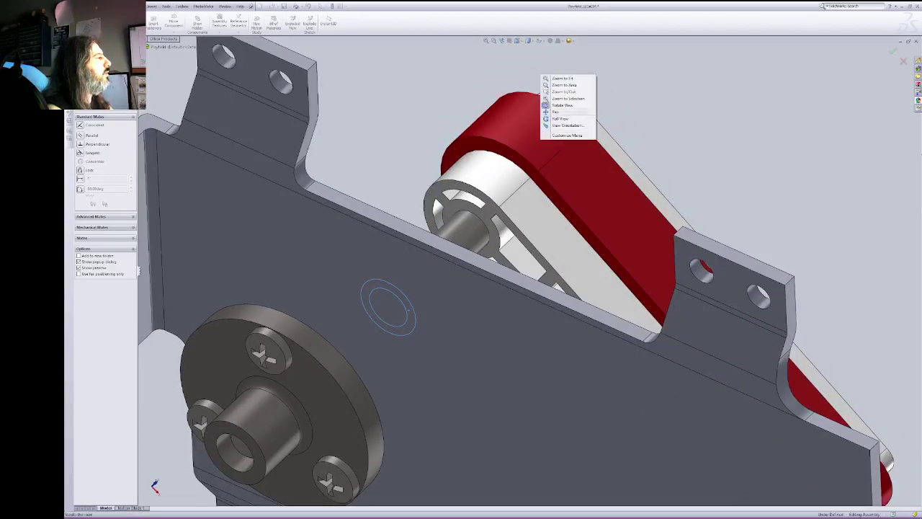
click(562, 105)
click(556, 285)
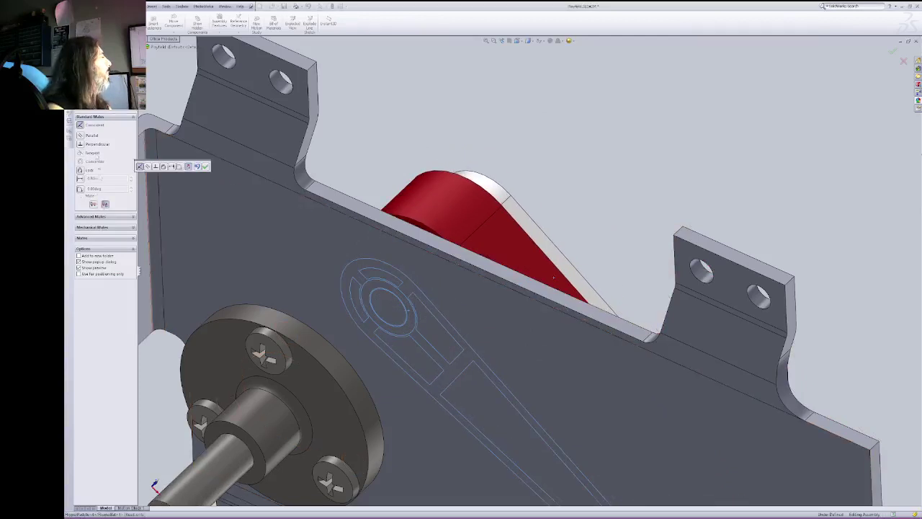
click(80, 179)
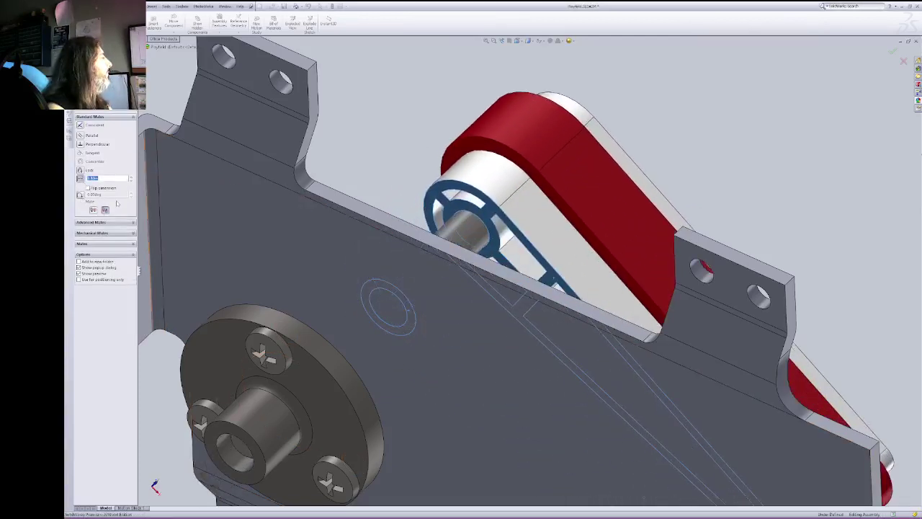
text(1/16)
key(Return)
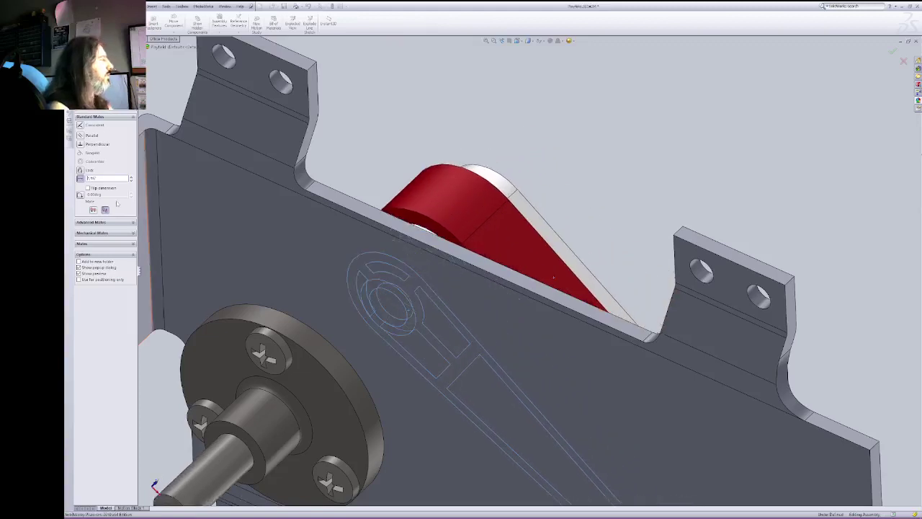
key(Return)
key(Return)
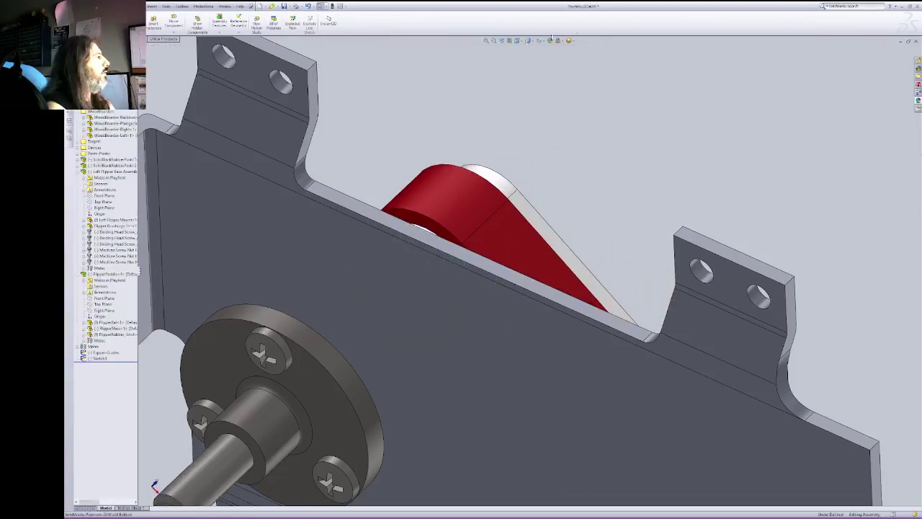
Step: Move the left flipper base assembly from outside the playfield onto its upper area and rebuild the assembly
click(518, 40)
click(522, 47)
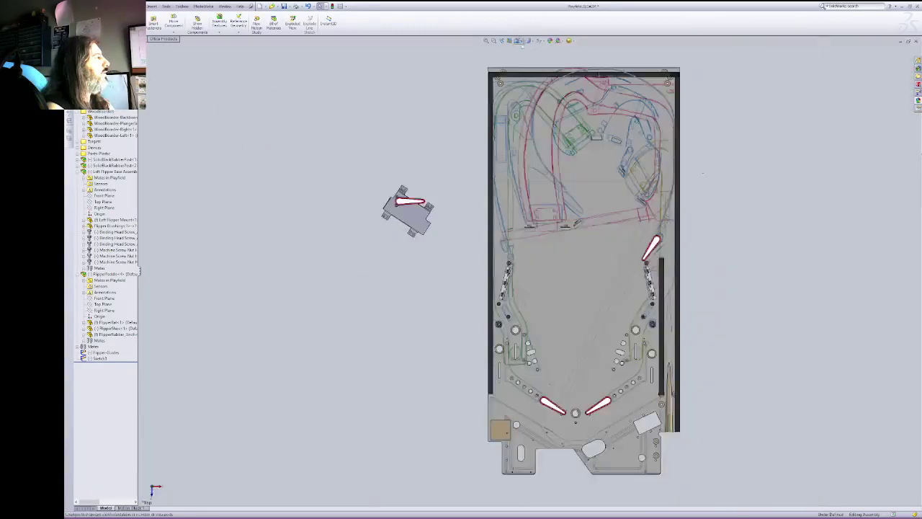
drag(413, 215, 563, 226)
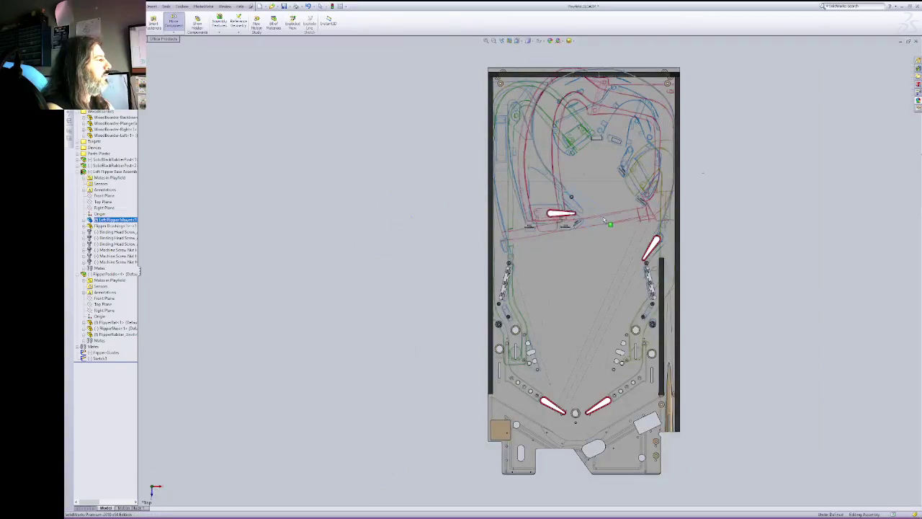
click(234, 121)
click(114, 7)
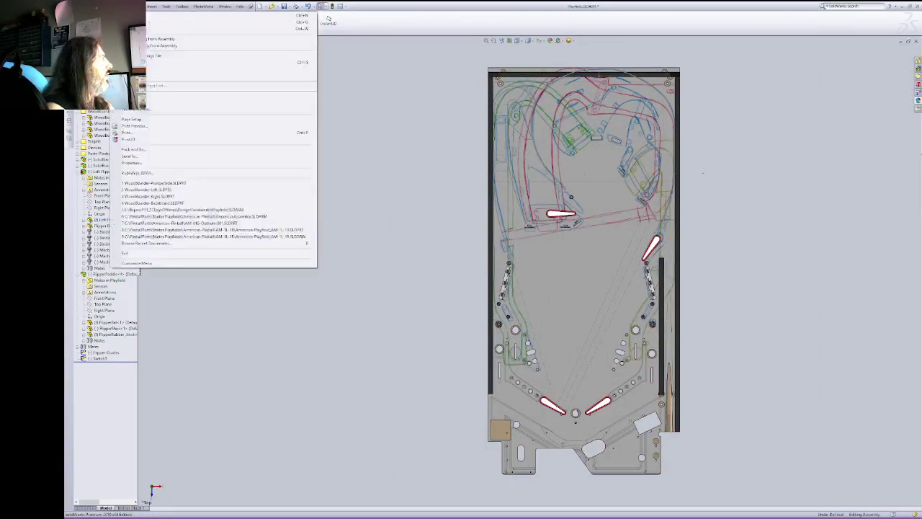
mouse_move(125, 7)
click(162, 80)
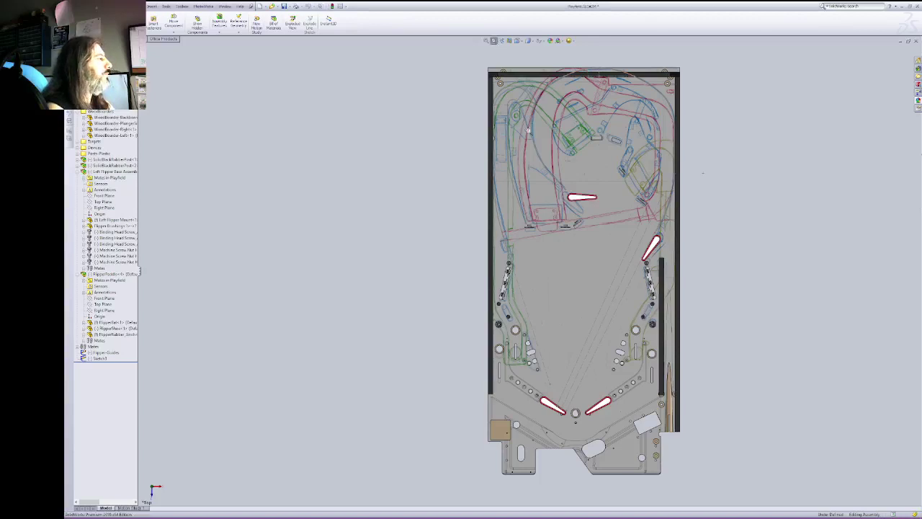
Step: Switch to unshaded line work and move the flipper's pivot to just below the end of the inner ball guide
scroll(593, 154, down, 8)
right_click(493, 193)
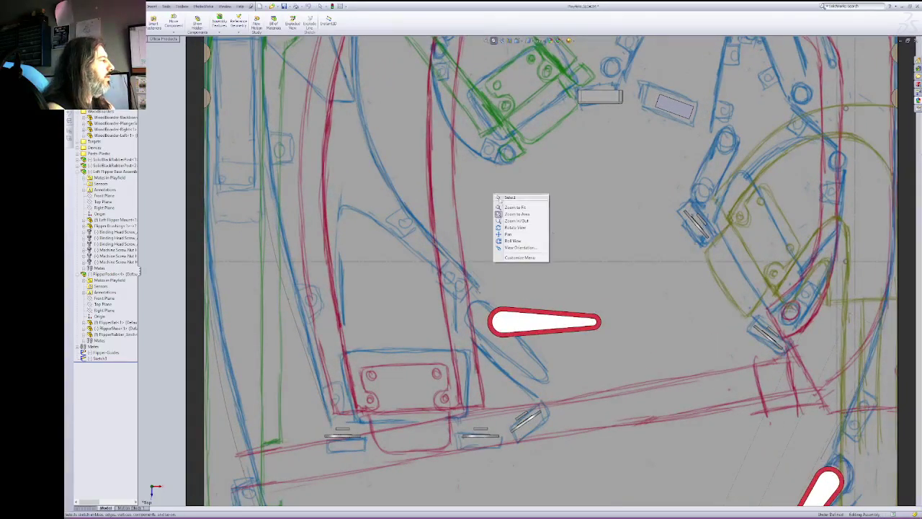
click(511, 197)
click(530, 41)
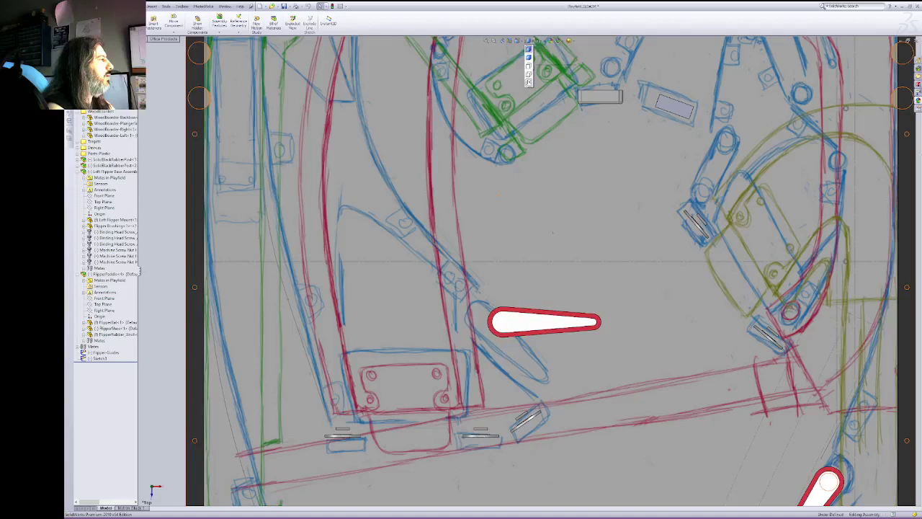
click(528, 82)
drag(503, 324, 473, 314)
click(529, 41)
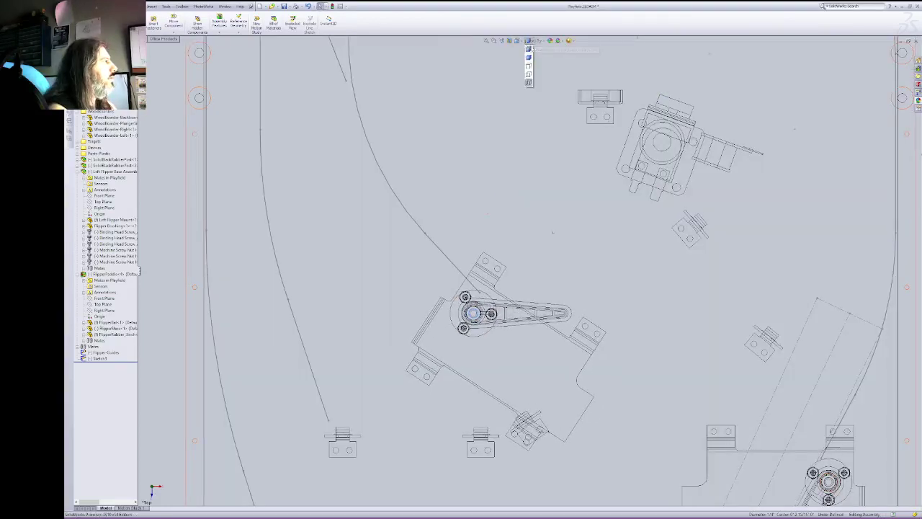
click(529, 65)
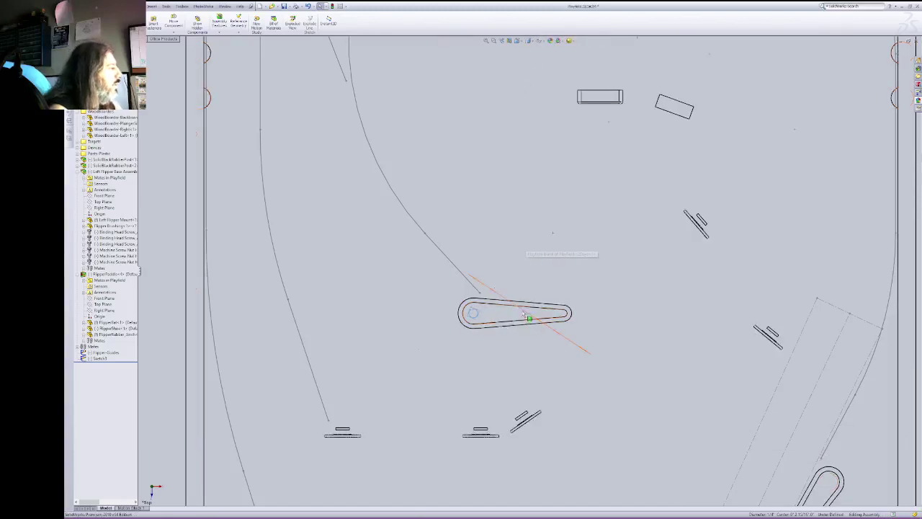
drag(529, 310, 542, 311)
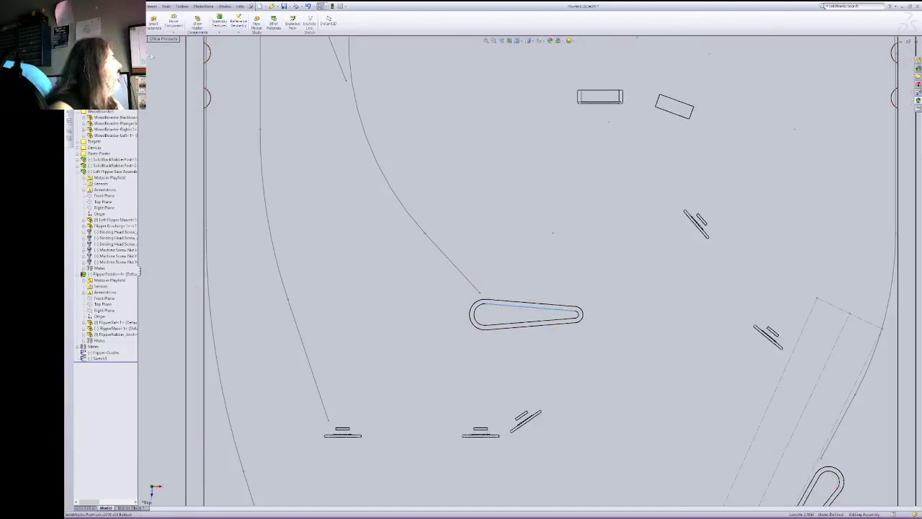
Step: Rotate the flipper to angle downward in line with the inner guide, move it just below the guide's end, and restore shading
click(174, 32)
click(186, 46)
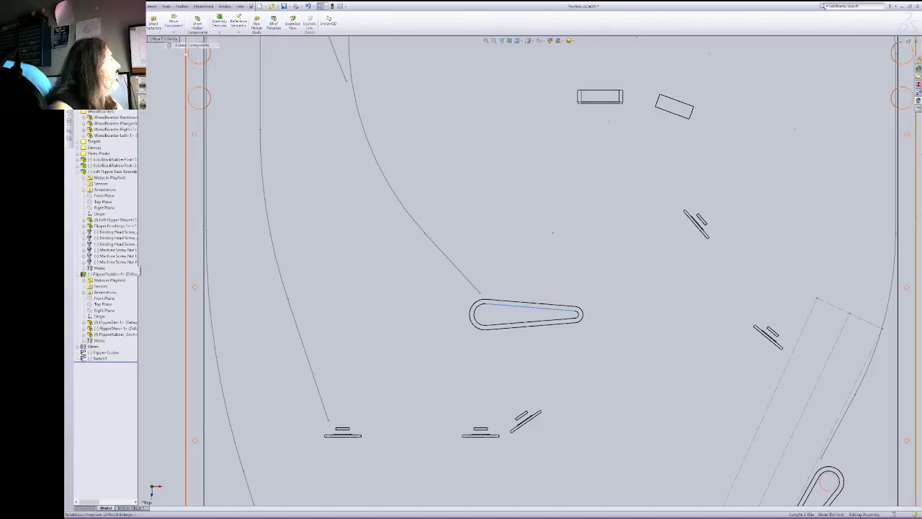
click(189, 45)
drag(537, 308, 674, 207)
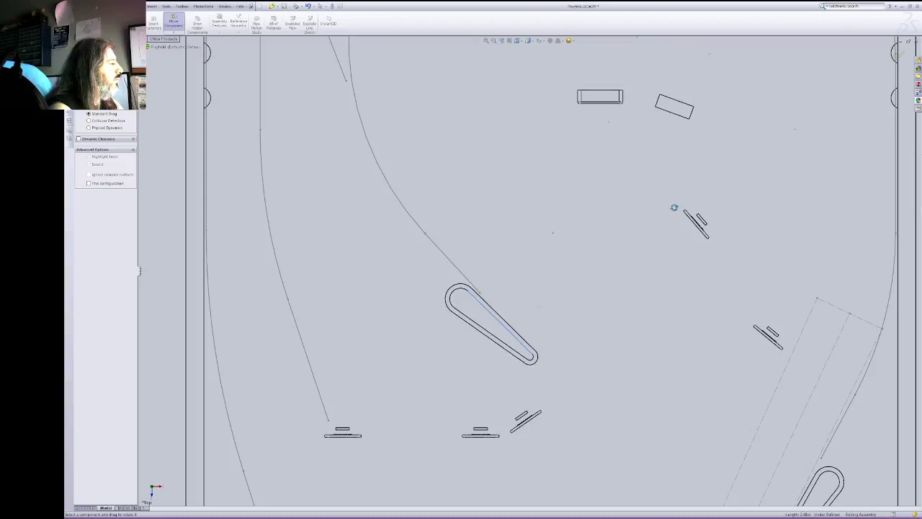
click(174, 21)
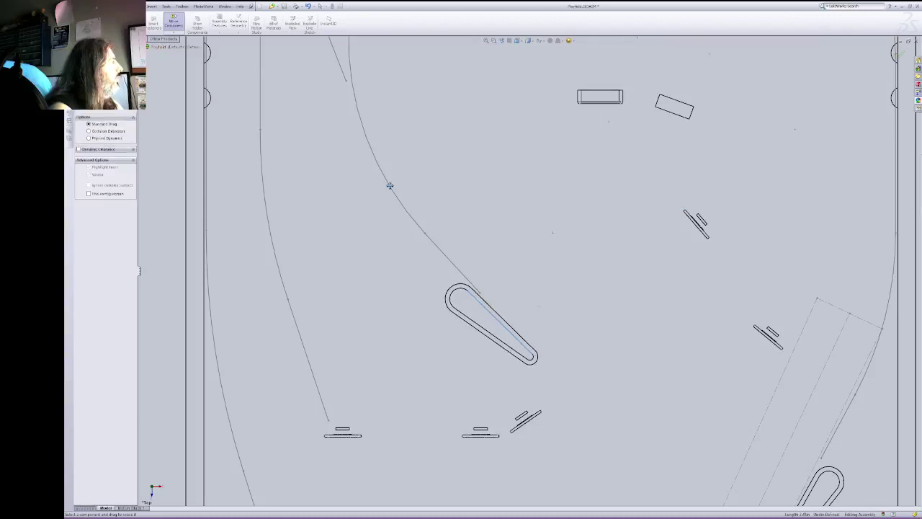
drag(465, 294, 475, 308)
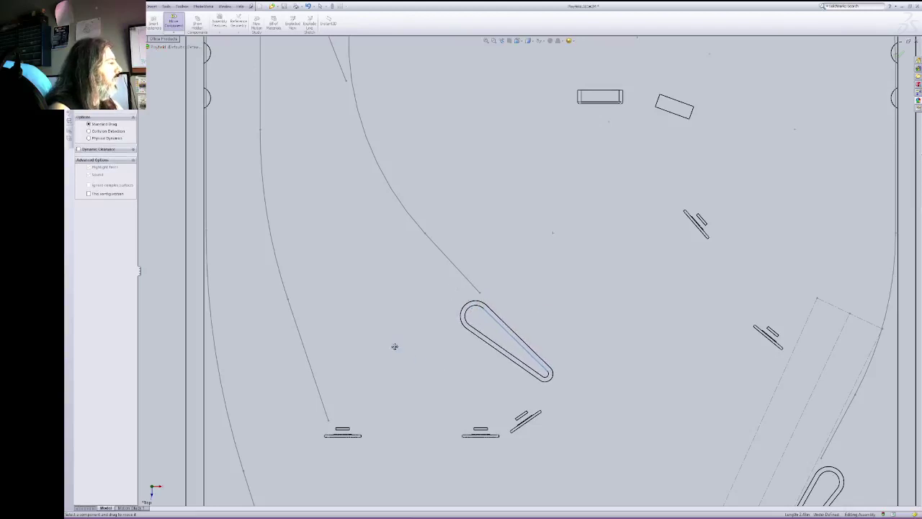
click(529, 42)
click(529, 50)
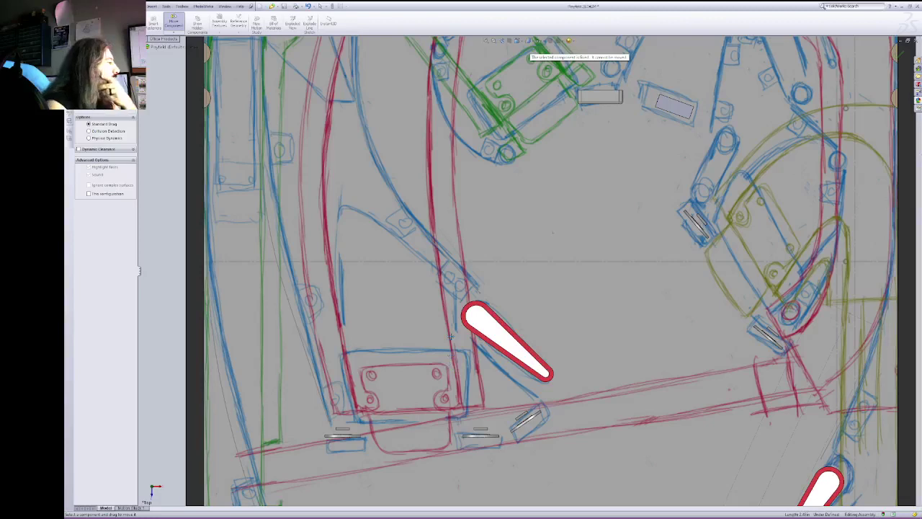
click(173, 21)
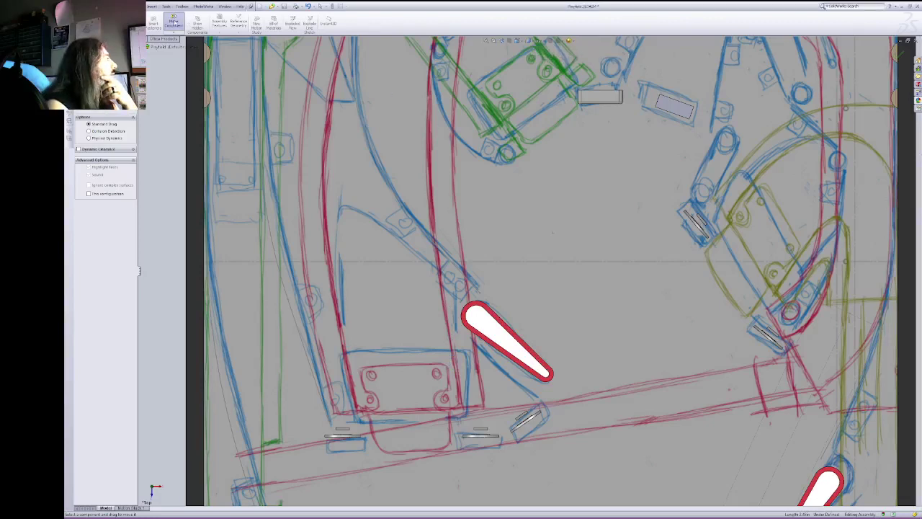
Step: Examine the flipper's placement on the playfield from an oblique angle and against the layout artwork
right_click(479, 137)
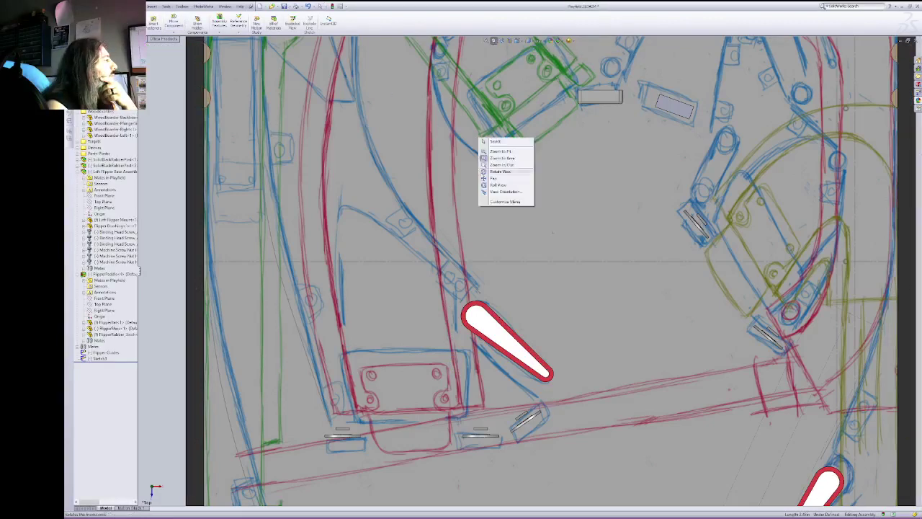
click(500, 171)
drag(482, 252, 506, 203)
right_click(516, 197)
click(533, 203)
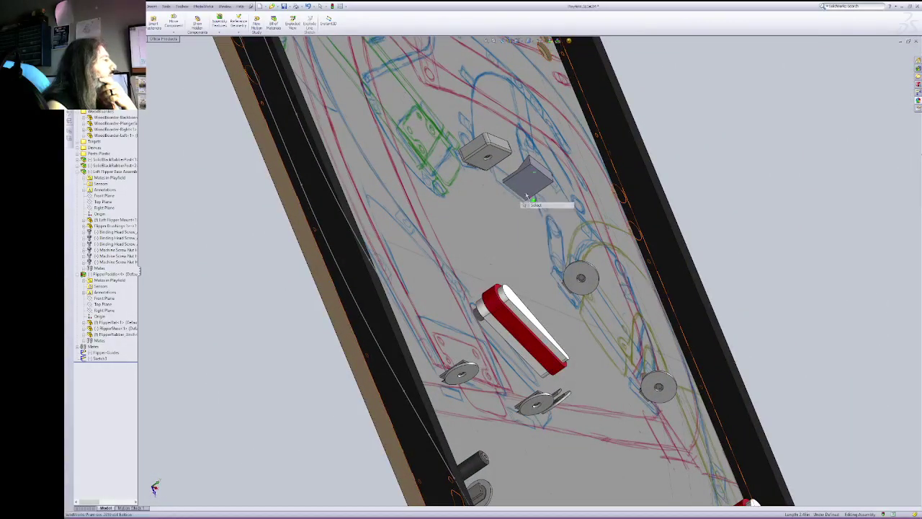
click(502, 41)
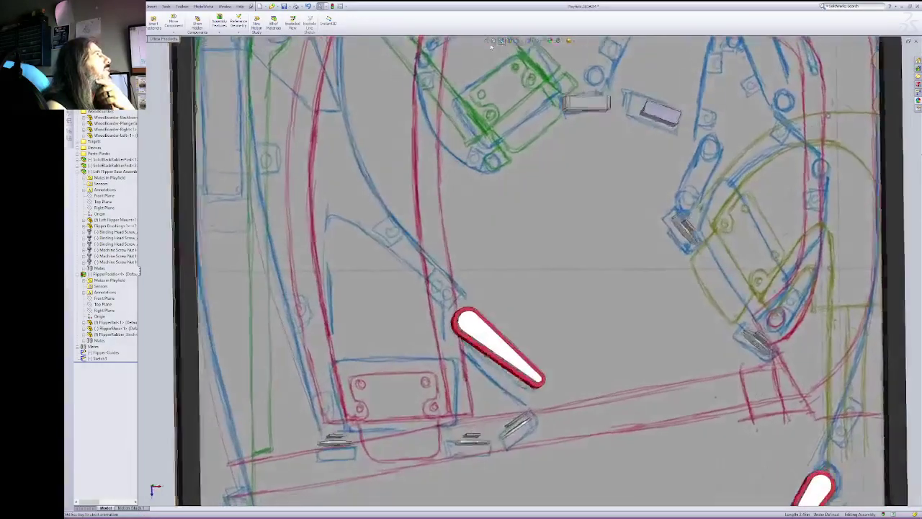
scroll(108, 155, up, 9)
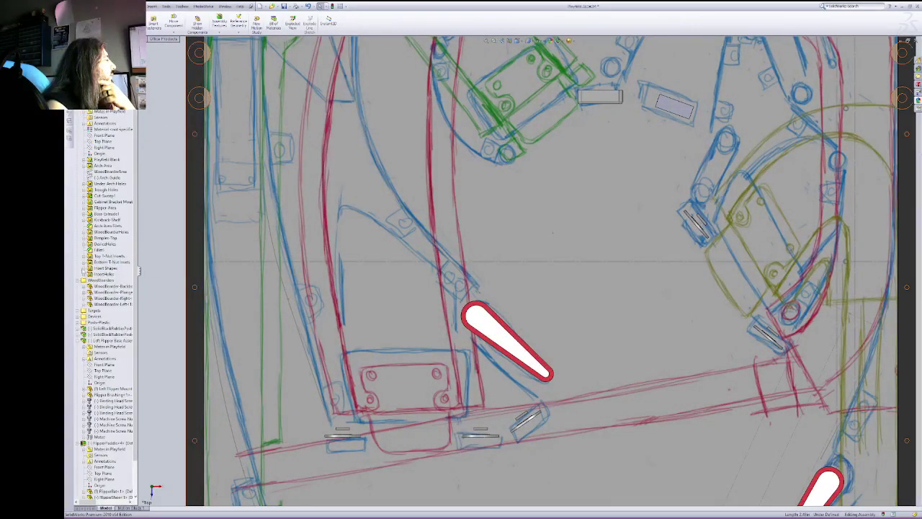
Step: Edit the playfield's device holes sketch and draw a circle about 1.78 in in diameter centred on the upper left flipper's pivot
click(84, 245)
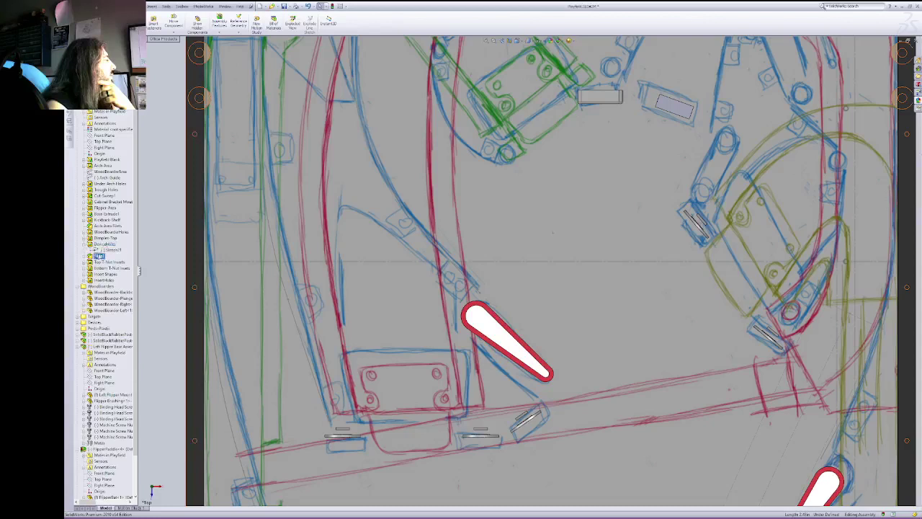
right_click(102, 250)
click(116, 232)
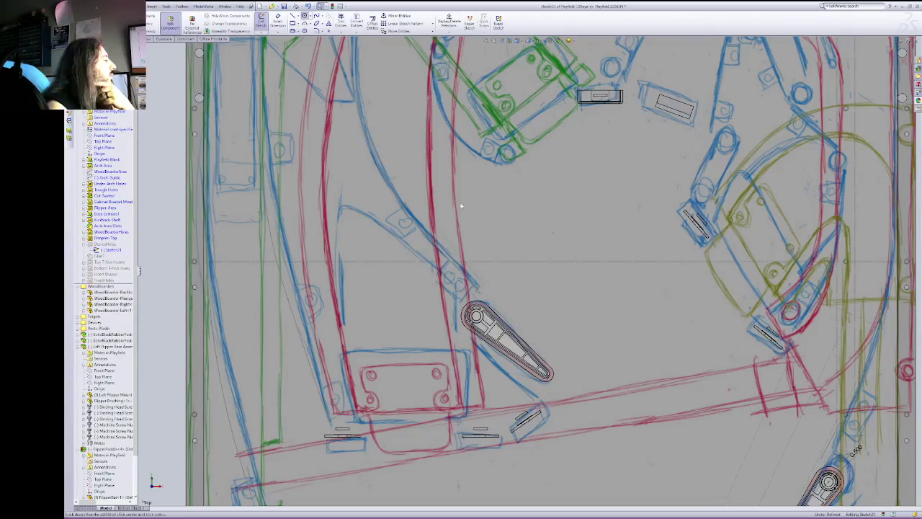
click(476, 316)
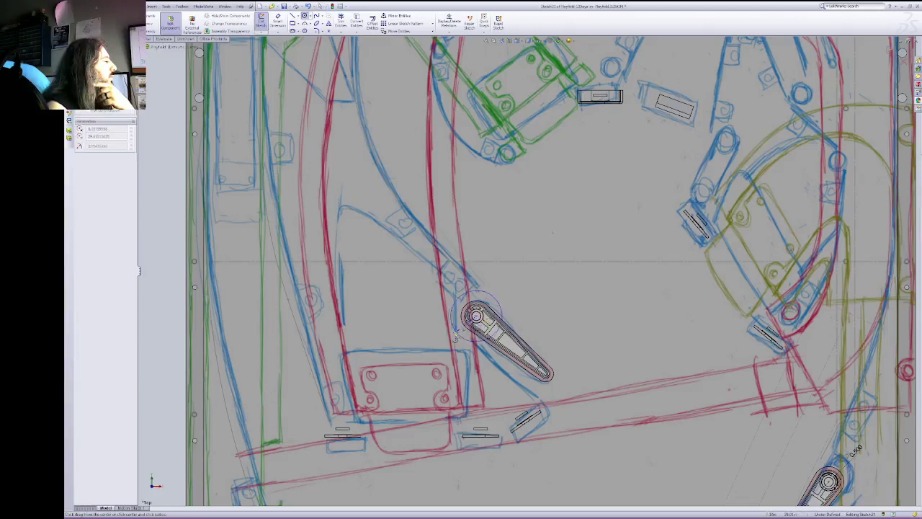
click(453, 341)
key(Escape)
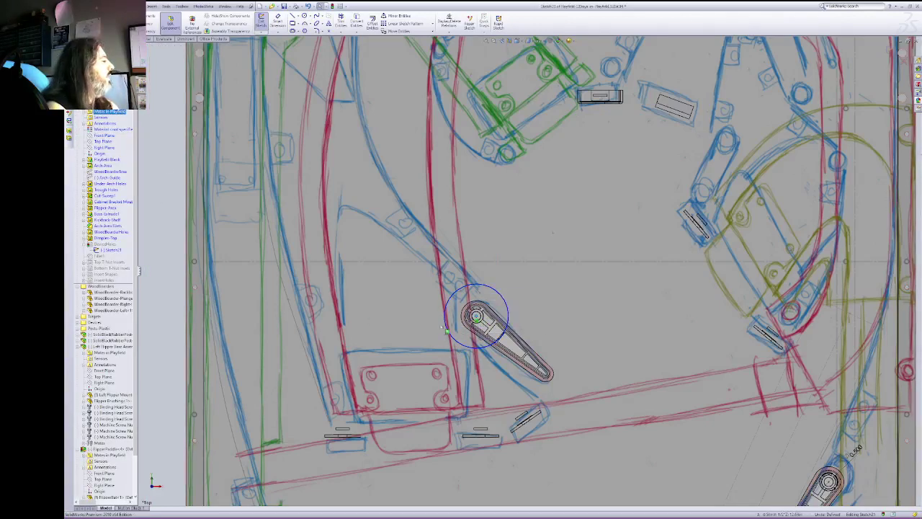
Step: Dimension the flipper pivot circle to a 0.5 in diameter and return from sketch and part editing to the assembly
click(467, 301)
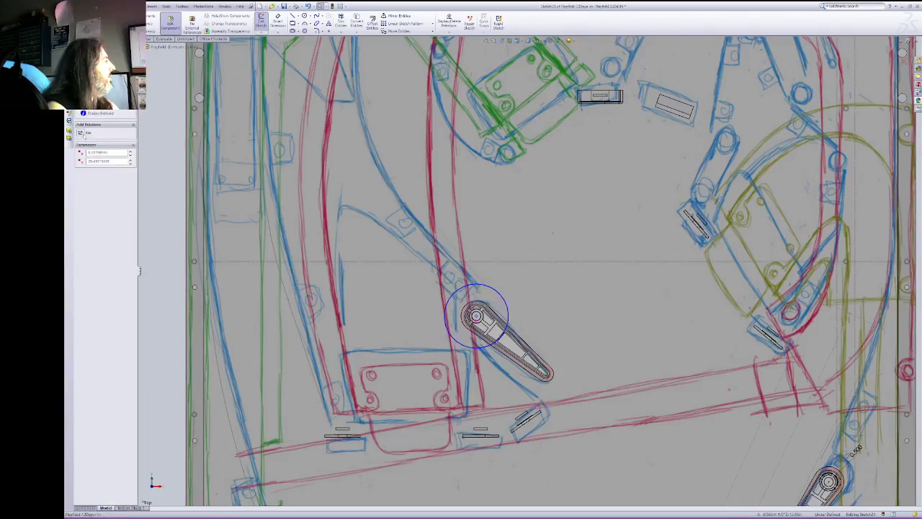
click(278, 21)
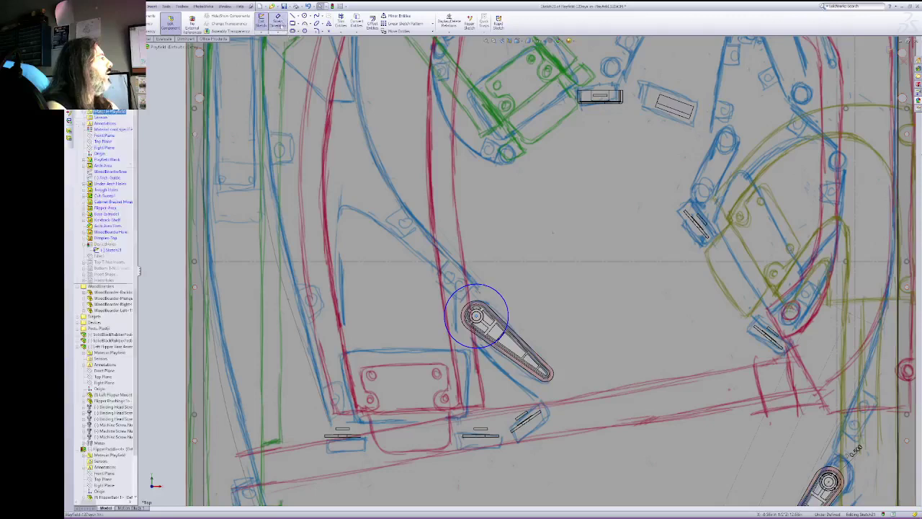
click(523, 285)
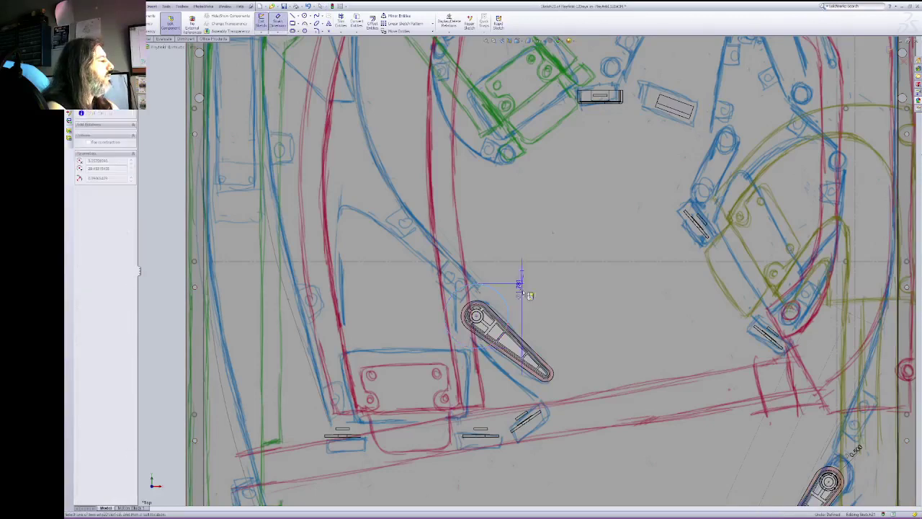
click(435, 349)
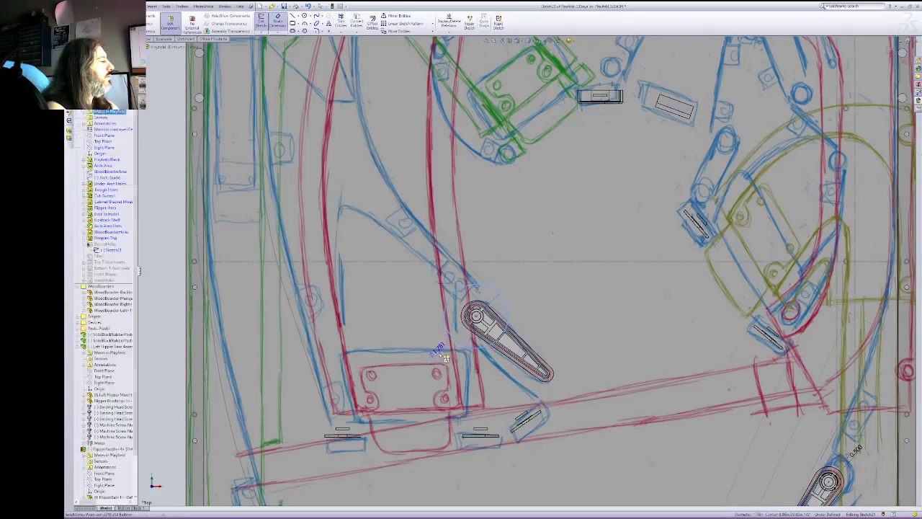
text(.5)
key(Return)
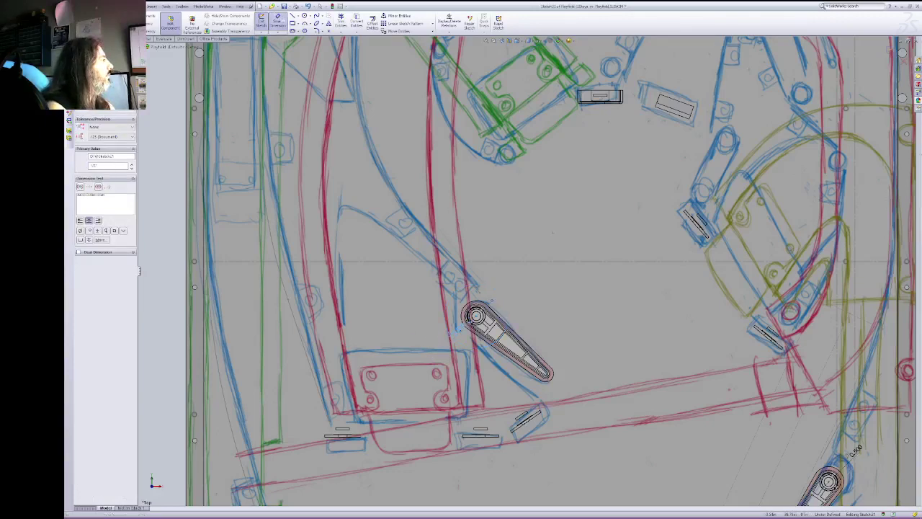
click(262, 21)
click(179, 27)
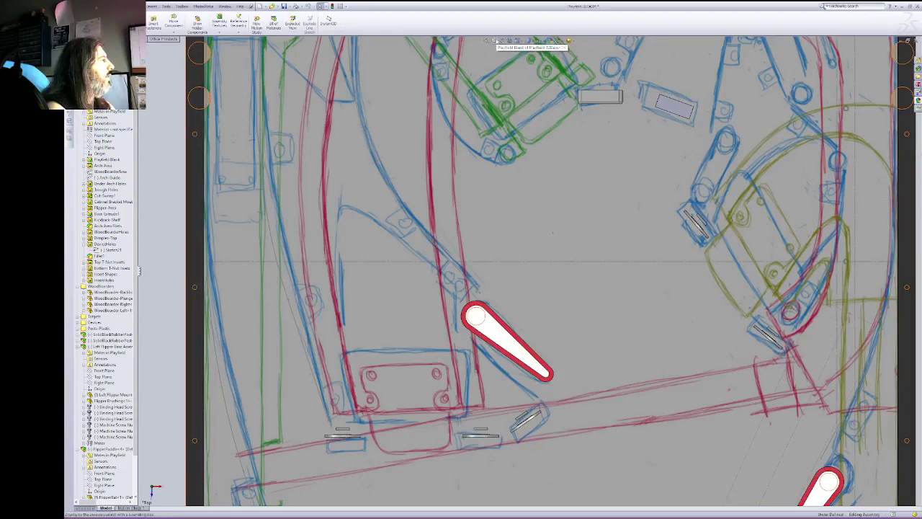
Step: From an oblique angle, shift the upper left flipper slightly off its new pivot hole and select its bushing
right_click(506, 151)
click(526, 186)
drag(536, 239, 554, 186)
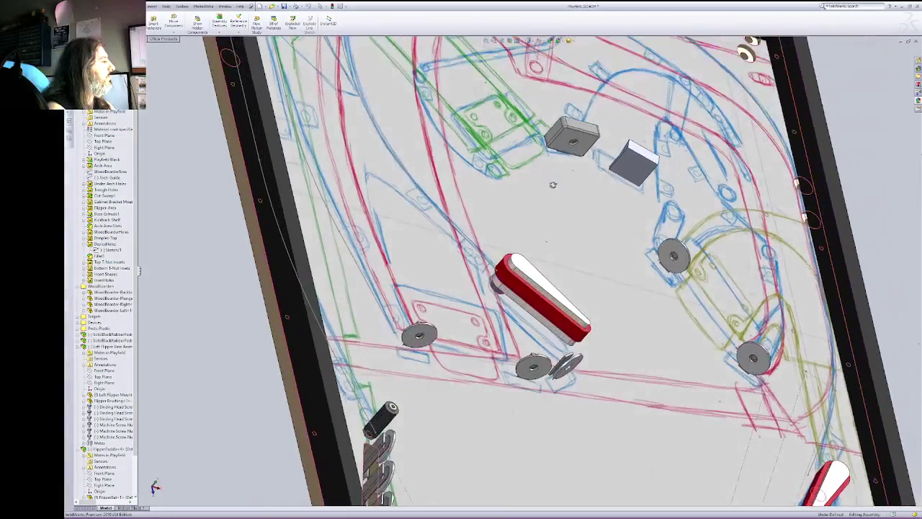
right_click(552, 184)
click(565, 189)
click(518, 279)
drag(518, 279, 523, 274)
click(502, 283)
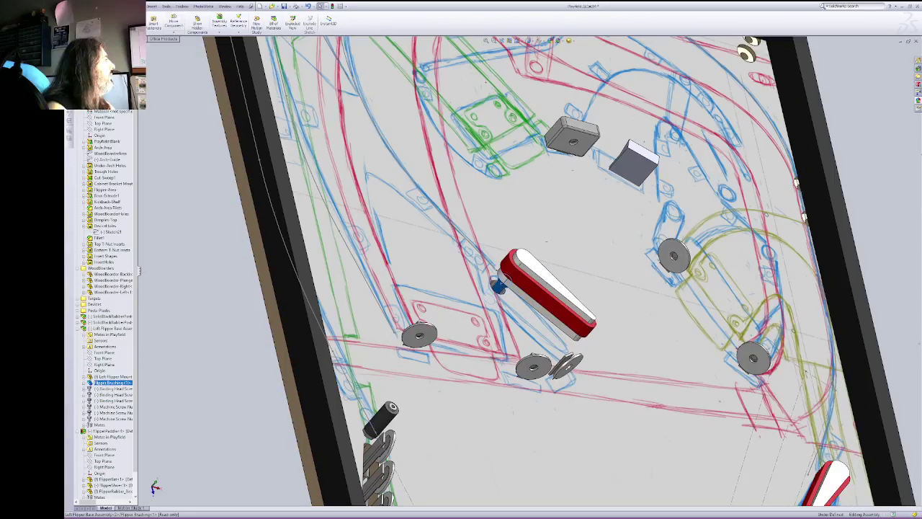
click(133, 23)
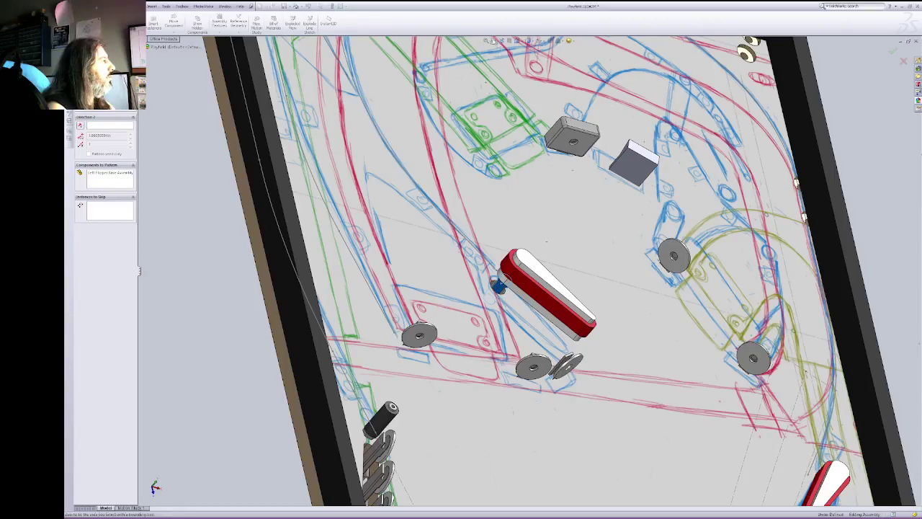
click(494, 41)
drag(454, 252, 525, 325)
right_click(504, 253)
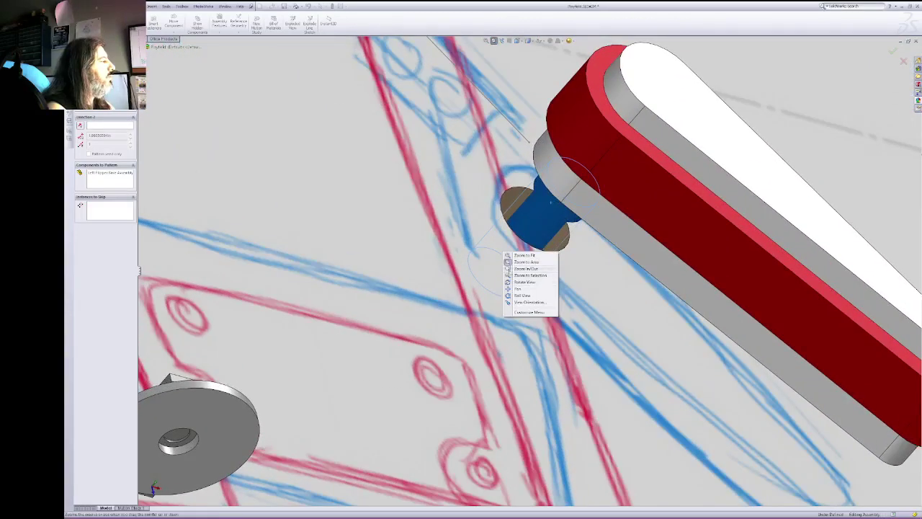
click(525, 262)
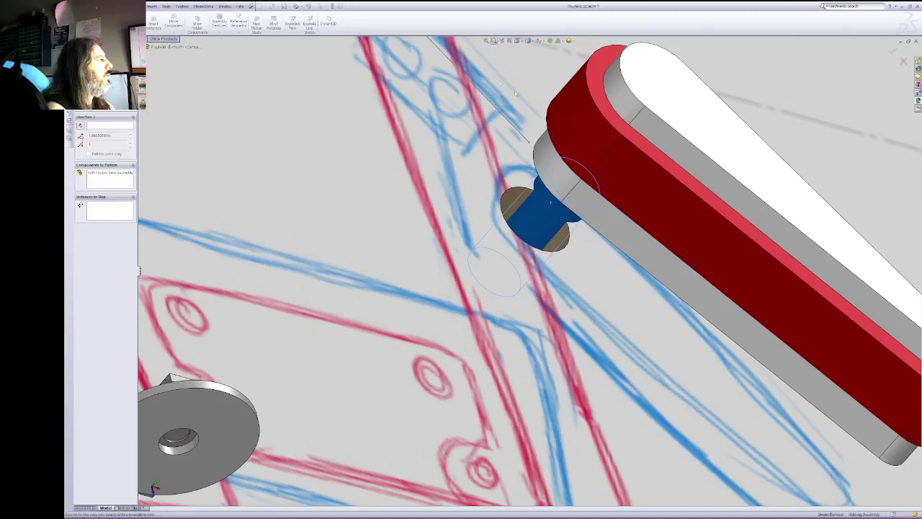
right_click(561, 124)
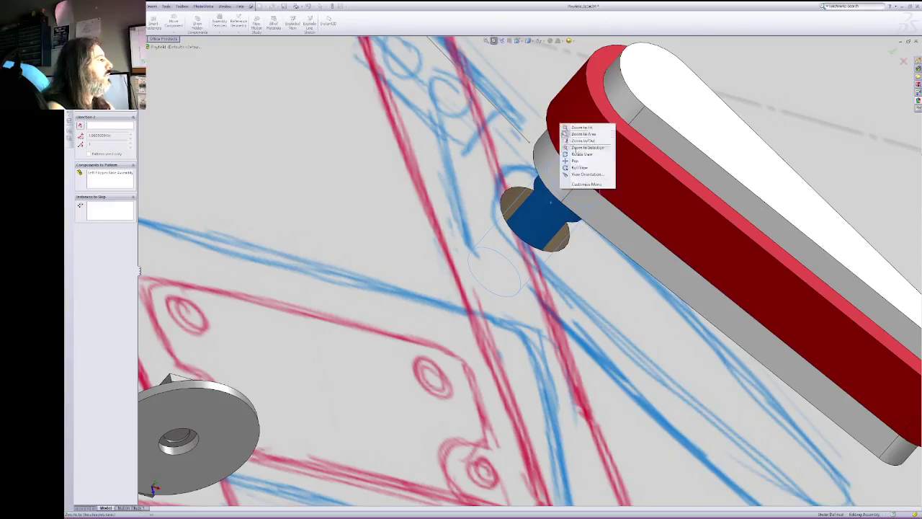
click(574, 155)
drag(574, 180, 564, 245)
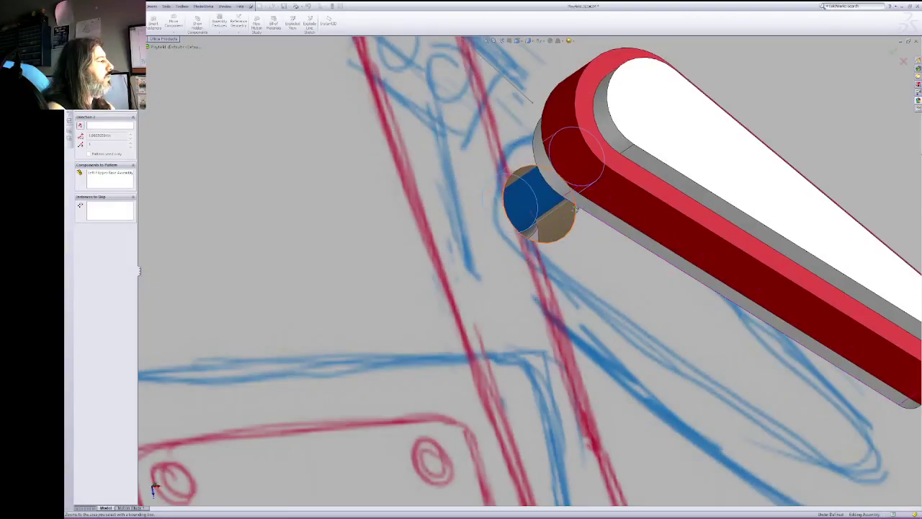
right_click(576, 207)
click(580, 241)
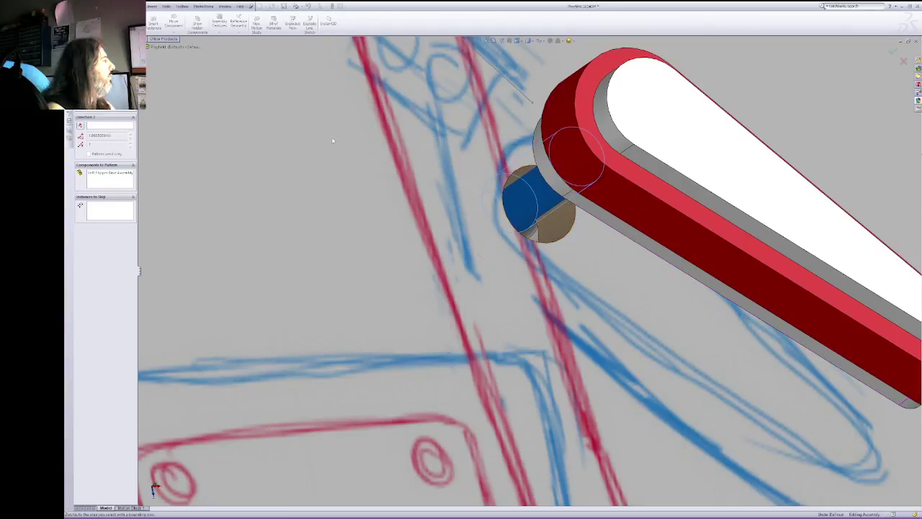
key(Escape)
Step: Mate the upper left flipper's bushing concentric with the new pivot hole in the playfield
click(558, 224)
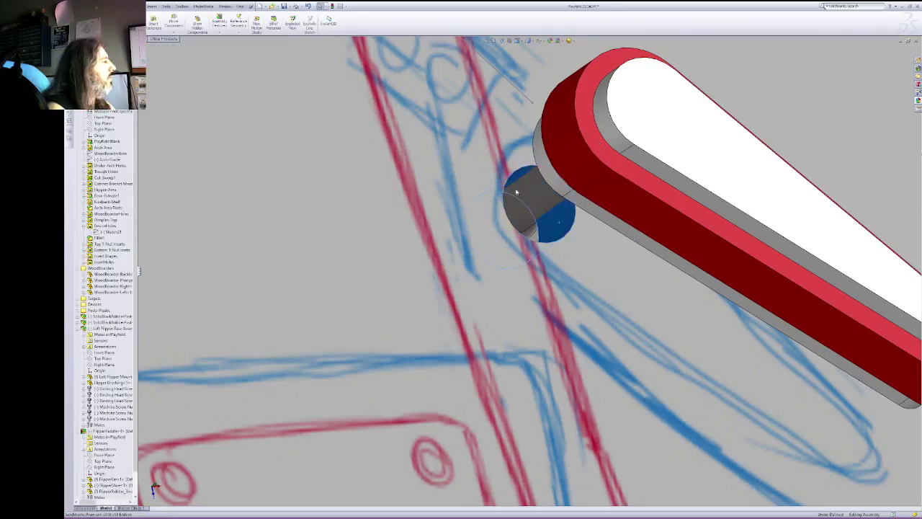
key(m)
click(551, 207)
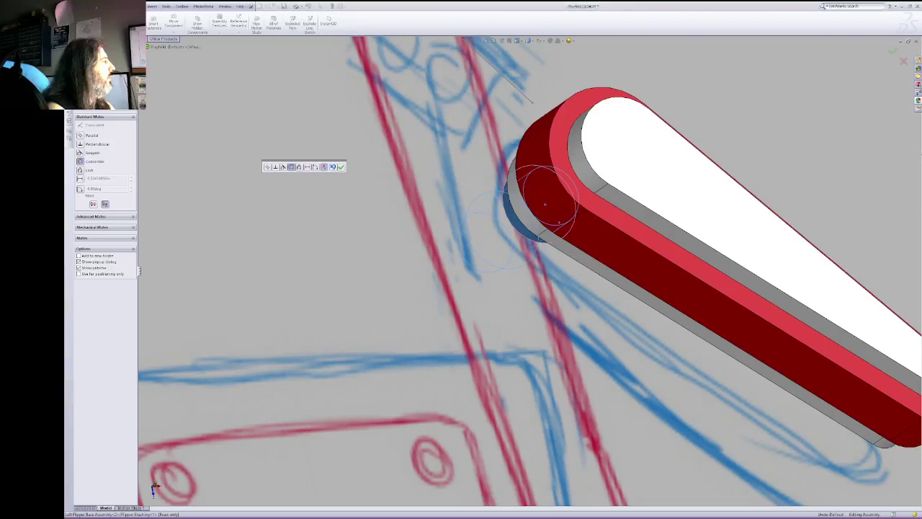
key(Return)
key(Return)
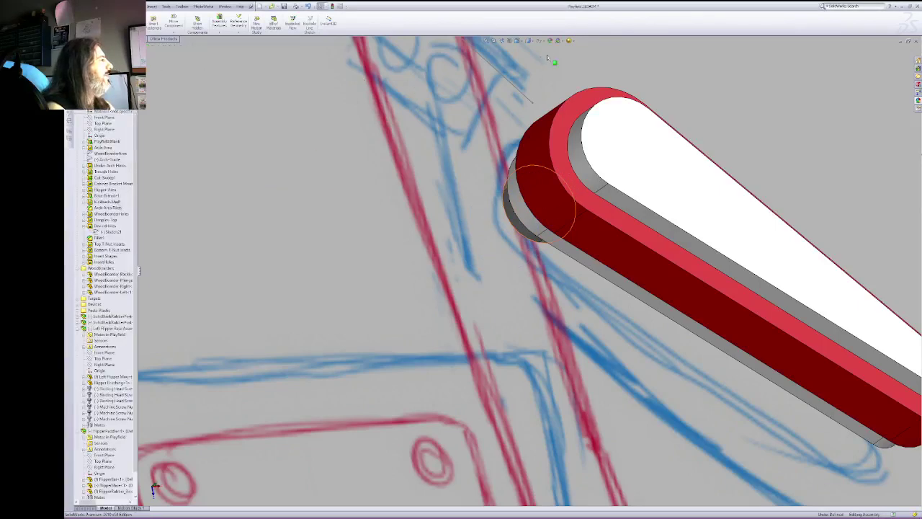
Step: In a wireframe top view, rotate the upper left flipper's base plate about its pivot until it extends horizontally to the pivot's left
click(518, 41)
click(526, 50)
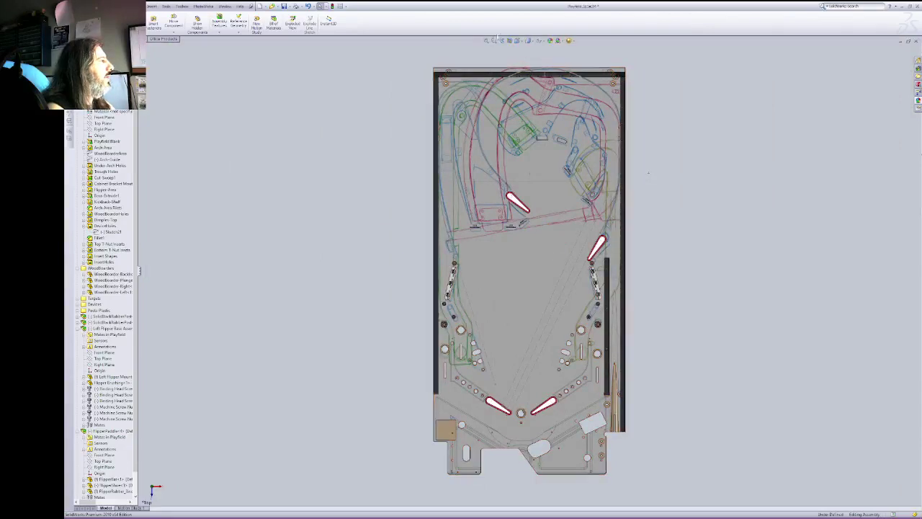
click(528, 41)
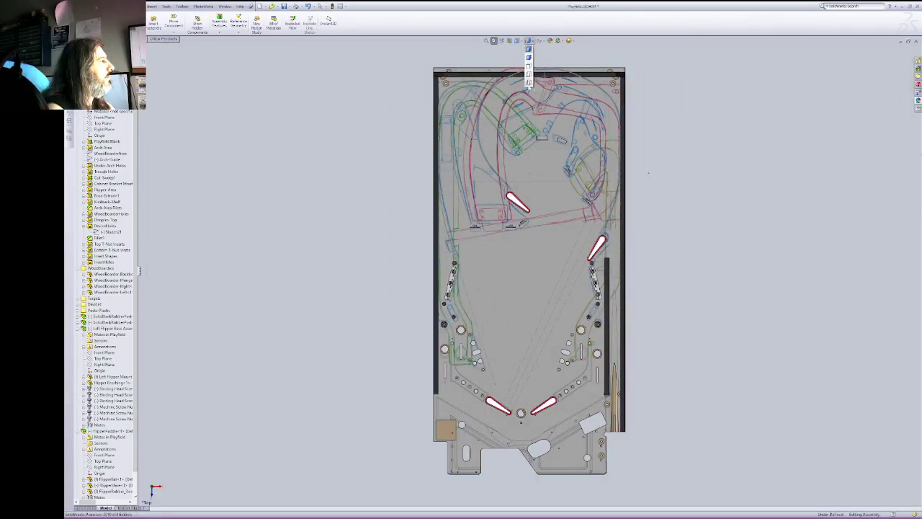
click(529, 82)
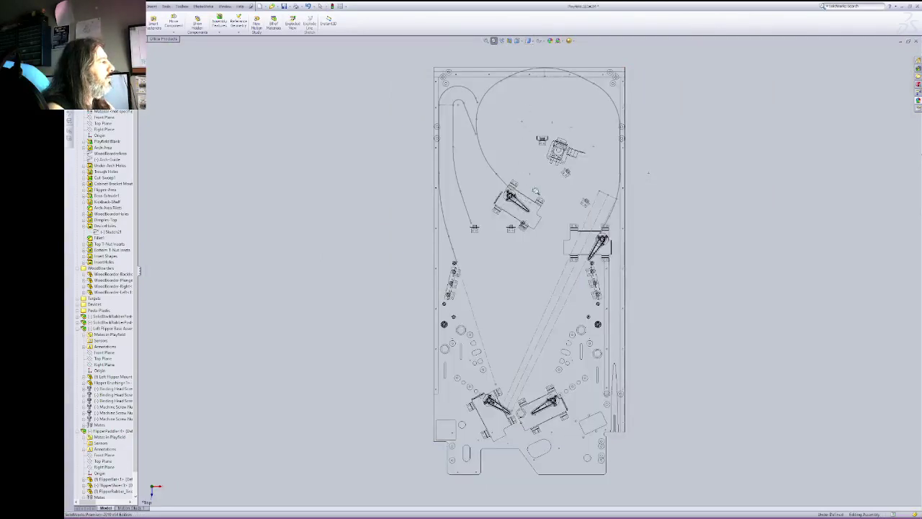
right_click(534, 189)
click(539, 203)
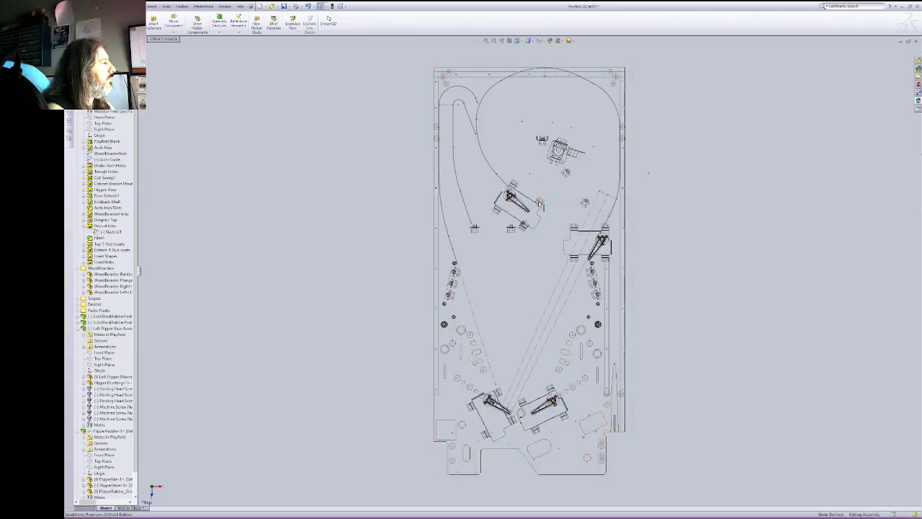
drag(539, 203, 453, 295)
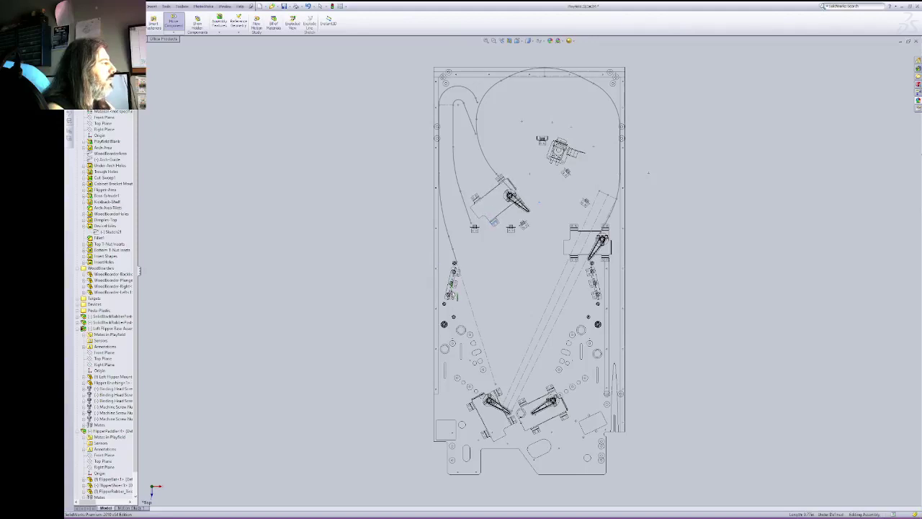
key(Escape)
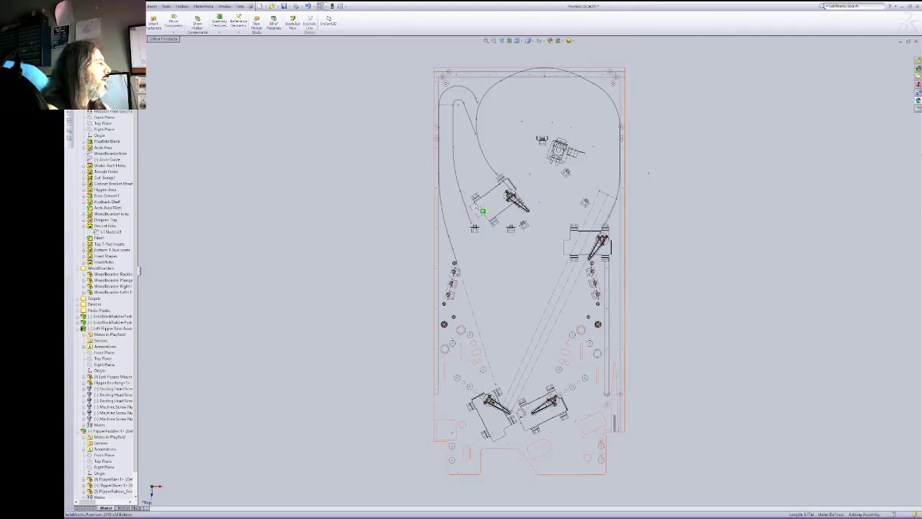
drag(475, 199, 470, 170)
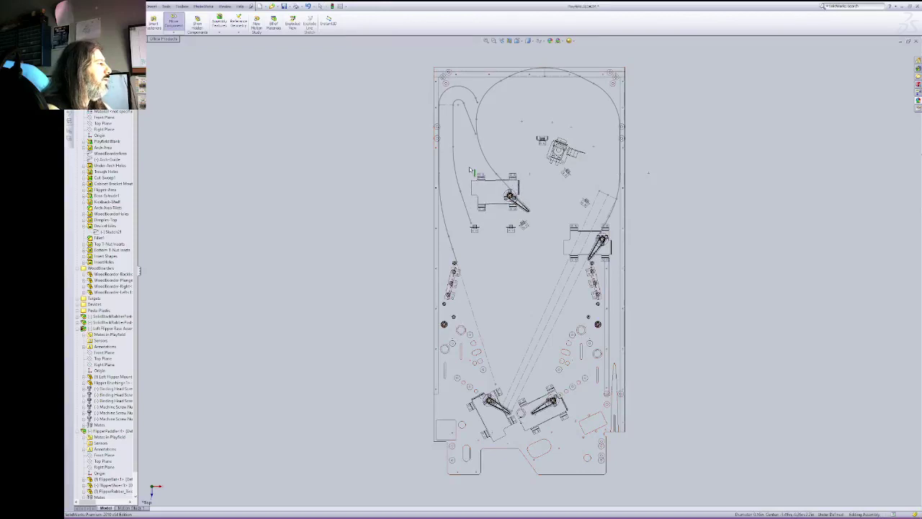
key(Escape)
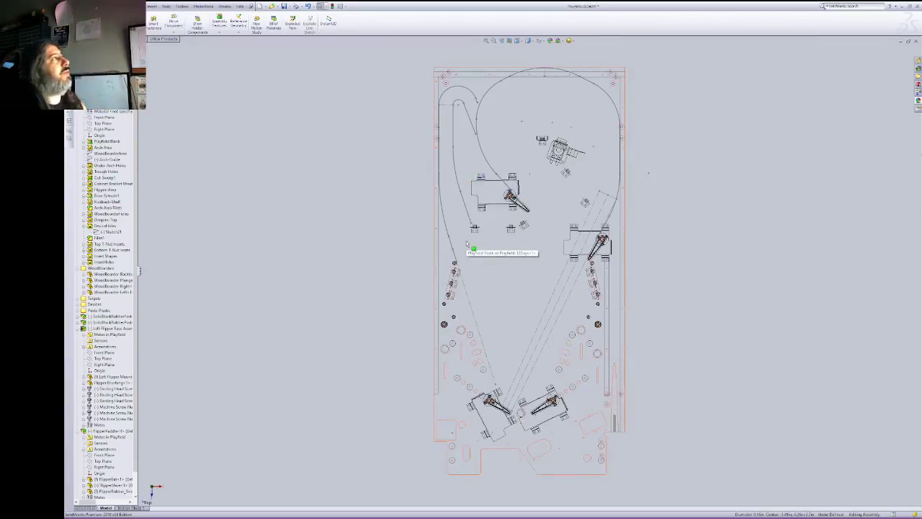
Step: Display the model with hidden lines removed and swing the upper left flipper's tip to roughly continue the inner ball guide's line
click(500, 222)
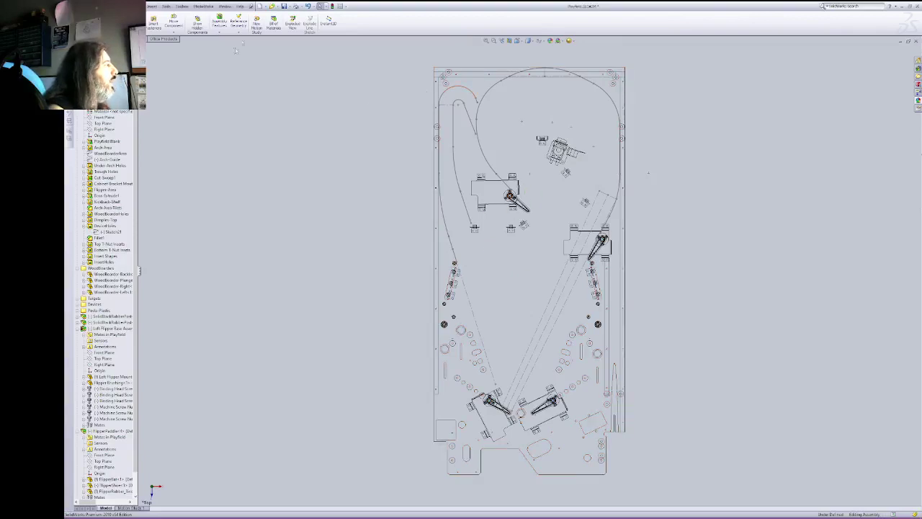
click(540, 42)
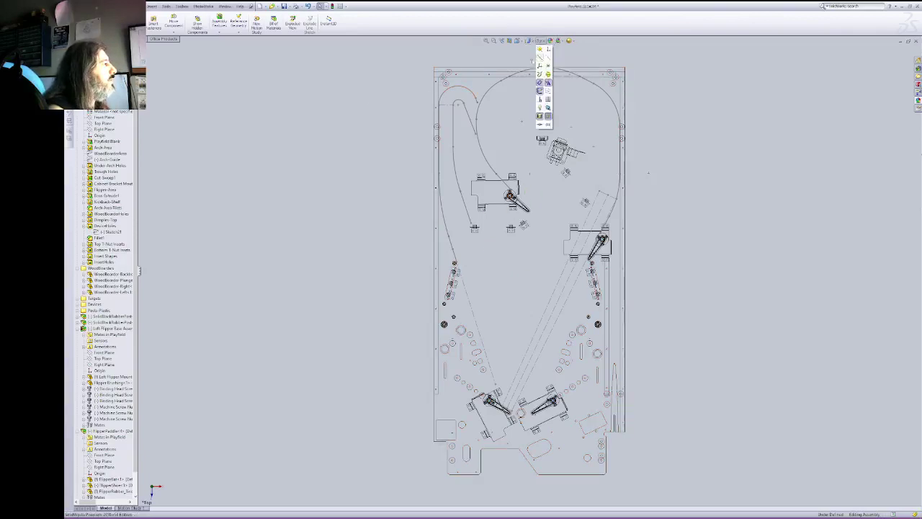
click(530, 42)
click(529, 67)
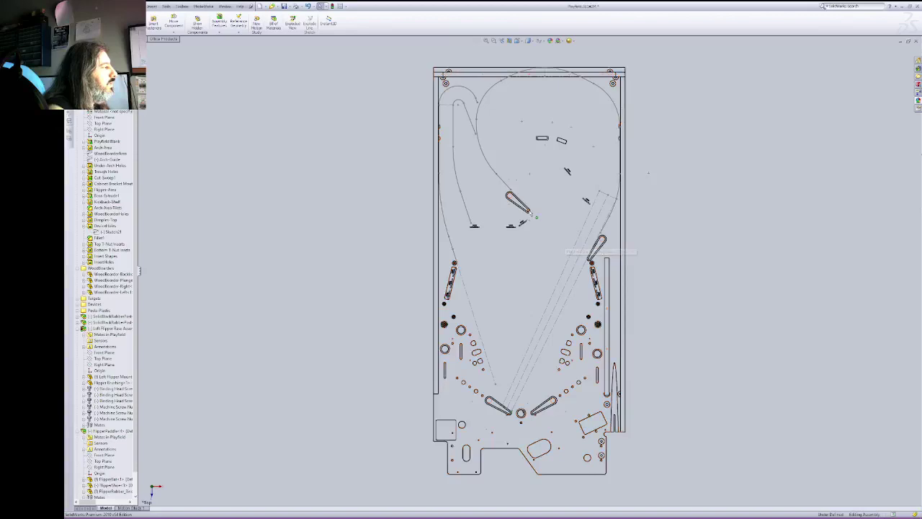
click(530, 216)
drag(530, 214, 526, 219)
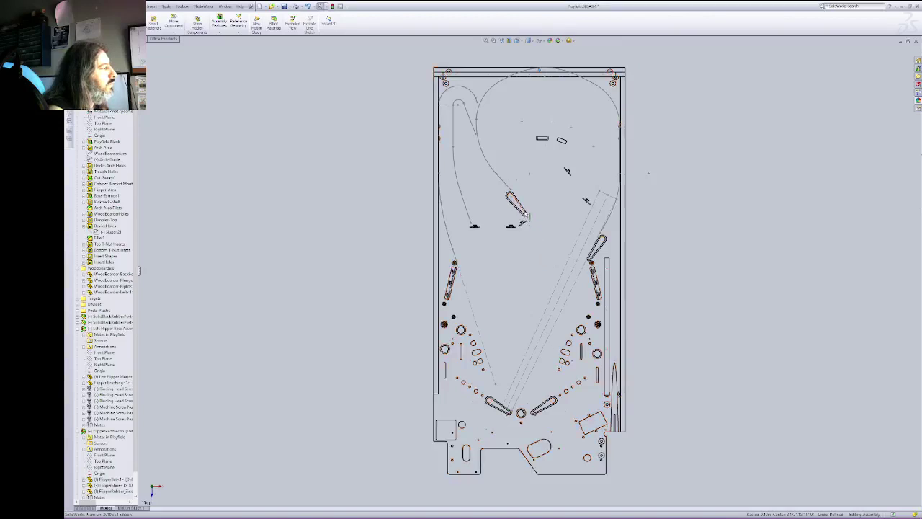
drag(525, 214, 529, 214)
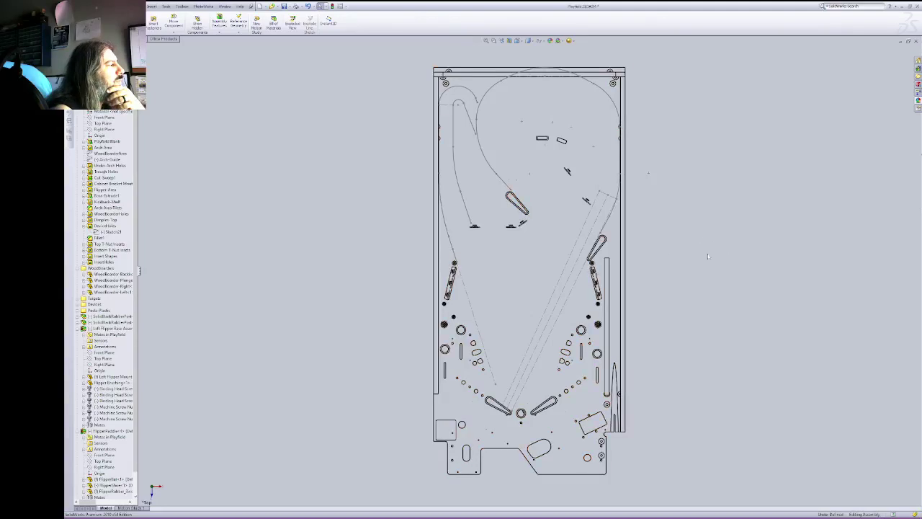
click(494, 41)
drag(475, 157, 606, 282)
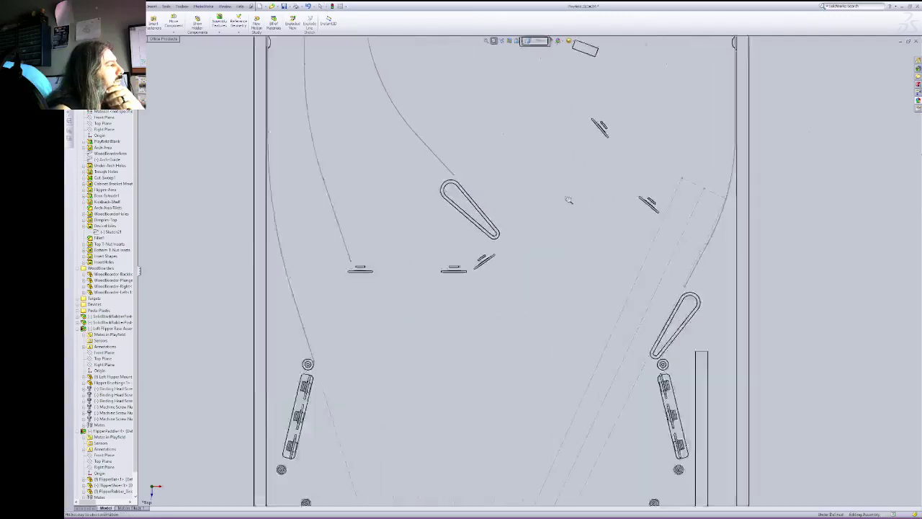
Step: Zoom in on the upper left flipper and swing its tip slightly upward about the pivot
right_click(534, 194)
click(547, 197)
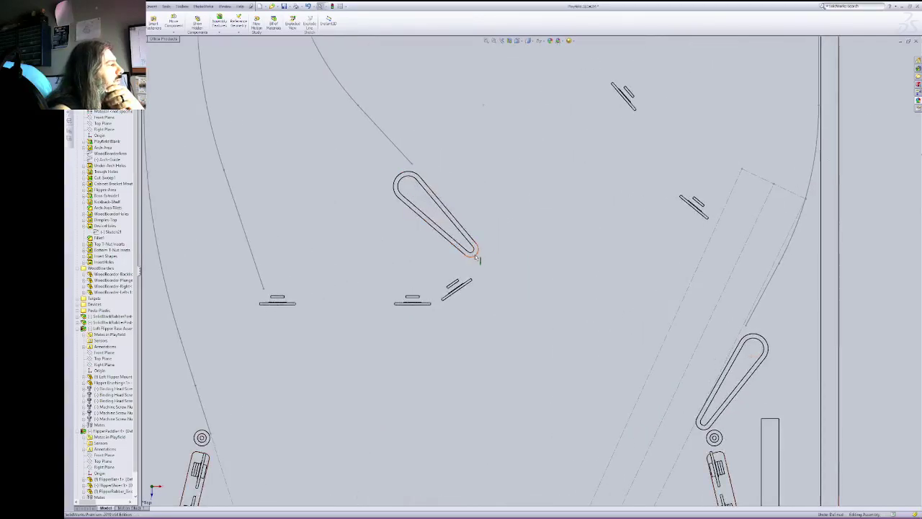
drag(482, 253, 421, 229)
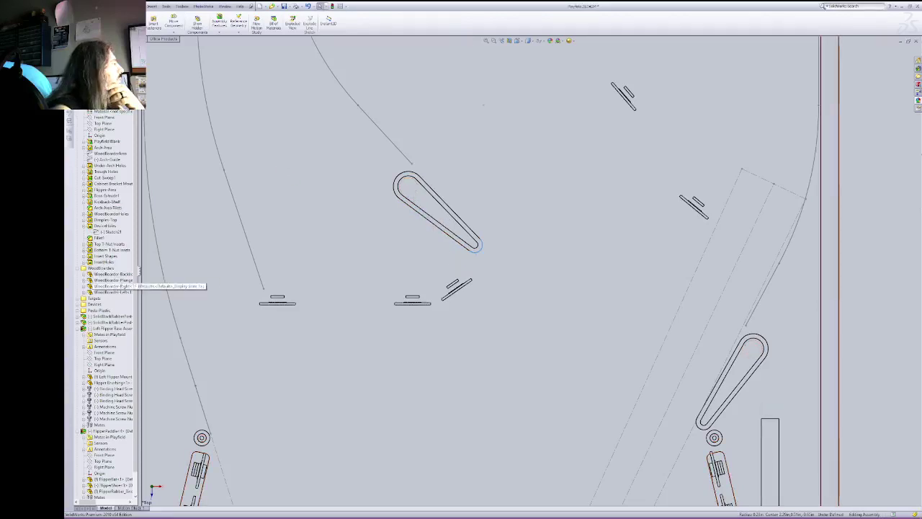
Step: In the playfield's device-hole sketch, shift the upper left flipper's pivot circle slightly toward the flipper tip, fix its centre and finish editing
right_click(108, 231)
click(114, 215)
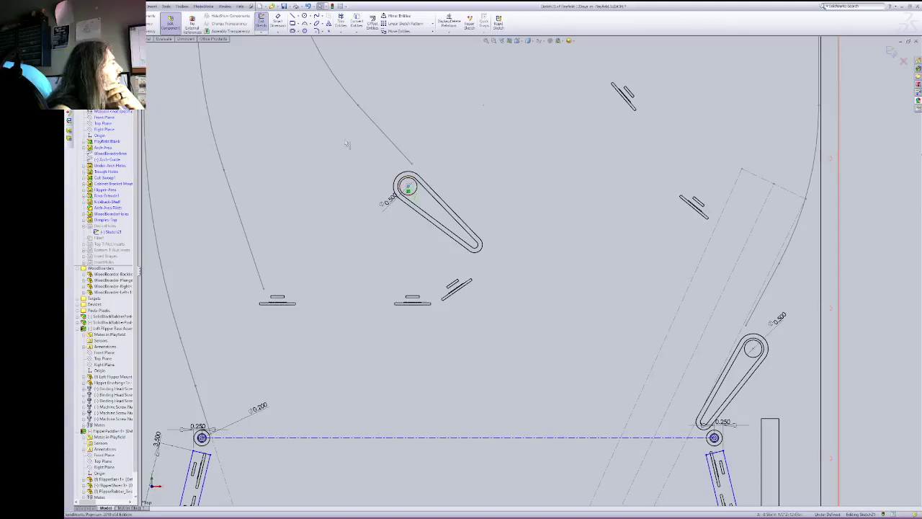
click(408, 189)
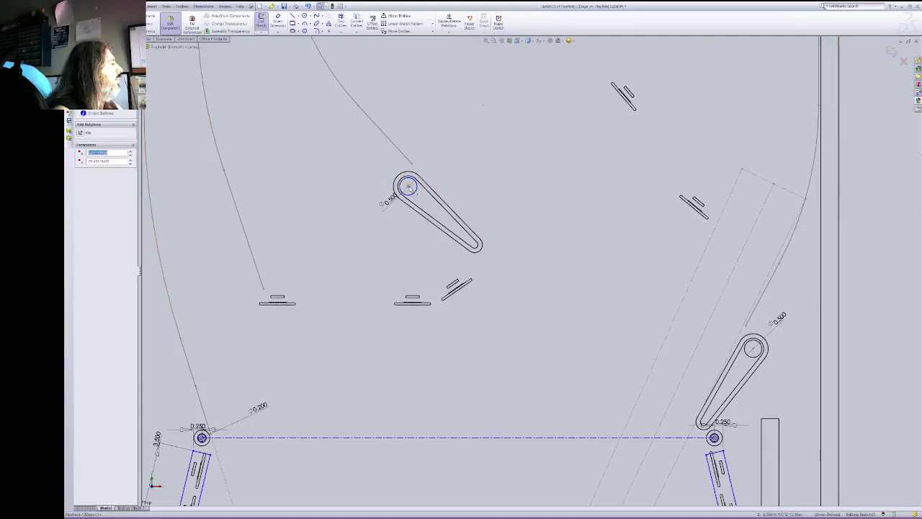
drag(409, 187, 425, 189)
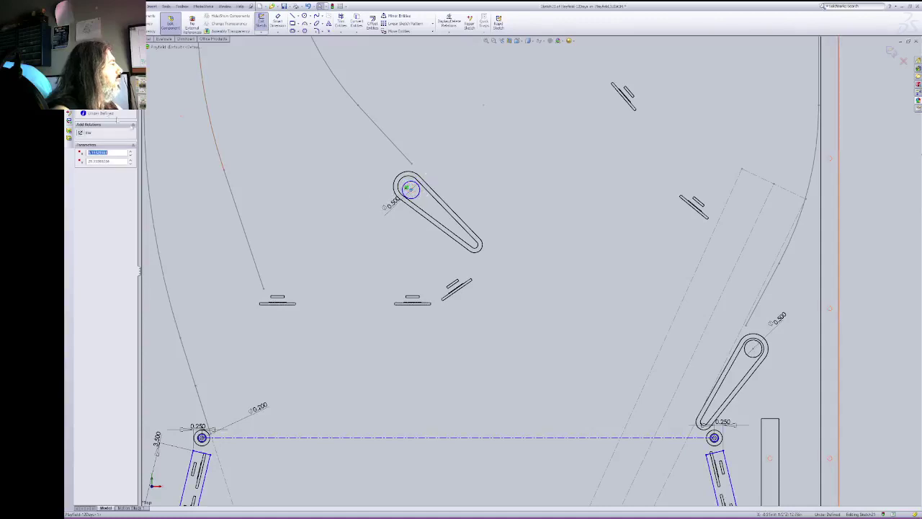
click(80, 133)
click(172, 23)
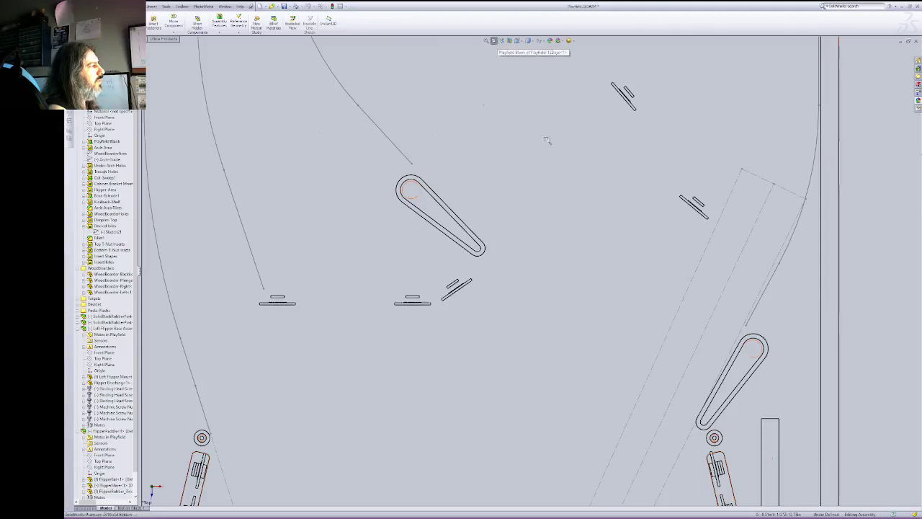
Step: Insert another solid black rubber post beside the playfield's right edge, between the right ball guide and the cabinet side
right_click(553, 145)
click(578, 173)
drag(581, 197, 548, 253)
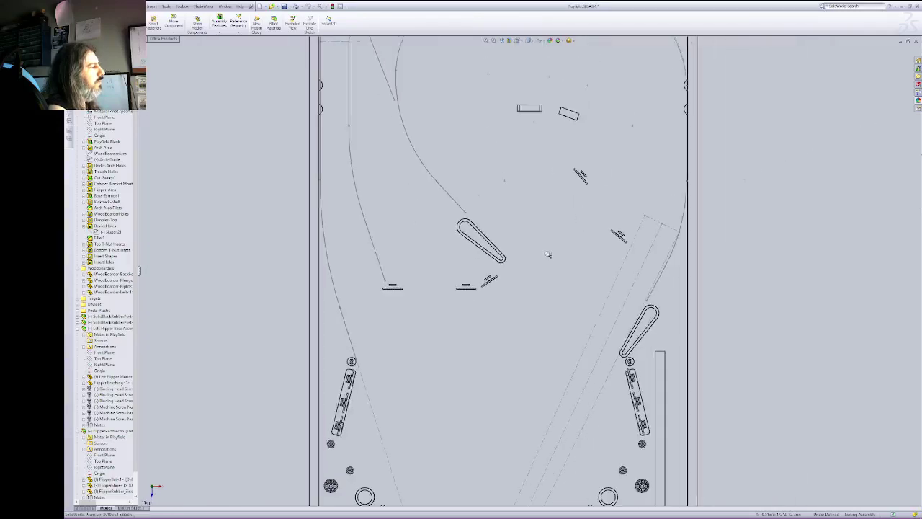
right_click(545, 250)
click(563, 256)
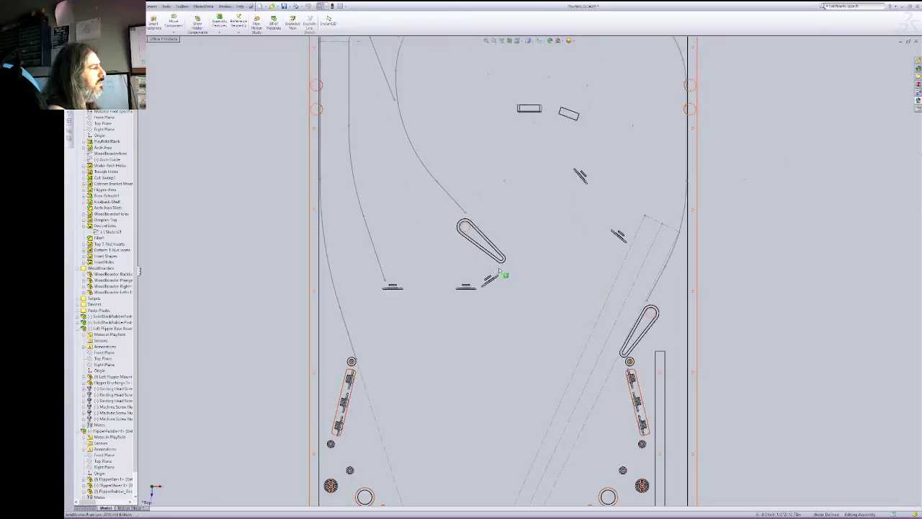
click(500, 290)
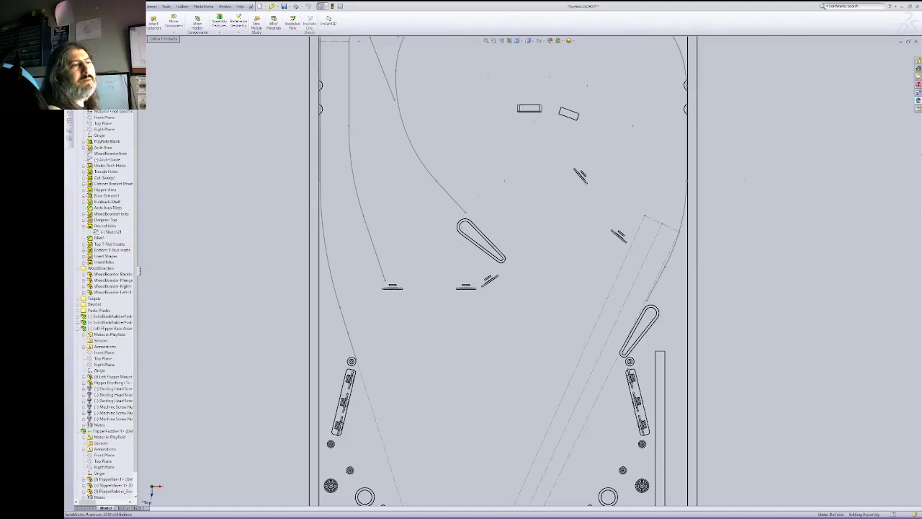
drag(900, 222, 719, 255)
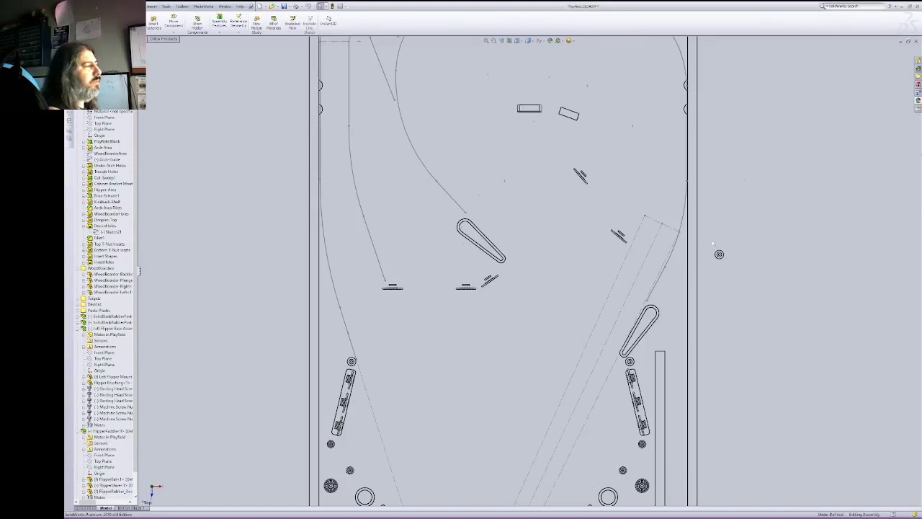
Step: View the flipper base plates in wireframe and display the model shaded with edges over the playfield artwork
click(530, 41)
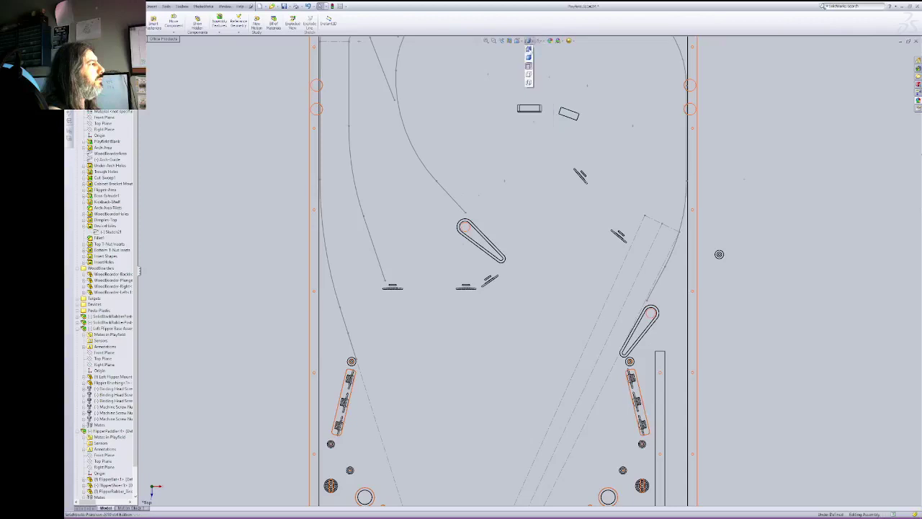
click(530, 83)
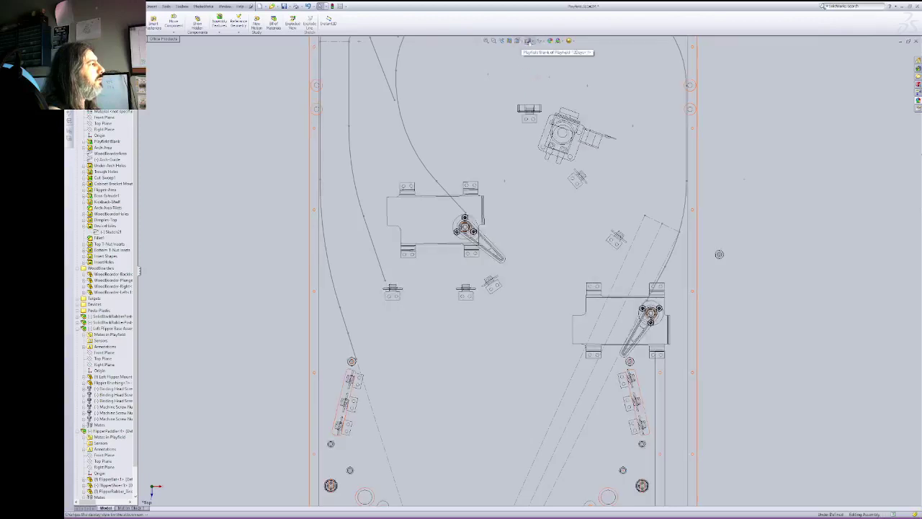
click(530, 41)
click(530, 49)
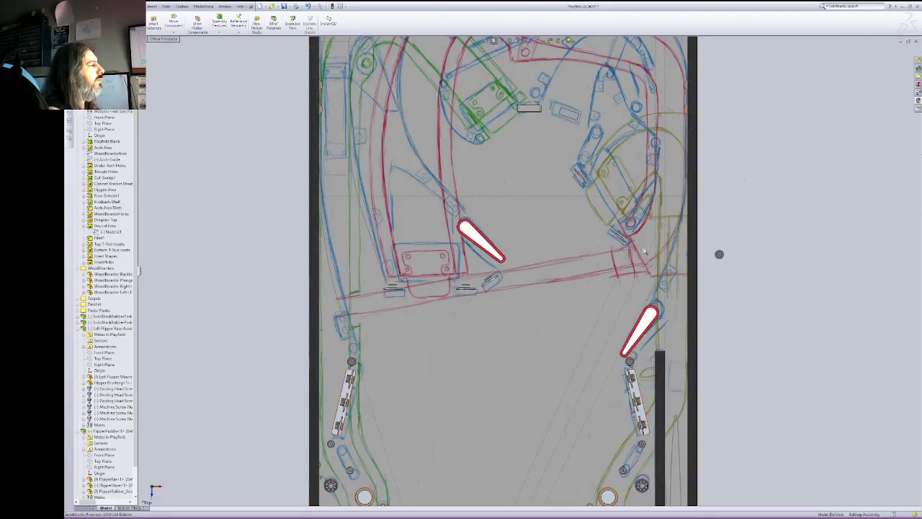
Step: Examine the new rubber post and the playfield's underside close up from below, and return to the previous top view
drag(608, 191, 791, 310)
right_click(690, 232)
click(697, 266)
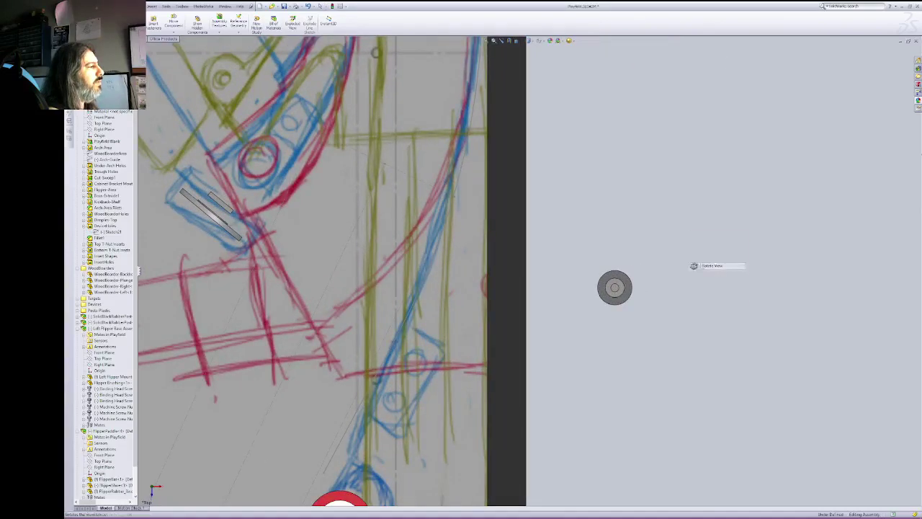
drag(629, 290, 714, 249)
drag(729, 333, 705, 208)
right_click(706, 210)
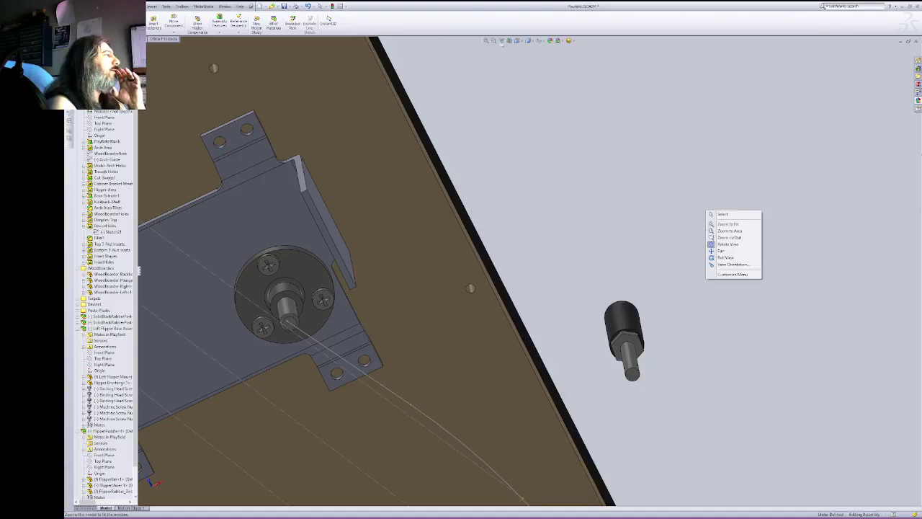
click(502, 41)
click(503, 42)
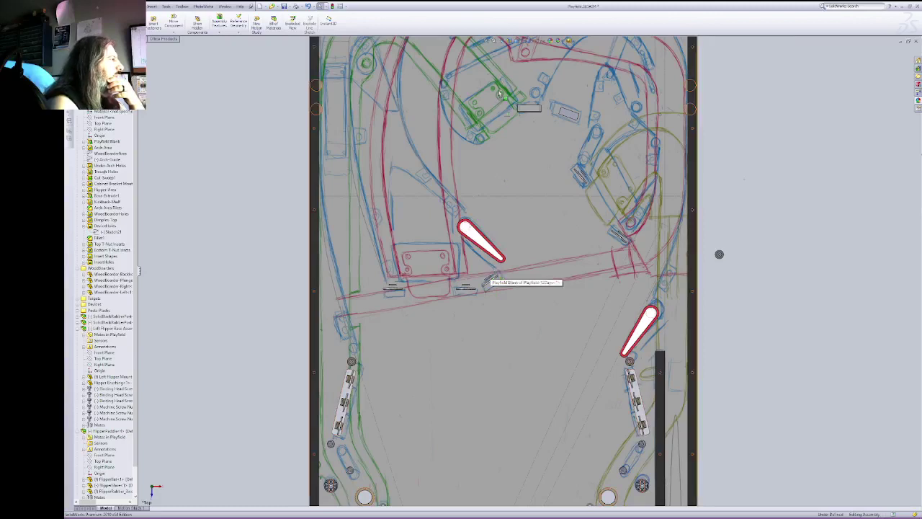
Step: Display the model with hidden lines removed and swing the upper left flipper's tip slightly downward
click(524, 41)
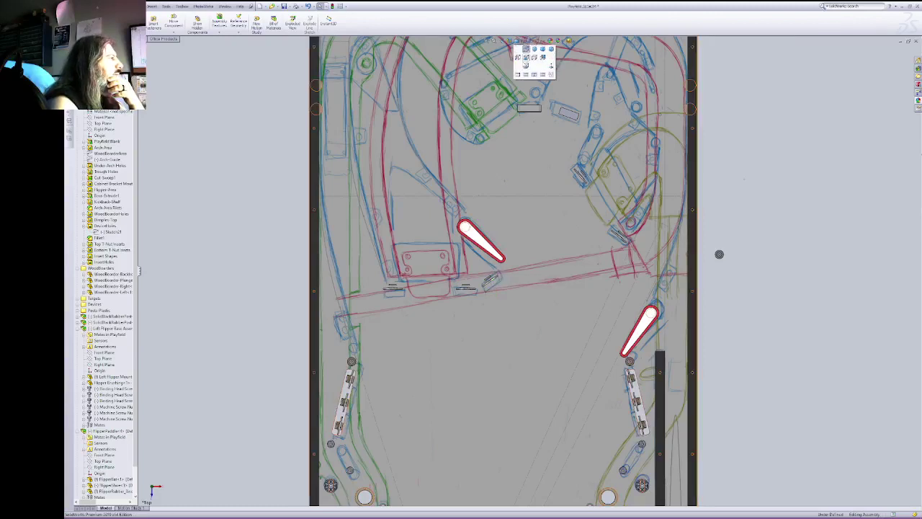
click(529, 41)
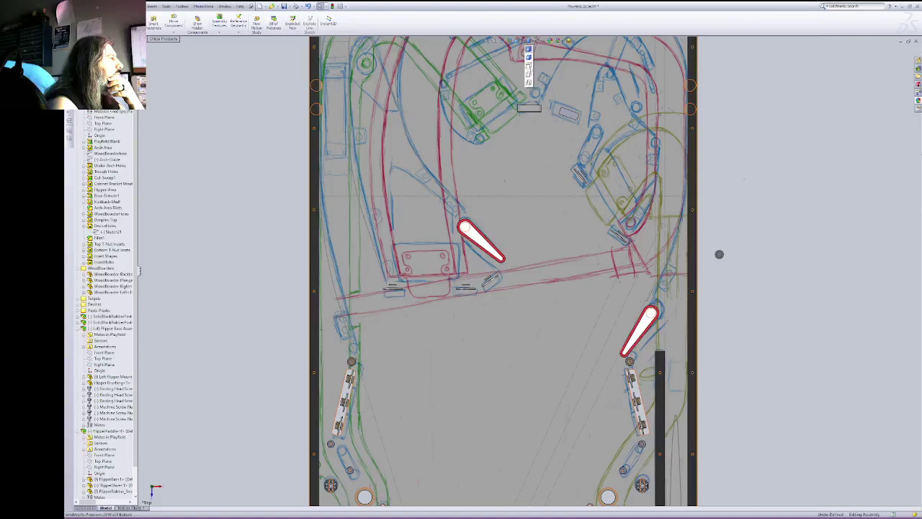
click(529, 74)
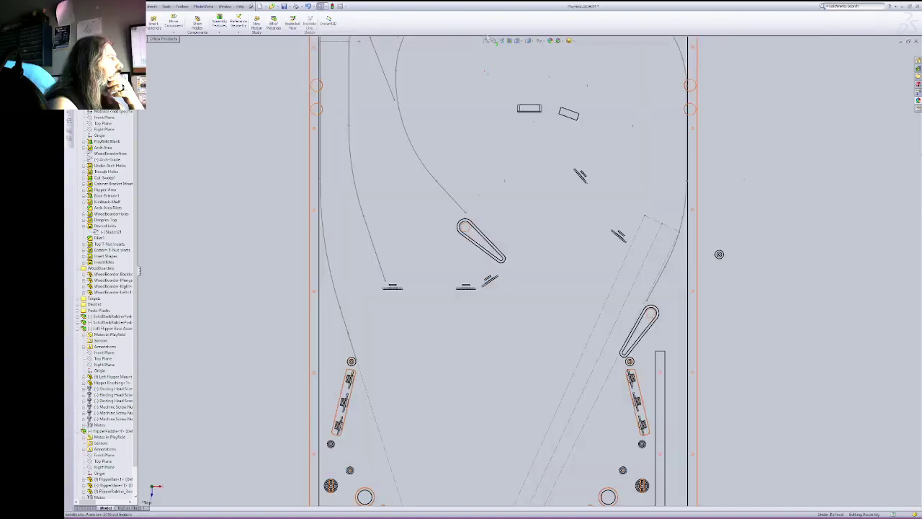
drag(421, 170, 583, 322)
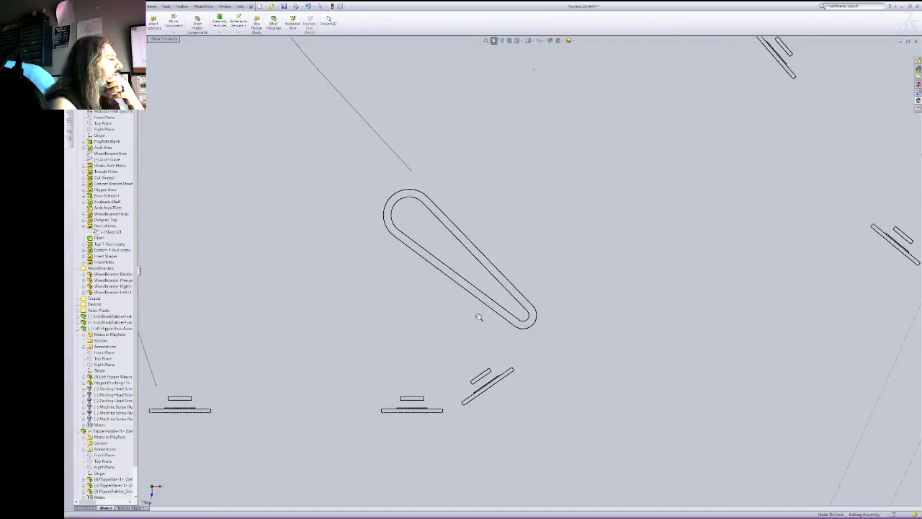
right_click(507, 345)
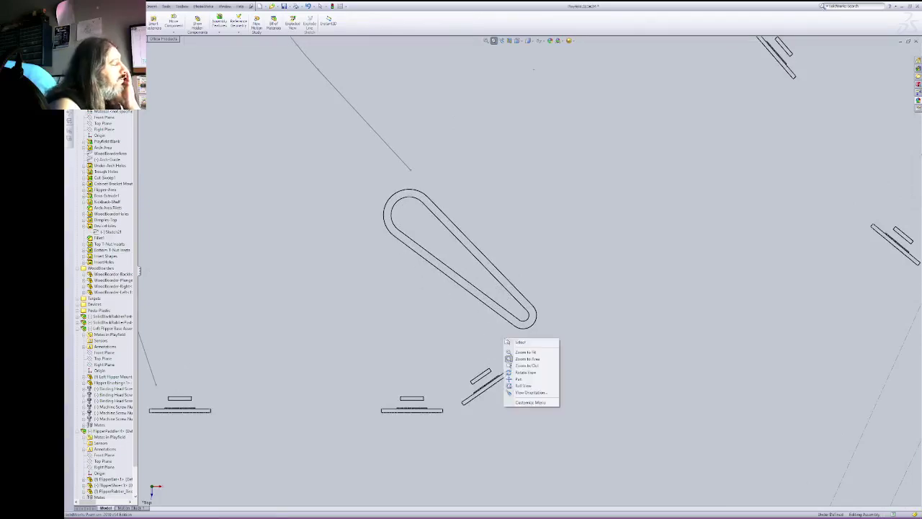
click(520, 342)
drag(520, 336, 514, 346)
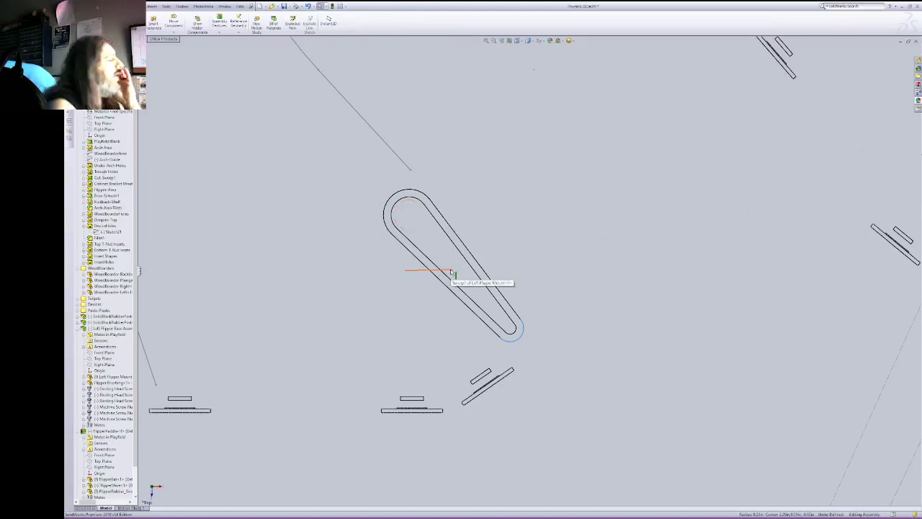
Step: Open the assembly sketch containing the inner ball guide lines for editing
scroll(101, 446, down, 2)
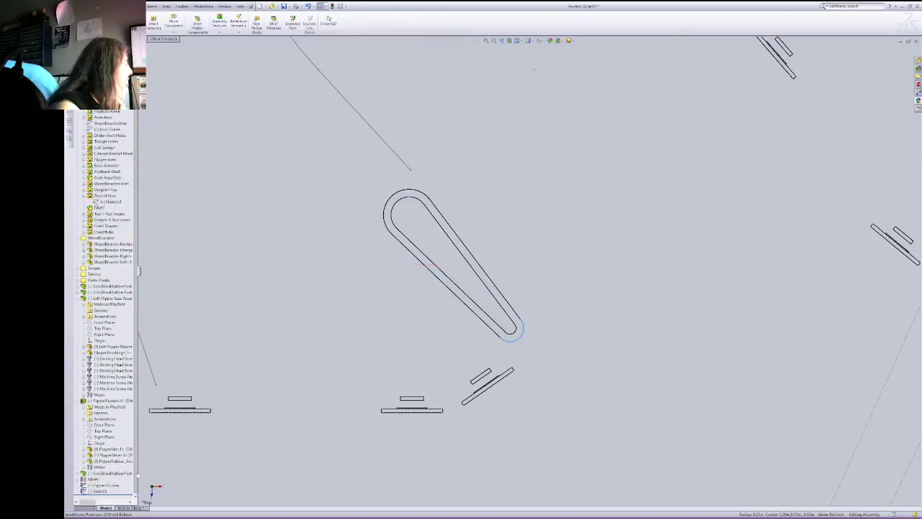
click(95, 490)
right_click(90, 492)
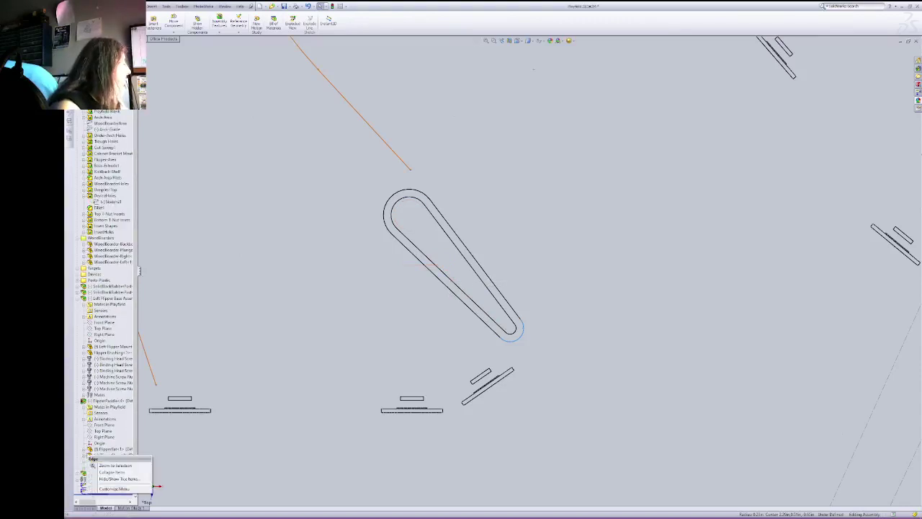
click(83, 490)
right_click(83, 489)
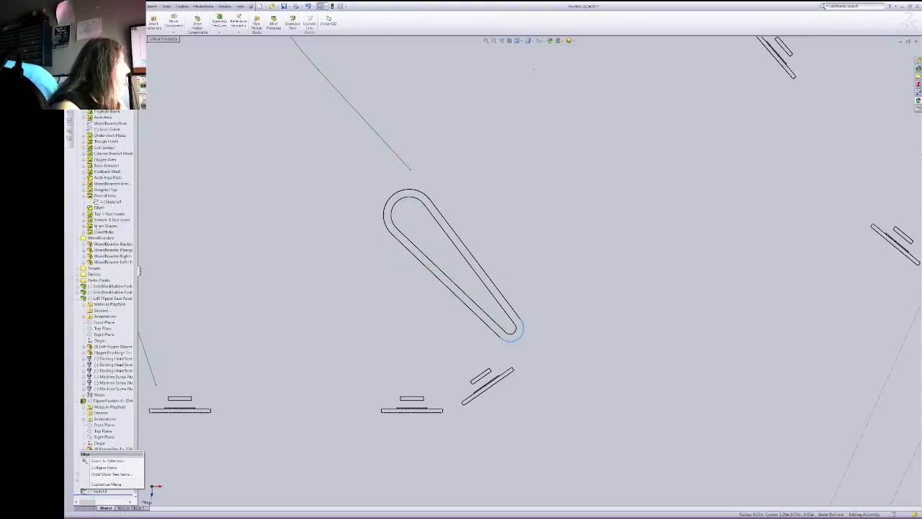
click(96, 491)
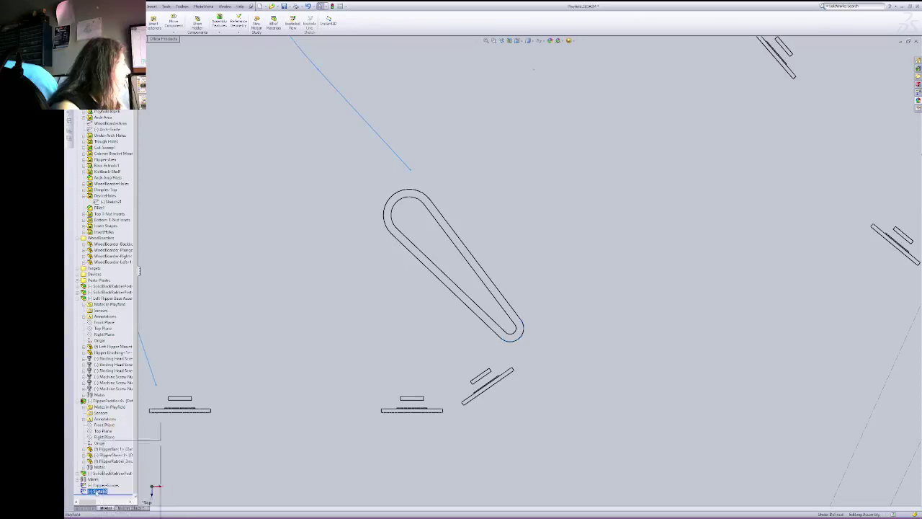
right_click(97, 491)
click(100, 428)
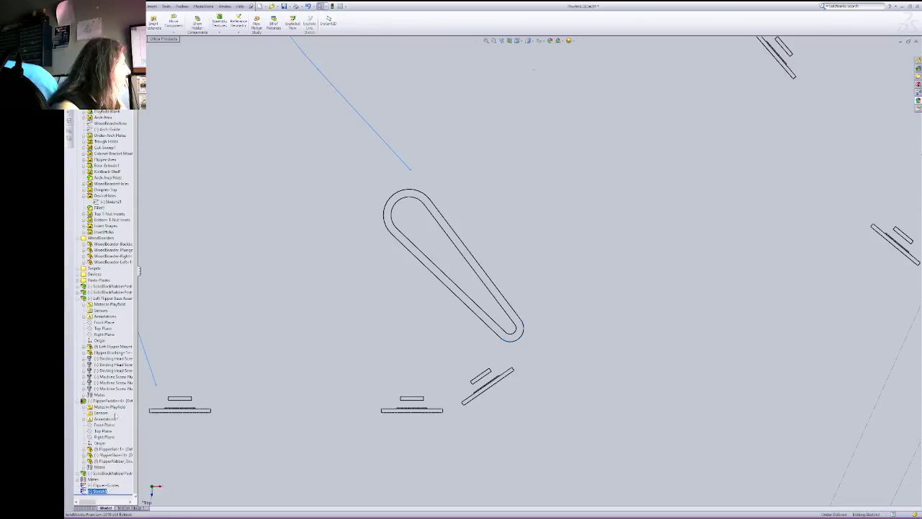
Step: Sketch a line along the upper left flipper's lower edge from its tip to its pivot end, and extend the tip end slightly outward
click(310, 62)
key(l)
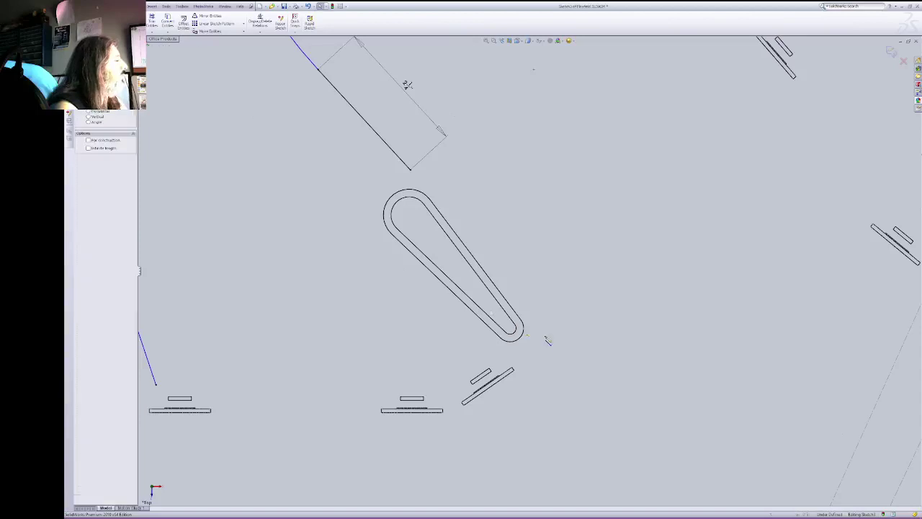
click(496, 351)
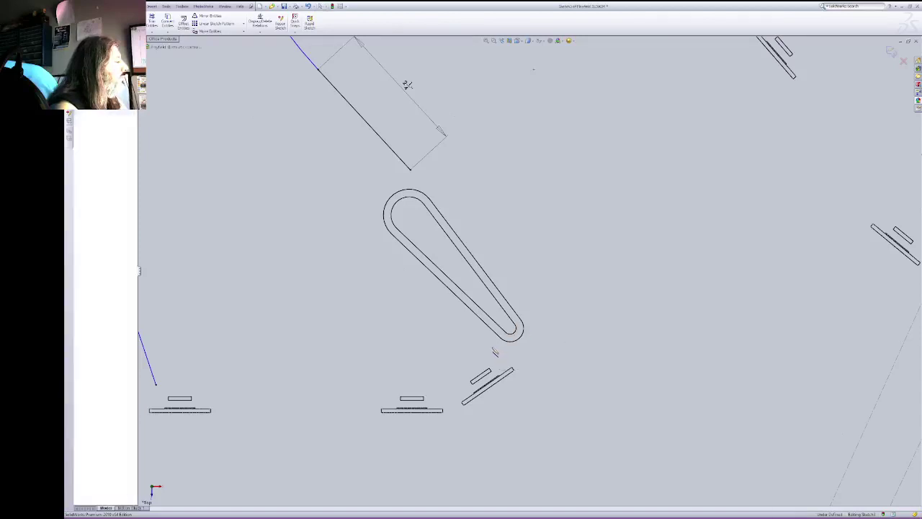
click(377, 244)
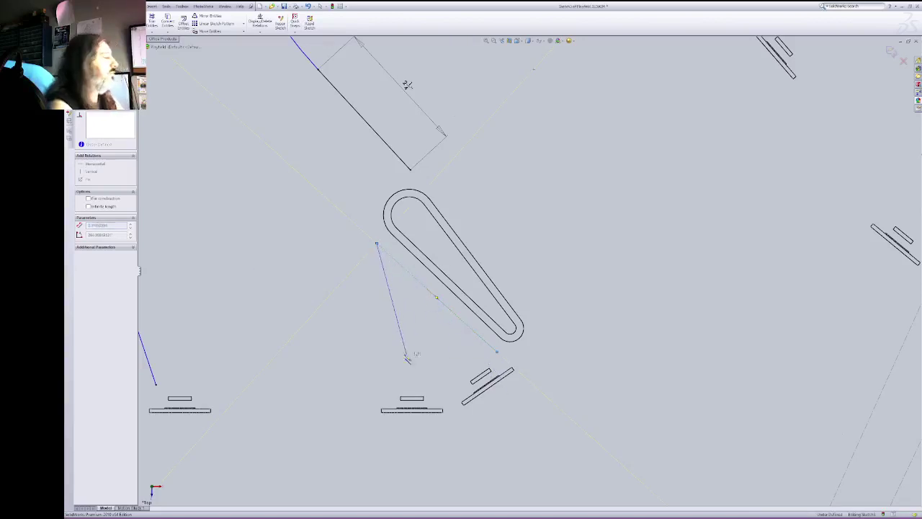
key(Escape)
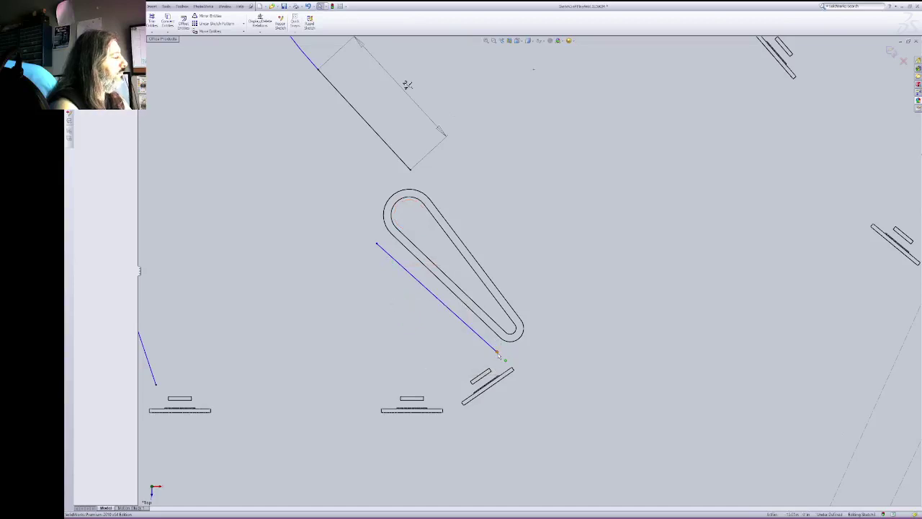
drag(497, 353, 511, 355)
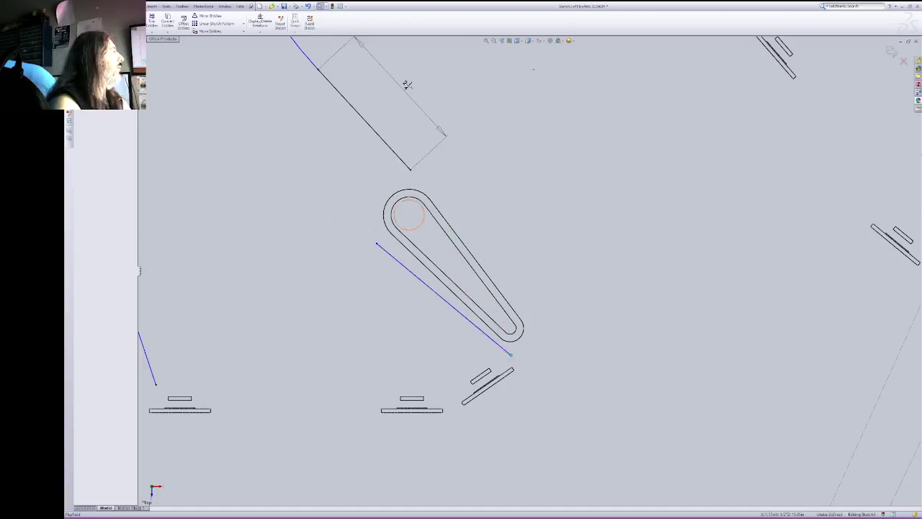
Step: Toggle the visibility of the sketch beneath the playfield's device-hole feature
right_click(108, 202)
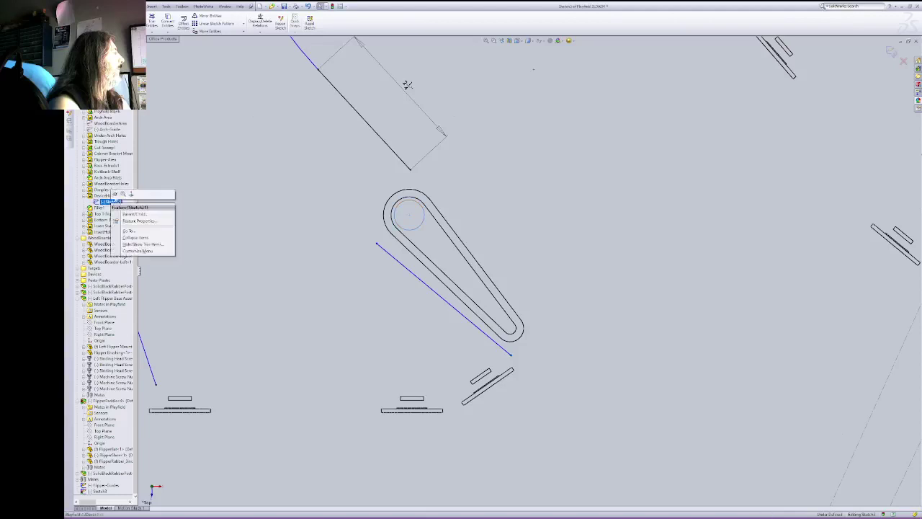
click(115, 194)
click(109, 202)
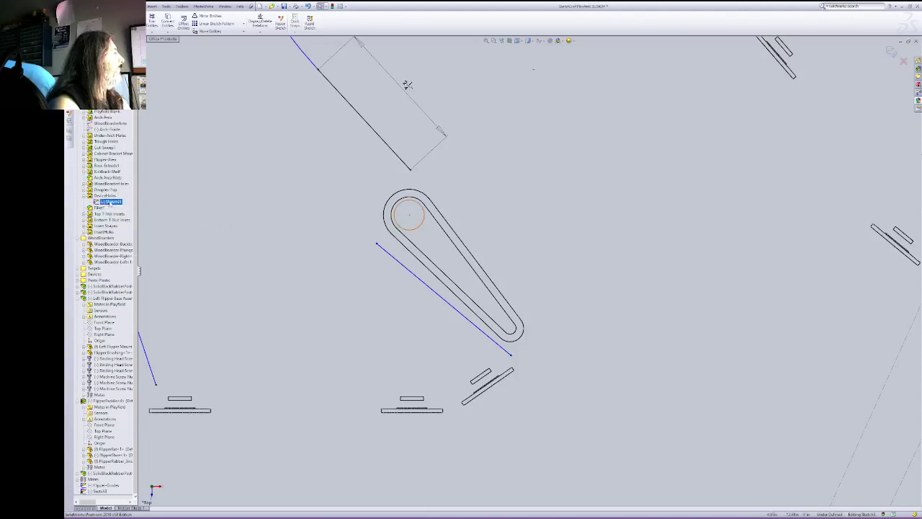
right_click(110, 204)
click(115, 206)
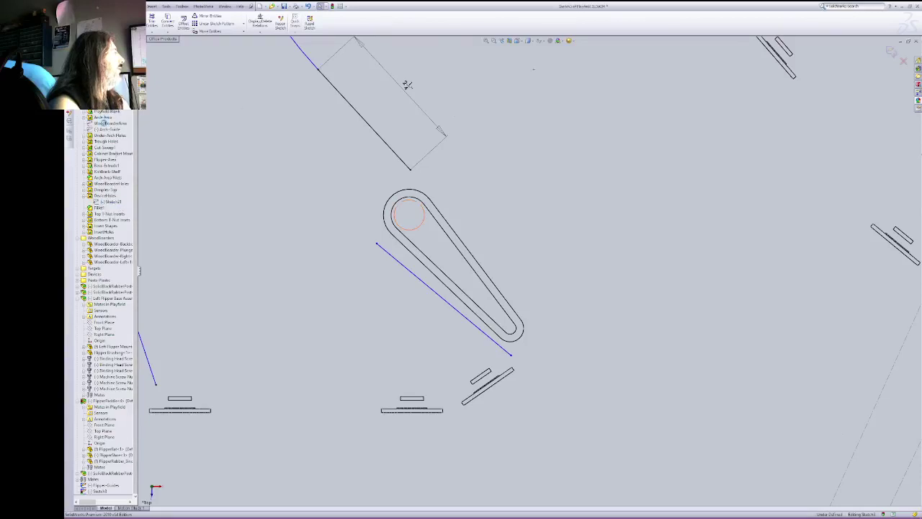
Step: Edit the sketch beneath the playfield's device-hole feature and remove the fixed relation from the upper left flipper's pivot hole center
right_click(108, 201)
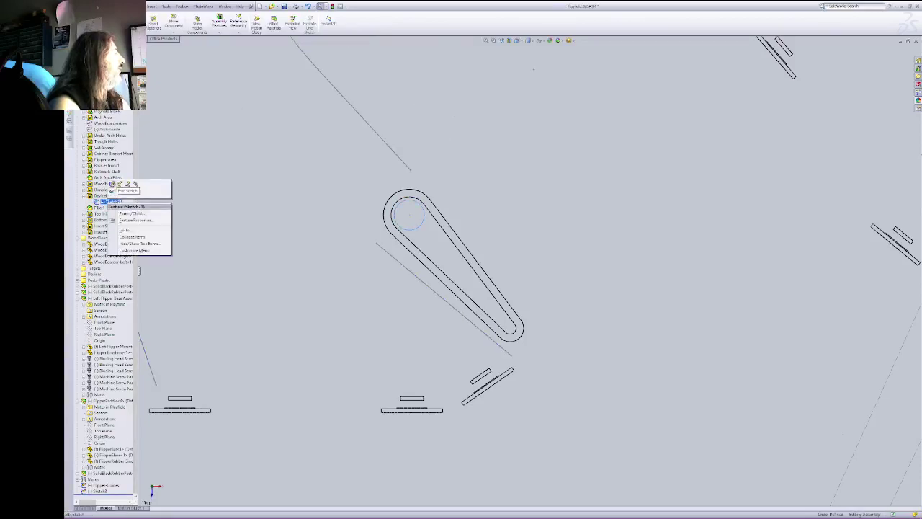
click(120, 184)
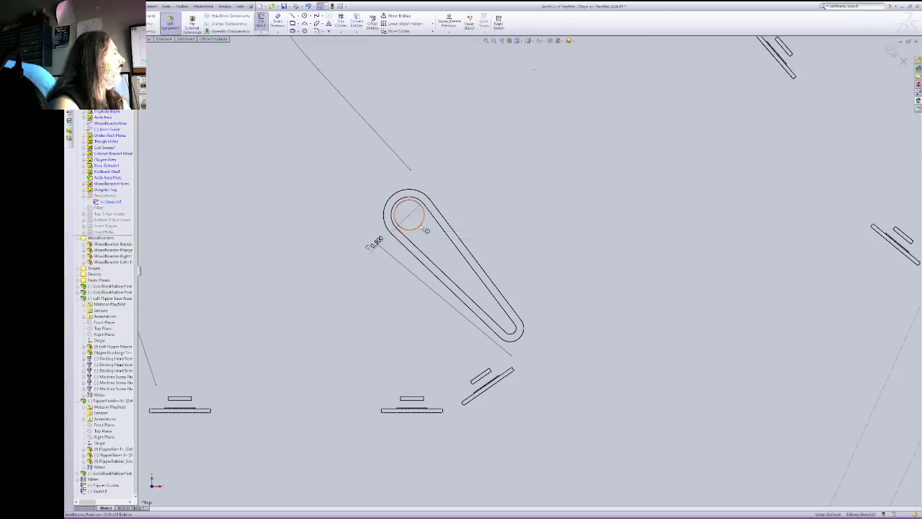
click(422, 227)
click(409, 215)
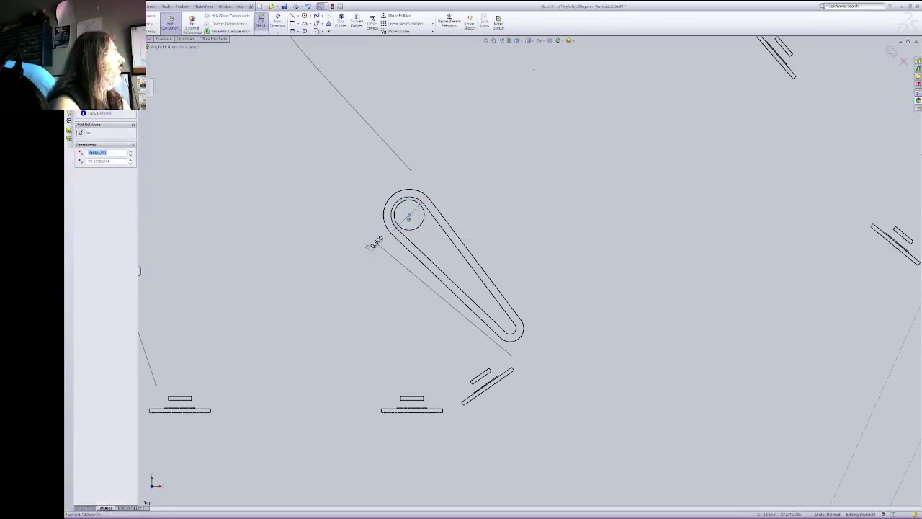
key(Delete)
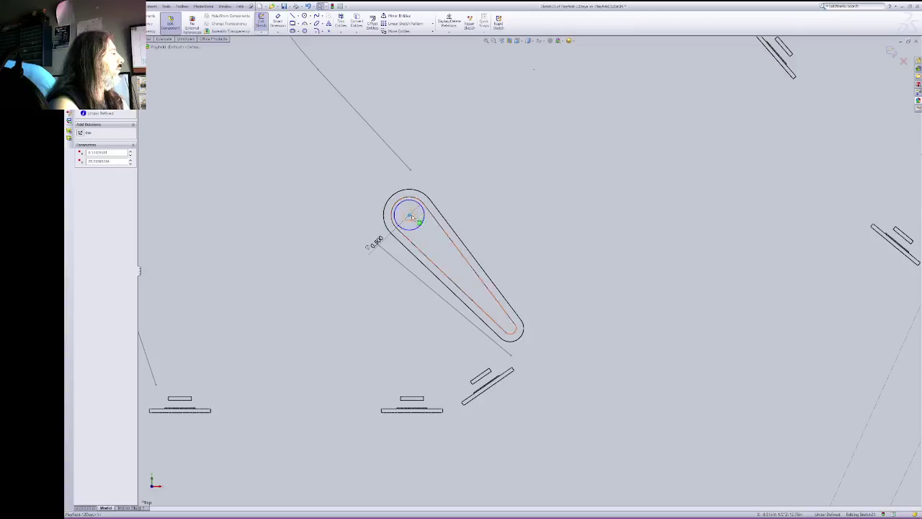
Step: Shift the upper left flipper's pivot hole slightly down and to the right, fix its center again, and leave component editing
click(409, 215)
drag(412, 220, 419, 222)
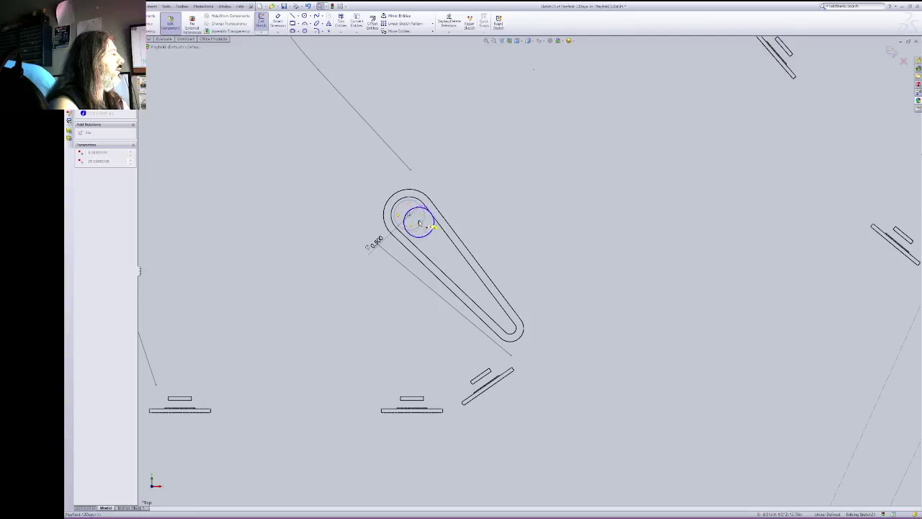
click(419, 221)
key(ctrl+z)
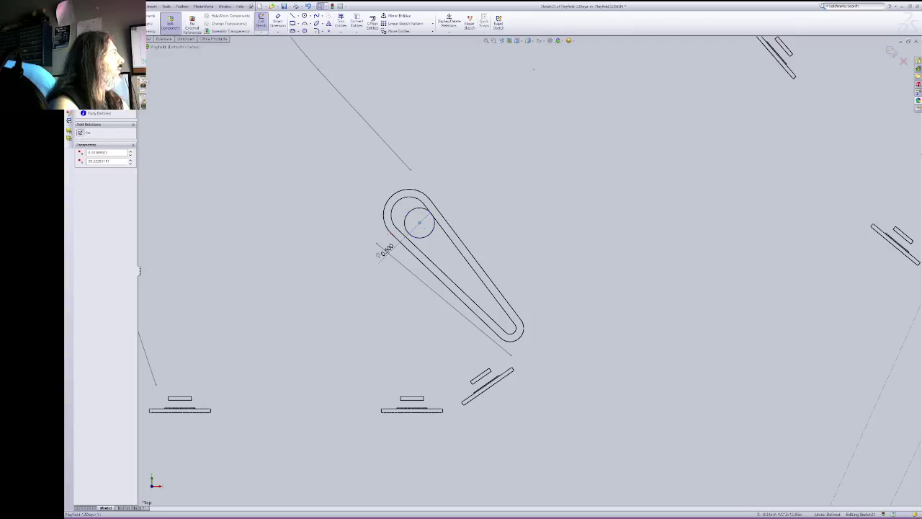
click(170, 22)
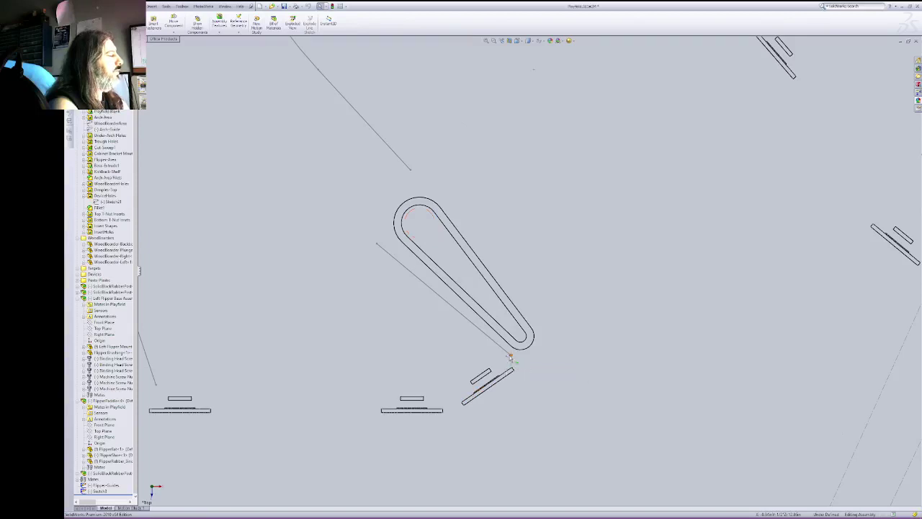
Step: Display the playfield shaded with its artwork and swing the upper left flipper's tip slightly downward
click(101, 491)
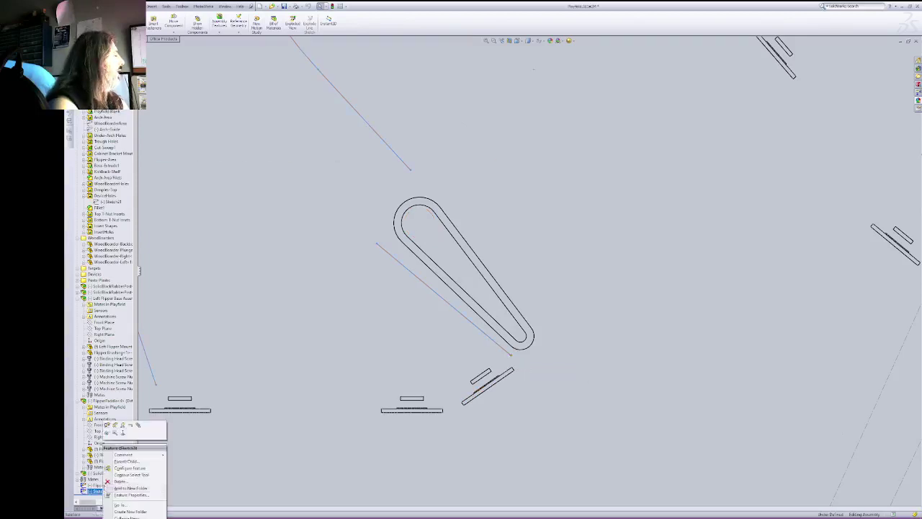
click(511, 357)
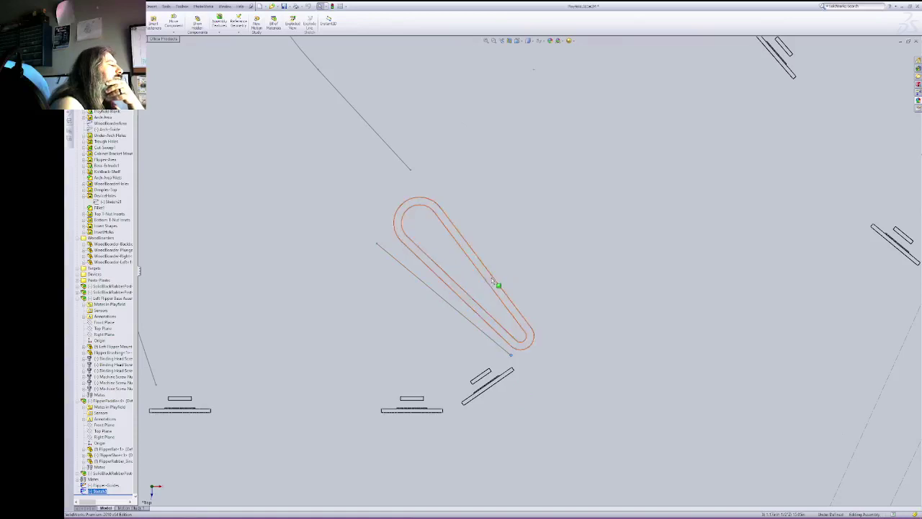
click(494, 41)
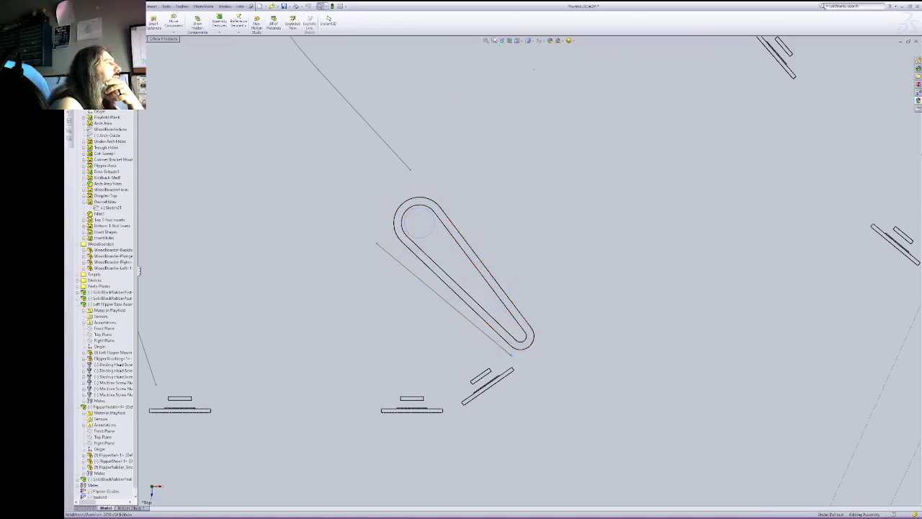
right_click(550, 103)
click(577, 130)
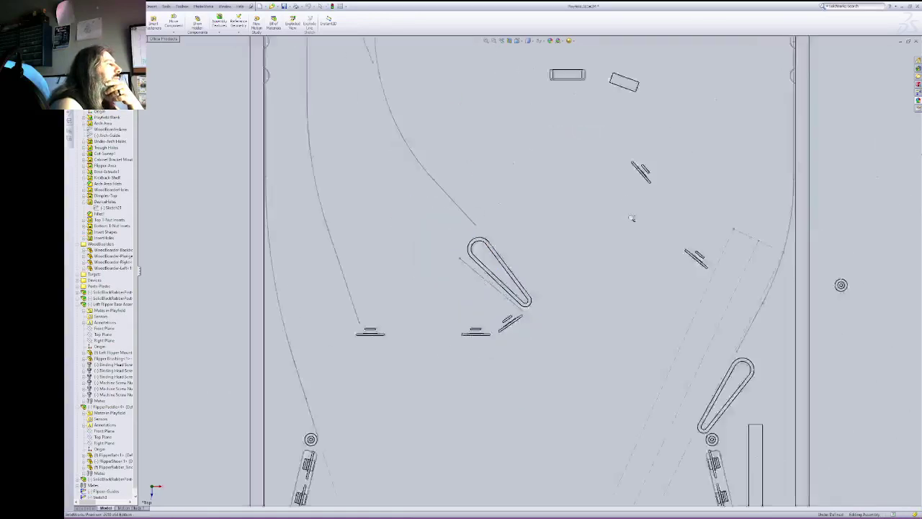
right_click(535, 285)
click(540, 289)
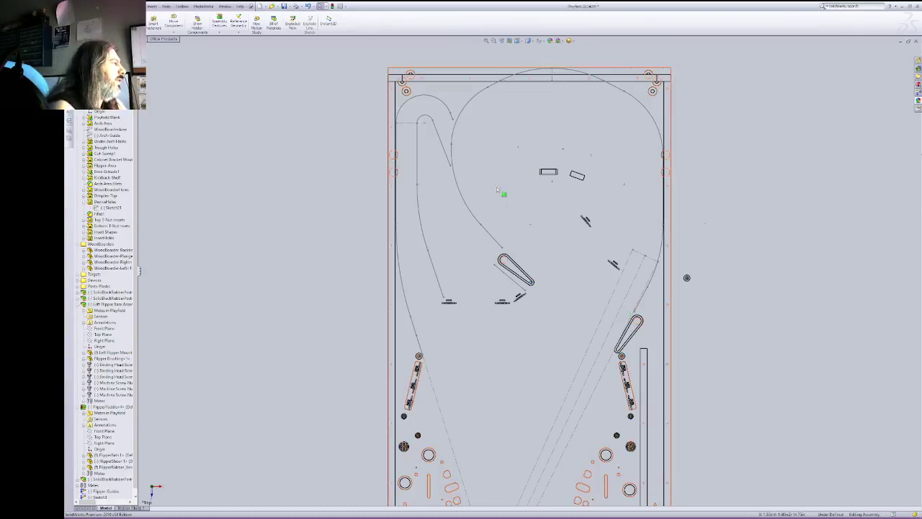
click(531, 40)
click(529, 60)
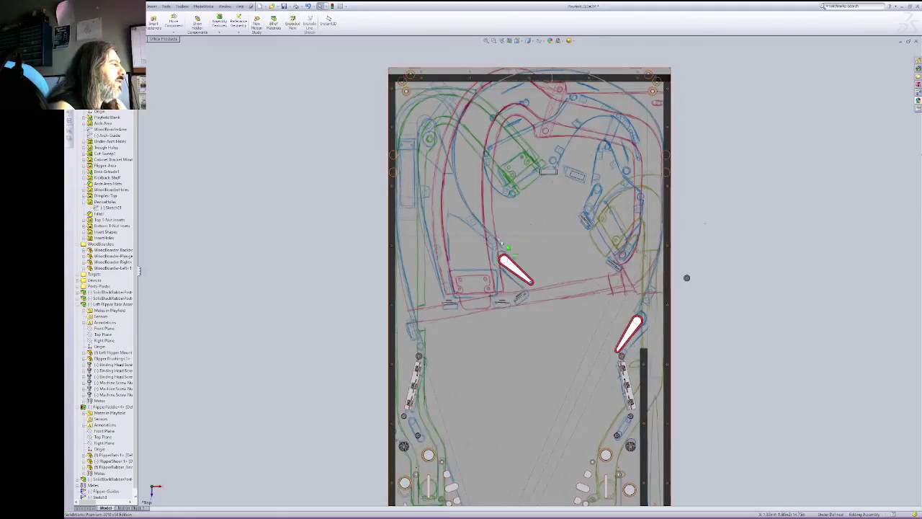
drag(533, 286, 533, 293)
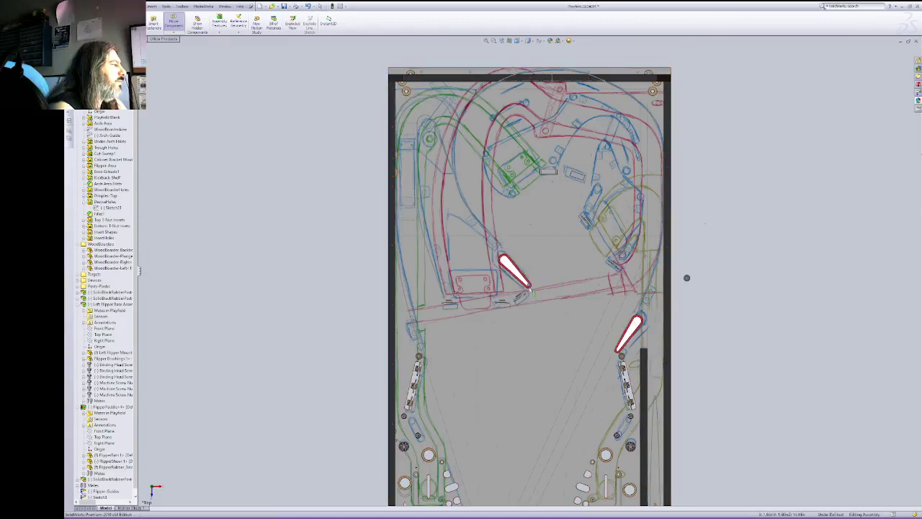
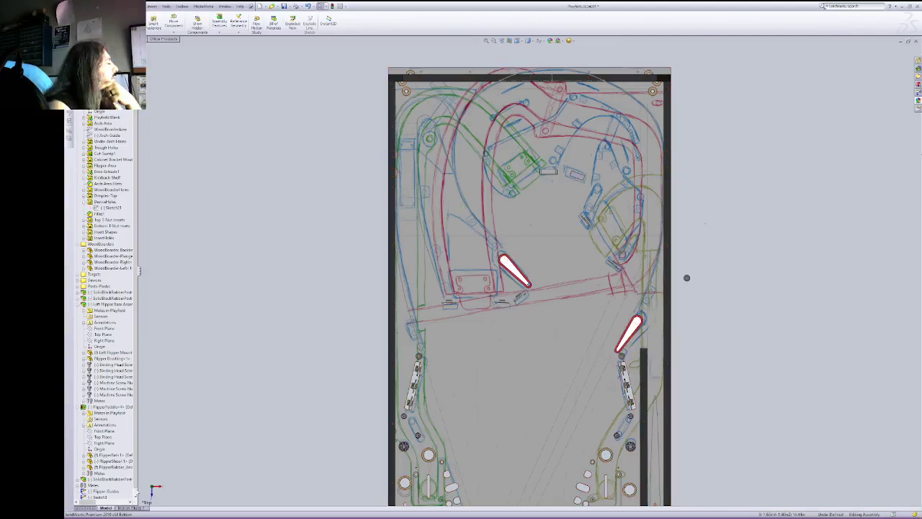
Step: Open the assembly sketch containing the inner ball guide lines for editing
click(135, 495)
right_click(93, 492)
click(112, 425)
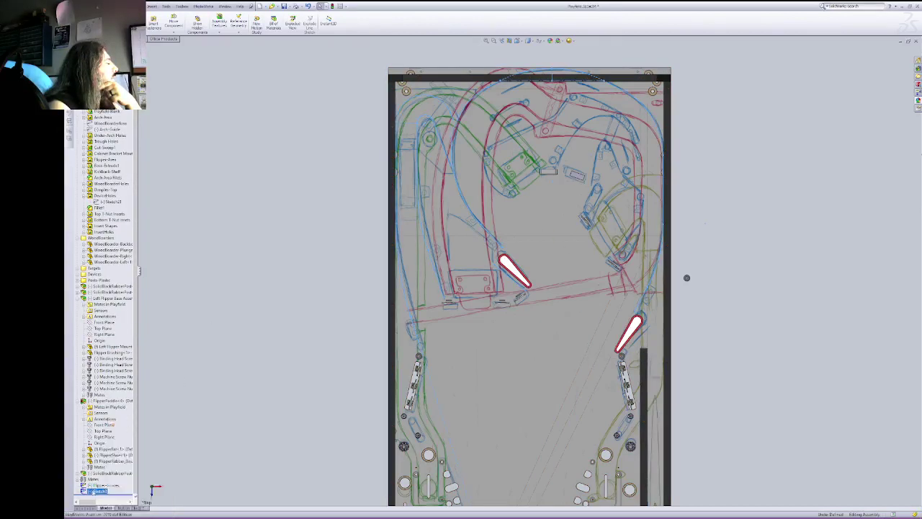
right_click(93, 491)
click(97, 425)
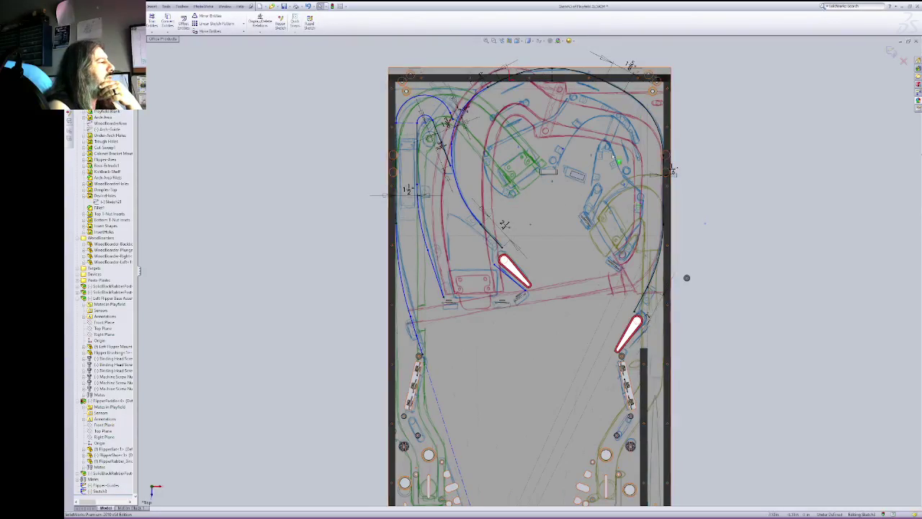
Step: Sketch two short straight lines along the blue guide artwork beside the green device, one at each end of the curve
click(502, 41)
drag(511, 237, 601, 214)
right_click(602, 215)
click(608, 218)
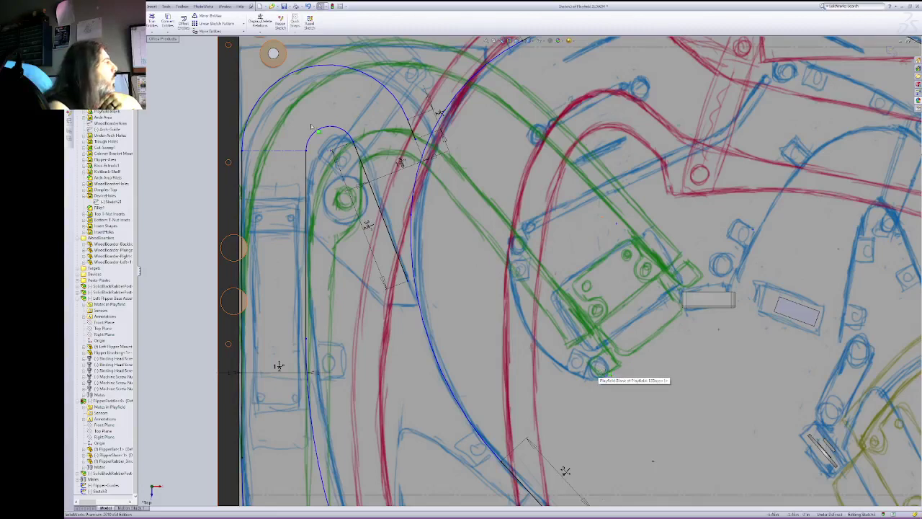
key(l)
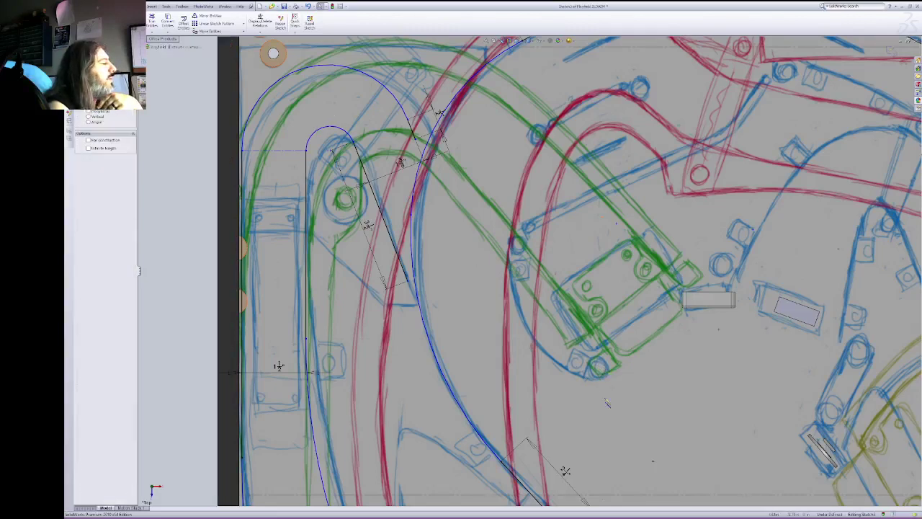
click(594, 384)
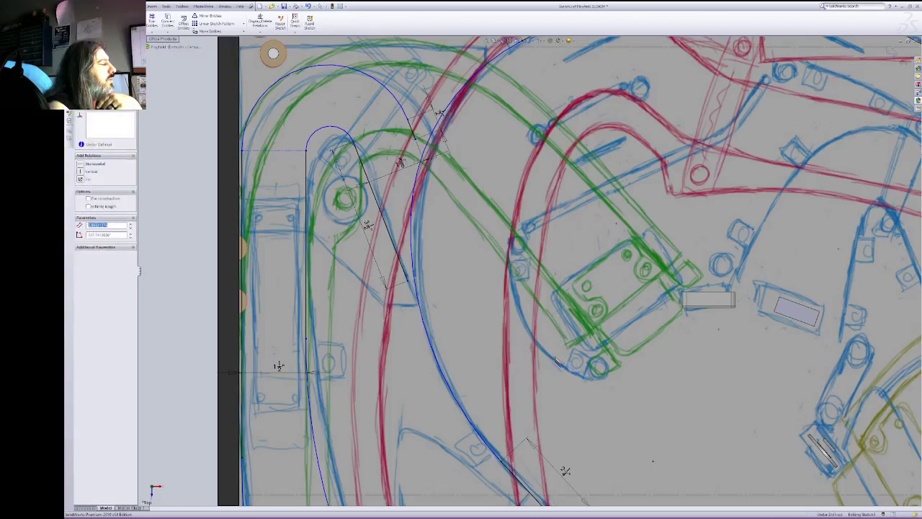
click(513, 290)
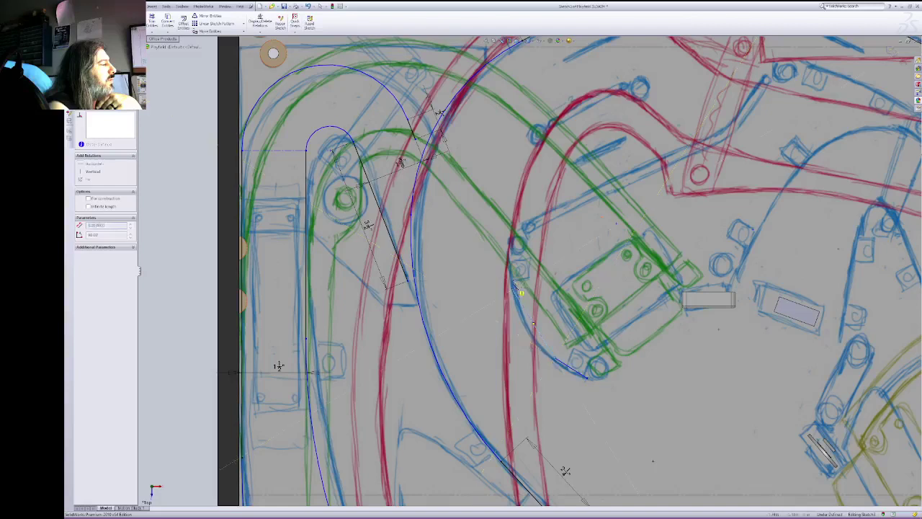
click(509, 251)
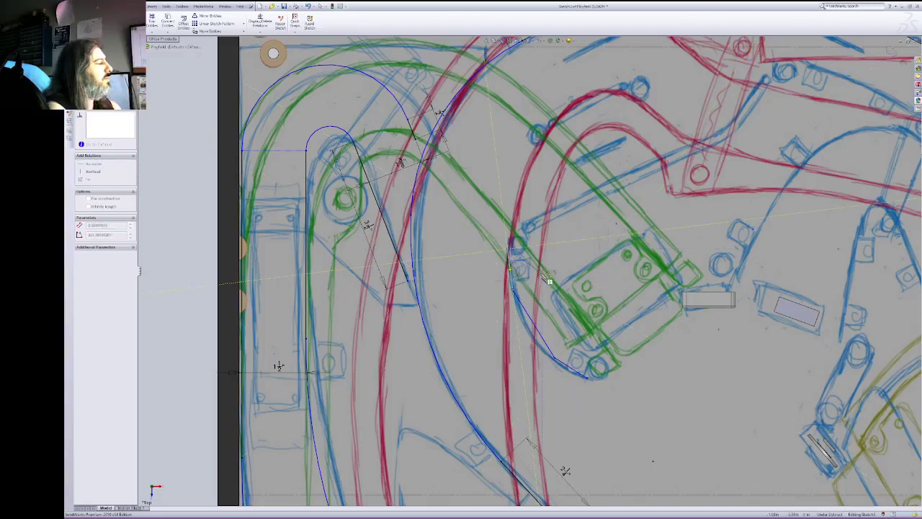
key(Escape)
Step: Join the two short guide lines with an arc following the blue artwork and make the arc tangent to the adjoining line
click(527, 318)
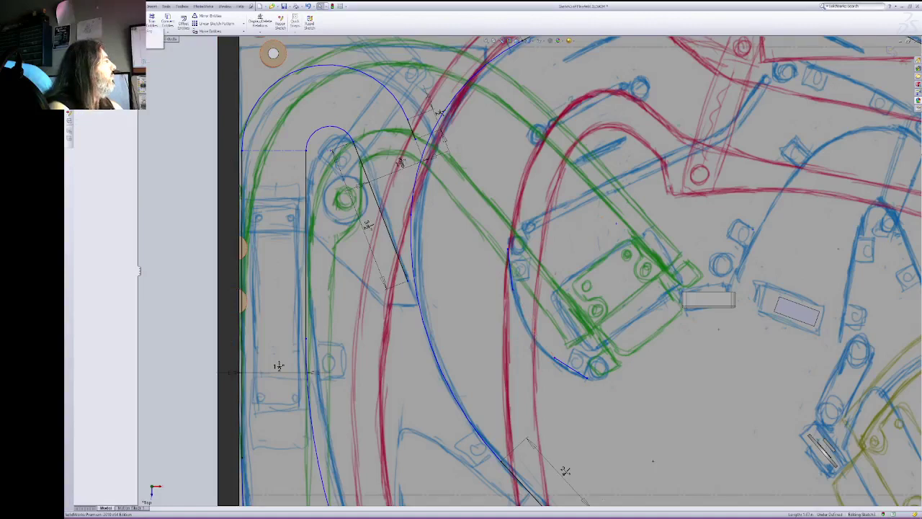
click(119, 24)
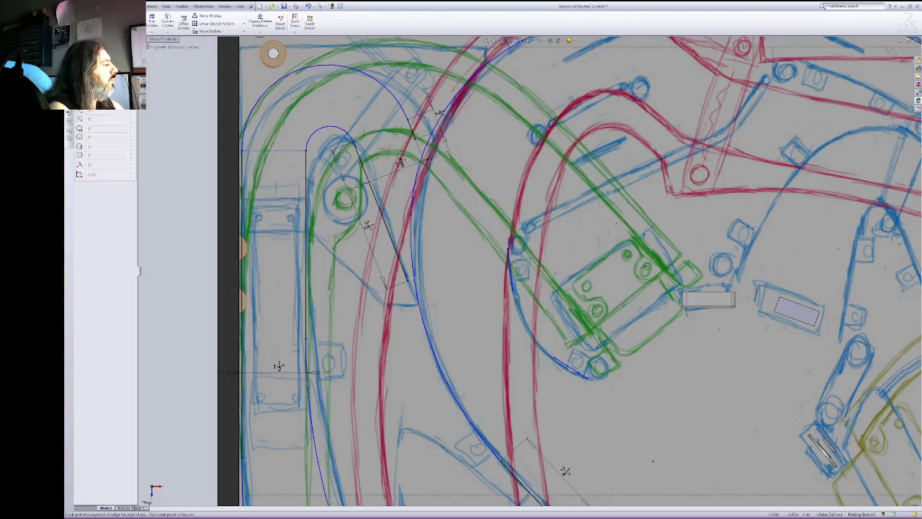
key(Escape)
click(547, 360)
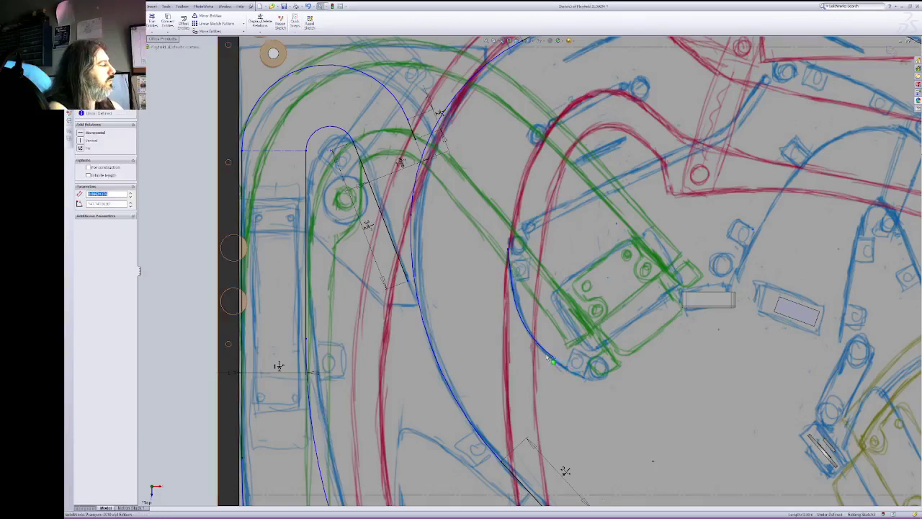
ctrl+click(511, 281)
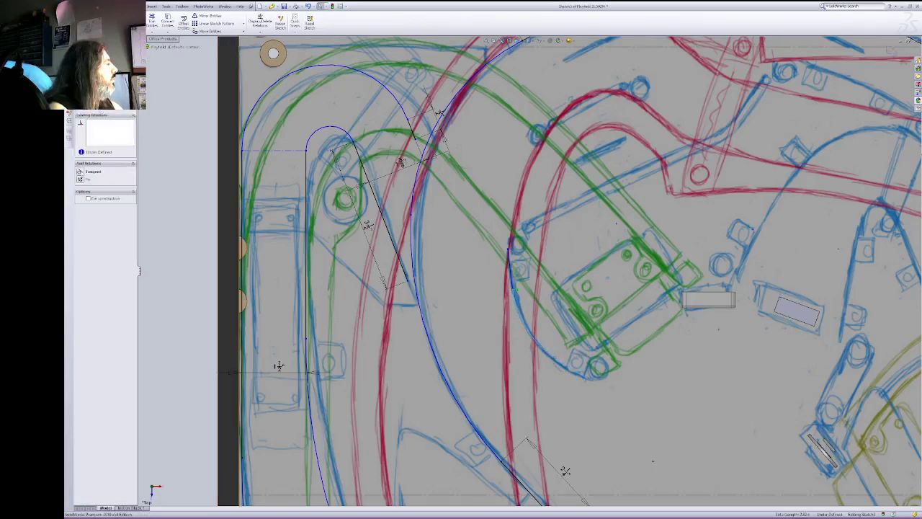
click(91, 172)
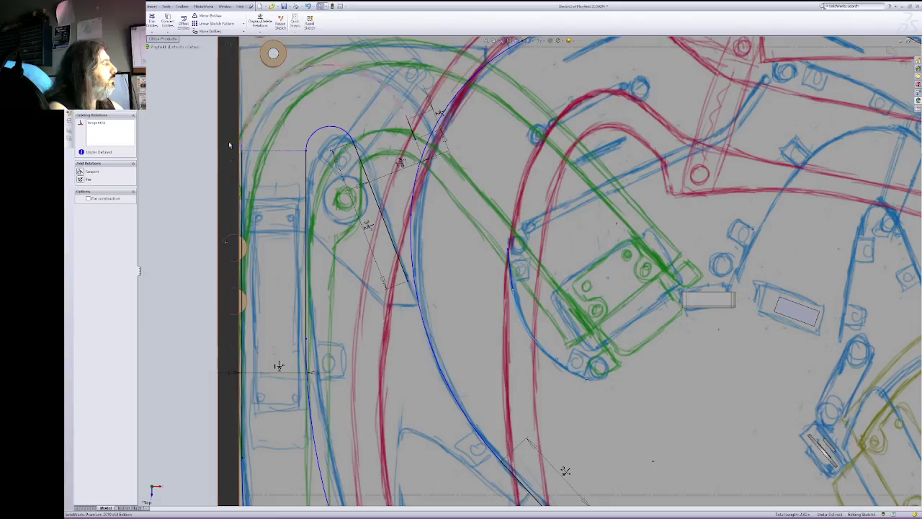
key(Escape)
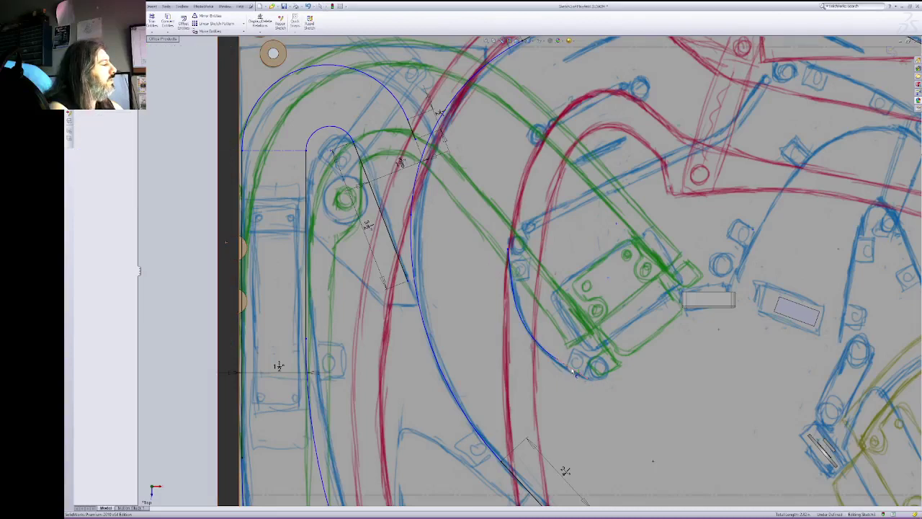
Step: Dimension the lengths of the two short guide lines at the arc's ends and move the upper line's free end slightly upward
click(583, 362)
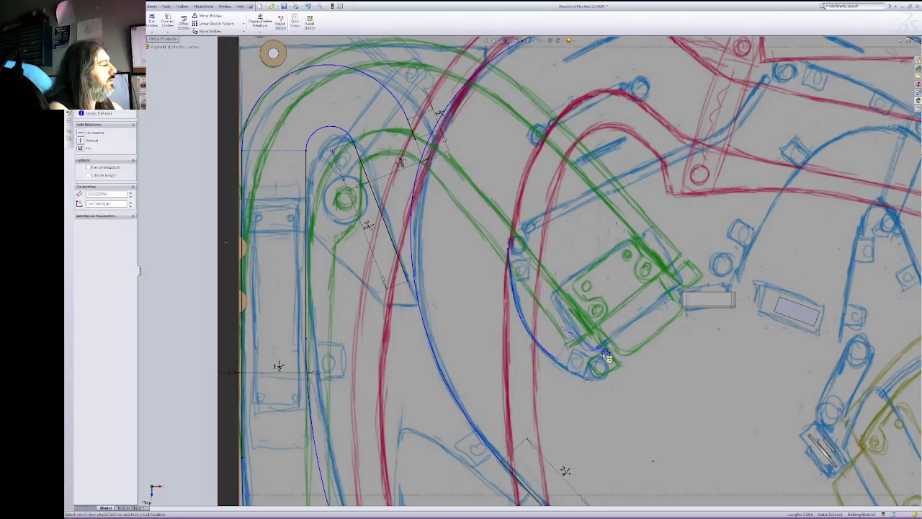
click(605, 352)
double_click(600, 328)
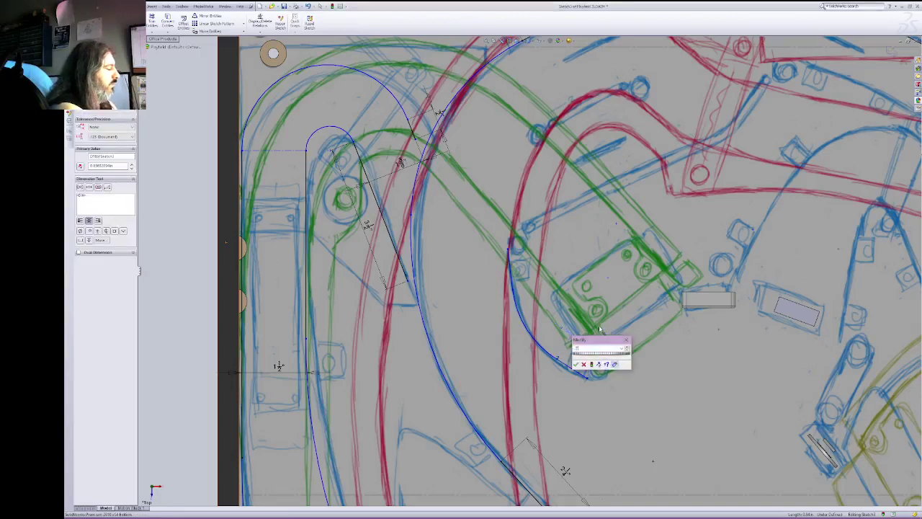
key(Return)
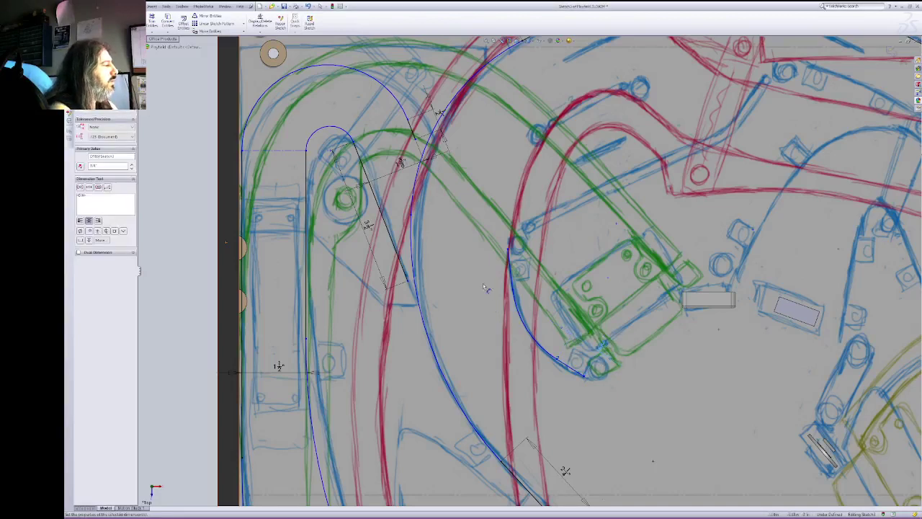
click(542, 268)
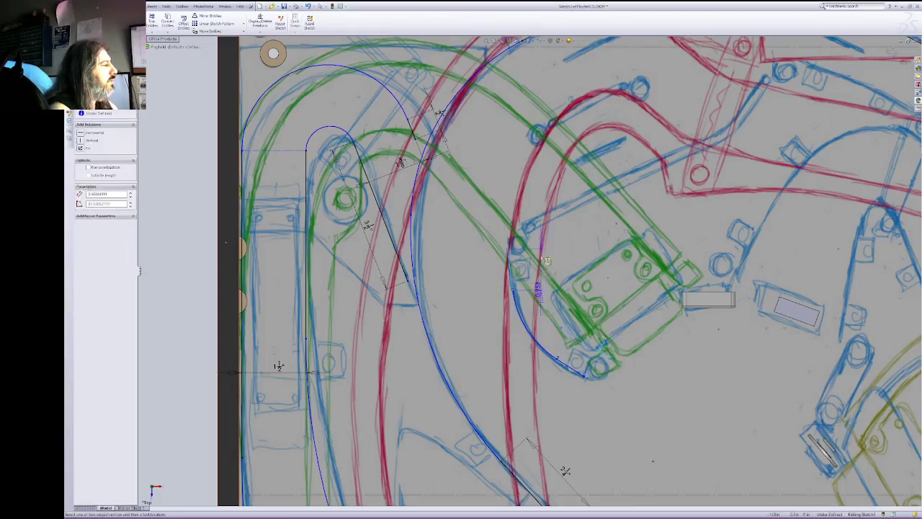
click(545, 250)
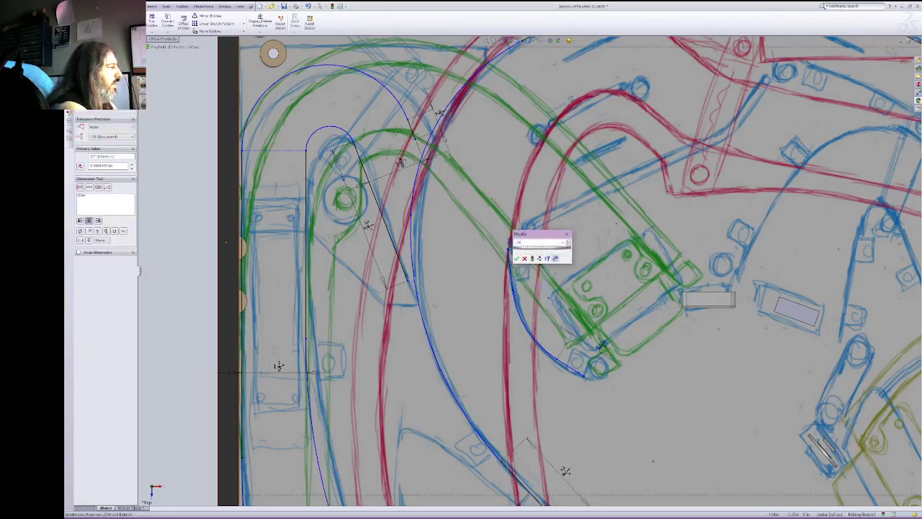
key(Return)
key(Escape)
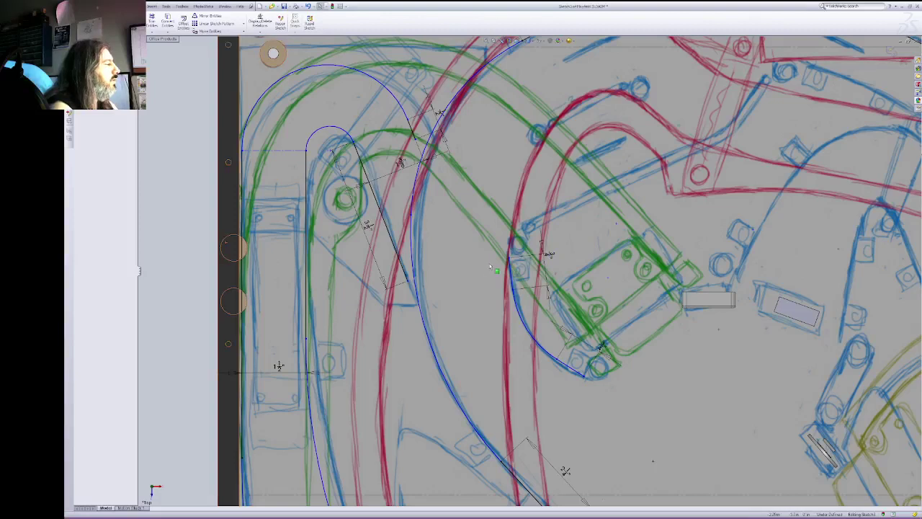
drag(510, 257, 509, 246)
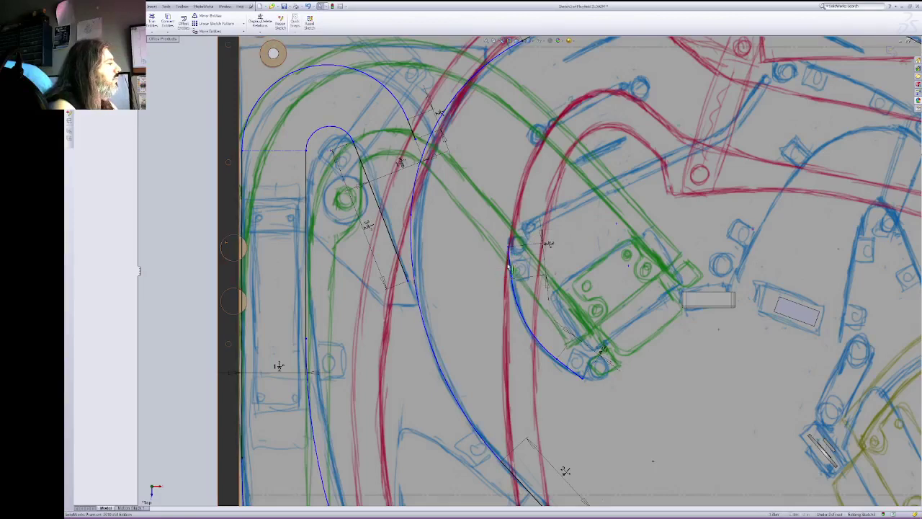
Step: Adjust the curved guide beside the green device by moving its lower end and the upper arc joint onto the blue artwork
click(509, 249)
click(508, 247)
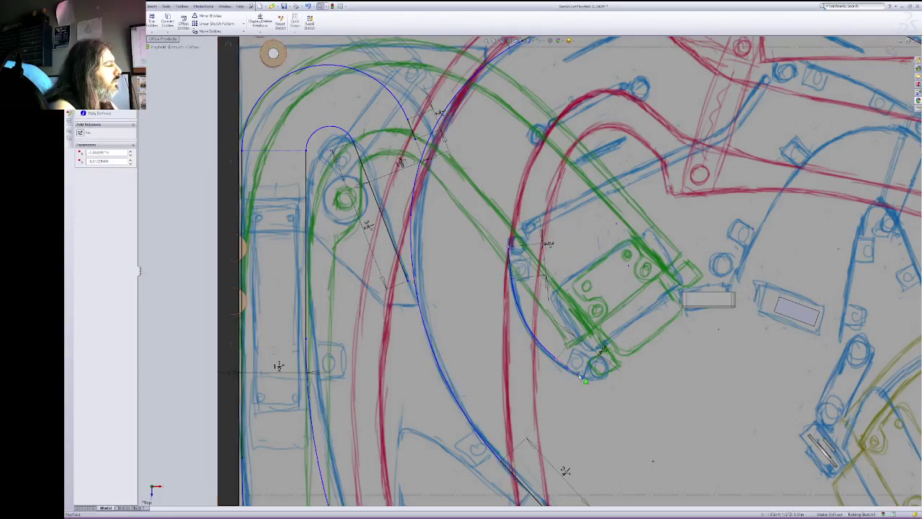
drag(589, 380, 589, 378)
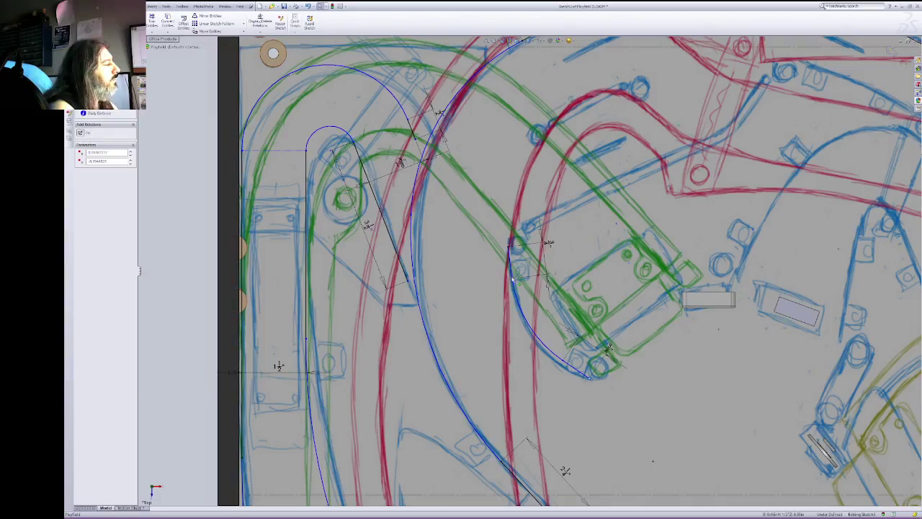
click(514, 284)
mouse_move(514, 284)
mouse_down()
mouse_move(528, 274)
mouse_move(515, 278)
mouse_up()
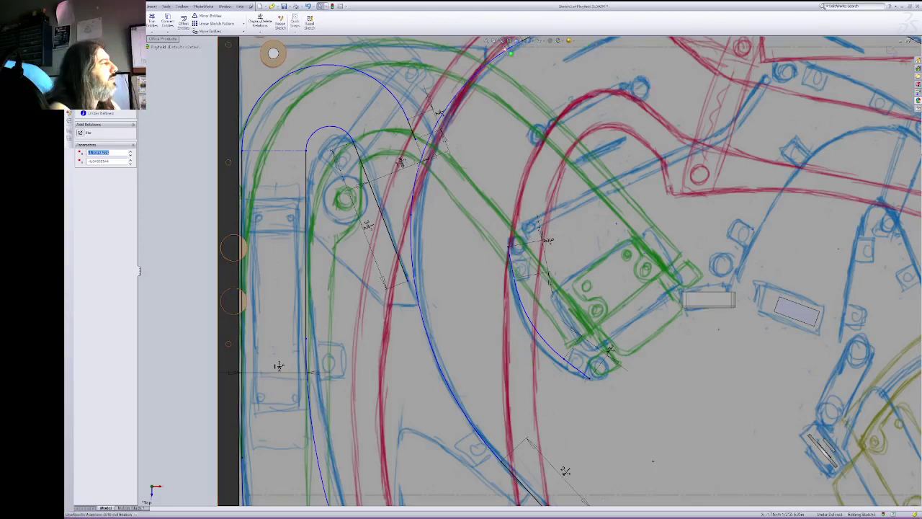
Step: Sketch two separate straight lines along the upper right blue guide artwork, one at each end of its curve
right_click(657, 104)
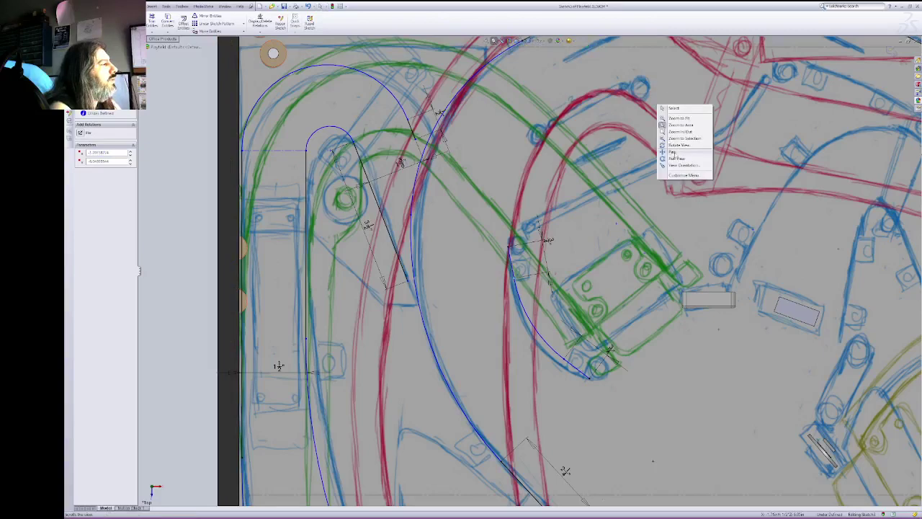
click(674, 153)
drag(747, 143, 629, 240)
drag(741, 223, 557, 181)
right_click(564, 173)
click(581, 177)
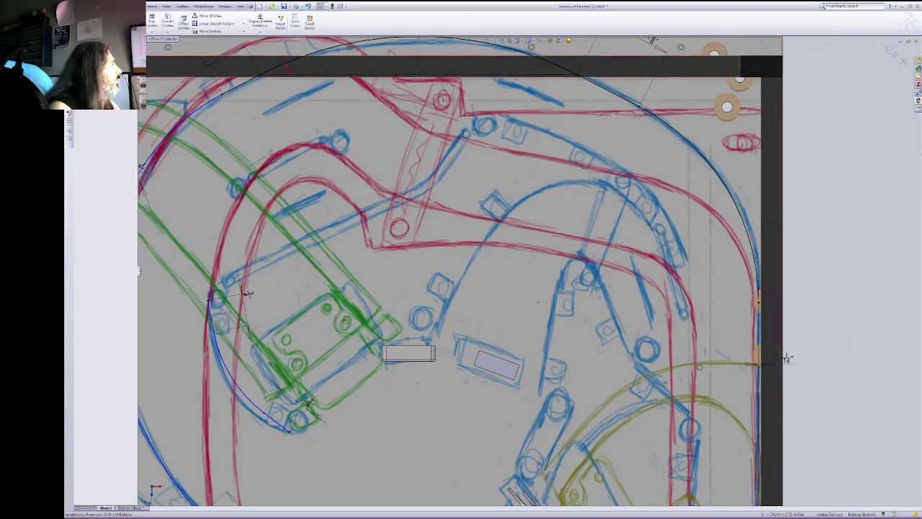
click(502, 118)
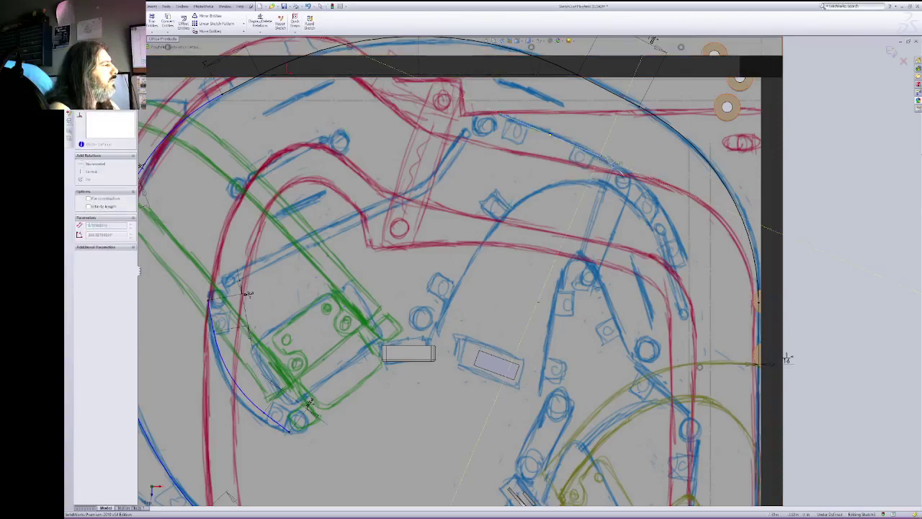
click(687, 264)
key(Escape)
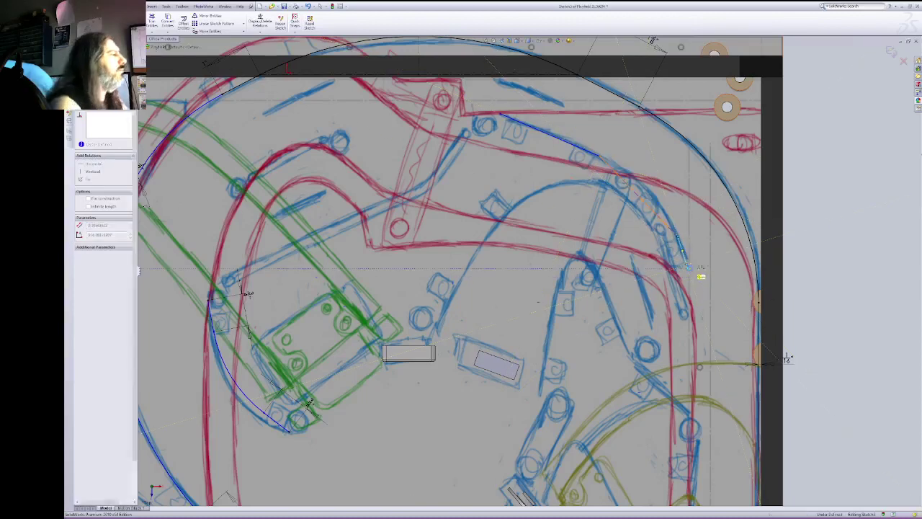
click(647, 204)
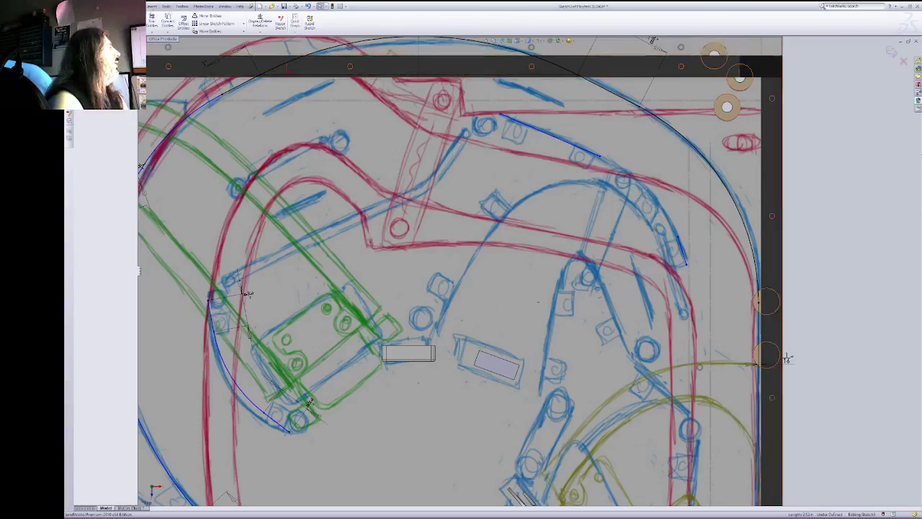
Step: Try making the upper guide line parallel to the short straight outer lane line and dimensioning the gap between them
click(609, 94)
ctrl+click(568, 142)
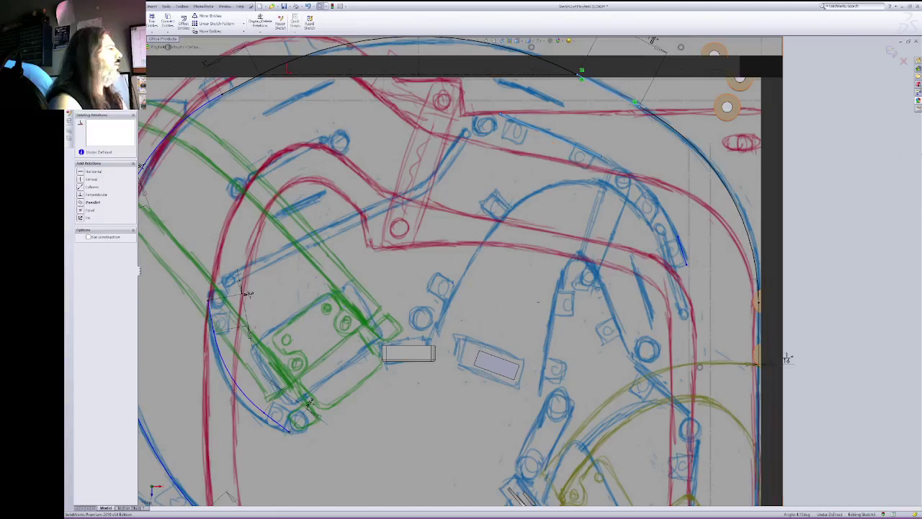
click(616, 96)
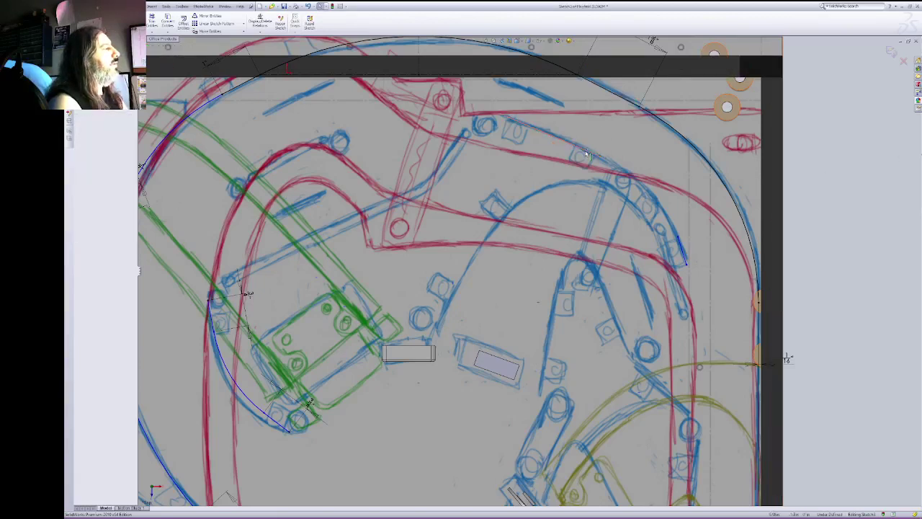
click(618, 99)
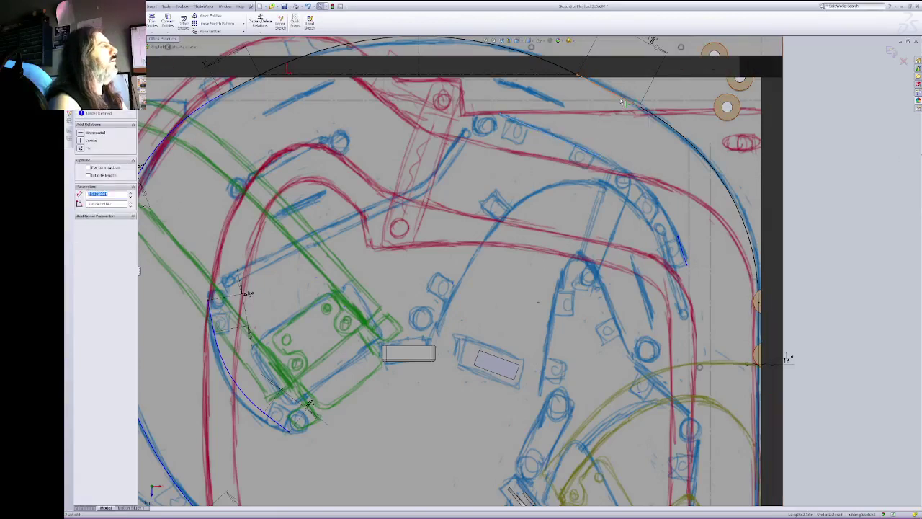
ctrl+click(380, 107)
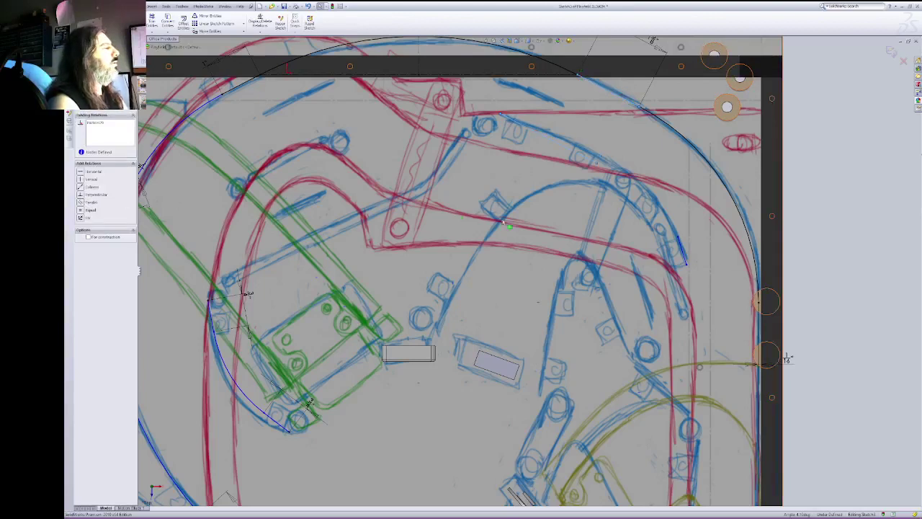
key(Escape)
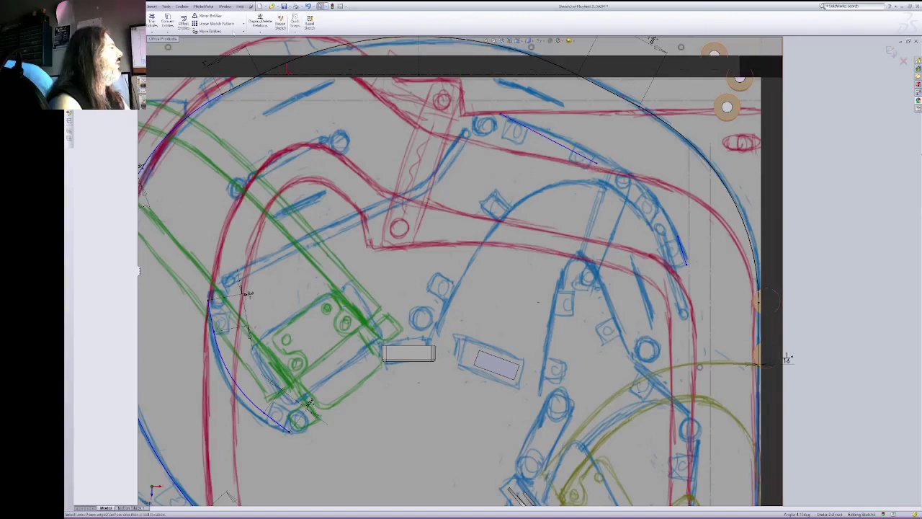
click(564, 130)
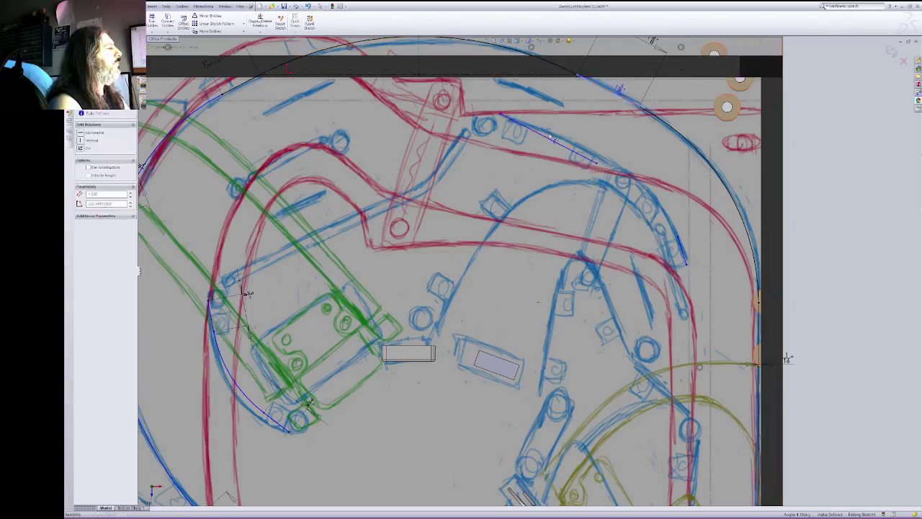
drag(557, 142, 602, 118)
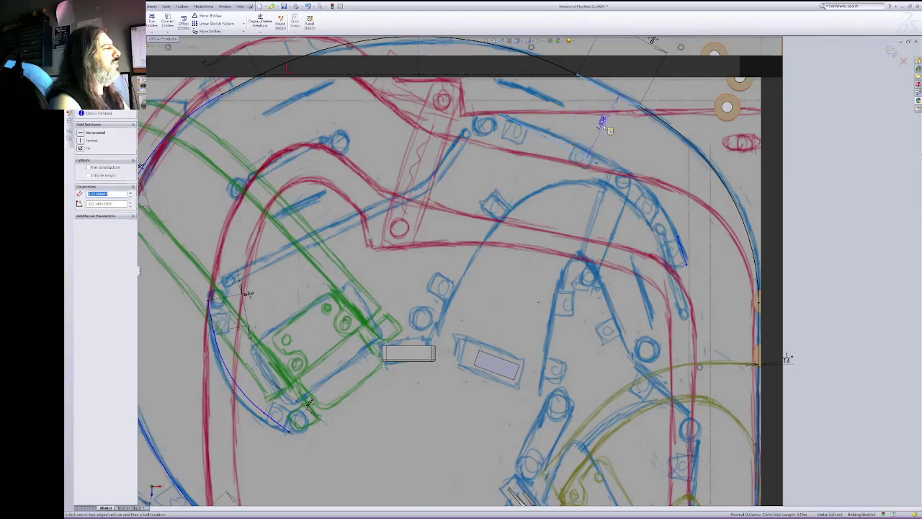
key(Escape)
click(595, 168)
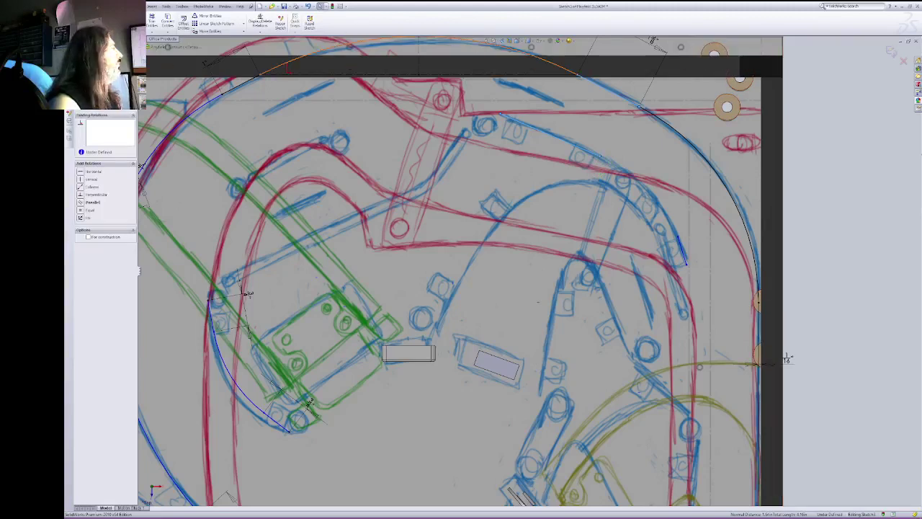
key(Escape)
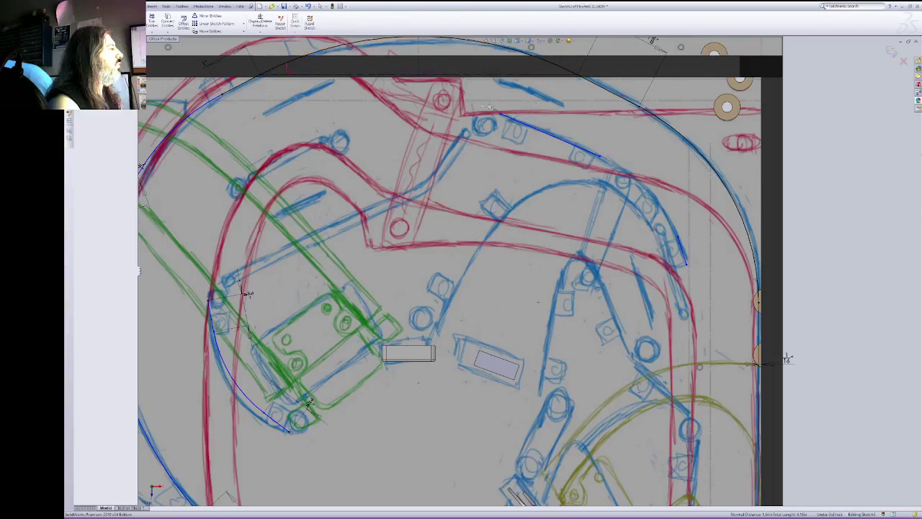
Step: Sketch a 1 1/16" diameter circle between the outer lane line and the upper guide line, and move it aside over the short blue artwork line
click(117, 16)
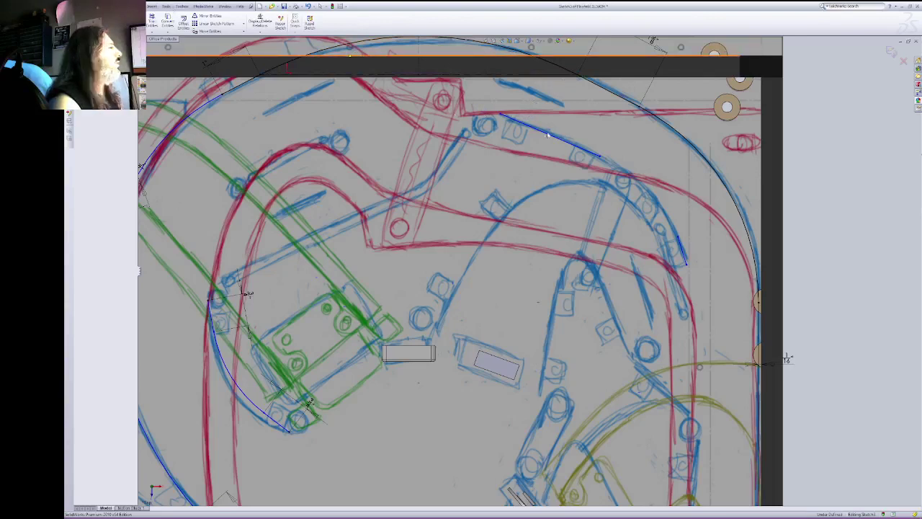
click(601, 107)
click(621, 116)
key(Escape)
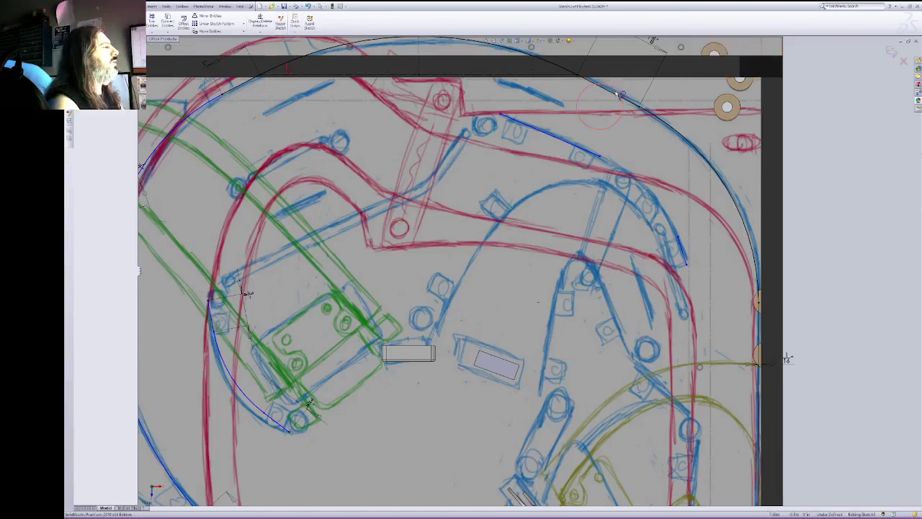
click(619, 94)
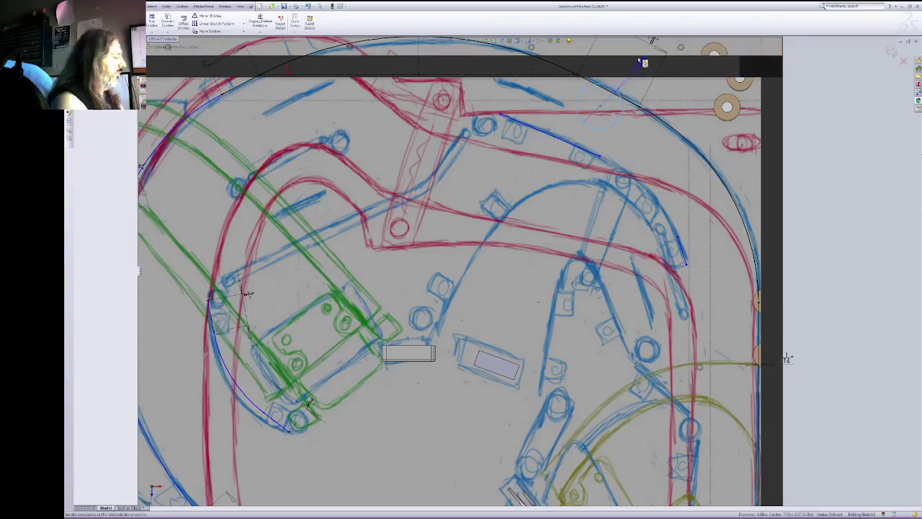
click(641, 61)
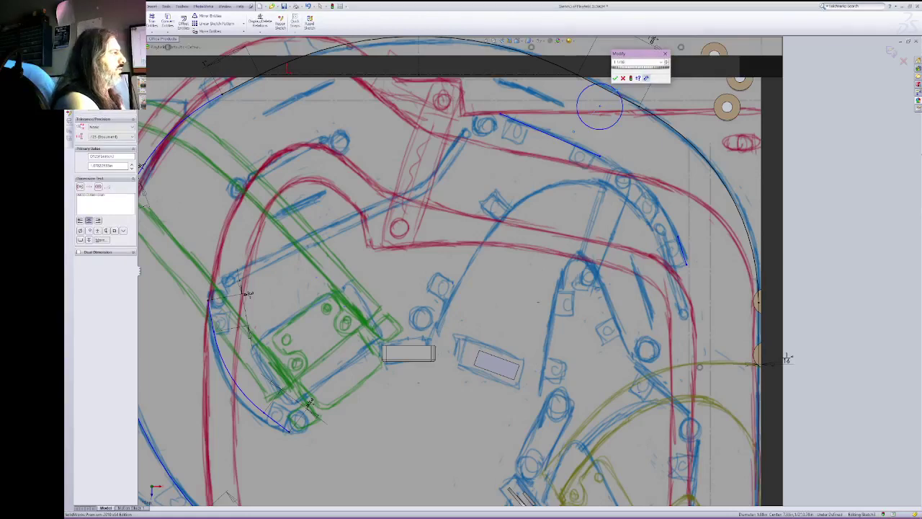
key(Return)
key(Escape)
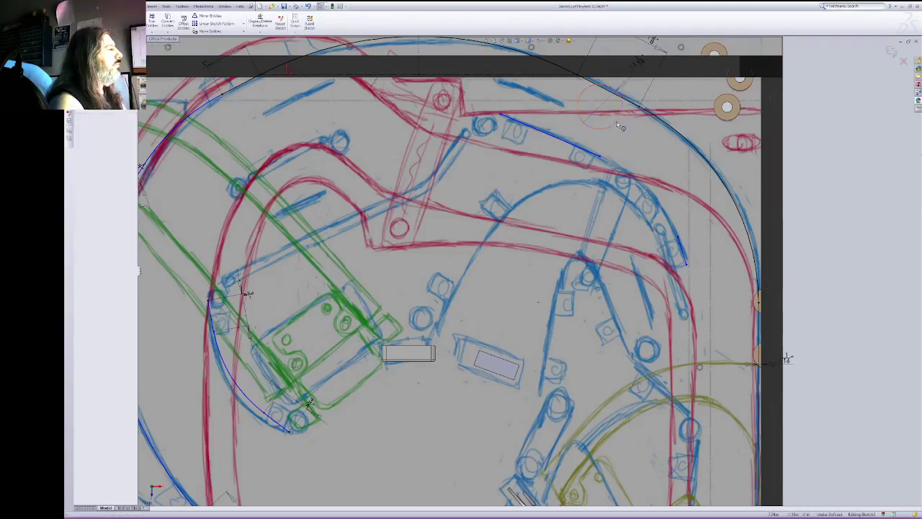
click(618, 124)
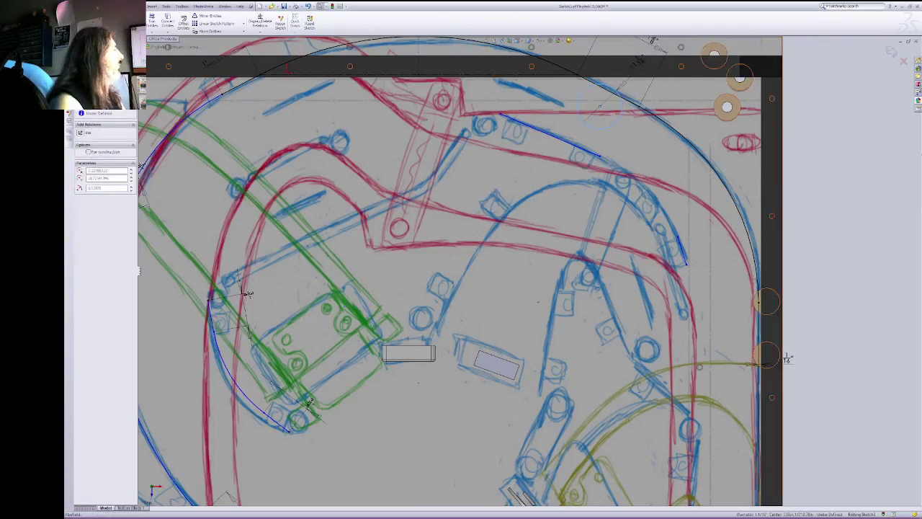
key(Escape)
drag(600, 106, 551, 98)
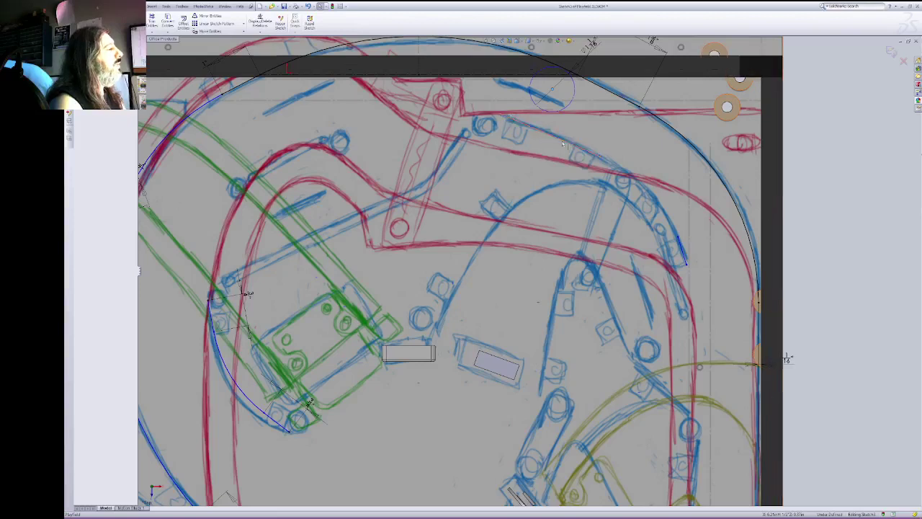
Step: Make the upper guide line parallel to the short straight outer lane line and shift it slightly toward that line
click(596, 160)
ctrl+click(631, 102)
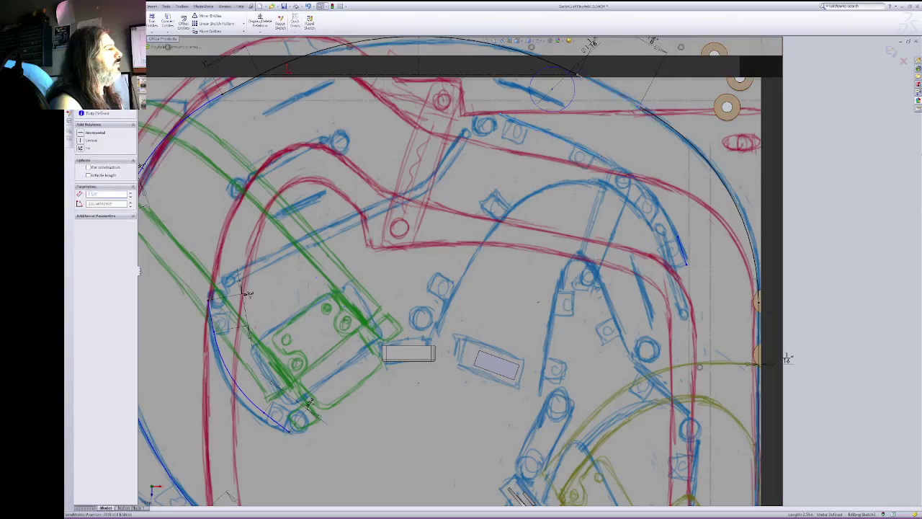
click(90, 202)
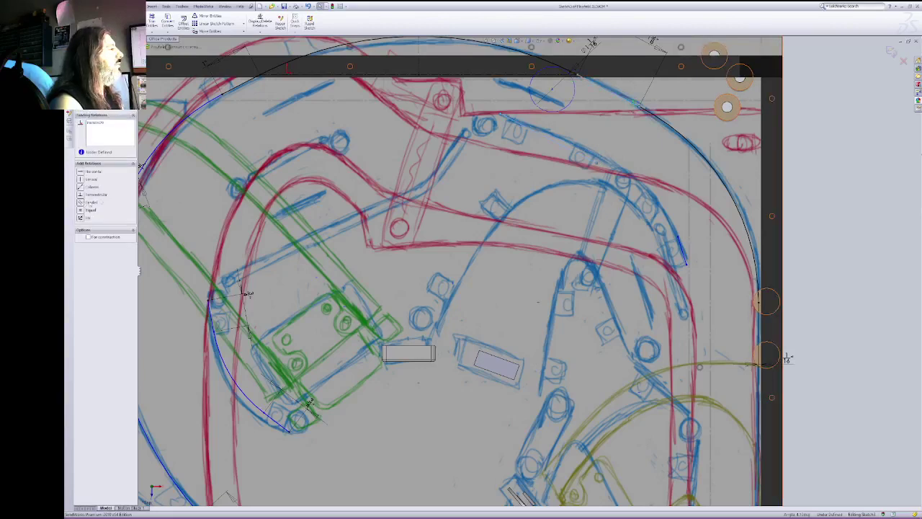
key(Escape)
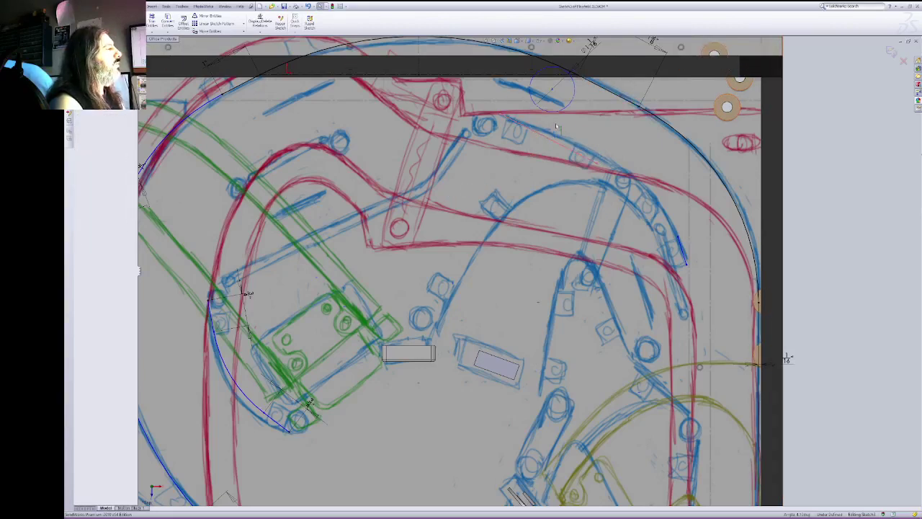
click(558, 124)
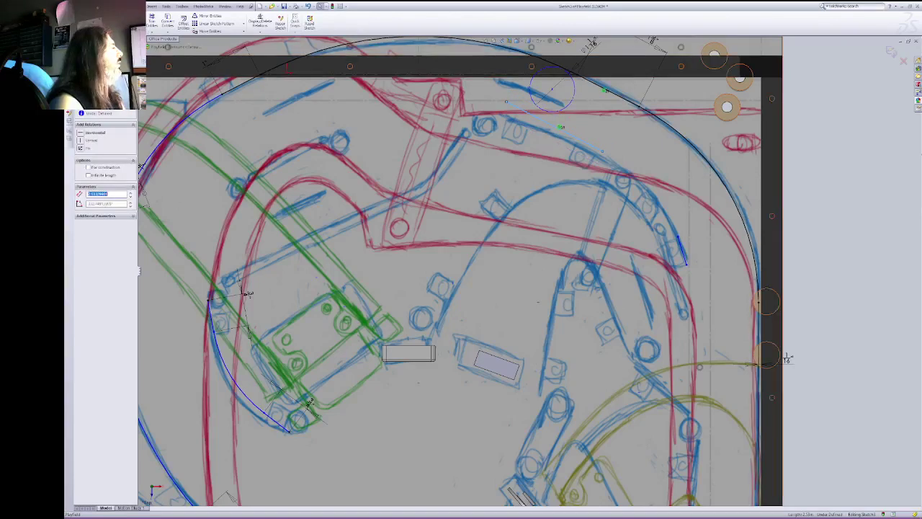
key(Escape)
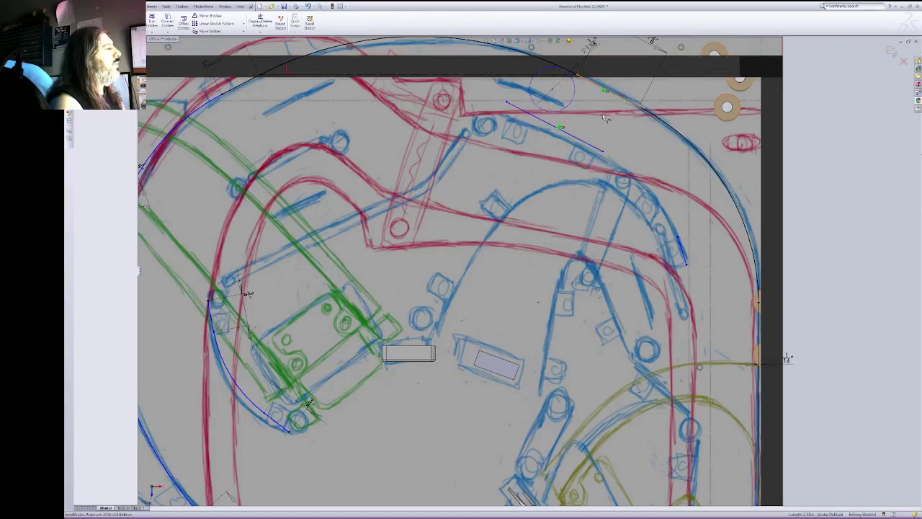
Step: Dimension the gap between the outer lane line and the parallel guide line to 1 3/8"
click(608, 120)
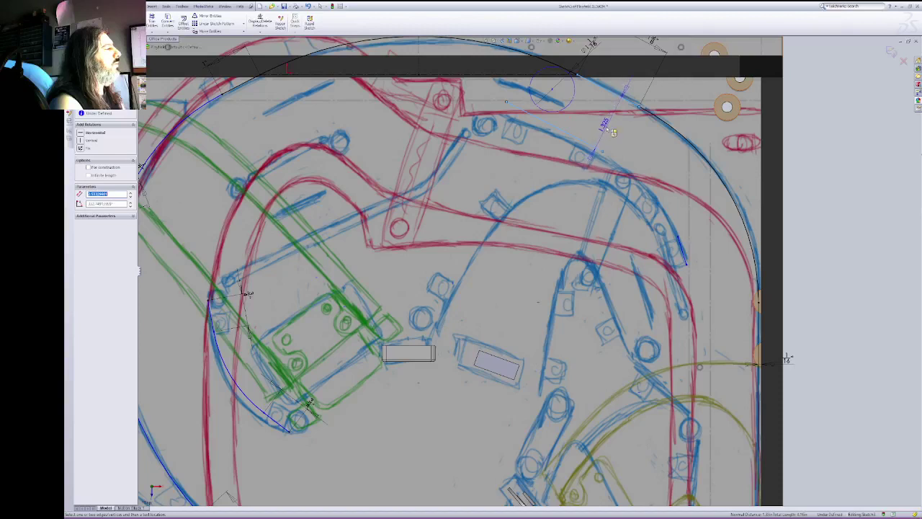
click(604, 125)
double_click(603, 125)
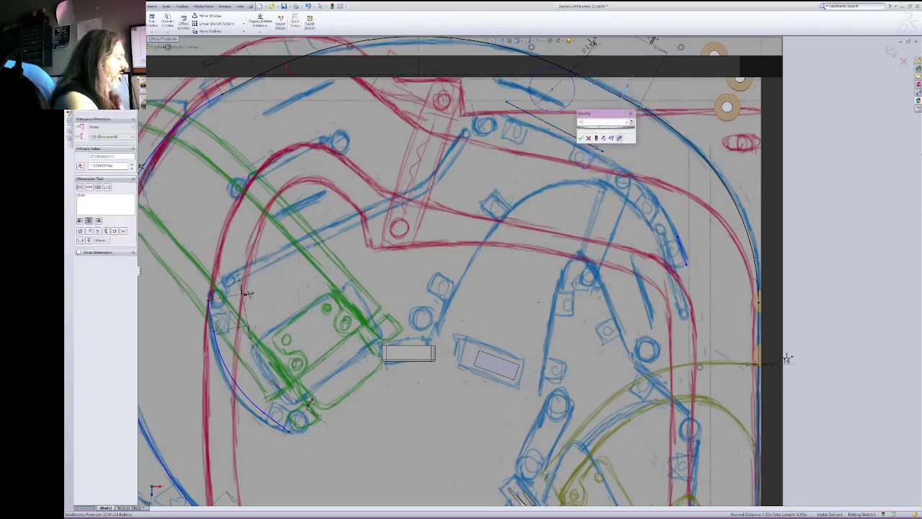
key(Return)
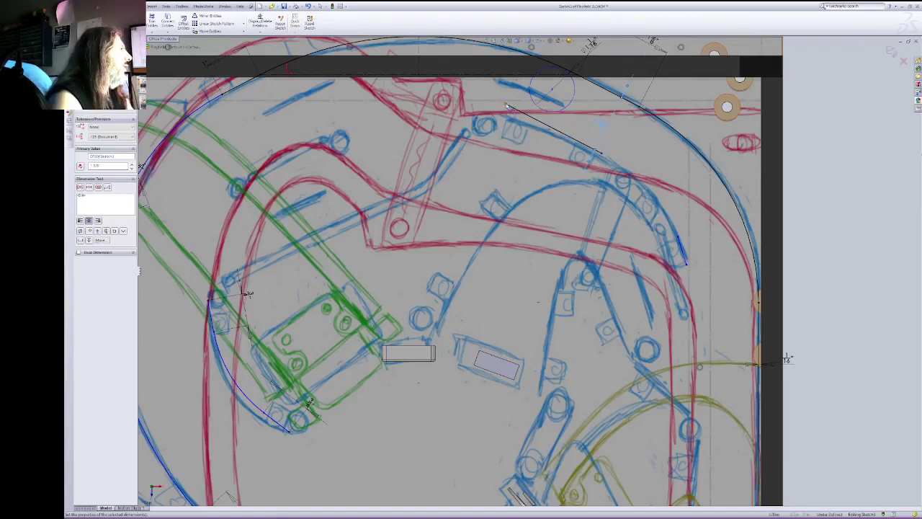
Step: Extend the parallel guide line's free end away from the curve and dimension the line's length to 3"
click(506, 105)
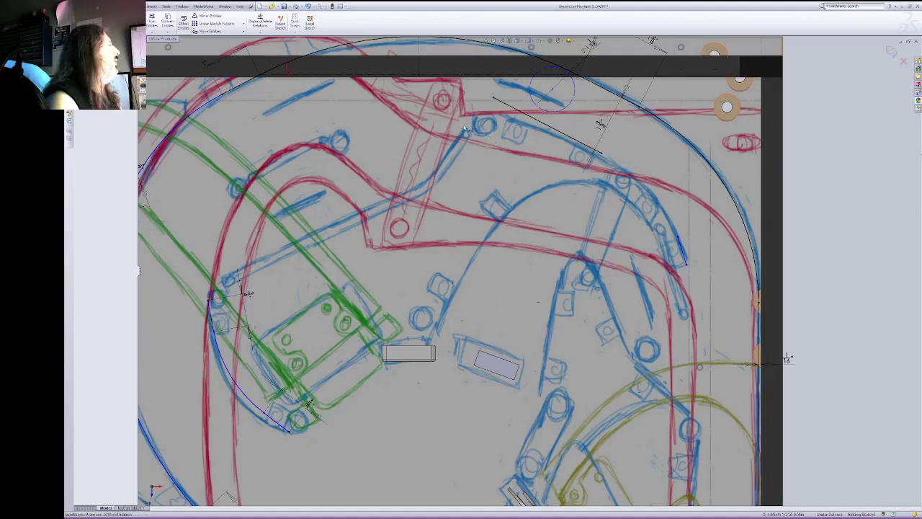
click(537, 124)
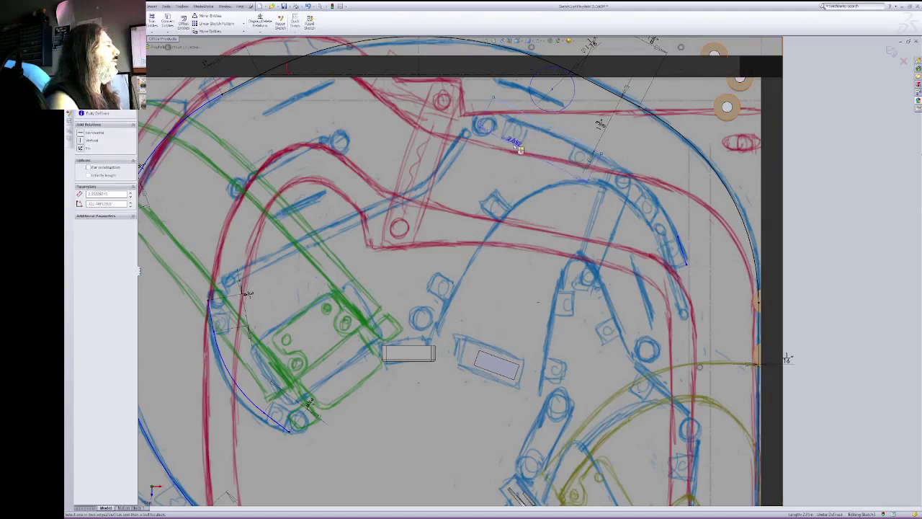
click(509, 149)
text(2)
key(Return)
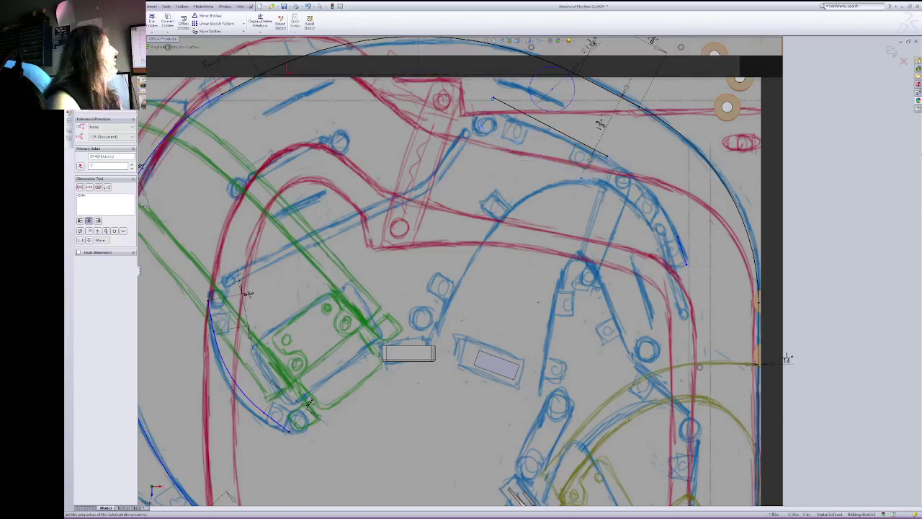
Step: Connect the upper guide line to the short line on the blue artwork with an arc, and make the arc tangent to the guide line
key(Escape)
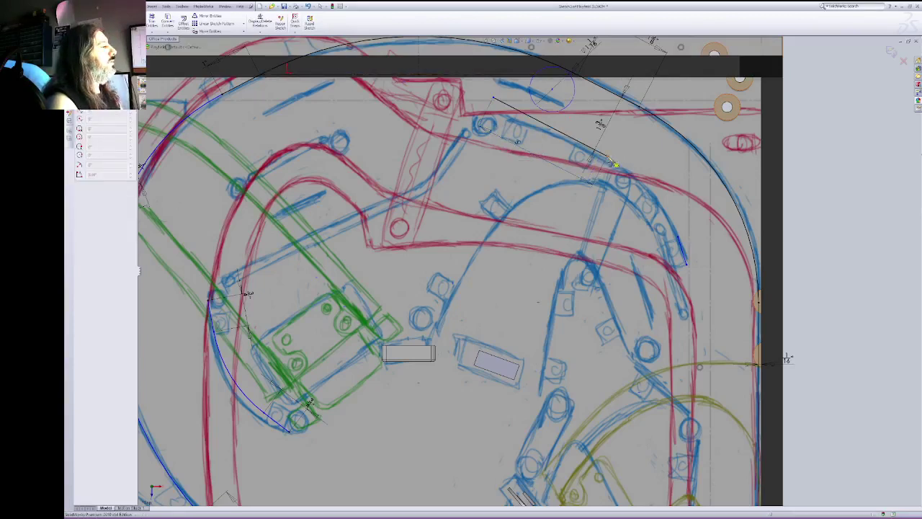
click(608, 158)
click(678, 237)
key(Escape)
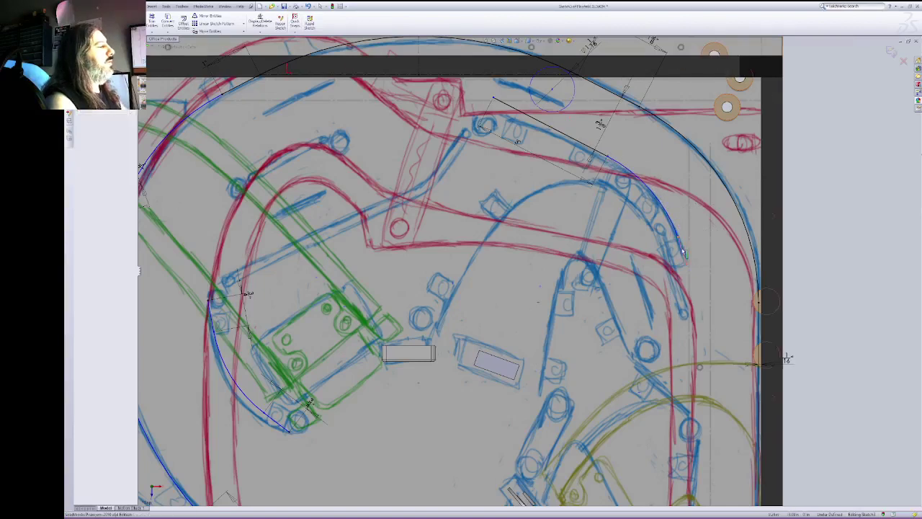
click(684, 253)
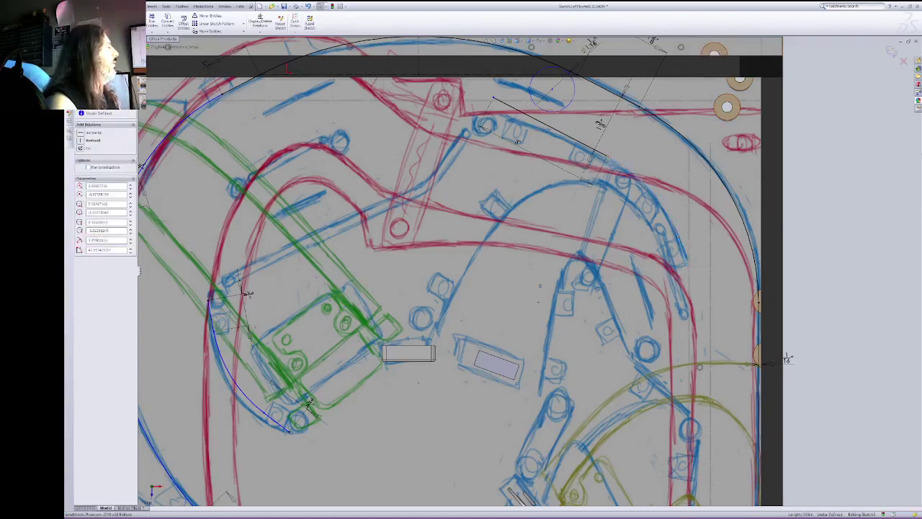
ctrl+click(592, 150)
click(81, 172)
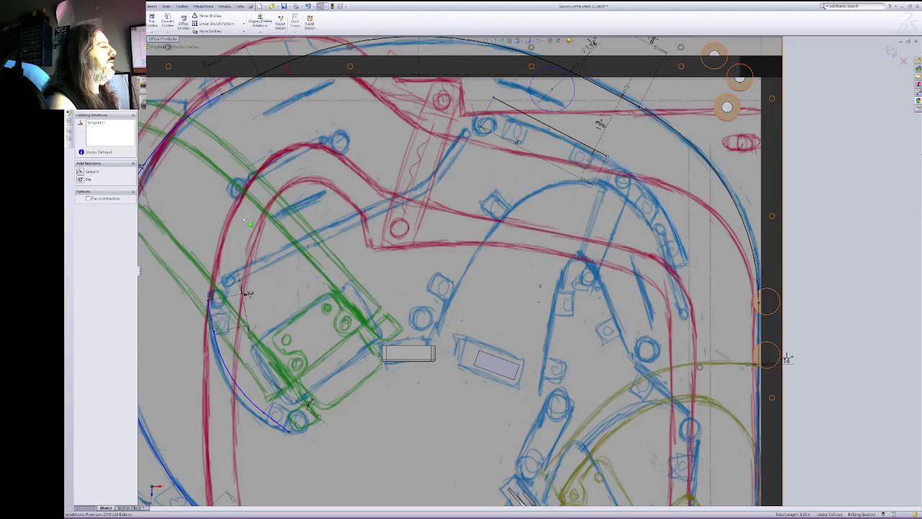
key(Escape)
Step: Dimension the length of the short line at the arc's lower end to 0.5"
click(94, 21)
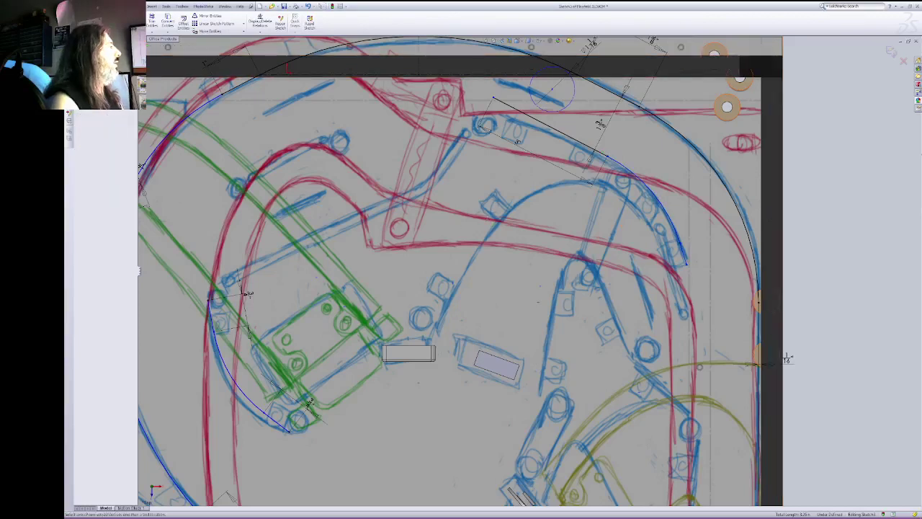
click(657, 273)
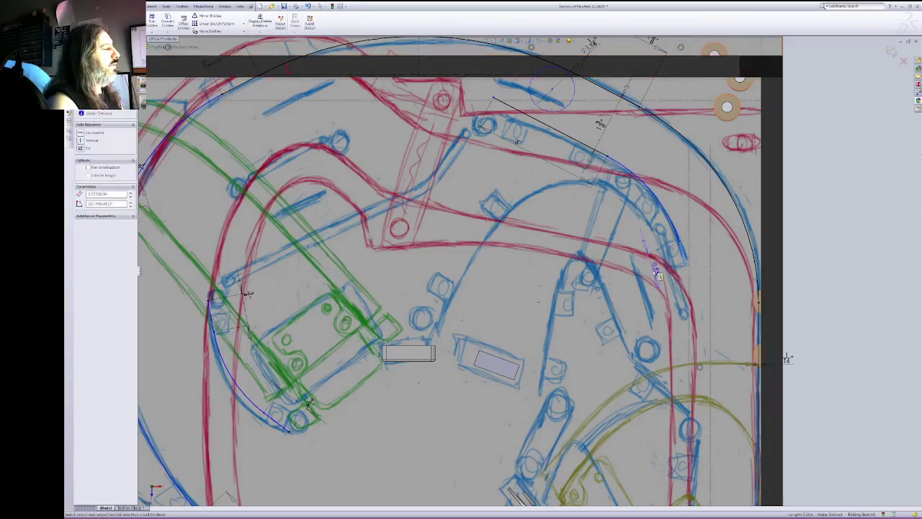
click(654, 272)
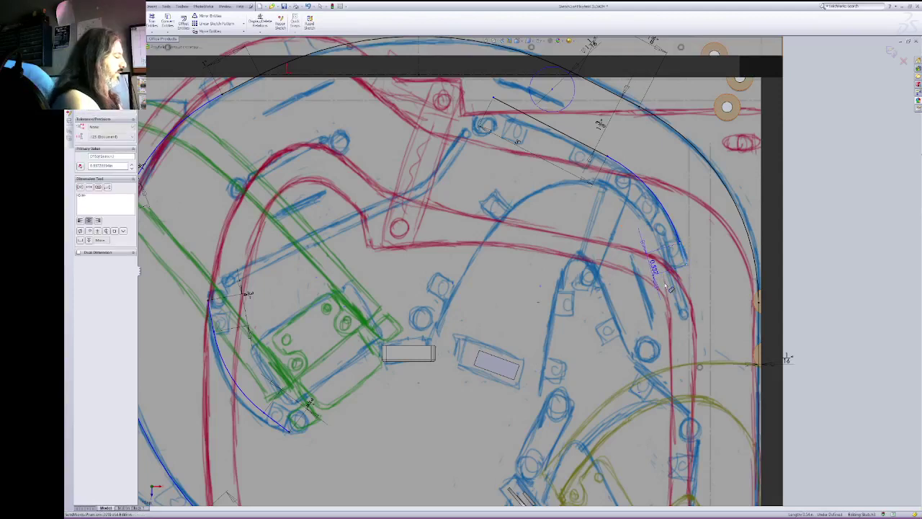
text(.5)
key(Return)
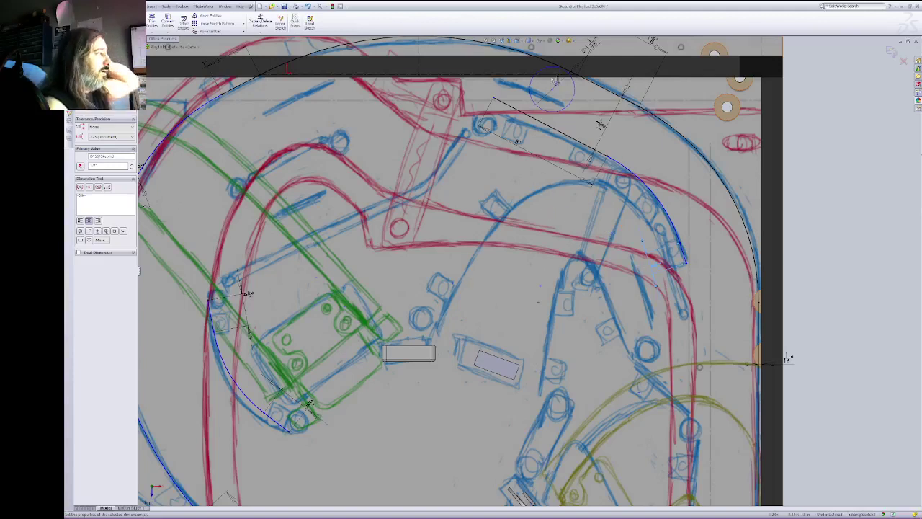
key(Escape)
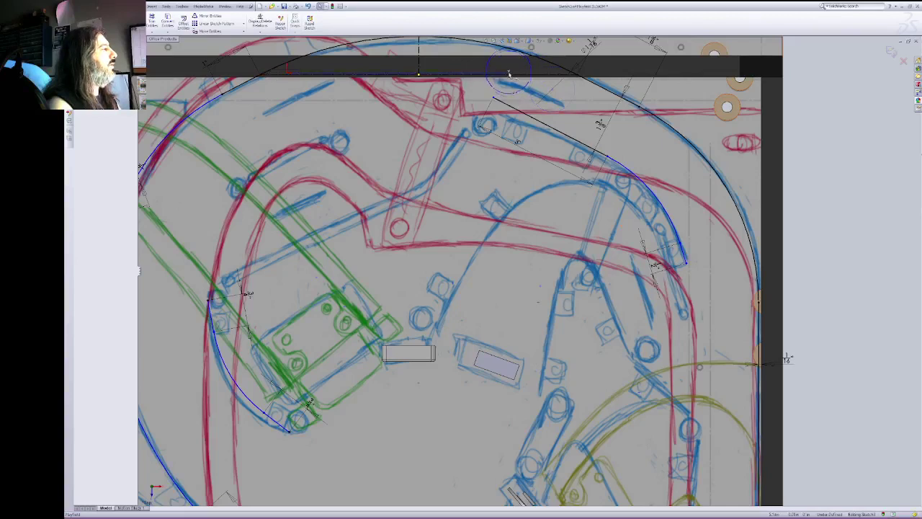
Step: Move the clearance circle above the upper guide line's free end and delete the 1 3/8" gap dimension to the outer lane line
click(509, 74)
click(510, 74)
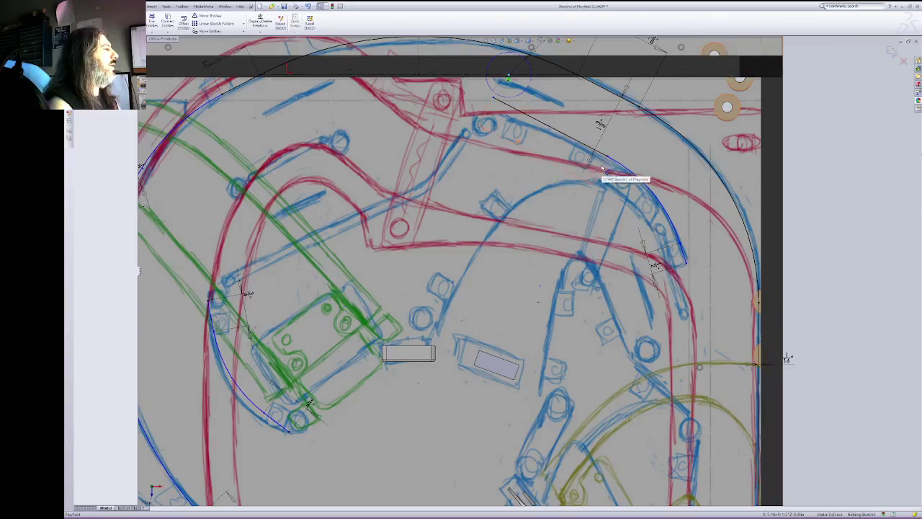
click(517, 145)
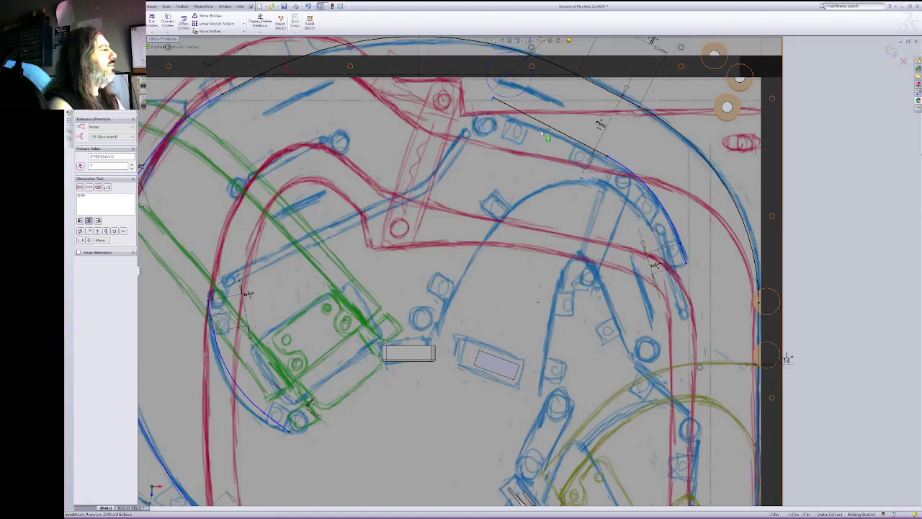
click(553, 132)
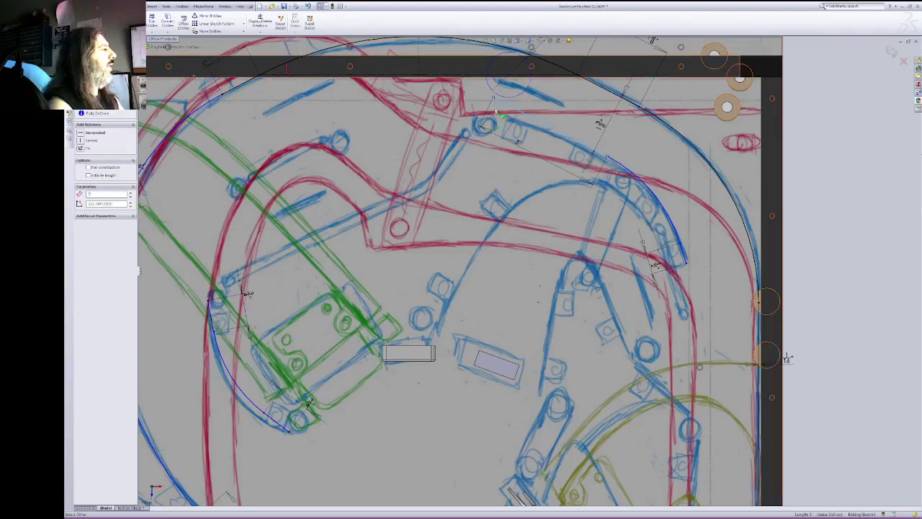
click(495, 104)
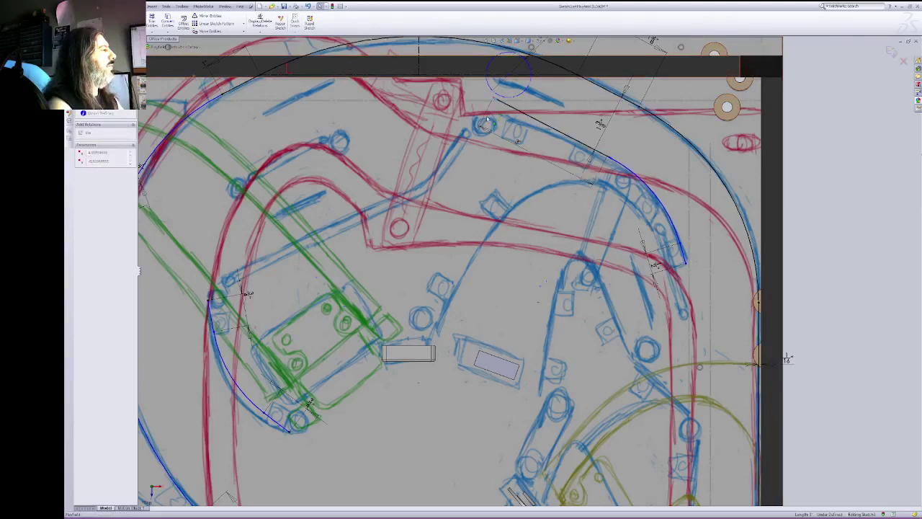
click(550, 125)
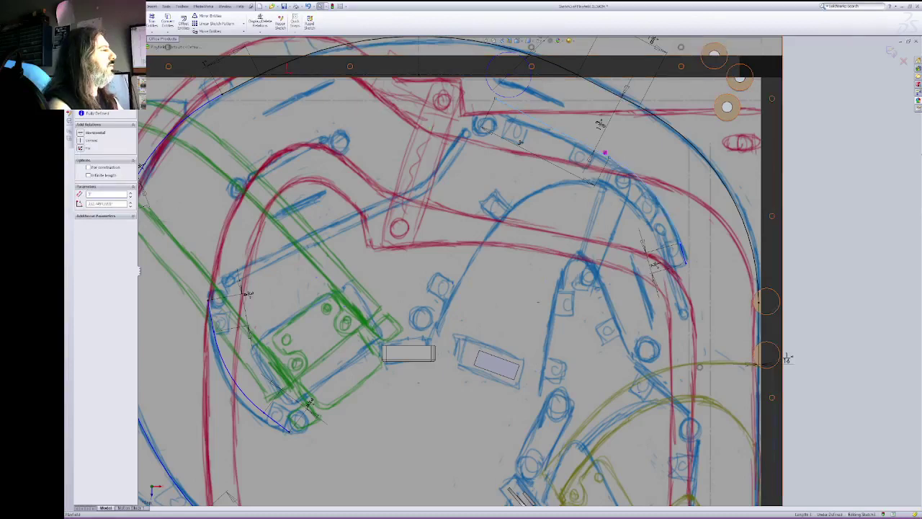
click(602, 124)
key(Delete)
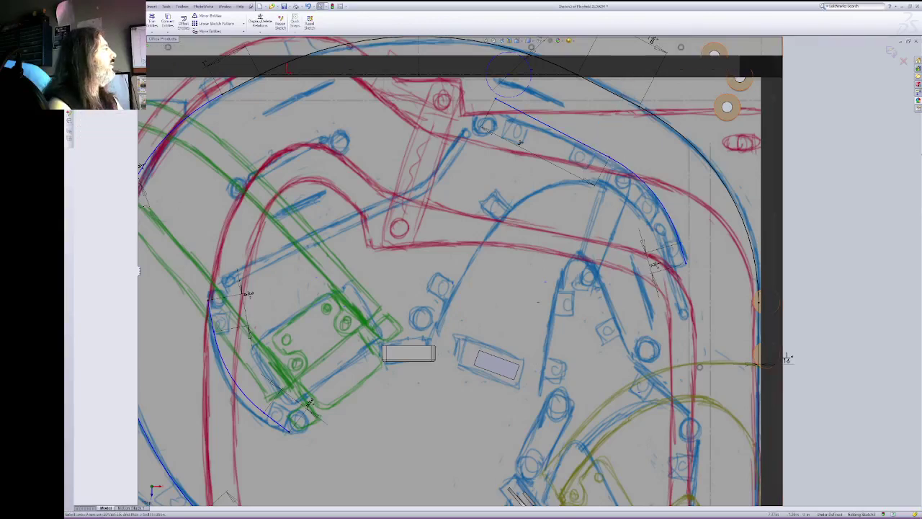
Step: Dimension the gap between the guide line's arc-side end and the outer lane outline to 1 3/8"
click(611, 158)
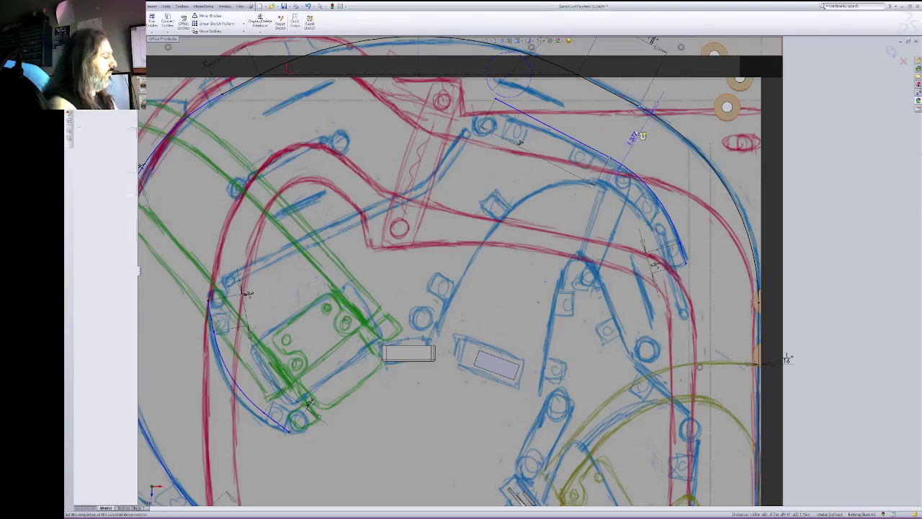
click(641, 136)
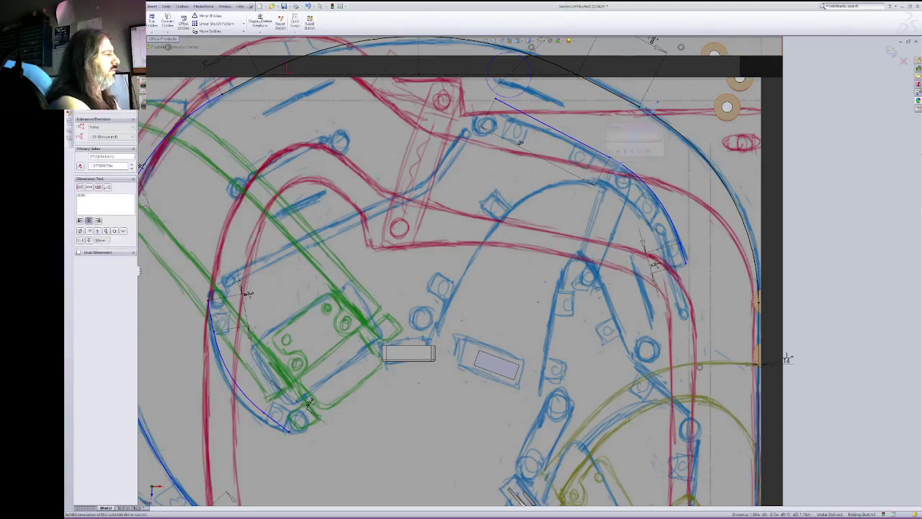
click(495, 100)
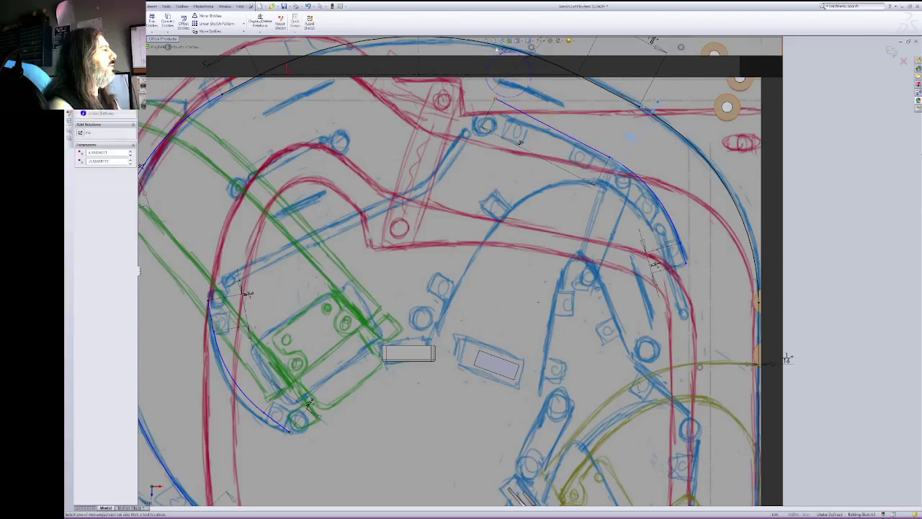
click(514, 53)
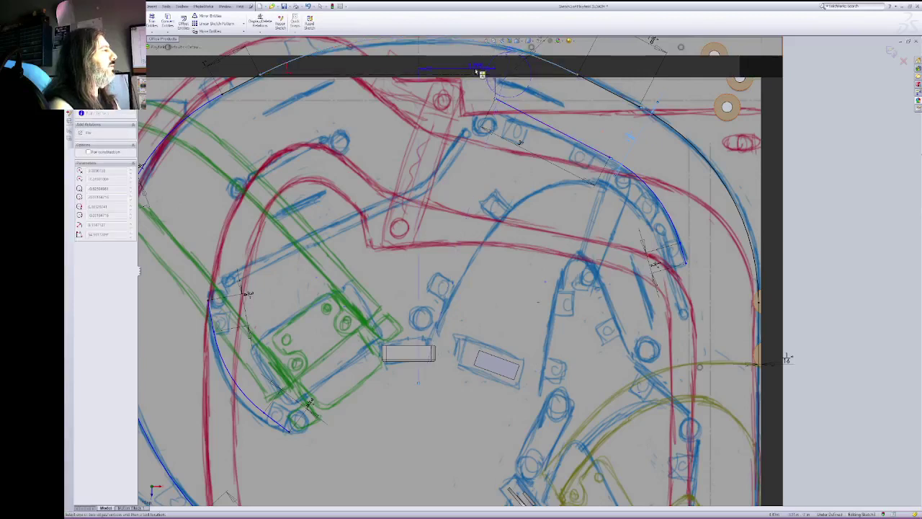
key(Escape)
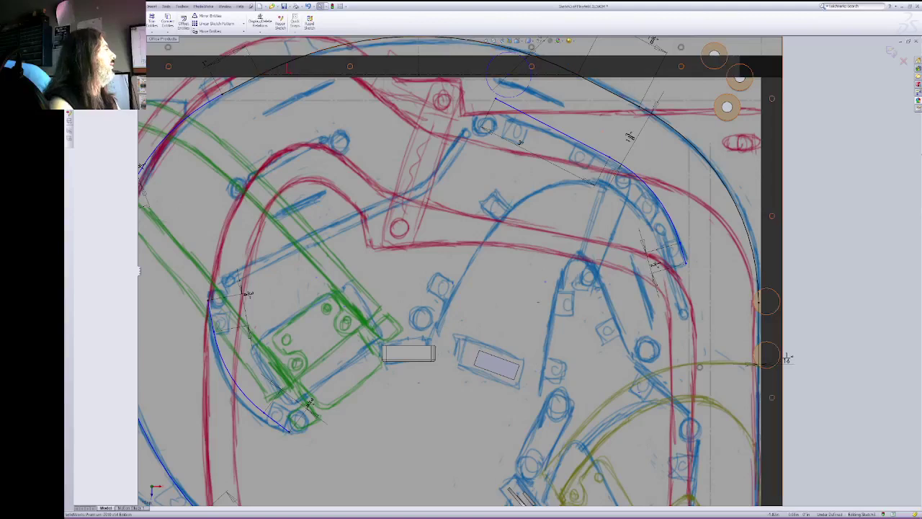
Step: Draw a construction line from the guide line's free end to the outer lane curve and dimension its length to 1.5"
click(109, 16)
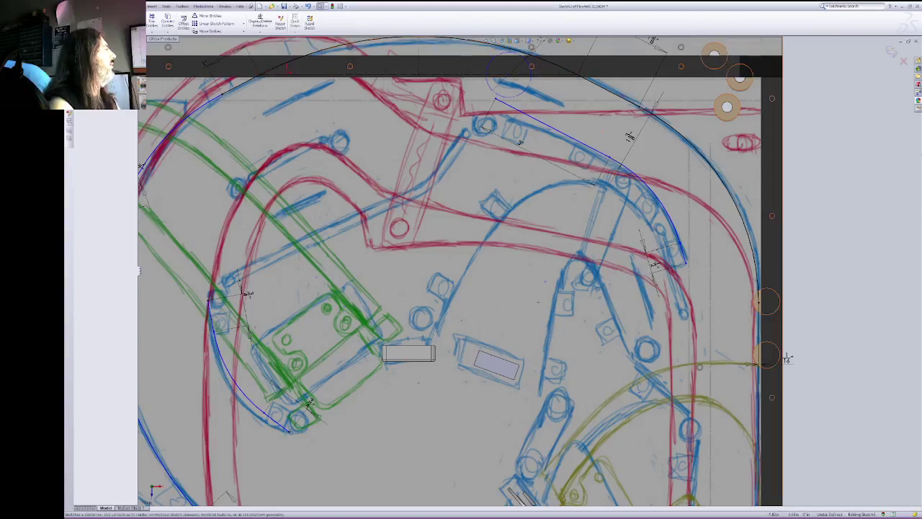
click(115, 31)
click(495, 99)
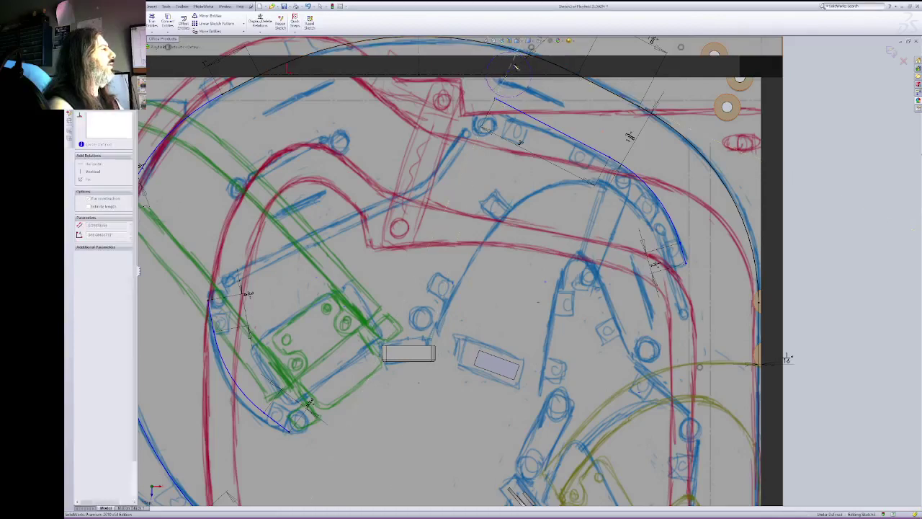
key(Escape)
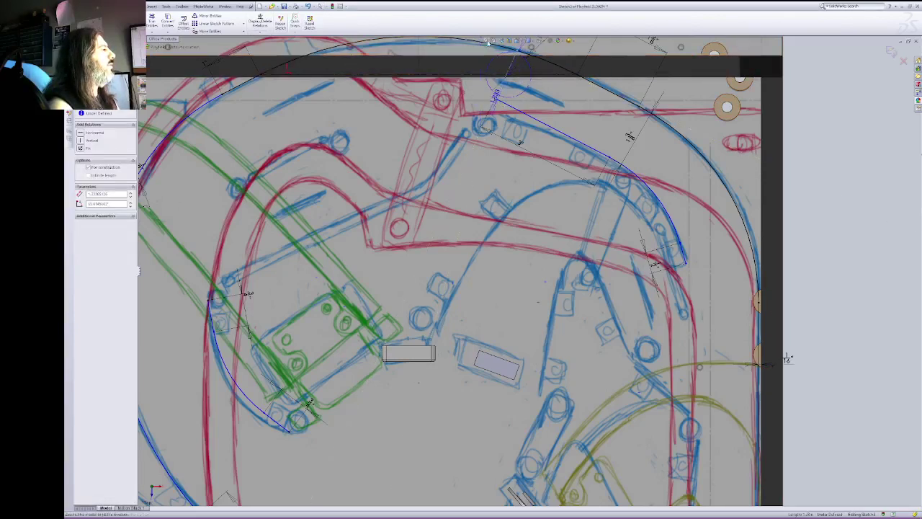
click(481, 52)
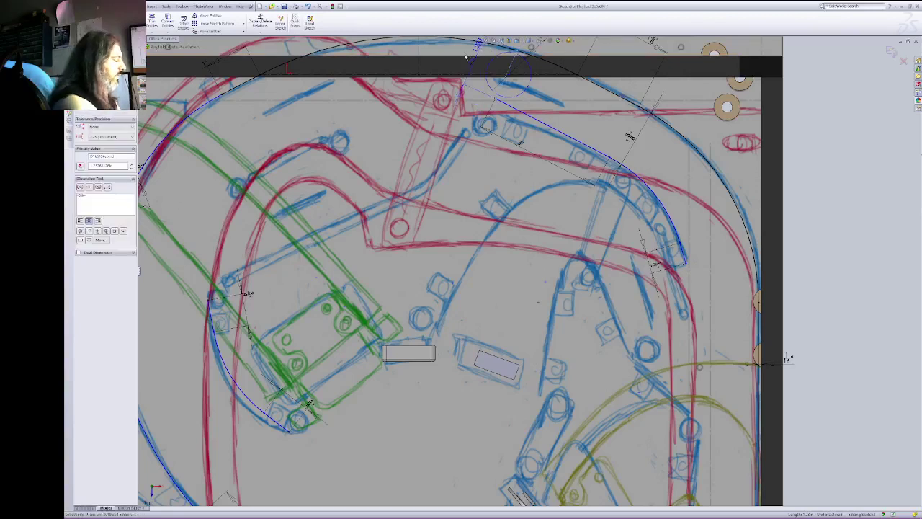
text(1.5)
key(Return)
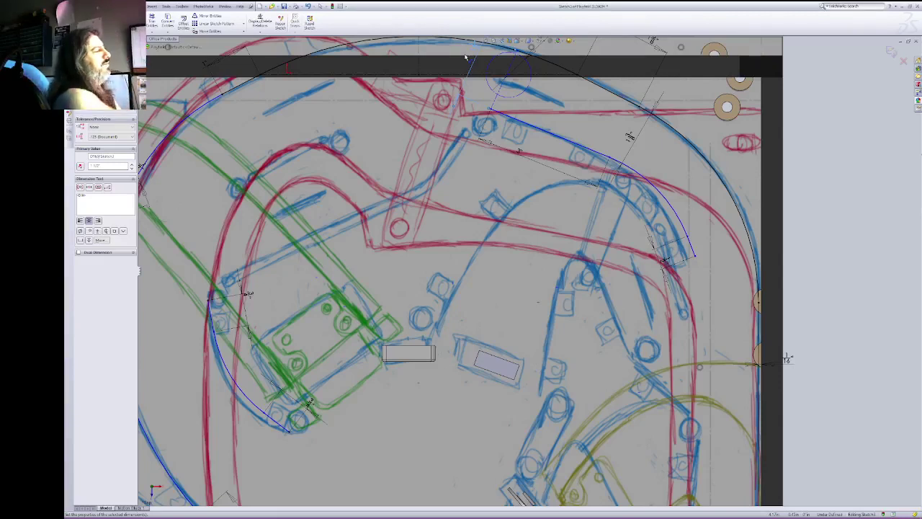
key(Escape)
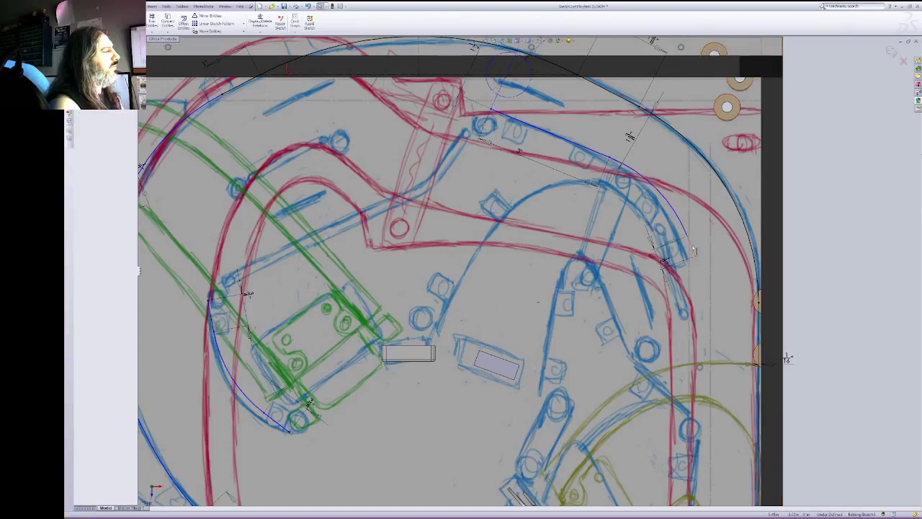
Step: Apply a Fix relation to the upper guide line and adjust the arc's lower end with its short line along the blue artwork
mouse_move(690, 245)
mouse_down()
mouse_move(678, 256)
mouse_move(690, 263)
mouse_move(679, 268)
mouse_move(688, 268)
mouse_move(684, 242)
mouse_up()
click(490, 110)
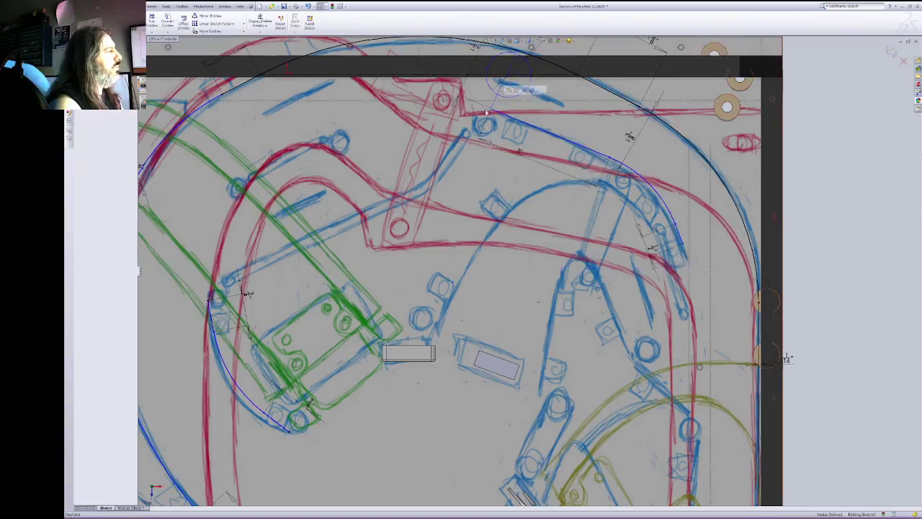
click(517, 120)
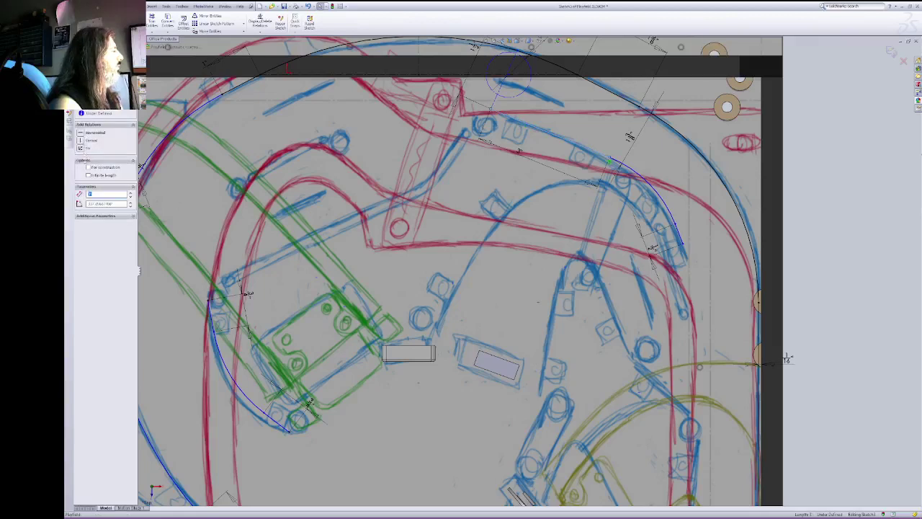
click(80, 148)
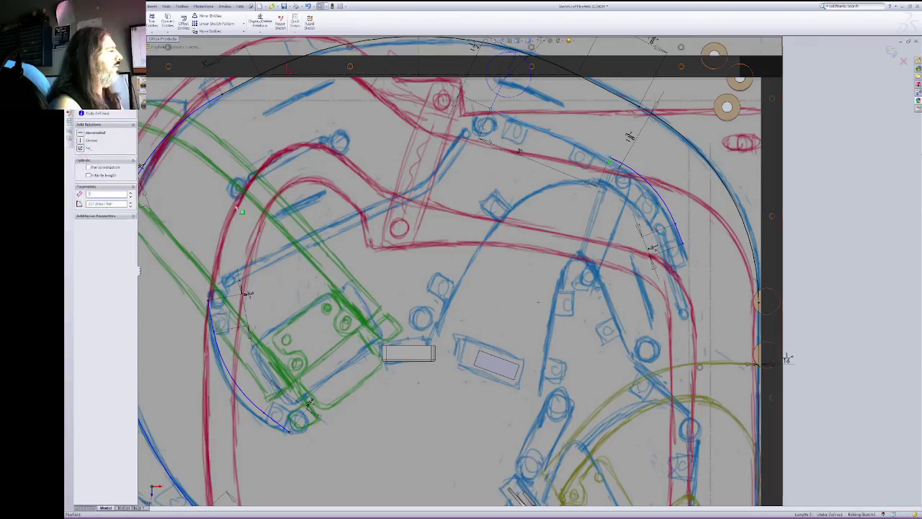
click(850, 219)
drag(683, 244, 685, 254)
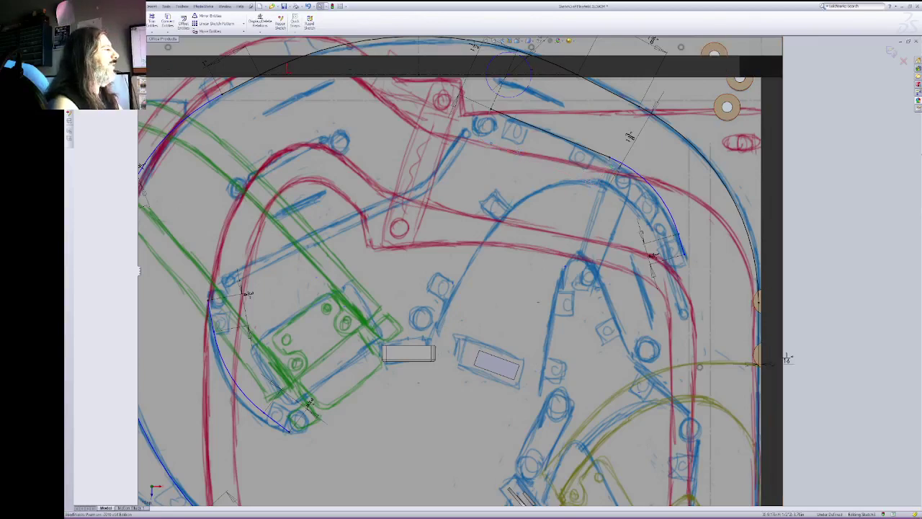
Step: Set the upper guide line's length dimension to 2.5"
click(788, 359)
click(517, 151)
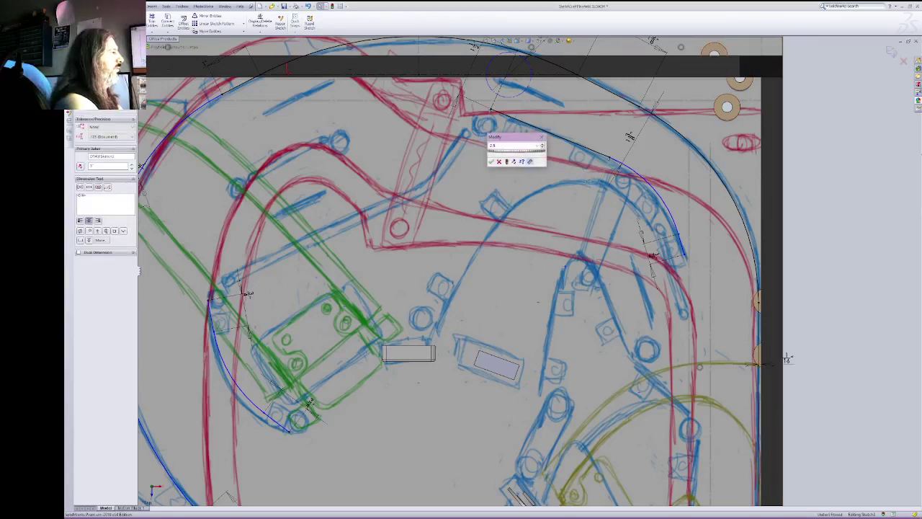
key(Return)
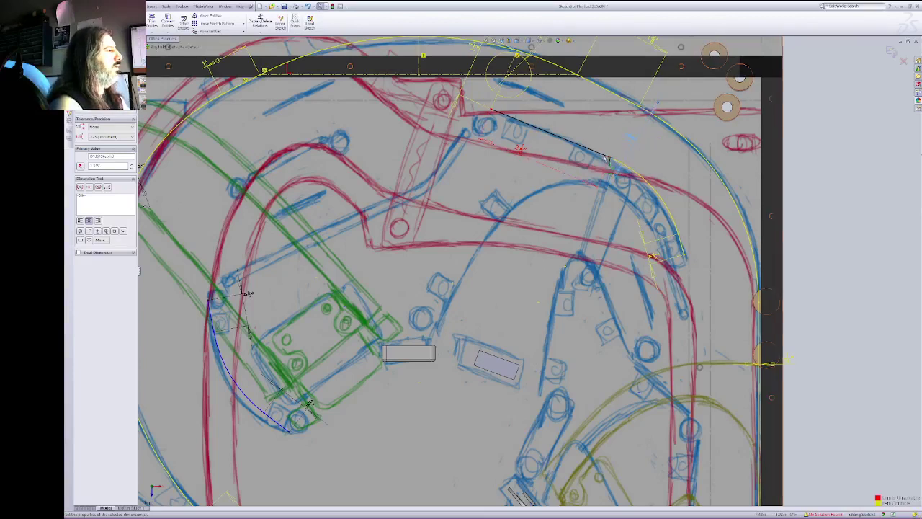
Step: Delete the Fix relation from the upper guide line and shift its free end slightly
click(605, 167)
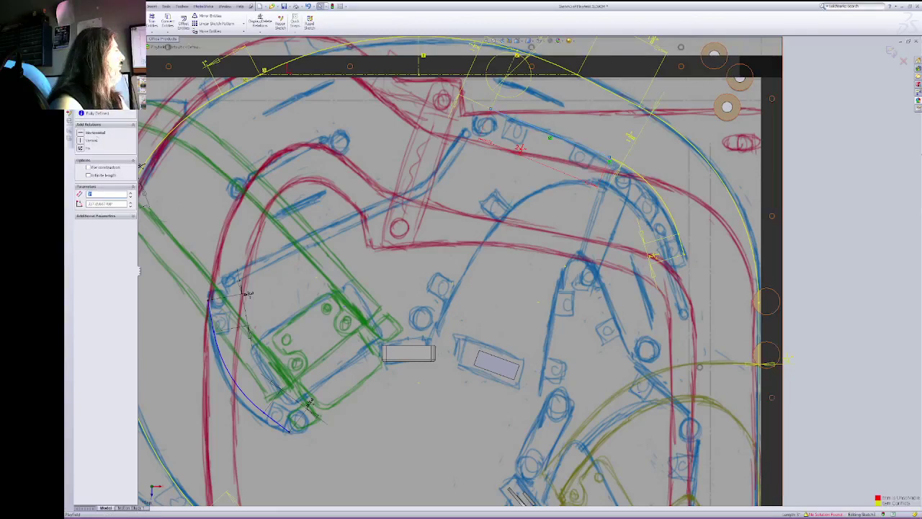
key(Delete)
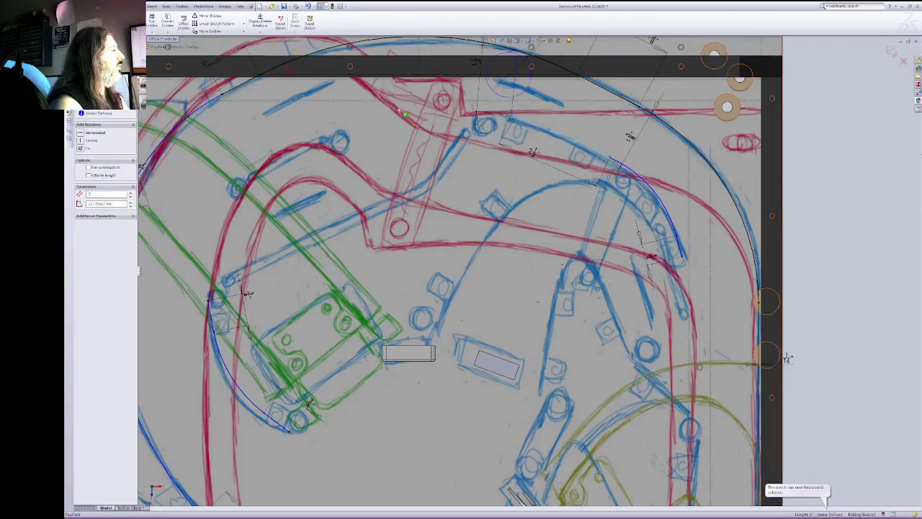
mouse_move(510, 115)
mouse_down()
mouse_move(487, 110)
mouse_move(504, 124)
mouse_up()
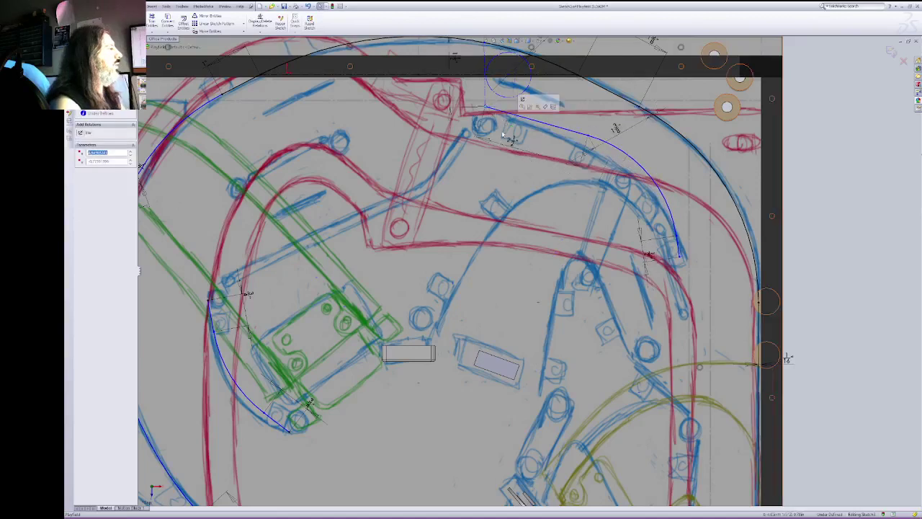
Step: Undo the latest changes to the upper guide line, including its shifted free end, the Fix deletion and the 2.5" length
key(ctrl+z)
key(ctrl+z)
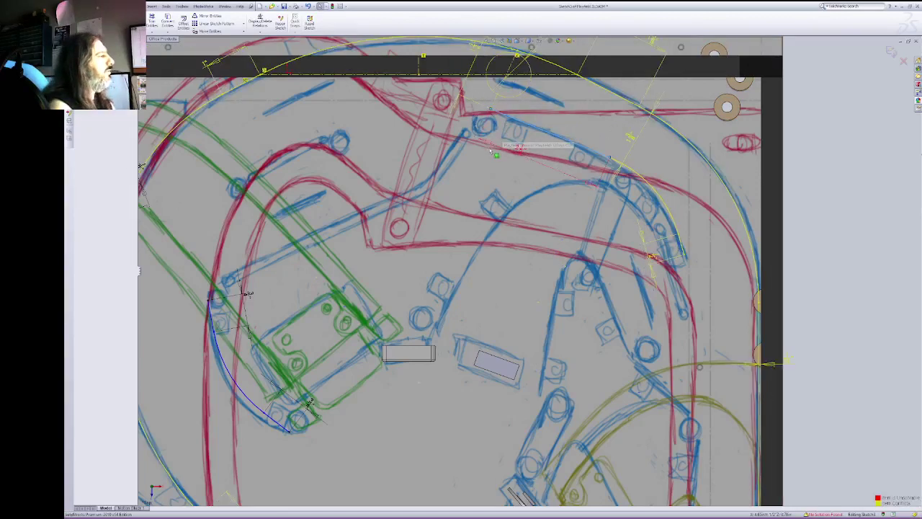
click(491, 112)
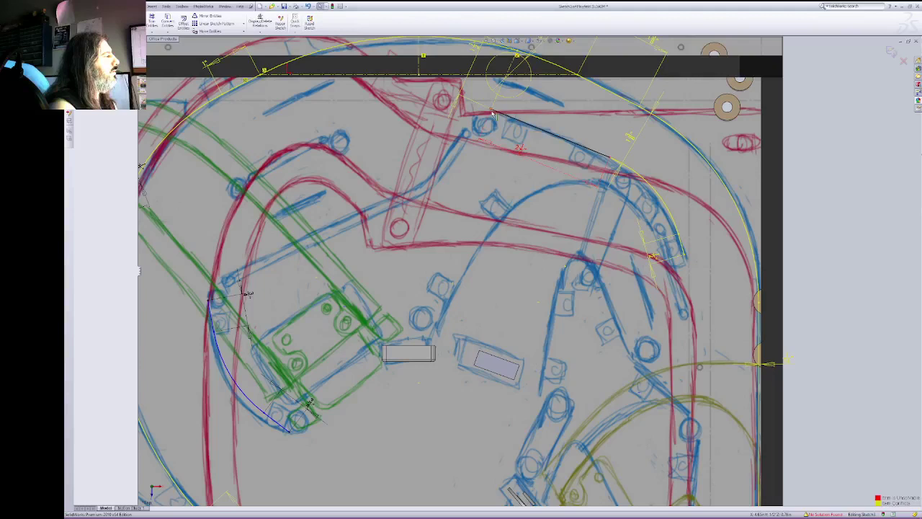
key(ctrl+z)
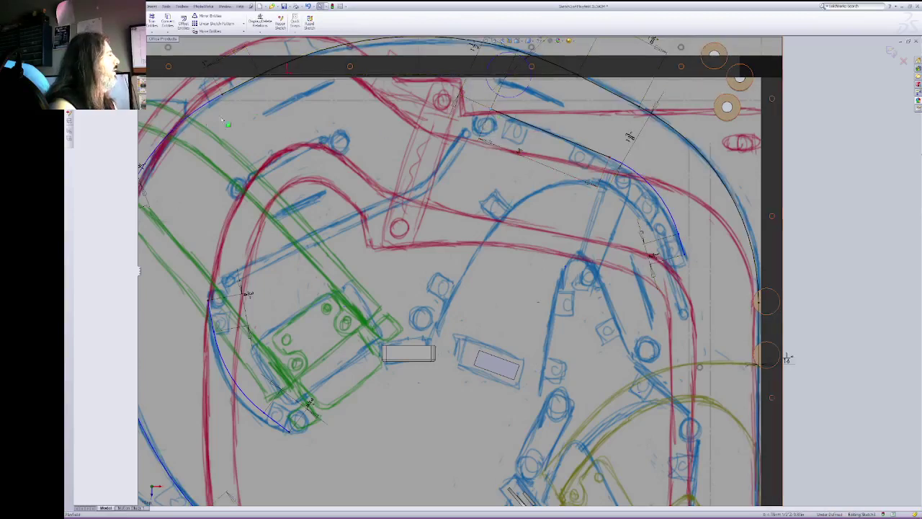
Step: Apply a Fix relation to the upper guide line's free end point and delete the conflicting Fix relation from the line itself
click(494, 114)
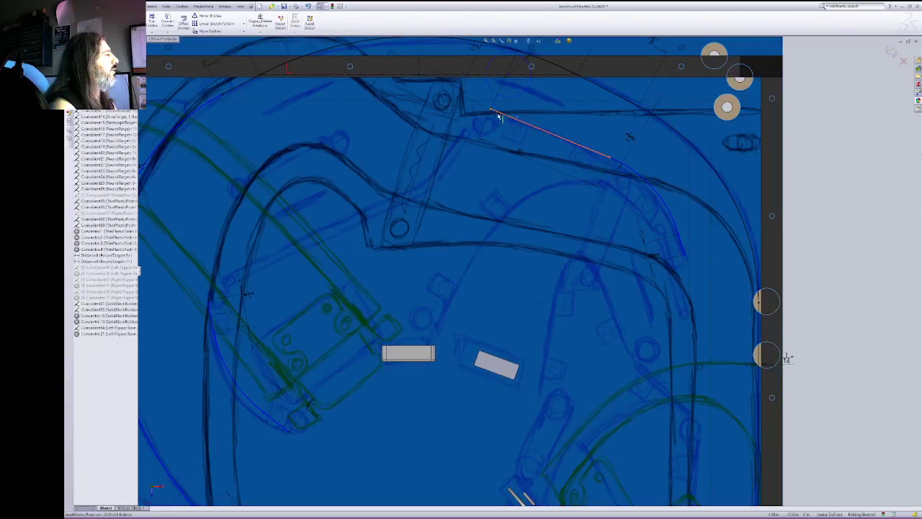
click(495, 112)
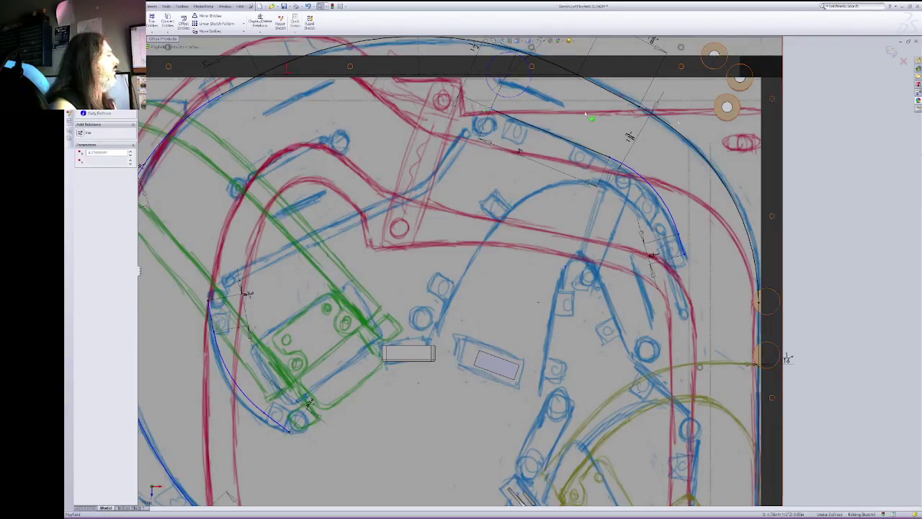
click(491, 113)
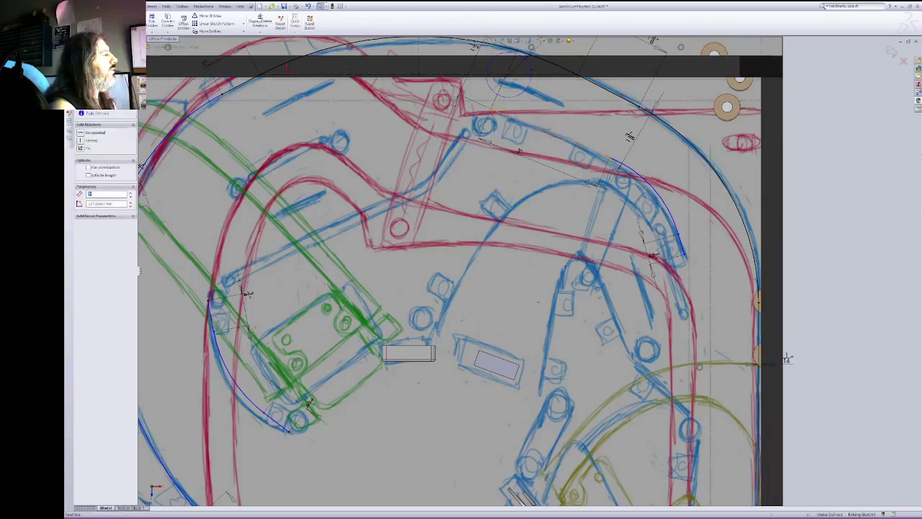
click(491, 109)
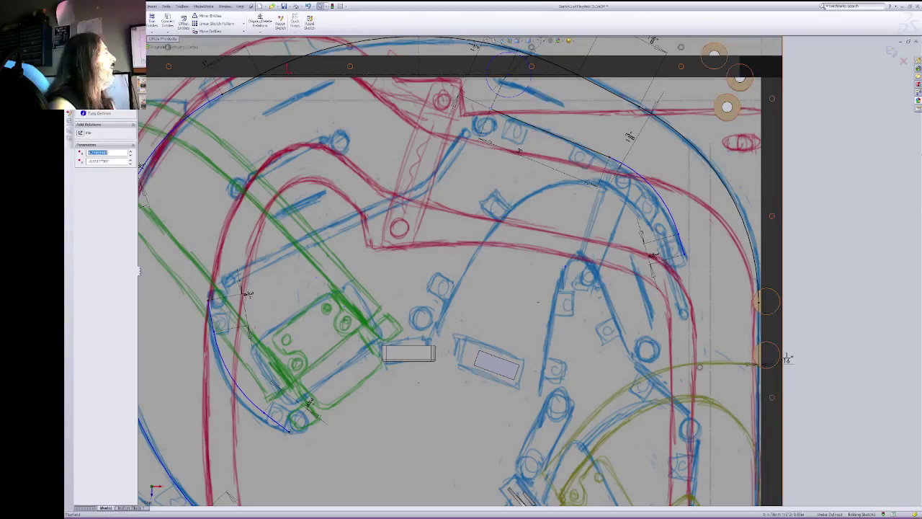
click(111, 131)
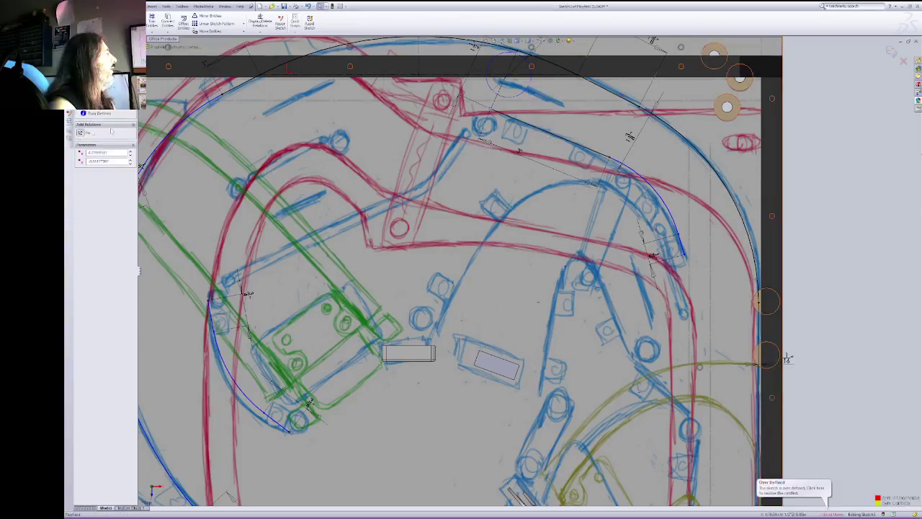
click(604, 153)
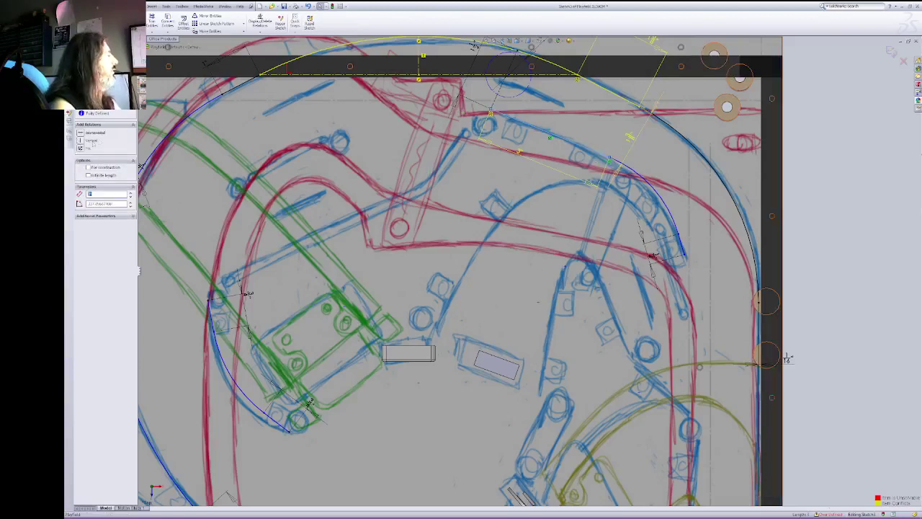
key(Delete)
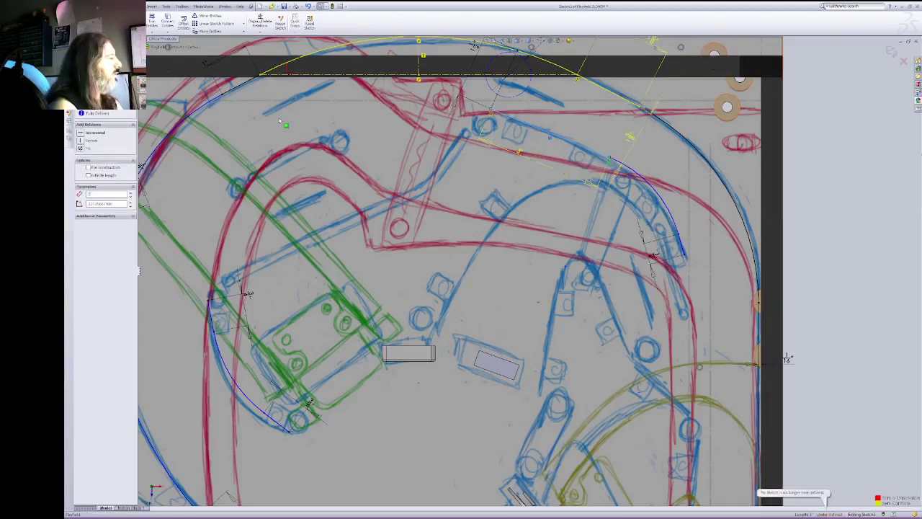
Step: Set the upper guide line's length dimension to 2.5"
click(521, 152)
click(515, 142)
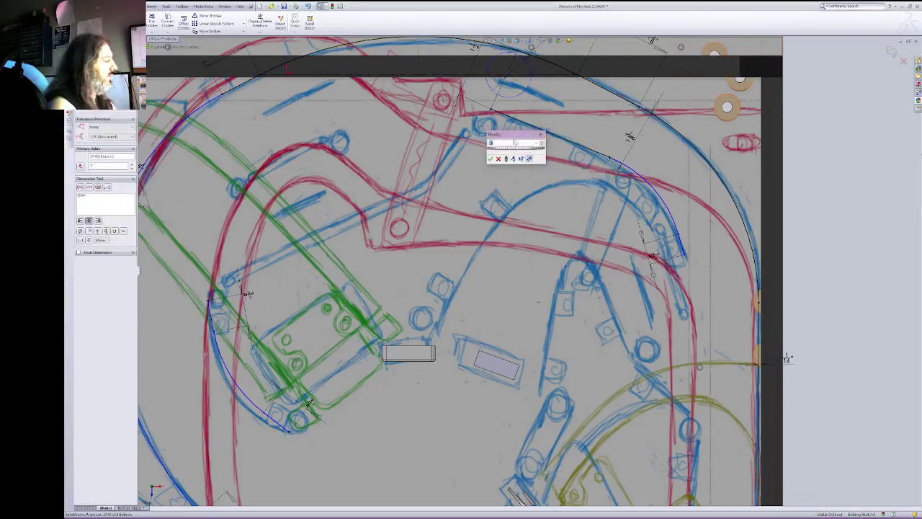
key(Return)
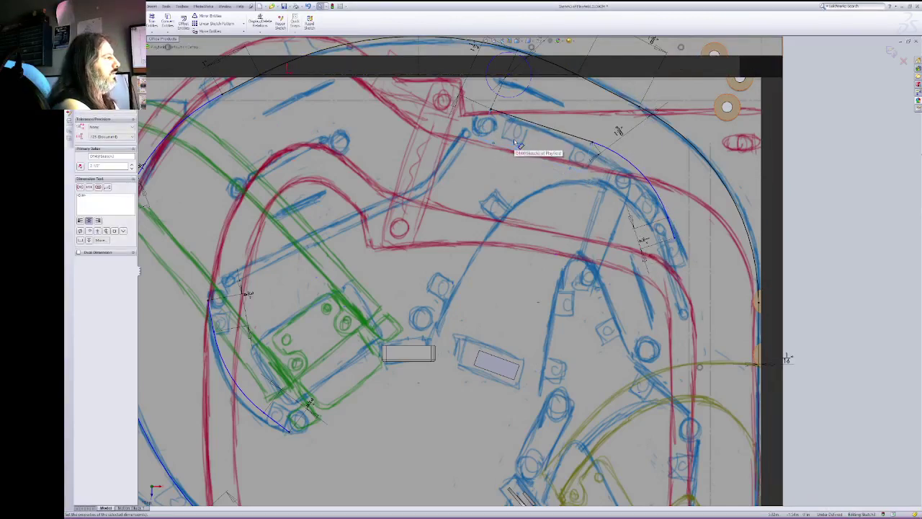
Step: Replace the clearance dimension between the guide arc and the outer lane curve with a new 1 3/8" dimension
click(619, 134)
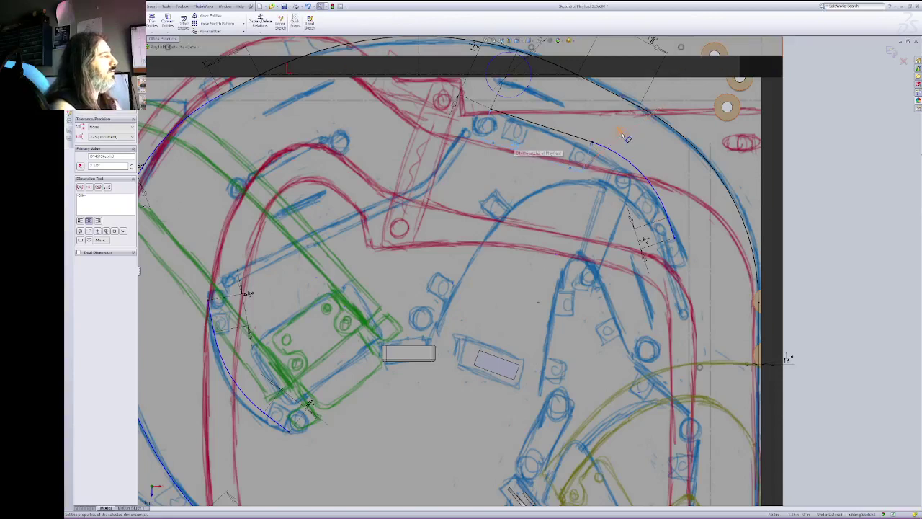
key(Delete)
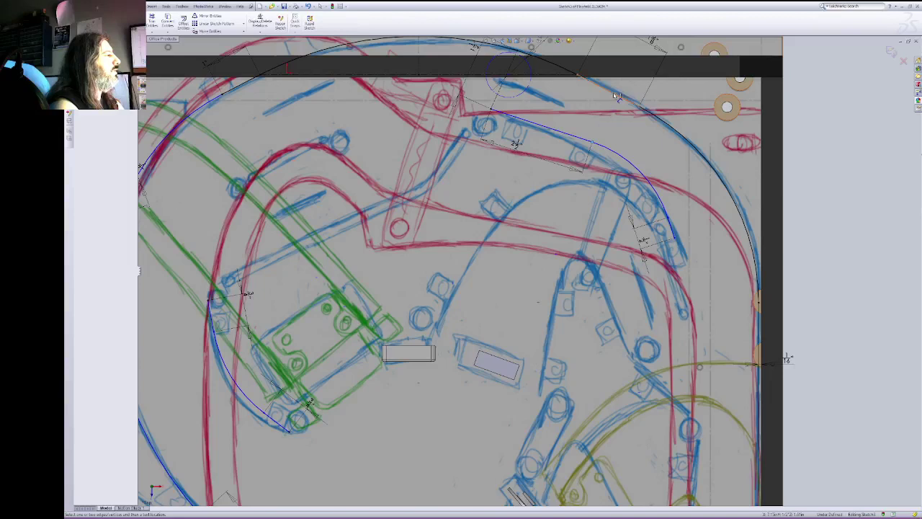
click(616, 122)
click(618, 124)
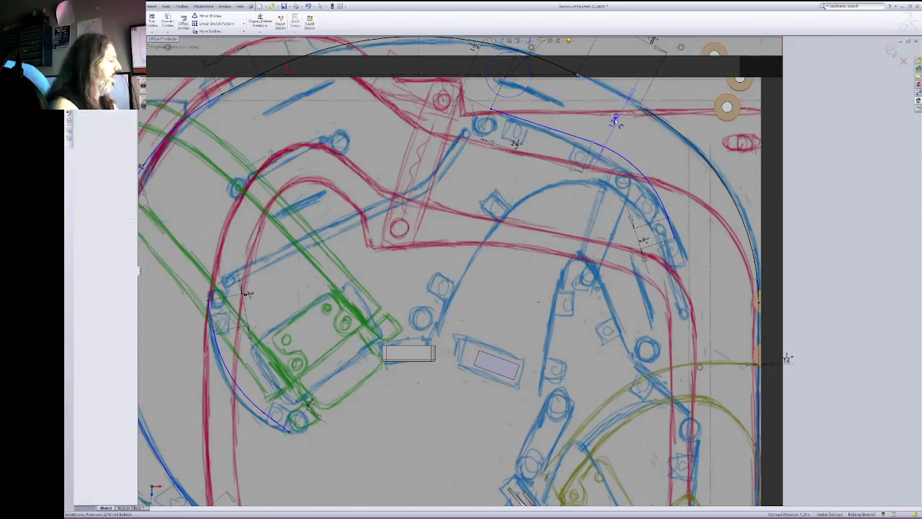
click(616, 120)
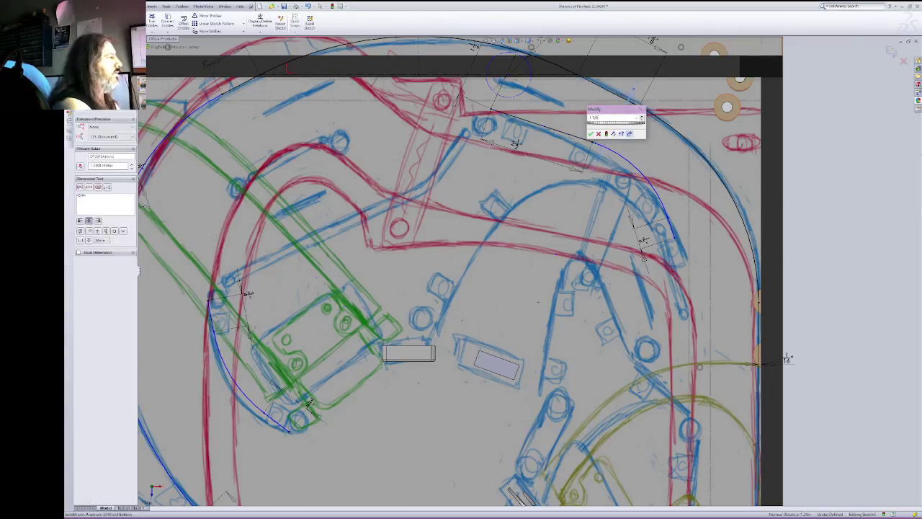
key(Return)
key(Escape)
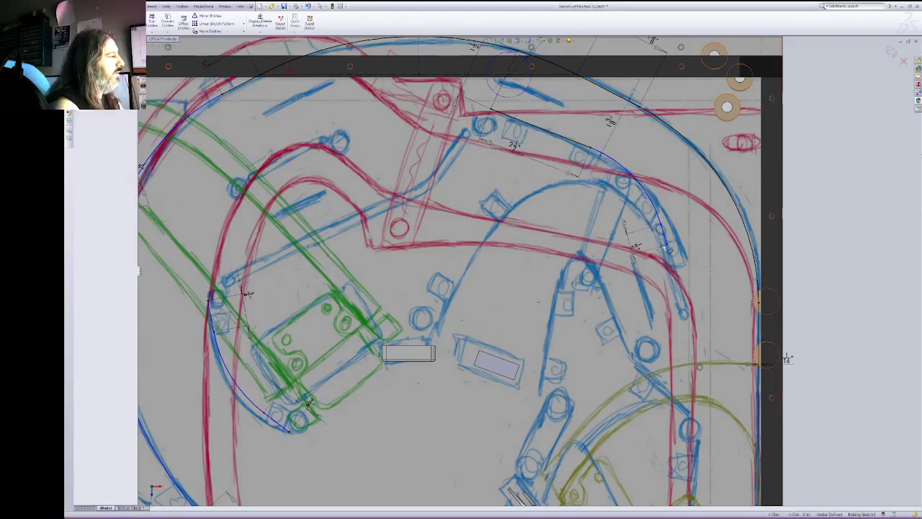
Step: Move the guide arc's lower end with its short line onto the blue artwork and fix the short line's end point
drag(666, 246, 687, 258)
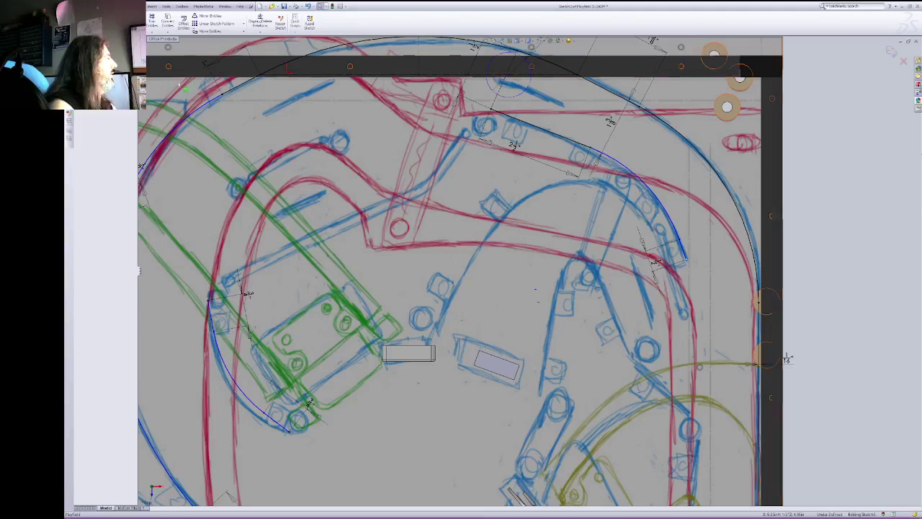
click(687, 264)
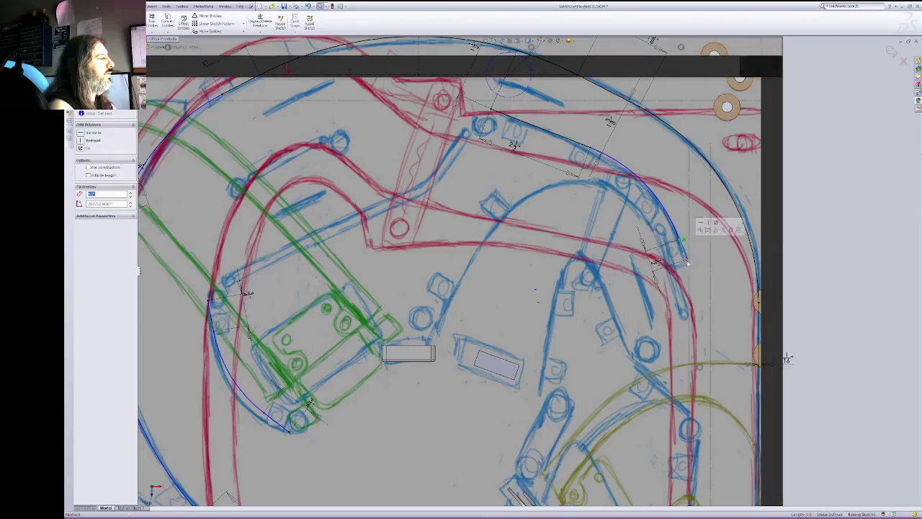
click(685, 261)
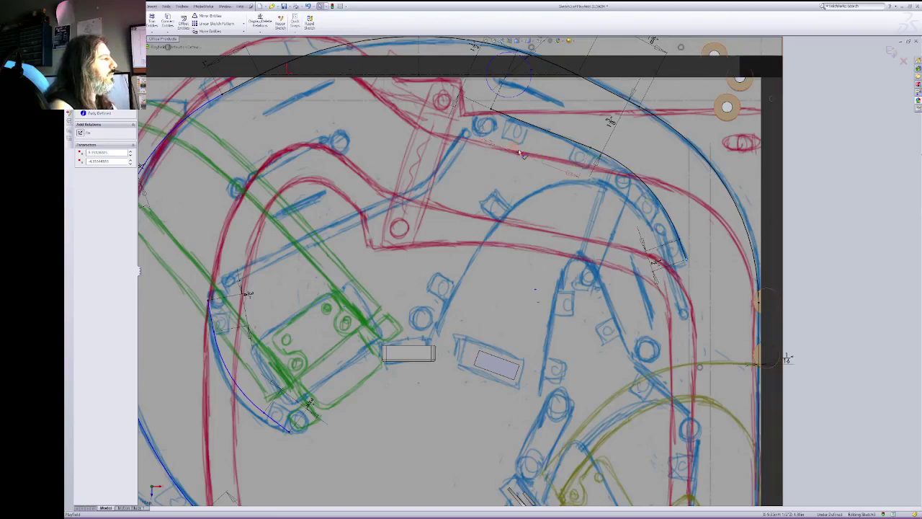
Step: Try upper guide line lengths of 2" and 2 3/4"
click(524, 178)
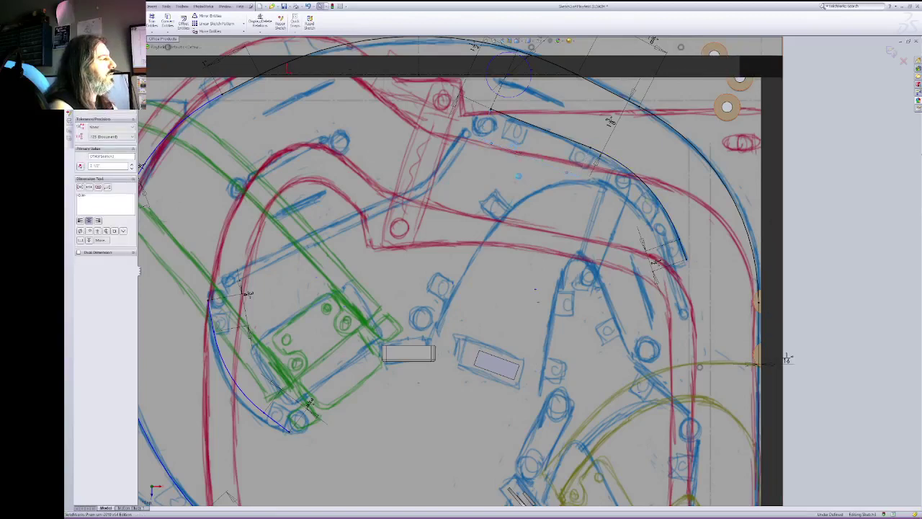
text(2)
key(Return)
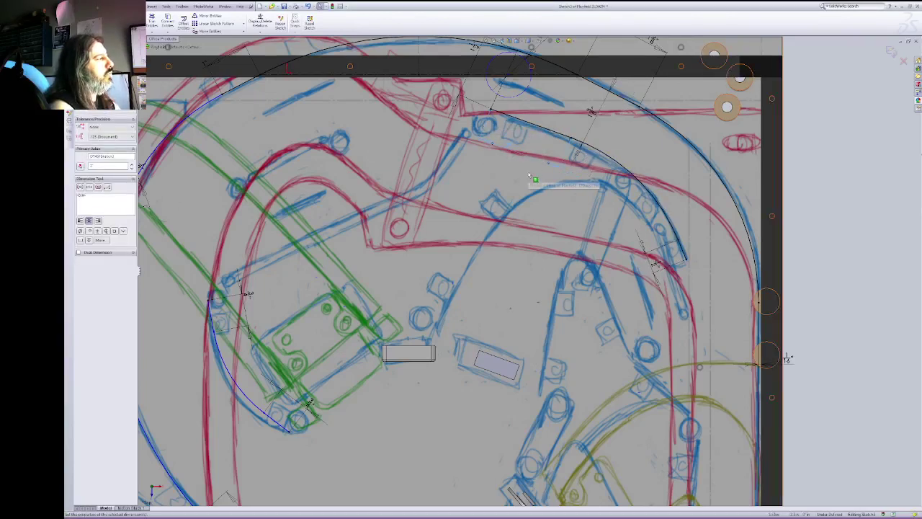
click(512, 150)
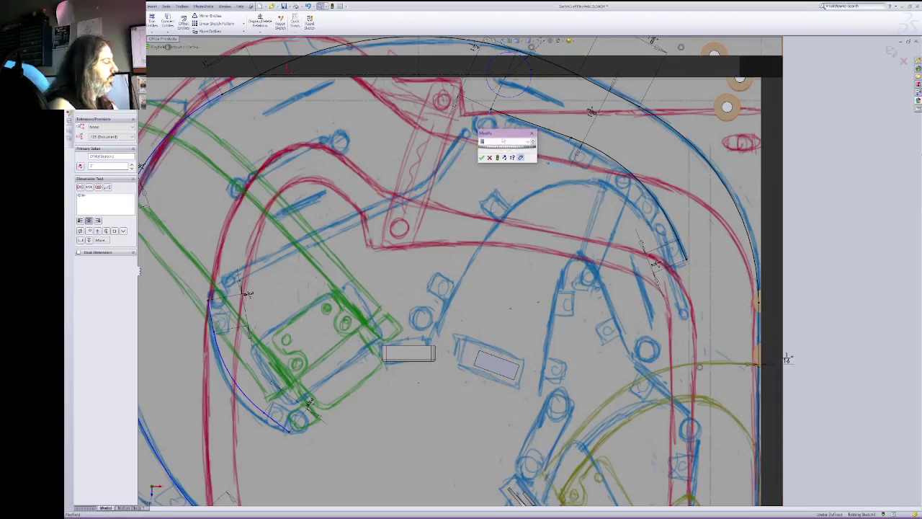
key(Return)
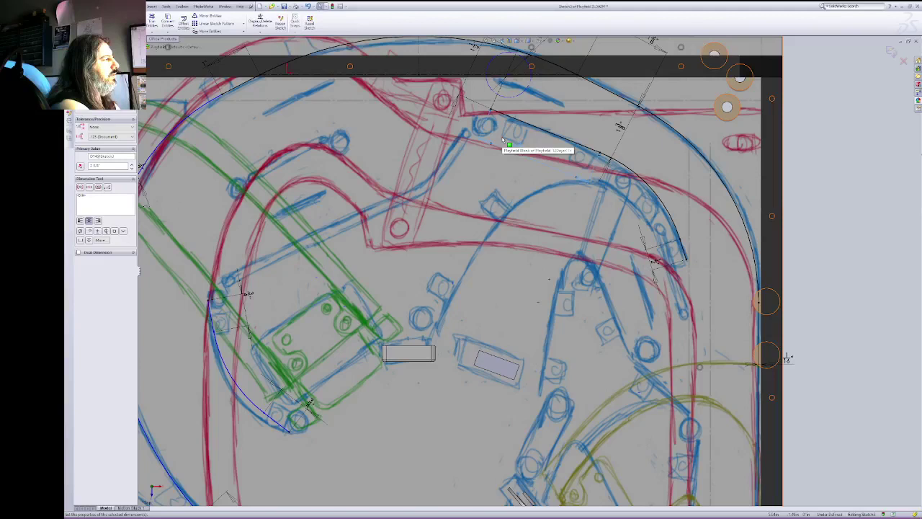
Step: Set the clearance between the guide arc and the outer lane curve to 1 1/2" and the upper guide line's length to 2.5"
double_click(624, 133)
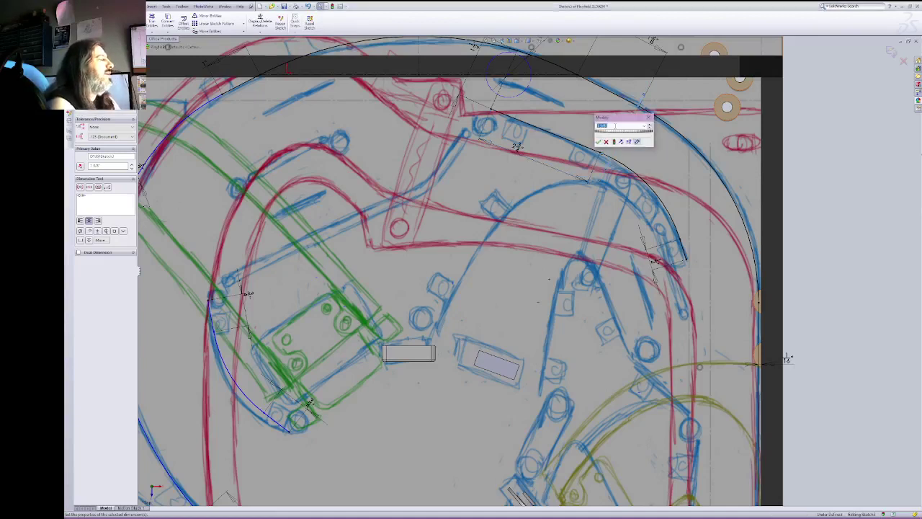
key(Return)
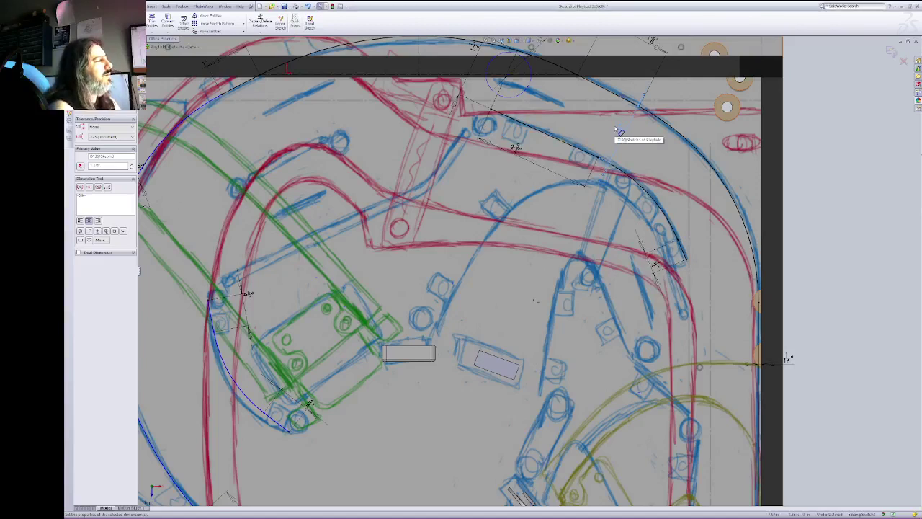
double_click(516, 150)
text(2.5)
key(Return)
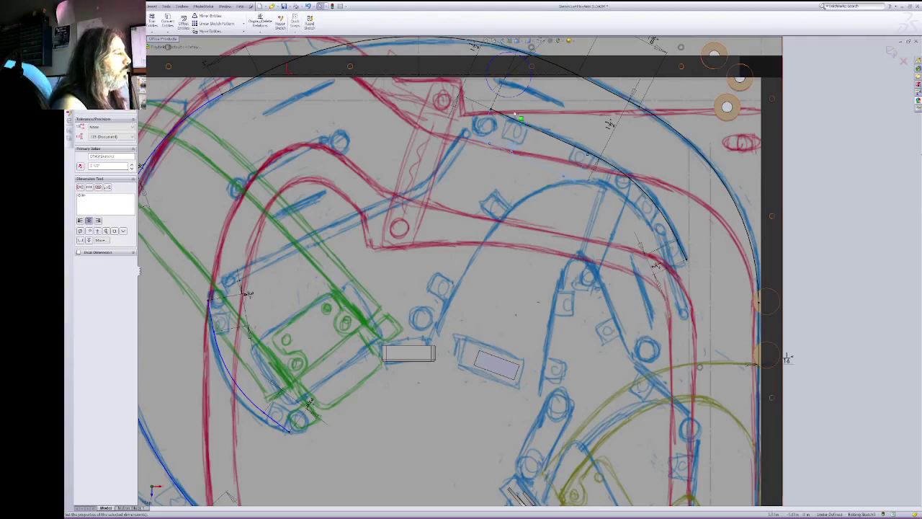
Step: Draw two short lines over the blue artwork of the lower guide: one diagonal beside the red post, one near-vertical below the upper blue post
right_click(601, 147)
drag(658, 443, 608, 205)
right_click(623, 204)
click(639, 207)
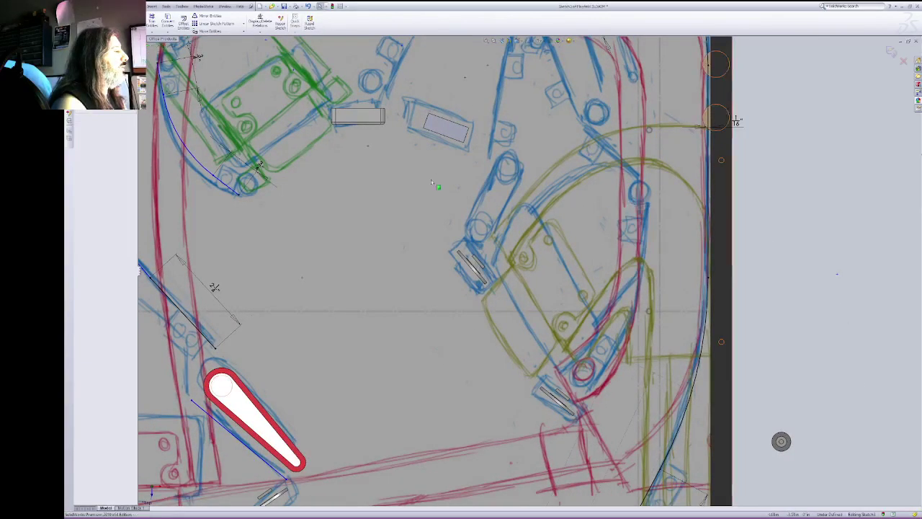
key(l)
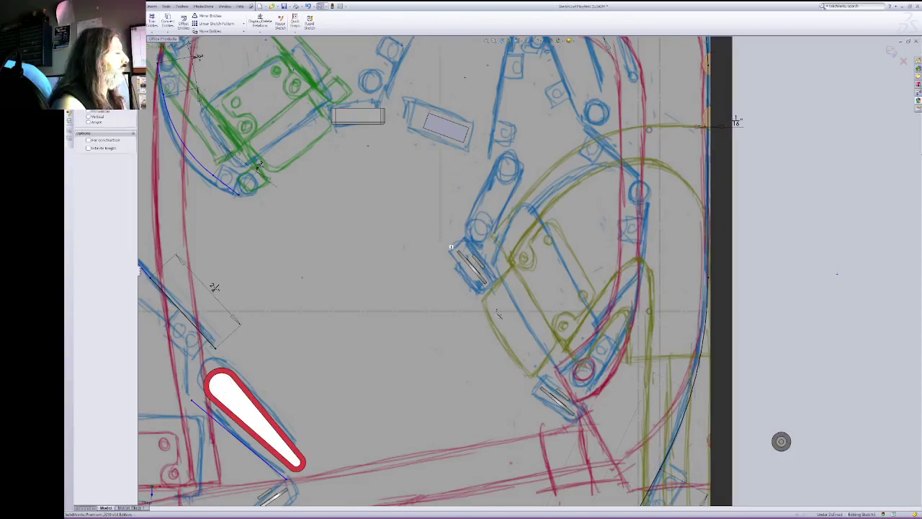
click(596, 395)
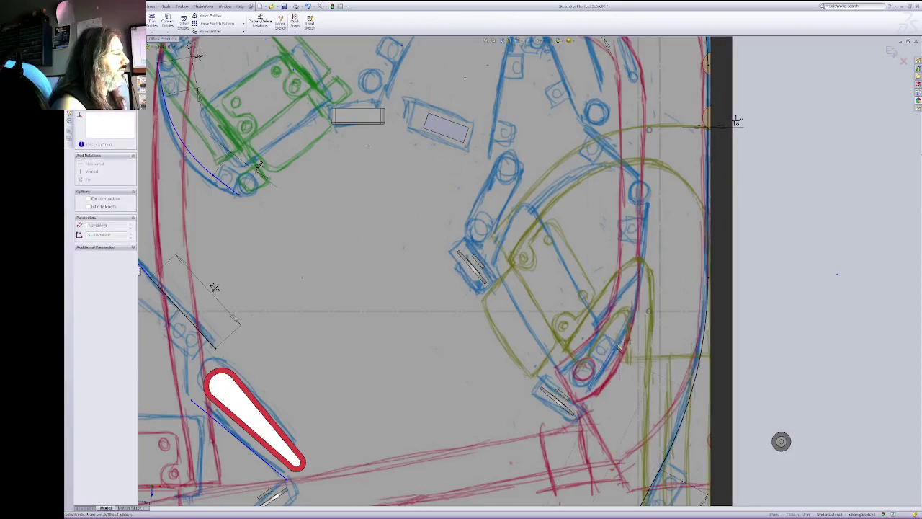
click(645, 200)
key(Escape)
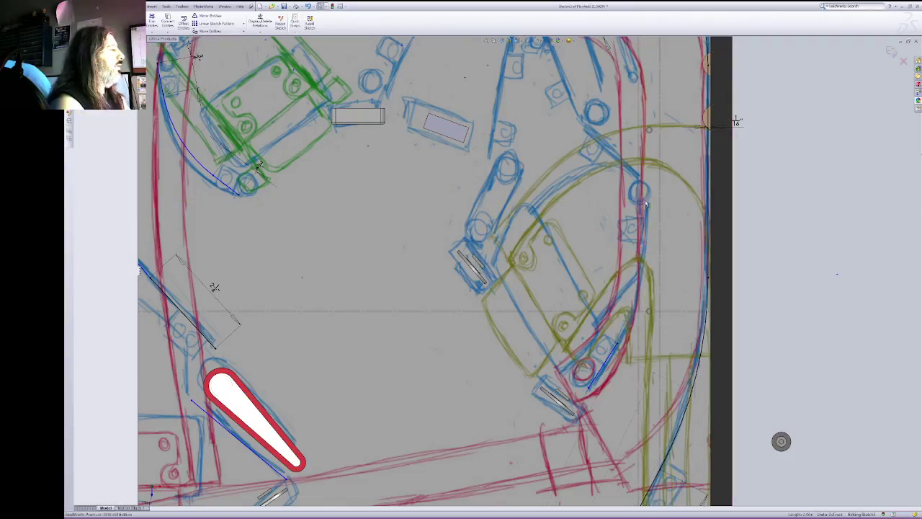
Step: Apply Fix relations to the near-vertical line's upper end point and the diagonal line's lower end point
click(648, 204)
click(101, 153)
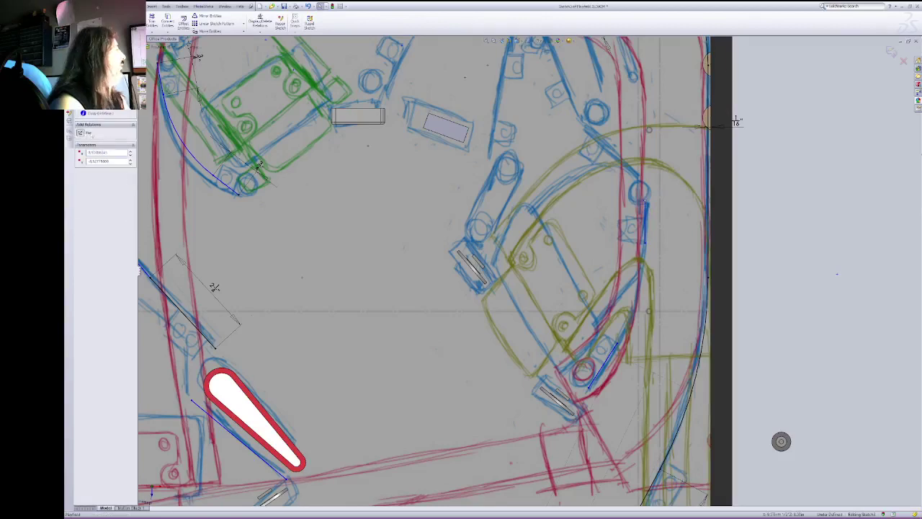
click(589, 388)
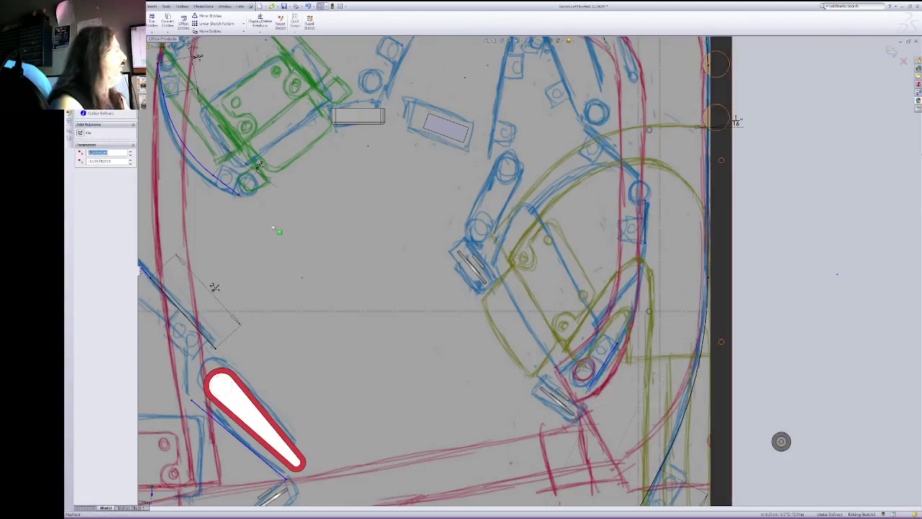
click(81, 133)
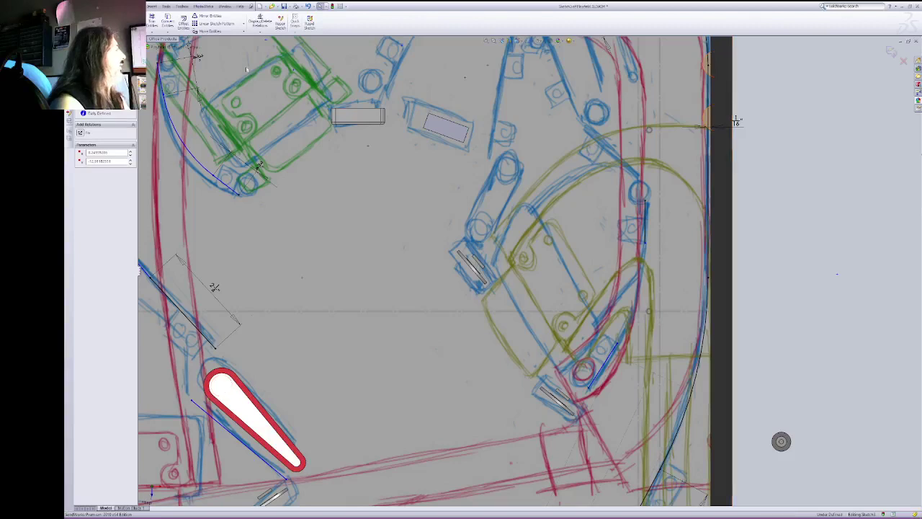
Step: Draw an arc joining the upper end of the diagonal line to the lower end of the near-vertical line, tangent to the near-vertical line
key(a)
click(618, 348)
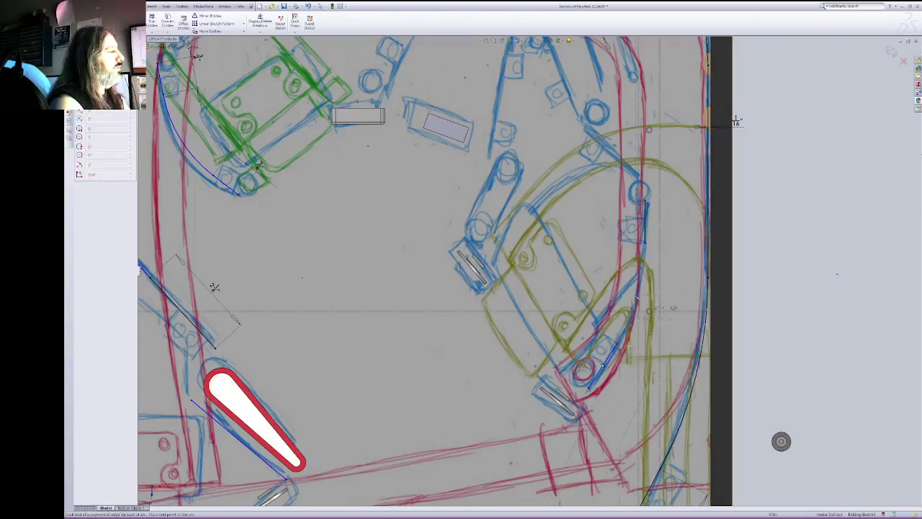
click(648, 253)
ctrl+click(645, 242)
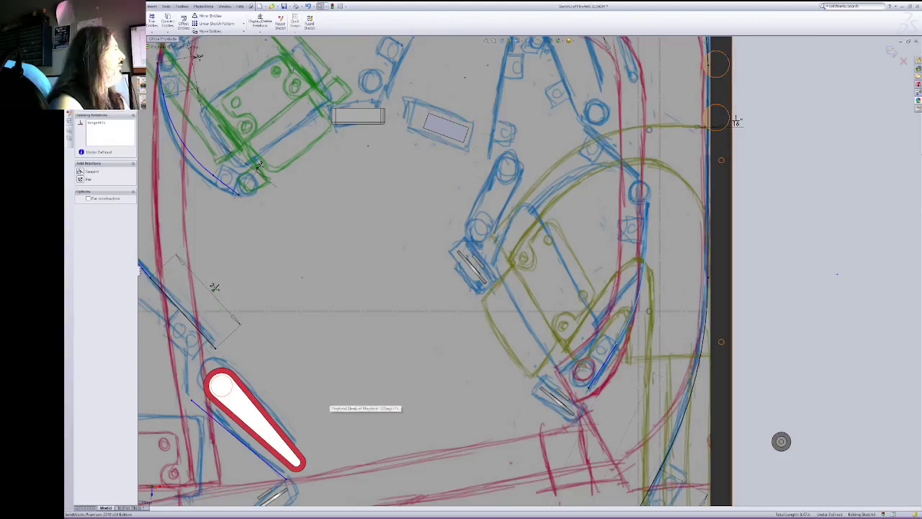
key(Escape)
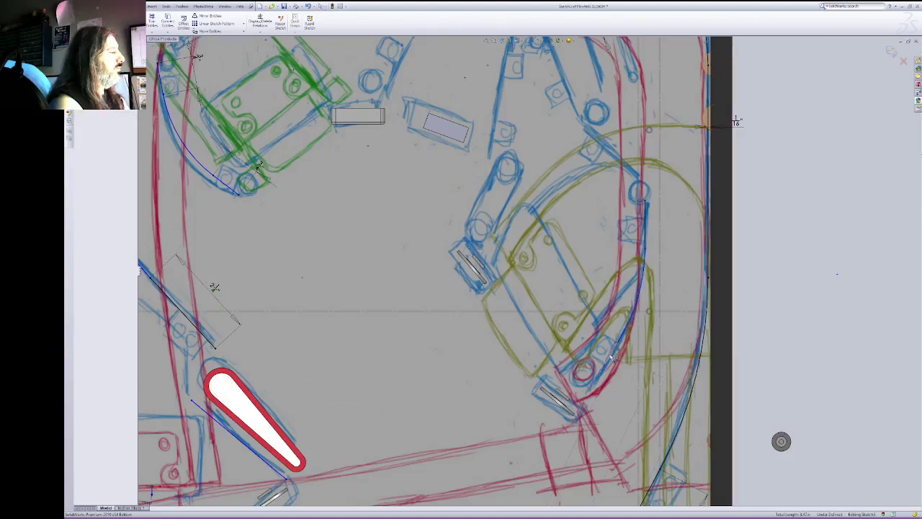
Step: Dimension the lower guide's diagonal line to 1 1/4" and its near-vertical line to 1"
click(596, 350)
click(592, 349)
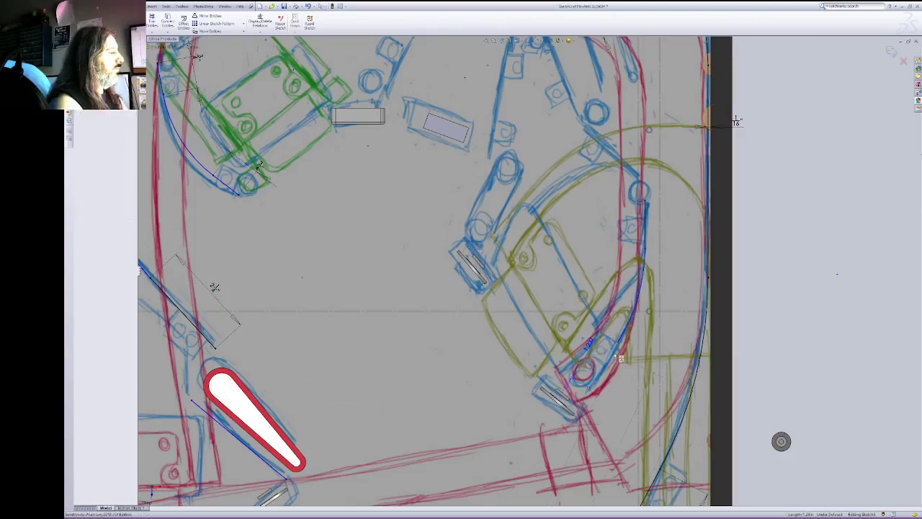
key(Return)
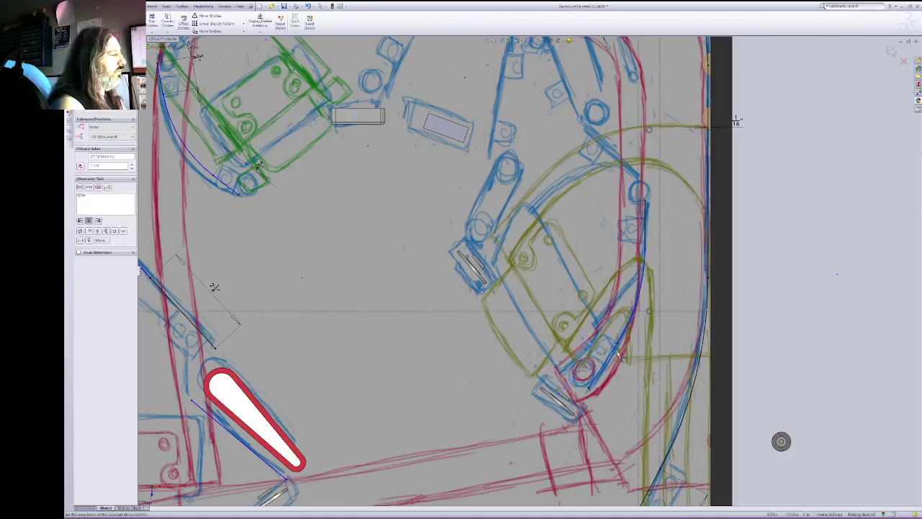
key(Escape)
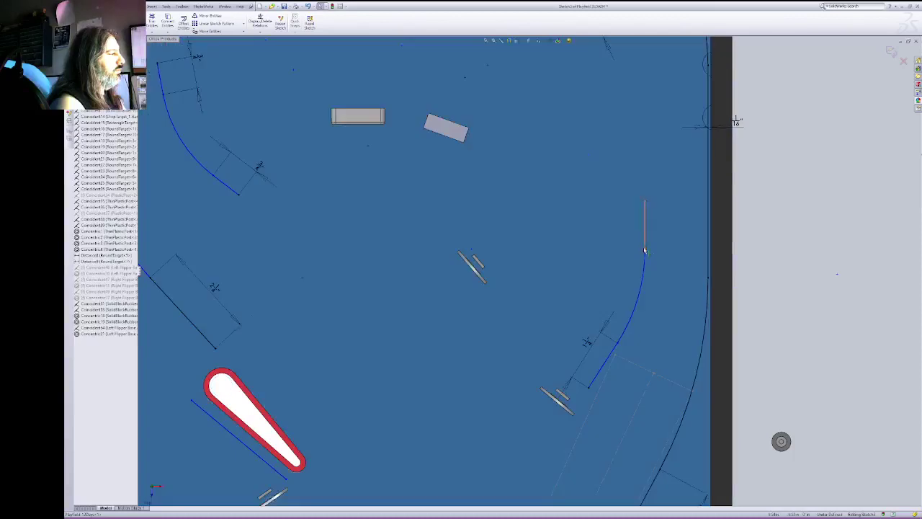
key(Escape)
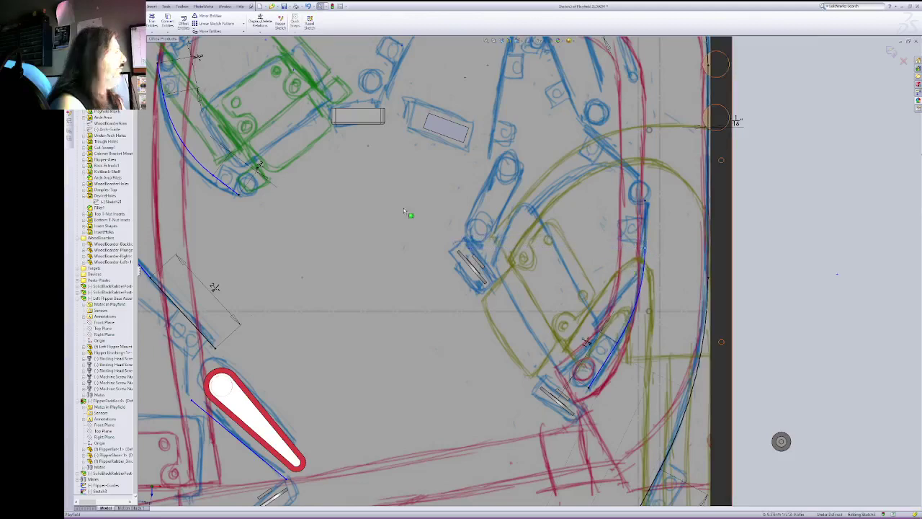
key(d)
click(645, 226)
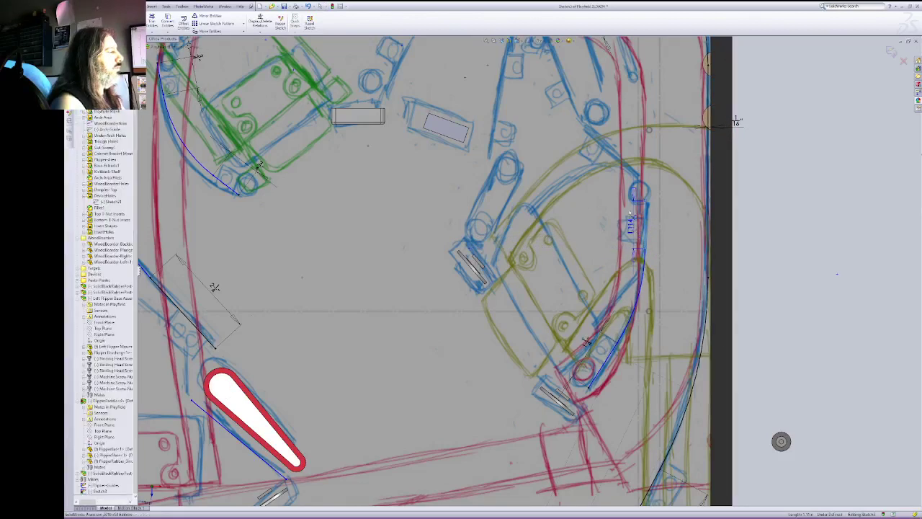
click(632, 219)
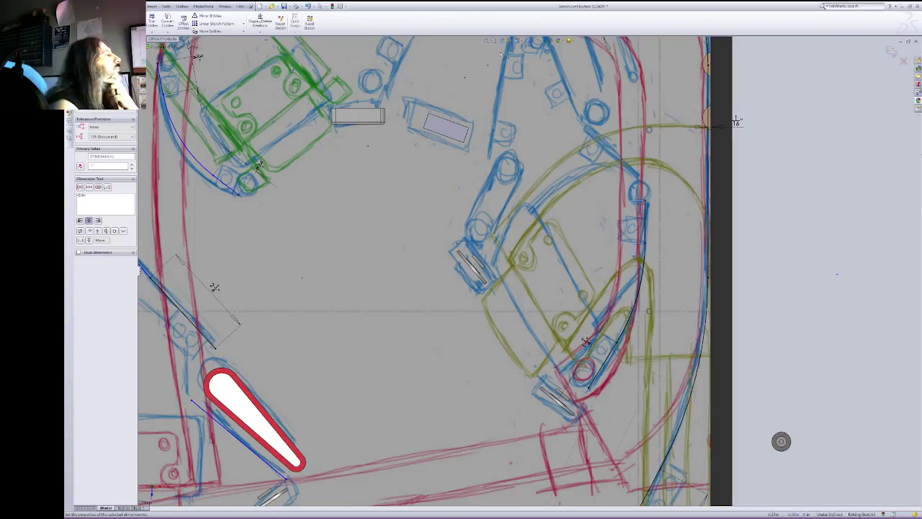
Step: Examine the guide layout along the outer lane in wireframe display and restore the shaded view with the artwork
right_click(621, 136)
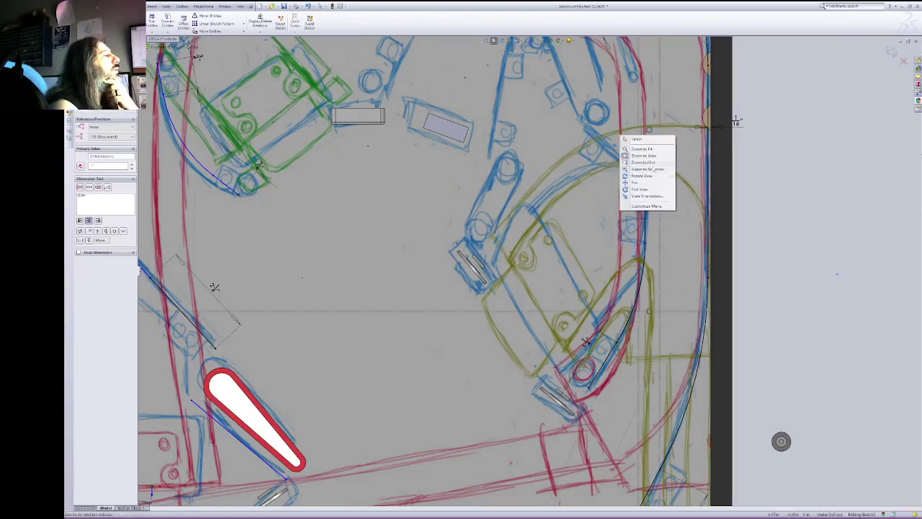
click(647, 169)
right_click(565, 93)
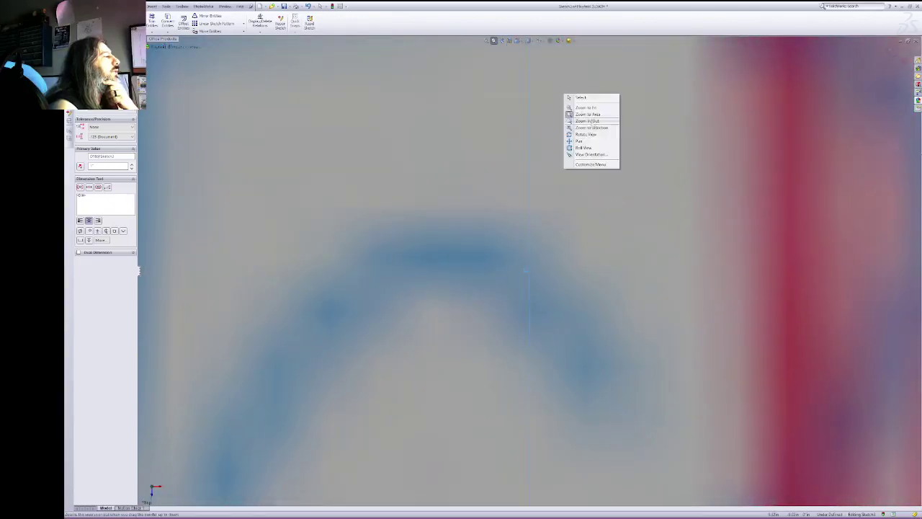
click(591, 122)
drag(612, 156, 640, 317)
right_click(654, 214)
click(661, 220)
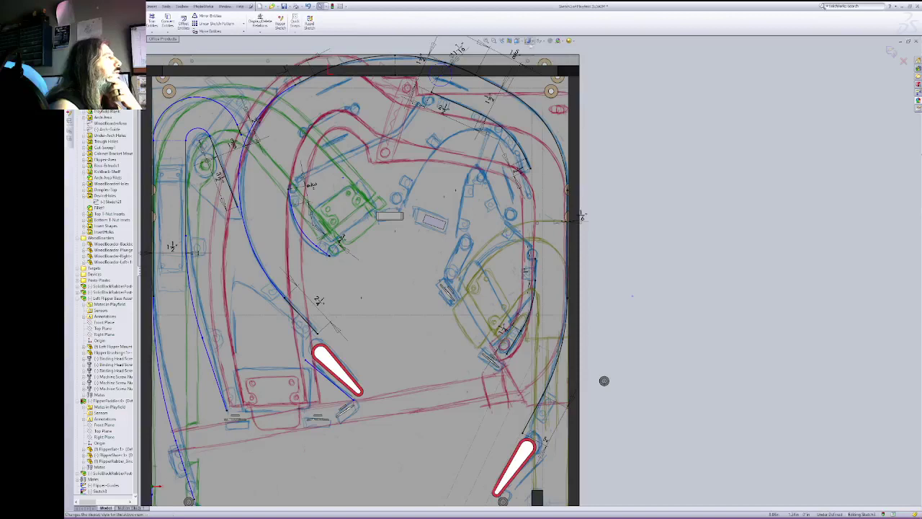
click(530, 42)
click(529, 67)
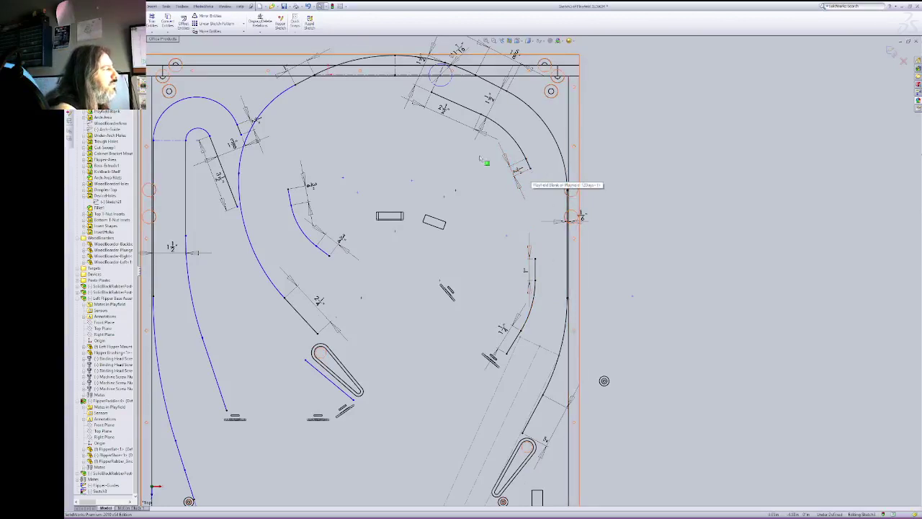
drag(637, 80, 538, 297)
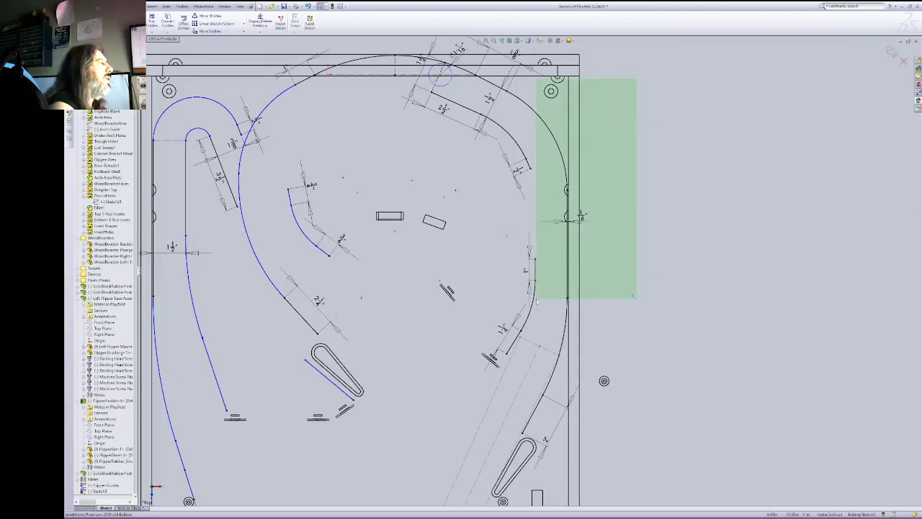
drag(537, 297, 611, 252)
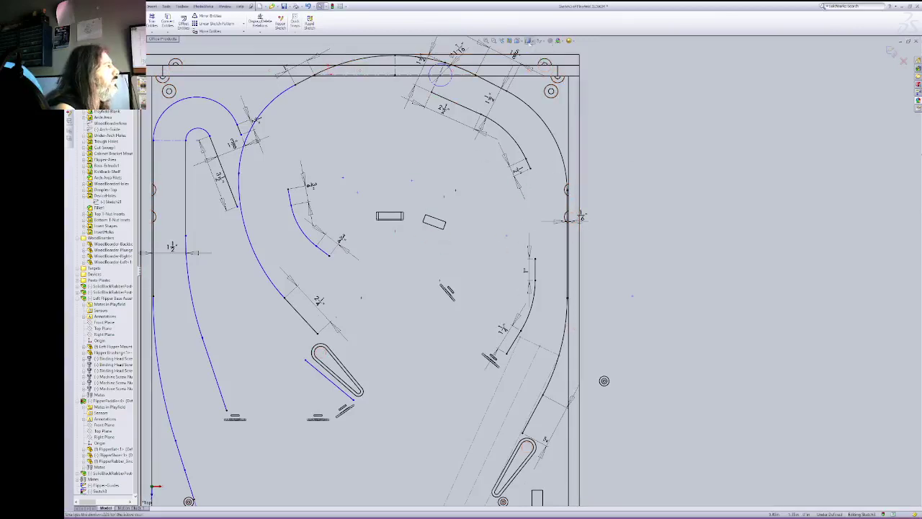
click(530, 41)
click(529, 51)
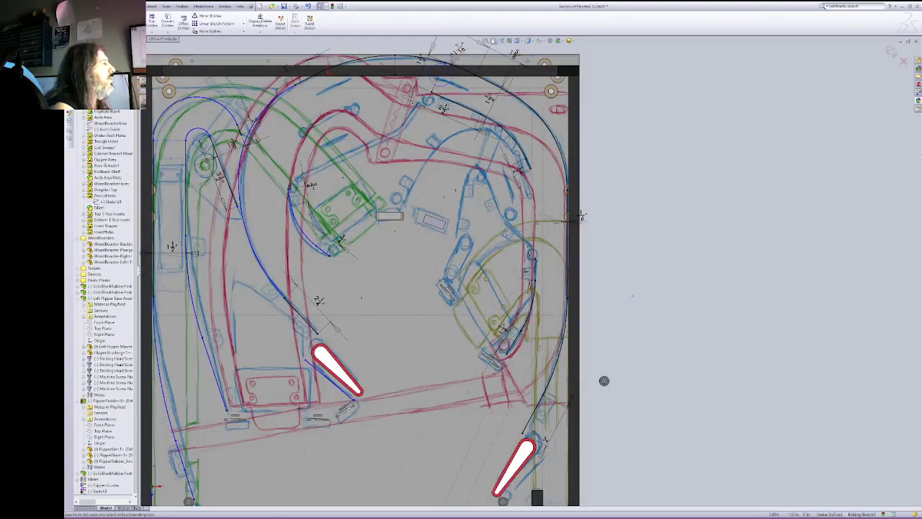
Step: Draw two construction circles: a small one on the blue post above the lower guide and a larger one just above it
click(494, 41)
drag(361, 101, 578, 309)
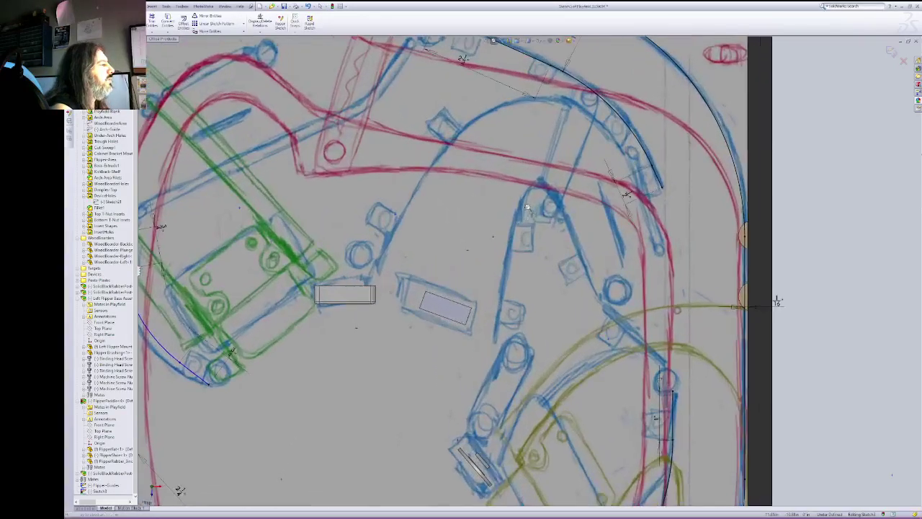
right_click(525, 203)
click(544, 208)
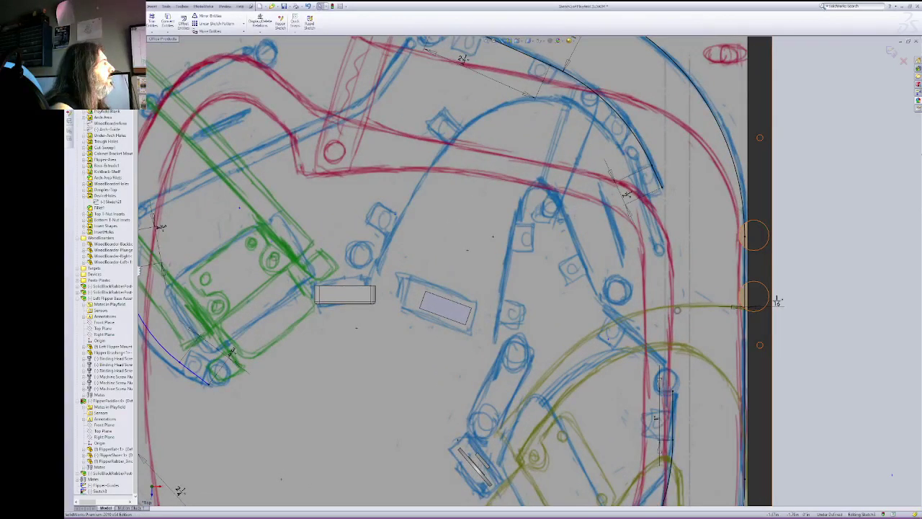
click(152, 32)
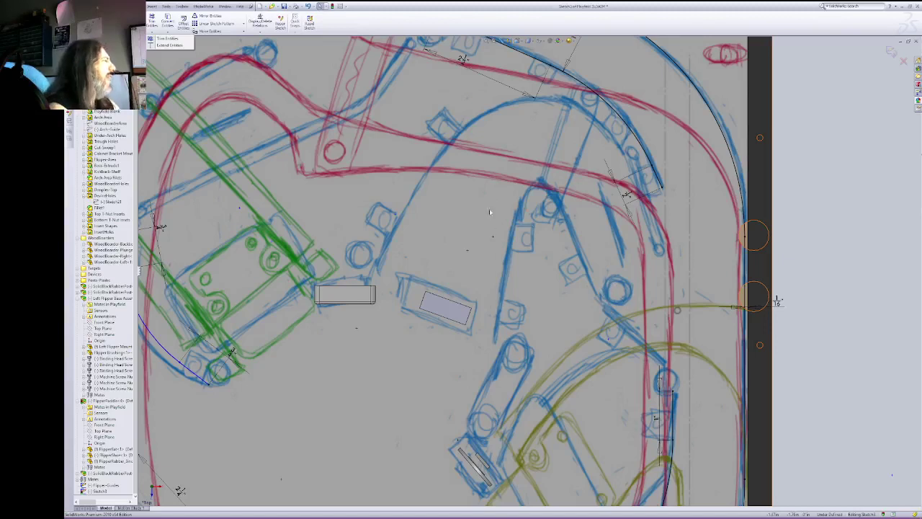
click(168, 38)
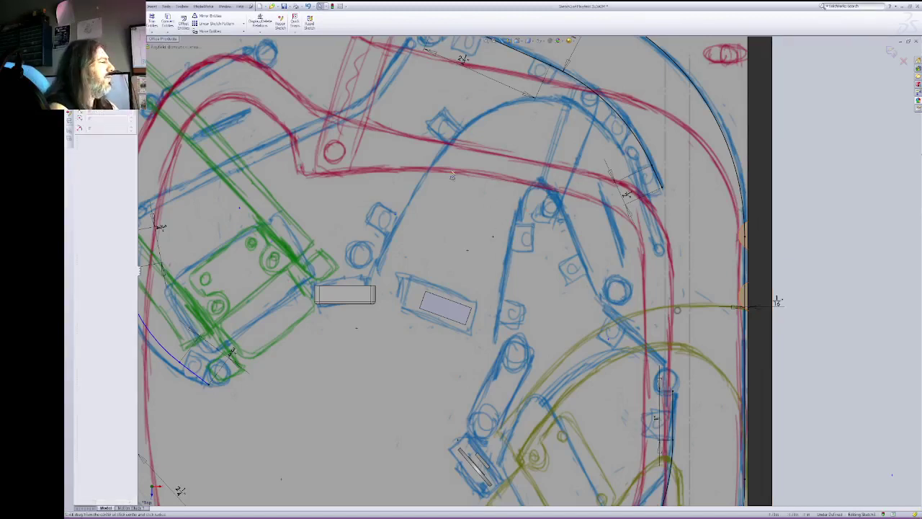
click(613, 292)
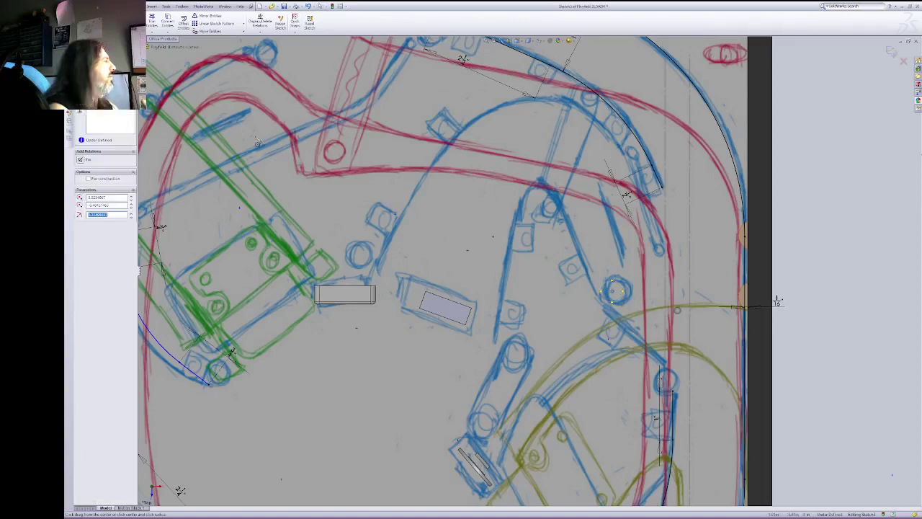
click(90, 179)
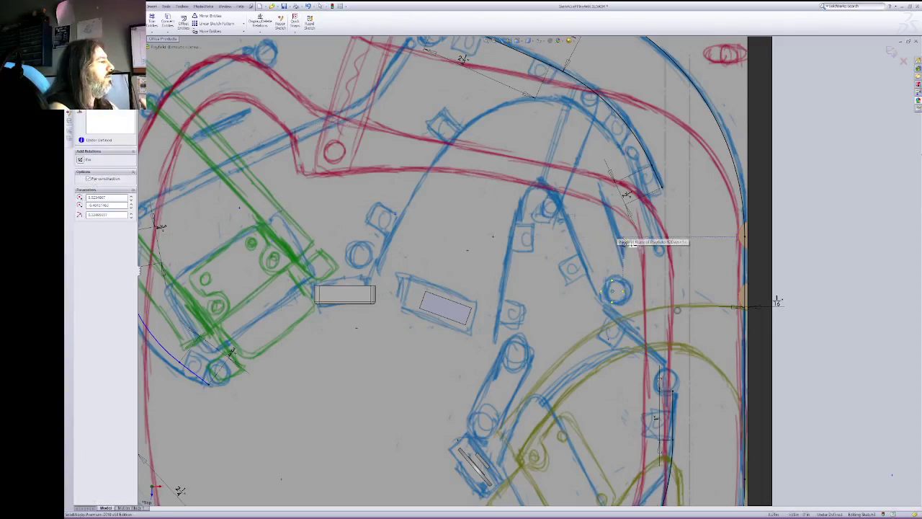
click(623, 237)
click(642, 261)
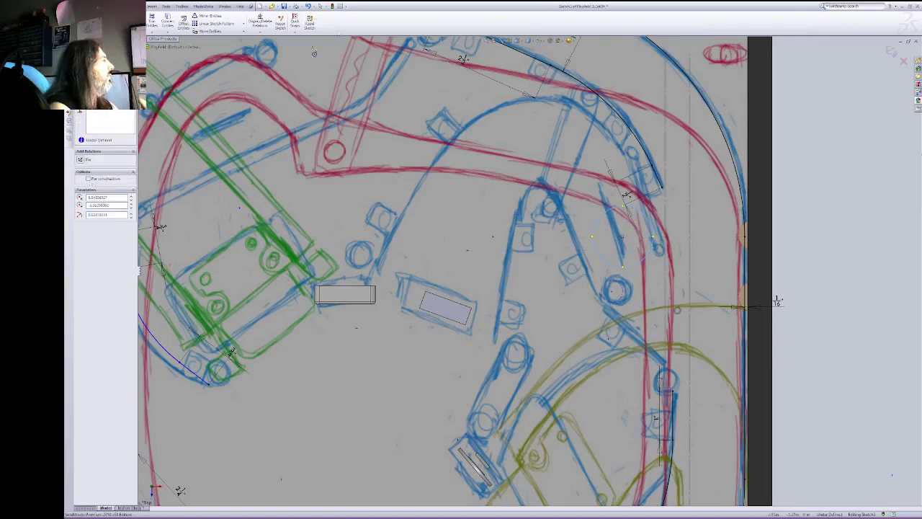
Step: Apply an Equal relation between the larger construction circle and the existing ball circle beside the upper guide line
click(502, 41)
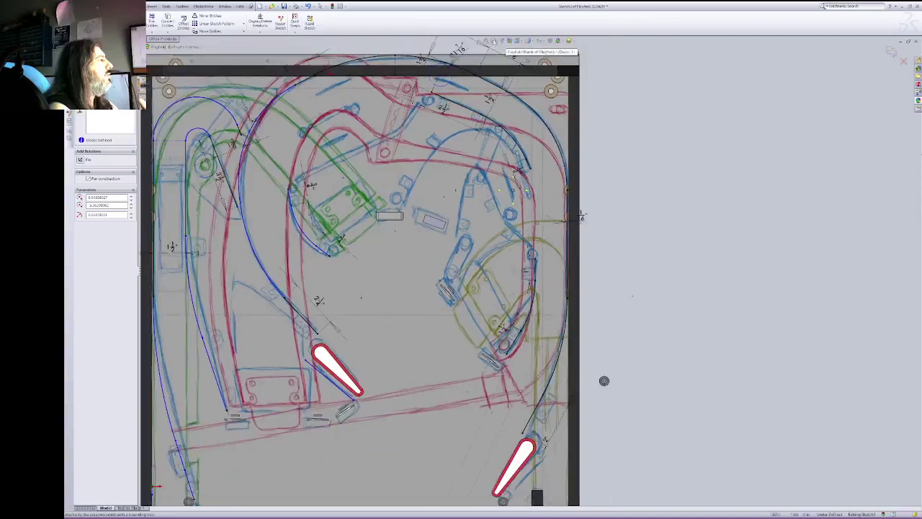
right_click(606, 82)
click(612, 67)
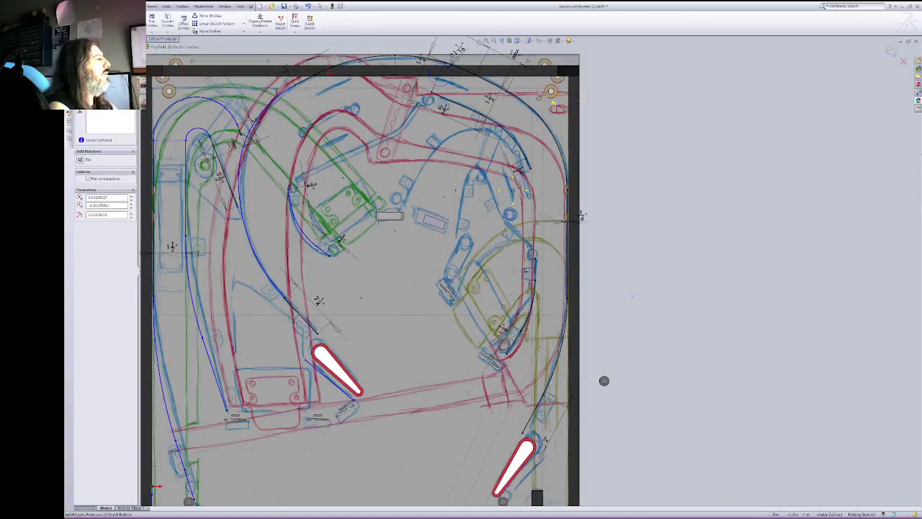
ctrl+drag(447, 84, 519, 200)
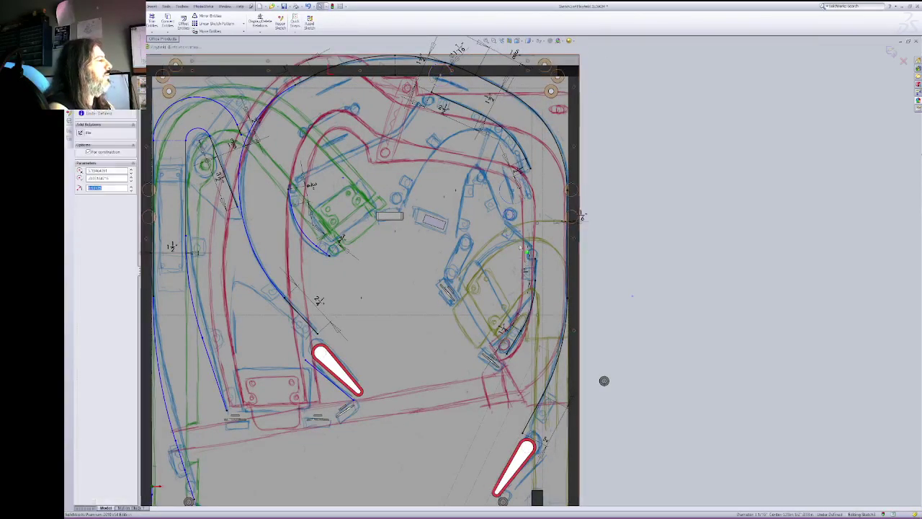
ctrl+click(445, 82)
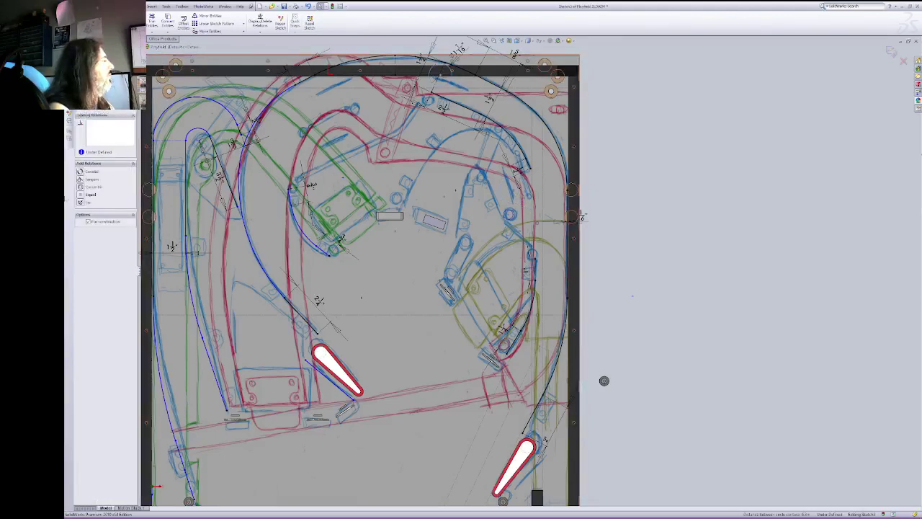
click(85, 195)
key(Escape)
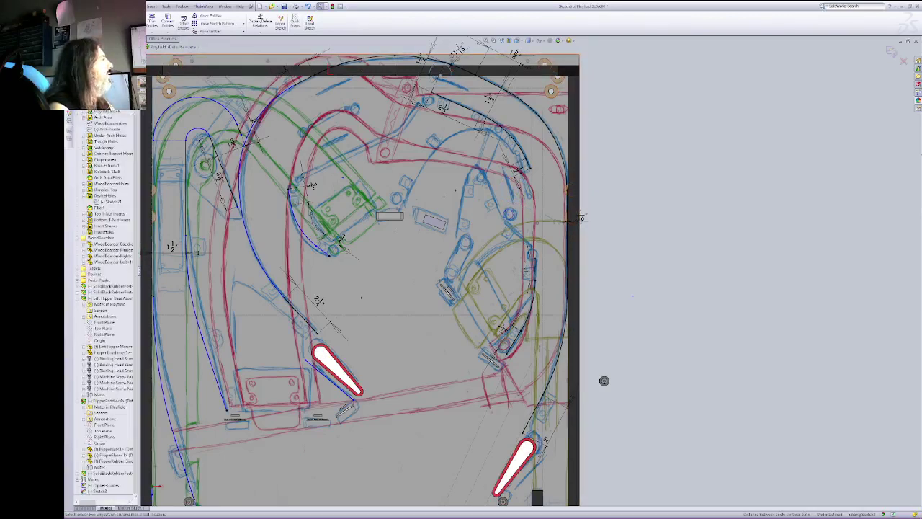
Step: Set the post circle's diameter to 1/2" and move the ball-sized circle so it sits directly against the top of the post
click(510, 221)
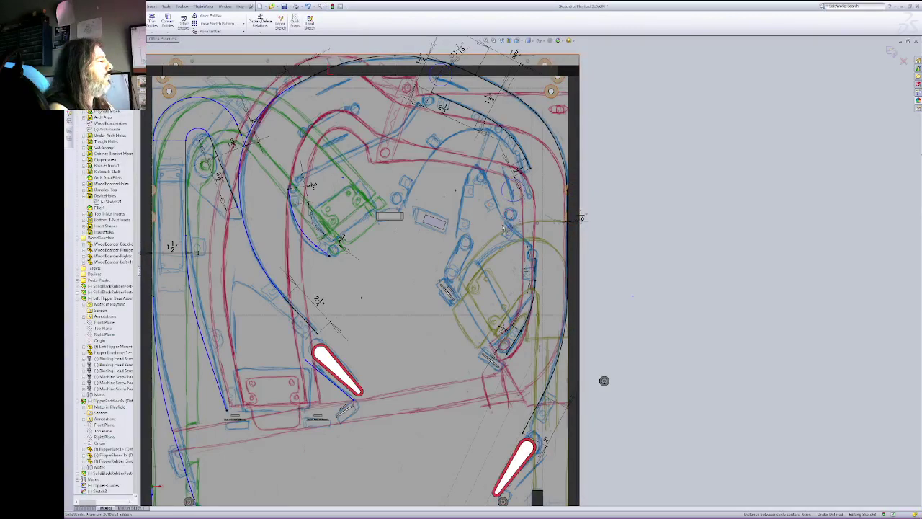
click(490, 224)
click(474, 213)
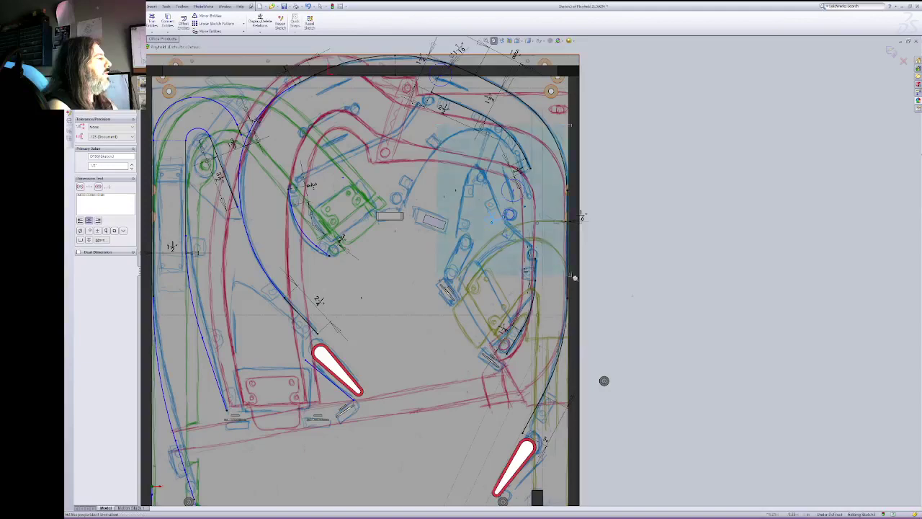
scroll(491, 162, down, 5)
right_click(570, 239)
click(587, 242)
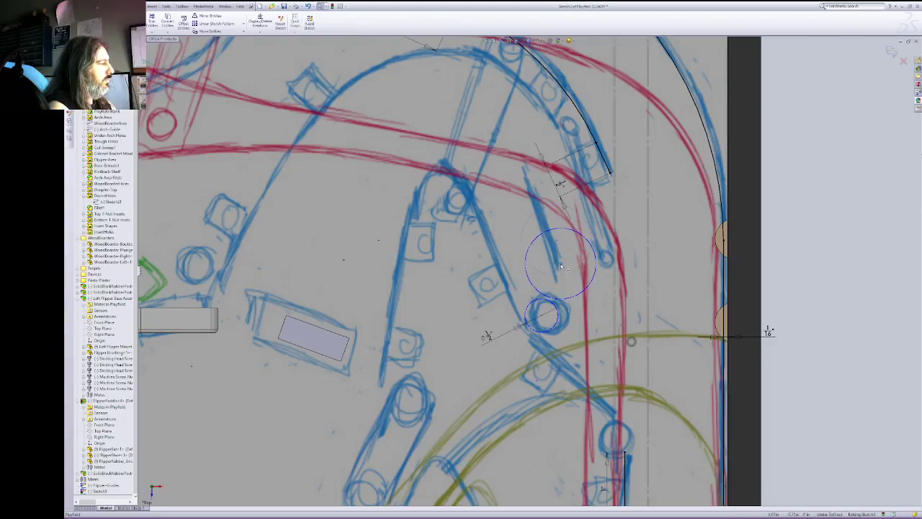
mouse_move(564, 268)
mouse_down()
mouse_move(537, 265)
mouse_move(562, 268)
mouse_move(555, 249)
mouse_move(551, 264)
mouse_up()
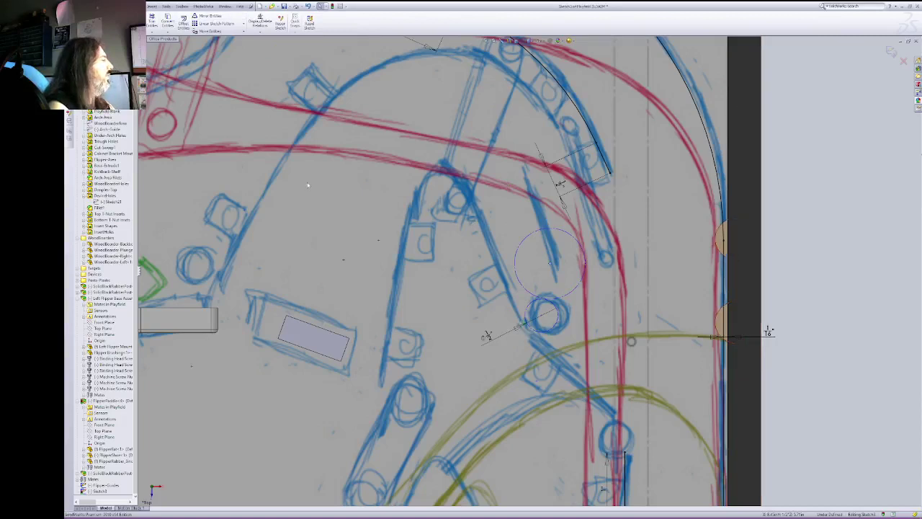
Step: Trace the inner guide with connected lines up its left side, across the top, down the right side and along the lower diagonal
key(l)
click(383, 381)
click(382, 382)
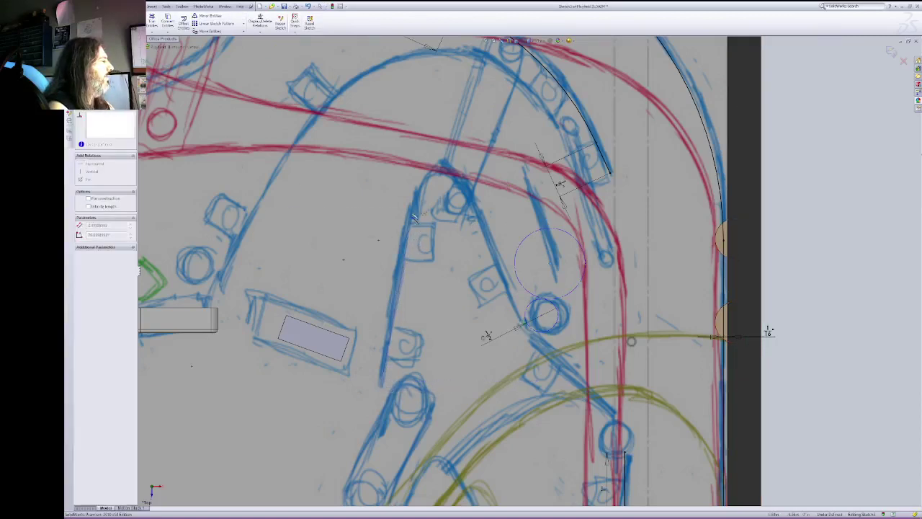
click(412, 200)
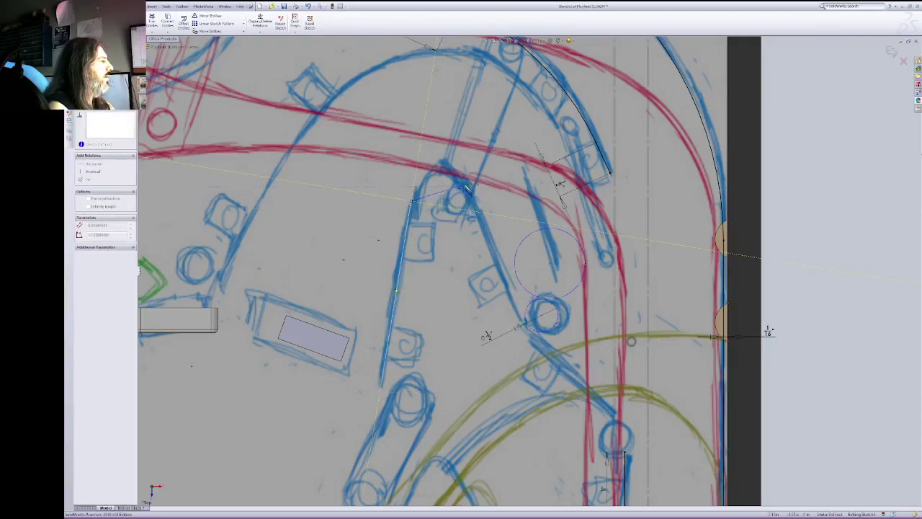
click(462, 175)
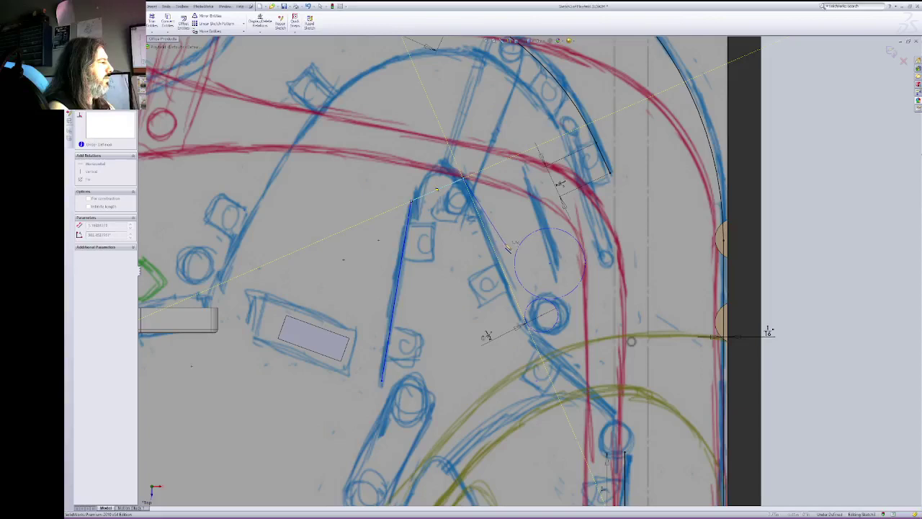
click(508, 249)
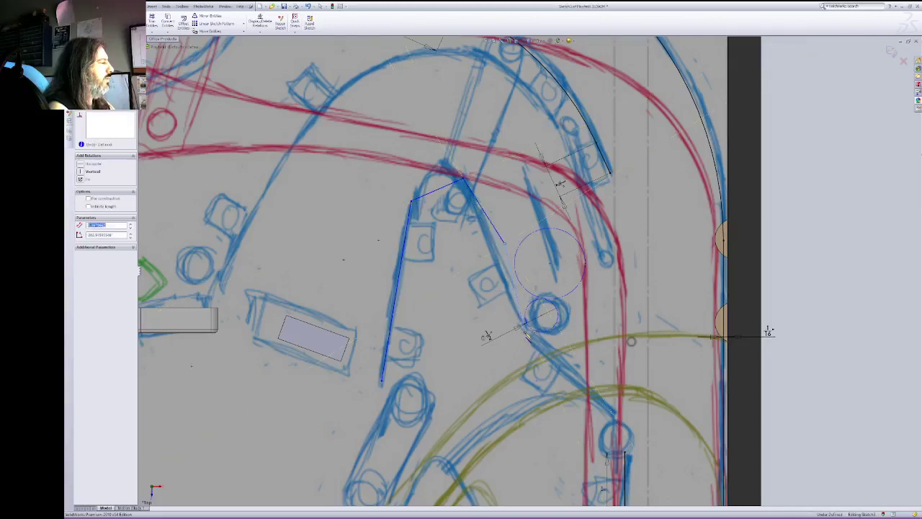
double_click(618, 415)
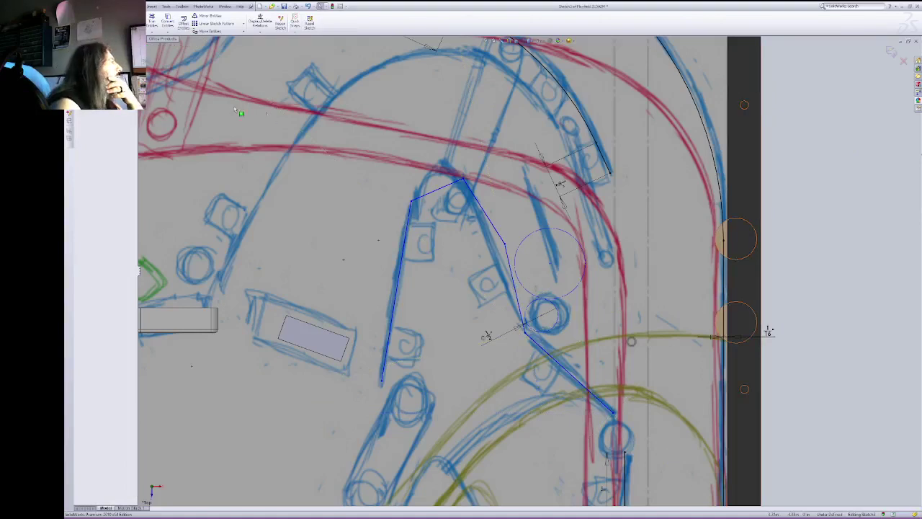
Step: Replace the short line across the inner guide's top with a tangent arc joining the two side lines
click(433, 191)
key(Delete)
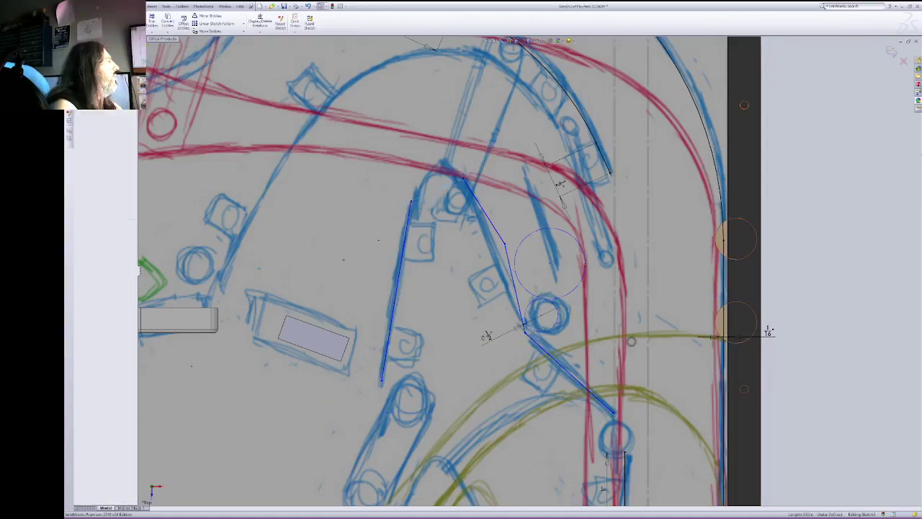
click(111, 24)
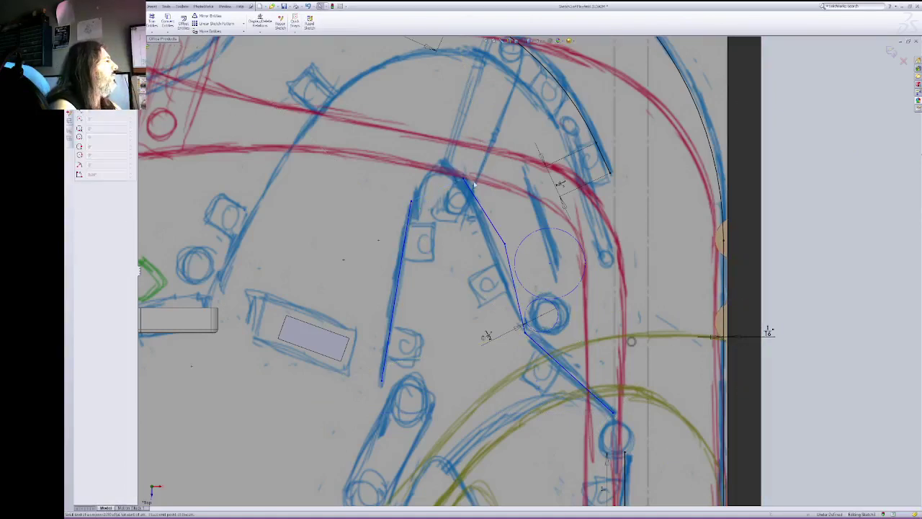
click(441, 166)
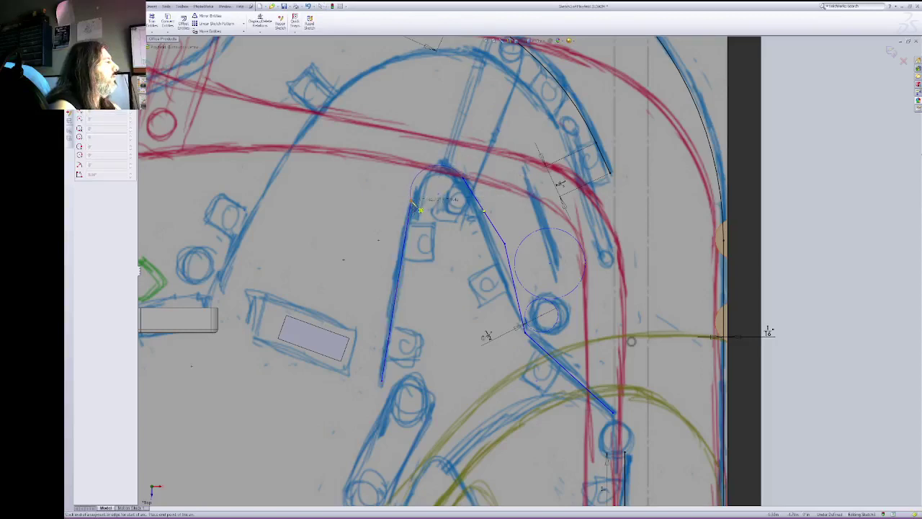
click(412, 202)
key(Escape)
Step: Add a Tangent relation between the inner guide's top arc and its left side line
click(409, 213)
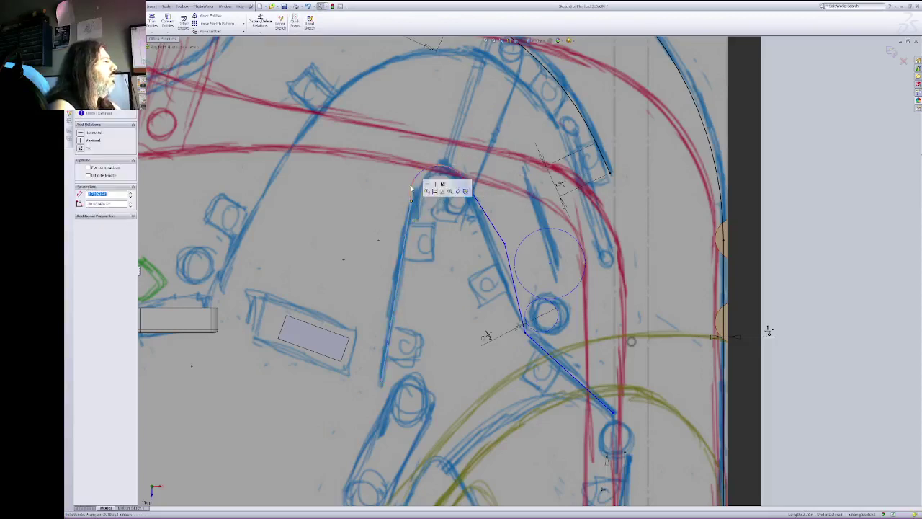
click(419, 175)
ctrl+click(407, 225)
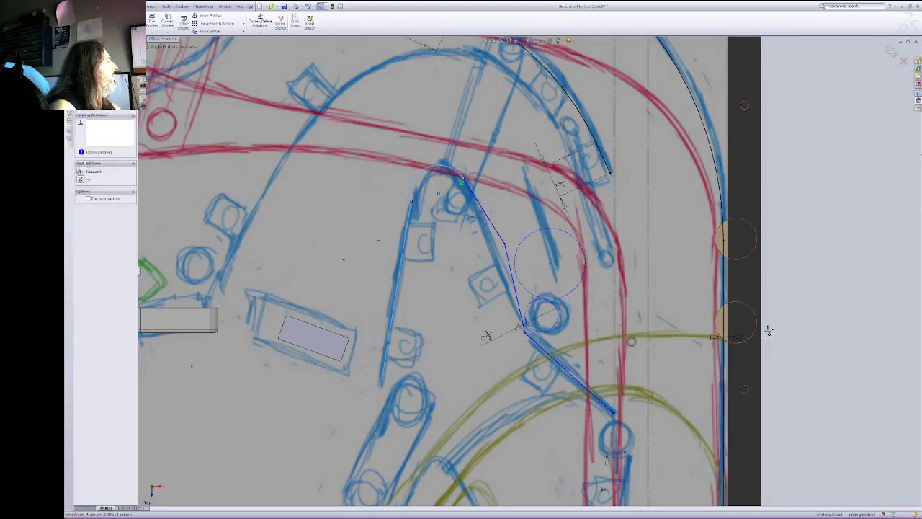
click(81, 172)
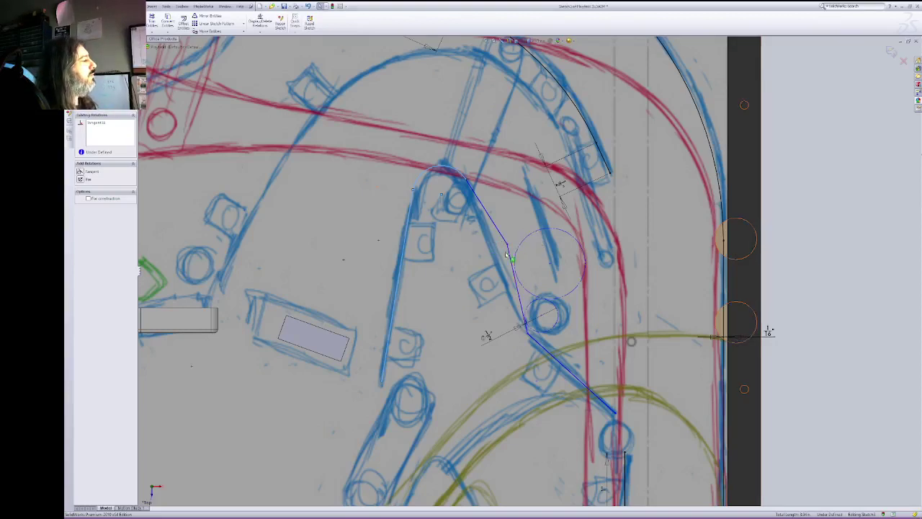
Step: Remove the inner guide's extra lower right segment, join the upper line to the diagonal's end, and reshape the arc's right end outward
drag(508, 246, 496, 245)
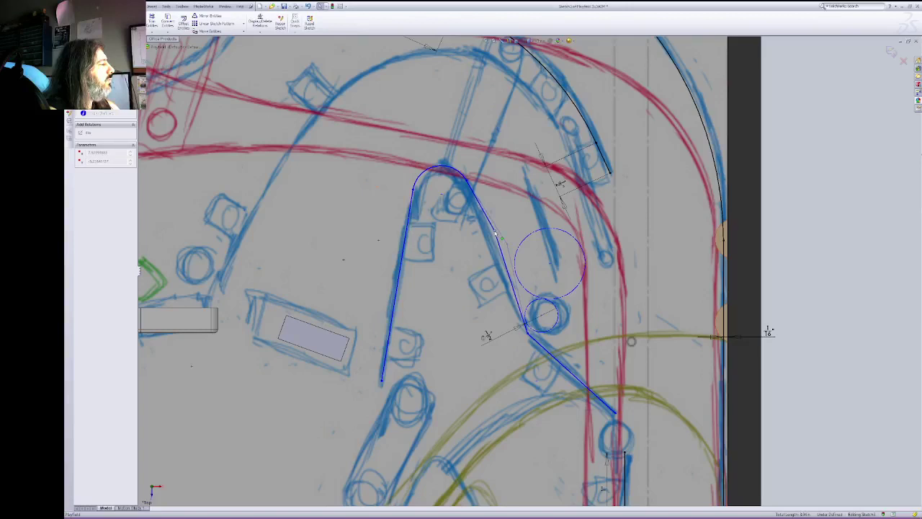
drag(494, 228, 493, 227)
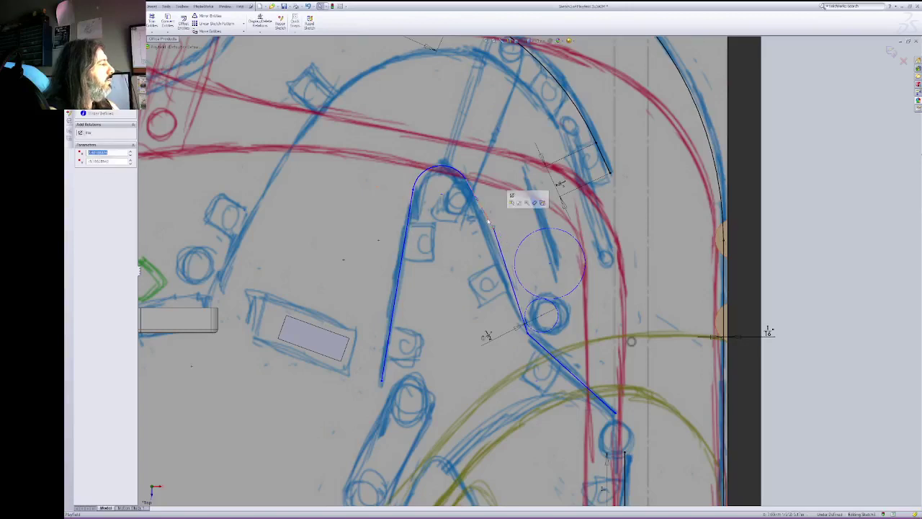
click(486, 216)
click(498, 248)
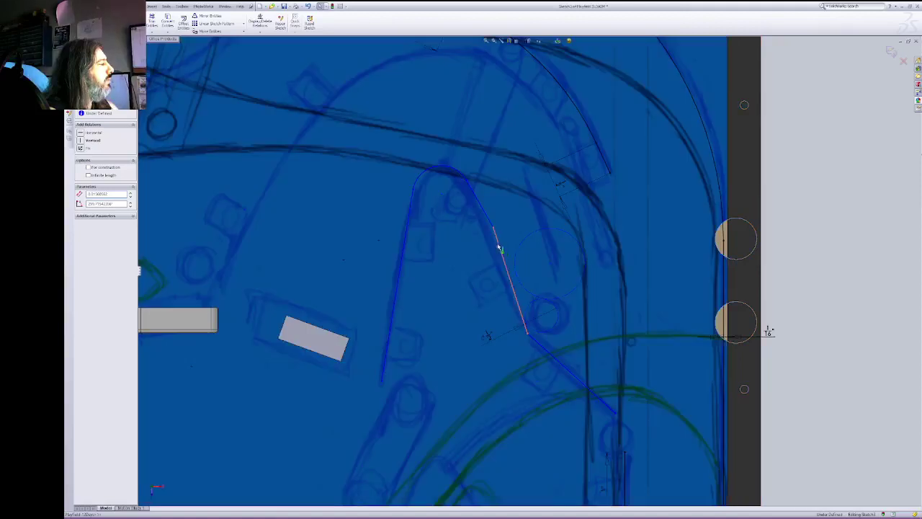
click(500, 247)
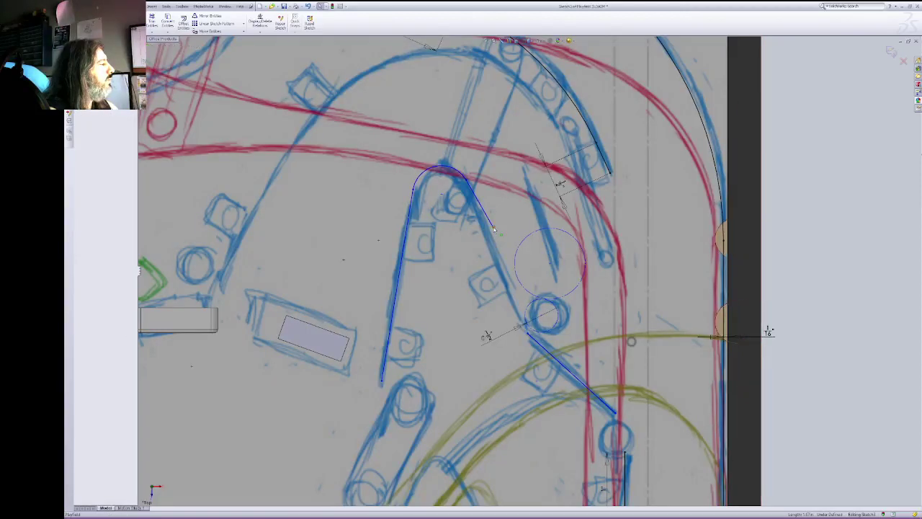
mouse_move(493, 227)
mouse_down()
mouse_move(516, 246)
mouse_move(528, 334)
mouse_up()
drag(469, 184, 485, 195)
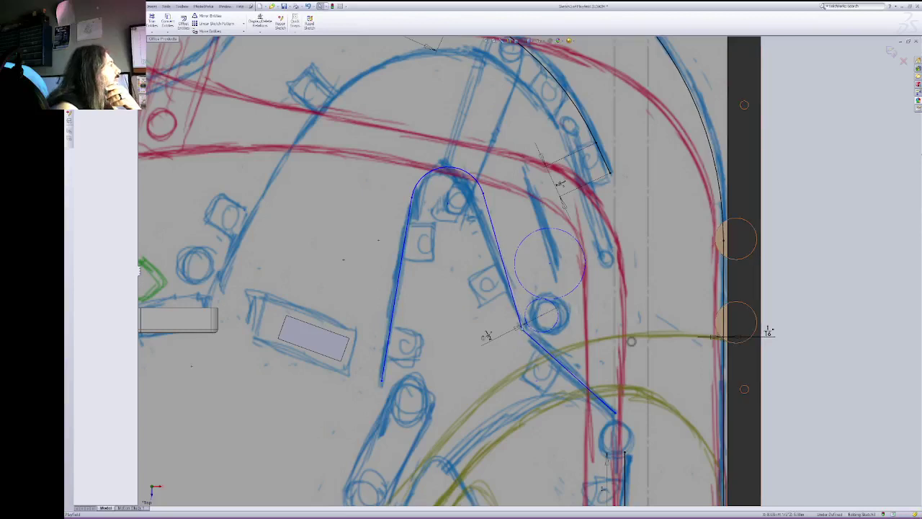
Step: Fillet the corner between the inner guide's right side and lower diagonal with a 1" radius and delete the radius dimension
key(f)
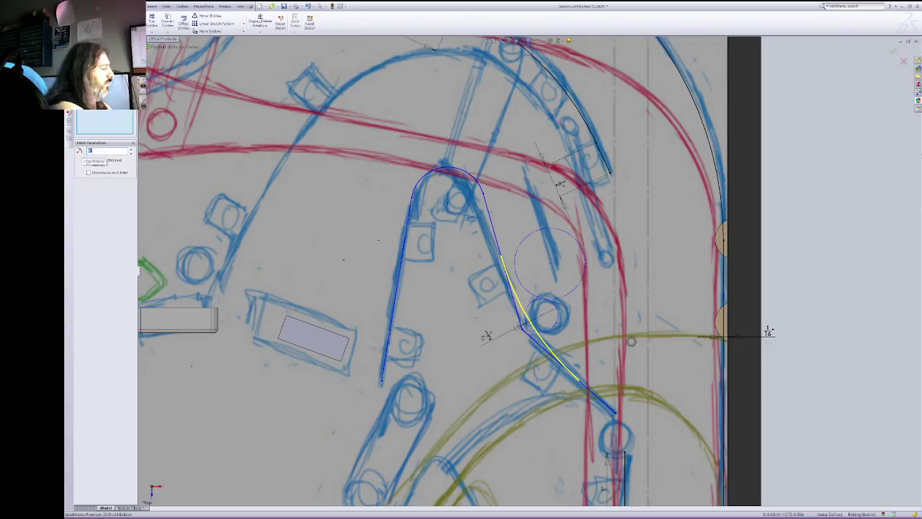
text(1)
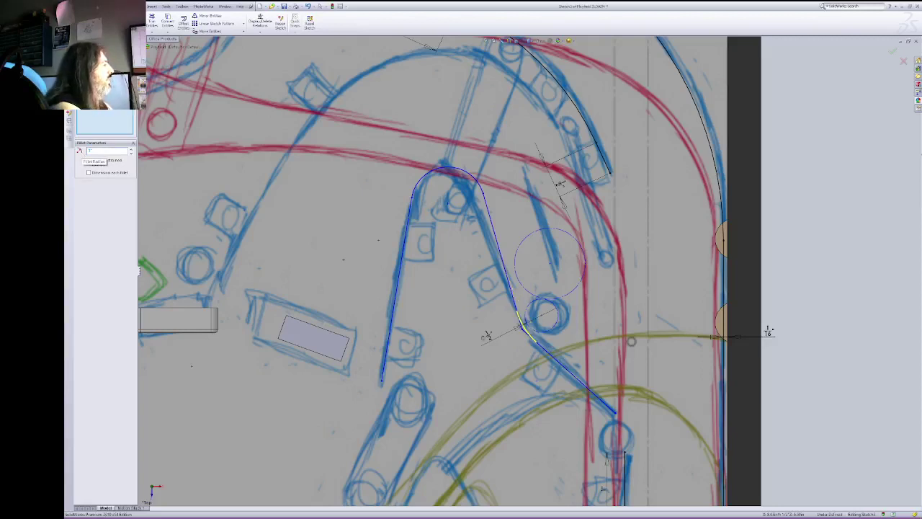
key(Return)
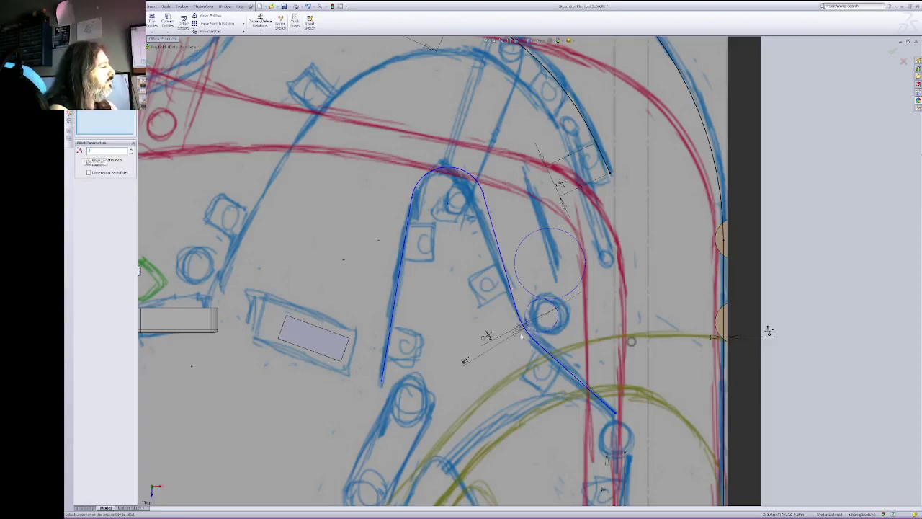
key(Escape)
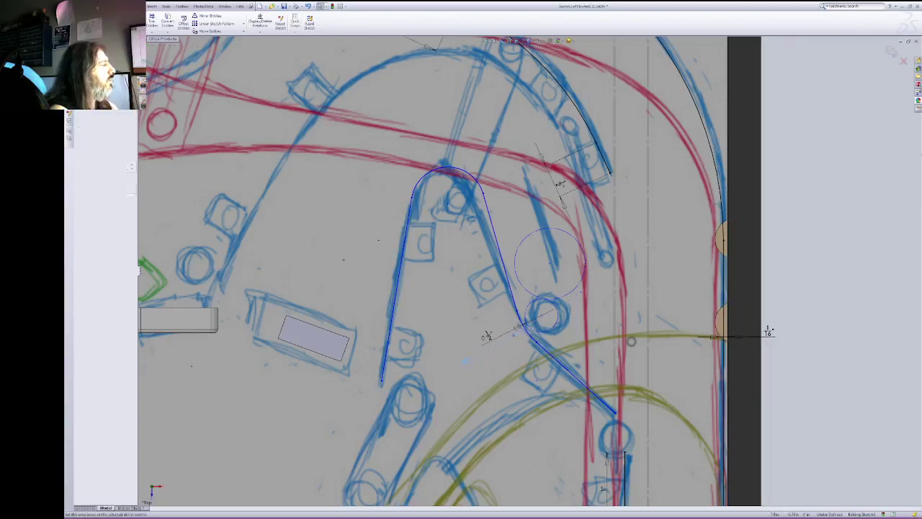
key(Delete)
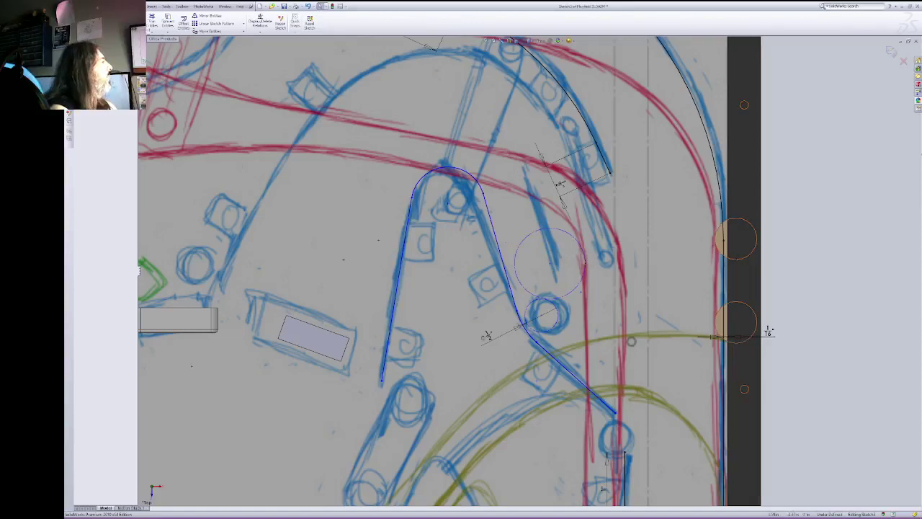
Step: Trace the outer loop guide with three connected lines, from the small blue post over the top to the lower left end
key(l)
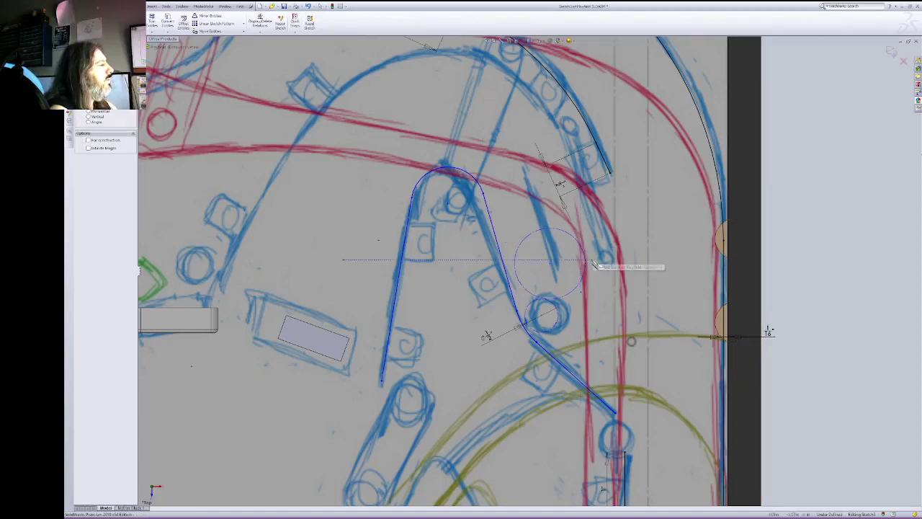
key(Escape)
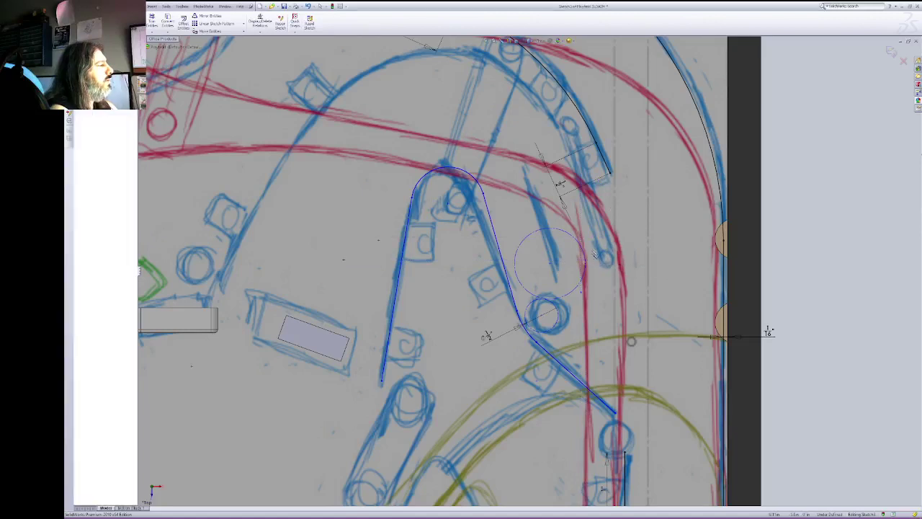
key(l)
click(562, 132)
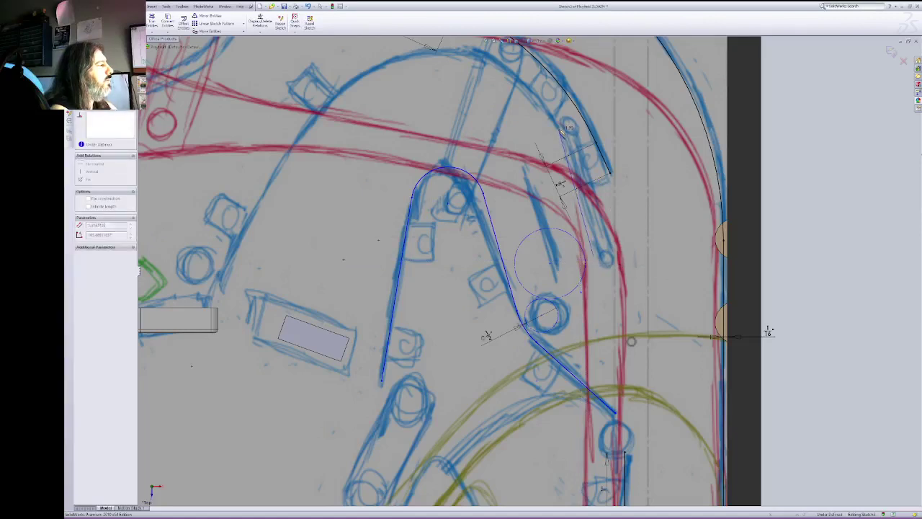
click(343, 91)
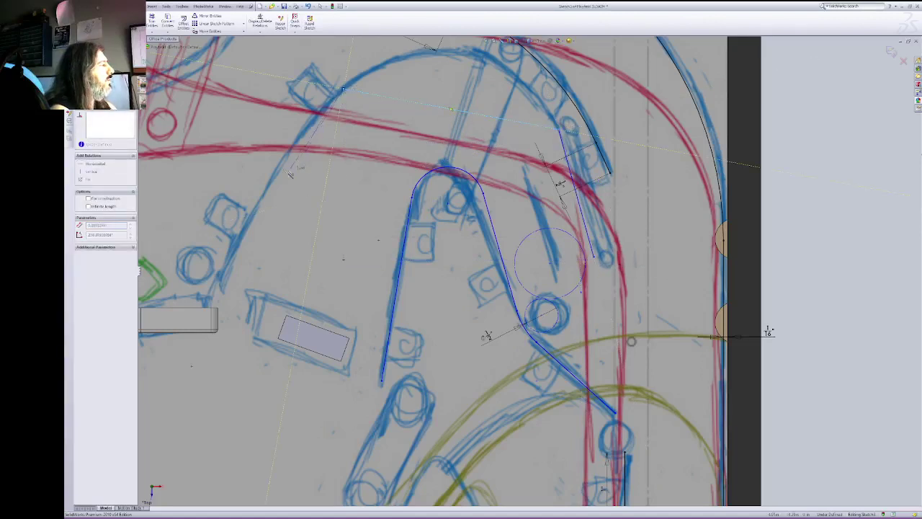
click(222, 290)
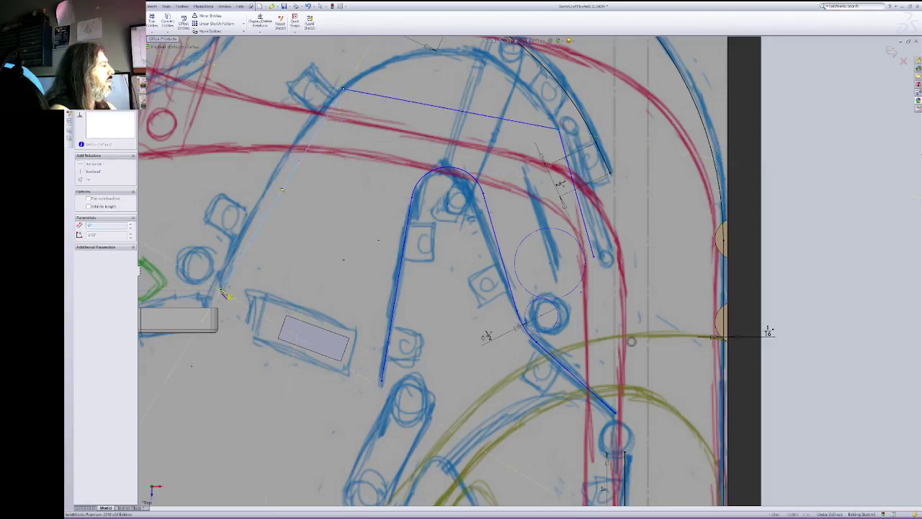
key(Escape)
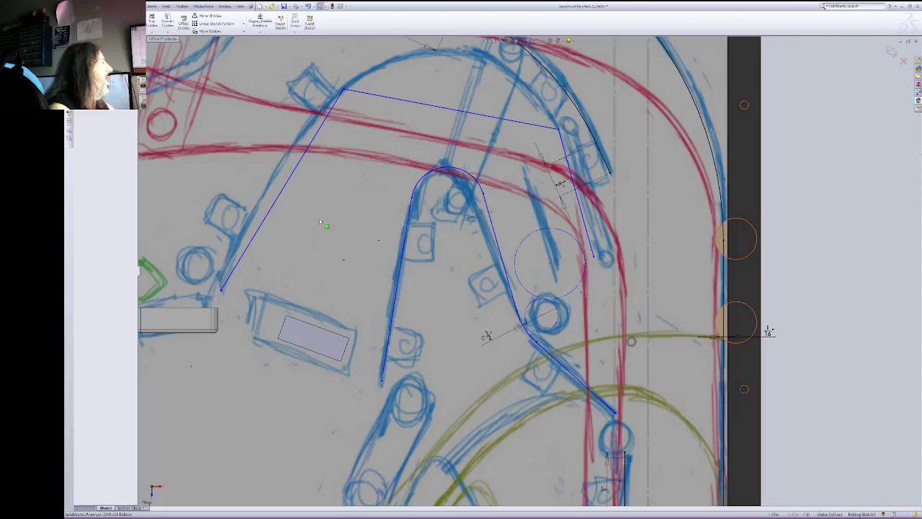
Step: Replace the line across the outer loop guide's top with a tangent arc joining its two side lines
click(453, 109)
key(Delete)
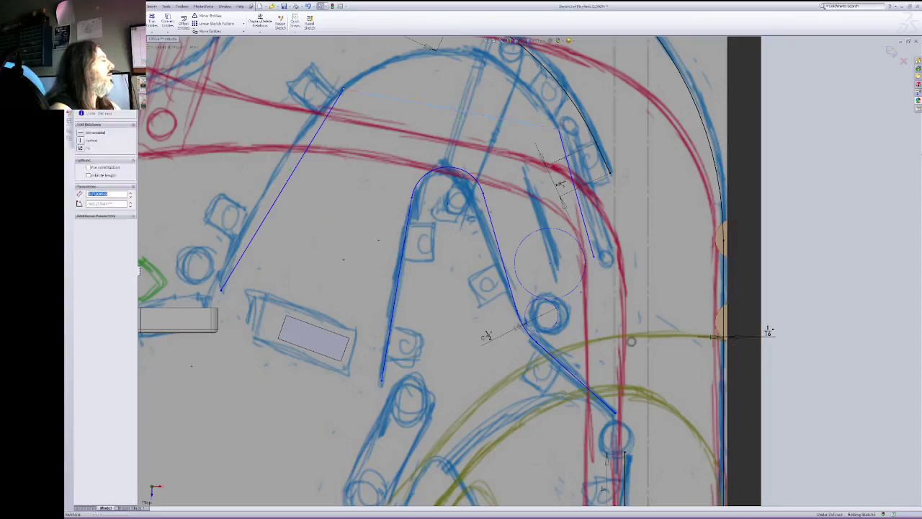
click(117, 24)
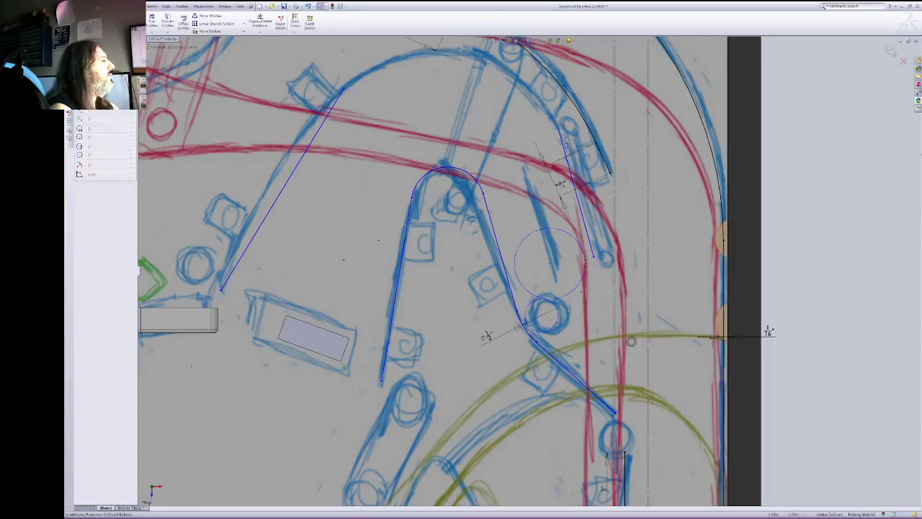
click(559, 129)
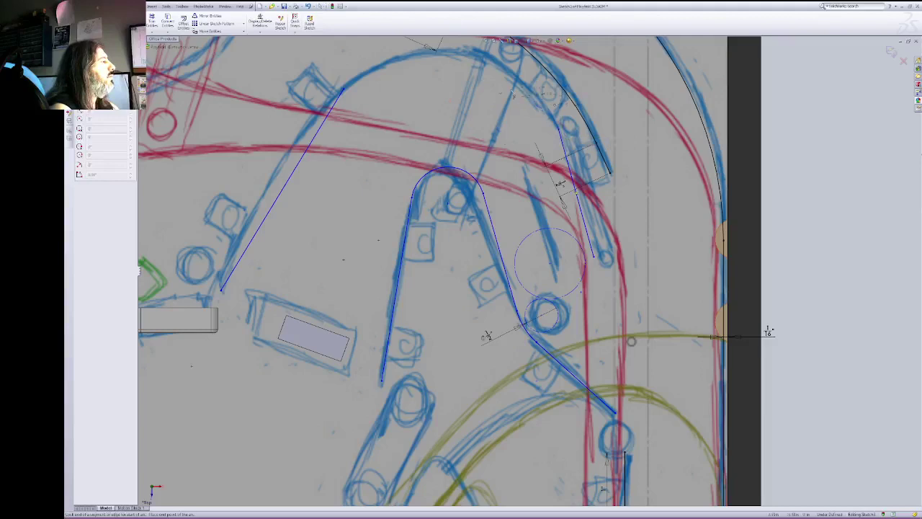
click(343, 90)
key(Escape)
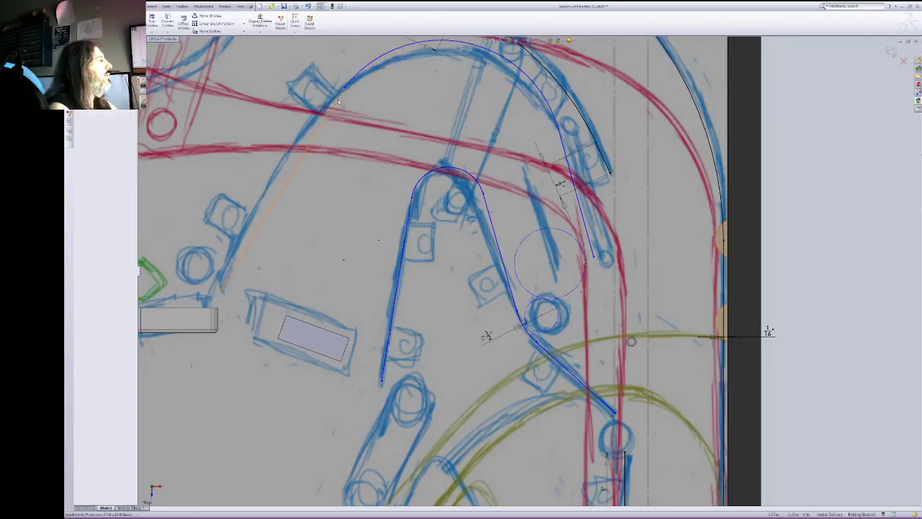
Step: Make the outer loop's arc tangent to its left side line and reposition the right line's lower end beside the small blue post
click(338, 99)
ctrl+click(347, 83)
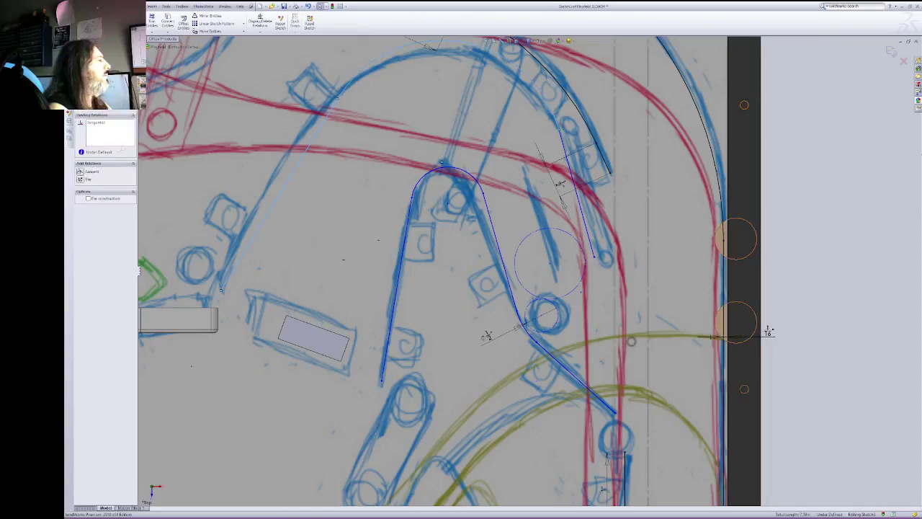
click(588, 158)
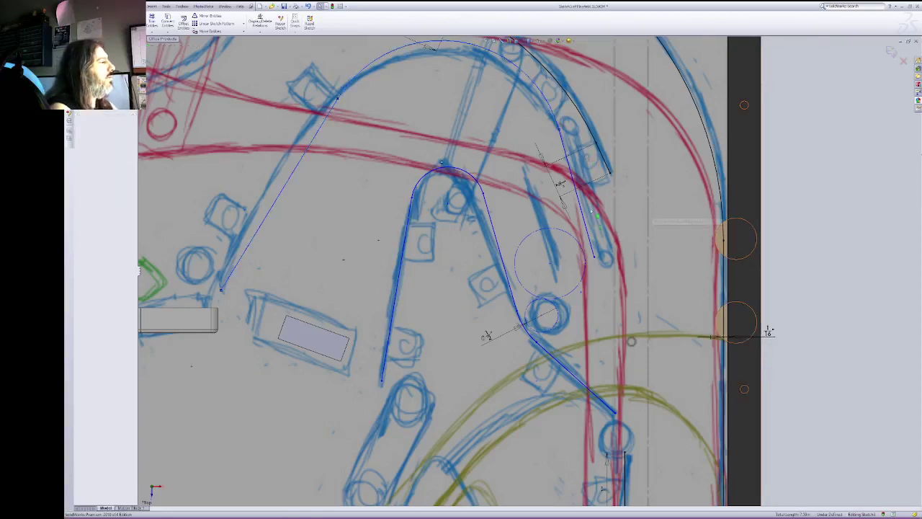
click(566, 148)
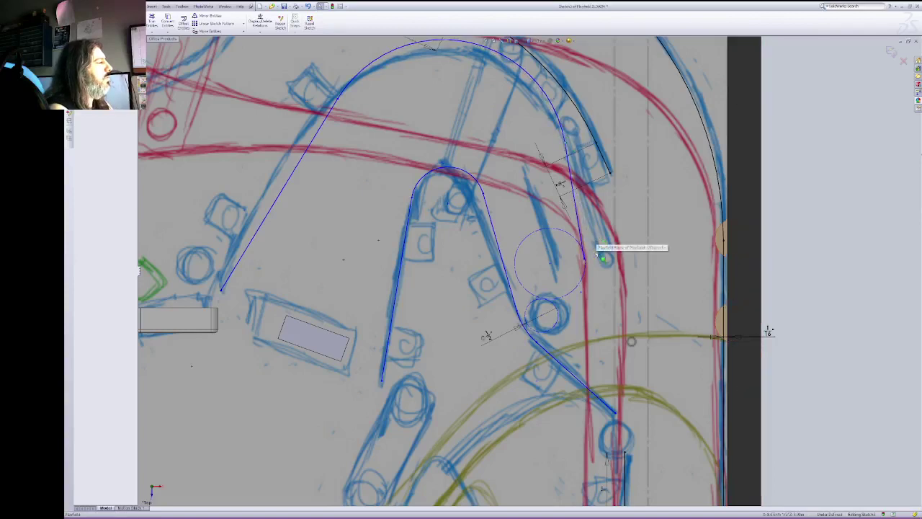
drag(585, 260, 596, 258)
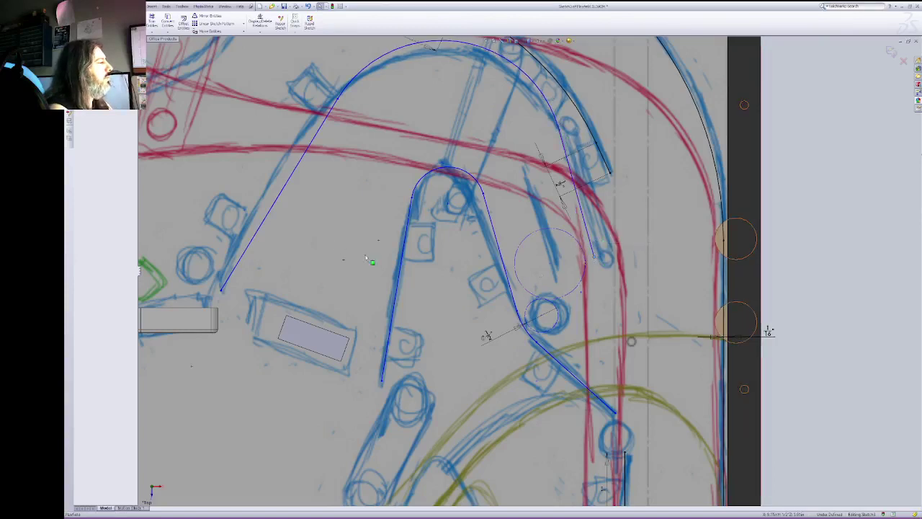
Step: Fix the lower endpoint of the outer guide's right-hand line and move the point where that line meets the arc
key(Delete)
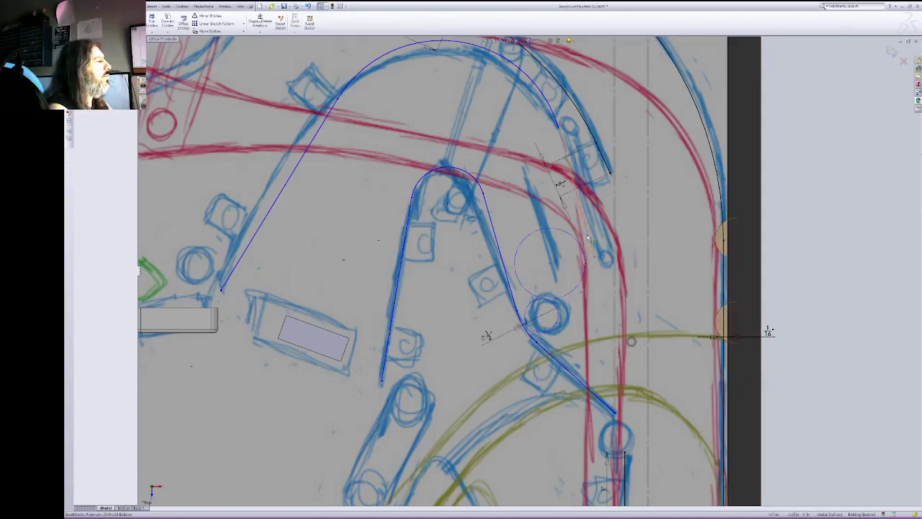
click(575, 183)
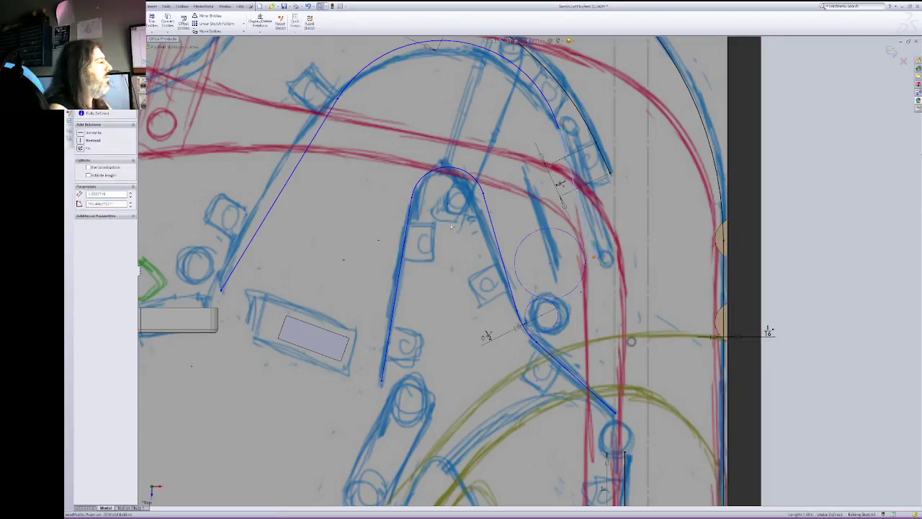
click(594, 257)
click(80, 133)
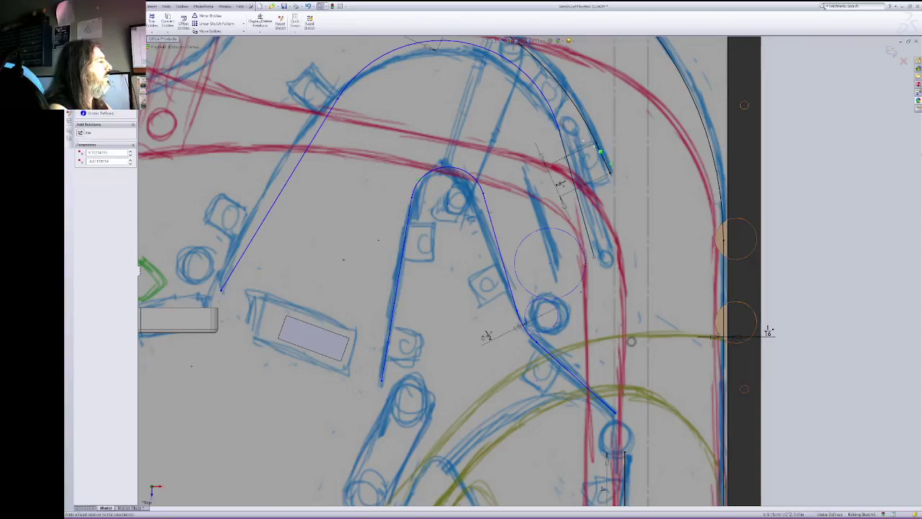
drag(558, 129, 567, 156)
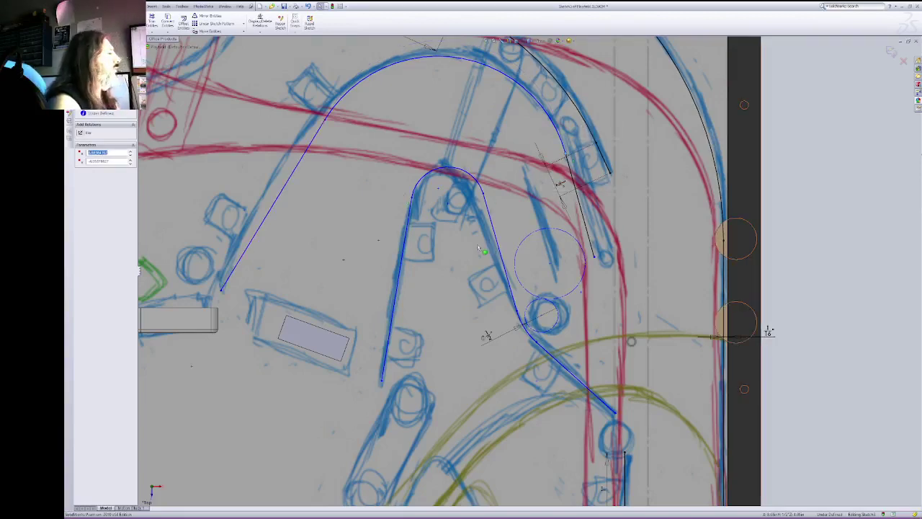
Step: Adjust the right arc ends of the inner and outer guides until their right-hand straight lines run roughly parallel
click(494, 227)
ctrl+click(582, 203)
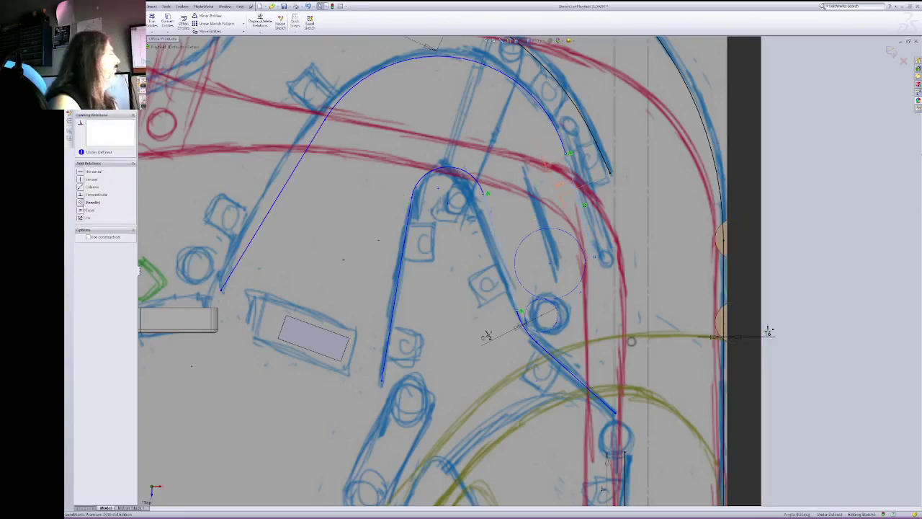
click(91, 203)
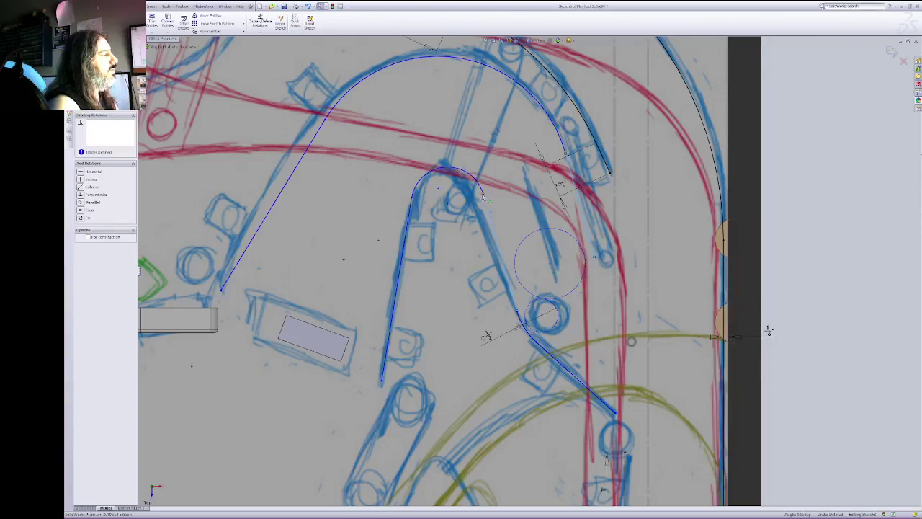
drag(483, 191, 492, 197)
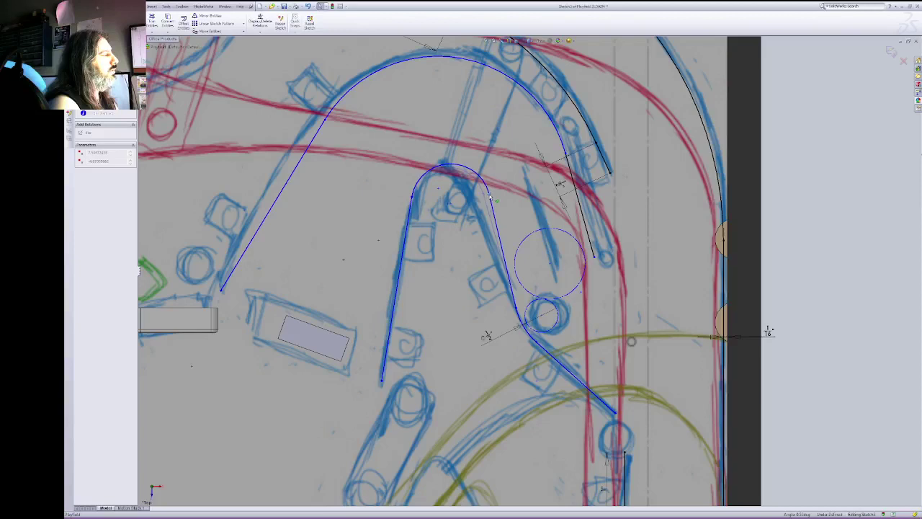
drag(490, 197, 489, 195)
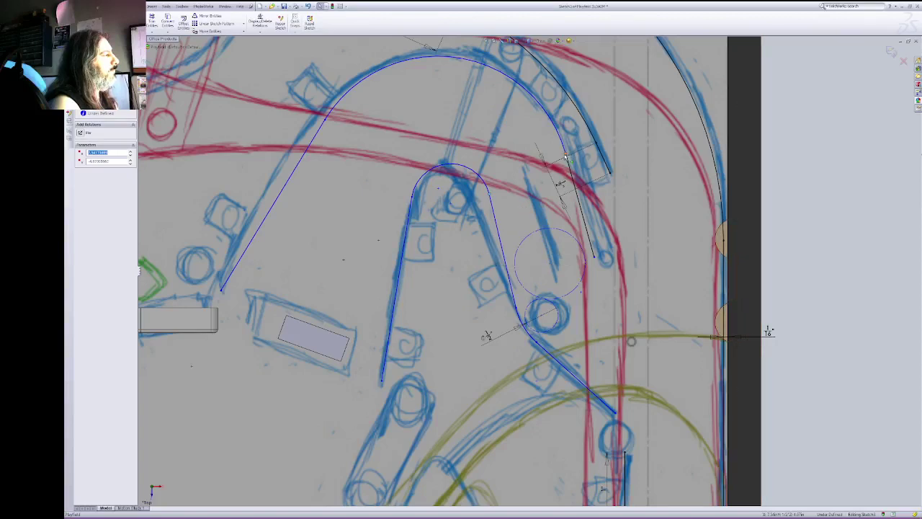
drag(567, 153, 560, 138)
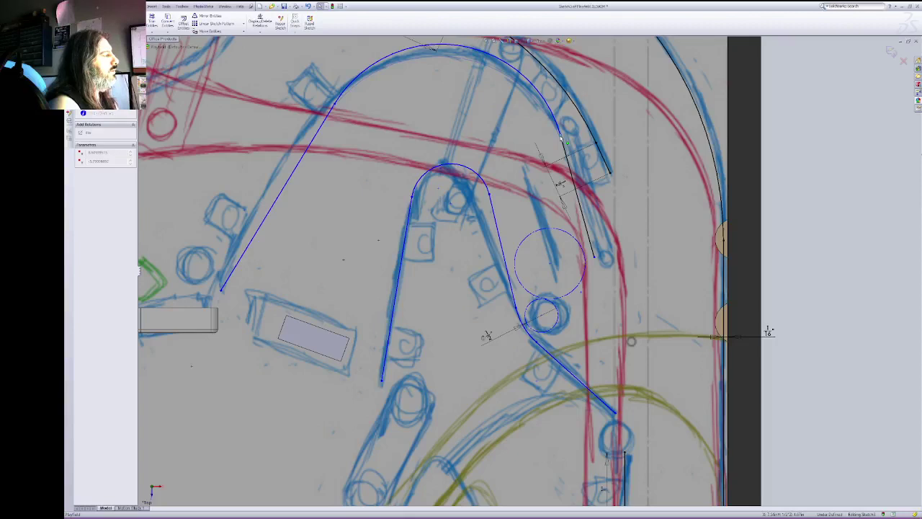
drag(561, 138, 561, 135)
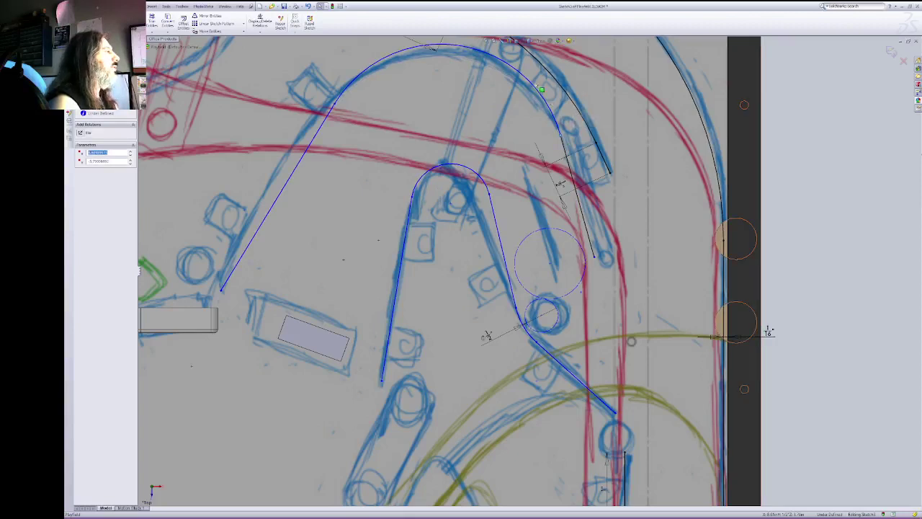
Step: Remove the relation locking the outer guide's right-hand line and fix its lower endpoint instead
click(592, 257)
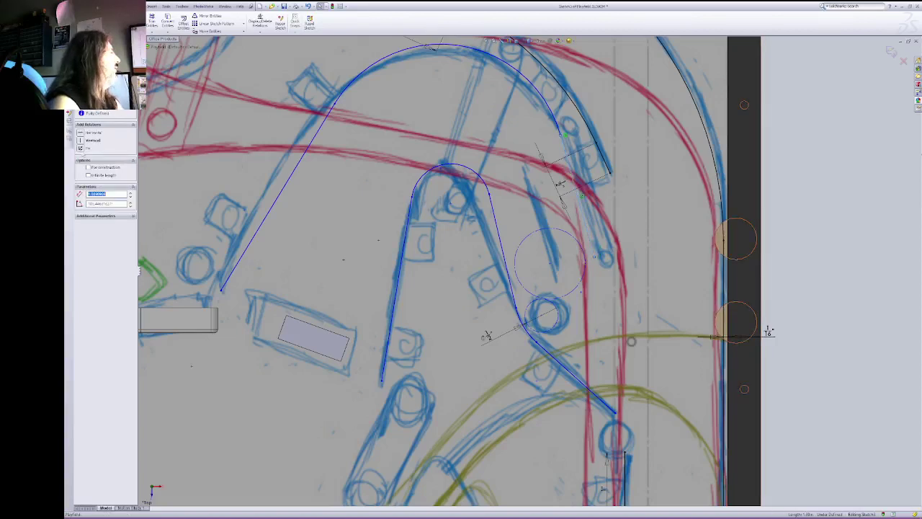
key(Delete)
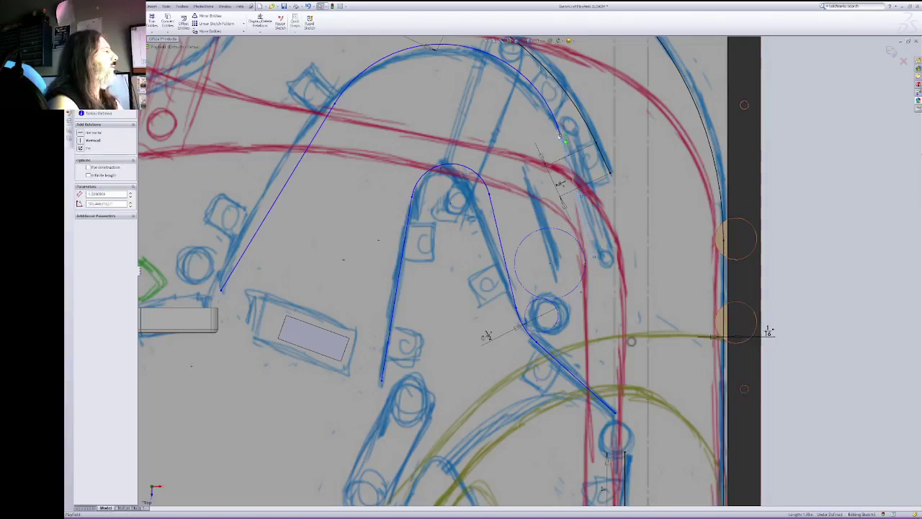
drag(561, 135, 523, 86)
key(ctrl+z)
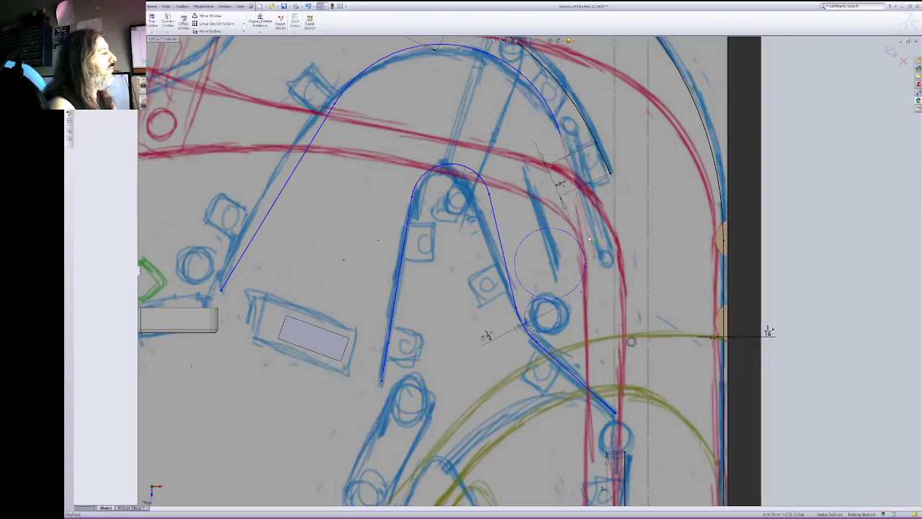
click(596, 259)
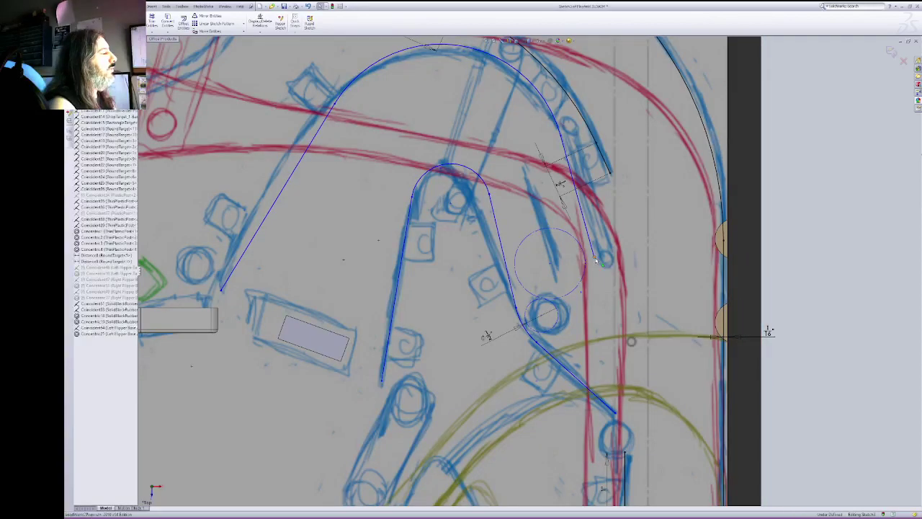
click(813, 243)
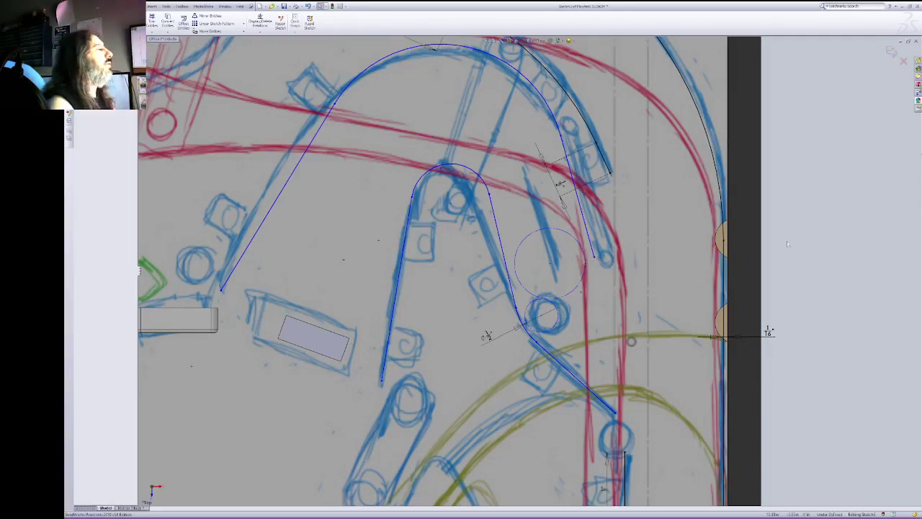
click(585, 220)
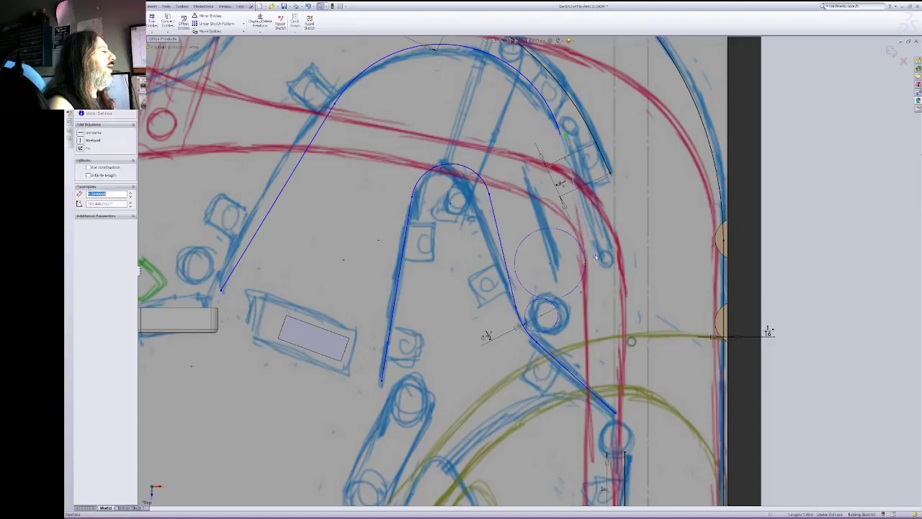
click(595, 256)
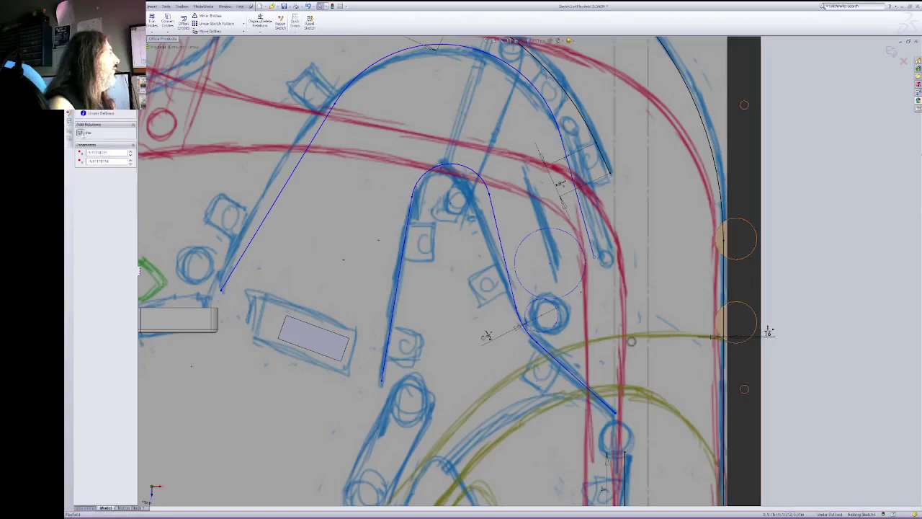
Step: Tilt the outer guide's right-hand line inward by raising its arc end, and fix that endpoint in place
mouse_move(579, 139)
mouse_down()
mouse_move(564, 139)
mouse_move(531, 94)
mouse_up()
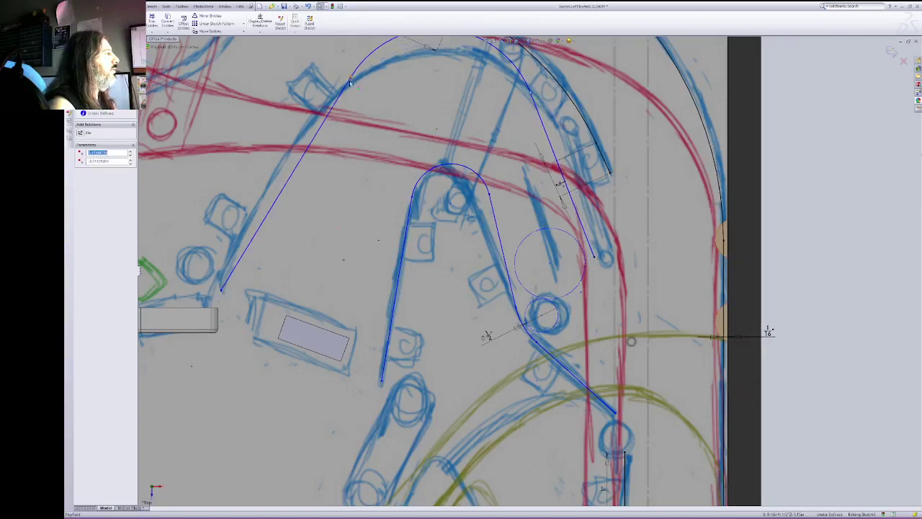
drag(350, 83, 338, 100)
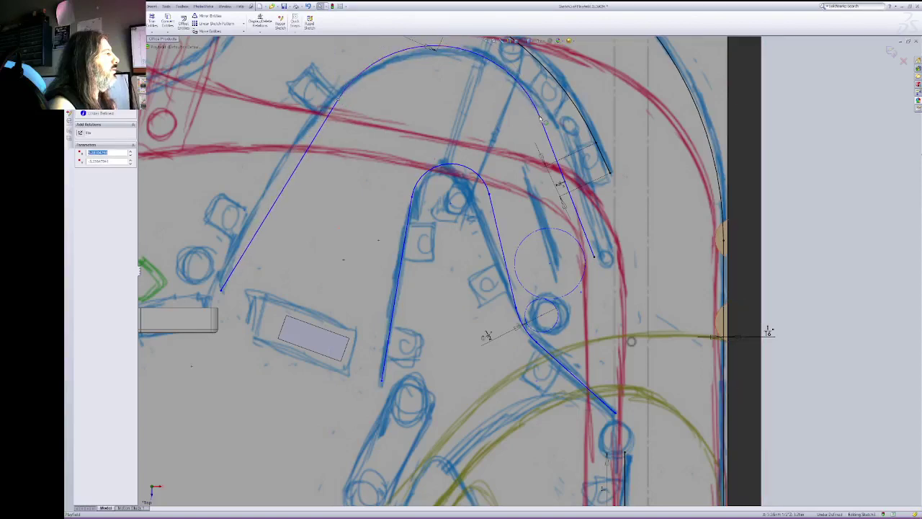
drag(541, 117, 531, 92)
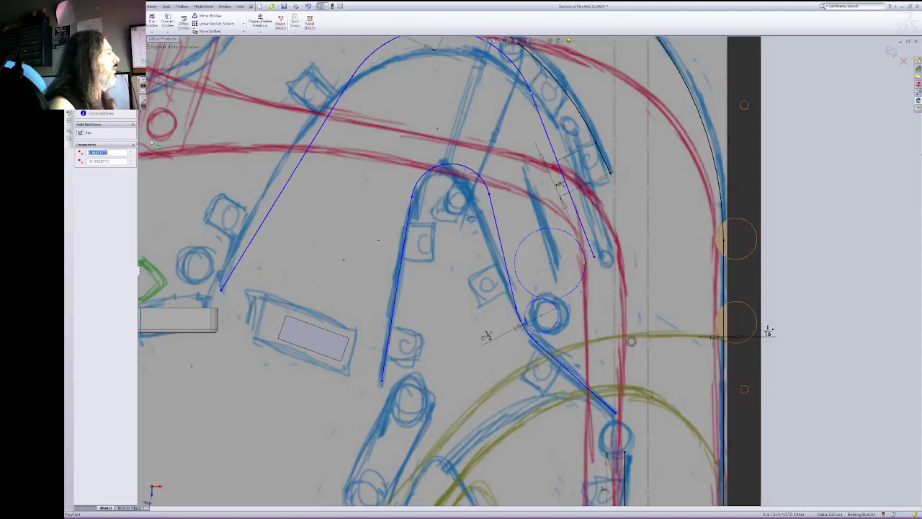
click(86, 134)
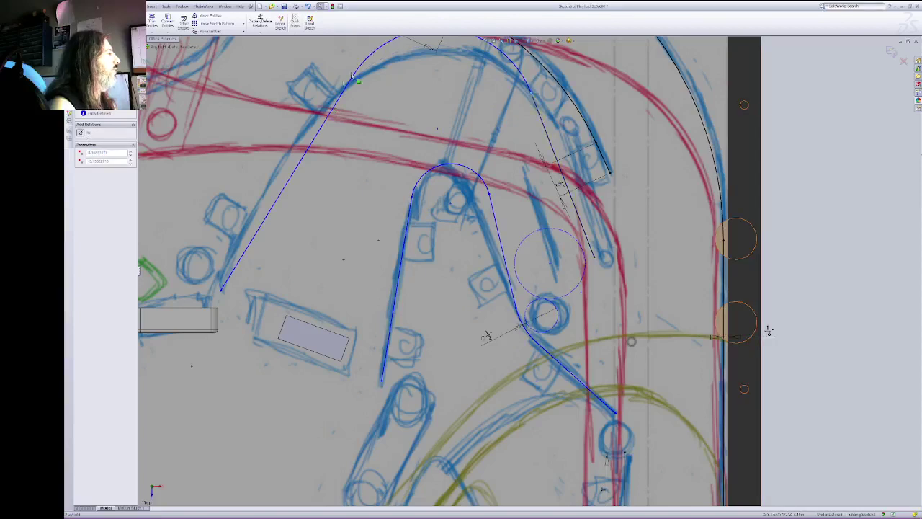
Step: Try to reposition the outer guide's left-hand line by its upper and lower ends
drag(347, 84, 328, 95)
drag(227, 303, 222, 290)
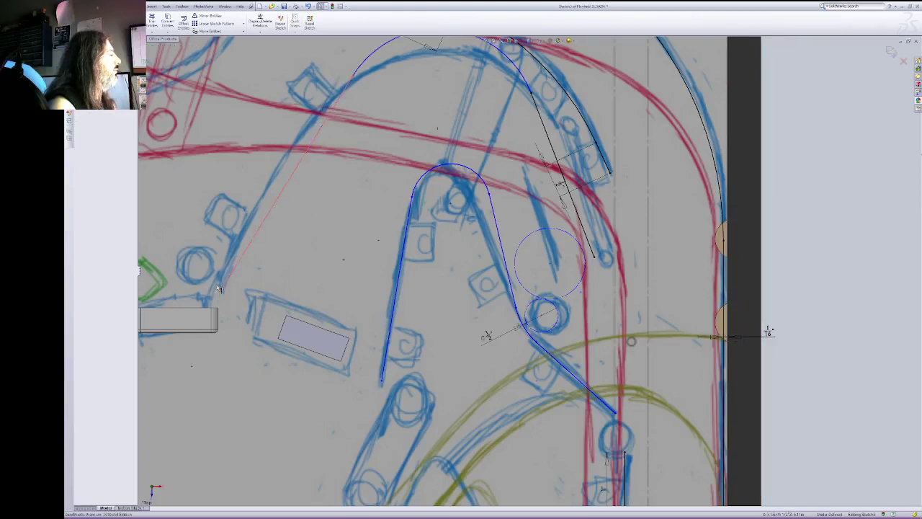
click(221, 288)
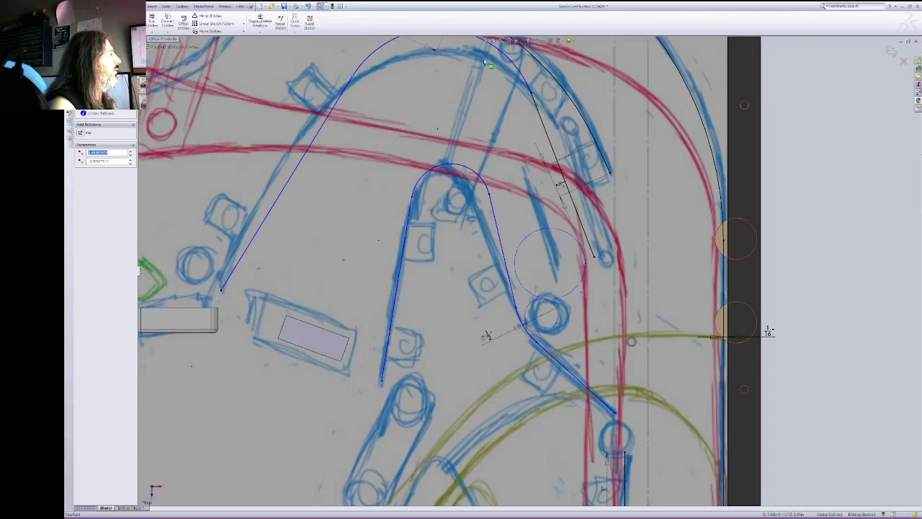
Step: Release the fixed upper endpoint of the outer guide's right-hand line so it can slide with the arc
right_click(459, 108)
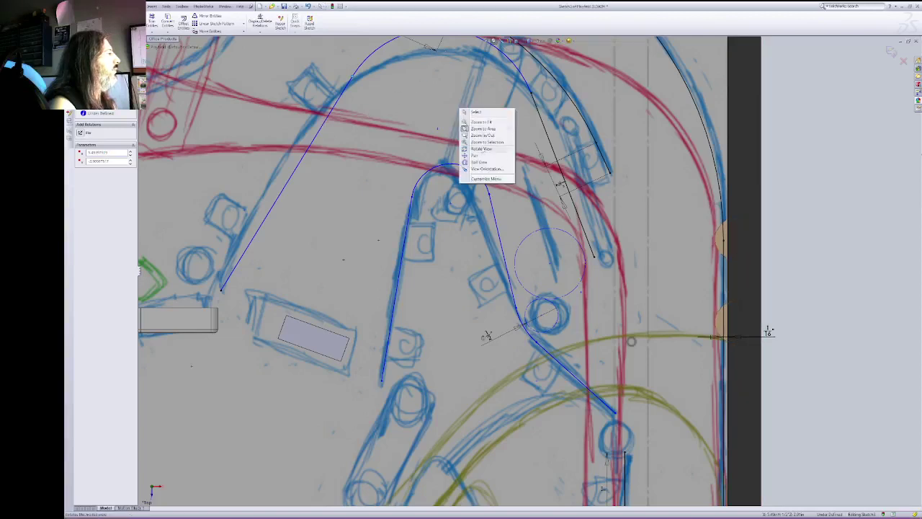
click(475, 157)
drag(475, 103, 484, 195)
right_click(484, 195)
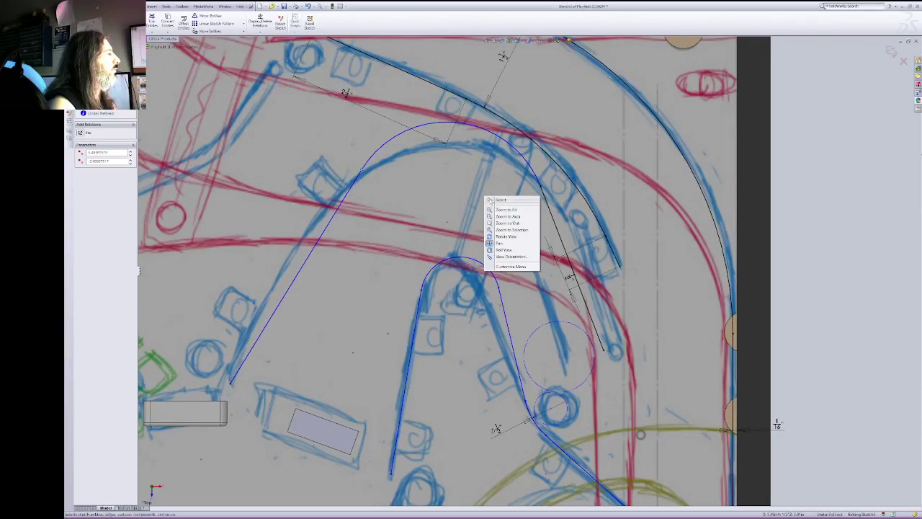
click(499, 199)
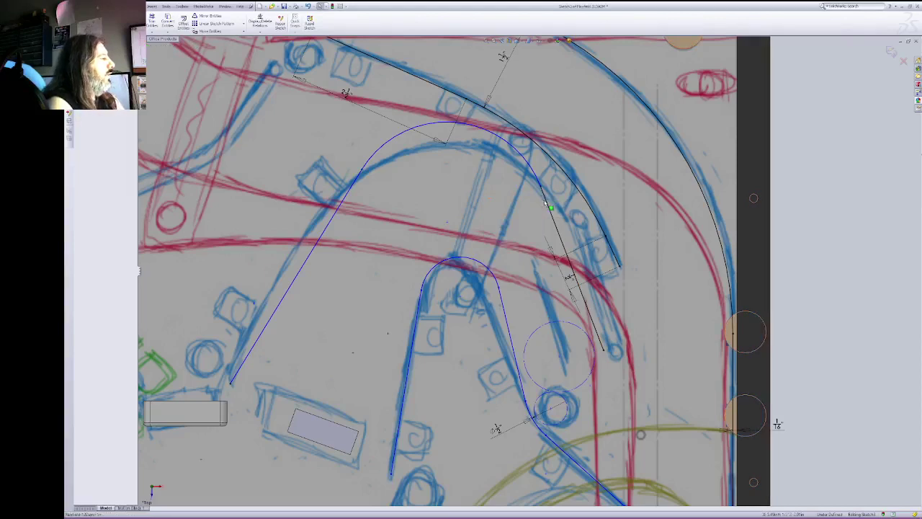
click(545, 204)
click(853, 199)
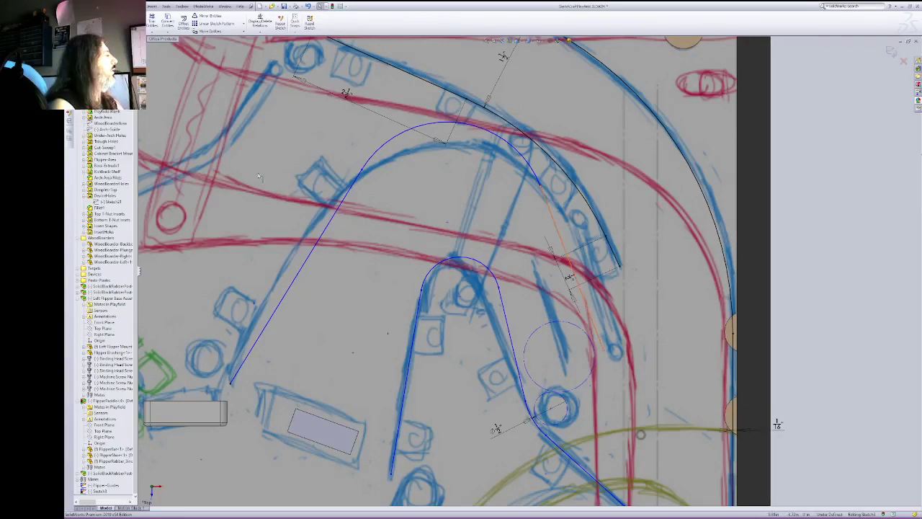
click(558, 245)
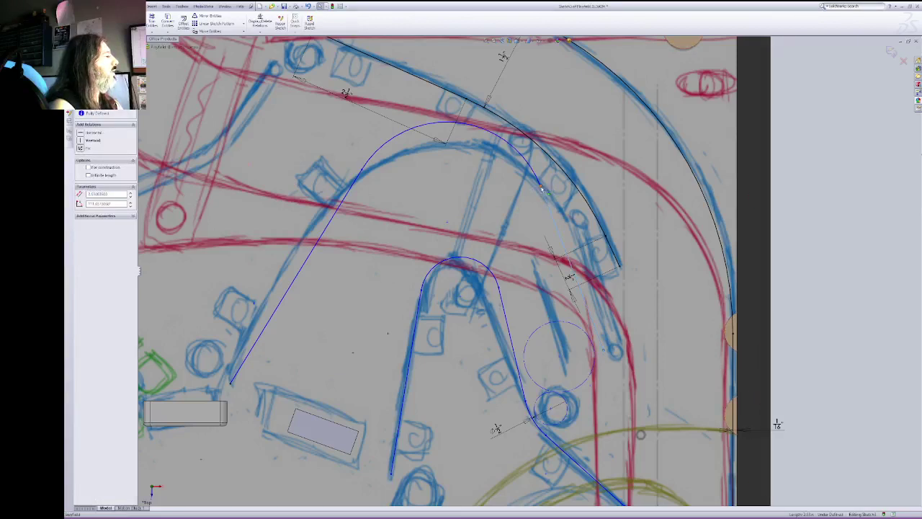
click(541, 190)
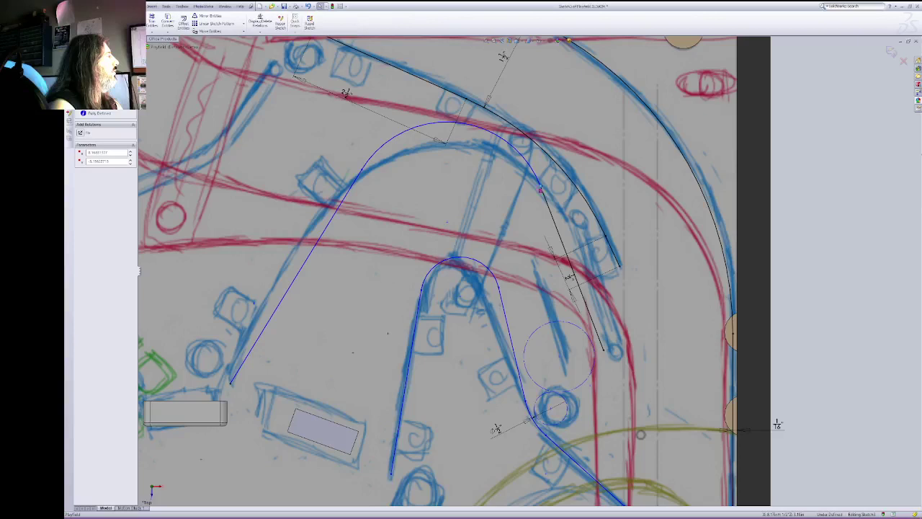
Step: Reshape the outer and inner guide arcs to follow the blue tracing, and shift the large construction circle toward the inner guide
drag(362, 170, 330, 204)
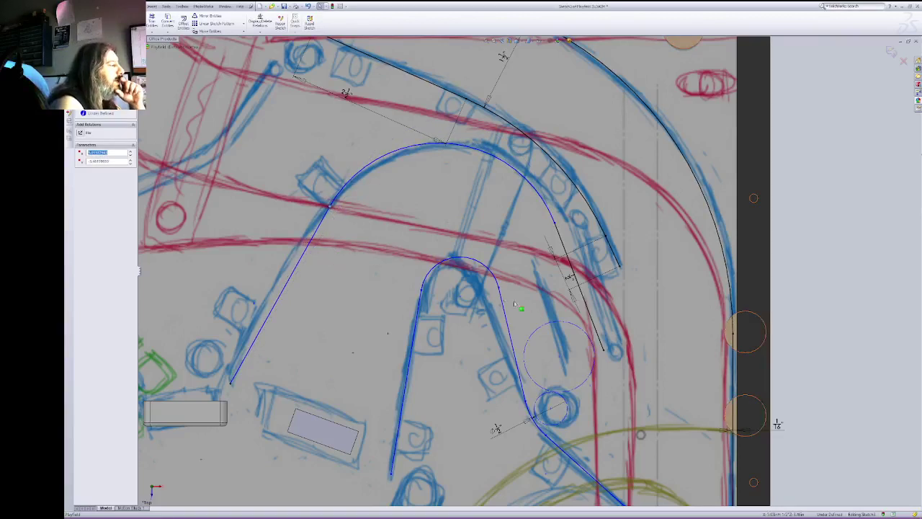
drag(499, 289, 481, 288)
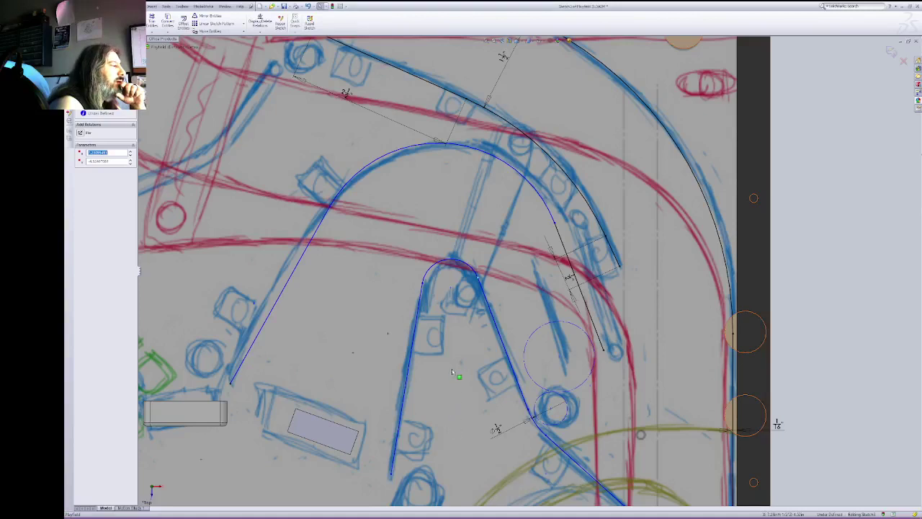
drag(560, 358, 546, 358)
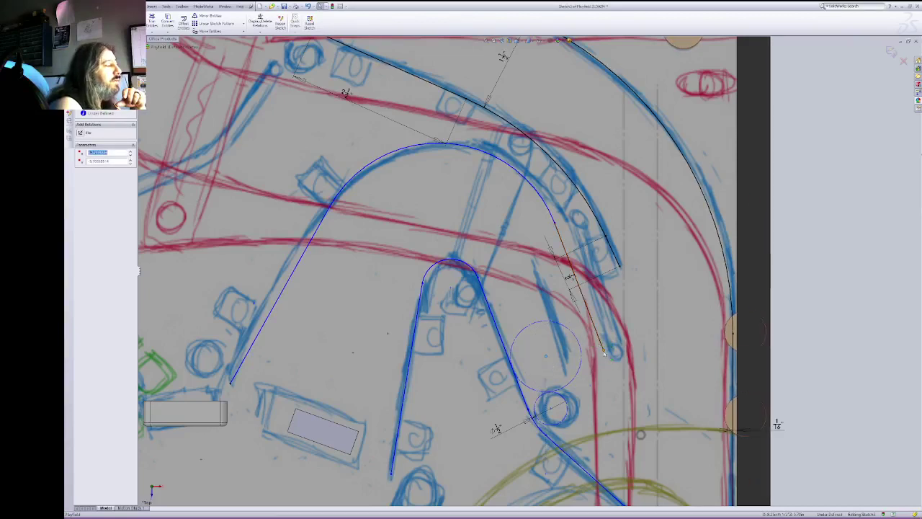
Step: Remove the relation locking the outer guide's right-hand line and select its lower endpoint
click(604, 352)
click(591, 317)
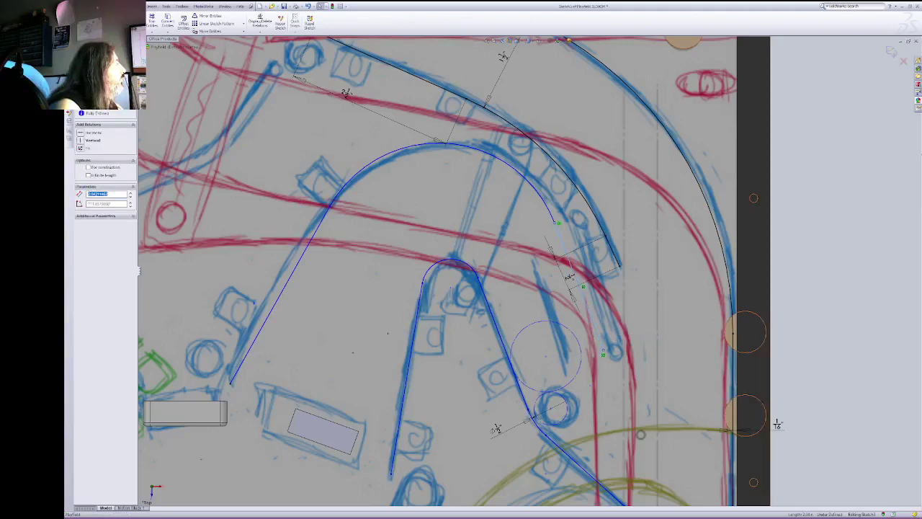
click(355, 175)
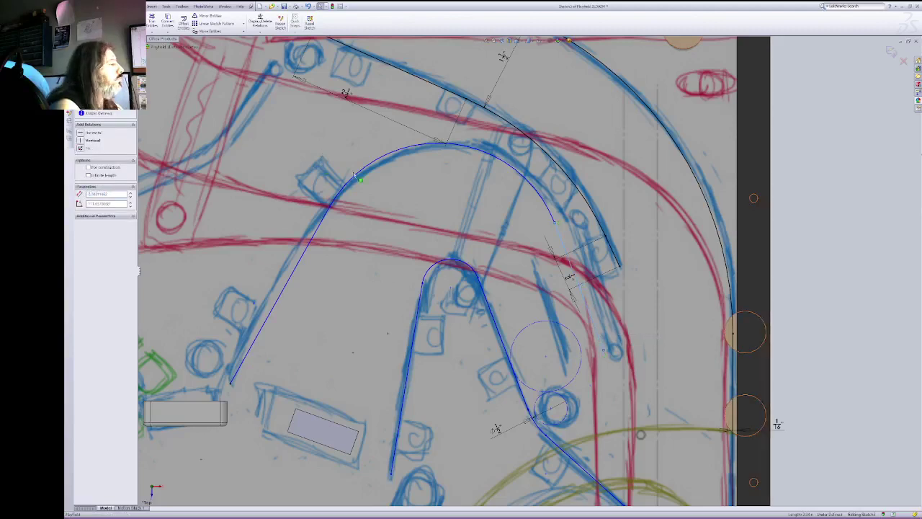
click(604, 353)
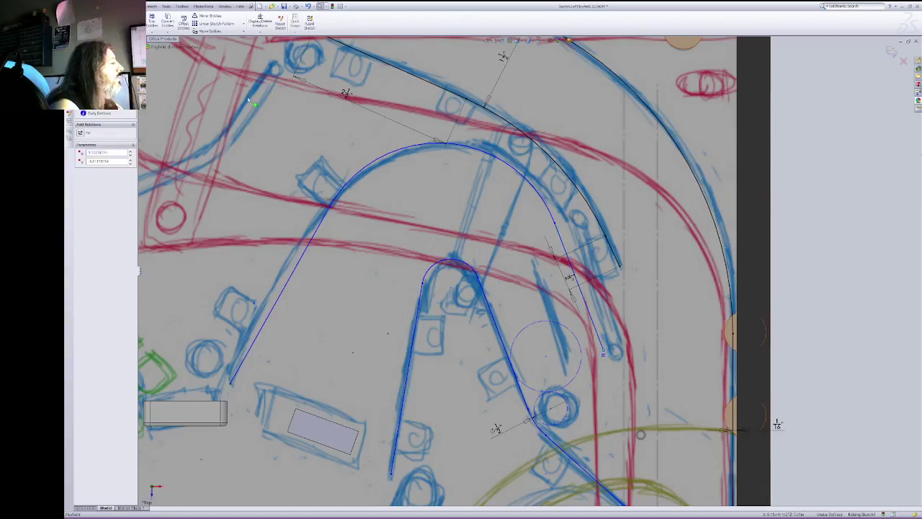
Step: Shift the lower end of the outer guide's right-hand line inward, and raise the outer and inner guide arcs above the blue tracing
click(481, 276)
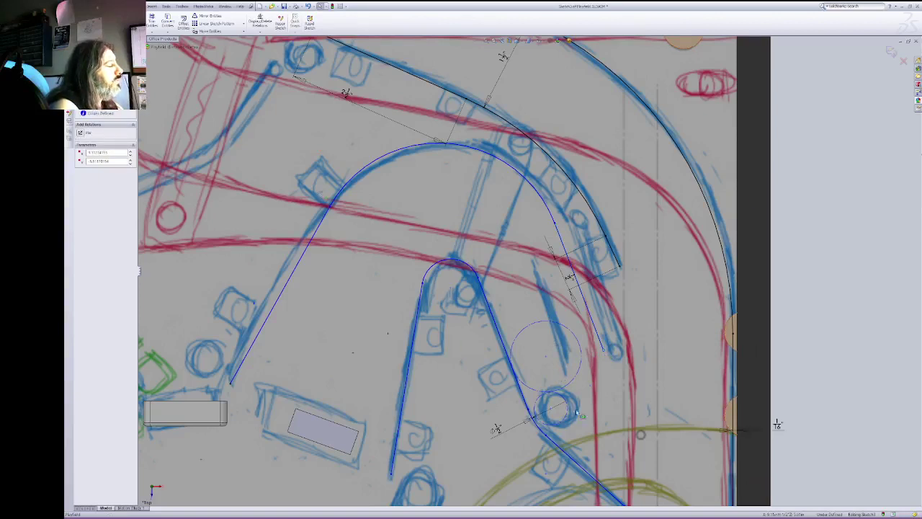
click(593, 336)
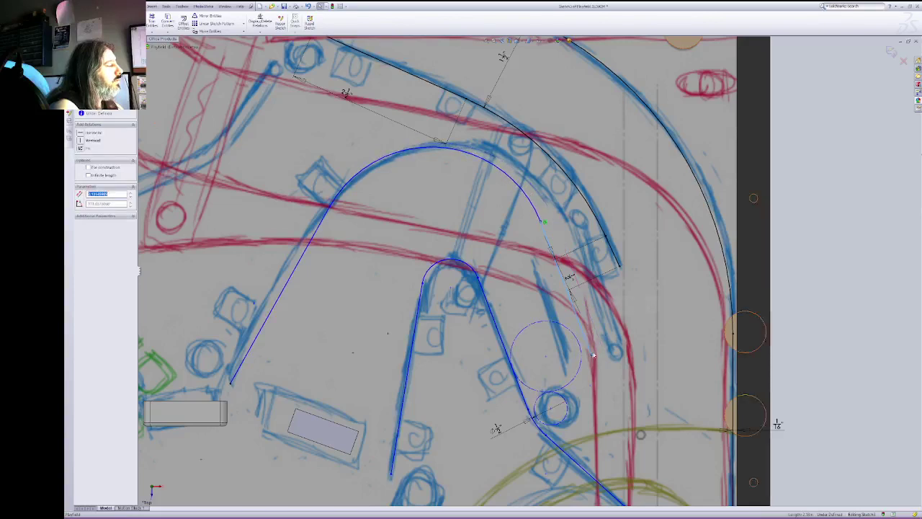
click(591, 353)
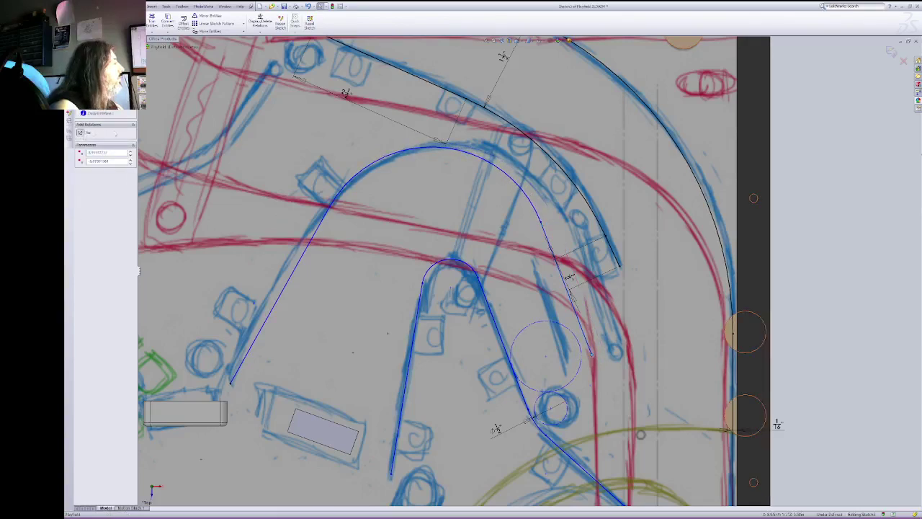
drag(539, 224, 545, 208)
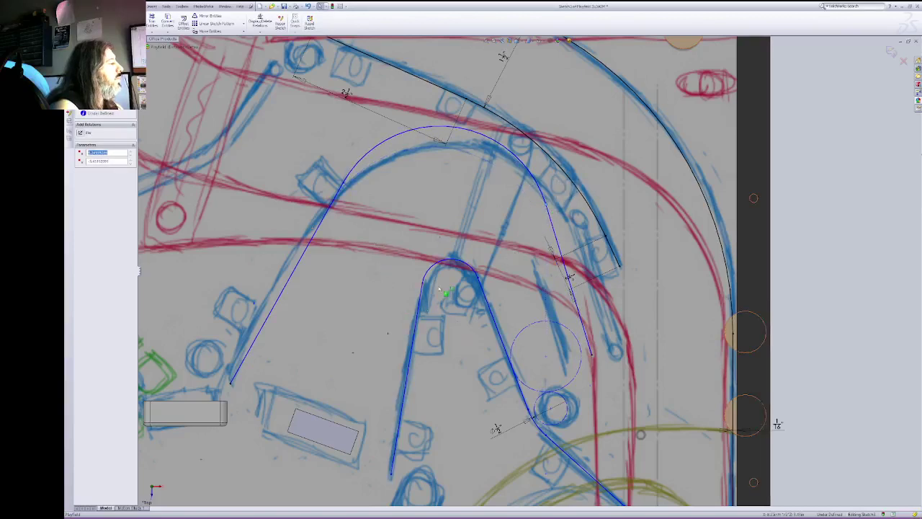
drag(477, 277, 470, 253)
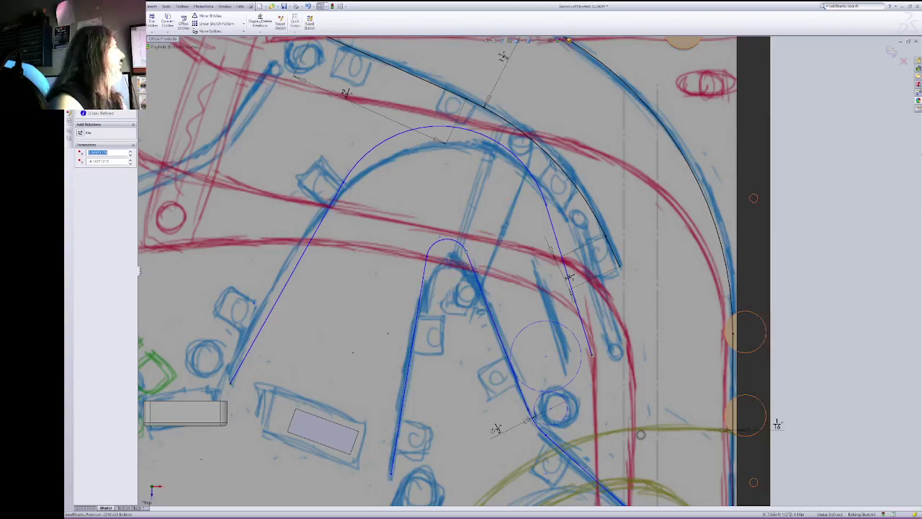
Step: Dimension the distance between the inner guide arc's two endpoints, try 1/2 inch, and undo that value change
key(Escape)
key(d)
click(428, 260)
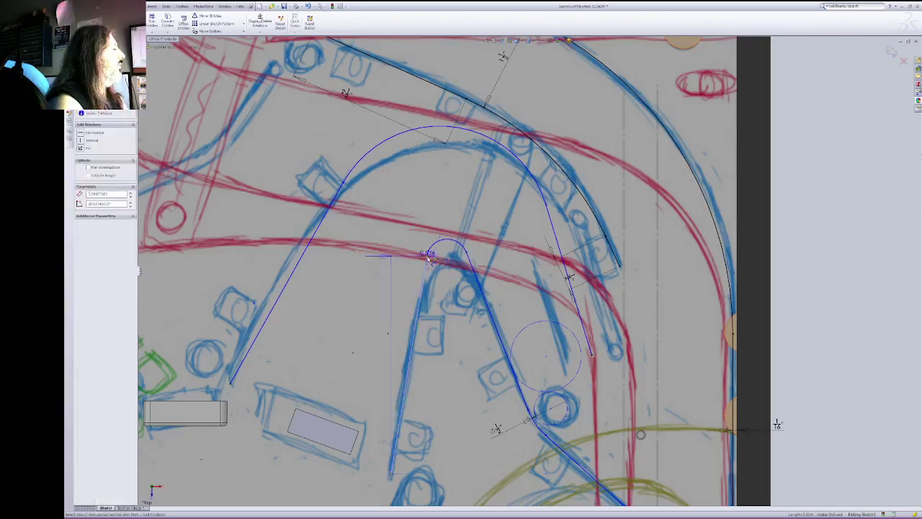
key(Escape)
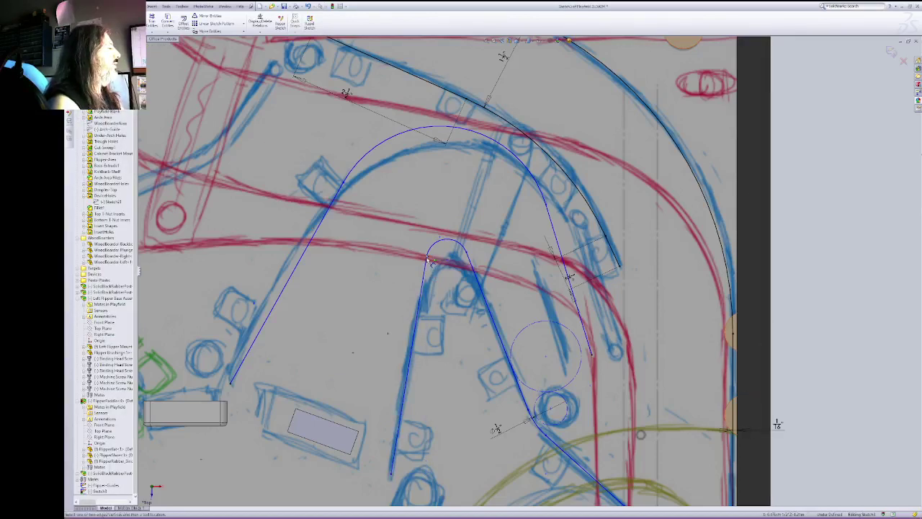
click(469, 256)
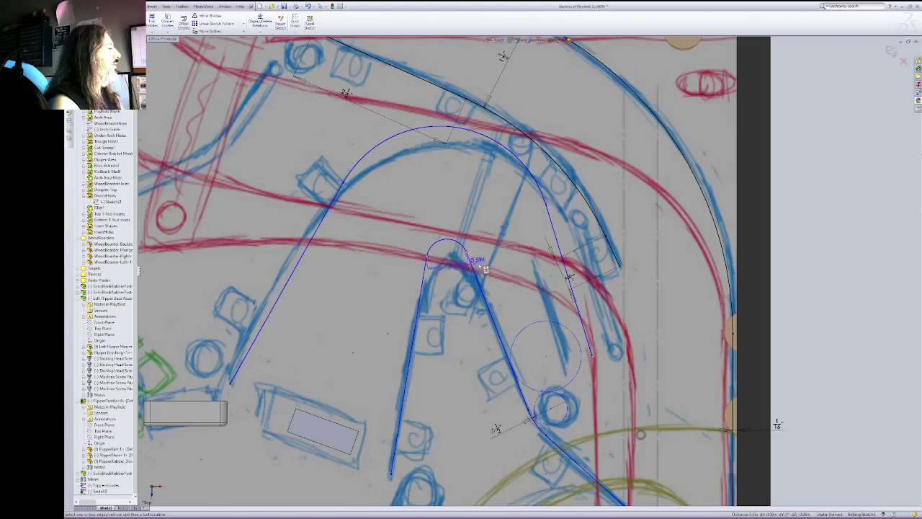
click(487, 255)
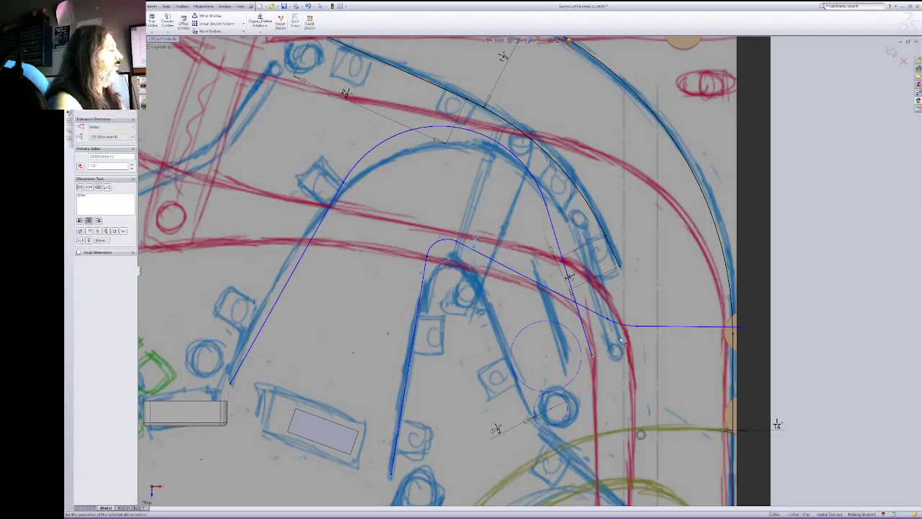
key(Escape)
key(ctrl+z)
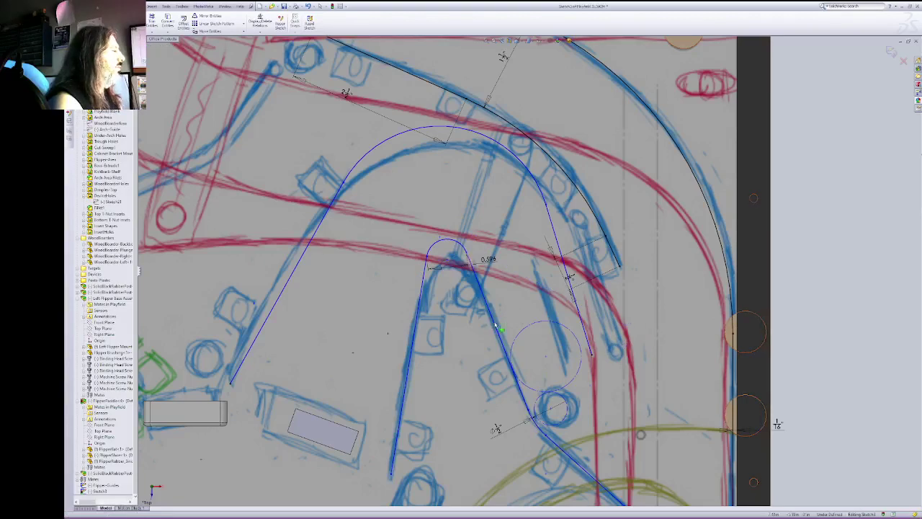
Step: Fix the inner guide's two side lines and set the distance between its arc's endpoints to 1/2 inch
click(497, 327)
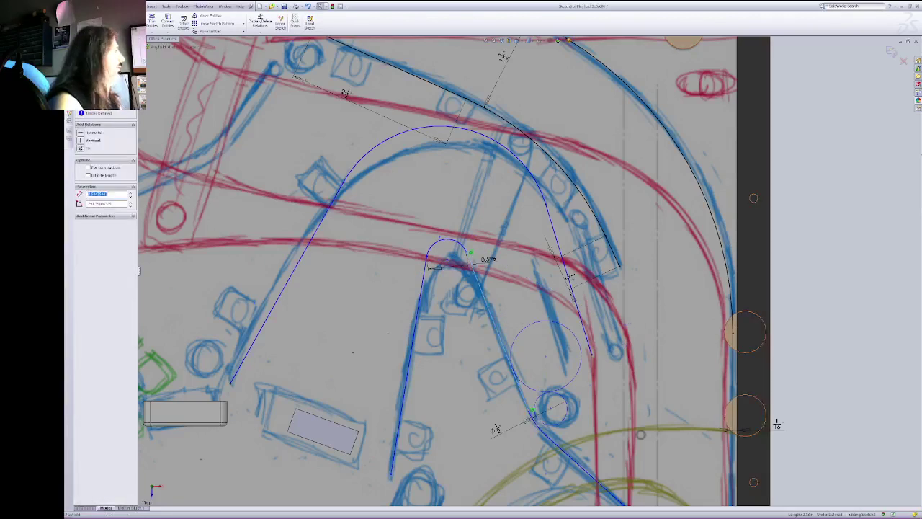
click(421, 286)
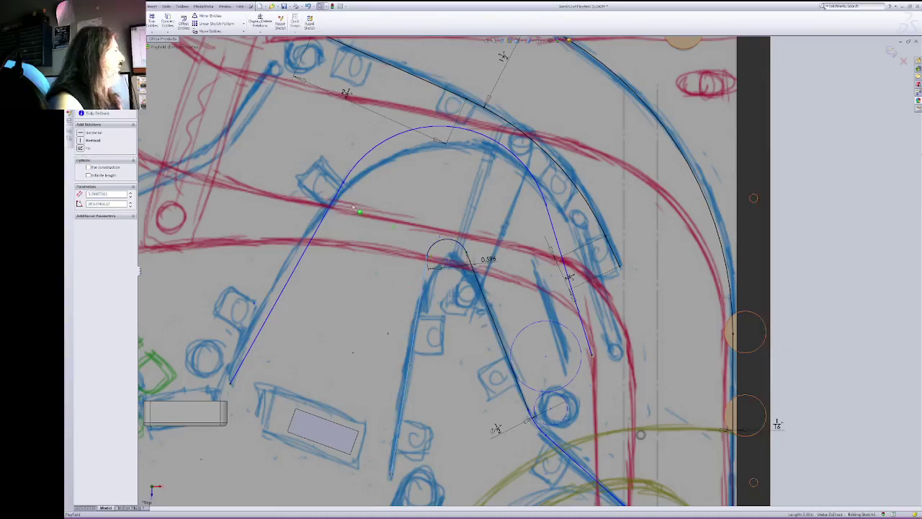
key(ctrl+z)
click(490, 259)
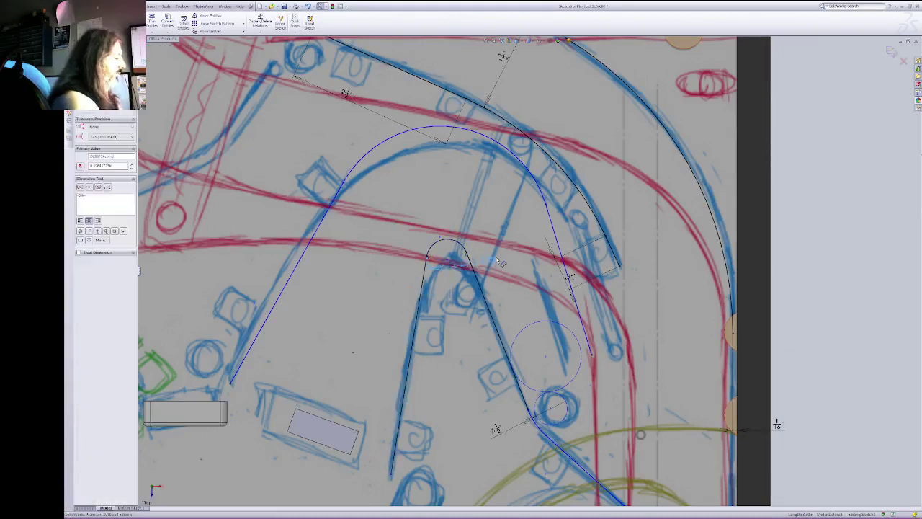
text(.5)
key(Return)
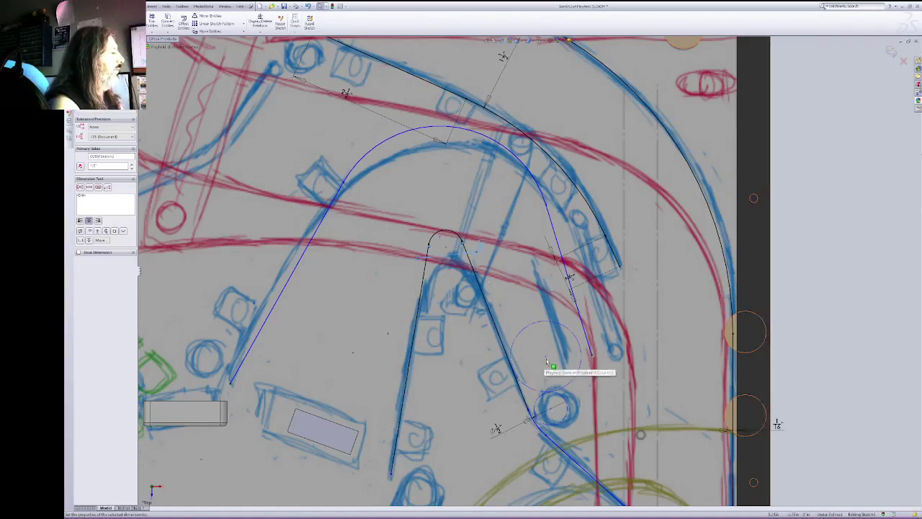
Step: Nudge the large construction circle toward the outer guide, and move the lower end of the neighbouring upper-right guide inward after releasing its fixed arc and end line
mouse_move(547, 358)
mouse_down()
mouse_move(469, 249)
mouse_move(497, 223)
mouse_move(464, 191)
mouse_move(401, 194)
mouse_move(317, 324)
mouse_move(278, 411)
mouse_move(311, 319)
mouse_move(364, 231)
mouse_move(442, 169)
mouse_move(546, 259)
mouse_move(389, 420)
mouse_move(335, 447)
mouse_move(362, 413)
mouse_move(364, 336)
mouse_move(404, 177)
mouse_move(412, 175)
mouse_move(435, 177)
mouse_move(389, 257)
mouse_move(398, 205)
mouse_move(422, 177)
mouse_move(437, 206)
mouse_move(486, 216)
mouse_move(560, 366)
mouse_move(555, 351)
mouse_up()
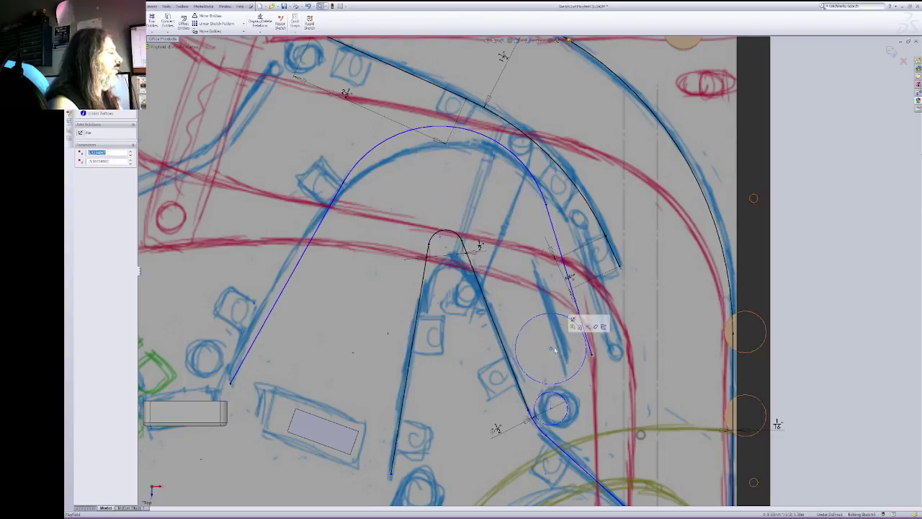
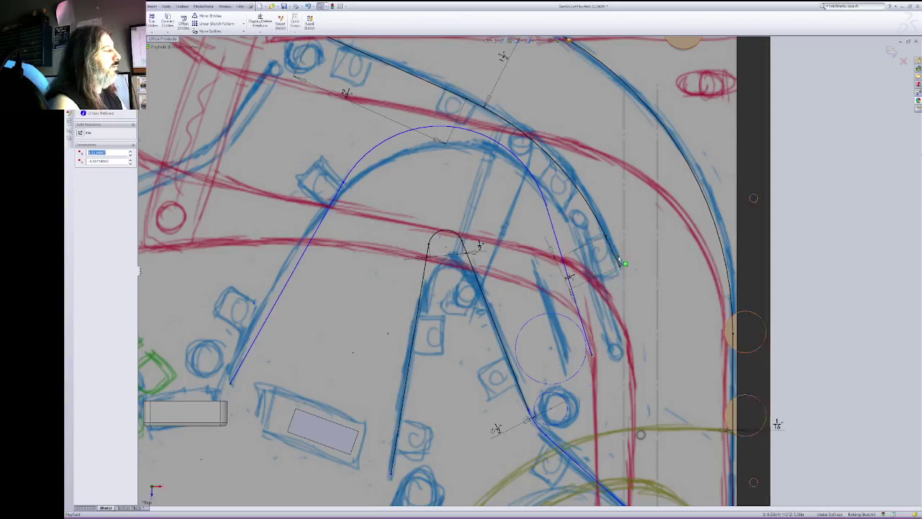
click(617, 259)
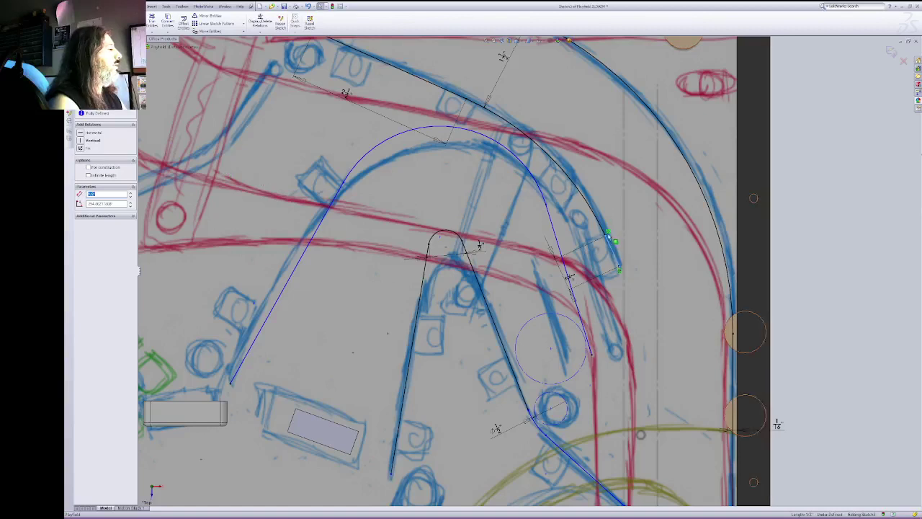
click(609, 234)
click(599, 226)
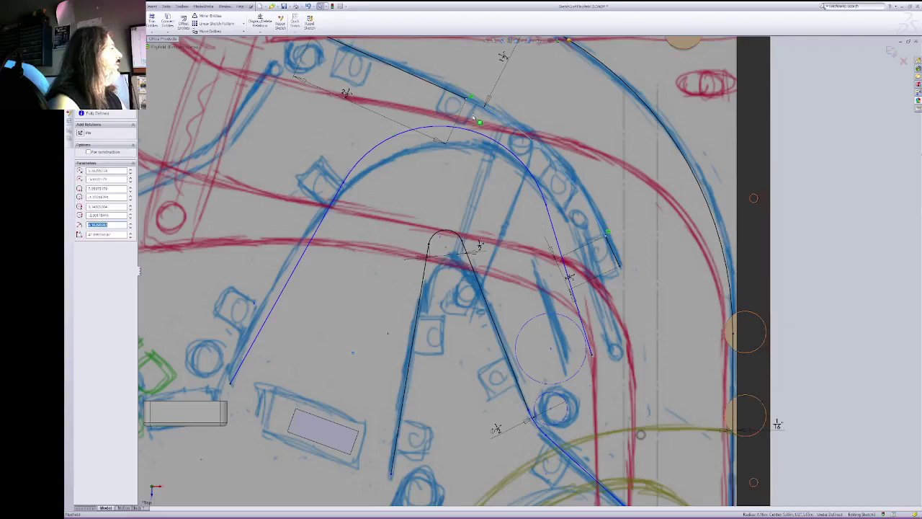
click(619, 271)
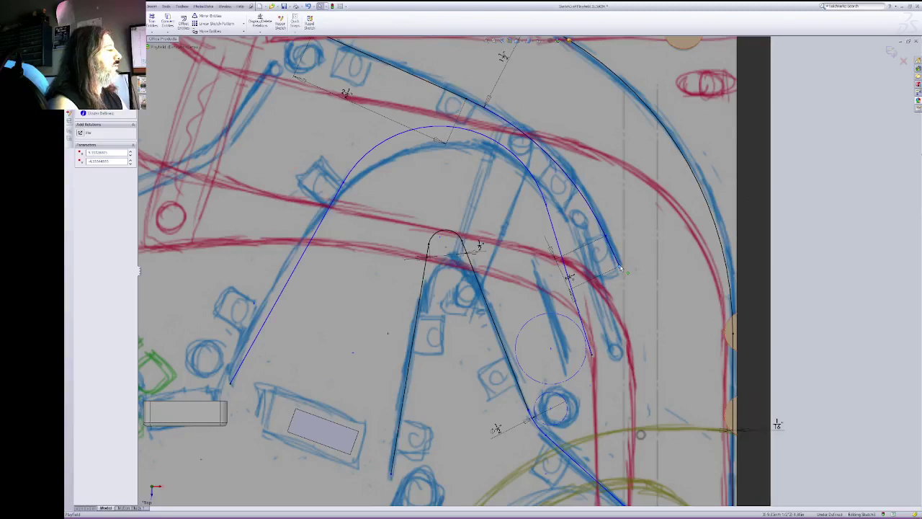
drag(623, 267, 606, 281)
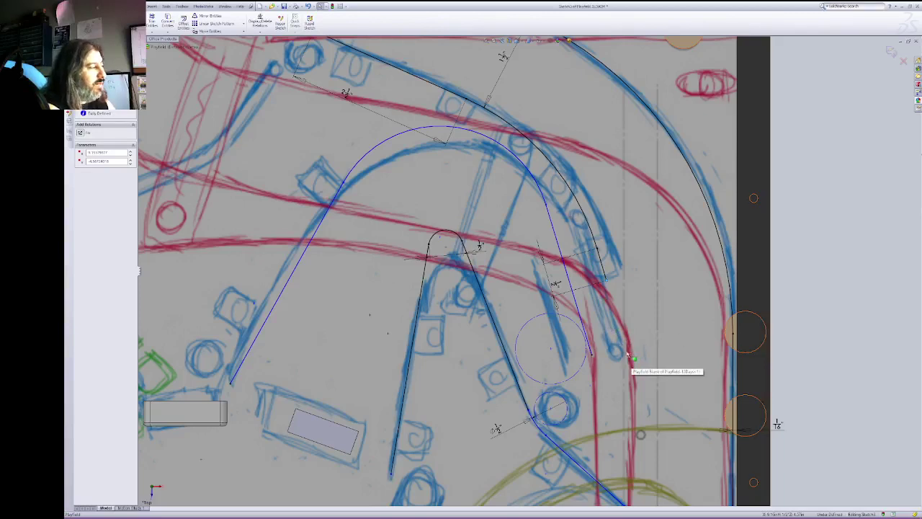
click(601, 295)
click(772, 291)
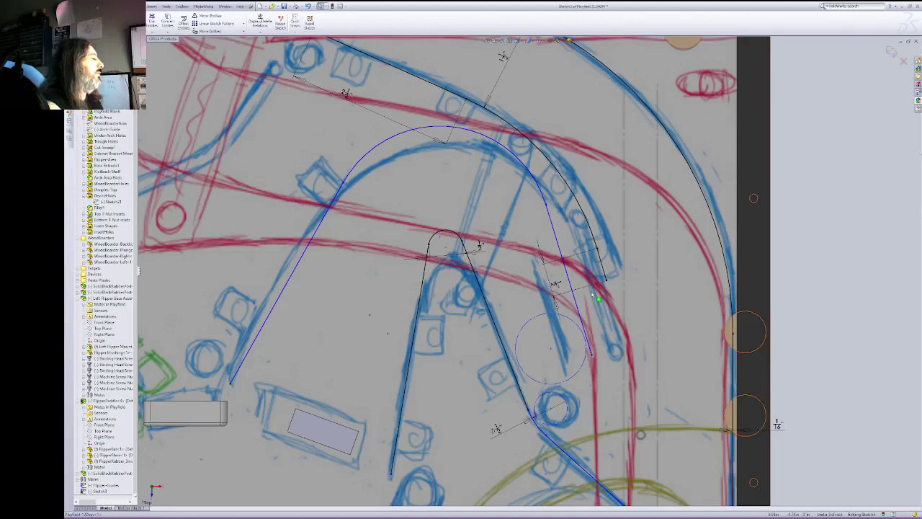
Step: Dimension the large construction circle's diameter at 1 1/4 inches
click(578, 329)
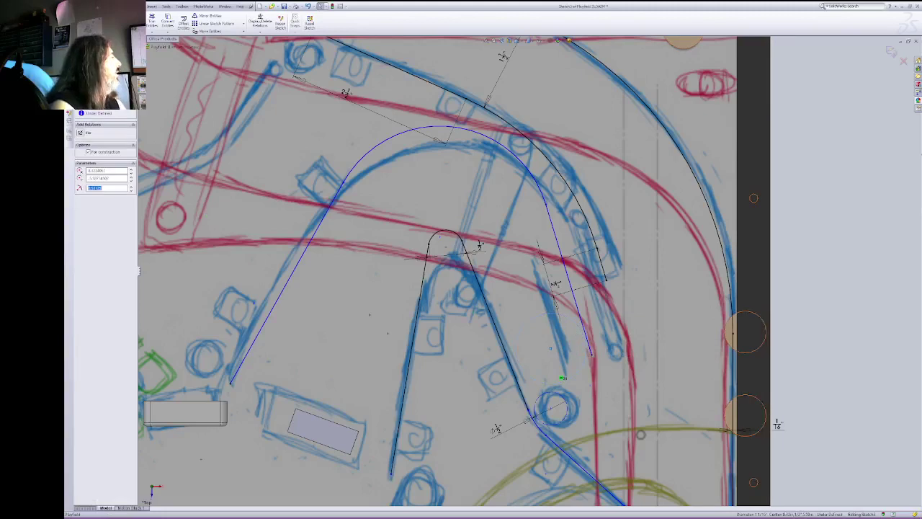
key(Escape)
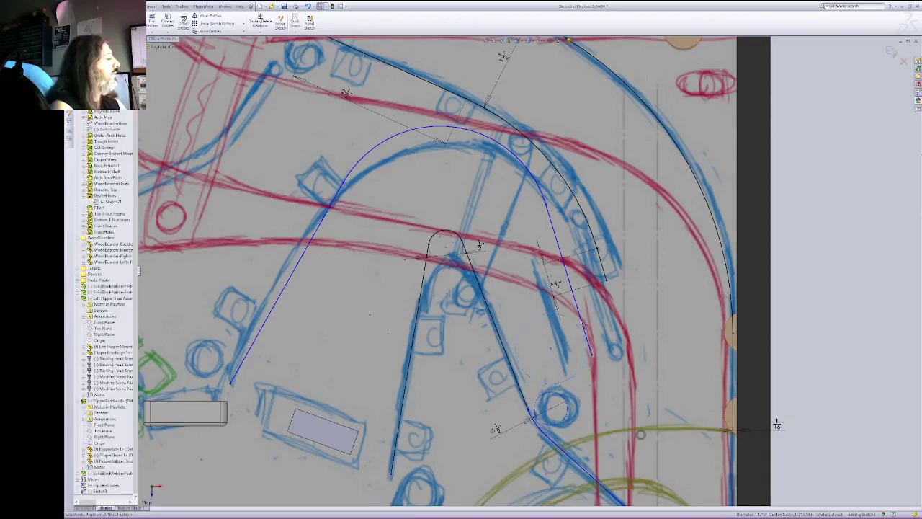
click(578, 328)
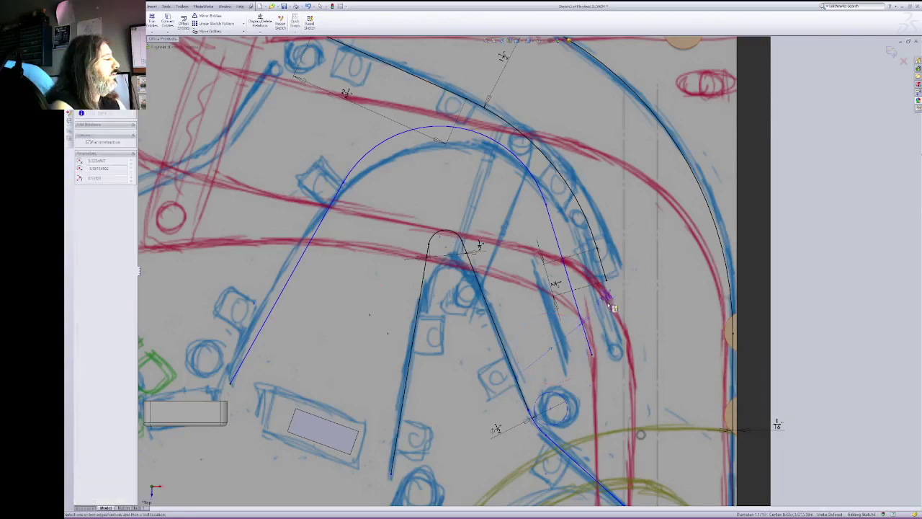
click(608, 294)
click(609, 296)
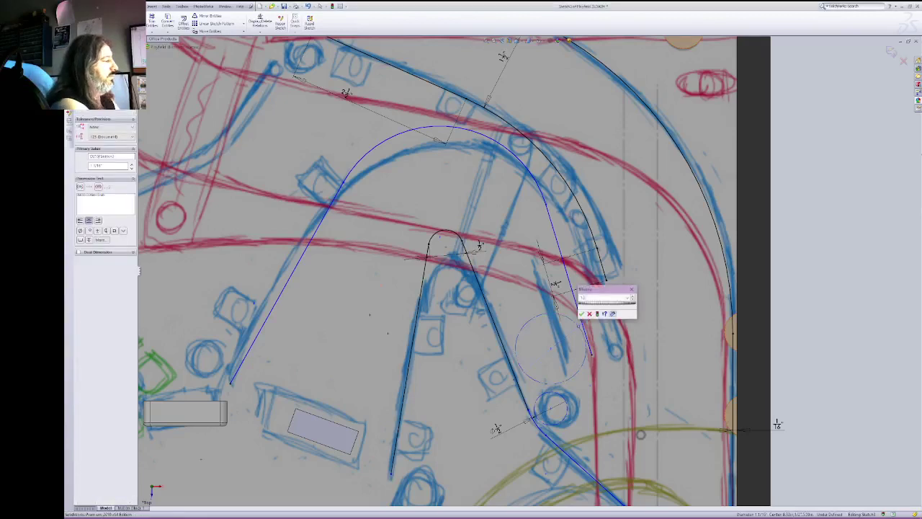
key(Return)
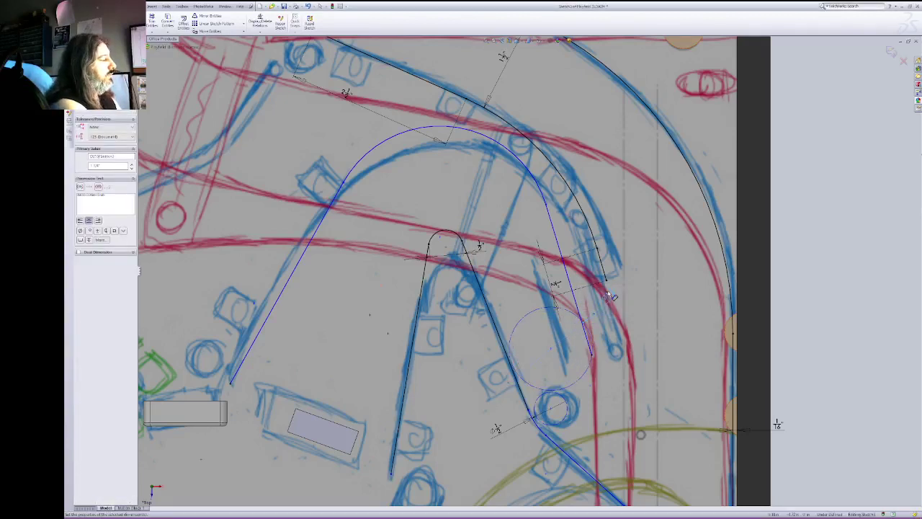
key(Escape)
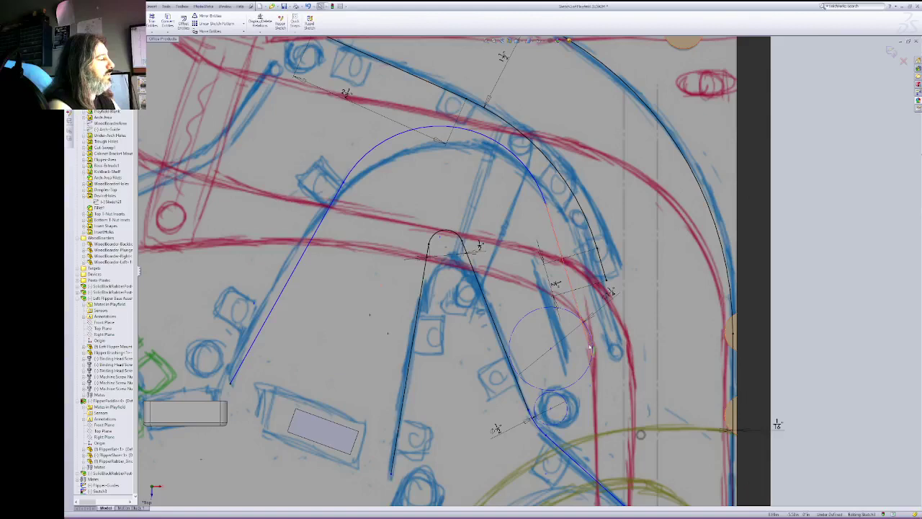
Step: Release the lower endpoint of the outer guide's right-hand line, shift the line outward along the construction circle, and fix the endpoint again
click(591, 358)
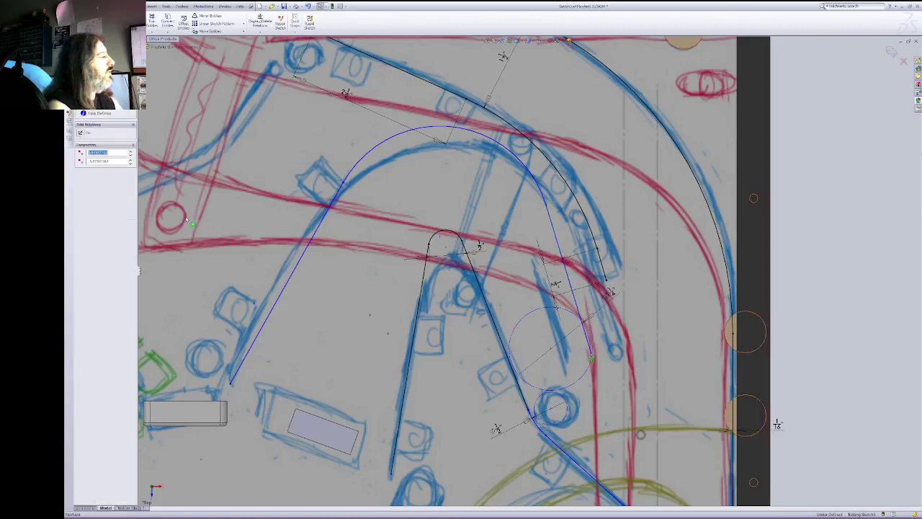
click(555, 264)
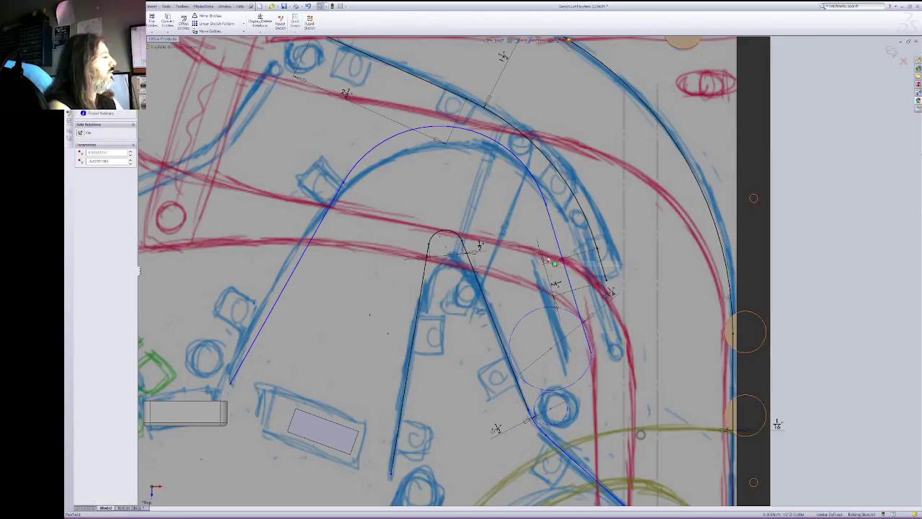
click(586, 317)
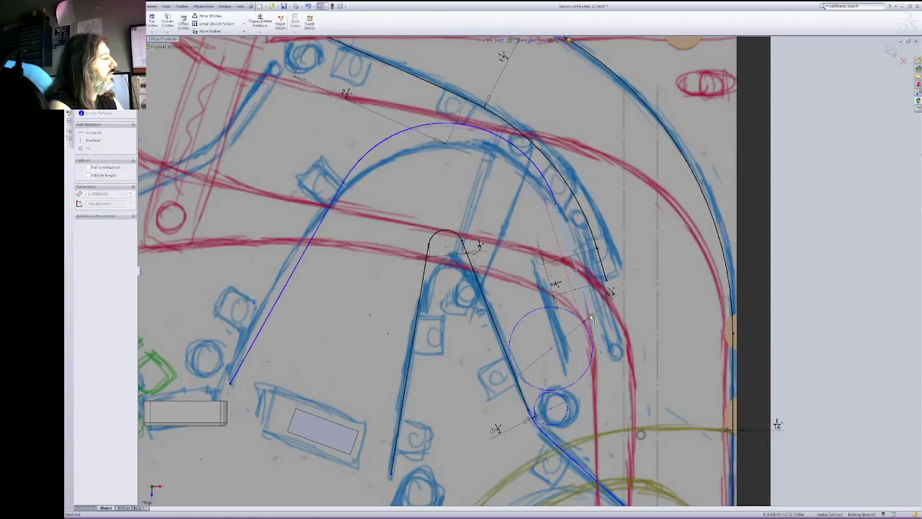
drag(586, 318, 582, 321)
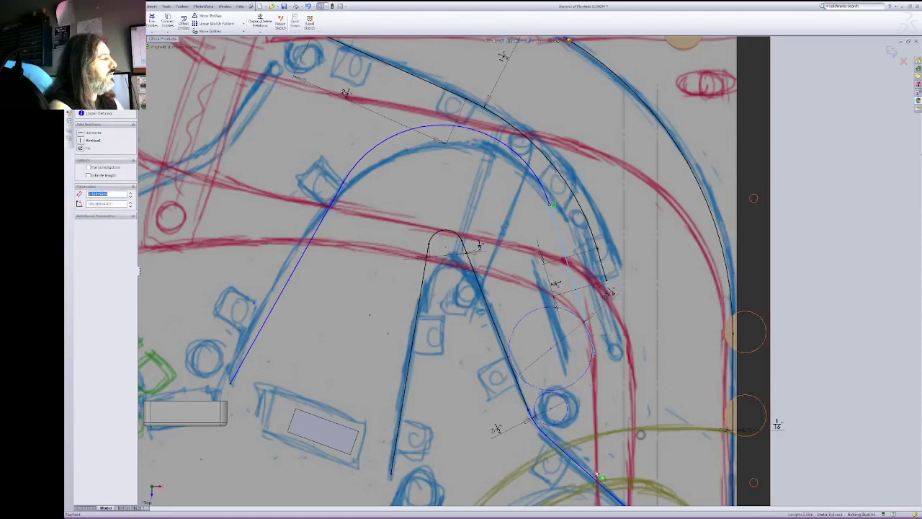
click(595, 356)
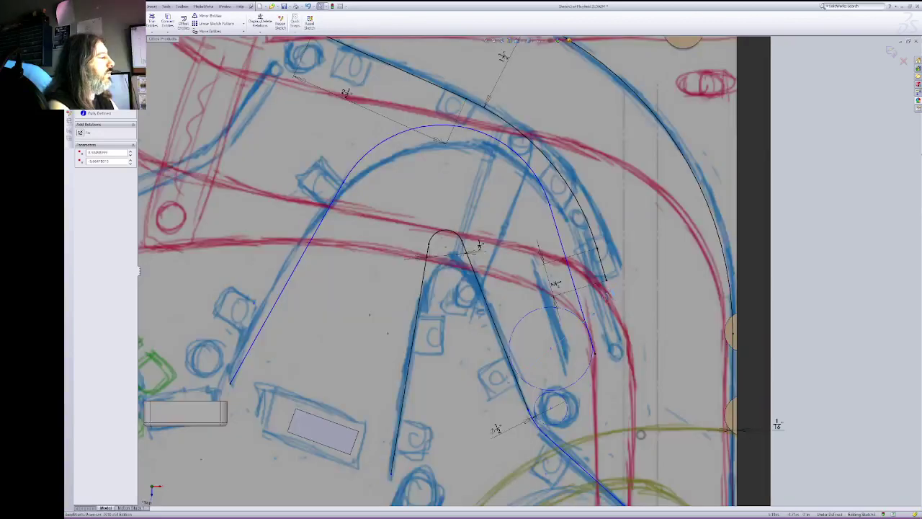
Step: Set the large construction circle's diameter to 1 1/8 inches
click(615, 292)
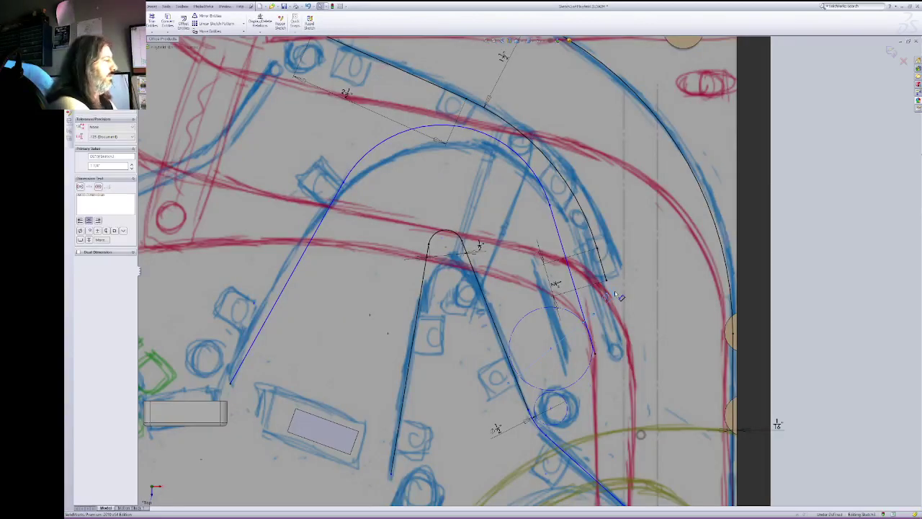
double_click(614, 292)
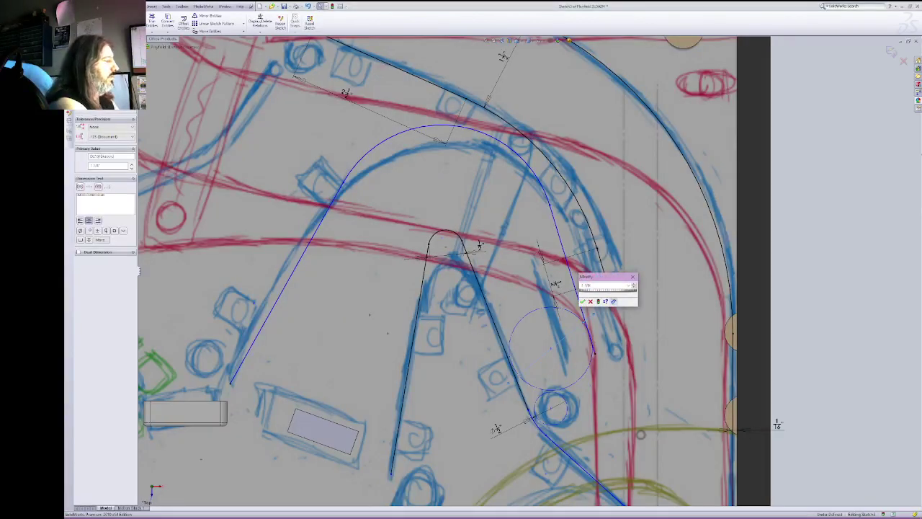
key(Return)
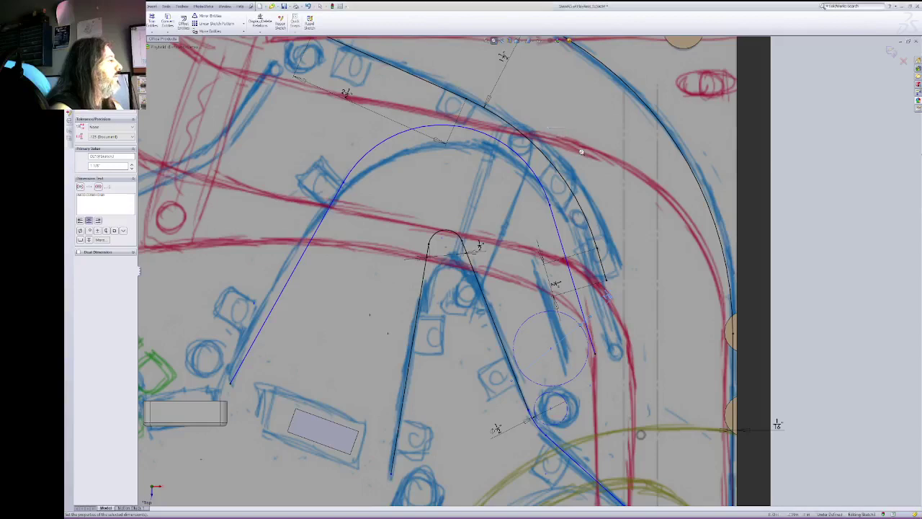
Step: Display the model with hidden lines removed instead of shaded, without the hand-drawn layout images, and exit the playfield sketch
right_click(578, 144)
click(603, 174)
drag(604, 176, 612, 252)
right_click(647, 246)
click(664, 295)
drag(665, 314, 742, 173)
right_click(742, 172)
click(759, 176)
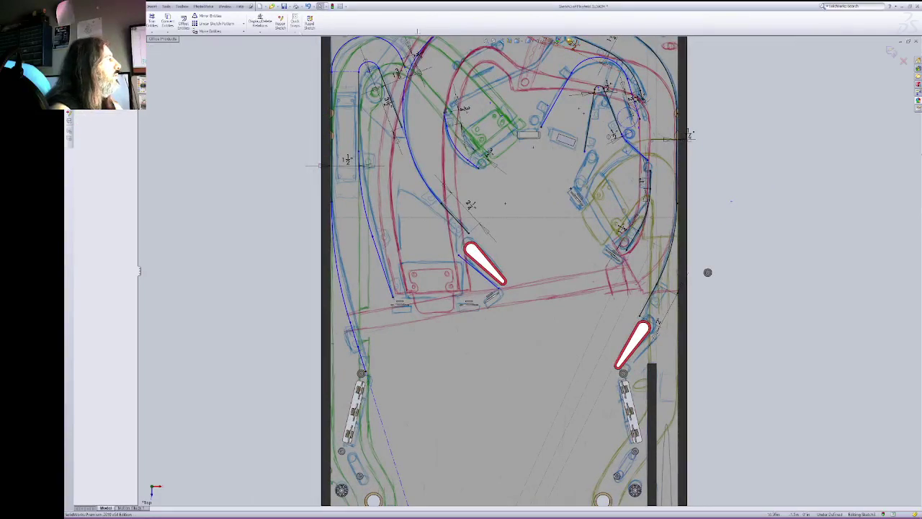
click(530, 41)
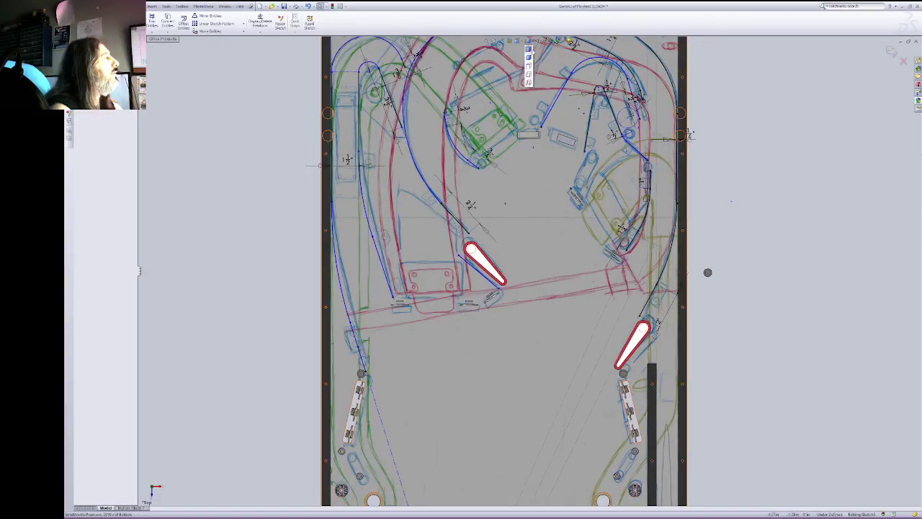
key(Delete)
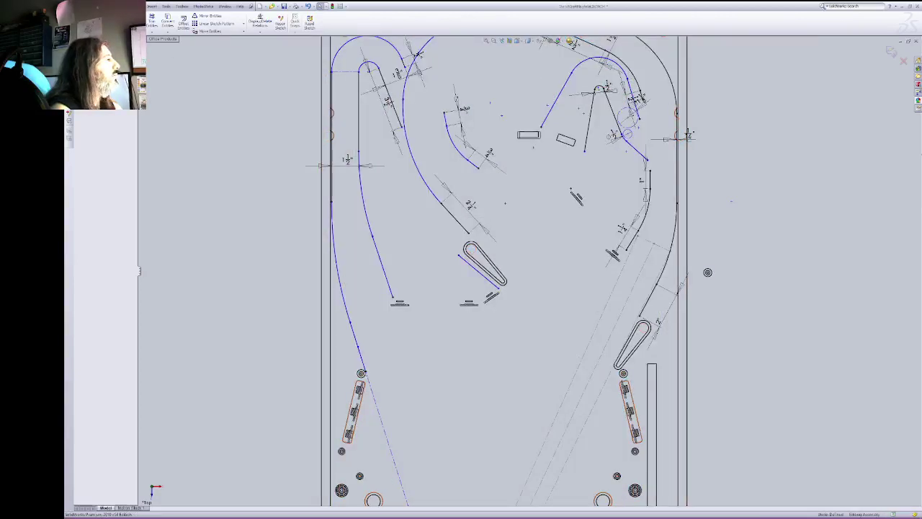
click(333, 7)
click(752, 57)
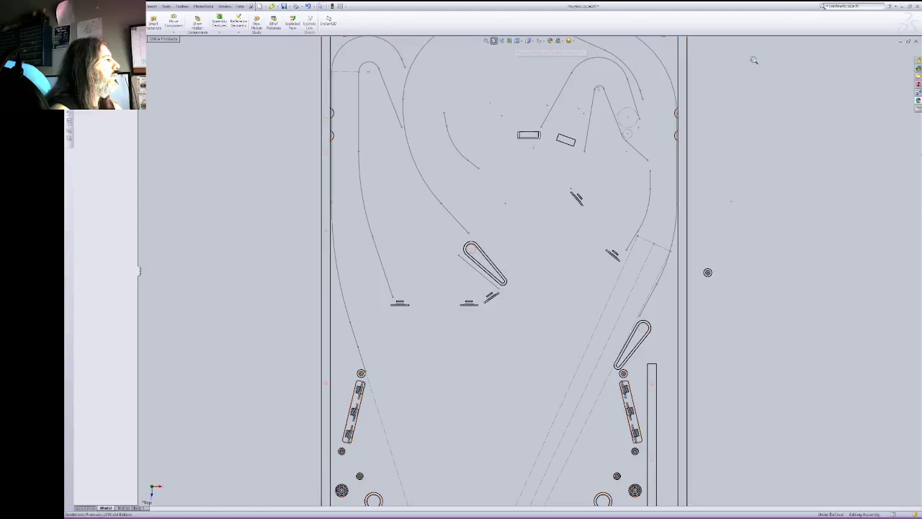
Step: Examine the overall guide layout on the upper half of the playfield in the assembly
right_click(752, 57)
click(776, 85)
drag(775, 88, 756, 113)
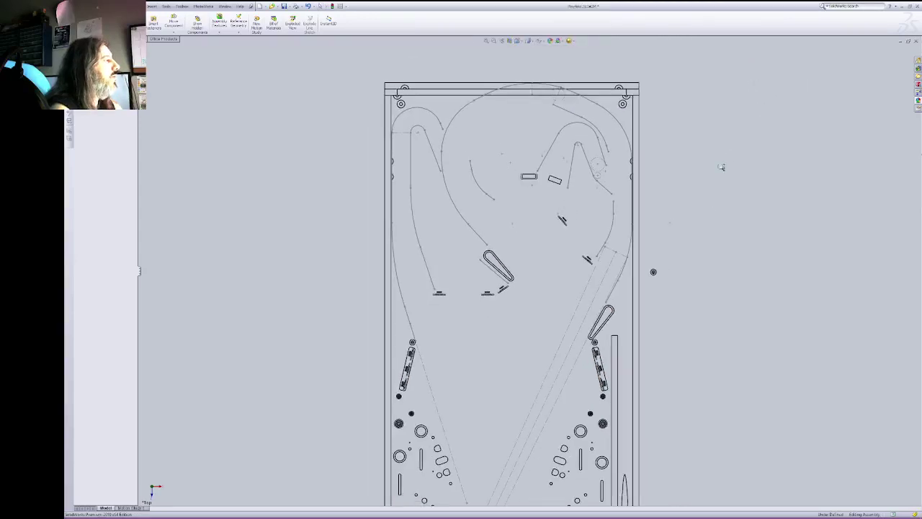
right_click(719, 165)
click(734, 167)
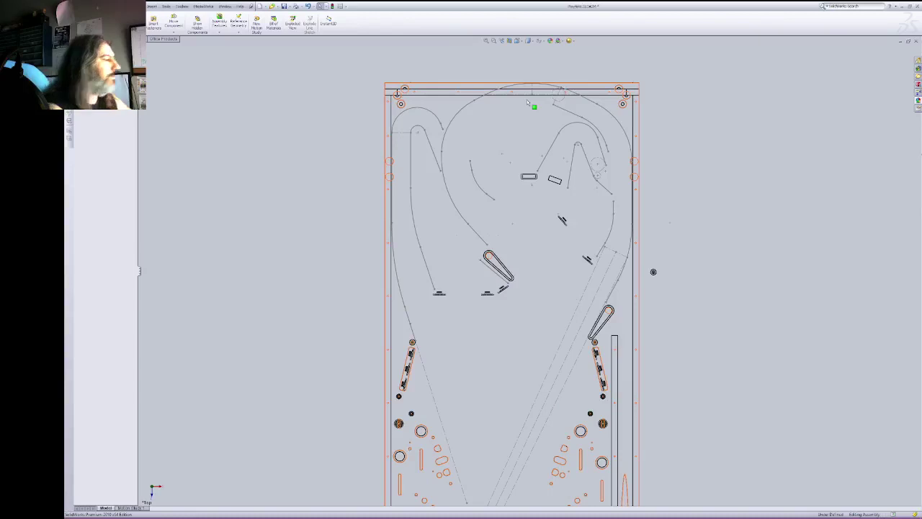
click(494, 40)
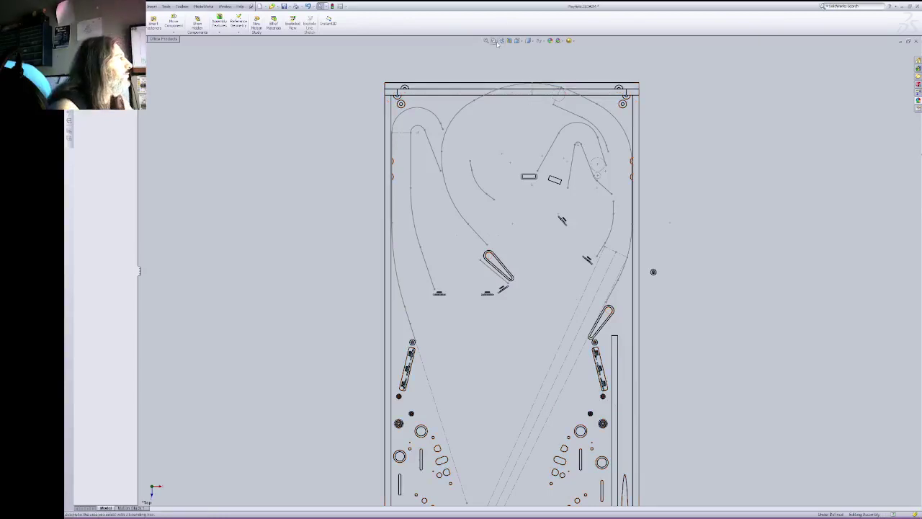
right_click(704, 197)
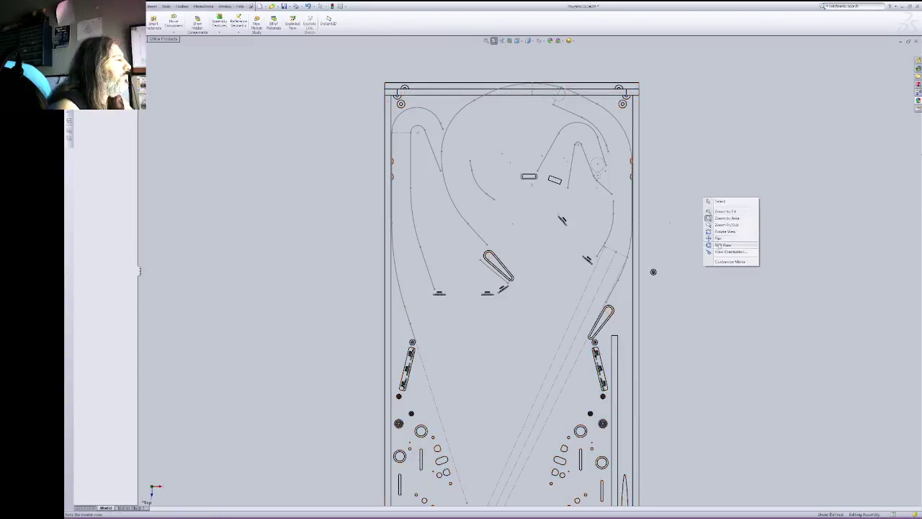
click(715, 239)
drag(711, 316, 731, 315)
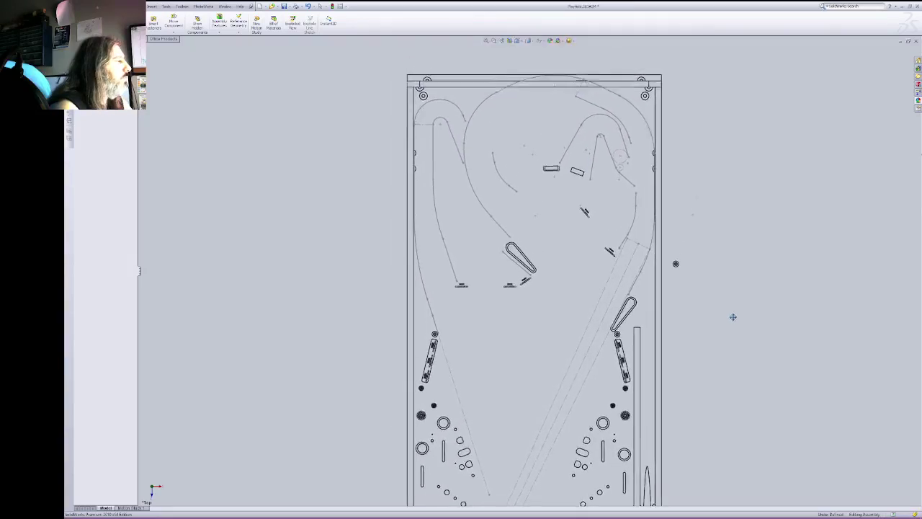
right_click(723, 229)
click(729, 233)
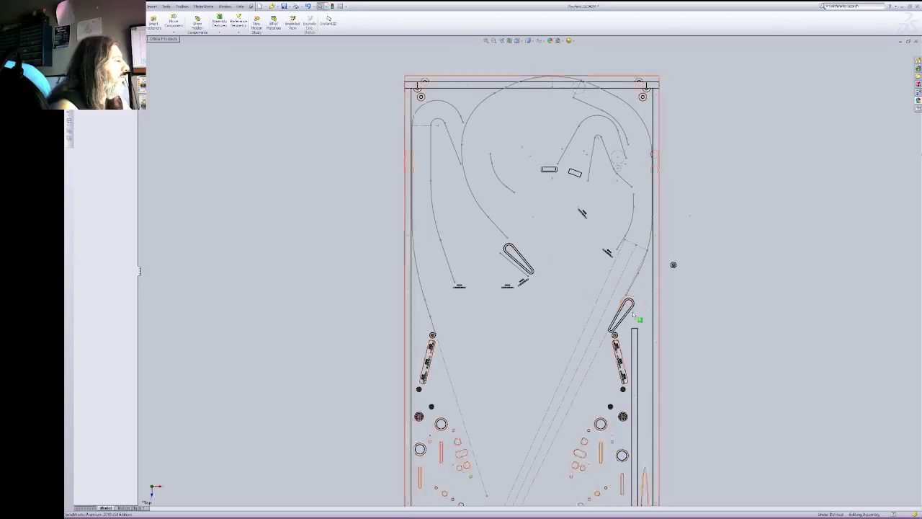
click(494, 40)
drag(478, 116, 580, 211)
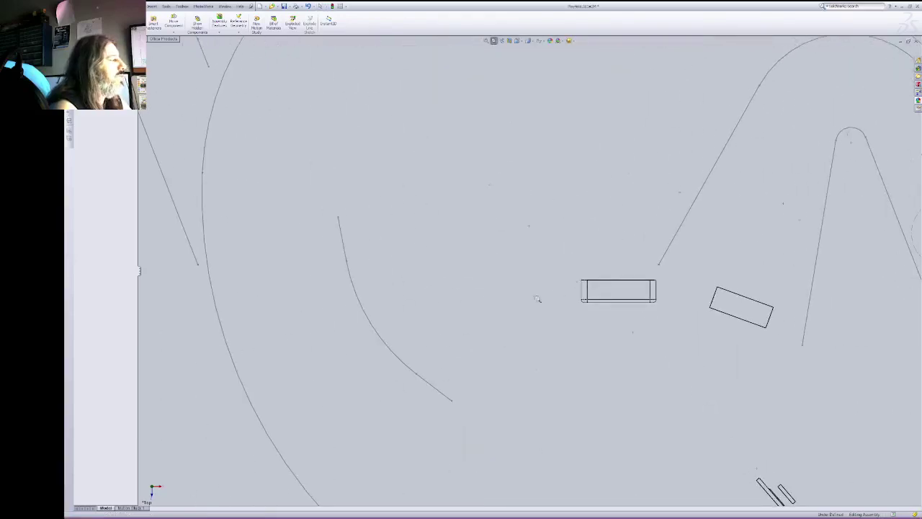
right_click(576, 311)
click(598, 347)
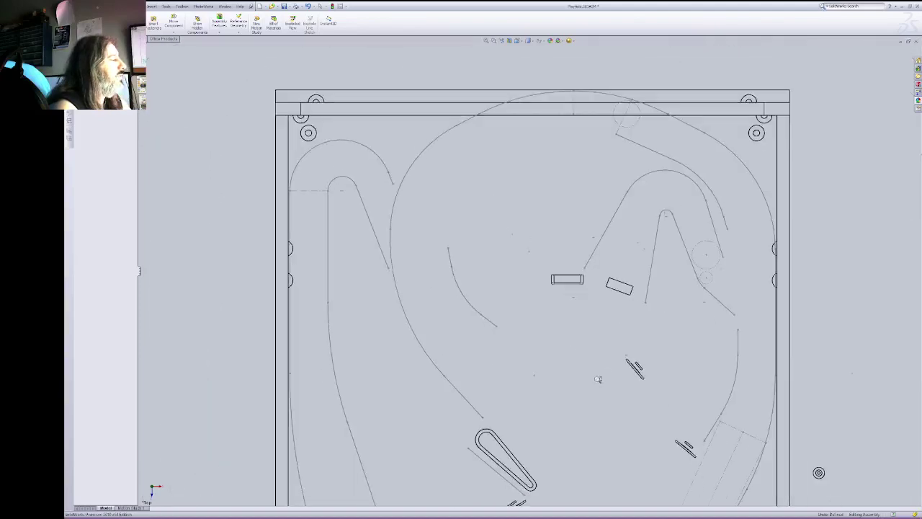
right_click(569, 330)
click(580, 334)
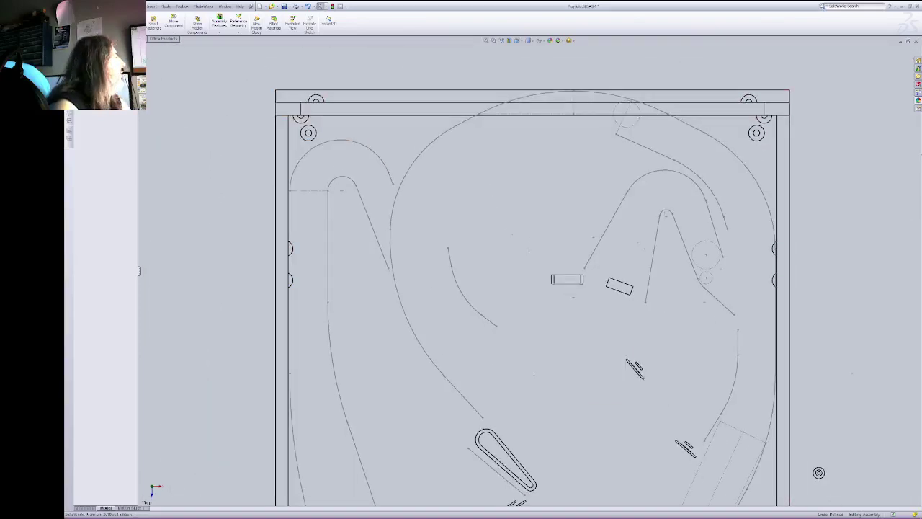
Step: Measure the distance from the lower end of the short curved guide to the near lower corner of the central rectangular target
click(136, 39)
click(153, 22)
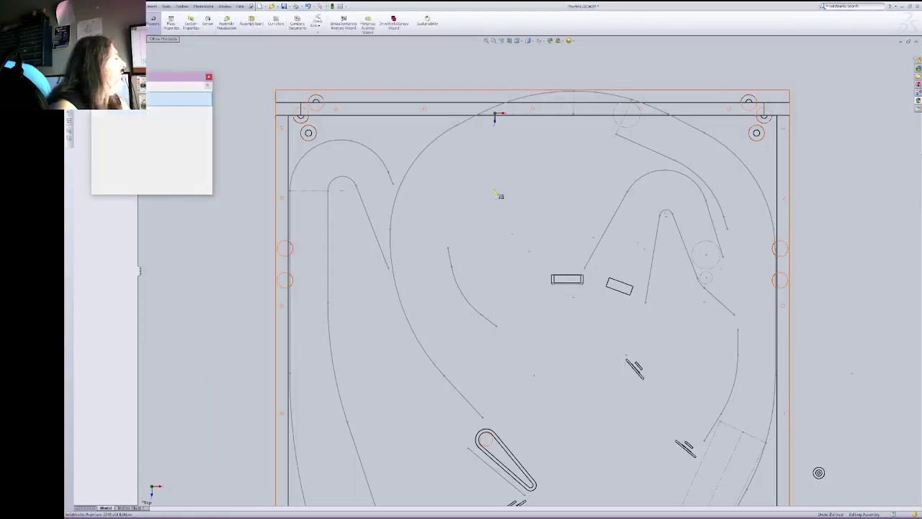
click(498, 327)
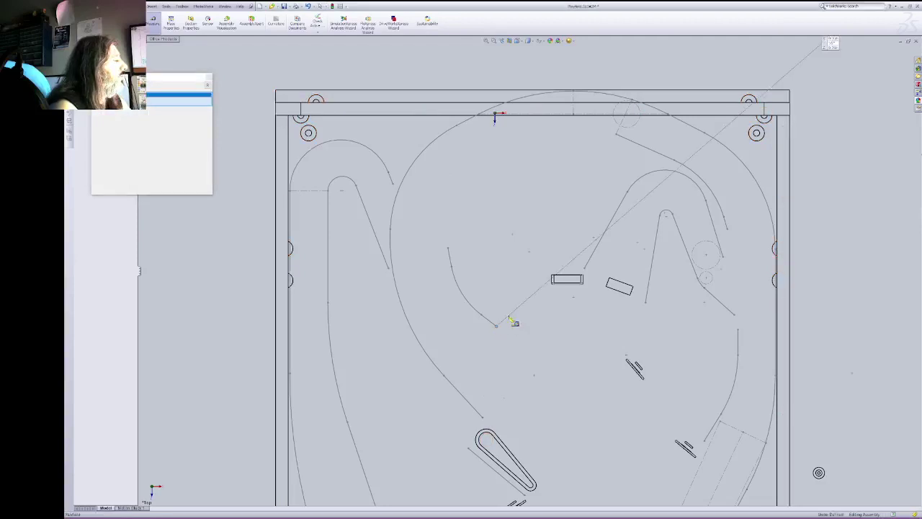
click(552, 283)
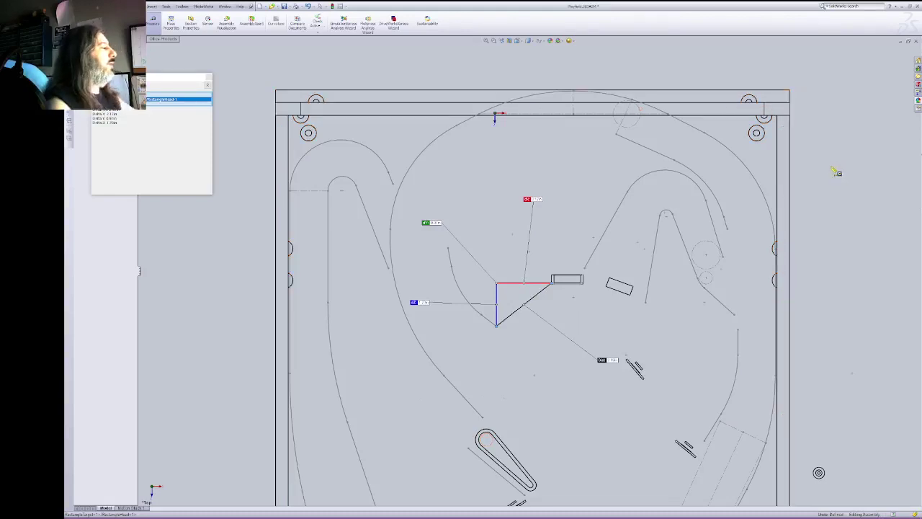
click(840, 210)
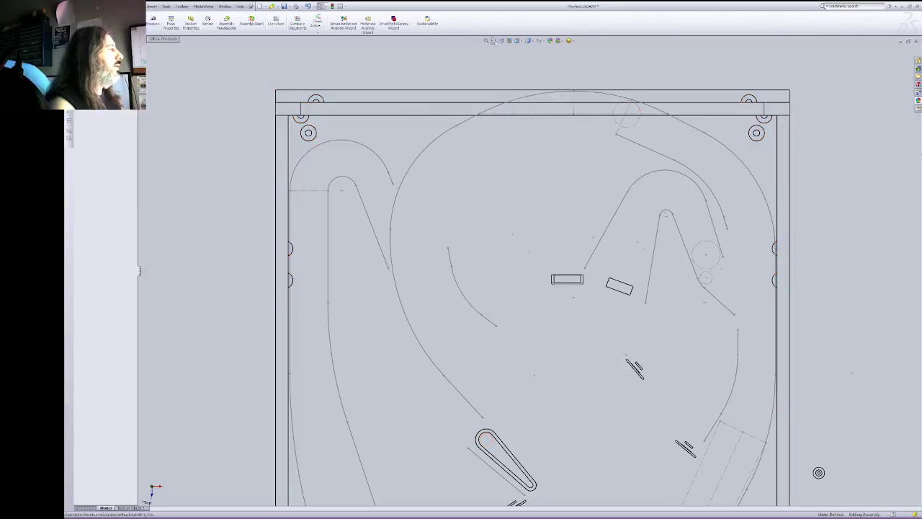
Step: Examine the playfield from the upper guides down to the flippers, checking the shot paths against the guide openings
right_click(840, 179)
drag(802, 386, 774, 197)
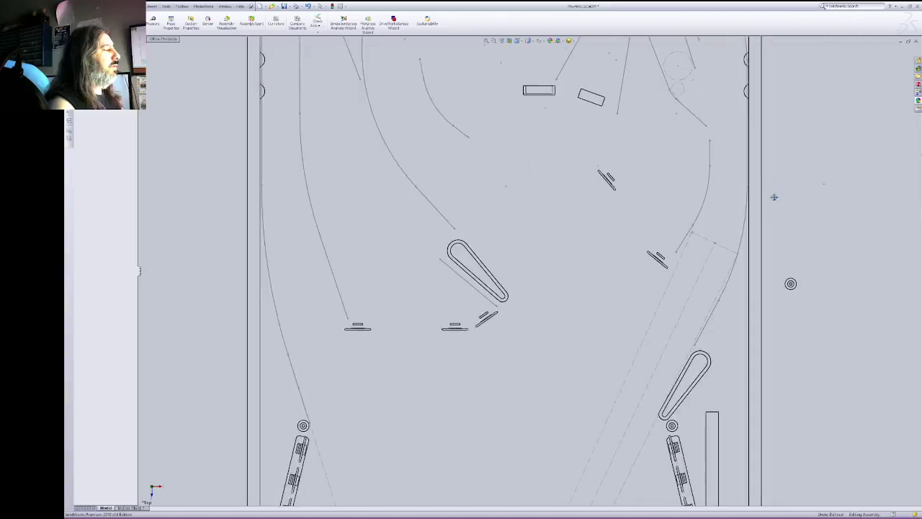
right_click(788, 194)
click(812, 221)
drag(814, 245, 647, 343)
right_click(688, 343)
click(704, 407)
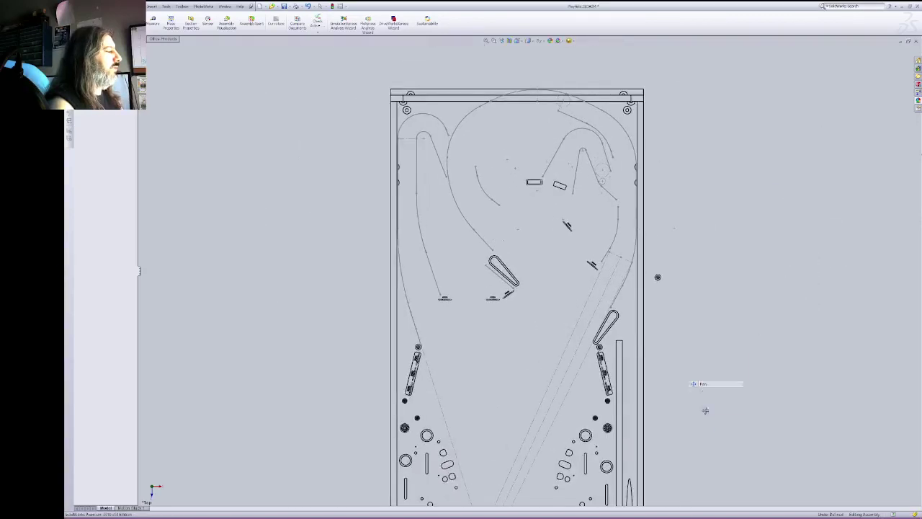
drag(704, 408, 727, 281)
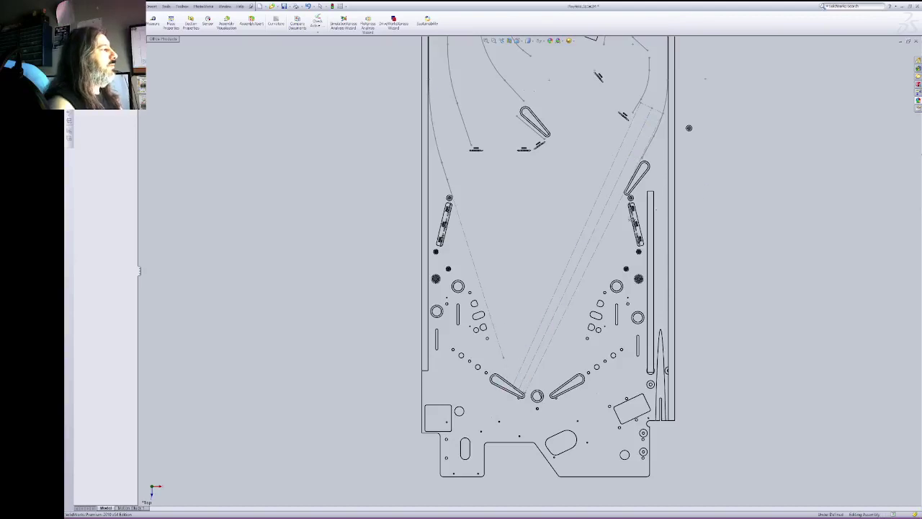
drag(715, 193, 712, 295)
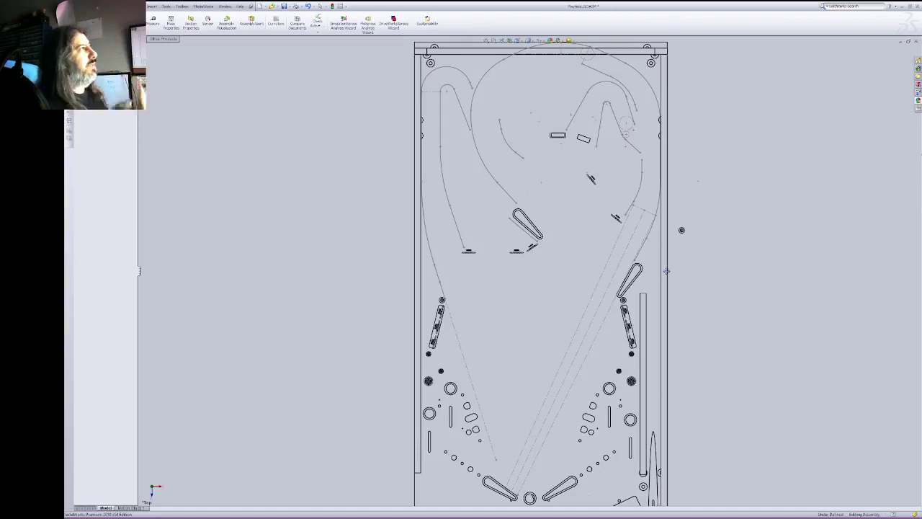
drag(730, 373, 731, 344)
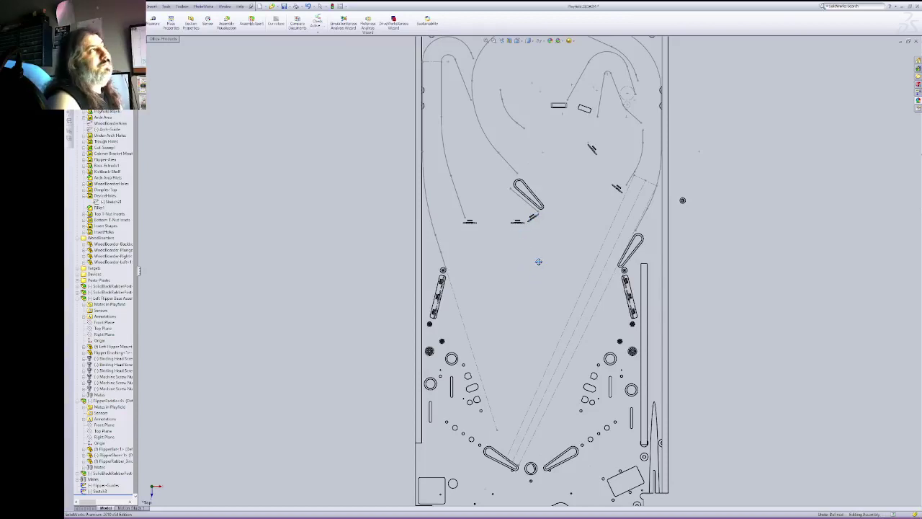
Step: Move the Flipper-Guides sketch below the last sketch in the feature tree and open it for editing
click(93, 479)
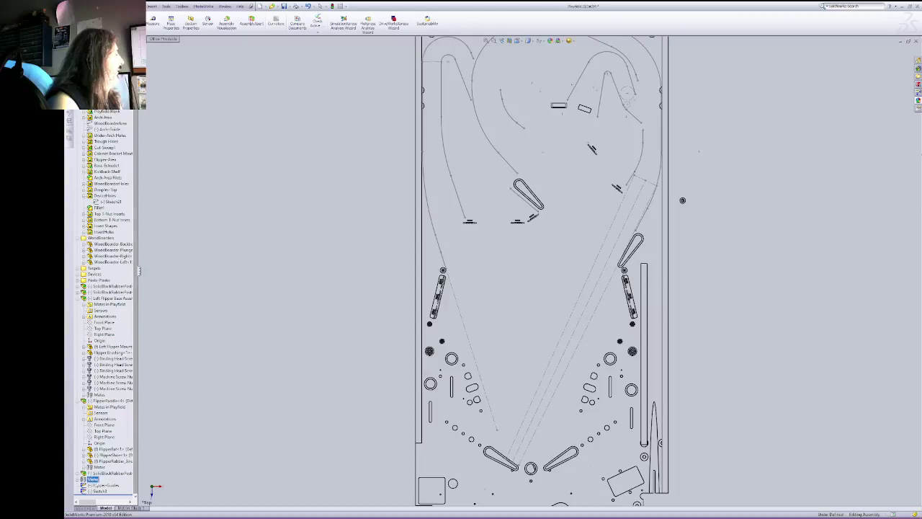
click(108, 485)
ctrl+click(101, 491)
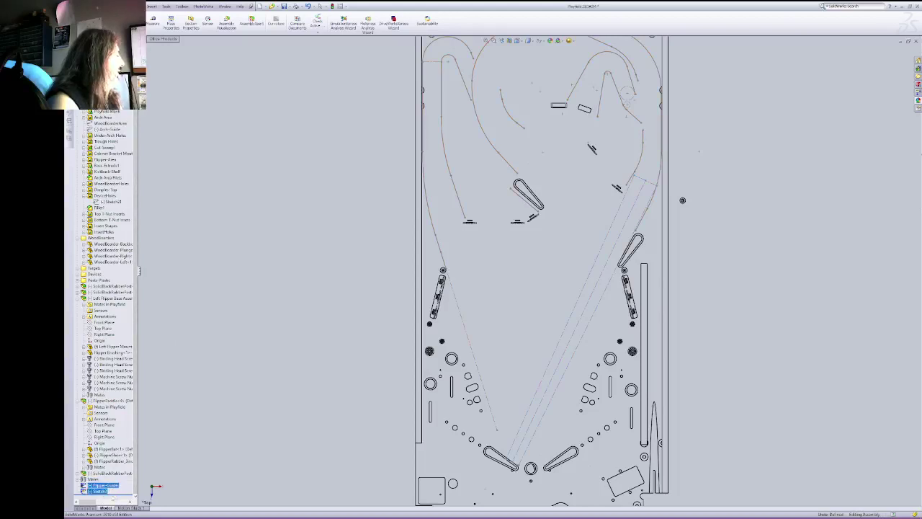
right_click(105, 492)
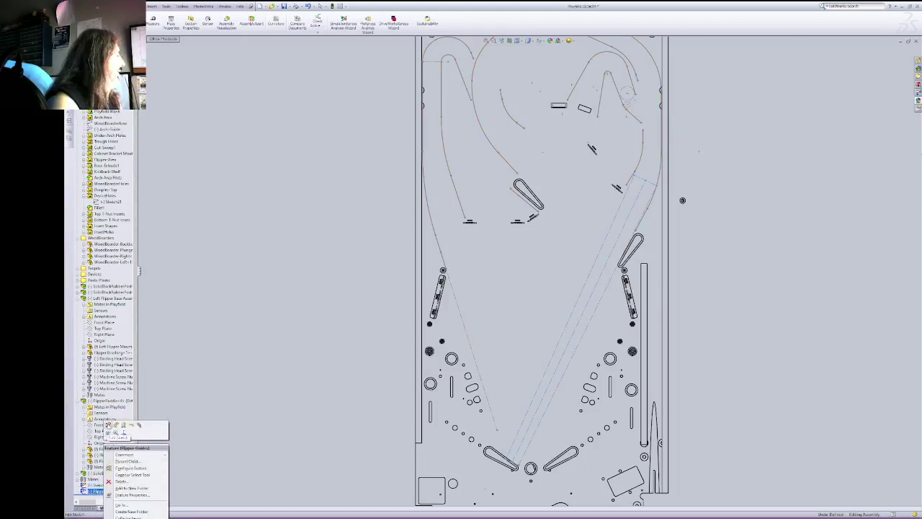
click(108, 425)
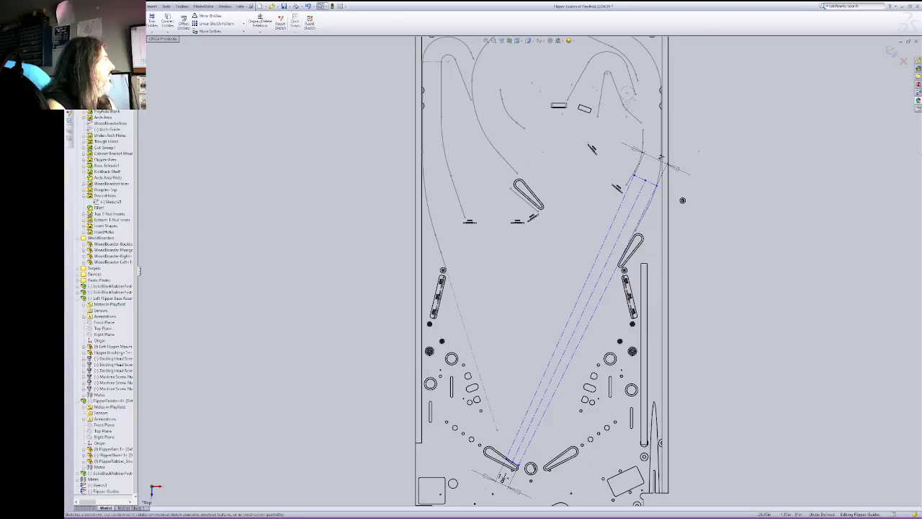
Step: Draw a closed four-sided construction outline running from just above the right flipper up toward the playfield's centre
key(l)
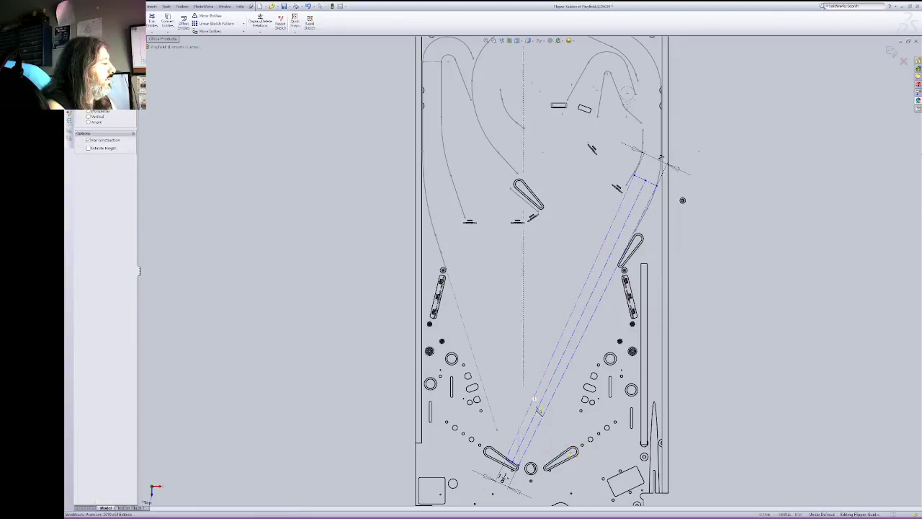
click(550, 447)
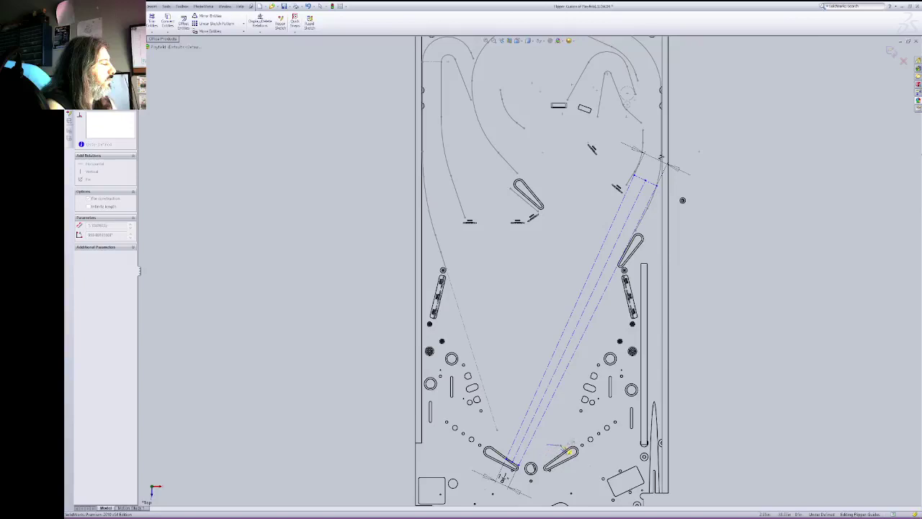
click(535, 333)
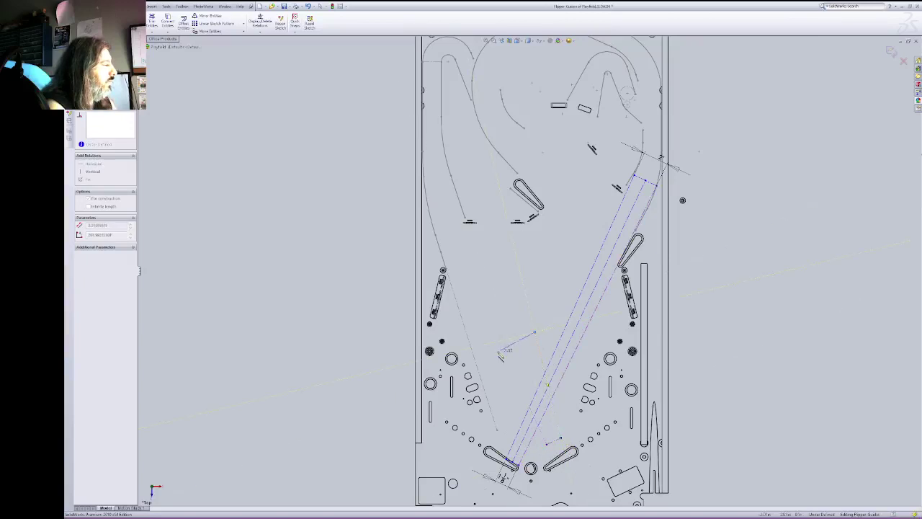
click(547, 445)
key(Escape)
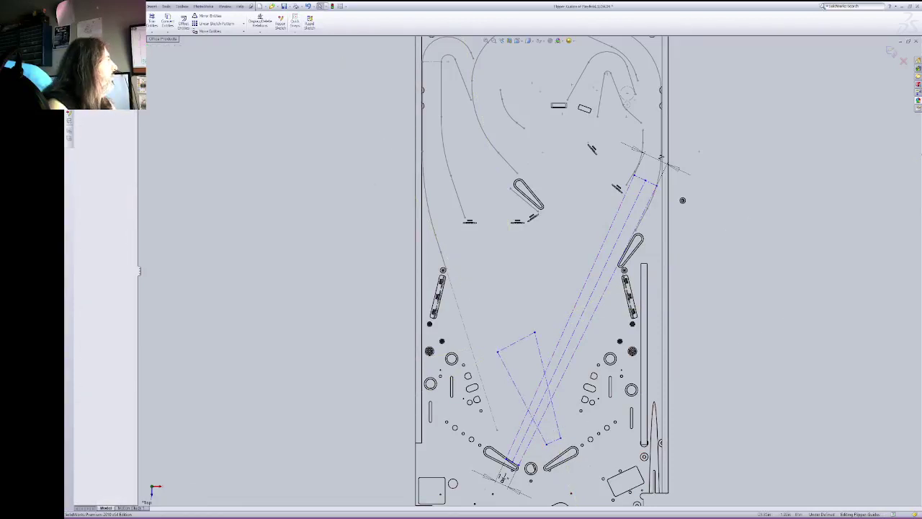
Step: Draw a construction centerline joining the midpoints of the new outline's upper and lower end lines
click(320, 5)
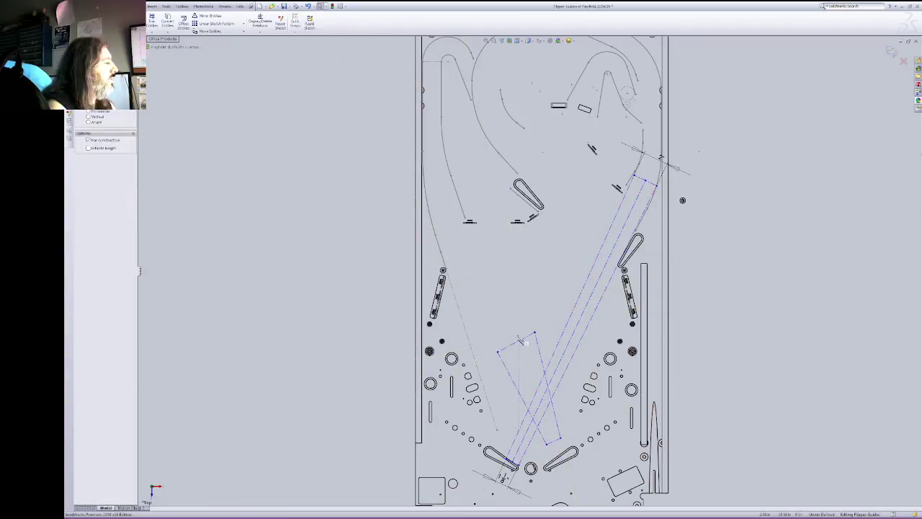
click(517, 344)
click(559, 441)
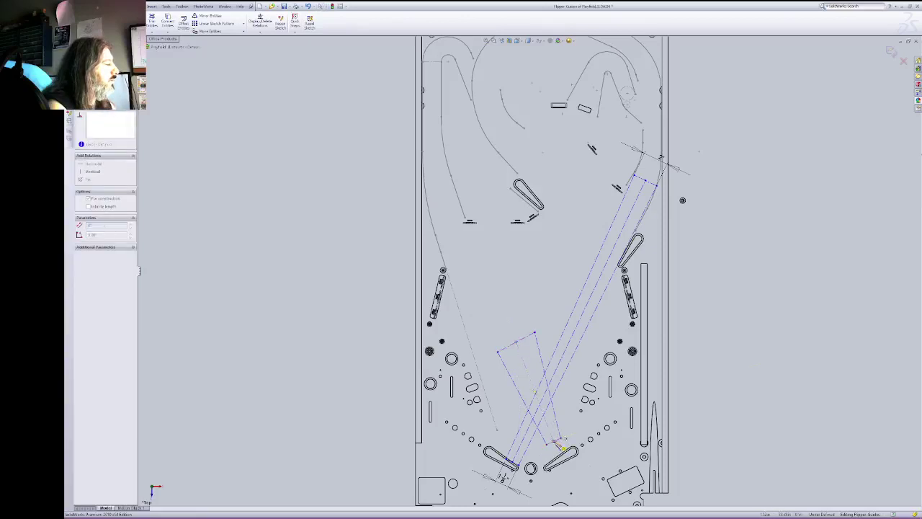
key(Escape)
Step: Make the new centerline perpendicular to the outline's short lower end line
click(558, 441)
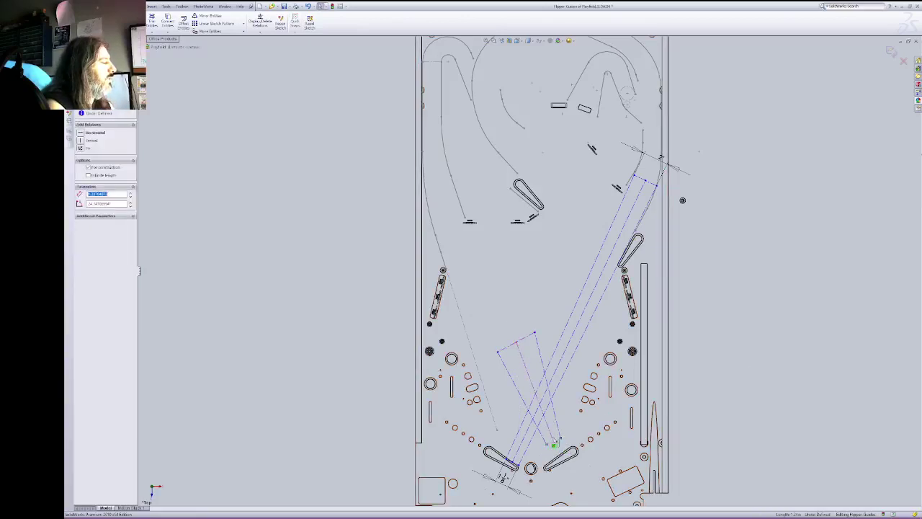
ctrl+click(516, 346)
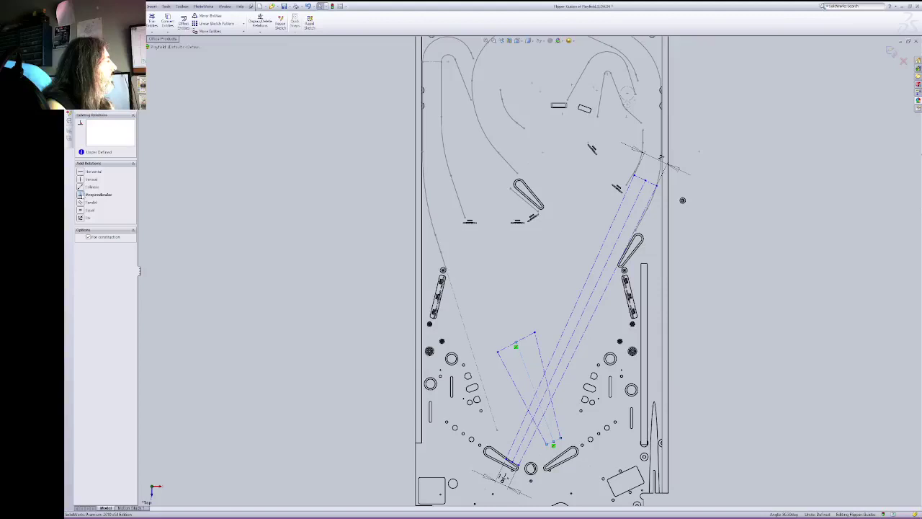
click(95, 195)
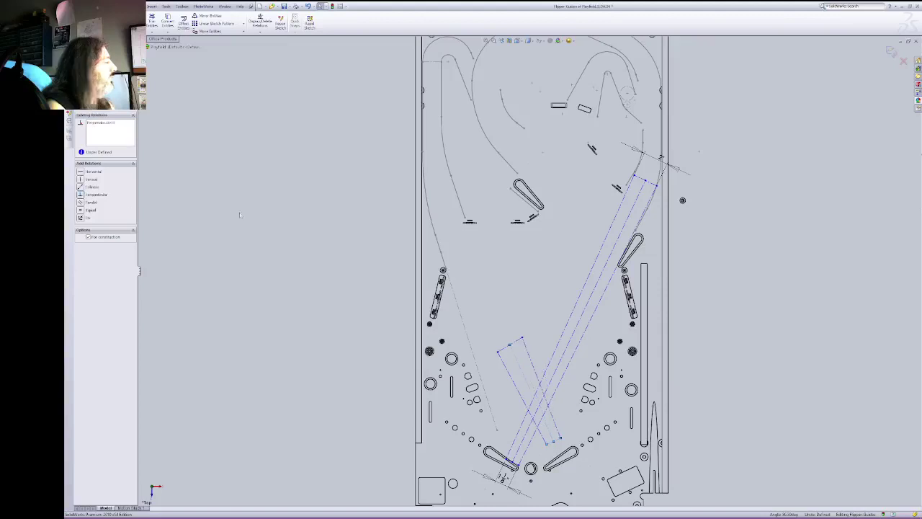
Step: Make the right flipper path's centerline perpendicular to the outline's upper end line
click(516, 341)
ctrl+click(515, 354)
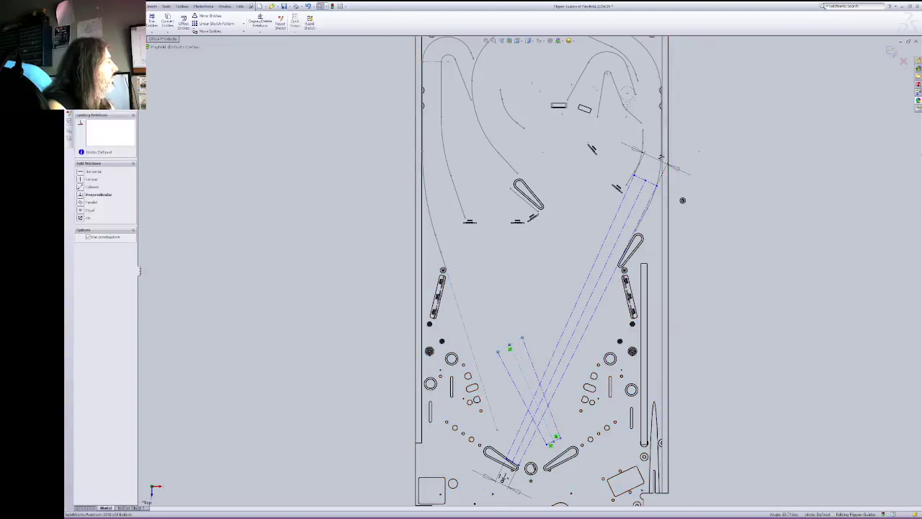
click(95, 195)
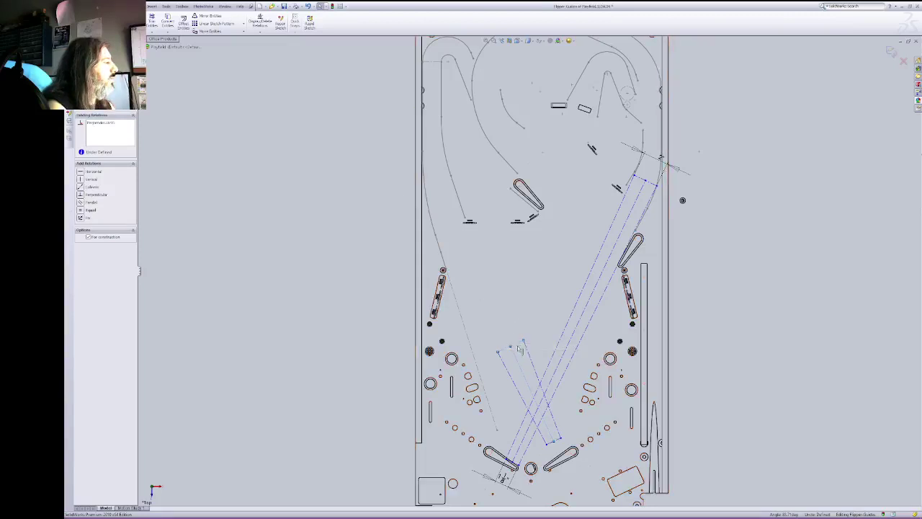
Step: Make the new outline's upper and lower end lines equal in length to the matching end lines of the left flipper's shot path
click(646, 210)
ctrl+click(651, 185)
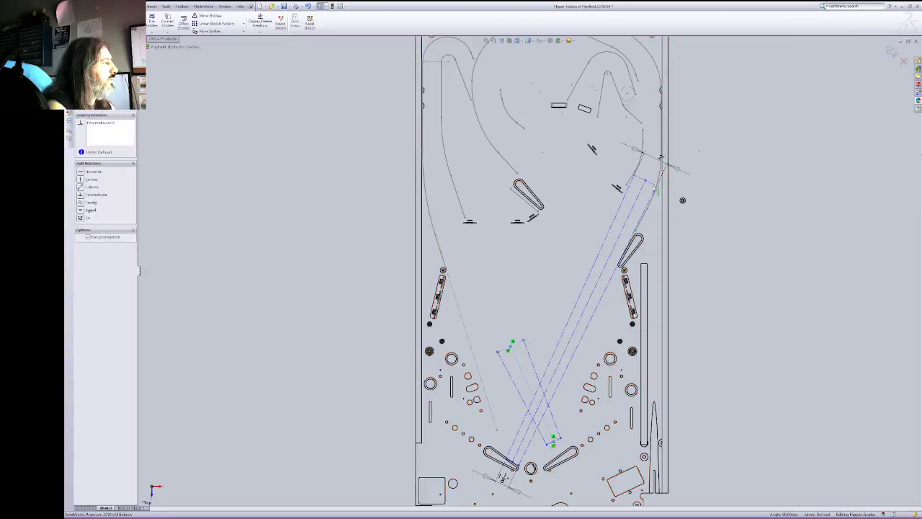
ctrl+click(651, 183)
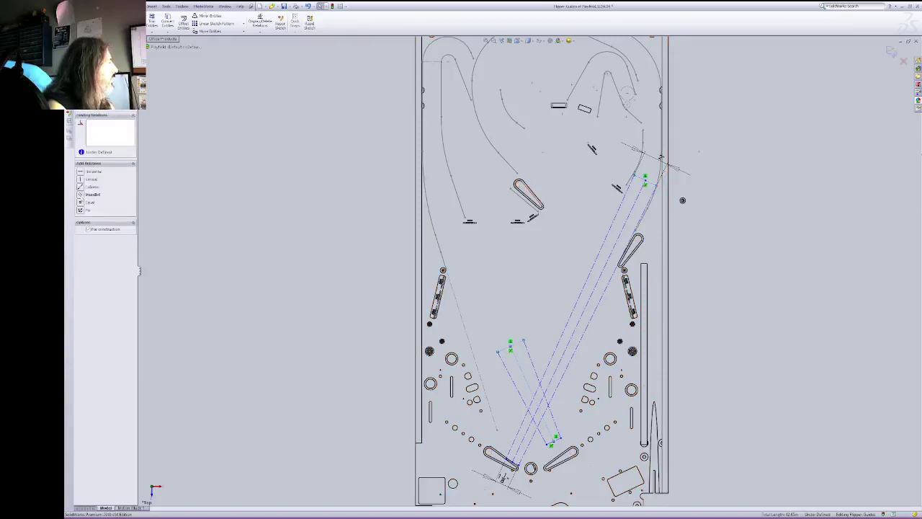
click(83, 203)
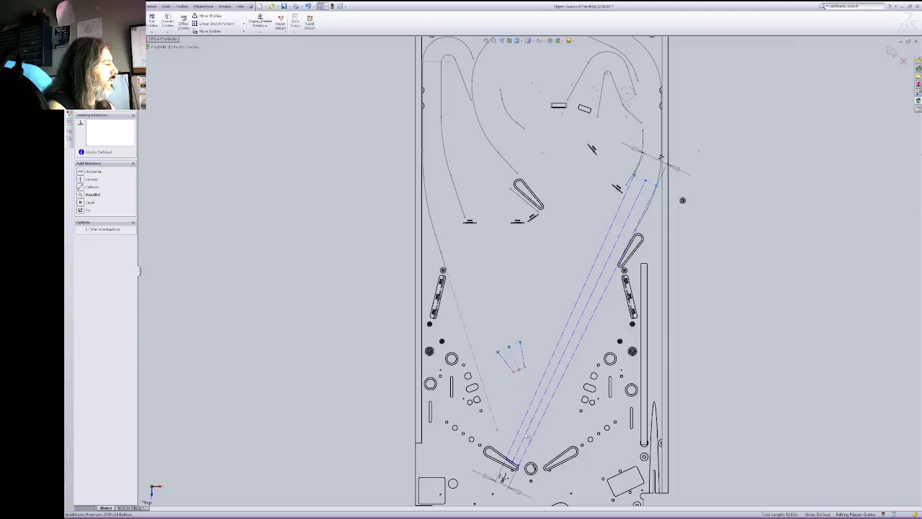
click(518, 371)
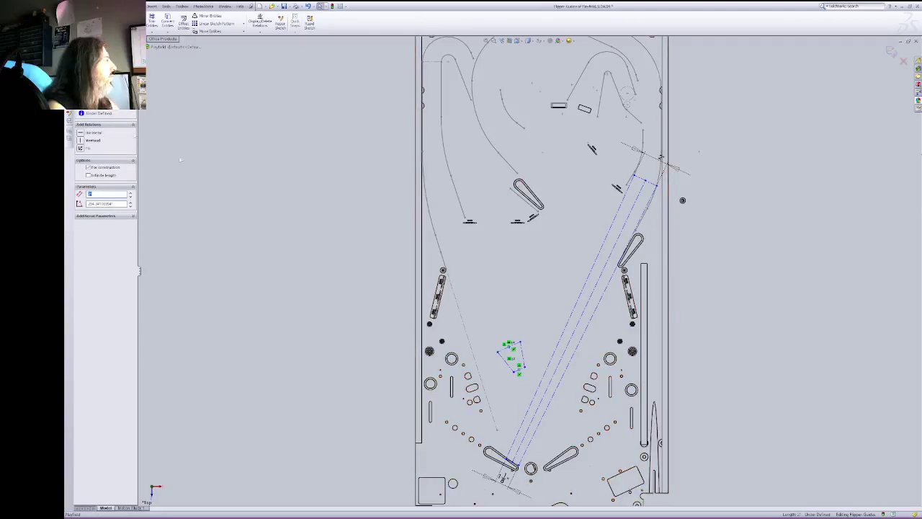
key(Escape)
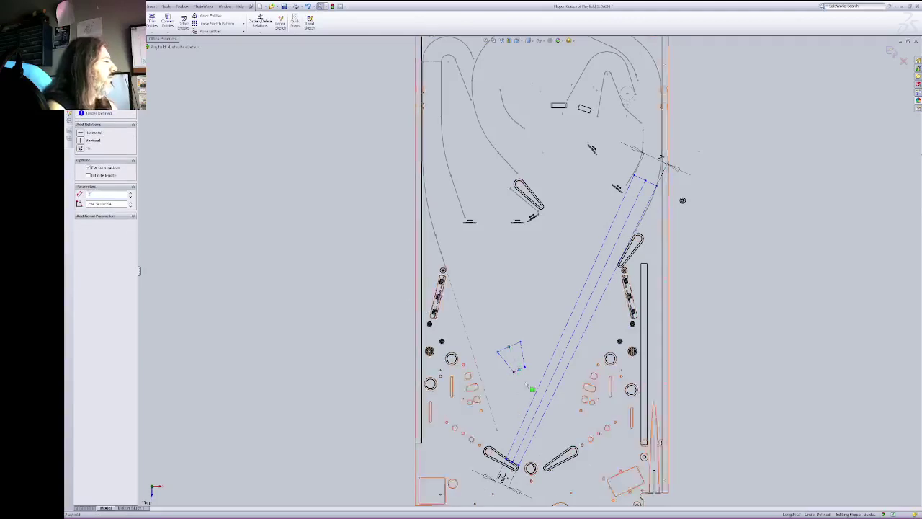
click(517, 372)
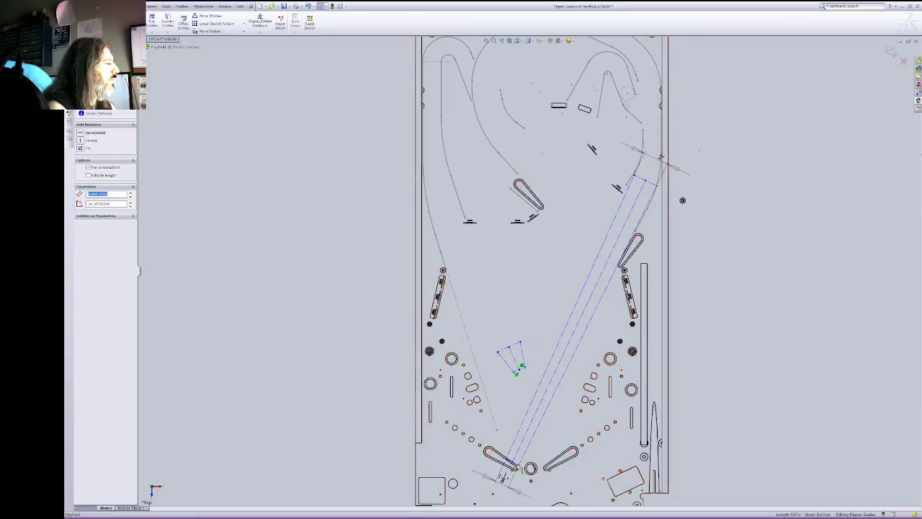
ctrl+click(511, 460)
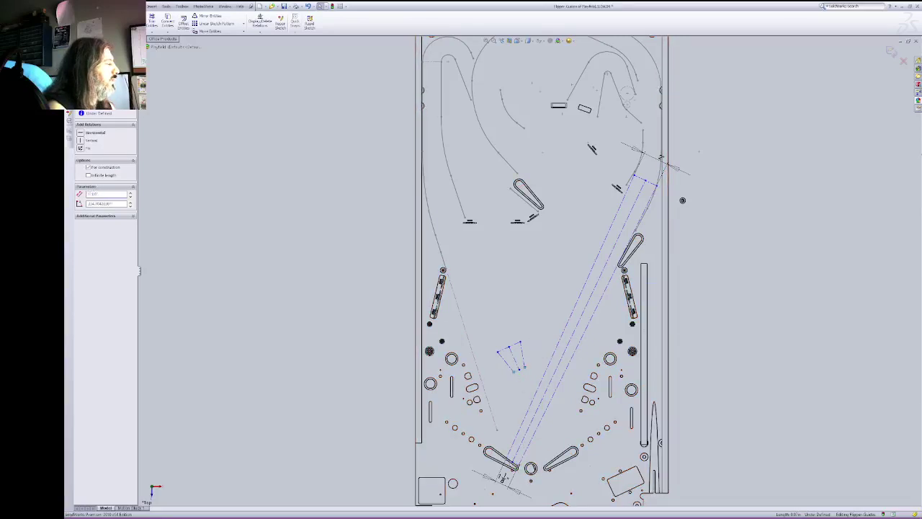
click(85, 210)
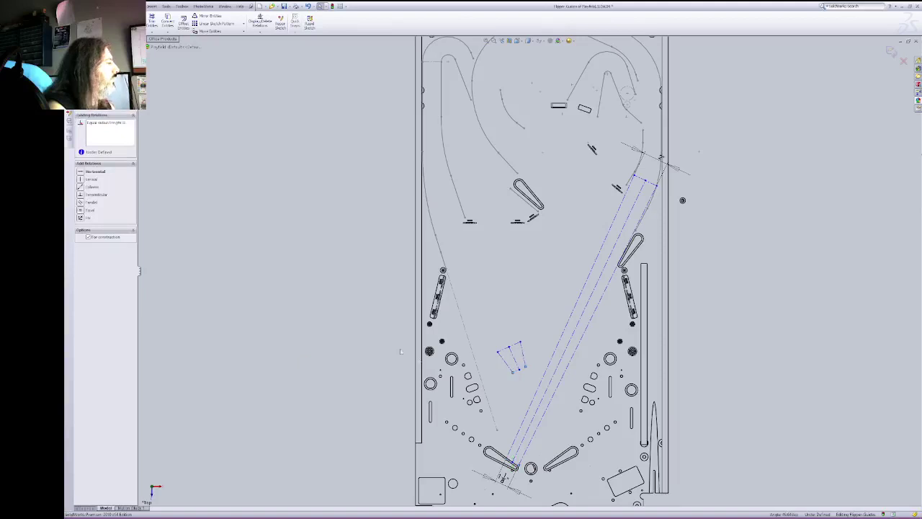
Step: Move the lower end midpoint of the new shot path onto the right flipper
ctrl+click(523, 372)
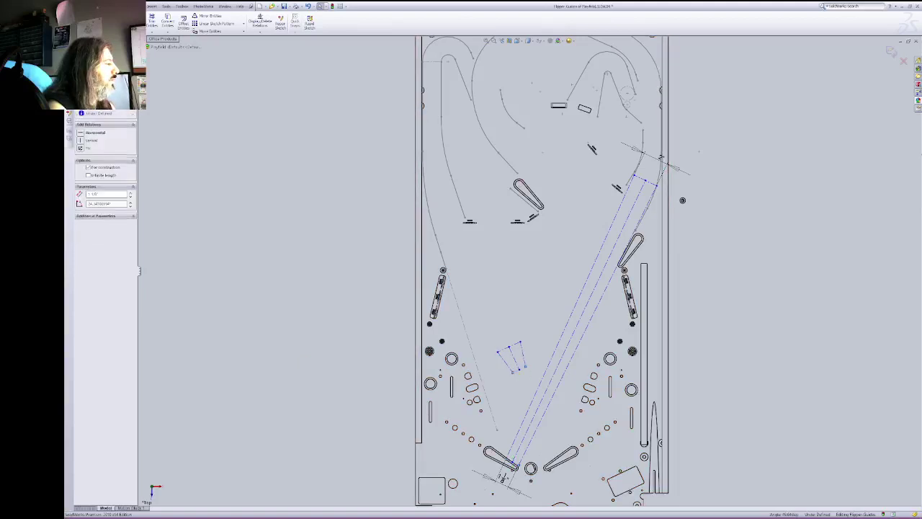
ctrl+click(523, 372)
click(520, 370)
drag(520, 369, 562, 453)
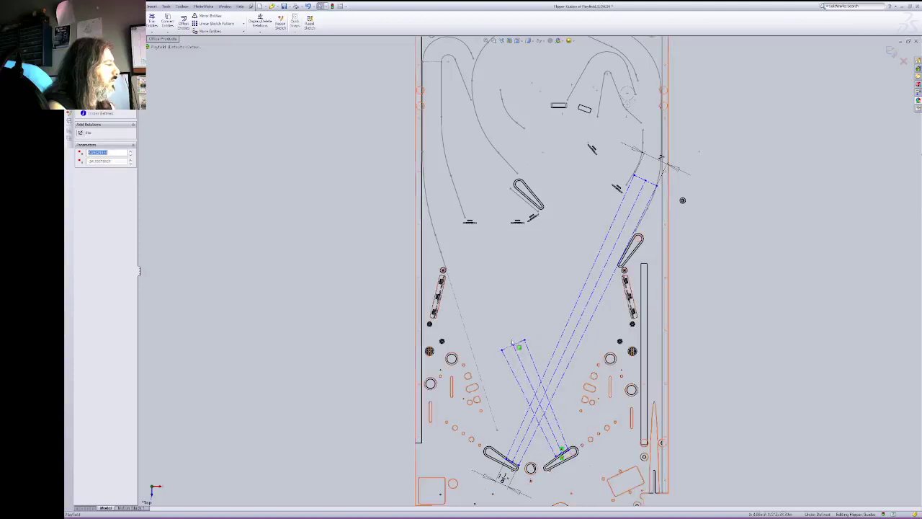
Step: Aim the right flipper's shot path at several upper targets, ending in the opening between the left inner guide and the upper-left flipper
drag(513, 346, 535, 86)
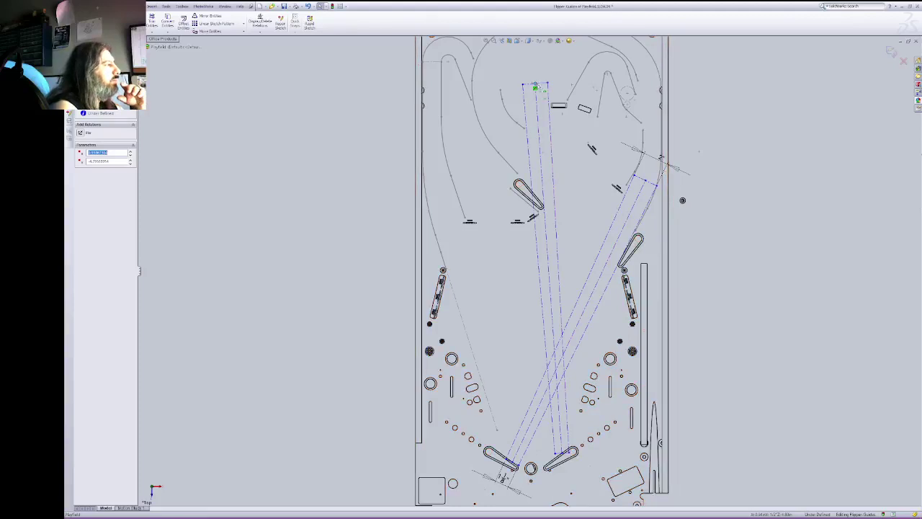
mouse_move(535, 87)
mouse_down()
mouse_move(495, 209)
mouse_move(500, 223)
mouse_move(492, 222)
mouse_up()
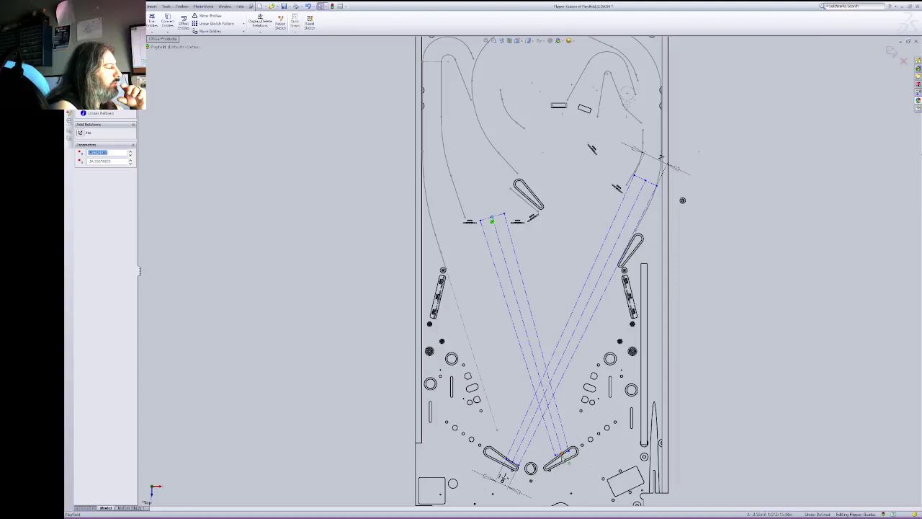
mouse_move(563, 455)
mouse_down()
mouse_move(555, 461)
mouse_move(569, 464)
mouse_move(554, 459)
mouse_up()
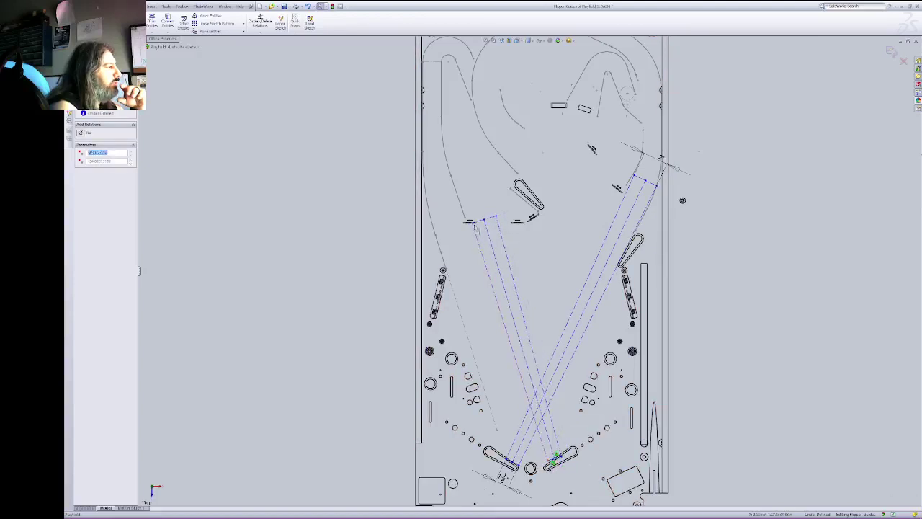
drag(487, 220, 479, 166)
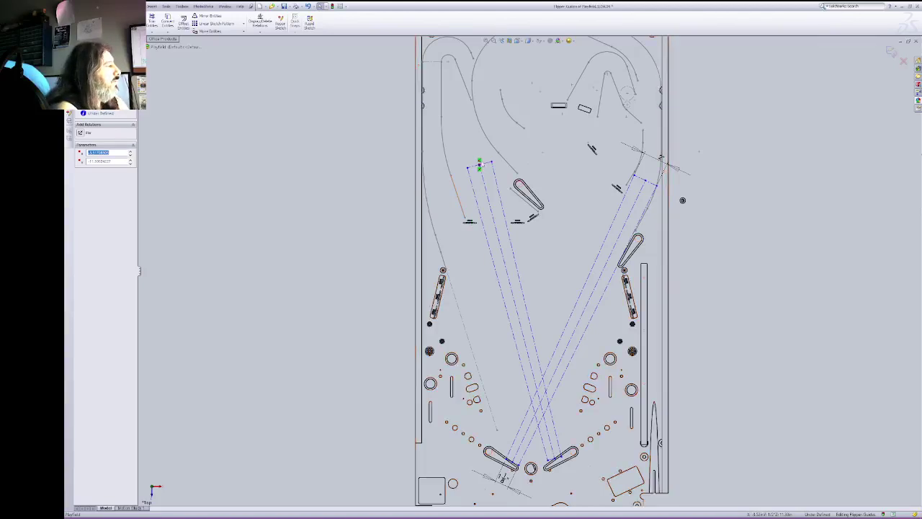
mouse_move(479, 166)
mouse_down()
mouse_move(451, 167)
mouse_move(485, 171)
mouse_move(473, 161)
mouse_up()
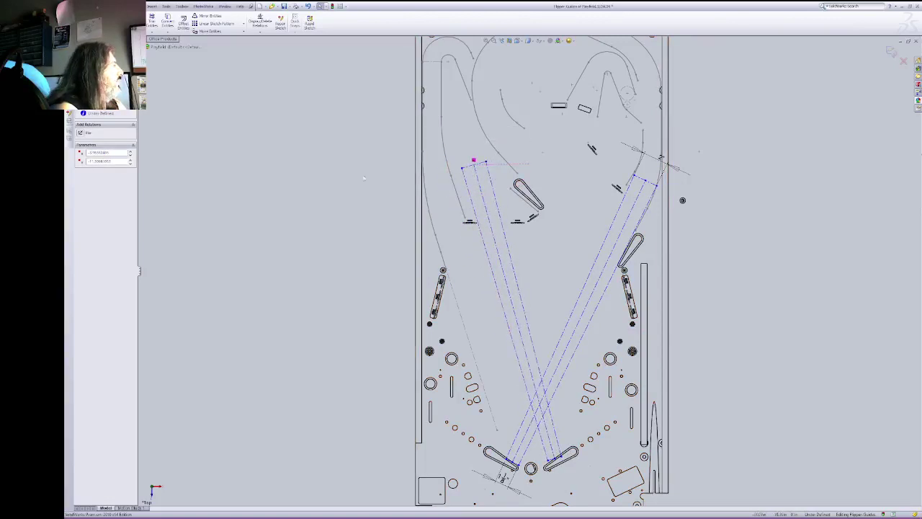
Step: Swing the shot path into the left outer lane and shift its lower end toward the right flipper's tip
mouse_move(474, 160)
mouse_down()
mouse_move(477, 226)
mouse_move(440, 206)
mouse_up()
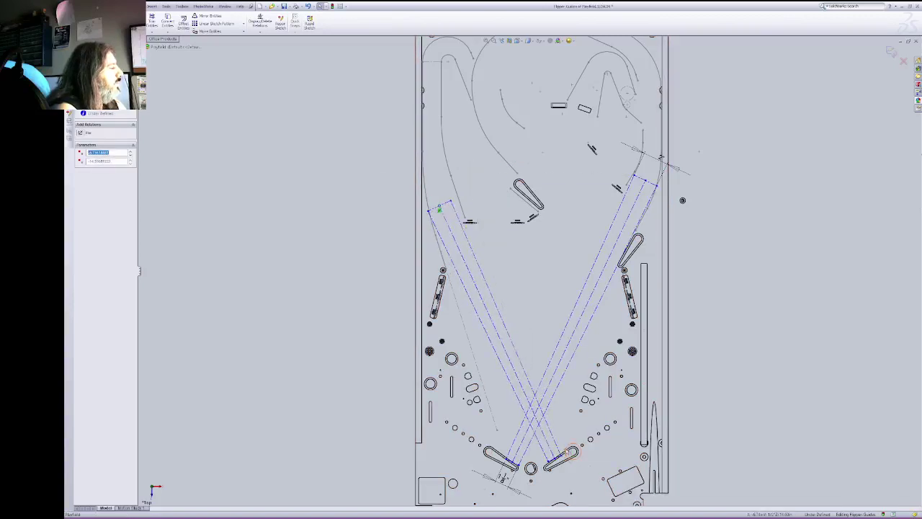
drag(555, 459, 551, 462)
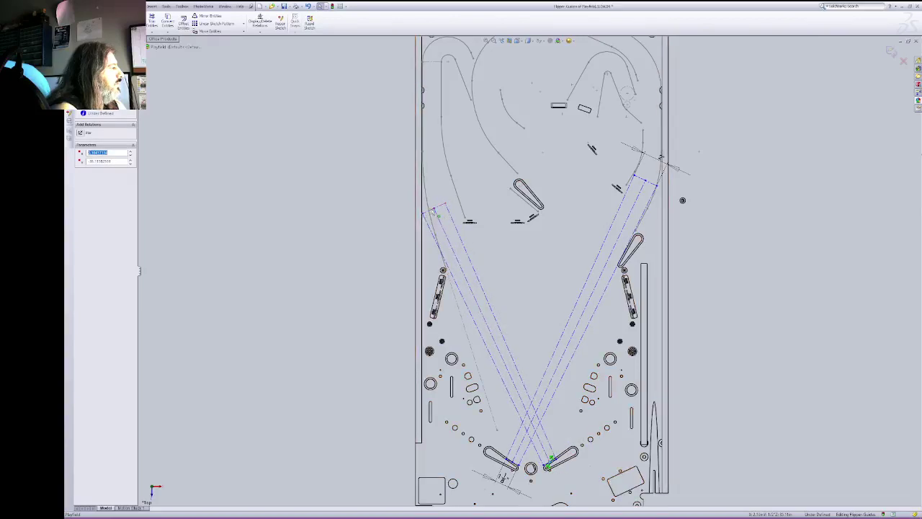
mouse_move(433, 210)
mouse_down()
mouse_move(428, 200)
mouse_move(441, 211)
mouse_up()
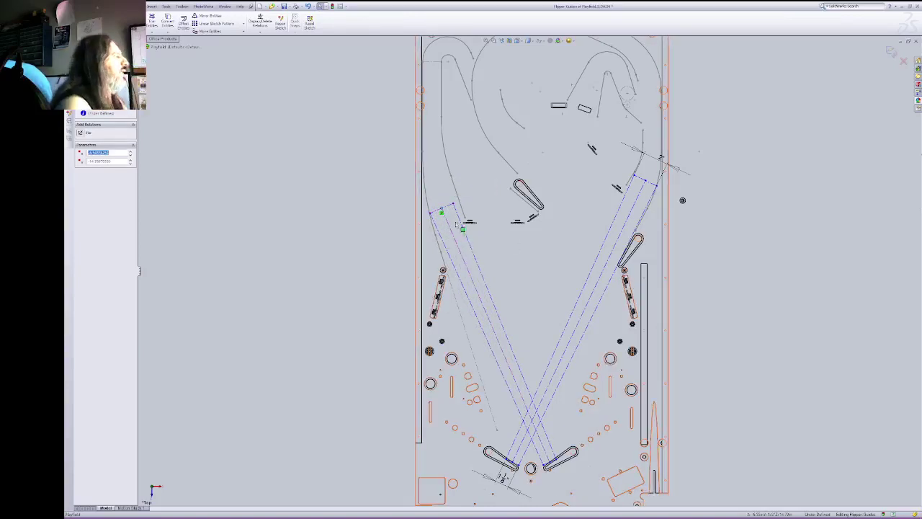
Step: Re-aim the shot path between the left inner guide and the upper-left flipper, shifting its lower end back up the right flipper
mouse_move(441, 212)
mouse_down()
mouse_move(468, 179)
mouse_move(480, 185)
mouse_up()
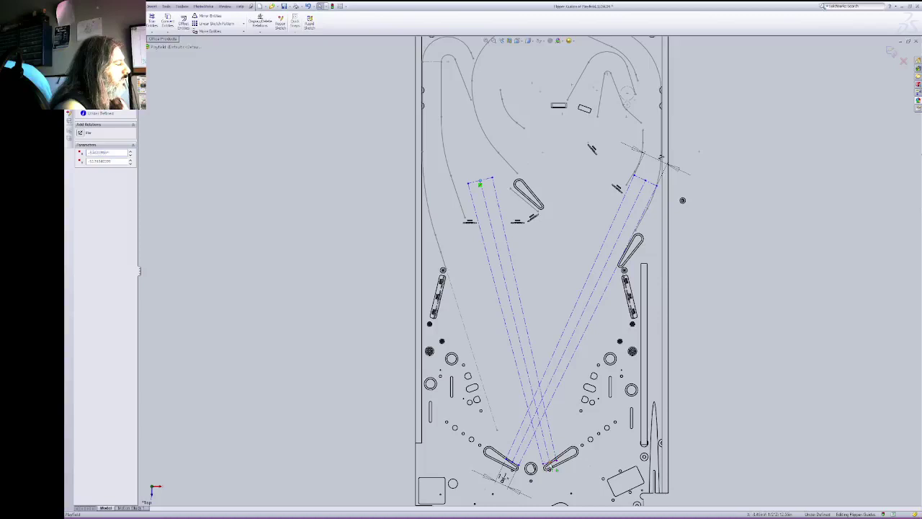
drag(557, 469, 557, 458)
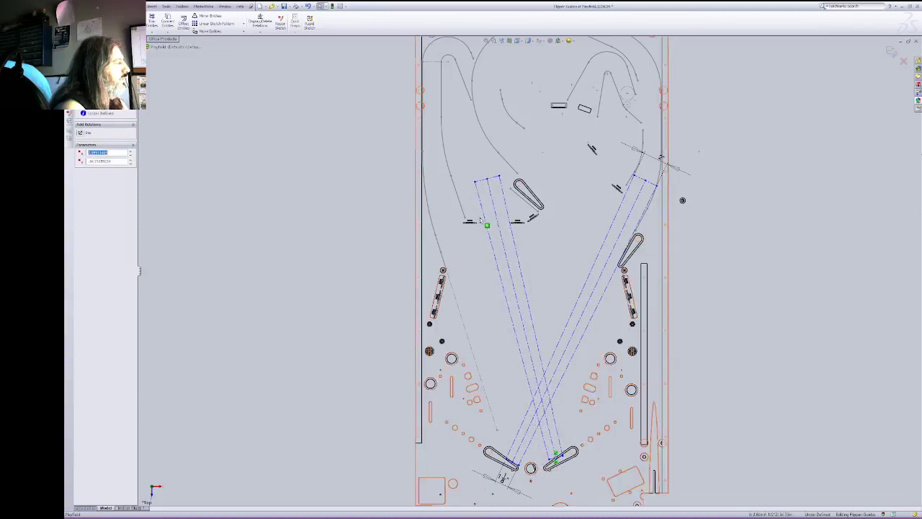
mouse_move(488, 178)
mouse_down()
mouse_move(463, 175)
mouse_move(489, 178)
mouse_move(481, 176)
mouse_up()
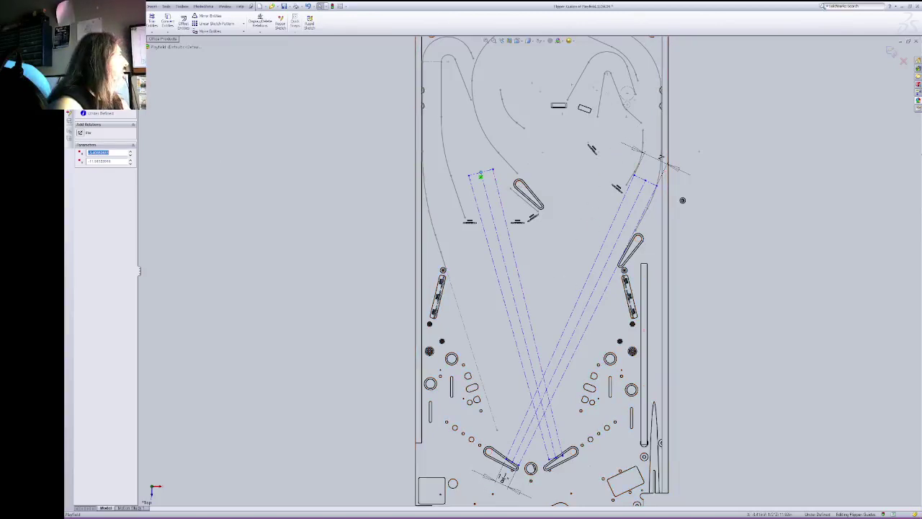
Step: Draw a closed four-sided construction outline in the playfield's centre, with a construction centerline joining its upper and lower end-line midpoints
click(113, 28)
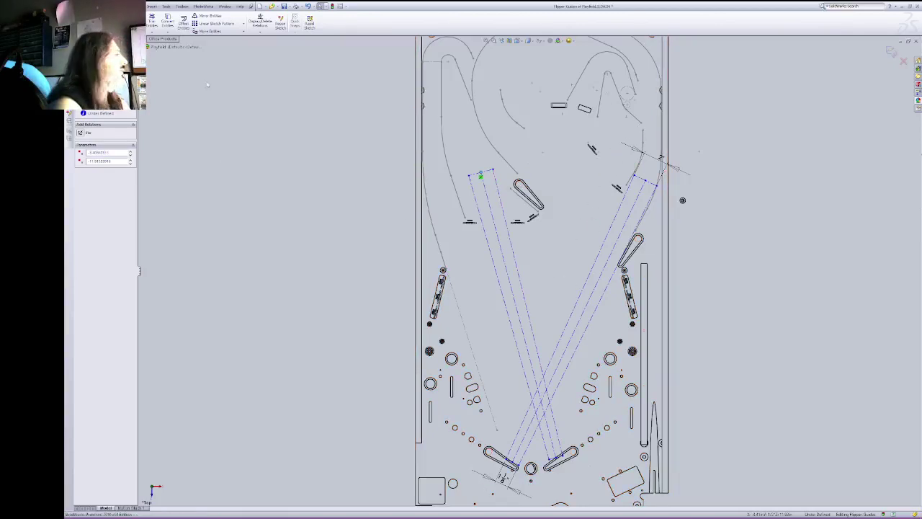
click(538, 256)
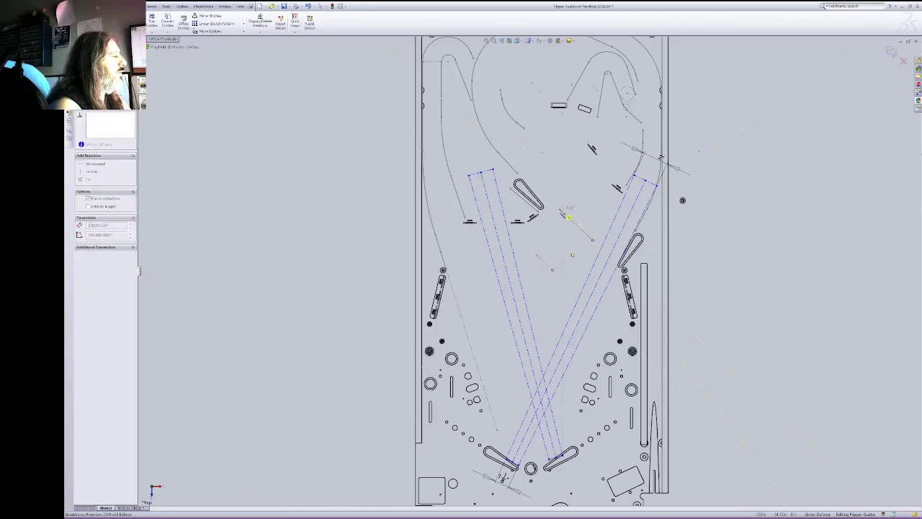
click(559, 209)
click(537, 256)
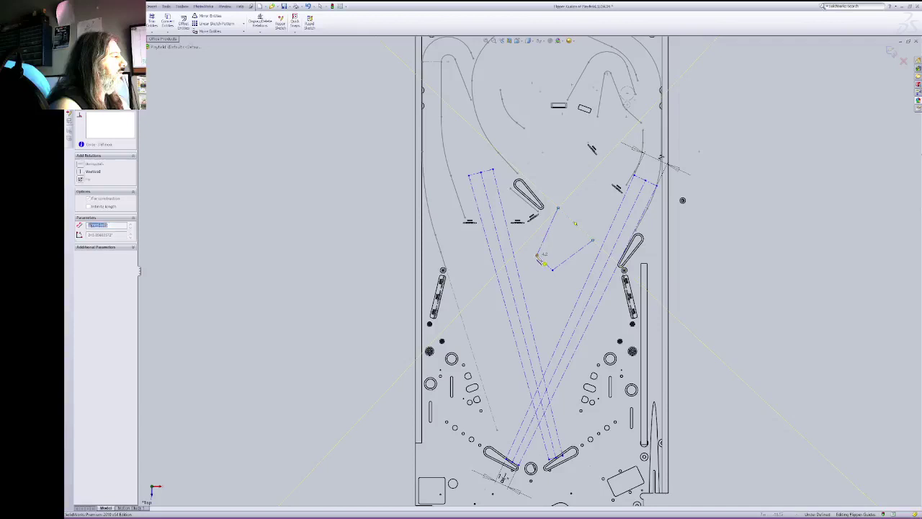
click(553, 268)
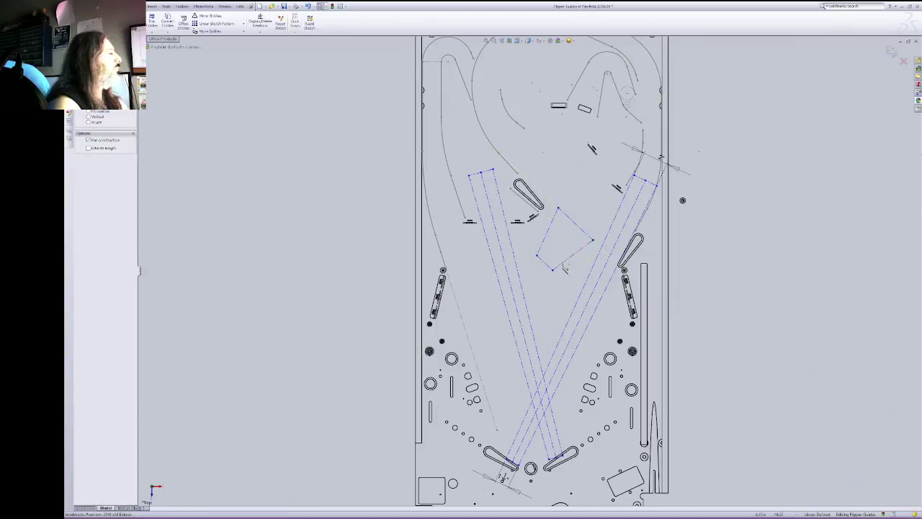
click(553, 270)
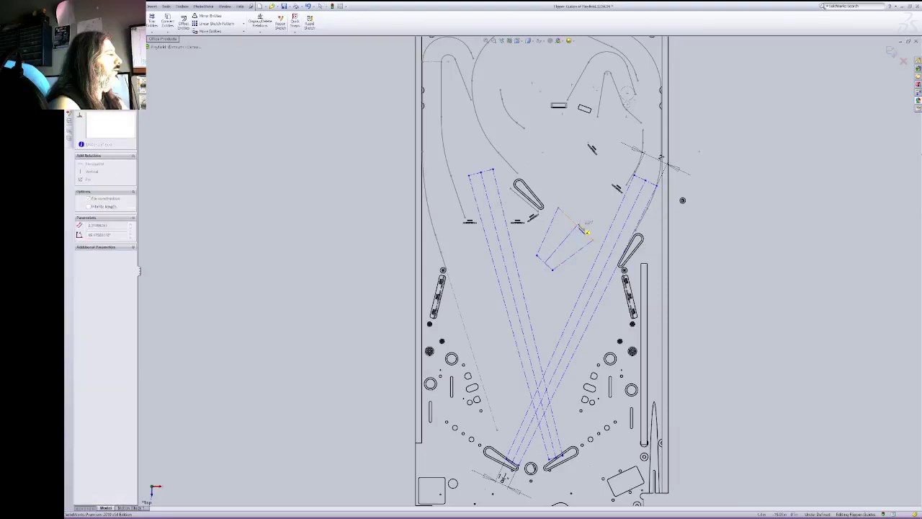
key(Escape)
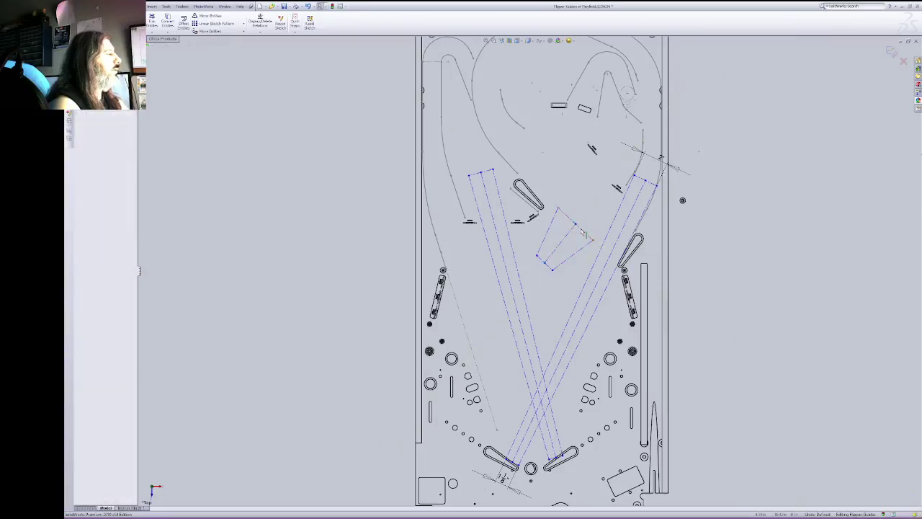
Step: Make the central outline's centerline perpendicular to both its upper and lower end lines
click(582, 229)
ctrl+click(567, 235)
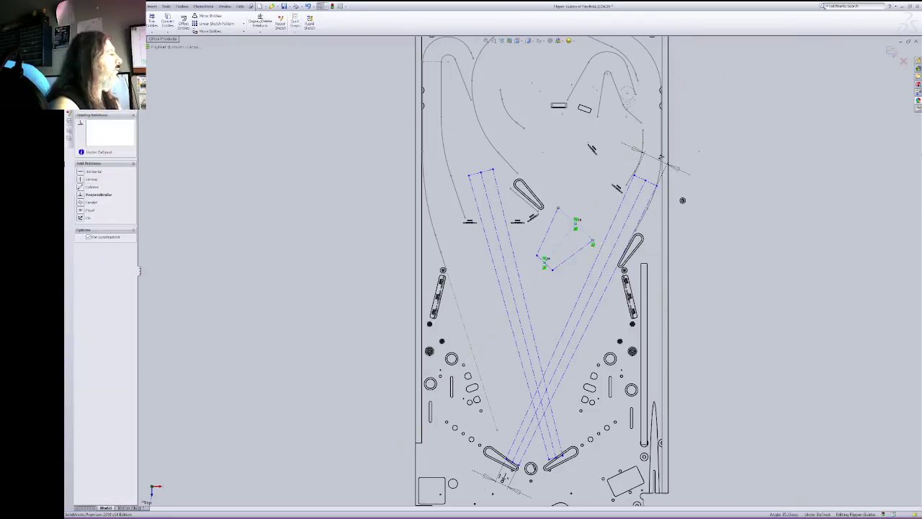
click(98, 195)
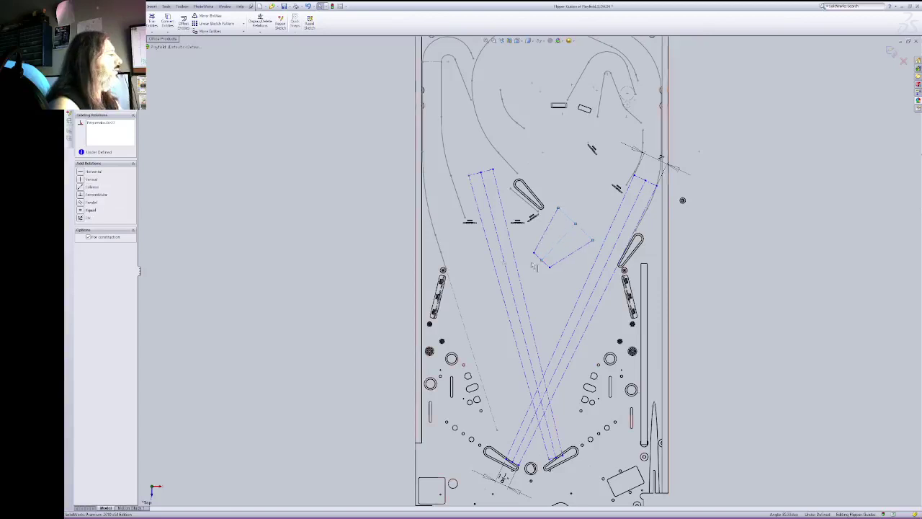
click(565, 236)
ctrl+click(545, 264)
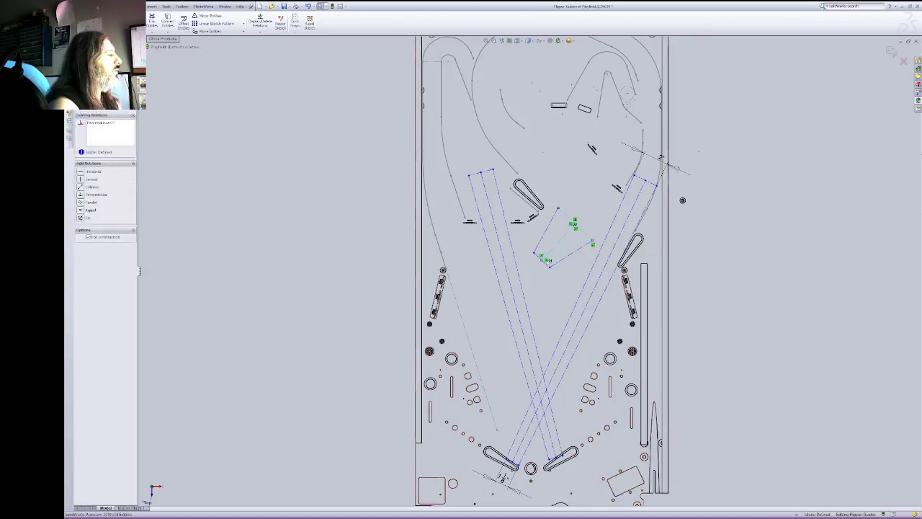
click(547, 267)
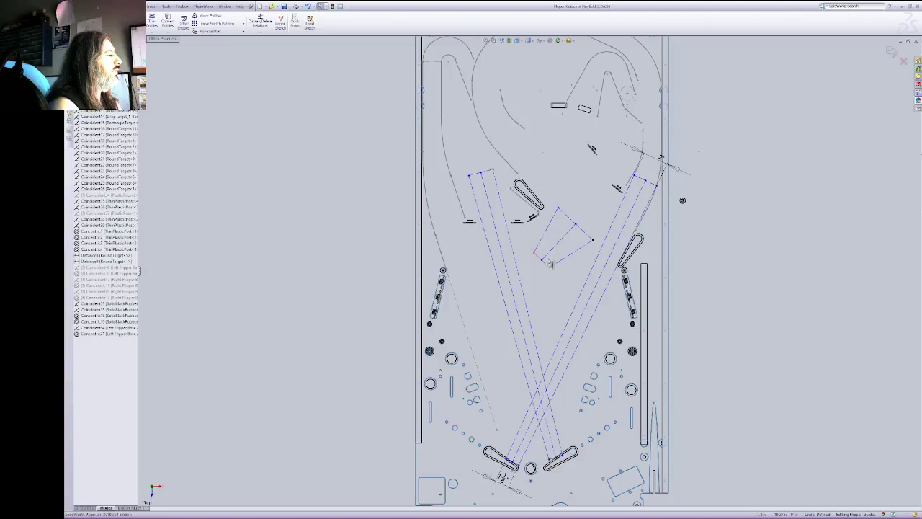
click(551, 264)
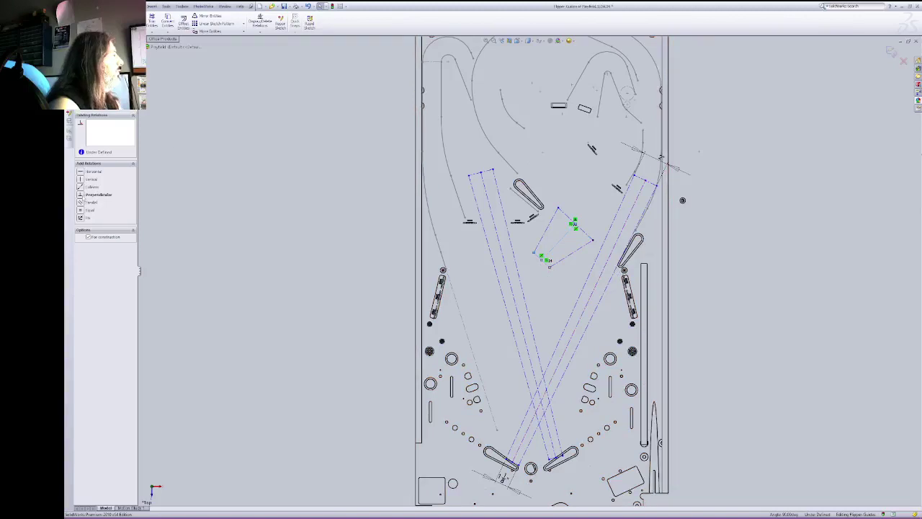
click(297, 256)
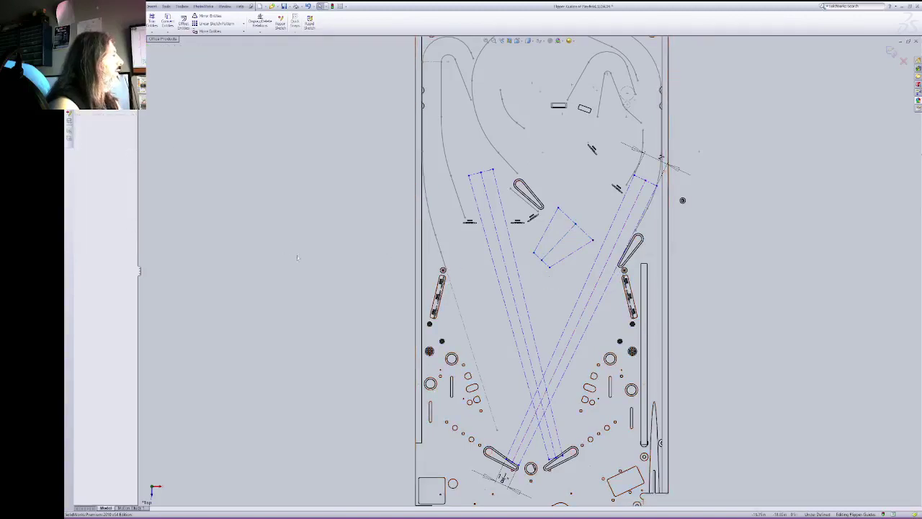
Step: Make the central outline's centerline perpendicular to its lower end line, and its upper end line equal to the right-hand shot path's upper end
click(548, 260)
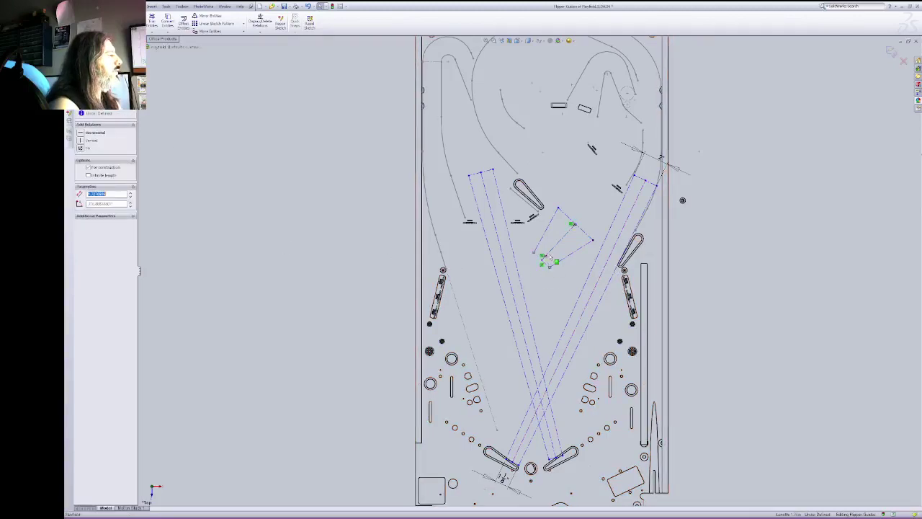
ctrl+click(559, 242)
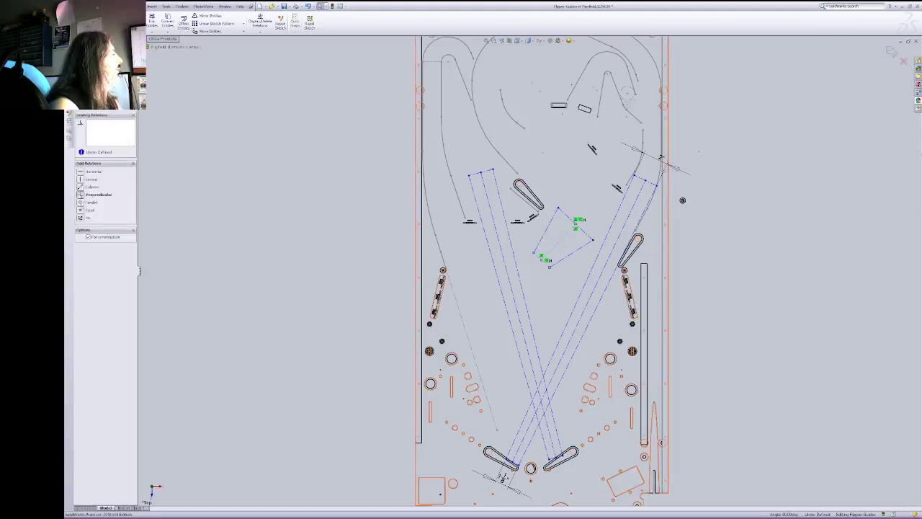
click(85, 194)
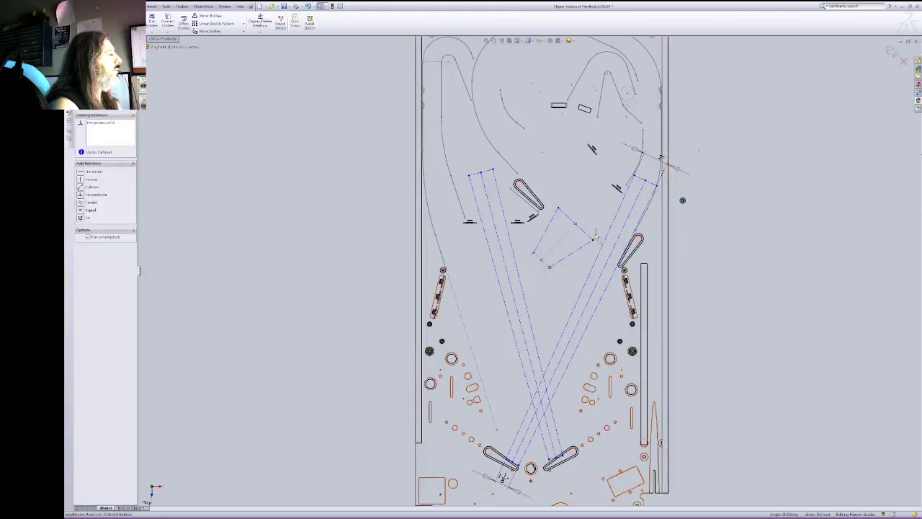
click(593, 241)
click(574, 222)
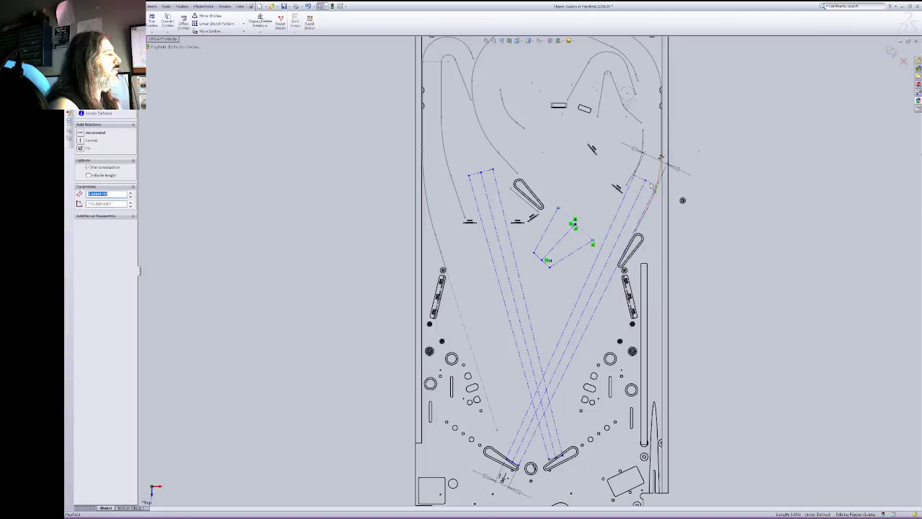
ctrl+click(641, 178)
click(88, 204)
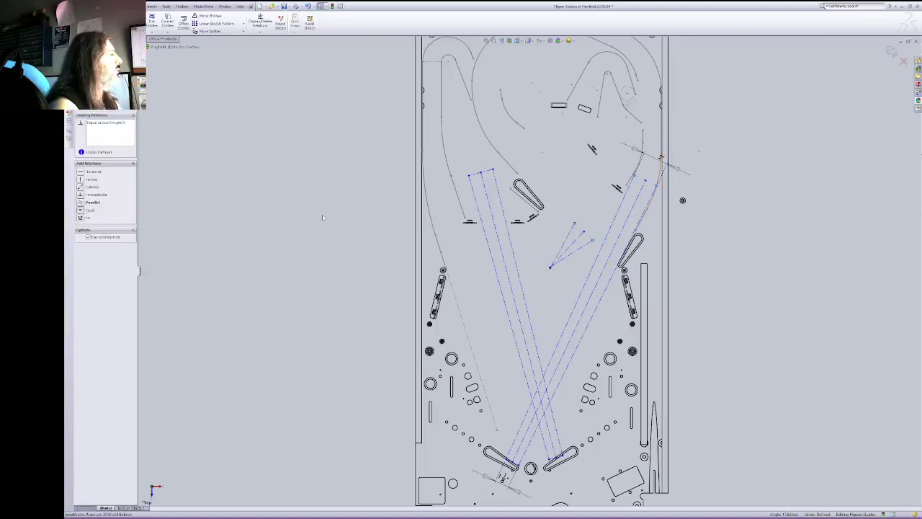
Step: Spread the outline's collapsed lower end and make its lower end line equal to the existing shot path's lower end line at the left flipper
click(552, 271)
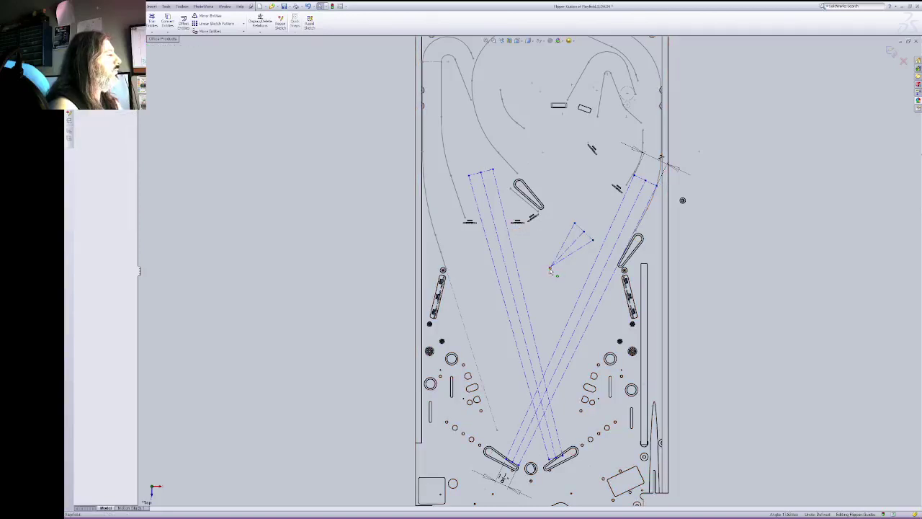
mouse_move(550, 268)
mouse_down()
mouse_move(531, 251)
mouse_move(538, 257)
mouse_up()
click(553, 263)
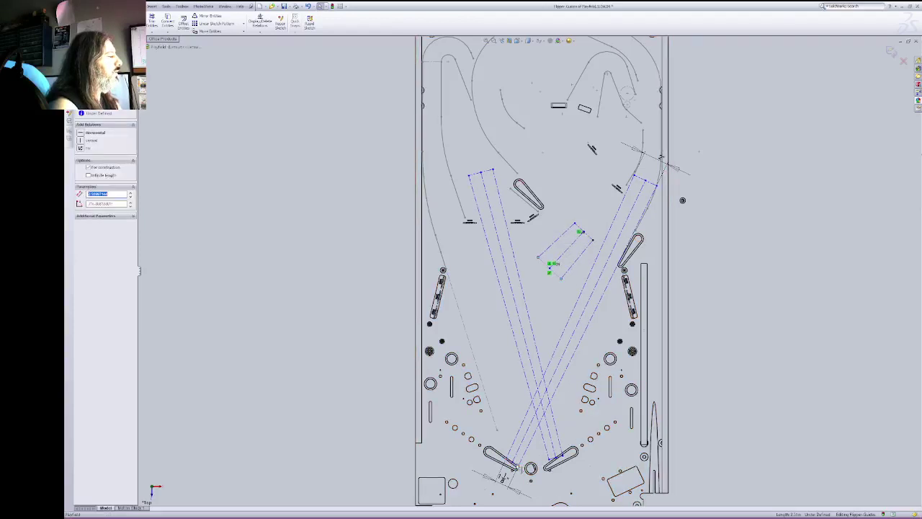
ctrl+click(516, 463)
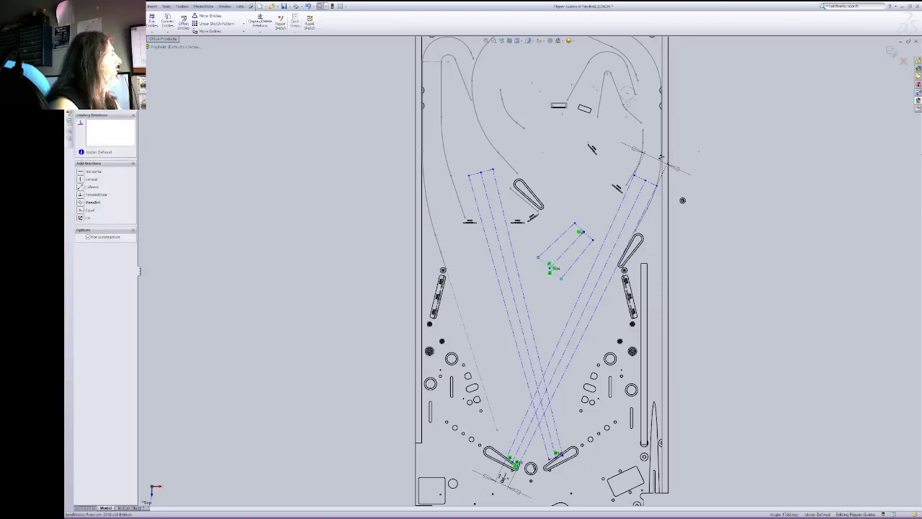
click(82, 212)
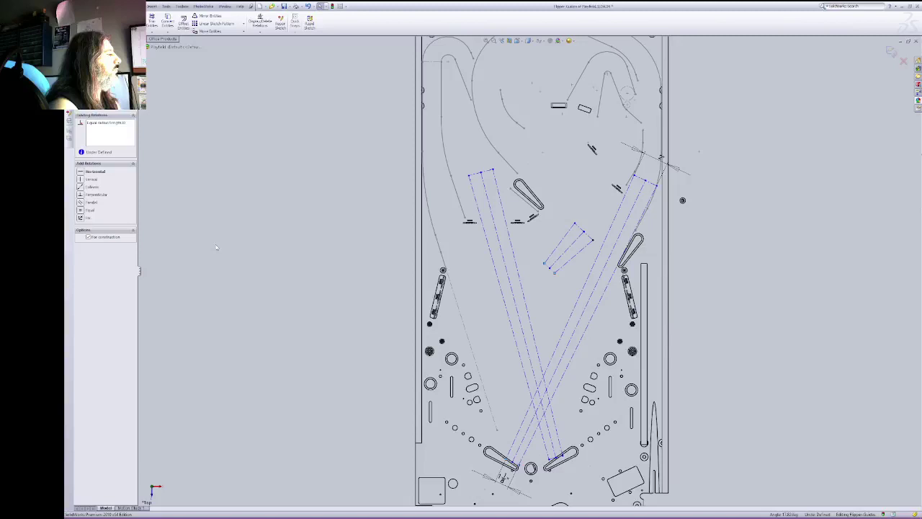
Step: Stretch the new shot path down so that its lower end sits on the lower-left flipper
click(491, 336)
drag(551, 270, 501, 454)
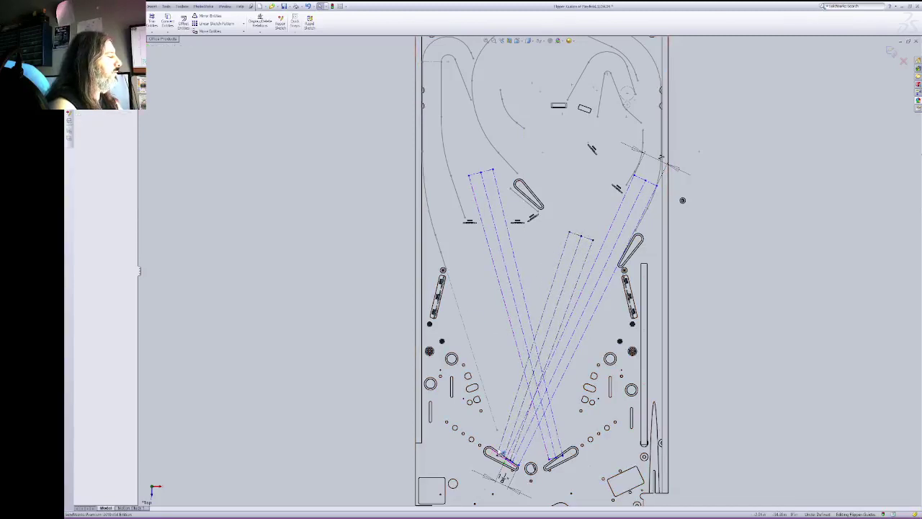
key(ctrl+z)
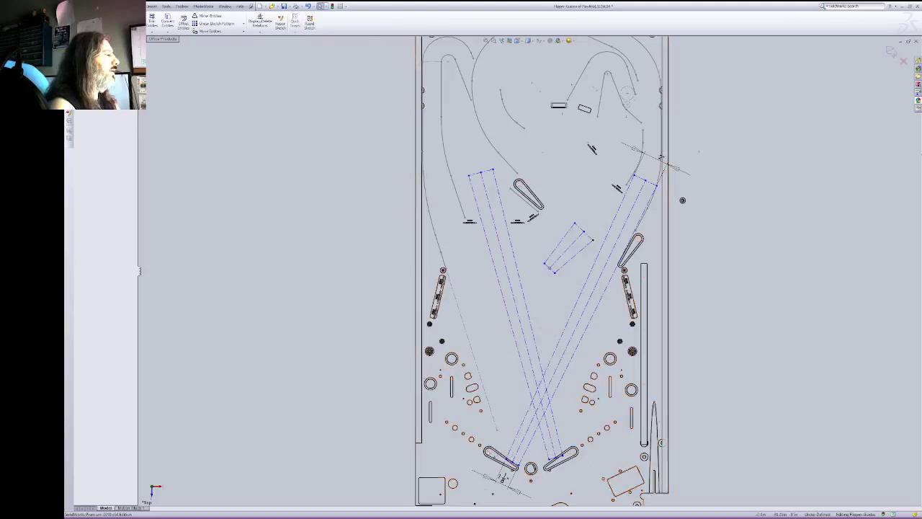
drag(552, 270, 505, 454)
Step: Aim the new shot path's upper end into the opening between the two upper-right targets, shifting its lower end slightly toward the left flipper's tip
drag(581, 235, 619, 161)
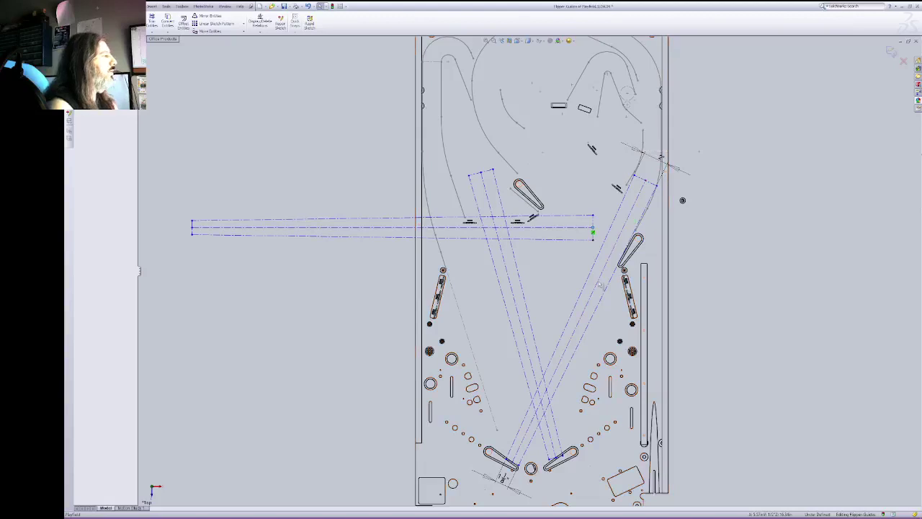
key(ctrl+z)
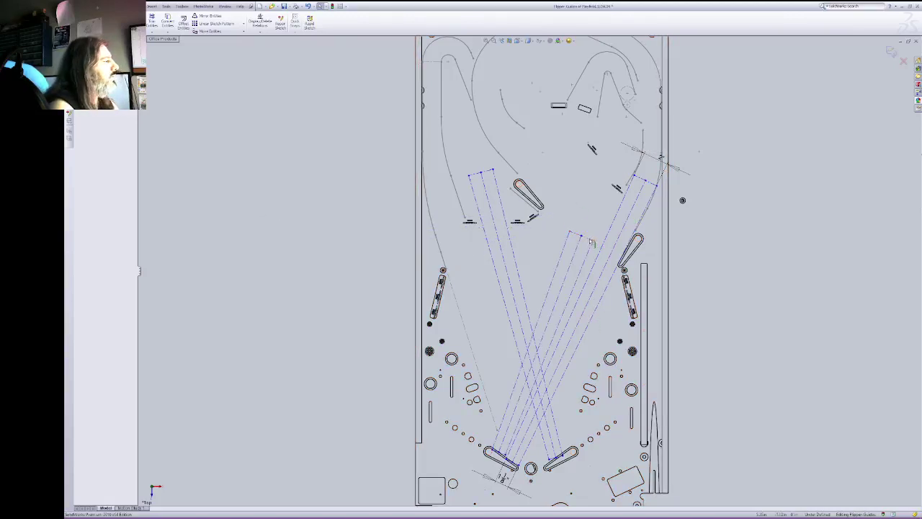
click(587, 237)
click(593, 240)
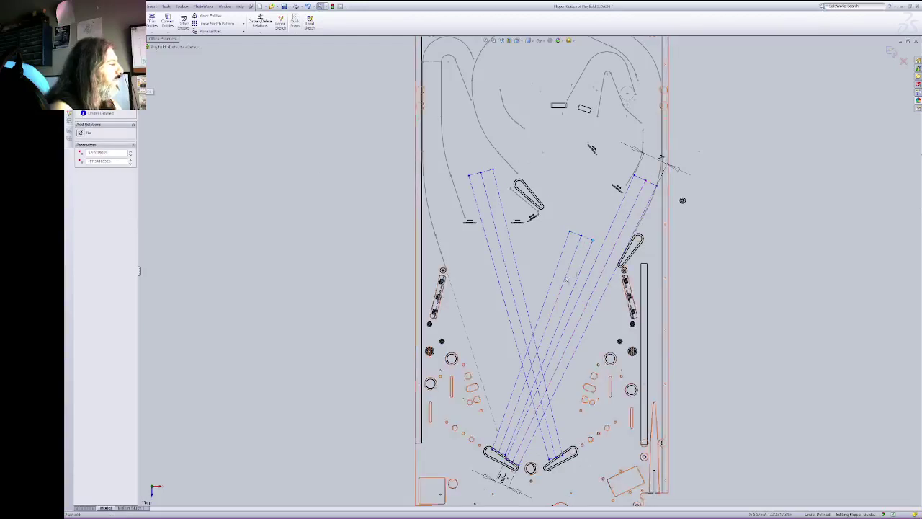
drag(581, 237, 617, 139)
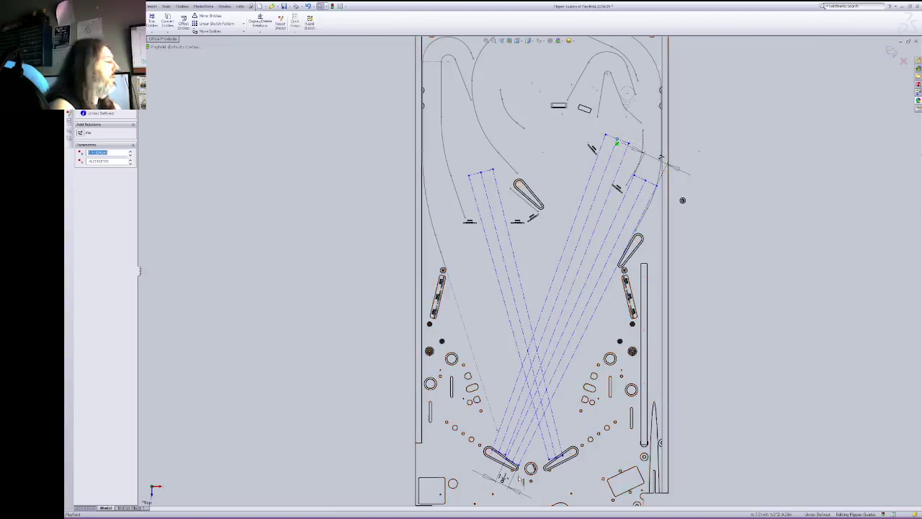
mouse_move(505, 455)
mouse_down()
mouse_move(519, 463)
mouse_move(508, 458)
mouse_up()
drag(623, 142, 618, 135)
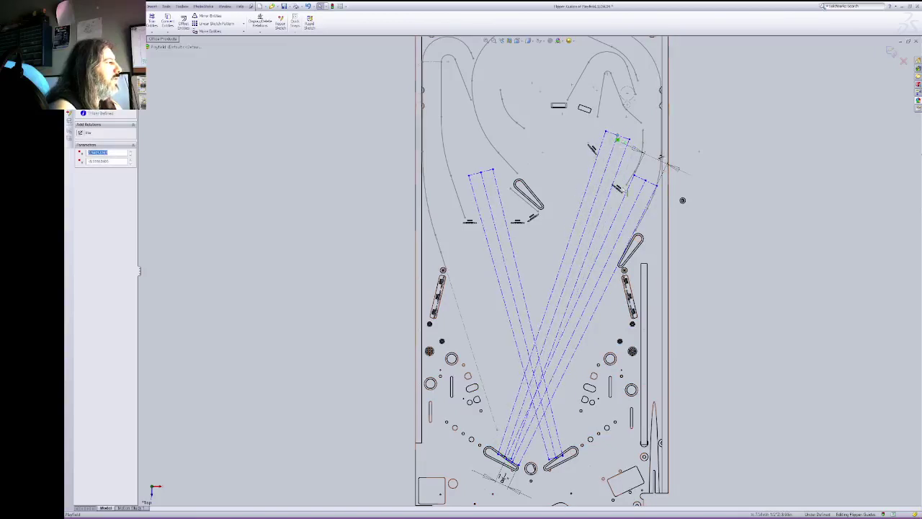
Step: Switch the model to a shaded display showing the reference drawing, and exit the Flipper-Guides sketch
click(626, 139)
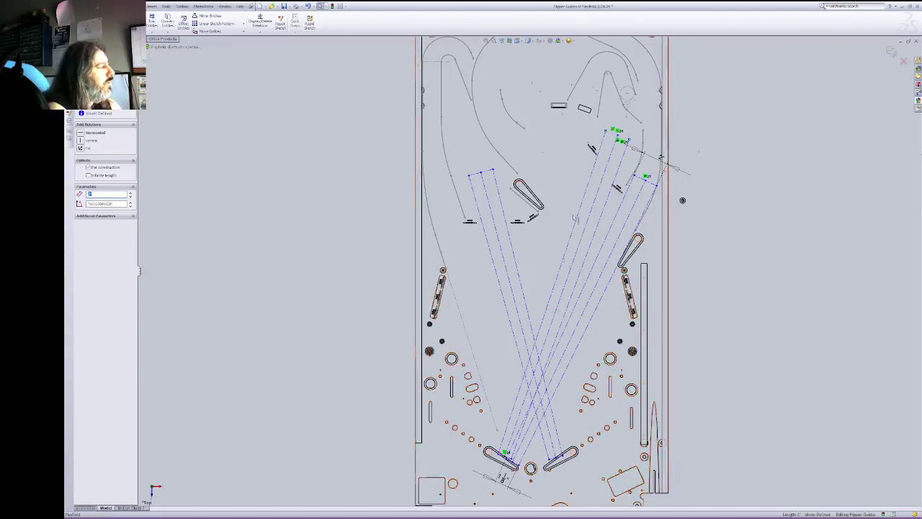
click(601, 153)
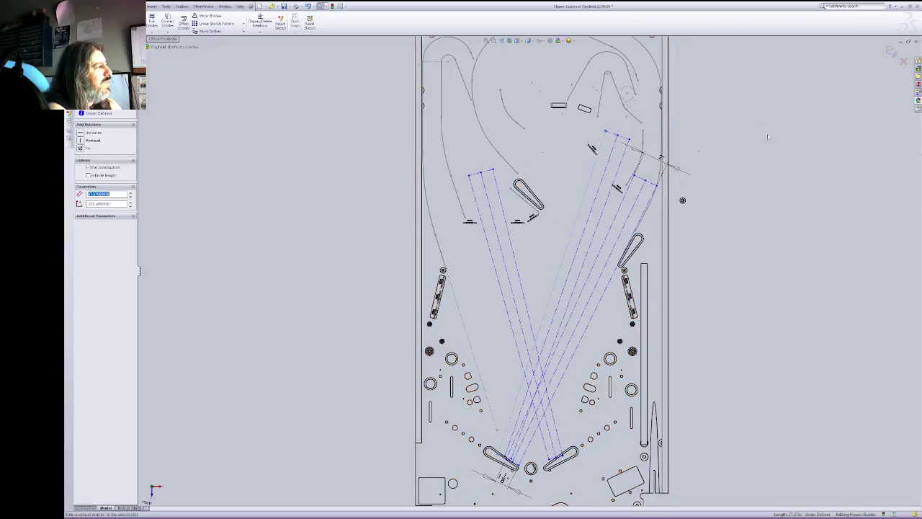
key(Escape)
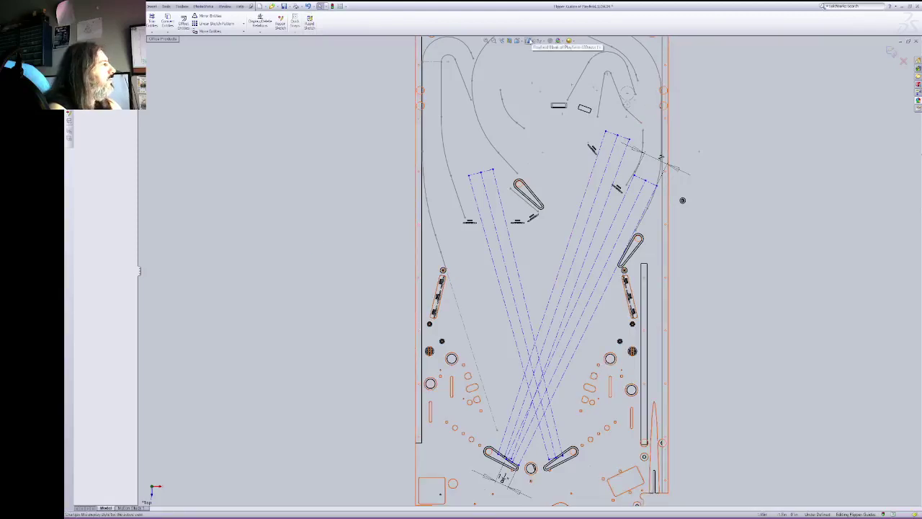
click(530, 41)
click(529, 50)
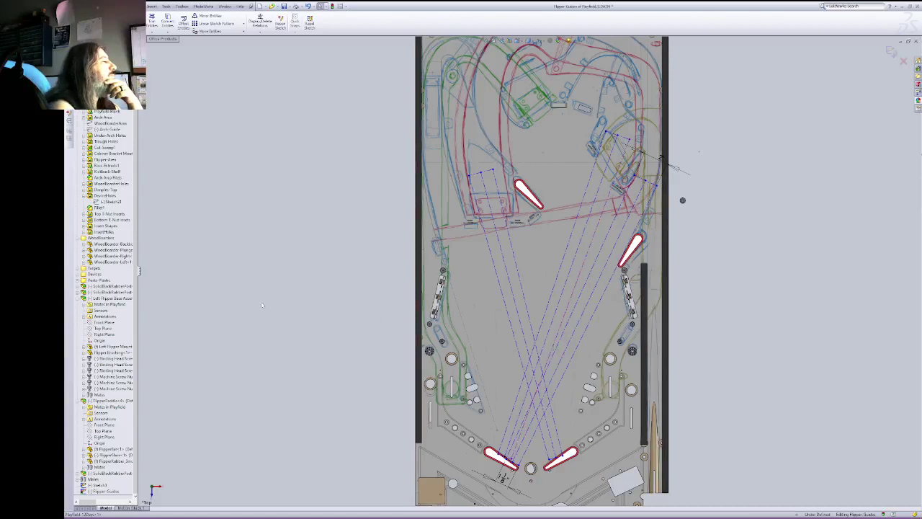
key(ctrl+b)
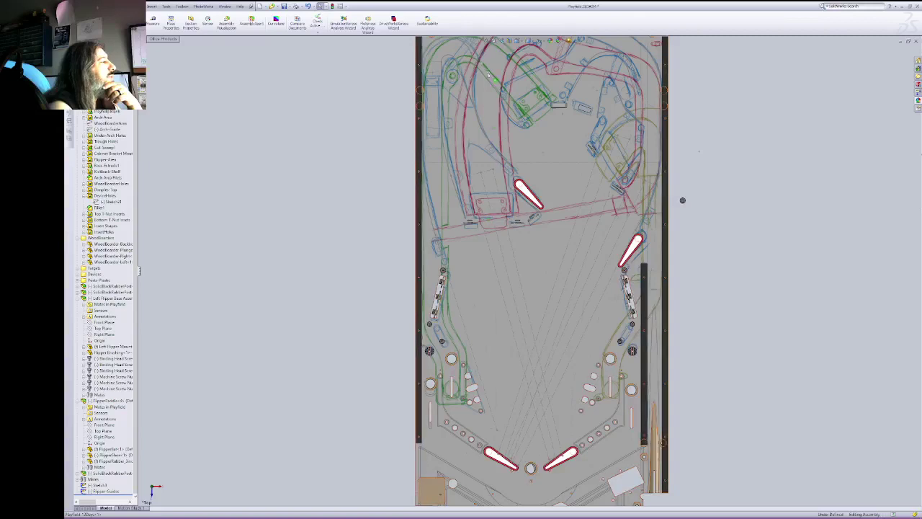
Step: Start a new sketch on the top face of the playfield blank
right_click(726, 110)
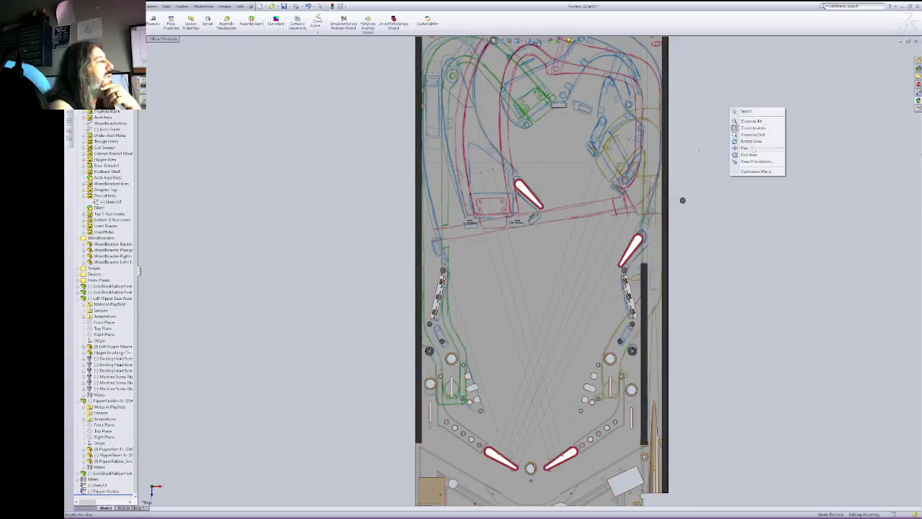
click(752, 148)
drag(754, 168, 717, 206)
right_click(699, 194)
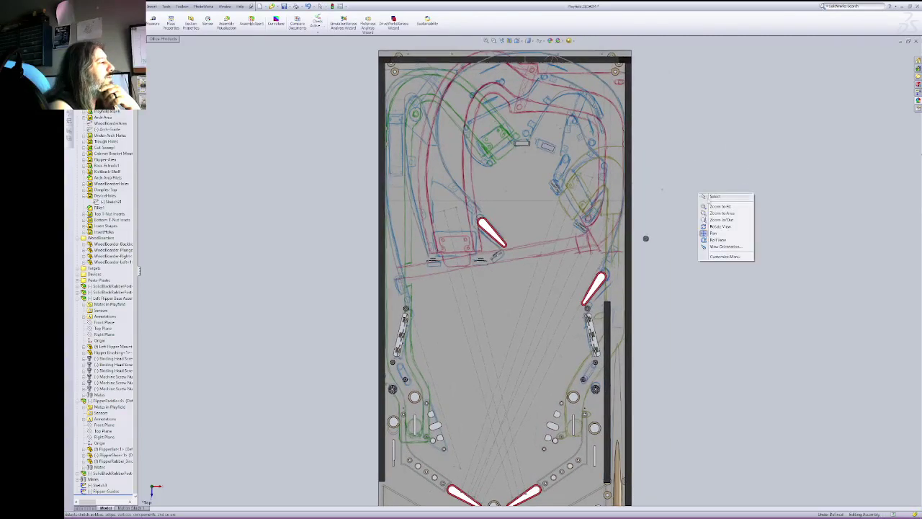
click(715, 196)
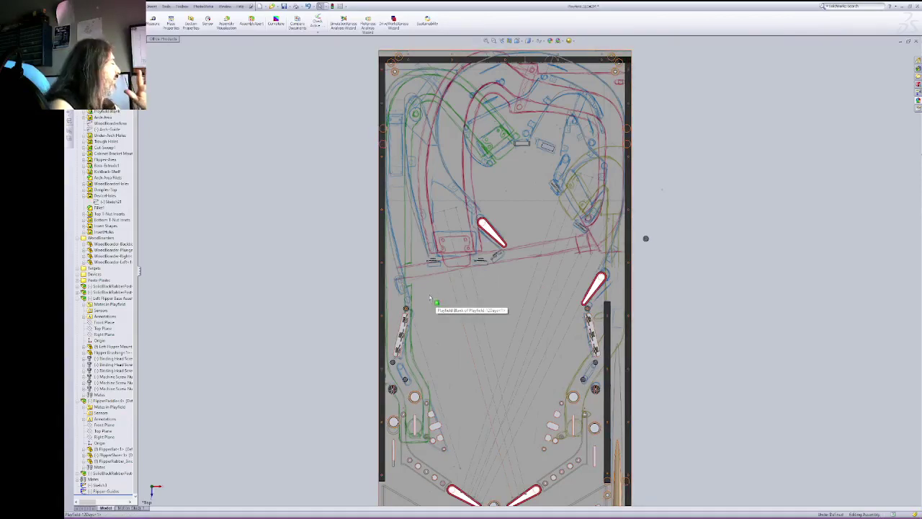
click(503, 288)
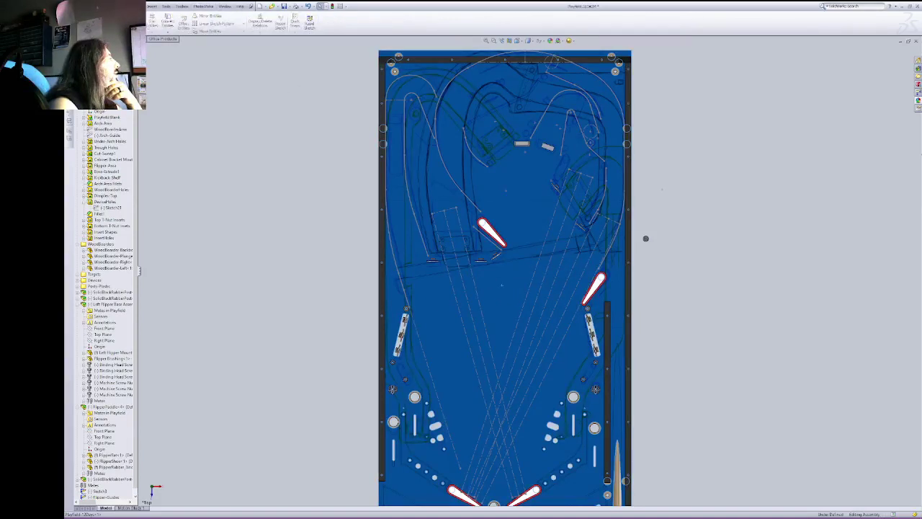
click(80, 22)
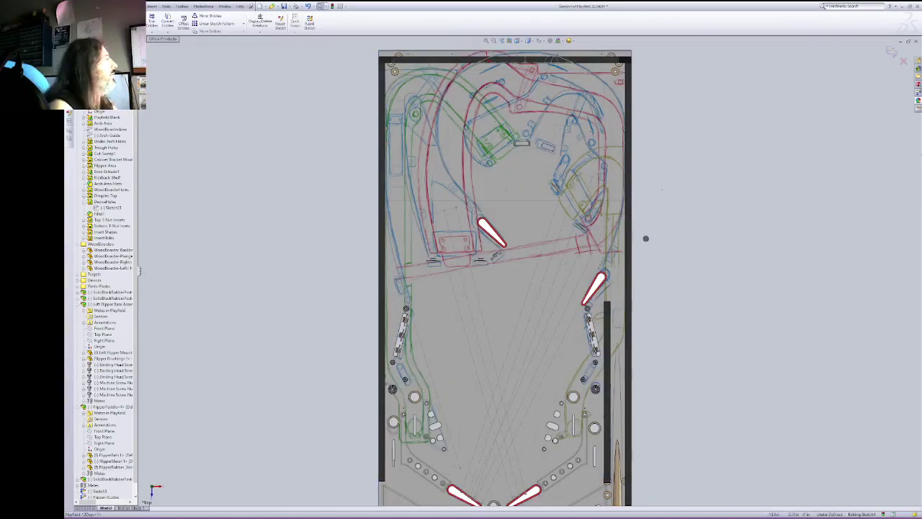
Step: Draw two short slanted lines along the left and right sides of the red ramp outline's lower entrance, beside the upper-left flipper
key(l)
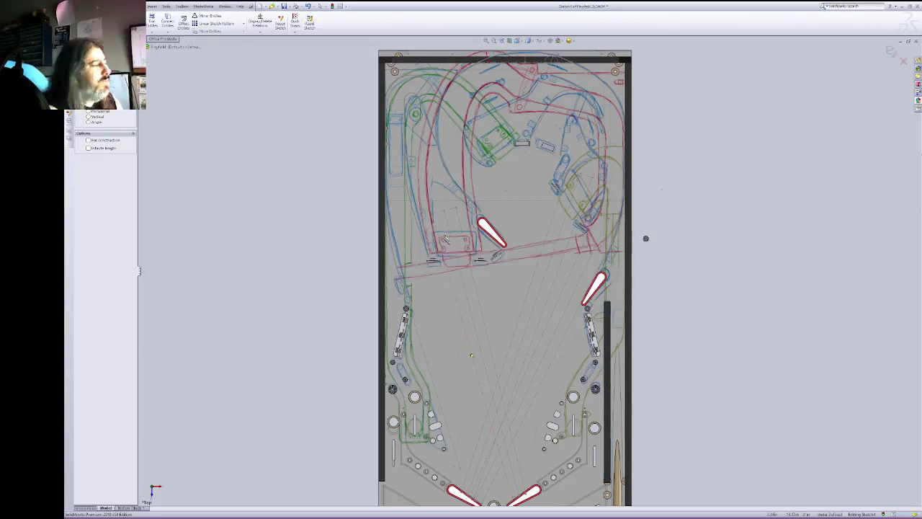
click(440, 255)
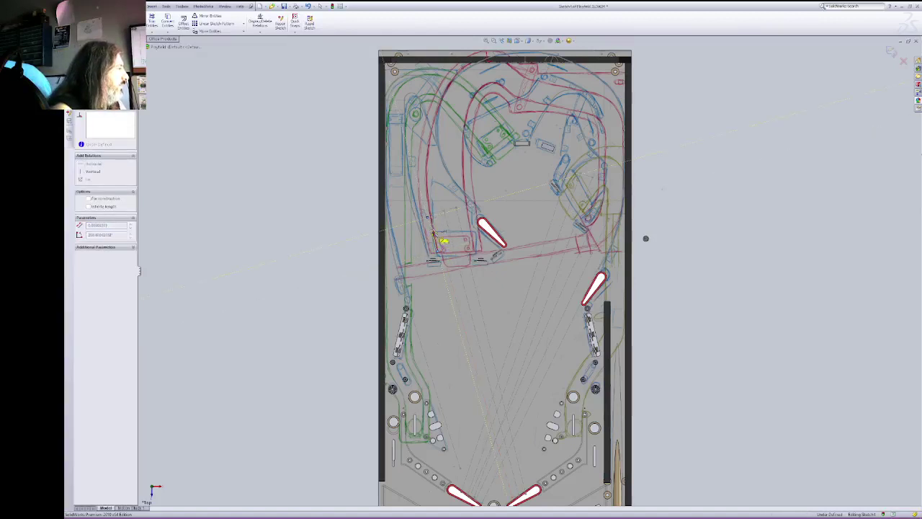
key(Escape)
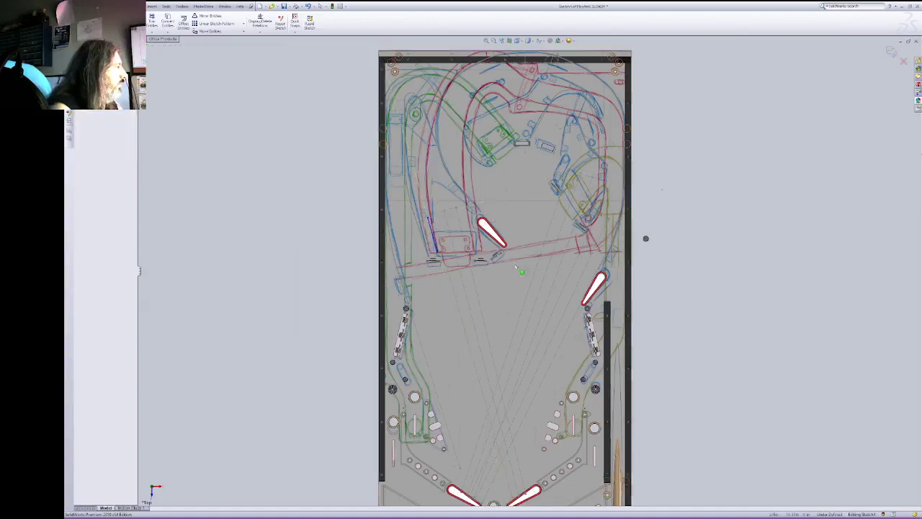
click(106, 16)
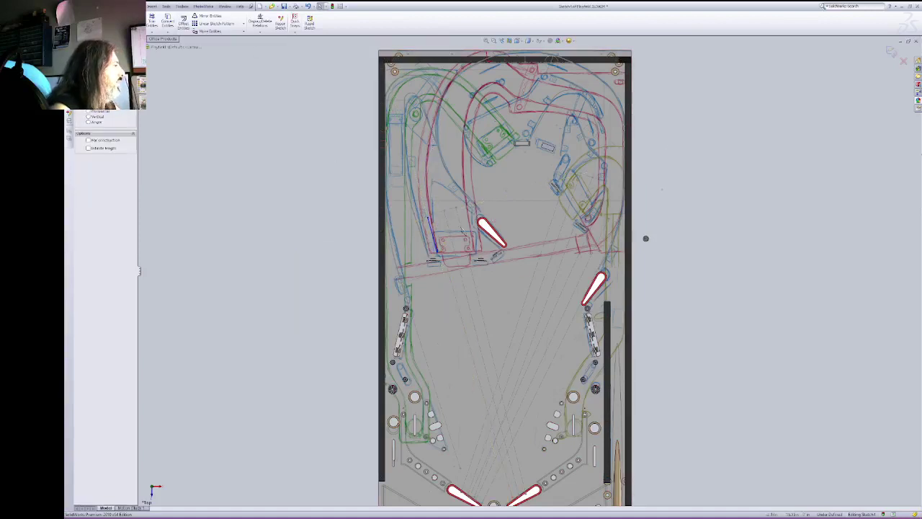
click(475, 253)
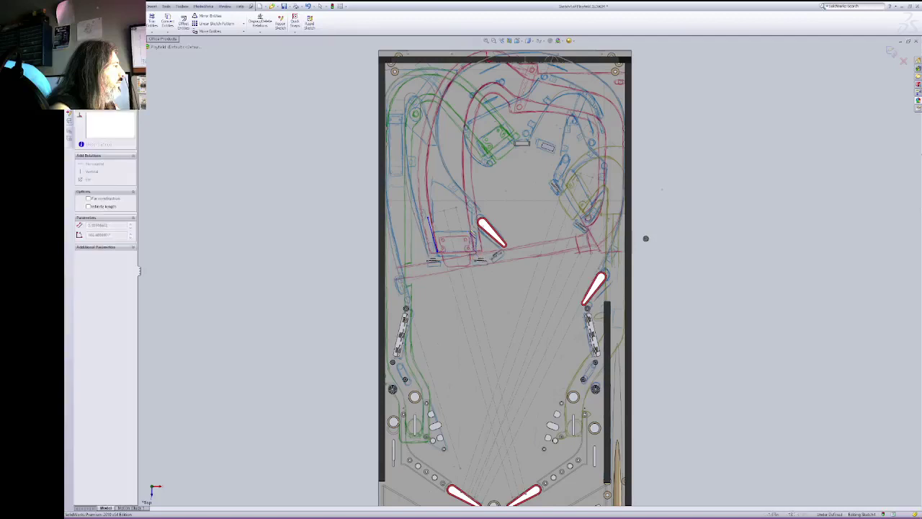
click(466, 210)
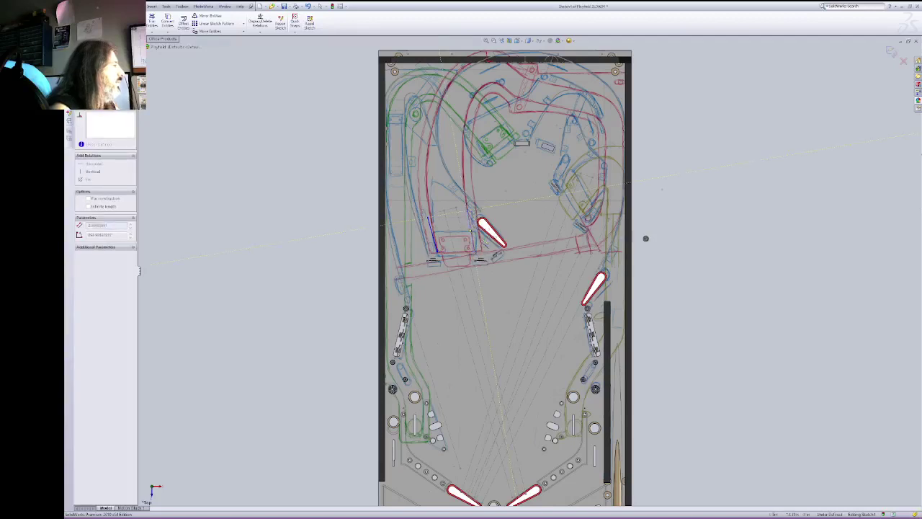
key(Escape)
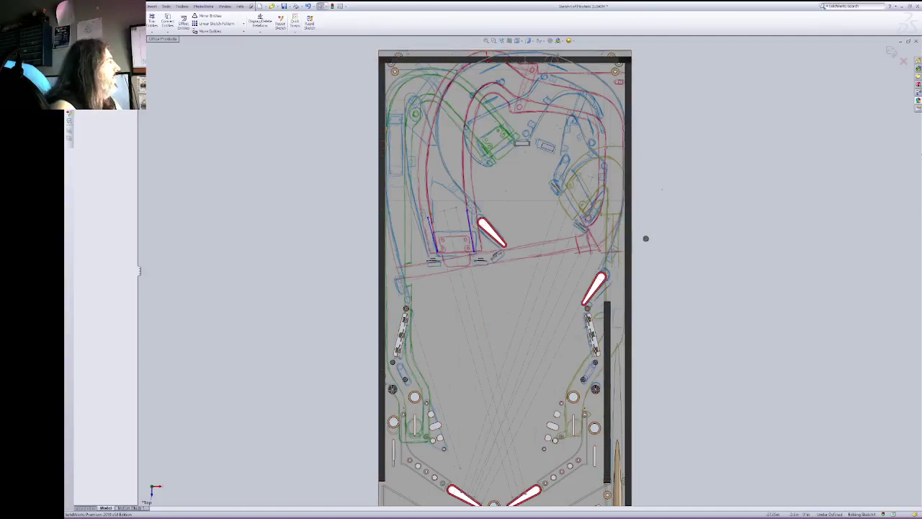
Step: Draw an arc from the left entrance line's upper end, following the red ramp outline up toward the top of the playfield
key(l)
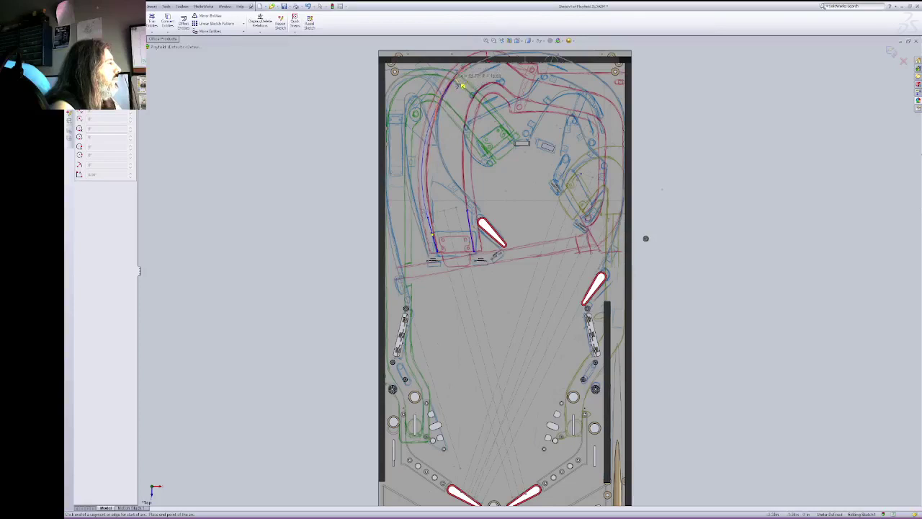
click(454, 83)
key(Escape)
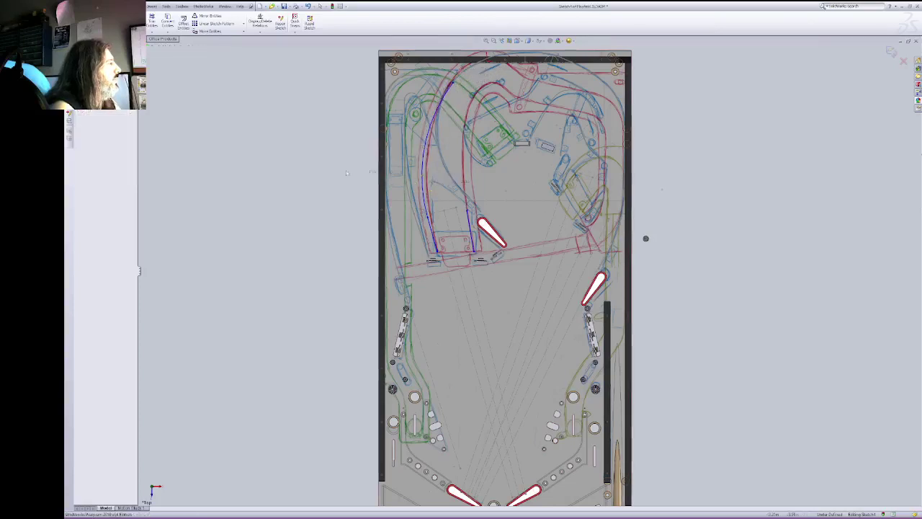
Step: Exit the ramp sketch and hide the sketch listed just above Flipper-Guides
click(75, 22)
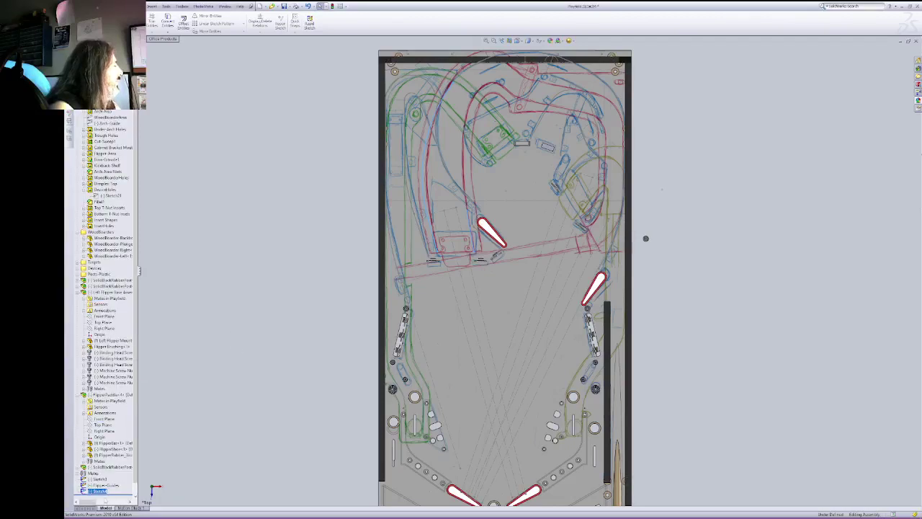
right_click(95, 478)
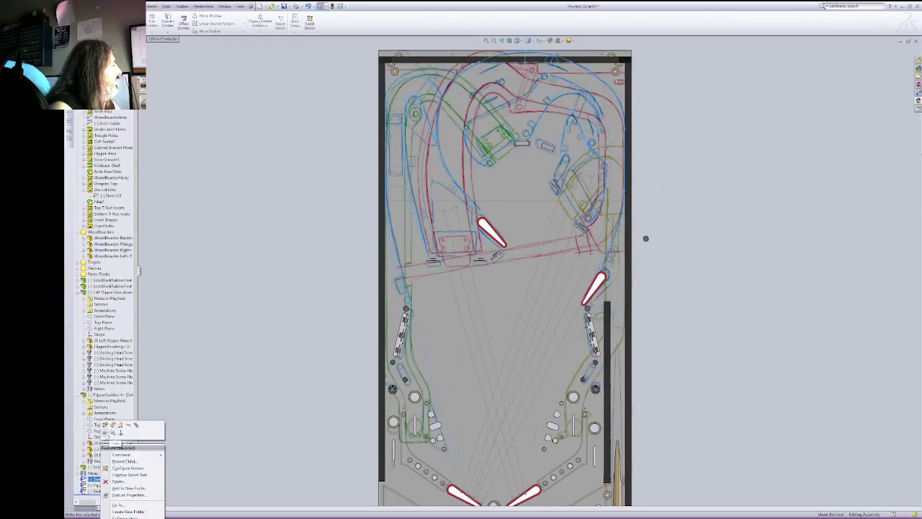
click(106, 433)
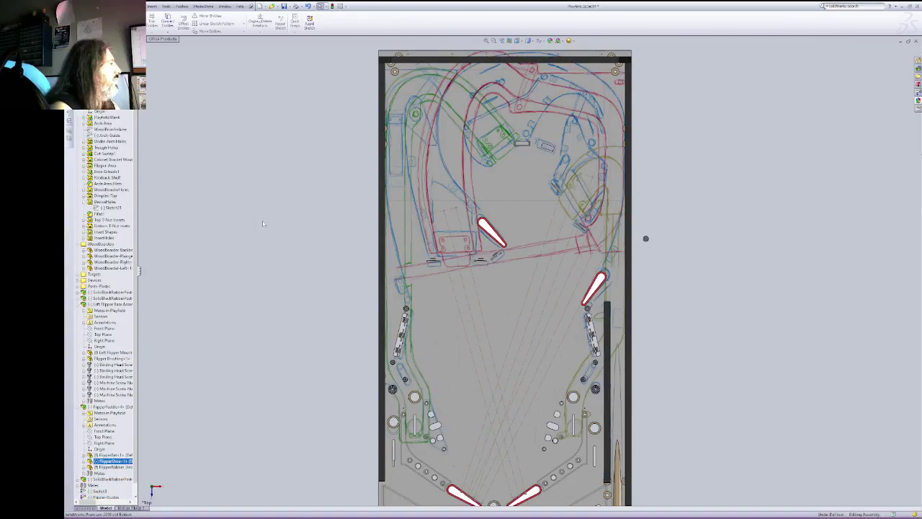
click(350, 183)
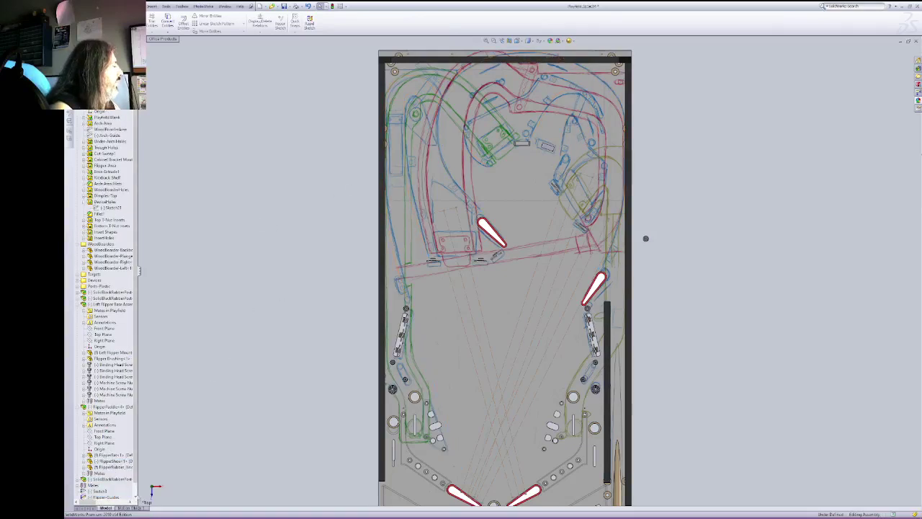
Step: Reopen the new ramp sketch for editing
click(136, 494)
right_click(107, 491)
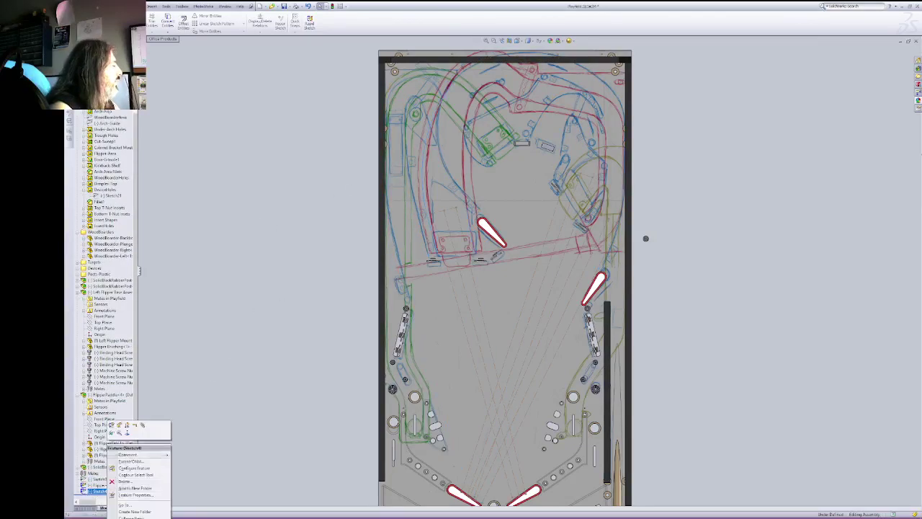
click(112, 427)
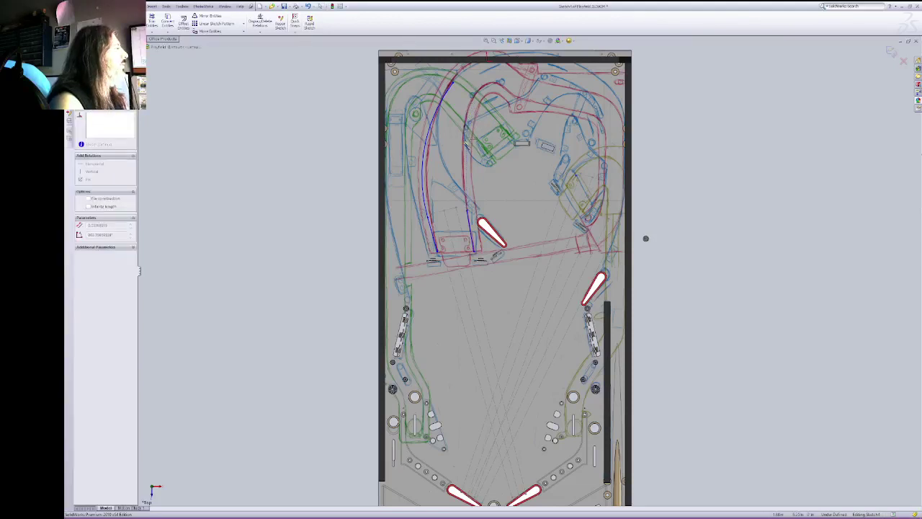
Step: Draw a tangent arc from the right entrance line's upper end, following the inner red ramp outline upward
key(Escape)
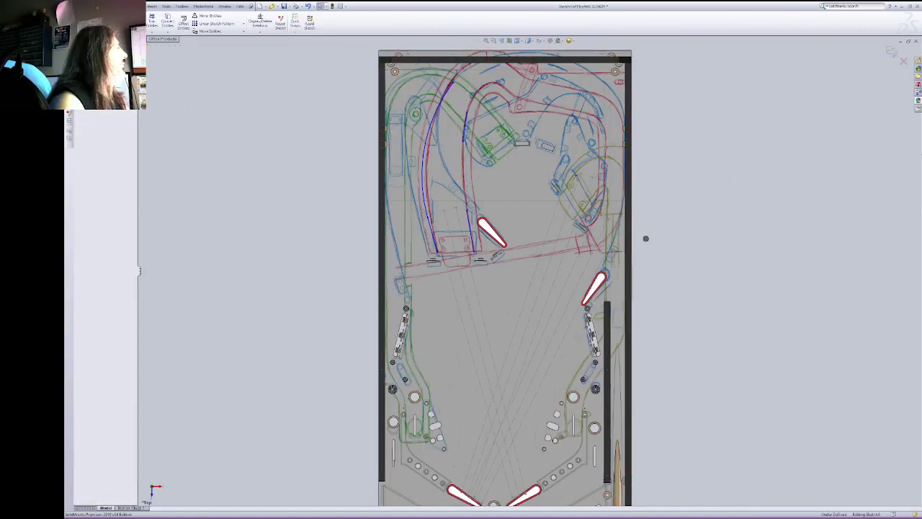
click(467, 210)
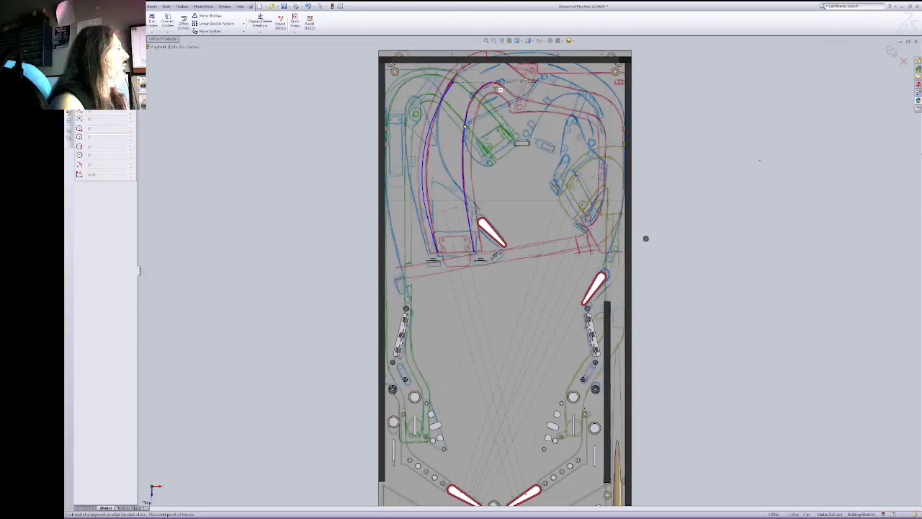
key(Escape)
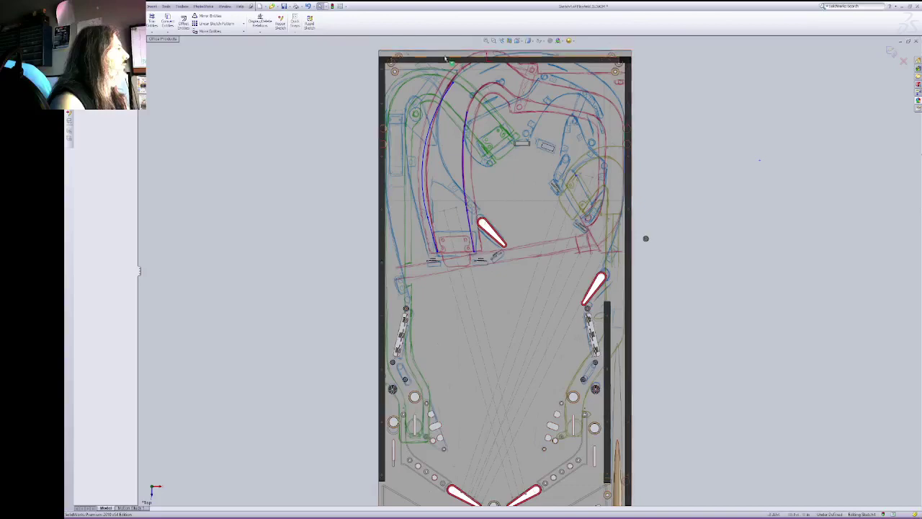
Step: Move the inner curve's end and its intermediate joint farther up along the red ramp outline
scroll(445, 59, down, 5)
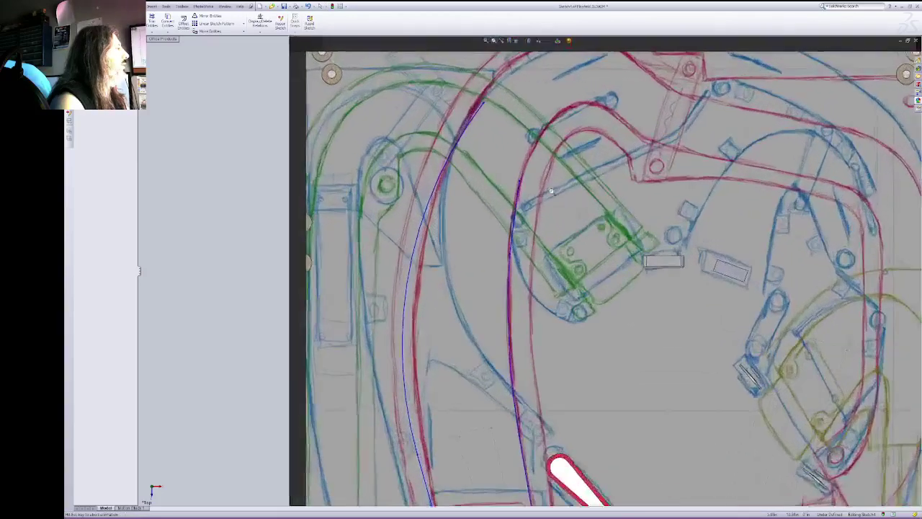
right_click(646, 187)
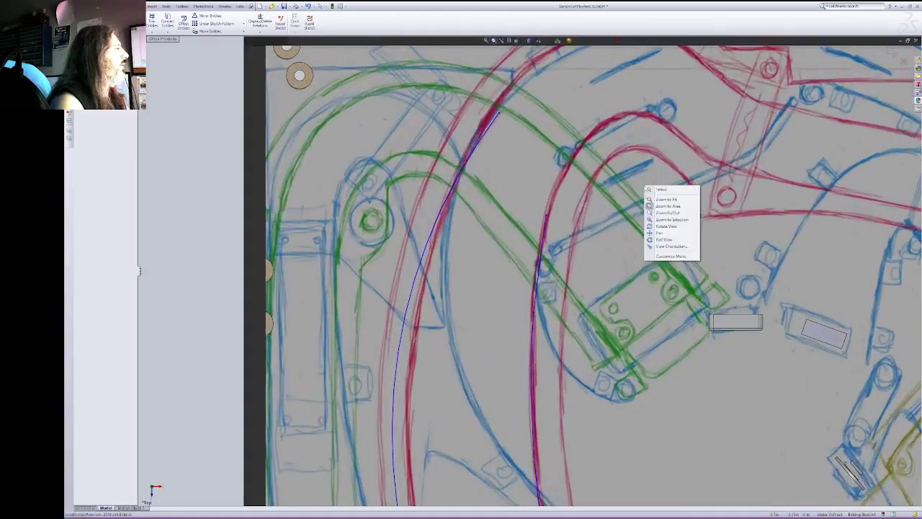
click(664, 234)
drag(663, 256, 585, 303)
right_click(559, 258)
click(575, 261)
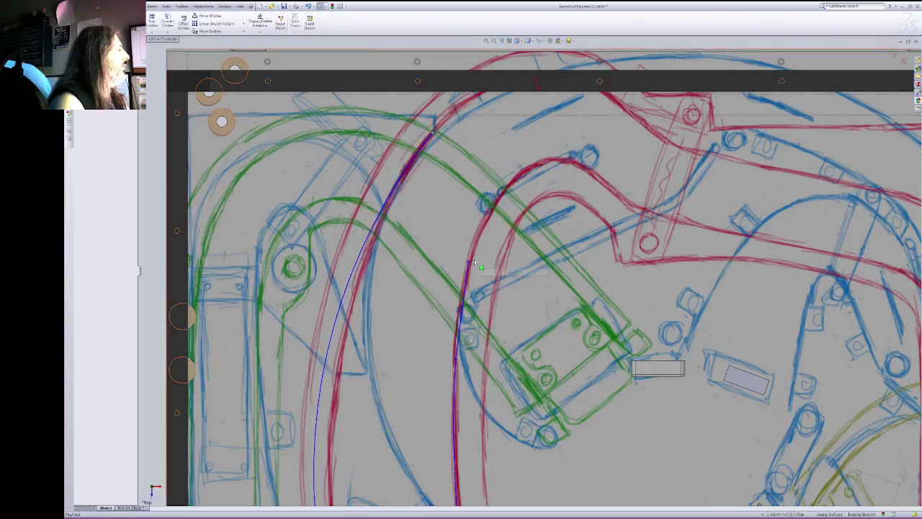
drag(476, 270, 502, 191)
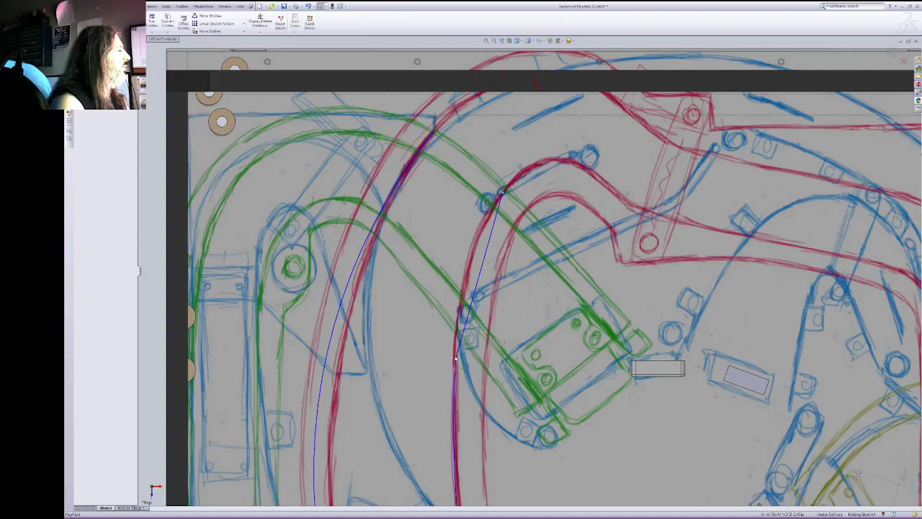
drag(455, 358, 464, 285)
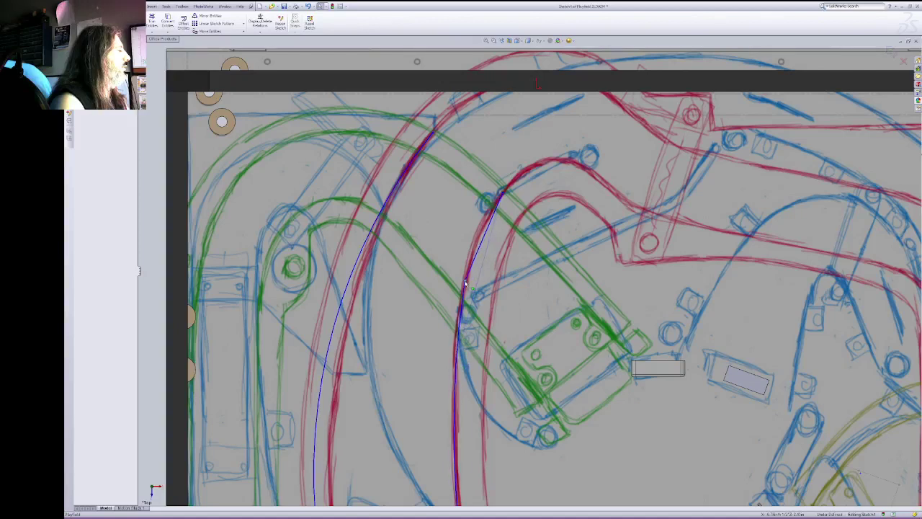
Step: Delete the short segment above the inner curve's joint
click(466, 284)
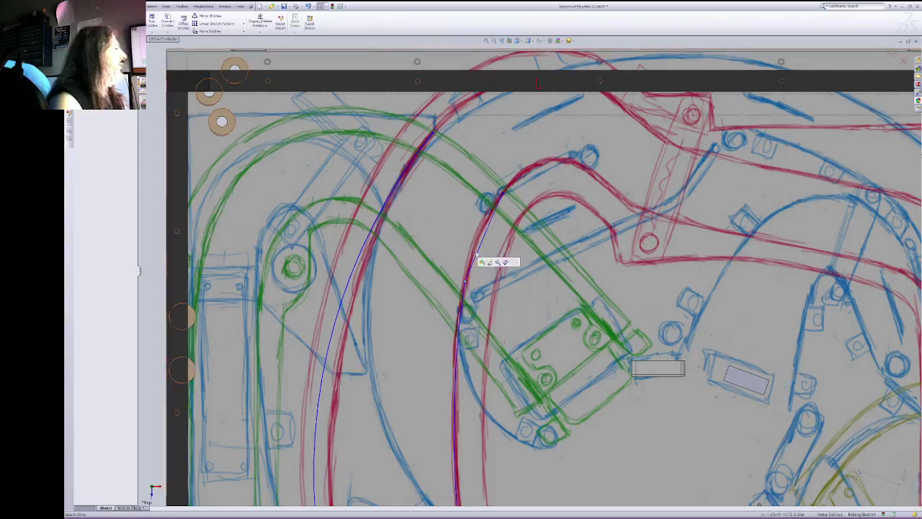
click(494, 220)
click(493, 221)
key(Delete)
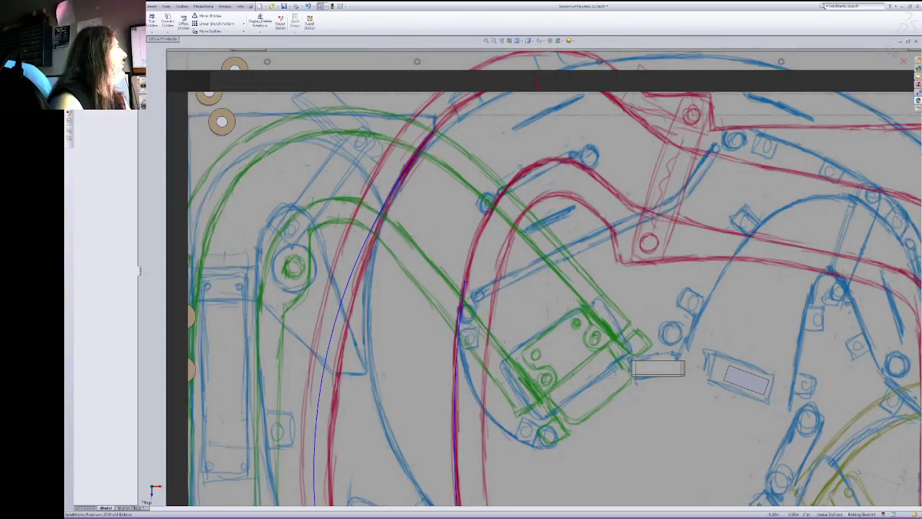
Step: Draw a tangent arc from the inner curve's upper end over the rounded top of the inner red outline
click(115, 24)
click(465, 281)
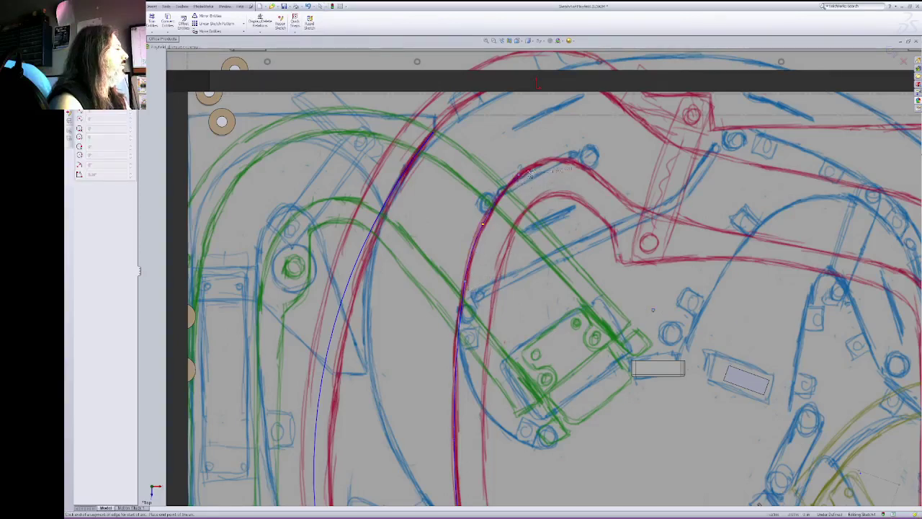
click(592, 173)
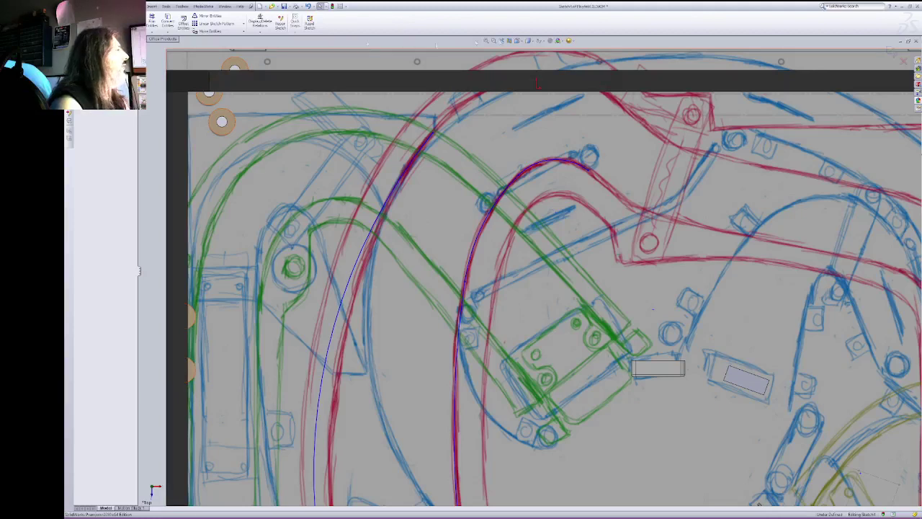
Step: Draw a short slanted line from the inner arc's end down along the red ramp outline
click(615, 103)
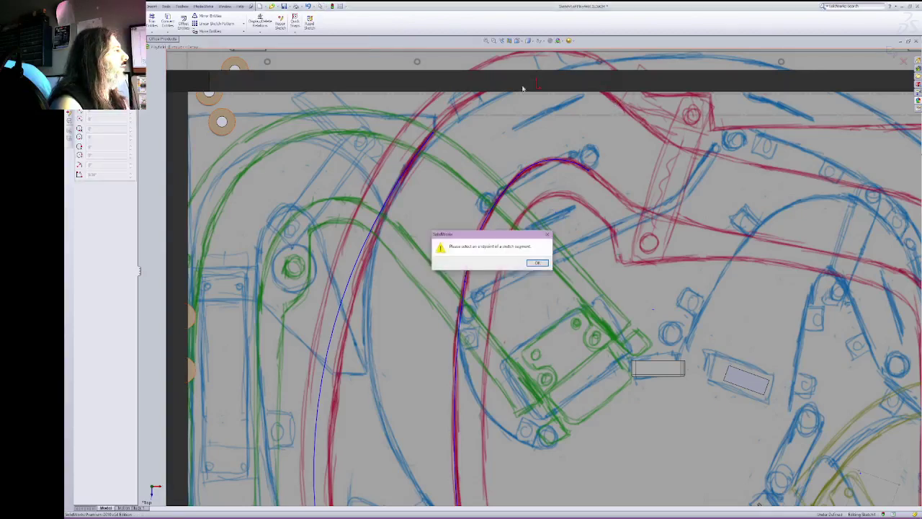
key(Return)
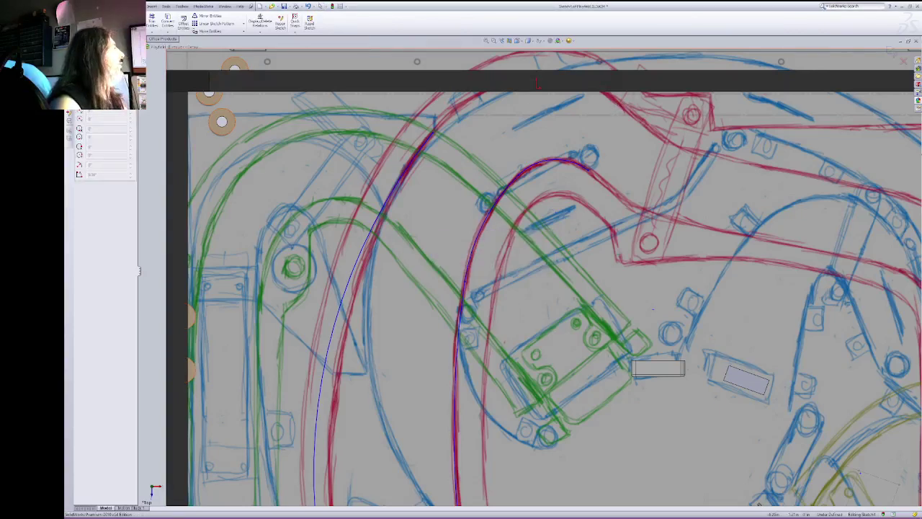
click(594, 176)
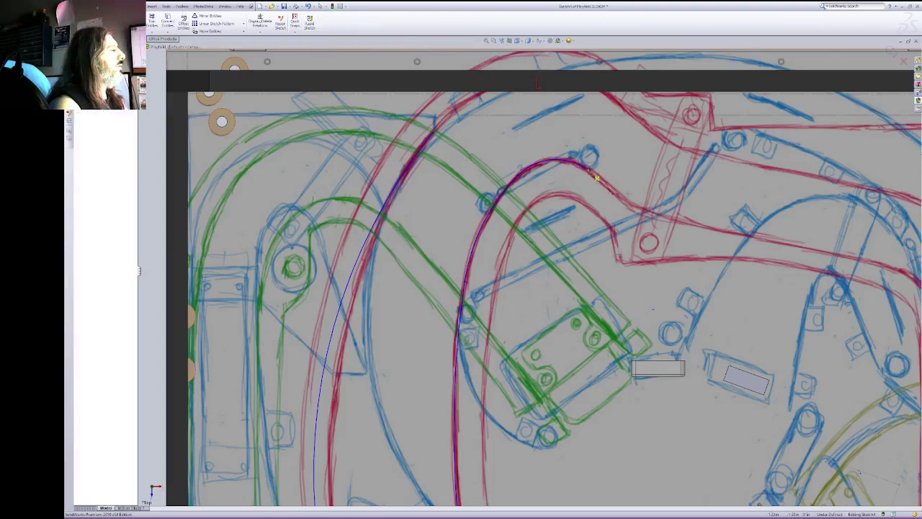
click(624, 198)
key(Escape)
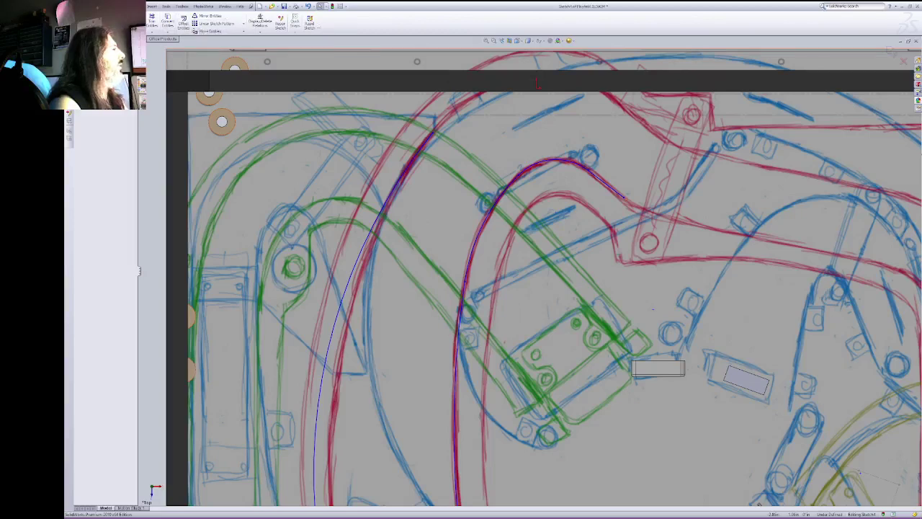
Step: Draw a short slanted line along the outer red outline, opposite the inner slanted line near the top of the playfield
key(l)
click(612, 100)
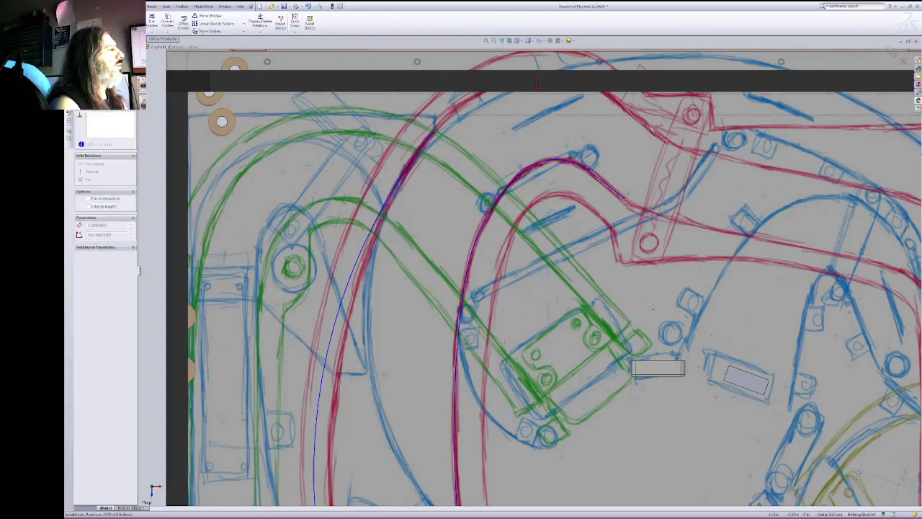
click(654, 131)
key(Escape)
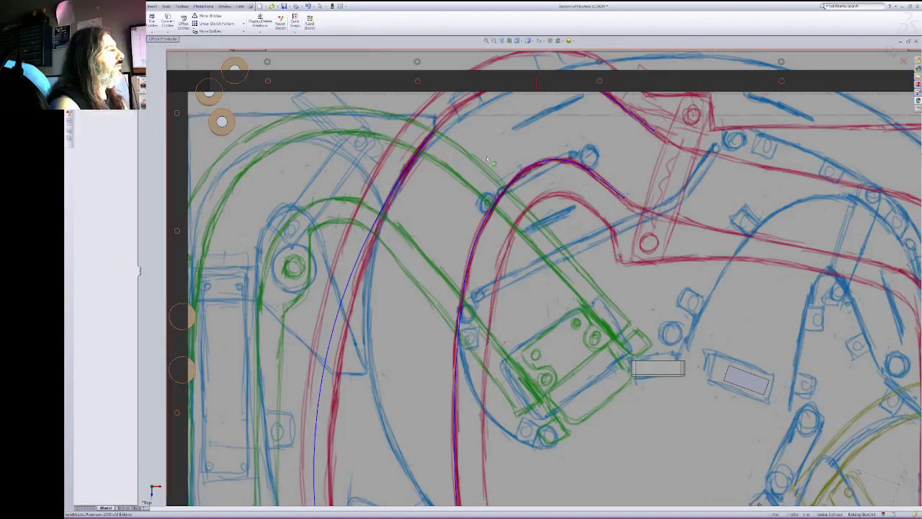
Step: Make the inner and outer slanted ramp lines parallel
click(613, 191)
ctrl+click(634, 115)
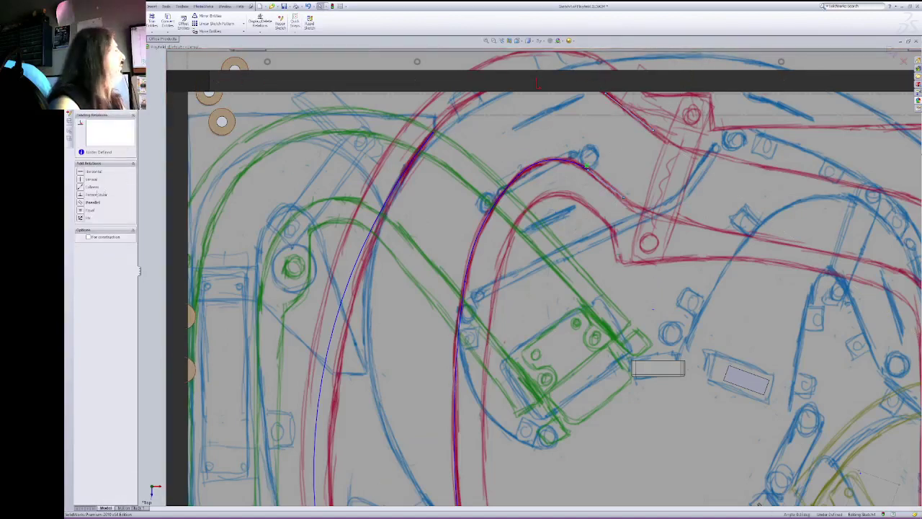
click(81, 202)
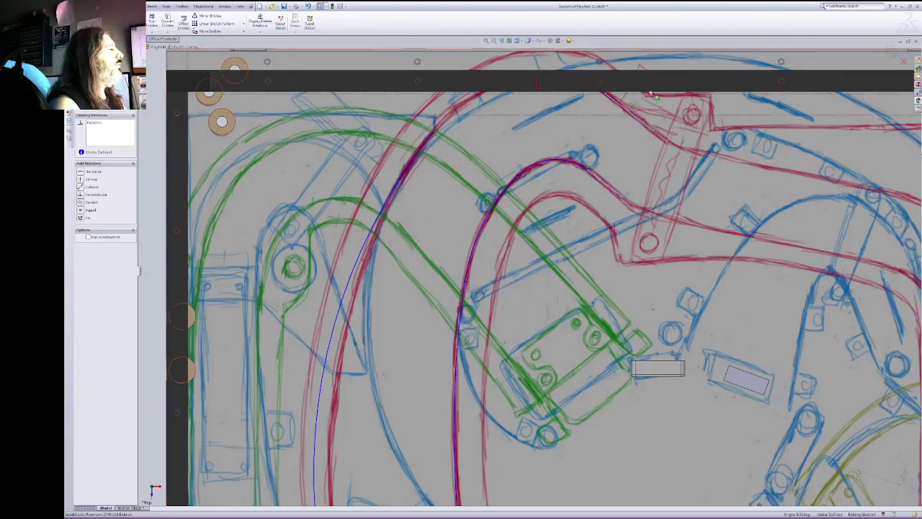
key(Escape)
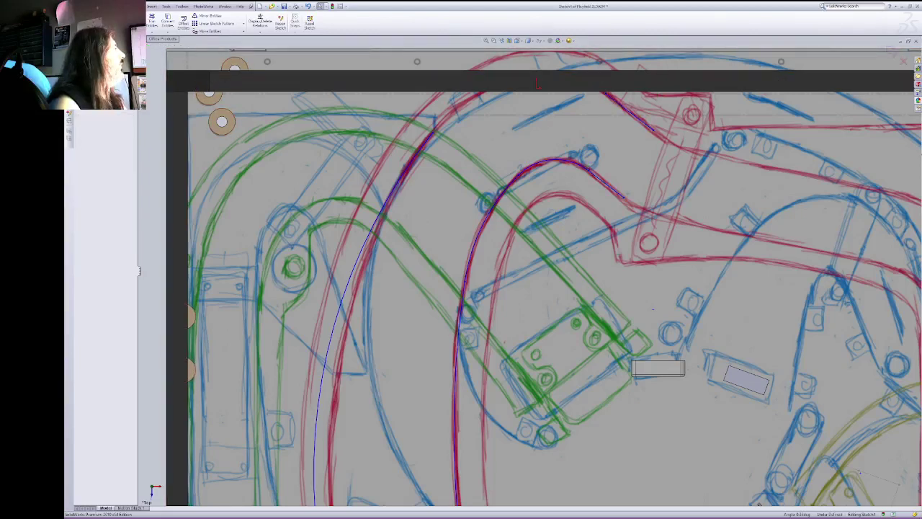
Step: Draw an arc from the outer curve's upper end over to the outer slanted line, and make it tangent to that line
click(435, 130)
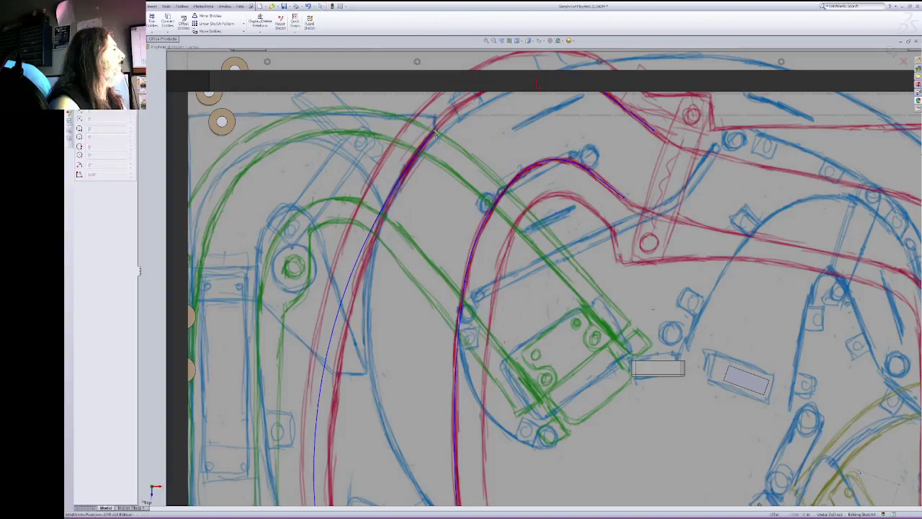
click(605, 94)
click(615, 104)
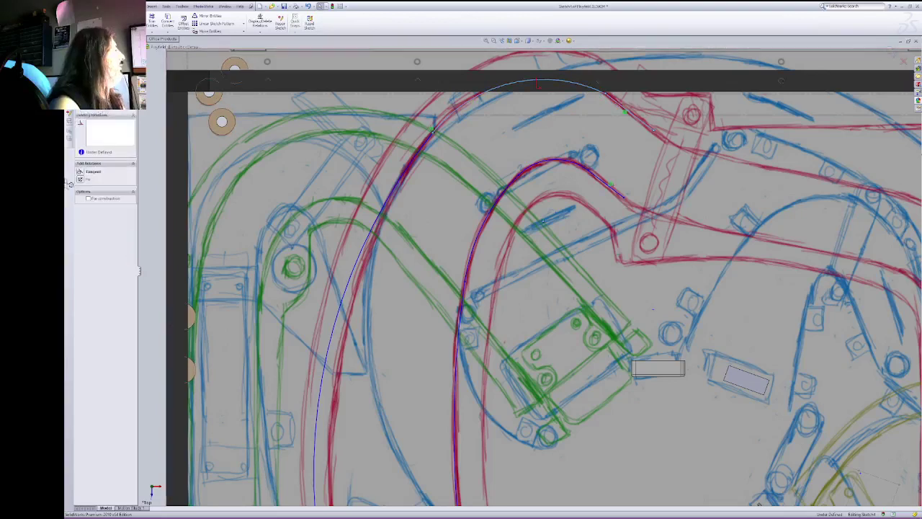
click(79, 172)
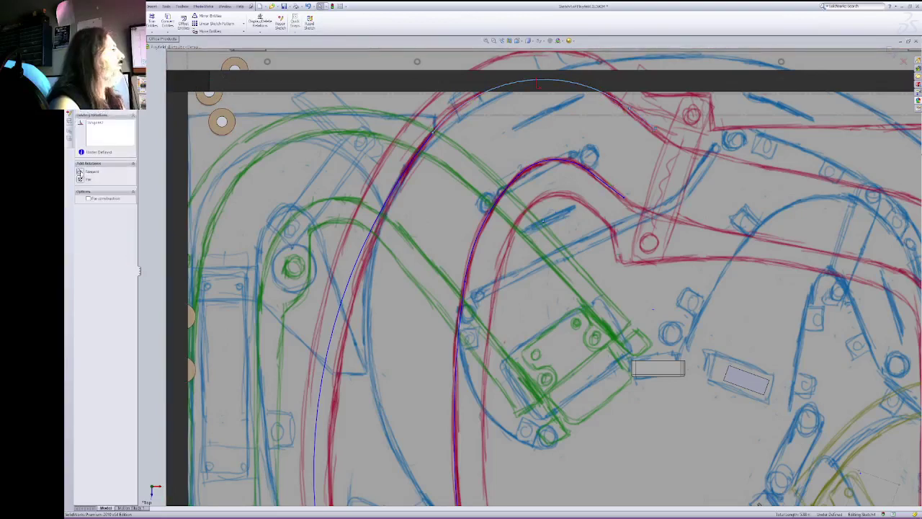
click(499, 173)
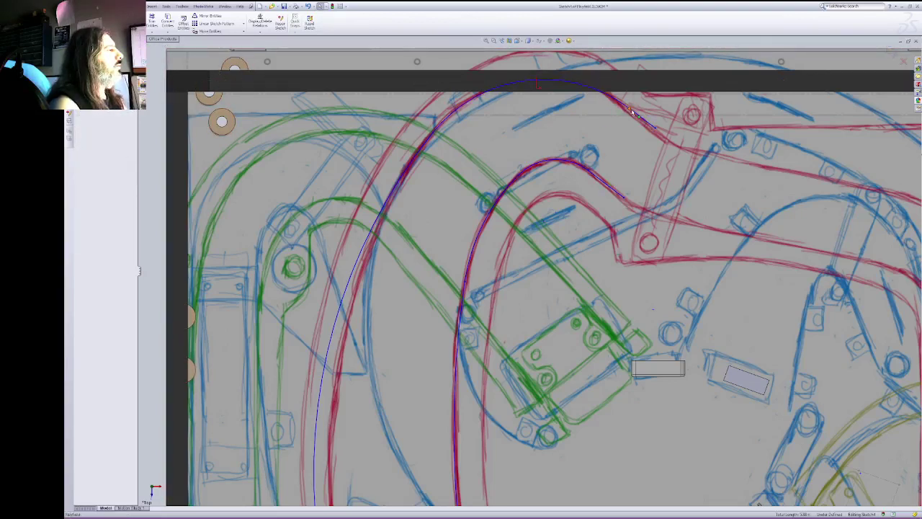
Step: Realign the two parallel slanted lines with the red ramp outline, fixing the inner line in place
drag(631, 111, 611, 101)
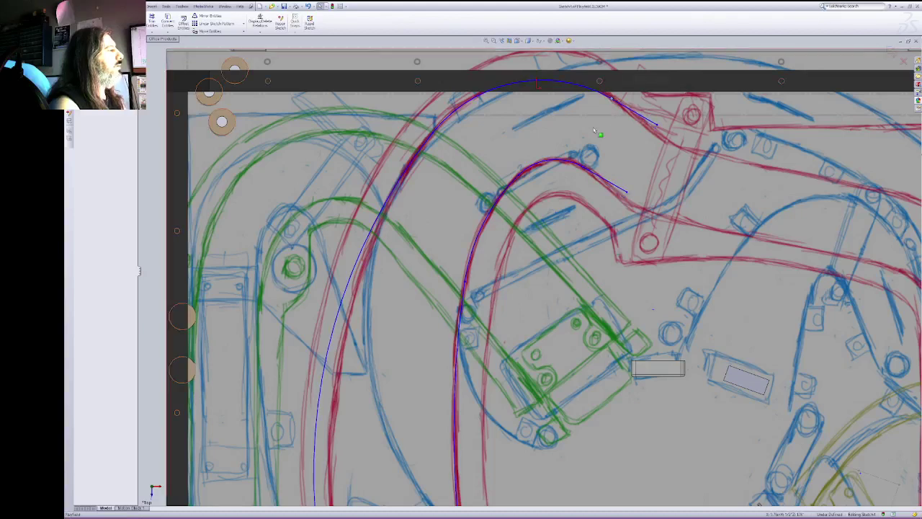
drag(626, 191, 617, 196)
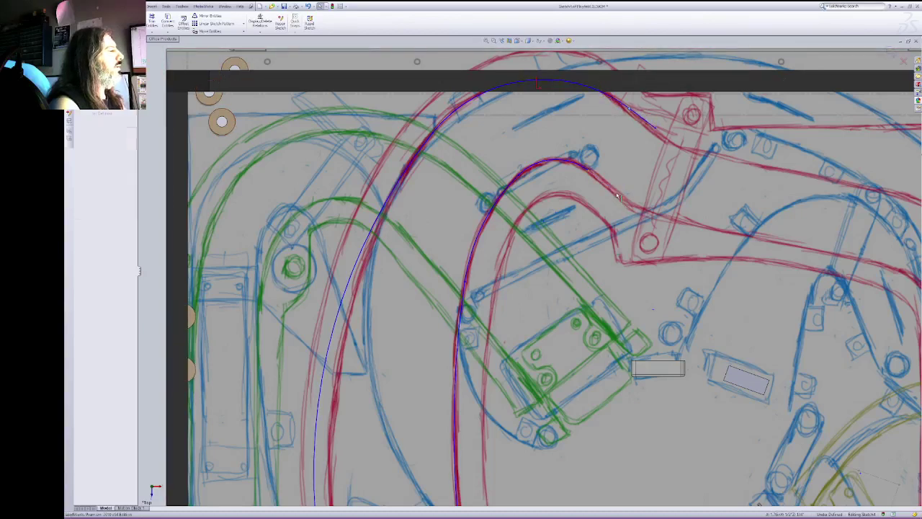
click(617, 196)
click(80, 148)
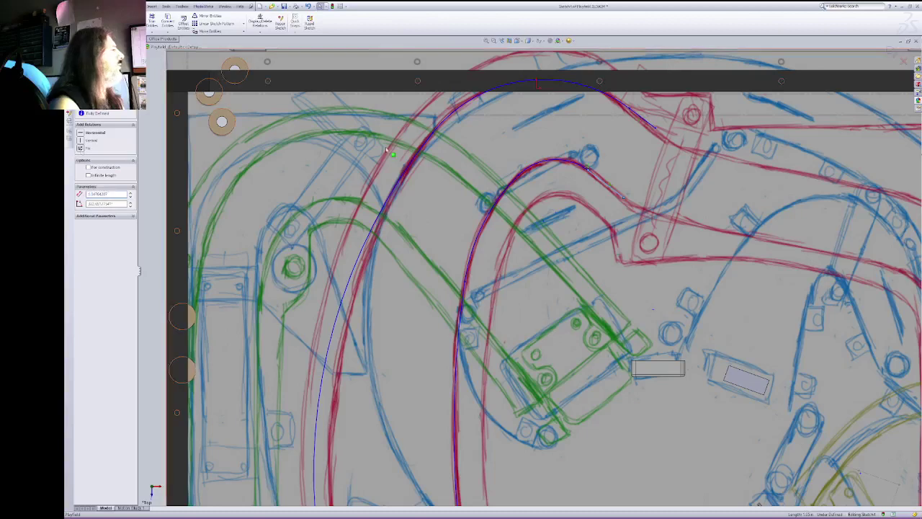
drag(644, 121, 646, 126)
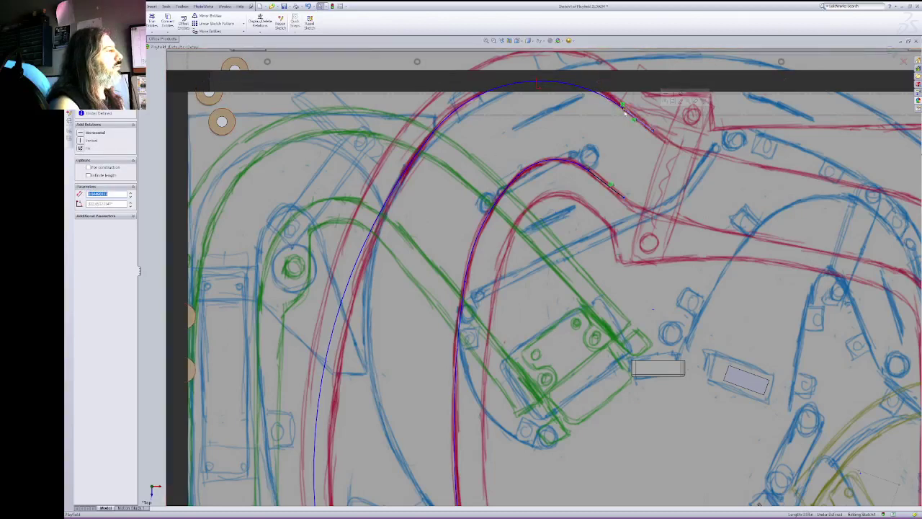
Step: Reposition both ends of the outer curve's top arc so that it follows the red ramp outline
click(604, 94)
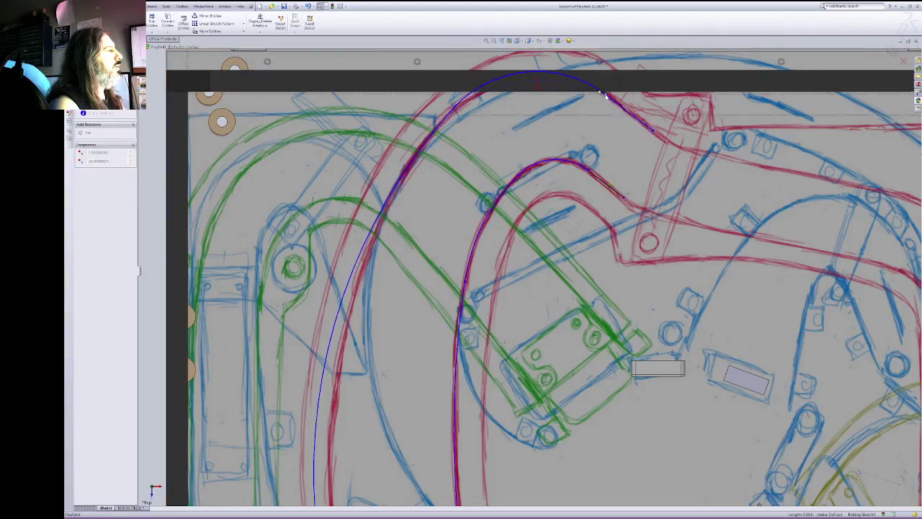
click(558, 138)
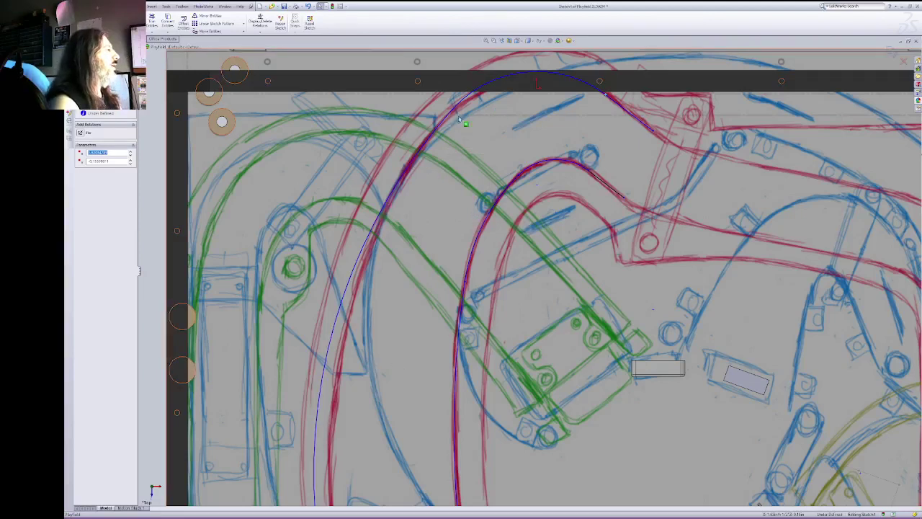
drag(454, 112, 442, 123)
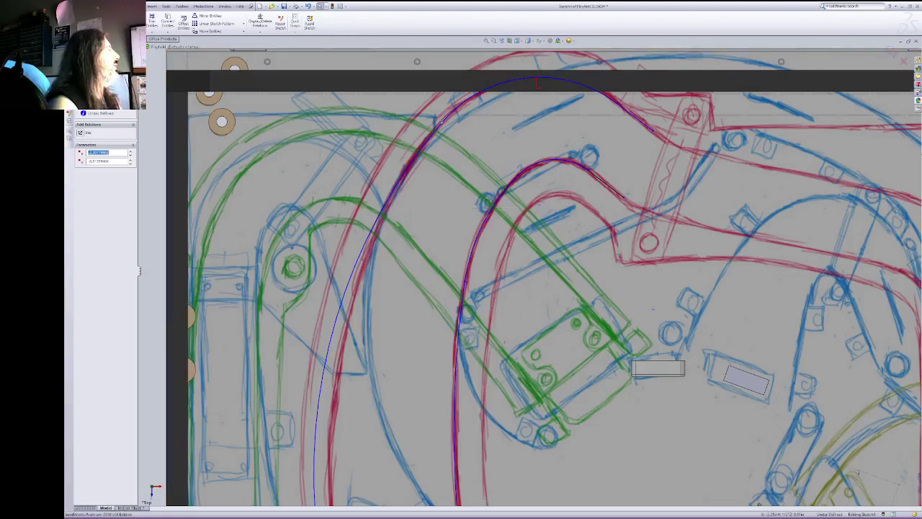
key(Escape)
Step: Dimension the distance between the inner and outer slanted ramp lines and set it to 1.5 inches
click(633, 113)
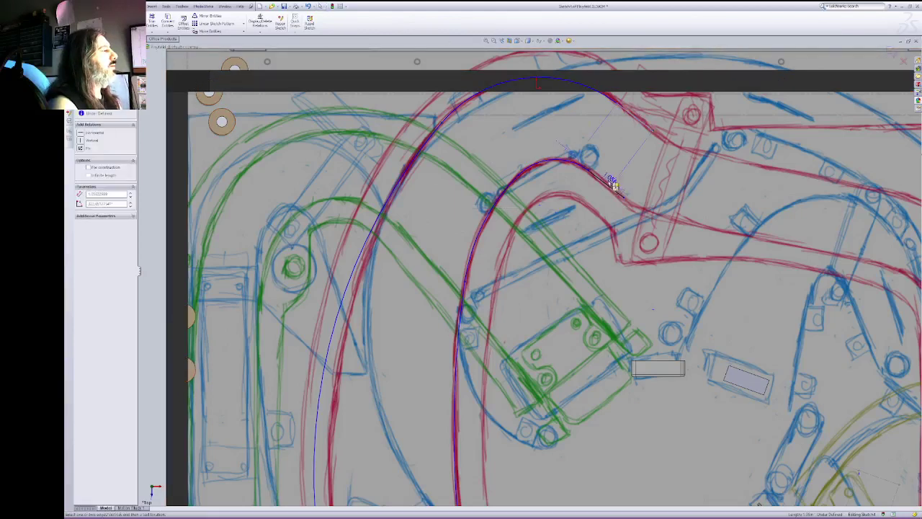
click(609, 183)
click(632, 177)
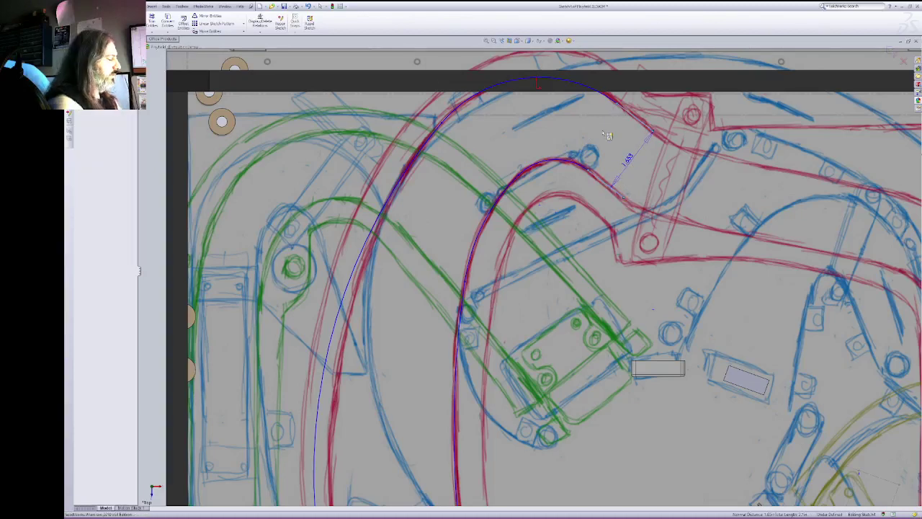
key(Return)
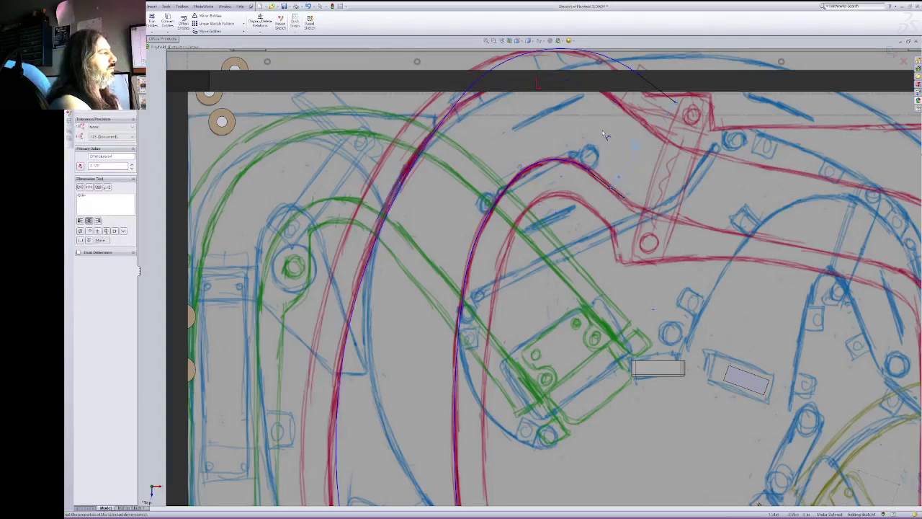
double_click(643, 153)
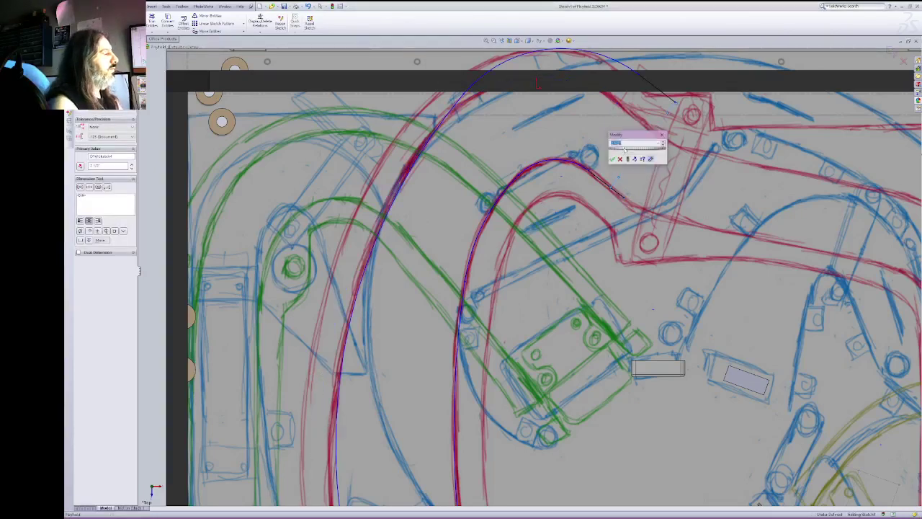
text(1.5)
key(Return)
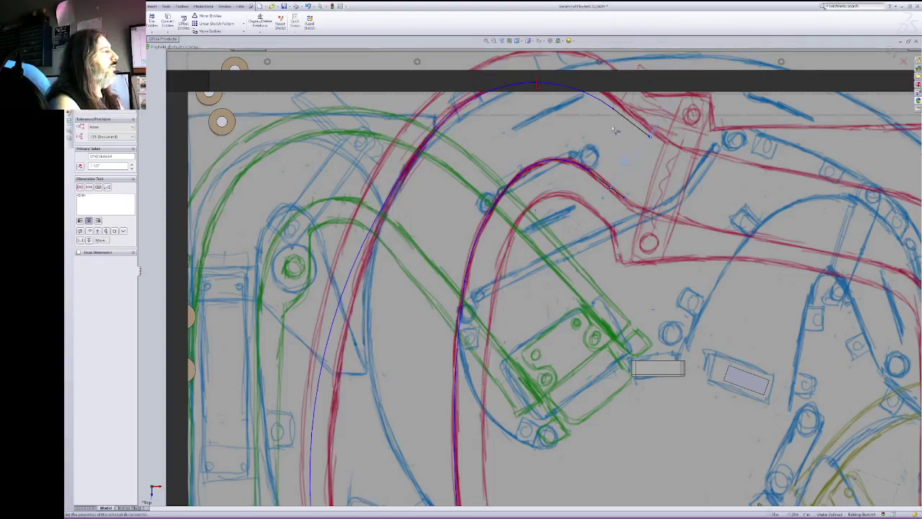
key(Escape)
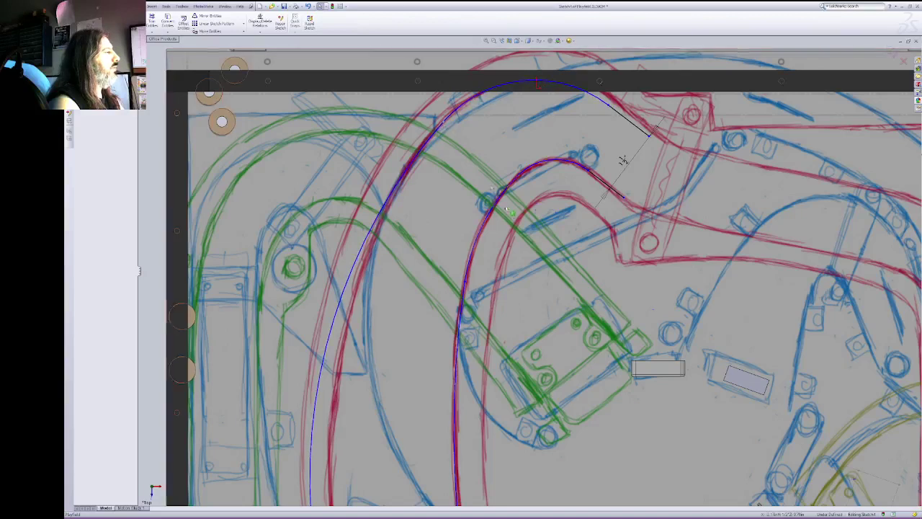
Step: Draw a line joining the lower ends of the outer and inner ramp curves, and make it horizontal
click(603, 112)
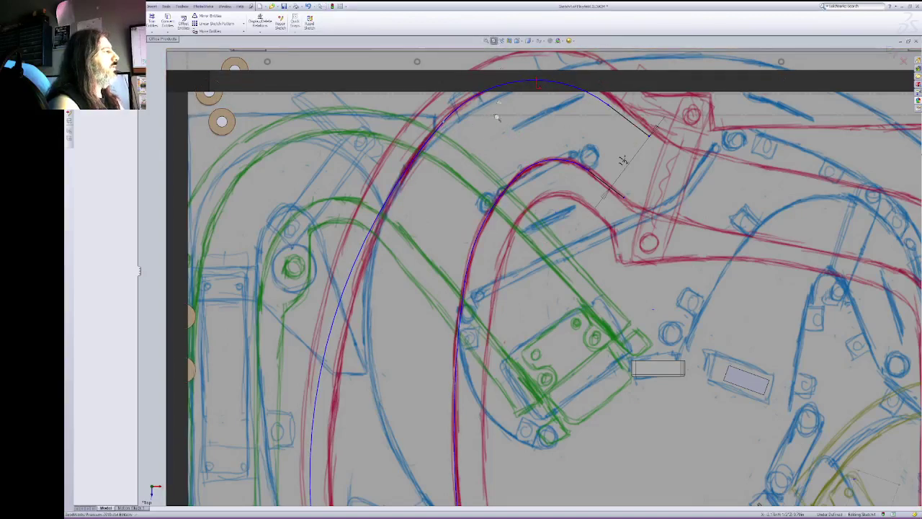
right_click(493, 127)
click(509, 173)
mouse_move(555, 404)
mouse_down()
mouse_move(524, 276)
mouse_move(519, 192)
mouse_up()
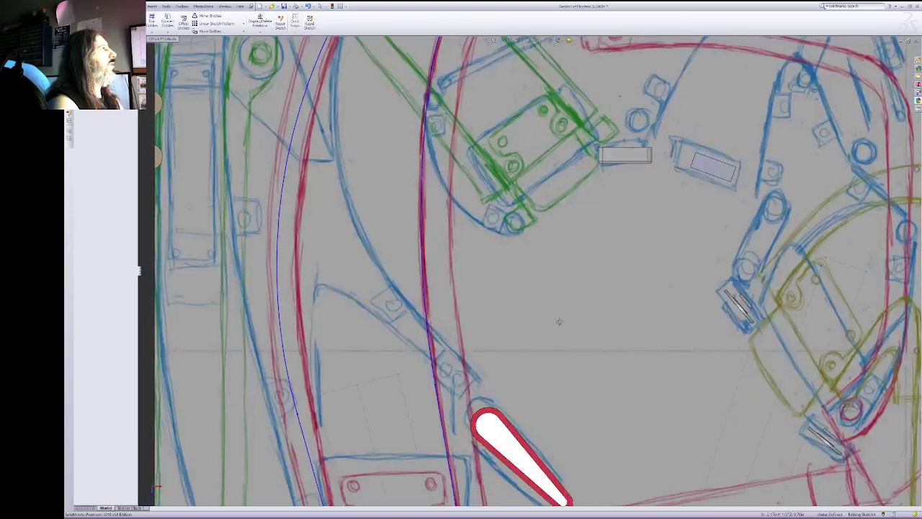
drag(600, 482, 581, 261)
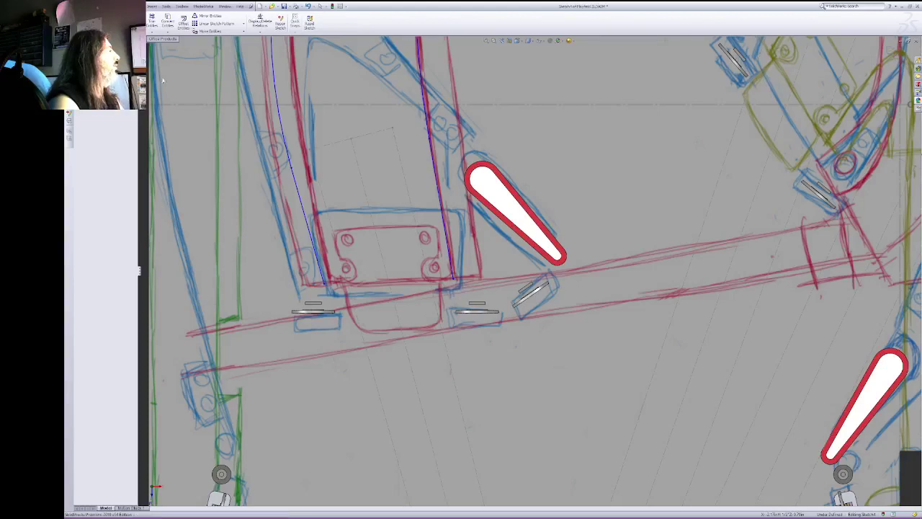
click(116, 29)
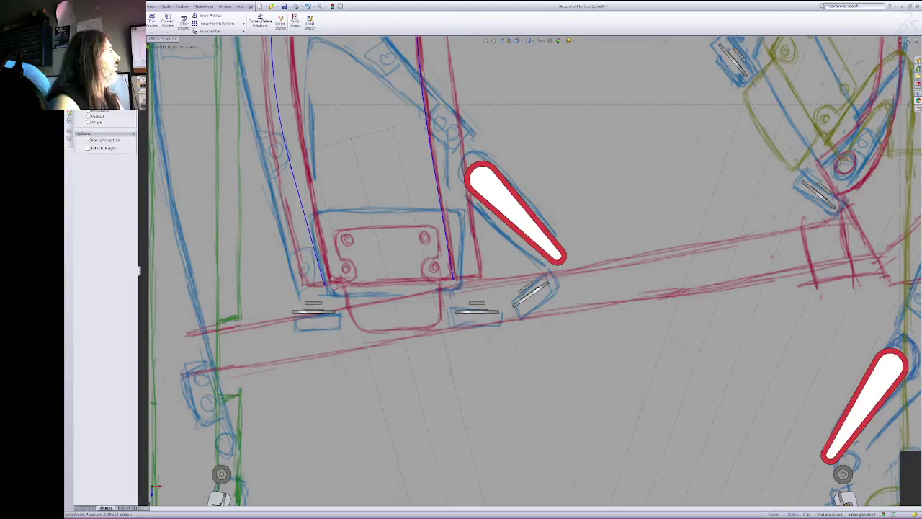
key(Escape)
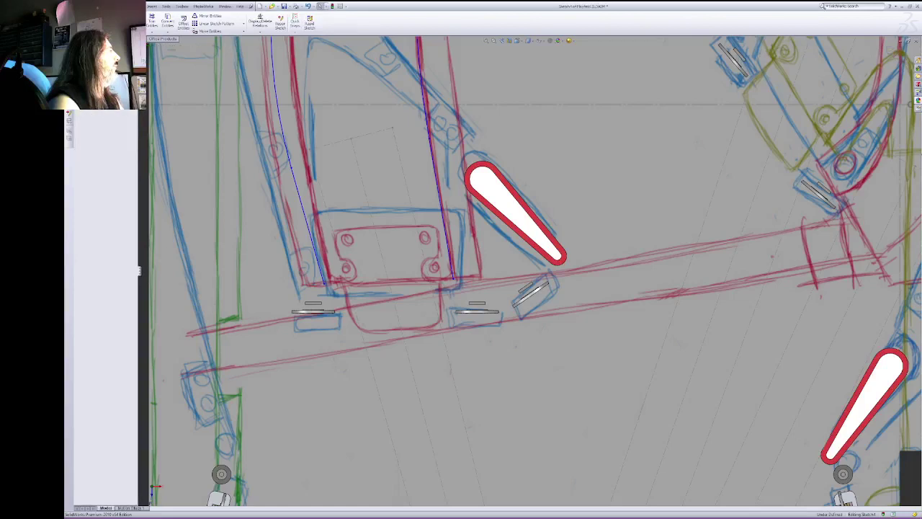
key(l)
click(326, 285)
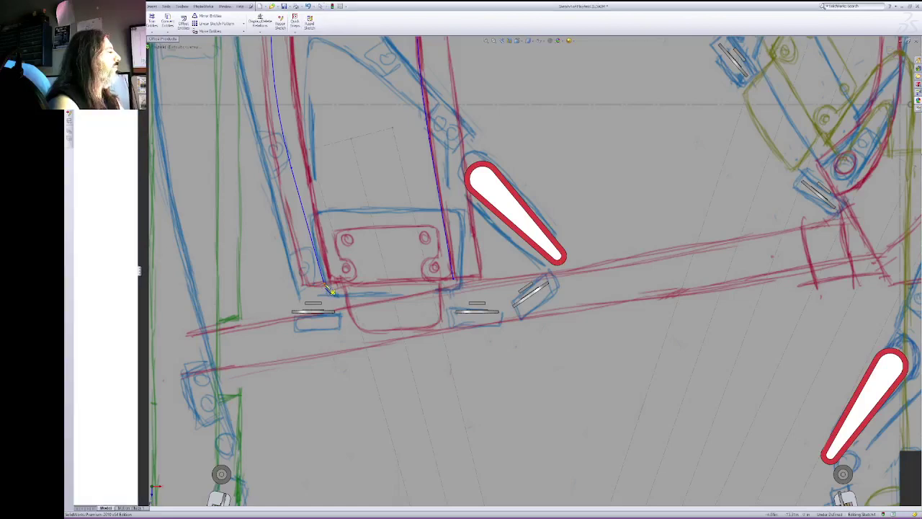
click(452, 280)
key(Escape)
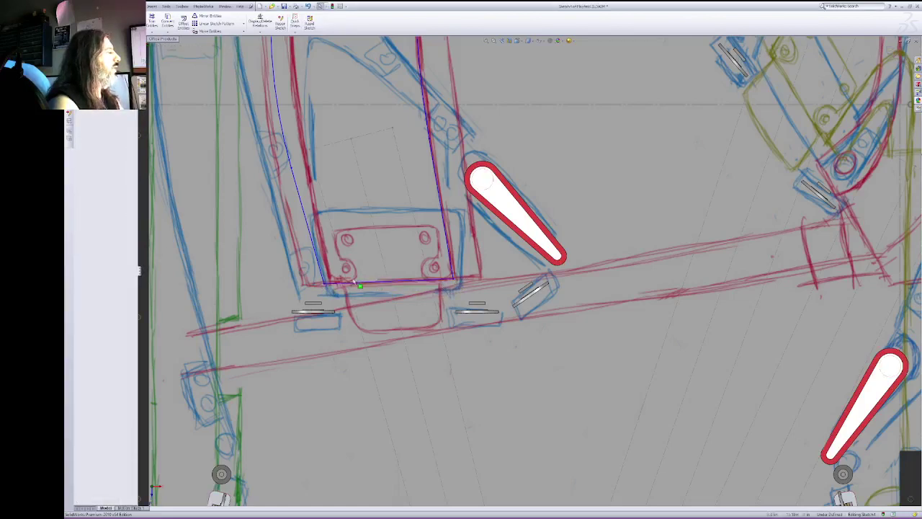
click(356, 284)
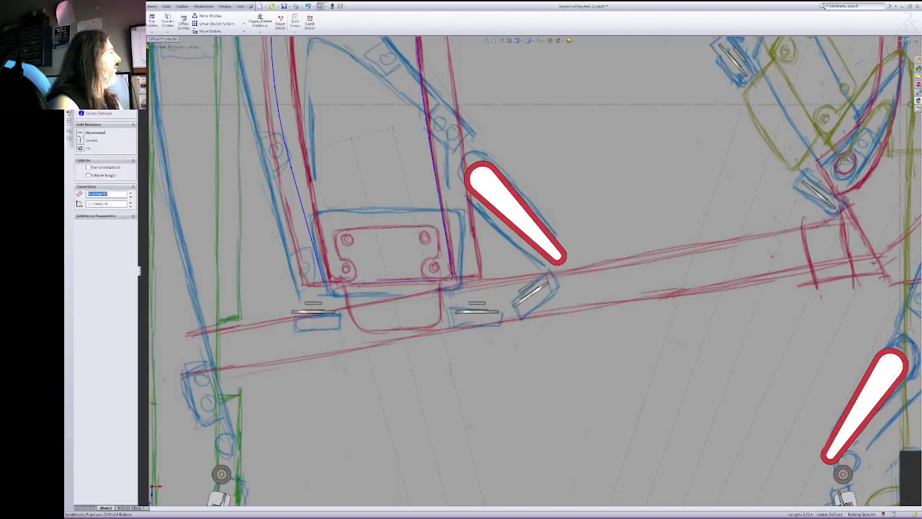
click(81, 134)
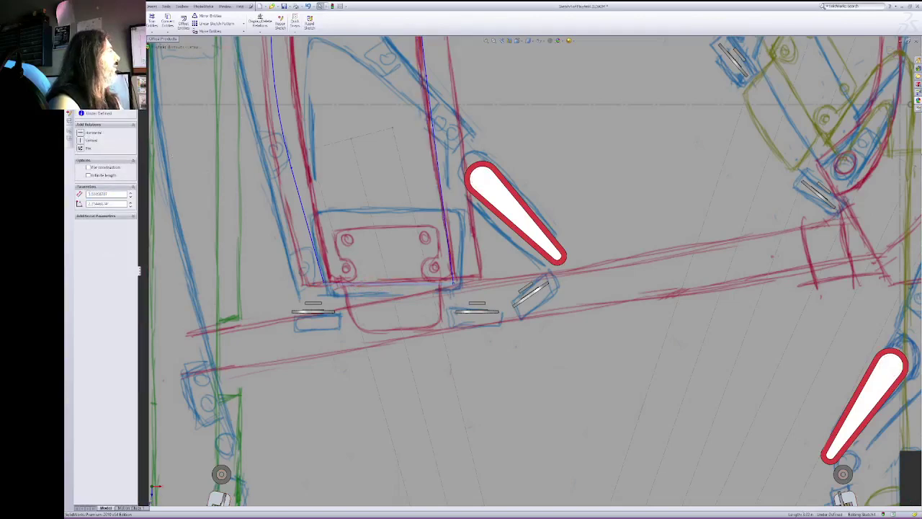
Step: Dimension the horizontal line at the ramp's lower end and set its length to 2 3/4 inches
click(88, 22)
click(402, 284)
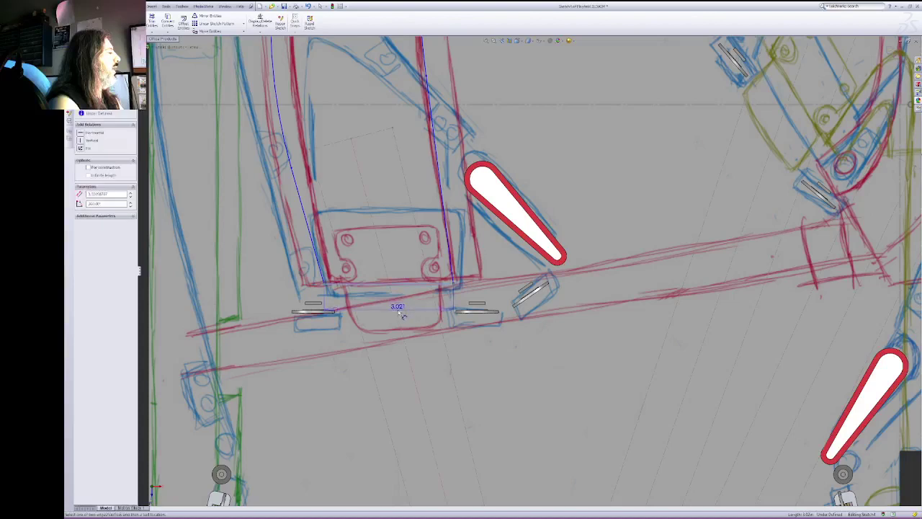
key(Escape)
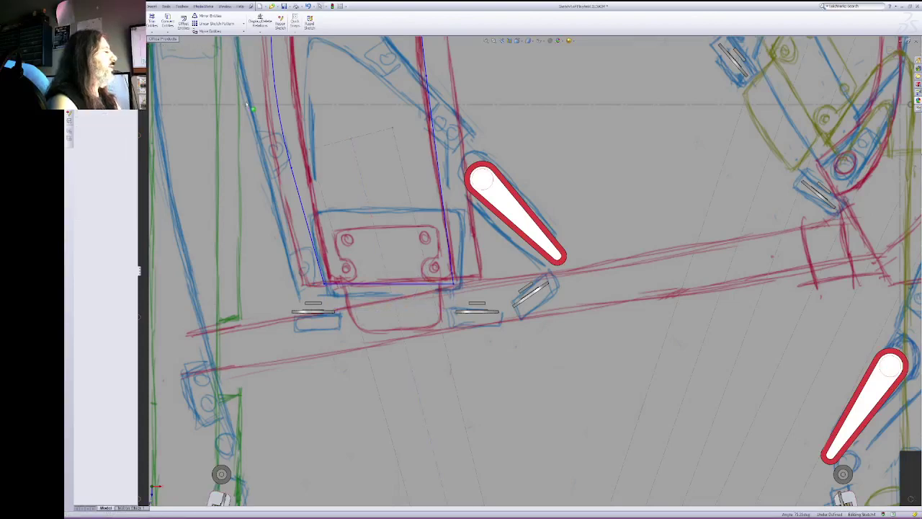
click(415, 285)
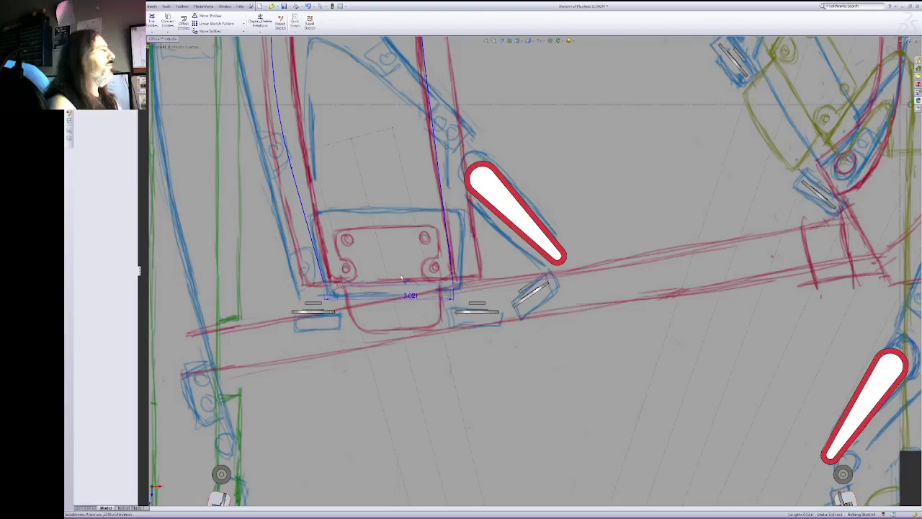
click(402, 278)
text(3)
key(Return)
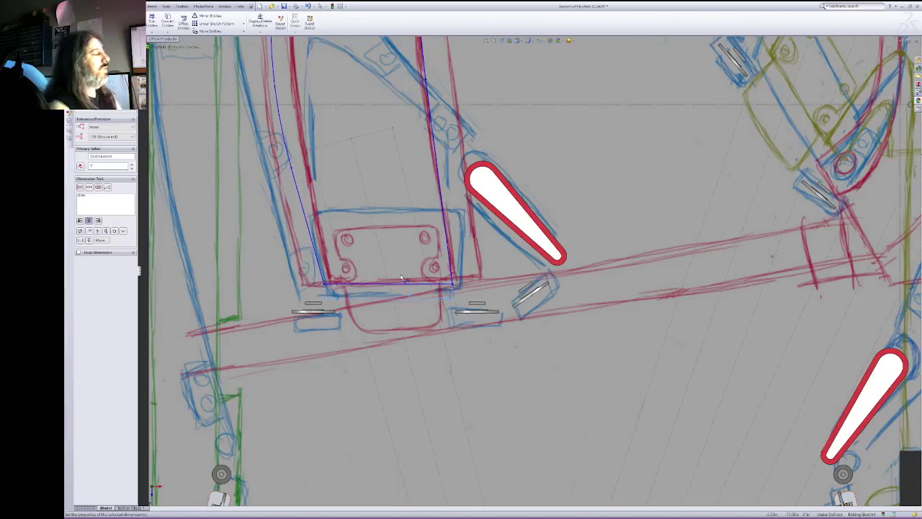
double_click(415, 301)
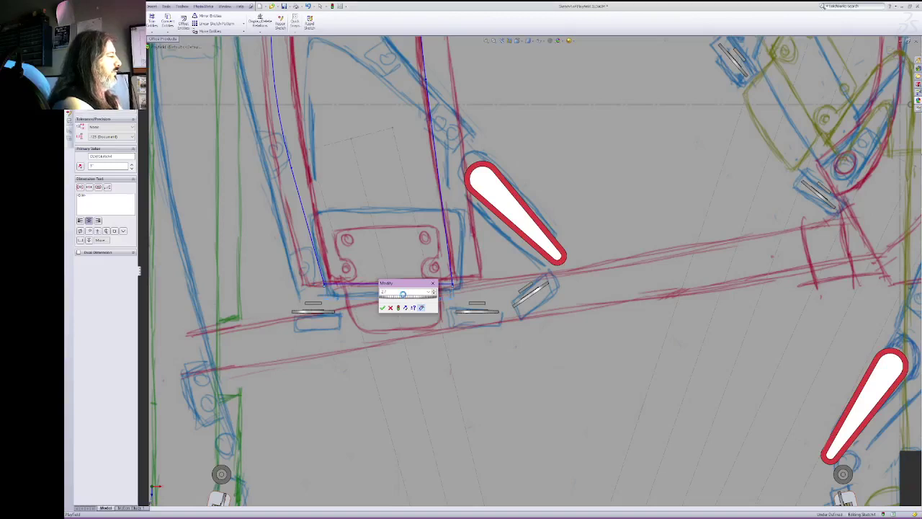
key(Return)
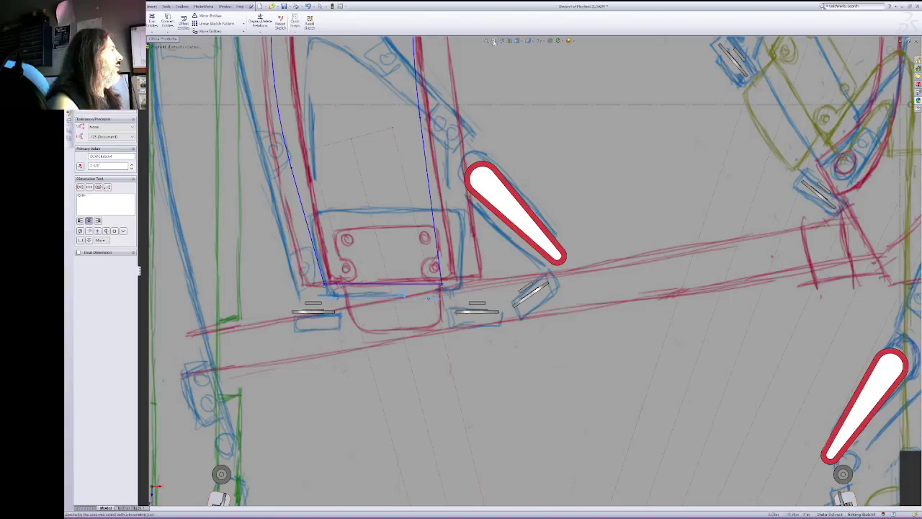
Step: Examine how the ramp curves follow the reference drawing, from the lower end up to the whole playfield
right_click(514, 92)
click(540, 123)
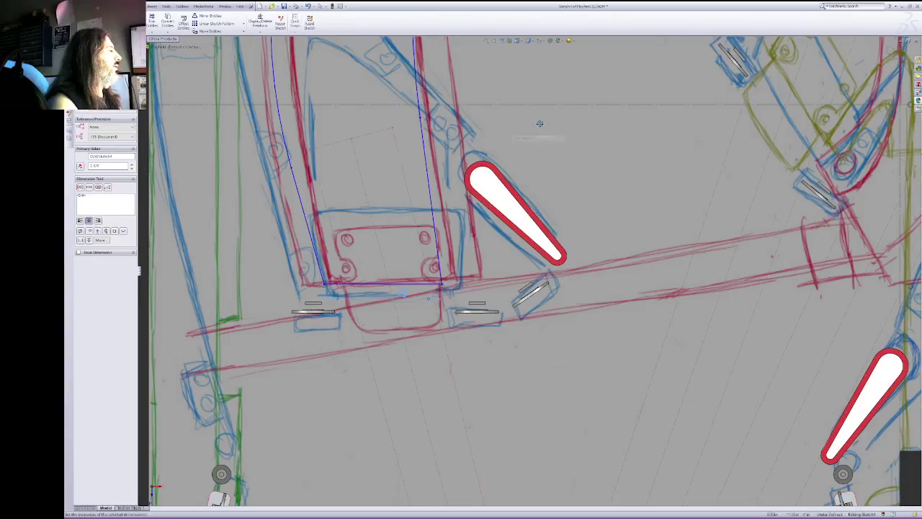
mouse_move(540, 124)
mouse_down()
mouse_move(564, 294)
mouse_move(559, 477)
mouse_up()
drag(544, 176, 547, 69)
drag(426, 313, 424, 316)
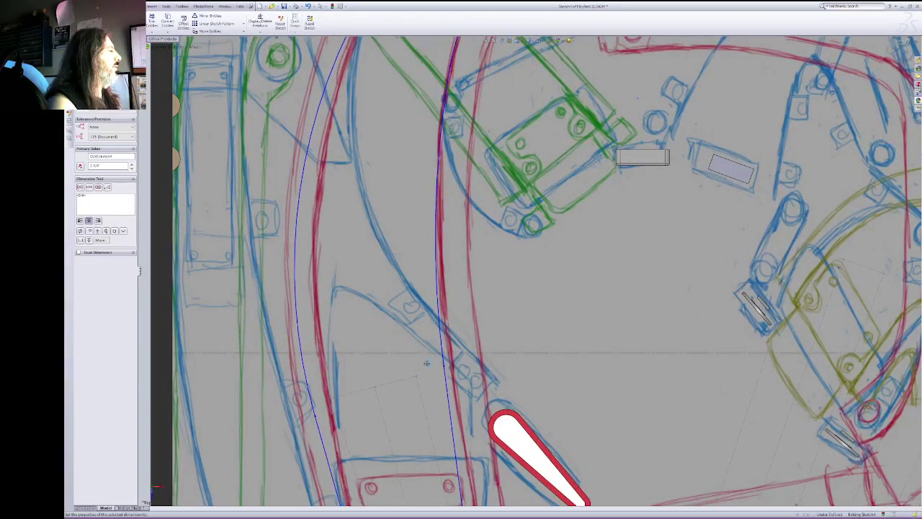
mouse_move(563, 132)
mouse_down()
mouse_move(540, 337)
mouse_move(526, 330)
mouse_move(533, 132)
mouse_up()
drag(532, 244, 536, 98)
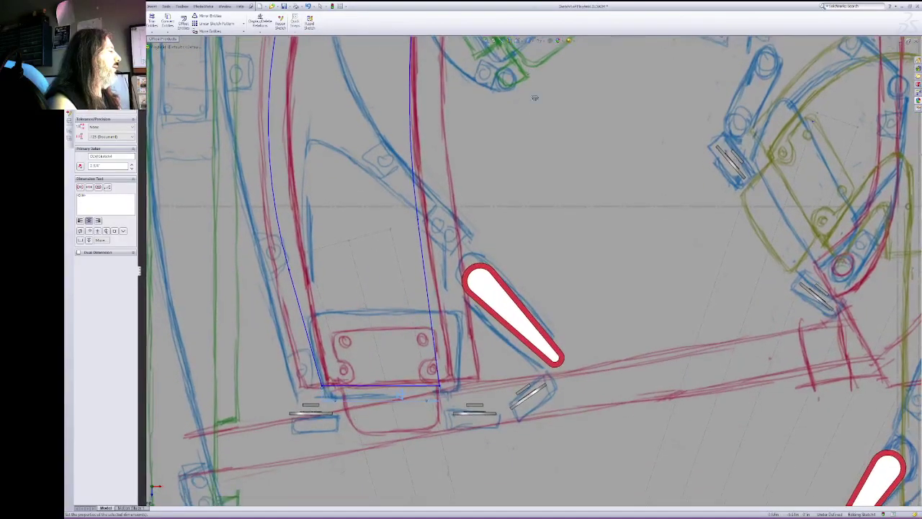
right_click(558, 135)
click(580, 150)
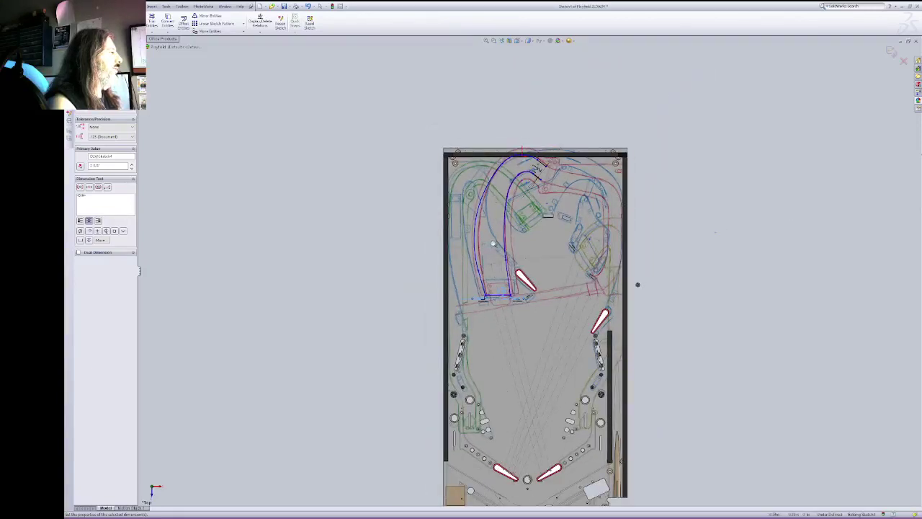
Step: Shift the outer ramp curve's lower arc junction slightly inward, toward the red outline
scroll(493, 243, down, 5)
right_click(514, 175)
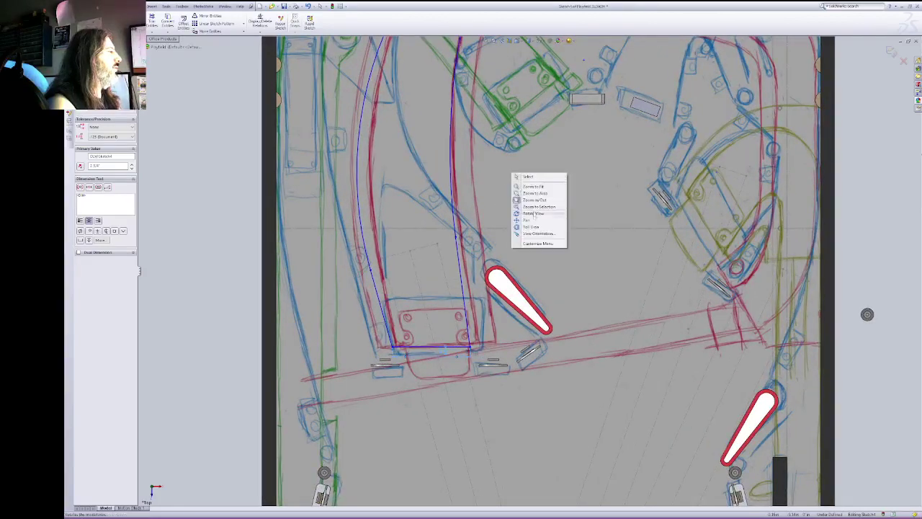
click(536, 179)
right_click(529, 171)
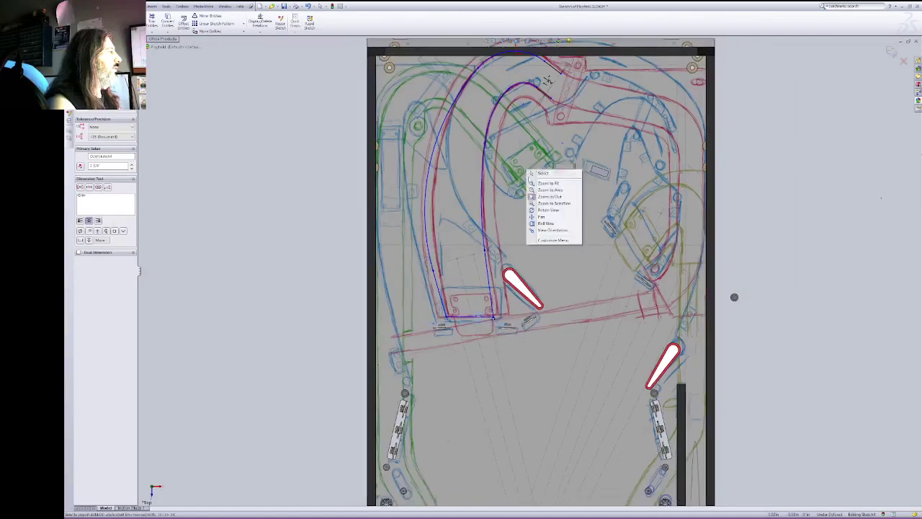
click(542, 174)
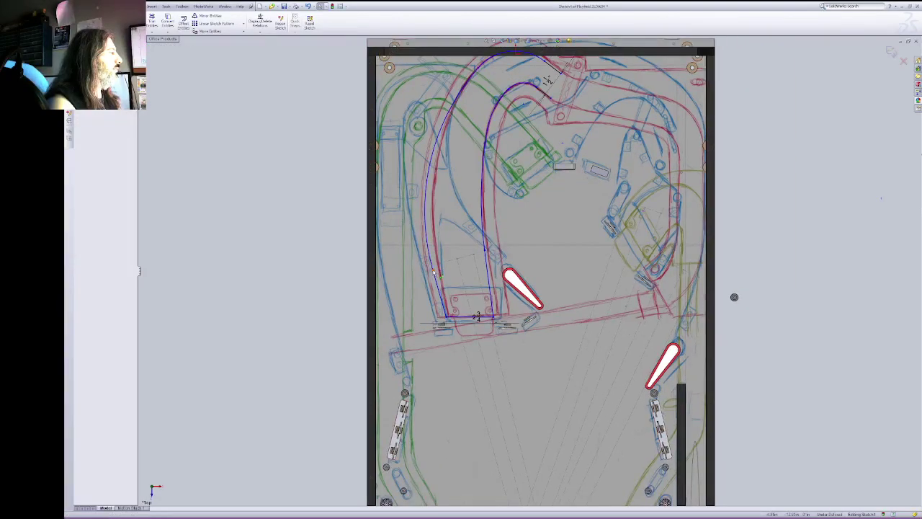
drag(441, 273, 436, 276)
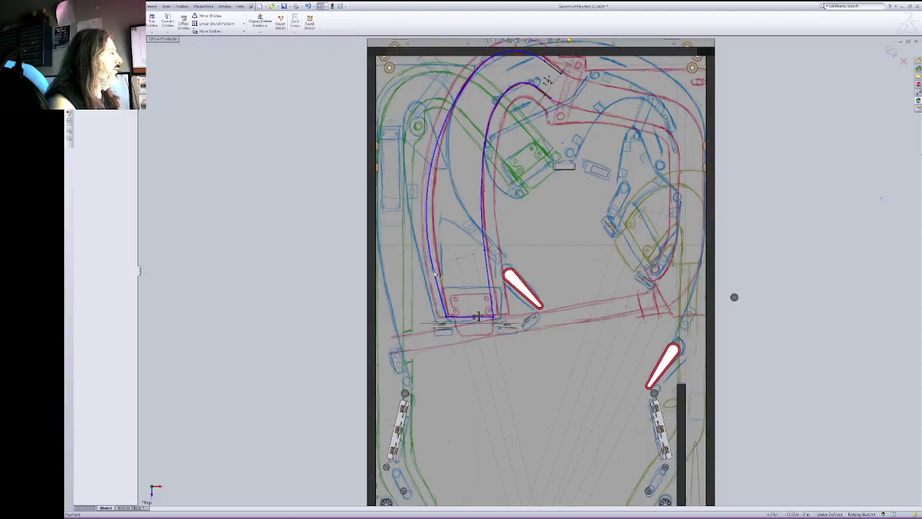
Step: Try to fix the outer curve's top arc in place
click(482, 65)
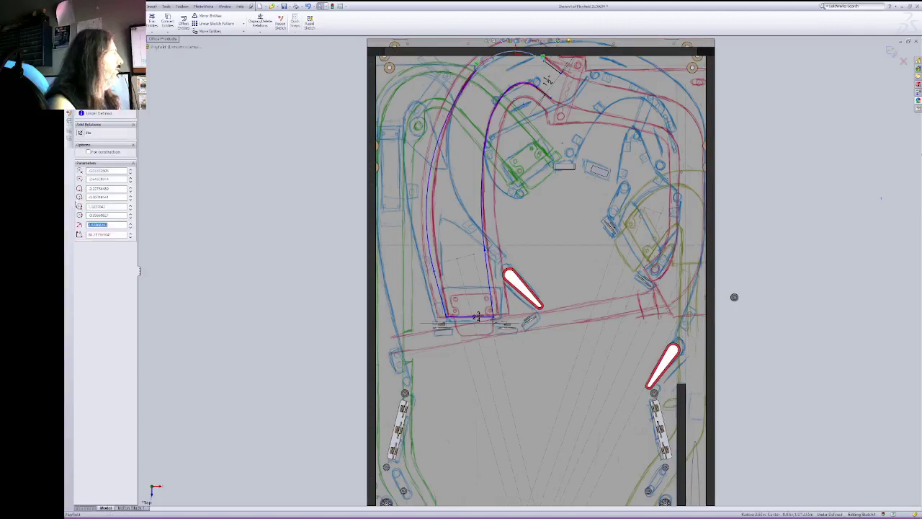
click(83, 133)
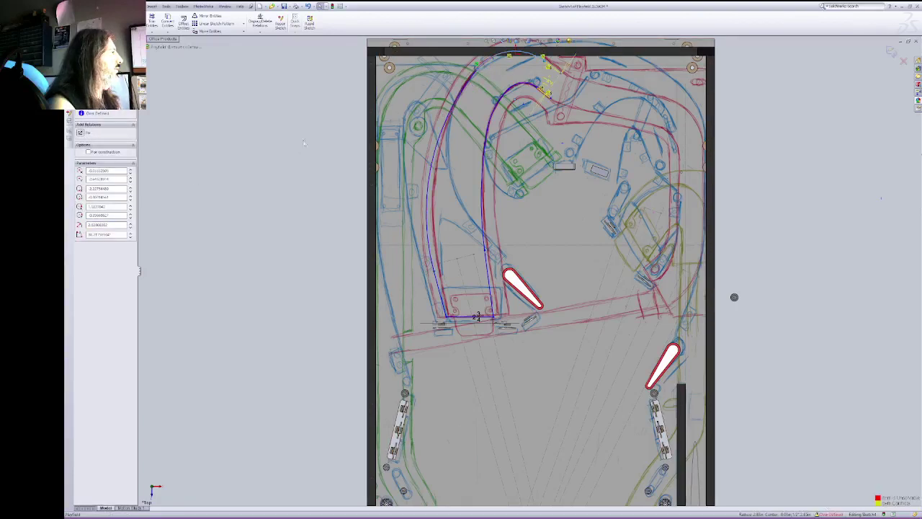
click(476, 69)
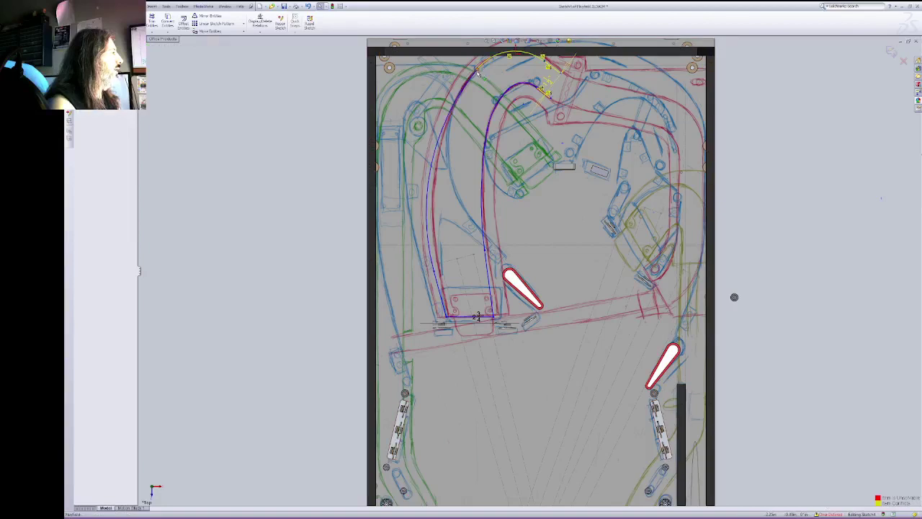
Step: Nudge the junction at the start of the outer curve's top arc and delete the arc's fix relation
drag(477, 72, 474, 73)
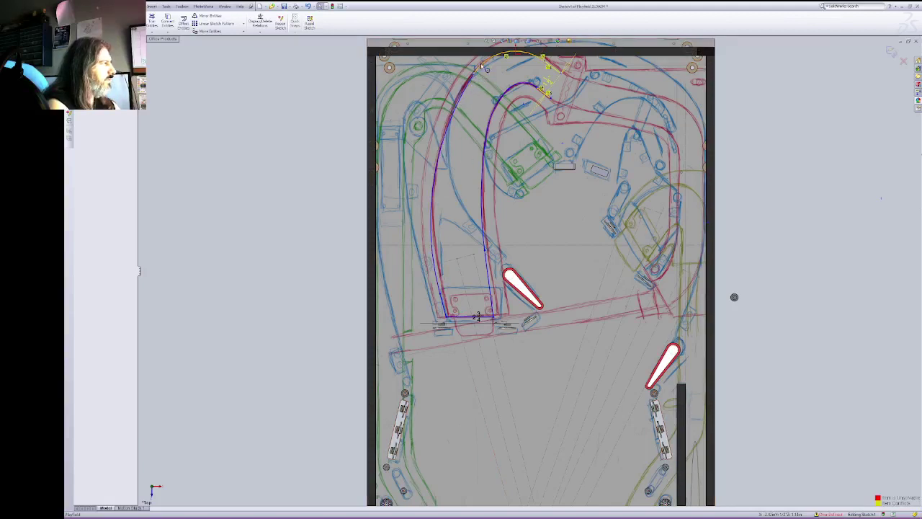
click(484, 70)
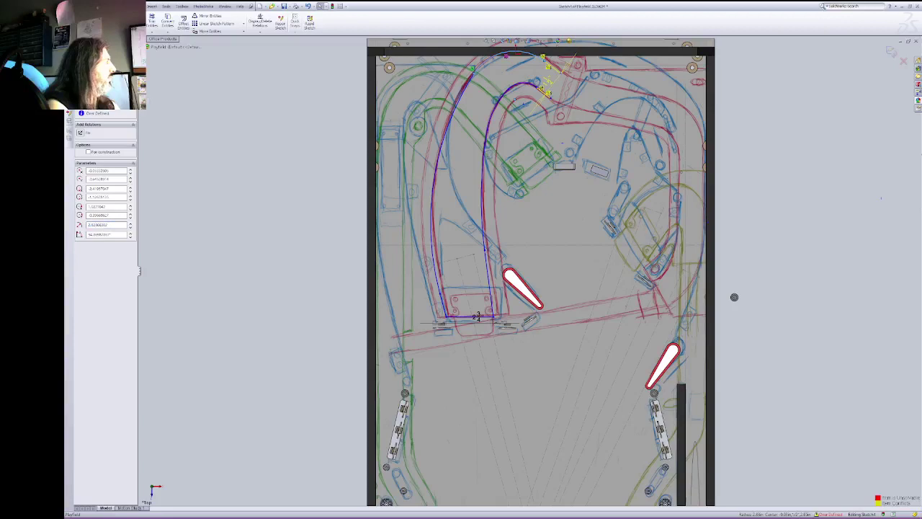
key(Delete)
click(196, 275)
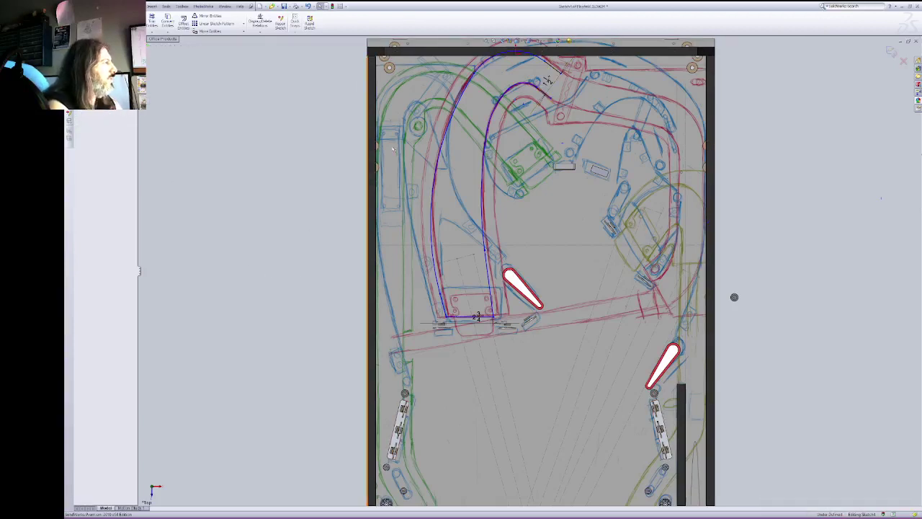
Step: Move the inner curve's top arc junction up toward the outer curve in hidden-lines-removed display, and restore the shaded display
click(531, 42)
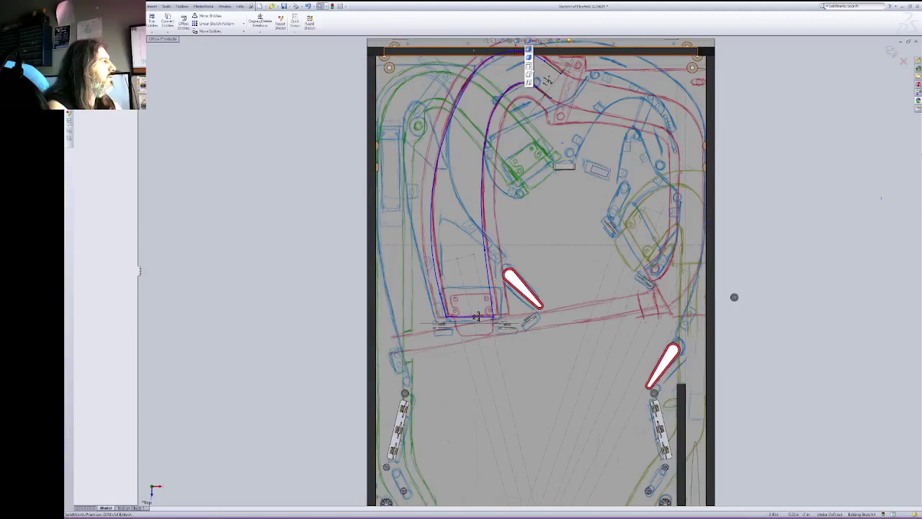
click(530, 66)
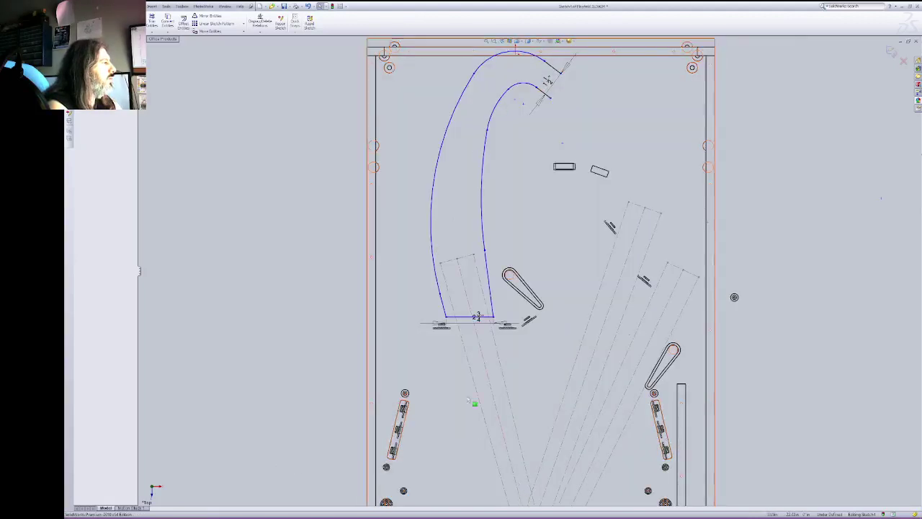
click(481, 67)
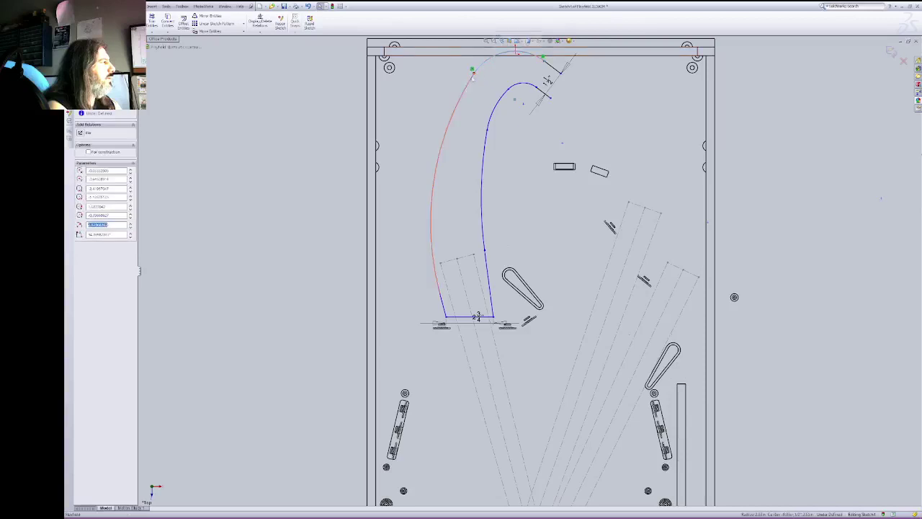
click(268, 206)
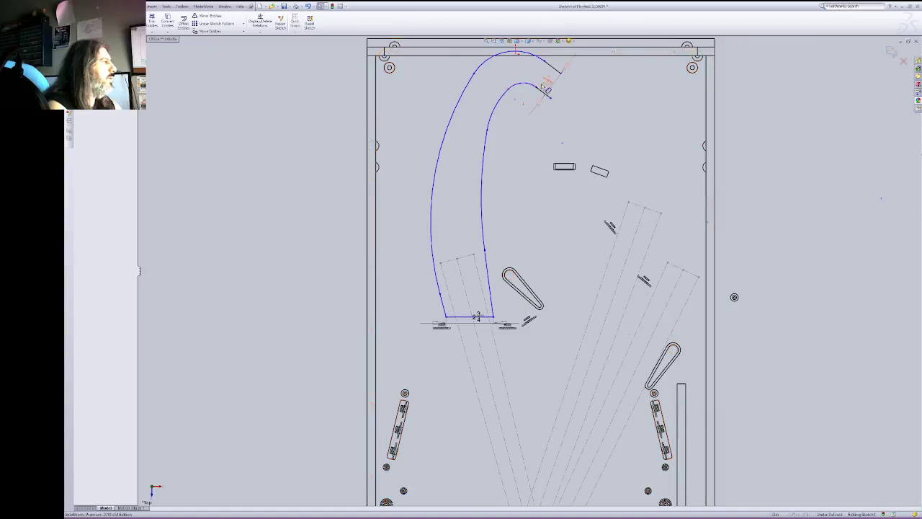
drag(534, 87, 505, 87)
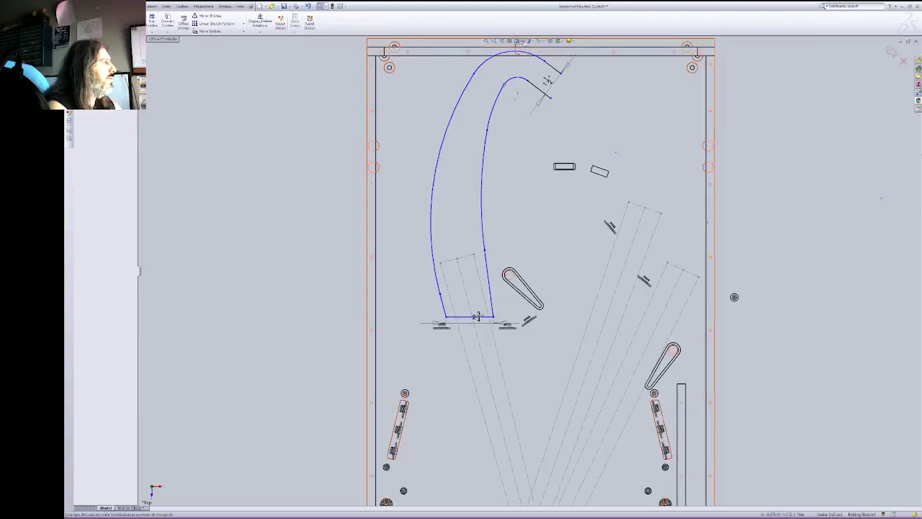
click(529, 41)
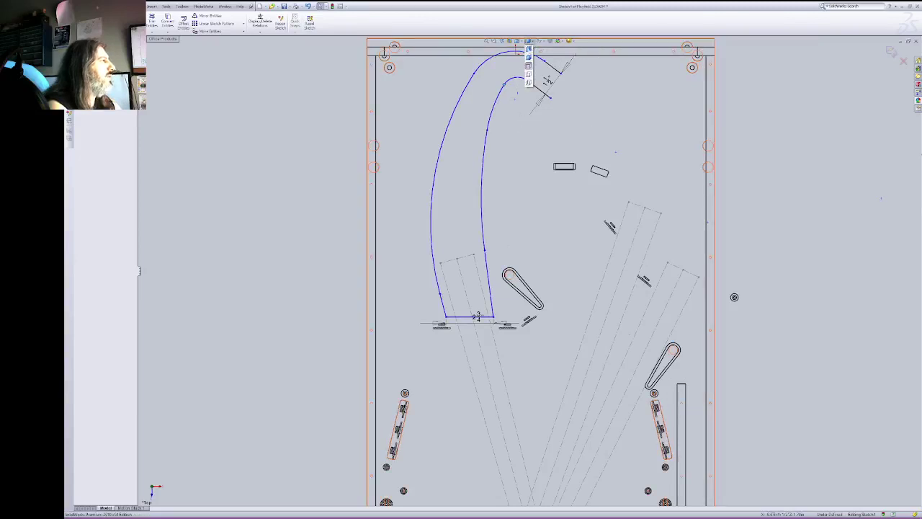
click(528, 74)
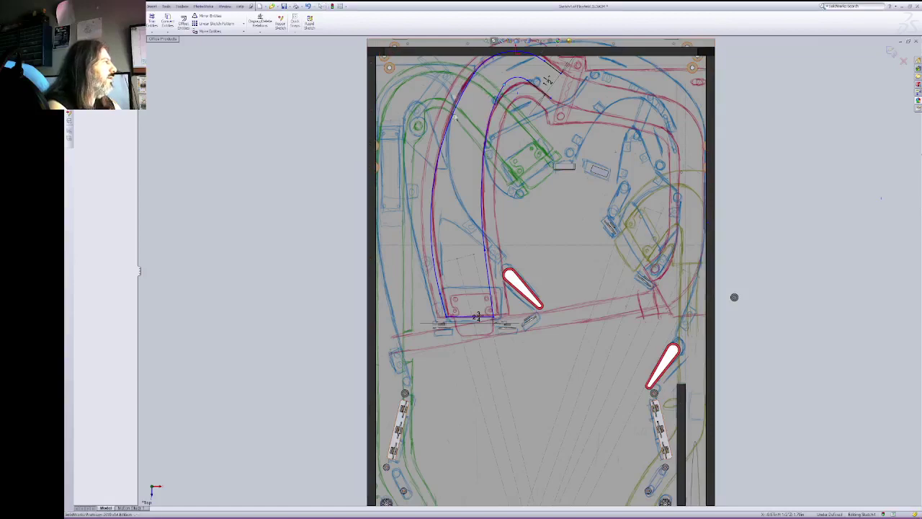
Step: Sketch a circle about 1.1 inches in diameter between the two curves near the ramp's upper end
scroll(548, 117, down, 5)
right_click(541, 181)
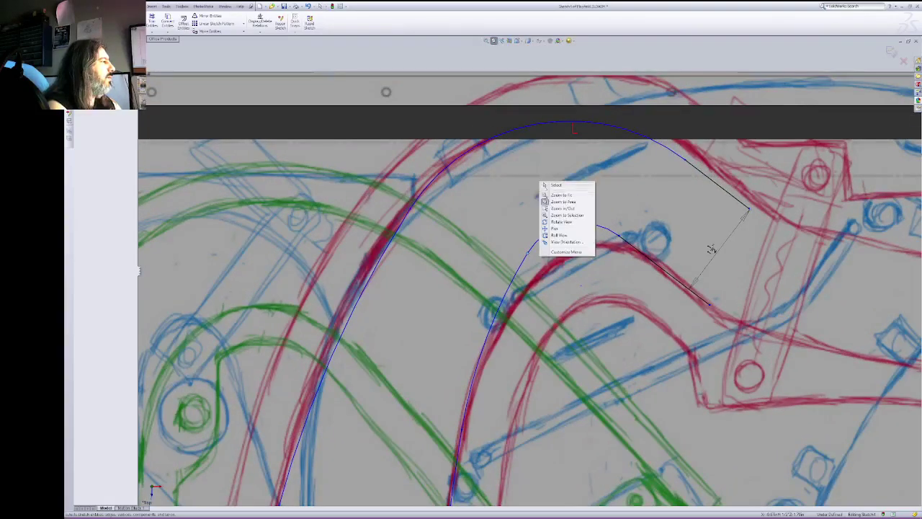
click(552, 185)
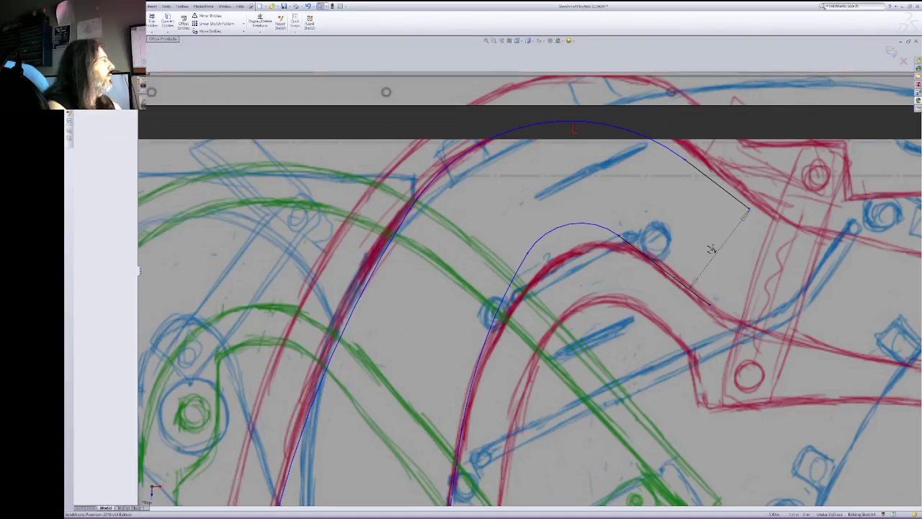
click(113, 16)
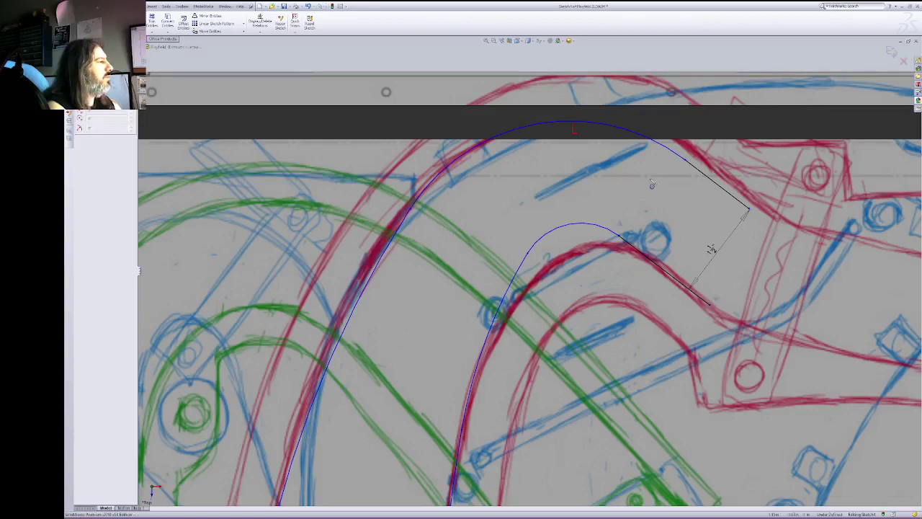
click(659, 183)
click(685, 209)
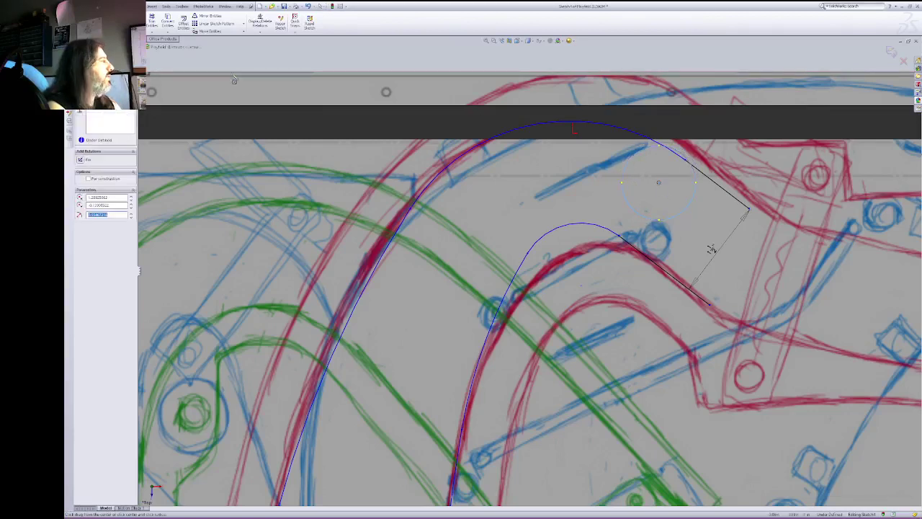
Step: Sketch a construction circle between the curves ahead of the ramp's top bend and set its diameter to 1 3/4 inches
click(440, 229)
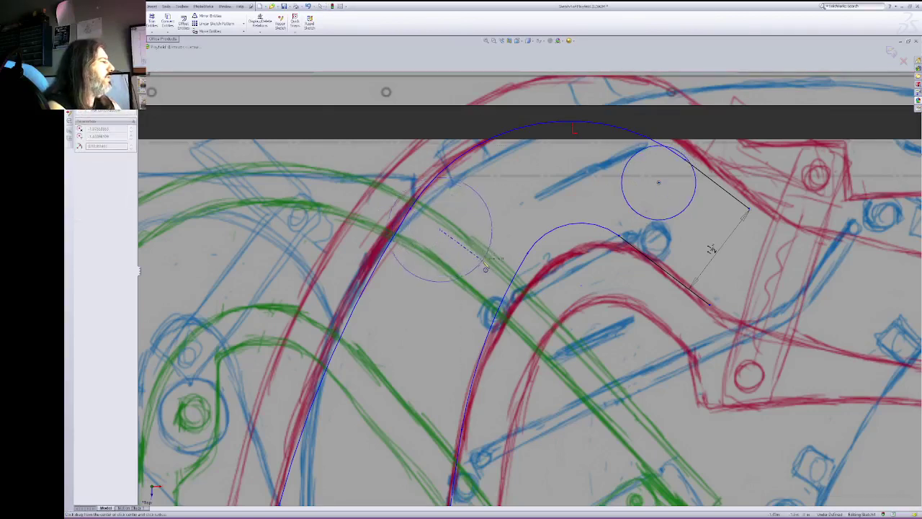
click(479, 267)
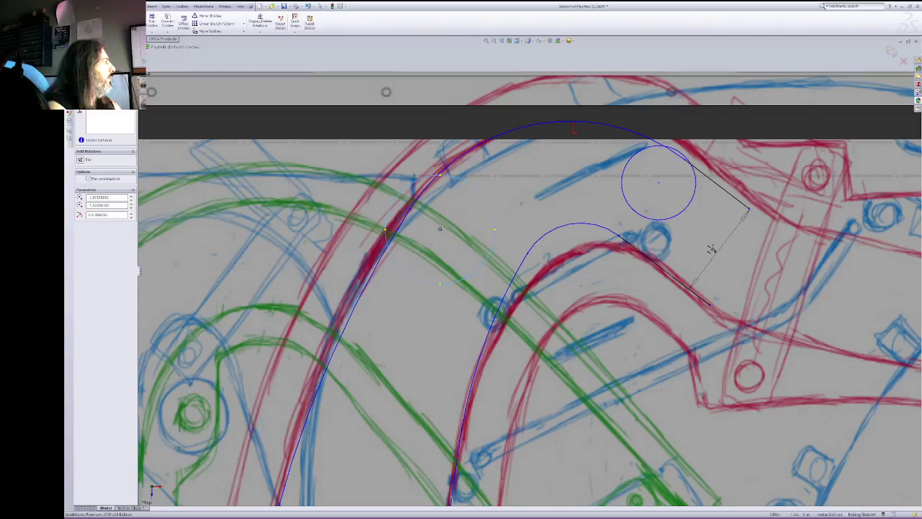
click(440, 230)
click(486, 198)
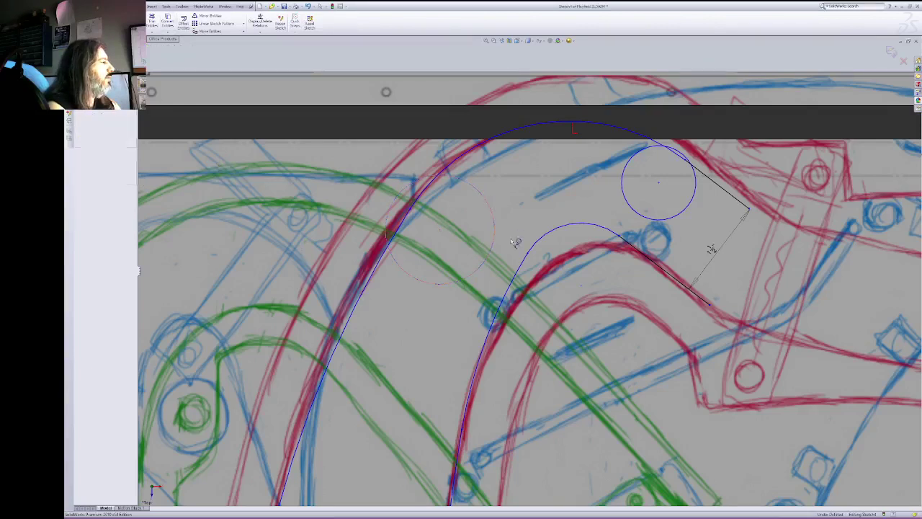
click(491, 284)
click(501, 288)
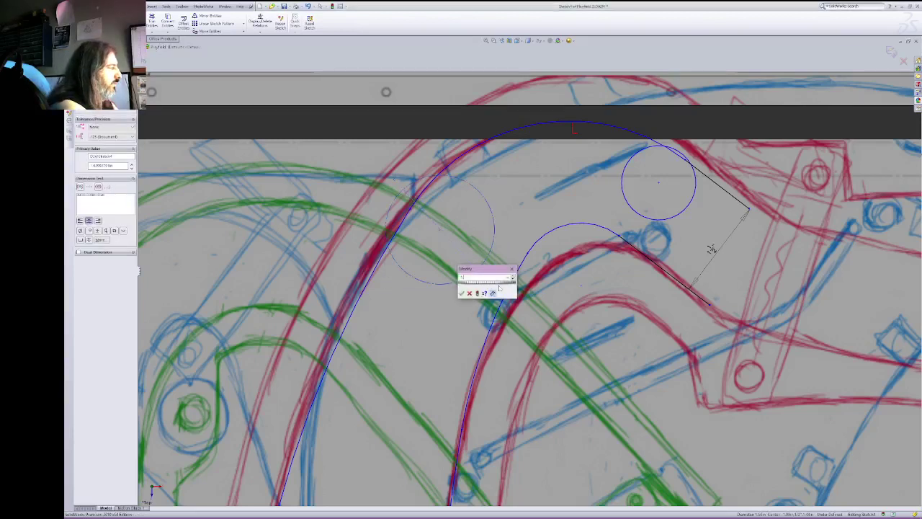
key(Return)
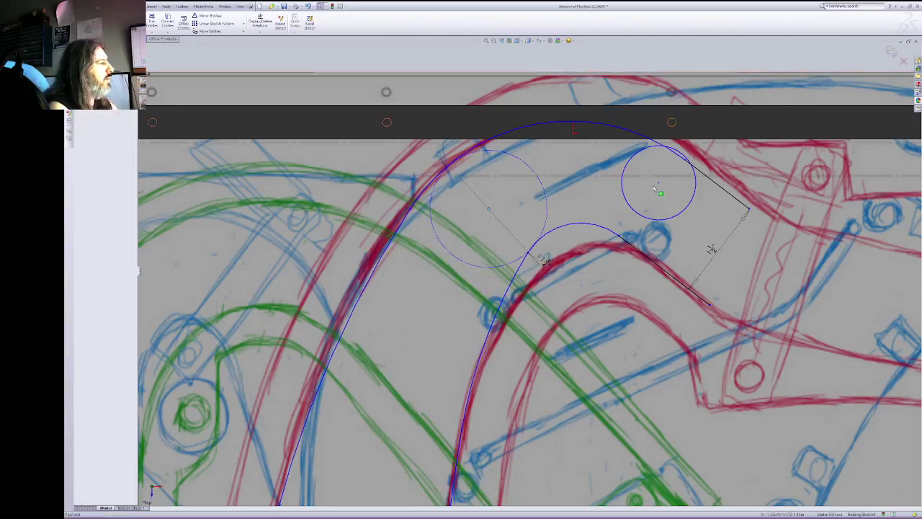
Step: Move the smaller circle slightly inward, toward the inner curve at the ramp's upper end
drag(654, 188, 644, 238)
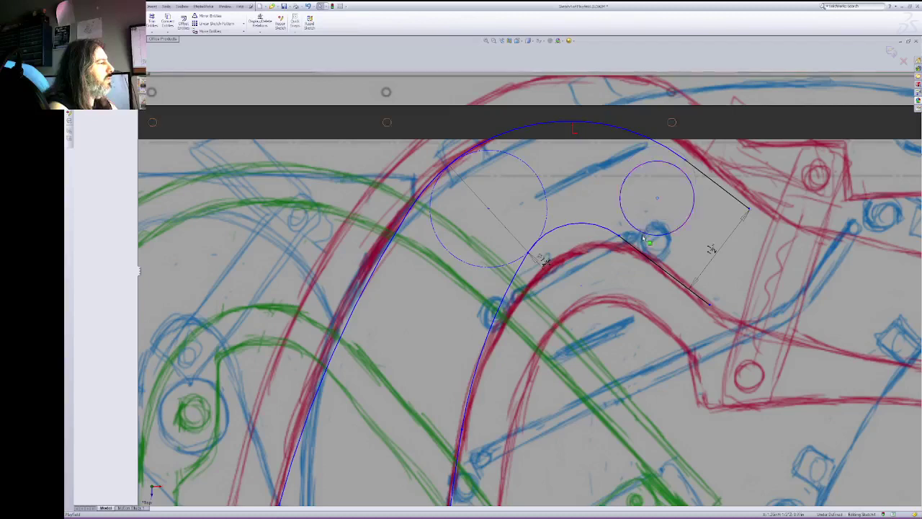
click(594, 241)
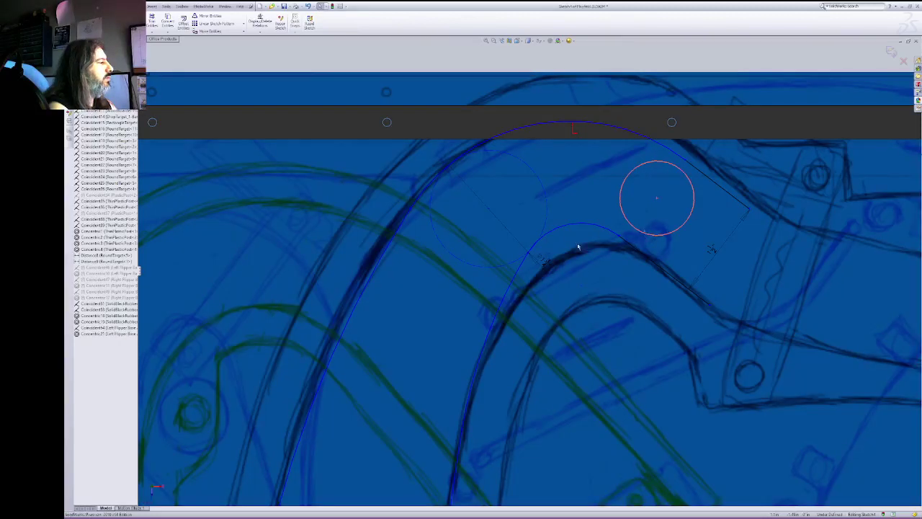
key(Escape)
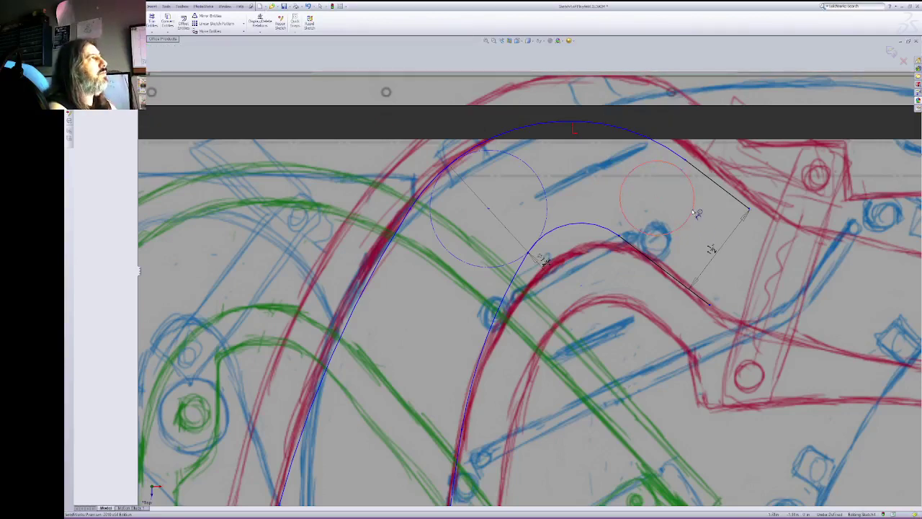
drag(696, 214, 707, 251)
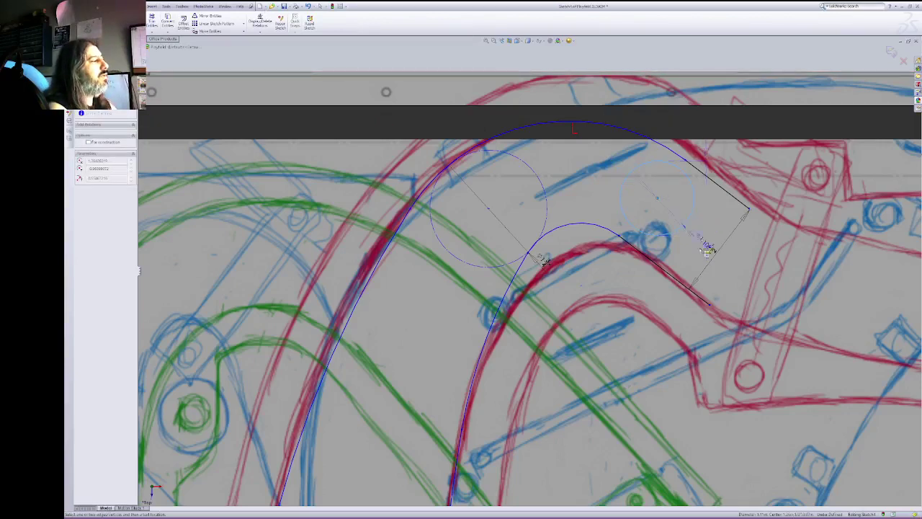
click(700, 243)
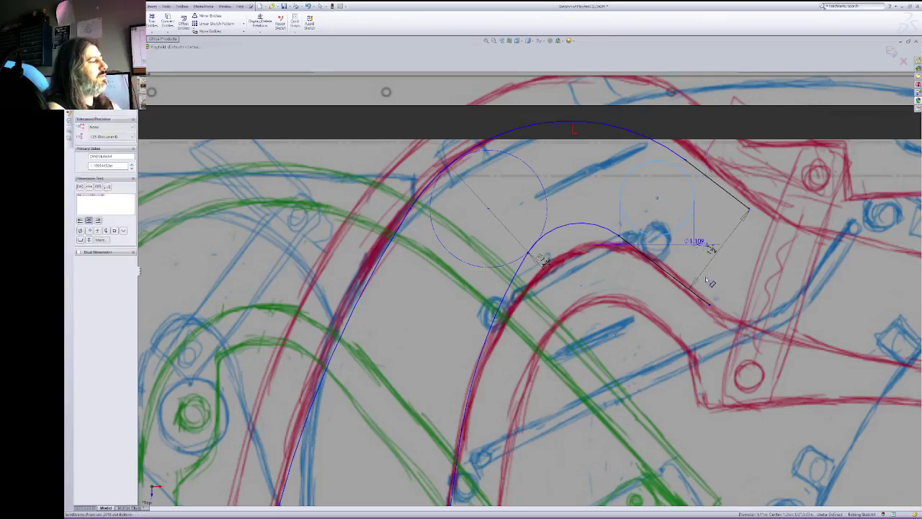
click(680, 255)
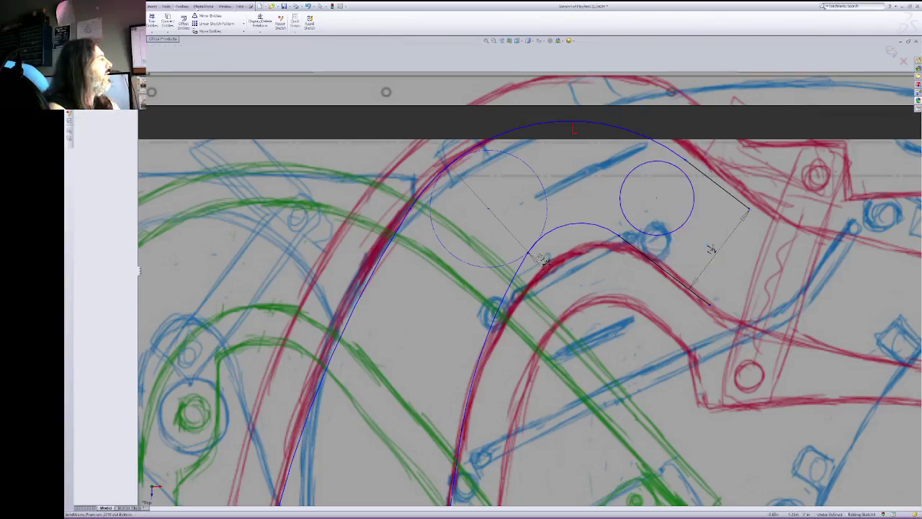
Step: Set the smaller circle's diameter to 1 1/4 inches and convert the circle to construction geometry
click(697, 184)
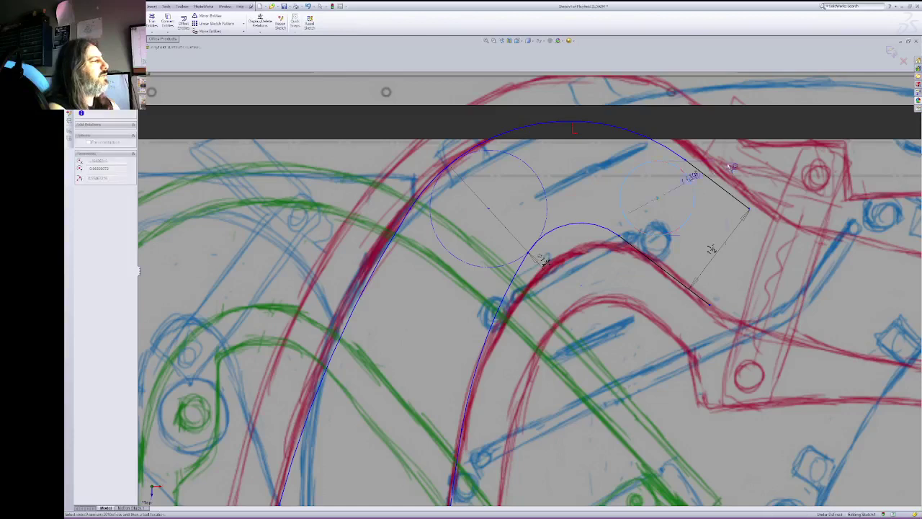
click(709, 116)
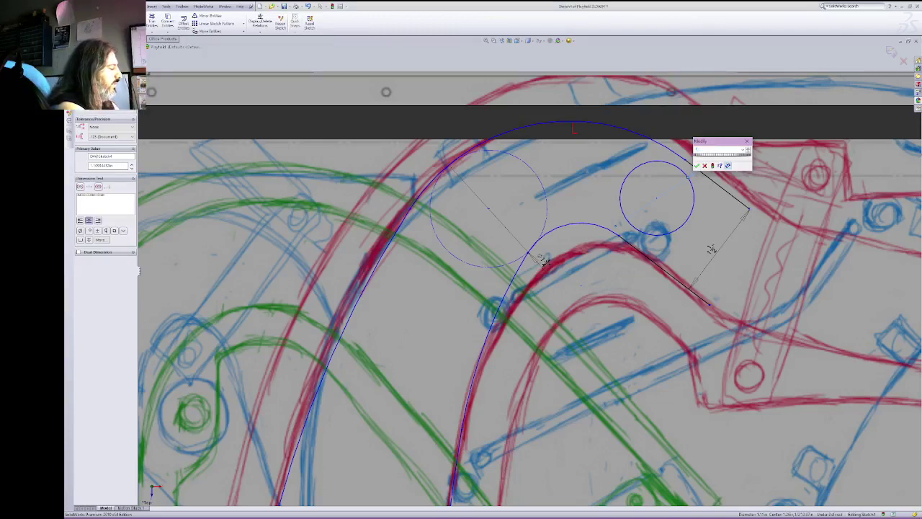
key(Return)
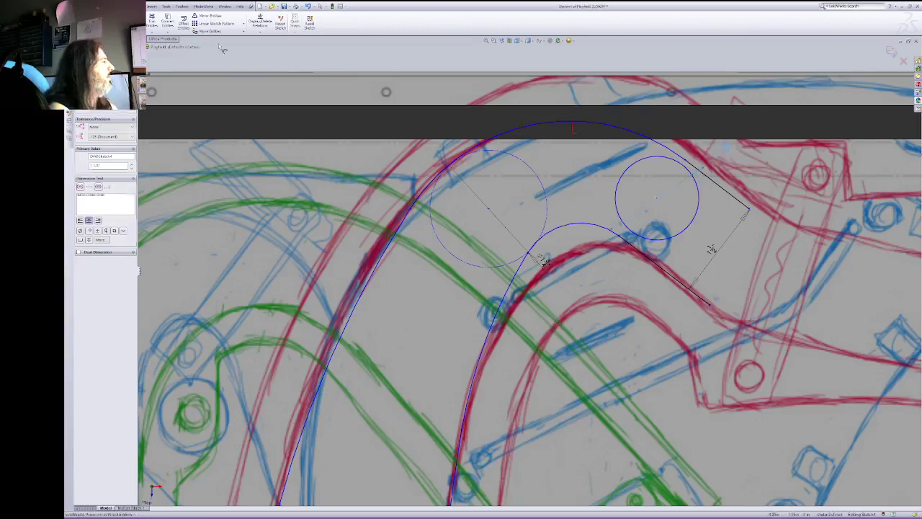
key(Escape)
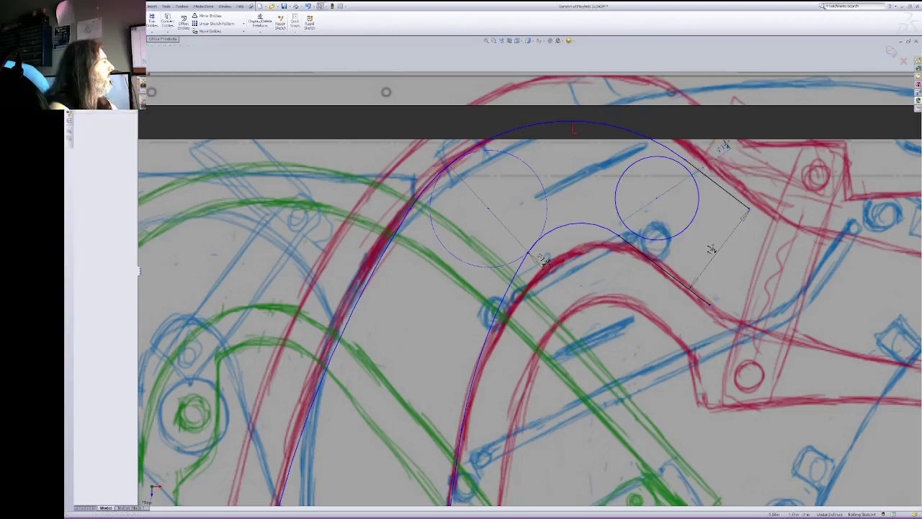
click(613, 195)
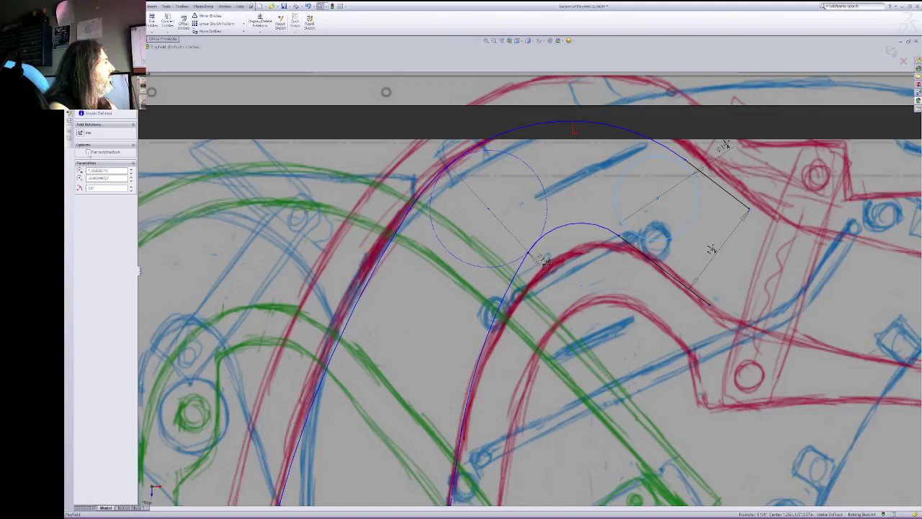
Step: Copy the 1 3/4-inch construction circle and place the copy between the curves at the peak of the ramp's bend
click(538, 178)
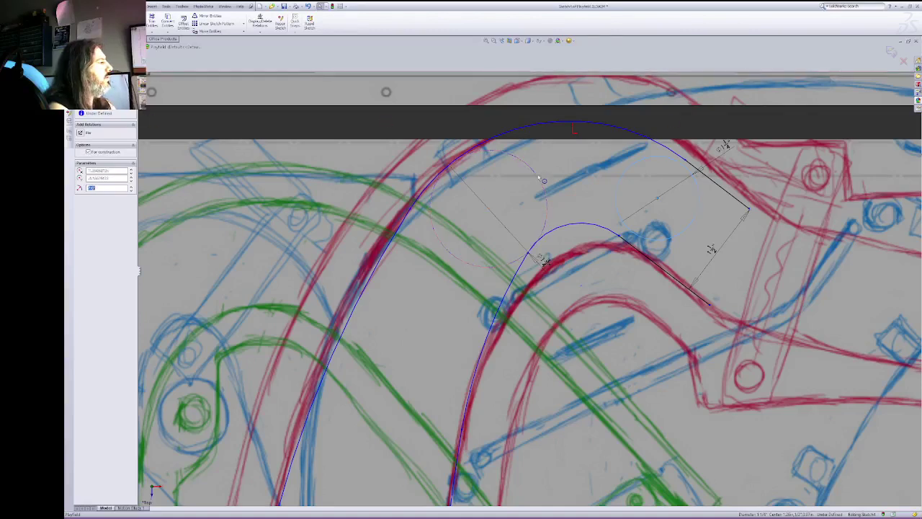
key(ctrl+v)
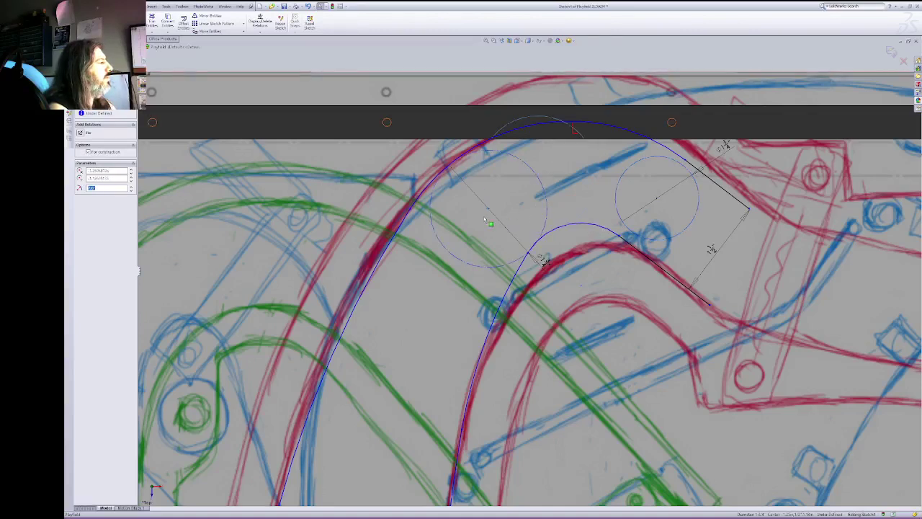
drag(539, 176, 563, 166)
key(Escape)
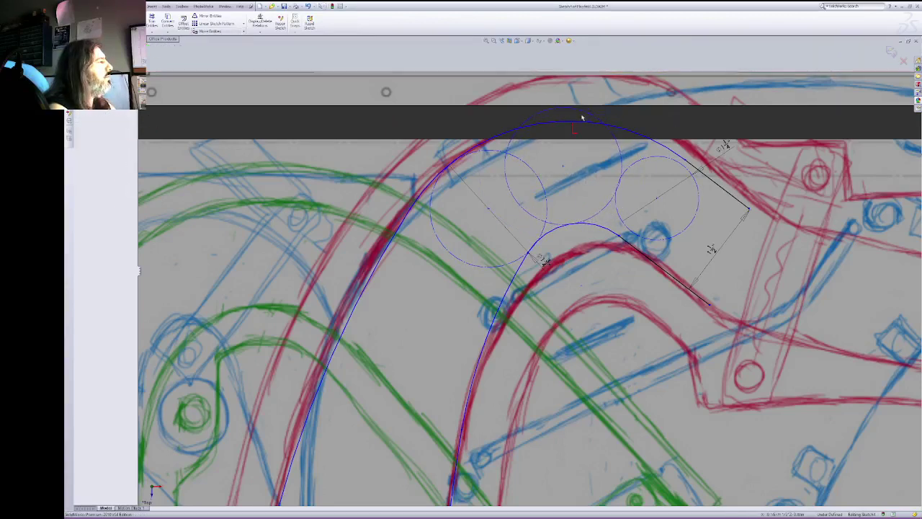
Step: Set the diameter of the circle at the bend's peak to 1 1/2 inches and adjust it and the outer curve to meet
click(604, 87)
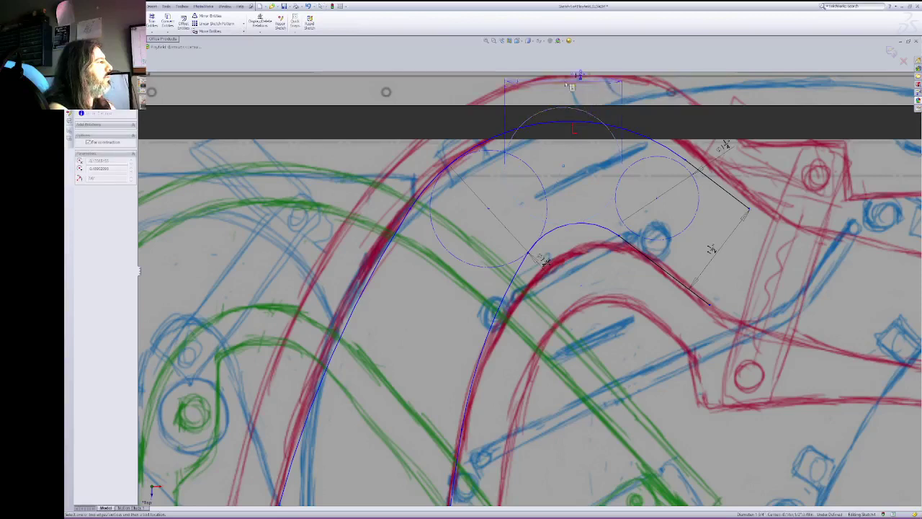
click(487, 87)
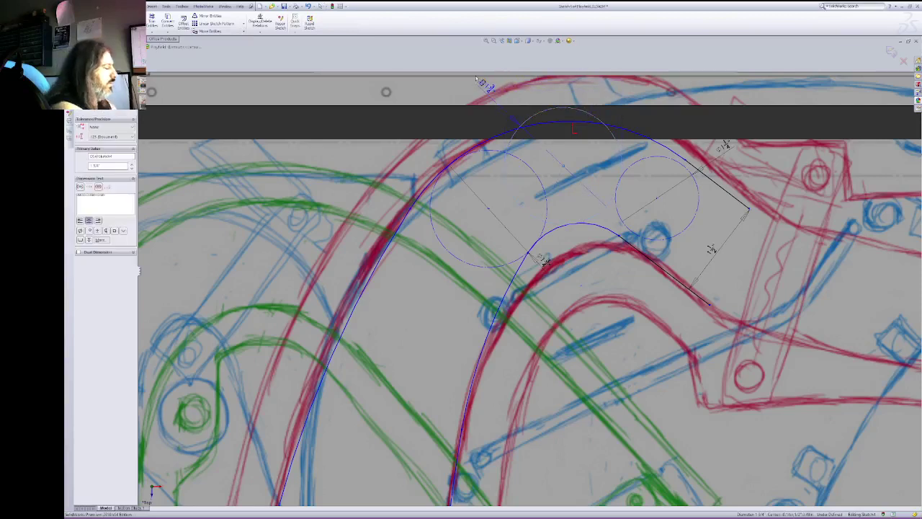
key(Return)
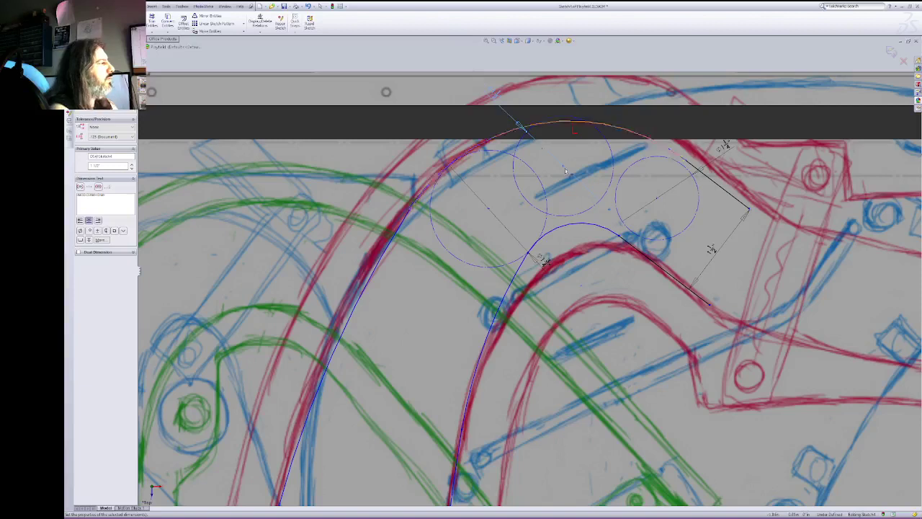
click(571, 175)
mouse_move(563, 167)
mouse_down()
mouse_move(572, 182)
mouse_move(570, 174)
mouse_up()
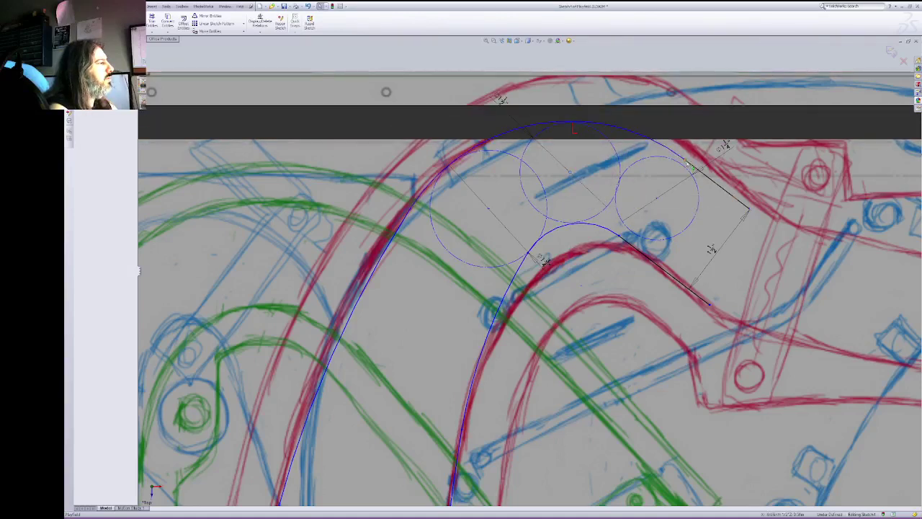
drag(681, 162, 678, 159)
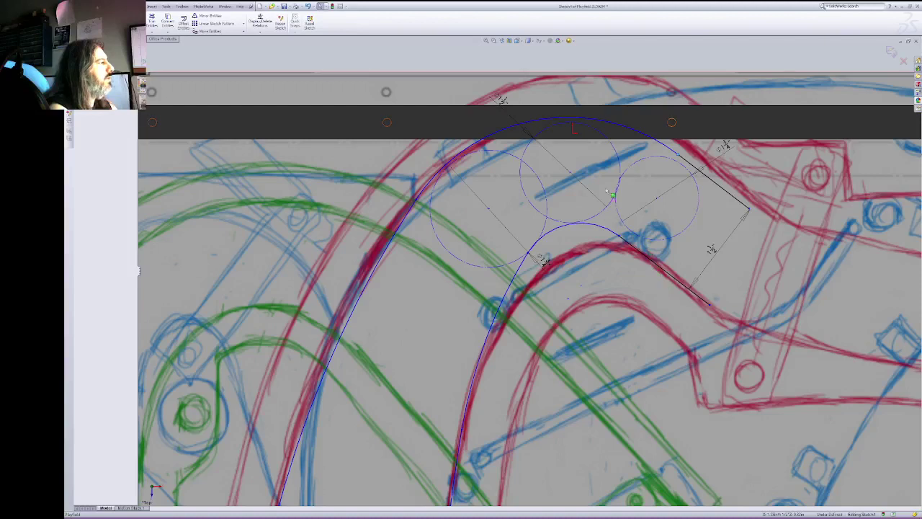
Step: Set the 1 1/4-inch construction circle's diameter to 1 1/2 inches and reposition the circle between the curves past the bend
click(670, 238)
double_click(726, 152)
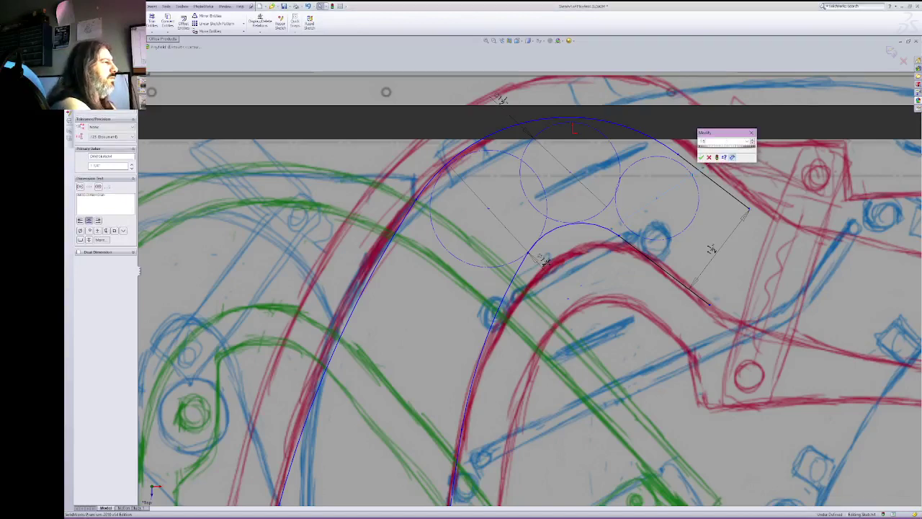
key(Return)
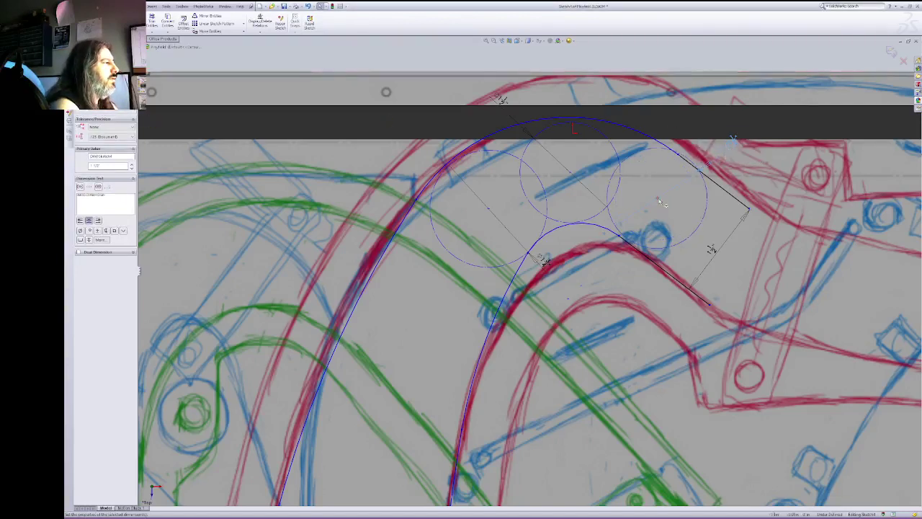
drag(661, 205, 650, 195)
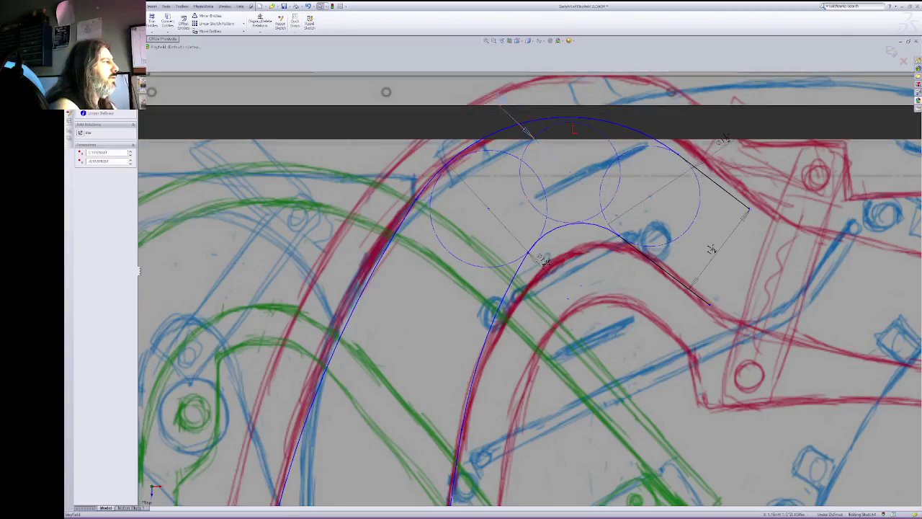
Step: Set the bend-peak circle's diameter to 1 5/8 inches and shift the circle slightly to fit between the curves
click(529, 132)
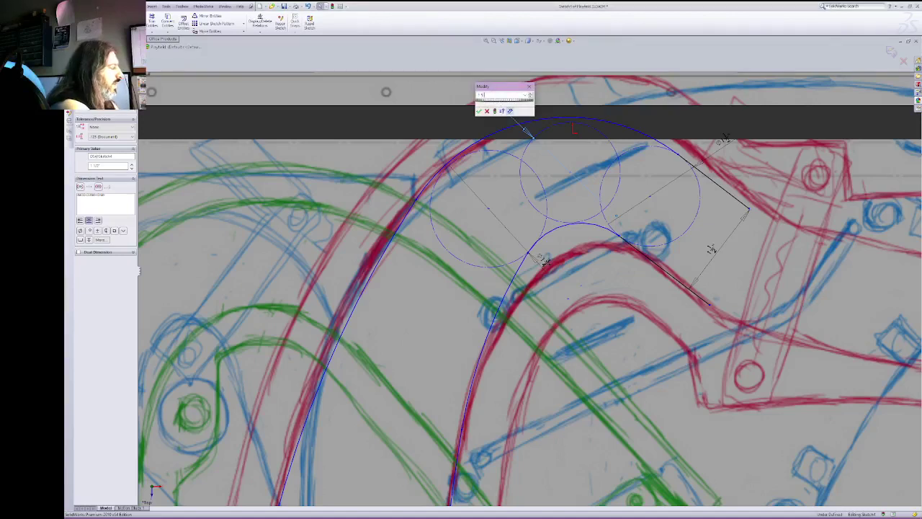
text(1.5)
key(Return)
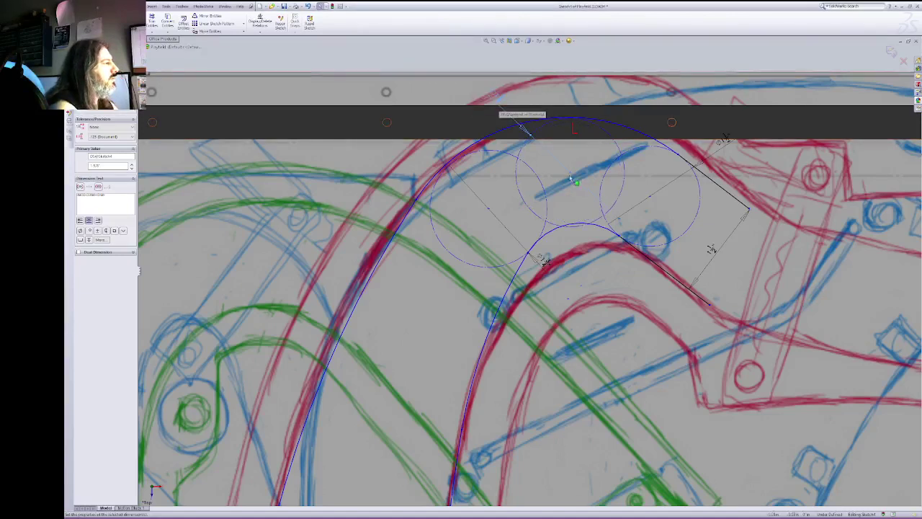
click(568, 173)
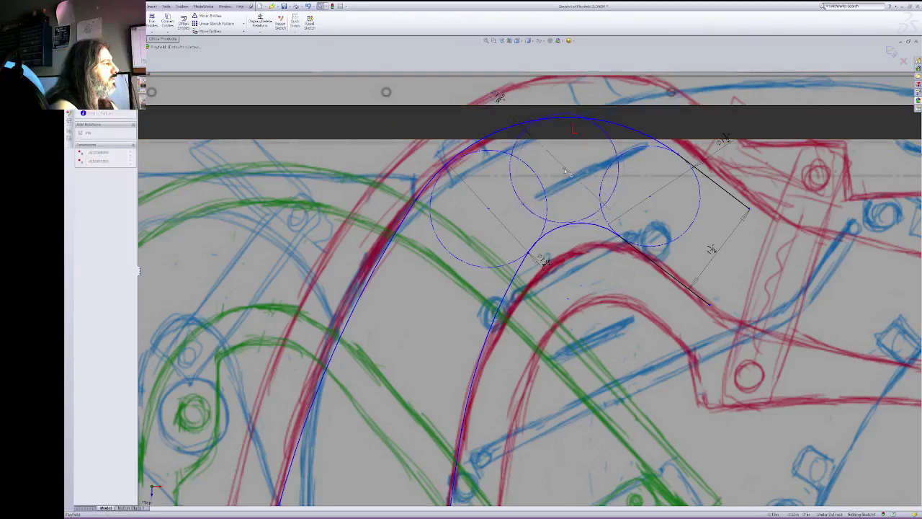
Step: Adjust the outer arc's endpoint past the bend to fit the circles, and move the 1 3/4-inch circle slightly down the ramp
click(680, 155)
click(679, 155)
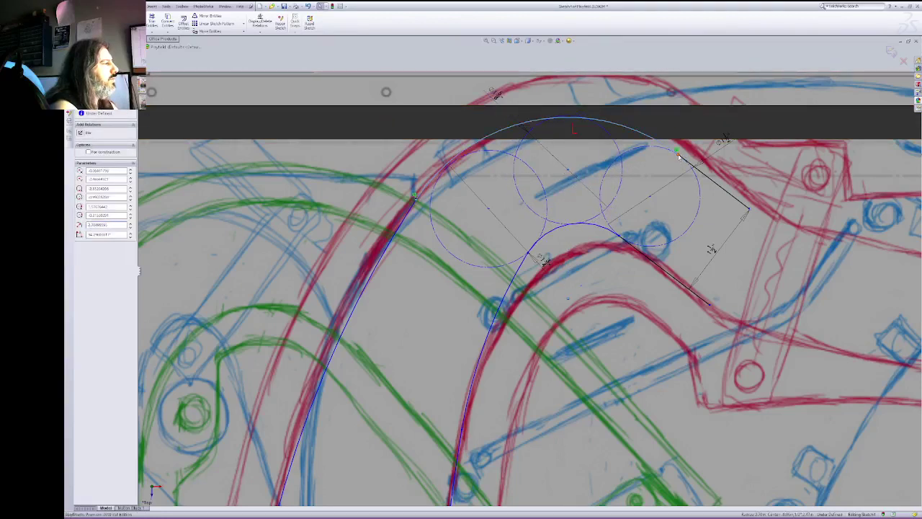
drag(679, 155, 669, 151)
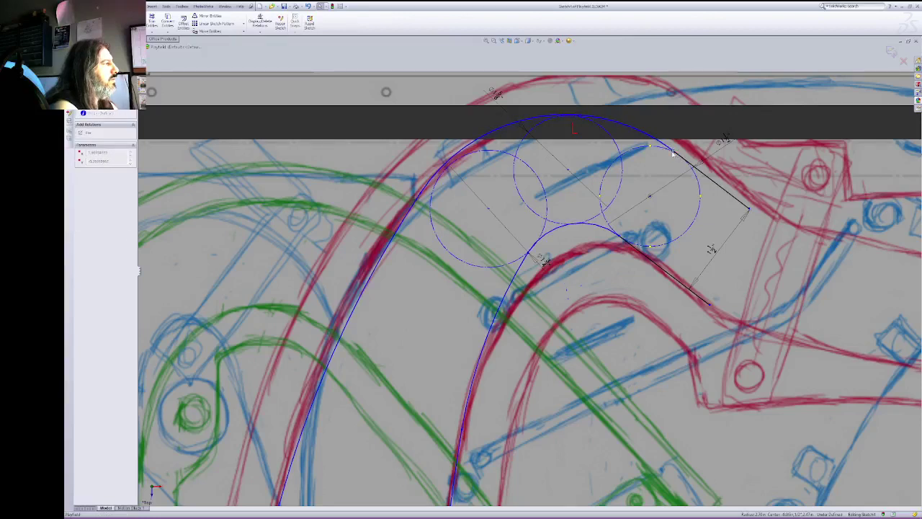
drag(672, 151, 678, 154)
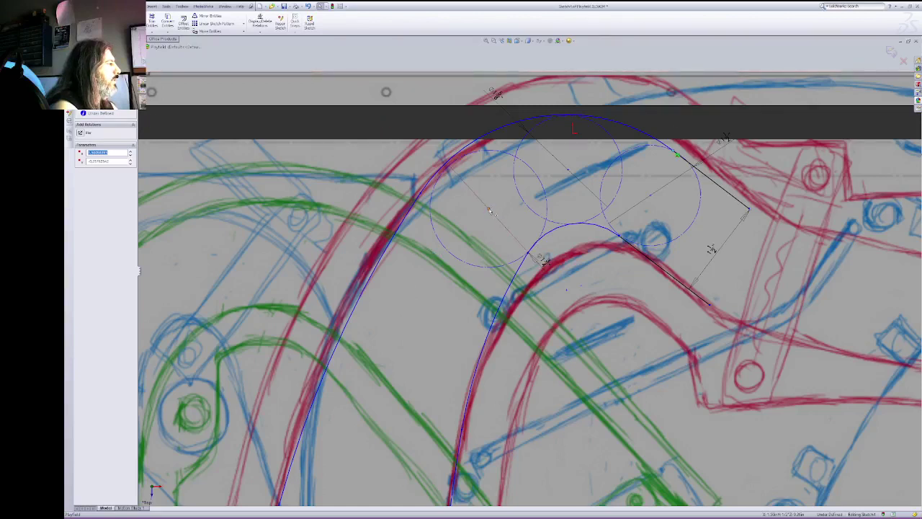
mouse_move(488, 207)
mouse_down()
mouse_move(471, 247)
mouse_move(441, 272)
mouse_move(404, 403)
mouse_move(472, 231)
mouse_move(501, 209)
mouse_move(485, 217)
mouse_up()
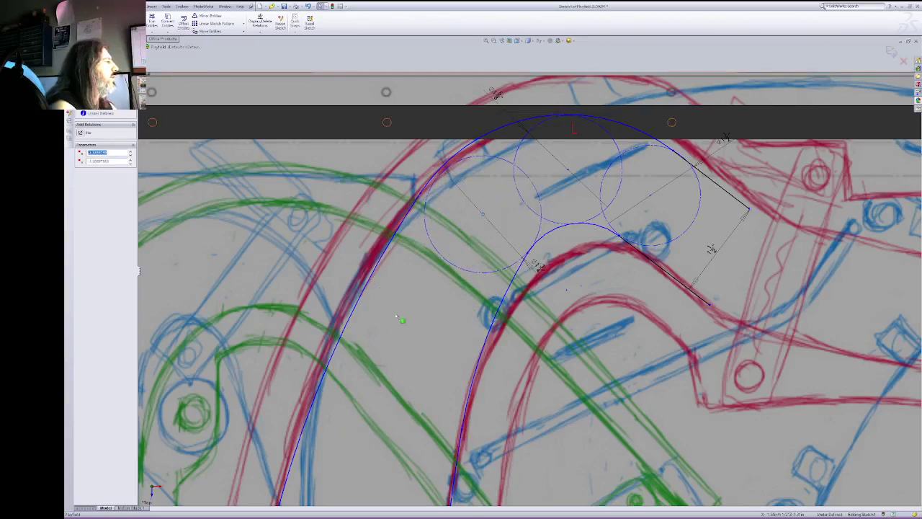
Step: Draw construction lines across the ramp between the curve joints before and after the bend, and pull the outer arc's endpoint back toward the bend
click(109, 16)
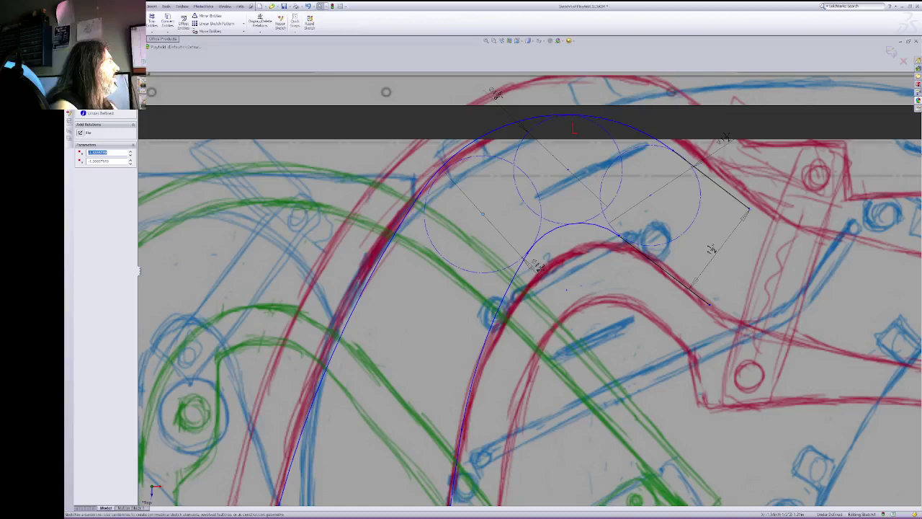
click(116, 31)
click(427, 200)
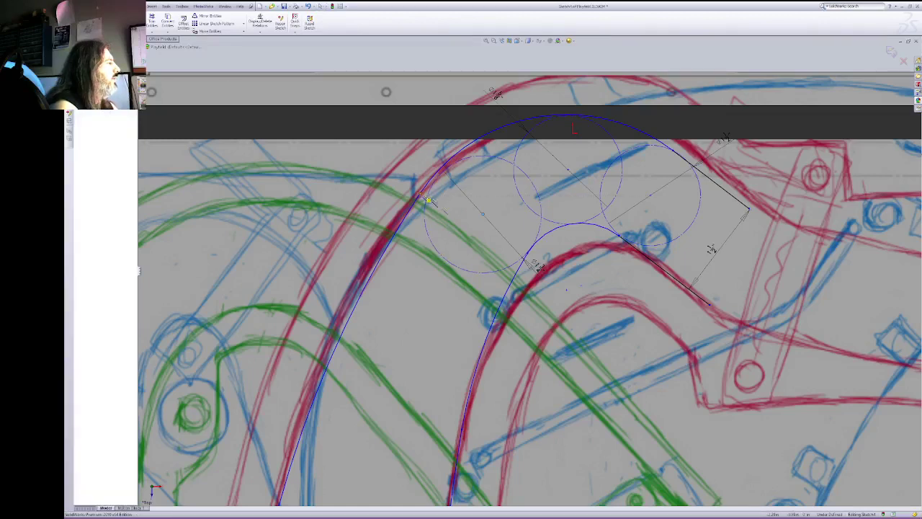
click(536, 262)
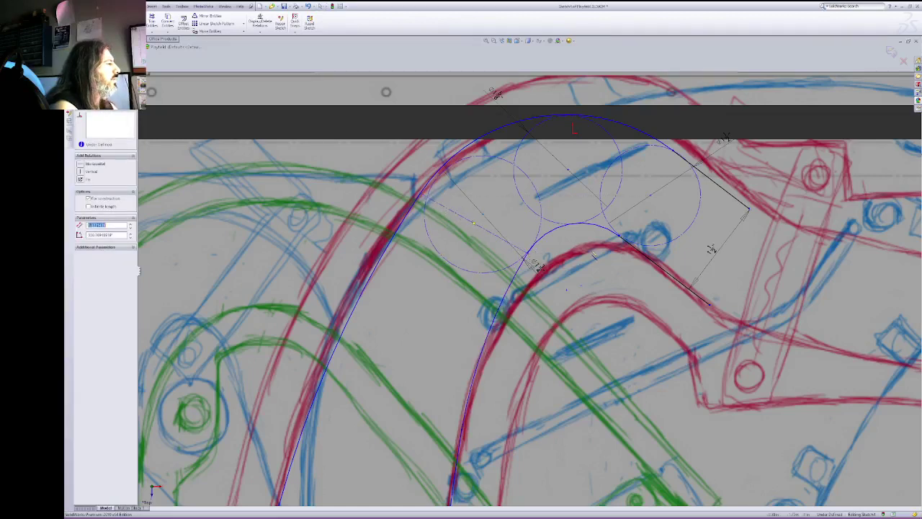
click(621, 237)
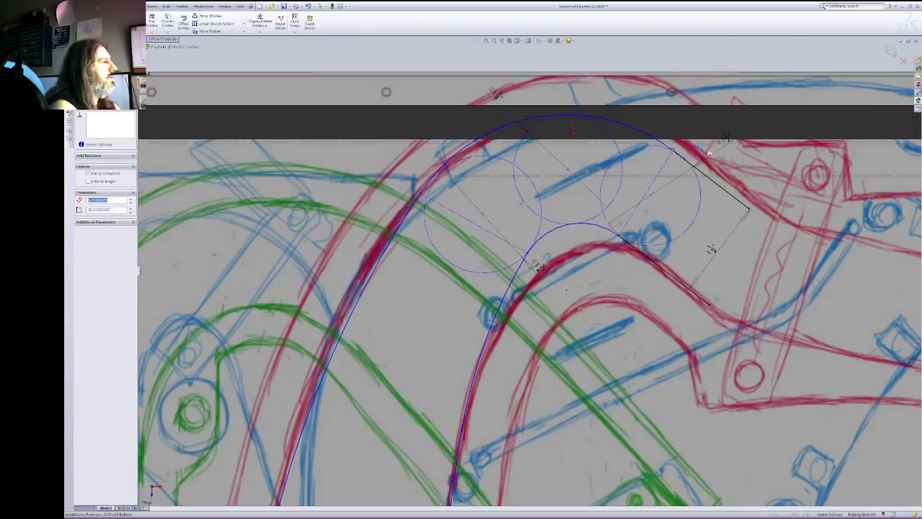
key(Escape)
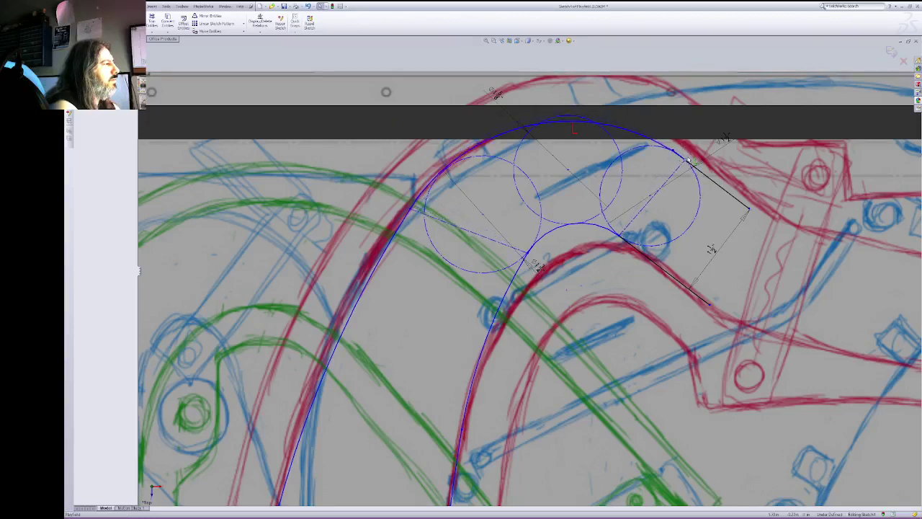
click(686, 163)
drag(687, 165, 670, 152)
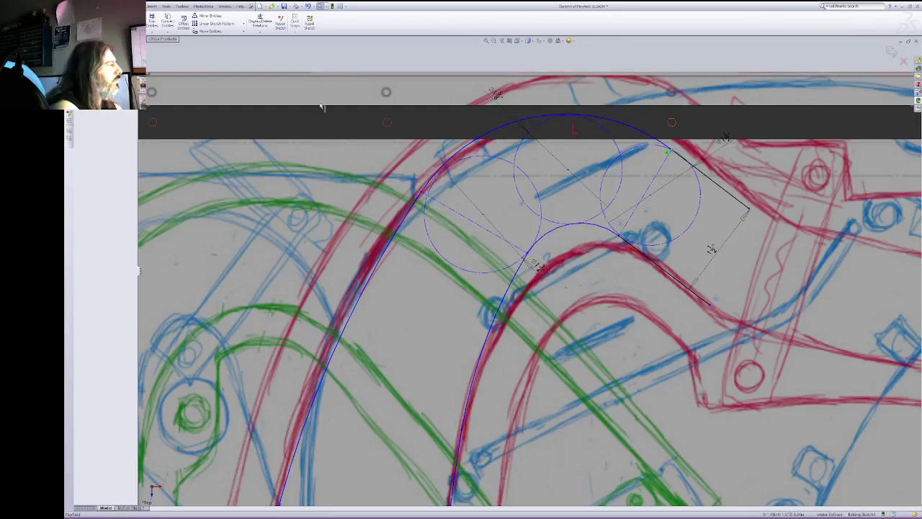
Step: Try to set the length of the construction line across the ramp before the bend to 1 3/4 inches
click(460, 230)
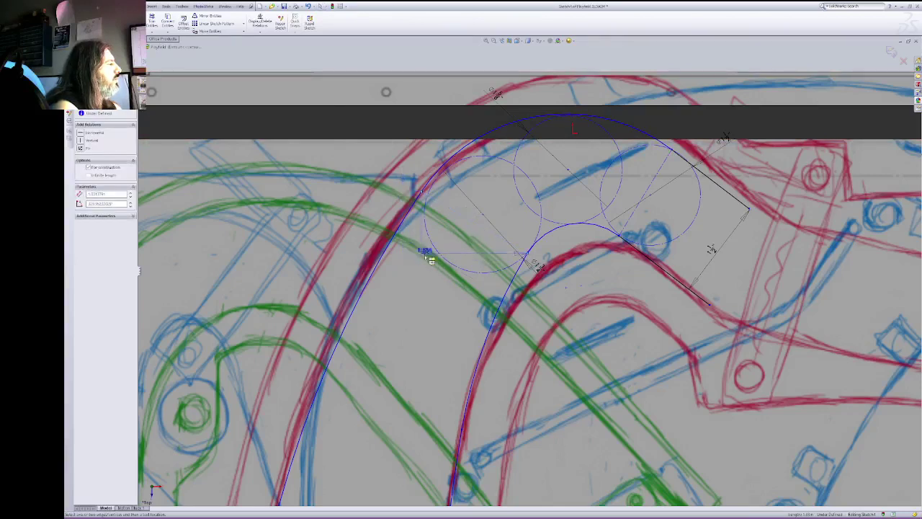
click(424, 270)
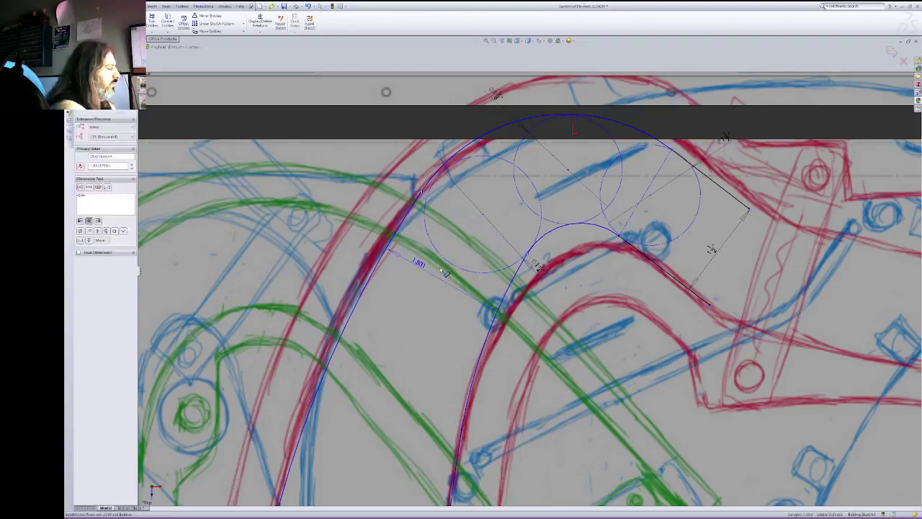
text(1.75)
key(Return)
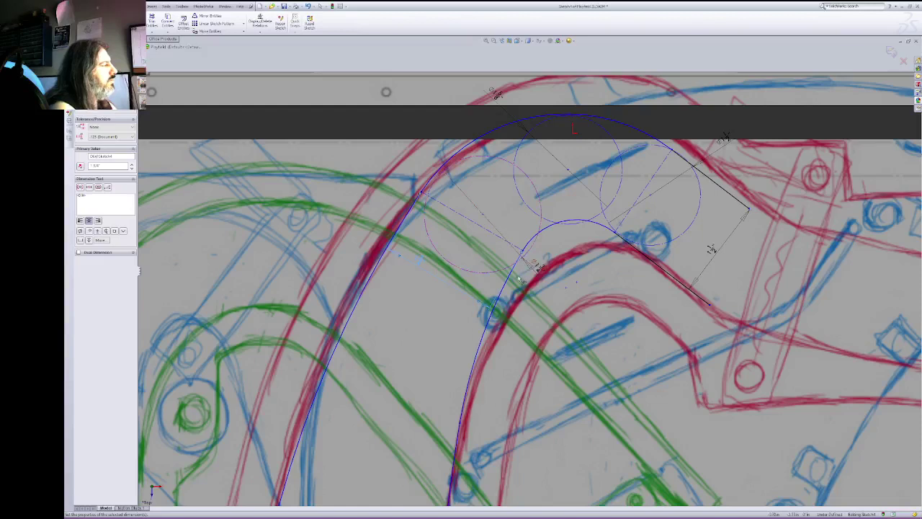
Step: Set the length dimension of the construction line before the bend to 1 7/8 inches
key(Escape)
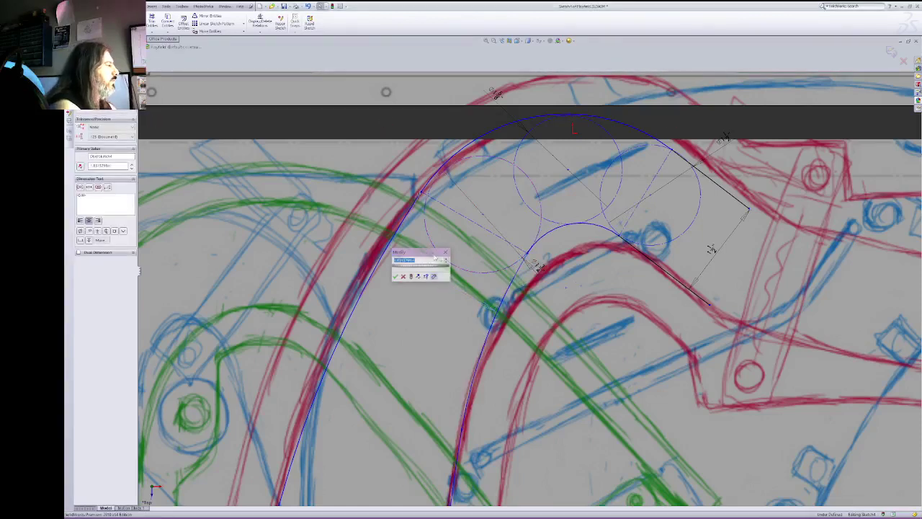
text(1.25)
key(Return)
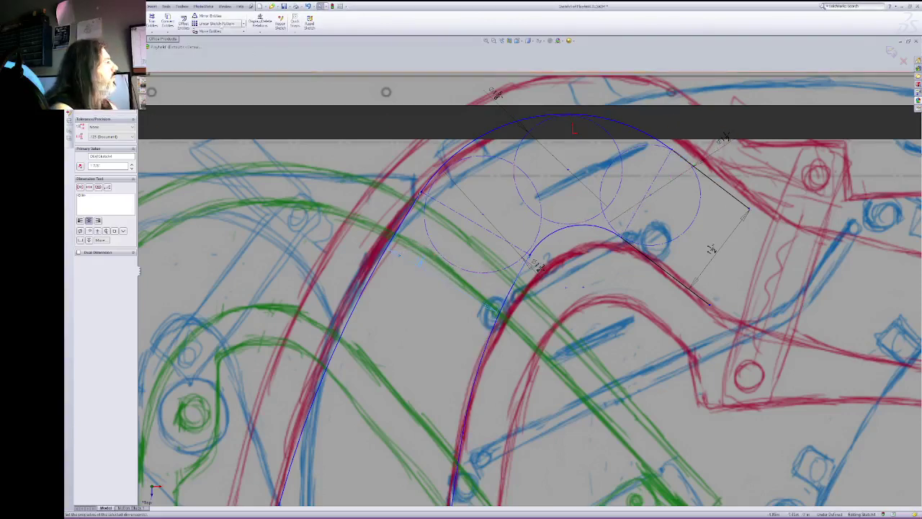
Step: Dimension the length of the construction line across the ramp past the bend, keeping its drawn length
click(652, 189)
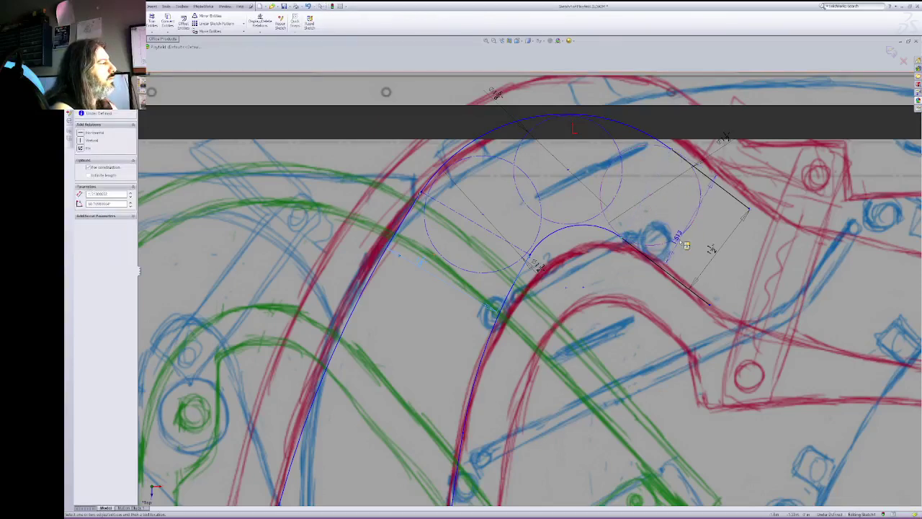
drag(686, 245, 658, 241)
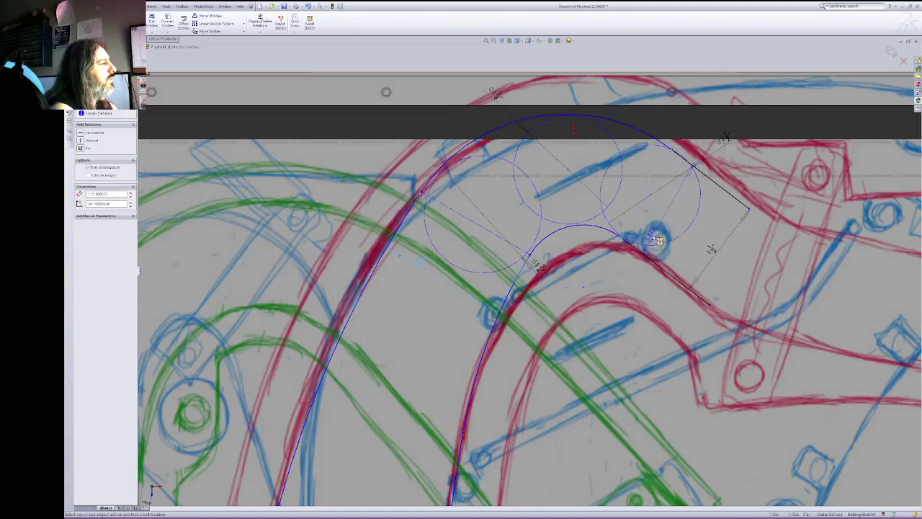
click(657, 240)
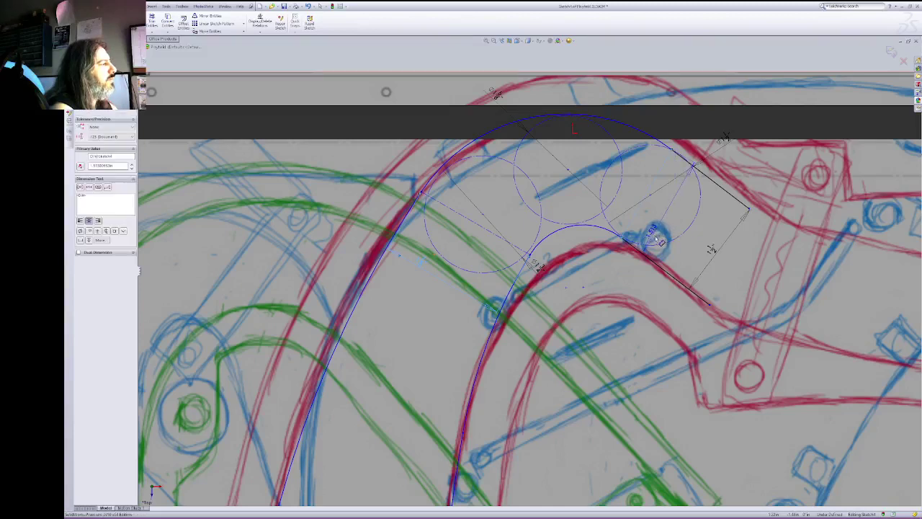
double_click(658, 240)
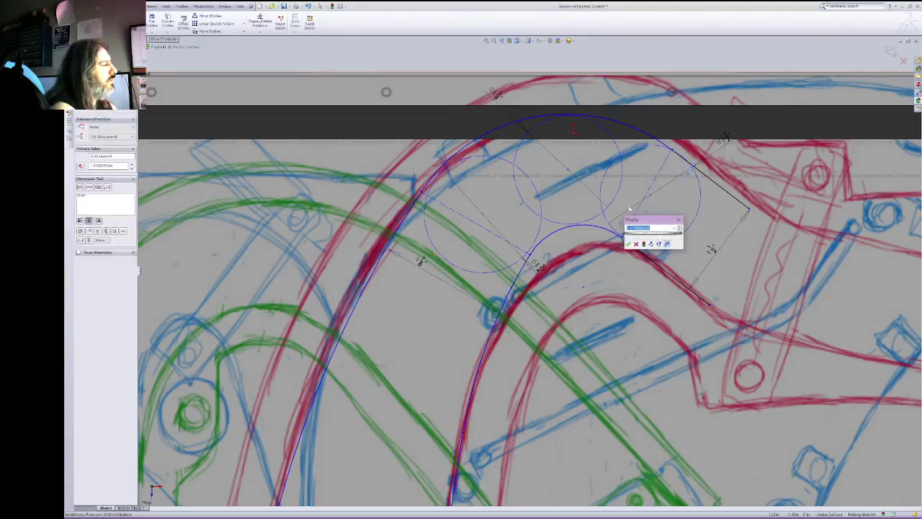
key(Return)
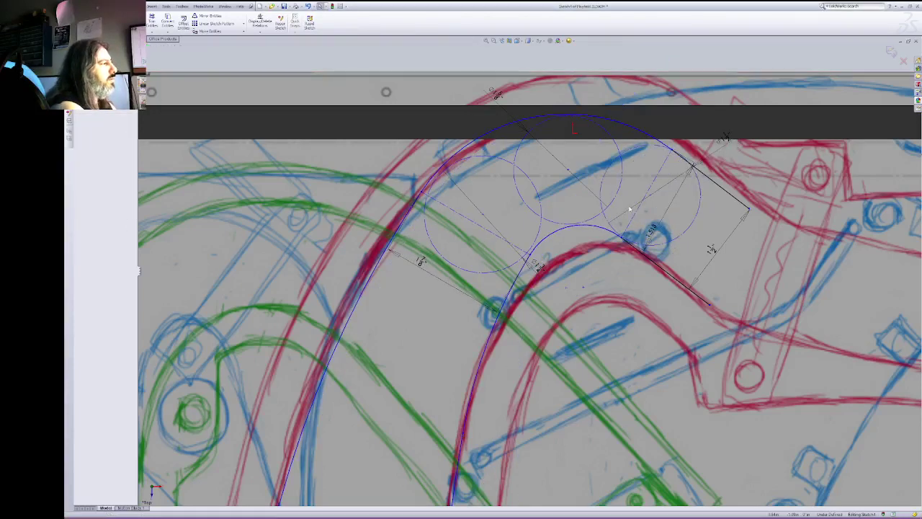
click(643, 222)
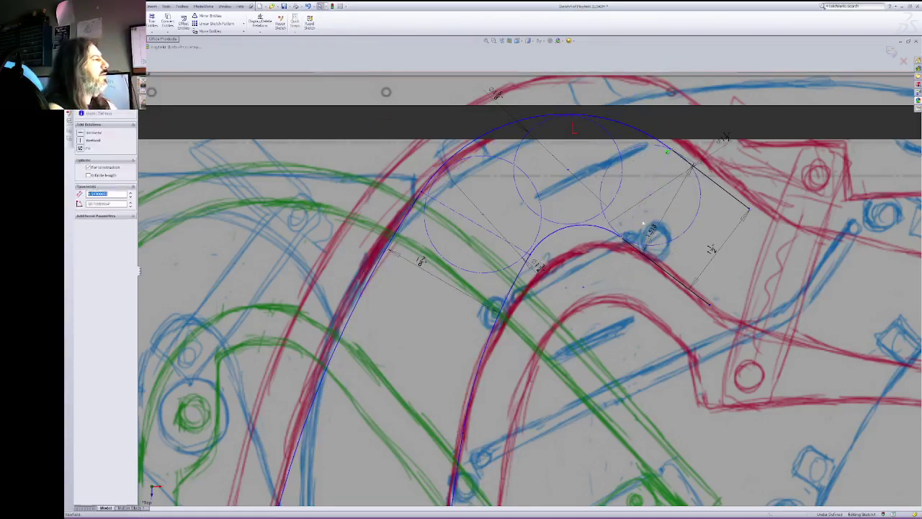
key(Escape)
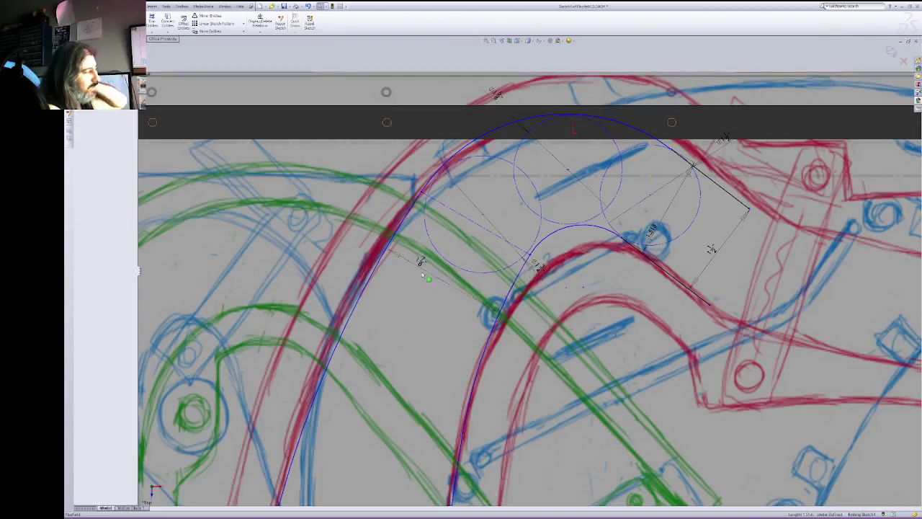
Step: Switch to a line display without the reference drawing and examine the traced ramp outline from the bend down to its entrance
click(495, 44)
right_click(566, 120)
click(583, 148)
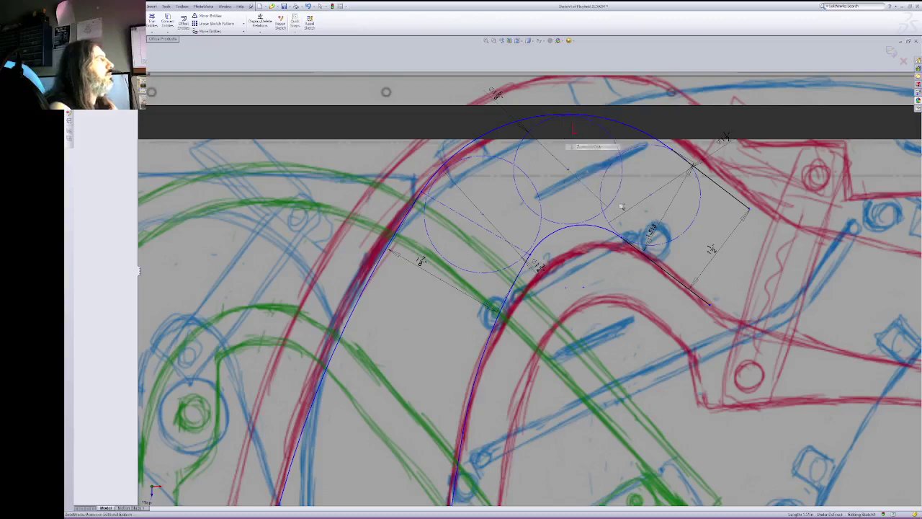
drag(635, 269, 634, 272)
right_click(611, 299)
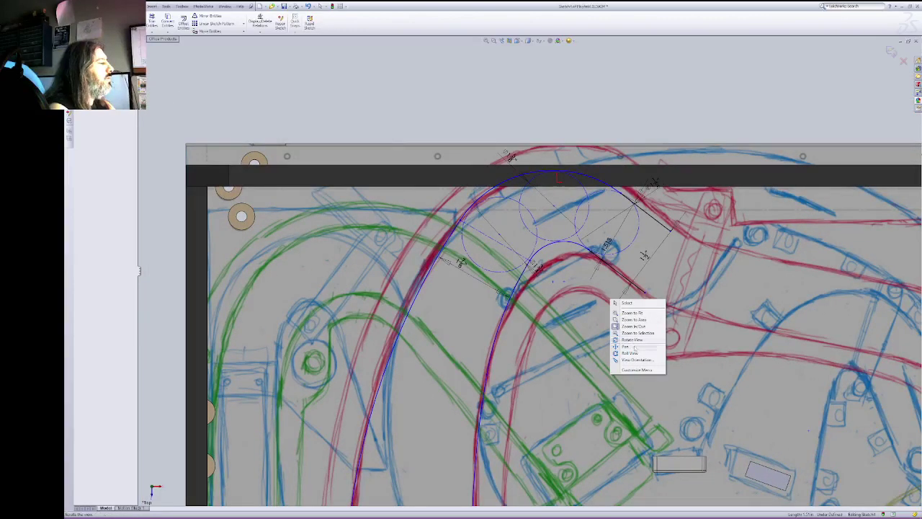
click(635, 347)
right_click(630, 90)
click(646, 93)
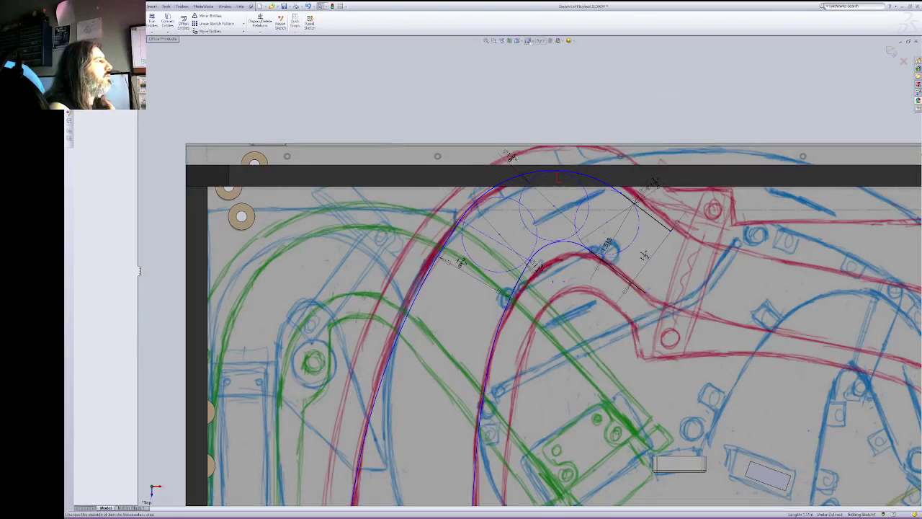
click(532, 76)
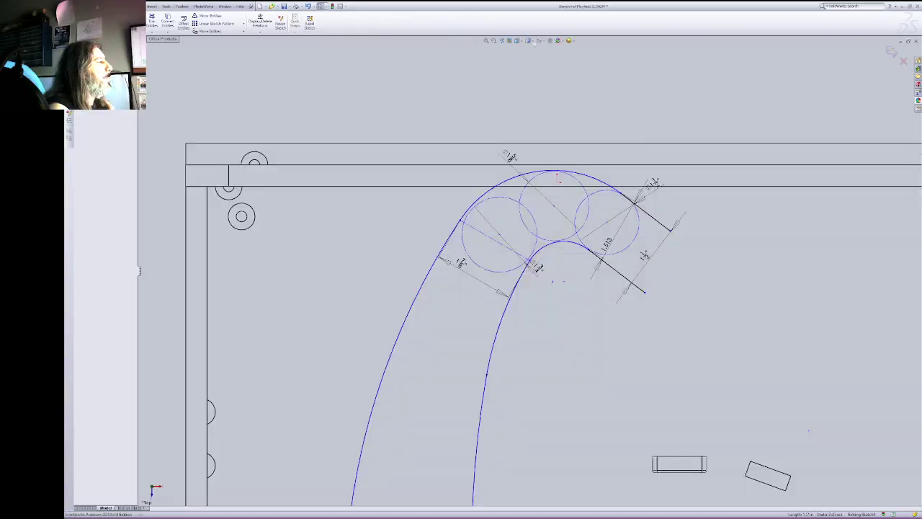
right_click(625, 107)
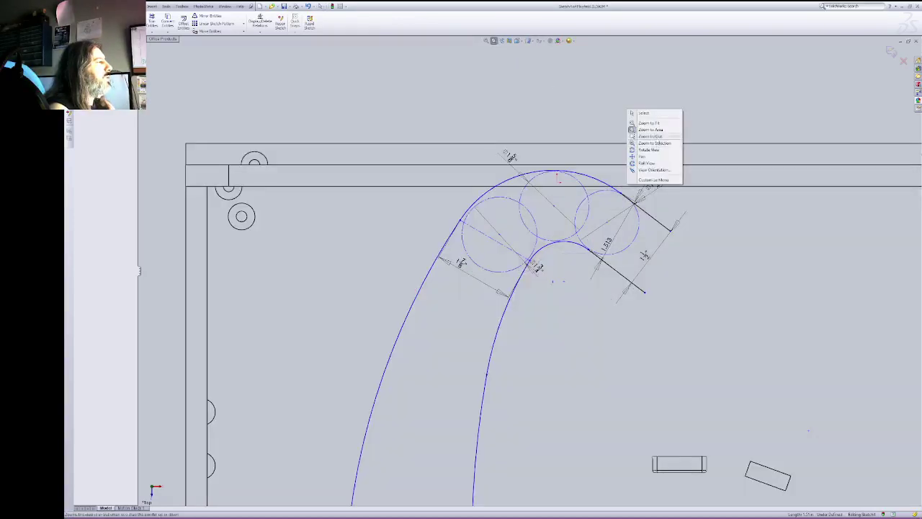
click(658, 138)
mouse_move(667, 166)
mouse_down()
mouse_move(683, 242)
mouse_move(665, 301)
mouse_up()
right_click(664, 299)
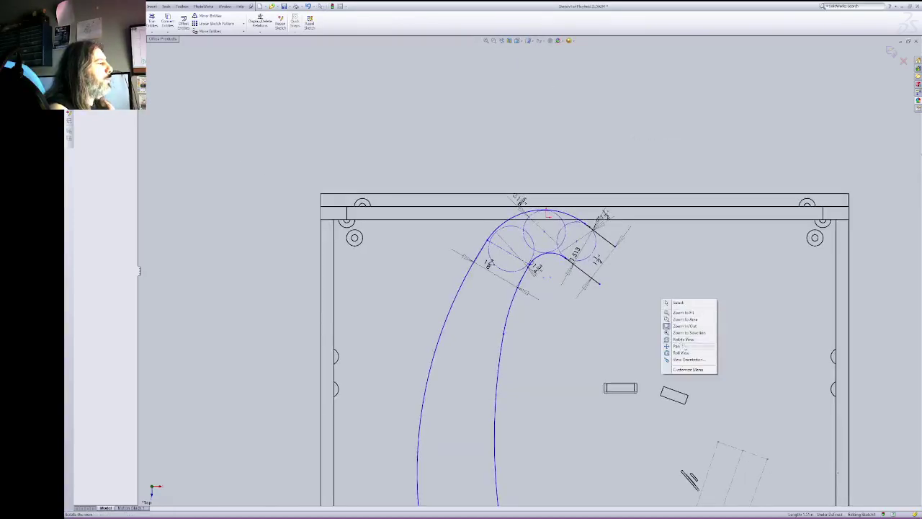
click(676, 345)
drag(689, 368, 661, 281)
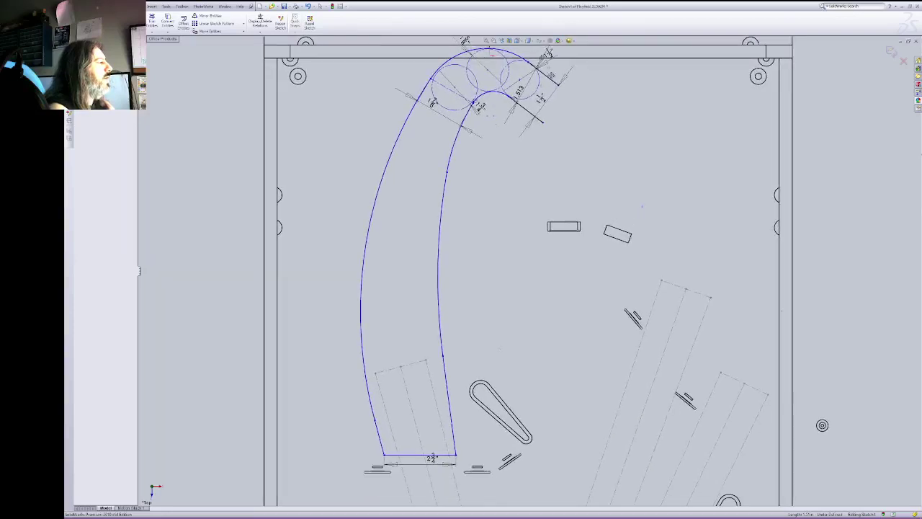
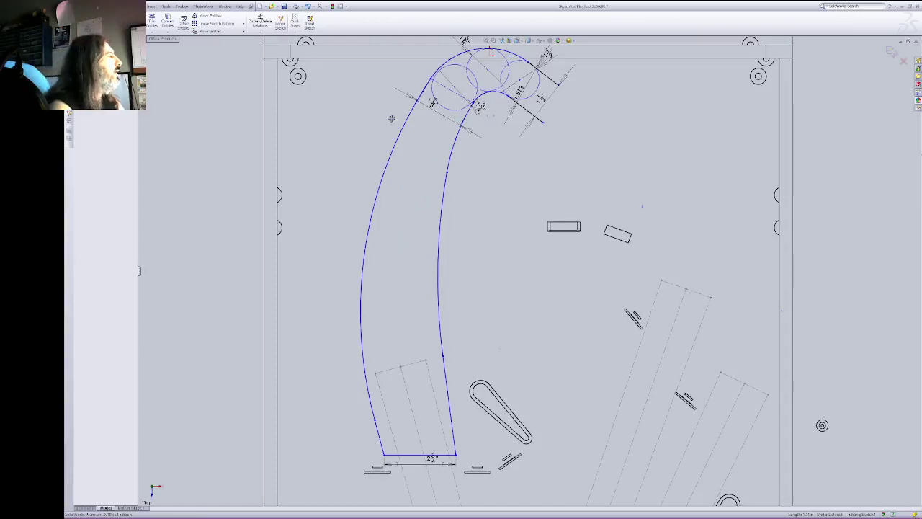
Step: View the whole playfield, return to the ramp area, and restore the shaded display with the reference drawing
right_click(557, 185)
click(564, 189)
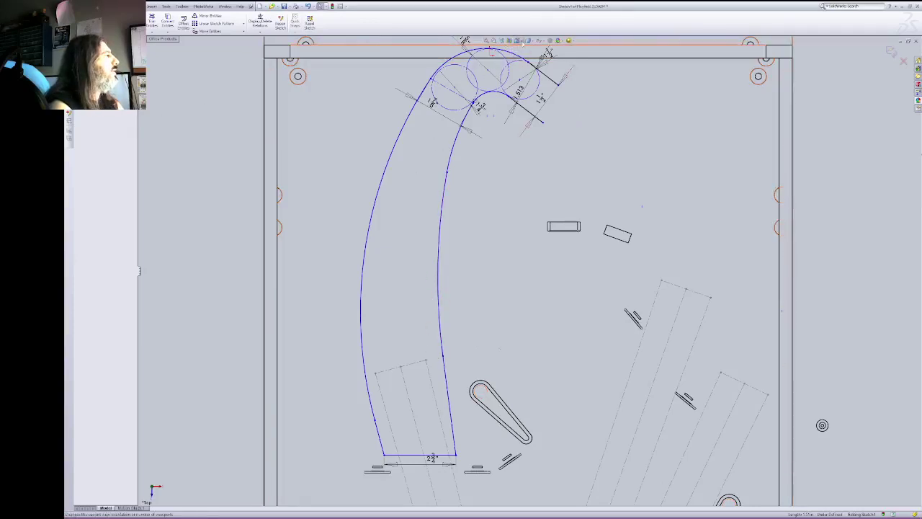
click(519, 42)
click(526, 52)
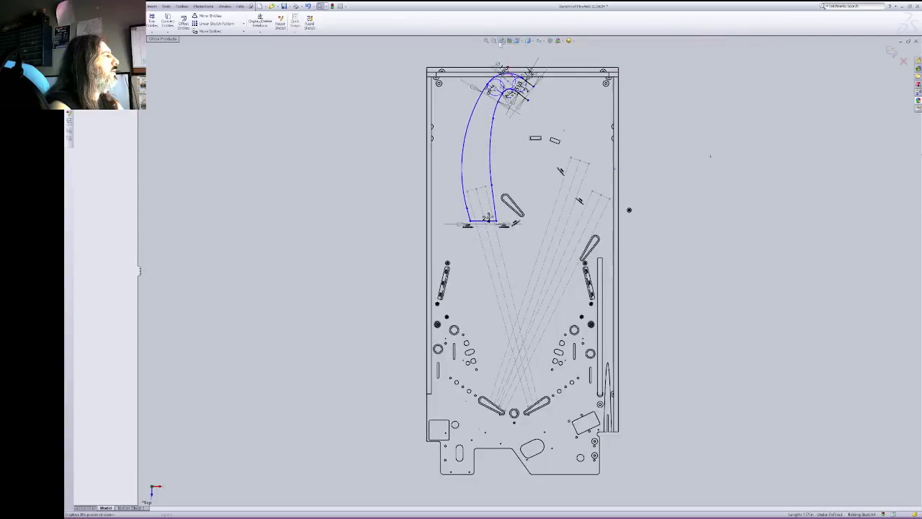
click(502, 41)
click(529, 41)
click(529, 50)
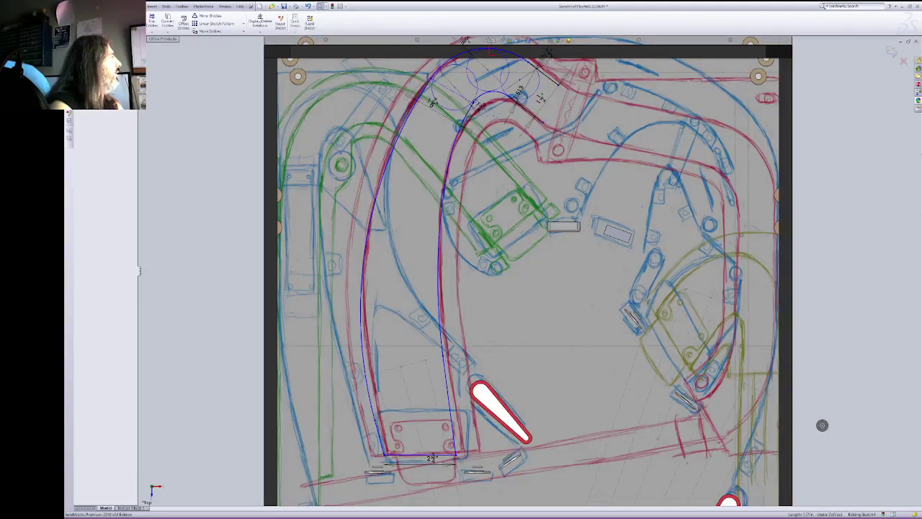
Step: Draw a closed four-sided line outline over the red ramp section past the bend, following both edges and crossing it at each end
key(l)
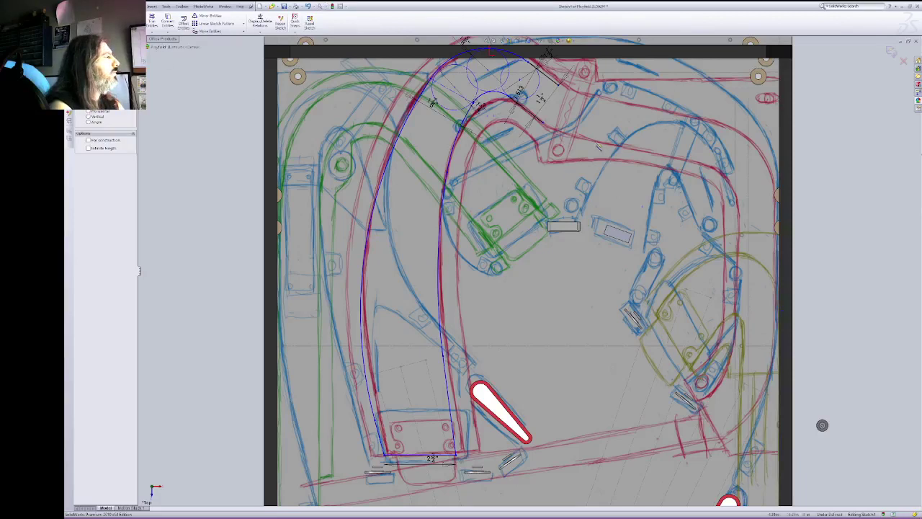
click(579, 143)
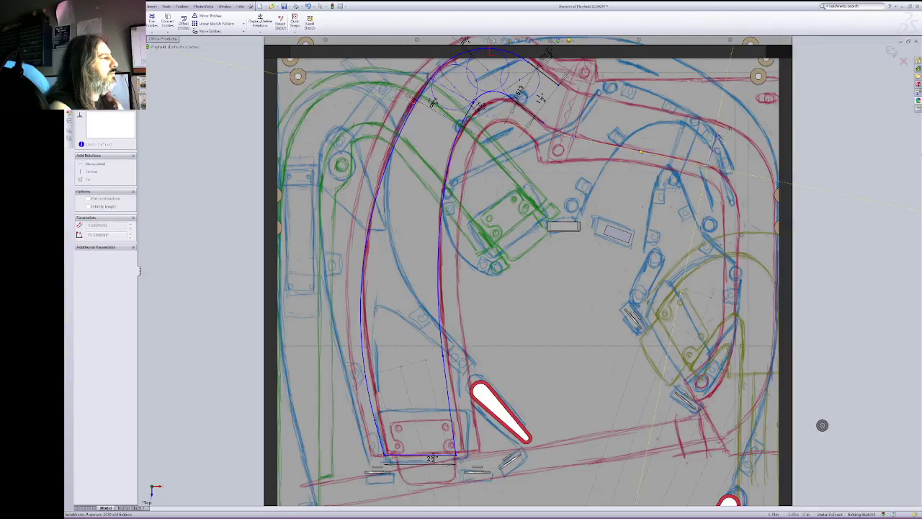
click(712, 165)
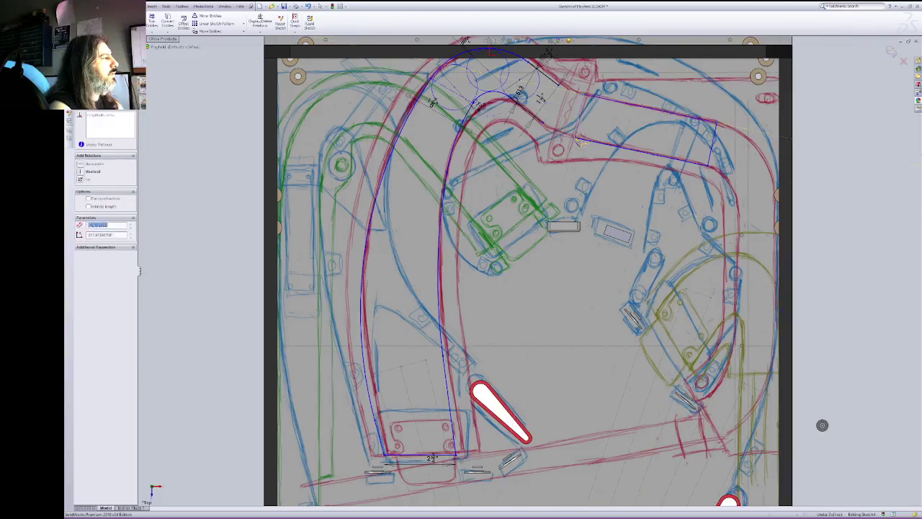
click(577, 135)
key(ctrl+z)
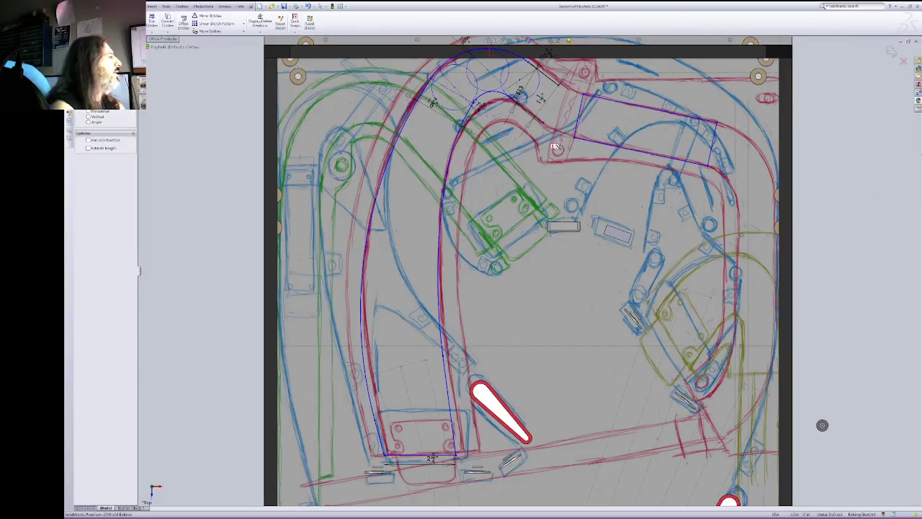
key(Escape)
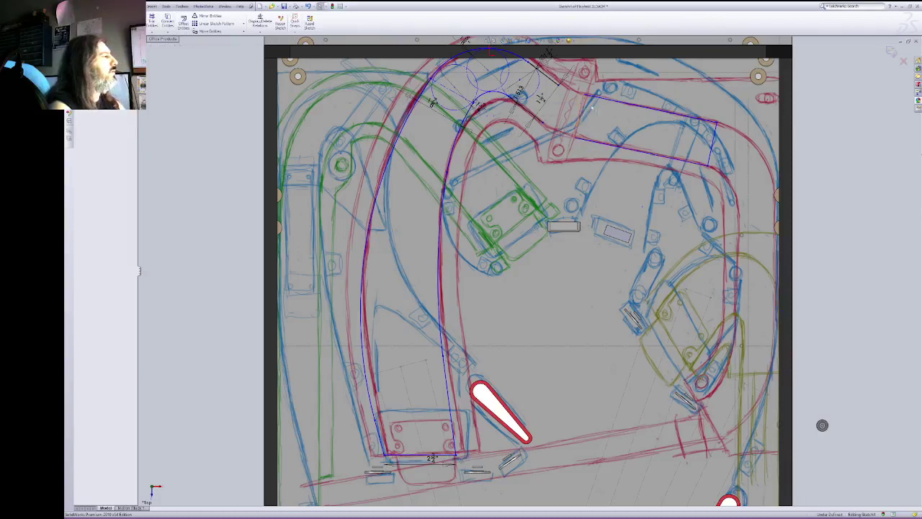
Step: Convert the two cross lines of the new four-sided ramp section to construction geometry
click(581, 101)
ctrl+click(677, 159)
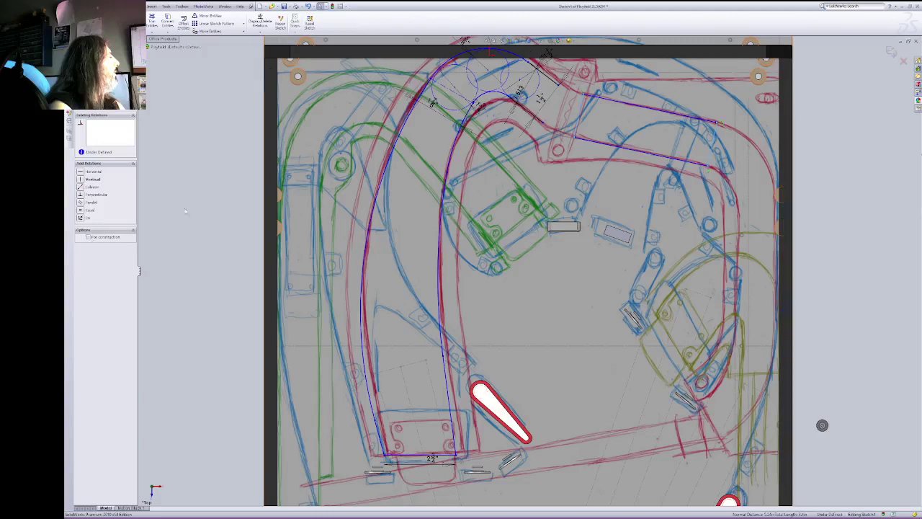
key(Escape)
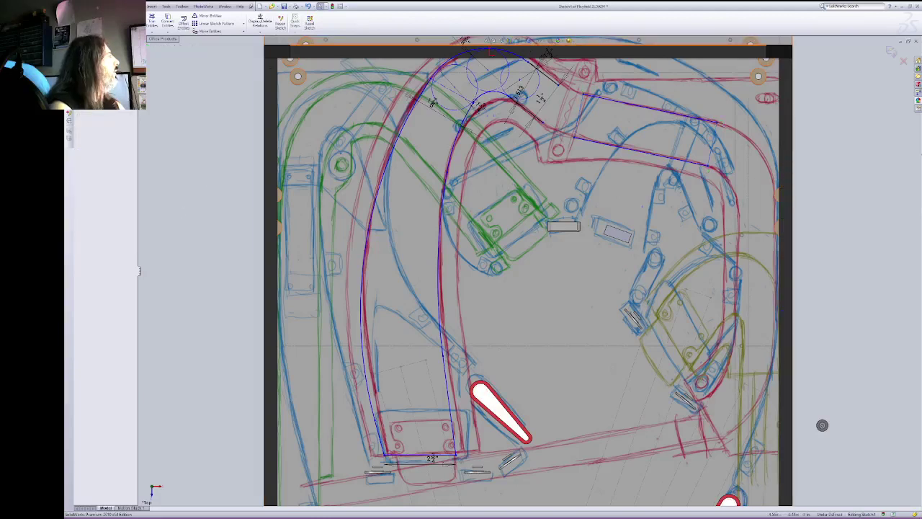
Step: Join the new edge lines to the bend with tangent arcs, and continue both edges around the far corner with tangent arcs
key(a)
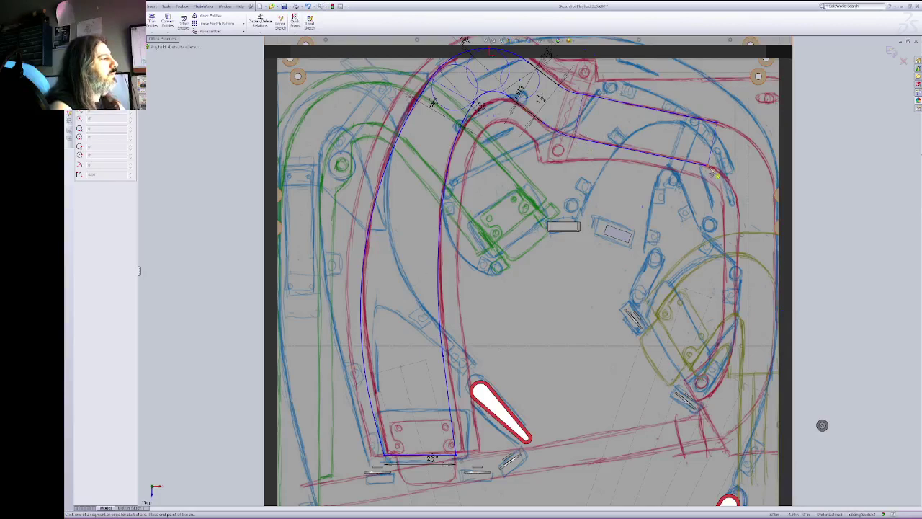
click(739, 208)
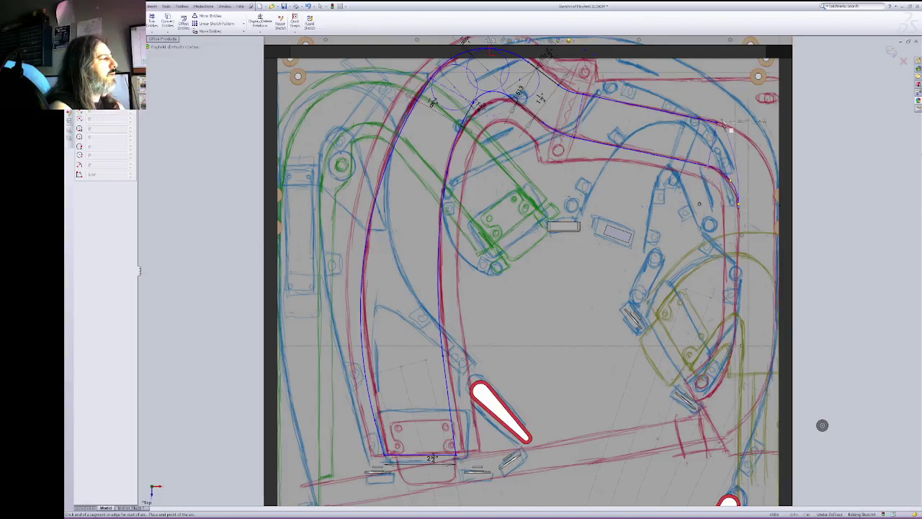
key(Escape)
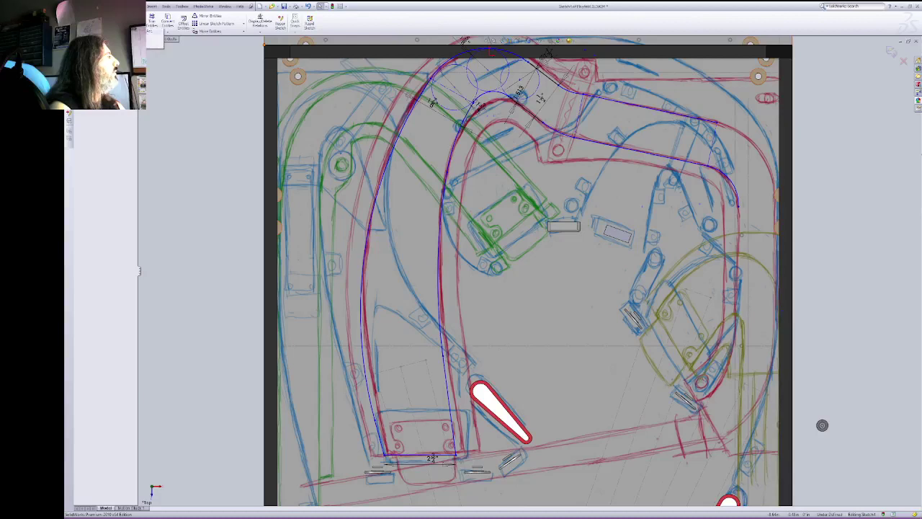
click(244, 31)
click(128, 24)
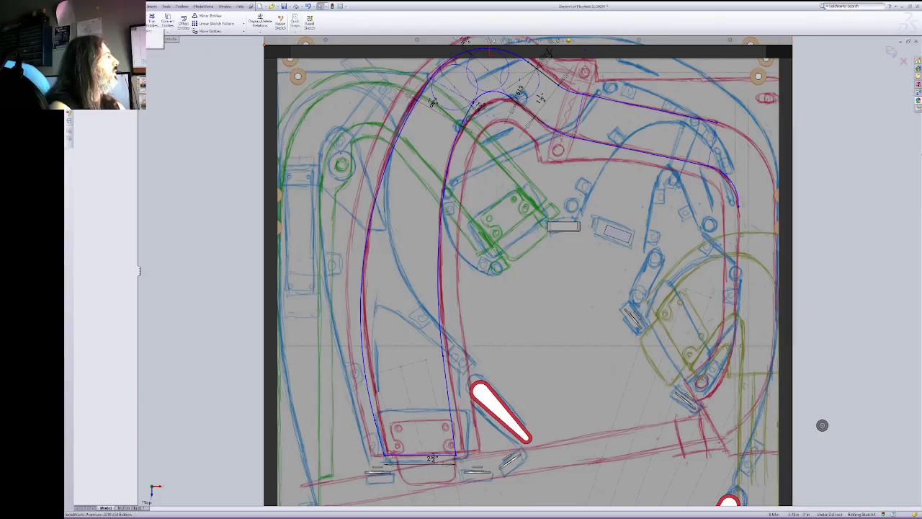
click(137, 38)
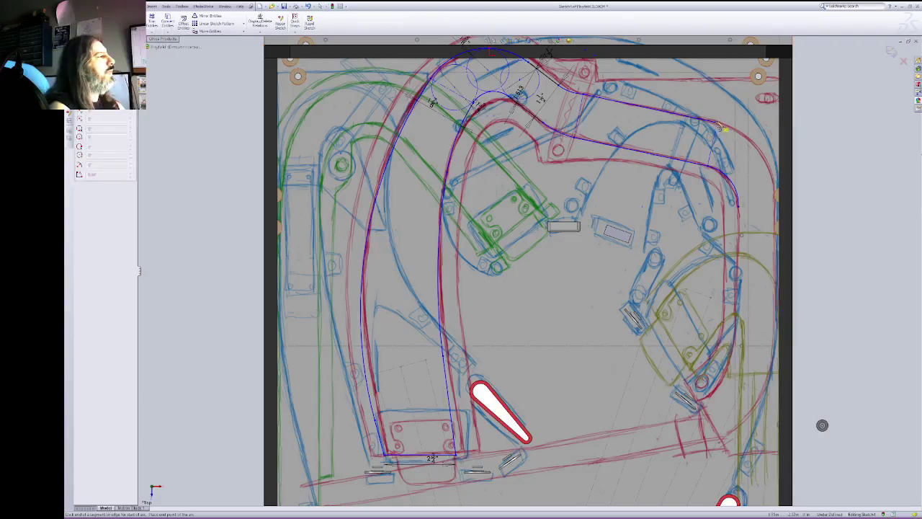
click(777, 205)
key(Escape)
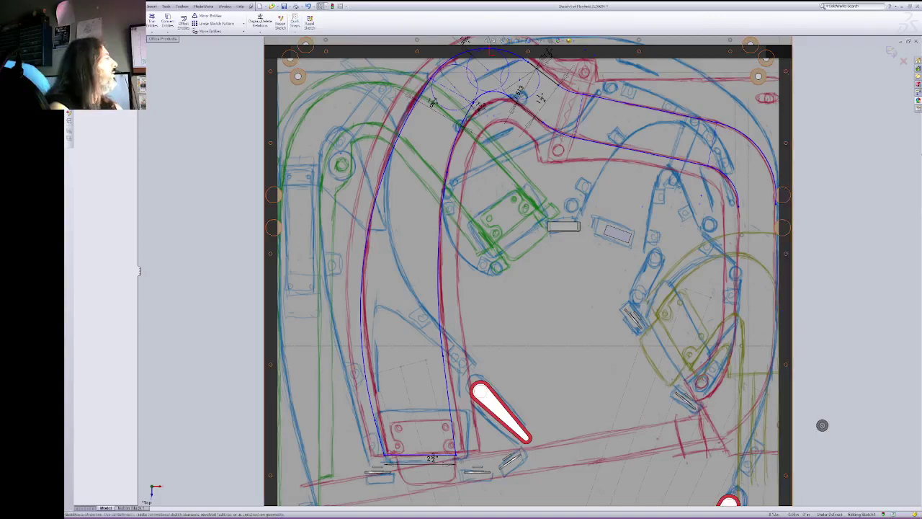
Step: Draw construction lines across the ramp where the joining arcs begin past the bend and at the ends of the far corner arcs
click(119, 33)
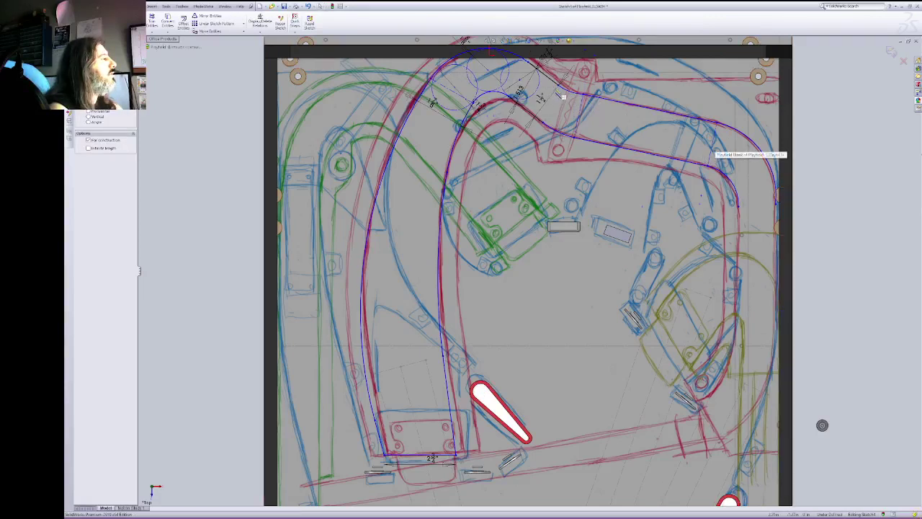
click(564, 93)
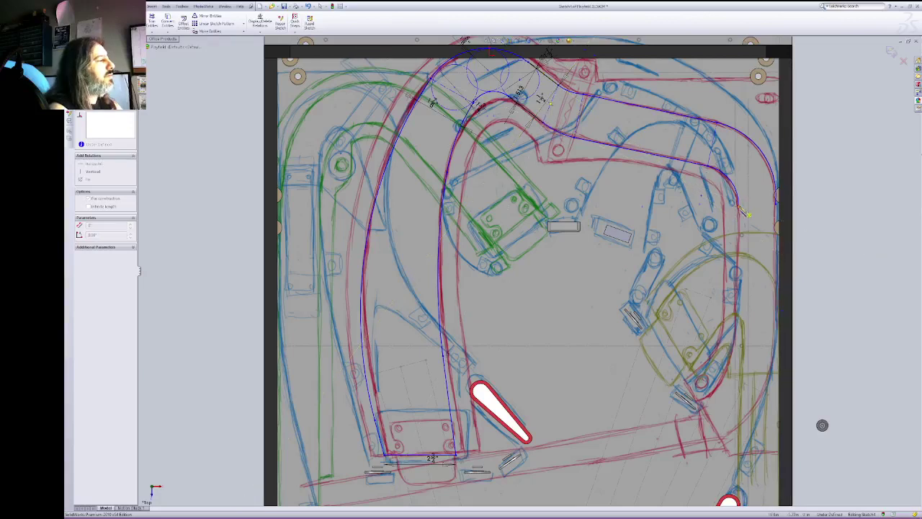
click(777, 205)
key(Escape)
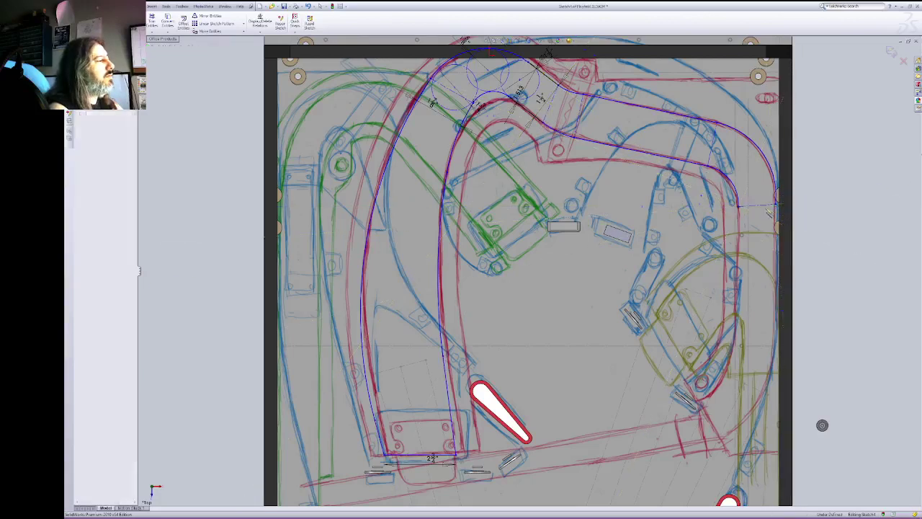
Step: Make the construction line across the ramp past the bend perpendicular to the adjoining straight edge, and pull the displaced section back over the red outline
click(531, 115)
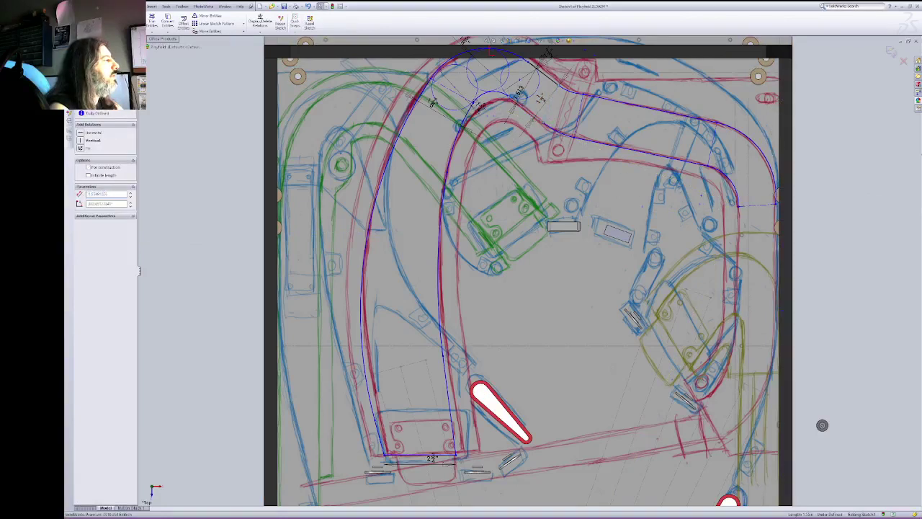
ctrl+click(534, 90)
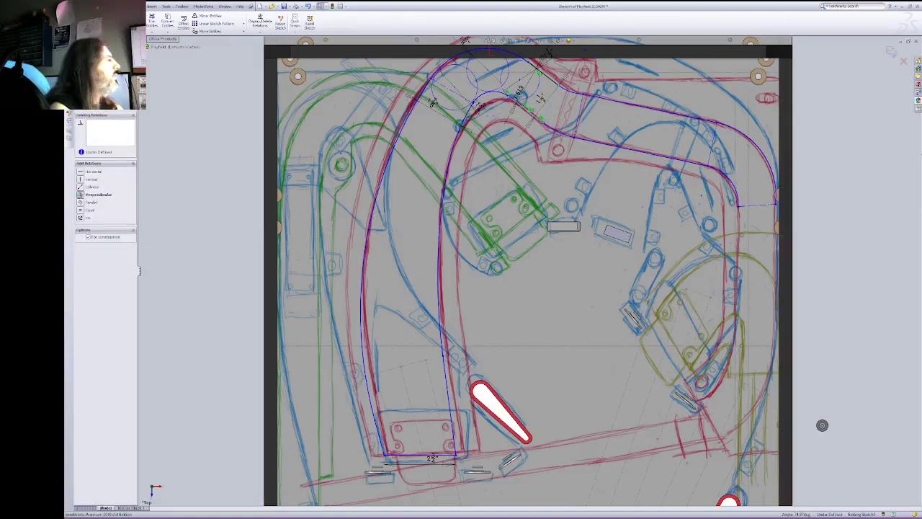
click(98, 195)
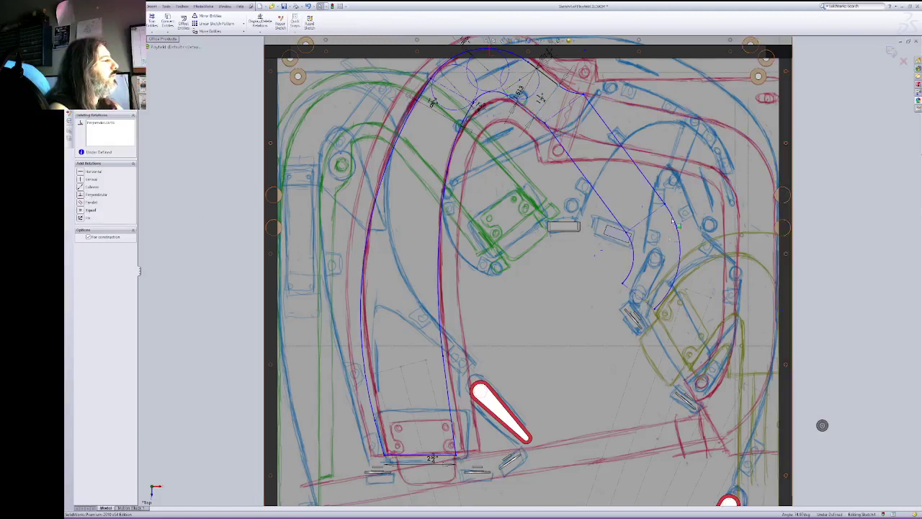
mouse_move(669, 205)
mouse_down()
mouse_move(688, 113)
mouse_move(582, 143)
mouse_move(566, 135)
mouse_up()
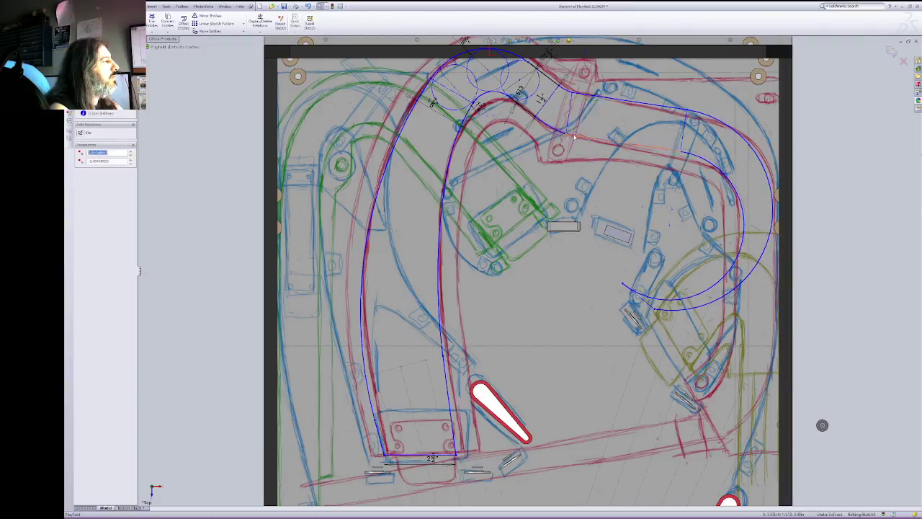
Step: Add a tangent relation between the inner joining arc and the inner edge line of the ramp section past the bend
click(570, 135)
ctrl+click(559, 133)
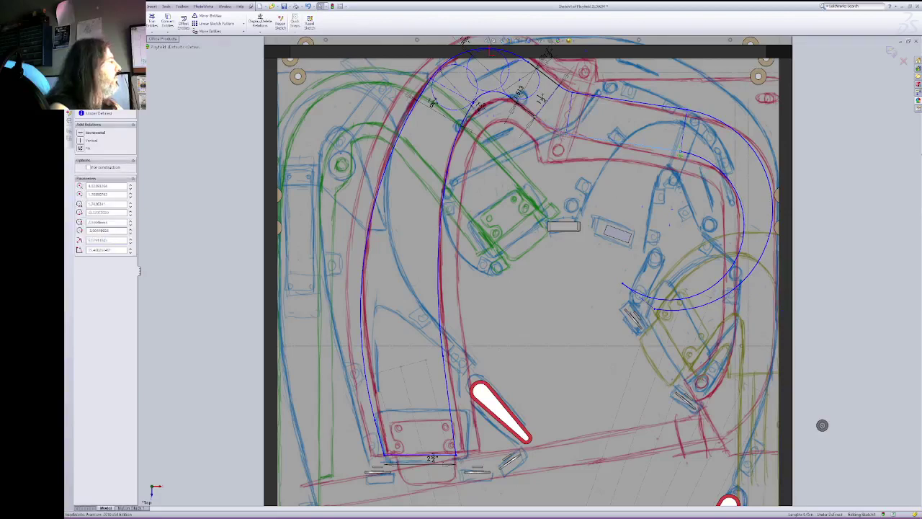
click(92, 172)
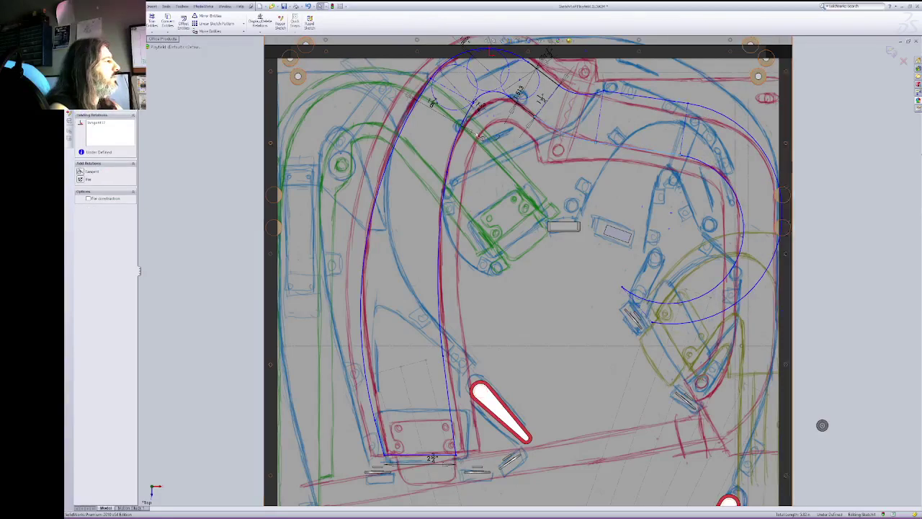
Step: Try to make the outer joining arc tangent to the outer edge line of the ramp section past the bend
click(608, 96)
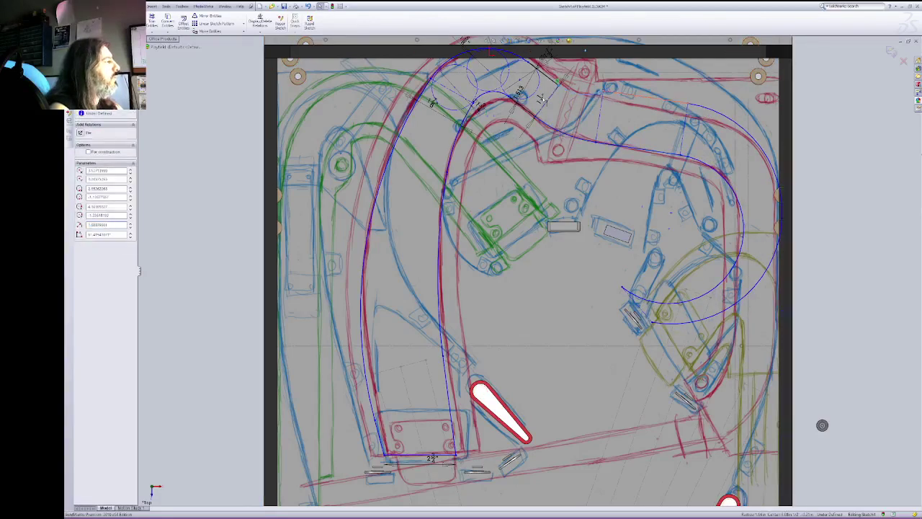
click(611, 95)
ctrl+click(598, 93)
click(92, 172)
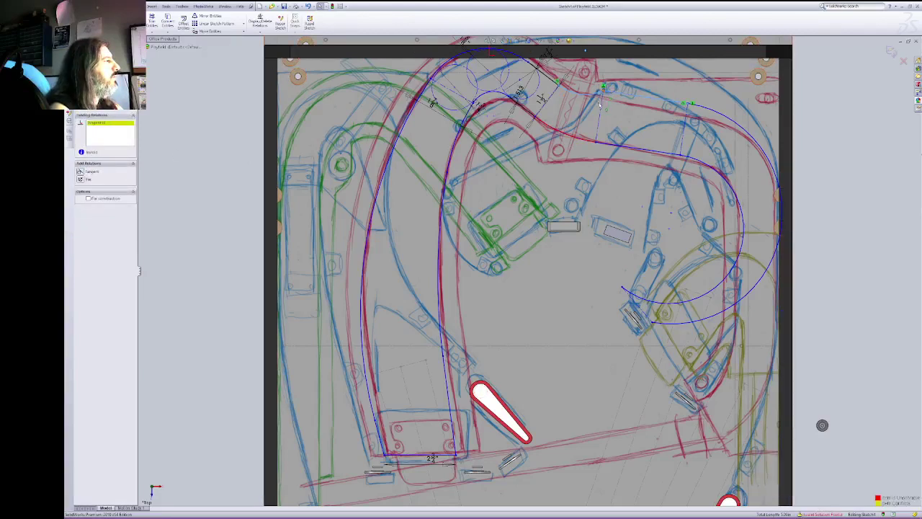
Step: Undo the previous tangency attempt and make the outer joining arc tangent to the outer straight edge line past the bend
drag(599, 95, 613, 97)
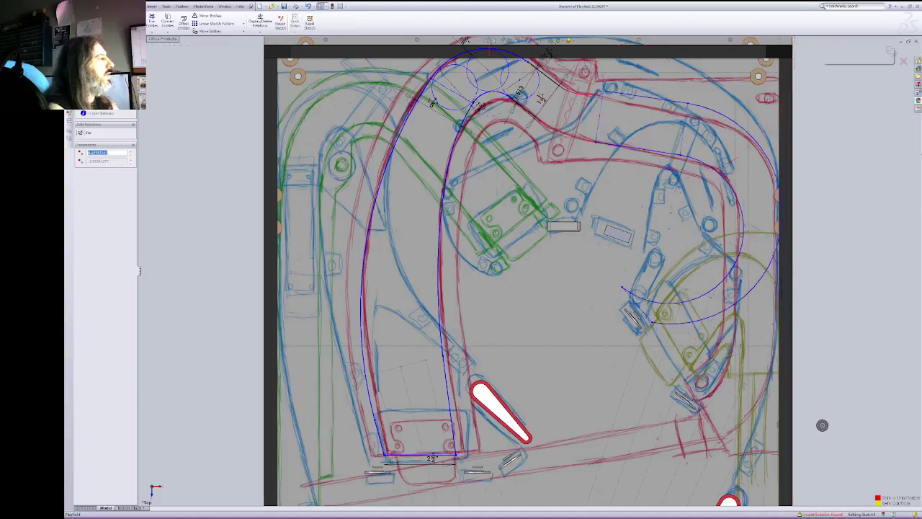
key(ctrl+z)
key(ctrl+z)
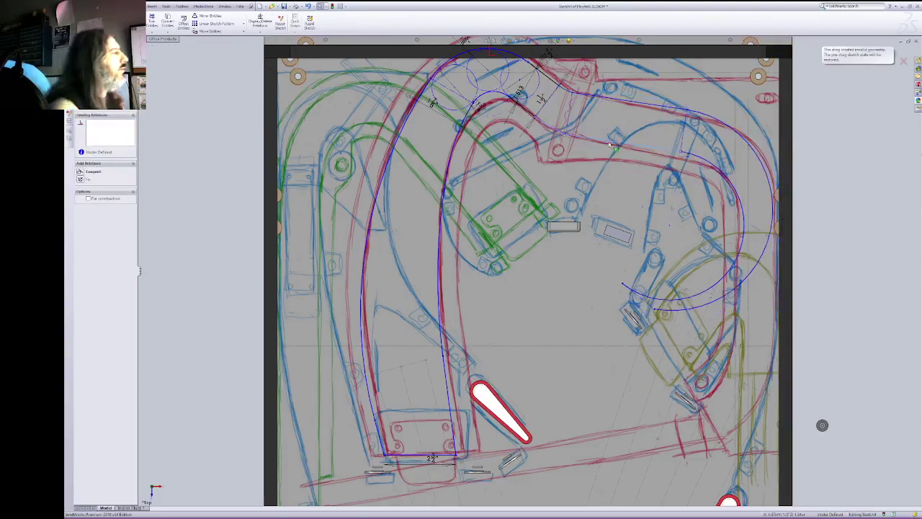
click(568, 89)
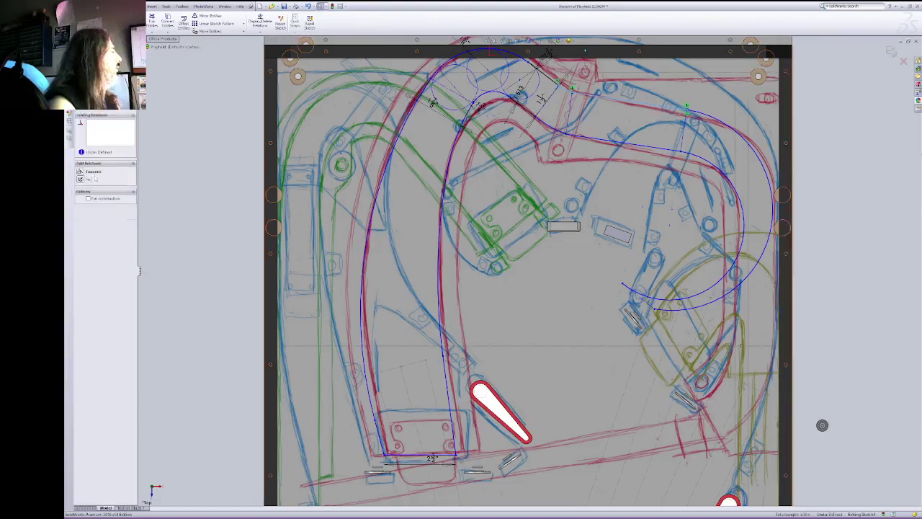
click(90, 173)
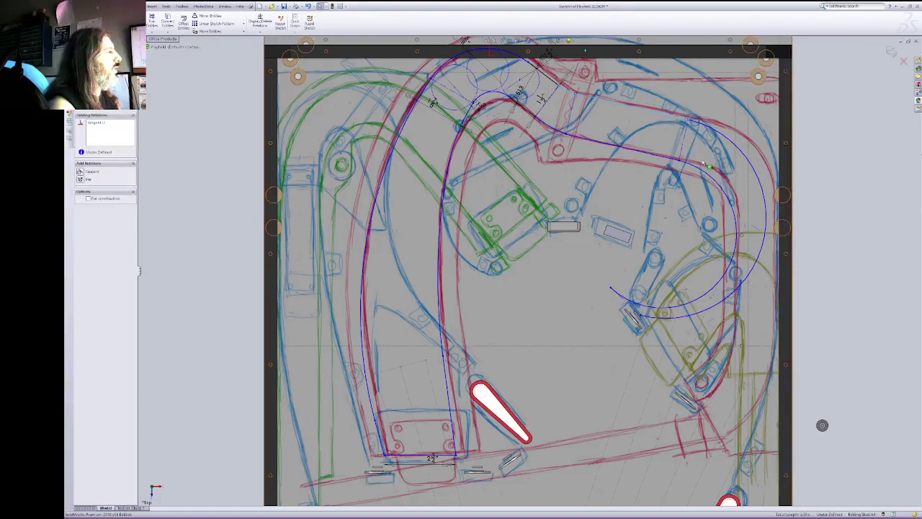
Step: Make the inner joining arc tangent to the inner straight edge line past the bend, and add a relation between the two straight edge lines
click(585, 151)
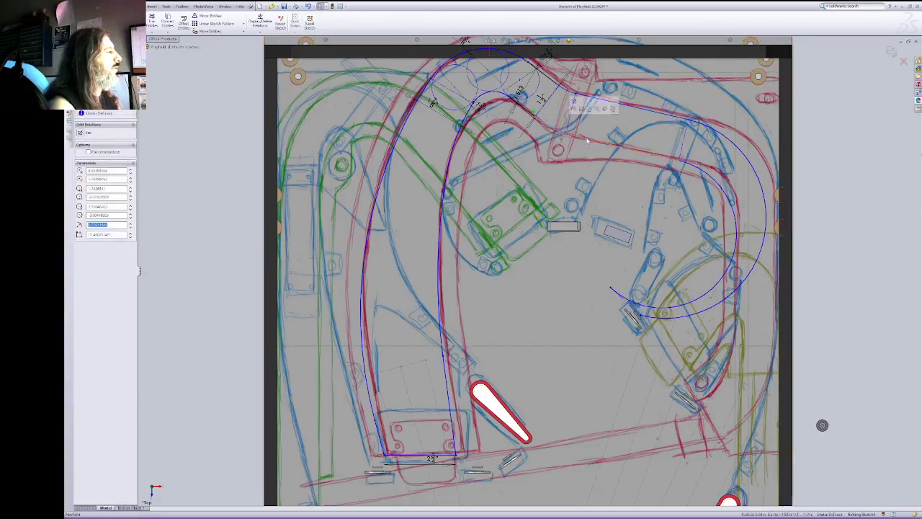
ctrl+click(698, 169)
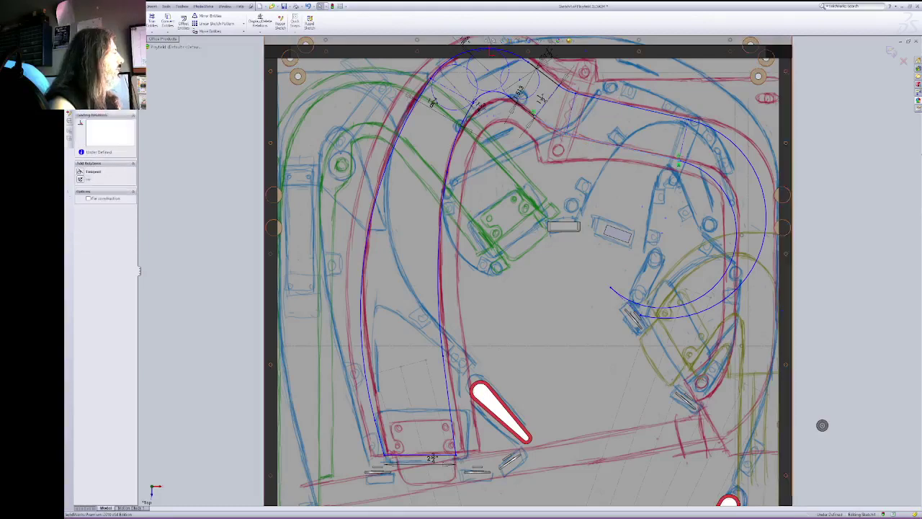
click(81, 171)
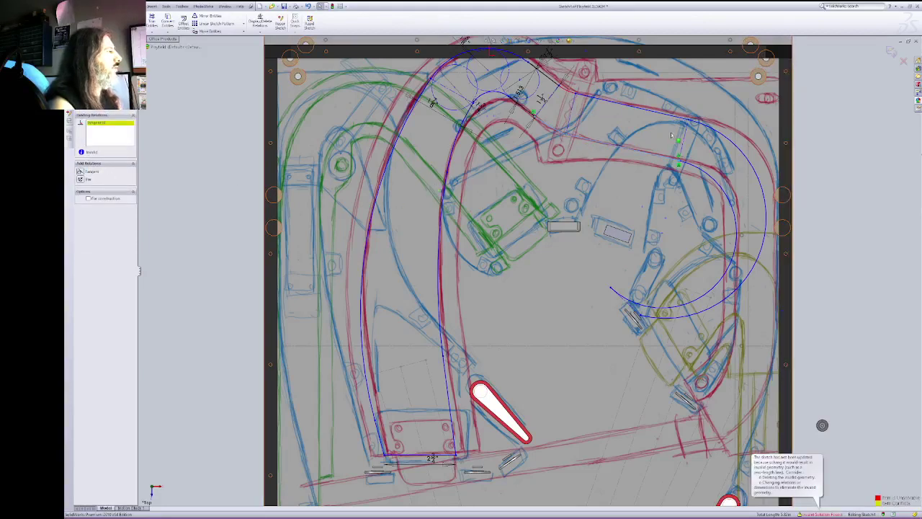
click(644, 156)
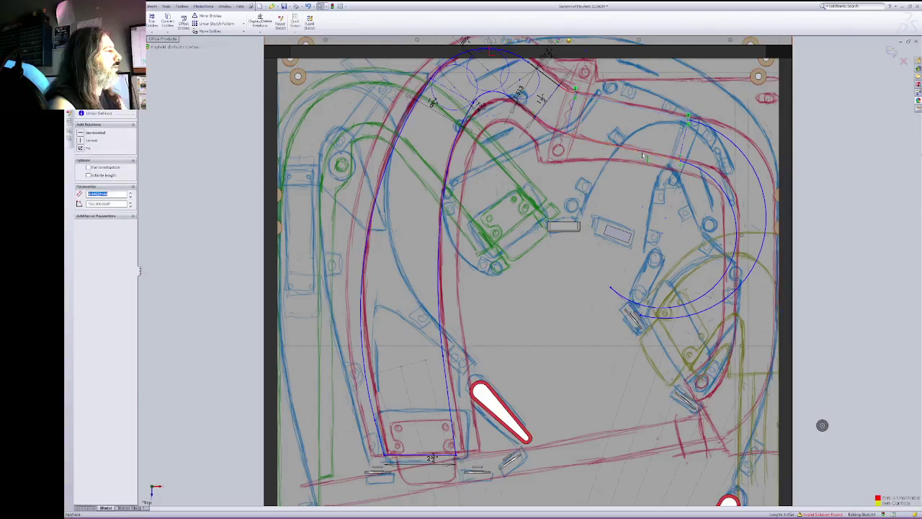
ctrl+click(643, 109)
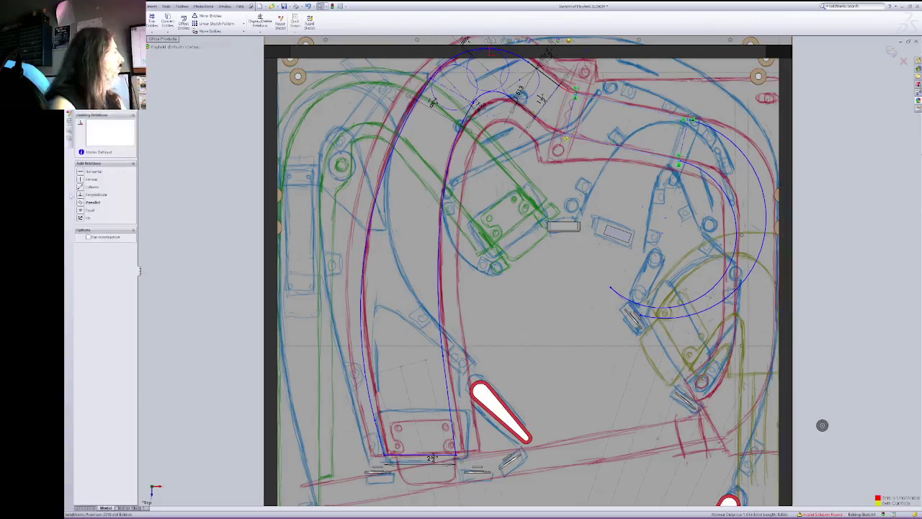
click(91, 210)
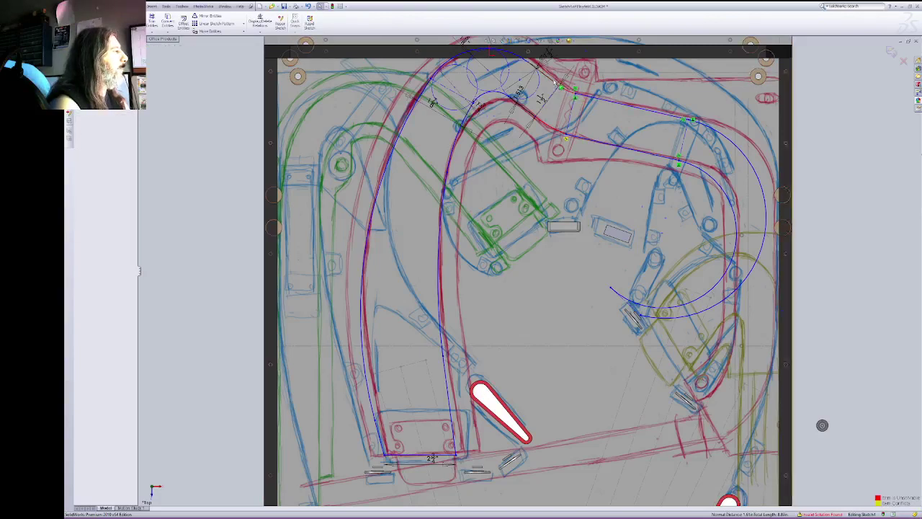
Step: Delete the construction line across the ramp where the joining arcs meet the straight edge lines past the bend
click(554, 85)
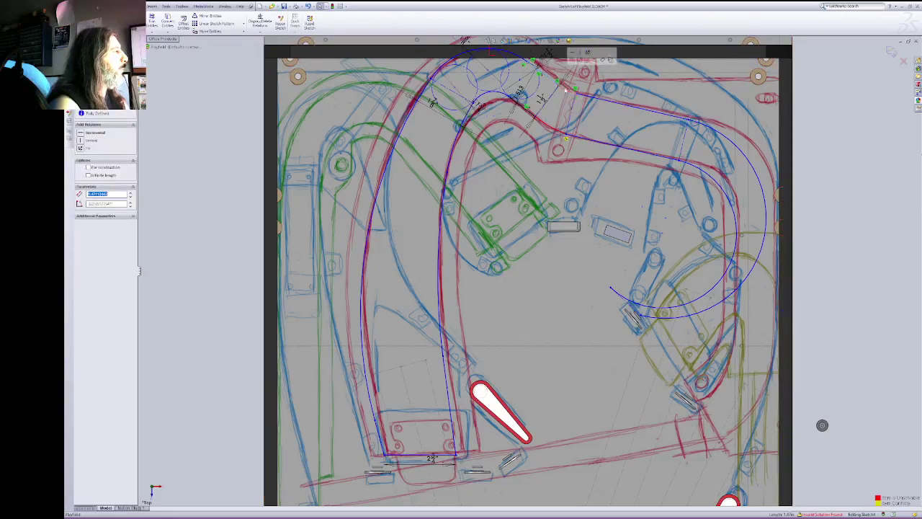
click(568, 86)
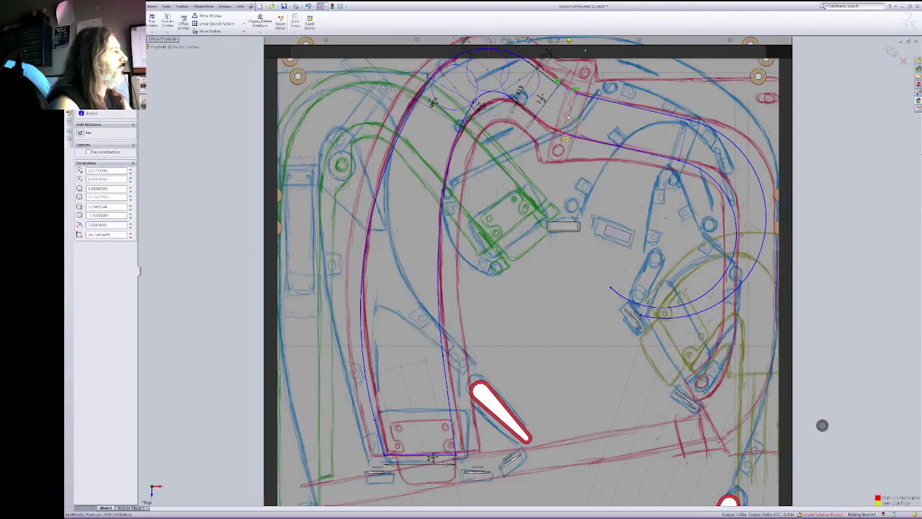
click(571, 115)
key(Delete)
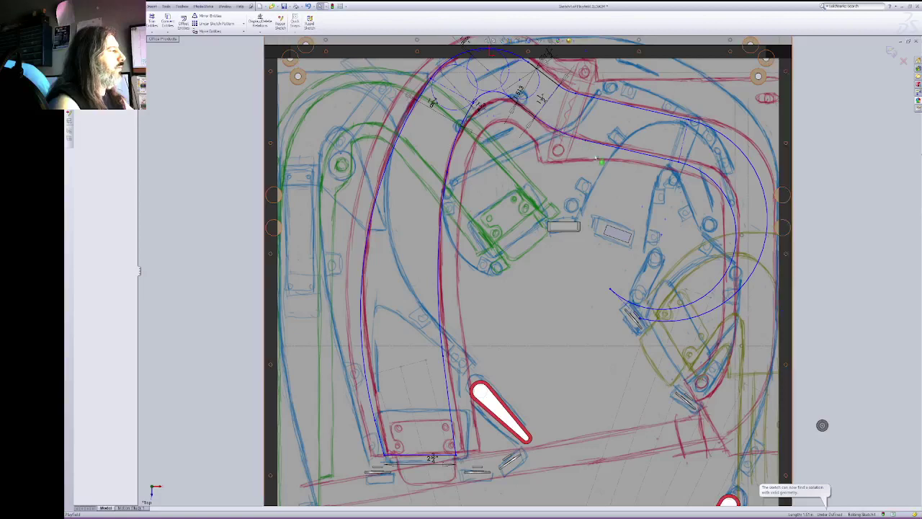
Step: Reposition the far corner arcs and the construction line at their start over the red outline, bringing both arc ends level with each other
drag(575, 135, 575, 134)
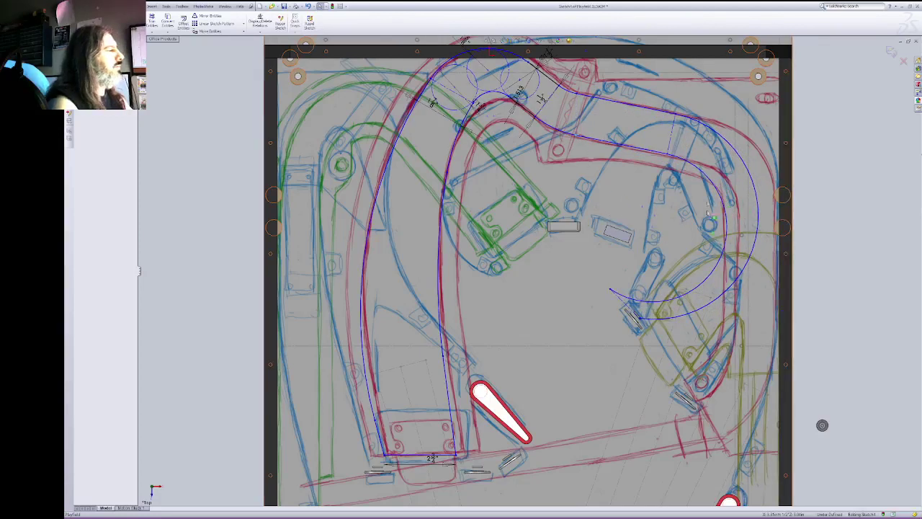
drag(661, 318, 772, 214)
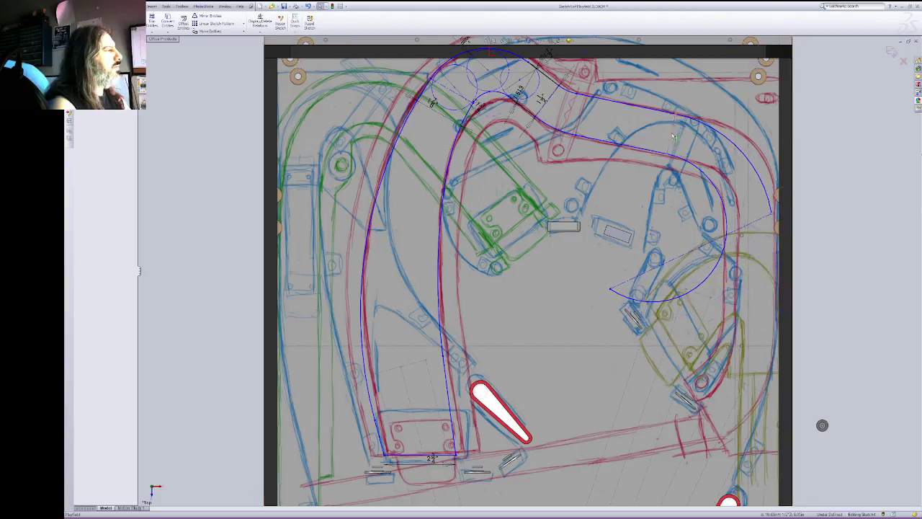
drag(671, 136, 709, 143)
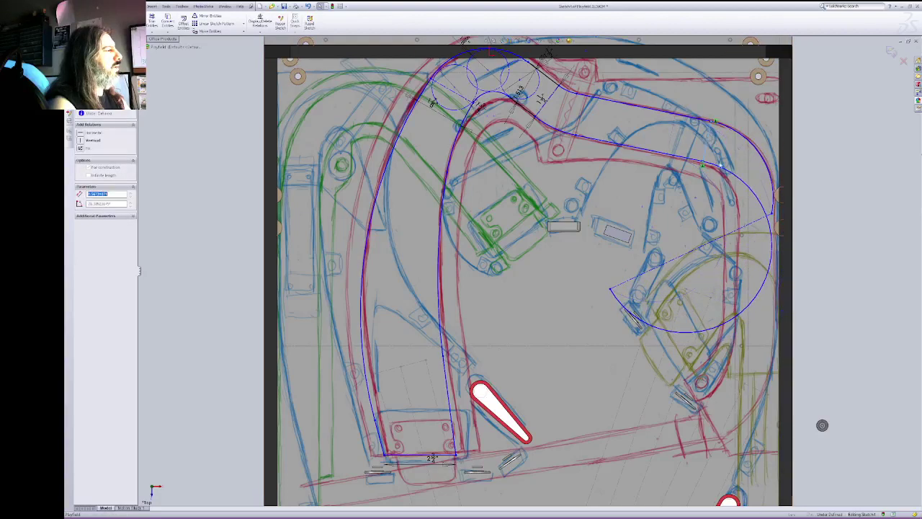
drag(611, 292, 739, 215)
click(758, 213)
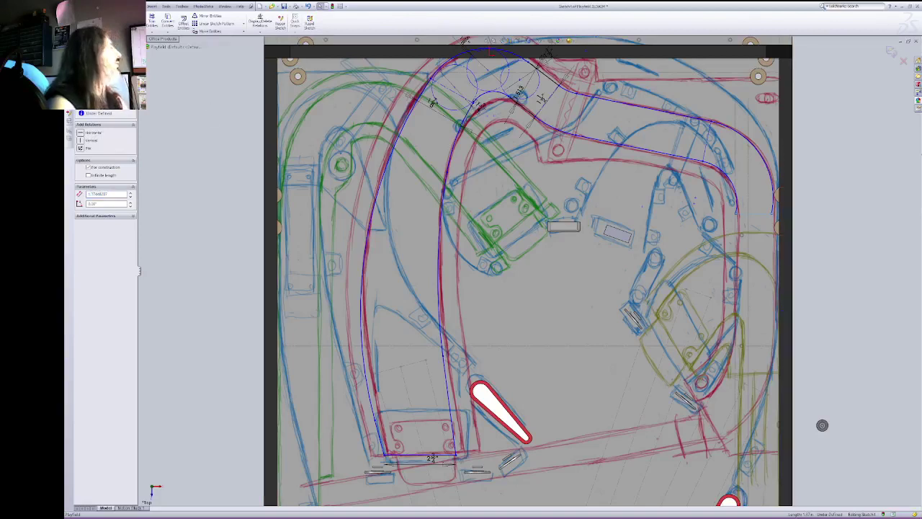
Step: Draw a vertical line down from each far corner arc's end along the red outline, ending both lines at about the same height
click(107, 16)
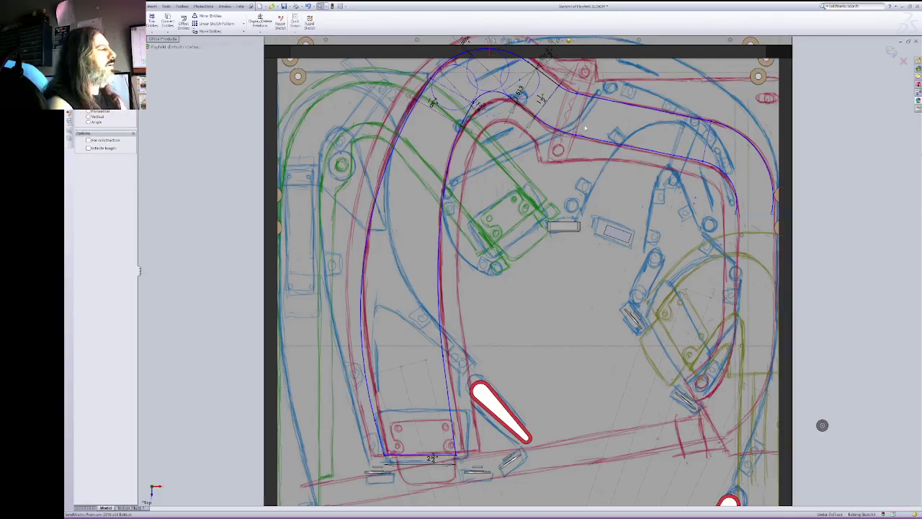
click(738, 215)
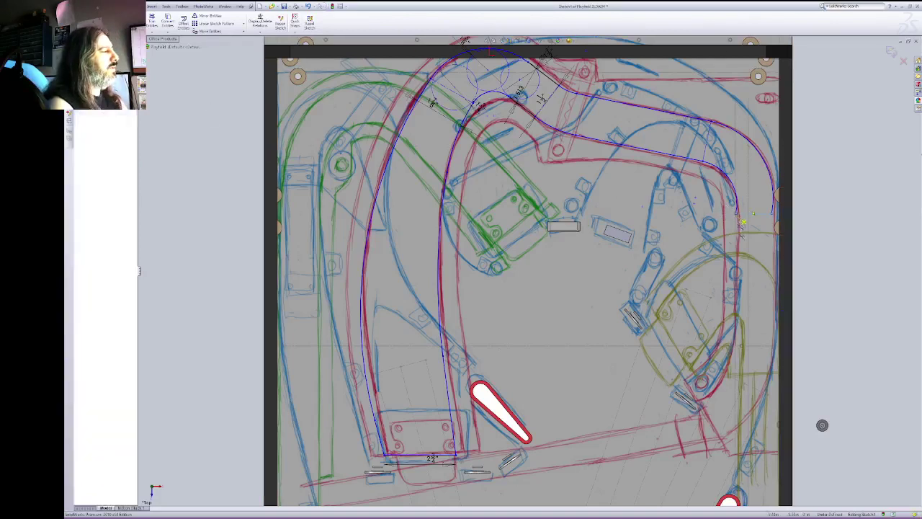
click(741, 303)
key(Escape)
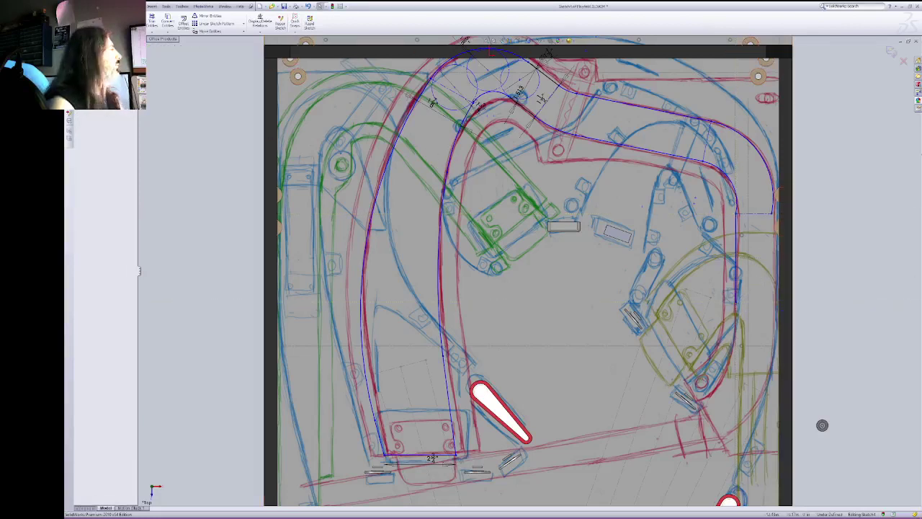
click(107, 15)
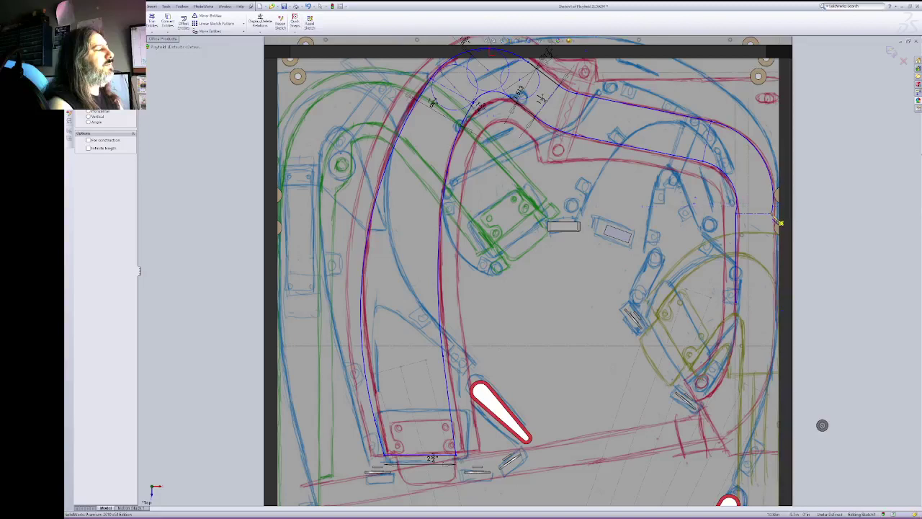
click(776, 196)
click(775, 304)
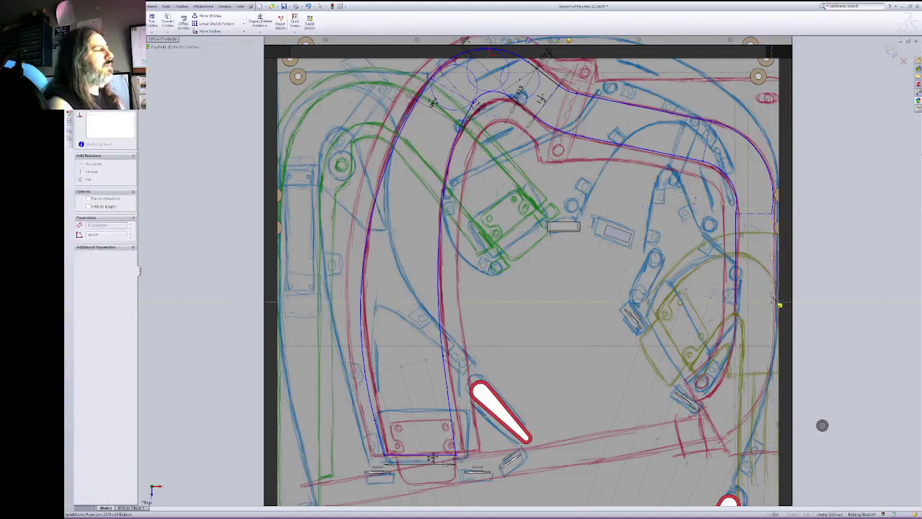
key(Escape)
Step: Make the outer and inner far corner arcs tangent to the vertical edge lines that continue from their ends
click(775, 209)
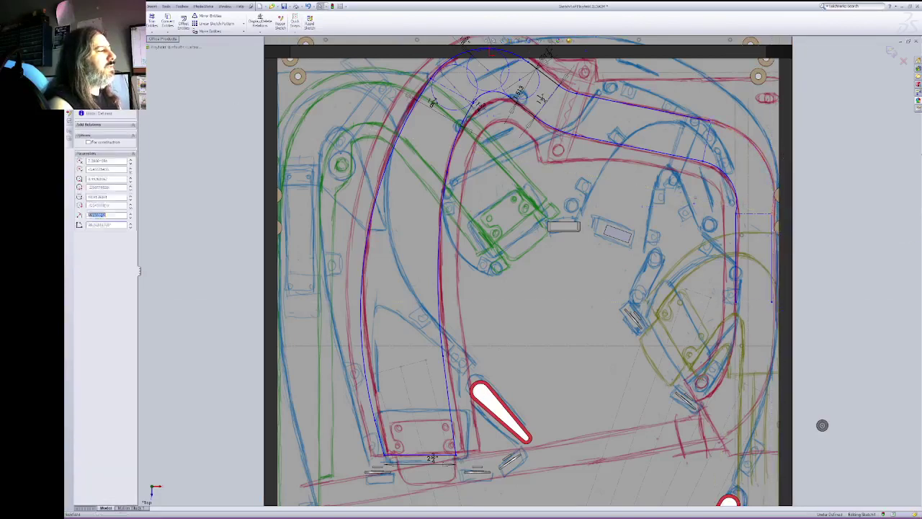
ctrl+click(774, 234)
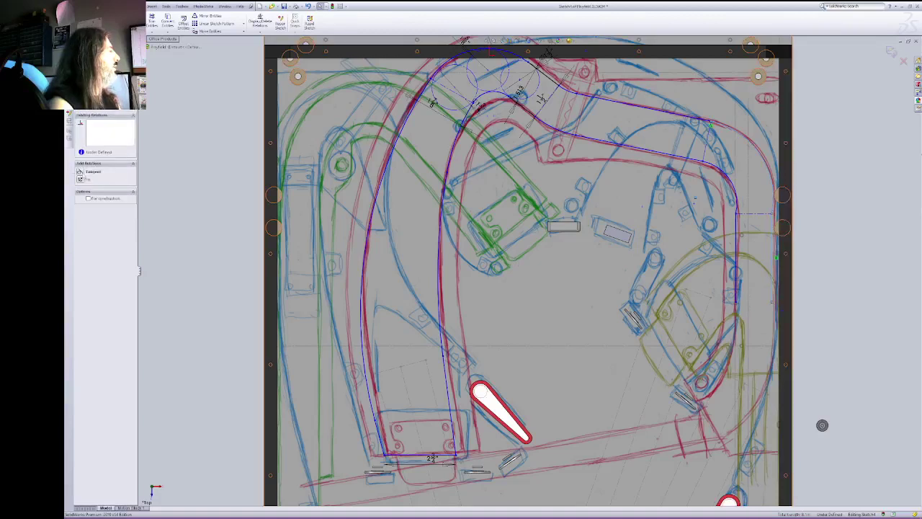
click(90, 171)
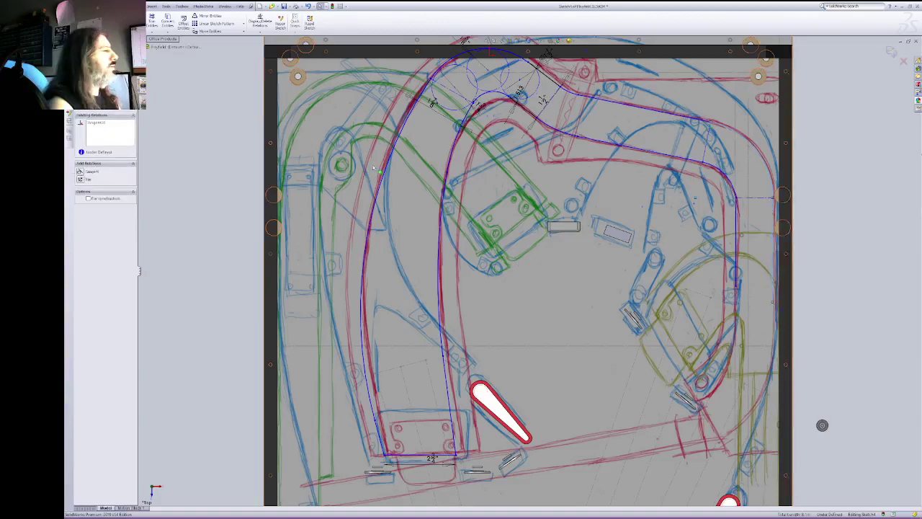
click(735, 189)
ctrl+click(737, 216)
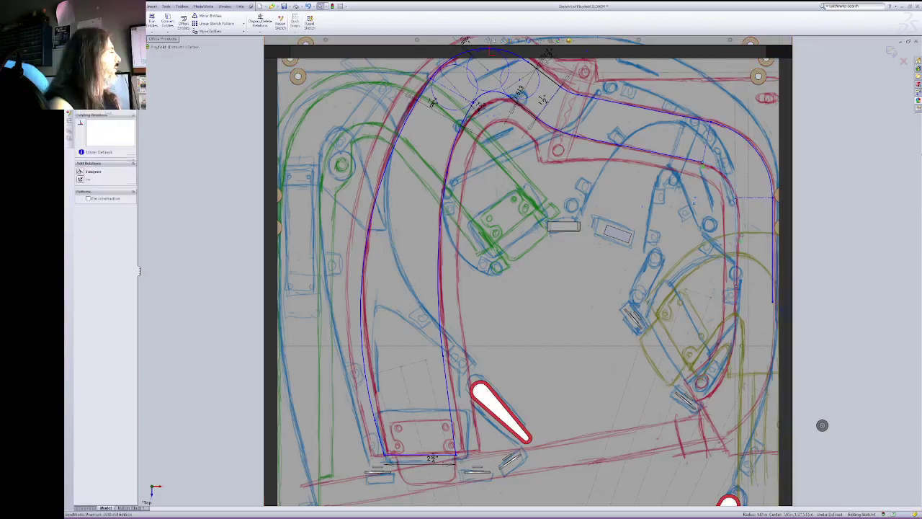
click(90, 171)
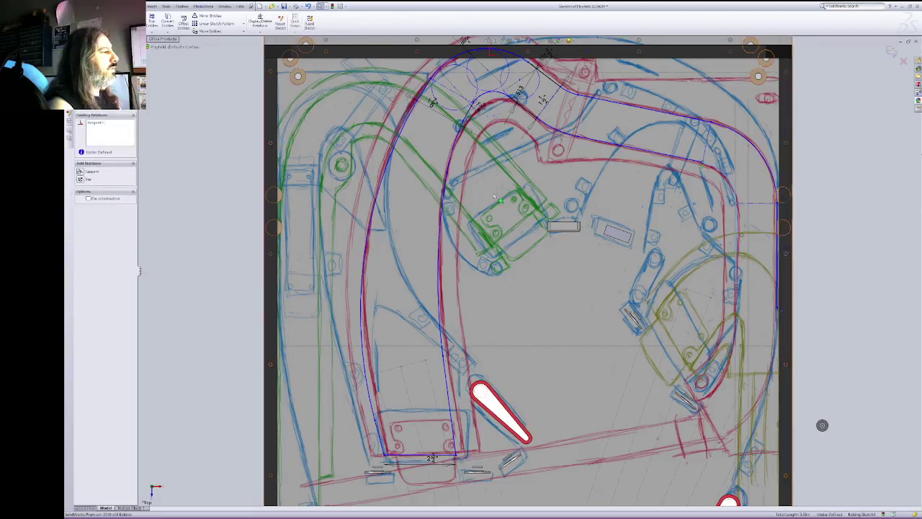
Step: Select the construction lines across the ramp at the start and end of the far corner arcs for a shared relation
click(705, 150)
ctrl+click(757, 204)
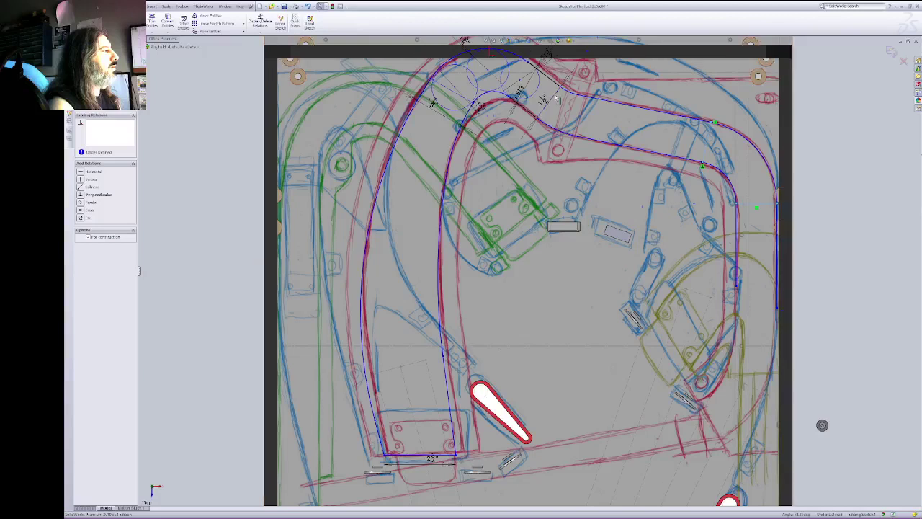
Step: Try to make the neck and upper-right construction cross lines of the ramp outline equal in length
ctrl+click(549, 100)
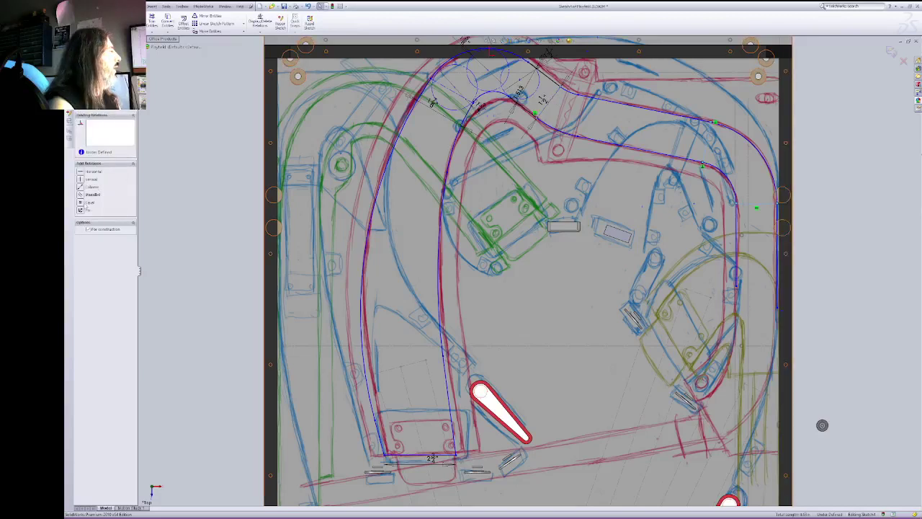
click(81, 203)
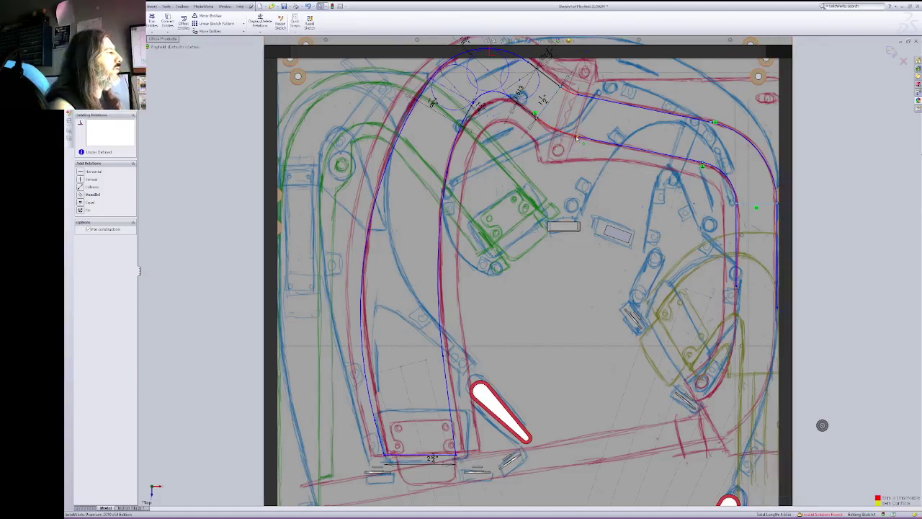
click(569, 138)
click(495, 144)
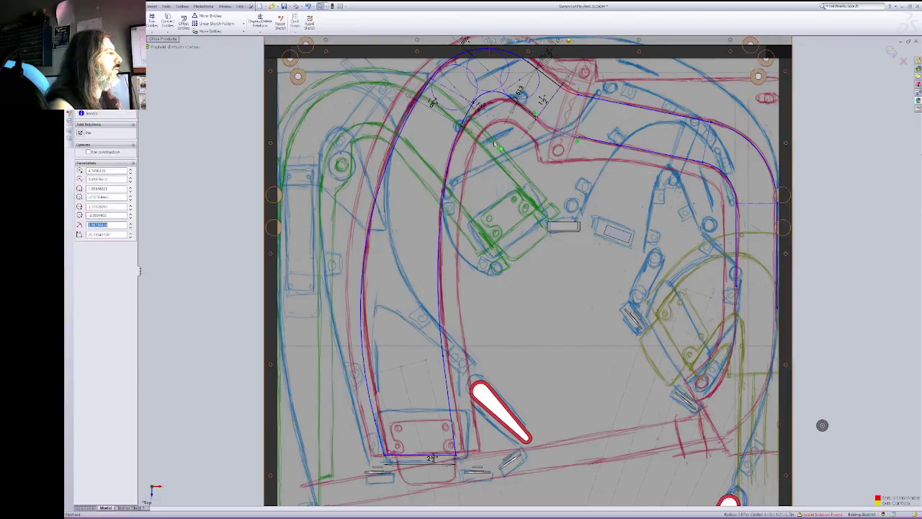
drag(574, 92, 569, 101)
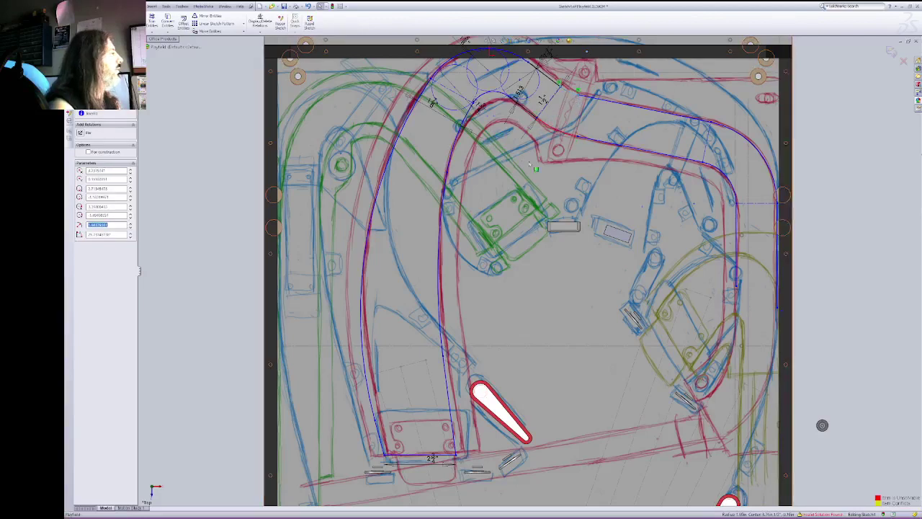
click(212, 218)
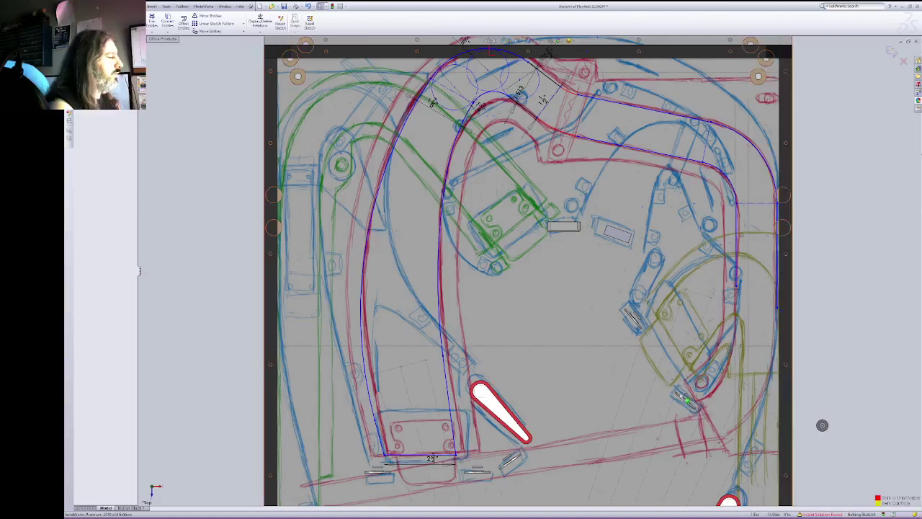
Step: Diagnose the over-constrained sketch with SketchXpert and review the proposed solution
click(809, 516)
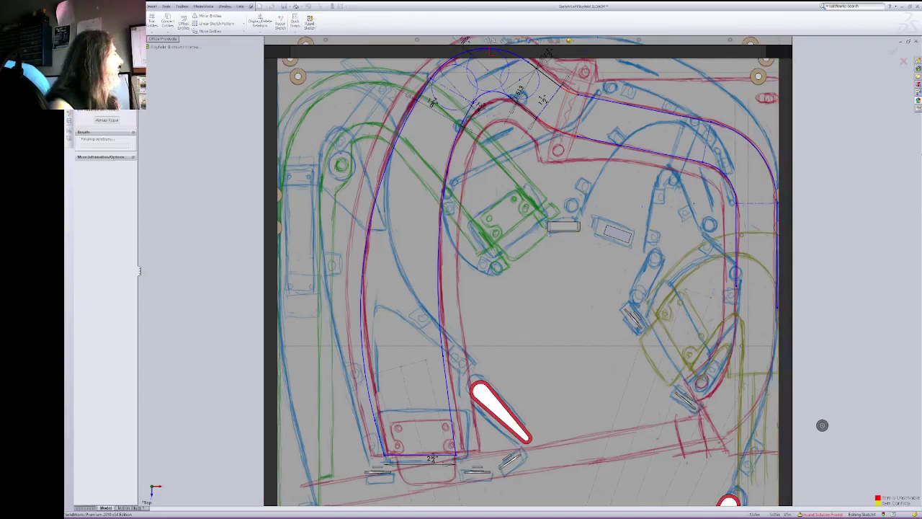
click(120, 208)
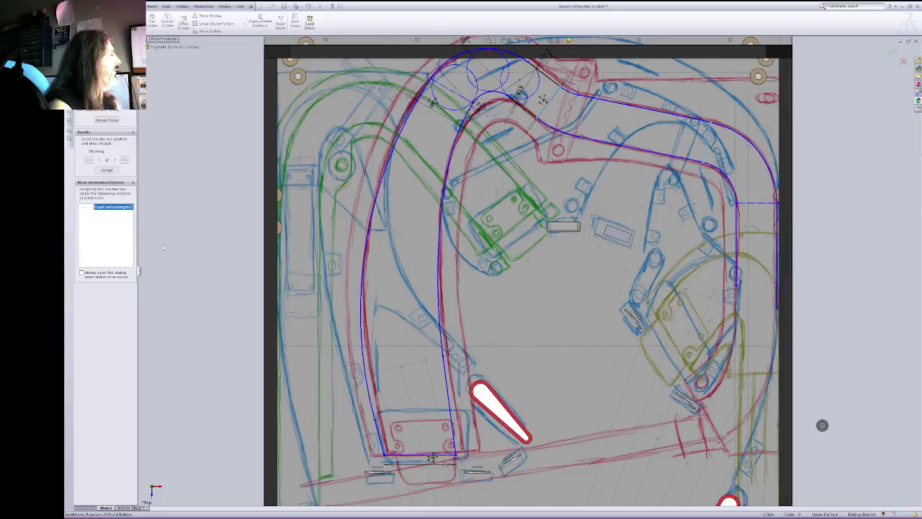
key(Escape)
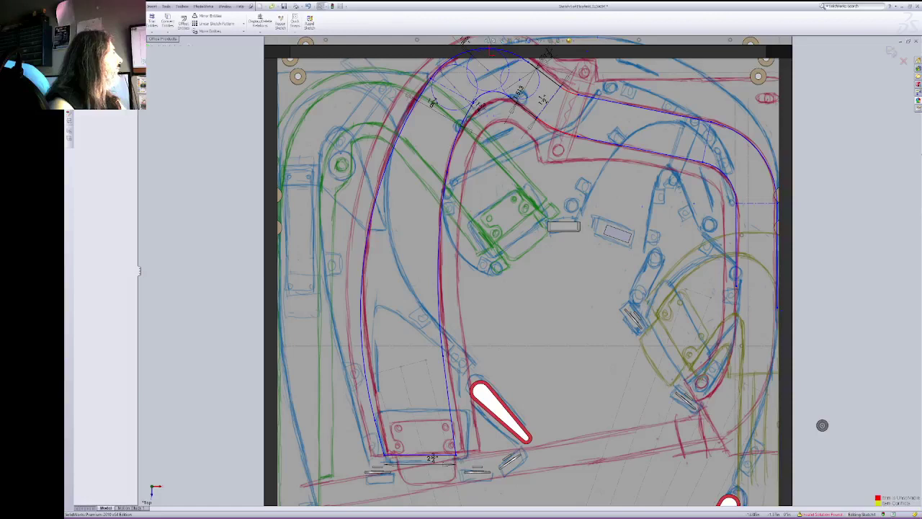
Step: Dimension the length of the slanted construction line across the ramp's upper-right bend
click(705, 143)
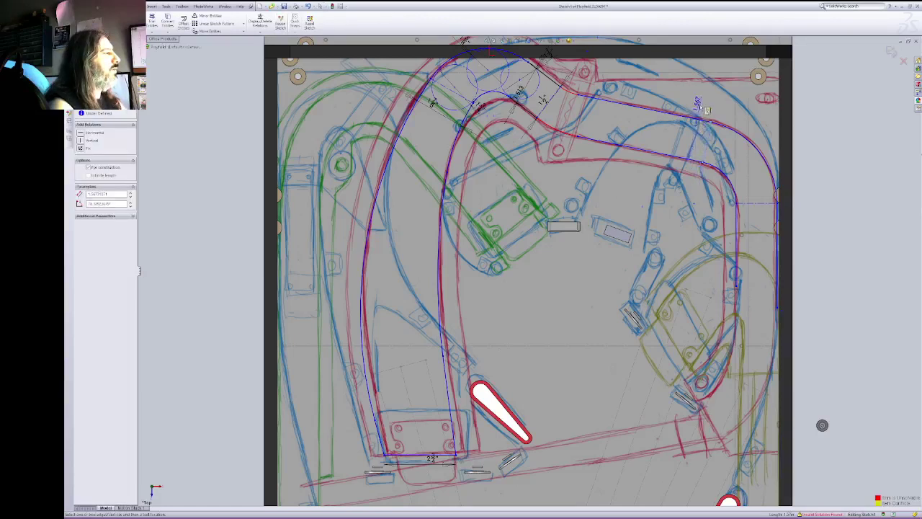
click(701, 109)
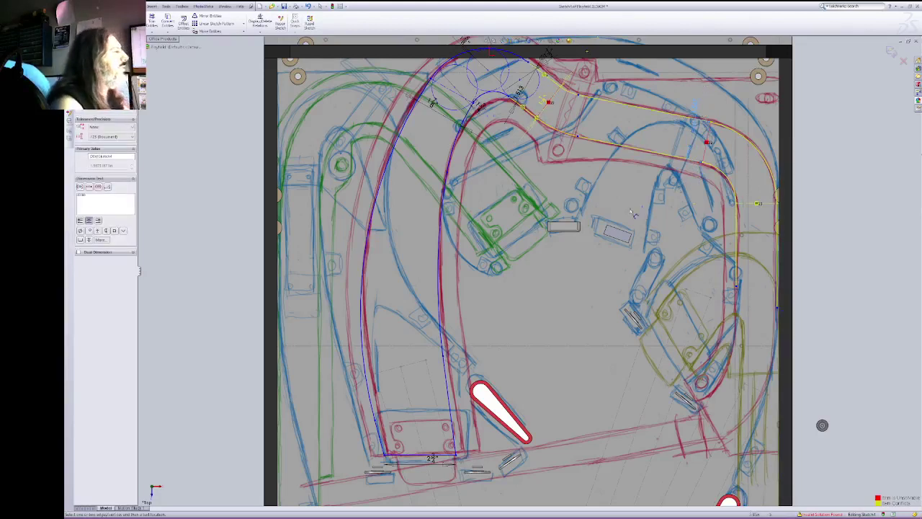
key(Escape)
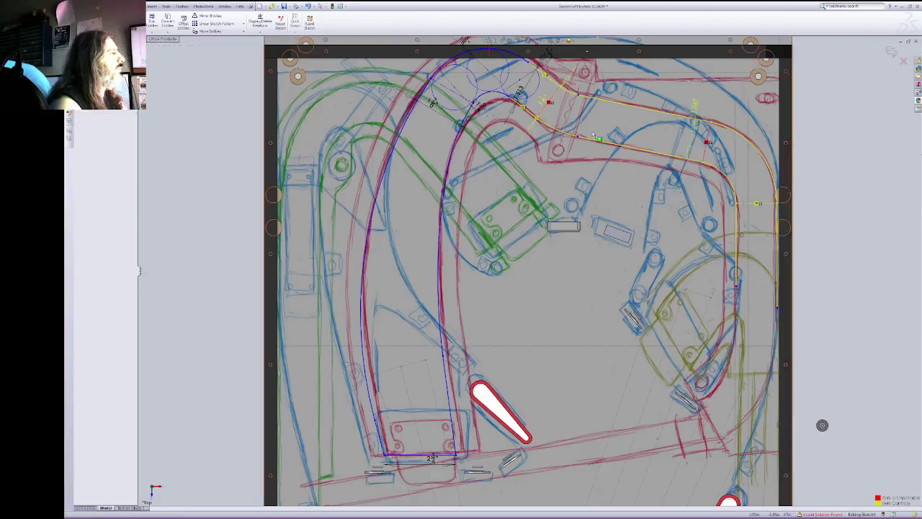
Step: Delete the equal relation on the neck construction line and set the upper-right construction line's length to 1 1/2"
click(549, 102)
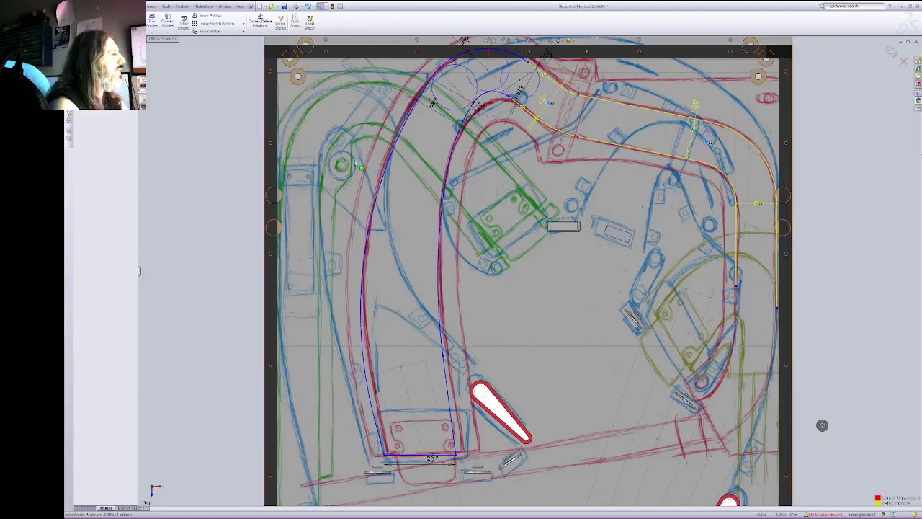
key(Delete)
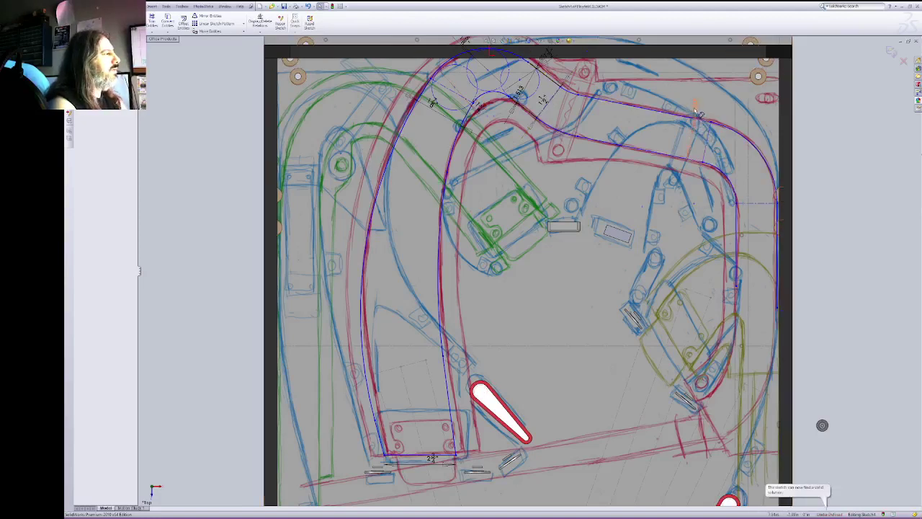
double_click(695, 141)
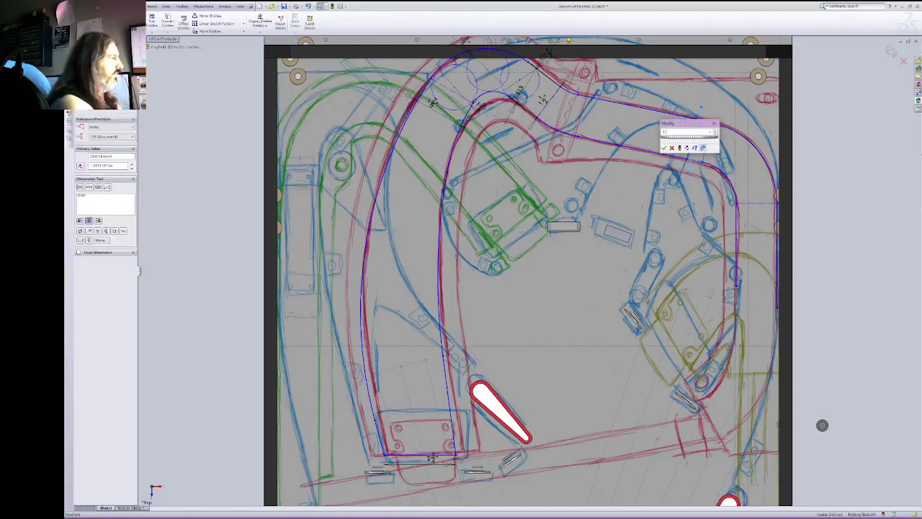
key(Return)
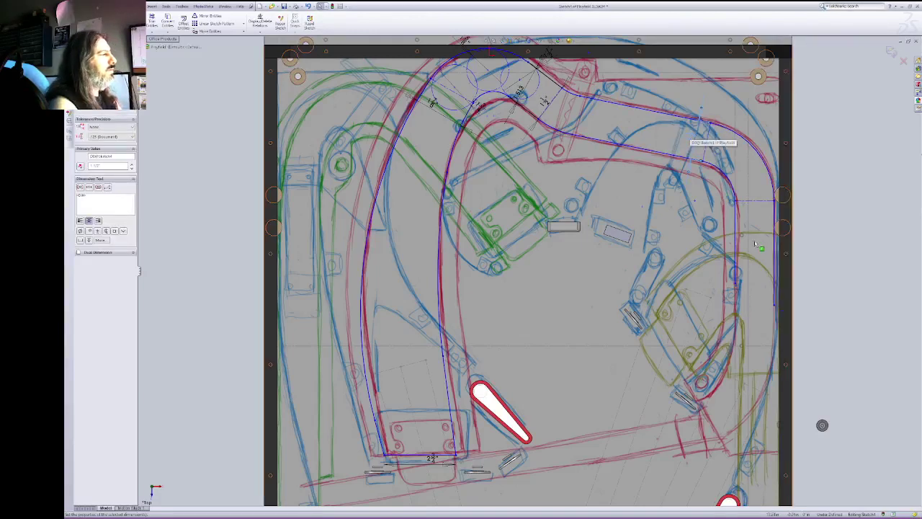
Step: Examine the lengths and shared relation of the slanted and horizontal construction lines at the upper-right bend
click(757, 202)
click(738, 190)
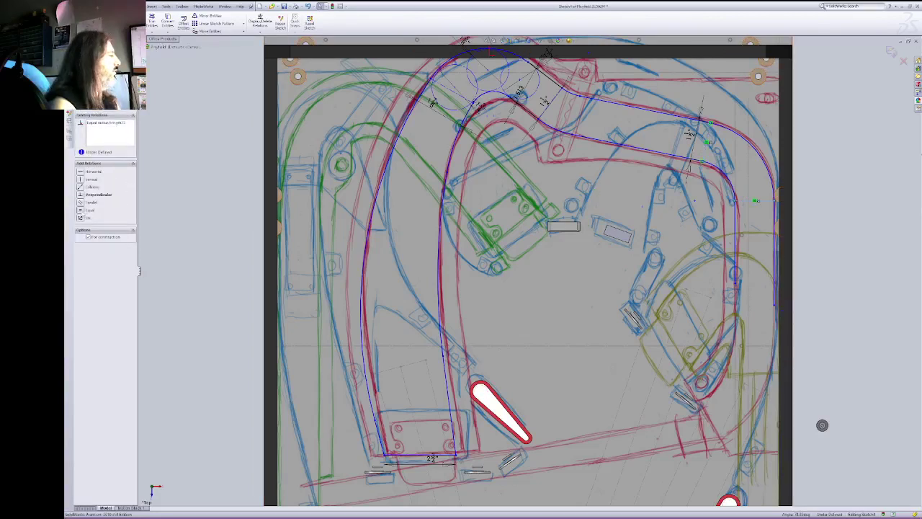
key(Escape)
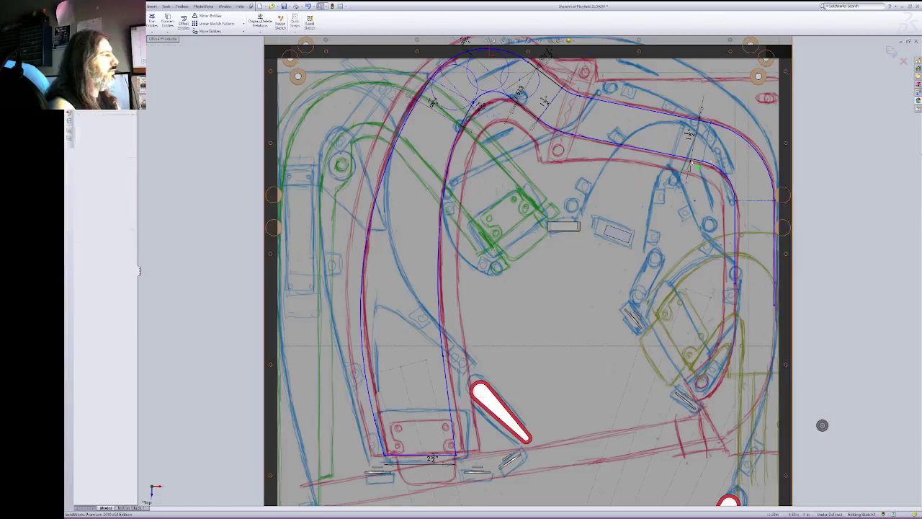
click(703, 153)
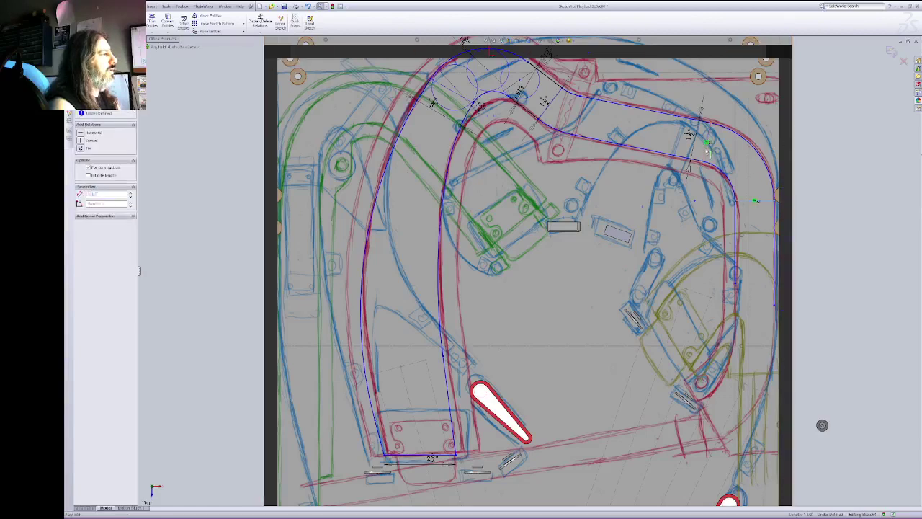
click(755, 202)
click(758, 204)
click(755, 202)
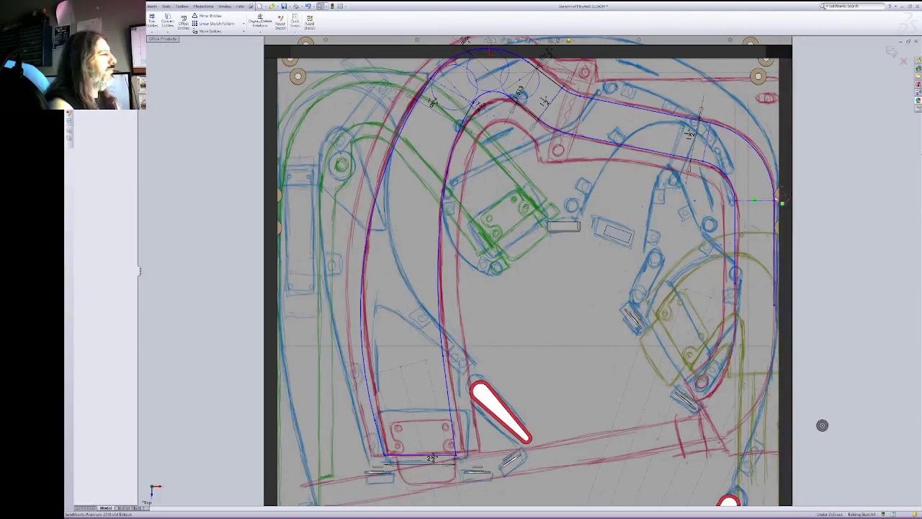
click(743, 204)
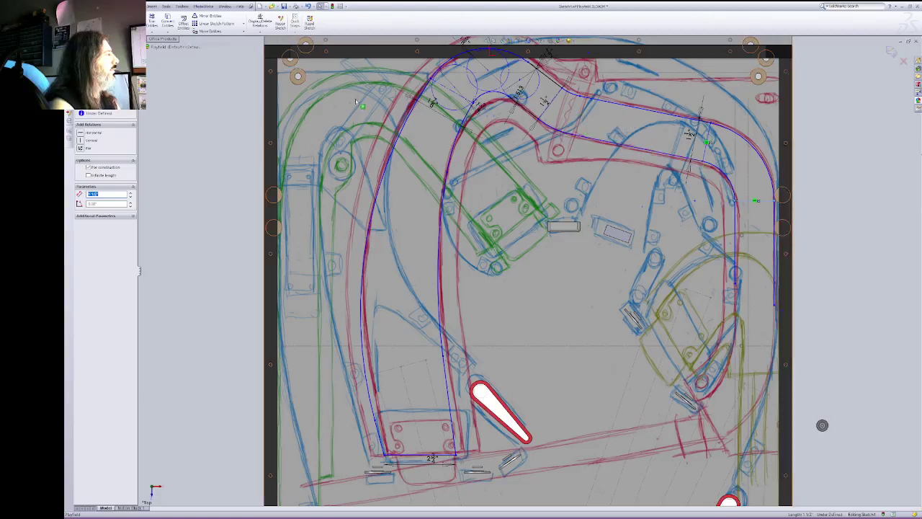
click(211, 209)
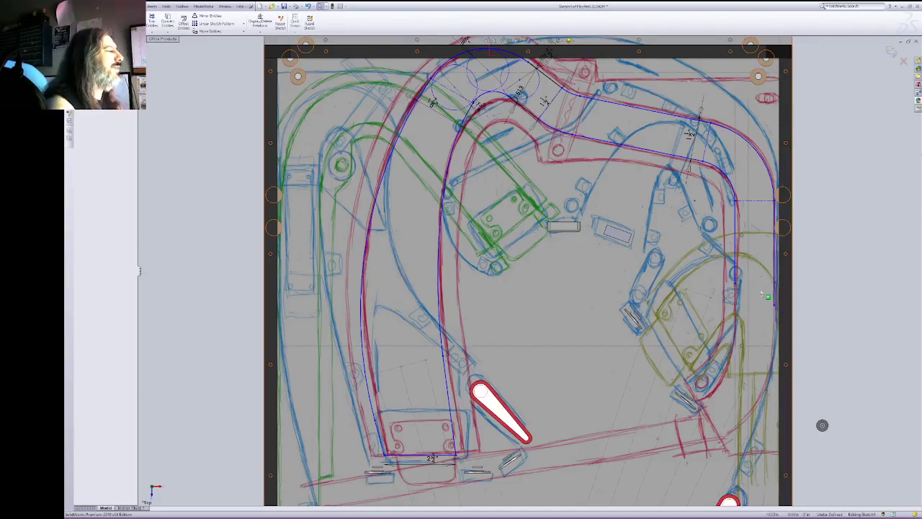
Step: Extend the lower end of the ramp's inner vertical line until it is level with the outer line's end
click(777, 276)
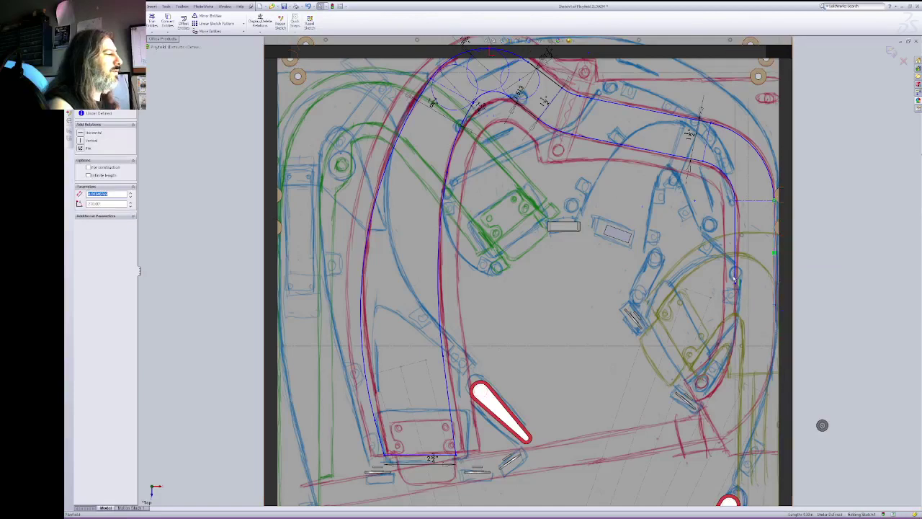
click(739, 309)
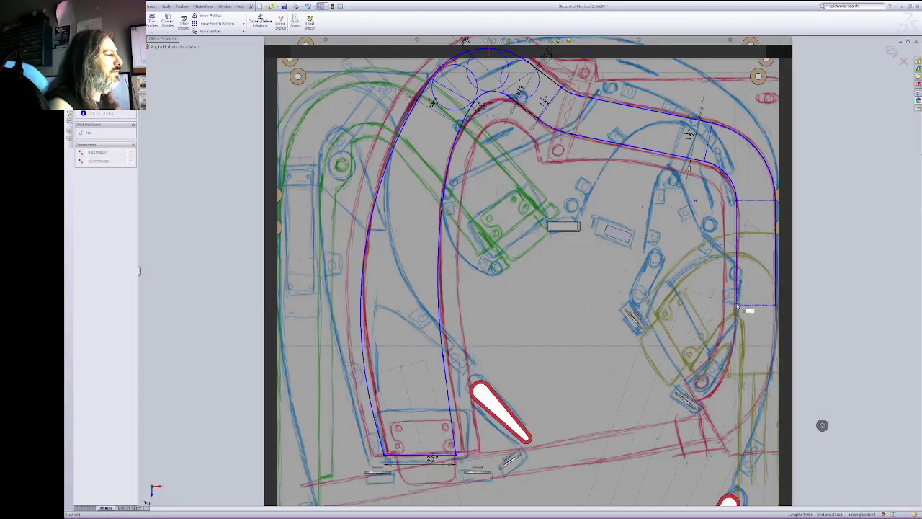
drag(738, 306, 738, 305)
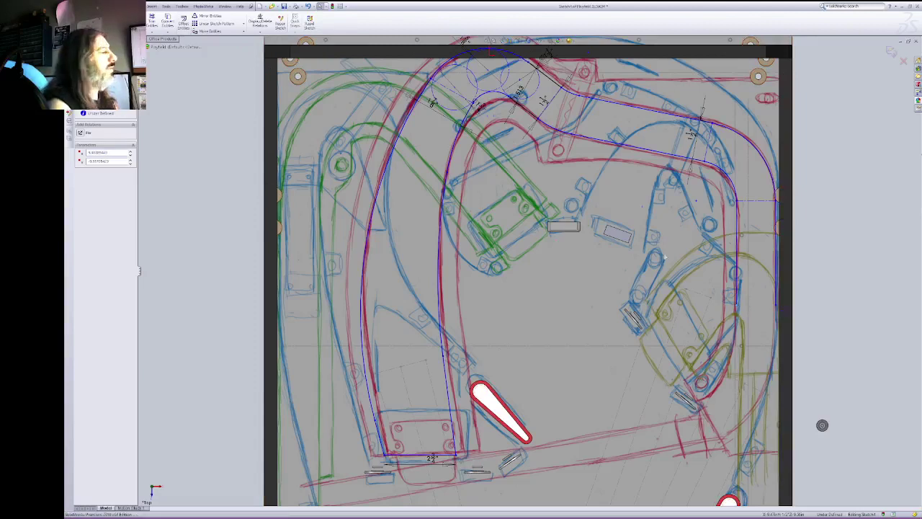
Step: Join the two vertical lines' lower ends with a horizontal construction line and move it down, lengthening both ramp sides
key(l)
click(739, 308)
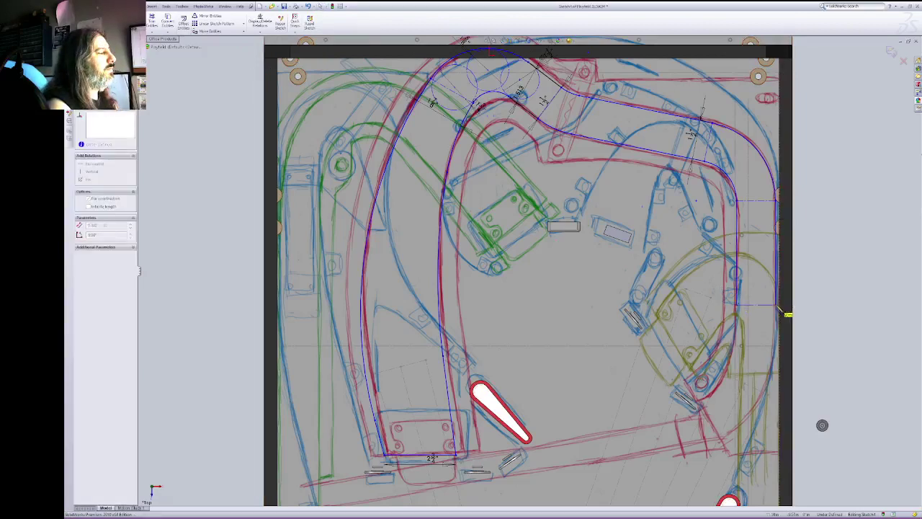
key(Escape)
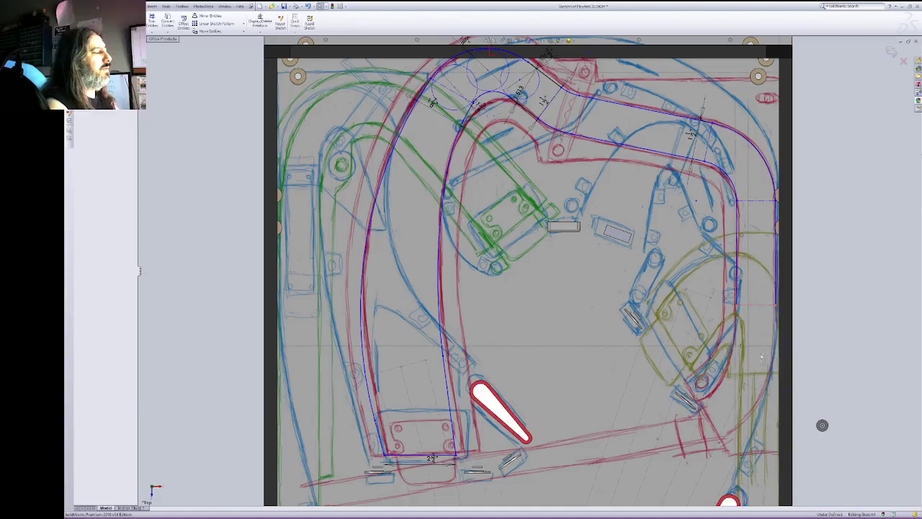
click(757, 375)
drag(751, 349, 751, 347)
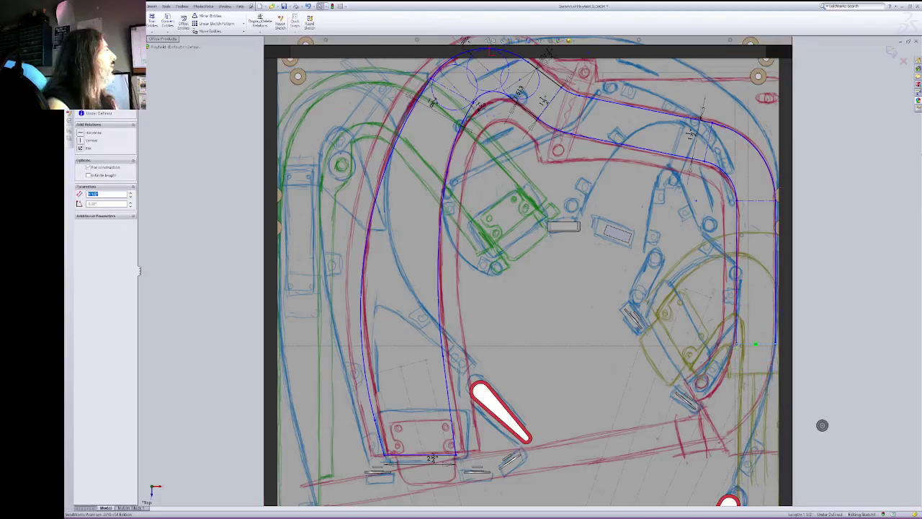
Step: Draw tangent arcs from the lower ends of both vertical ramp lines, curving inward along the traced artwork
click(117, 23)
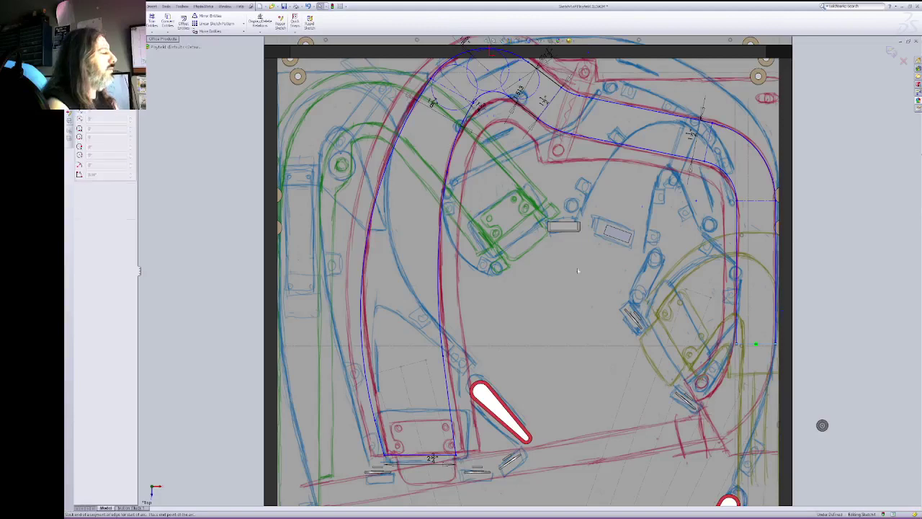
click(736, 344)
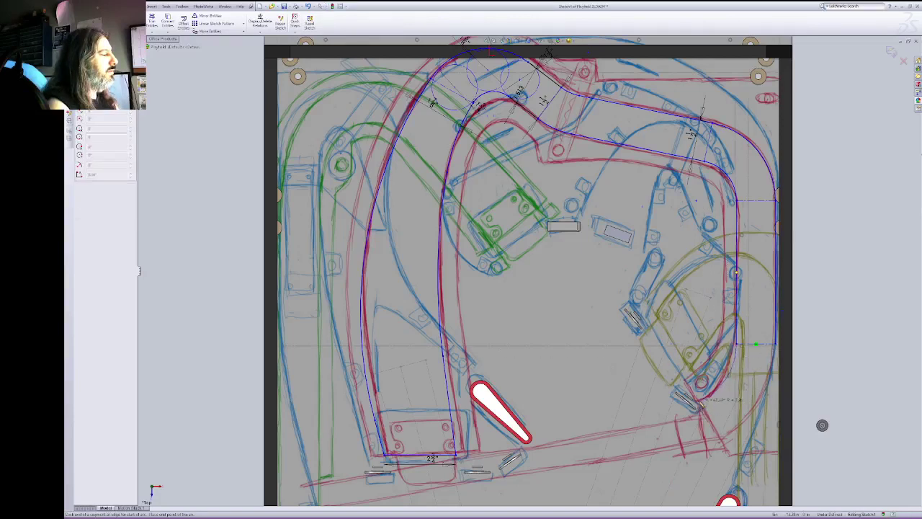
click(741, 412)
key(Escape)
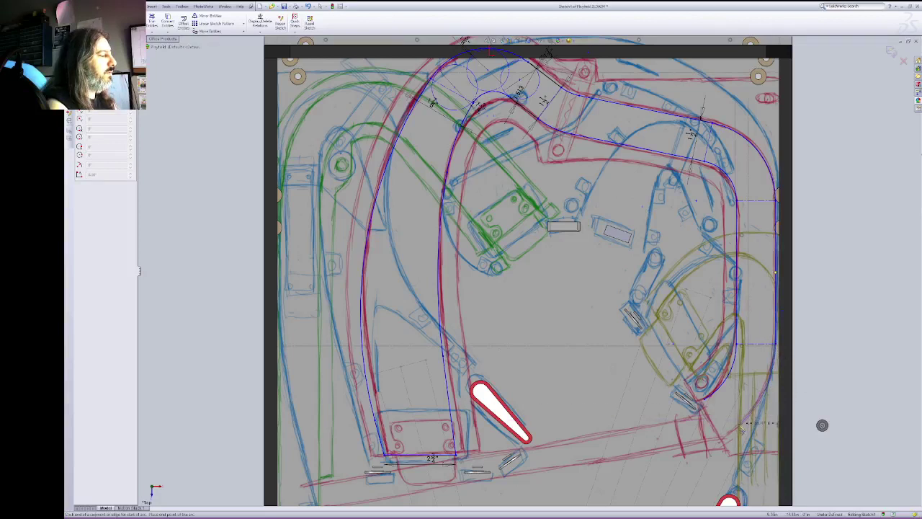
key(Escape)
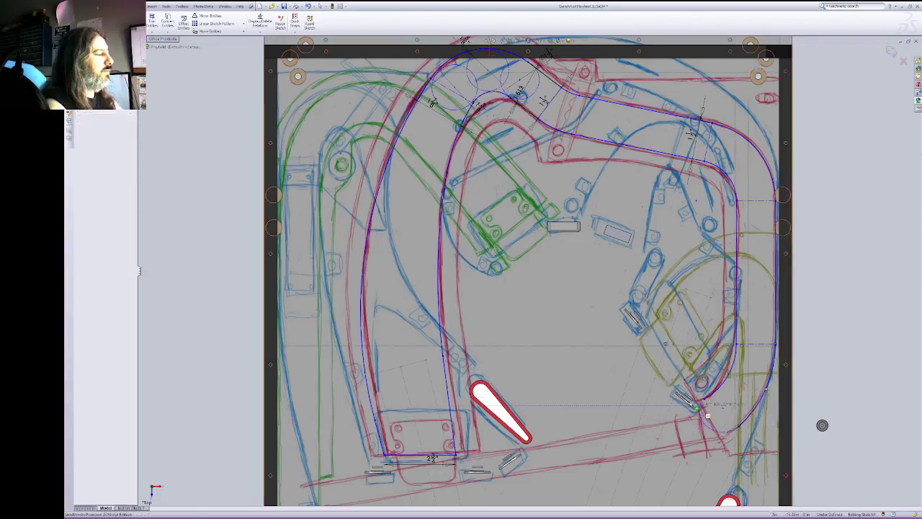
Step: Draw a construction line joining the lower ends of the inner and outer tangent arcs
click(739, 340)
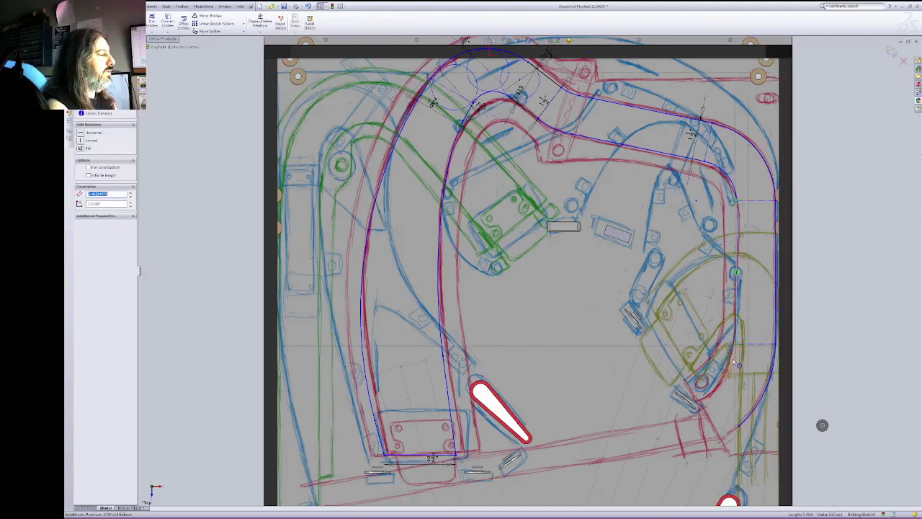
click(736, 364)
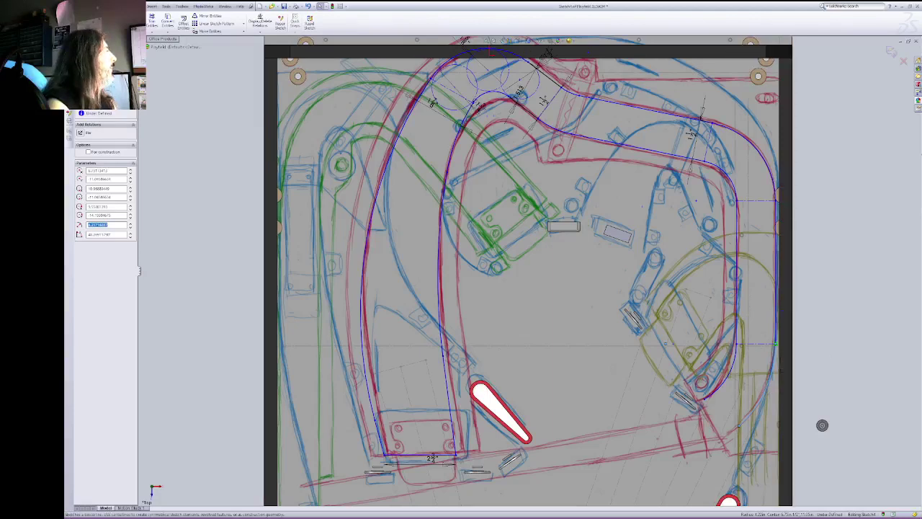
click(719, 407)
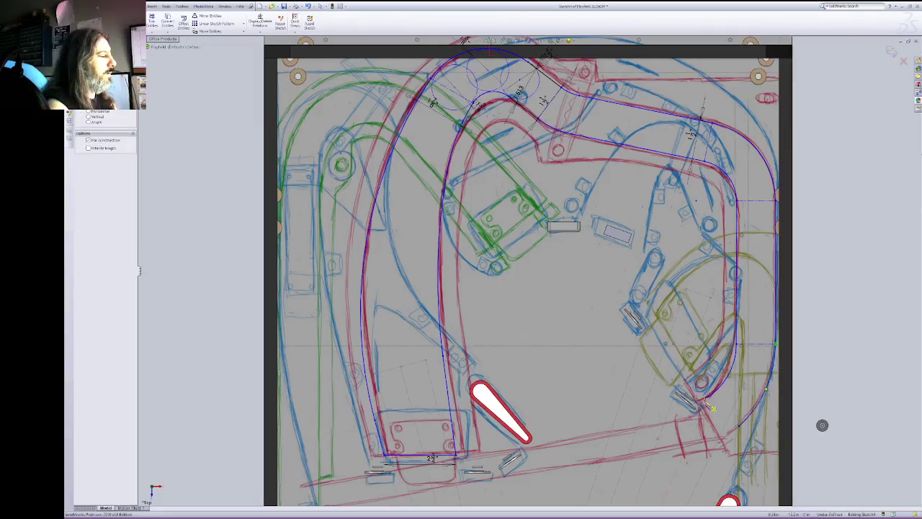
click(705, 401)
click(736, 429)
key(Escape)
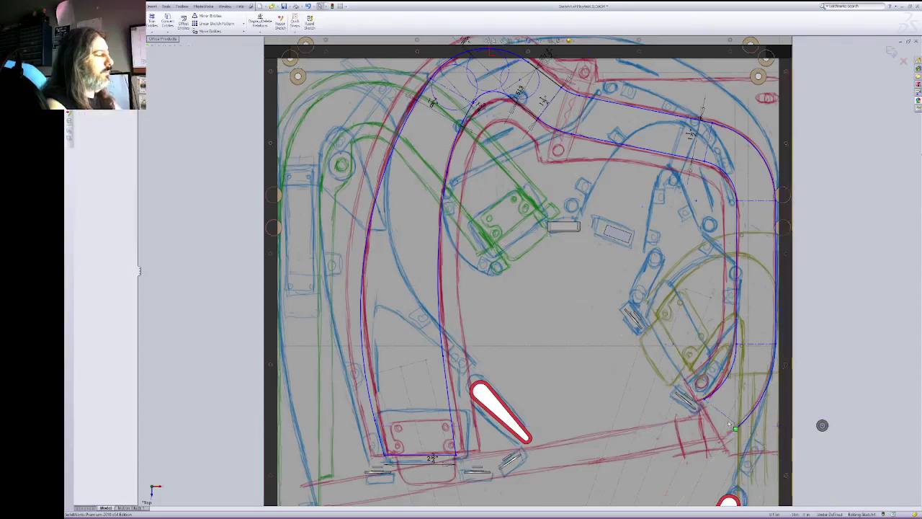
Step: Make the construction line across the lower arc ends equal in length to the horizontal construction line between the vertical ramp lines
click(730, 423)
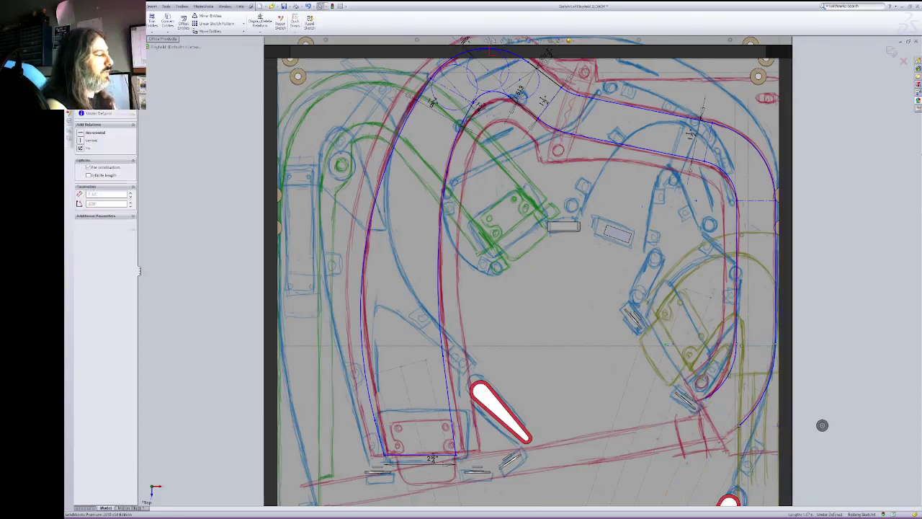
ctrl+click(757, 345)
click(85, 211)
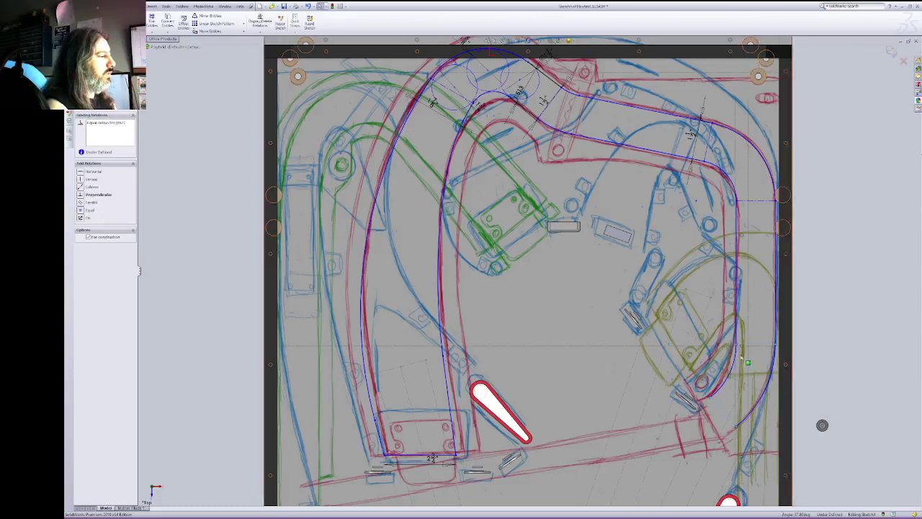
click(733, 351)
ctrl+click(735, 339)
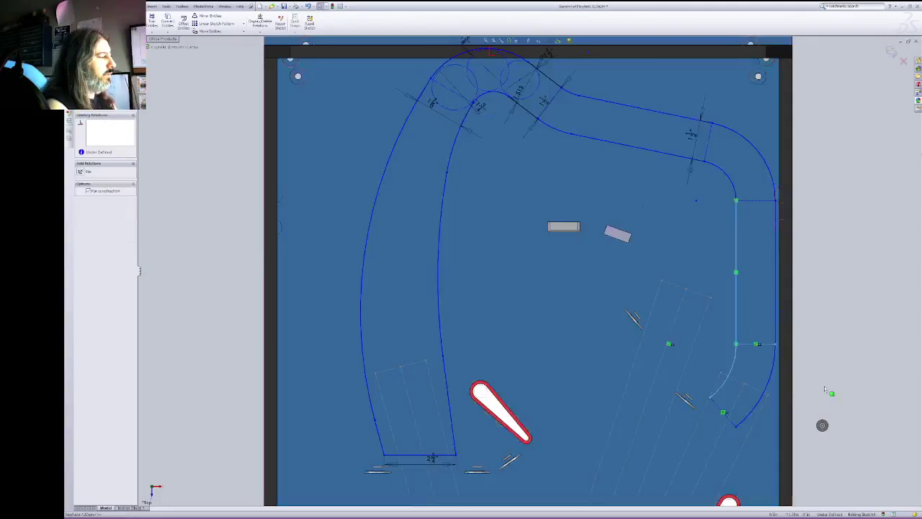
click(833, 354)
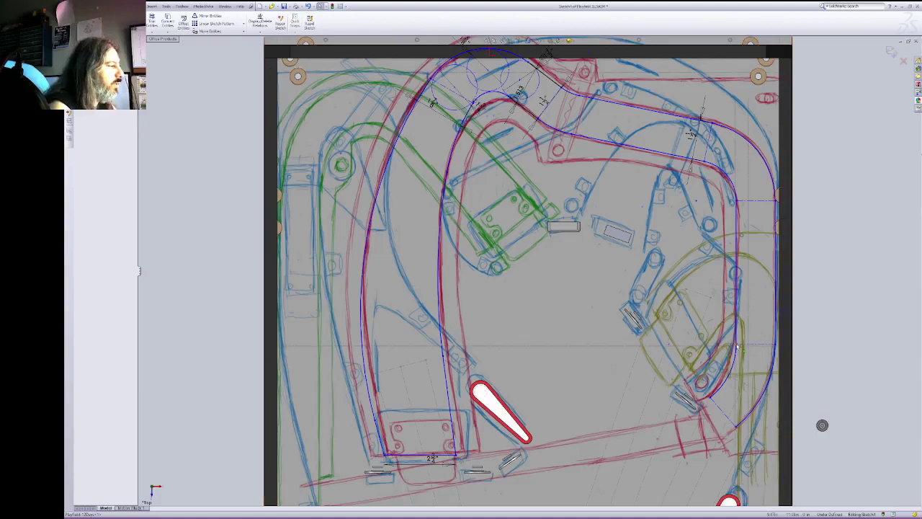
Step: Fix the two long sloped straight lines of the upper ramp section in place
mouse_move(736, 344)
mouse_down()
mouse_move(737, 331)
mouse_move(738, 345)
mouse_up()
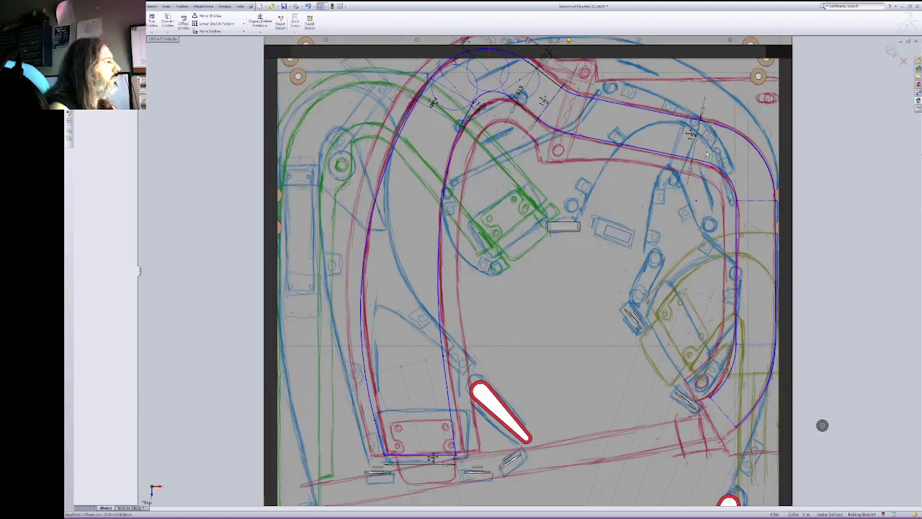
click(705, 146)
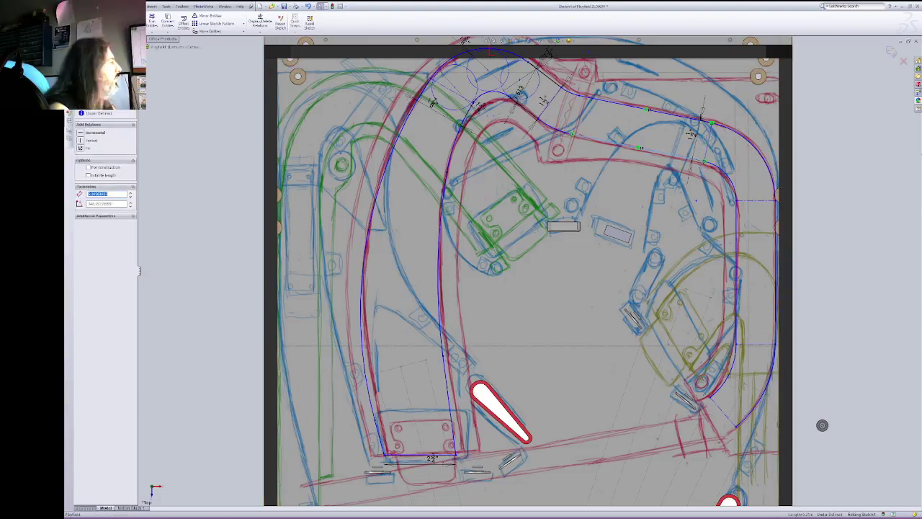
click(96, 150)
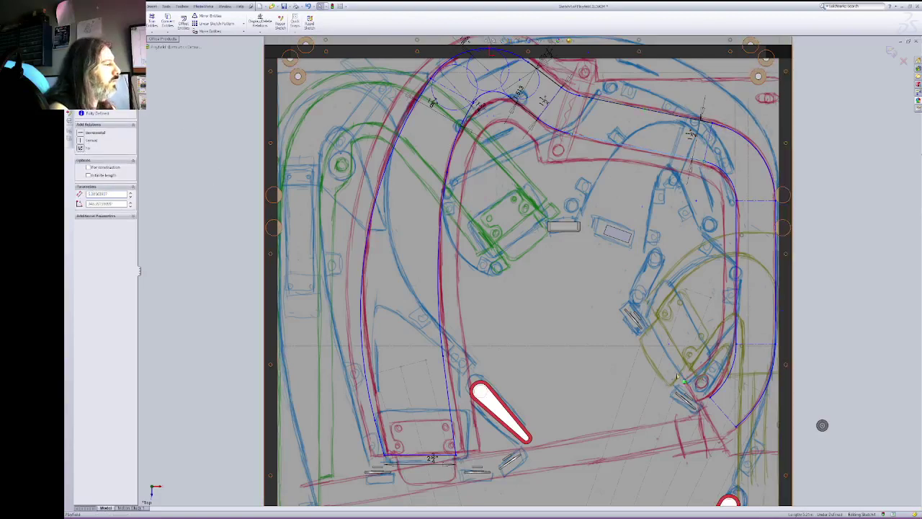
Step: Try to reposition the lower ends of the inner and outer vertical ramp lines along the artwork
mouse_move(737, 344)
mouse_down()
mouse_move(737, 326)
mouse_move(750, 332)
mouse_move(735, 339)
mouse_move(740, 428)
mouse_up()
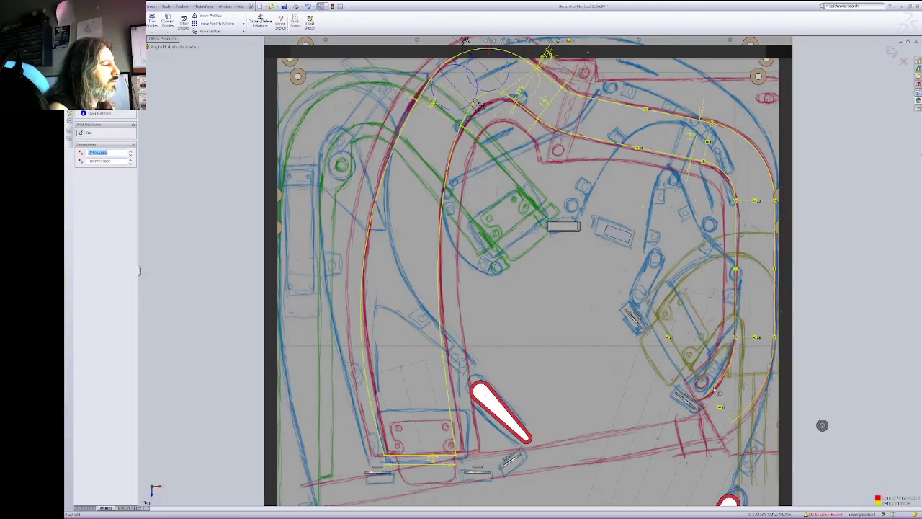
key(ctrl+z)
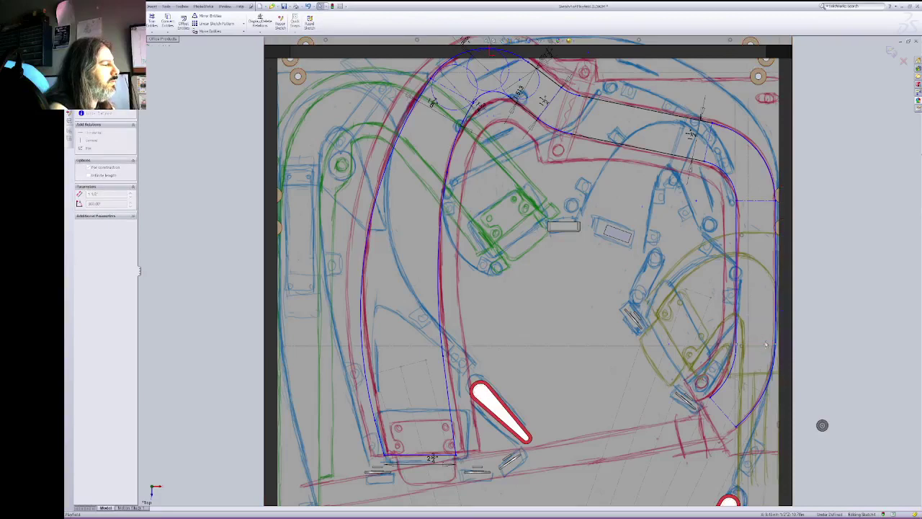
click(766, 344)
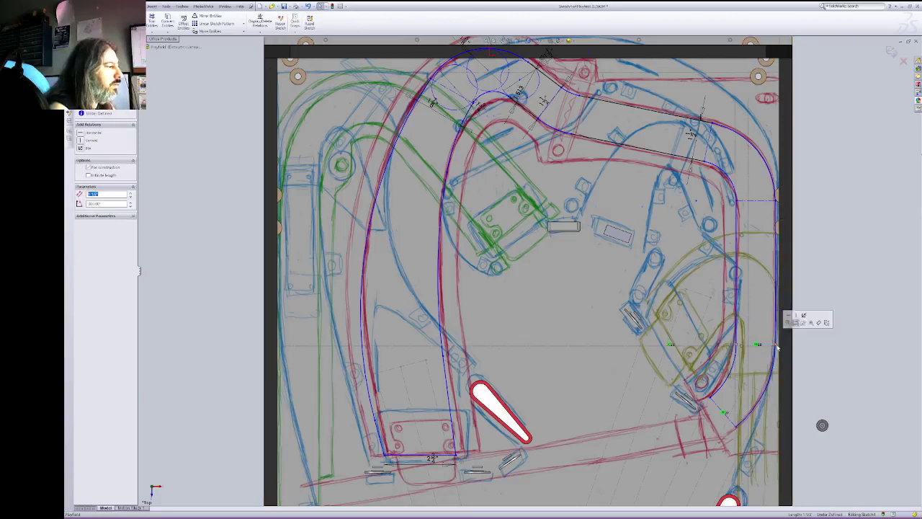
mouse_move(777, 346)
mouse_down()
mouse_move(779, 298)
mouse_move(776, 337)
mouse_move(784, 336)
mouse_up()
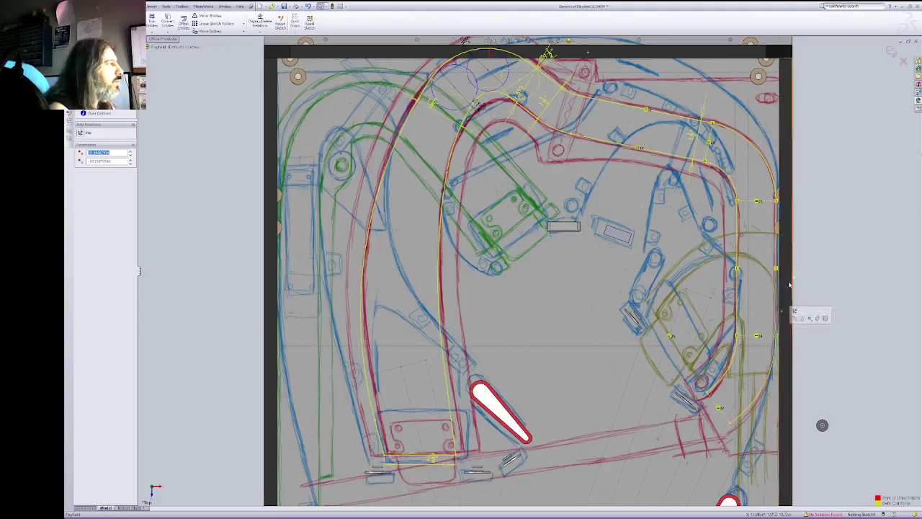
key(Escape)
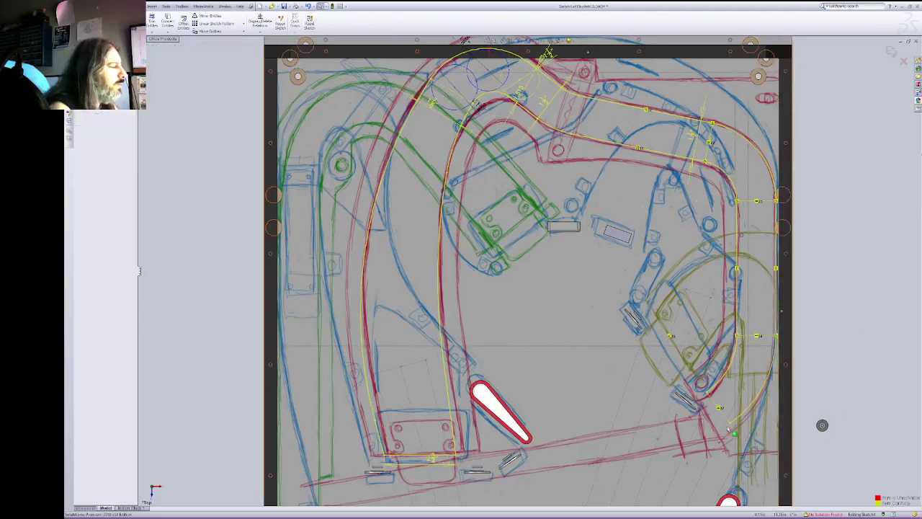
Step: Adjust the outer arc's lower end, the vertical ramp lines and their horizontal construction line to follow the traced artwork
mouse_move(730, 424)
mouse_down()
mouse_move(752, 446)
mouse_move(727, 429)
mouse_up()
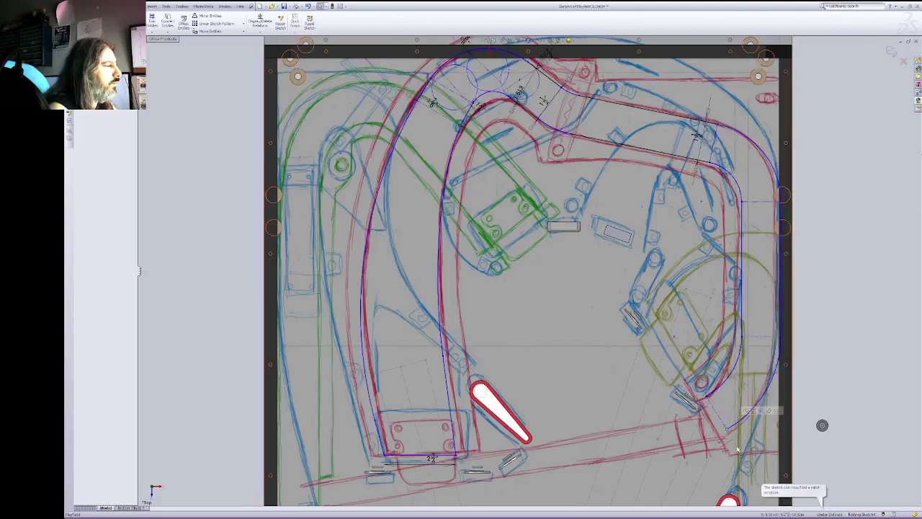
click(734, 284)
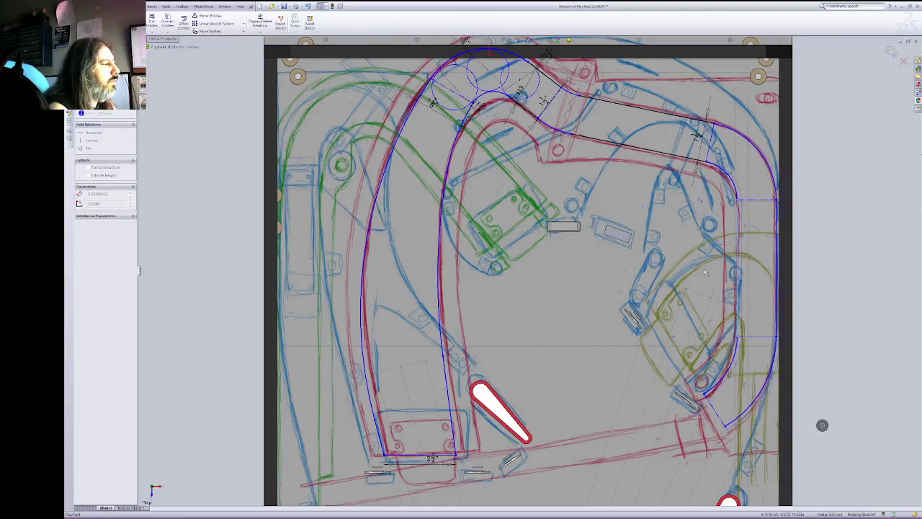
key(Escape)
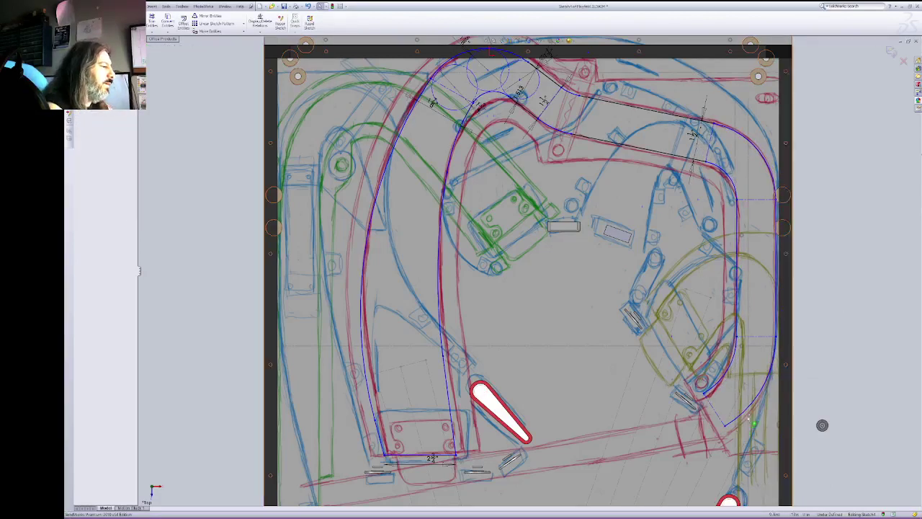
click(767, 341)
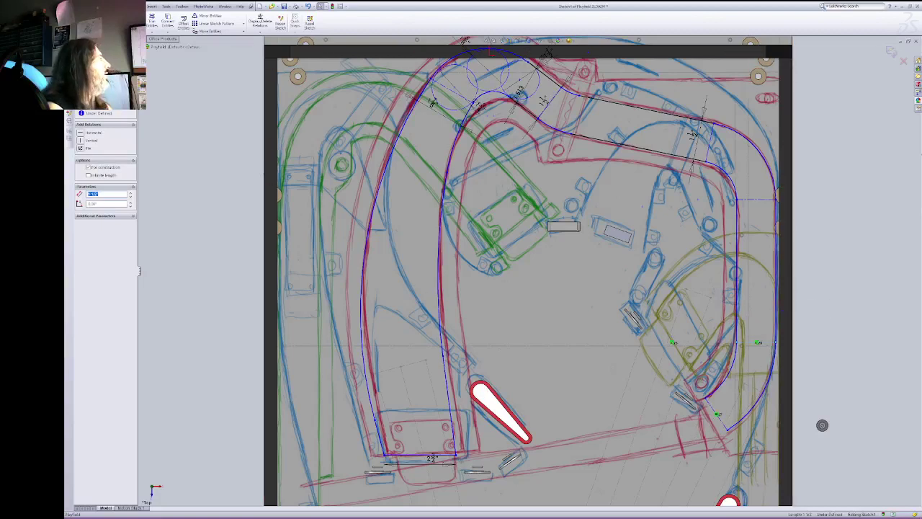
key(l)
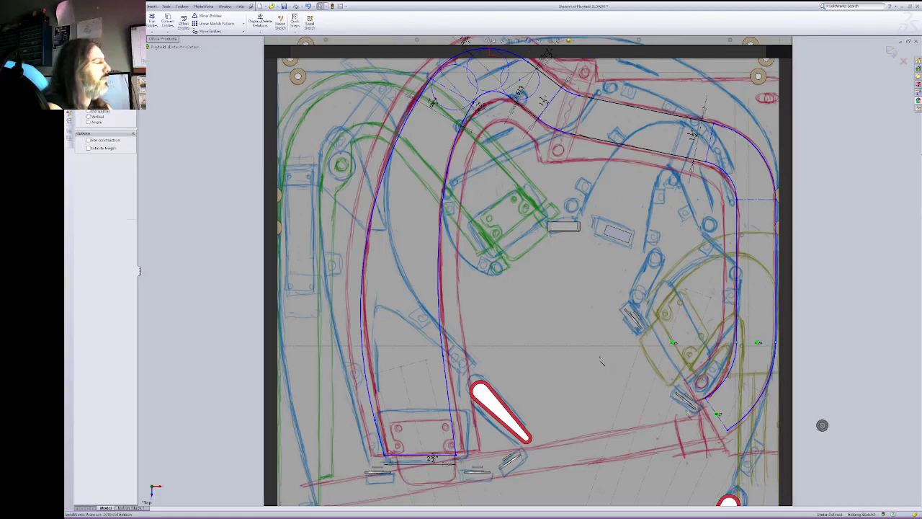
click(708, 405)
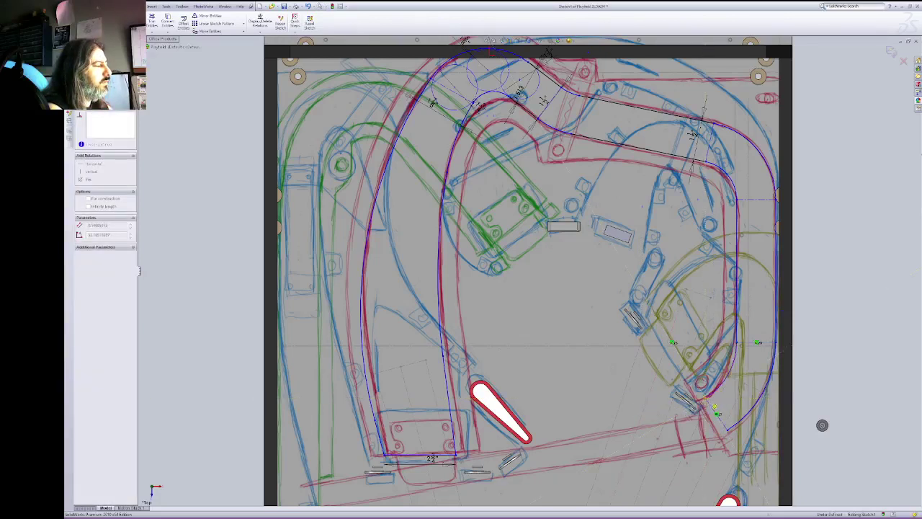
click(728, 375)
key(Escape)
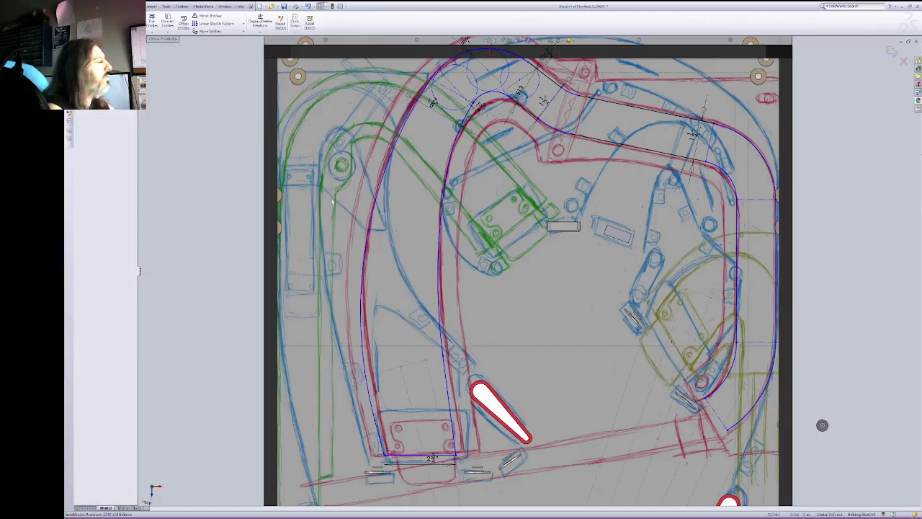
Step: Draw a squared end section with connected lines running from the inner arc's lower end around to the outer arc's lower end
key(l)
click(706, 402)
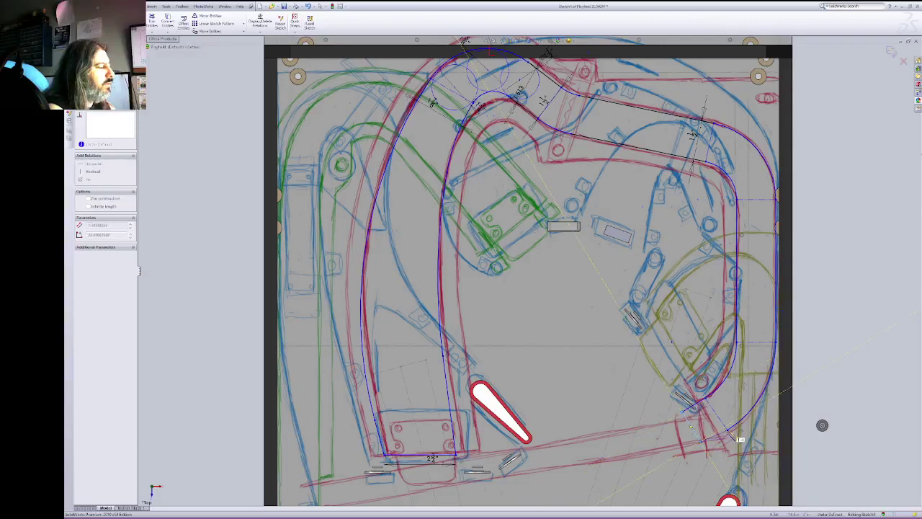
click(734, 430)
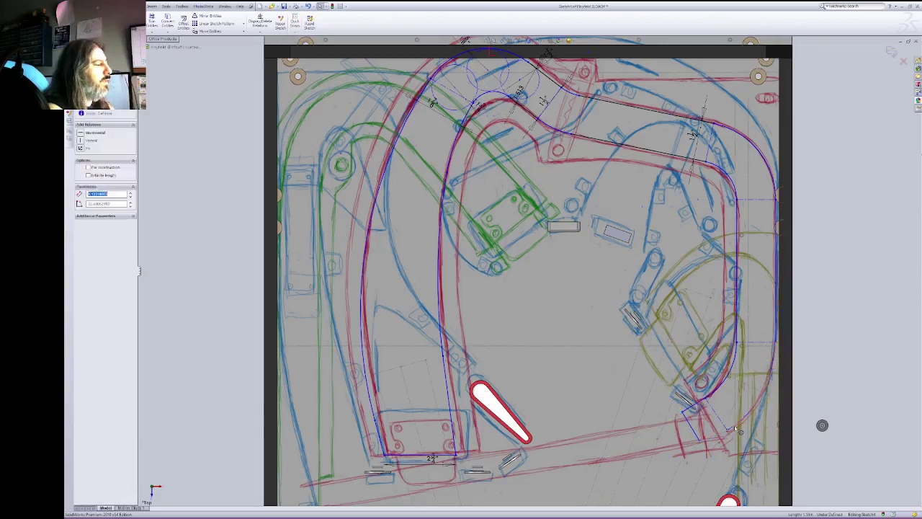
Step: Make the outer extension line tangent to the outer arc and move the end line closer to the arc ends
click(753, 408)
ctrl+click(721, 421)
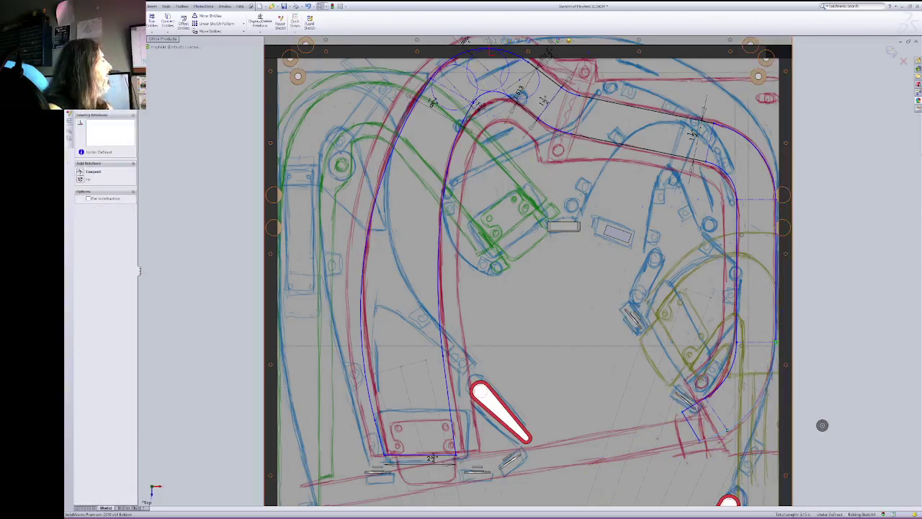
click(92, 171)
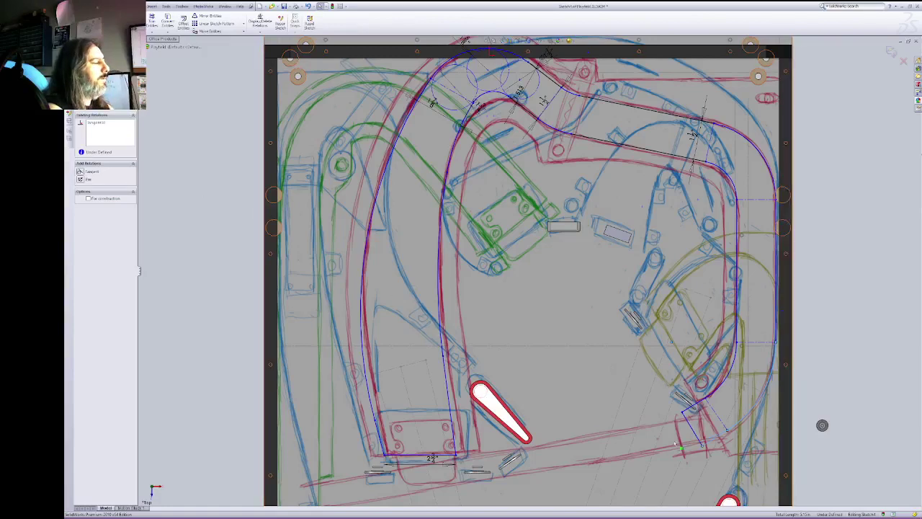
key(Escape)
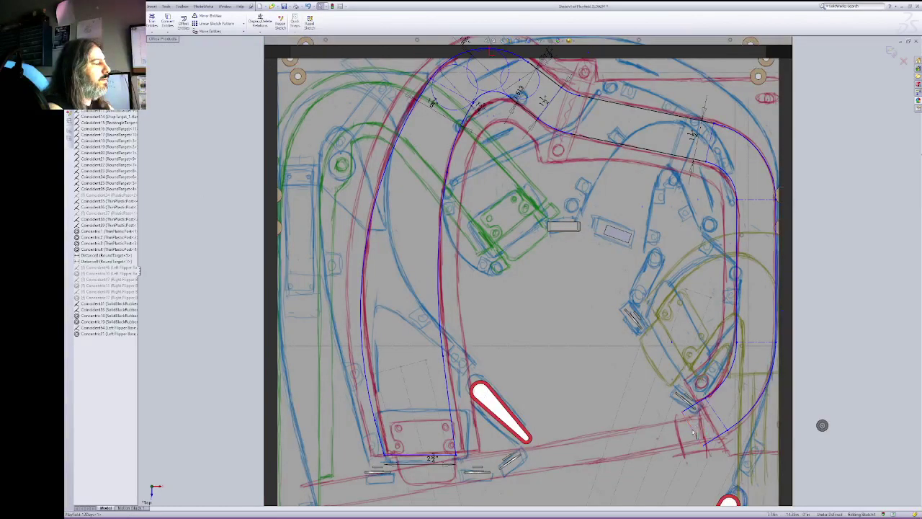
click(703, 423)
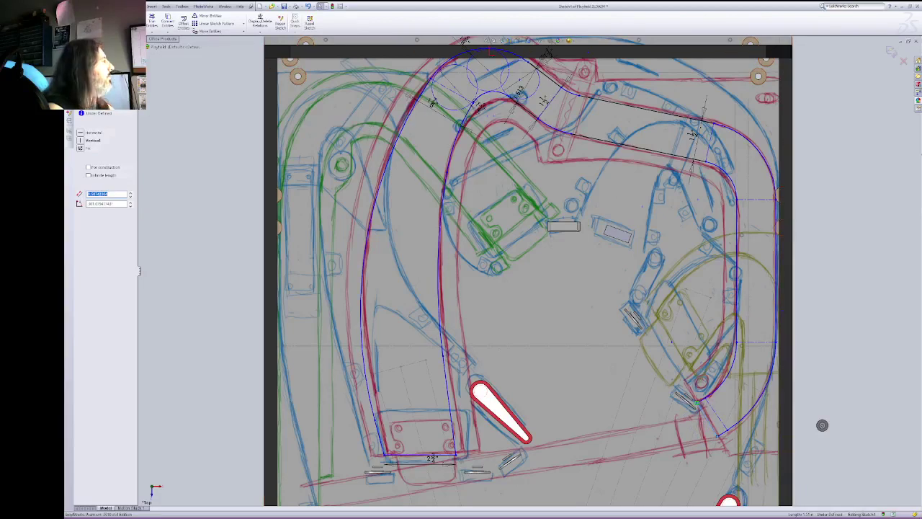
key(Escape)
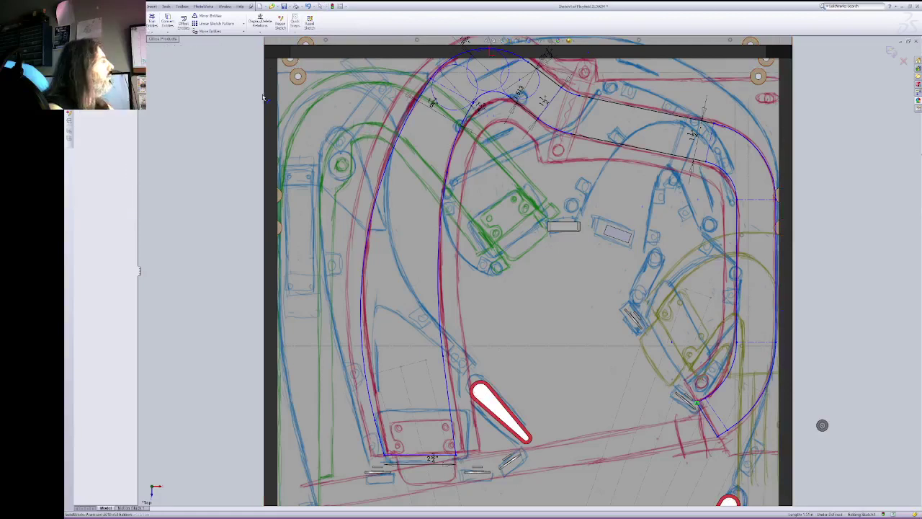
Step: Dimension the short extension line at the inner arc's lower end to 1/2"
click(699, 395)
click(699, 383)
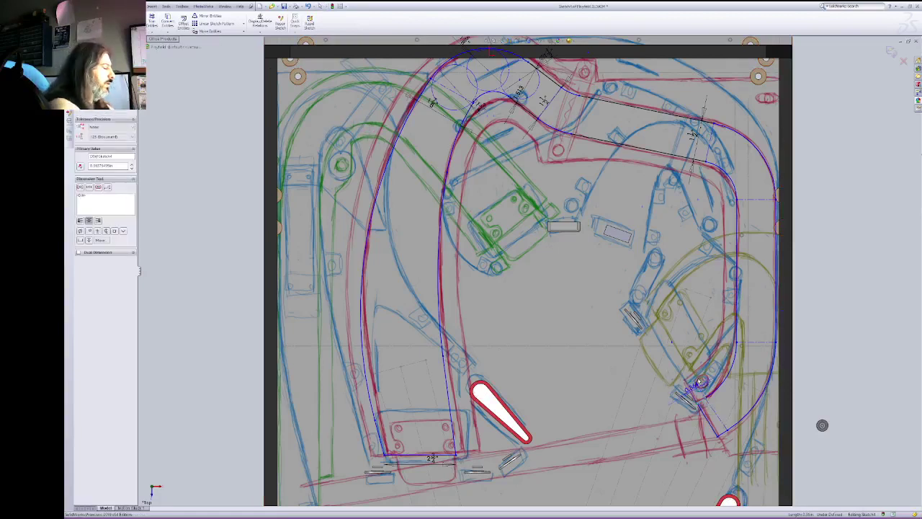
text(.5)
key(Return)
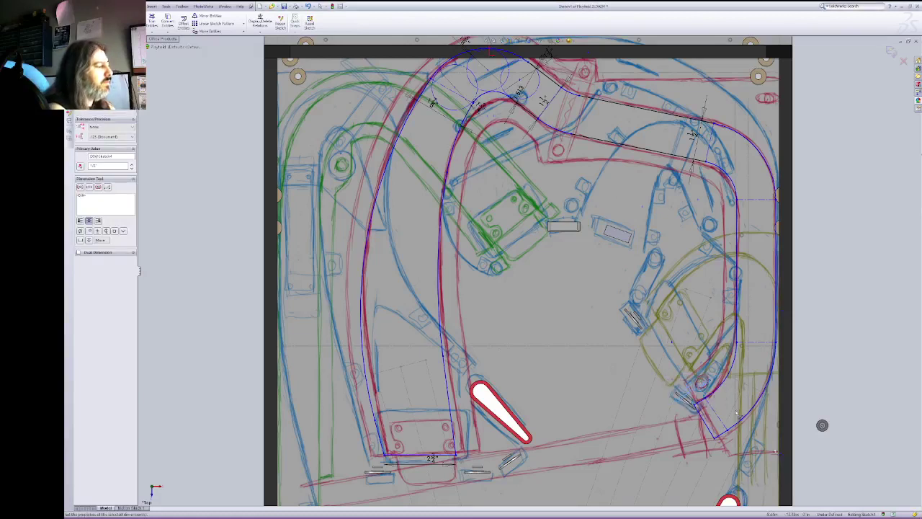
Step: Make the inner and outer extension lines at the ramp's lower exit equal in length
click(745, 448)
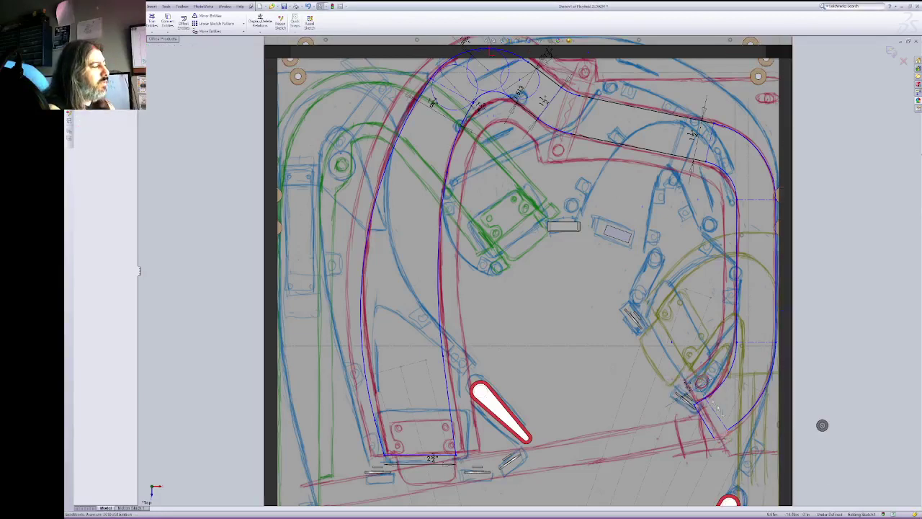
click(728, 430)
ctrl+click(701, 401)
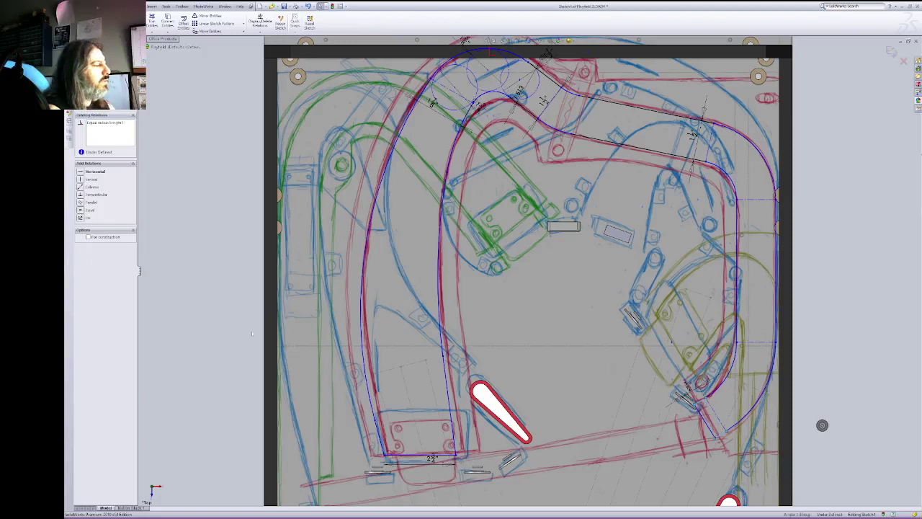
click(741, 451)
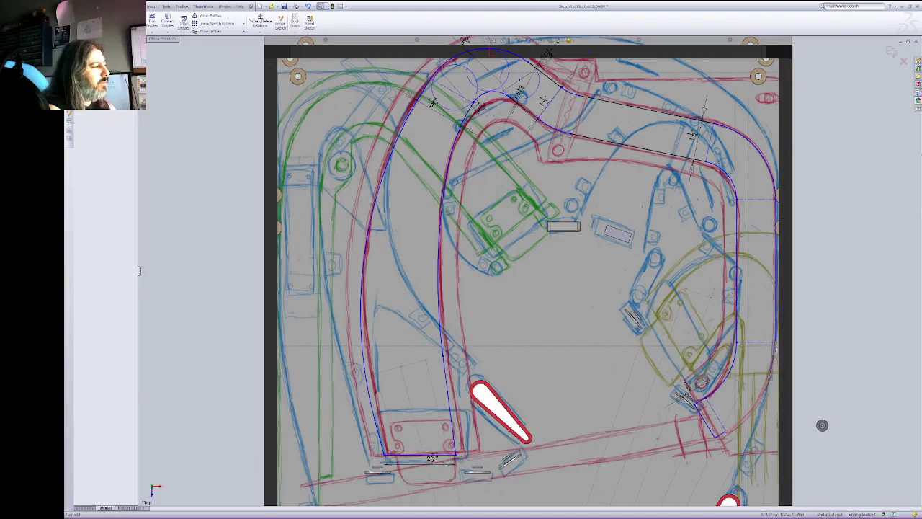
Step: Move the vertical ramp lines' lower ends down and reposition the ramp's exit section to match the traced artwork
drag(779, 350, 776, 353)
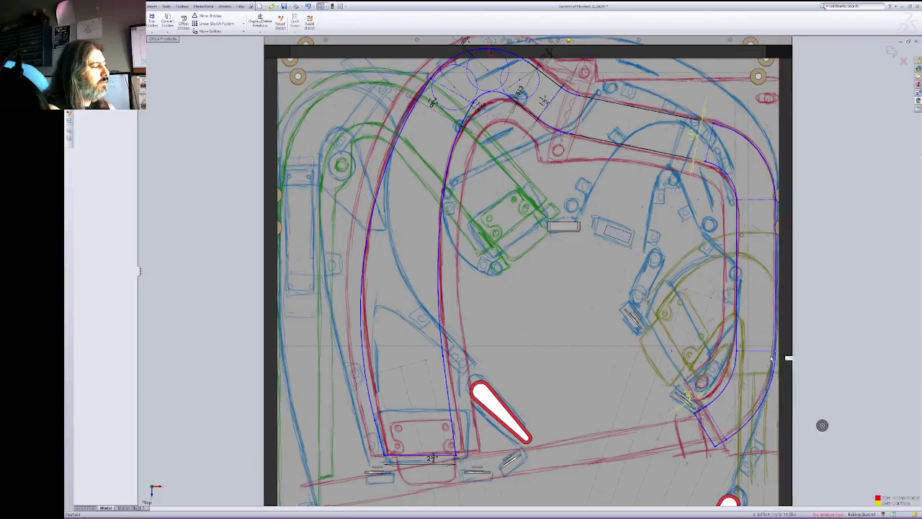
drag(697, 414, 718, 414)
click(719, 416)
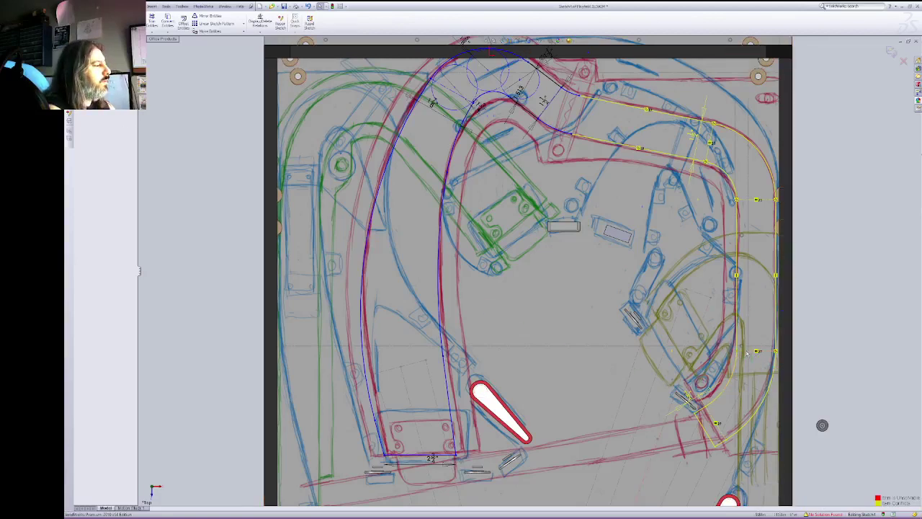
click(578, 340)
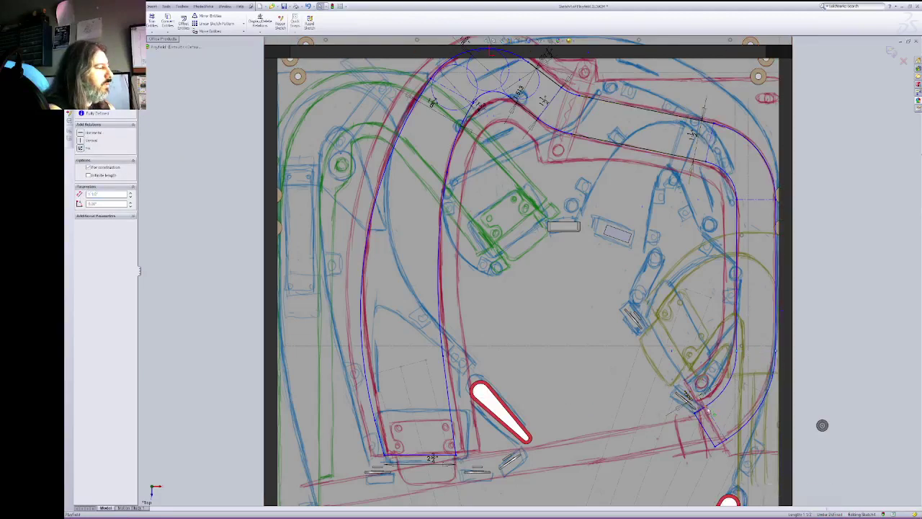
mouse_move(709, 400)
mouse_down()
mouse_move(708, 354)
mouse_move(713, 418)
mouse_move(696, 433)
mouse_up()
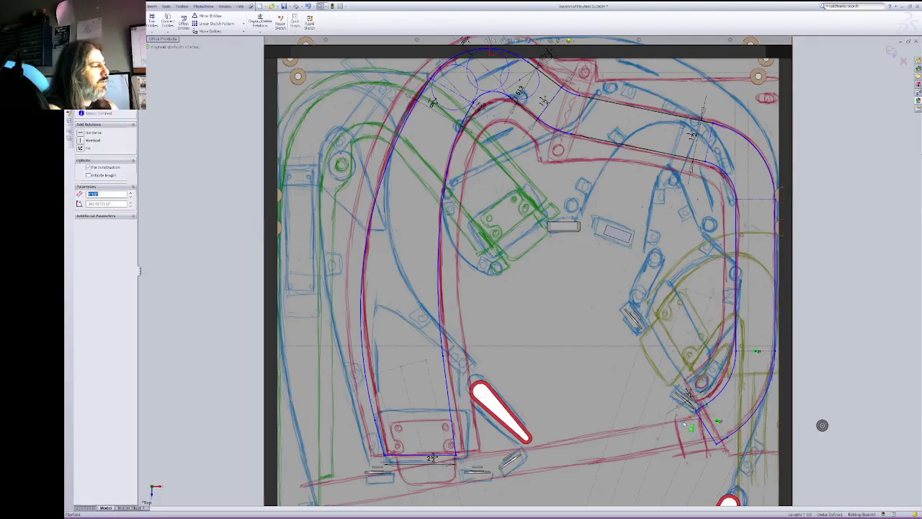
Step: Try to reposition the ramp's lower exit by moving the inner and outer corners of its end line
click(696, 416)
click(696, 417)
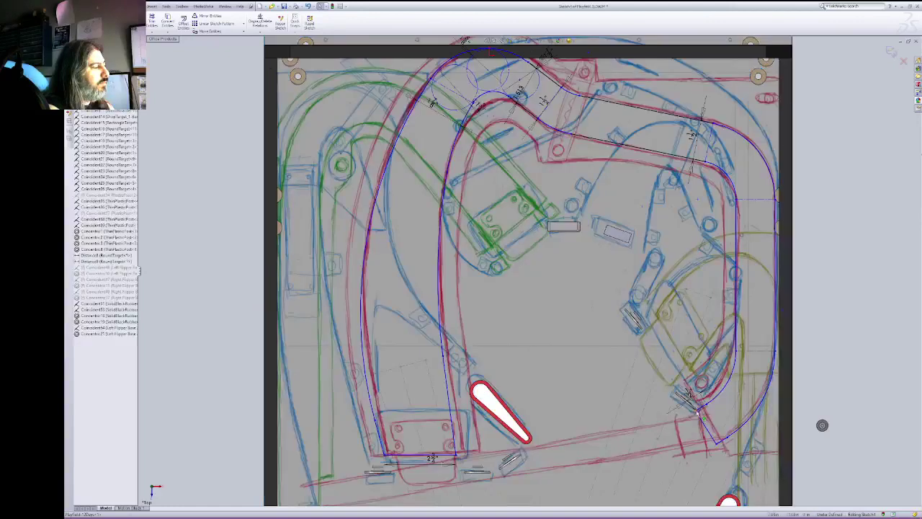
mouse_move(700, 408)
mouse_down()
mouse_move(703, 394)
mouse_move(697, 411)
mouse_up()
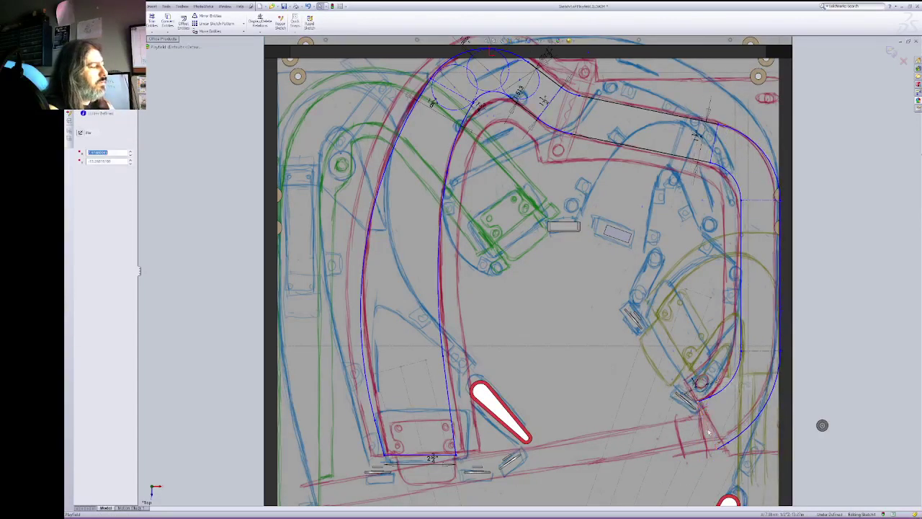
drag(714, 448, 716, 437)
Step: Check the existing relations between the ramp's exit end line and the lower horizontal construction line
click(712, 435)
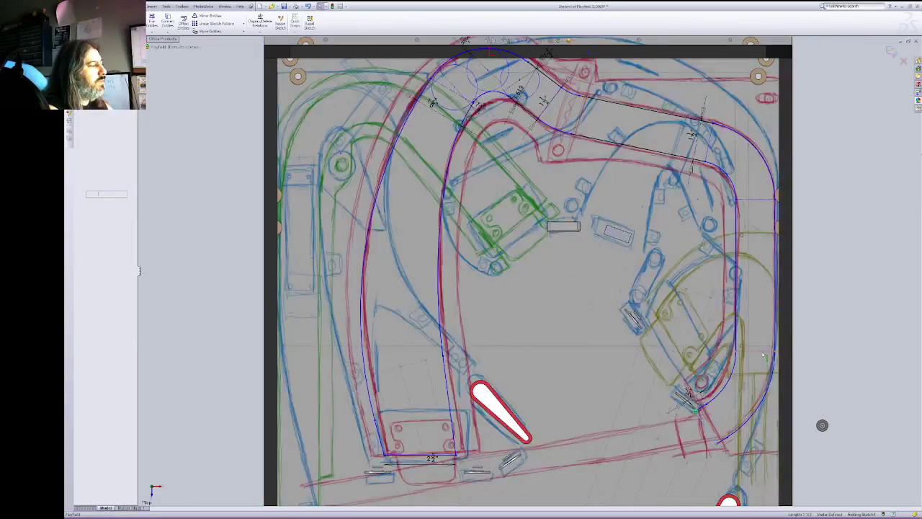
ctrl+click(757, 351)
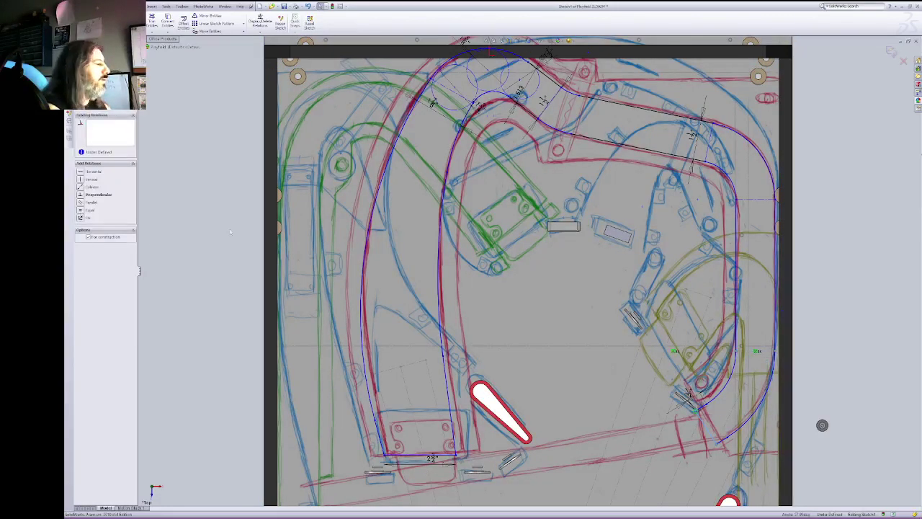
click(822, 426)
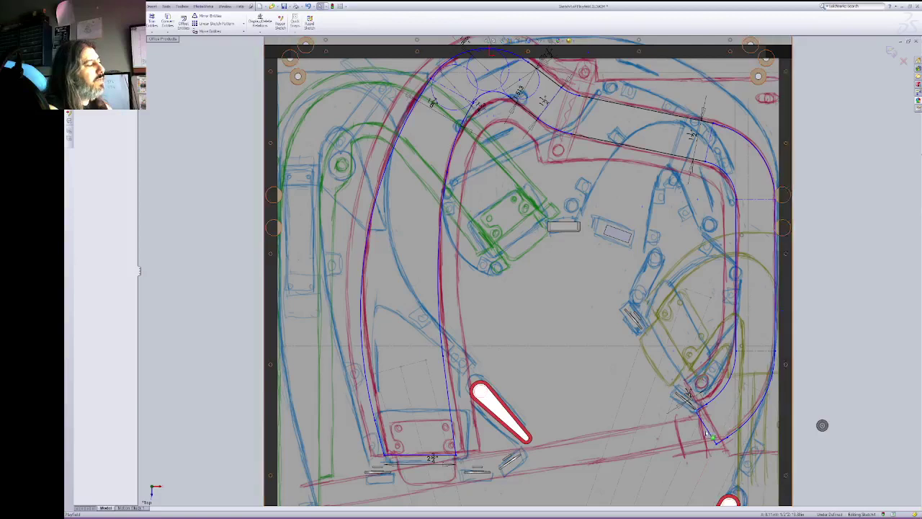
click(760, 355)
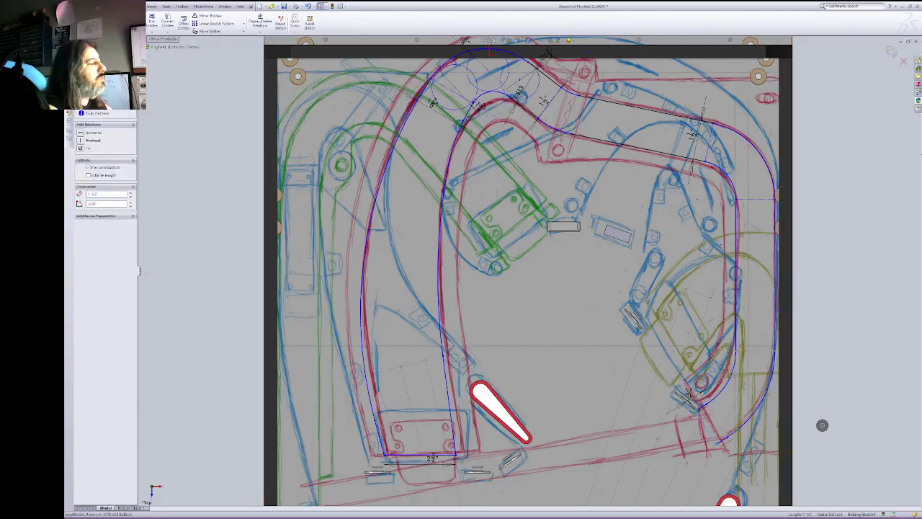
ctrl+click(759, 350)
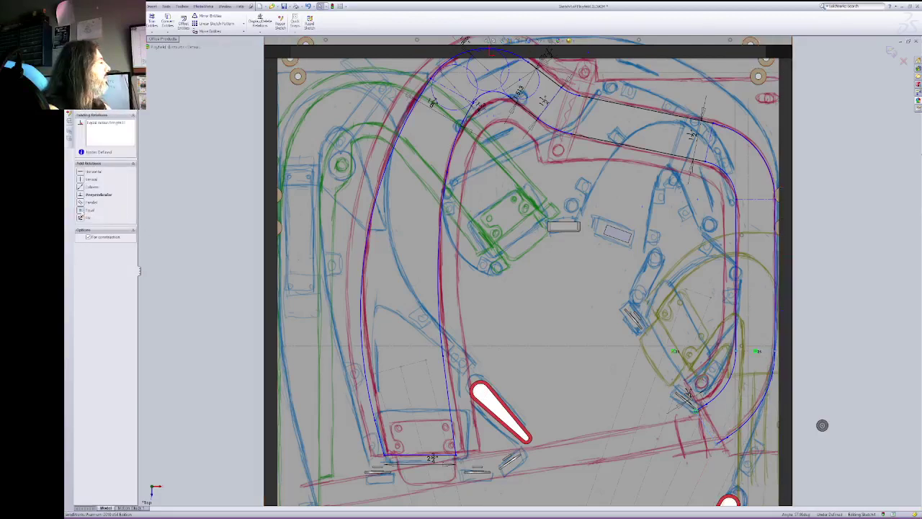
key(Escape)
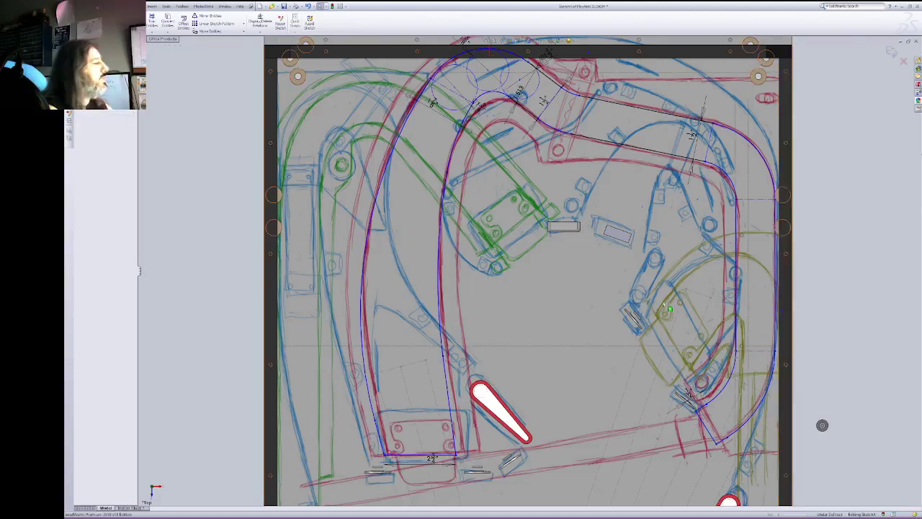
click(747, 356)
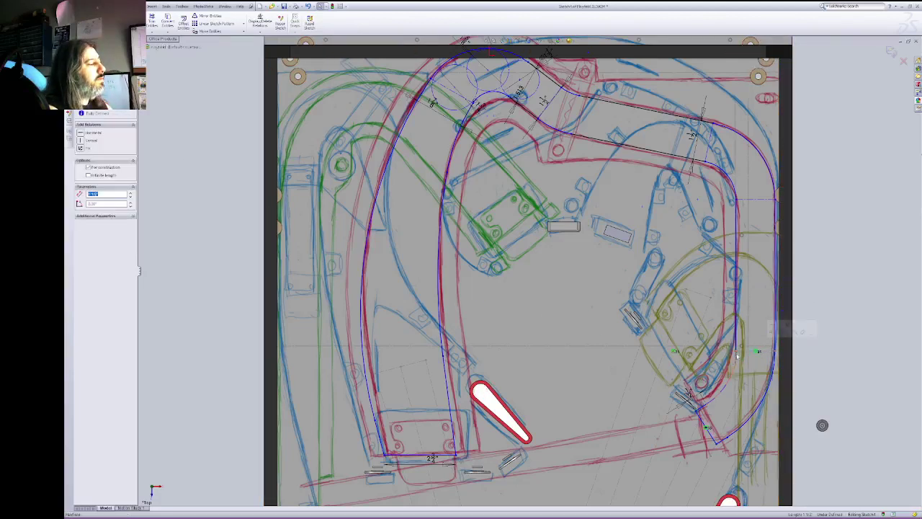
key(Escape)
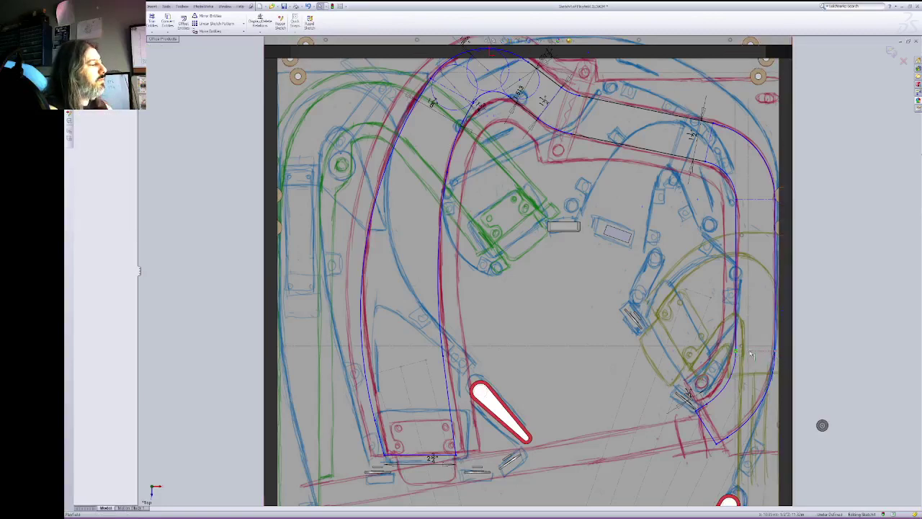
Step: Try to move the inner corner of the ramp's exit up along the traced artwork
click(740, 353)
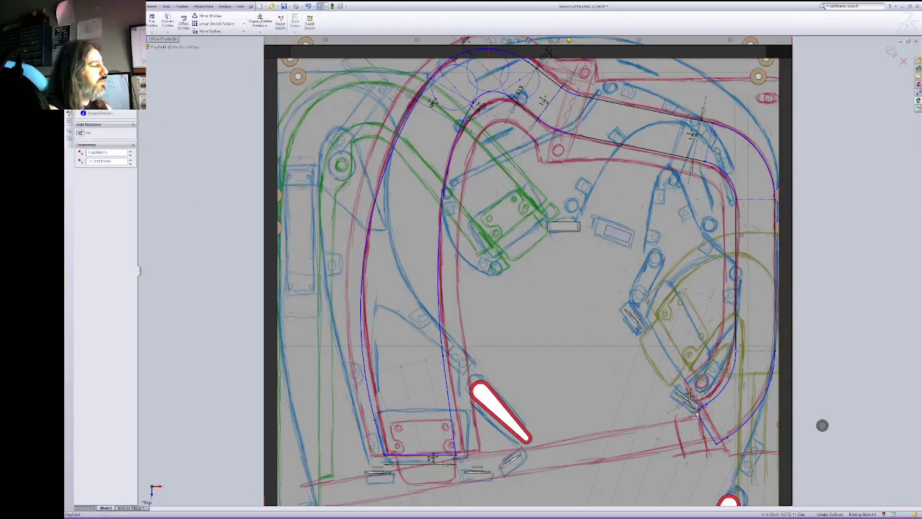
drag(698, 411, 704, 402)
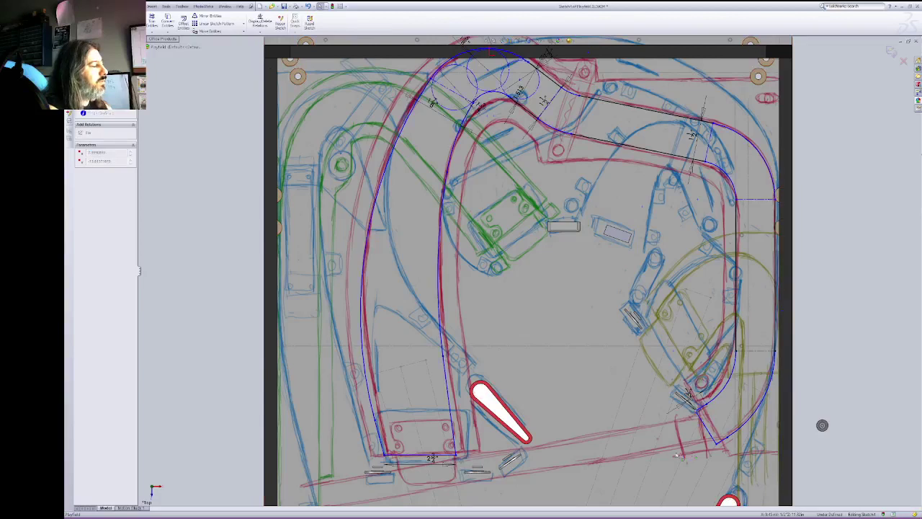
drag(676, 454, 719, 443)
Step: Try deleting the short outer extension line at the ramp's exit and undo the deletion
click(725, 439)
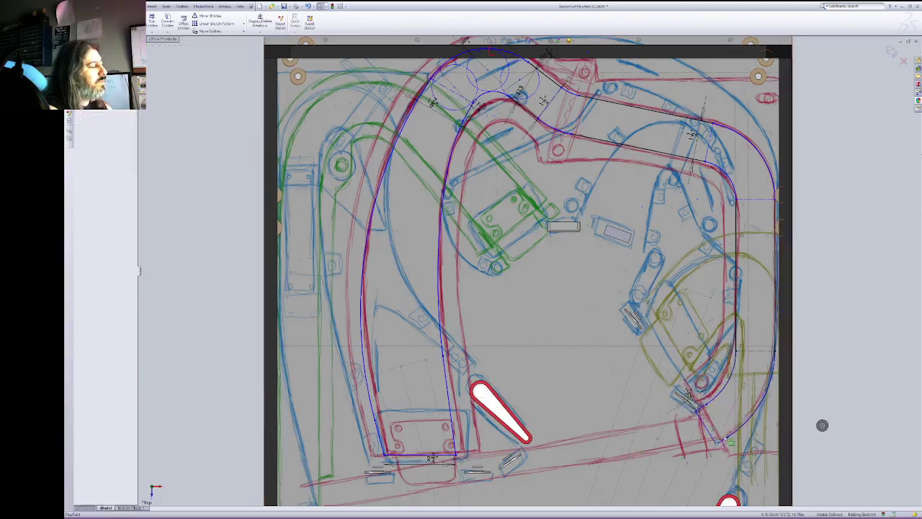
click(730, 435)
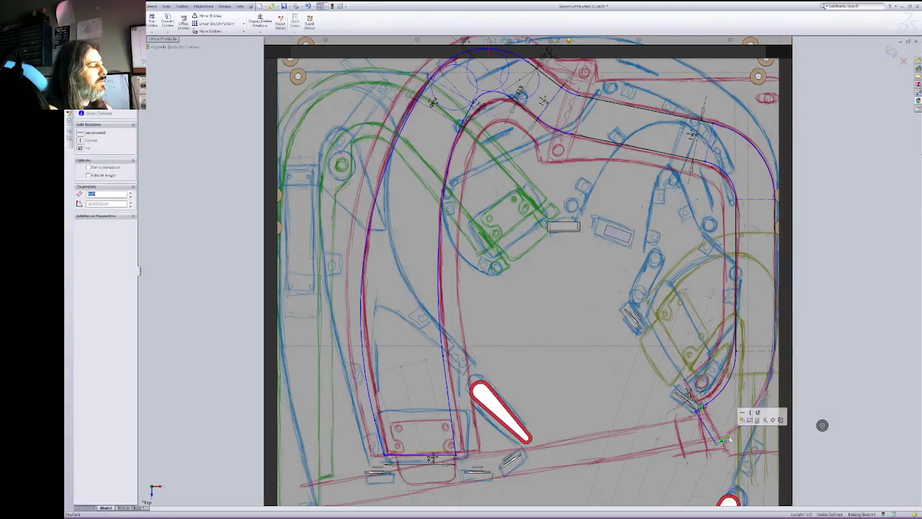
key(Delete)
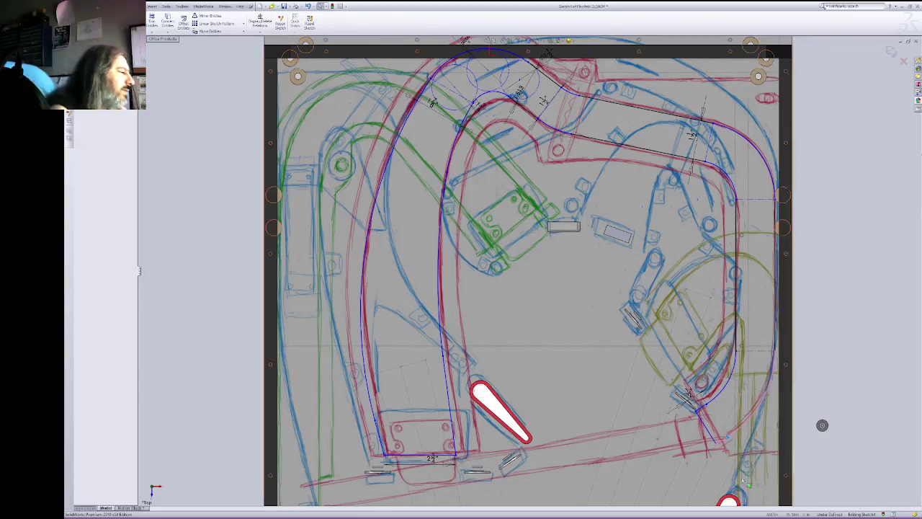
key(ctrl+z)
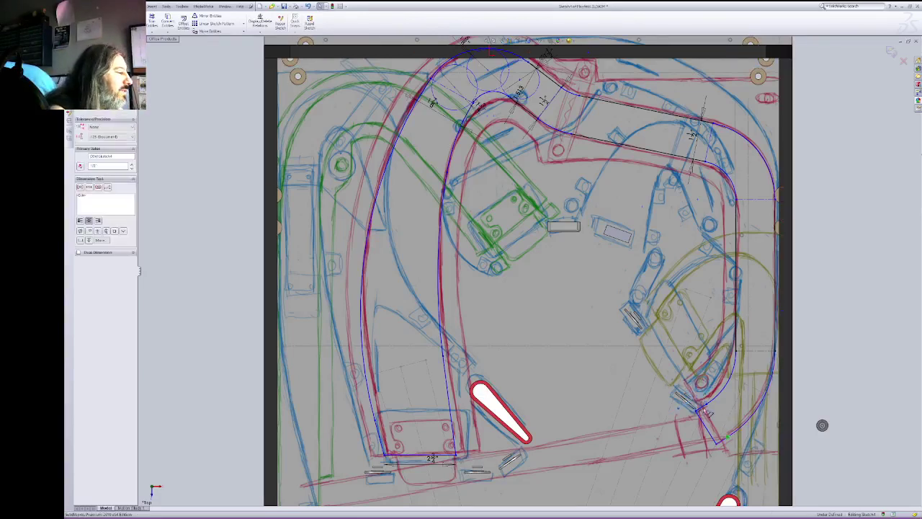
Step: Move the ramp's exit section up and inward, and try to adjust the lower ends of the ramp's vertical lines
key(Escape)
drag(708, 405, 728, 392)
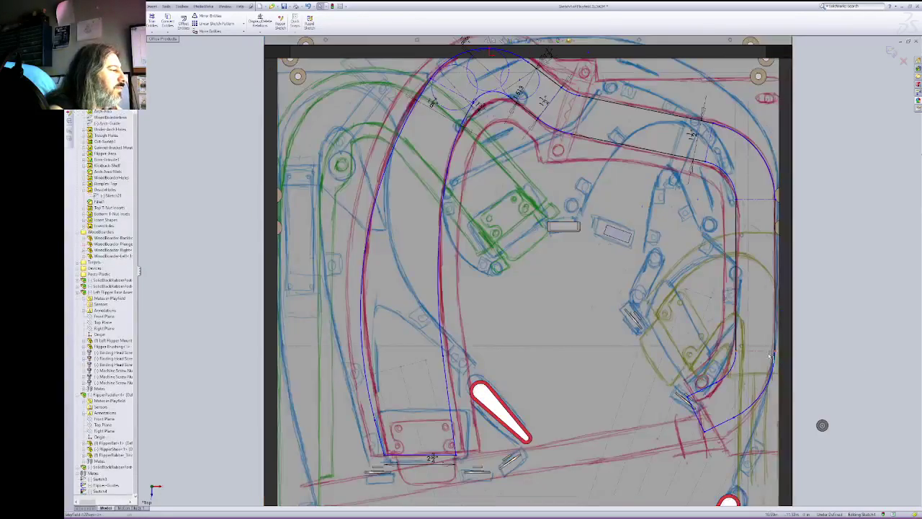
click(764, 352)
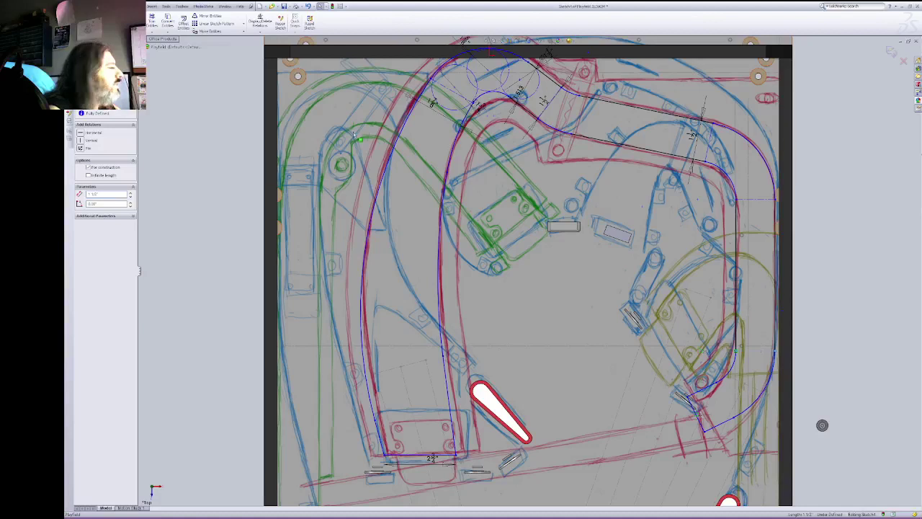
click(736, 353)
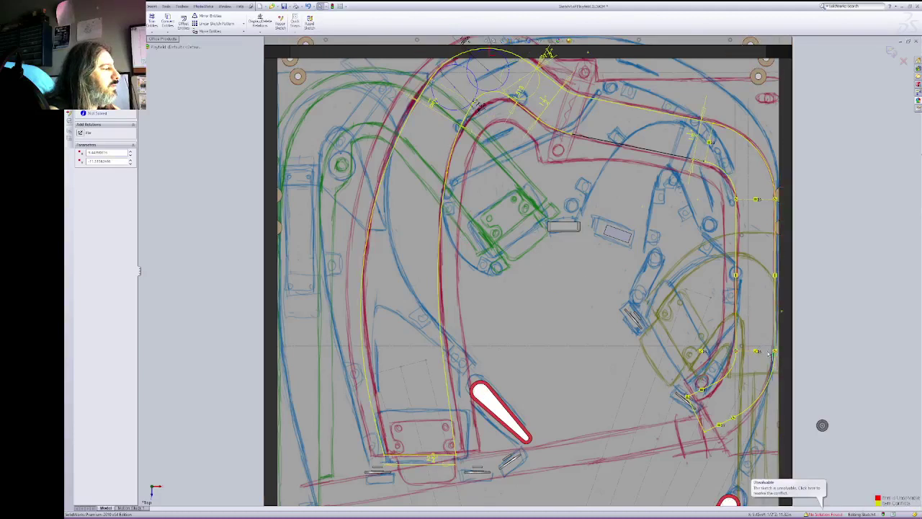
mouse_move(769, 353)
mouse_down()
mouse_move(769, 382)
mouse_move(775, 353)
mouse_move(790, 350)
mouse_move(781, 357)
mouse_up()
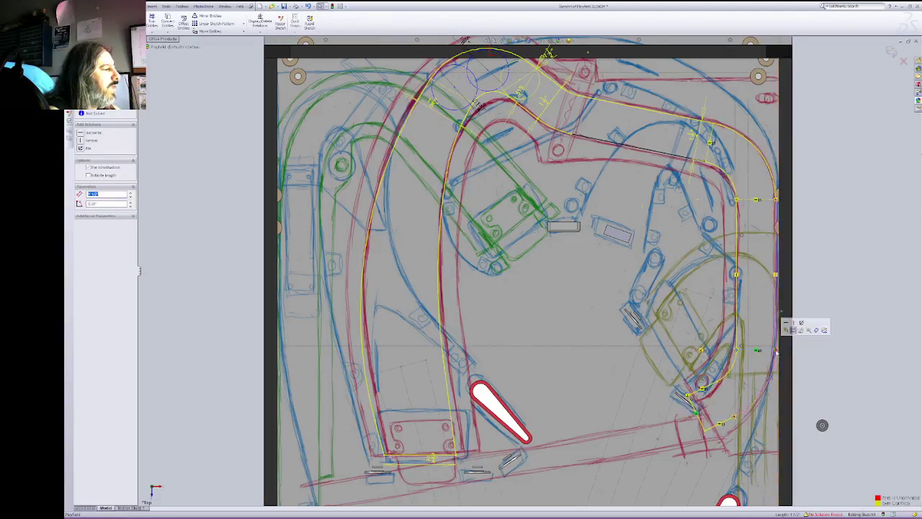
key(Escape)
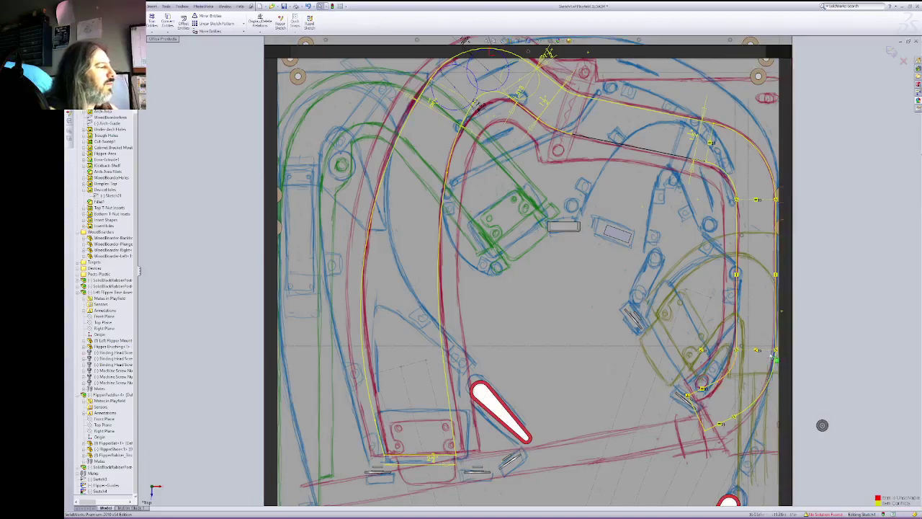
click(735, 241)
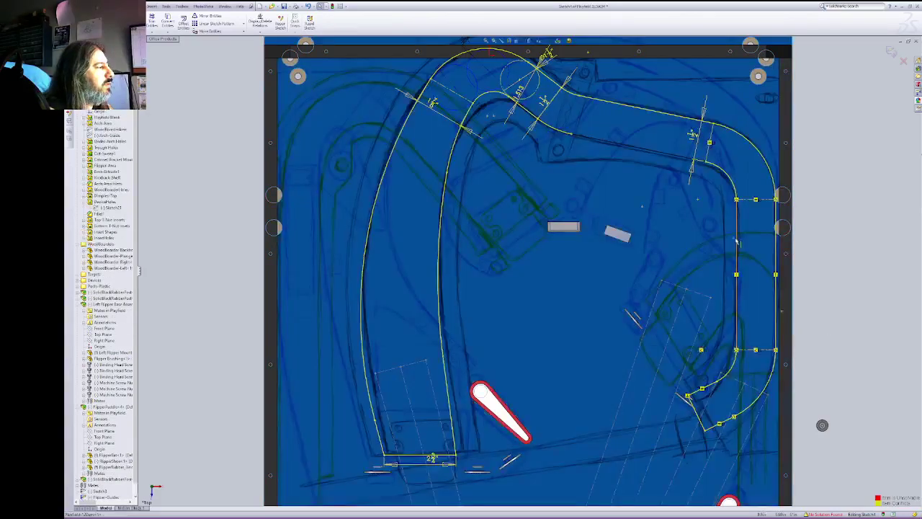
click(737, 243)
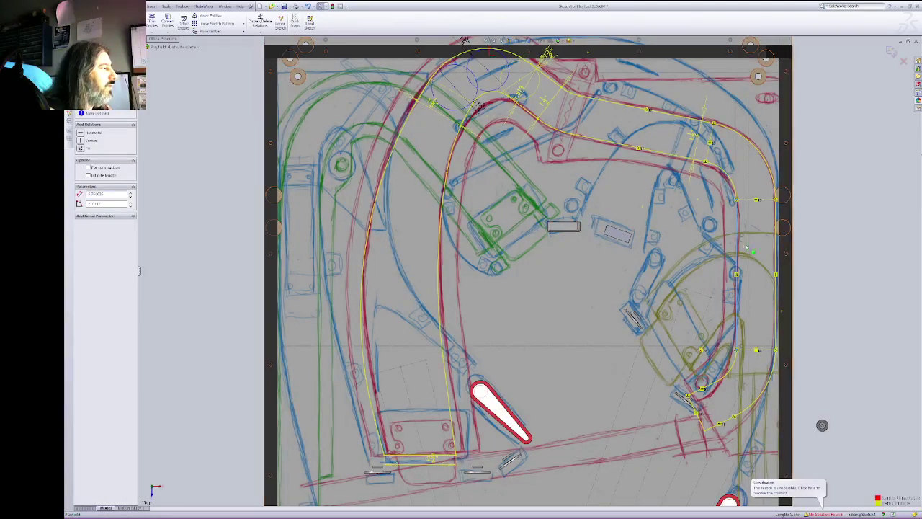
key(Escape)
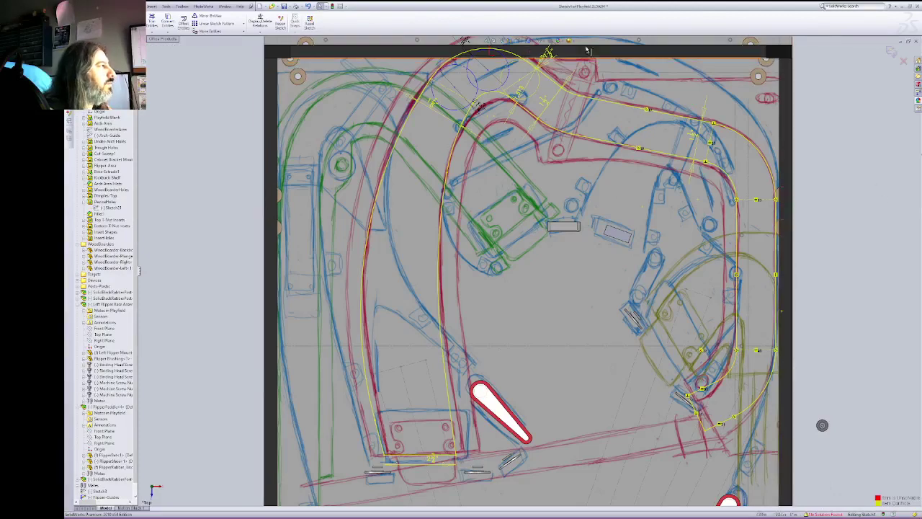
Step: Move the outer corner of the ramp's exit end line toward the traced red exit line
click(493, 41)
drag(654, 295, 830, 461)
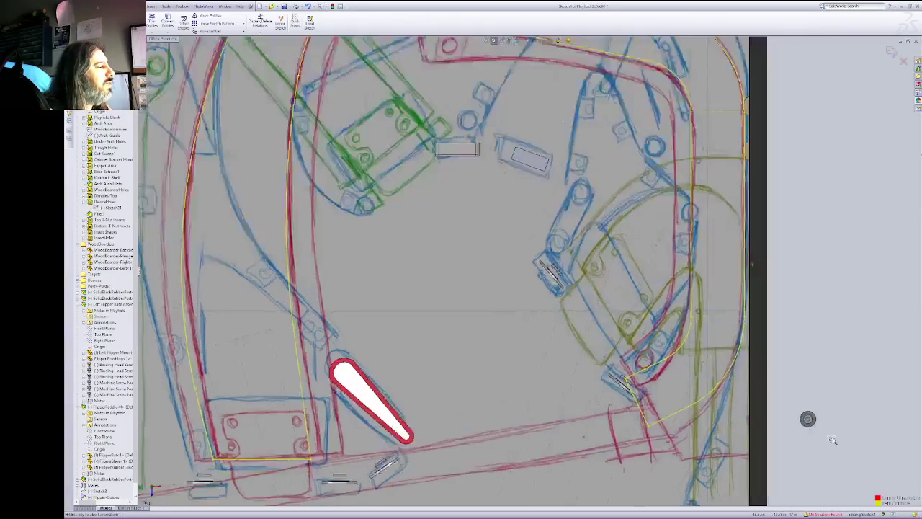
right_click(755, 258)
click(765, 257)
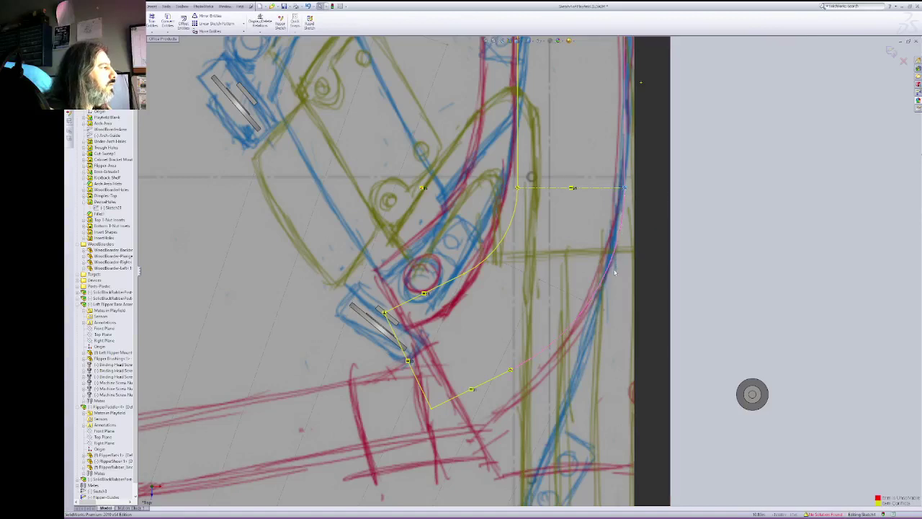
click(432, 413)
drag(432, 412, 451, 412)
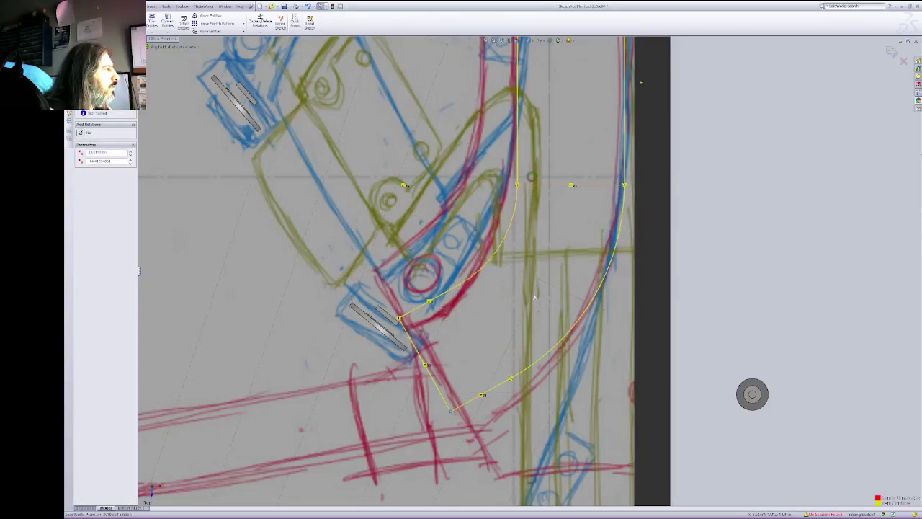
click(527, 187)
drag(470, 280, 458, 286)
key(Escape)
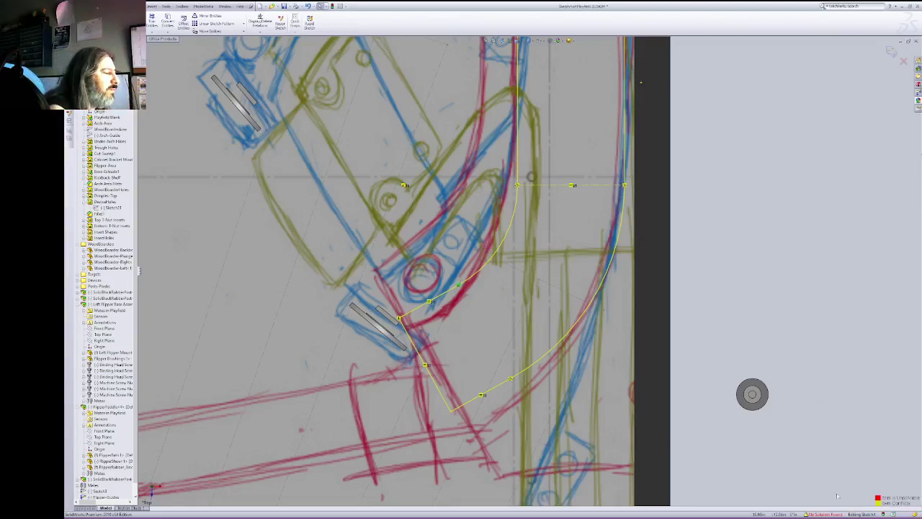
Step: Diagnose the sketch conflict and accept the first proposed solution, which removes the Perpendicular relation
click(837, 514)
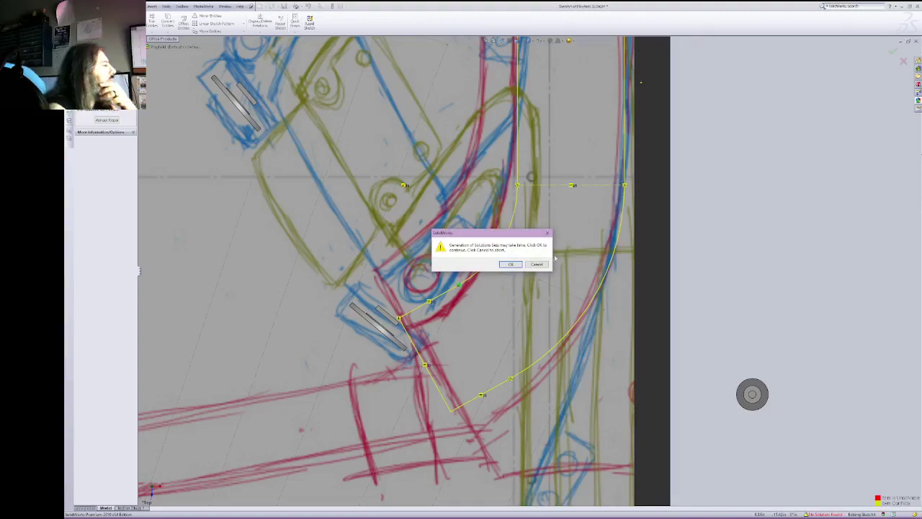
click(511, 264)
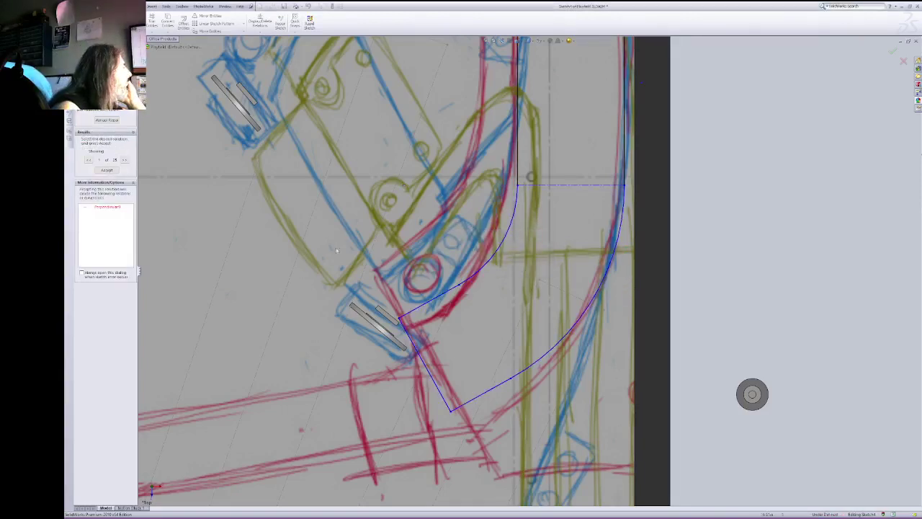
click(108, 207)
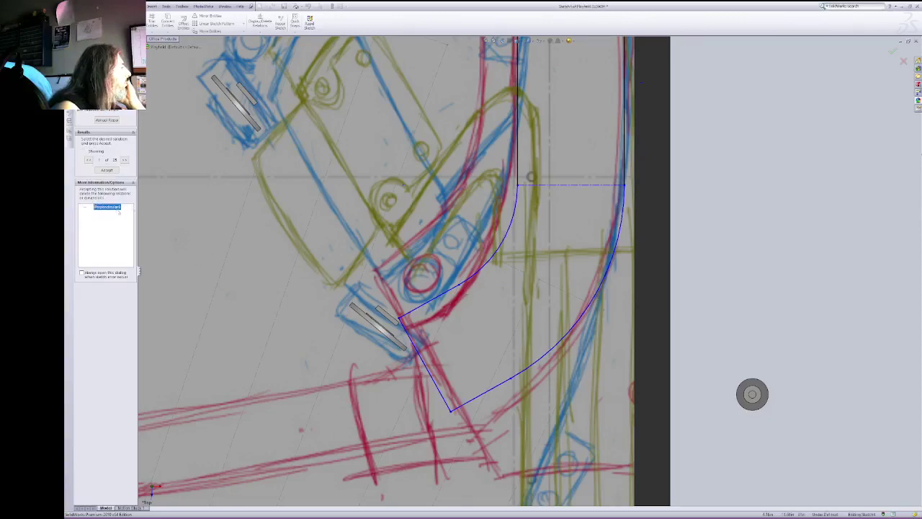
click(504, 43)
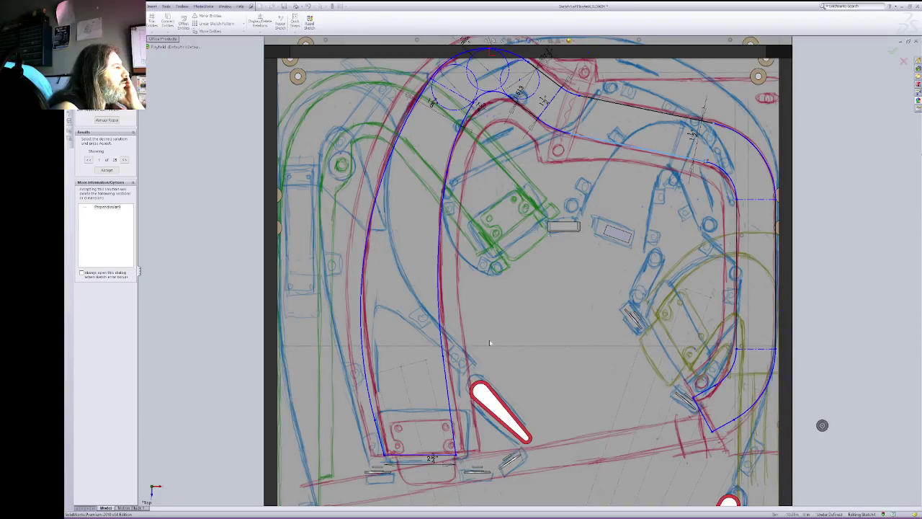
click(112, 207)
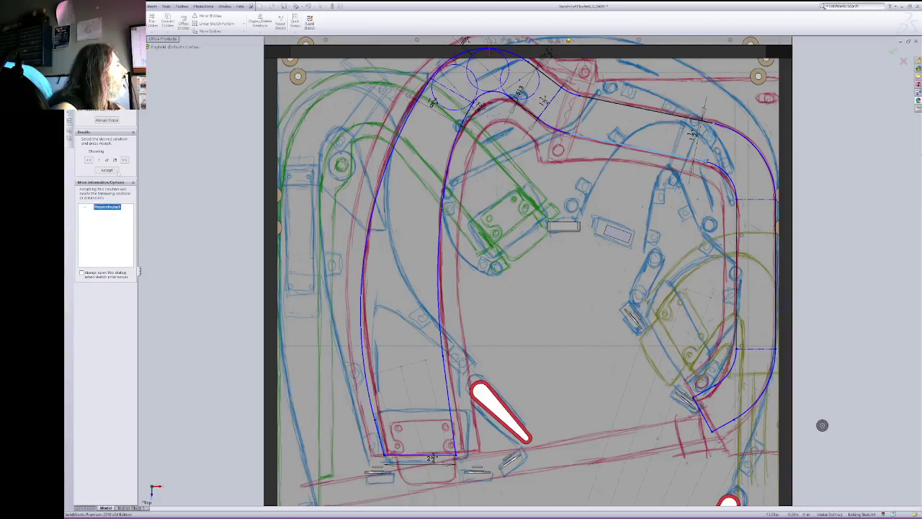
click(108, 170)
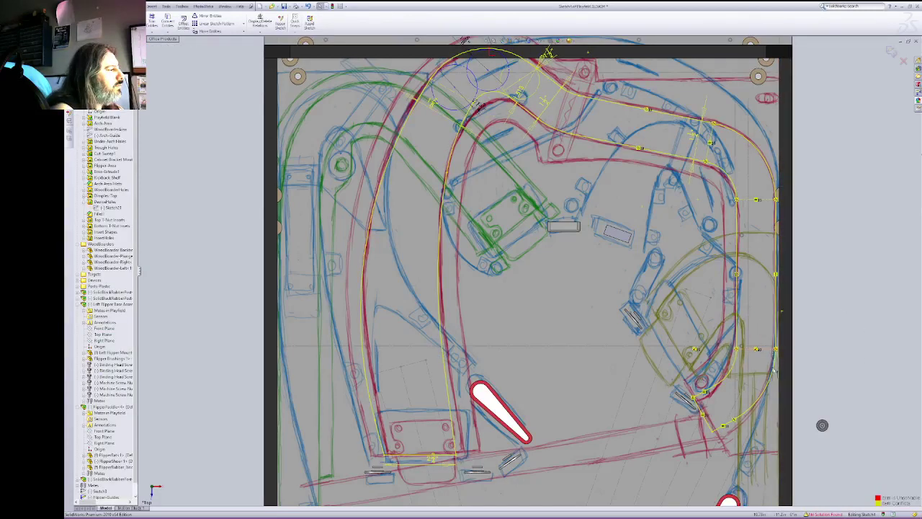
Step: Lower the construction line between the ramp's vertical sides and extend the exit section to match the traced artwork
drag(774, 371, 769, 376)
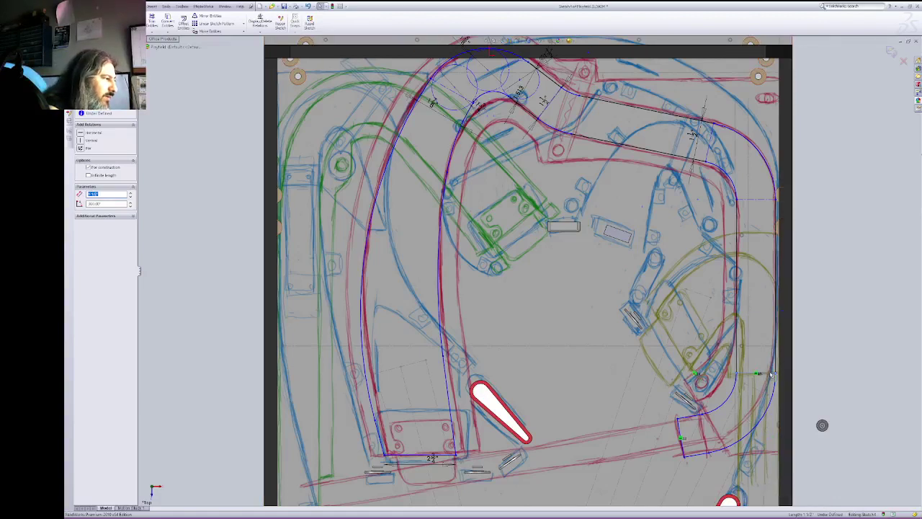
Step: Raise the construction line between the ramp's vertical sides and adjust the exit's inner corner against the traced red artwork
mouse_move(774, 373)
mouse_down()
mouse_move(771, 358)
mouse_move(767, 371)
mouse_up()
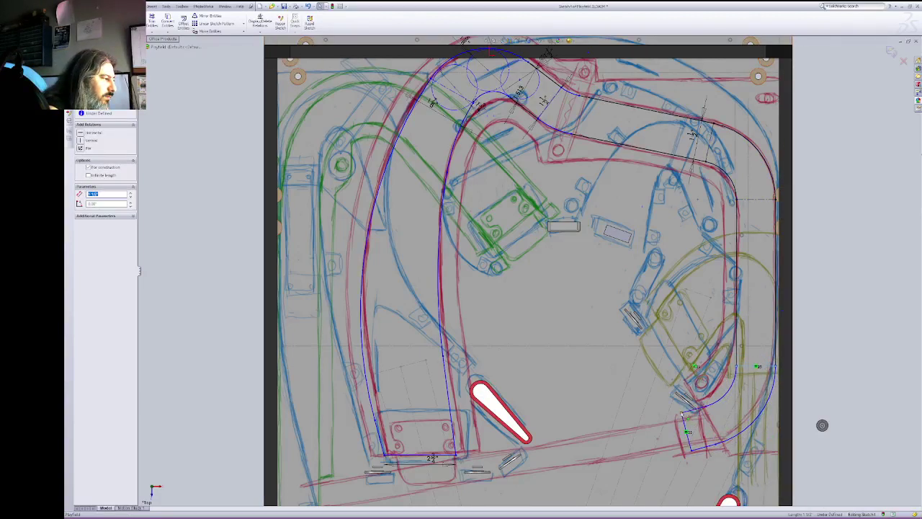
click(684, 424)
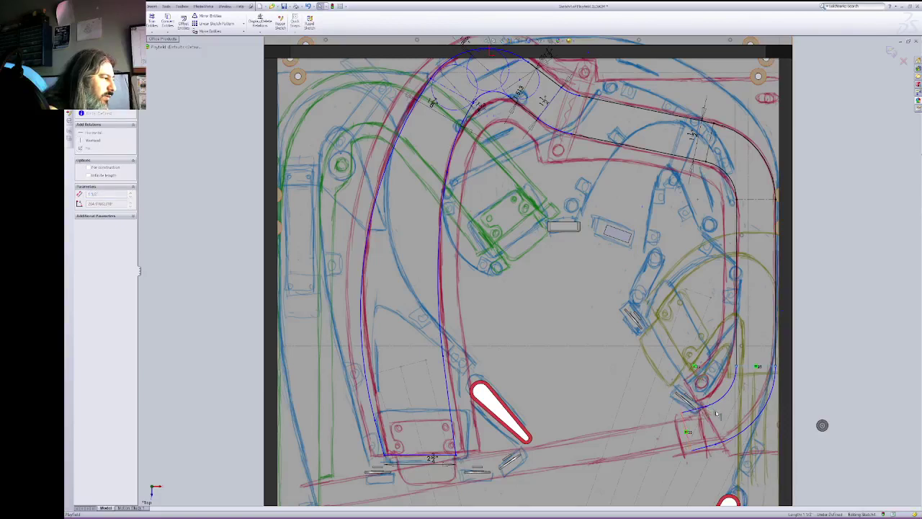
mouse_move(716, 415)
mouse_down()
mouse_move(684, 417)
mouse_move(691, 410)
mouse_up()
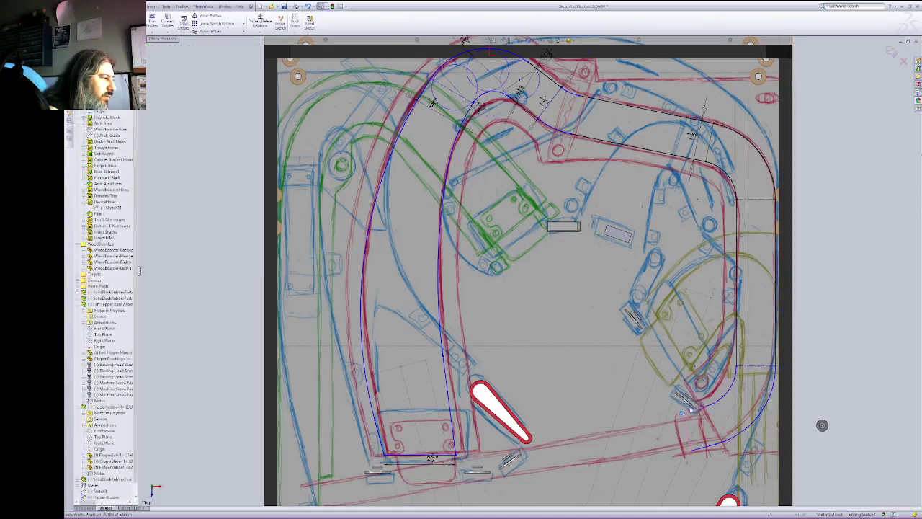
click(850, 424)
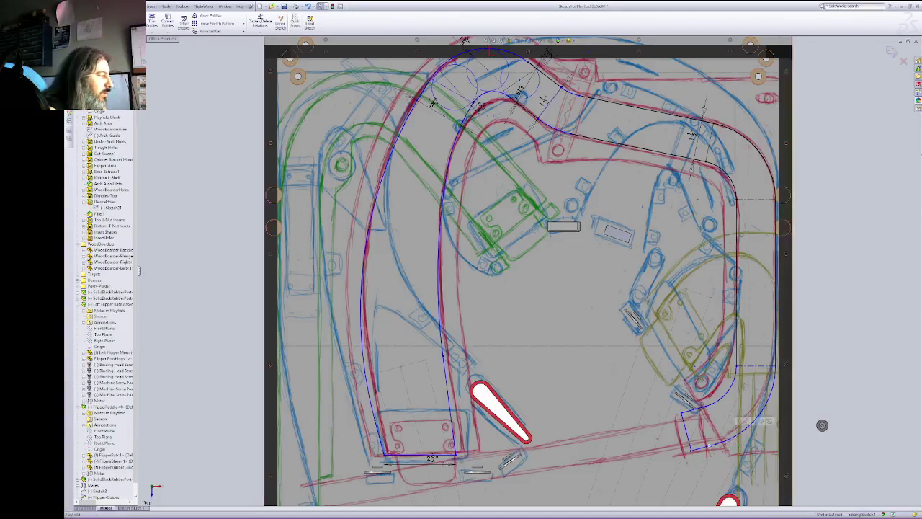
Step: Inspect the relation on the short straight line at the exit and shift the ramp's end line toward the bend
click(699, 410)
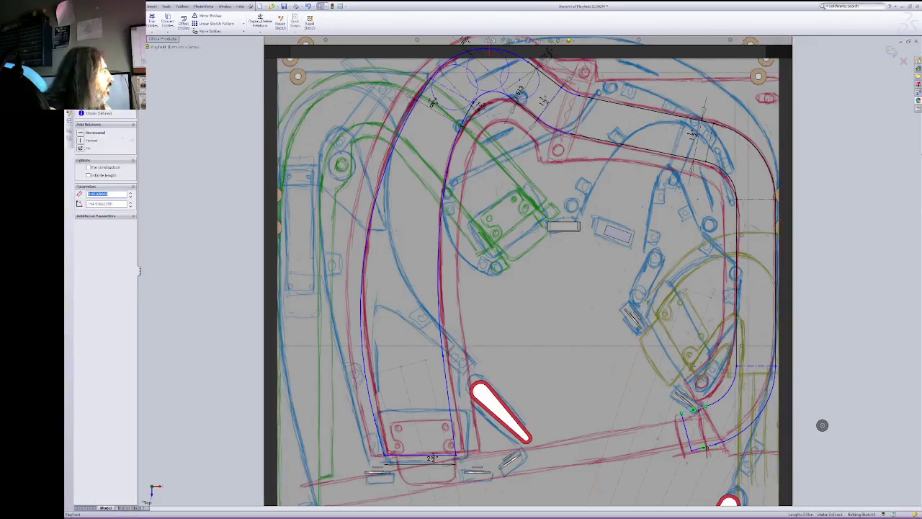
click(108, 101)
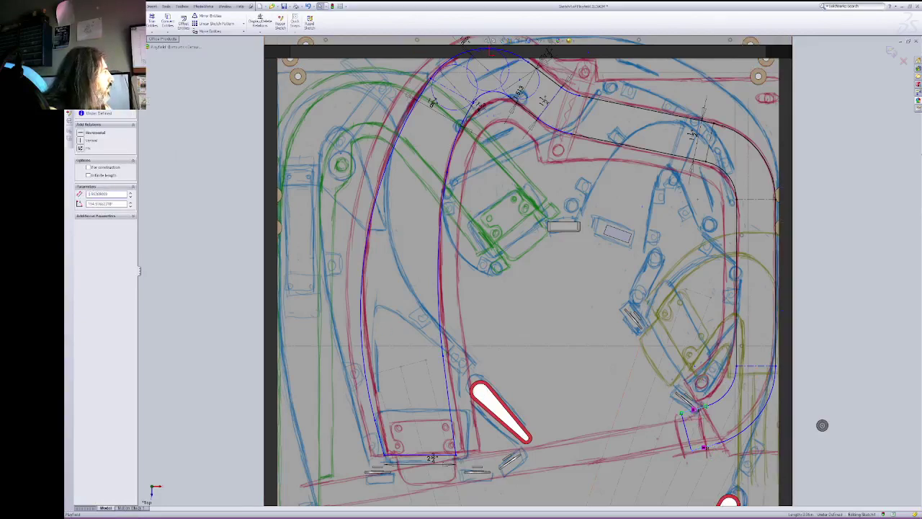
click(689, 435)
mouse_move(689, 435)
mouse_down()
mouse_move(721, 425)
mouse_move(699, 432)
mouse_up()
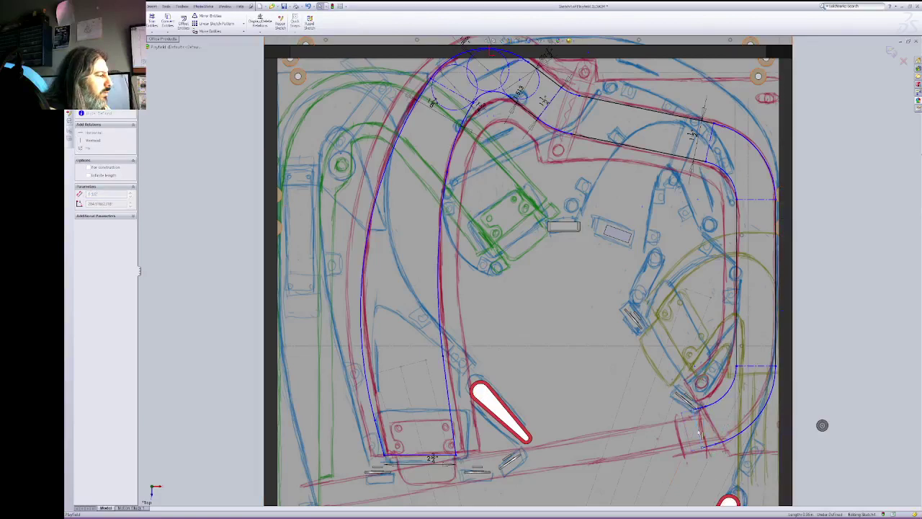
click(699, 432)
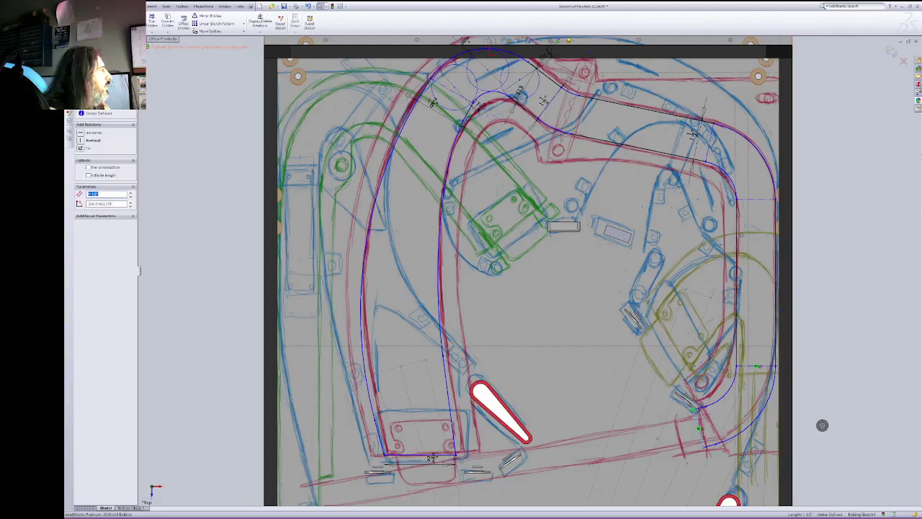
click(614, 282)
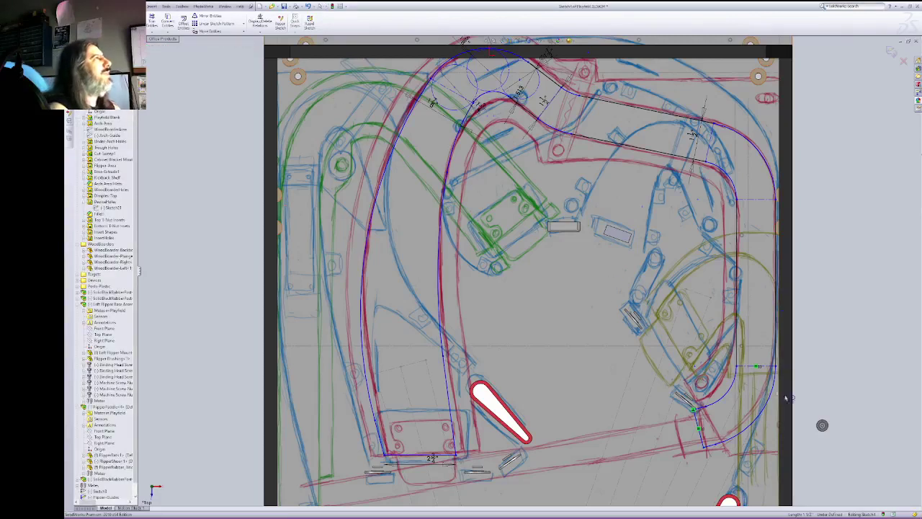
Step: Dimension the short straight inner line at the ramp's exit to 0.5 in
click(701, 402)
click(694, 391)
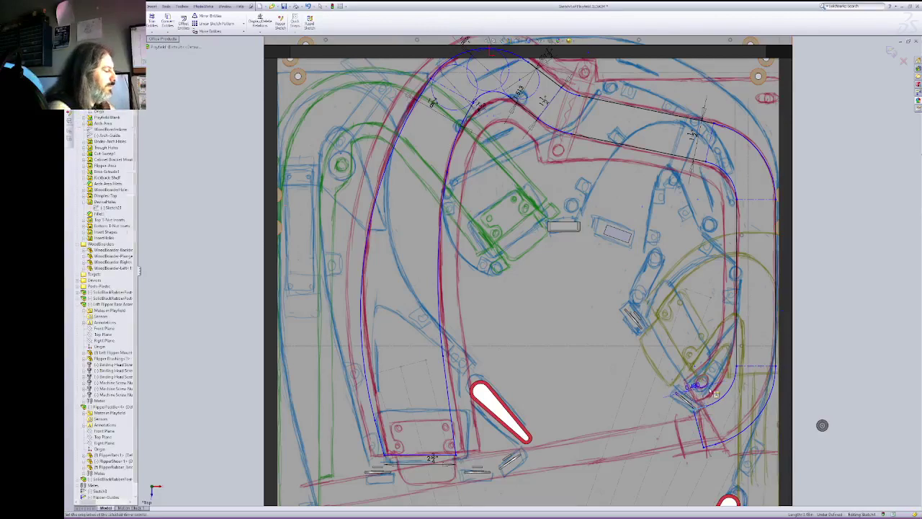
text(.5)
key(Return)
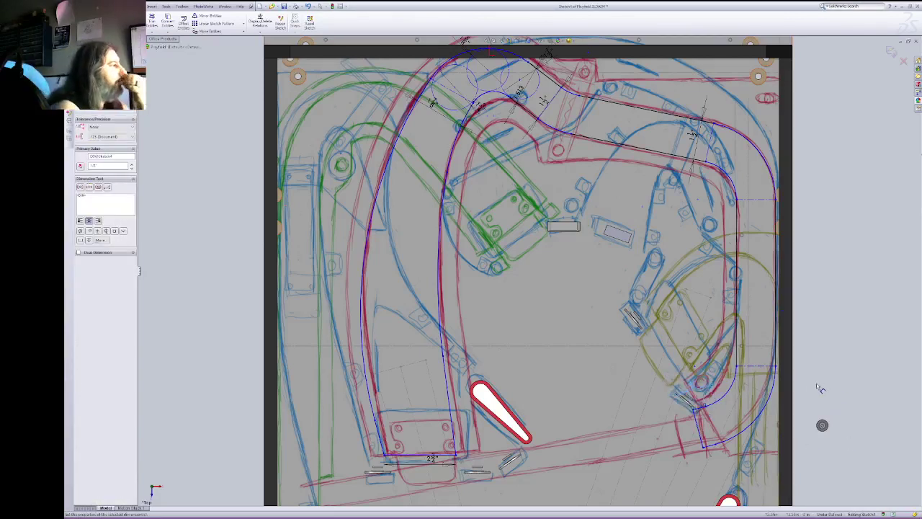
Step: Add a Perpendicular relation between the ramp's inner sloped line and the construction line across its lower end
click(702, 164)
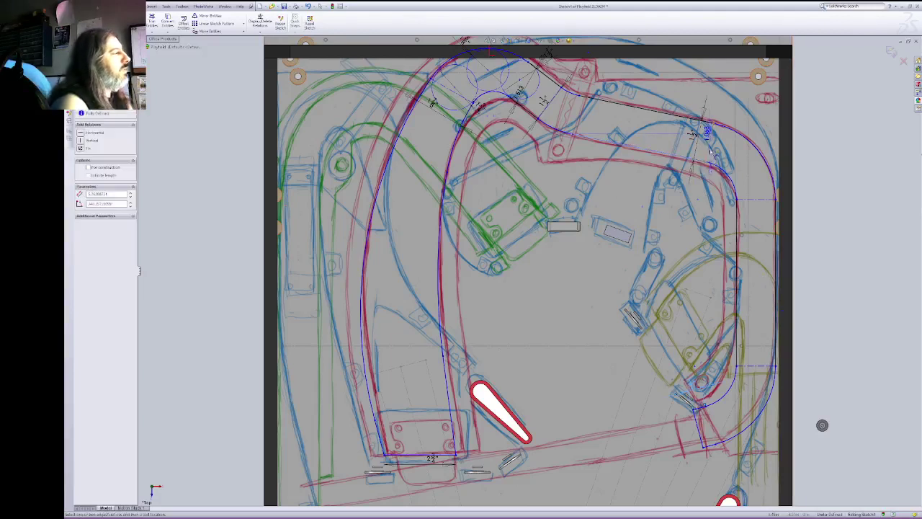
key(Escape)
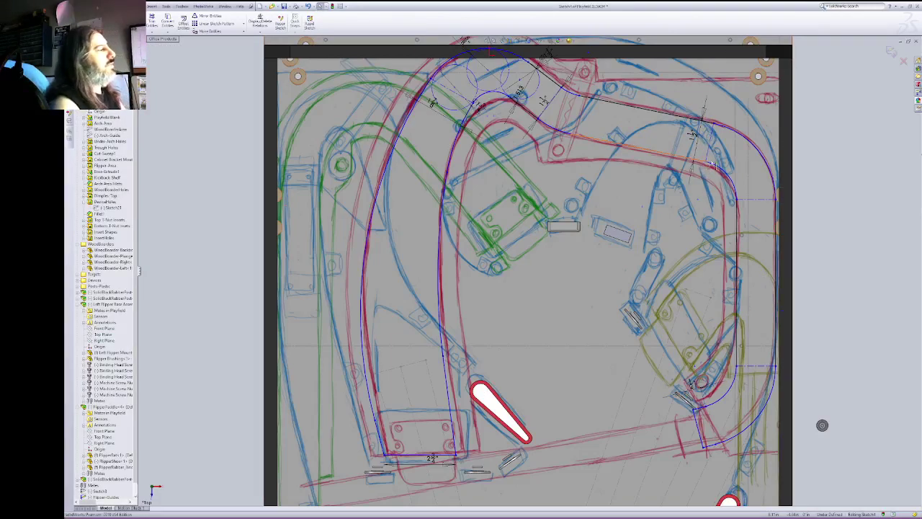
click(702, 161)
ctrl+click(708, 151)
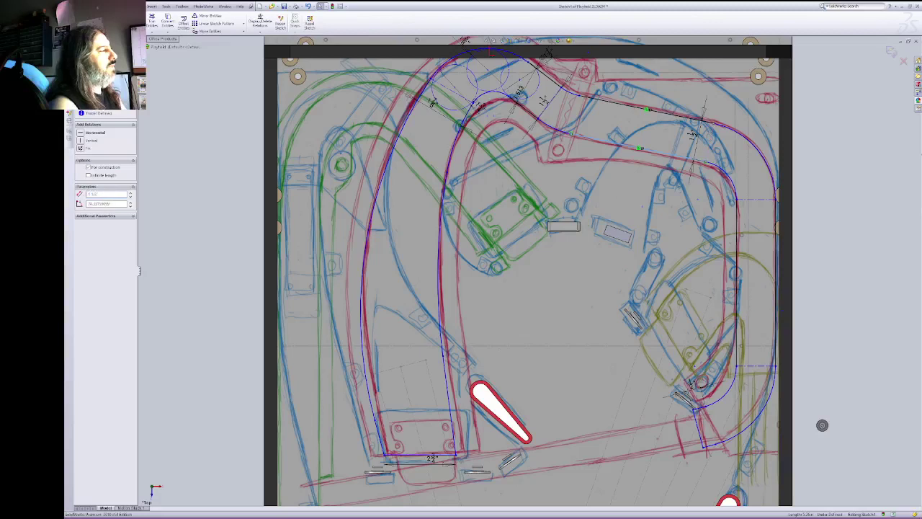
click(81, 195)
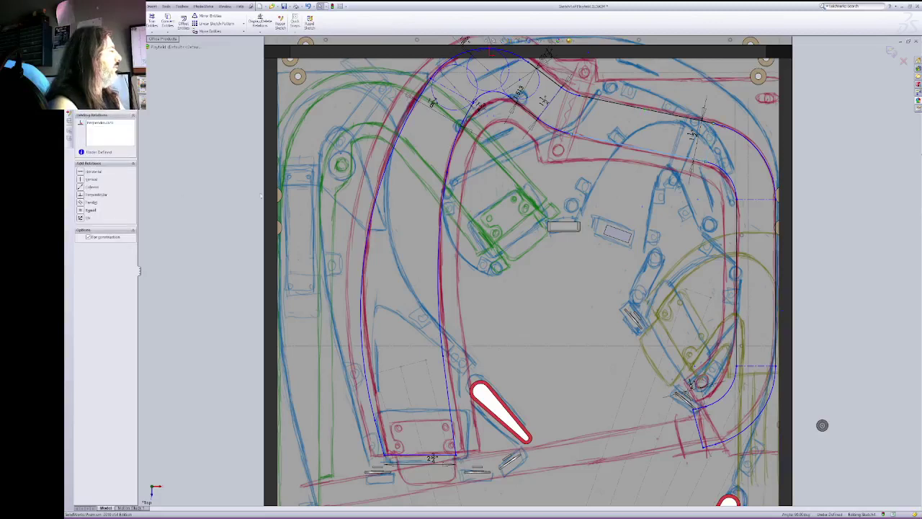
click(805, 153)
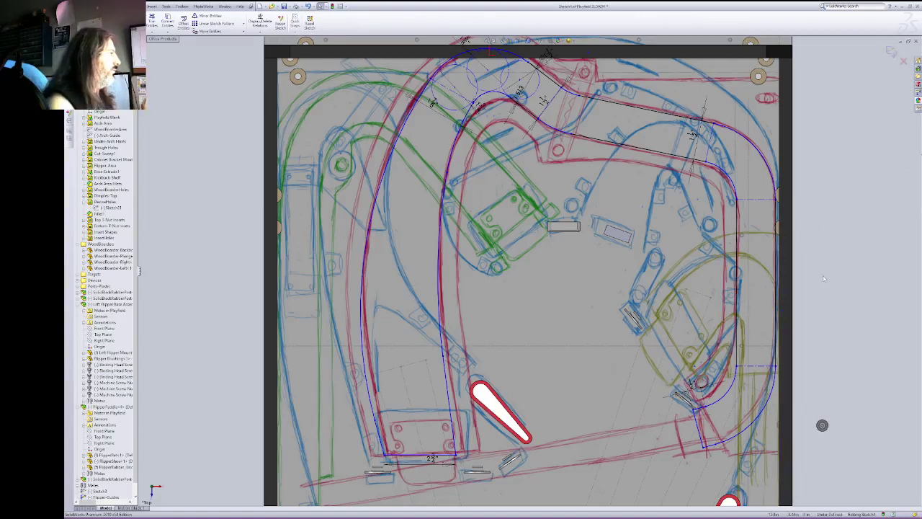
Step: Display the model with hidden lines removed to view the ramp outline without the traced artwork
click(531, 43)
click(530, 87)
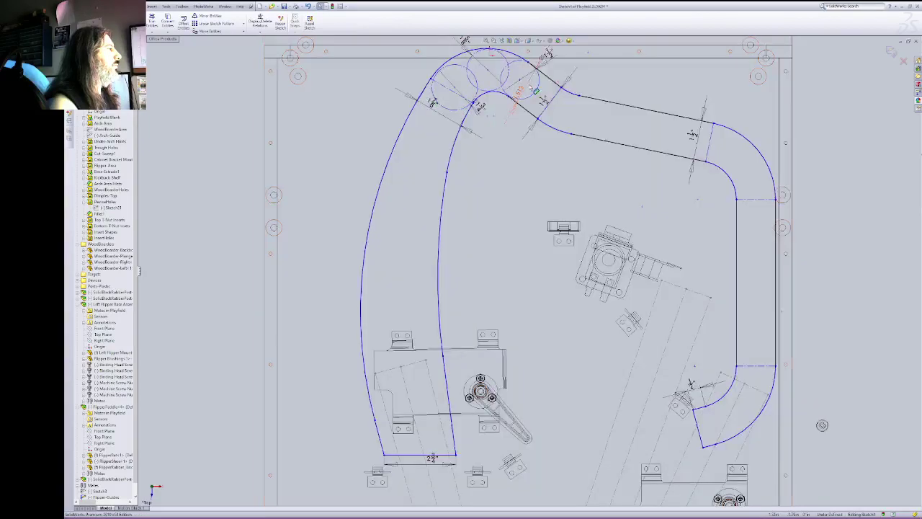
click(530, 41)
click(531, 66)
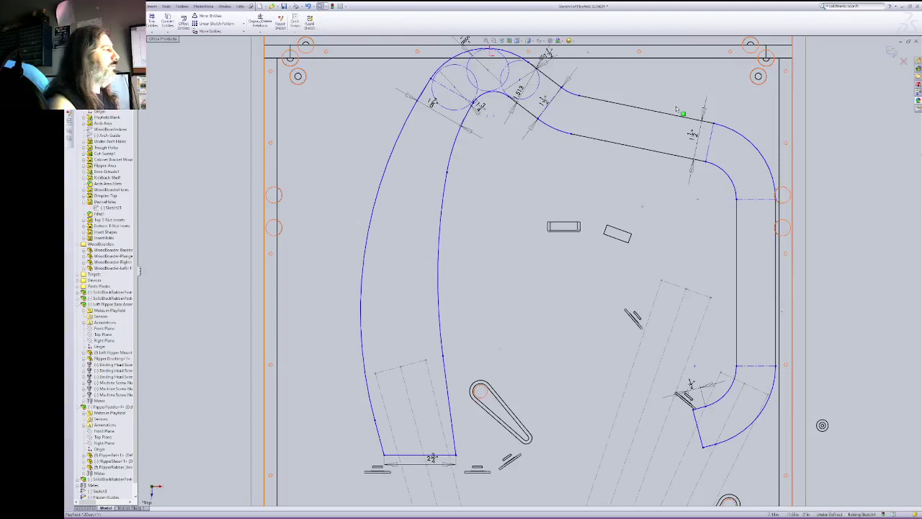
Step: Reposition the 1/2" dimension of the ramp's exit closer to the end line
right_click(863, 132)
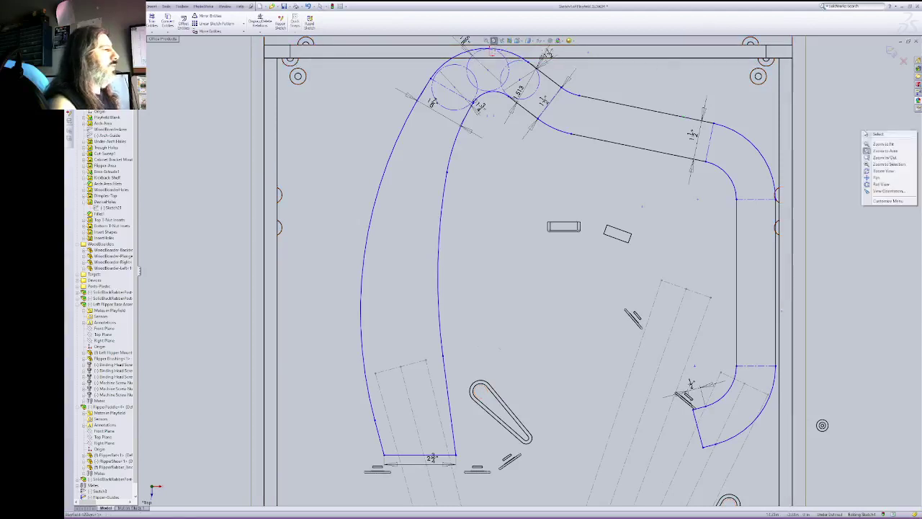
click(877, 178)
drag(850, 251, 792, 141)
right_click(812, 156)
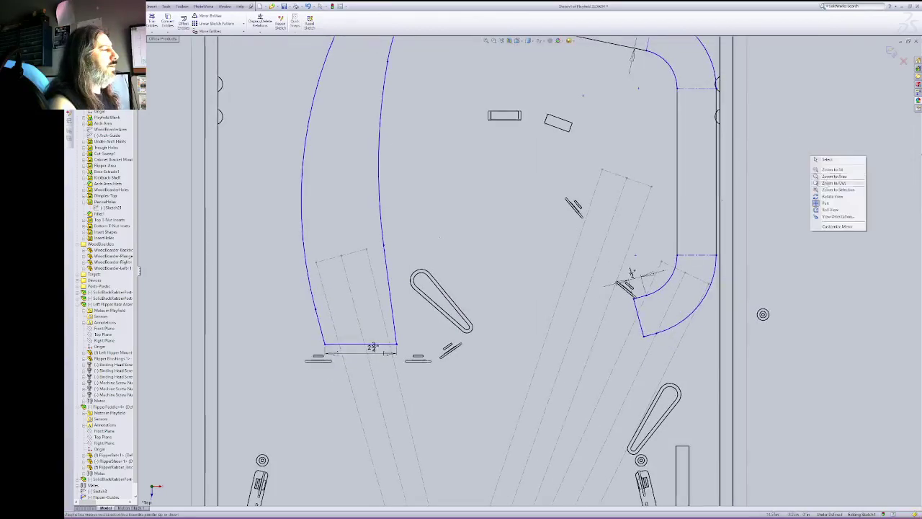
click(834, 183)
drag(801, 204, 802, 220)
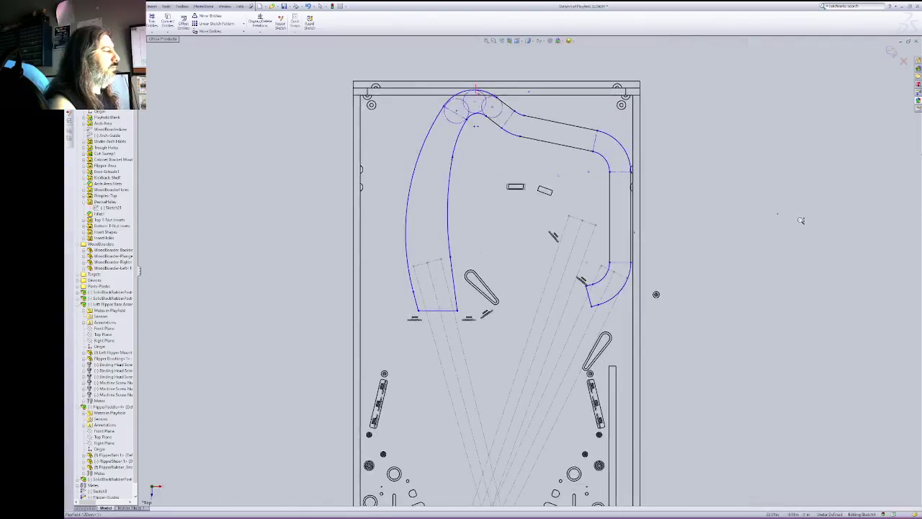
right_click(700, 225)
click(706, 231)
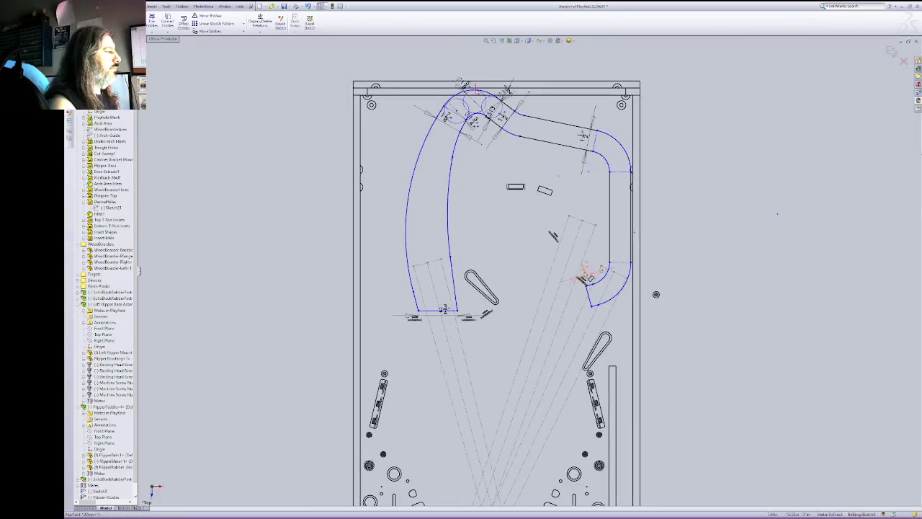
drag(586, 270, 592, 289)
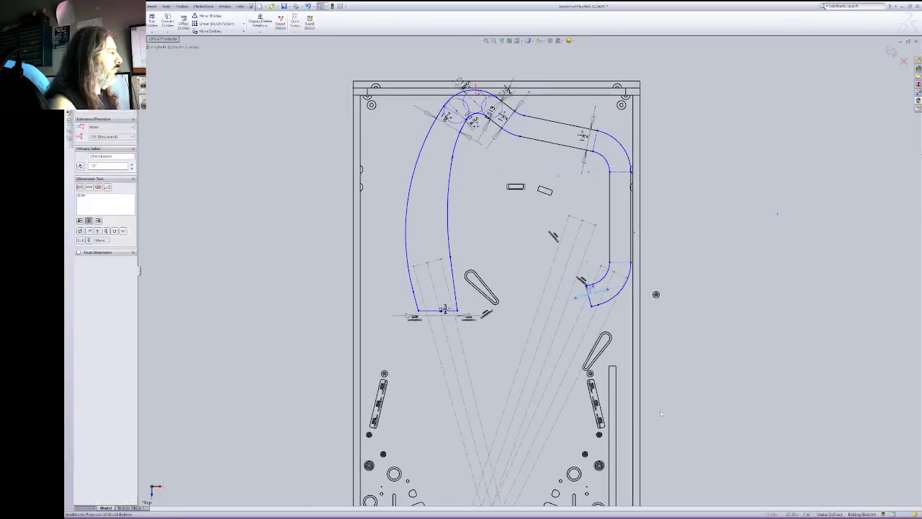
click(791, 247)
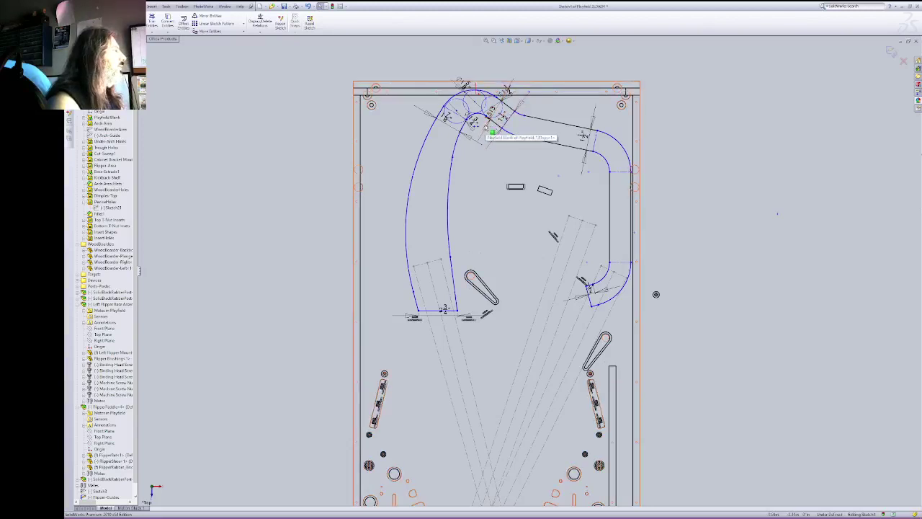
Step: Finish editing the ramp sketch and display the assembly shaded with the artwork
click(528, 41)
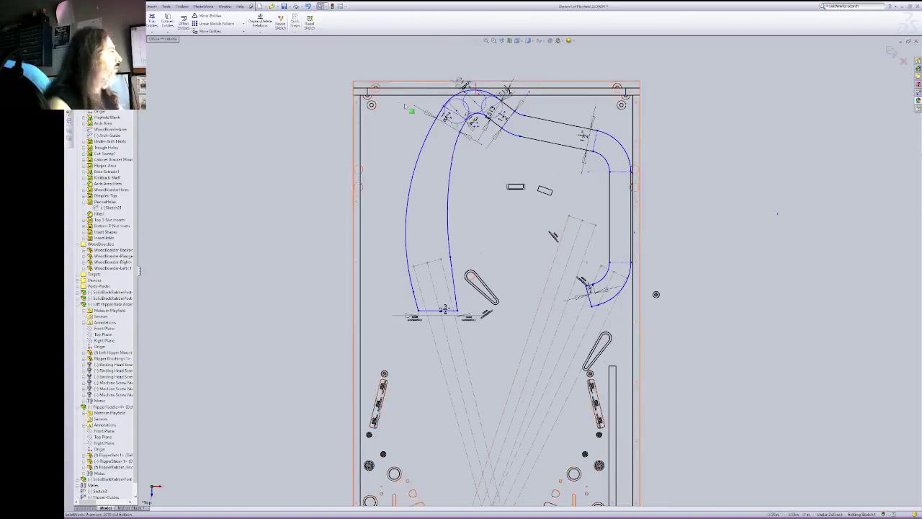
click(74, 22)
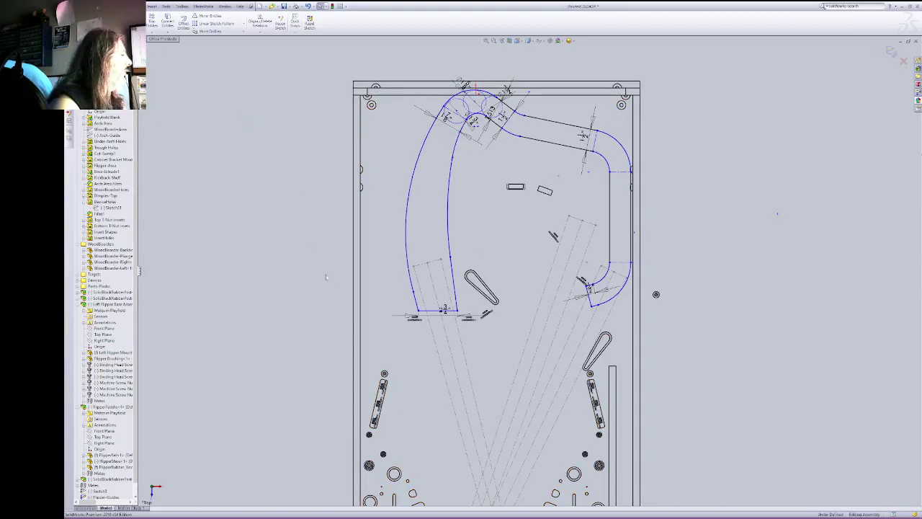
click(528, 41)
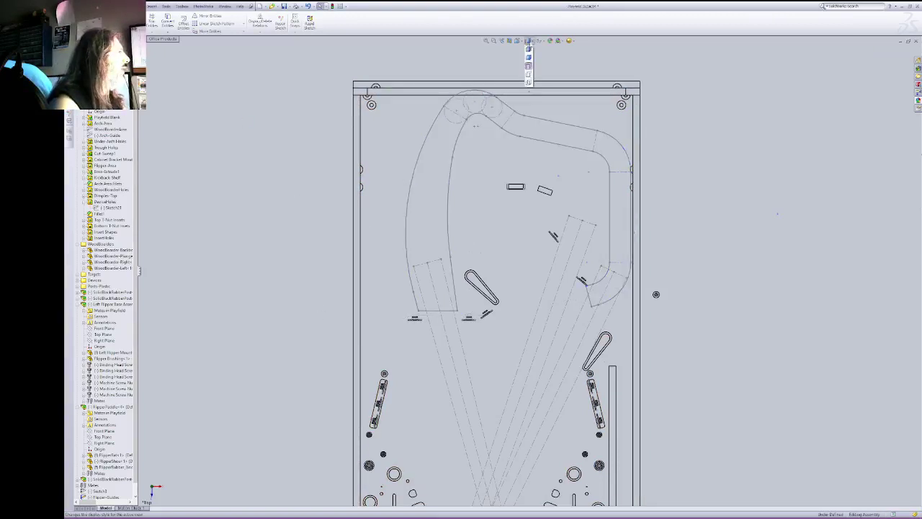
click(529, 52)
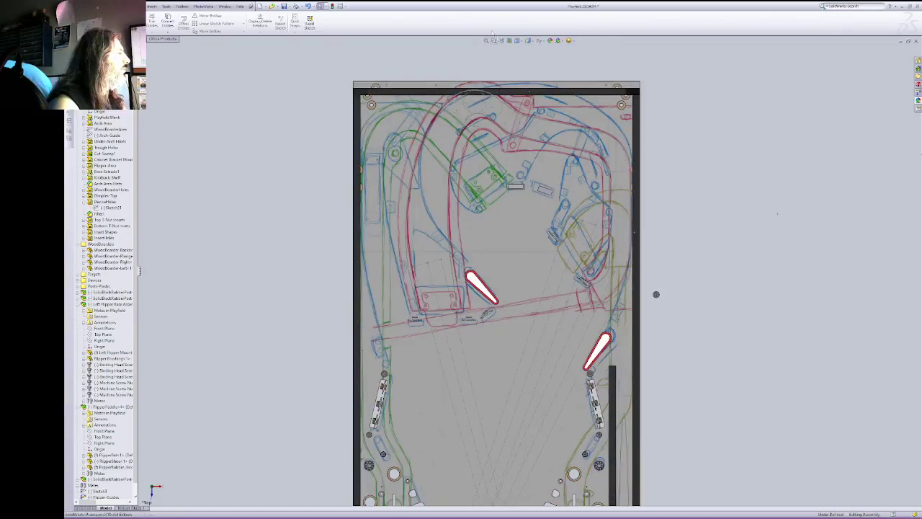
Step: Move the two aligned targets at the ramp's wide lower end up, sliding the inner one inward, and shift the angled target up and inward
click(494, 41)
drag(400, 276, 510, 364)
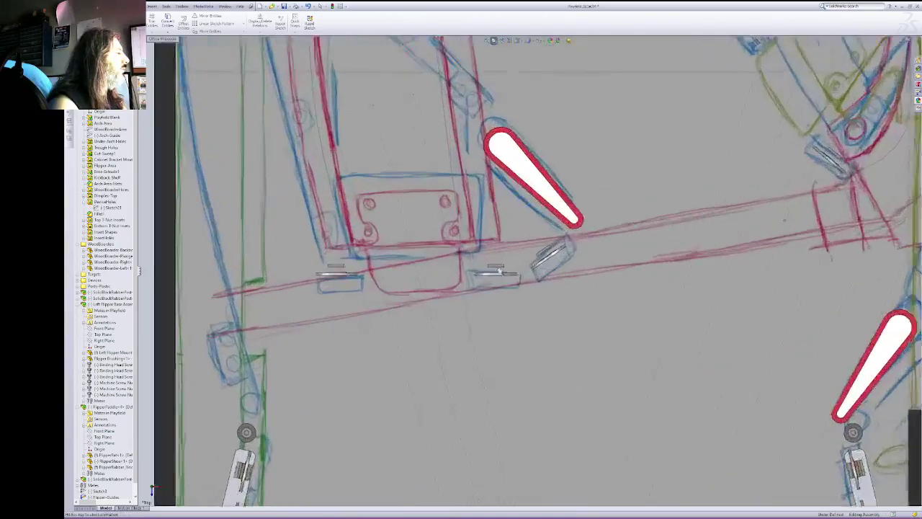
right_click(502, 265)
click(518, 267)
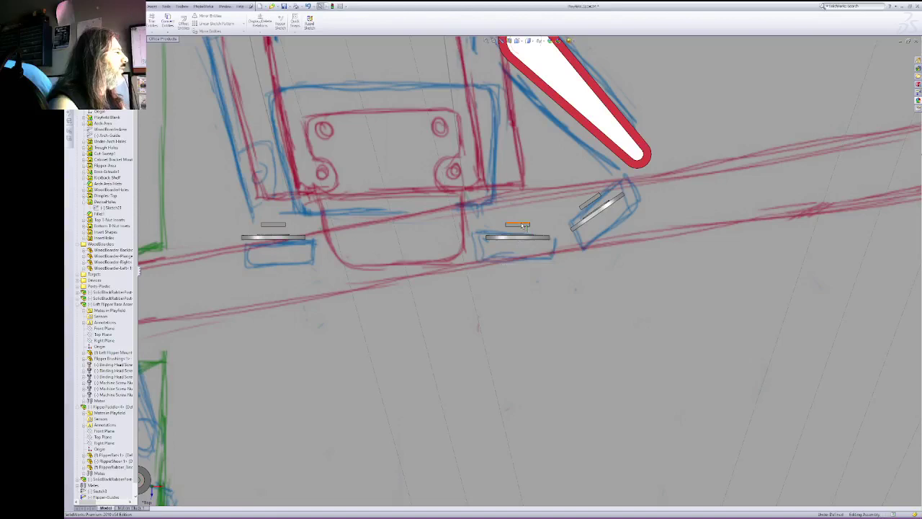
drag(524, 226, 504, 220)
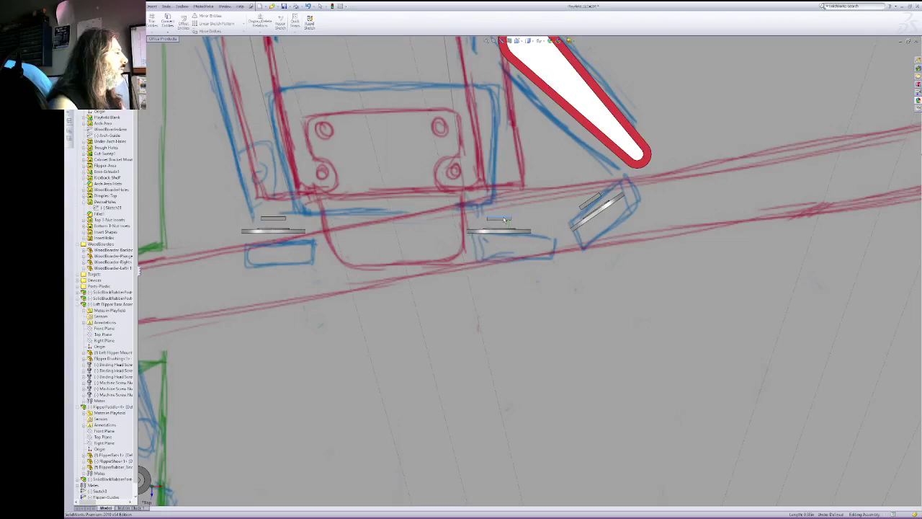
mouse_move(575, 223)
mouse_down()
mouse_move(561, 204)
mouse_move(572, 197)
mouse_up()
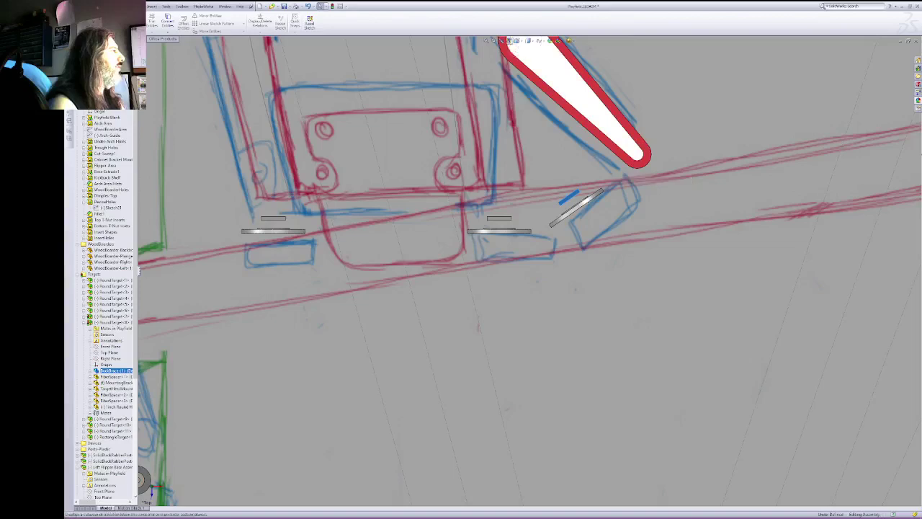
right_click(617, 89)
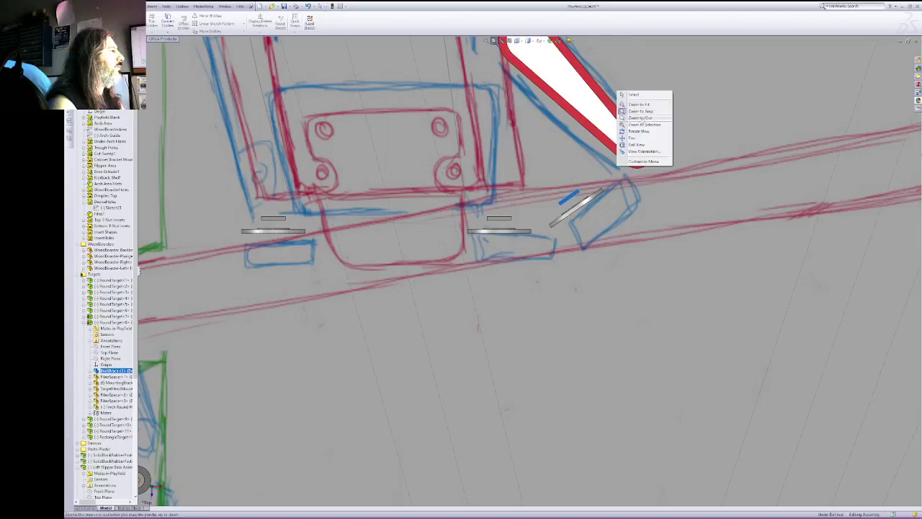
click(653, 125)
drag(654, 125, 653, 172)
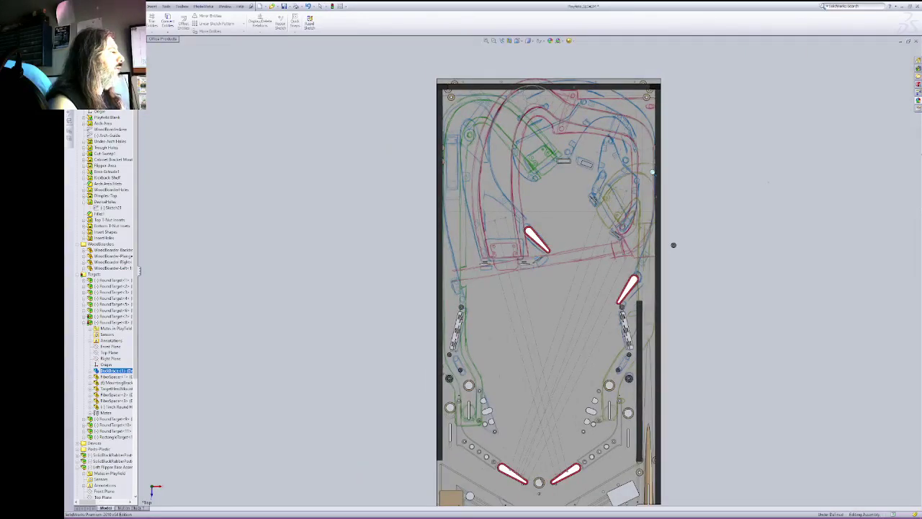
drag(674, 245, 648, 130)
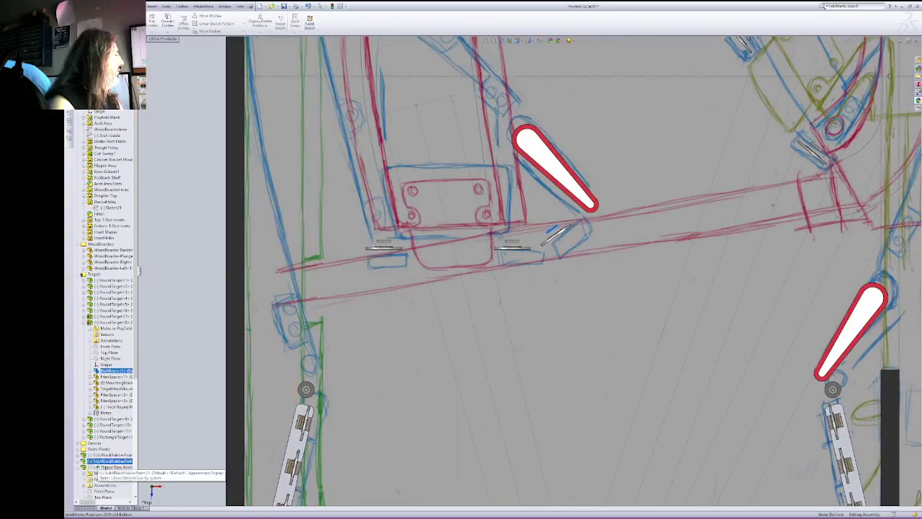
Step: Collapse the expanded part and target entries in the feature tree and open the device-holes sketch of the playfield for editing
click(77, 467)
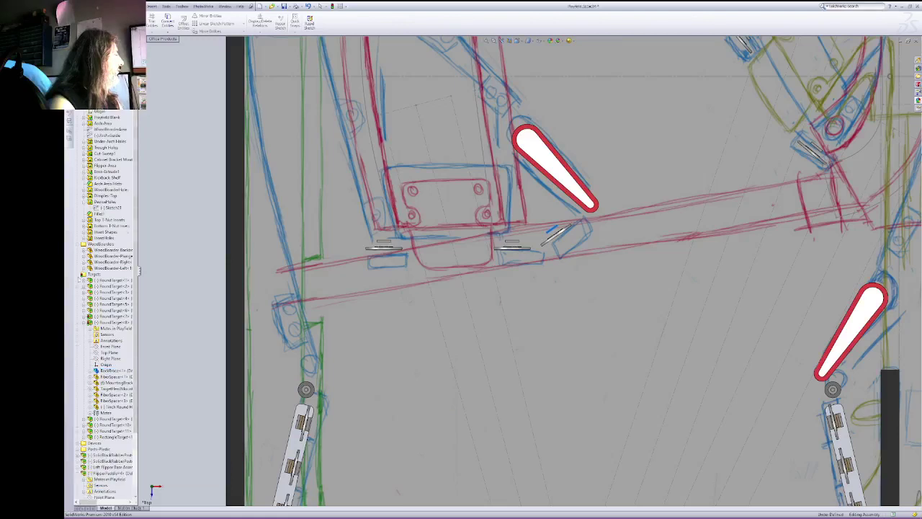
click(77, 274)
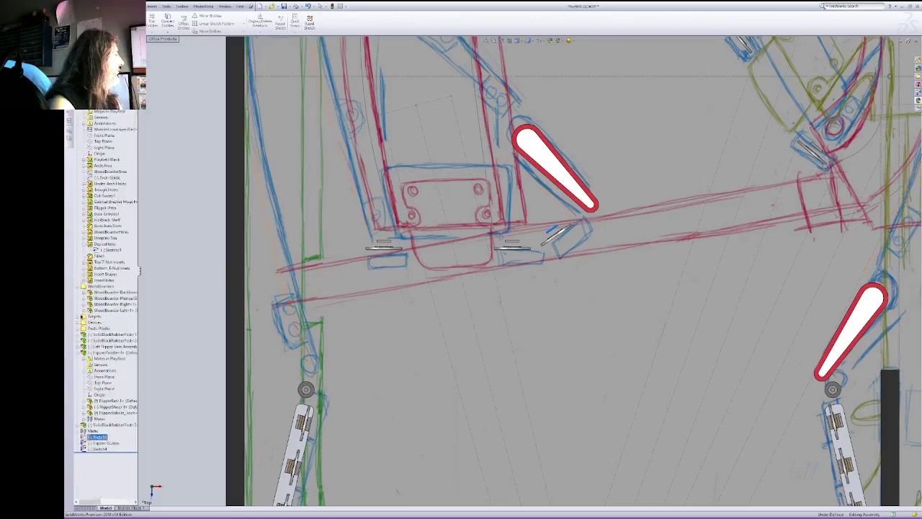
click(98, 437)
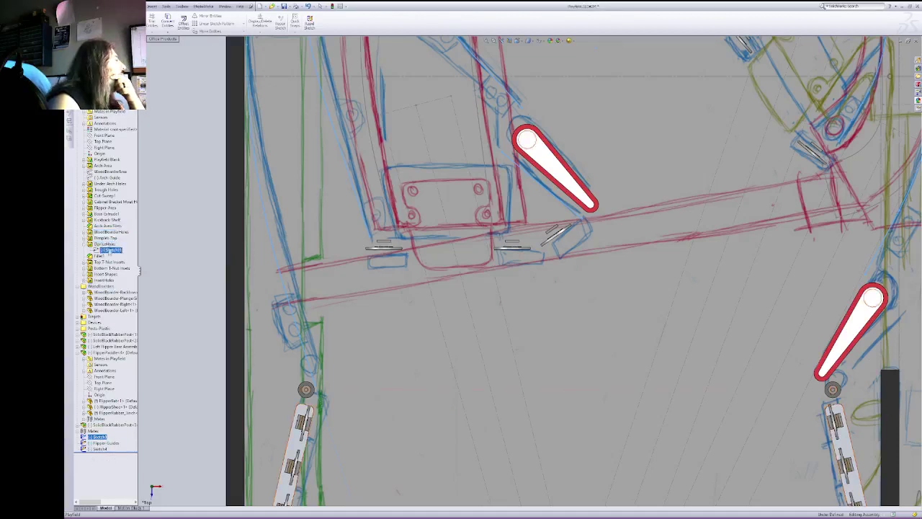
right_click(111, 247)
right_click(107, 251)
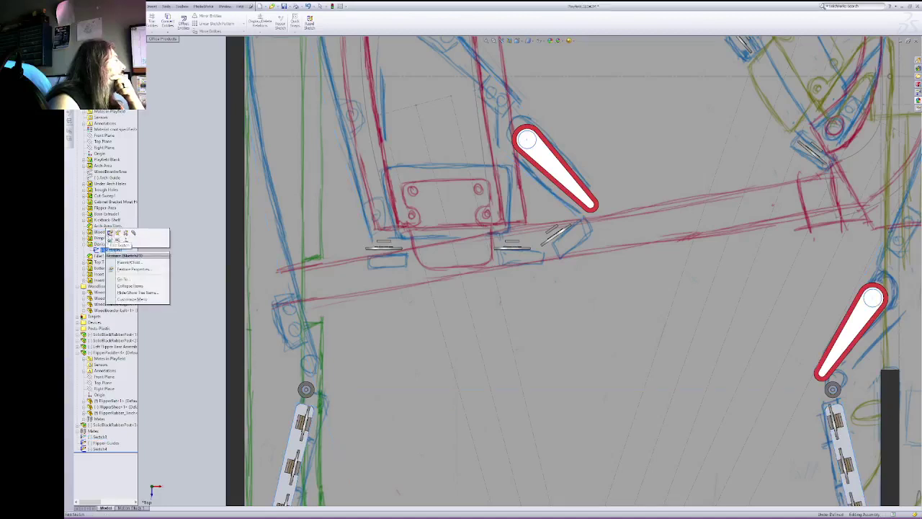
click(111, 234)
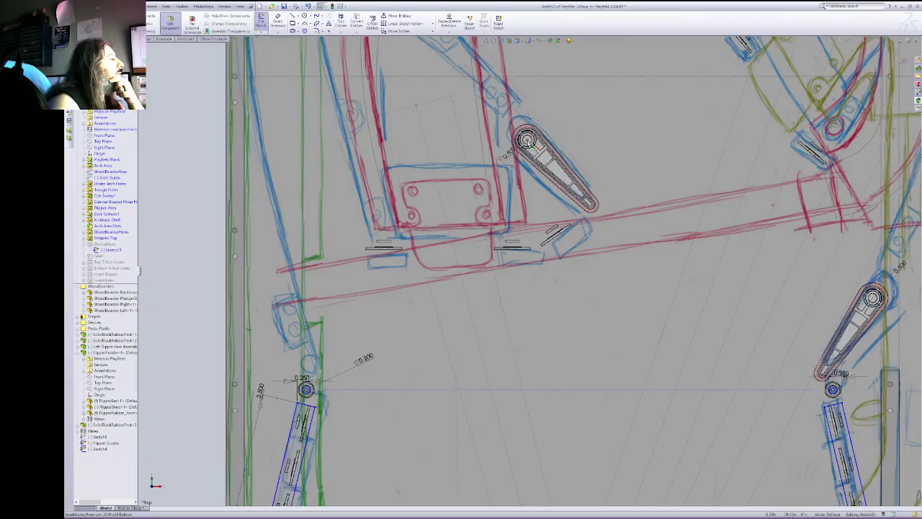
Step: Shift the upper-left flipper's pivot hole slightly up and toward the ramp, with hidden lines removed to expose the circle
click(527, 139)
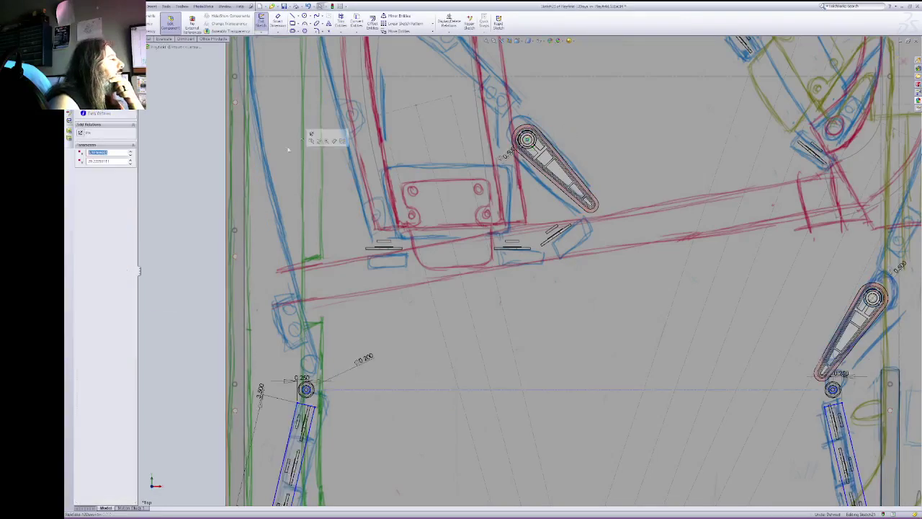
click(527, 41)
click(529, 70)
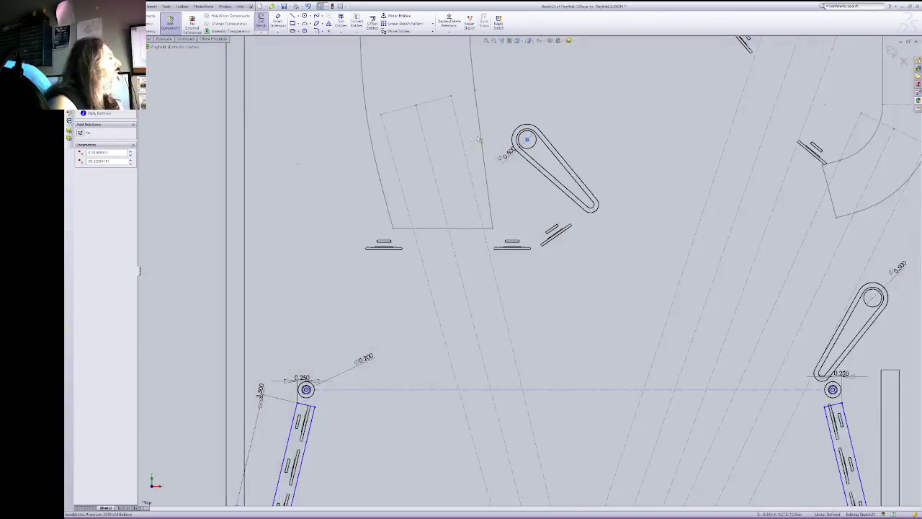
drag(527, 139, 533, 140)
drag(521, 136, 521, 135)
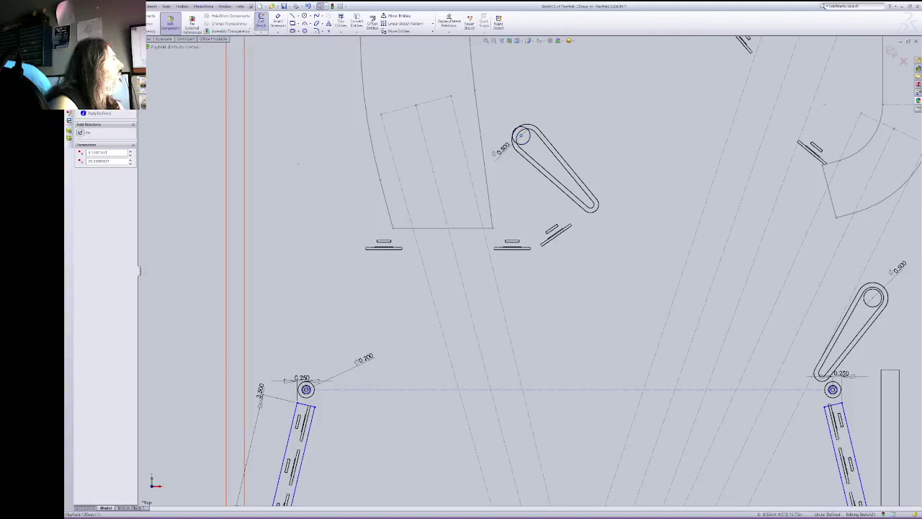
Step: Finish the device-holes sketch, return to editing the assembly, and display it shaded with the artwork
click(260, 22)
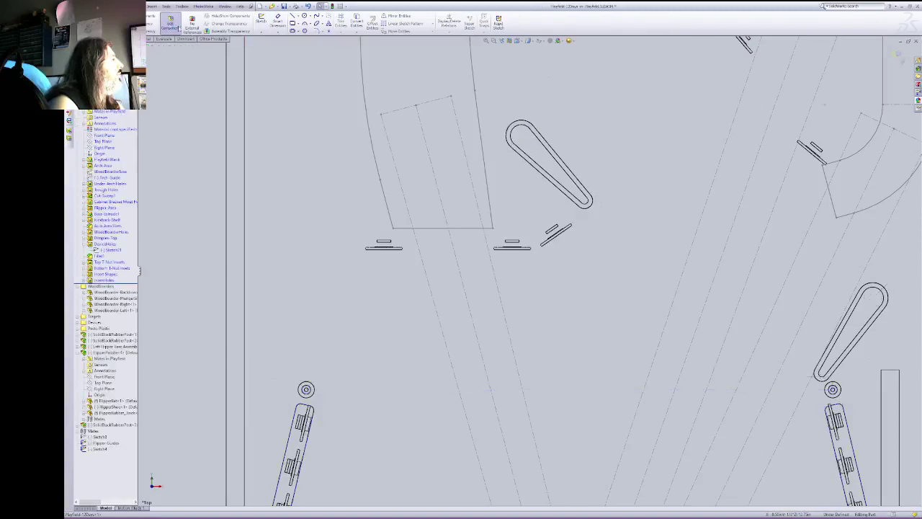
click(529, 41)
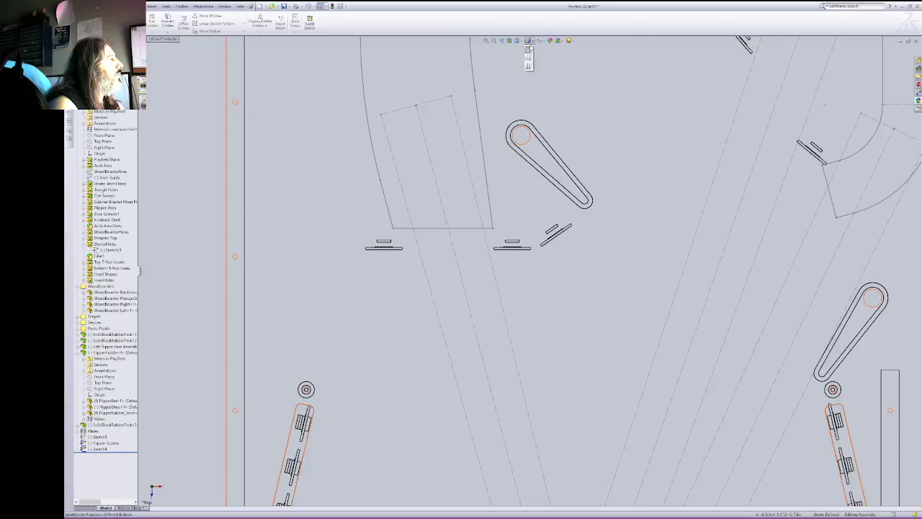
click(529, 50)
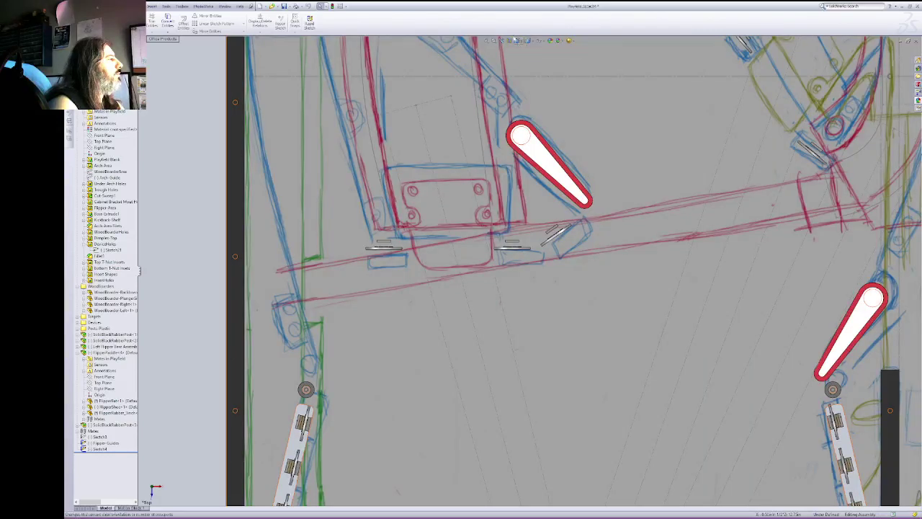
Step: Show the assembly sketch listed above Flipper Guides and bring the whole playfield into view
right_click(95, 437)
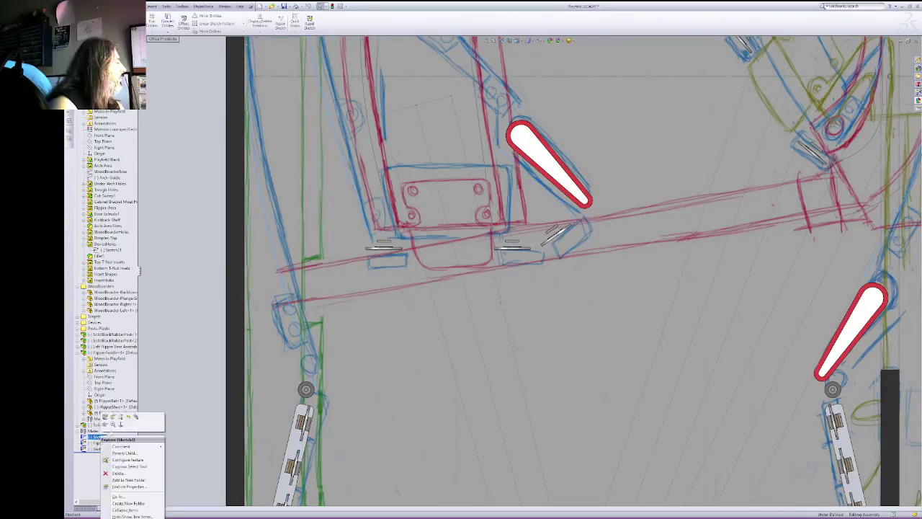
click(113, 425)
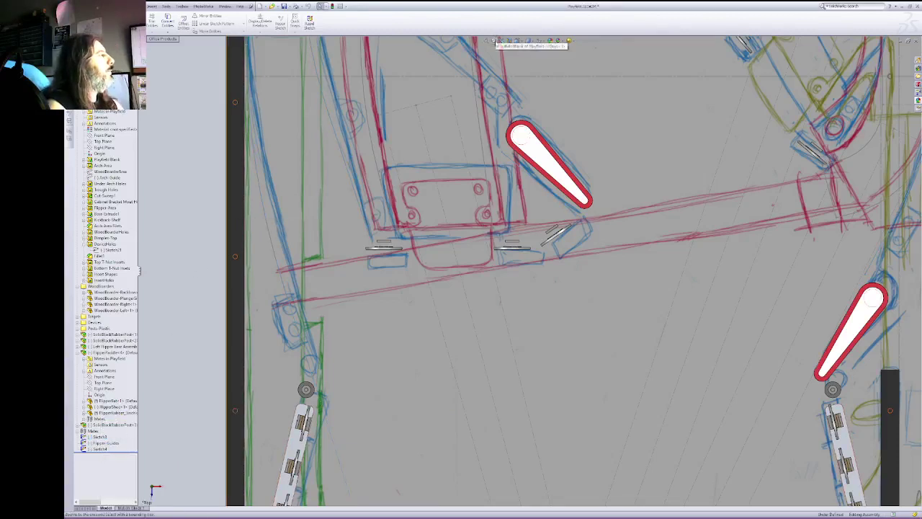
right_click(622, 117)
click(659, 144)
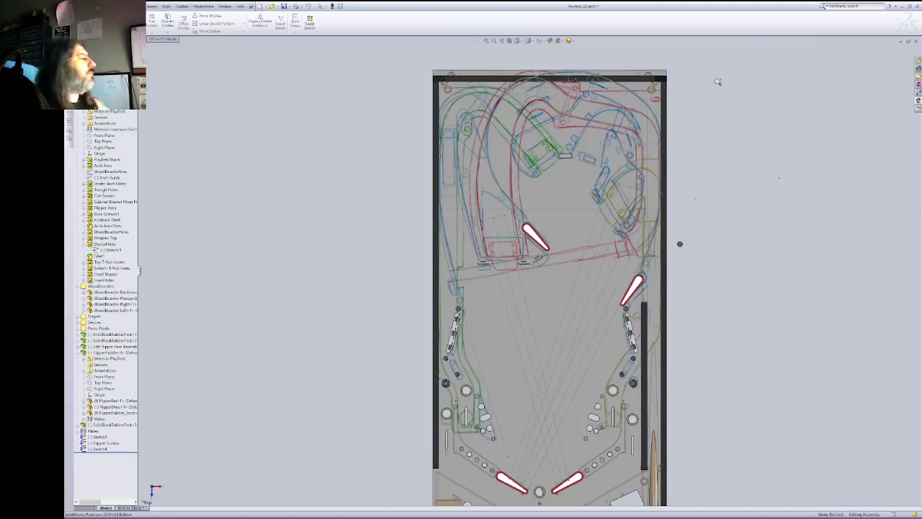
Step: Examine the whole layout in wireframe and with hidden lines removed, restoring the shaded display with the artwork
click(528, 40)
click(529, 82)
right_click(763, 128)
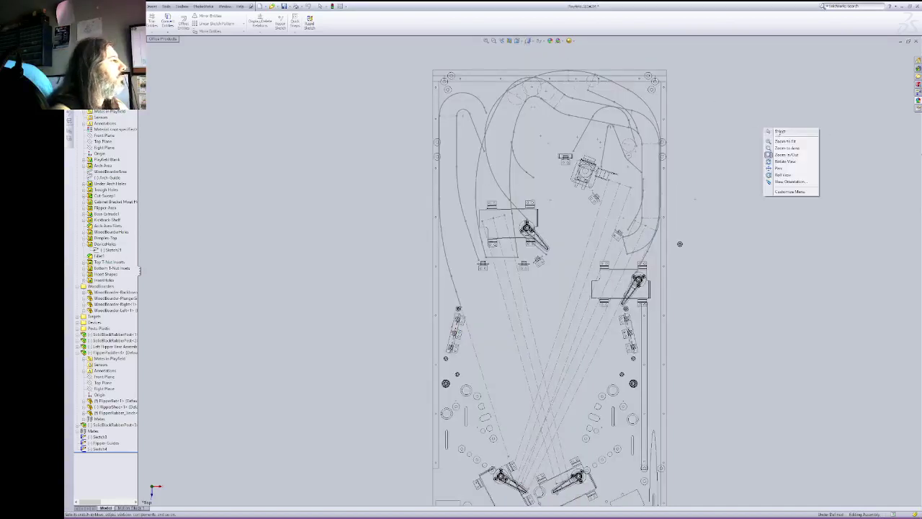
click(777, 133)
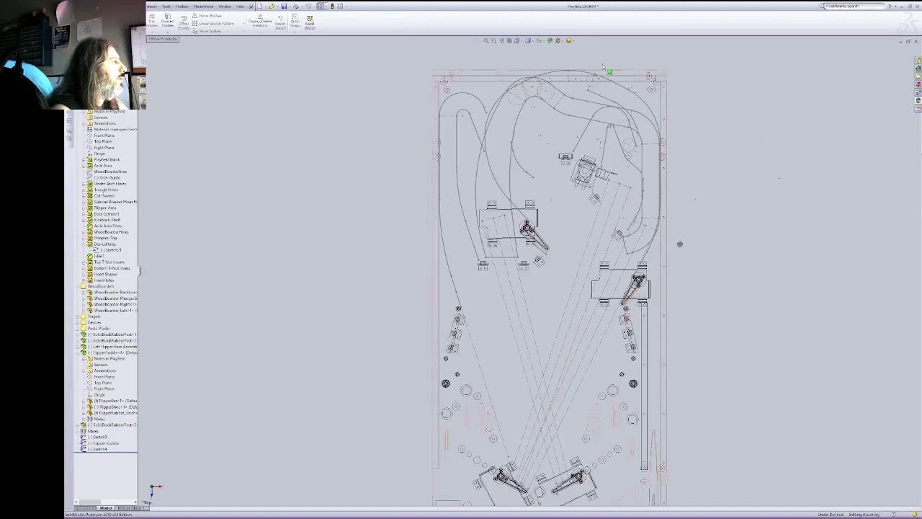
click(528, 40)
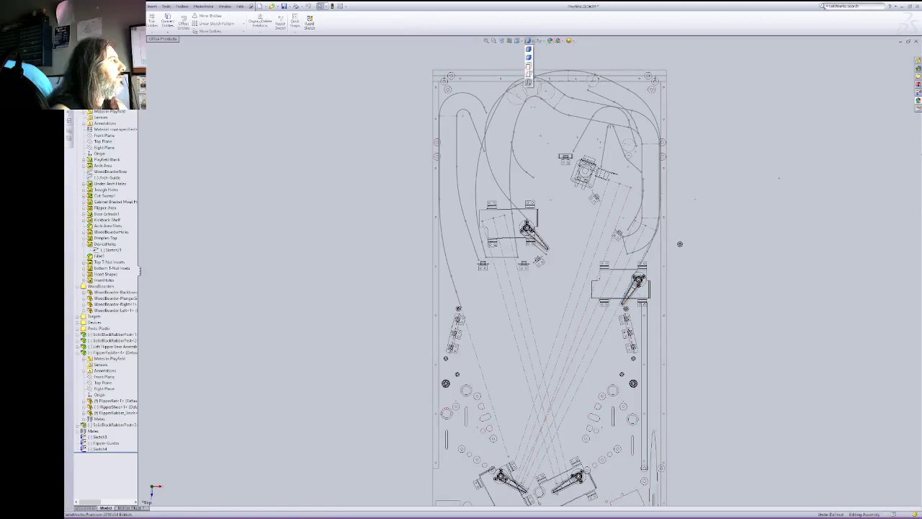
click(528, 64)
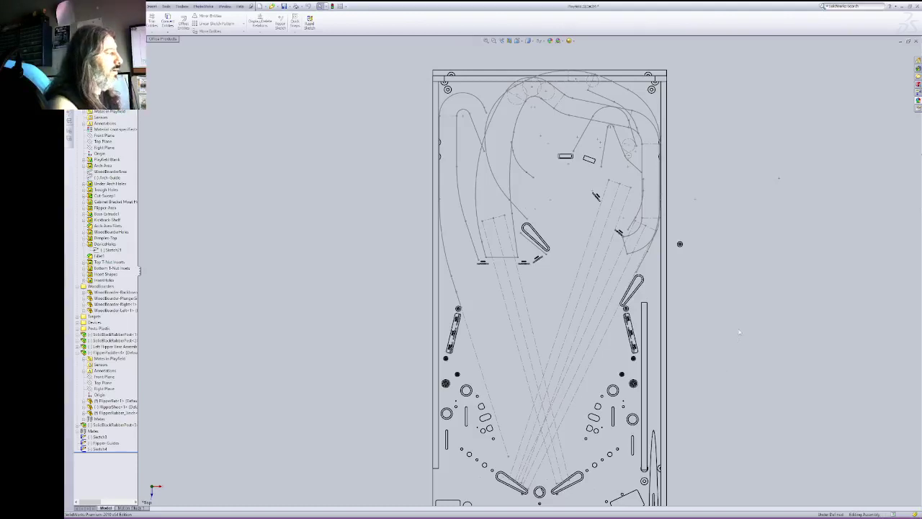
click(530, 41)
click(529, 49)
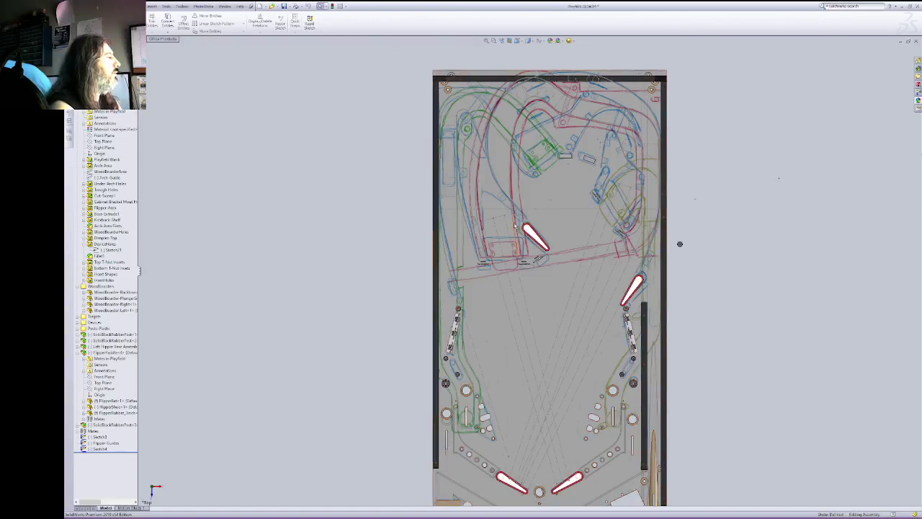
Step: Rename the ramp outline sketch with a descriptive ramp name and clear the selection
click(101, 449)
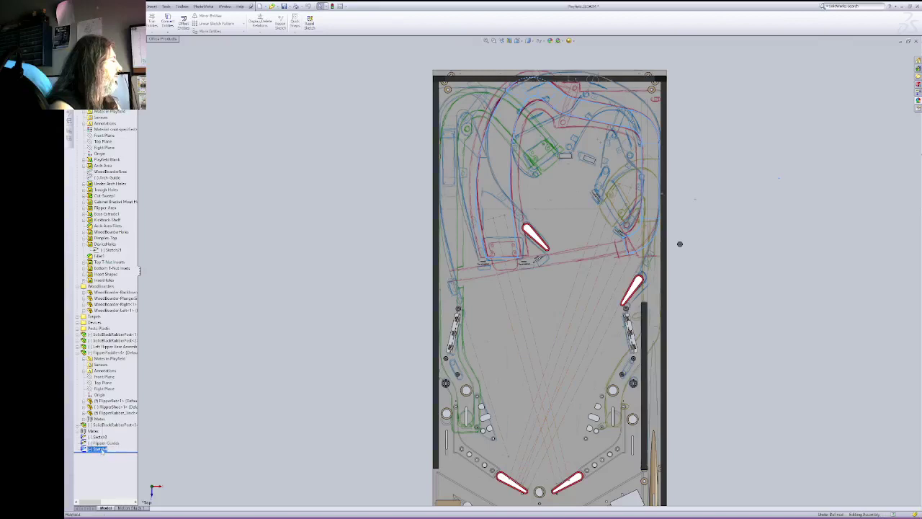
double_click(102, 450)
click(101, 449)
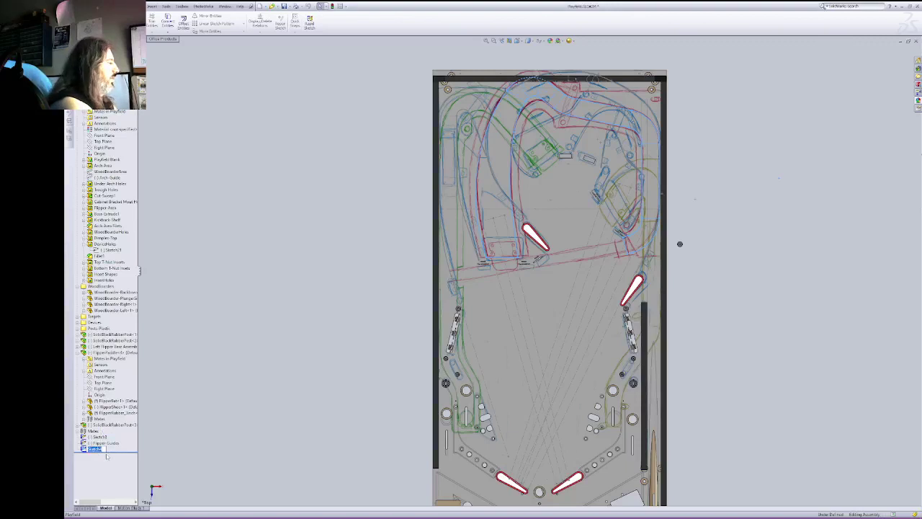
key(BackSpace)
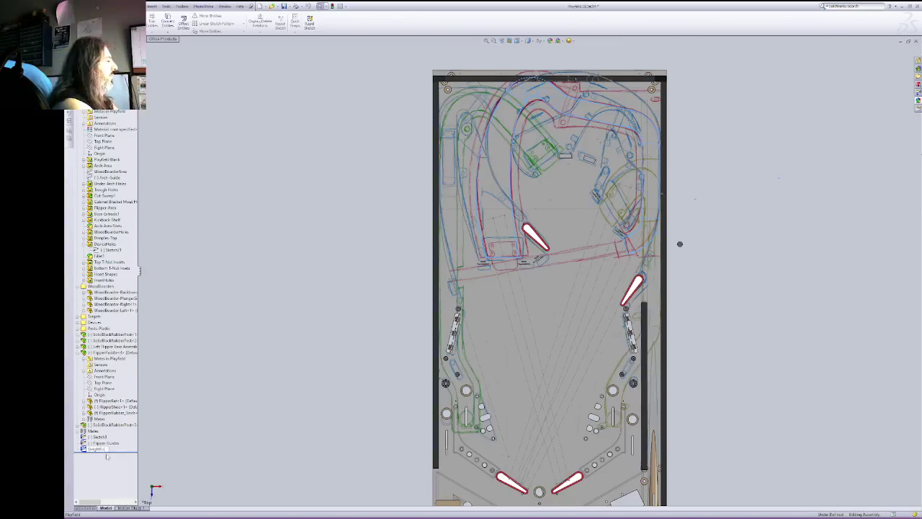
key(Return)
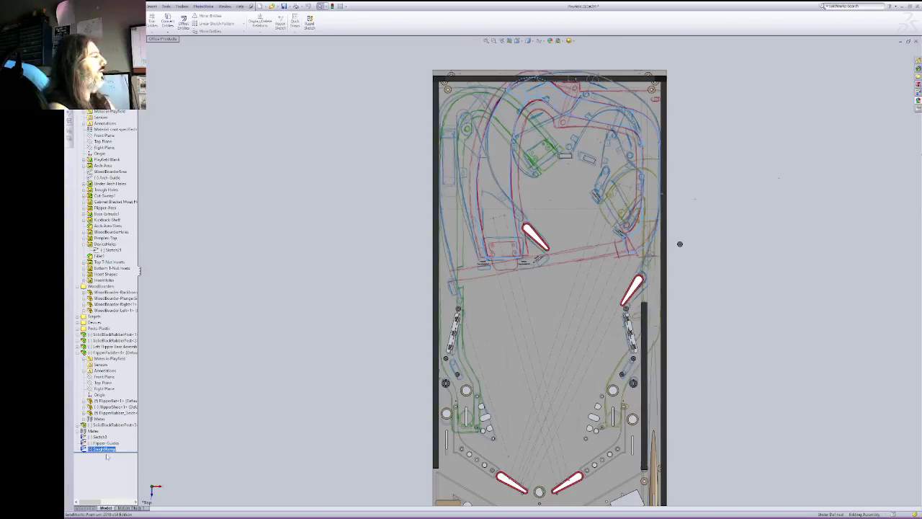
click(193, 354)
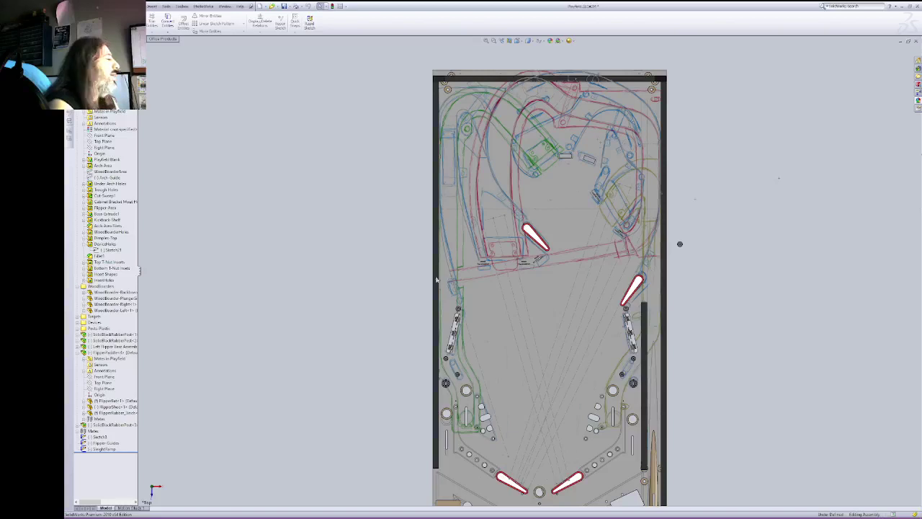
Step: Hide the ramp outline sketch, leaving the sketch started on the playfield face without drawing anything
click(551, 306)
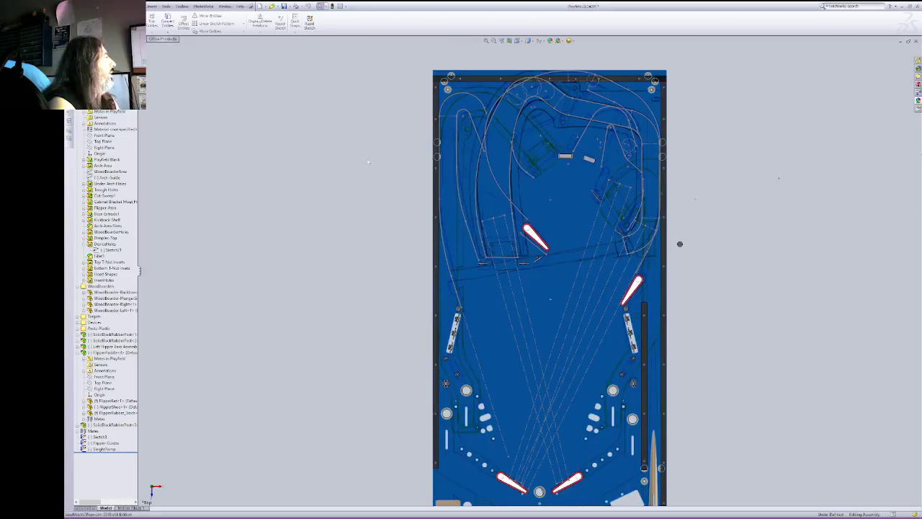
click(75, 22)
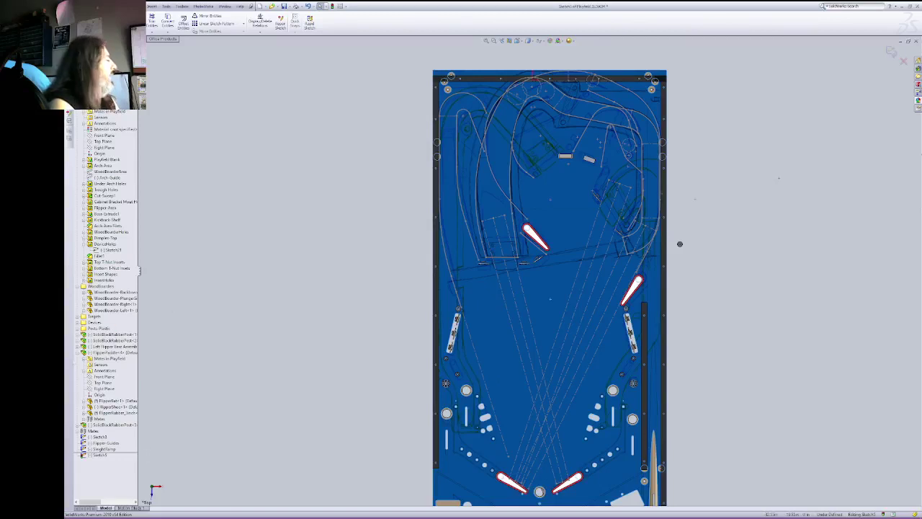
right_click(107, 450)
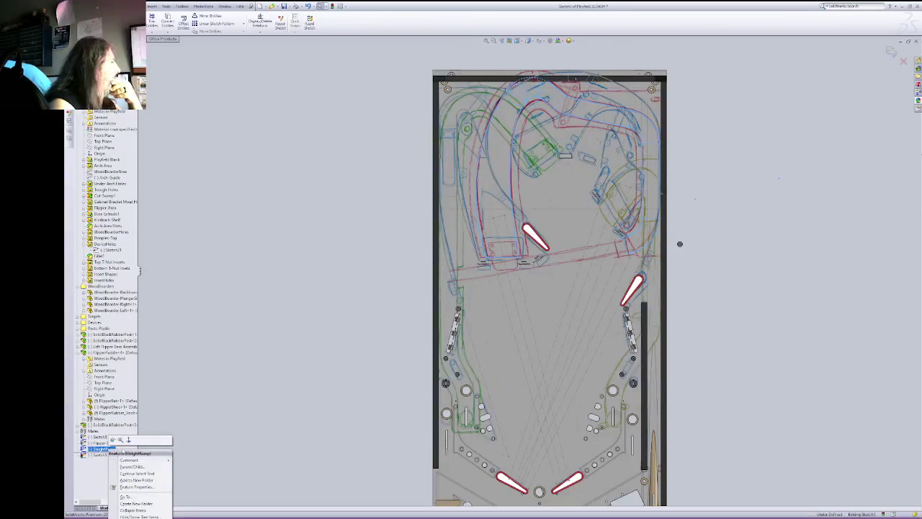
click(112, 439)
click(74, 22)
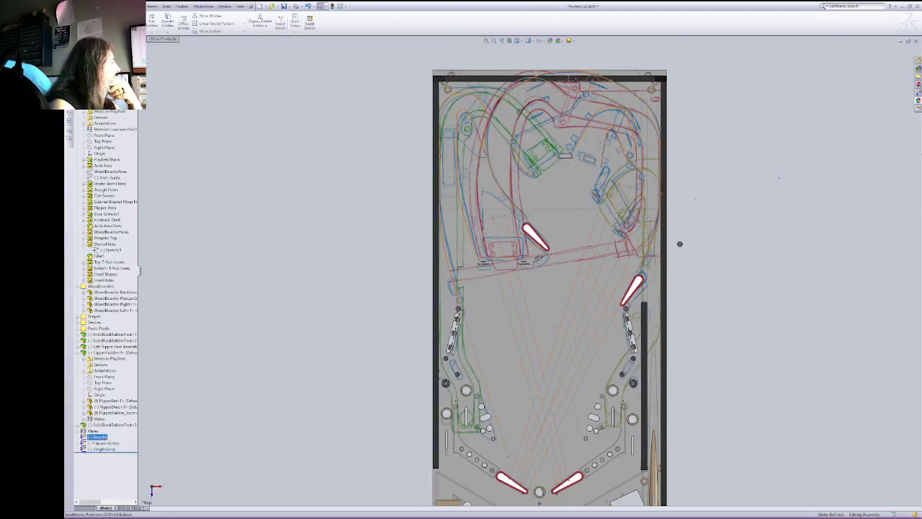
Step: Hide the assembly sketch listed above Flipper Guides and open the Flipper Guides sketch for editing
right_click(105, 443)
right_click(101, 437)
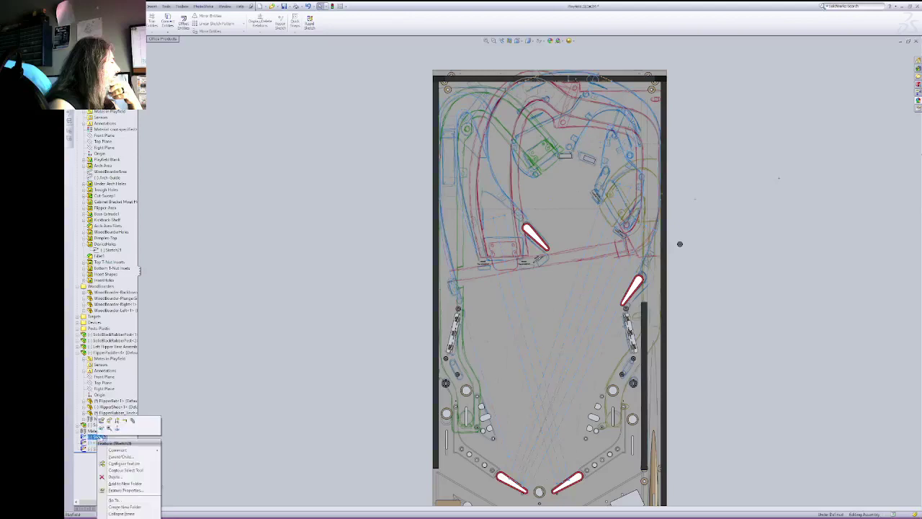
click(104, 442)
right_click(107, 442)
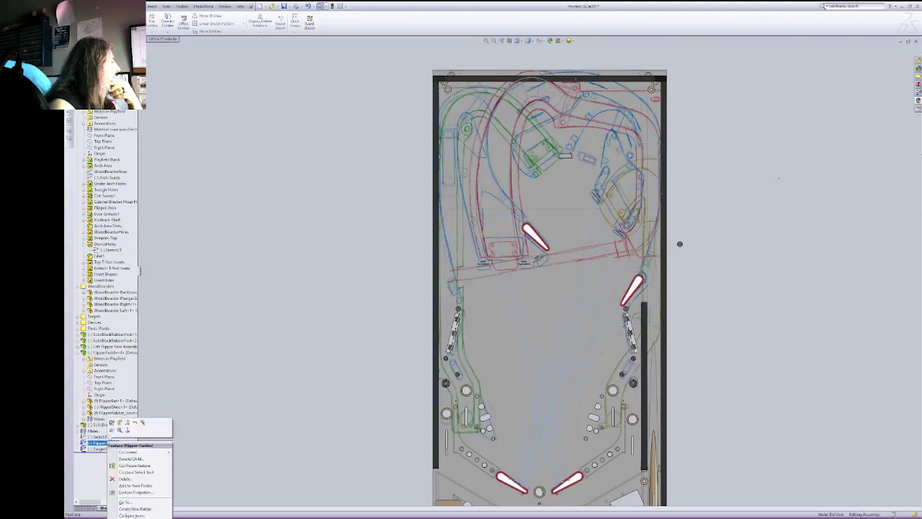
click(120, 423)
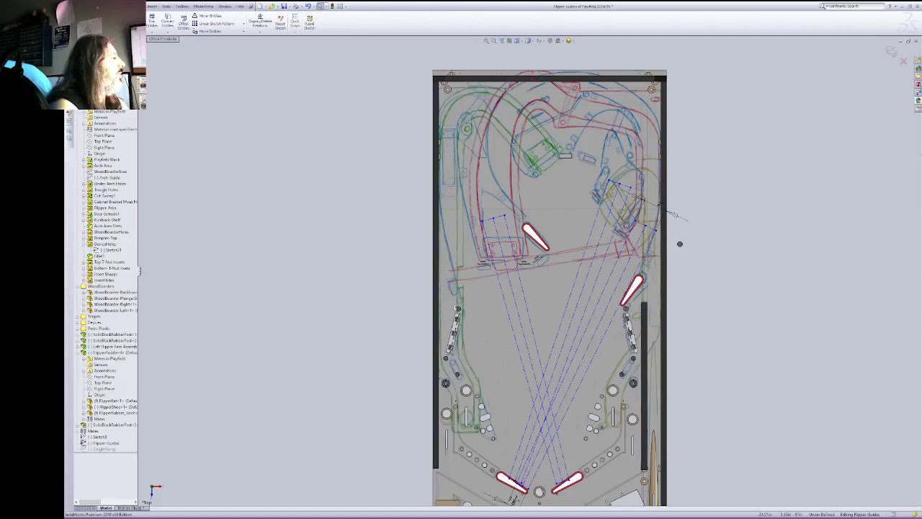
Step: Draw a four-sided construction outline for a new shot guide in the open upper playfield, with a centerline joining the midpoints of its ends
click(109, 26)
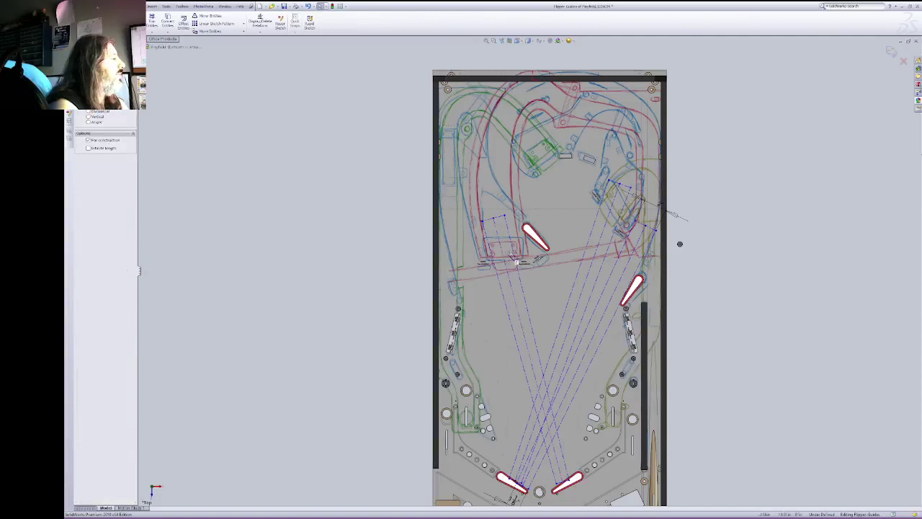
click(573, 239)
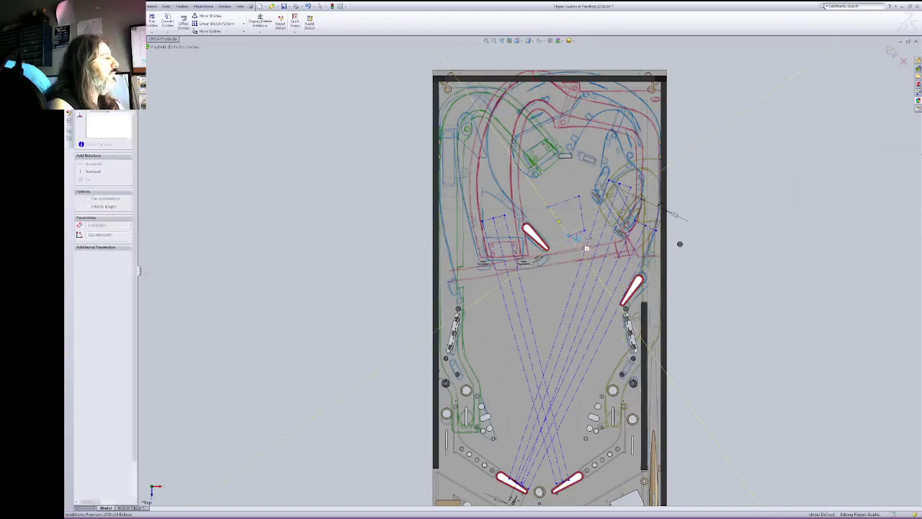
key(Escape)
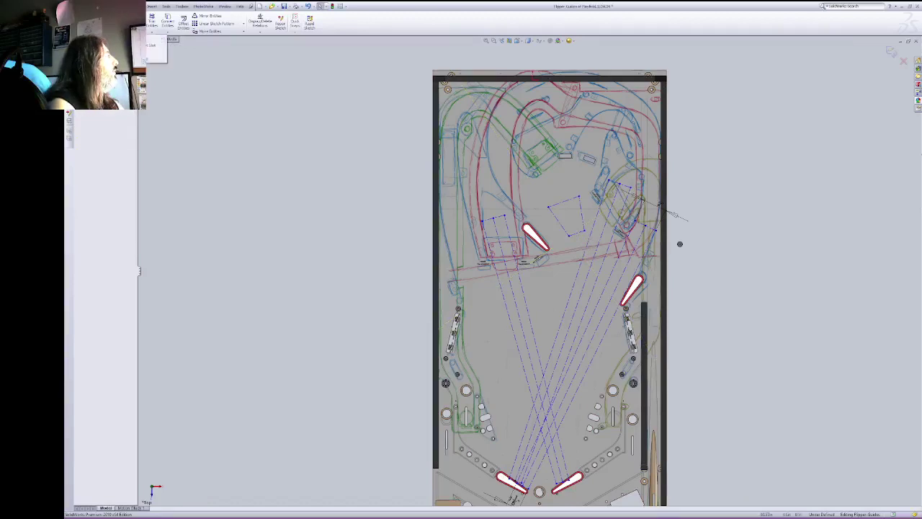
key(l)
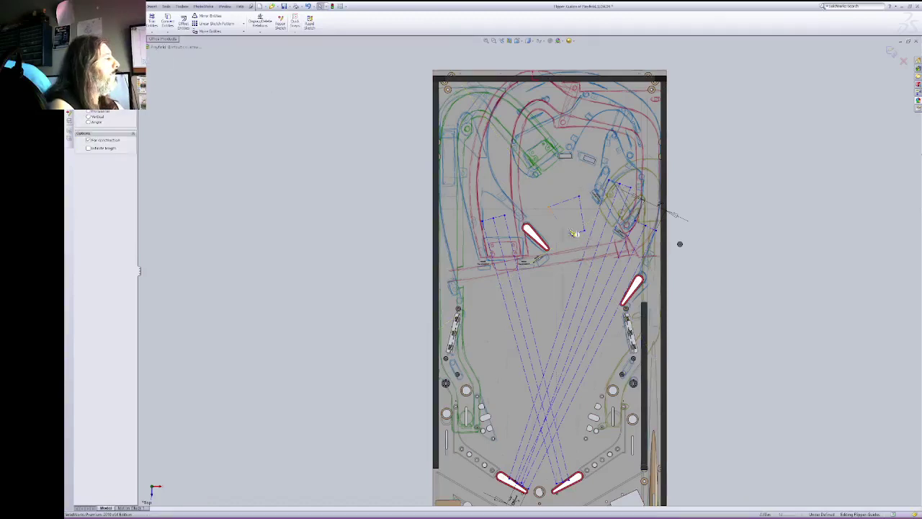
click(577, 233)
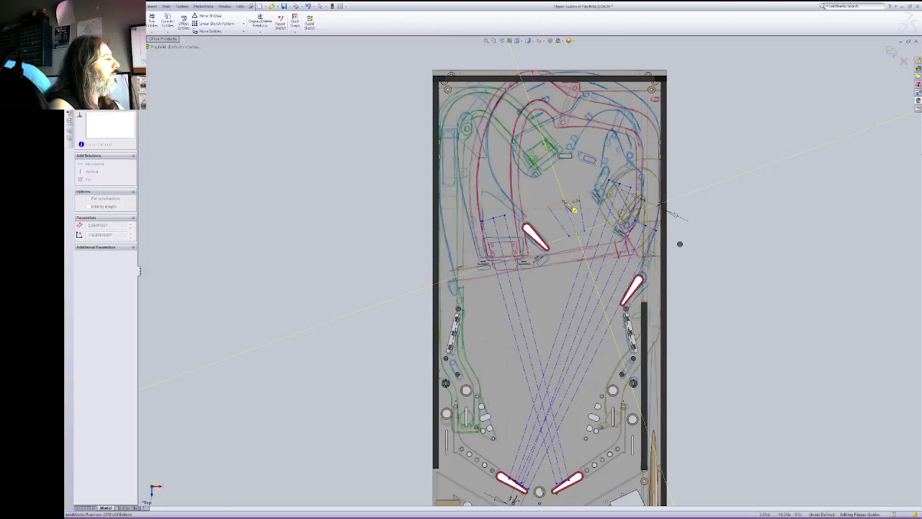
key(Escape)
Step: Make the new guide's centerline perpendicular to both its upper and lower end lines
click(570, 205)
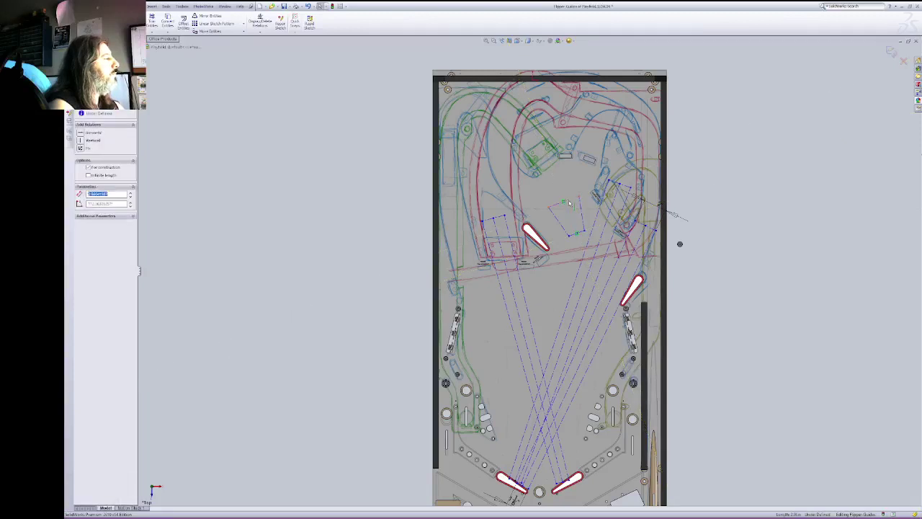
ctrl+click(579, 233)
click(98, 195)
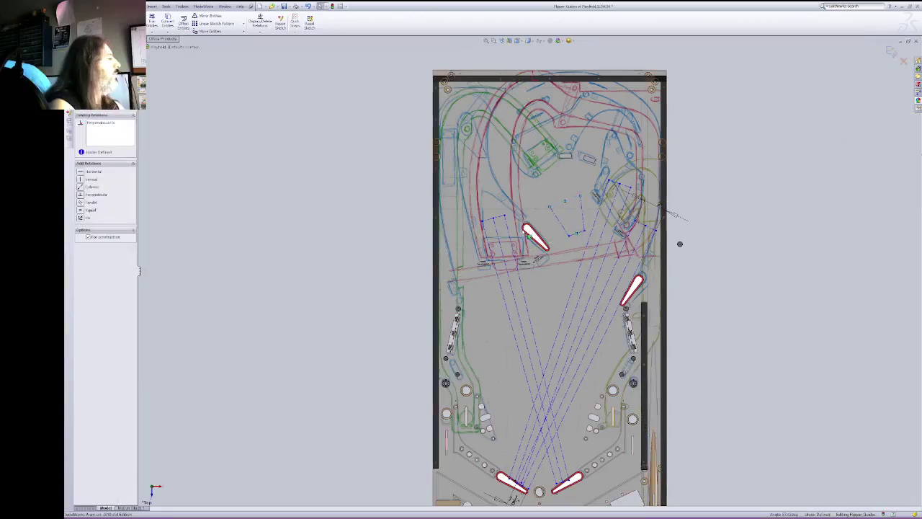
click(579, 234)
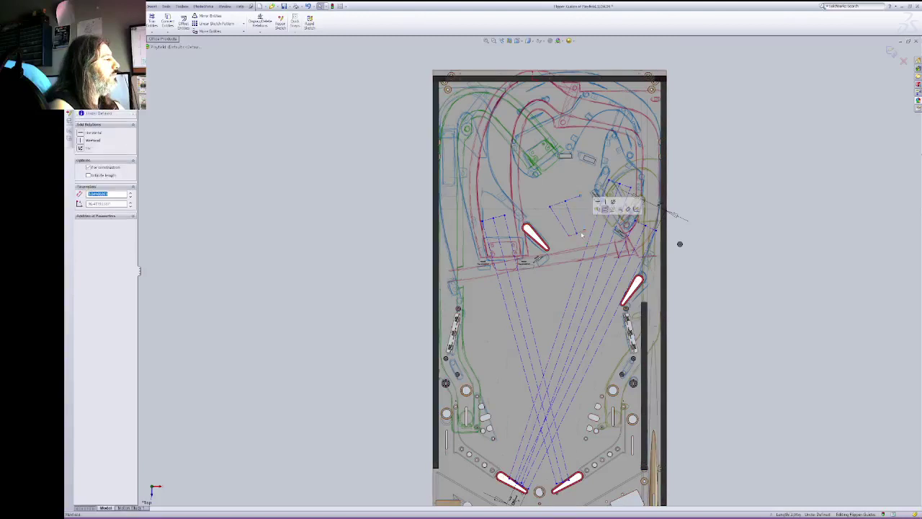
ctrl+click(565, 201)
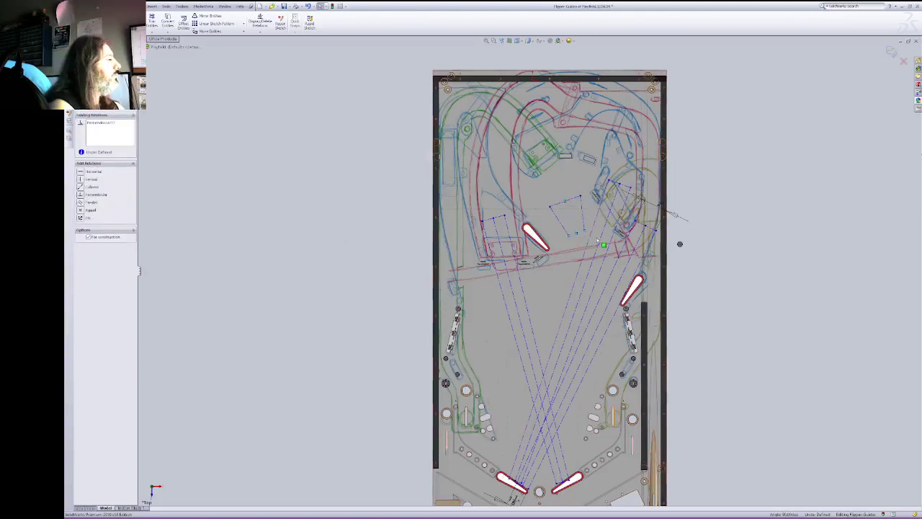
Step: Make the new guide's upper end line equal in length to the far end lines of the existing shot guides
click(575, 202)
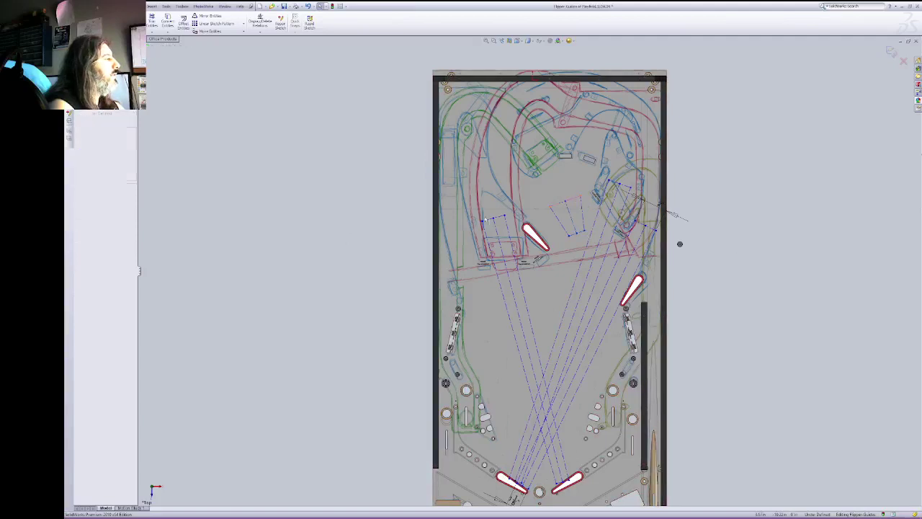
click(671, 213)
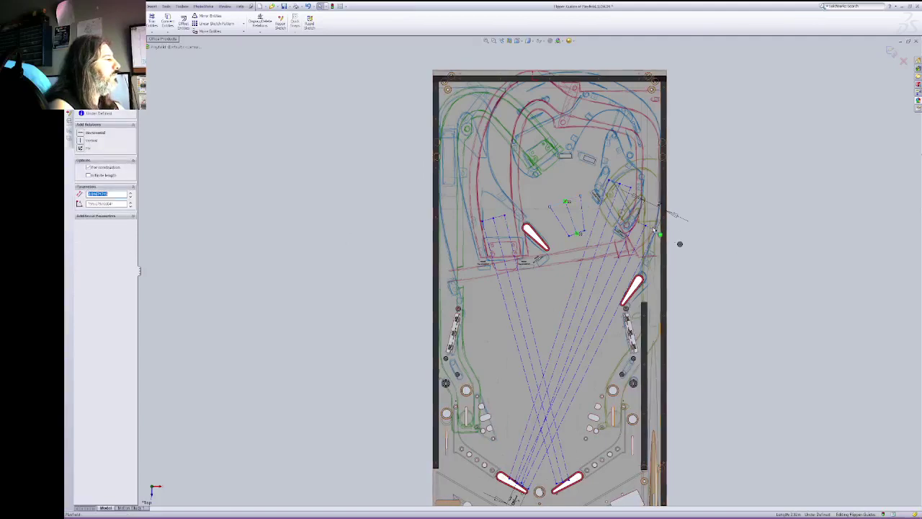
ctrl+click(573, 199)
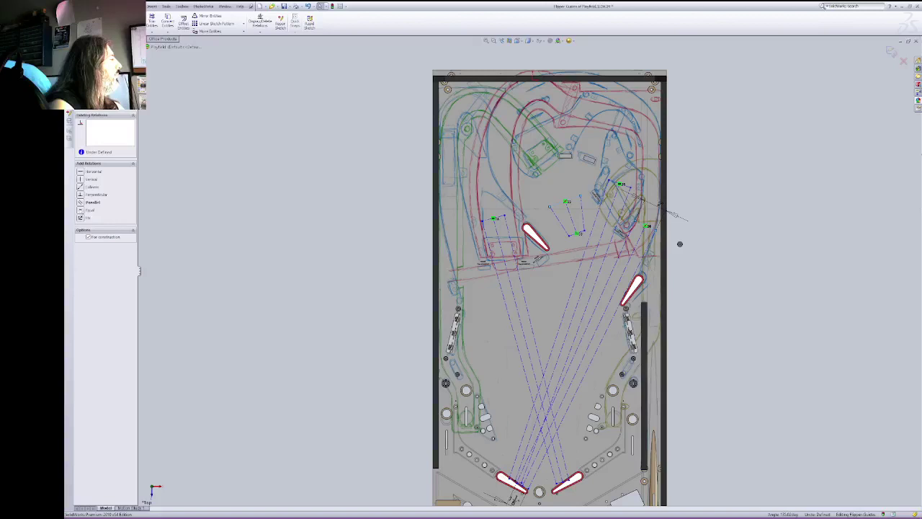
click(80, 210)
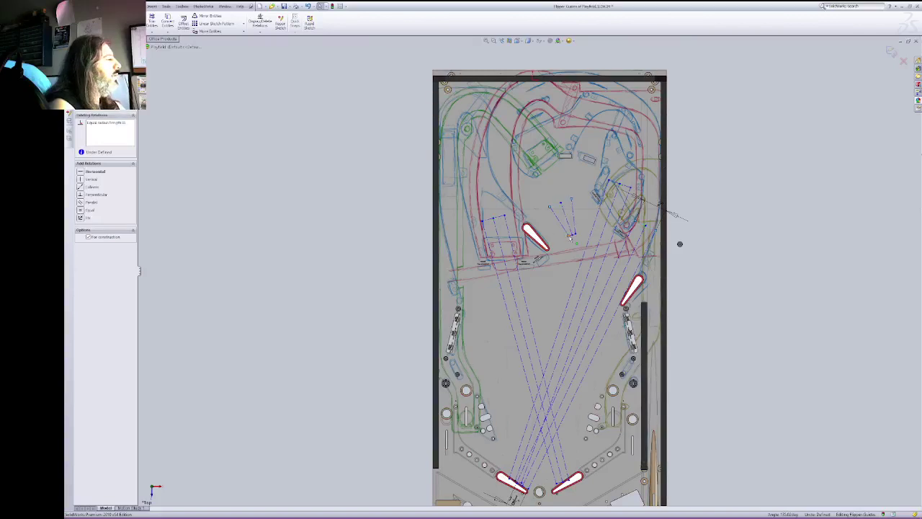
Step: Pull out the new guide's lower corner, and make its lower end line equal to the existing guides' end lines at the flippers
drag(569, 236, 557, 238)
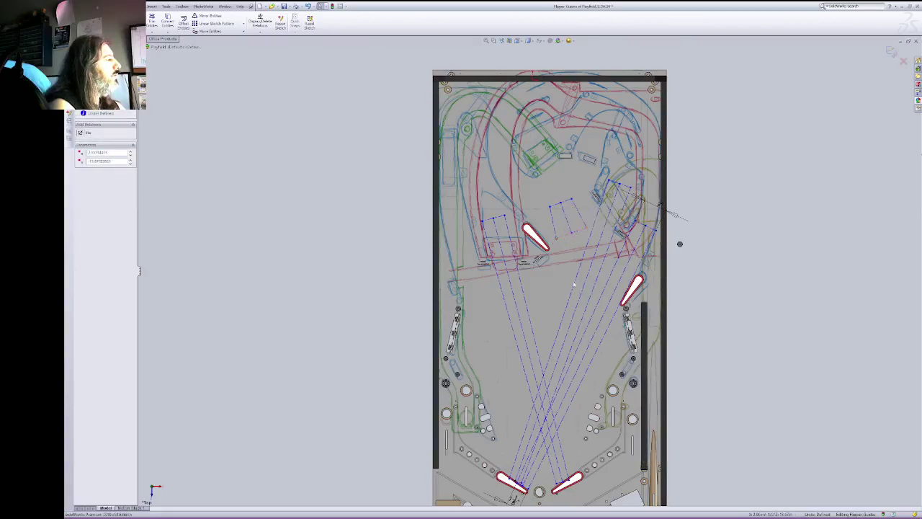
click(568, 220)
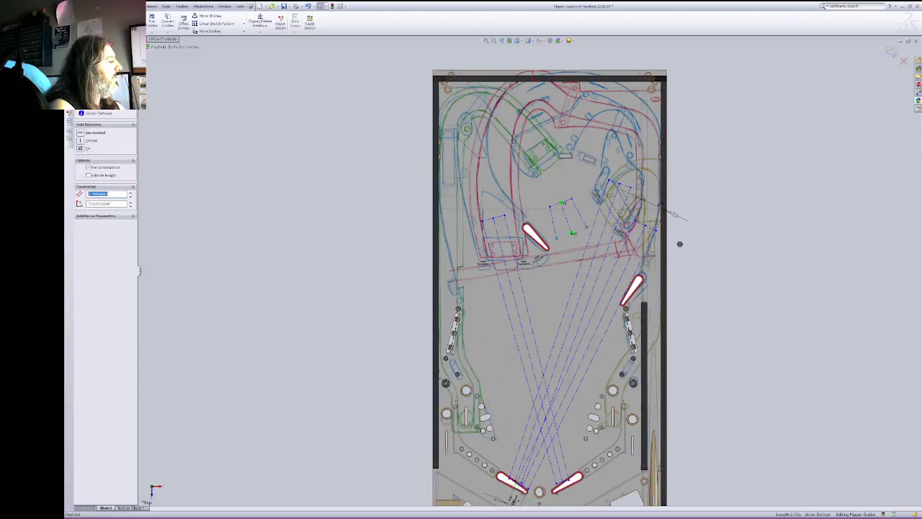
ctrl+click(620, 275)
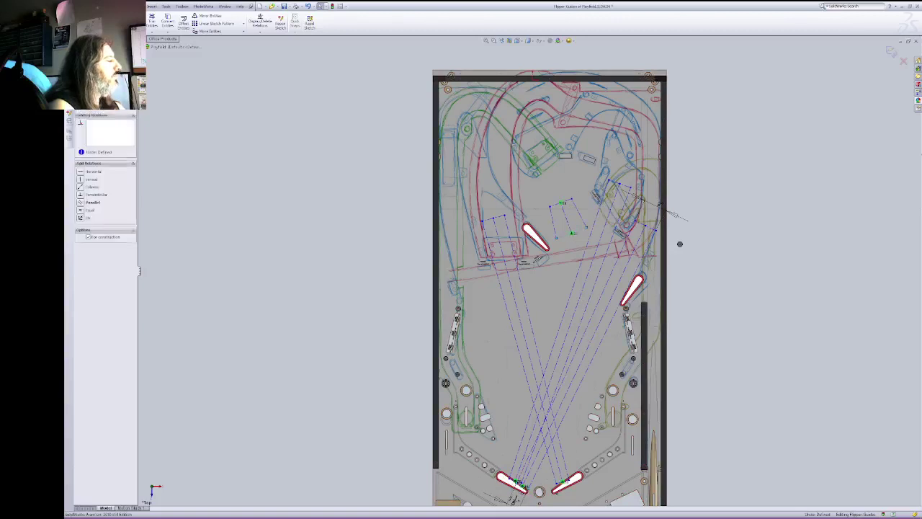
click(81, 209)
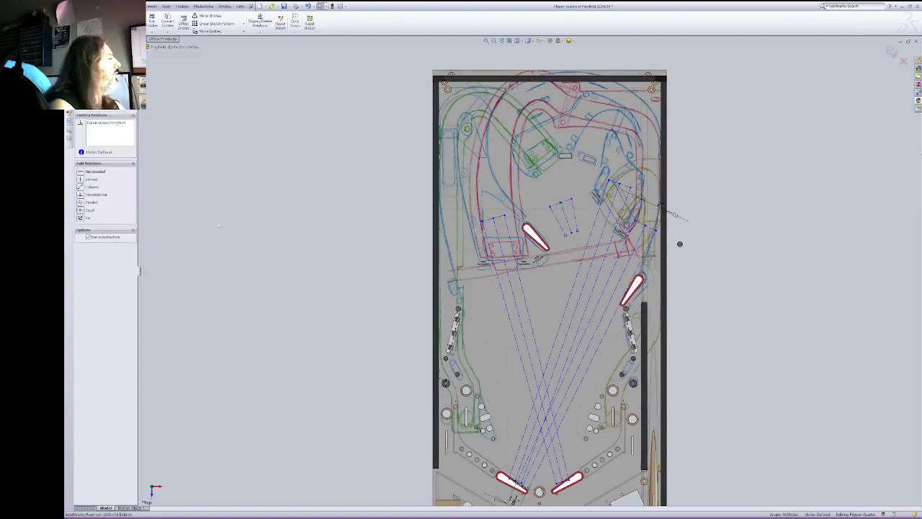
click(371, 314)
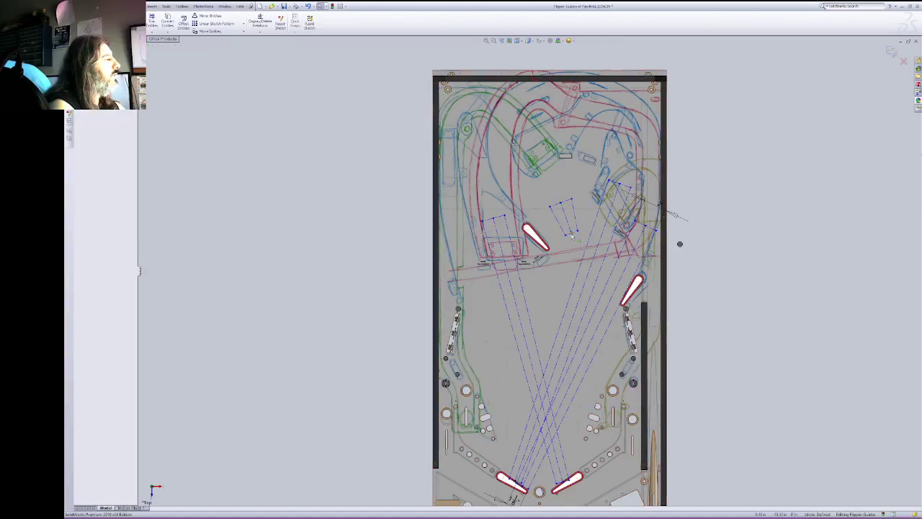
Step: Move the new guide's lower end onto the upper right flipper and its far end to the green ramp entrance
drag(577, 233, 630, 289)
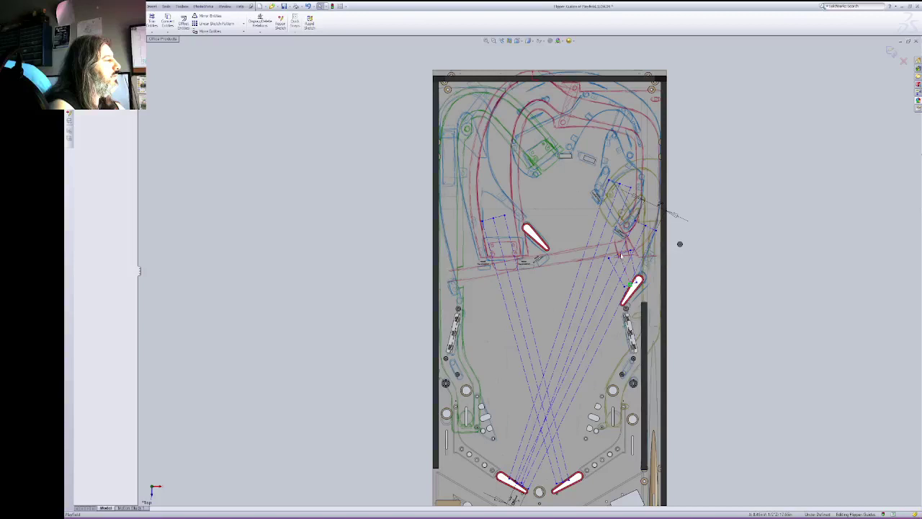
mouse_move(619, 254)
mouse_down()
mouse_move(547, 208)
mouse_move(526, 132)
mouse_move(538, 148)
mouse_up()
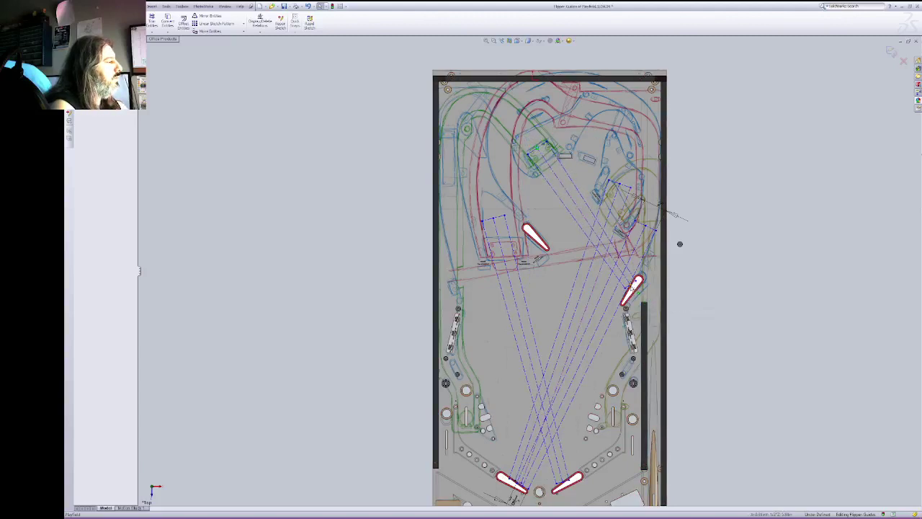
click(632, 287)
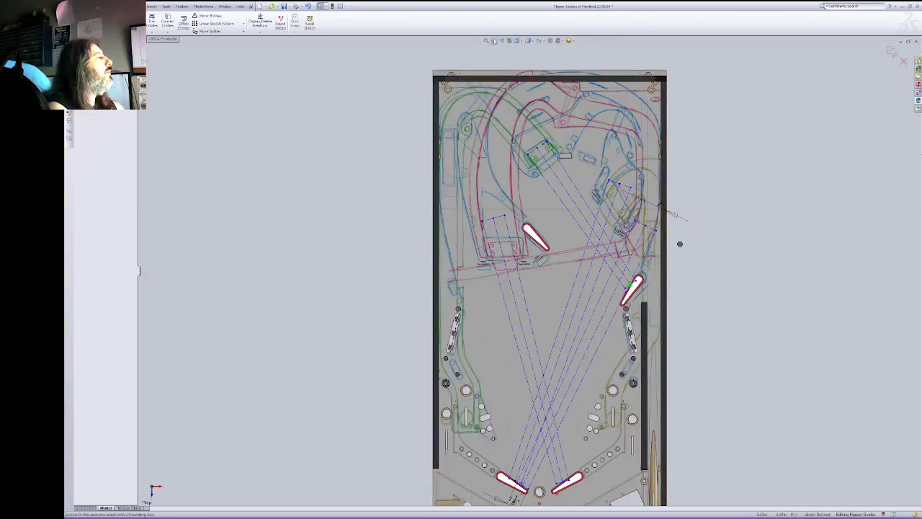
Step: Close the Flipper Guides sketch and start a new sketch on the playfield face, framed around the green ramp
mouse_move(471, 85)
mouse_down()
mouse_move(585, 194)
mouse_move(636, 223)
mouse_up()
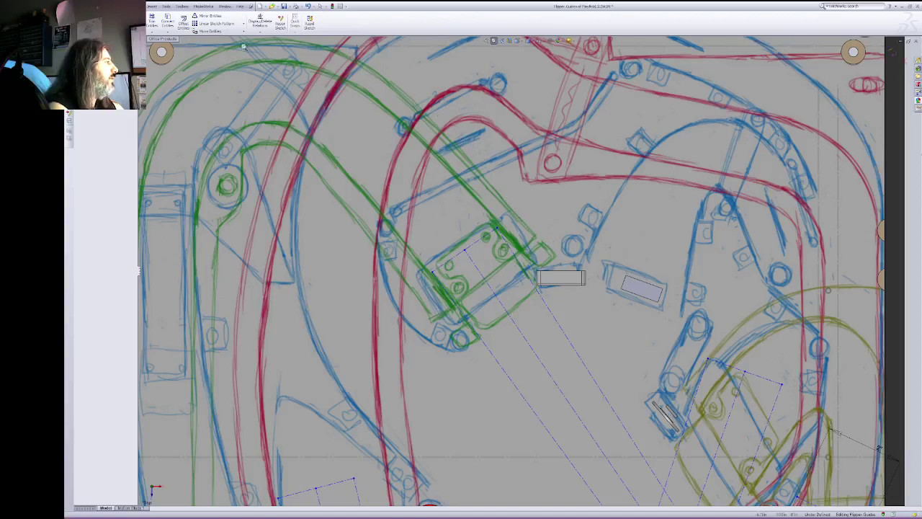
right_click(441, 81)
click(447, 87)
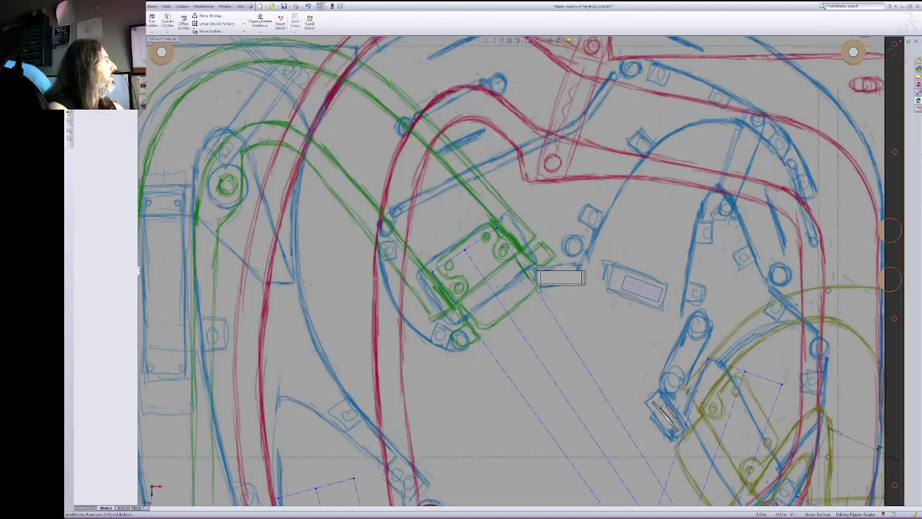
click(320, 6)
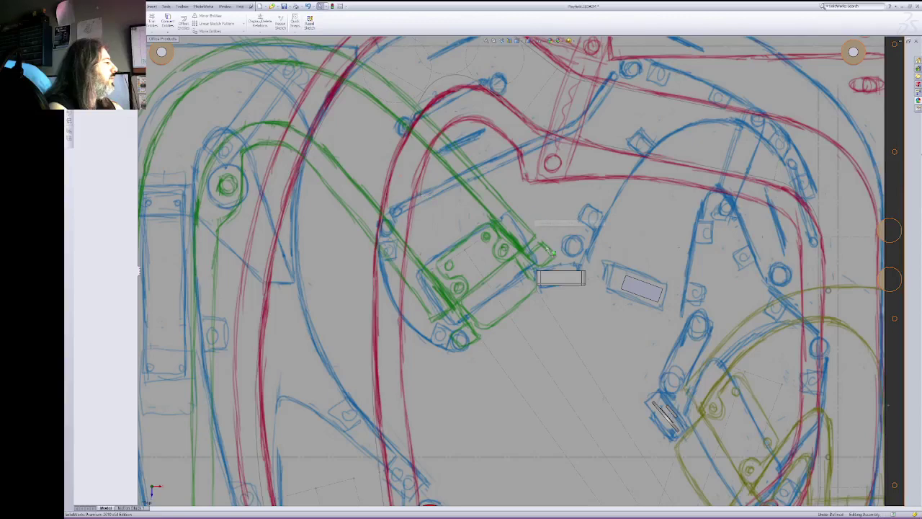
click(597, 329)
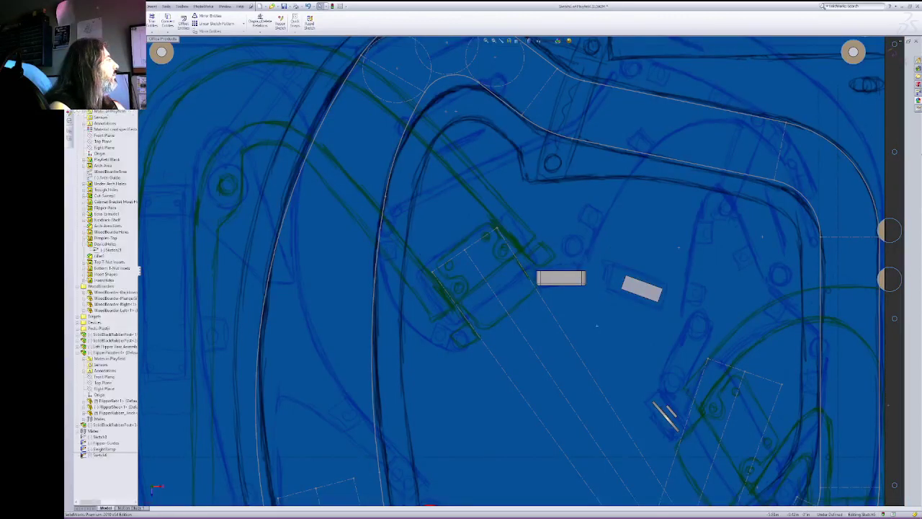
Step: Draw two connected solid lines tracing the green ramp's entrance edge and the start of its right side
click(167, 32)
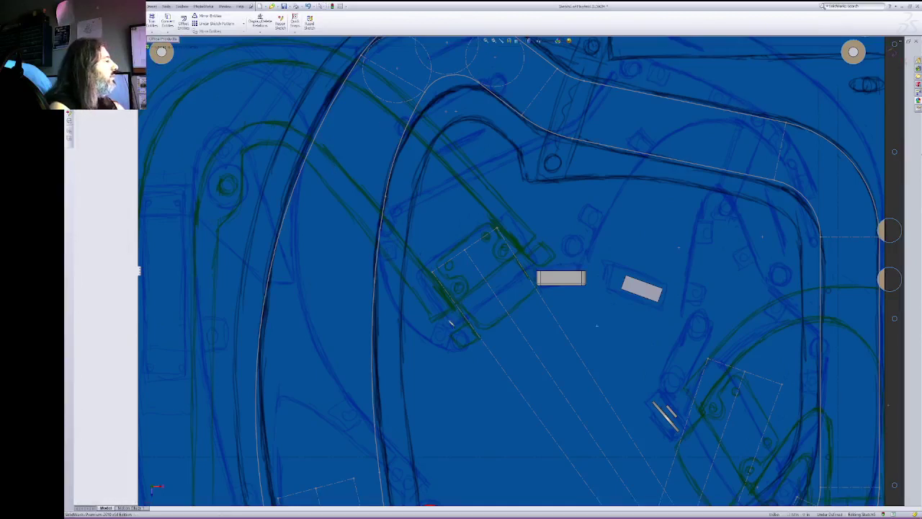
click(455, 312)
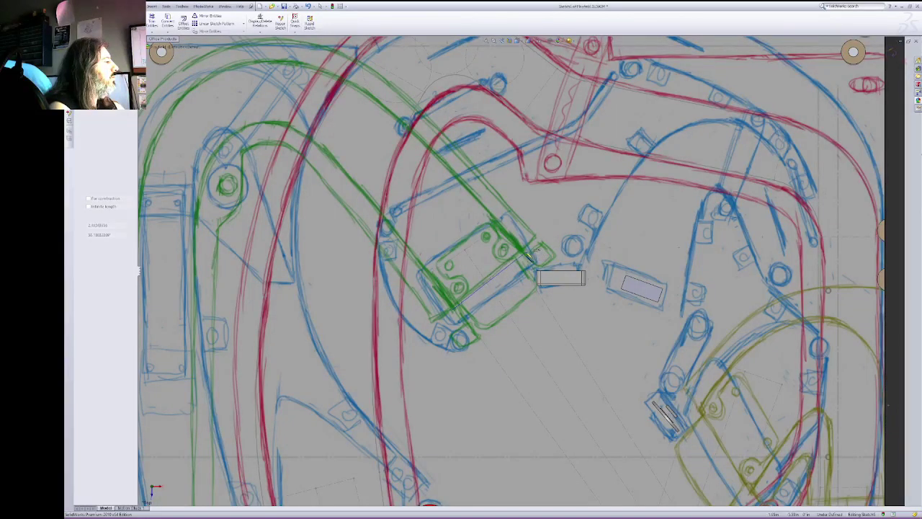
click(527, 253)
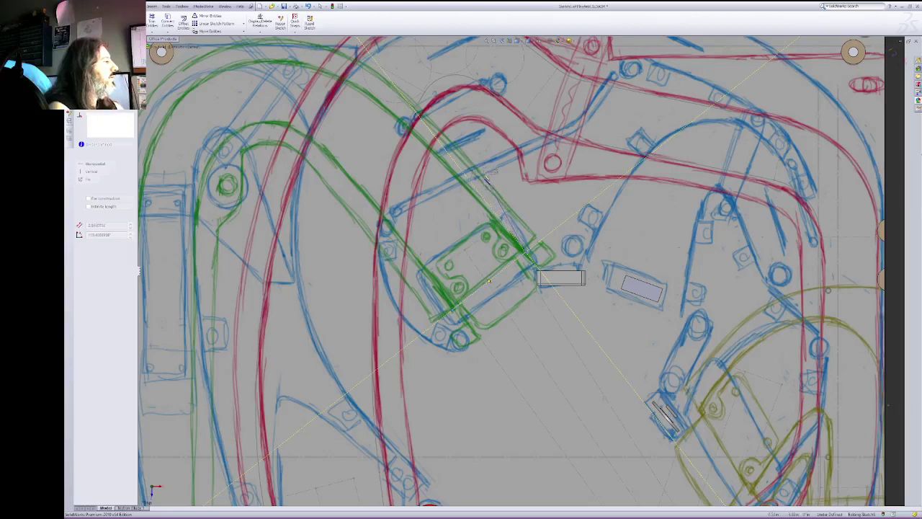
click(482, 175)
key(Escape)
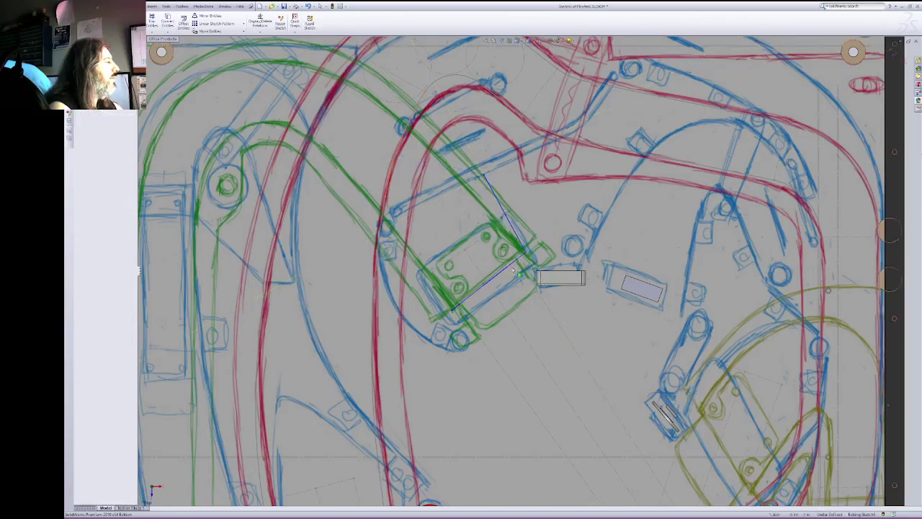
Step: Adjust the shared corner and both free ends of the two lines to fit the hand-drawn green ramp entrance
drag(527, 253, 529, 260)
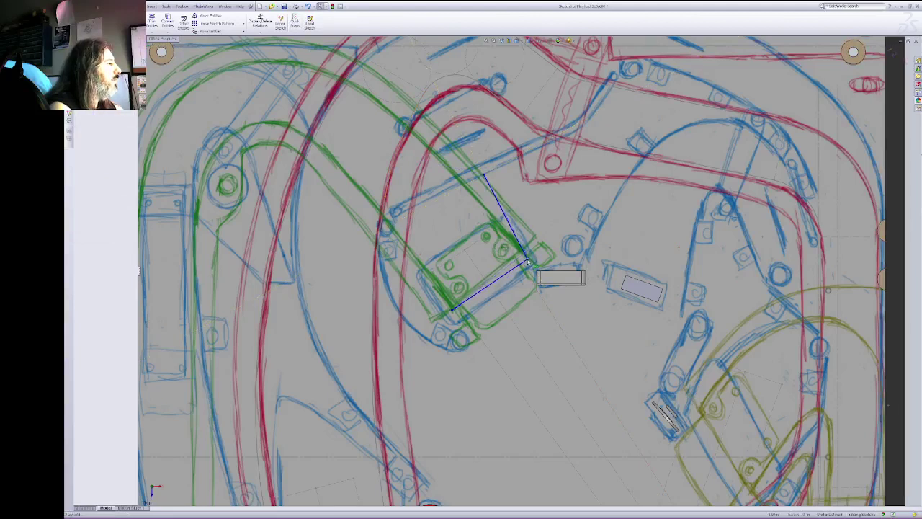
drag(488, 178, 477, 181)
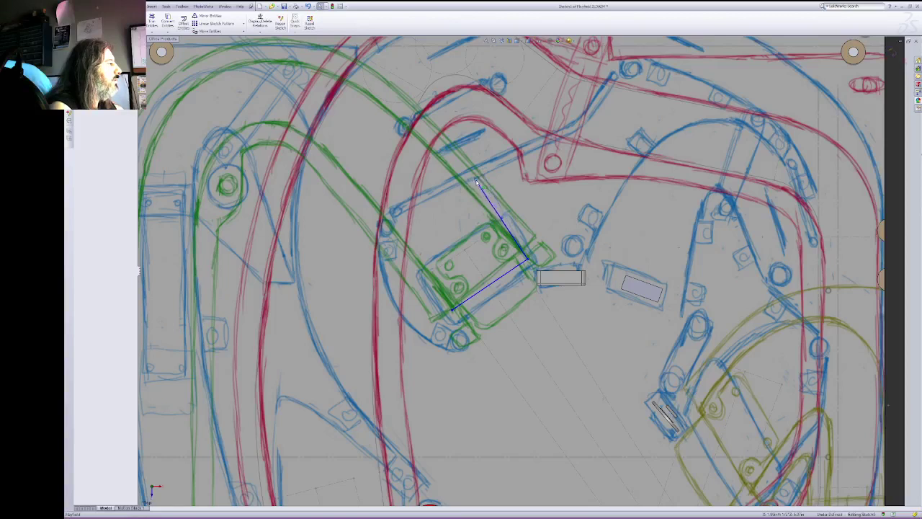
drag(454, 311, 456, 319)
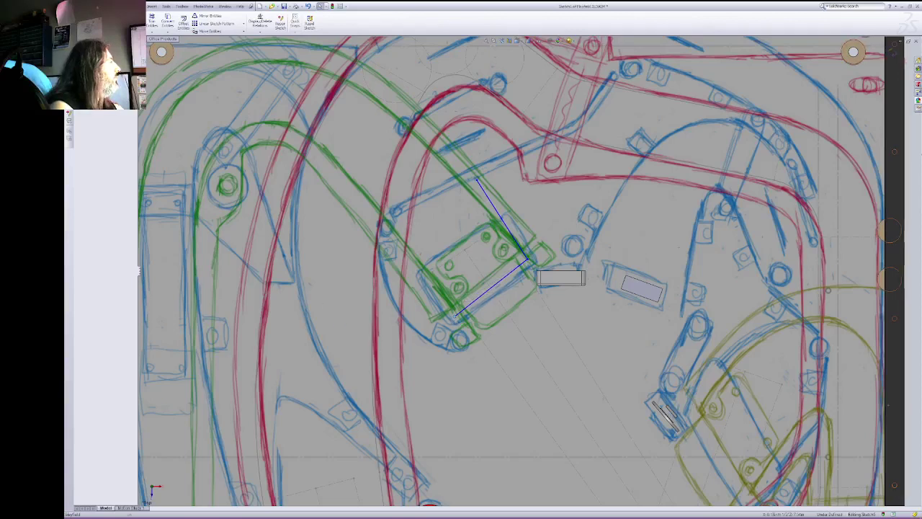
Step: Draw the green ramp's left side line from the entrance corner up to the bend, and extend the right side line farther along the ramp
click(115, 16)
click(457, 319)
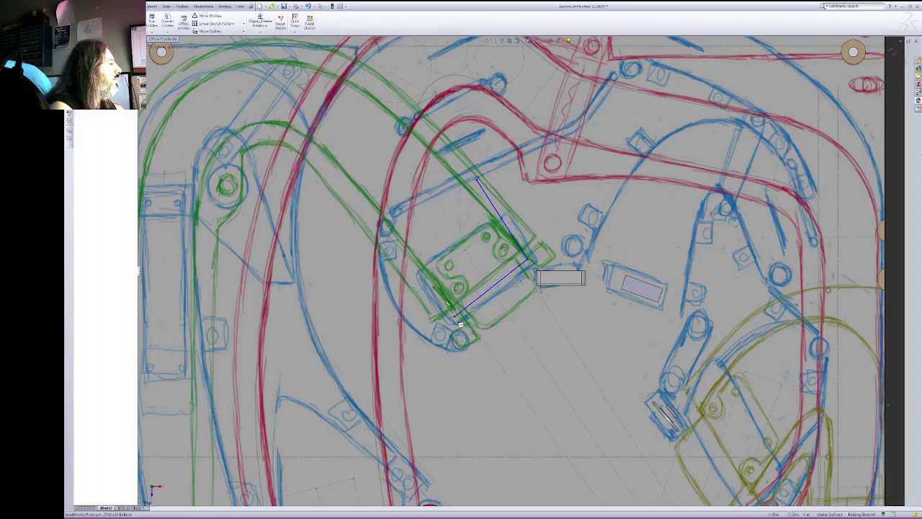
double_click(321, 149)
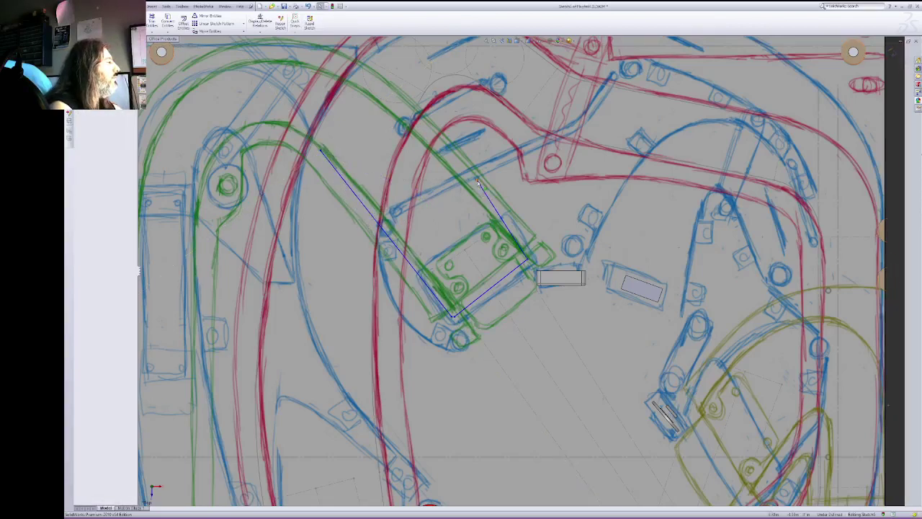
drag(477, 182, 440, 149)
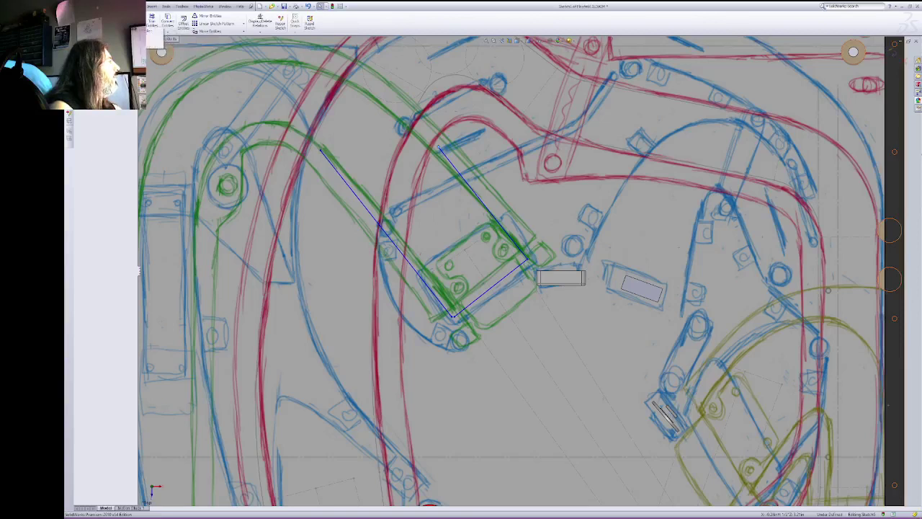
Step: Draw a tangent arc from the green ramp's left side line around the inner bend to its far side
click(134, 38)
click(321, 153)
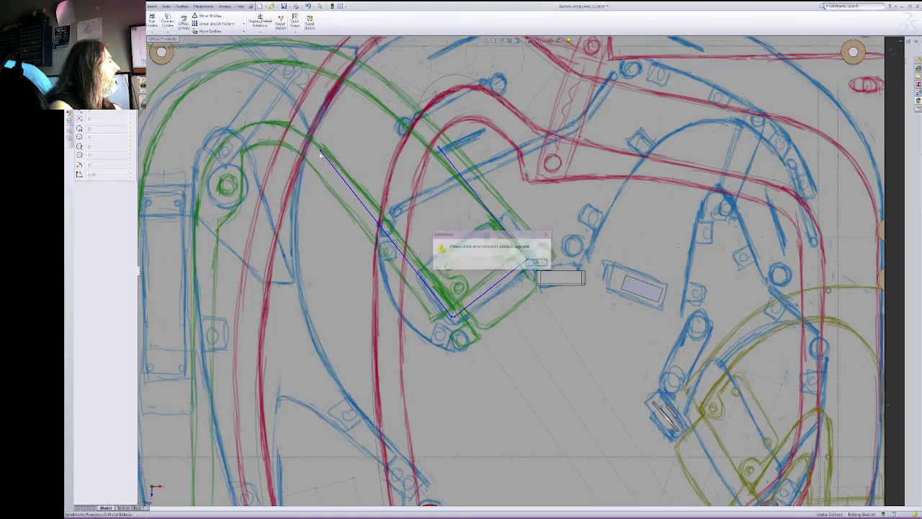
key(Return)
click(319, 151)
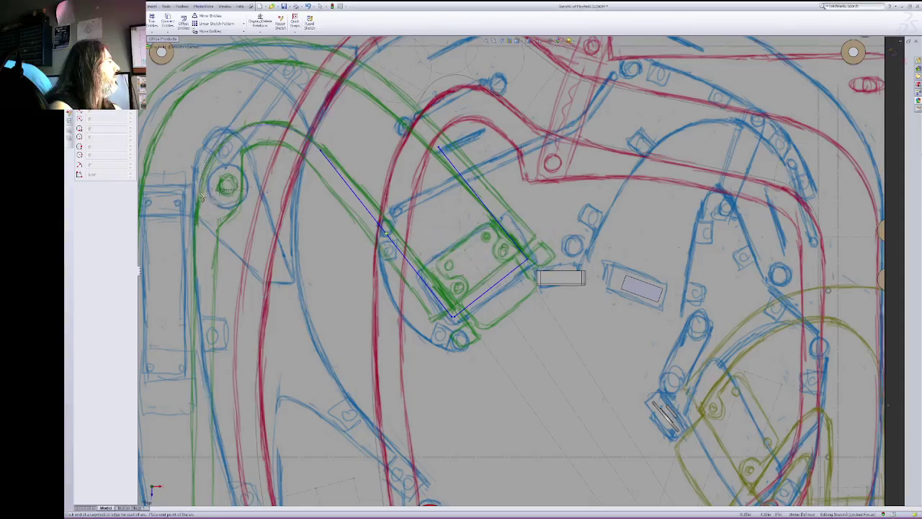
click(201, 189)
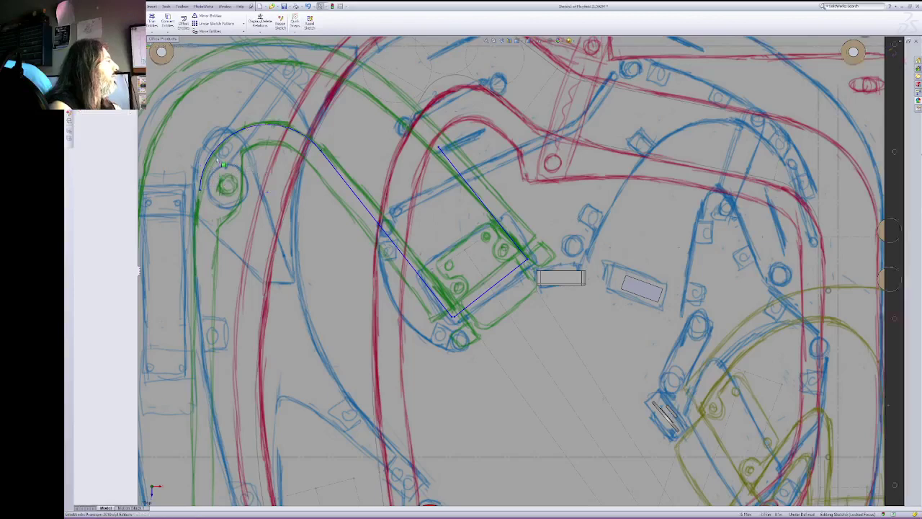
right_click(463, 136)
click(508, 184)
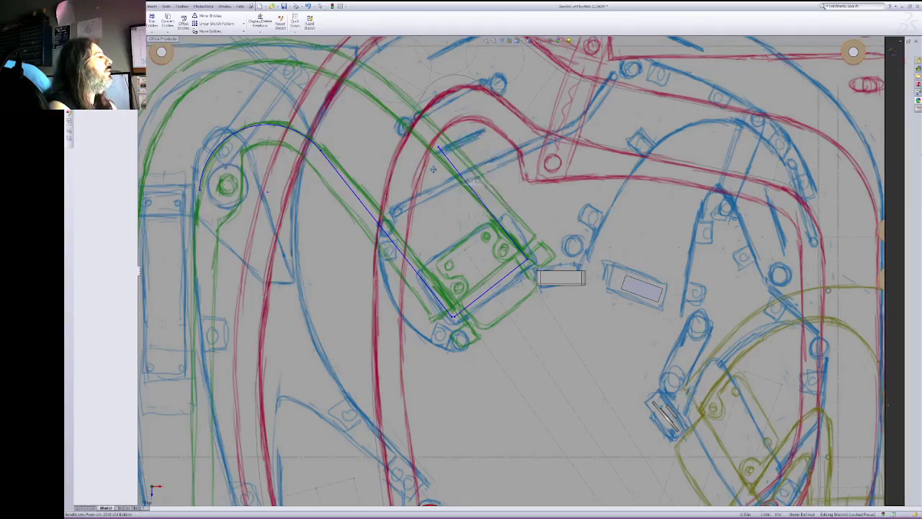
Step: Trace the green ramp's outer bend with tangent arcs from the right side line's end, finishing opposite the inner arc's end
drag(418, 113, 590, 176)
right_click(589, 176)
click(596, 179)
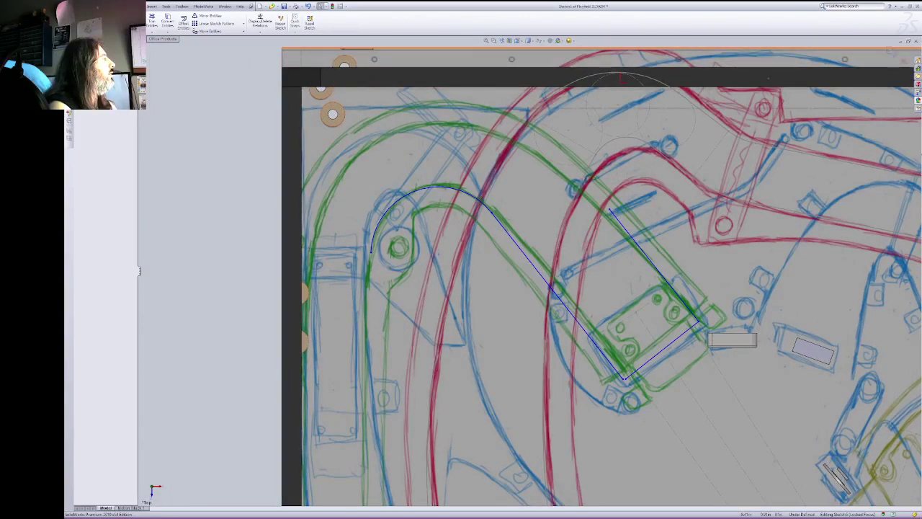
key(Return)
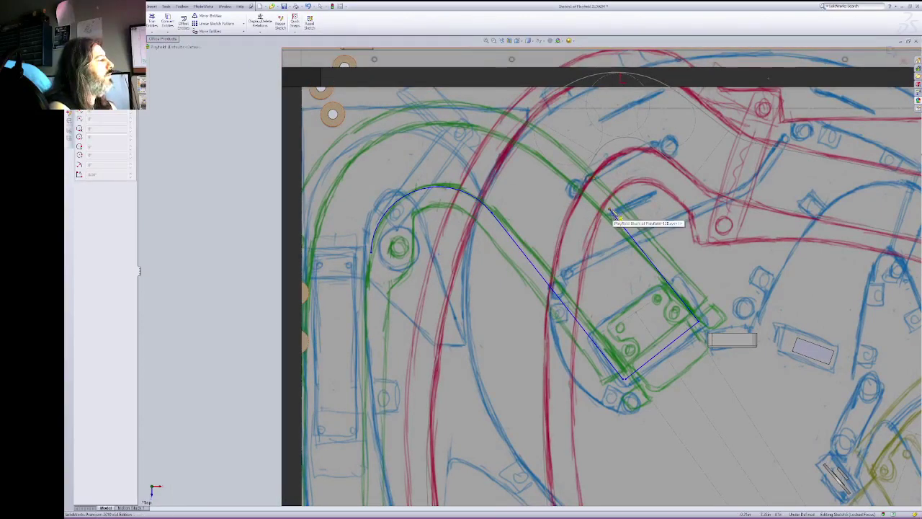
click(611, 210)
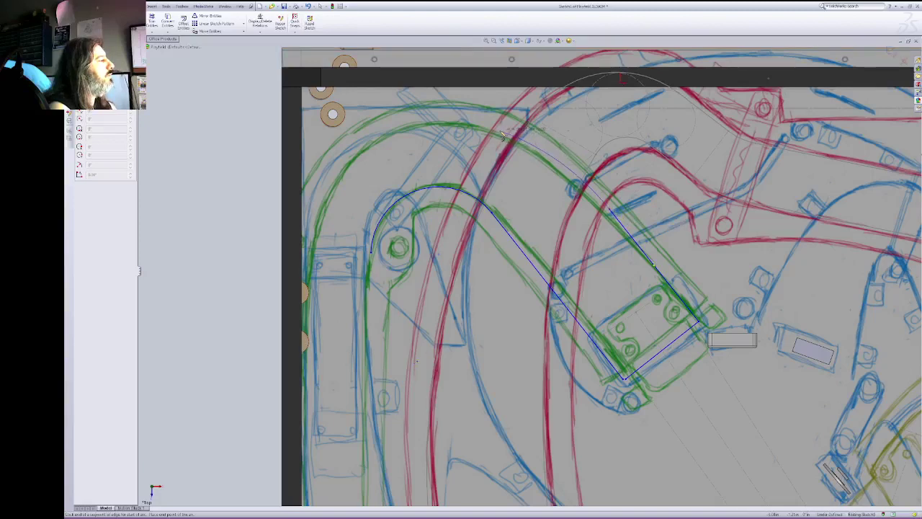
click(315, 250)
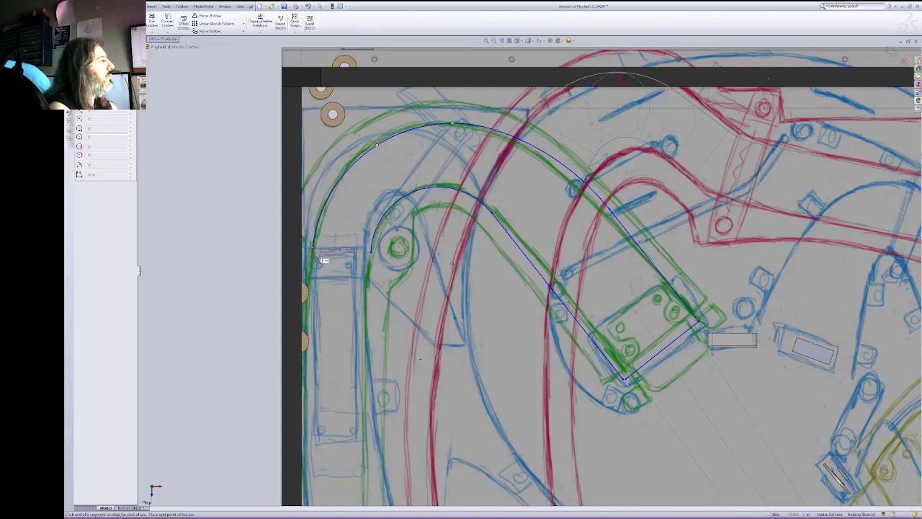
key(Escape)
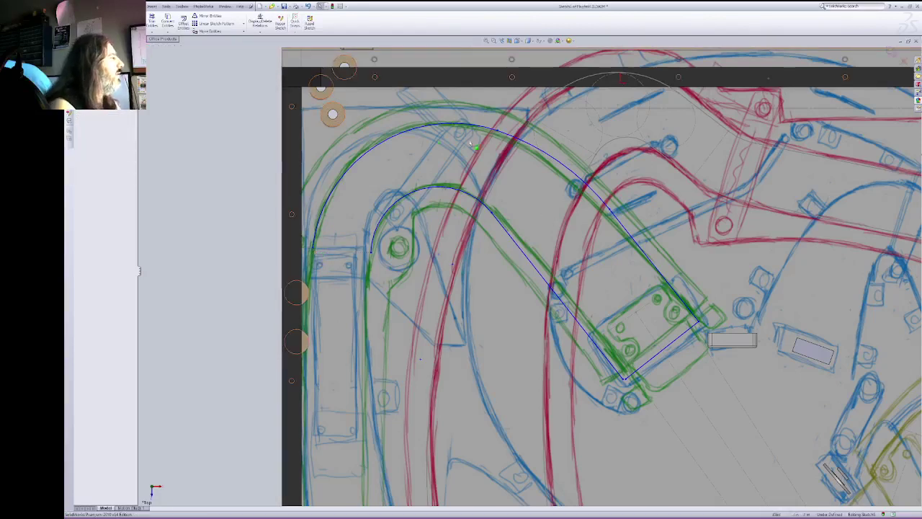
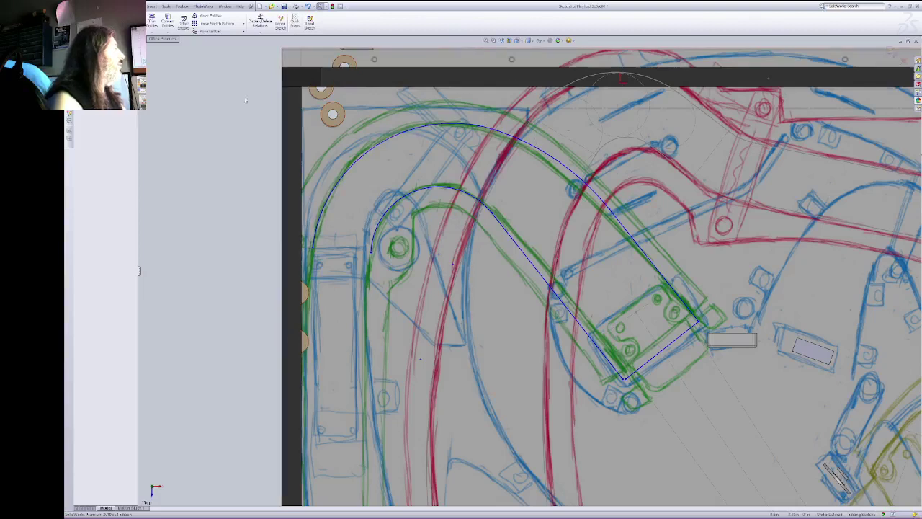
Step: Draw a construction line across the ramp joining the lower ends of the outer and inner arcs
click(109, 26)
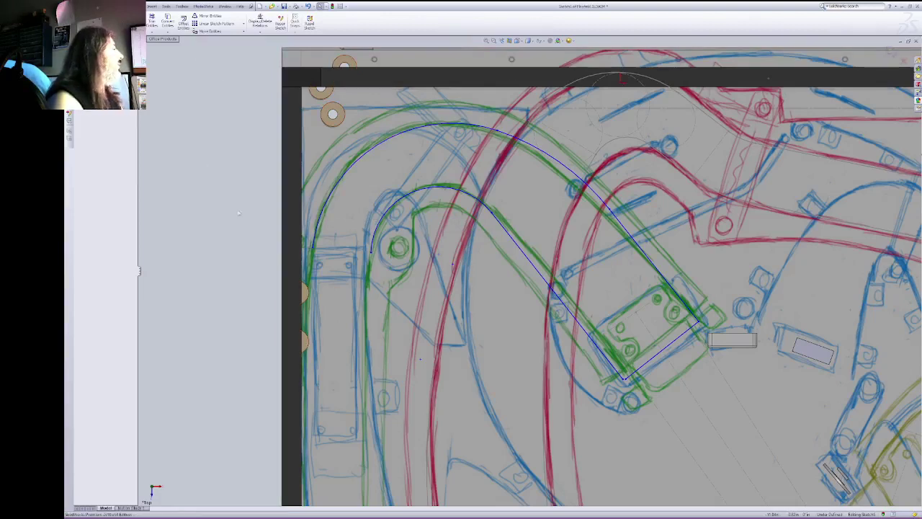
click(312, 252)
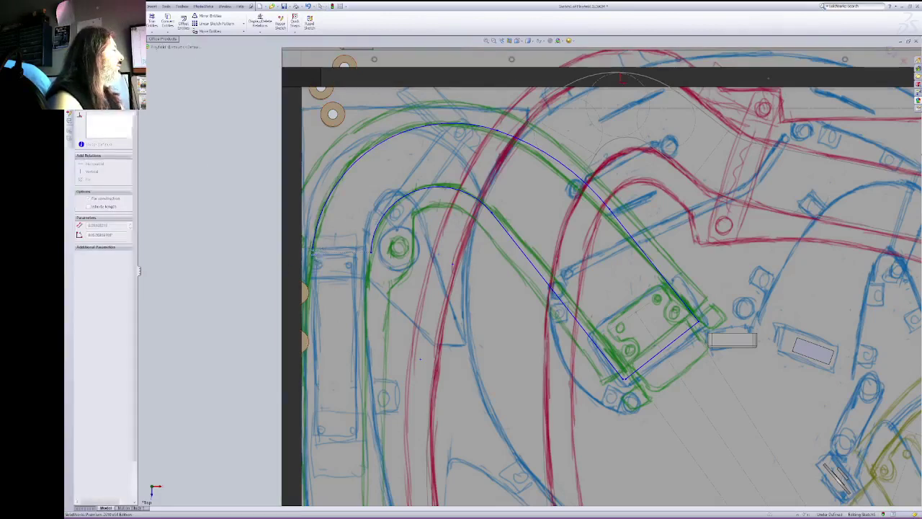
key(Escape)
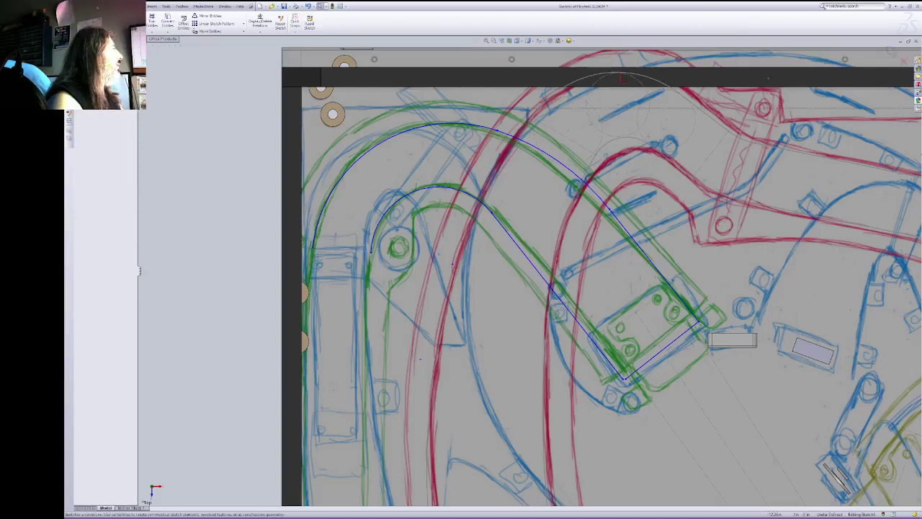
click(109, 27)
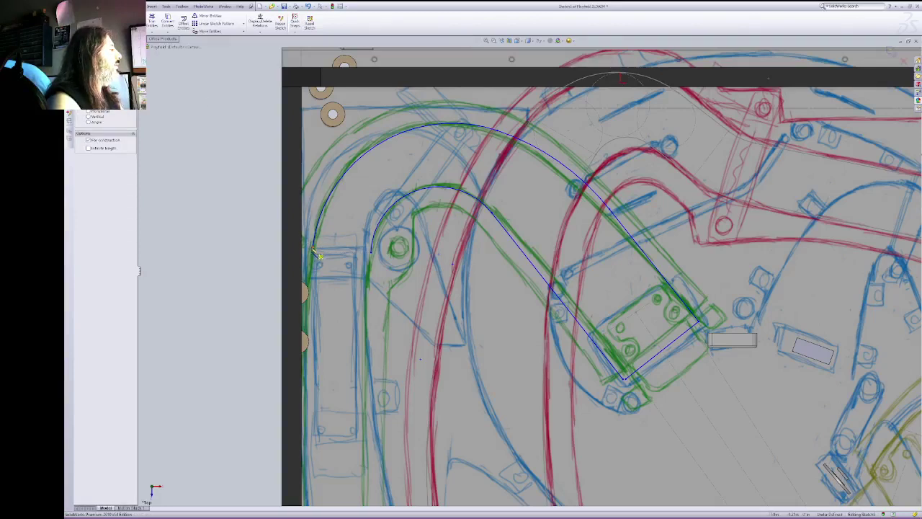
key(Escape)
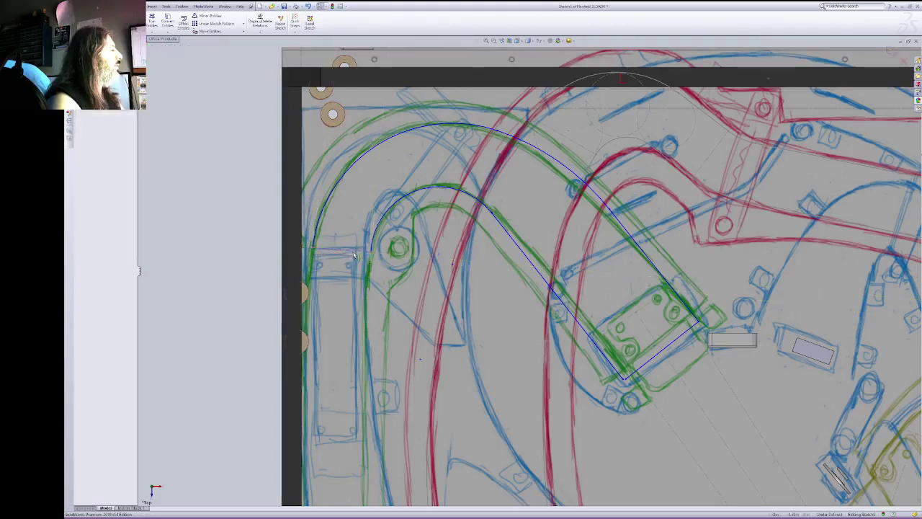
Step: Try to make the construction line between the arc ends horizontal
click(332, 248)
click(80, 133)
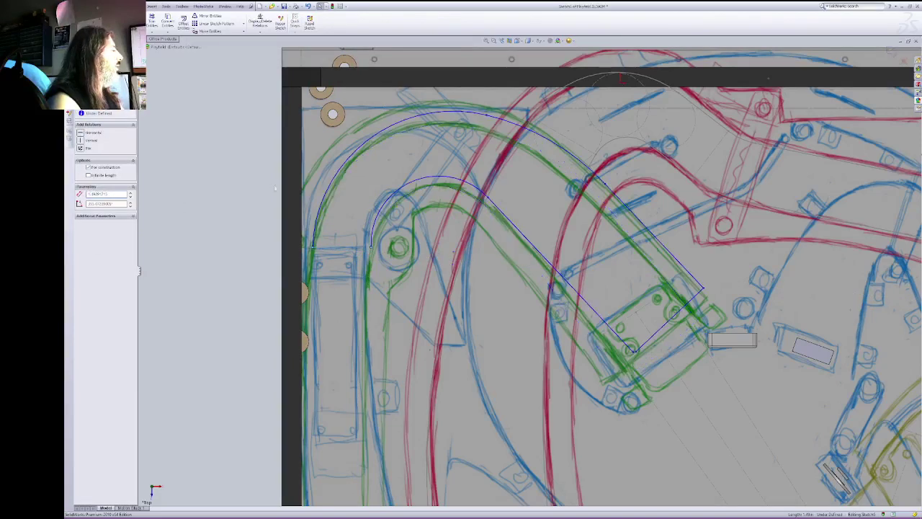
drag(415, 255, 465, 270)
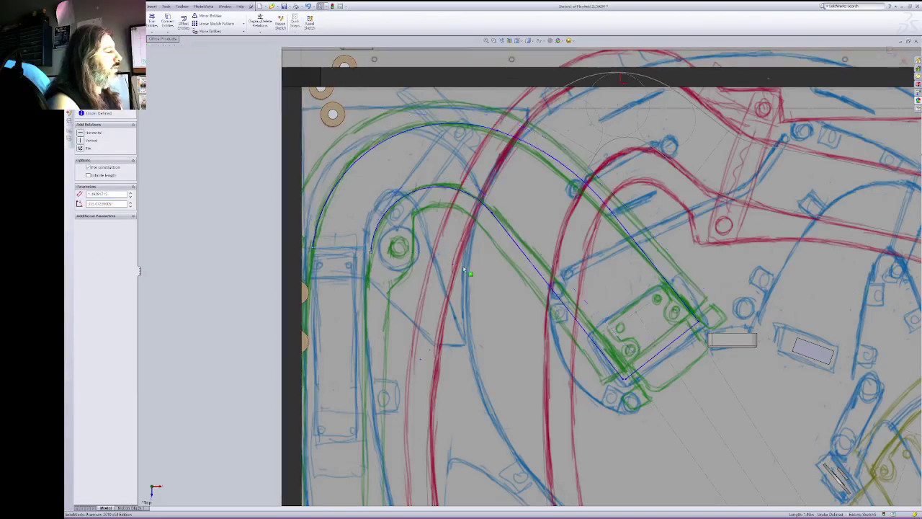
Step: Nudge the lower corner of the ramp entrance slightly to fit the hand-drawn outline
click(625, 381)
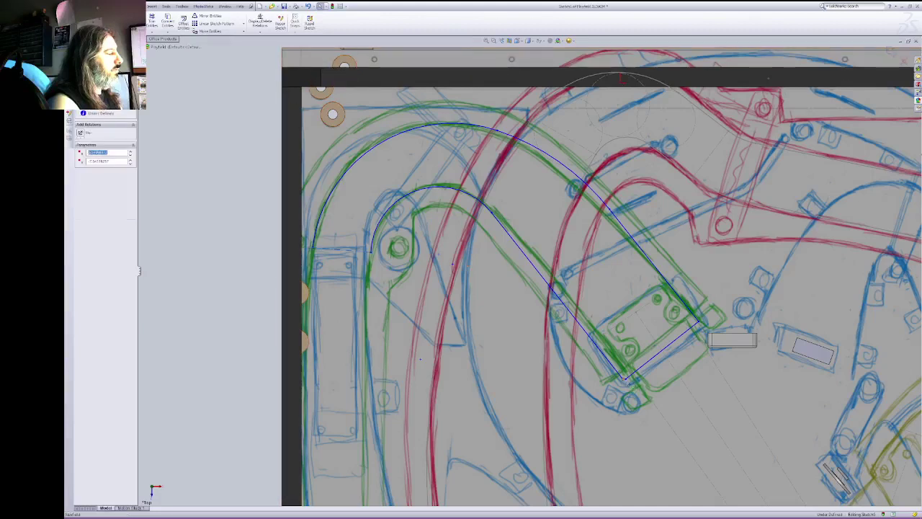
drag(626, 380, 623, 382)
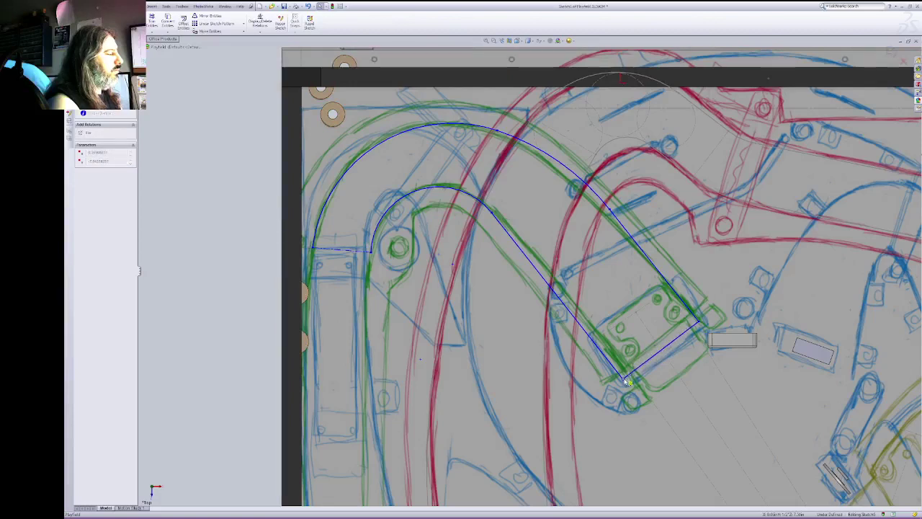
key(Escape)
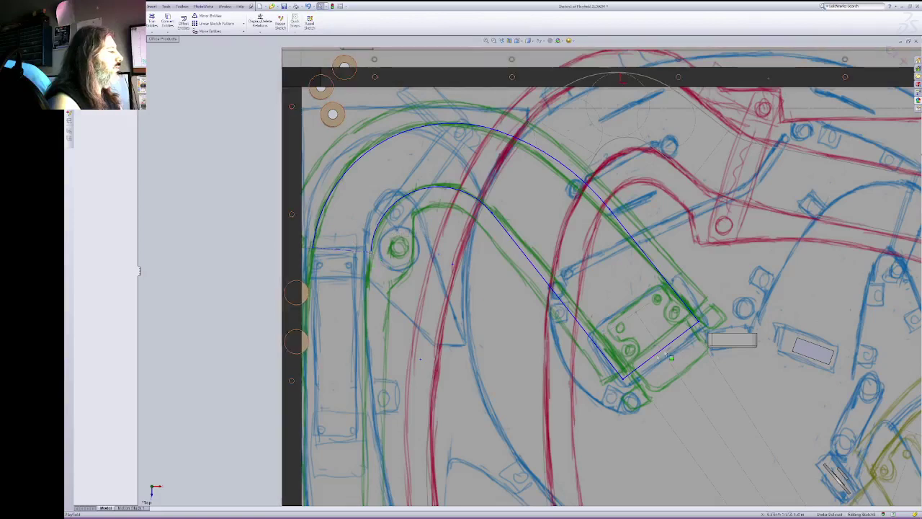
Step: Fix both straight side lines near the ramp entrance and make the construction line between the arc ends horizontal
click(531, 263)
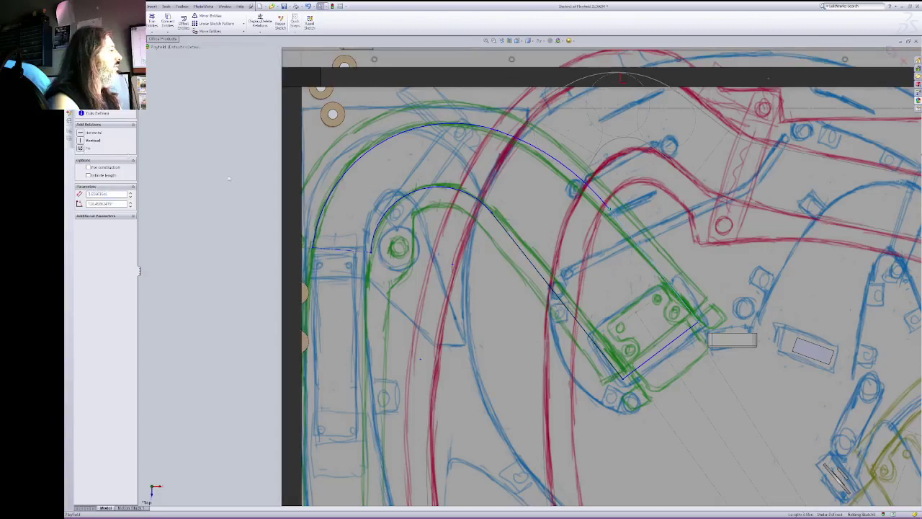
click(323, 249)
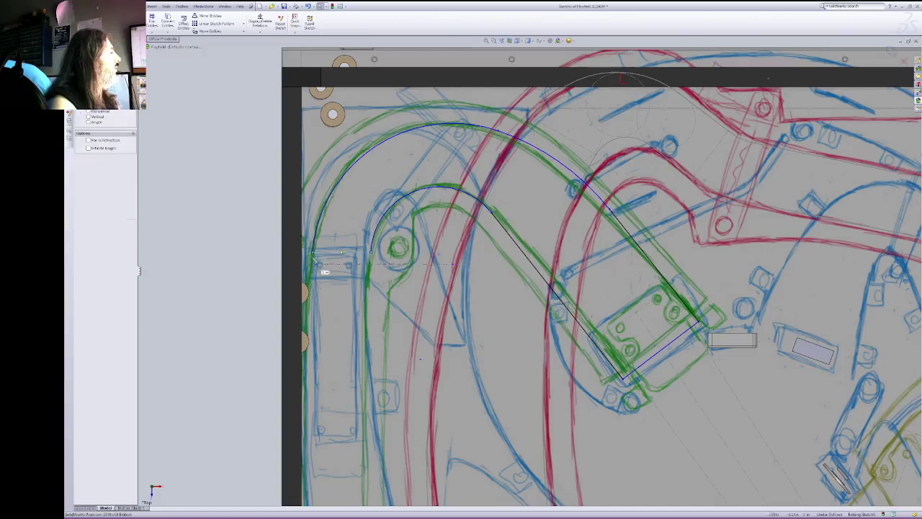
Step: Draw two solid lines running down the playfield from the outer and inner arc ends along the ramp's straight run
click(312, 253)
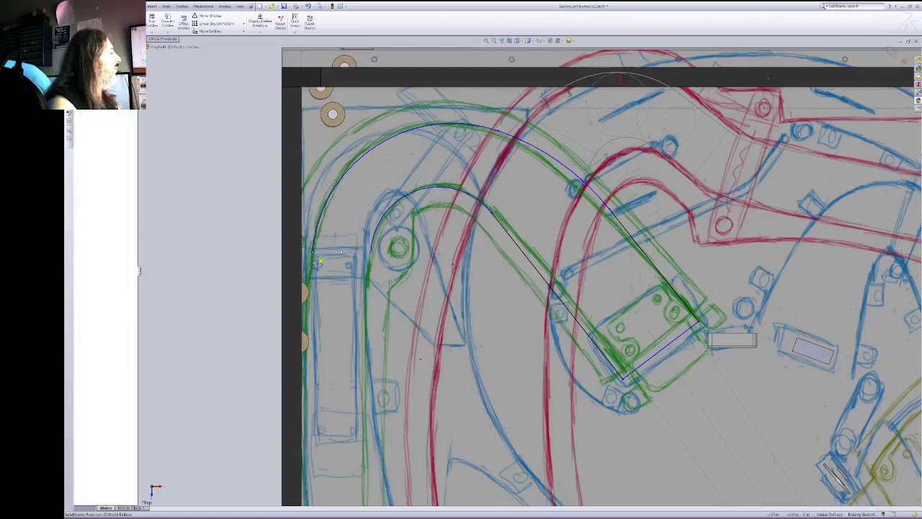
click(313, 436)
key(Escape)
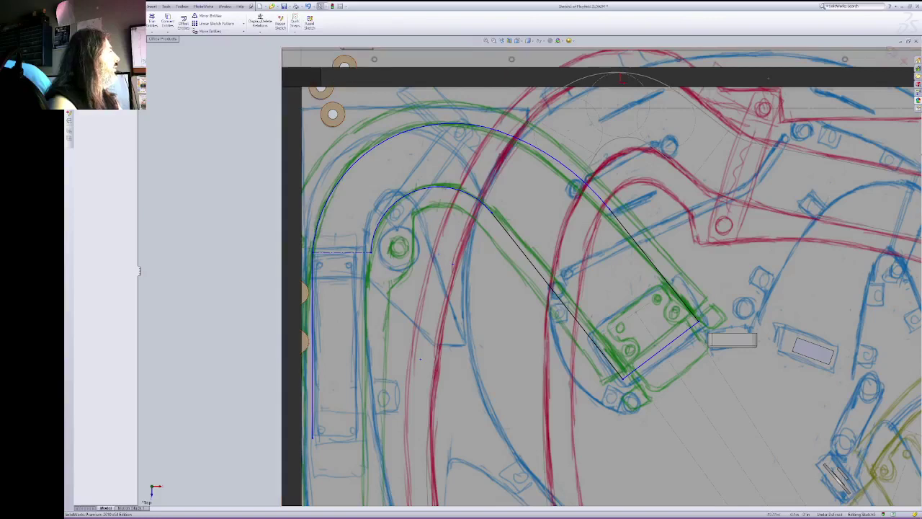
key(l)
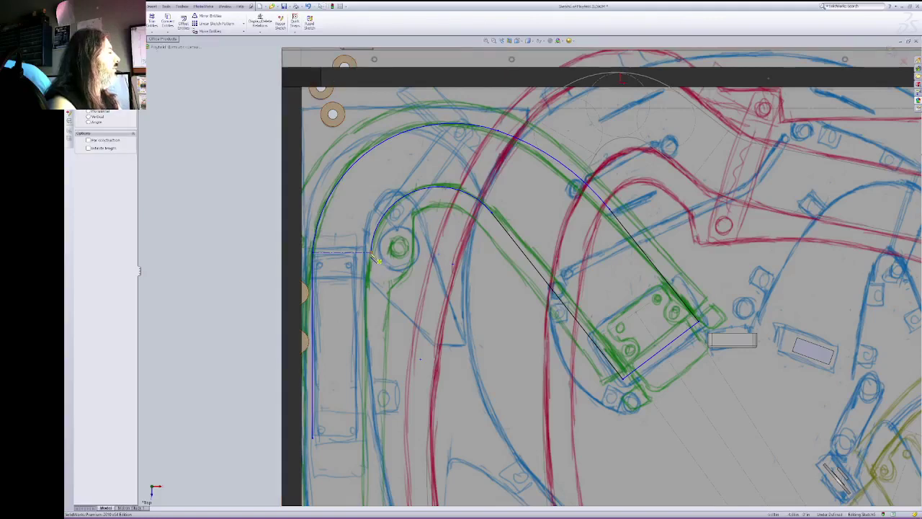
click(371, 252)
click(369, 407)
key(Escape)
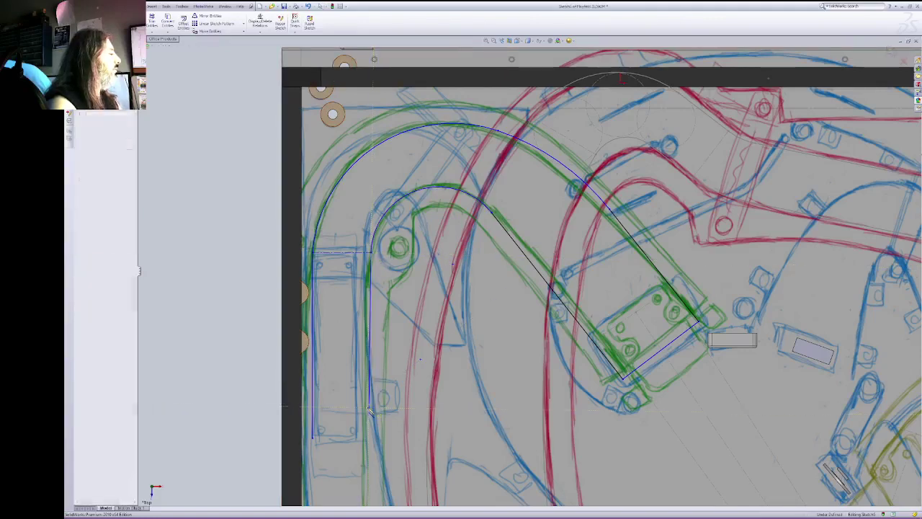
Step: Make the inner and outer lines of the straight run tangent to their adjoining arcs
click(369, 391)
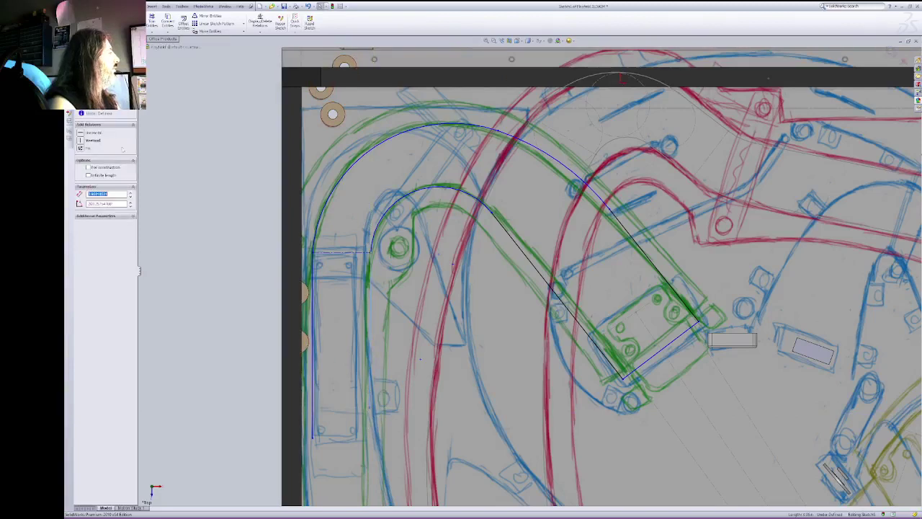
ctrl+click(375, 231)
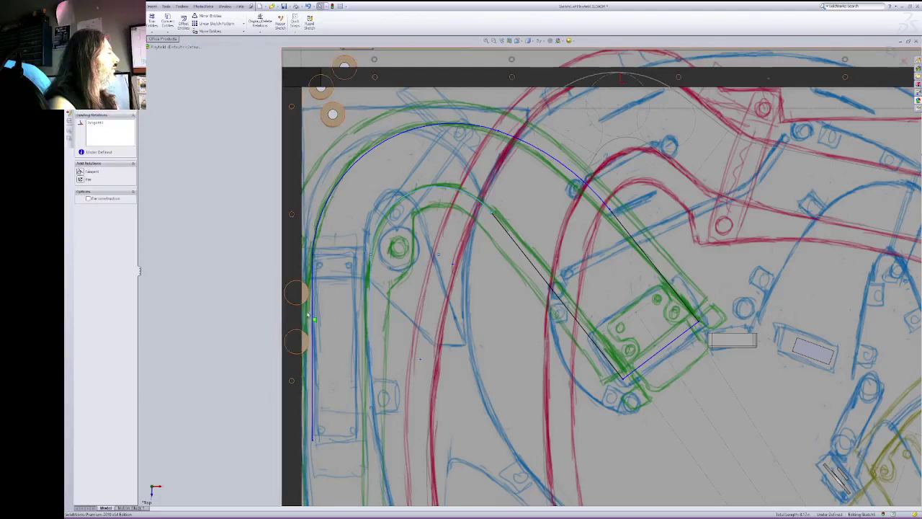
click(313, 257)
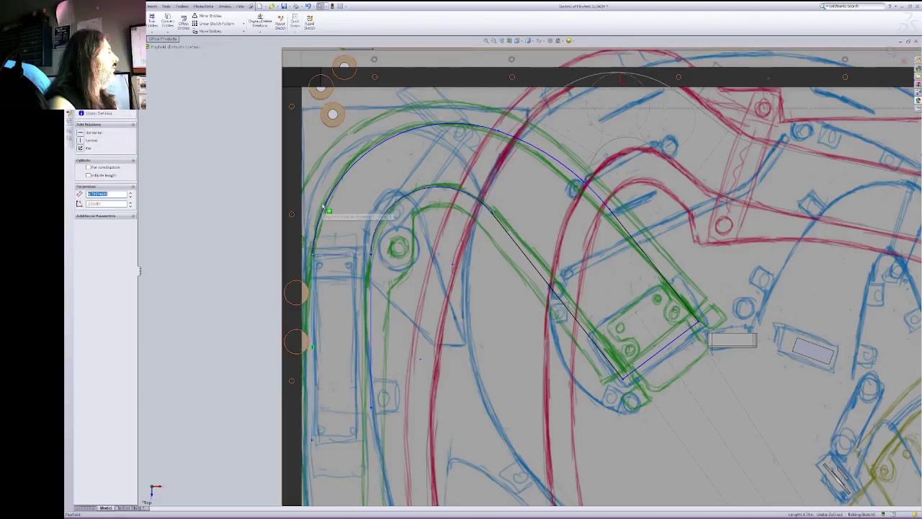
ctrl+click(323, 213)
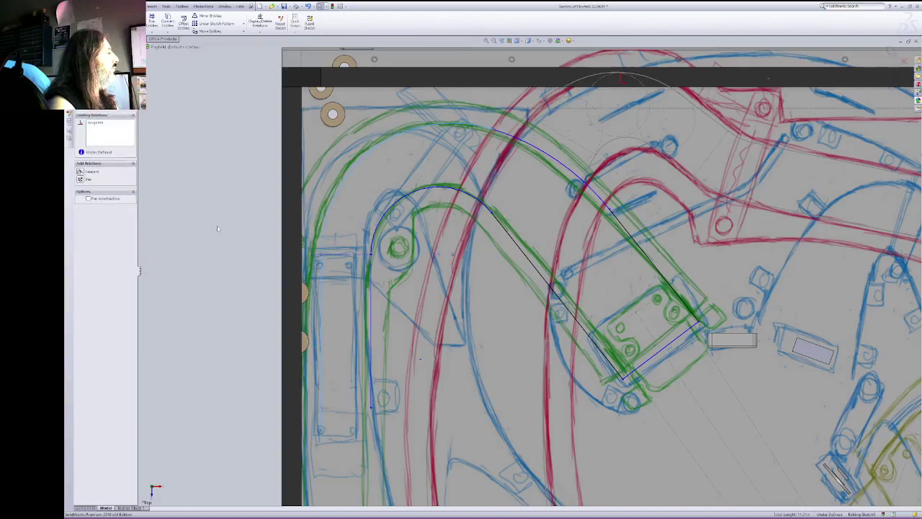
click(252, 263)
Step: Dimension the construction line across the ramp to 1.5 in and shift the outer line to fit the hand-drawn straight run
drag(322, 254, 315, 254)
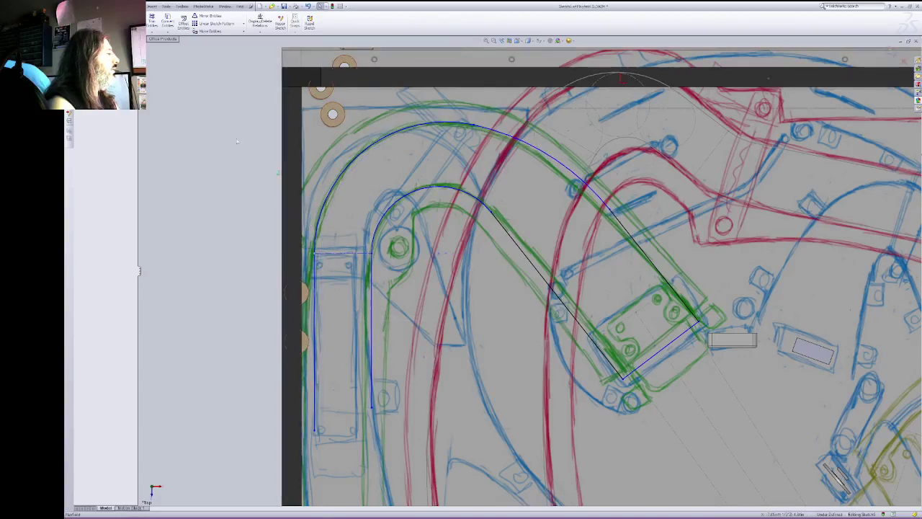
click(346, 251)
click(340, 240)
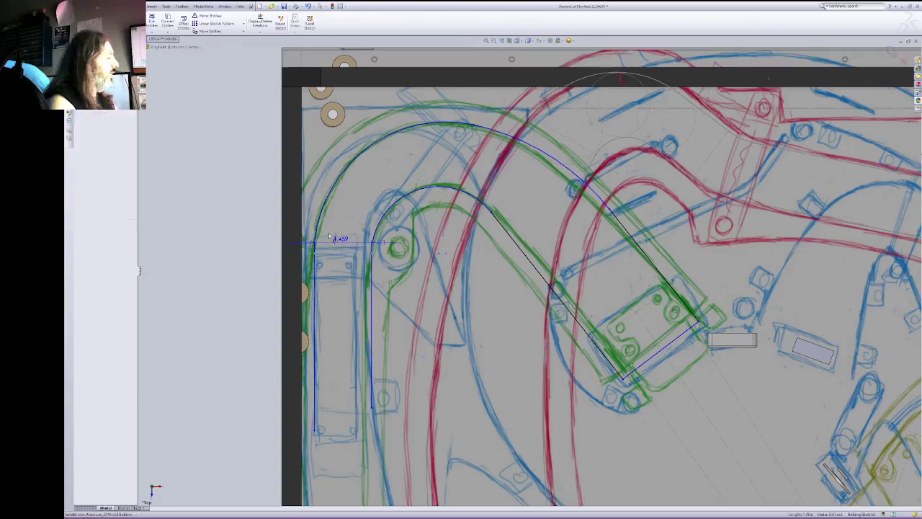
text(1.5)
key(Return)
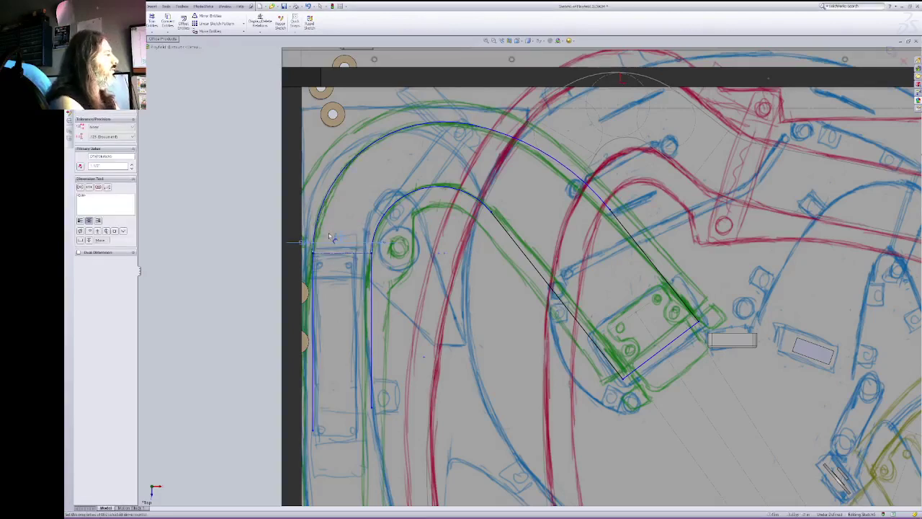
key(Escape)
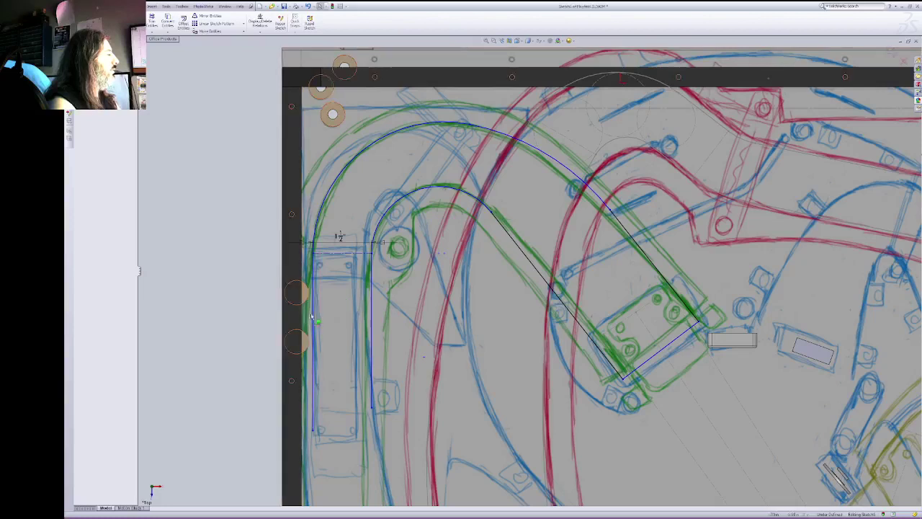
mouse_move(312, 316)
mouse_down()
mouse_move(292, 316)
mouse_move(311, 320)
mouse_up()
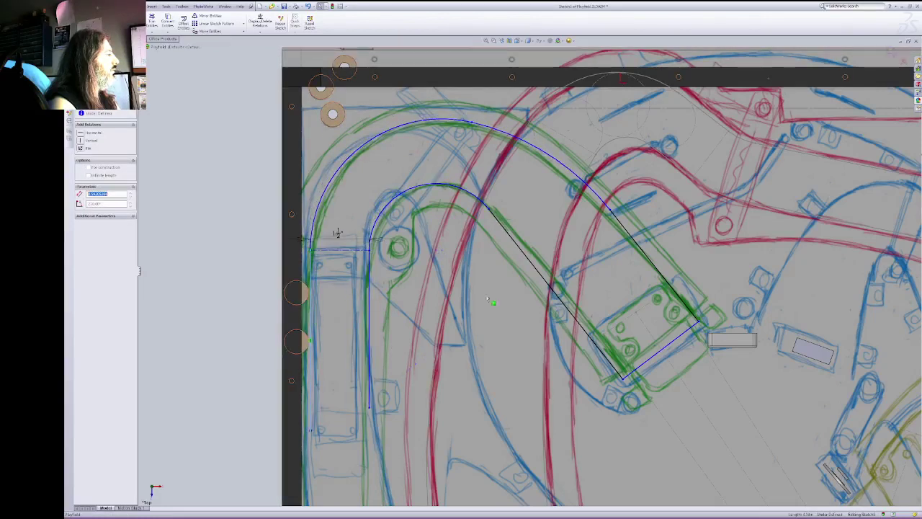
Step: Nudge the junction between the two outer arcs slightly so the outer side follows the hand-drawn green curve
drag(490, 211, 495, 217)
key(ctrl+z)
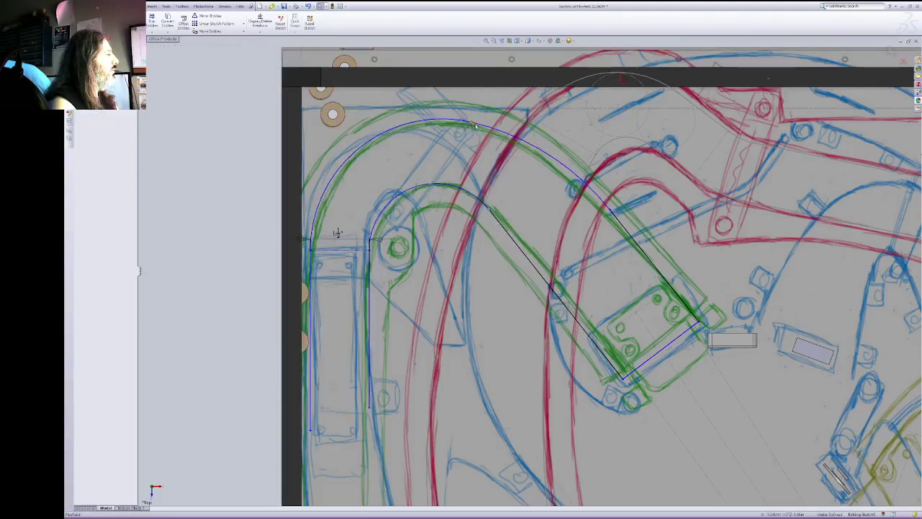
drag(474, 126, 477, 128)
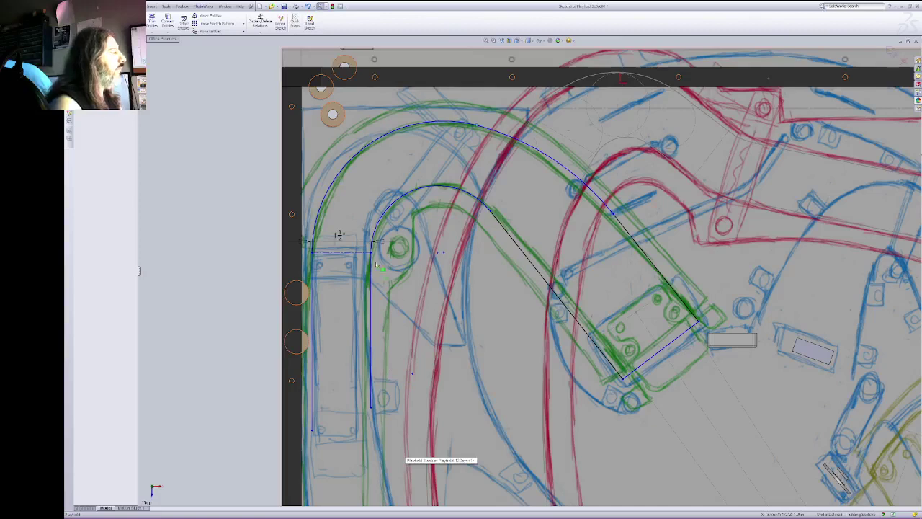
Step: Shift the ramp's straight run to match the hand-drawn layout and fix its inner and outer lines in place
click(371, 411)
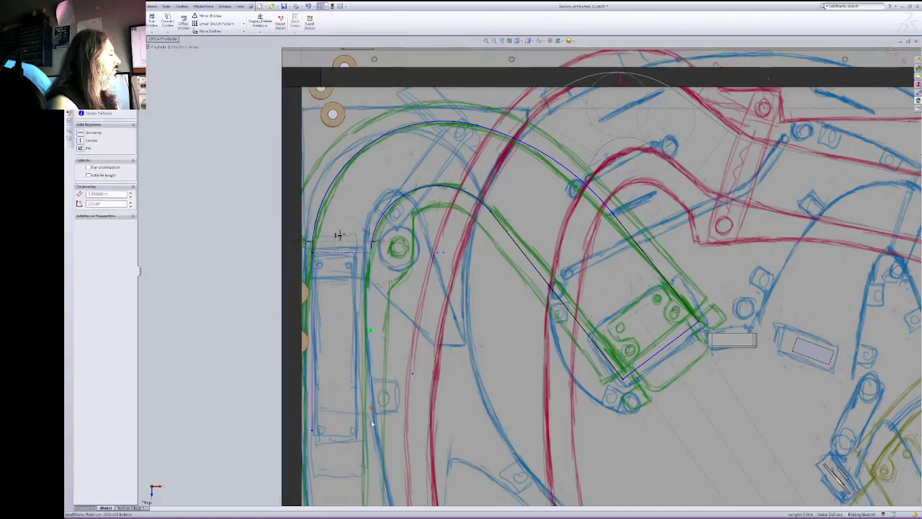
drag(371, 408, 365, 428)
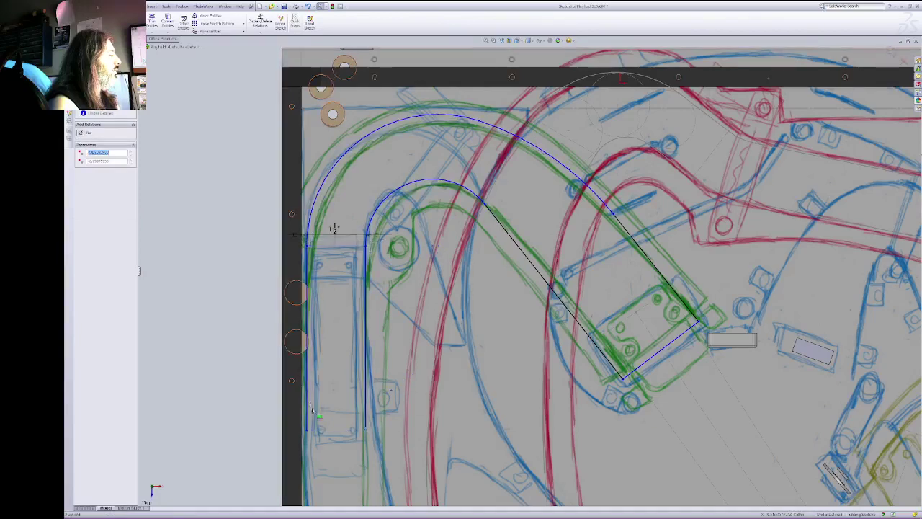
click(307, 404)
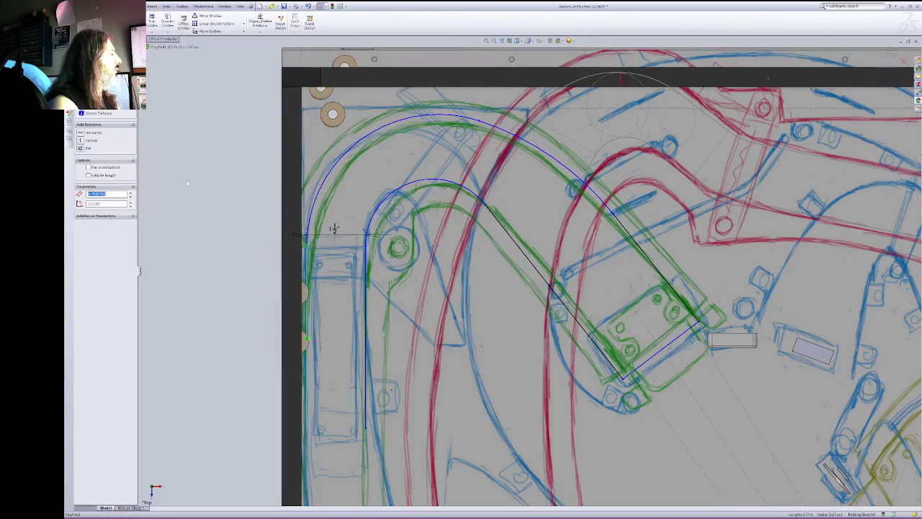
click(82, 148)
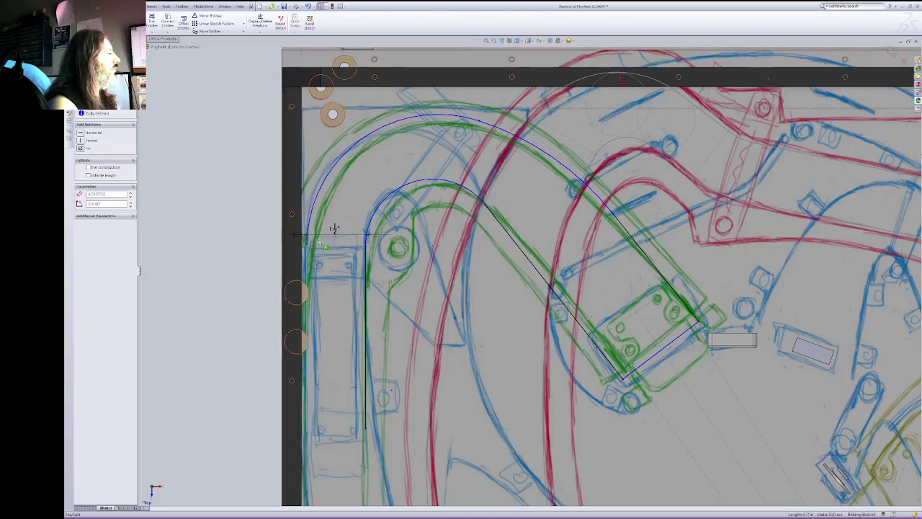
Step: Reshape the ramp's bend by repositioning the construction line and the outer arc junctions to follow the hand-drawn green curve
drag(325, 245, 328, 268)
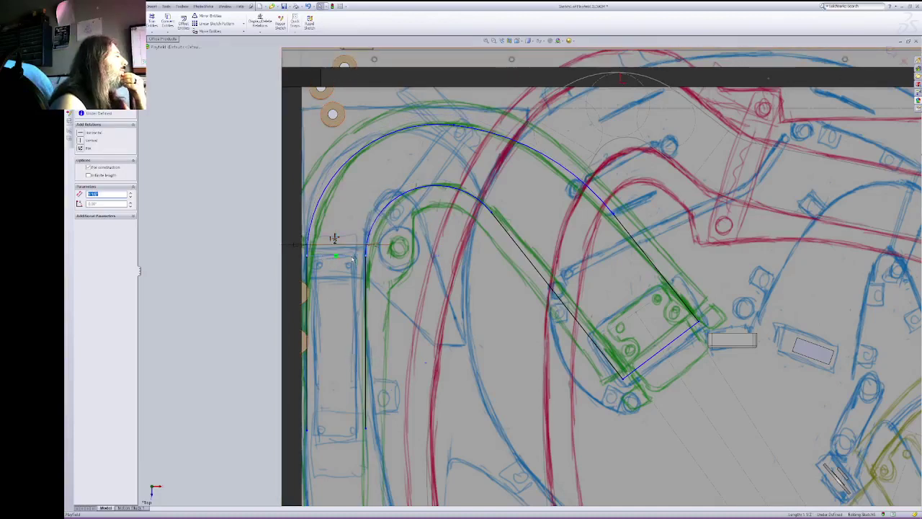
drag(353, 258, 367, 215)
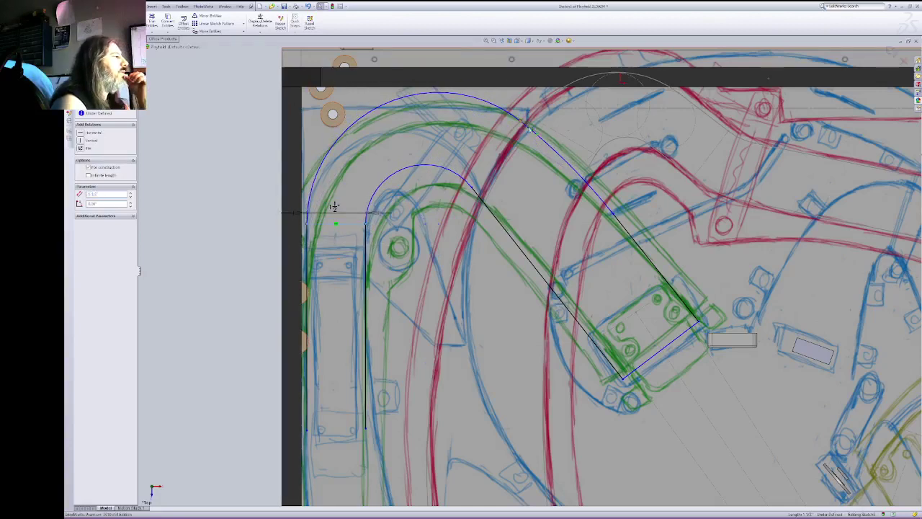
drag(521, 121, 583, 211)
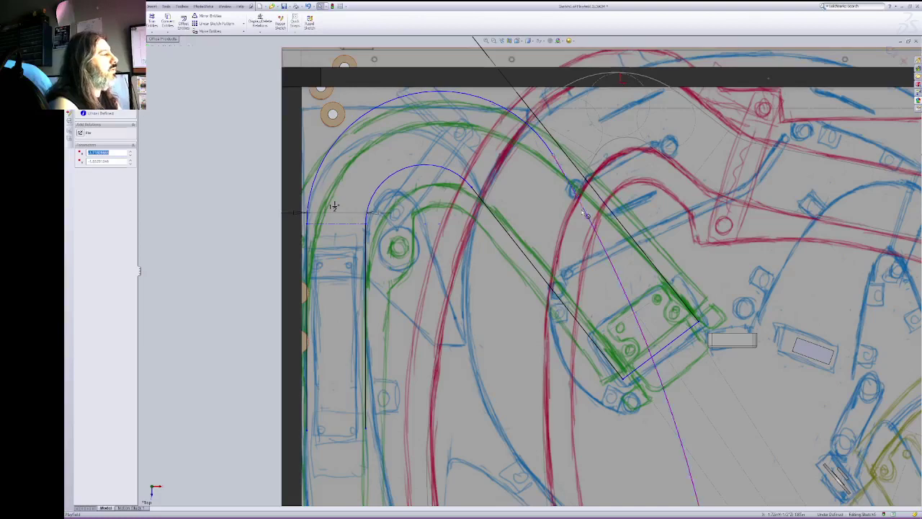
key(ctrl+z)
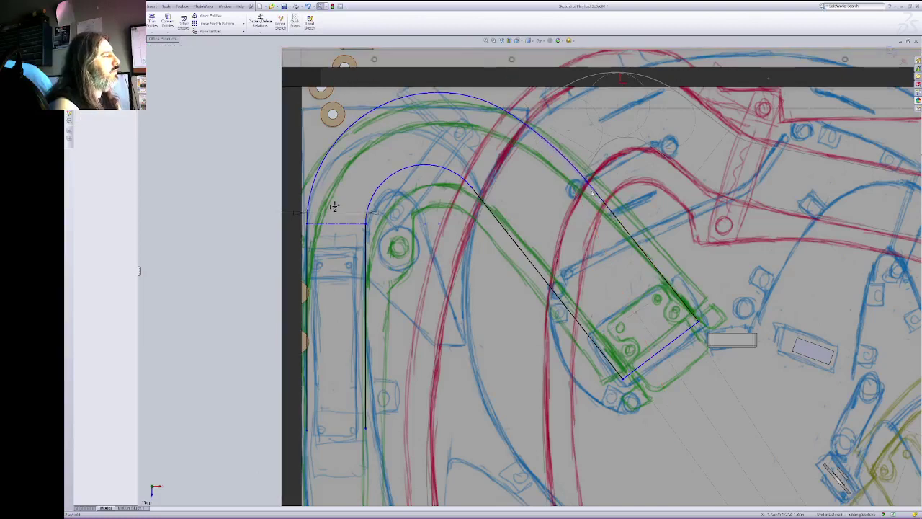
drag(593, 192, 560, 146)
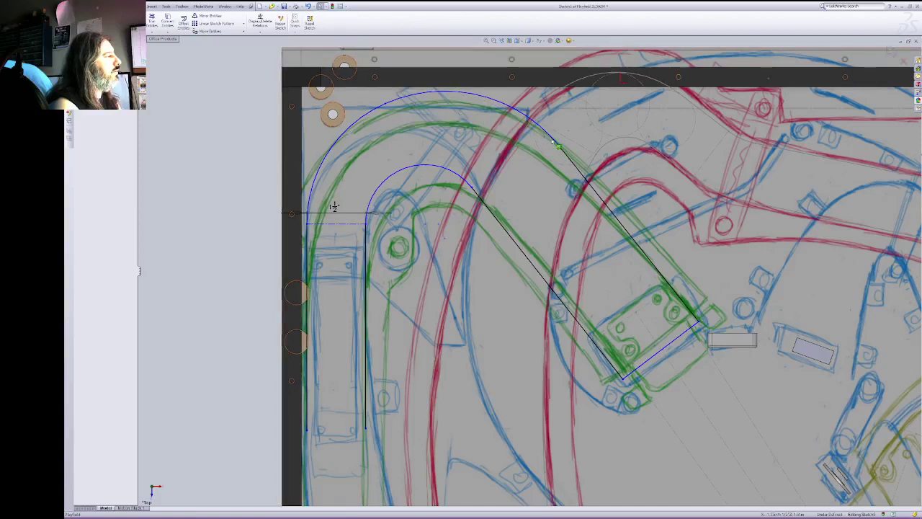
drag(559, 146, 638, 246)
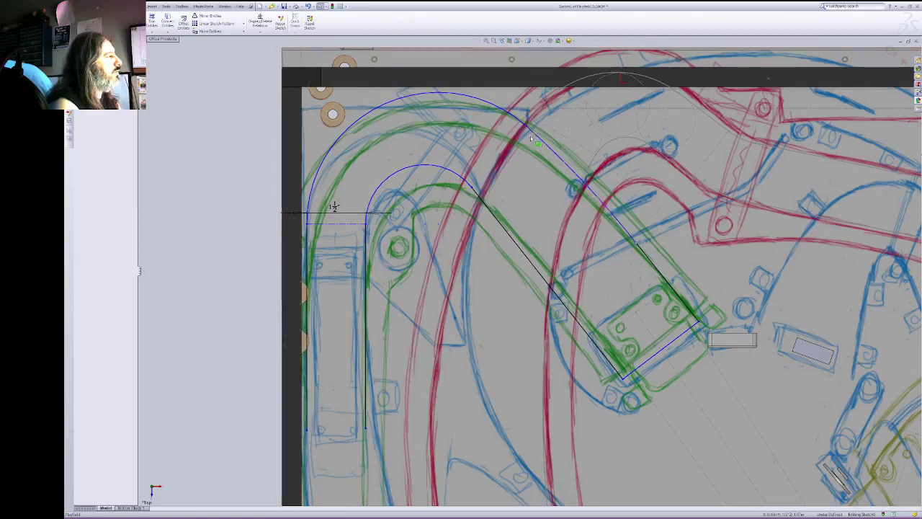
mouse_move(532, 139)
mouse_down()
mouse_move(528, 128)
mouse_move(530, 142)
mouse_up()
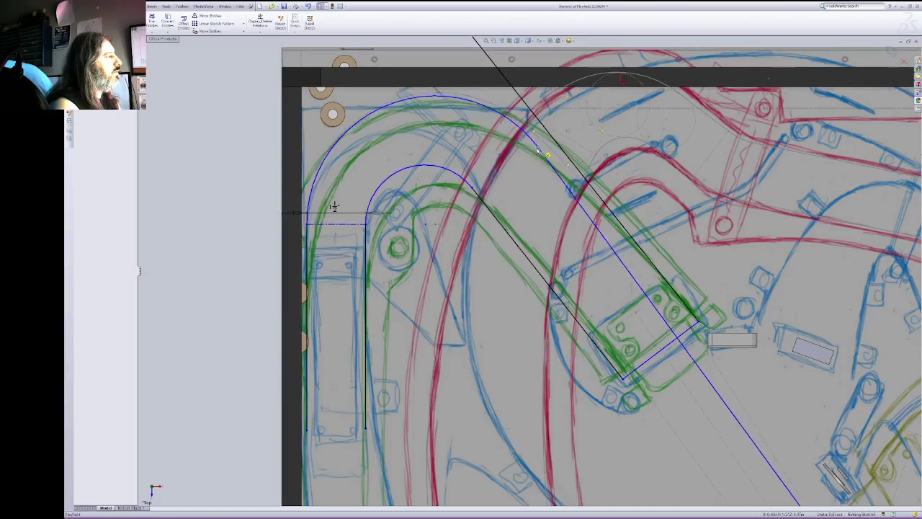
key(ctrl+z)
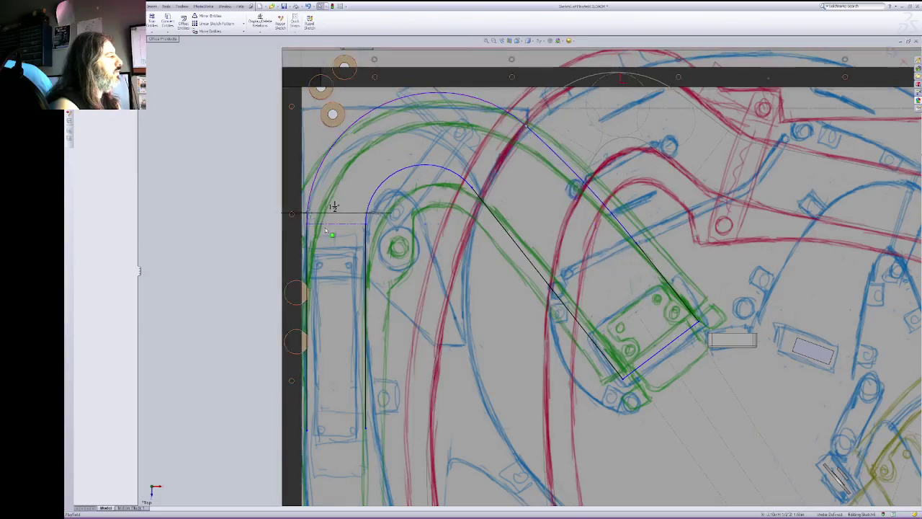
drag(332, 224, 335, 250)
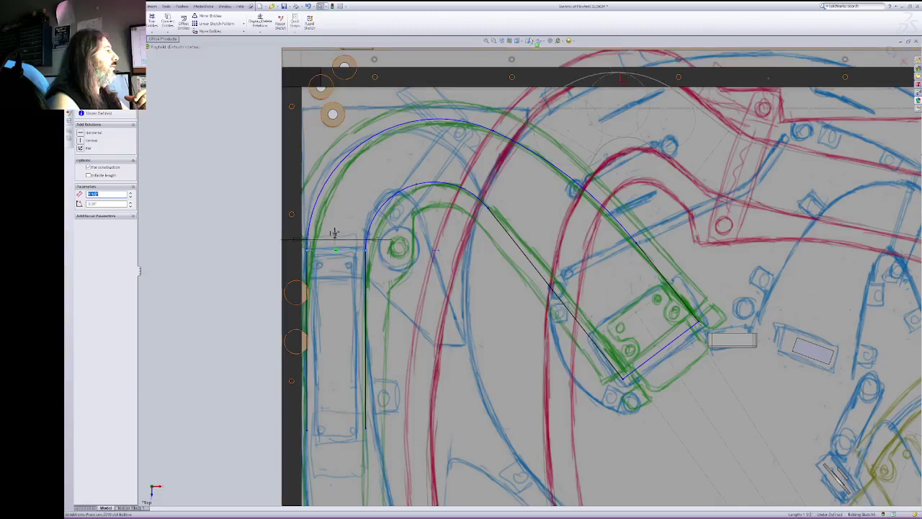
Step: Switch the display to unshaded line work and bring the whole upper playfield into view
click(529, 41)
click(529, 68)
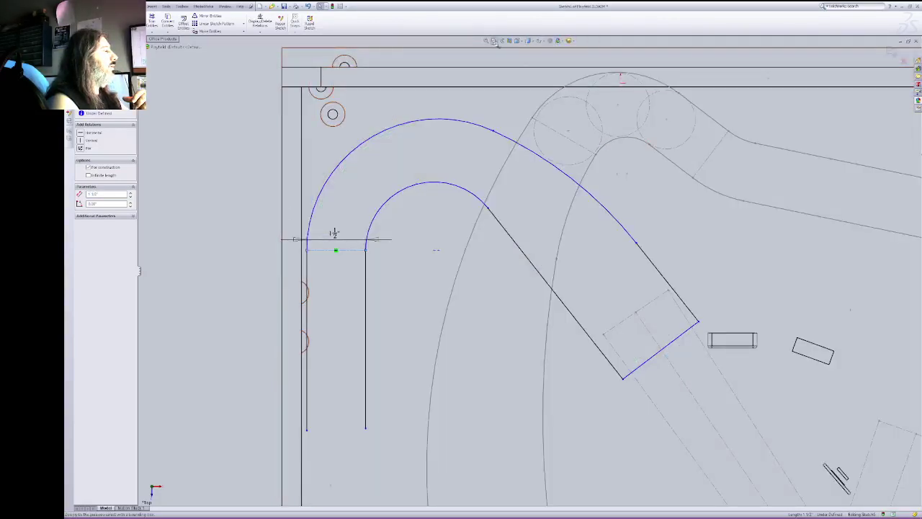
right_click(651, 109)
click(677, 137)
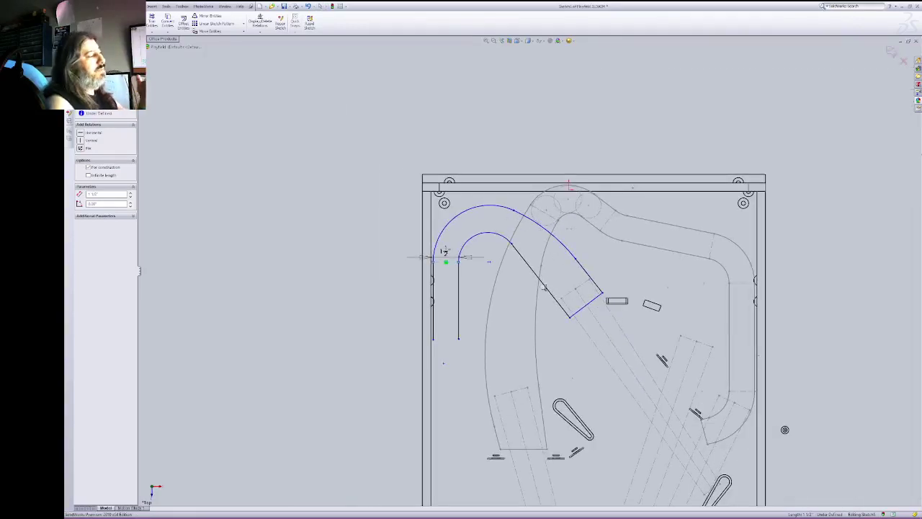
right_click(538, 264)
click(555, 265)
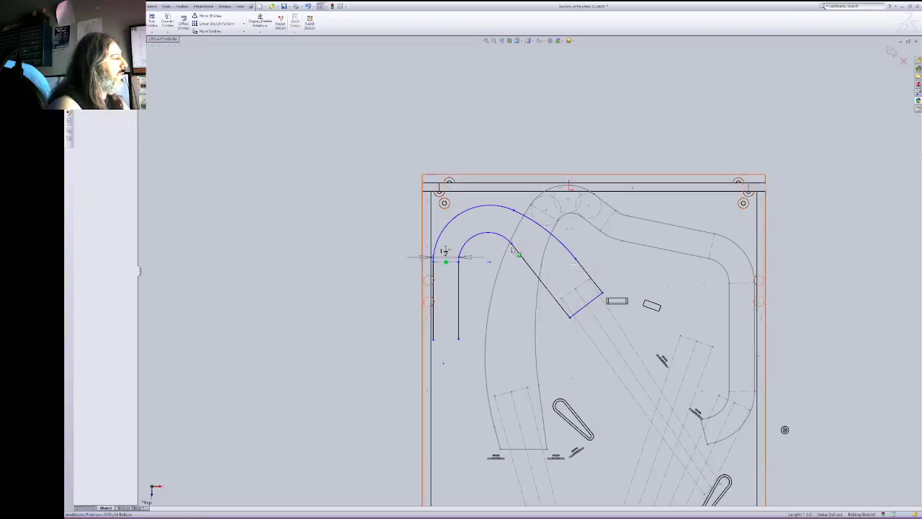
Step: Adjust both ends of the outer connecting arc to smooth the outer side between the large bend and the entrance line
drag(511, 244, 527, 261)
key(ctrl+z)
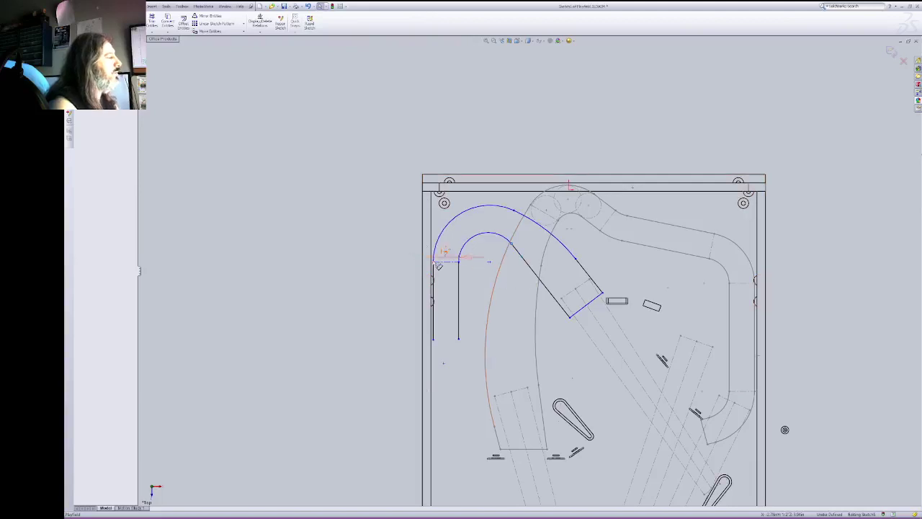
mouse_move(576, 259)
mouse_down()
mouse_move(549, 235)
mouse_move(595, 286)
mouse_up()
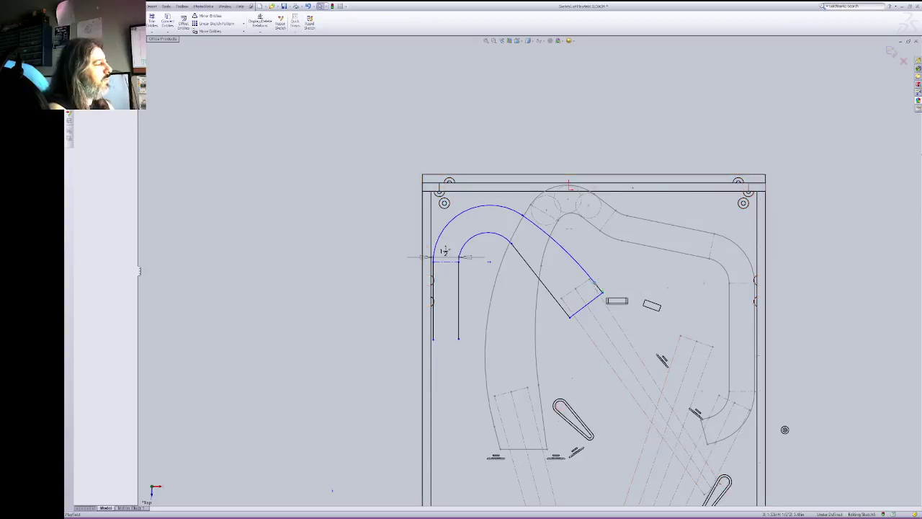
drag(591, 278, 586, 271)
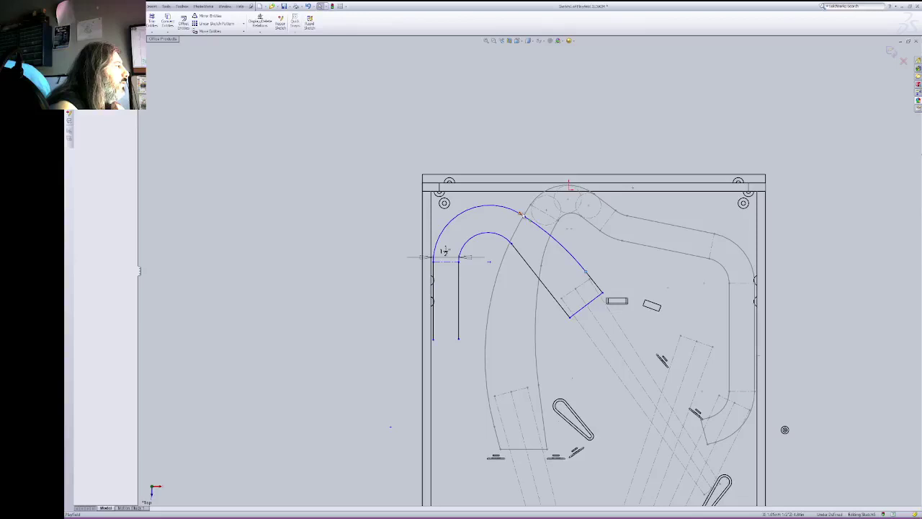
mouse_move(520, 213)
mouse_down()
mouse_move(528, 217)
mouse_move(512, 210)
mouse_move(527, 215)
mouse_up()
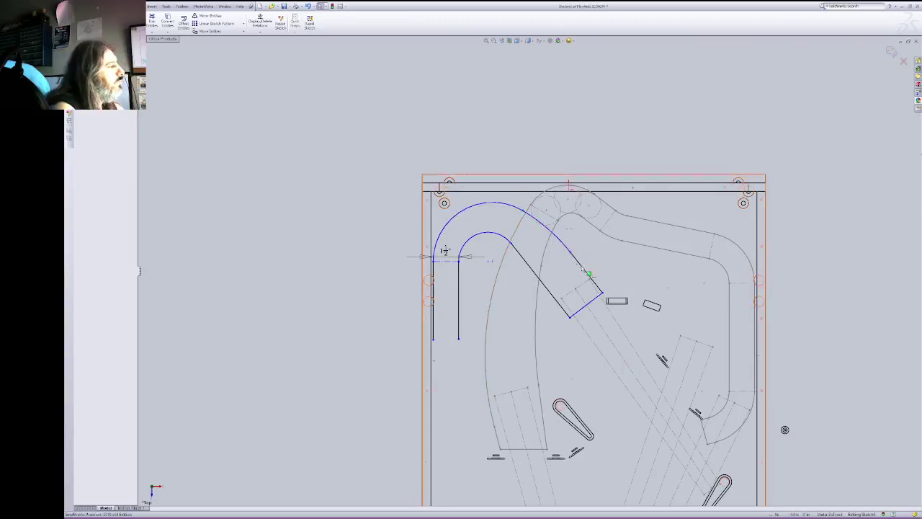
drag(572, 253, 588, 273)
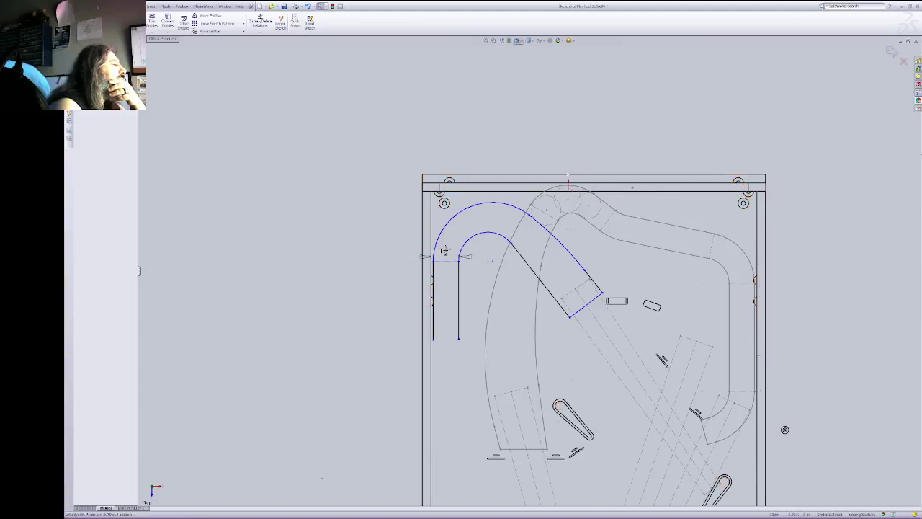
Step: Try deleting the outer connecting arc and extending the large outer arc to the straight entrance line
click(573, 255)
key(Delete)
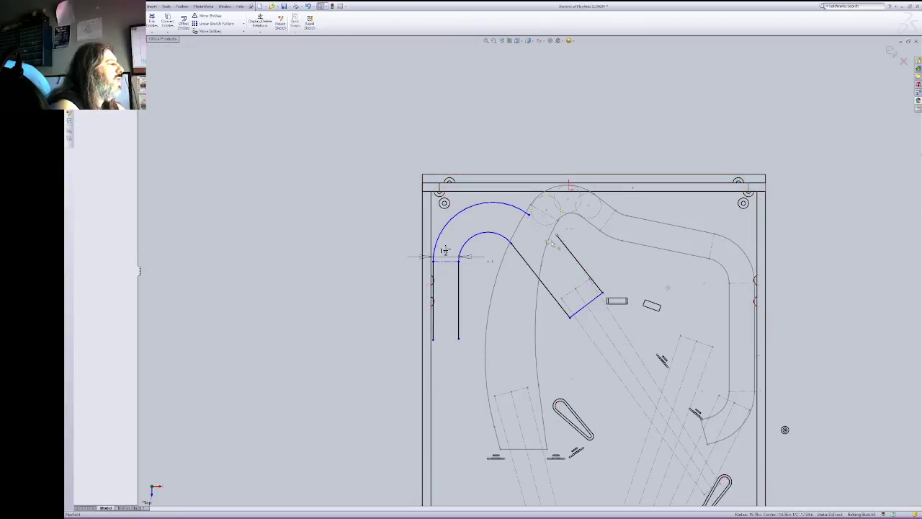
drag(529, 215, 555, 234)
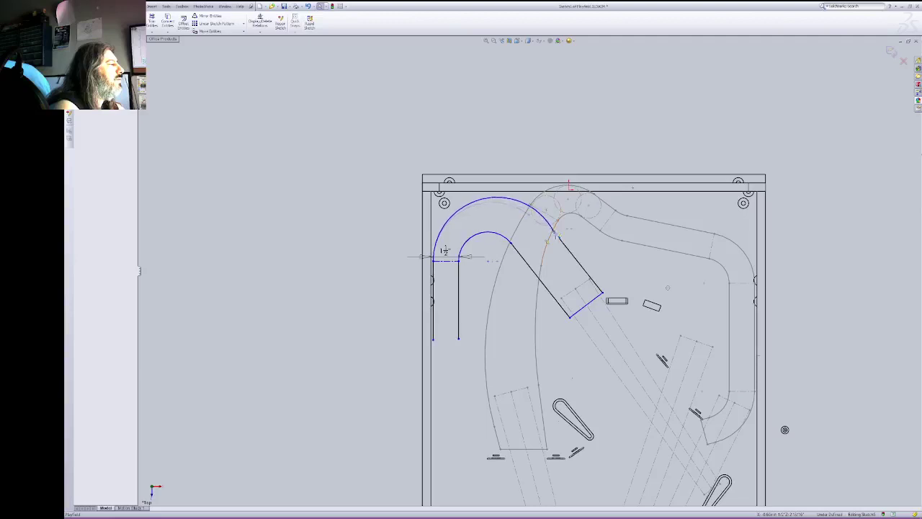
key(Escape)
Step: Try making the large outer arc tangent to the straight entrance line and adjust their junction
click(559, 239)
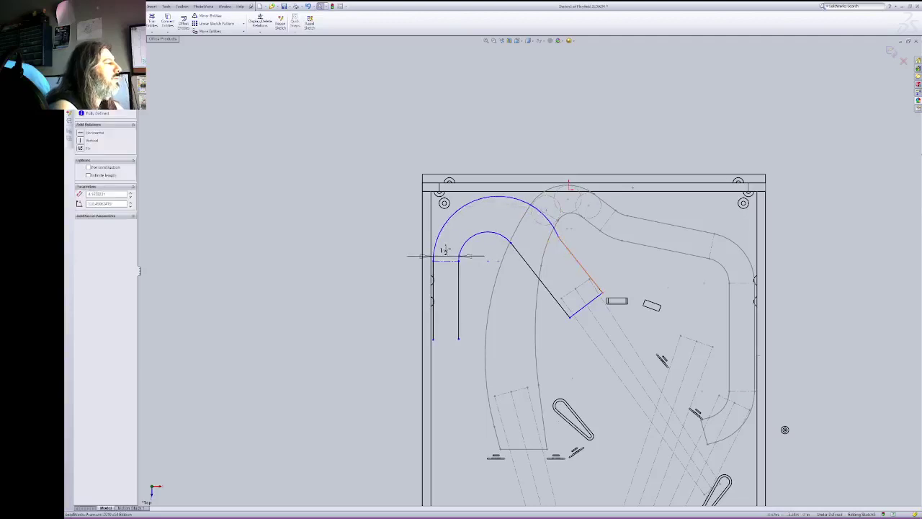
ctrl+click(555, 229)
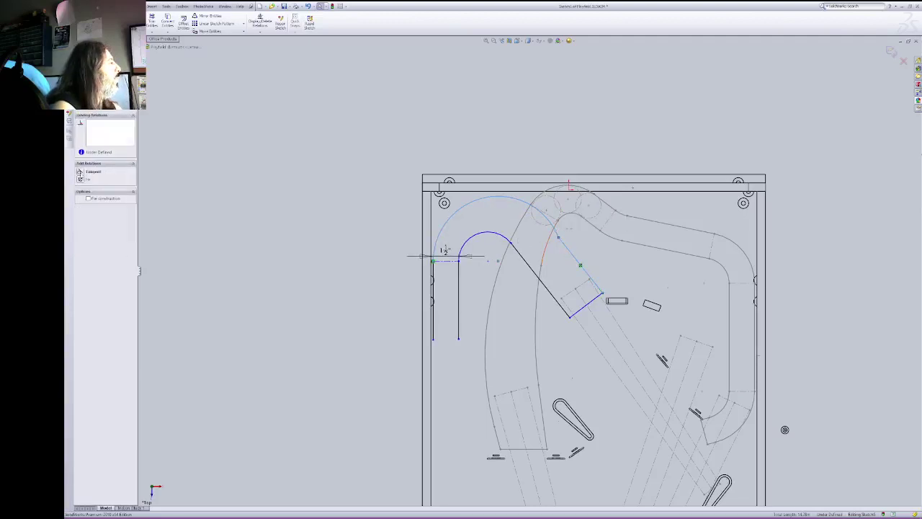
click(80, 172)
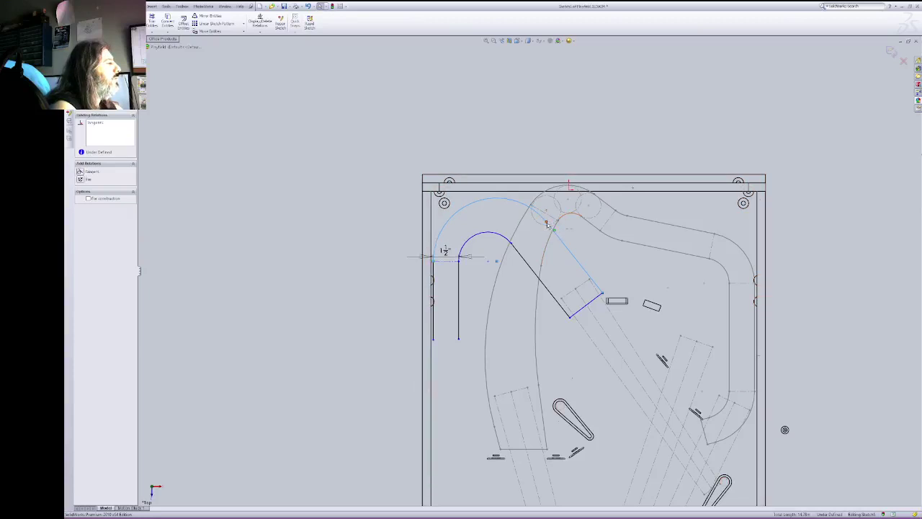
click(547, 225)
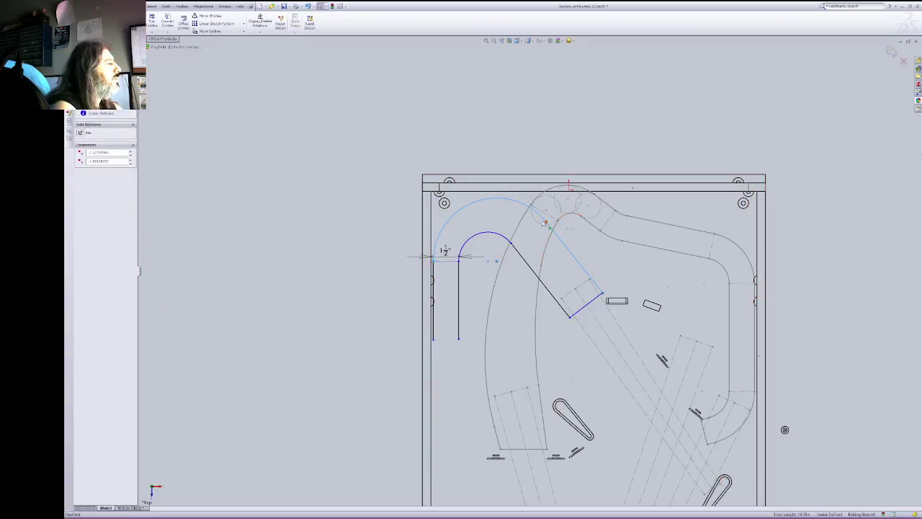
drag(545, 223, 548, 227)
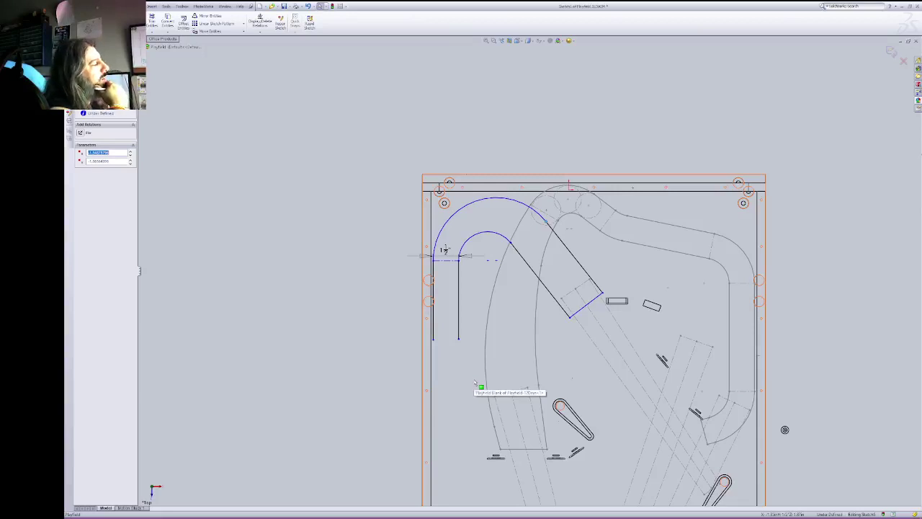
Step: Undo the tangent single-arc attempt and restore the deleted outer connecting arc
key(ctrl+z)
key(ctrl+z)
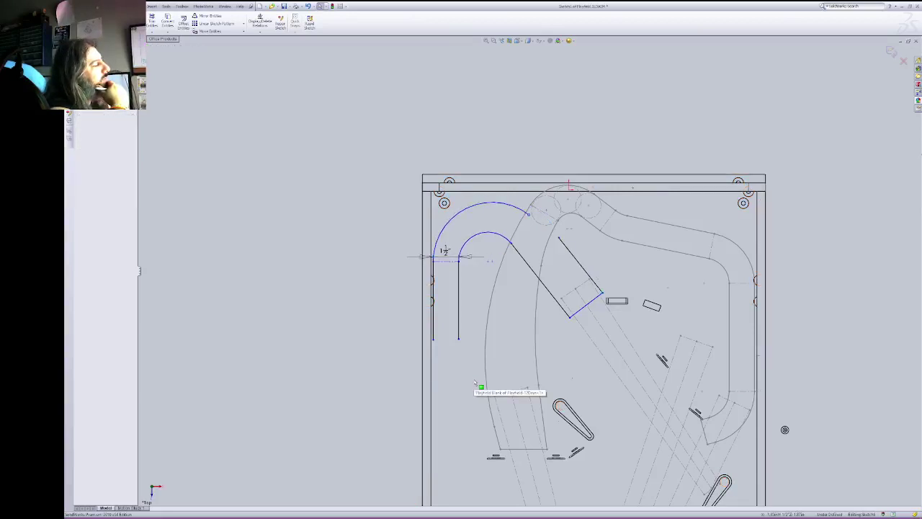
key(ctrl+z)
key(ctrl+y)
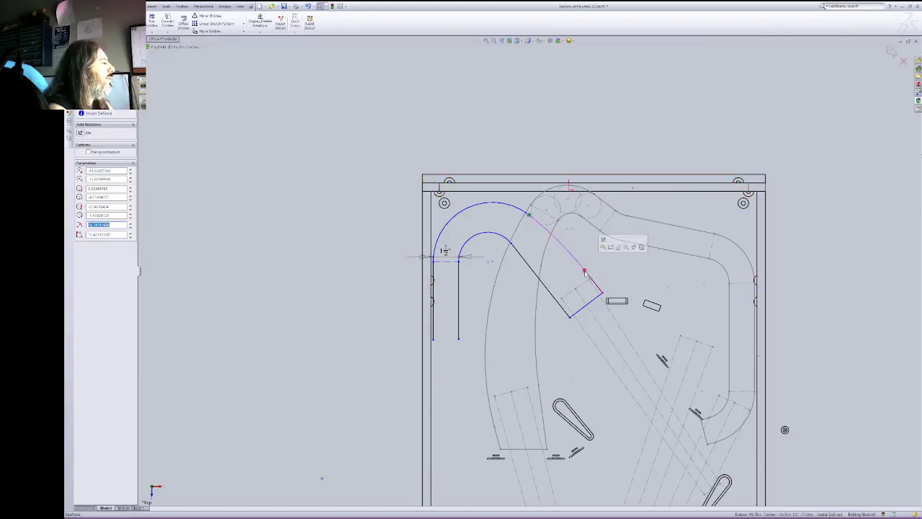
click(840, 302)
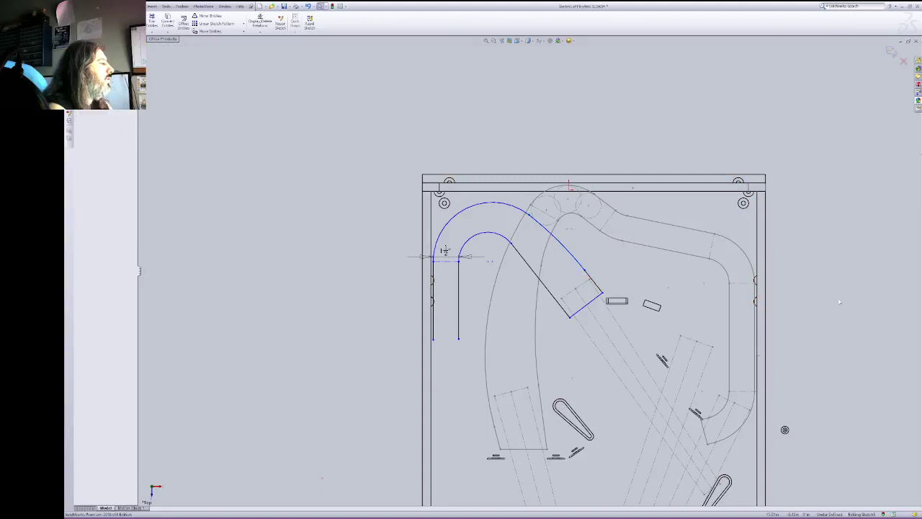
Step: Connect the open lower ends of the ramp's two vertical sides with a horizontal construction line
click(495, 41)
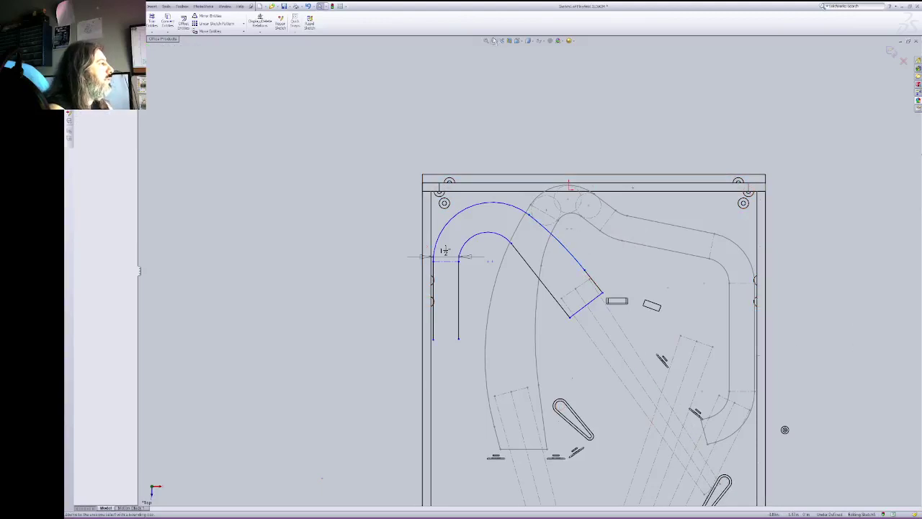
right_click(510, 94)
click(526, 142)
drag(482, 407, 448, 174)
right_click(449, 174)
click(458, 182)
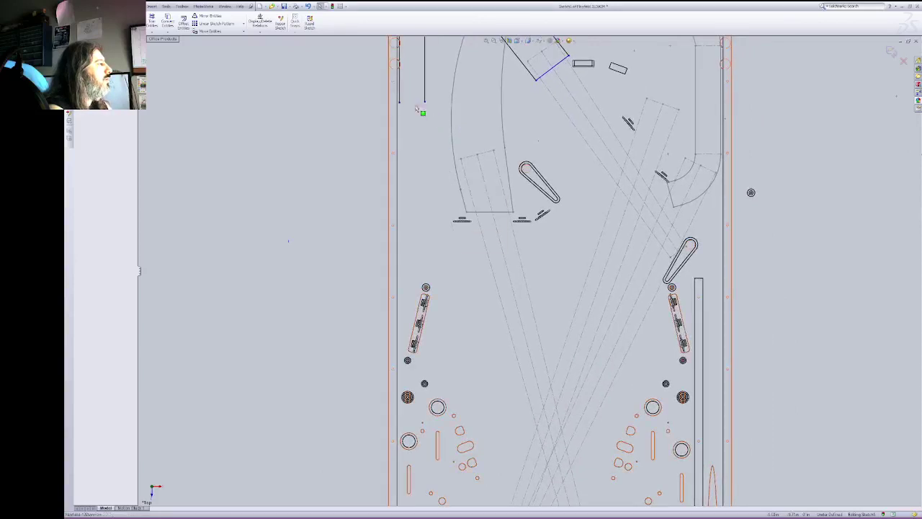
click(403, 108)
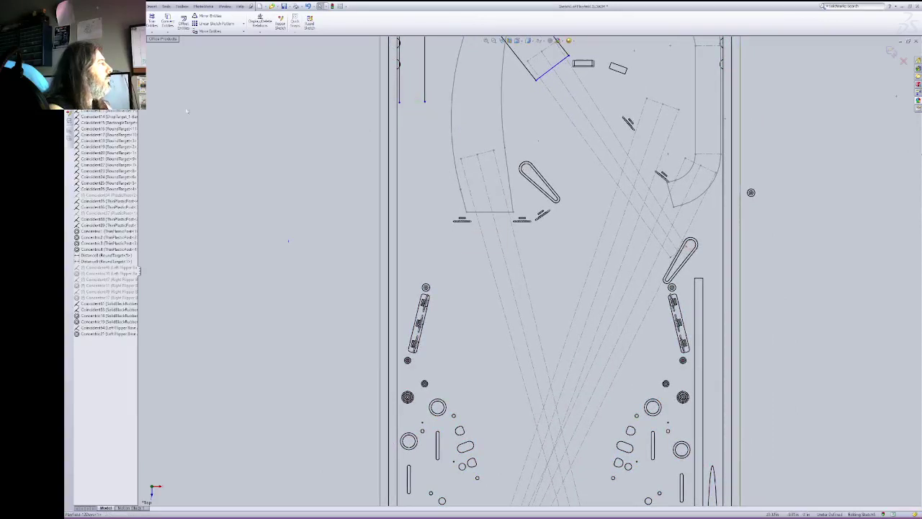
key(Escape)
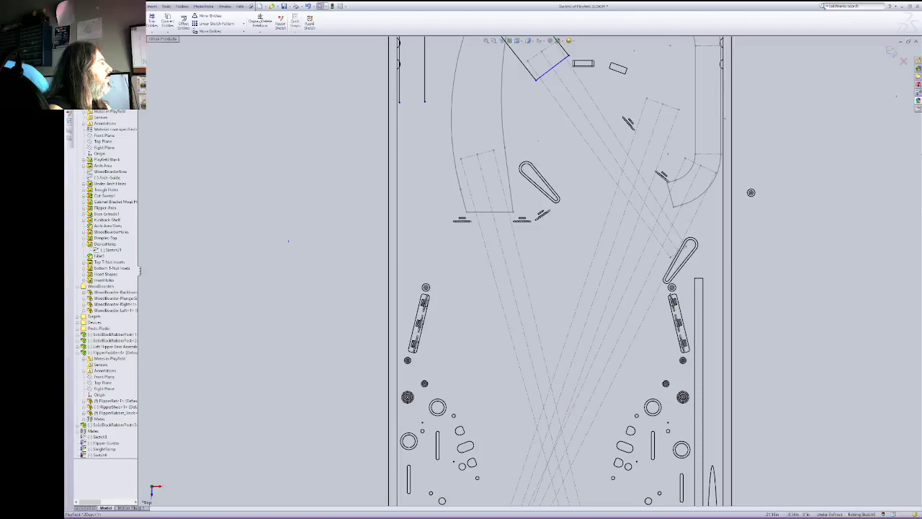
key(l)
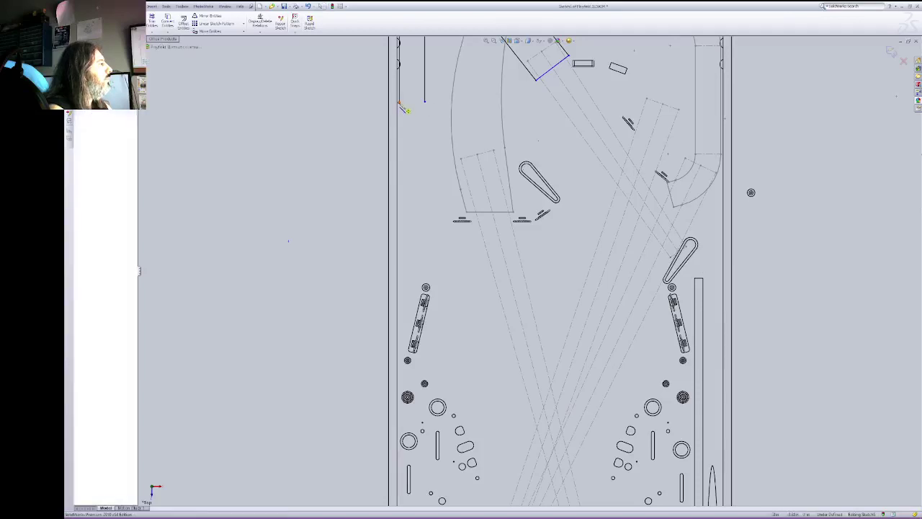
click(400, 103)
click(423, 103)
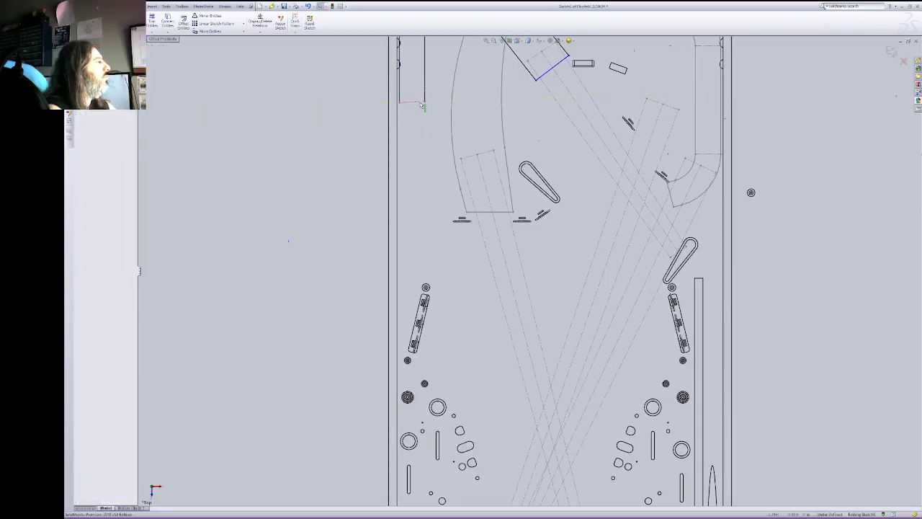
key(Escape)
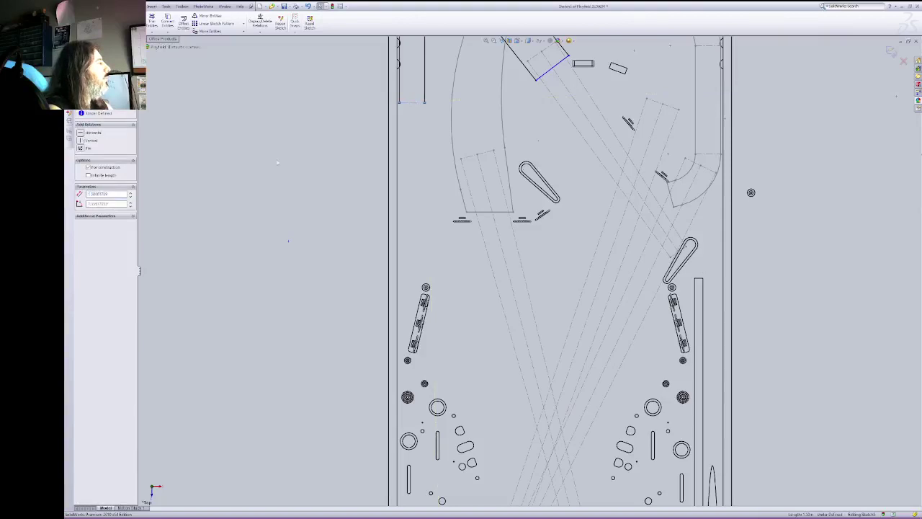
Step: Stretch the ramp's two vertical sides down the playfield past the slanted three-target bank
drag(425, 103, 431, 371)
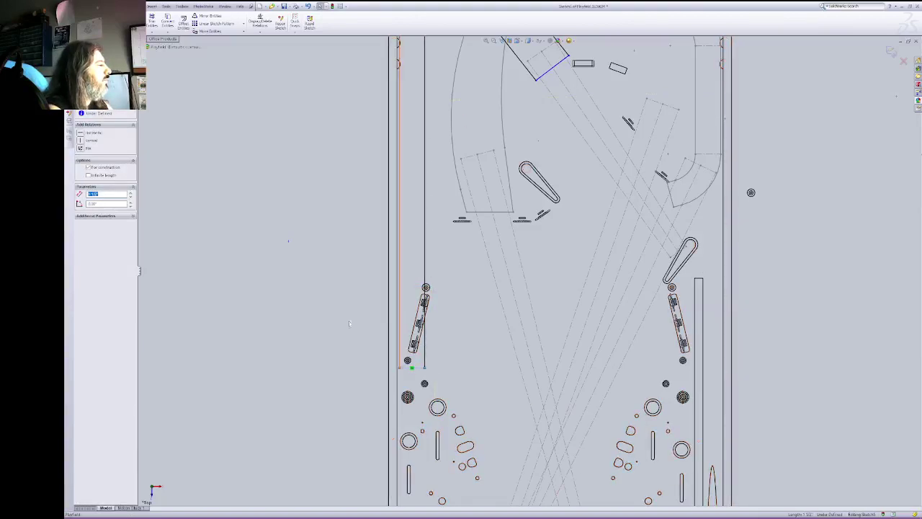
click(298, 299)
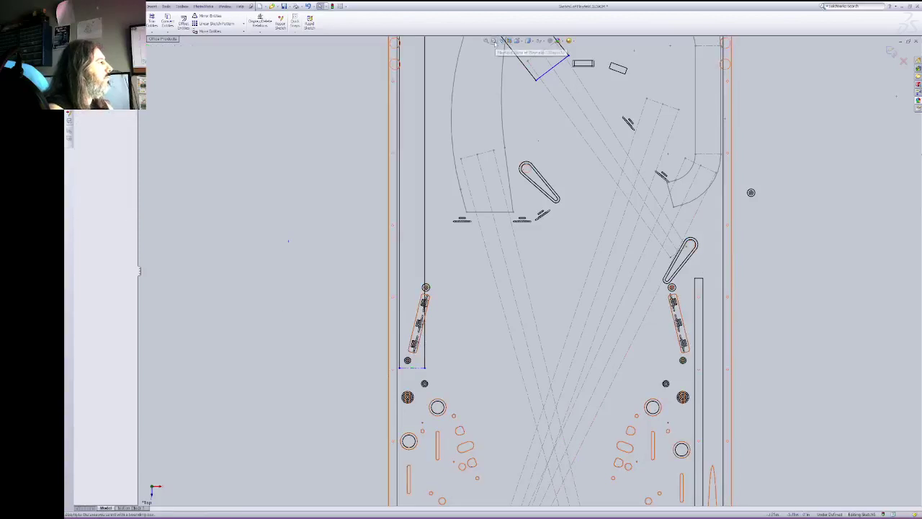
right_click(448, 112)
click(465, 157)
drag(516, 160, 517, 281)
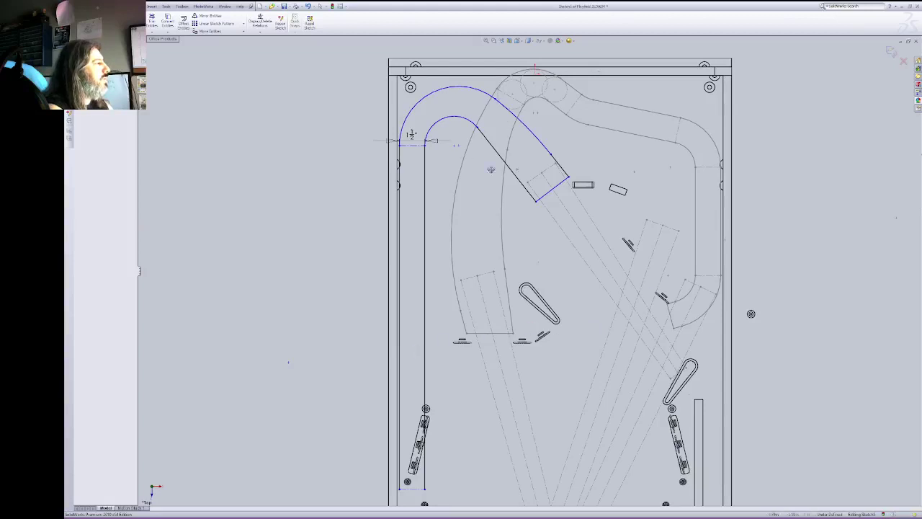
right_click(459, 363)
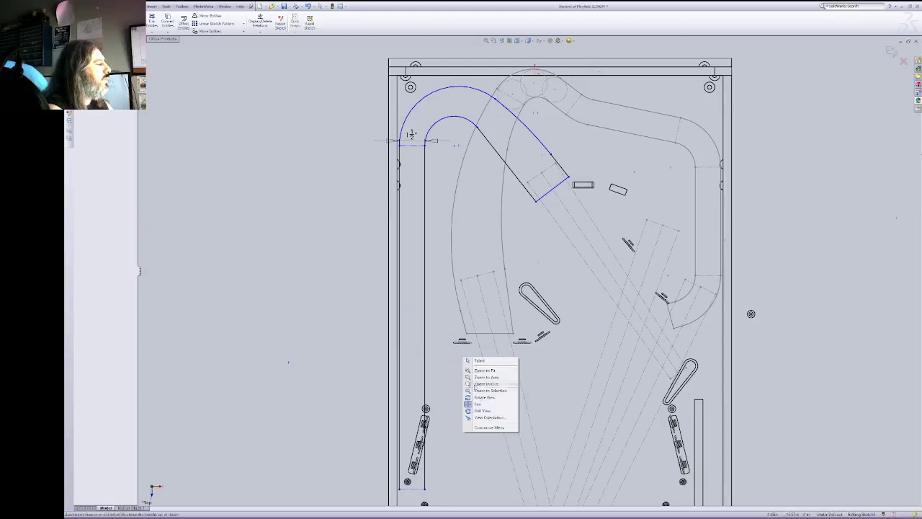
click(477, 404)
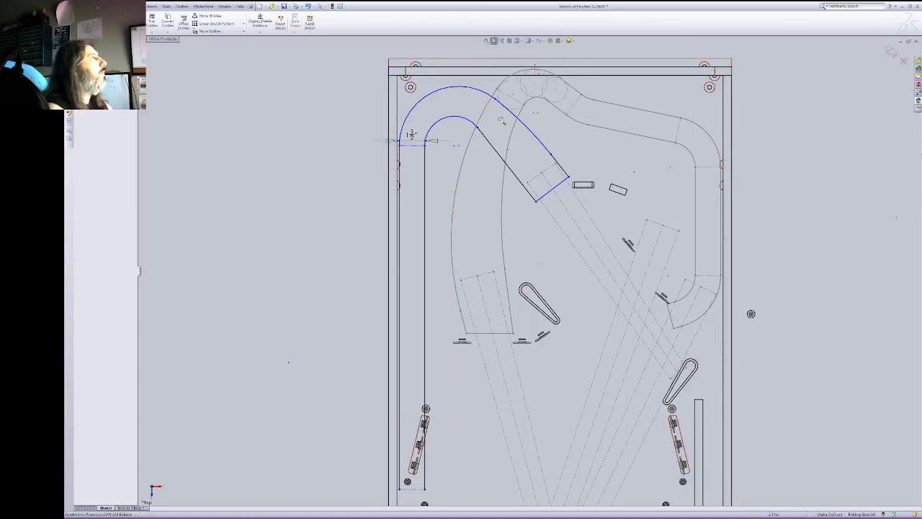
Step: Display the playfield shaded with the hand-drawn layout and move the ramp's lower construction line up to the bank's lowest target
right_click(506, 164)
click(541, 210)
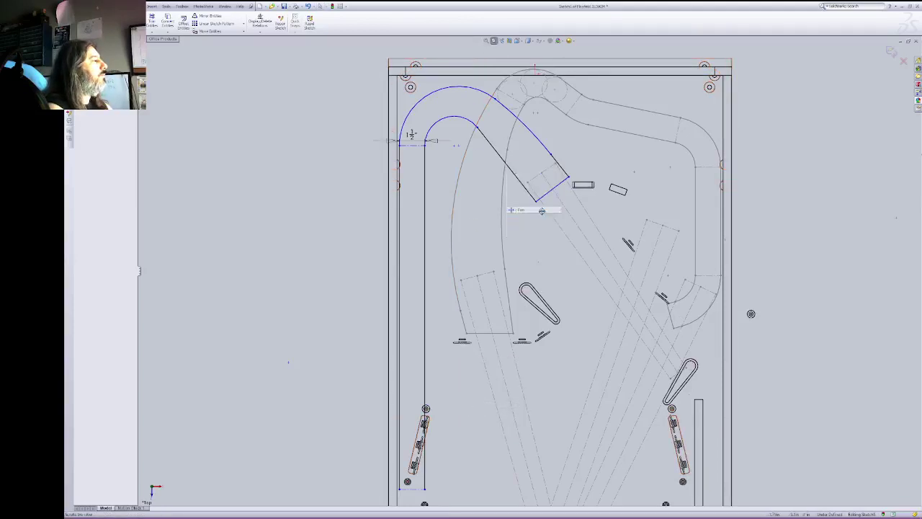
mouse_move(547, 336)
mouse_down()
mouse_move(512, 188)
mouse_move(515, 102)
mouse_up()
right_click(472, 194)
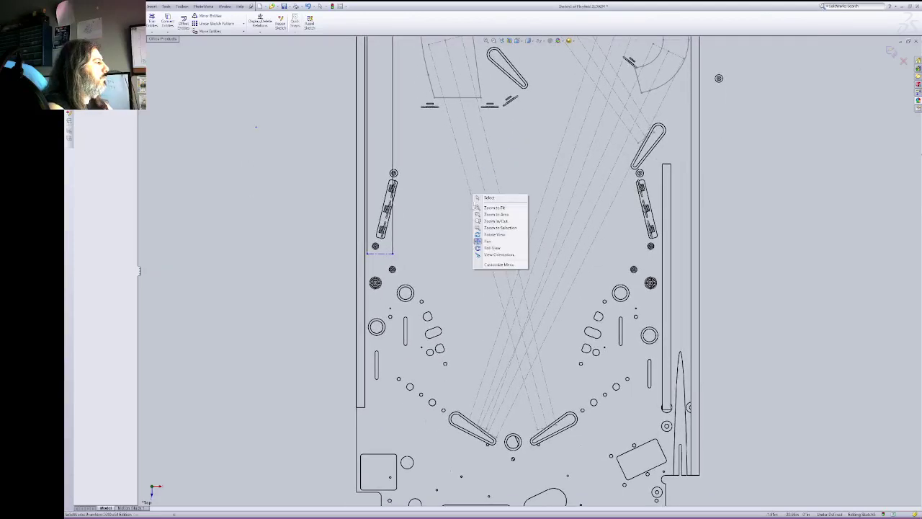
click(489, 197)
click(530, 42)
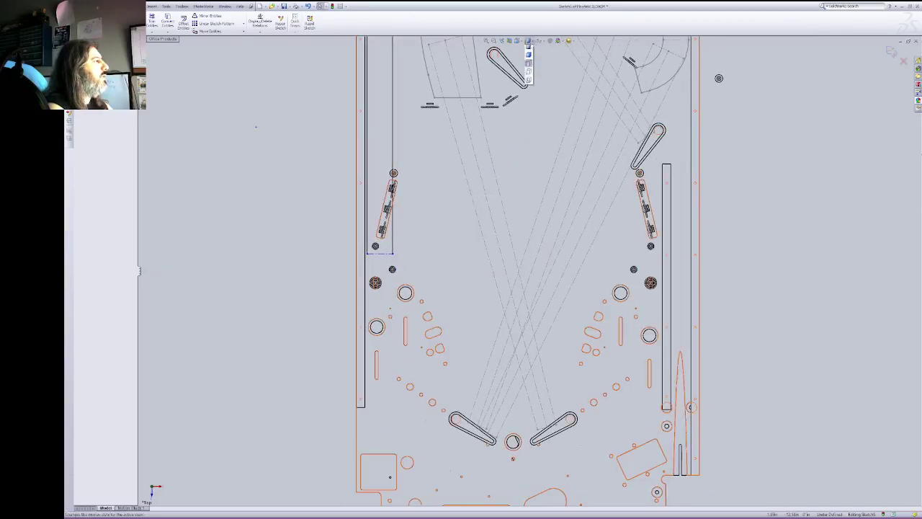
click(529, 49)
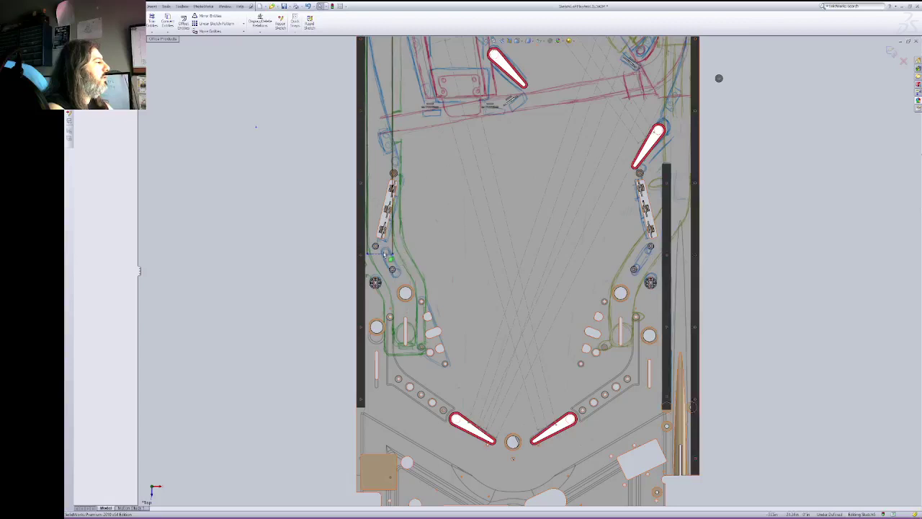
click(387, 234)
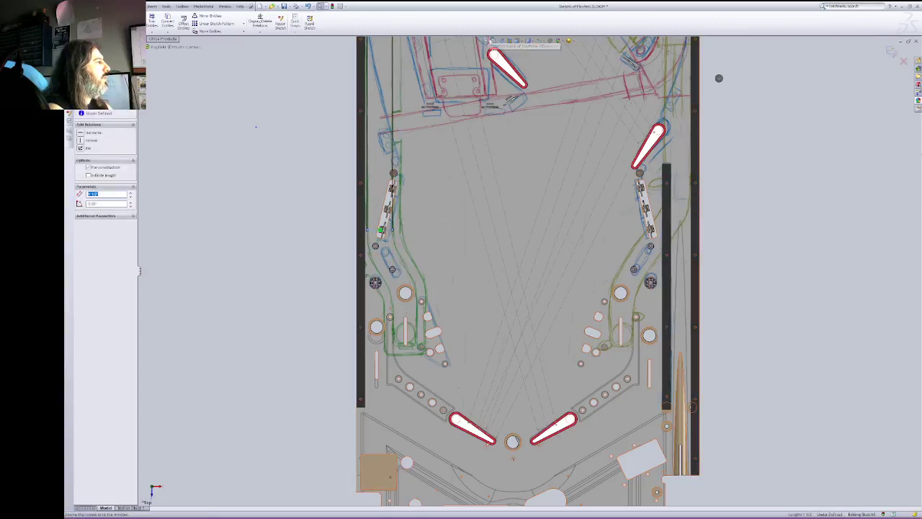
Step: Sketch a circle over the hand-drawn green circle at the ramp's lower exit, centred on the vertical slot
drag(340, 165, 475, 383)
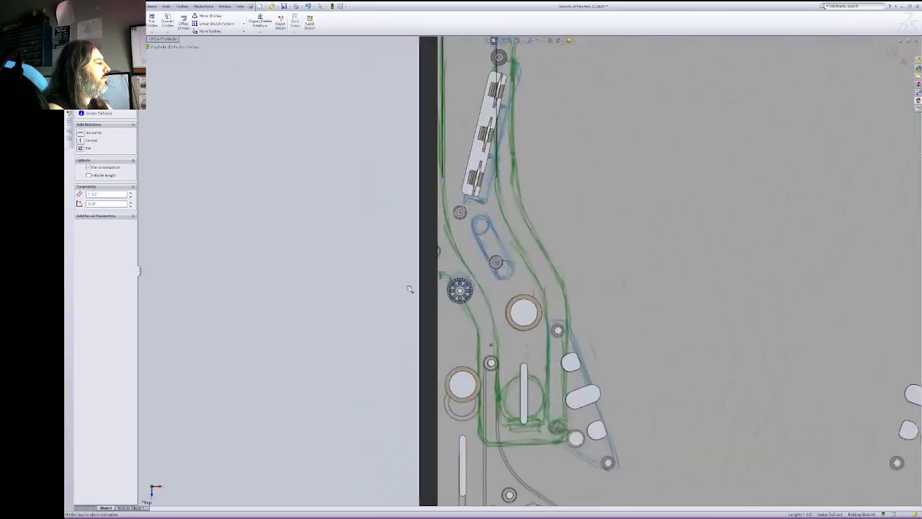
right_click(314, 248)
click(331, 251)
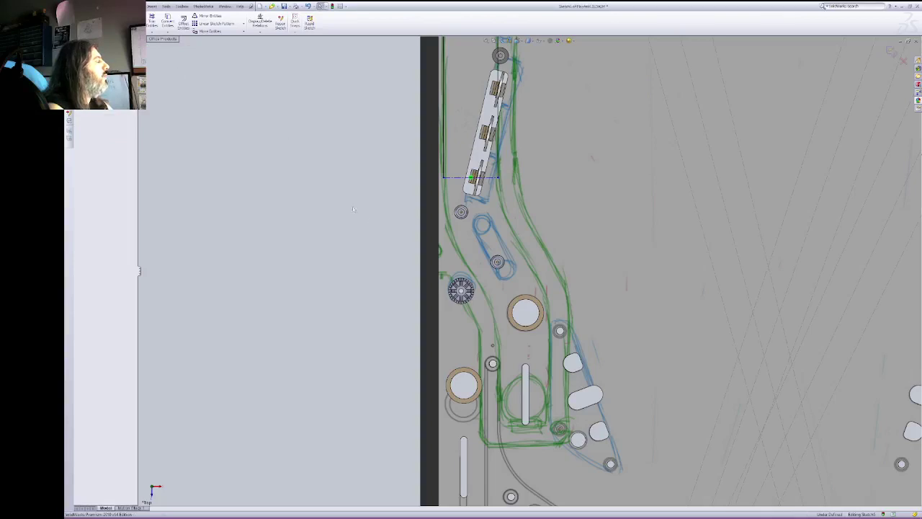
click(527, 397)
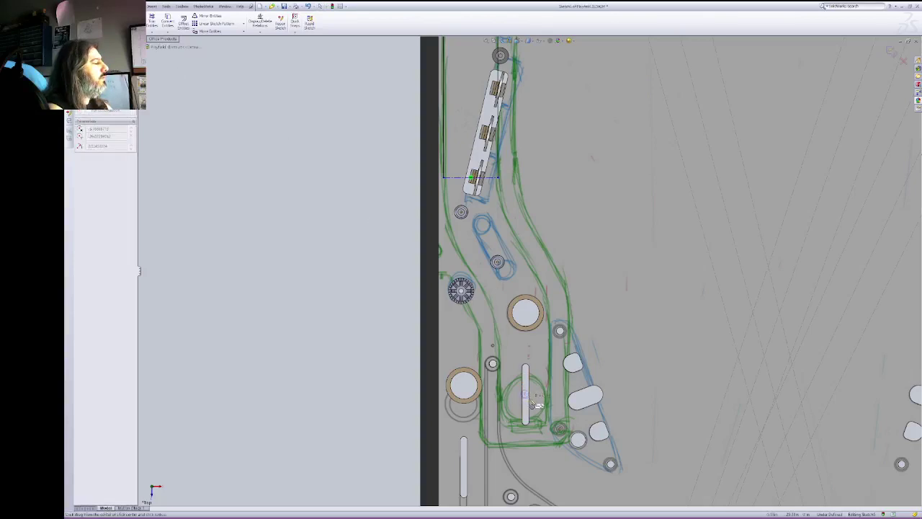
click(545, 406)
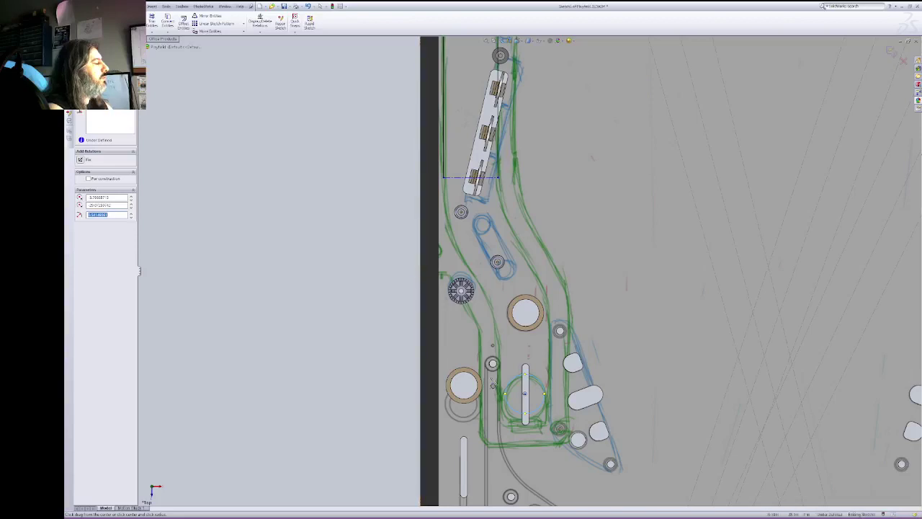
key(Escape)
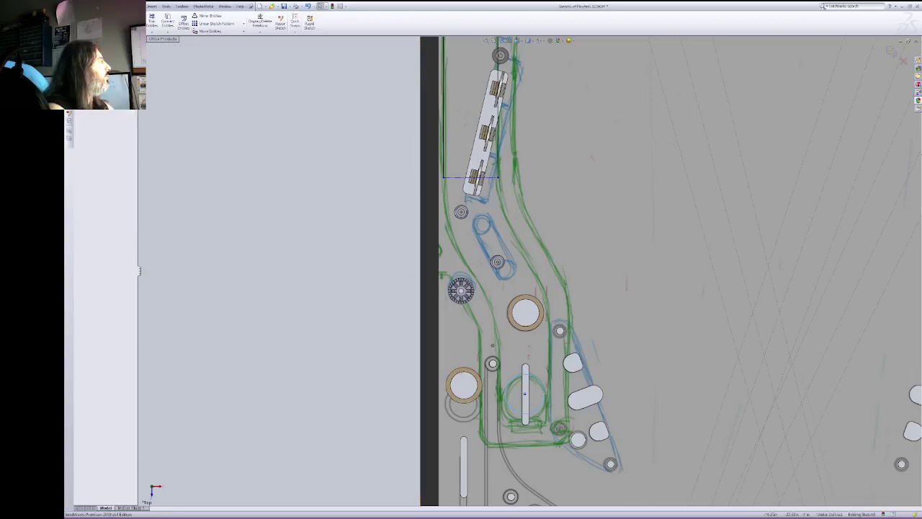
key(l)
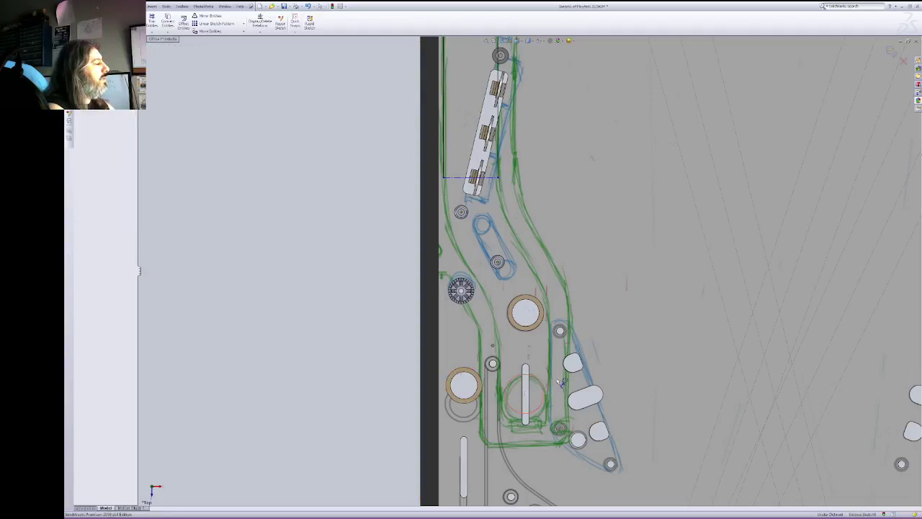
click(543, 387)
click(560, 380)
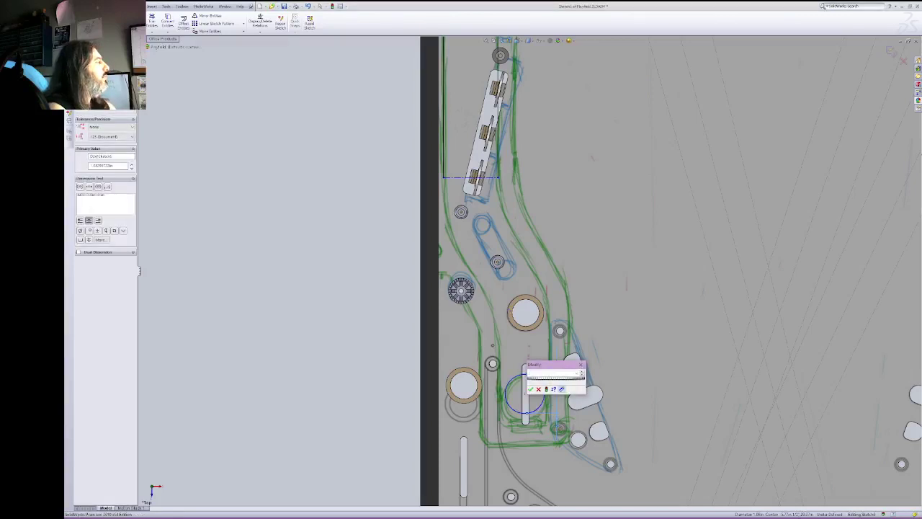
key(Escape)
key(Escape)
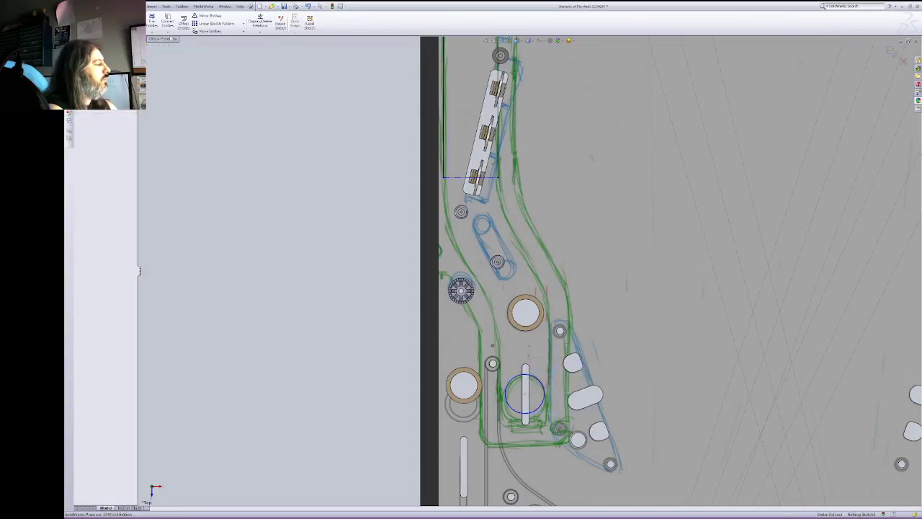
click(168, 32)
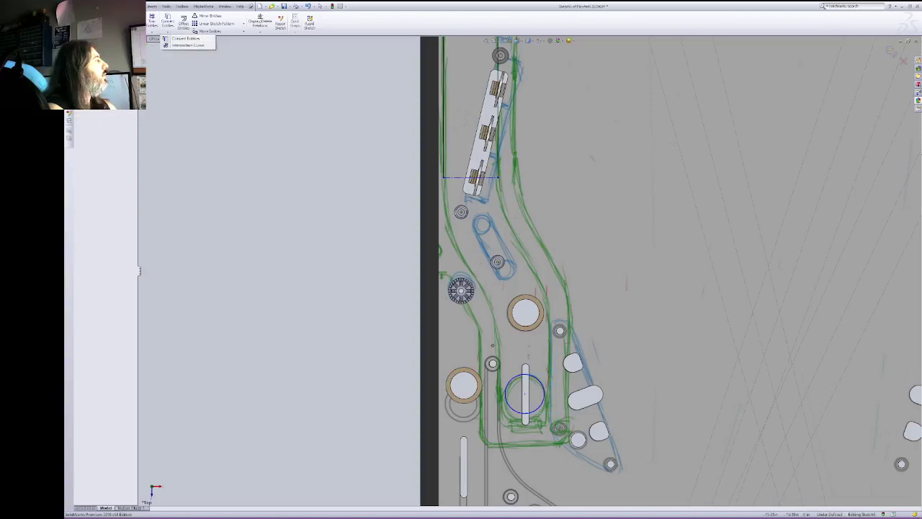
key(Escape)
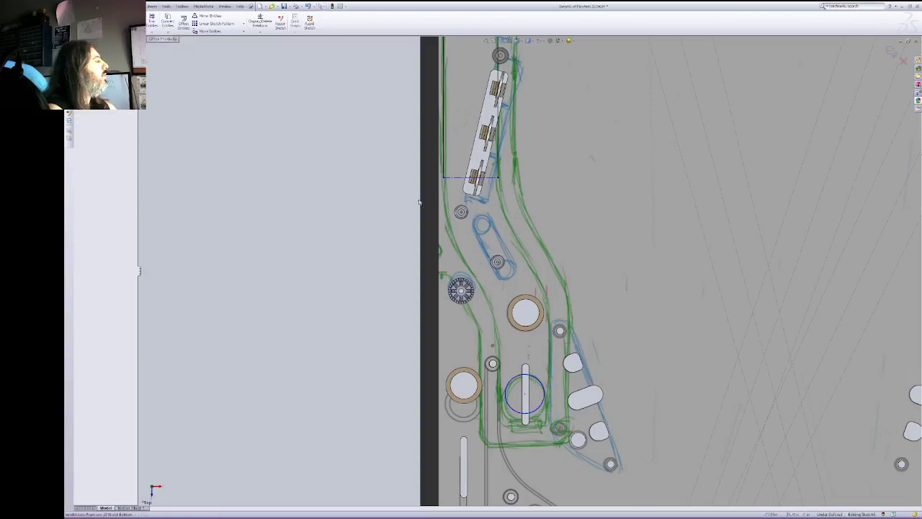
Step: Dimension the diameter of the circle at the ramp exit, making it slightly larger than drawn
click(545, 382)
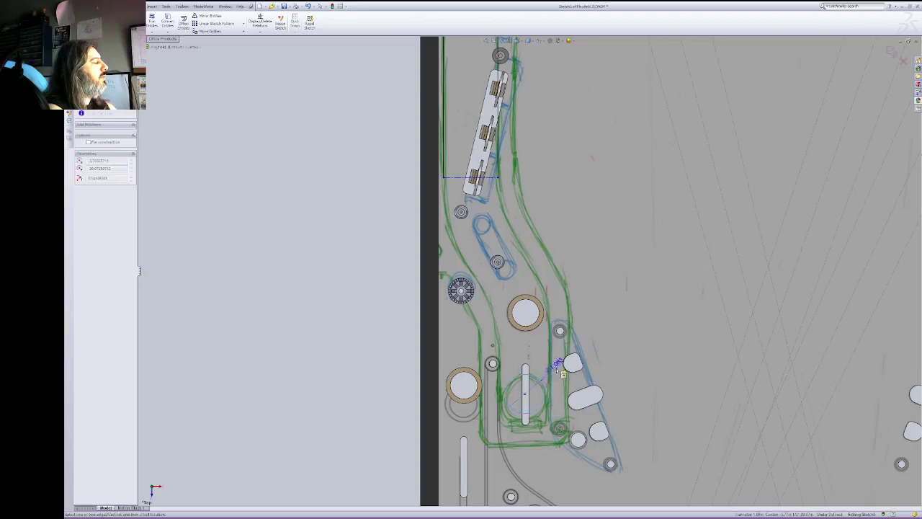
click(559, 366)
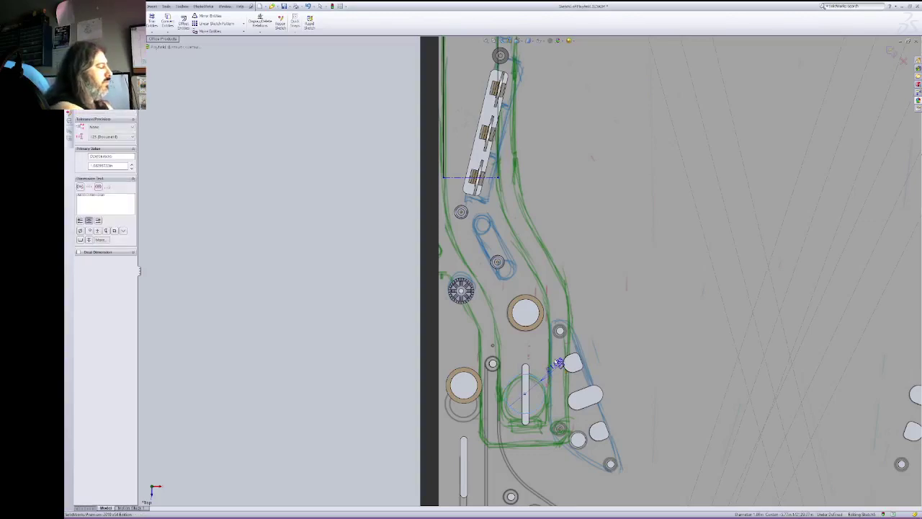
click(559, 364)
text(1)
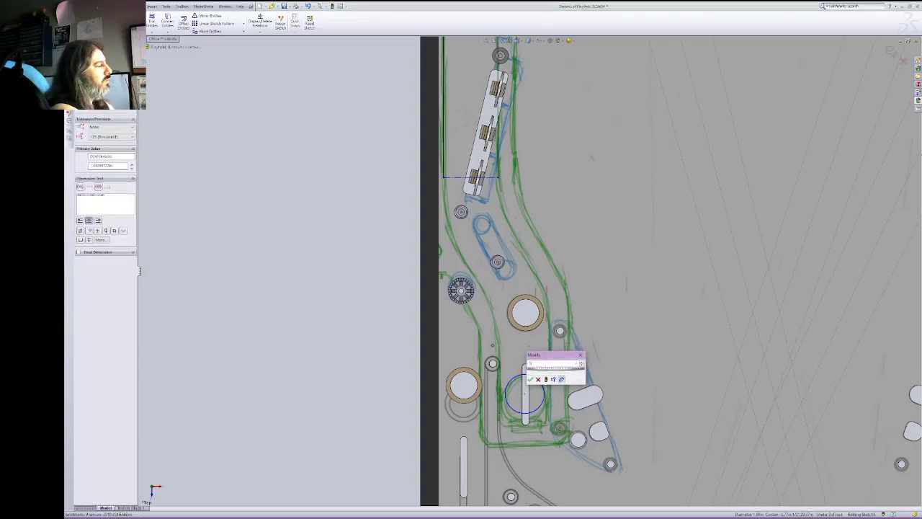
key(Return)
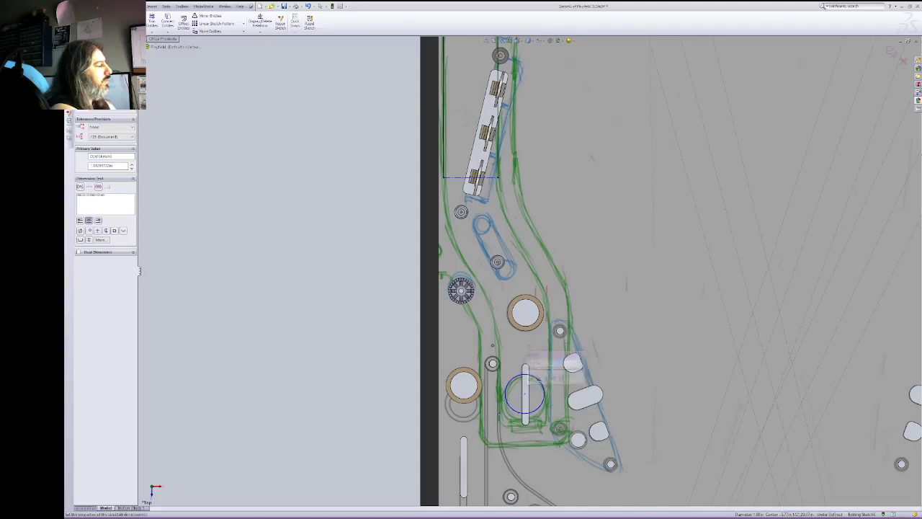
key(Escape)
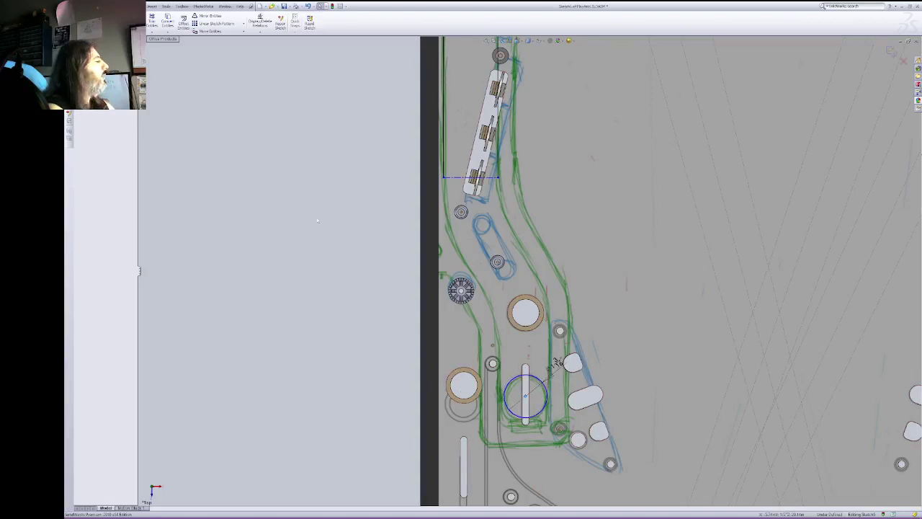
Step: Sketch a rectangle about 1.4 in wide around the circle at the ramp's lower exit, following the hand-drawn green sides
key(l)
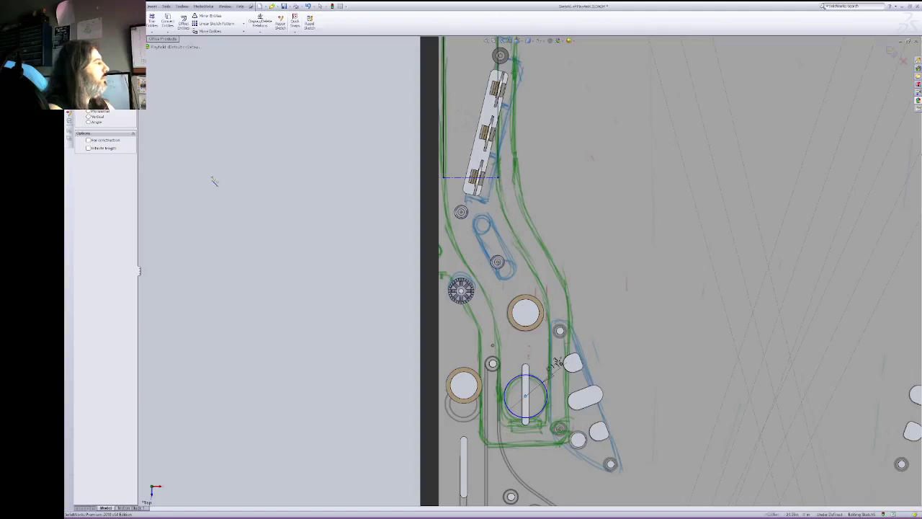
key(r)
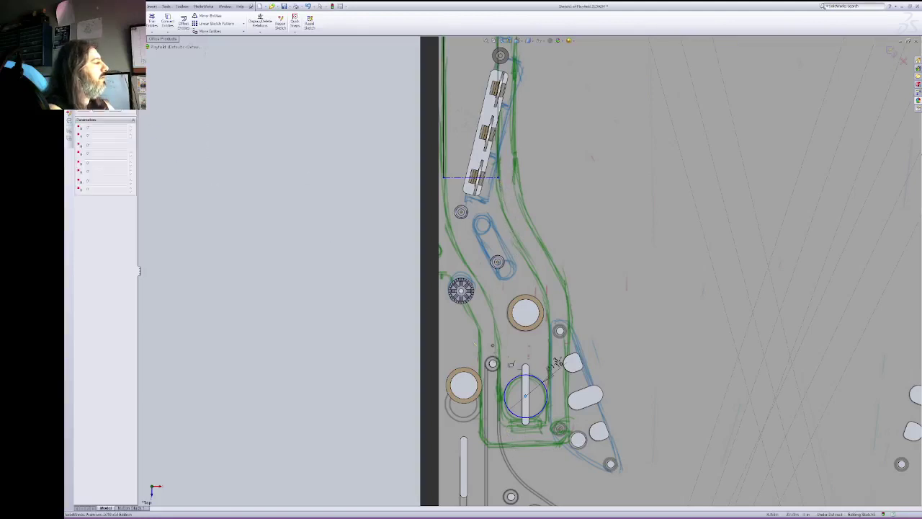
click(498, 349)
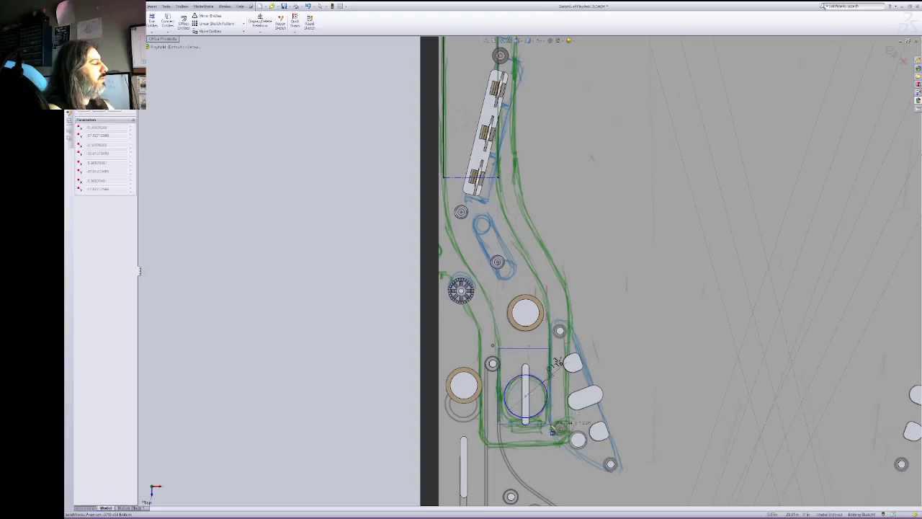
click(550, 423)
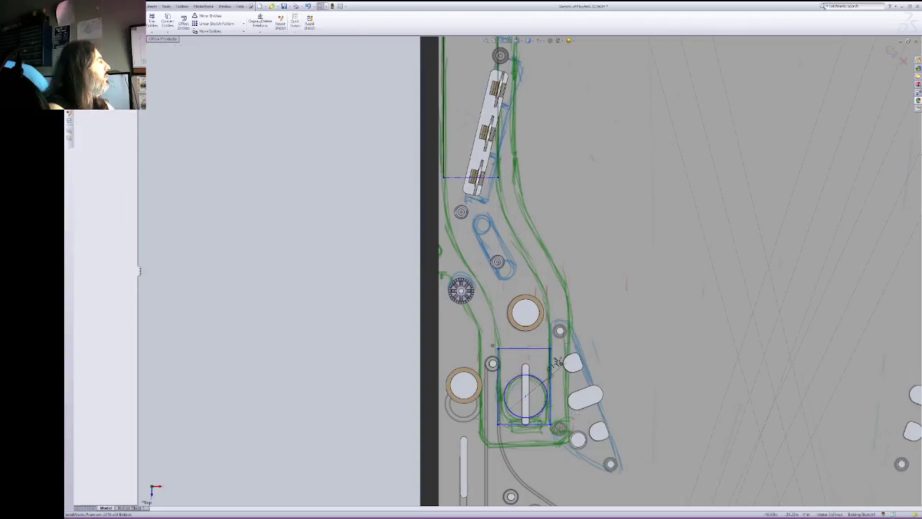
Step: Draw a centerline from the exit circle's centre to the midpoint of the rectangle's lower edge and make it vertical
click(103, 16)
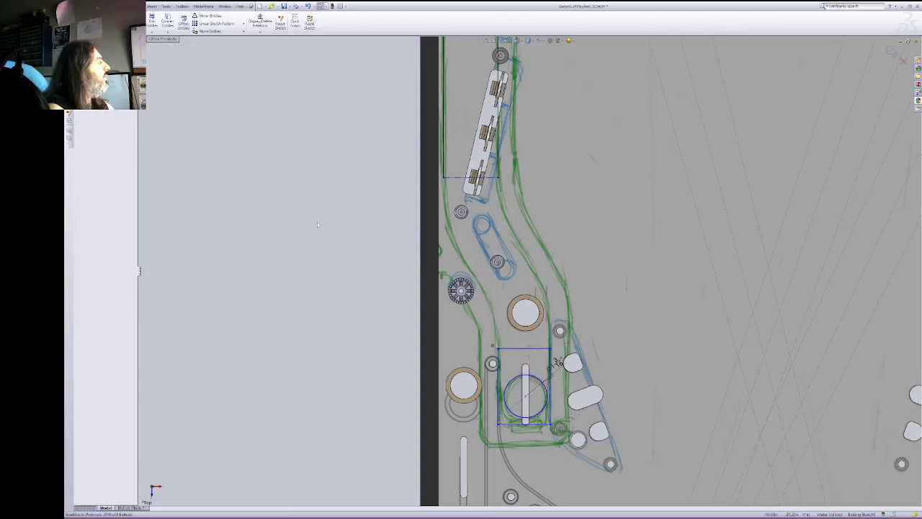
key(Escape)
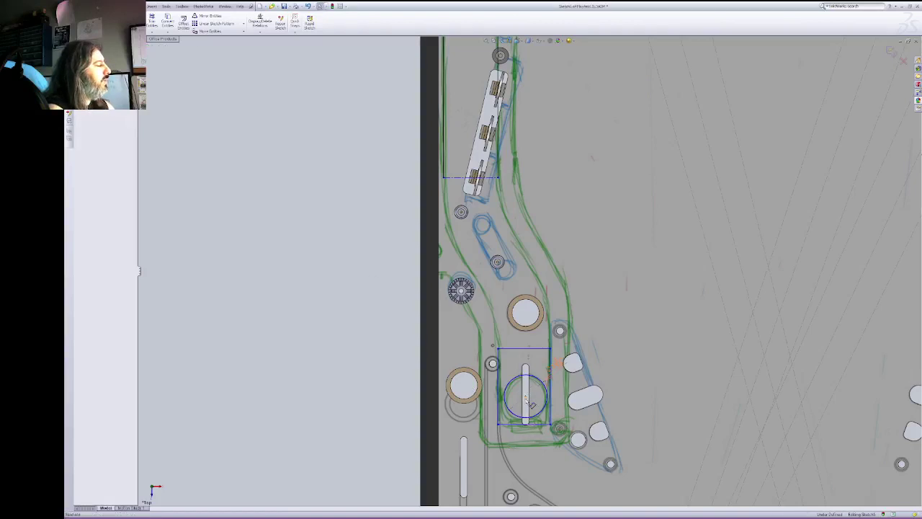
click(526, 399)
click(525, 397)
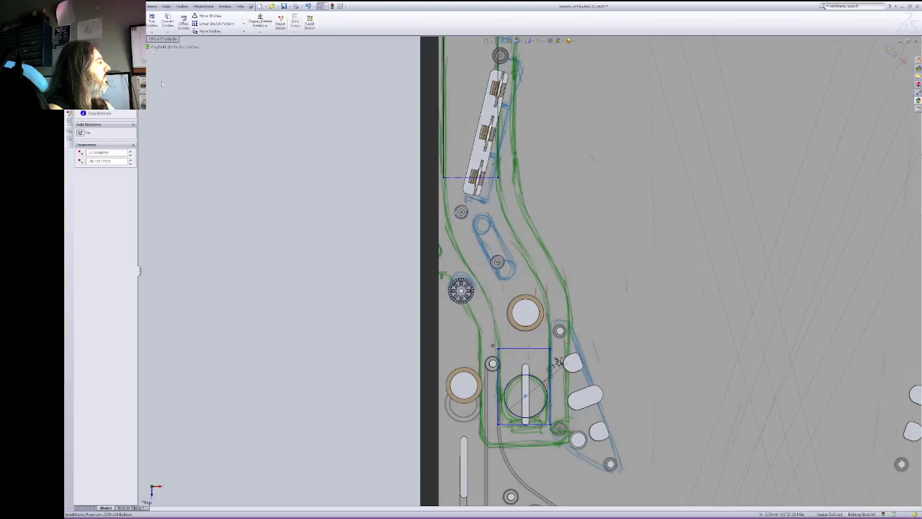
click(103, 15)
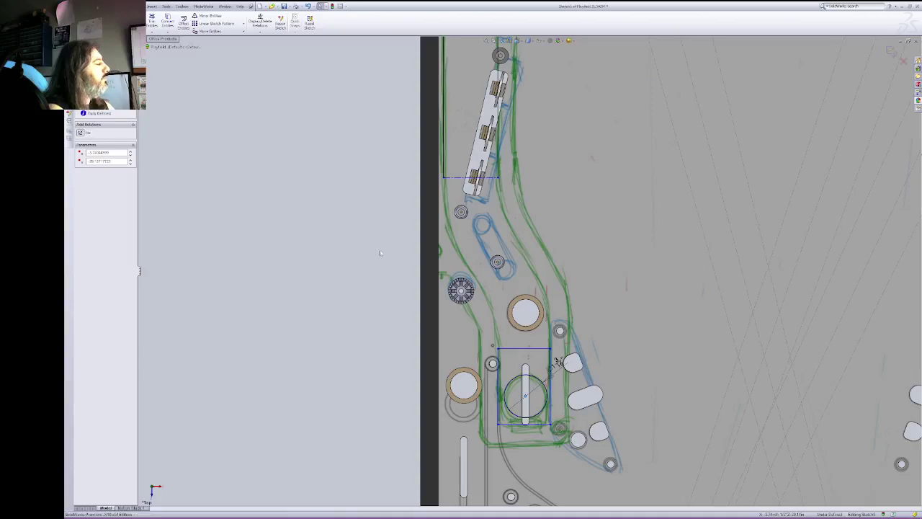
click(527, 398)
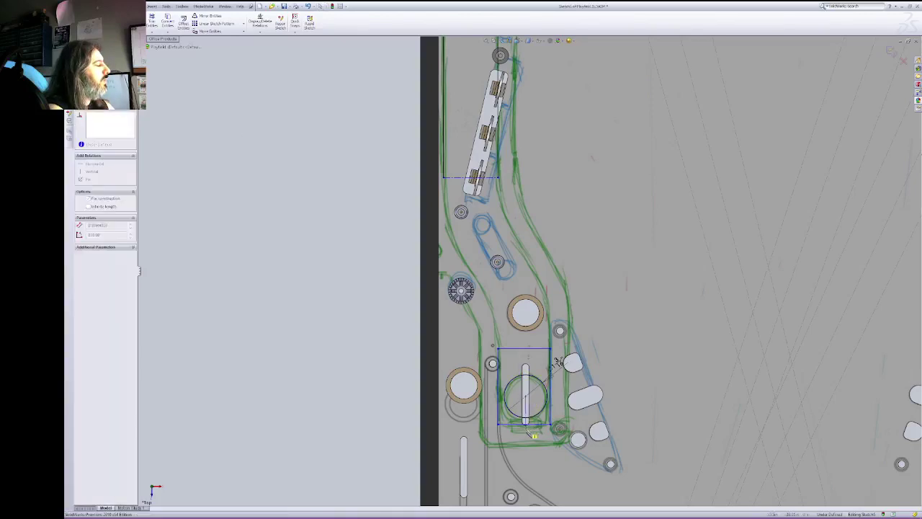
click(526, 424)
key(Escape)
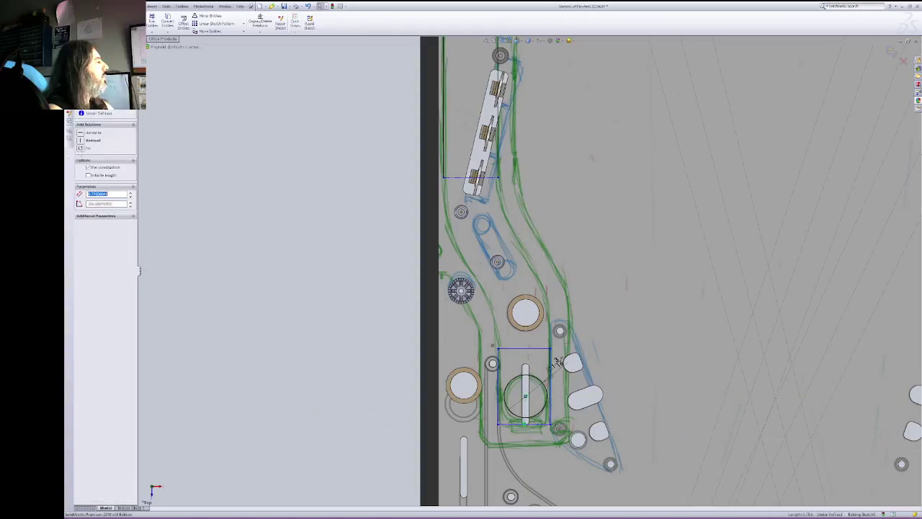
click(112, 149)
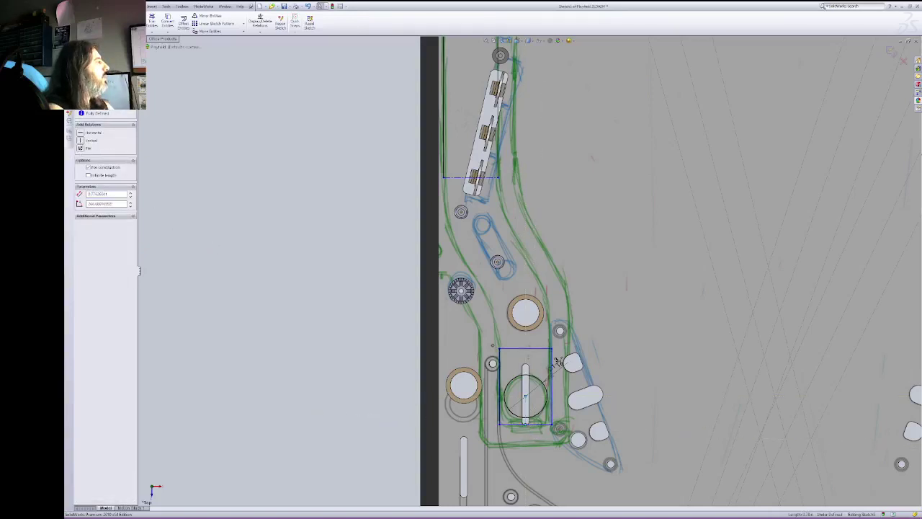
key(Escape)
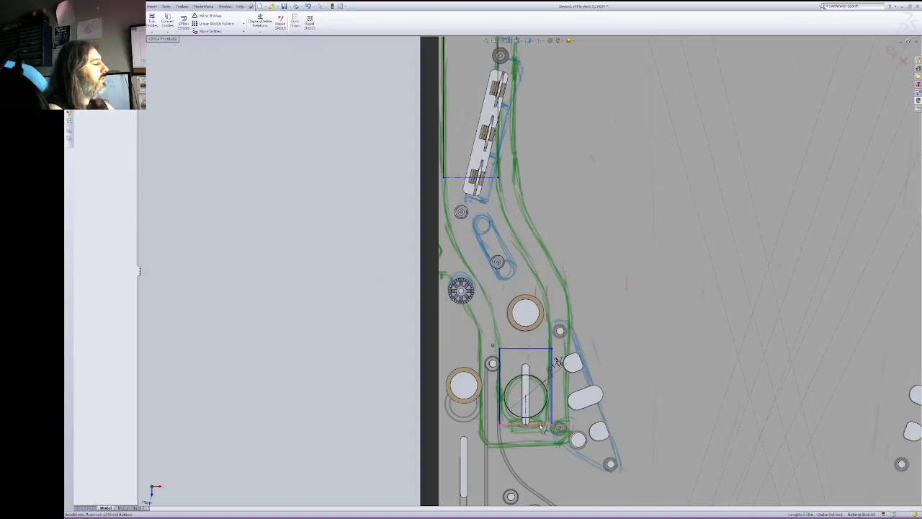
Step: Dimension the width of the rectangle around the exit circle as 1.5 in
click(539, 424)
click(539, 446)
click(540, 457)
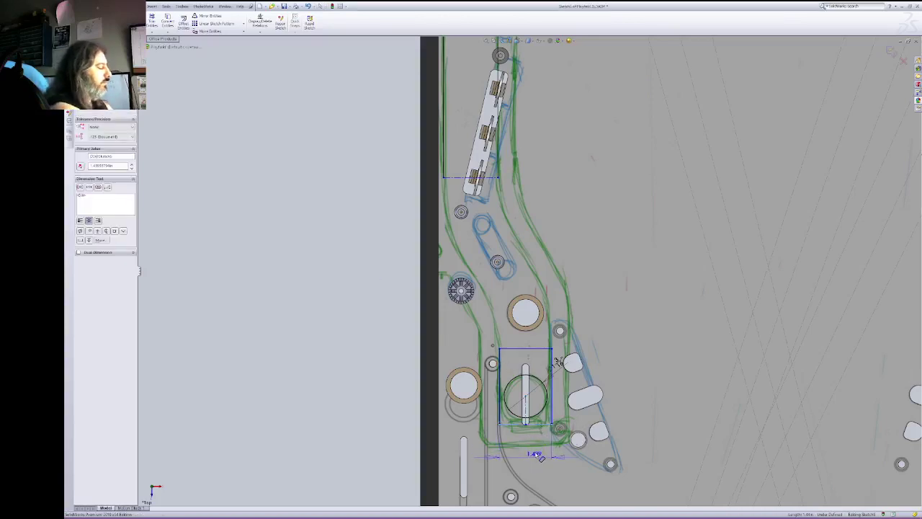
click(537, 455)
text(1.5)
key(Return)
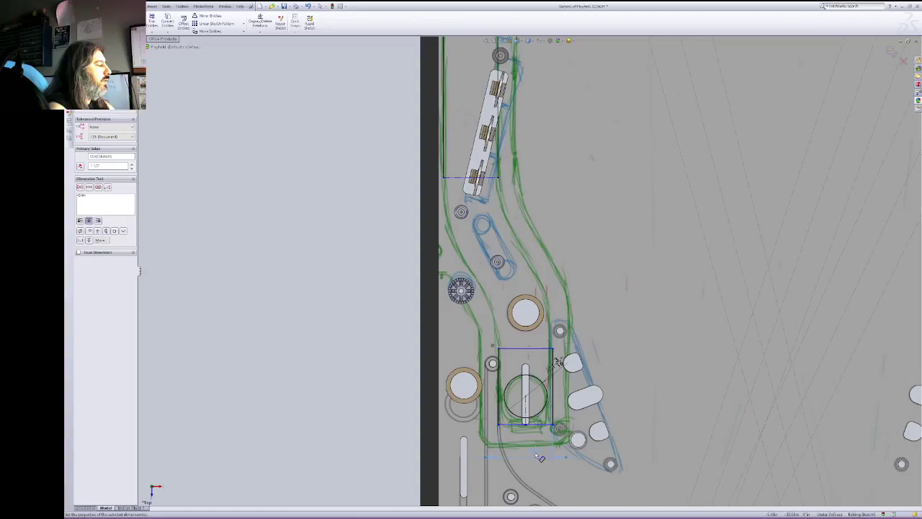
Step: Dimension the distance from the circle's centre to the rectangle's lower edge as 7/8 in
click(532, 409)
click(569, 402)
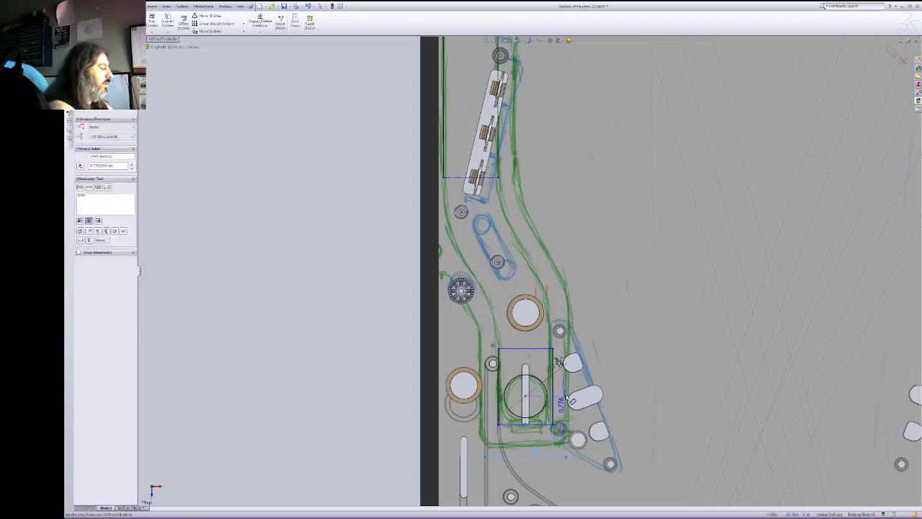
text(.5)
key(Return)
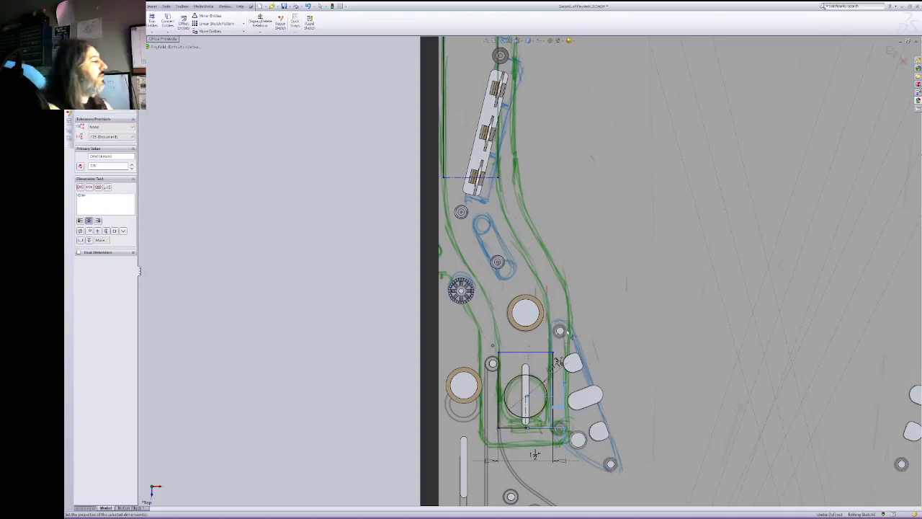
key(Escape)
Step: Raise the rectangle's upper edge and connect both its upper corners to the ends of the ramp's straight sides with slanted lines
mouse_move(541, 353)
mouse_down()
mouse_move(531, 313)
mouse_move(531, 338)
mouse_up()
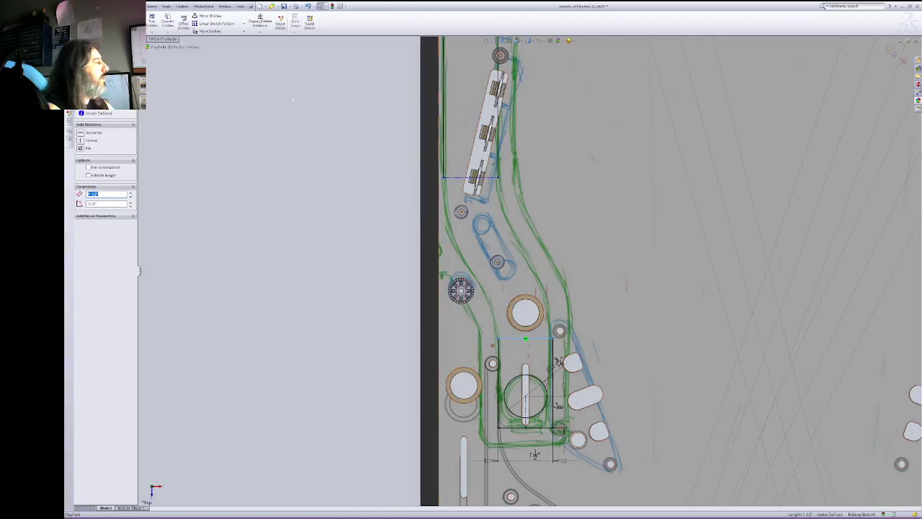
key(l)
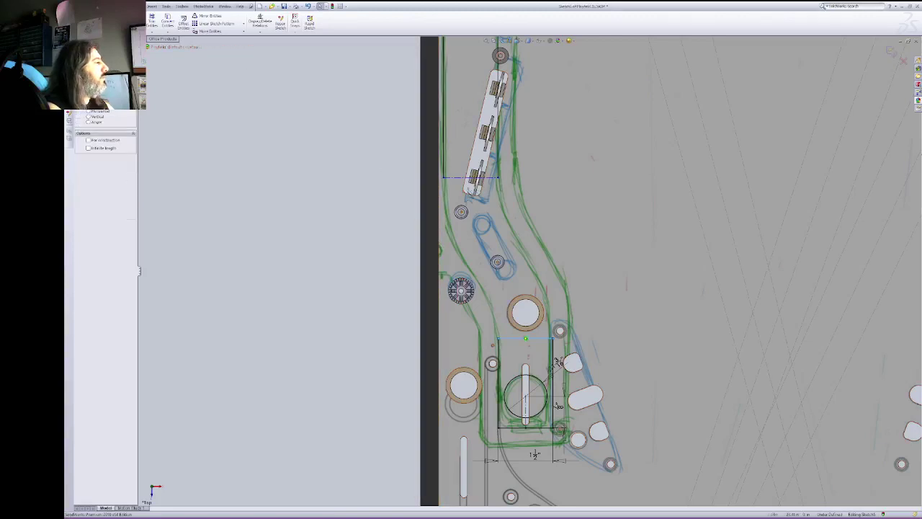
click(498, 177)
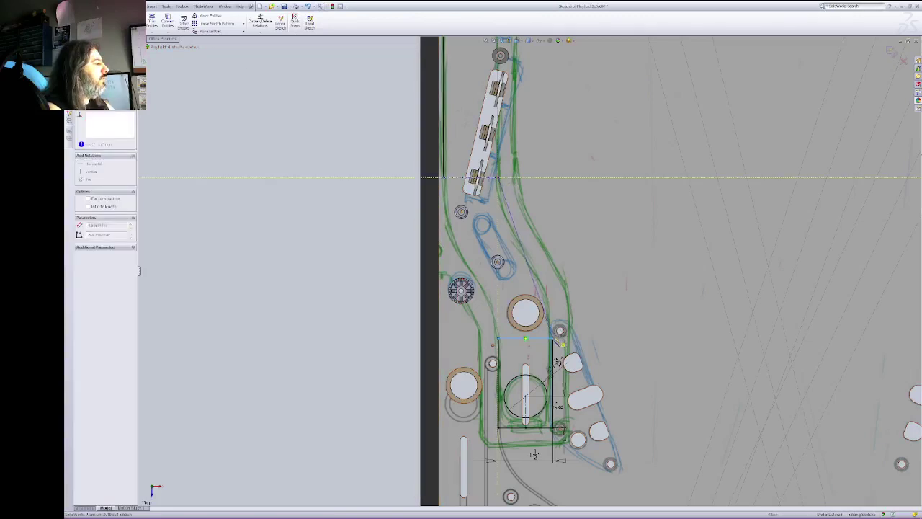
click(553, 337)
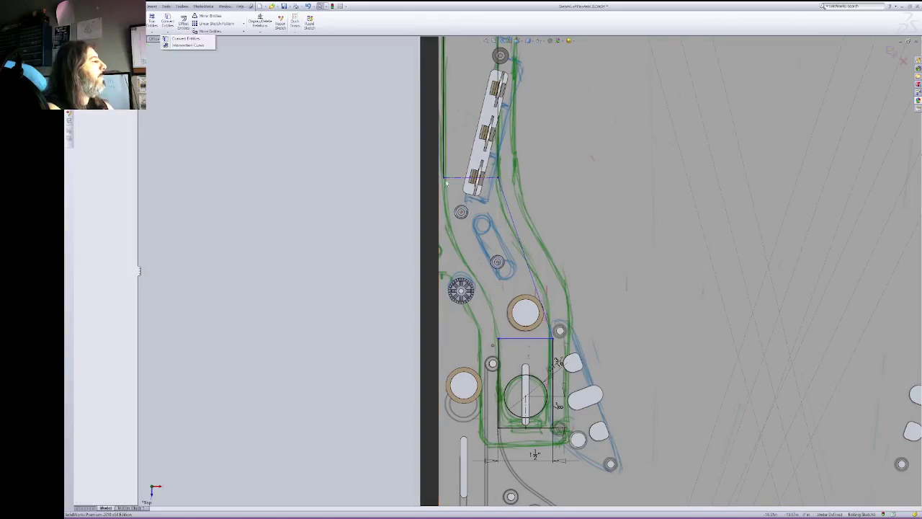
click(444, 178)
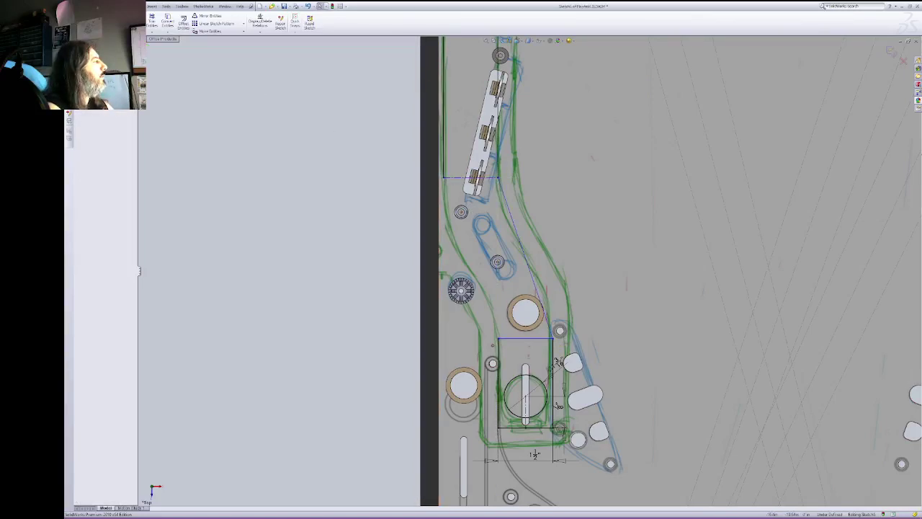
click(444, 178)
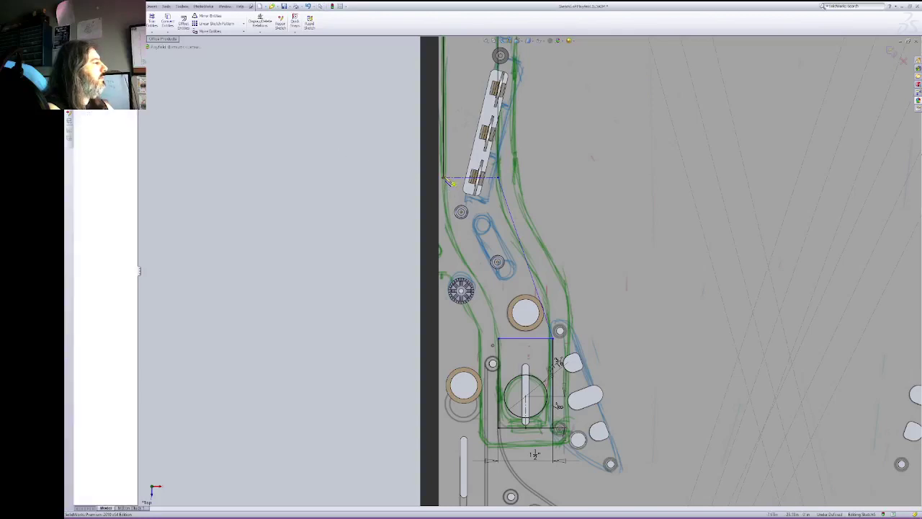
click(499, 339)
key(Escape)
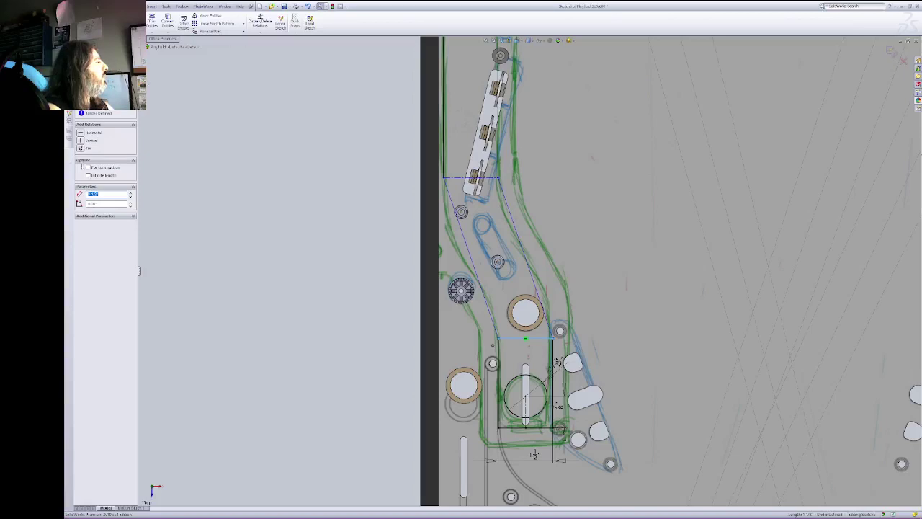
Step: Make the rectangle's upper edge construction geometry, raise it to the tan ring, and lower the upper construction line below the three-target bank
click(89, 167)
click(297, 225)
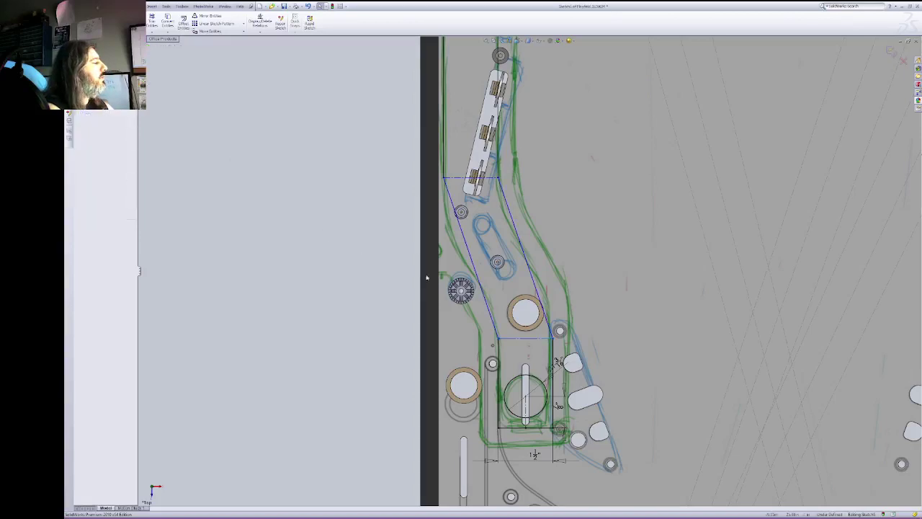
drag(545, 338, 535, 305)
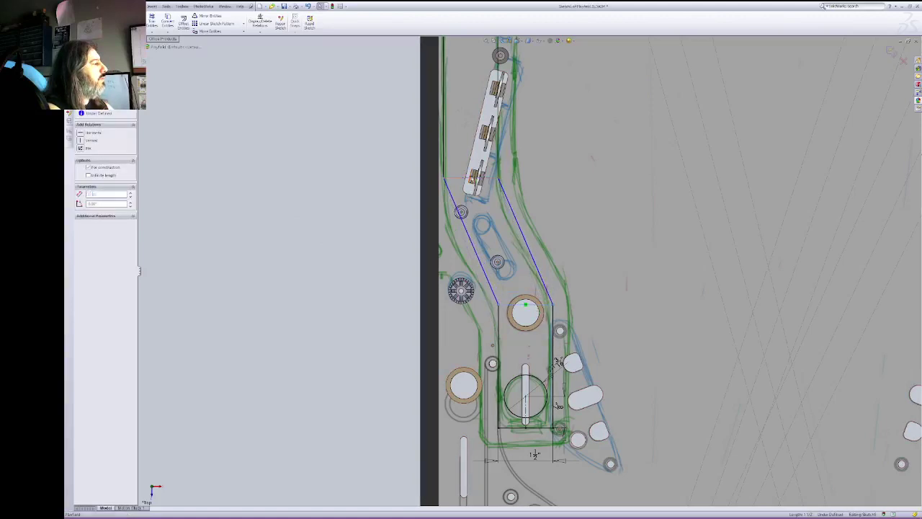
drag(471, 177, 480, 232)
key(Escape)
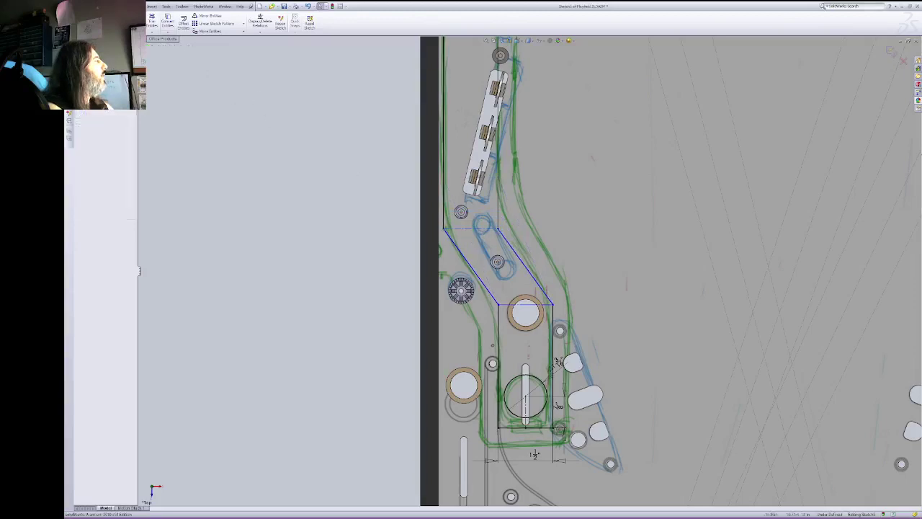
Step: Fillet the two outer bends of the ramp, the upper-left and lower-right corners, with a 3 in radius
click(124, 31)
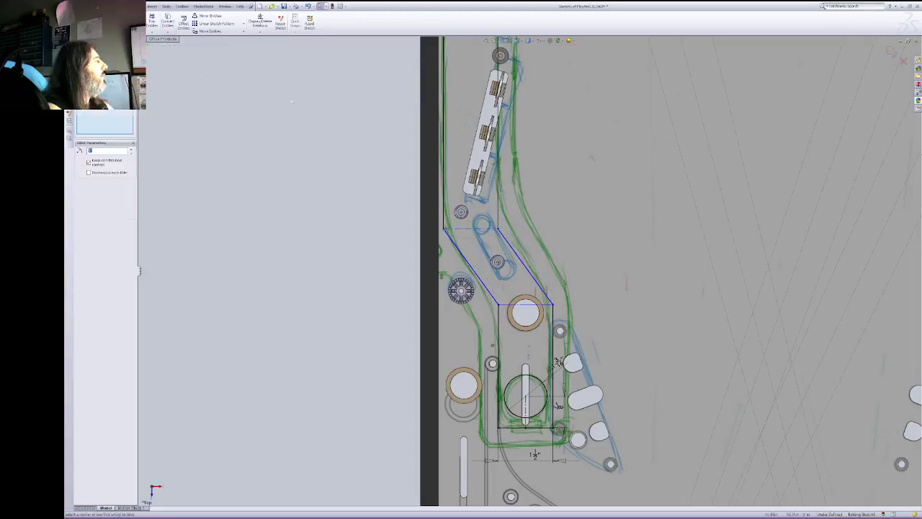
click(445, 228)
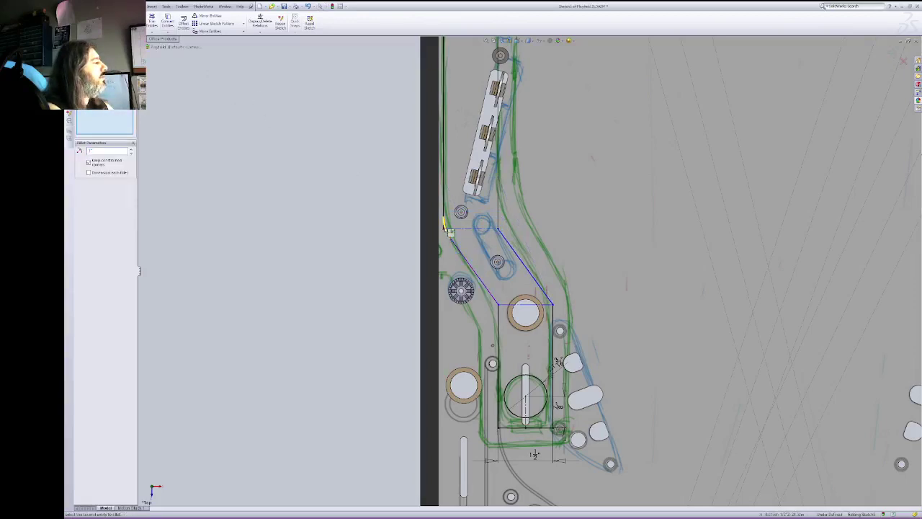
click(553, 308)
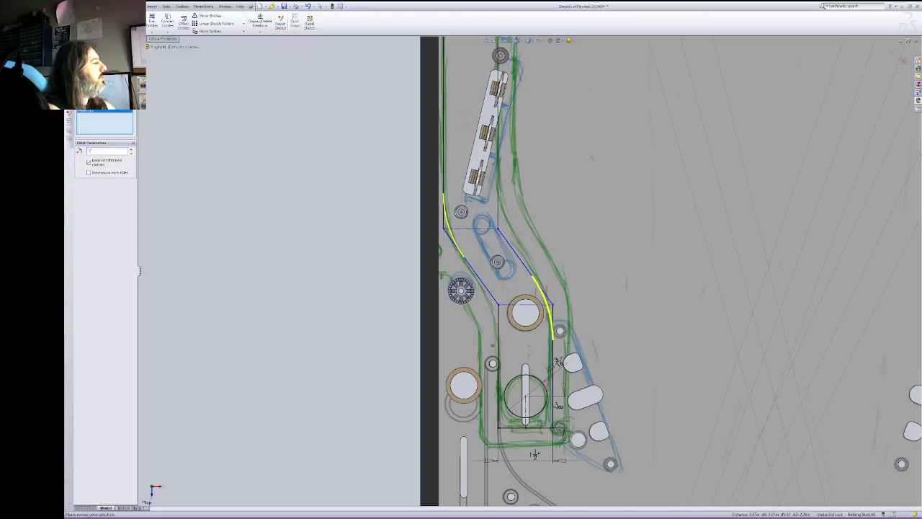
key(Return)
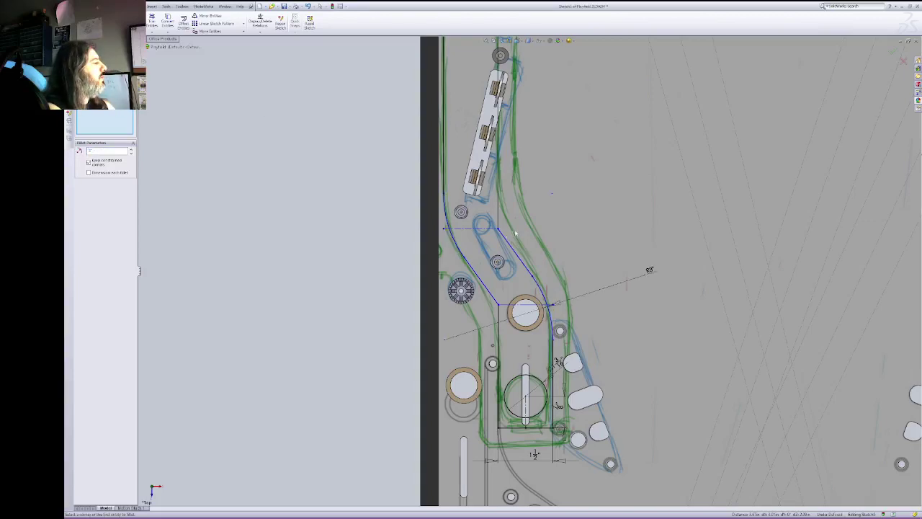
Step: Fillet the two inner bends of the ramp, the upper-right and lower-left corners, with a 1 1/2 in radius
click(500, 232)
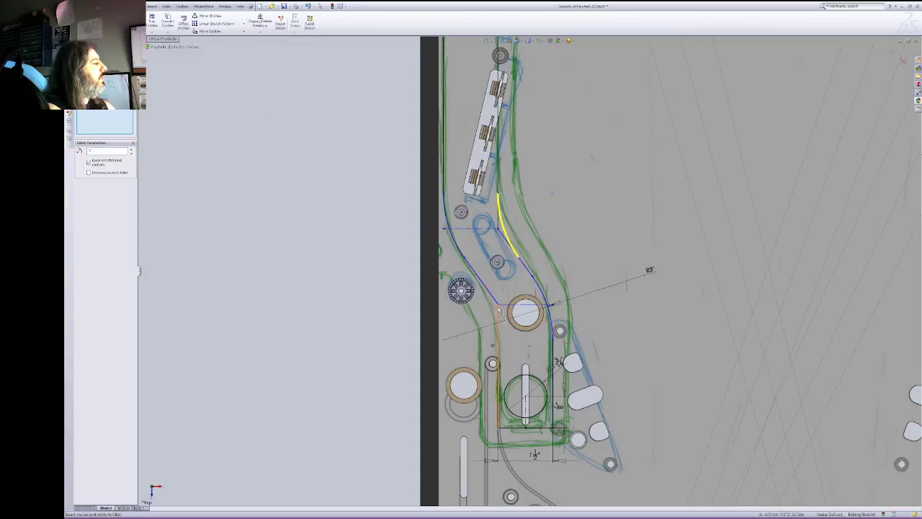
click(499, 312)
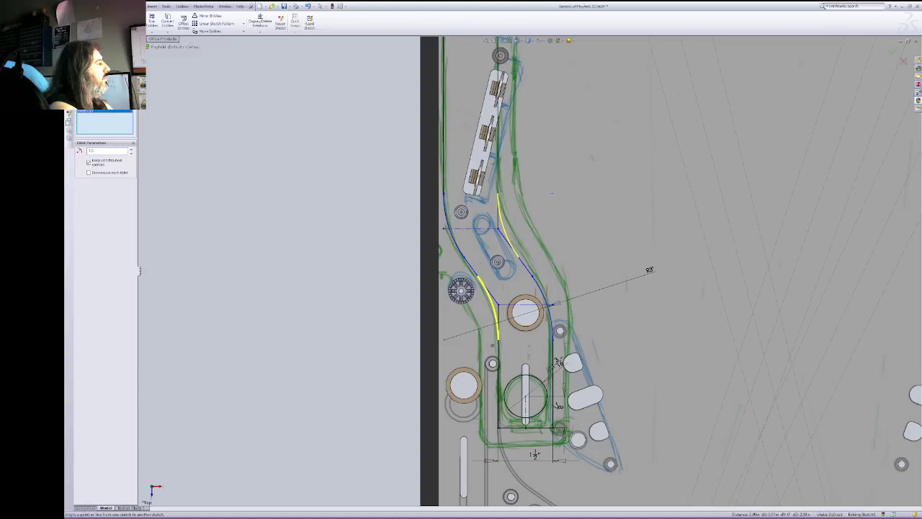
key(Return)
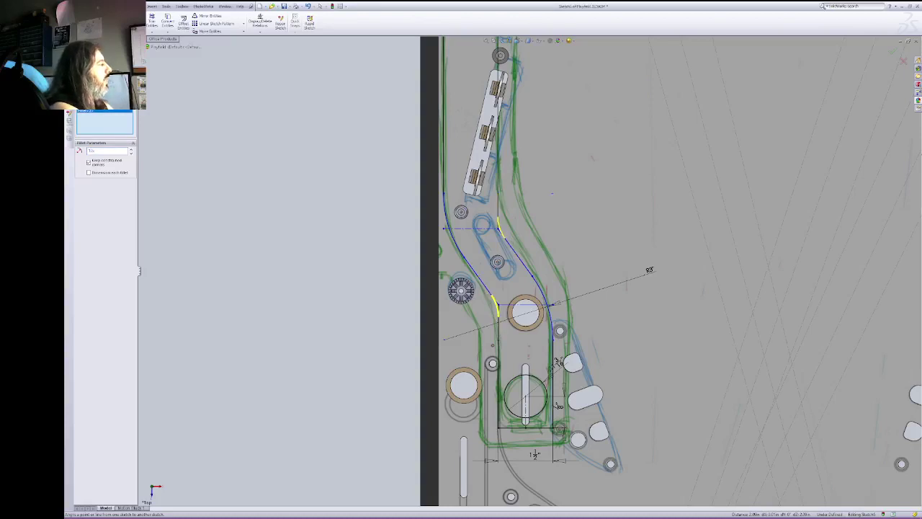
click(70, 121)
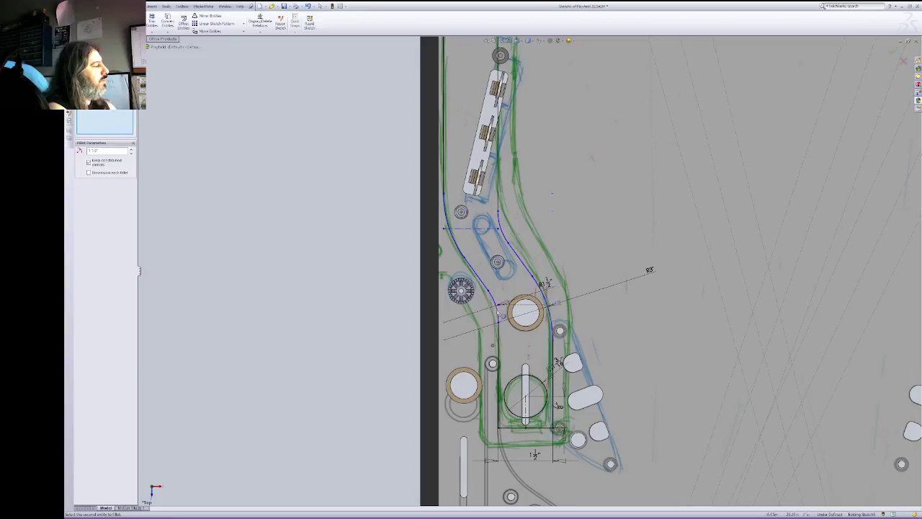
key(Escape)
Step: Make the ramp's two slanted sides parallel, deleting the inner bends' 1 1/2 in radius dimension and the horizontal construction lines across the ramp
click(547, 284)
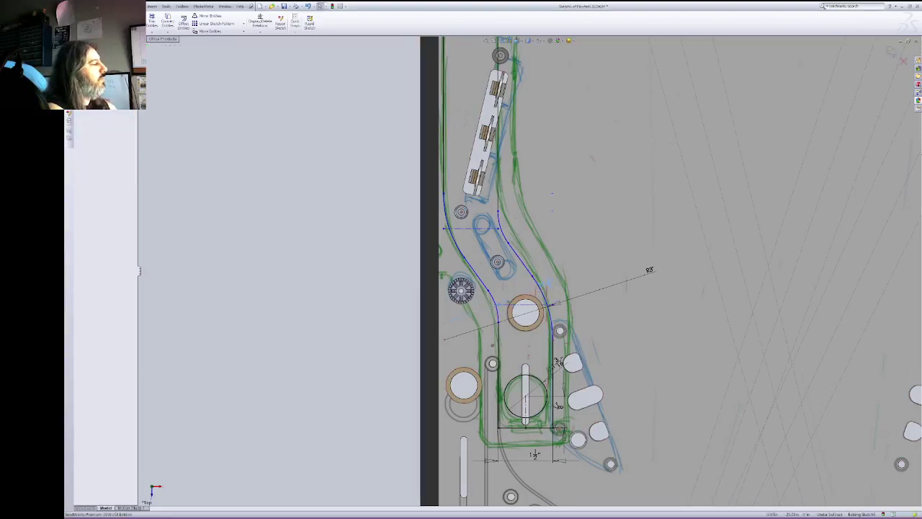
key(Delete)
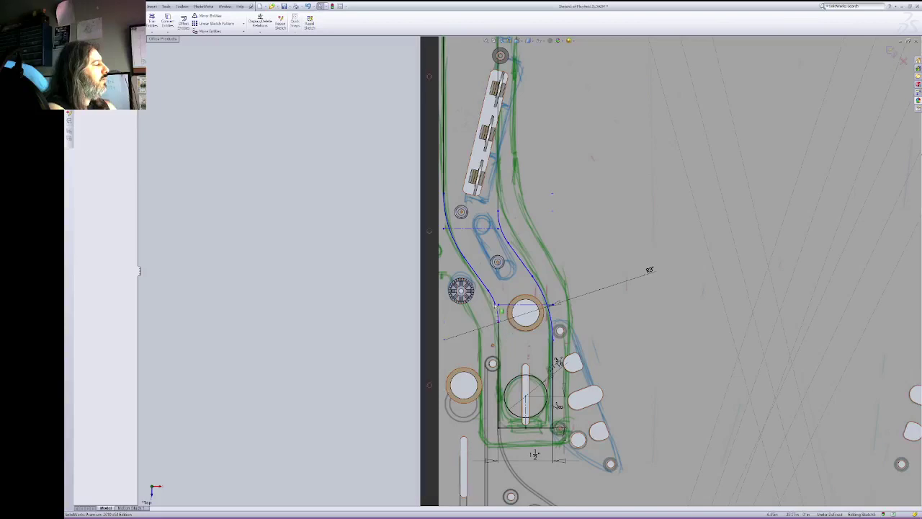
click(486, 284)
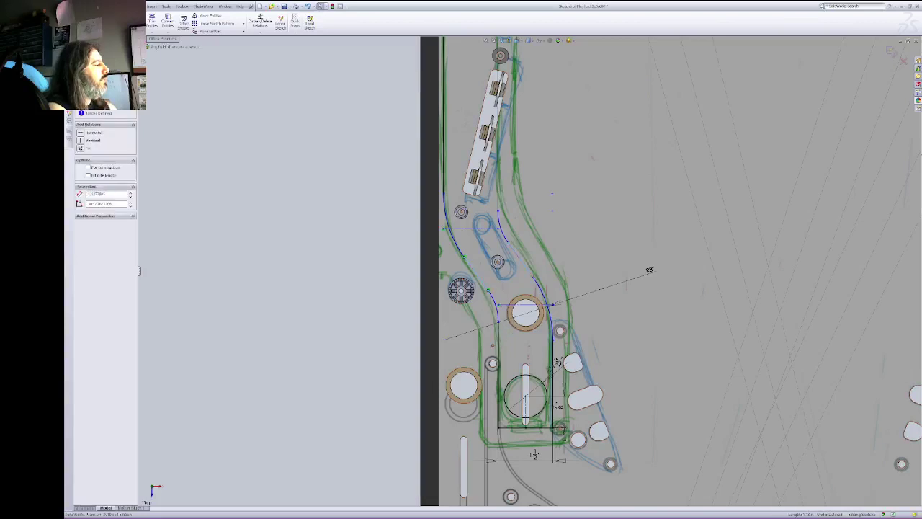
ctrl+click(522, 266)
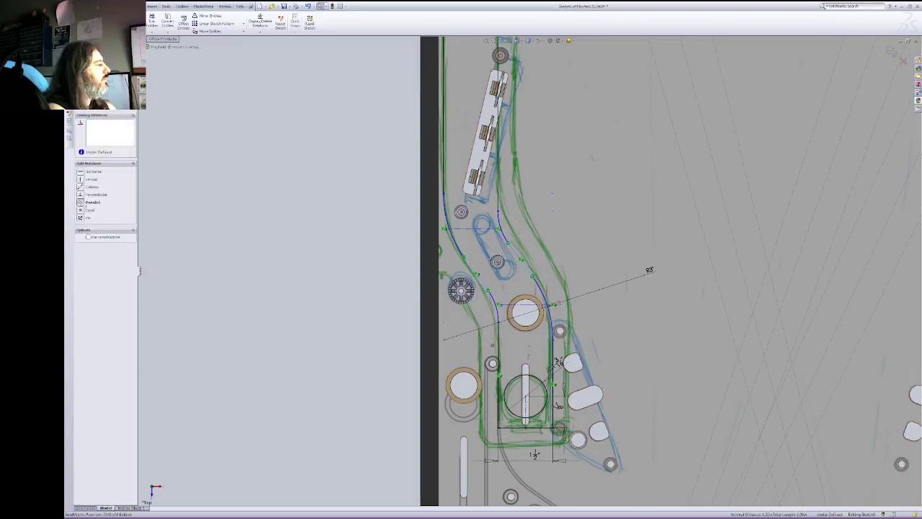
click(92, 203)
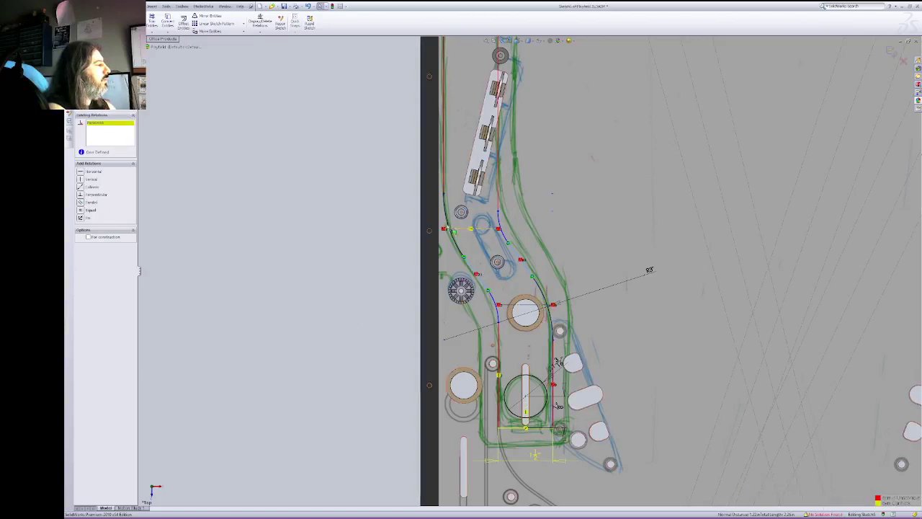
click(488, 231)
key(Delete)
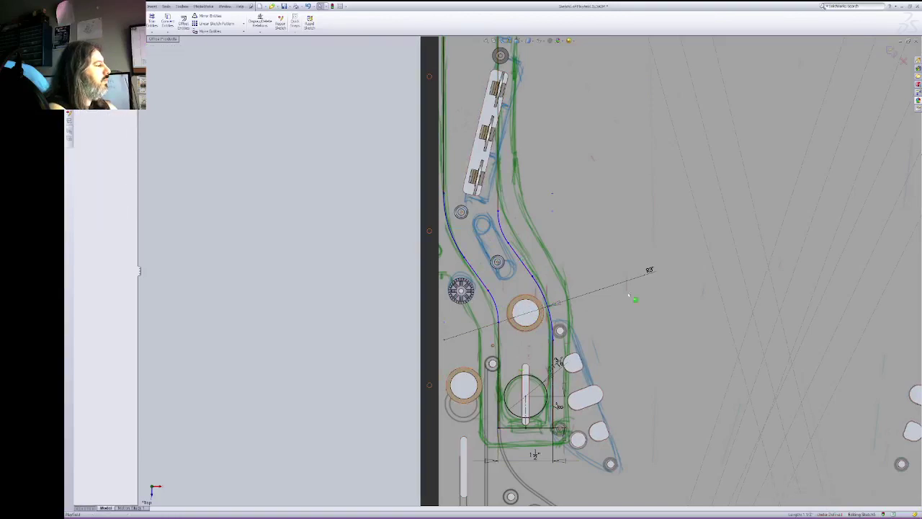
Step: Delete the outer bends' 3 in radius dimension and reposition the upper bend on the ramp's right side
click(650, 272)
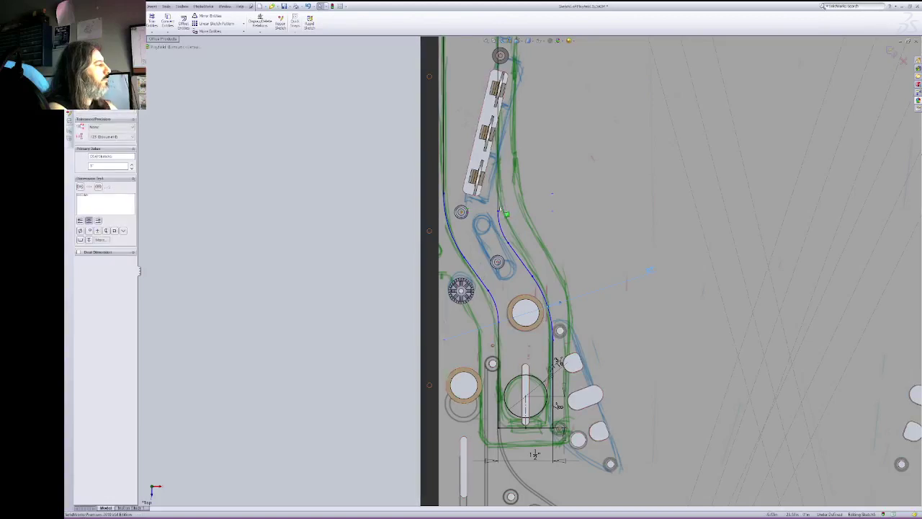
click(499, 194)
drag(500, 195, 498, 205)
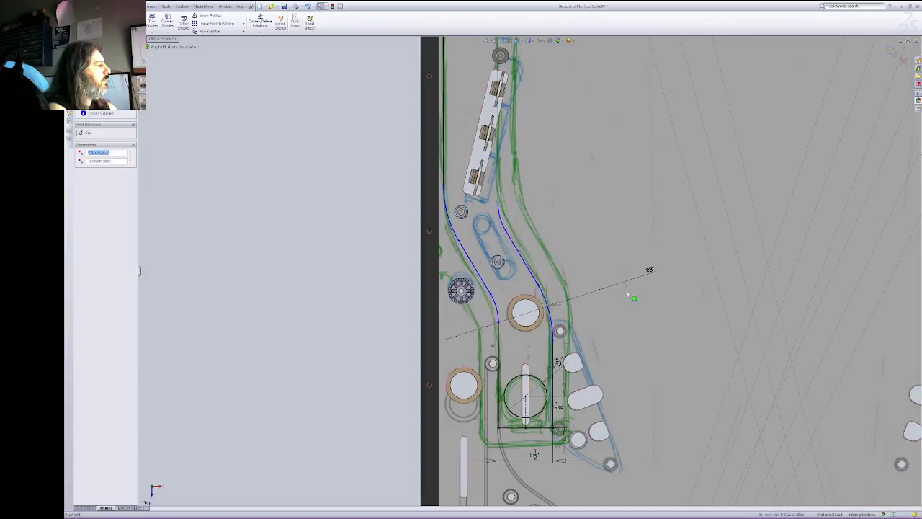
click(650, 271)
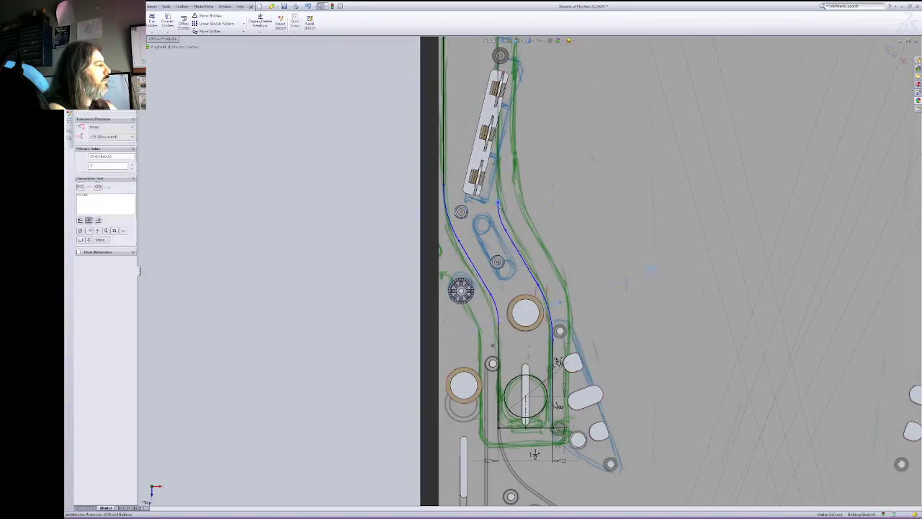
key(Escape)
click(499, 198)
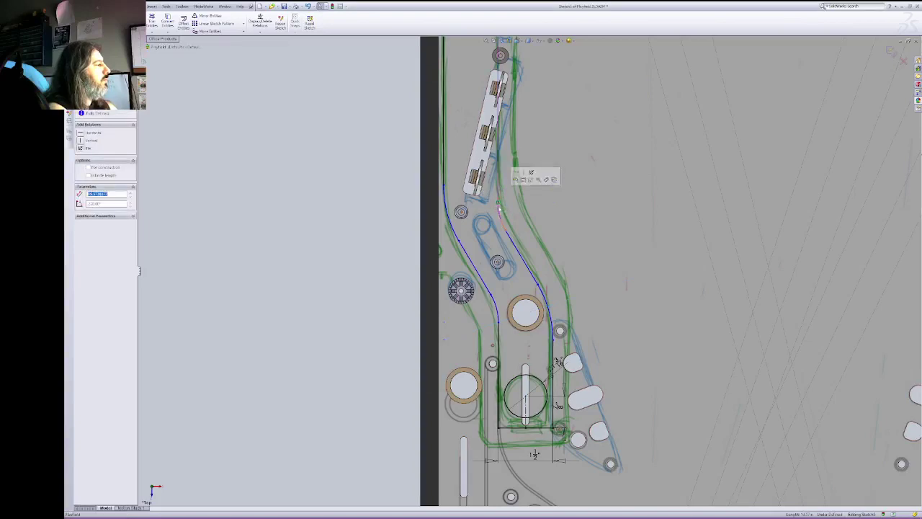
key(Delete)
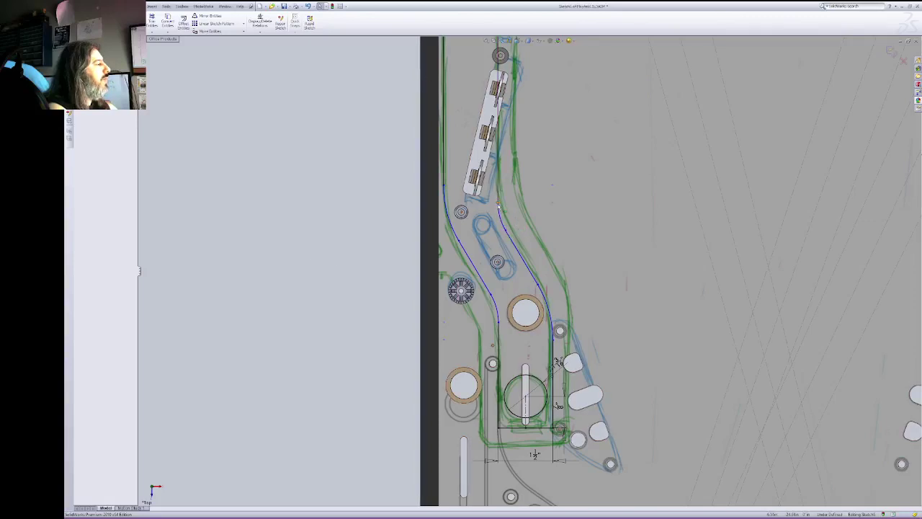
mouse_move(499, 206)
mouse_down()
mouse_move(501, 177)
mouse_move(508, 239)
mouse_up()
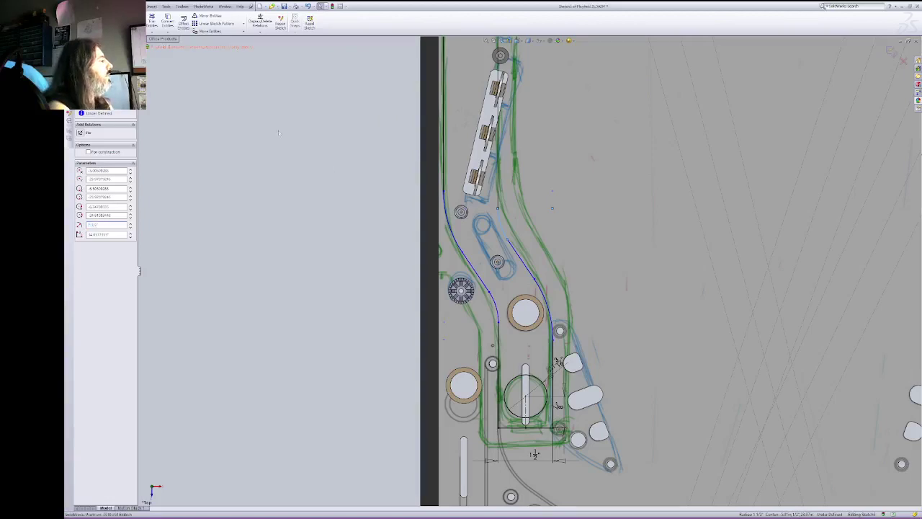
Step: Dimension the distance between the ramp's two slanted sides as 1.5 in
key(l)
click(472, 262)
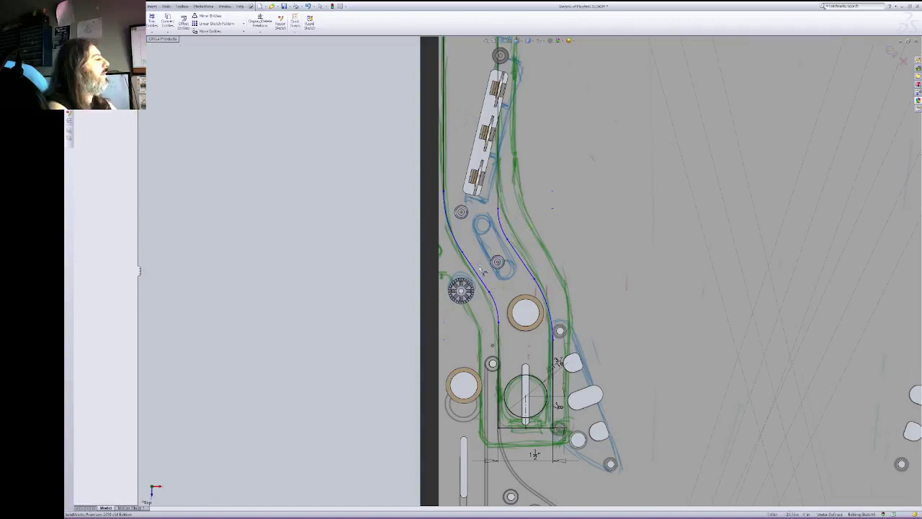
click(488, 288)
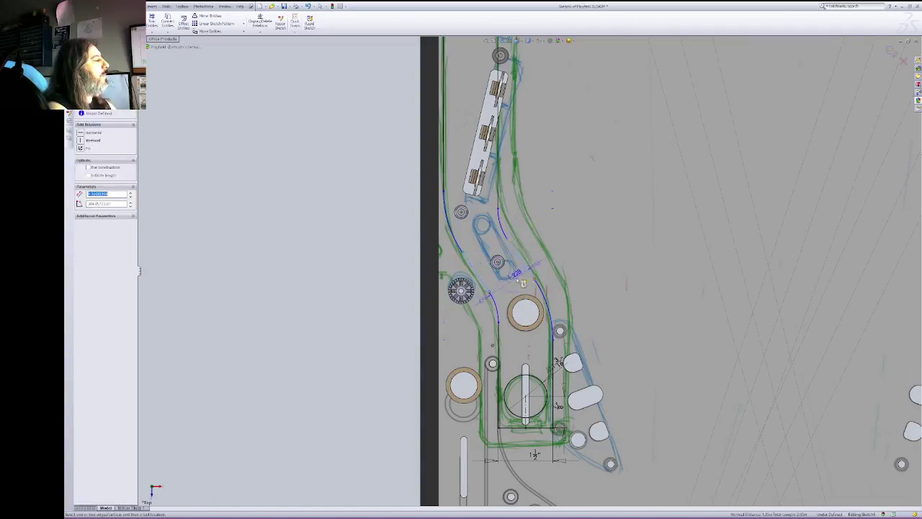
click(513, 283)
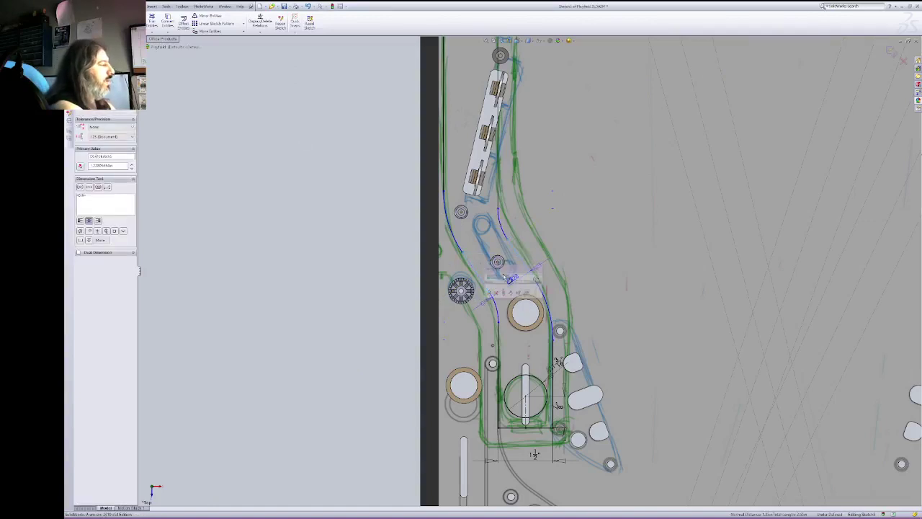
text(1.5)
key(Return)
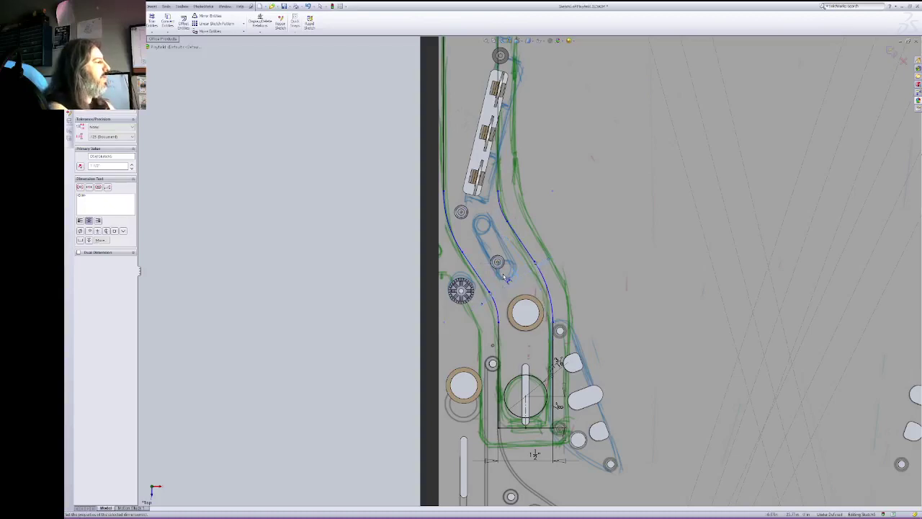
key(Escape)
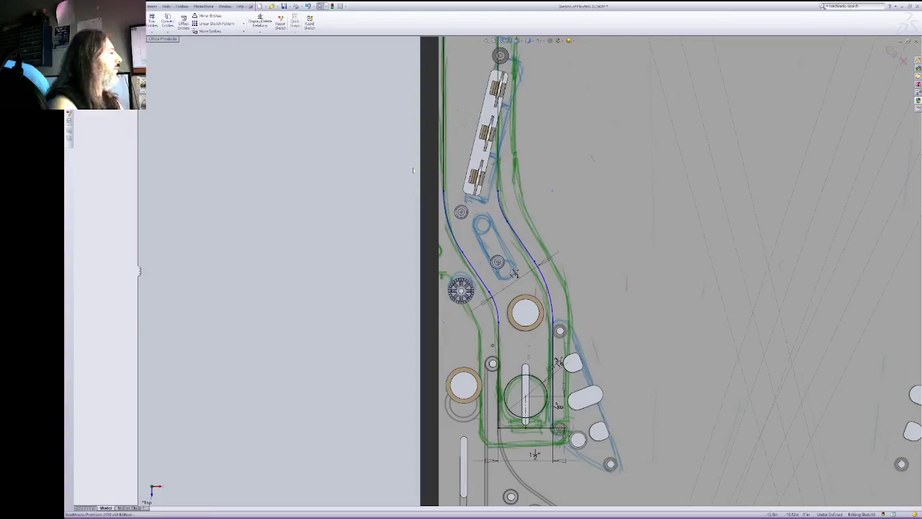
Step: Draw construction lines across the ramp, joining the two upper bend ends and the two lower bend ends
key(l)
click(445, 193)
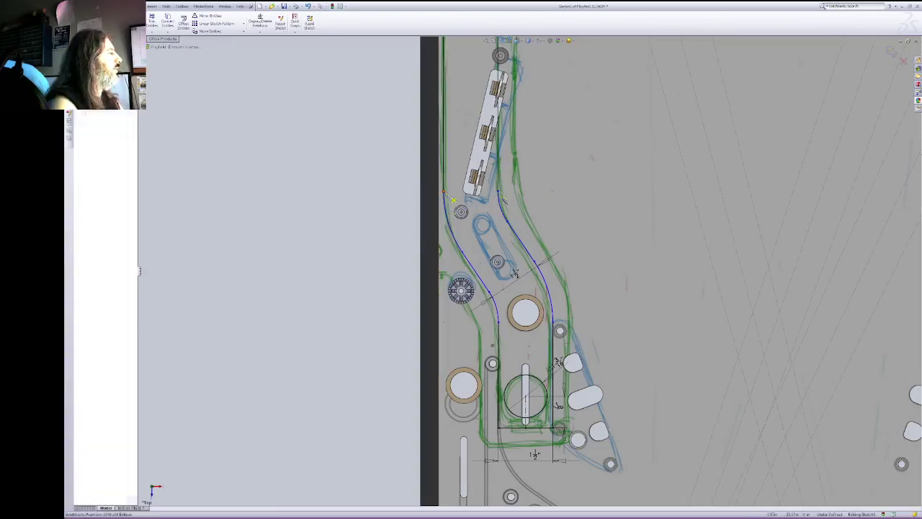
click(552, 323)
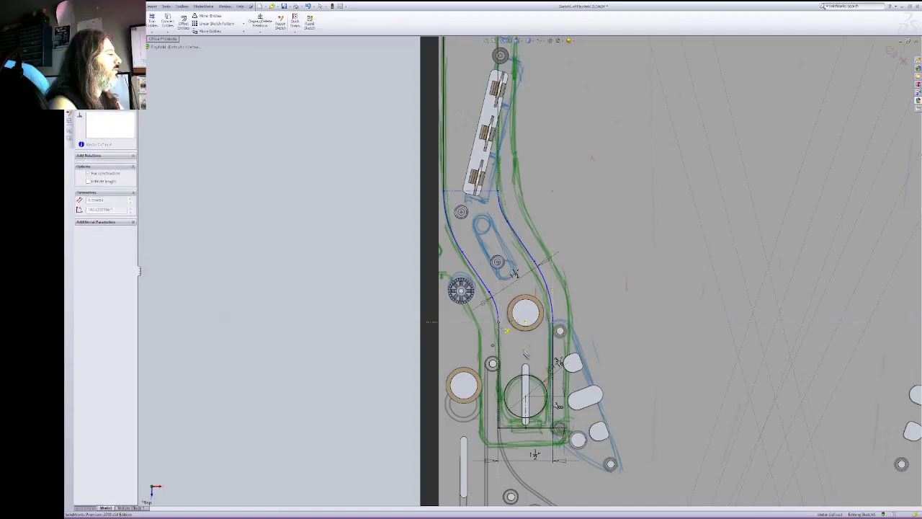
key(Escape)
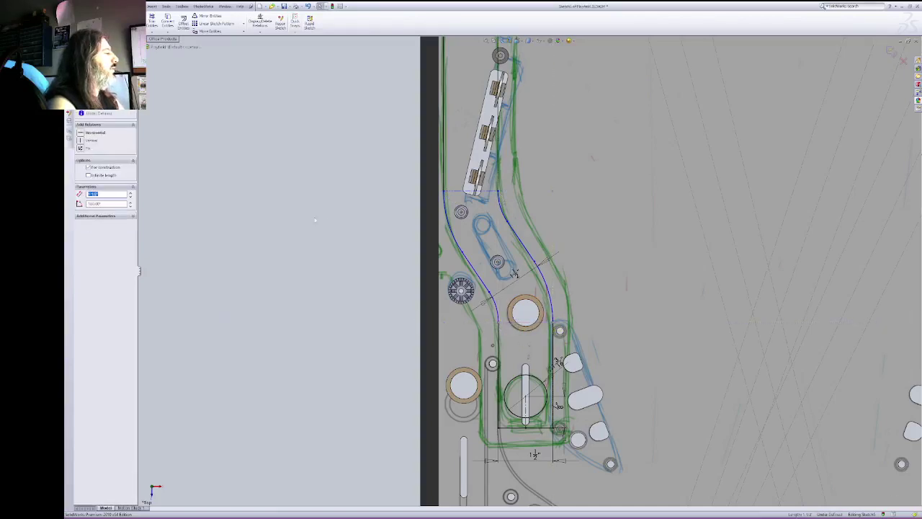
Step: Try to constrain the lower construction line across the ramp as horizontal, and delete that line
click(82, 134)
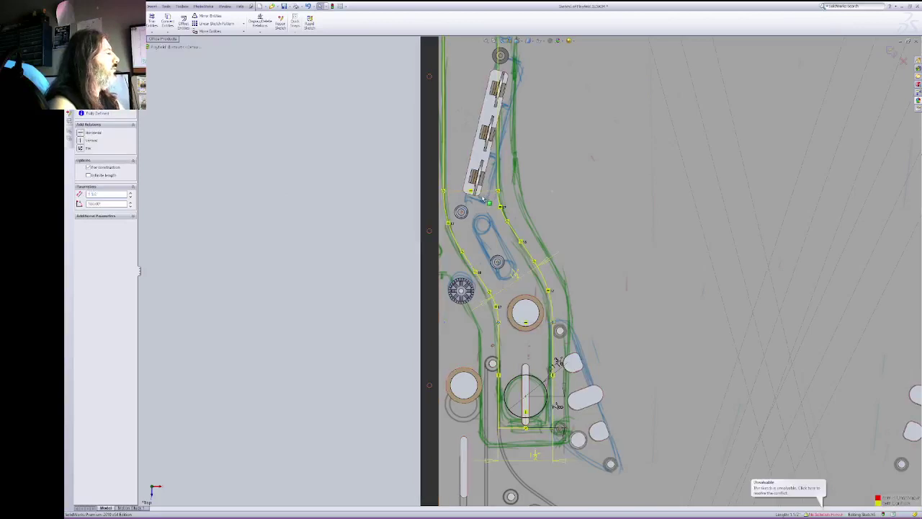
click(514, 274)
key(Delete)
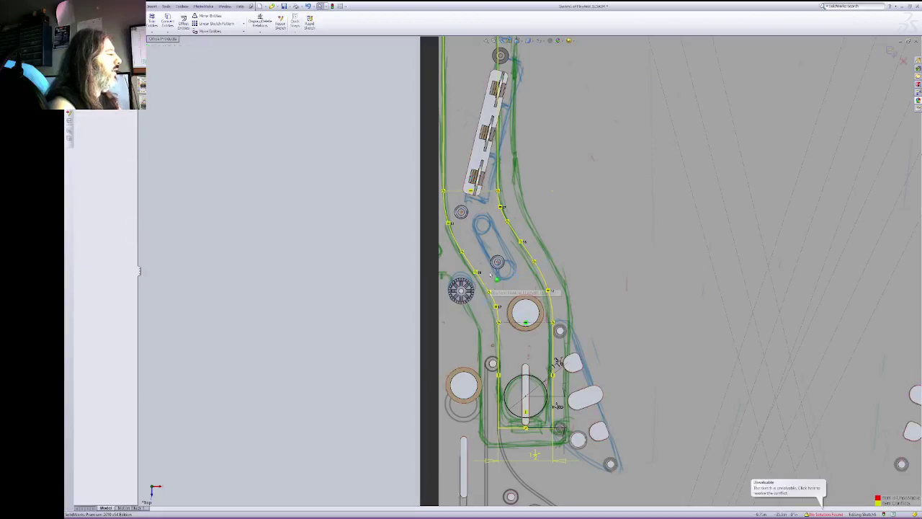
click(539, 324)
key(Delete)
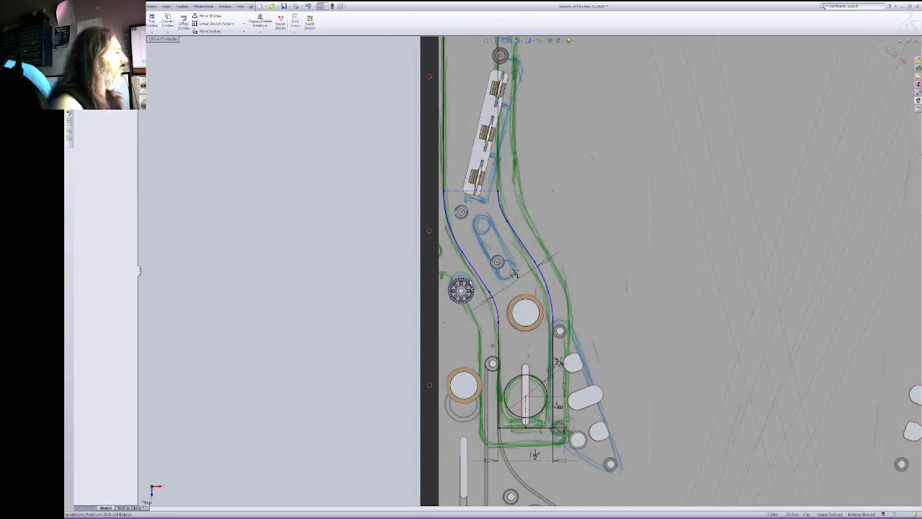
Step: Switch the playfield's display style to unshaded line edges and exit the ramp sketch
right_click(658, 149)
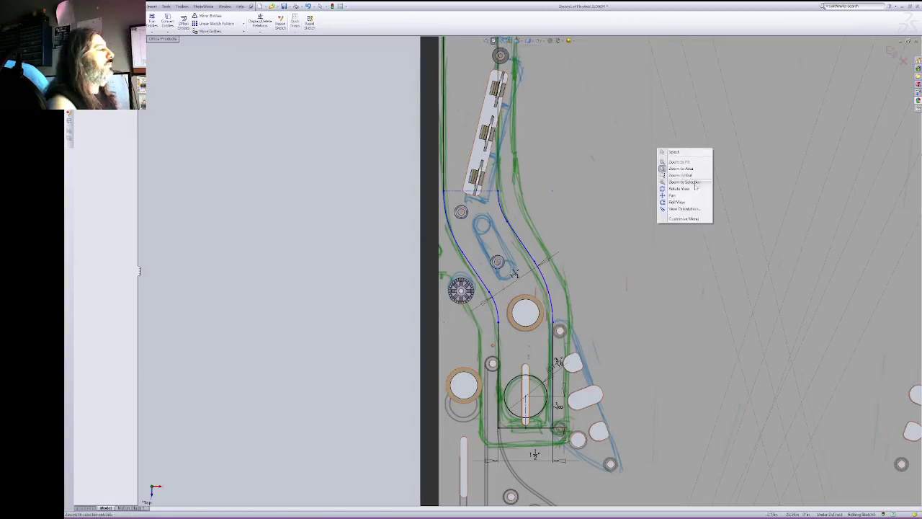
click(696, 177)
drag(735, 173, 748, 222)
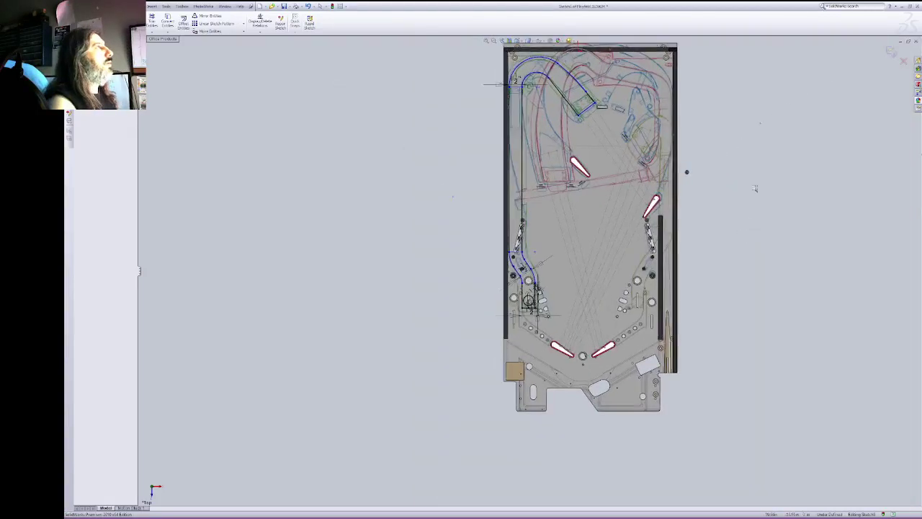
right_click(760, 164)
click(771, 167)
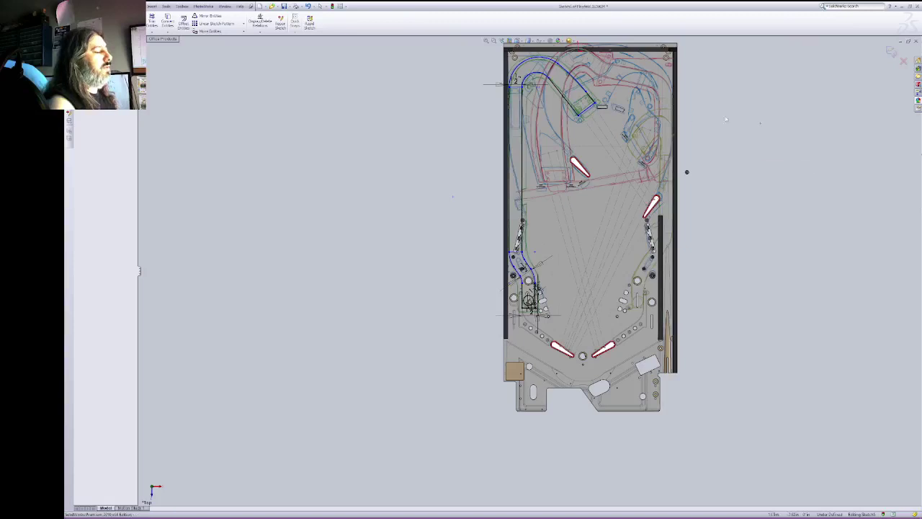
click(528, 41)
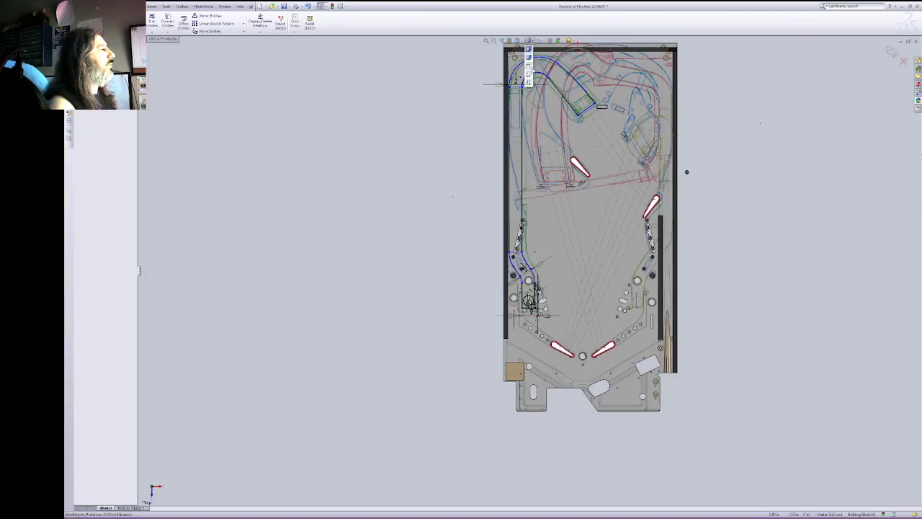
click(528, 75)
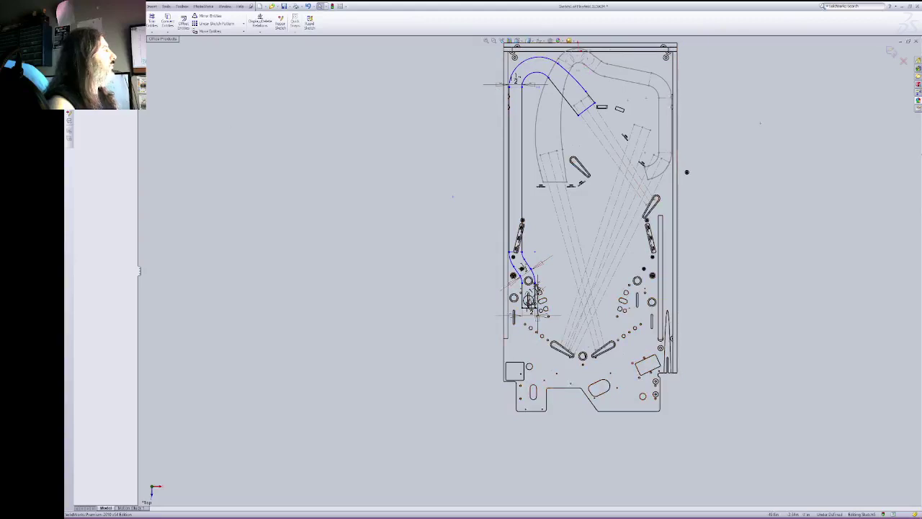
click(75, 22)
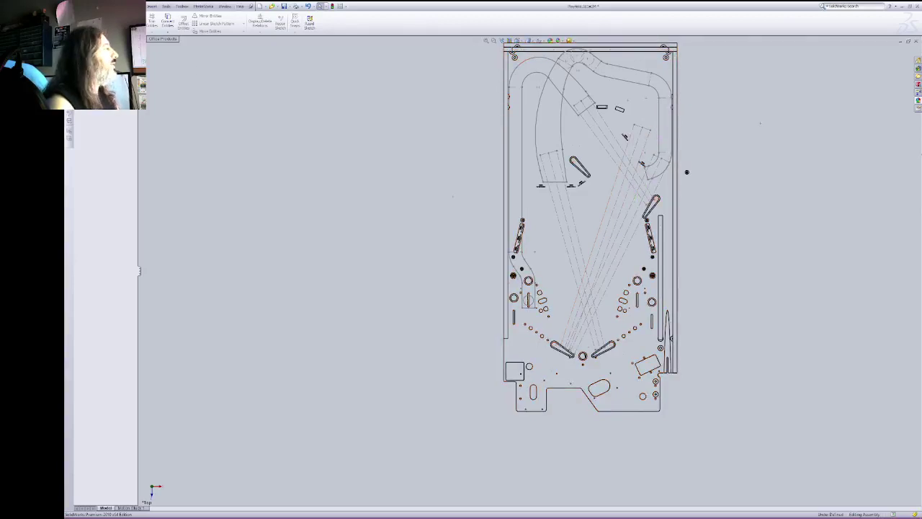
Step: Examine the ramp outlines on the upper playfield and select the assembly sketch listed just before the flipper guides sketch
click(494, 40)
drag(549, 69, 707, 216)
right_click(742, 115)
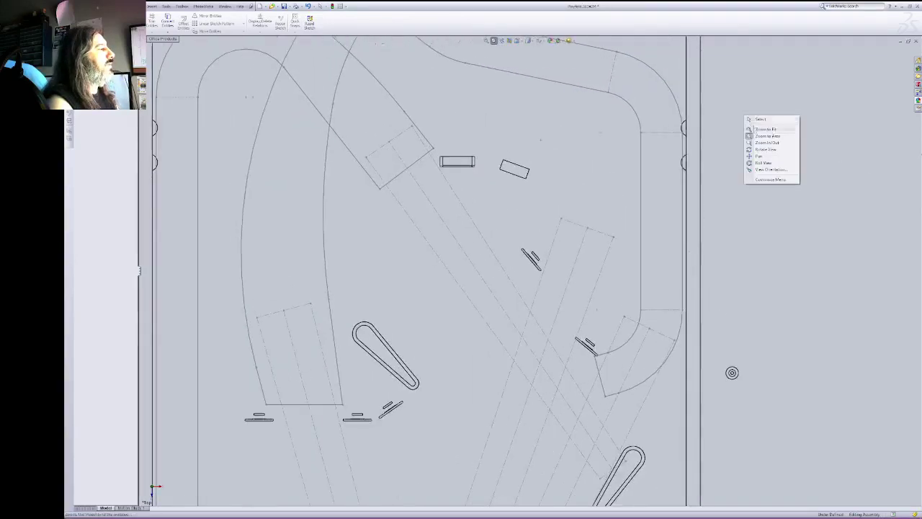
click(754, 124)
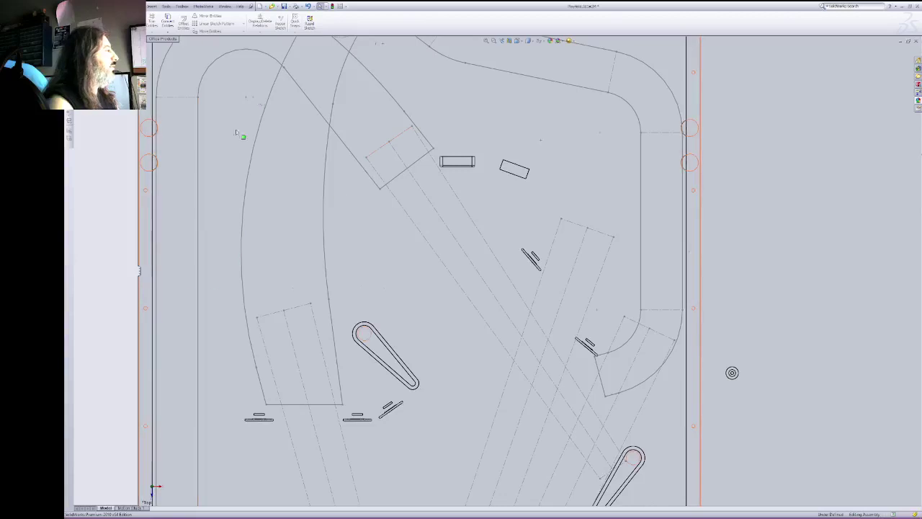
click(503, 41)
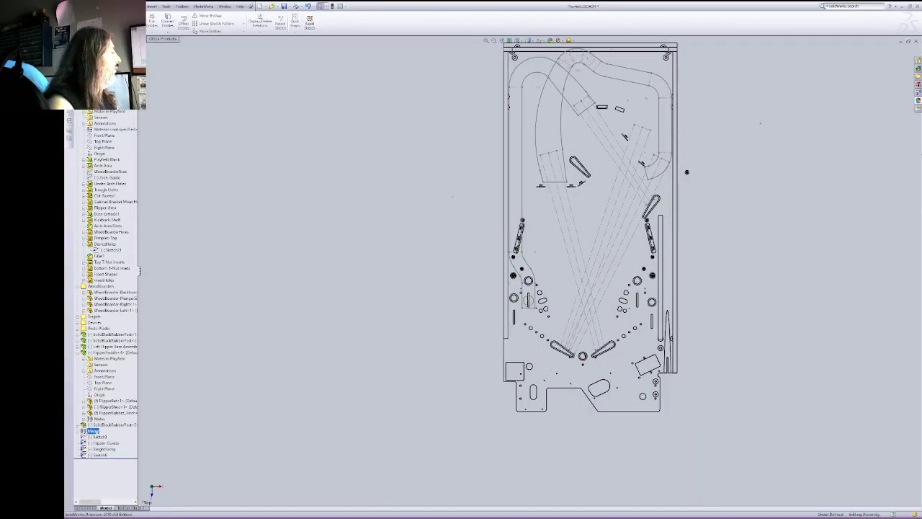
click(99, 436)
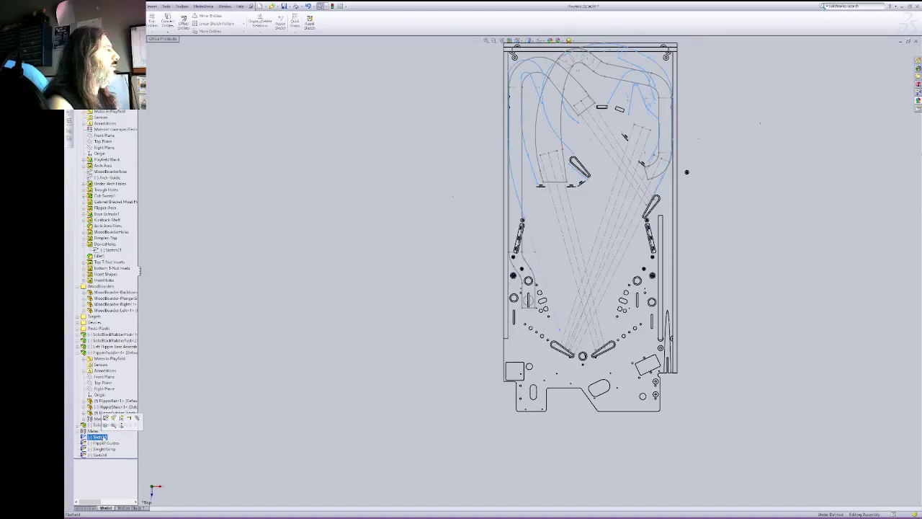
click(105, 418)
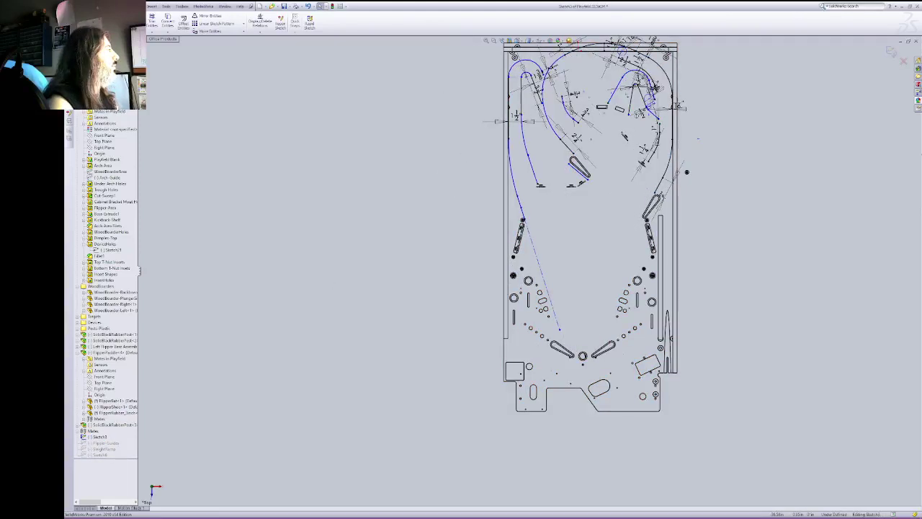
click(76, 22)
right_click(97, 437)
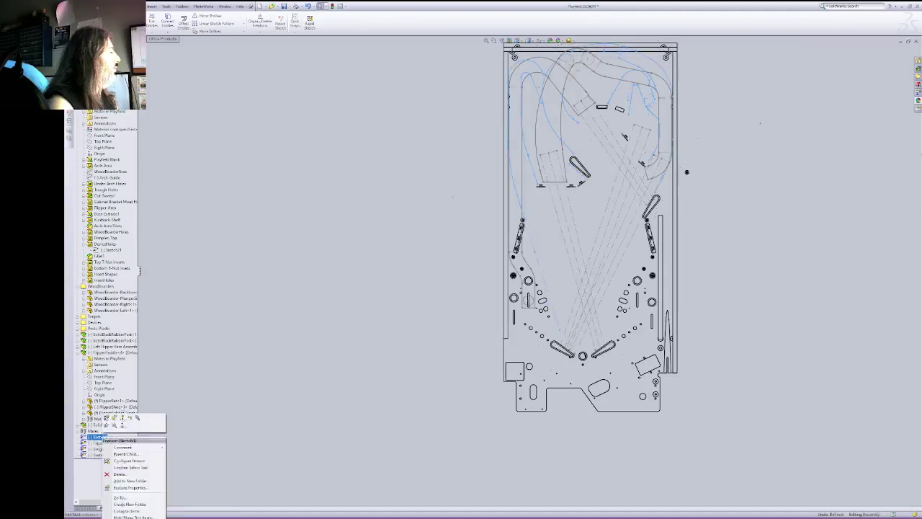
click(113, 418)
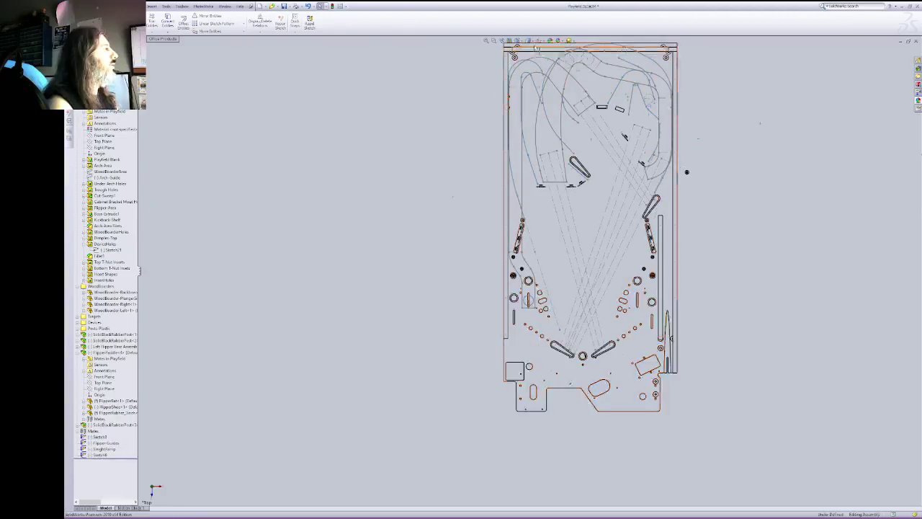
Step: Try the loose rubber post against the ends of the ball guides, and park it outside the playfield's right edge
scroll(598, 76, up, 6)
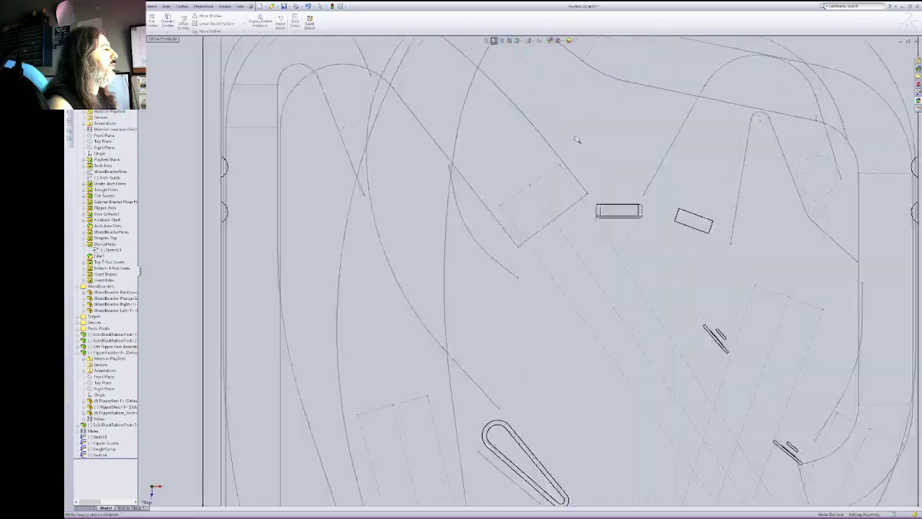
right_click(585, 237)
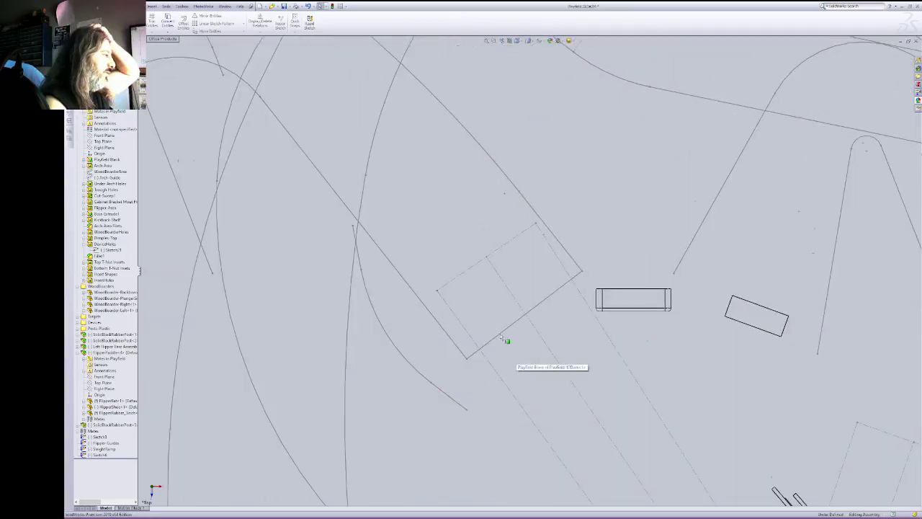
right_click(560, 140)
click(584, 166)
drag(585, 175, 617, 267)
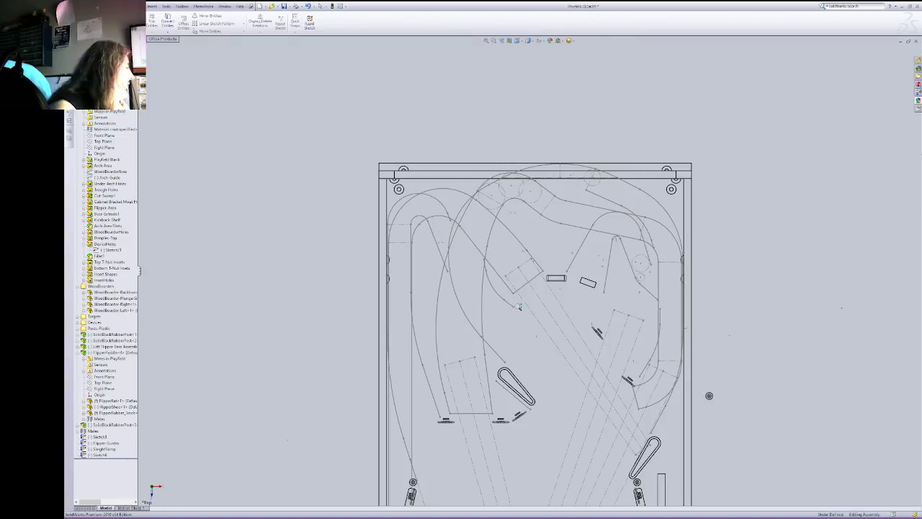
right_click(752, 282)
click(771, 286)
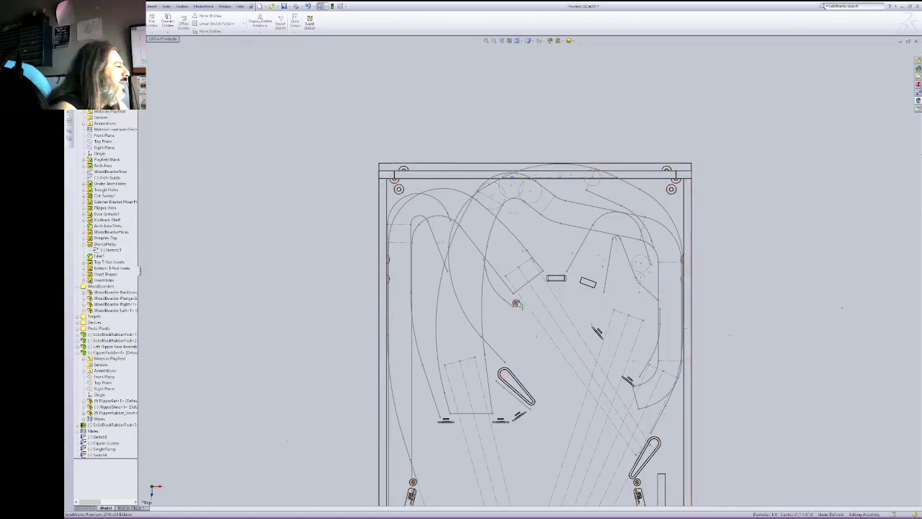
mouse_move(545, 315)
mouse_down()
mouse_move(579, 326)
mouse_move(582, 370)
mouse_move(602, 391)
mouse_move(702, 414)
mouse_move(650, 367)
mouse_move(605, 363)
mouse_move(511, 413)
mouse_move(445, 420)
mouse_move(530, 412)
mouse_move(587, 425)
mouse_move(630, 376)
mouse_move(609, 331)
mouse_move(636, 375)
mouse_up()
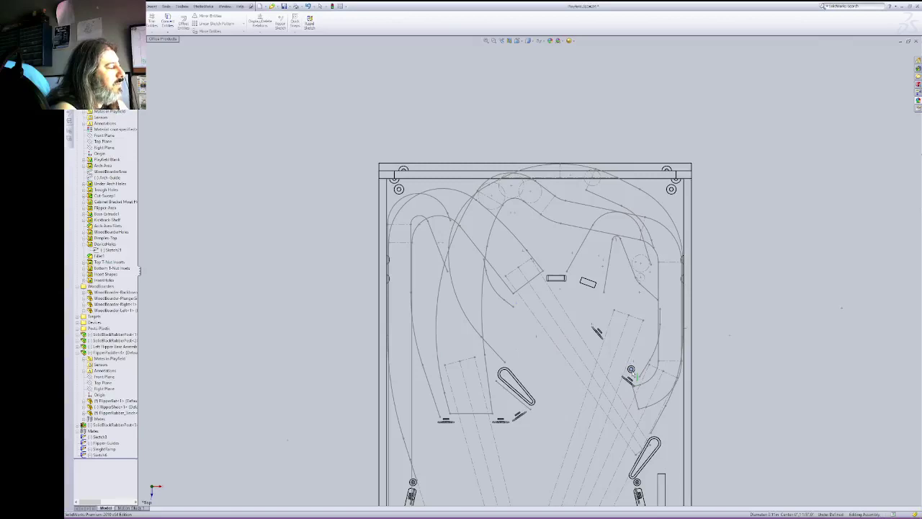
mouse_move(637, 377)
mouse_down()
mouse_move(740, 346)
mouse_move(740, 368)
mouse_up()
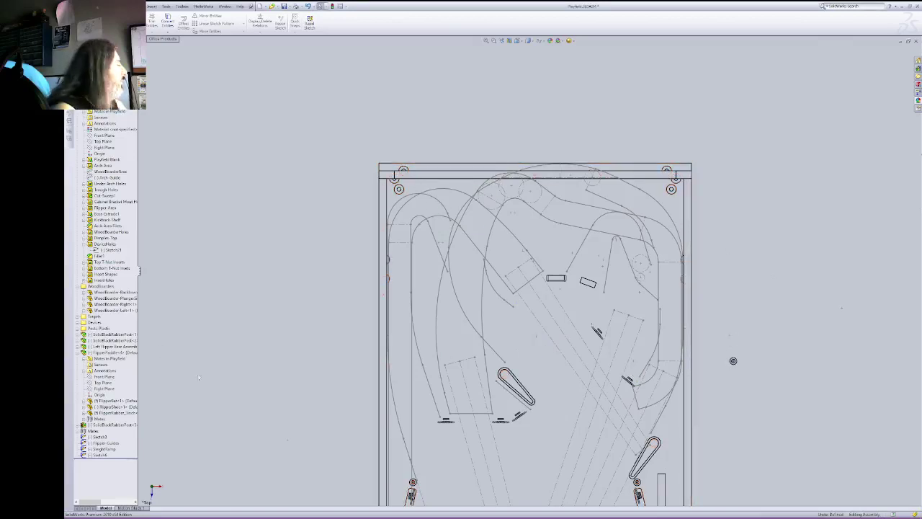
Step: Rename the last sketch in the assembly tree, the left ramp outline, as CandyCaneRamp
click(98, 449)
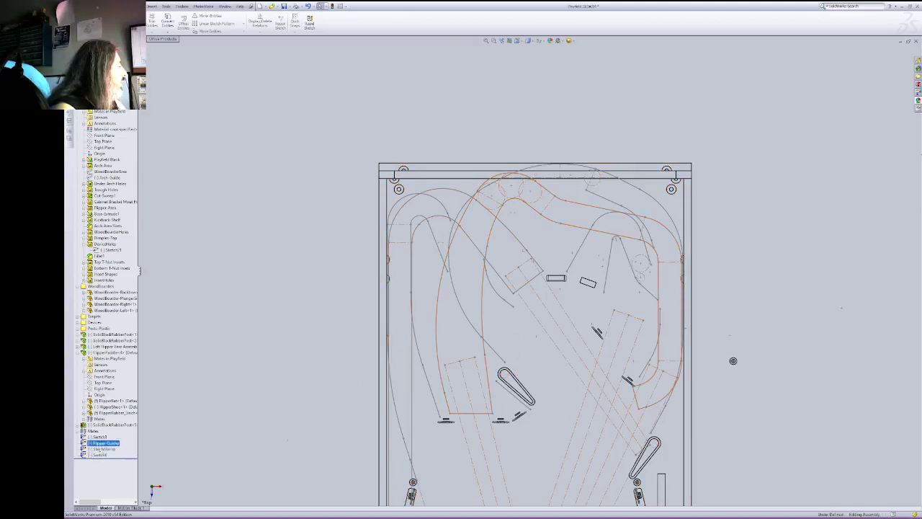
click(99, 455)
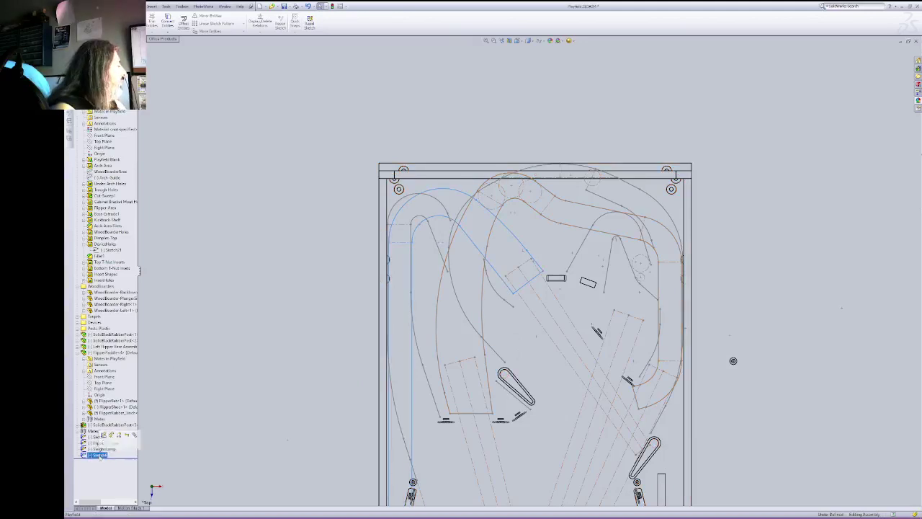
ctrl+click(102, 450)
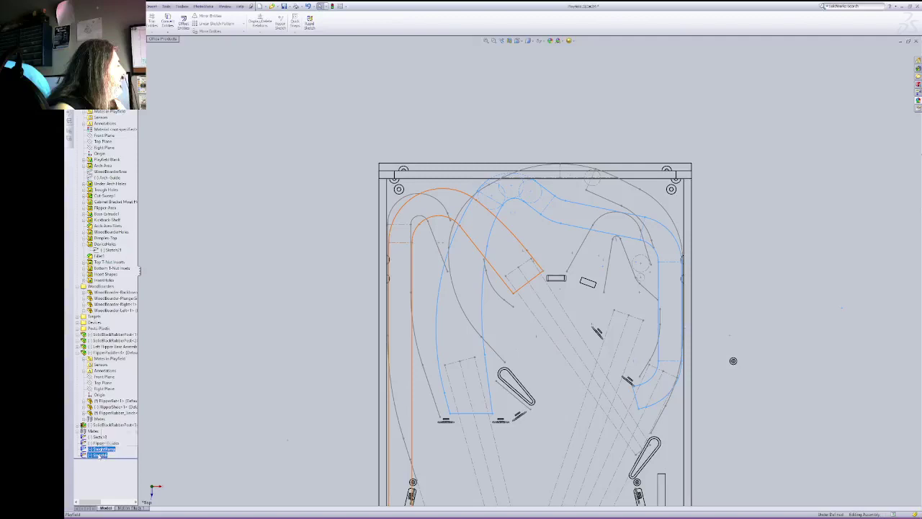
click(100, 455)
click(97, 455)
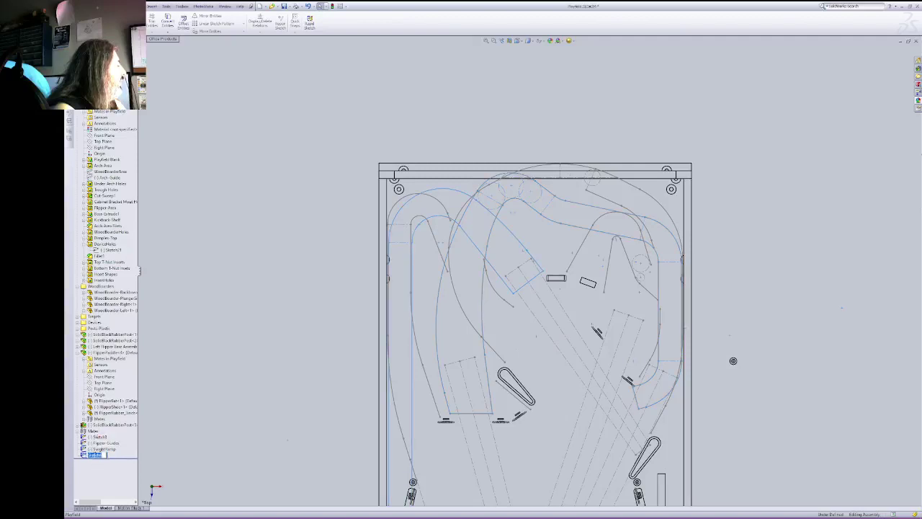
key(BackSpace)
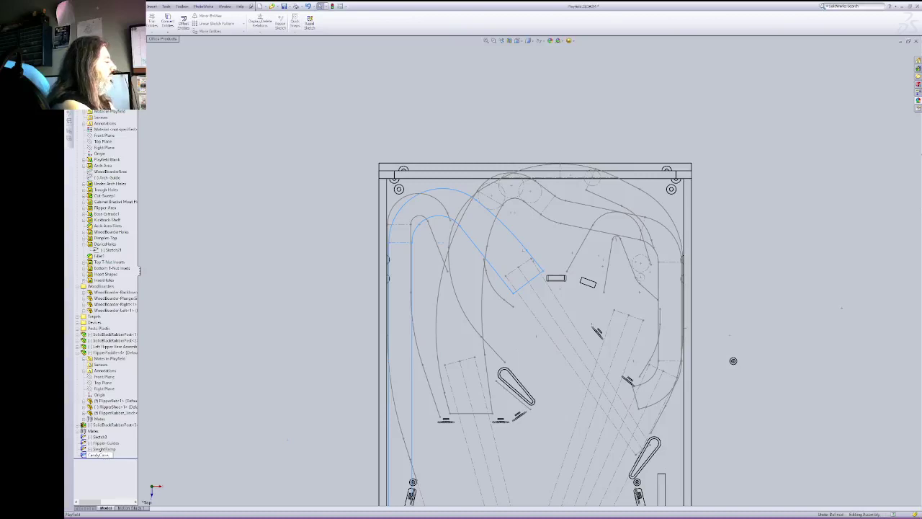
key(Return)
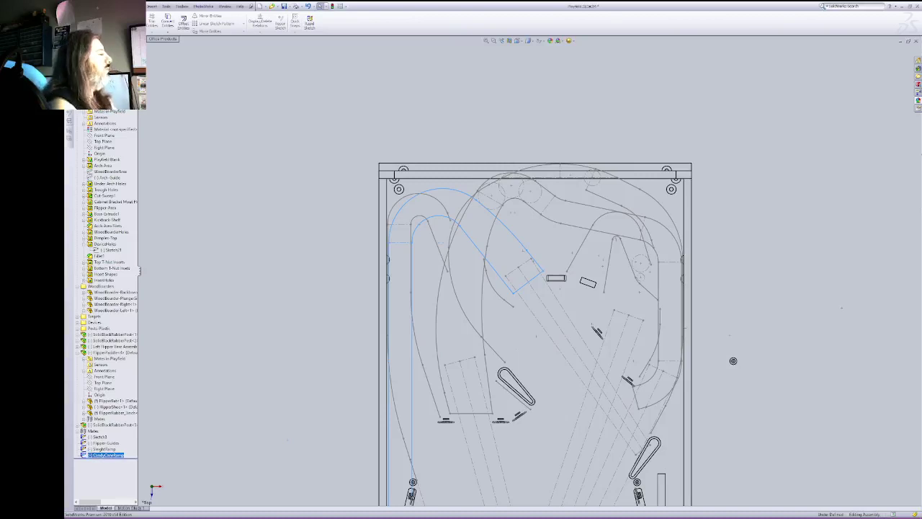
Step: Hide the CandyCaneRamp sketch and the other ramp sketch listed just above it
right_click(108, 455)
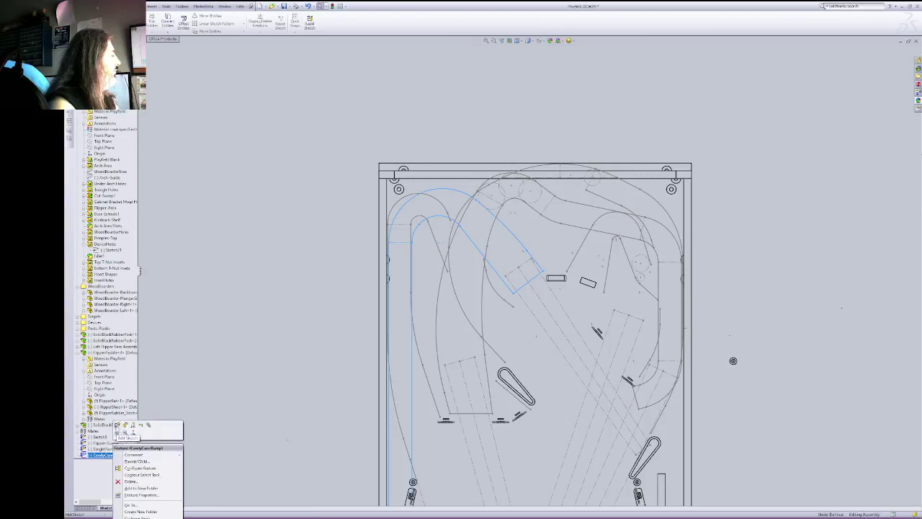
click(118, 426)
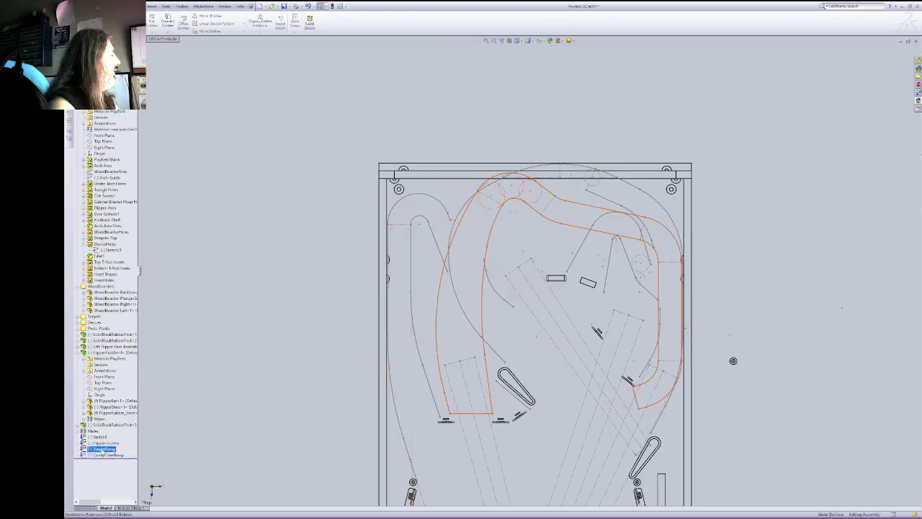
right_click(99, 449)
click(108, 434)
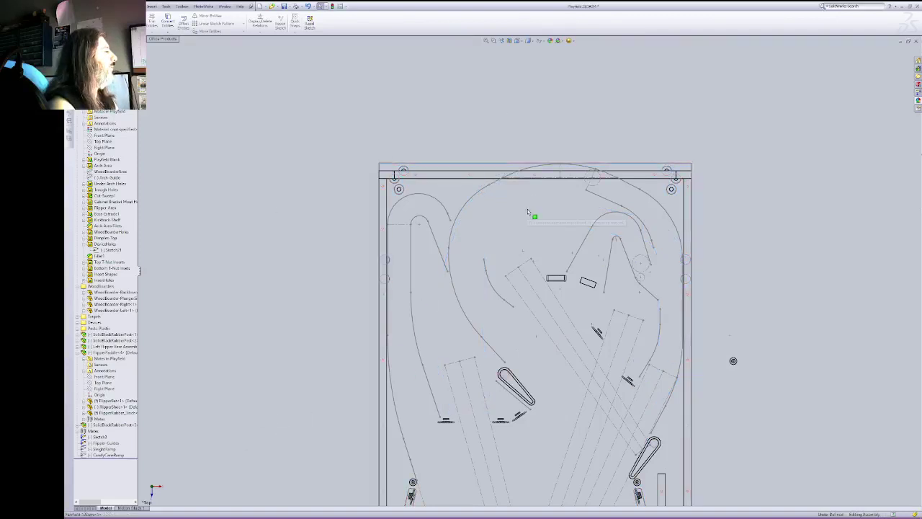
Step: Start a new sketch on the playfield face and switch the display to shaded to reveal the hand-drawn layout
click(75, 22)
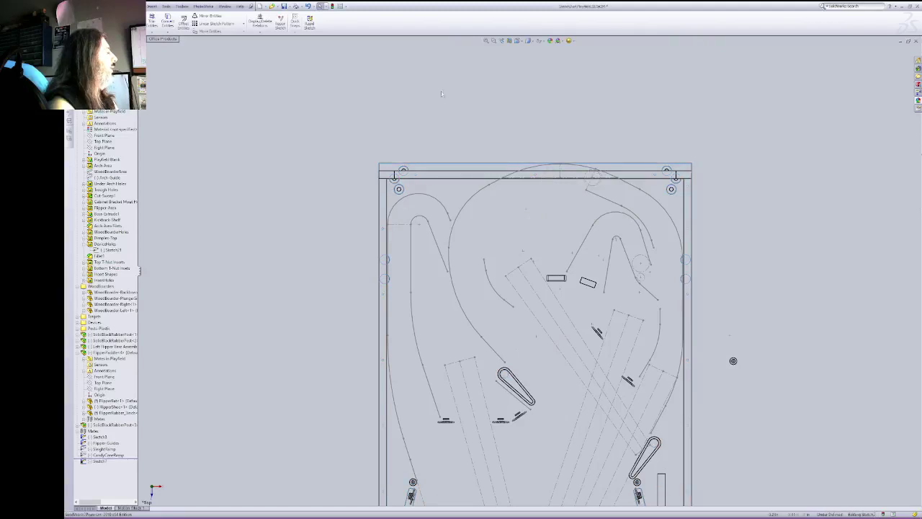
click(494, 40)
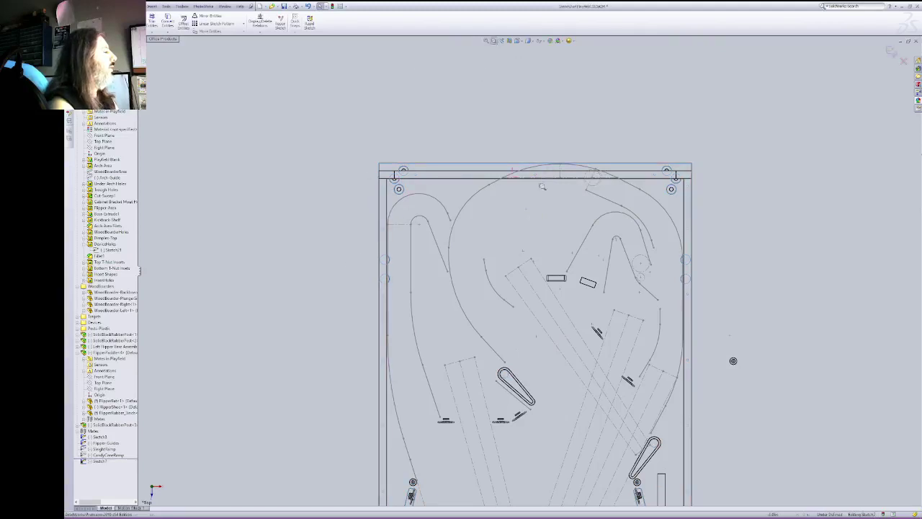
drag(546, 267, 704, 453)
right_click(776, 149)
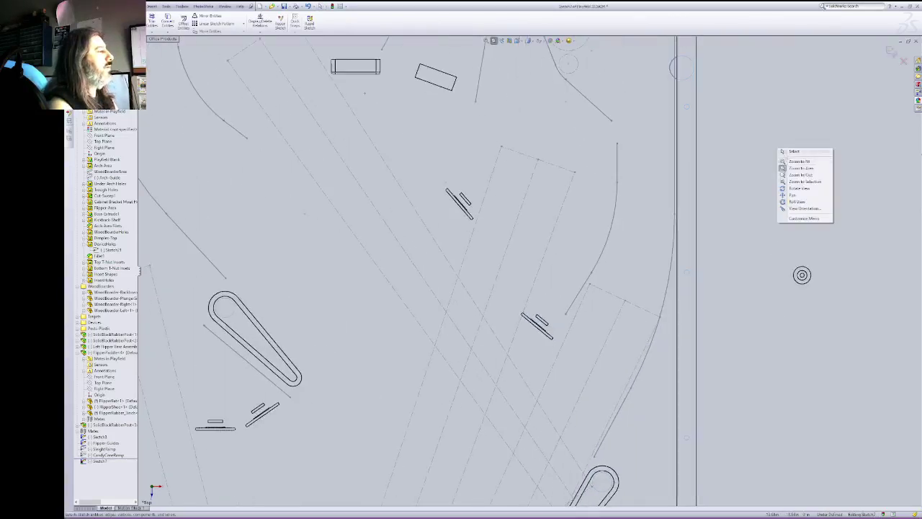
click(789, 152)
click(531, 41)
click(529, 49)
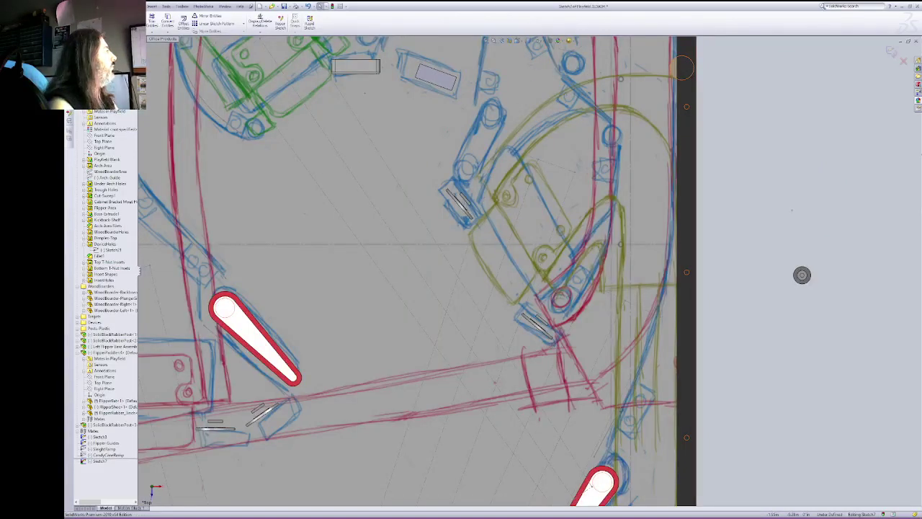
Step: Sketch the ramp's outer line chain from beside the upper right target up to a corner and horizontally across to the right wall
key(l)
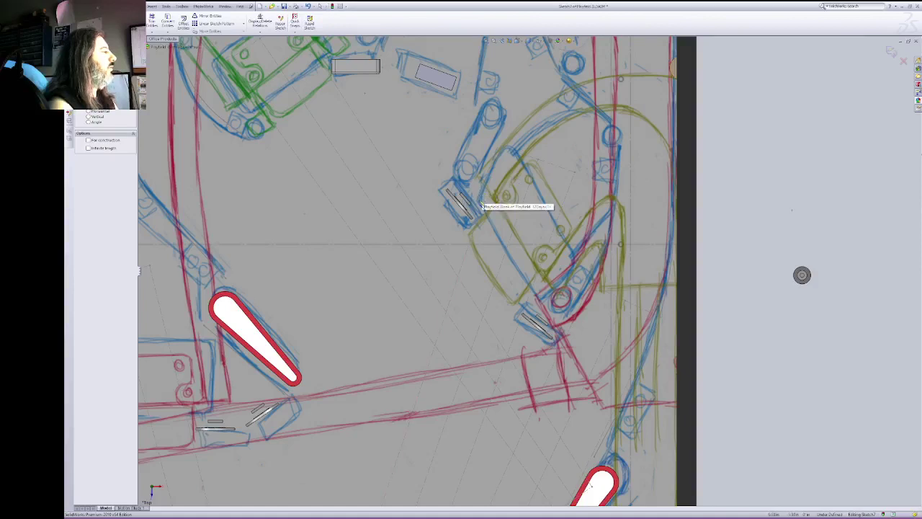
click(482, 206)
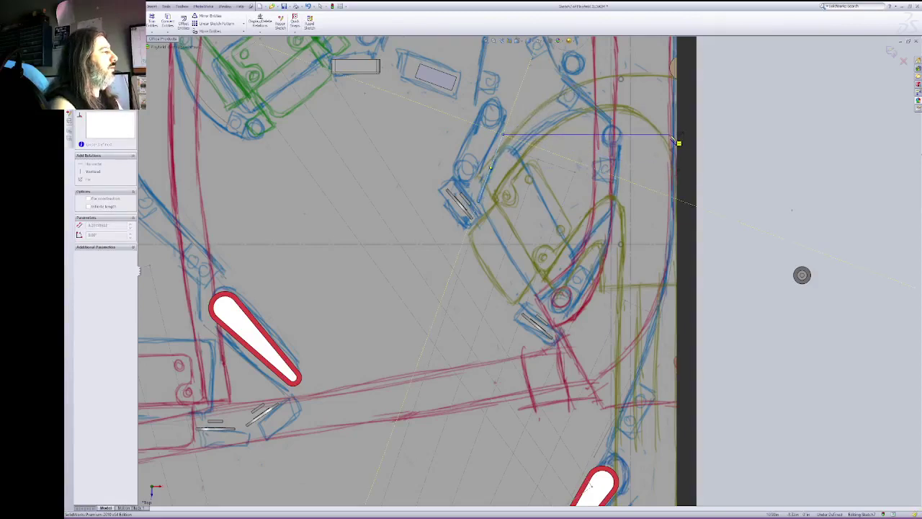
double_click(673, 136)
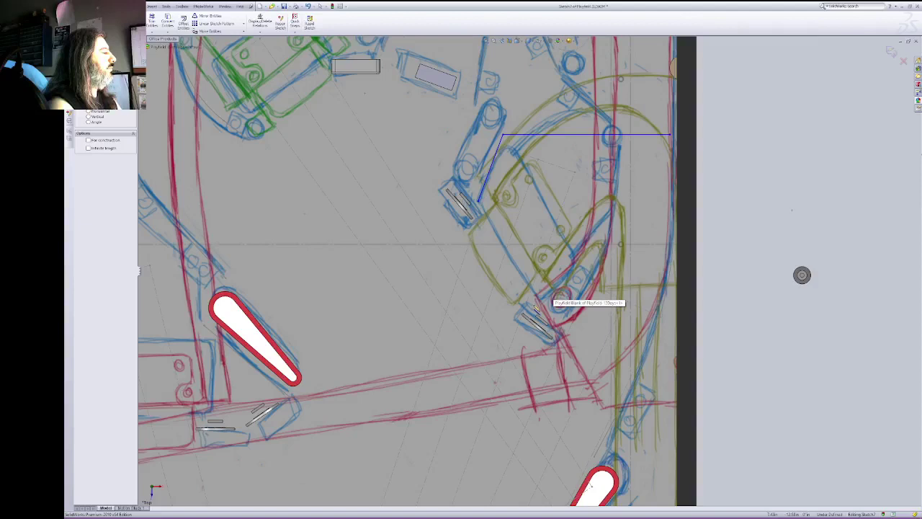
Step: Sketch the ramp's inner line chain from above the lower right target up to the drawn bend and down to the ramp's lower end
click(537, 303)
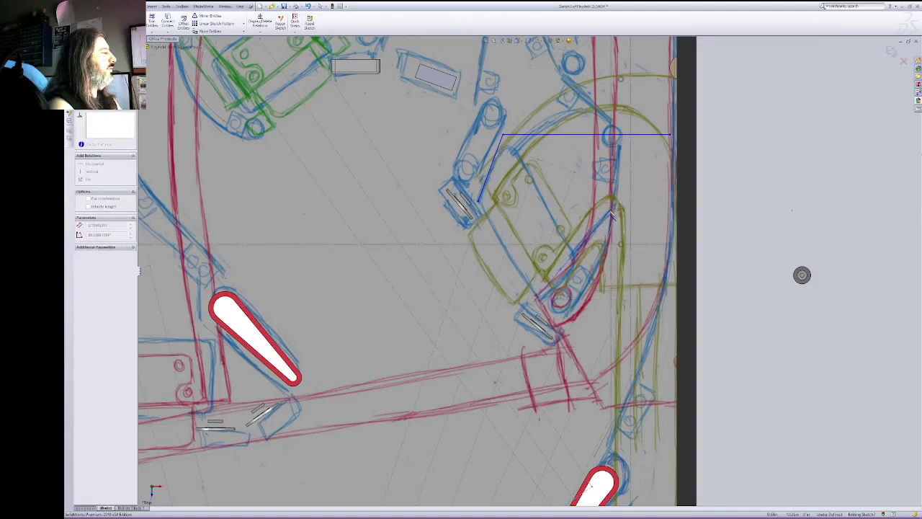
click(612, 208)
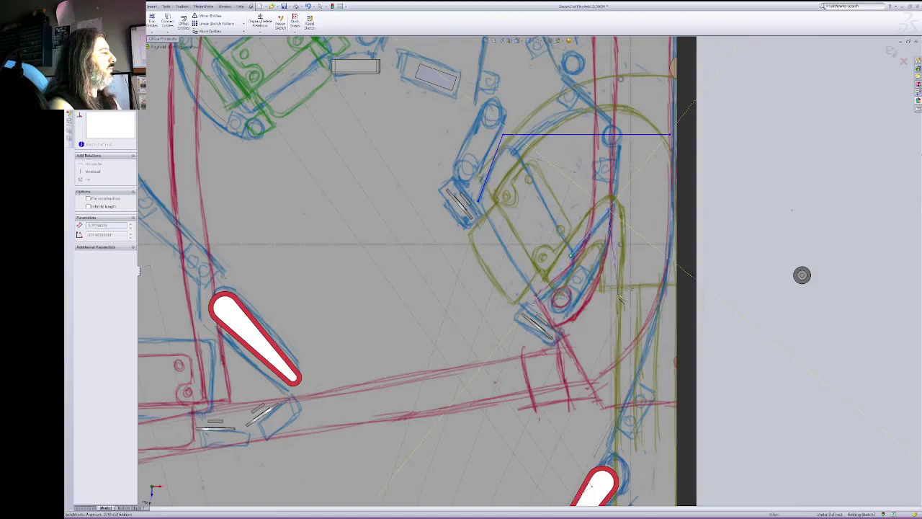
double_click(619, 285)
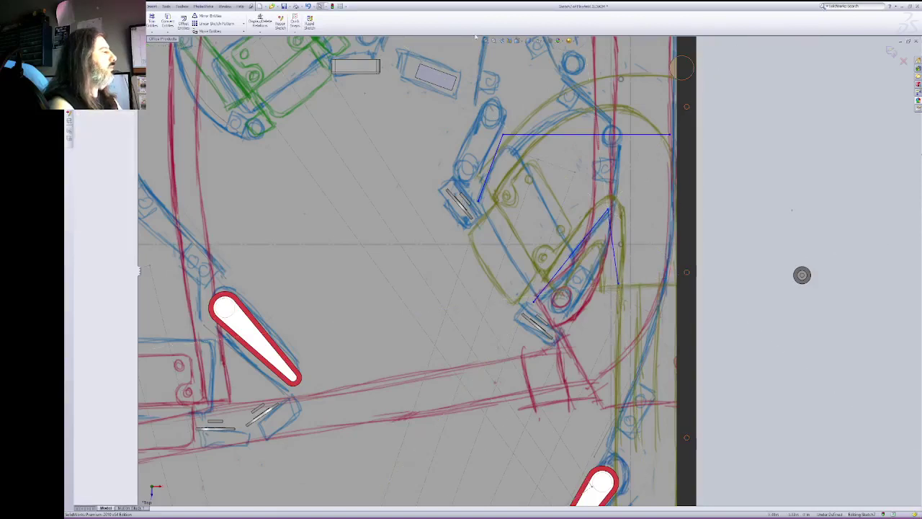
Step: Sketch a vertical line from the horizontal line's right end down along the wall, level with the inner chain's lower end
click(105, 15)
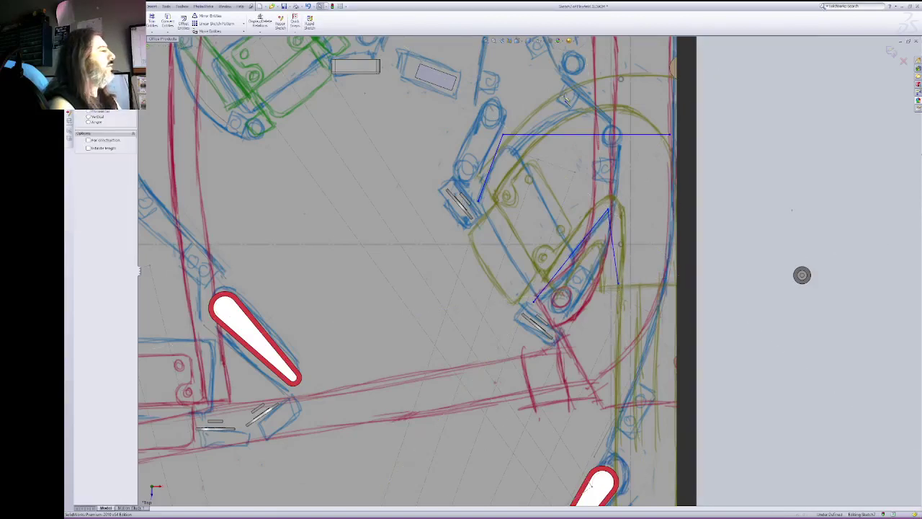
click(672, 136)
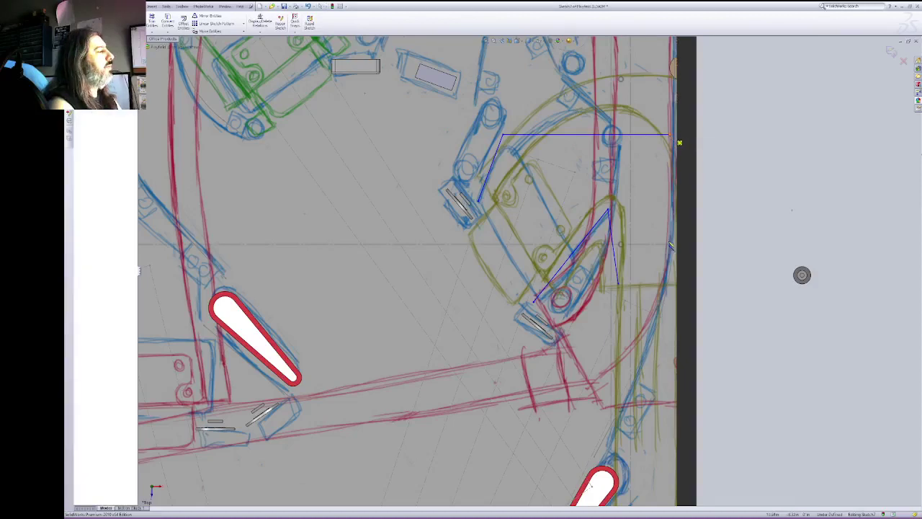
double_click(672, 284)
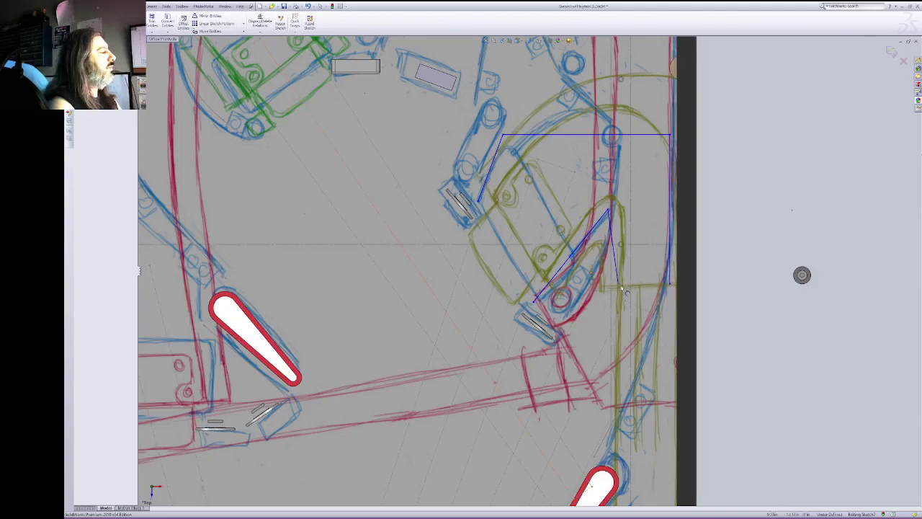
key(Escape)
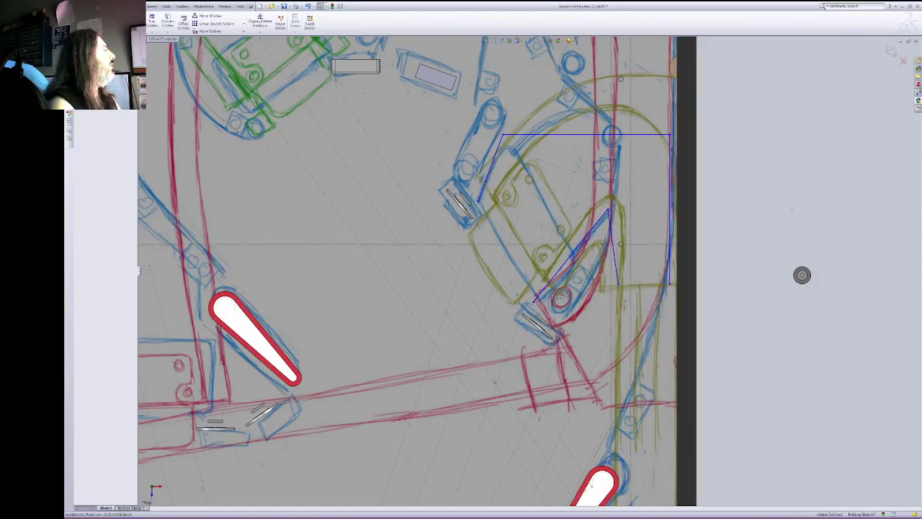
Step: Sketch a horizontal line joining the lower ends of the inner chain and the outer wall line
key(l)
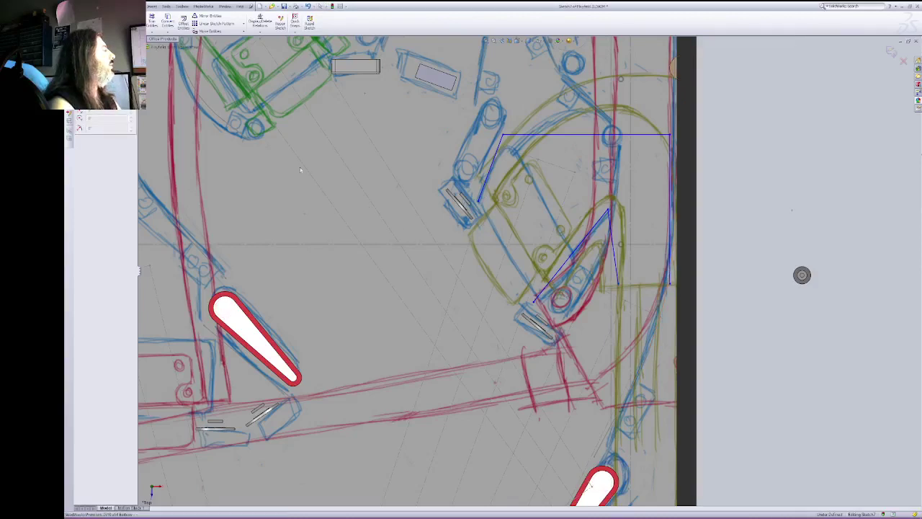
click(619, 284)
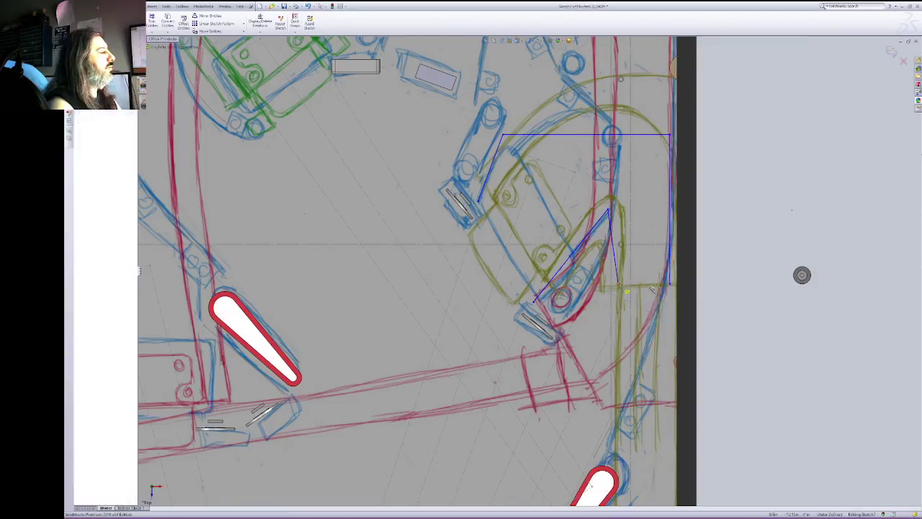
click(670, 284)
key(Escape)
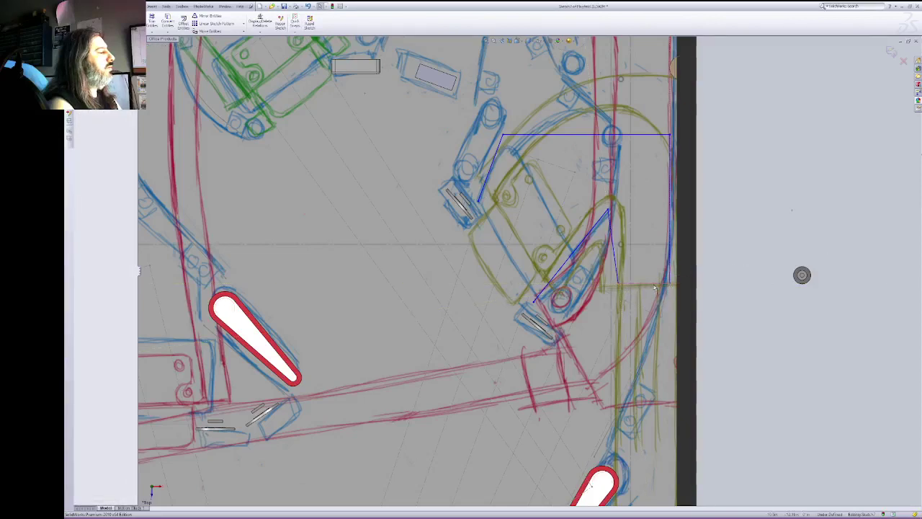
Step: Make the ramp's bottom horizontal line construction geometry and dimension its length to 1.375 in
click(645, 285)
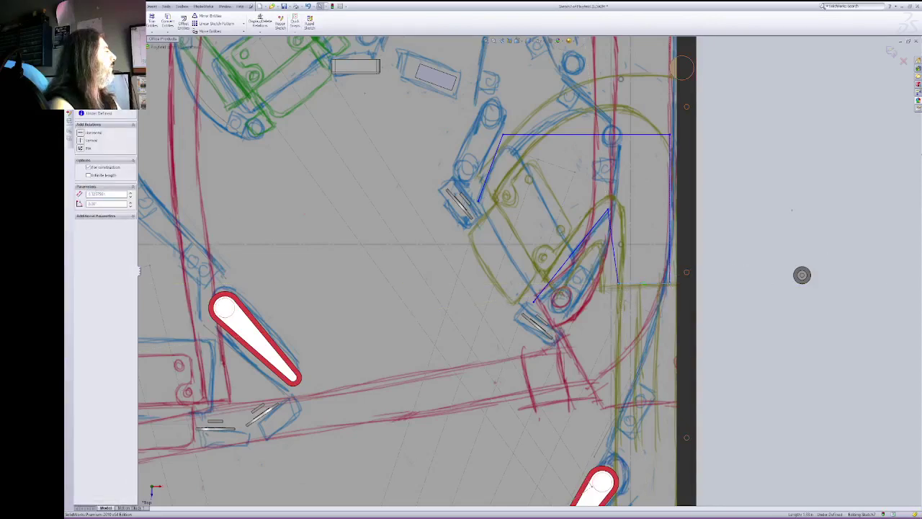
key(l)
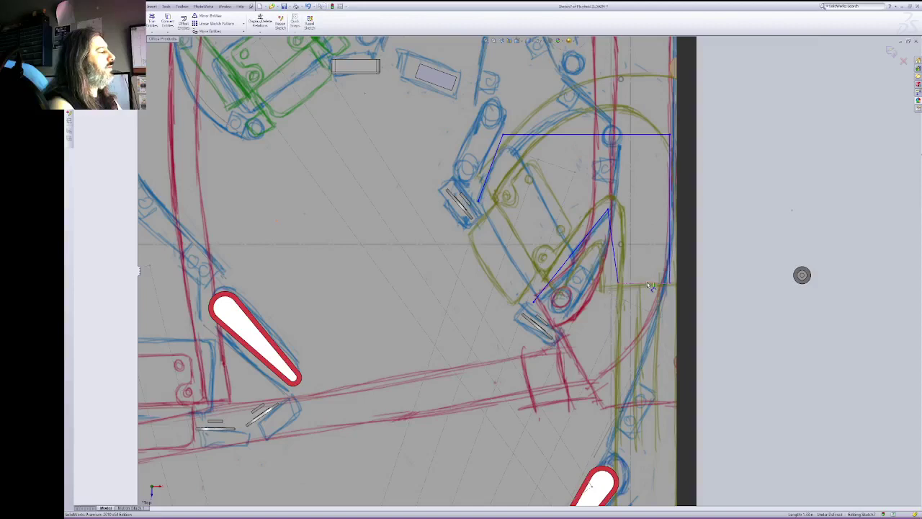
click(639, 301)
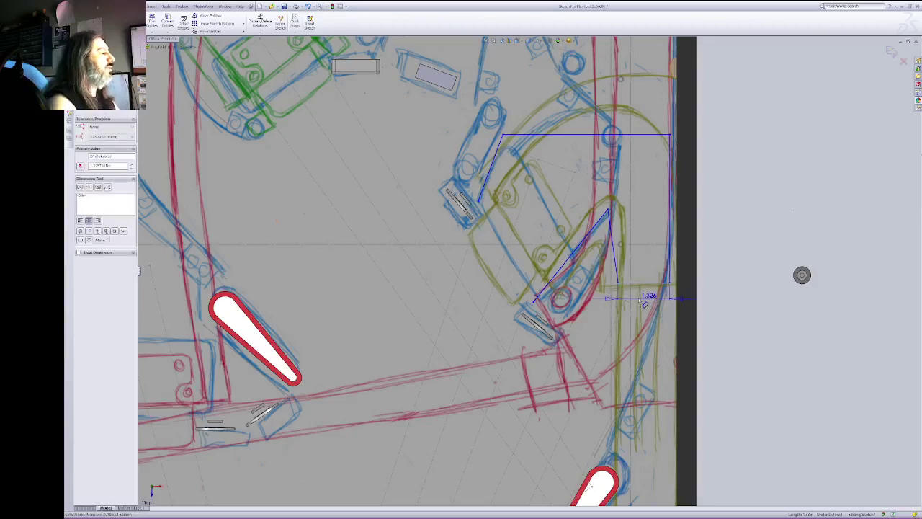
click(644, 303)
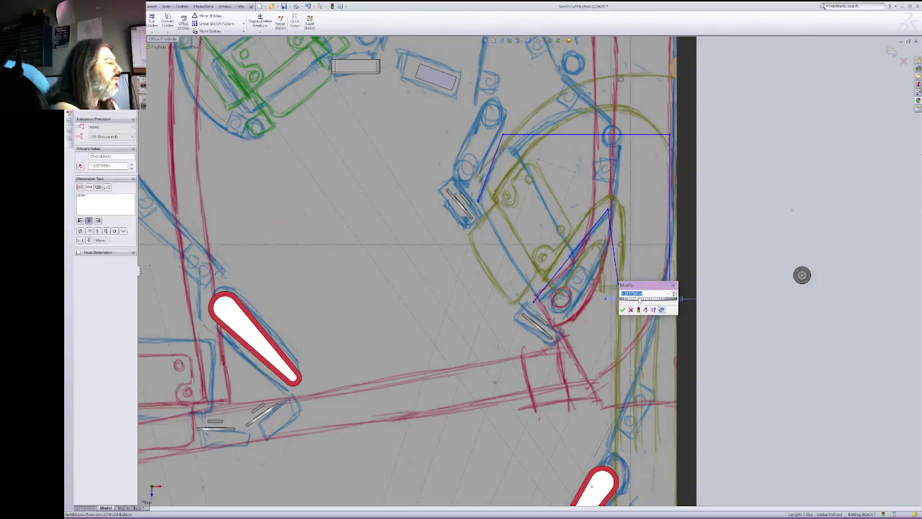
text(1.125)
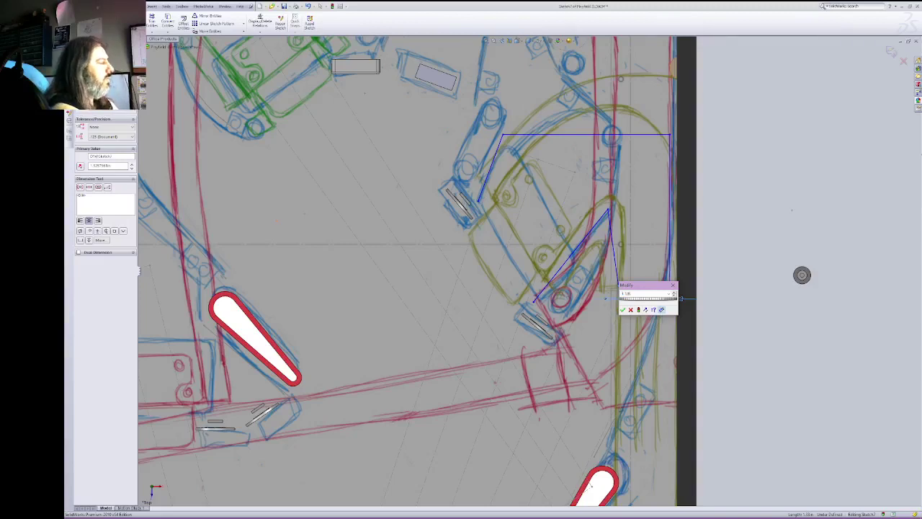
key(Return)
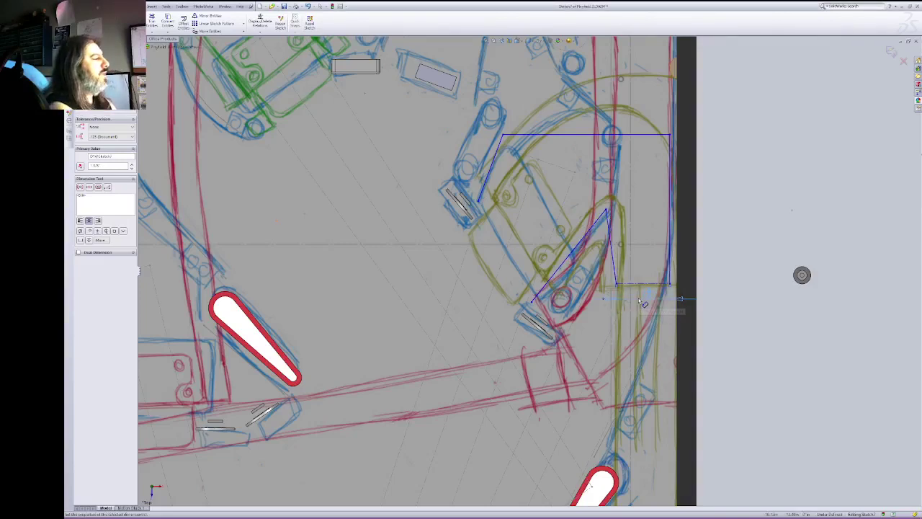
key(Escape)
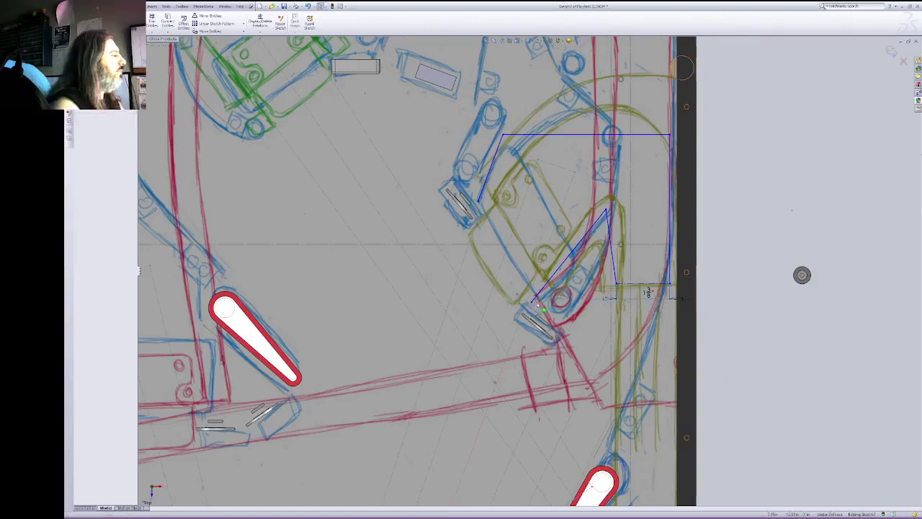
Step: Move the inner chain's bend toward the wall until the segment below it stands vertical
mouse_move(607, 210)
mouse_down()
mouse_move(619, 214)
mouse_move(615, 201)
mouse_move(617, 214)
mouse_up()
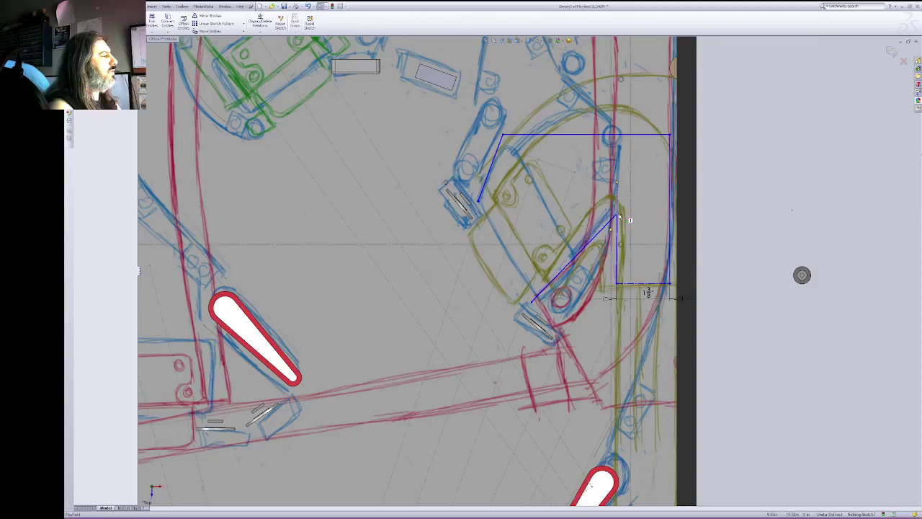
click(619, 251)
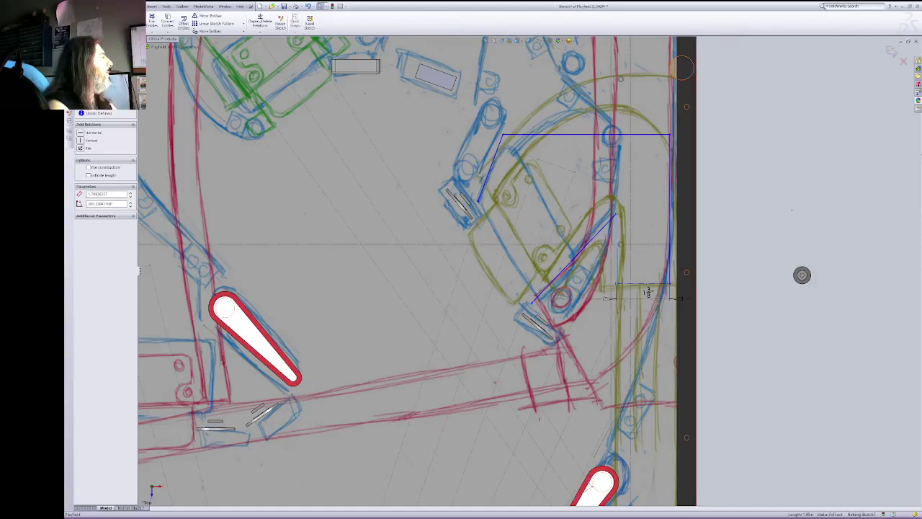
key(Escape)
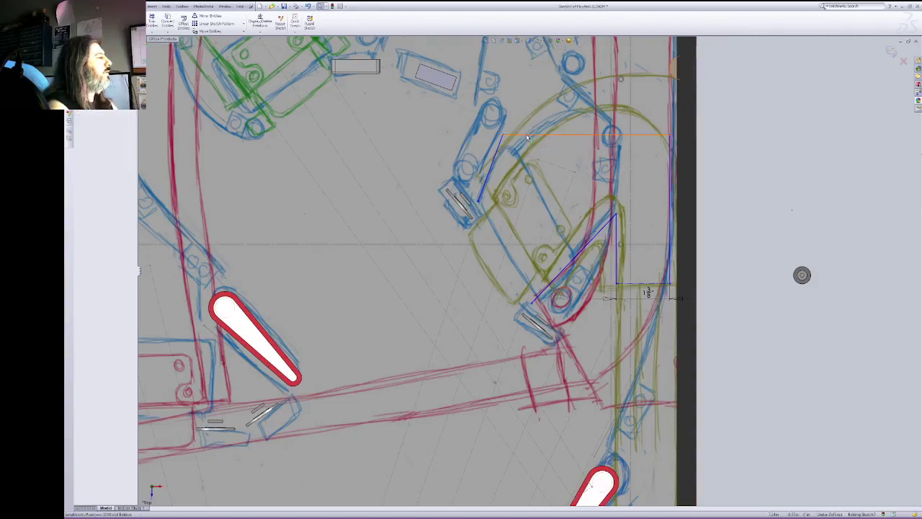
Step: Replace the upper horizontal line with a tangent arc joining the outer slanted line's upper end to the wall line's upper end
click(586, 135)
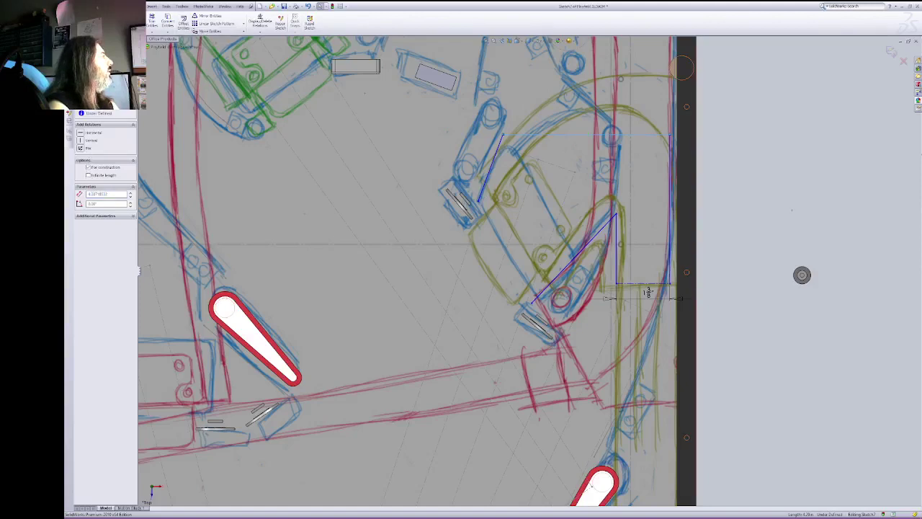
click(119, 23)
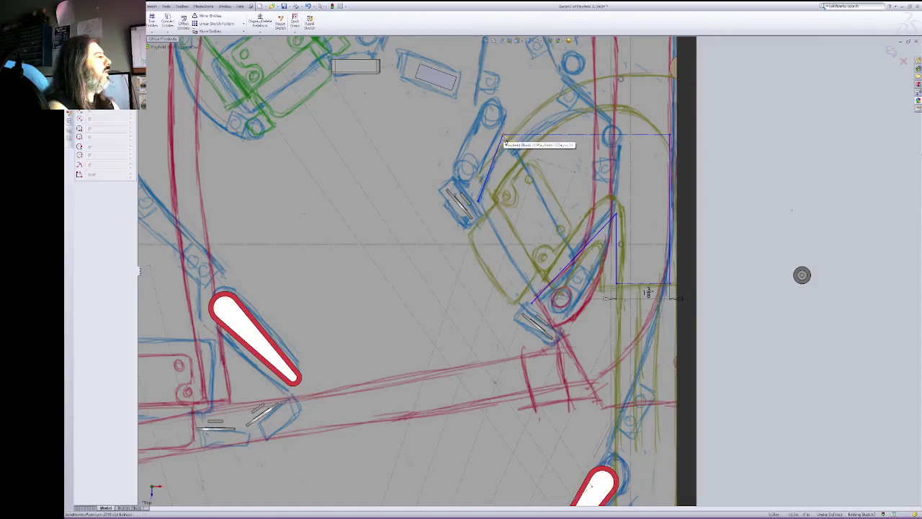
click(504, 136)
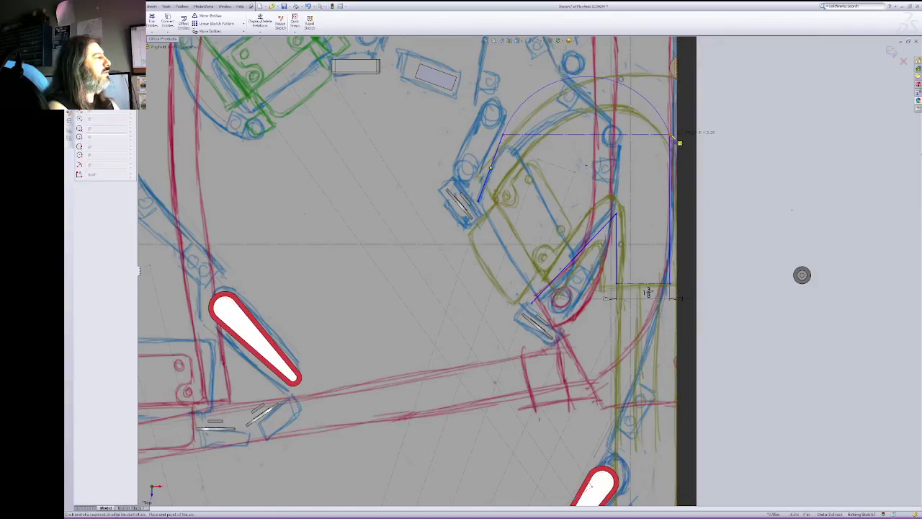
click(669, 135)
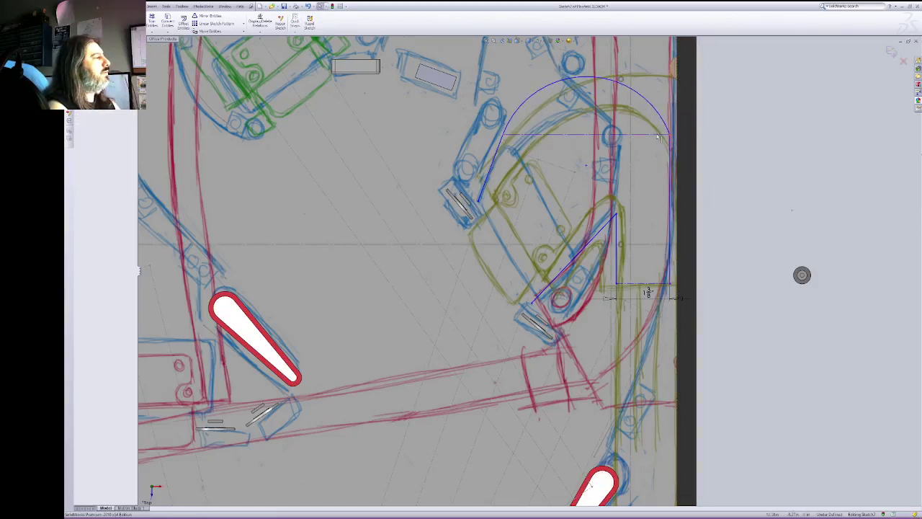
Step: Try to make the arc tangent to the unfixed wall line and undo the relation
click(670, 147)
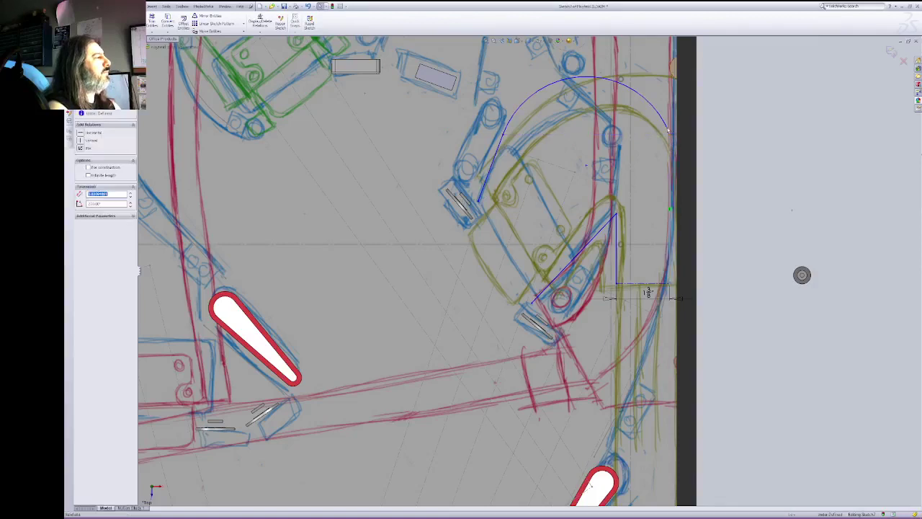
ctrl+click(666, 126)
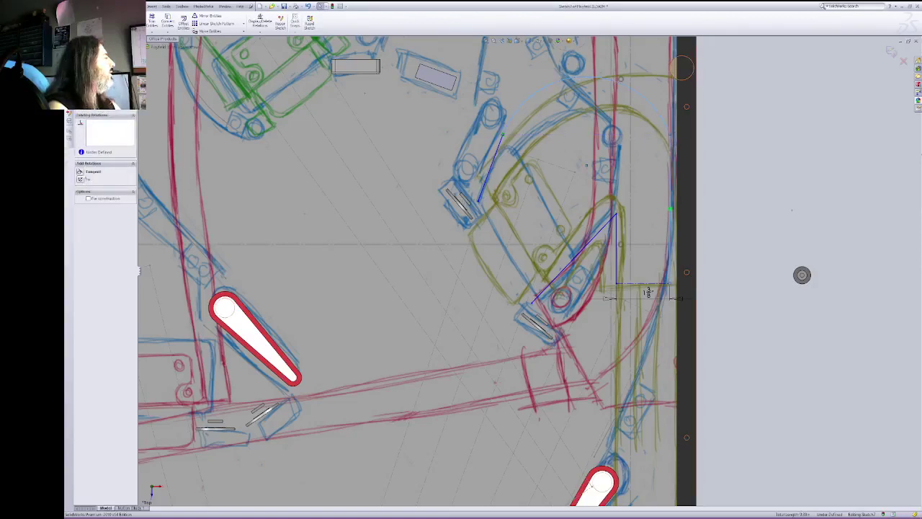
click(80, 172)
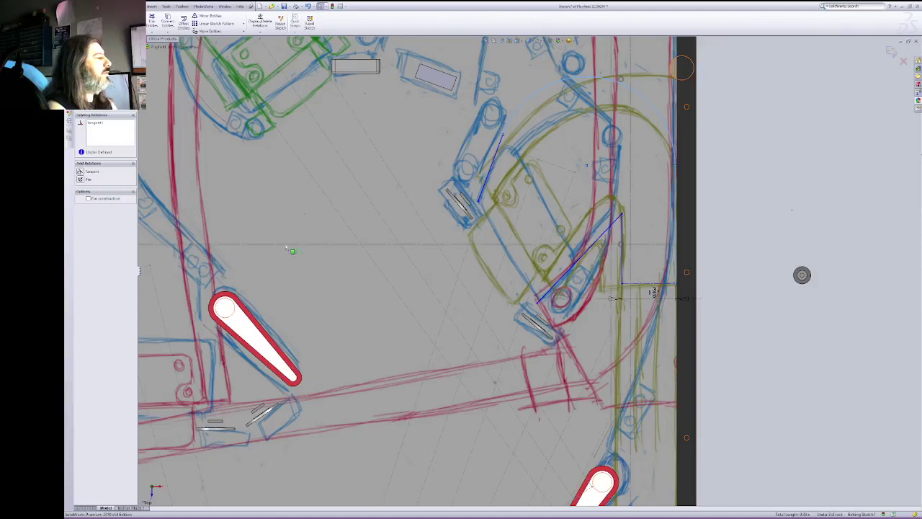
key(ctrl+z)
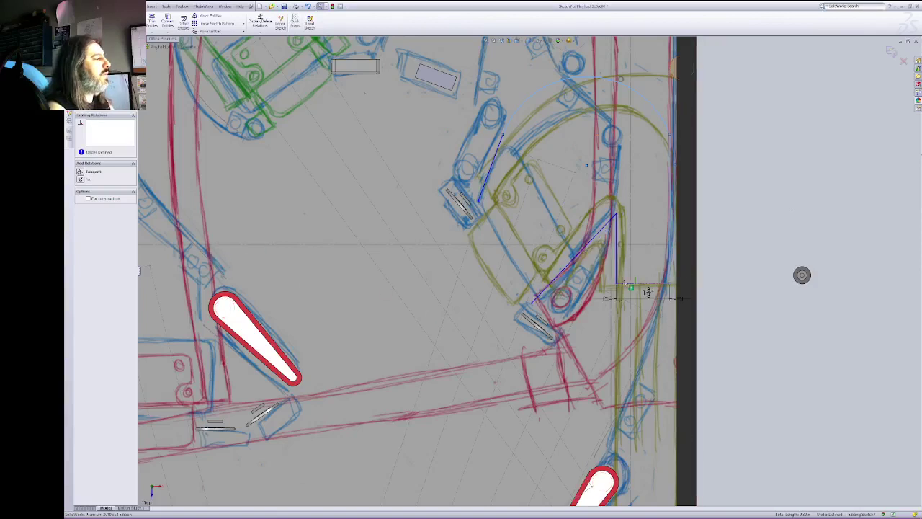
Step: Fix the wall line and the outer slanted line in place
click(743, 261)
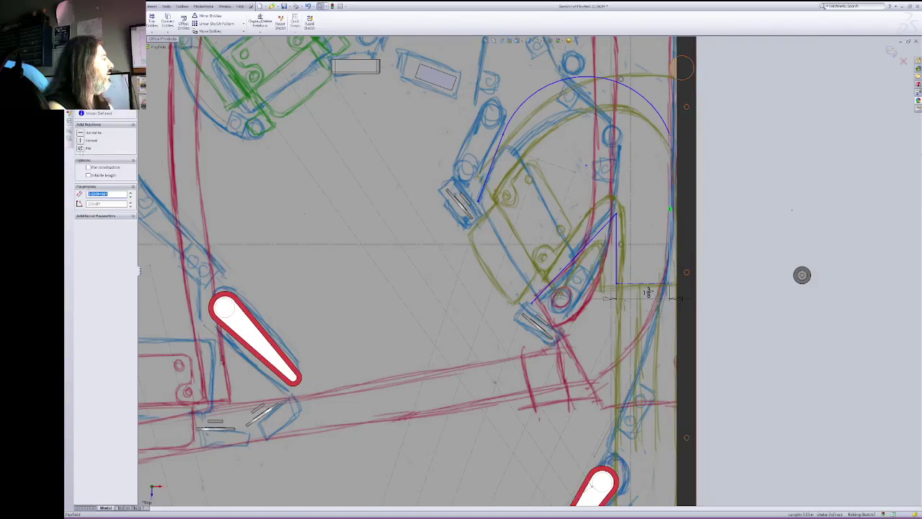
click(80, 147)
key(Delete)
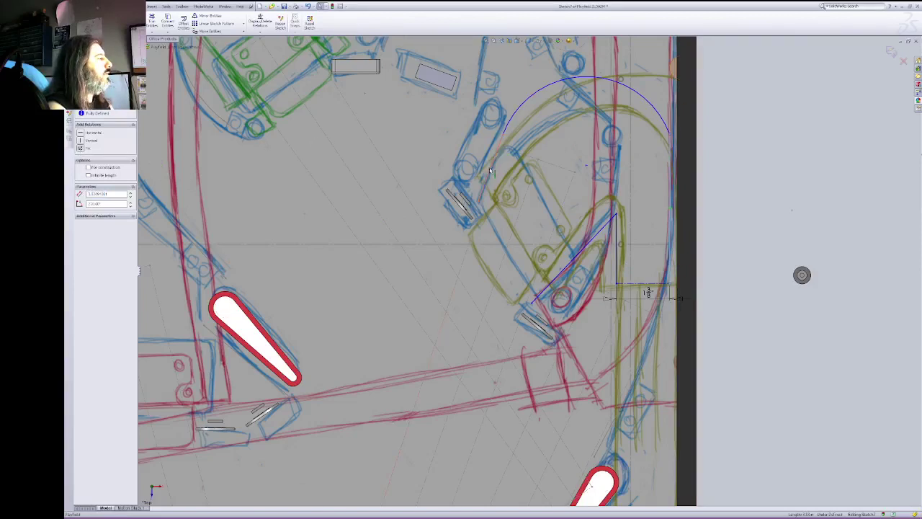
click(492, 170)
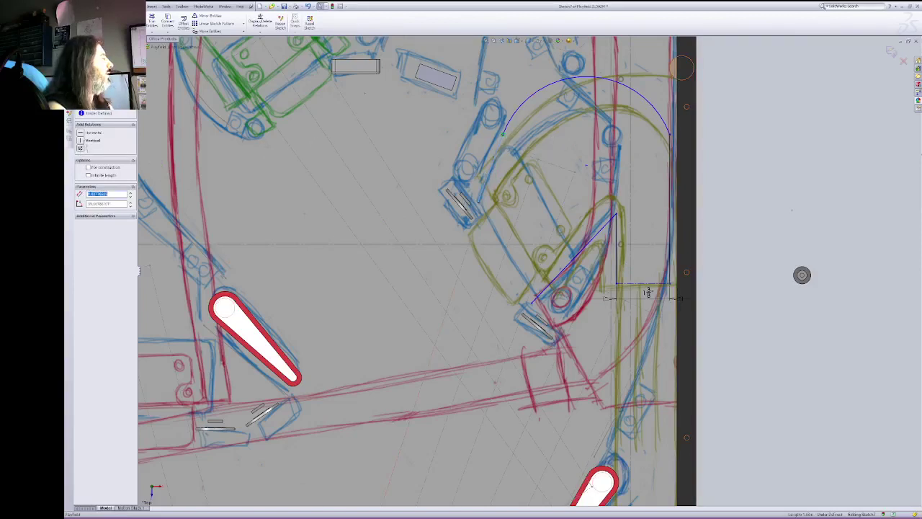
click(80, 148)
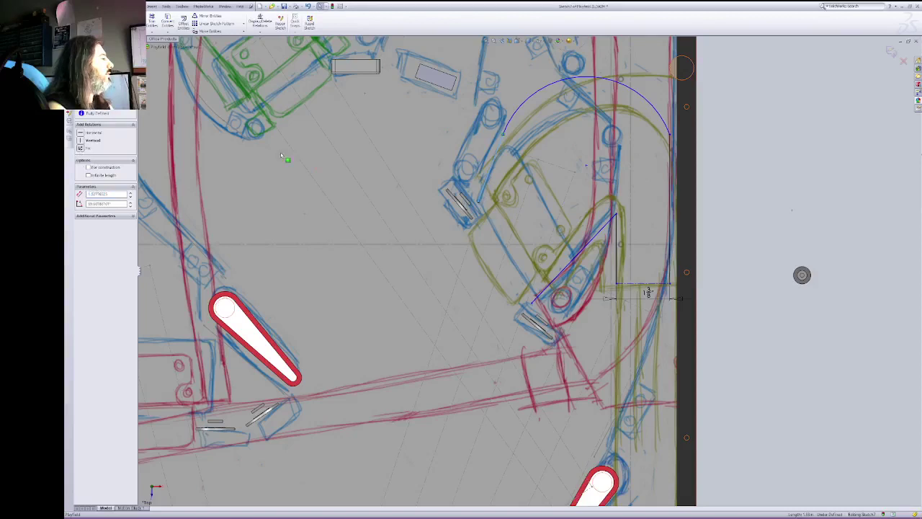
Step: Add a tangent relation between the large outer arc and the fixed wall line
click(664, 120)
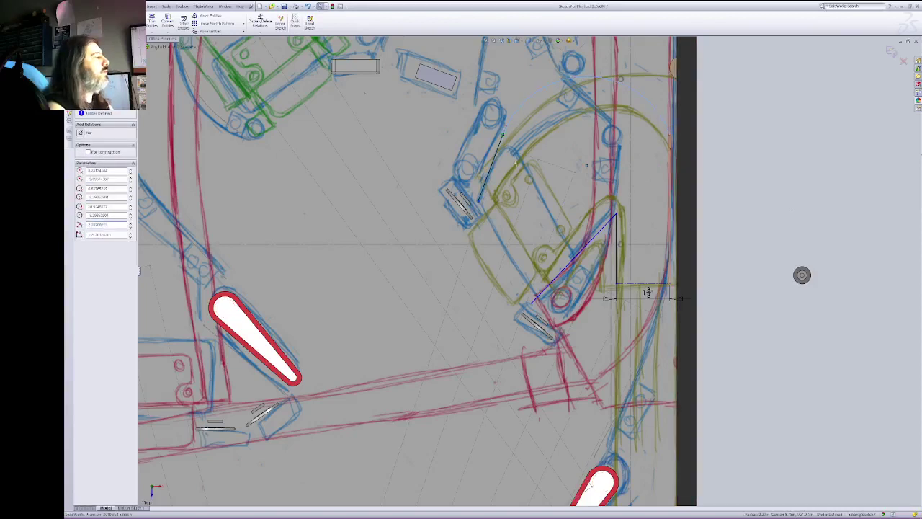
click(670, 180)
ctrl+click(665, 120)
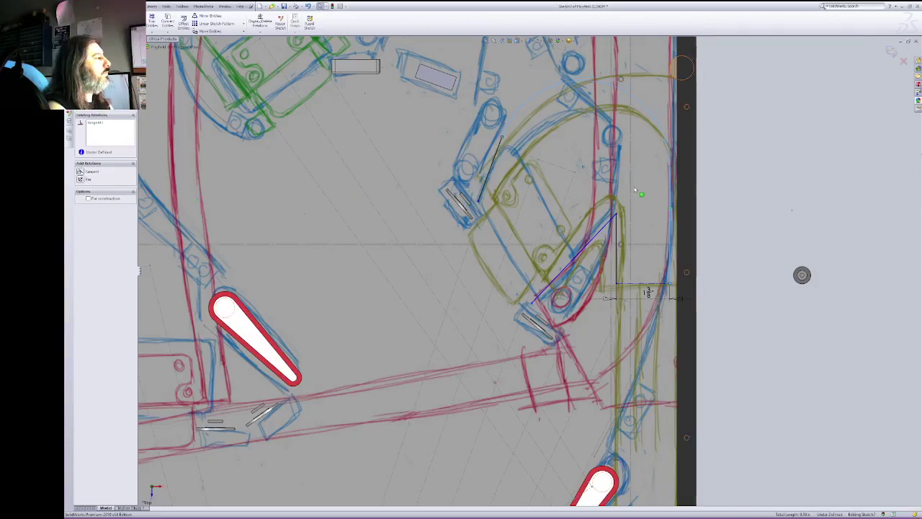
Step: Slide the outer arc's wall endpoint down along the wall and raise the inner chain's bend to the same level
click(671, 186)
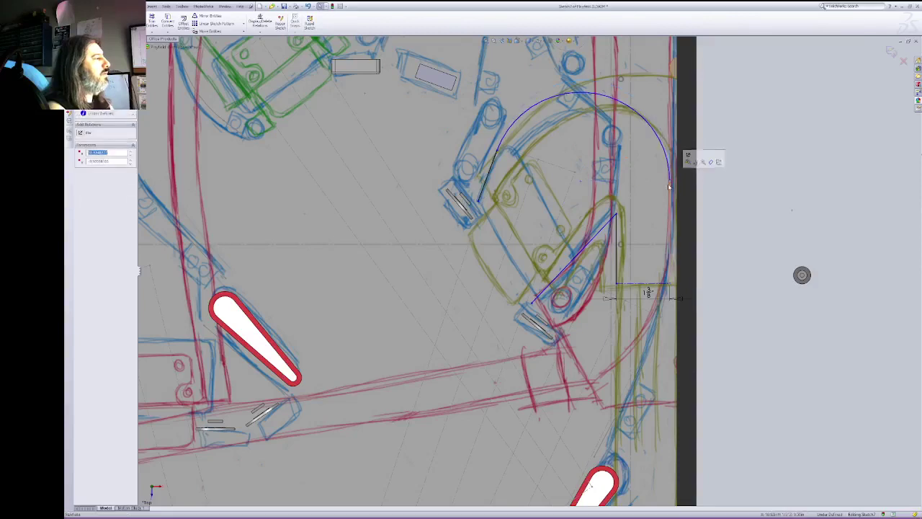
drag(670, 186, 671, 211)
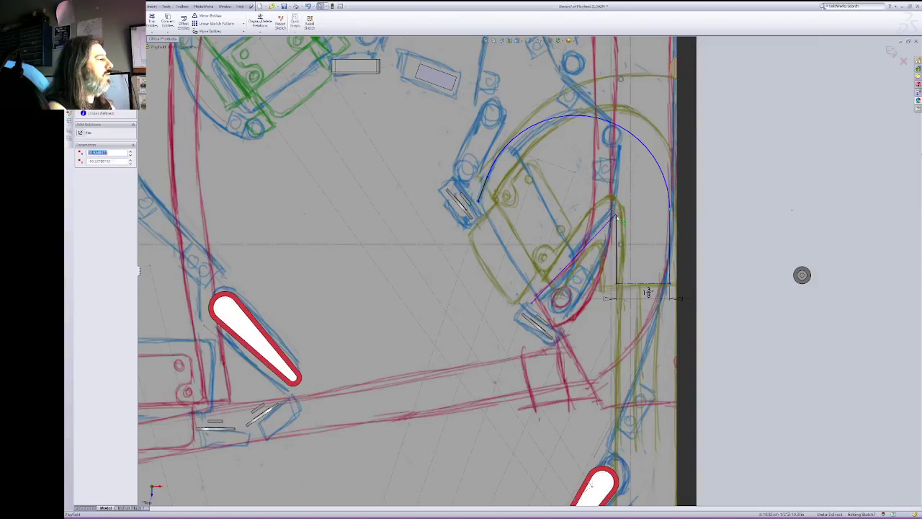
mouse_move(616, 219)
mouse_down()
mouse_move(607, 213)
mouse_move(615, 210)
mouse_up()
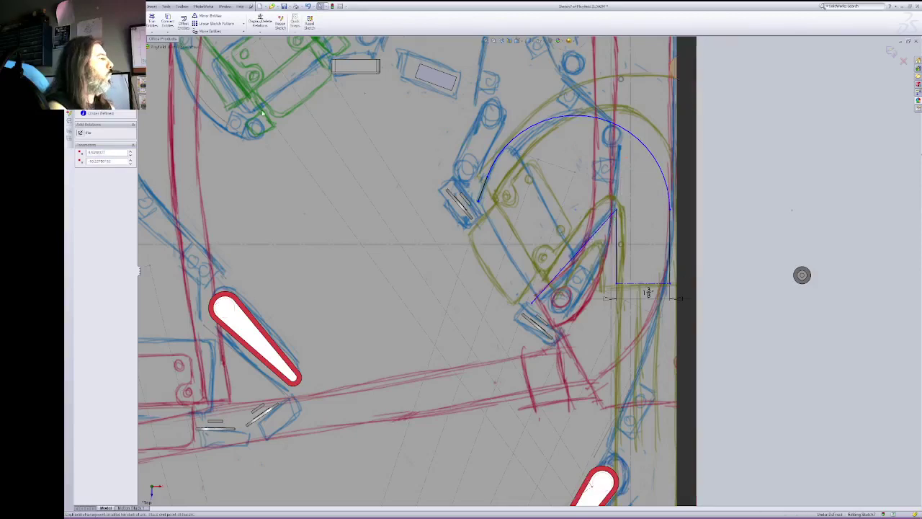
key(a)
click(617, 211)
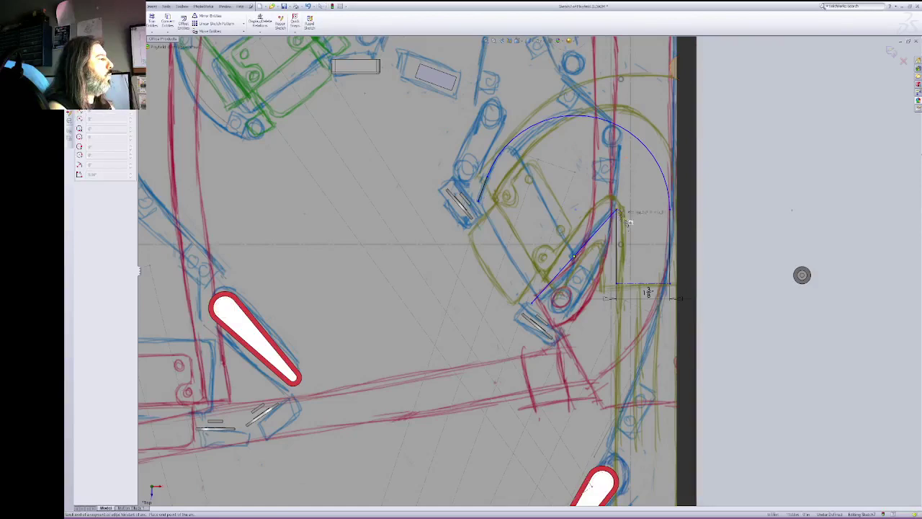
key(Escape)
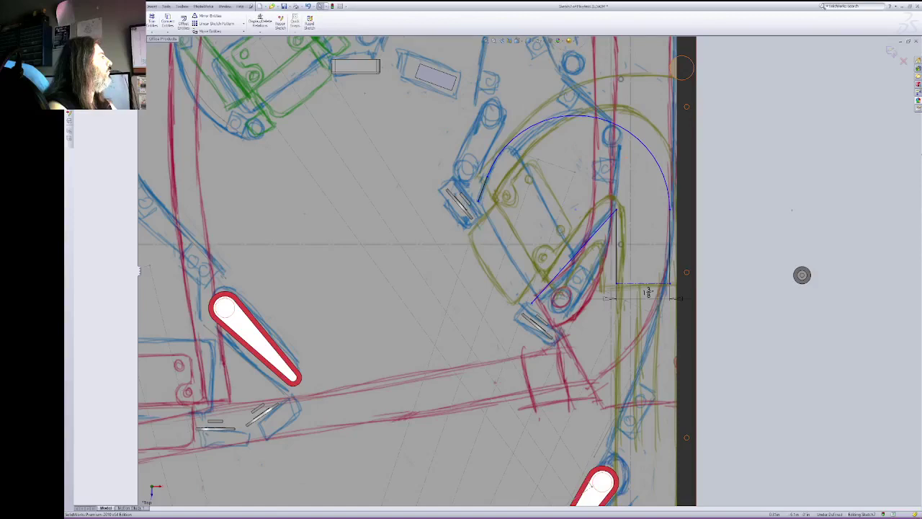
Step: Fillet the inner chain's sharp bend with a 1/4 in radius and delete the fillet's radius dimension
click(129, 31)
click(617, 211)
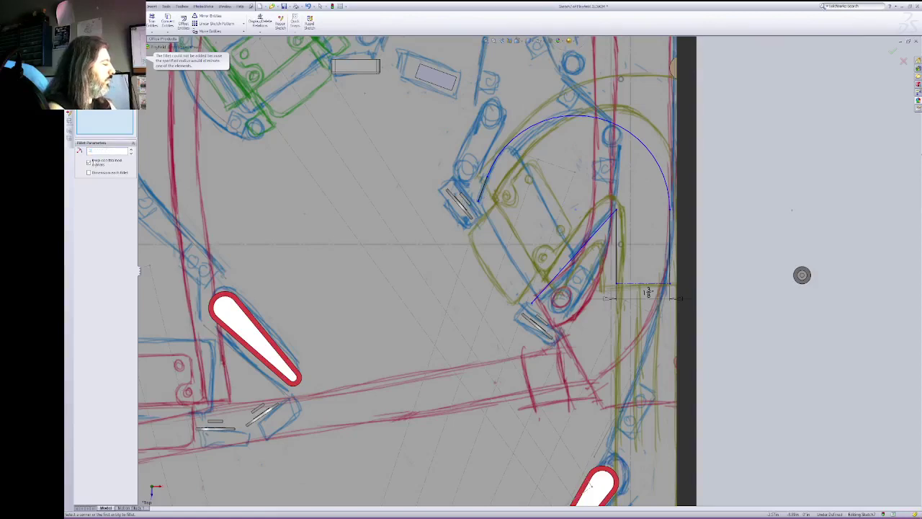
click(618, 211)
click(608, 216)
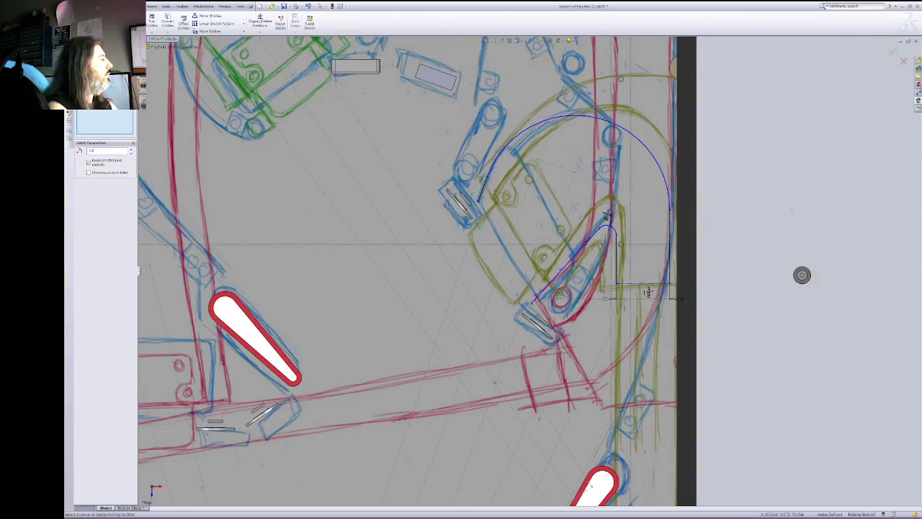
key(Escape)
click(611, 217)
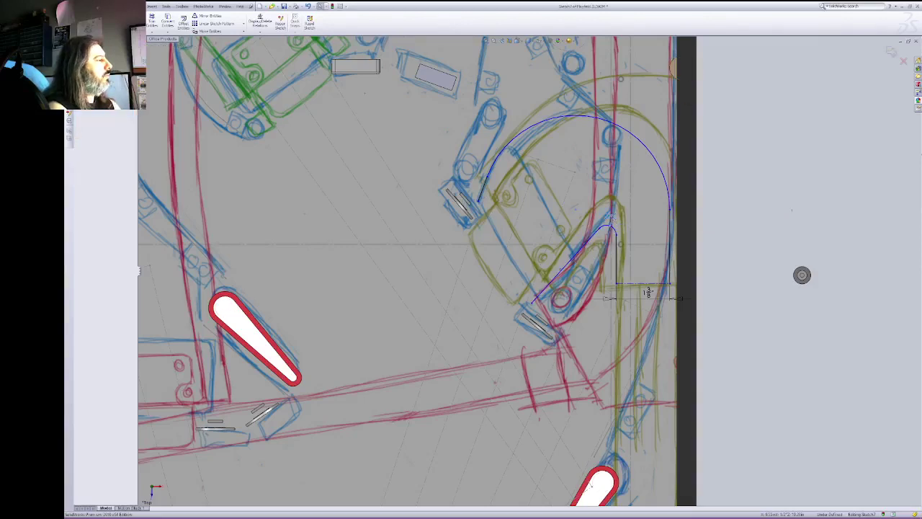
key(Delete)
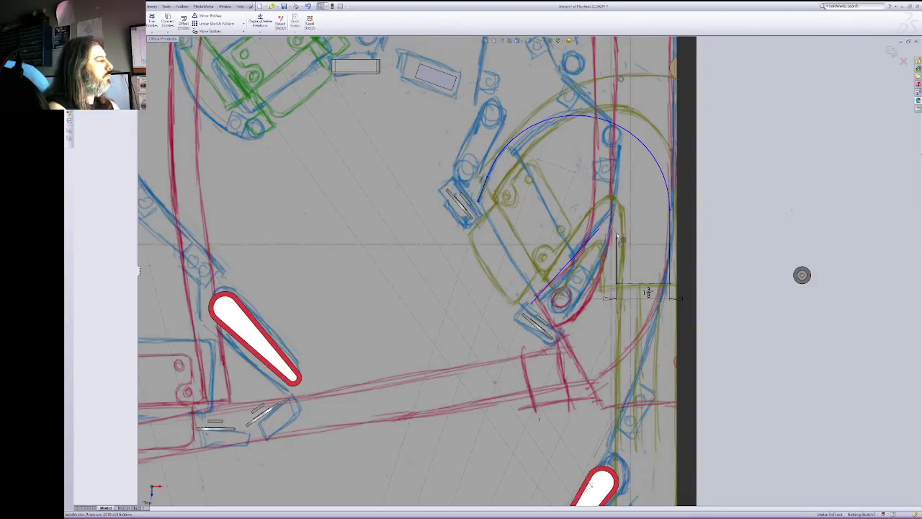
Step: Extend the inner vertical segment upward from its fillet end and widen the fillet into a larger rounded bend
click(615, 235)
click(618, 201)
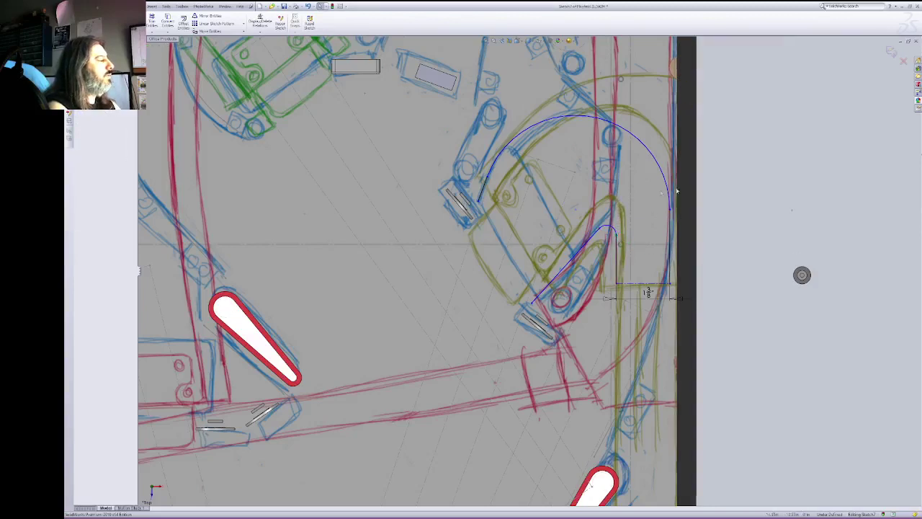
drag(617, 235, 623, 213)
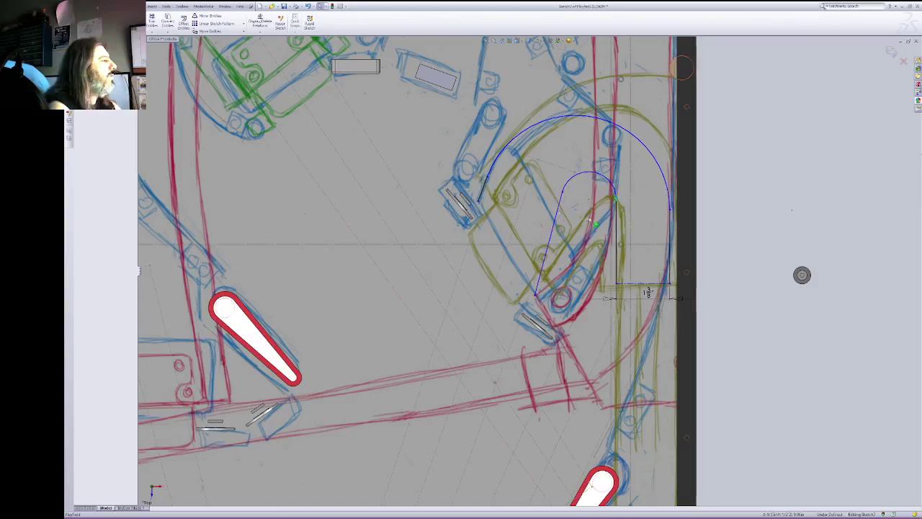
Step: Examine the joint where the inner rounded bend meets the vertical segment and the entities around it
click(617, 202)
key(Escape)
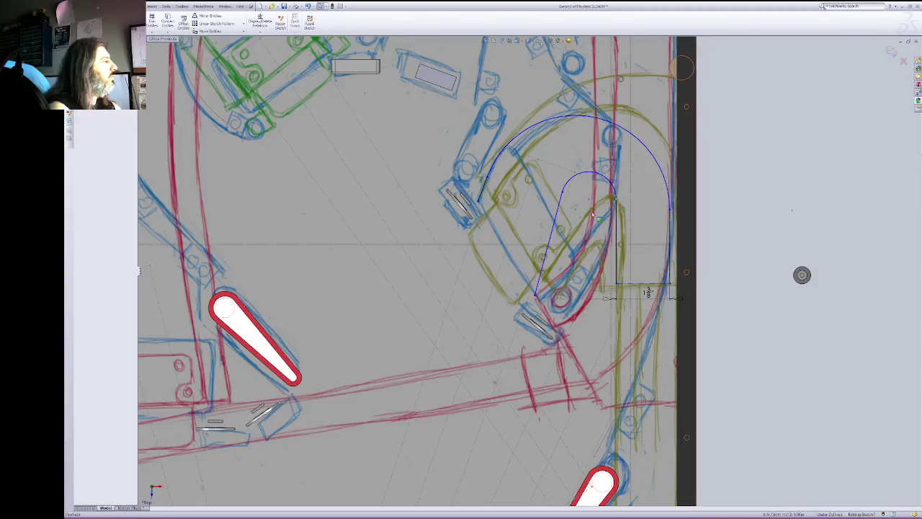
click(616, 205)
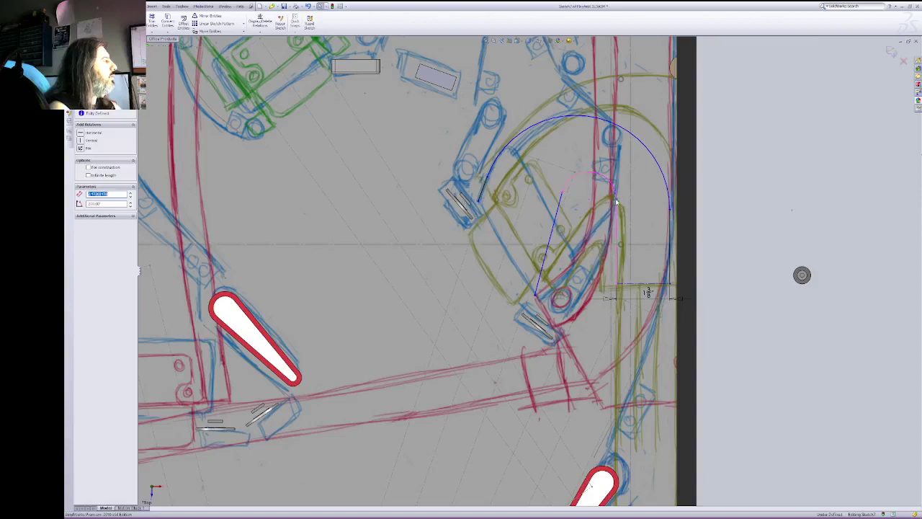
key(Escape)
click(616, 202)
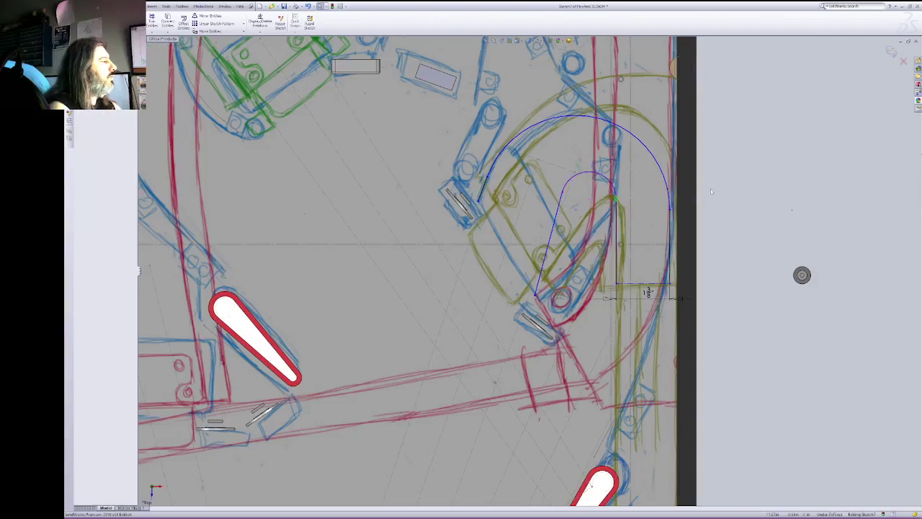
click(616, 205)
key(Escape)
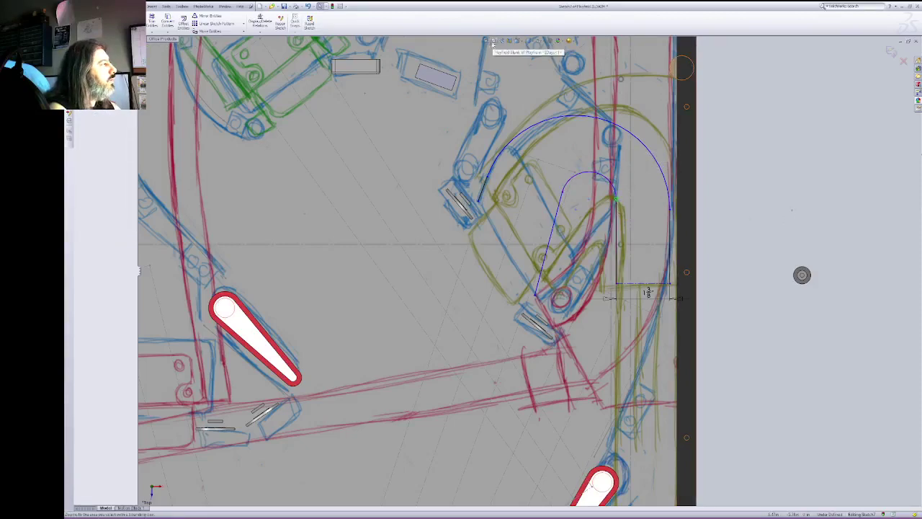
drag(534, 150, 690, 291)
right_click(567, 202)
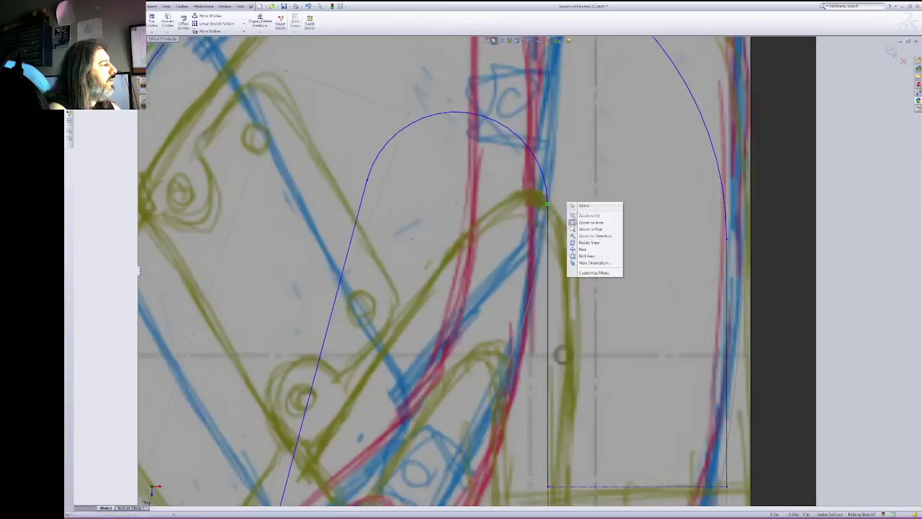
click(574, 206)
drag(587, 180, 489, 241)
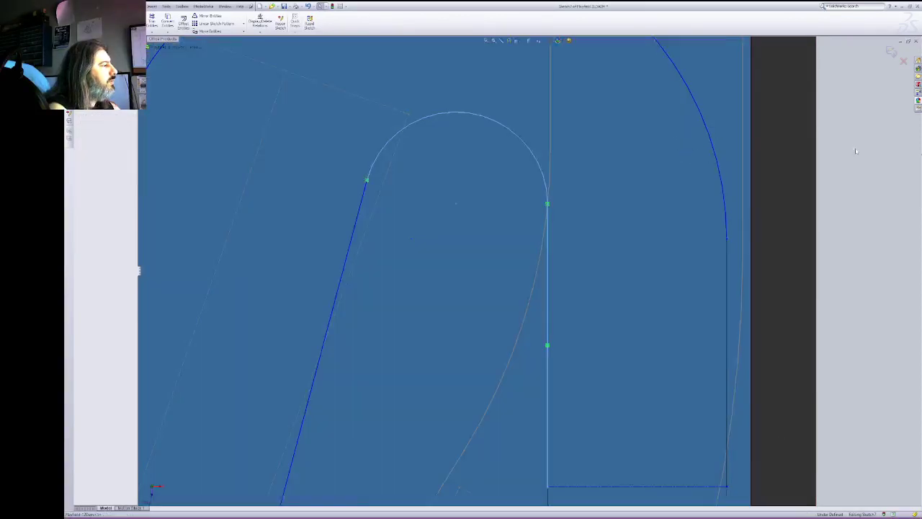
click(856, 150)
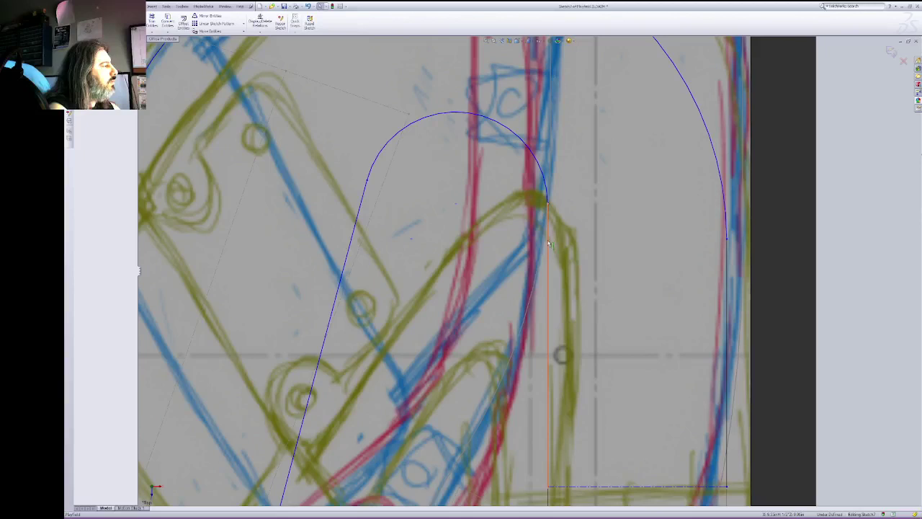
click(547, 205)
key(Delete)
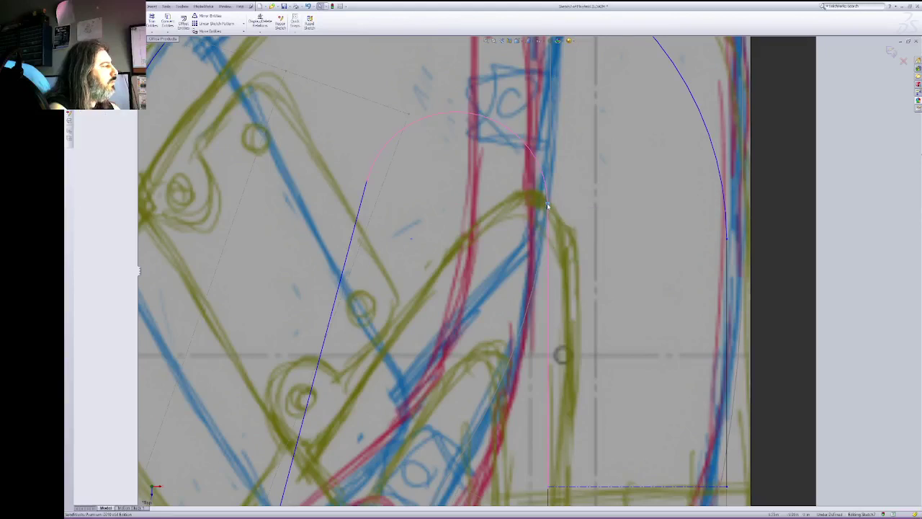
key(ctrl+z)
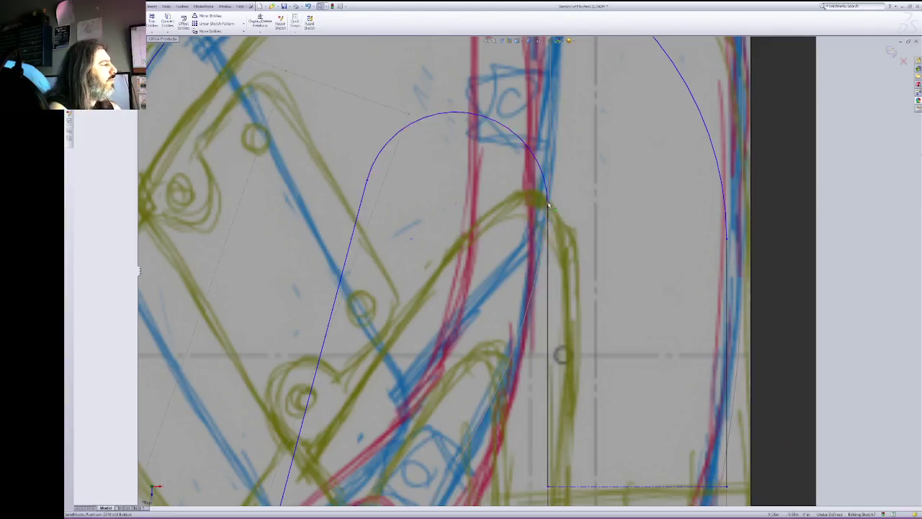
Step: Slide the joint between the inner arc and the vertical segment down along the segment and fix it in place
click(548, 227)
click(548, 205)
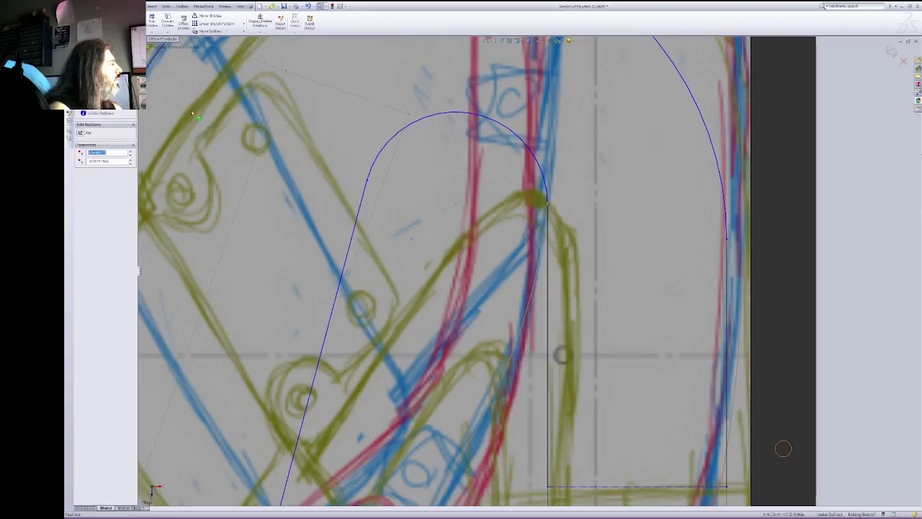
drag(547, 205, 548, 266)
click(84, 132)
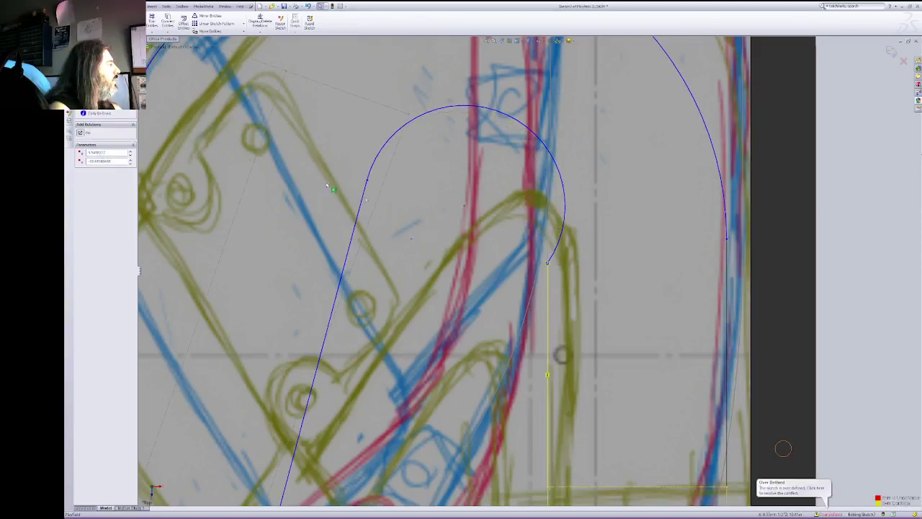
Step: Add a tangent relation between the inner arc and the vertical segment
click(555, 250)
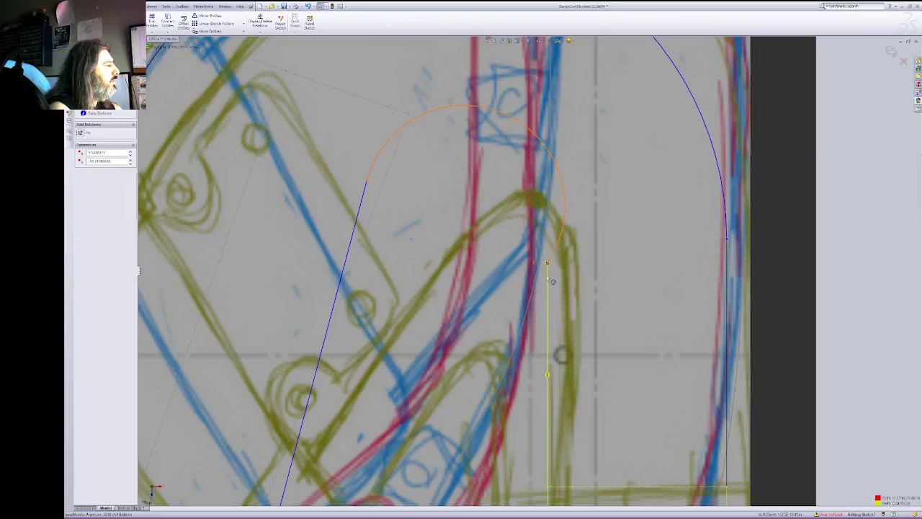
click(549, 280)
ctrl+click(556, 249)
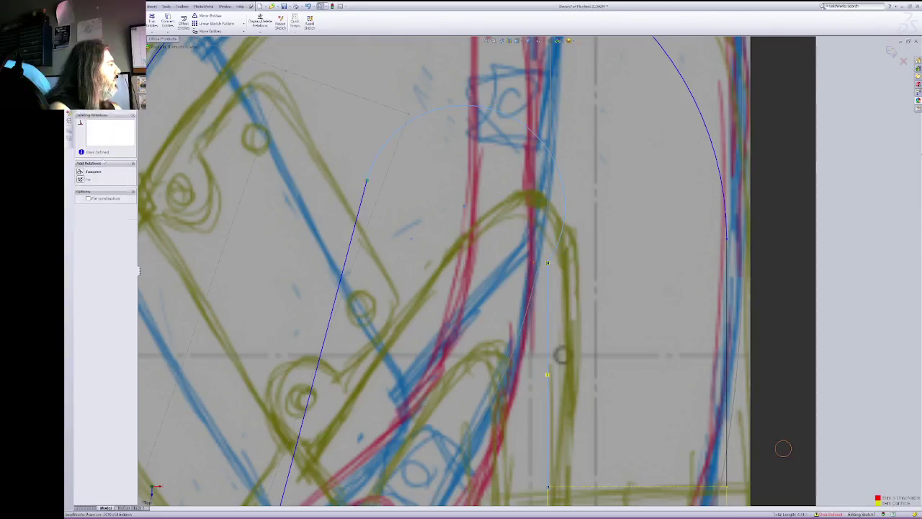
click(88, 172)
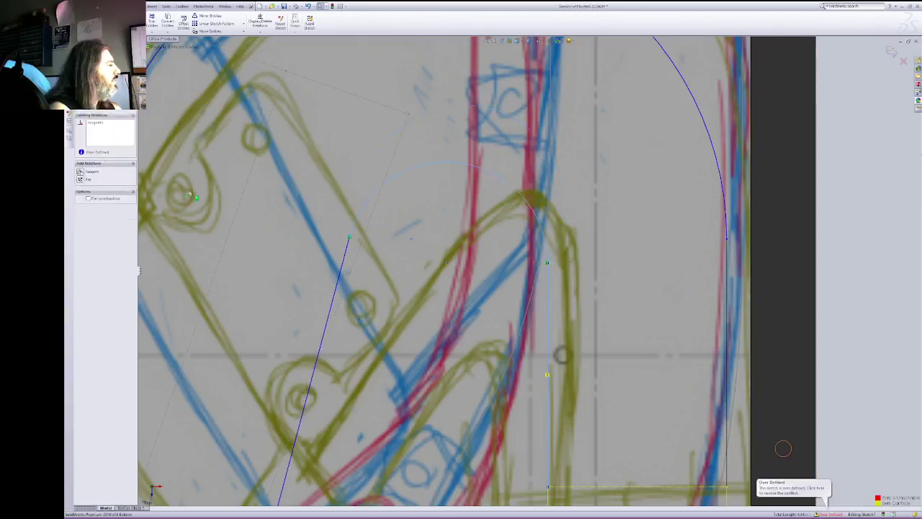
click(502, 40)
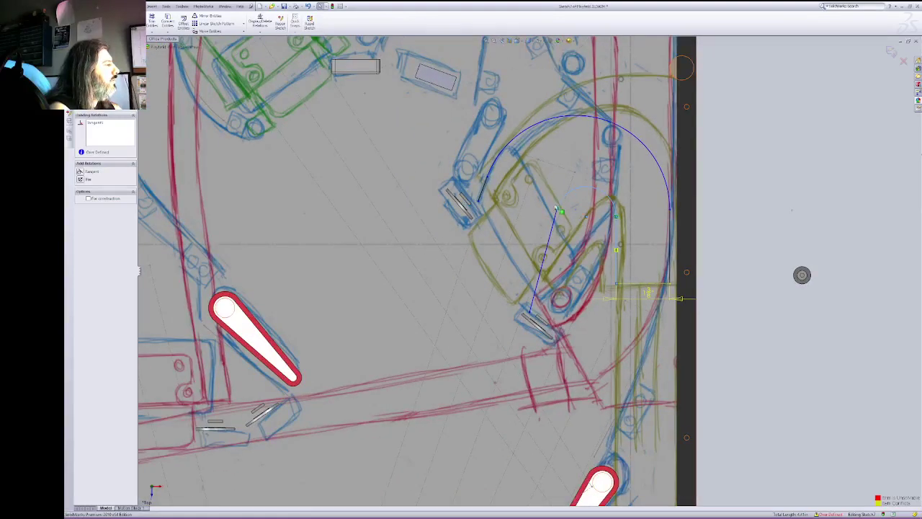
Step: Switch the display to wireframe and adjust the ends of the slanted inner line, keeping its lower end beside the small target bracket
drag(557, 210, 576, 222)
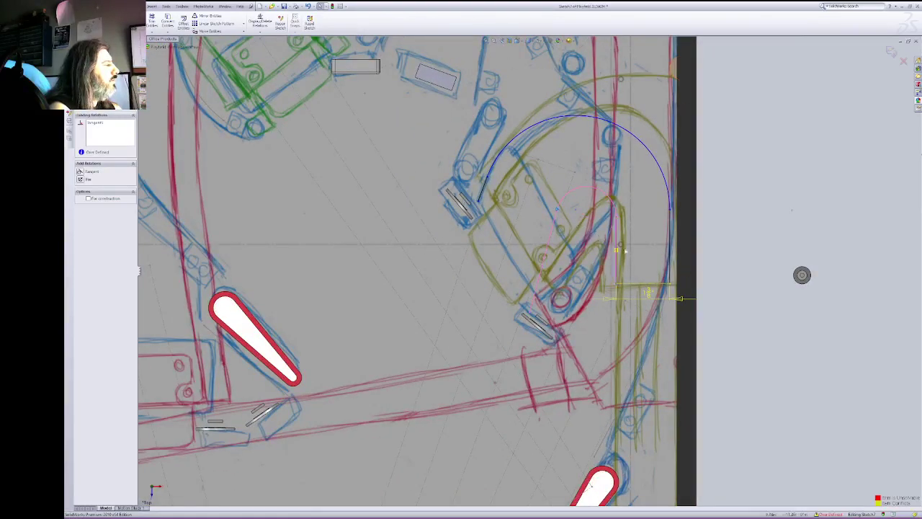
click(737, 191)
click(552, 235)
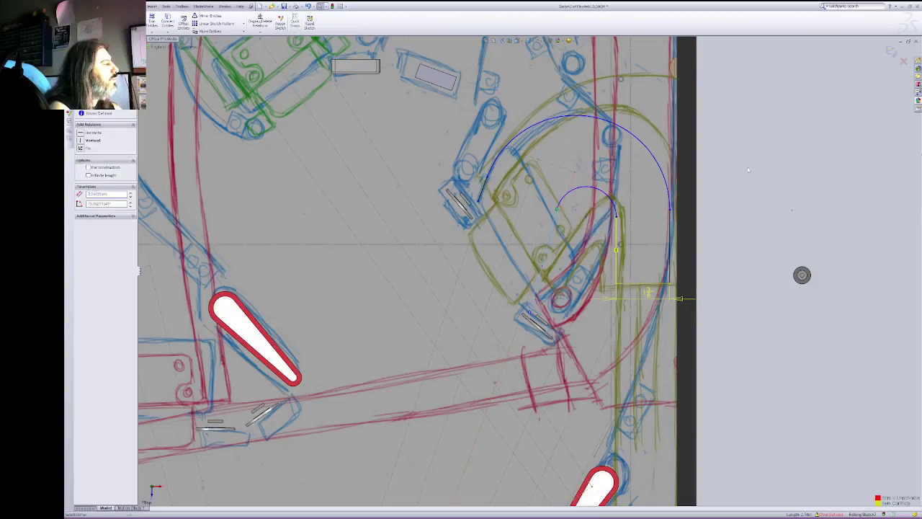
key(Escape)
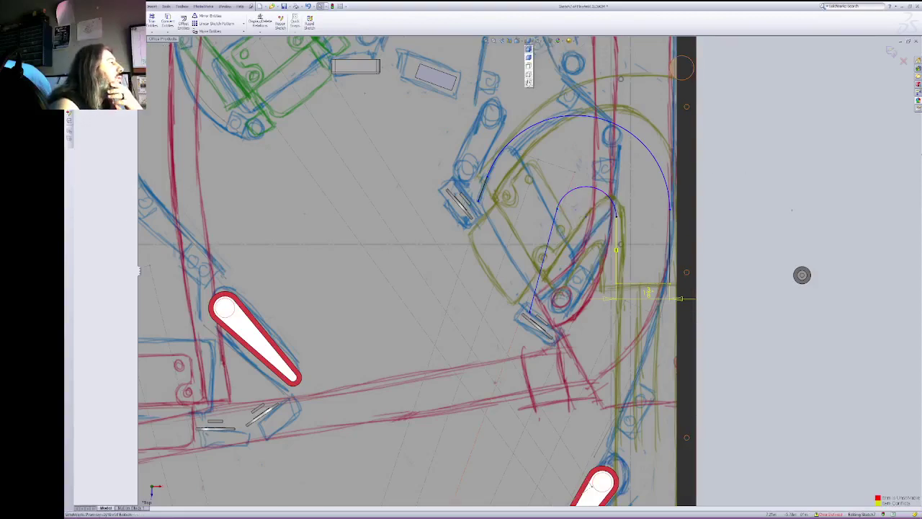
click(532, 41)
mouse_move(561, 211)
mouse_down()
mouse_move(598, 217)
mouse_move(580, 210)
mouse_move(567, 223)
mouse_up()
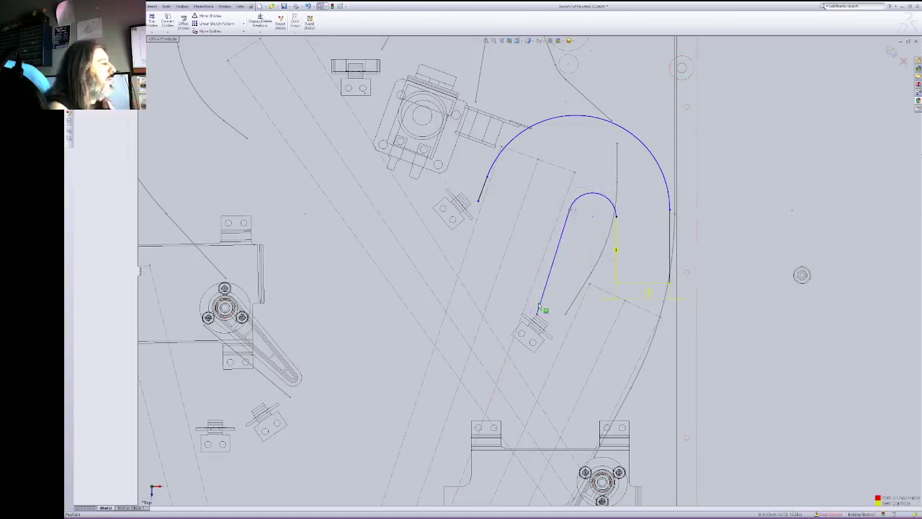
drag(537, 313, 529, 314)
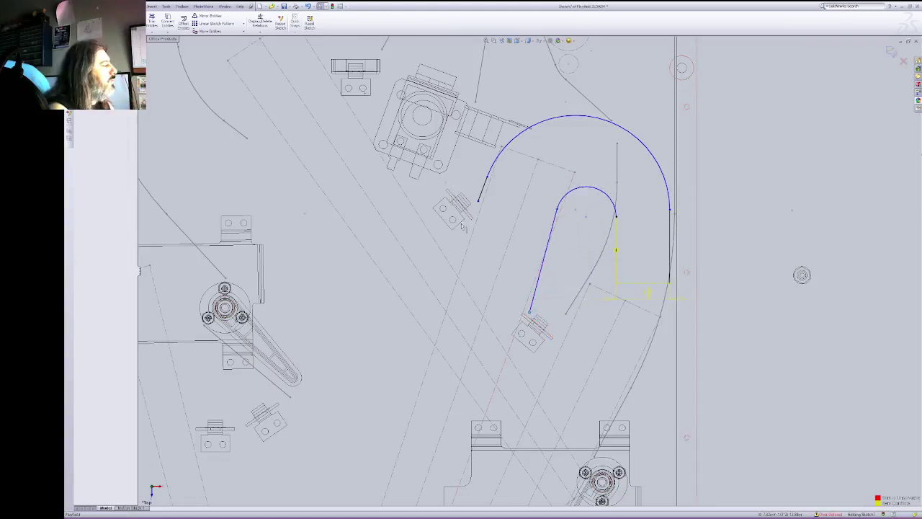
Step: Fix the slanted inner line's lower endpoint beside the target bracket
click(536, 310)
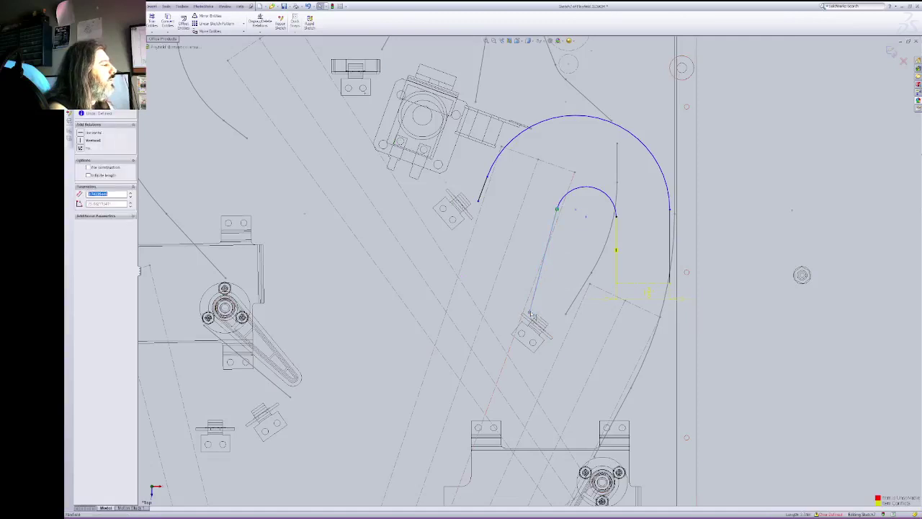
click(529, 313)
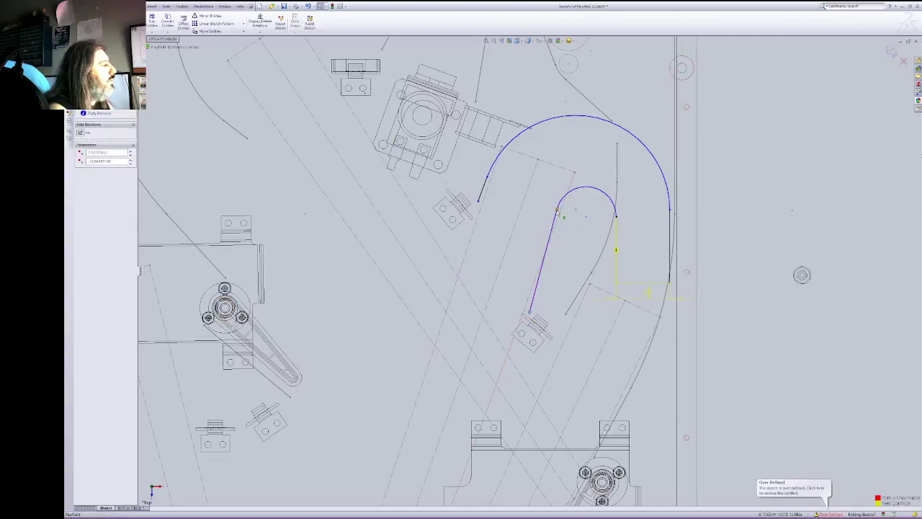
click(556, 219)
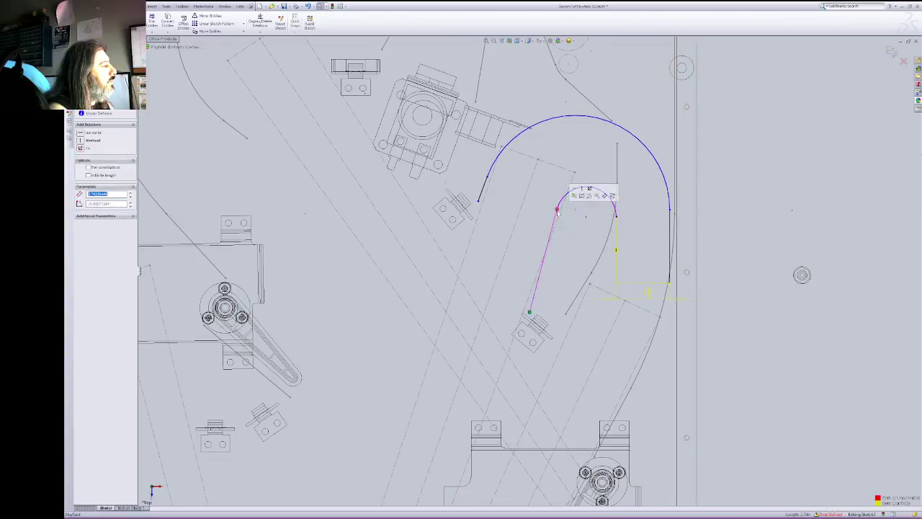
key(Escape)
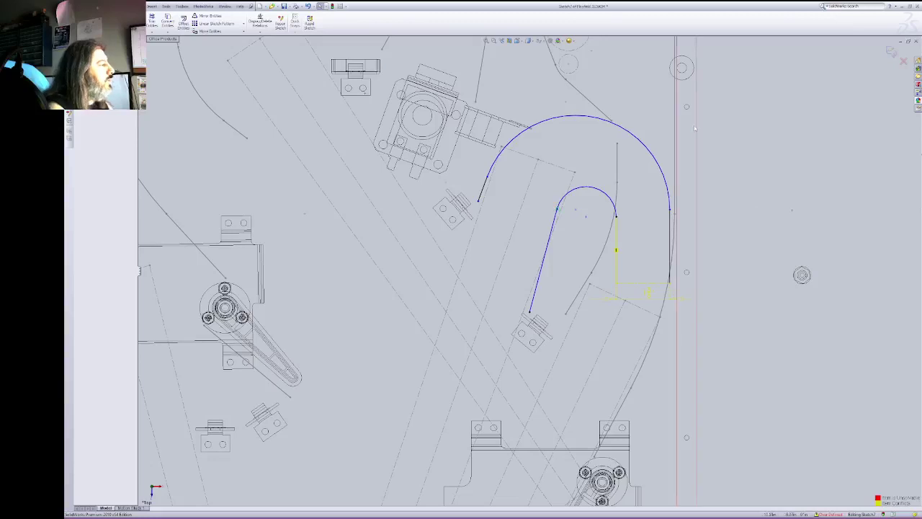
Step: Move the slanted inner line's upper endpoint closer to the vertical segment, narrowing the bend, and fix it there
click(554, 221)
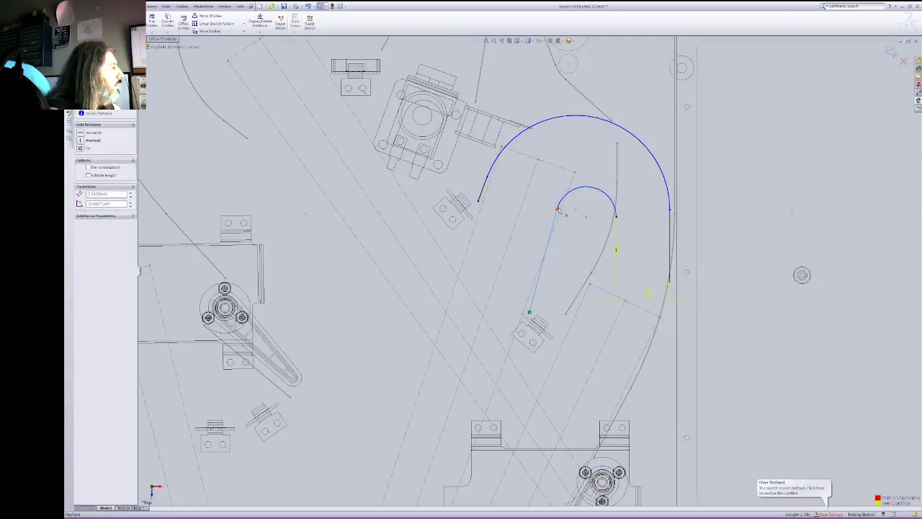
drag(557, 209, 588, 198)
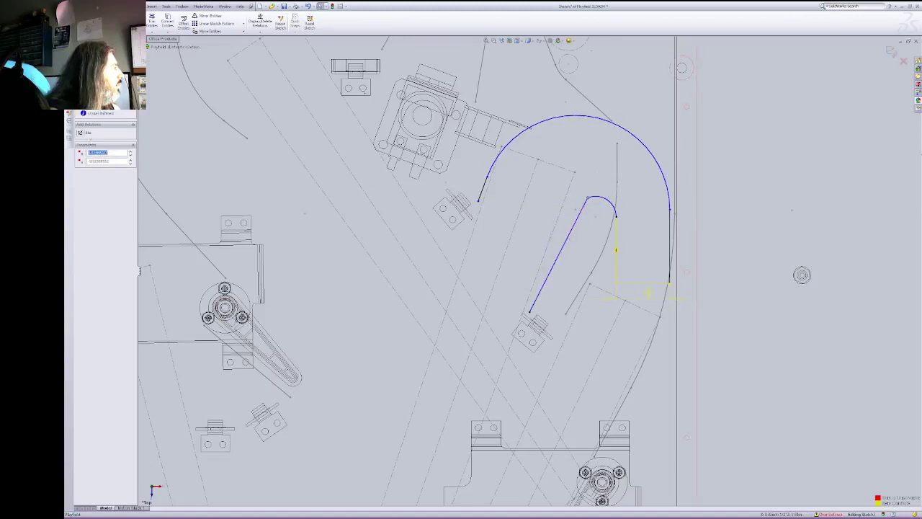
click(86, 133)
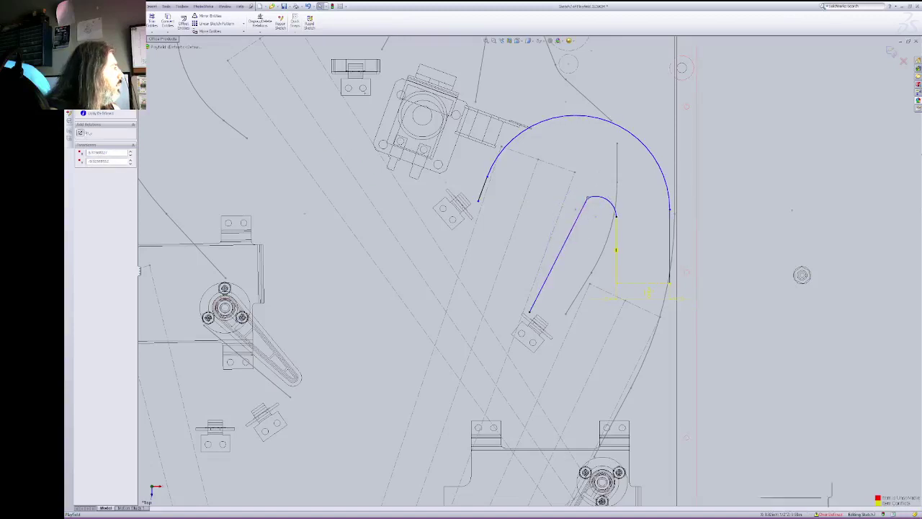
Step: Remove the Fix relation from the inner arc's joint with the vertical segment and raise the joint nearly level with the arc's other end
click(616, 216)
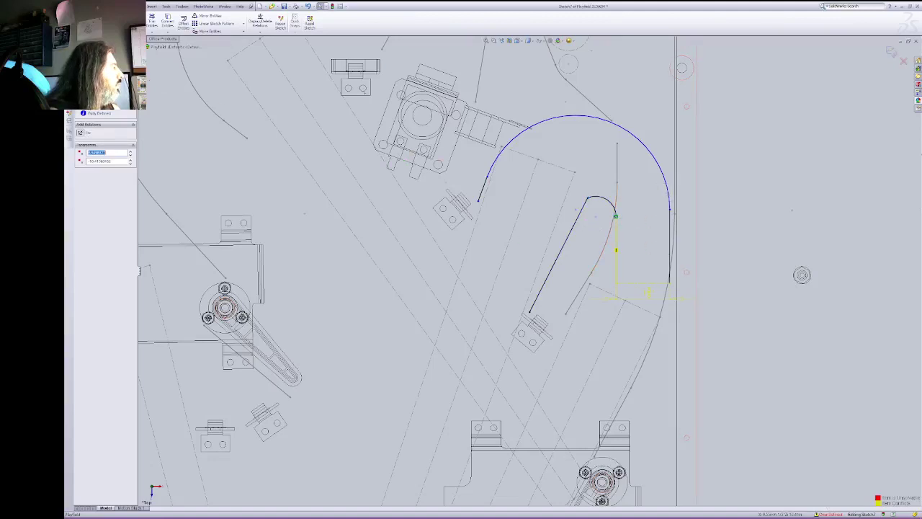
key(Delete)
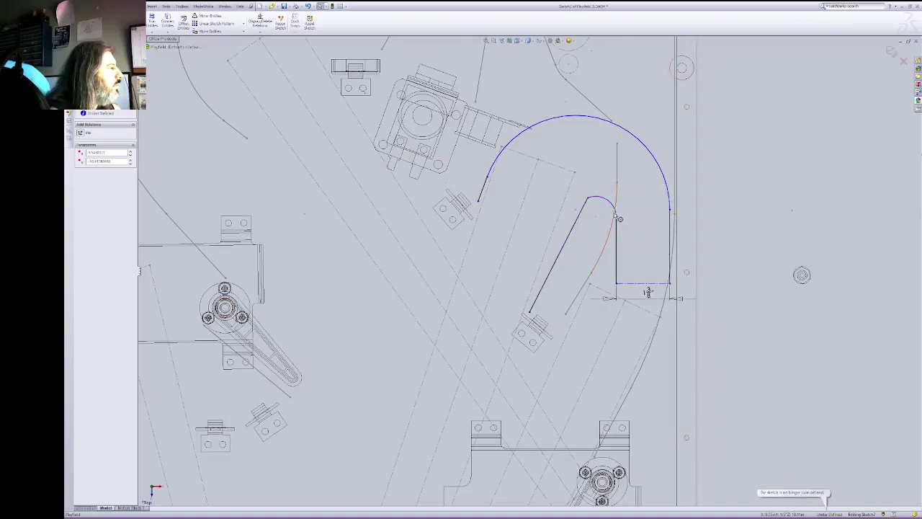
drag(618, 216, 616, 199)
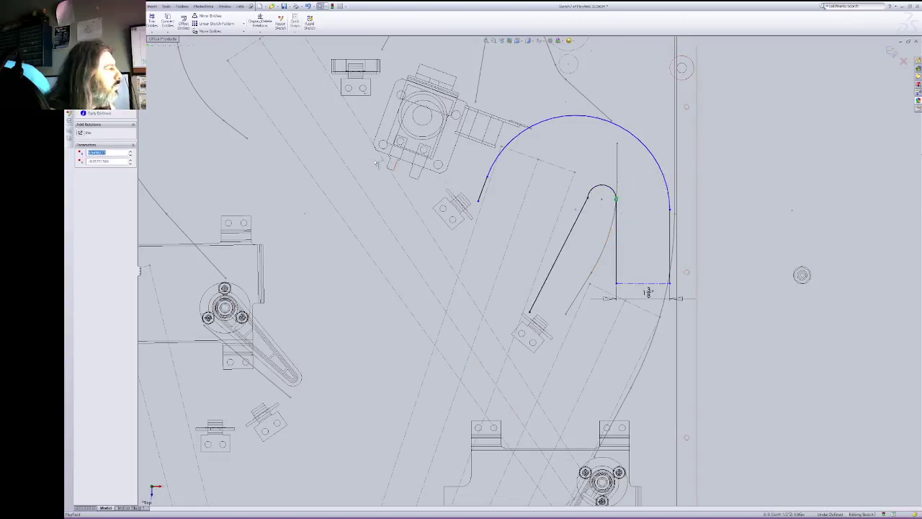
key(ctrl+z)
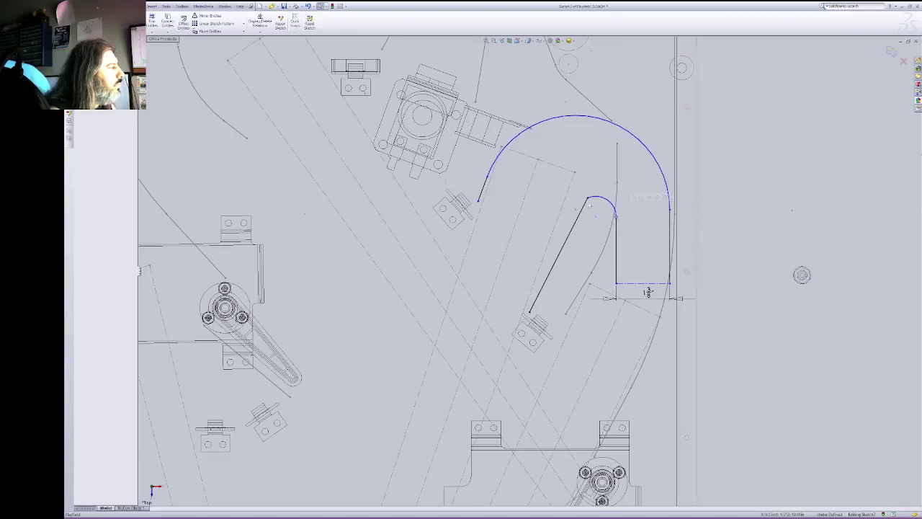
drag(617, 217, 630, 207)
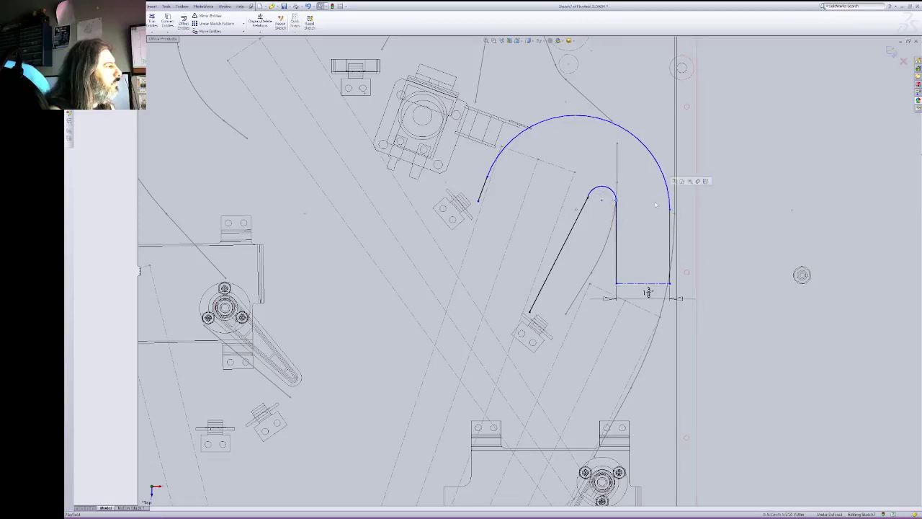
Step: Add a tangent relation between the slanted inner line and the inner arc
click(585, 205)
ctrl+click(602, 191)
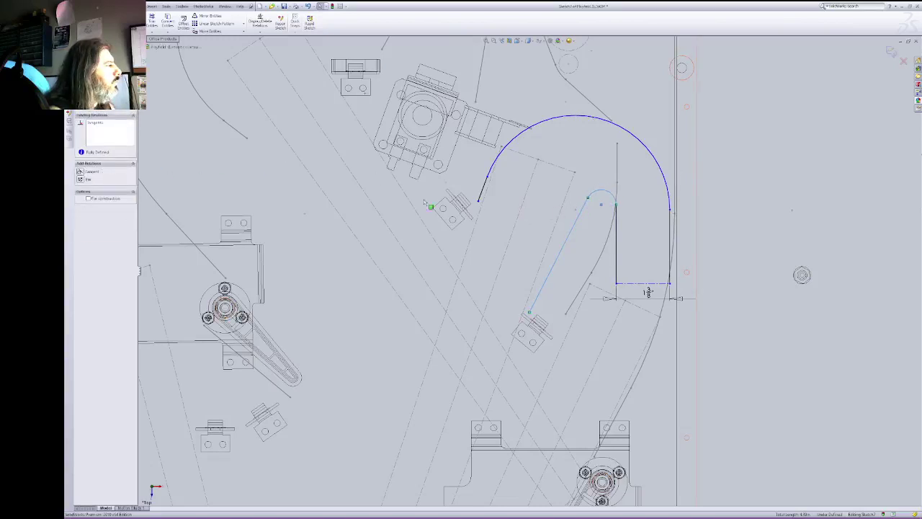
click(788, 171)
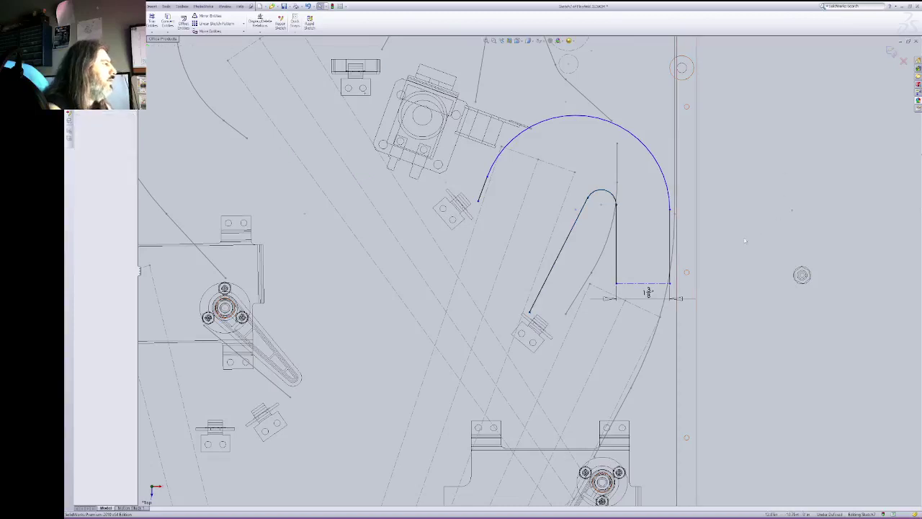
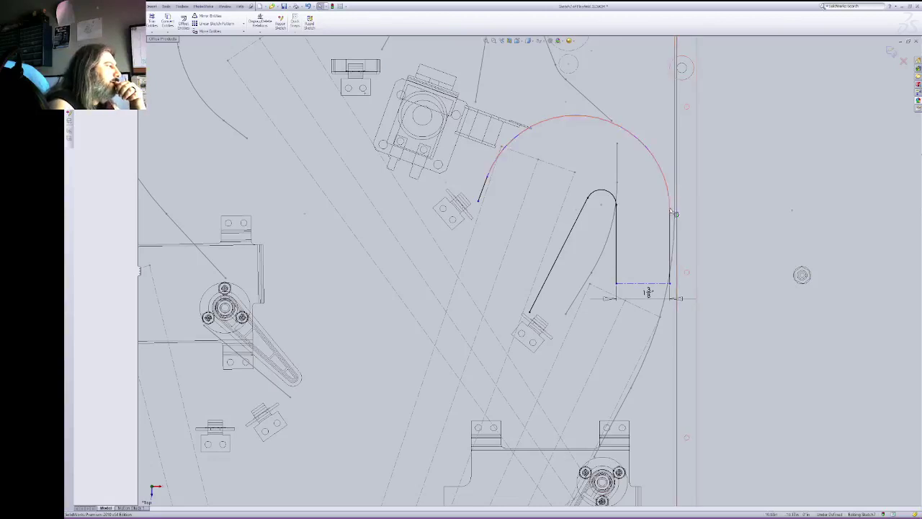
Step: Raise the outer arc's joint with the outer vertical line, lifting the whole outer bend well above the inner one
drag(670, 209, 672, 183)
drag(671, 165, 670, 151)
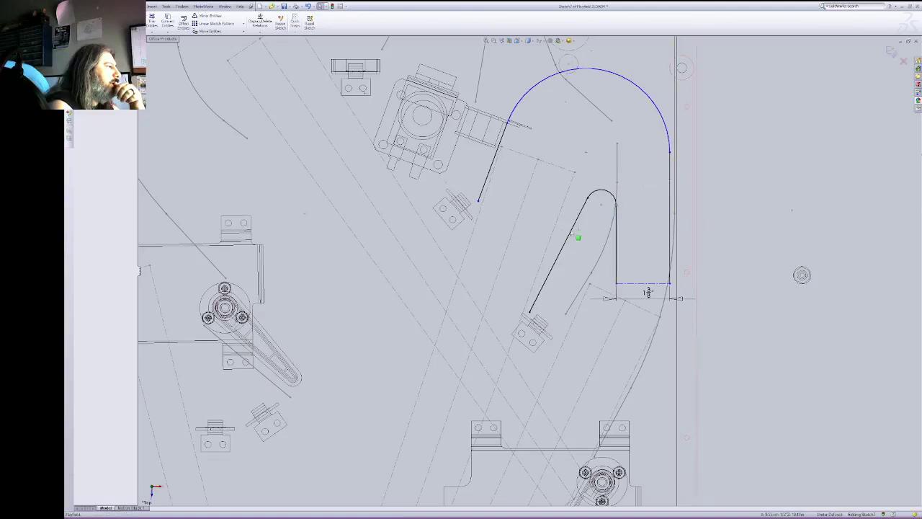
Step: Delete the slanted inner line and raise the inner arc's joint up along the inner vertical segment
click(617, 220)
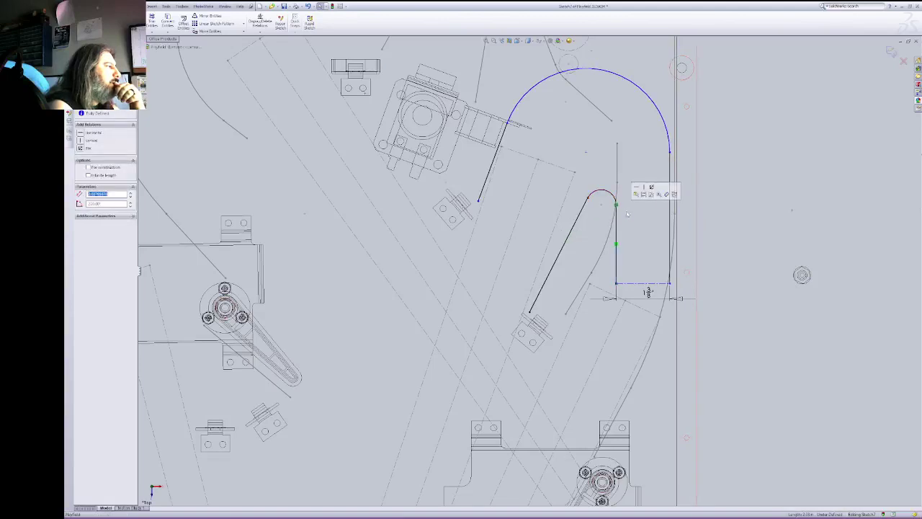
click(584, 214)
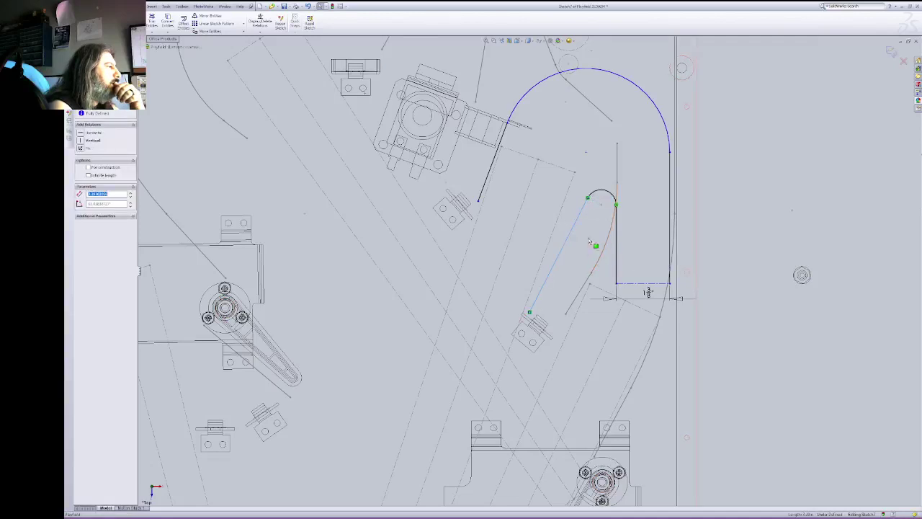
key(Delete)
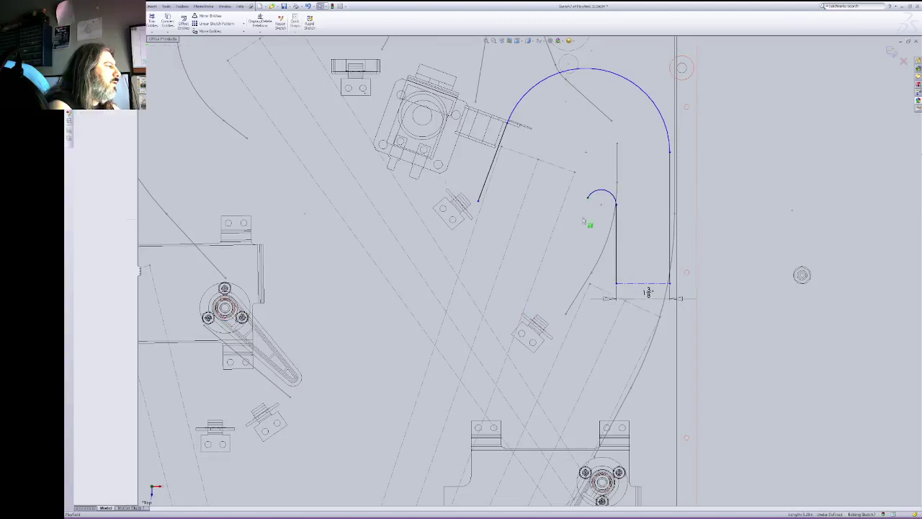
drag(617, 204, 617, 167)
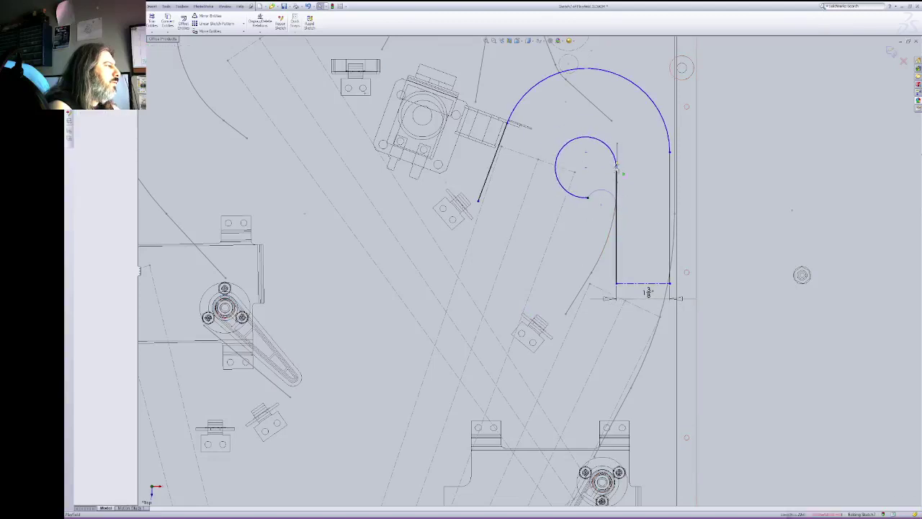
click(588, 198)
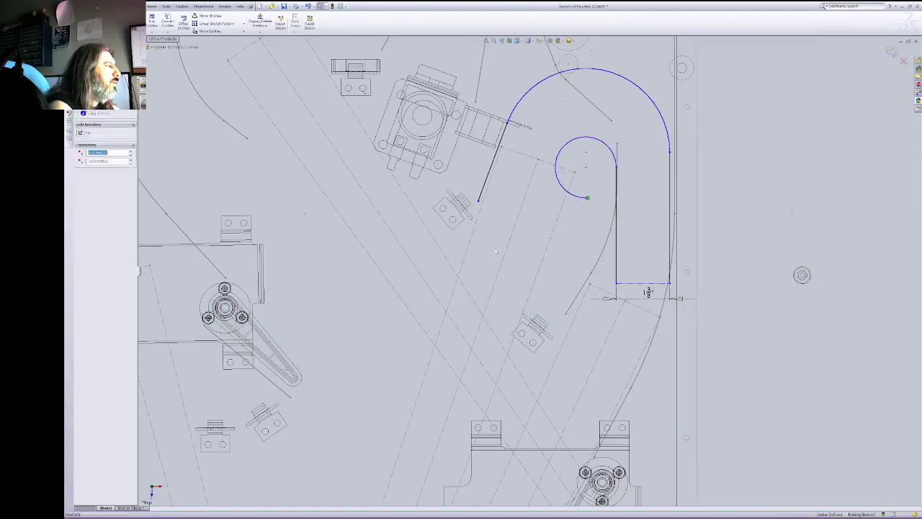
key(Escape)
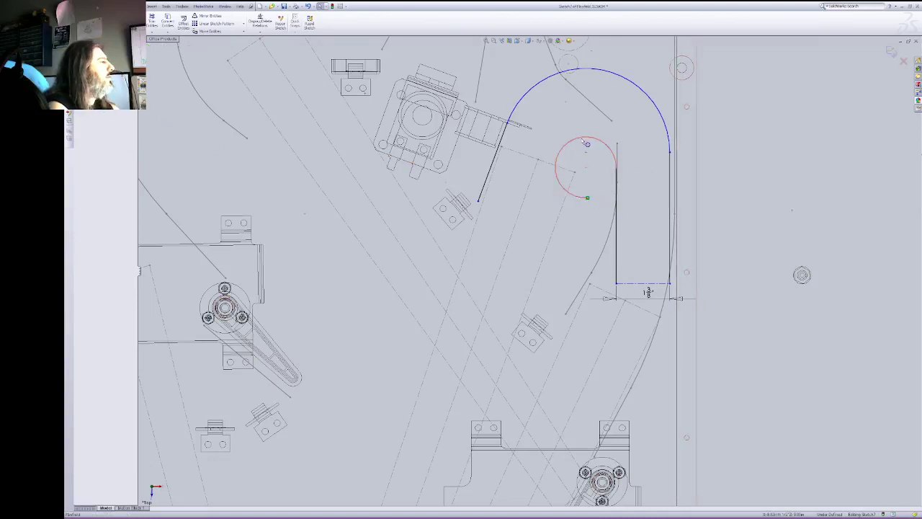
click(565, 147)
ctrl+click(616, 209)
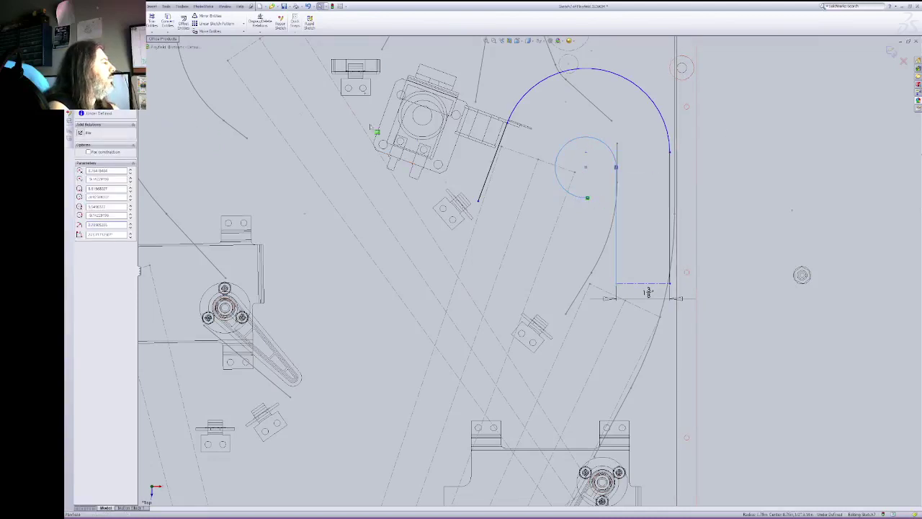
click(747, 211)
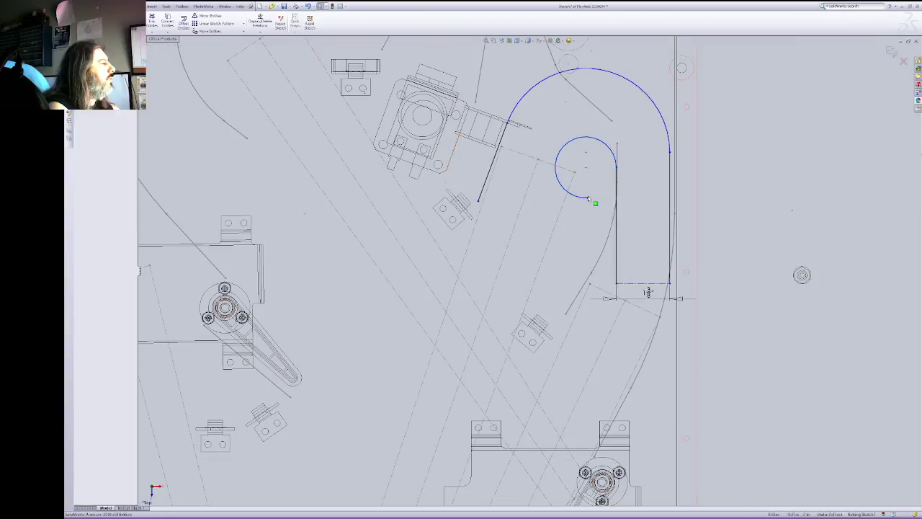
click(588, 198)
click(797, 180)
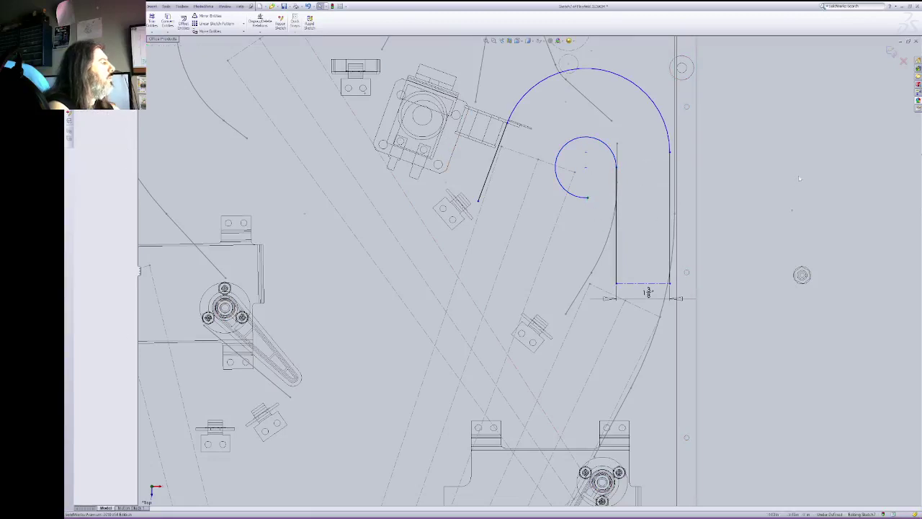
click(617, 240)
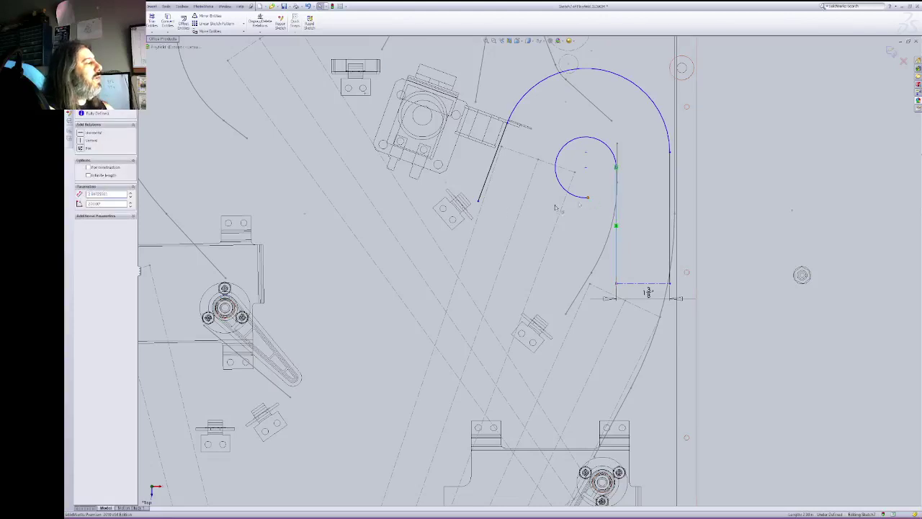
Step: Reposition the inner arc's free end near the top of the inner vertical segment, shrinking the arc to a narrow U-bend
click(587, 197)
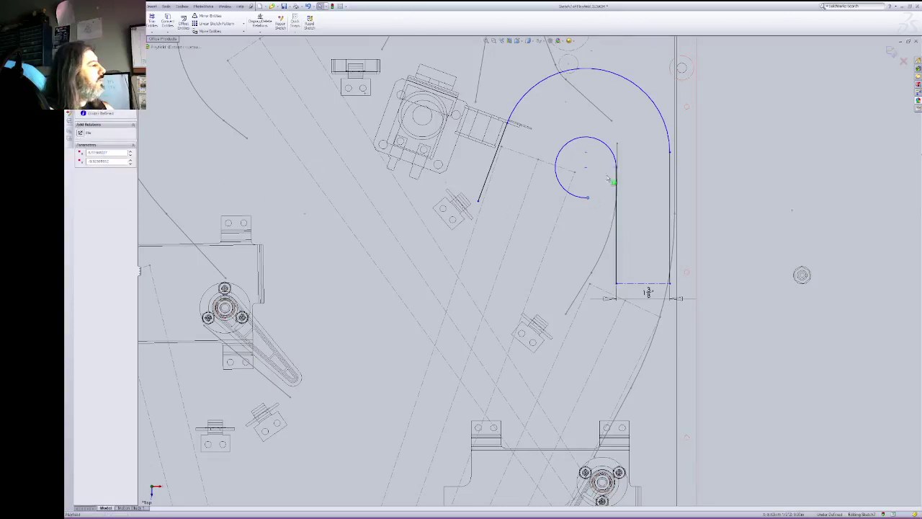
drag(587, 197, 616, 148)
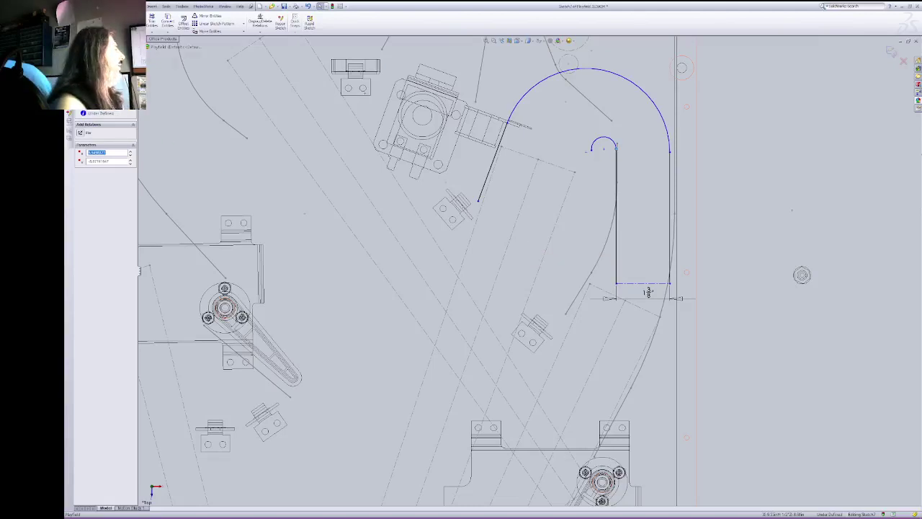
Step: Draw a short inner line slanting up from the target bracket toward the inner vertical segment
key(l)
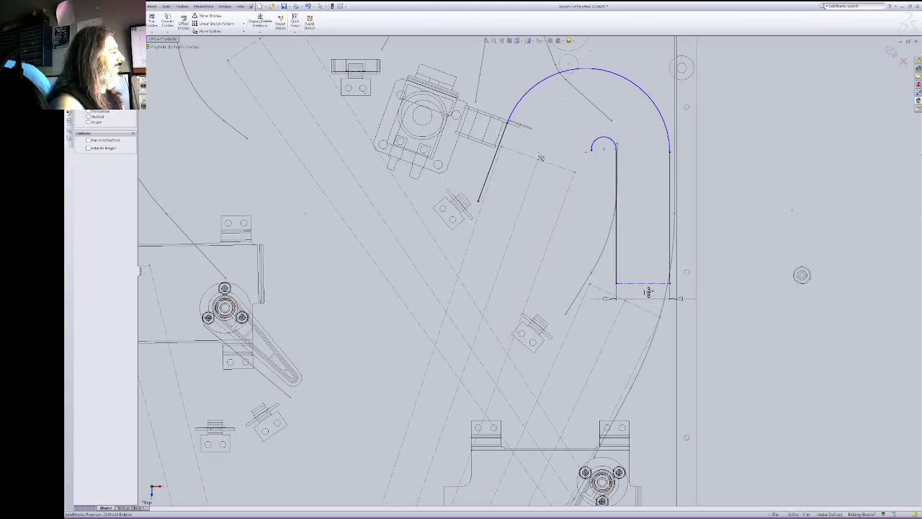
click(531, 315)
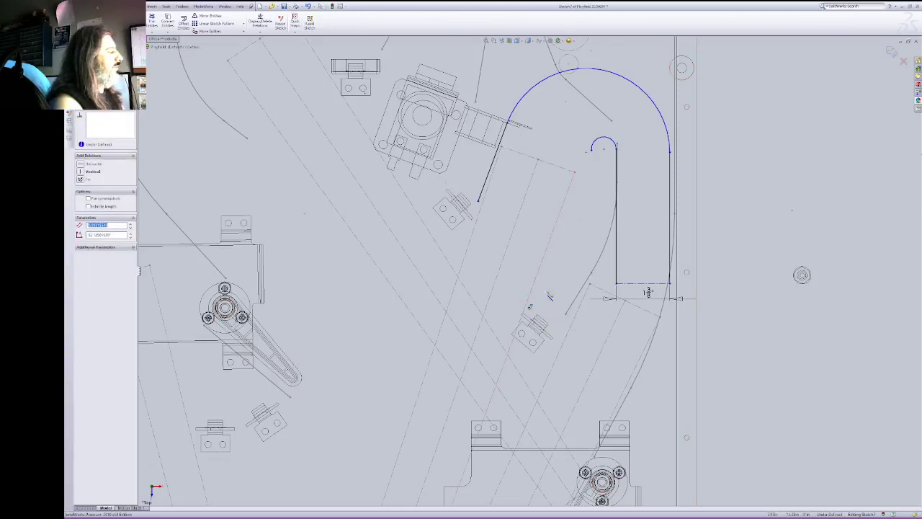
key(Escape)
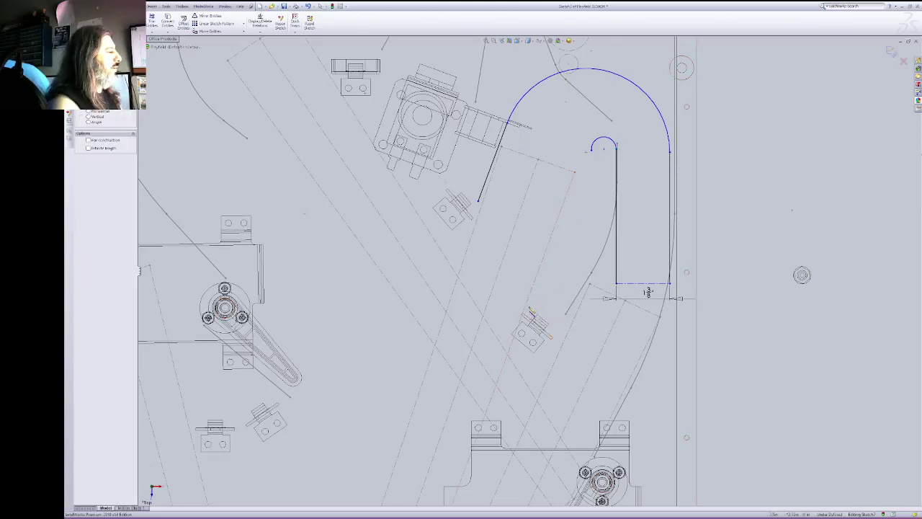
click(531, 306)
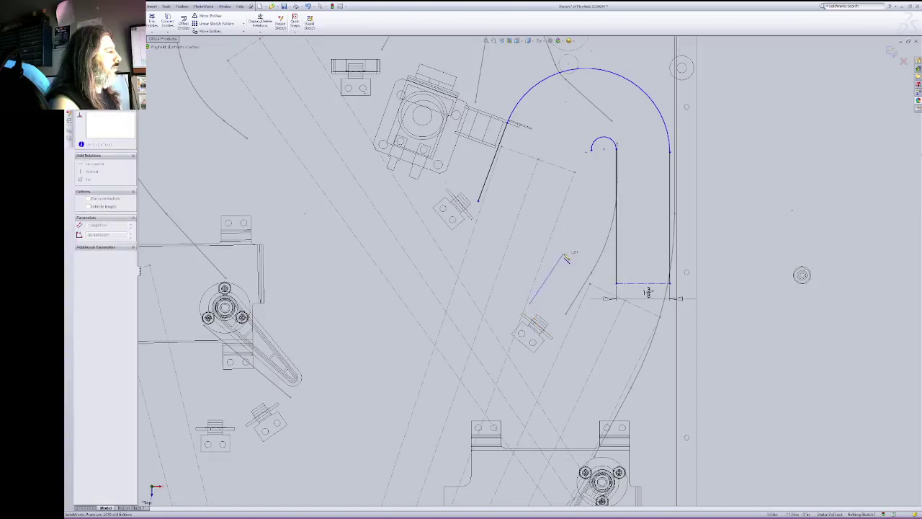
click(564, 255)
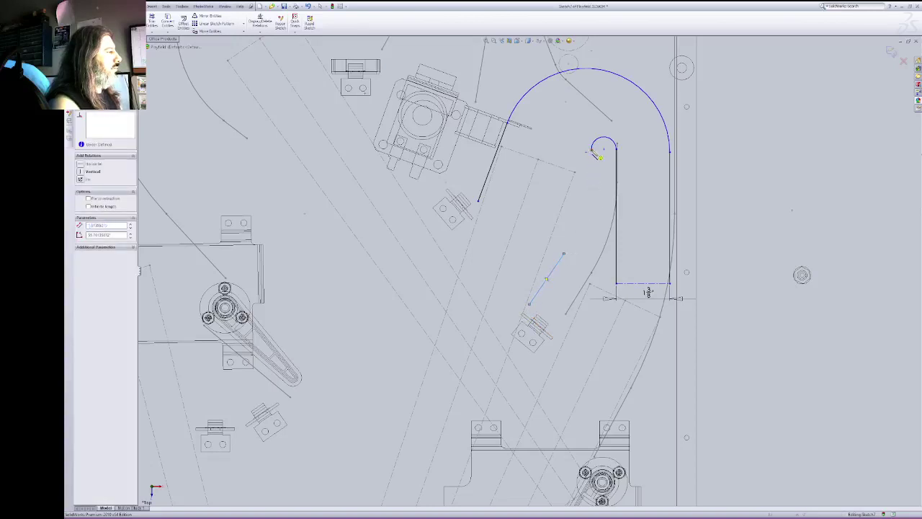
key(Escape)
key(Escape)
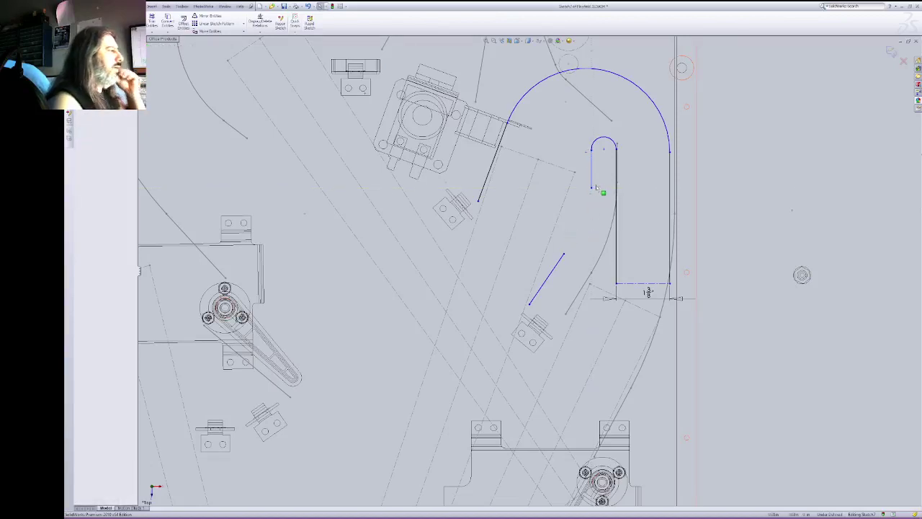
Step: Replace the short vertical line at the inner arc's free end with a line slanting down toward the bracket line
click(591, 179)
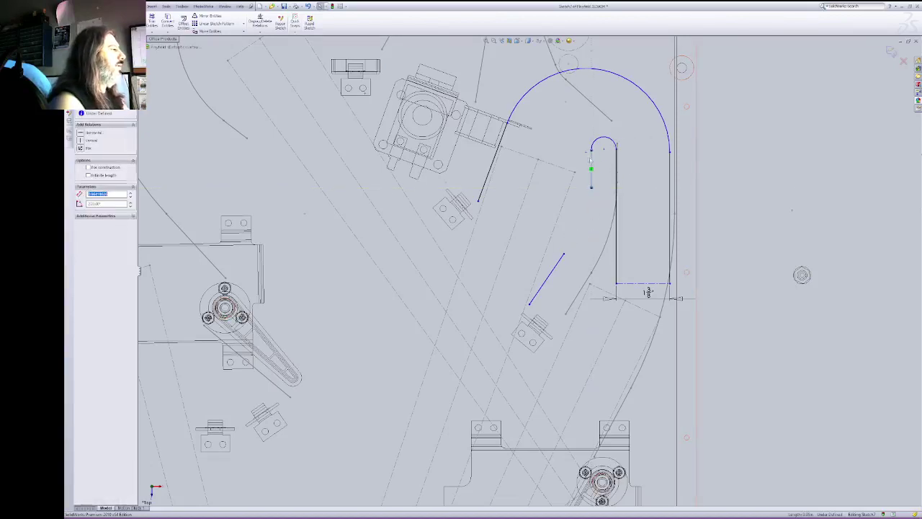
key(Delete)
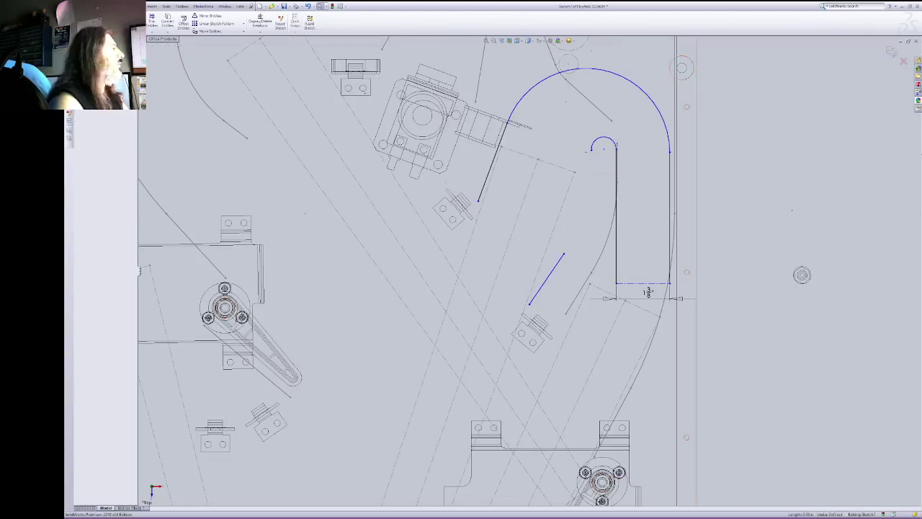
key(l)
click(591, 150)
click(592, 151)
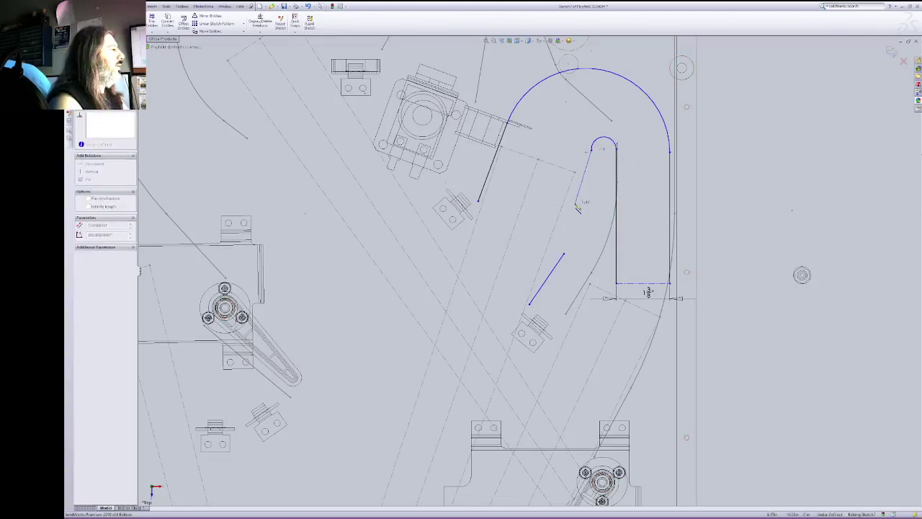
double_click(575, 204)
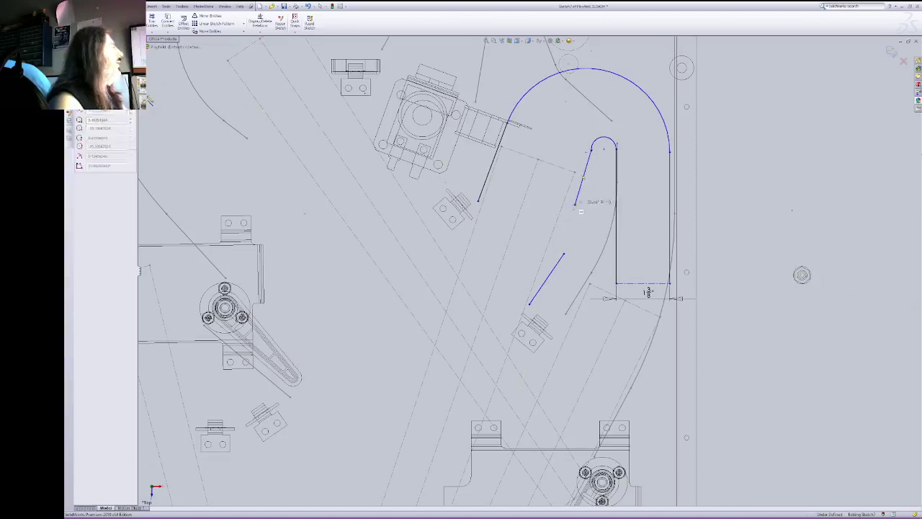
Step: Draw a tangent arc from the lower end of the upper slanted line to the upper end of the bracket line
click(575, 205)
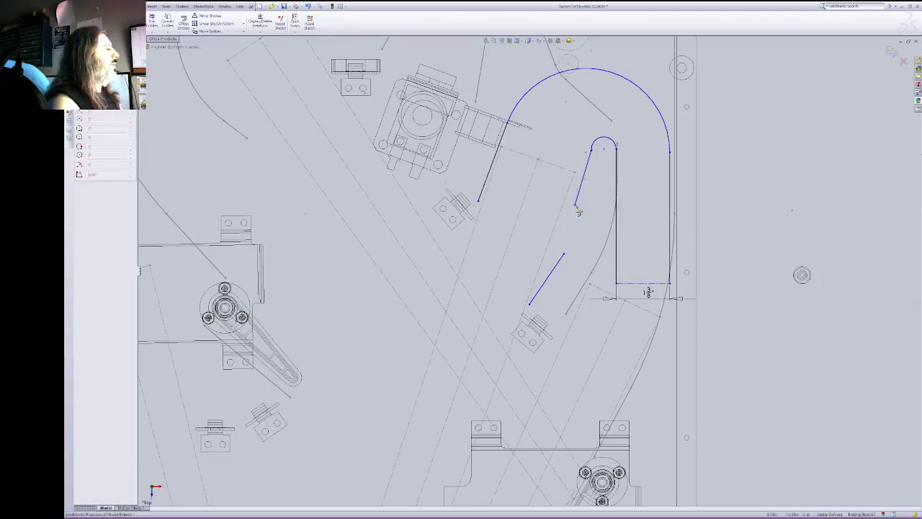
double_click(567, 255)
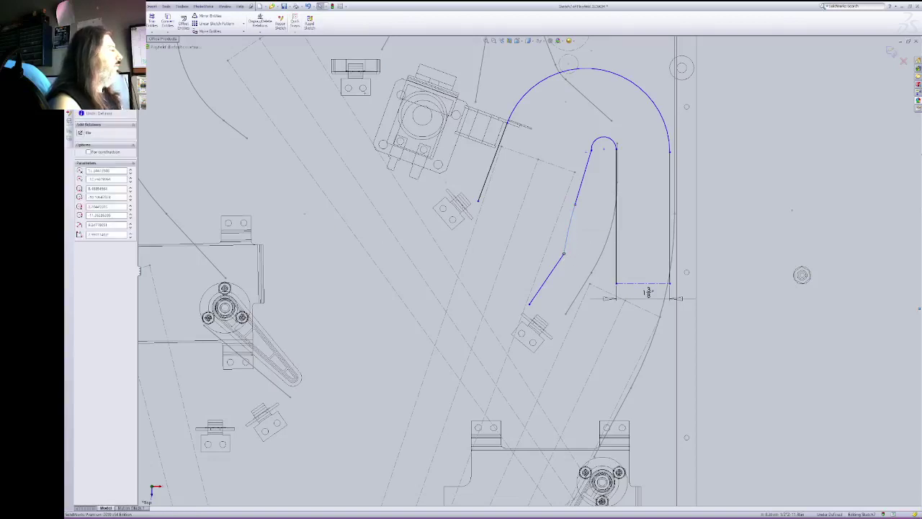
key(Escape)
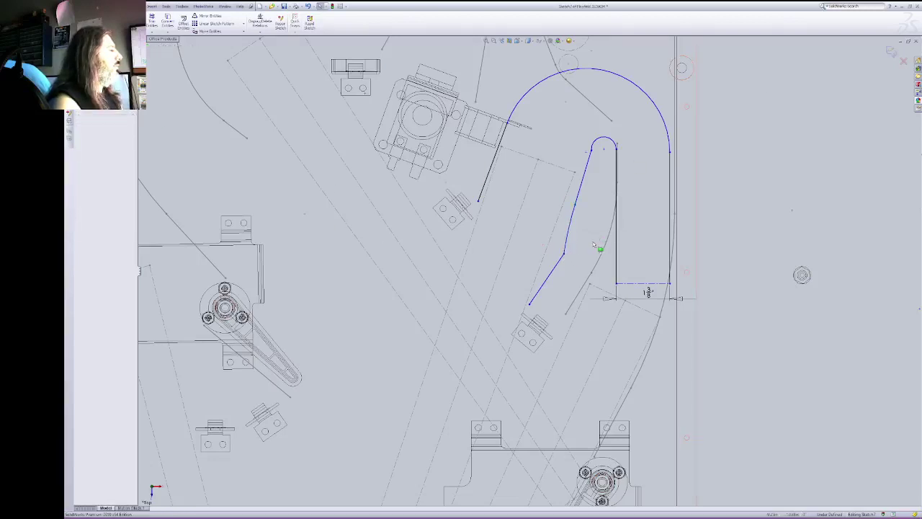
Step: Try a tangent relation between the connecting arc and the bracket line, and undo it
click(565, 252)
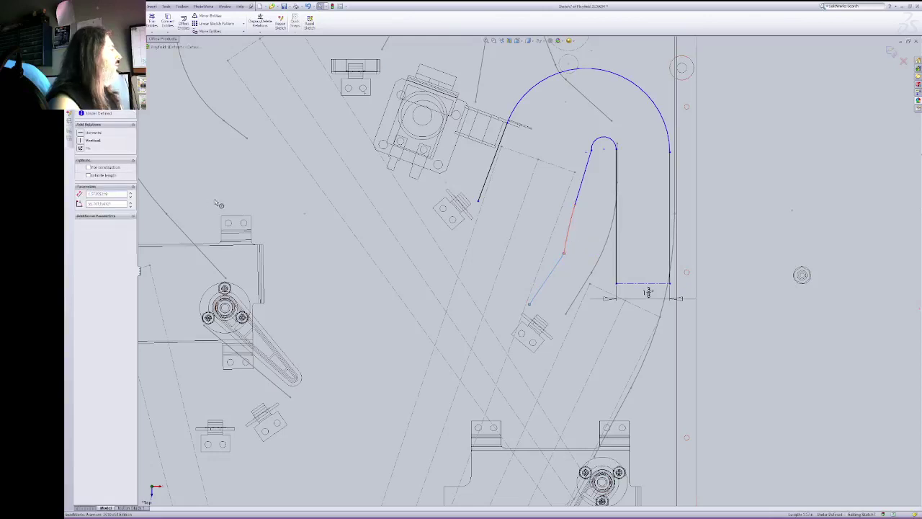
ctrl+click(571, 230)
click(85, 172)
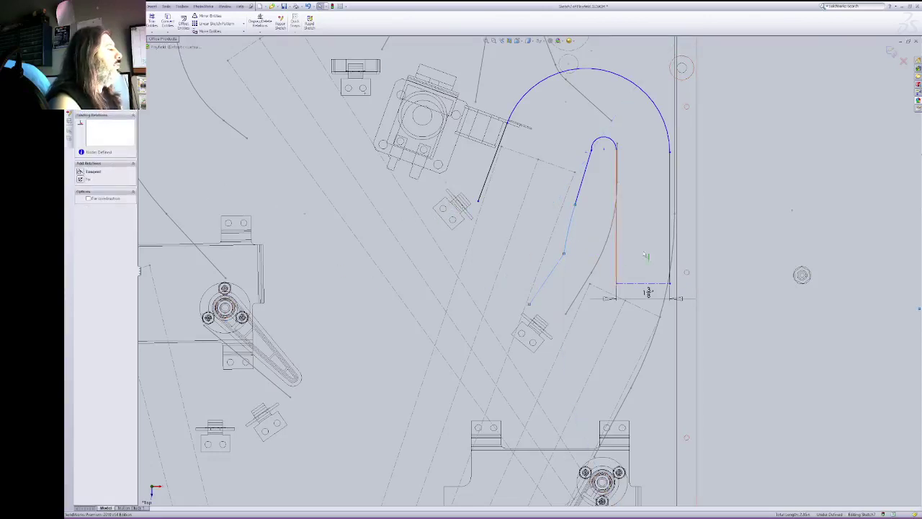
key(ctrl+z)
click(717, 208)
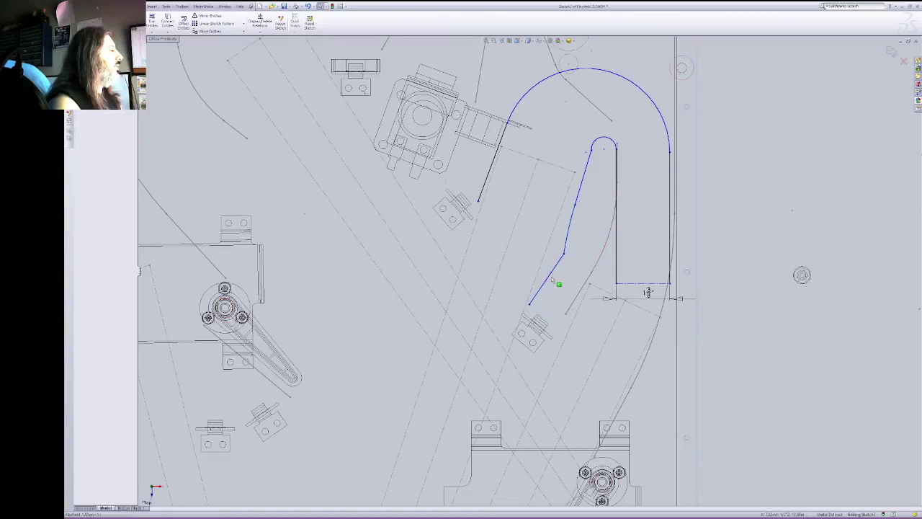
Step: Fix the slanted line that rises from the target bracket
click(552, 280)
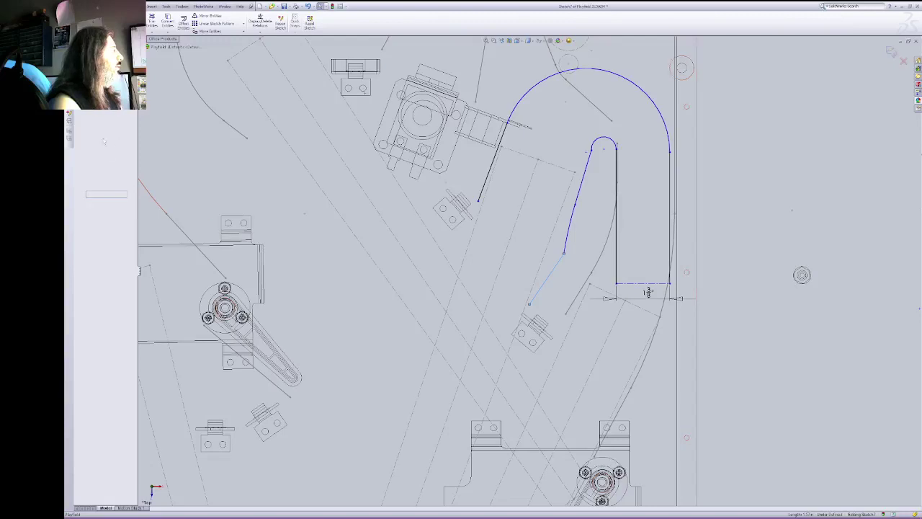
key(Escape)
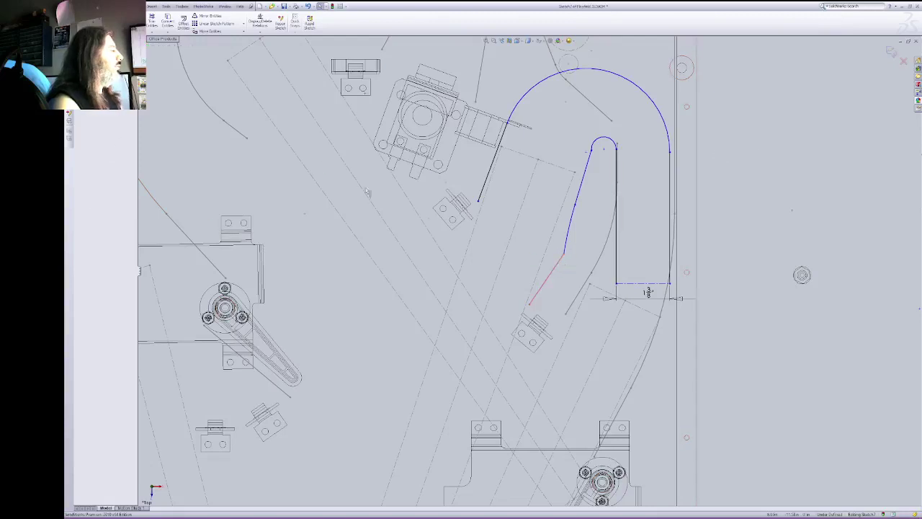
click(548, 279)
click(81, 148)
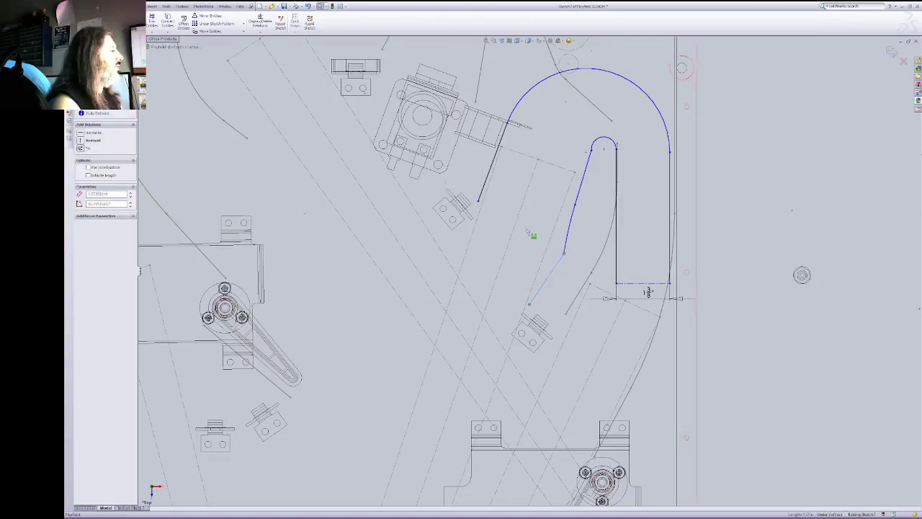
Step: Slide the fixed bracket line's upper end slightly up its slope and delete the arc connecting the two slanted inner lines
ctrl+click(561, 265)
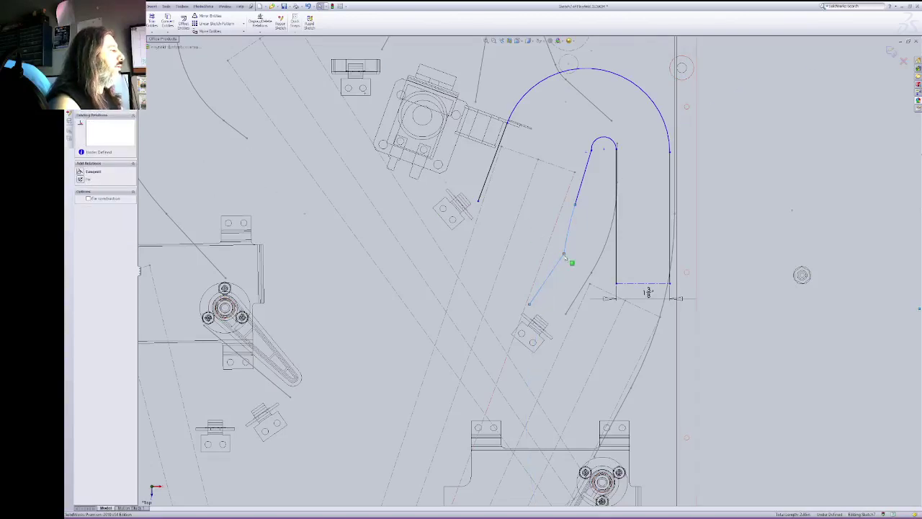
click(578, 206)
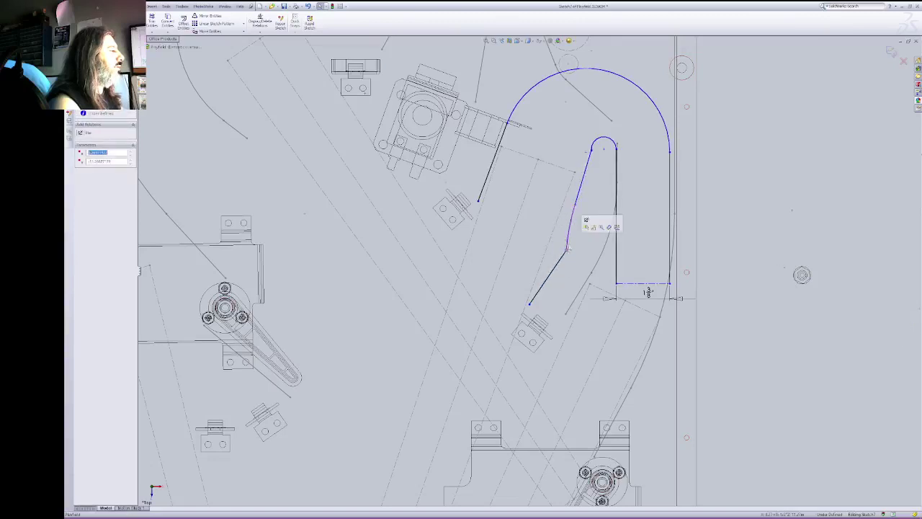
click(569, 241)
key(Delete)
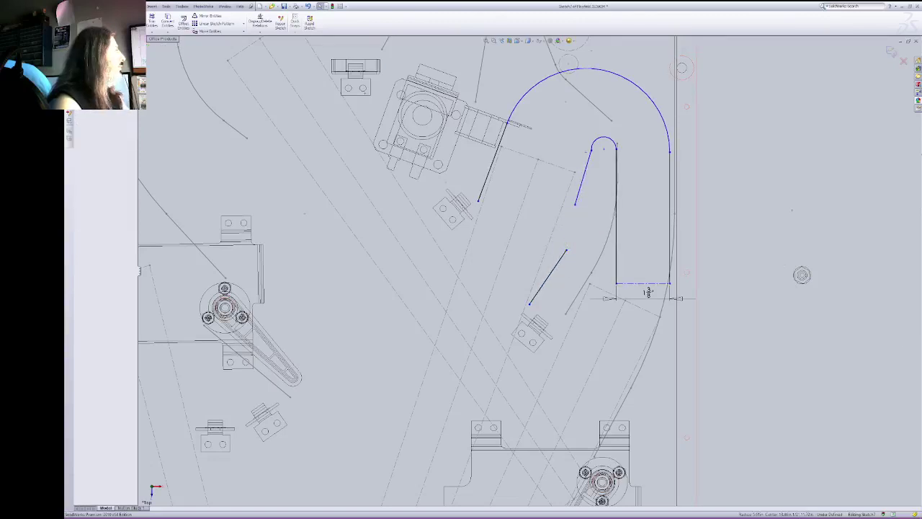
click(119, 24)
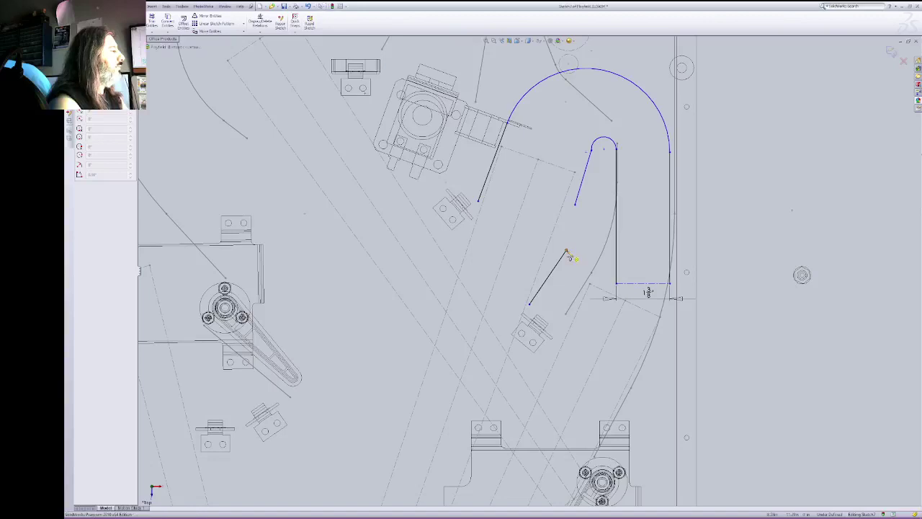
click(566, 250)
key(Escape)
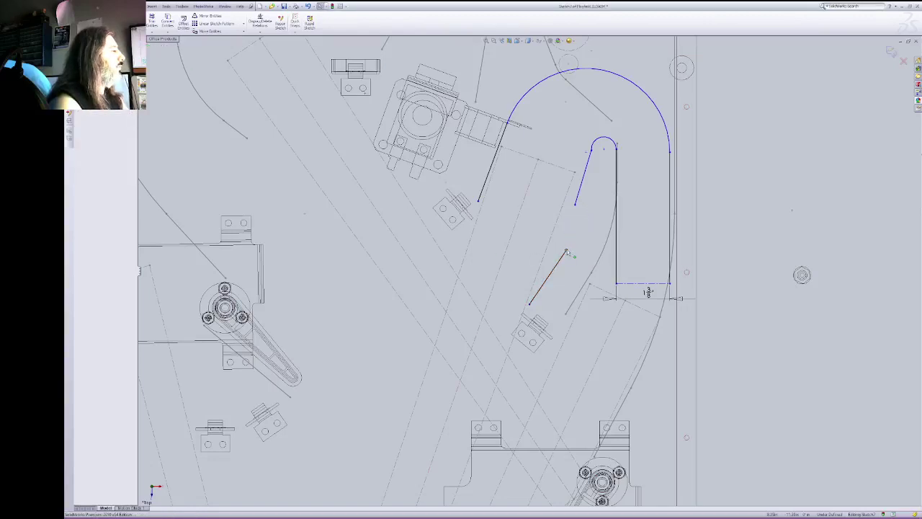
Step: Shorten the fixed bracket line from its upper end and draw a tangent arc from there to the upper slanted line's lower end
drag(566, 252, 549, 274)
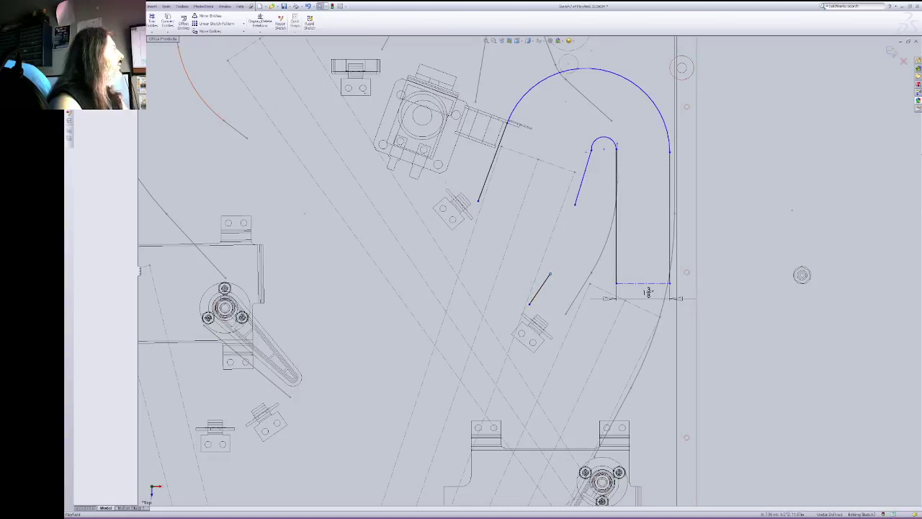
click(116, 23)
click(551, 274)
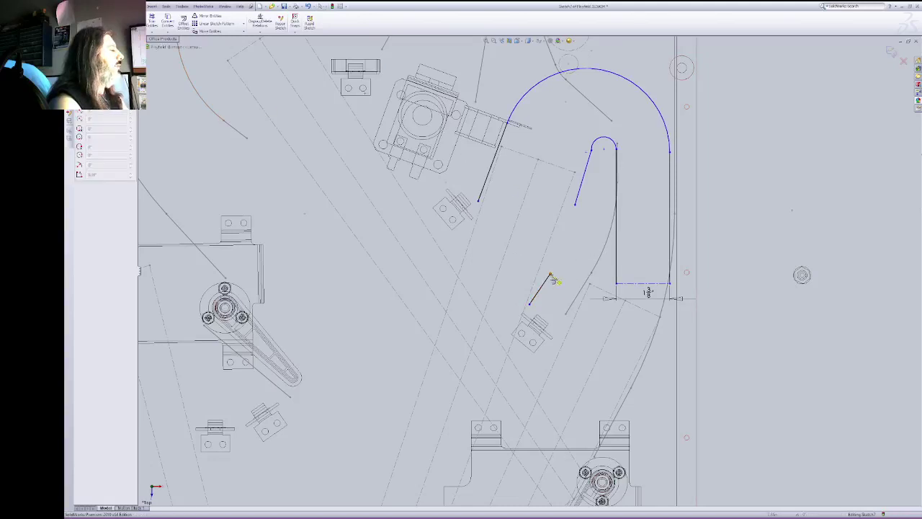
click(577, 207)
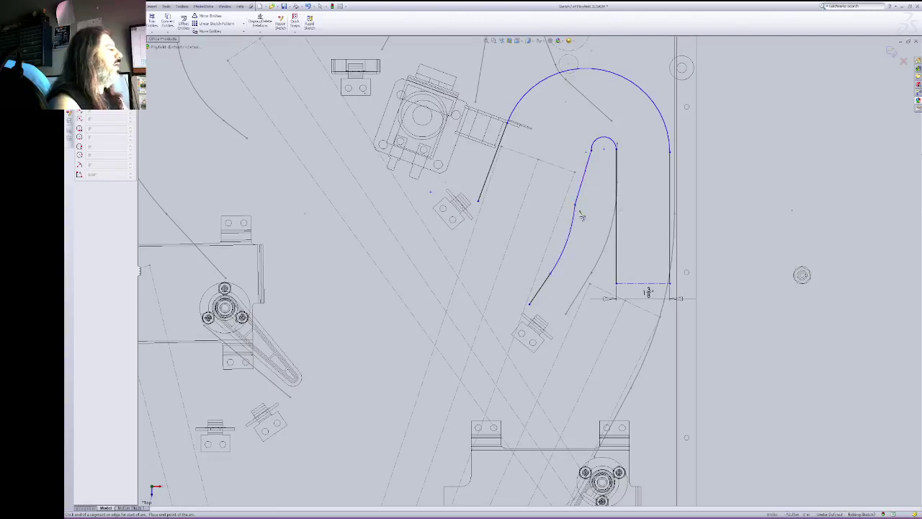
key(Escape)
Step: Make the connecting arc tangent to the upper slanted inner line
click(577, 206)
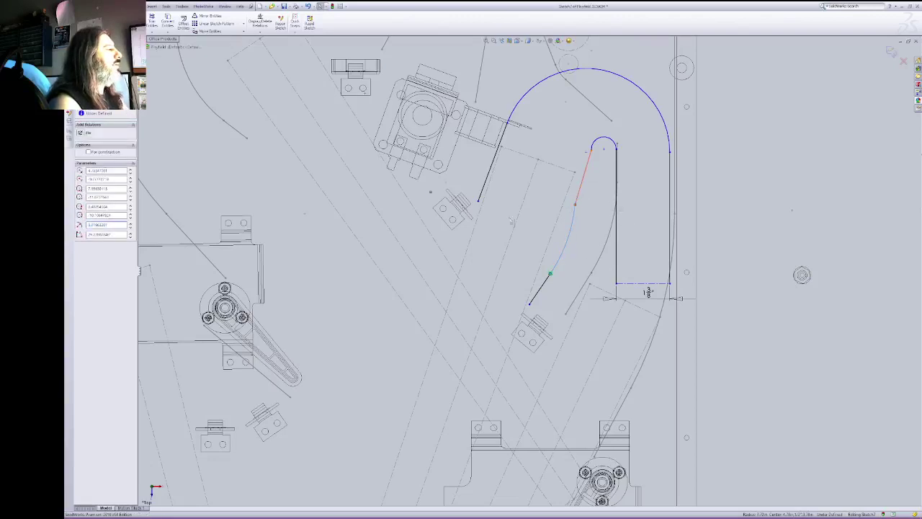
ctrl+click(581, 188)
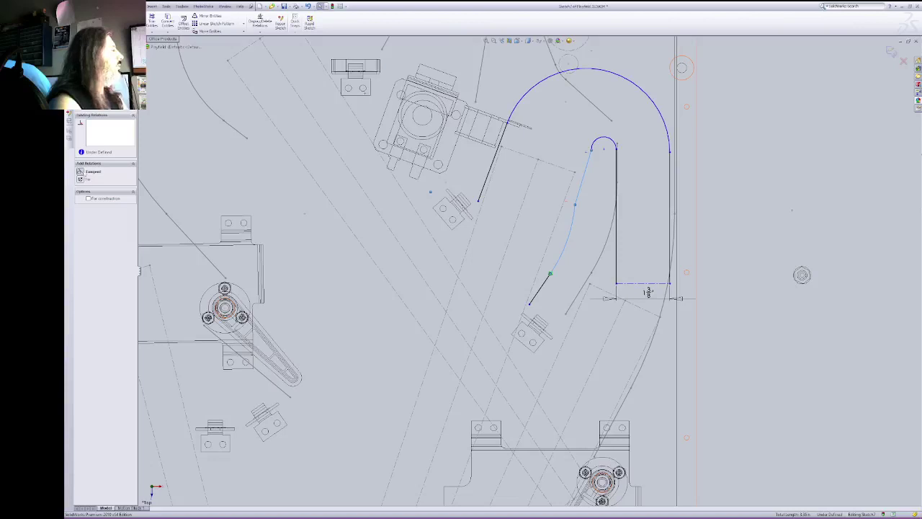
click(92, 171)
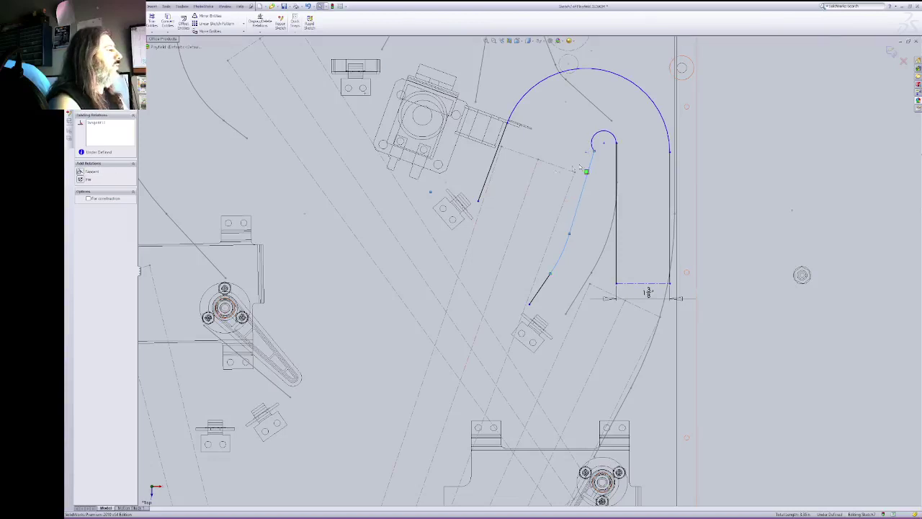
click(603, 154)
Step: Move the slanted inner line's upper end slightly up and make the line tangent to the small bend arc
mouse_move(595, 150)
mouse_down()
mouse_move(596, 135)
mouse_move(594, 145)
mouse_up()
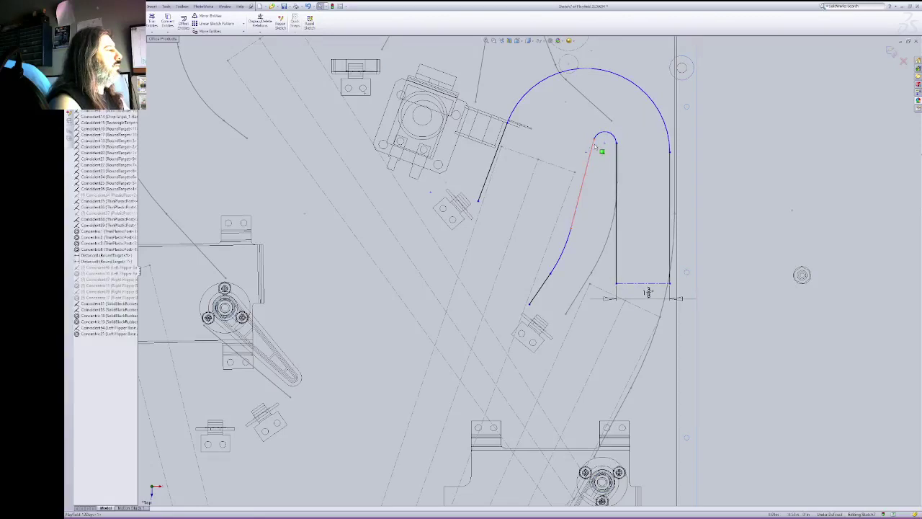
click(593, 151)
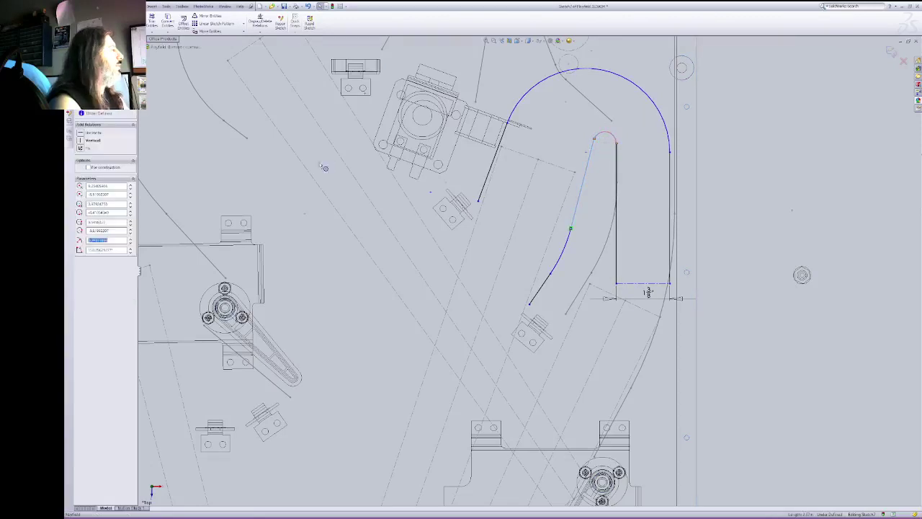
ctrl+click(604, 136)
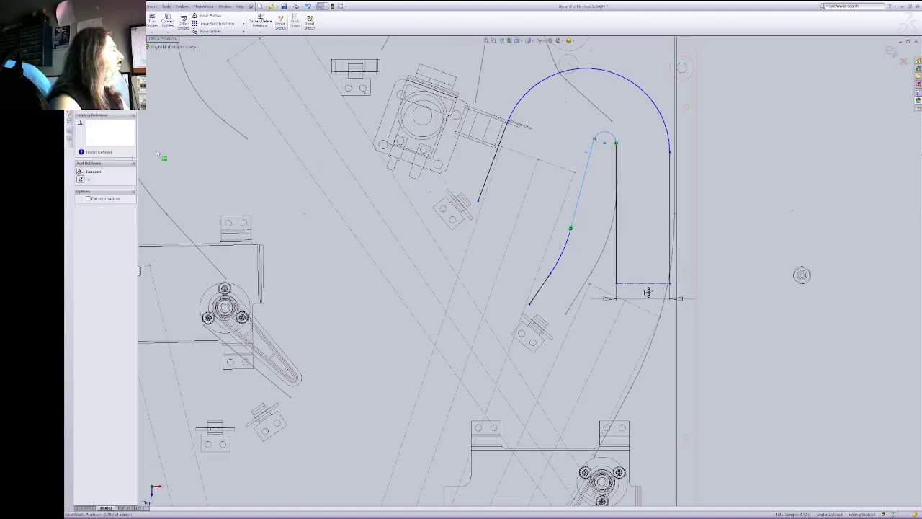
key(Escape)
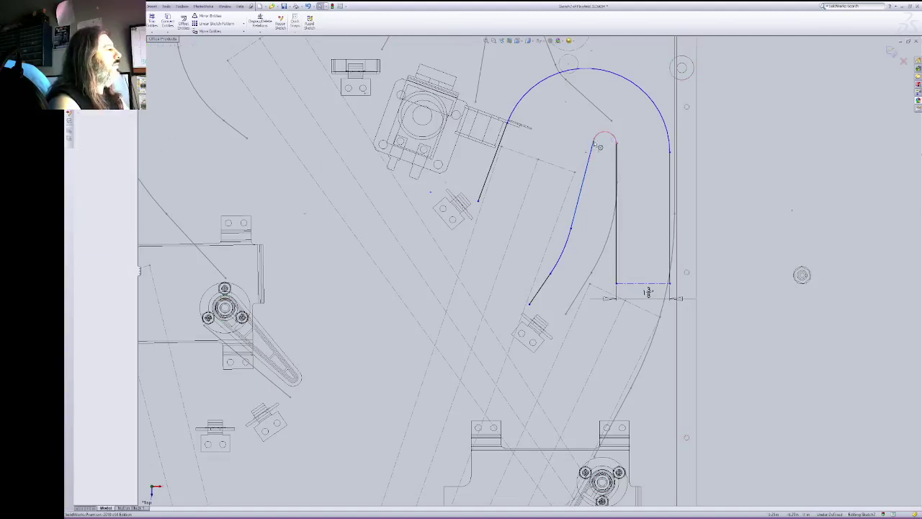
click(593, 150)
ctrl+click(604, 137)
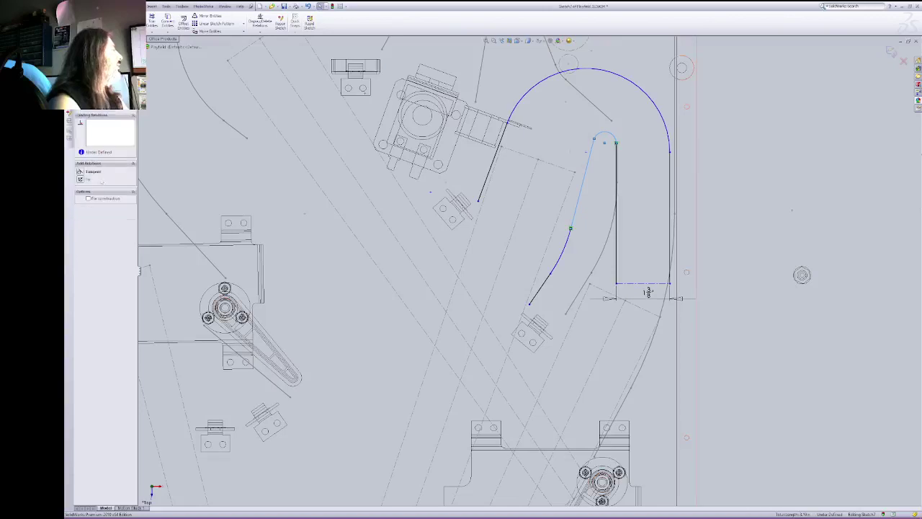
key(Escape)
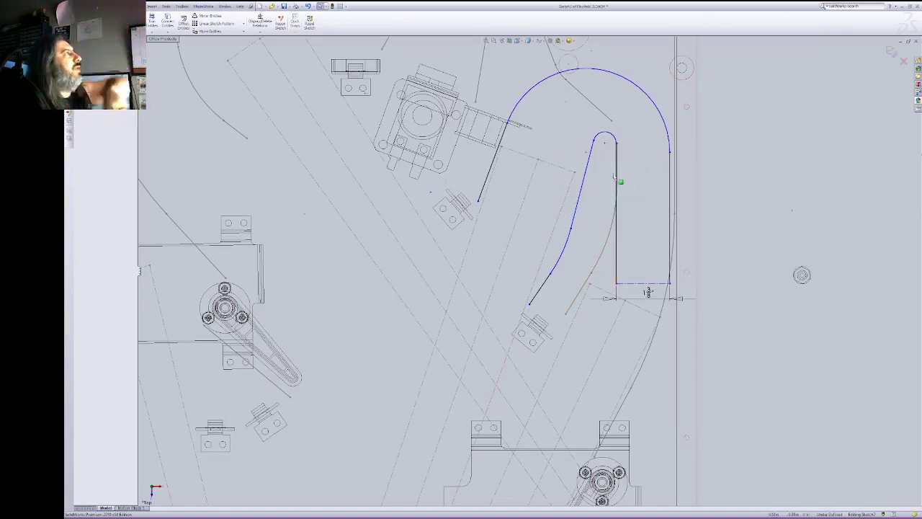
Step: Raise the outer and inner bends along their vertical lines and adjust both ends of the slanted inner line to smooth the inner outline
drag(670, 154, 670, 108)
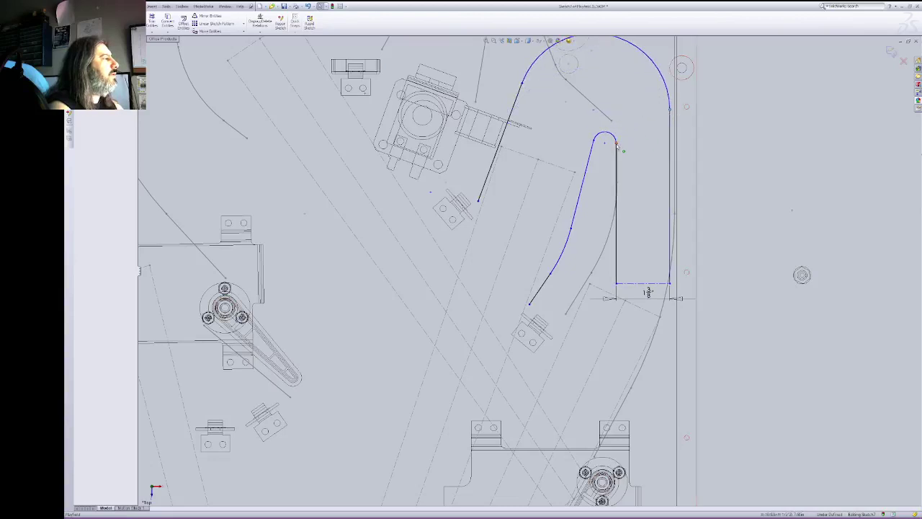
drag(617, 142, 617, 114)
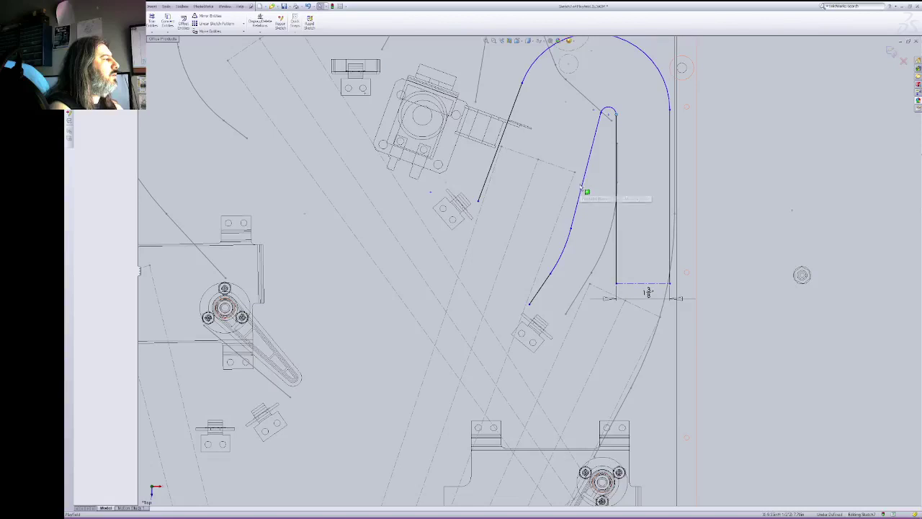
drag(573, 231, 584, 199)
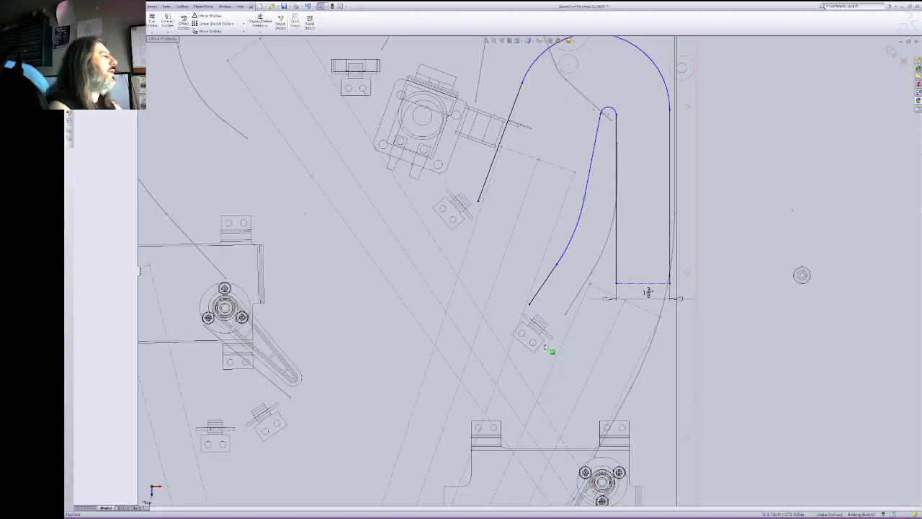
drag(600, 114, 596, 121)
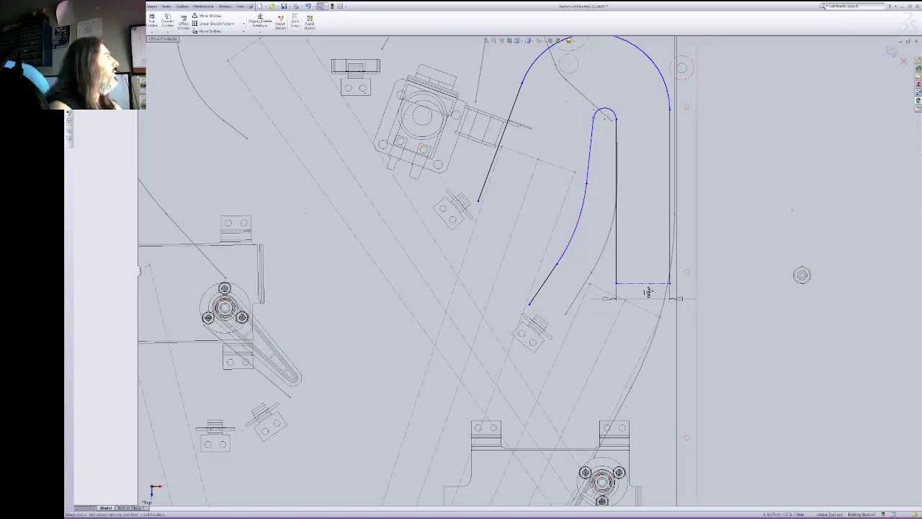
Step: Dimension the horizontal distance between the small inner bend's two ends as 5/8 inch
click(616, 120)
click(607, 137)
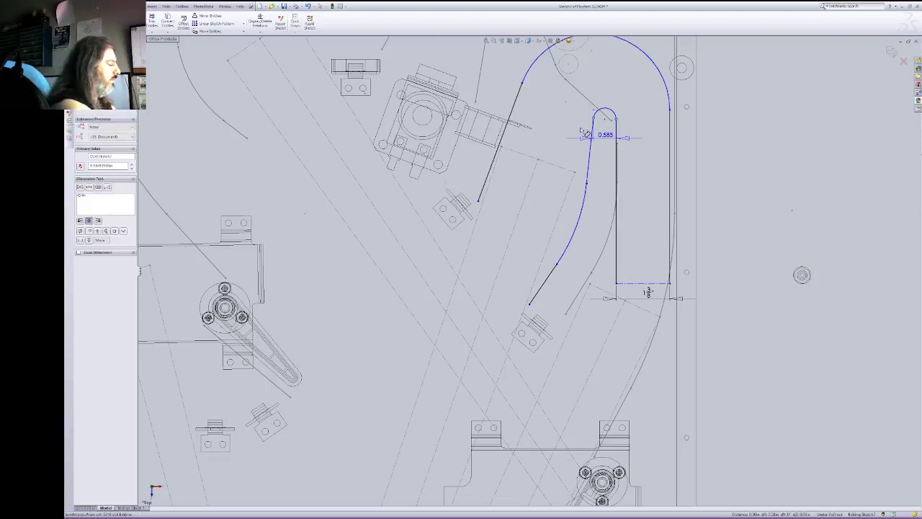
text(.5)
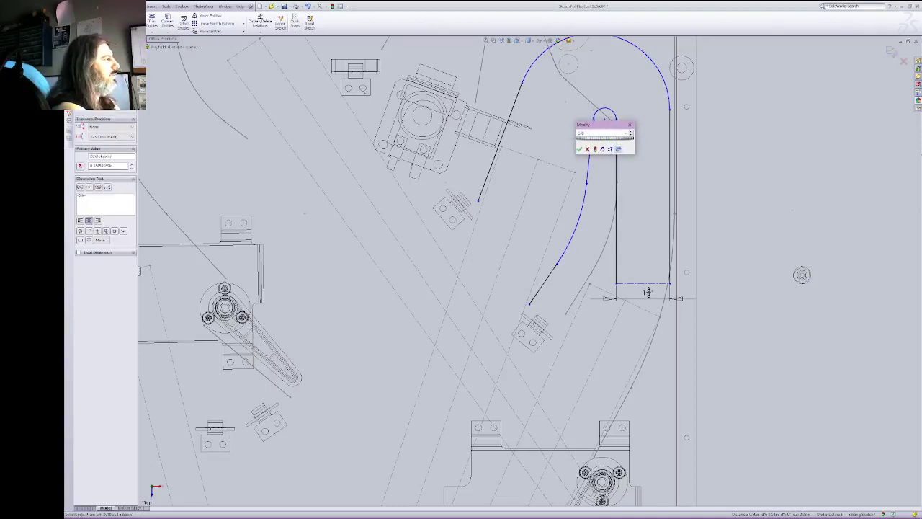
key(Return)
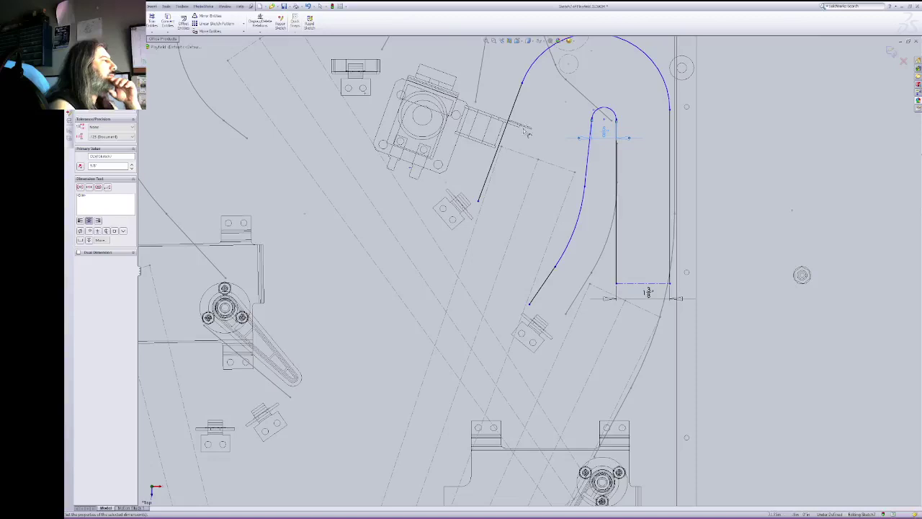
click(488, 238)
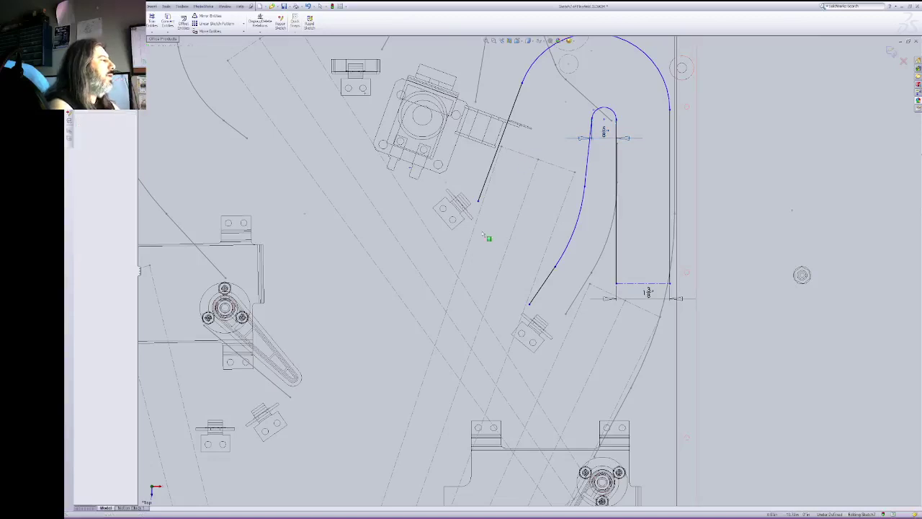
Step: Free the outer slanted line, fix its lower endpoint, and swing its upper end inward to lower the large bend
click(521, 94)
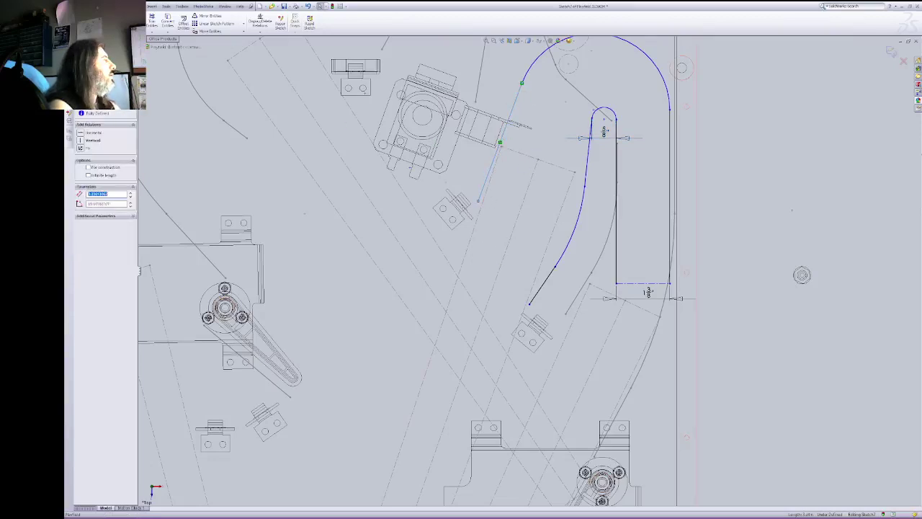
click(478, 202)
click(81, 133)
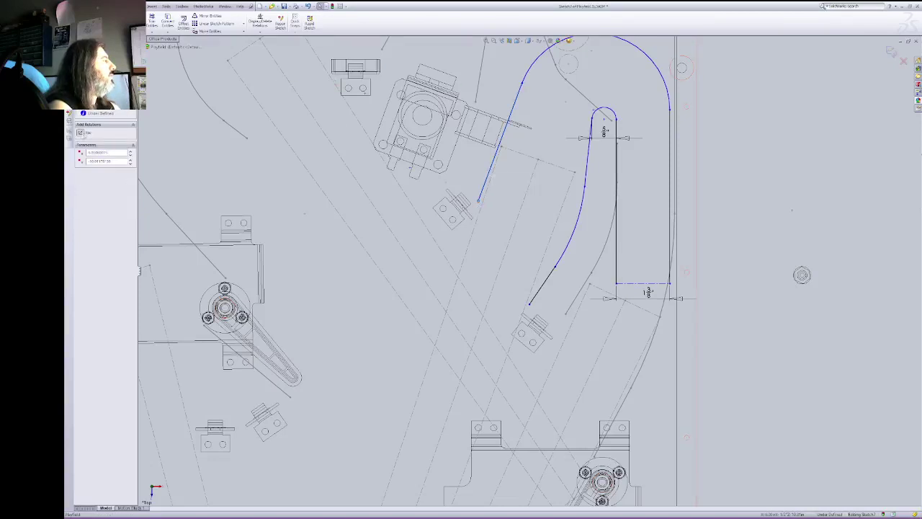
drag(523, 83, 536, 89)
click(758, 144)
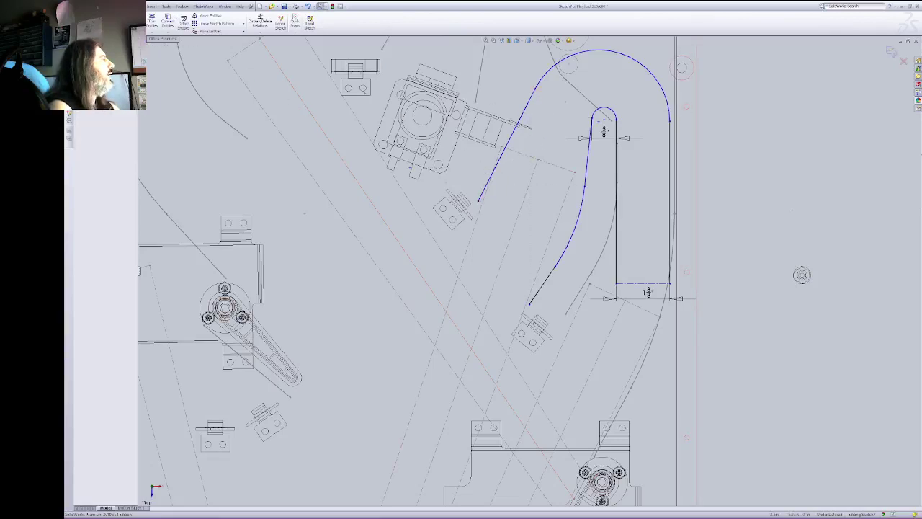
Step: Split the outer slanted line near its middle into two segments, using a short crossing line and trimming
click(516, 142)
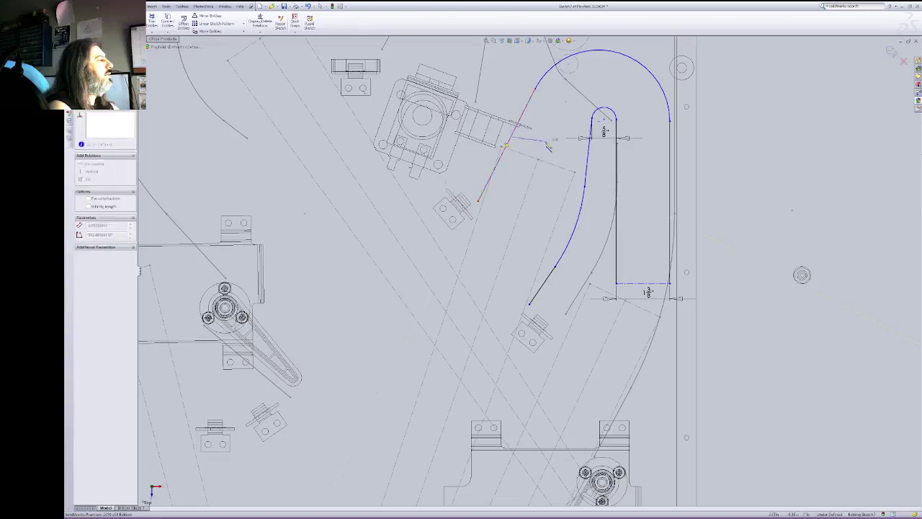
key(Escape)
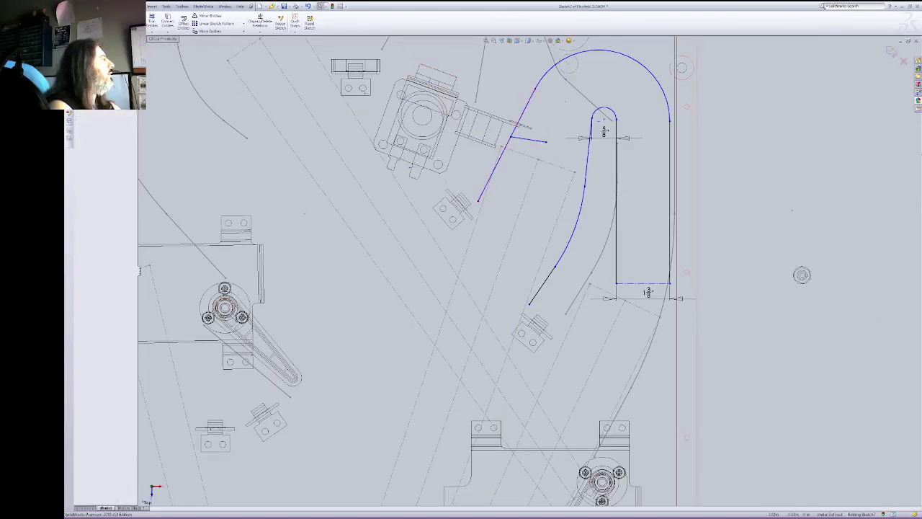
click(152, 20)
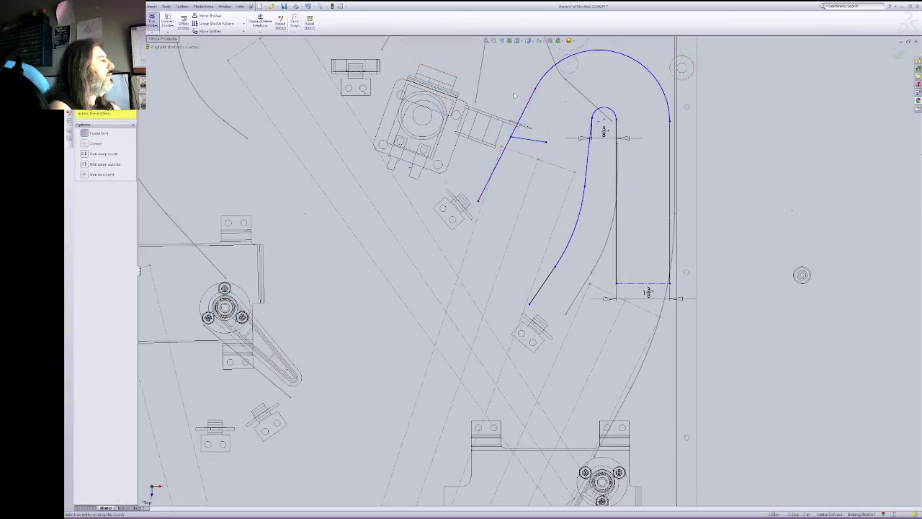
drag(510, 114, 535, 89)
key(Escape)
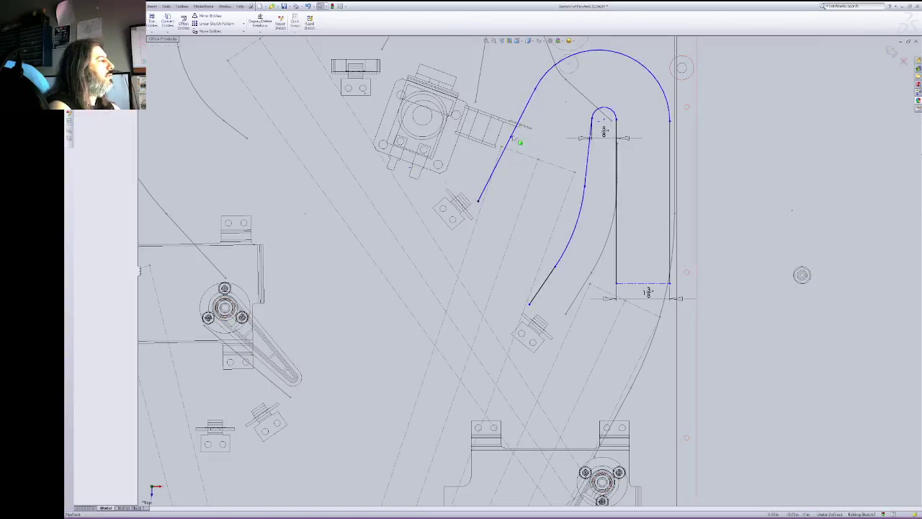
Step: Make the upper segment of the outer slanted line tangent to the large bend arc
mouse_move(516, 141)
mouse_down()
mouse_move(524, 148)
mouse_move(533, 129)
mouse_move(526, 115)
mouse_move(516, 134)
mouse_up()
key(ctrl+z)
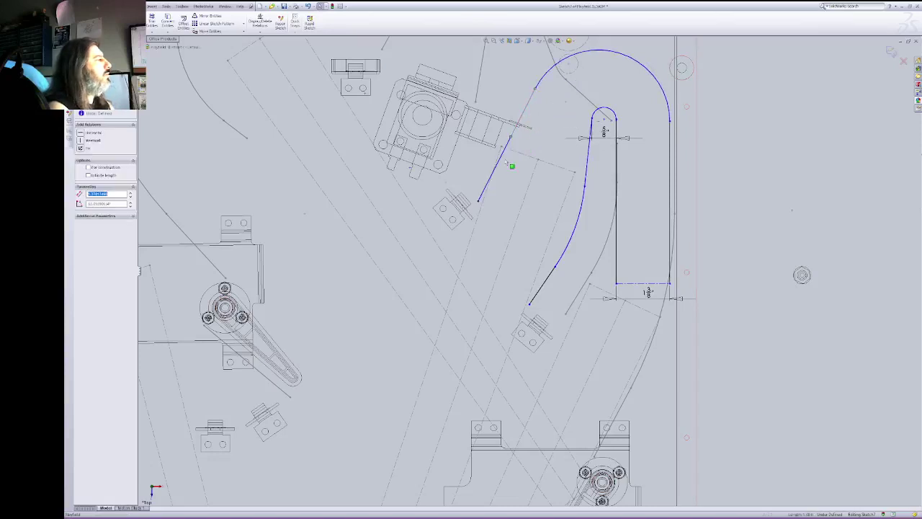
ctrl+click(541, 78)
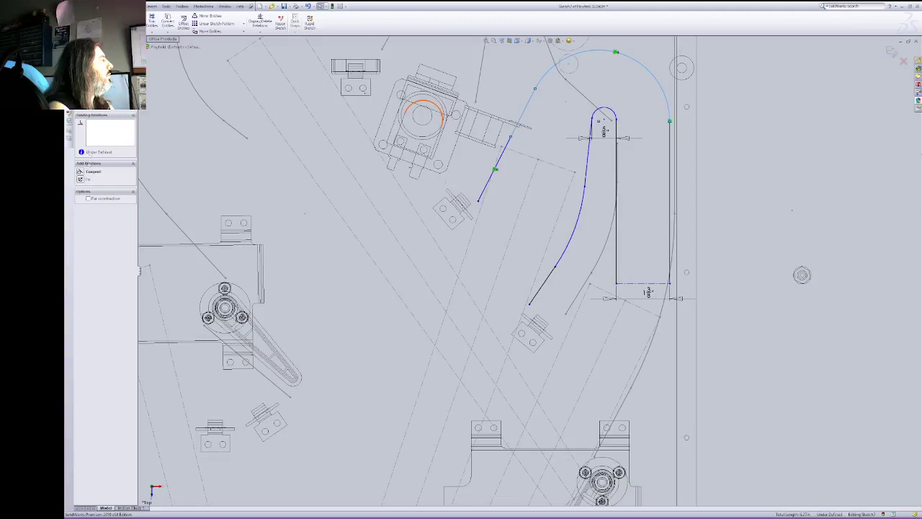
click(86, 173)
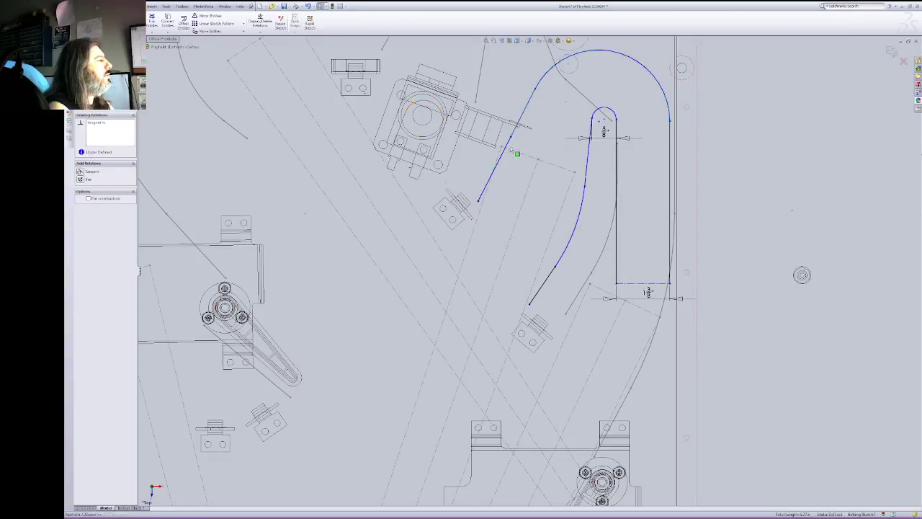
Step: Try moving the joint between the two outer segments, undo the move, and fix the lower segment
drag(511, 139, 529, 147)
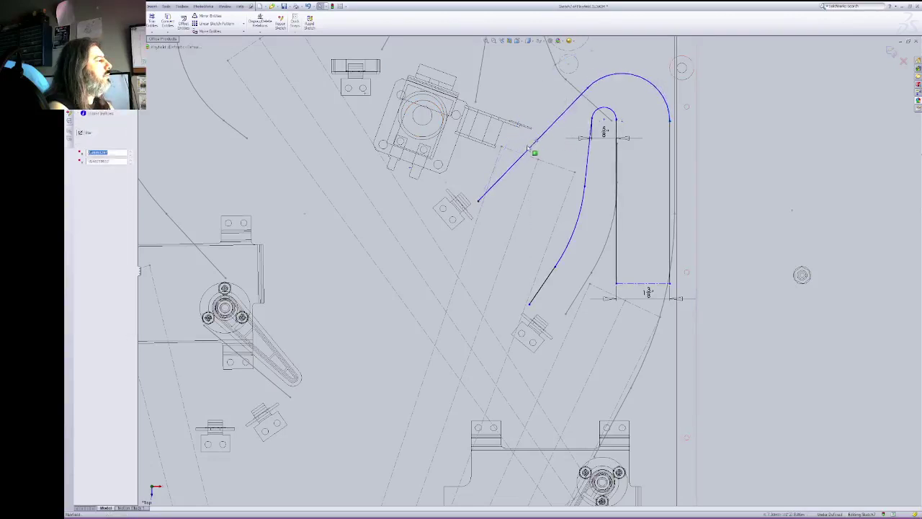
key(ctrl+z)
click(494, 168)
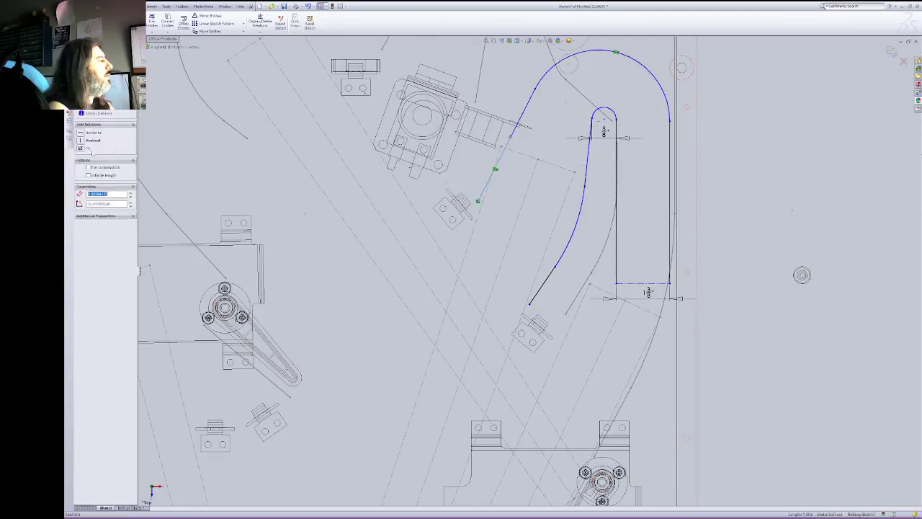
click(81, 147)
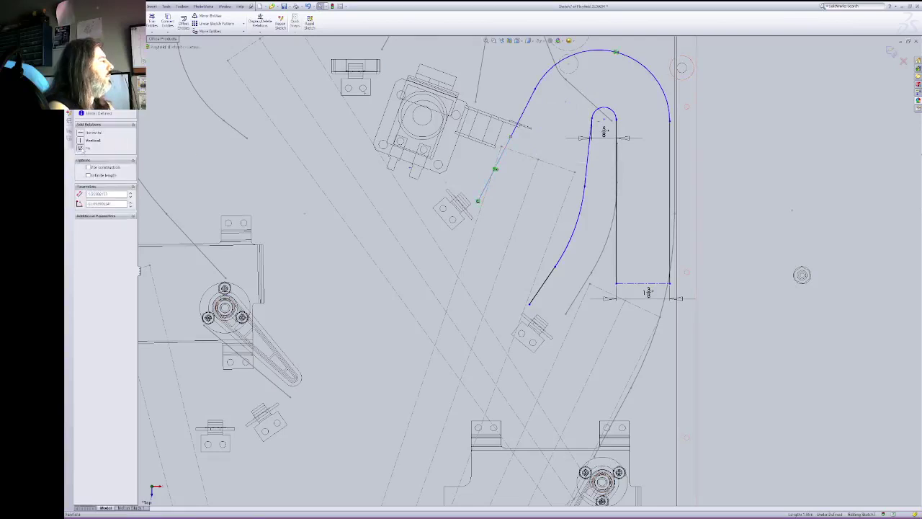
Step: Check the relations on the upper outer segment and large bend arc, and remove the fixed relation from the lower outer segment
click(513, 133)
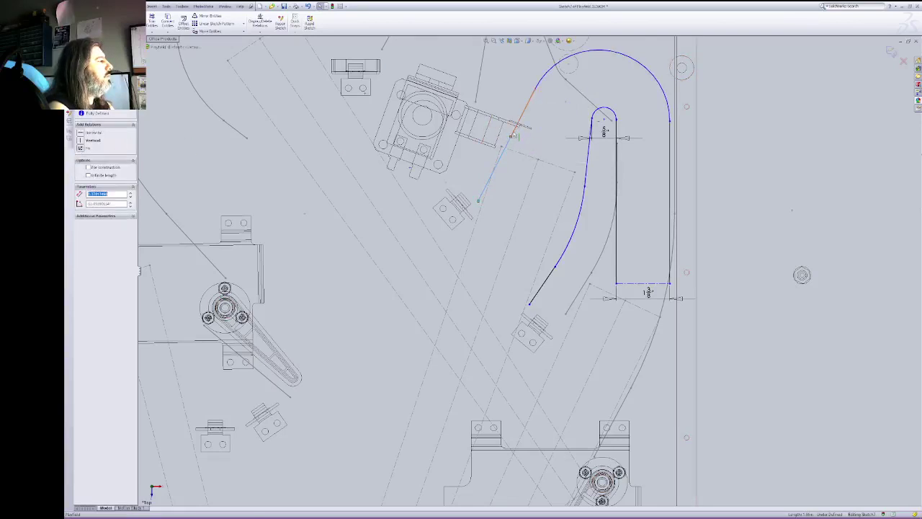
click(577, 54)
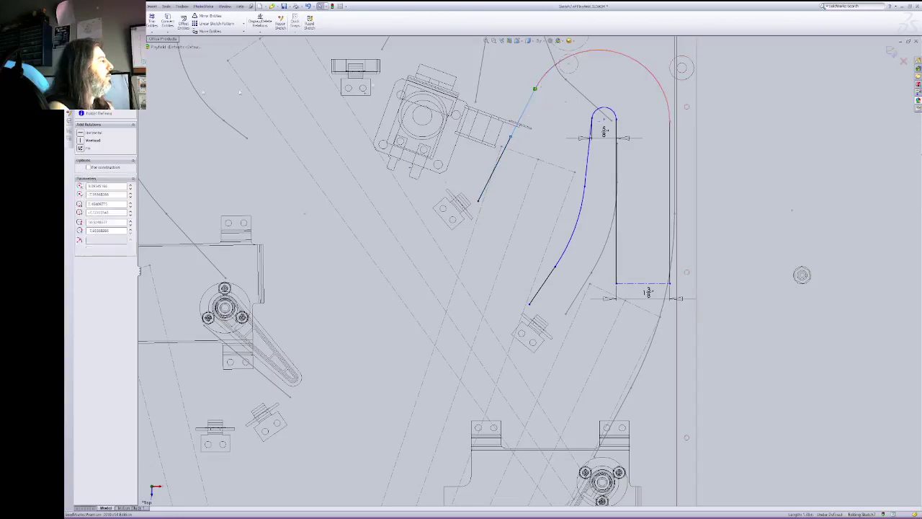
click(102, 81)
click(103, 87)
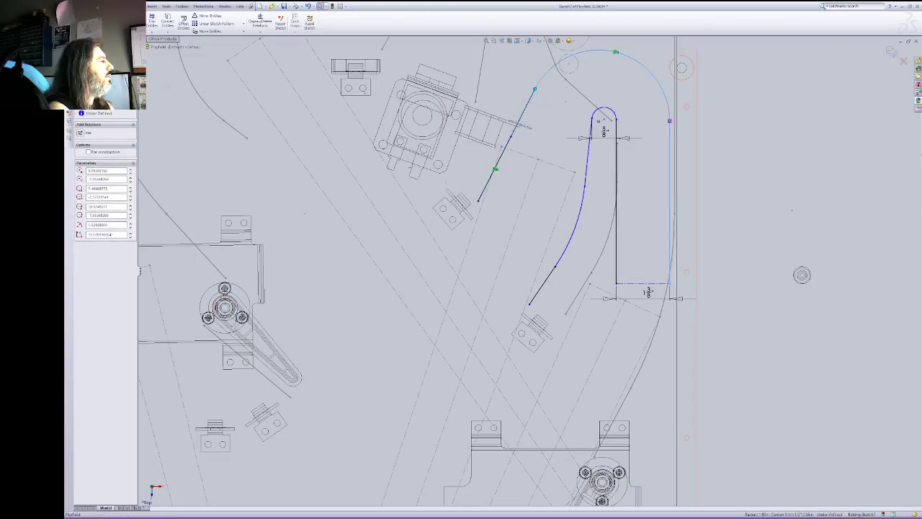
click(103, 93)
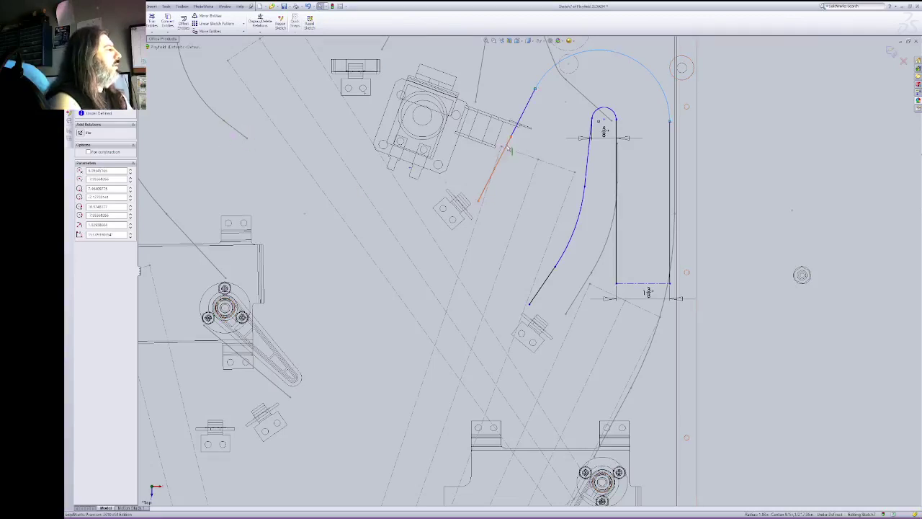
click(509, 149)
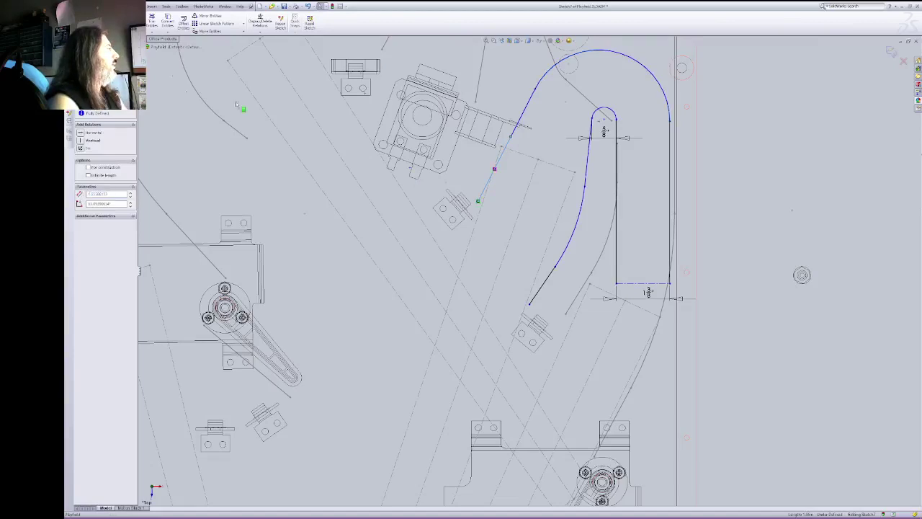
key(Delete)
Step: Reposition the joint between the two outer slanted segments and the large bend arc's lower end, giving the outer outline a slight inward kink
mouse_move(511, 138)
mouse_down()
mouse_move(521, 154)
mouse_move(505, 158)
mouse_up()
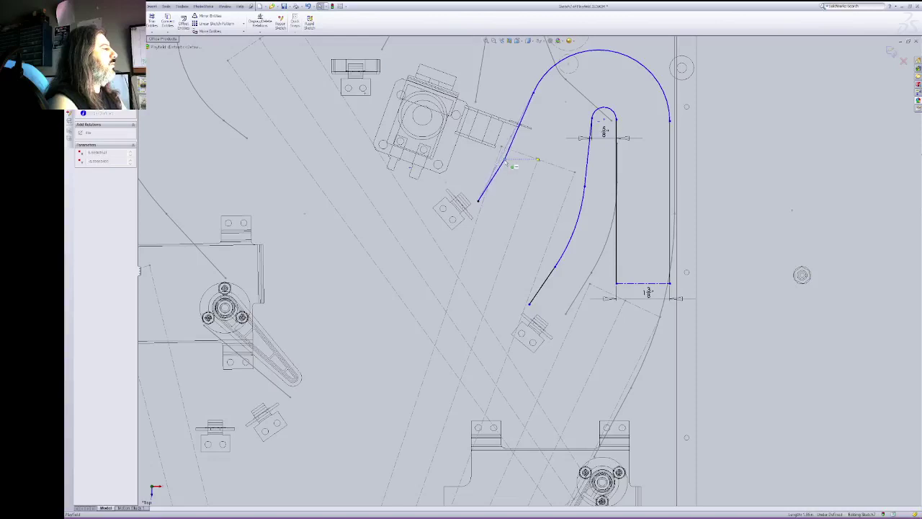
drag(505, 160, 505, 158)
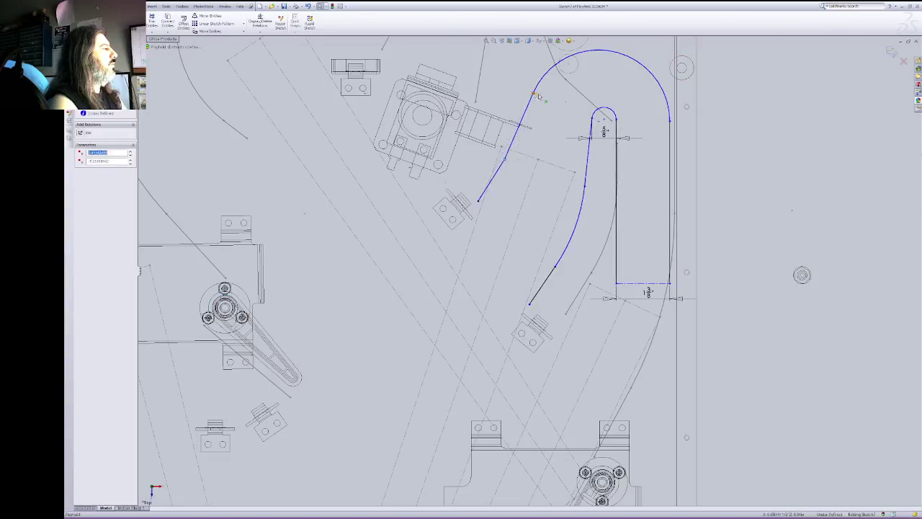
mouse_move(538, 96)
mouse_down()
mouse_move(551, 96)
mouse_move(534, 93)
mouse_up()
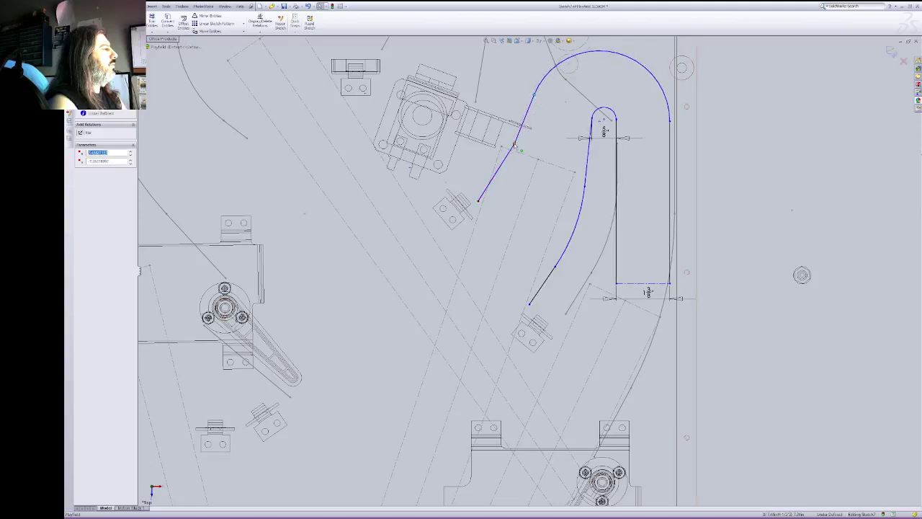
drag(515, 143, 517, 142)
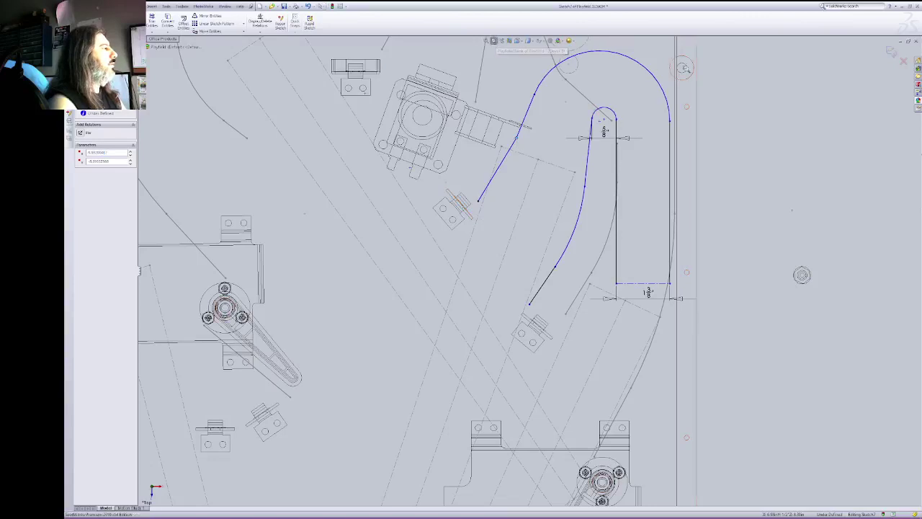
Step: Review the ramp against the neighbouring ramps above, and nudge the upper end of the inner outline's long curve
right_click(747, 89)
click(775, 138)
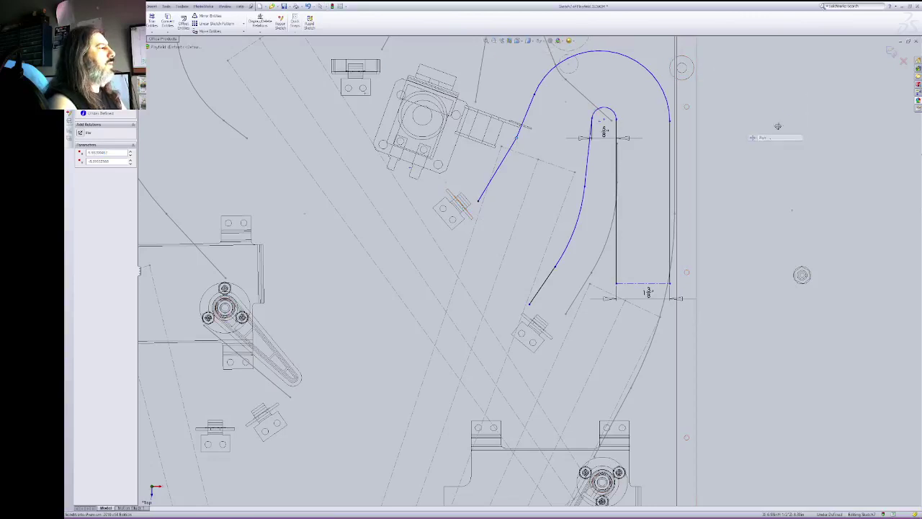
drag(783, 119, 734, 215)
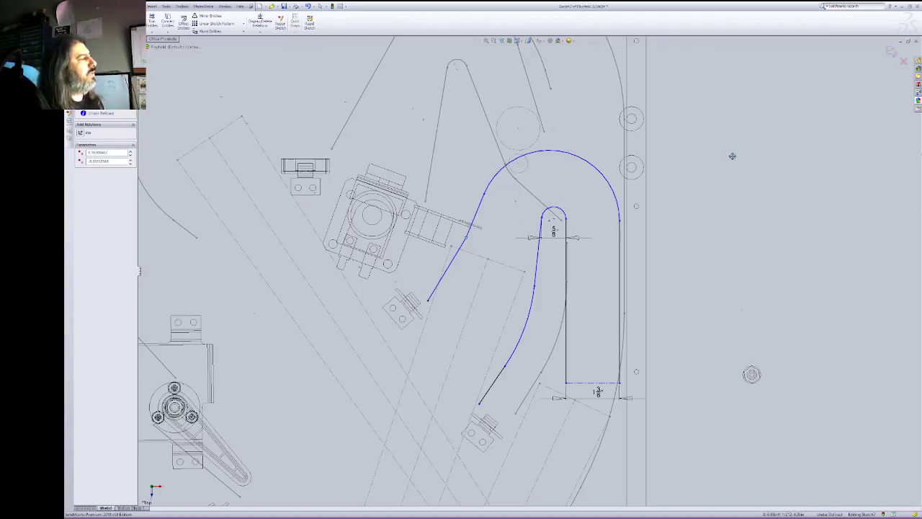
drag(732, 155, 735, 248)
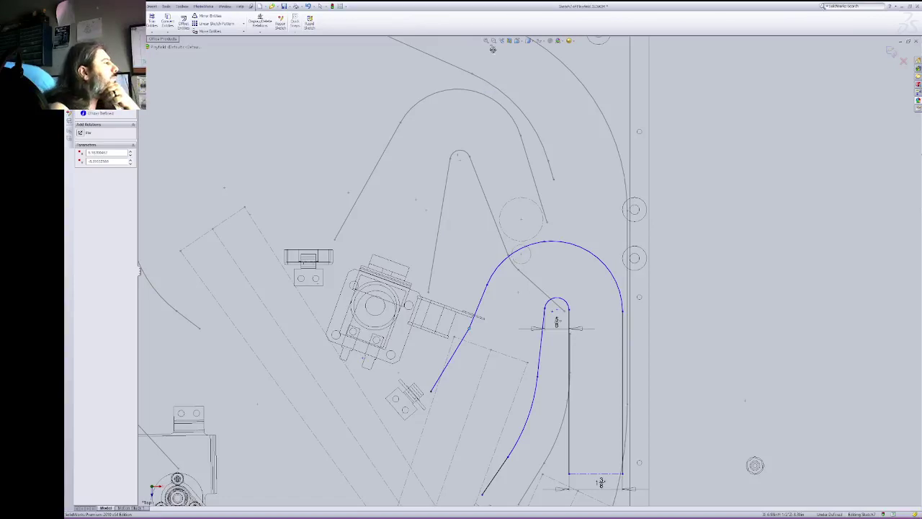
ctrl+middle_drag(724, 263, 712, 51)
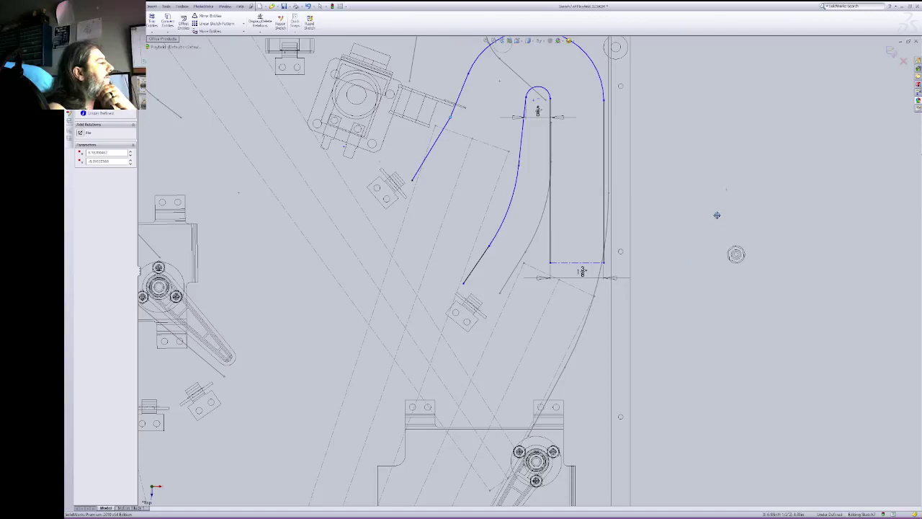
right_click(713, 173)
click(729, 177)
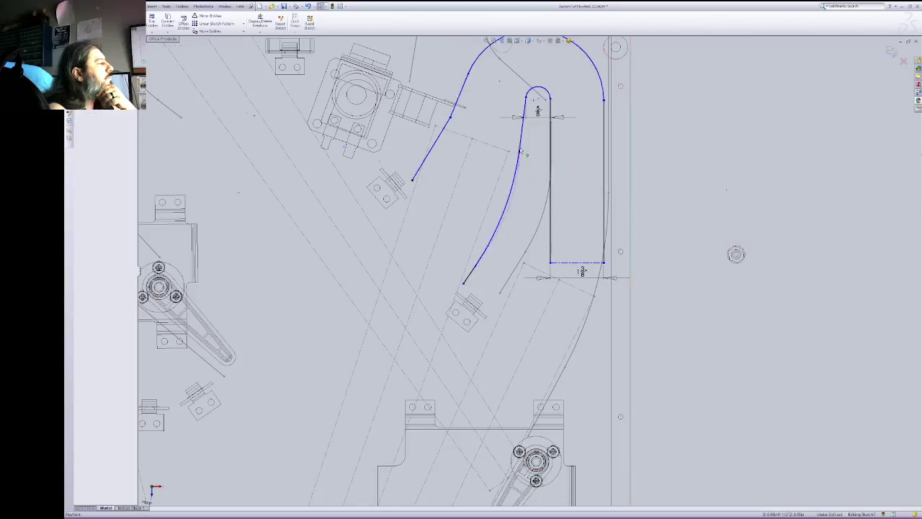
drag(521, 158, 516, 151)
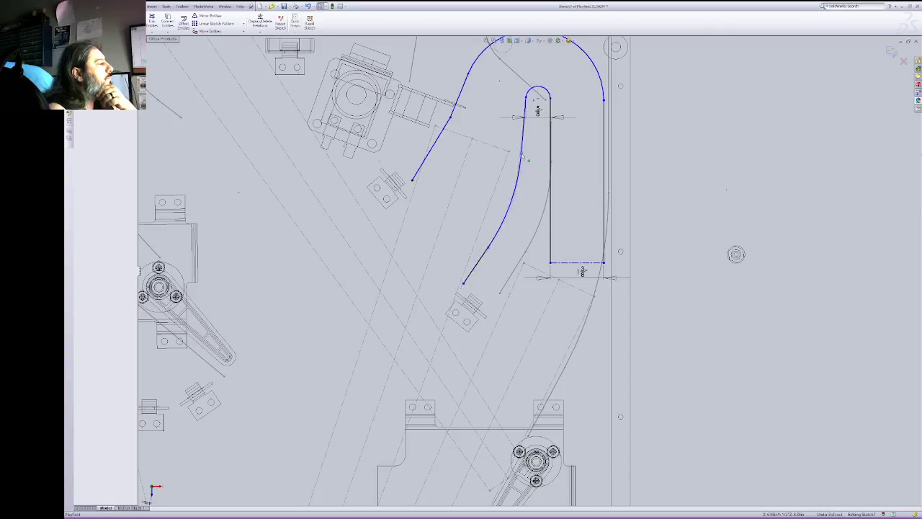
Step: Remove the fixed relation from the inner outline's lower straight segment
click(487, 254)
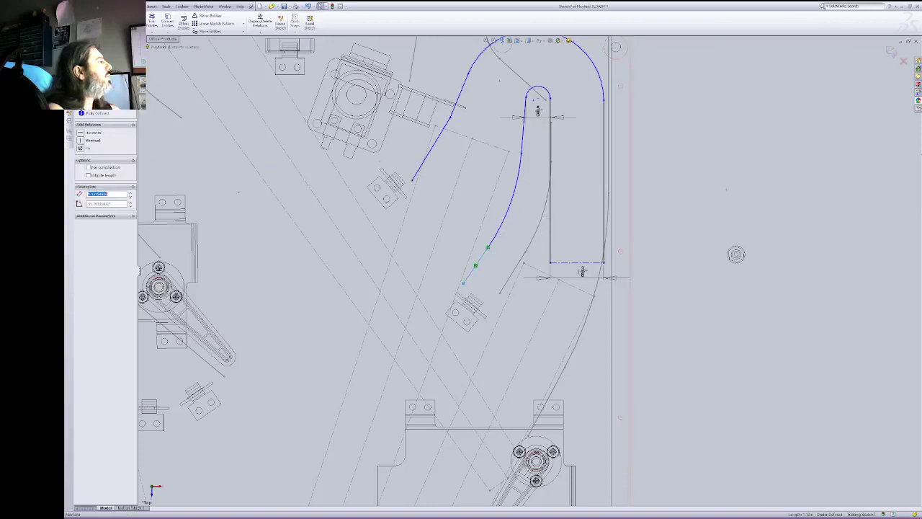
click(104, 94)
key(Delete)
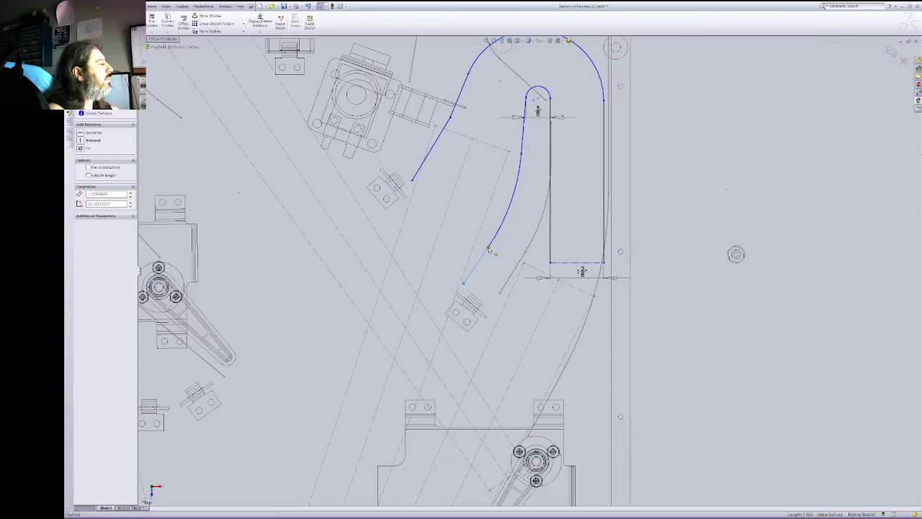
drag(489, 250, 463, 283)
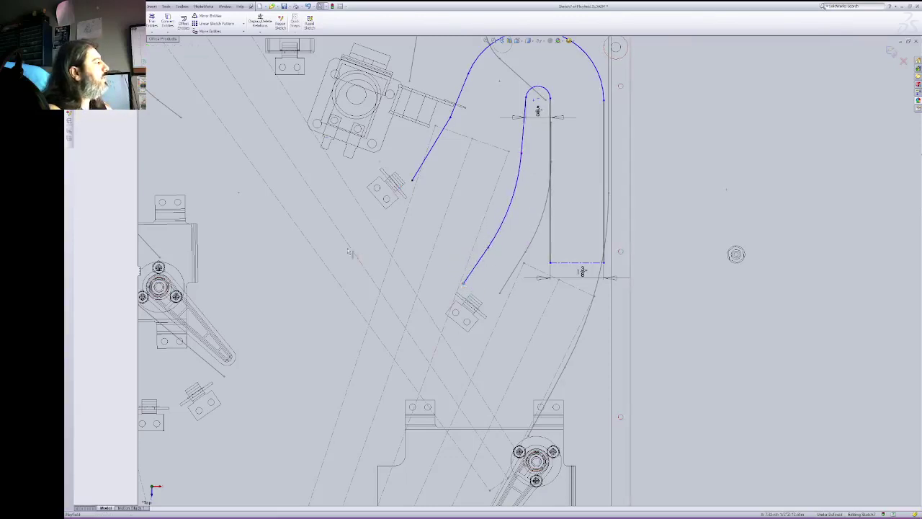
Step: Fix the lower endpoint of the inner outline's lower straight segment
click(480, 272)
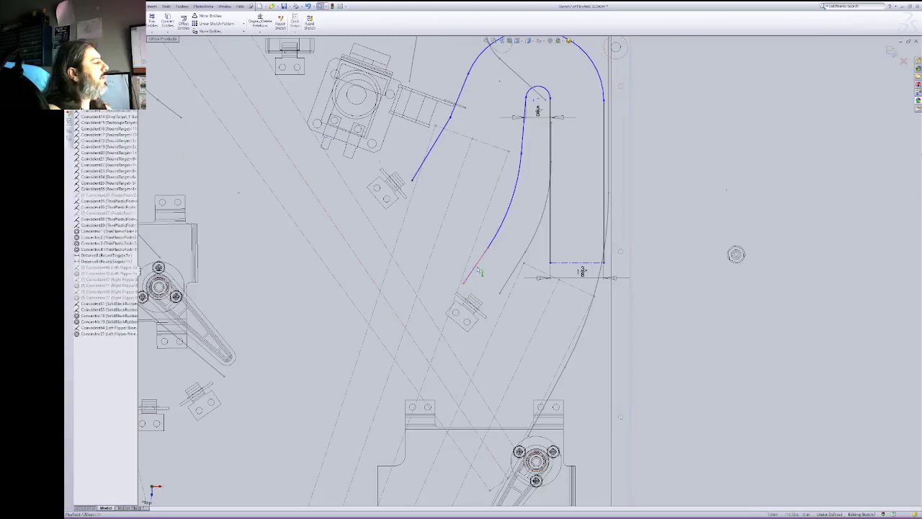
click(464, 285)
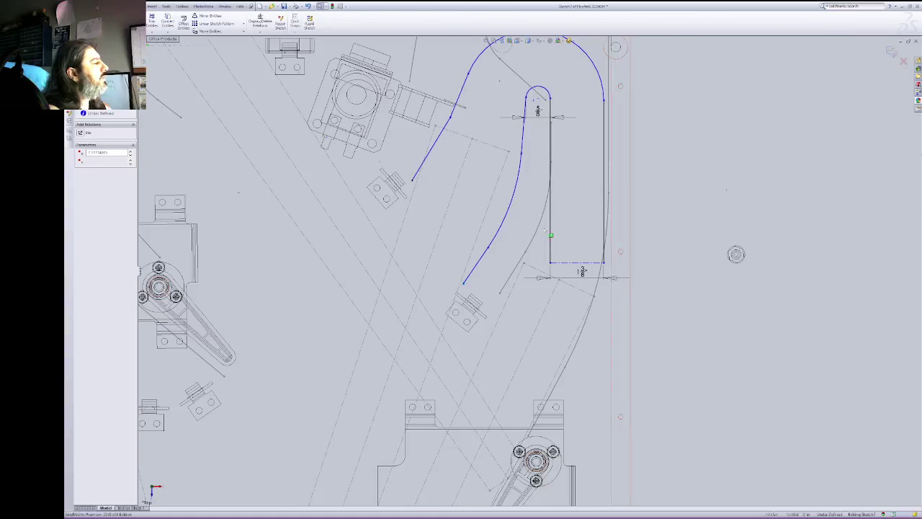
click(476, 267)
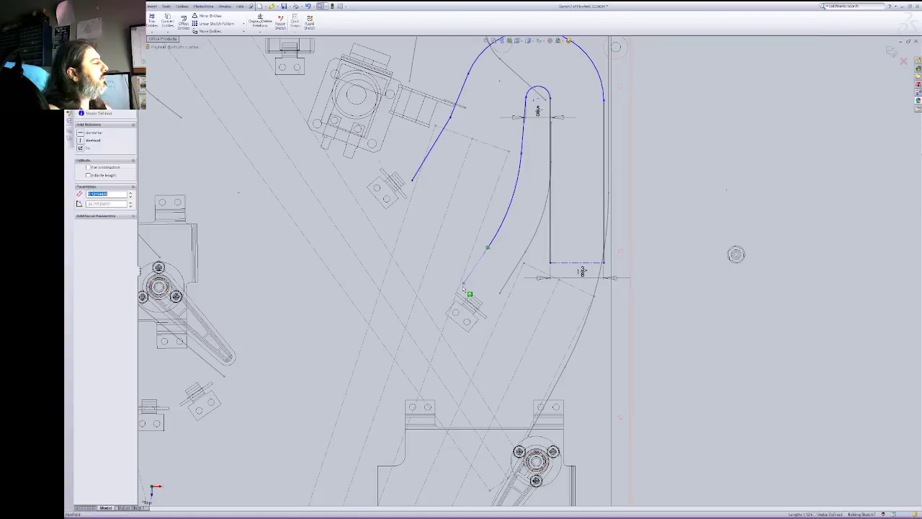
click(404, 263)
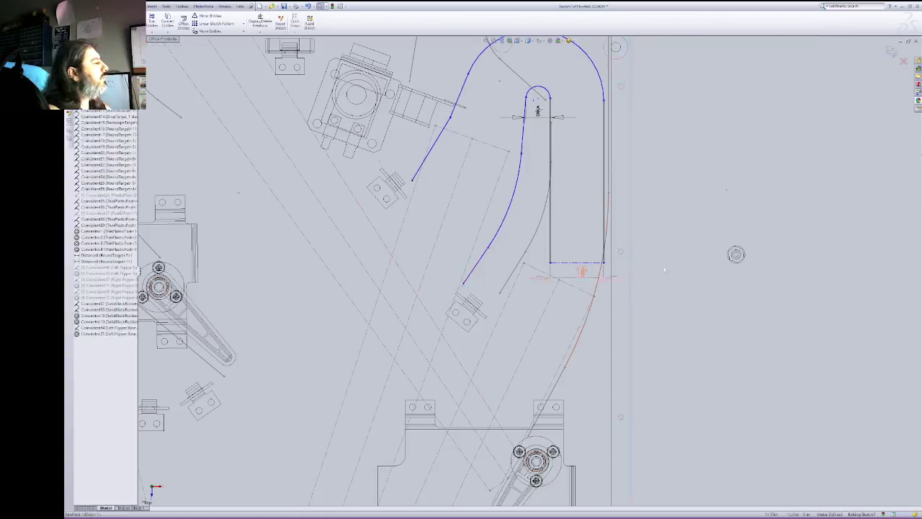
click(482, 267)
click(464, 283)
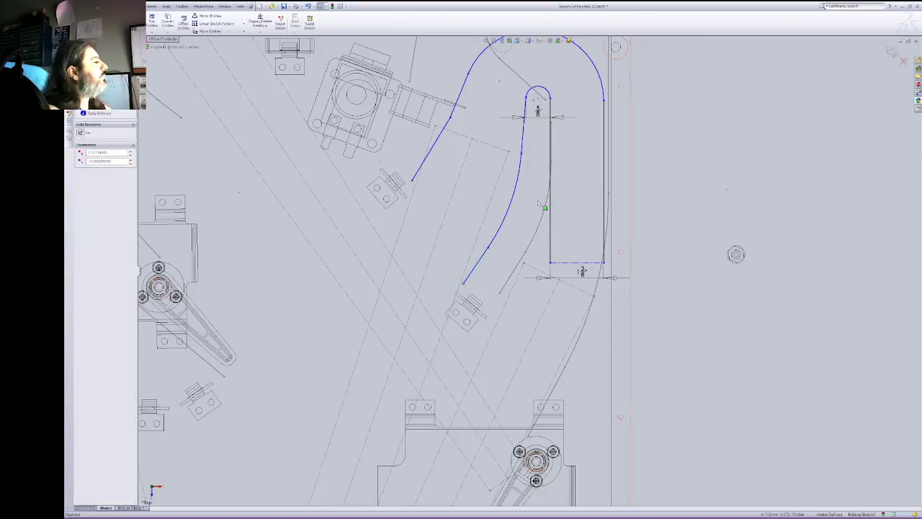
Step: Move the joint between the inner lower segment and long curve upward to lengthen the straight, and slightly adjust the outer segments' joint
click(489, 248)
drag(489, 248, 497, 220)
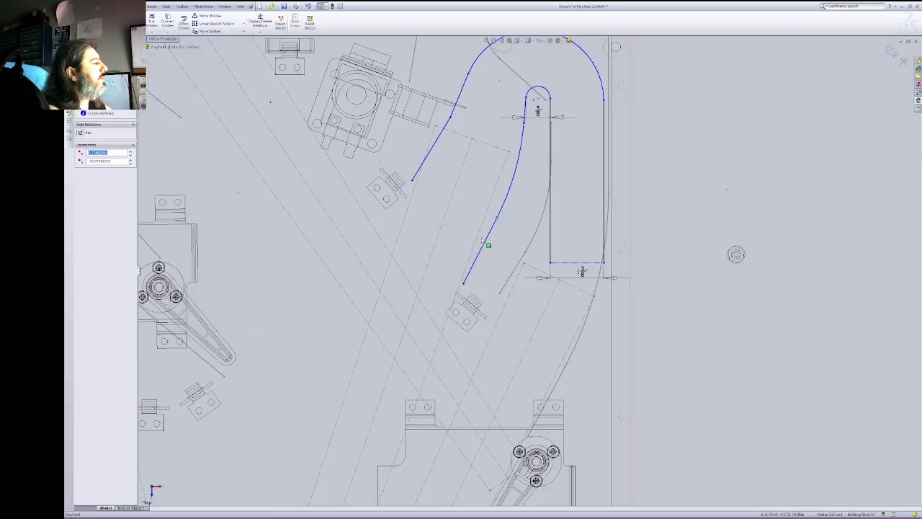
click(452, 120)
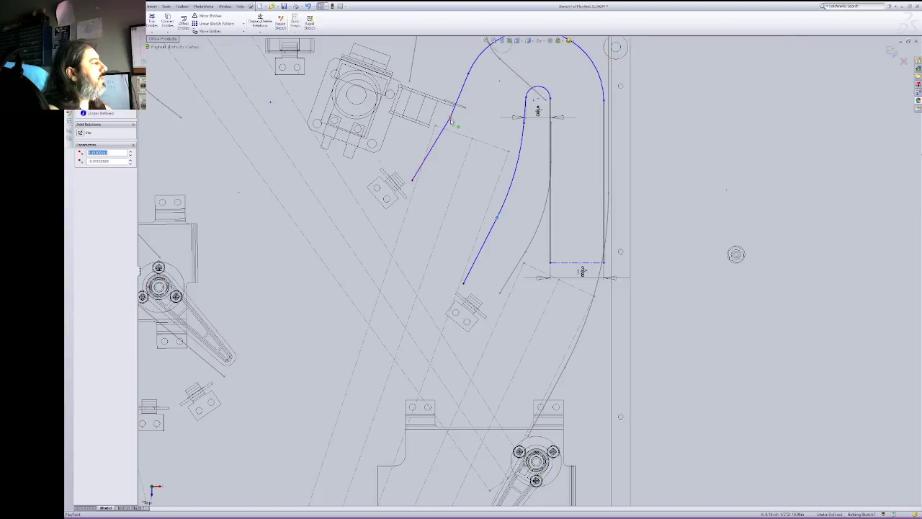
drag(450, 120, 452, 119)
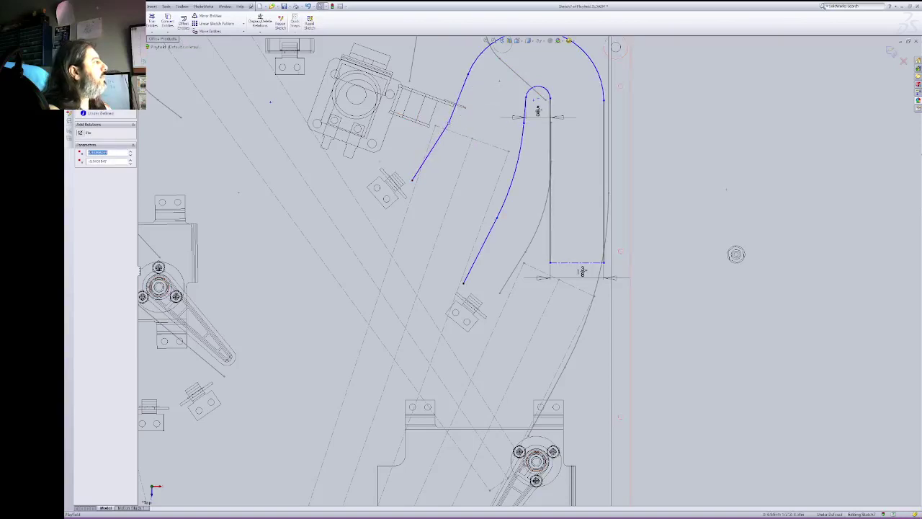
Step: Round the joint between the two outer slanted segments with a 9-inch sketch fillet, and delete the fillet's radius dimension
click(128, 31)
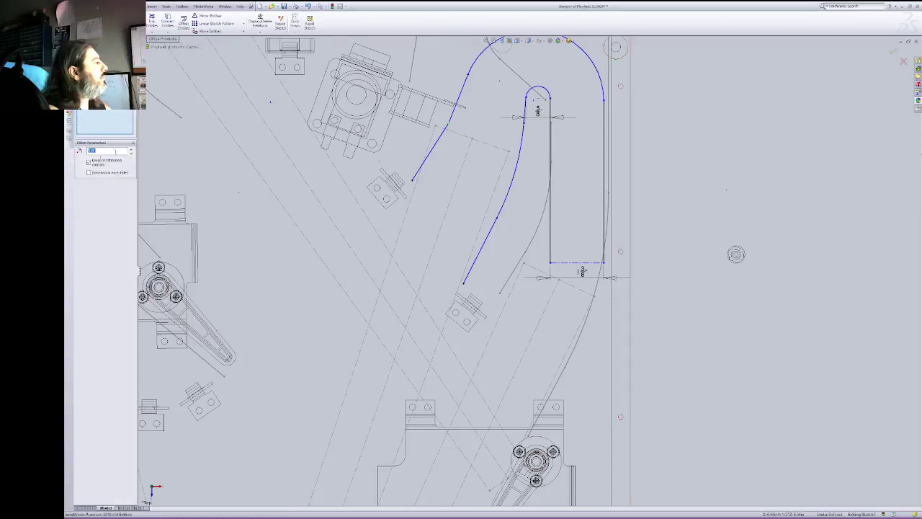
click(130, 149)
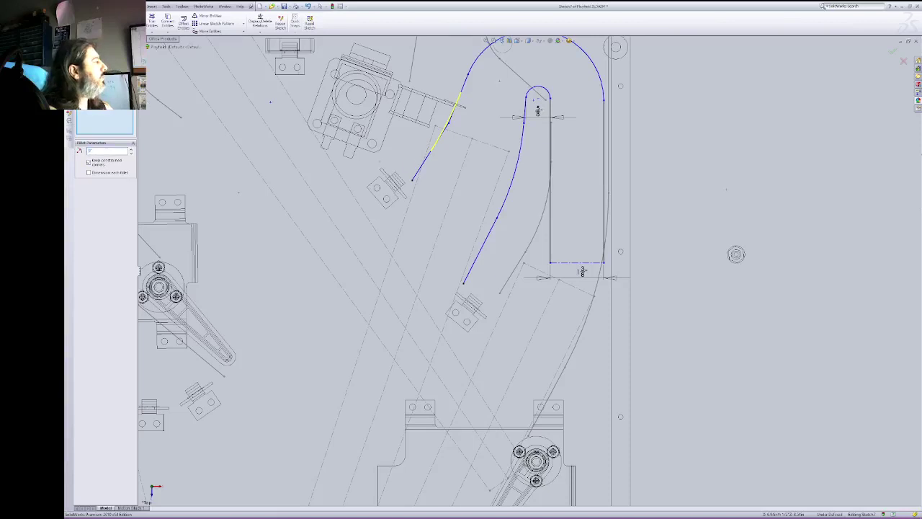
key(Return)
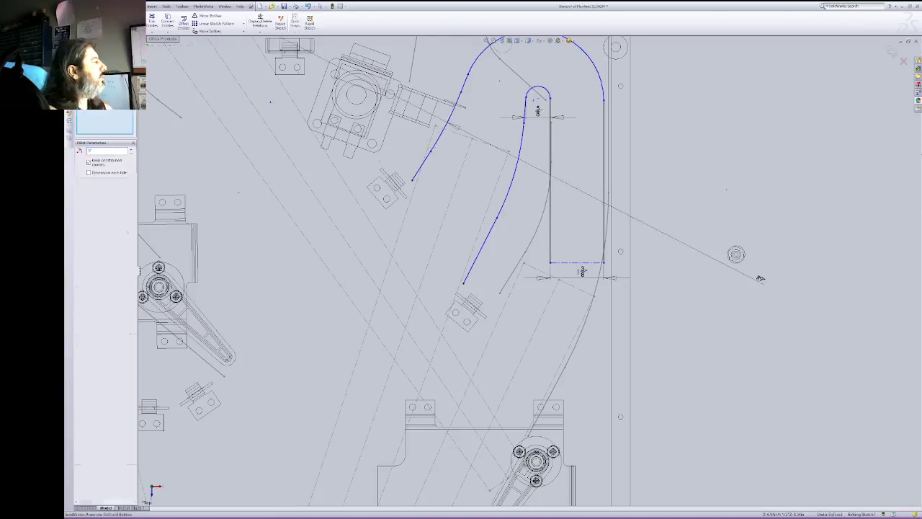
key(Escape)
click(760, 282)
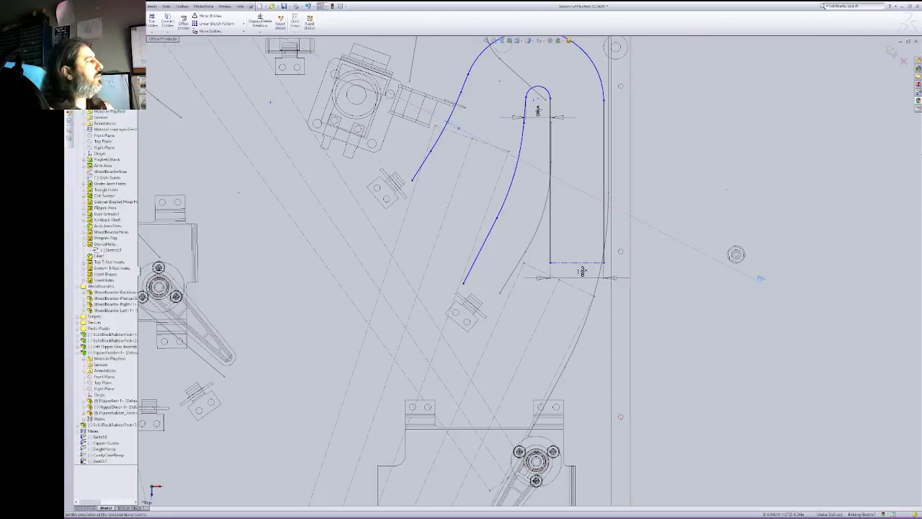
key(Delete)
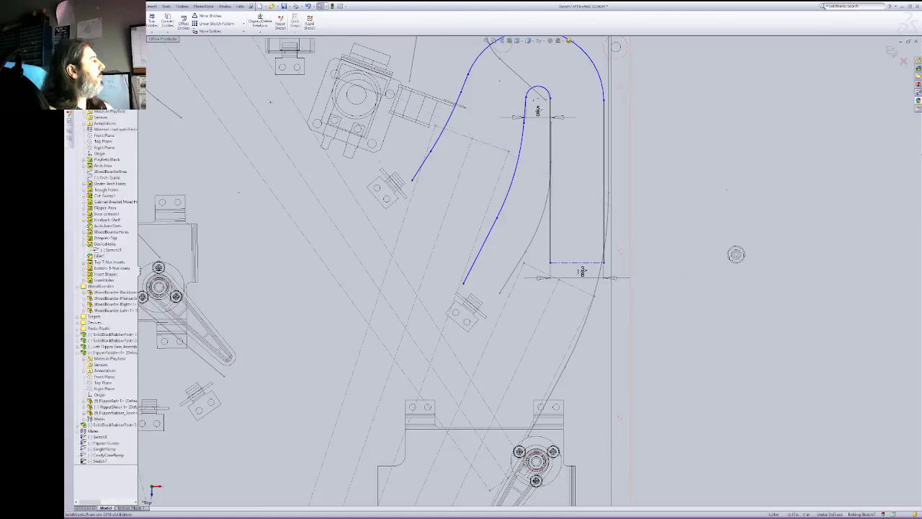
Step: Draw a straight line joining the lower end of the outer outline to the lower end of the inner outline
key(l)
click(413, 181)
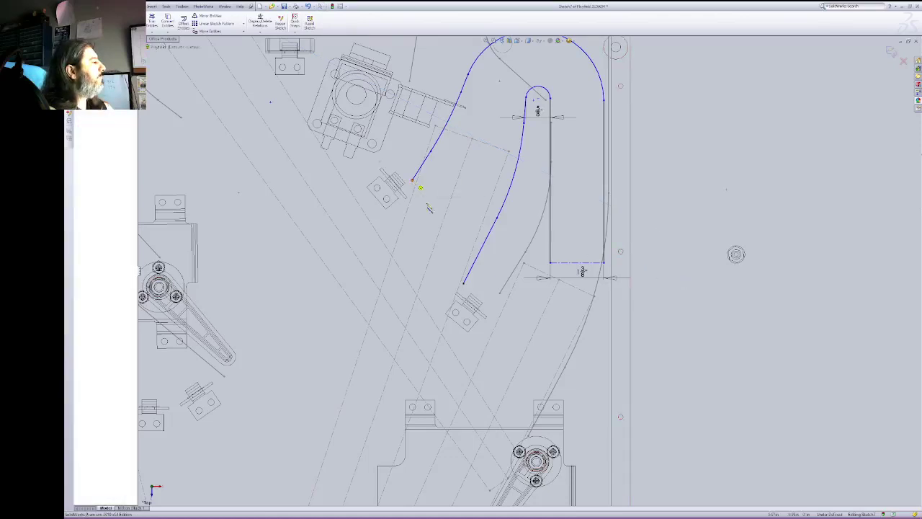
click(463, 283)
key(Escape)
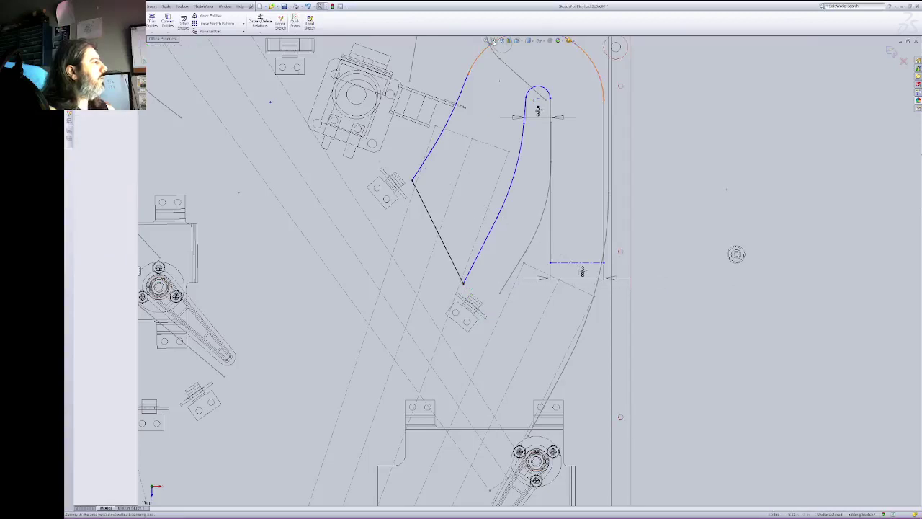
Step: Pull out the stray short line at the lower corner of the ramp's inner outline and delete it
scroll(469, 224, down, 7)
right_click(473, 222)
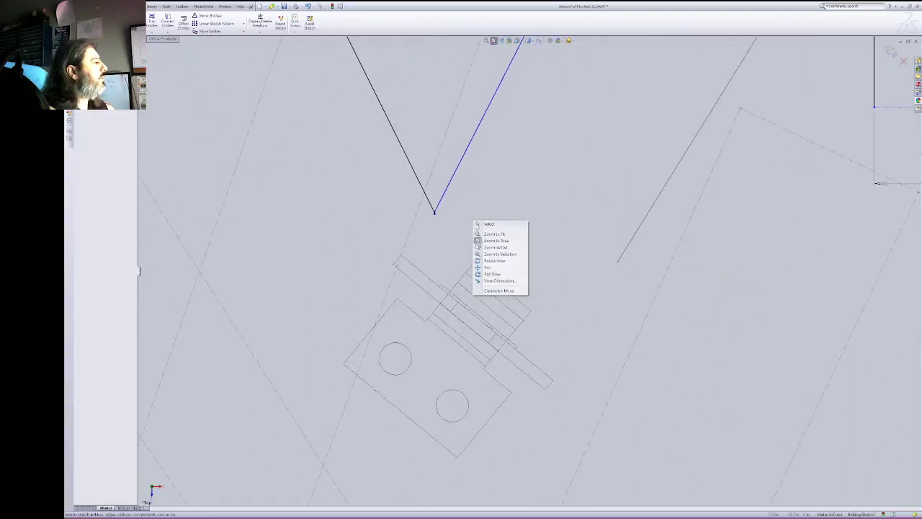
click(479, 224)
drag(435, 214, 500, 237)
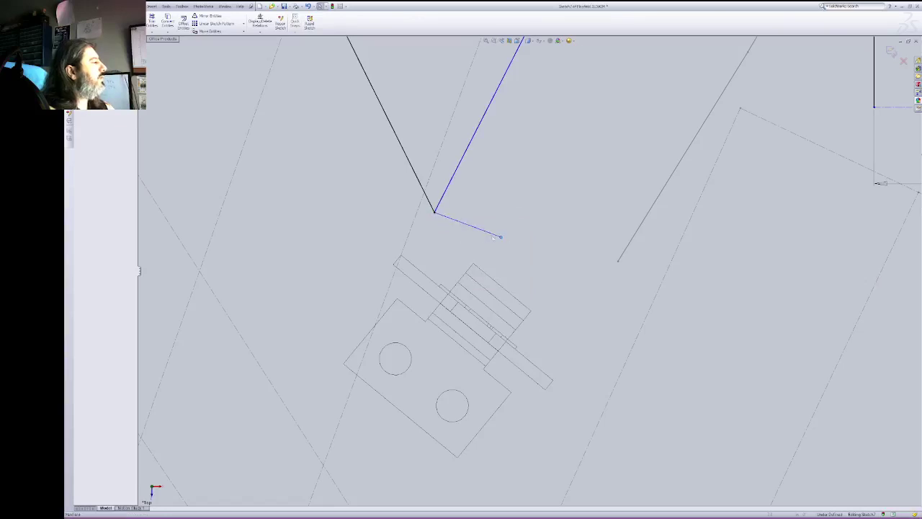
key(Delete)
Step: Move the straight lane's width dimension above its end line, and shift that end line down to lengthen both vertical sides of the ramp
click(502, 42)
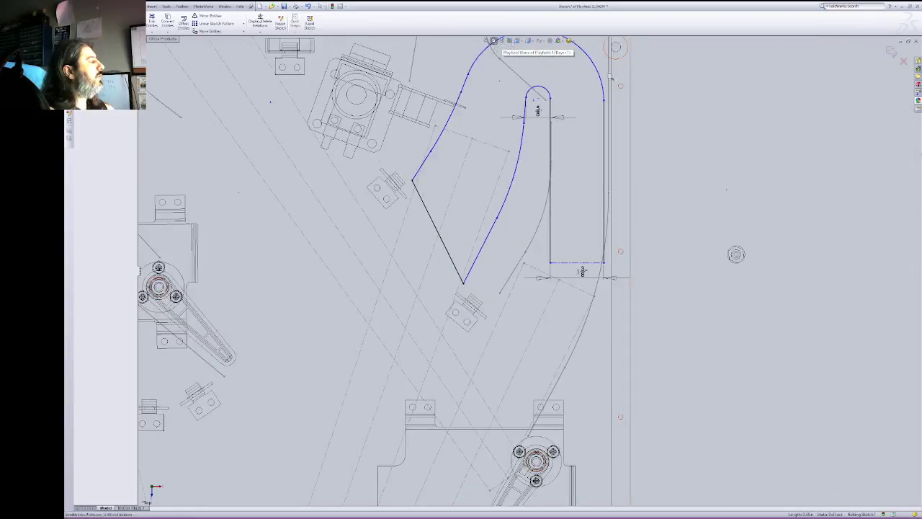
right_click(677, 109)
click(698, 136)
drag(696, 138, 712, 188)
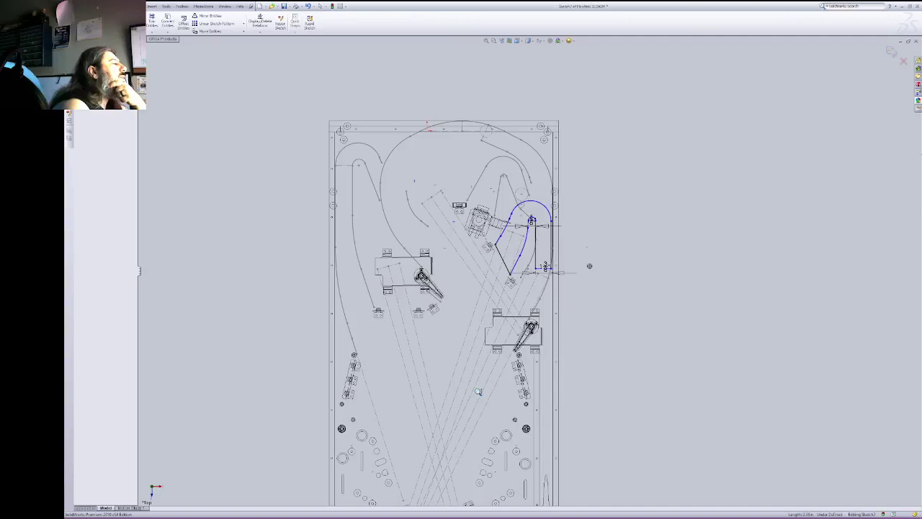
right_click(685, 274)
click(703, 278)
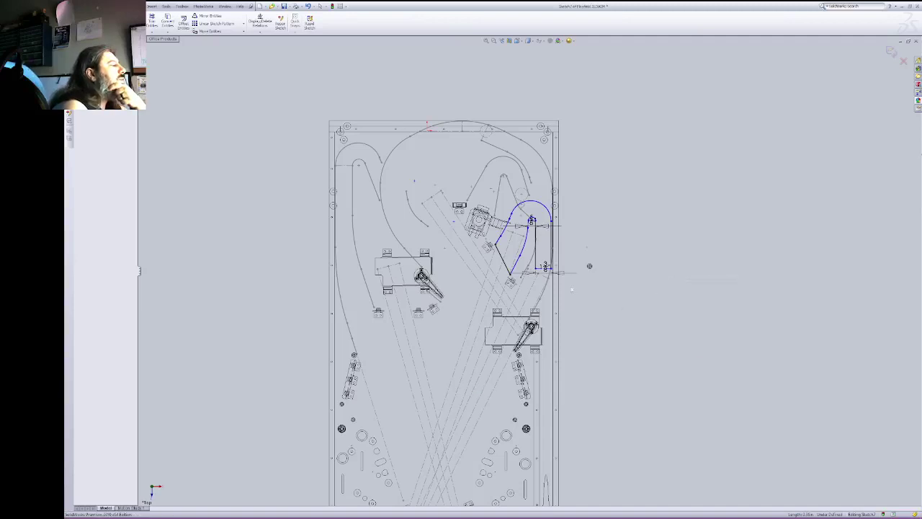
click(549, 274)
key(Delete)
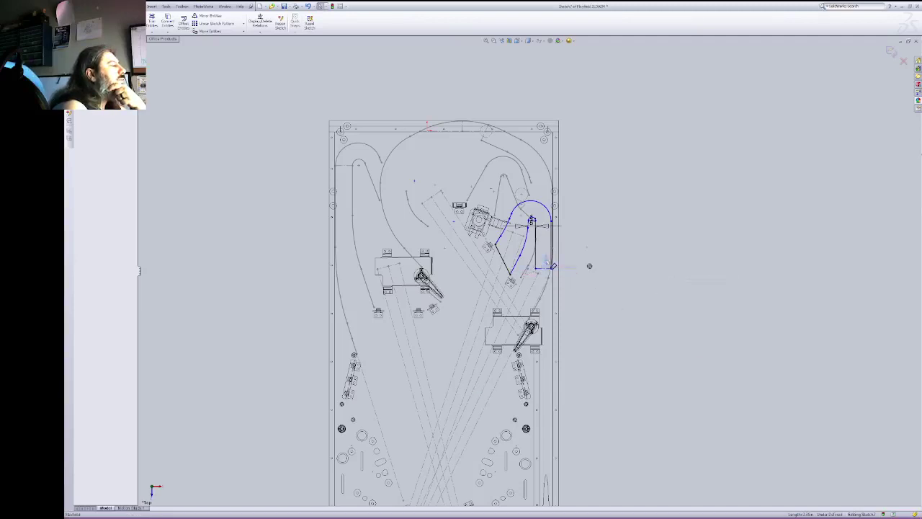
click(547, 263)
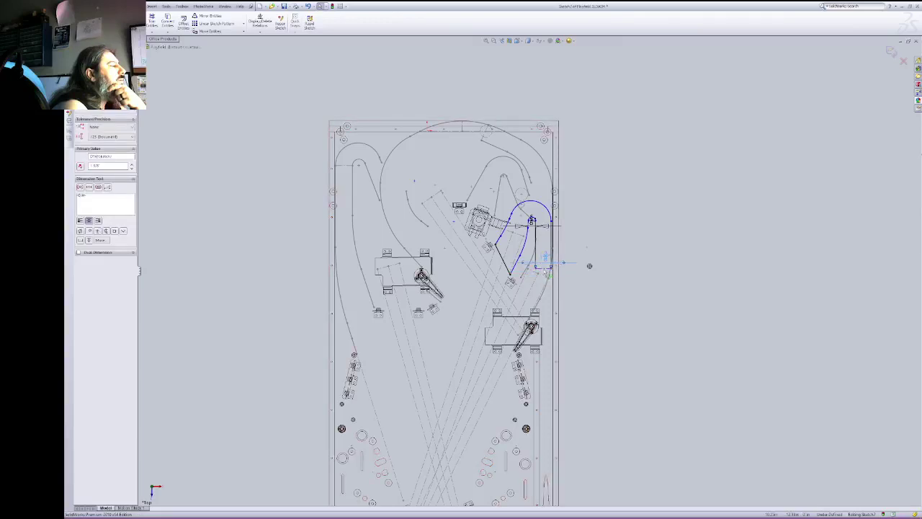
mouse_move(545, 270)
mouse_down()
mouse_move(543, 436)
mouse_move(548, 371)
mouse_up()
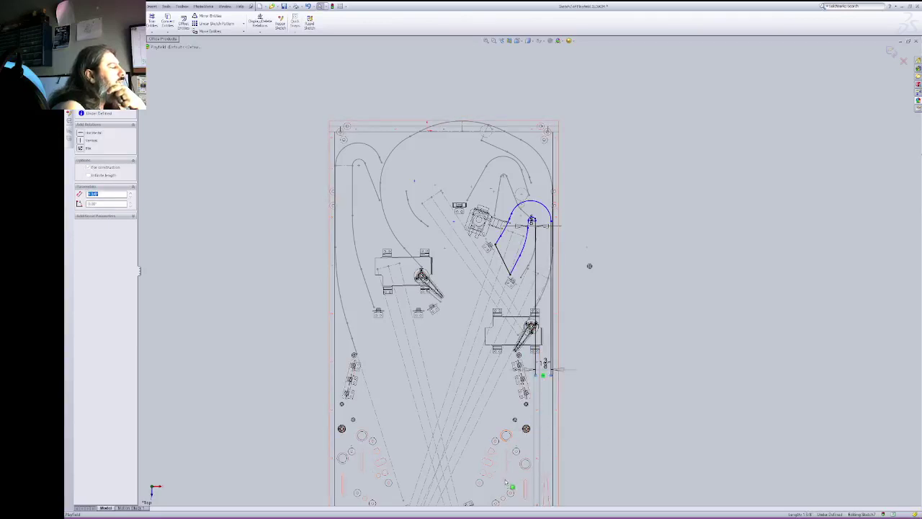
click(669, 403)
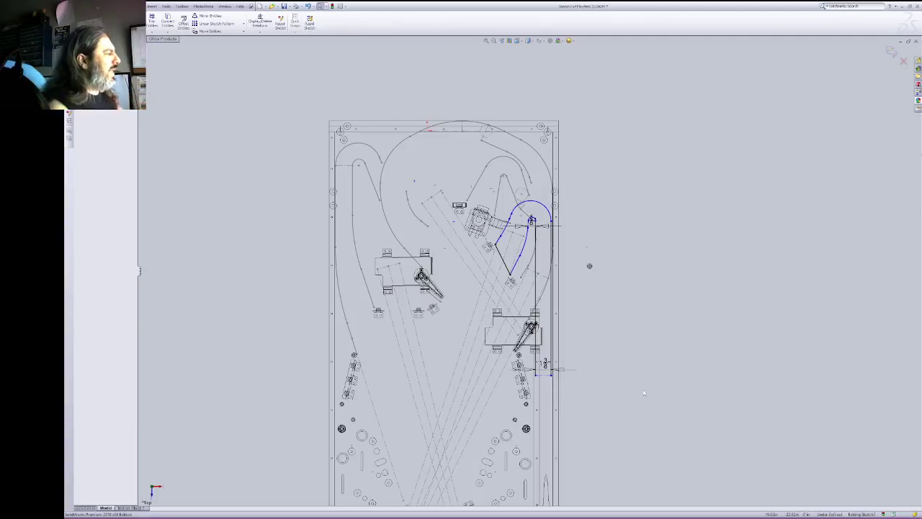
Step: Examine the lengthened lane's outer side and the whole playfield down to the lower flippers
click(552, 249)
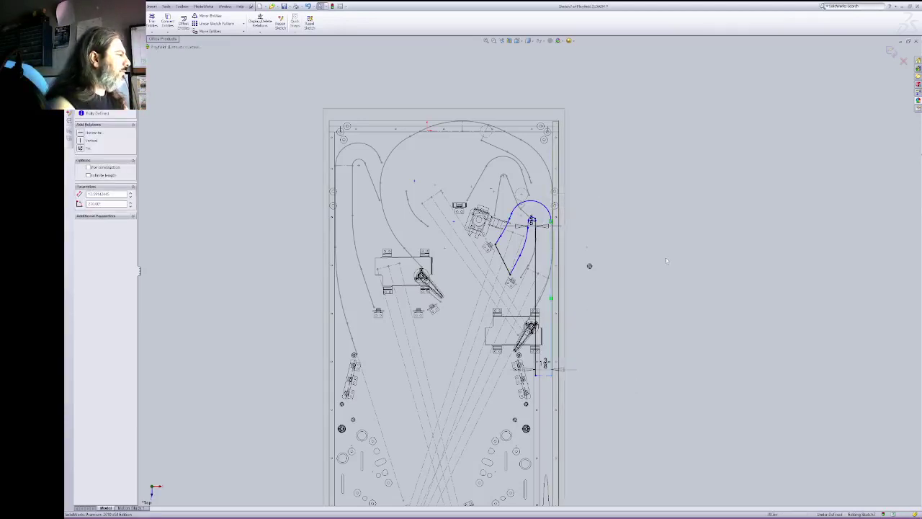
key(Escape)
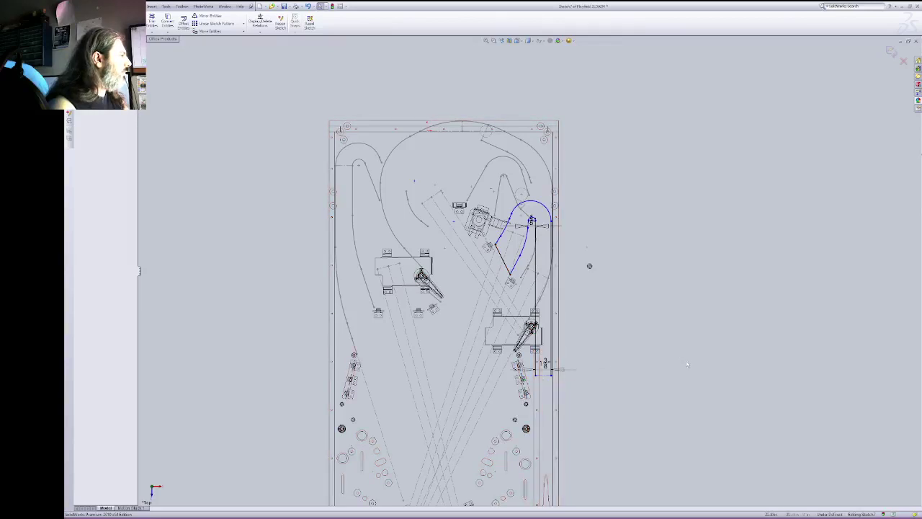
click(494, 41)
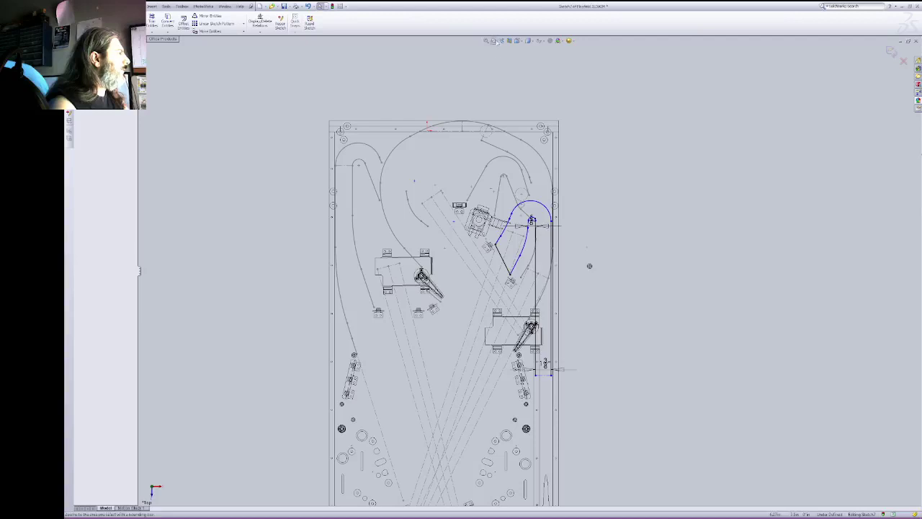
right_click(620, 175)
click(634, 220)
drag(634, 220, 656, 105)
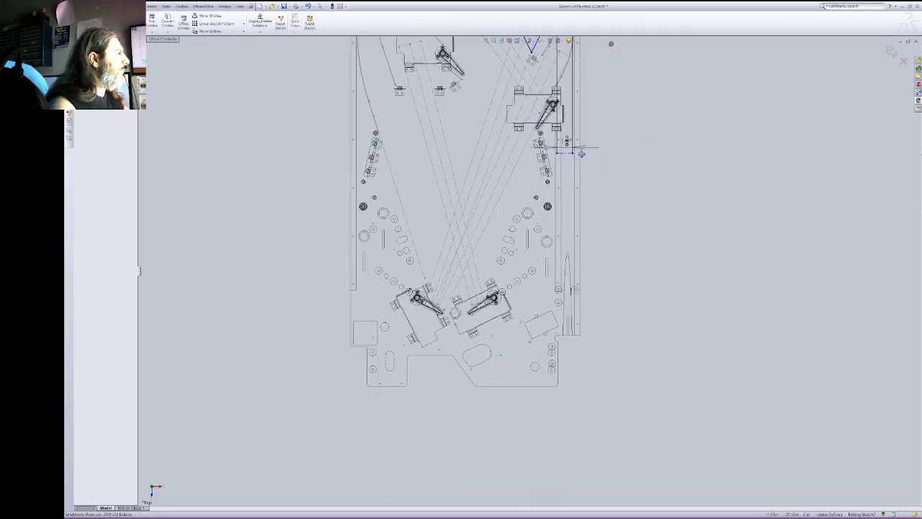
mouse_move(634, 196)
mouse_down()
mouse_move(628, 293)
mouse_move(638, 248)
mouse_move(643, 328)
mouse_up()
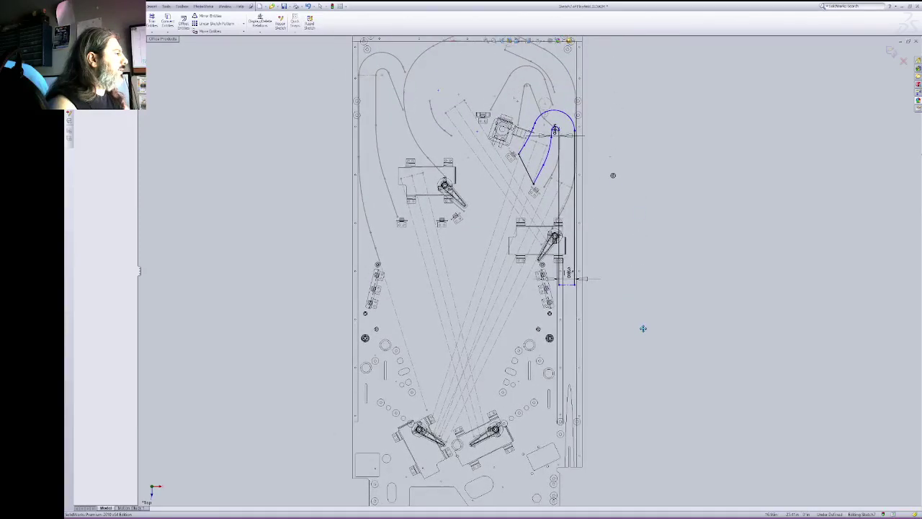
ctrl+middle_drag(643, 329, 638, 326)
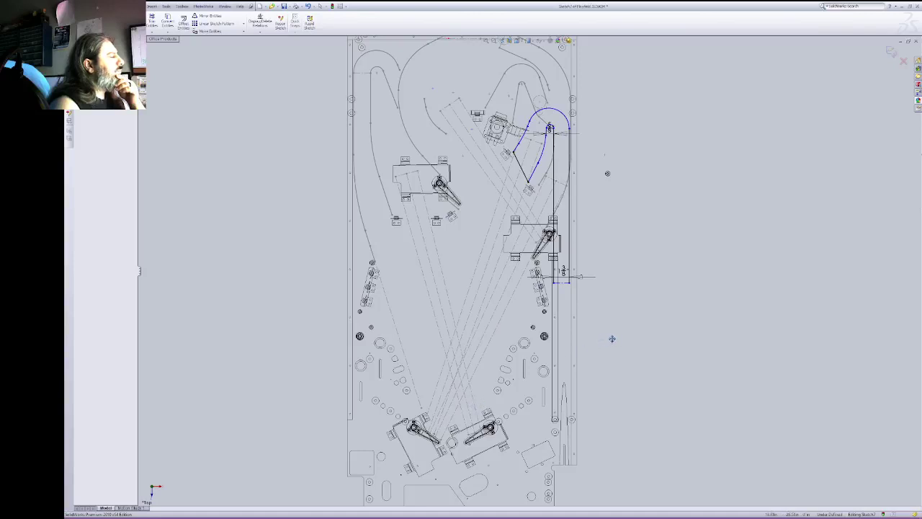
right_click(637, 303)
click(647, 308)
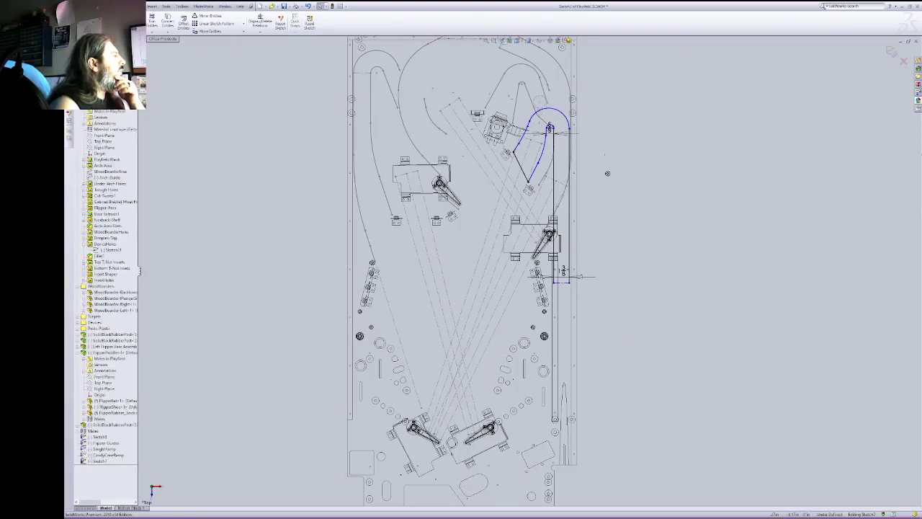
Step: Highlight the CandyCaneRamp sketch for comparison and shift the straight lane's end line further down
click(107, 455)
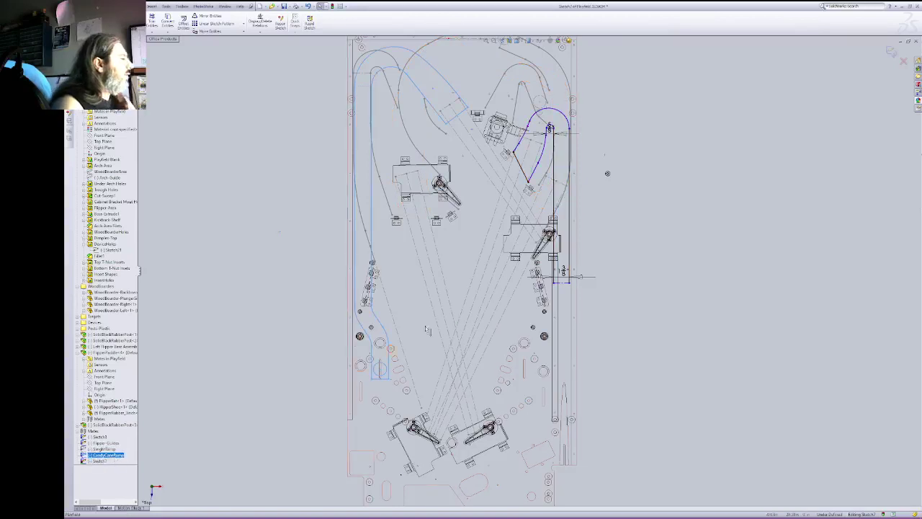
drag(567, 286, 562, 315)
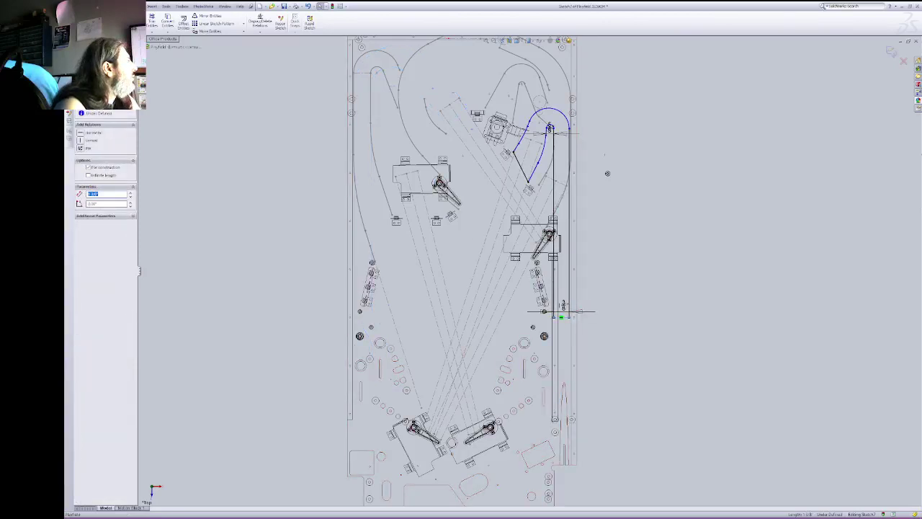
key(Escape)
click(95, 437)
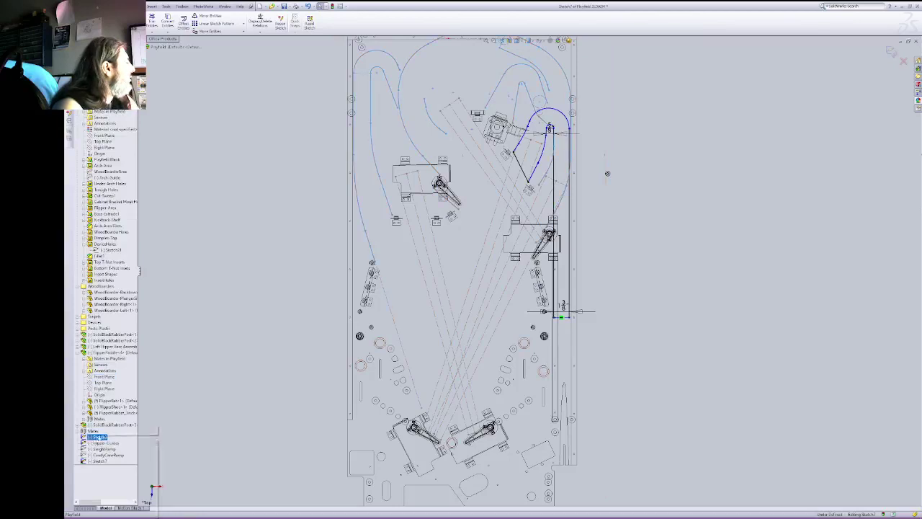
right_click(97, 437)
click(99, 431)
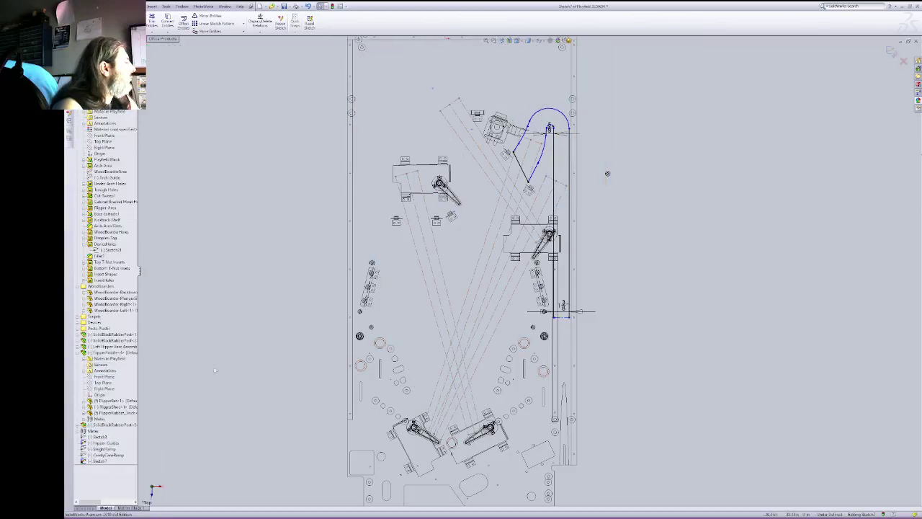
right_click(98, 437)
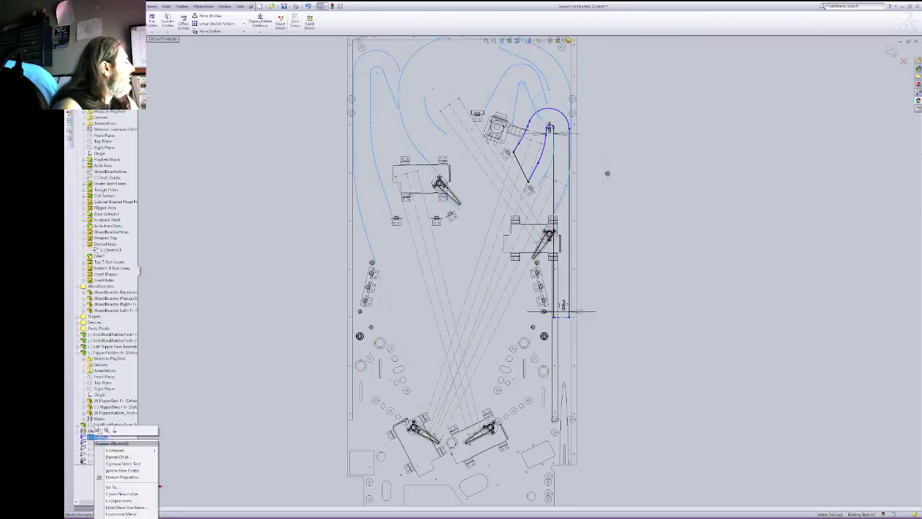
click(101, 431)
Step: Show the hidden CandyCaneRamp sketch
right_click(104, 455)
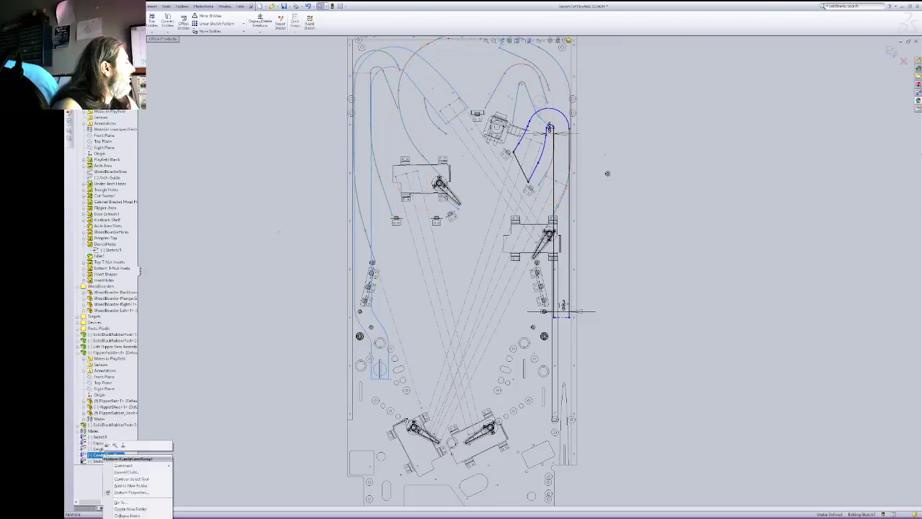
click(110, 447)
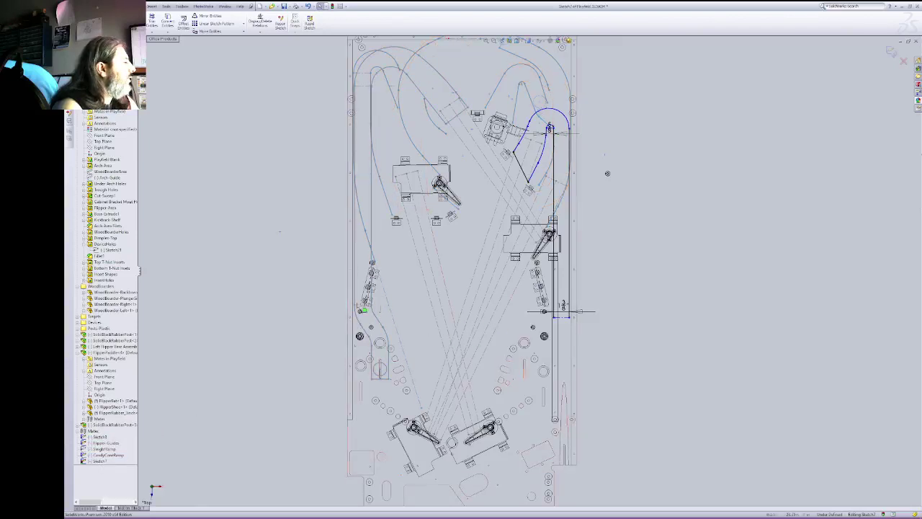
Step: Try to make the straight lane's end line collinear with the horizontal line across CandyCaneRamp's lane, and undo the relation
click(361, 307)
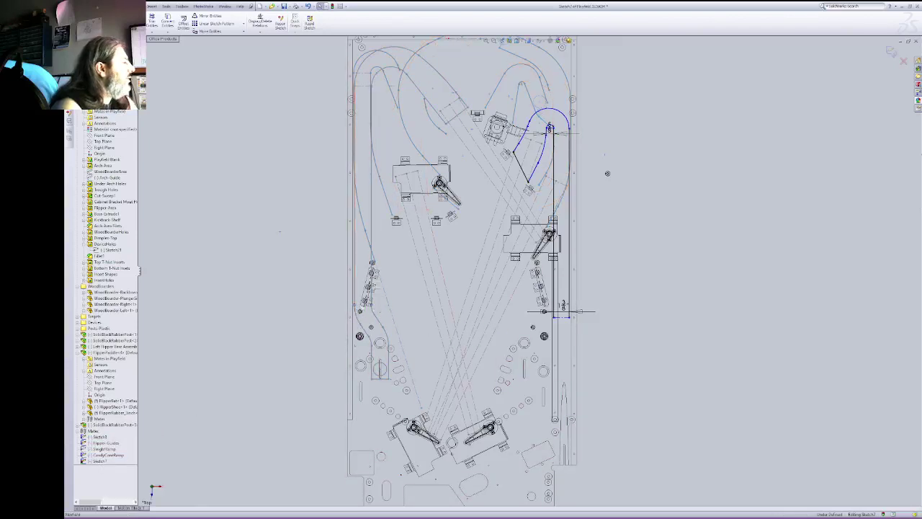
click(562, 315)
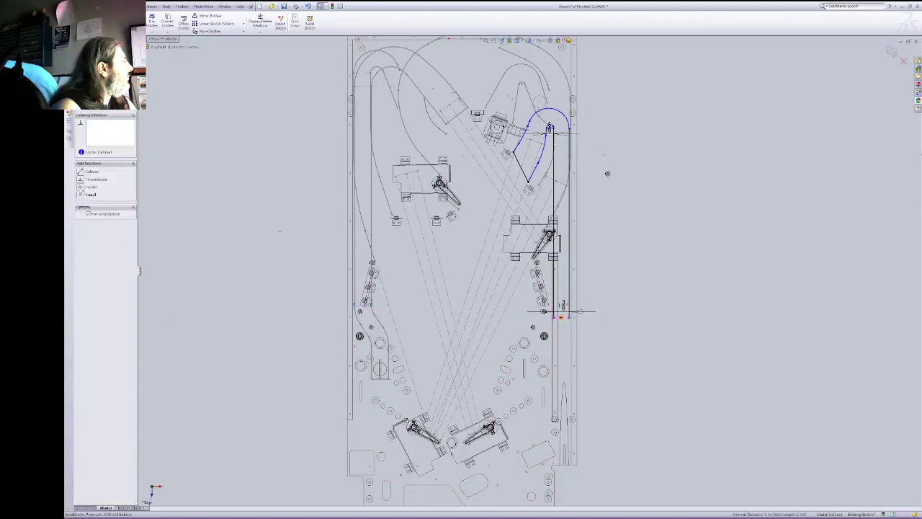
click(82, 172)
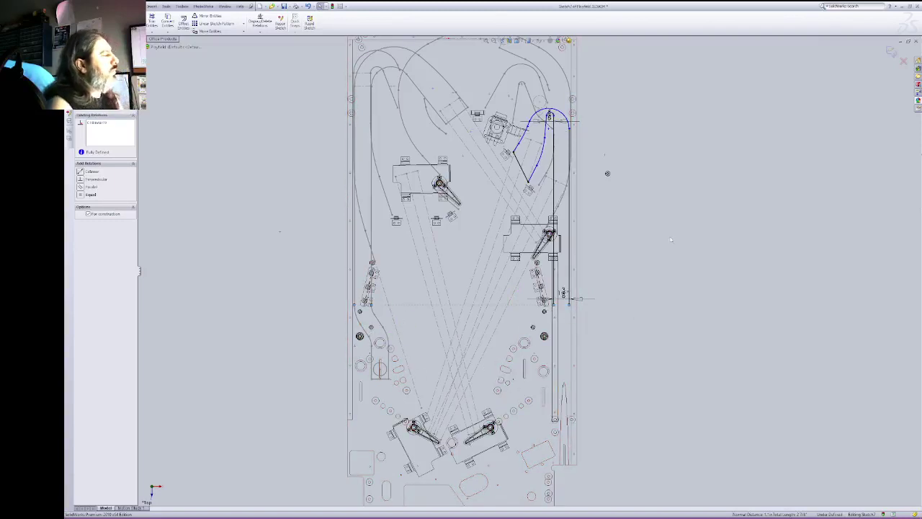
key(ctrl+z)
click(641, 199)
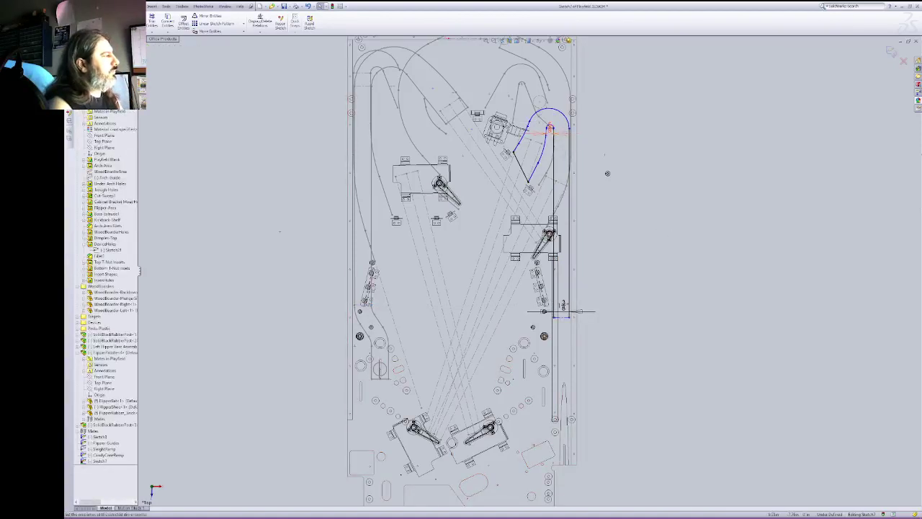
Step: Move the small inner arc's width dimension lower and fix the arc's point in place
click(550, 128)
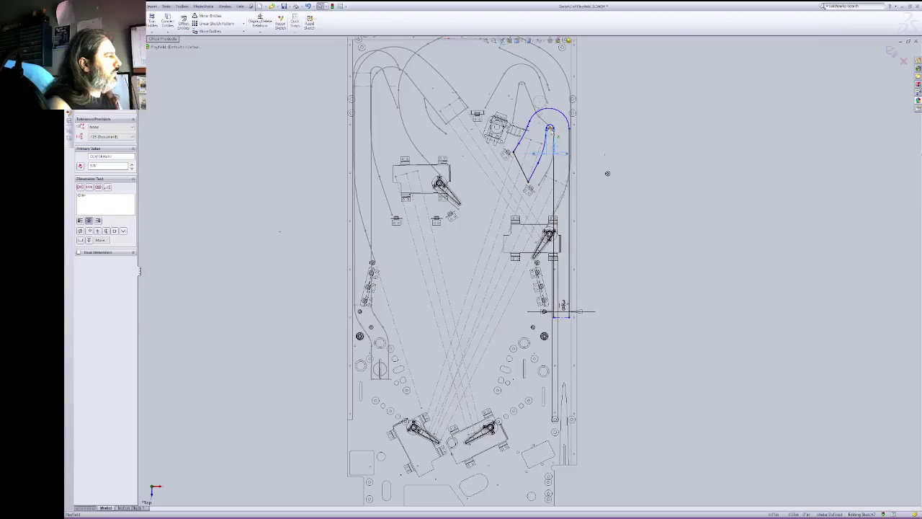
key(Escape)
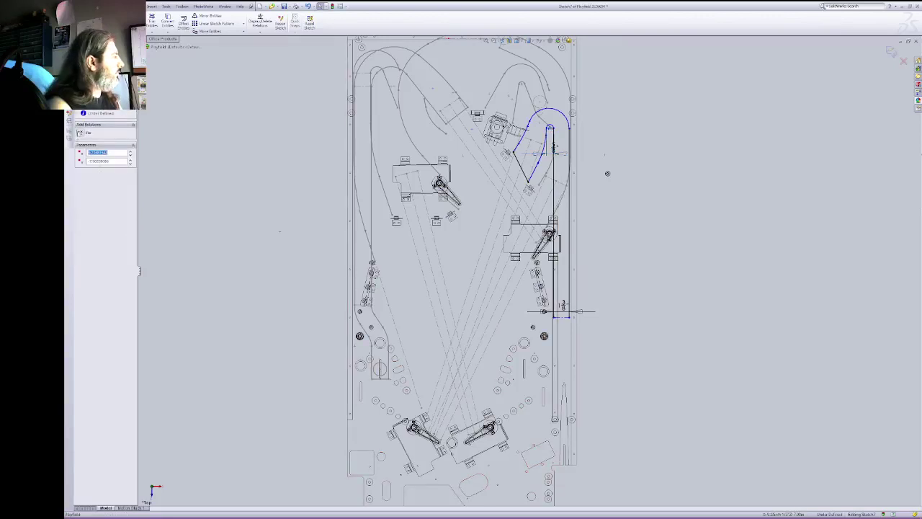
Step: Make the straight lane's end line collinear with the horizontal line across CandyCaneRamp's lane
click(565, 318)
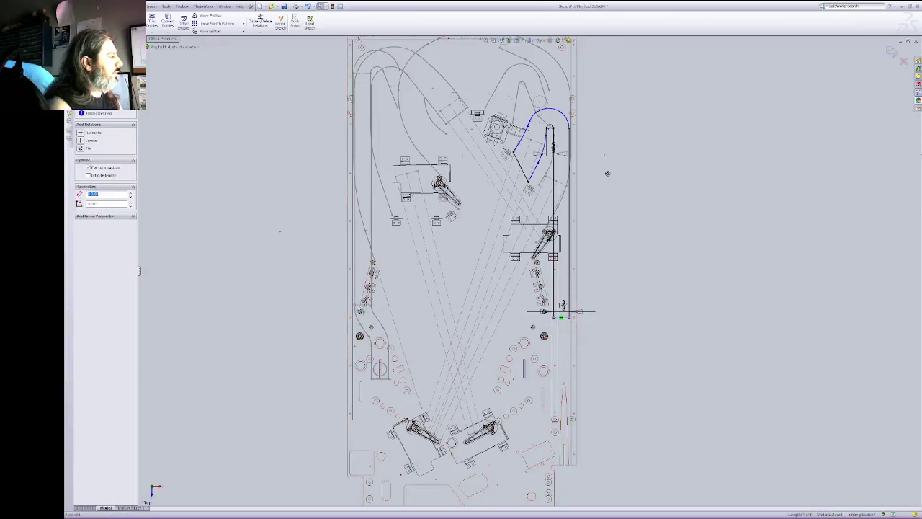
ctrl+click(358, 305)
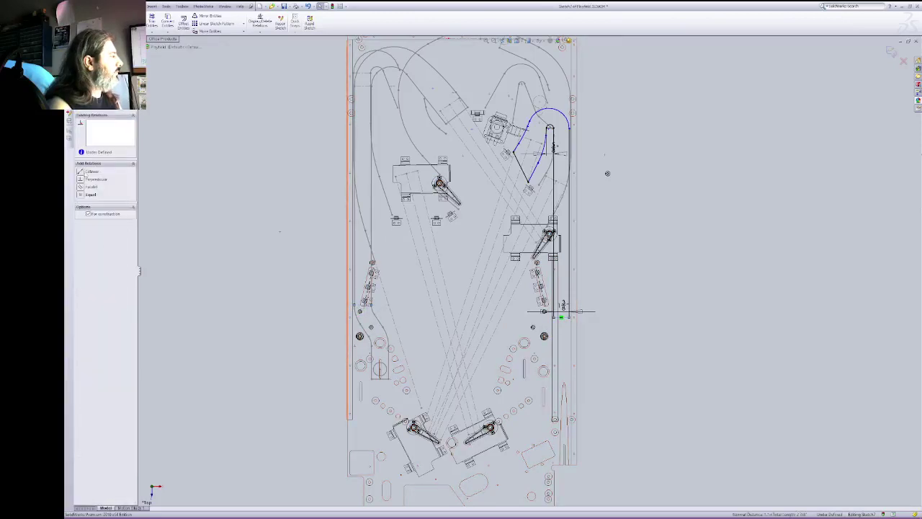
click(90, 171)
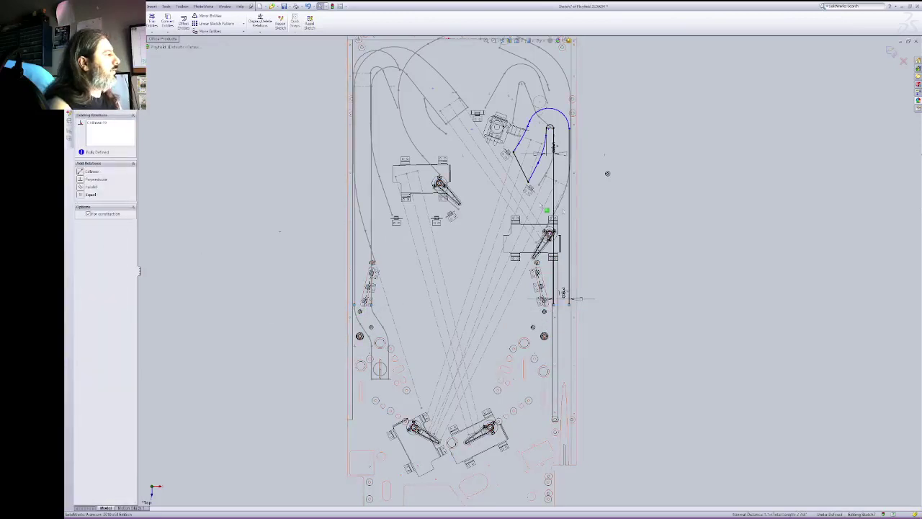
key(Escape)
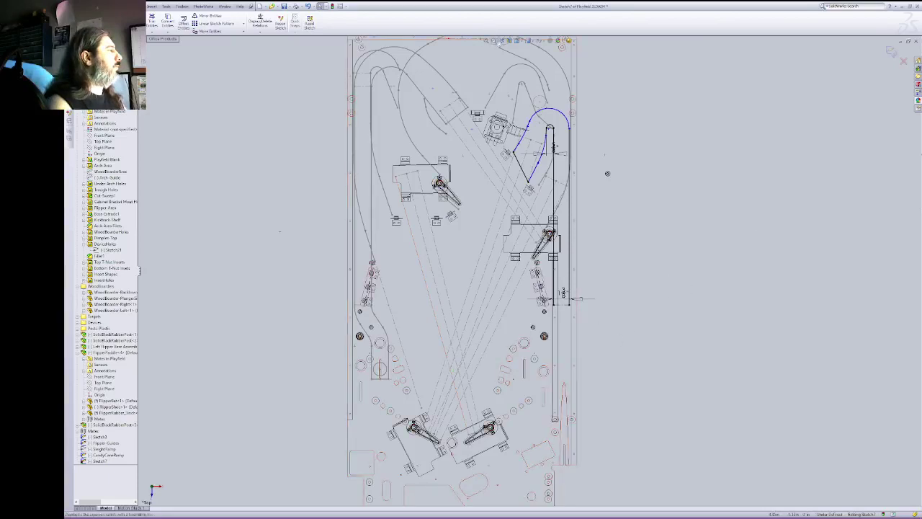
Step: Sketch a circle about 1.93 in in diameter on the vertical slot among the lower right inserts and adjust its centre along the slot
ctrl+middle_drag(607, 174, 611, 43)
drag(350, 138, 629, 341)
right_click(826, 196)
click(839, 197)
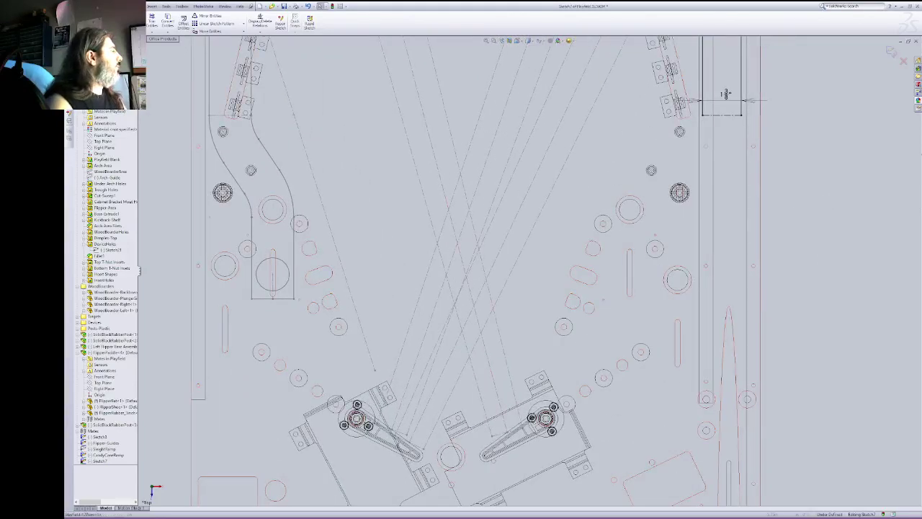
click(113, 15)
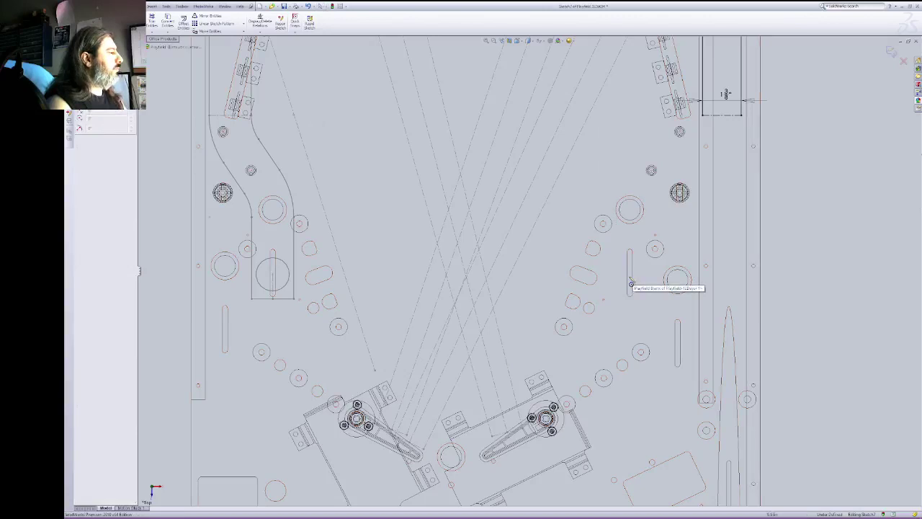
click(630, 276)
click(611, 299)
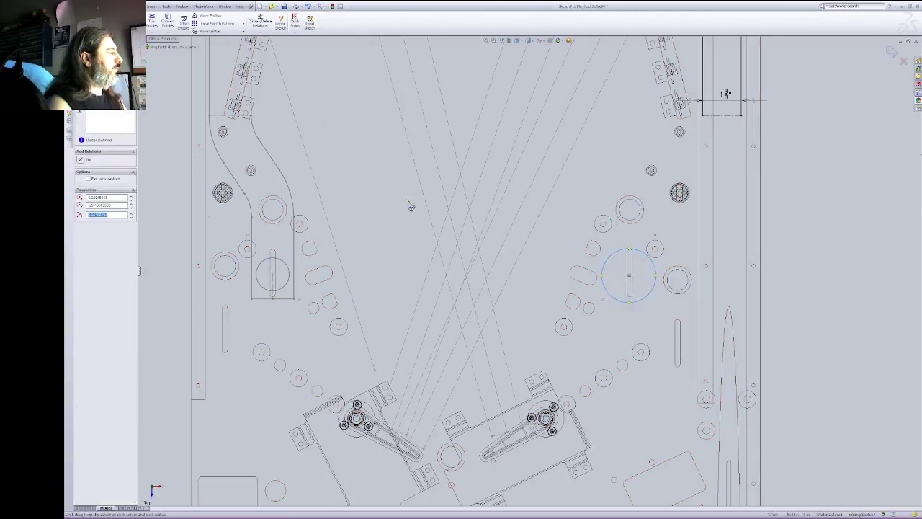
key(Escape)
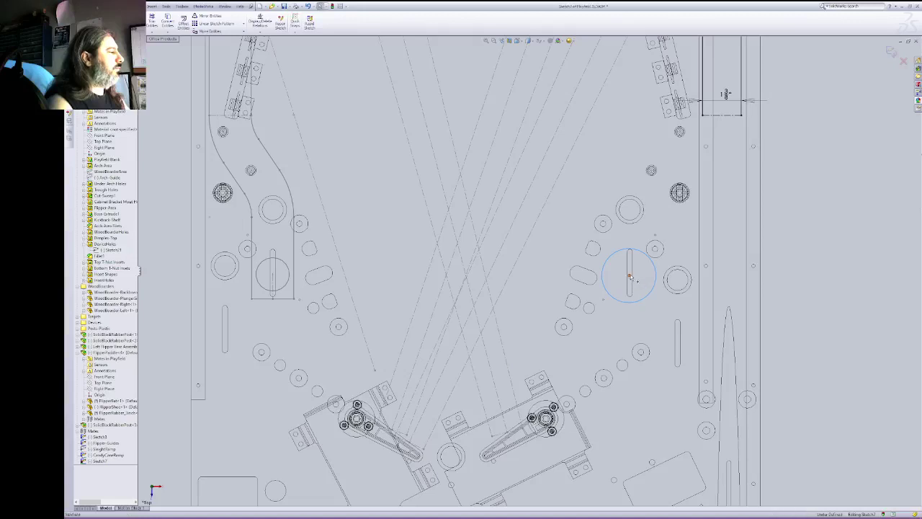
mouse_move(629, 275)
mouse_down()
mouse_move(629, 296)
mouse_move(629, 280)
mouse_up()
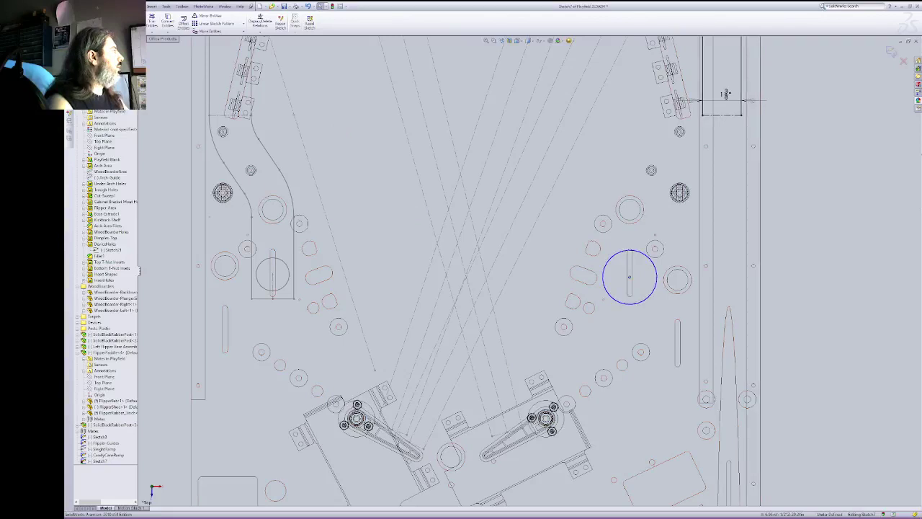
Step: Dimension the new circle's diameter as 1 3/16 in
click(98, 22)
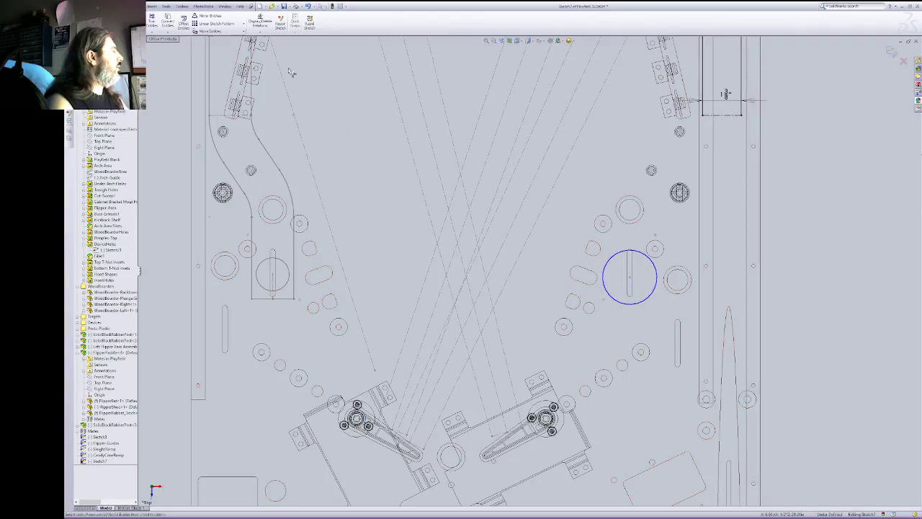
click(658, 274)
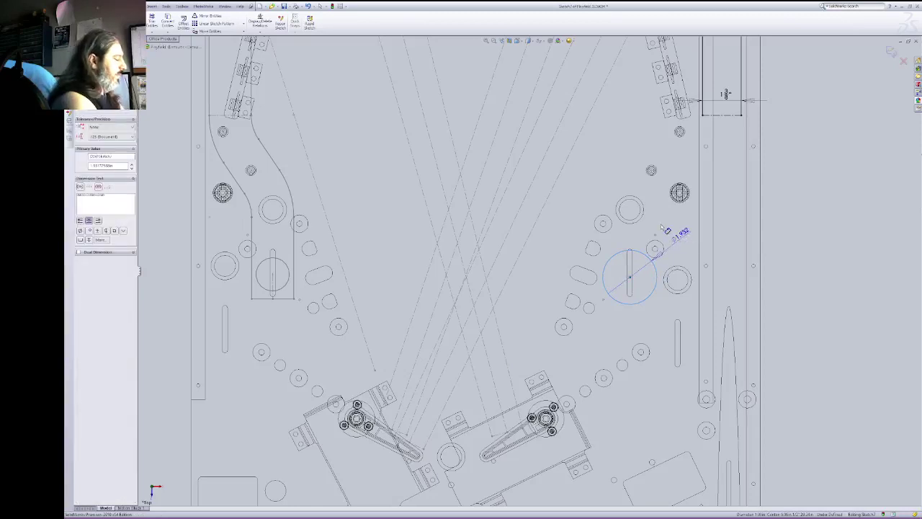
click(662, 227)
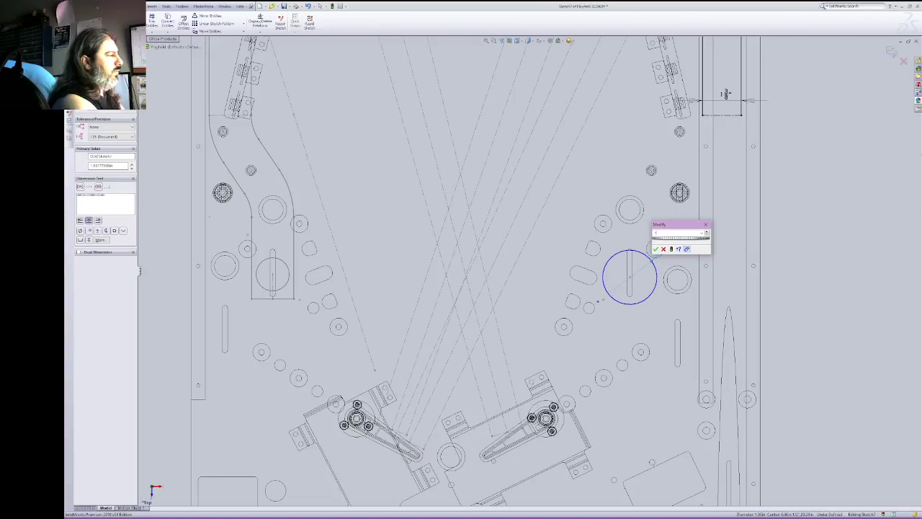
key(Return)
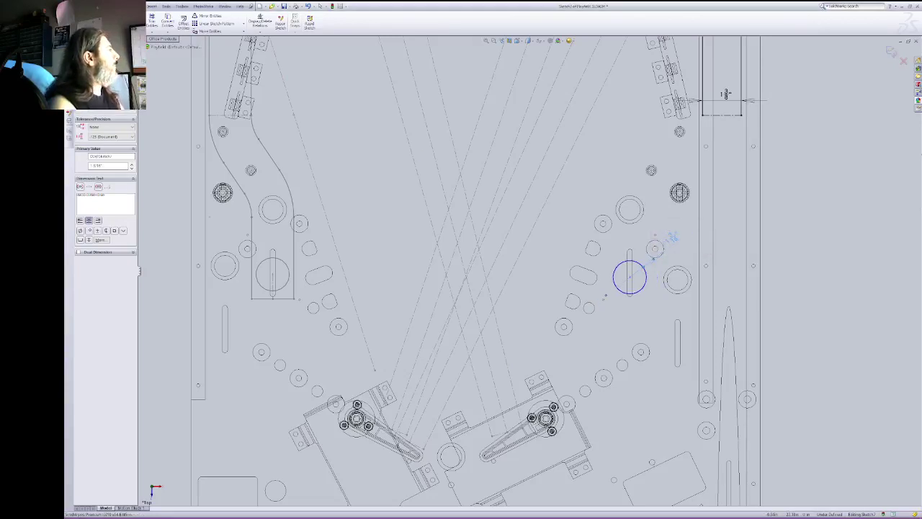
click(105, 24)
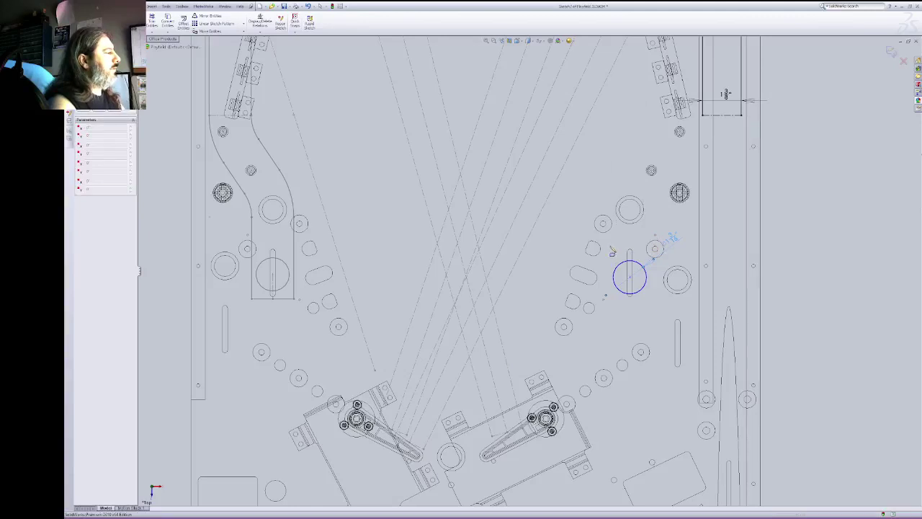
key(Escape)
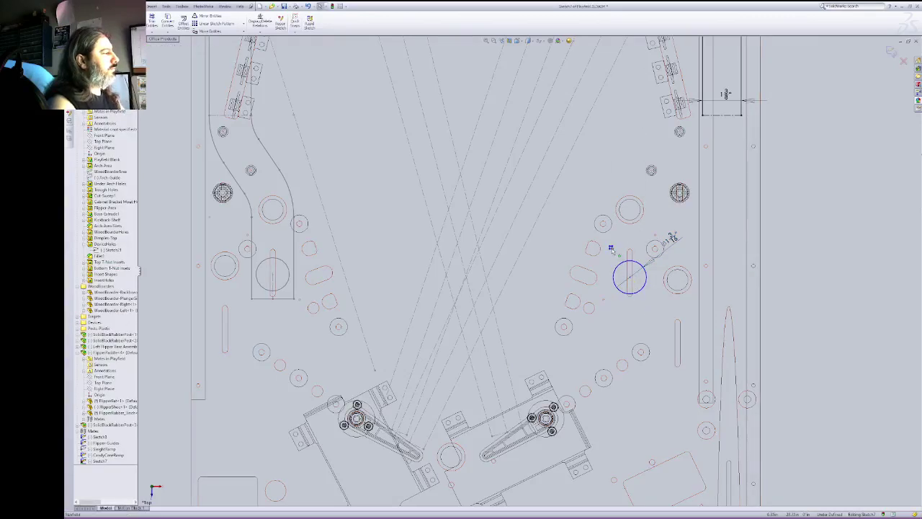
click(612, 243)
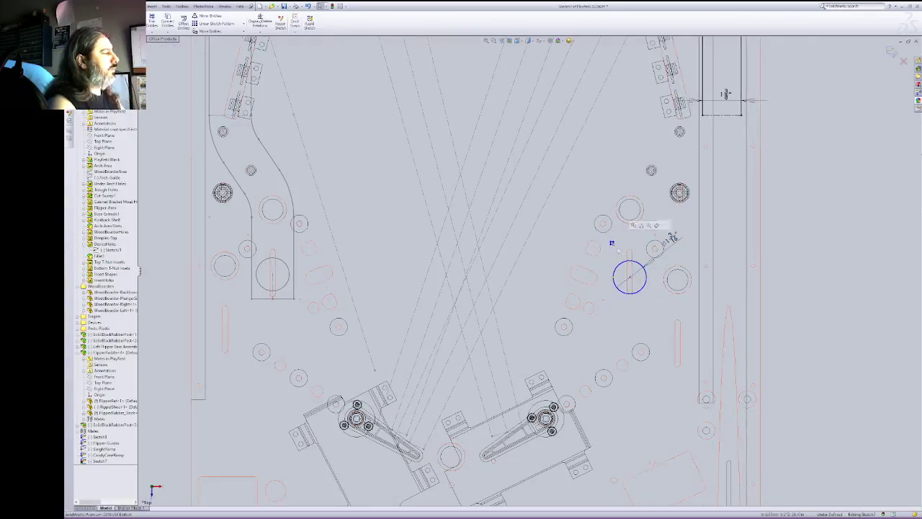
drag(616, 247, 602, 238)
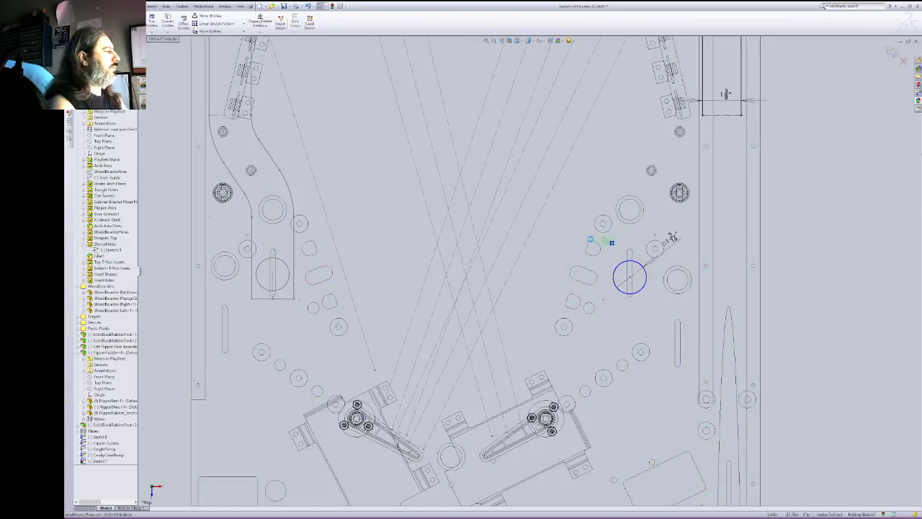
key(Delete)
key(Return)
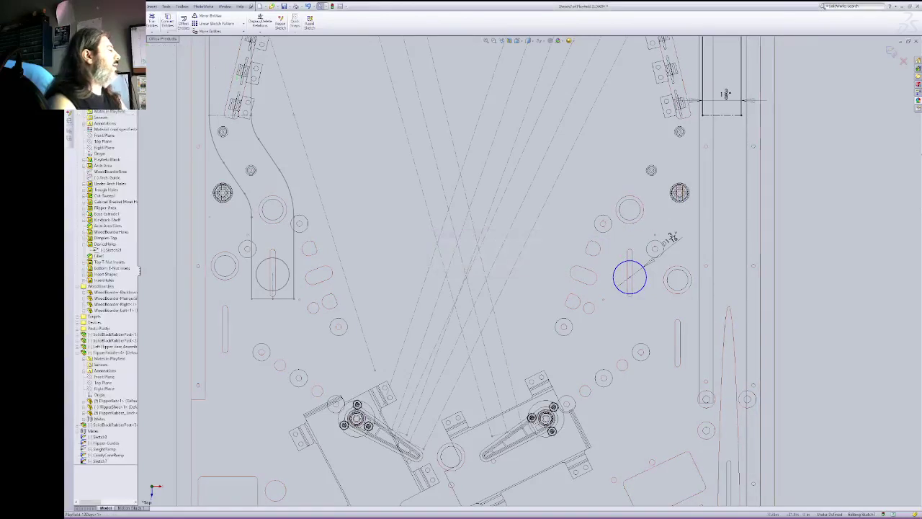
Step: Sketch a rectangle about 1.4 in wide and 2 in tall around the circle on the right-hand slot
click(104, 23)
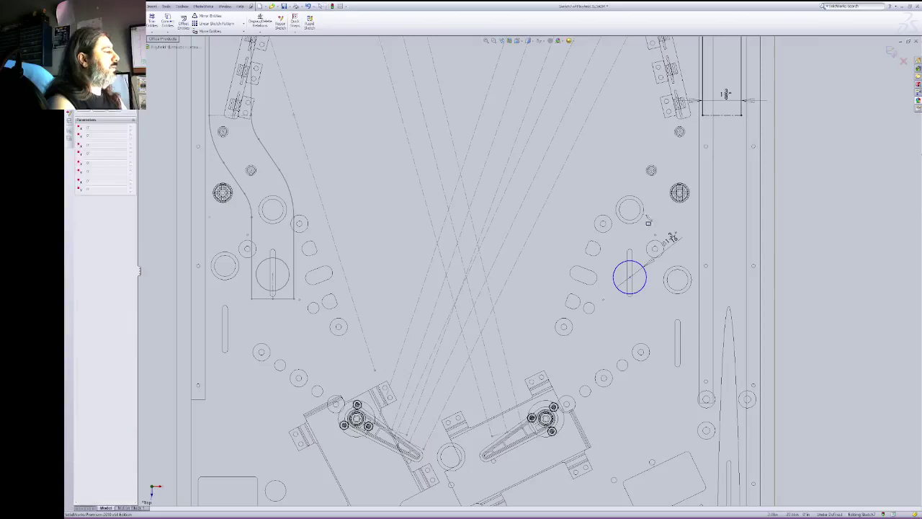
click(610, 244)
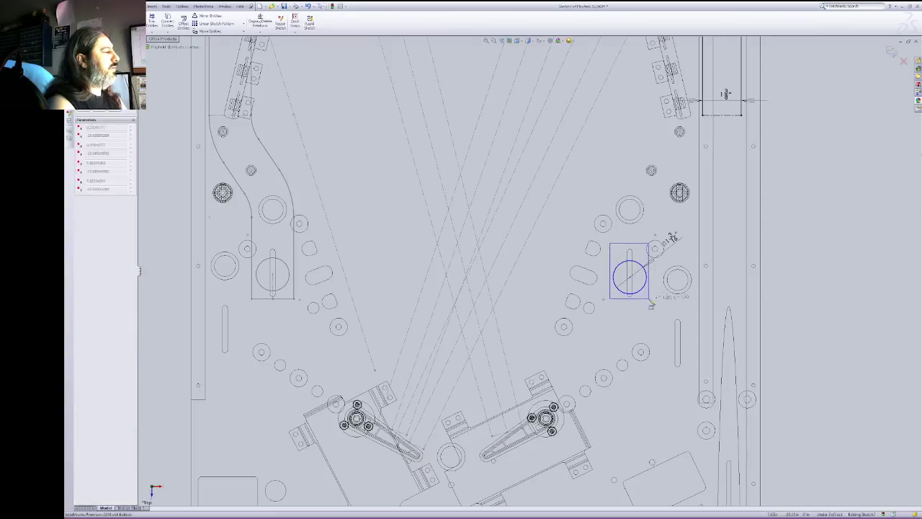
click(650, 298)
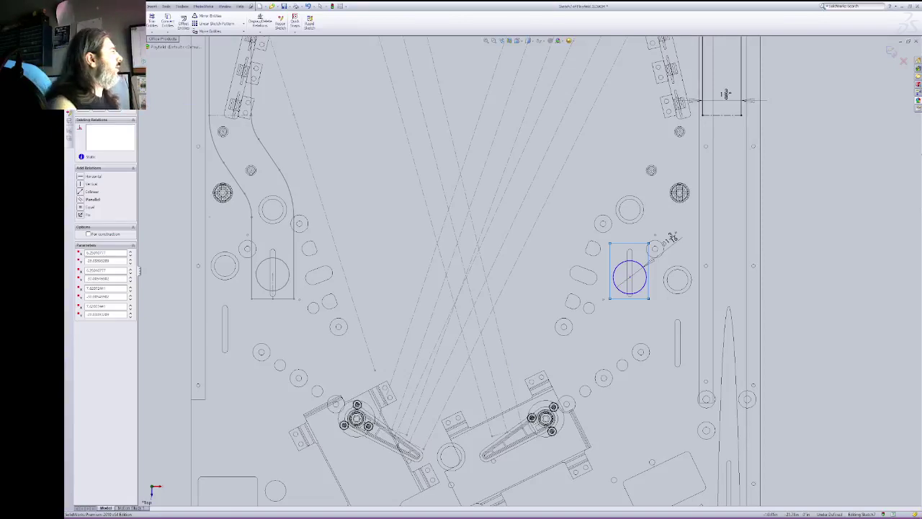
Step: Add a centerline from the circle's centre to the midpoint of the rectangle's bottom edge and make it vertical
click(109, 31)
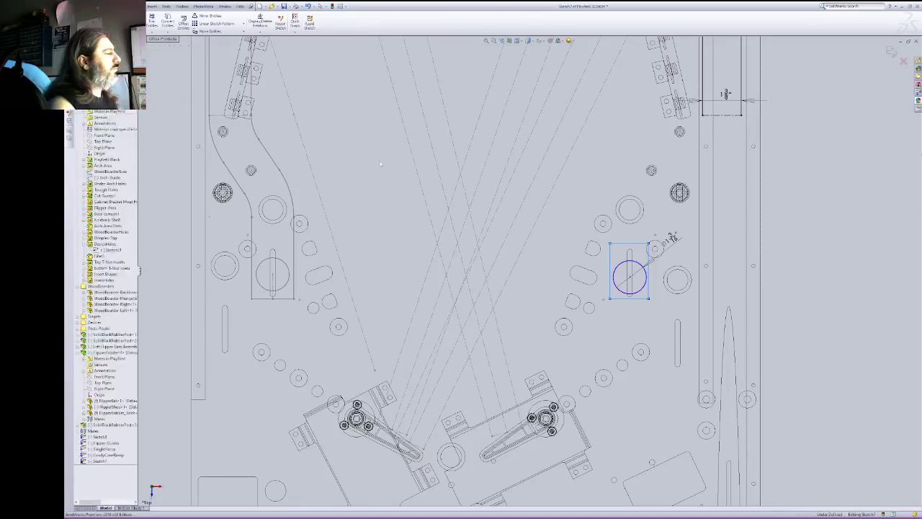
click(630, 278)
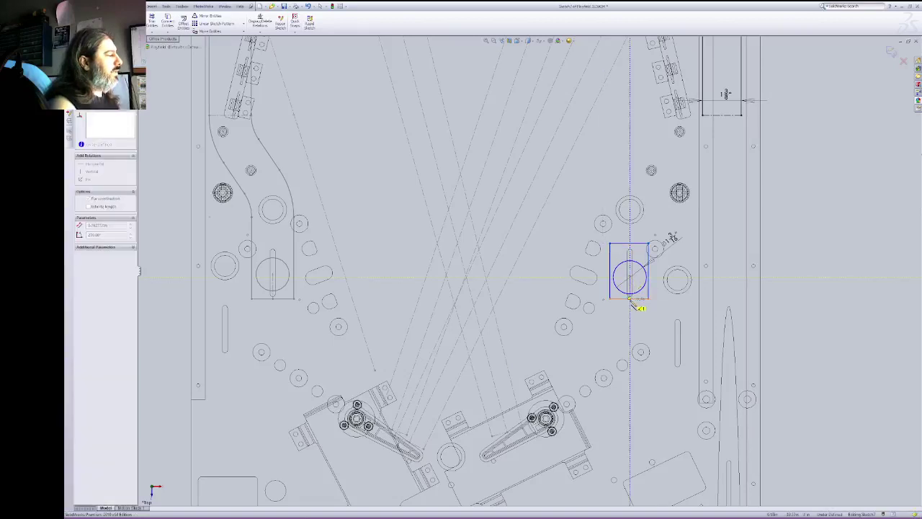
click(629, 298)
key(Escape)
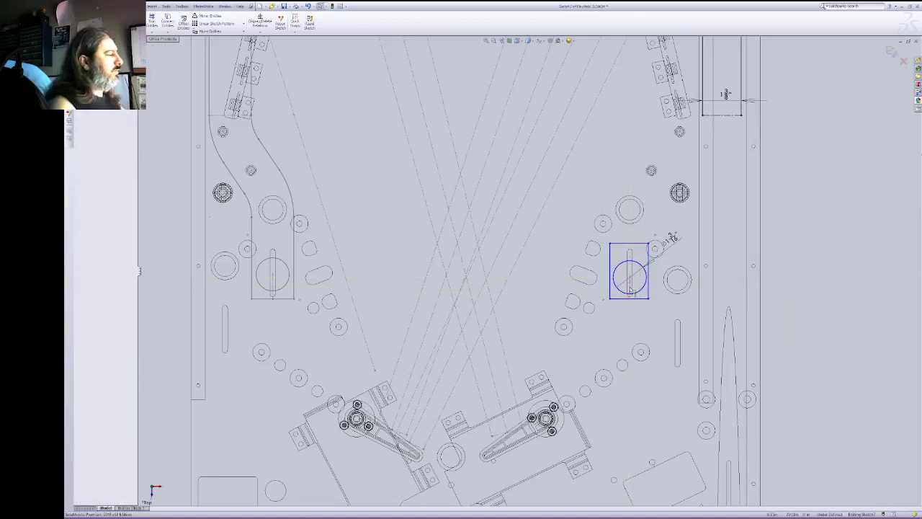
click(629, 288)
click(82, 147)
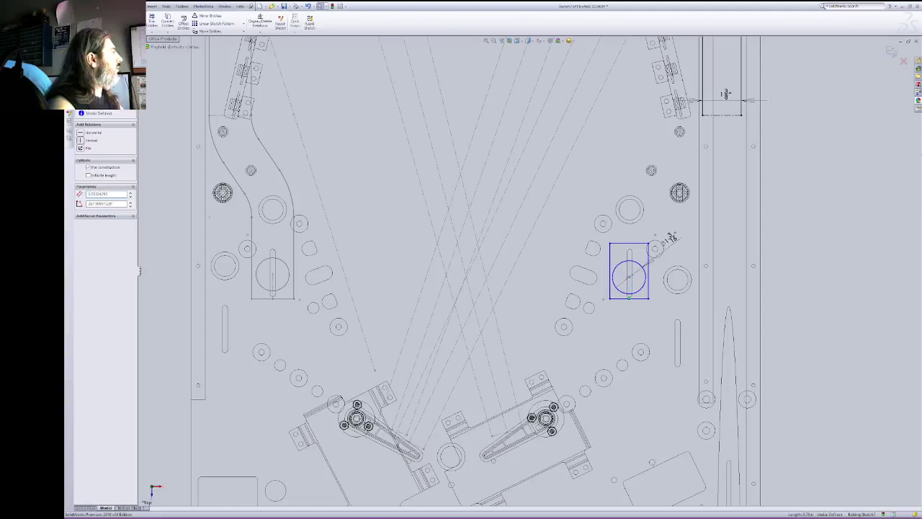
key(Escape)
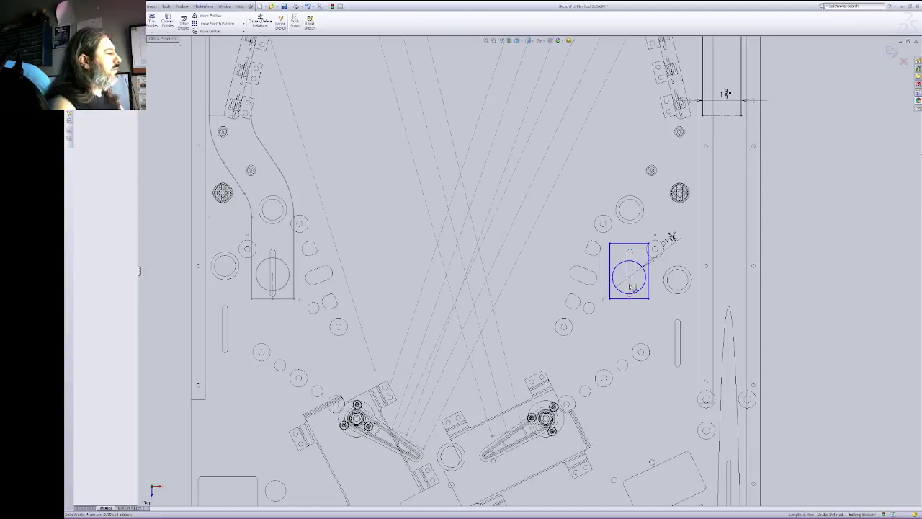
Step: Dimension the length of the centerline between the circle's centre and the rectangle's bottom edge as 7/8 in
click(629, 286)
click(601, 291)
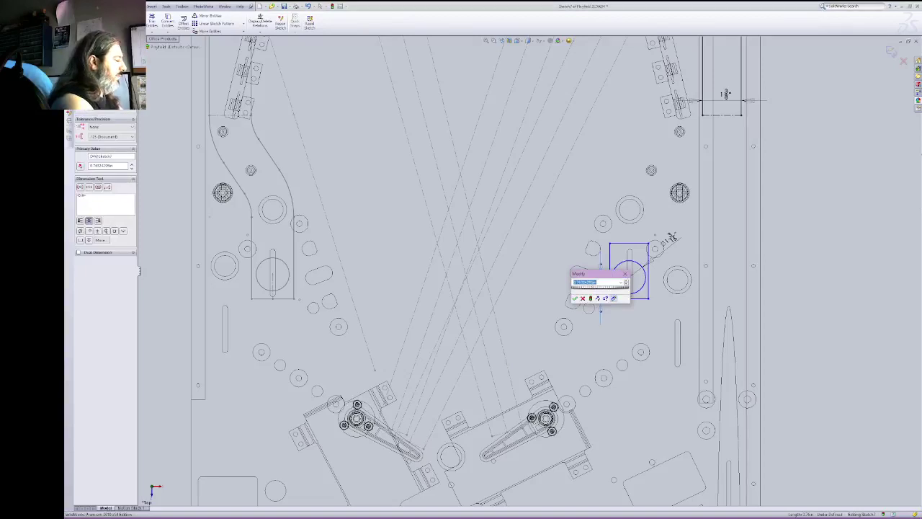
text(7/8)
key(Return)
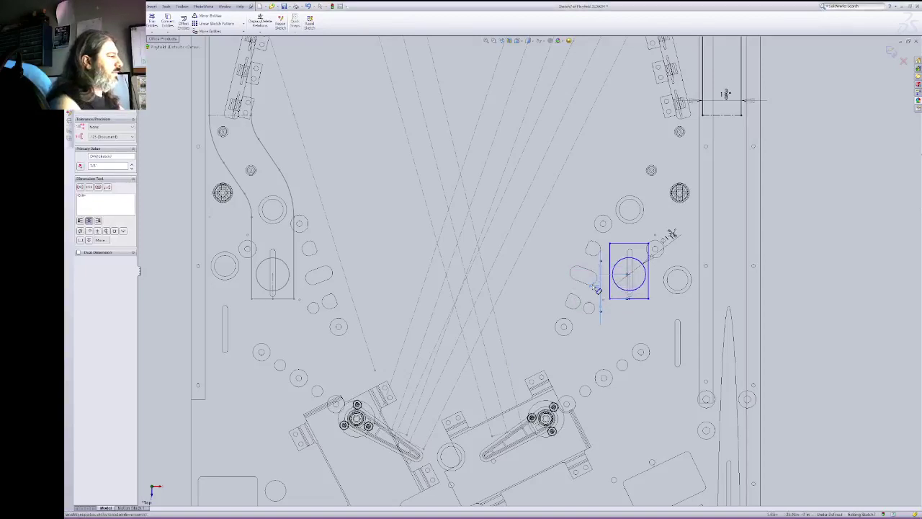
key(Escape)
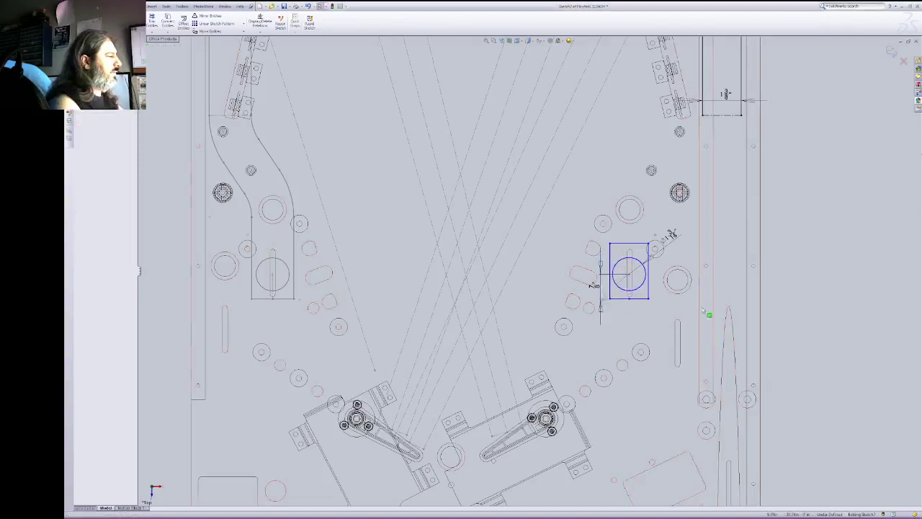
Step: Make the rectangle's bottom edge collinear with the lower end line of the left ramp's exit
click(622, 297)
ctrl+click(285, 298)
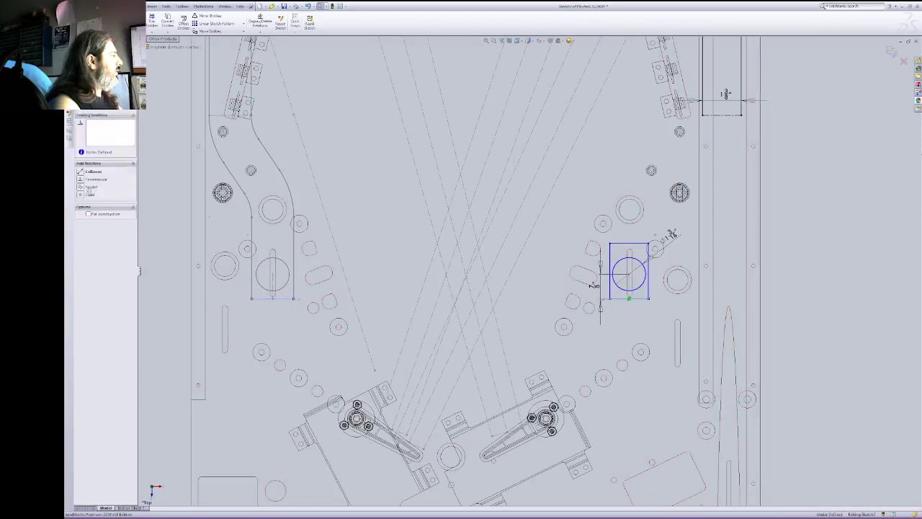
click(91, 172)
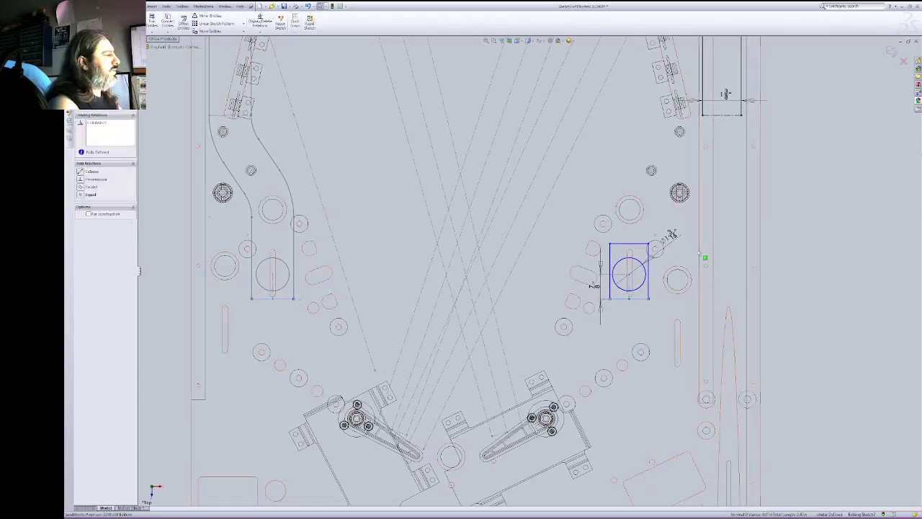
Step: Shift the circle's centre slightly so it lines up with the vertical slot inside the rectangle
click(630, 297)
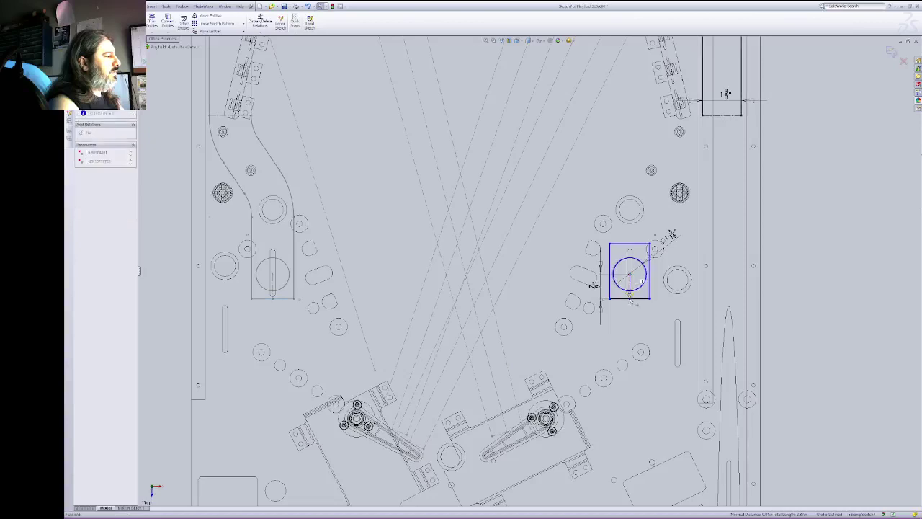
drag(629, 274, 630, 274)
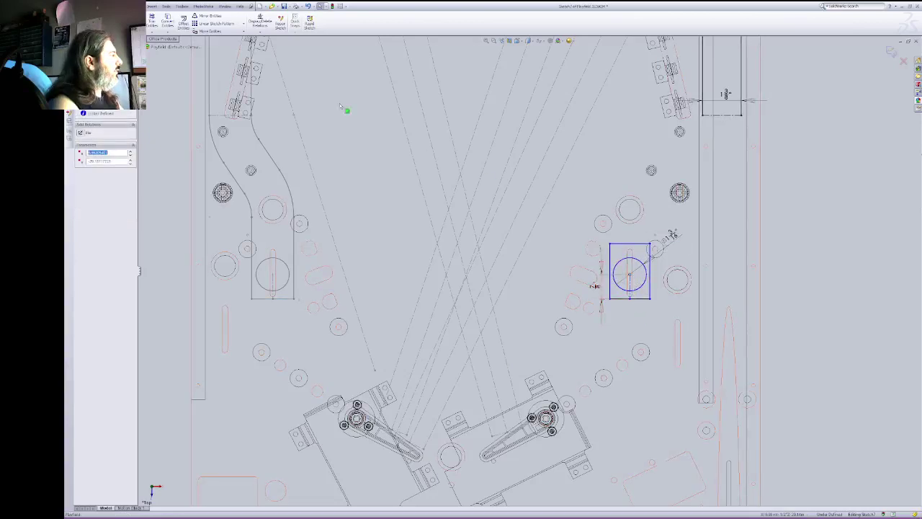
click(879, 271)
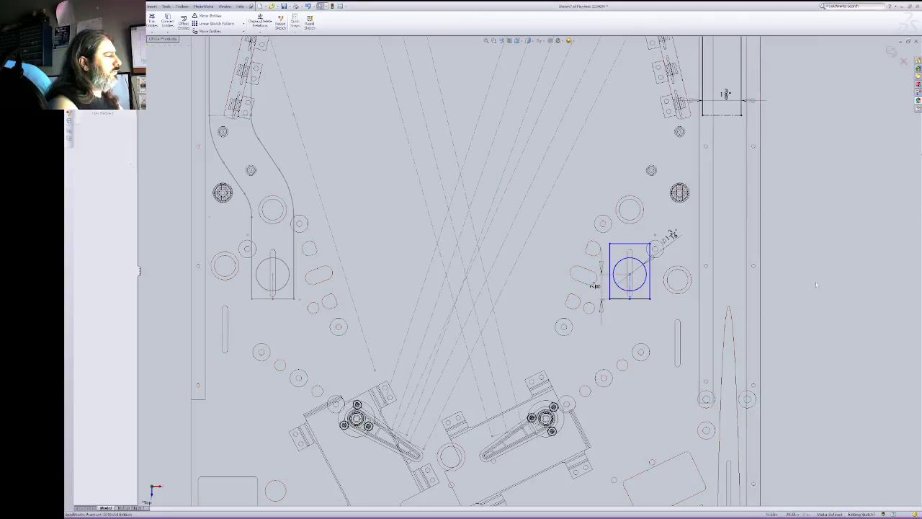
mouse_move(630, 275)
mouse_down()
mouse_move(650, 274)
mouse_move(630, 276)
mouse_up()
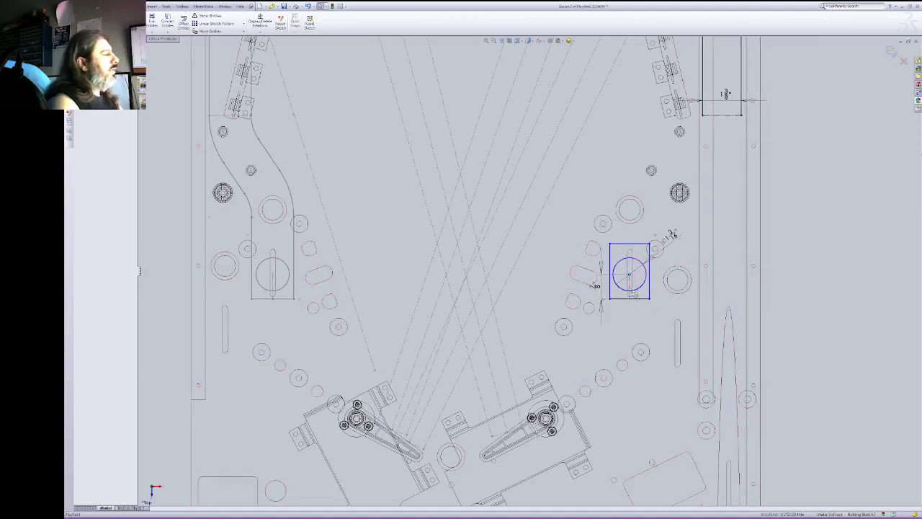
Step: Fix the circle's centre point in place and delete the collinear relation on the rectangle's bottom edge
click(650, 290)
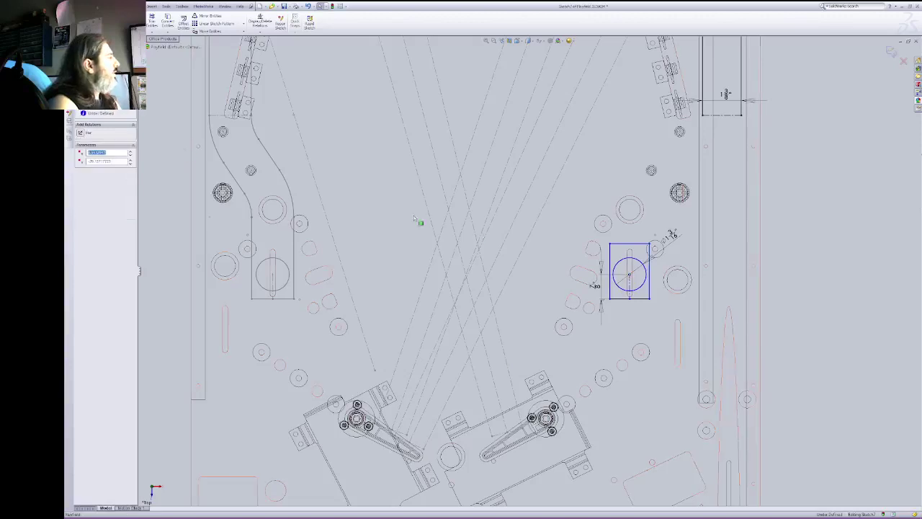
click(81, 134)
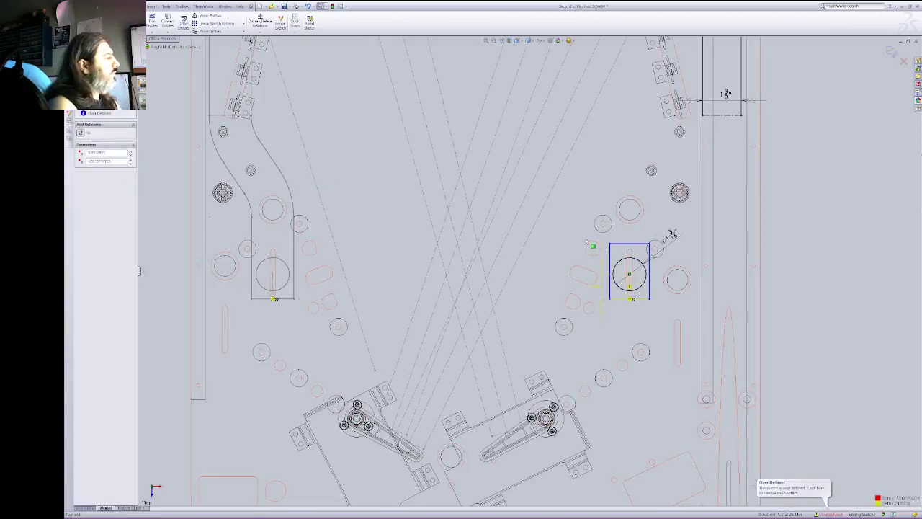
click(641, 299)
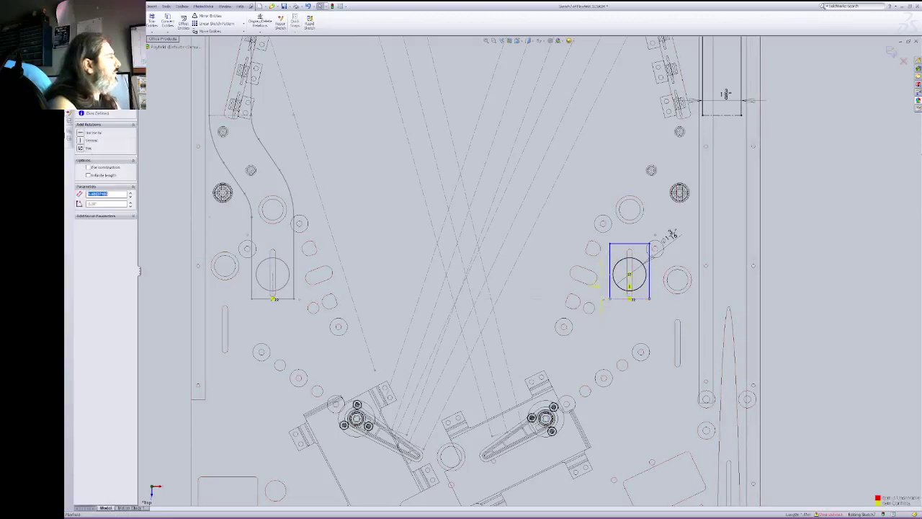
key(Delete)
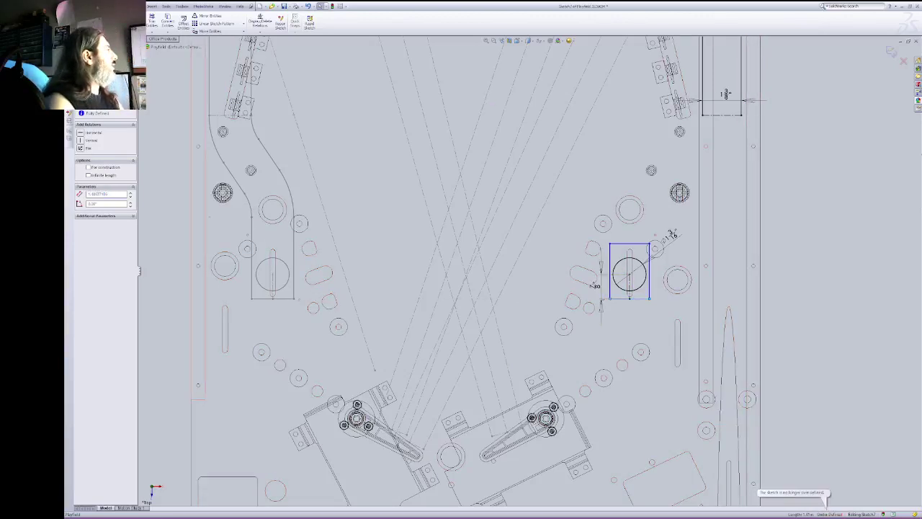
click(108, 16)
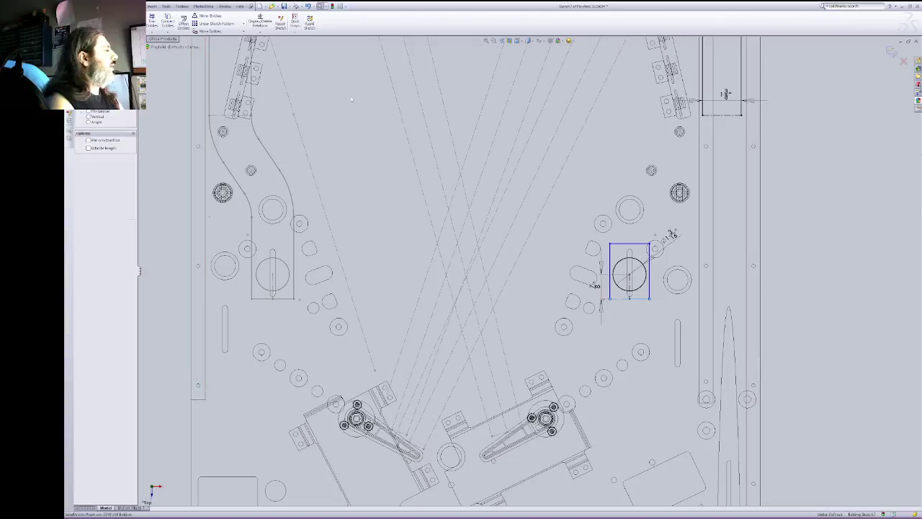
click(611, 255)
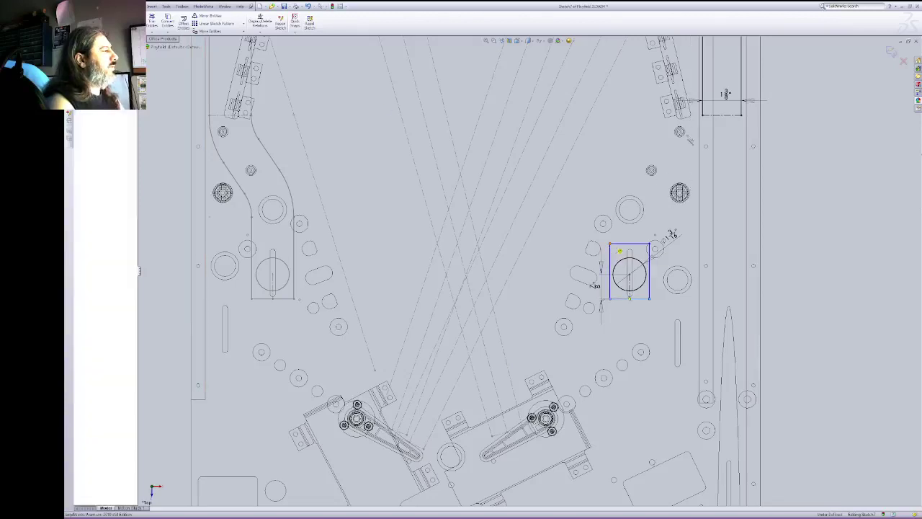
click(703, 116)
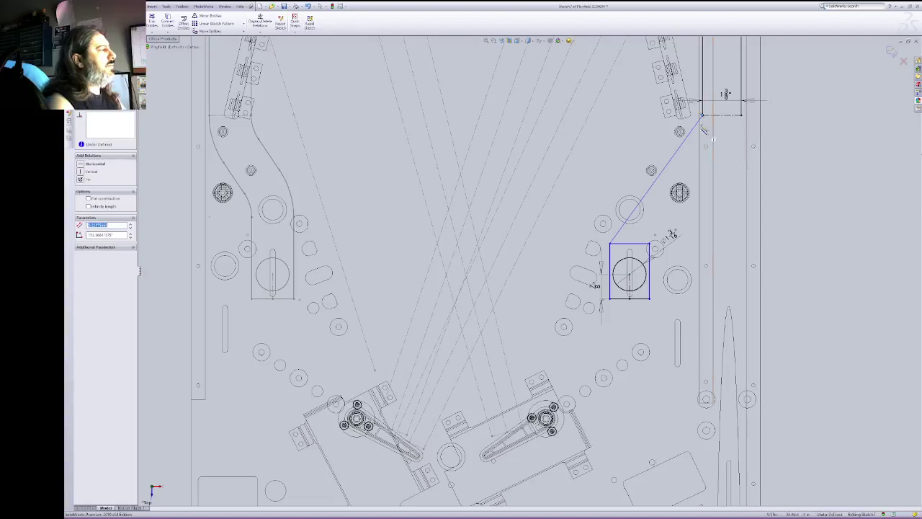
key(Escape)
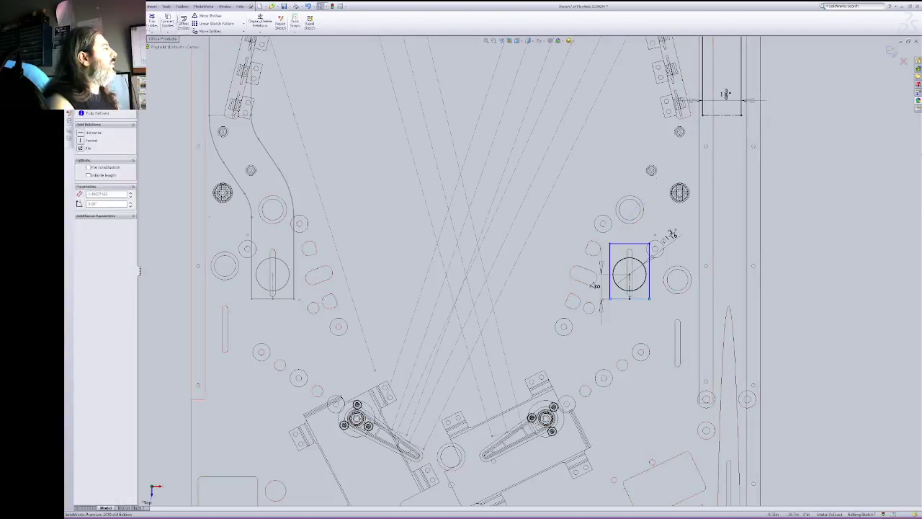
click(106, 17)
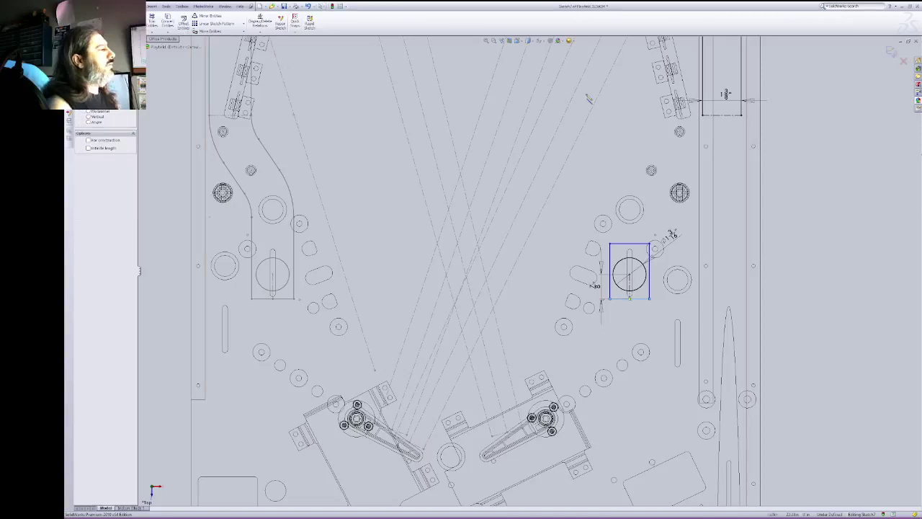
click(704, 116)
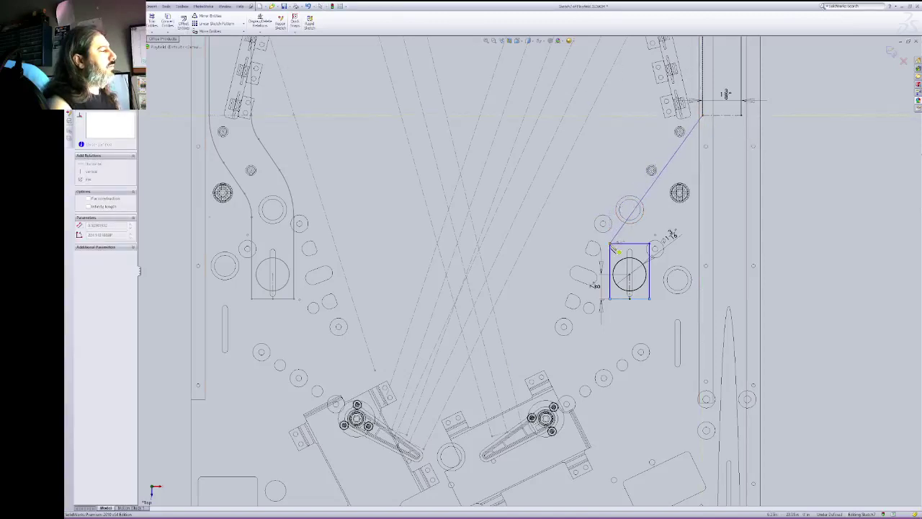
key(Escape)
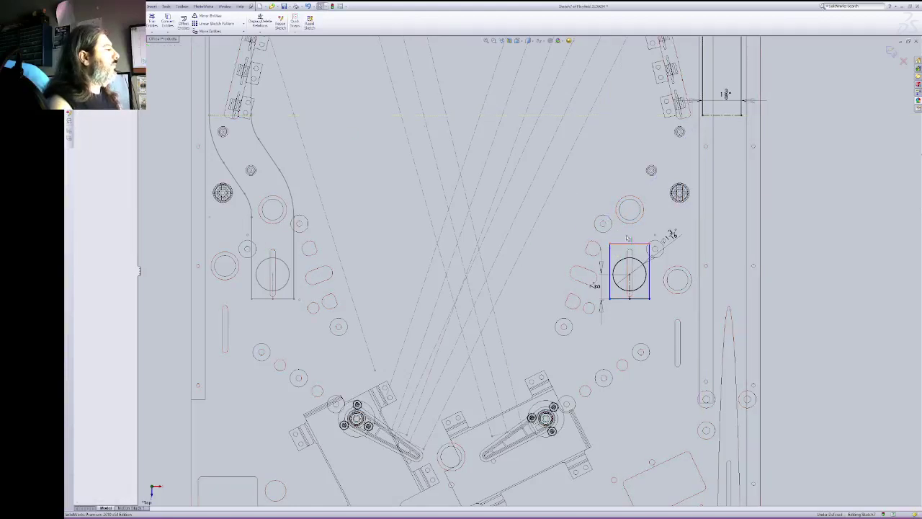
Step: Extend the right exit rectangle's top edge upward and make it coincident with the point where the left ramp's curve meets its straight exit
mouse_move(629, 245)
mouse_down()
mouse_move(625, 221)
mouse_move(629, 227)
mouse_up()
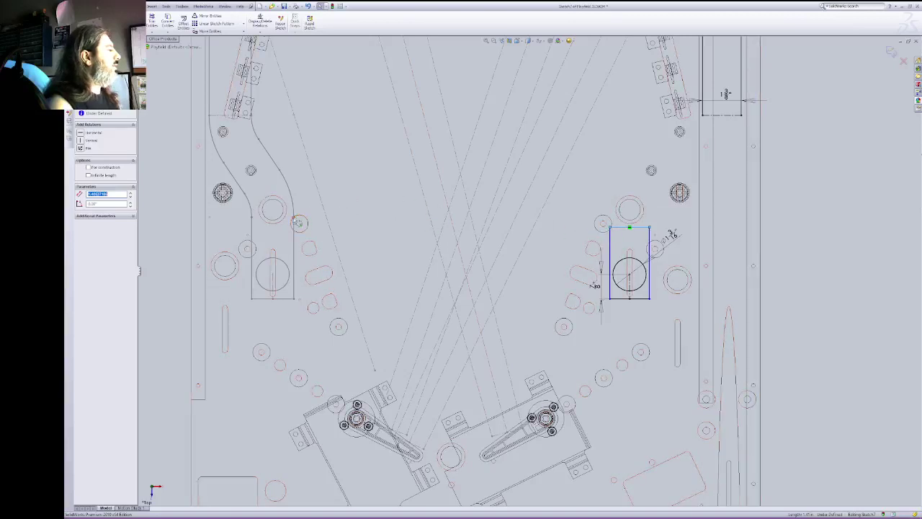
click(629, 228)
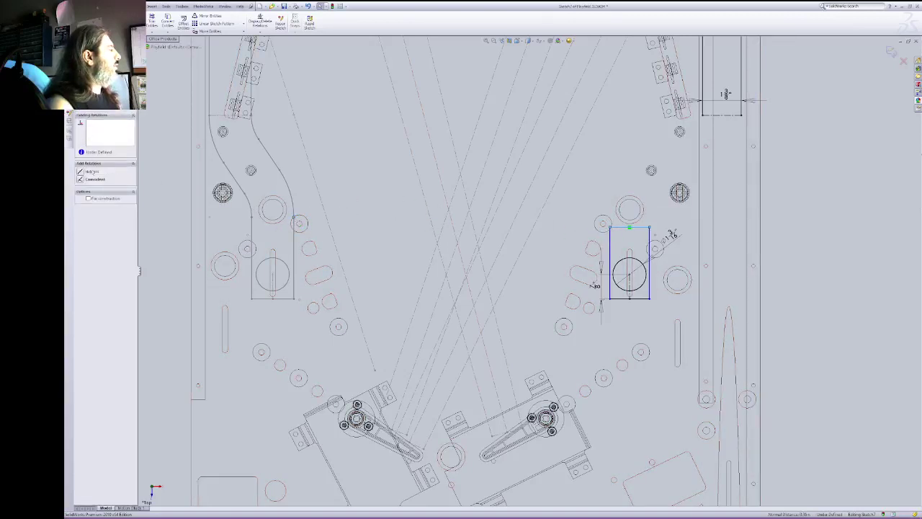
click(80, 180)
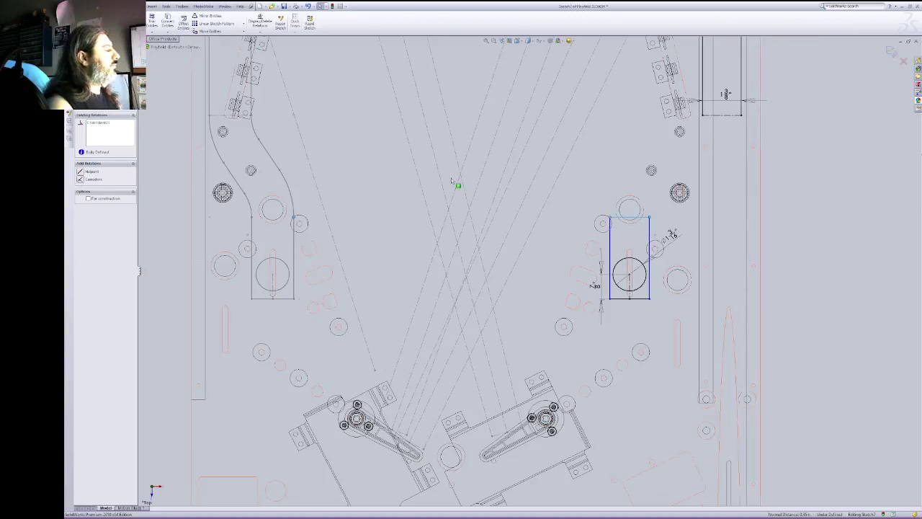
click(634, 131)
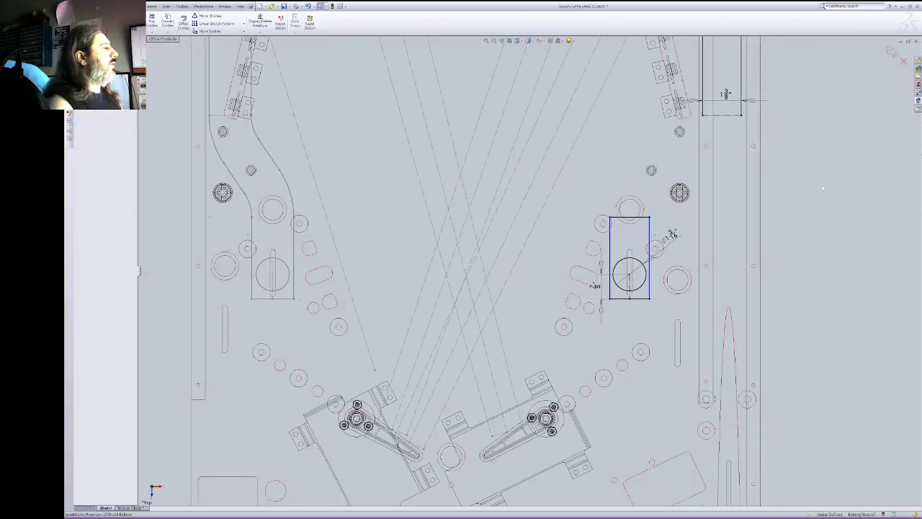
Step: Convert the right exit rectangle's top edge to construction geometry
click(634, 217)
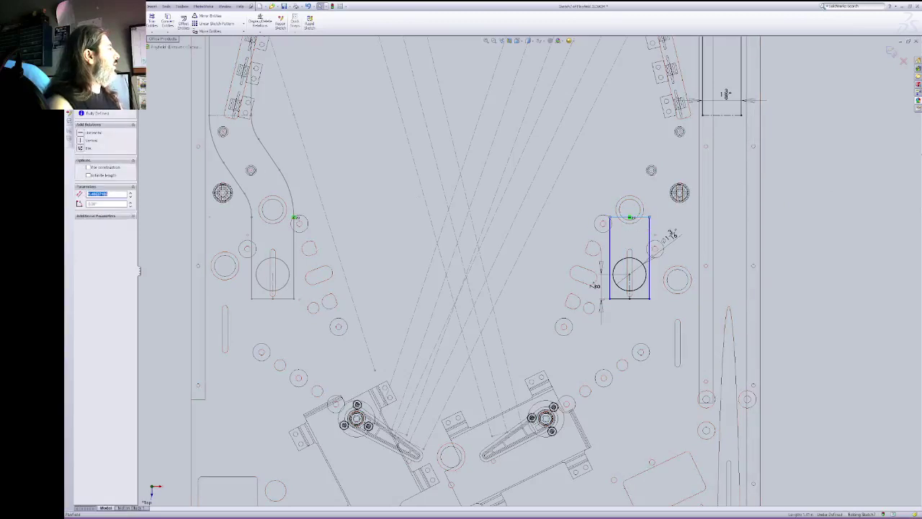
click(88, 175)
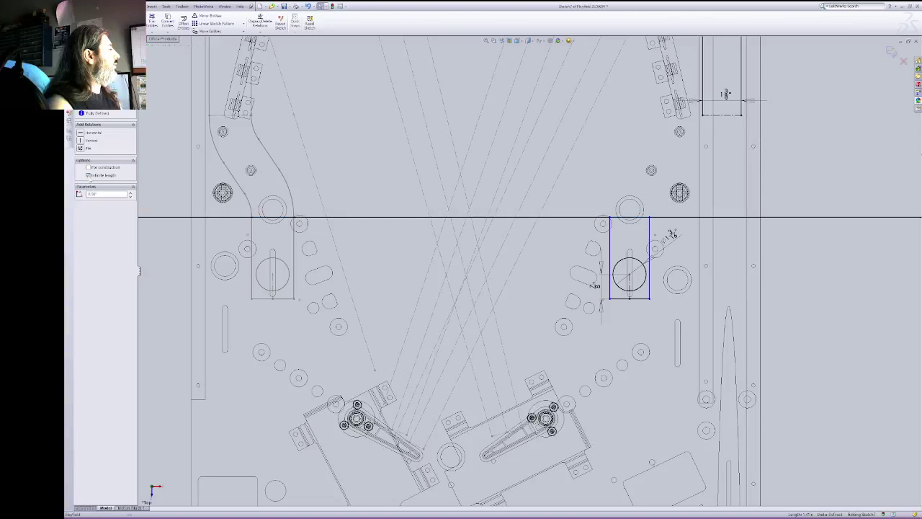
click(88, 175)
click(89, 167)
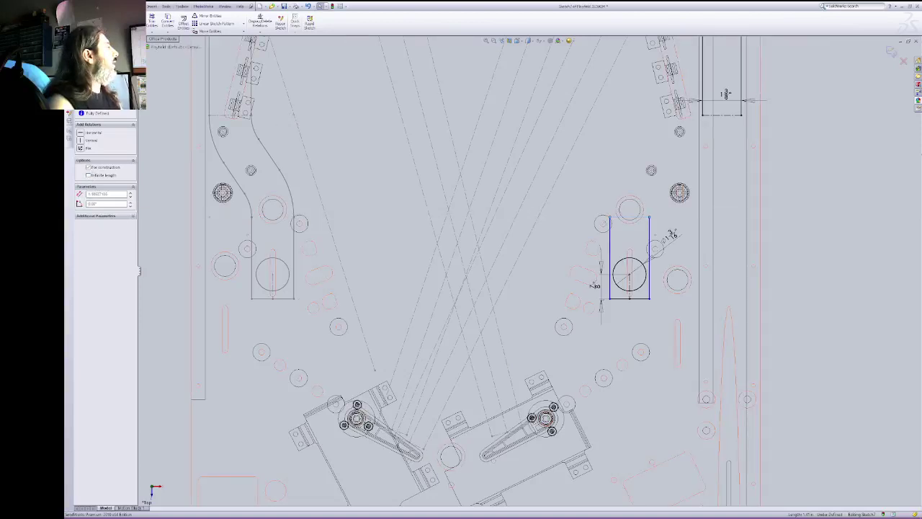
Step: Draw tangent arcs from both upper corners of the right exit rectangle, curving up toward the right-hand lane
click(124, 24)
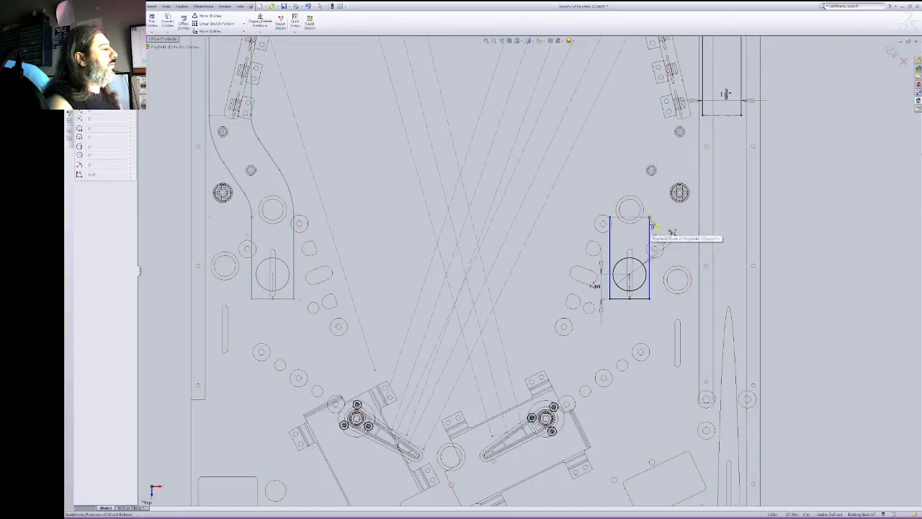
click(663, 188)
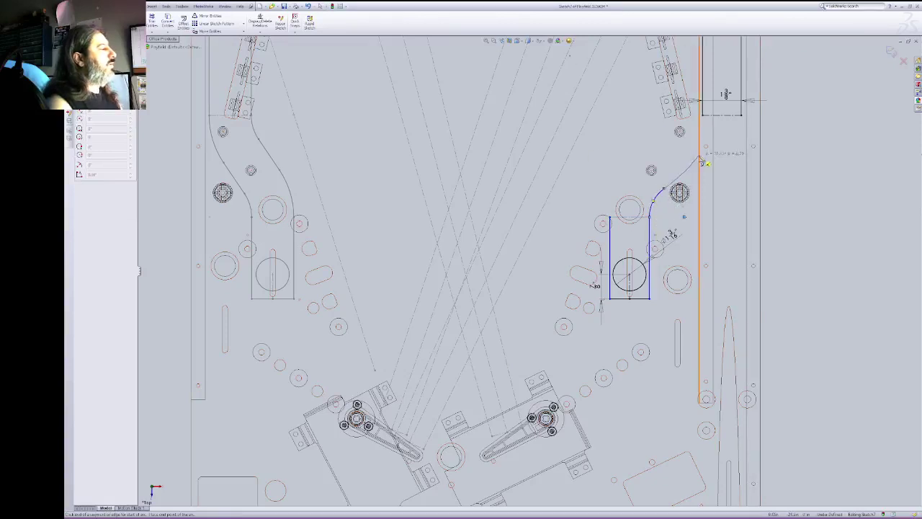
key(Escape)
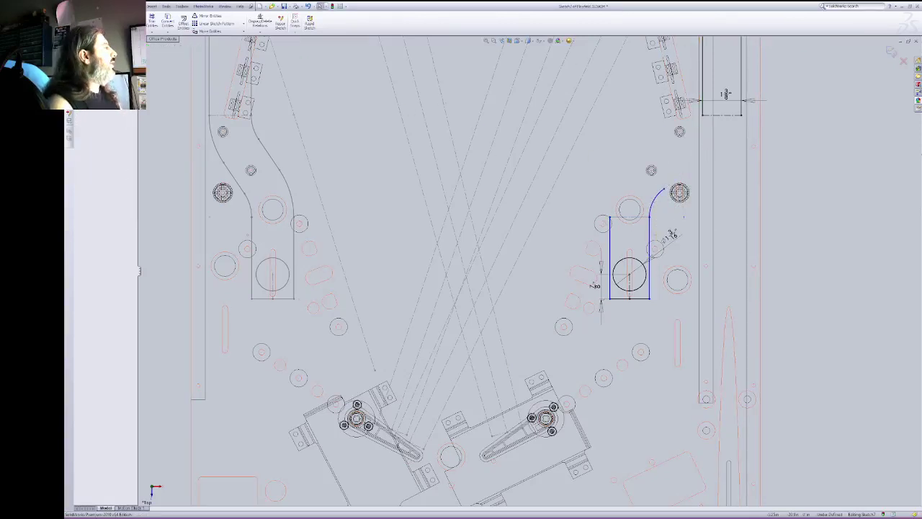
click(610, 221)
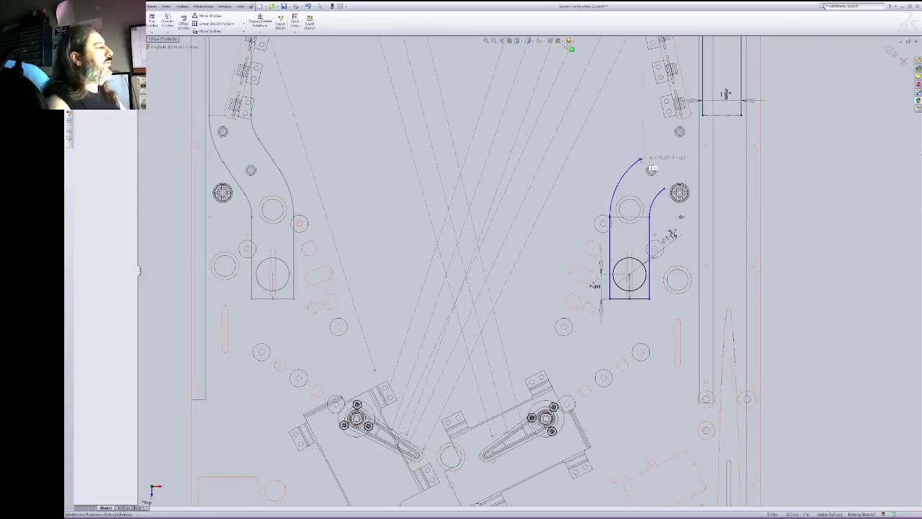
key(Escape)
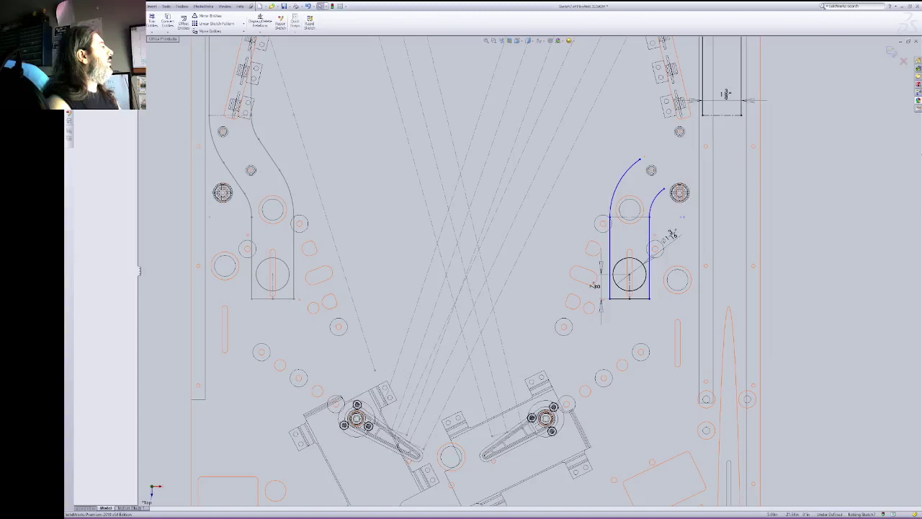
Step: Draw tangent arcs from both lower corners of the right-hand ramp lane, curving down toward the exit
click(111, 23)
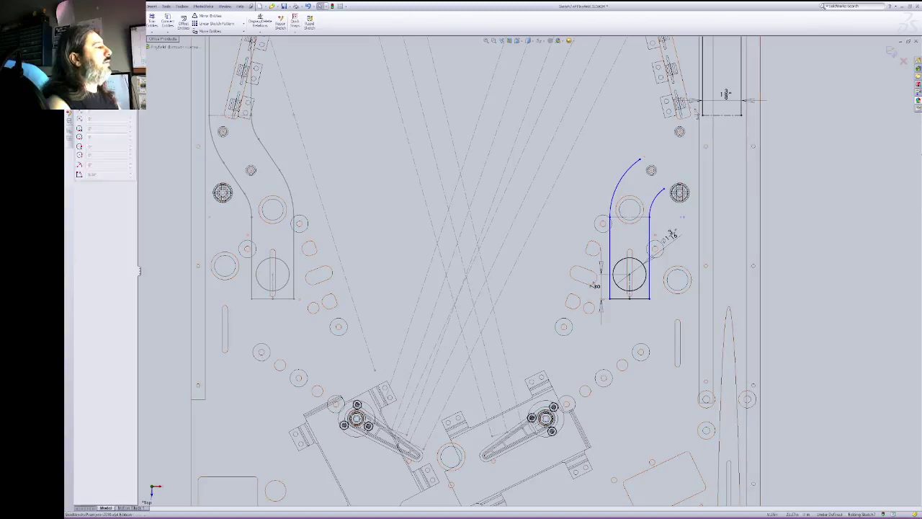
click(703, 116)
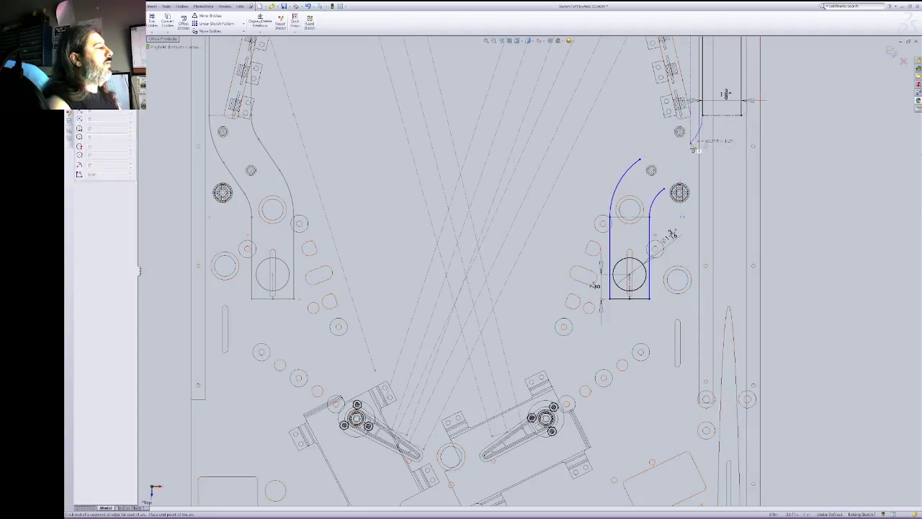
click(690, 141)
key(Escape)
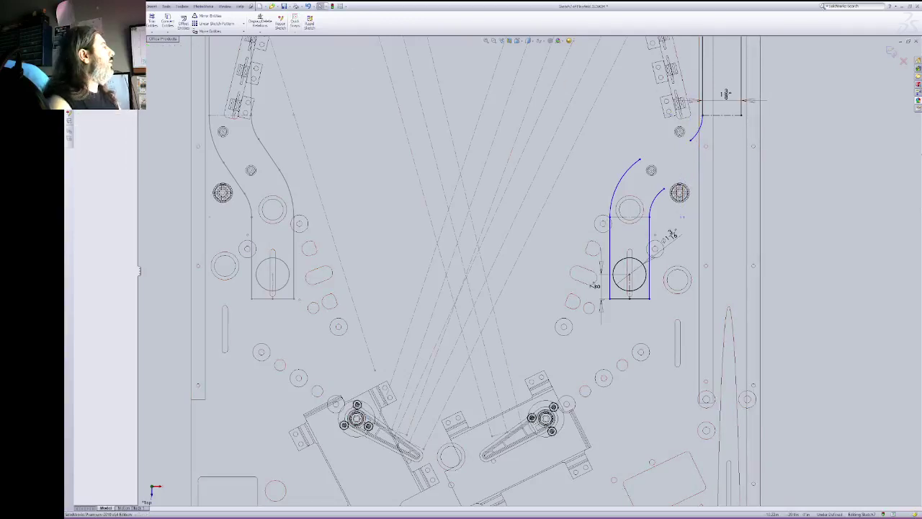
click(111, 23)
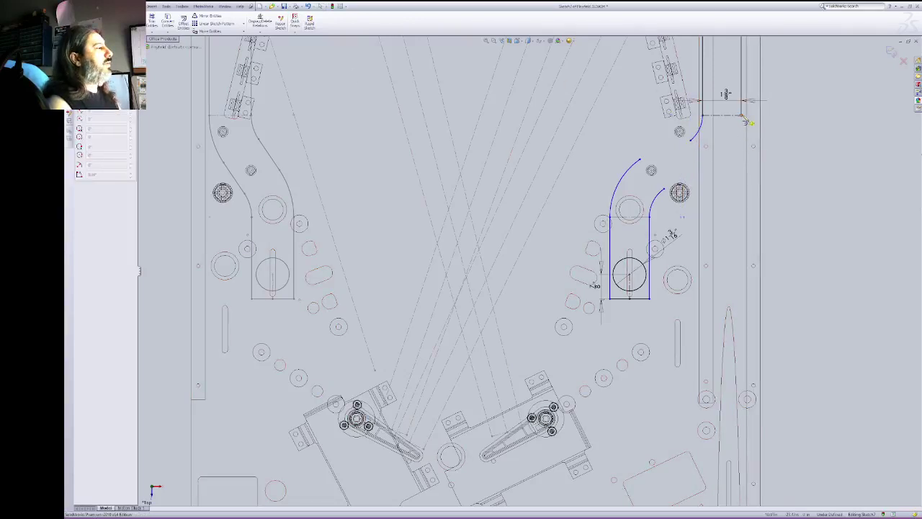
click(744, 118)
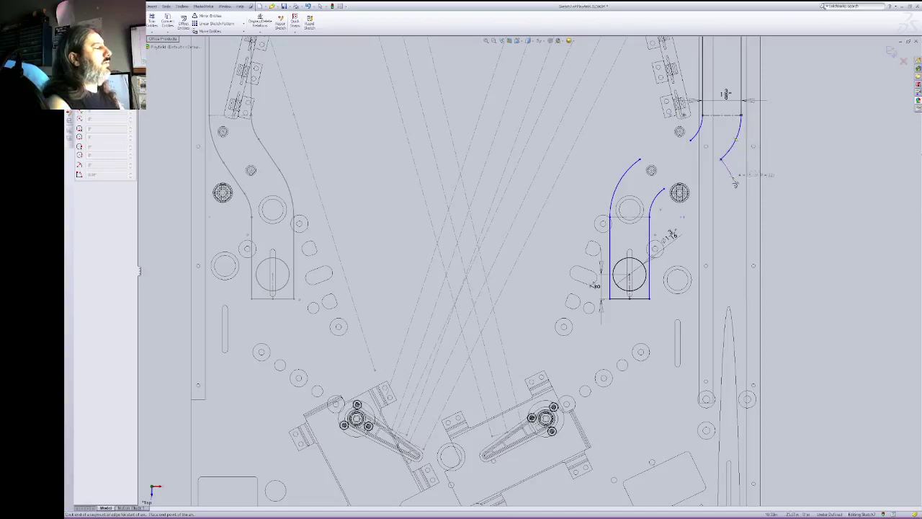
click(722, 159)
key(Escape)
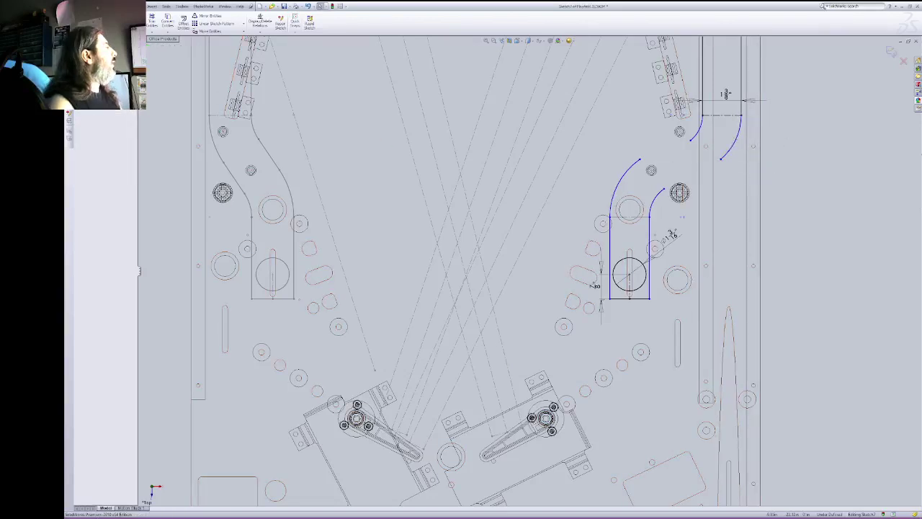
click(99, 16)
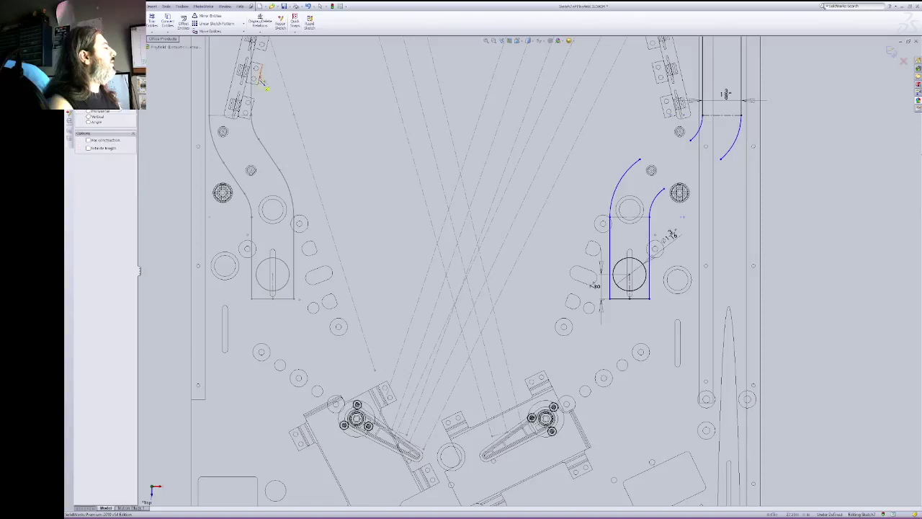
click(722, 160)
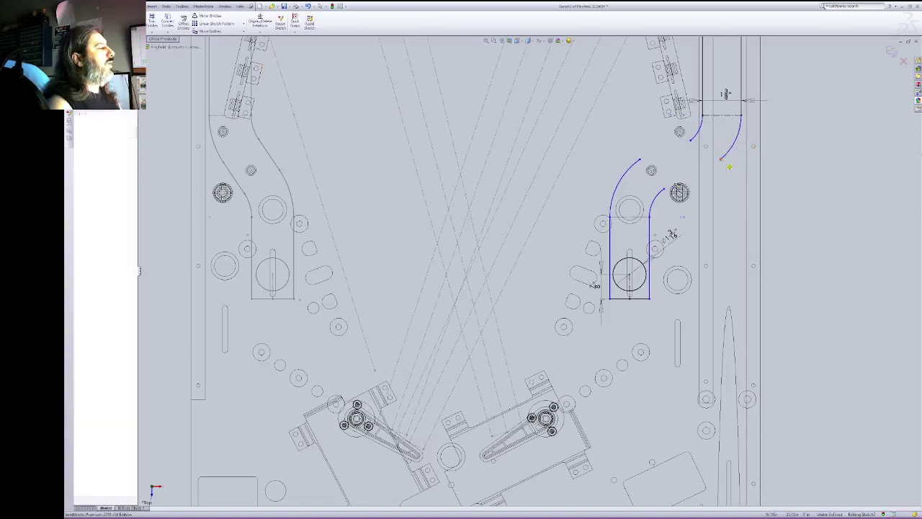
click(664, 188)
key(Escape)
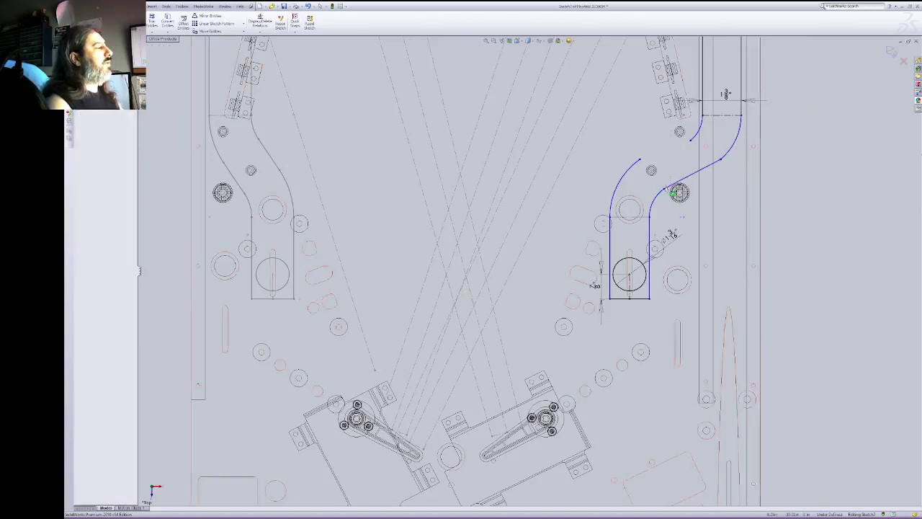
key(ctrl+z)
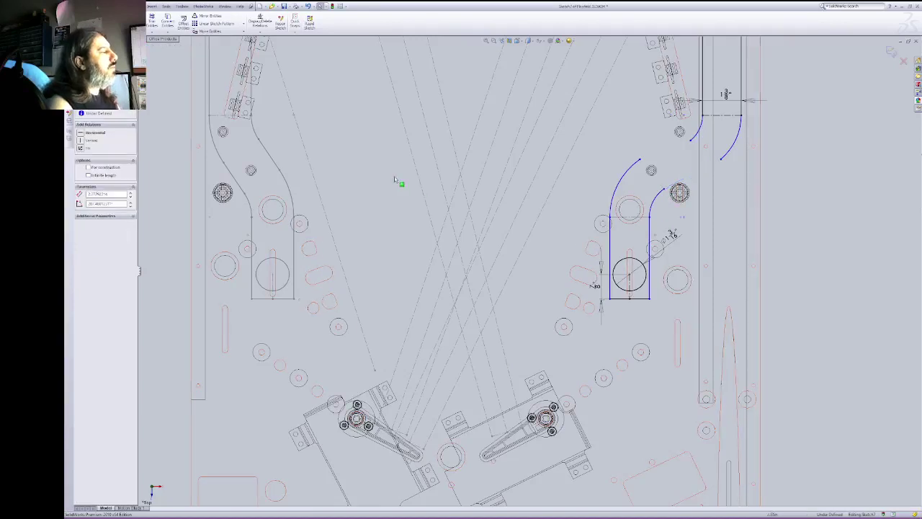
key(Escape)
Step: Draw two straight lines joining the lane's inner and outer arcs to the matching arcs of the right exit
key(l)
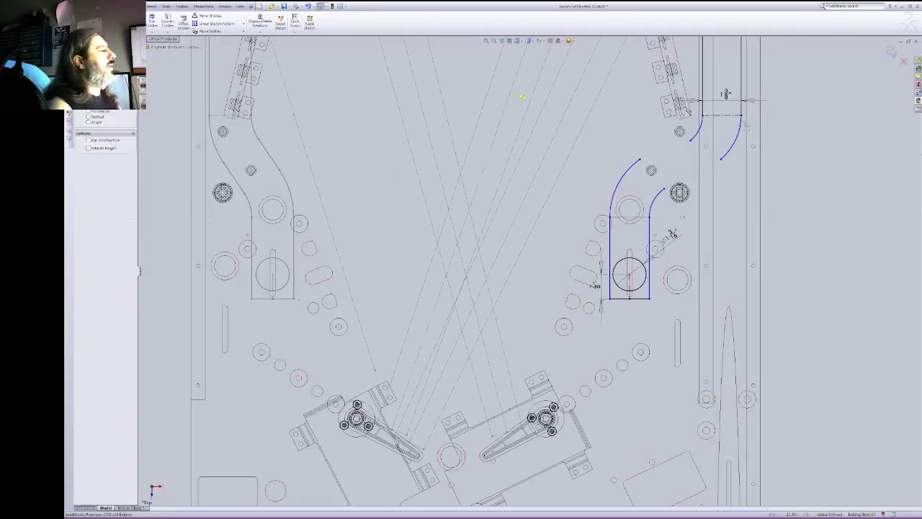
click(721, 159)
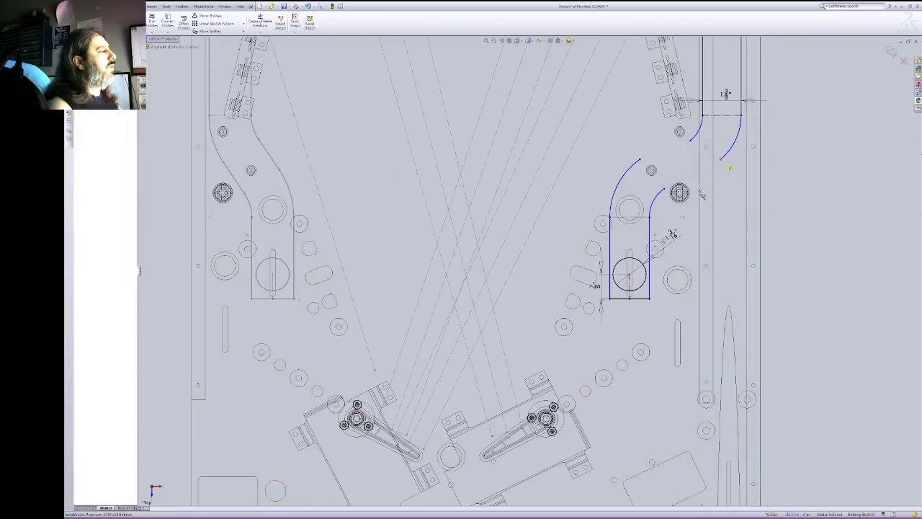
click(664, 190)
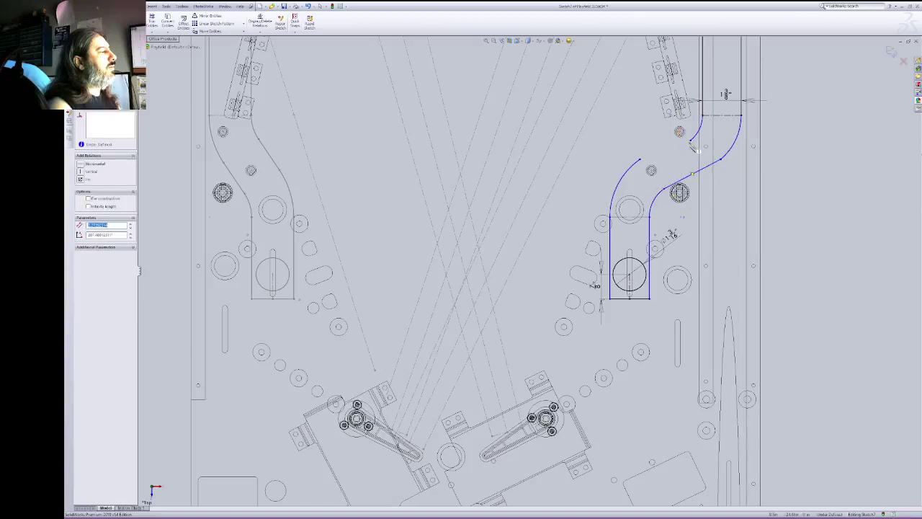
click(698, 132)
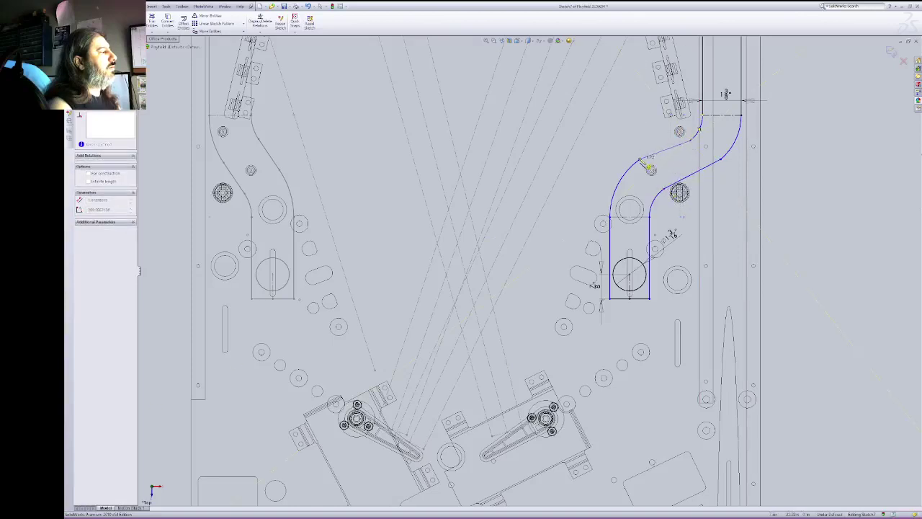
click(640, 159)
key(Escape)
Step: Make the two diagonal connecting lines of the right ramp parallel
click(683, 144)
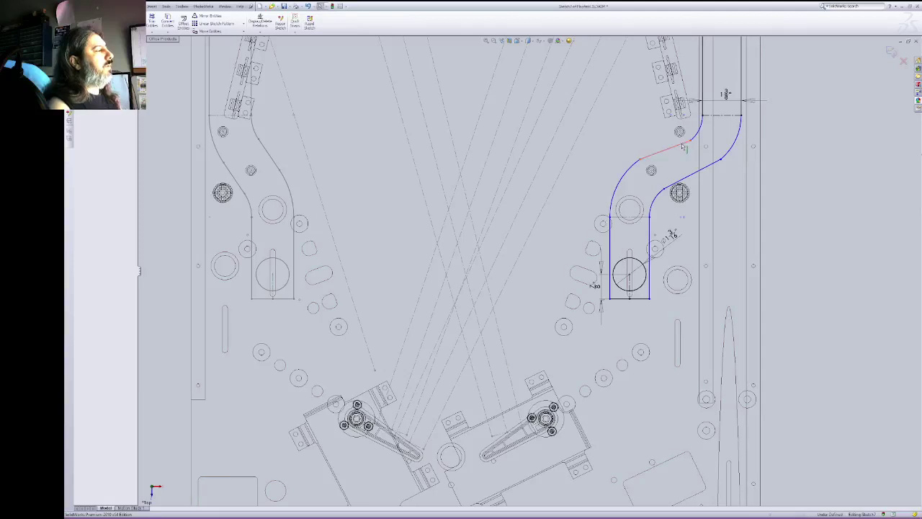
ctrl+click(707, 167)
key(Escape)
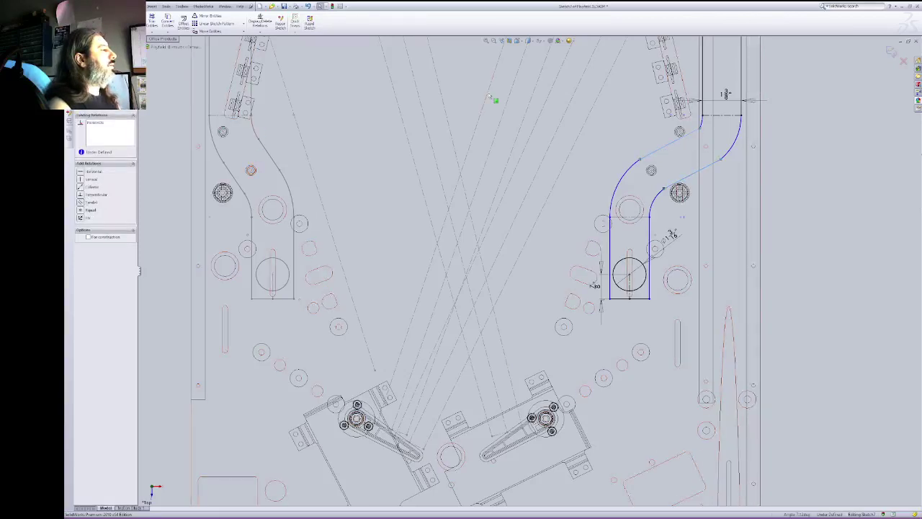
Step: Make both arcs at the bottom of the right-hand lane tangent to the diagonal lines they meet
click(737, 155)
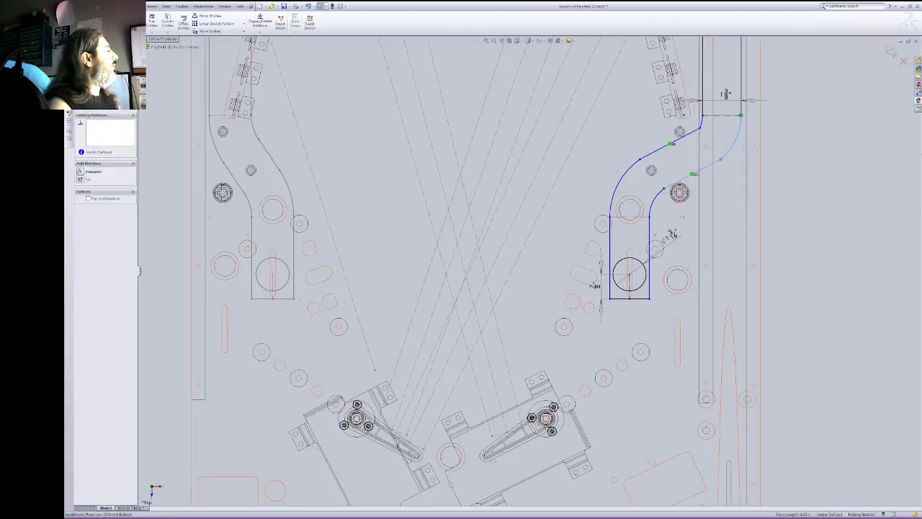
click(92, 171)
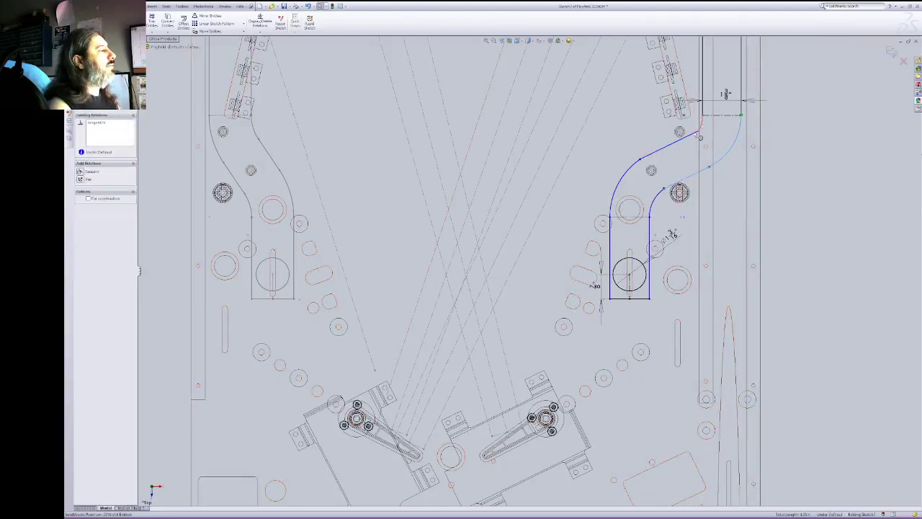
key(Escape)
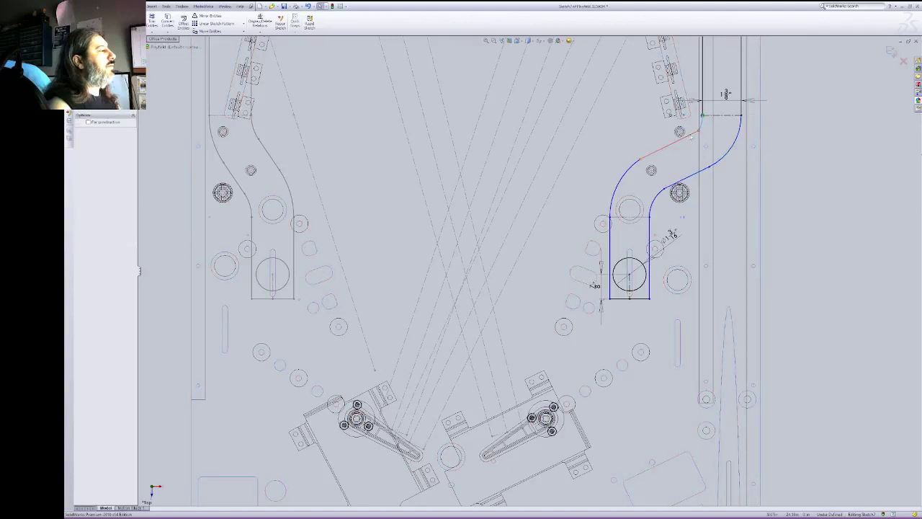
ctrl+click(691, 137)
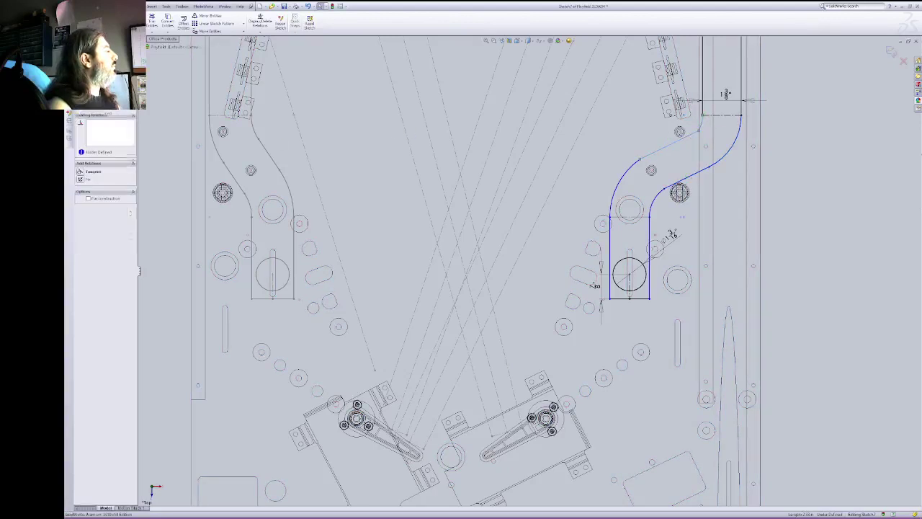
click(105, 172)
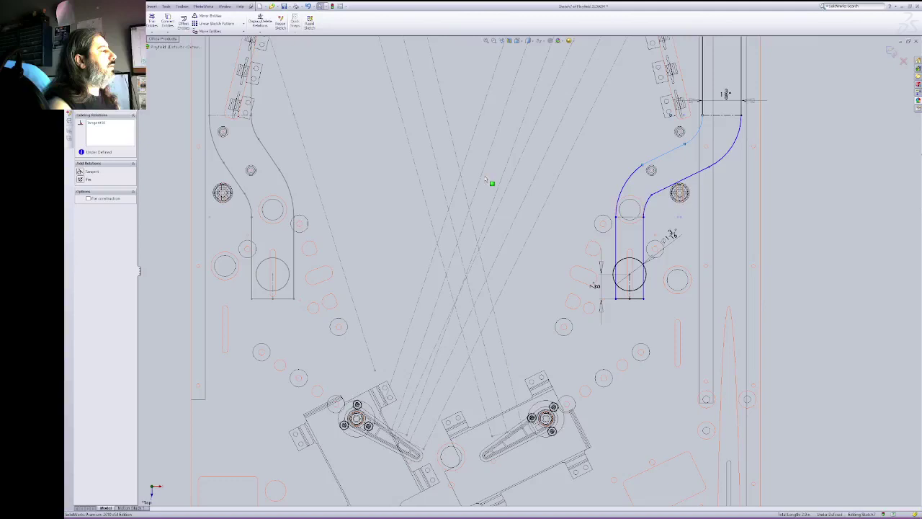
Step: Make both arcs above the right exit rectangle tangent to the diagonal lines they meet
click(634, 174)
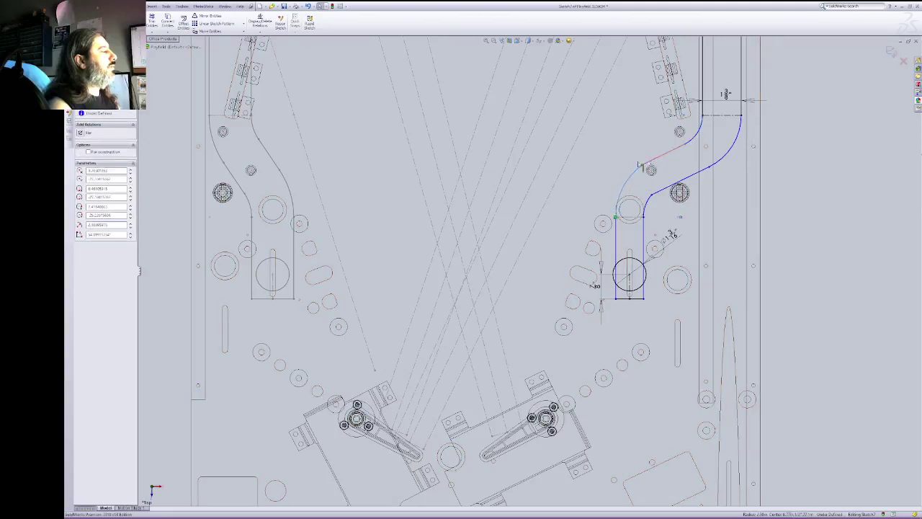
click(655, 158)
ctrl+click(634, 174)
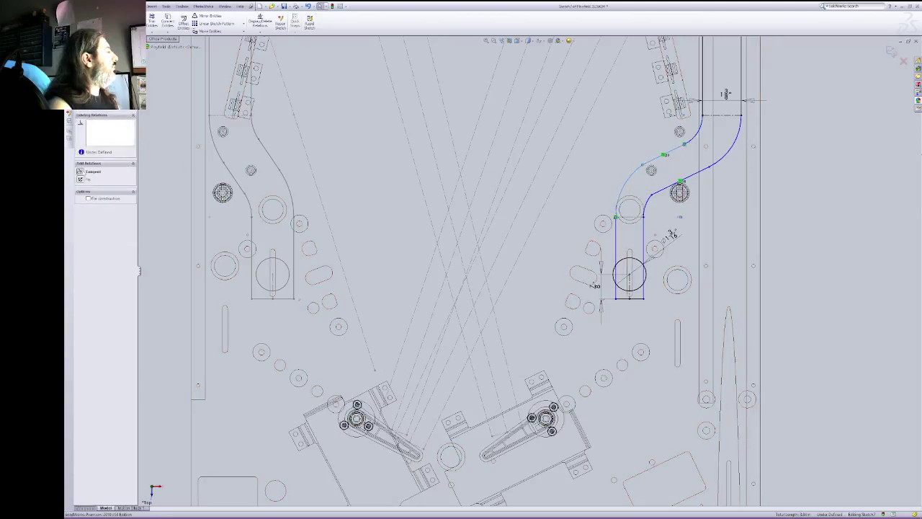
click(92, 171)
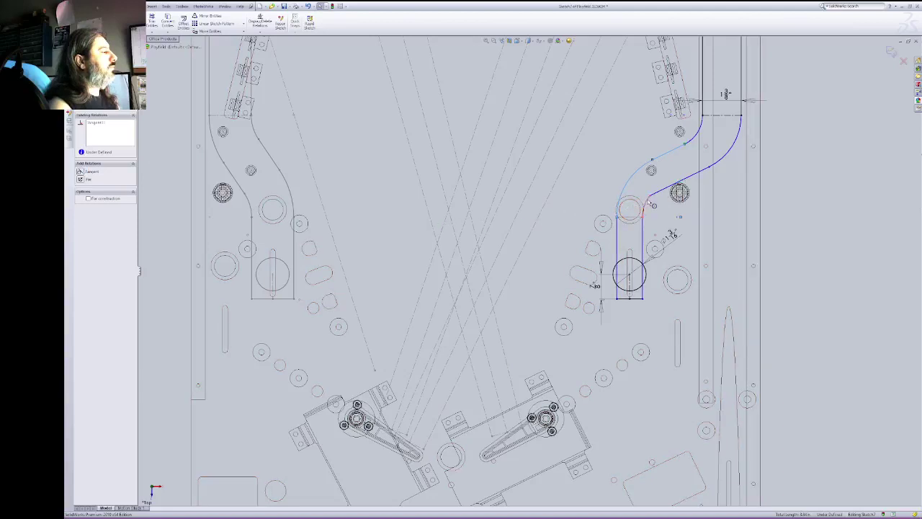
click(645, 204)
click(666, 188)
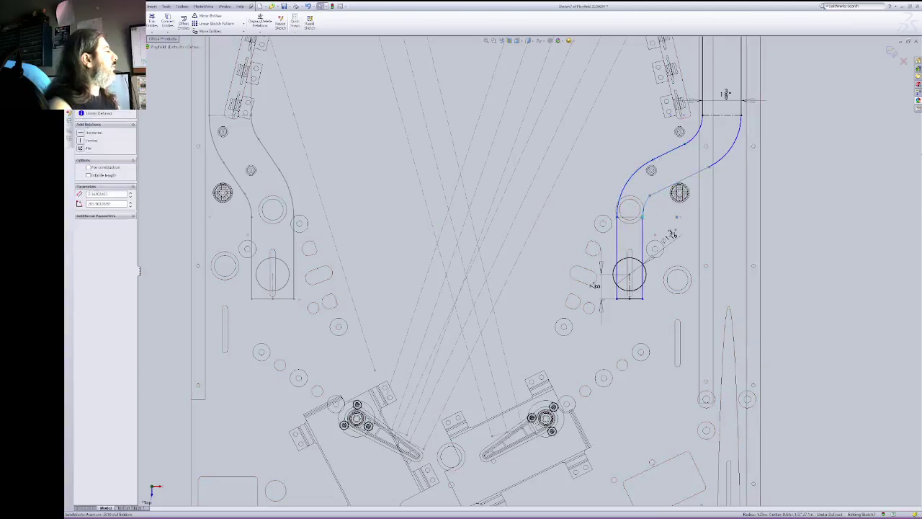
ctrl+click(645, 204)
click(93, 172)
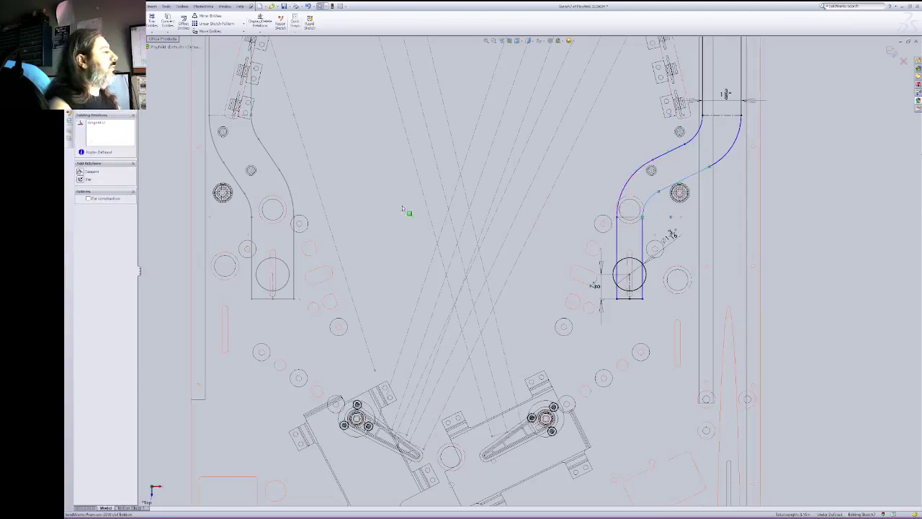
Step: Dimension the bottom edge of the right exit rectangle and set its width to 1 1/2 inches
click(98, 22)
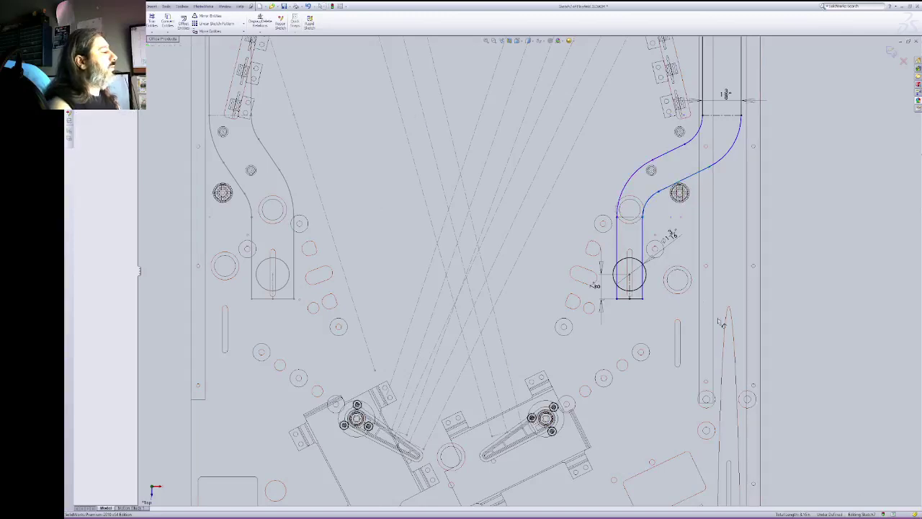
click(638, 301)
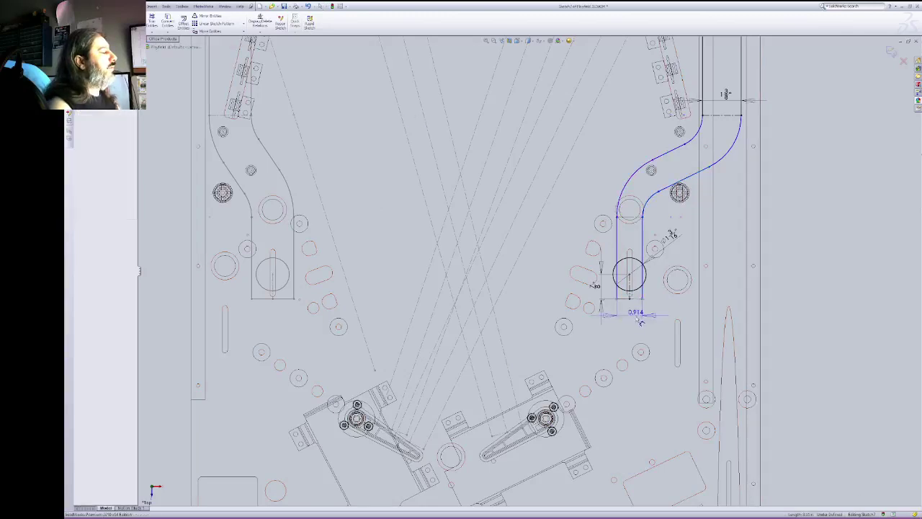
click(636, 320)
text(1.3)
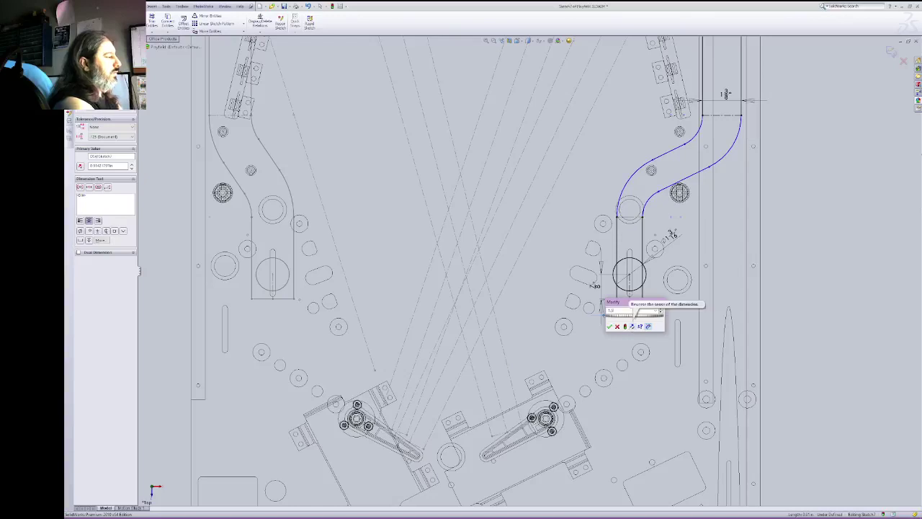
key(Return)
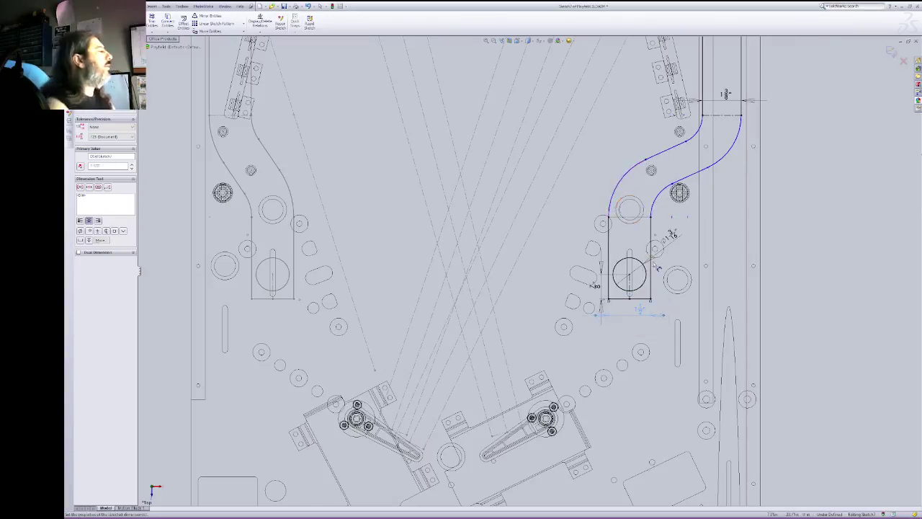
Step: Dimension the gap between the right ramp's two diagonal lines and set it to 1 1/2 inches
click(676, 146)
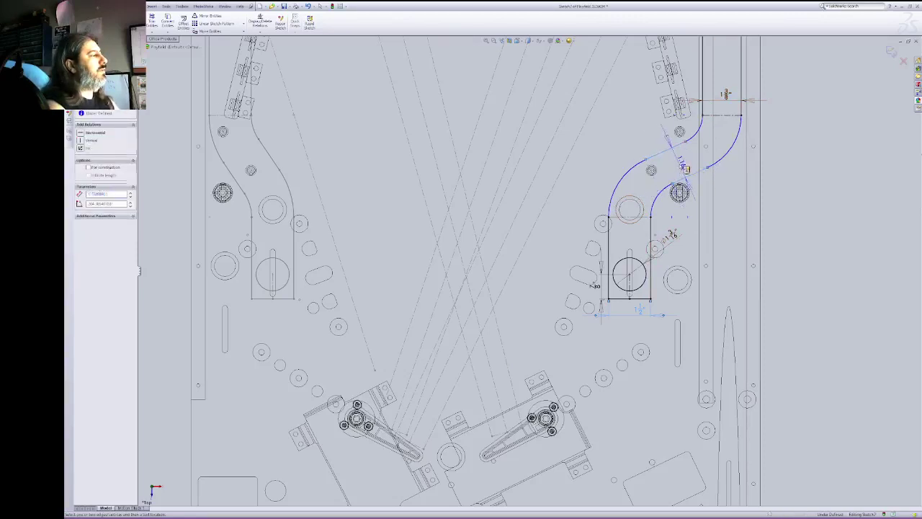
click(681, 161)
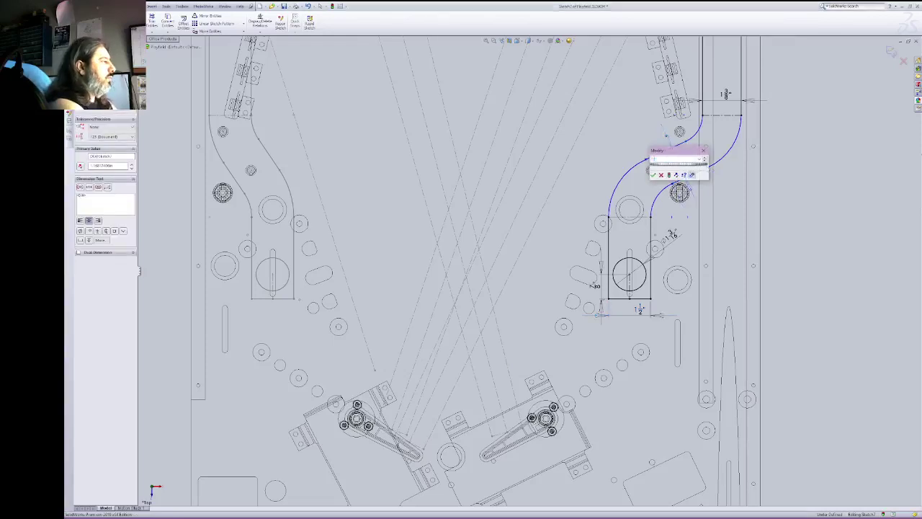
key(Return)
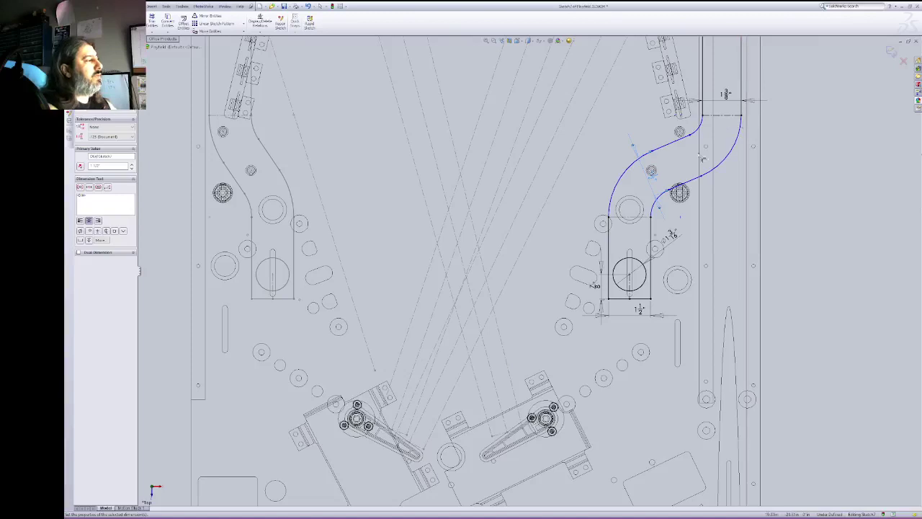
key(Escape)
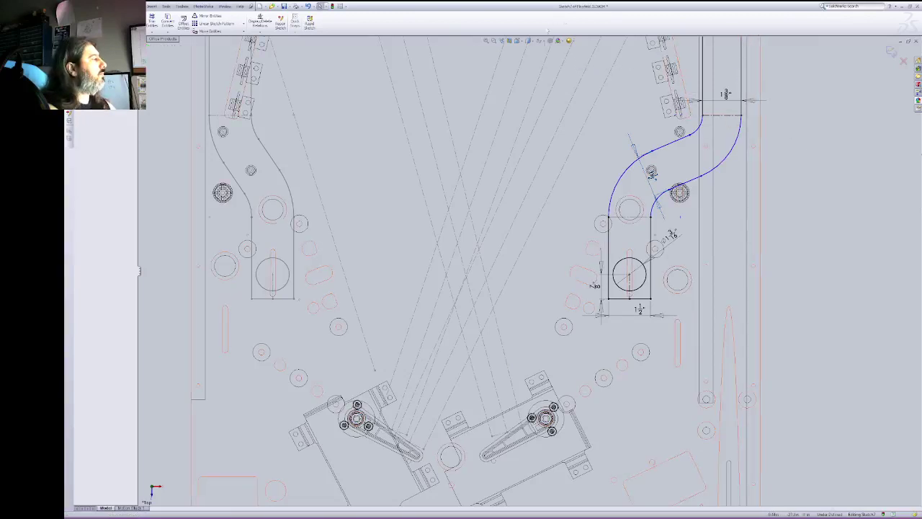
Step: Try raising the lower end of the right-hand lane, shift the diagonal gap dimension, and move the lane end back down
click(735, 119)
click(713, 137)
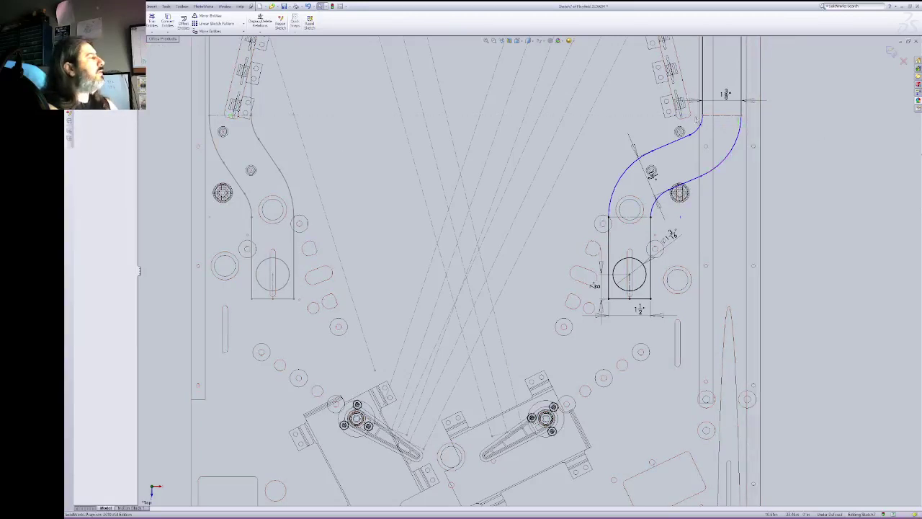
click(724, 115)
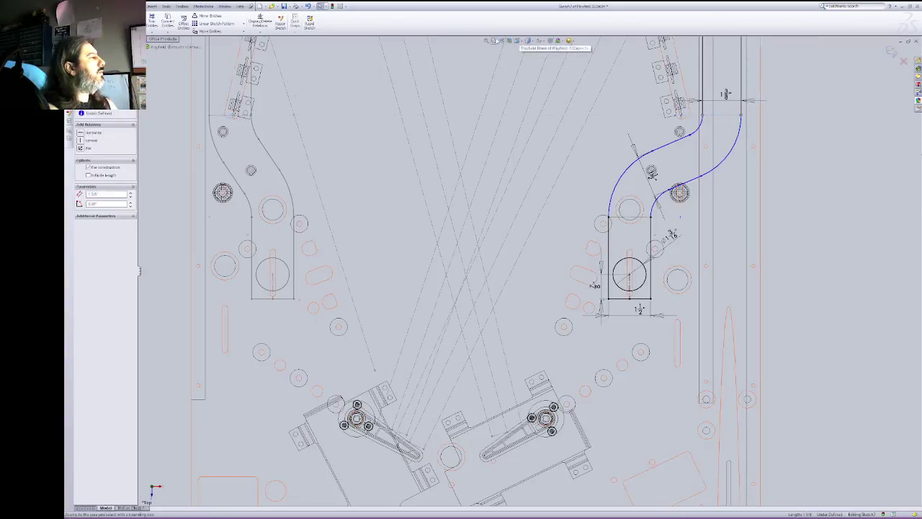
right_click(881, 96)
click(881, 126)
mouse_move(854, 72)
mouse_down()
mouse_move(828, 115)
mouse_move(747, 137)
mouse_up()
right_click(747, 137)
click(757, 138)
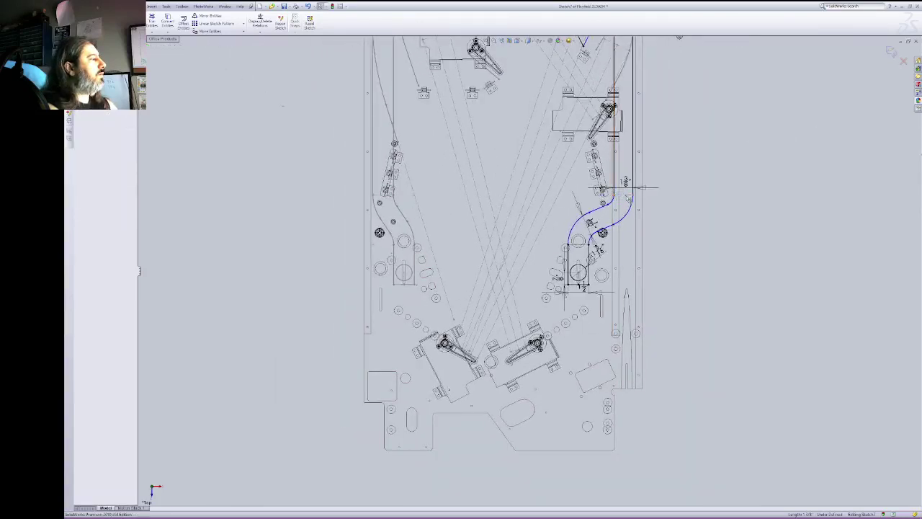
drag(624, 195, 613, 225)
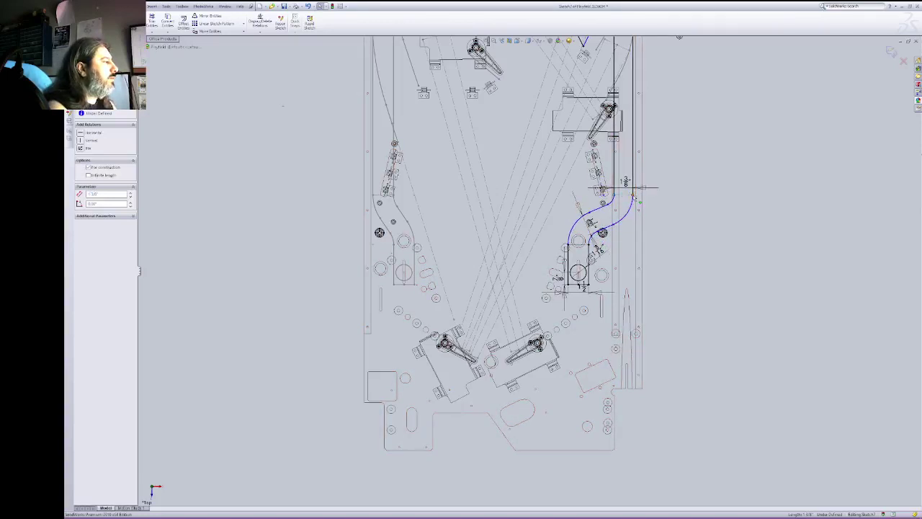
drag(633, 194, 643, 175)
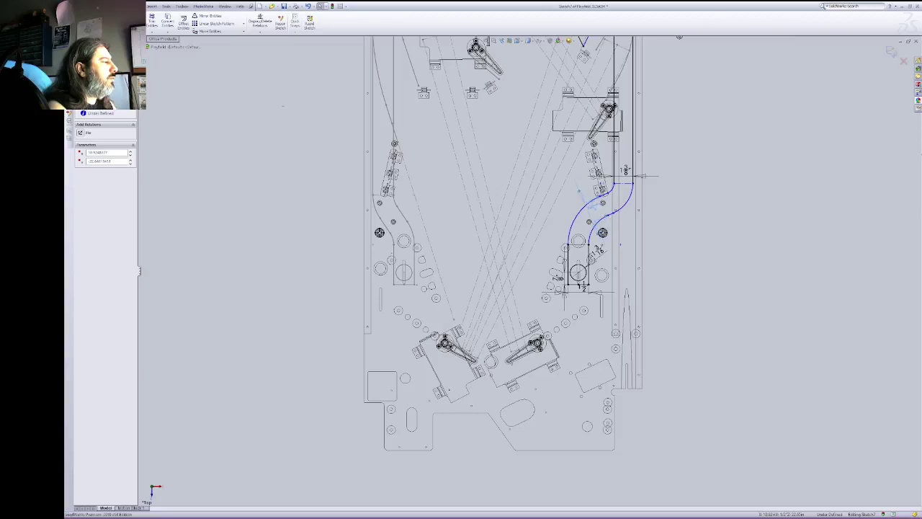
click(602, 214)
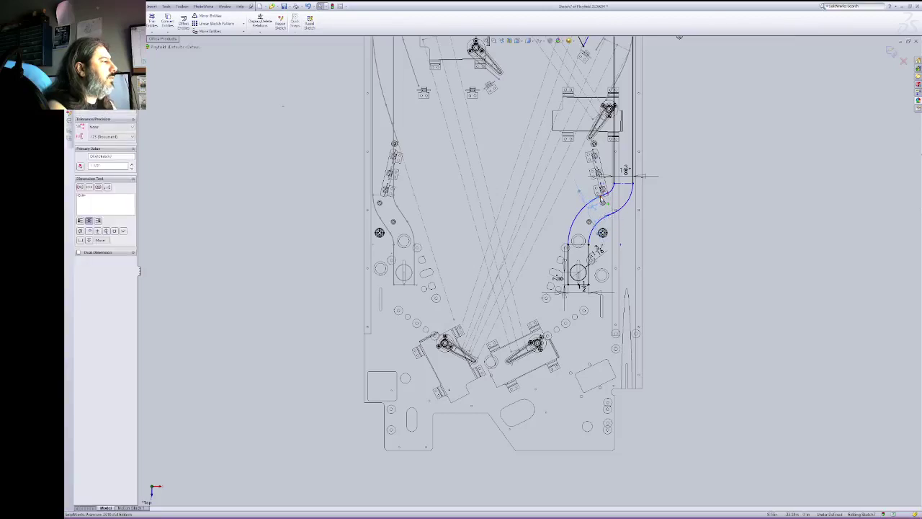
drag(603, 198, 609, 215)
click(640, 201)
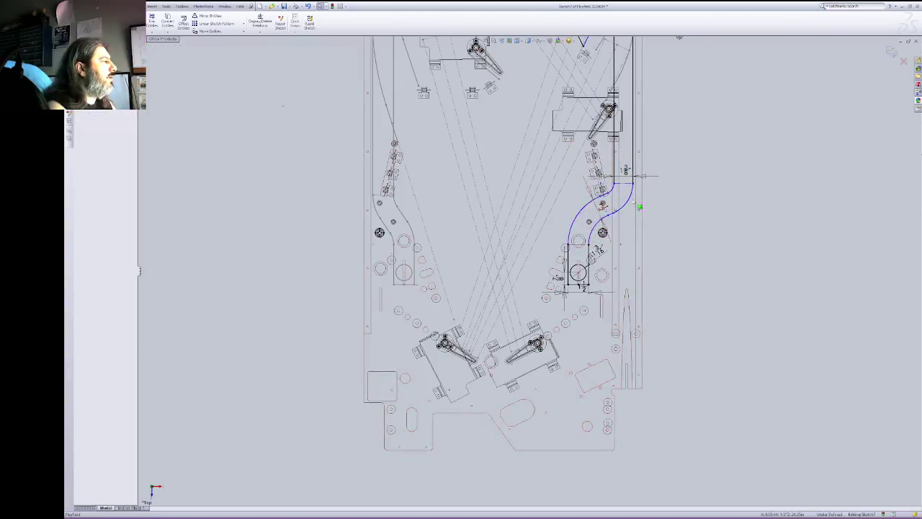
drag(633, 183, 633, 194)
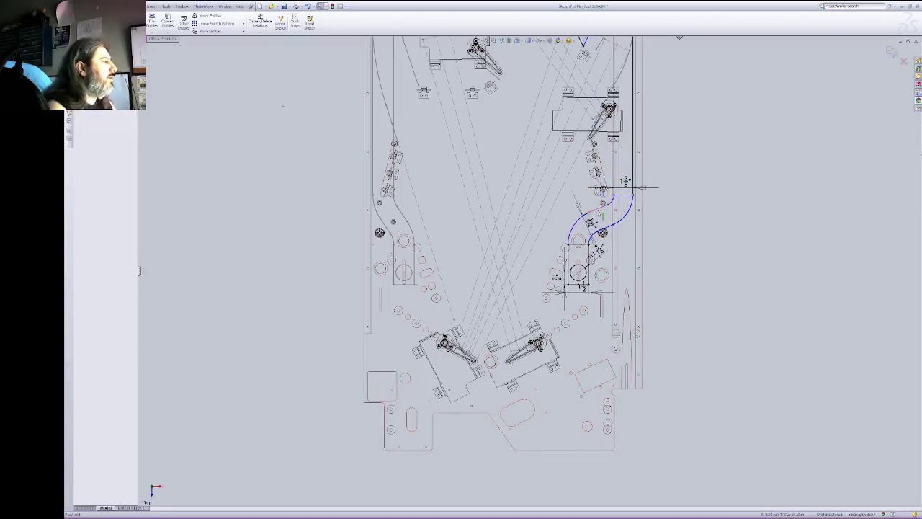
Step: Make the right ramp's upper diagonal line perpendicular to the inner diagonal line of the left ramp
click(562, 213)
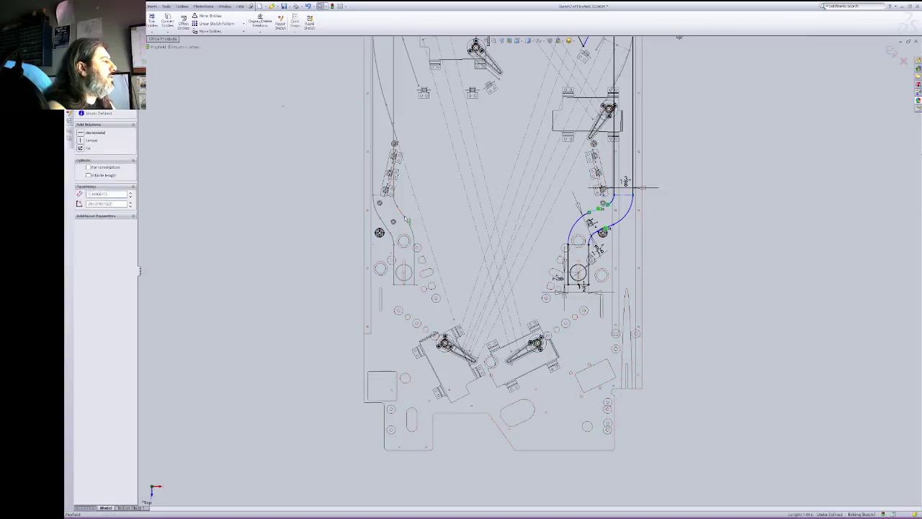
ctrl+click(410, 222)
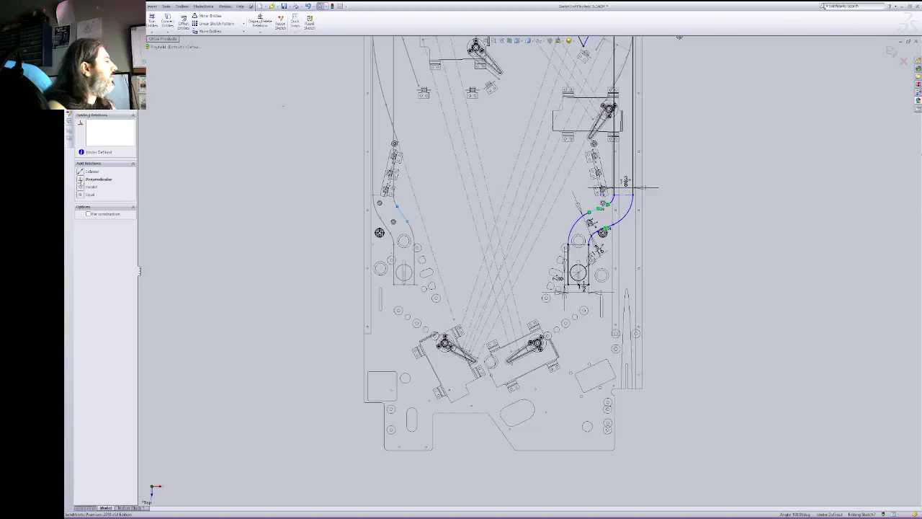
click(84, 178)
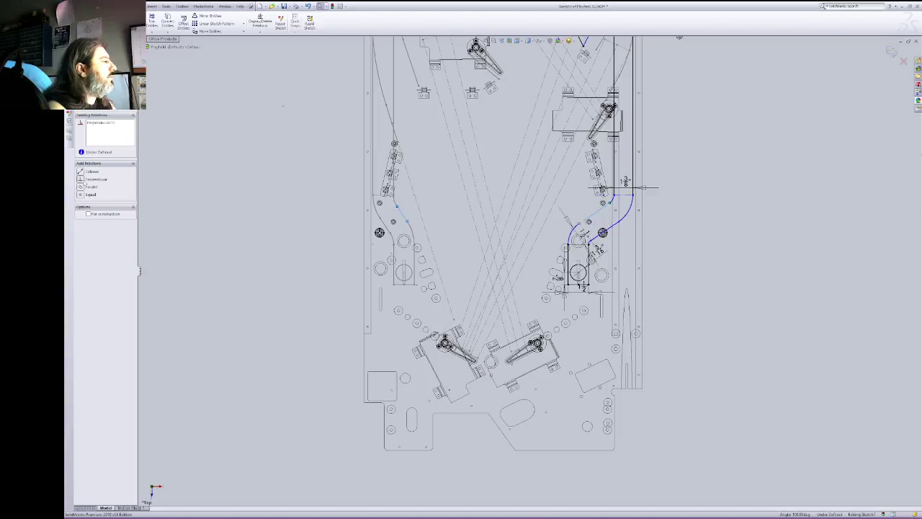
click(330, 183)
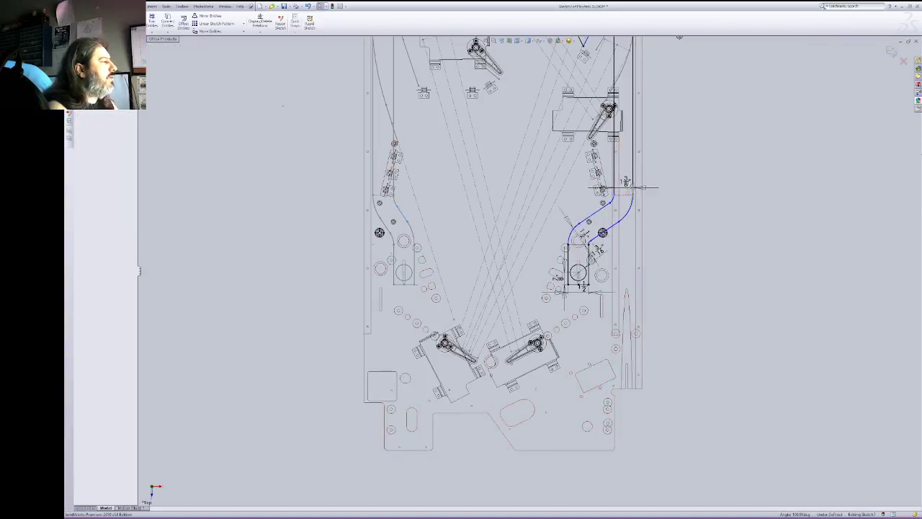
Step: Move the construction line at the lower end of the right-hand lane slightly upward to lengthen the bend
drag(628, 193, 628, 190)
click(737, 270)
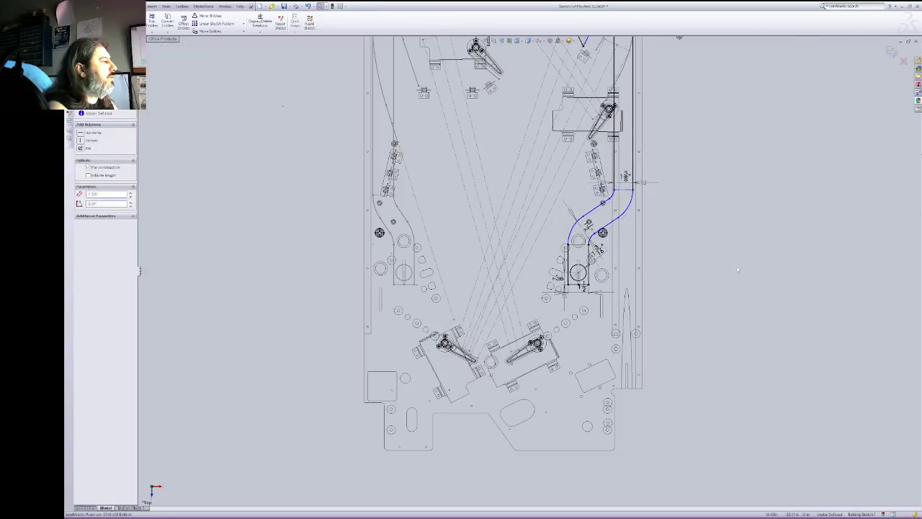
click(667, 287)
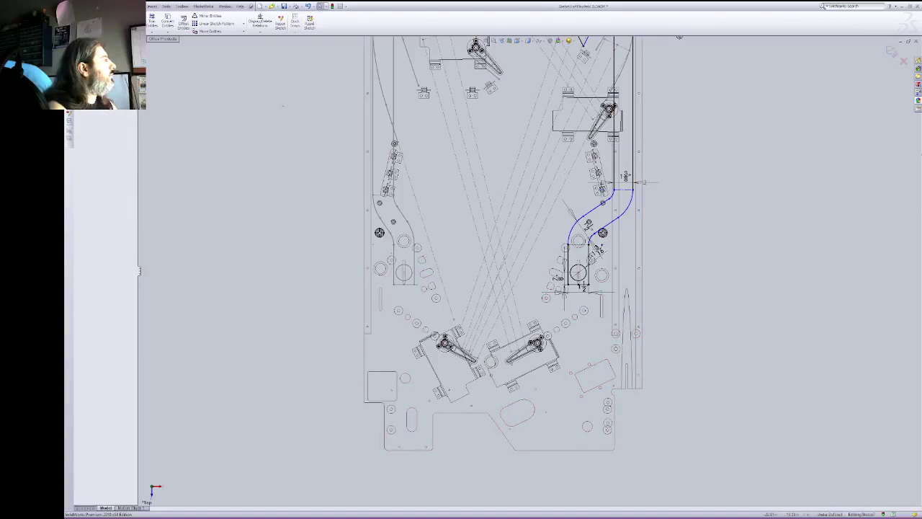
Step: Finish editing the right ramp sketch and rename it ChimneyRamp
click(75, 21)
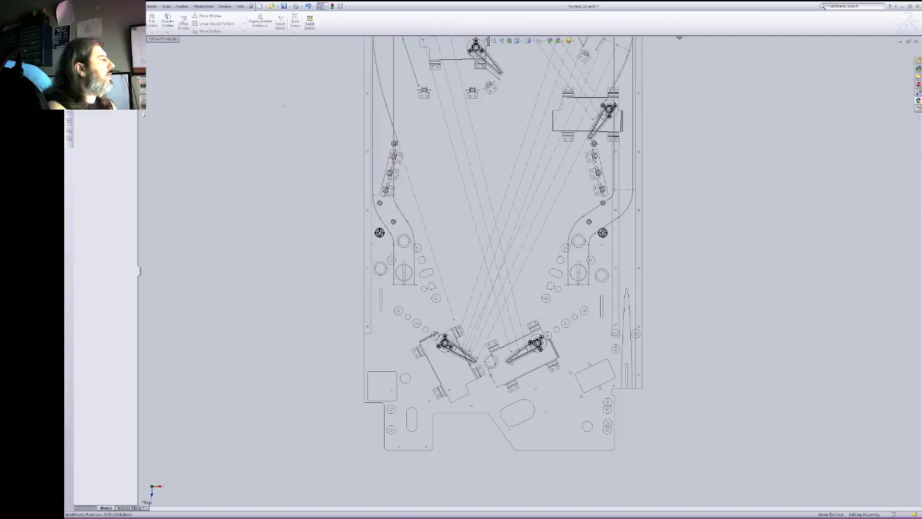
key(Escape)
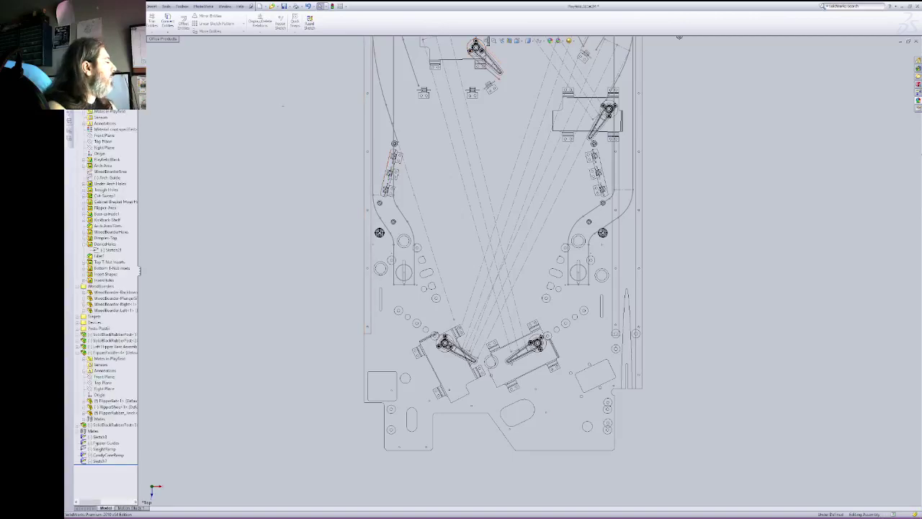
click(104, 462)
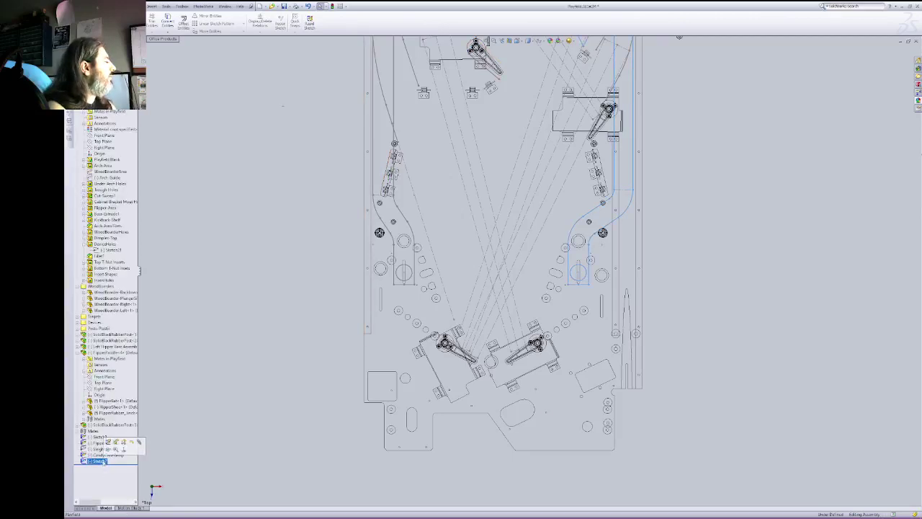
click(101, 461)
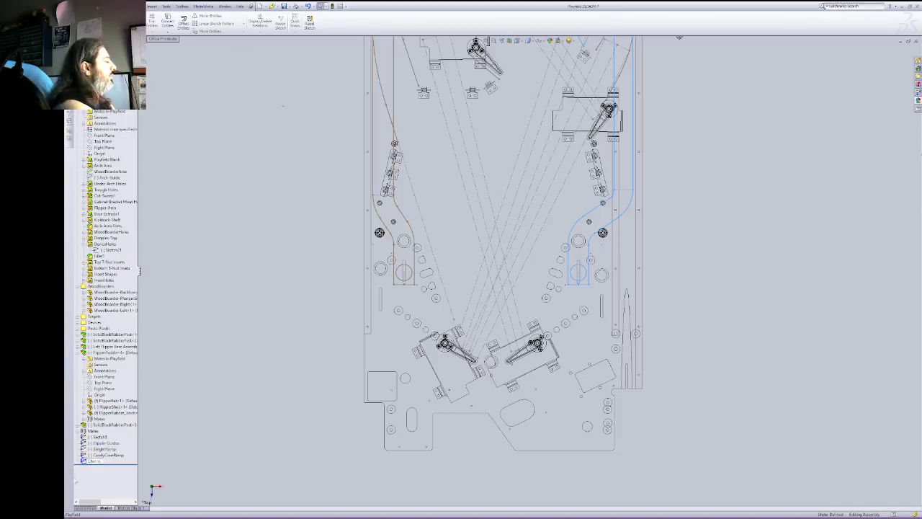
text(ChimneyRam)
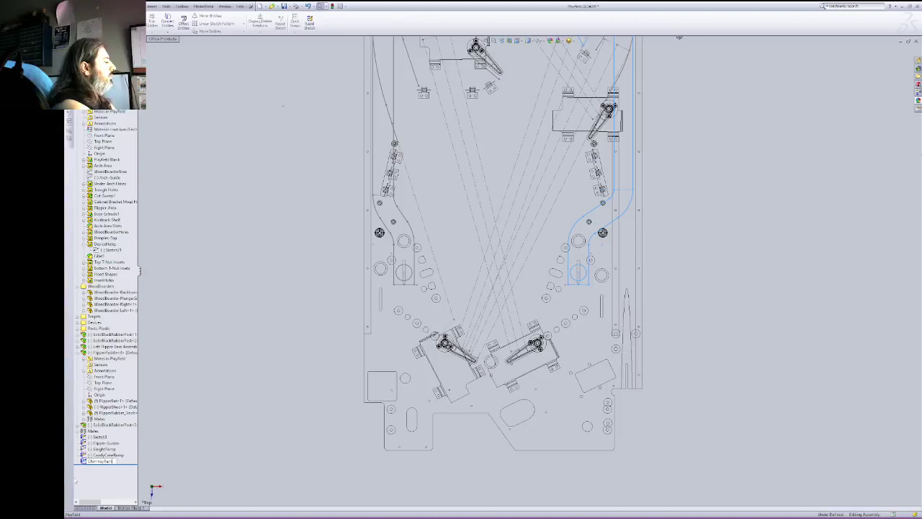
text(p)
key(Return)
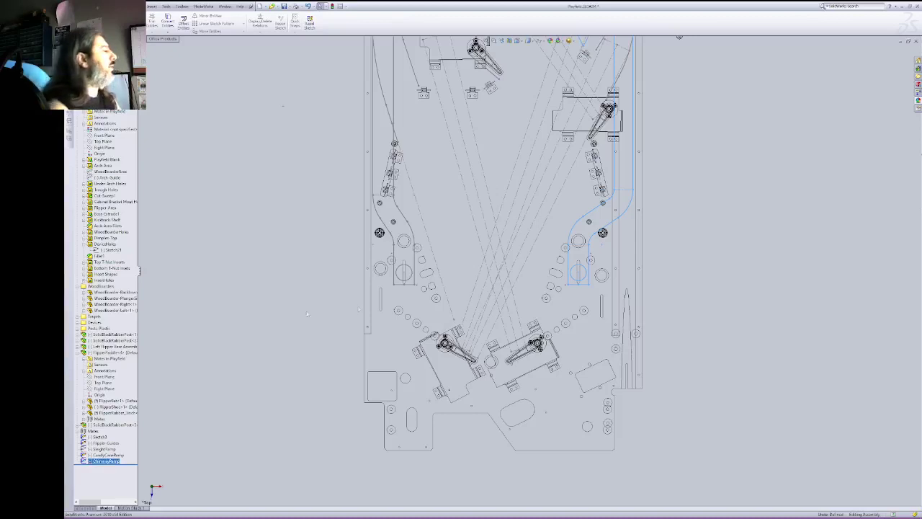
click(745, 318)
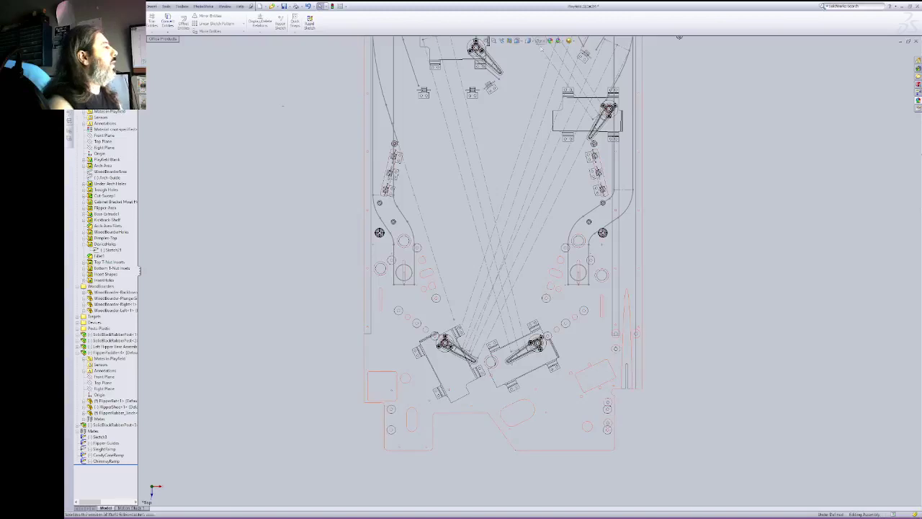
Step: Hide the Flipper Guides sketch and set the playfield's display style to hidden lines removed
click(494, 42)
right_click(686, 81)
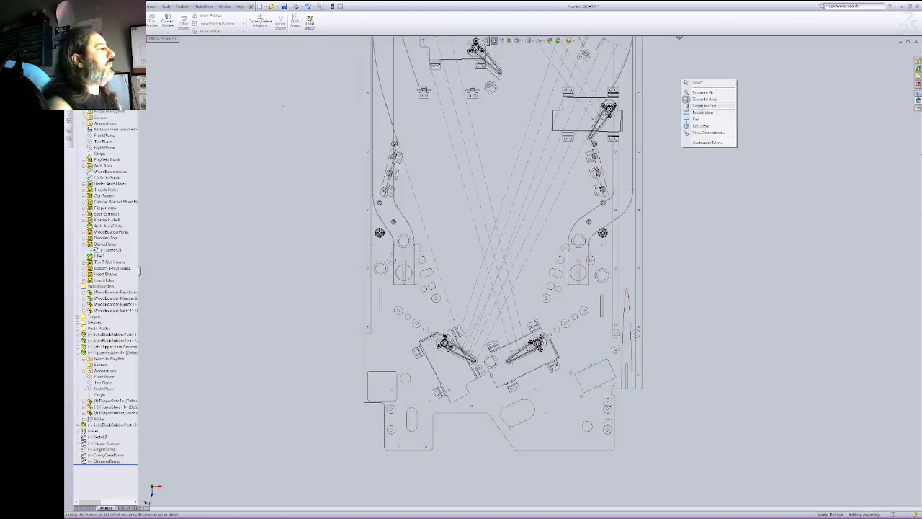
click(703, 106)
drag(703, 106, 700, 127)
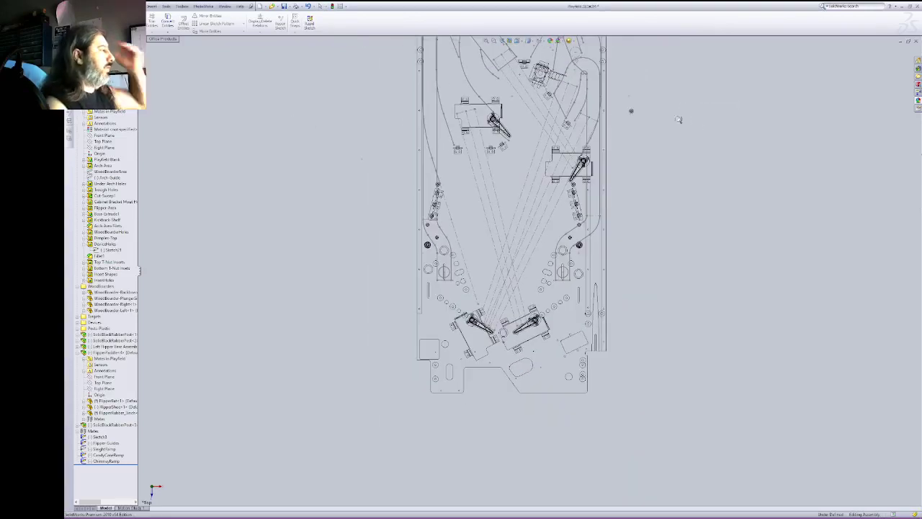
right_click(653, 121)
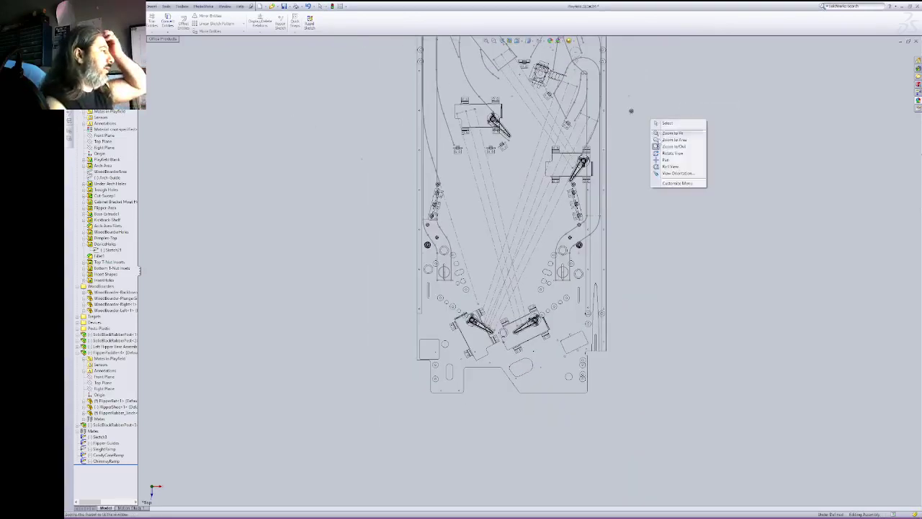
click(667, 159)
mouse_move(672, 145)
mouse_down()
mouse_move(679, 257)
mouse_move(698, 186)
mouse_up()
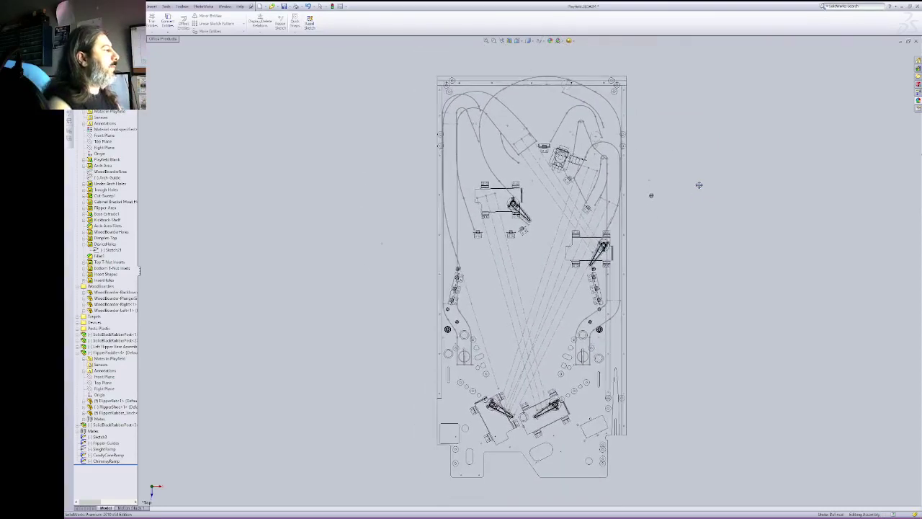
right_click(698, 185)
click(715, 189)
click(114, 443)
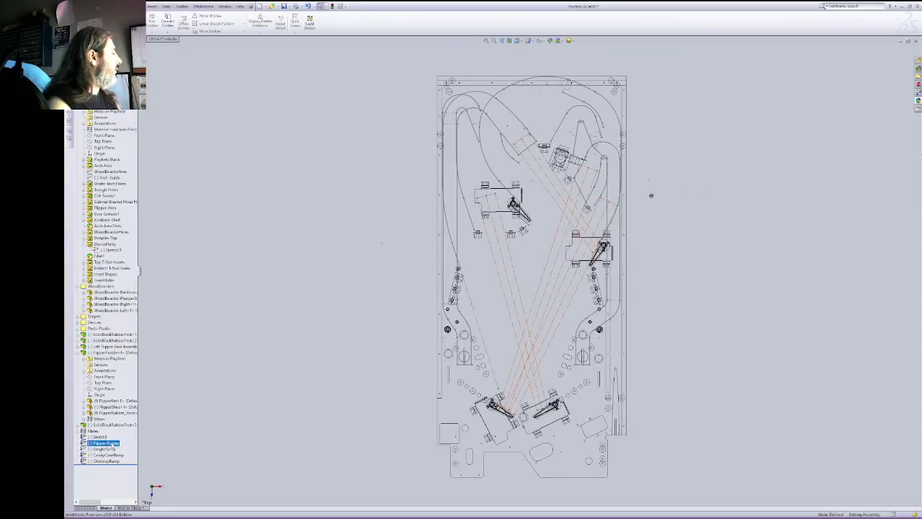
right_click(113, 445)
click(118, 434)
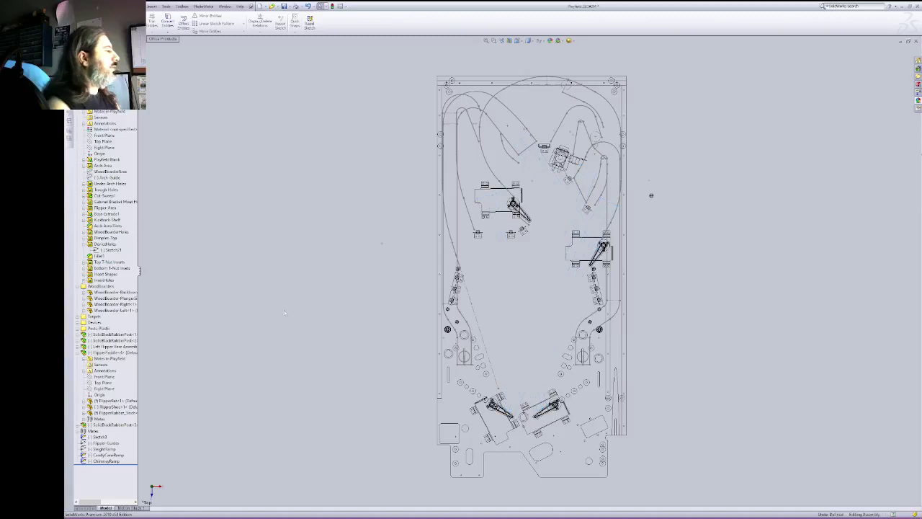
click(528, 41)
click(528, 66)
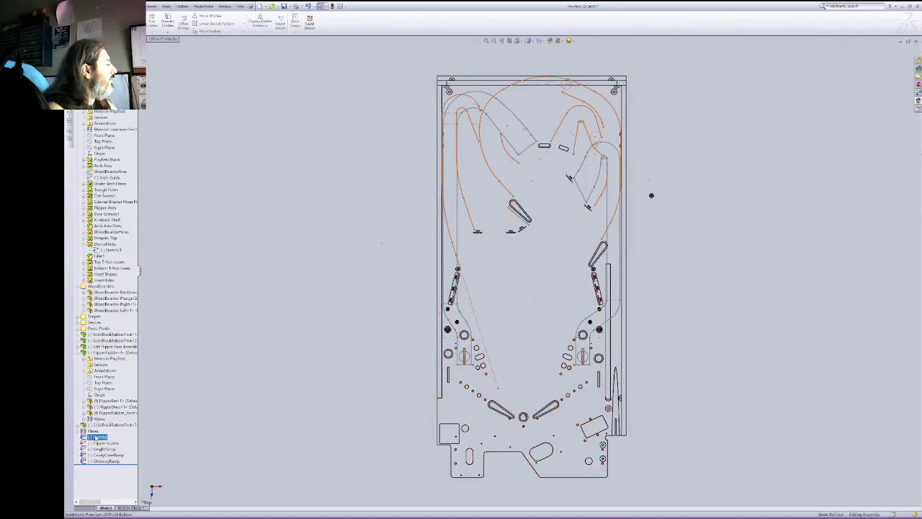
Step: Rename the first layout sketch below the mates as Street Guides
click(98, 437)
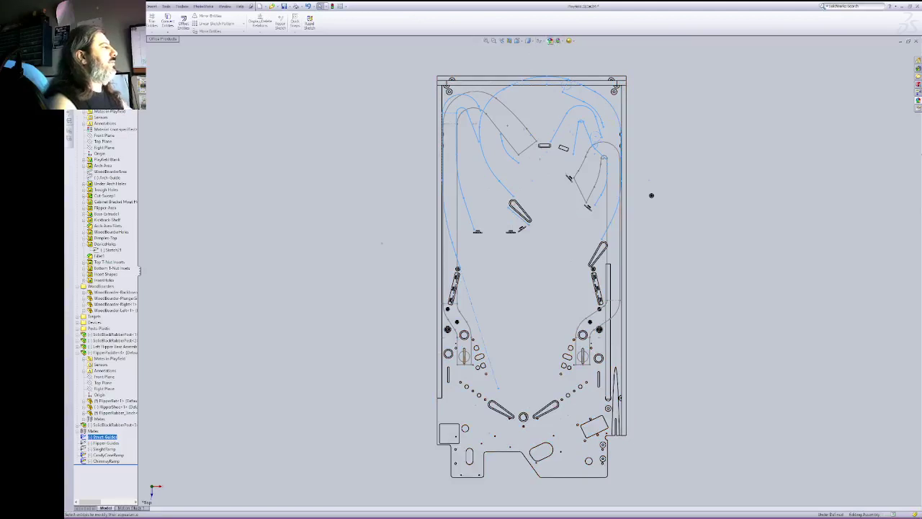
click(560, 41)
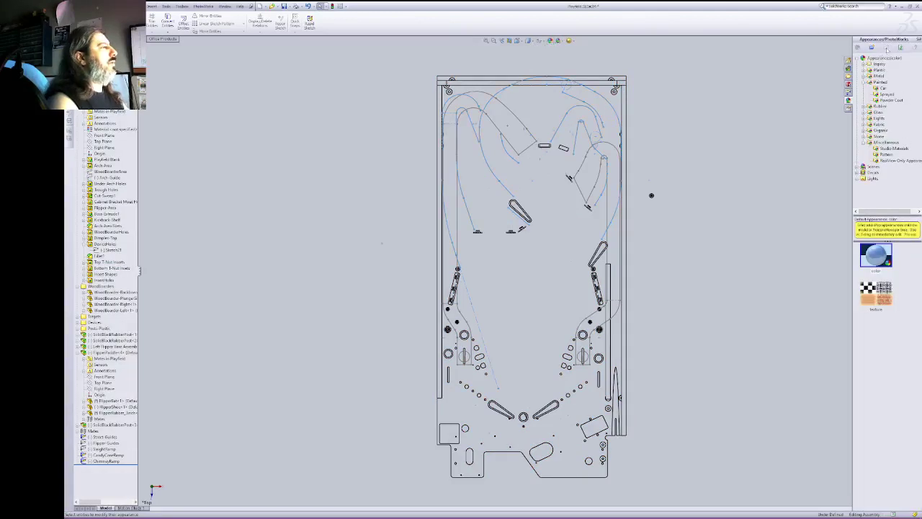
click(755, 208)
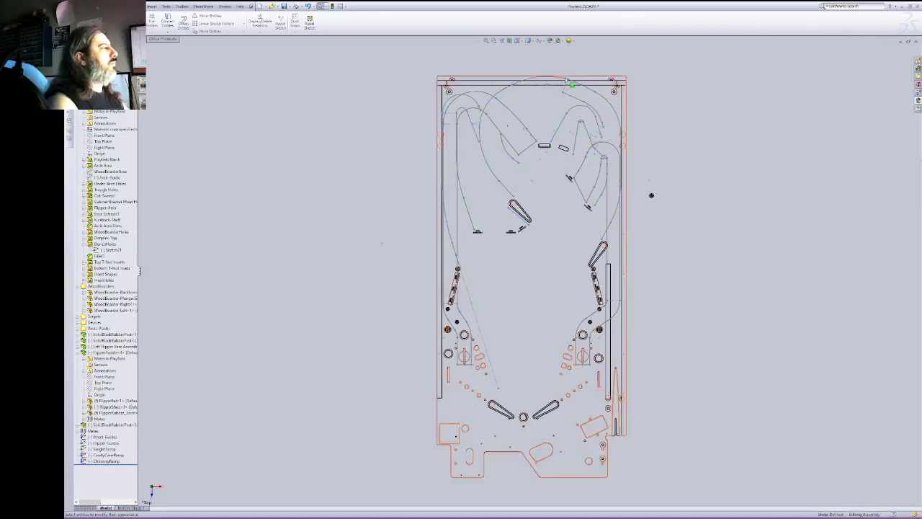
Step: View the playfield layout in shaded display and return to hidden lines removed
click(530, 41)
click(531, 52)
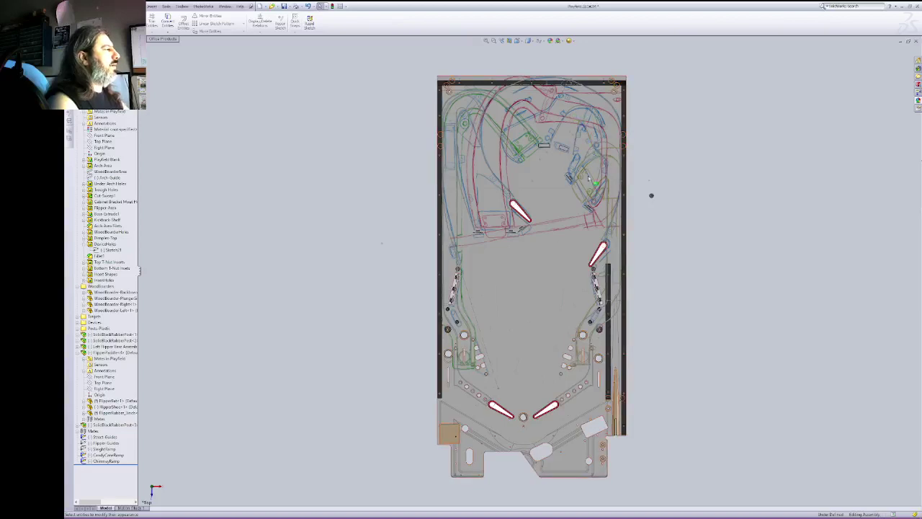
click(531, 41)
click(529, 66)
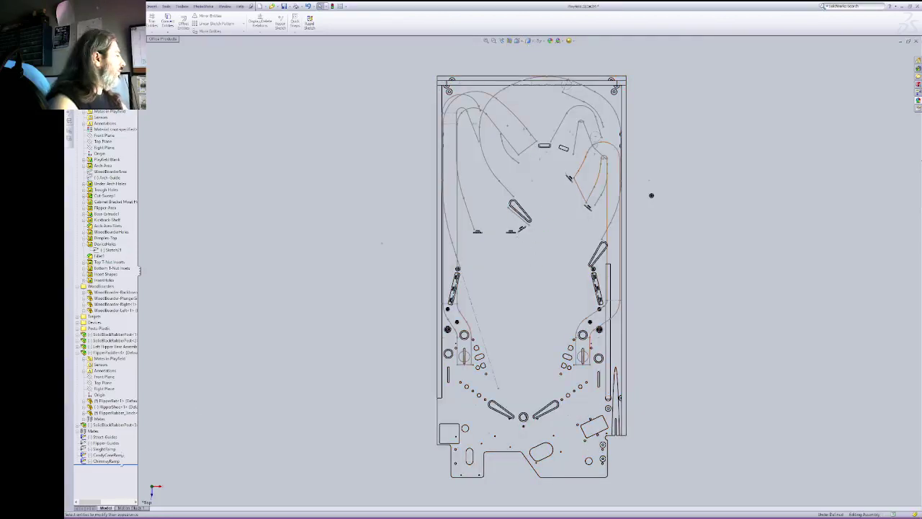
Step: Show the hidden SleighRamp sketch
right_click(101, 448)
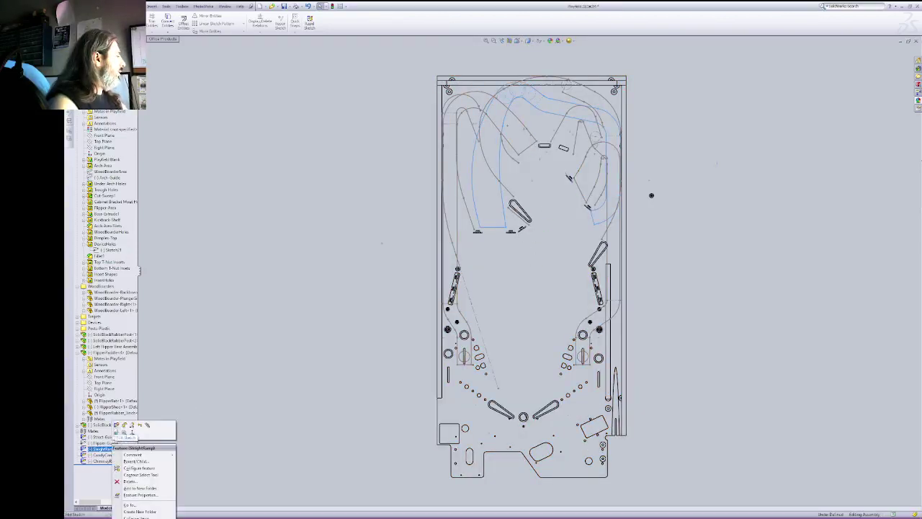
click(116, 432)
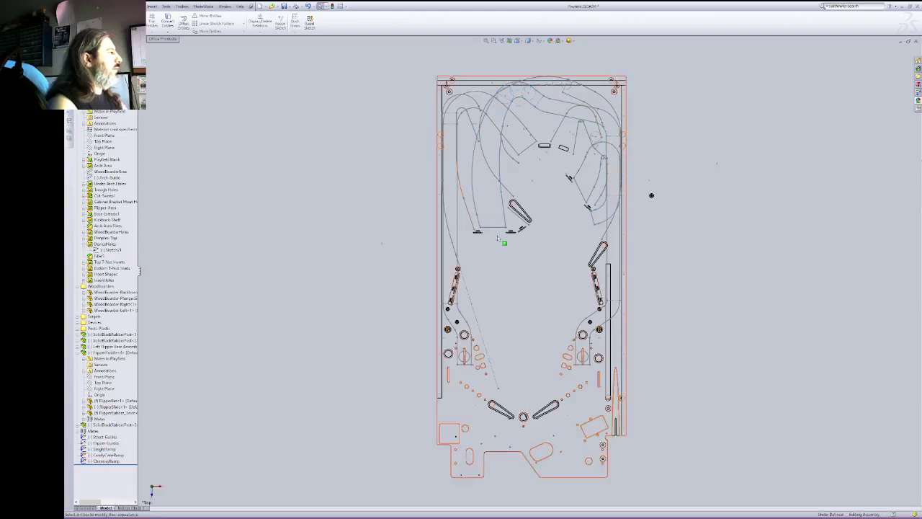
Step: Highlight the ramp and guide sketches one at a time to examine each one's path across the playfield
click(105, 443)
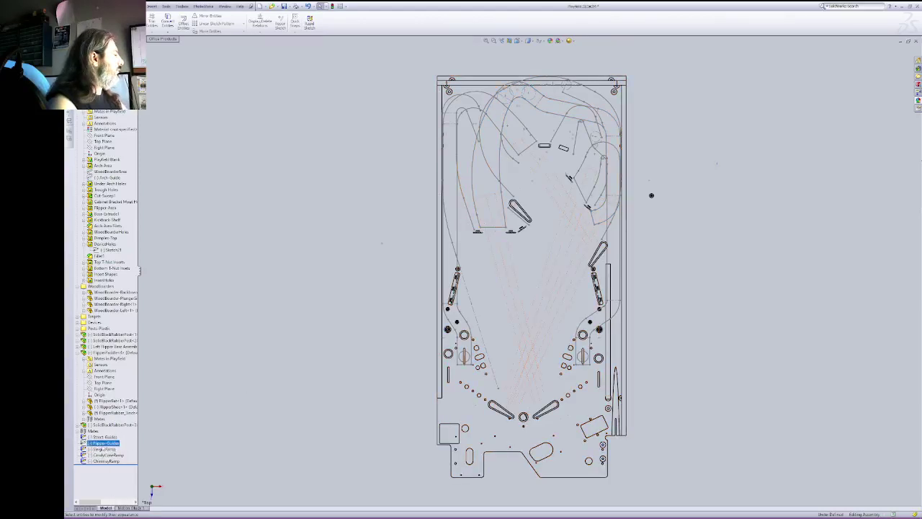
click(102, 448)
ctrl+click(108, 454)
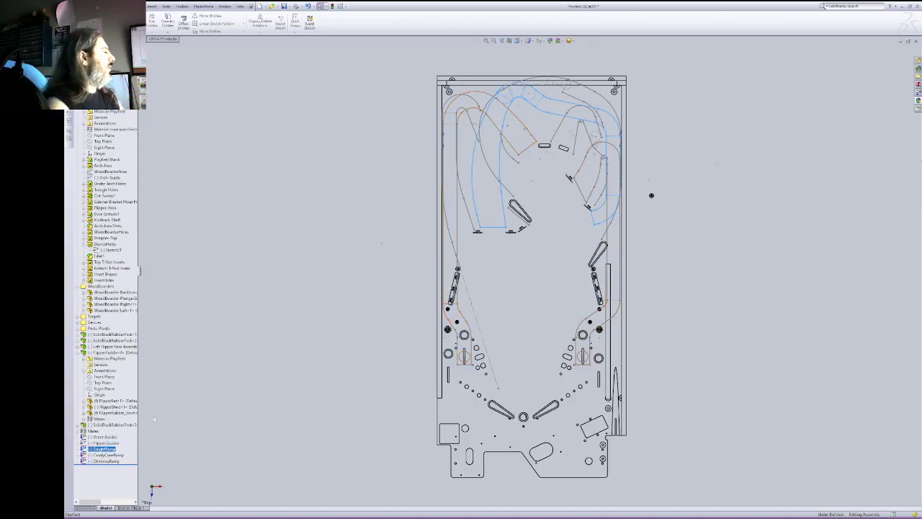
click(176, 438)
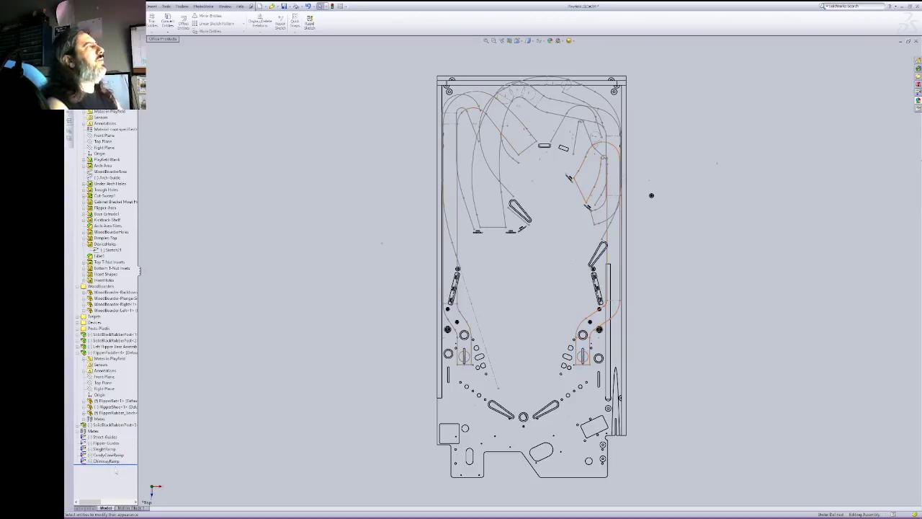
click(115, 462)
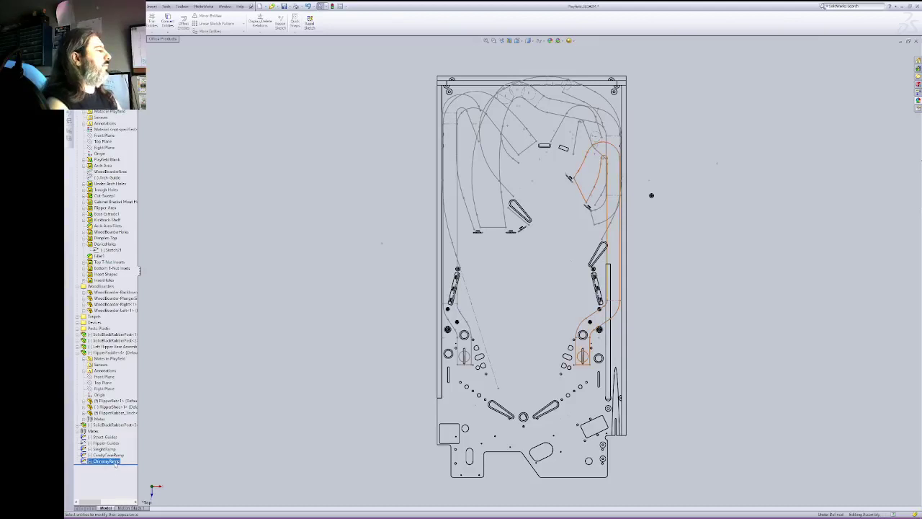
click(111, 455)
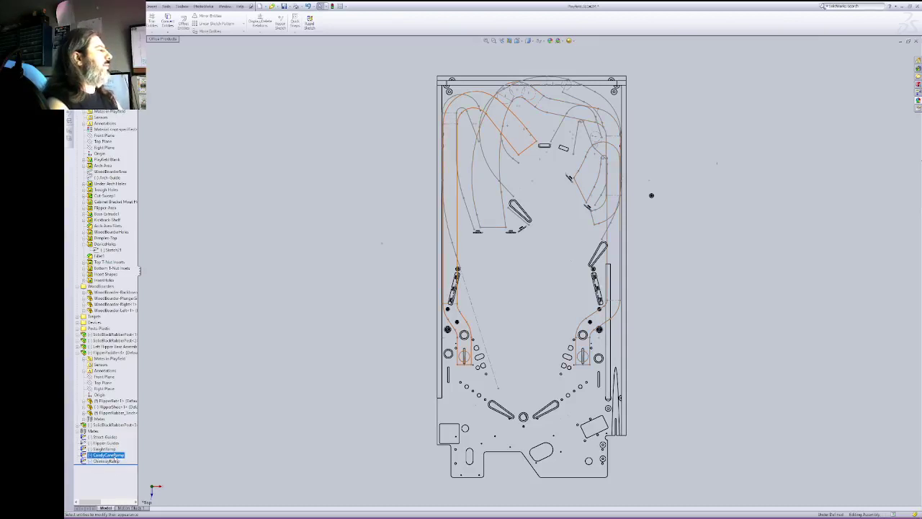
click(115, 451)
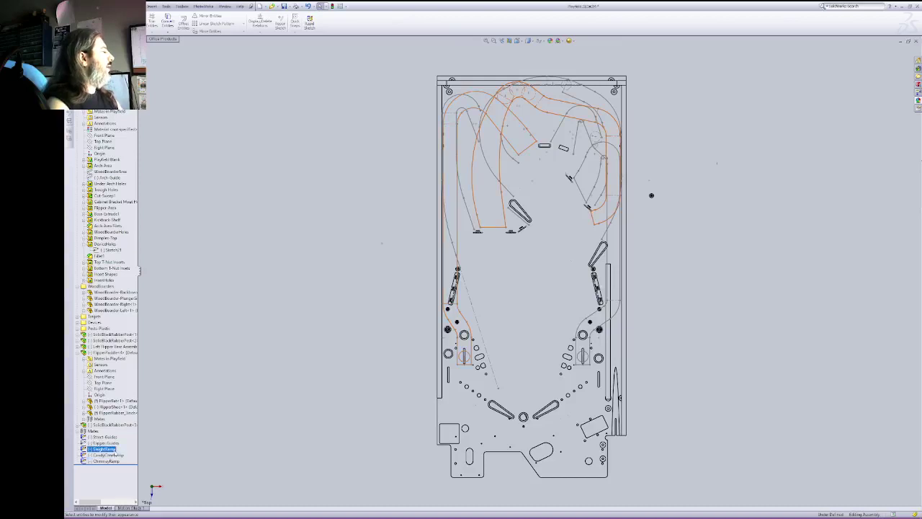
click(243, 351)
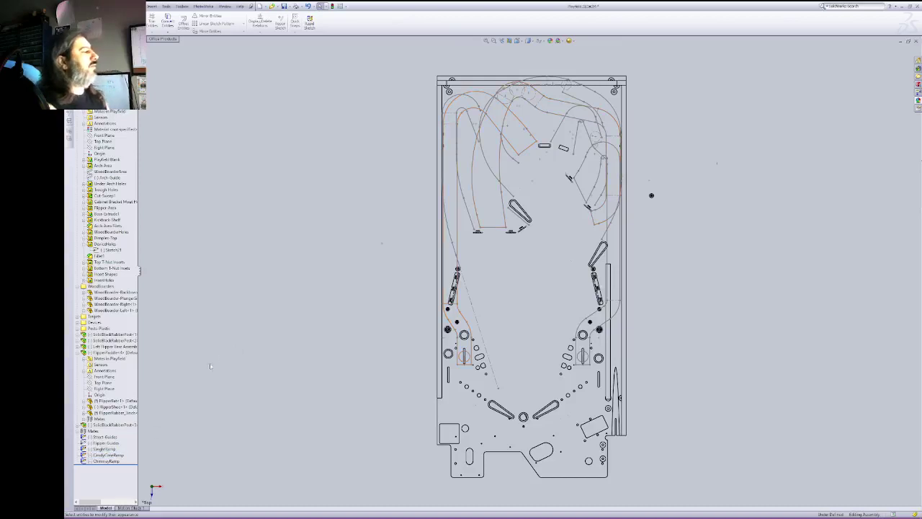
click(105, 437)
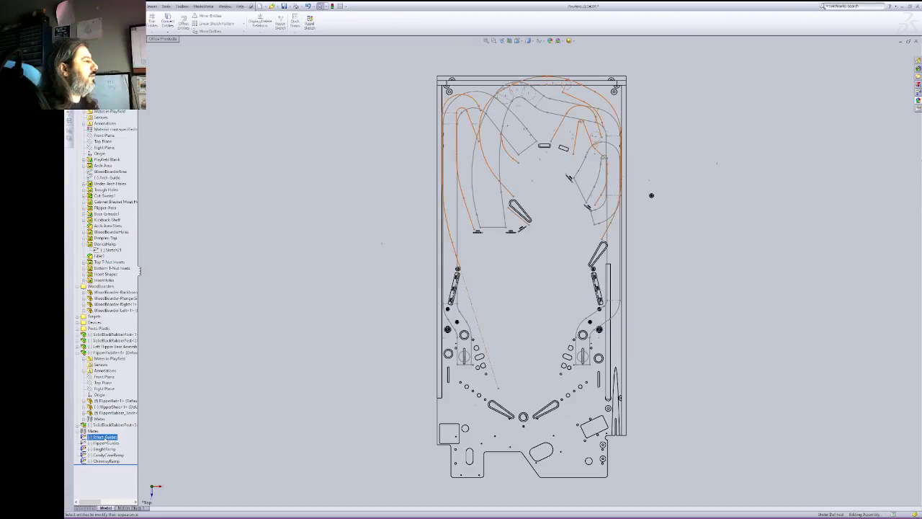
click(242, 343)
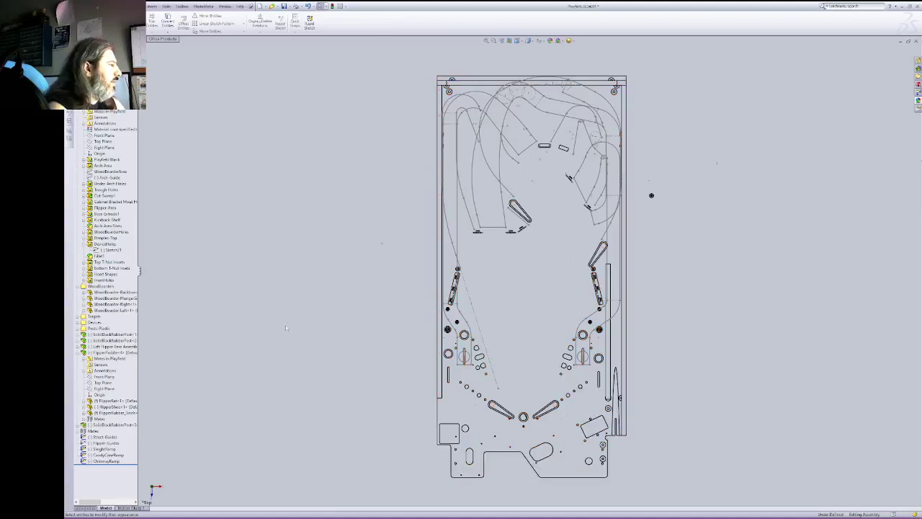
click(104, 442)
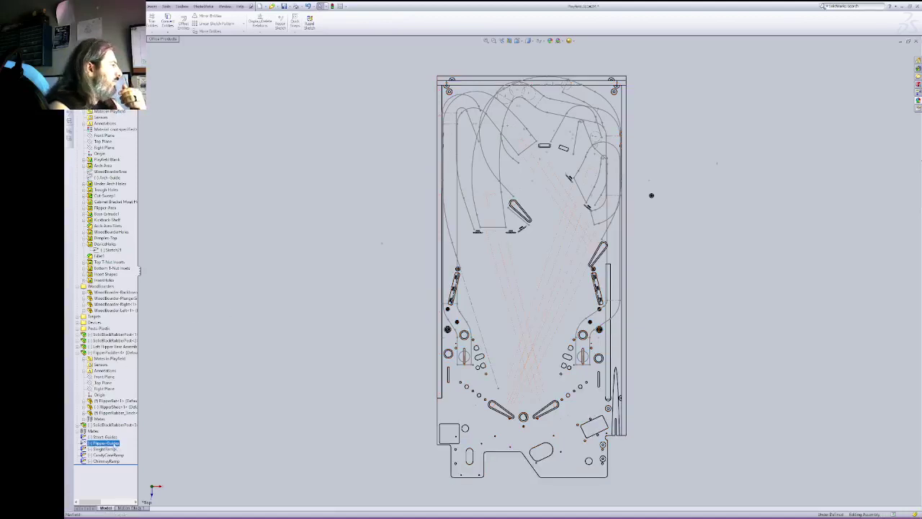